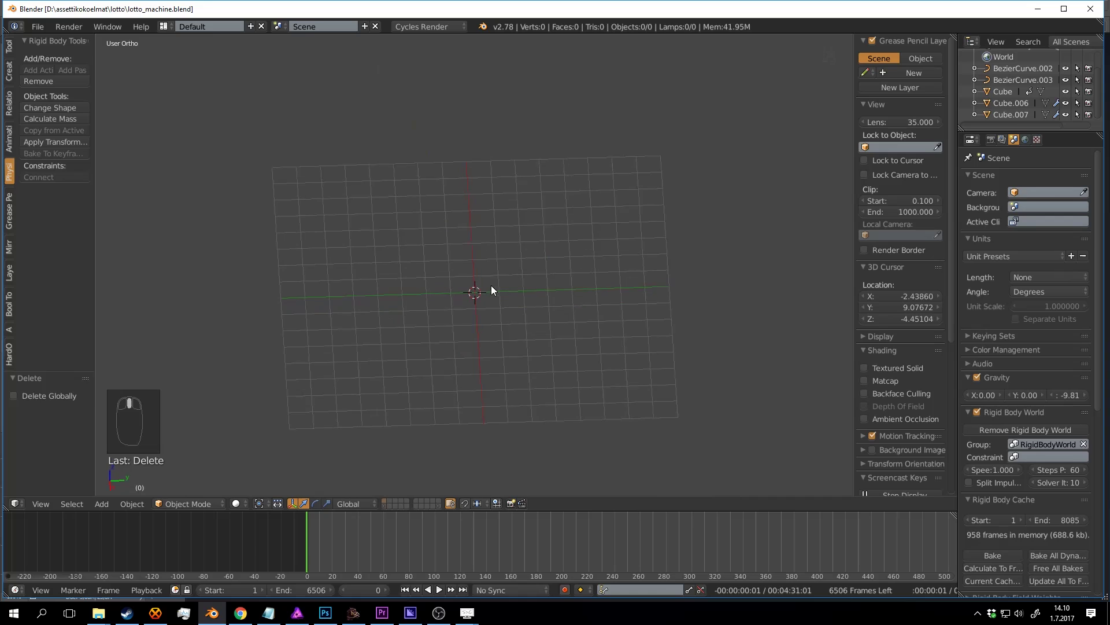
# Step: Open the recent file lotto.blend as a reference
pyautogui.click(45, 26)
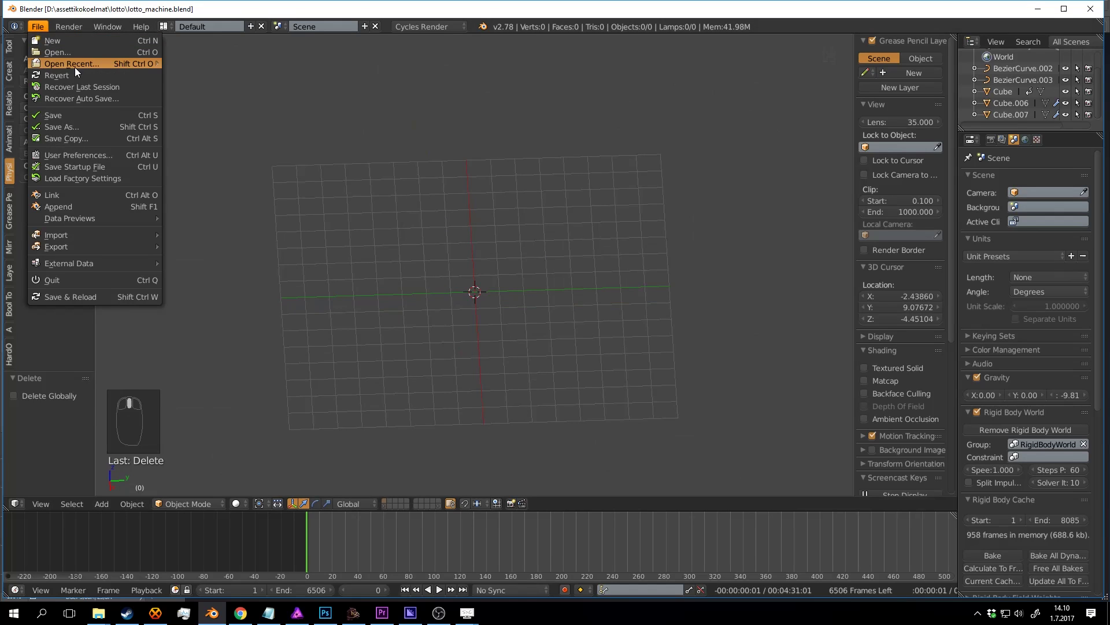
pyautogui.moveTo(76, 67)
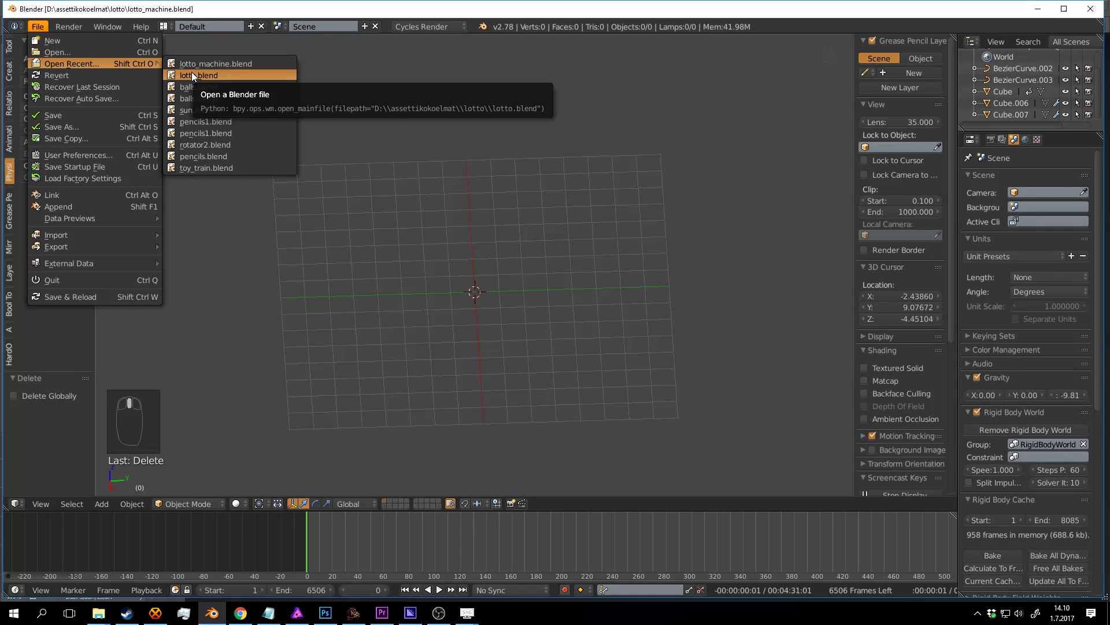
pyautogui.click(229, 75)
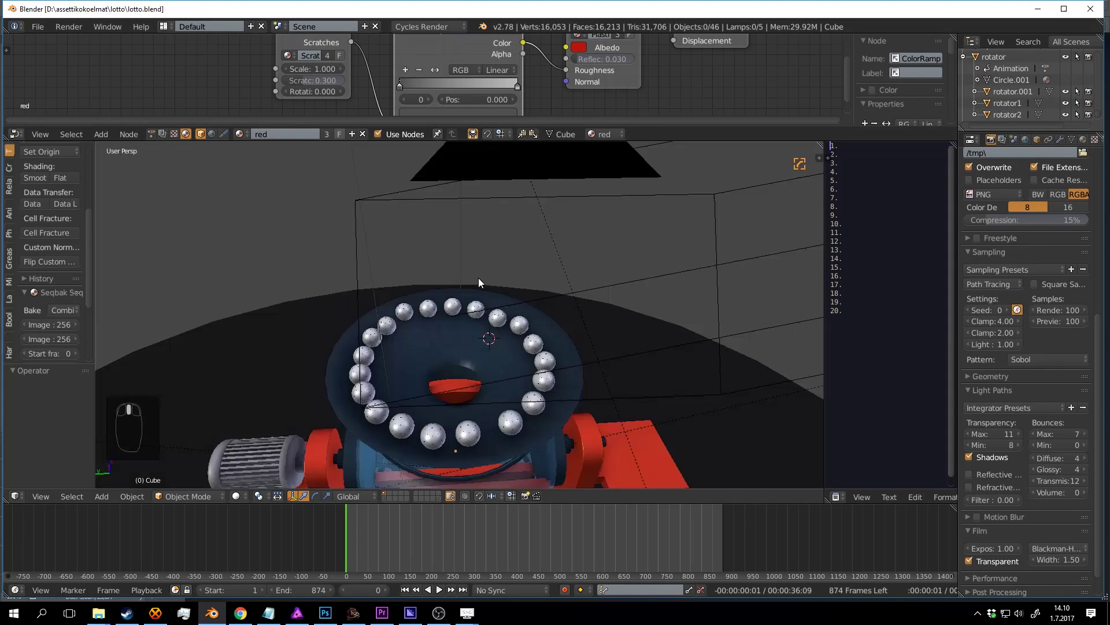
# Step: Play the animation and examine the finished lotto machine, from the ball bowl down through the drum to the exit tube
pyautogui.moveTo(478, 277); pyautogui.dragTo(527, 337, button='middle')
pyautogui.scroll(-4, 615, 206)
pyautogui.scroll(3, 564, 276)
pyautogui.hotkey('alt', 'a')
pyautogui.scroll(3, 539, 340)
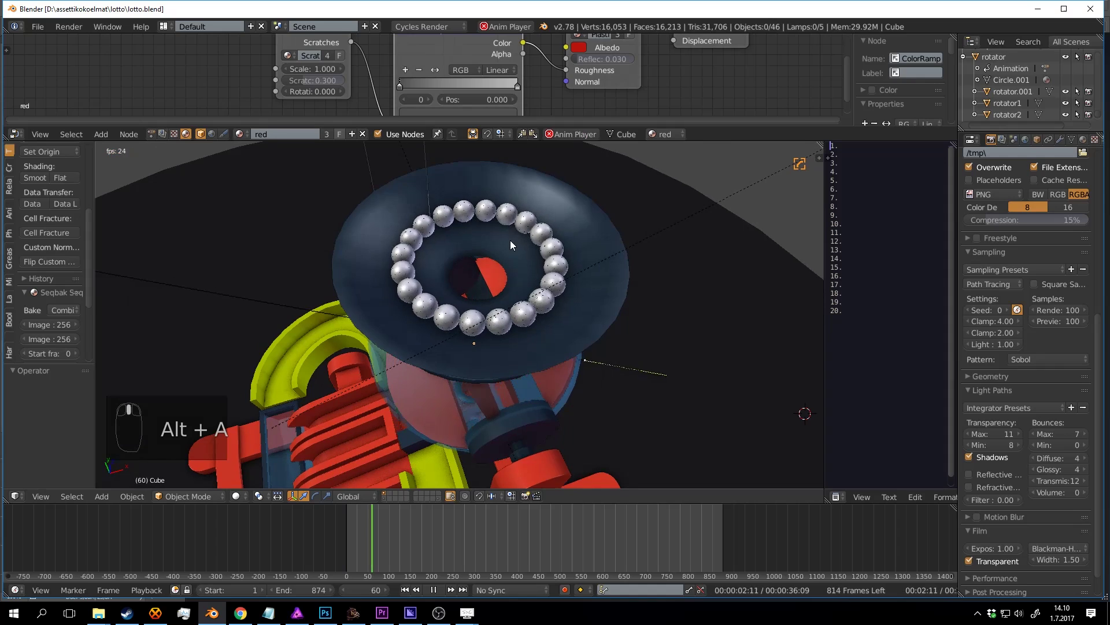
pyautogui.scroll(-4, 487, 252)
pyautogui.moveTo(487, 252); pyautogui.dragTo(565, 259, button='middle')
pyautogui.scroll(3, 500, 270)
pyautogui.moveTo(580, 338); pyautogui.dragTo(428, 312, button='middle')
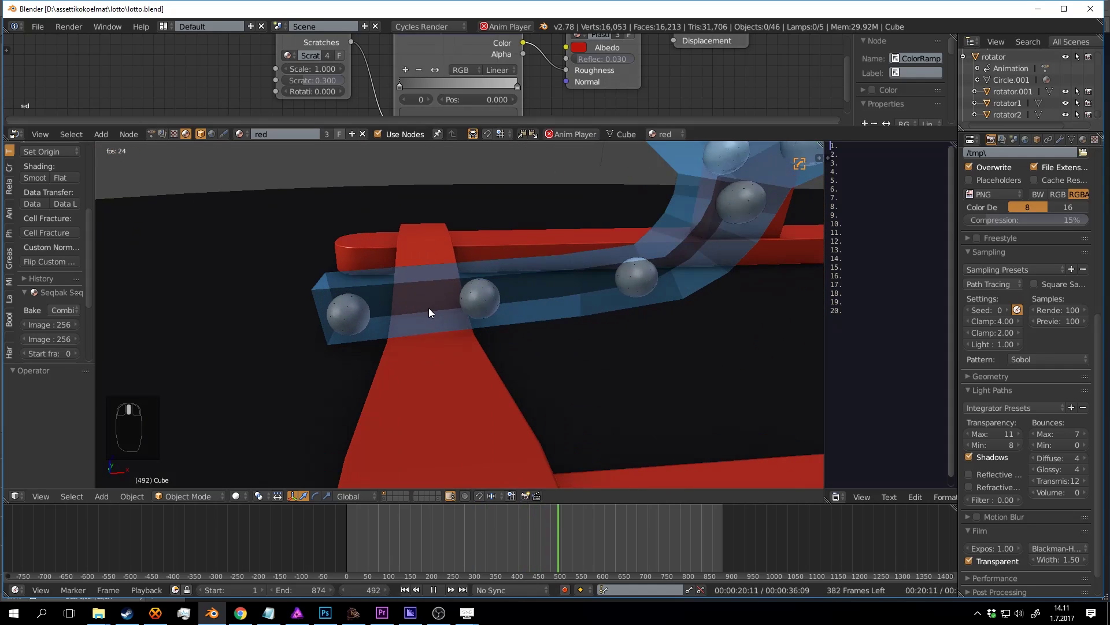
pyautogui.scroll(-10, 493, 298)
pyautogui.moveTo(502, 283); pyautogui.dragTo(432, 342, button='middle')
pyautogui.moveTo(405, 379); pyautogui.dragTo(447, 264, button='middle')
pyautogui.scroll(3, 557, 263)
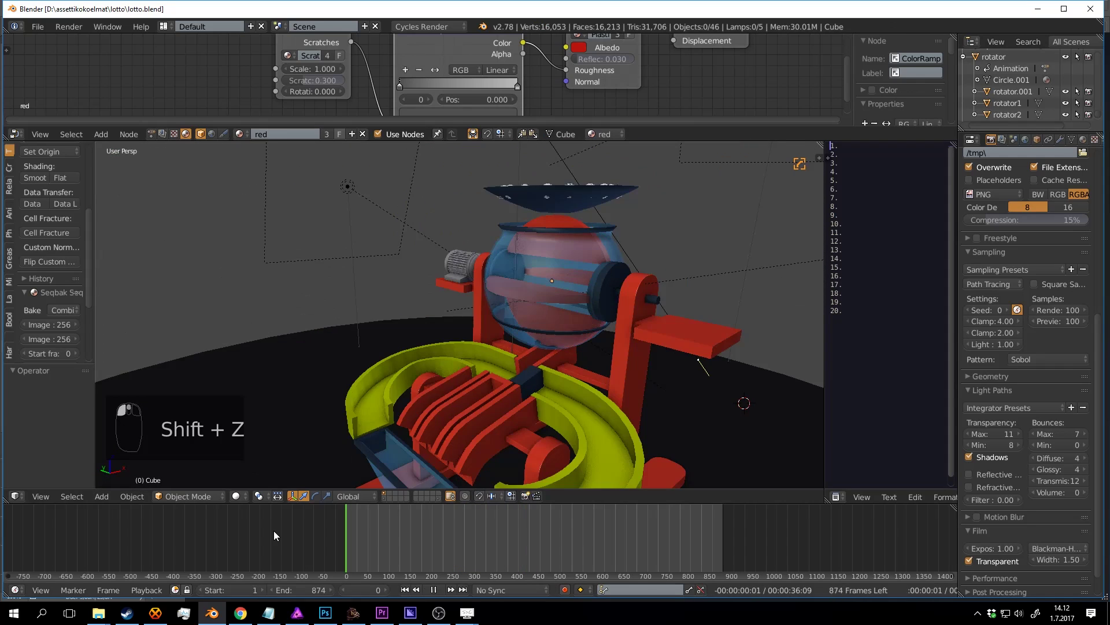
pyautogui.moveTo(520, 261); pyautogui.dragTo(503, 318, button='middle')
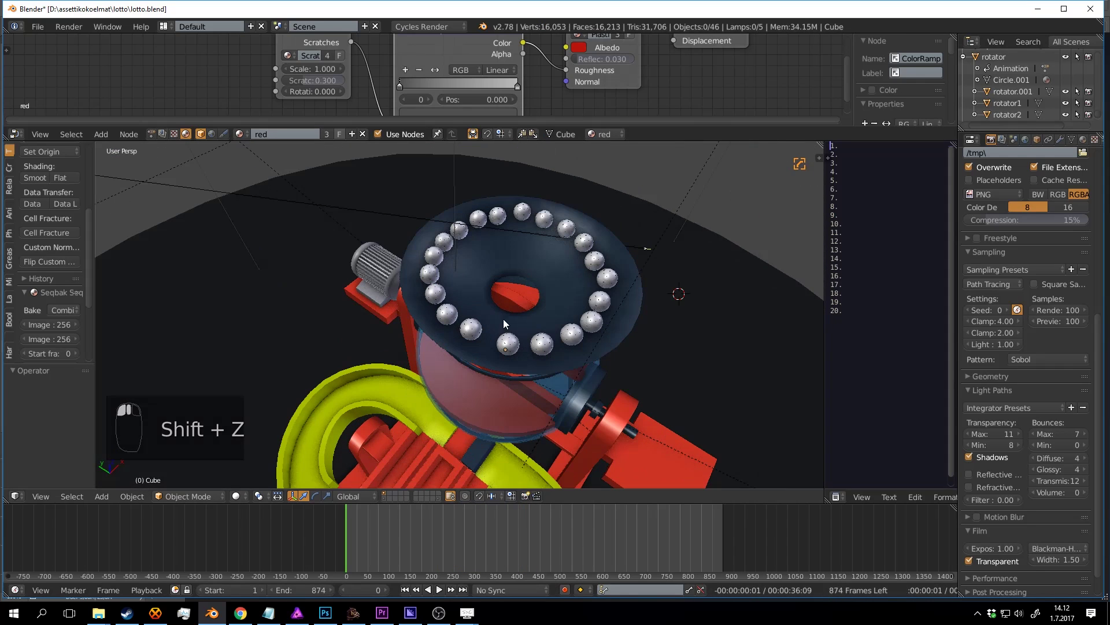
# Step: Reopen the recent file lotto_machine.blend and save it
pyautogui.click(39, 26)
pyautogui.click(35, 25)
pyautogui.click(35, 26)
pyautogui.moveTo(53, 65)
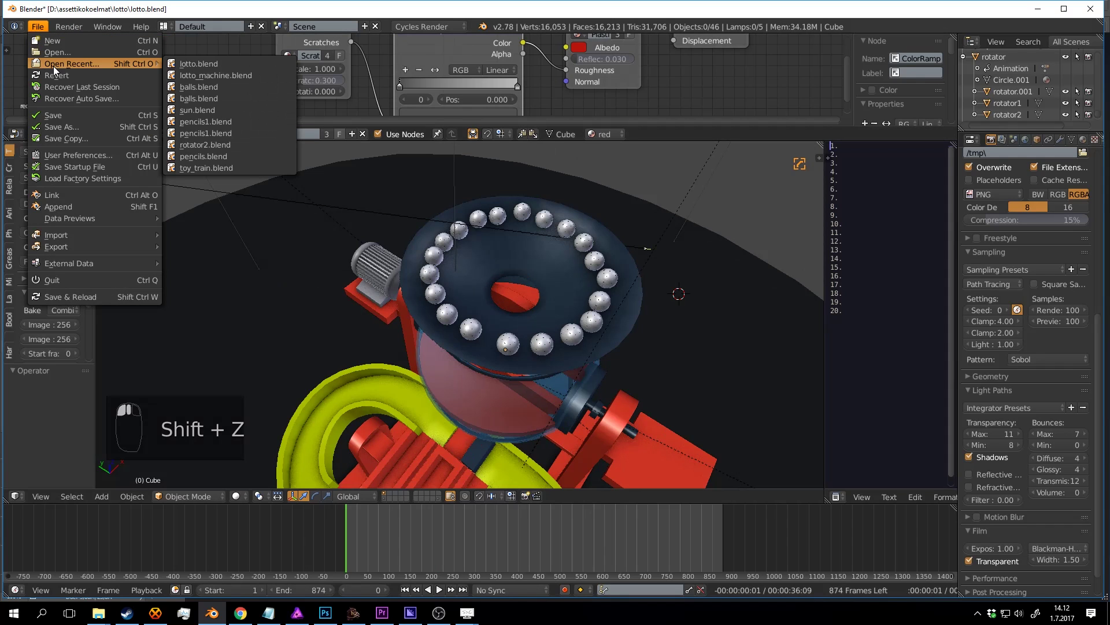
pyautogui.click(201, 74)
pyautogui.scroll(2, 505, 272)
pyautogui.hotkey('ctrl', 's')
# Step: Add a UV sphere with 32 segments and 16 rings at the origin of the empty scene
pyautogui.moveTo(504, 273); pyautogui.dragTo(523, 289, button='middle')
pyautogui.moveTo(514, 223); pyautogui.dragTo(516, 199, button='middle')
pyautogui.hotkey('shift', 'a')
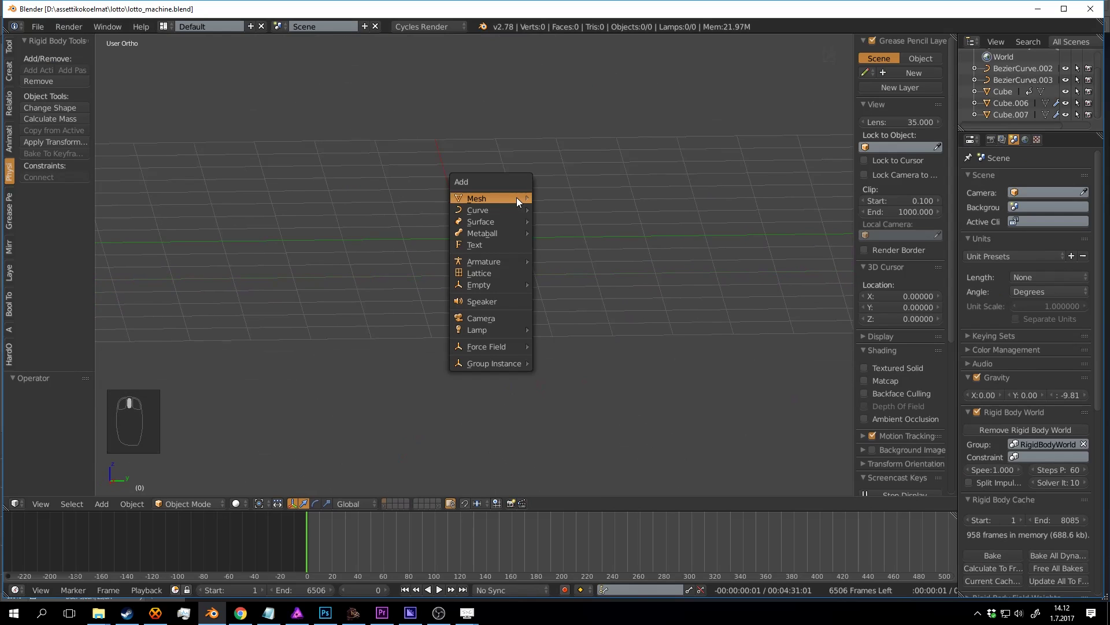
pyautogui.moveTo(489, 198)
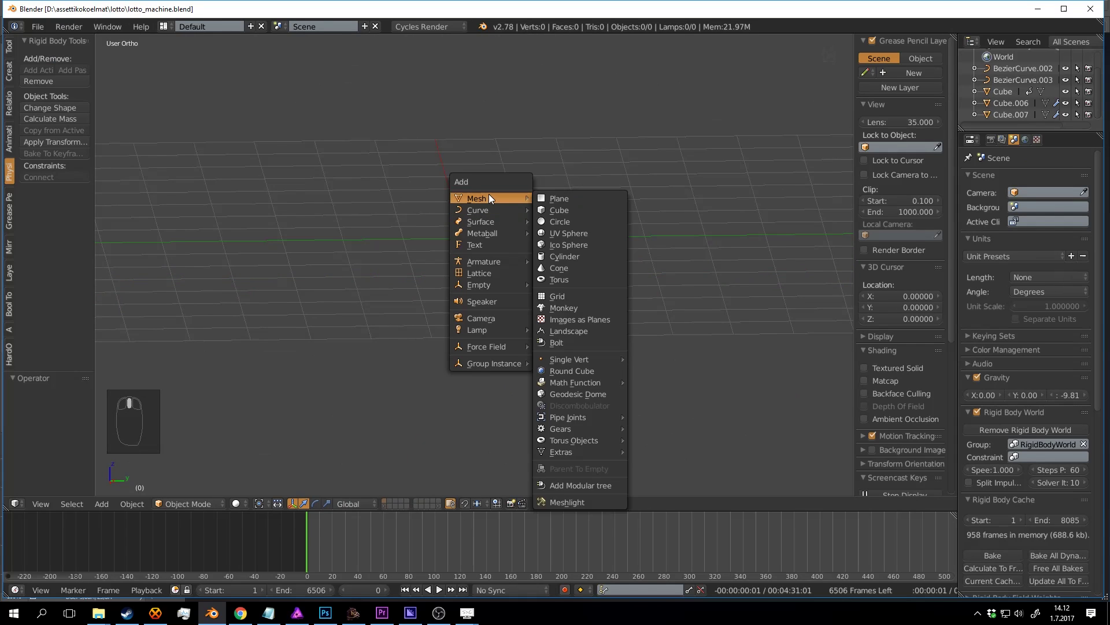
pyautogui.click(581, 196)
pyautogui.hotkey('shift', 'a')
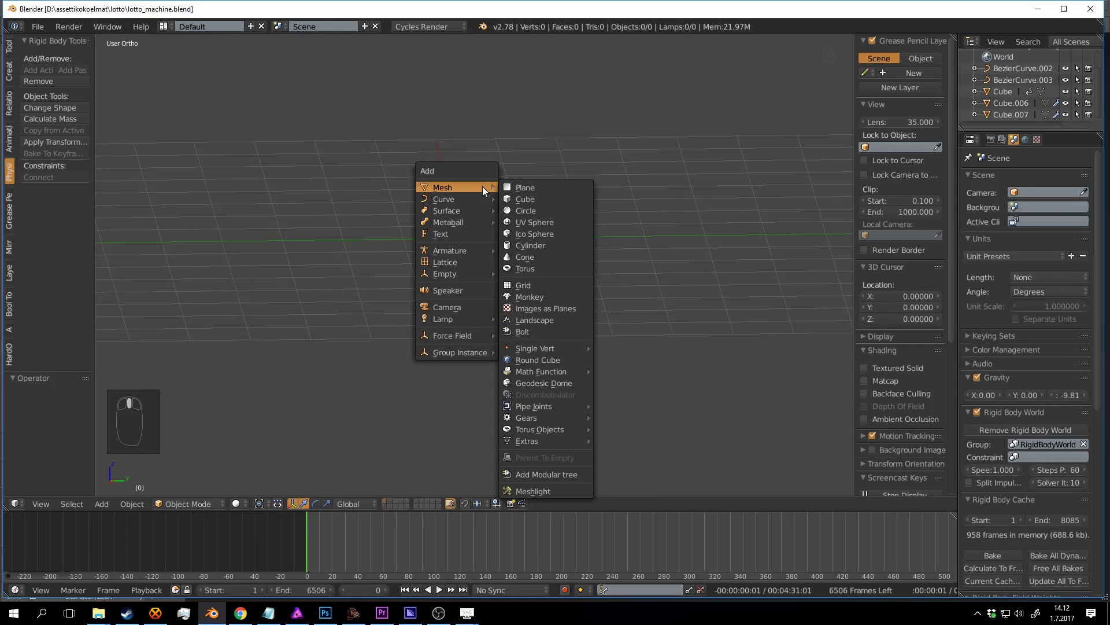
pyautogui.click(526, 224)
pyautogui.moveTo(532, 224); pyautogui.dragTo(442, 280, button='middle')
pyautogui.scroll(3, 402, 244)
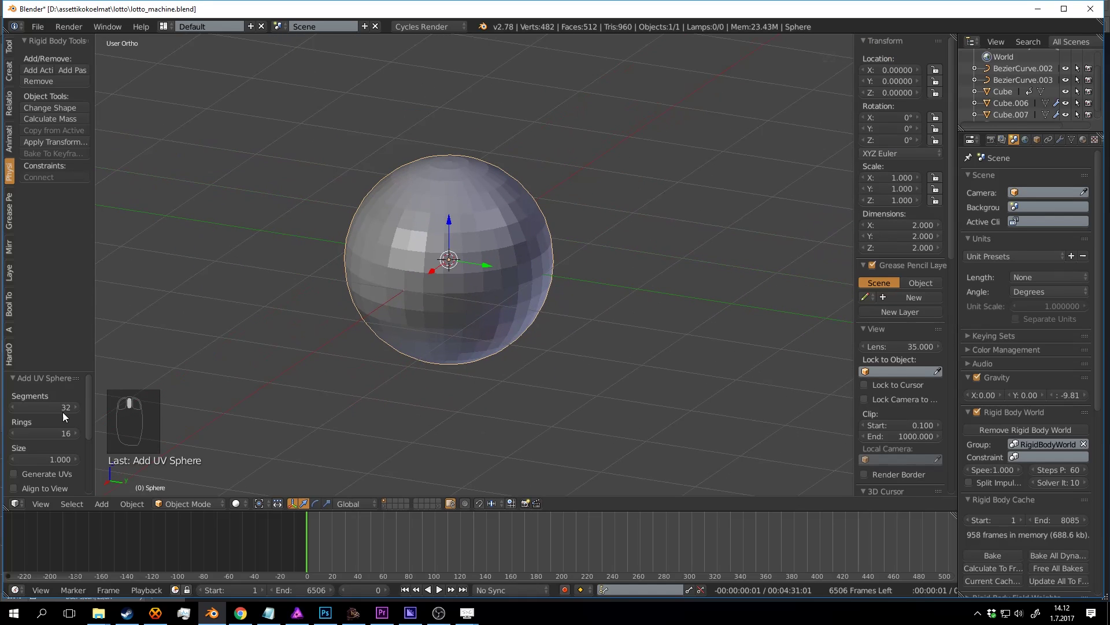
# Step: Enlarge the new UV sphere to a size of about 1.95
pyautogui.moveTo(332, 217); pyautogui.dragTo(606, 157, button='middle')
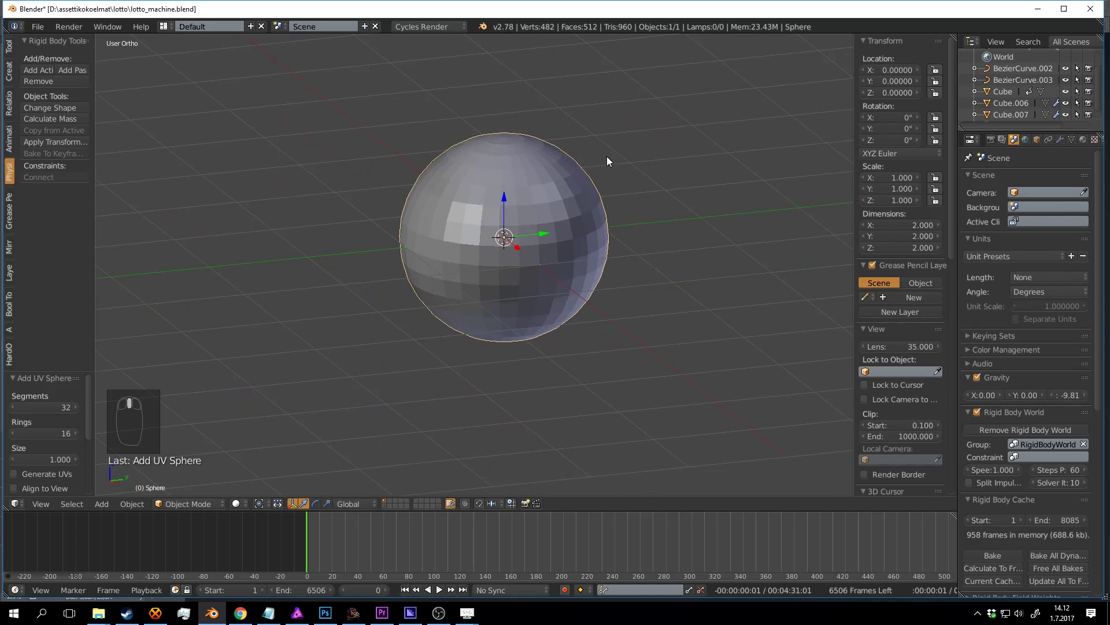
pyautogui.scroll(-2, 562, 193)
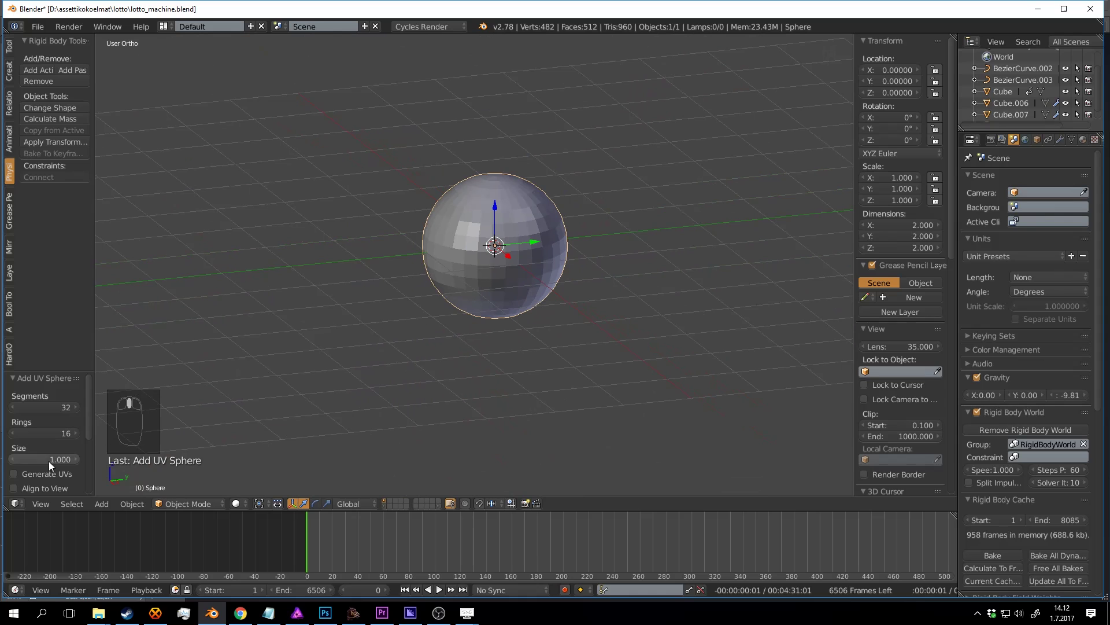
pyautogui.moveTo(60, 459); pyautogui.dragTo(578, 439)
pyautogui.scroll(-2, 60, 432)
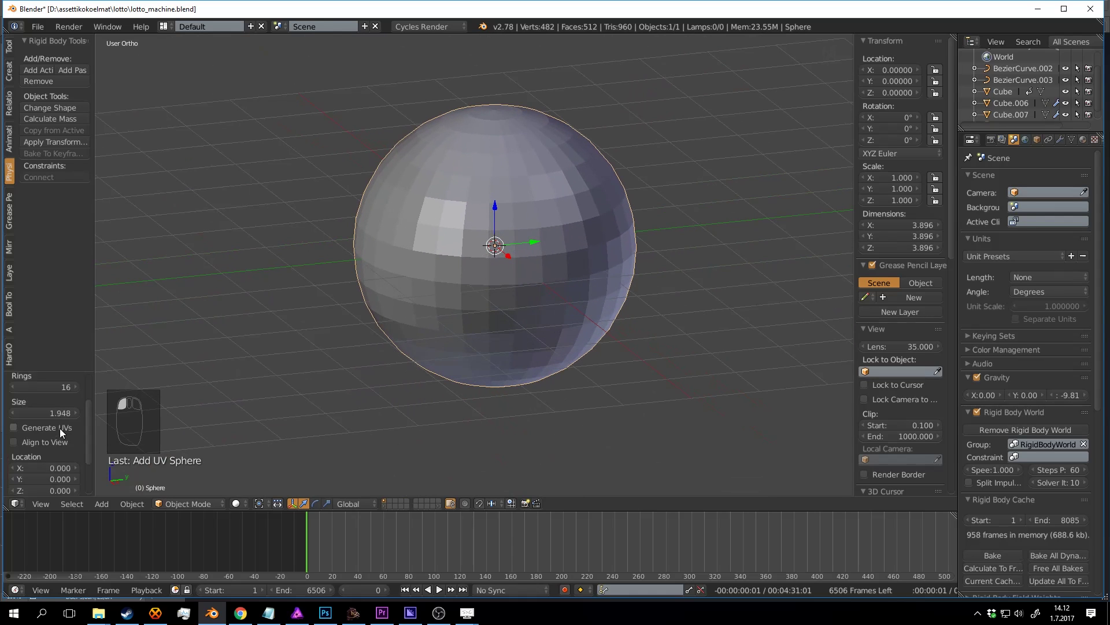
# Step: Move the sphere up to Z 8 in snapped steps and along X to about -3.94
pyautogui.scroll(-3, 1029, 294)
pyautogui.moveTo(649, 313); pyautogui.dragTo(614, 306, button='middle')
pyautogui.keyDown('shift'); pyautogui.moveTo(619, 296); pyautogui.dragTo(586, 358, button='middle'); pyautogui.keyUp('shift')
pyautogui.keyDown('ctrl'); pyautogui.moveTo(498, 276); pyautogui.dragTo(495, 81); pyautogui.keyUp('ctrl')
pyautogui.scroll(-4, 494, 110)
pyautogui.moveTo(500, 146); pyautogui.dragTo(470, 214, button='middle')
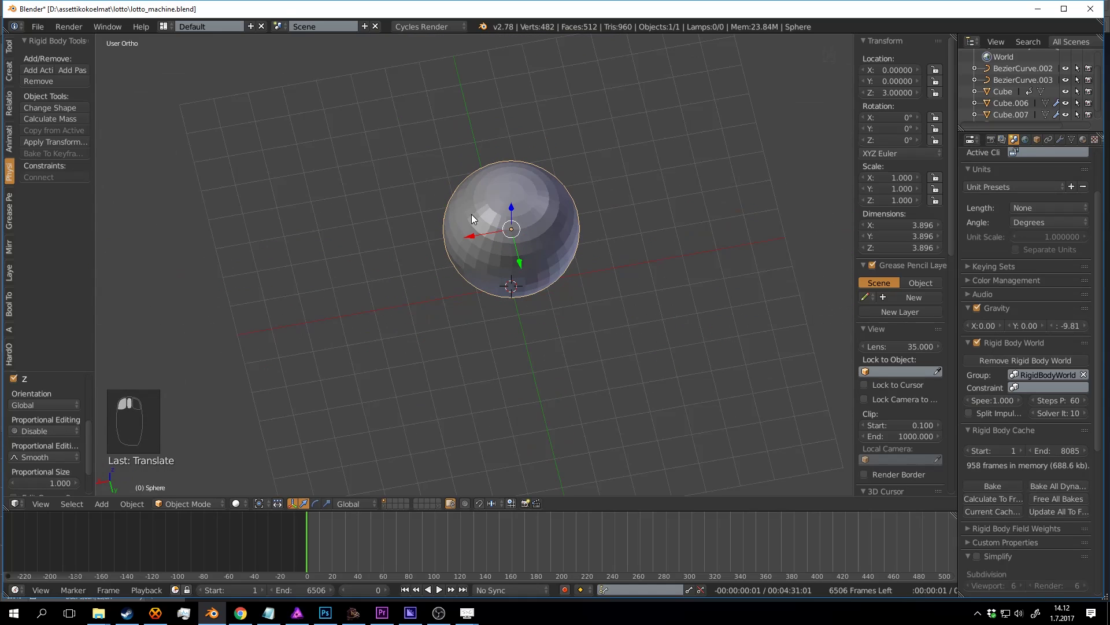
pyautogui.keyDown('ctrl'); pyautogui.moveTo(510, 209); pyautogui.dragTo(511, 114); pyautogui.keyUp('ctrl')
pyautogui.moveTo(528, 156); pyautogui.dragTo(545, 105, button='middle')
pyautogui.keyDown('shift'); pyautogui.moveTo(546, 115); pyautogui.dragTo(516, 399, button='middle'); pyautogui.keyUp('shift')
pyautogui.scroll(-4, 492, 234)
pyautogui.click(484, 233)
# Step: In Edit Mode, select the cap around the sphere's upper pole and delete its vertices to open the top
pyautogui.scroll(2, 513, 245)
pyautogui.scroll(2, 520, 376)
pyautogui.press('Tab')
pyautogui.scroll(4, 515, 398)
pyautogui.scroll(2, 515, 399)
pyautogui.press('a')
pyautogui.press('a')
pyautogui.rightClick(395, 331)
pyautogui.keyDown('shift'); pyautogui.moveTo(407, 333); pyautogui.dragTo(440, 276, button='middle'); pyautogui.keyUp('shift')
pyautogui.keyDown('alt'); pyautogui.keyDown('shift'); pyautogui.rightClick(519, 256); pyautogui.keyUp('shift'); pyautogui.keyUp('alt')
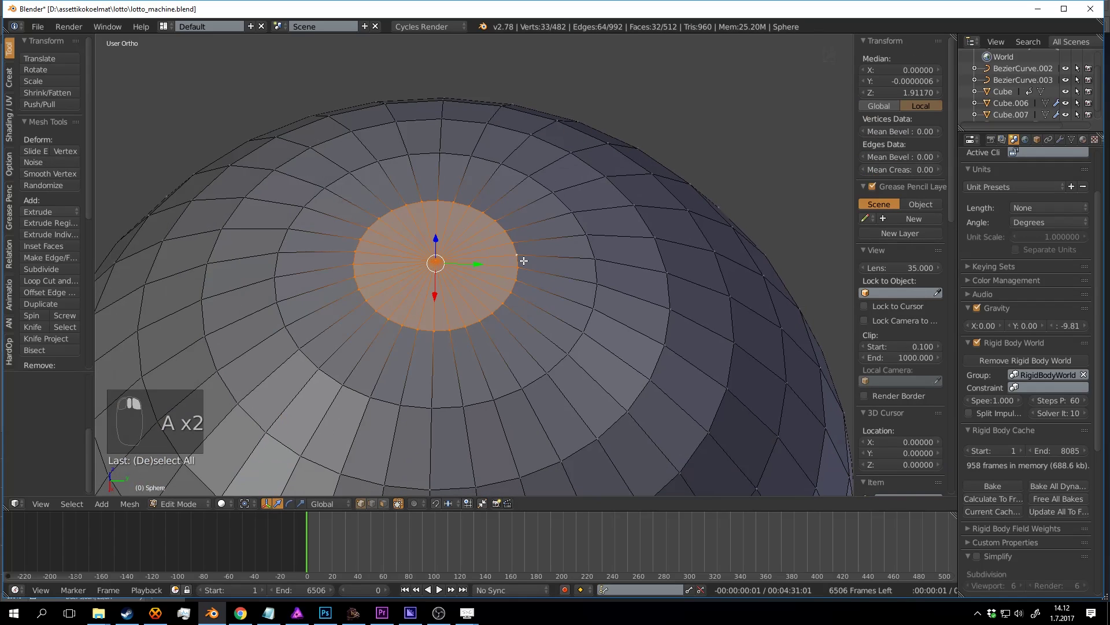
pyautogui.press('x')
pyautogui.click(523, 260)
# Step: Delete the sphere's lower pole vertex to open a small hole in the bottom, and return to Object Mode
pyautogui.scroll(-8, 524, 252)
pyautogui.keyDown('shift'); pyautogui.moveTo(525, 278); pyautogui.dragTo(523, 226, button='middle'); pyautogui.keyUp('shift')
pyautogui.scroll(3, 520, 232)
pyautogui.moveTo(501, 327)
pyautogui.mouseDown(button='middle')
pyautogui.moveTo(489, 185)
pyautogui.moveTo(513, 314)
pyautogui.mouseUp(button='middle')
pyautogui.rightClick(449, 370)
pyautogui.press('x')
pyautogui.click(449, 370)
pyautogui.press('Tab')
pyautogui.scroll(-4, 510, 170)
pyautogui.scroll(3, 513, 313)
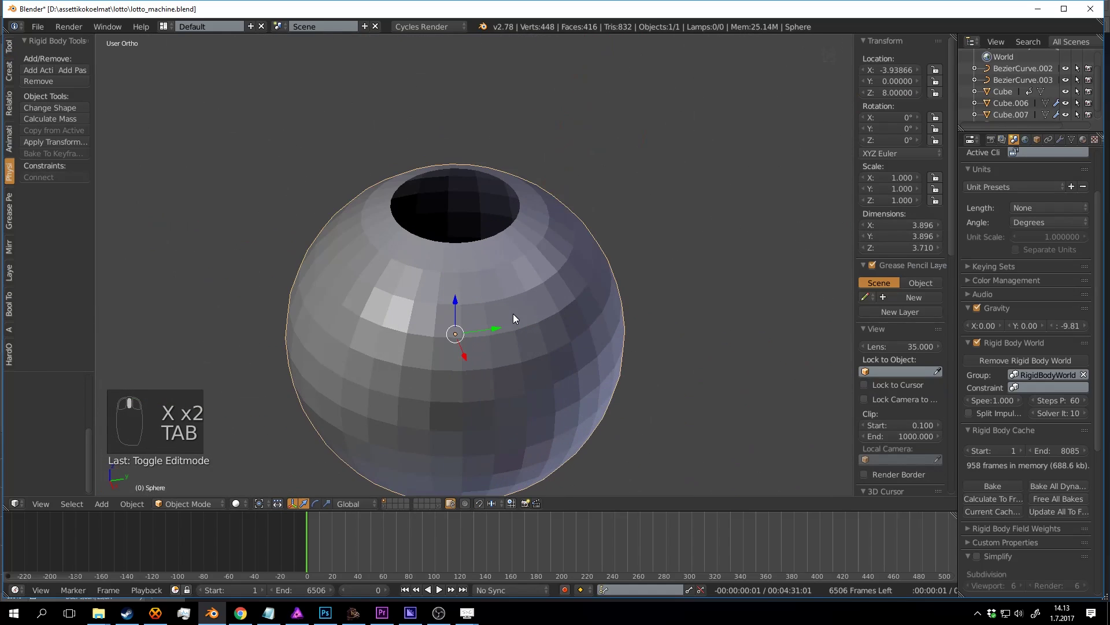
# Step: Apply smooth shading to the sphere, deselect it and save the file
pyautogui.click(10, 51)
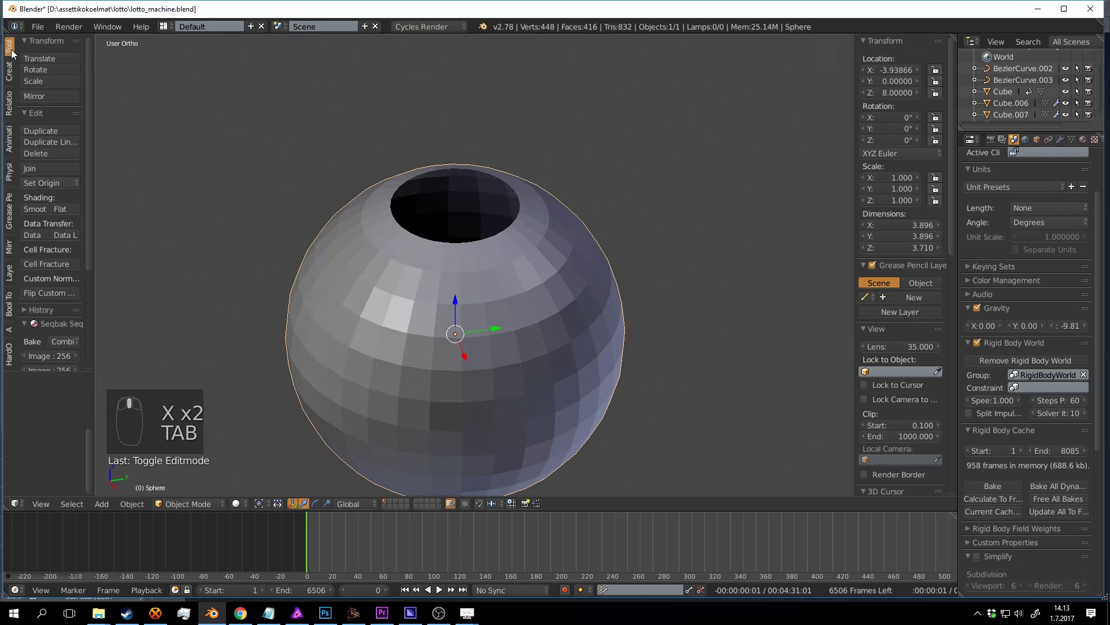
pyautogui.click(36, 209)
pyautogui.scroll(-2, 525, 251)
pyautogui.press('a')
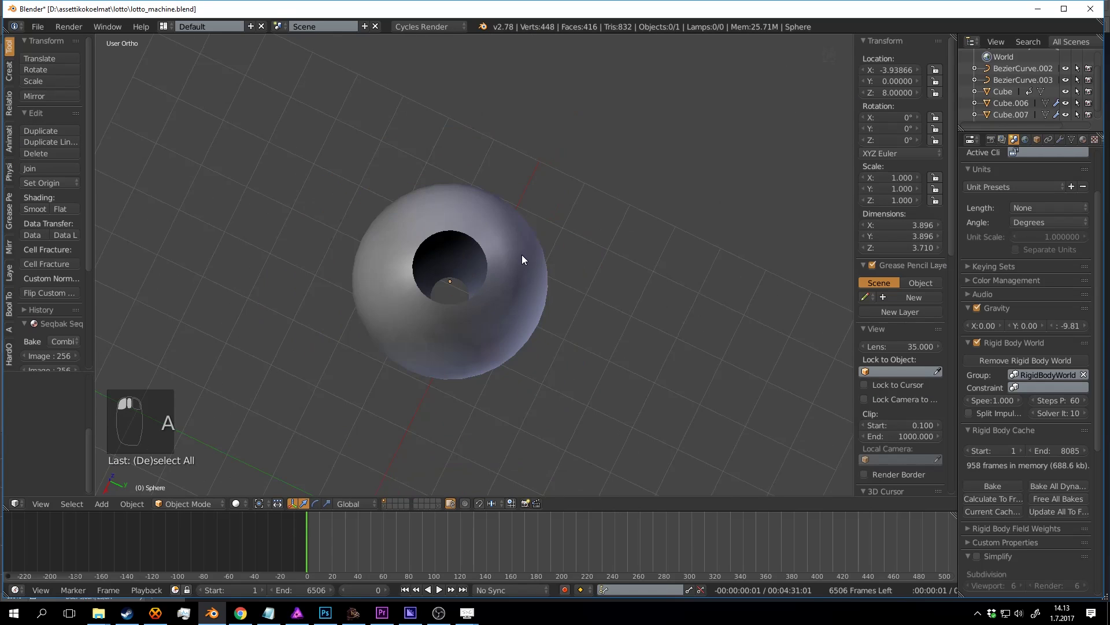
pyautogui.hotkey('ctrl', 's')
# Step: Select the edge loop around the sphere's top opening and extrude it upward into a short neck
pyautogui.scroll(4, 509, 277)
pyautogui.moveTo(504, 286); pyautogui.dragTo(538, 203, button='middle')
pyautogui.scroll(2, 537, 207)
pyautogui.press('Tab')
pyautogui.keyDown('shift'); pyautogui.moveTo(535, 209); pyautogui.dragTo(523, 258, button='middle'); pyautogui.keyUp('shift')
pyautogui.press('a')
pyautogui.press('a')
pyautogui.press('a')
pyautogui.press('a')
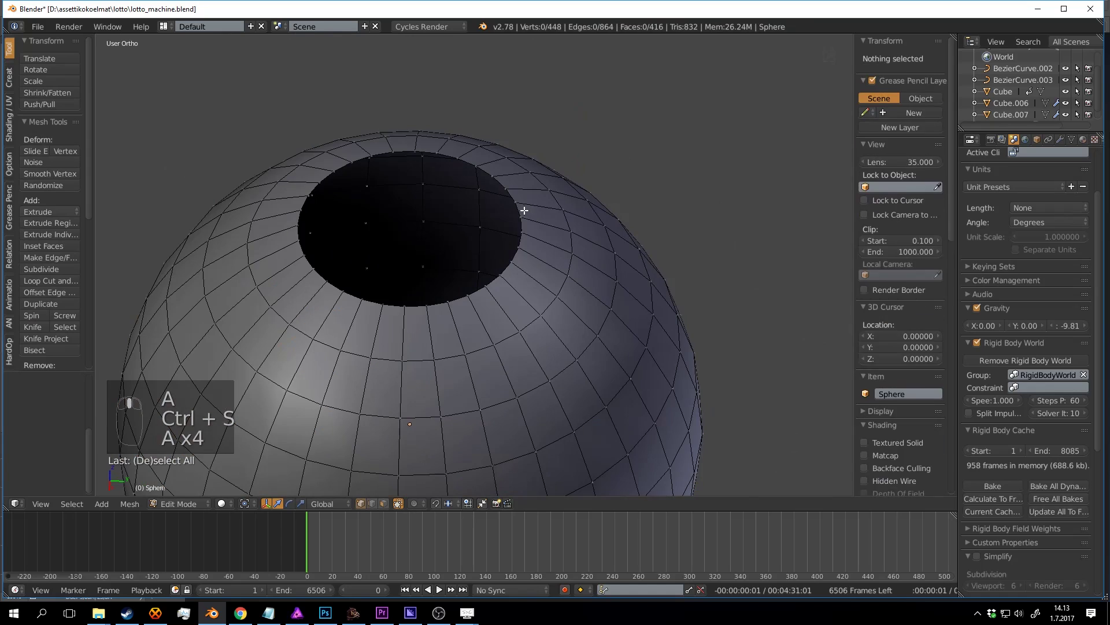
pyautogui.keyDown('alt'); pyautogui.rightClick(523, 211); pyautogui.keyUp('alt')
pyautogui.press('e')
pyautogui.click(538, 72)
# Step: Bevel the edge loop where the upper neck meets the sphere and leave Edit Mode
pyautogui.moveTo(538, 151); pyautogui.dragTo(530, 194, button='middle')
pyautogui.press('a')
pyautogui.keyDown('alt'); pyautogui.rightClick(488, 242); pyautogui.keyUp('alt')
pyautogui.hotkey('ctrl', 'b')
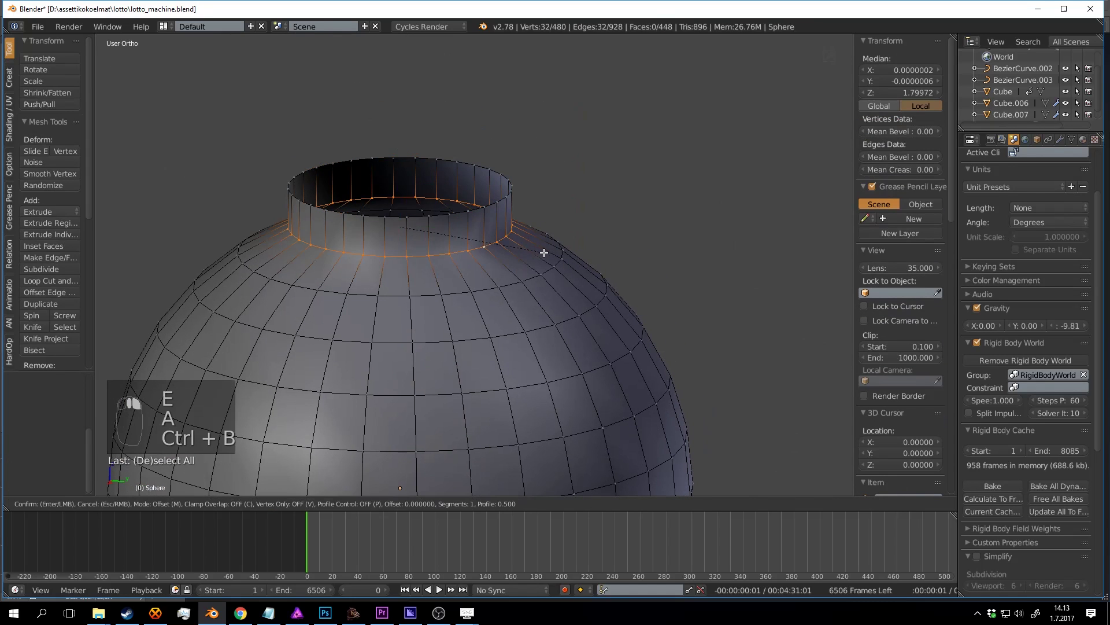
pyautogui.press('Tab')
# Step: Extrude the edge loop of the sphere's bottom opening downward along Z into a short outlet collar
pyautogui.scroll(-3, 521, 318)
pyautogui.moveTo(520, 318); pyautogui.dragTo(530, 179, button='middle')
pyautogui.scroll(4, 491, 285)
pyautogui.press('Tab')
pyautogui.scroll(2, 491, 285)
pyautogui.moveTo(491, 285)
pyautogui.keyDown('shift'); pyautogui.mouseDown(button='middle')
pyautogui.moveTo(508, 228)
pyautogui.moveTo(488, 267)
pyautogui.mouseUp(button='middle'); pyautogui.keyUp('shift')
pyautogui.scroll(2, 508, 229)
pyautogui.press('a')
pyautogui.press('a')
pyautogui.press('a')
pyautogui.keyDown('alt'); pyautogui.rightClick(477, 257); pyautogui.keyUp('alt')
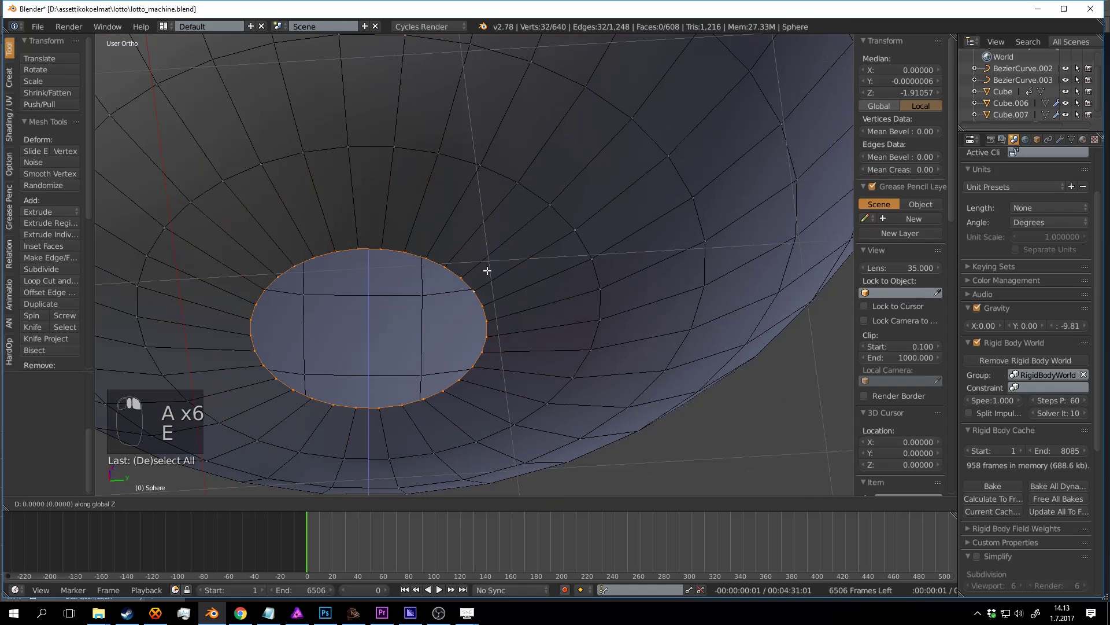
pyautogui.click(485, 69)
# Step: Bevel the edge loop where the bottom collar meets the sphere and return to Object Mode
pyautogui.press('a')
pyautogui.keyDown('alt'); pyautogui.rightClick(446, 258); pyautogui.keyUp('alt')
pyautogui.hotkey('ctrl', 'v')
pyautogui.hotkey('ctrl', 'b')
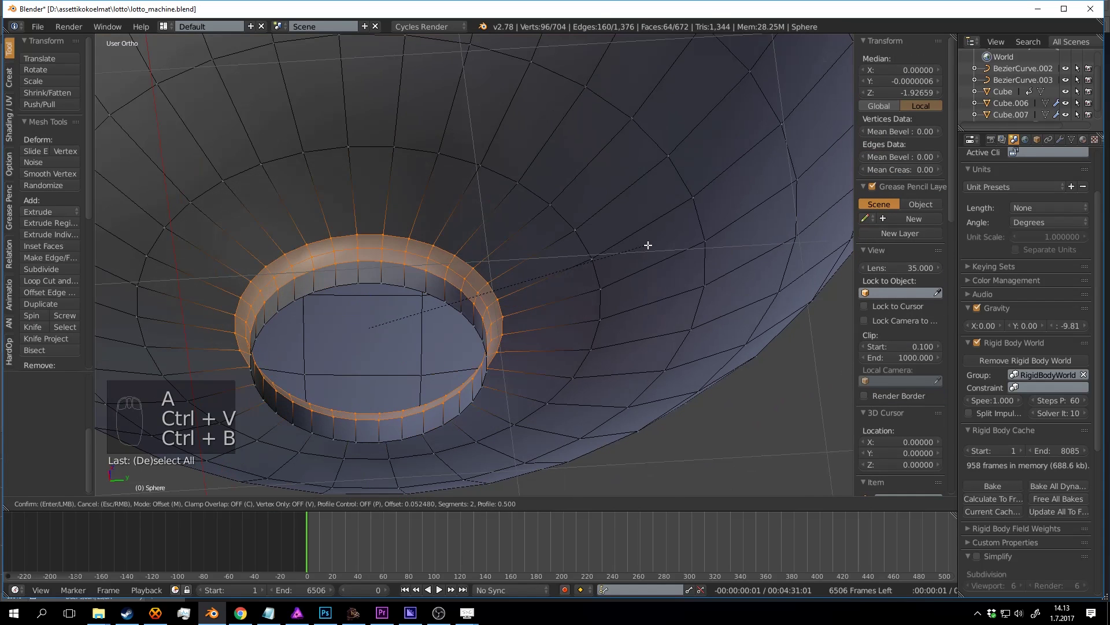
pyautogui.click(699, 248)
pyautogui.press('Tab')
# Step: Deselect the sphere, save the file and inspect the rounded neck and collar
pyautogui.scroll(-9, 613, 206)
pyautogui.moveTo(602, 191); pyautogui.dragTo(529, 256, button='middle')
pyautogui.press('a')
pyautogui.press('a')
pyautogui.press('a')
pyautogui.press('a')
pyautogui.hotkey('ctrl', 's')
pyautogui.moveTo(541, 179); pyautogui.dragTo(482, 205, button='middle')
pyautogui.scroll(-4, 569, 218)
pyautogui.scroll(3, 506, 252)
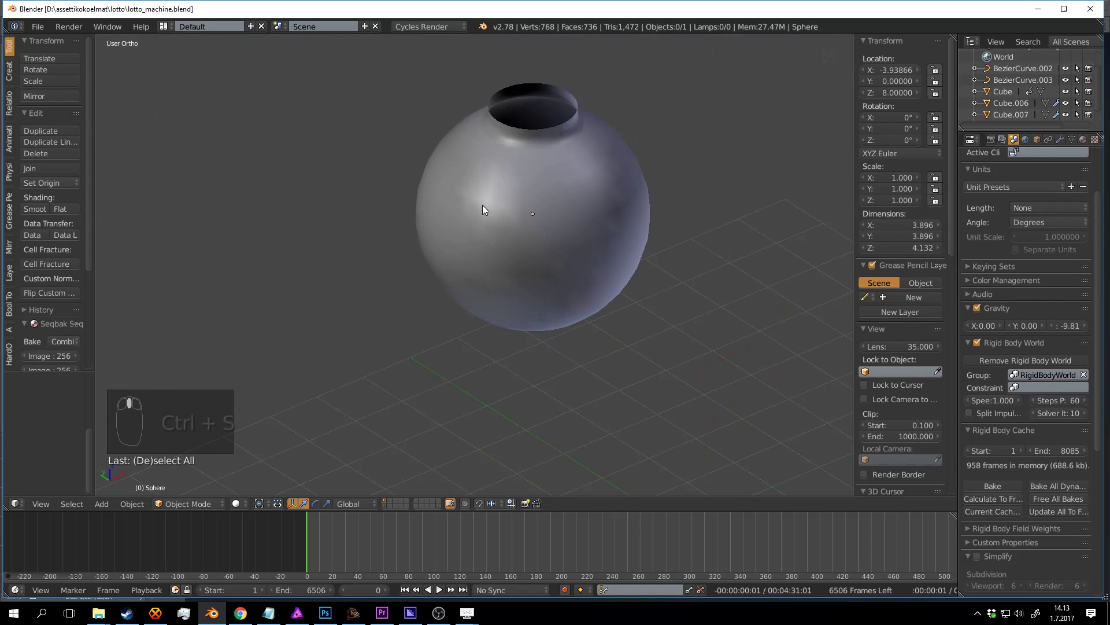
# Step: Switch to the front view, reset the 3D cursor to the origin and save the file
pyautogui.scroll(-4, 507, 216)
pyautogui.press('KP_1')
pyautogui.hotkey('shift', 'c')
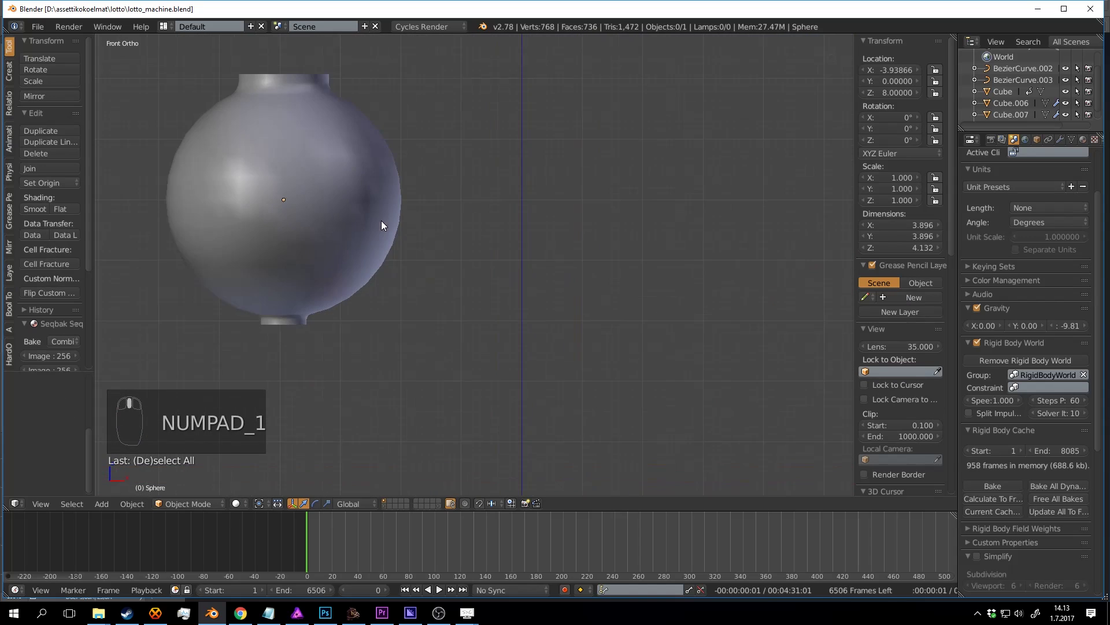
pyautogui.keyDown('shift'); pyautogui.moveTo(461, 195); pyautogui.dragTo(471, 175, button='middle'); pyautogui.keyUp('shift')
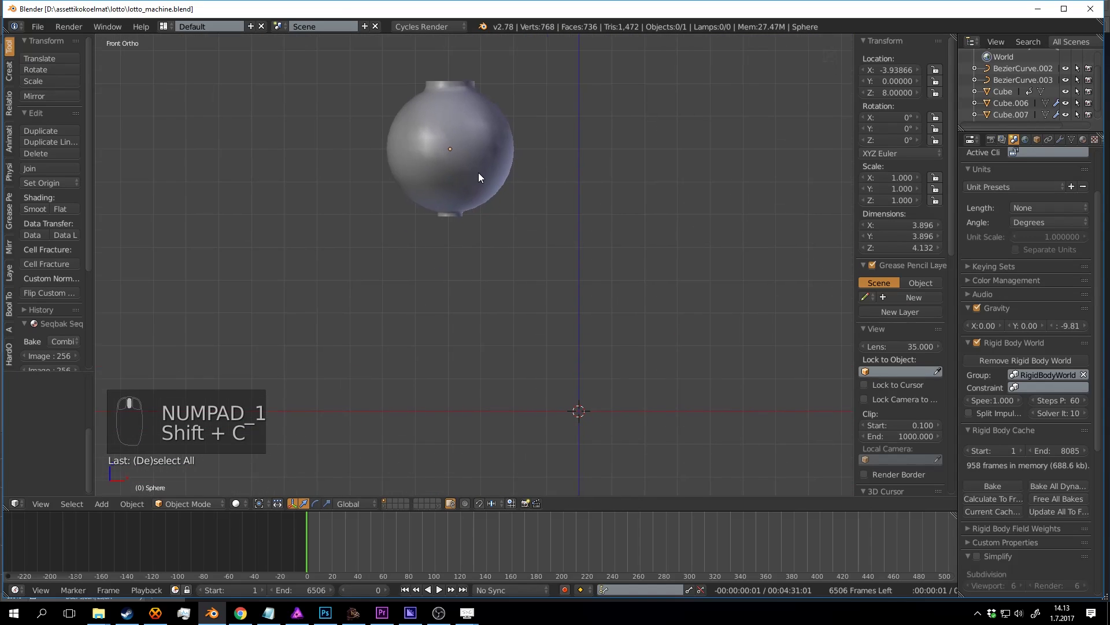
pyautogui.scroll(-2, 477, 172)
pyautogui.keyDown('shift'); pyautogui.moveTo(521, 212); pyautogui.dragTo(438, 152, button='middle'); pyautogui.keyUp('shift')
pyautogui.scroll(2, 405, 121)
pyautogui.hotkey('ctrl', 's')
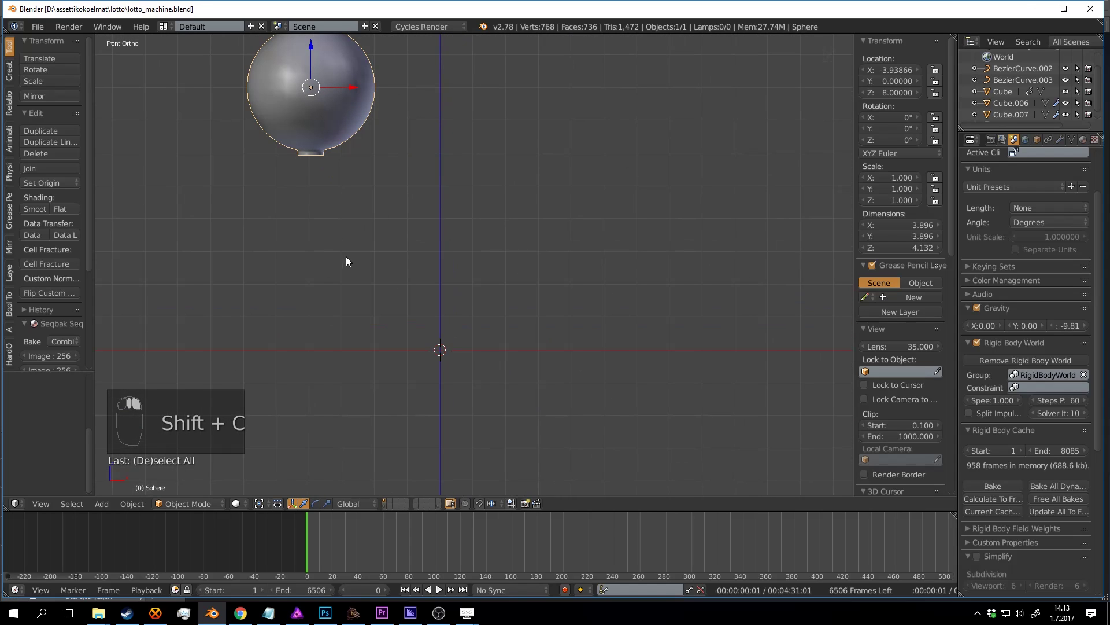
# Step: Snap the selected sphere to the 3D cursor at the origin
pyautogui.click(132, 504)
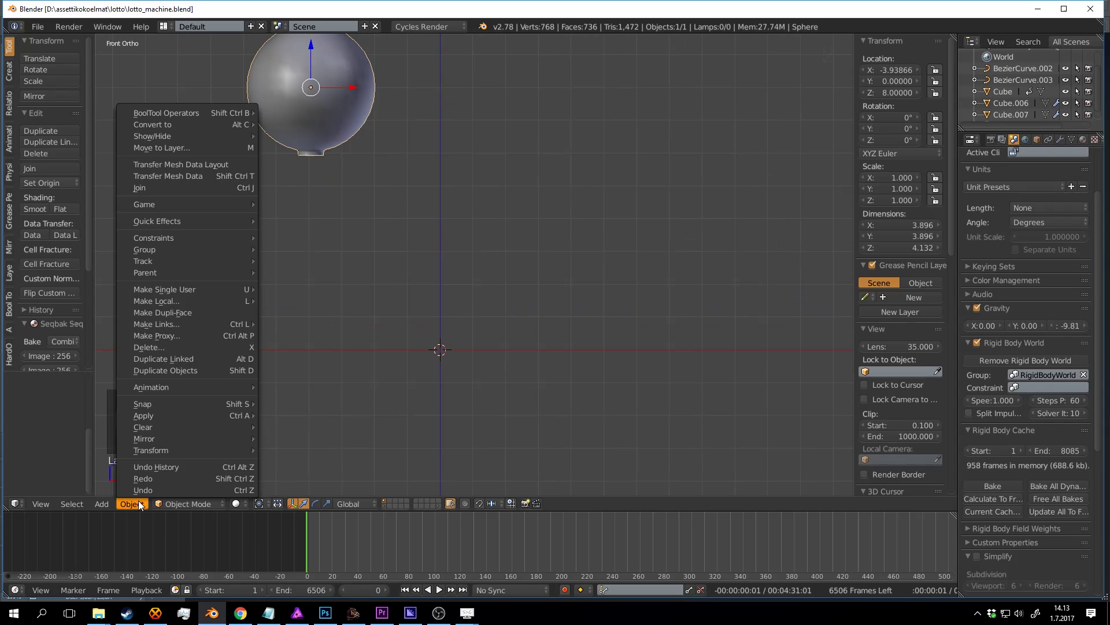
pyautogui.moveTo(207, 405)
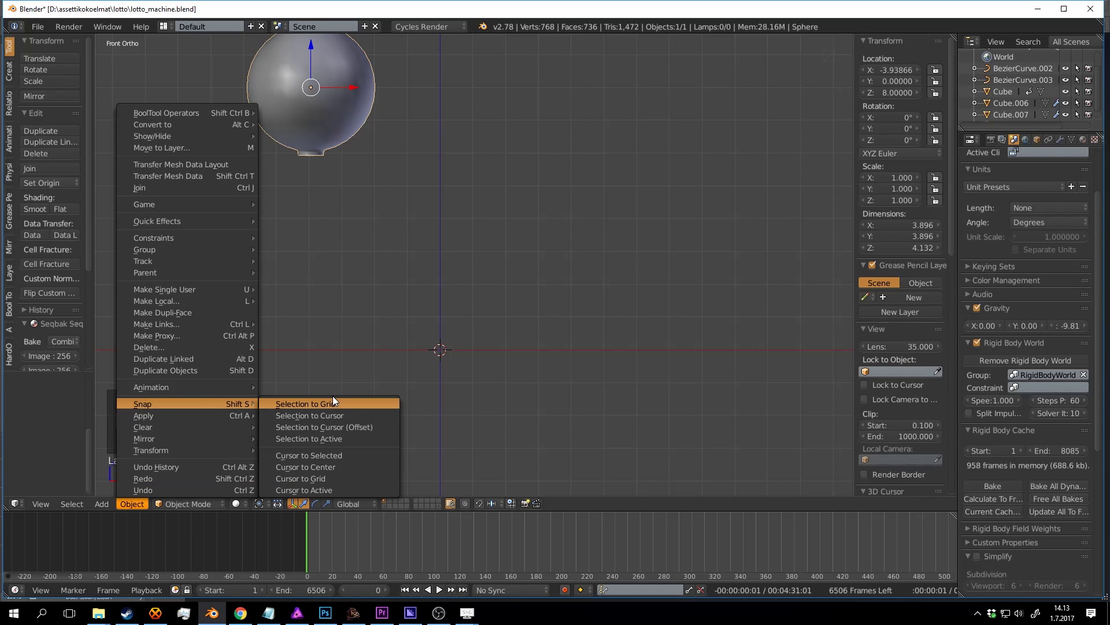
pyautogui.click(345, 416)
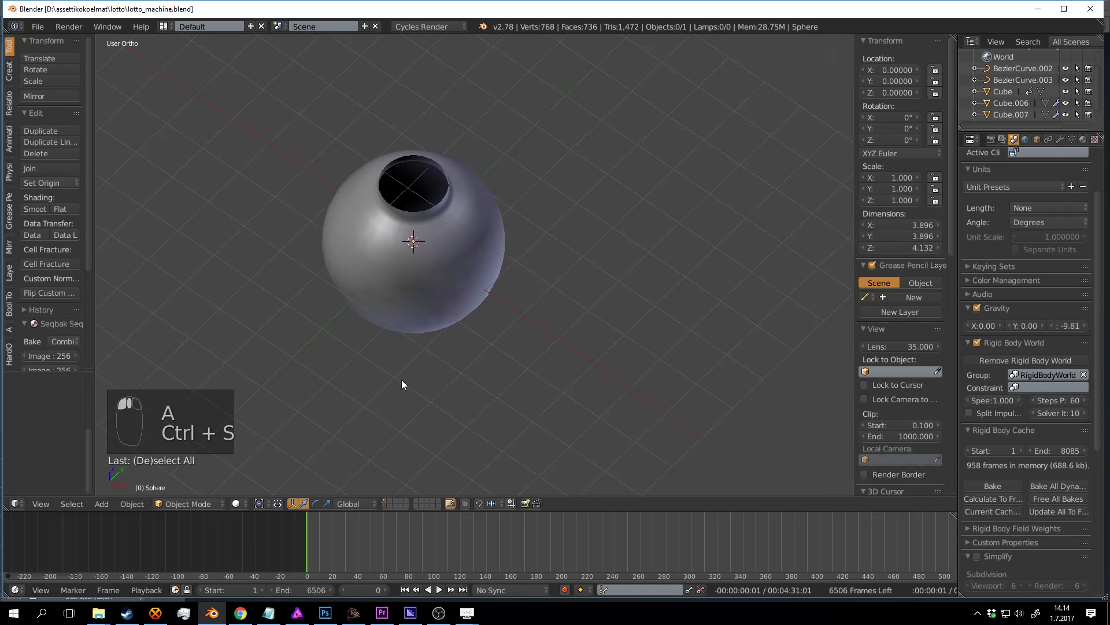
# Step: Select the centred sphere again and show it in the front view in Object Mode
pyautogui.moveTo(401, 382); pyautogui.dragTo(489, 327, button='middle')
pyautogui.rightClick(502, 306)
pyautogui.press('Tab')
pyautogui.scroll(3, 572, 309)
pyautogui.press('Tab')
pyautogui.scroll(-4, 490, 331)
pyautogui.press('KP_1')
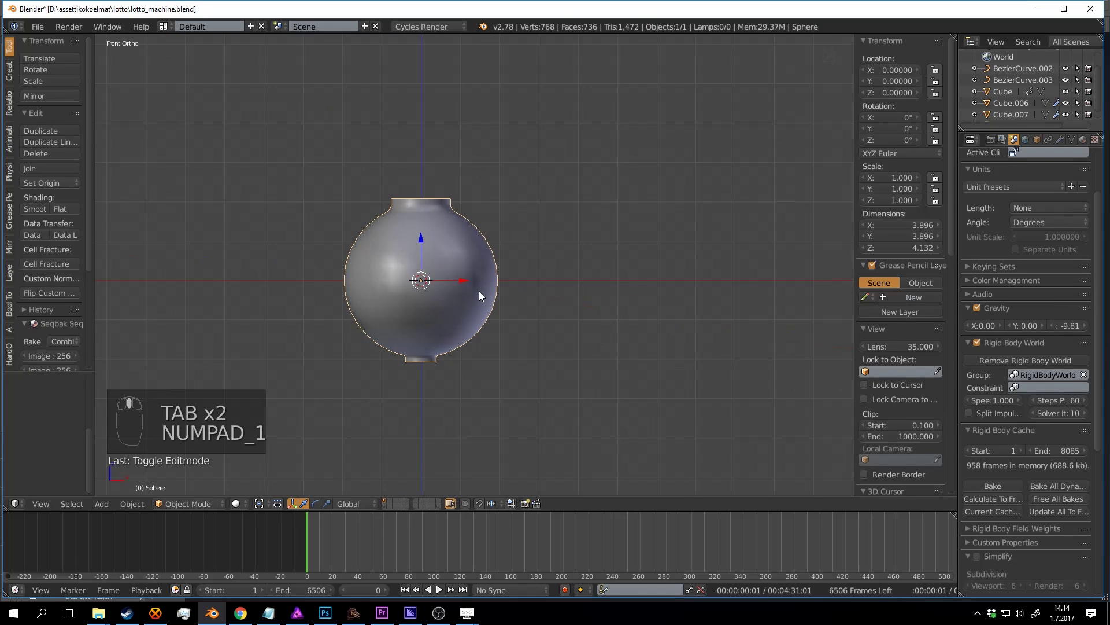
# Step: Add a cylinder at the origin inside the sphere and switch the viewport to wireframe shading
pyautogui.scroll(3, 473, 341)
pyautogui.hotkey('shift', 'a')
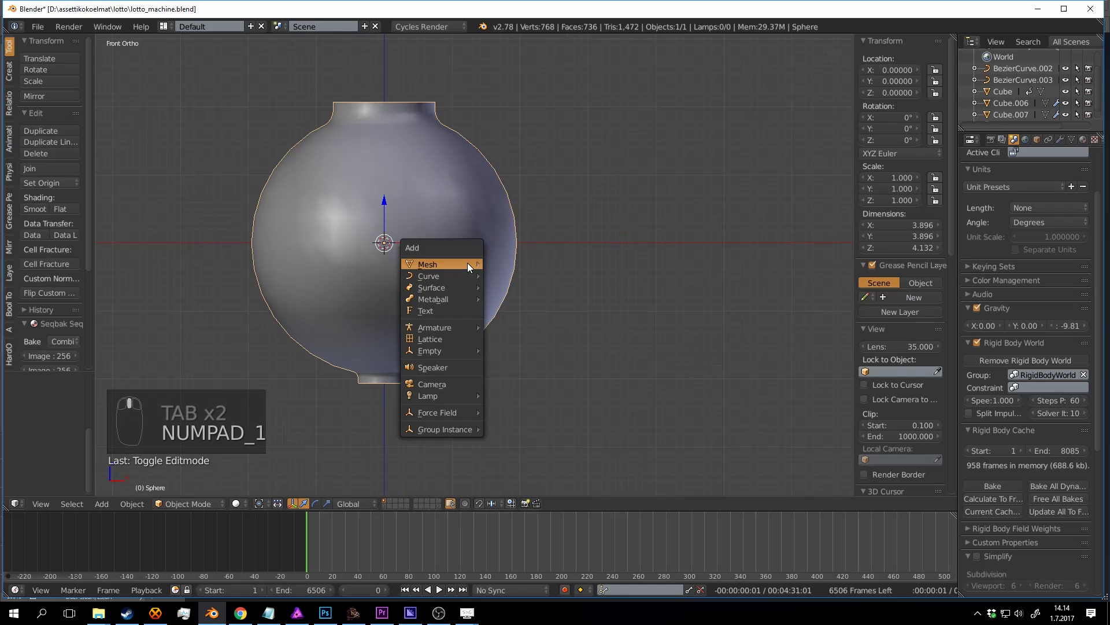
pyautogui.moveTo(467, 263)
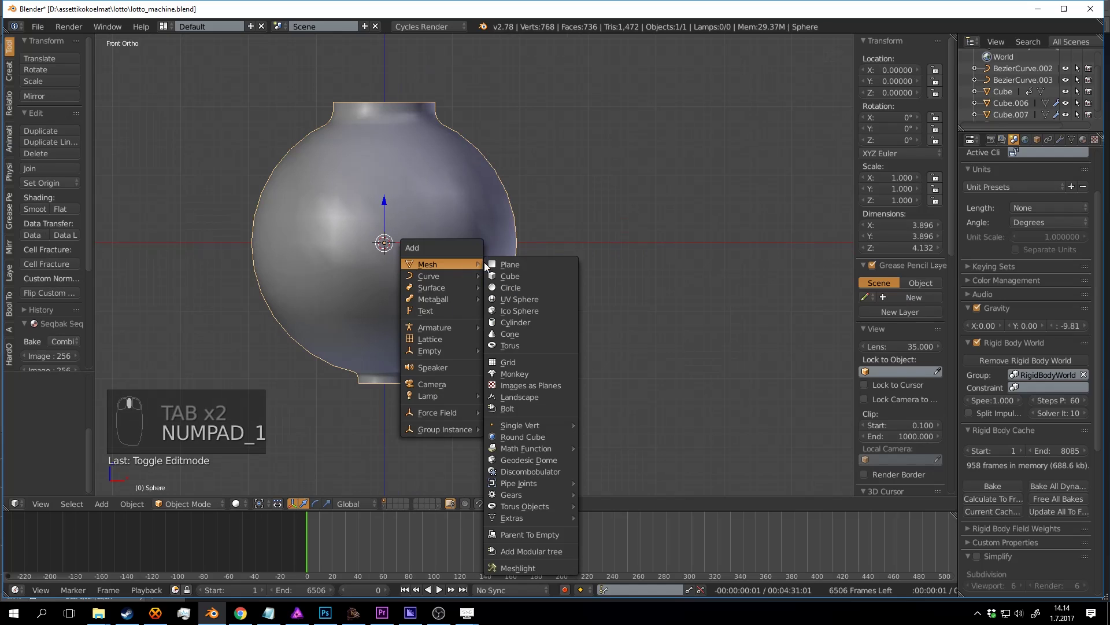
pyautogui.click(521, 321)
pyautogui.scroll(-3, 533, 301)
pyautogui.press('z')
pyautogui.moveTo(556, 252)
pyautogui.mouseDown(button='middle')
pyautogui.moveTo(558, 321)
pyautogui.moveTo(575, 251)
pyautogui.mouseUp(button='middle')
pyautogui.scroll(3, 562, 322)
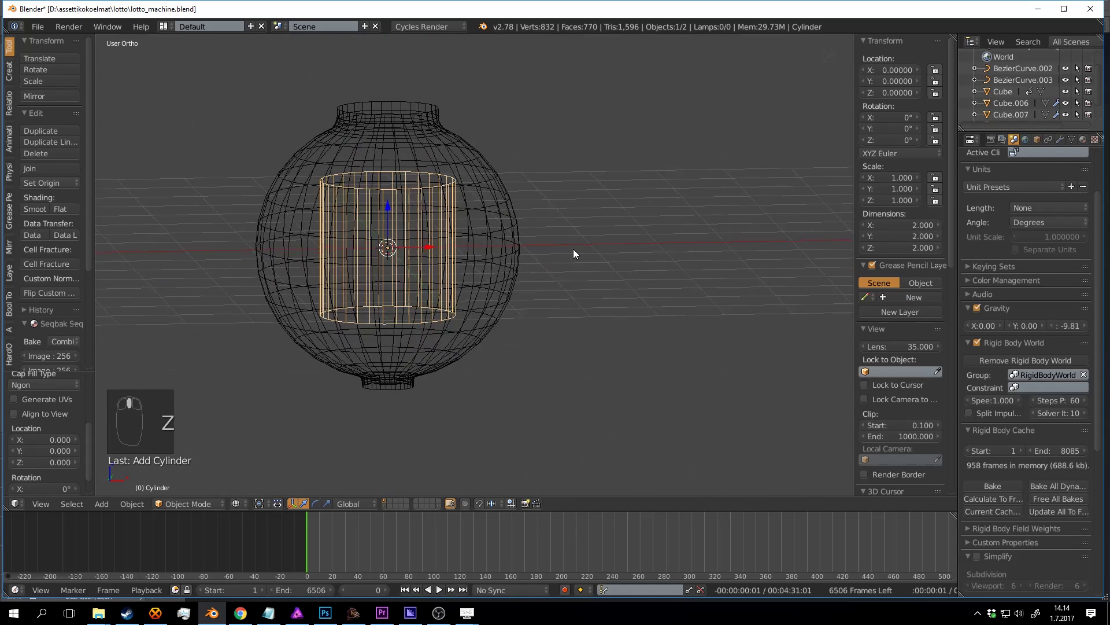
# Step: In Edit Mode, scale the cylinder without Z into a rod about 0.15 thick and rotate it to lie along the X axis
pyautogui.scroll(2, 607, 270)
pyautogui.press('Tab')
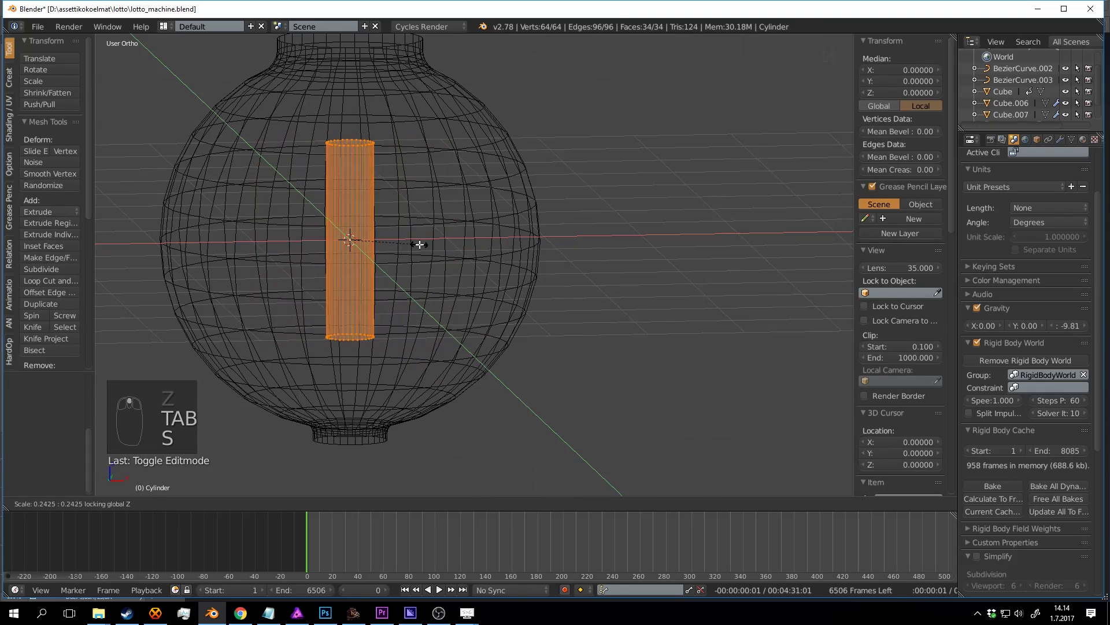
pyautogui.click(375, 243)
pyautogui.moveTo(375, 243); pyautogui.dragTo(573, 271, button='middle')
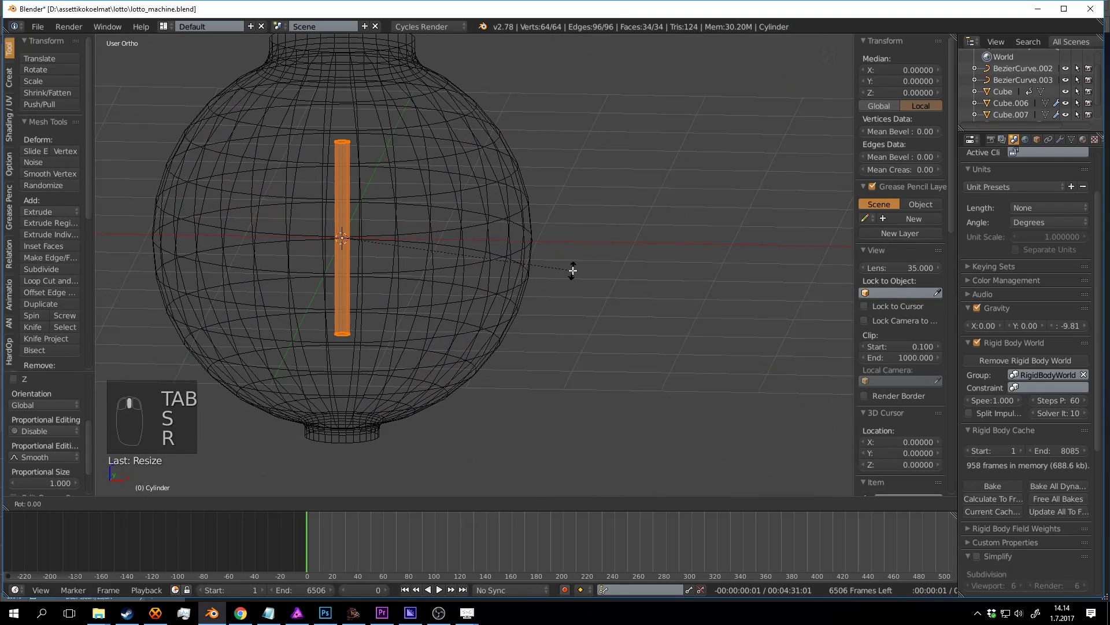
pyautogui.press('Return')
pyautogui.press('Tab')
pyautogui.scroll(-1, 422, 261)
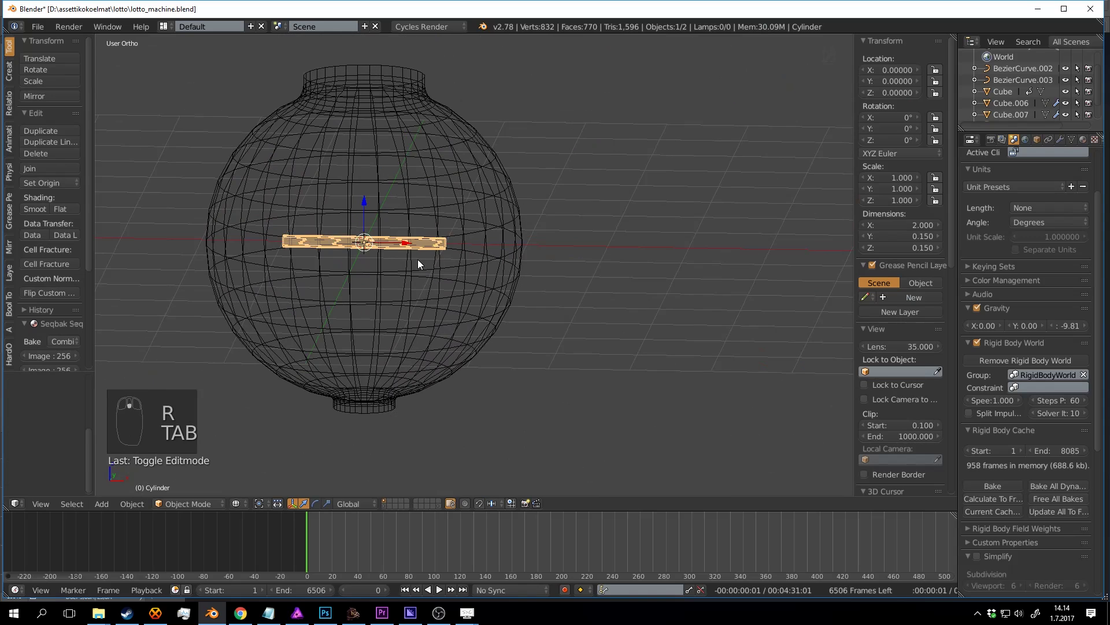
# Step: Stretch the rod's whole mesh along the X axis so it passes through both sides of the sphere
pyautogui.press('s')
pyautogui.press('x')
pyautogui.rightClick(505, 271)
pyautogui.press('Tab')
pyautogui.press('a')
pyautogui.press('a')
pyautogui.press('a')
pyautogui.press('a')
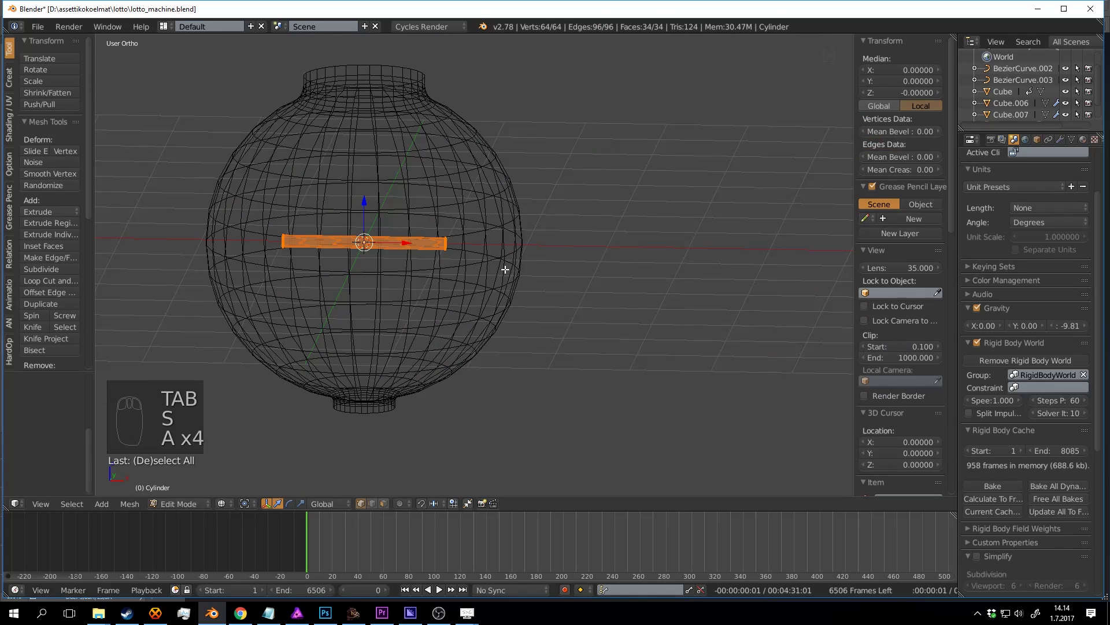
pyautogui.click(765, 281)
# Step: Switch to solid shading and thicken the rod in Edit Mode by scaling it on every axis except X
pyautogui.press('Tab')
pyautogui.moveTo(671, 277)
pyautogui.mouseDown(button='middle')
pyautogui.moveTo(601, 276)
pyautogui.moveTo(506, 227)
pyautogui.moveTo(526, 185)
pyautogui.moveTo(664, 268)
pyautogui.moveTo(528, 278)
pyautogui.moveTo(550, 366)
pyautogui.moveTo(502, 308)
pyautogui.moveTo(558, 292)
pyautogui.moveTo(509, 203)
pyautogui.moveTo(451, 173)
pyautogui.moveTo(550, 280)
pyautogui.moveTo(478, 280)
pyautogui.moveTo(556, 288)
pyautogui.mouseUp(button='middle')
pyautogui.press('z')
pyautogui.press('Tab')
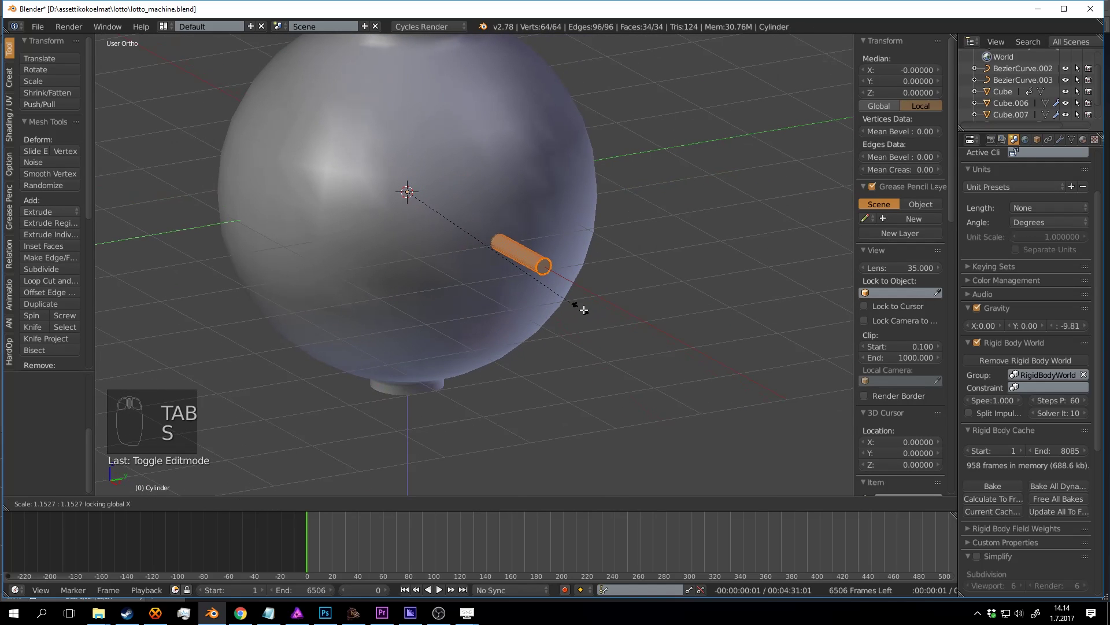
pyautogui.click(208, 376)
# Step: Cut one centred edge loop around the middle of the rod
pyautogui.press('Tab')
pyautogui.scroll(-1, 387, 300)
pyautogui.moveTo(387, 300); pyautogui.dragTo(542, 322, button='middle')
pyautogui.scroll(-1, 641, 267)
pyautogui.moveTo(280, 255); pyautogui.dragTo(540, 280, button='middle')
pyautogui.press('Tab')
pyautogui.scroll(2, 549, 263)
pyautogui.press('a')
pyautogui.press('a')
pyautogui.press('a')
pyautogui.hotkey('ctrl', 'r')
pyautogui.click(555, 248)
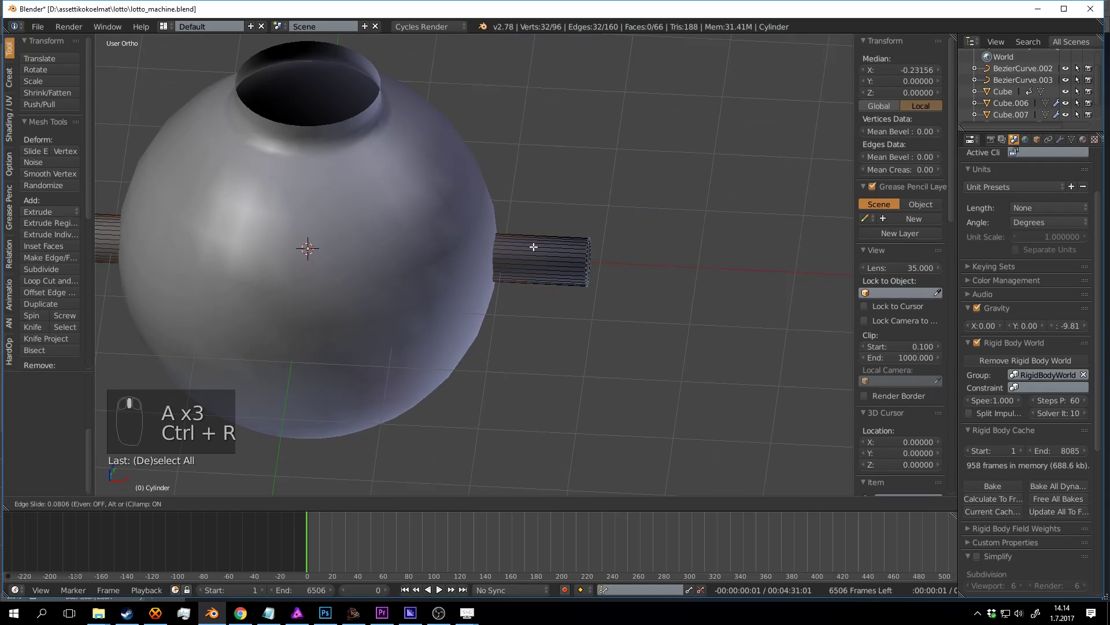
# Step: In wireframe shading, bevel the middle loop by about 1.92 so its two edges line up with the sphere's sides
pyautogui.press('z')
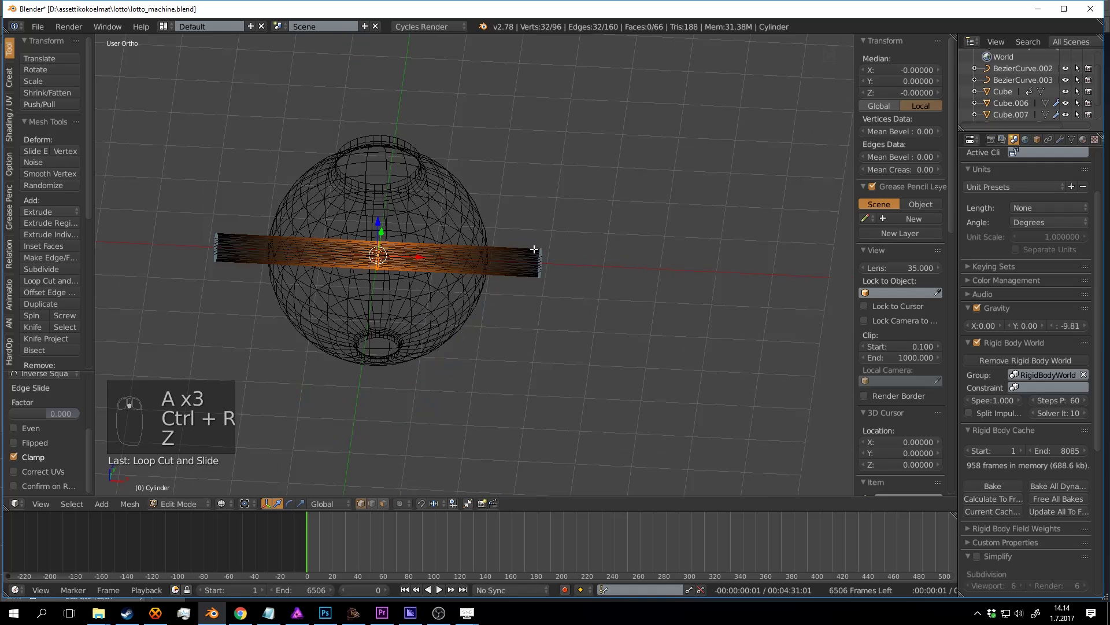
pyautogui.hotkey('ctrl', 'b')
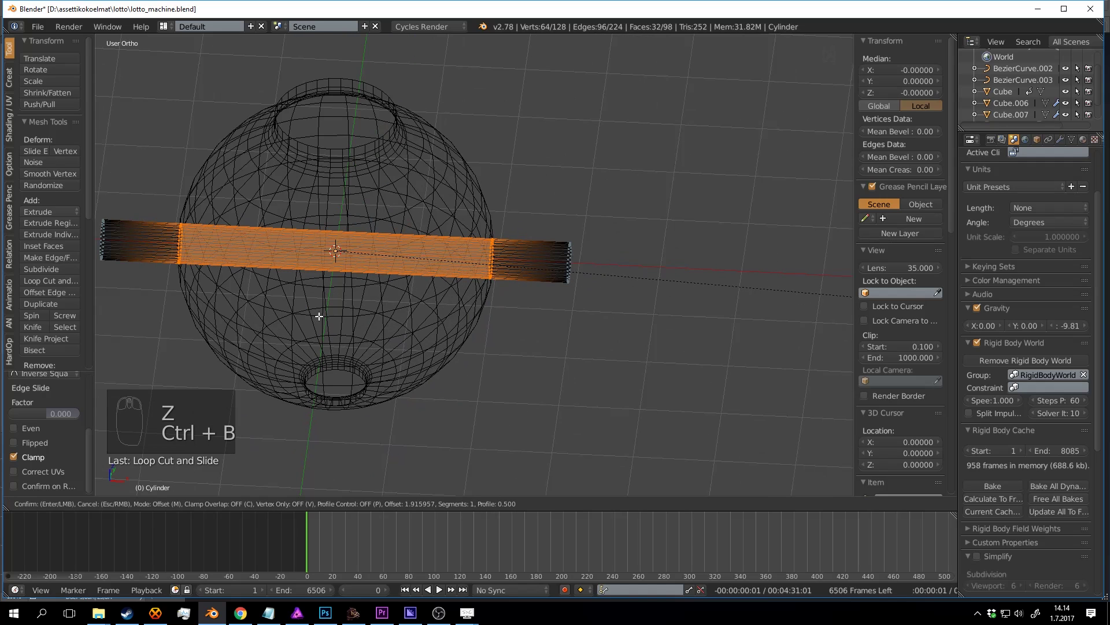
pyautogui.click(319, 316)
# Step: Select the two edge loops where the rod meets the sphere and bevel them into narrow bands
pyautogui.click(375, 504)
pyautogui.scroll(4, 533, 305)
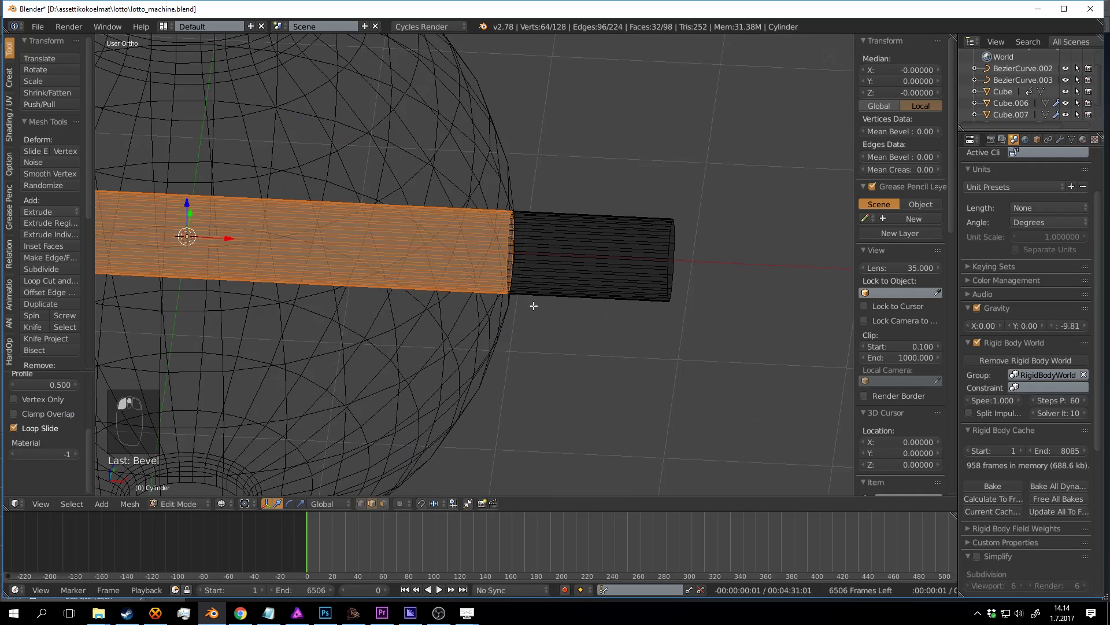
pyautogui.press('a')
pyautogui.scroll(3, 529, 254)
pyautogui.keyDown('alt'); pyautogui.rightClick(537, 216); pyautogui.keyUp('alt')
pyautogui.press('a')
pyautogui.keyDown('alt'); pyautogui.rightClick(535, 211); pyautogui.keyUp('alt')
pyautogui.scroll(-4, 535, 211)
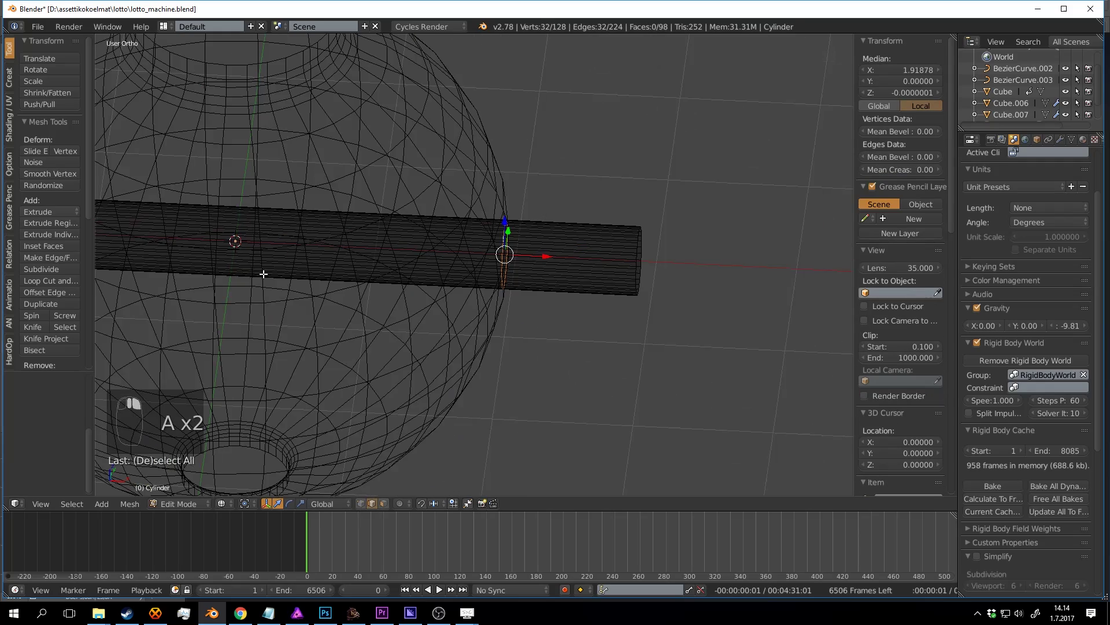
pyautogui.scroll(4, 263, 272)
pyautogui.keyDown('shift'); pyautogui.moveTo(263, 272); pyautogui.dragTo(671, 267, button='middle'); pyautogui.keyUp('shift')
pyautogui.moveTo(131, 238)
pyautogui.keyDown('shift'); pyautogui.mouseDown(button='middle')
pyautogui.moveTo(570, 258)
pyautogui.moveTo(528, 253)
pyautogui.mouseUp(button='middle'); pyautogui.keyUp('shift')
pyautogui.keyDown('alt'); pyautogui.keyDown('shift'); pyautogui.rightClick(292, 172); pyautogui.keyUp('shift'); pyautogui.keyUp('alt')
pyautogui.scroll(-2, 332, 216)
pyautogui.scroll(-3, 528, 253)
pyautogui.press('z')
pyautogui.keyDown('shift'); pyautogui.moveTo(789, 300); pyautogui.dragTo(644, 279, button='middle'); pyautogui.keyUp('shift')
pyautogui.hotkey('ctrl', 'b')
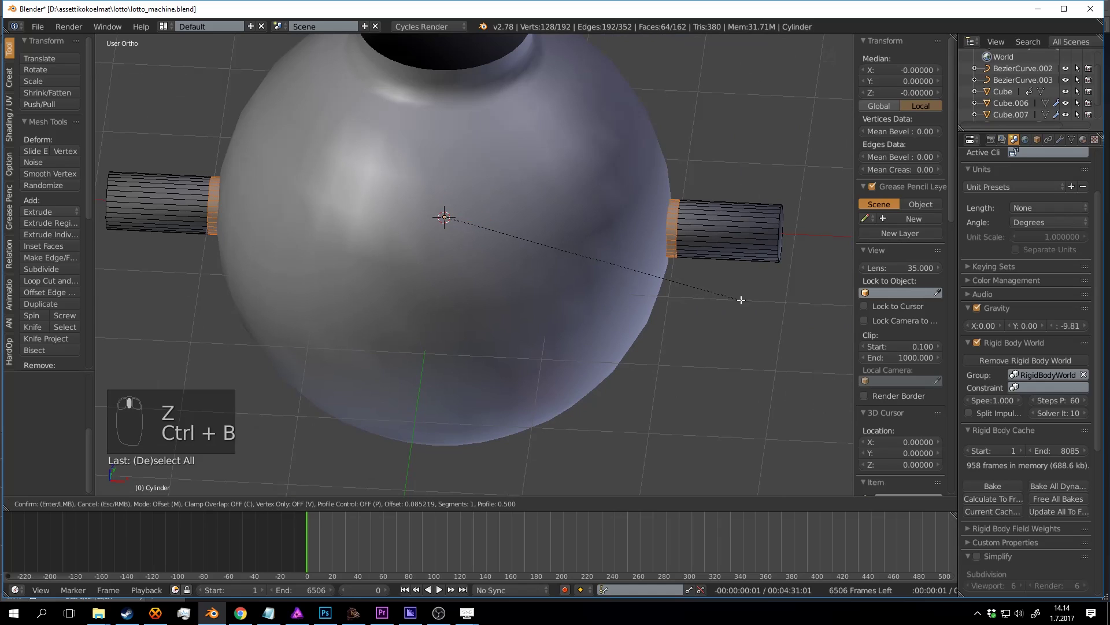
pyautogui.moveTo(761, 300); pyautogui.dragTo(684, 283, button='middle')
# Step: Extrude both narrow bands in place and scale them outward around the rod into collars about 0.94 in diameter
pyautogui.press('e')
pyautogui.click(692, 291)
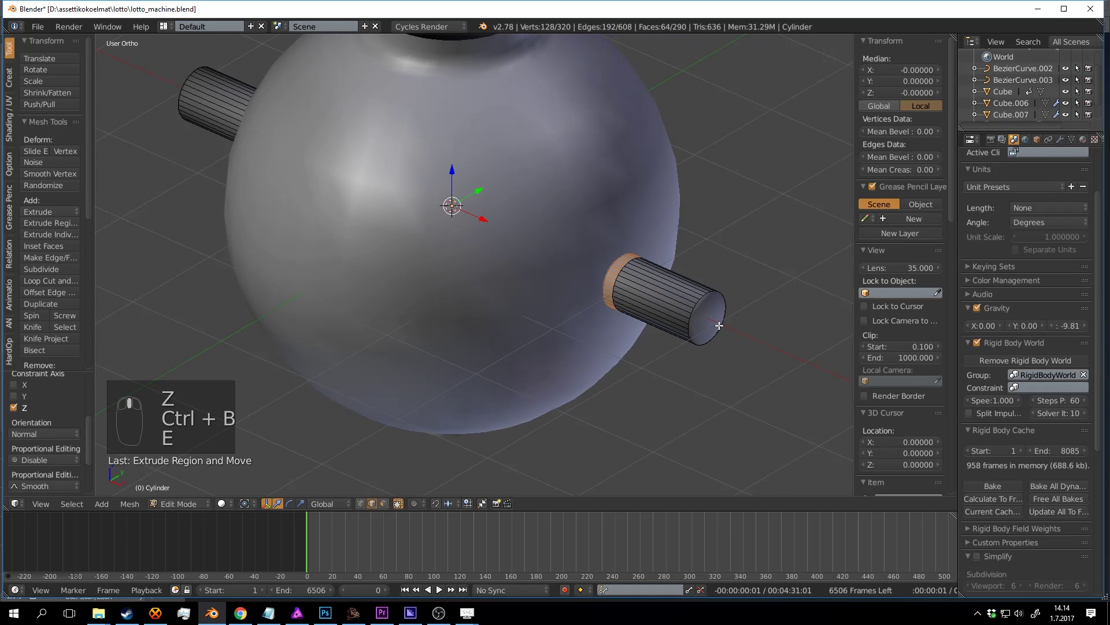
pyautogui.press('s')
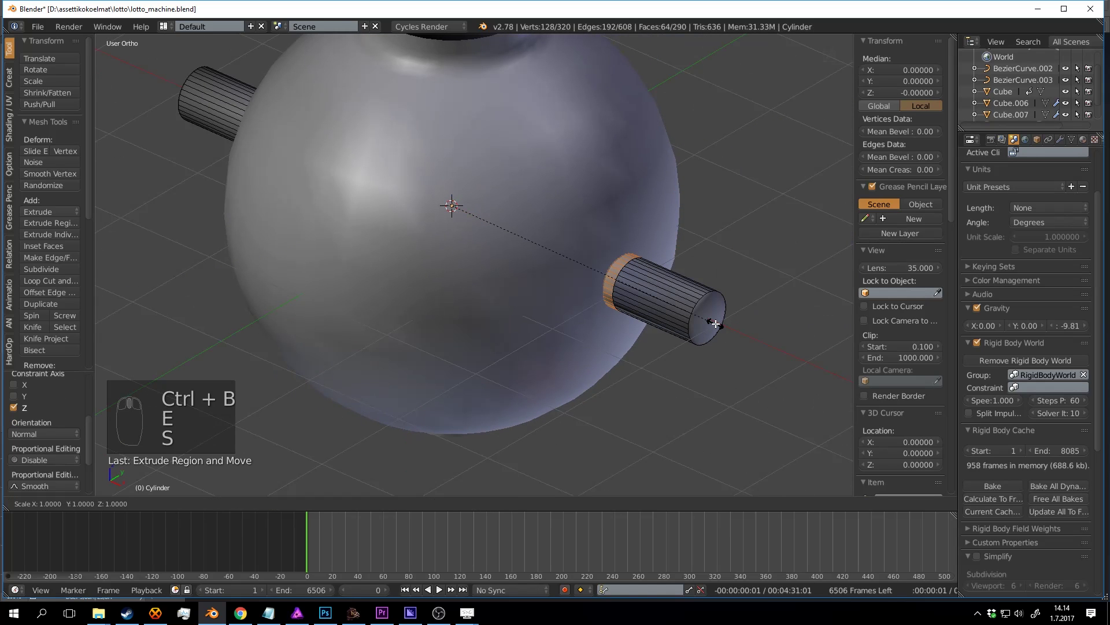
pyautogui.click(238, 367)
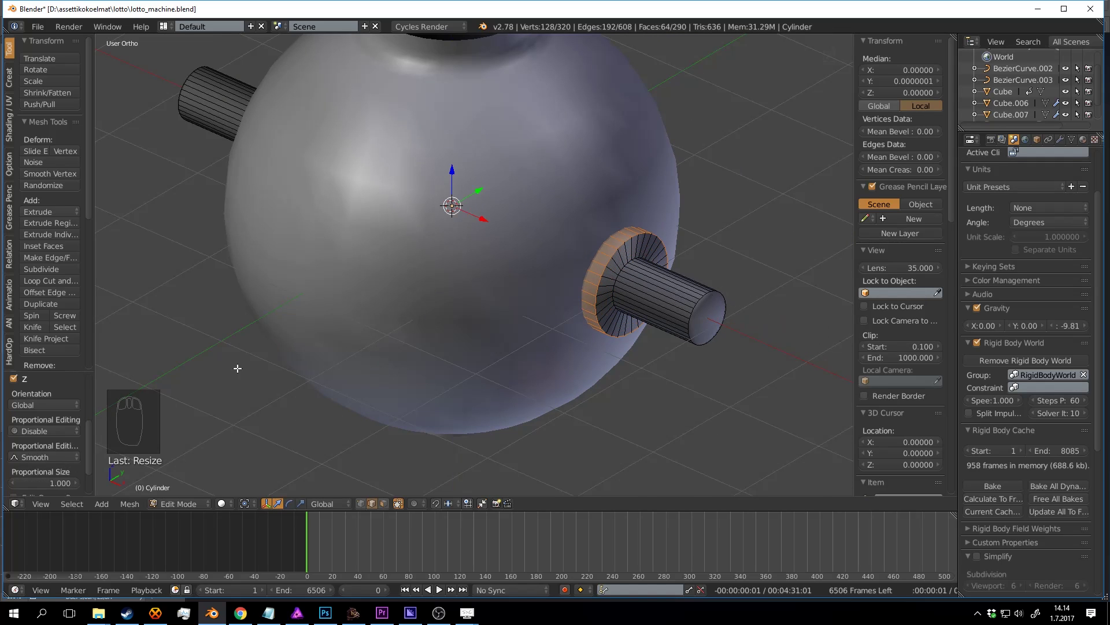
# Step: Return to Object Mode, clear the selection and save the file
pyautogui.press('Tab')
pyautogui.scroll(-4, 323, 339)
pyautogui.press('a')
pyautogui.press('a')
pyautogui.moveTo(408, 309); pyautogui.dragTo(505, 326, button='middle')
pyautogui.hotkey('ctrl', 's')
# Step: In Edit Mode, cut a centred edge loop around the rod inside the sphere and bevel it into a wide band
pyautogui.press('Tab')
pyautogui.scroll(2, 505, 325)
pyautogui.moveTo(516, 249); pyautogui.dragTo(486, 295, button='middle')
pyautogui.scroll(2, 480, 285)
pyautogui.press('a')
pyautogui.hotkey('ctrl', 'r')
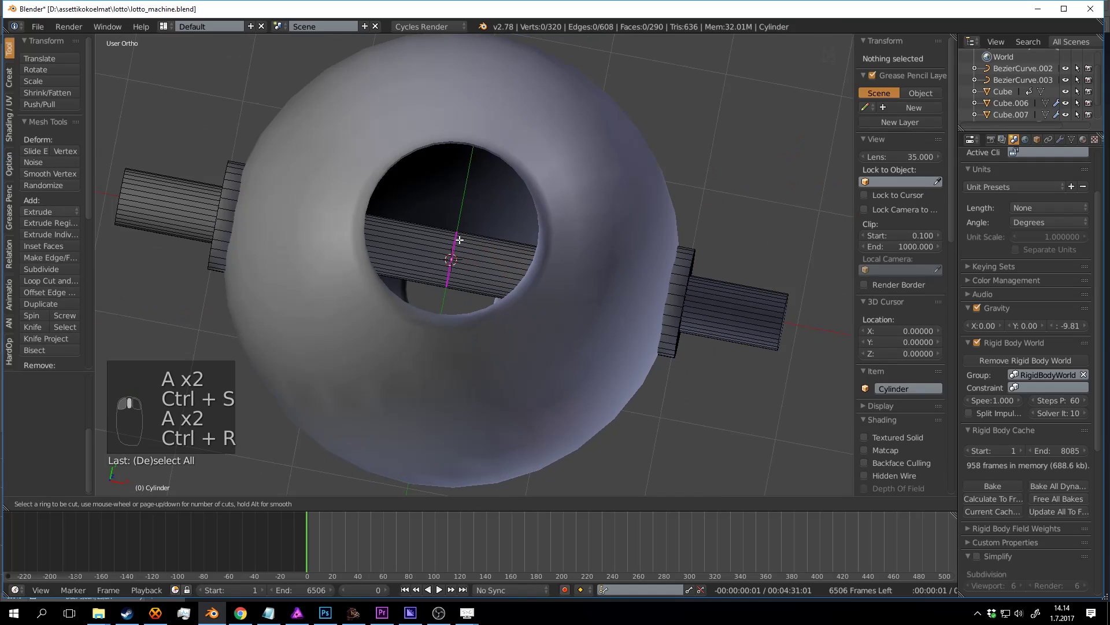
pyautogui.click(459, 239)
pyautogui.rightClick(460, 239)
pyautogui.scroll(2, 459, 239)
pyautogui.hotkey('ctrl', 'b')
pyautogui.click(721, 243)
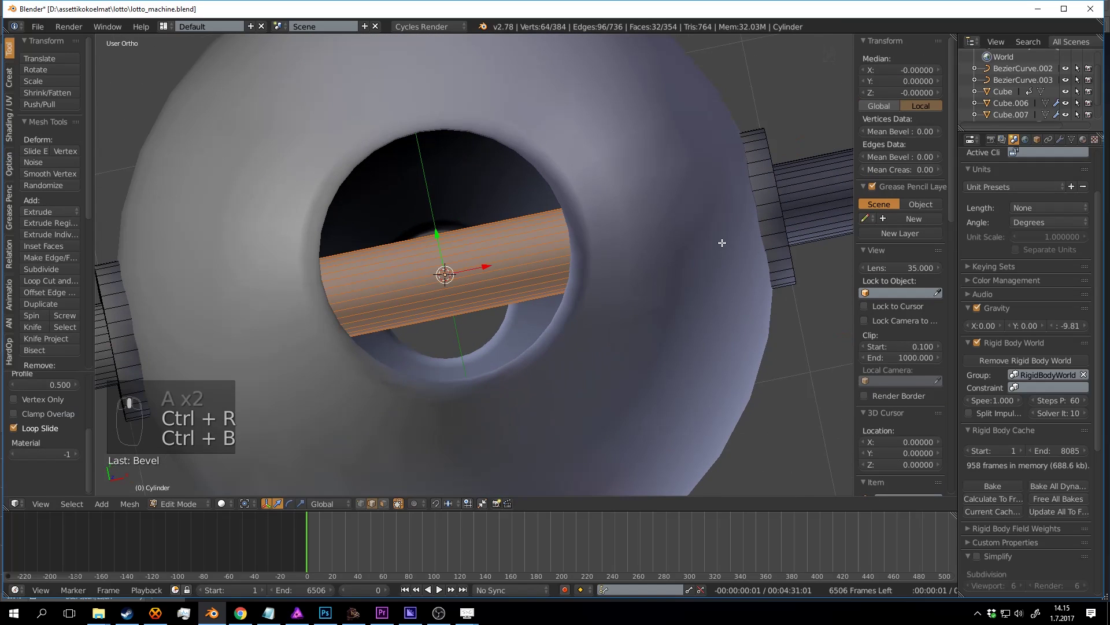
# Step: Resize the rod's middle band and delete its faces to split the rod into two separate shafts
pyautogui.scroll(-3, 722, 243)
pyautogui.moveTo(685, 231); pyautogui.dragTo(703, 205, button='middle')
pyautogui.click(682, 234)
pyautogui.press('x')
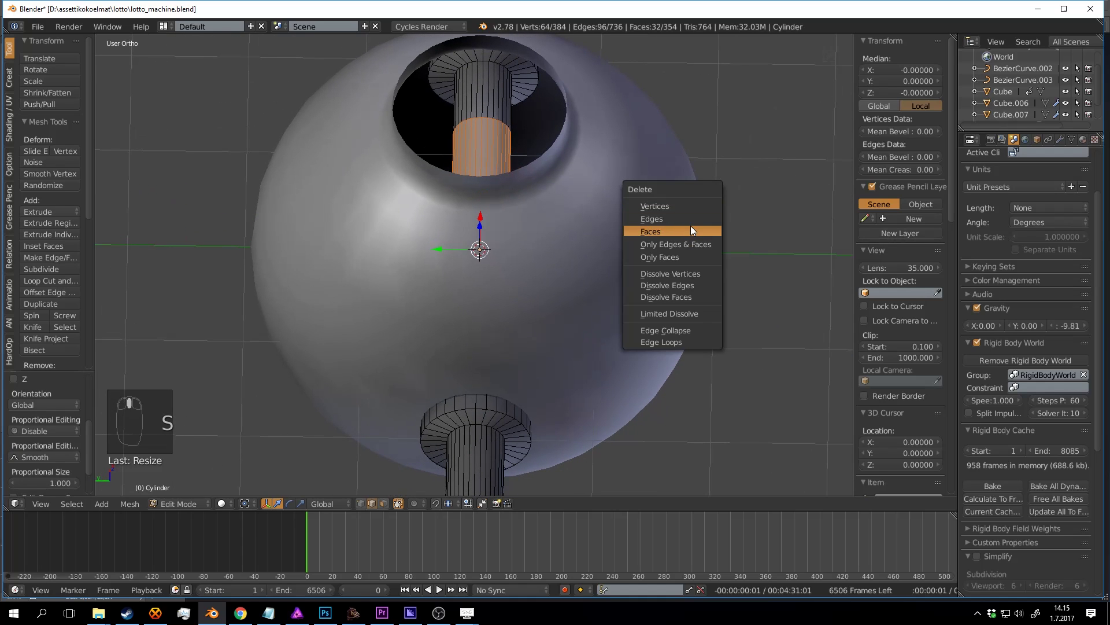
pyautogui.click(691, 230)
# Step: Hide the sphere in Object Mode and select the pair of shafts
pyautogui.moveTo(649, 228); pyautogui.dragTo(587, 206, button='middle')
pyautogui.press('Tab')
pyautogui.press('h')
pyautogui.rightClick(593, 204)
# Step: In Edit Mode, select the open inner edge loop of one shaft and fill it with a face
pyautogui.press('Tab')
pyautogui.scroll(3, 588, 205)
pyautogui.scroll(3, 548, 243)
pyautogui.press('a')
pyautogui.press('a')
pyautogui.press('a')
pyautogui.moveTo(548, 243); pyautogui.dragTo(602, 191, button='middle')
pyautogui.keyDown('alt'); pyautogui.rightClick(611, 147); pyautogui.keyUp('alt')
pyautogui.scroll(-3, 613, 157)
pyautogui.press('f')
pyautogui.press('a')
# Step: Cap the open inner end of the other shaft with a face and return to Object Mode
pyautogui.moveTo(538, 207); pyautogui.dragTo(446, 223, button='middle')
pyautogui.keyDown('shift'); pyautogui.moveTo(295, 251); pyautogui.dragTo(596, 230, button='middle'); pyautogui.keyUp('shift')
pyautogui.moveTo(521, 225); pyautogui.dragTo(595, 223, button='middle')
pyautogui.keyDown('alt'); pyautogui.rightClick(399, 176); pyautogui.keyUp('alt')
pyautogui.press('f')
pyautogui.press('a')
pyautogui.press('Tab')
pyautogui.scroll(-4, 429, 215)
pyautogui.scroll(2, 558, 252)
# Step: Deselect the shafts and save the file over the existing version
pyautogui.press('a')
pyautogui.hotkey('ctrl', 's')
pyautogui.scroll(2, 631, 231)
pyautogui.hotkey('ctrl', 's')
pyautogui.click(561, 265)
pyautogui.scroll(2, 605, 289)
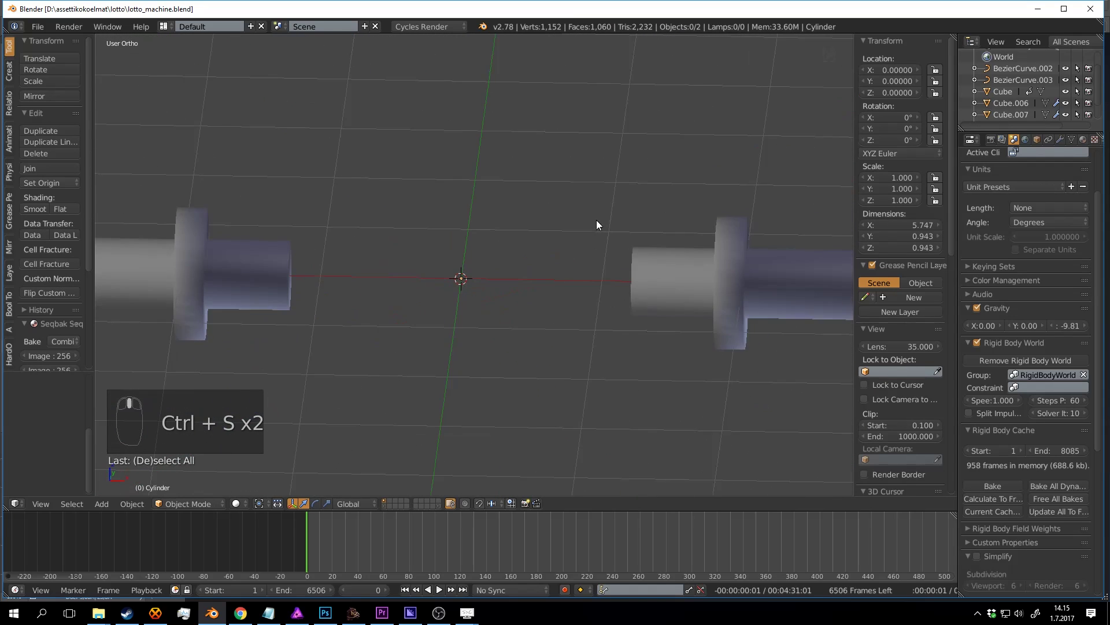
# Step: Unhide the sphere and select the pair of shafts through its top opening
pyautogui.scroll(-3, 583, 243)
pyautogui.hotkey('alt', 'h')
pyautogui.scroll(2, 594, 273)
pyautogui.moveTo(593, 277); pyautogui.dragTo(666, 251, button='middle')
pyautogui.press('a')
pyautogui.rightClick(585, 241)
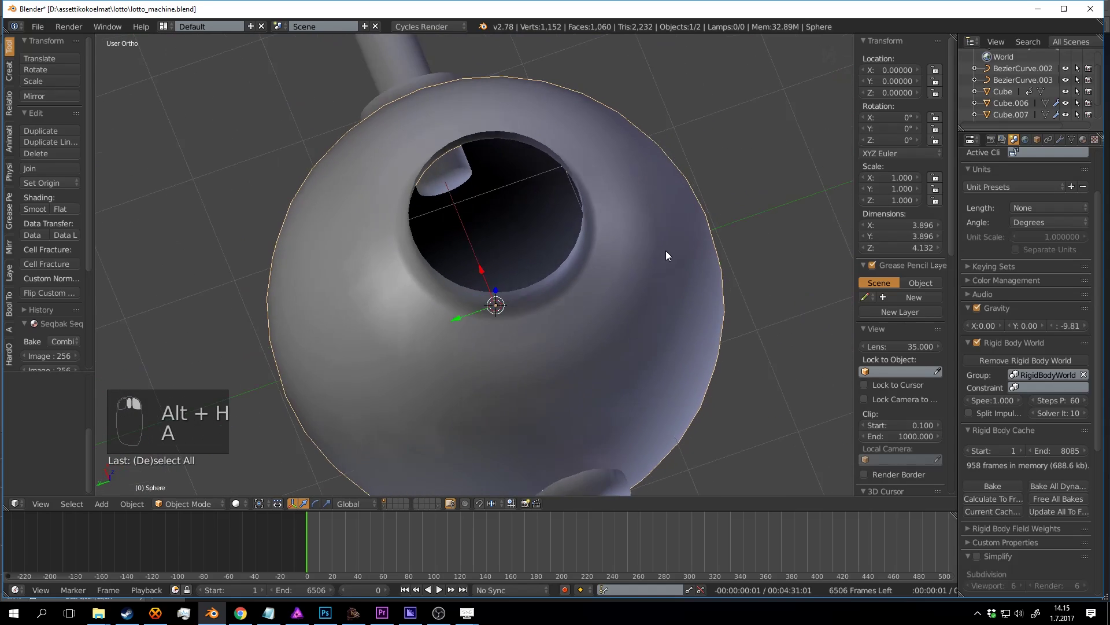
pyautogui.scroll(3, 669, 296)
pyautogui.moveTo(669, 297); pyautogui.dragTo(585, 278, button='middle')
pyautogui.rightClick(543, 210)
pyautogui.scroll(-4, 552, 205)
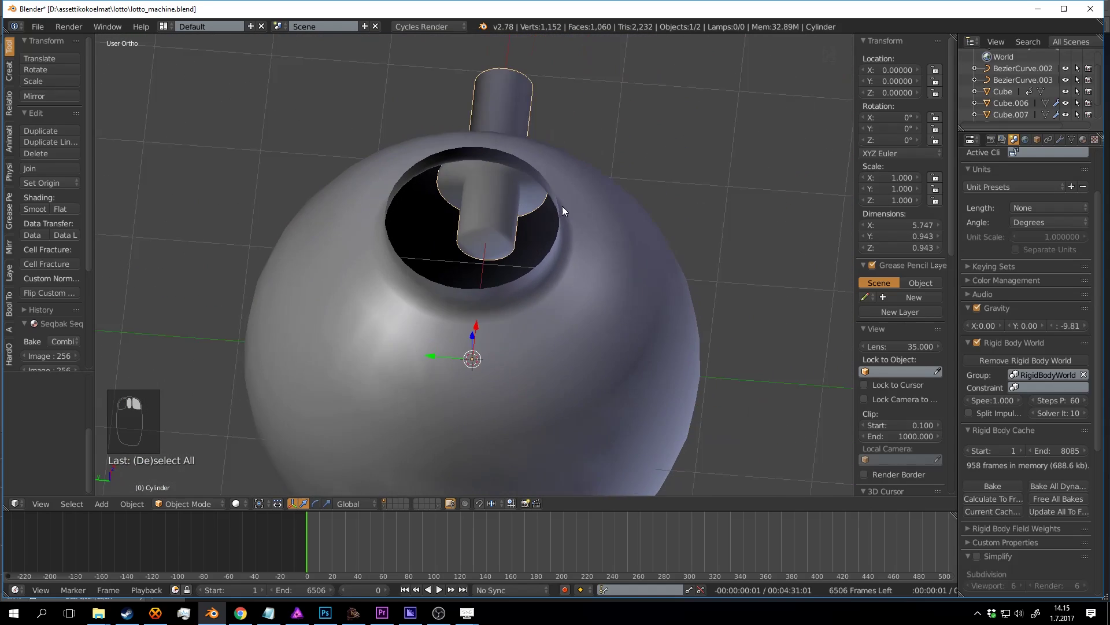
# Step: Check the shaft mesh inside the sphere in Edit Mode, then save the file in Object Mode
pyautogui.scroll(3, 563, 205)
pyautogui.press('Tab')
pyautogui.moveTo(558, 214); pyautogui.dragTo(548, 254, button='middle')
pyautogui.press('Tab')
pyautogui.scroll(-3, 584, 230)
pyautogui.scroll(2, 585, 231)
pyautogui.scroll(-3, 553, 293)
pyautogui.hotkey('ctrl', 's')
pyautogui.scroll(-3, 637, 185)
pyautogui.scroll(3, 444, 332)
pyautogui.scroll(2, 543, 308)
pyautogui.press('Tab')
pyautogui.press('Tab')
pyautogui.hotkey('shift', 'a')
pyautogui.moveTo(549, 254)
pyautogui.click(615, 275)
pyautogui.scroll(-3, 616, 276)
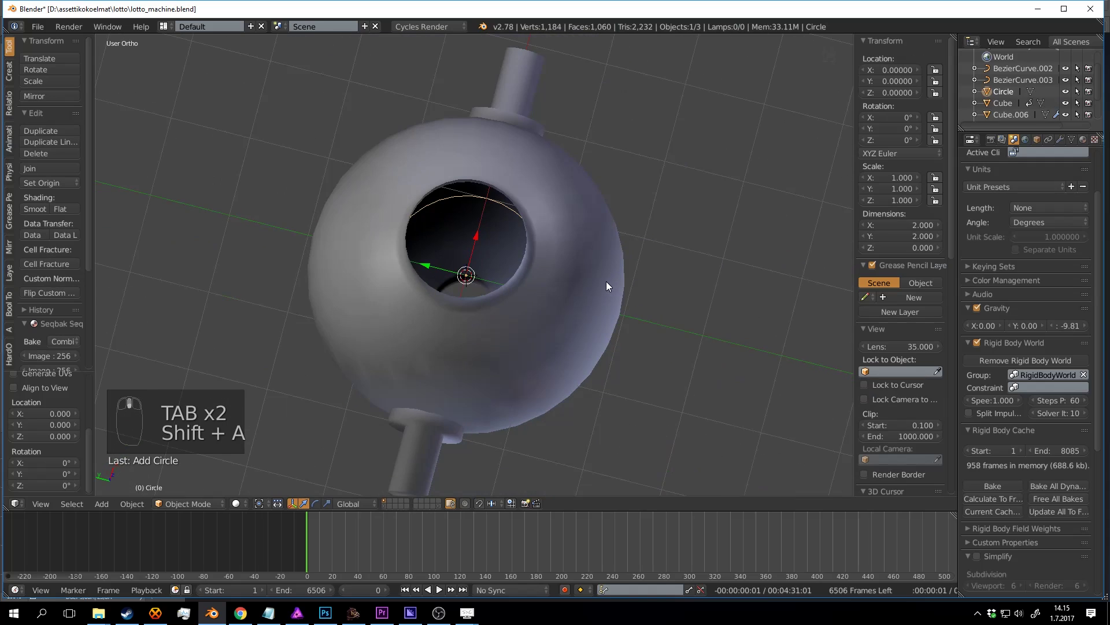
pyautogui.scroll(3, 606, 281)
pyautogui.press('x')
pyautogui.click(587, 283)
# Step: Add a new cylinder mesh at the origin inside the sphere and show the scene in wireframe
pyautogui.hotkey('shift', 'a')
pyautogui.moveTo(536, 253)
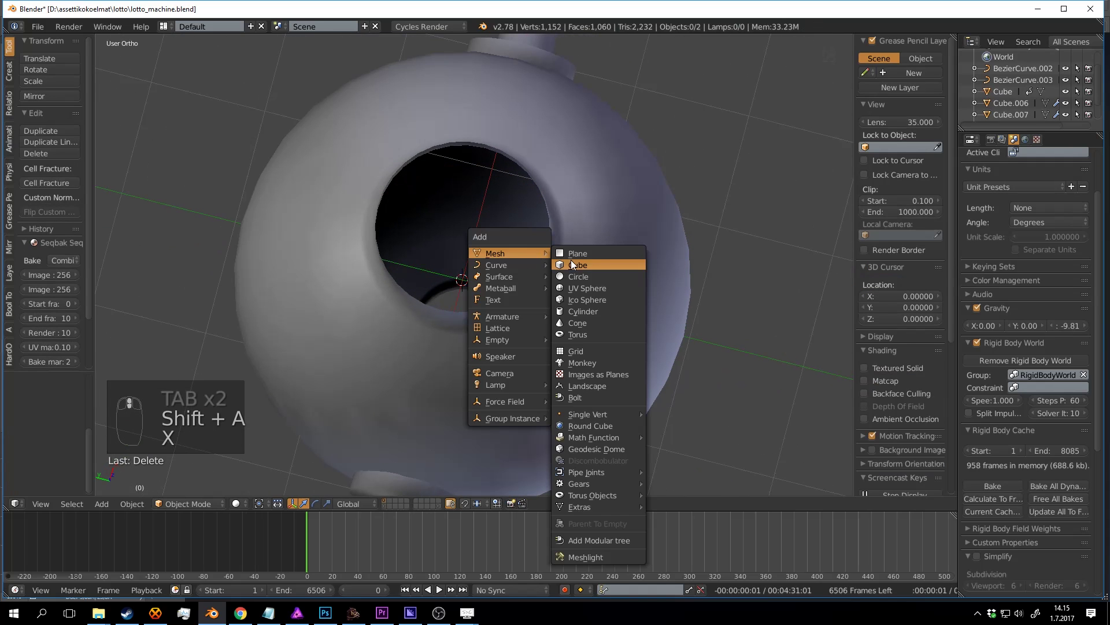
pyautogui.click(587, 310)
pyautogui.scroll(-3, 595, 316)
pyautogui.moveTo(595, 316); pyautogui.dragTo(536, 265, button='middle')
pyautogui.press('z')
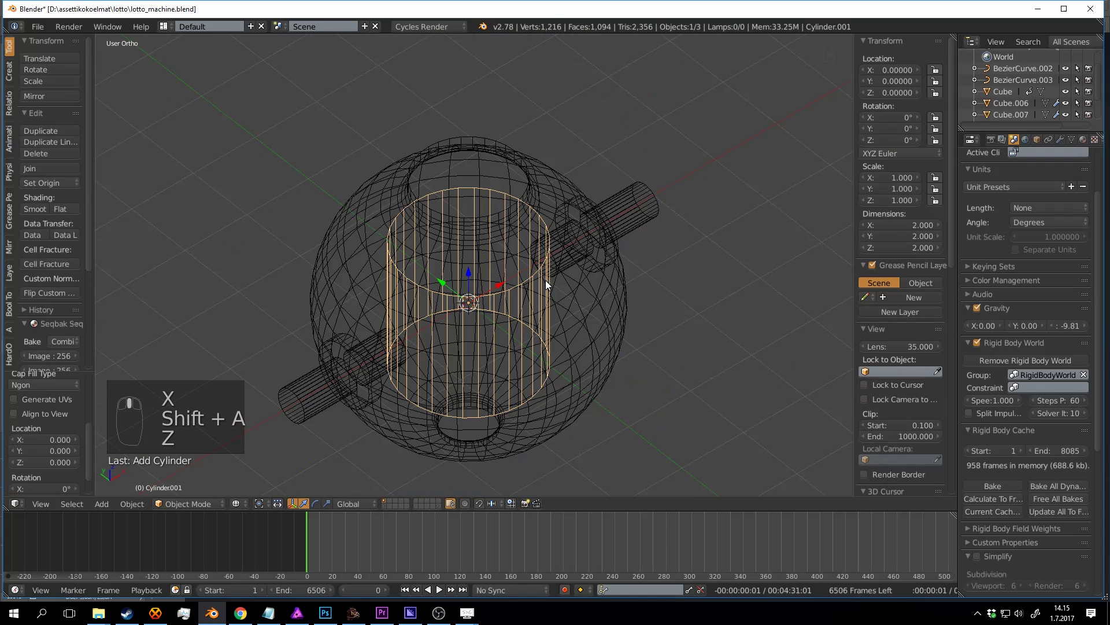
# Step: In the front view, flatten the new cylinder into a disc with radius 1.854 and depth 0.117
pyautogui.press('KP_1')
pyautogui.scroll(2, 608, 220)
pyautogui.keyDown('shift'); pyautogui.moveTo(481, 287); pyautogui.dragTo(512, 265, button='middle'); pyautogui.keyUp('shift')
pyautogui.keyDown('shift'); pyautogui.moveTo(212, 262); pyautogui.dragTo(203, 293, button='middle'); pyautogui.keyUp('shift')
pyautogui.scroll(3, 68, 440)
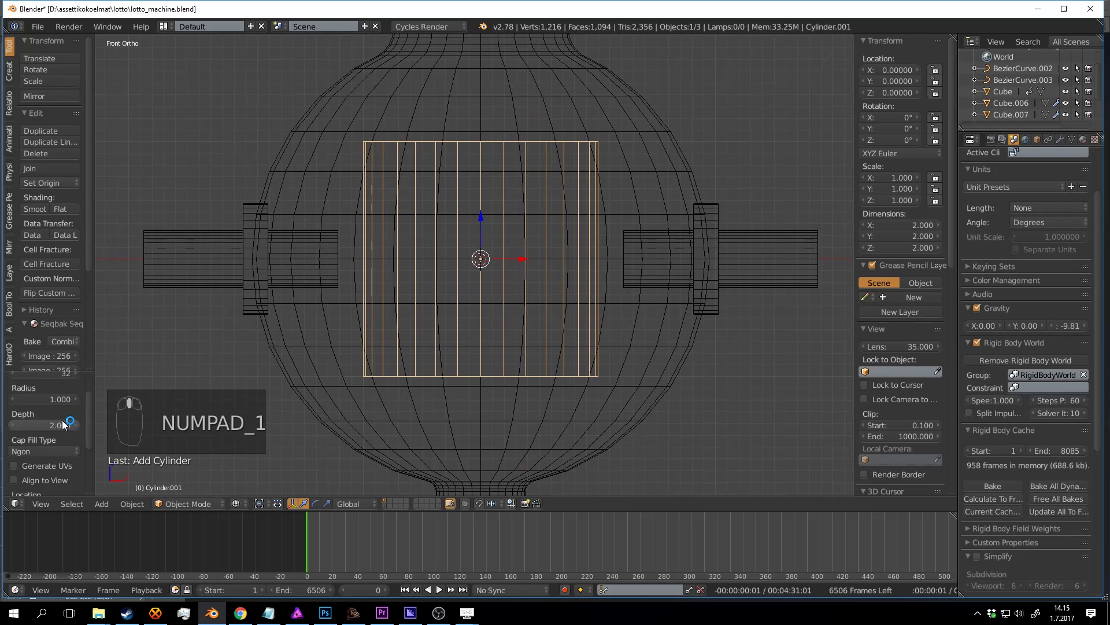
pyautogui.moveTo(64, 399); pyautogui.dragTo(559, 380)
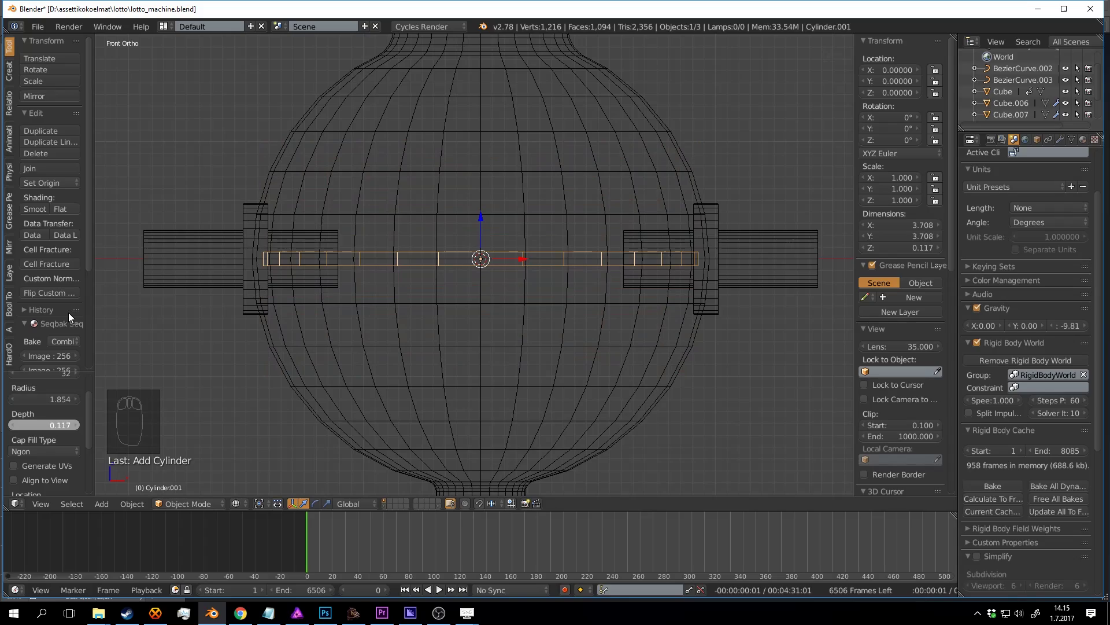
# Step: Set the flat cylinder's radius to 1.879 and its depth to 0.213 so it fits inside the sphere
pyautogui.scroll(3, 502, 368)
pyautogui.moveTo(654, 225); pyautogui.dragTo(598, 243, button='middle')
pyautogui.moveTo(532, 162); pyautogui.dragTo(200, 376, button='middle')
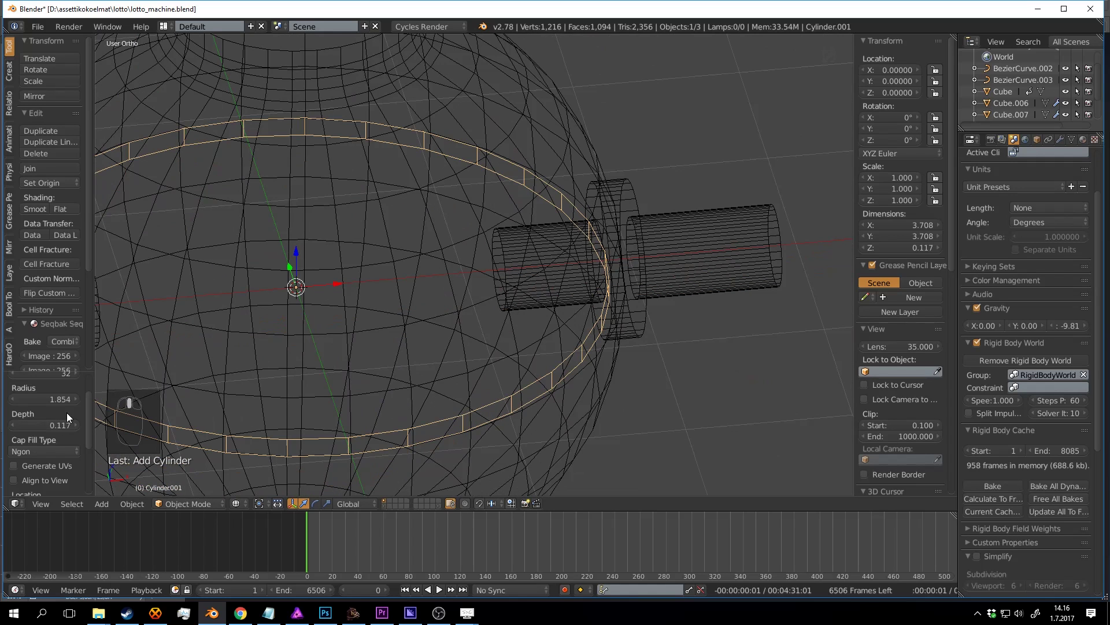
pyautogui.moveTo(68, 398); pyautogui.dragTo(131, 408)
pyautogui.press('z')
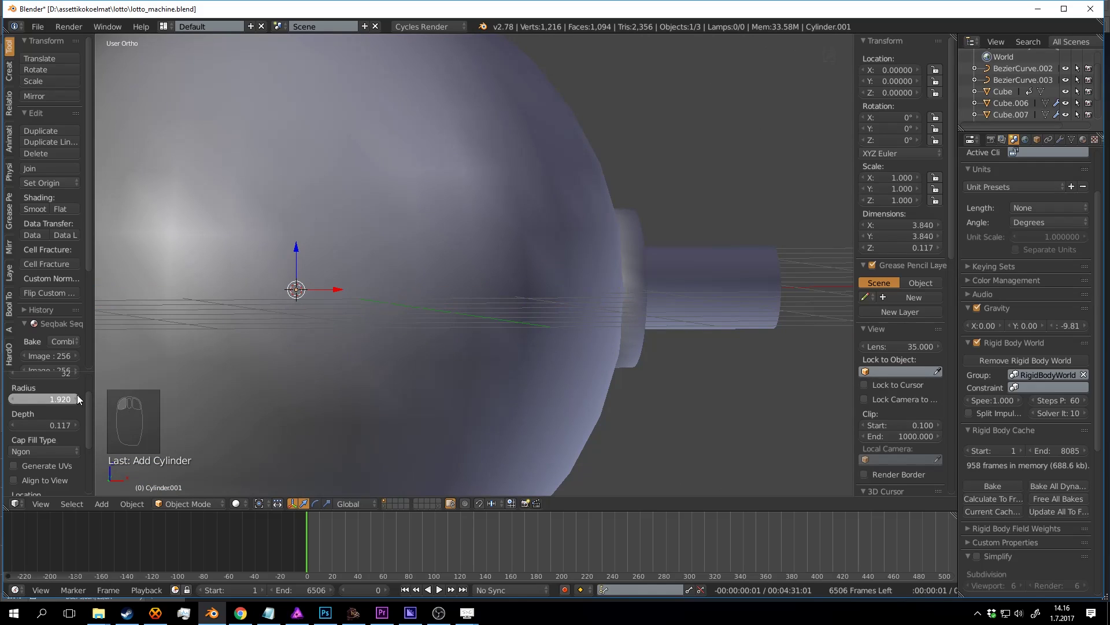
pyautogui.press('z')
pyautogui.moveTo(456, 297); pyautogui.dragTo(469, 332, button='middle')
pyautogui.scroll(-2, 470, 331)
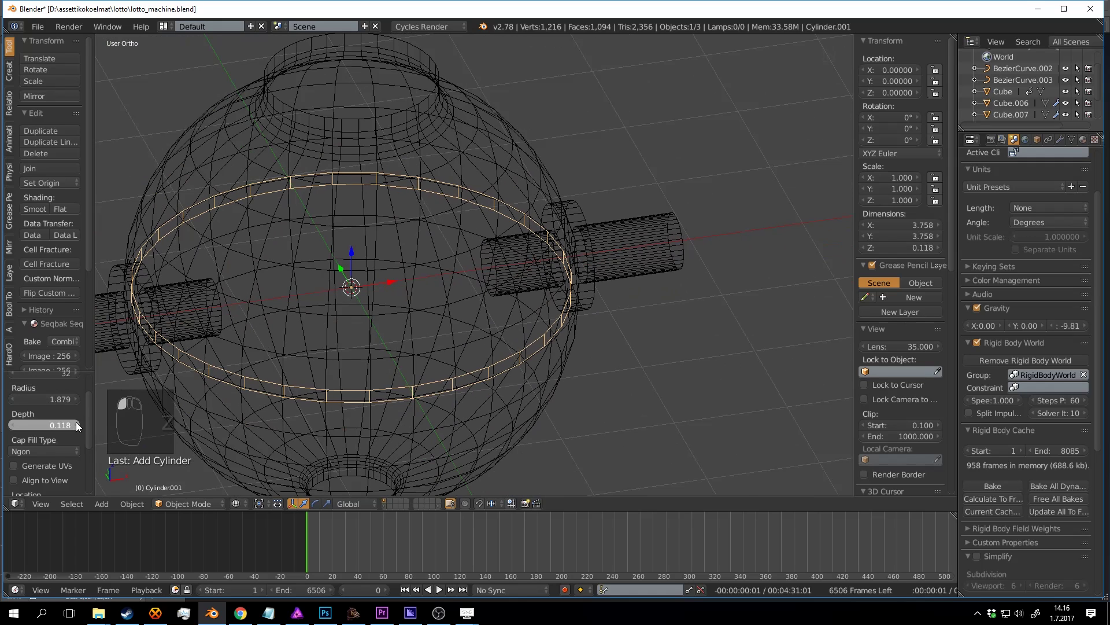
pyautogui.moveTo(76, 426); pyautogui.dragTo(130, 422)
pyautogui.moveTo(404, 347); pyautogui.dragTo(451, 222, button='middle')
pyautogui.press('z')
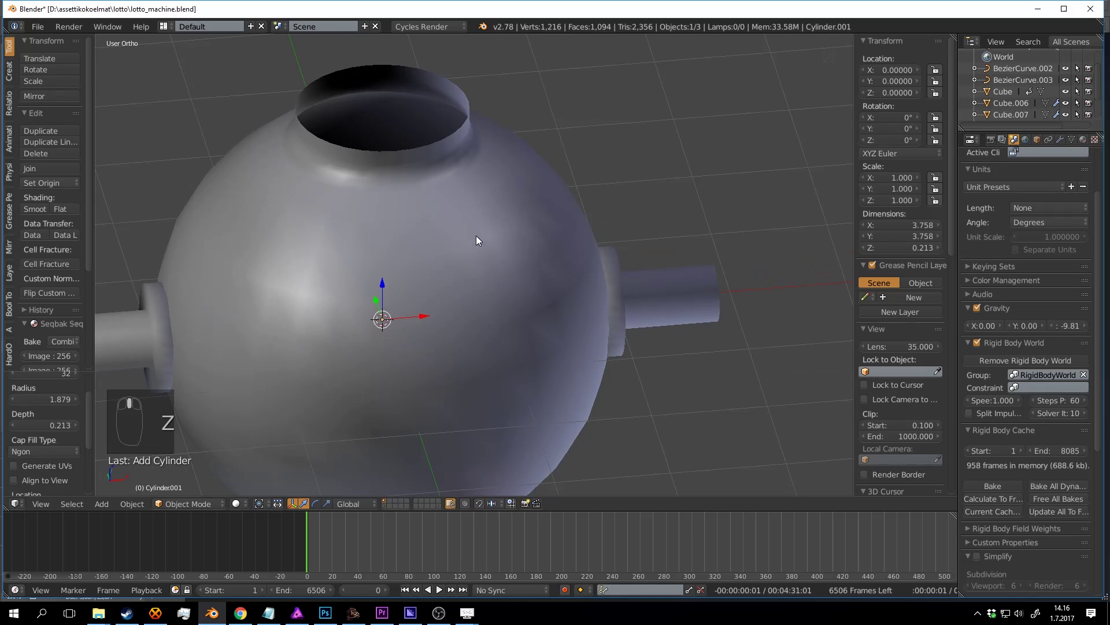
# Step: Isolate the disc in Edit Mode and connect two opposite rim vertices across the top face, off centre on the +X side
pyautogui.press('KP_Divide')
pyautogui.press('Tab')
pyautogui.press('a')
pyautogui.press('a')
pyautogui.rightClick(507, 387)
pyautogui.moveTo(507, 386); pyautogui.dragTo(498, 433, button='middle')
pyautogui.press('a')
pyautogui.click(373, 503)
pyautogui.rightClick(563, 348)
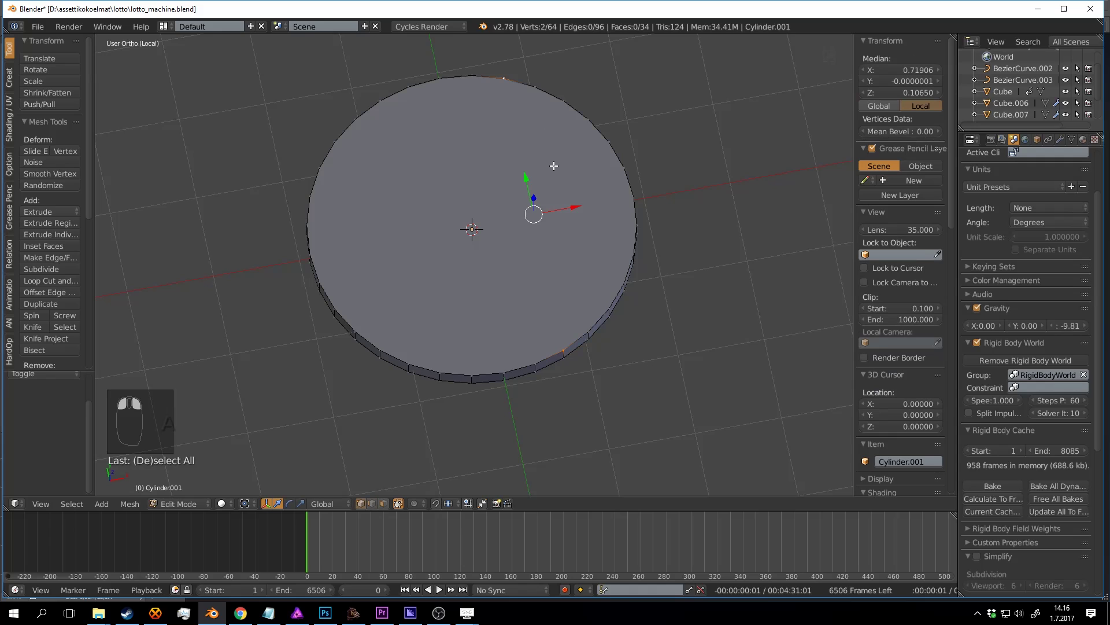
pyautogui.press('j')
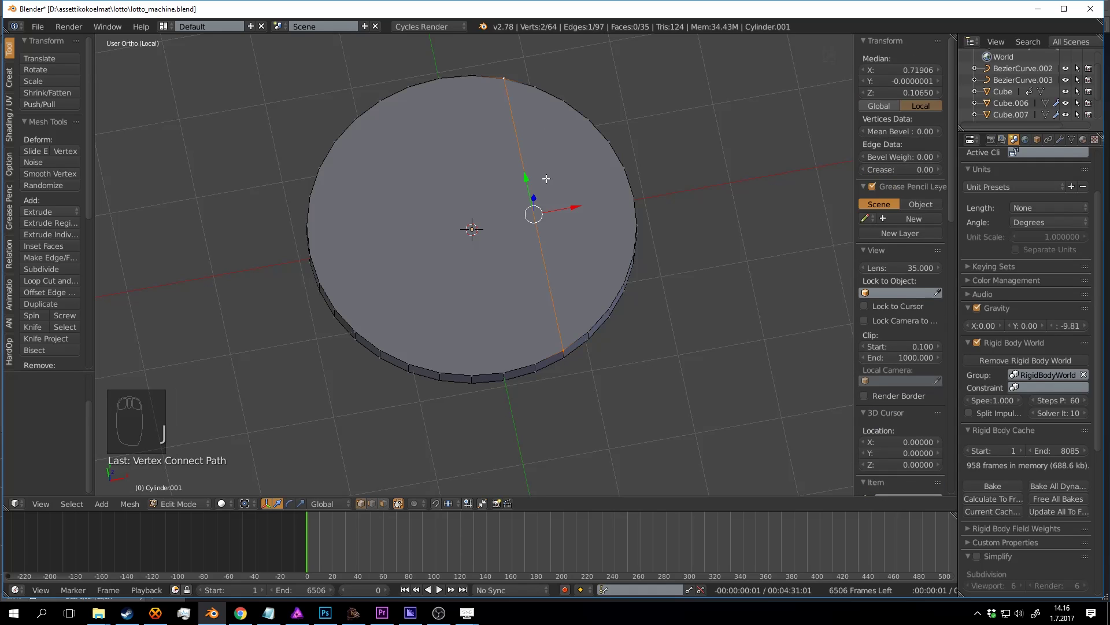
# Step: Connect the matching pair of rim vertices across the disc's top face on the -X side
pyautogui.press('a')
pyautogui.rightClick(439, 372)
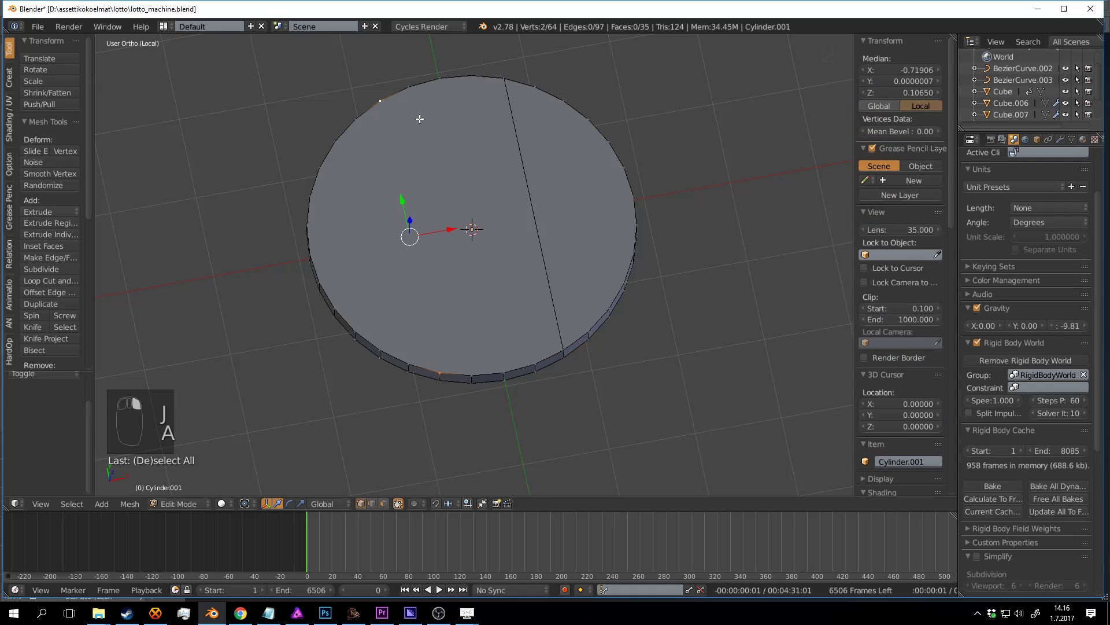
pyautogui.press('j')
pyautogui.press('a')
# Step: Connect the matching rim vertices across the disc's bottom face with two parallel edges
pyautogui.moveTo(458, 141); pyautogui.dragTo(547, 153, button='middle')
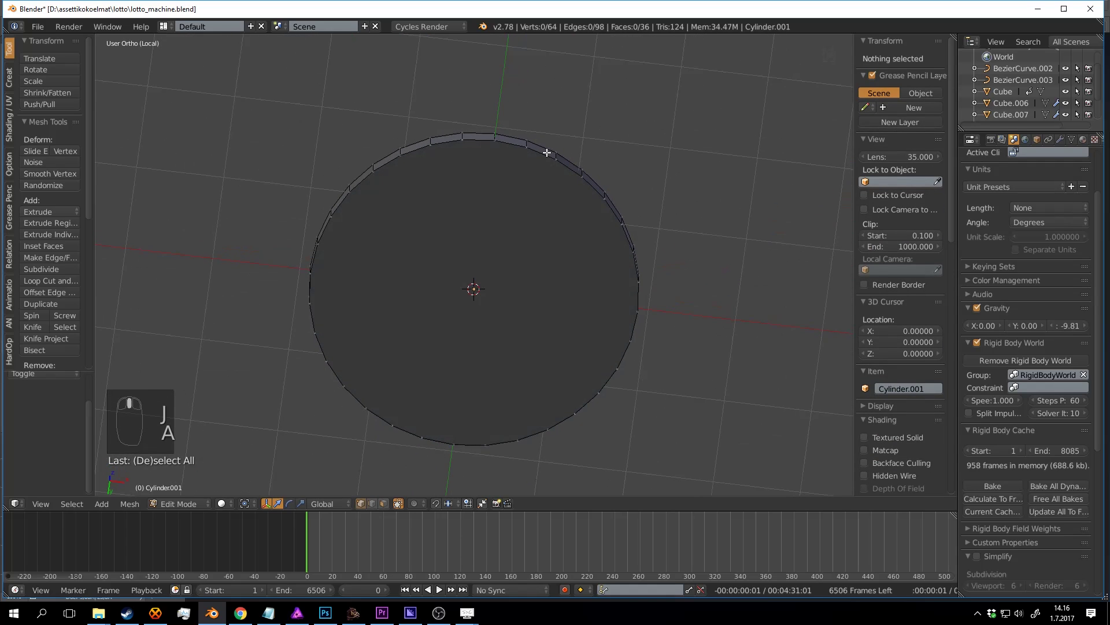
pyautogui.rightClick(547, 153)
pyautogui.press('j')
pyautogui.rightClick(392, 425)
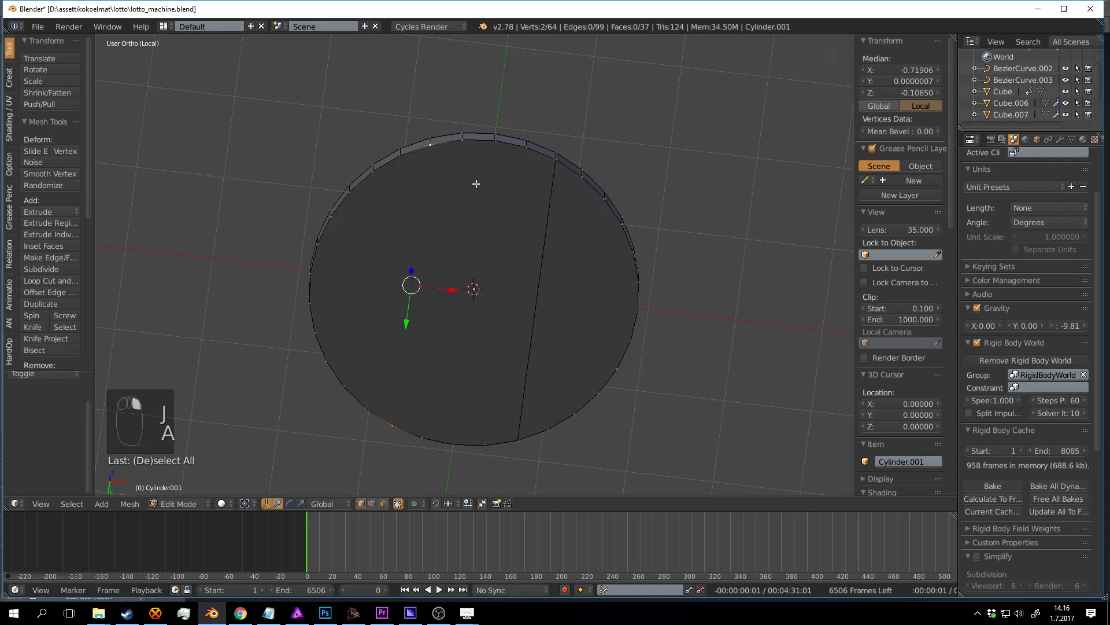
pyautogui.press('j')
pyautogui.press('a')
# Step: Delete the faces of the disc's middle strip, leaving two separate half-disc segments
pyautogui.rightClick(494, 137)
pyautogui.keyDown('shift'); pyautogui.rightClick(494, 138); pyautogui.keyUp('shift')
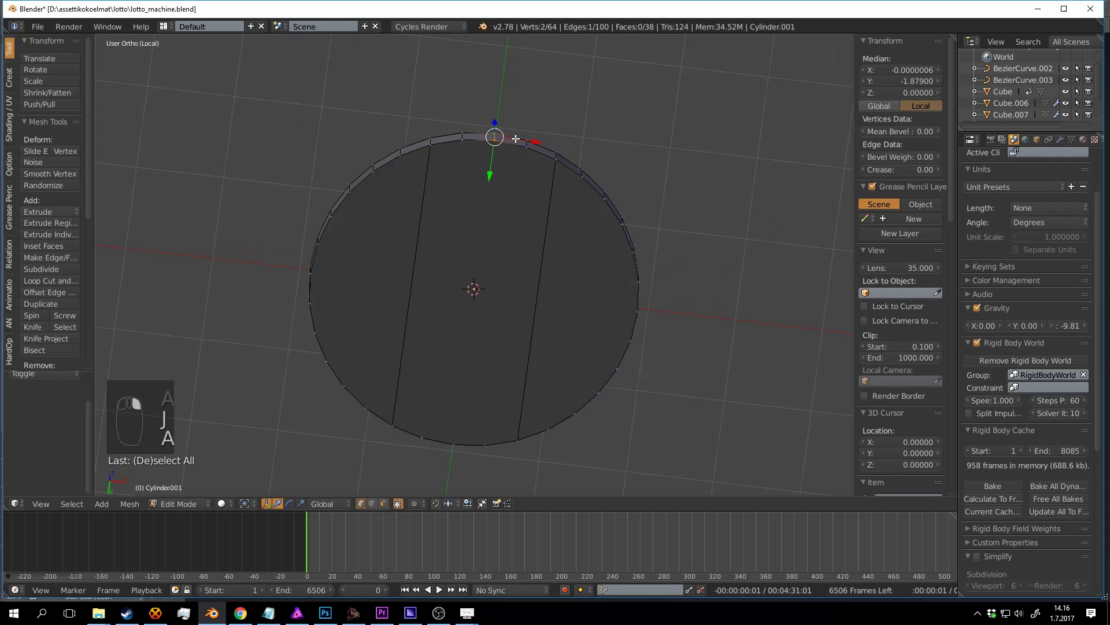
pyautogui.moveTo(453, 457); pyautogui.dragTo(512, 341, button='middle')
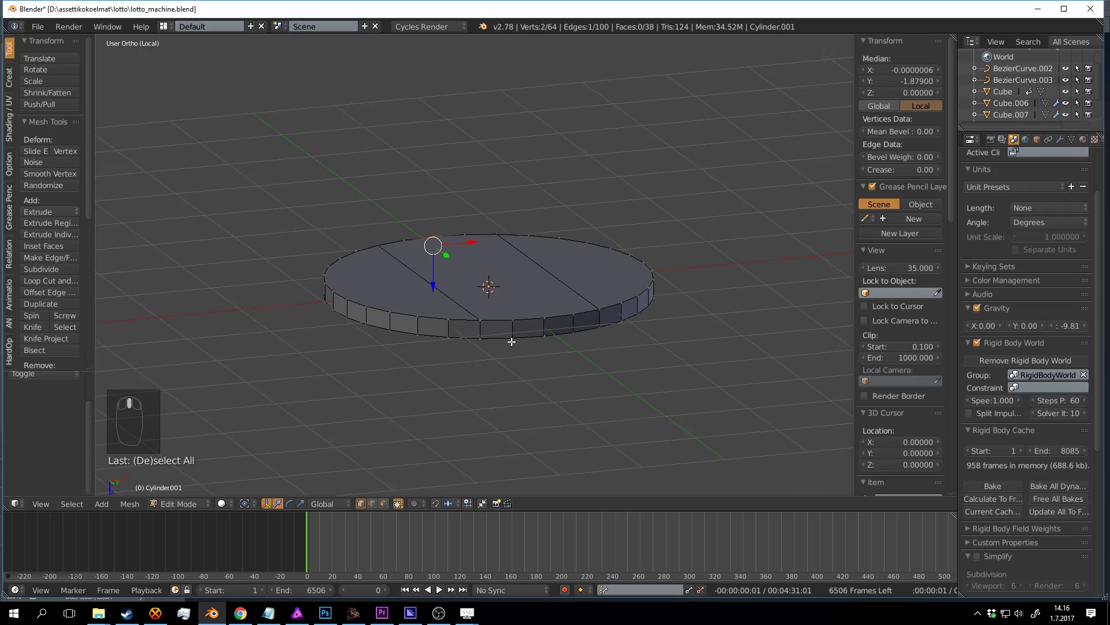
pyautogui.press('ctrl+KP_Add')
pyautogui.press('x')
pyautogui.click(563, 334)
pyautogui.scroll(2, 603, 379)
pyautogui.moveTo(563, 335); pyautogui.dragTo(569, 307, button='middle')
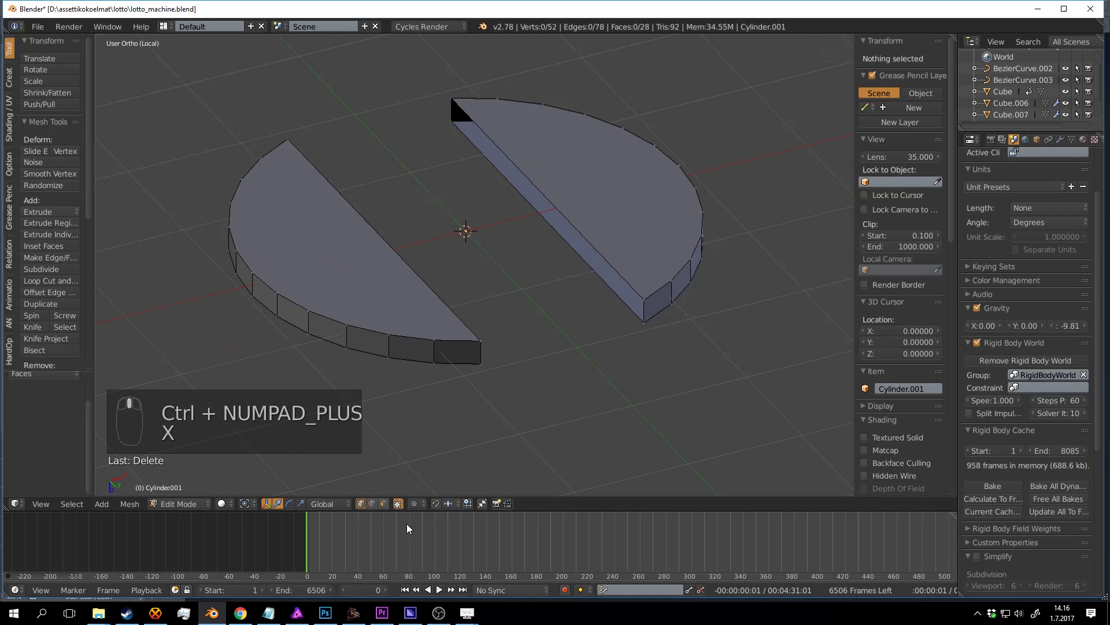
# Step: Fill the open straight side of each half-disc segment with a face
pyautogui.click(377, 504)
pyautogui.rightClick(642, 318)
pyautogui.press('f')
pyautogui.moveTo(618, 318); pyautogui.dragTo(565, 300, button='middle')
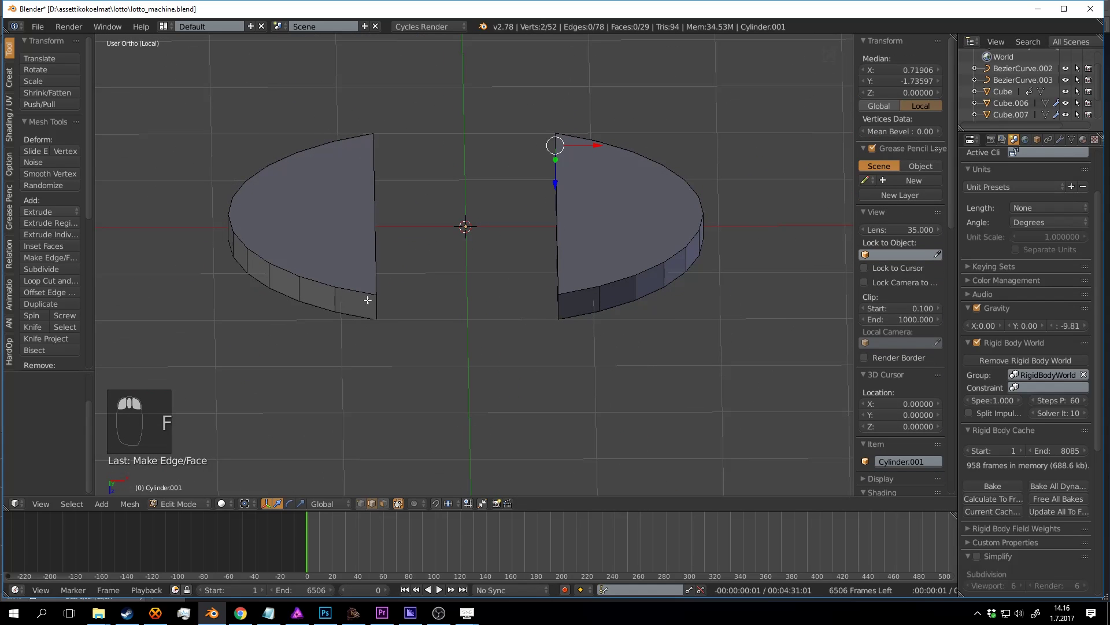
pyautogui.rightClick(370, 308)
pyautogui.press('f')
# Step: Return the half-discs to Object Mode and save the file over the existing one
pyautogui.press('Tab')
pyautogui.moveTo(468, 297); pyautogui.dragTo(550, 245, button='middle')
pyautogui.press('a')
pyautogui.press('a')
pyautogui.hotkey('ctrl', 's')
pyautogui.press('Tab')
pyautogui.press('Tab')
pyautogui.hotkey('ctrl', 's')
pyautogui.press('Return')
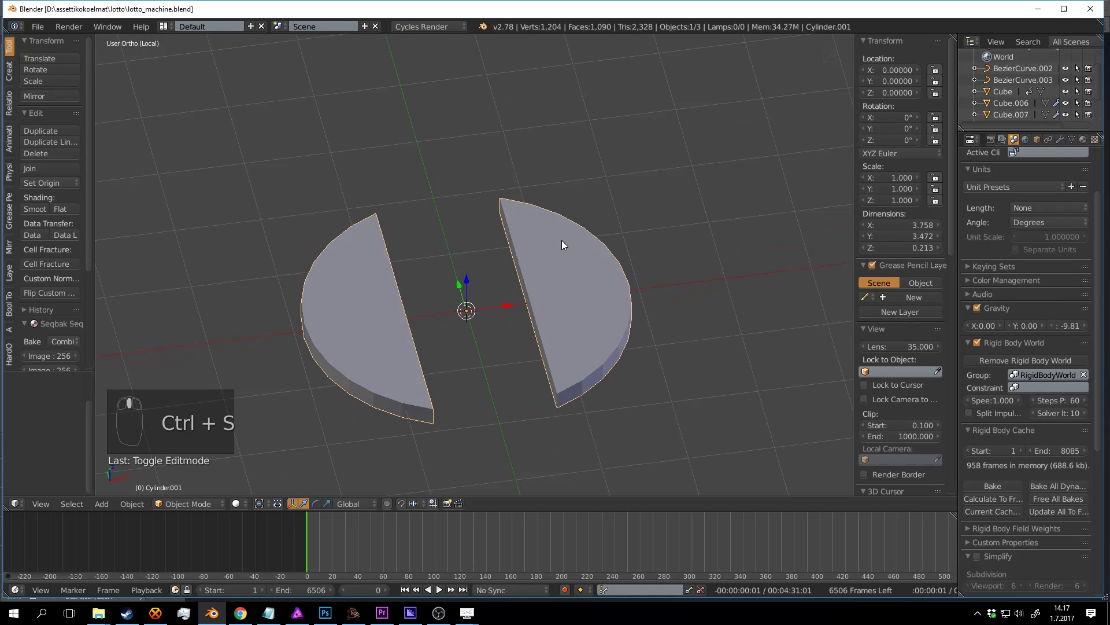
# Step: Leave local view and show the half-discs through the sphere's top opening
pyautogui.keyDown('shift'); pyautogui.moveTo(563, 243); pyautogui.dragTo(565, 214, button='middle'); pyautogui.keyUp('shift')
pyautogui.click(302, 526)
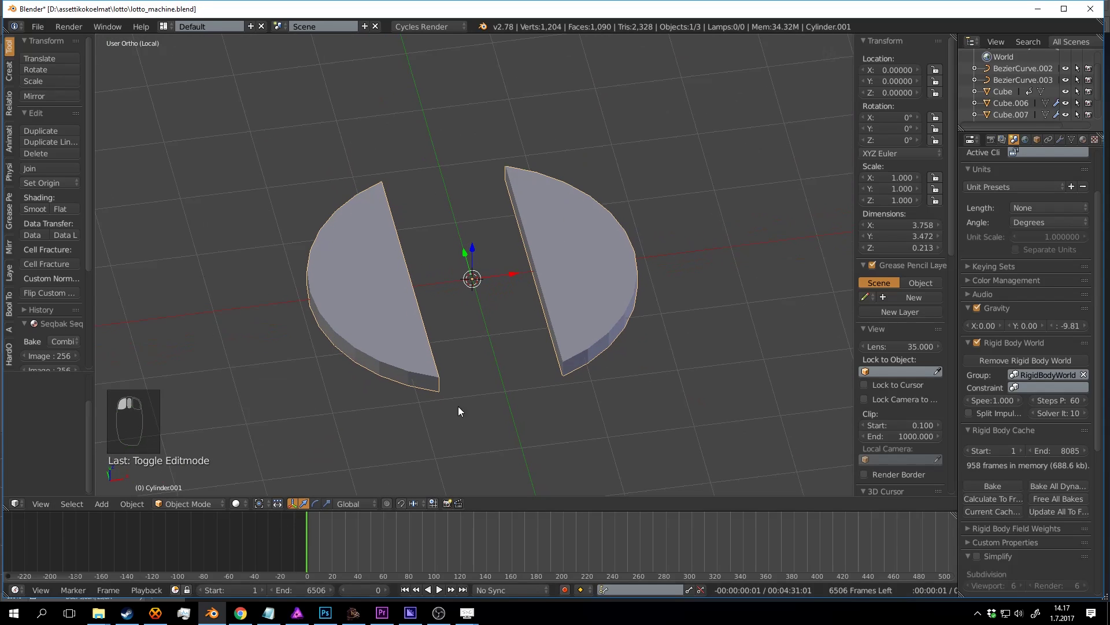
pyautogui.press('KP_Divide')
pyautogui.scroll(-4, 512, 342)
pyautogui.moveTo(513, 341); pyautogui.dragTo(588, 312, button='middle')
pyautogui.scroll(2, 535, 304)
pyautogui.scroll(3, 599, 296)
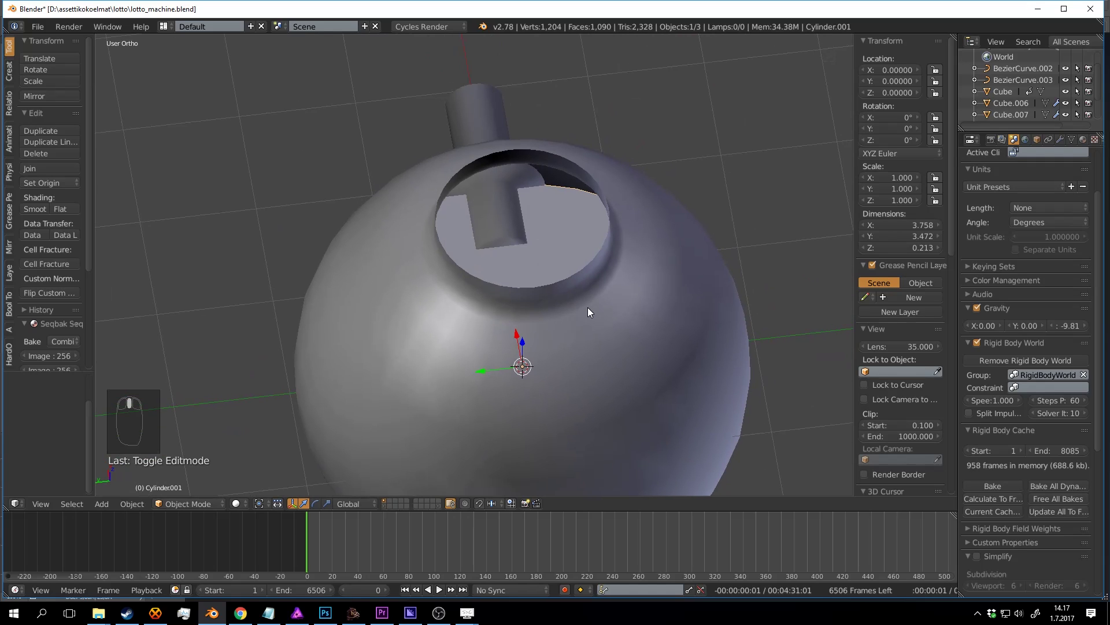
# Step: Duplicate the half-disc pair rotated 90° about the X axis and apply the copy's rotation and scale
pyautogui.hotkey('shift', 'd')
pyautogui.rightClick(588, 307)
pyautogui.press('r')
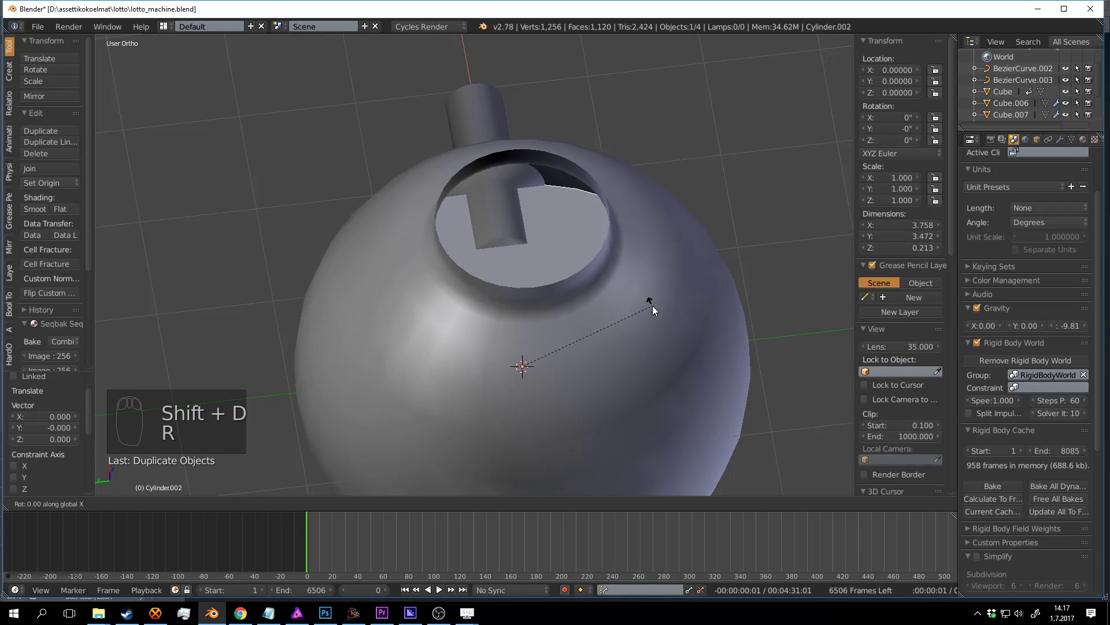
pyautogui.press('x')
pyautogui.press('9')
pyautogui.press('0')
pyautogui.press('Return')
pyautogui.moveTo(630, 305); pyautogui.dragTo(640, 303, button='middle')
pyautogui.hotkey('ctrl', 'a')
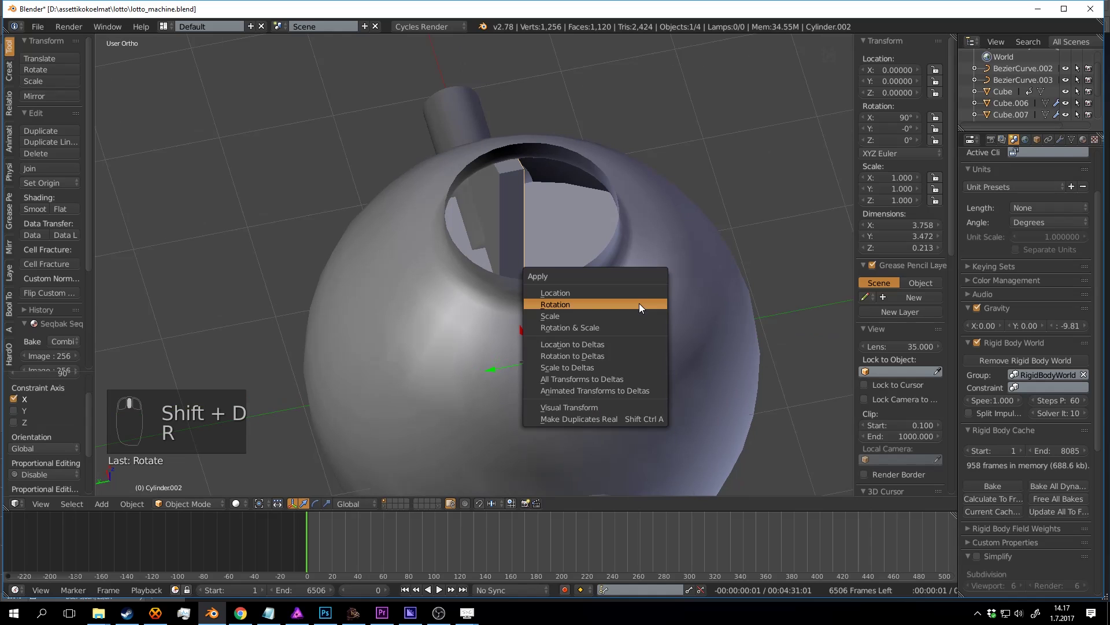
pyautogui.click(578, 328)
# Step: Save the file and rotate both half-disc pairs 90° about the global Z axis
pyautogui.moveTo(571, 313); pyautogui.dragTo(519, 274, button='middle')
pyautogui.press('a')
pyautogui.hotkey('ctrl', 's')
pyautogui.scroll(-4, 584, 253)
pyautogui.scroll(2, 551, 293)
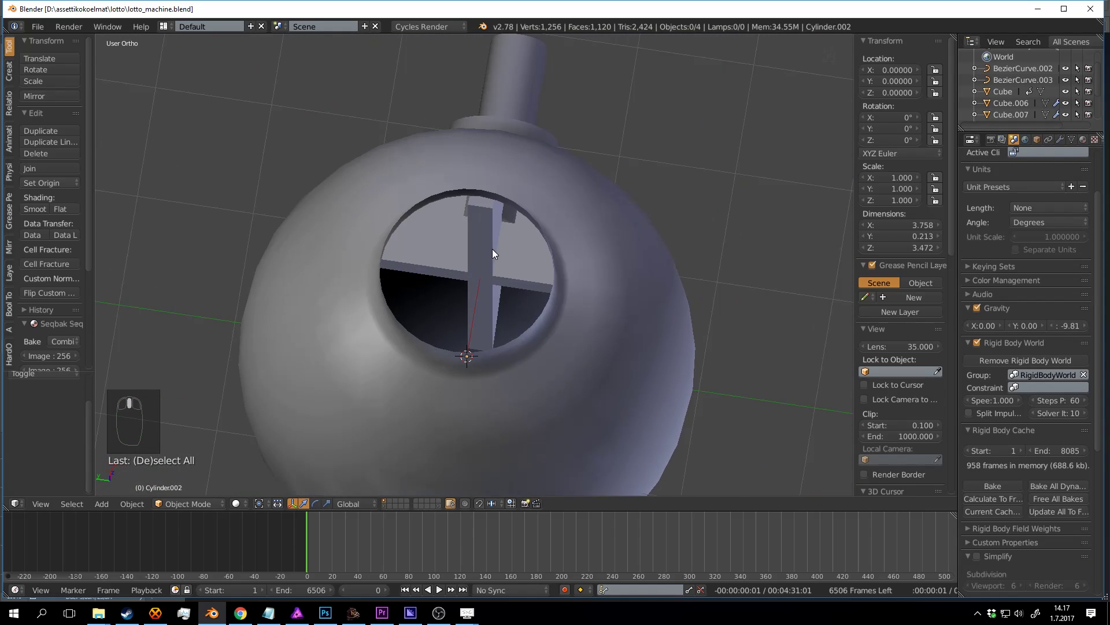
pyautogui.write('r')
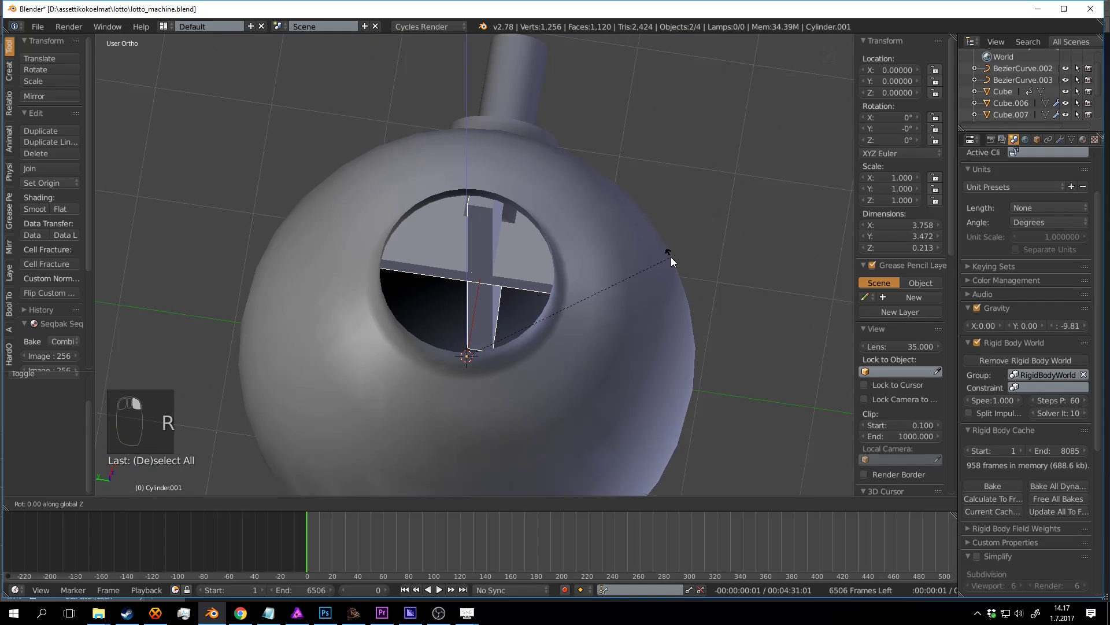
pyautogui.write('90')
pyautogui.press('Return')
# Step: Isolate both half-disc pairs together with the side shafts in local view and save the file
pyautogui.moveTo(671, 257); pyautogui.dragTo(393, 281, button='middle')
pyautogui.scroll(-2, 547, 231)
pyautogui.keyDown('shift'); pyautogui.moveTo(467, 244); pyautogui.dragTo(583, 220, button='middle'); pyautogui.keyUp('shift')
pyautogui.scroll(3, 469, 276)
pyautogui.scroll(-4, 571, 206)
pyautogui.keyDown('shift'); pyautogui.rightClick(670, 343); pyautogui.keyUp('shift')
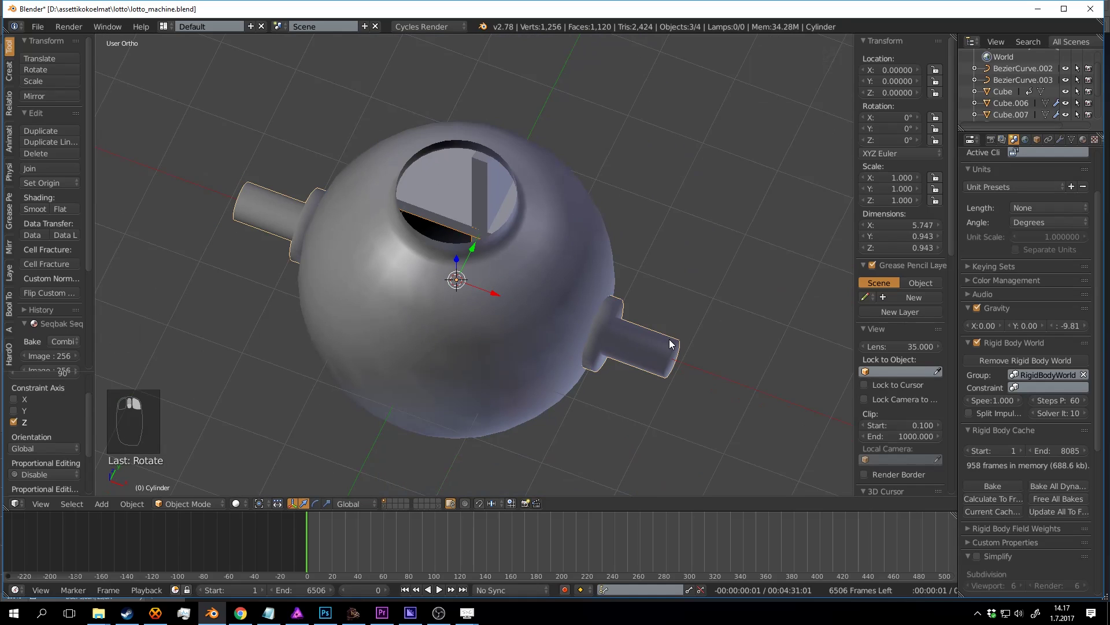
pyautogui.press('KP_Divide')
pyautogui.moveTo(670, 341); pyautogui.dragTo(683, 303, button='middle')
pyautogui.press('a')
pyautogui.hotkey('ctrl', 's')
# Step: Replace the upright half-disc pair with a duplicate of the flat pair rotated 90° about the X axis, and save
pyautogui.click(578, 319)
pyautogui.rightClick(583, 294)
pyautogui.moveTo(583, 294); pyautogui.dragTo(676, 313, button='middle')
pyautogui.press('x')
pyautogui.click(623, 289)
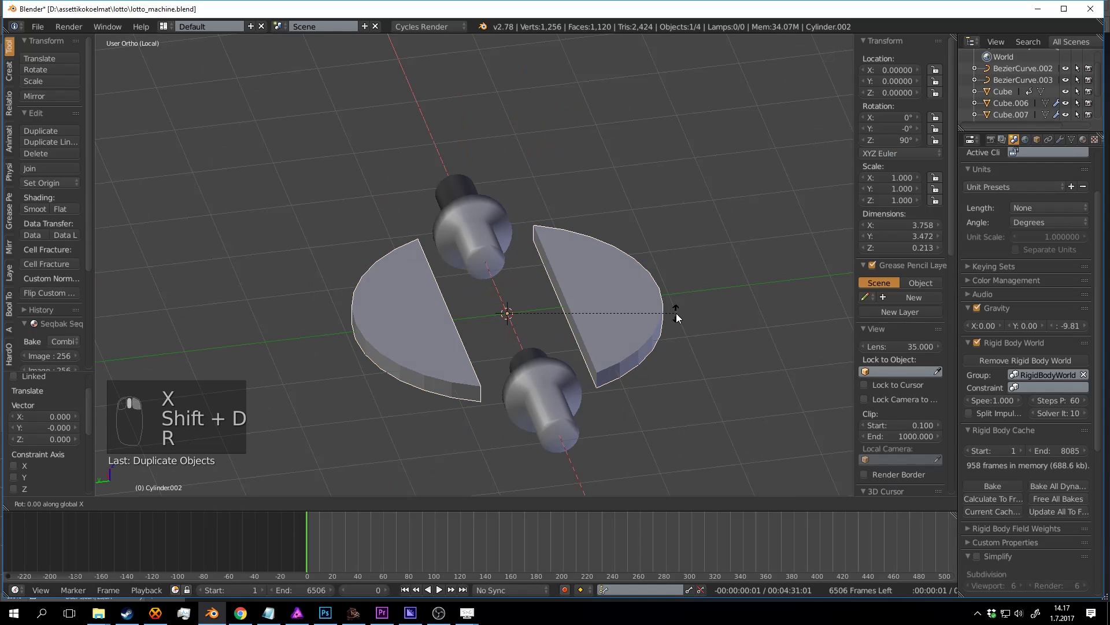
pyautogui.write('90')
pyautogui.press('Return')
pyautogui.moveTo(676, 313); pyautogui.dragTo(605, 295, button='middle')
pyautogui.press('a')
pyautogui.hotkey('ctrl', 's')
# Step: In the shafts' Edit Mode, snap the 3D cursor to the centre of the +X shaft's inner end
pyautogui.click(642, 321)
pyautogui.scroll(2, 514, 287)
pyautogui.rightClick(539, 283)
pyautogui.scroll(1, 592, 280)
pyautogui.press('Tab')
pyautogui.scroll(-2, 592, 280)
pyautogui.scroll(1, 557, 290)
pyautogui.hotkey('ctrl', 's')
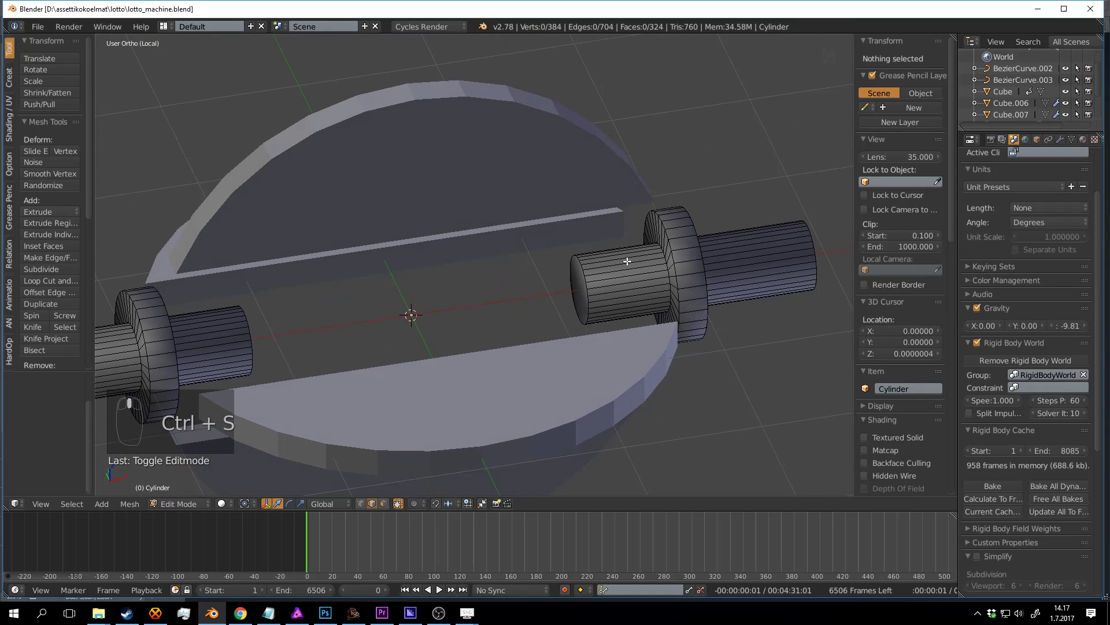
pyautogui.hotkey('shift', 's')
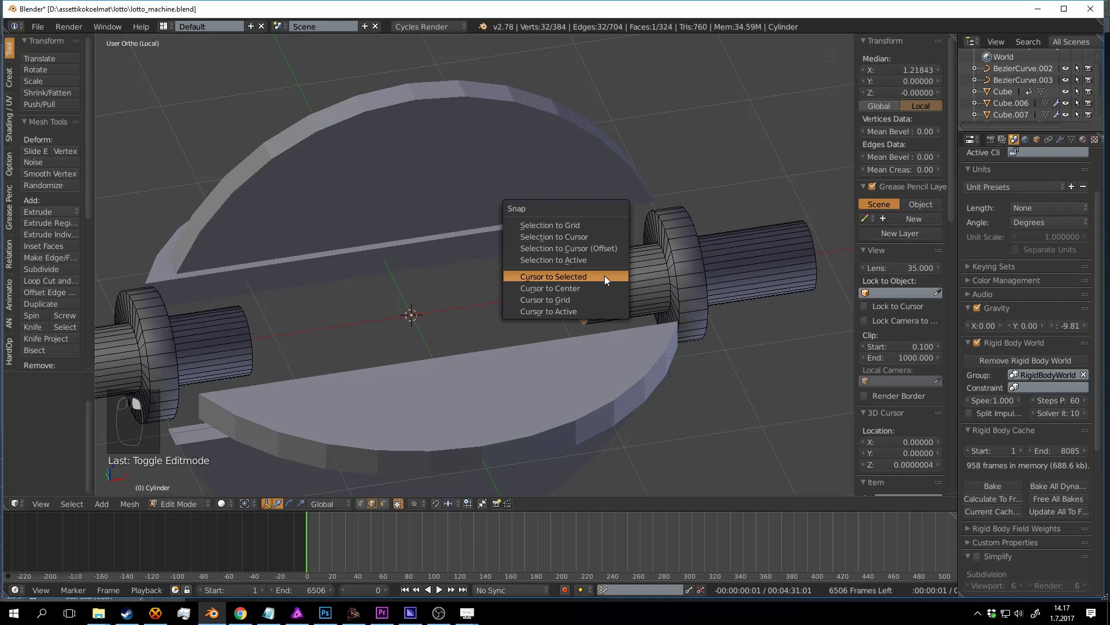
pyautogui.click(605, 275)
# Step: Add a cube at the 3D cursor and scale its mesh down to 0.110
pyautogui.press('Tab')
pyautogui.hotkey('shift', 'a')
pyautogui.moveTo(630, 279)
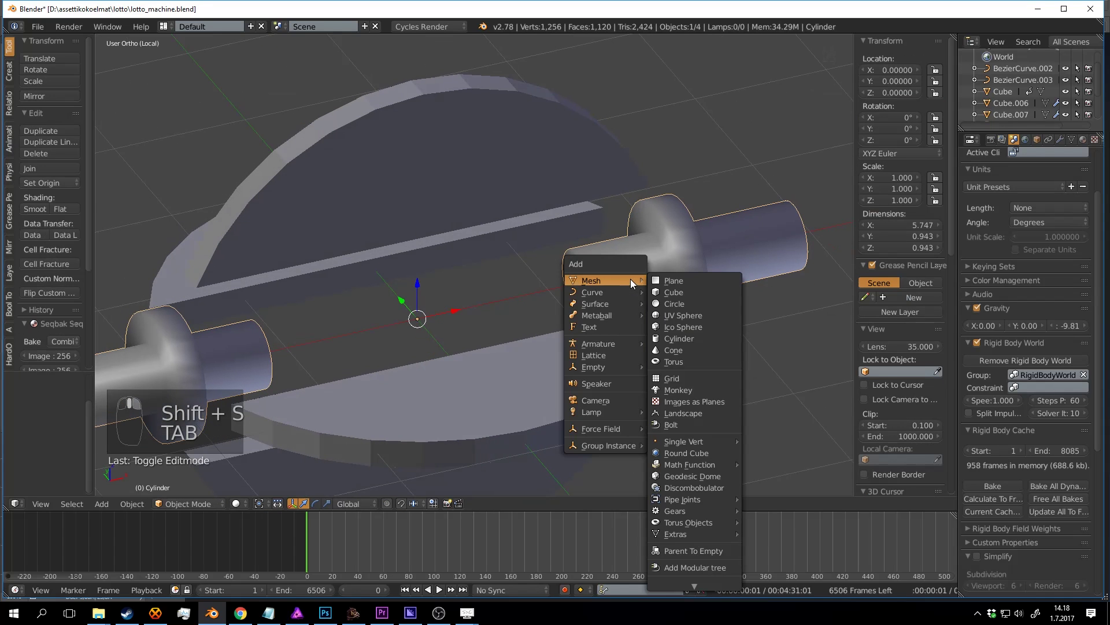
pyautogui.click(674, 289)
pyautogui.press('Tab')
pyautogui.press('s')
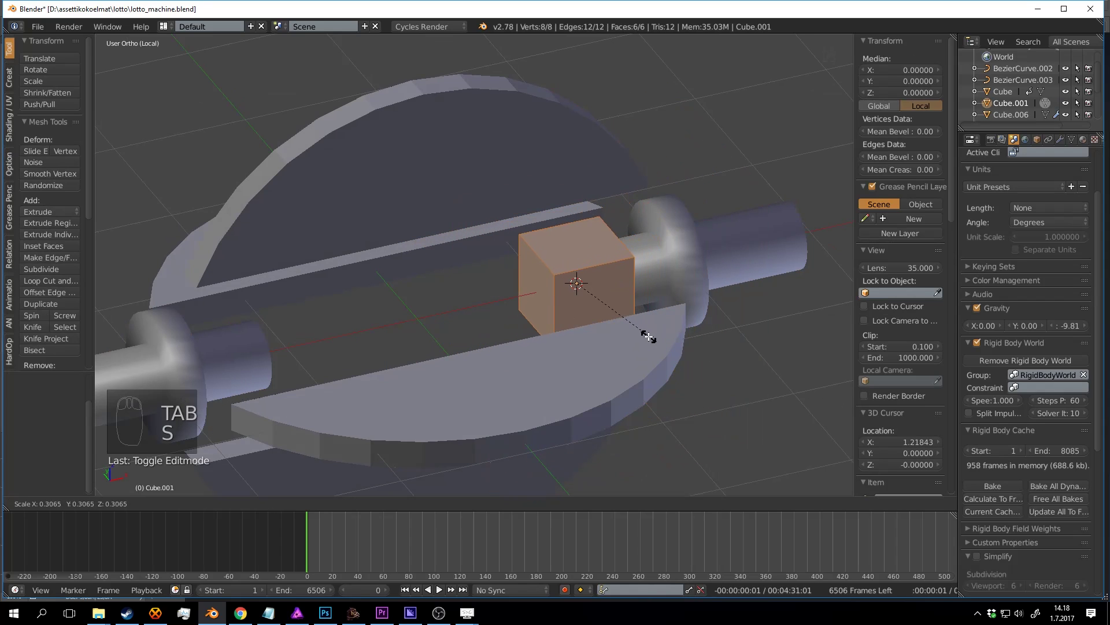
pyautogui.click(596, 309)
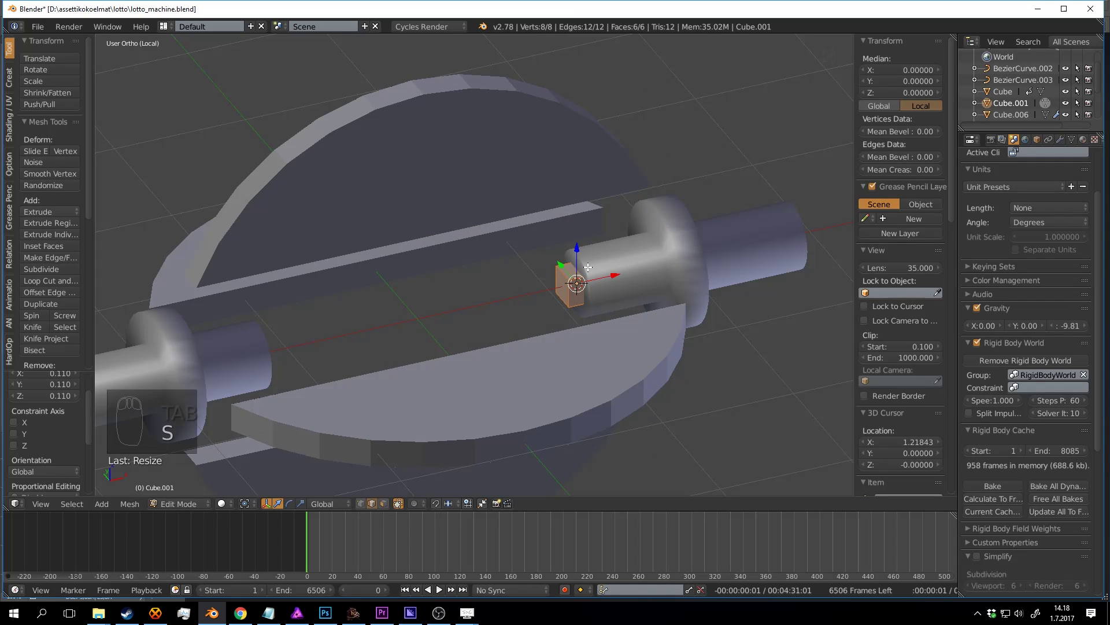
# Step: Move the small cube up 0.417 along Z and stretch it by 3.197 along Z
pyautogui.moveTo(579, 252); pyautogui.dragTo(579, 196)
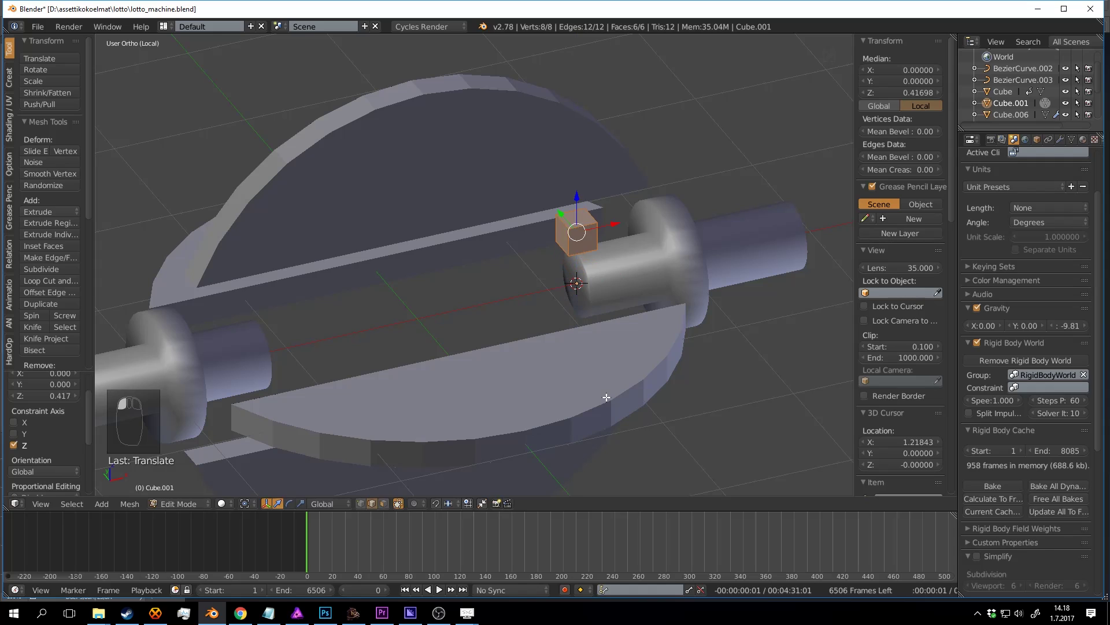
pyautogui.press('s')
pyautogui.click(815, 502)
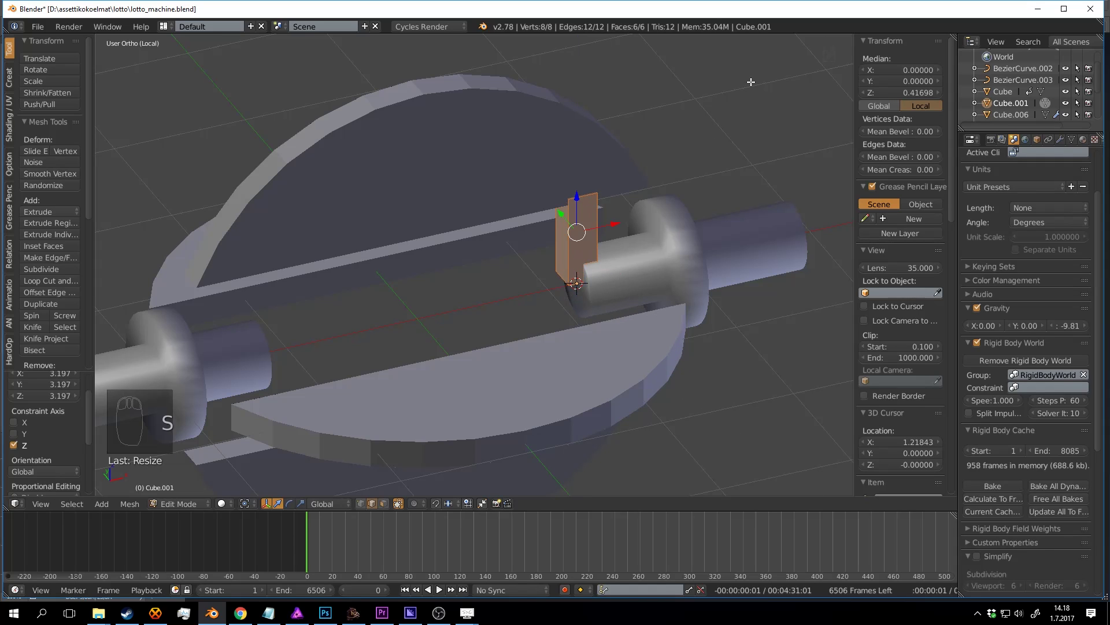
# Step: Move the block about 0.269 along X over the shaft and stretch it about 1.98 times along X
pyautogui.moveTo(600, 232); pyautogui.dragTo(574, 226)
pyautogui.press('s')
pyautogui.press('x')
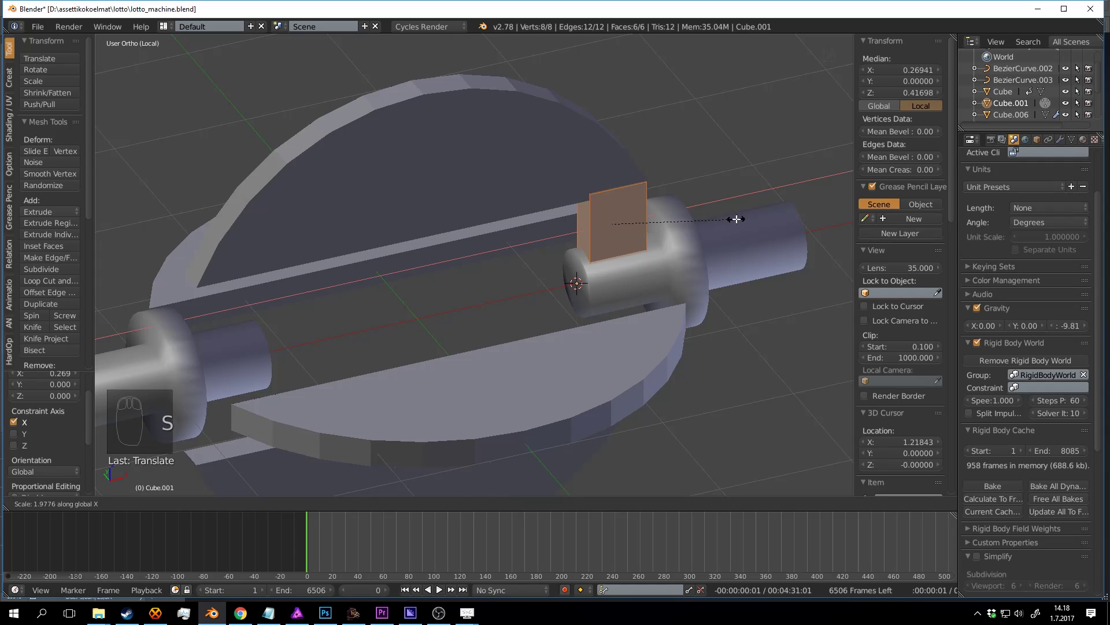
pyautogui.click(736, 219)
pyautogui.moveTo(736, 219); pyautogui.dragTo(661, 236, button='middle')
pyautogui.moveTo(657, 263); pyautogui.dragTo(623, 257)
pyautogui.moveTo(623, 257); pyautogui.dragTo(724, 250, button='middle')
pyautogui.press('Tab')
pyautogui.moveTo(602, 224); pyautogui.dragTo(596, 202, button='middle')
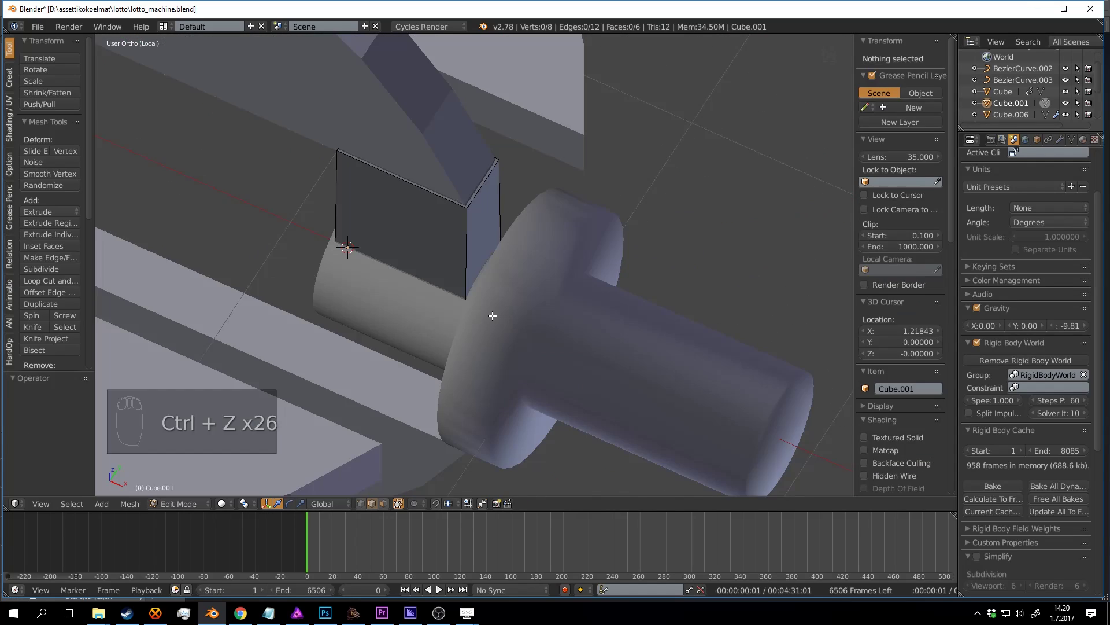
# Step: Move the block's lower edge nearest the shaft collar 0.069 along X towards the collar
pyautogui.moveTo(496, 318)
pyautogui.mouseDown(button='middle')
pyautogui.moveTo(518, 337)
pyautogui.moveTo(473, 367)
pyautogui.mouseUp(button='middle')
pyautogui.press('z')
pyautogui.click(380, 505)
pyautogui.click(368, 504)
pyautogui.rightClick(485, 310)
pyautogui.press('z')
pyautogui.moveTo(525, 296); pyautogui.dragTo(223, 230)
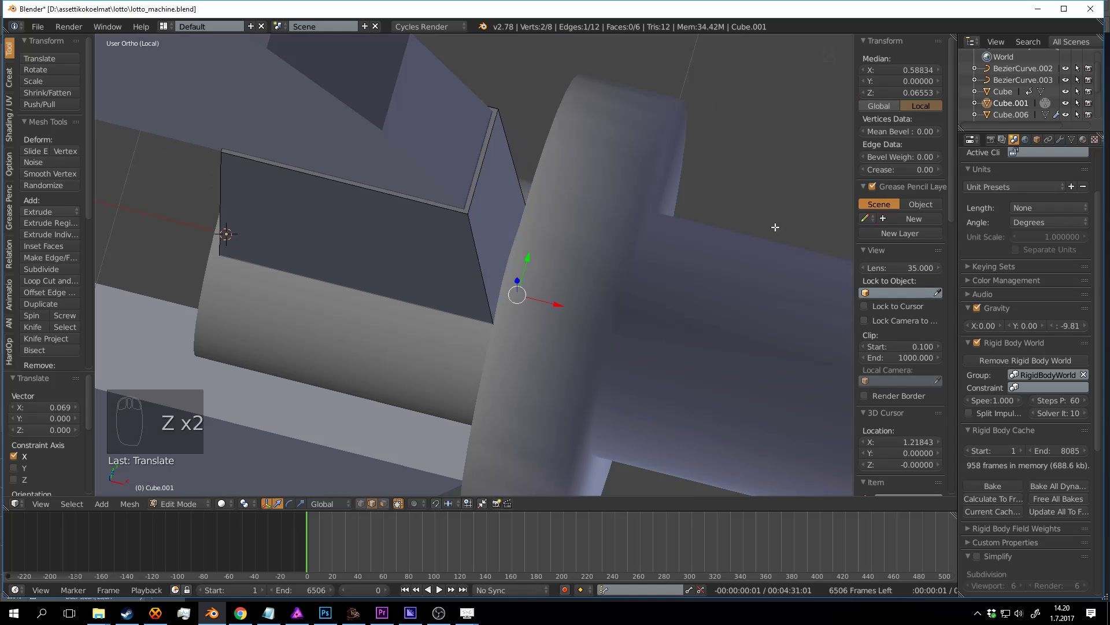
# Step: Add two horizontal loop cuts around the block
pyautogui.press('a')
pyautogui.hotkey('ctrl', 'r')
pyautogui.click(489, 238)
pyautogui.moveTo(489, 239); pyautogui.dragTo(502, 217, button='middle')
pyautogui.press('a')
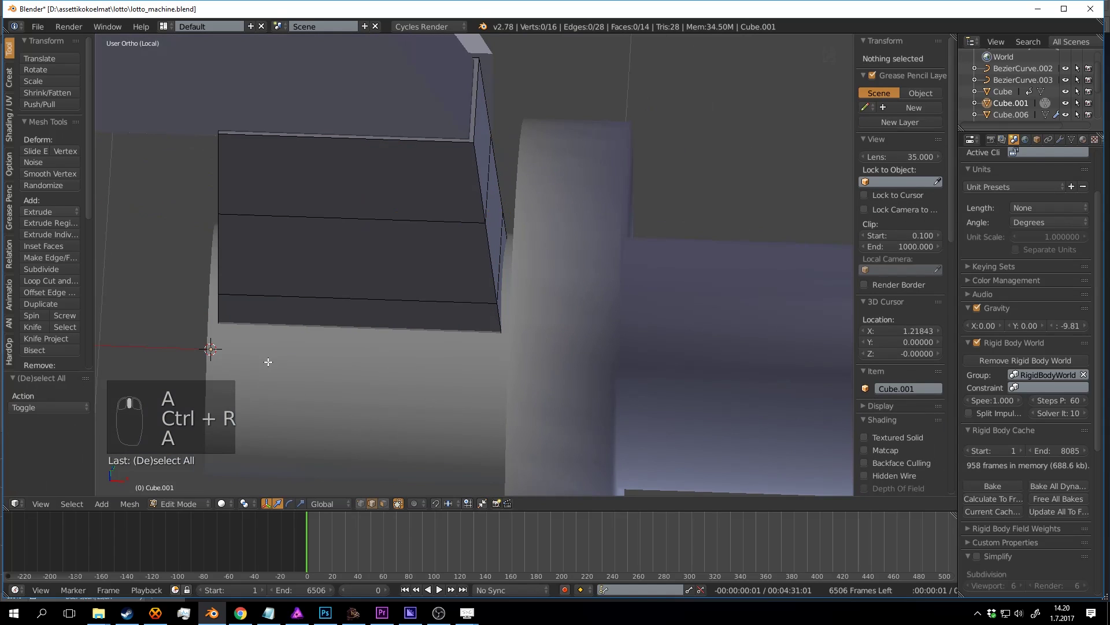
# Step: Extrude the middle band faces on both broad sides of the block outward, and save the file in Object Mode
pyautogui.rightClick(415, 272)
pyautogui.moveTo(415, 272); pyautogui.dragTo(439, 191, button='middle')
pyautogui.scroll(-3, 438, 192)
pyautogui.keyDown('shift'); pyautogui.rightClick(570, 256); pyautogui.keyUp('shift')
pyautogui.rightClick(602, 289)
pyautogui.press('s')
pyautogui.click(606, 305)
pyautogui.press('Tab')
pyautogui.scroll(-3, 602, 301)
pyautogui.moveTo(570, 290); pyautogui.dragTo(610, 270, button='middle')
pyautogui.press('a')
pyautogui.hotkey('ctrl', 's')
# Step: Spin the whole bracket block 360° in 4 steps around the shaft axis, working in the side view
pyautogui.rightClick(504, 238)
pyautogui.moveTo(505, 238); pyautogui.dragTo(578, 215, button='middle')
pyautogui.scroll(1, 623, 221)
pyautogui.press('Tab')
pyautogui.press('KP_1')
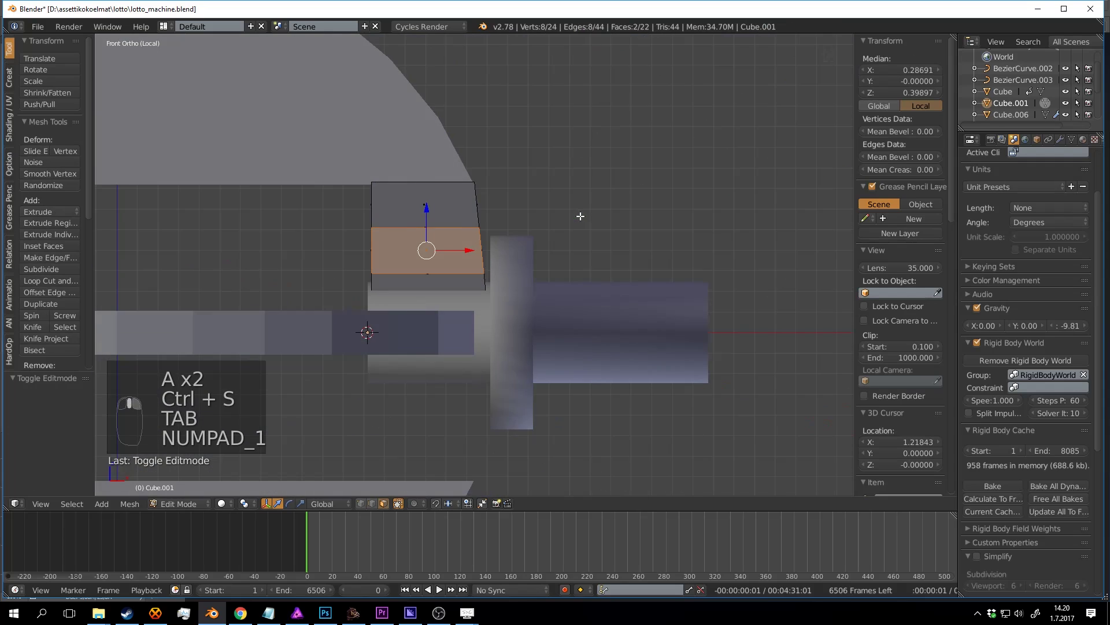
pyautogui.press('KP_3')
pyautogui.press('a')
pyautogui.press('a')
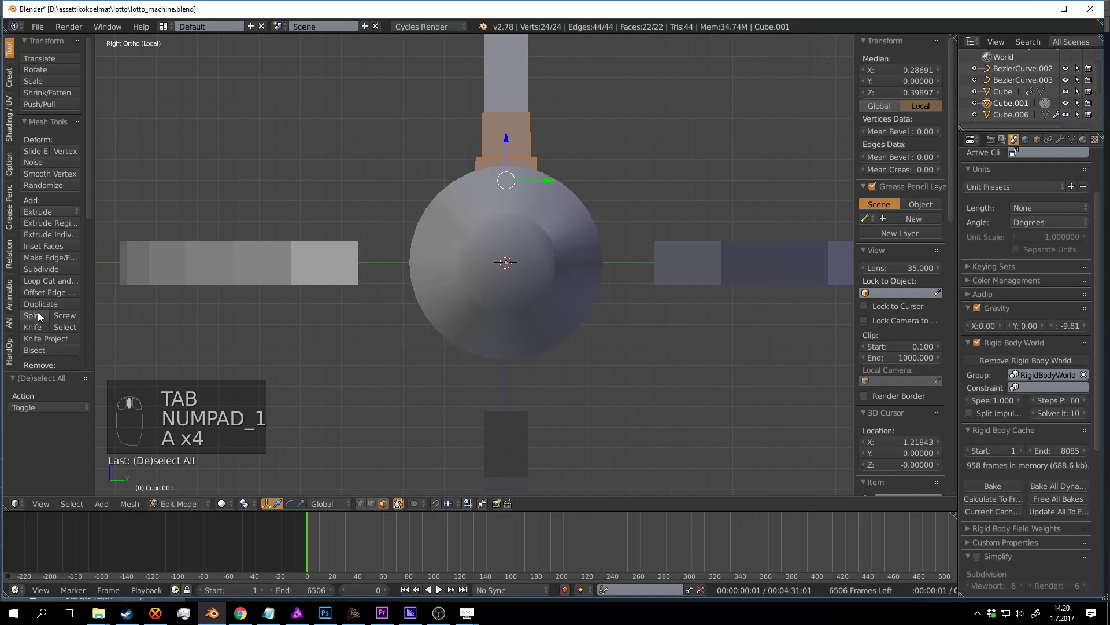
pyautogui.click(39, 316)
# Step: Delete the vertices of the still-selected overlapping bracket copy left at the top by the Spin
pyautogui.keyDown('shift'); pyautogui.moveTo(339, 315); pyautogui.dragTo(355, 270, button='middle'); pyautogui.keyUp('shift')
pyautogui.press('x')
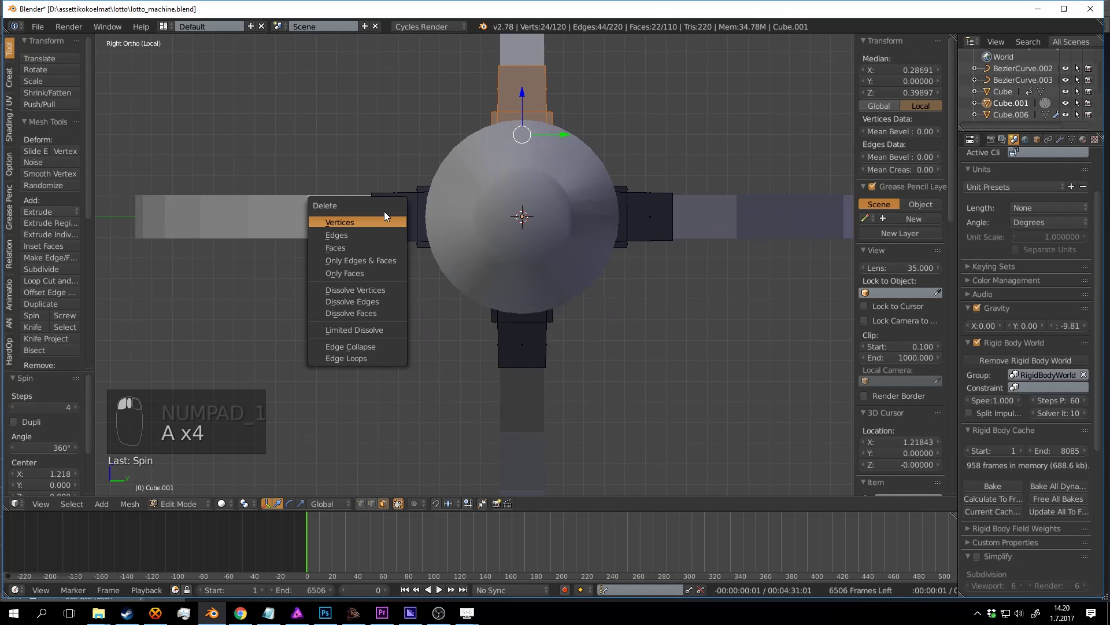
pyautogui.click(386, 219)
pyautogui.press('Tab')
pyautogui.moveTo(377, 220); pyautogui.dragTo(489, 288, button='middle')
# Step: Recalculate the normals of all the bracket faces and save the file in Object Mode
pyautogui.press('Tab')
pyautogui.scroll(3, 531, 256)
pyautogui.press('a')
pyautogui.hotkey('ctrl', 'n')
pyautogui.press('Tab')
pyautogui.press('a')
pyautogui.press('a')
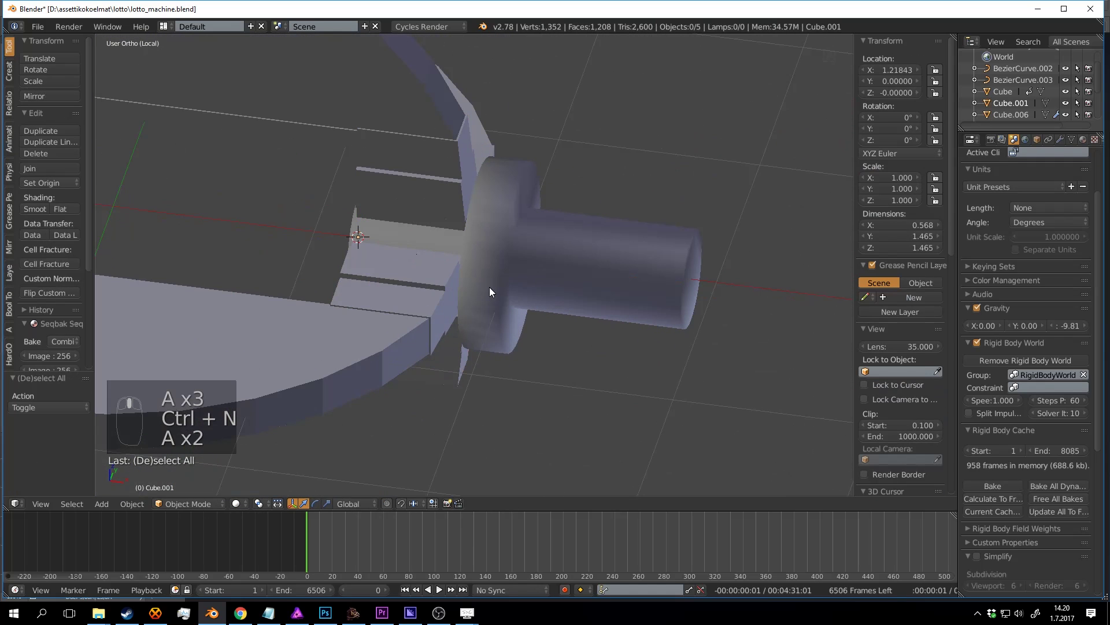
pyautogui.hotkey('ctrl', 's')
# Step: Join the bracket object into the shaft object and save the file
pyautogui.rightClick(448, 231)
pyautogui.moveTo(446, 198); pyautogui.dragTo(541, 252, button='middle')
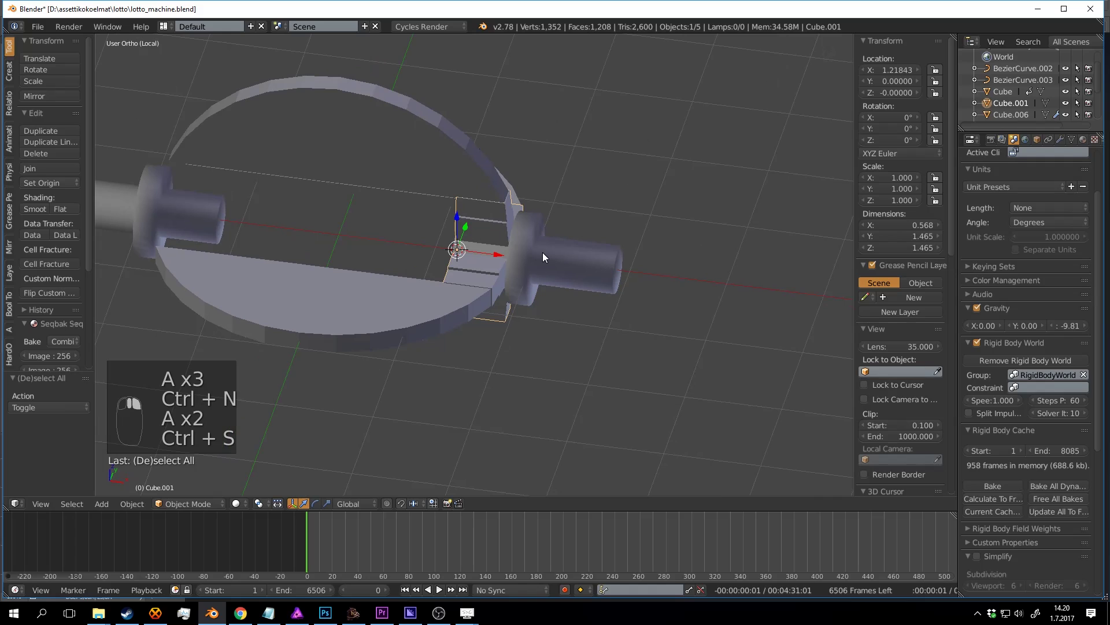
pyautogui.keyDown('shift'); pyautogui.rightClick(543, 252); pyautogui.keyUp('shift')
pyautogui.hotkey('ctrl', 'j')
pyautogui.press('a')
pyautogui.hotkey('ctrl', 's')
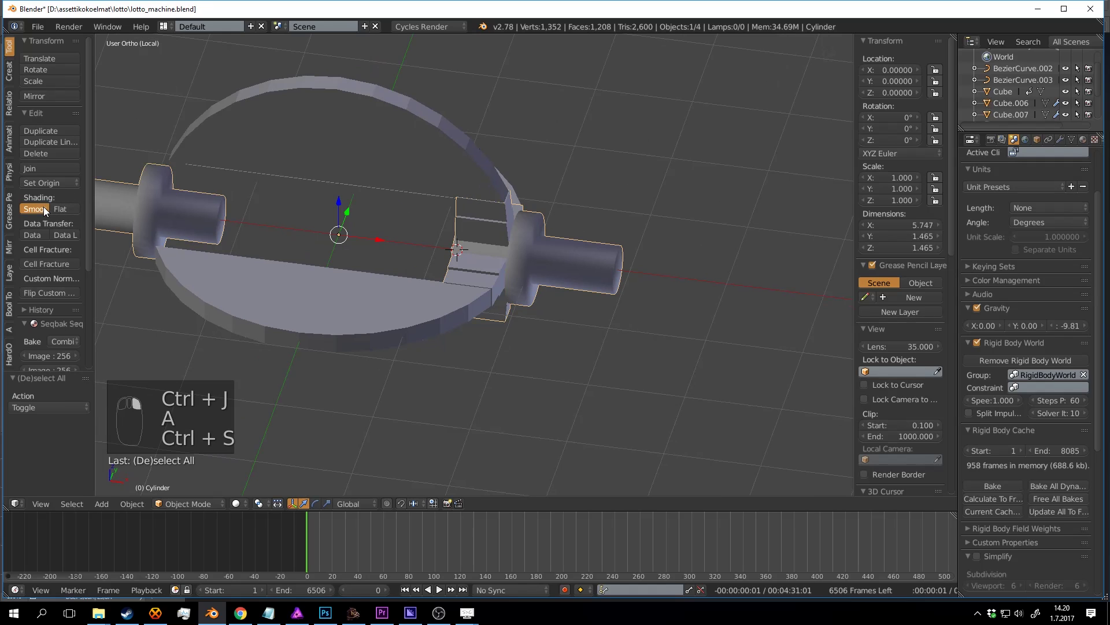
# Step: Shade the joined shaft and bracket object smooth and enable Auto Smooth for its normals
pyautogui.click(43, 206)
pyautogui.scroll(4, 513, 298)
pyautogui.click(1072, 139)
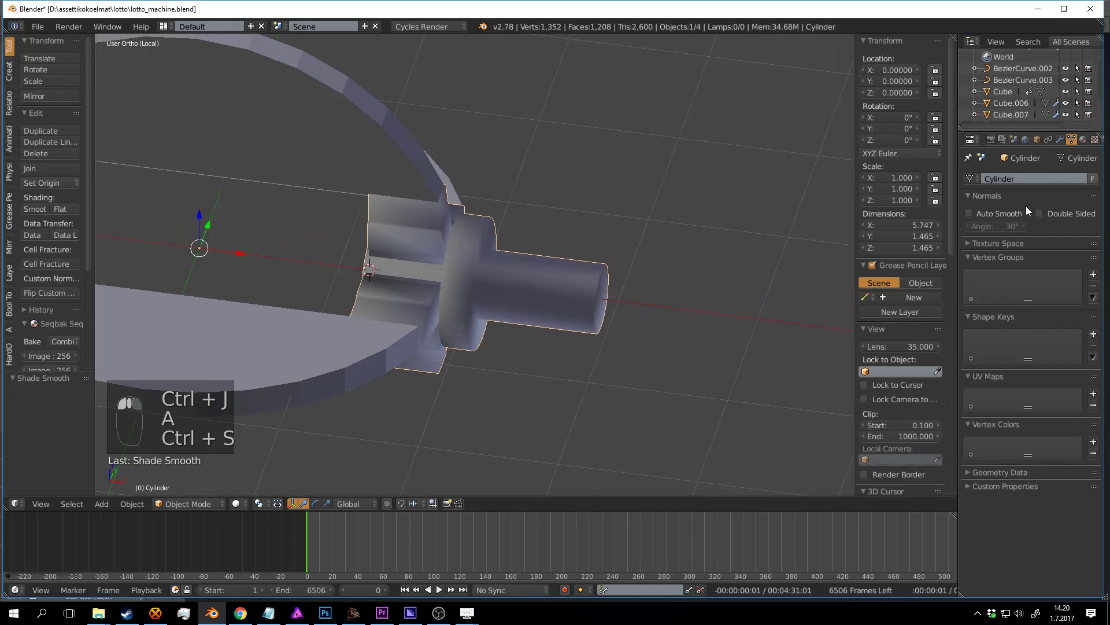
pyautogui.click(969, 213)
pyautogui.keyDown('shift'); pyautogui.moveTo(503, 214); pyautogui.dragTo(608, 193, button='middle'); pyautogui.keyUp('shift')
pyautogui.press('a')
# Step: Delete the linked geometry of the bare shaft on the side opposite the brackets
pyautogui.keyDown('shift'); pyautogui.moveTo(515, 219); pyautogui.dragTo(707, 176, button='middle'); pyautogui.keyUp('shift')
pyautogui.scroll(-1, 604, 210)
pyautogui.press('Tab')
pyautogui.press('a')
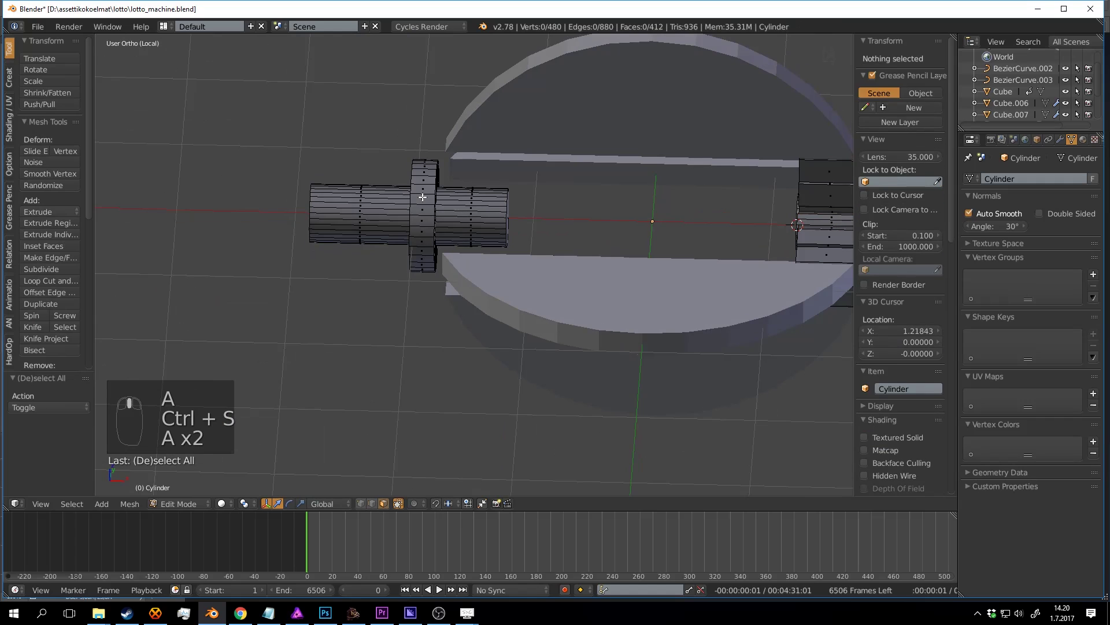
pyautogui.press('l')
pyautogui.press('d')
pyautogui.press('x')
pyautogui.click(424, 200)
pyautogui.keyDown('shift'); pyautogui.moveTo(569, 215); pyautogui.dragTo(404, 214, button='middle'); pyautogui.keyUp('shift')
pyautogui.press('Tab')
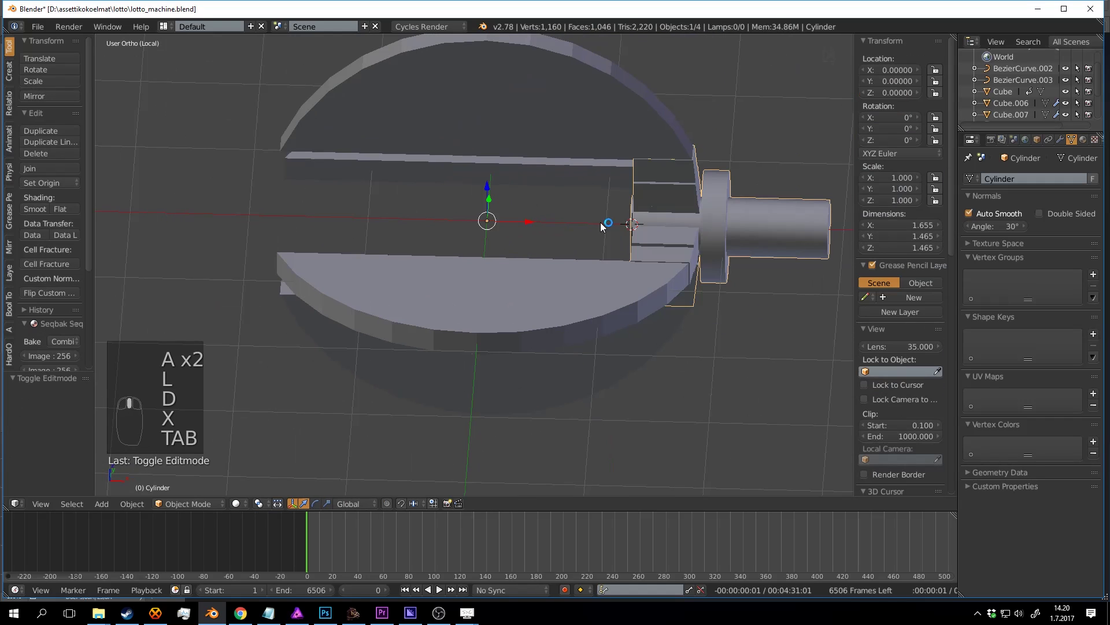
# Step: Add a Mirror modifier to the remaining shaft with brackets and save the file
pyautogui.click(1061, 139)
pyautogui.click(996, 179)
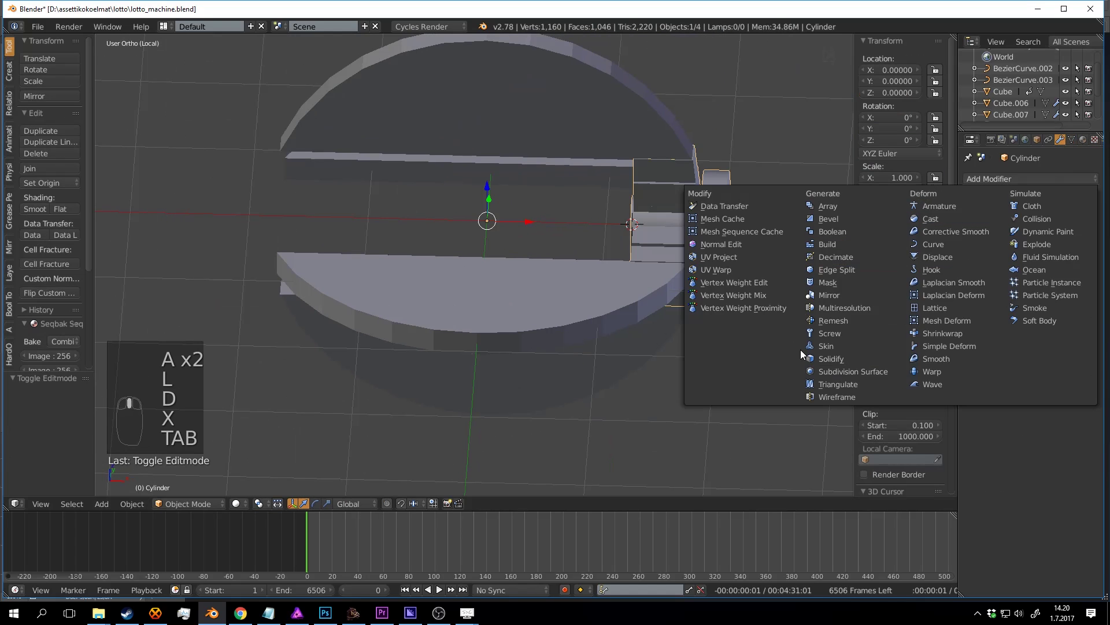
pyautogui.click(842, 295)
pyautogui.press('a')
pyautogui.hotkey('ctrl', 's')
# Step: Insert a Rotation keyframe at frame 0 on the upright paddle and the mirrored shaft object together
pyautogui.moveTo(590, 231); pyautogui.dragTo(442, 380, button='middle')
pyautogui.scroll(-3, 512, 210)
pyautogui.rightClick(513, 210)
pyautogui.scroll(5, 453, 182)
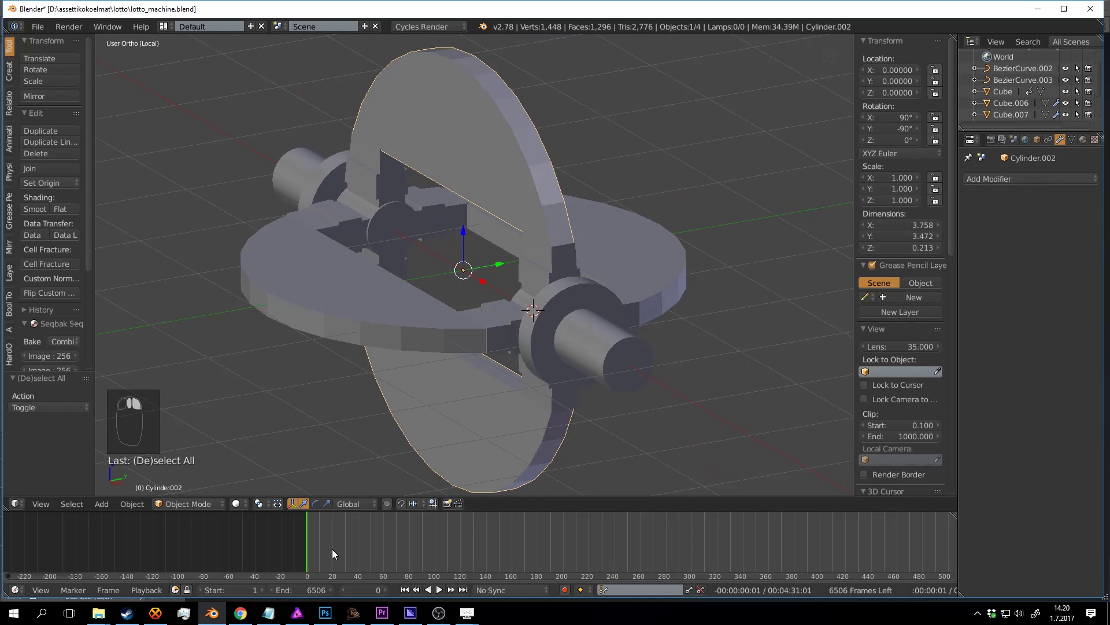
pyautogui.moveTo(587, 280); pyautogui.dragTo(588, 233, button='middle')
pyautogui.keyDown('shift'); pyautogui.rightClick(501, 213); pyautogui.keyUp('shift')
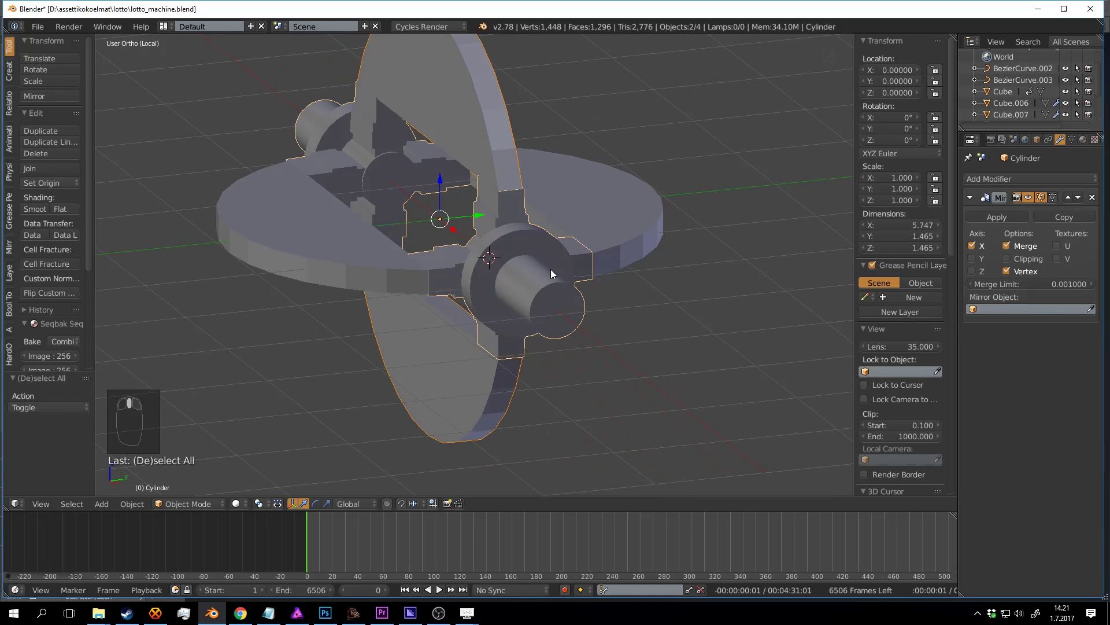
pyautogui.press('i')
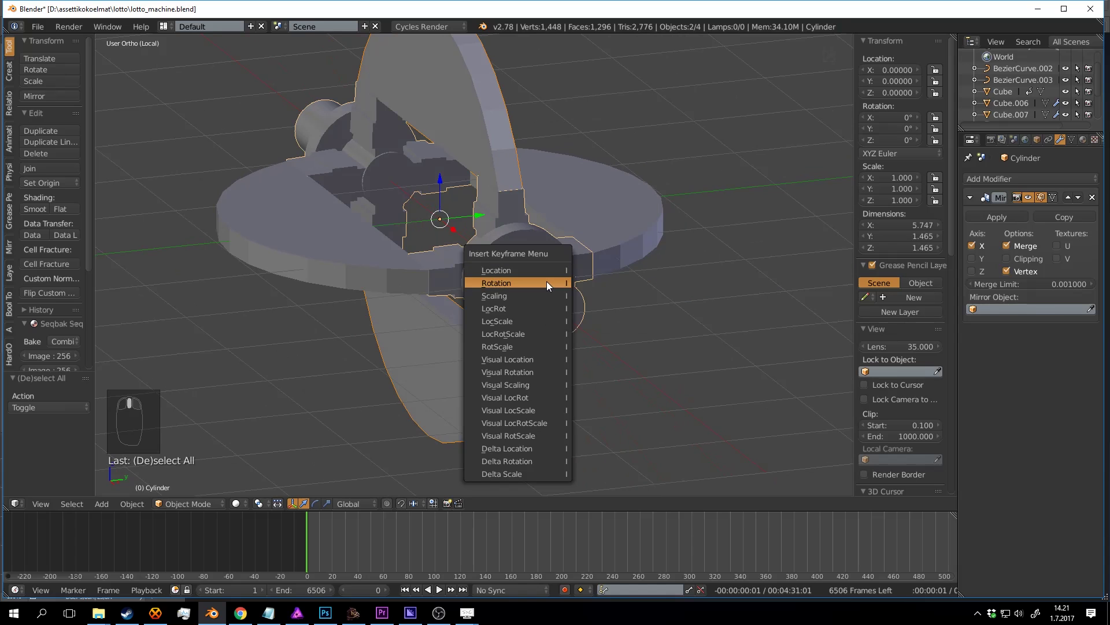
pyautogui.click(546, 283)
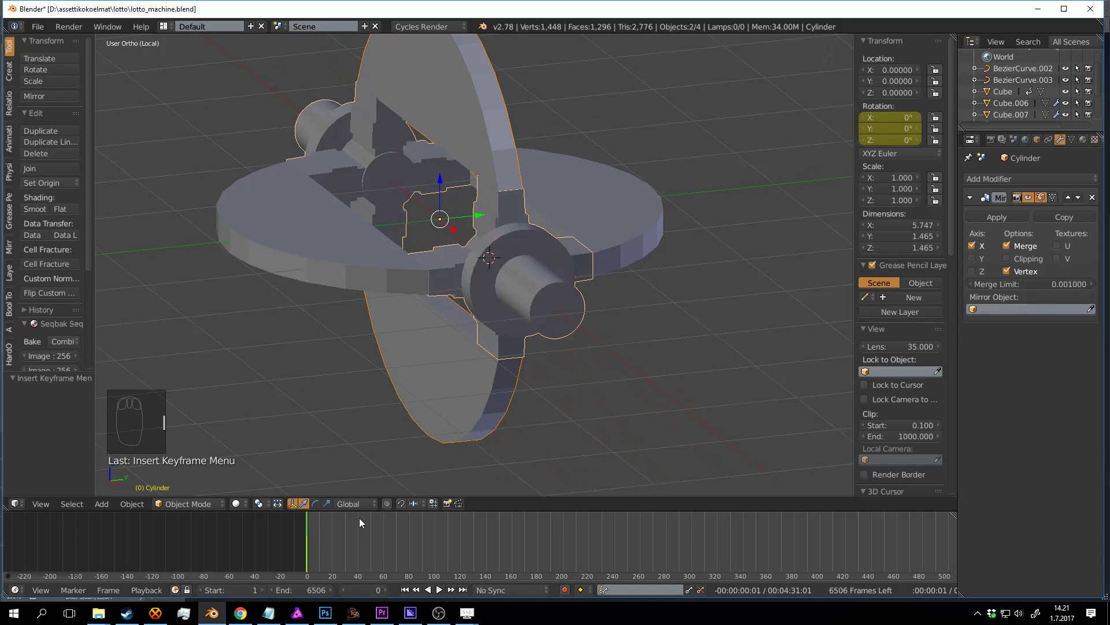
# Step: Set the shaft object's X rotation to 360° at frame 100 and insert a keyframe there
pyautogui.scroll(-3, 479, 258)
pyautogui.moveTo(510, 239); pyautogui.dragTo(511, 168, button='middle')
pyautogui.moveTo(365, 330); pyautogui.dragTo(522, 215, button='middle')
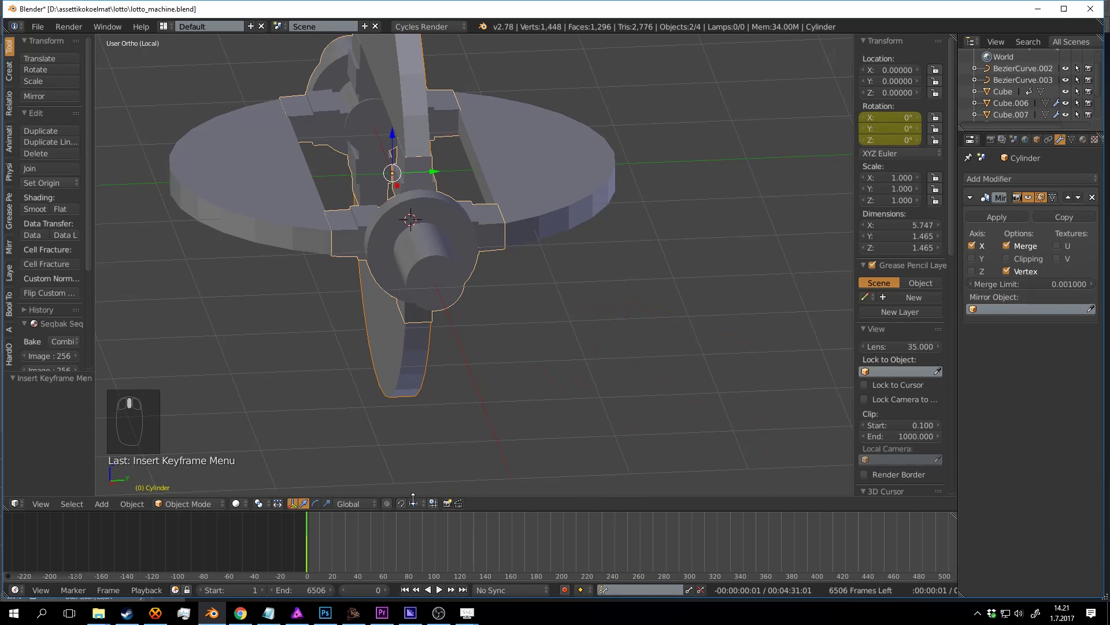
pyautogui.hotkey('alt', 'a')
pyautogui.hotkey('alt', 'a')
pyautogui.moveTo(382, 536)
pyautogui.mouseDown()
pyautogui.moveTo(303, 543)
pyautogui.moveTo(382, 546)
pyautogui.mouseUp()
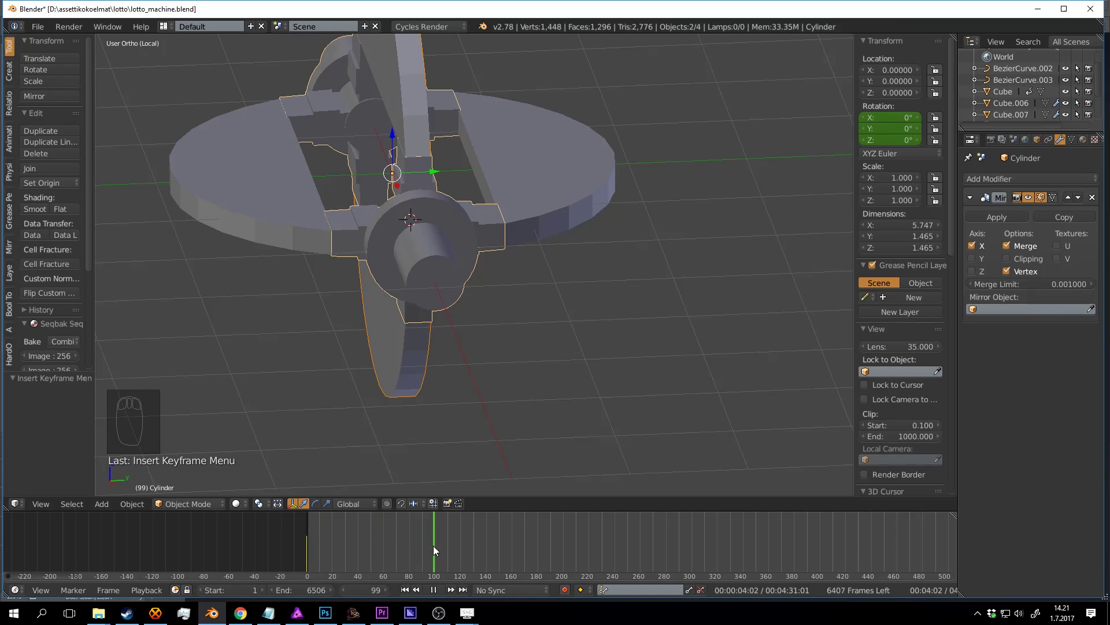
pyautogui.hotkey('alt', 'a')
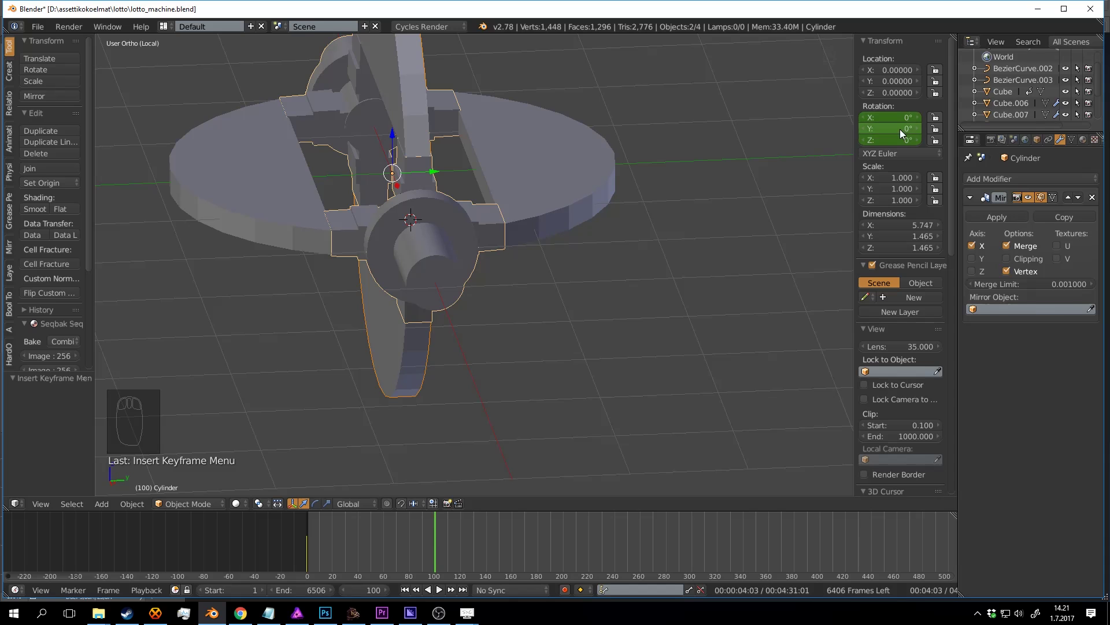
pyautogui.moveTo(373, 230); pyautogui.dragTo(383, 203, button='middle')
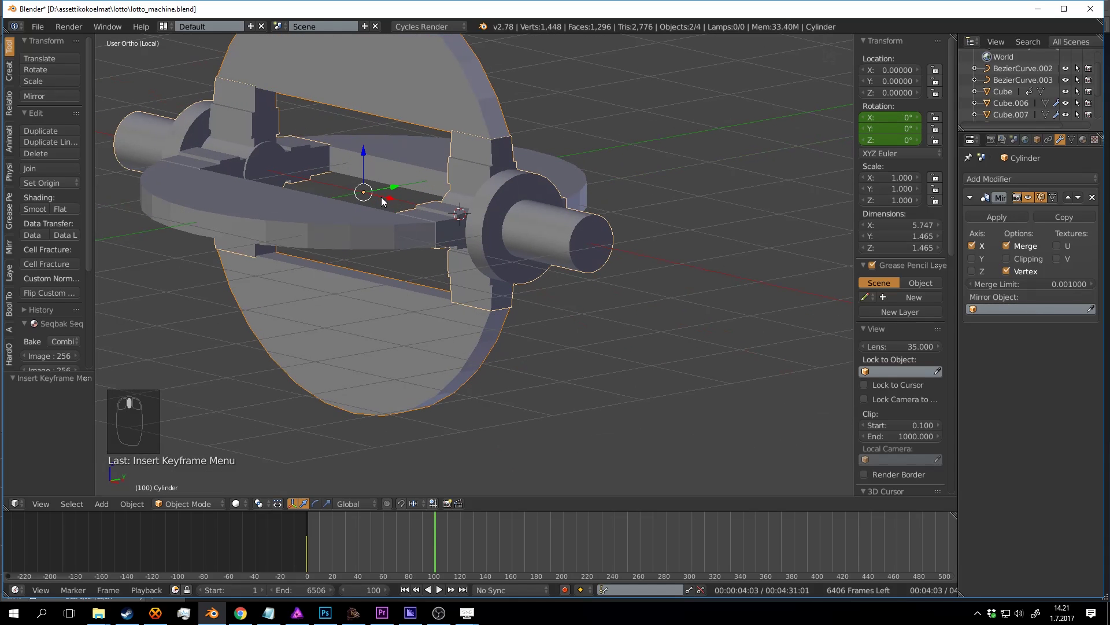
pyautogui.moveTo(554, 186); pyautogui.dragTo(963, 113, button='middle')
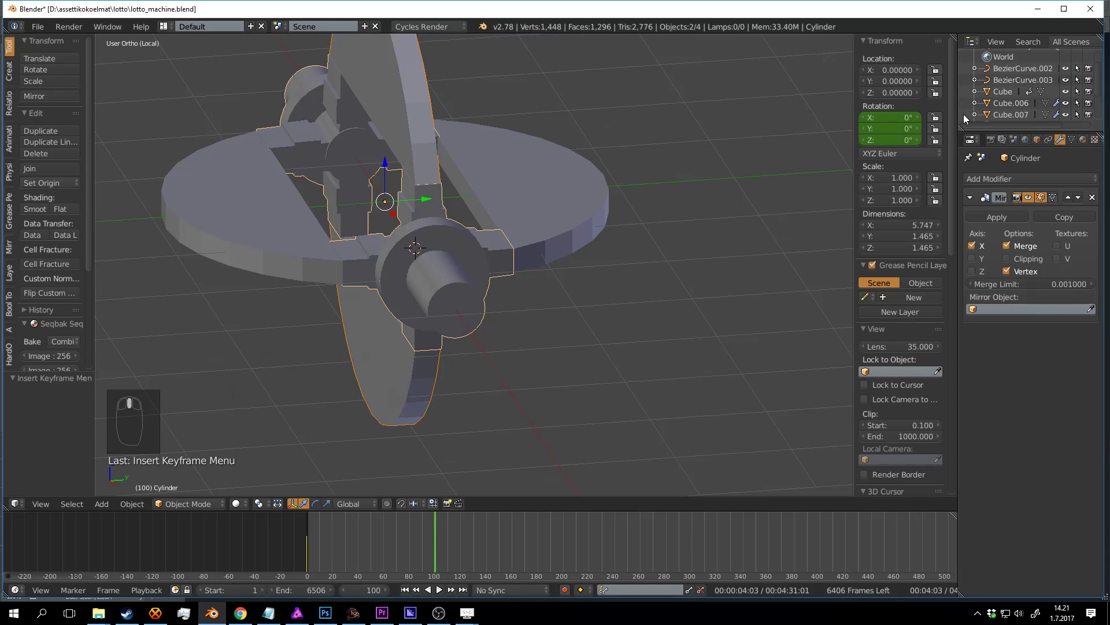
pyautogui.click(902, 117)
pyautogui.write('360')
pyautogui.press('Return')
pyautogui.press('i')
# Step: Play the animation from frame 0 to check how the shaft and paddles turn, and clear the selection
pyautogui.moveTo(440, 529); pyautogui.dragTo(254, 580)
pyautogui.hotkey('alt', 'a')
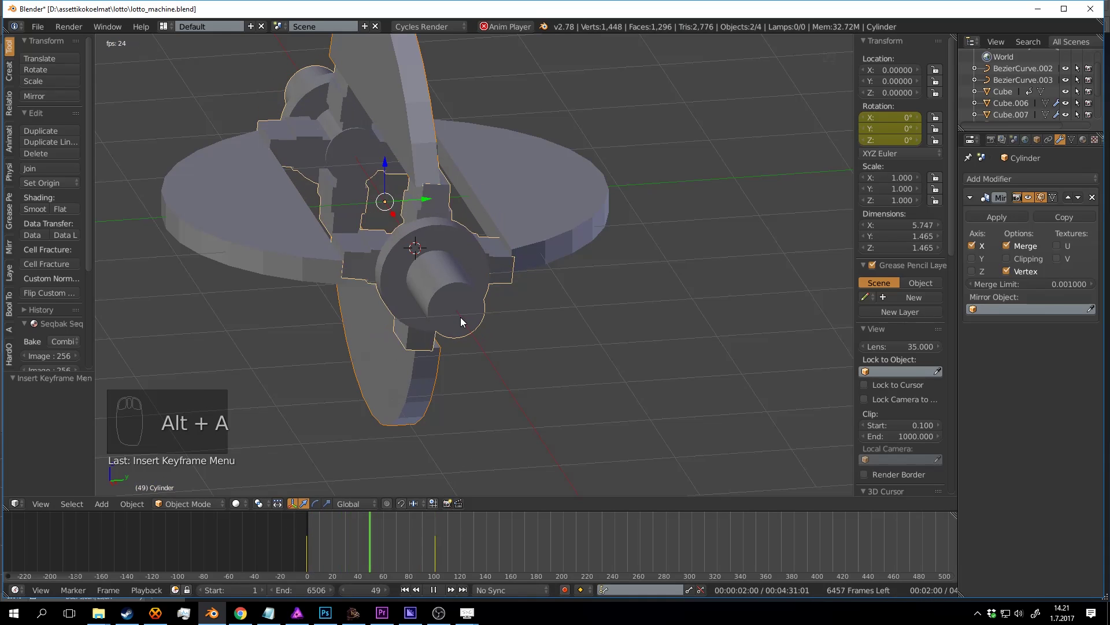
pyautogui.hotkey('alt', 'a')
pyautogui.press('a')
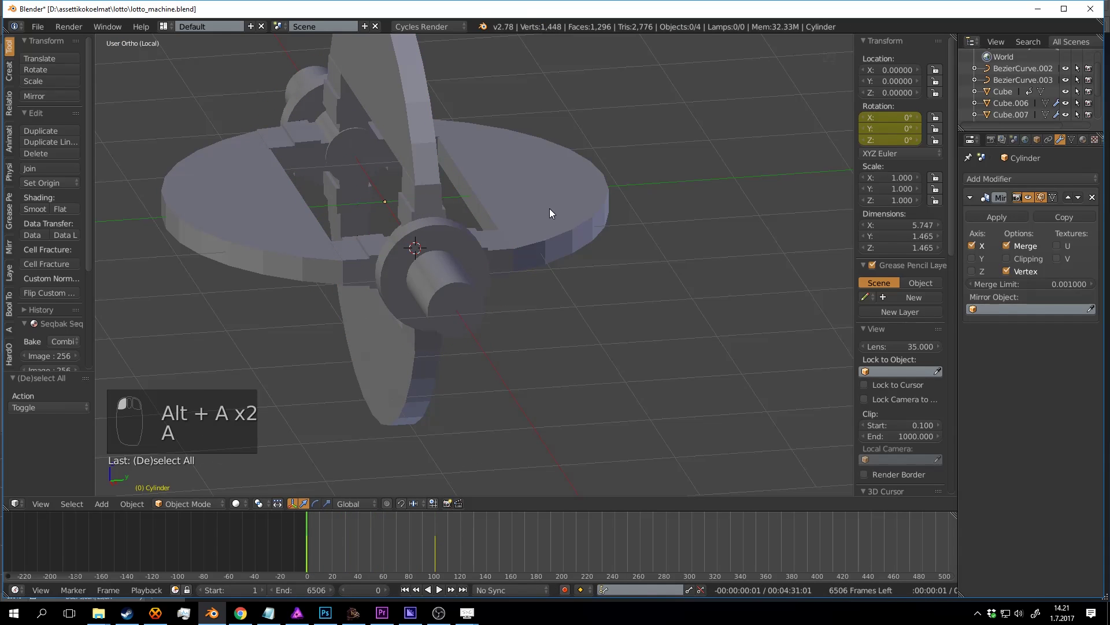
# Step: Join the horizontal paddle into the upright paddle as one object and save the file
pyautogui.rightClick(536, 215)
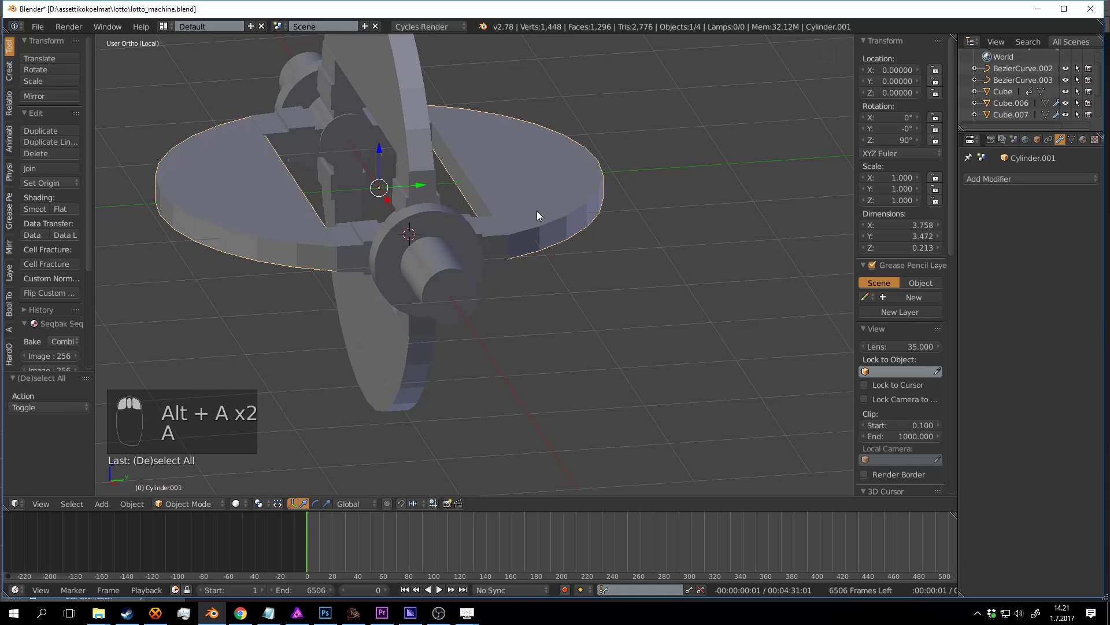
pyautogui.keyDown('shift'); pyautogui.rightClick(411, 100); pyautogui.keyUp('shift')
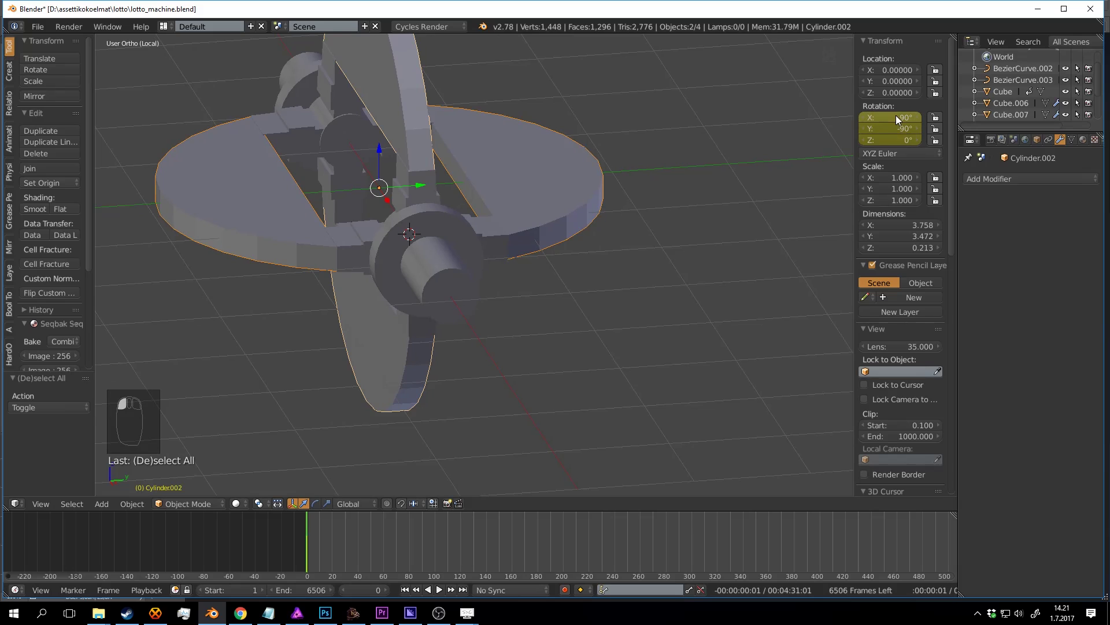
pyautogui.click(899, 130)
pyautogui.press('Escape')
pyautogui.hotkey('ctrl', 'z')
pyautogui.press('a')
pyautogui.hotkey('ctrl', 'j')
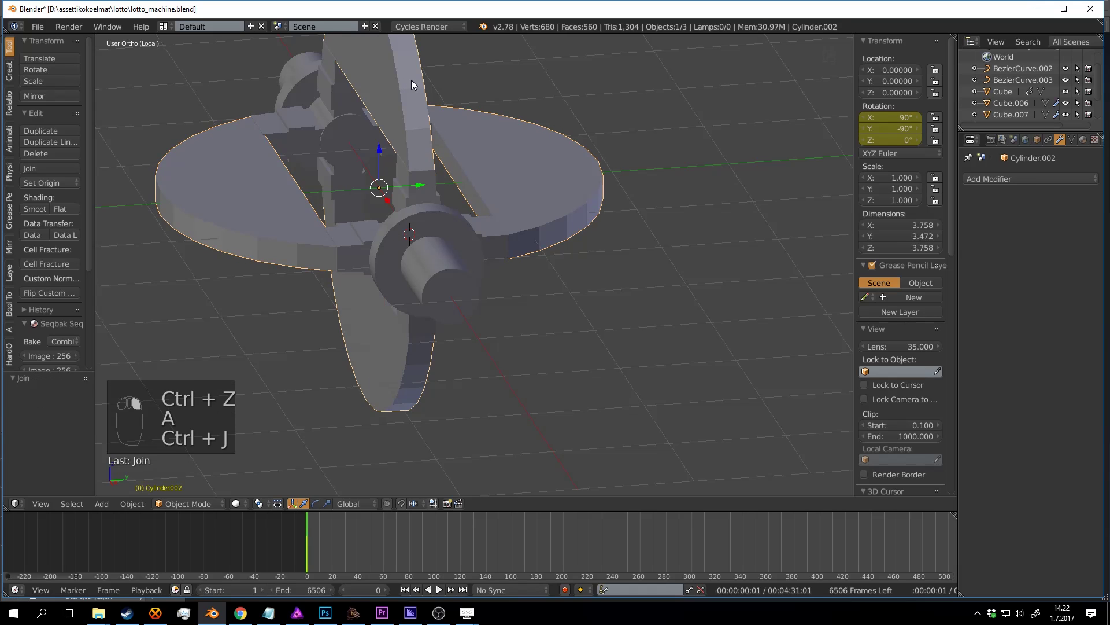
pyautogui.press('a')
pyautogui.hotkey('ctrl', 's')
# Step: Apply Rotation & Scale to the joined crossed paddles
pyautogui.click(410, 81)
pyautogui.rightClick(456, 141)
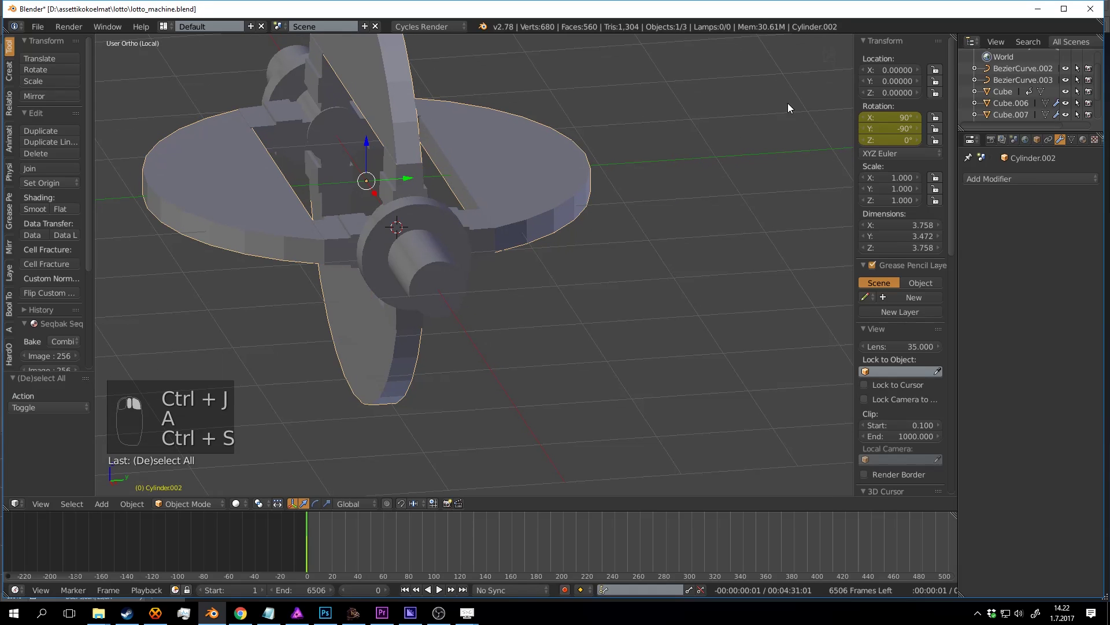
pyautogui.hotkey('ctrl', 'a')
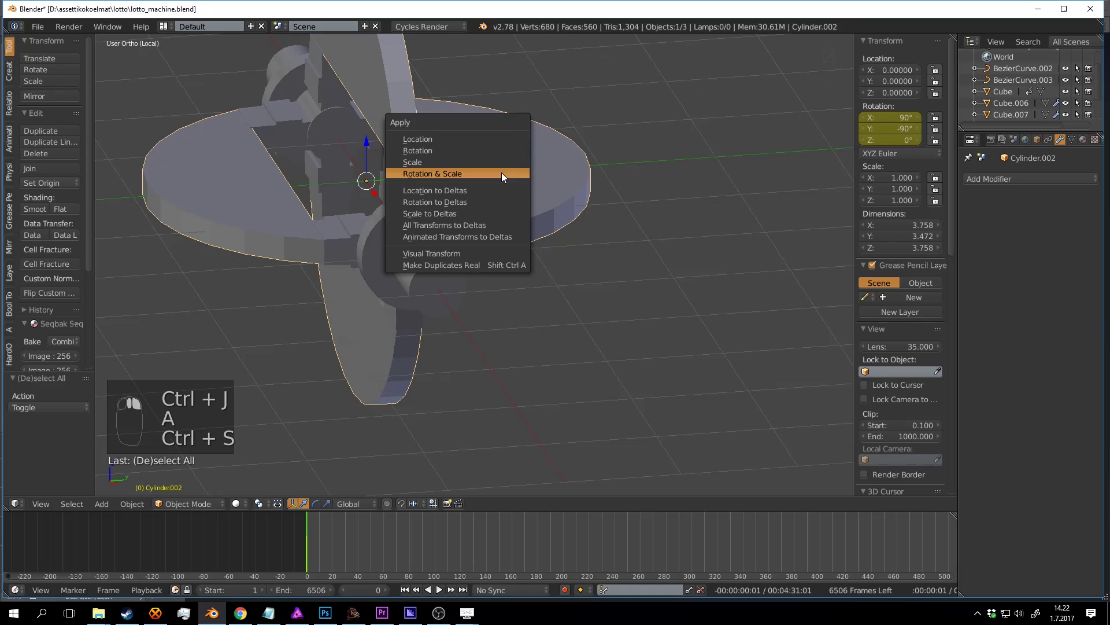
pyautogui.click(501, 172)
pyautogui.press('a')
pyautogui.press('a')
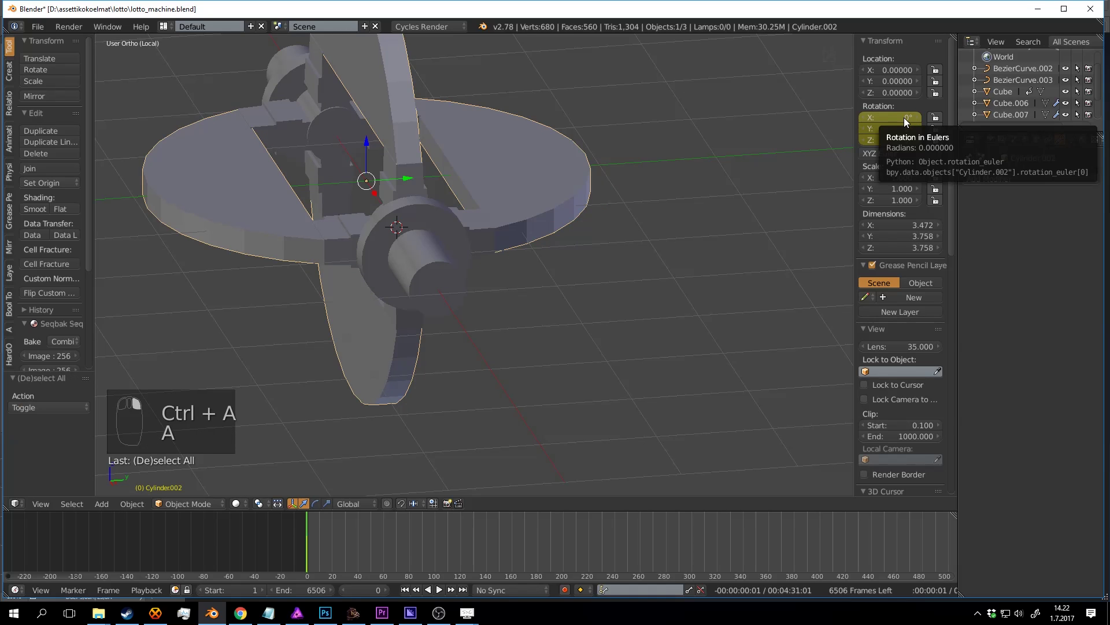
# Step: Keyframe the joined paddles' rotation at 0° on frame 0 and at 360° around X on frame 100
pyautogui.moveTo(323, 540); pyautogui.dragTo(376, 538)
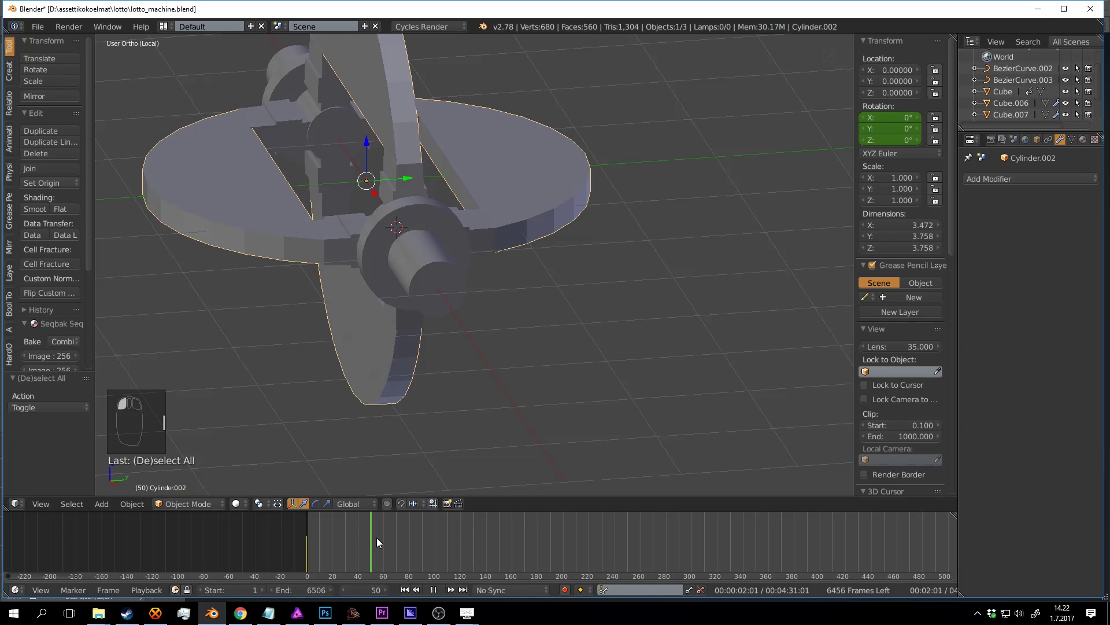
pyautogui.moveTo(465, 525); pyautogui.dragTo(435, 525)
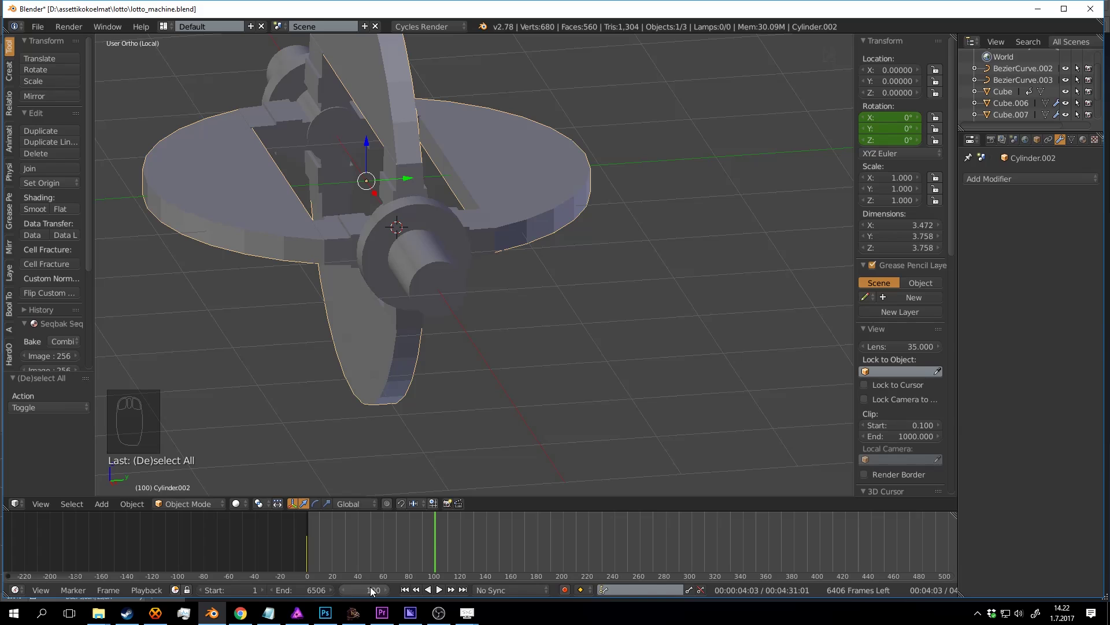
pyautogui.click(903, 117)
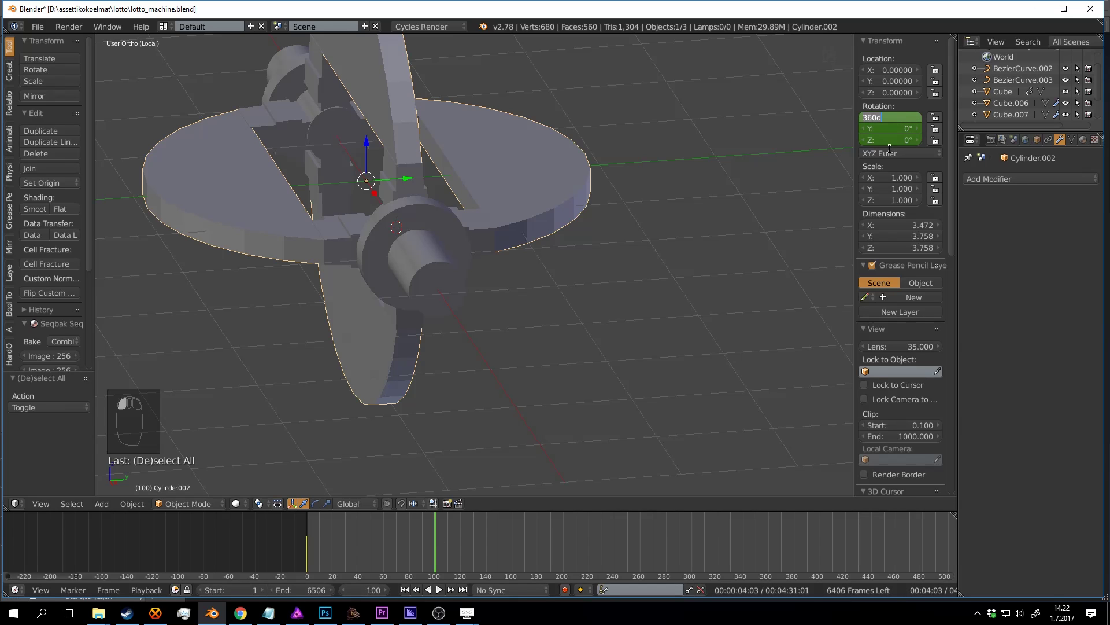
pyautogui.press('Return')
pyautogui.press('i')
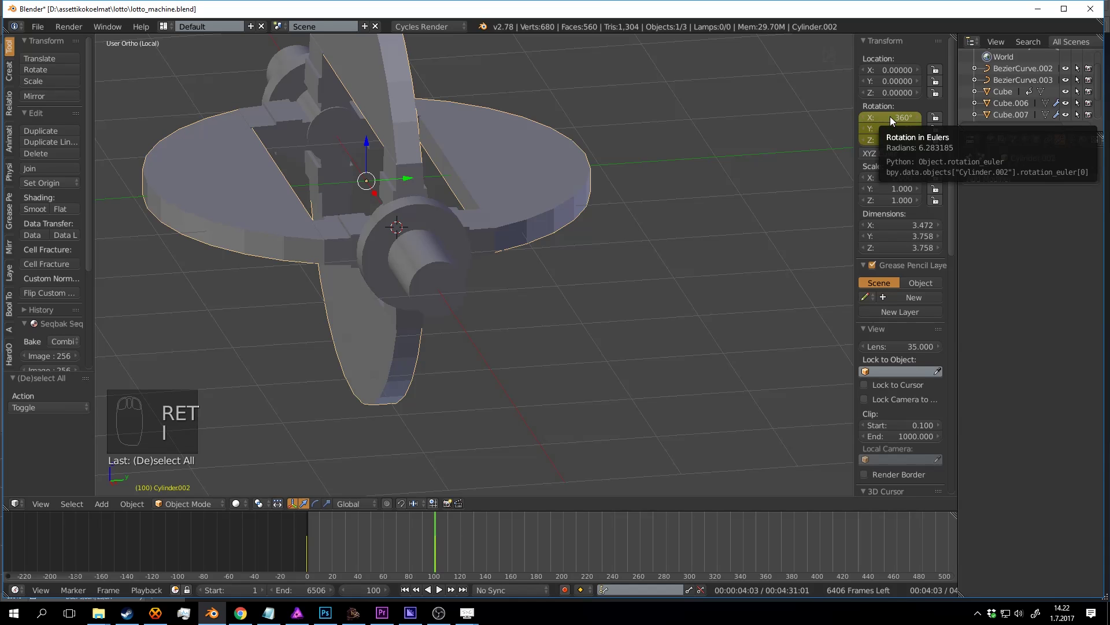
# Step: Play back the paddle and shaft rotation, return to frame 0 and save the file
pyautogui.hotkey('alt', 'a')
pyautogui.press('a')
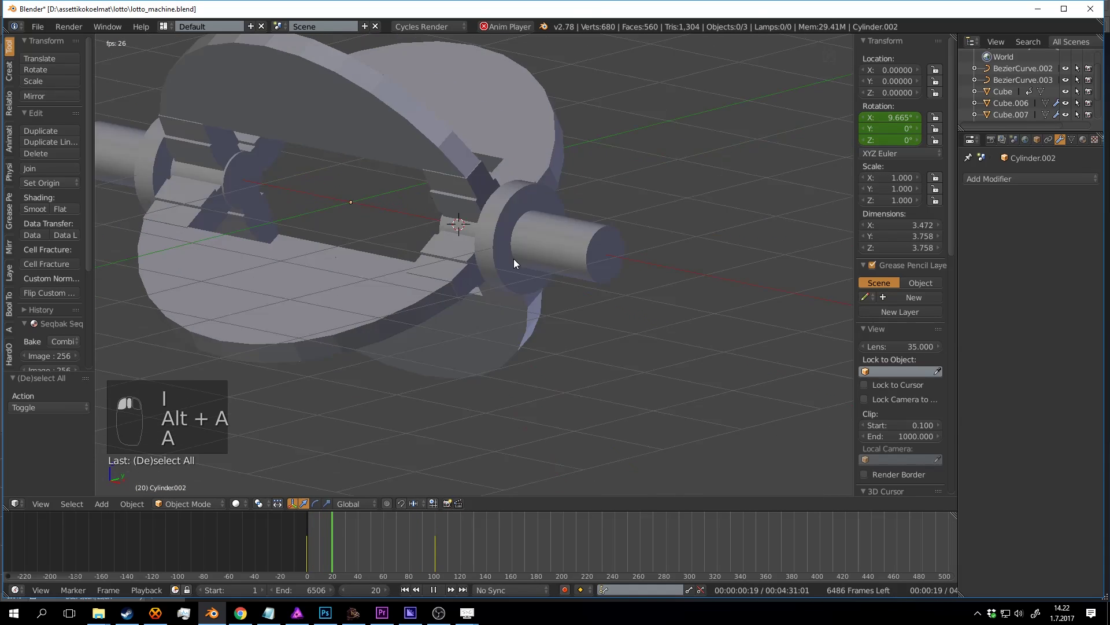
pyautogui.hotkey('ctrl', 's')
pyautogui.moveTo(545, 248); pyautogui.dragTo(561, 265, button='middle')
pyautogui.hotkey('alt', 'a')
pyautogui.moveTo(489, 537); pyautogui.dragTo(307, 515)
pyautogui.hotkey('ctrl', 's')
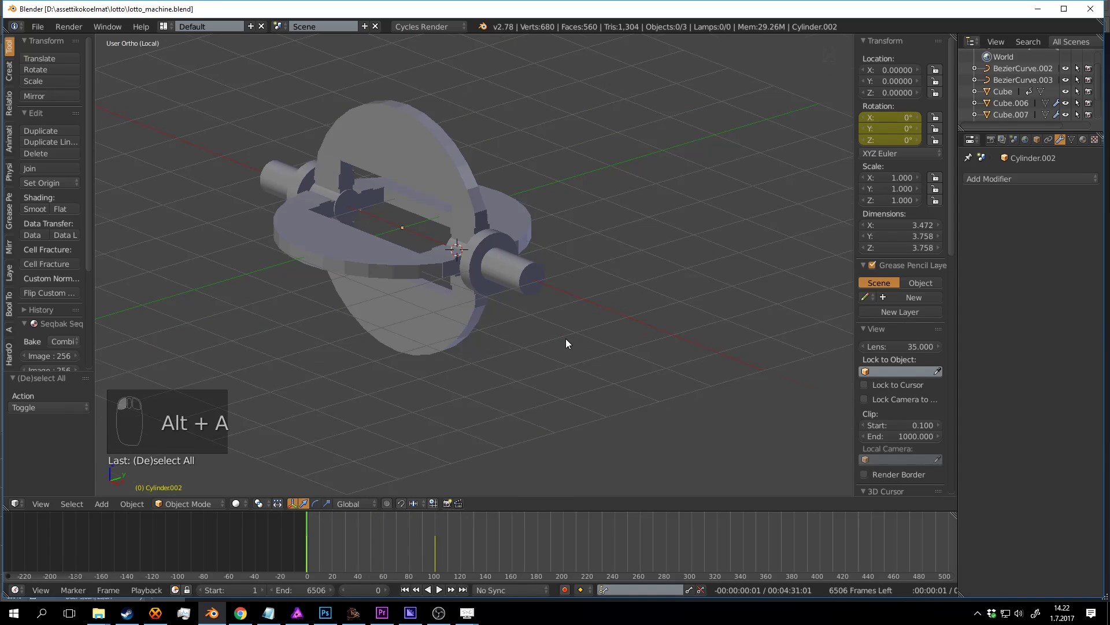
# Step: Enlarge the timeline area, save the file and switch the enlarged area to the Graph Editor
pyautogui.scroll(2, 565, 339)
pyautogui.moveTo(515, 510); pyautogui.dragTo(515, 351)
pyautogui.hotkey('ctrl', 's')
pyautogui.click(20, 589)
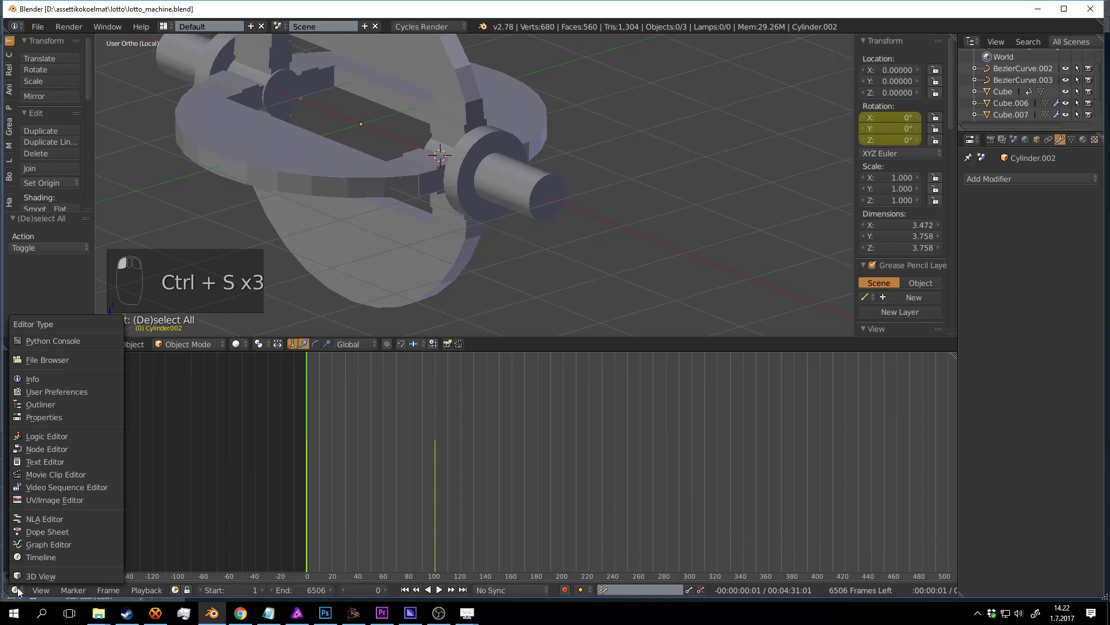
pyautogui.click(17, 588)
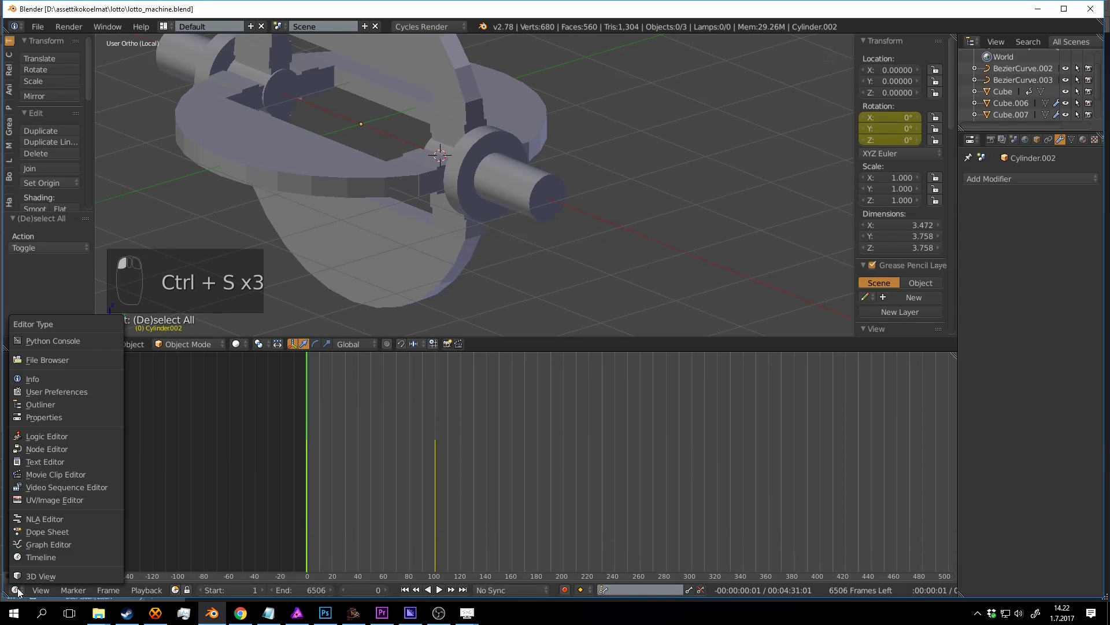
pyautogui.click(40, 542)
# Step: Show the side shaft's full rotation curves, expand them into separate X, Y and Z channels, and save the file
pyautogui.rightClick(500, 175)
pyautogui.keyDown('shift'); pyautogui.moveTo(500, 175); pyautogui.dragTo(533, 214, button='middle'); pyautogui.keyUp('shift')
pyautogui.scroll(-3, 450, 400)
pyautogui.moveTo(450, 401); pyautogui.dragTo(450, 438, button='middle')
pyautogui.press('a')
pyautogui.press('a')
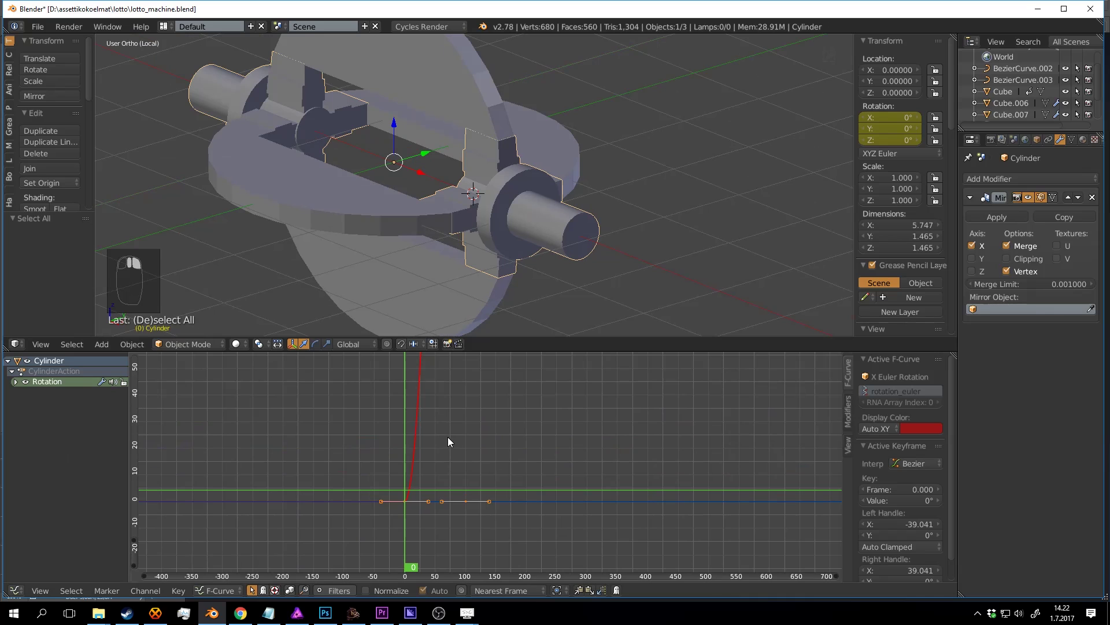
pyautogui.press('Home')
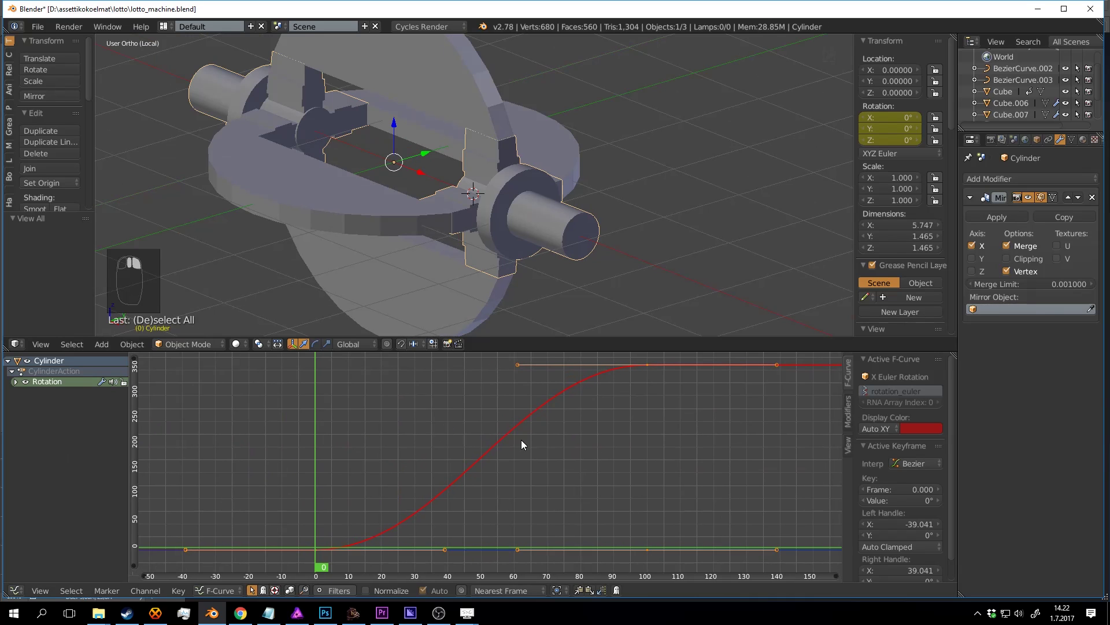
pyautogui.click(16, 383)
pyautogui.click(35, 392)
pyautogui.hotkey('ctrl', 's')
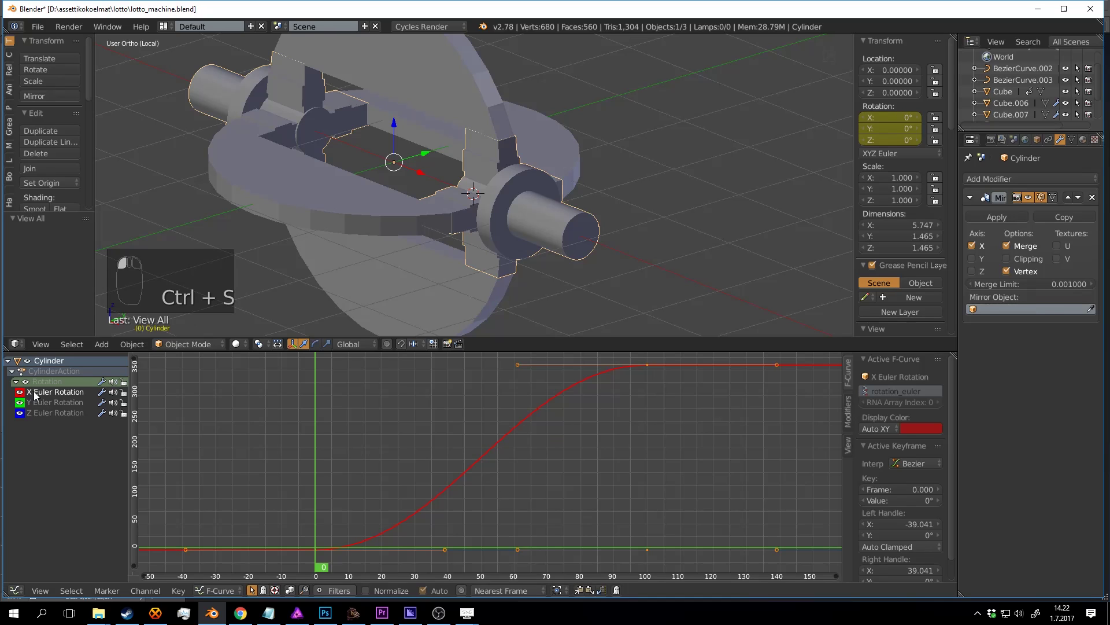
# Step: Set the shaft's rotation keyframes to Linear interpolation, then play back the animation and return to frame 0
pyautogui.press('a')
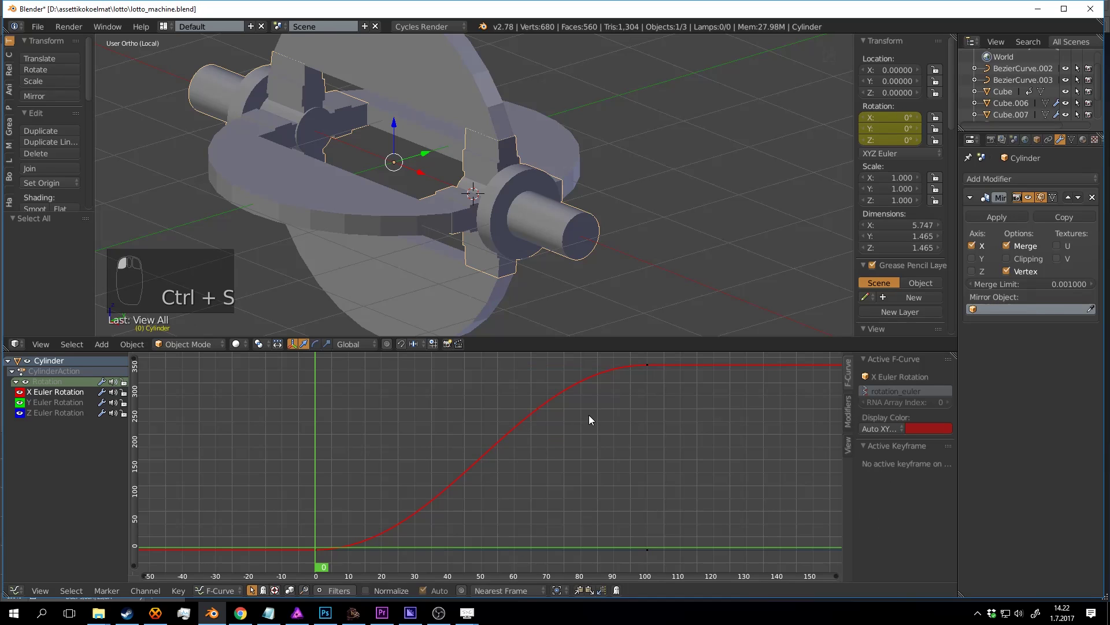
pyautogui.click(178, 590)
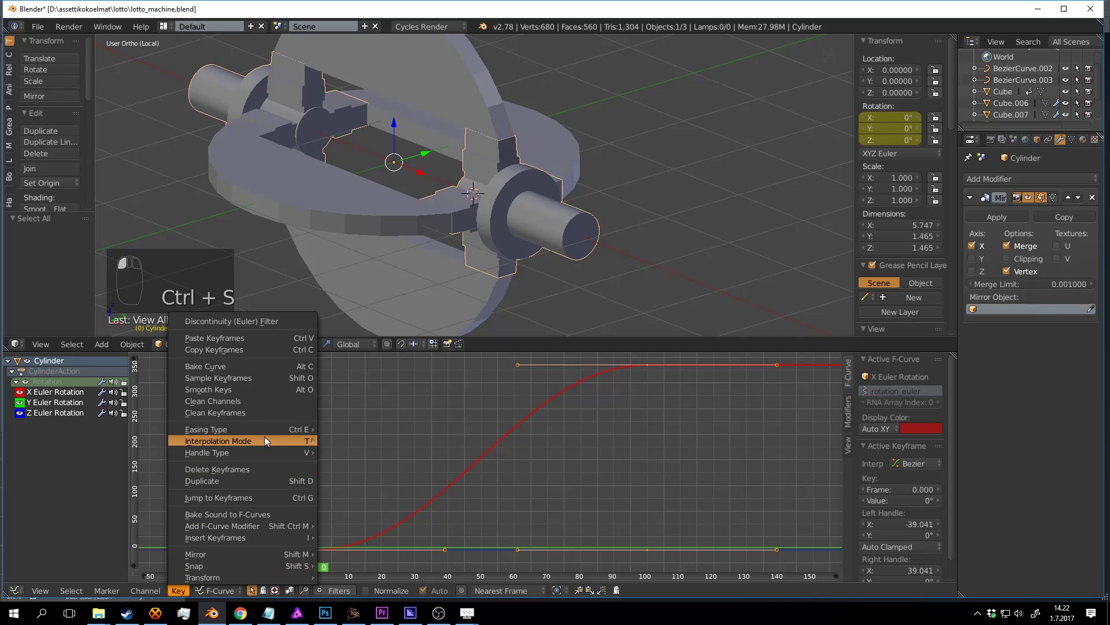
pyautogui.moveTo(271, 438)
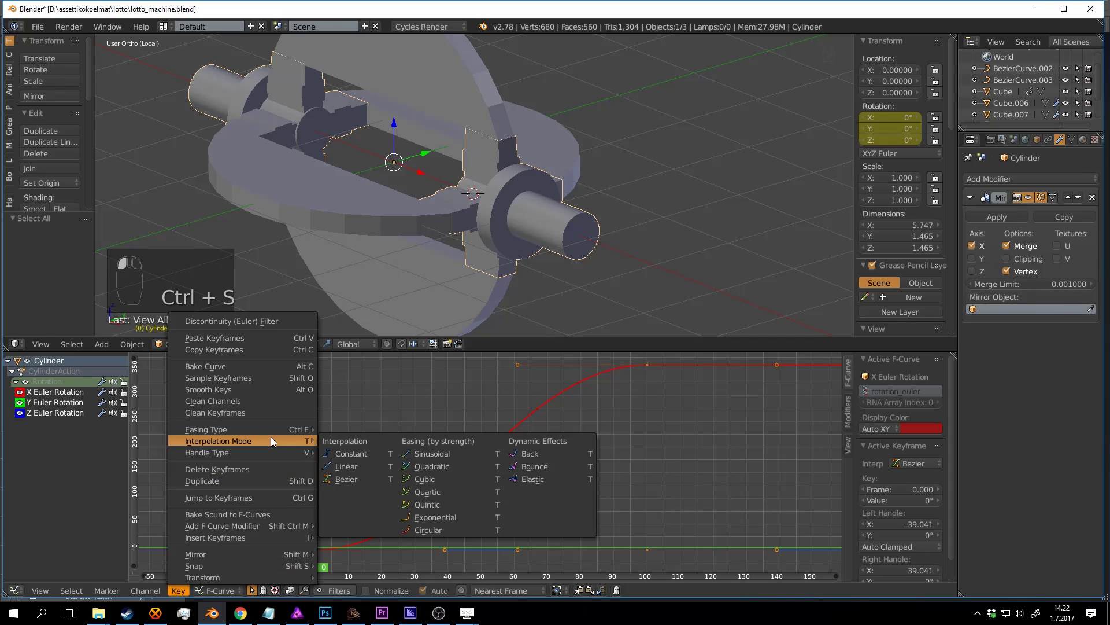
pyautogui.click(362, 465)
pyautogui.scroll(-2, 479, 433)
pyautogui.moveTo(481, 430); pyautogui.dragTo(454, 432, button='middle')
pyautogui.hotkey('alt', 'a')
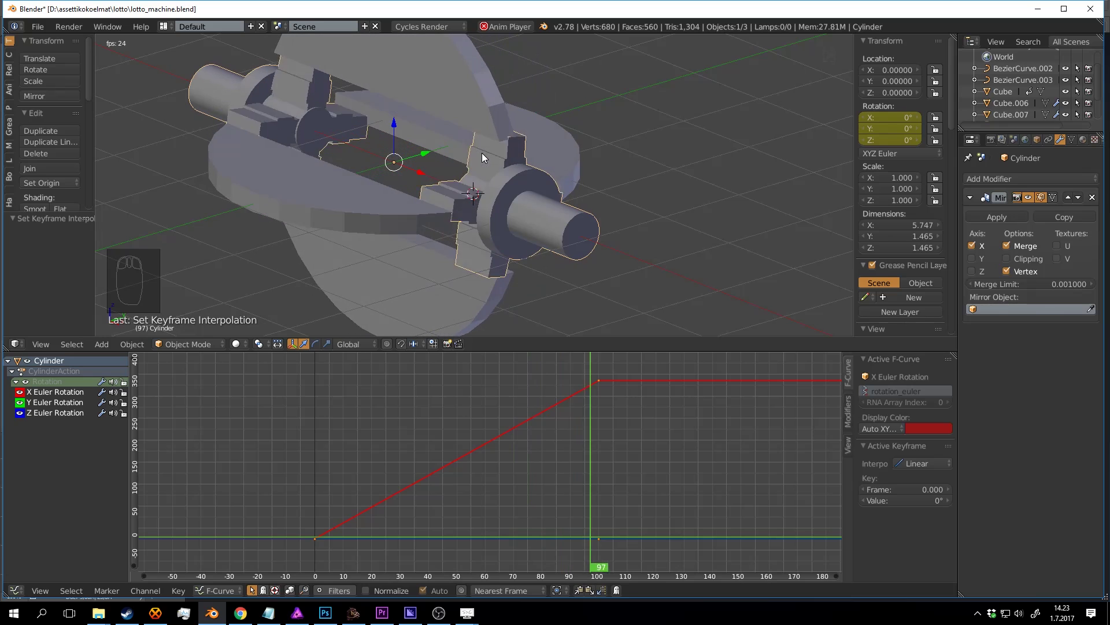
pyautogui.hotkey('alt', 'a')
pyautogui.moveTo(640, 455); pyautogui.dragTo(314, 470)
# Step: Set the crossed paddles' rotation keyframes to Linear interpolation
pyautogui.rightClick(509, 104)
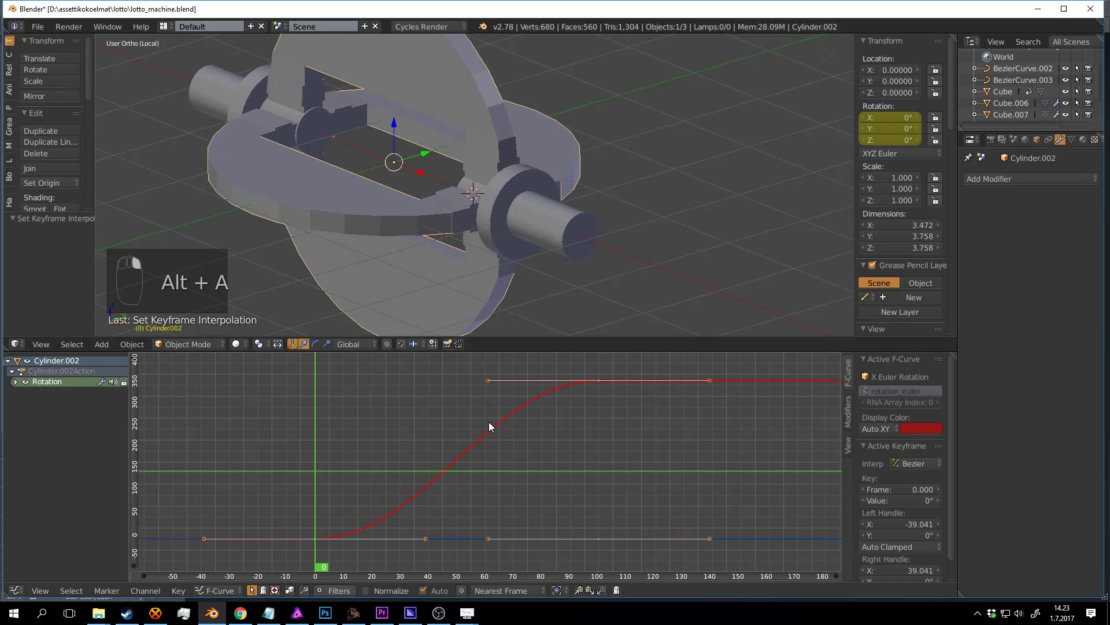
pyautogui.click(179, 590)
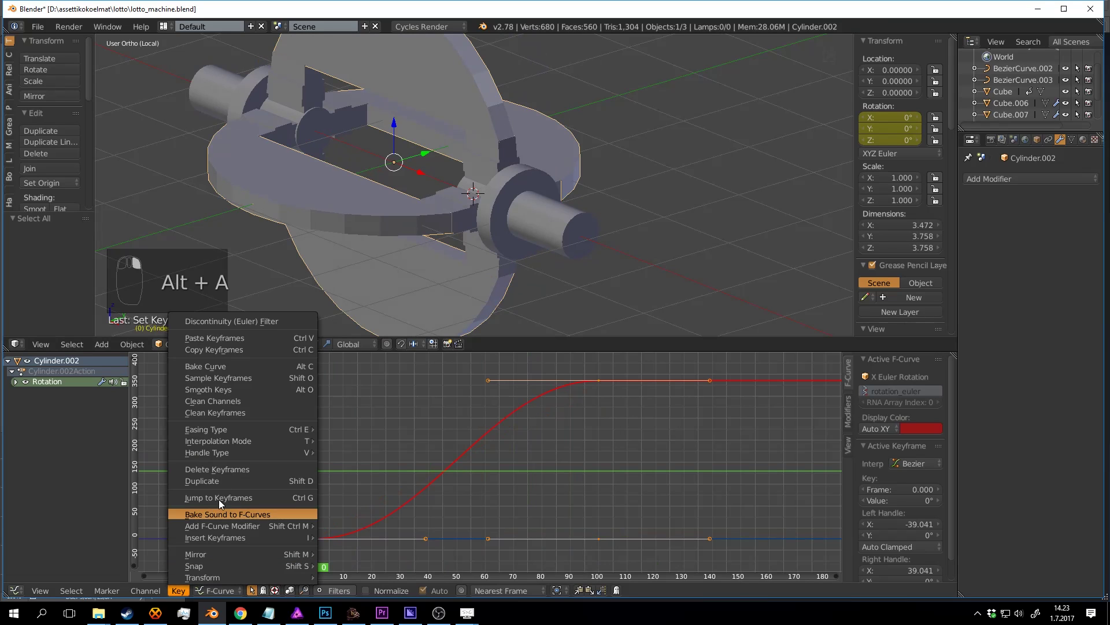
pyautogui.moveTo(227, 443)
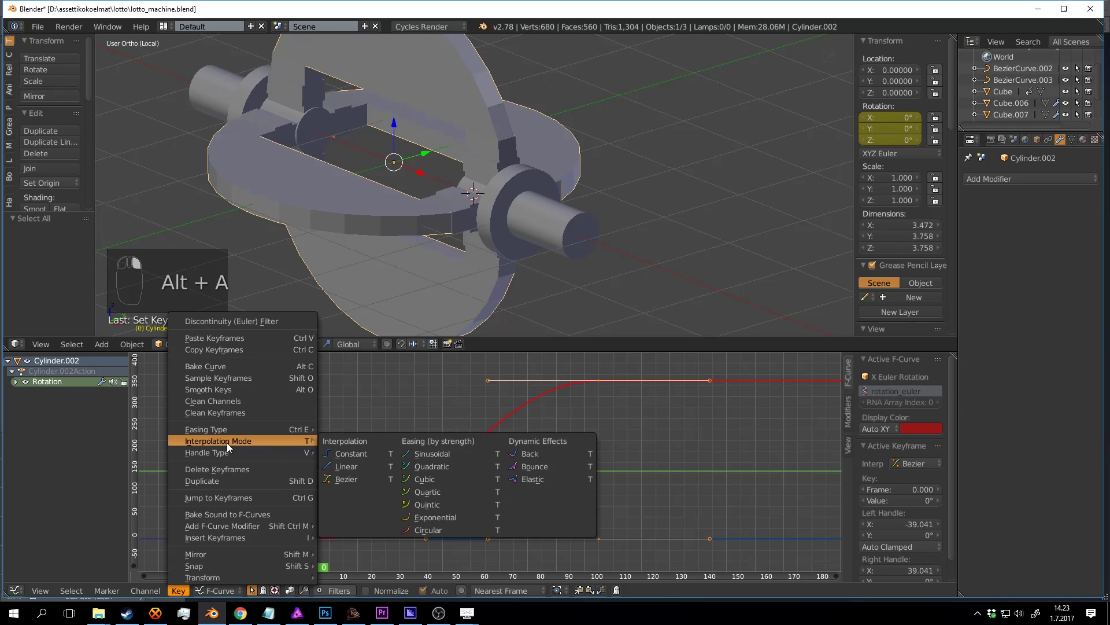
pyautogui.click(347, 466)
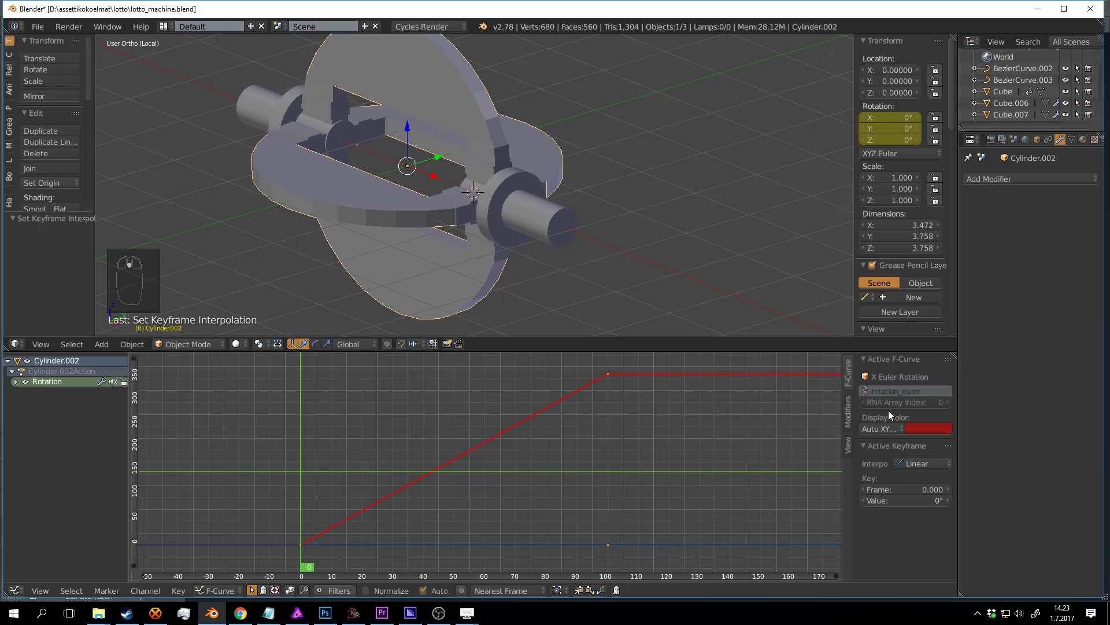
# Step: Add a Cycles modifier to the paddles' X rotation curve, using Repeat with Offset both before and after
pyautogui.click(849, 410)
pyautogui.click(894, 378)
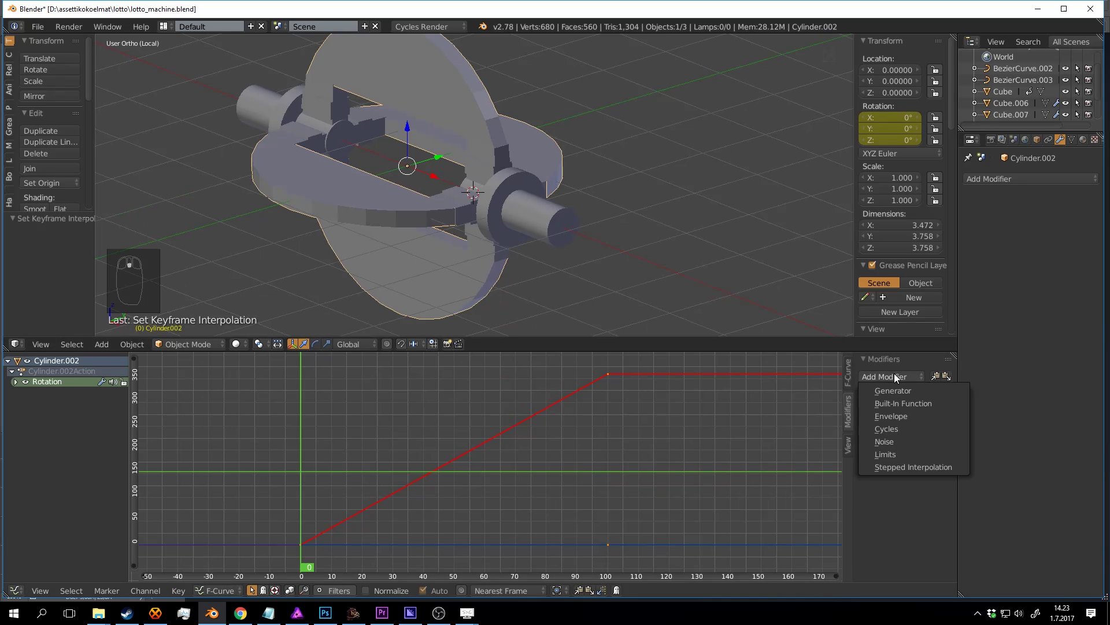
pyautogui.click(892, 430)
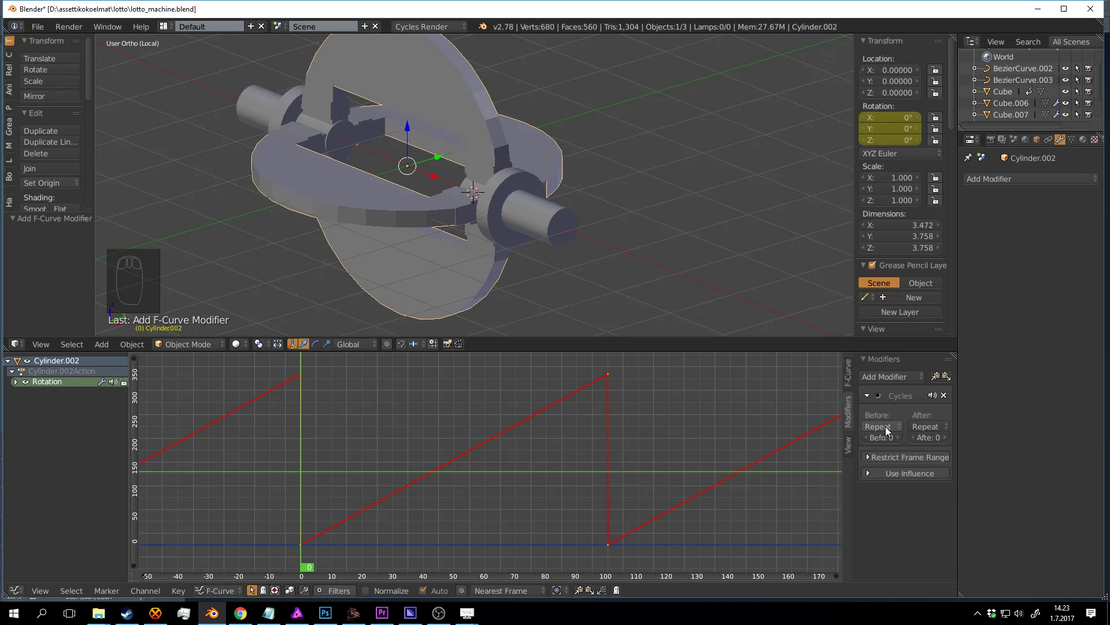
pyautogui.click(886, 427)
pyautogui.click(898, 386)
pyautogui.click(926, 426)
pyautogui.click(949, 386)
# Step: Play back the paddles' rotation, inspect the extended rotation curve and return to frame 0
pyautogui.hotkey('alt', 'a')
pyautogui.hotkey('alt', 'a')
pyautogui.scroll(-8, 583, 403)
pyautogui.scroll(-6, 590, 401)
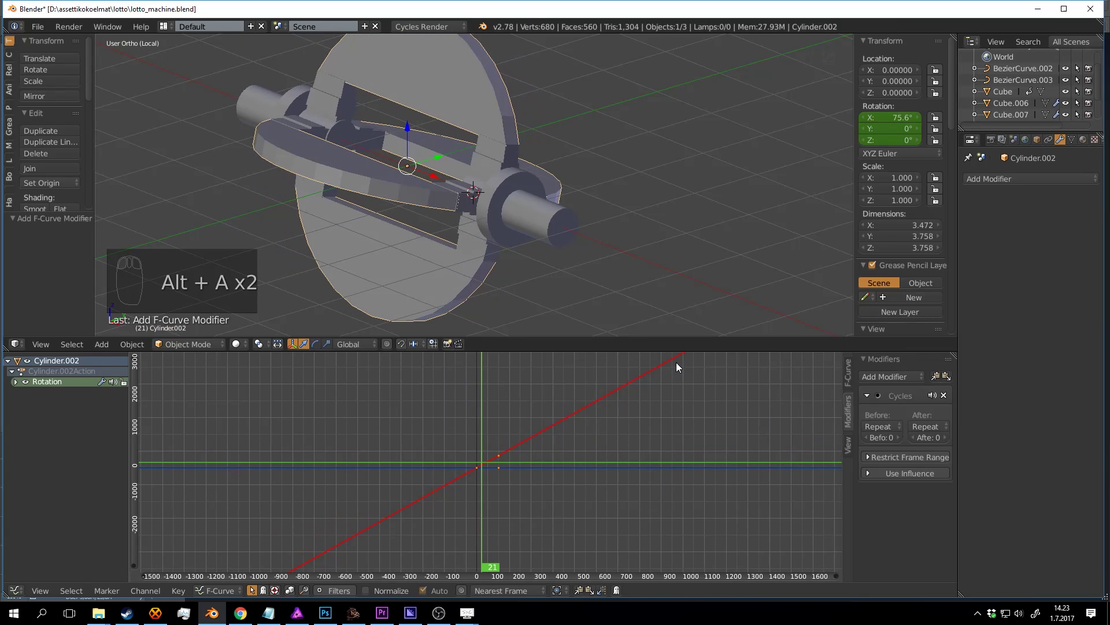
pyautogui.scroll(8, 544, 445)
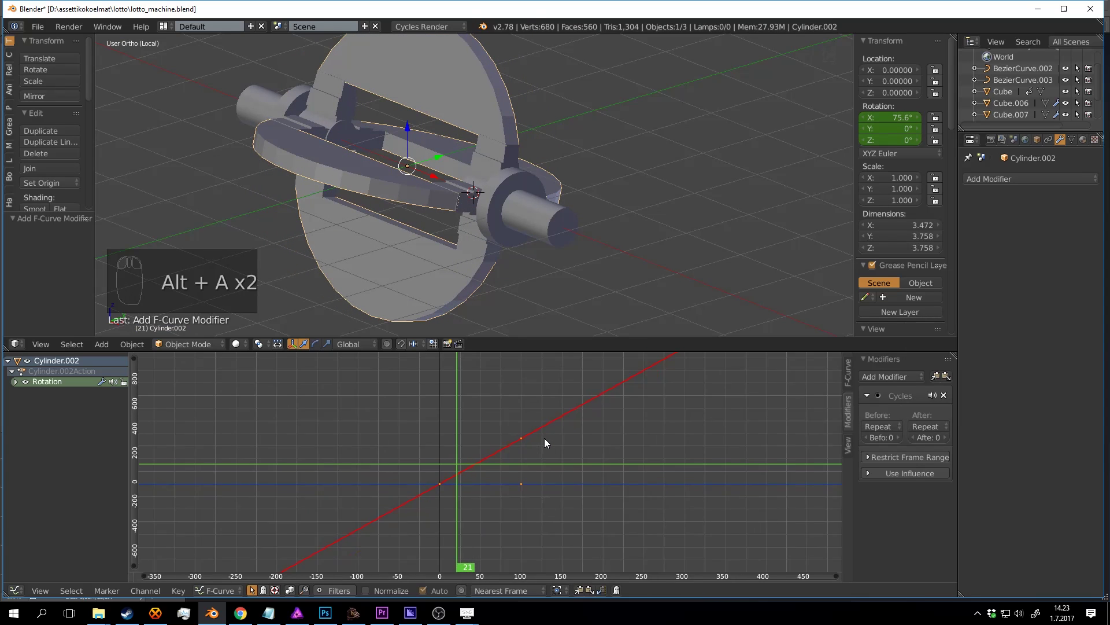
pyautogui.hotkey('alt', 'a')
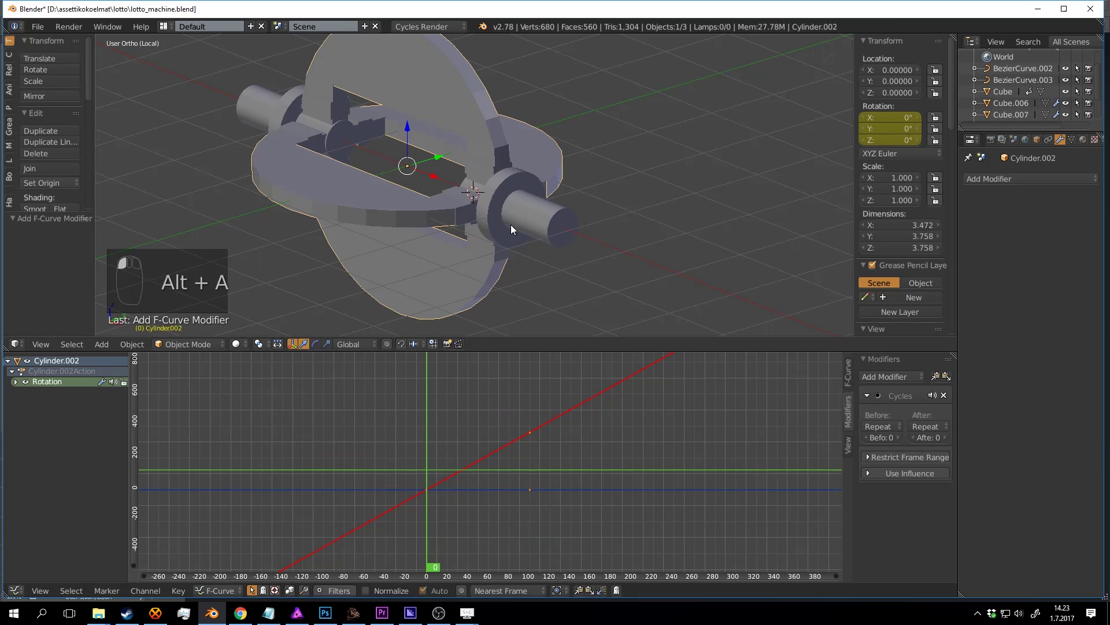
# Step: Add a Cycles modifier to the shaft's X rotation curve, using Repeat with Offset both before and after
pyautogui.rightClick(501, 189)
pyautogui.keyDown('shift'); pyautogui.moveTo(494, 184); pyautogui.dragTo(494, 147, button='middle'); pyautogui.keyUp('shift')
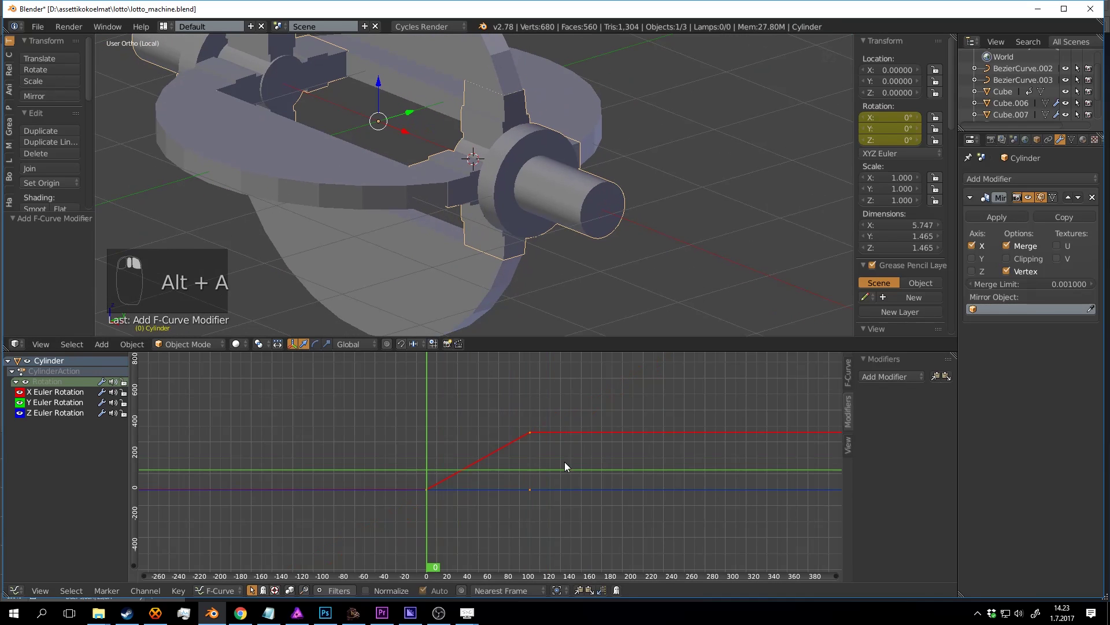
pyautogui.click(875, 379)
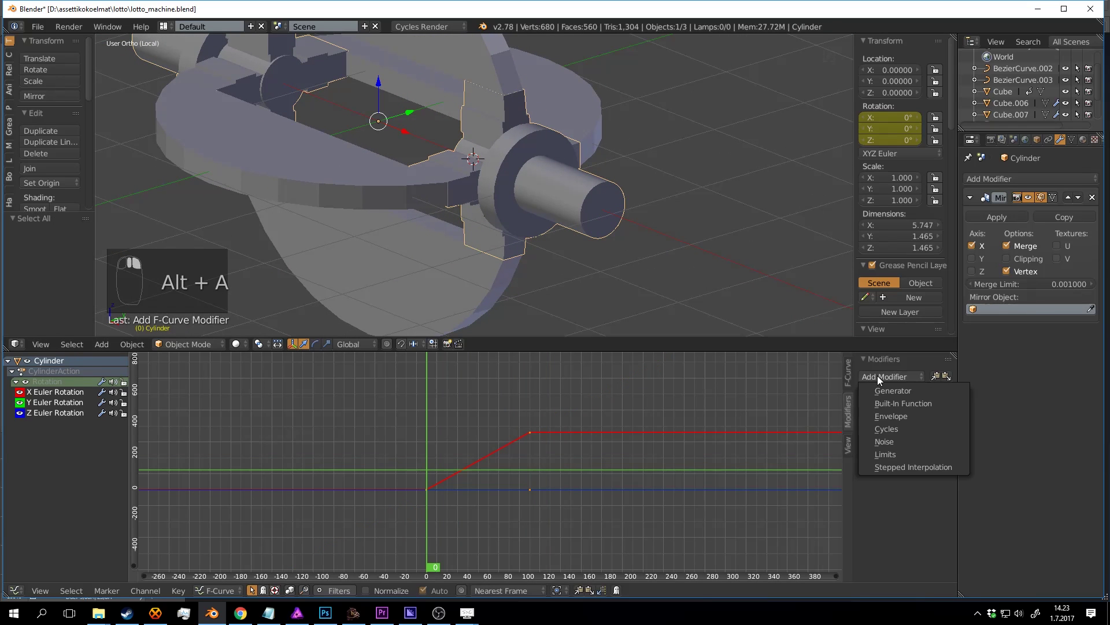
pyautogui.click(893, 431)
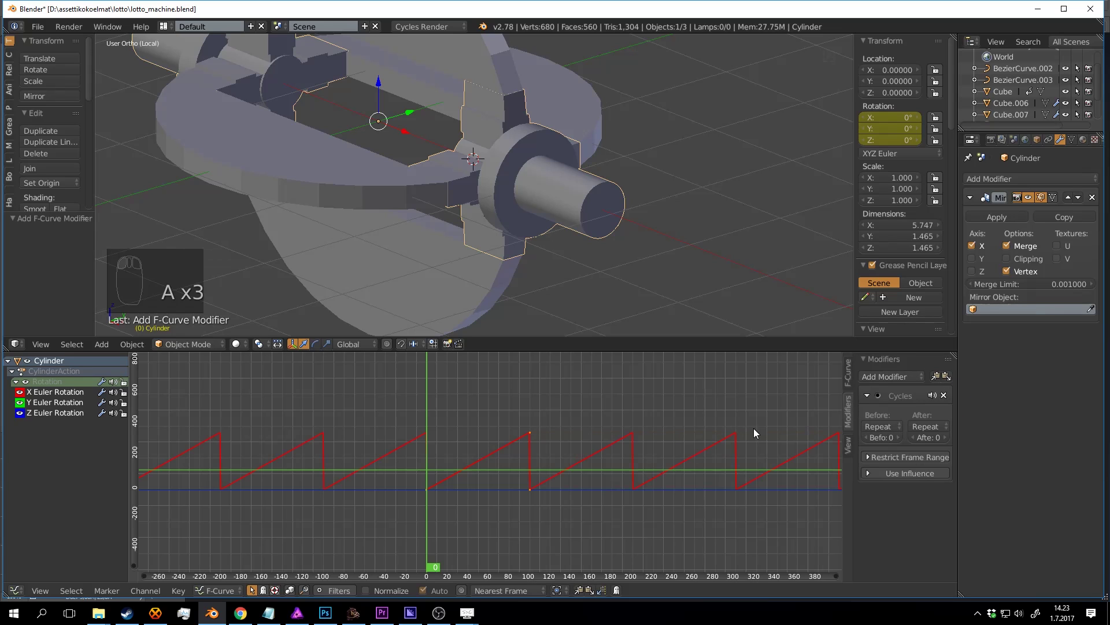
pyautogui.click(883, 425)
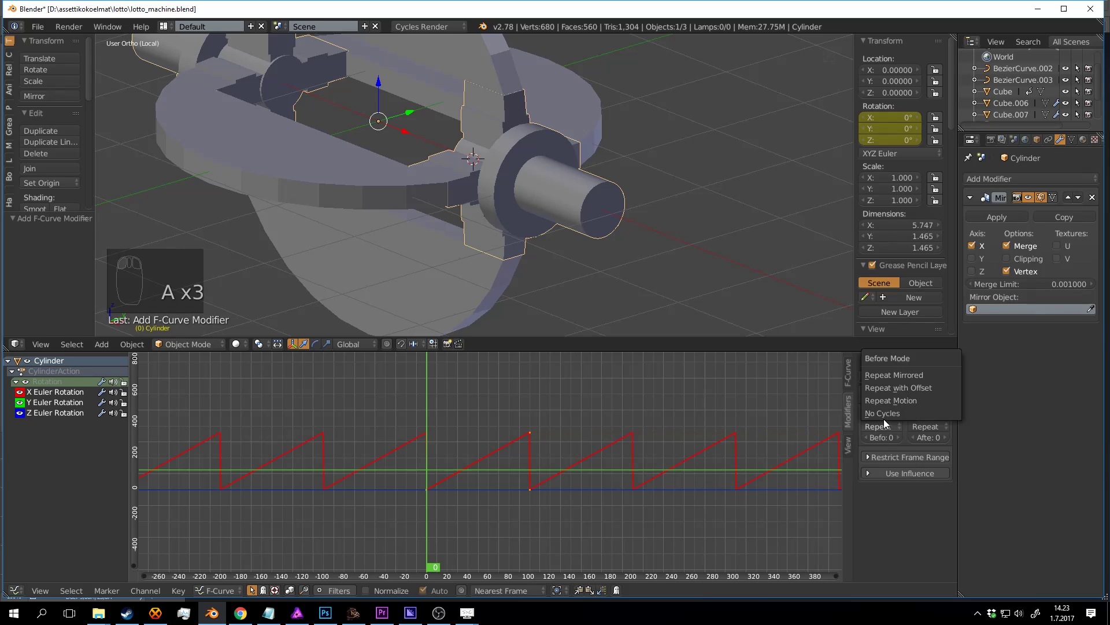
pyautogui.click(883, 384)
pyautogui.click(921, 426)
# Step: Play back the shaft and paddles rotating together, deselect everything and save the file
pyautogui.hotkey('alt', 'a')
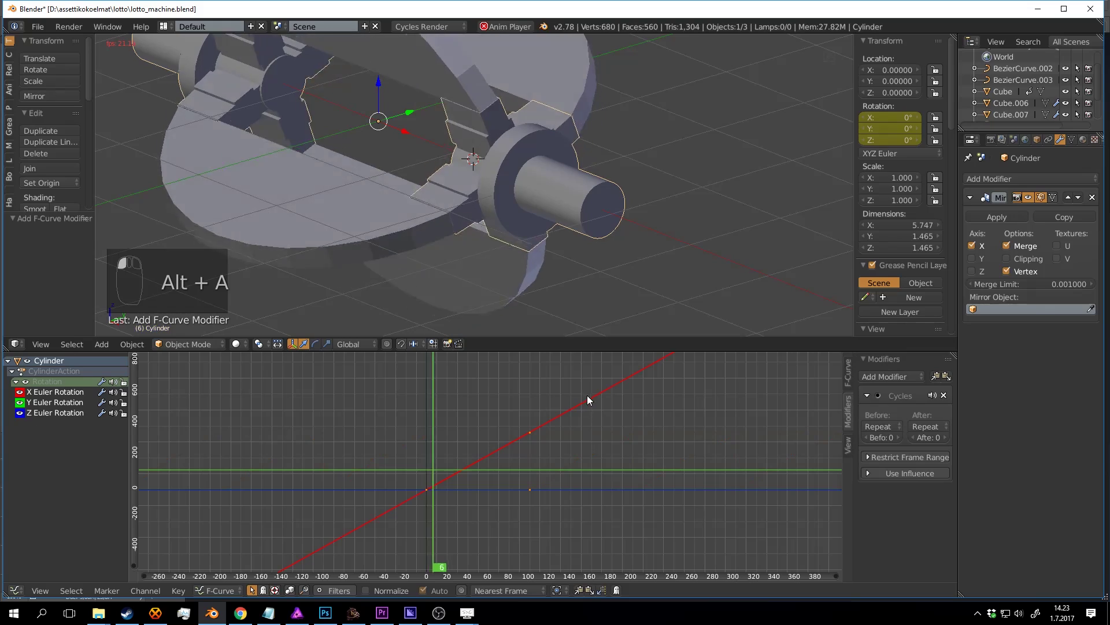
pyautogui.press('a')
pyautogui.hotkey('ctrl', 's')
pyautogui.scroll(-4, 544, 207)
pyautogui.moveTo(370, 196); pyautogui.dragTo(569, 220, button='middle')
pyautogui.scroll(2, 564, 189)
pyautogui.hotkey('alt', 'a')
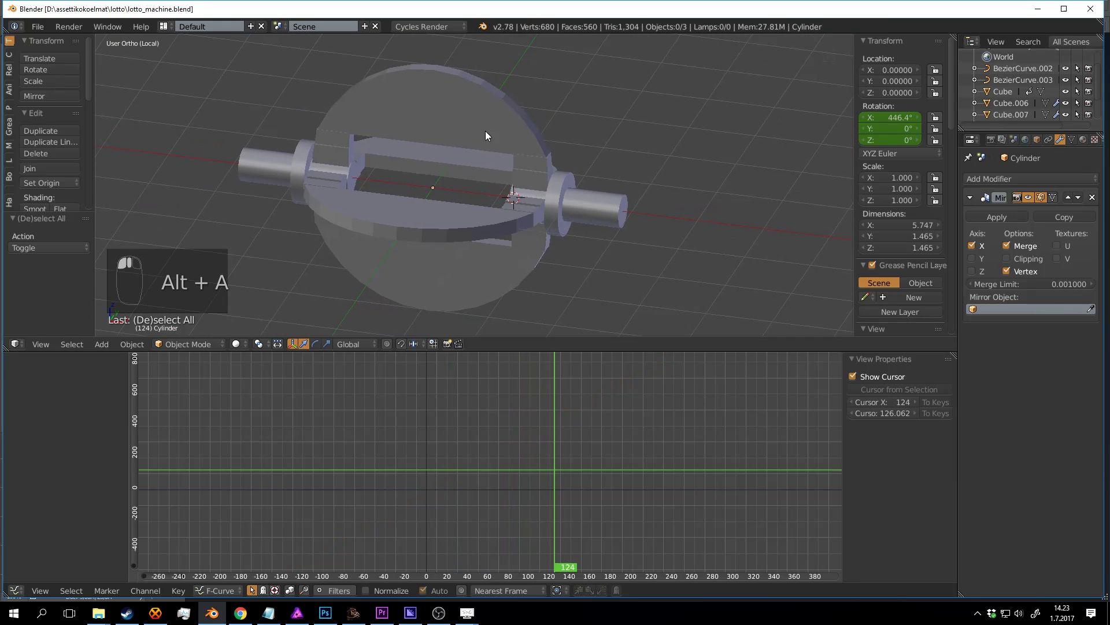
# Step: Shade the crossed paddles smooth with Auto Smooth enabled, and save the file
pyautogui.rightClick(363, 155)
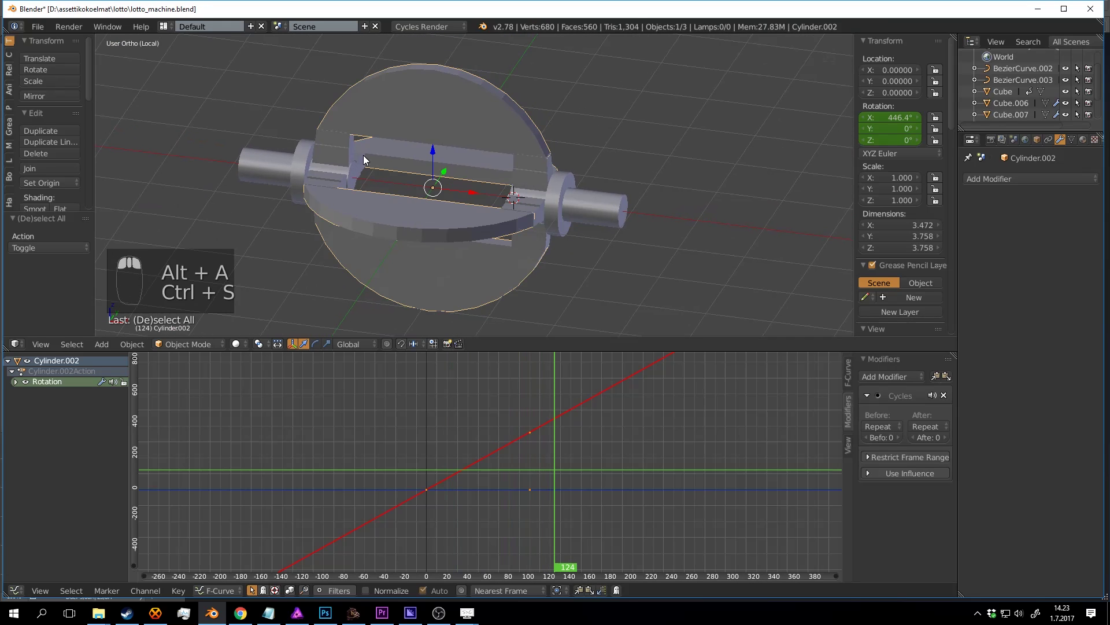
pyautogui.click(36, 207)
pyautogui.click(1071, 141)
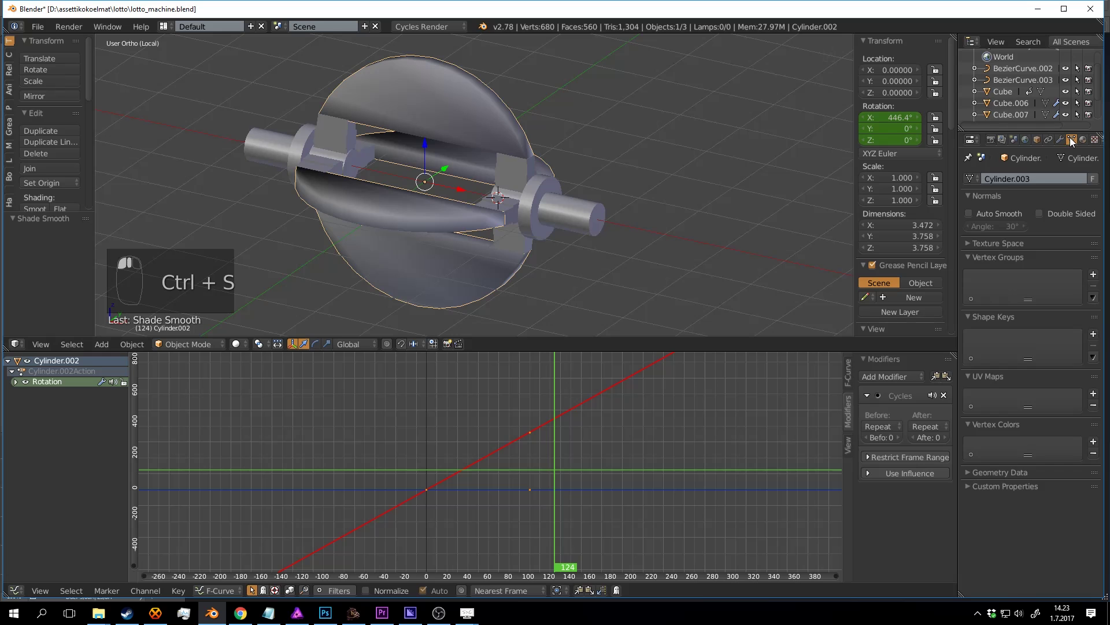
pyautogui.click(987, 208)
pyautogui.moveTo(609, 213); pyautogui.dragTo(473, 200, button='middle')
pyautogui.press('a')
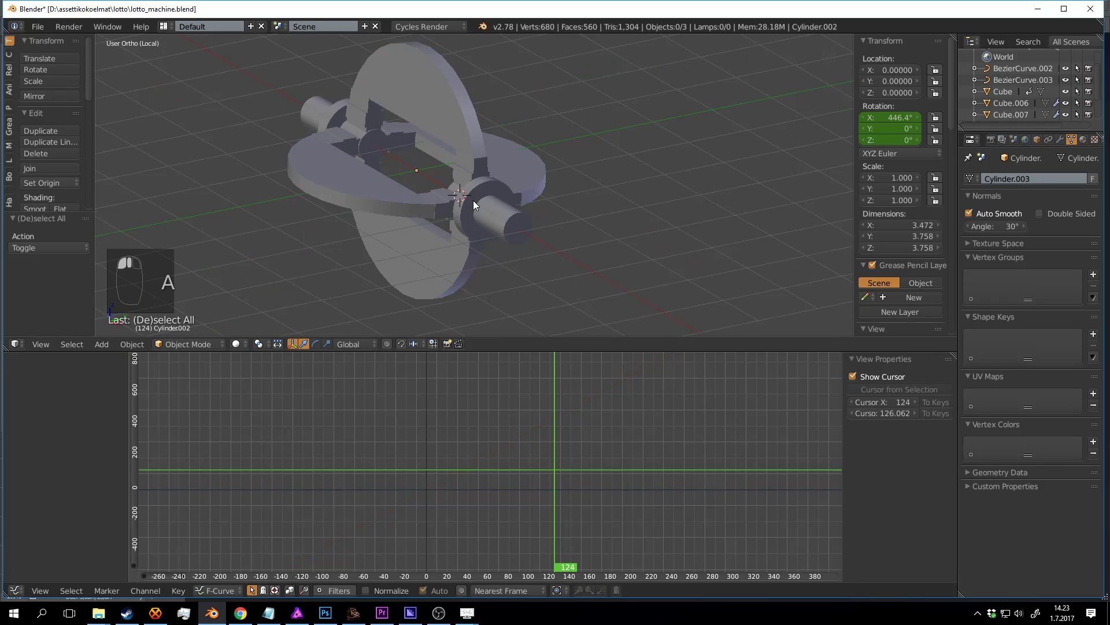
pyautogui.press('a')
pyautogui.press('a')
pyautogui.hotkey('ctrl', 's')
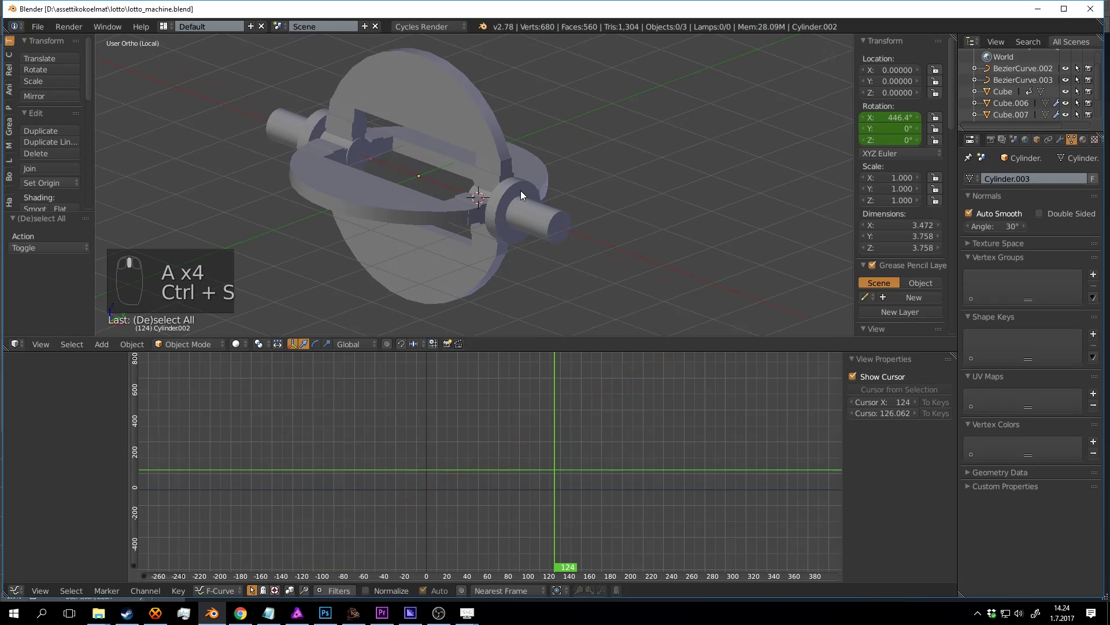
# Step: Leave local view to show the whole machine, play back the rotation inside the drum and save the file
pyautogui.press('KP_Divide')
pyautogui.moveTo(578, 151); pyautogui.dragTo(558, 195, button='middle')
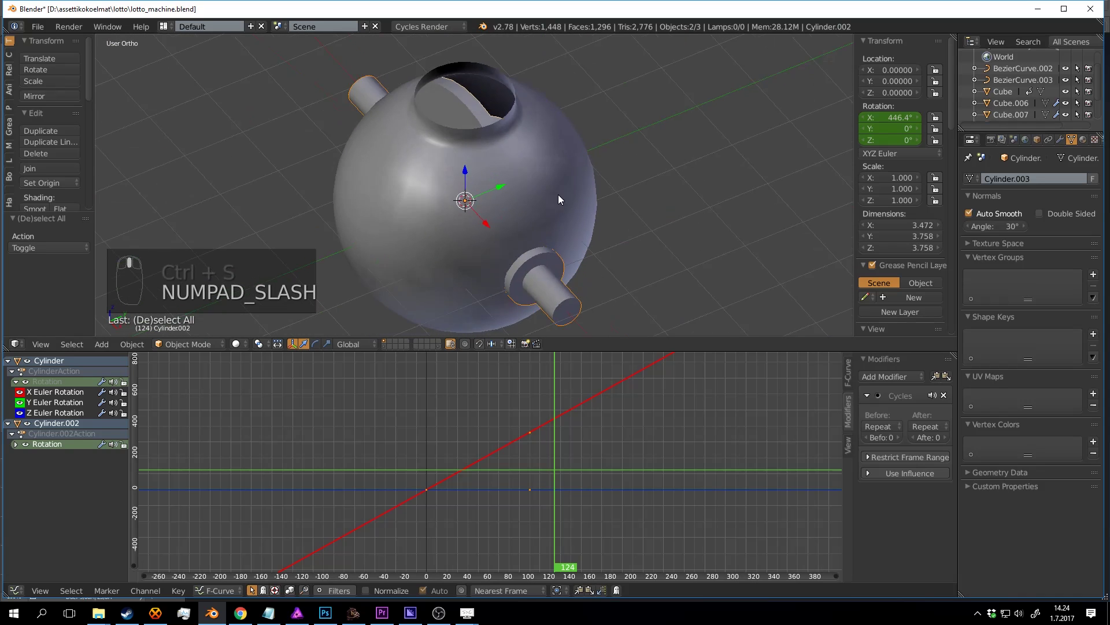
pyautogui.scroll(3, 549, 209)
pyautogui.press('a')
pyautogui.press('a')
pyautogui.hotkey('alt', 'a')
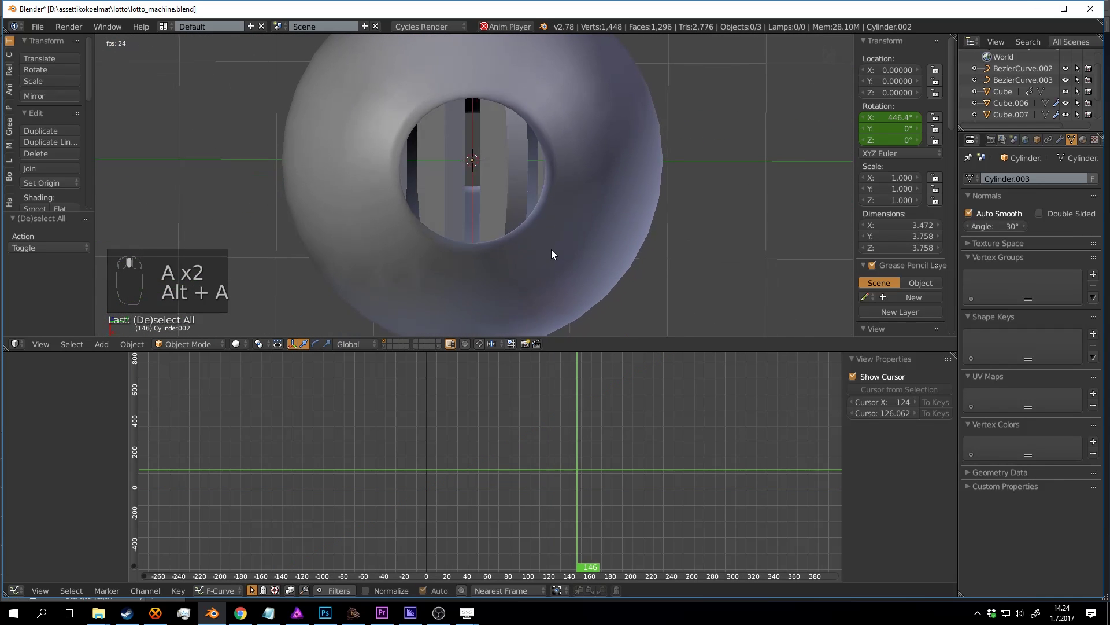
pyautogui.moveTo(490, 249); pyautogui.dragTo(563, 109, button='middle')
pyautogui.scroll(-3, 506, 164)
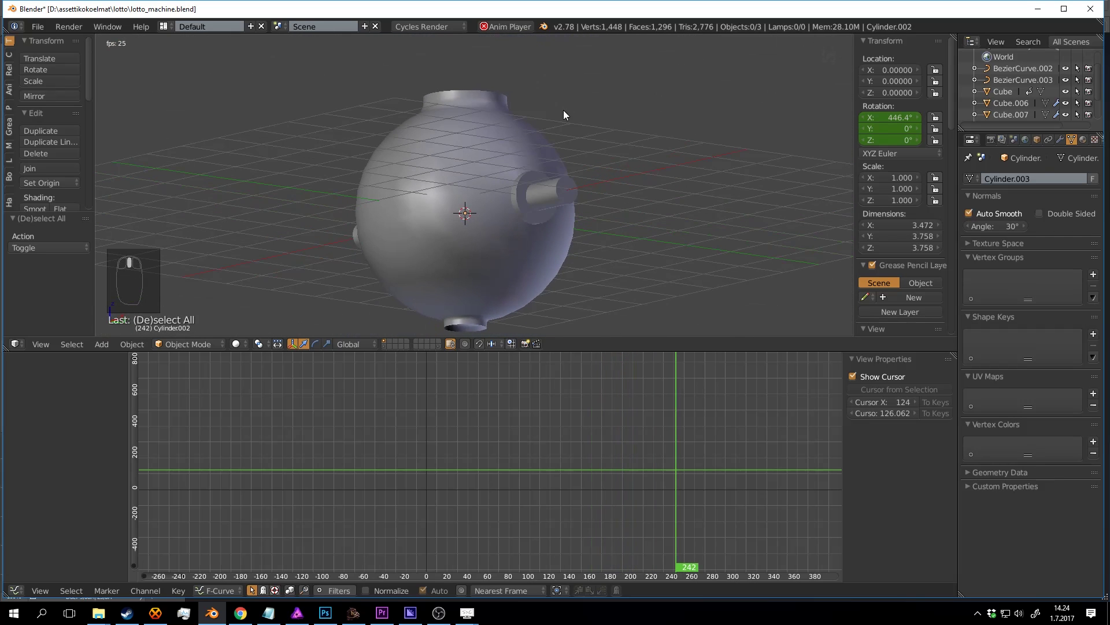
pyautogui.hotkey('alt', 'a')
pyautogui.keyDown('shift'); pyautogui.moveTo(506, 196); pyautogui.dragTo(560, 180, button='middle'); pyautogui.keyUp('shift')
pyautogui.hotkey('ctrl', 's')
# Step: Add a Solidify modifier to the spherical drum and set its thickness to about 0.038
pyautogui.click(561, 180)
pyautogui.moveTo(479, 160); pyautogui.dragTo(557, 176, button='middle')
pyautogui.scroll(2, 556, 176)
pyautogui.keyDown('shift'); pyautogui.moveTo(552, 129); pyautogui.dragTo(502, 178, button='middle'); pyautogui.keyUp('shift')
pyautogui.rightClick(508, 182)
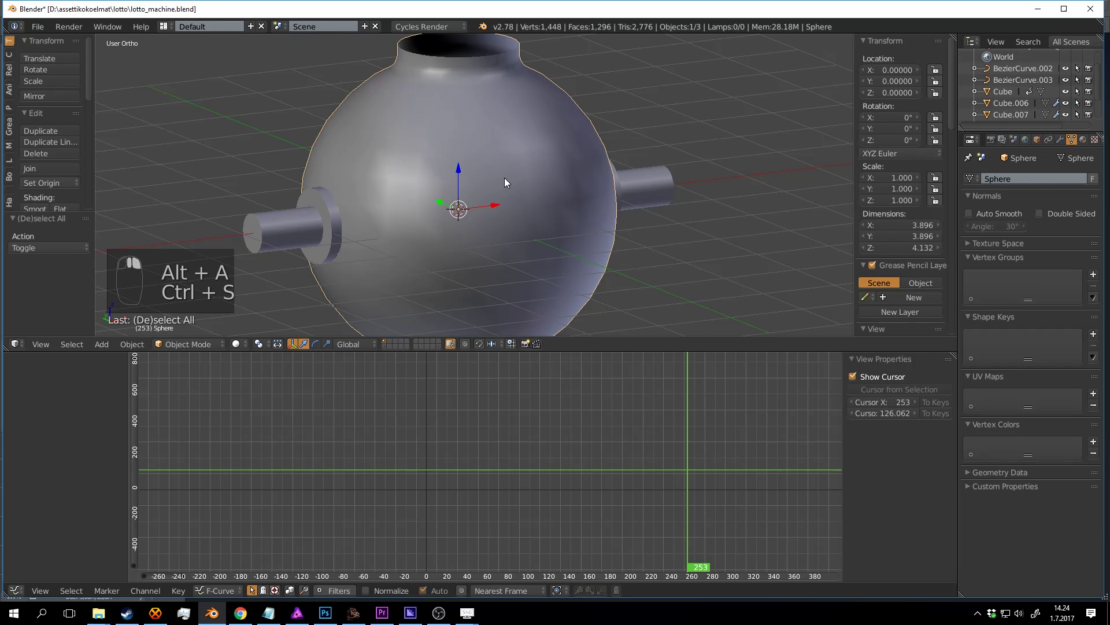
pyautogui.click(1061, 139)
pyautogui.click(993, 178)
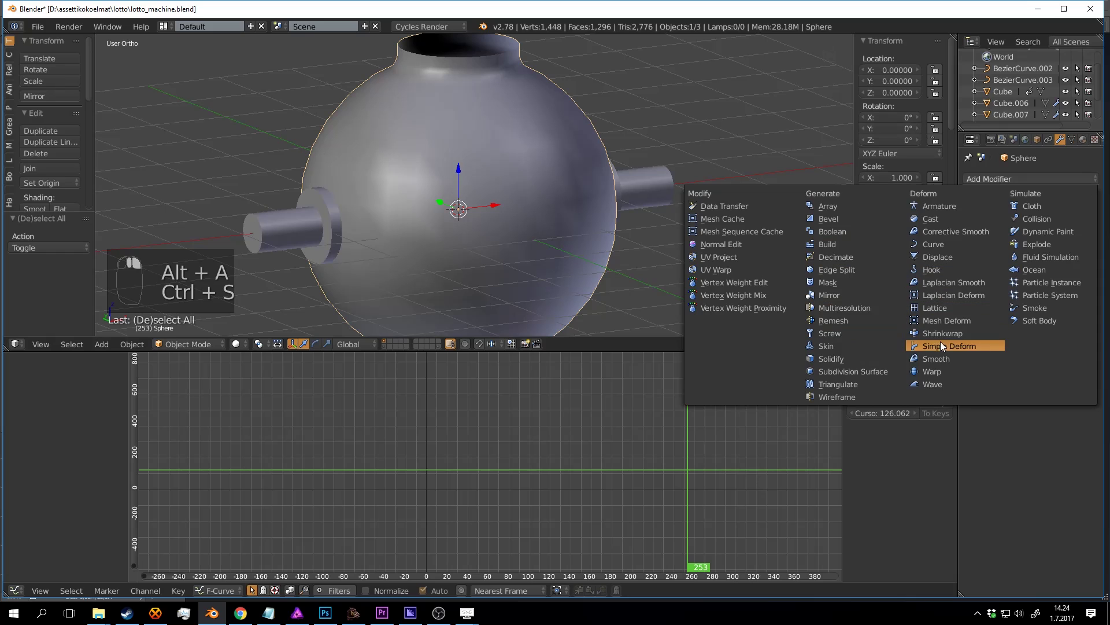
pyautogui.click(861, 359)
pyautogui.moveTo(677, 220); pyautogui.dragTo(668, 244, button='middle')
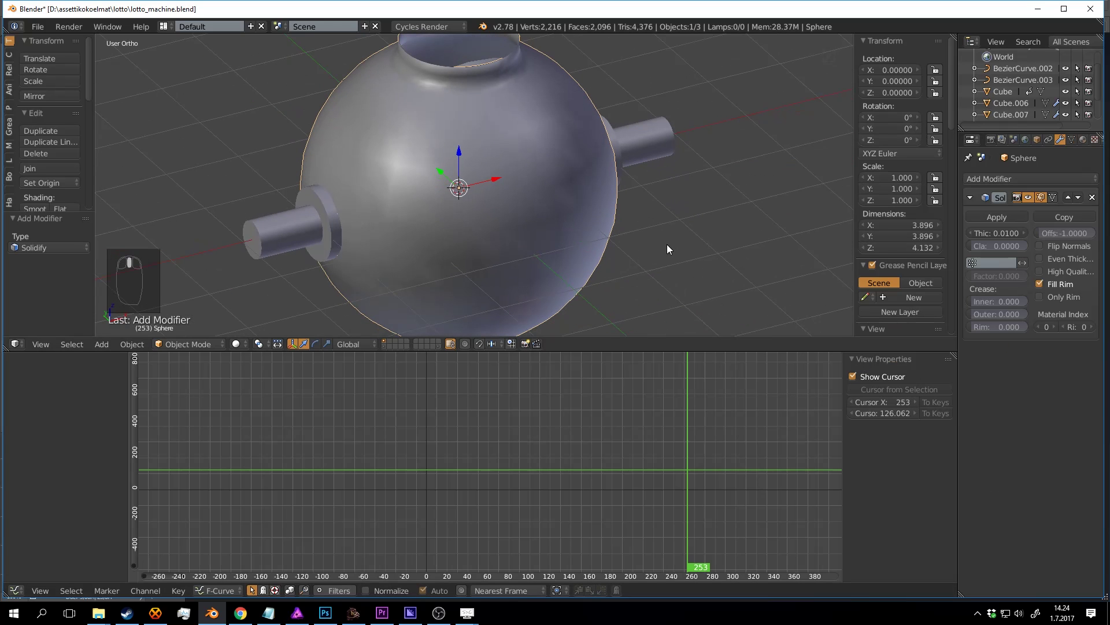
pyautogui.moveTo(1004, 234); pyautogui.dragTo(1027, 234)
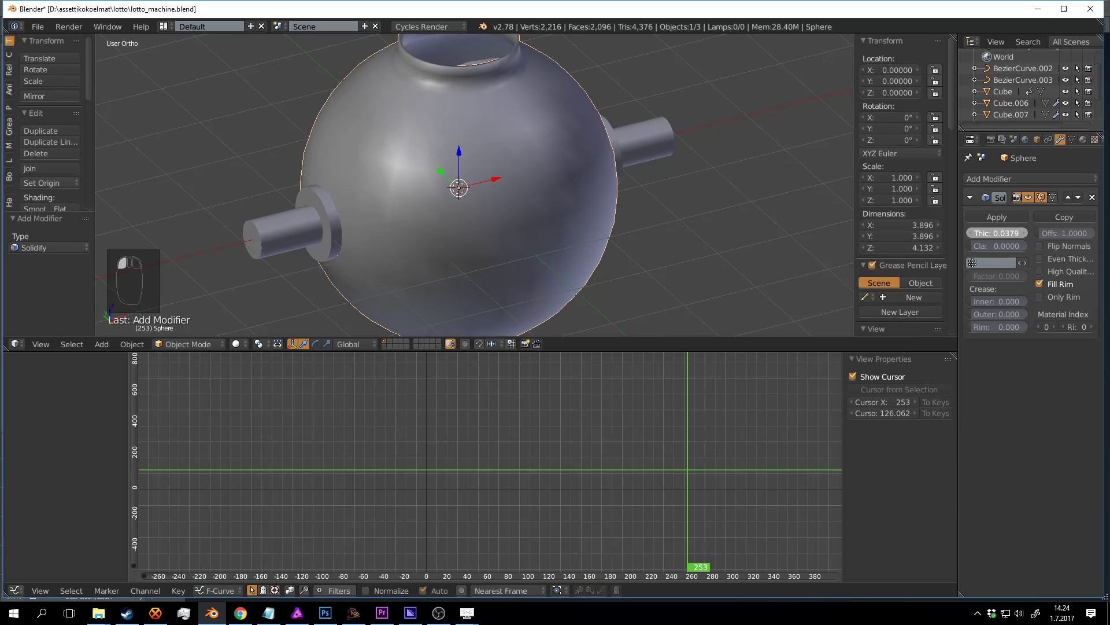
# Step: Recalculate the normals of the whole drum mesh to point inside, return to Object Mode and save the file
pyautogui.moveTo(607, 266); pyautogui.dragTo(595, 227, button='middle')
pyautogui.press('Tab')
pyautogui.press('a')
pyautogui.press('a')
pyautogui.press('a')
pyautogui.press('a')
pyautogui.moveTo(588, 163); pyautogui.dragTo(590, 196, button='middle')
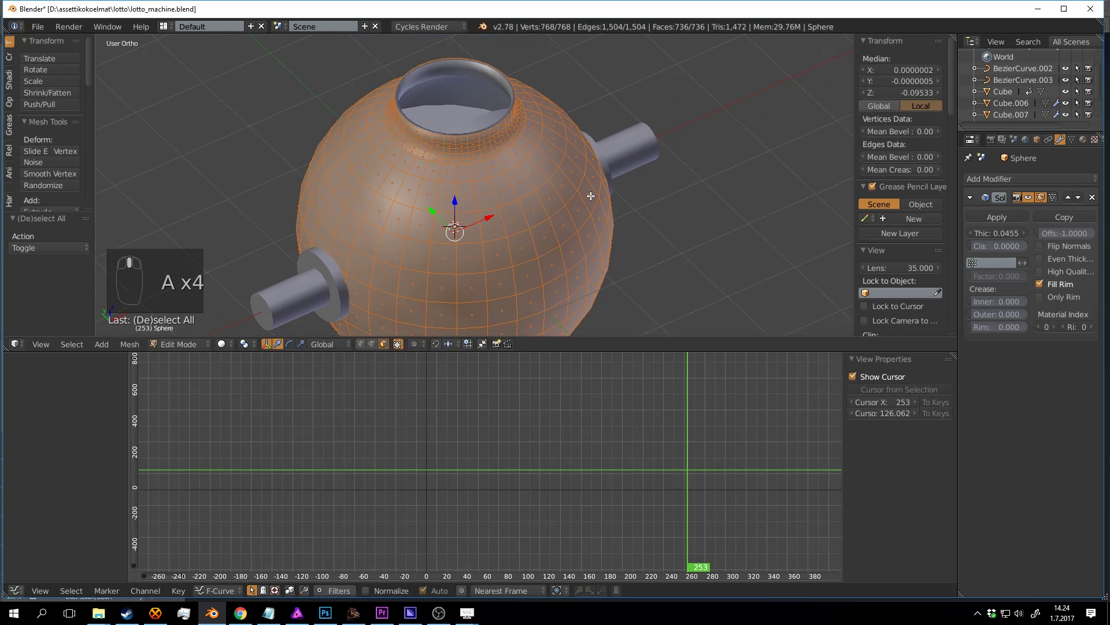
pyautogui.hotkey('ctrl', 'n')
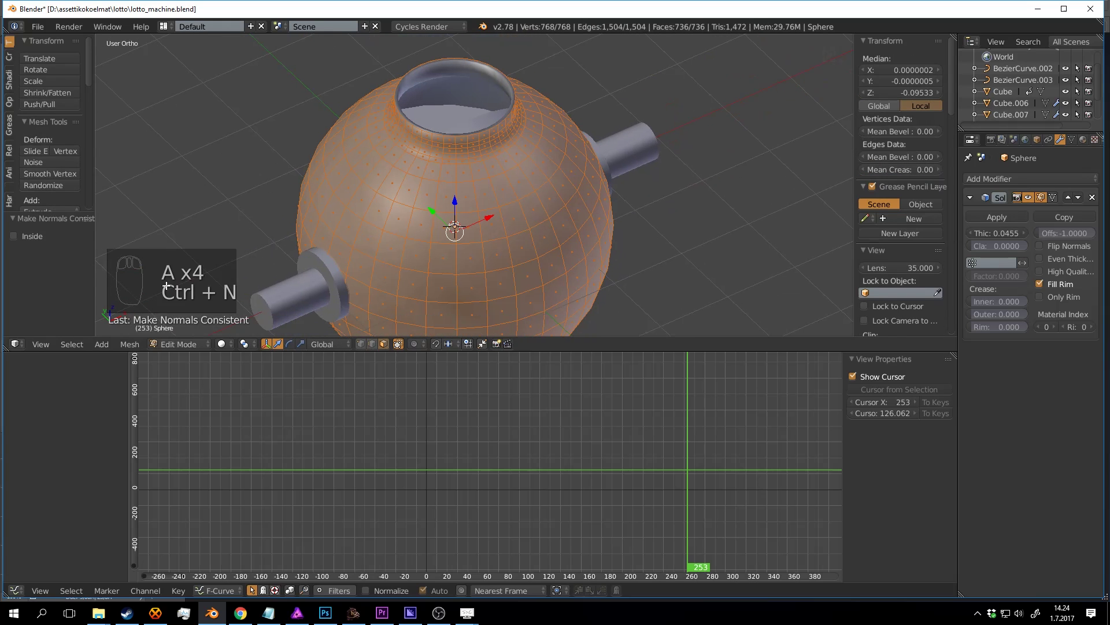
pyautogui.click(37, 235)
pyautogui.press('Tab')
pyautogui.scroll(-3, 522, 196)
pyautogui.press('a')
pyautogui.press('a')
pyautogui.scroll(2, 578, 190)
pyautogui.moveTo(521, 196); pyautogui.dragTo(581, 227, button='middle')
pyautogui.hotkey('ctrl', 's')
pyautogui.click(581, 204)
# Step: Examine the drum's thickened shell from several sides in solid and wireframe display, and save the file
pyautogui.scroll(2, 578, 217)
pyautogui.keyDown('shift'); pyautogui.moveTo(571, 211); pyautogui.dragTo(589, 276, button='middle'); pyautogui.keyUp('shift')
pyautogui.scroll(2, 578, 255)
pyautogui.moveTo(538, 226)
pyautogui.mouseDown(button='middle')
pyautogui.moveTo(589, 182)
pyautogui.moveTo(593, 141)
pyautogui.moveTo(550, 165)
pyautogui.mouseUp(button='middle')
pyautogui.scroll(-4, 551, 166)
pyautogui.moveTo(623, 235); pyautogui.dragTo(579, 184, button='middle')
pyautogui.moveTo(579, 184)
pyautogui.keyDown('shift'); pyautogui.mouseDown(button='middle')
pyautogui.moveTo(569, 122)
pyautogui.moveTo(605, 152)
pyautogui.moveTo(540, 164)
pyautogui.moveTo(688, 179)
pyautogui.moveTo(626, 220)
pyautogui.moveTo(594, 206)
pyautogui.moveTo(596, 158)
pyautogui.moveTo(772, 213)
pyautogui.mouseUp(button='middle'); pyautogui.keyUp('shift')
pyautogui.press('z')
pyautogui.press('z')
pyautogui.hotkey('ctrl', 's')
pyautogui.click(541, 168)
pyautogui.scroll(2, 626, 220)
pyautogui.hotkey('ctrl', 's')
pyautogui.click(626, 220)
# Step: Set the thickness of the drum's Solidify modifier to about 0.0266, deselect everything and save the file
pyautogui.moveTo(1012, 232); pyautogui.dragTo(995, 232)
pyautogui.moveTo(680, 161); pyautogui.dragTo(693, 271, button='middle')
pyautogui.scroll(3, 685, 252)
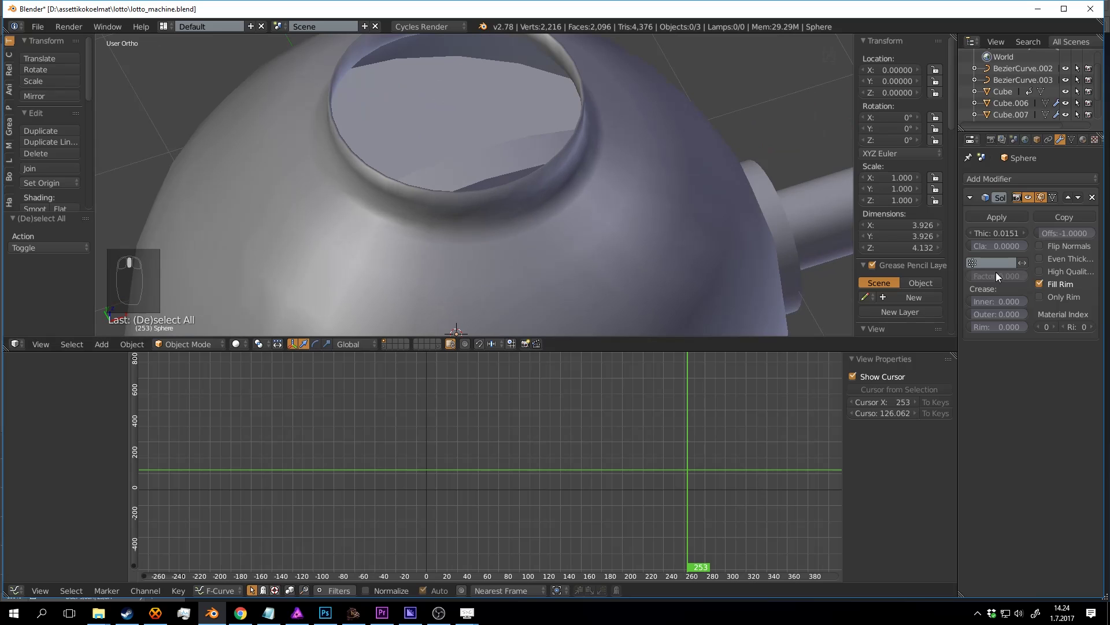
pyautogui.moveTo(1008, 228); pyautogui.dragTo(1014, 228)
pyautogui.press('a')
pyautogui.scroll(-3, 730, 241)
pyautogui.press('a')
pyautogui.press('a')
pyautogui.press('a')
pyautogui.press('a')
pyautogui.press('a')
pyautogui.hotkey('ctrl', 's')
pyautogui.scroll(-4, 720, 244)
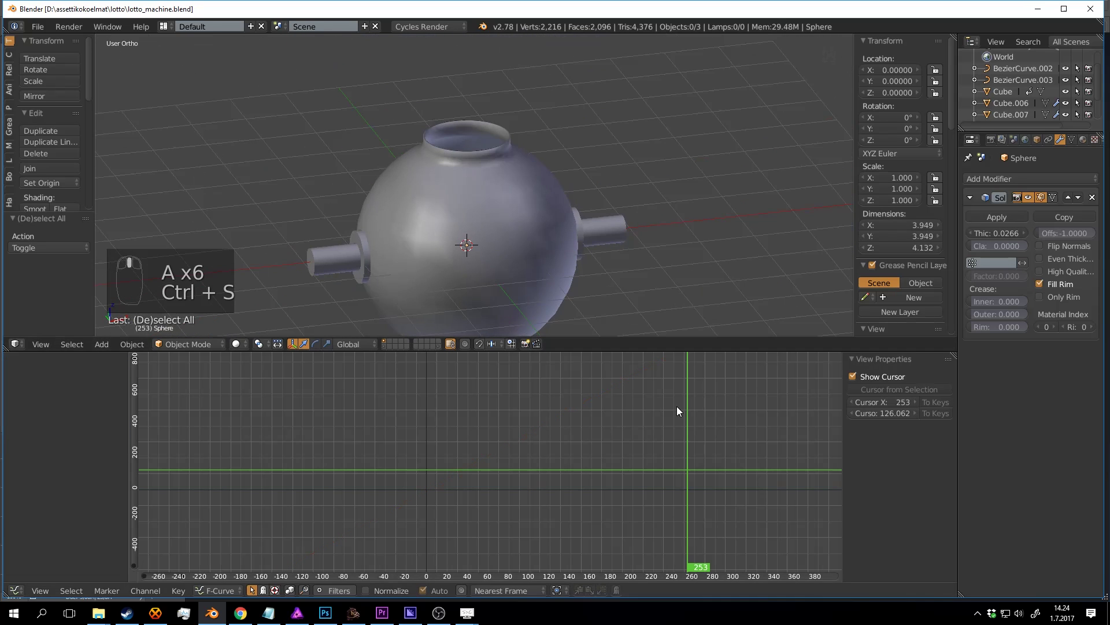
# Step: Return the animation to frame 0 and save the file
pyautogui.moveTo(674, 442); pyautogui.dragTo(338, 439)
pyautogui.hotkey('ctrl', 's')
pyautogui.scroll(2, 564, 256)
# Step: Create a new material named "glass" on the spherical drum and save the file
pyautogui.moveTo(596, 219); pyautogui.dragTo(564, 214, button='middle')
pyautogui.rightClick(561, 232)
pyautogui.scroll(-3, 561, 231)
pyautogui.hotkey('ctrl', 's')
pyautogui.click(1083, 139)
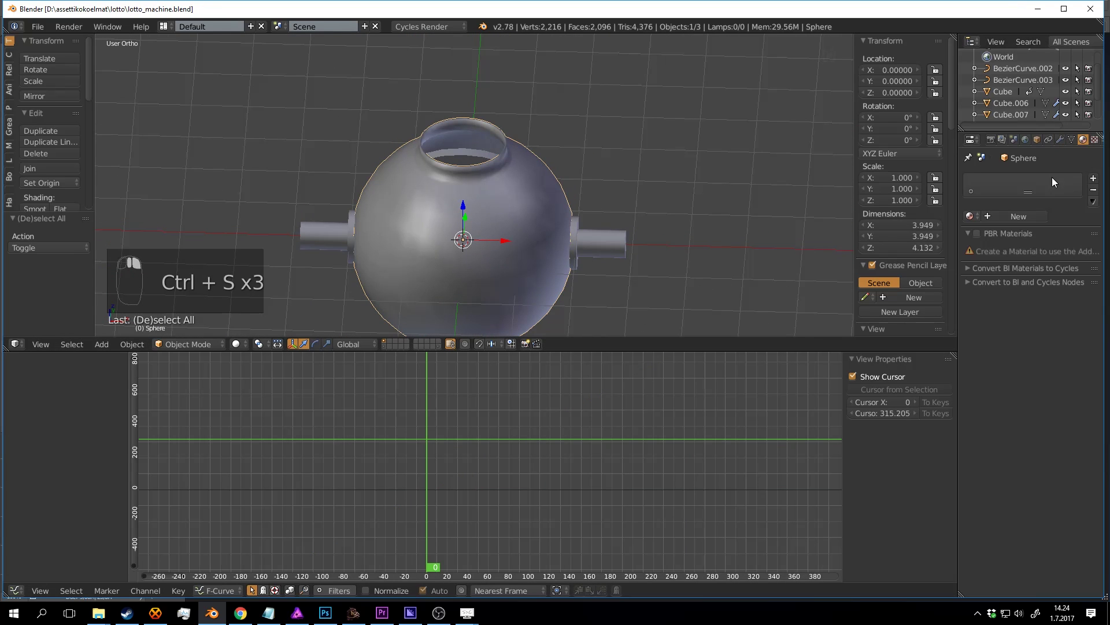
pyautogui.click(1004, 217)
pyautogui.click(1012, 184)
pyautogui.write('gl')
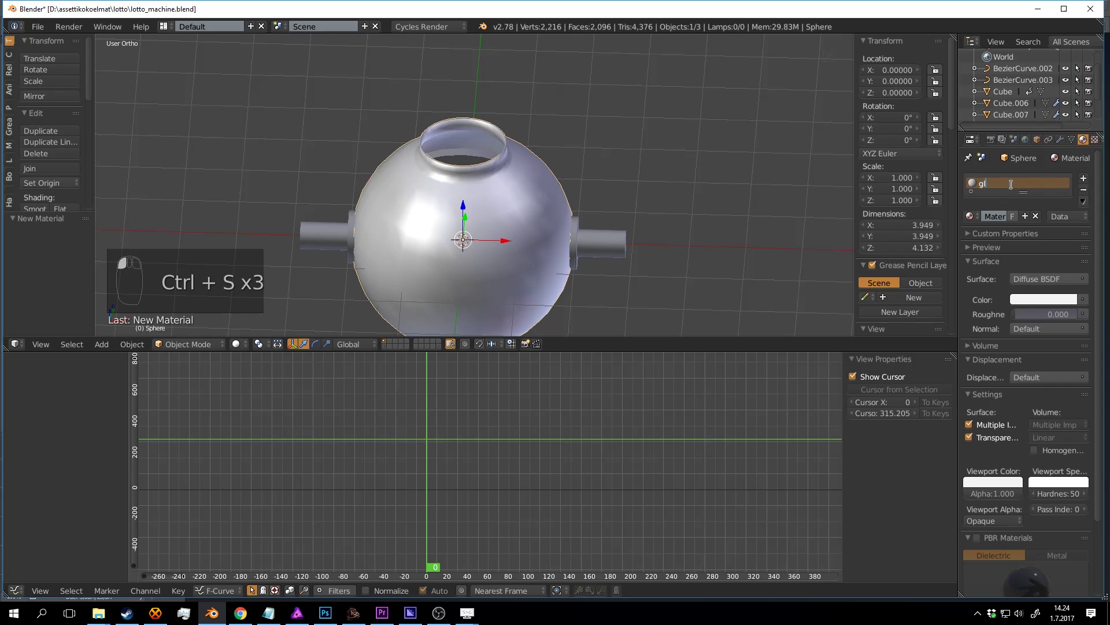
pyautogui.write('ass')
pyautogui.press('Return')
pyautogui.hotkey('ctrl', 's')
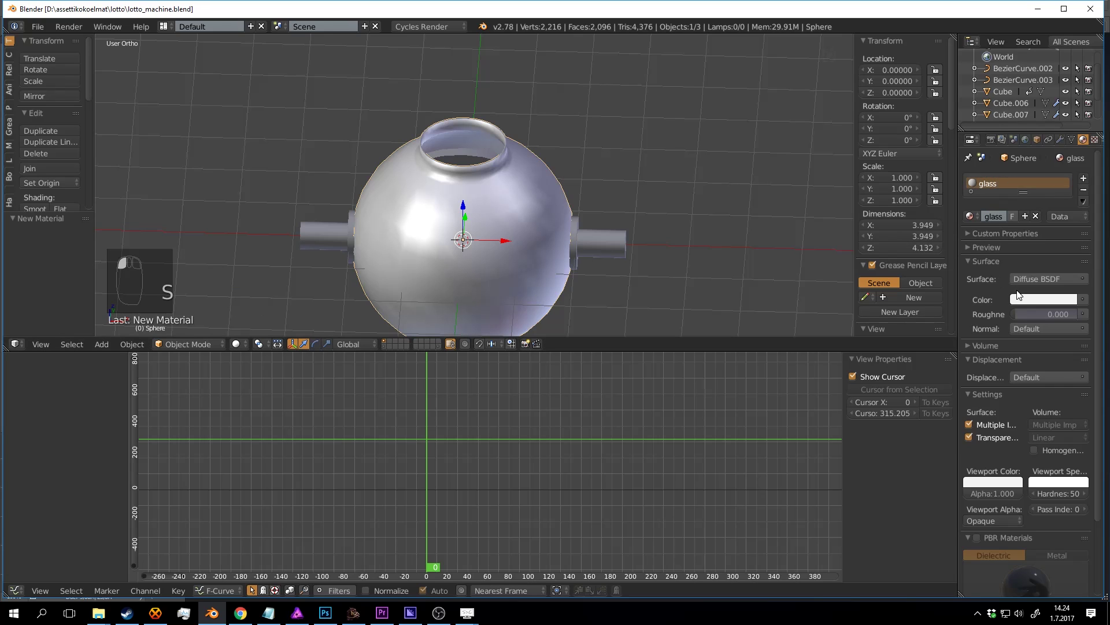
# Step: Set the glass material's viewport color to light blue, about R 0.252, G 0.605, B 0.800, and save the file
pyautogui.click(1001, 481)
pyautogui.click(970, 349)
pyautogui.hotkey('ctrl', 's')
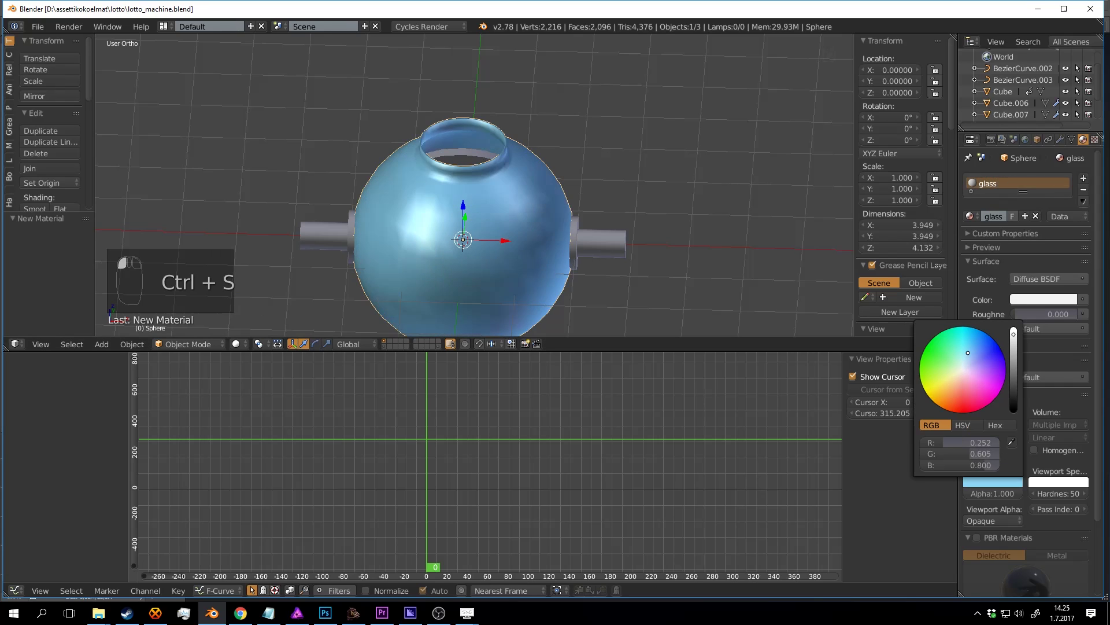
pyautogui.press('a')
pyautogui.moveTo(721, 219); pyautogui.dragTo(642, 214, button='middle')
pyautogui.scroll(2, 642, 214)
pyautogui.hotkey('ctrl', 's')
pyautogui.click(636, 217)
# Step: Give the glass material's Diffuse BSDF surface the same light blue as its viewport color, and save the file
pyautogui.moveTo(1033, 311); pyautogui.dragTo(1035, 300)
pyautogui.moveTo(701, 248); pyautogui.dragTo(752, 248, button='middle')
pyautogui.hotkey('ctrl', 's')
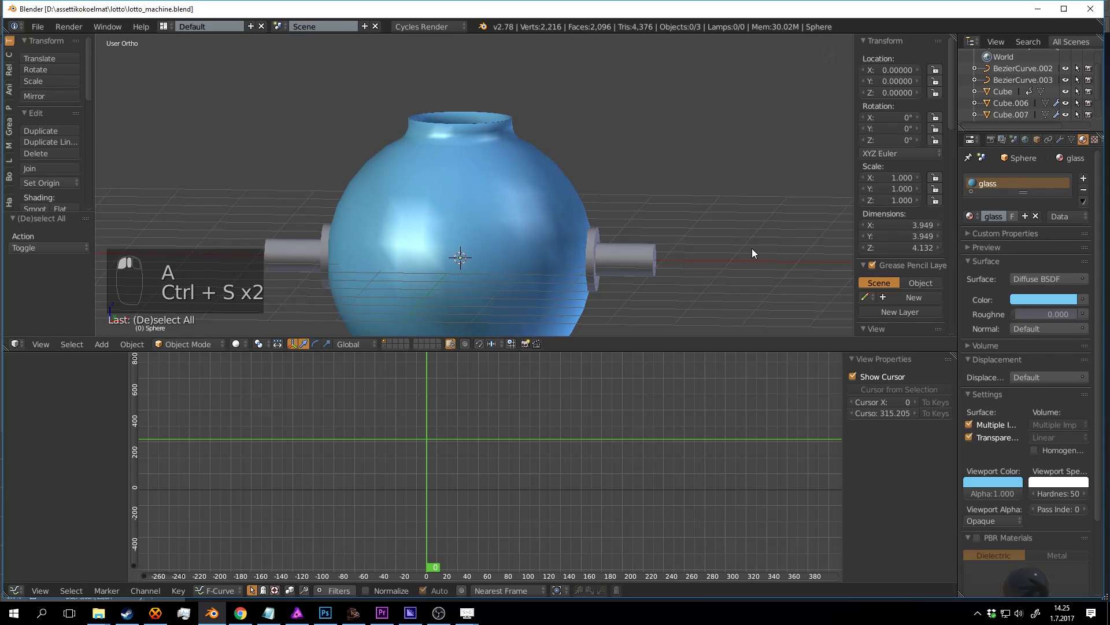
pyautogui.hotkey('ctrl', 's')
pyautogui.scroll(-3, 561, 222)
pyautogui.scroll(1, 623, 221)
pyautogui.moveTo(561, 223); pyautogui.dragTo(586, 135, button='middle')
pyautogui.scroll(2, 624, 220)
pyautogui.moveTo(586, 135); pyautogui.dragTo(530, 141, button='middle')
pyautogui.scroll(-1, 565, 153)
pyautogui.hotkey('ctrl', 's')
# Step: Set the viewport alpha of the drum's glass material to about 0.389 and save the file
pyautogui.rightClick(530, 142)
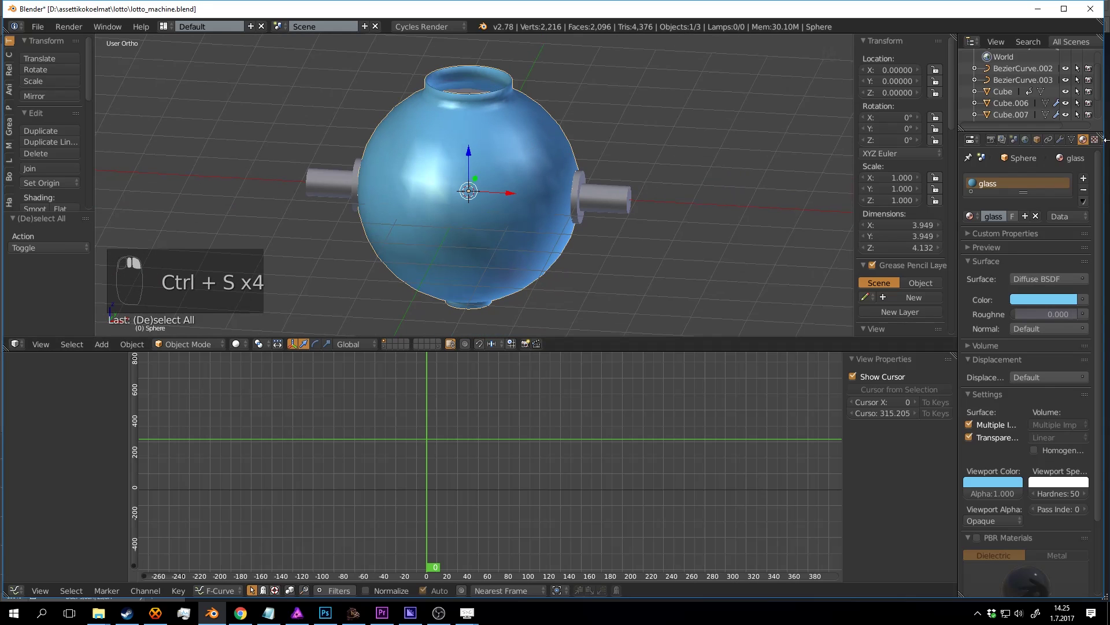
pyautogui.scroll(-4, 1018, 440)
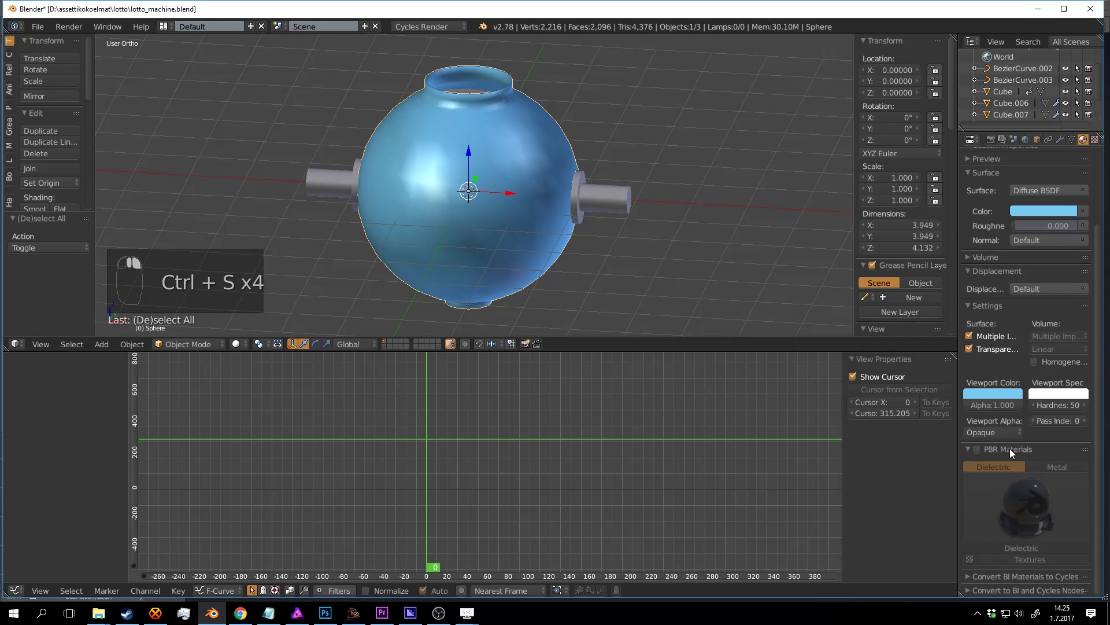
pyautogui.moveTo(1007, 408); pyautogui.dragTo(995, 408)
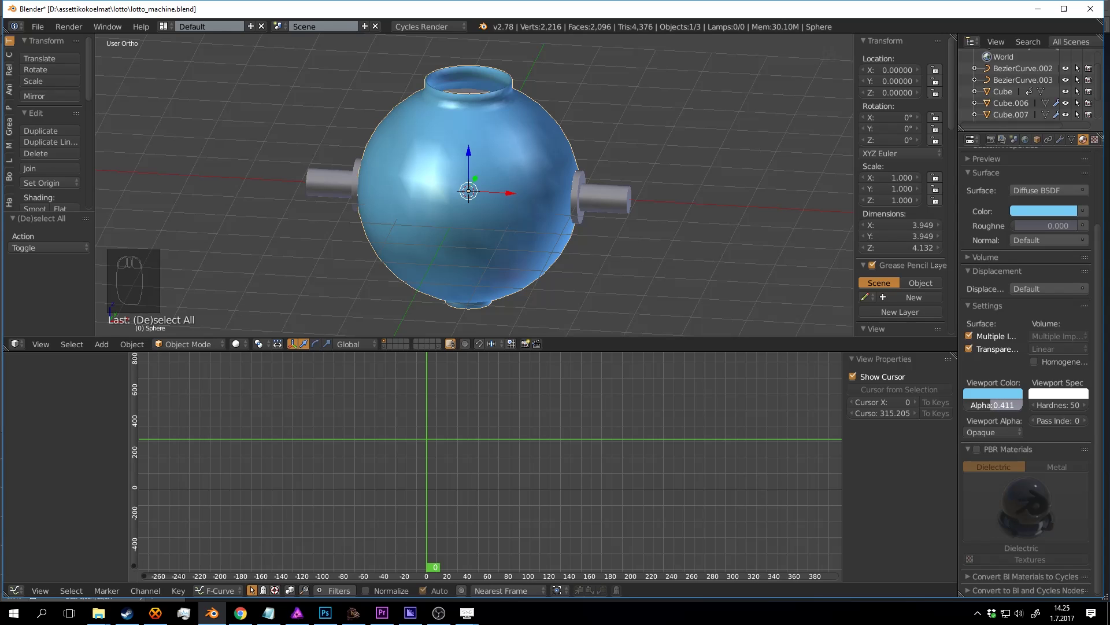
pyautogui.moveTo(644, 202); pyautogui.dragTo(682, 207, button='middle')
pyautogui.scroll(1, 680, 208)
pyautogui.press('a')
pyautogui.hotkey('ctrl', 's')
pyautogui.click(676, 208)
pyautogui.moveTo(552, 128); pyautogui.dragTo(532, 105, button='middle')
pyautogui.hotkey('ctrl', 's')
pyautogui.click(533, 104)
# Step: Enable transparent display for the drum object, deselect everything and save the file
pyautogui.rightClick(553, 126)
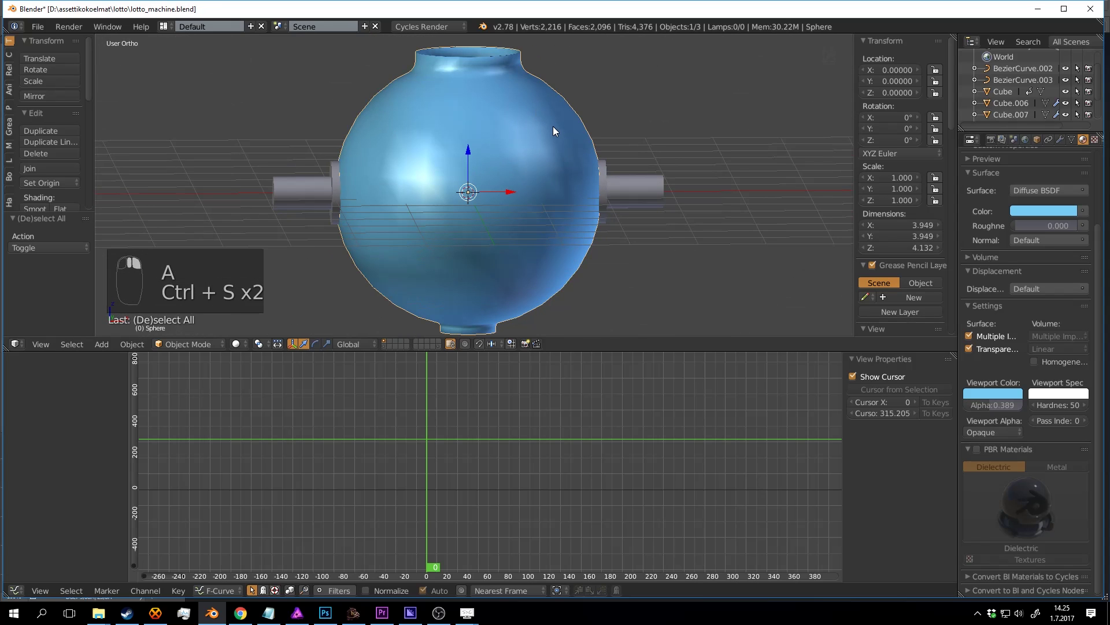
pyautogui.click(1036, 140)
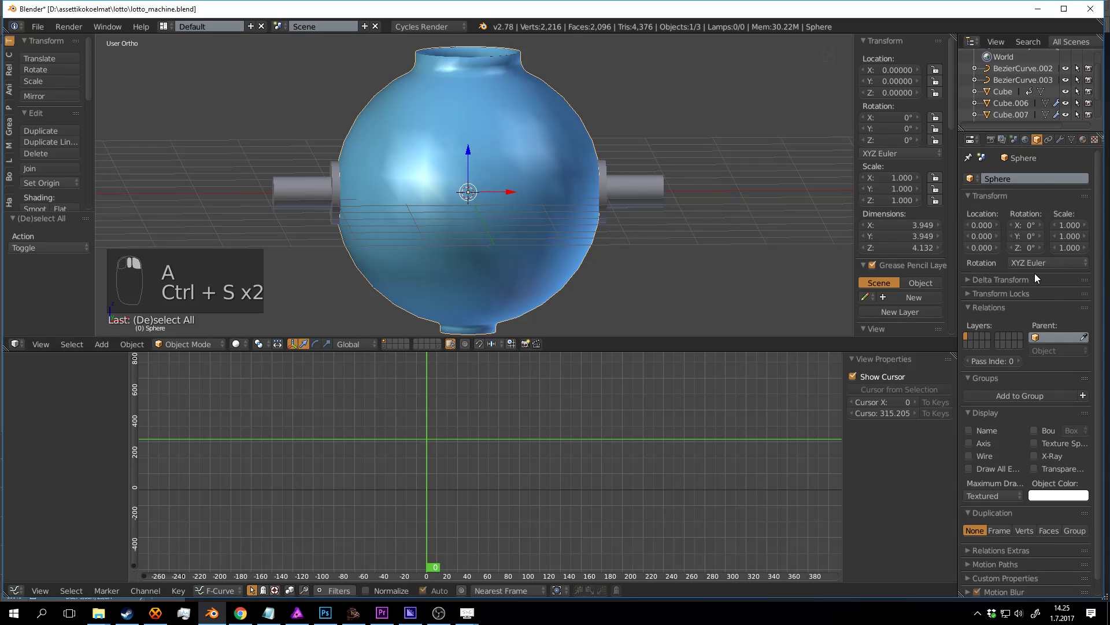
pyautogui.scroll(-1, 1037, 279)
pyautogui.scroll(-1, 503, 73)
pyautogui.scroll(2, 661, 155)
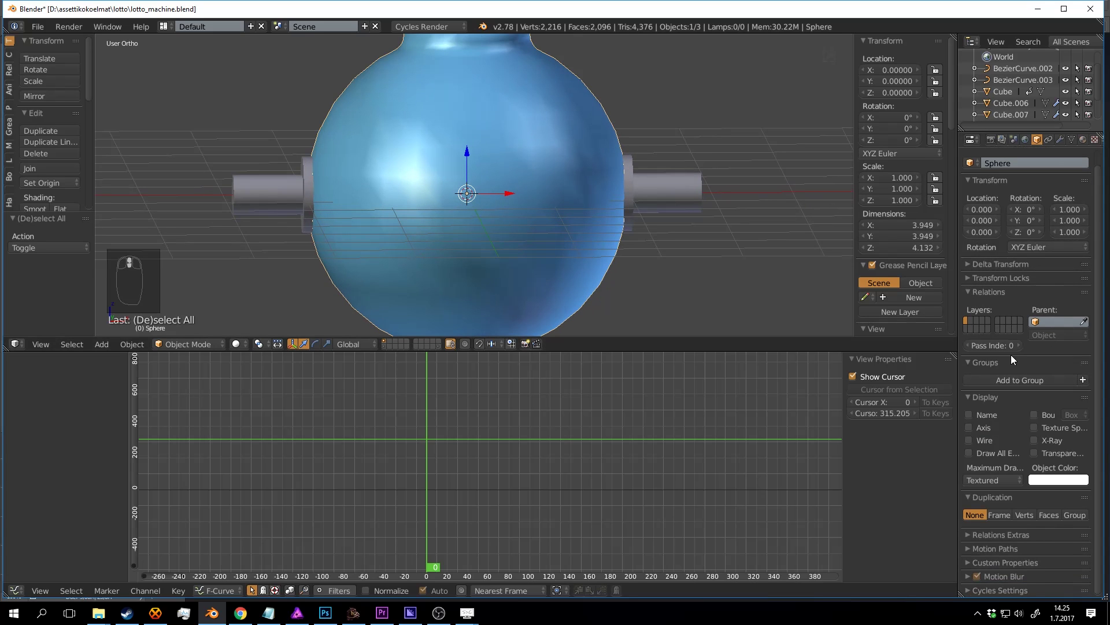
pyautogui.click(1034, 453)
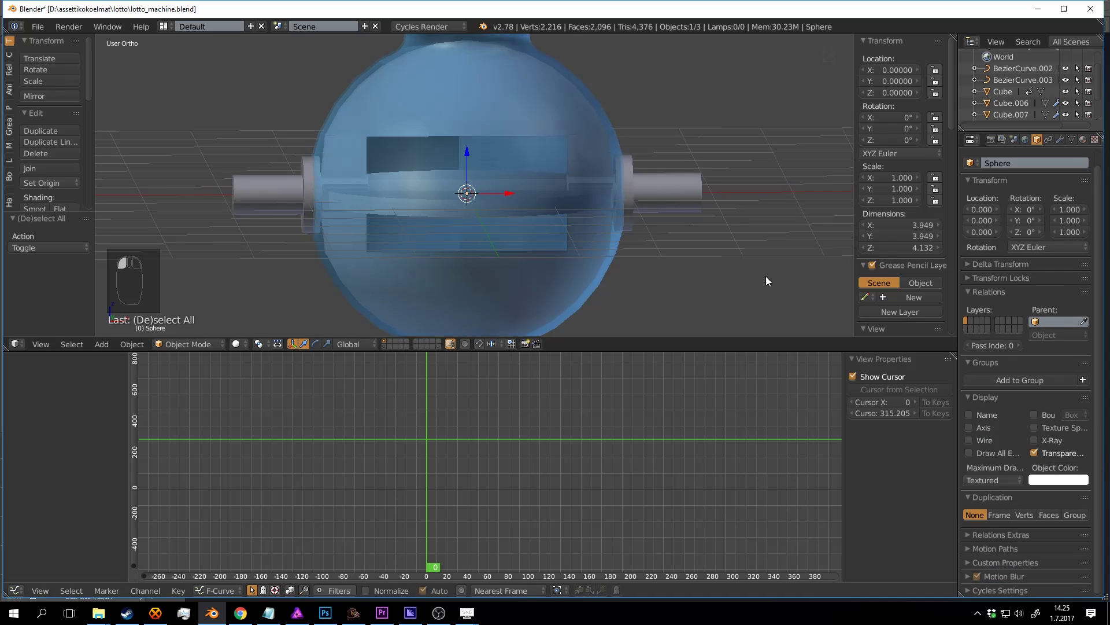
pyautogui.scroll(-2, 689, 170)
pyautogui.press('a')
pyautogui.hotkey('ctrl', 's')
# Step: Play back the paddles rotating inside the transparent drum, stop the playback and save the file
pyautogui.moveTo(695, 170); pyautogui.dragTo(619, 137, button='middle')
pyautogui.hotkey('alt', 'a')
pyautogui.scroll(2, 652, 183)
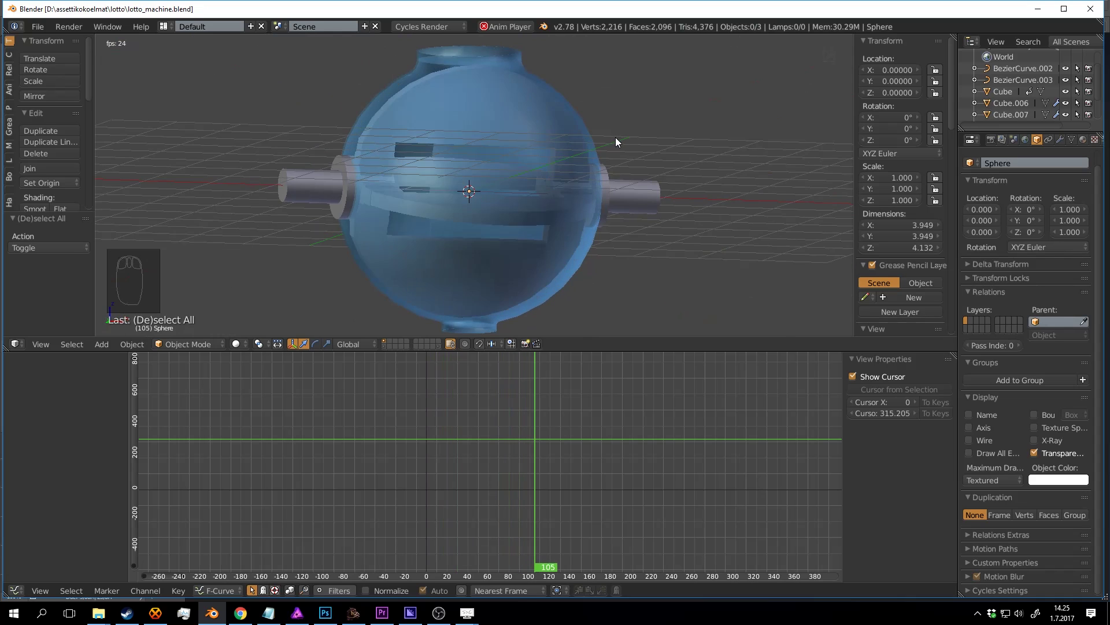
pyautogui.hotkey('alt', 'a')
pyautogui.hotkey('ctrl', 's')
pyautogui.click(615, 138)
pyautogui.moveTo(666, 158); pyautogui.dragTo(605, 130, button='middle')
# Step: Lower the viewport alpha of the drum's glass material to about 0.263
pyautogui.rightClick(559, 114)
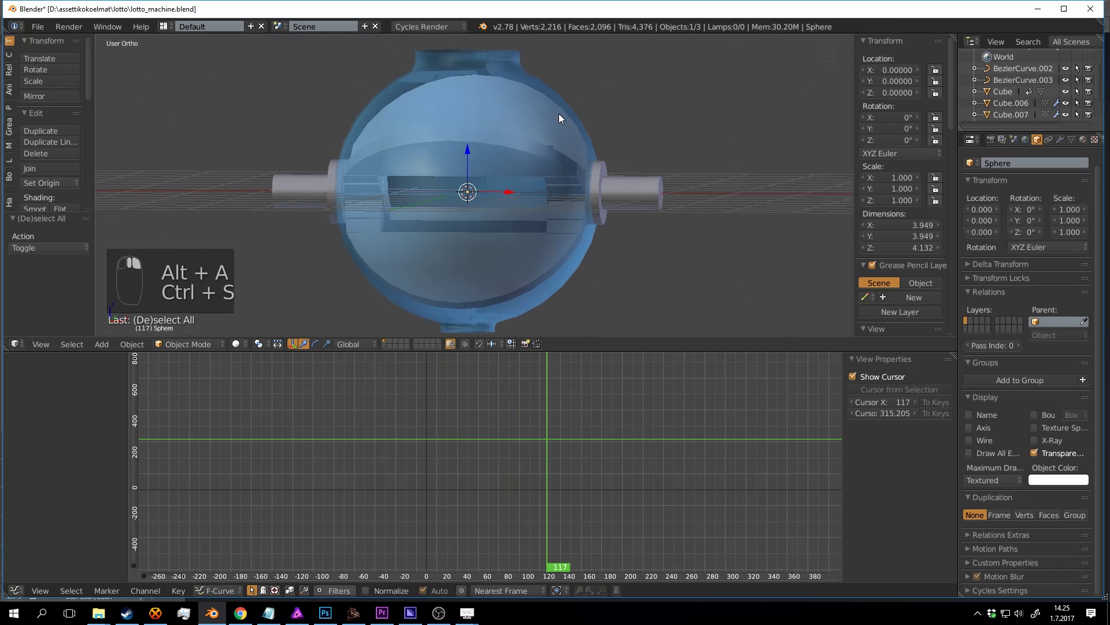
pyautogui.click(1062, 140)
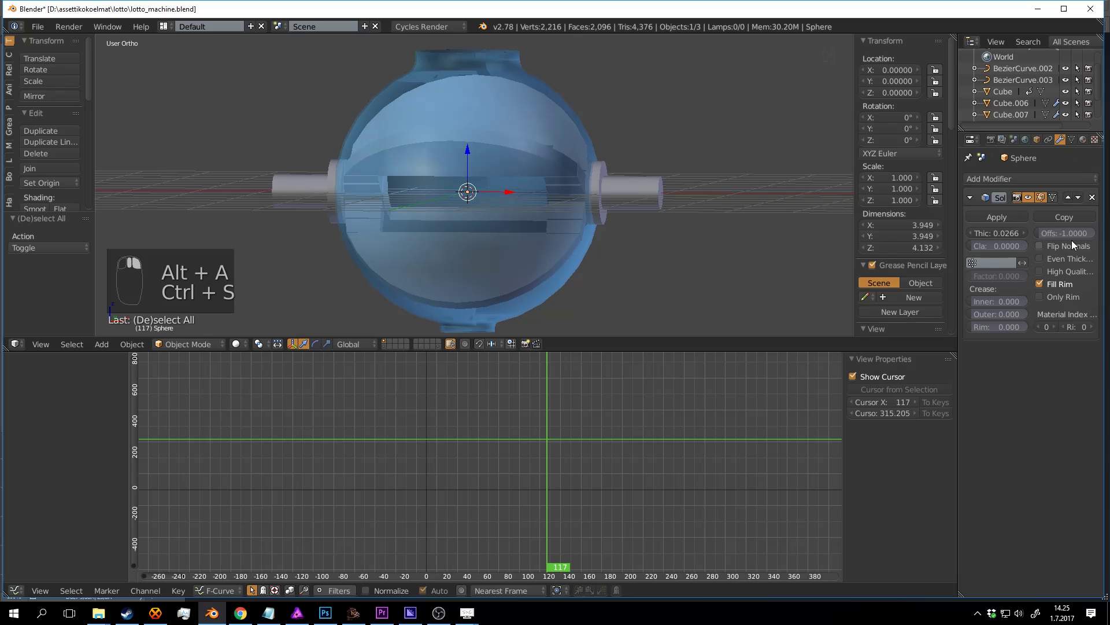
pyautogui.click(1083, 140)
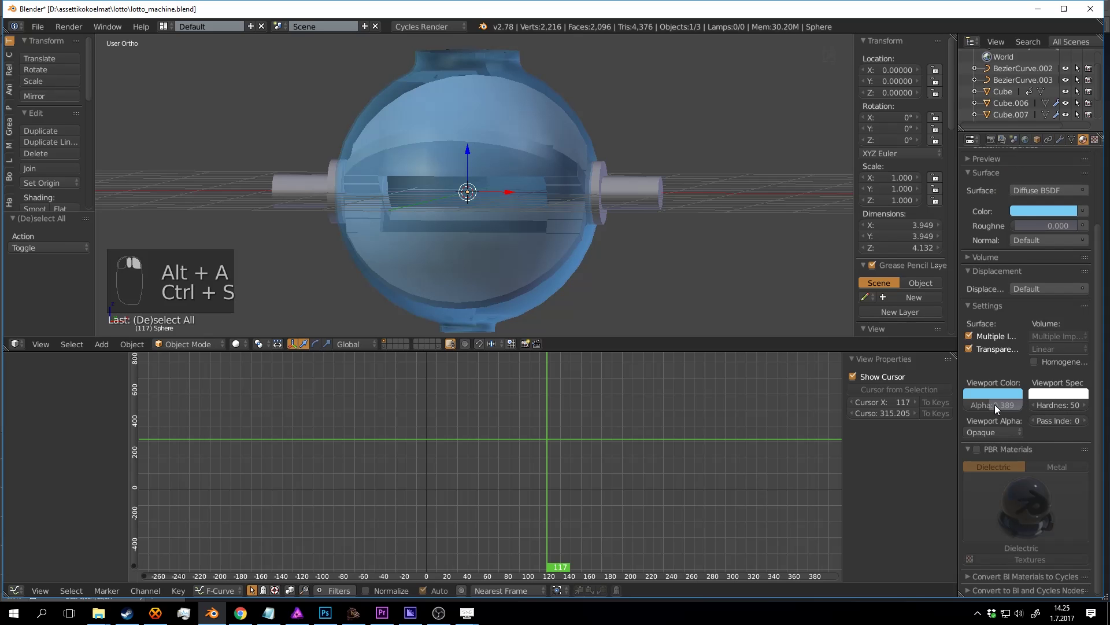
pyautogui.moveTo(995, 405); pyautogui.dragTo(987, 405)
pyautogui.scroll(1, 634, 236)
pyautogui.moveTo(665, 215); pyautogui.dragTo(617, 168, button='middle')
# Step: Play back the rotation through the clearer drum, return the animation to frame 0 and save the file
pyautogui.hotkey('alt', 'a')
pyautogui.hotkey('alt', 'a')
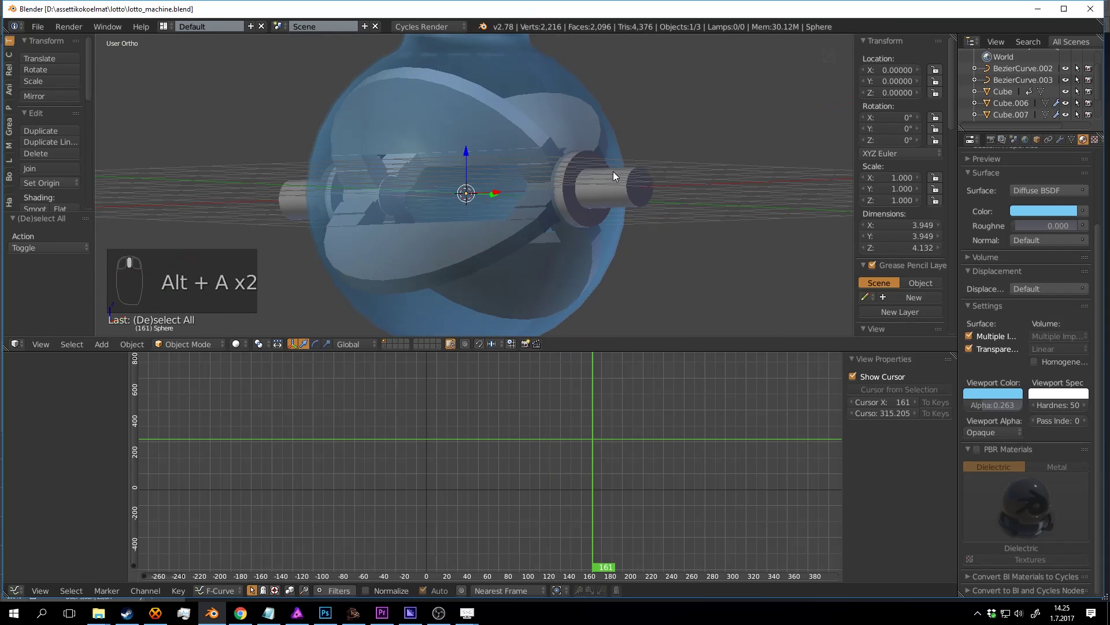
pyautogui.hotkey('ctrl', 's')
pyautogui.moveTo(622, 426); pyautogui.dragTo(374, 428)
pyautogui.hotkey('ctrl', 's')
pyautogui.click(590, 214)
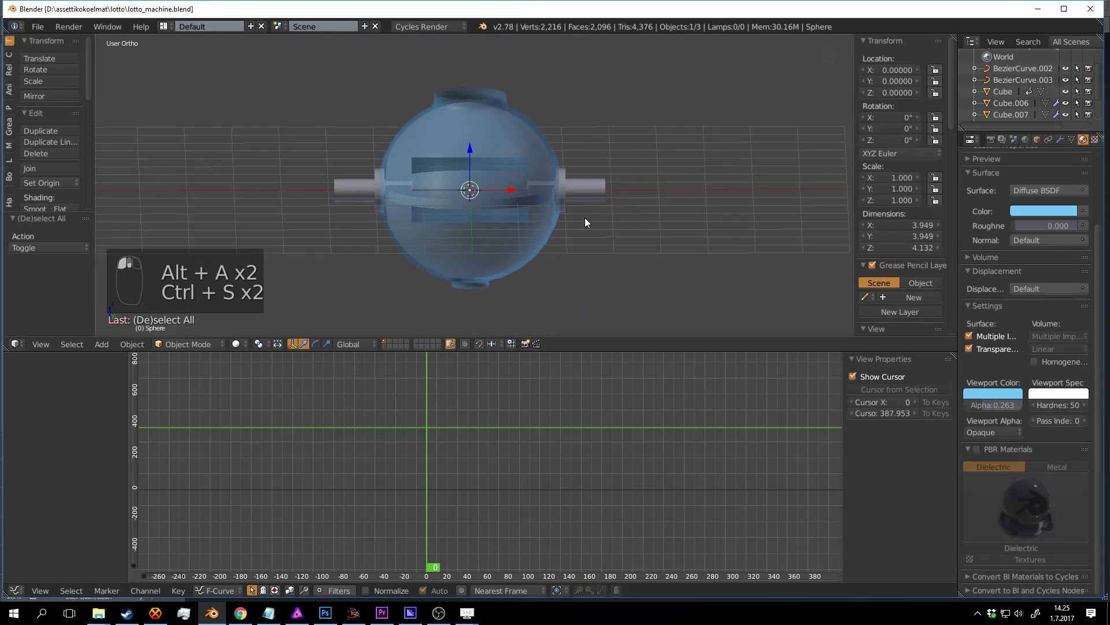
# Step: Create a new material named "blocker" on the crossed mixing paddles and save the file
pyautogui.scroll(3, 585, 217)
pyautogui.moveTo(512, 196); pyautogui.dragTo(581, 256, button='middle')
pyautogui.rightClick(401, 146)
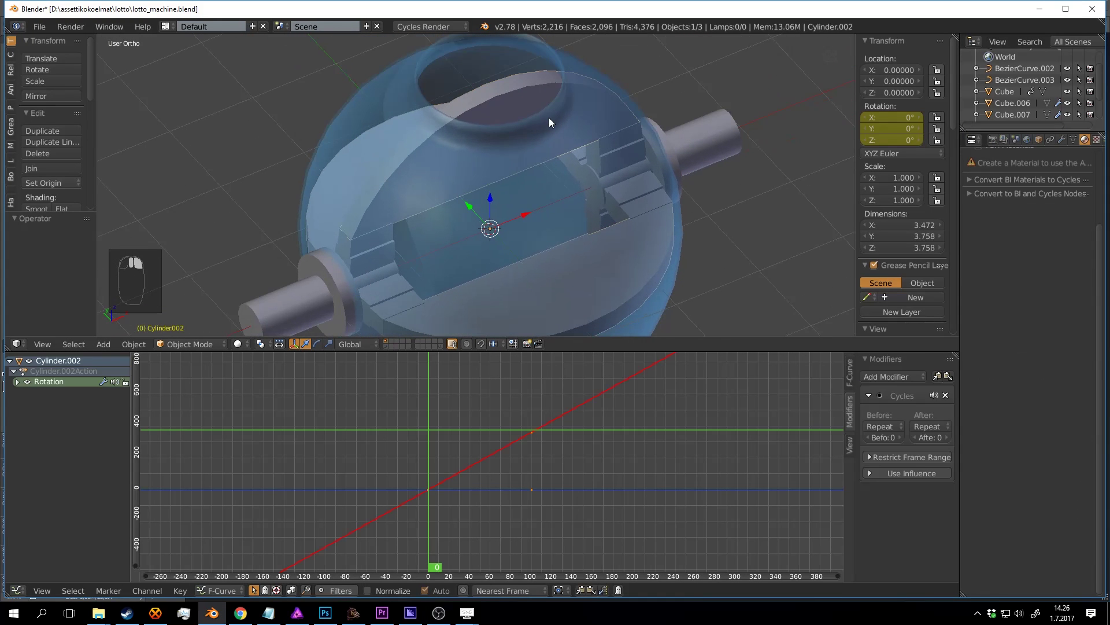
pyautogui.hotkey('ctrl', 's')
pyautogui.scroll(4, 1045, 237)
pyautogui.click(1022, 218)
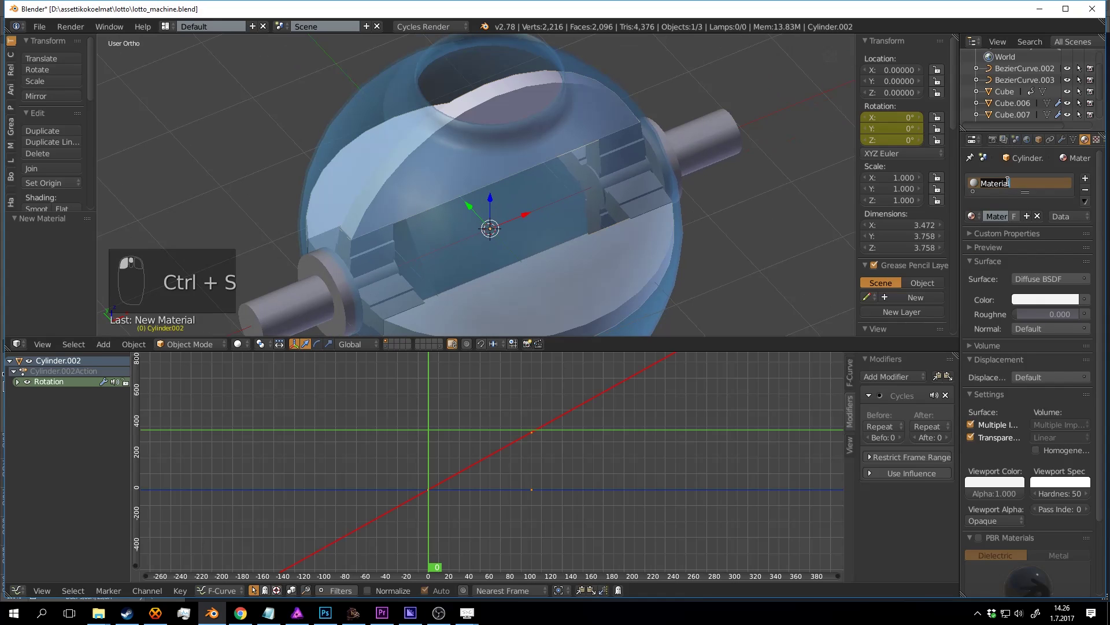
pyautogui.click(1008, 182)
pyautogui.write('bloker')
pyautogui.press('Return')
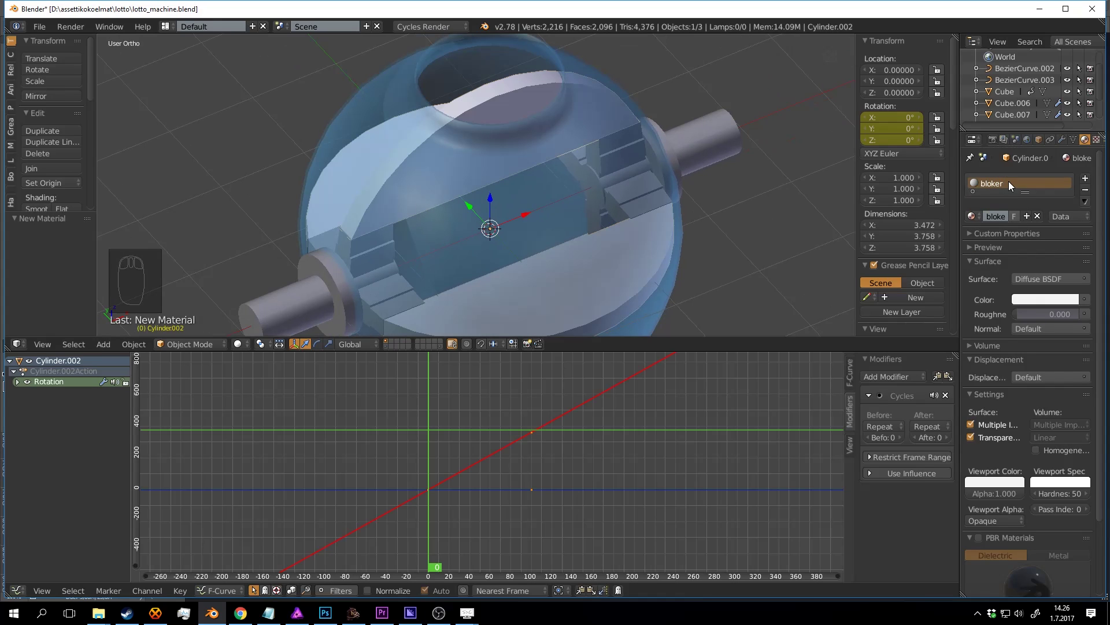
pyautogui.moveTo(594, 207); pyautogui.dragTo(604, 200, button='middle')
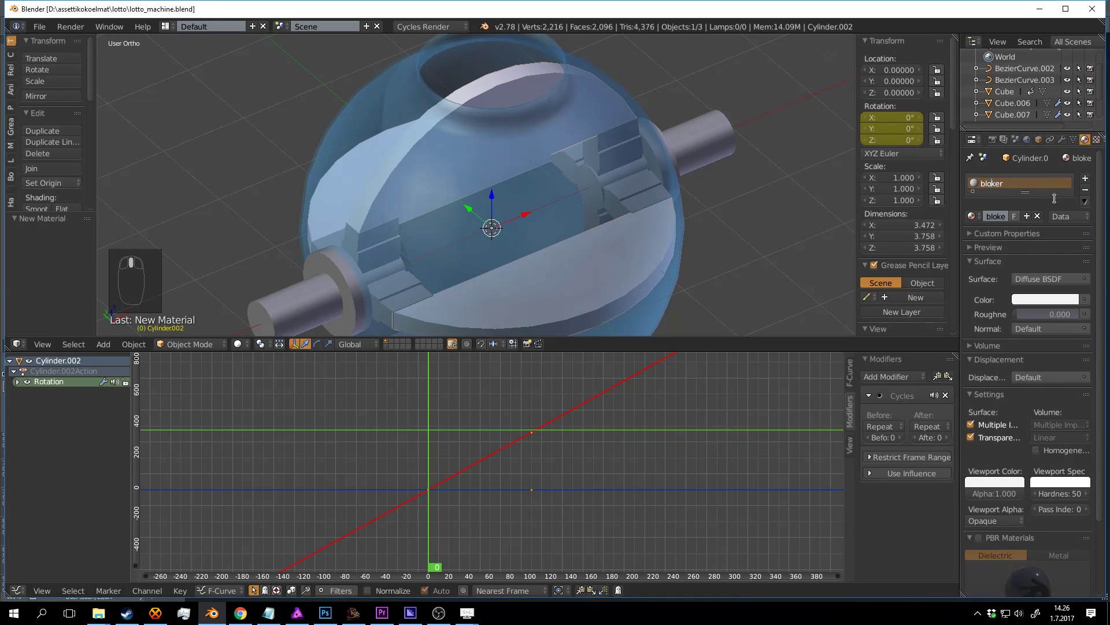
pyautogui.write('c')
pyautogui.press('Return')
pyautogui.hotkey('ctrl', 's')
pyautogui.click(643, 248)
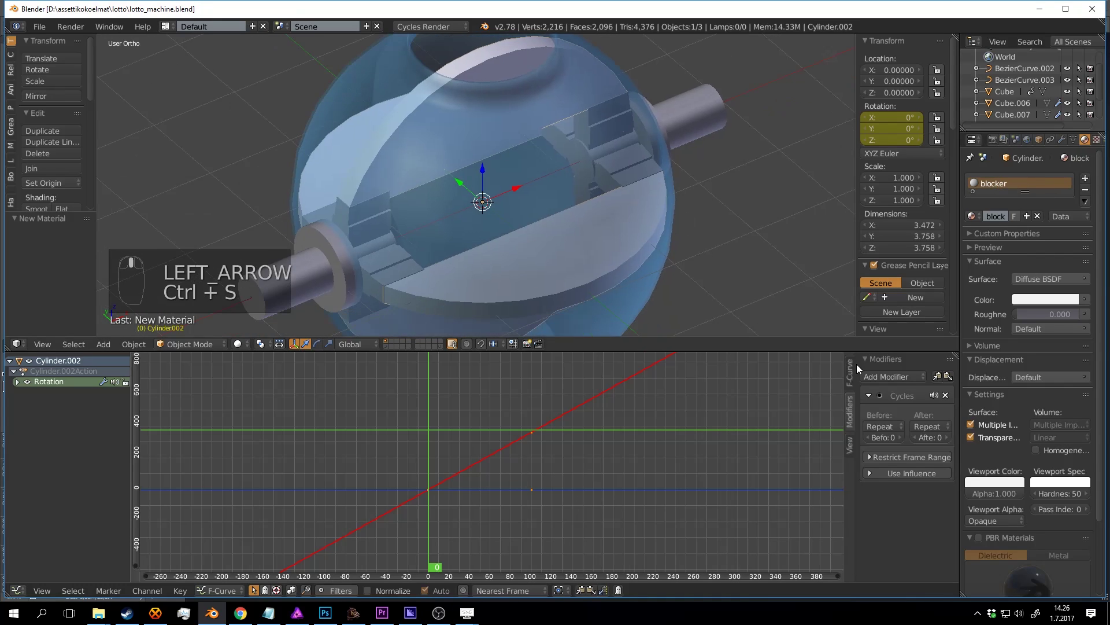
# Step: Darken the blocker material's viewport and surface colors to near black and save the file
pyautogui.click(989, 481)
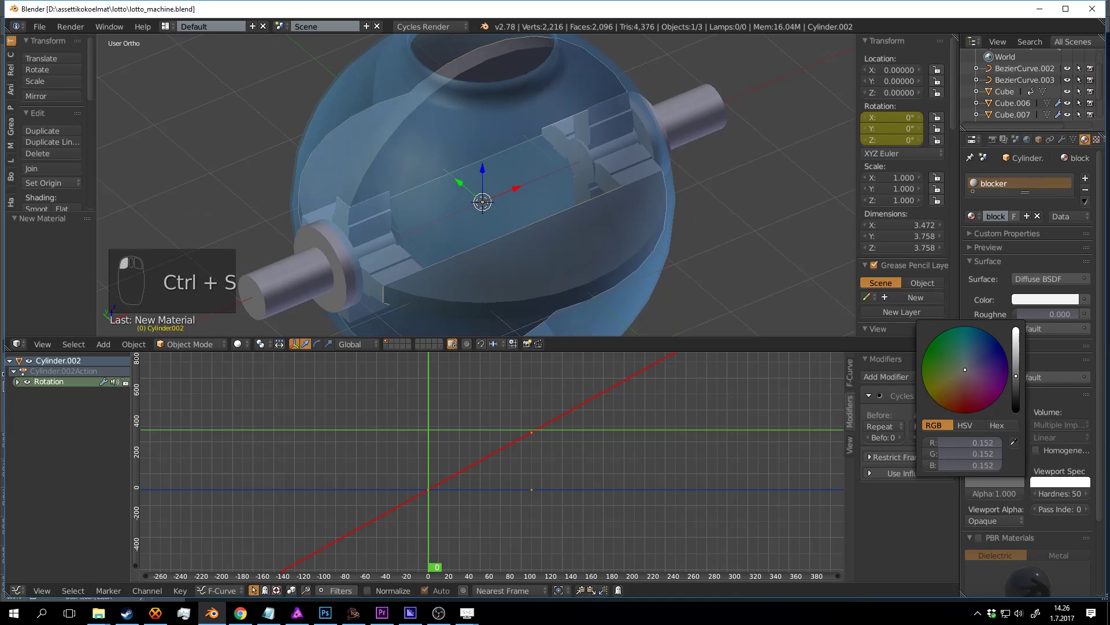
pyautogui.hotkey('ctrl', 's')
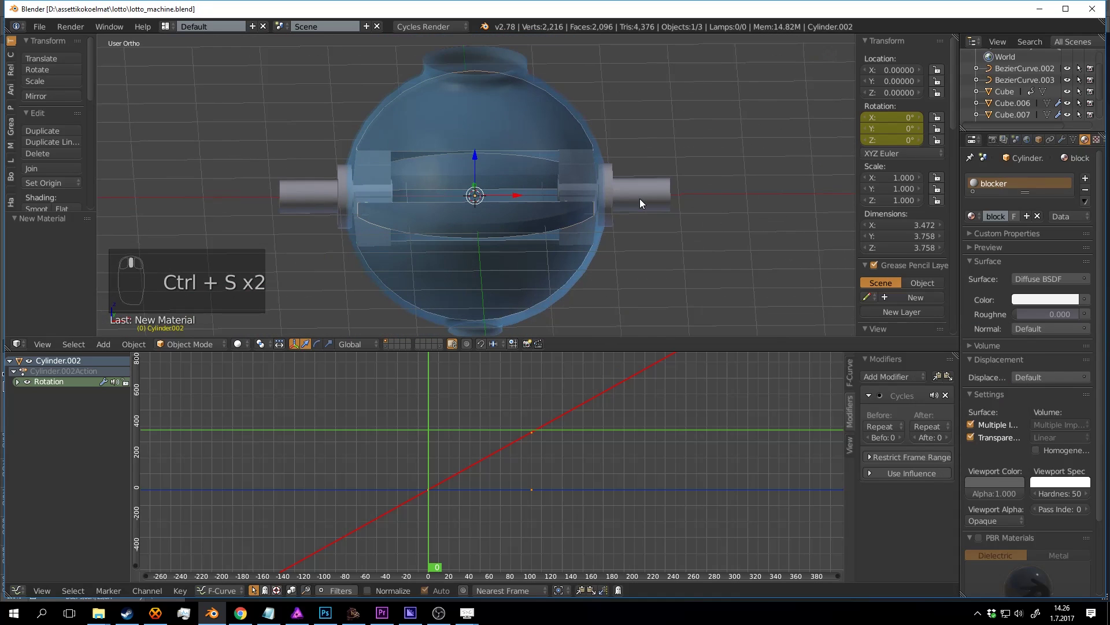
pyautogui.scroll(5, 647, 194)
pyautogui.press('a')
pyautogui.hotkey('ctrl', 's')
pyautogui.keyDown('shift'); pyautogui.moveTo(647, 197); pyautogui.dragTo(622, 265, button='middle'); pyautogui.keyUp('shift')
pyautogui.scroll(5, 626, 268)
pyautogui.scroll(-4, 626, 269)
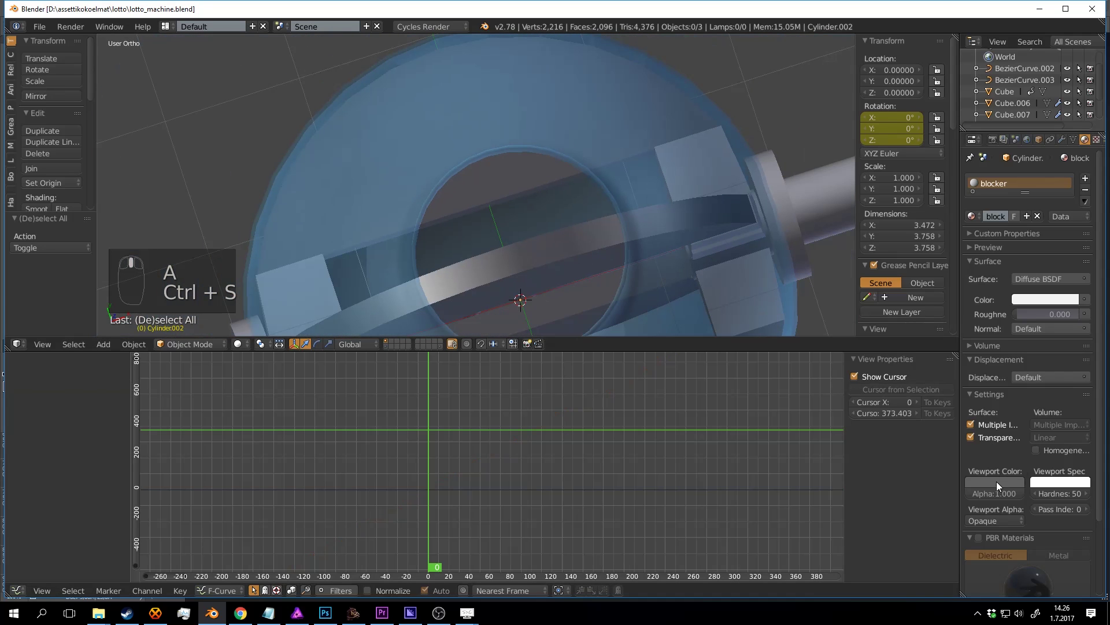
pyautogui.click(996, 481)
pyautogui.click(1019, 393)
pyautogui.hotkey('ctrl', 's')
pyautogui.moveTo(730, 216); pyautogui.dragTo(659, 139, button='middle')
pyautogui.scroll(-2, 691, 197)
pyautogui.hotkey('ctrl', 's')
# Step: Assign the existing near-black material blocker.001 to the side shafts, deselect everything and save the file
pyautogui.rightClick(694, 209)
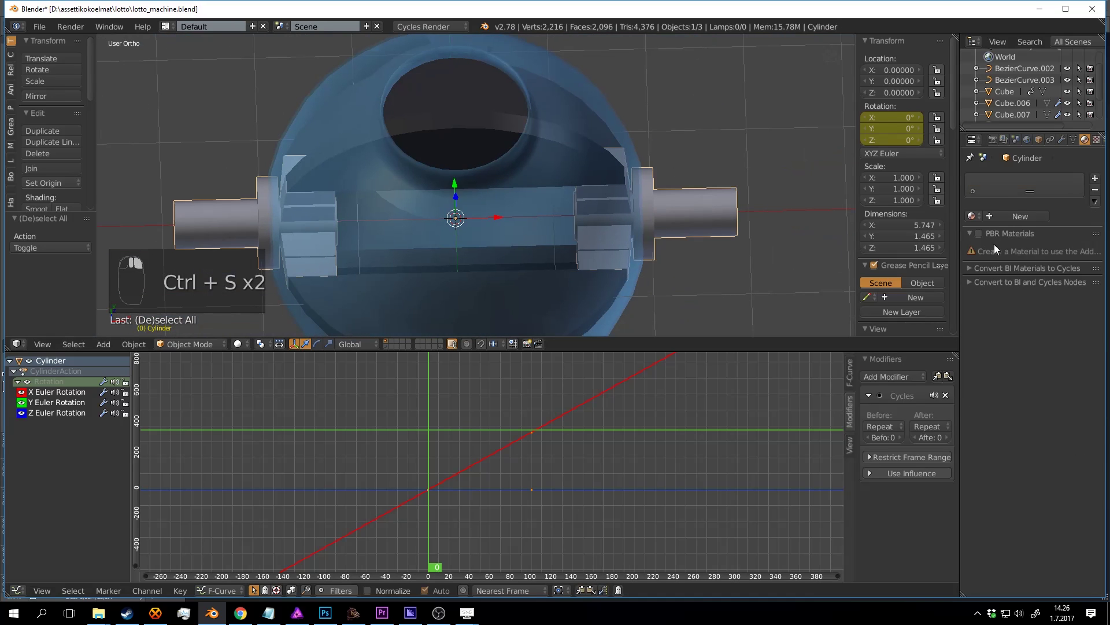
pyautogui.click(974, 217)
pyautogui.click(891, 245)
pyautogui.press('a')
pyautogui.scroll(-3, 664, 213)
pyautogui.hotkey('ctrl', 's')
# Step: Play back the paddle and shaft rotation from several angles and save over the existing file
pyautogui.moveTo(664, 214); pyautogui.dragTo(647, 161, button='middle')
pyautogui.hotkey('alt', 'a')
pyautogui.moveTo(605, 214); pyautogui.dragTo(502, 238, button='middle')
pyautogui.hotkey('alt', 'a')
pyautogui.hotkey('ctrl', 's')
pyautogui.scroll(-4, 612, 200)
pyautogui.scroll(2, 588, 224)
pyautogui.scroll(1, 486, 241)
pyautogui.hotkey('ctrl', 's')
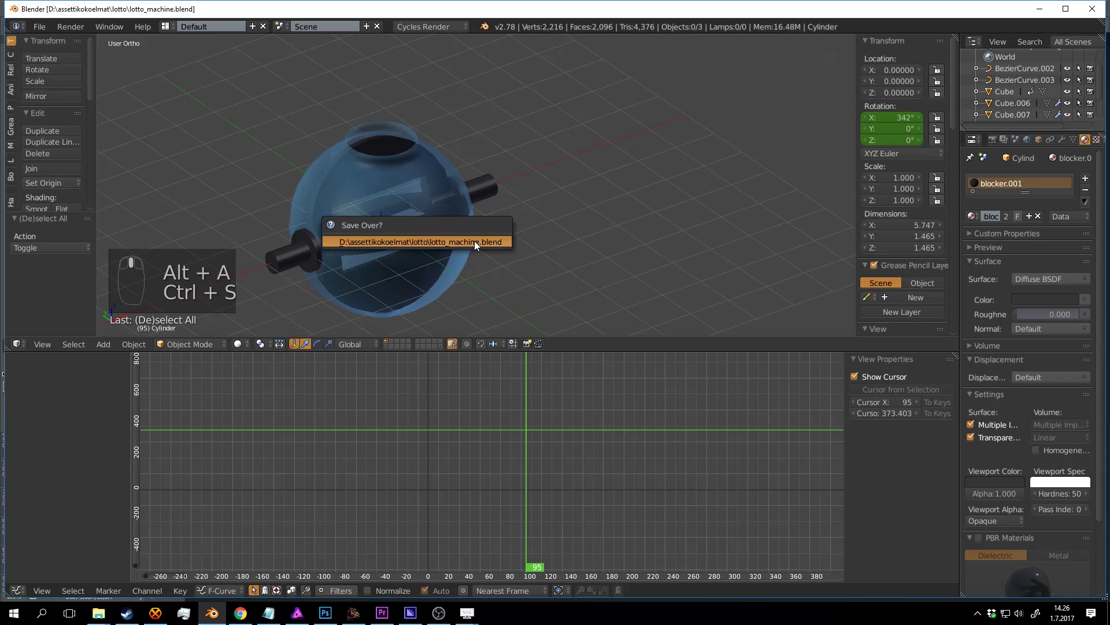
pyautogui.click(474, 241)
# Step: Select the glass drum, check it in wireframe and solid display, and save the file
pyautogui.scroll(2, 430, 185)
pyautogui.rightClick(430, 177)
pyautogui.moveTo(447, 133); pyautogui.dragTo(488, 130, button='middle')
pyautogui.scroll(3, 450, 144)
pyautogui.press('z')
pyautogui.press('z')
pyautogui.moveTo(513, 138); pyautogui.dragTo(464, 117, button='middle')
pyautogui.moveTo(536, 126); pyautogui.dragTo(484, 149, button='middle')
pyautogui.hotkey('ctrl', 's')
pyautogui.hotkey('ctrl', 's')
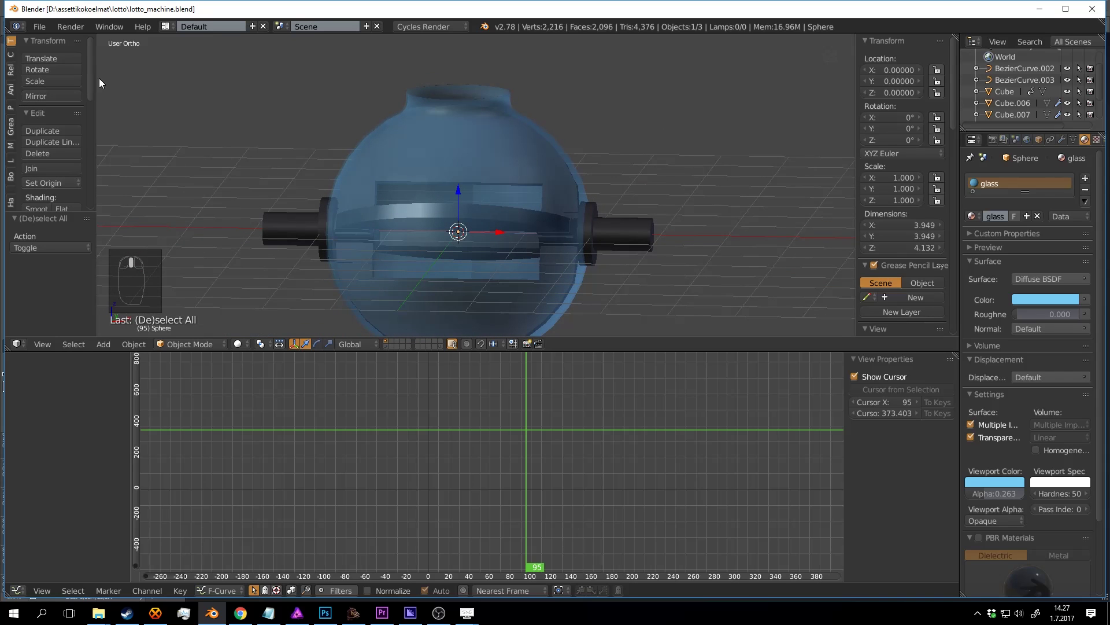
# Step: Enlarge the 3D view, add the glass drum as a passive rigid body, deselect everything and save the file
pyautogui.moveTo(257, 348); pyautogui.dragTo(239, 570)
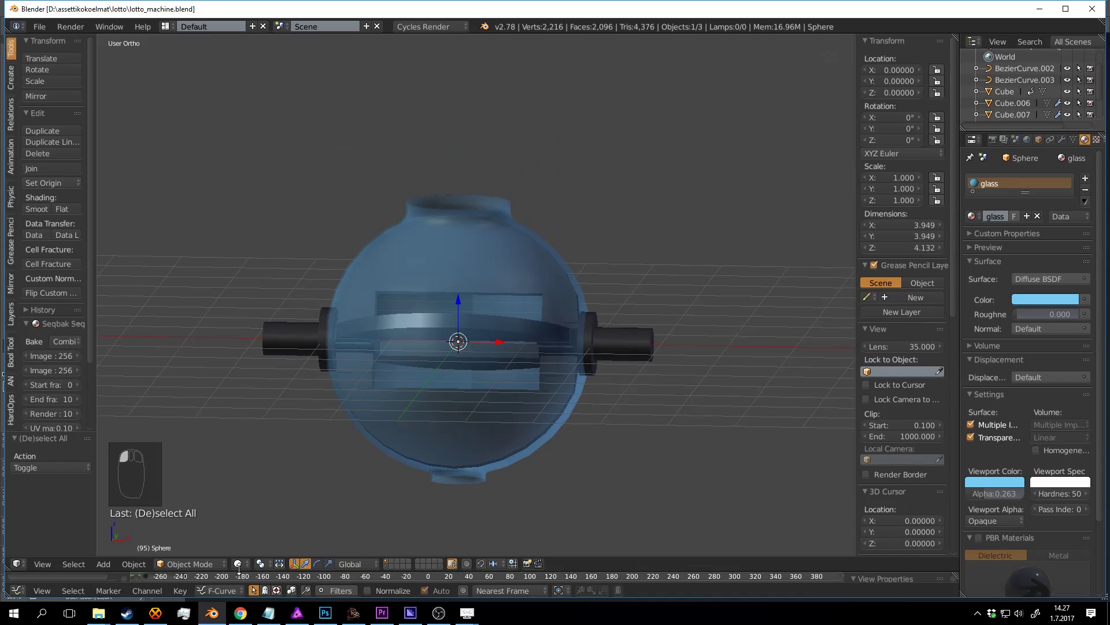
pyautogui.click(11, 197)
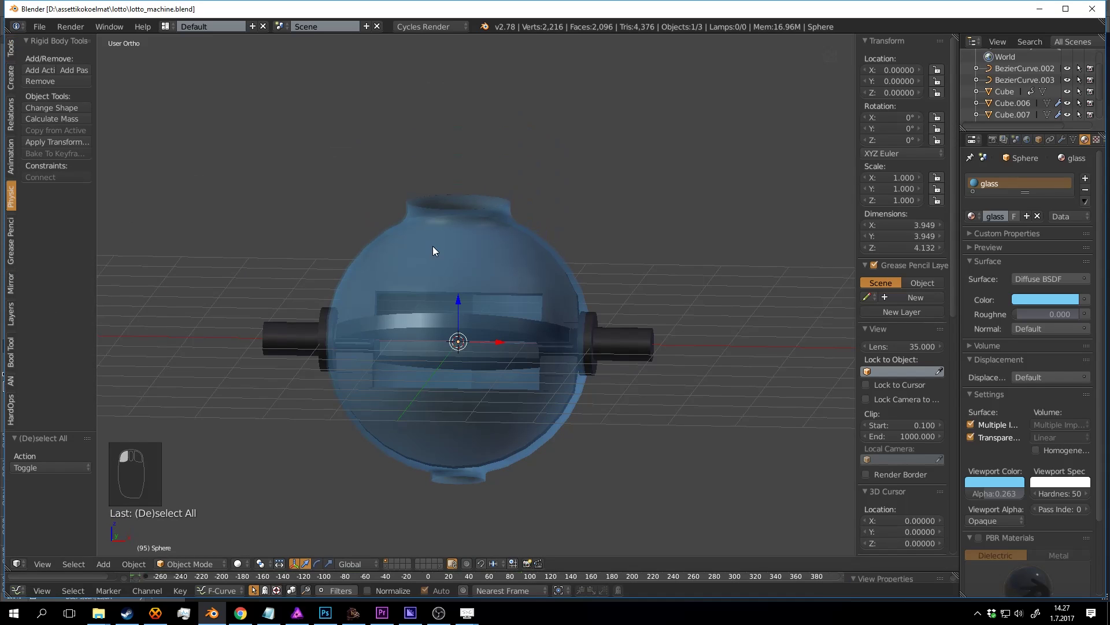
pyautogui.moveTo(466, 227); pyautogui.dragTo(509, 246, button='middle')
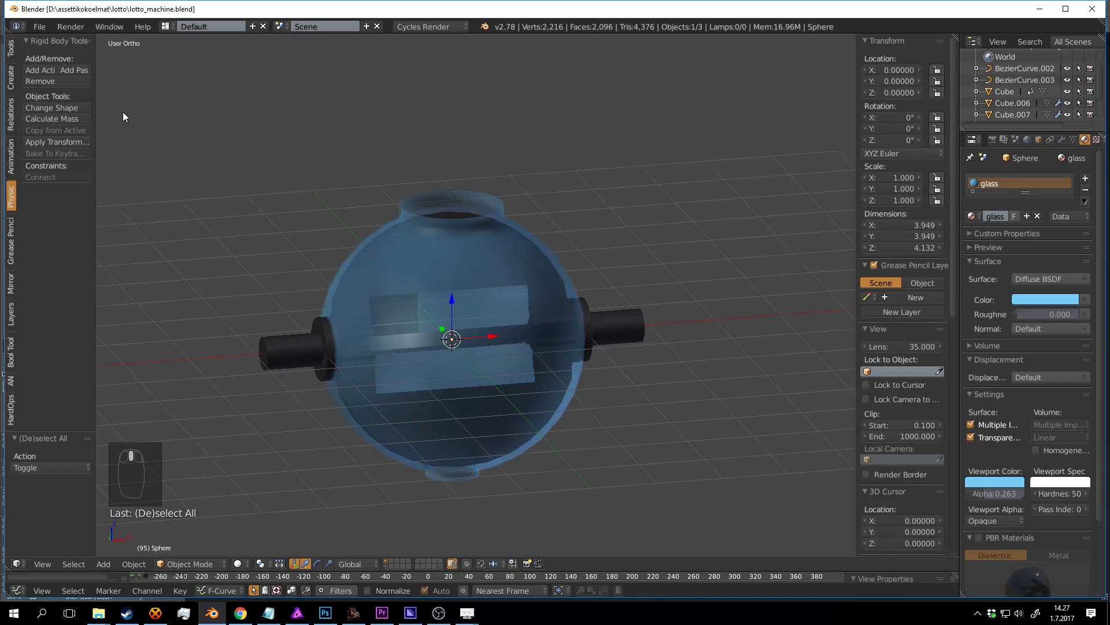
pyautogui.click(79, 71)
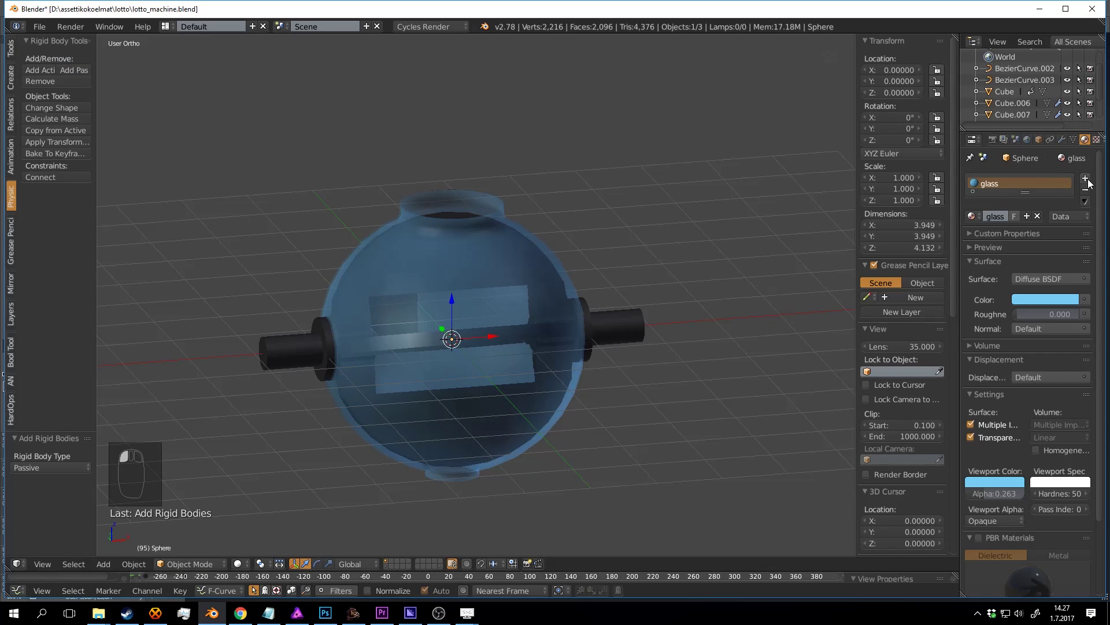
pyautogui.click(1045, 139)
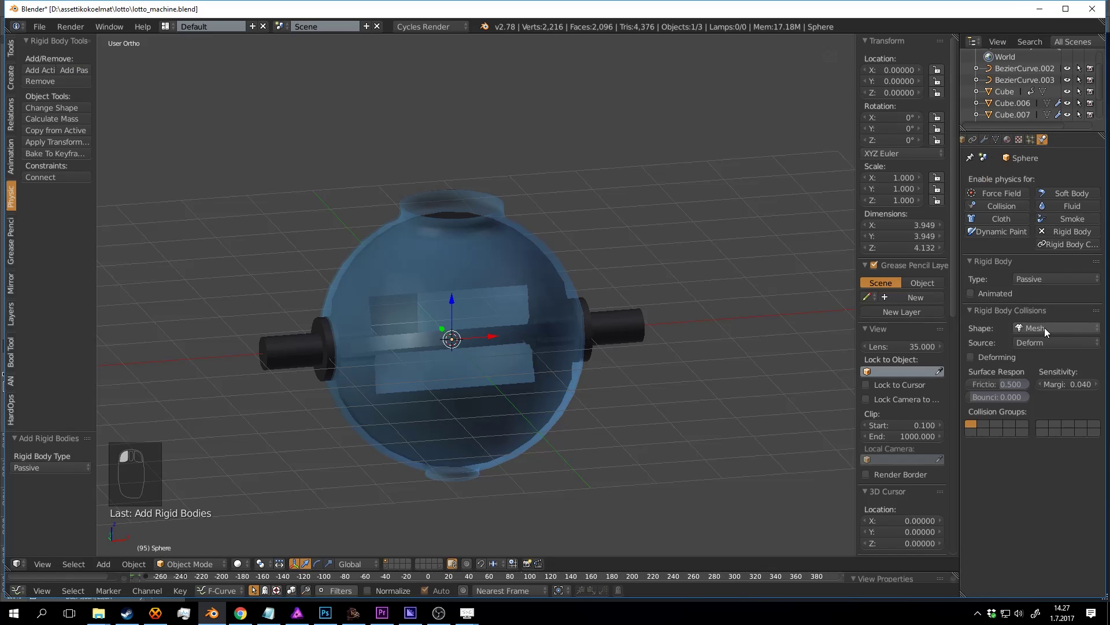
pyautogui.scroll(2, 655, 331)
pyautogui.press('a')
pyautogui.hotkey('ctrl', 's')
# Step: Select the crossed mixing paddles inside the drum and briefly play back their rotation
pyautogui.moveTo(655, 331); pyautogui.dragTo(459, 192, button='middle')
pyautogui.rightClick(459, 192)
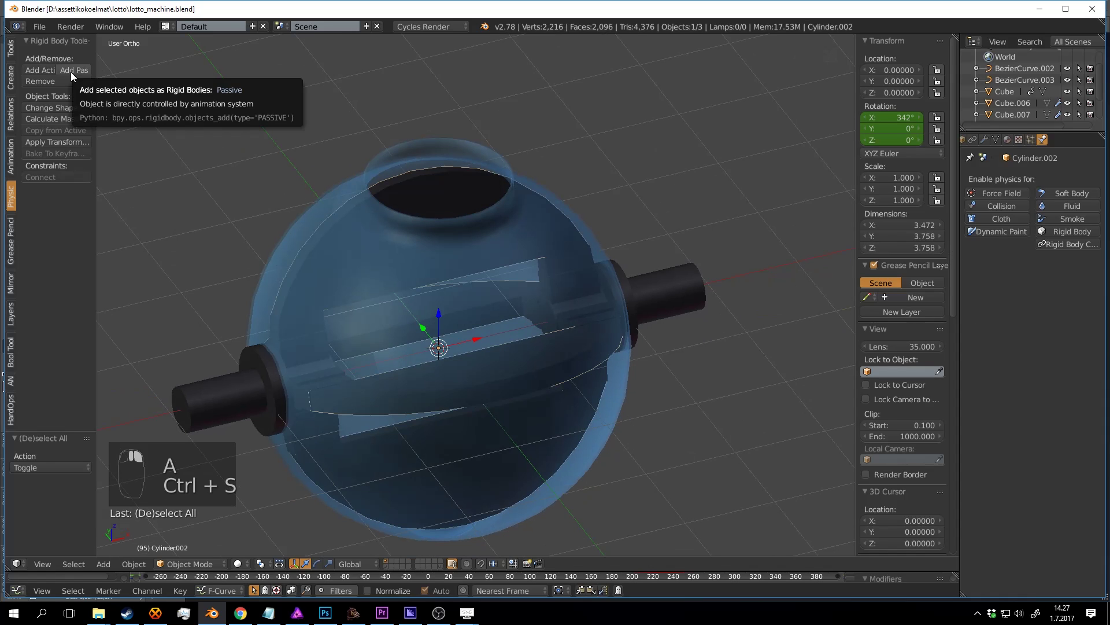
pyautogui.moveTo(449, 151); pyautogui.dragTo(449, 158, button='middle')
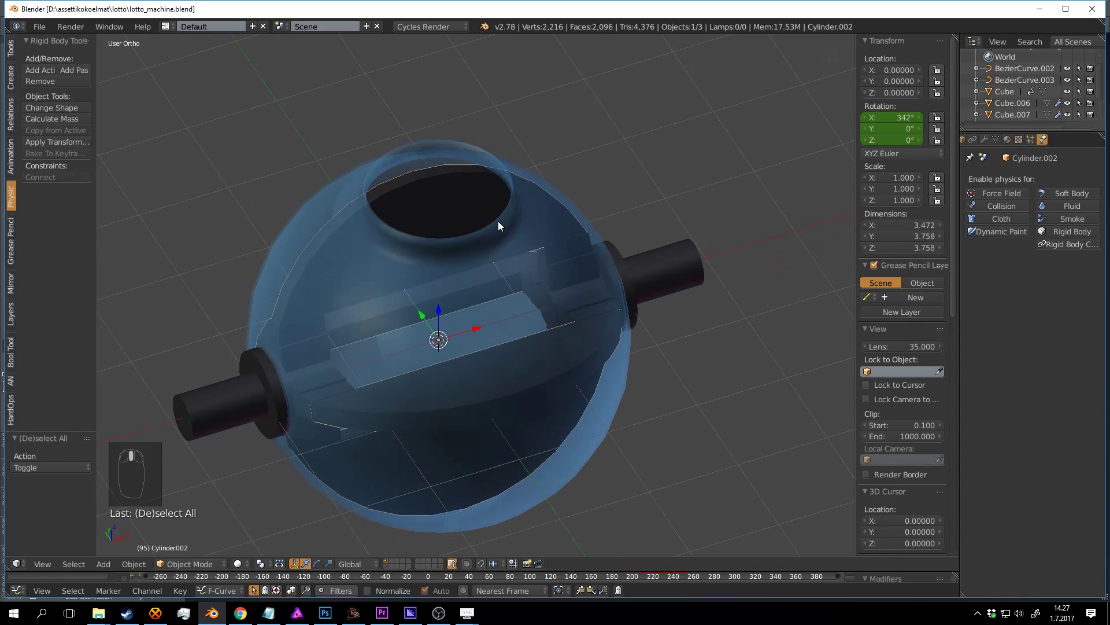
pyautogui.hotkey('alt', 'a')
pyautogui.hotkey('alt', 'a')
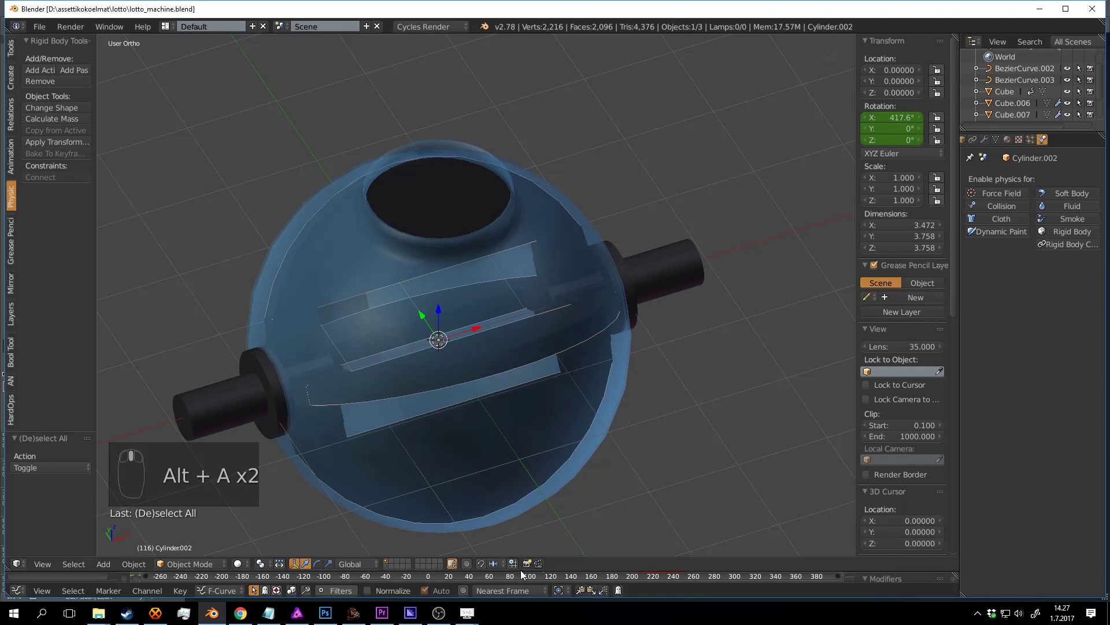
# Step: Replace the Graph Editor with an enlarged Timeline and make the paddles a passive rigid body with Animated enabled
pyautogui.moveTo(521, 570); pyautogui.dragTo(324, 471)
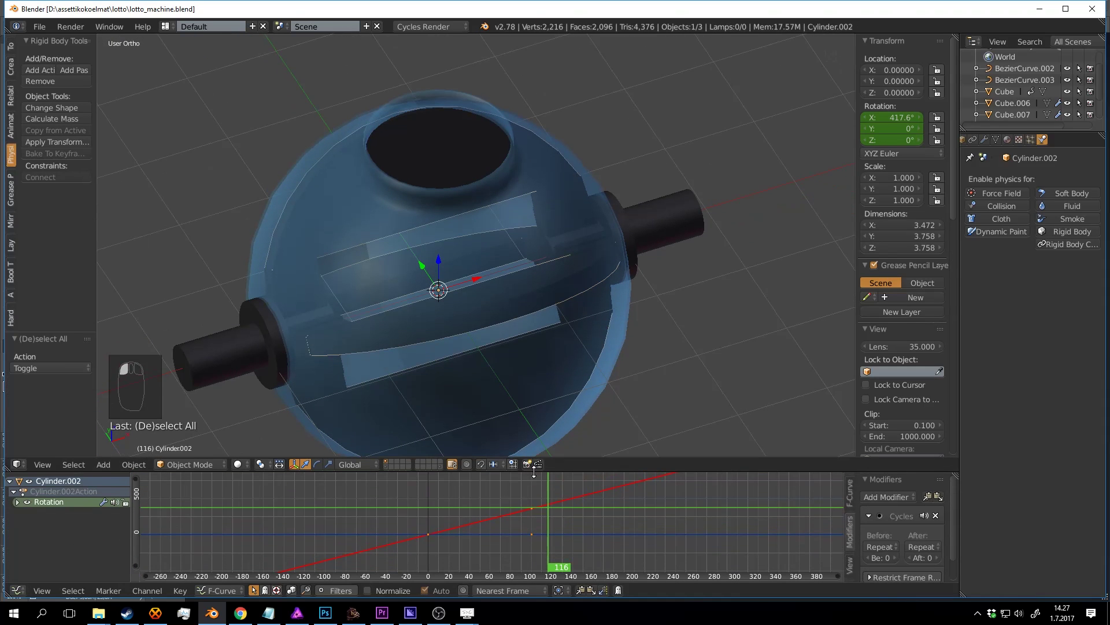
pyautogui.click(17, 590)
pyautogui.click(42, 557)
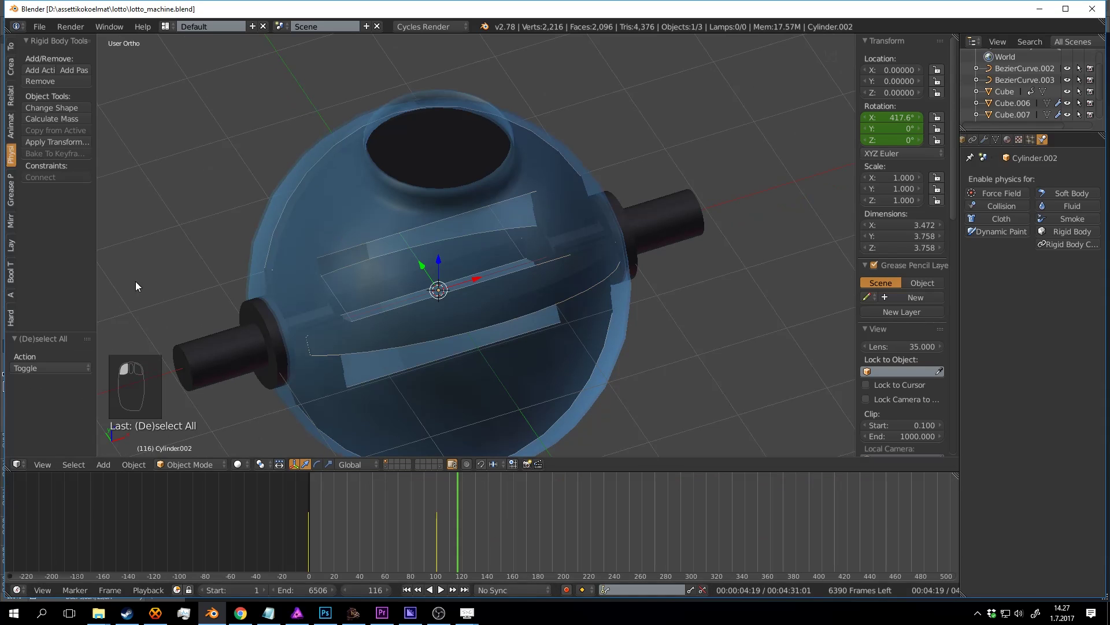
pyautogui.click(68, 70)
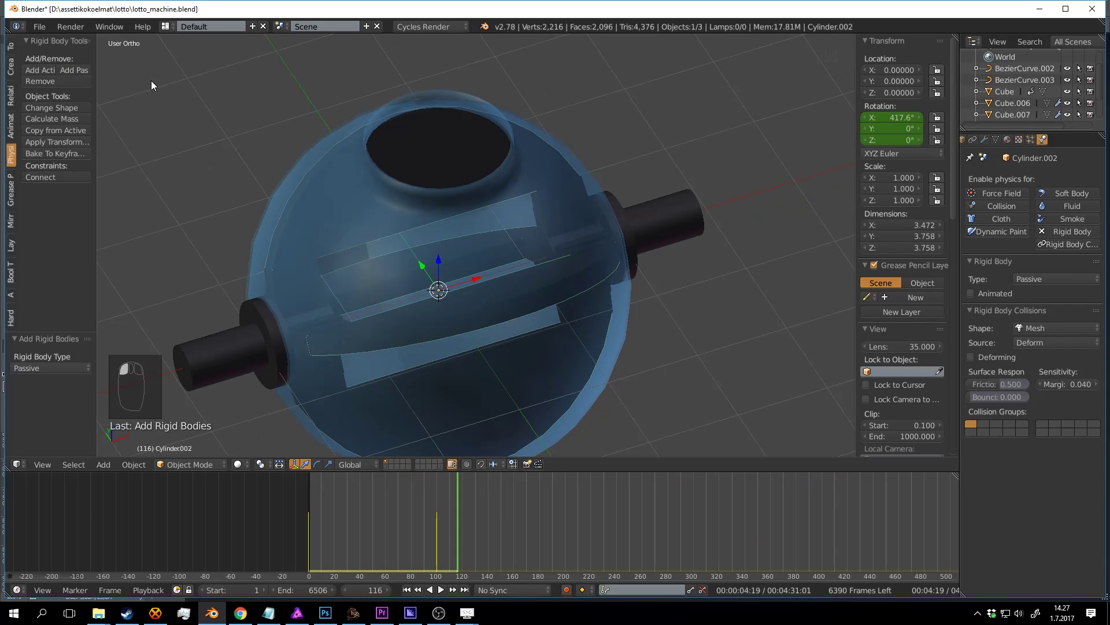
pyautogui.click(996, 295)
# Step: Rewind the animation, briefly play the rotation, deselect the paddles and save the file
pyautogui.moveTo(457, 525); pyautogui.dragTo(230, 526)
pyautogui.hotkey('alt', 'a')
pyautogui.hotkey('alt', 'a')
pyautogui.hotkey('ctrl', 's')
pyautogui.click(609, 175)
pyautogui.press('a')
pyautogui.scroll(-4, 602, 173)
pyautogui.moveTo(578, 165); pyautogui.dragTo(523, 146, button='middle')
pyautogui.hotkey('ctrl', 's')
pyautogui.click(511, 149)
# Step: Place the 3D cursor at the drum's upper opening, add a UV sphere there and scale it to about 0.556
pyautogui.scroll(3, 539, 207)
pyautogui.moveTo(539, 207); pyautogui.dragTo(519, 237, button='middle')
pyautogui.click(495, 203)
pyautogui.scroll(1, 519, 237)
pyautogui.hotkey('shift', 'a')
pyautogui.moveTo(511, 219)
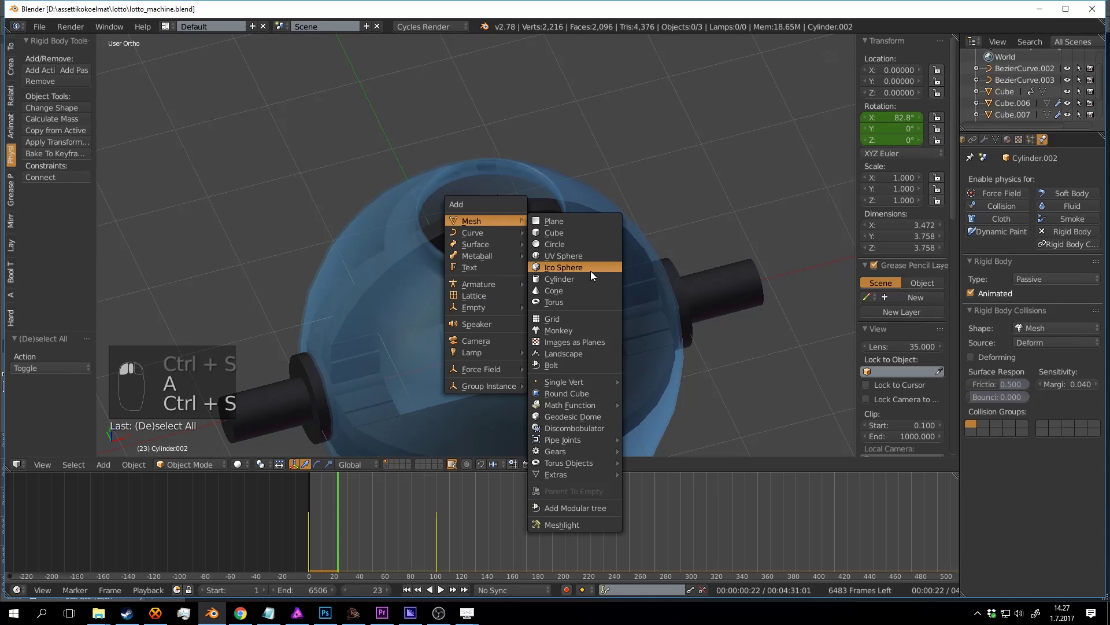
pyautogui.click(591, 256)
pyautogui.moveTo(592, 256); pyautogui.dragTo(650, 262, button='middle')
pyautogui.press('s')
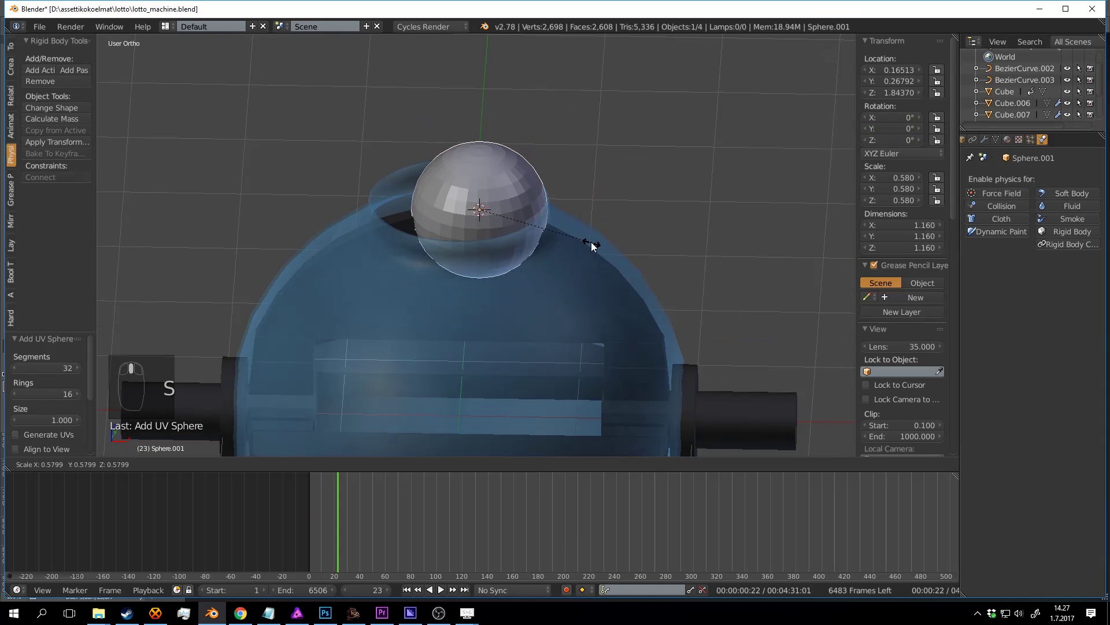
pyautogui.click(587, 245)
# Step: Lower the sphere to the drum's bottom outlet at about Z -1.92 and scale it down to about 0.433
pyautogui.scroll(-3, 584, 247)
pyautogui.keyDown('shift'); pyautogui.moveTo(563, 254); pyautogui.dragTo(568, 119, button='middle'); pyautogui.keyUp('shift')
pyautogui.moveTo(494, 56); pyautogui.dragTo(495, 227)
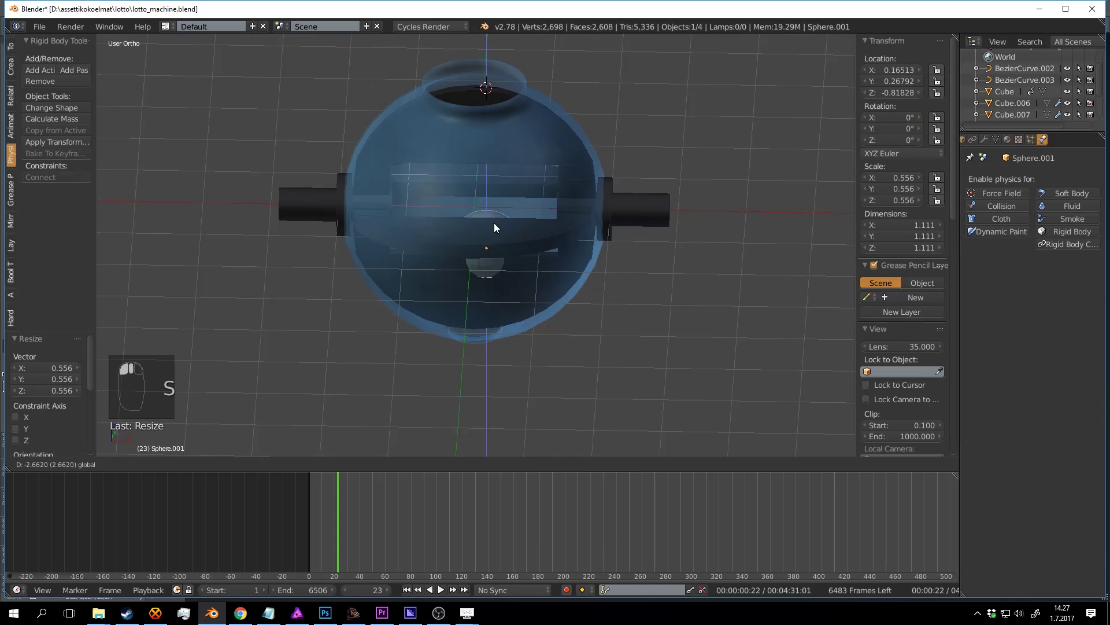
pyautogui.moveTo(486, 298); pyautogui.dragTo(502, 180, button='middle')
pyautogui.scroll(5, 523, 204)
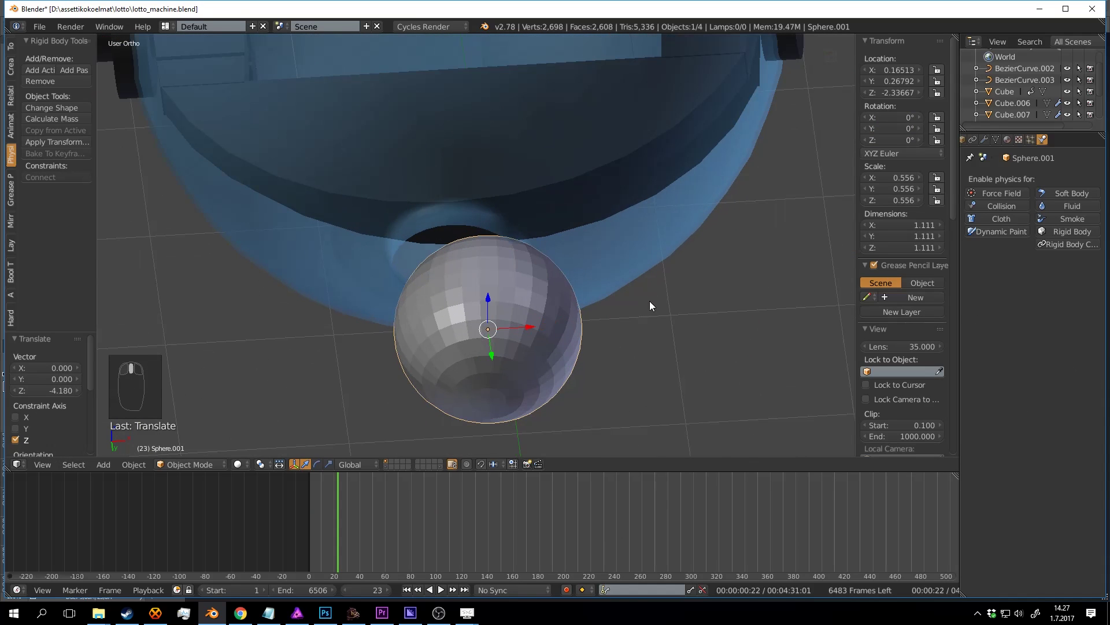
pyautogui.press('s')
pyautogui.click(590, 313)
pyautogui.moveTo(488, 298); pyautogui.dragTo(511, 362)
# Step: Centre the sphere on the bottom outlet in X and Y and scale it to about 0.327 to fit through
pyautogui.moveTo(536, 346); pyautogui.dragTo(519, 250, button='middle')
pyautogui.moveTo(520, 253); pyautogui.dragTo(435, 244)
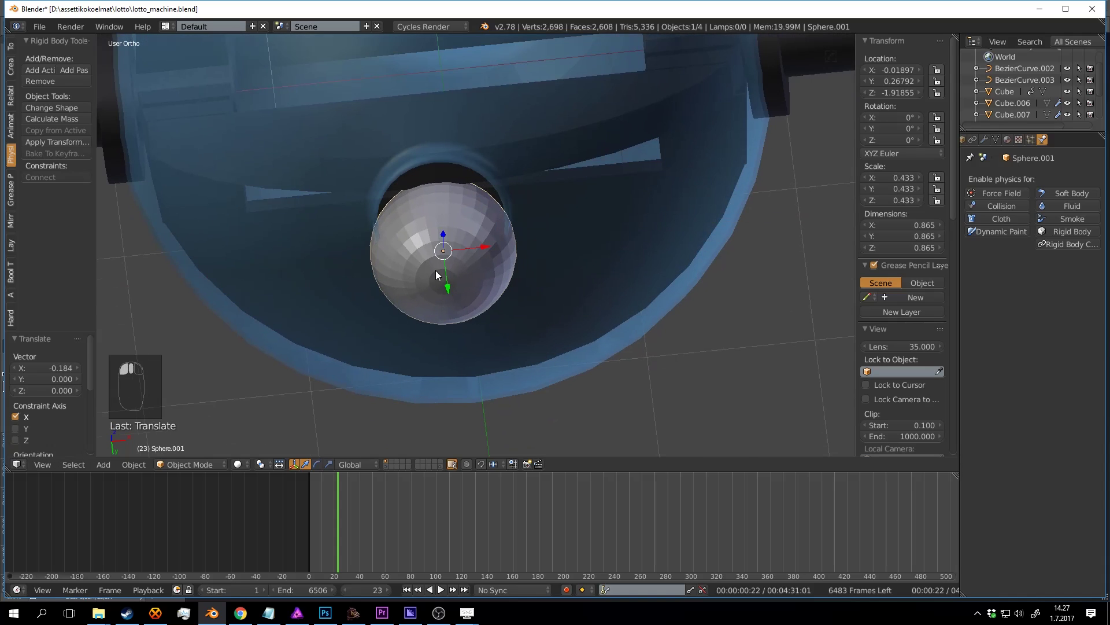
pyautogui.moveTo(435, 269); pyautogui.dragTo(455, 325, button='middle')
pyautogui.moveTo(454, 324); pyautogui.dragTo(441, 271)
pyautogui.press('s')
pyautogui.click(543, 239)
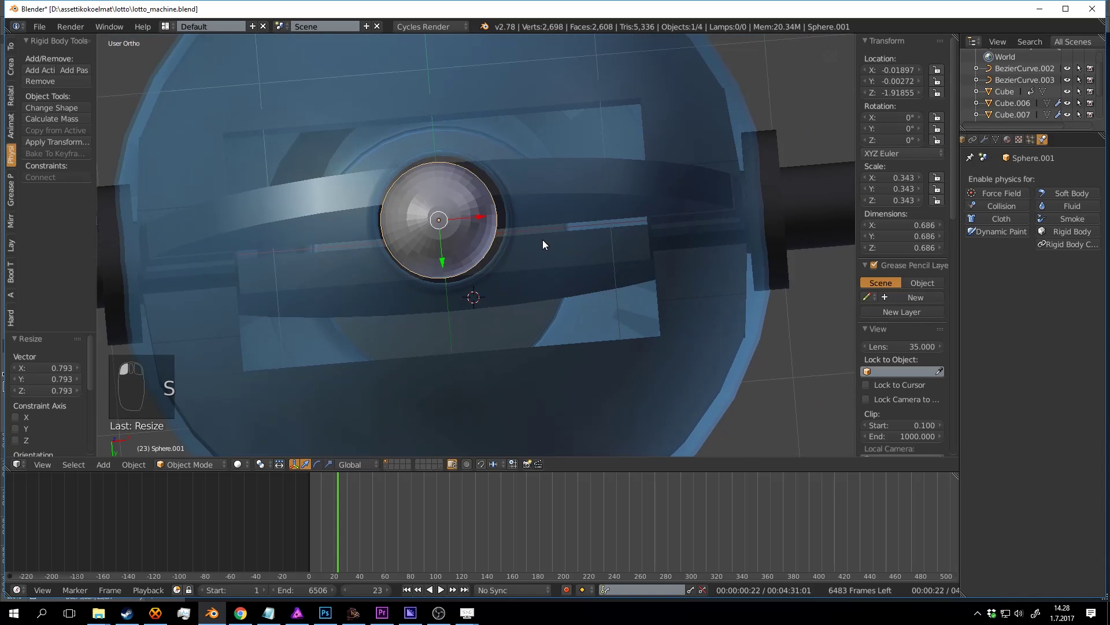
pyautogui.moveTo(462, 218); pyautogui.dragTo(465, 213)
pyautogui.press('s')
pyautogui.press('s')
pyautogui.click(569, 255)
# Step: Move the ball straight up above the drum's opening to about Z 2.84 and save the file
pyautogui.moveTo(569, 255); pyautogui.dragTo(532, 390, button='middle')
pyautogui.scroll(3, 532, 391)
pyautogui.press('g')
pyautogui.click(563, 72)
pyautogui.moveTo(561, 75); pyautogui.dragTo(511, 265, button='middle')
pyautogui.scroll(2, 542, 234)
pyautogui.hotkey('ctrl', 's')
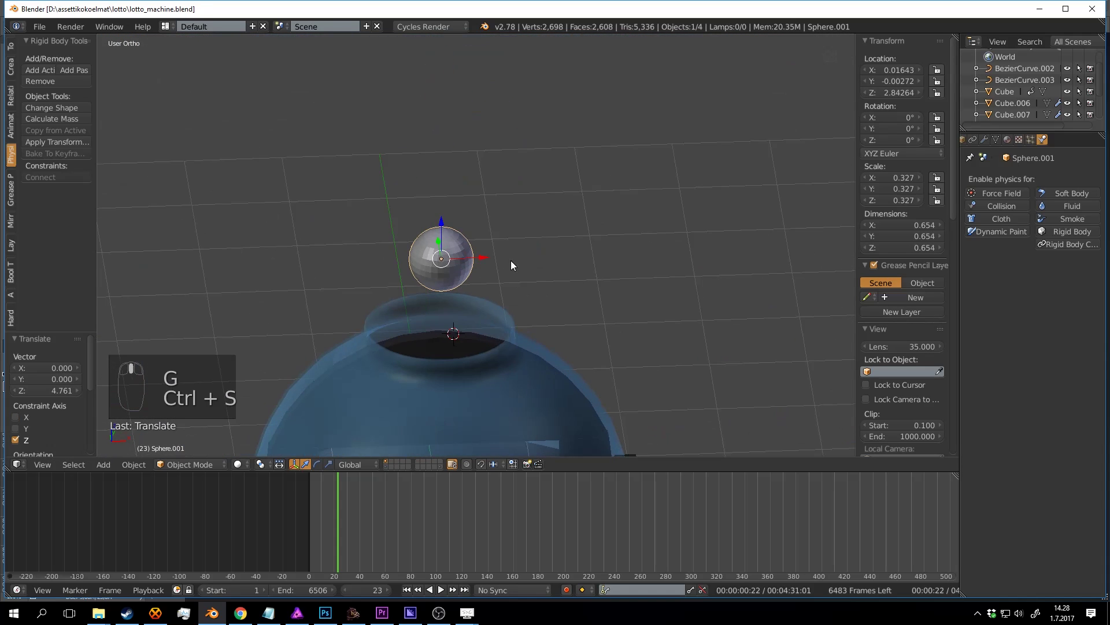
# Step: Add the ball as an active rigid body and save the file
pyautogui.click(41, 70)
pyautogui.moveTo(324, 191); pyautogui.dragTo(509, 223, button='middle')
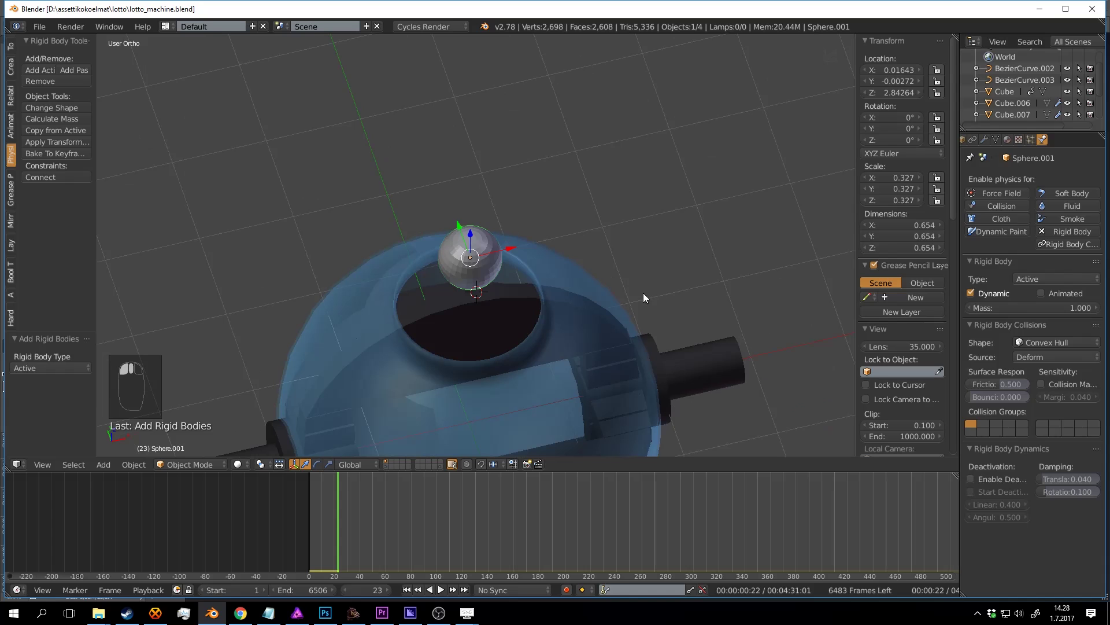
pyautogui.hotkey('ctrl', 's')
pyautogui.moveTo(585, 294); pyautogui.dragTo(578, 263, button='middle')
pyautogui.hotkey('ctrl', 's')
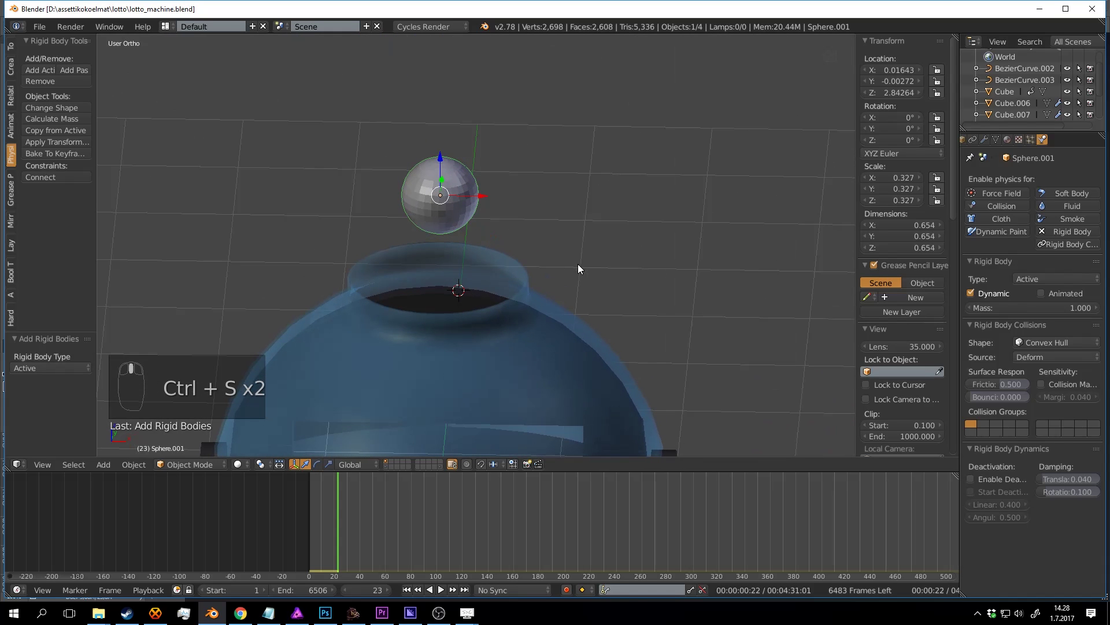
# Step: Set the ball's rigid body collision shape to Sphere and give the ball smooth shading
pyautogui.click(1032, 343)
pyautogui.click(1043, 317)
pyautogui.moveTo(667, 287); pyautogui.dragTo(617, 237, button='middle')
pyautogui.press('a')
pyautogui.press('a')
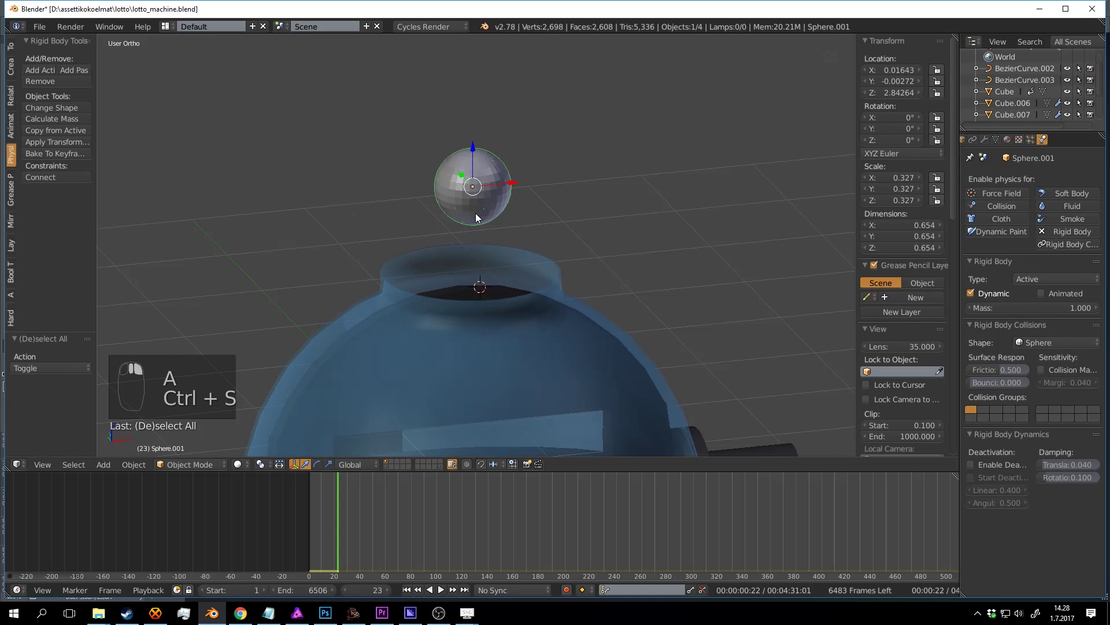
pyautogui.click(9, 49)
pyautogui.click(36, 208)
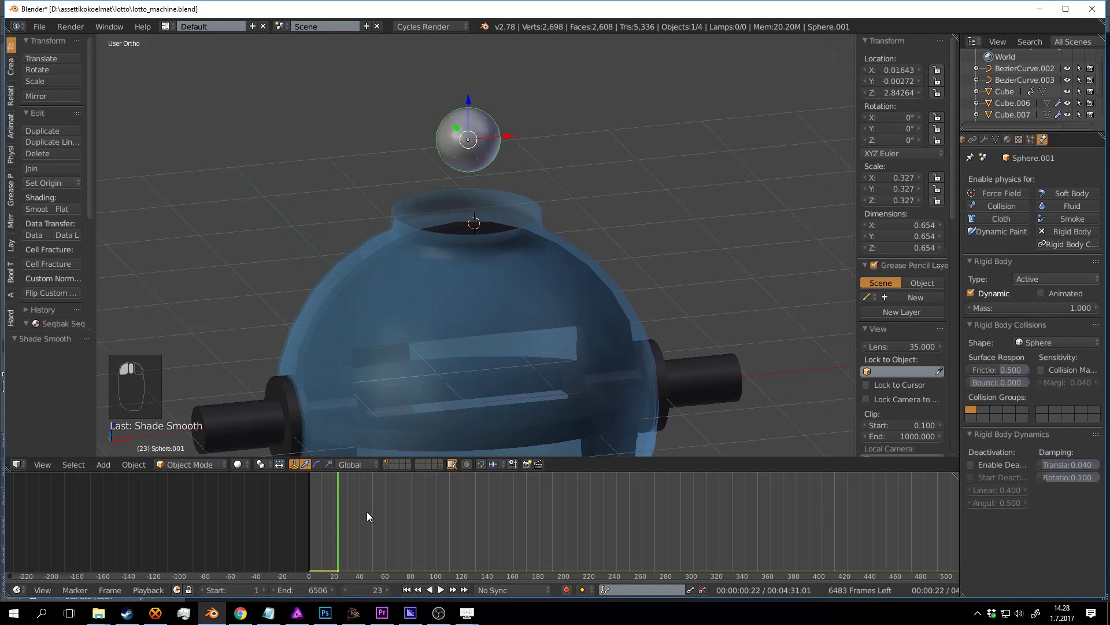
# Step: Run the ball drop simulation repeatedly from different angles, returning the timeline to frame 0
pyautogui.moveTo(367, 511); pyautogui.dragTo(267, 501)
pyautogui.moveTo(513, 167); pyautogui.dragTo(495, 153, button='middle')
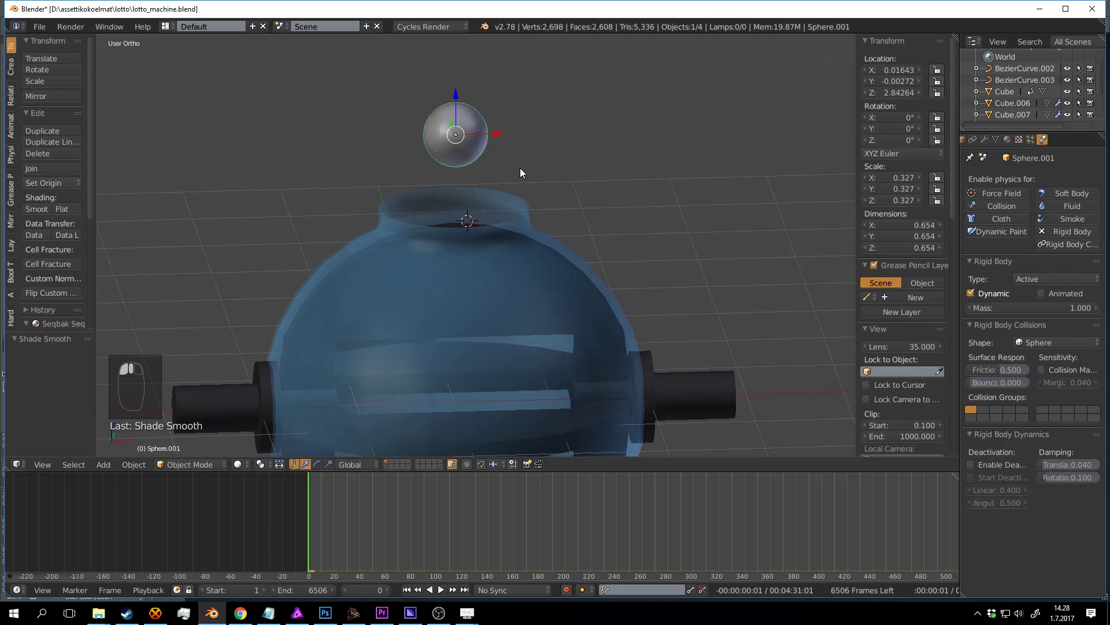
pyautogui.hotkey('alt', 'a')
pyautogui.moveTo(539, 172); pyautogui.dragTo(535, 293, button='middle')
pyautogui.hotkey('alt', 'a')
pyautogui.hotkey('alt', 'a')
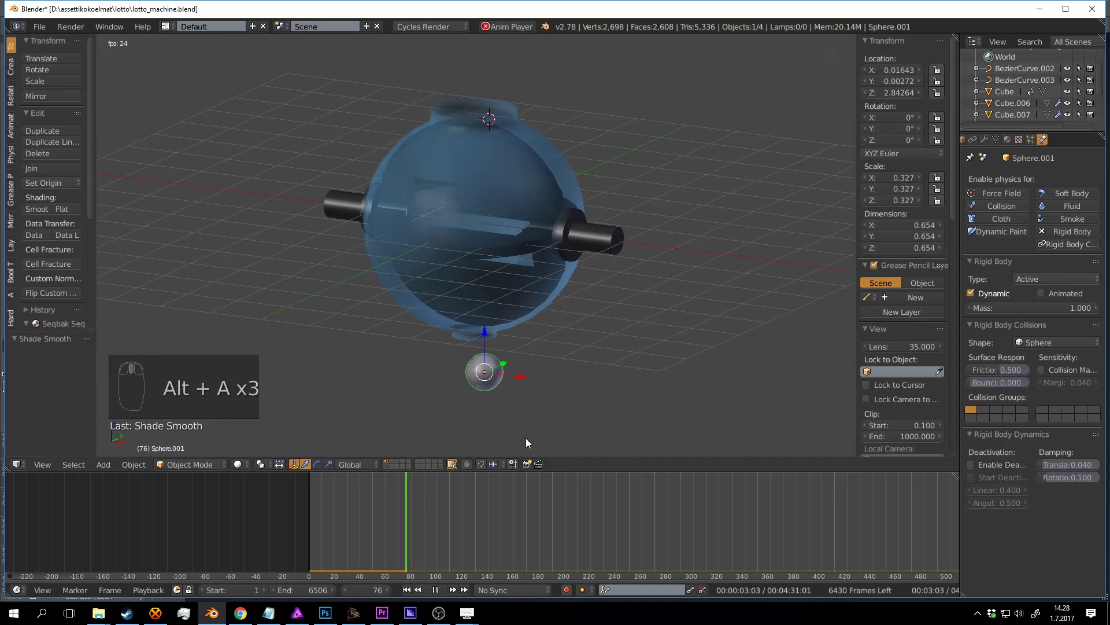
pyautogui.moveTo(528, 405); pyautogui.dragTo(544, 363, button='middle')
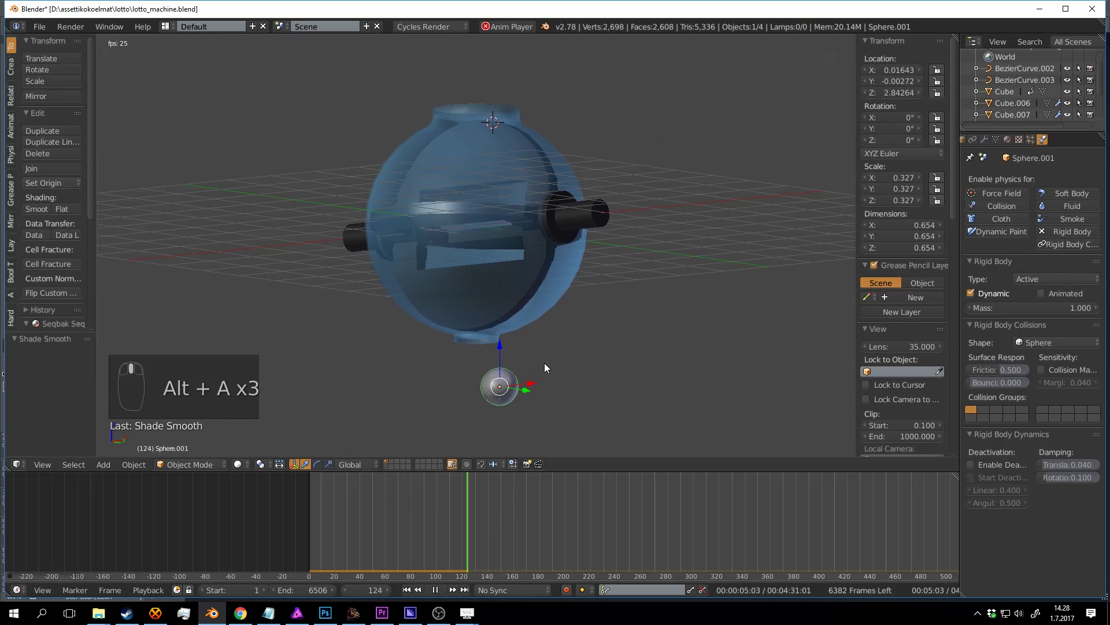
pyautogui.hotkey('alt', 'a')
pyautogui.moveTo(503, 502); pyautogui.dragTo(329, 501)
pyautogui.hotkey('alt', 'a')
pyautogui.moveTo(565, 215); pyautogui.dragTo(539, 282, button='middle')
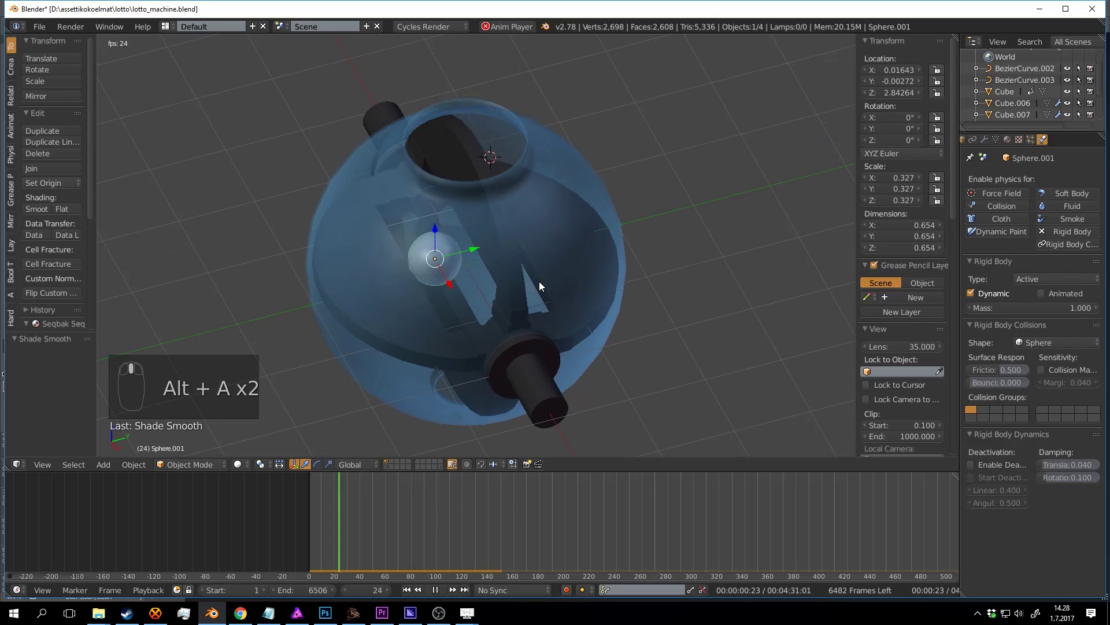
pyautogui.hotkey('alt', 'a')
pyautogui.moveTo(393, 513); pyautogui.dragTo(308, 509)
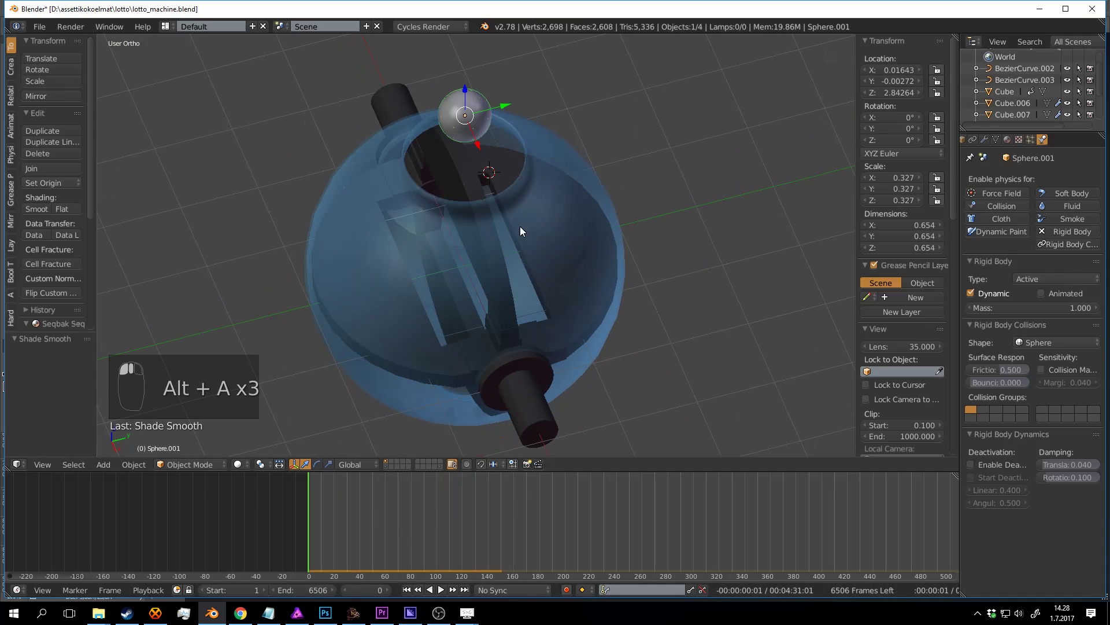
# Step: Shift the ball about -0.104 along Y, test the drop simulation, rewind to frame 0 and save the file
pyautogui.moveTo(520, 227); pyautogui.dragTo(473, 206, button='middle')
pyautogui.moveTo(498, 104); pyautogui.dragTo(513, 144)
pyautogui.hotkey('alt', 'a')
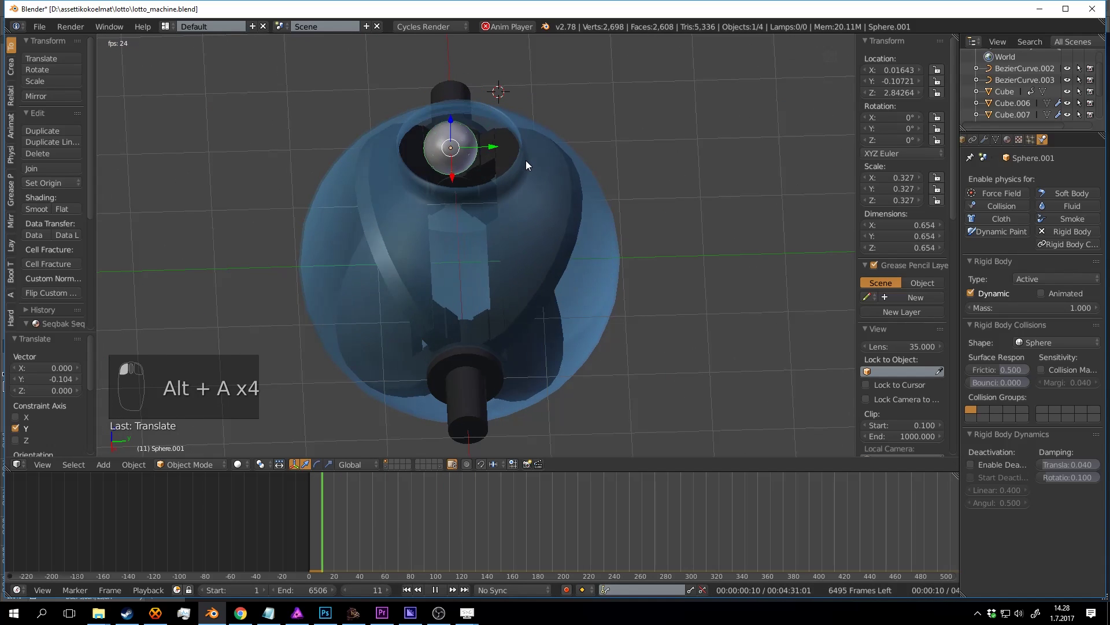
pyautogui.moveTo(525, 160); pyautogui.dragTo(564, 279, button='middle')
pyautogui.hotkey('alt', 'a')
pyautogui.hotkey('alt', 'a')
pyautogui.hotkey('alt', 'a')
pyautogui.moveTo(642, 513); pyautogui.dragTo(227, 532)
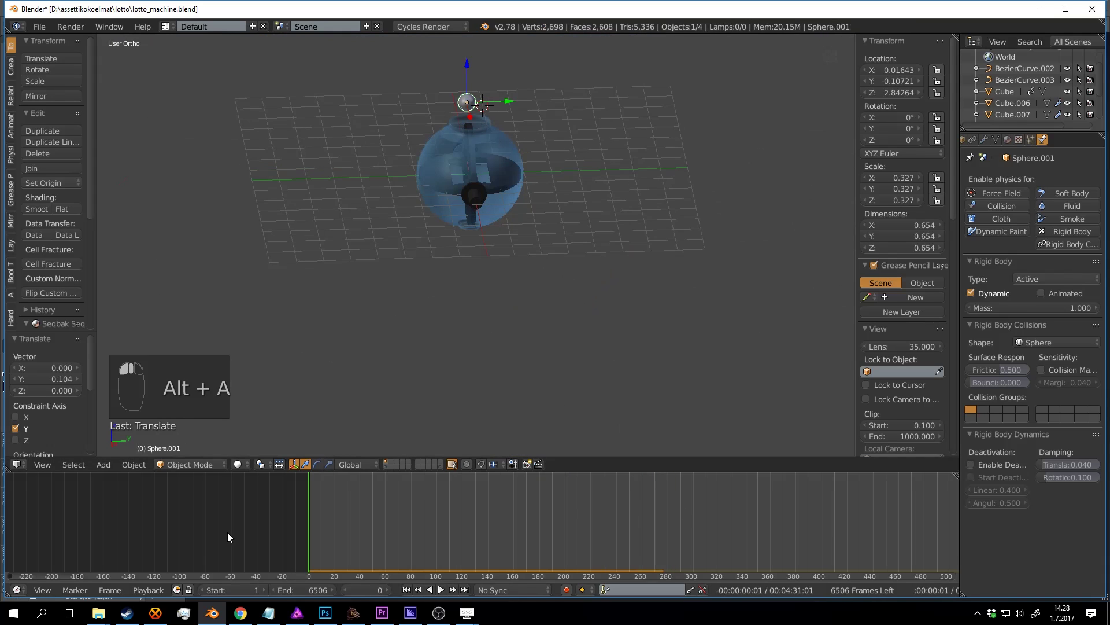
pyautogui.scroll(3, 522, 346)
pyautogui.press('a')
pyautogui.hotkey('ctrl', 's')
# Step: Scale the ball down to about 0.554 in diameter and apply its rotation and scale
pyautogui.moveTo(617, 321); pyautogui.dragTo(580, 324, button='middle')
pyautogui.scroll(5, 579, 325)
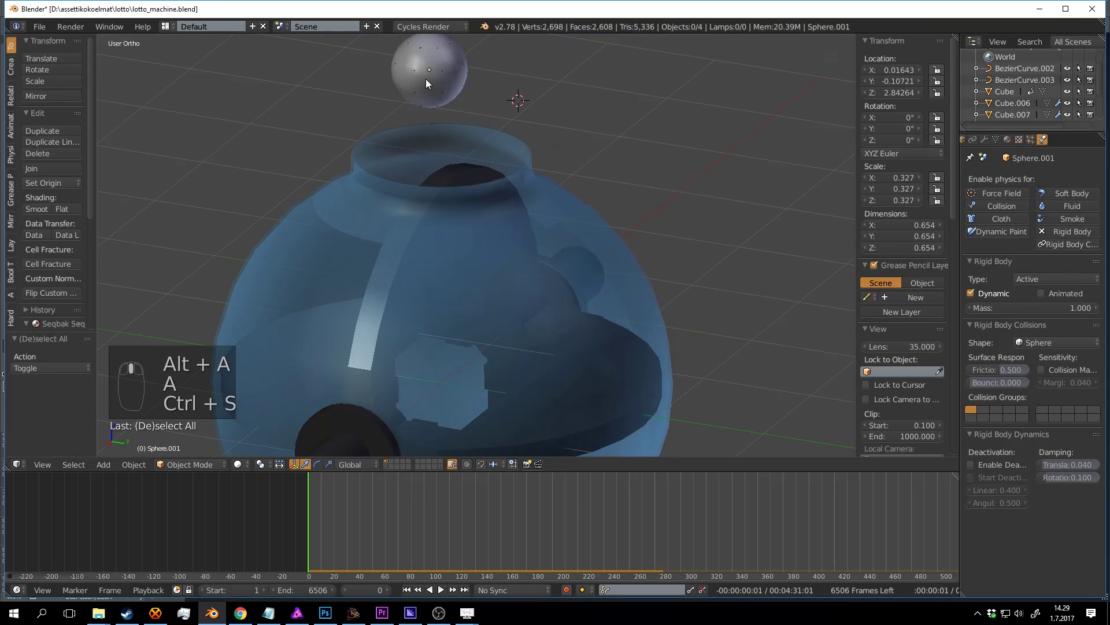
pyautogui.press('s')
pyautogui.click(592, 123)
pyautogui.scroll(-4, 535, 269)
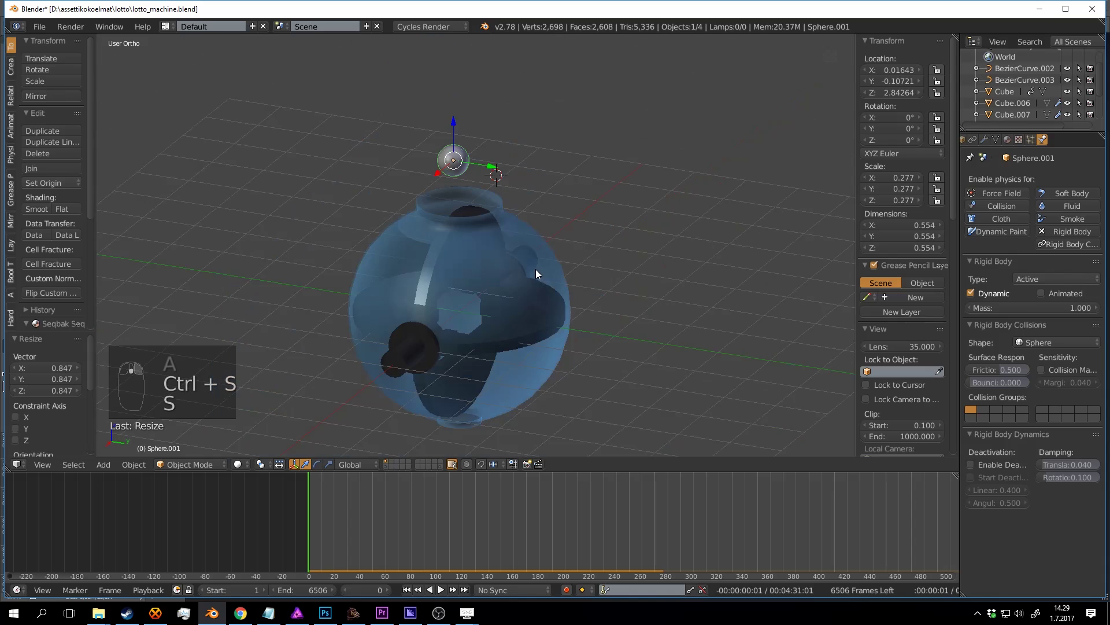
pyautogui.hotkey('ctrl', 'a')
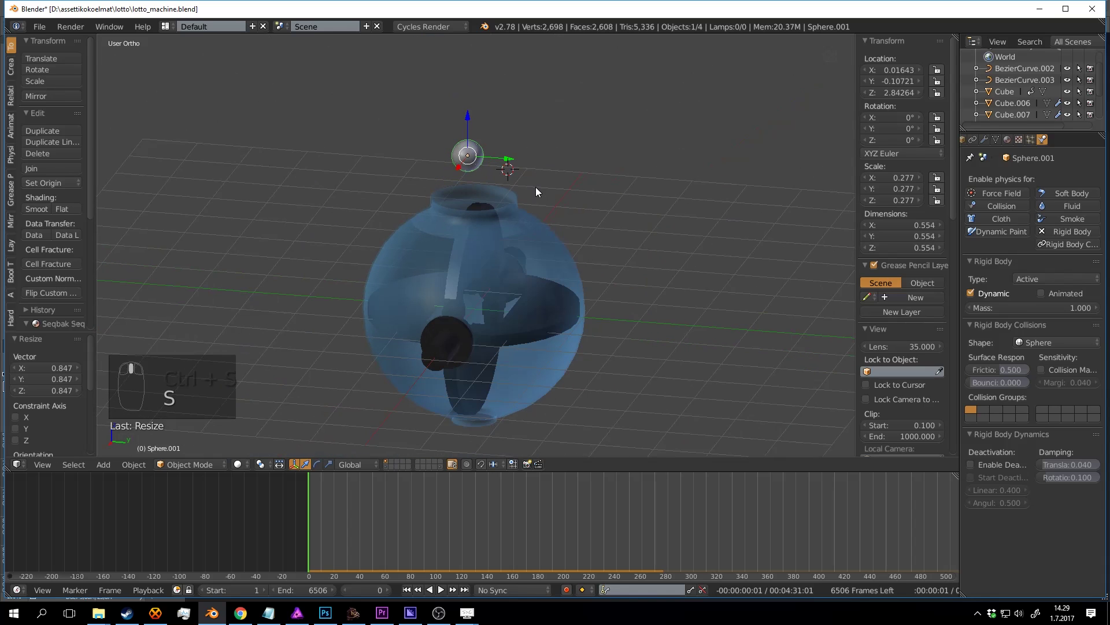
pyautogui.hotkey('ctrl', 'a')
pyautogui.click(519, 223)
# Step: Run the drop simulation with the smaller ball from several angles, save the file and return the timeline to frame 0
pyautogui.scroll(2, 509, 289)
pyautogui.hotkey('alt', 'a')
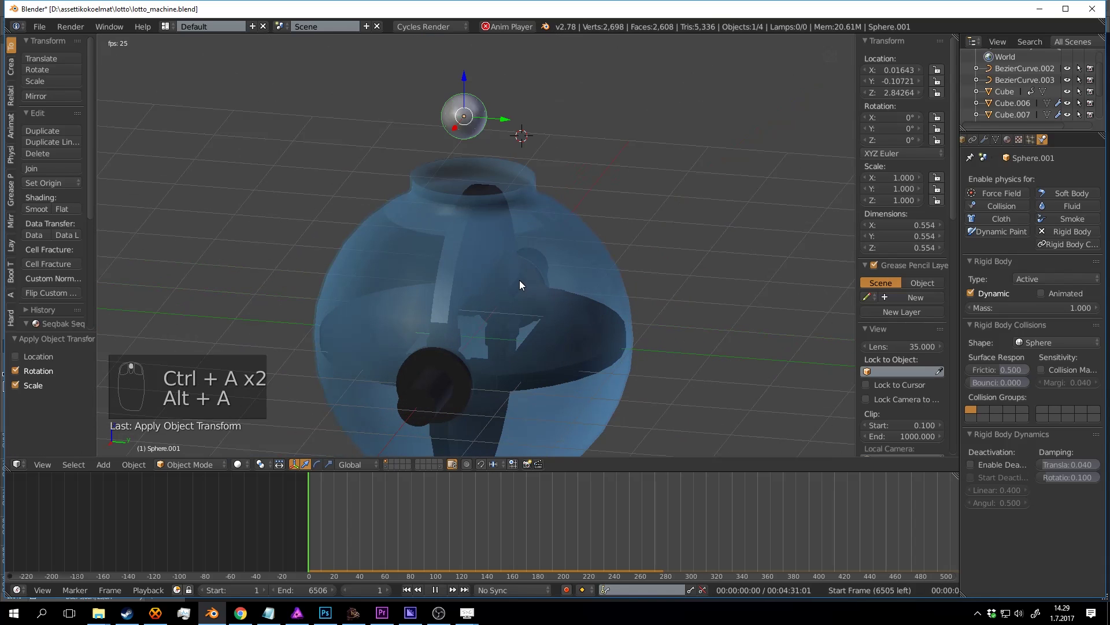
pyautogui.moveTo(532, 294); pyautogui.dragTo(562, 174, button='middle')
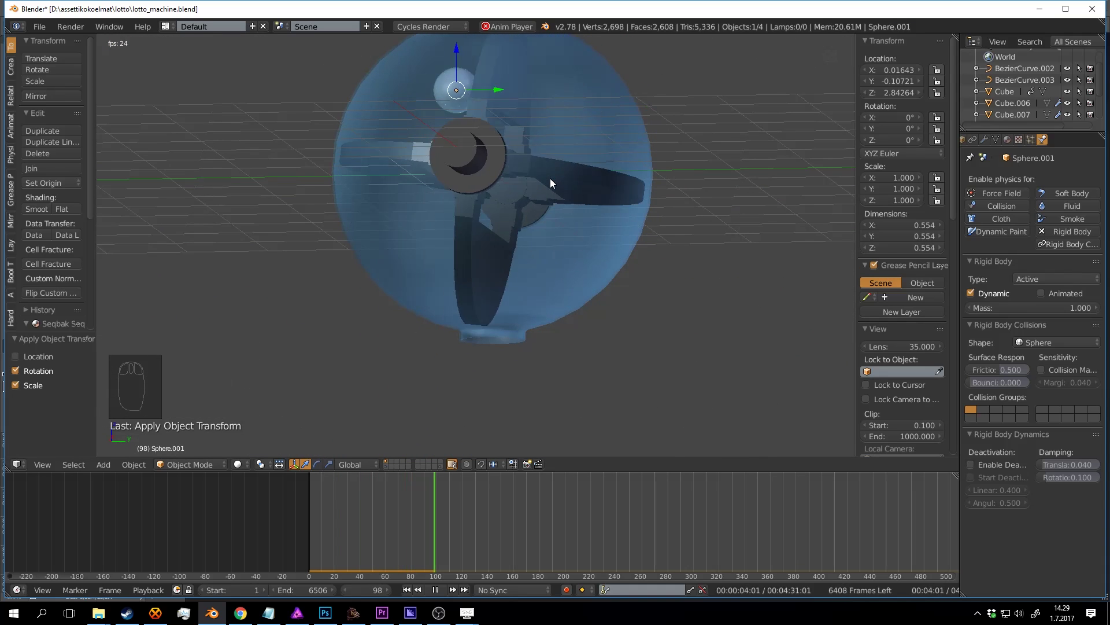
pyautogui.moveTo(575, 207); pyautogui.dragTo(540, 290, button='middle')
pyautogui.scroll(-4, 613, 334)
pyautogui.scroll(3, 630, 343)
pyautogui.scroll(2, 601, 286)
pyautogui.hotkey('alt', 'a')
pyautogui.scroll(-6, 605, 376)
pyautogui.scroll(2, 540, 290)
pyautogui.hotkey('ctrl', 's')
pyautogui.moveTo(599, 495); pyautogui.dragTo(305, 491)
# Step: Inspect the lotto machine and ball from several angles, saving the file in between
pyautogui.scroll(3, 601, 337)
pyautogui.keyDown('shift'); pyautogui.moveTo(591, 232); pyautogui.dragTo(514, 346, button='middle'); pyautogui.keyUp('shift')
pyautogui.keyDown('shift'); pyautogui.moveTo(581, 333); pyautogui.dragTo(592, 417, button='middle'); pyautogui.keyUp('shift')
pyautogui.hotkey('ctrl', 's')
pyautogui.scroll(-3, 599, 320)
pyautogui.moveTo(591, 275); pyautogui.dragTo(524, 301, button='middle')
pyautogui.scroll(2, 571, 347)
pyautogui.moveTo(532, 294); pyautogui.dragTo(693, 272, button='middle')
pyautogui.hotkey('ctrl', 's')
pyautogui.click(540, 251)
pyautogui.scroll(2, 515, 314)
pyautogui.scroll(-4, 665, 274)
pyautogui.keyDown('shift'); pyautogui.moveTo(605, 296); pyautogui.dragTo(550, 385, button='middle'); pyautogui.keyUp('shift')
pyautogui.scroll(2, 665, 273)
pyautogui.hotkey('ctrl', 's')
pyautogui.scroll(1, 672, 245)
# Step: Replay the ball drop while watching the bottom outlet, return the timeline to frame 0 and save the file
pyautogui.hotkey('alt', 'a')
pyautogui.scroll(-3, 550, 255)
pyautogui.keyDown('shift'); pyautogui.moveTo(550, 385); pyautogui.dragTo(594, 188, button='middle'); pyautogui.keyUp('shift')
pyautogui.moveTo(548, 244); pyautogui.dragTo(572, 264, button='middle')
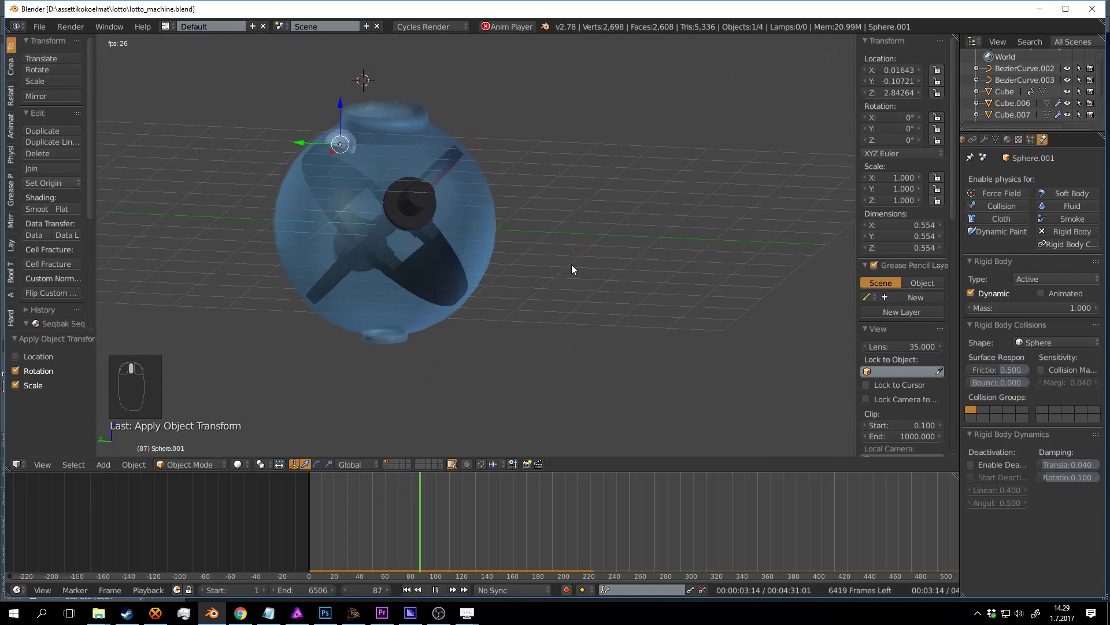
pyautogui.scroll(1, 572, 263)
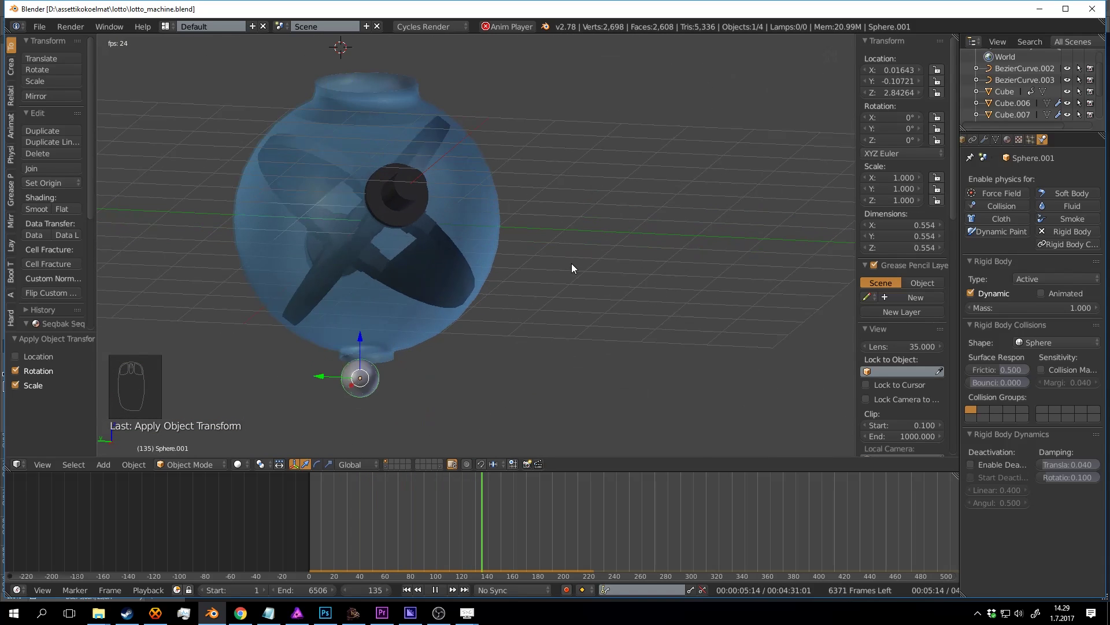
pyautogui.moveTo(567, 266); pyautogui.dragTo(585, 296, button='middle')
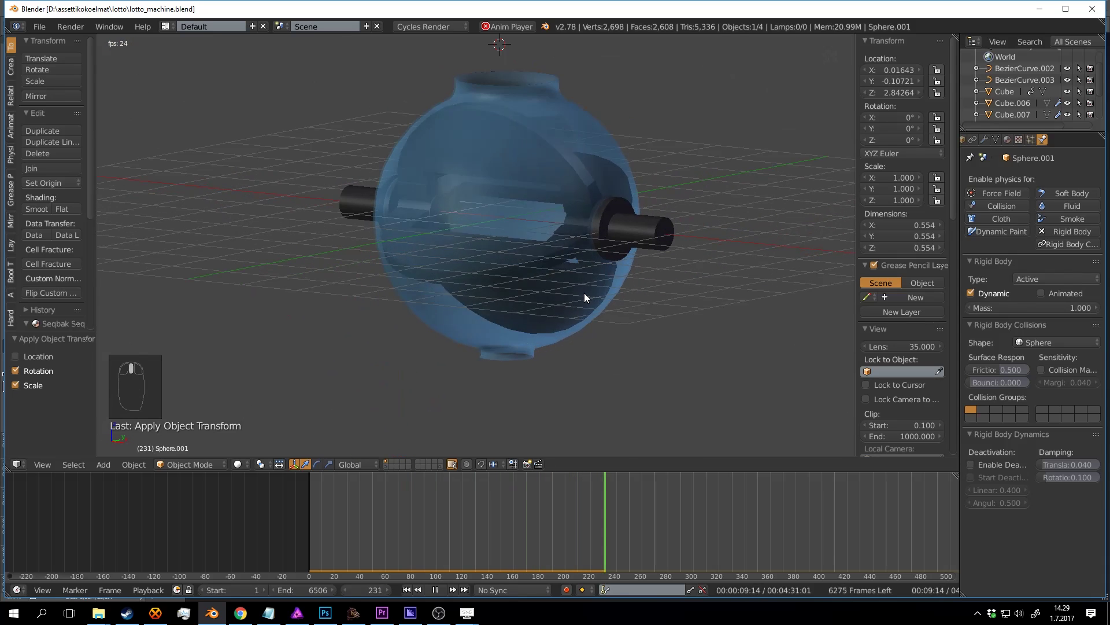
pyautogui.hotkey('alt', 'a')
pyautogui.moveTo(633, 509); pyautogui.dragTo(276, 490)
pyautogui.hotkey('ctrl', 's')
pyautogui.click(552, 254)
pyautogui.keyDown('shift'); pyautogui.moveTo(626, 224); pyautogui.dragTo(555, 279, button='middle'); pyautogui.keyUp('shift')
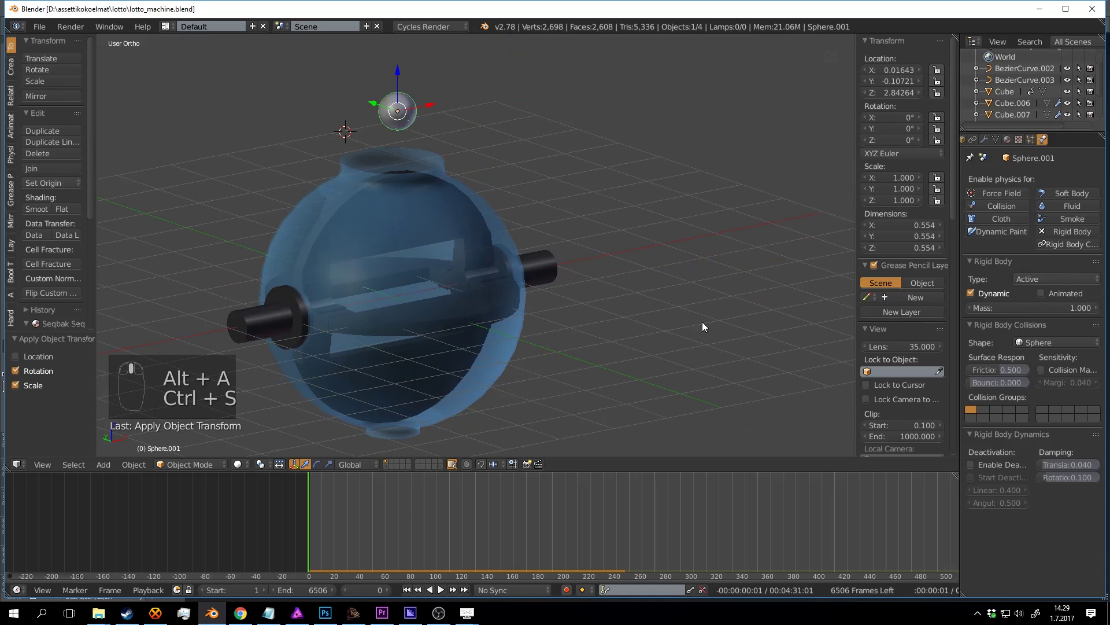
# Step: Deselect the ball and save the file
pyautogui.moveTo(598, 283); pyautogui.dragTo(635, 300, button='middle')
pyautogui.press('a')
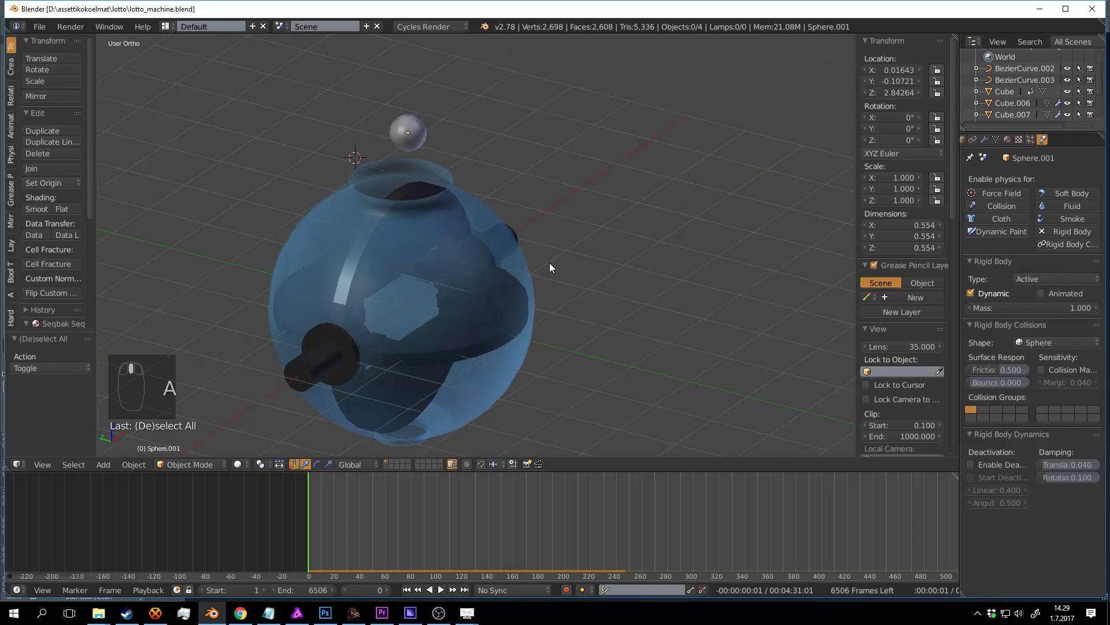
pyautogui.hotkey('ctrl', 's')
pyautogui.click(543, 261)
pyautogui.scroll(3, 492, 249)
pyautogui.moveTo(456, 226); pyautogui.dragTo(454, 269, button='middle')
# Step: Select the paddle object, check its mesh in Edit Mode and save the file
pyautogui.rightClick(384, 236)
pyautogui.moveTo(384, 236); pyautogui.dragTo(471, 246, button='middle')
pyautogui.press('Tab')
pyautogui.press('a')
pyautogui.press('a')
pyautogui.press('Tab')
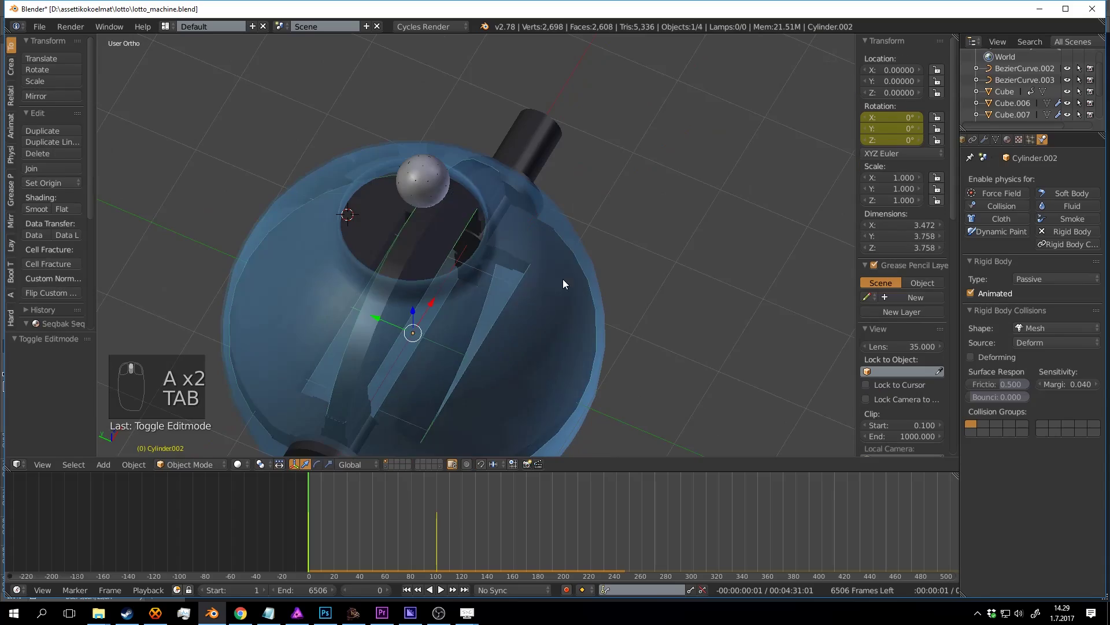
pyautogui.scroll(-3, 572, 284)
pyautogui.hotkey('ctrl', 's')
pyautogui.click(588, 292)
pyautogui.moveTo(588, 292); pyautogui.dragTo(595, 260, button='middle')
pyautogui.hotkey('ctrl', 's')
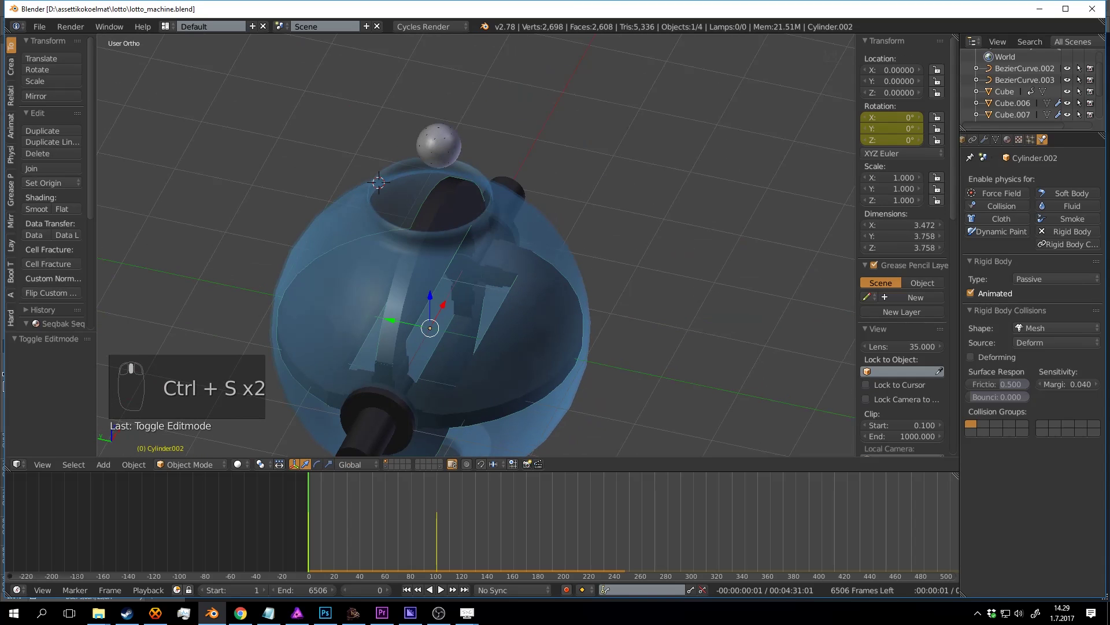
pyautogui.hotkey('alt', 'a')
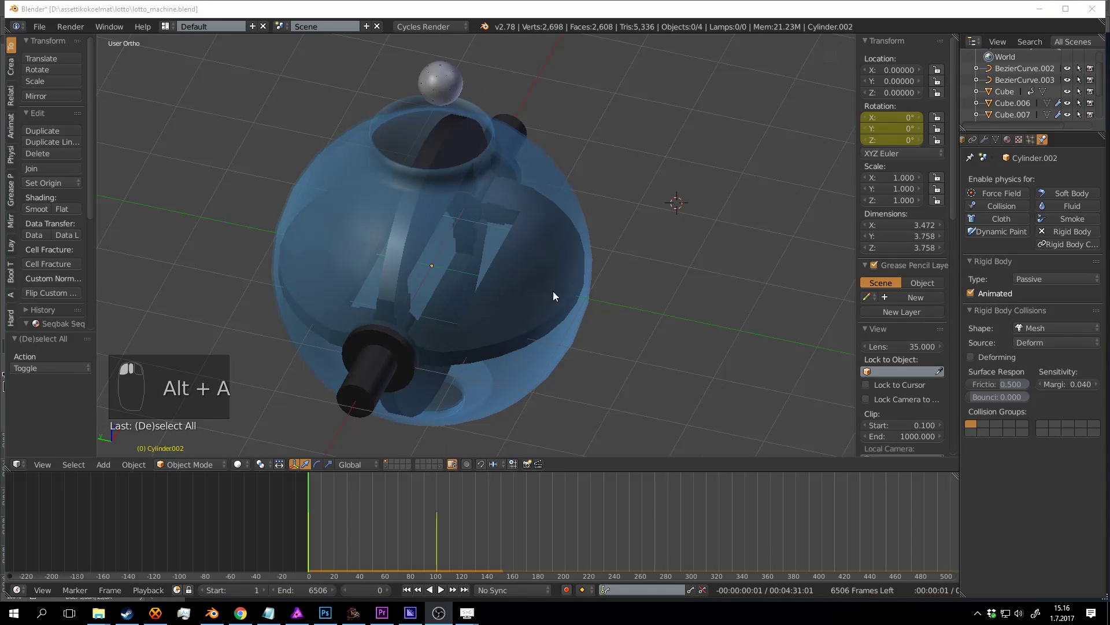
# Step: Delete the lowest ring of faces from the outlet neck beneath the transparent drum
pyautogui.moveTo(553, 290); pyautogui.dragTo(537, 267, button='middle')
pyautogui.scroll(-5, 574, 217)
pyautogui.scroll(3, 463, 324)
pyautogui.rightClick(497, 306)
pyautogui.press('Tab')
pyautogui.scroll(-3, 485, 296)
pyautogui.scroll(3, 487, 295)
pyautogui.press('a')
pyautogui.press('a')
pyautogui.scroll(2, 627, 173)
pyautogui.keyDown('shift'); pyautogui.moveTo(542, 266); pyautogui.dragTo(686, 271, button='middle'); pyautogui.keyUp('shift')
pyautogui.scroll(2, 686, 270)
pyautogui.keyDown('alt'); pyautogui.rightClick(560, 200); pyautogui.keyUp('alt')
pyautogui.press('x')
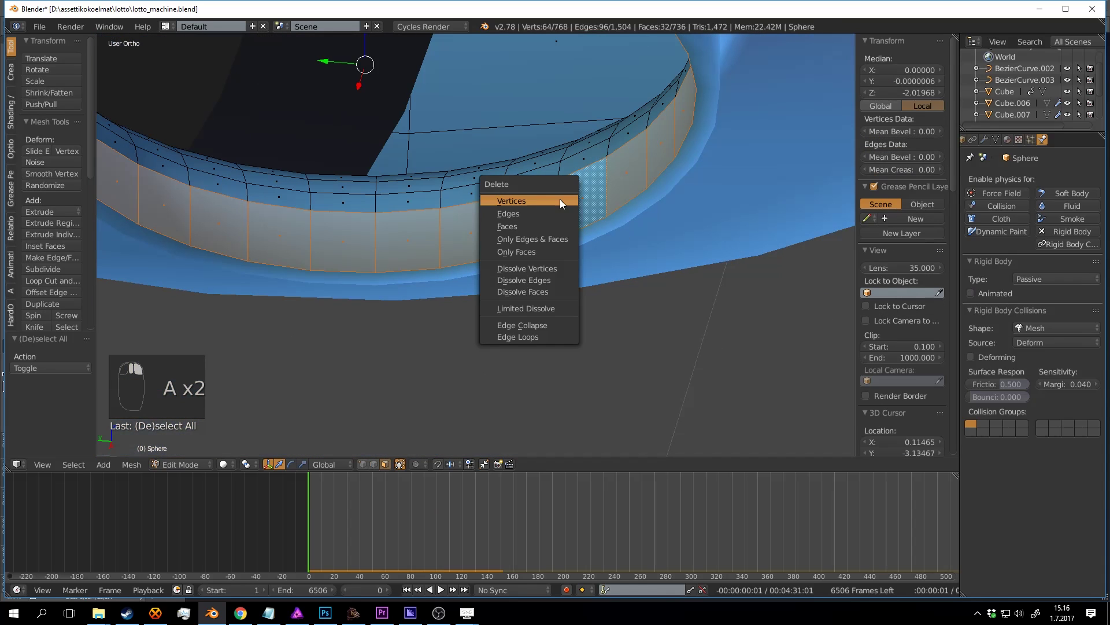
pyautogui.click(552, 225)
# Step: Delete the remaining three face rings of the drum's bottom outlet neck one after another
pyautogui.moveTo(570, 255); pyautogui.dragTo(507, 253, button='middle')
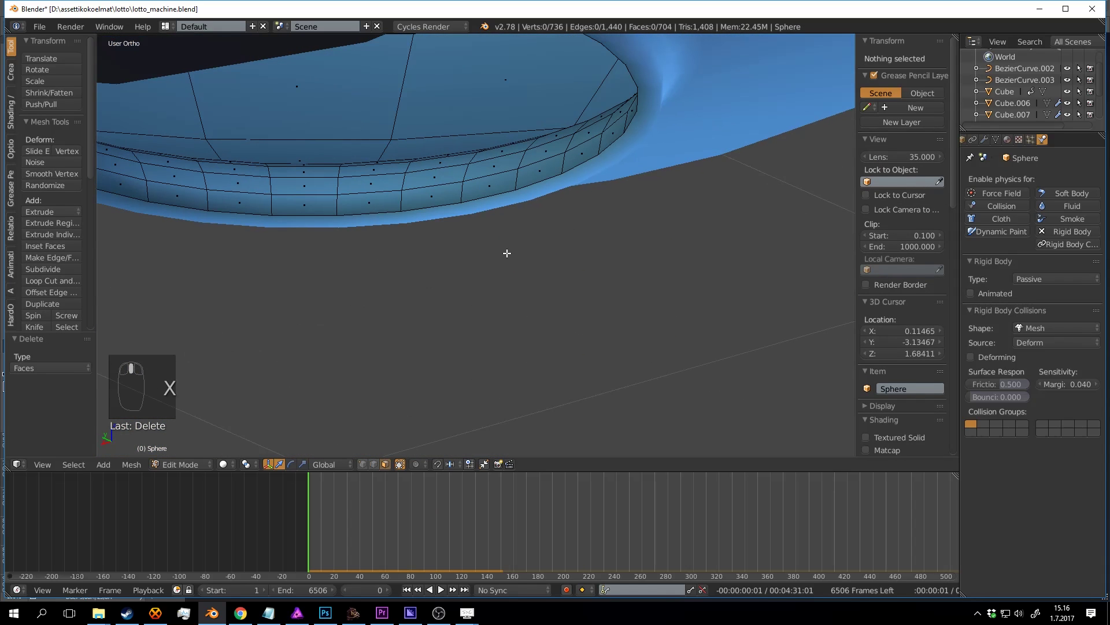
pyautogui.keyDown('alt'); pyautogui.keyDown('shift'); pyautogui.rightClick(462, 190); pyautogui.keyUp('shift'); pyautogui.keyUp('alt')
pyautogui.press('x')
pyautogui.click(463, 191)
pyautogui.moveTo(462, 190); pyautogui.dragTo(483, 243, button='middle')
pyautogui.keyDown('alt'); pyautogui.keyDown('shift'); pyautogui.rightClick(473, 221); pyautogui.keyUp('shift'); pyautogui.keyUp('alt')
pyautogui.press('x')
pyautogui.click(474, 221)
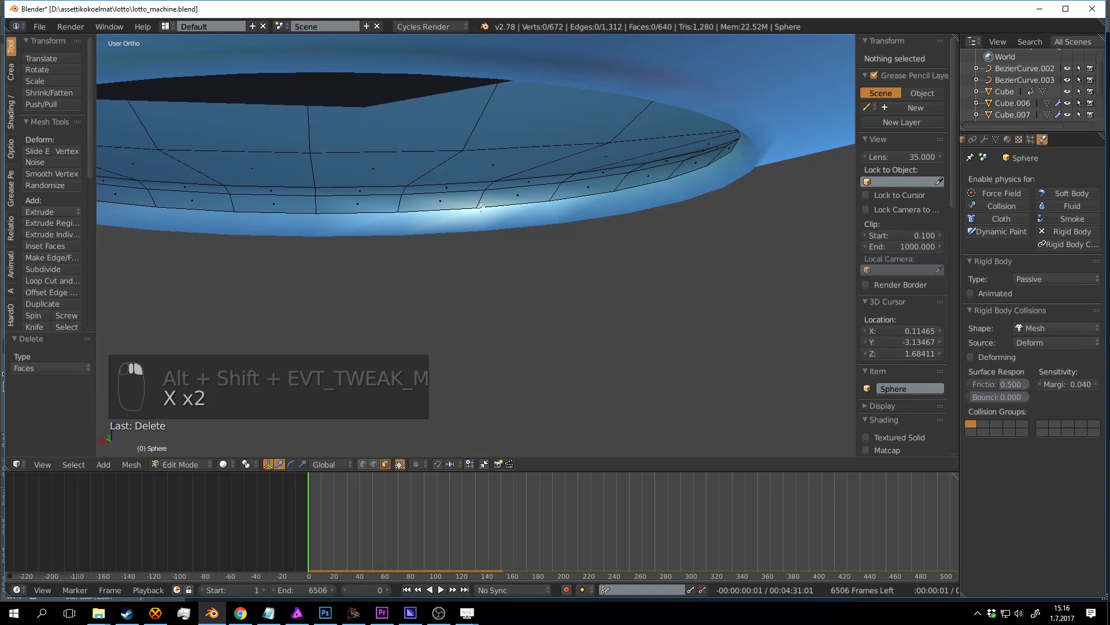
pyautogui.keyDown('alt'); pyautogui.keyDown('shift'); pyautogui.rightClick(483, 198); pyautogui.keyUp('shift'); pyautogui.keyUp('alt')
pyautogui.press('x')
pyautogui.click(483, 198)
pyautogui.scroll(-4, 477, 192)
pyautogui.moveTo(476, 188); pyautogui.dragTo(522, 225, button='middle')
pyautogui.press('Tab')
pyautogui.press('Tab')
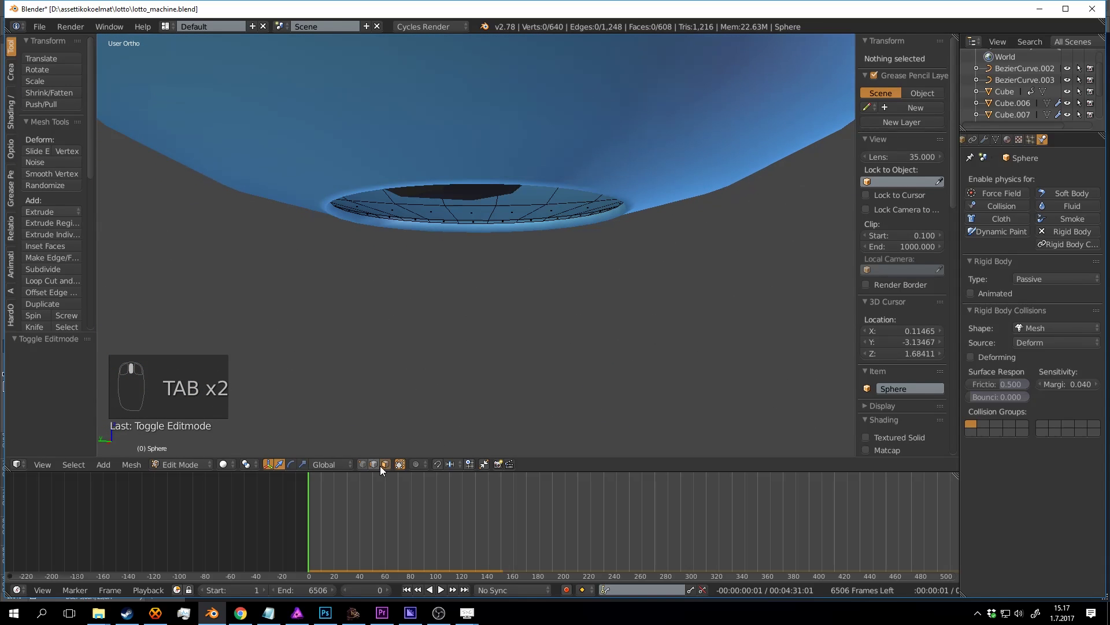
# Step: Delete the vertices of the edge loop around the drum's bottom opening
pyautogui.scroll(4, 485, 272)
pyautogui.keyDown('alt'); pyautogui.rightClick(478, 205); pyautogui.keyUp('alt')
pyautogui.moveTo(477, 205); pyautogui.dragTo(487, 98, button='middle')
pyautogui.scroll(-5, 522, 164)
pyautogui.moveTo(521, 165); pyautogui.dragTo(628, 266, button='middle')
pyautogui.press('x')
pyautogui.click(550, 124)
# Step: Snap the 3D cursor to the centre of the edge loop around the drum's bottom opening and leave Edit Mode
pyautogui.scroll(-3, 633, 196)
pyautogui.keyDown('shift'); pyautogui.moveTo(720, 252); pyautogui.dragTo(700, 205, button='middle'); pyautogui.keyUp('shift')
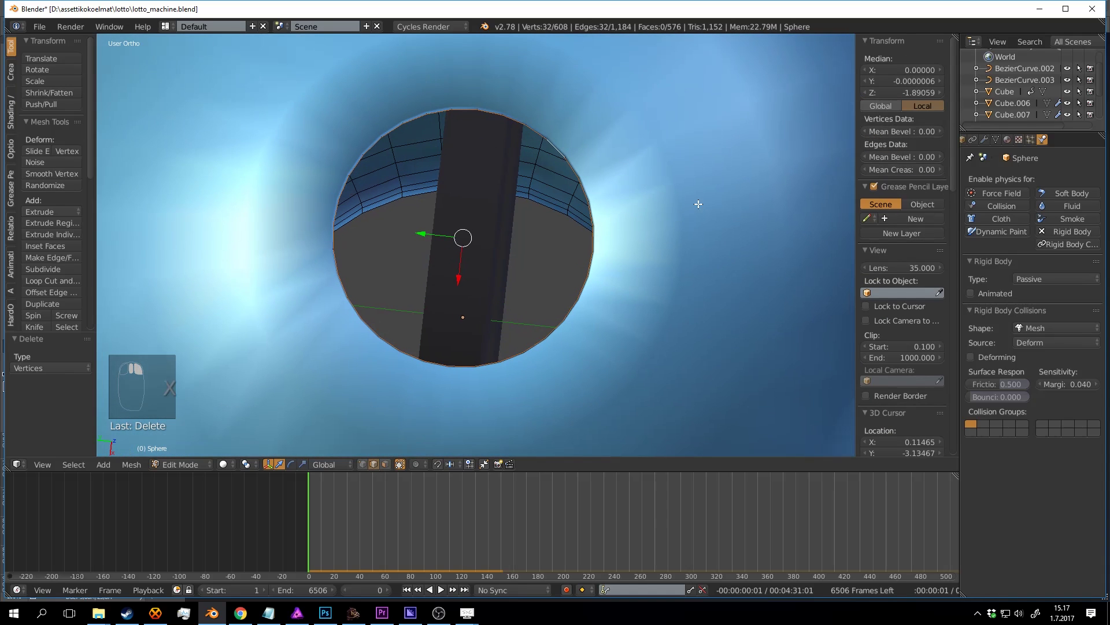
pyautogui.scroll(2, 749, 204)
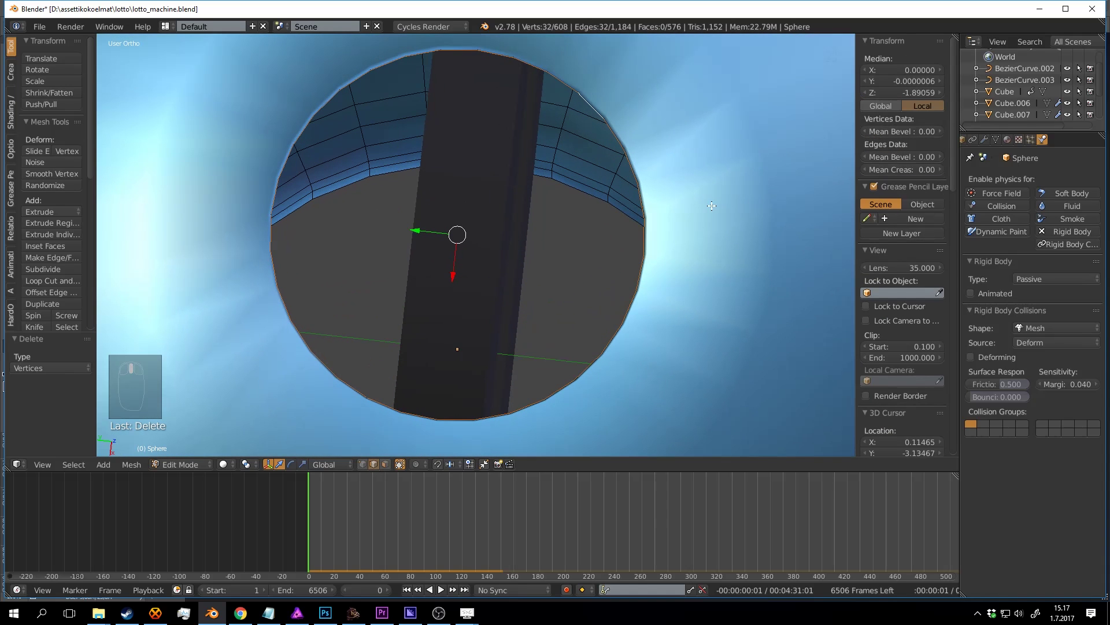
pyautogui.hotkey('shift', 's')
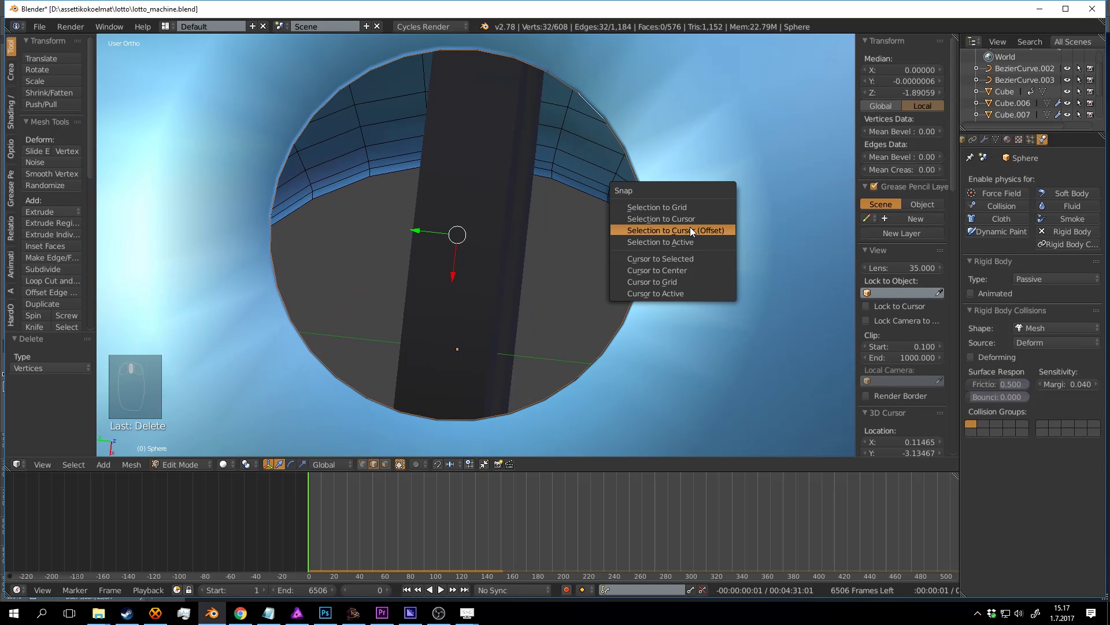
pyautogui.click(680, 257)
pyautogui.press('Tab')
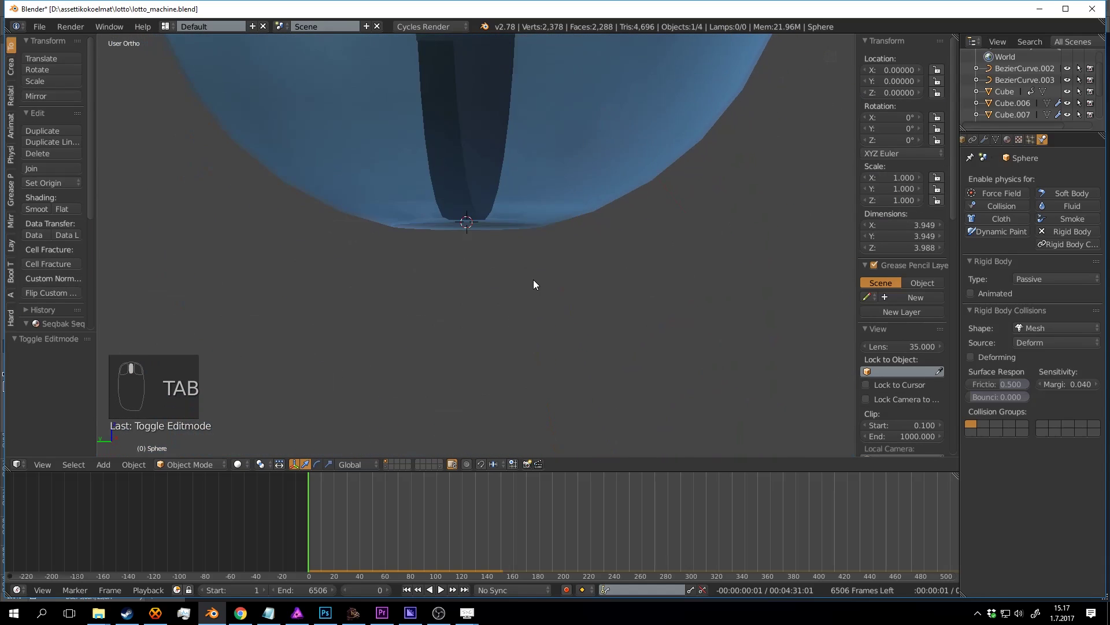
# Step: Add a cube at the 3D cursor and flatten its mesh along Z into a thin plate
pyautogui.press('a')
pyautogui.press('a')
pyautogui.hotkey('shift', 'a')
pyautogui.moveTo(533, 270)
pyautogui.click(577, 284)
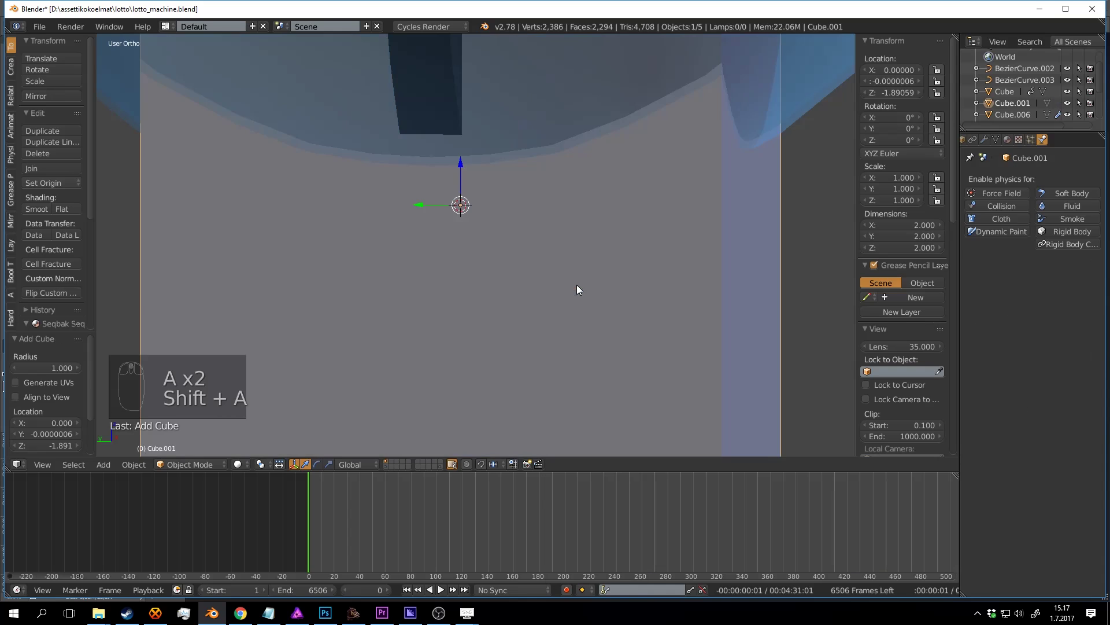
pyautogui.press('Tab')
pyautogui.press('s')
pyautogui.press('z')
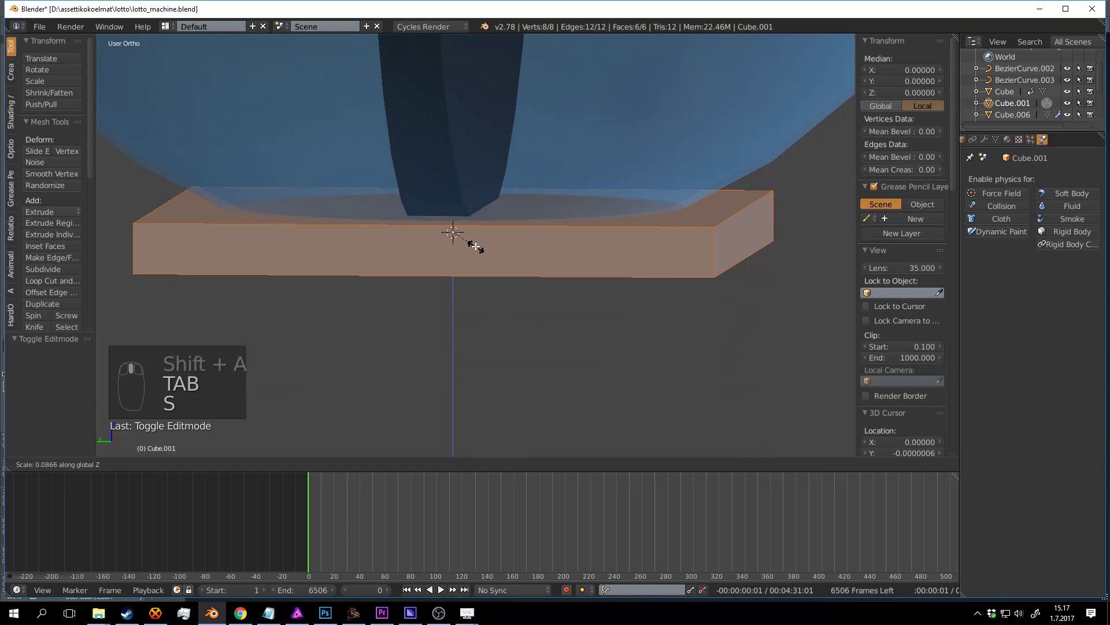
pyautogui.click(475, 247)
pyautogui.press('s')
pyautogui.press('z')
pyautogui.click(592, 265)
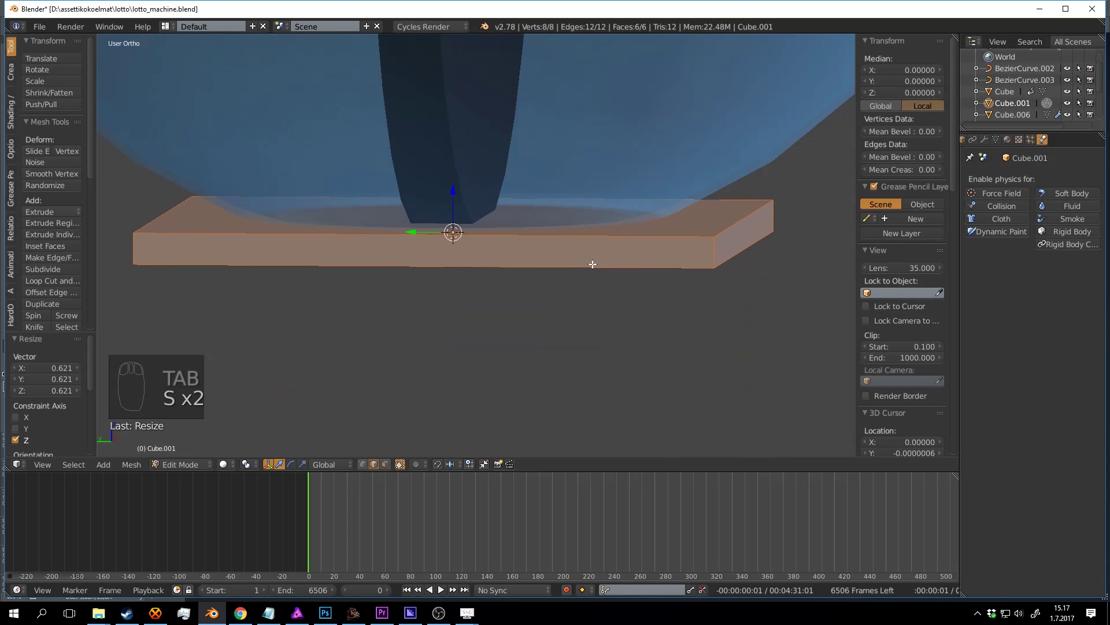
# Step: Scale the plate's mesh uniformly to about 0.632 and move it down along Z just below the drum's bottom opening
pyautogui.press('s')
pyautogui.click(651, 262)
pyautogui.moveTo(651, 262); pyautogui.dragTo(447, 228, button='middle')
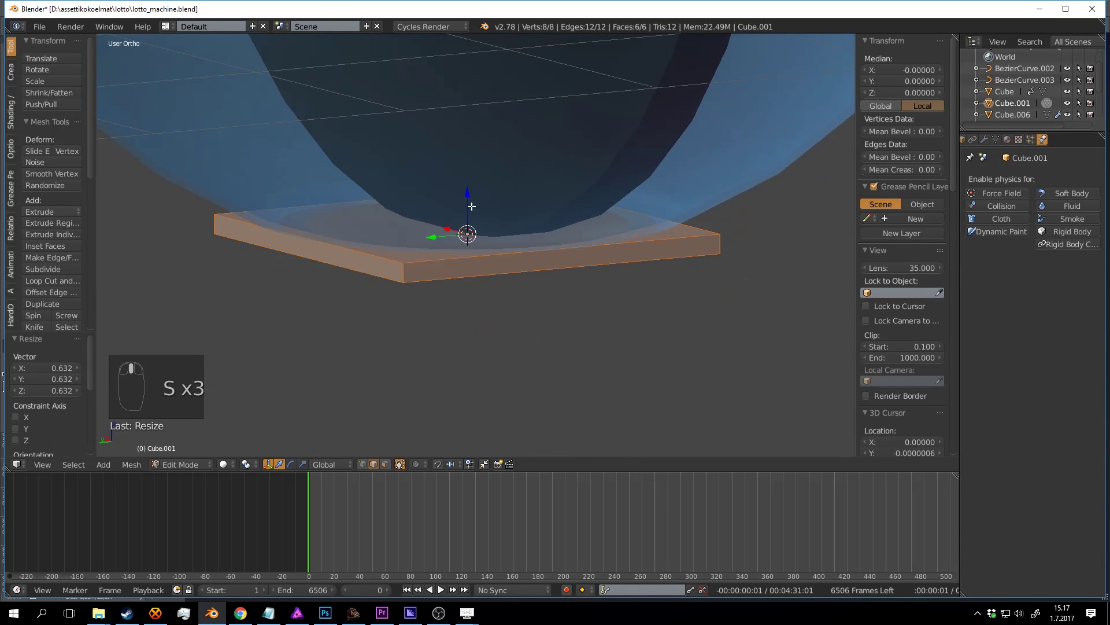
pyautogui.press('g')
pyautogui.press('z')
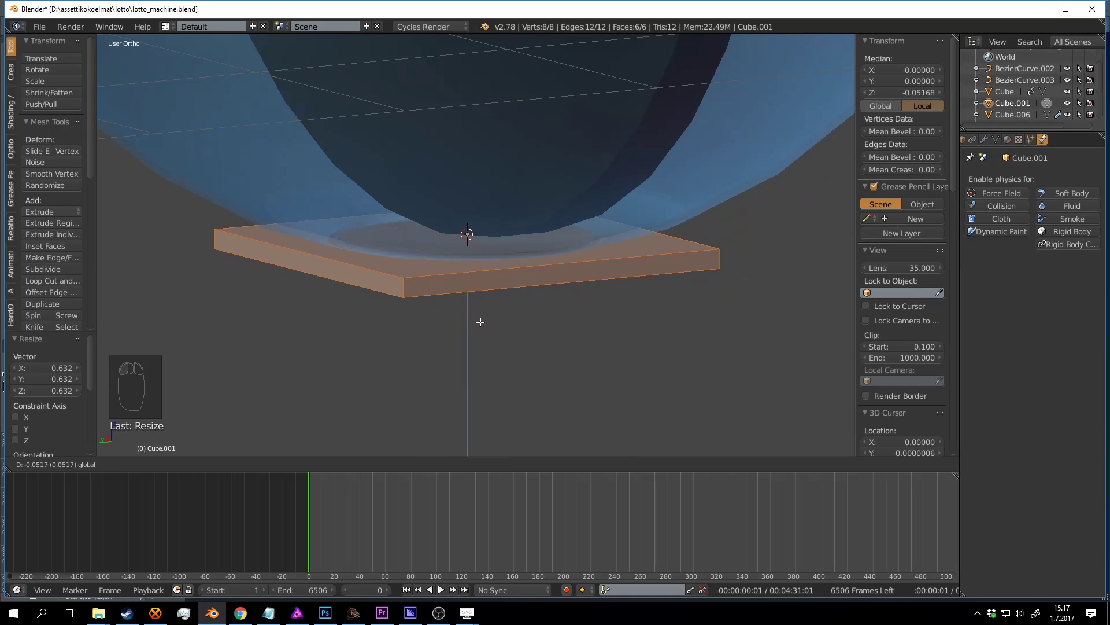
pyautogui.moveTo(497, 354); pyautogui.dragTo(518, 322, button='middle')
# Step: Thicken the plate by moving its underside down along Z
pyautogui.press('a')
pyautogui.rightClick(490, 263)
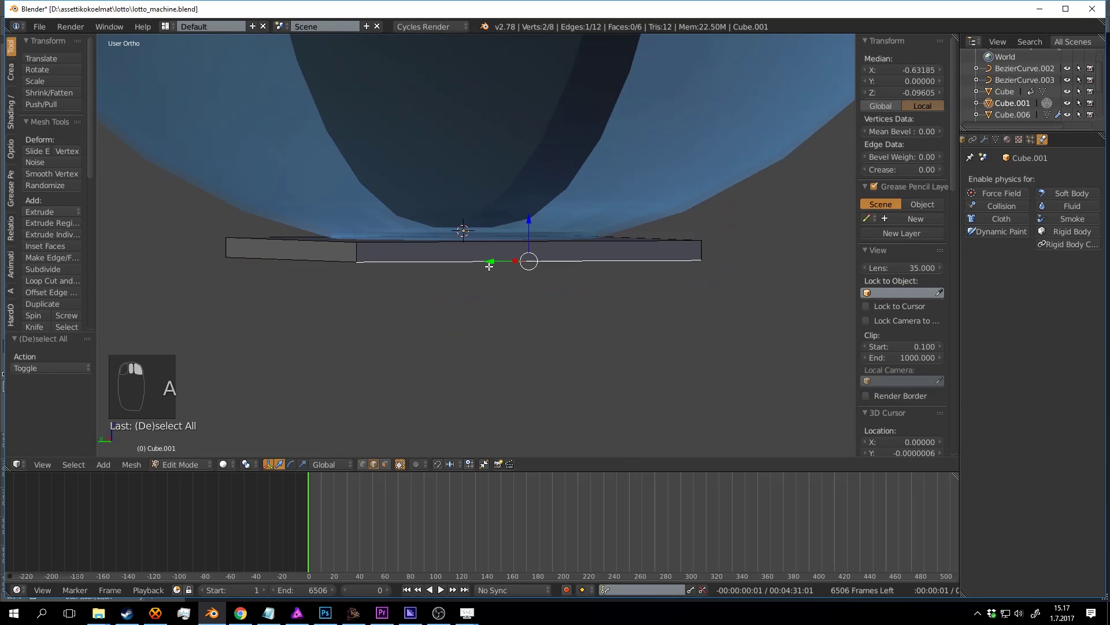
pyautogui.moveTo(408, 372); pyautogui.dragTo(433, 321, button='middle')
pyautogui.press('g')
pyautogui.press('z')
pyautogui.click(463, 367)
pyautogui.moveTo(463, 367); pyautogui.dragTo(613, 358, button='middle')
# Step: Bevel the two vertical corner edges at one end of the plate by about 0.589 with 4 segments
pyautogui.press('a')
pyautogui.rightClick(566, 380)
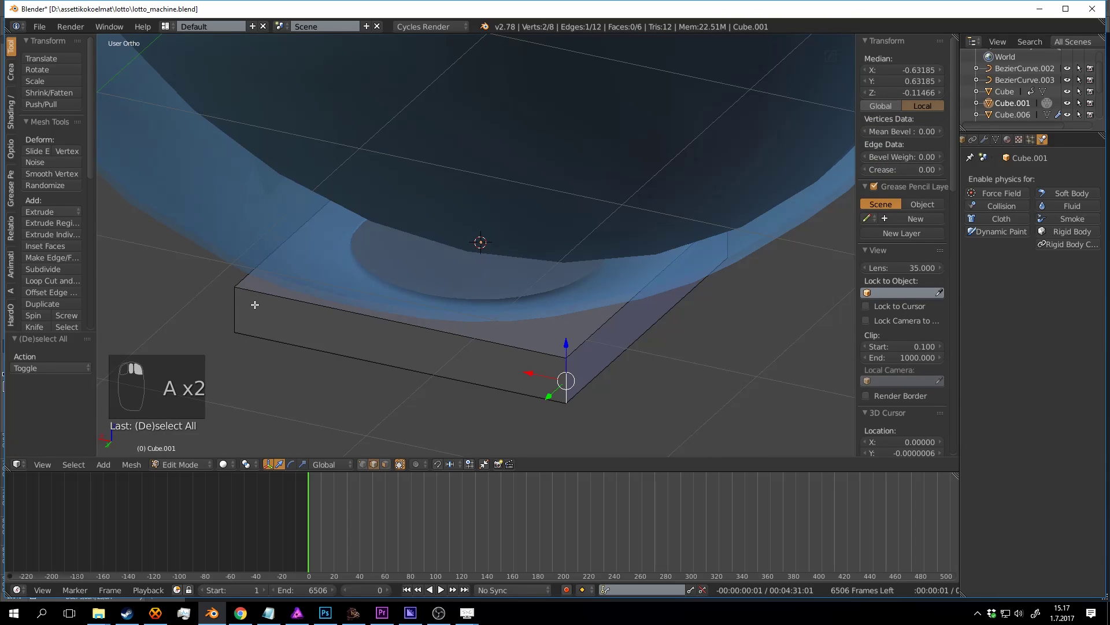
pyautogui.press('a')
pyautogui.rightClick(562, 367)
pyautogui.moveTo(562, 366); pyautogui.dragTo(229, 258, button='middle')
pyautogui.moveTo(537, 308); pyautogui.dragTo(541, 303, button='middle')
pyautogui.hotkey('ctrl', 'b')
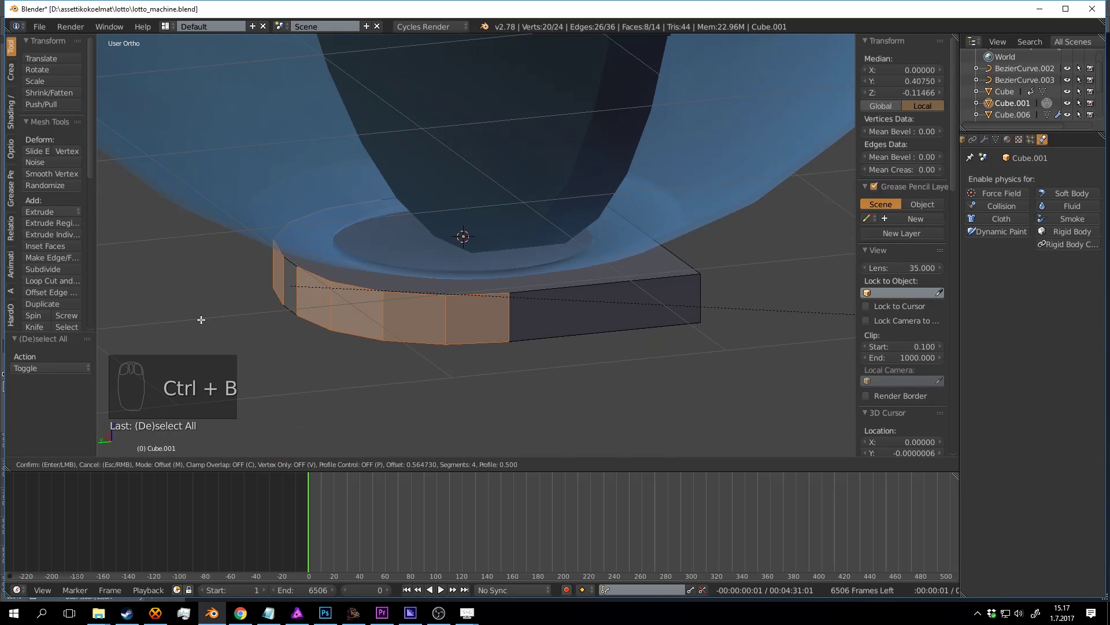
pyautogui.click(263, 320)
# Step: Move the plate's rounded end about -0.178 along Y and narrow the whole plate slightly along X
pyautogui.moveTo(311, 286); pyautogui.dragTo(315, 283)
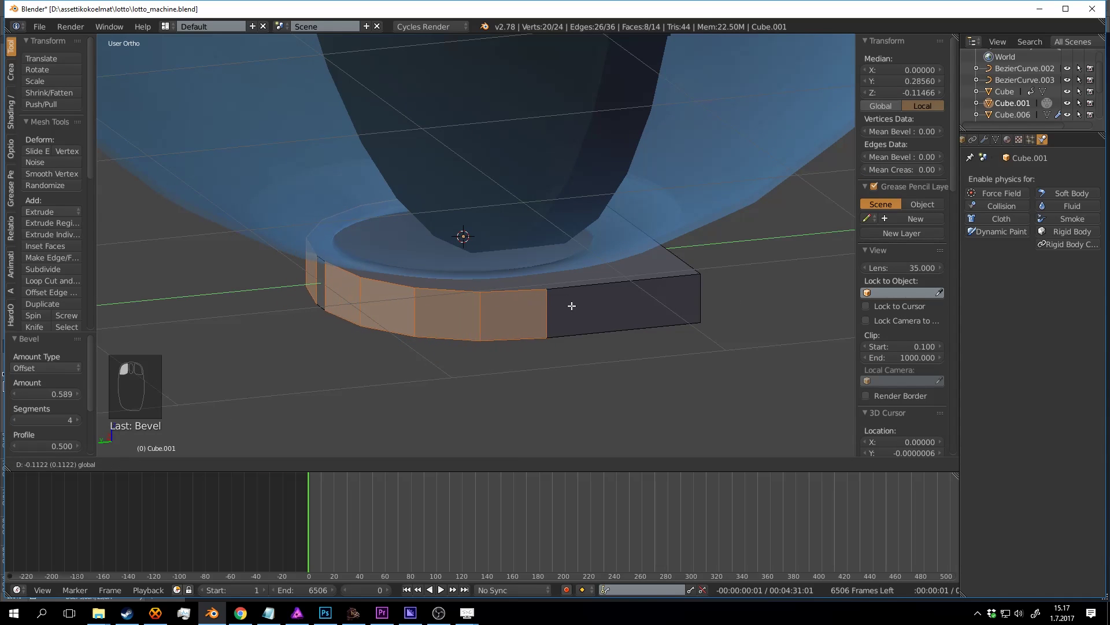
pyautogui.click(743, 295)
pyautogui.moveTo(743, 295); pyautogui.dragTo(523, 273, button='middle')
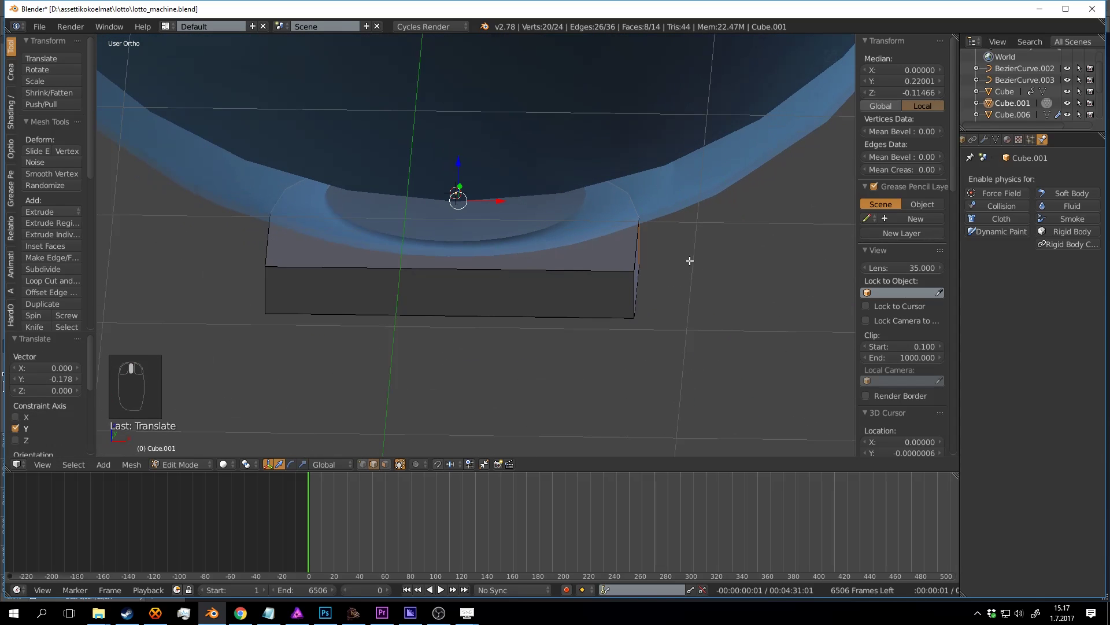
pyautogui.moveTo(689, 261); pyautogui.dragTo(664, 255, button='middle')
pyautogui.press('a')
pyautogui.press('a')
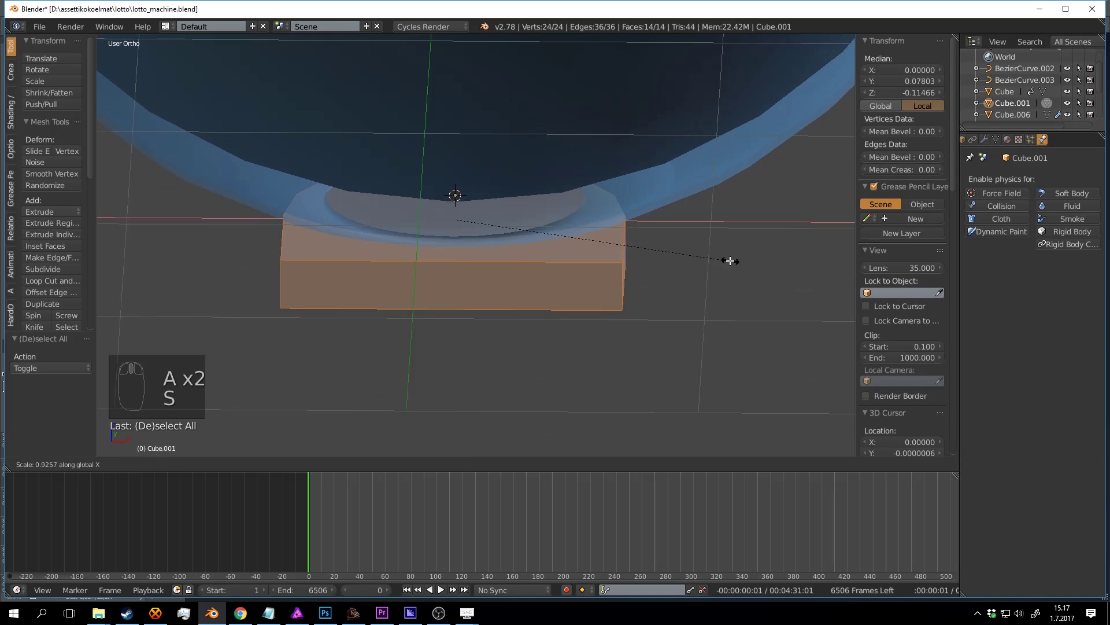
pyautogui.click(703, 258)
# Step: Shift the plate's mesh about 0.010 along Y under the opening, leave Edit Mode and save the file
pyautogui.moveTo(434, 272); pyautogui.dragTo(513, 263, button='middle')
pyautogui.moveTo(391, 269); pyautogui.dragTo(421, 318, button='middle')
pyautogui.press('g')
pyautogui.press('y')
pyautogui.click(343, 279)
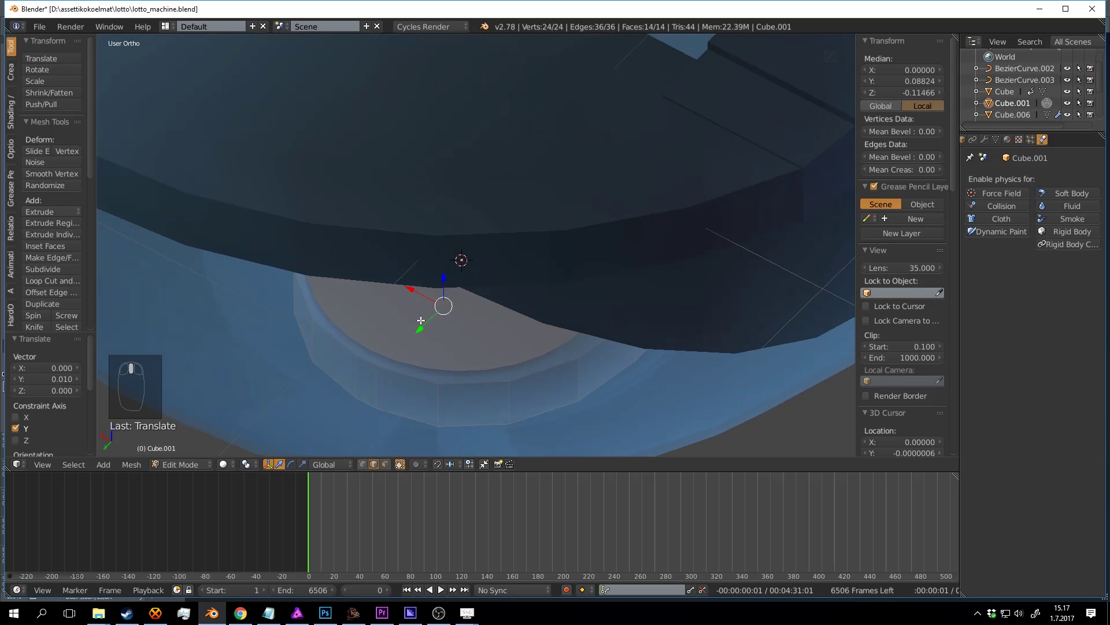
pyautogui.press('Tab')
pyautogui.moveTo(425, 316); pyautogui.dragTo(417, 239, button='middle')
pyautogui.press('a')
pyautogui.press('a')
pyautogui.hotkey('ctrl', 's')
# Step: Bevel the two vertical corner edges at the plate's square end by about 0.141 with 2 segments
pyautogui.press('Tab')
pyautogui.press('a')
pyautogui.press('a')
pyautogui.rightClick(453, 285)
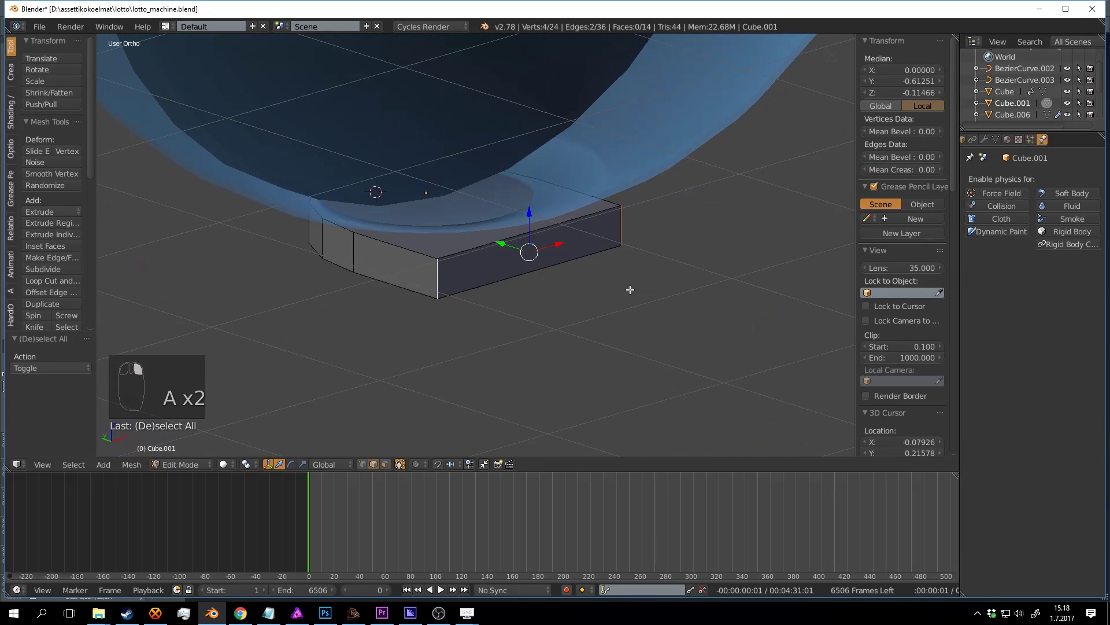
pyautogui.hotkey('ctrl', 'b')
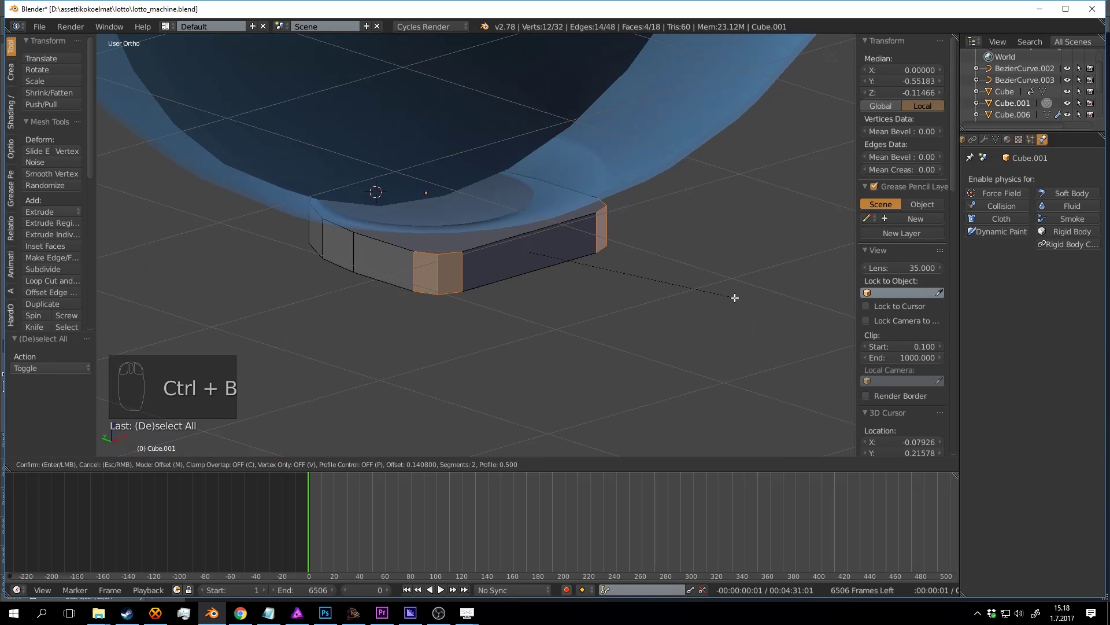
pyautogui.click(735, 298)
pyautogui.press('Tab')
# Step: Check the bevelled plate in Edit Mode, return to Object Mode, clear the selection and save the file
pyautogui.moveTo(646, 275); pyautogui.dragTo(495, 289, button='middle')
pyautogui.press('Tab')
pyautogui.press('a')
pyautogui.press('a')
pyautogui.press('a')
pyautogui.press('Tab')
pyautogui.rightClick(495, 290)
pyautogui.hotkey('ctrl', 's')
pyautogui.moveTo(134, 241); pyautogui.dragTo(512, 225, button='middle')
pyautogui.press('a')
pyautogui.hotkey('ctrl', 's')
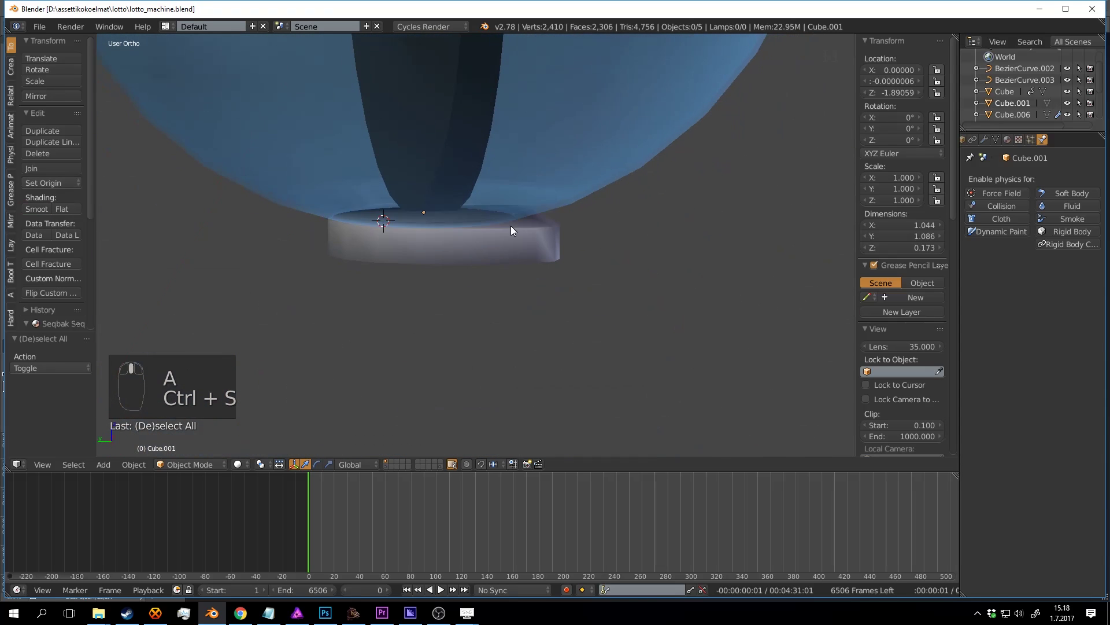
pyautogui.hotkey('ctrl', 's')
# Step: Make the hatch plate a passive rigid body
pyautogui.rightClick(556, 230)
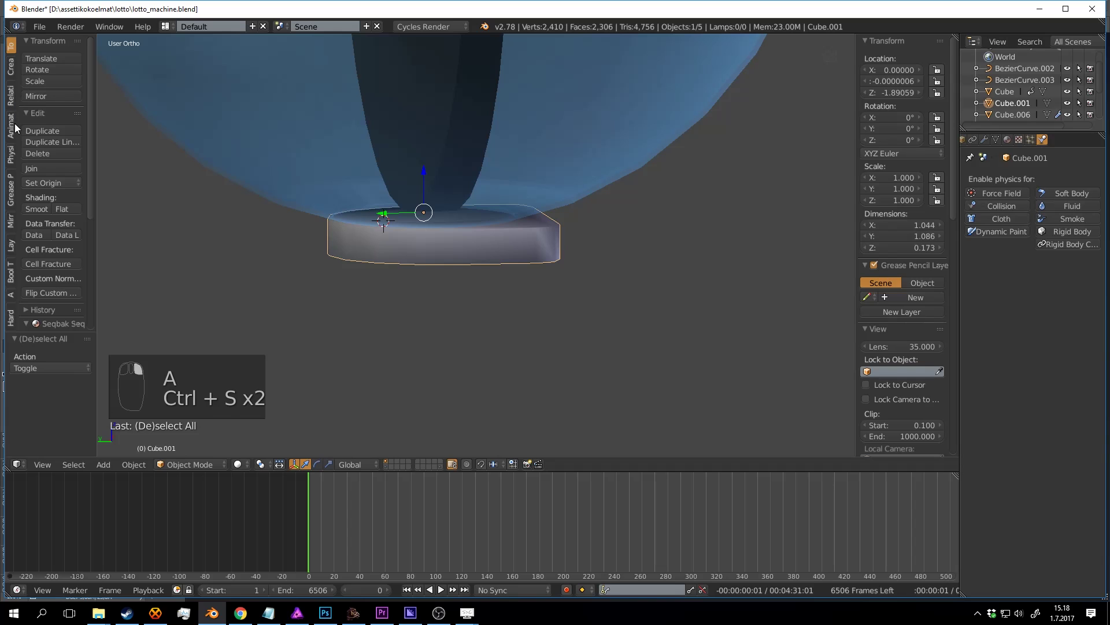
pyautogui.click(11, 162)
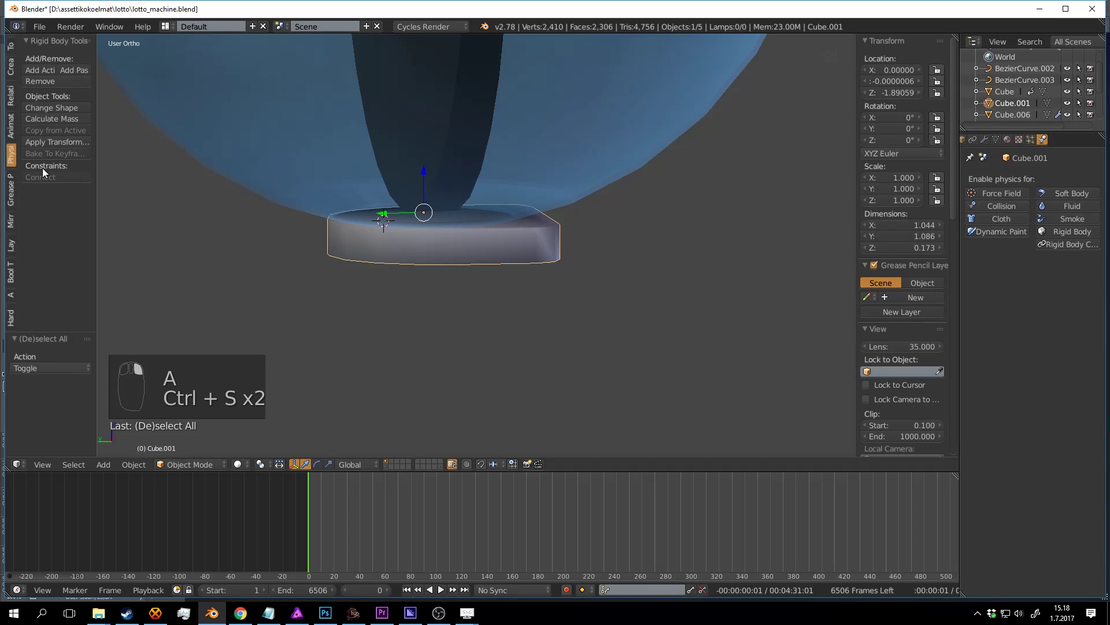
pyautogui.click(67, 71)
pyautogui.scroll(-4, 550, 190)
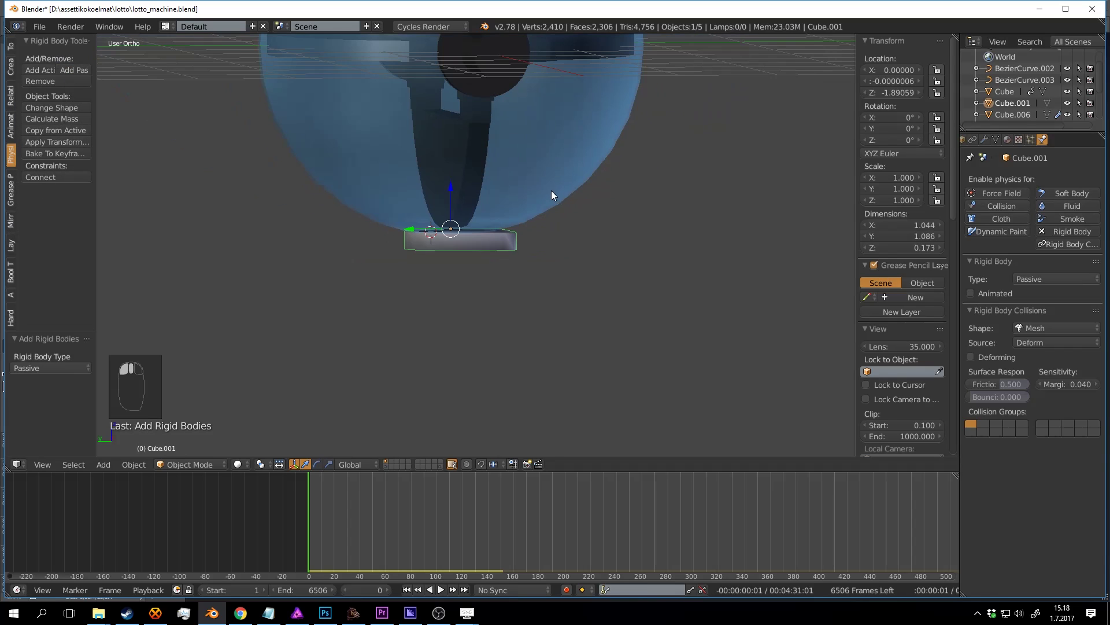
pyautogui.scroll(1, 552, 193)
# Step: Assign the existing blocker.001 material to the hatch plate and deselect everything
pyautogui.click(1008, 139)
pyautogui.click(971, 214)
pyautogui.click(891, 243)
pyautogui.moveTo(636, 235); pyautogui.dragTo(616, 266, button='middle')
pyautogui.press('a')
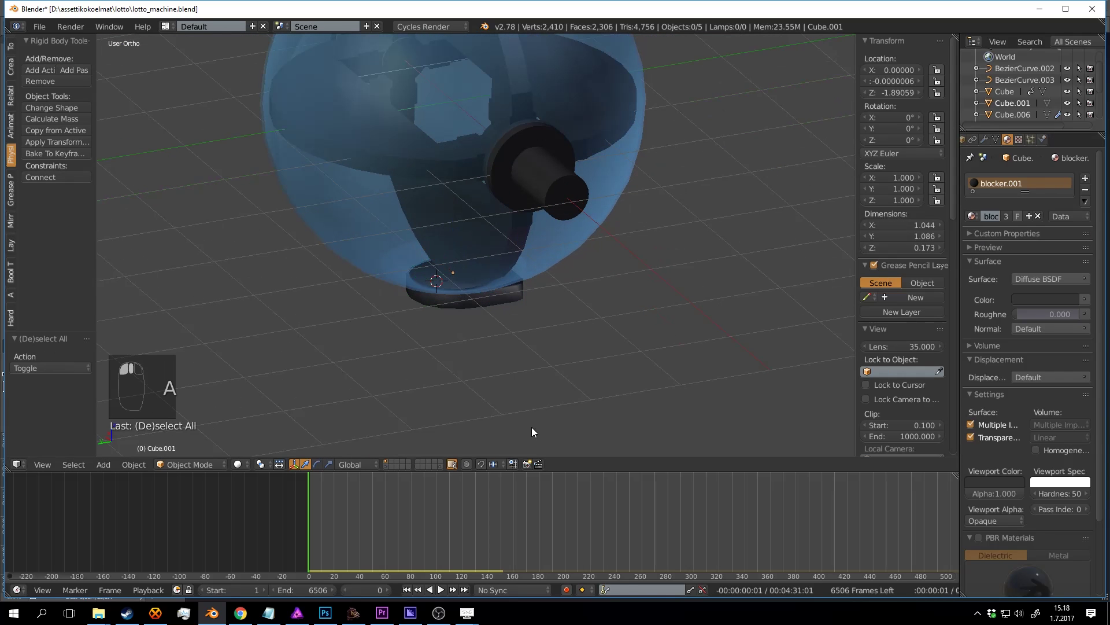
# Step: Play the simulation with the closed hatch, stop it and return to frame 0
pyautogui.hotkey('alt', 'a')
pyautogui.scroll(-3, 591, 261)
pyautogui.scroll(2, 568, 279)
pyautogui.moveTo(568, 279); pyautogui.dragTo(522, 202, button='middle')
pyautogui.hotkey('alt', 'a')
pyautogui.moveTo(475, 508); pyautogui.dragTo(295, 506)
# Step: Duplicate the ball above the drum, raise the copy along Z and have both balls selected
pyautogui.scroll(-3, 543, 178)
pyautogui.keyDown('shift'); pyautogui.moveTo(545, 78); pyautogui.dragTo(557, 195, button='middle'); pyautogui.keyUp('shift')
pyautogui.scroll(3, 558, 195)
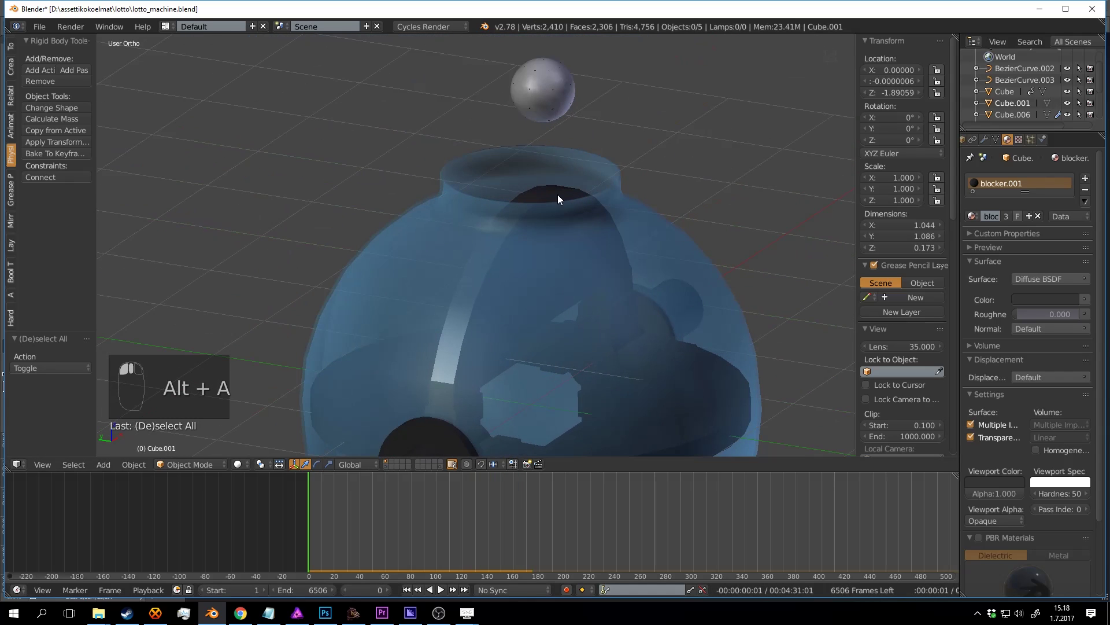
pyautogui.rightClick(550, 97)
pyautogui.moveTo(662, 117); pyautogui.dragTo(556, 122, button='middle')
pyautogui.keyDown('shift'); pyautogui.moveTo(556, 122); pyautogui.dragTo(584, 197, button='middle'); pyautogui.keyUp('shift')
pyautogui.hotkey('shift', 'd')
pyautogui.rightClick(558, 194)
pyautogui.moveTo(443, 140); pyautogui.dragTo(445, 32)
pyautogui.scroll(-4, 467, 168)
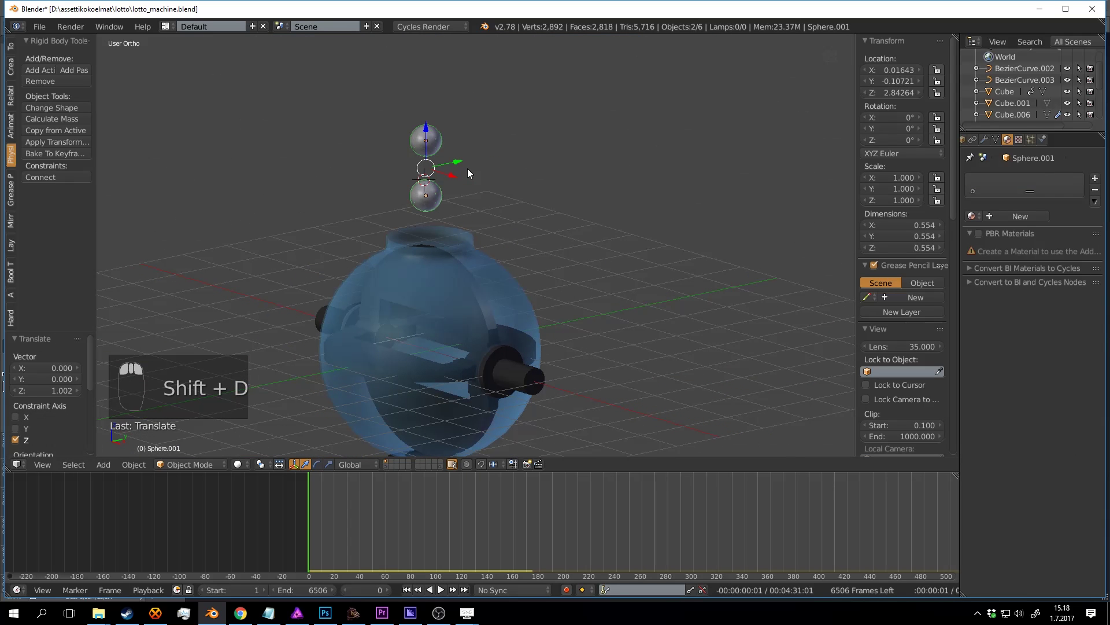
# Step: Duplicate the ball pair twice, raising the first copy 1.761 along Z and the second above it, for six stacked balls
pyautogui.hotkey('shift', 'd')
pyautogui.rightClick(467, 168)
pyautogui.moveTo(425, 149); pyautogui.dragTo(427, 55)
pyautogui.keyDown('shift'); pyautogui.moveTo(426, 55); pyautogui.dragTo(446, 110, button='middle'); pyautogui.keyUp('shift')
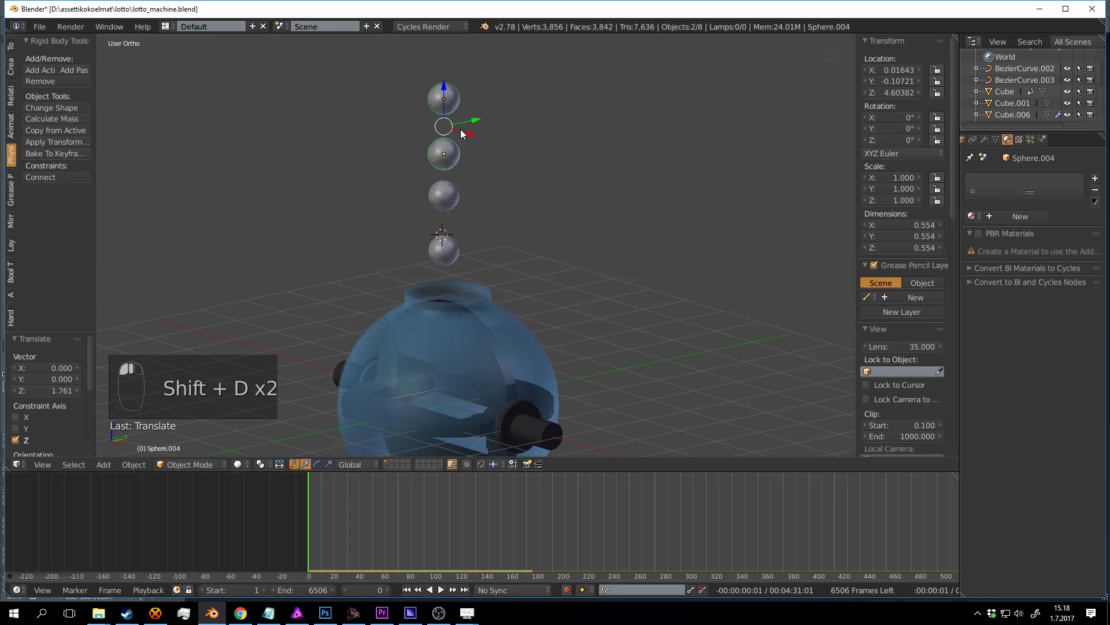
pyautogui.hotkey('shift', 'd')
pyautogui.click(449, 54)
pyautogui.press('a')
# Step: Play the simulation with six balls, watch them mix in the drum, stop it and return to frame 0
pyautogui.hotkey('alt', 'a')
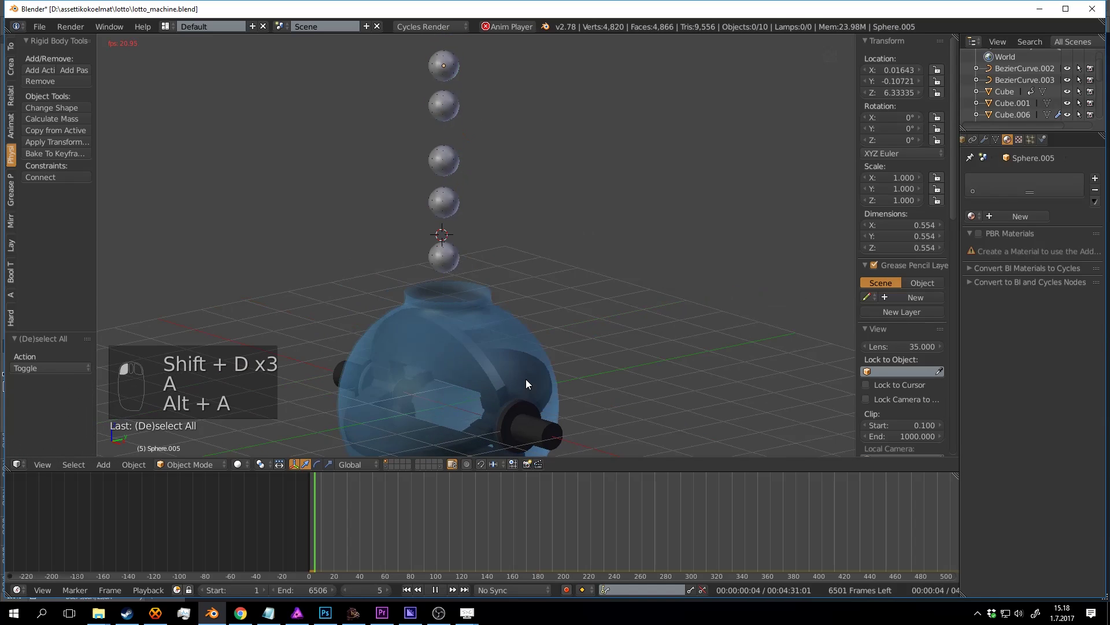
pyautogui.moveTo(546, 408); pyautogui.dragTo(525, 296, button='middle')
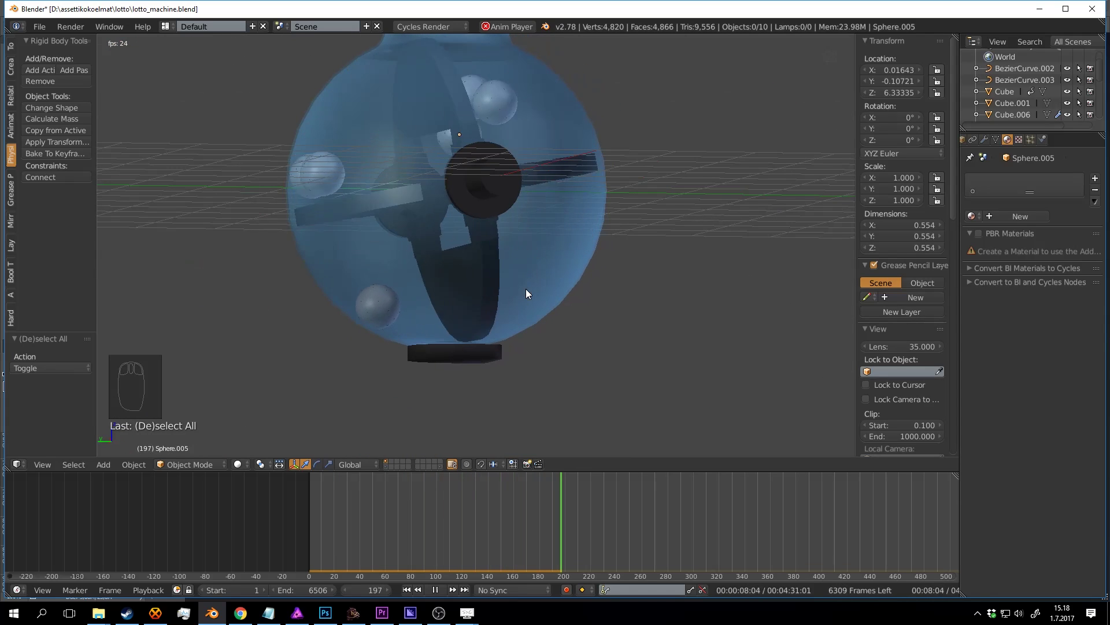
pyautogui.moveTo(527, 288); pyautogui.dragTo(490, 300, button='middle')
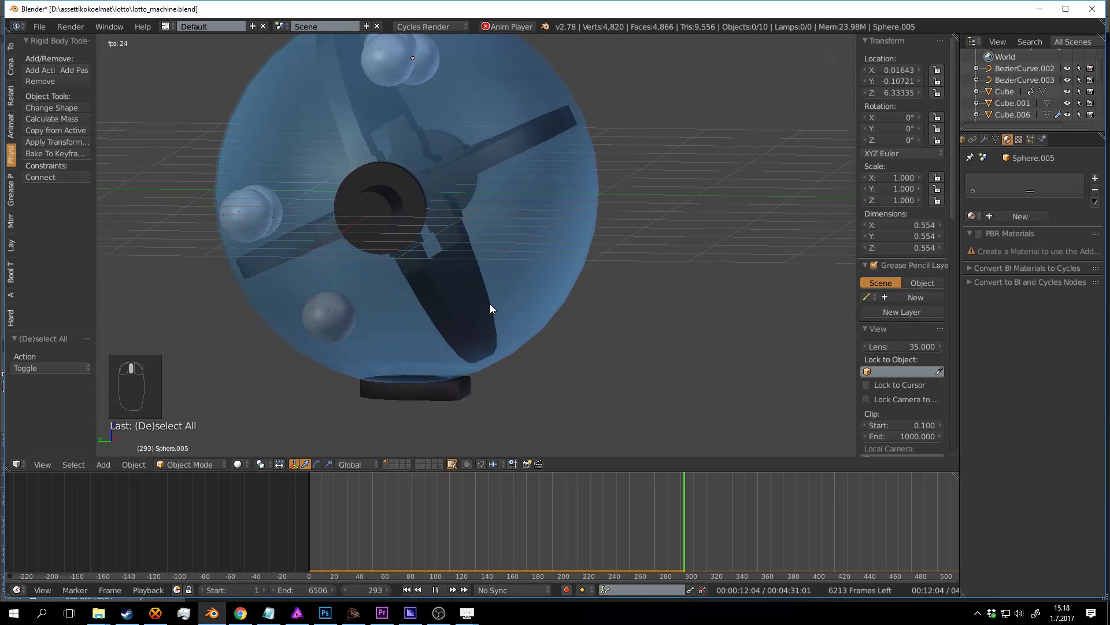
pyautogui.hotkey('alt', 'a')
pyautogui.keyDown('shift'); pyautogui.moveTo(480, 347); pyautogui.dragTo(498, 241, button='middle'); pyautogui.keyUp('shift')
pyautogui.scroll(2, 499, 241)
pyautogui.moveTo(688, 513); pyautogui.dragTo(307, 502)
# Step: Move the hatch plate -0.166 along Z, away from the drum's bottom opening
pyautogui.keyDown('shift'); pyautogui.moveTo(424, 333); pyautogui.dragTo(456, 272, button='middle'); pyautogui.keyUp('shift')
pyautogui.scroll(1, 431, 309)
pyautogui.rightClick(434, 290)
pyautogui.moveTo(428, 169); pyautogui.dragTo(395, 375)
pyautogui.moveTo(382, 432); pyautogui.dragTo(417, 387)
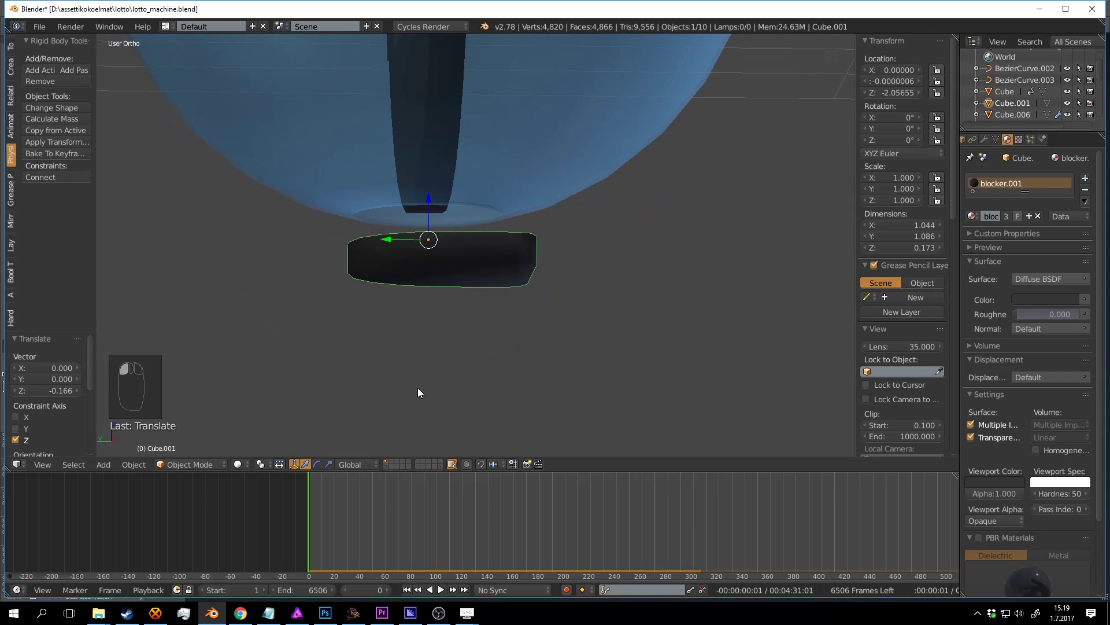
# Step: Extrude the edge loop of the glass drum's bottom outlet down along Z toward the hatch plate
pyautogui.moveTo(417, 387); pyautogui.dragTo(473, 348, button='middle')
pyautogui.rightClick(537, 266)
pyautogui.press('Tab')
pyautogui.moveTo(536, 254); pyautogui.dragTo(541, 171, button='middle')
pyautogui.press('e')
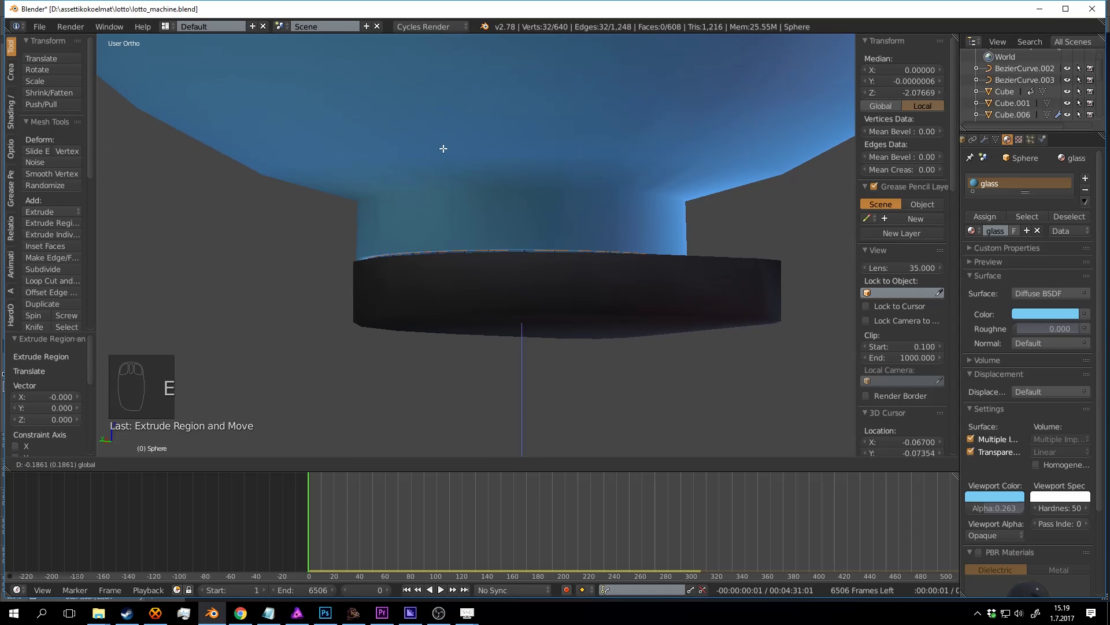
pyautogui.click(450, 107)
pyautogui.scroll(-5, 536, 156)
pyautogui.press('Tab')
# Step: Extrude the hatch plate's top face in place and scale it to 0.651 as an inner loop
pyautogui.moveTo(538, 157); pyautogui.dragTo(495, 116, button='middle')
pyautogui.scroll(3, 496, 119)
pyautogui.rightClick(513, 197)
pyautogui.moveTo(513, 196); pyautogui.dragTo(383, 327, button='middle')
pyautogui.rightClick(428, 283)
pyautogui.scroll(3, 412, 298)
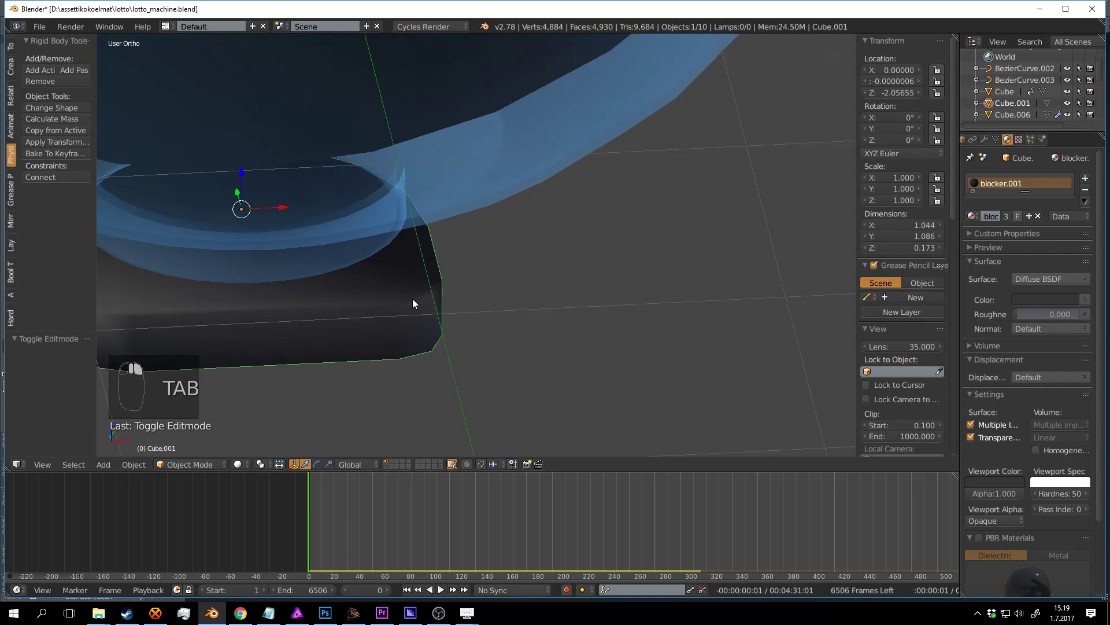
pyautogui.press('Tab')
pyautogui.moveTo(465, 258); pyautogui.dragTo(542, 180, button='middle')
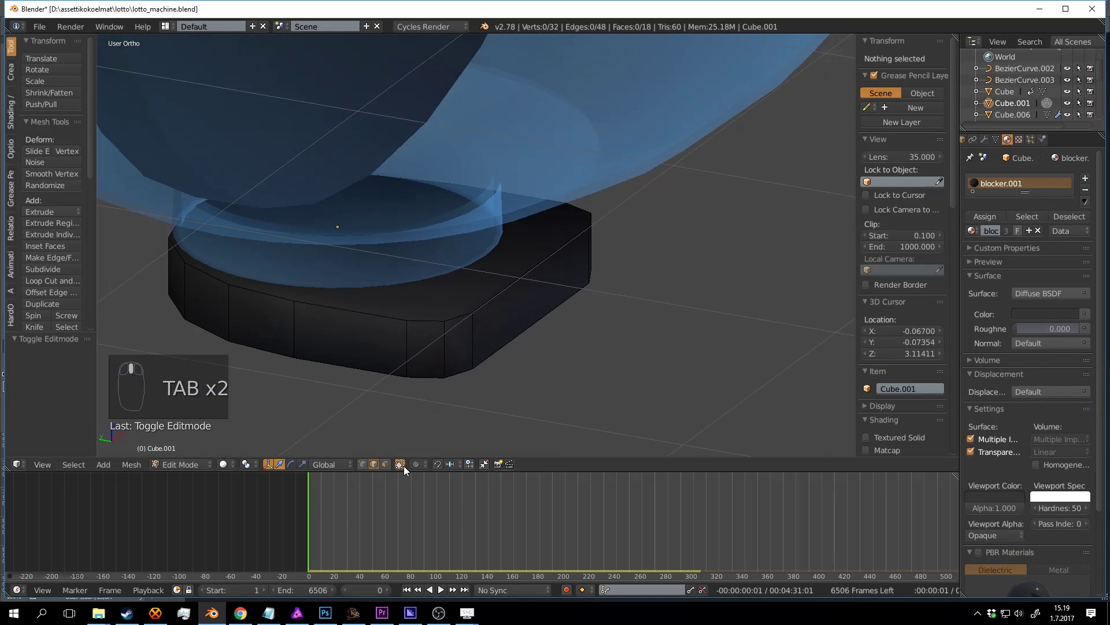
pyautogui.rightClick(491, 288)
pyautogui.press('e')
pyautogui.press('s')
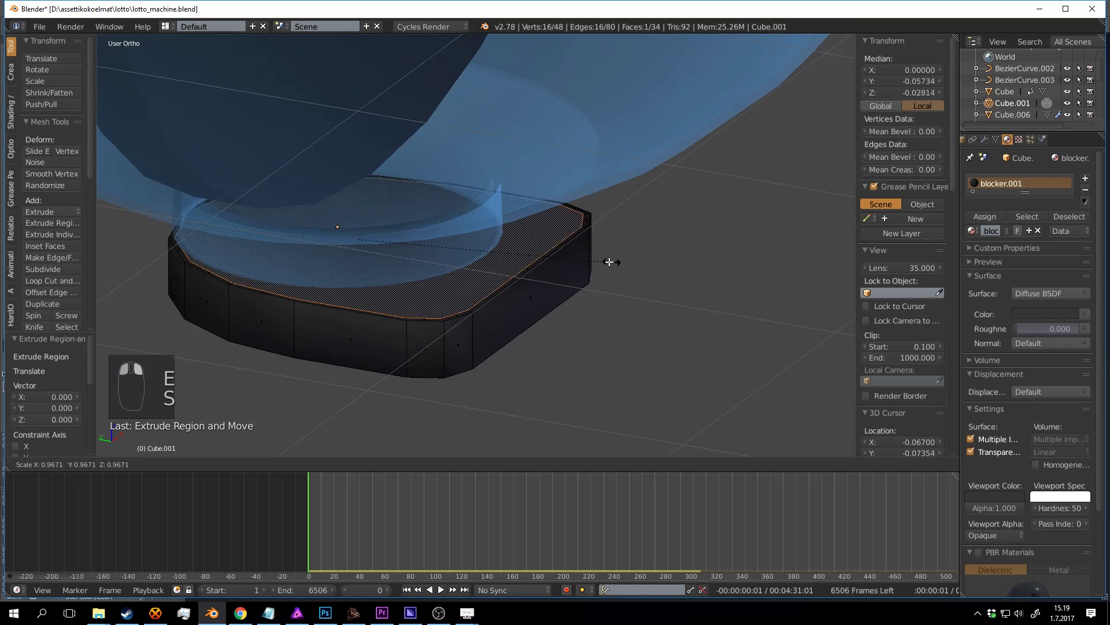
pyautogui.click(531, 241)
pyautogui.moveTo(528, 241); pyautogui.dragTo(572, 233, button='middle')
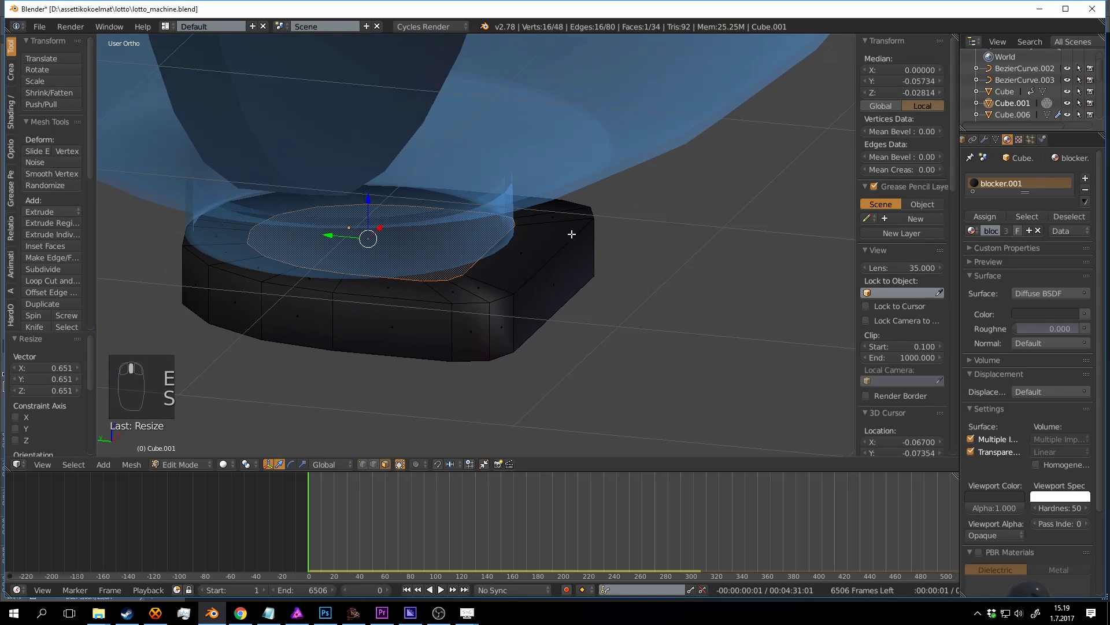
# Step: Round the inner top face with To Sphere at factor 1 and scale it by 1.187
pyautogui.hotkey('alt', 'shift', 's')
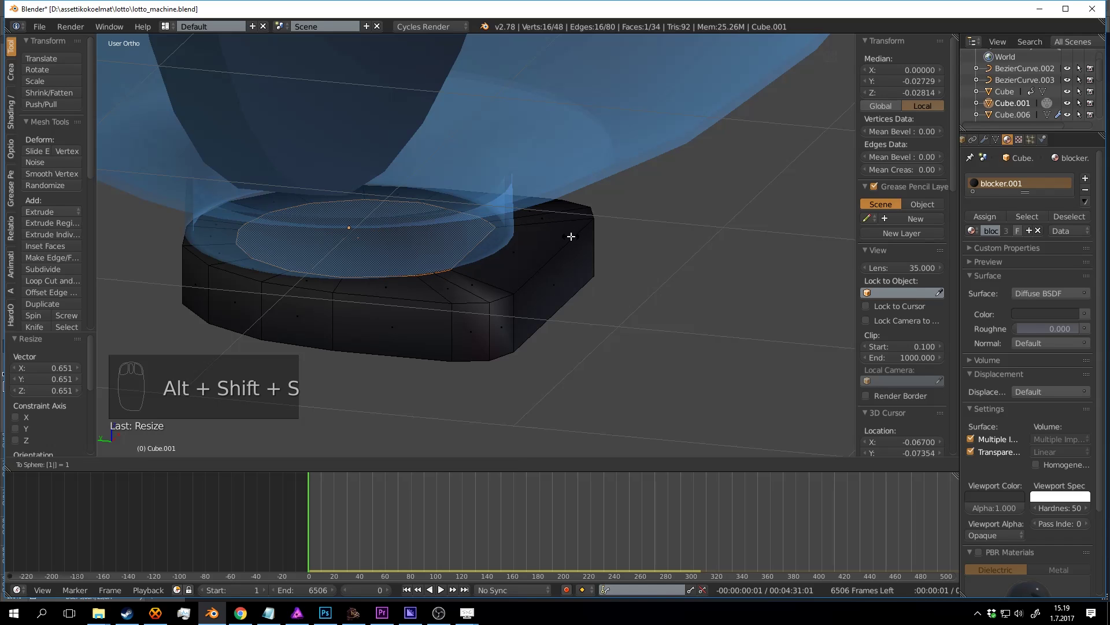
pyautogui.press('Return')
pyautogui.moveTo(526, 247); pyautogui.dragTo(575, 242, button='middle')
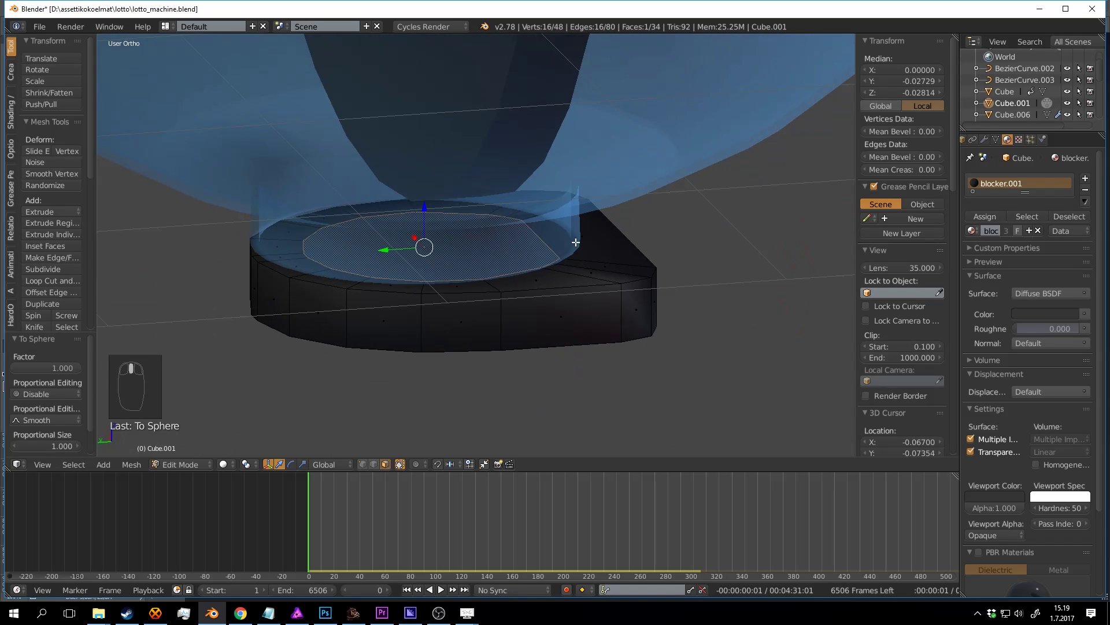
pyautogui.press('s')
pyautogui.click(619, 241)
pyautogui.moveTo(454, 249); pyautogui.dragTo(512, 196, button='middle')
# Step: In edge select mode, run Equalize edges length to average on the inner loop
pyautogui.press('space')
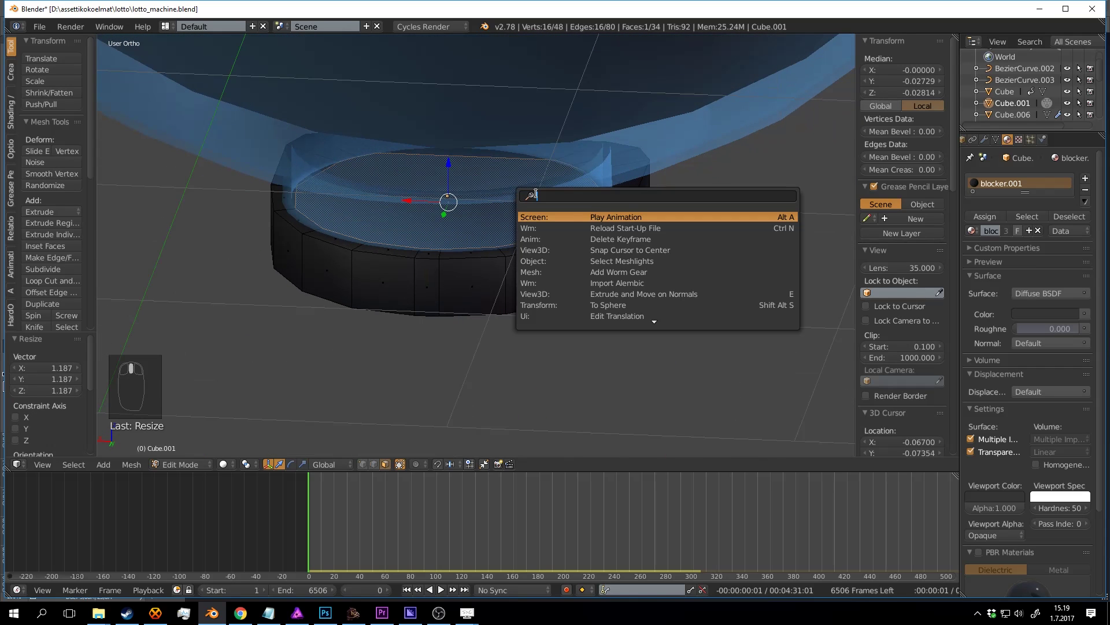
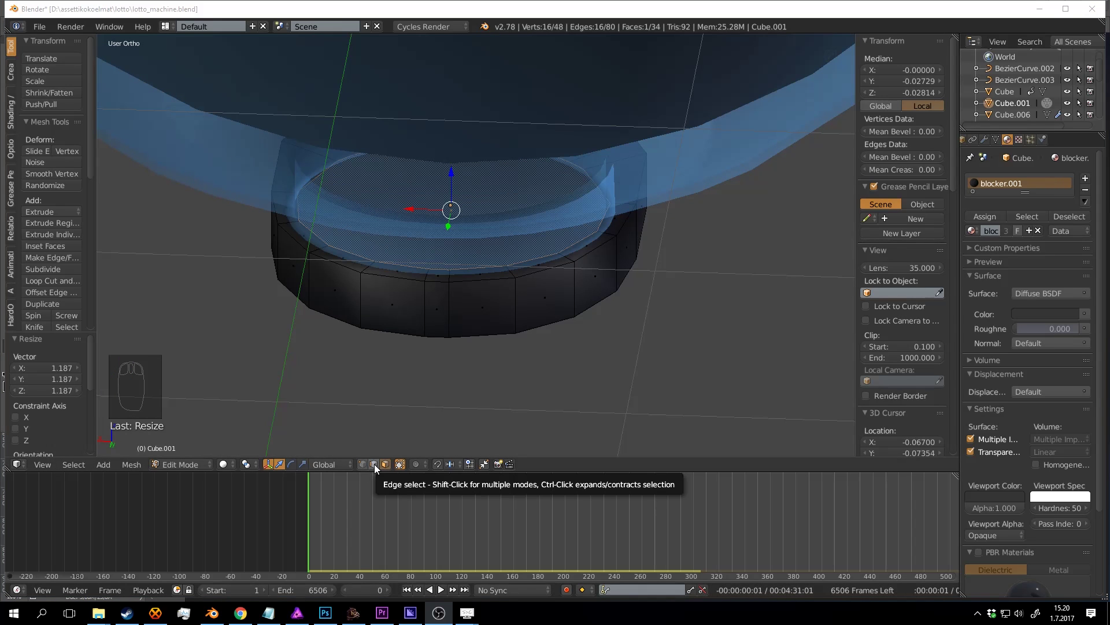
pyautogui.moveTo(548, 265); pyautogui.dragTo(582, 251, button='middle')
pyautogui.press('space')
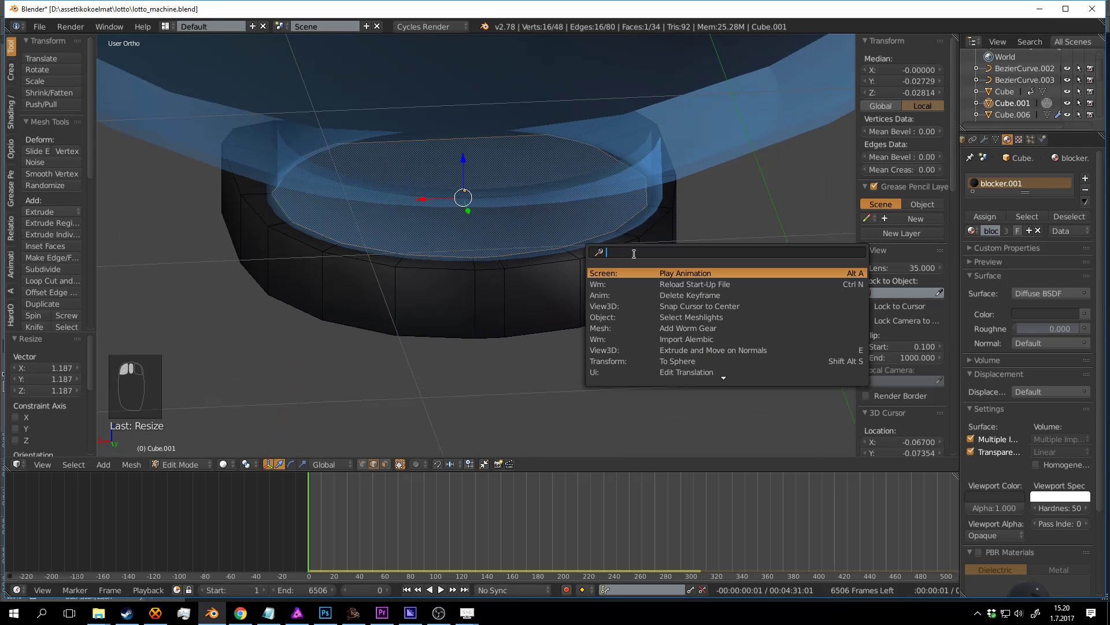
pyautogui.write('equ')
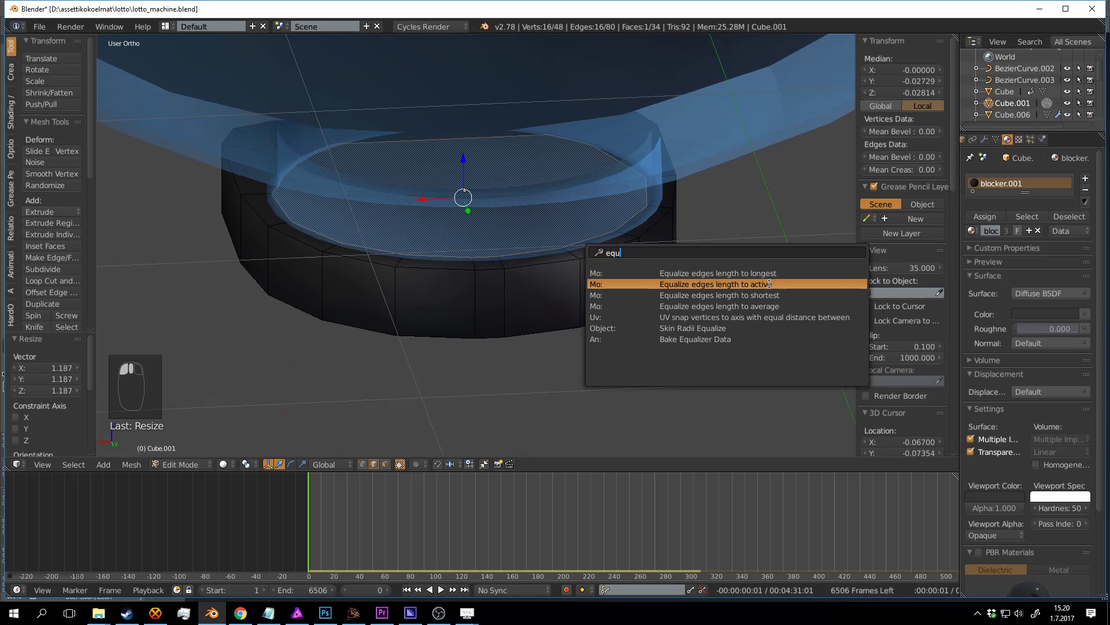
pyautogui.click(775, 306)
pyautogui.moveTo(769, 285); pyautogui.dragTo(622, 245, button='middle')
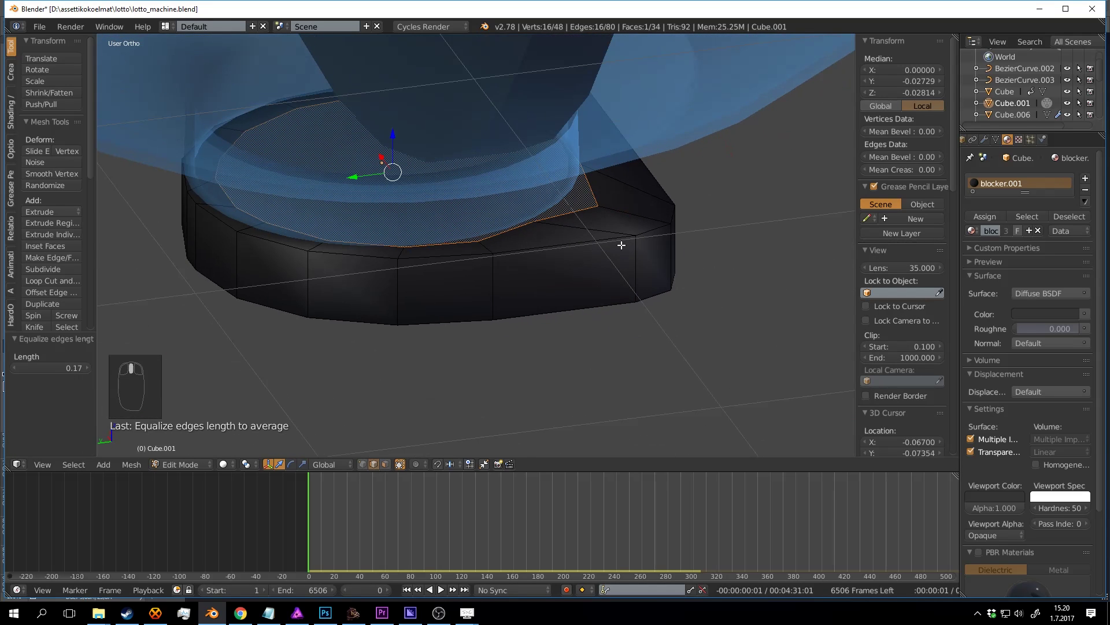
# Step: Apply To Sphere with factor 1 to the inner loop and run Equalize edges length to average twice
pyautogui.hotkey('alt', 'shift', 's')
pyautogui.write('1')
pyautogui.click(621, 244)
pyautogui.press('space')
pyautogui.click(735, 263)
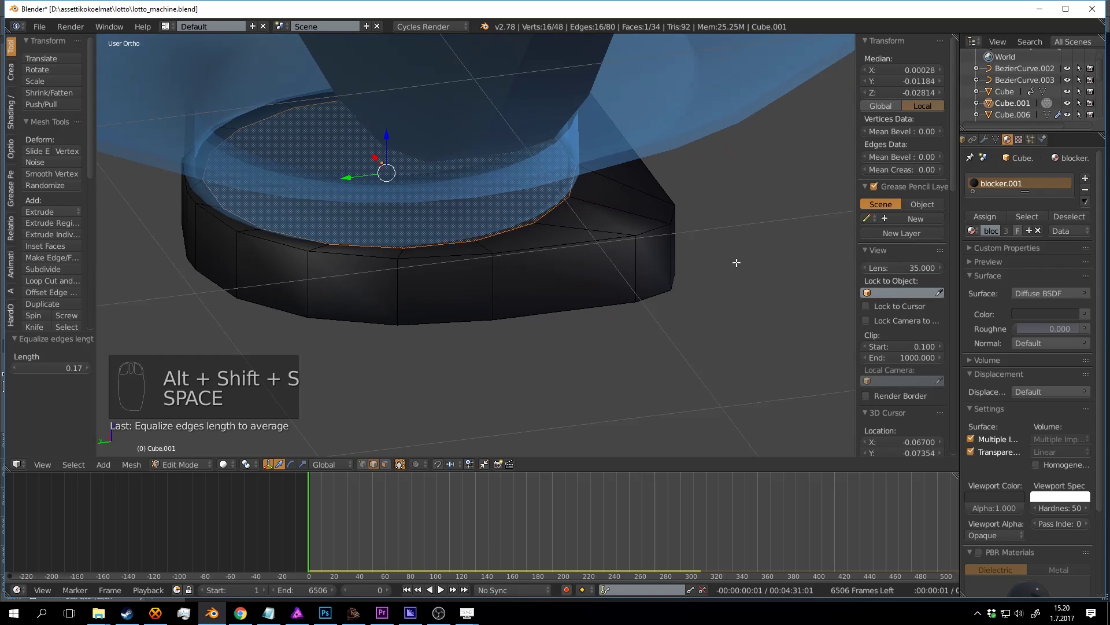
pyautogui.press('space')
pyautogui.click(675, 262)
# Step: Refine the inner loop with To Sphere at factor 1 and 0.695, equalize its edges to average, and apply To Sphere again
pyautogui.hotkey('alt', 'shift', 's')
pyautogui.write('1')
pyautogui.click(595, 249)
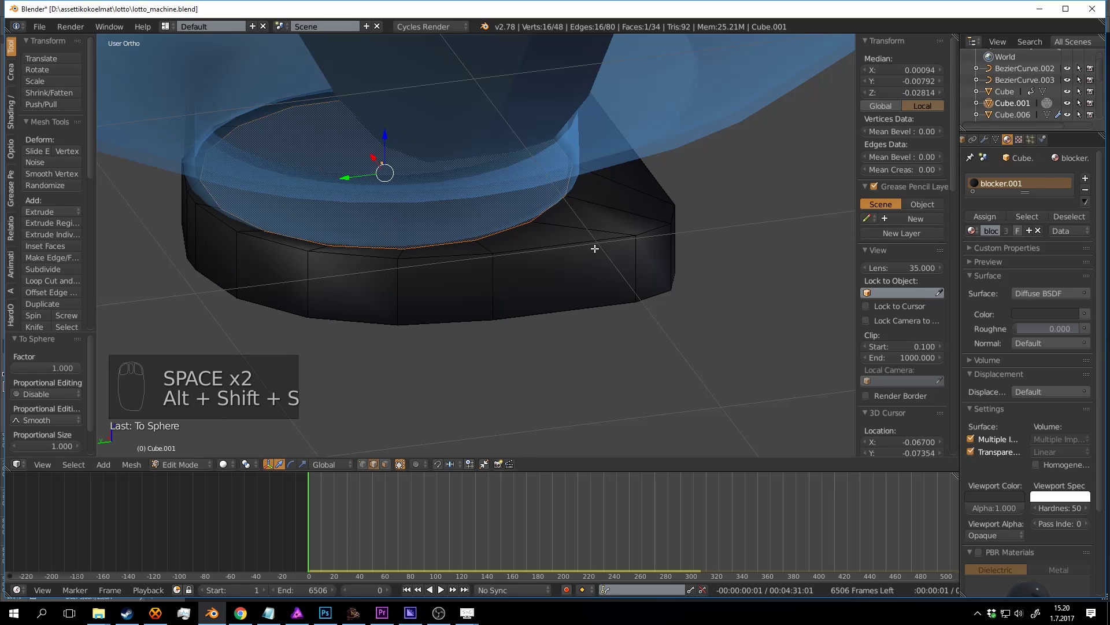
pyautogui.hotkey('alt', 'shift', 's')
pyautogui.press('space')
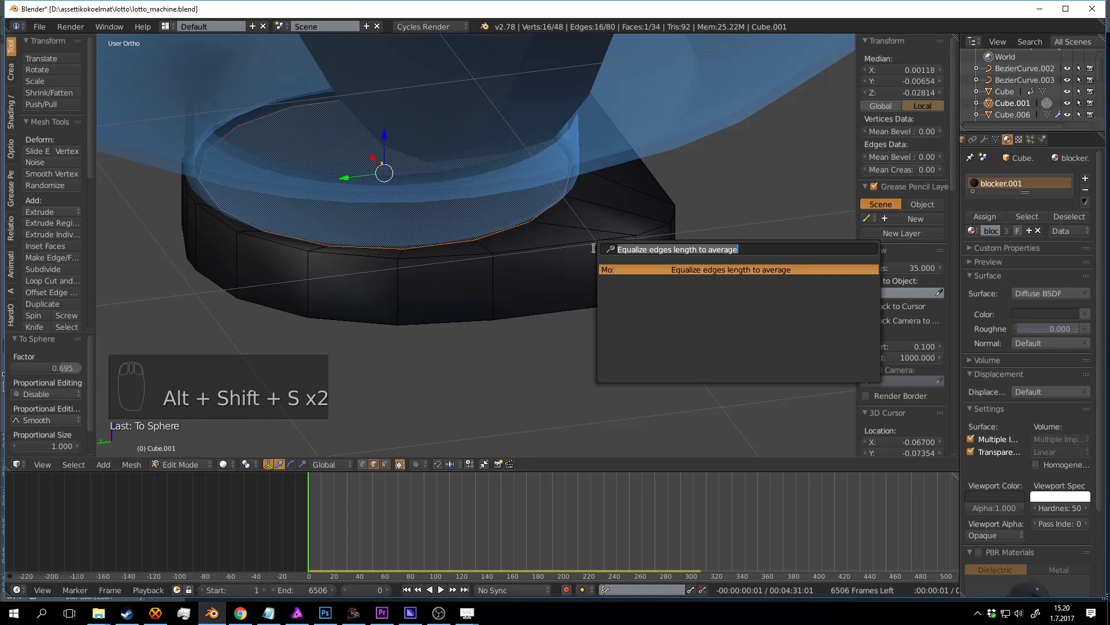
pyautogui.click(693, 265)
pyautogui.hotkey('alt', 'shift', 's')
pyautogui.click(573, 260)
# Step: Extrude the circular face 0.197 upward into the drum's outlet as a plug and leave Edit Mode
pyautogui.scroll(-1, 573, 258)
pyautogui.moveTo(573, 258); pyautogui.dragTo(611, 213, button='middle')
pyautogui.press('e')
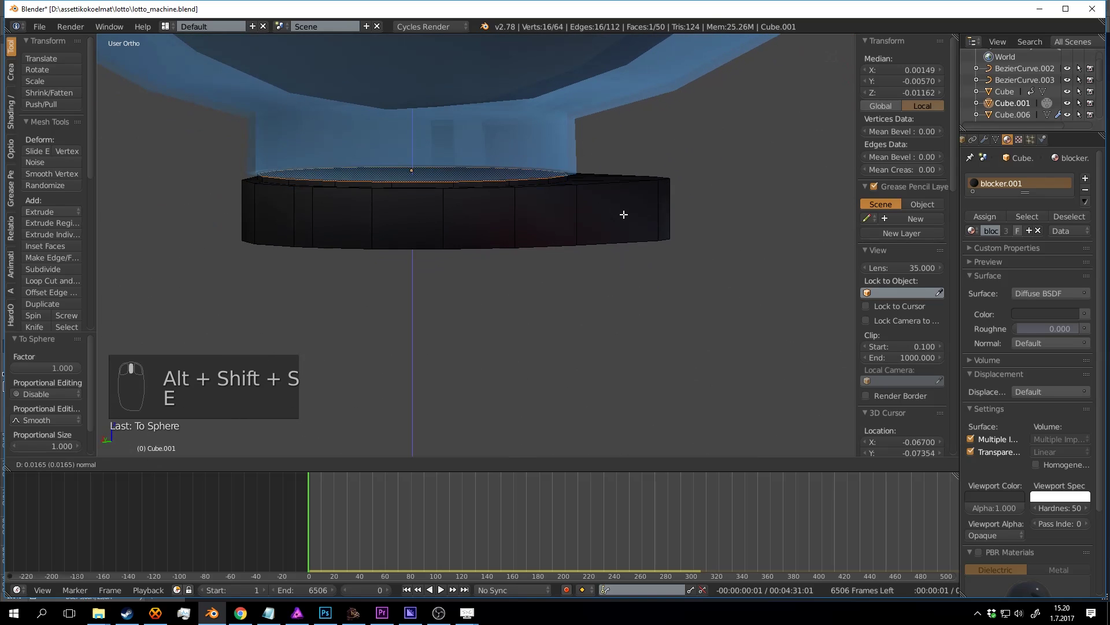
pyautogui.click(631, 175)
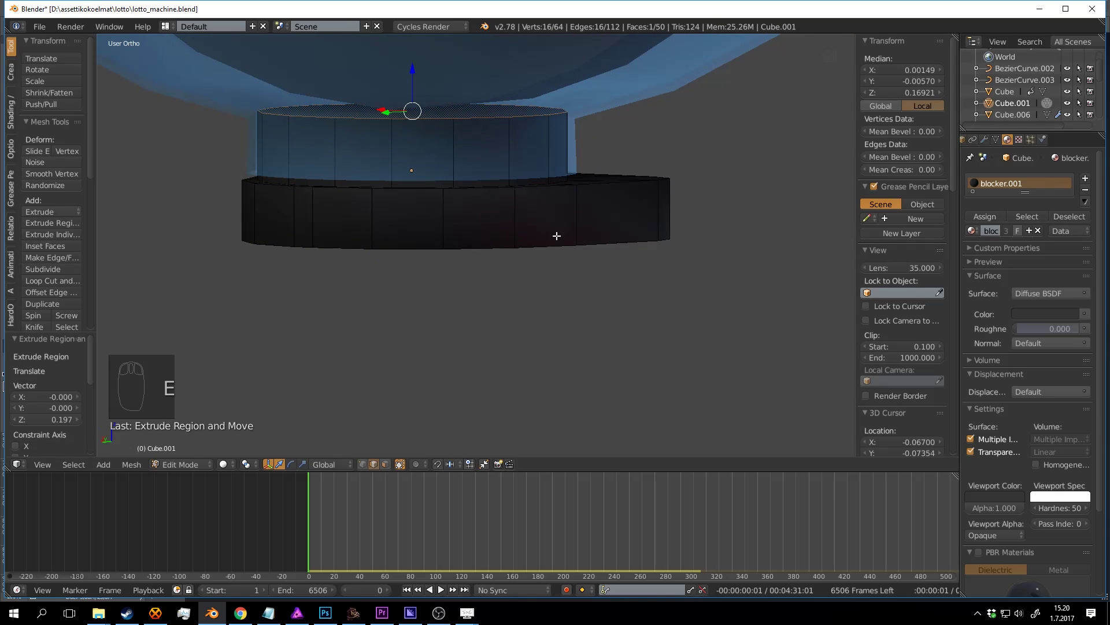
pyautogui.press('Tab')
pyautogui.scroll(-3, 543, 229)
pyautogui.scroll(3, 633, 257)
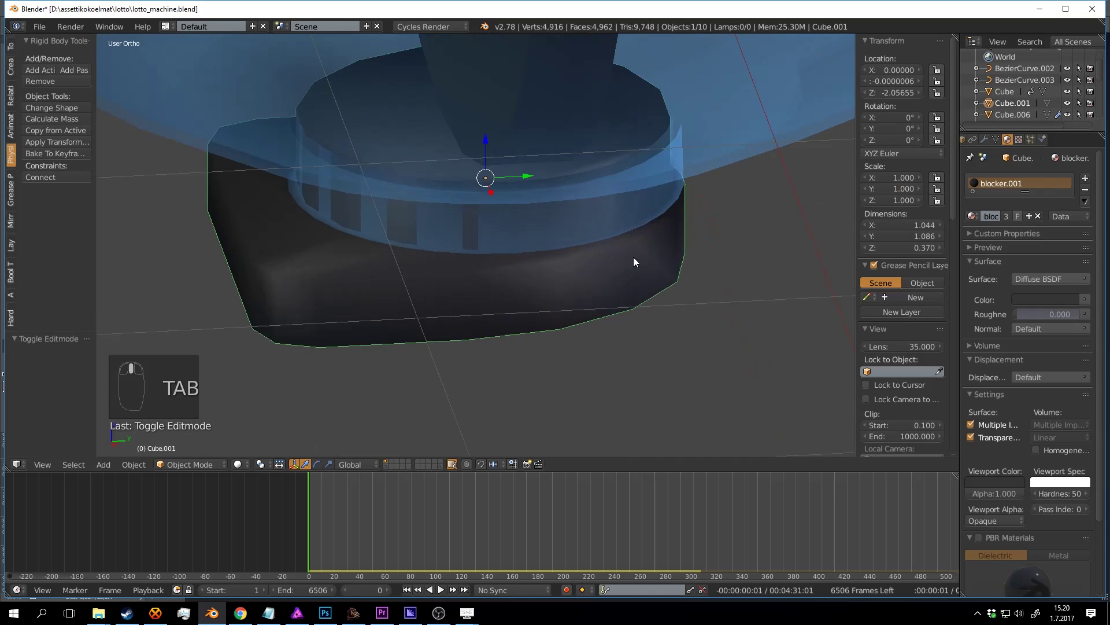
# Step: Shift the hatch plate about 0.008 along Y to center the plug and scale the object to 0.996
pyautogui.moveTo(518, 175); pyautogui.dragTo(567, 172)
pyautogui.moveTo(573, 173); pyautogui.dragTo(675, 255, button='middle')
pyautogui.press('s')
pyautogui.click(744, 247)
# Step: Deselect everything and save the file over the existing version
pyautogui.press('a')
pyautogui.hotkey('ctrl', 's')
pyautogui.hotkey('ctrl', 's')
pyautogui.click(636, 234)
pyautogui.scroll(-3, 636, 234)
pyautogui.scroll(2, 675, 254)
pyautogui.hotkey('ctrl', 's')
pyautogui.click(675, 254)
# Step: Show the details of the add-on Mesh: Set equal edge lengths in the user preferences and switch to Chrome
pyautogui.click(40, 27)
pyautogui.moveTo(76, 65)
pyautogui.click(85, 155)
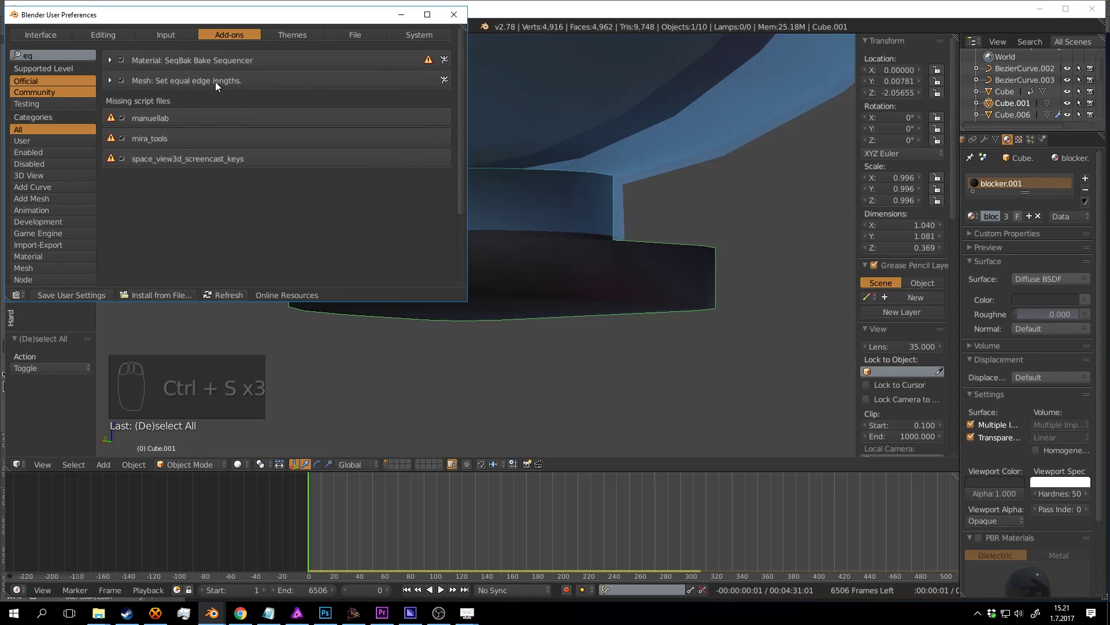
pyautogui.click(111, 81)
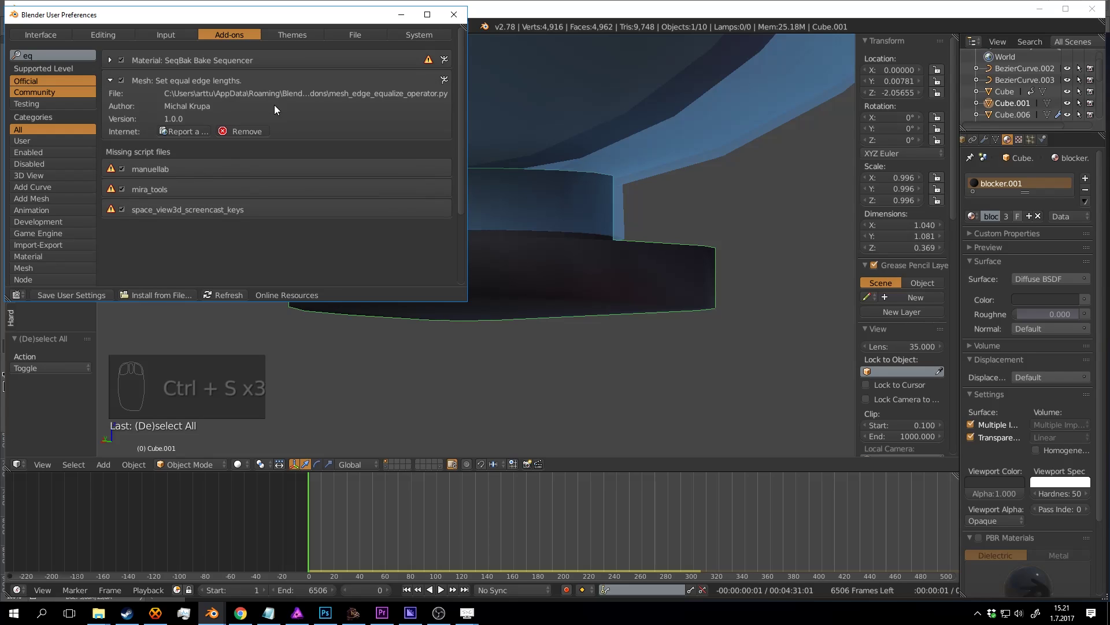
pyautogui.click(240, 612)
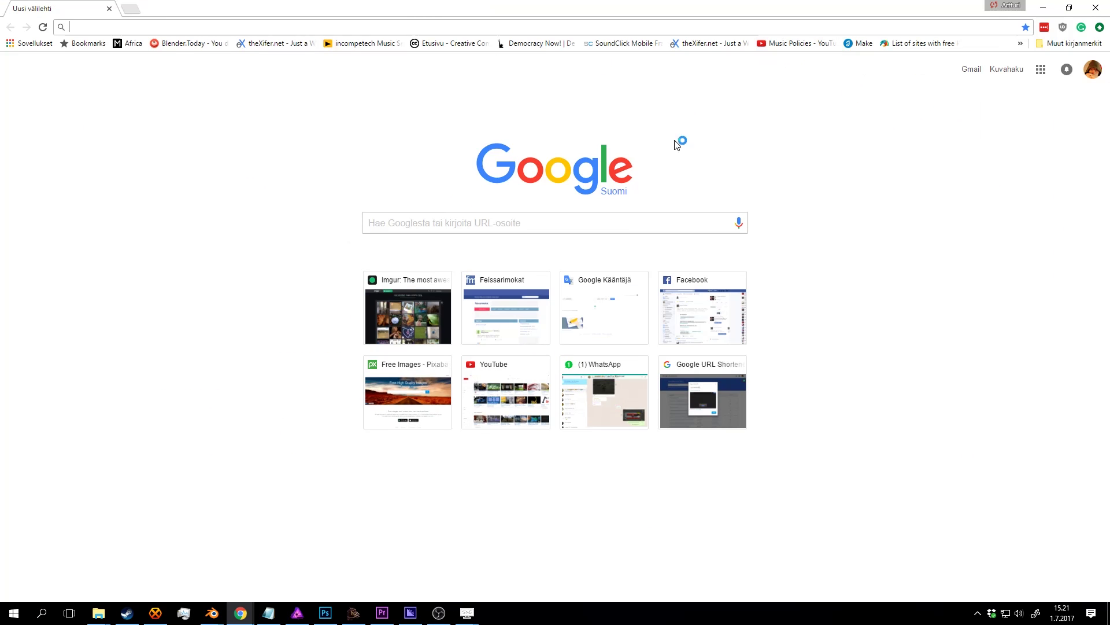
# Step: Search the web for "equalize edge length blender" and look through the Blender Artists thread on the Edge length equalizer add-on for its download link
pyautogui.write('equalizer')
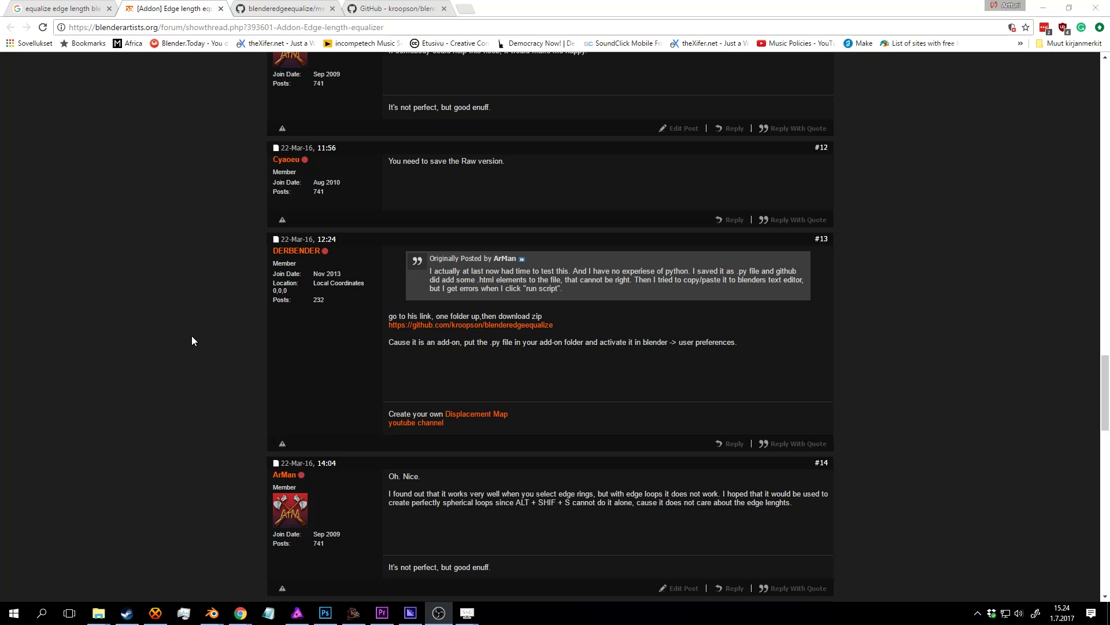
pyautogui.scroll(8, 192, 335)
pyautogui.scroll(20, 185, 311)
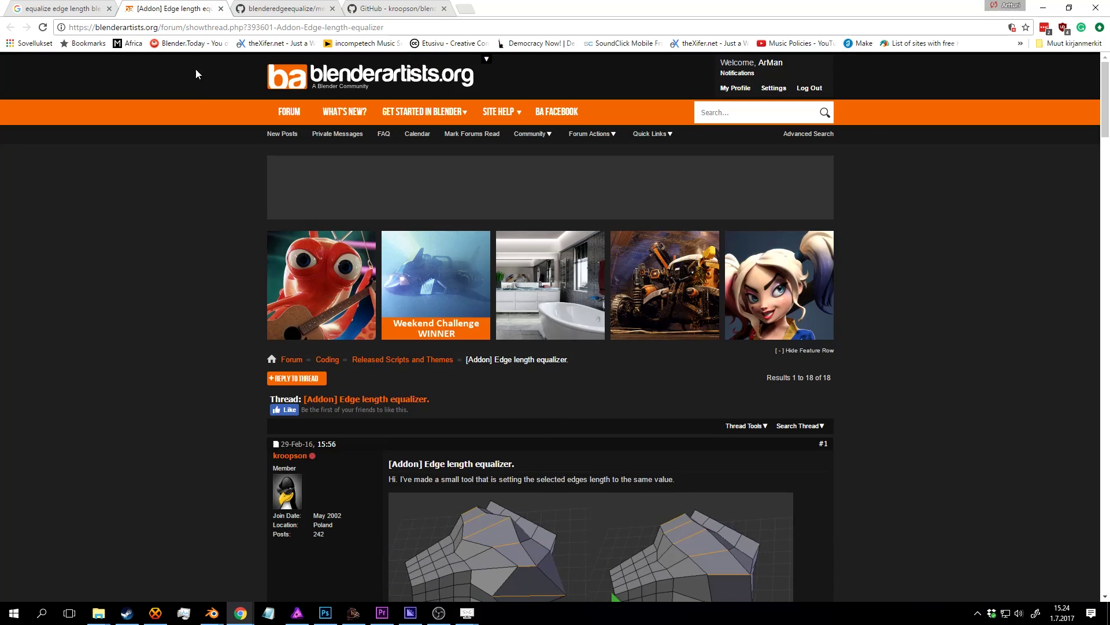
pyautogui.click(82, 6)
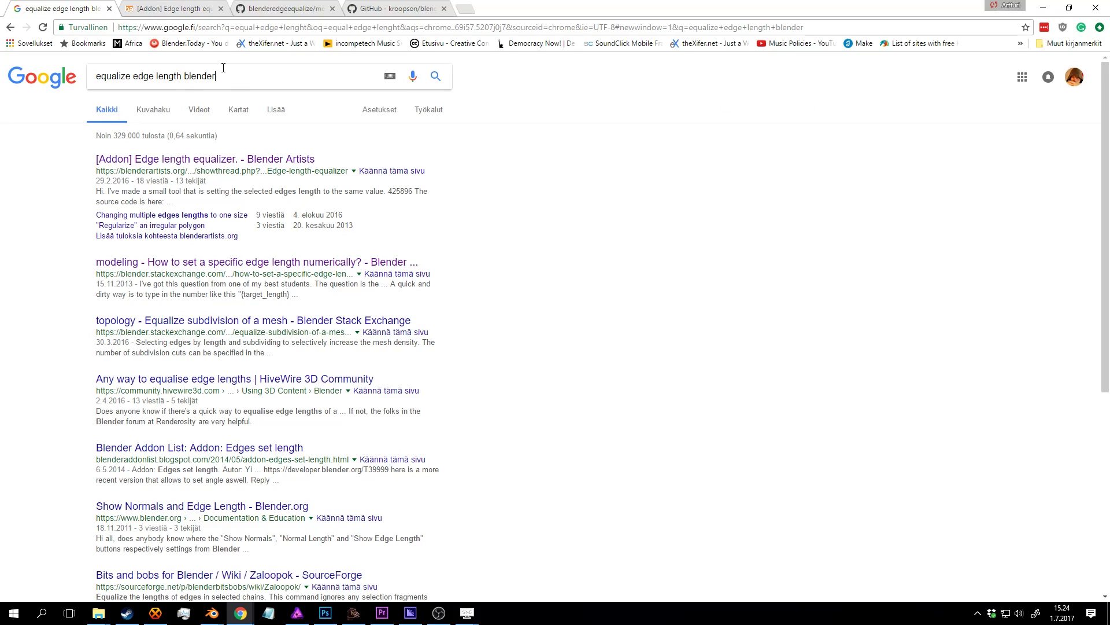
pyautogui.click(174, 6)
pyautogui.click(66, 11)
pyautogui.click(173, 8)
pyautogui.scroll(-20, 141, 237)
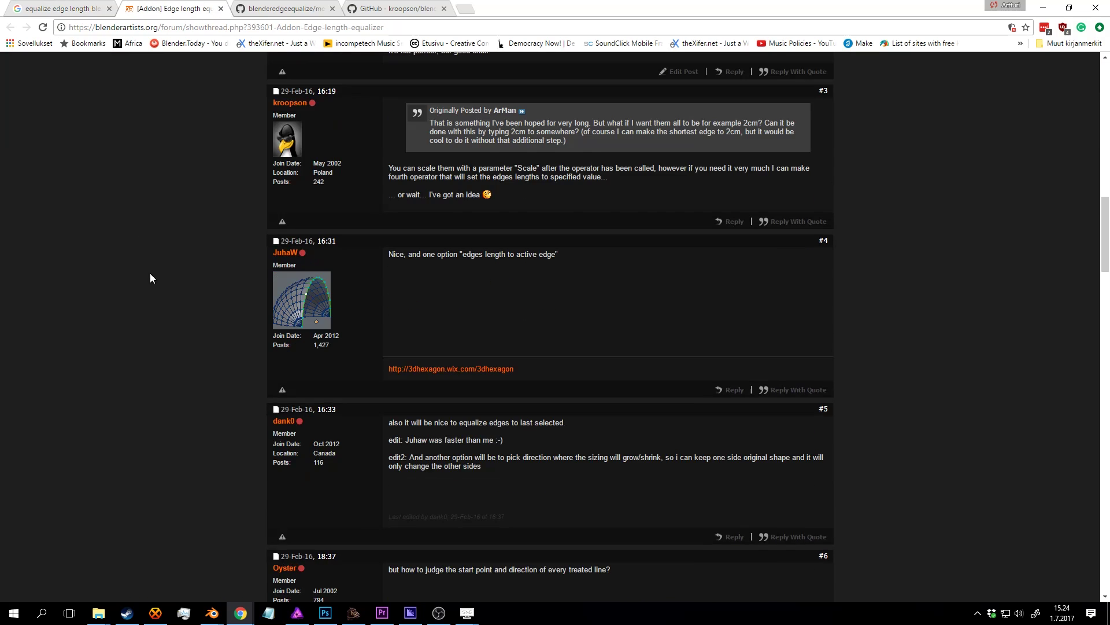
pyautogui.scroll(-5, 173, 282)
pyautogui.scroll(2, 196, 282)
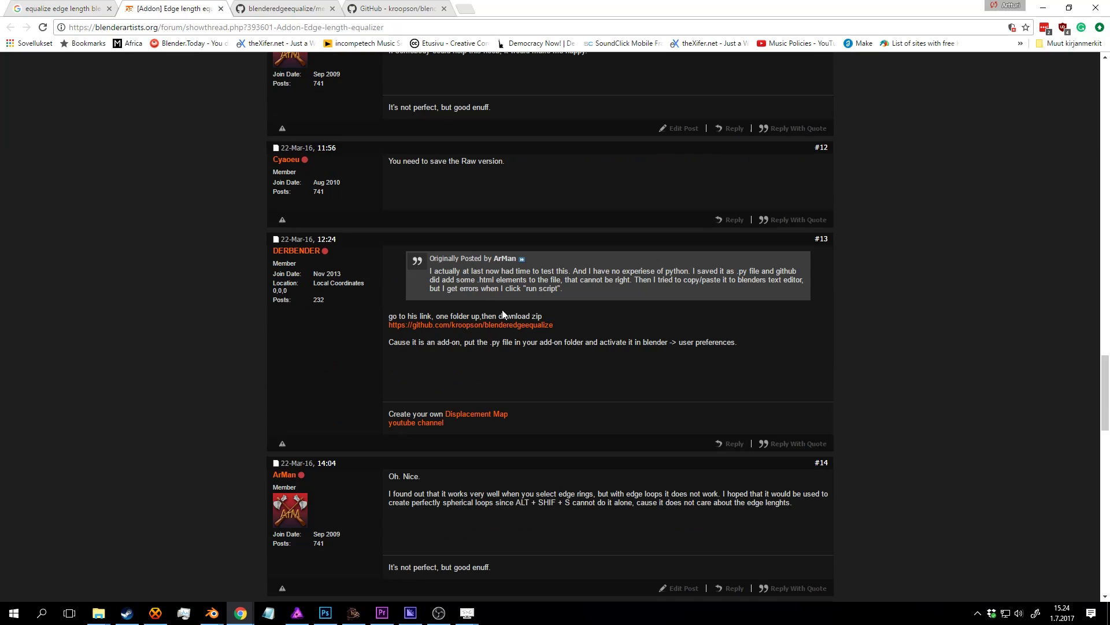
# Step: Follow the thread's link to the blenderedgeequalize GitHub repository, download it as a ZIP and show the downloaded file in its folder
pyautogui.click(474, 327)
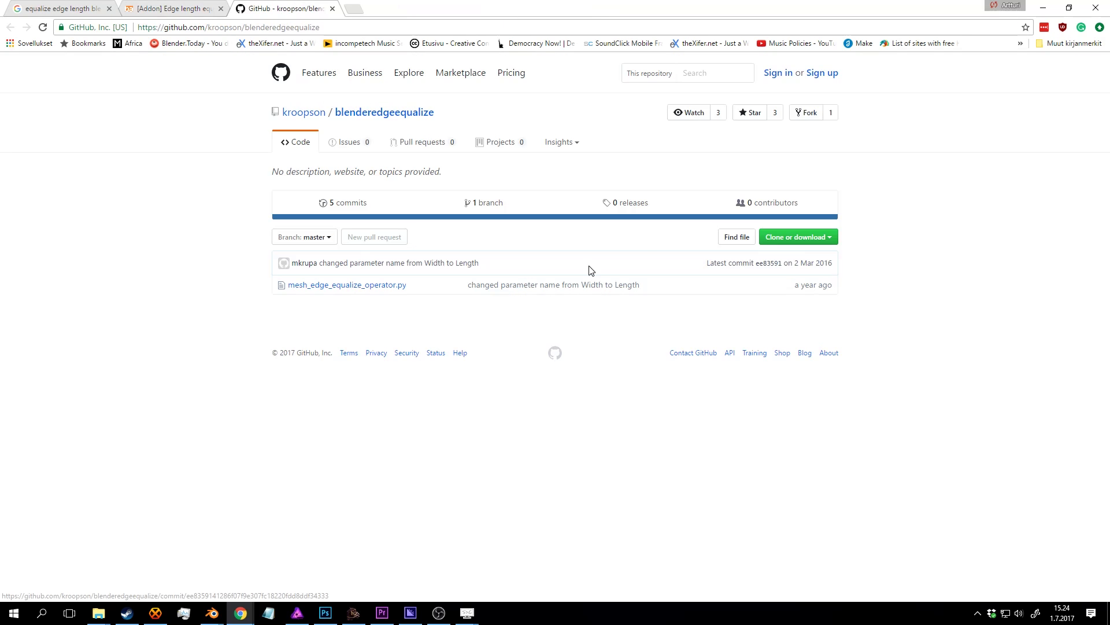
pyautogui.click(808, 244)
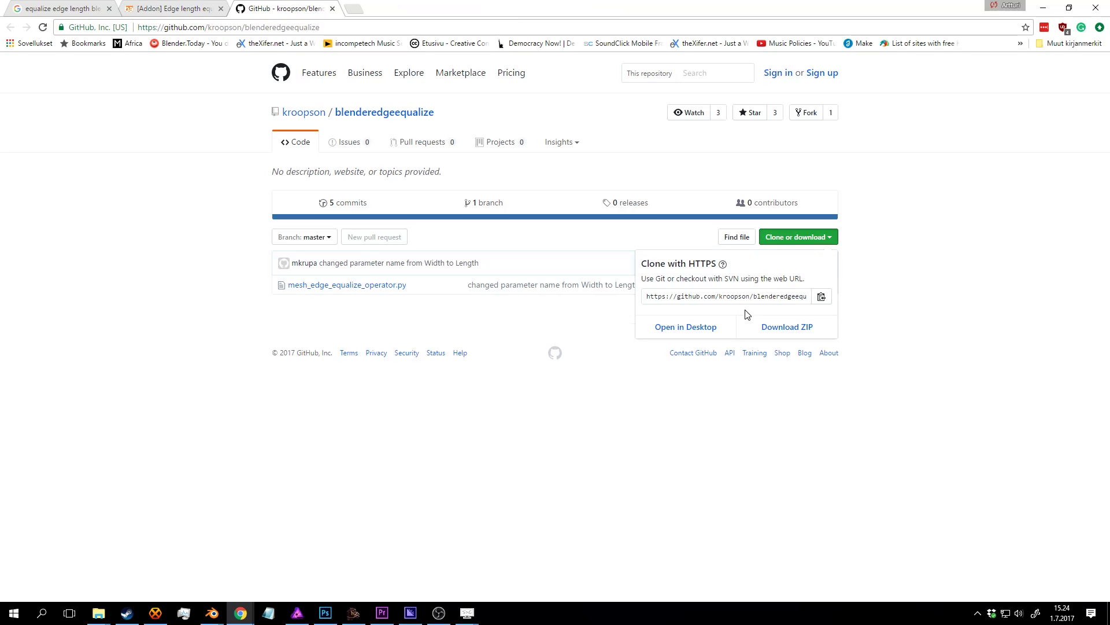
pyautogui.click(782, 327)
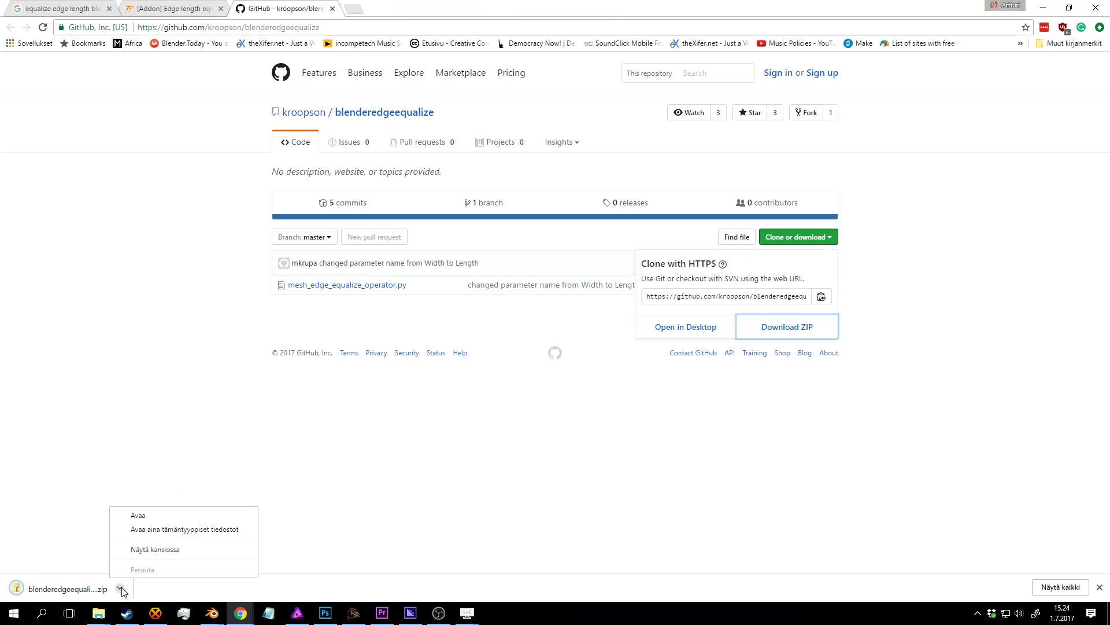
pyautogui.click(155, 551)
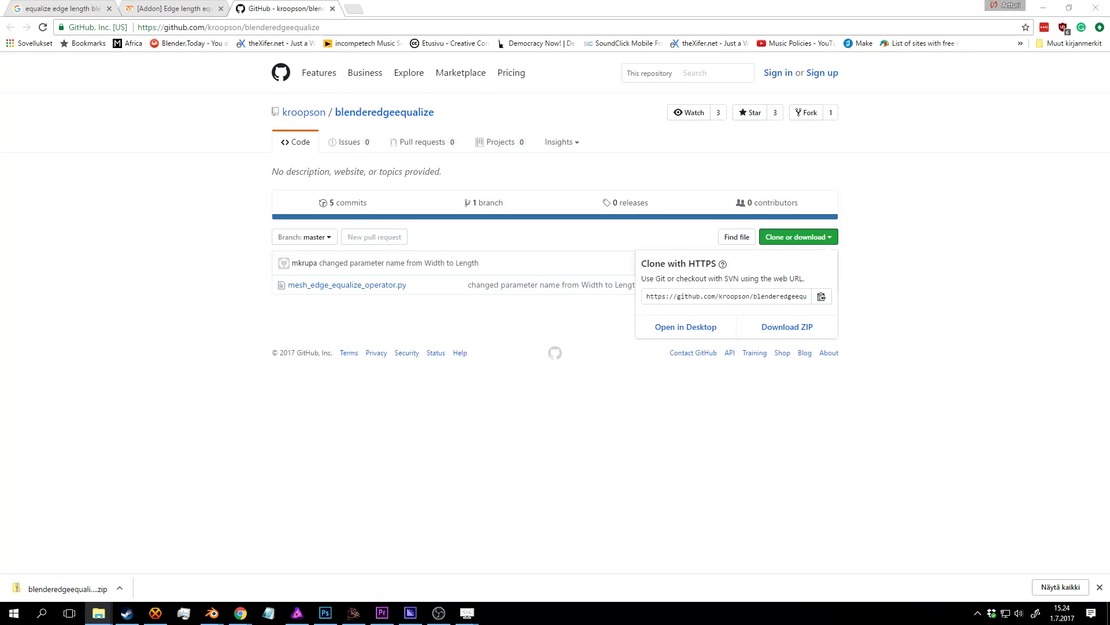
# Step: Switch to Blender, install the add-on from blenderedgeequalize-master.zip, save the user settings and close the preferences
pyautogui.moveTo(206, 617)
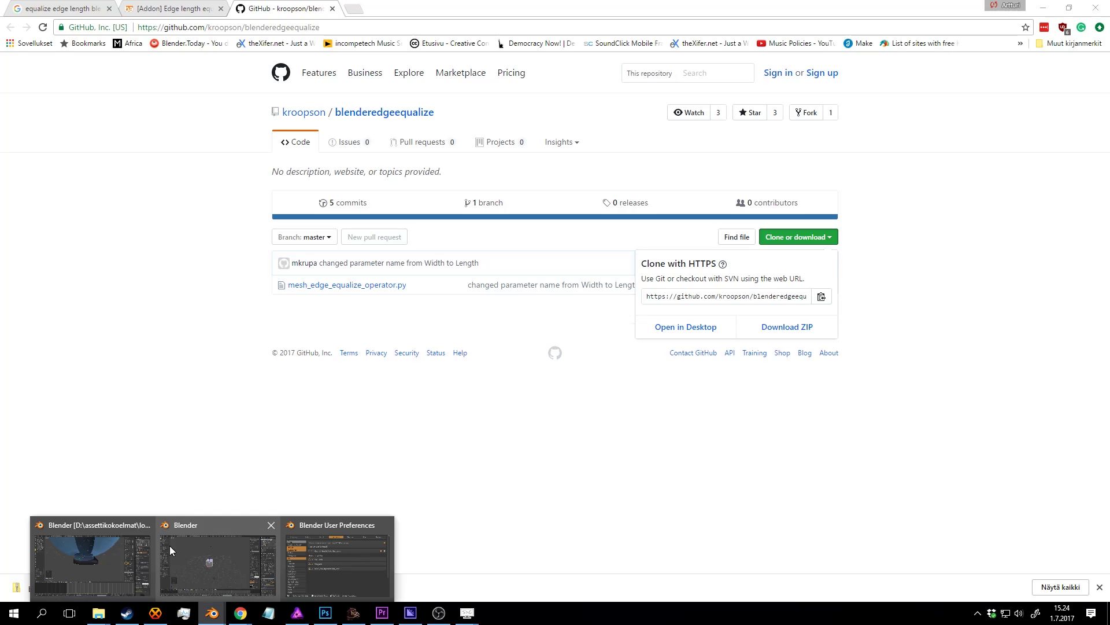
pyautogui.click(119, 531)
pyautogui.click(38, 28)
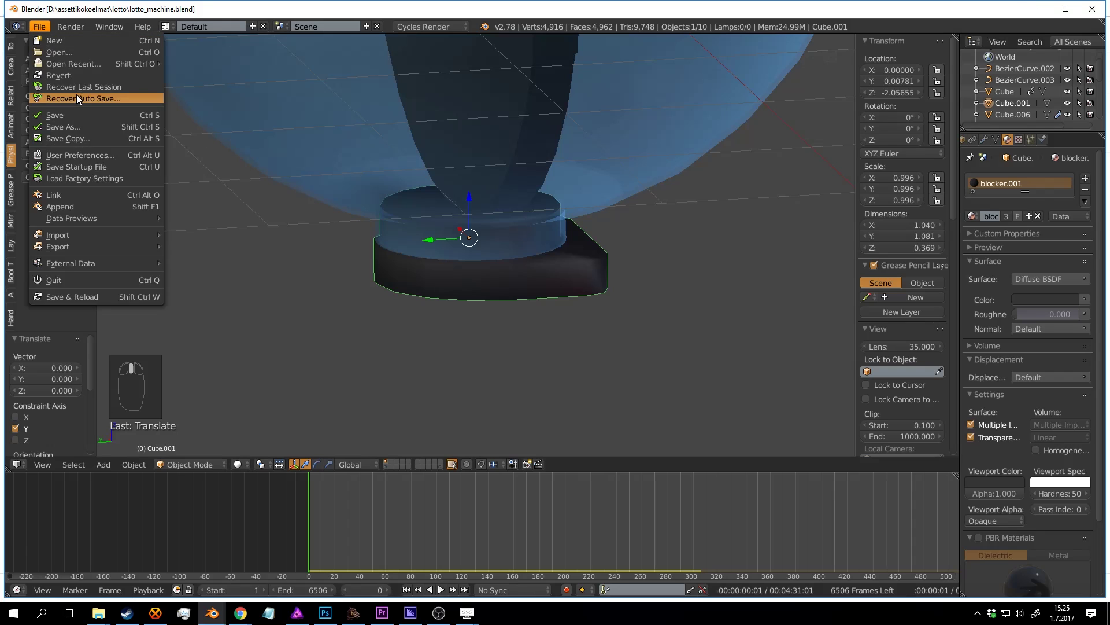
pyautogui.click(81, 154)
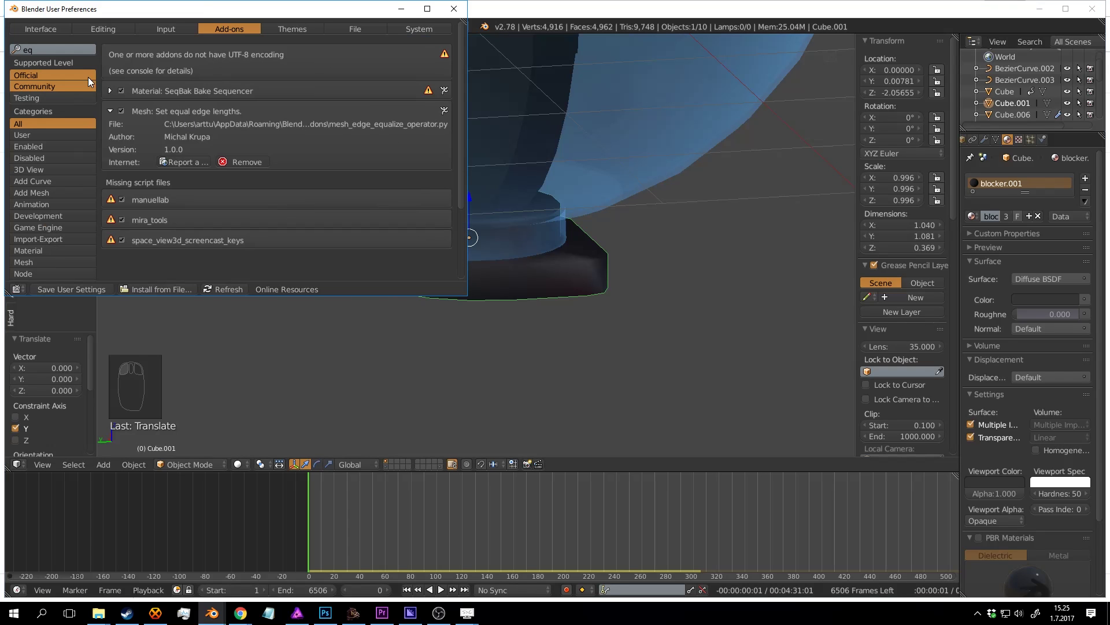
pyautogui.click(165, 285)
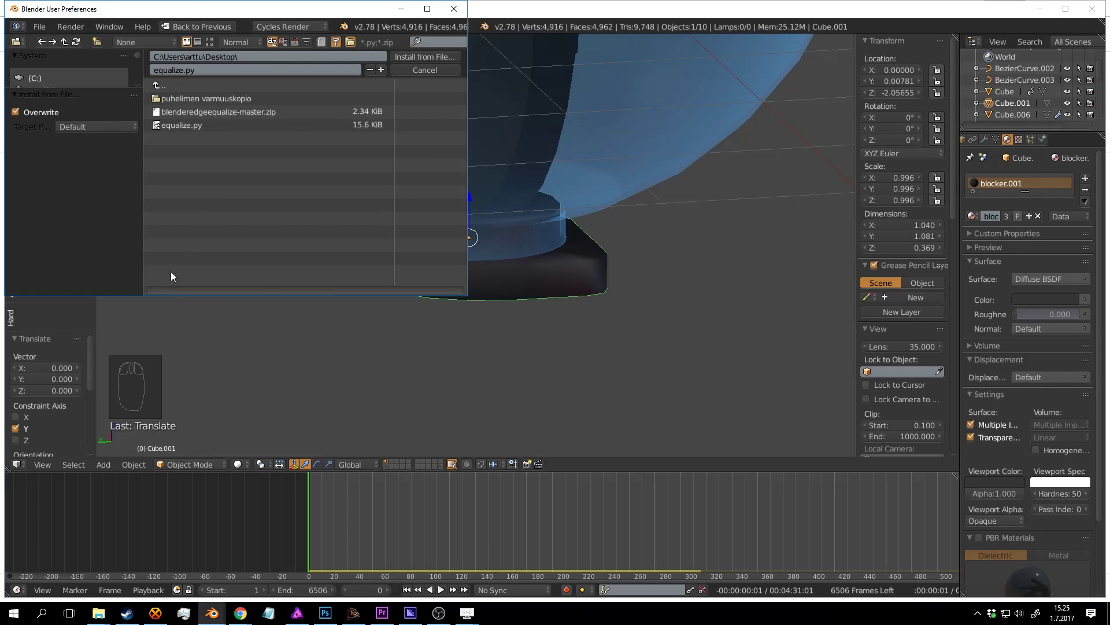
pyautogui.click(232, 111)
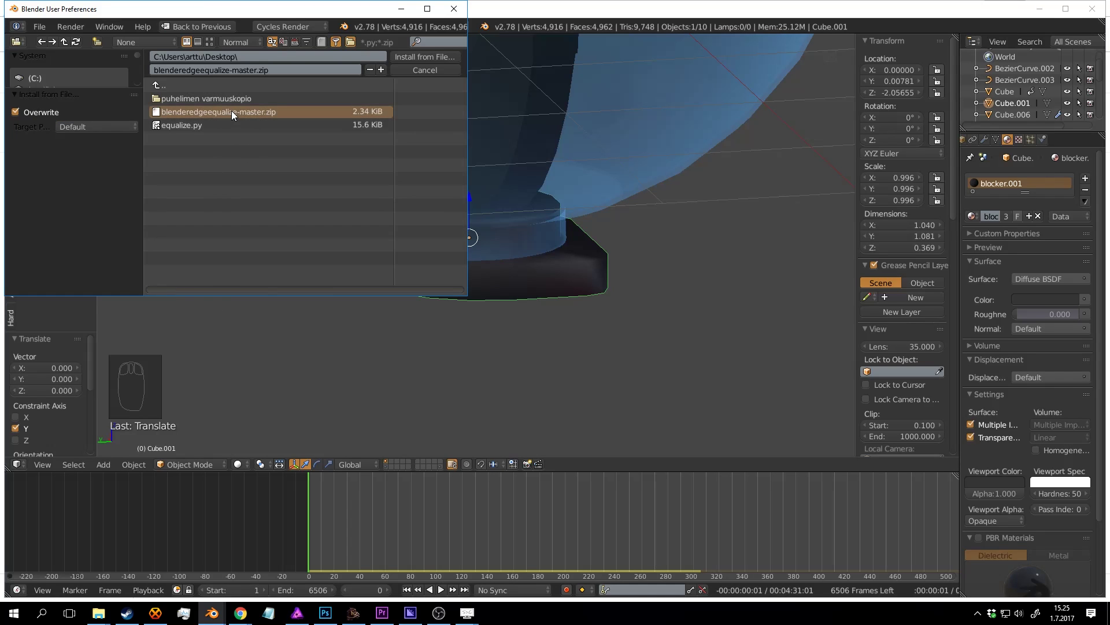
pyautogui.click(435, 61)
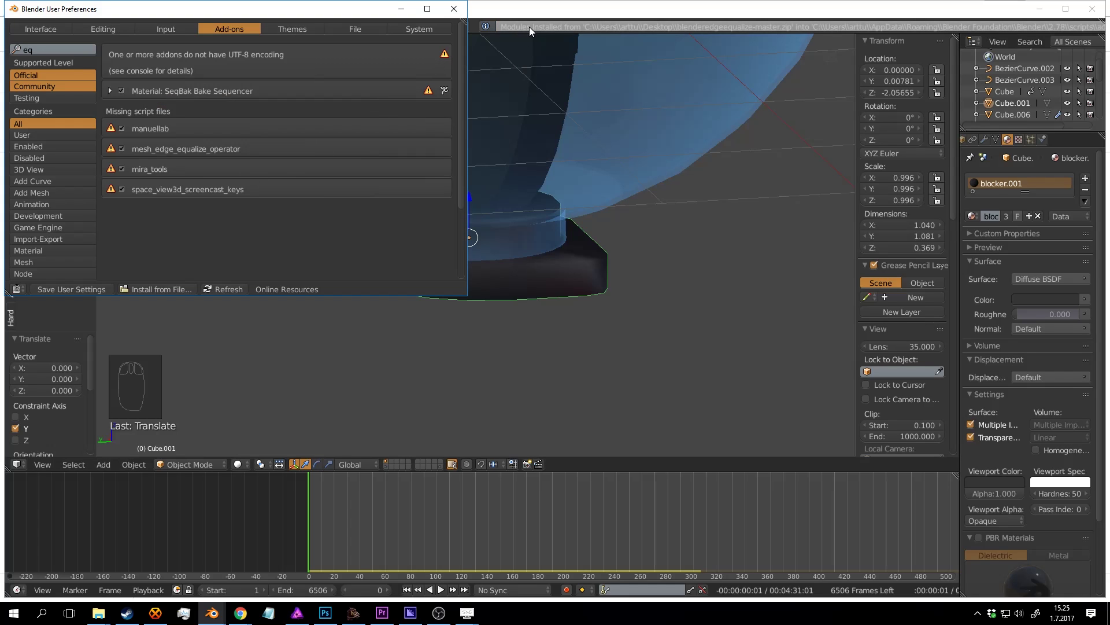
pyautogui.click(60, 290)
pyautogui.click(454, 9)
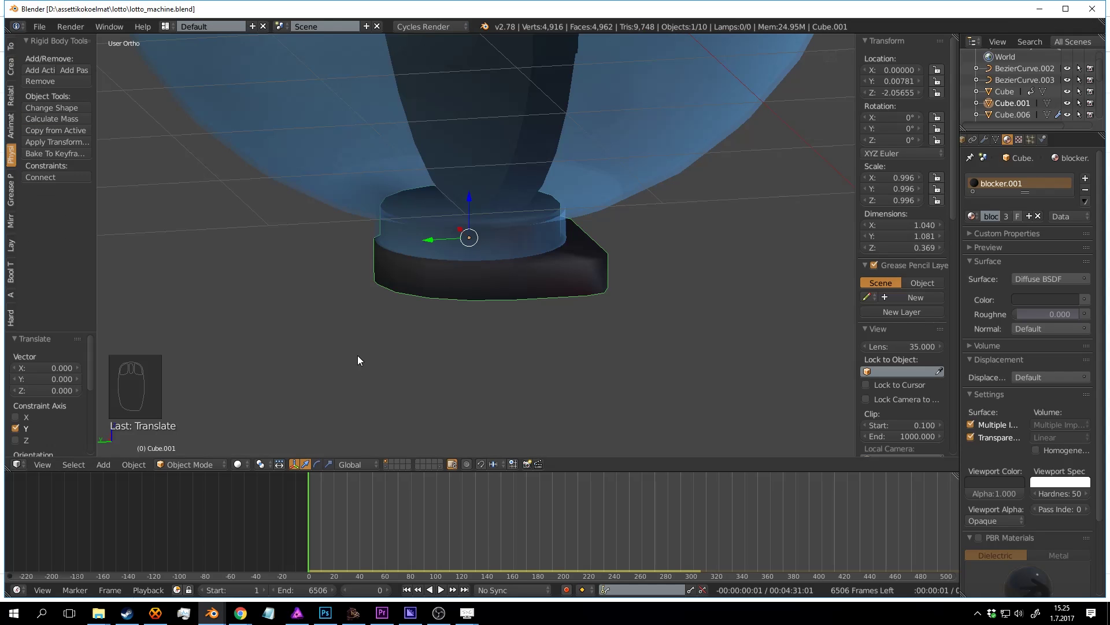
# Step: Deselect everything, save the file and play the ball simulation to check that the plugged hatch holds the balls
pyautogui.scroll(-5, 411, 238)
pyautogui.press('a')
pyautogui.hotkey('ctrl', 's')
pyautogui.moveTo(555, 286); pyautogui.dragTo(496, 233, button='middle')
pyautogui.hotkey('alt', 'a')
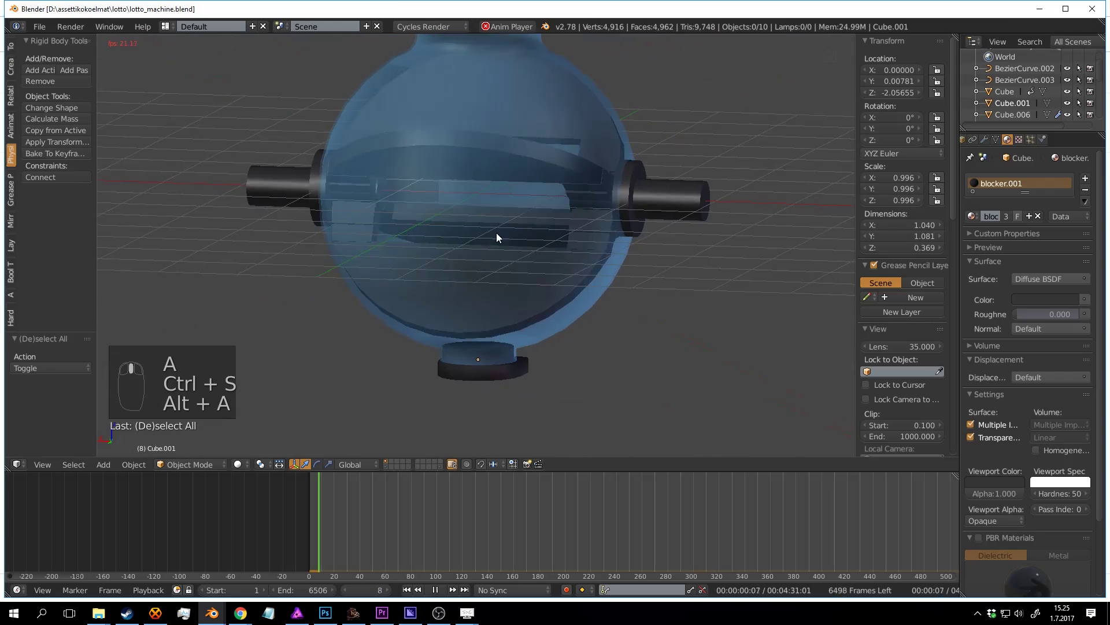
pyautogui.scroll(2, 525, 255)
pyautogui.moveTo(546, 270); pyautogui.dragTo(535, 188, button='middle')
pyautogui.scroll(2, 550, 222)
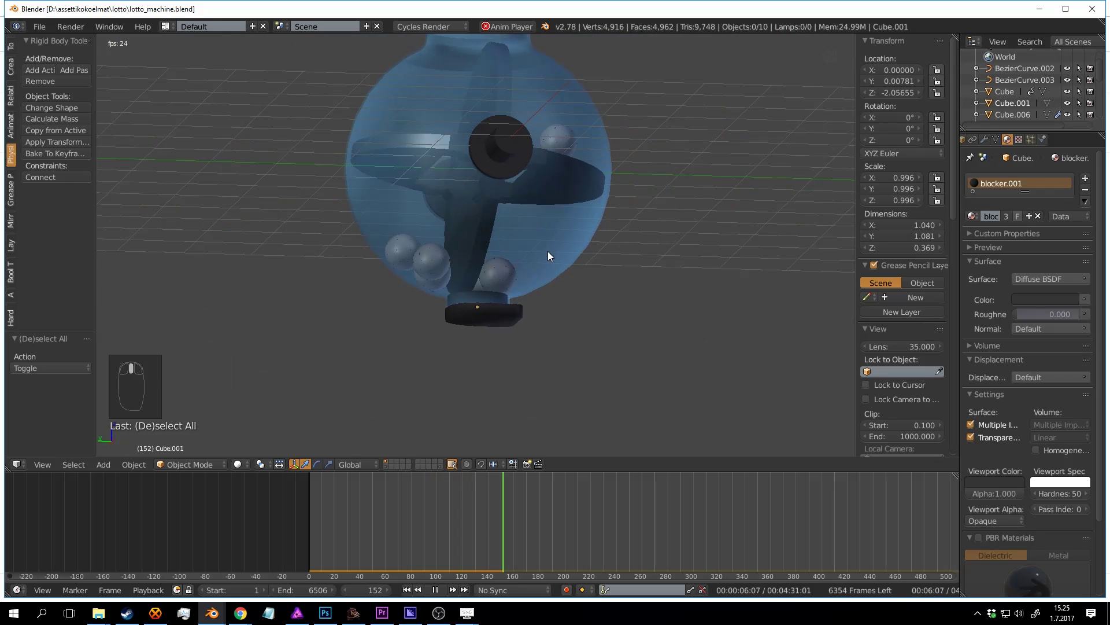
pyautogui.hotkey('alt', 'a')
# Step: Save the file, return to frame 0 and insert a Location keyframe on the hatch in its closed position
pyautogui.scroll(2, 513, 256)
pyautogui.moveTo(512, 299); pyautogui.dragTo(514, 222, button='middle')
pyautogui.hotkey('ctrl', 's')
pyautogui.scroll(2, 514, 264)
pyautogui.scroll(1, 515, 290)
pyautogui.keyDown('shift'); pyautogui.moveTo(517, 360); pyautogui.dragTo(523, 322, button='middle'); pyautogui.keyUp('shift')
pyautogui.moveTo(505, 506); pyautogui.dragTo(308, 502)
pyautogui.rightClick(495, 285)
pyautogui.keyDown('shift'); pyautogui.moveTo(489, 333); pyautogui.dragTo(519, 247, button='middle'); pyautogui.keyUp('shift')
pyautogui.scroll(2, 529, 276)
pyautogui.press('i')
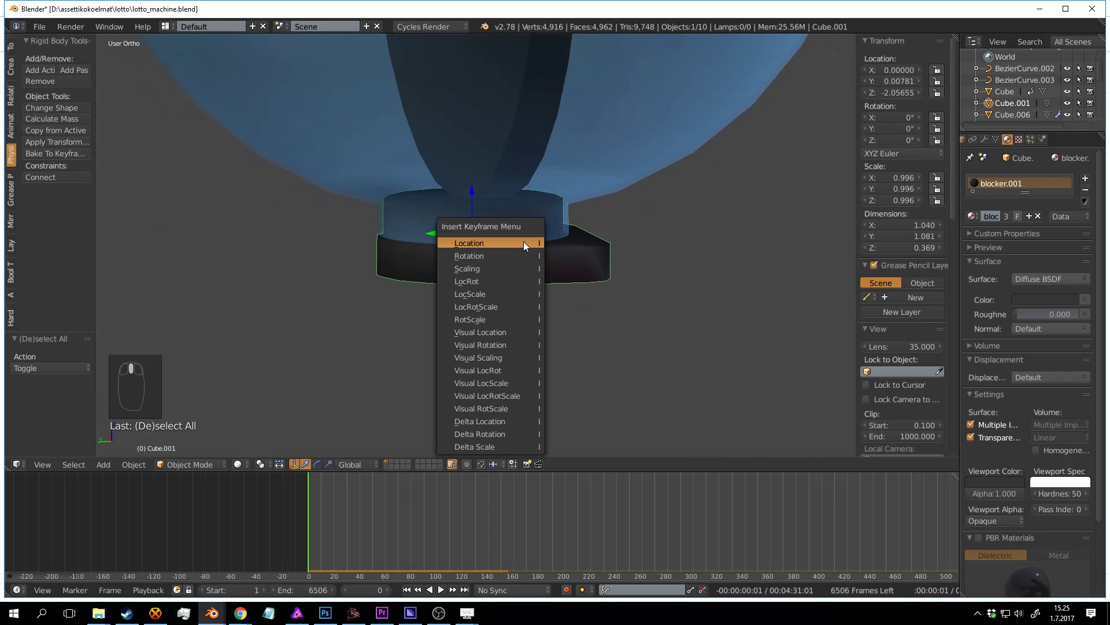
pyautogui.click(524, 243)
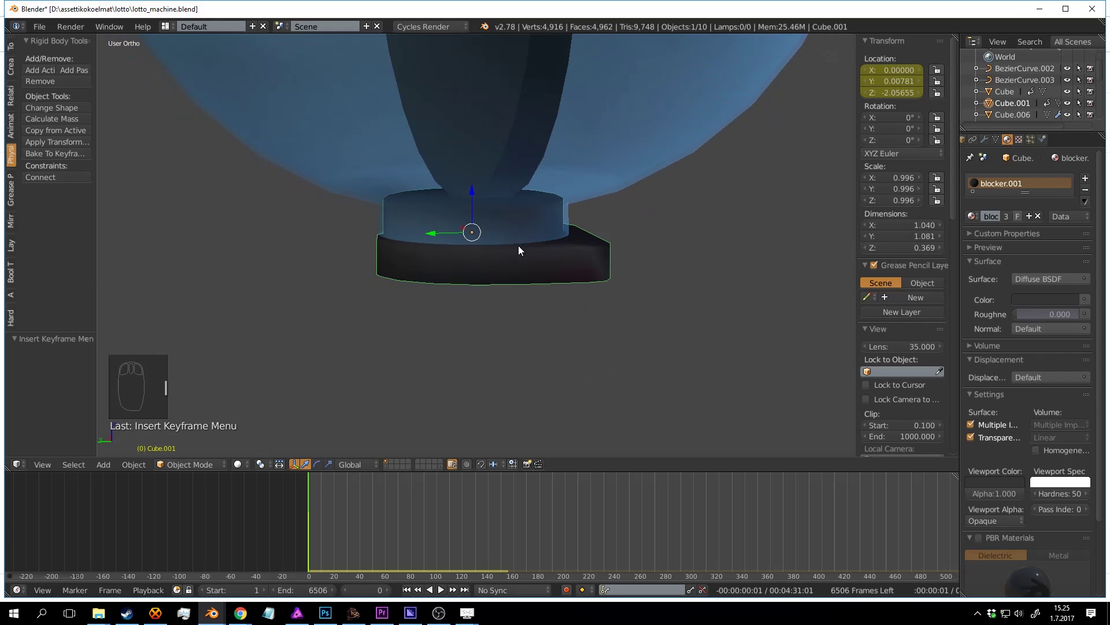
# Step: Play the simulation while the balls mix, stop at frame 311 and insert another Location keyframe on the closed hatch
pyautogui.moveTo(521, 248); pyautogui.dragTo(456, 218, button='middle')
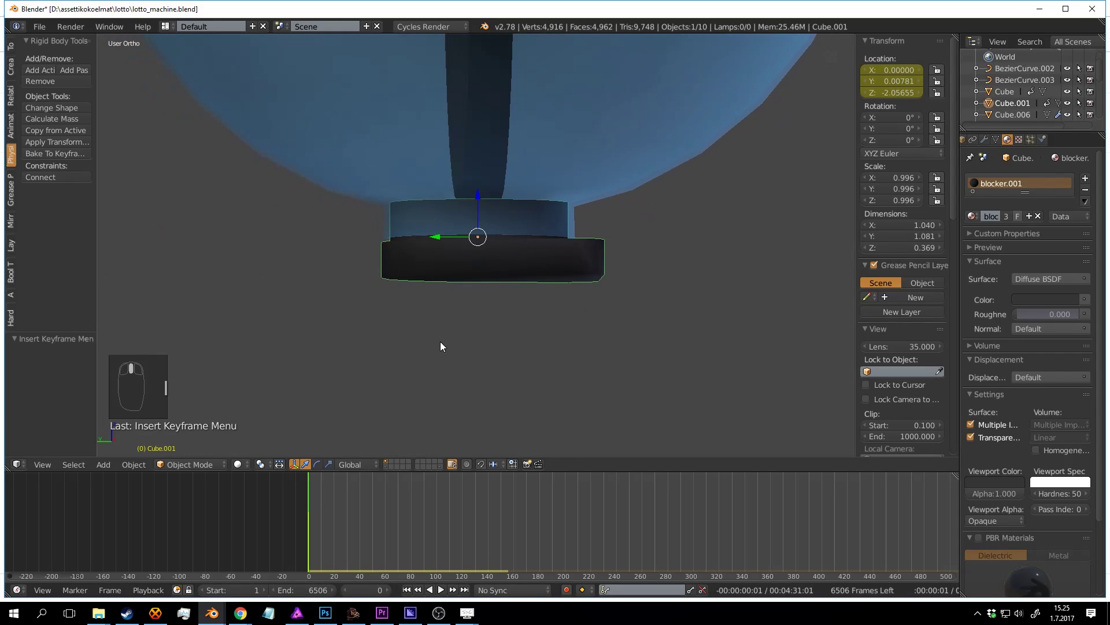
pyautogui.hotkey('alt', 'a')
pyautogui.hotkey('alt', 'a')
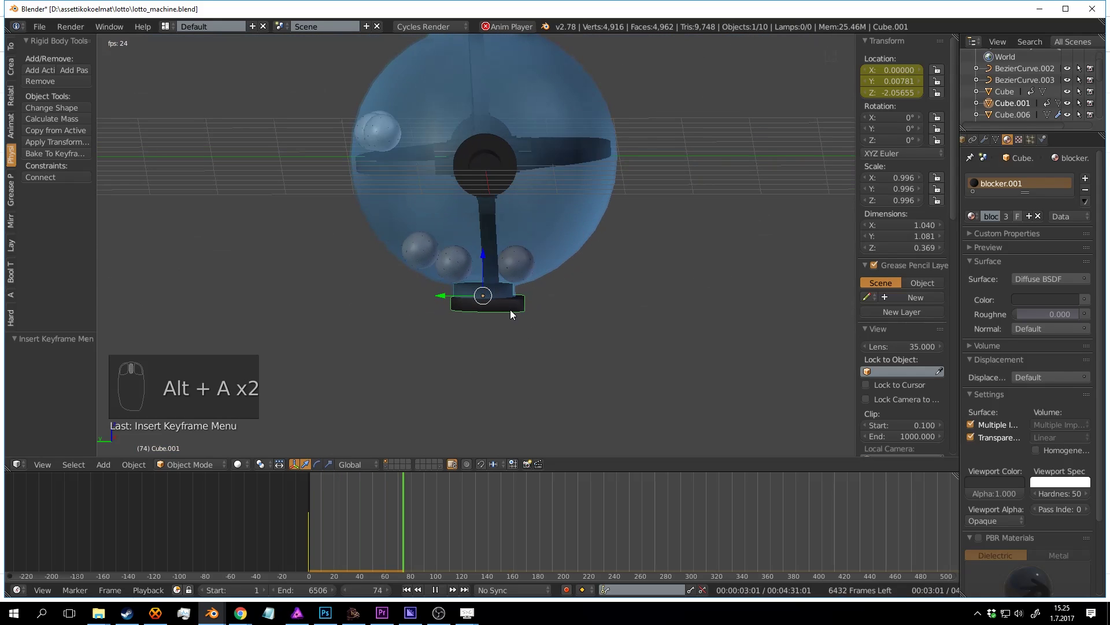
pyautogui.moveTo(515, 242)
pyautogui.mouseDown(button='middle')
pyautogui.moveTo(477, 238)
pyautogui.moveTo(510, 236)
pyautogui.mouseUp(button='middle')
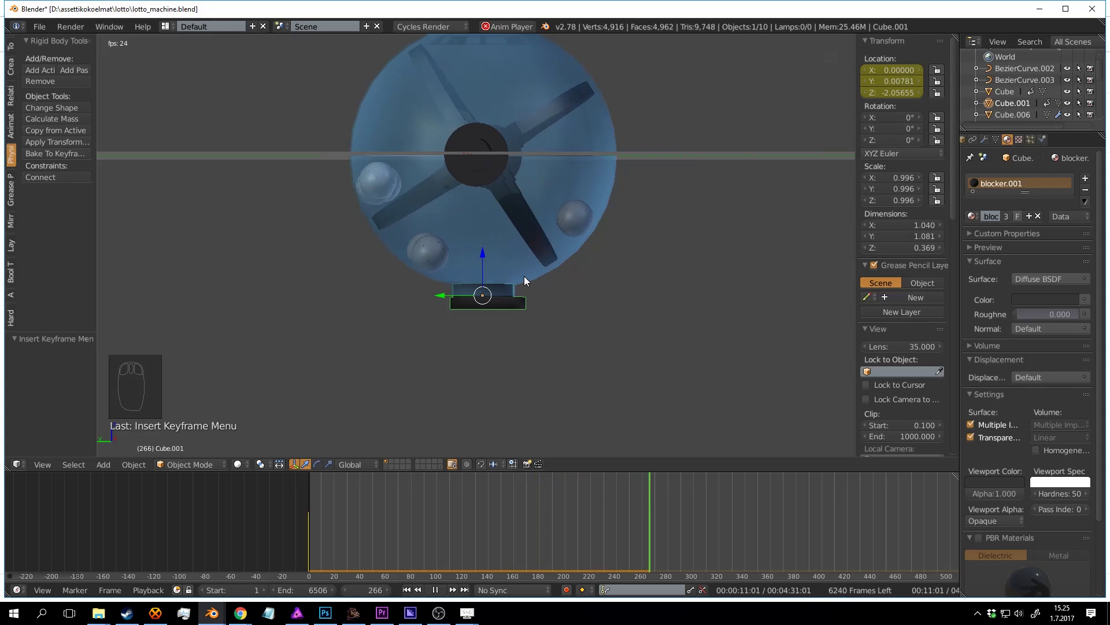
pyautogui.hotkey('alt', 'a')
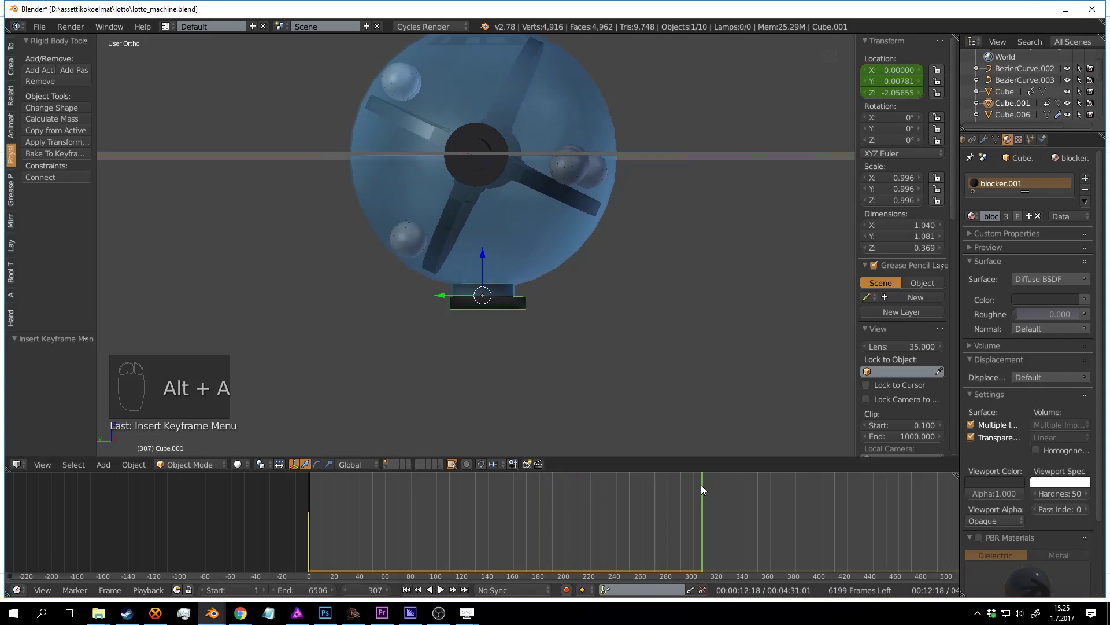
pyautogui.click(706, 489)
pyautogui.scroll(3, 536, 286)
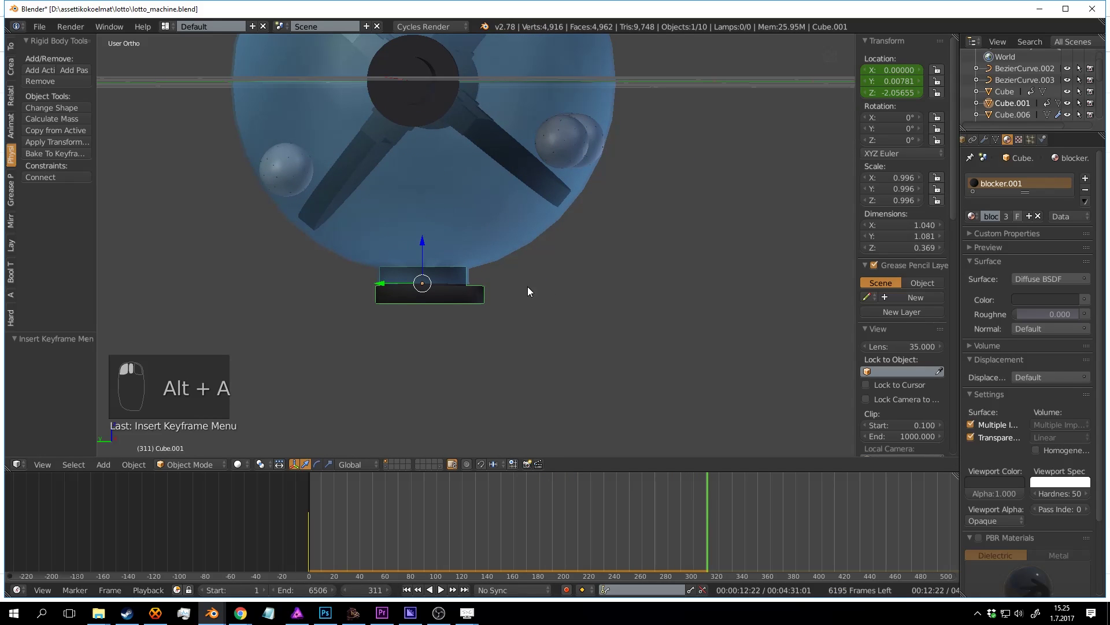
pyautogui.press('i')
pyautogui.click(528, 289)
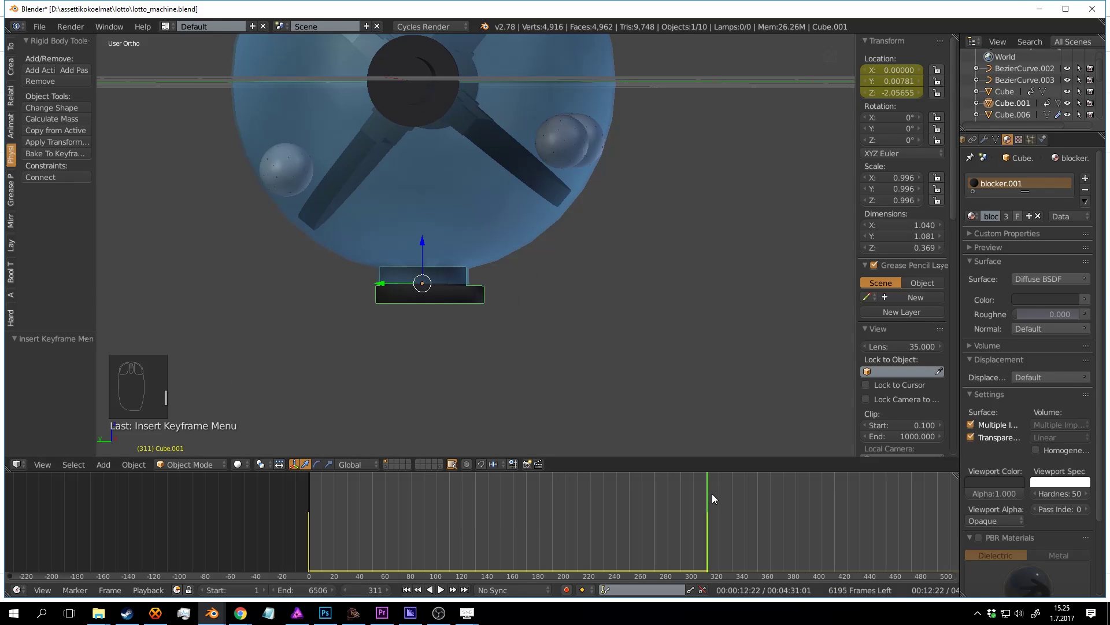
# Step: Go to frame 330, lower the hatch 0.231 along Z out of the outlet and insert a Location keyframe
pyautogui.hotkey('alt', 'a')
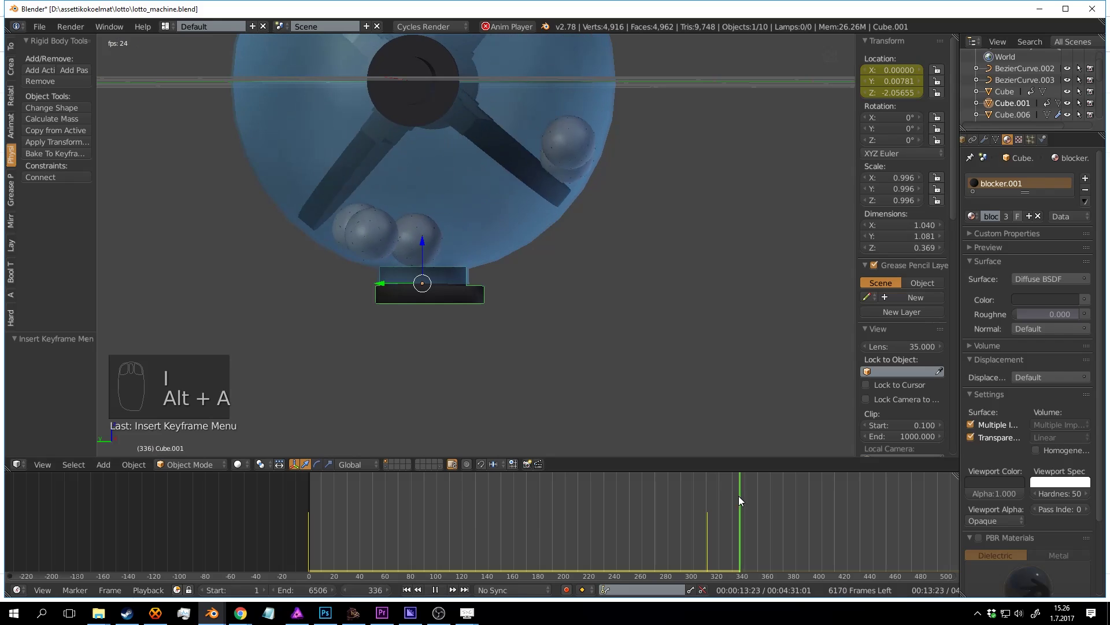
pyautogui.hotkey('alt', 'a')
pyautogui.moveTo(739, 495)
pyautogui.mouseDown()
pyautogui.moveTo(757, 505)
pyautogui.moveTo(732, 504)
pyautogui.mouseUp()
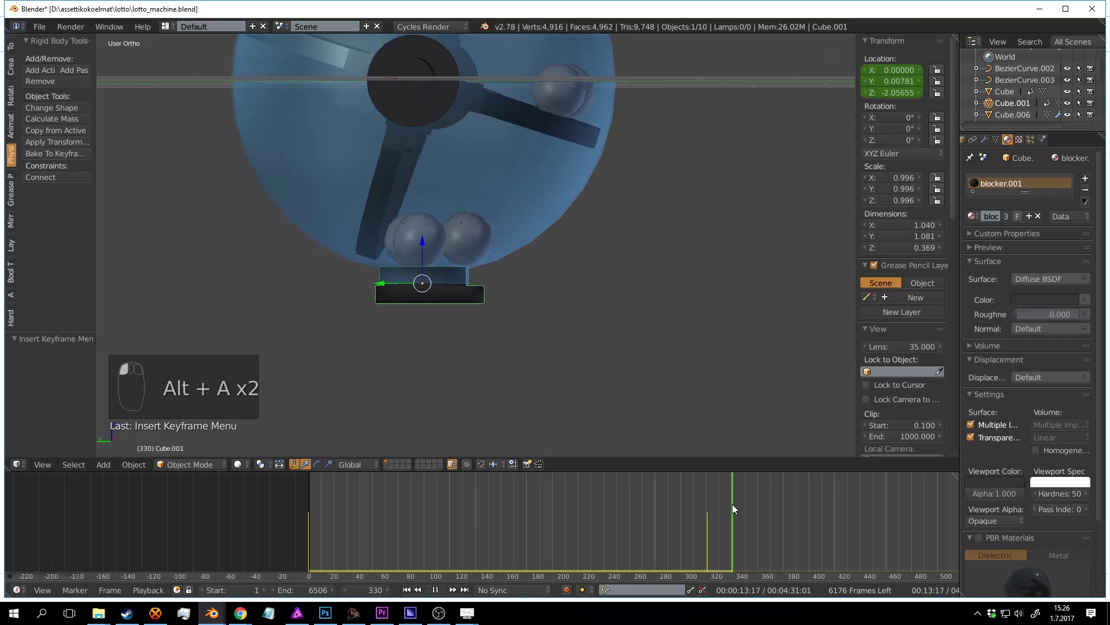
pyautogui.scroll(2, 426, 238)
pyautogui.moveTo(400, 260); pyautogui.dragTo(408, 123)
pyautogui.click(408, 122)
pyautogui.press('i')
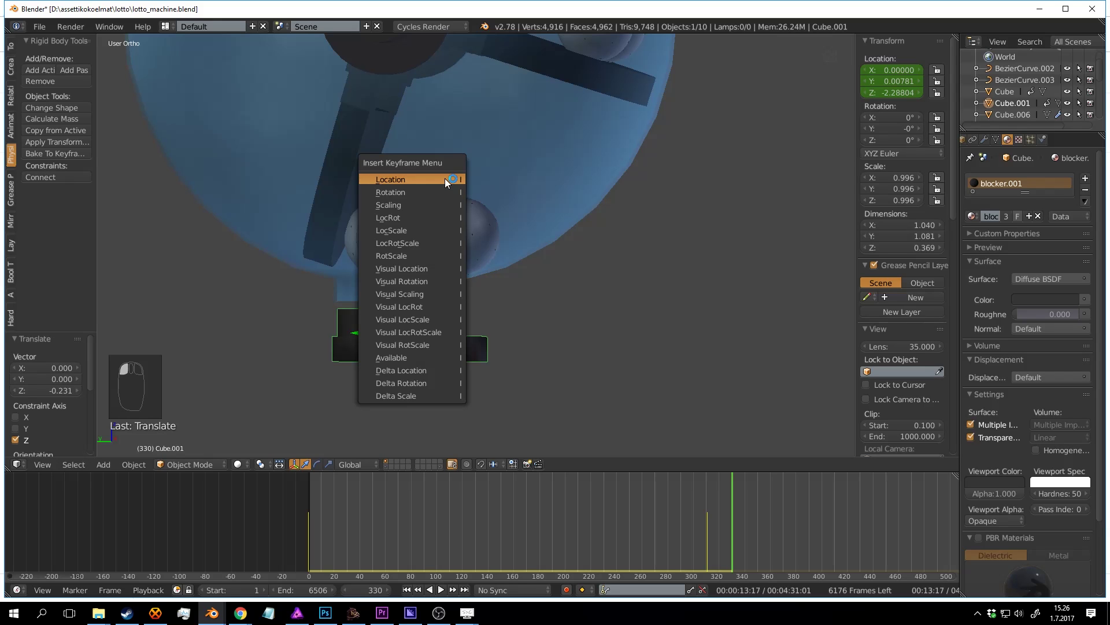
pyautogui.click(446, 178)
# Step: Advance to frame 369, slide the hatch sideways along Y to about -0.991 and insert a Location keyframe
pyautogui.hotkey('alt', 'a')
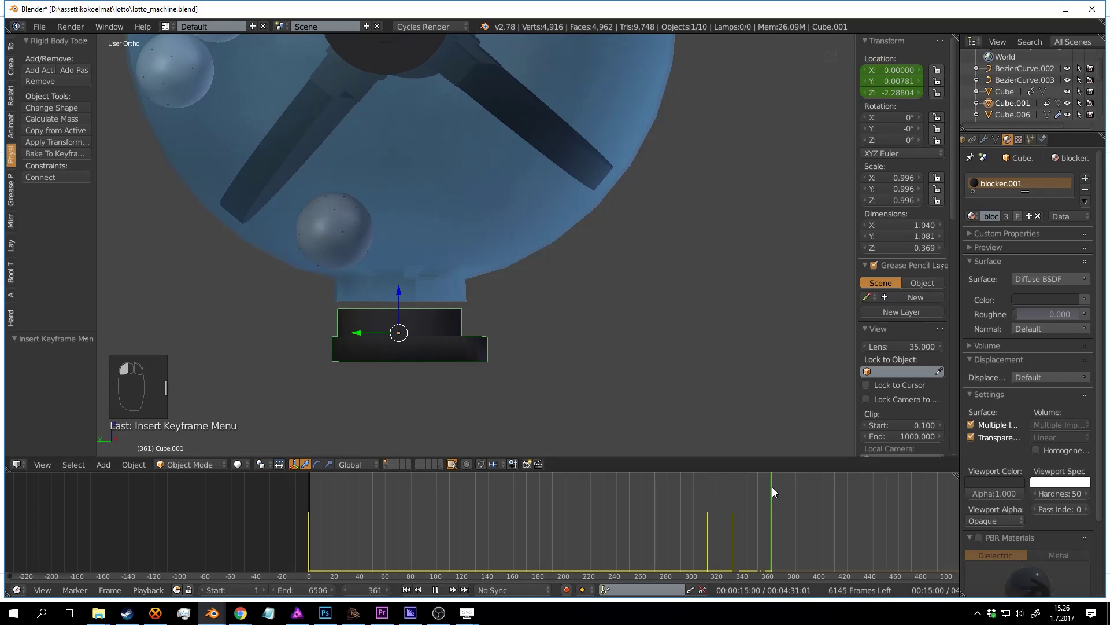
pyautogui.hotkey('alt', 'a')
pyautogui.moveTo(425, 338); pyautogui.dragTo(401, 355, button='middle')
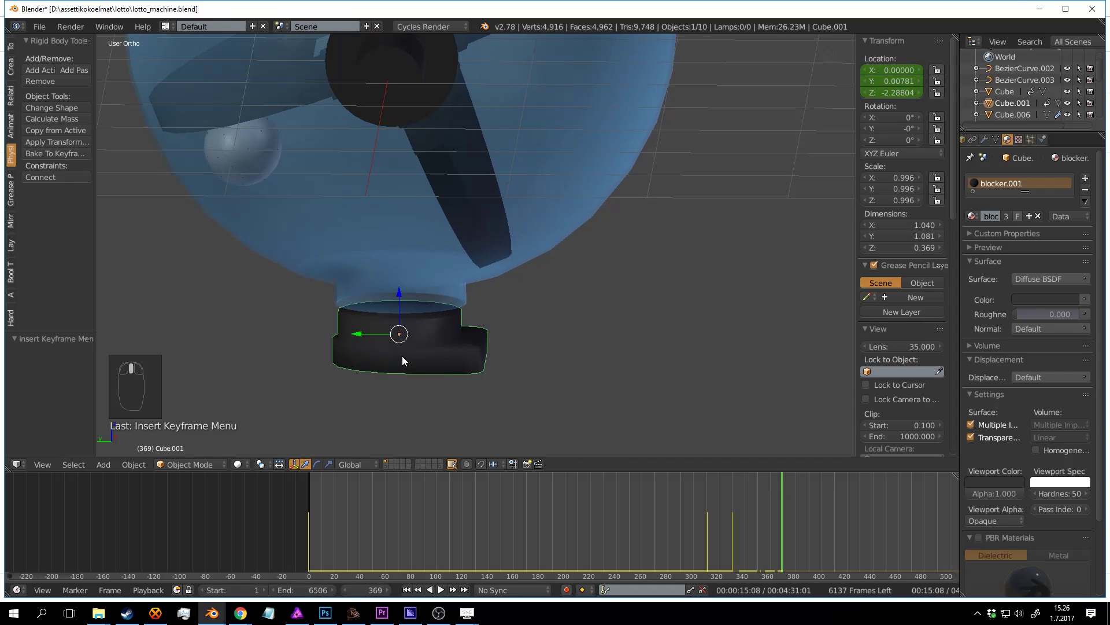
pyautogui.moveTo(368, 338); pyautogui.dragTo(577, 382)
pyautogui.moveTo(710, 386); pyautogui.dragTo(705, 368)
pyautogui.press('i')
pyautogui.click(615, 325)
# Step: Replay the hatch opening animation from an earlier frame, stop it at frame 380 and save the file
pyautogui.hotkey('alt', 'a')
pyautogui.moveTo(802, 505); pyautogui.dragTo(623, 497)
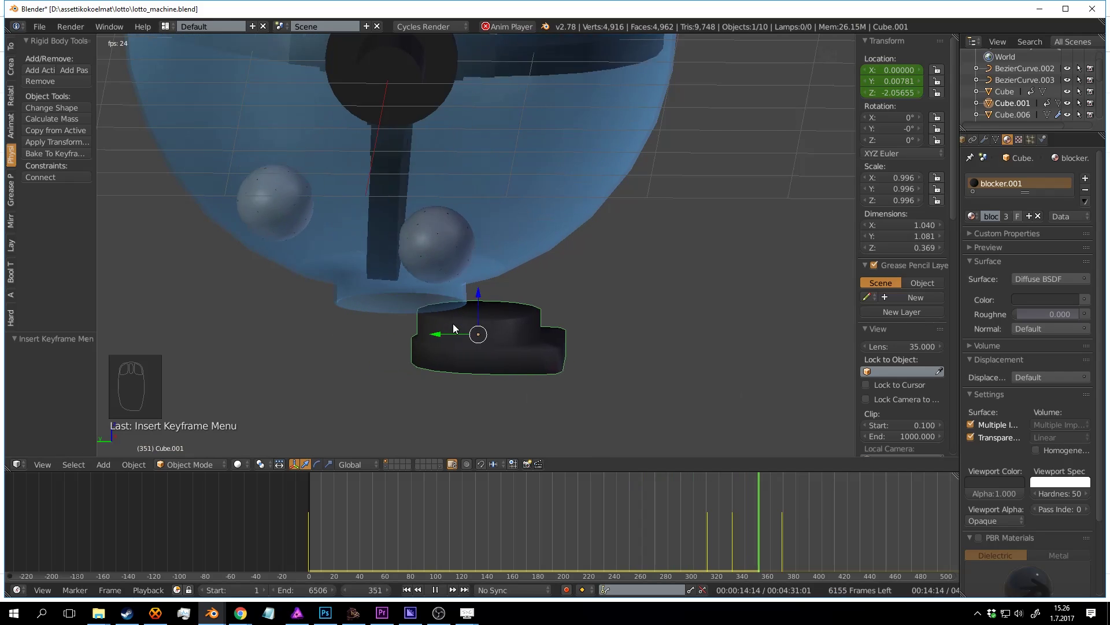
pyautogui.hotkey('alt', 'a')
pyautogui.hotkey('ctrl', 's')
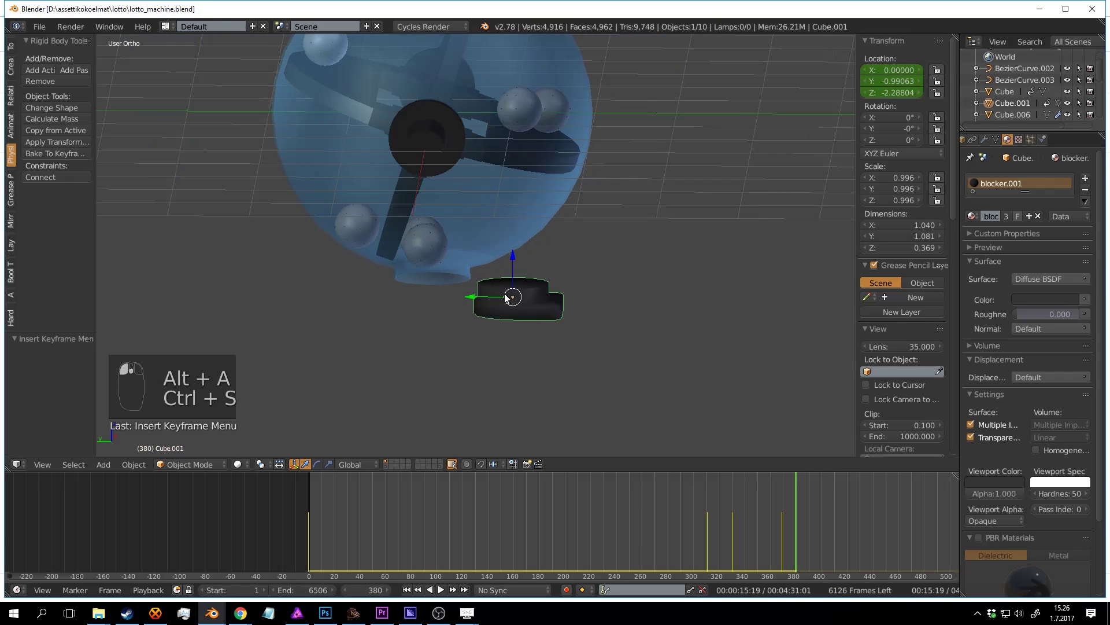
# Step: Deselect everything, rewind the timeline to frame 0 and save the file again
pyautogui.press('a')
pyautogui.hotkey('ctrl', 's')
pyautogui.moveTo(505, 298); pyautogui.dragTo(613, 363, button='middle')
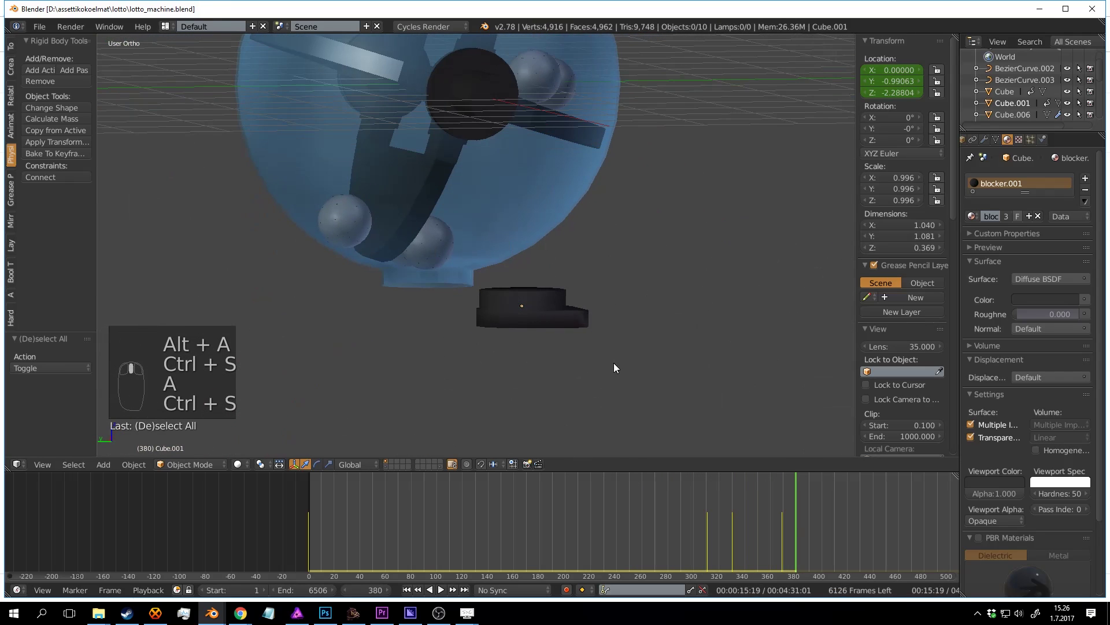
pyautogui.moveTo(799, 516); pyautogui.dragTo(309, 573)
pyautogui.hotkey('ctrl', 's')
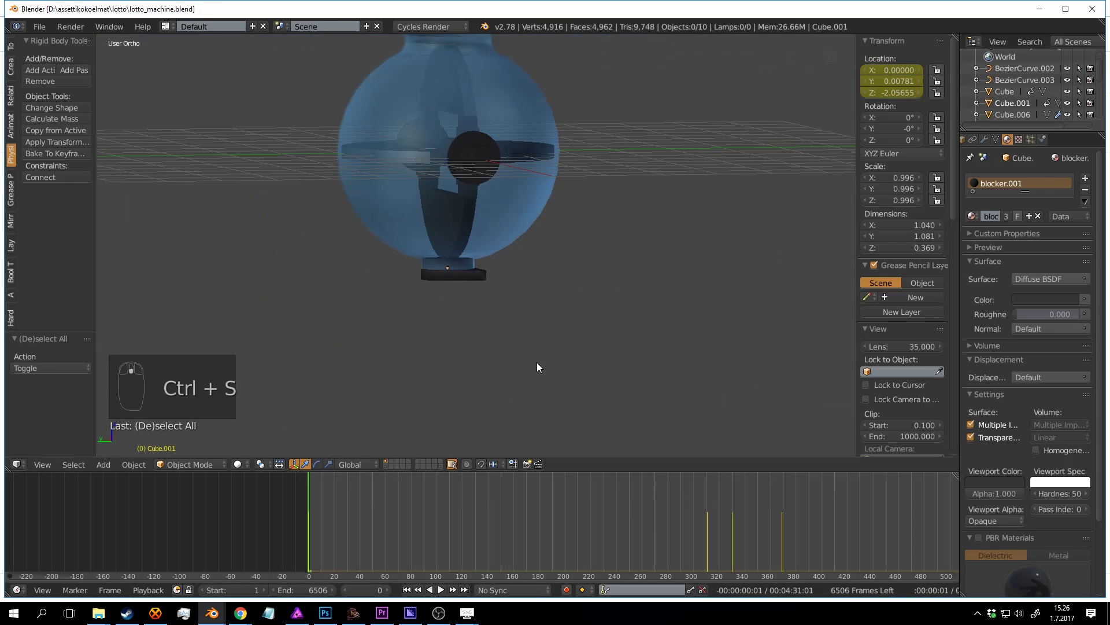
# Step: Select the hatch block under the drum and enable Animated for its passive rigid body
pyautogui.scroll(4, 496, 325)
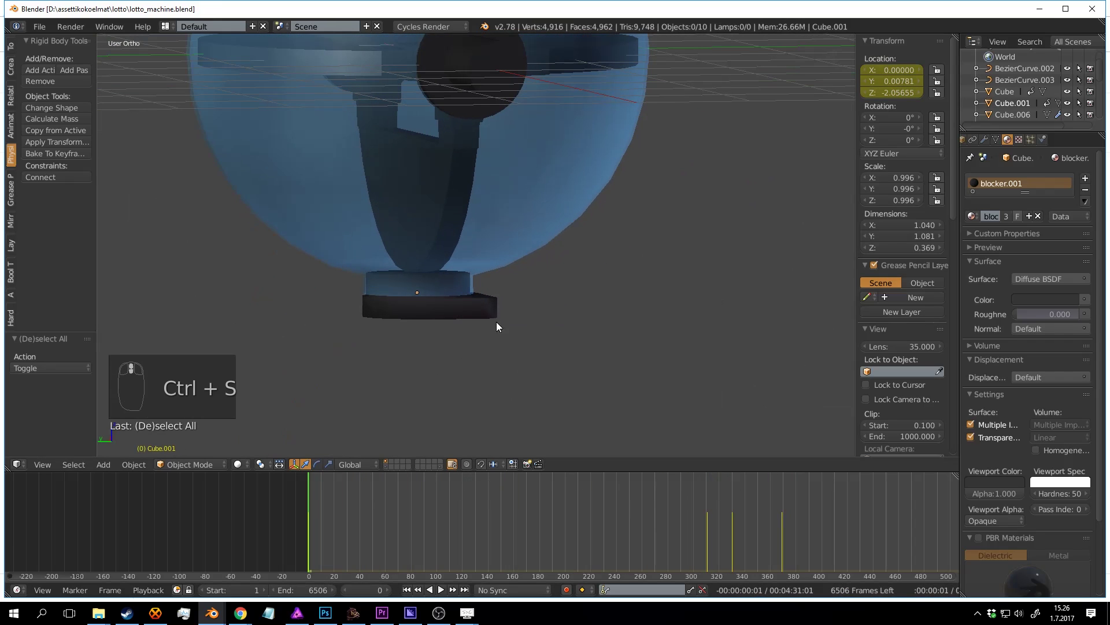
pyautogui.click(1049, 140)
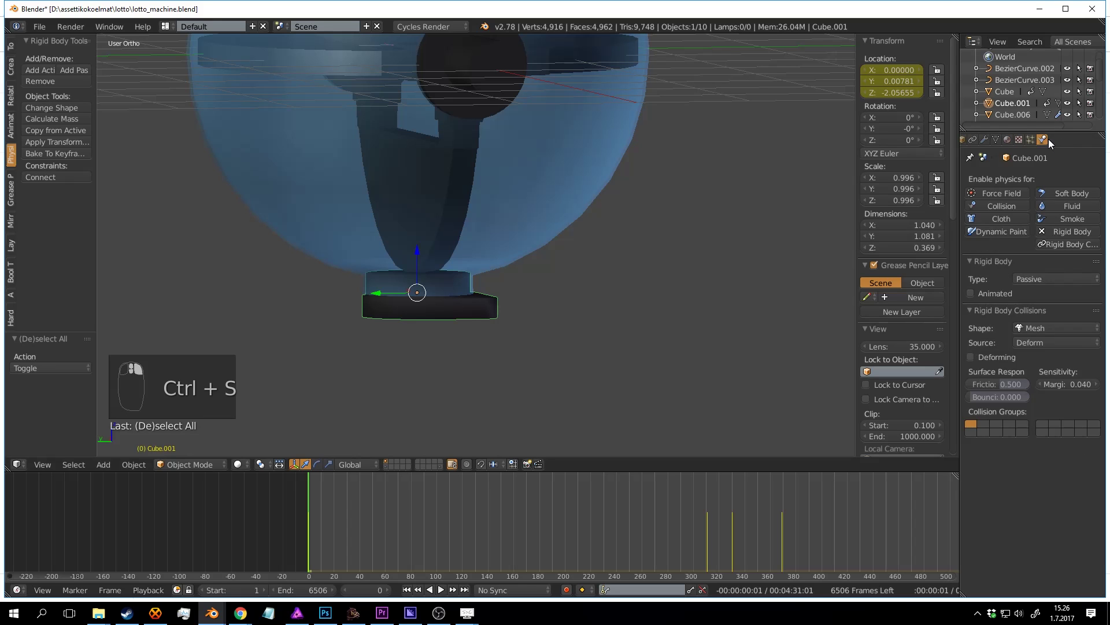
pyautogui.click(998, 294)
# Step: Play the simulation from frame 0, deselect everything and save the file
pyautogui.hotkey('alt', 'a')
pyautogui.scroll(-5, 609, 243)
pyautogui.moveTo(610, 243); pyautogui.dragTo(623, 213, button='middle')
pyautogui.press('a')
pyautogui.hotkey('ctrl', 's')
pyautogui.scroll(2, 556, 272)
pyautogui.scroll(2, 623, 212)
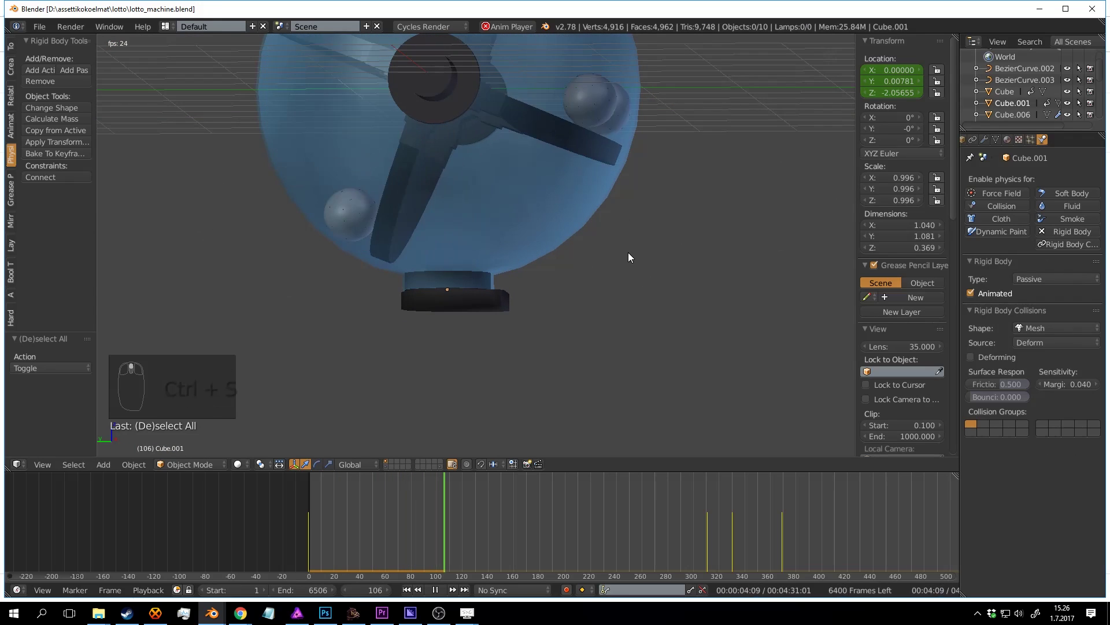
# Step: Examine the mixing balls and the opening hatch from several angles during playback
pyautogui.scroll(-3, 628, 252)
pyautogui.moveTo(632, 268); pyautogui.dragTo(589, 241, button='middle')
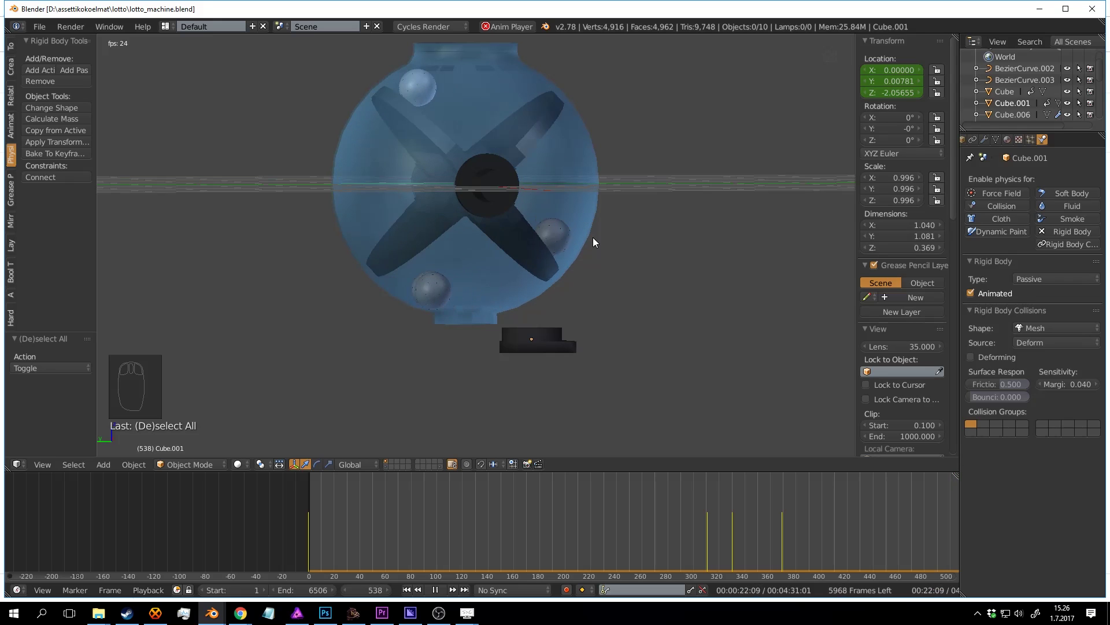
pyautogui.moveTo(564, 249); pyautogui.dragTo(503, 266, button='middle')
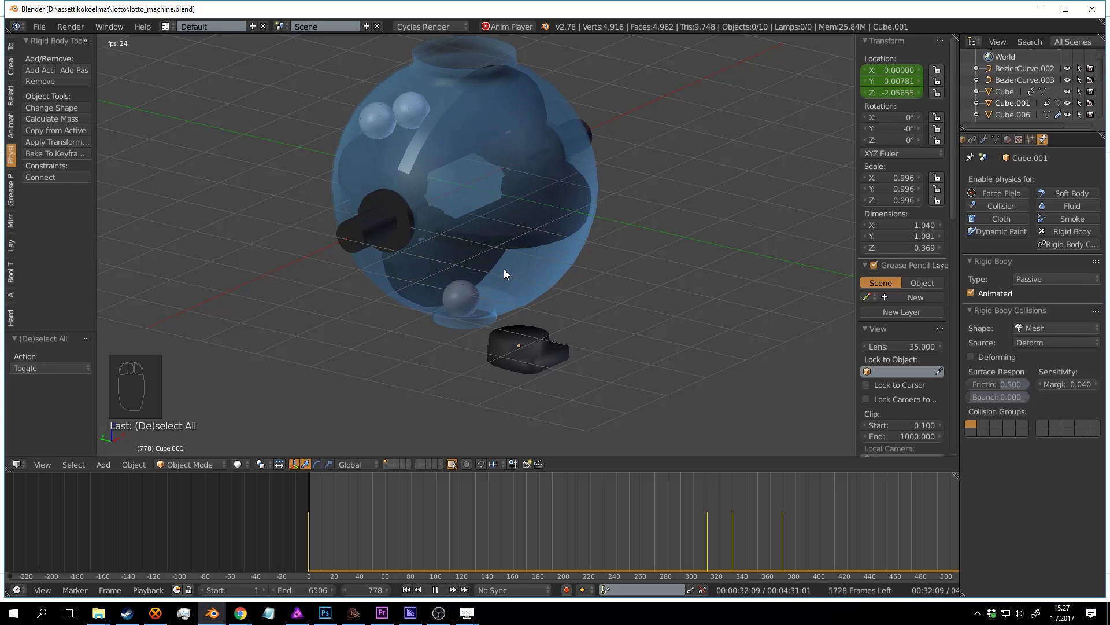
pyautogui.moveTo(501, 277); pyautogui.dragTo(521, 250, button='middle')
pyautogui.scroll(4, 627, 291)
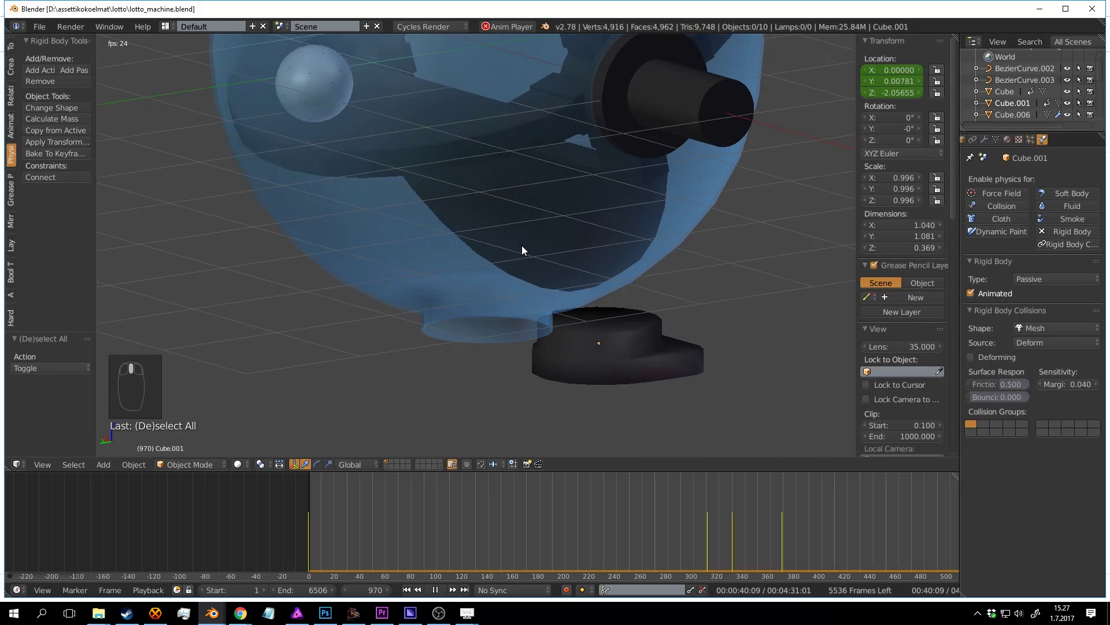
pyautogui.moveTo(522, 246); pyautogui.dragTo(446, 229, button='middle')
pyautogui.scroll(1, 446, 228)
pyautogui.scroll(-4, 528, 266)
# Step: Rewind the timeline to frame 0, check the drum and closed hatch, and save the file
pyautogui.moveTo(795, 526); pyautogui.dragTo(302, 489)
pyautogui.hotkey('ctrl', 's')
pyautogui.moveTo(566, 298); pyautogui.dragTo(531, 311, button='middle')
pyautogui.scroll(4, 543, 292)
pyautogui.scroll(-5, 558, 276)
pyautogui.moveTo(557, 276); pyautogui.dragTo(513, 311, button='middle')
pyautogui.hotkey('ctrl', 's')
# Step: Duplicate the six stacked balls above the drum and move the copies 5.167 up along Z
pyautogui.click(497, 226)
pyautogui.scroll(-3, 505, 241)
pyautogui.rightClick(474, 288)
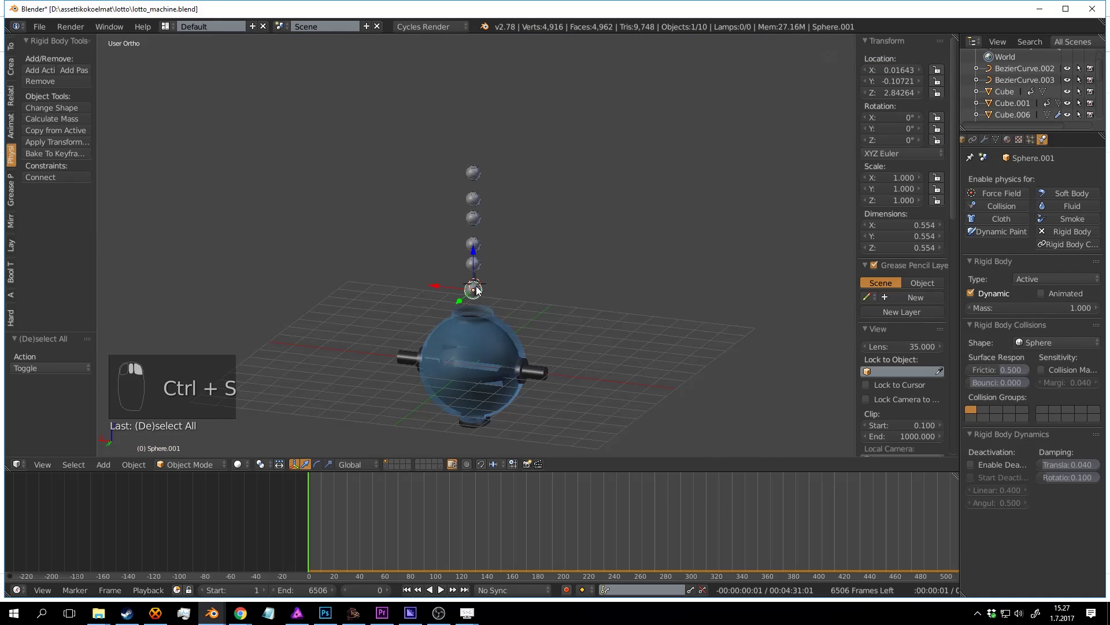
pyautogui.keyDown('shift'); pyautogui.moveTo(477, 159); pyautogui.dragTo(513, 231, button='middle'); pyautogui.keyUp('shift')
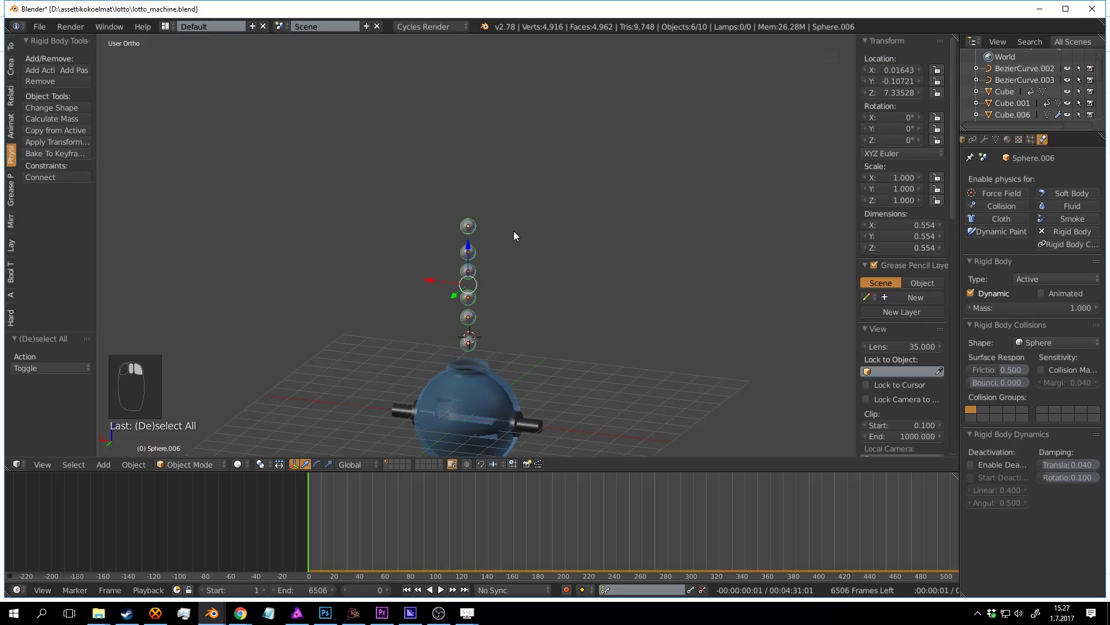
pyautogui.hotkey('shift', 'd')
pyautogui.press('z')
pyautogui.click(518, 96)
pyautogui.keyDown('shift'); pyautogui.moveTo(506, 182); pyautogui.dragTo(504, 116, button='middle'); pyautogui.keyUp('shift')
pyautogui.scroll(3, 505, 117)
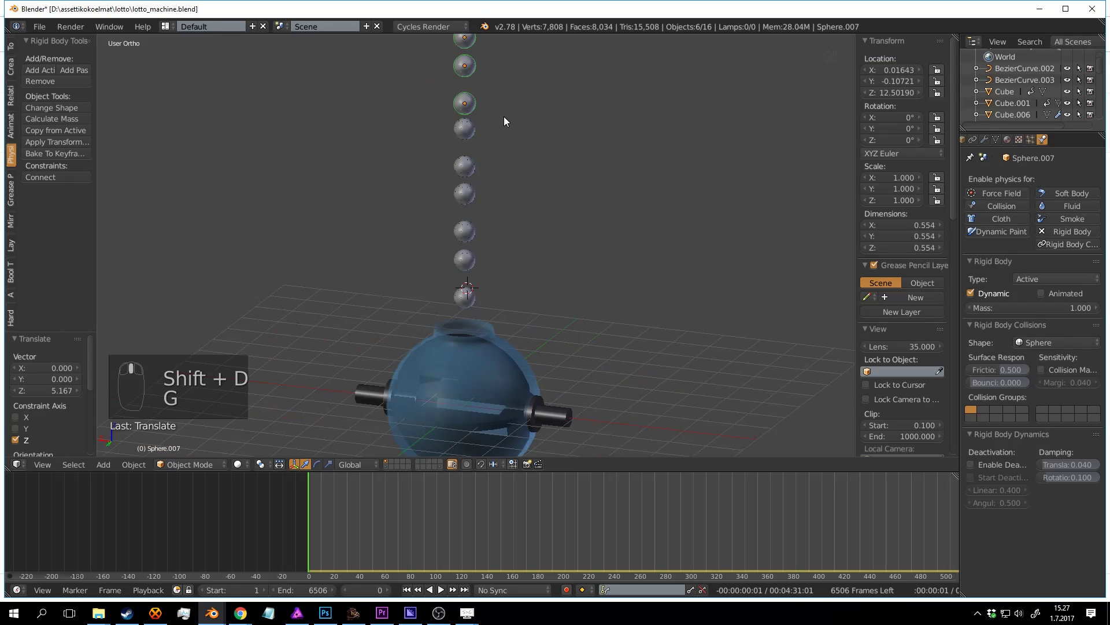
# Step: Play the simulation with the doubled ball stack and watch balls leave through the opened hatch
pyautogui.press('a')
pyautogui.hotkey('alt', 'a')
pyautogui.keyDown('shift'); pyautogui.moveTo(556, 306); pyautogui.dragTo(591, 237, button='middle'); pyautogui.keyUp('shift')
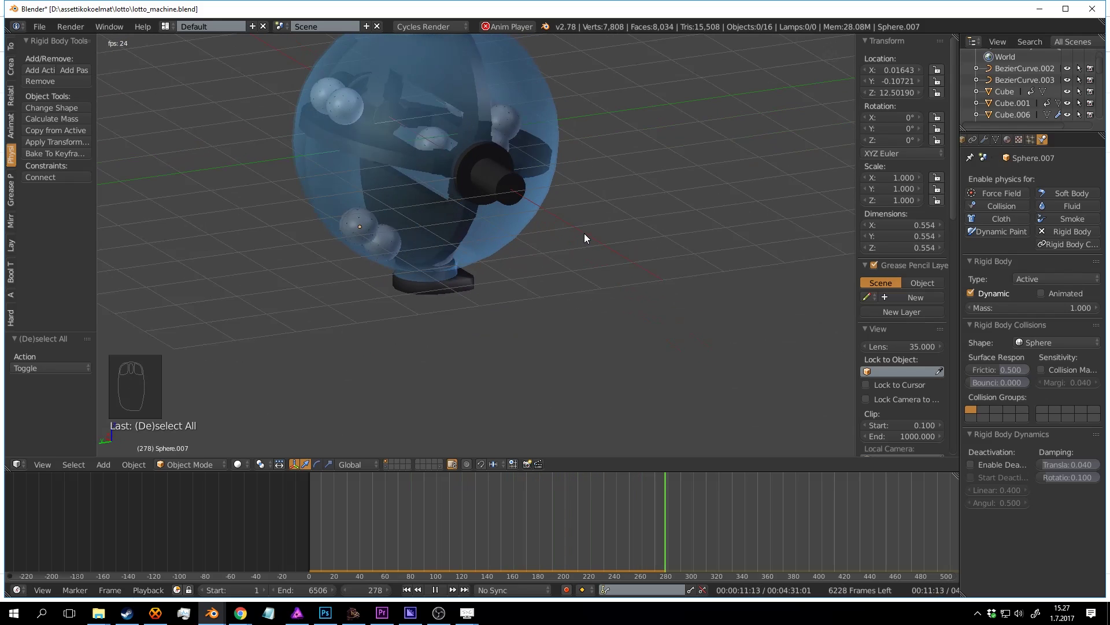
pyautogui.moveTo(558, 225); pyautogui.dragTo(475, 260, button='middle')
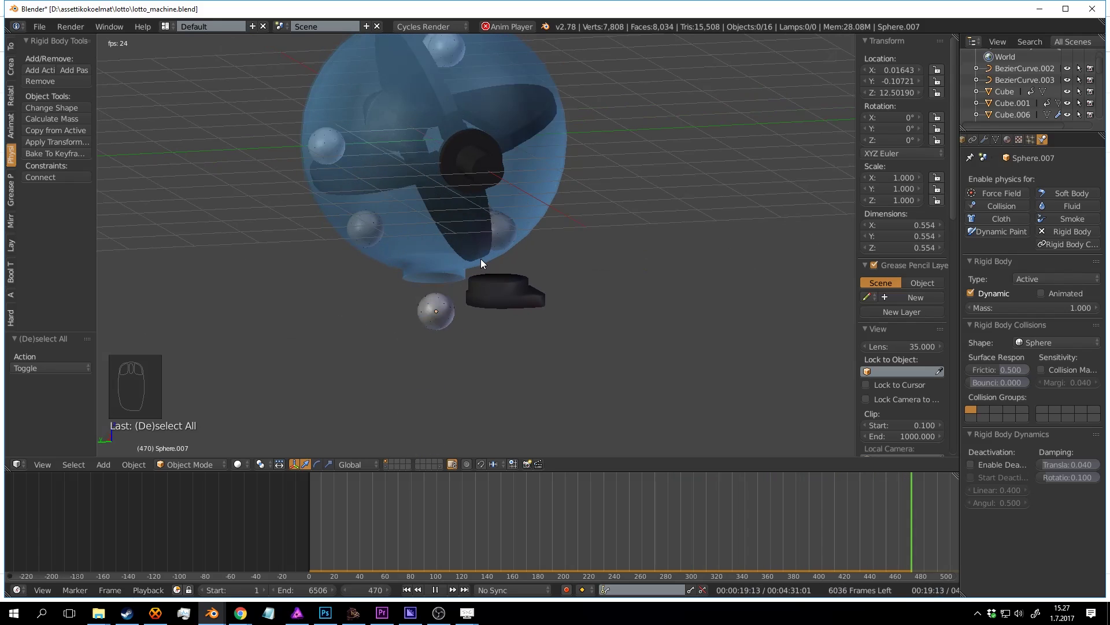
pyautogui.moveTo(483, 260)
pyautogui.mouseDown(button='middle')
pyautogui.moveTo(518, 300)
pyautogui.moveTo(501, 269)
pyautogui.mouseUp(button='middle')
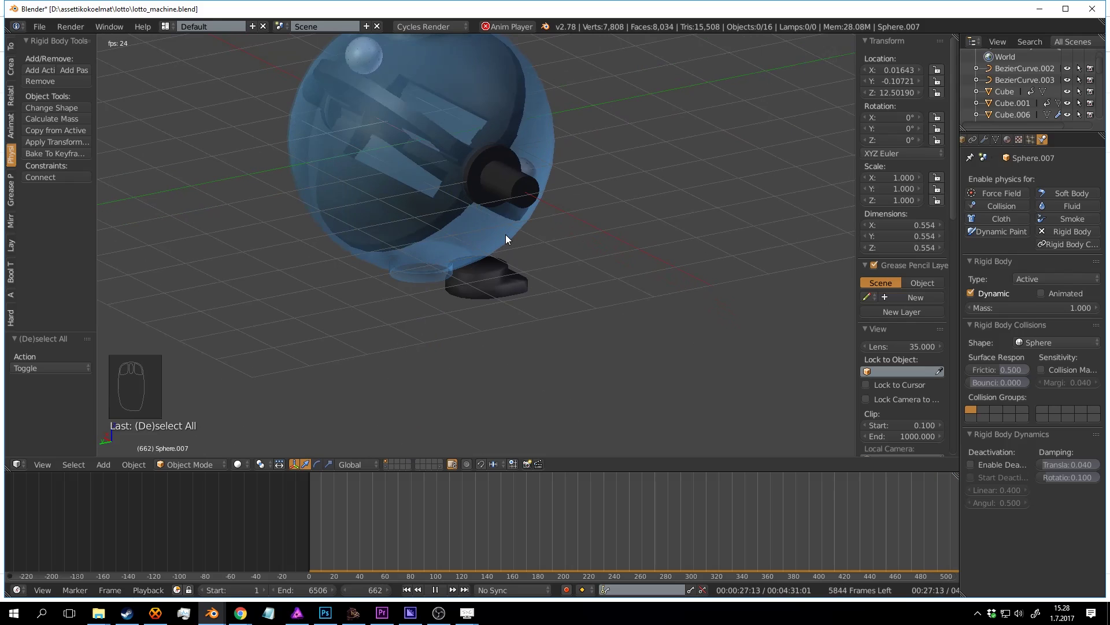
pyautogui.hotkey('alt', 'a')
# Step: Return the timeline to frame 0 and save the file with the added balls
pyautogui.moveTo(416, 491); pyautogui.dragTo(252, 502)
pyautogui.hotkey('ctrl', 's')
pyautogui.click(512, 272)
pyautogui.scroll(-3, 512, 272)
pyautogui.moveTo(512, 273); pyautogui.dragTo(536, 252, button='middle')
pyautogui.scroll(2, 488, 210)
pyautogui.hotkey('ctrl', 's')
pyautogui.moveTo(435, 270); pyautogui.dragTo(505, 237, button='middle')
pyautogui.hotkey('ctrl', 's')
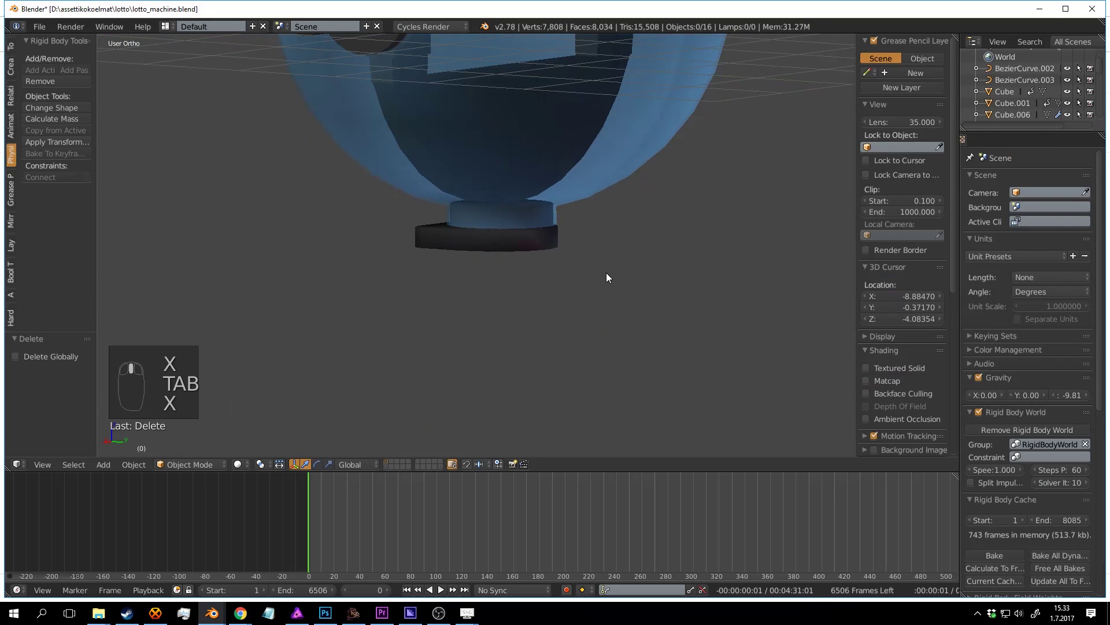
# Step: Centre the 3D cursor, add a plane and lower it along Z to about -2.507, beneath the hatch
pyautogui.hotkey('shift', 'c')
pyautogui.scroll(3, 536, 201)
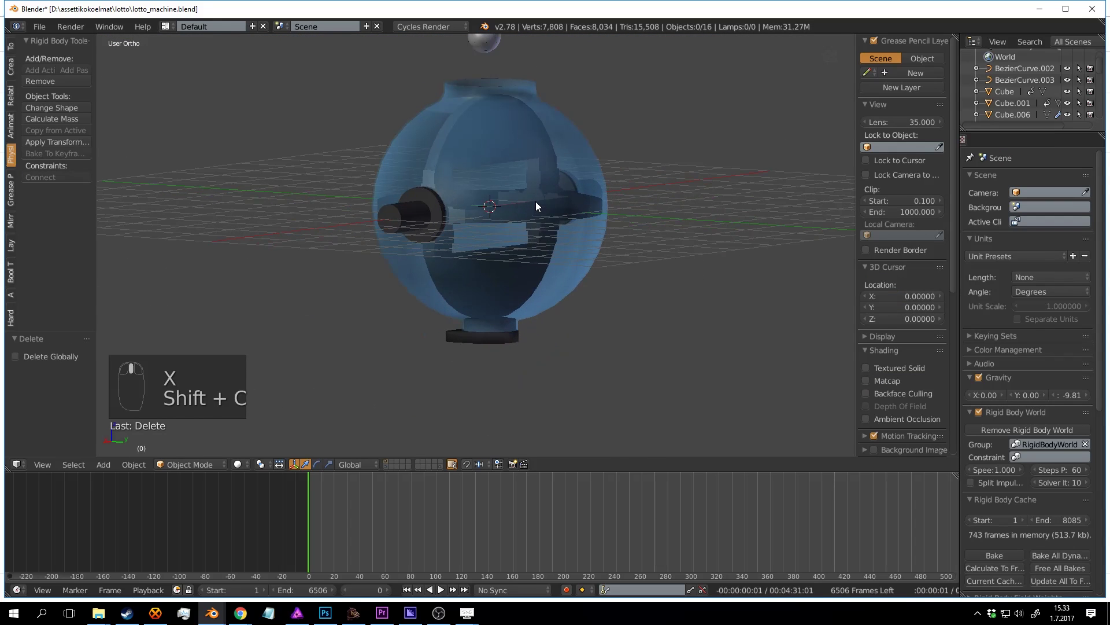
pyautogui.hotkey('shift', 'a')
pyautogui.click(581, 206)
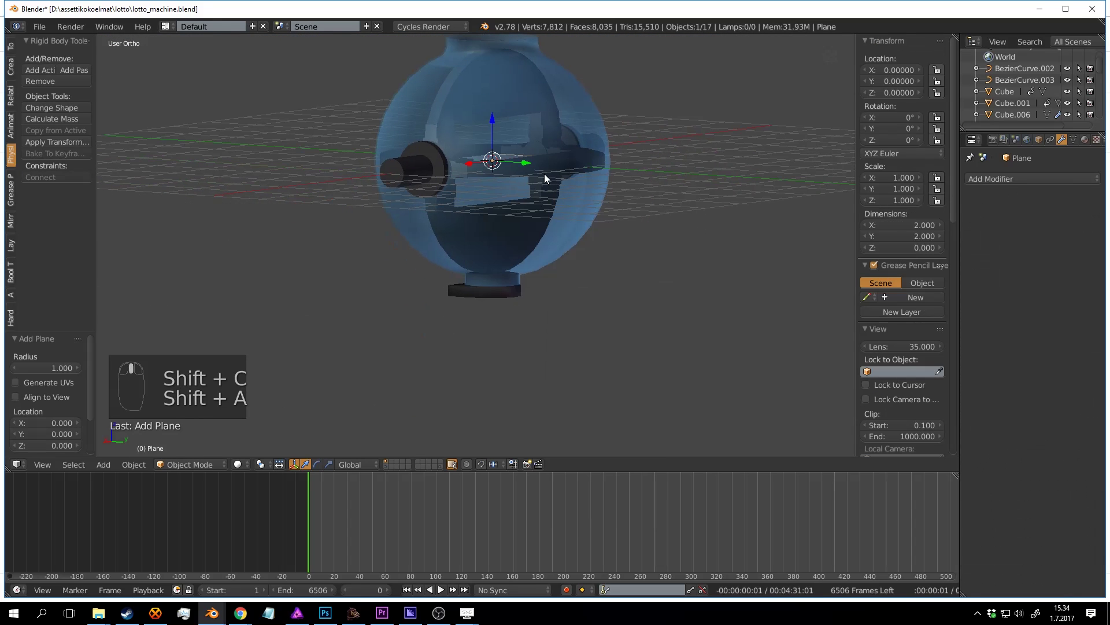
pyautogui.press('g')
pyautogui.press('z')
pyautogui.click(488, 293)
pyautogui.moveTo(488, 293); pyautogui.dragTo(506, 331, button='middle')
# Step: Narrow the plane along Y to about 1.024 by moving both of its side edges inward in Edit Mode
pyautogui.press('Tab')
pyautogui.scroll(3, 523, 287)
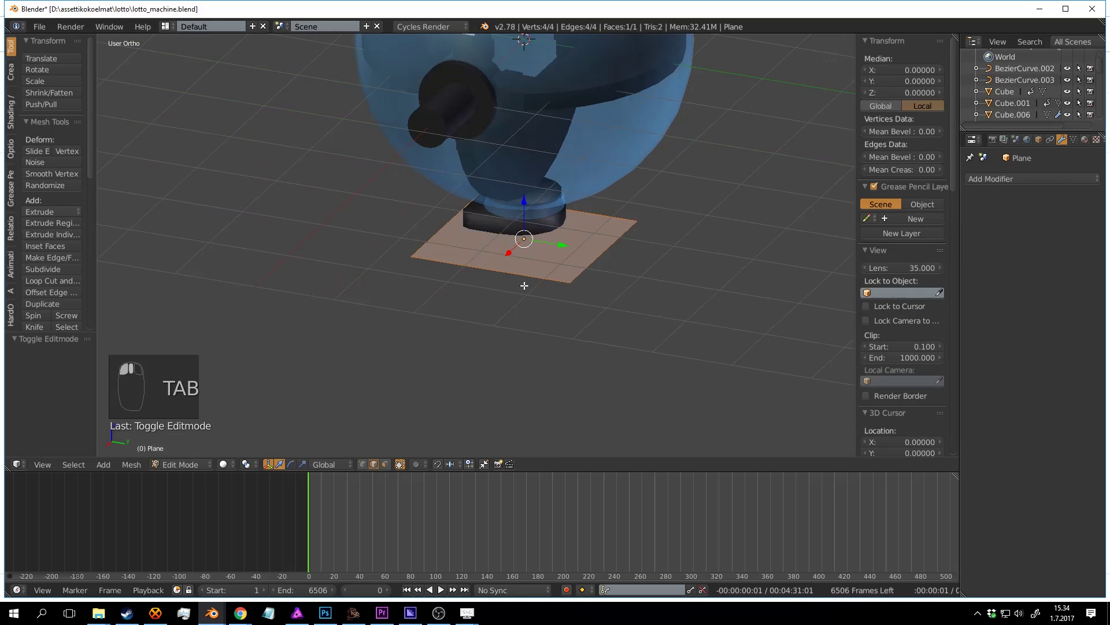
pyautogui.press('a')
pyautogui.press('a')
pyautogui.press('a')
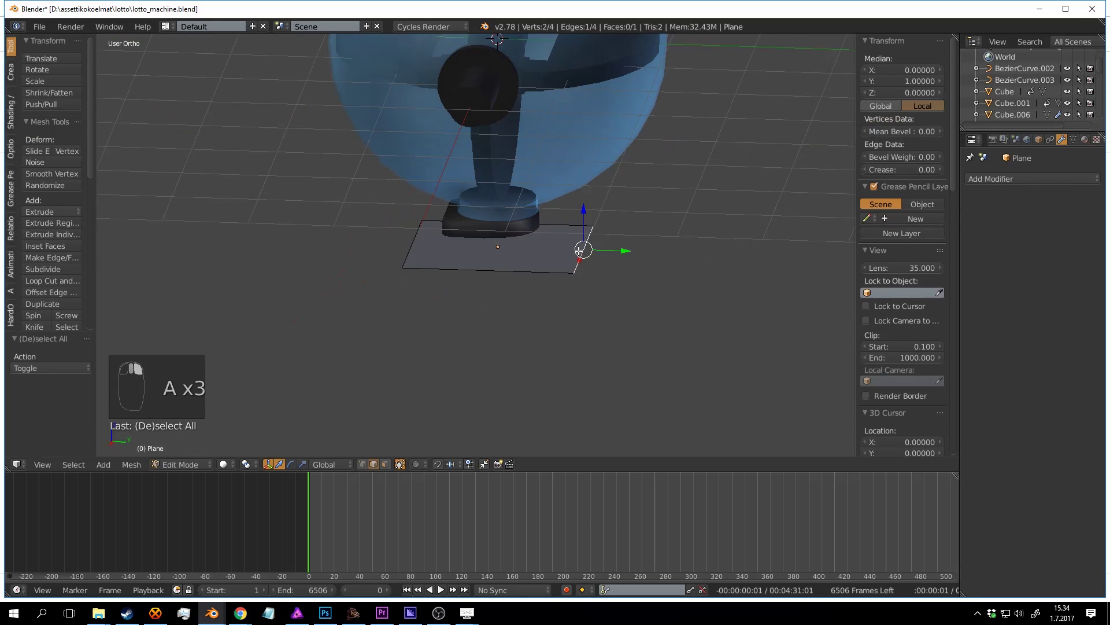
pyautogui.moveTo(579, 250); pyautogui.dragTo(574, 208, button='middle')
pyautogui.press('g')
pyautogui.press('y')
pyautogui.click(646, 211)
pyautogui.press('a')
pyautogui.moveTo(386, 238); pyautogui.dragTo(406, 232, button='right')
pyautogui.press('g')
pyautogui.press('y')
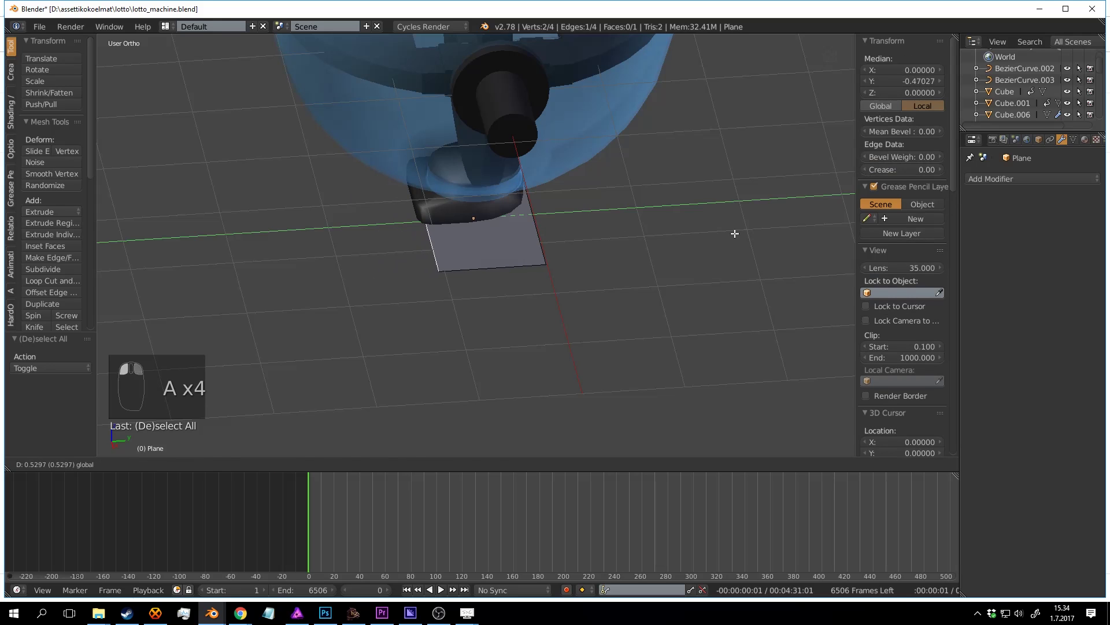
pyautogui.press('Tab')
# Step: Duplicate the lowest ball 5.481 down along Z and raise the copy 0.221 to sit just under the hatch
pyautogui.moveTo(610, 154); pyautogui.dragTo(591, 310, button='middle')
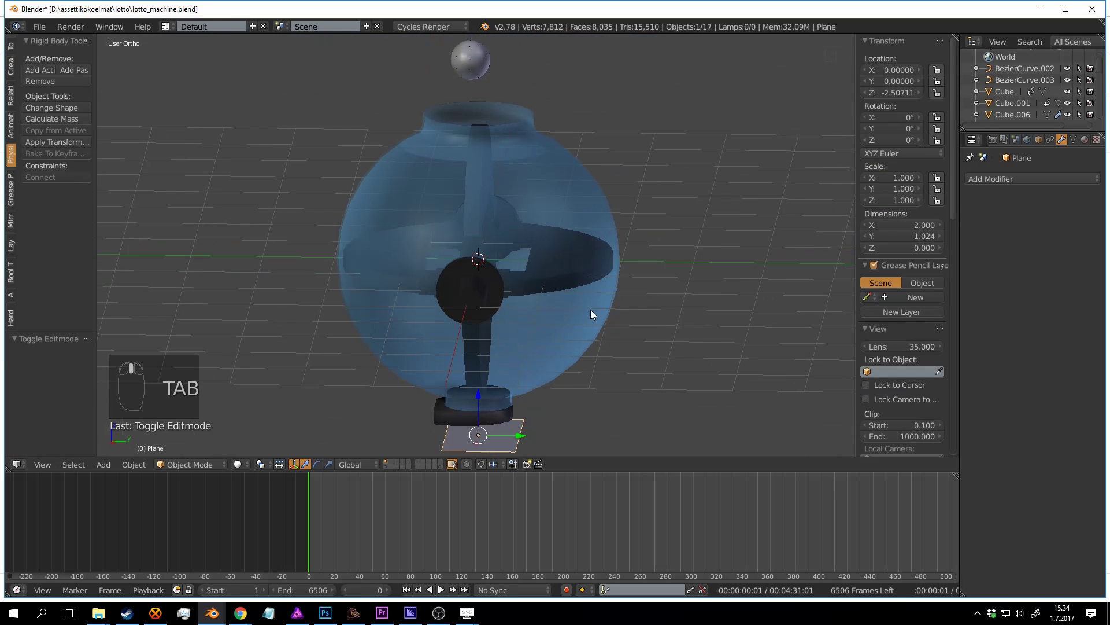
pyautogui.rightClick(468, 69)
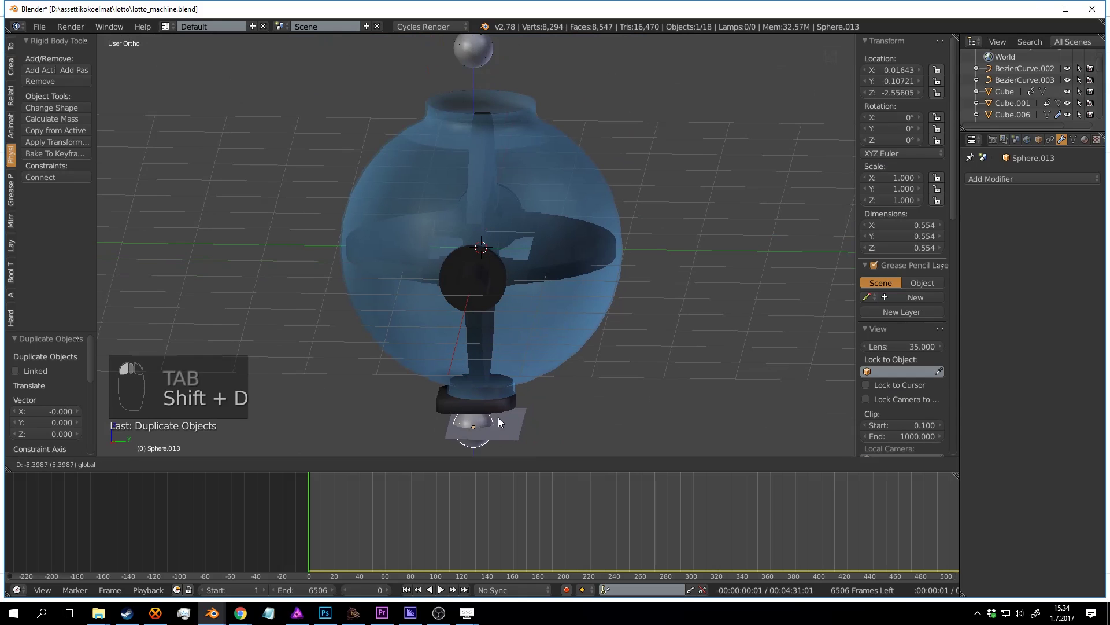
pyautogui.click(502, 418)
pyautogui.scroll(5, 503, 301)
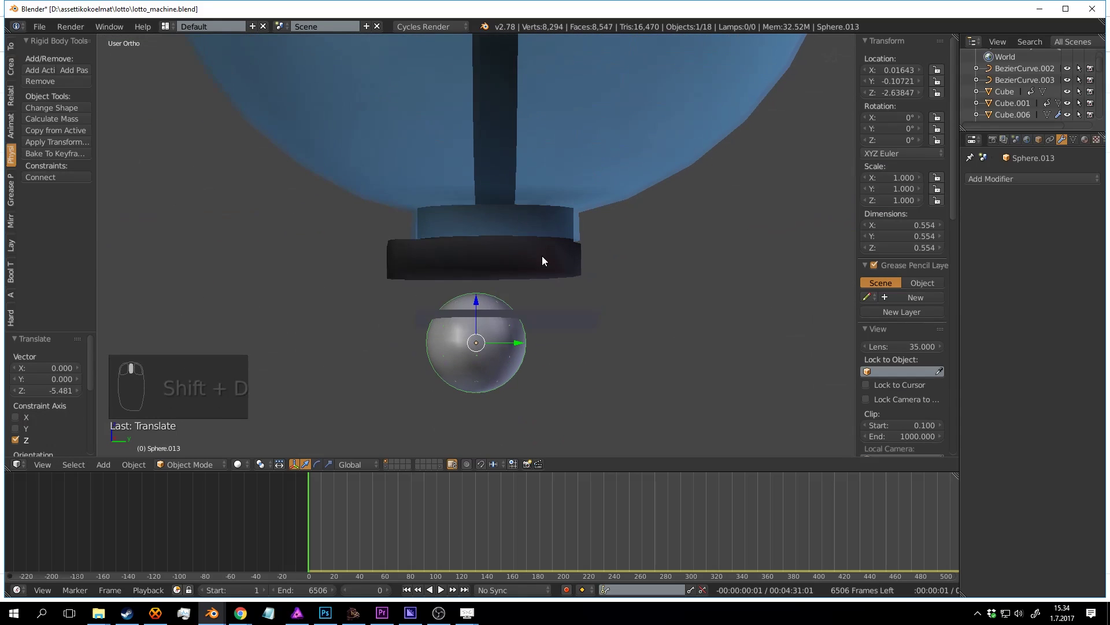
pyautogui.press('g')
pyautogui.press('z')
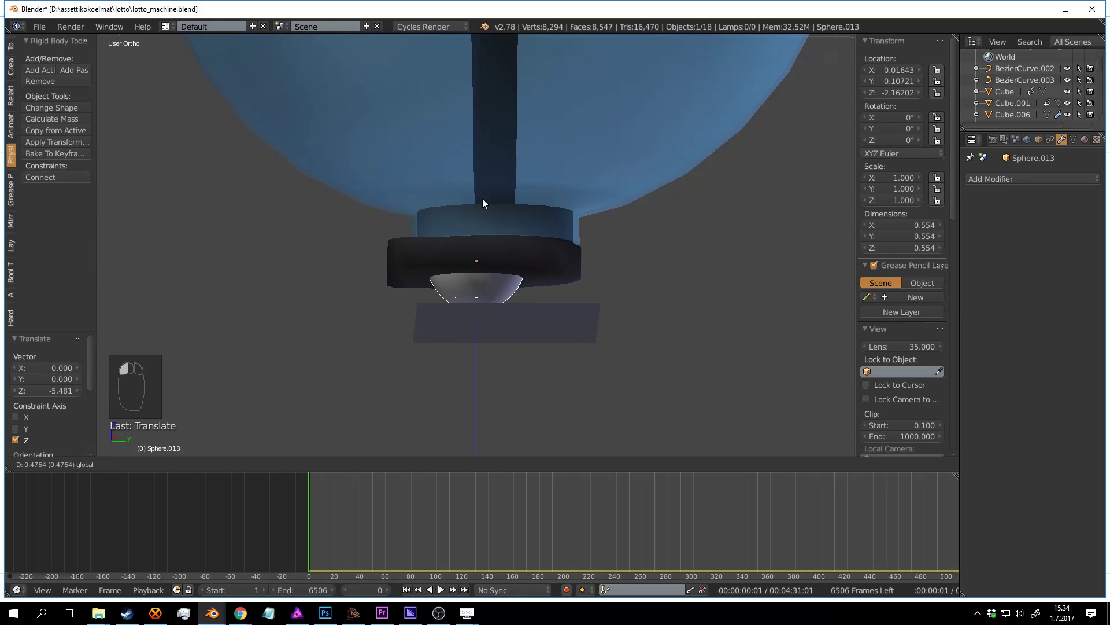
pyautogui.moveTo(513, 296); pyautogui.dragTo(536, 260, button='middle')
# Step: Scale the plane's whole mesh by about 0.844 in Edit Mode
pyautogui.rightClick(542, 298)
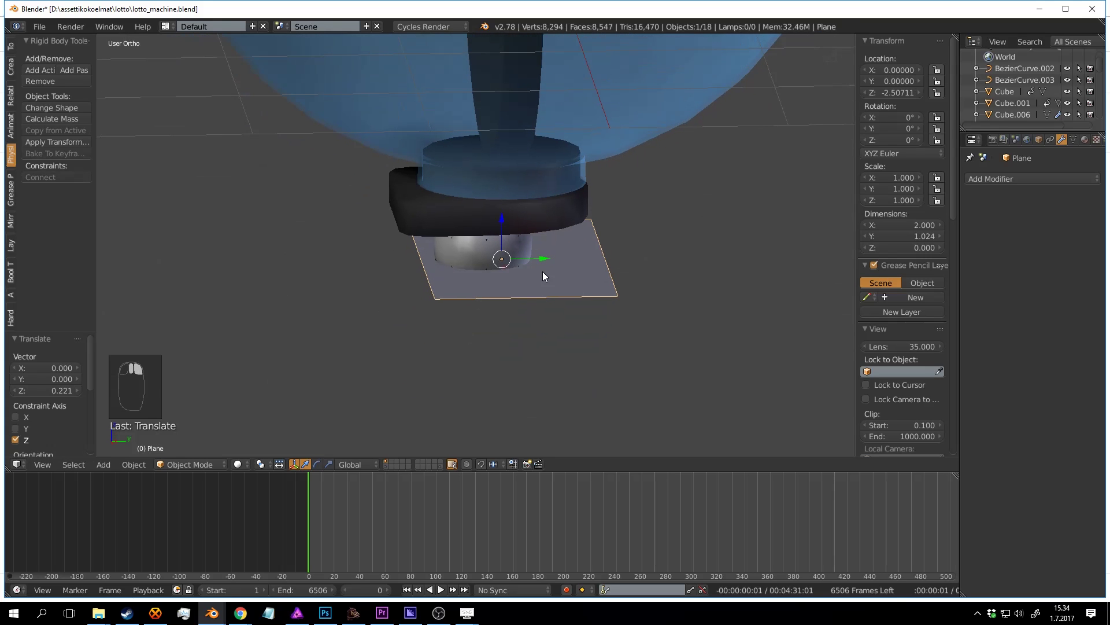
pyautogui.press('Tab')
pyautogui.press('a')
pyautogui.press('a')
pyautogui.moveTo(582, 292); pyautogui.dragTo(560, 250, button='middle')
pyautogui.rightClick(616, 254)
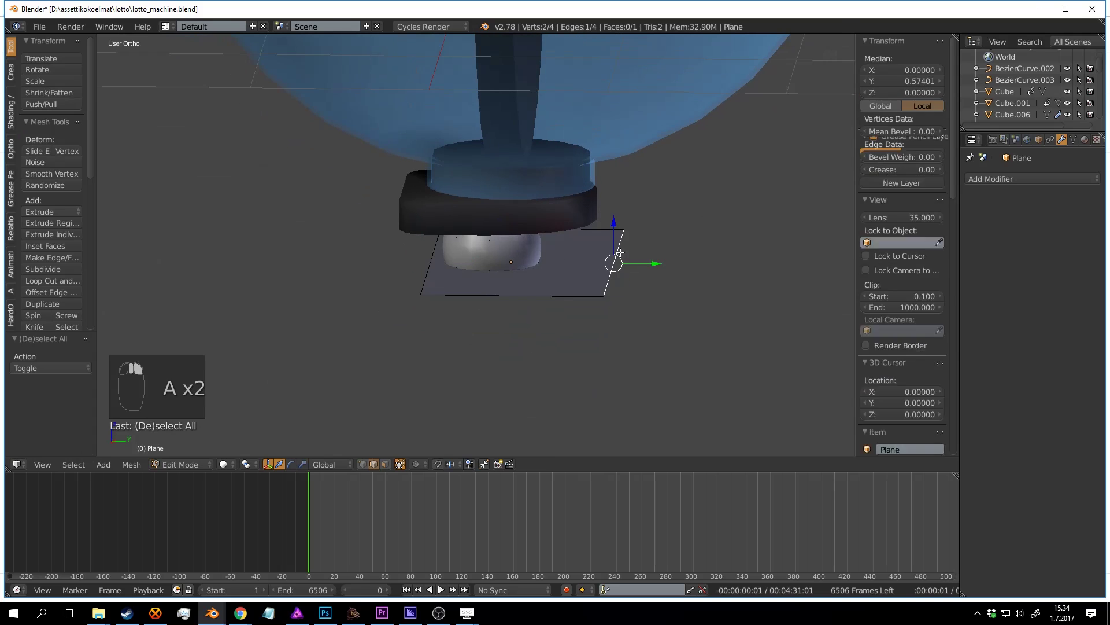
pyautogui.press('a')
pyautogui.press('a')
pyautogui.press('s')
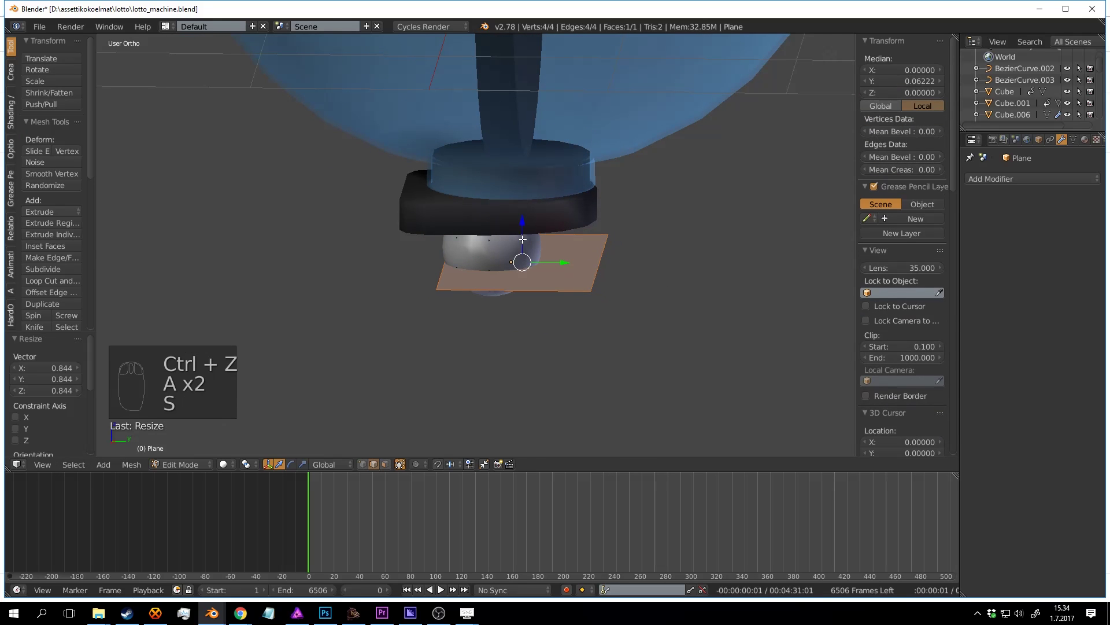
pyautogui.press('Tab')
# Step: Raise the plane 0.493 along Z to outlet height and show it in top wireframe view
pyautogui.moveTo(523, 225); pyautogui.dragTo(523, 171)
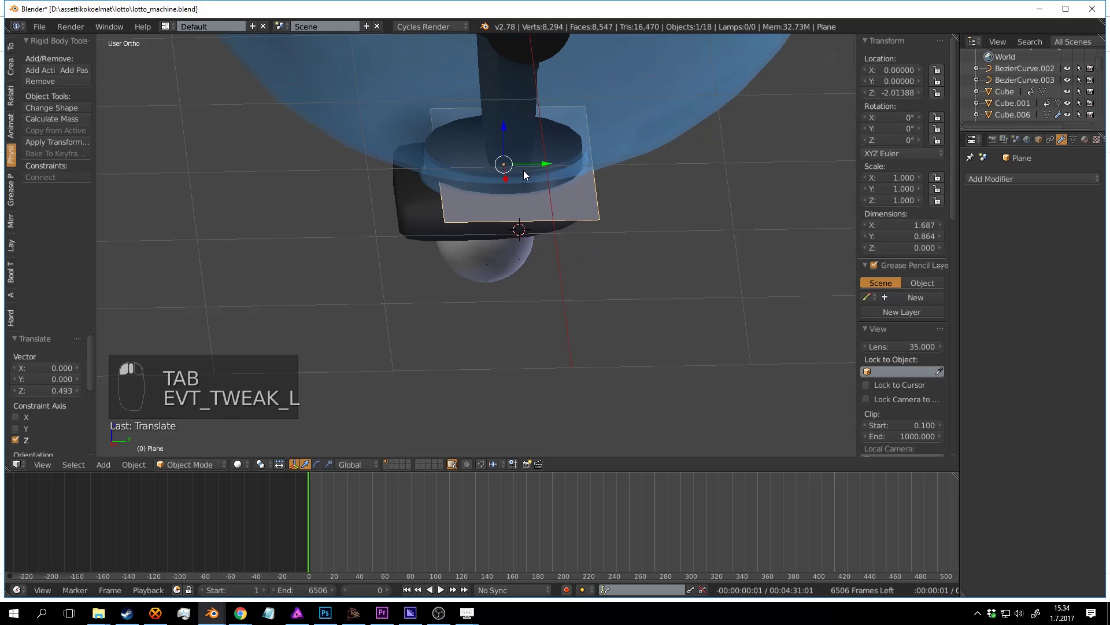
pyautogui.press('KP_7')
pyautogui.press('z')
pyautogui.scroll(2, 564, 182)
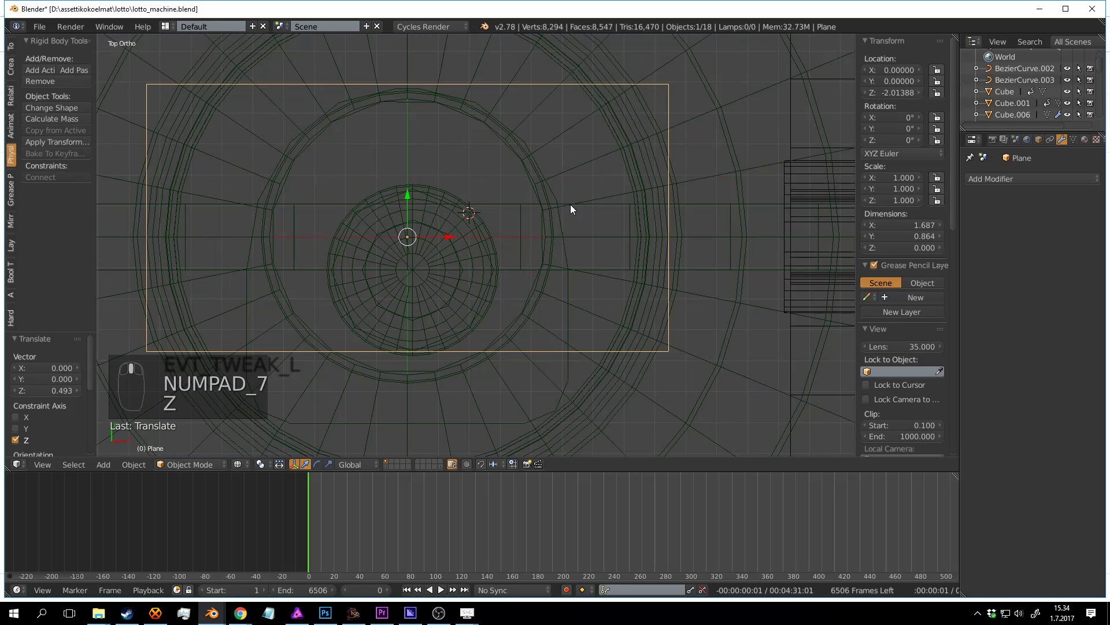
pyautogui.press('g')
pyautogui.rightClick(674, 241)
# Step: Resize the plane to about 0.932 by 0.958 and position it over the round outlet in top view
pyautogui.press('s')
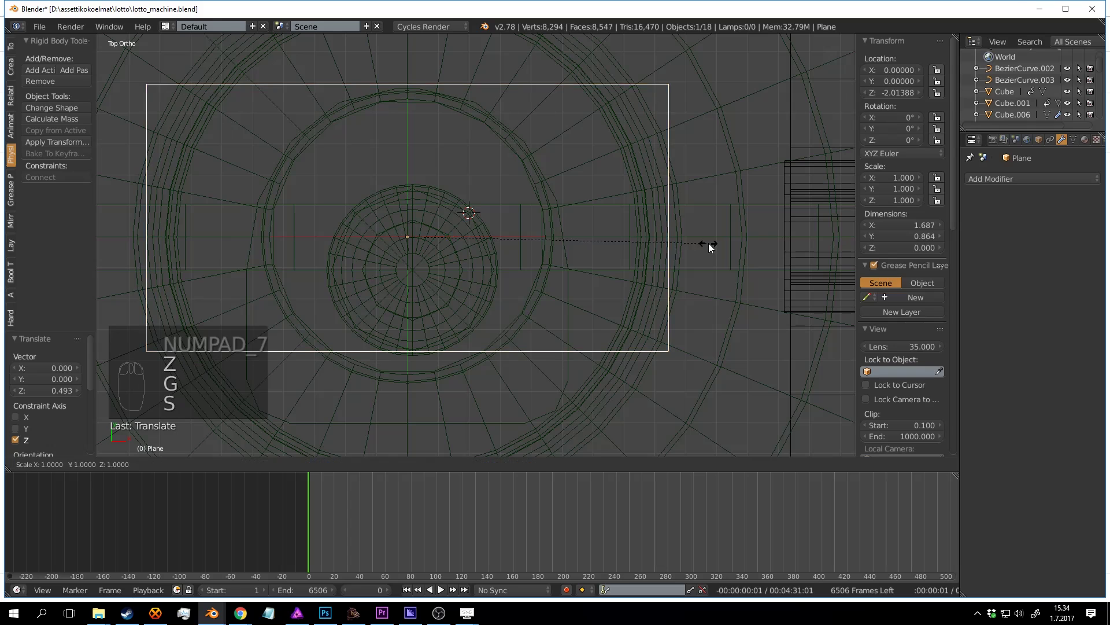
pyautogui.press('x')
pyautogui.click(557, 223)
pyautogui.press('g')
pyautogui.click(552, 244)
pyautogui.press('s')
pyautogui.click(117, 279)
pyautogui.press('g')
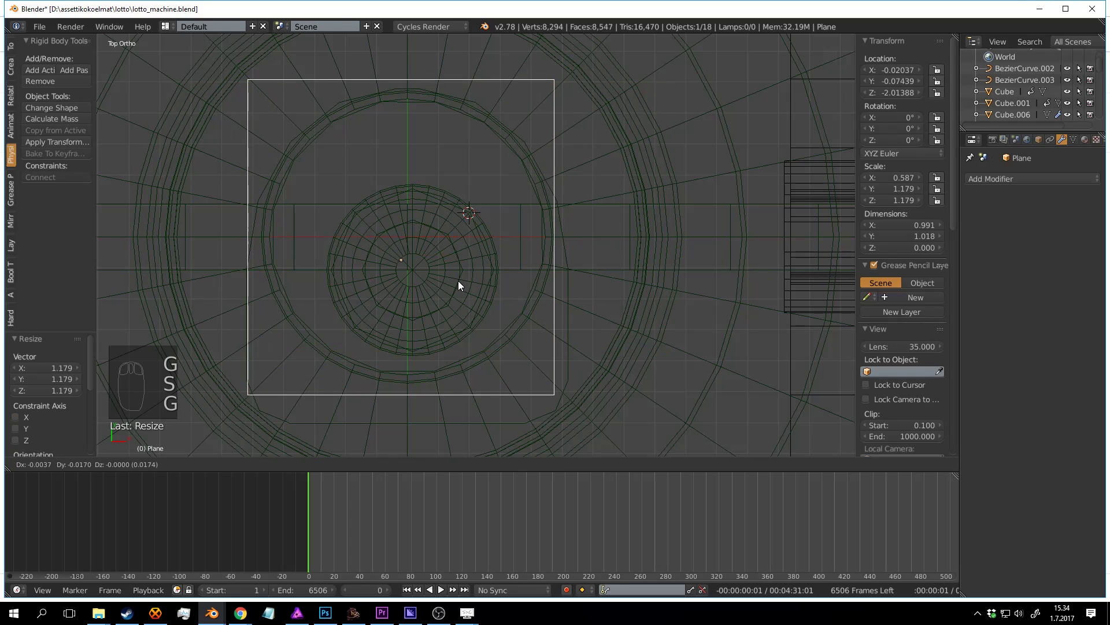
pyautogui.press('s')
pyautogui.click(574, 331)
pyautogui.press('g')
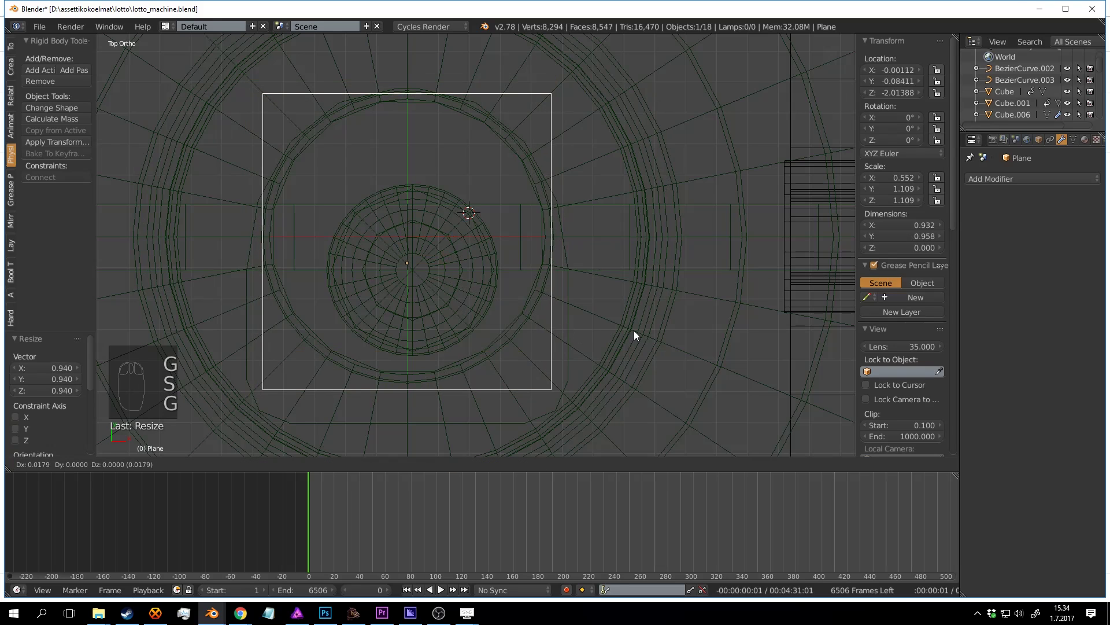
pyautogui.click(654, 330)
# Step: Return to solid shading and lower the plane 0.737 along Z to just below the copied ball
pyautogui.scroll(-6, 597, 310)
pyautogui.press('z')
pyautogui.moveTo(601, 324); pyautogui.dragTo(490, 191, button='middle')
pyautogui.scroll(3, 515, 231)
pyautogui.press('Tab')
pyautogui.press('Tab')
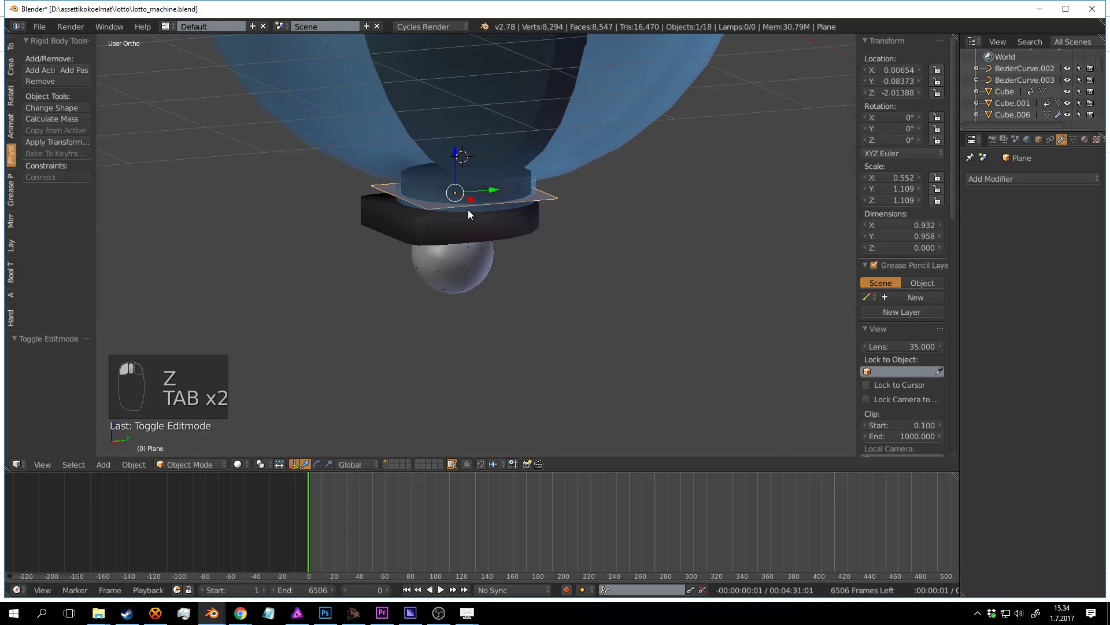
pyautogui.moveTo(464, 156); pyautogui.dragTo(457, 182)
pyautogui.moveTo(453, 259); pyautogui.dragTo(453, 260)
# Step: Set the plane's origin to its geometry
pyautogui.click(134, 465)
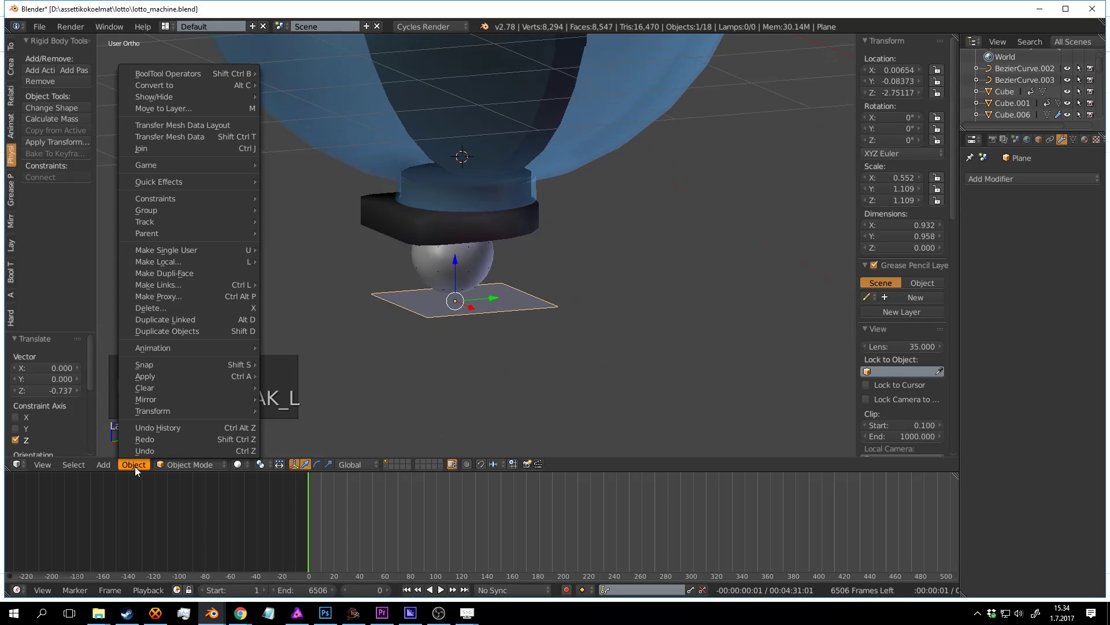
pyautogui.moveTo(170, 410)
pyautogui.click(321, 359)
pyautogui.moveTo(451, 289); pyautogui.dragTo(481, 244, button='middle')
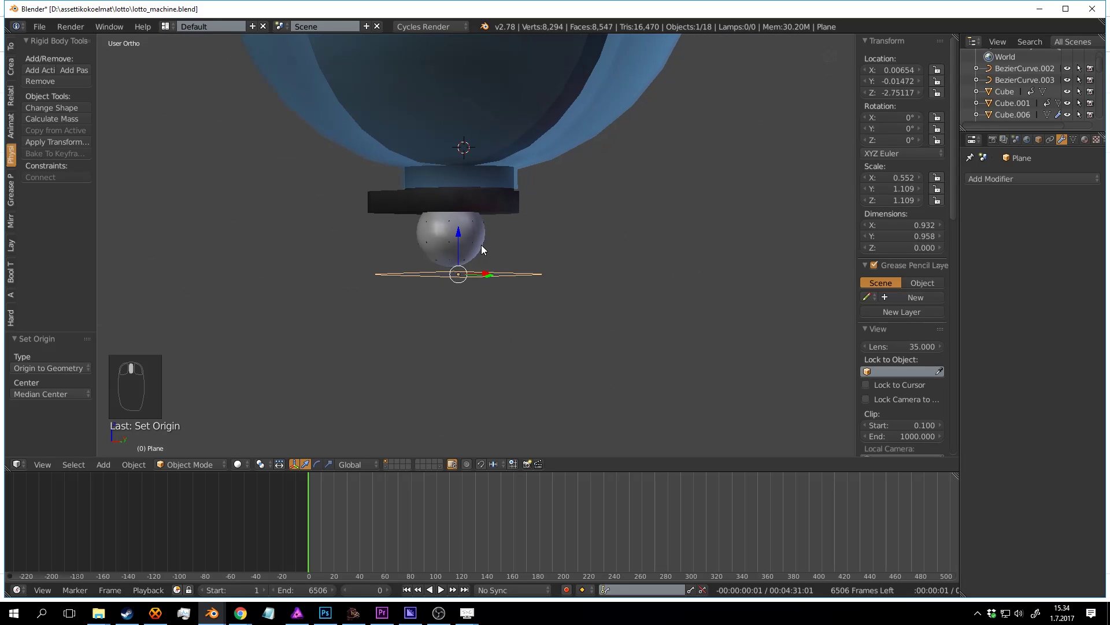
# Step: Lower the plane a further 0.032 along Z beneath the copied ball
pyautogui.keyDown('shift'); pyautogui.moveTo(461, 238); pyautogui.dragTo(462, 256); pyautogui.keyUp('shift')
pyautogui.hotkey('ctrl', 'z')
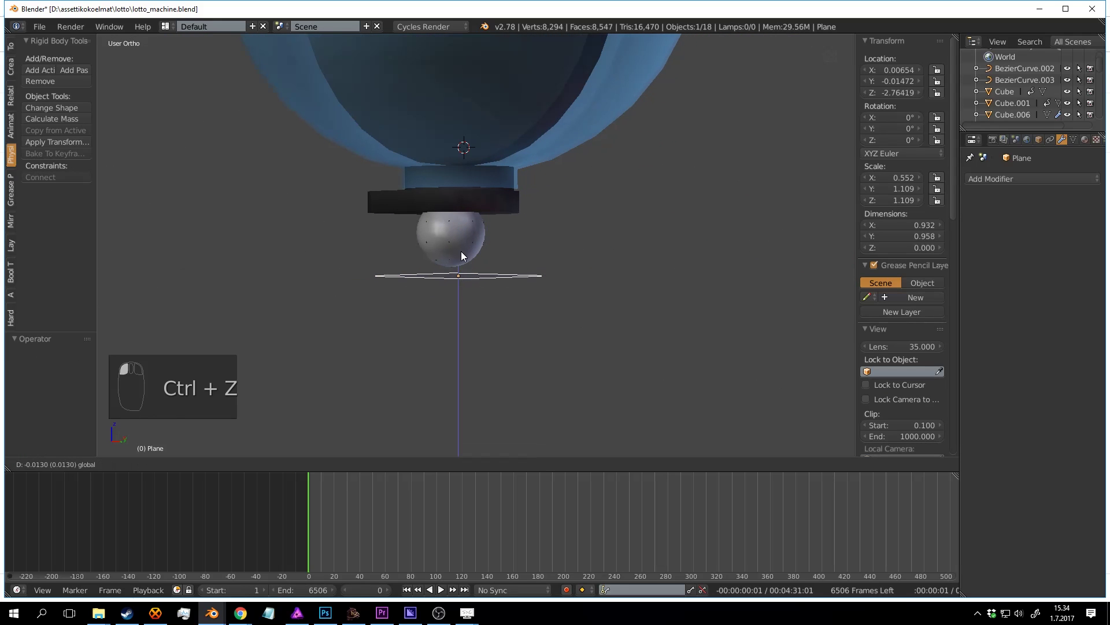
pyautogui.scroll(-6, 463, 248)
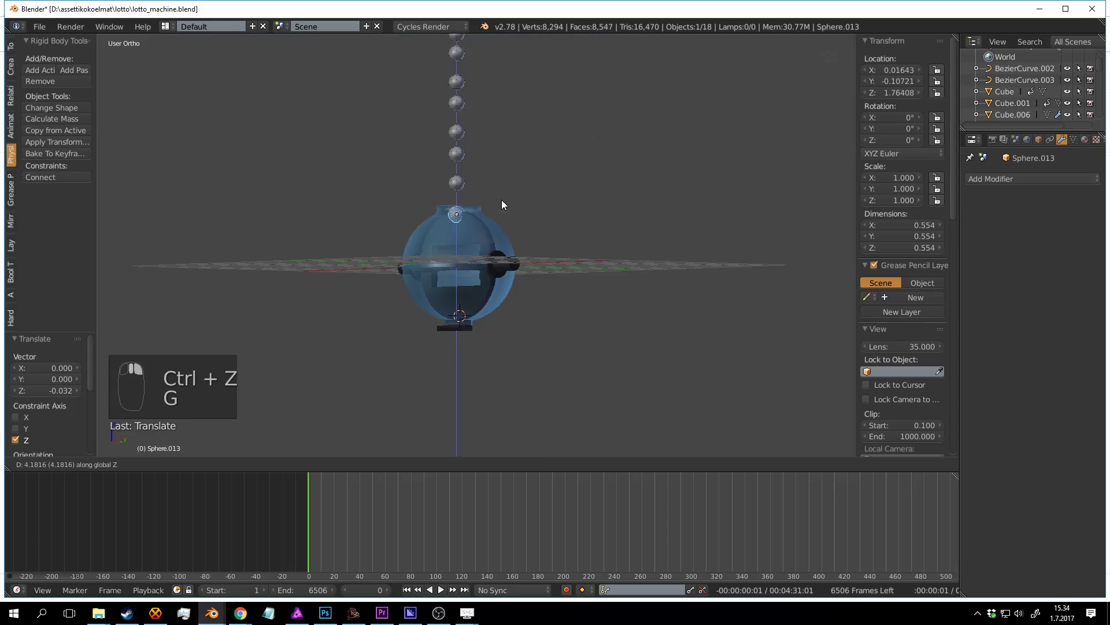
pyautogui.rightClick(487, 340)
pyautogui.scroll(-5, 484, 343)
pyautogui.moveTo(485, 344); pyautogui.dragTo(466, 255, button='middle')
pyautogui.scroll(3, 476, 387)
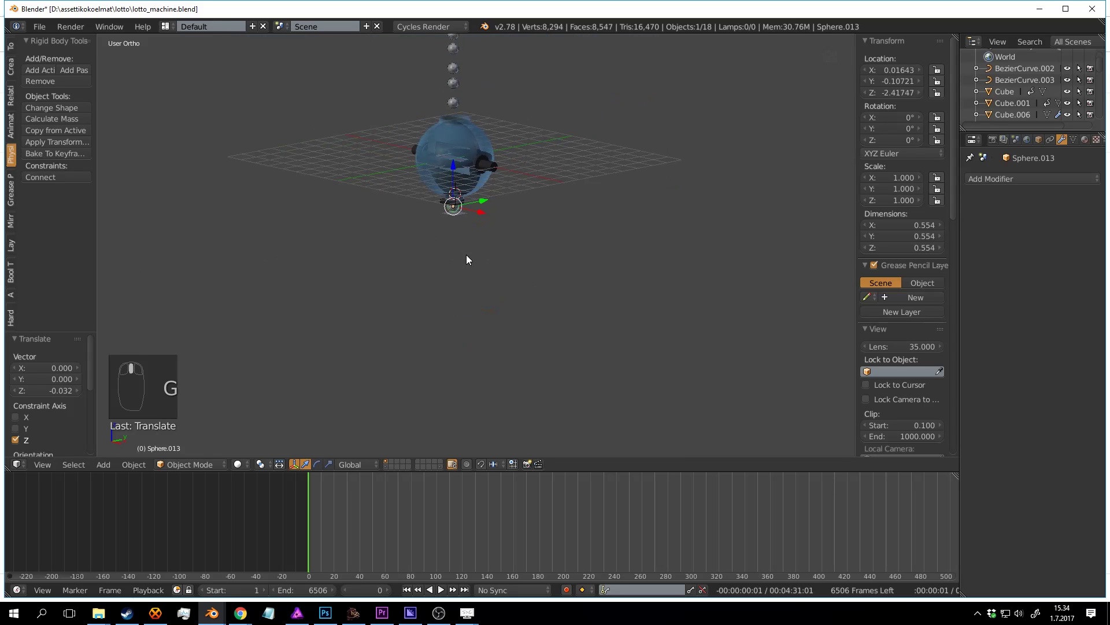
# Step: In edit mode, lower the plane's edge on the positive Y side along Z, well below the ball
pyautogui.scroll(6, 463, 255)
pyautogui.keyDown('shift'); pyautogui.moveTo(448, 192); pyautogui.dragTo(490, 288, button='middle'); pyautogui.keyUp('shift')
pyautogui.scroll(4, 491, 288)
pyautogui.scroll(2, 467, 257)
pyautogui.rightClick(471, 245)
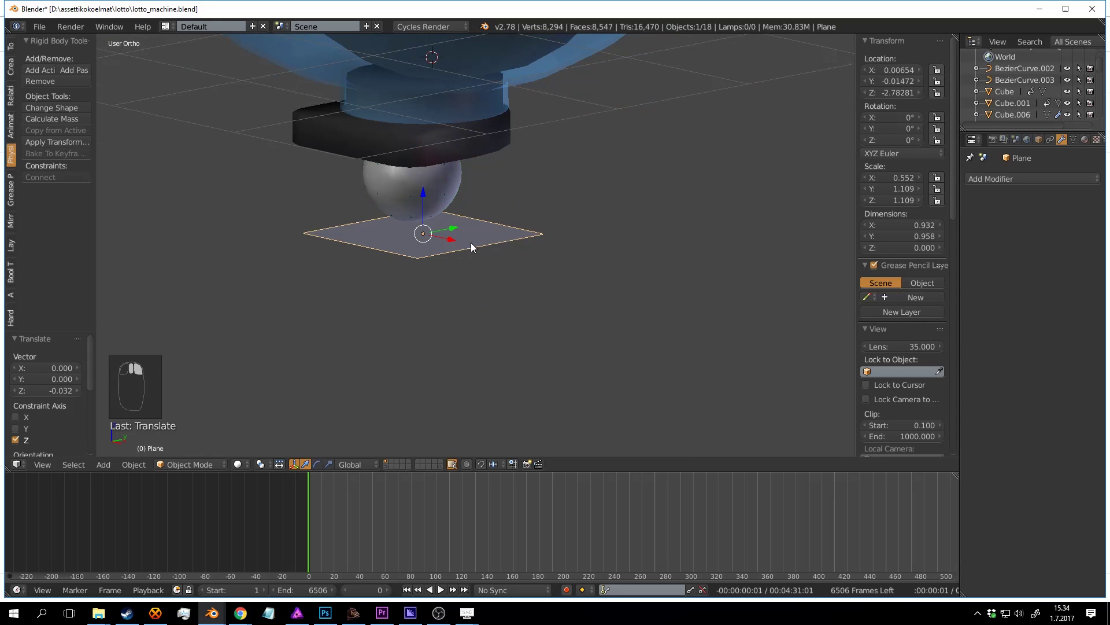
pyautogui.moveTo(471, 245); pyautogui.dragTo(499, 262, button='middle')
pyautogui.press('Tab')
pyautogui.keyDown('shift'); pyautogui.moveTo(432, 248); pyautogui.dragTo(494, 232, button='middle'); pyautogui.keyUp('shift')
pyautogui.press('a')
pyautogui.press('a')
pyautogui.rightClick(464, 231)
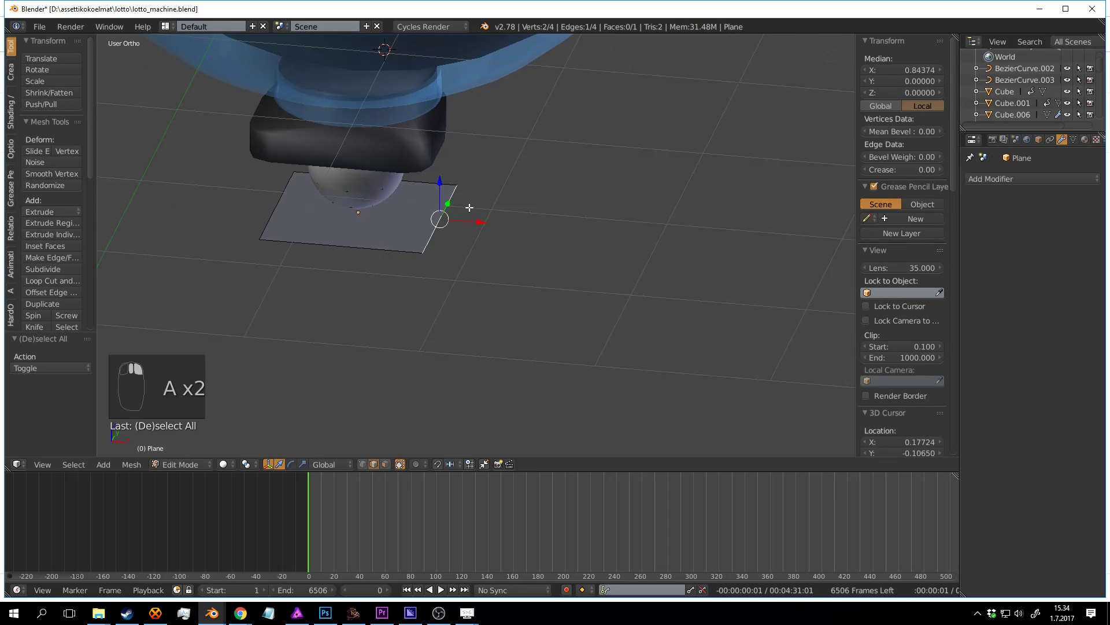
pyautogui.moveTo(466, 219); pyautogui.dragTo(444, 272, button='middle')
pyautogui.press('a')
pyautogui.rightClick(443, 272)
pyautogui.moveTo(441, 240); pyautogui.dragTo(434, 371)
# Step: Move the lowered edge -0.925 along Y so the plane stands nearly vertical, and lower the edge further along Z
pyautogui.keyDown('shift'); pyautogui.moveTo(429, 356); pyautogui.dragTo(466, 265, button='middle'); pyautogui.keyUp('shift')
pyautogui.moveTo(459, 306); pyautogui.dragTo(578, 285)
pyautogui.keyDown('shift'); pyautogui.moveTo(589, 270); pyautogui.dragTo(595, 245, button='middle'); pyautogui.keyUp('shift')
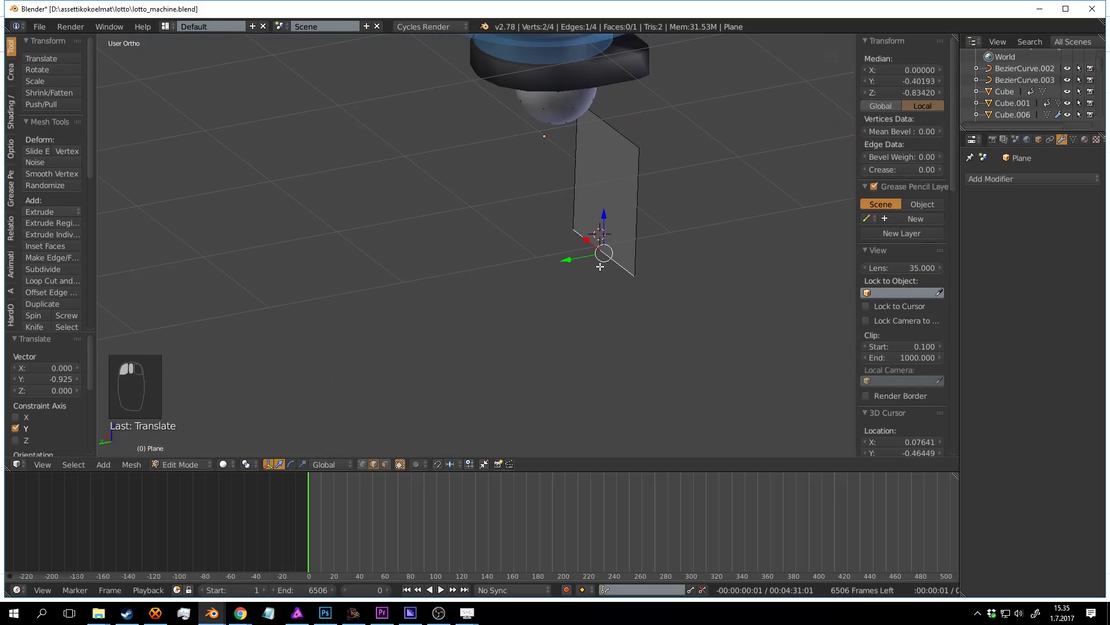
pyautogui.click(603, 359)
# Step: Extrude the bottom edge far out along Y into a long ramp and lower its outer end slightly
pyautogui.scroll(-2, 574, 310)
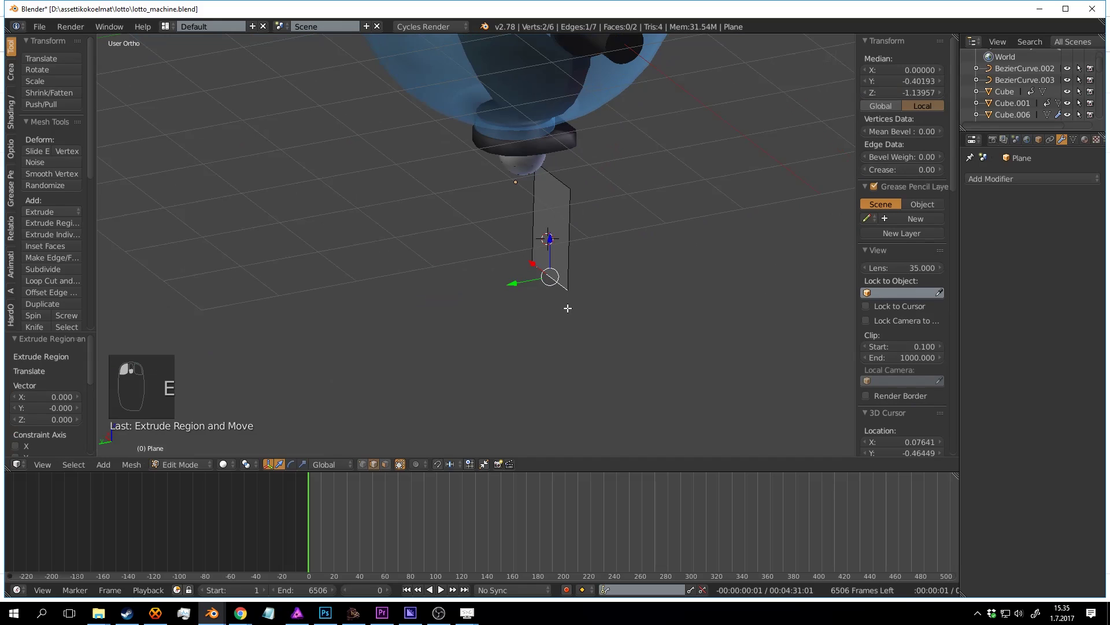
pyautogui.moveTo(512, 283); pyautogui.dragTo(316, 339)
pyautogui.moveTo(108, 398); pyautogui.dragTo(109, 398)
pyautogui.keyDown('shift'); pyautogui.moveTo(257, 334); pyautogui.dragTo(449, 242, button='middle'); pyautogui.keyUp('shift')
pyautogui.moveTo(319, 239); pyautogui.dragTo(321, 253)
pyautogui.scroll(-4, 399, 263)
pyautogui.keyDown('shift'); pyautogui.moveTo(411, 258); pyautogui.dragTo(396, 295, button='middle'); pyautogui.keyUp('shift')
pyautogui.scroll(3, 396, 295)
pyautogui.scroll(1, 567, 307)
# Step: Bevel the corner edge between the vertical part and the ramp with six segments to form a smooth curve
pyautogui.press('a')
pyautogui.keyDown('shift'); pyautogui.moveTo(631, 310); pyautogui.dragTo(424, 288, button='middle'); pyautogui.keyUp('shift')
pyautogui.rightClick(589, 294)
pyautogui.scroll(2, 424, 288)
pyautogui.hotkey('ctrl', 'b')
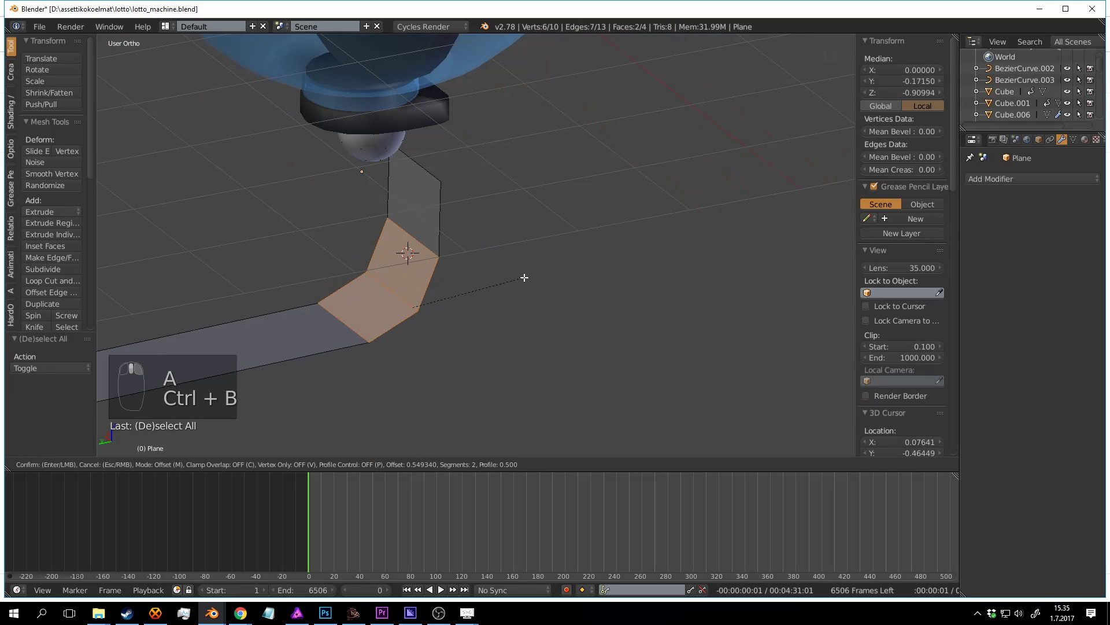
pyautogui.press('a')
pyautogui.scroll(-5, 584, 275)
pyautogui.moveTo(511, 293); pyautogui.dragTo(583, 253, button='middle')
pyautogui.scroll(3, 582, 253)
pyautogui.press('Tab')
pyautogui.moveTo(515, 269); pyautogui.dragTo(576, 314, button='middle')
pyautogui.press('a')
pyautogui.press('Tab')
pyautogui.press('a')
pyautogui.press('a')
pyautogui.press('a')
pyautogui.press('a')
pyautogui.press('Tab')
pyautogui.press('Tab')
pyautogui.press('Tab')
# Step: Scale the whole chute strip along X to about 0.48 of its width
pyautogui.scroll(1, 567, 294)
pyautogui.keyDown('shift'); pyautogui.moveTo(537, 230); pyautogui.dragTo(541, 300, button='middle'); pyautogui.keyUp('shift')
pyautogui.scroll(3, 540, 270)
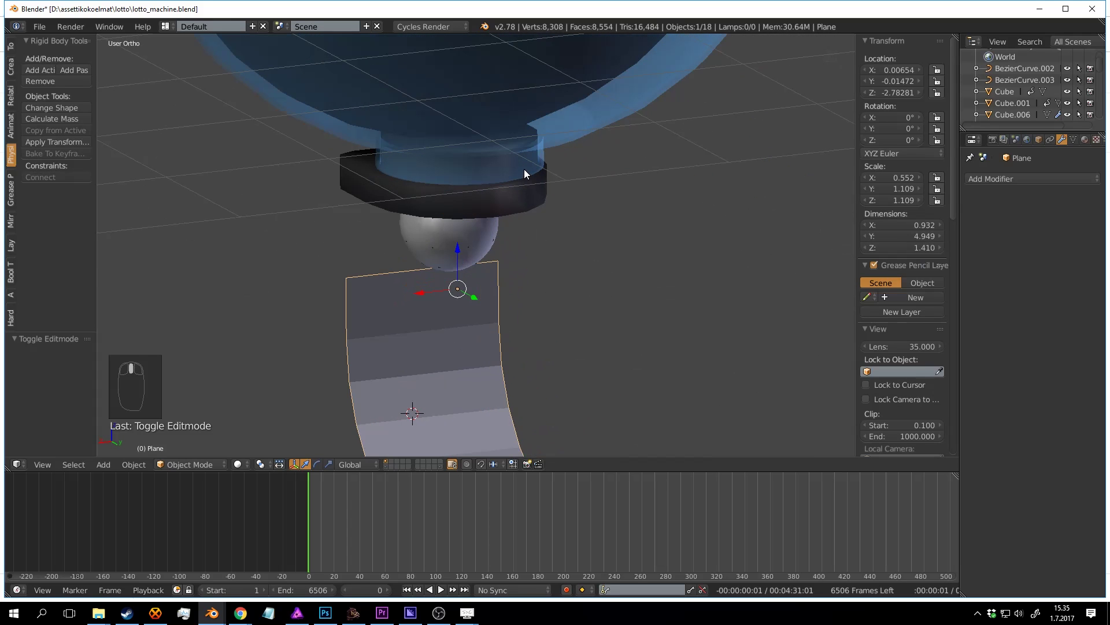
pyautogui.moveTo(531, 215); pyautogui.dragTo(635, 283, button='middle')
pyautogui.scroll(2, 528, 264)
pyautogui.press('Tab')
pyautogui.press('a')
pyautogui.press('a')
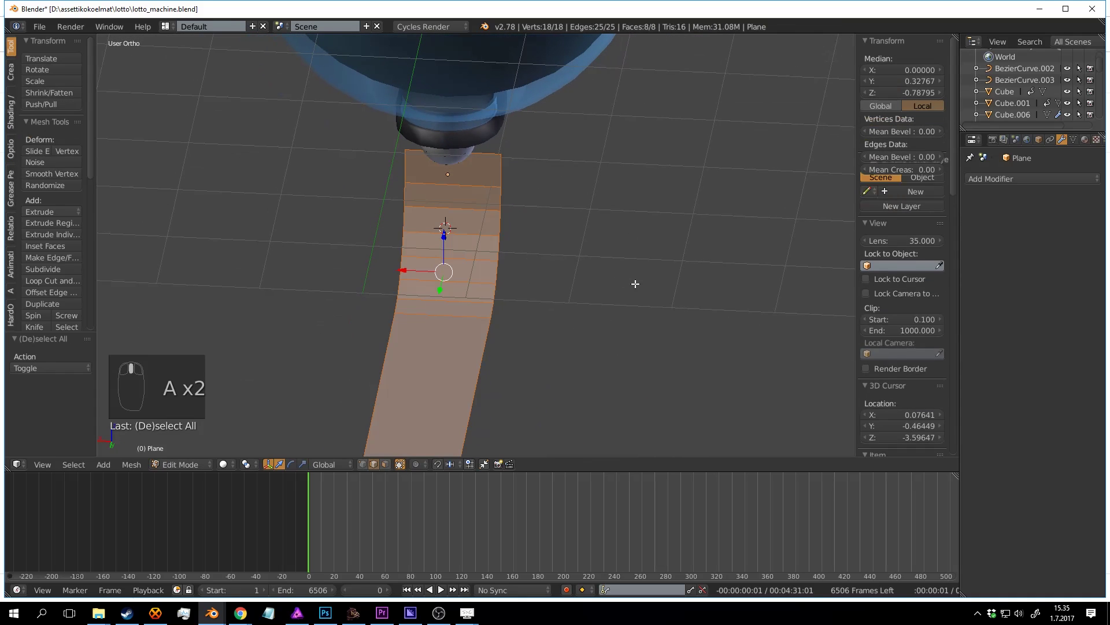
pyautogui.press('s')
pyautogui.press('x')
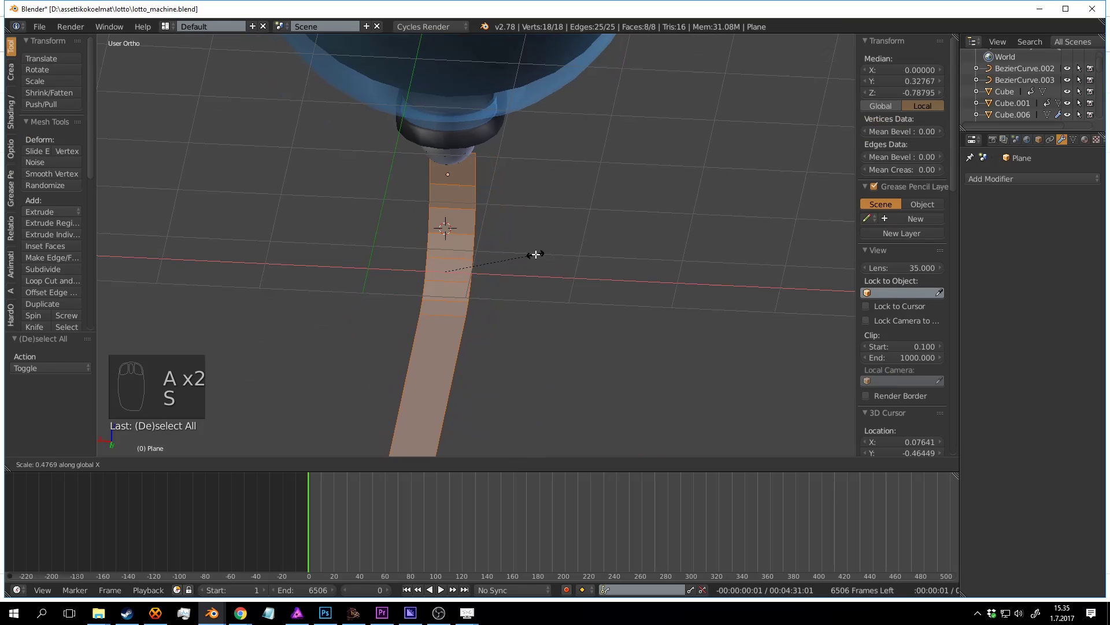
pyautogui.click(532, 254)
pyautogui.keyDown('shift'); pyautogui.moveTo(528, 254); pyautogui.dragTo(533, 275, button='middle'); pyautogui.keyUp('shift')
pyautogui.scroll(3, 474, 189)
pyautogui.press('Tab')
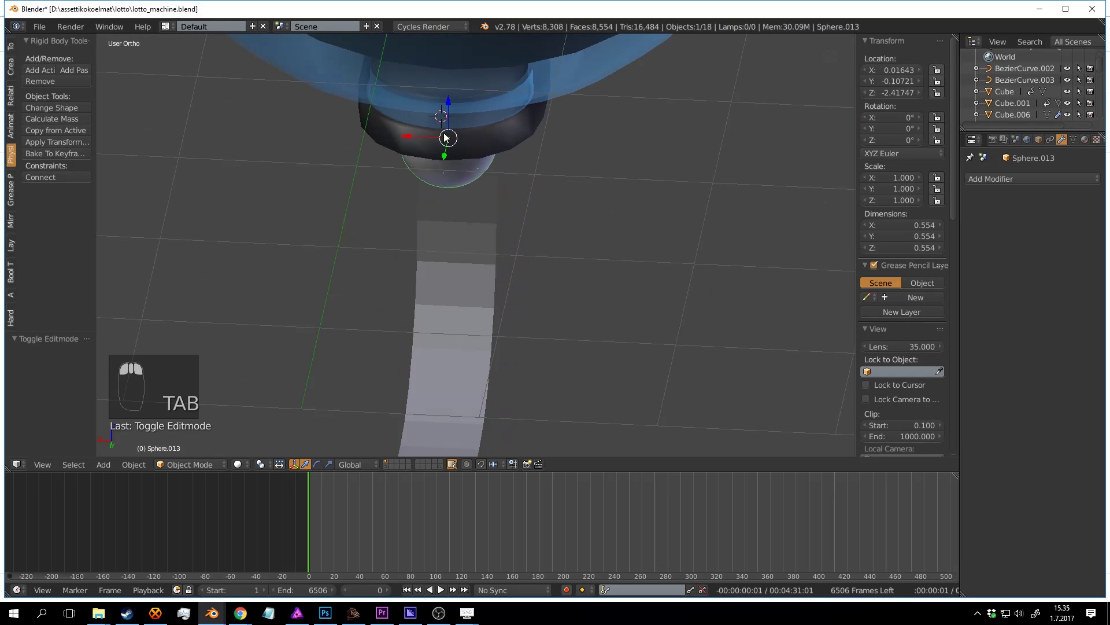
# Step: Lower the copied ball to the upper part of the chute to compare their widths
pyautogui.keyDown('shift'); pyautogui.moveTo(466, 142); pyautogui.dragTo(466, 260); pyautogui.keyUp('shift')
pyautogui.moveTo(491, 214); pyautogui.dragTo(595, 200, button='middle')
pyautogui.scroll(3, 579, 208)
pyautogui.moveTo(529, 231); pyautogui.dragTo(571, 262, button='middle')
# Step: Widen the chute strip along X to 0.605, slightly wider than the ball, and save the file
pyautogui.rightClick(571, 262)
pyautogui.press('Tab')
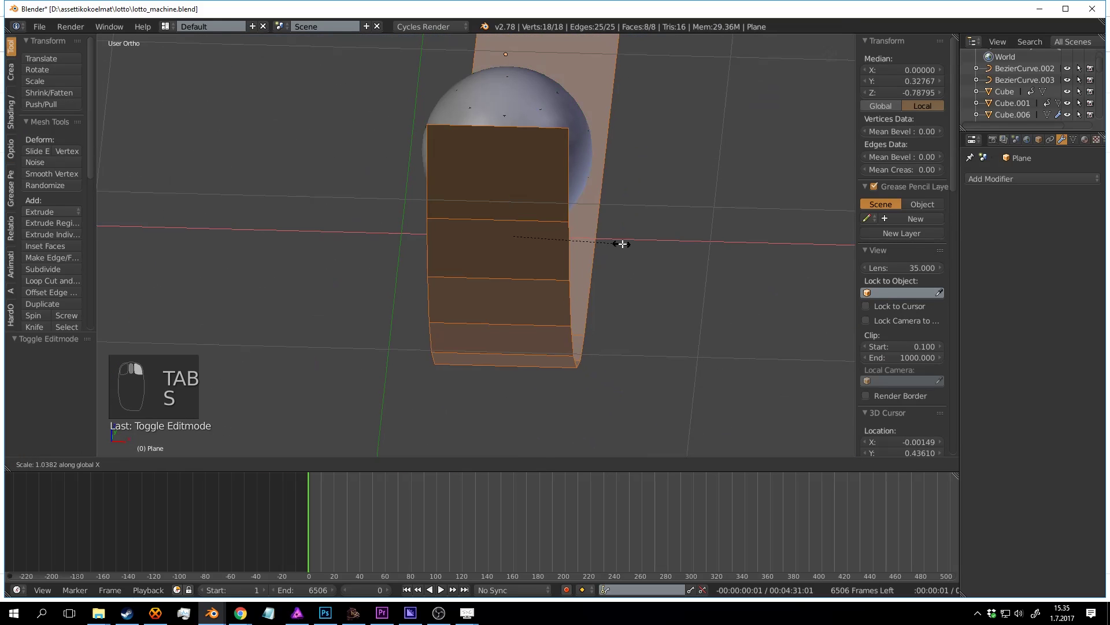
pyautogui.click(709, 239)
pyautogui.moveTo(736, 238); pyautogui.dragTo(169, 181, button='middle')
pyautogui.press('Tab')
pyautogui.scroll(-5, 550, 277)
pyautogui.moveTo(550, 277); pyautogui.dragTo(586, 215, button='middle')
pyautogui.press('a')
pyautogui.press('a')
pyautogui.hotkey('ctrl', 's')
# Step: Extrude the whole chute strip, then scale and offset the extruded copy along Z to give the chute thickness
pyautogui.scroll(2, 571, 243)
pyautogui.rightClick(563, 206)
pyautogui.moveTo(442, 106); pyautogui.dragTo(470, 118, button='middle')
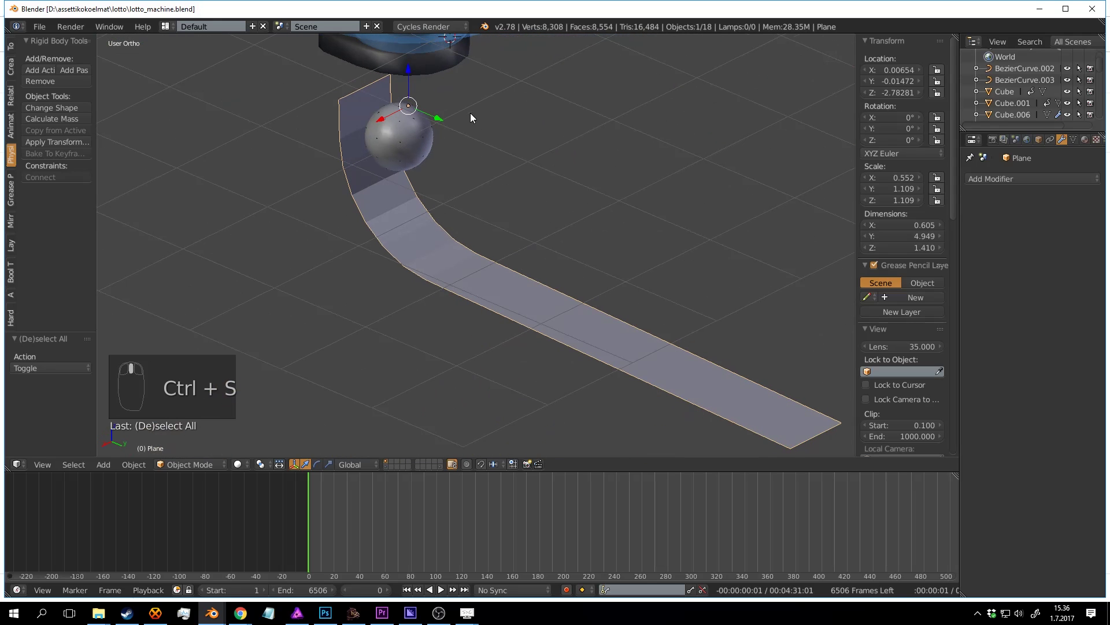
pyautogui.press('Tab')
pyautogui.moveTo(446, 244); pyautogui.dragTo(500, 231, button='middle')
pyautogui.press('a')
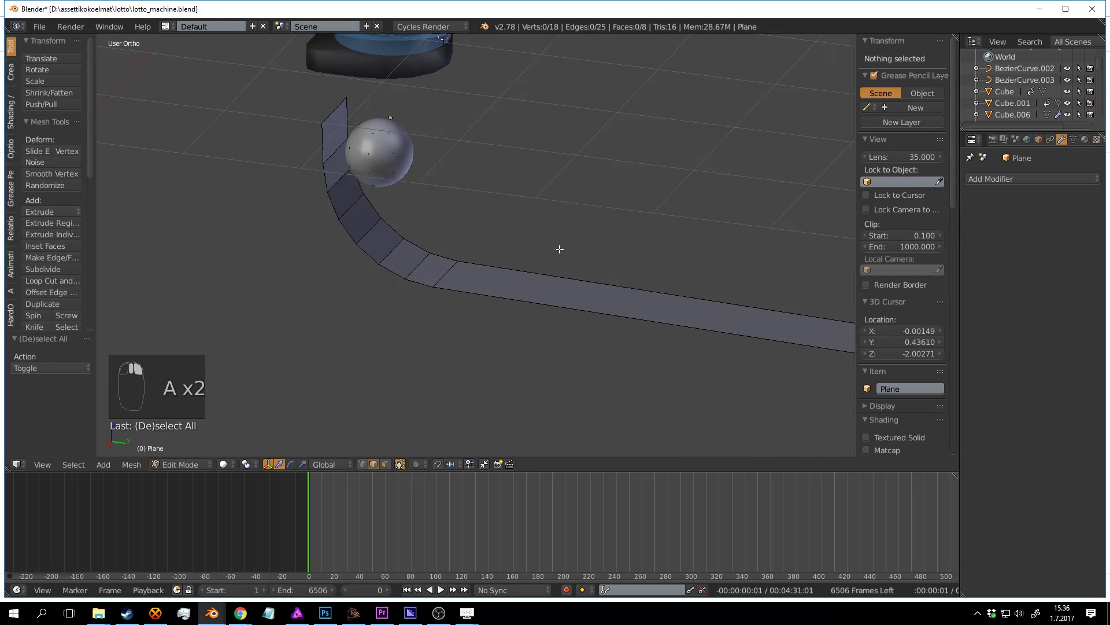
pyautogui.press('a')
pyautogui.press('e')
pyautogui.rightClick(549, 240)
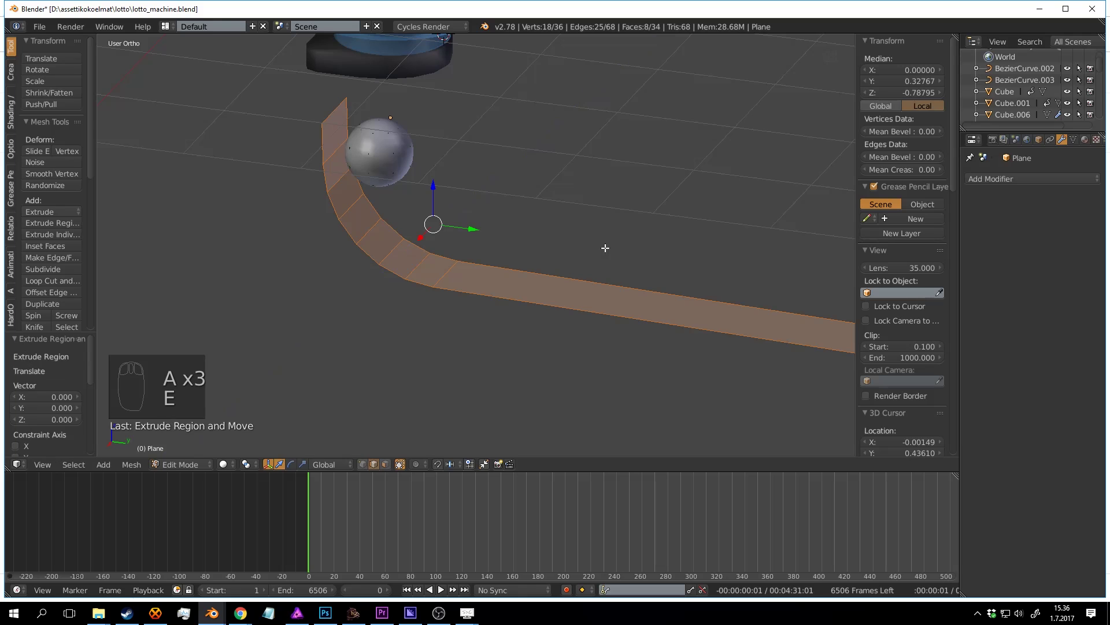
pyautogui.press('s')
pyautogui.click(632, 241)
pyautogui.moveTo(434, 188); pyautogui.dragTo(447, 119)
pyautogui.moveTo(428, 209); pyautogui.dragTo(228, 202, button='middle')
# Step: Move the upper edge at the ramp's far end outward along Y and save the file
pyautogui.press('a')
pyautogui.rightClick(581, 265)
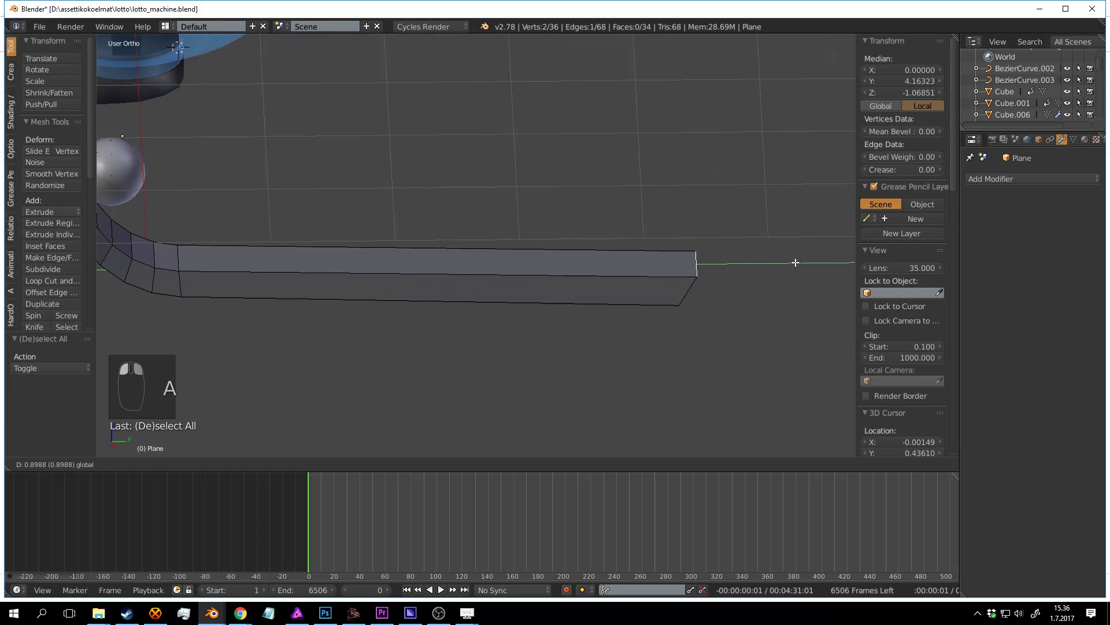
pyautogui.scroll(1, 574, 215)
pyautogui.keyDown('shift'); pyautogui.moveTo(574, 217); pyautogui.dragTo(645, 241, button='middle'); pyautogui.keyUp('shift')
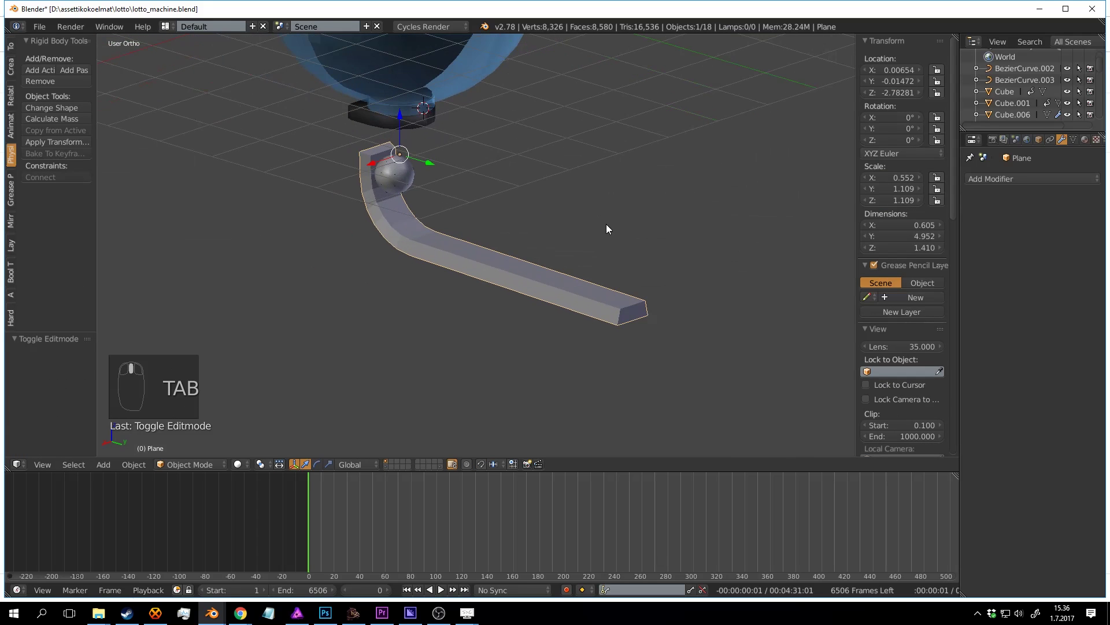
pyautogui.hotkey('ctrl', 's')
# Step: Raise the inner edge at the chute's top end slightly along Z to level it with the outer edge
pyautogui.scroll(4, 428, 213)
pyautogui.keyDown('shift'); pyautogui.moveTo(428, 213); pyautogui.dragTo(629, 350, button='middle'); pyautogui.keyUp('shift')
pyautogui.scroll(1, 504, 245)
pyautogui.press('Tab')
pyautogui.rightClick(481, 168)
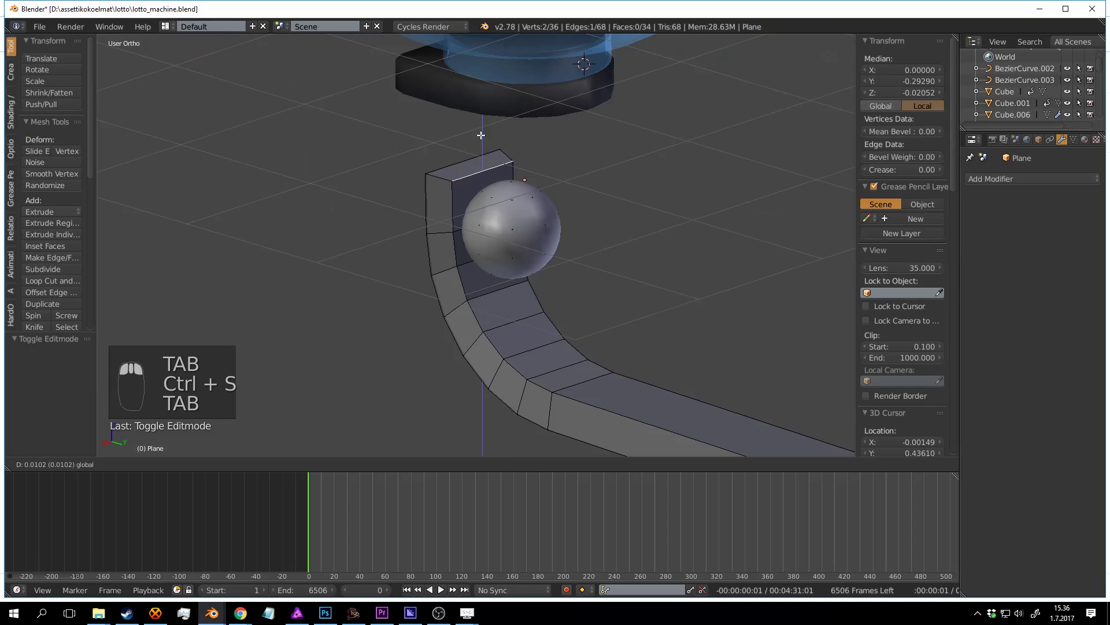
pyautogui.moveTo(481, 136); pyautogui.dragTo(482, 134)
pyautogui.scroll(-2, 546, 217)
pyautogui.moveTo(547, 218); pyautogui.dragTo(564, 219, button='middle')
pyautogui.keyDown('shift'); pyautogui.moveTo(564, 219); pyautogui.dragTo(508, 178, button='middle'); pyautogui.keyUp('shift')
# Step: Select both long inner edge loops of the chute, raise them 0.161 along Z and shift them slightly along Y
pyautogui.press('a')
pyautogui.press('a')
pyautogui.keyDown('alt'); pyautogui.rightClick(511, 322); pyautogui.keyUp('alt')
pyautogui.keyDown('alt'); pyautogui.keyDown('shift'); pyautogui.rightClick(532, 299); pyautogui.keyUp('shift'); pyautogui.keyUp('alt')
pyautogui.keyDown('shift'); pyautogui.moveTo(520, 284); pyautogui.dragTo(473, 257, button='middle'); pyautogui.keyUp('shift')
pyautogui.moveTo(380, 193); pyautogui.dragTo(442, 227)
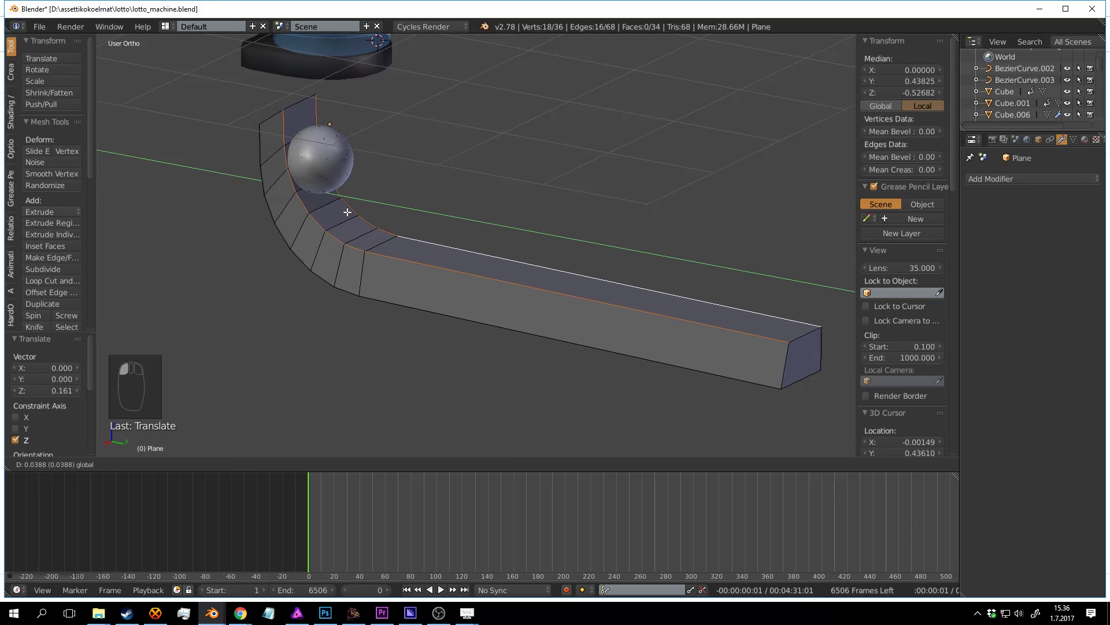
pyautogui.moveTo(347, 212); pyautogui.dragTo(347, 212)
# Step: Lower the inner edge at the chute's top end along Z back to the height of the outer edge
pyautogui.press('a')
pyautogui.rightClick(303, 95)
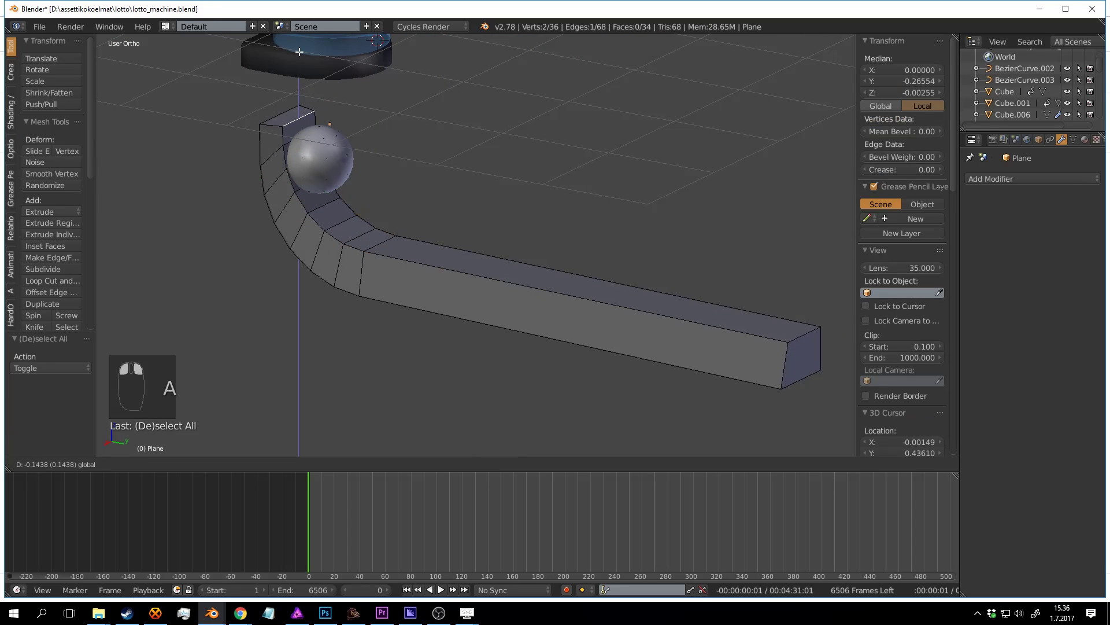
pyautogui.click(296, 440)
pyautogui.press('a')
# Step: Select the eight upper faces running along the inside of the chute and delete them to open the trough
pyautogui.moveTo(615, 277); pyautogui.dragTo(526, 322, button='middle')
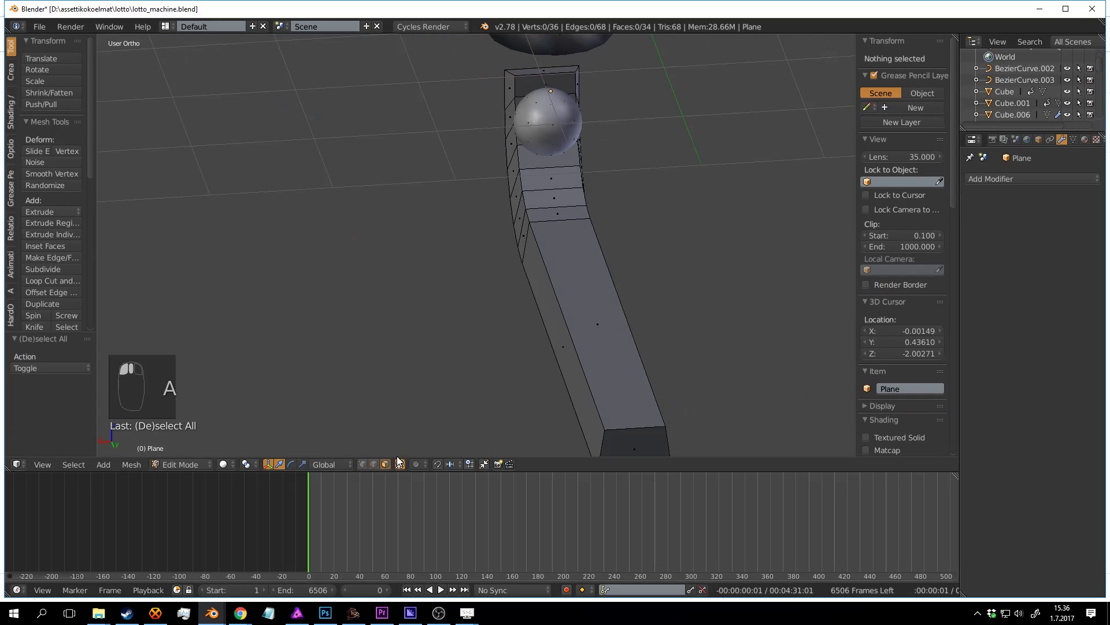
pyautogui.rightClick(581, 290)
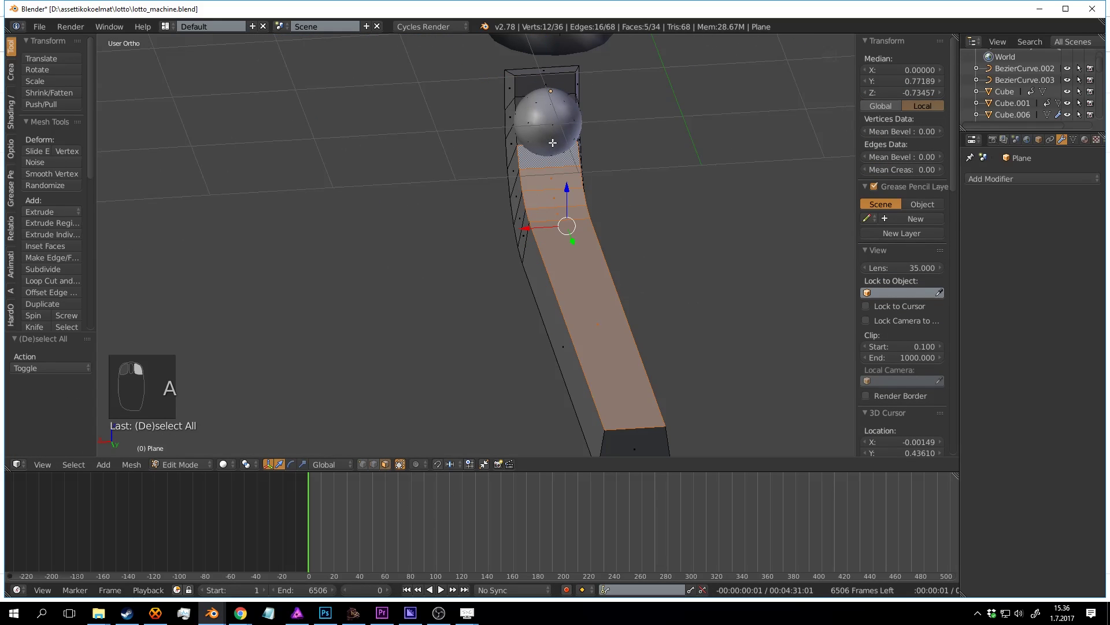
pyautogui.press('x')
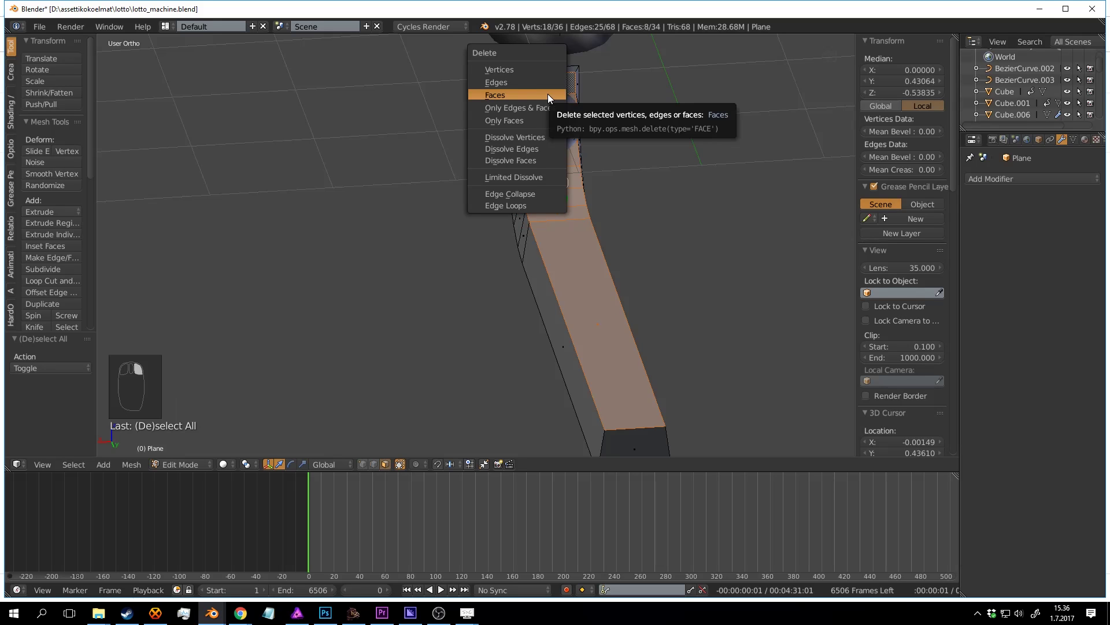
pyautogui.click(548, 92)
# Step: Delete the cap face at the chute's upper end and save the file
pyautogui.moveTo(547, 94); pyautogui.dragTo(625, 342, button='middle')
pyautogui.rightClick(450, 230)
pyautogui.press('x')
pyautogui.click(450, 230)
pyautogui.press('Tab')
pyautogui.scroll(3, 627, 340)
pyautogui.press('a')
pyautogui.press('a')
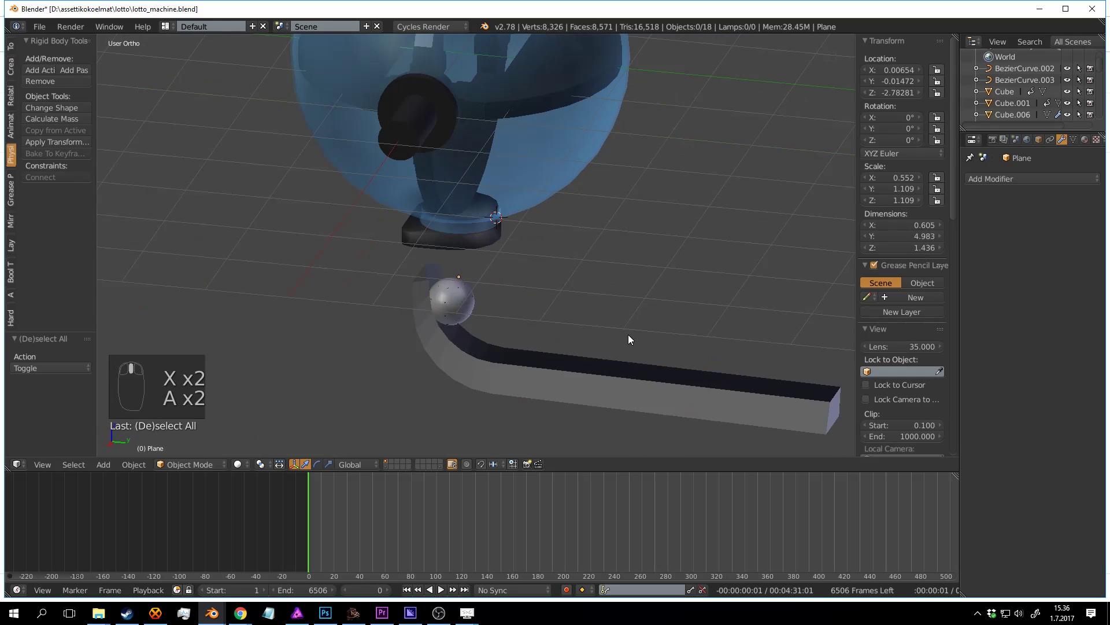
pyautogui.hotkey('ctrl', 's')
# Step: Make the chute a passive rigid body and play the simulation to test the ball on it
pyautogui.moveTo(456, 328)
pyautogui.mouseDown(button='middle')
pyautogui.moveTo(471, 341)
pyautogui.moveTo(457, 324)
pyautogui.mouseUp(button='middle')
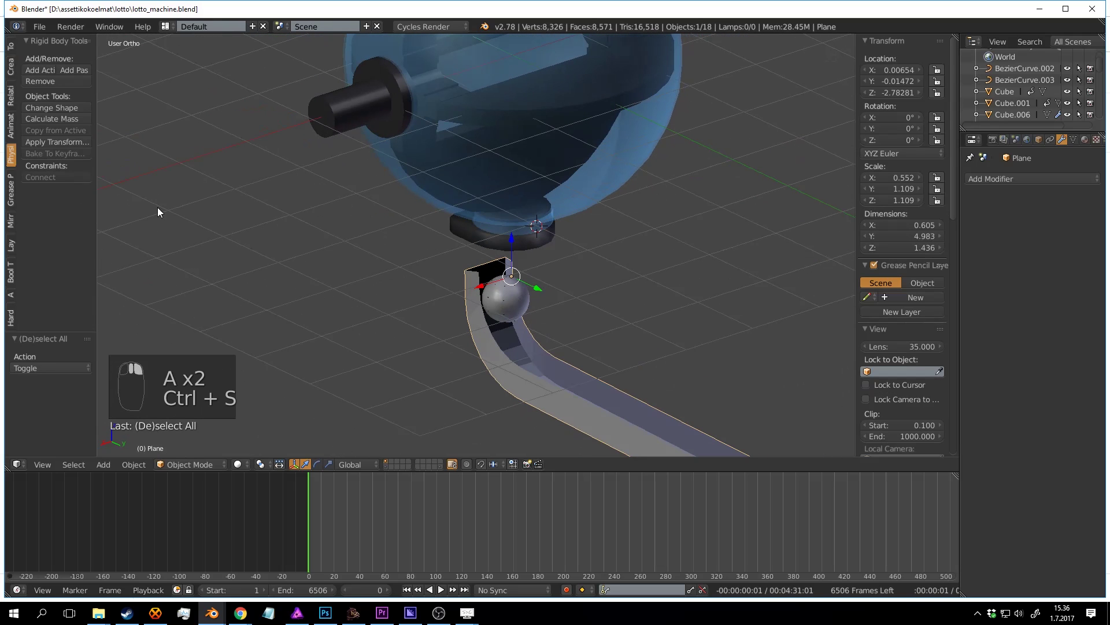
pyautogui.click(71, 69)
pyautogui.moveTo(521, 289); pyautogui.dragTo(521, 347, button='middle')
pyautogui.hotkey('alt', 'a')
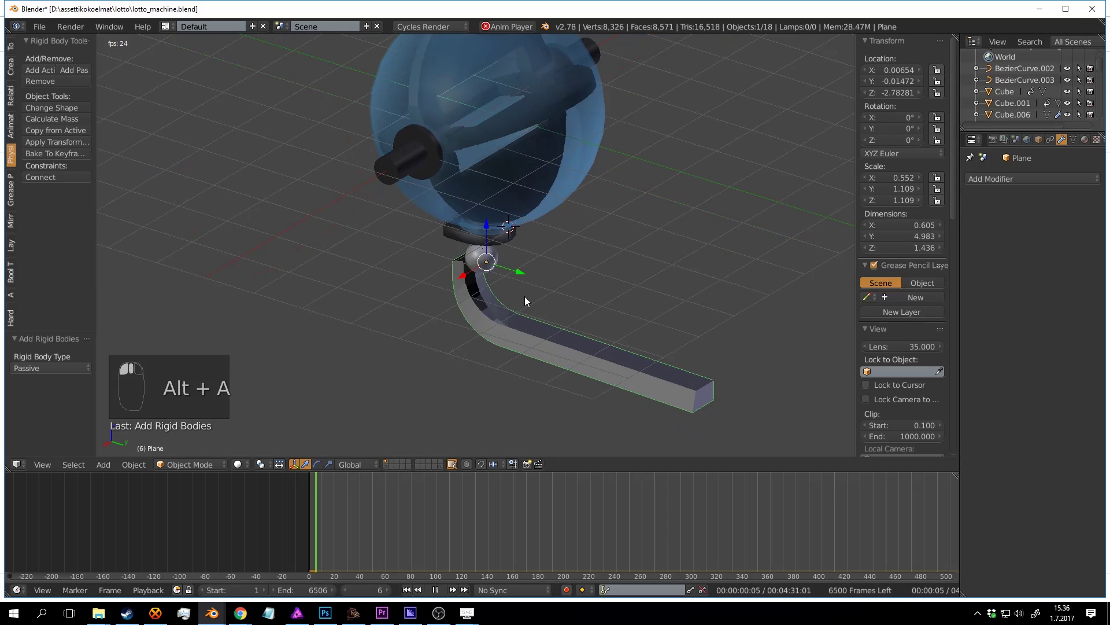
pyautogui.hotkey('alt', 'a')
pyautogui.moveTo(584, 347); pyautogui.dragTo(550, 274, button='middle')
# Step: Recalculate the normals of the entire chute mesh to face outward
pyautogui.press('Tab')
pyautogui.scroll(2, 550, 274)
pyautogui.press('a')
pyautogui.press('a')
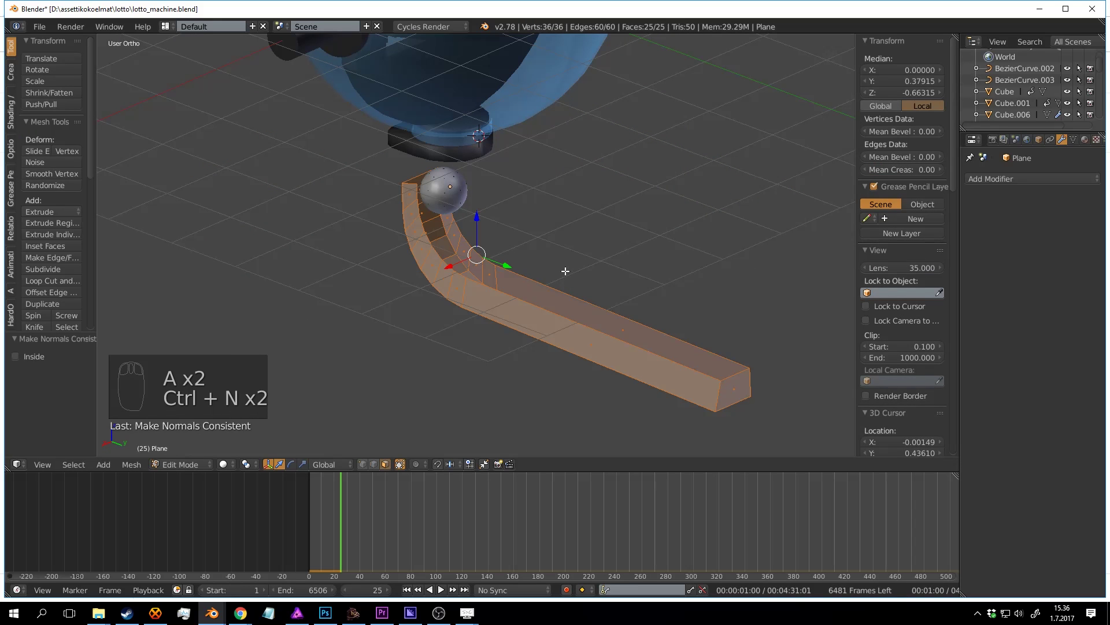
# Step: Flip the chute's recalculated normals to the inside and replay the simulation from the start to check the ball's fall
pyautogui.click(34, 356)
pyautogui.press('Tab')
pyautogui.hotkey('alt', 'a')
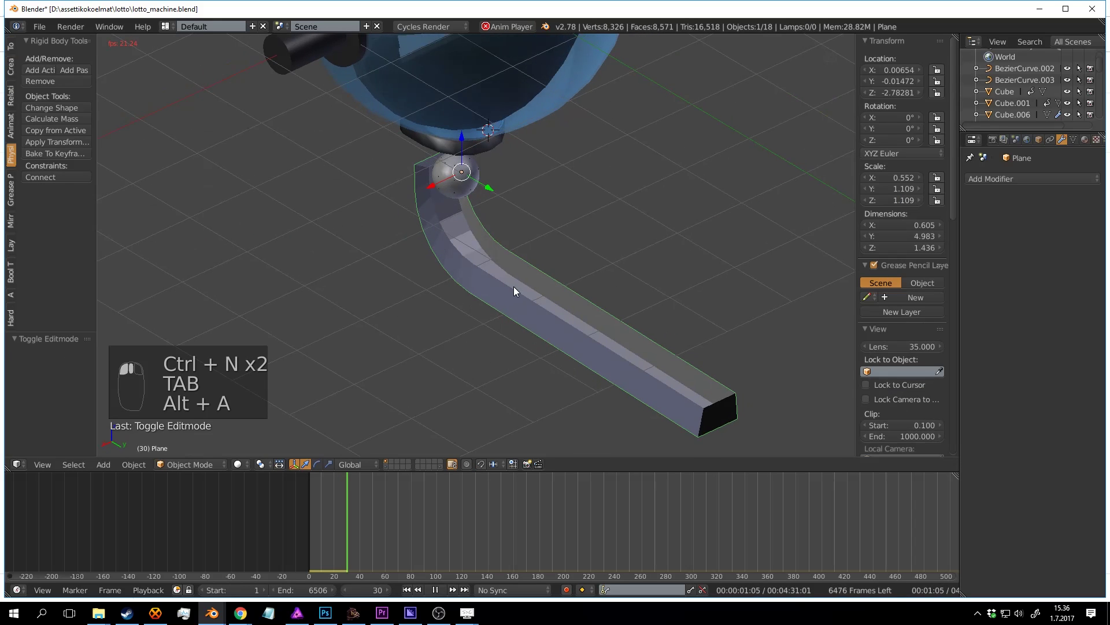
pyautogui.scroll(-1, 479, 216)
pyautogui.moveTo(479, 221); pyautogui.dragTo(524, 256, button='middle')
pyautogui.scroll(3, 524, 256)
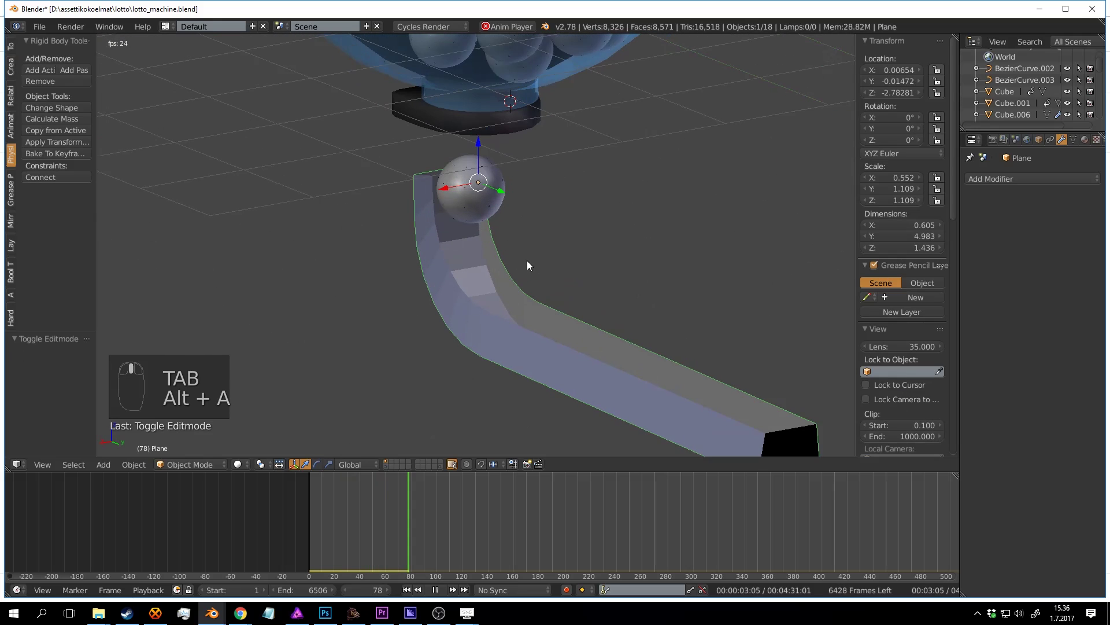
pyautogui.hotkey('alt', 'a')
pyautogui.moveTo(414, 516); pyautogui.dragTo(309, 512)
pyautogui.hotkey('alt', 'a')
pyautogui.moveTo(564, 245); pyautogui.dragTo(523, 258, button='middle')
pyautogui.hotkey('alt', 'a')
# Step: Scale the whole chute mesh up uniformly to about 0.763 × 6.285 × 1.811
pyautogui.press('Tab')
pyautogui.press('a')
pyautogui.press('a')
pyautogui.press('a')
pyautogui.press('a')
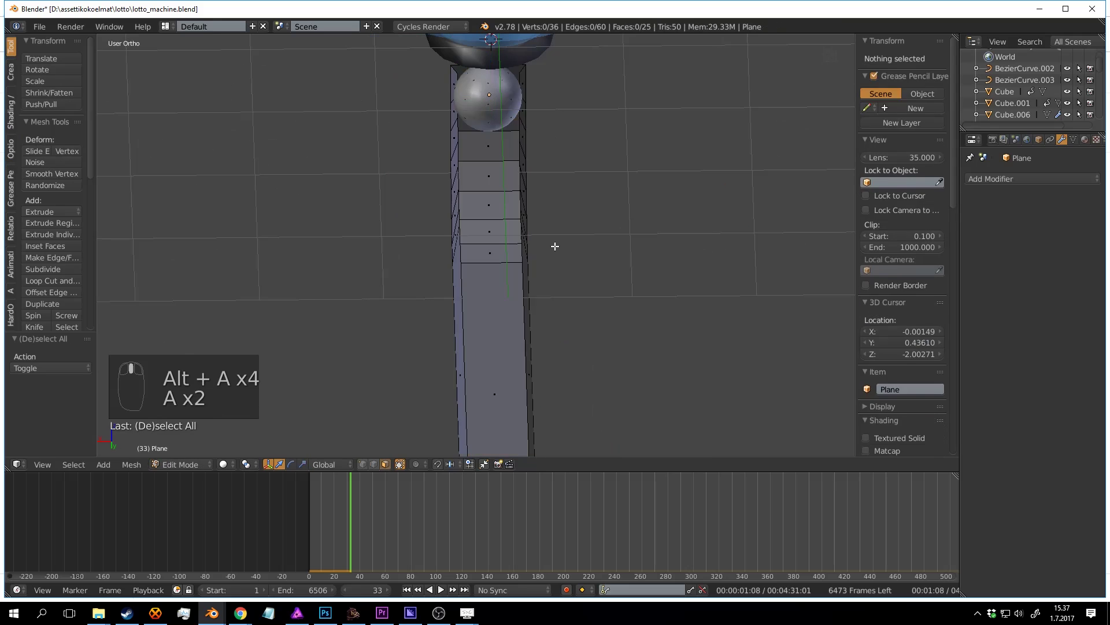
pyautogui.press('s')
pyautogui.click(564, 240)
pyautogui.press('Tab')
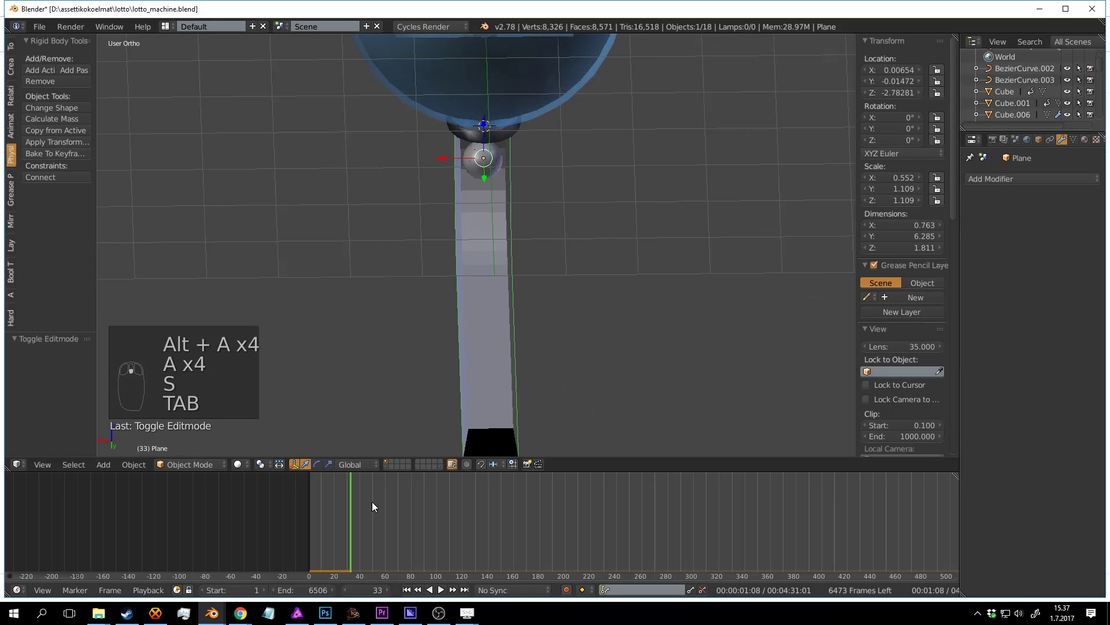
# Step: Replay the simulation from the start to check how the ball fits in the enlarged chute
pyautogui.moveTo(373, 502); pyautogui.dragTo(309, 501)
pyautogui.hotkey('alt', 'a')
pyautogui.moveTo(525, 253); pyautogui.dragTo(564, 242, button='middle')
pyautogui.hotkey('alt', 'a')
pyautogui.moveTo(570, 305); pyautogui.dragTo(556, 312, button='middle')
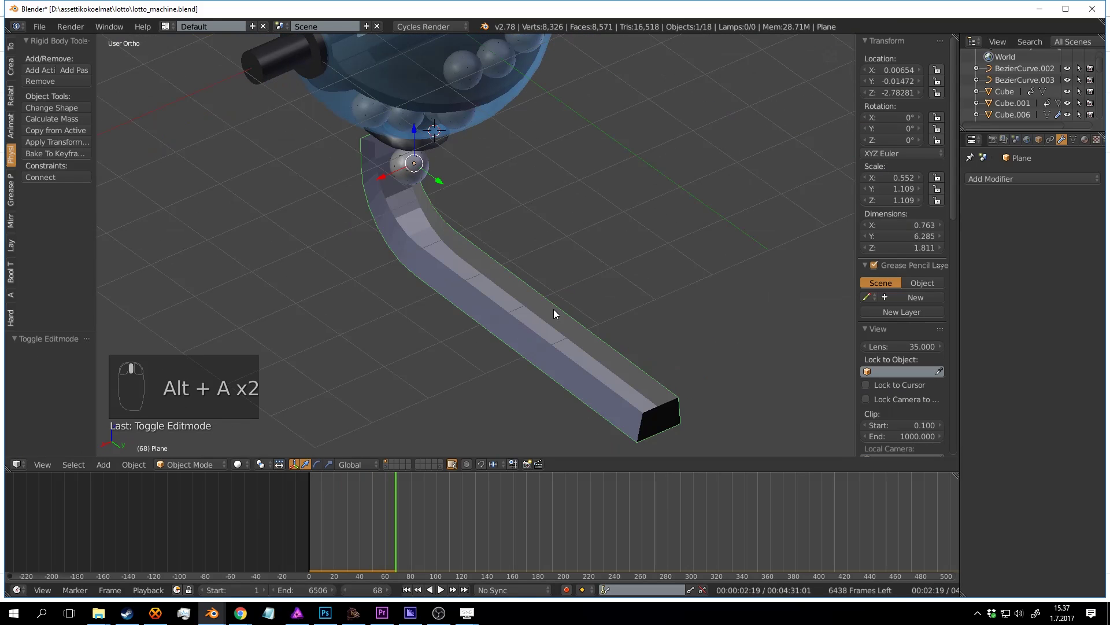
# Step: Widen the entire chute mesh along X to about 0.892
pyautogui.press('Tab')
pyautogui.press('s')
pyautogui.press('x')
pyautogui.click(583, 311)
pyautogui.press('Tab')
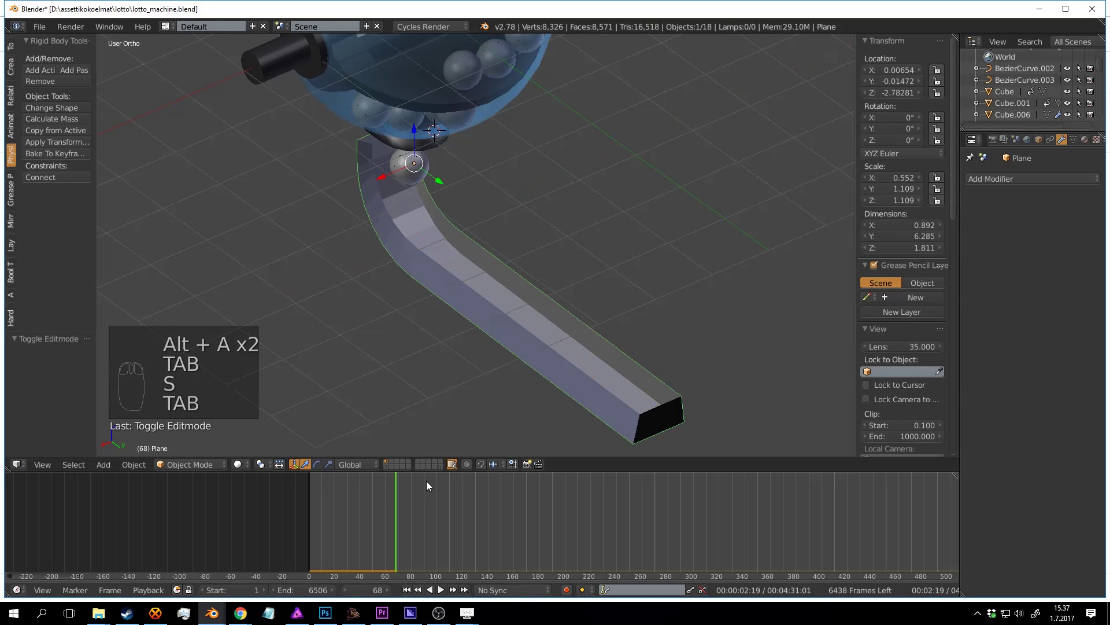
# Step: Run the simulation from the start and examine how the balls travel down the widened chute, then rewind
pyautogui.moveTo(426, 481); pyautogui.dragTo(235, 487)
pyautogui.hotkey('alt', 'a')
pyautogui.moveTo(501, 286); pyautogui.dragTo(465, 245, button='middle')
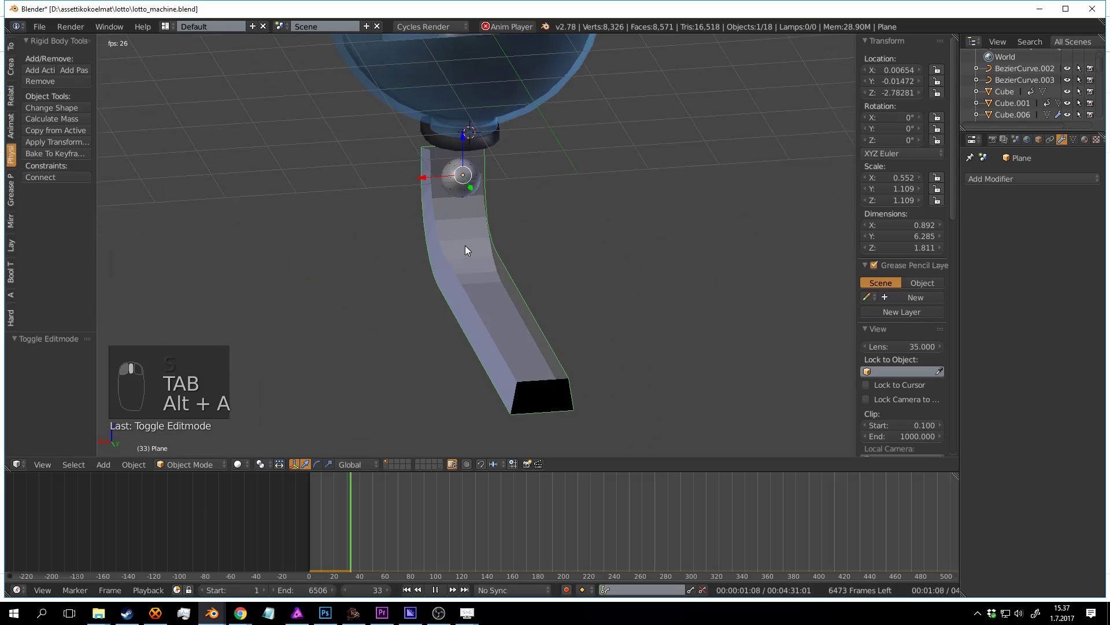
pyautogui.moveTo(498, 171); pyautogui.dragTo(449, 131, button='middle')
pyautogui.press('a')
pyautogui.moveTo(507, 175); pyautogui.dragTo(571, 179, button='middle')
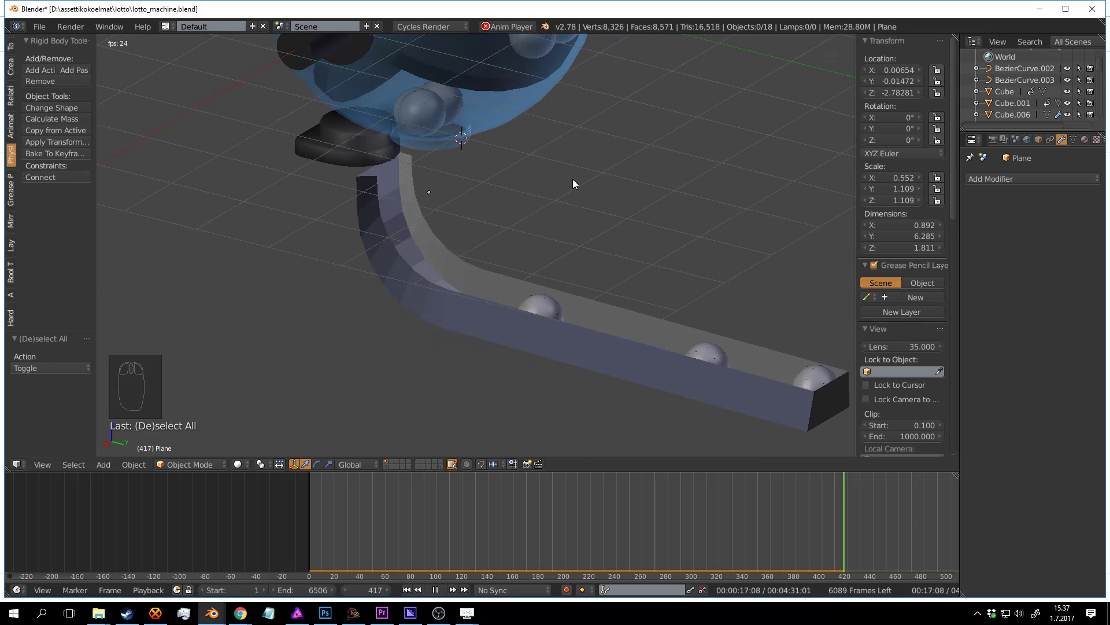
pyautogui.moveTo(481, 196); pyautogui.dragTo(543, 193, button='middle')
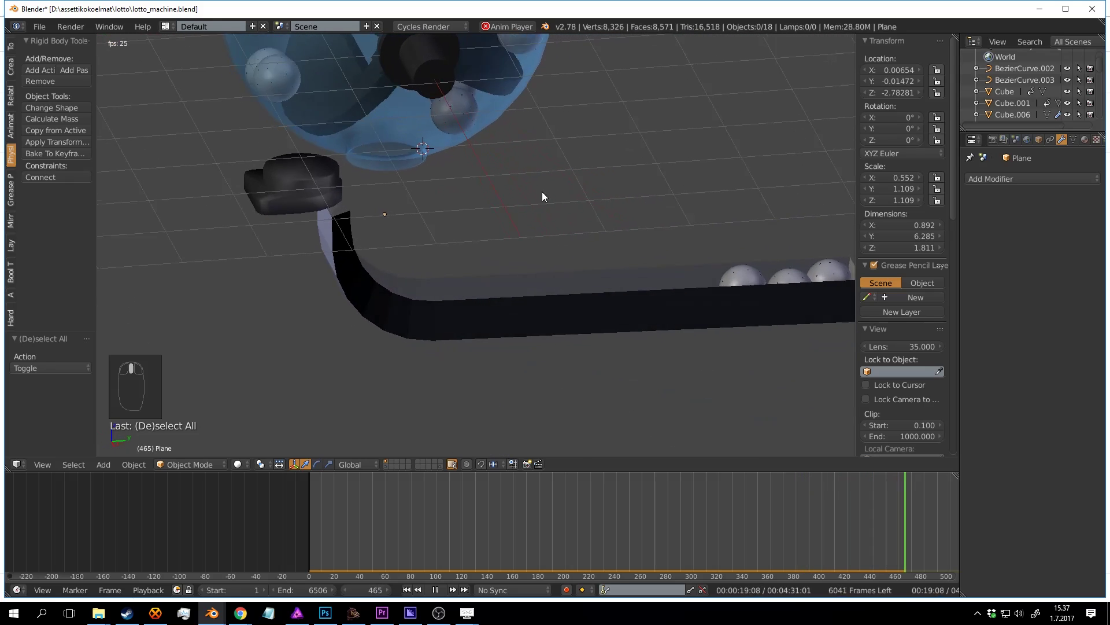
pyautogui.press('Tab')
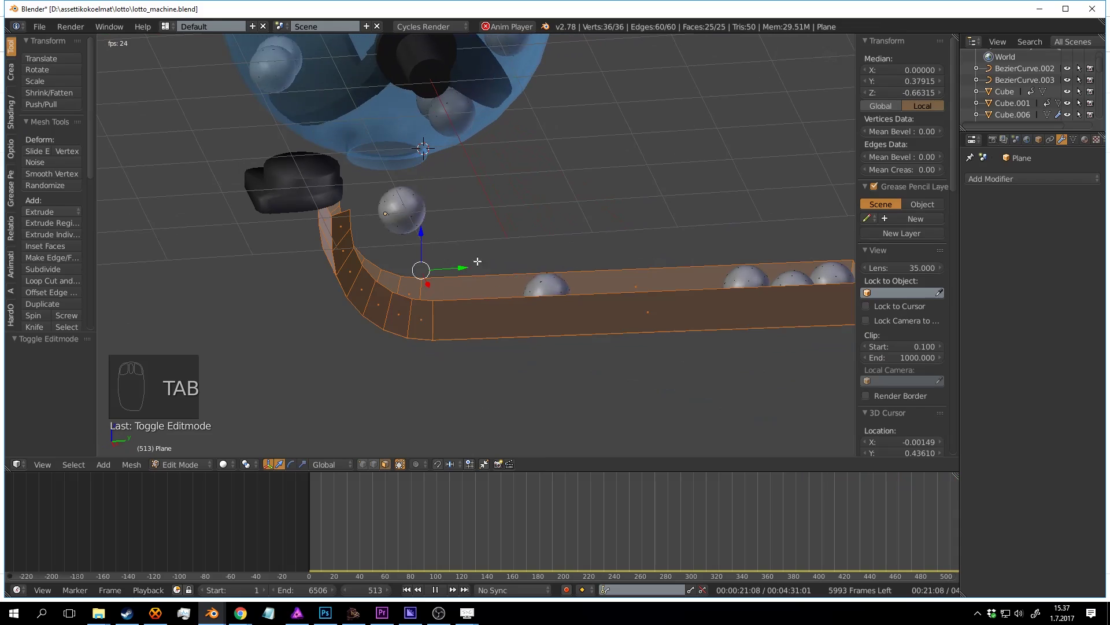
pyautogui.press('Tab')
pyautogui.hotkey('alt', 'a')
pyautogui.press('Escape')
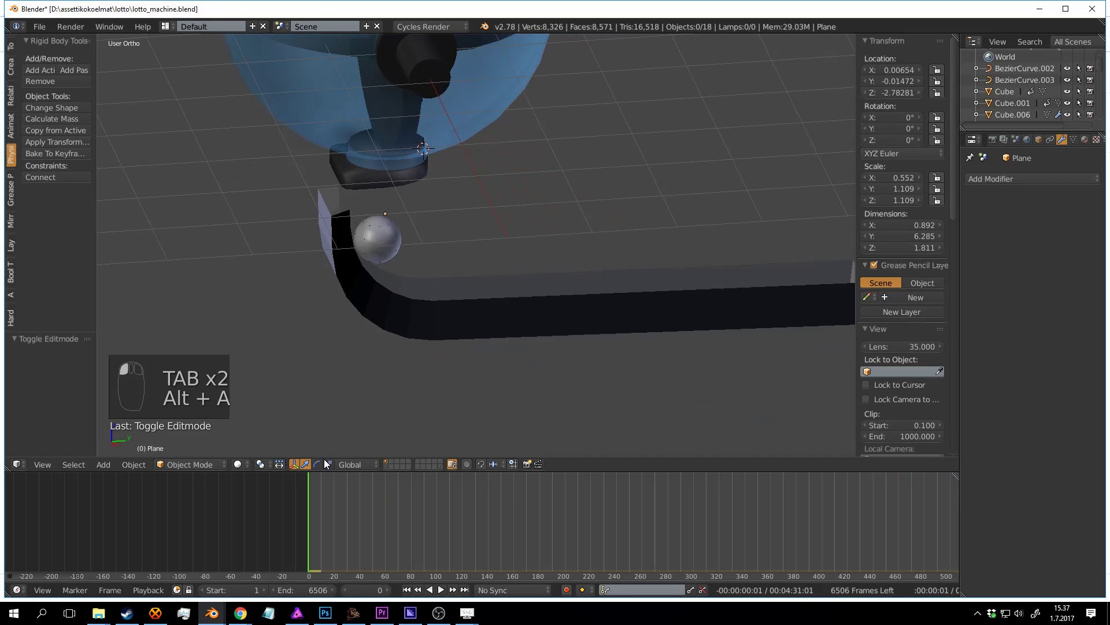
# Step: Move the chute along Y to about 0.338 and raise the loose ball below the outlet up into the globe
pyautogui.moveTo(414, 214); pyautogui.dragTo(628, 213)
pyautogui.press('a')
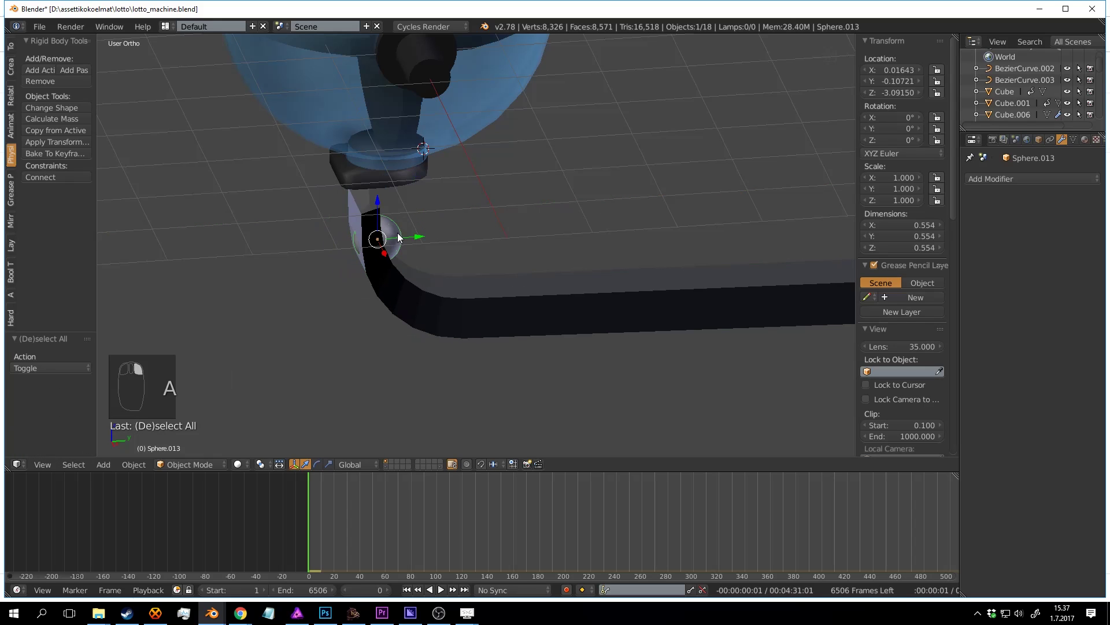
pyautogui.keyDown('shift'); pyautogui.moveTo(416, 239); pyautogui.dragTo(429, 342, button='middle'); pyautogui.keyUp('shift')
pyautogui.press('g')
pyautogui.click(377, 145)
# Step: Select the faces of one side wall of the chute mesh and flatten them along X
pyautogui.moveTo(451, 213); pyautogui.dragTo(336, 217, button='middle')
pyautogui.scroll(1, 347, 232)
pyautogui.rightClick(366, 258)
pyautogui.press('Tab')
pyautogui.scroll(-2, 438, 226)
pyautogui.moveTo(367, 258); pyautogui.dragTo(466, 226, button='middle')
pyautogui.scroll(1, 437, 224)
pyautogui.press('a')
pyautogui.press('a')
pyautogui.moveTo(707, 299)
pyautogui.mouseDown(button='middle')
pyautogui.moveTo(644, 236)
pyautogui.moveTo(654, 116)
pyautogui.moveTo(454, 401)
pyautogui.moveTo(380, 437)
pyautogui.moveTo(653, 305)
pyautogui.moveTo(588, 280)
pyautogui.mouseUp(button='middle')
pyautogui.press('c')
pyautogui.rightClick(380, 437)
pyautogui.rightClick(654, 304)
pyautogui.press('a')
pyautogui.press('a')
# Step: Select all faces of the opposite chute wall in wireframe and flatten them by scaling to 0 along X
pyautogui.press('z')
pyautogui.press('c')
pyautogui.moveTo(592, 107)
pyautogui.mouseDown(button='middle')
pyautogui.moveTo(535, 206)
pyautogui.moveTo(359, 317)
pyautogui.moveTo(266, 414)
pyautogui.mouseUp(button='middle')
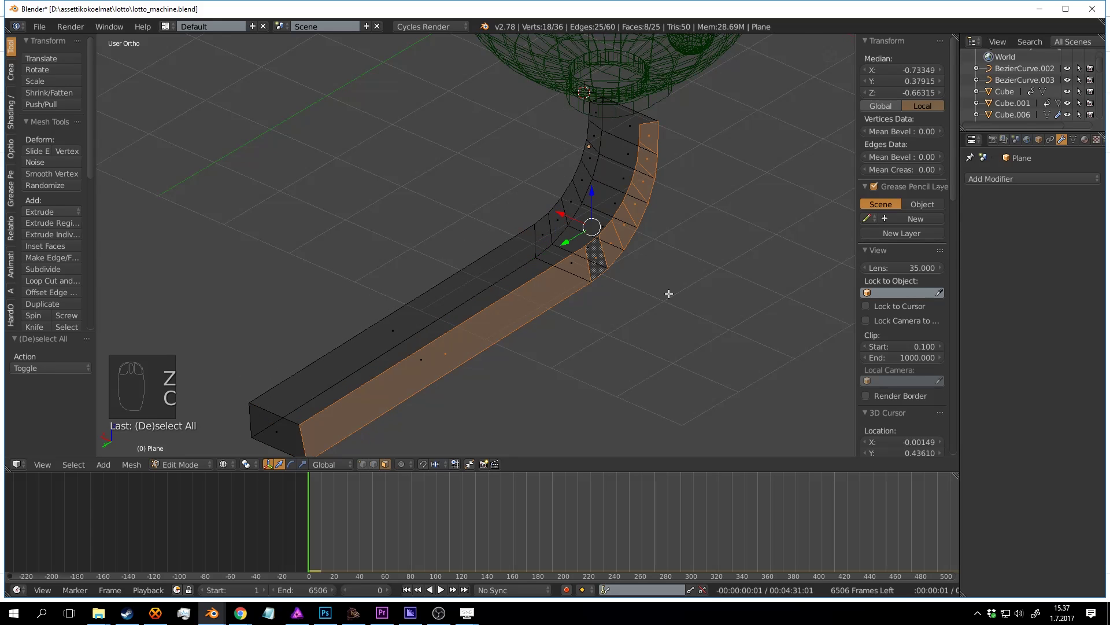
pyautogui.moveTo(669, 294); pyautogui.dragTo(669, 317, button='middle')
pyautogui.write('sx')
pyautogui.write('0')
pyautogui.press('Return')
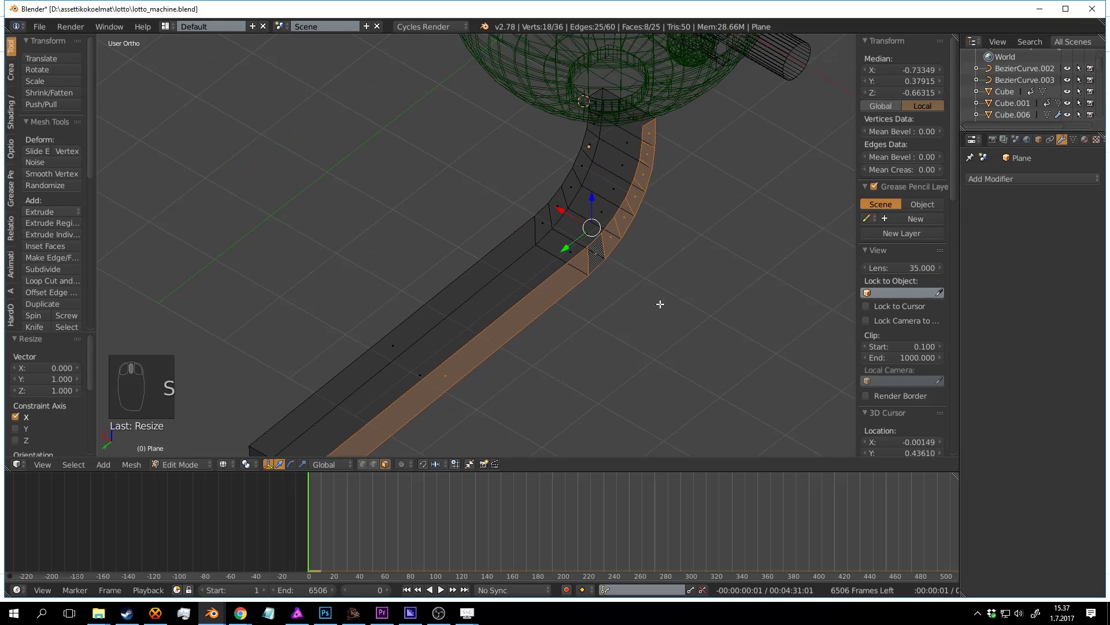
# Step: Return to solid shading in Object Mode and replay the simulation, examining the balls in the chute from several angles
pyautogui.press('Tab')
pyautogui.scroll(-2, 654, 283)
pyautogui.moveTo(578, 263); pyautogui.dragTo(650, 259, button='middle')
pyautogui.press('z')
pyautogui.moveTo(558, 280)
pyautogui.mouseDown(button='middle')
pyautogui.moveTo(621, 252)
pyautogui.moveTo(643, 312)
pyautogui.mouseUp(button='middle')
pyautogui.click(220, 512)
pyautogui.hotkey('alt', 'a')
pyautogui.moveTo(450, 227); pyautogui.dragTo(532, 237, button='middle')
pyautogui.press('a')
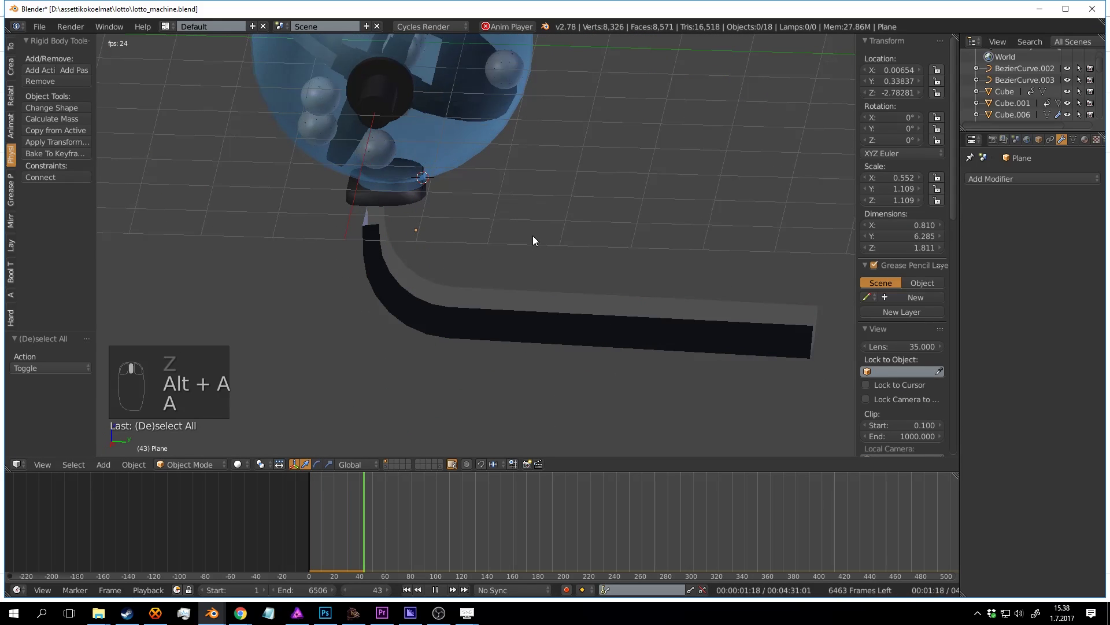
pyautogui.moveTo(508, 203); pyautogui.dragTo(518, 250, button='middle')
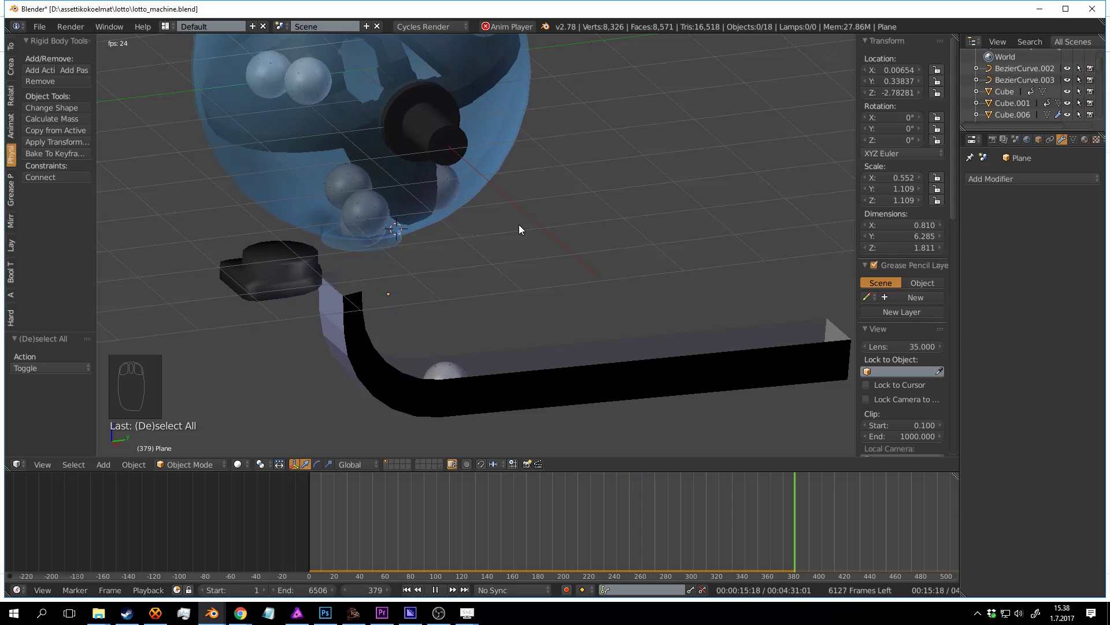
pyautogui.moveTo(622, 188); pyautogui.dragTo(599, 258, button='middle')
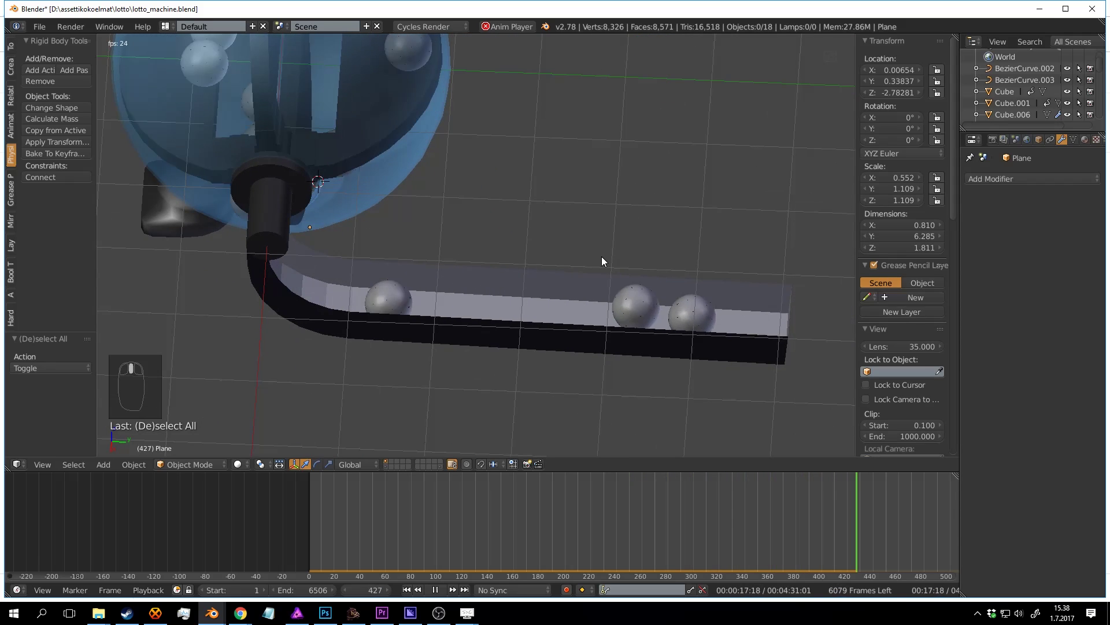
pyautogui.moveTo(675, 282); pyautogui.dragTo(610, 251, button='middle')
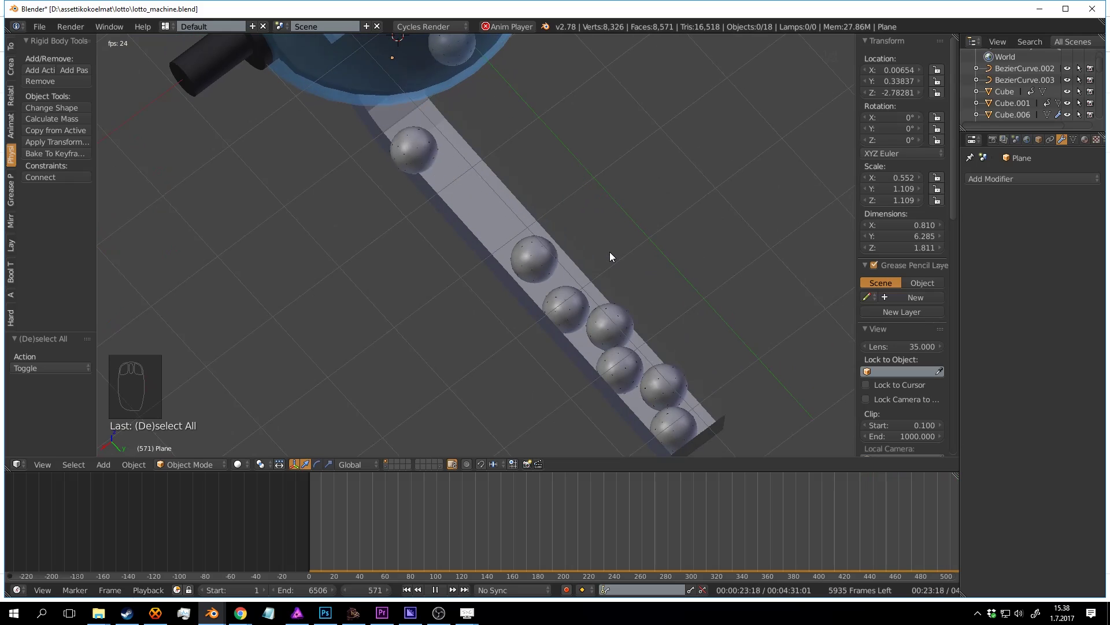
pyautogui.moveTo(612, 310); pyautogui.dragTo(600, 215, button='middle')
pyautogui.hotkey('alt', 'a')
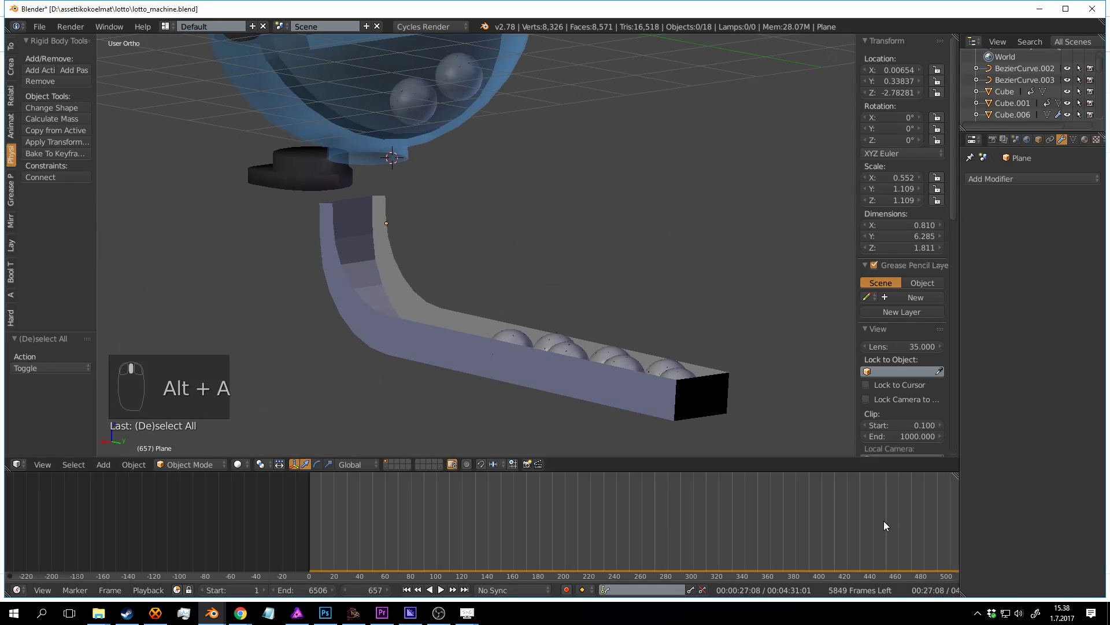
# Step: Go back along the timeline and replay the balls filling the chute from a wider view
pyautogui.moveTo(904, 512)
pyautogui.mouseDown()
pyautogui.moveTo(882, 511)
pyautogui.moveTo(909, 508)
pyautogui.mouseUp()
pyautogui.scroll(-3, 578, 270)
pyautogui.moveTo(550, 262)
pyautogui.mouseDown(button='middle')
pyautogui.moveTo(501, 241)
pyautogui.moveTo(542, 269)
pyautogui.mouseUp(button='middle')
pyautogui.scroll(1, 500, 240)
pyautogui.hotkey('alt', 'a')
pyautogui.scroll(1, 542, 270)
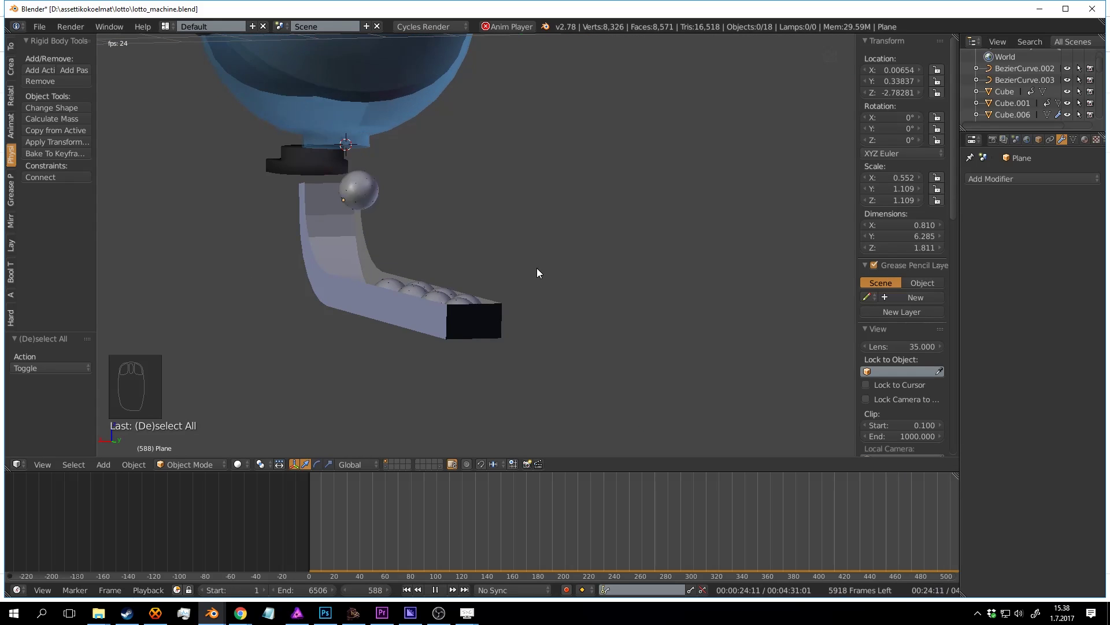
pyautogui.hotkey('alt', 'a')
# Step: Scrub to around frame 585 and examine how the next ball drops from the outlet toward the chute
pyautogui.moveTo(532, 269); pyautogui.dragTo(479, 295, button='middle')
pyautogui.scroll(-8, 868, 520)
pyautogui.moveTo(865, 507); pyautogui.dragTo(695, 485, button='middle')
pyautogui.scroll(4, 695, 485)
pyautogui.moveTo(688, 498); pyautogui.dragTo(676, 494)
pyautogui.moveTo(389, 237); pyautogui.dragTo(506, 207, button='middle')
pyautogui.scroll(3, 585, 216)
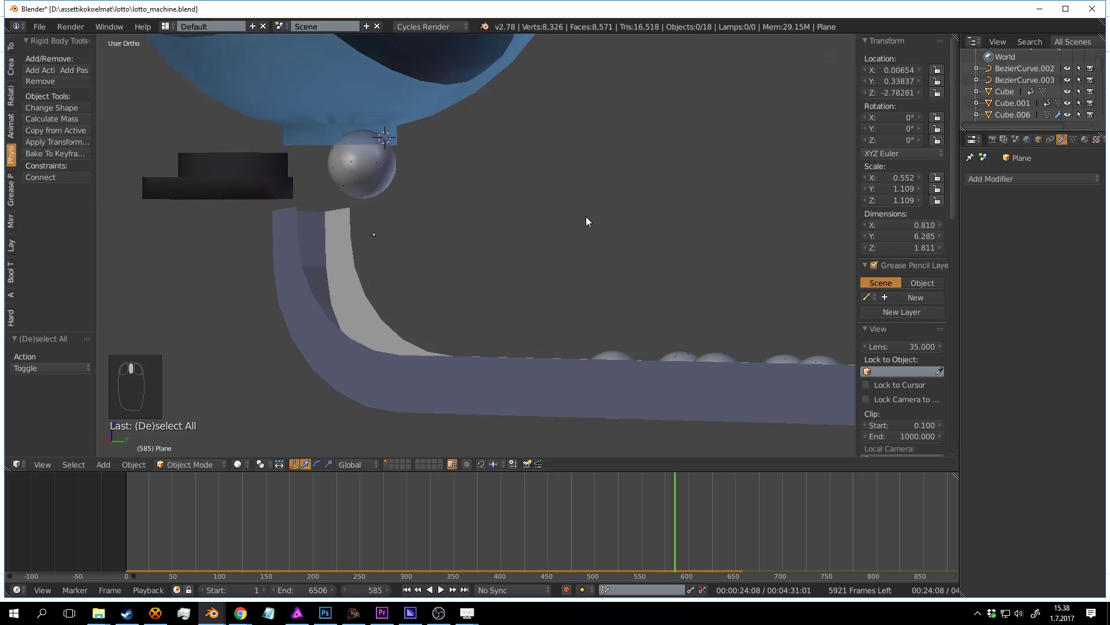
pyautogui.hotkey('alt', 'a')
pyautogui.scroll(-4, 578, 231)
pyautogui.hotkey('alt', 'a')
pyautogui.moveTo(579, 232); pyautogui.dragTo(526, 275, button='middle')
pyautogui.scroll(3, 544, 268)
# Step: Select the faces of the chute's long straight run and narrow them by scaling along X
pyautogui.rightClick(632, 245)
pyautogui.scroll(-2, 634, 247)
pyautogui.moveTo(618, 280); pyautogui.dragTo(587, 318, button='middle')
pyautogui.scroll(3, 573, 312)
pyautogui.press('Tab')
pyautogui.keyDown('shift'); pyautogui.moveTo(538, 388); pyautogui.dragTo(638, 225, button='middle'); pyautogui.keyUp('shift')
pyautogui.scroll(-2, 637, 229)
pyautogui.scroll(-1, 638, 229)
pyautogui.press('a')
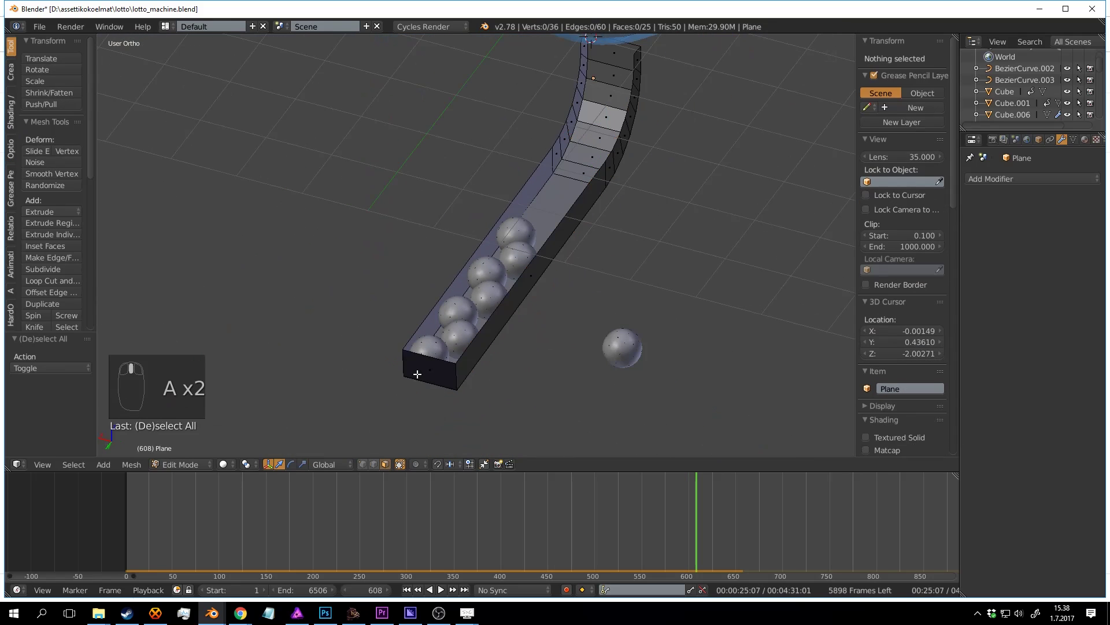
pyautogui.rightClick(416, 372)
pyautogui.moveTo(418, 370); pyautogui.dragTo(485, 387, button='middle')
pyautogui.keyDown('shift'); pyautogui.moveTo(585, 418); pyautogui.dragTo(600, 302, button='middle'); pyautogui.keyUp('shift')
pyautogui.scroll(3, 600, 302)
pyautogui.keyDown('shift'); pyautogui.moveTo(683, 284); pyautogui.dragTo(752, 295, button='middle'); pyautogui.keyUp('shift')
pyautogui.scroll(-3, 651, 365)
pyautogui.press('a')
pyautogui.keyDown('alt'); pyautogui.rightClick(573, 226); pyautogui.keyUp('alt')
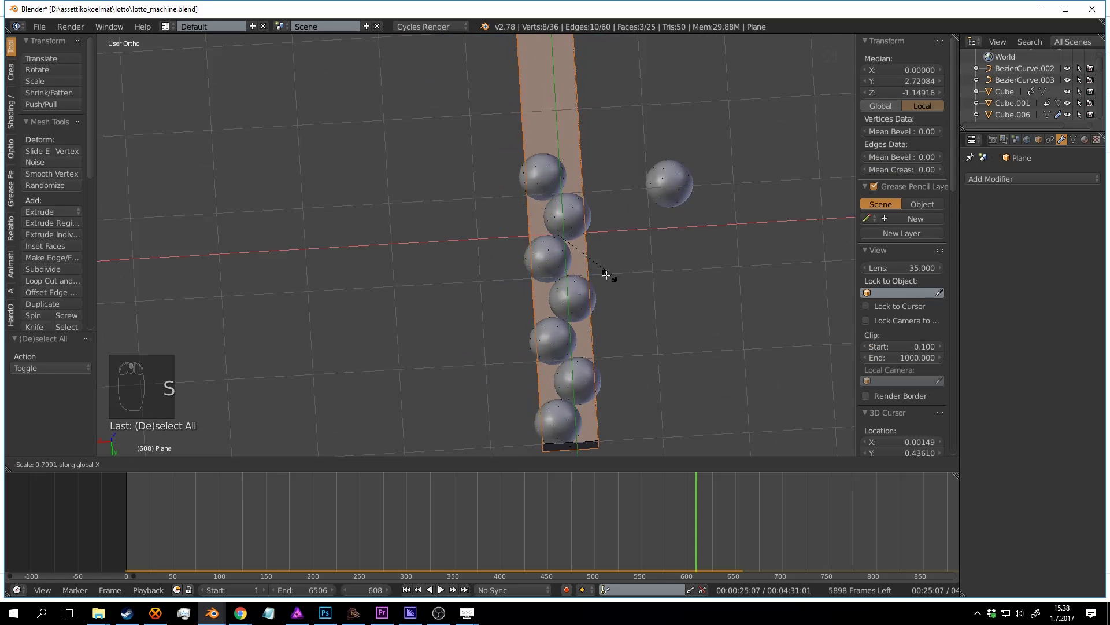
pyautogui.click(460, 240)
pyautogui.press('Tab')
# Step: Restart the simulation with the narrowed chute and save the file over the existing lotto_machine.blend
pyautogui.scroll(-3, 518, 258)
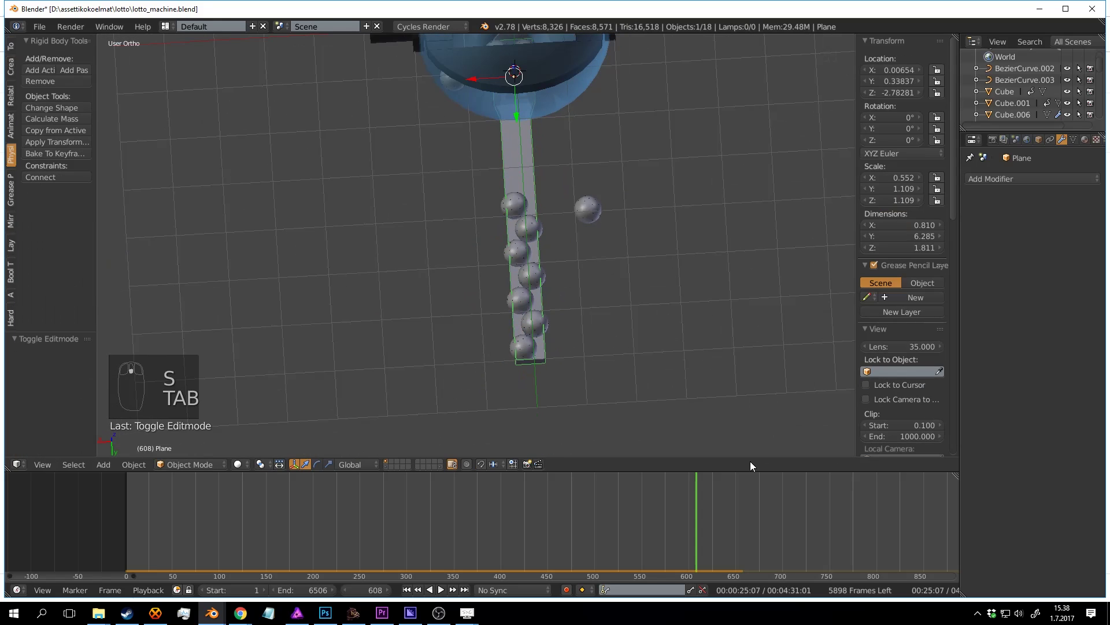
pyautogui.moveTo(642, 521); pyautogui.dragTo(401, 572)
pyautogui.hotkey('alt', 'a')
pyautogui.moveTo(503, 289); pyautogui.dragTo(580, 334, button='middle')
pyautogui.press('a')
pyautogui.hotkey('ctrl', 's')
pyautogui.click(580, 329)
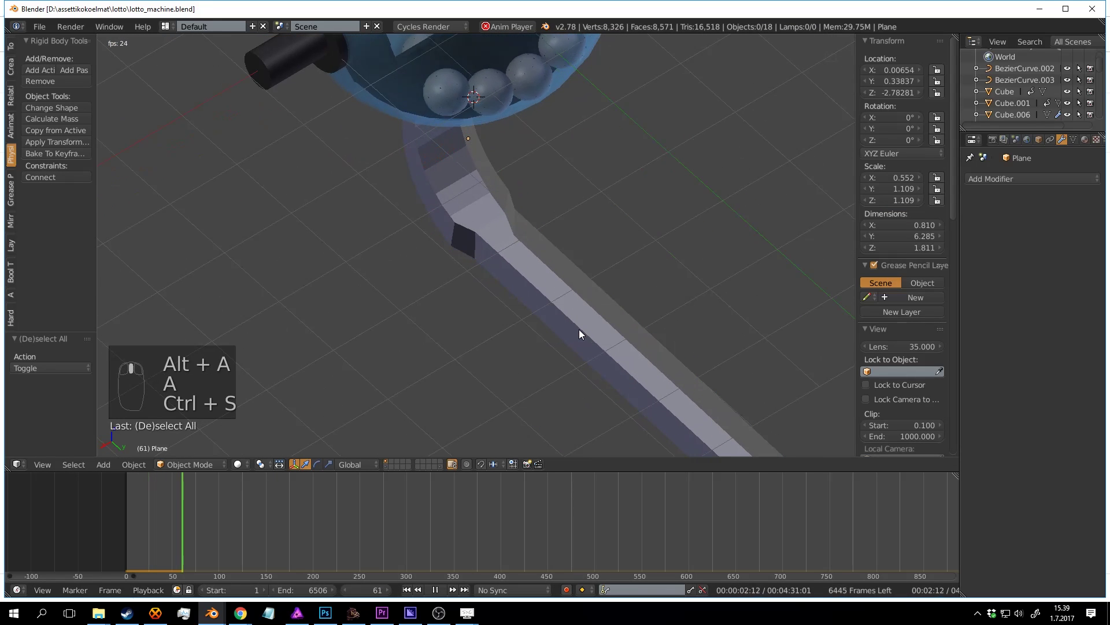
# Step: Watch the balls line up in the narrowed chute from above and from the end, then stop playback
pyautogui.scroll(-2, 610, 341)
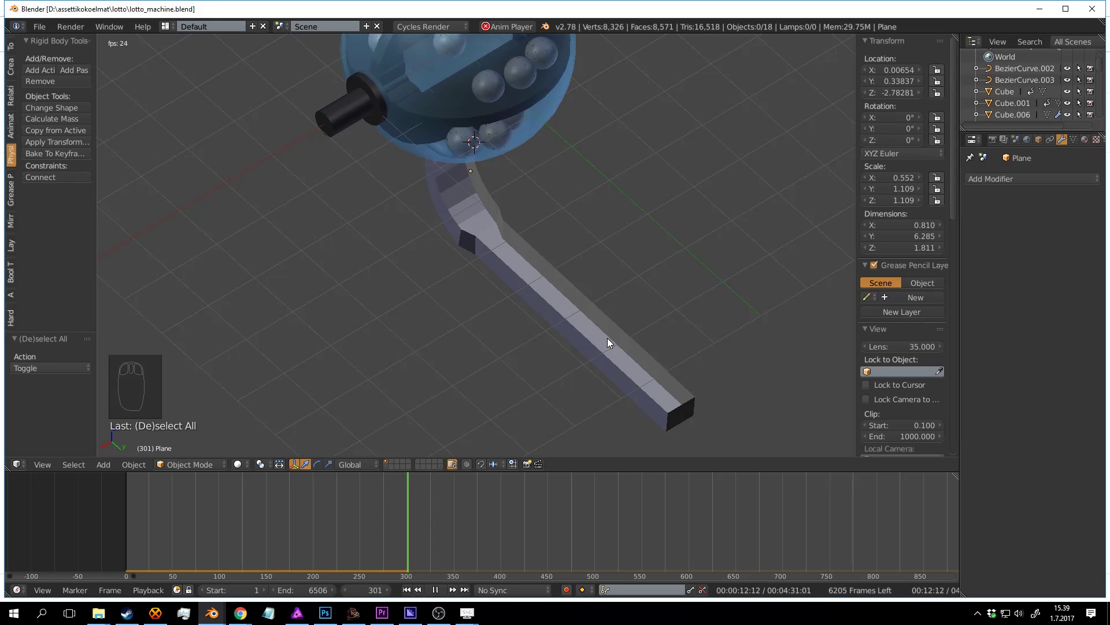
pyautogui.moveTo(655, 58); pyautogui.dragTo(557, 297, button='middle')
pyautogui.scroll(2, 617, 221)
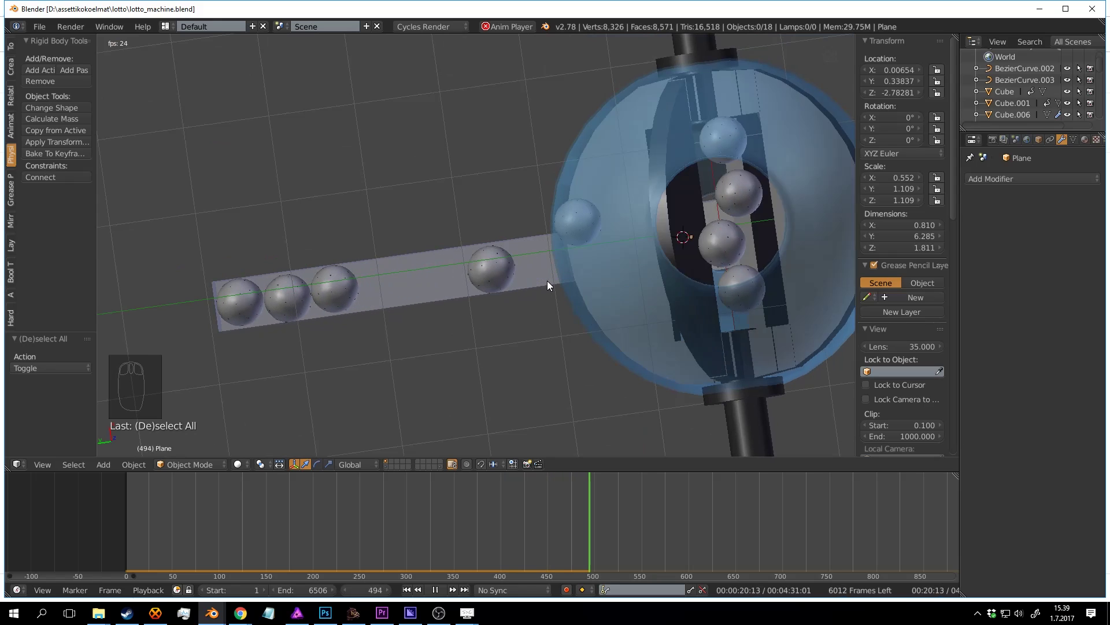
pyautogui.moveTo(548, 263); pyautogui.dragTo(563, 290, button='middle')
pyautogui.hotkey('alt', 'a')
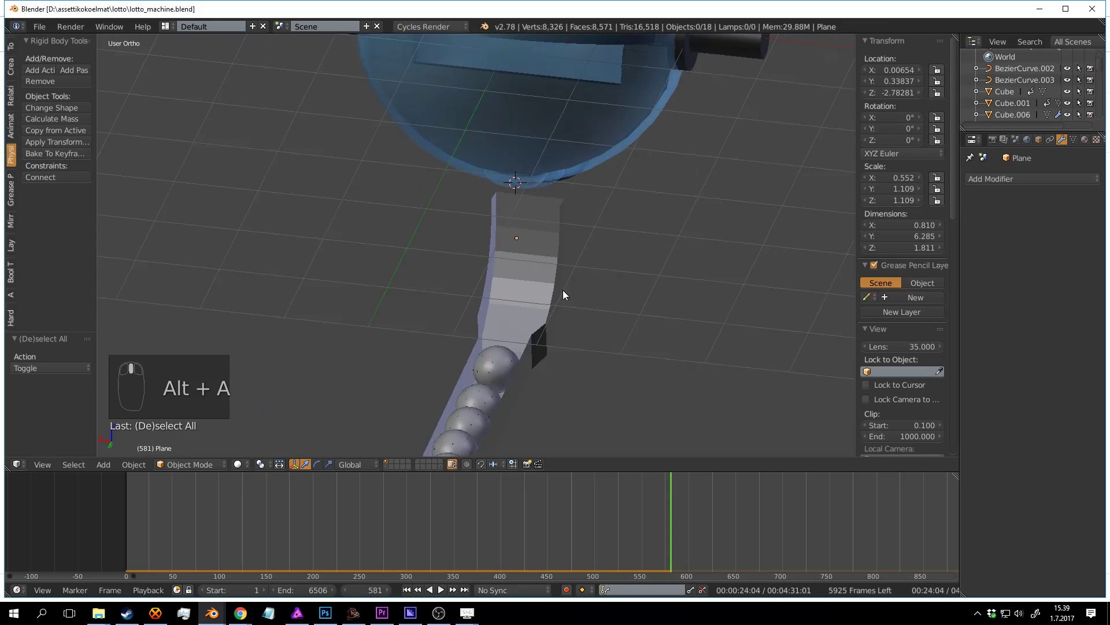
# Step: Select the edges around the chute's upper opening and raise them about 0.168 along Z
pyautogui.scroll(2, 563, 290)
pyautogui.rightClick(564, 206)
pyautogui.moveTo(564, 204); pyautogui.dragTo(556, 228, button='middle')
pyautogui.scroll(1, 602, 204)
pyautogui.keyDown('shift'); pyautogui.moveTo(498, 329); pyautogui.dragTo(583, 279, button='middle'); pyautogui.keyUp('shift')
pyautogui.moveTo(704, 282); pyautogui.dragTo(471, 287, button='middle')
pyautogui.press('Tab')
pyautogui.press('a')
pyautogui.press('a')
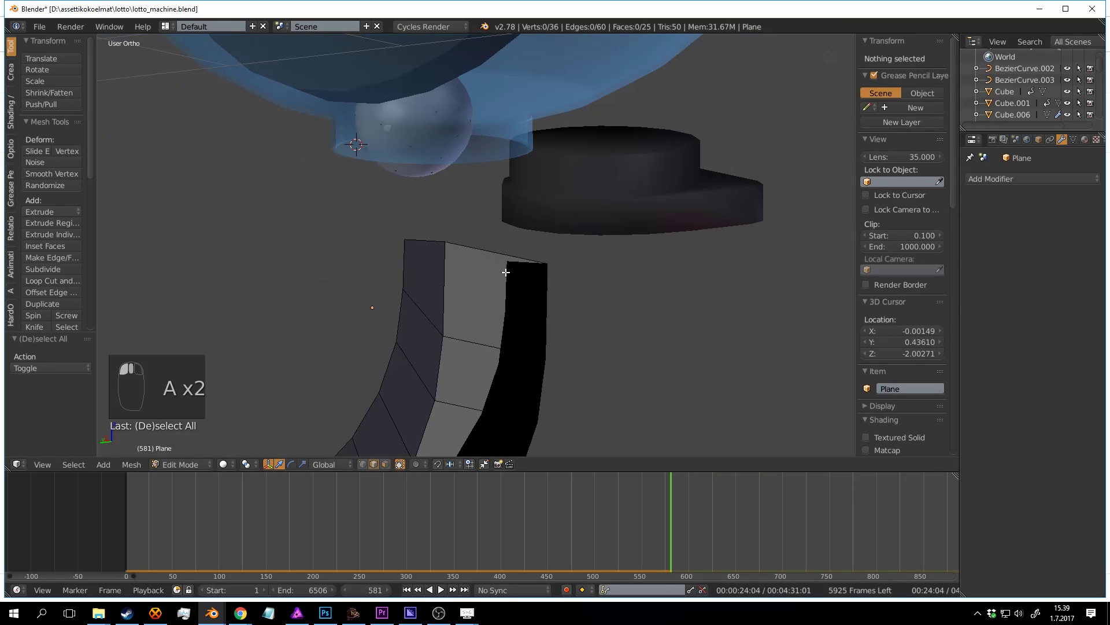
pyautogui.keyDown('alt'); pyautogui.rightClick(503, 249); pyautogui.keyUp('alt')
pyautogui.moveTo(479, 220); pyautogui.dragTo(480, 112)
pyautogui.moveTo(481, 87); pyautogui.dragTo(571, 77, button='middle')
pyautogui.keyDown('shift'); pyautogui.moveTo(191, 199); pyautogui.dragTo(470, 206, button='middle'); pyautogui.keyUp('shift')
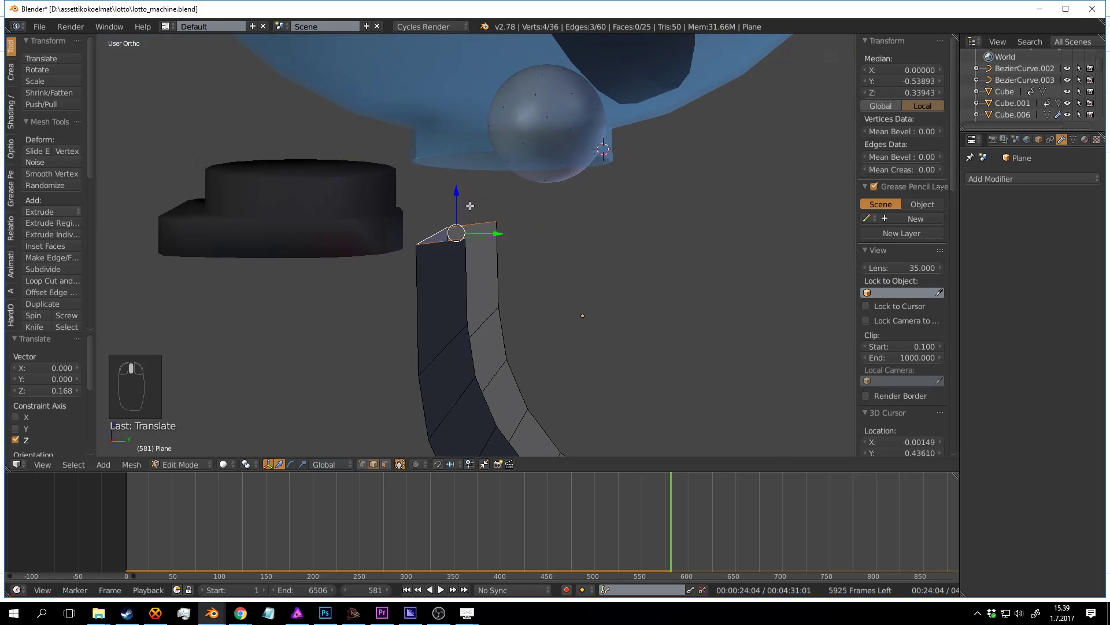
# Step: Adjust the height of the chute's upper edges and level them by scaling to 0 along Z
pyautogui.moveTo(456, 190); pyautogui.dragTo(449, 207)
pyautogui.moveTo(489, 212); pyautogui.dragTo(521, 244, button='middle')
pyautogui.press('s')
pyautogui.press('z')
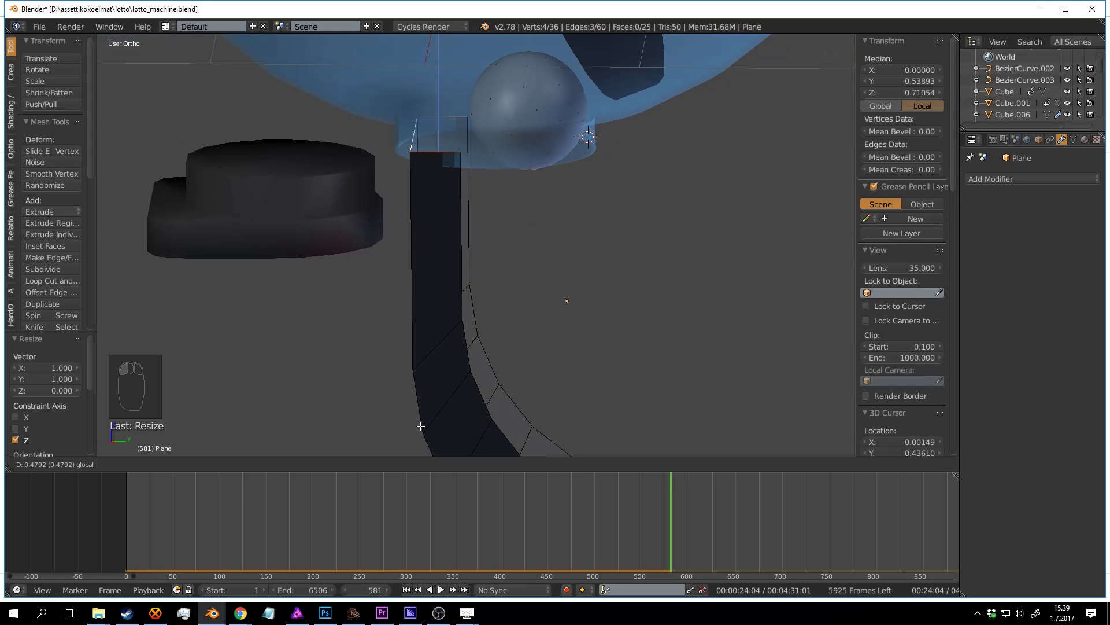
# Step: Select two more edges at the chute's upper end, adjust their position, return to Object Mode and save the file
pyautogui.moveTo(419, 147); pyautogui.dragTo(549, 224, button='middle')
pyautogui.press('a')
pyautogui.rightClick(481, 216)
pyautogui.keyDown('shift'); pyautogui.rightClick(556, 204); pyautogui.keyUp('shift')
pyautogui.moveTo(520, 207); pyautogui.dragTo(517, 236)
pyautogui.press('Tab')
pyautogui.moveTo(517, 236); pyautogui.dragTo(498, 222, button='middle')
pyautogui.press('a')
pyautogui.press('a')
pyautogui.hotkey('ctrl', 's')
pyautogui.hotkey('ctrl', 's')
pyautogui.hotkey('ctrl', 's')
pyautogui.rightClick(498, 221)
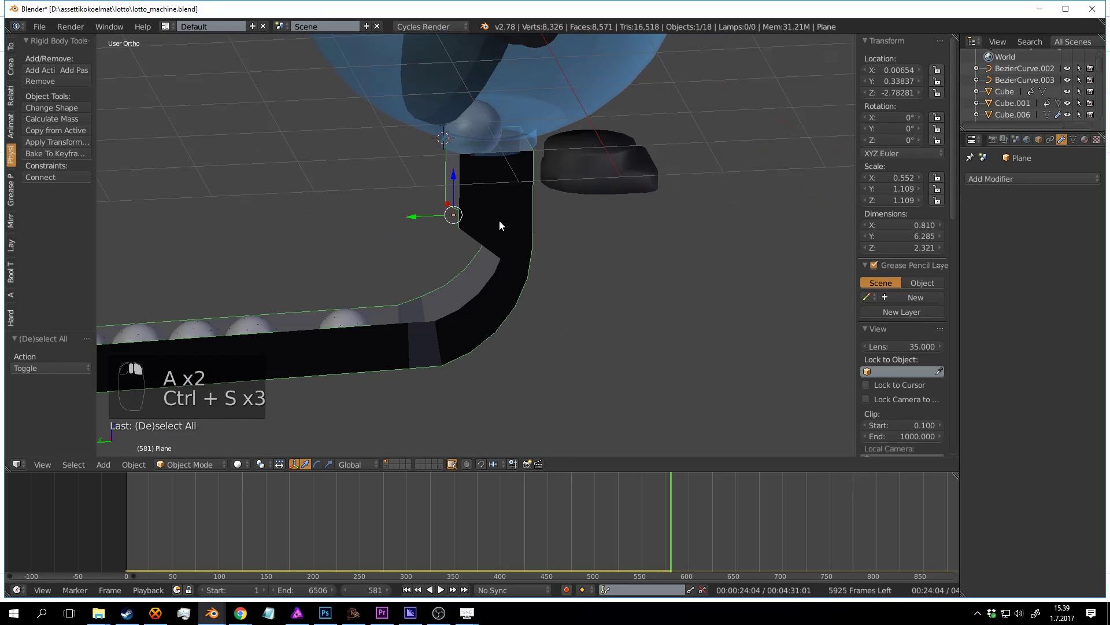
# Step: Rename the chute object as "physics ramp", exclude it from rendering and save the file
pyautogui.scroll(-2, 1037, 76)
pyautogui.doubleClick(1009, 60)
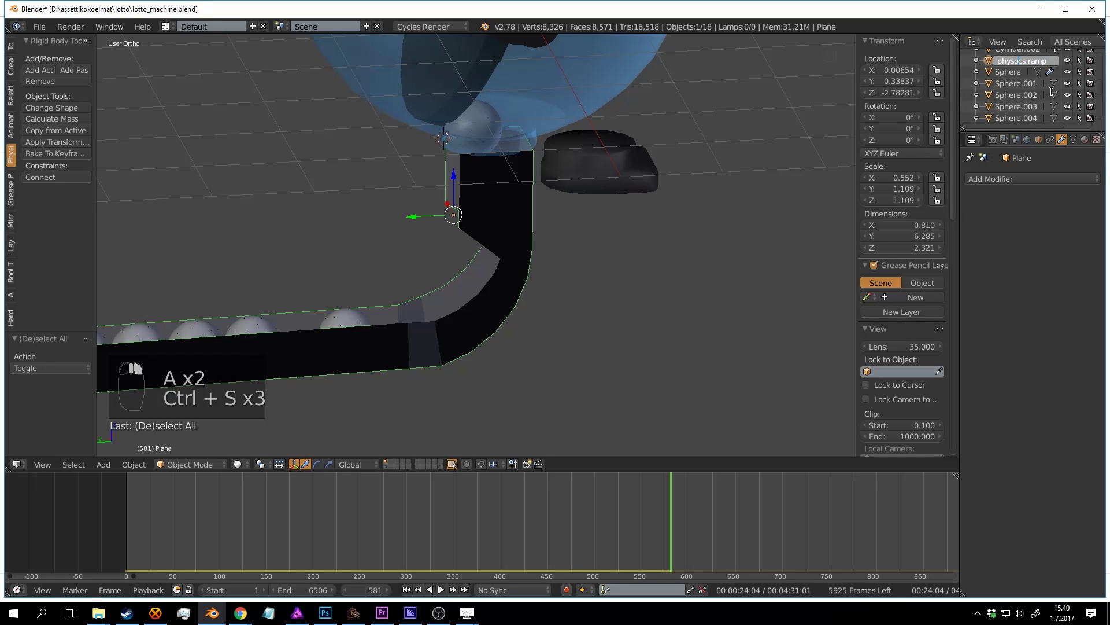
pyautogui.press('Return')
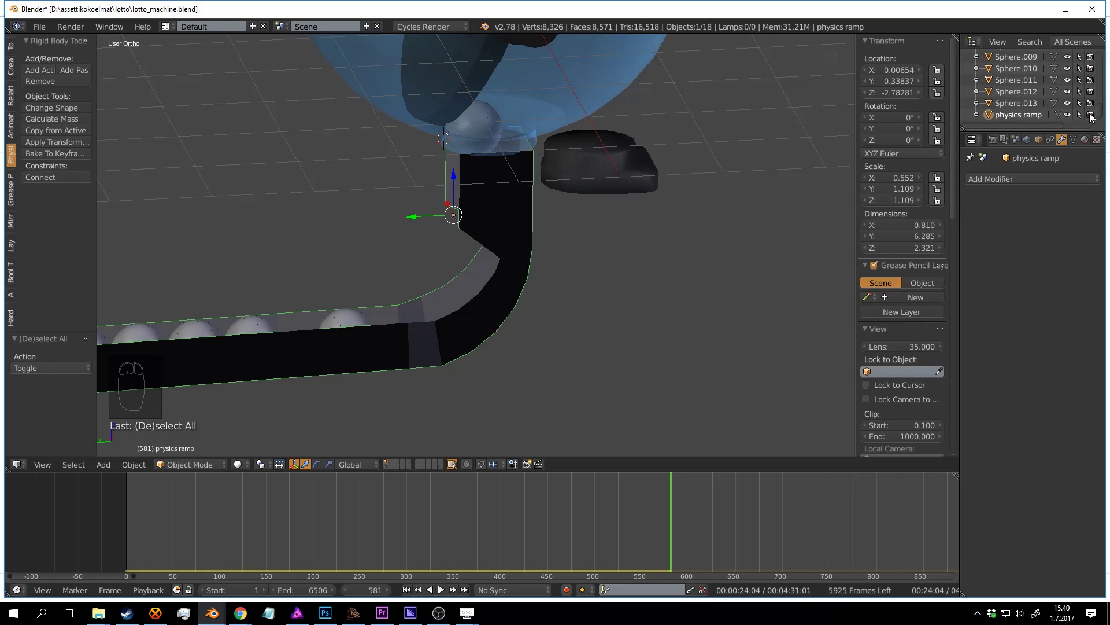
pyautogui.click(1090, 115)
pyautogui.moveTo(442, 282); pyautogui.dragTo(488, 271, button='middle')
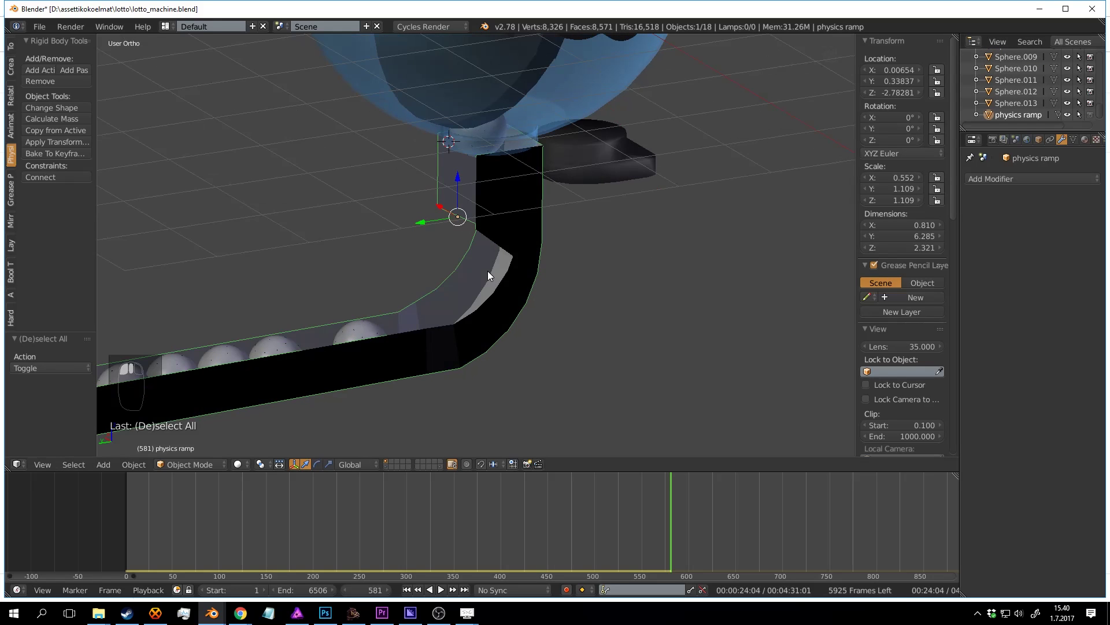
pyautogui.press('a')
pyautogui.hotkey('ctrl', 's')
pyautogui.click(606, 231)
# Step: Rename Cube.001, the black block beside the globe's outlet, as "Blocker"
pyautogui.rightClick(604, 161)
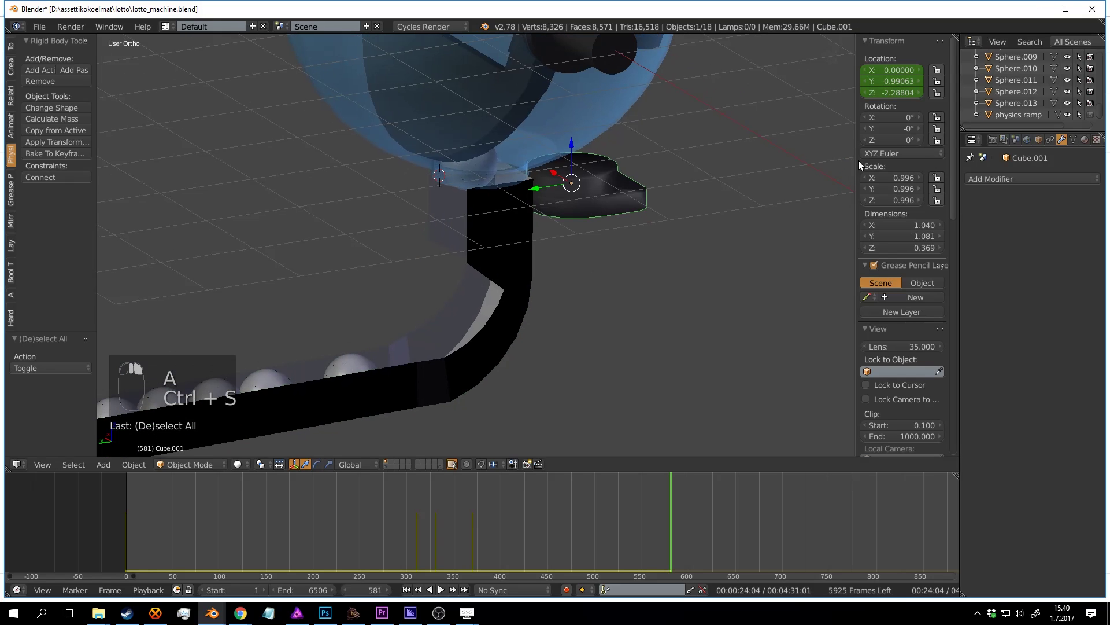
pyautogui.scroll(5, 1024, 81)
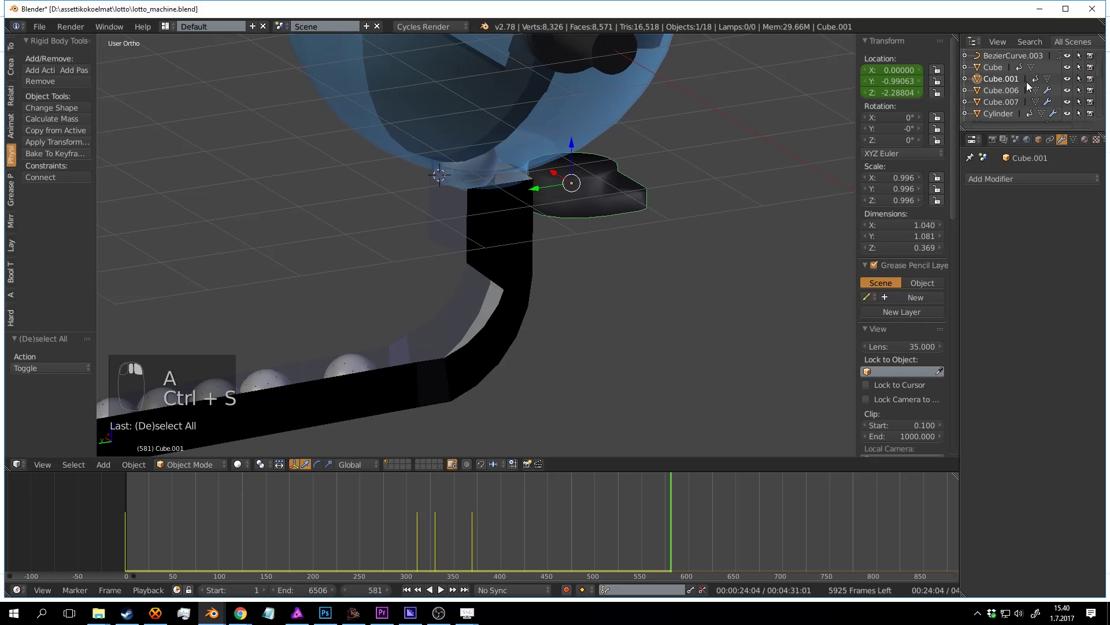
pyautogui.doubleClick(1007, 77)
pyautogui.press('Return')
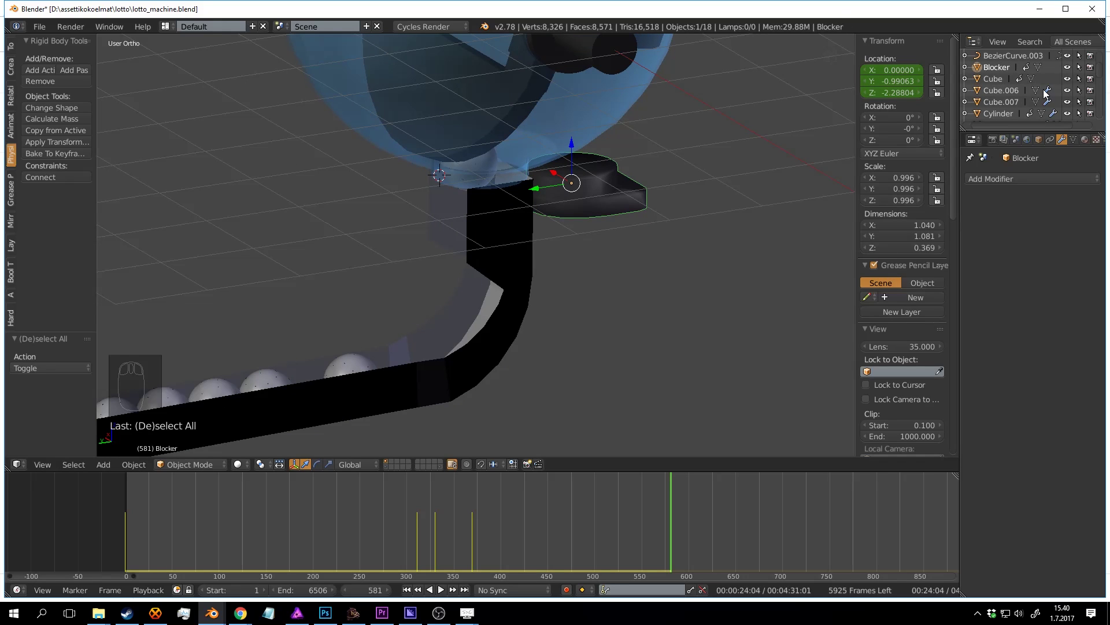
# Step: Rename the paddle object inside the globe as "rotating wigns" and save the file
pyautogui.scroll(-4, 683, 257)
pyautogui.scroll(2, 529, 283)
pyautogui.keyDown('shift'); pyautogui.moveTo(517, 138); pyautogui.dragTo(551, 315, button='middle'); pyautogui.keyUp('shift')
pyautogui.scroll(2, 556, 282)
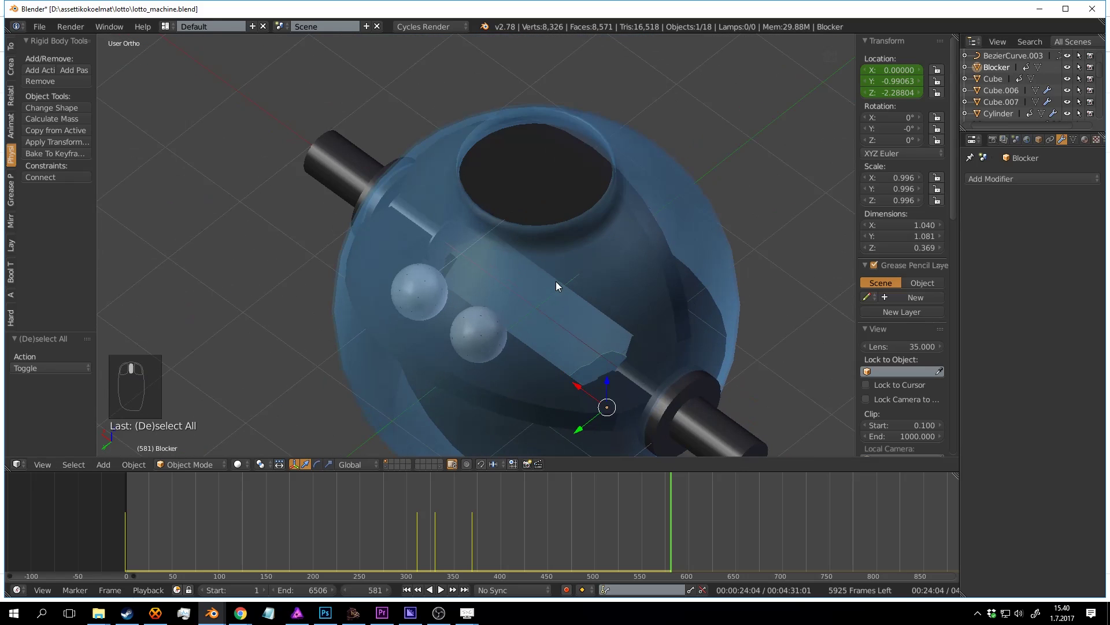
pyautogui.rightClick(596, 211)
pyautogui.moveTo(596, 211); pyautogui.dragTo(580, 202, button='middle')
pyautogui.scroll(-3, 1035, 80)
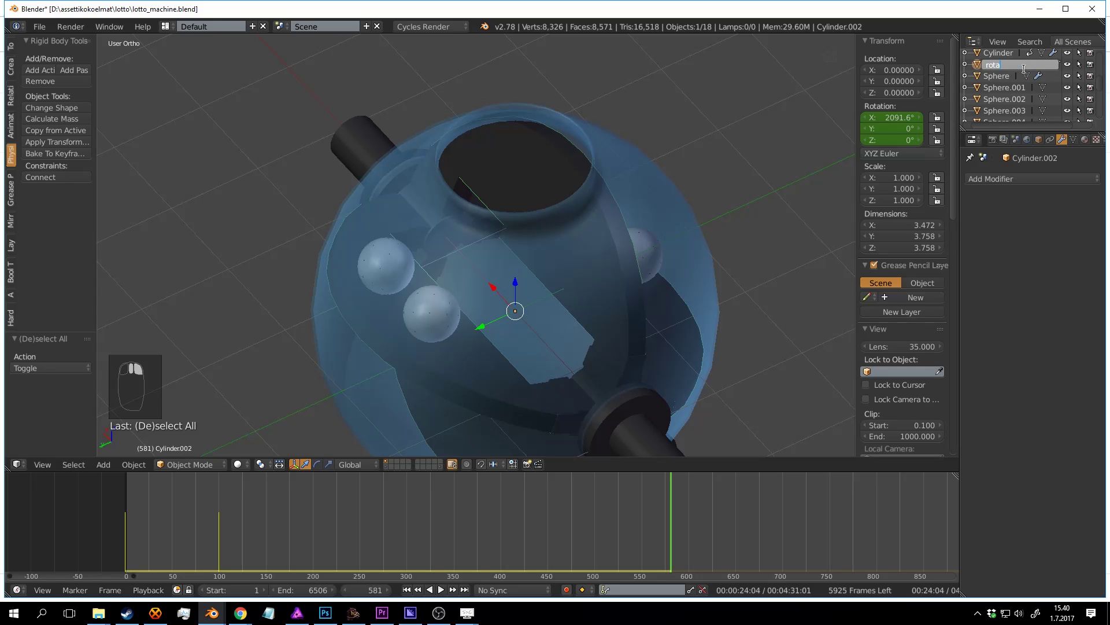
pyautogui.write('rotating wigns')
pyautogui.press('Return')
pyautogui.scroll(-5, 642, 232)
pyautogui.keyDown('shift'); pyautogui.moveTo(634, 242); pyautogui.dragTo(581, 130, button='middle'); pyautogui.keyUp('shift')
pyautogui.scroll(2, 581, 132)
pyautogui.hotkey('ctrl', 's')
pyautogui.click(580, 137)
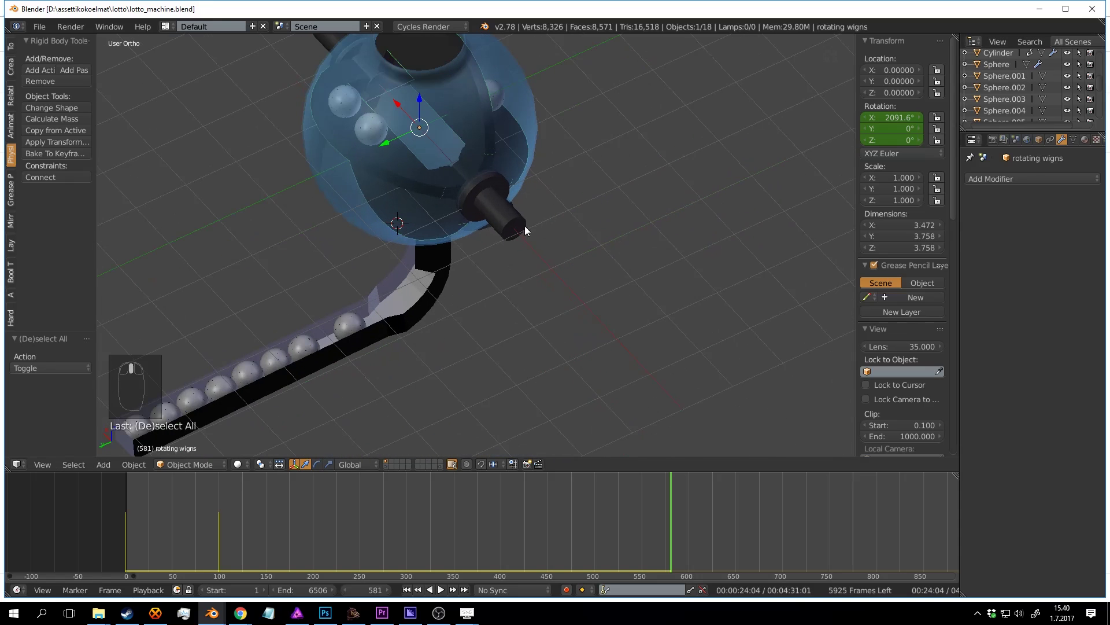
# Step: Rename the dark shaft running through the globe as "axel", deselect everything and save the file
pyautogui.rightClick(525, 229)
pyautogui.keyDown('shift'); pyautogui.moveTo(525, 229); pyautogui.dragTo(529, 258, button='middle'); pyautogui.keyUp('shift')
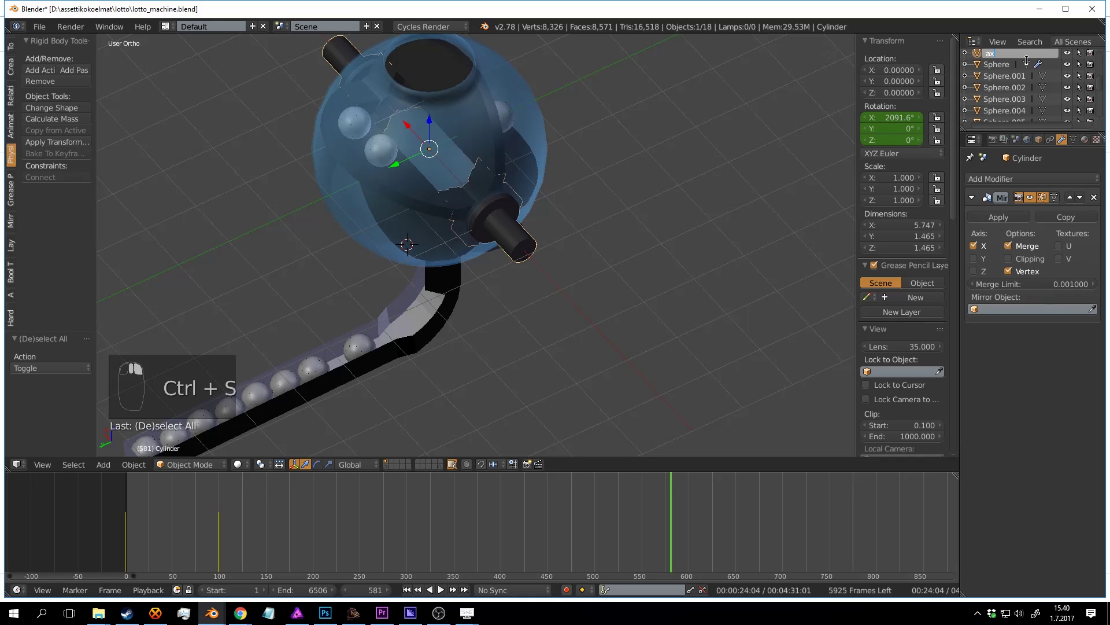
pyautogui.write('l')
pyautogui.press('Return')
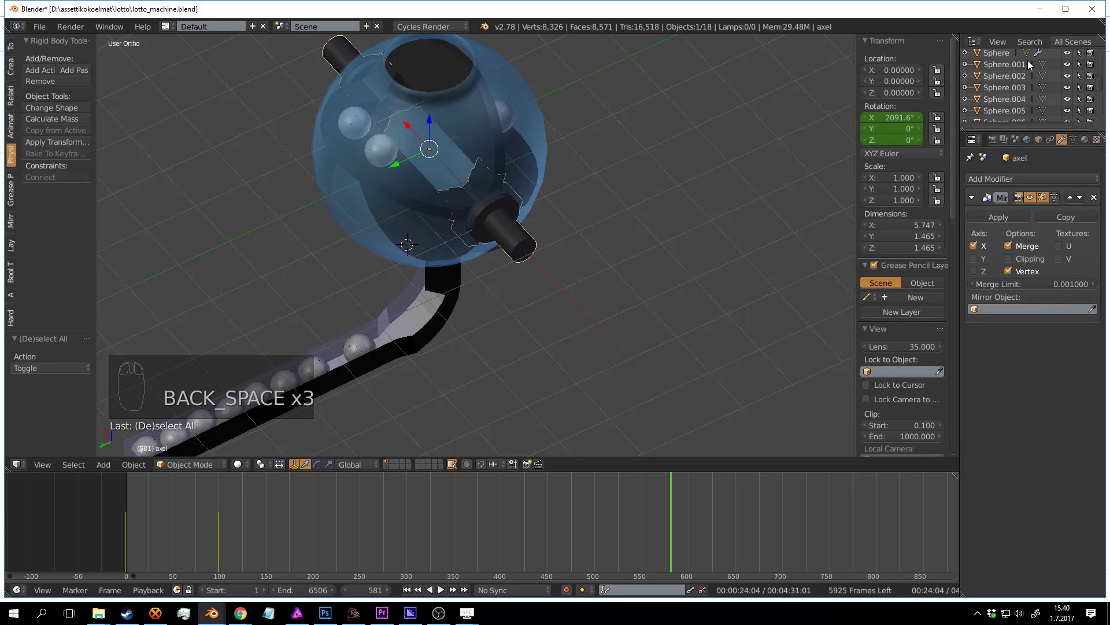
pyautogui.scroll(-2, 506, 192)
pyautogui.press('a')
pyautogui.press('a')
pyautogui.press('a')
pyautogui.press('a')
pyautogui.hotkey('ctrl', 's')
pyautogui.click(539, 193)
# Step: Rename the blue transparent globe as "glass ball" and save the file
pyautogui.moveTo(505, 188); pyautogui.dragTo(554, 193, button='middle')
pyautogui.scroll(3, 539, 192)
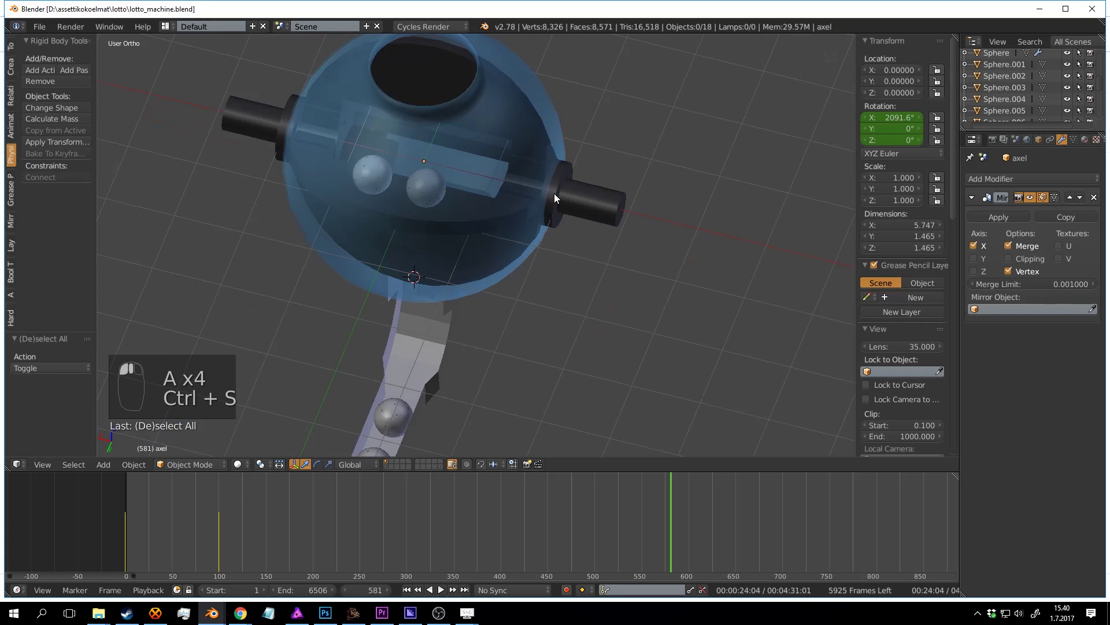
pyautogui.rightClick(519, 85)
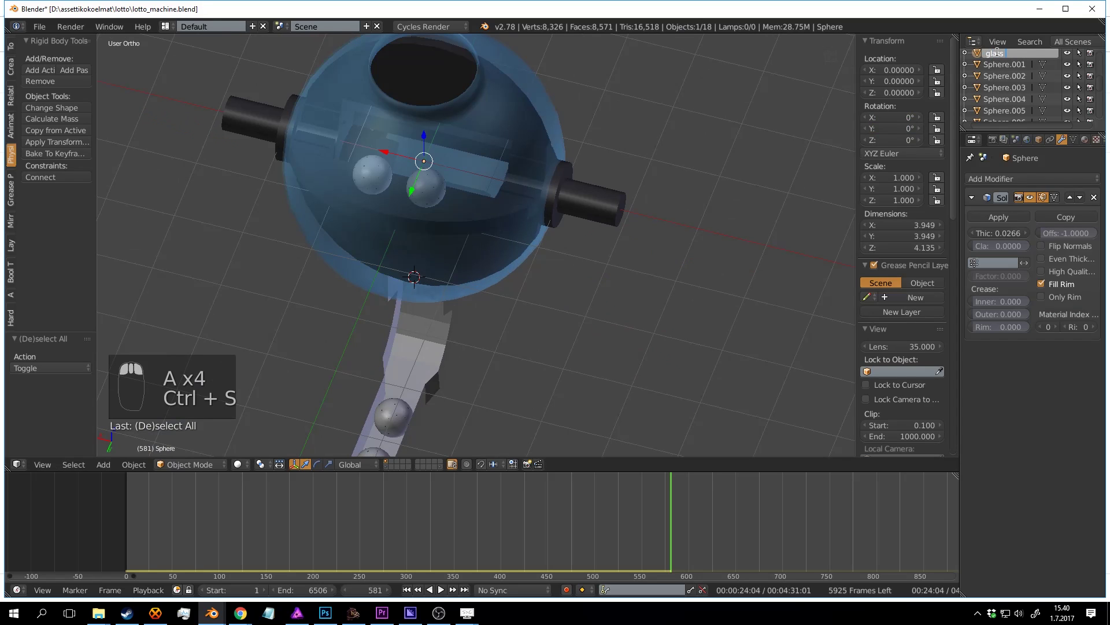
pyautogui.write('l')
pyautogui.press('Return')
pyautogui.hotkey('ctrl', 's')
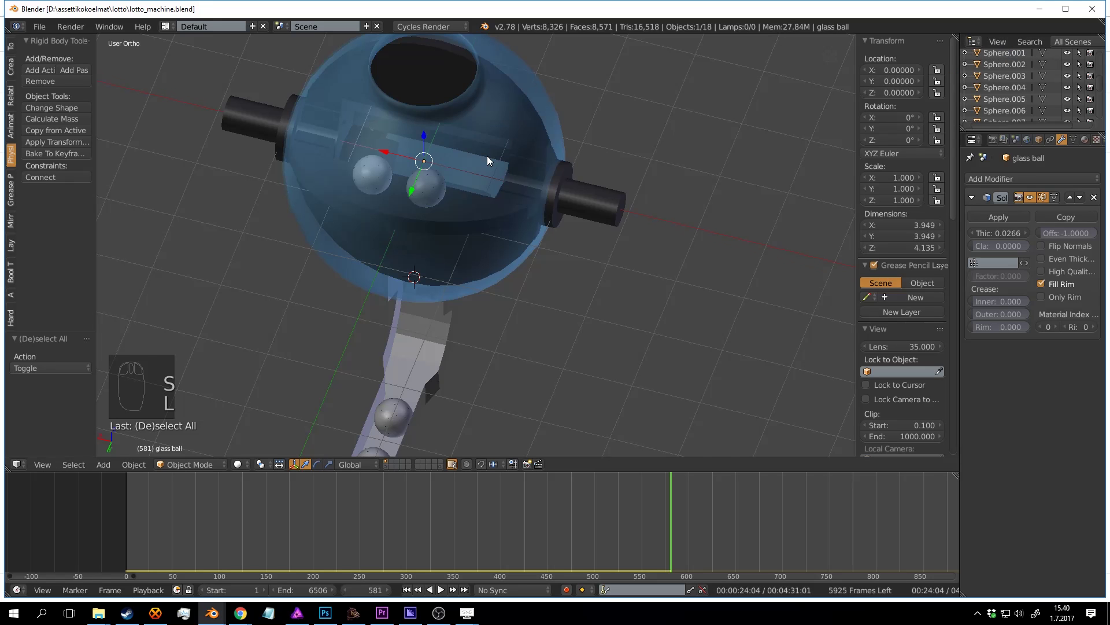
# Step: Deselect everything, return the timeline to frame 0, save the file and start the simulation
pyautogui.moveTo(487, 155); pyautogui.dragTo(513, 127, button='middle')
pyautogui.press('a')
pyautogui.click(59, 497)
pyautogui.hotkey('ctrl', 's')
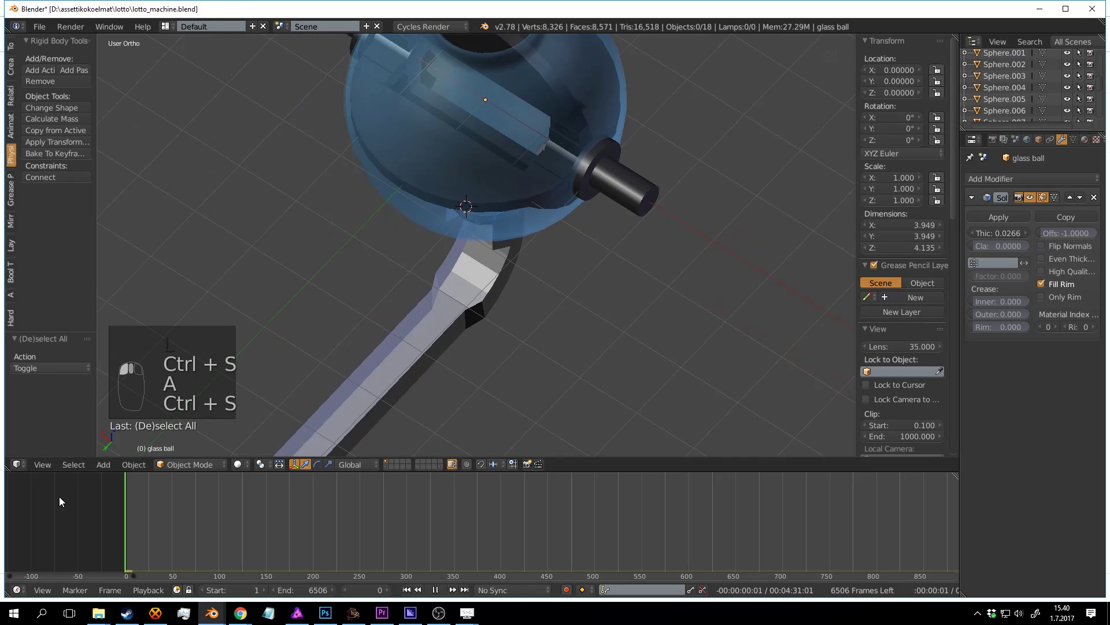
pyautogui.hotkey('alt', 'a')
# Step: Watch the balls fall through the globe and line up in the chute, then stop playback
pyautogui.scroll(-3, 480, 270)
pyautogui.moveTo(481, 269); pyautogui.dragTo(579, 242, button='middle')
pyautogui.scroll(5, 572, 231)
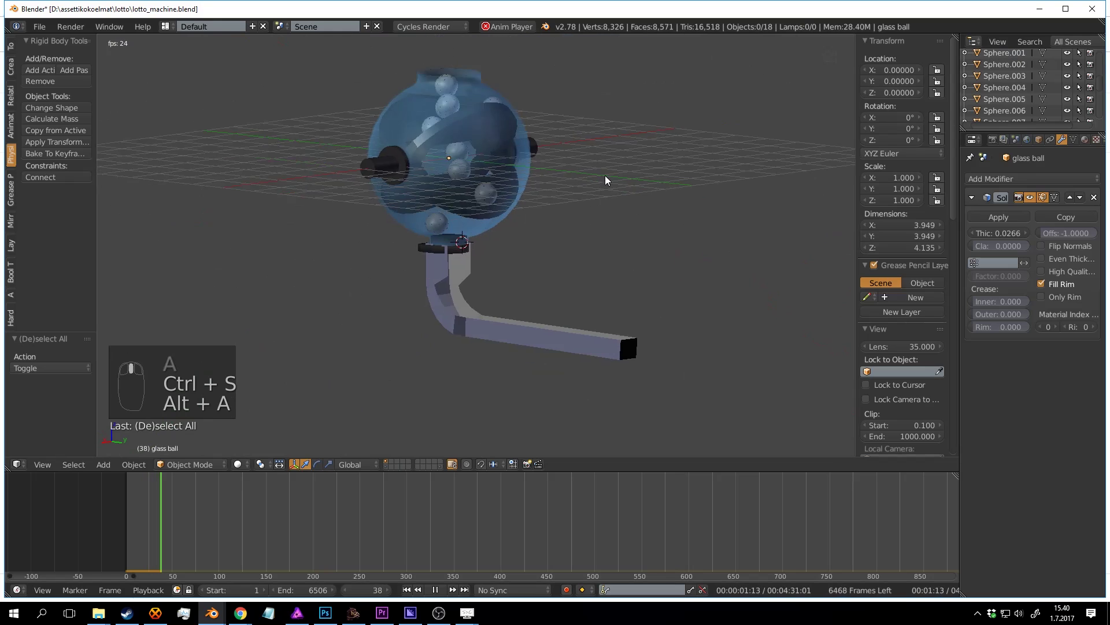
pyautogui.moveTo(567, 202); pyautogui.dragTo(594, 244, button='middle')
pyautogui.scroll(2, 593, 209)
pyautogui.scroll(3, 578, 216)
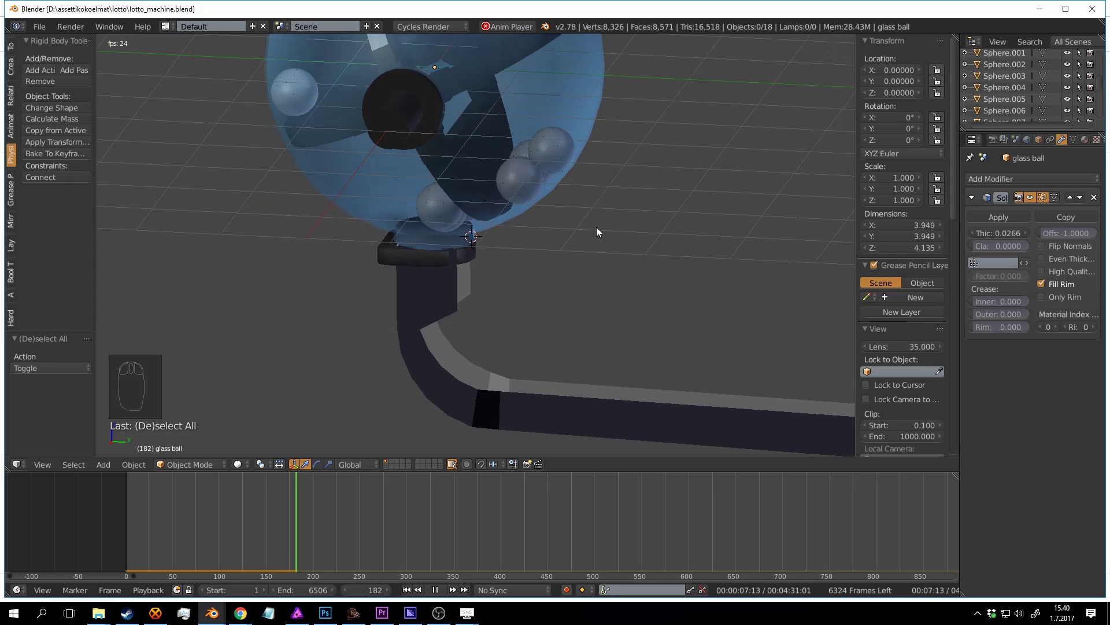
pyautogui.moveTo(588, 224); pyautogui.dragTo(564, 213, button='middle')
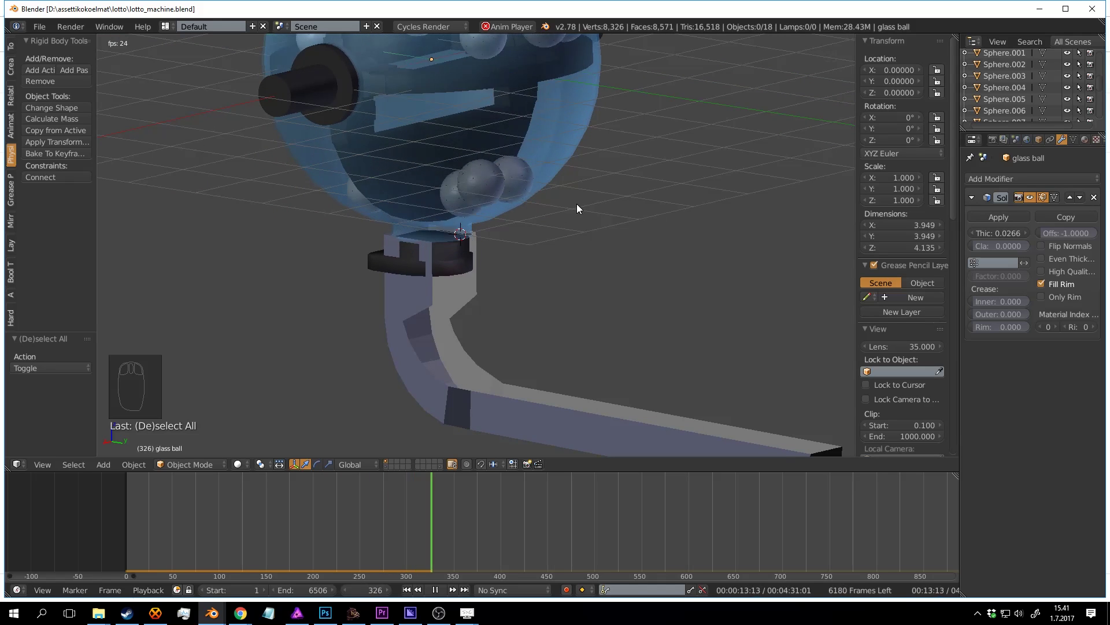
pyautogui.moveTo(592, 216); pyautogui.dragTo(590, 186, button='middle')
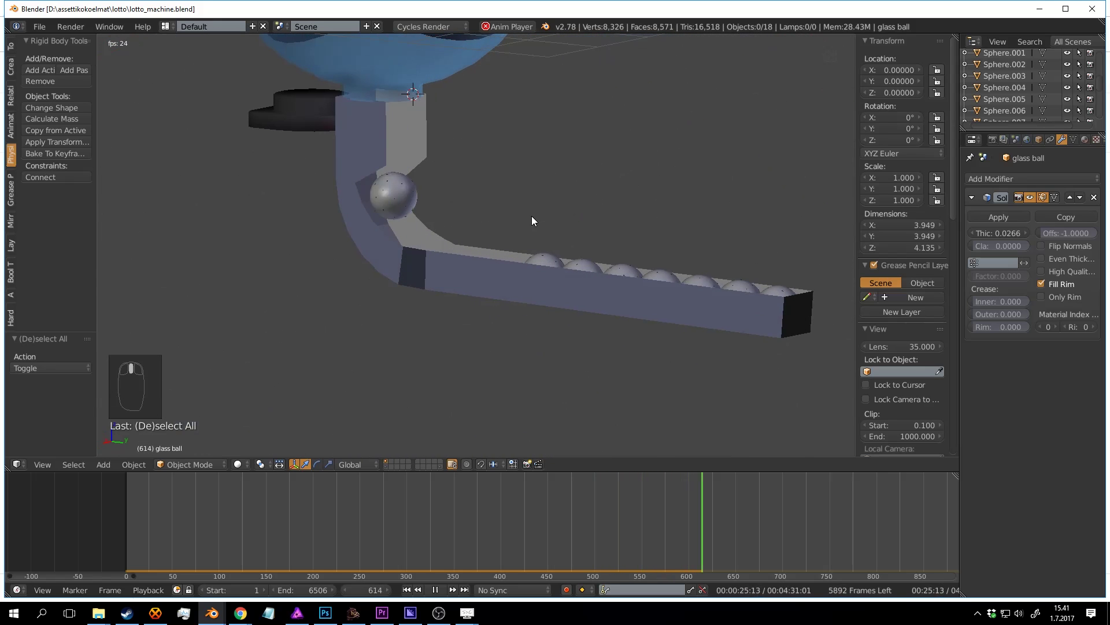
pyautogui.moveTo(480, 206); pyautogui.dragTo(572, 271, button='middle')
pyautogui.hotkey('alt', 'a')
# Step: Select a ball near the chute's closed end and save the file over lotto_machine.blend
pyautogui.rightClick(618, 321)
pyautogui.keyDown('ctrl'); pyautogui.scroll(2, 594, 303); pyautogui.keyUp('ctrl')
pyautogui.scroll(2, 594, 304)
pyautogui.hotkey('ctrl', 's')
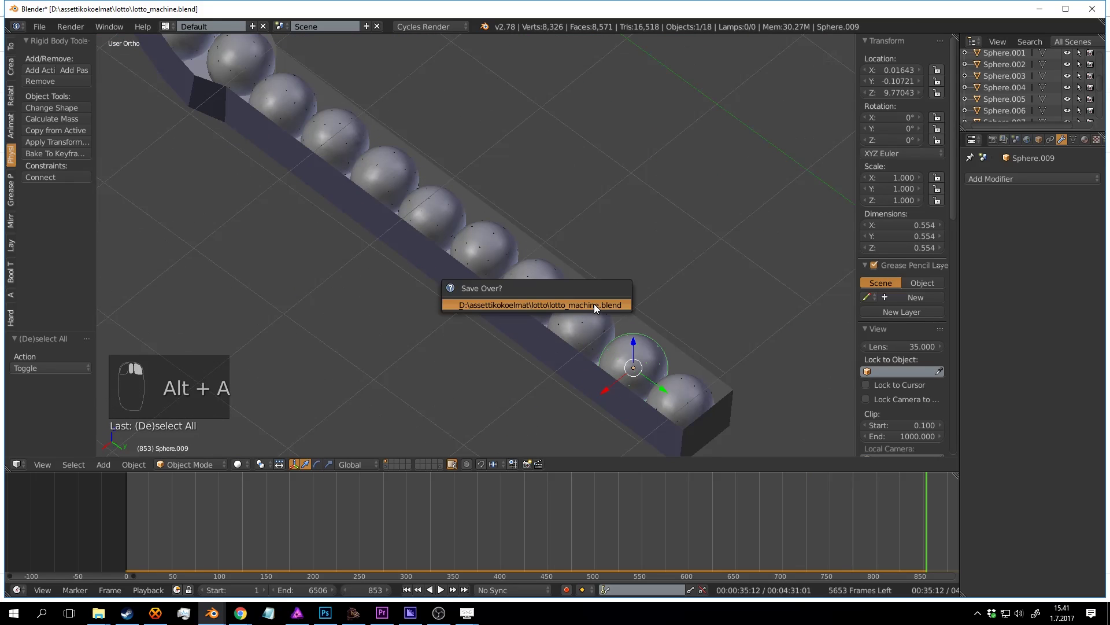
pyautogui.click(595, 304)
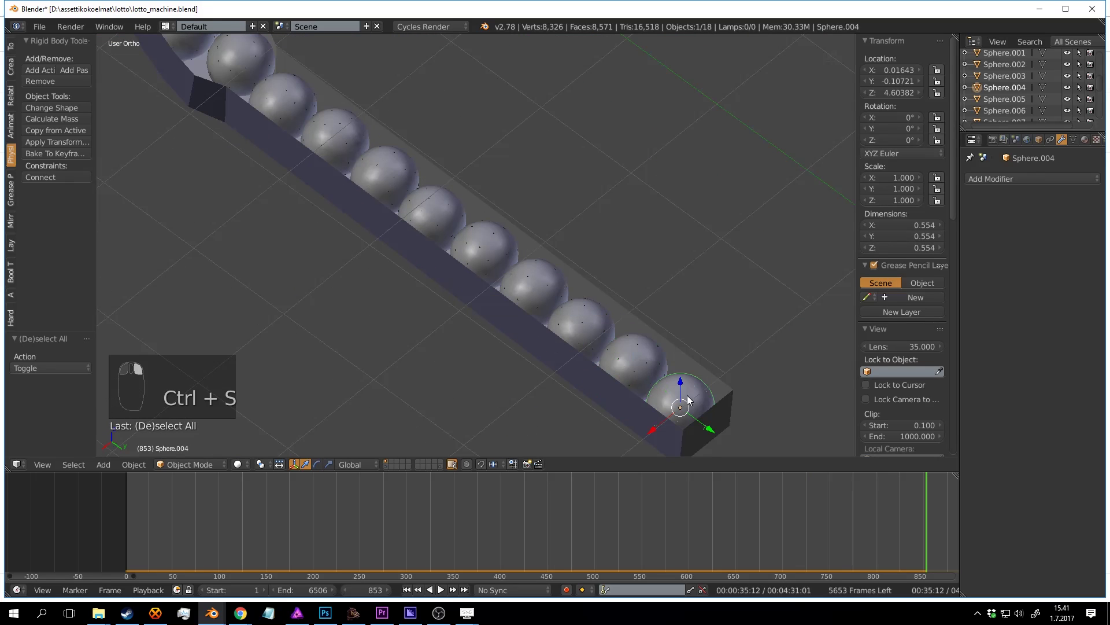
# Step: Give the last ball in the chute a new material named "balls material" with a red viewport color, and save the file
pyautogui.click(1084, 140)
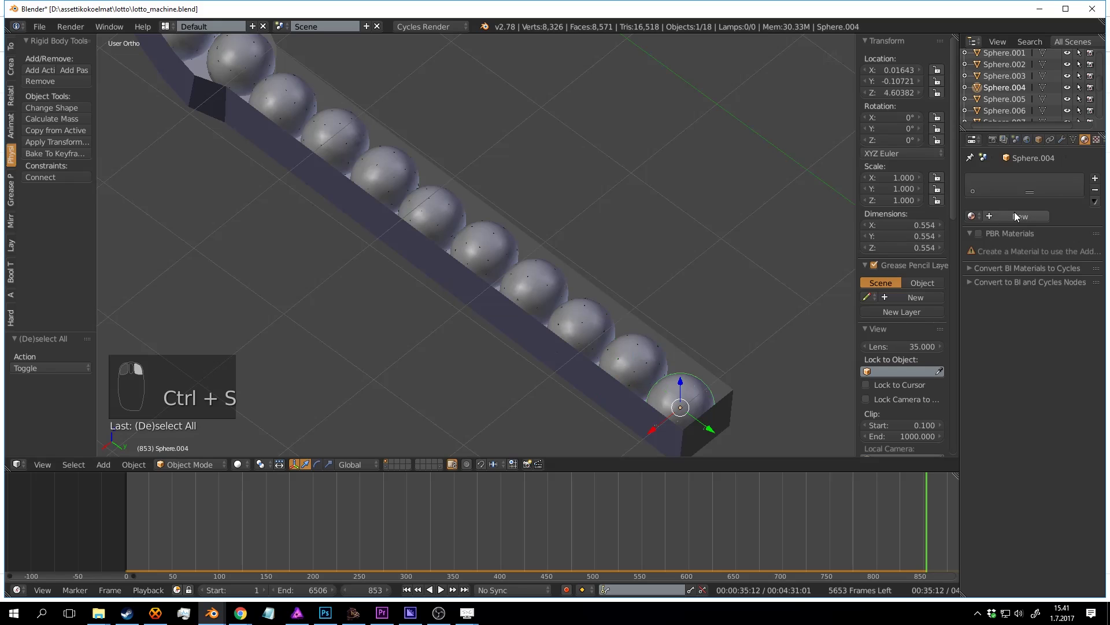
pyautogui.click(1018, 215)
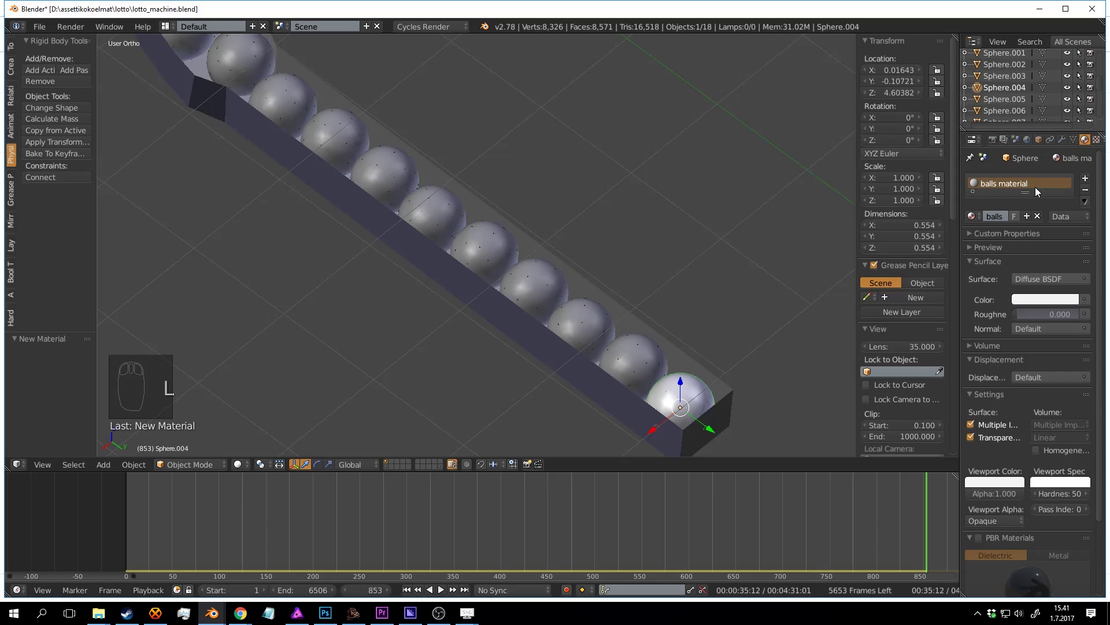
pyautogui.click(998, 476)
pyautogui.click(932, 372)
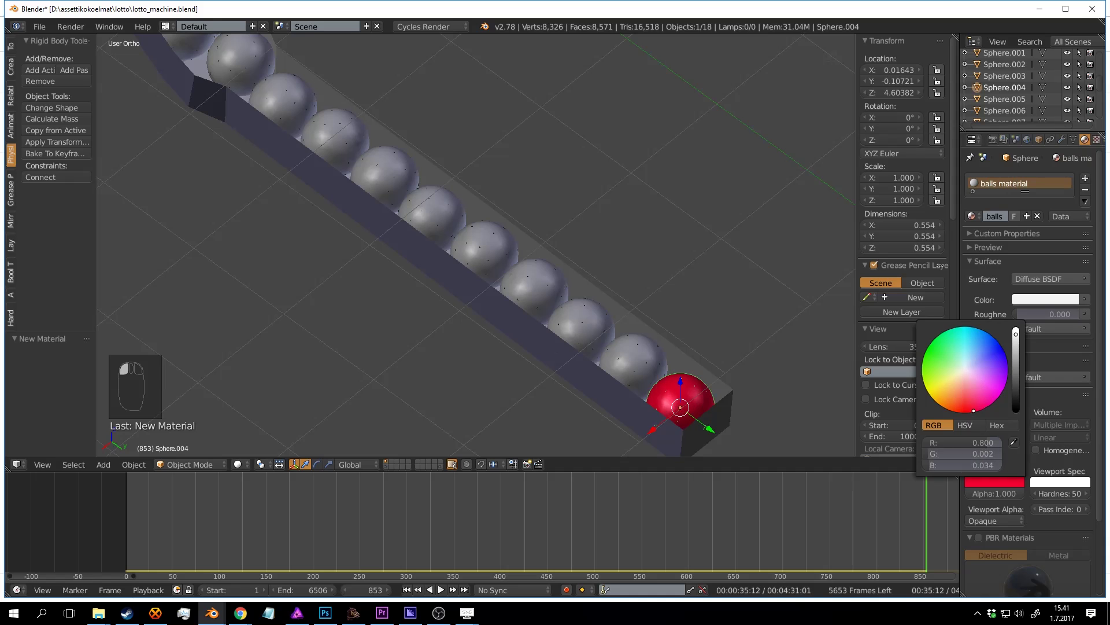
pyautogui.scroll(-3, 513, 244)
pyautogui.press('a')
pyautogui.hotkey('ctrl', 's')
pyautogui.click(521, 222)
# Step: Return the timeline to frame 0, bring the globe into view and play the simulation
pyautogui.keyDown('shift'); pyautogui.moveTo(522, 222); pyautogui.dragTo(571, 340, button='middle'); pyautogui.keyUp('shift')
pyautogui.moveTo(210, 567); pyautogui.dragTo(125, 572)
pyautogui.moveTo(425, 227); pyautogui.dragTo(300, 421, button='middle')
pyautogui.scroll(-5, 299, 417)
pyautogui.keyDown('shift'); pyautogui.moveTo(581, 130); pyautogui.dragTo(612, 293, button='middle'); pyautogui.keyUp('shift')
pyautogui.scroll(-2, 612, 293)
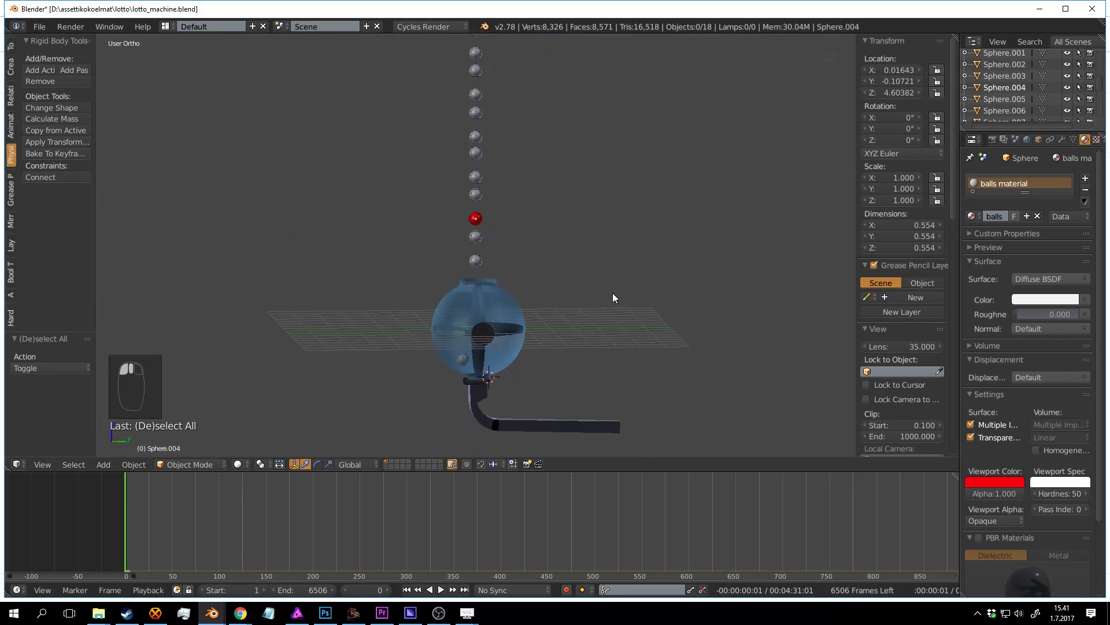
pyautogui.scroll(1, 477, 216)
pyautogui.keyDown('shift'); pyautogui.moveTo(572, 142); pyautogui.dragTo(539, 144, button='middle'); pyautogui.keyUp('shift')
pyautogui.scroll(2, 539, 165)
pyautogui.hotkey('alt', 'a')
# Step: Follow the red ball through the globe and down the chute, then stop playback
pyautogui.moveTo(606, 217); pyautogui.dragTo(574, 186, button='middle')
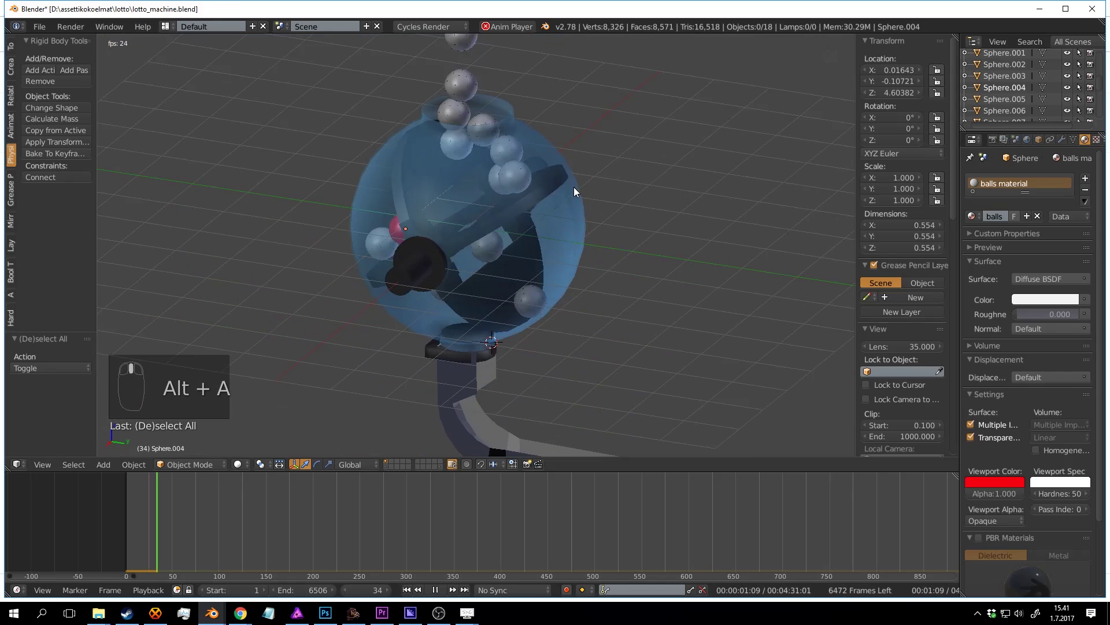
pyautogui.scroll(2, 551, 191)
pyautogui.keyDown('shift'); pyautogui.moveTo(546, 233); pyautogui.dragTo(554, 171, button='middle'); pyautogui.keyUp('shift')
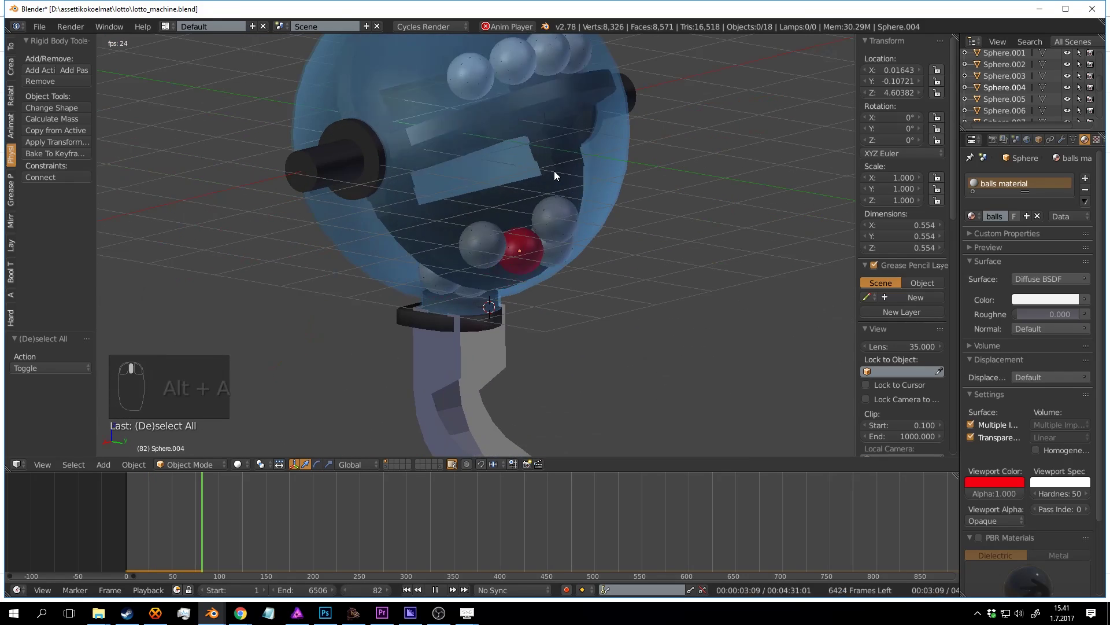
pyautogui.moveTo(508, 210); pyautogui.dragTo(636, 266, button='middle')
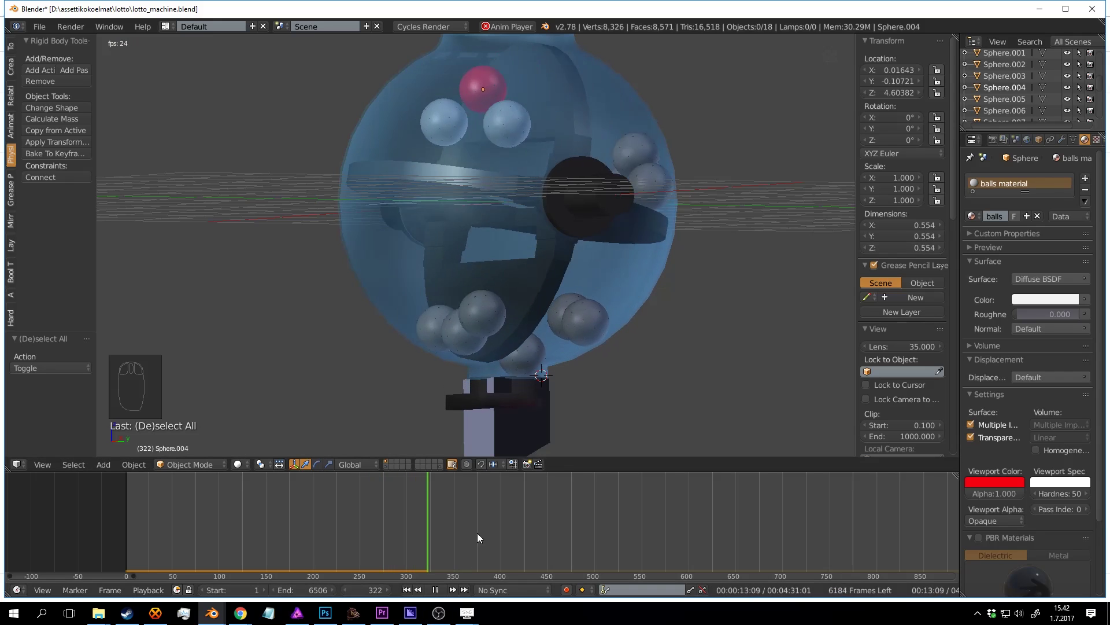
pyautogui.scroll(-3, 596, 428)
pyautogui.moveTo(628, 353); pyautogui.dragTo(626, 404, button='middle')
pyautogui.scroll(-2, 626, 403)
pyautogui.scroll(4, 577, 362)
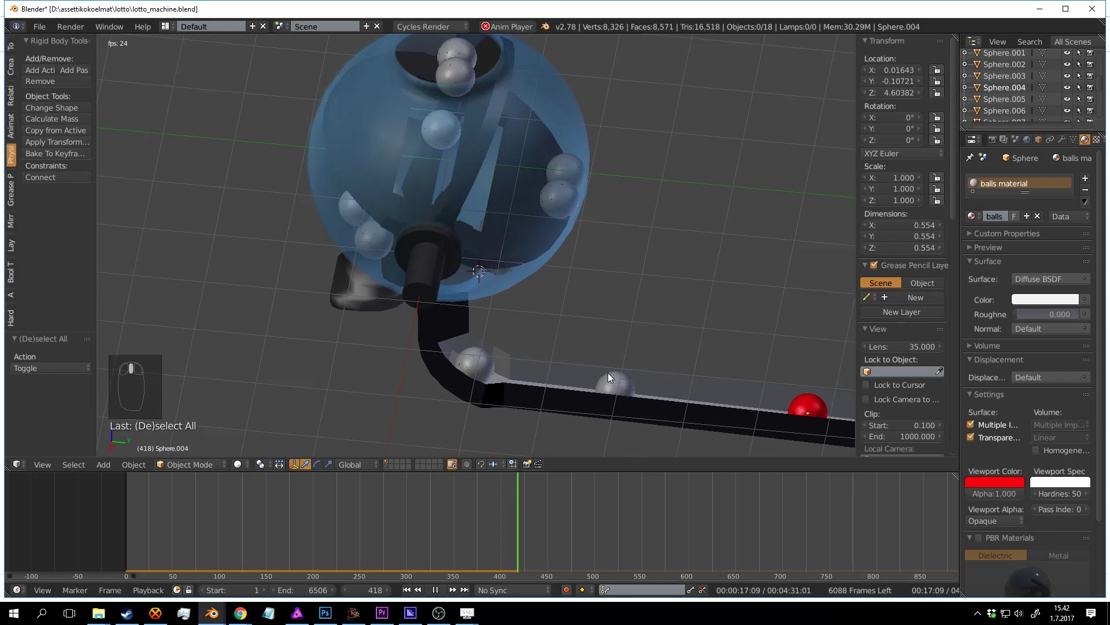
pyautogui.scroll(-3, 608, 372)
pyautogui.moveTo(529, 349); pyautogui.dragTo(473, 341, button='middle')
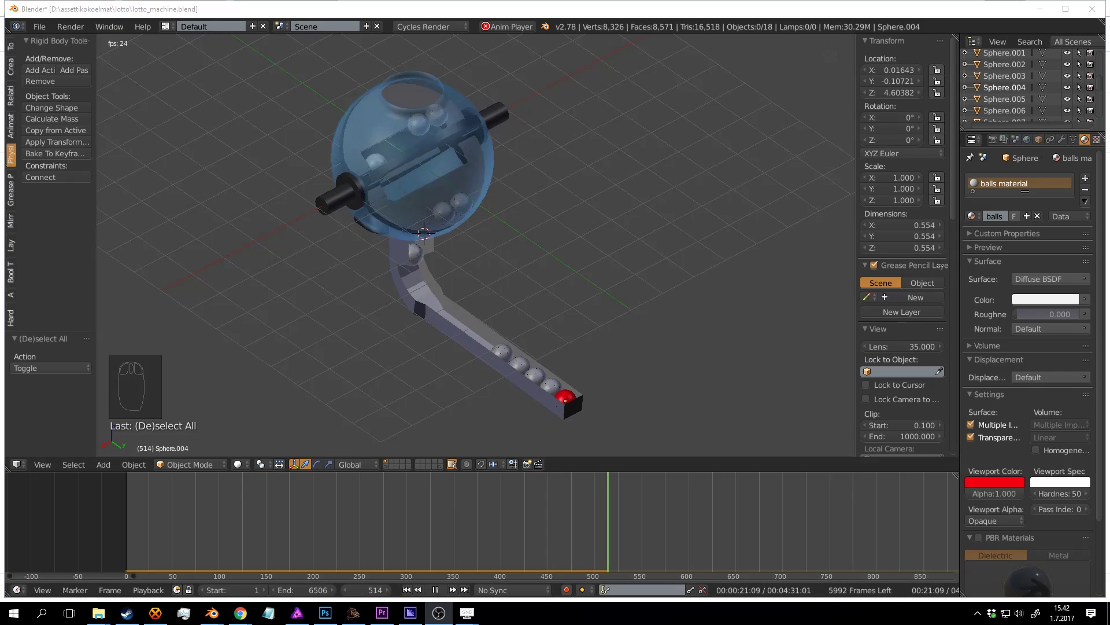
pyautogui.hotkey('alt', 'a')
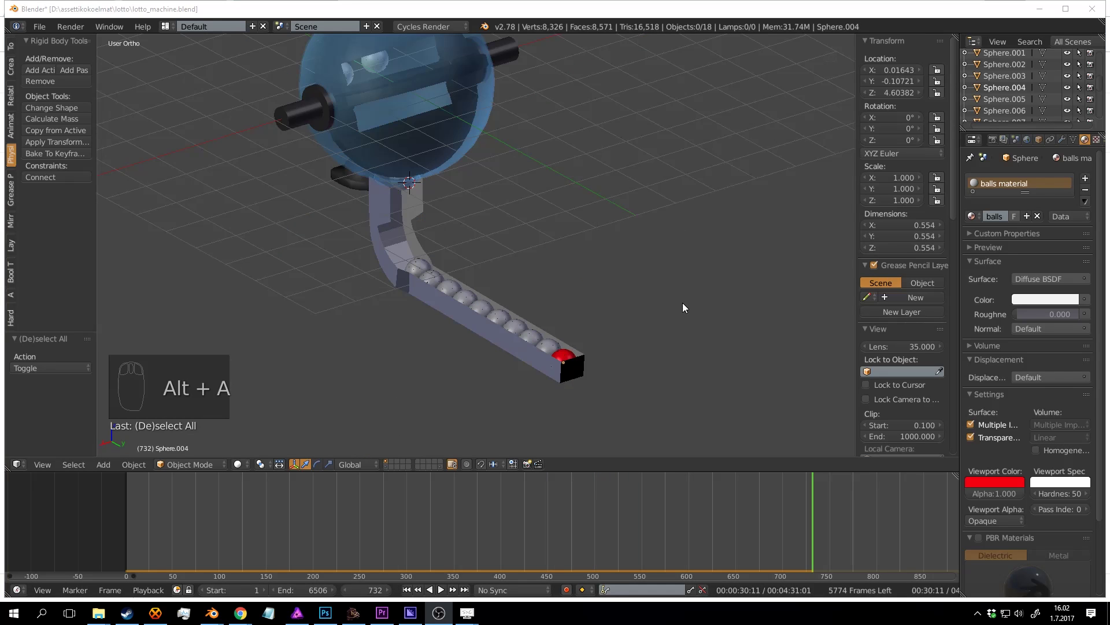
# Step: Select the end edges of the physics ramp in Edit Mode and move them 1.753 along Y to lengthen the chute
pyautogui.moveTo(683, 303); pyautogui.dragTo(702, 228, button='middle')
pyautogui.scroll(1, 654, 251)
pyautogui.scroll(-3, 526, 300)
pyautogui.scroll(3, 521, 303)
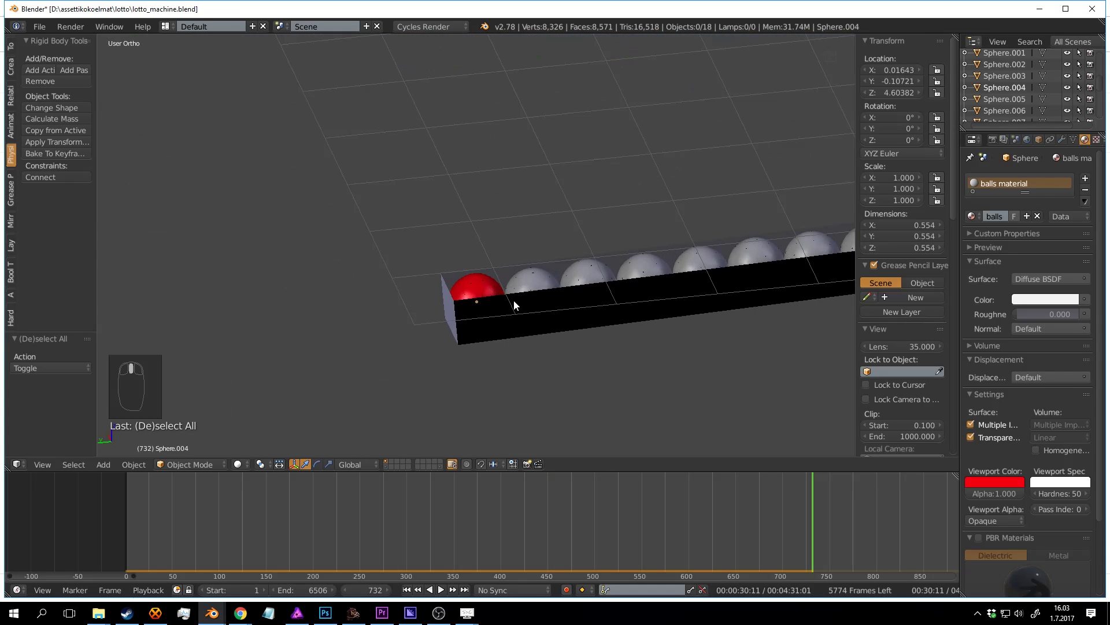
pyautogui.rightClick(516, 305)
pyautogui.scroll(-2, 517, 307)
pyautogui.scroll(3, 515, 309)
pyautogui.press('Tab')
pyautogui.keyDown('shift'); pyautogui.moveTo(451, 320); pyautogui.dragTo(488, 296, button='middle'); pyautogui.keyUp('shift')
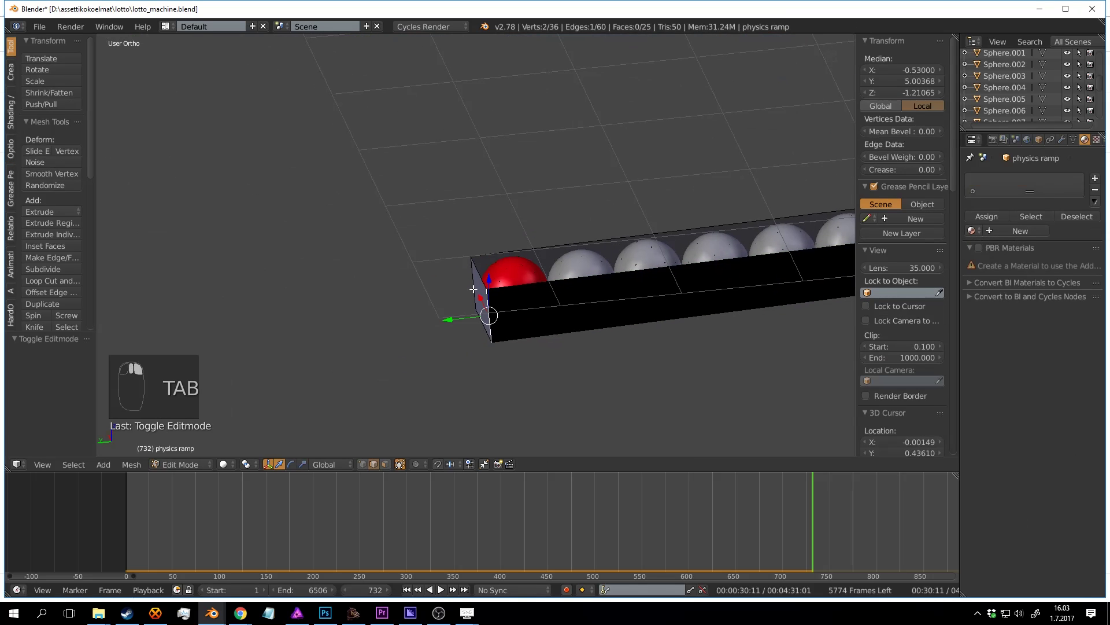
pyautogui.press('g')
pyautogui.press('y')
pyautogui.click(283, 307)
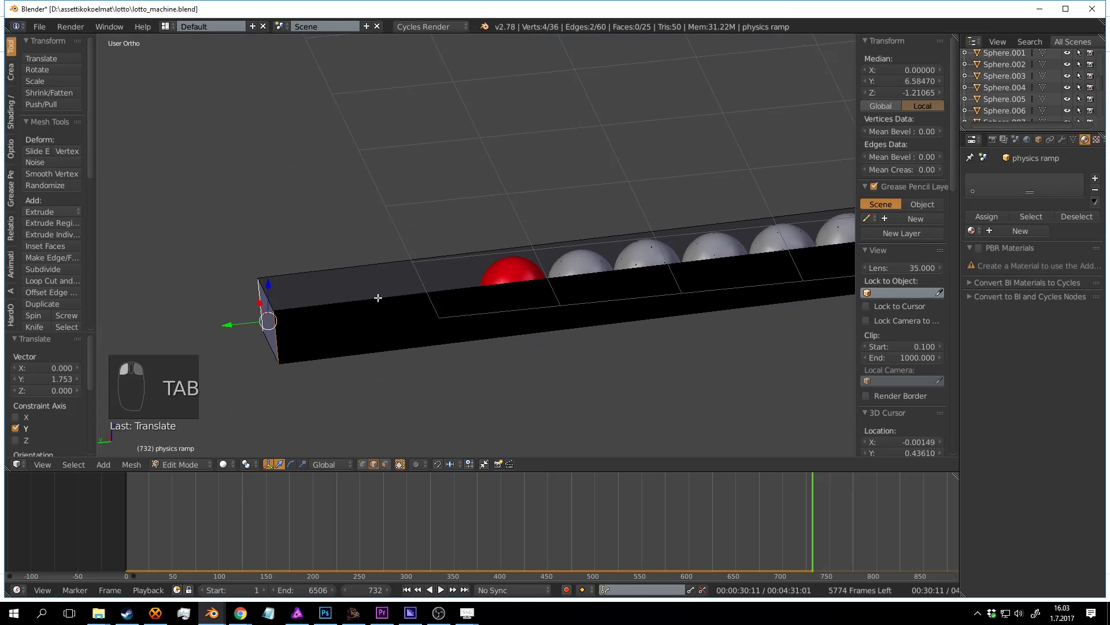
# Step: Lower the physics ramp's end edges and pull them farther out along Y to extend the chute, then leave Edit Mode
pyautogui.moveTo(282, 301); pyautogui.dragTo(273, 404)
pyautogui.scroll(-2, 370, 329)
pyautogui.moveTo(408, 305); pyautogui.dragTo(639, 284, button='middle')
pyautogui.keyDown('shift'); pyautogui.moveTo(639, 284); pyautogui.dragTo(511, 296, button='middle'); pyautogui.keyUp('shift')
pyautogui.scroll(1, 555, 285)
pyautogui.moveTo(565, 274); pyautogui.dragTo(796, 291)
pyautogui.scroll(-4, 718, 265)
pyautogui.keyDown('shift'); pyautogui.moveTo(580, 255); pyautogui.dragTo(699, 263, button='middle'); pyautogui.keyUp('shift')
pyautogui.press('Tab')
# Step: Play the simulation, watch the balls settle at the end of the lengthened chute from several angles, and stop playback
pyautogui.hotkey('alt', 'a')
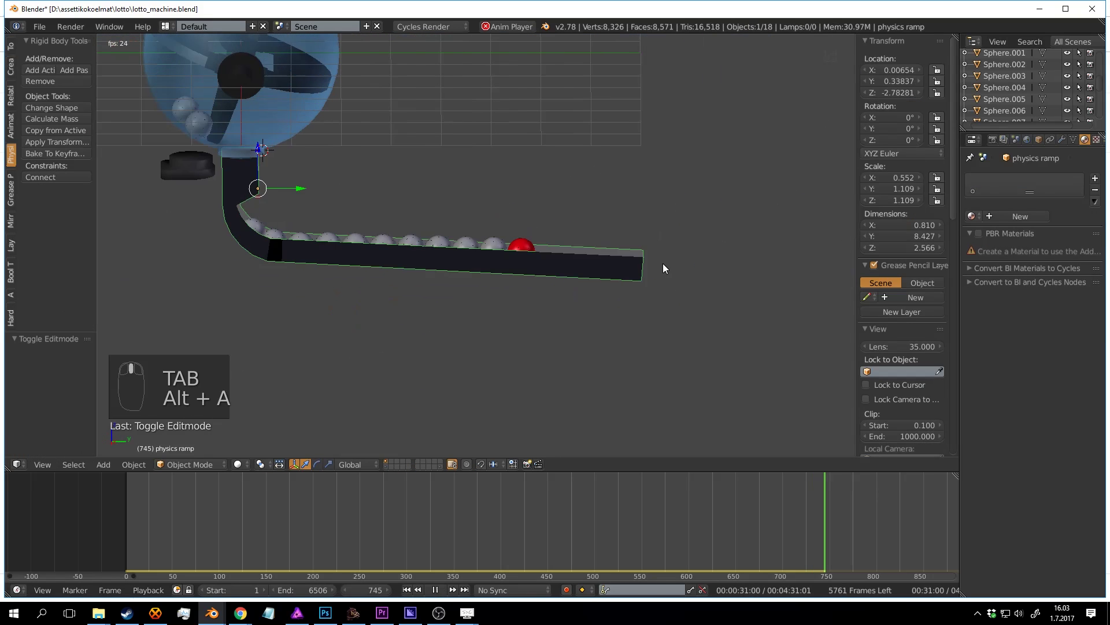
pyautogui.hotkey('alt', 'a')
pyautogui.hotkey('alt', 'a')
pyautogui.moveTo(619, 292); pyautogui.dragTo(631, 272, button='middle')
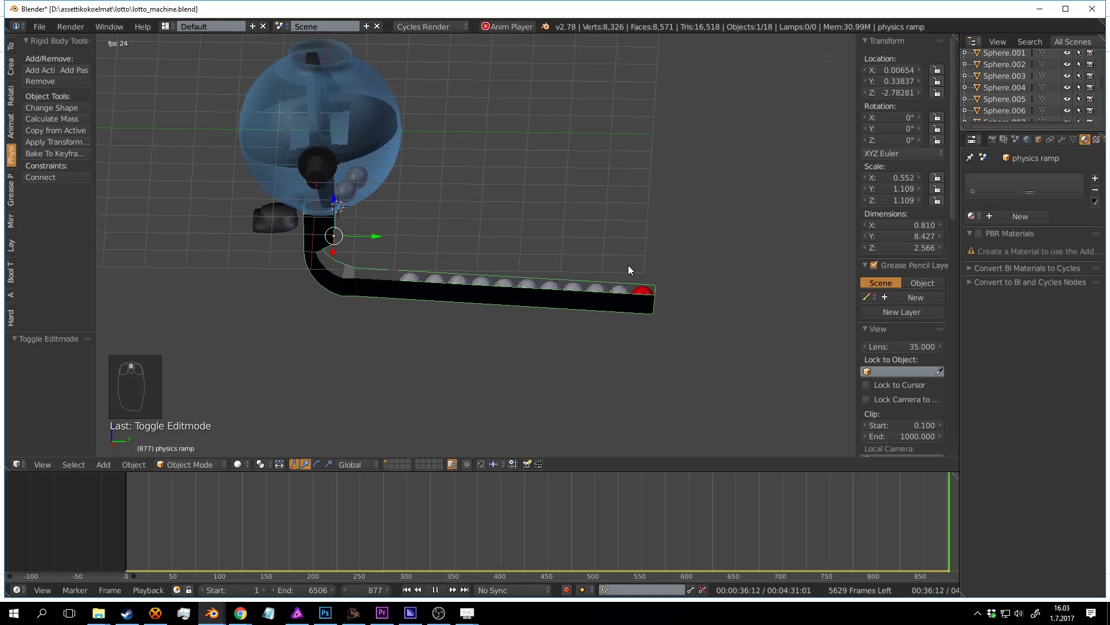
pyautogui.moveTo(628, 265); pyautogui.dragTo(604, 244, button='middle')
pyautogui.moveTo(468, 232); pyautogui.dragTo(464, 238, button='middle')
pyautogui.moveTo(406, 202); pyautogui.dragTo(428, 260, button='middle')
pyautogui.hotkey('alt', 'a')
# Step: Deselect everything and save the file over the existing version
pyautogui.press('a')
pyautogui.hotkey('ctrl', 's')
pyautogui.scroll(-6, 1012, 87)
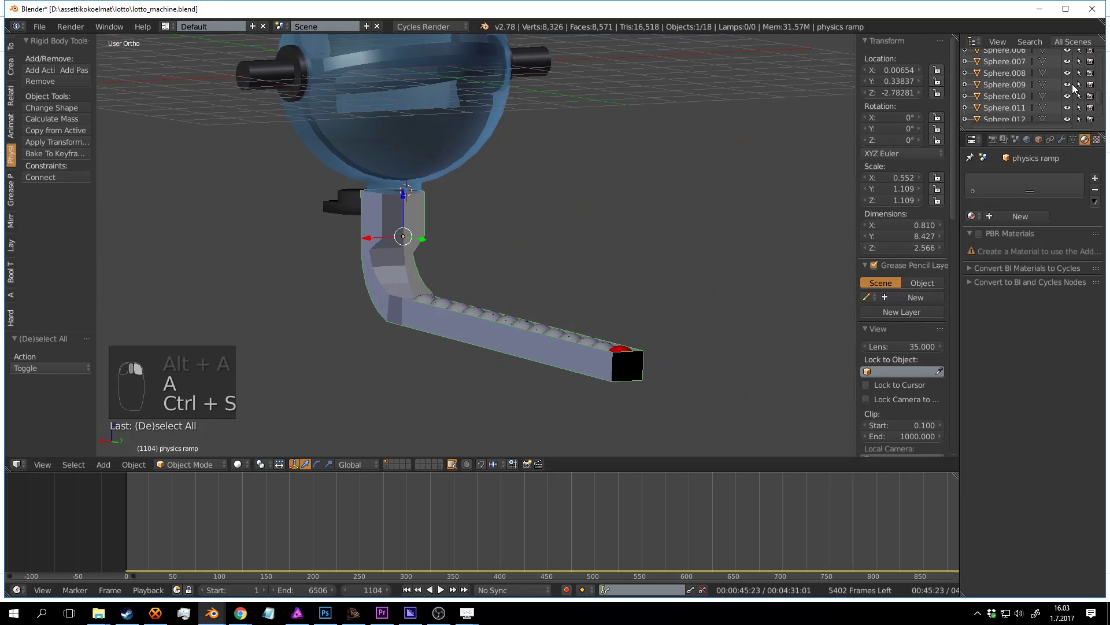
pyautogui.moveTo(734, 197); pyautogui.dragTo(573, 279, button='middle')
pyautogui.hotkey('ctrl', 's')
pyautogui.click(659, 260)
# Step: Assign the existing "balls material" to the ball next to the red one and set the material's diffuse color to red
pyautogui.rightClick(580, 283)
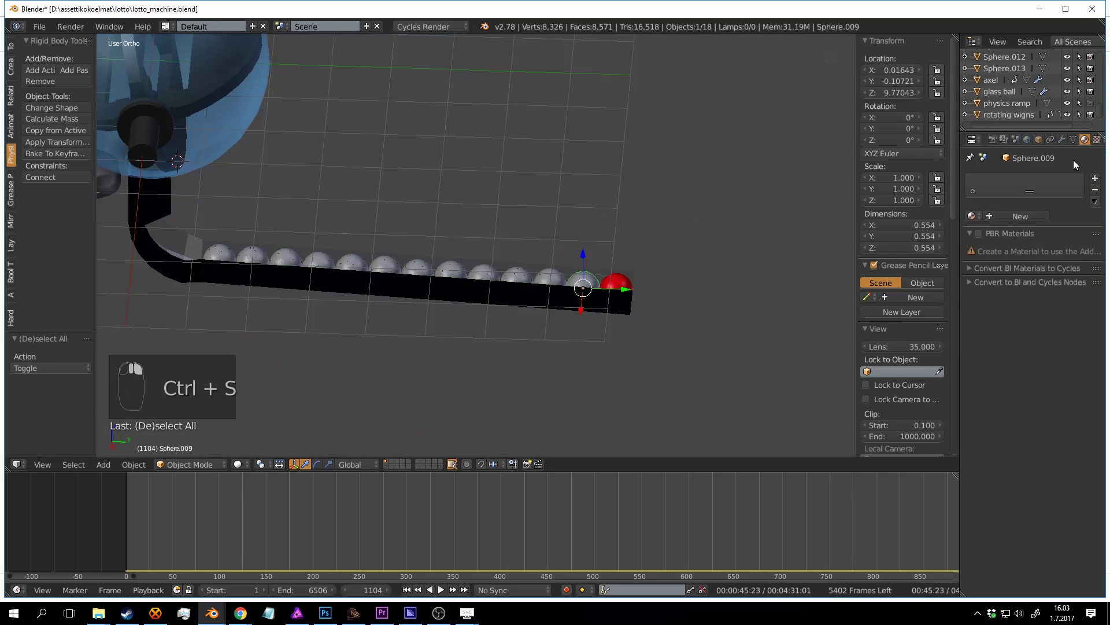
pyautogui.click(979, 216)
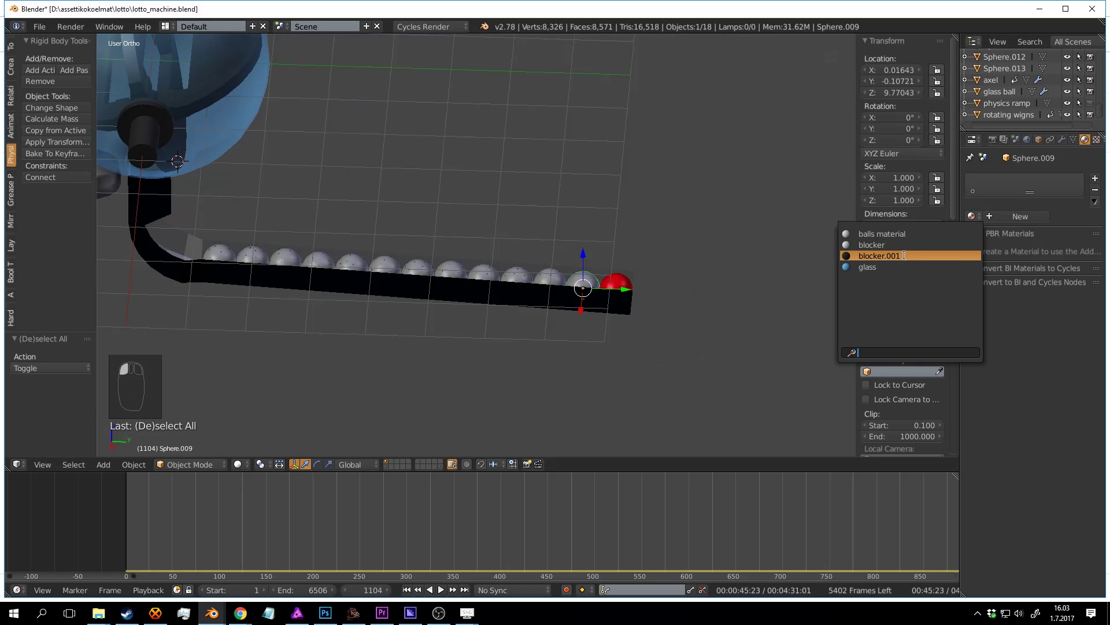
pyautogui.click(908, 234)
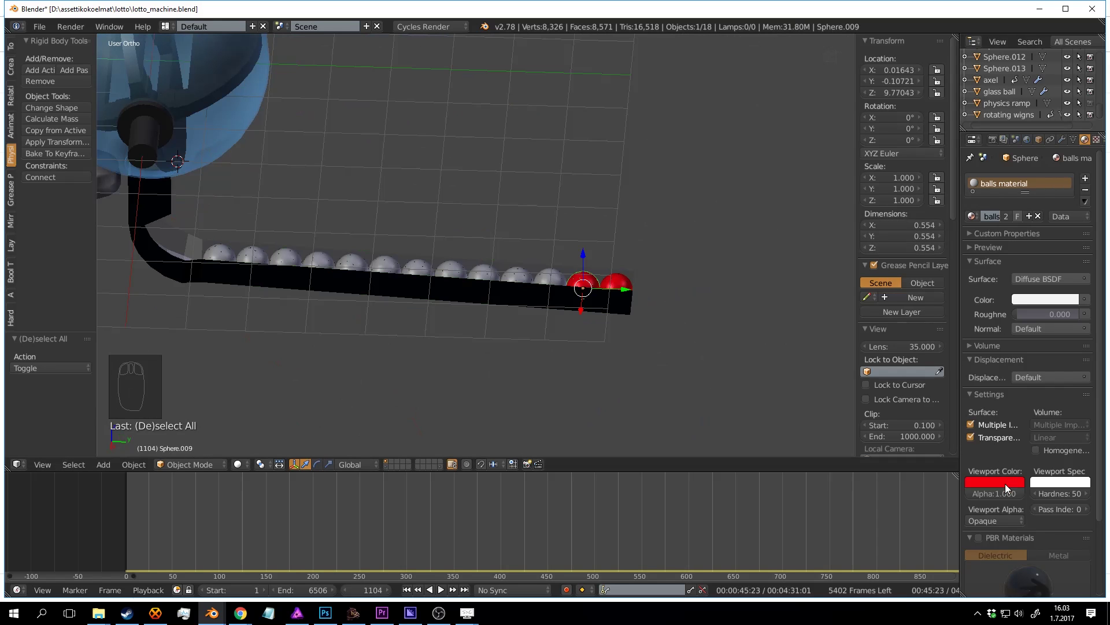
pyautogui.moveTo(1041, 303); pyautogui.dragTo(1039, 302)
pyautogui.scroll(-3, 580, 267)
pyautogui.scroll(3, 581, 267)
pyautogui.press('a')
# Step: Return the timeline to frame 0 and examine where the two red balls sit in the stack above the globe
pyautogui.moveTo(855, 518); pyautogui.dragTo(123, 561)
pyautogui.scroll(-4, 261, 347)
pyautogui.keyDown('shift'); pyautogui.moveTo(277, 285); pyautogui.dragTo(414, 179, button='middle'); pyautogui.keyUp('shift')
pyautogui.scroll(1, 324, 334)
pyautogui.keyDown('shift'); pyautogui.moveTo(414, 180); pyautogui.dragTo(480, 305, button='middle'); pyautogui.keyUp('shift')
pyautogui.scroll(3, 445, 215)
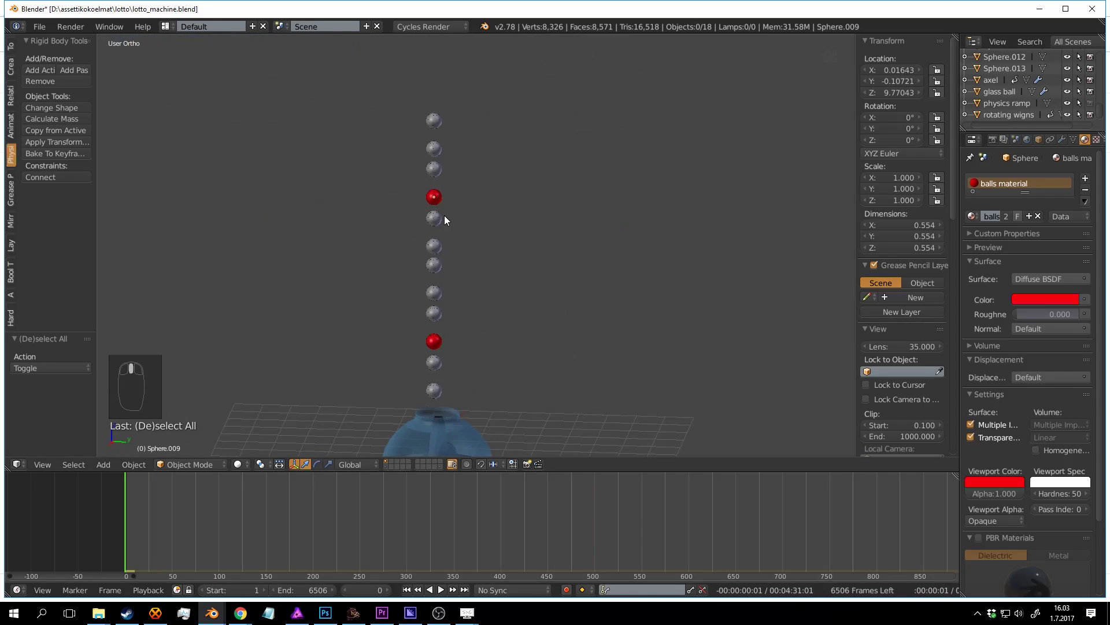
pyautogui.scroll(-4, 442, 210)
pyautogui.keyDown('shift'); pyautogui.moveTo(513, 267); pyautogui.dragTo(560, 234, button='middle'); pyautogui.keyUp('shift')
pyautogui.scroll(2, 519, 181)
# Step: Play the simulation and follow the two red balls through the globe, then stop playback
pyautogui.hotkey('alt', 'a')
pyautogui.scroll(1, 541, 166)
pyautogui.scroll(3, 502, 324)
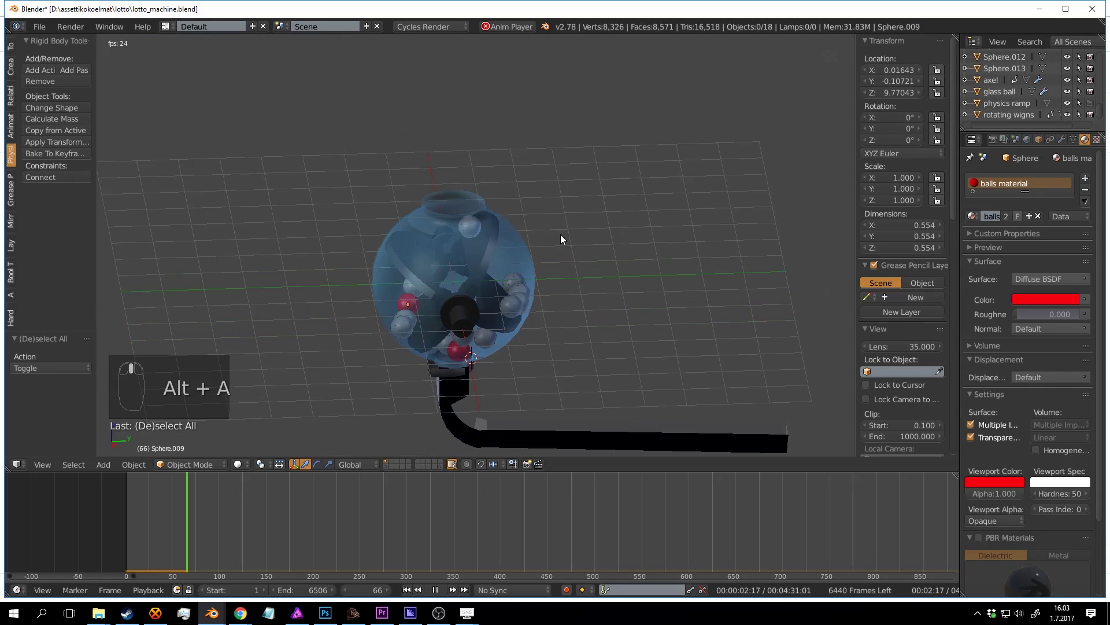
pyautogui.scroll(2, 514, 320)
pyautogui.keyDown('shift'); pyautogui.moveTo(540, 308); pyautogui.dragTo(511, 191, button='middle'); pyautogui.keyUp('shift')
pyautogui.scroll(-2, 529, 226)
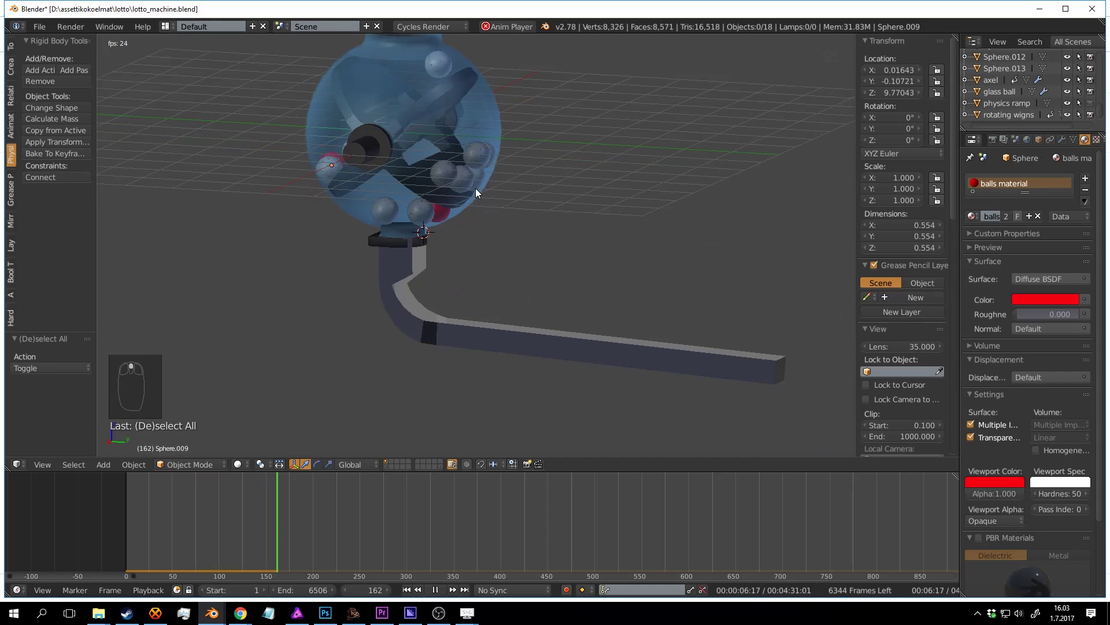
pyautogui.moveTo(495, 176); pyautogui.dragTo(484, 323, button='middle')
pyautogui.hotkey('alt', 'a')
# Step: Select the rotating wings and set their rigid body friction to 0.337
pyautogui.moveTo(367, 141); pyautogui.dragTo(402, 209, button='middle')
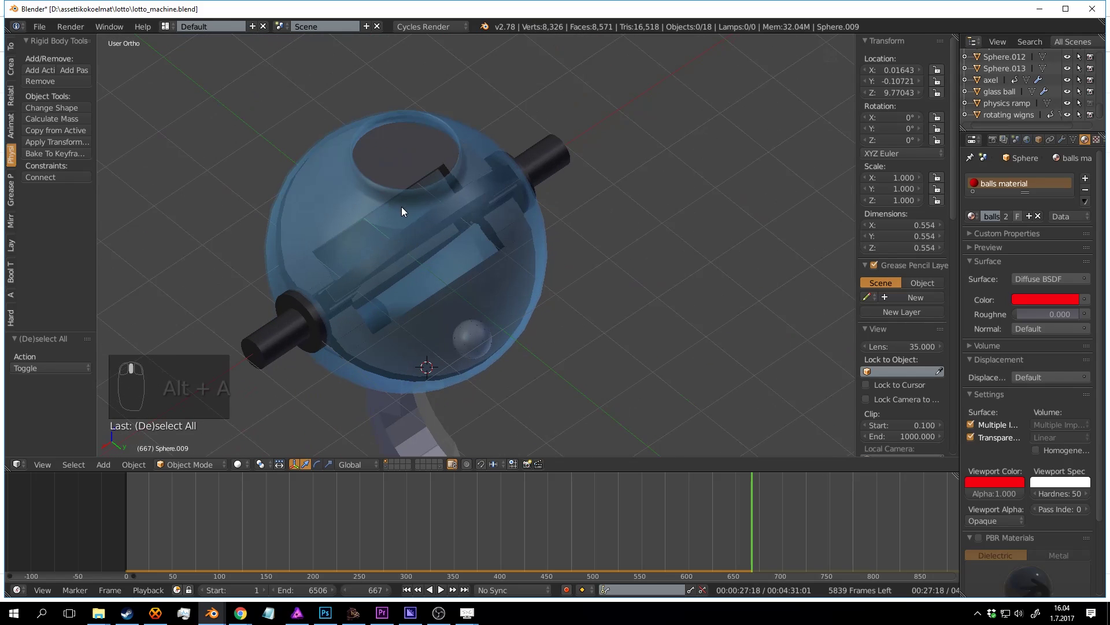
pyautogui.rightClick(409, 158)
pyautogui.moveTo(661, 182); pyautogui.dragTo(660, 137, button='middle')
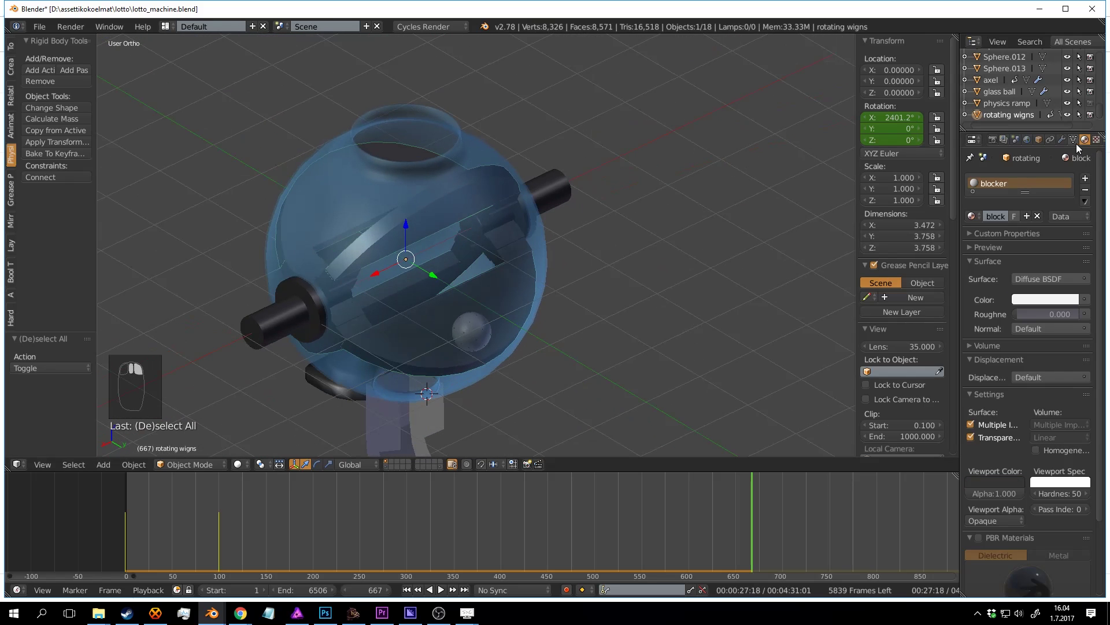
pyautogui.click(1041, 139)
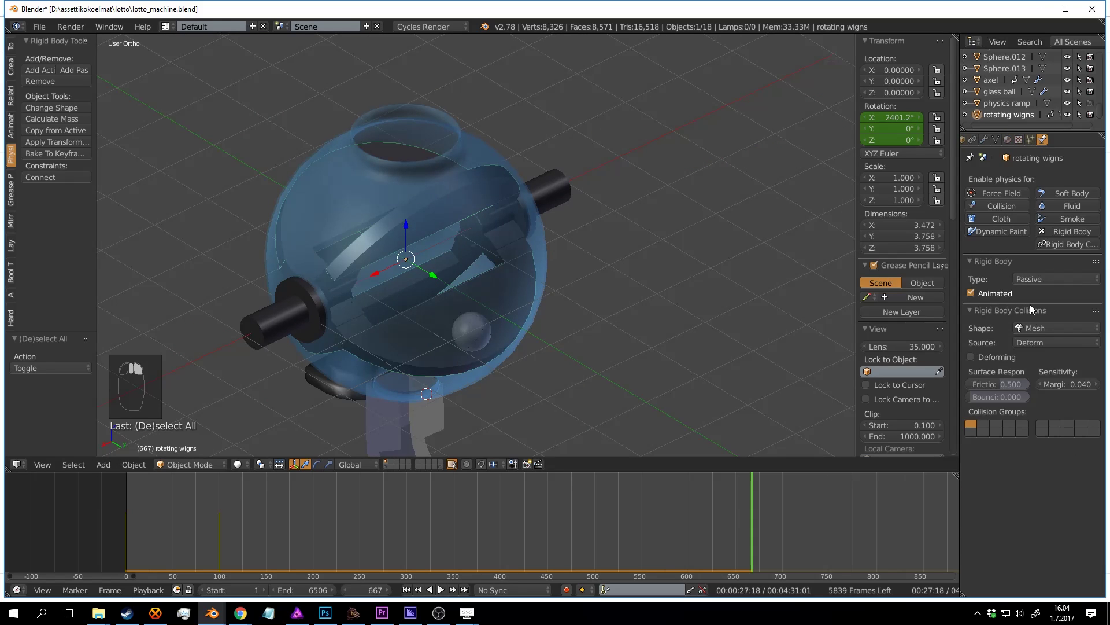
pyautogui.moveTo(1003, 384); pyautogui.dragTo(993, 383)
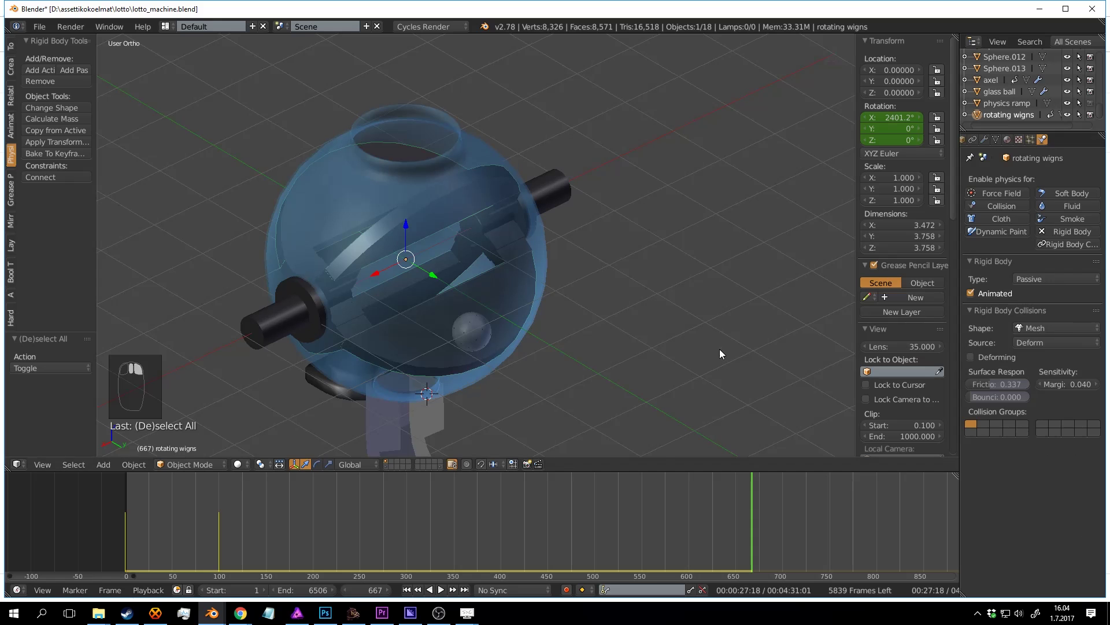
# Step: Replay the simulation from frame 0, watch how the balls enter the chute with the reduced friction, and stop playback
pyautogui.keyDown('shift'); pyautogui.moveTo(719, 349); pyautogui.dragTo(720, 256, button='middle'); pyautogui.keyUp('shift')
pyautogui.moveTo(267, 523); pyautogui.dragTo(125, 515)
pyautogui.scroll(-3, 460, 275)
pyautogui.hotkey('alt', 'a')
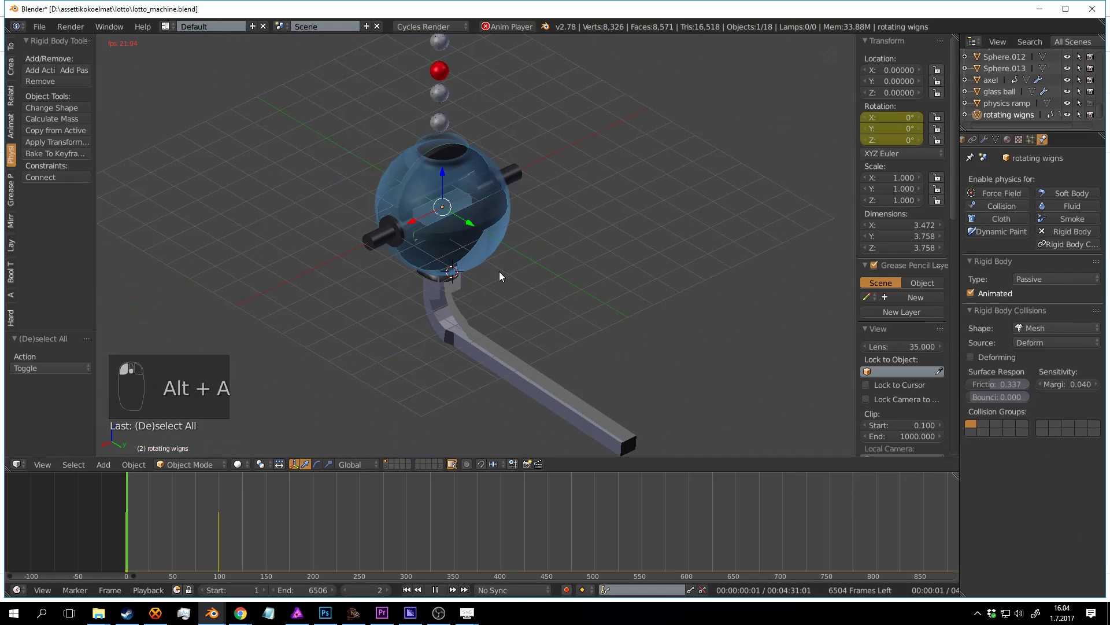
pyautogui.press('a')
pyautogui.moveTo(613, 293); pyautogui.dragTo(582, 225, button='middle')
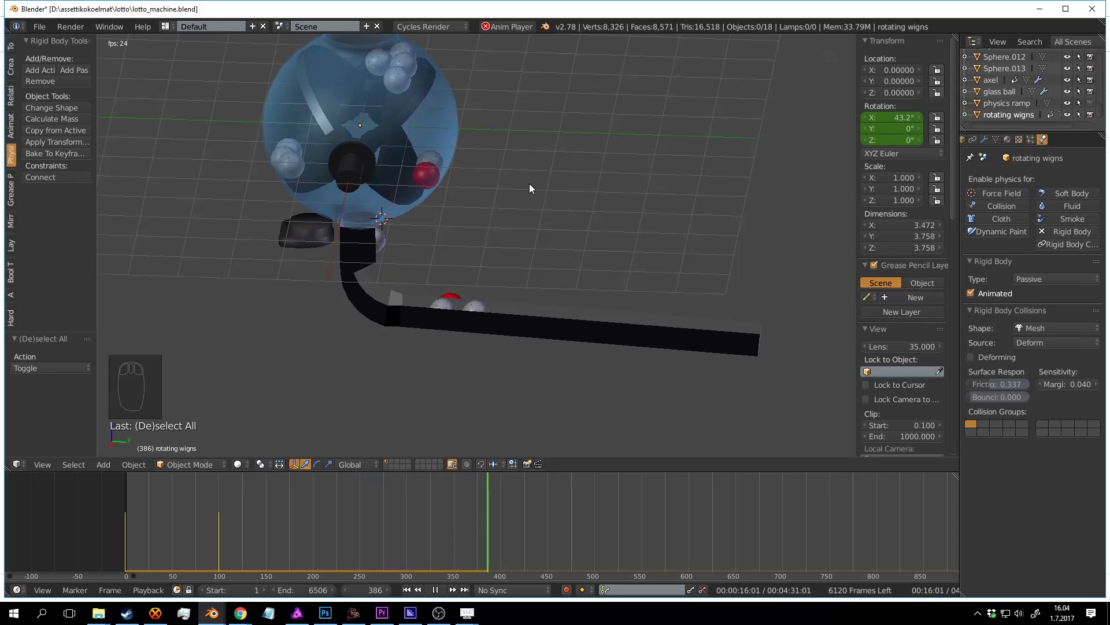
pyautogui.moveTo(564, 235); pyautogui.dragTo(492, 254, button='middle')
pyautogui.hotkey('alt', 'a')
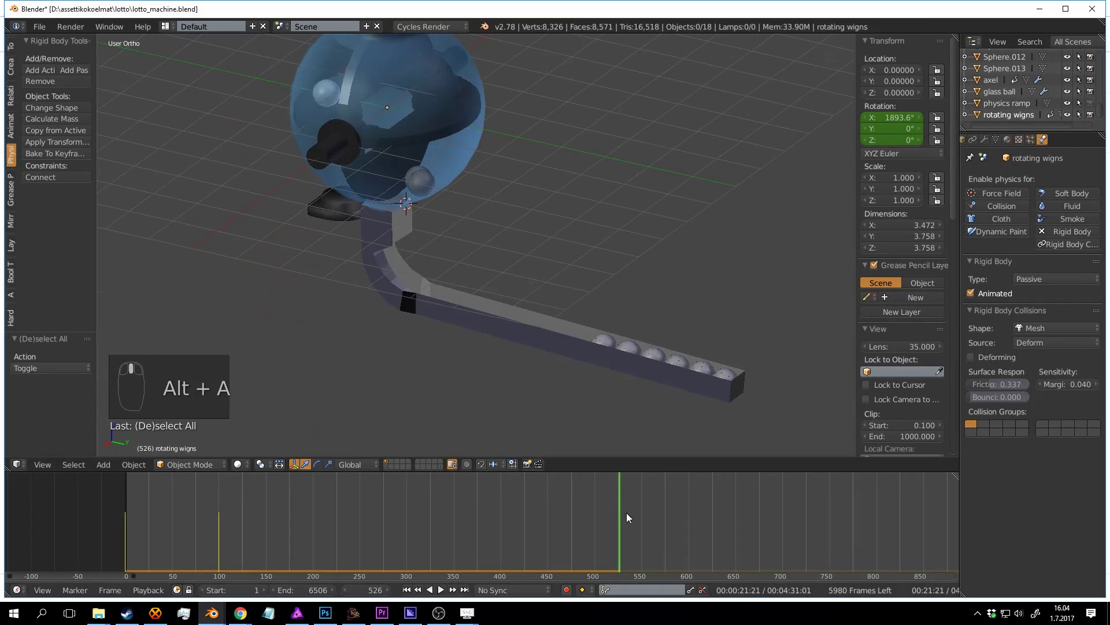
# Step: Return to frame 0 and widen the physics ramp's upper inlet by scaling its two upright side edges along X
pyautogui.moveTo(623, 513); pyautogui.dragTo(35, 581)
pyautogui.moveTo(470, 250)
pyautogui.mouseDown(button='middle')
pyautogui.moveTo(424, 247)
pyautogui.moveTo(527, 325)
pyautogui.moveTo(480, 248)
pyautogui.mouseUp(button='middle')
pyautogui.scroll(2, 527, 325)
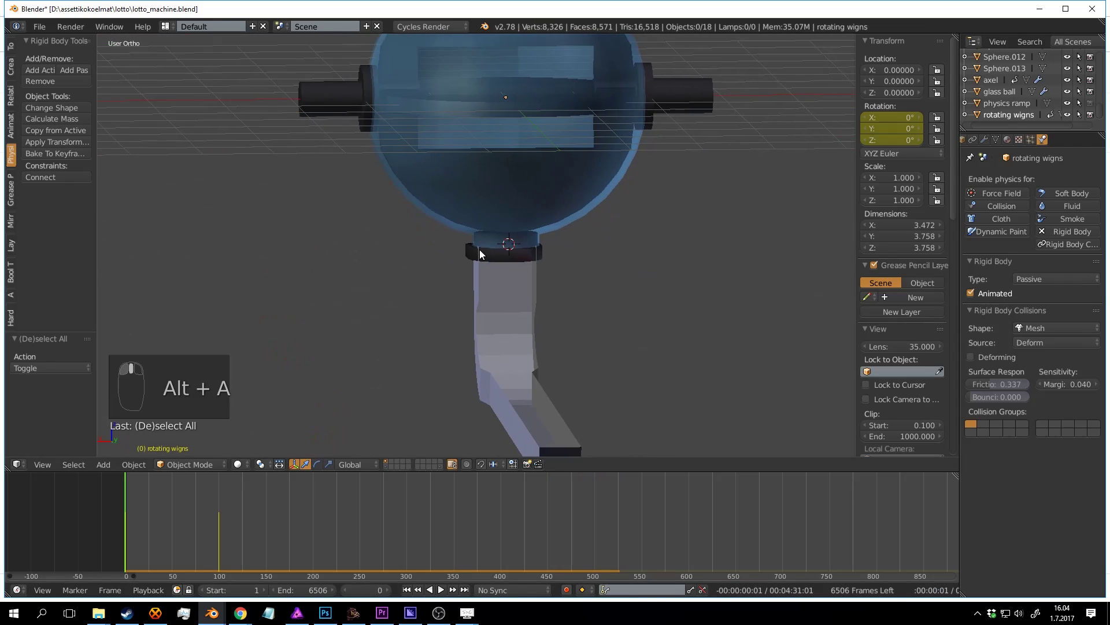
pyautogui.scroll(2, 480, 249)
pyautogui.rightClick(567, 303)
pyautogui.press('Tab')
pyautogui.moveTo(642, 305); pyautogui.dragTo(454, 276, button='middle')
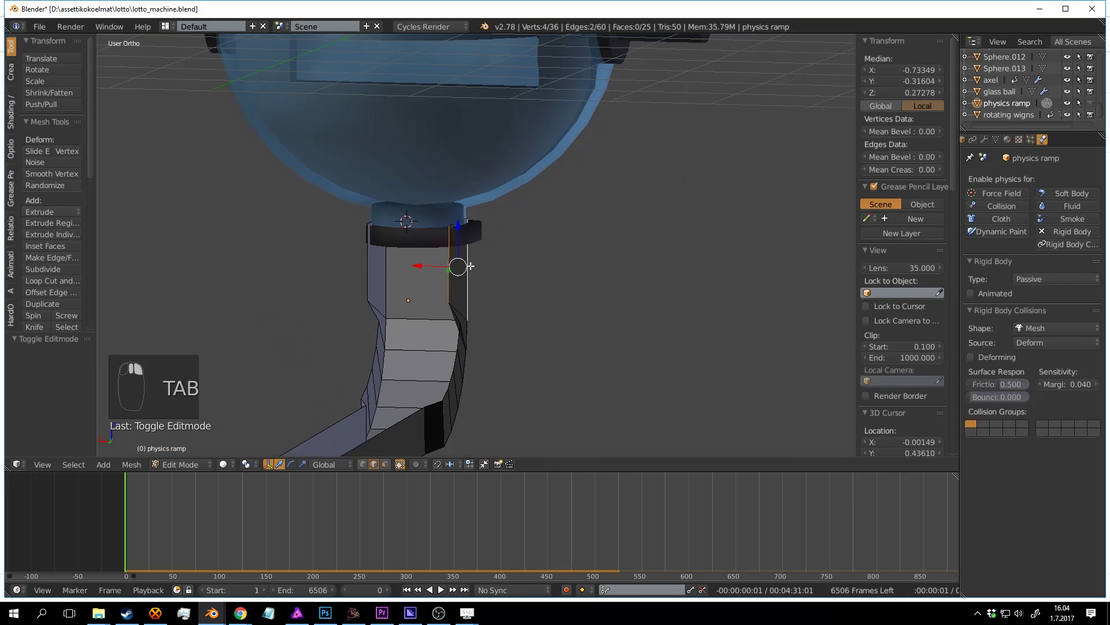
pyautogui.keyDown('shift'); pyautogui.rightClick(383, 263); pyautogui.keyUp('shift')
pyautogui.moveTo(386, 264); pyautogui.dragTo(621, 244, button='middle')
pyautogui.press('s')
pyautogui.press('x')
pyautogui.click(612, 296)
# Step: Select the edges at the start of the ramp's inner bend and scale them wider along X
pyautogui.press('Tab')
pyautogui.scroll(-4, 491, 312)
pyautogui.scroll(5, 565, 240)
pyautogui.press('Tab')
pyautogui.press('a')
pyautogui.press('a')
pyautogui.press('a')
pyautogui.rightClick(530, 245)
pyautogui.press('a')
pyautogui.rightClick(528, 245)
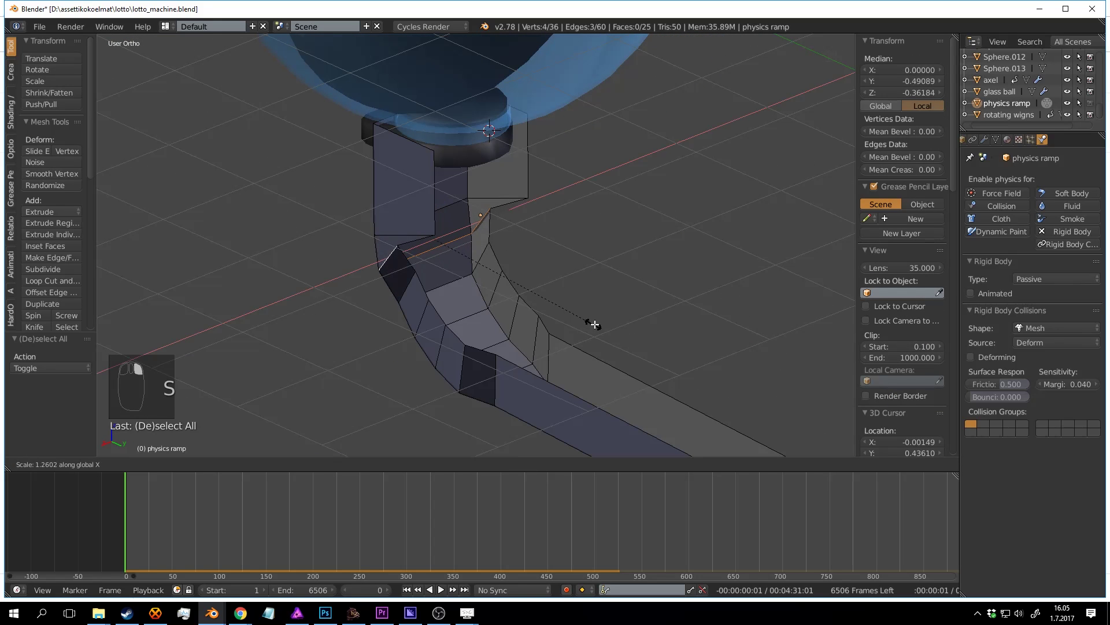
pyautogui.click(631, 329)
# Step: Switch to vertex selection and move the upper vertex pair of the ramp's inner bend about 0.31 along Y
pyautogui.moveTo(475, 266); pyautogui.dragTo(495, 245, button='middle')
pyautogui.scroll(1, 496, 245)
pyautogui.press('a')
pyautogui.rightClick(379, 280)
pyautogui.moveTo(408, 287); pyautogui.dragTo(585, 265, button='middle')
pyautogui.click(363, 465)
pyautogui.press('a')
pyautogui.rightClick(622, 276)
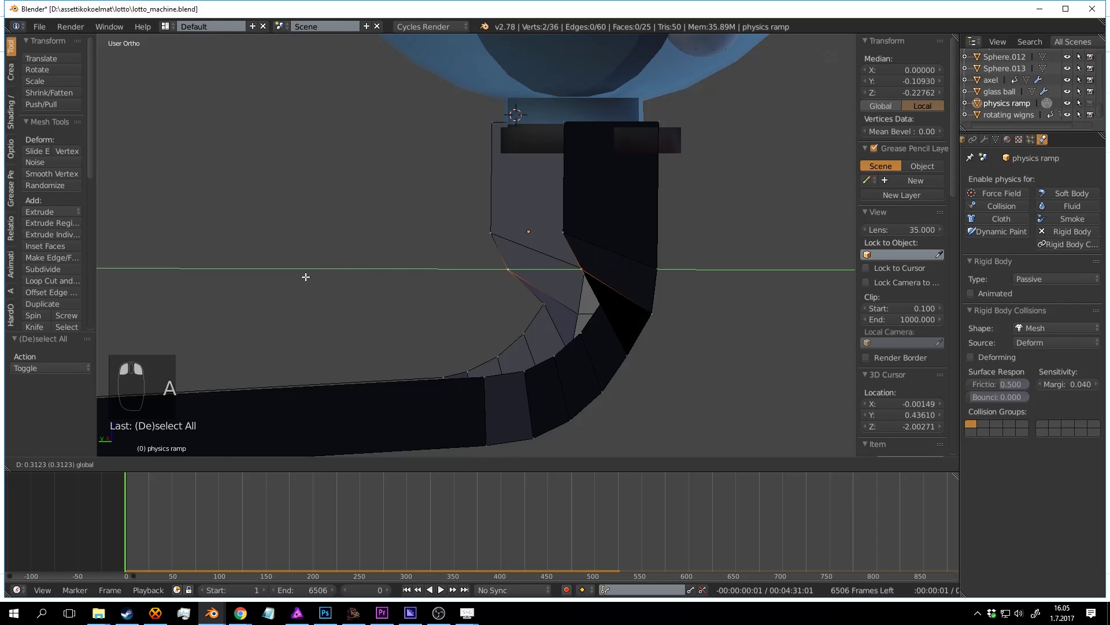
pyautogui.moveTo(306, 277); pyautogui.dragTo(304, 277)
# Step: Select the next vertex pair down the ramp's inner bend and move it along Y to smooth the curve
pyautogui.keyDown('shift'); pyautogui.moveTo(592, 330); pyautogui.dragTo(565, 290, button='middle'); pyautogui.keyUp('shift')
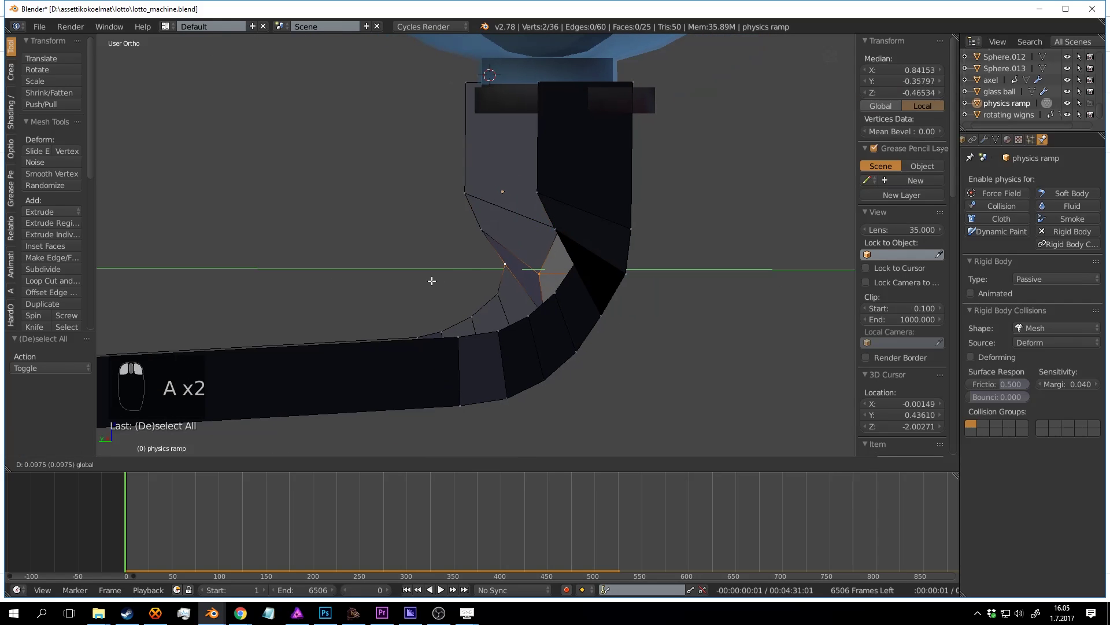
pyautogui.press('a')
pyautogui.rightClick(551, 272)
pyautogui.press('z')
pyautogui.keyDown('shift'); pyautogui.rightClick(521, 265); pyautogui.keyUp('shift')
pyautogui.press('z')
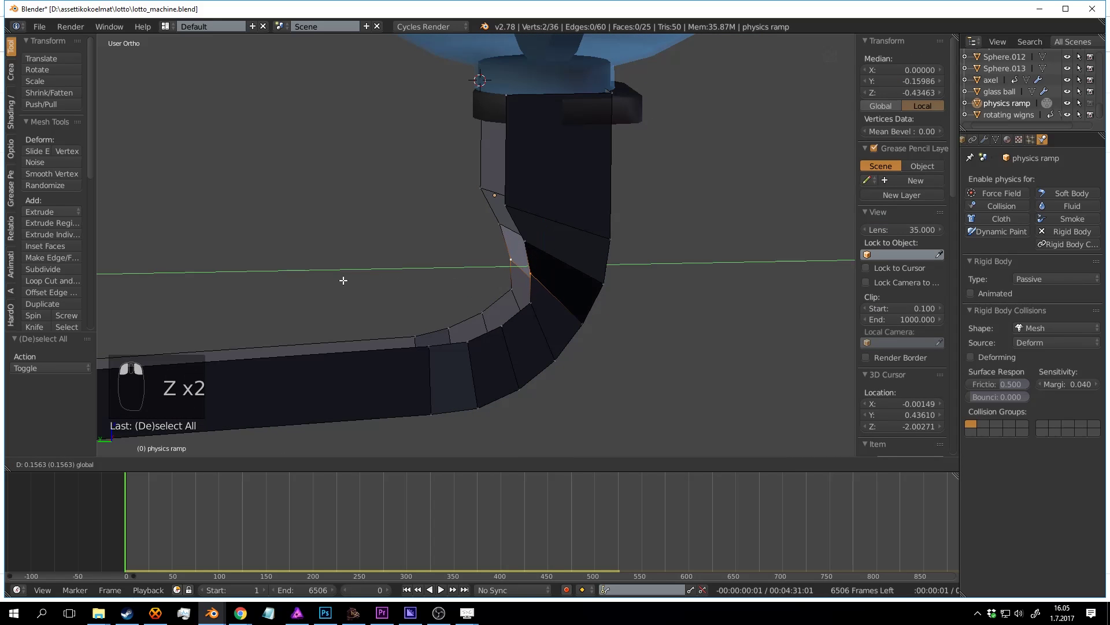
pyautogui.press('Tab')
# Step: Select the next lower edges on both sides of the ramp's bend and scale them wider along X
pyautogui.scroll(-3, 454, 274)
pyautogui.moveTo(449, 269); pyautogui.dragTo(419, 283, button='middle')
pyautogui.press('Tab')
pyautogui.press('a')
pyautogui.press('a')
pyautogui.press('a')
pyautogui.press('a')
pyautogui.press('Tab')
pyautogui.press('Tab')
pyautogui.press('a')
pyautogui.press('a')
pyautogui.press('a')
pyautogui.rightClick(440, 264)
pyautogui.keyDown('shift'); pyautogui.rightClick(434, 278); pyautogui.keyUp('shift')
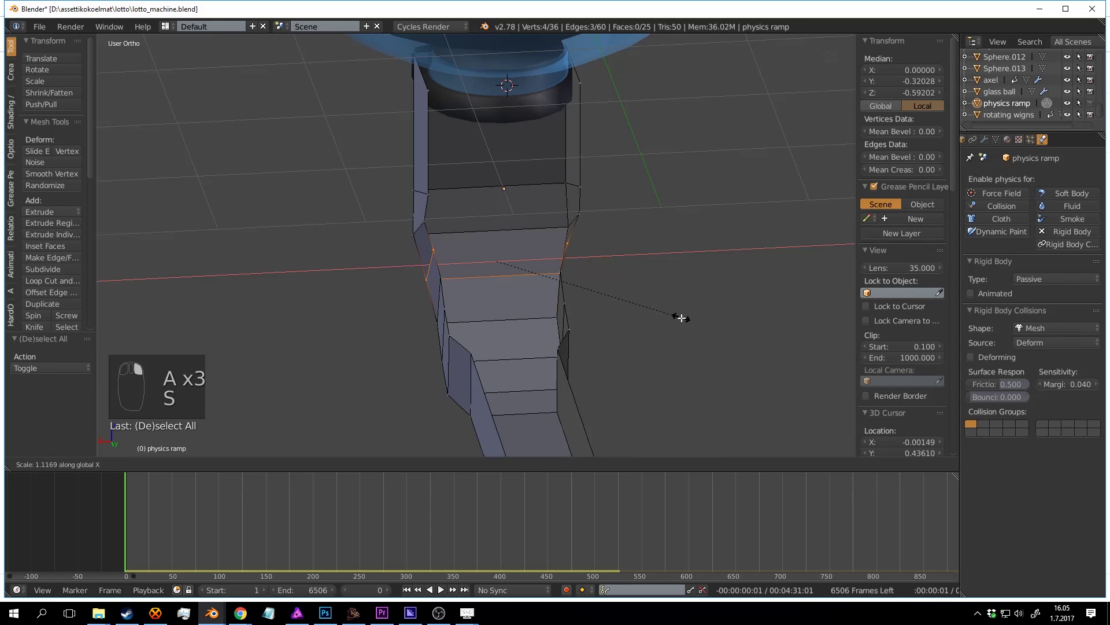
pyautogui.click(741, 322)
# Step: Leave Edit Mode, deselect the ramp and save the file over the existing version
pyautogui.press('Tab')
pyautogui.moveTo(564, 285); pyautogui.dragTo(633, 292, button='middle')
pyautogui.press('a')
pyautogui.hotkey('ctrl', 's')
pyautogui.click(630, 293)
# Step: Select the lower vertex pair on the ramp's inner bend and move it along Y to even out the curve
pyautogui.press('Tab')
pyautogui.moveTo(546, 298); pyautogui.dragTo(573, 303, button='middle')
pyautogui.scroll(2, 517, 283)
pyautogui.press('a')
pyautogui.press('a')
pyautogui.rightClick(452, 272)
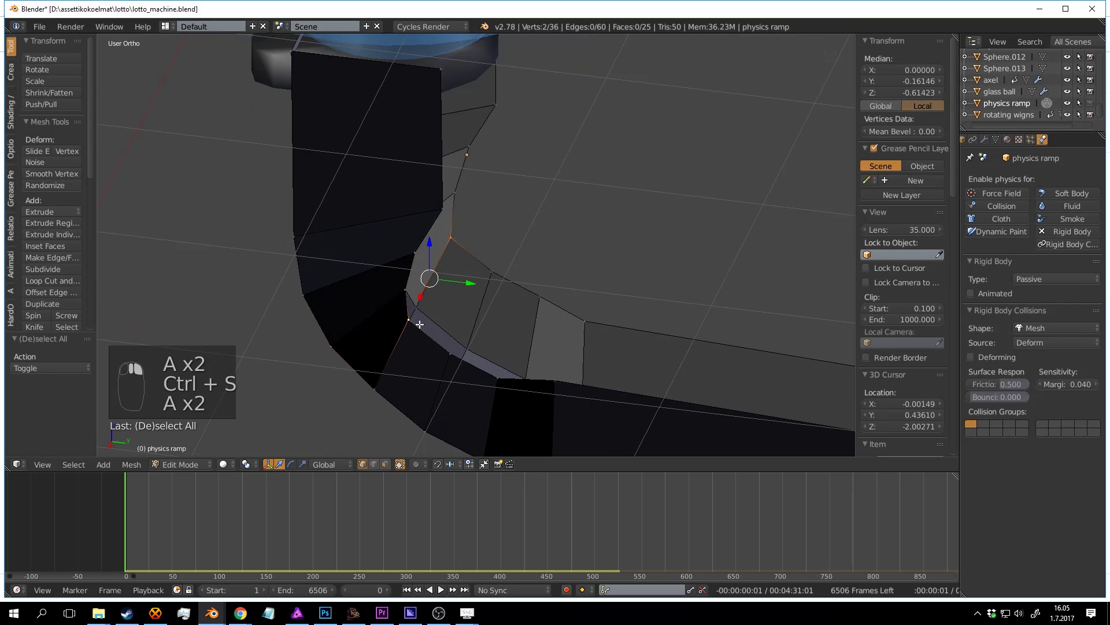
pyautogui.moveTo(419, 325); pyautogui.dragTo(451, 292, button='middle')
pyautogui.moveTo(455, 308); pyautogui.dragTo(537, 314)
pyautogui.press('Tab')
# Step: Save the file over the existing version and play the simulation with the reshaped ramp
pyautogui.scroll(-4, 613, 302)
pyautogui.moveTo(670, 289); pyautogui.dragTo(579, 252, button='middle')
pyautogui.hotkey('ctrl', 's')
pyautogui.click(536, 293)
pyautogui.hotkey('alt', 'a')
pyautogui.hotkey('ctrl', 's')
pyautogui.click(577, 280)
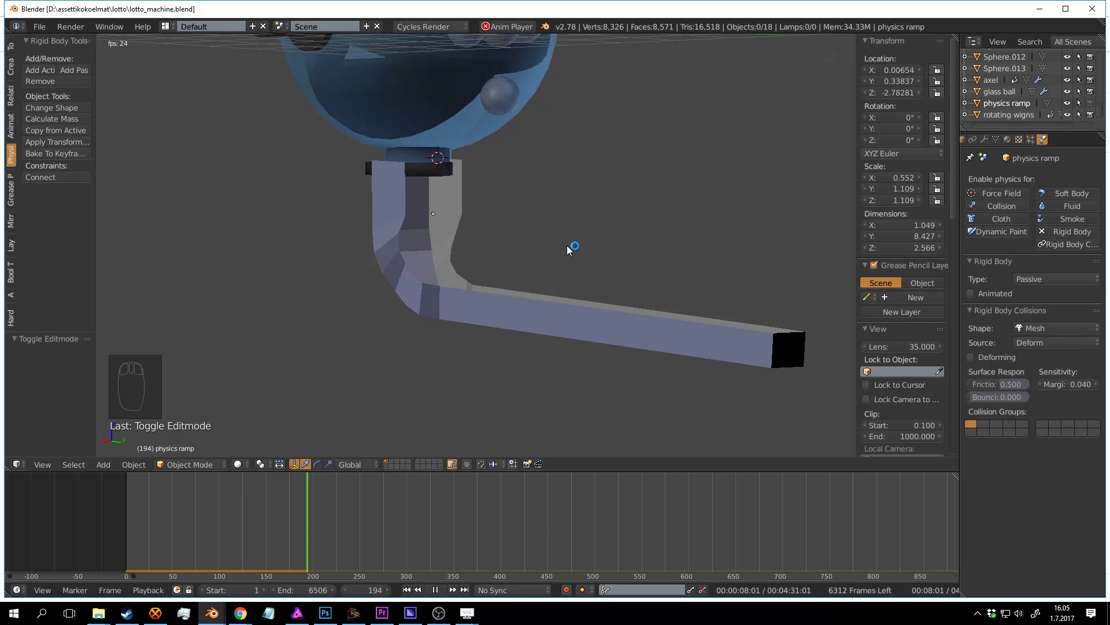
# Step: Follow the balls from the globe into the widened chute, then stop playback
pyautogui.scroll(-3, 529, 219)
pyautogui.scroll(3, 515, 255)
pyautogui.keyDown('shift'); pyautogui.moveTo(518, 235); pyautogui.dragTo(550, 251, button='middle'); pyautogui.keyUp('shift')
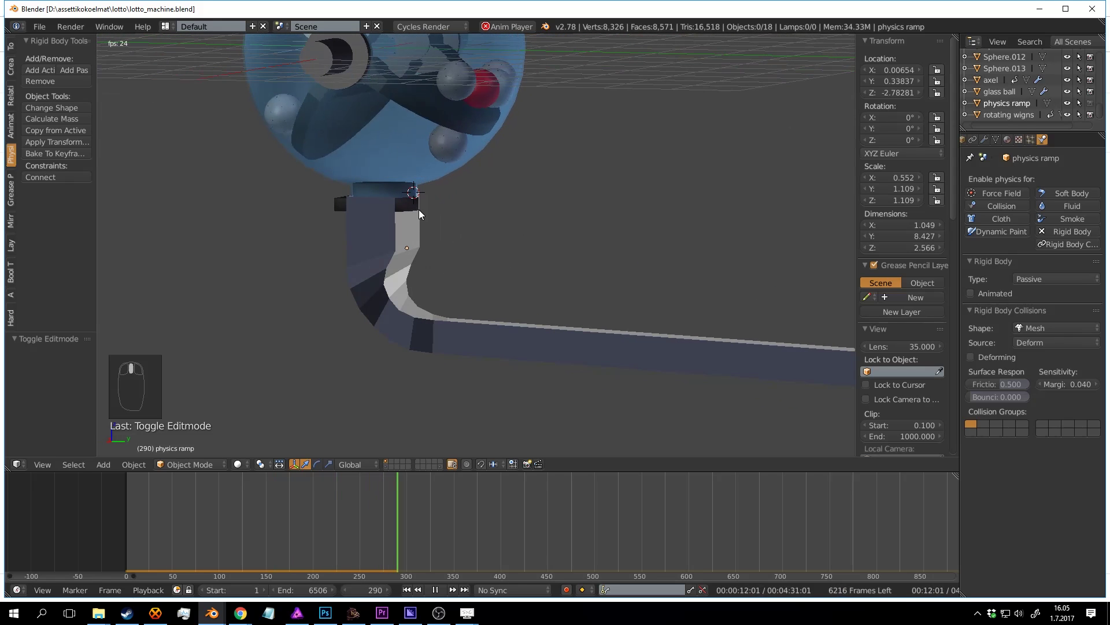
pyautogui.moveTo(443, 211)
pyautogui.mouseDown(button='middle')
pyautogui.moveTo(467, 217)
pyautogui.moveTo(504, 298)
pyautogui.moveTo(520, 296)
pyautogui.moveTo(491, 291)
pyautogui.mouseUp(button='middle')
pyautogui.scroll(-2, 706, 298)
pyautogui.moveTo(706, 298); pyautogui.dragTo(487, 271, button='middle')
pyautogui.scroll(2, 555, 240)
pyautogui.scroll(-4, 545, 300)
pyautogui.scroll(3, 481, 255)
pyautogui.hotkey('alt', 'a')
# Step: Examine the chute's inlet and bend up close and the balls lined up along the ramp
pyautogui.scroll(3, 478, 248)
pyautogui.keyDown('shift'); pyautogui.moveTo(445, 229); pyautogui.dragTo(370, 247, button='middle'); pyautogui.keyUp('shift')
pyautogui.scroll(4, 370, 249)
pyautogui.keyDown('shift'); pyautogui.moveTo(370, 249); pyautogui.dragTo(530, 306, button='middle'); pyautogui.keyUp('shift')
pyautogui.keyDown('shift'); pyautogui.moveTo(833, 313); pyautogui.dragTo(592, 269, button='middle'); pyautogui.keyUp('shift')
pyautogui.scroll(-4, 592, 269)
pyautogui.moveTo(654, 296); pyautogui.dragTo(563, 305, button='middle')
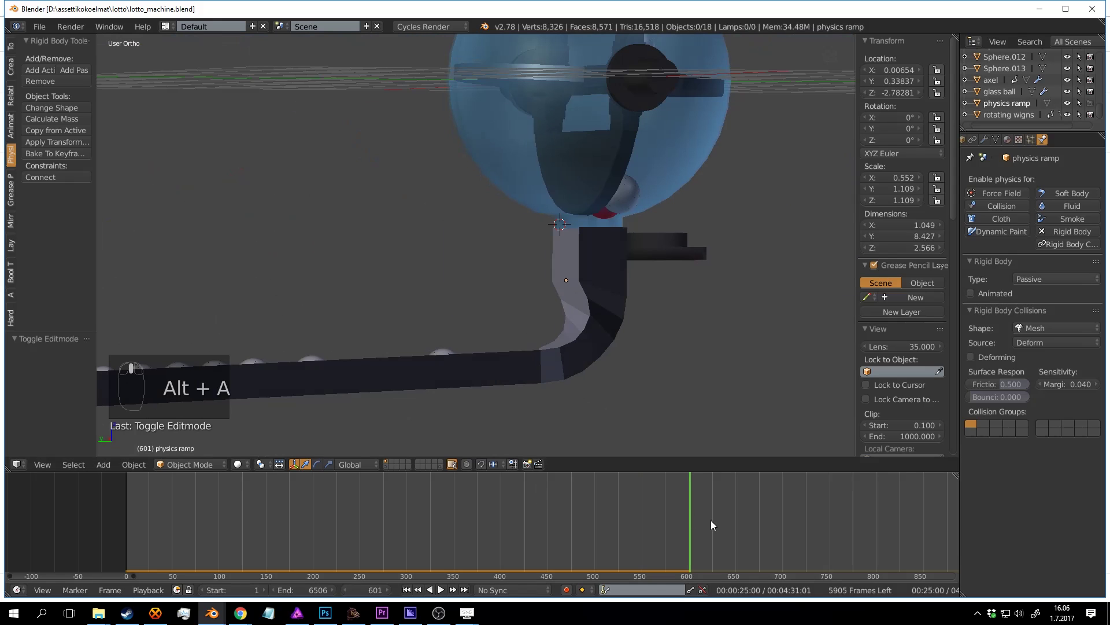
# Step: Stop playback and scrub the simulation back to frame 560 to view the balls passing through the chute's bend
pyautogui.click(677, 504)
pyautogui.hotkey('alt', 'a')
pyautogui.moveTo(678, 505); pyautogui.dragTo(647, 487)
pyautogui.moveTo(493, 395); pyautogui.dragTo(595, 335, button='middle')
pyautogui.moveTo(645, 485)
pyautogui.mouseDown()
pyautogui.moveTo(627, 485)
pyautogui.moveTo(651, 480)
pyautogui.mouseUp()
# Step: Open the physics ramp's mesh for editing and scale the upper vertex pair of the inner bend
pyautogui.rightClick(512, 366)
pyautogui.moveTo(510, 363); pyautogui.dragTo(541, 268, button='middle')
pyautogui.press('Tab')
pyautogui.scroll(3, 576, 317)
pyautogui.press('a')
pyautogui.press('a')
pyautogui.rightClick(434, 288)
pyautogui.keyDown('shift'); pyautogui.rightClick(515, 260); pyautogui.keyUp('shift')
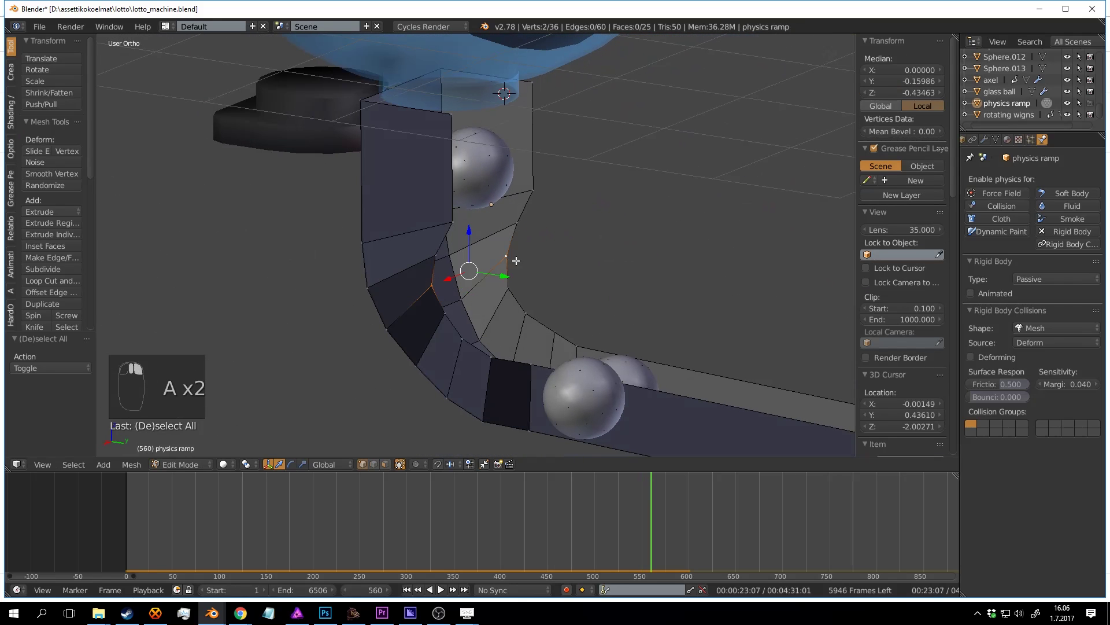
pyautogui.press('a')
# Step: Scale the next two vertex pairs down the inner bend outward, the upper one by about 1.09
pyautogui.rightClick(474, 307)
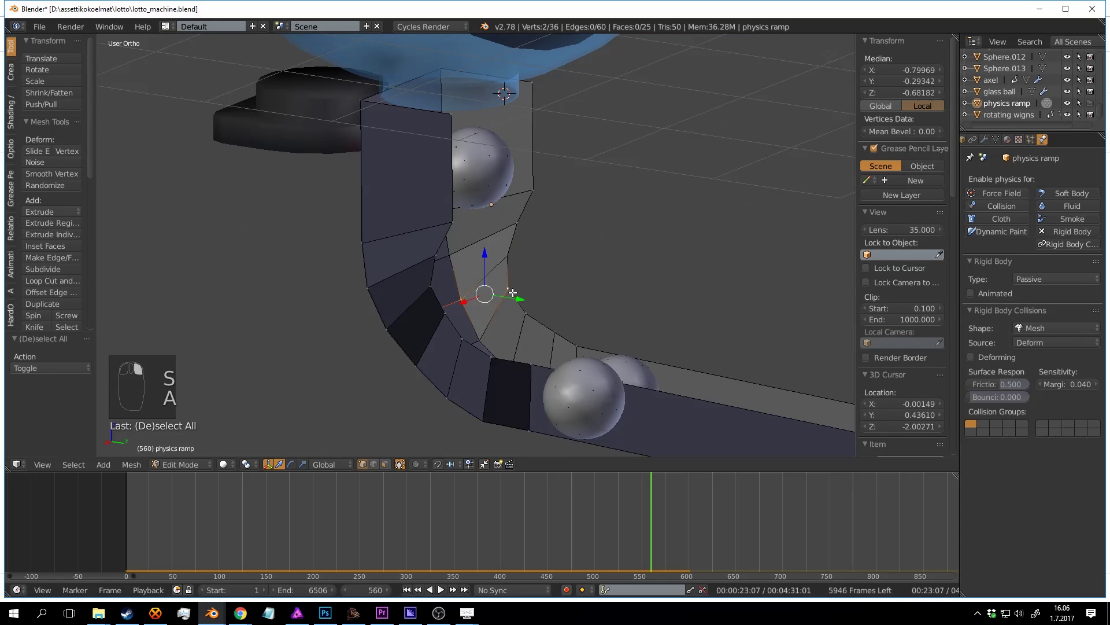
pyautogui.press('a')
pyautogui.rightClick(460, 310)
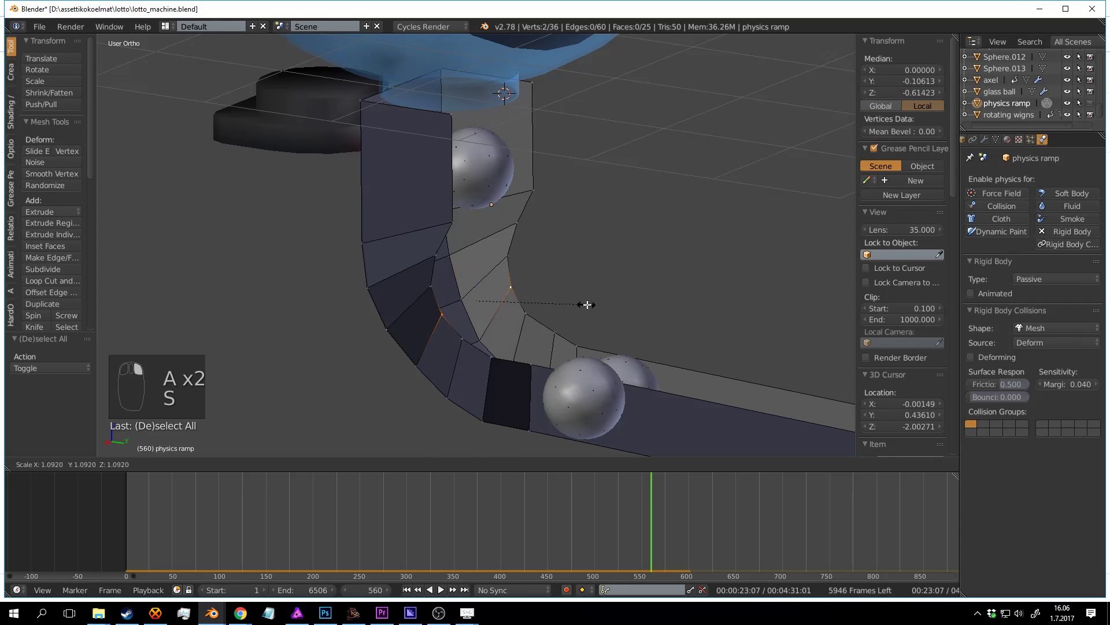
pyautogui.press('a')
pyautogui.rightClick(472, 341)
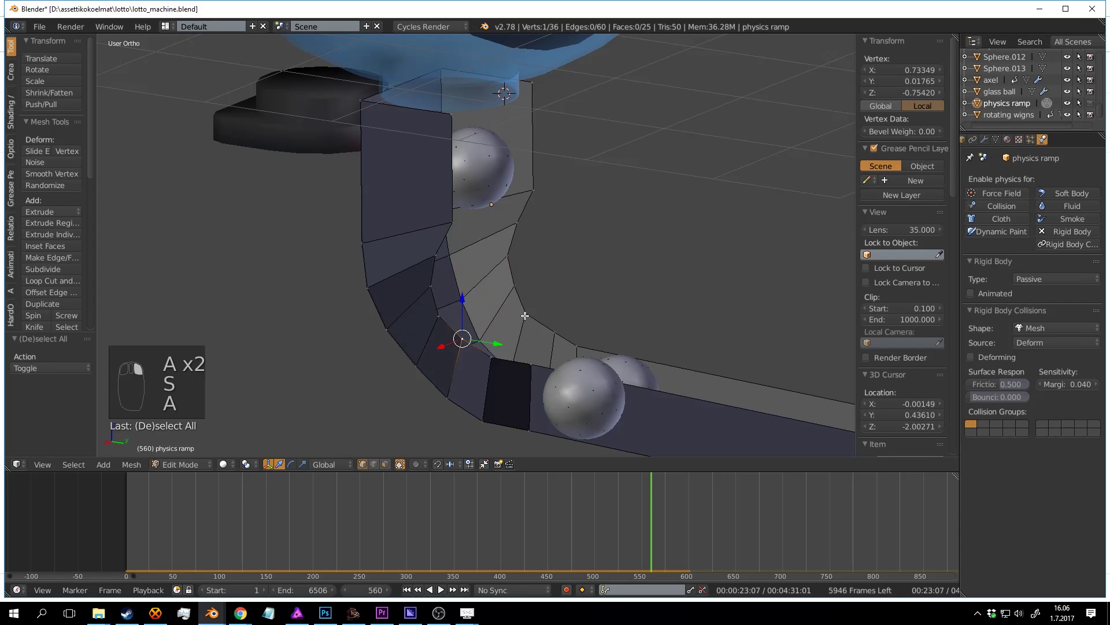
pyautogui.click(605, 320)
# Step: Fill the open side of the chute's inlet with a new face from its vertical edge
pyautogui.press('Tab')
pyautogui.moveTo(600, 312); pyautogui.dragTo(565, 293, button='middle')
pyautogui.scroll(-4, 601, 309)
pyautogui.scroll(5, 565, 293)
pyautogui.press('Tab')
pyautogui.press('a')
pyautogui.keyDown('shift'); pyautogui.moveTo(491, 169); pyautogui.dragTo(555, 232, button='middle'); pyautogui.keyUp('shift')
pyautogui.scroll(1, 578, 228)
pyautogui.rightClick(475, 139)
pyautogui.keyDown('shift'); pyautogui.rightClick(495, 272); pyautogui.keyUp('shift')
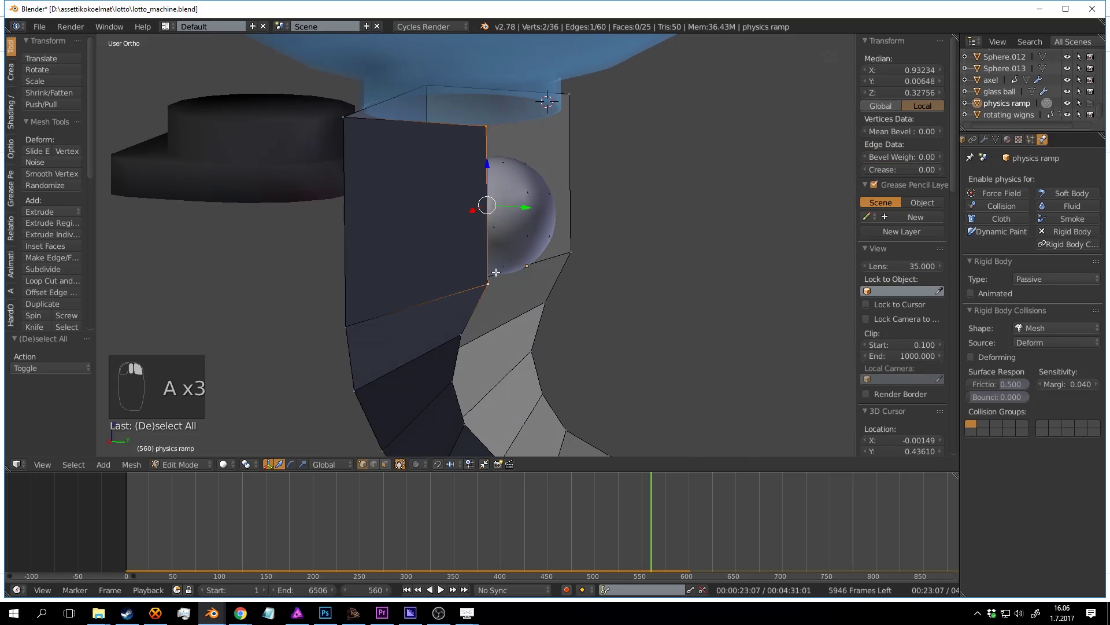
pyautogui.press('f')
pyautogui.press('a')
# Step: Select the four corners of the new inlet face and move it slightly outward along Y
pyautogui.moveTo(592, 148); pyautogui.dragTo(530, 153, button='middle')
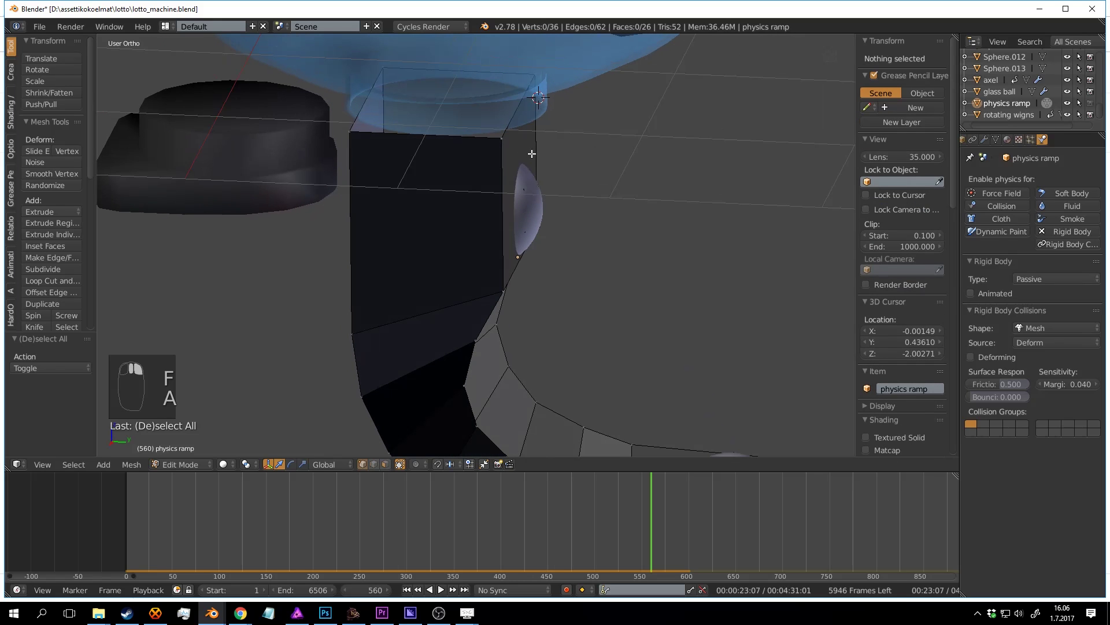
pyautogui.rightClick(506, 139)
pyautogui.keyDown('shift'); pyautogui.rightClick(509, 289); pyautogui.keyUp('shift')
pyautogui.moveTo(559, 243)
pyautogui.mouseDown(button='middle')
pyautogui.moveTo(511, 246)
pyautogui.moveTo(573, 237)
pyautogui.mouseUp(button='middle')
pyautogui.keyDown('shift'); pyautogui.rightClick(603, 248); pyautogui.keyUp('shift')
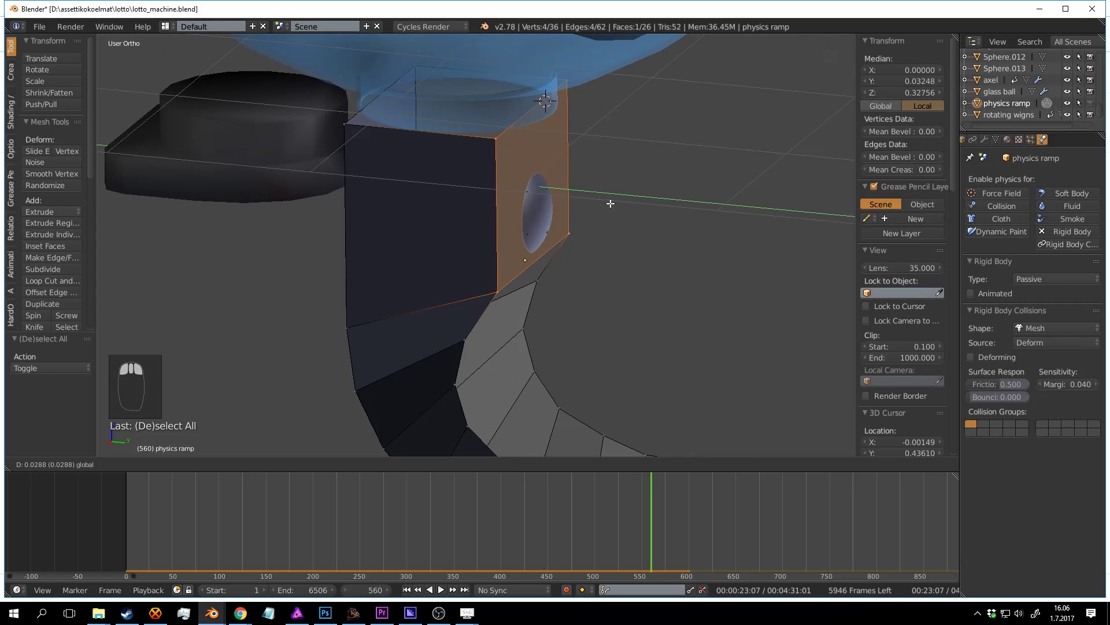
pyautogui.click(761, 222)
pyautogui.press('Tab')
# Step: Save the file over the existing version and play the simulation with the closed inlet, saving again during playback
pyautogui.scroll(-3, 521, 214)
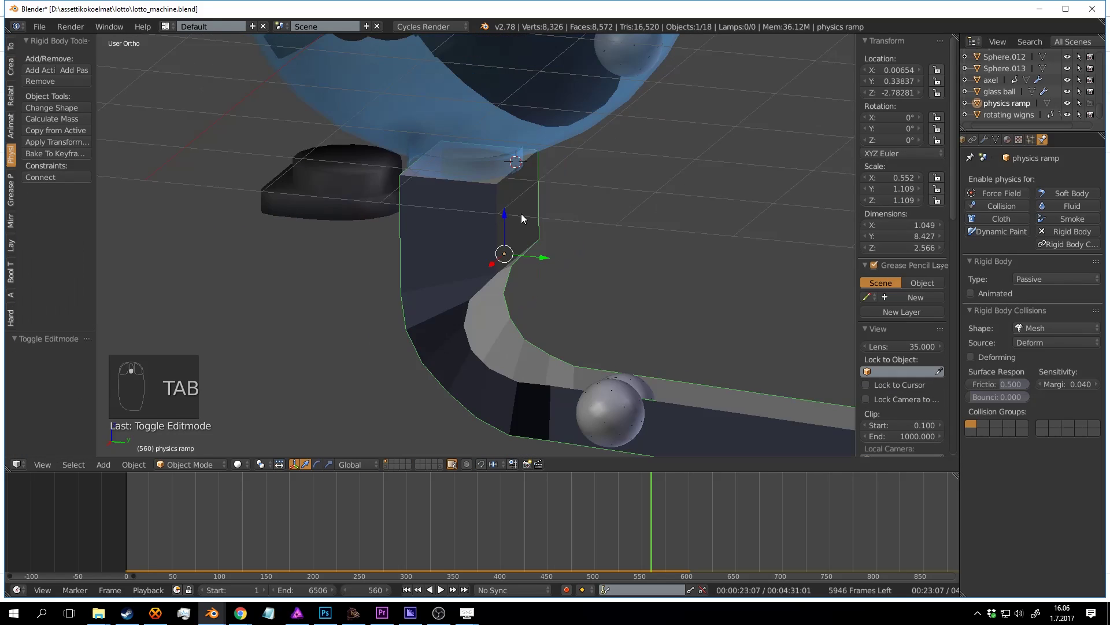
pyautogui.moveTo(521, 213); pyautogui.dragTo(546, 206, button='middle')
pyautogui.press('a')
pyautogui.hotkey('ctrl', 's')
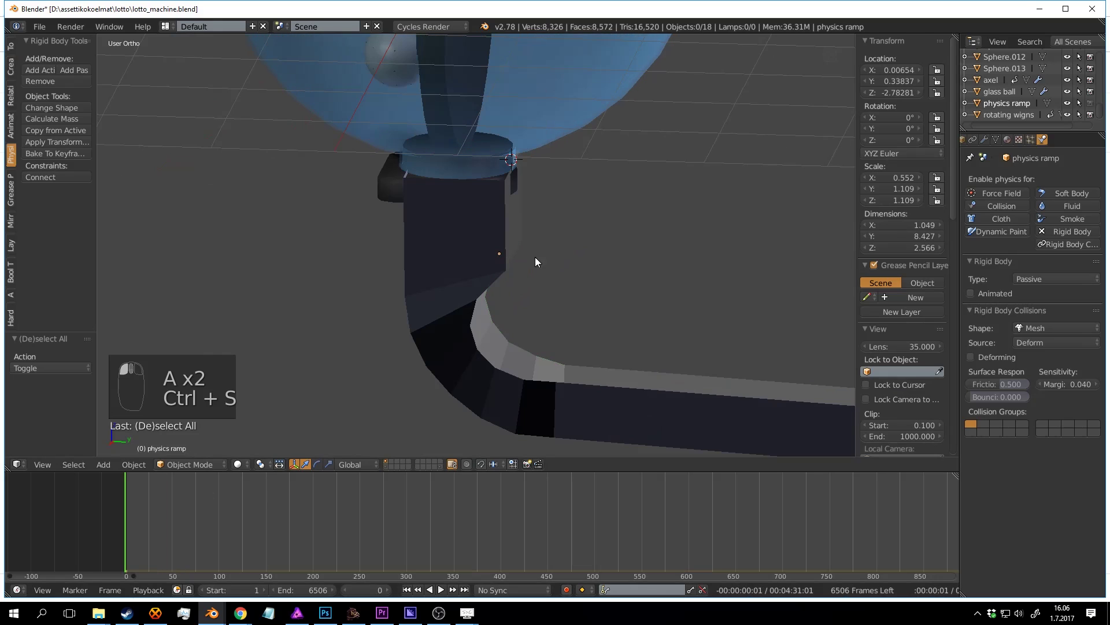
pyautogui.hotkey('alt', 'a')
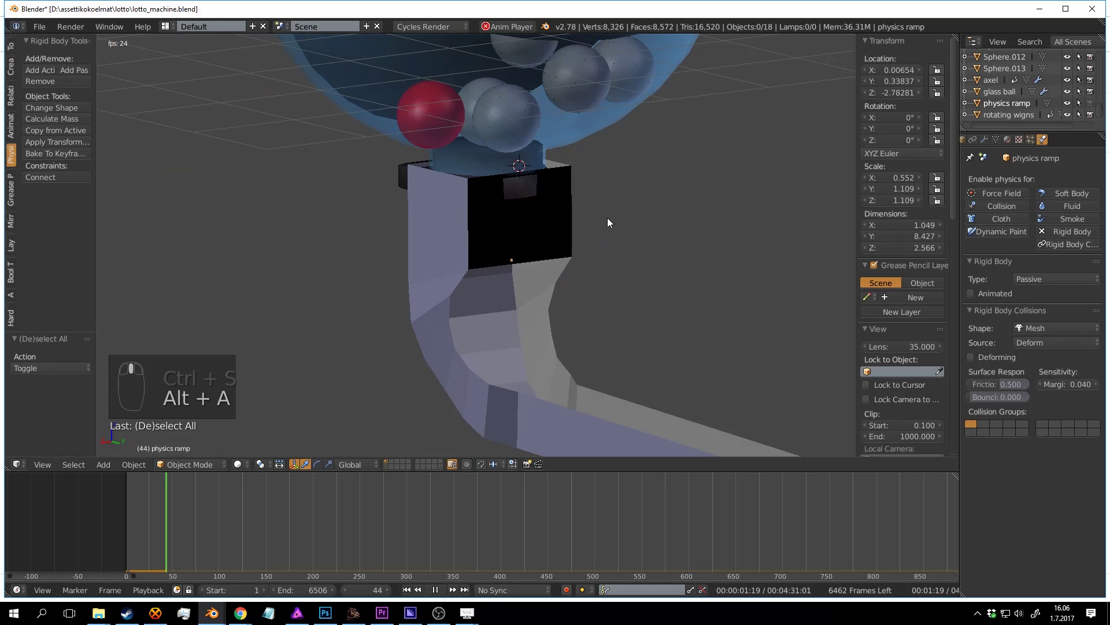
pyautogui.scroll(-3, 608, 214)
pyautogui.scroll(5, 636, 224)
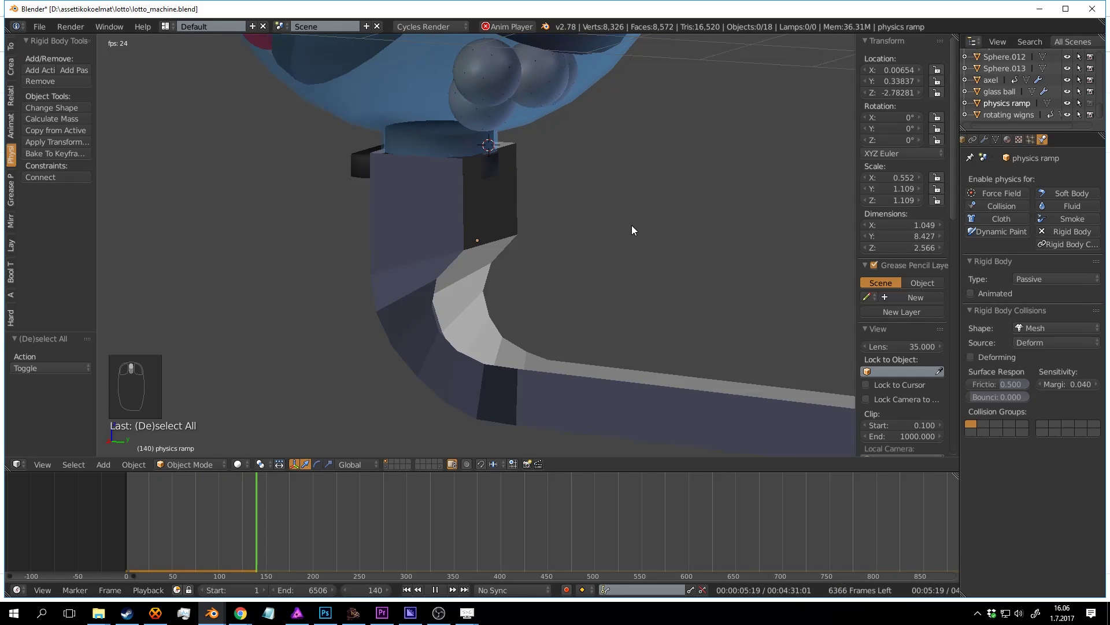
pyautogui.scroll(-3, 616, 197)
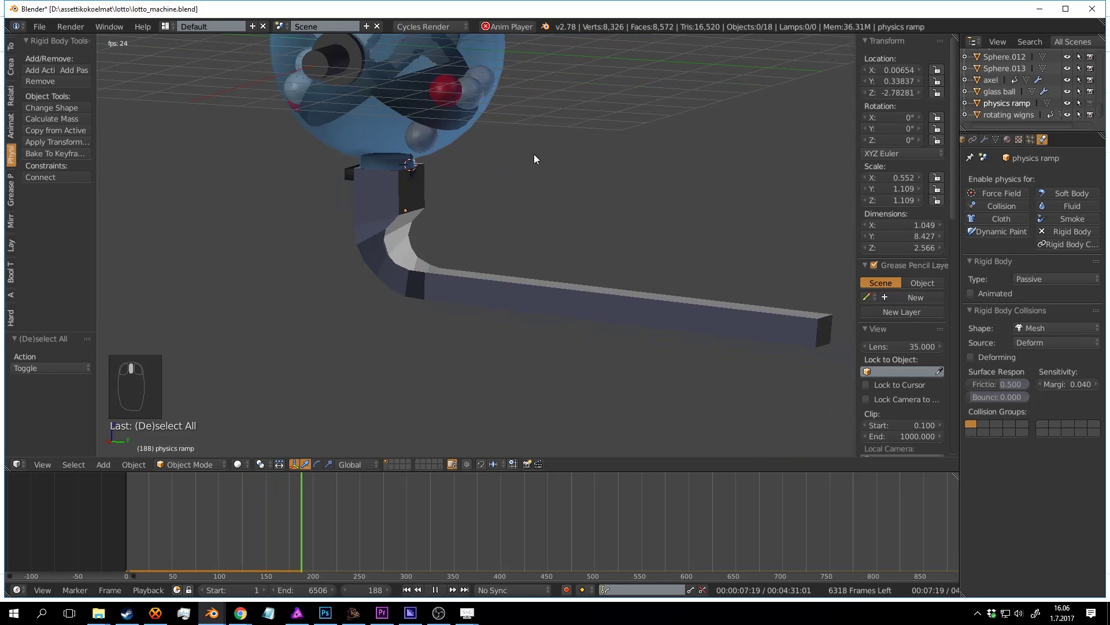
pyautogui.scroll(2, 532, 154)
pyautogui.hotkey('ctrl', 's')
# Step: Follow the balls from the globe down to the ramp's end, then stop playback
pyautogui.moveTo(556, 188); pyautogui.dragTo(601, 195, button='middle')
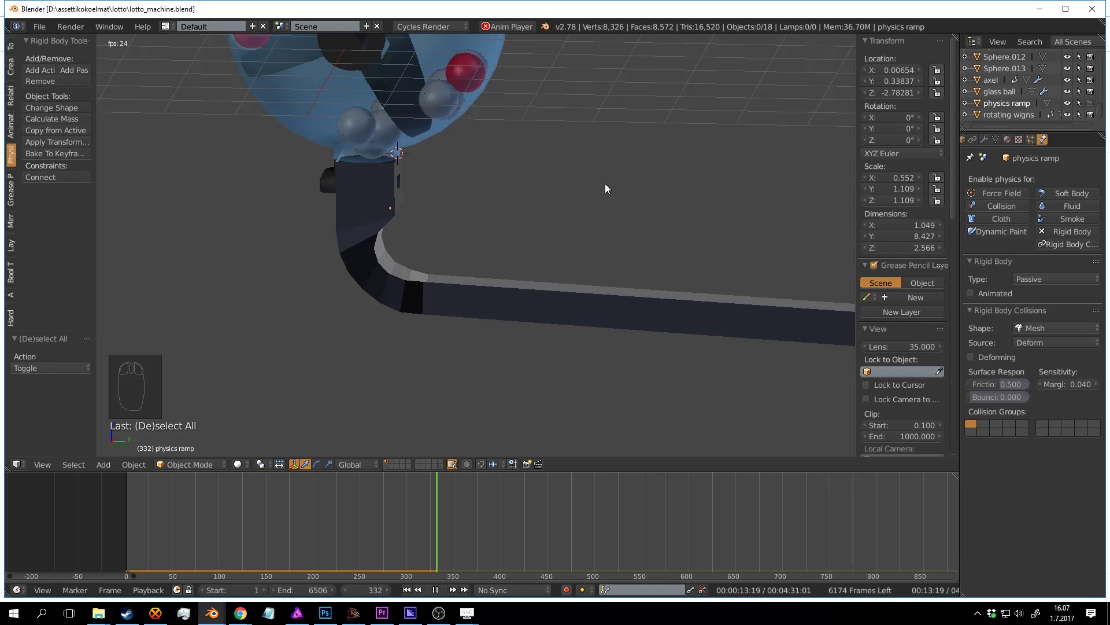
pyautogui.moveTo(475, 183); pyautogui.dragTo(523, 218, button='middle')
pyautogui.moveTo(528, 216); pyautogui.dragTo(311, 155, button='middle')
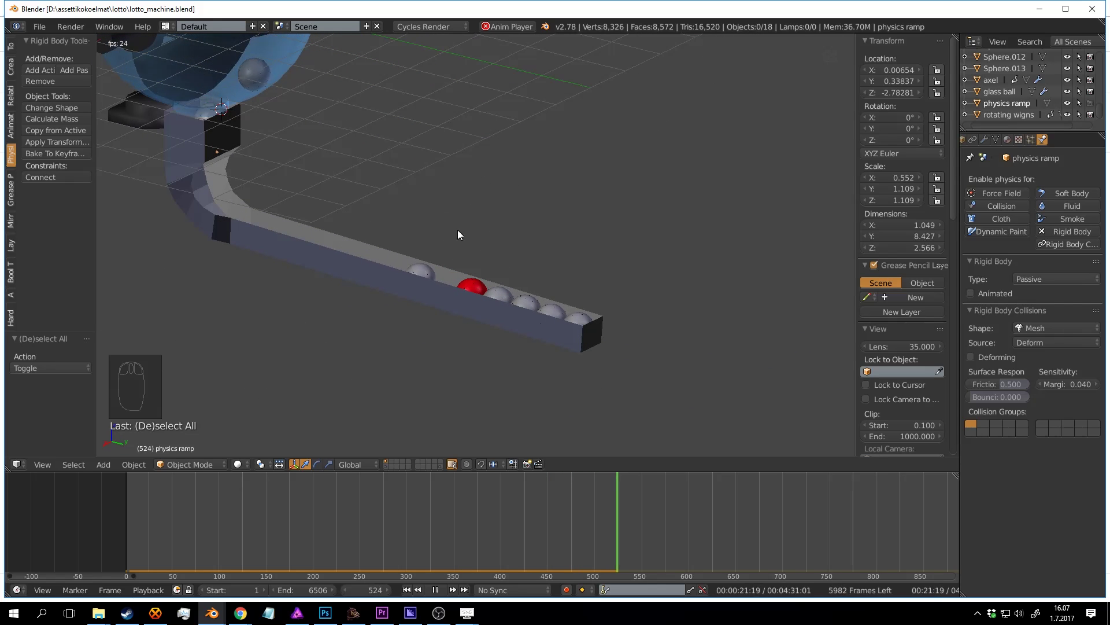
pyautogui.moveTo(494, 258); pyautogui.dragTo(459, 262, button='middle')
pyautogui.scroll(2, 460, 266)
pyautogui.scroll(-3, 469, 276)
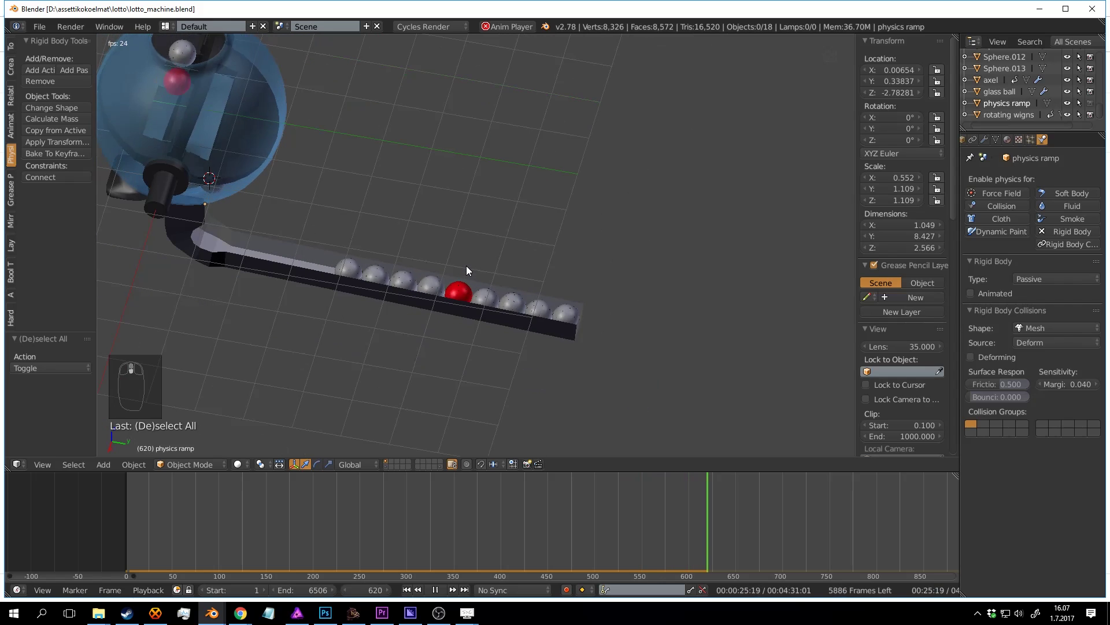
pyautogui.hotkey('alt', 'a')
# Step: Raise the near upper corner vertex at the ramp's far end by 0.007 along Z
pyautogui.scroll(1, 598, 377)
pyautogui.keyDown('shift'); pyautogui.moveTo(594, 373); pyautogui.dragTo(525, 301, button='middle'); pyautogui.keyUp('shift')
pyautogui.scroll(3, 584, 355)
pyautogui.scroll(1, 526, 301)
pyautogui.rightClick(526, 301)
pyautogui.scroll(2, 535, 335)
pyautogui.press('Tab')
pyautogui.rightClick(505, 340)
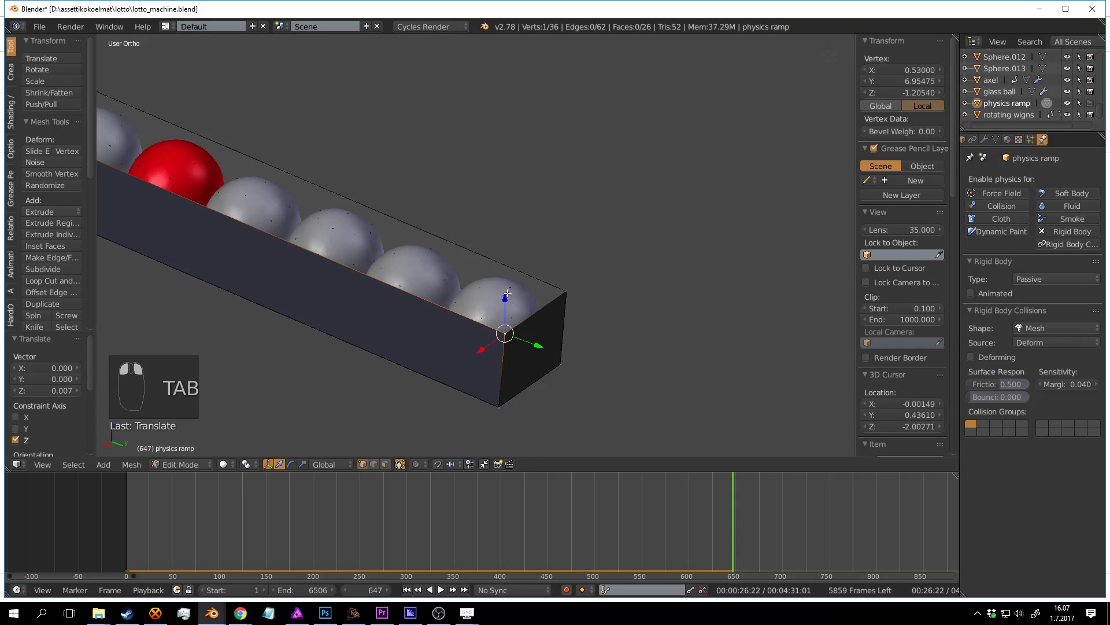
pyautogui.press('Tab')
pyautogui.scroll(-5, 532, 341)
# Step: Rewind to the first frame, replay the simulation with the whole machine in view, and deselect everything
pyautogui.click(661, 487)
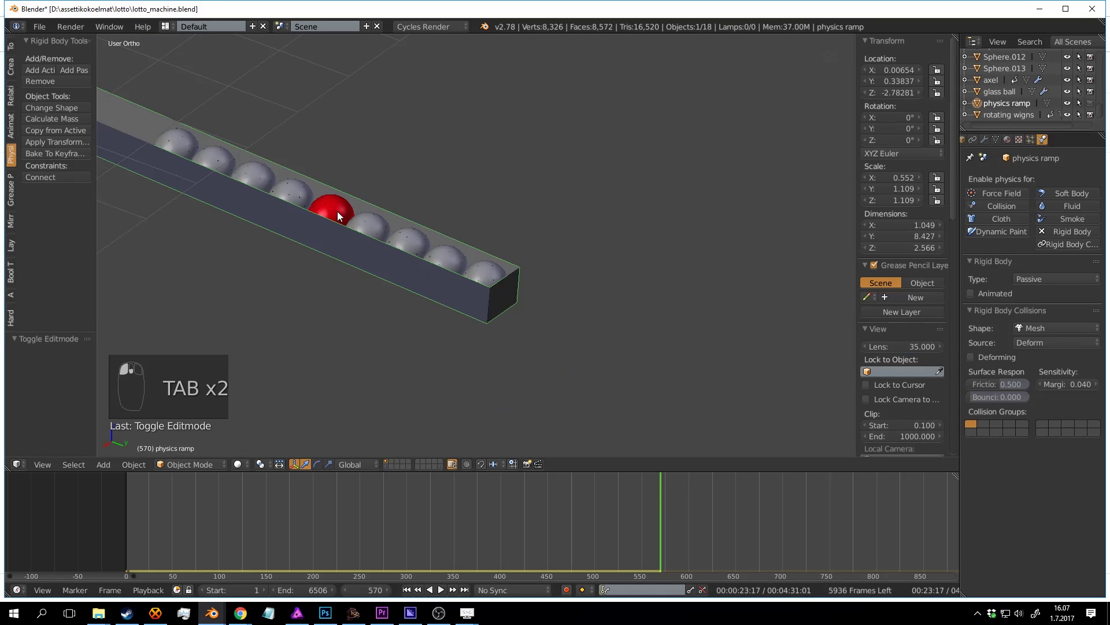
pyautogui.scroll(-3, 384, 286)
pyautogui.moveTo(613, 507); pyautogui.dragTo(121, 512)
pyautogui.scroll(-2, 414, 277)
pyautogui.keyDown('shift'); pyautogui.moveTo(406, 248); pyautogui.dragTo(507, 383, button='middle'); pyautogui.keyUp('shift')
pyautogui.hotkey('alt', 'a')
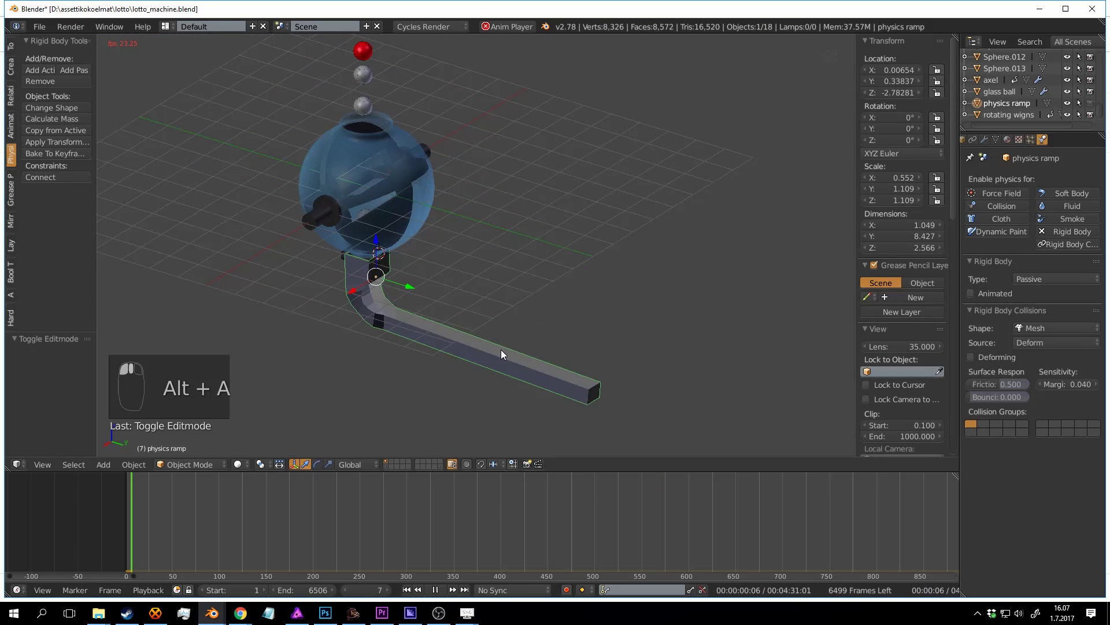
pyautogui.press('a')
# Step: Watch the balls drop through the chute and queue along the ramp from several angles, then stop playback
pyautogui.scroll(2, 506, 336)
pyautogui.moveTo(505, 335); pyautogui.dragTo(500, 259, button='middle')
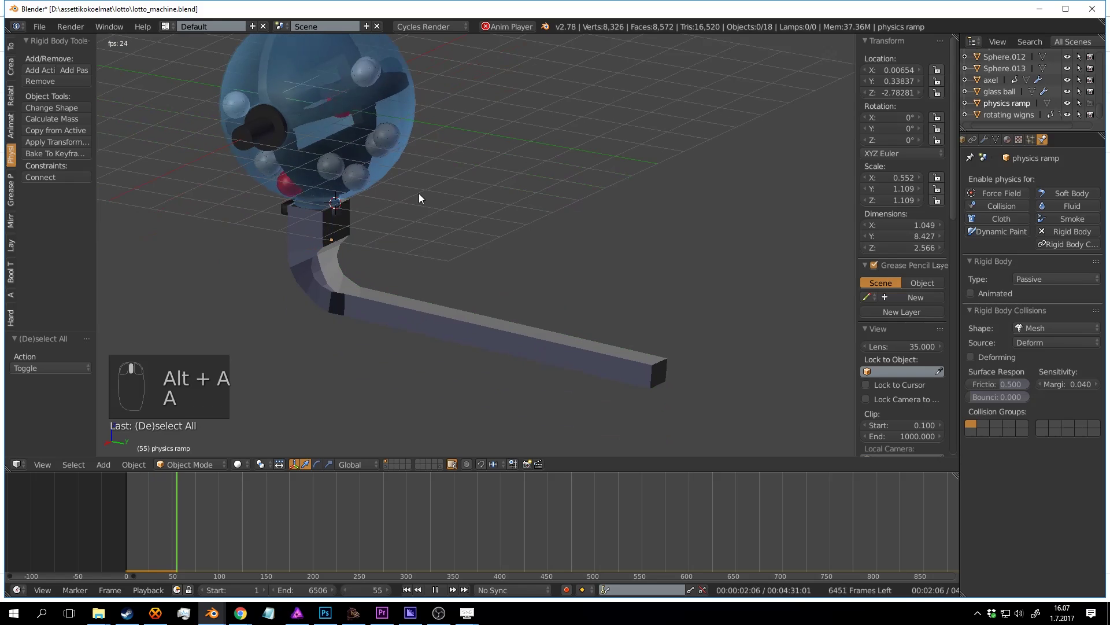
pyautogui.keyDown('shift'); pyautogui.moveTo(419, 193); pyautogui.dragTo(396, 174, button='middle'); pyautogui.keyUp('shift')
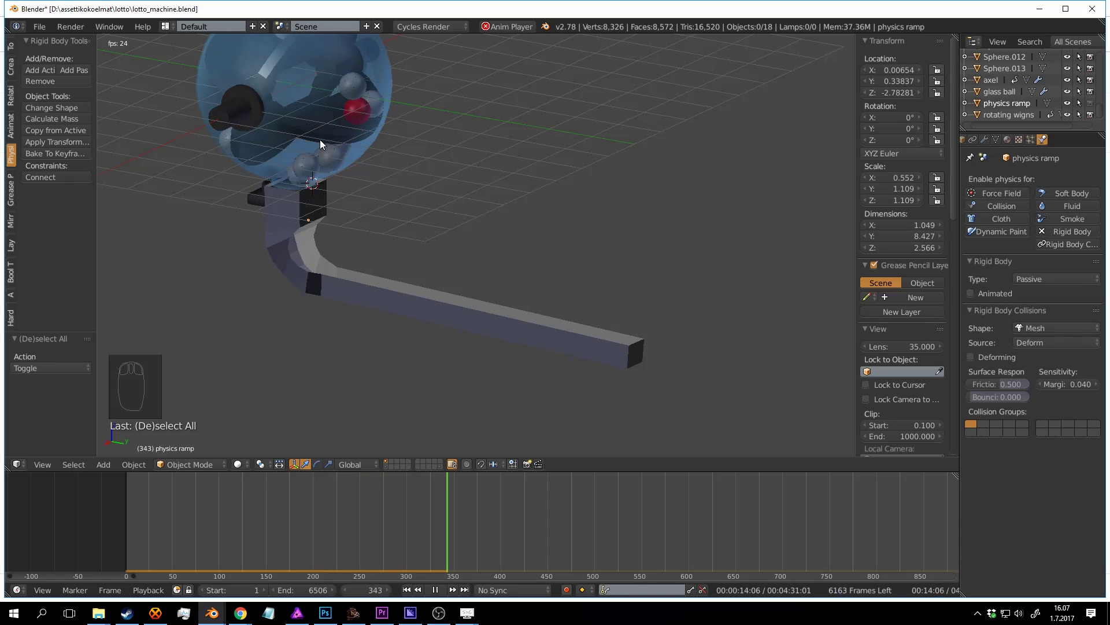
pyautogui.moveTo(321, 138); pyautogui.dragTo(486, 258, button='middle')
pyautogui.scroll(2, 488, 259)
pyautogui.moveTo(537, 284); pyautogui.dragTo(512, 243, button='middle')
pyautogui.scroll(-2, 509, 235)
pyautogui.keyDown('shift'); pyautogui.moveTo(512, 243); pyautogui.dragTo(608, 274, button='middle'); pyautogui.keyUp('shift')
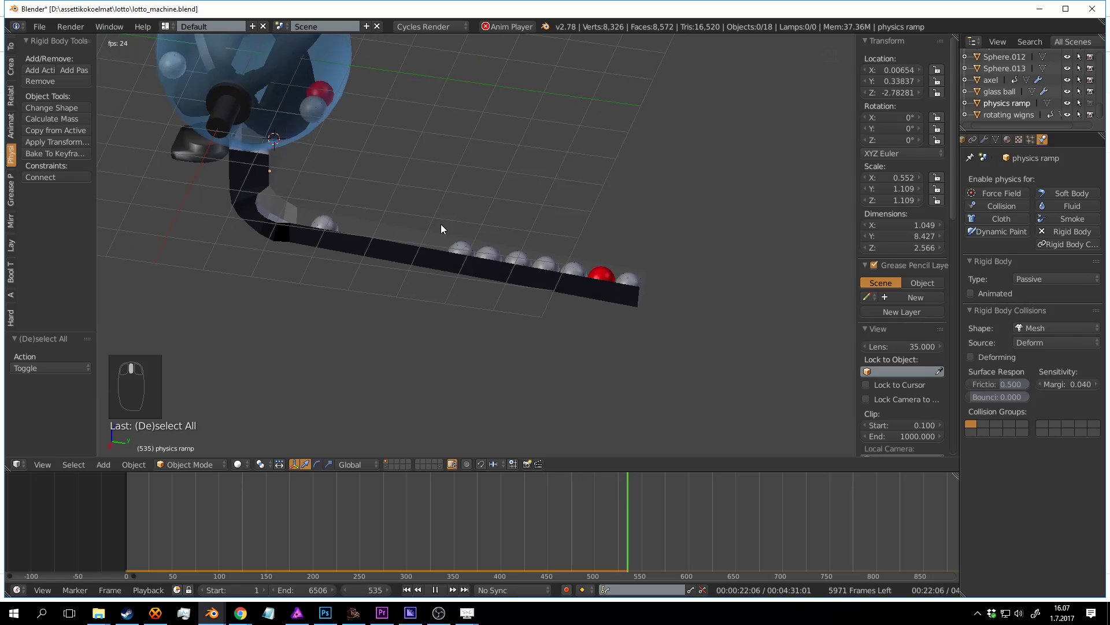
pyautogui.moveTo(550, 237); pyautogui.dragTo(535, 226, button='middle')
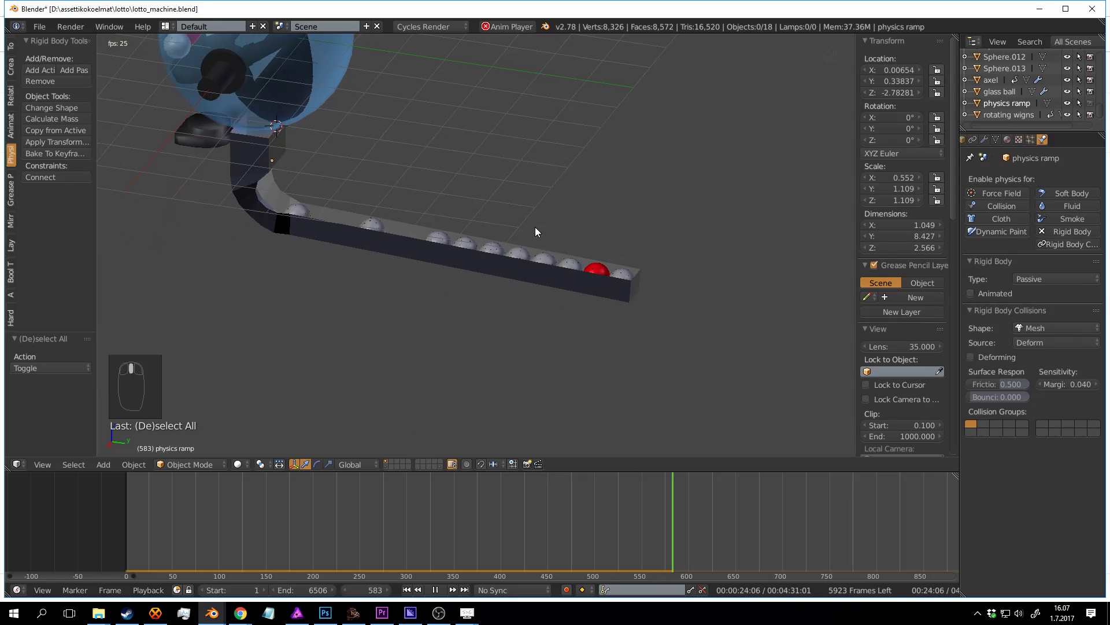
pyautogui.moveTo(622, 375); pyautogui.dragTo(667, 303, button='middle')
pyautogui.hotkey('alt', 'a')
# Step: Rewind to the start and replay the simulation, watching the balls mix in the globe
pyautogui.moveTo(796, 539); pyautogui.dragTo(125, 480)
pyautogui.hotkey('alt', 'a')
pyautogui.moveTo(306, 410); pyautogui.dragTo(488, 278, button='middle')
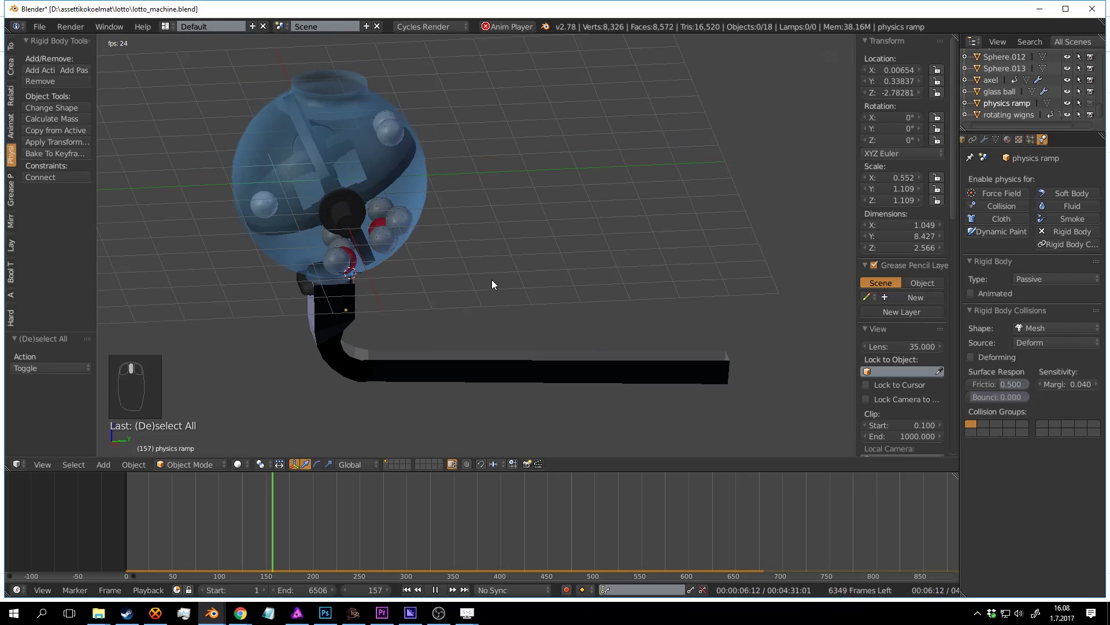
pyautogui.moveTo(429, 210)
pyautogui.mouseDown(button='middle')
pyautogui.moveTo(540, 187)
pyautogui.moveTo(470, 173)
pyautogui.moveTo(446, 216)
pyautogui.moveTo(423, 202)
pyautogui.mouseUp(button='middle')
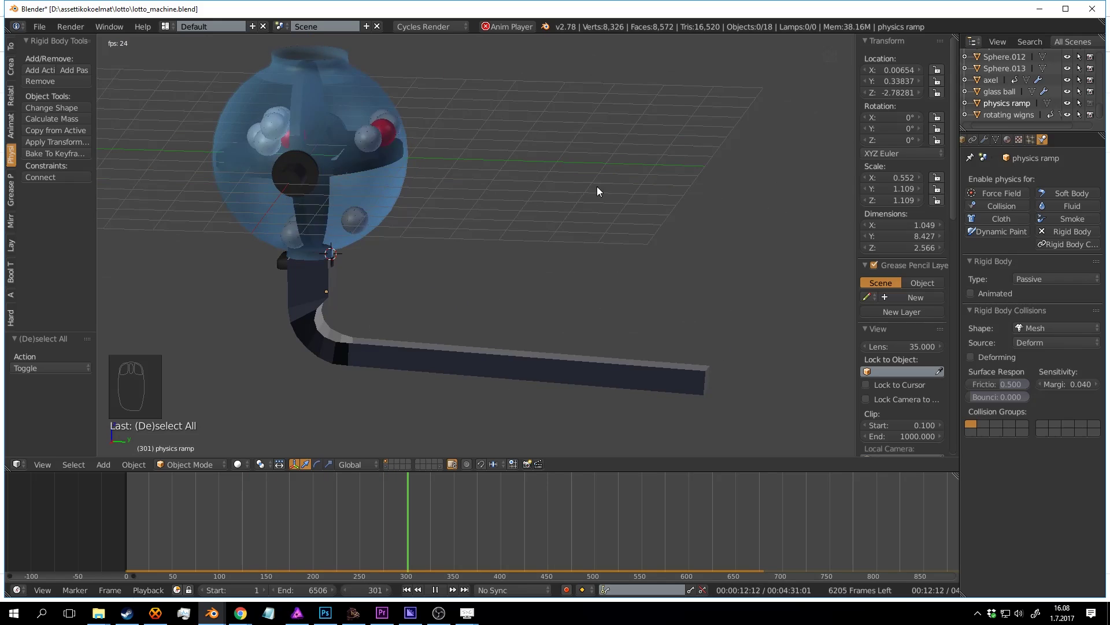
pyautogui.moveTo(492, 246)
pyautogui.mouseDown(button='middle')
pyautogui.moveTo(491, 257)
pyautogui.moveTo(464, 255)
pyautogui.moveTo(500, 288)
pyautogui.moveTo(496, 249)
pyautogui.mouseUp(button='middle')
# Step: Track the red-marked balls along the ramp in closer views and stop playback once they line up
pyautogui.scroll(1, 493, 257)
pyautogui.keyDown('shift'); pyautogui.moveTo(541, 279); pyautogui.dragTo(495, 235, button='middle'); pyautogui.keyUp('shift')
pyautogui.scroll(2, 495, 233)
pyautogui.moveTo(523, 292); pyautogui.dragTo(578, 298, button='middle')
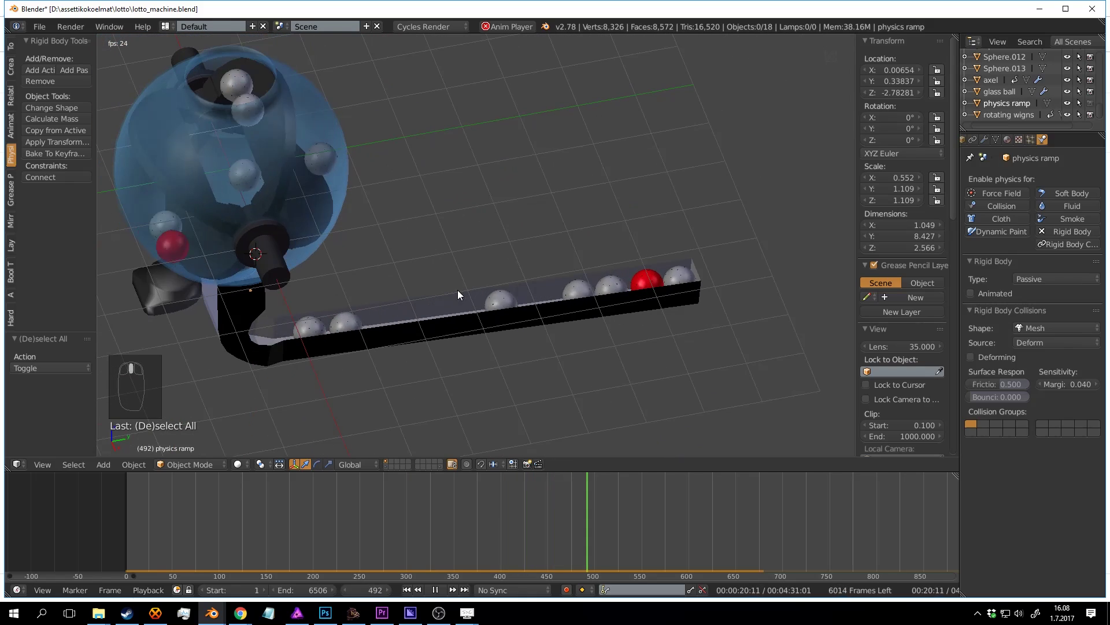
pyautogui.moveTo(457, 290); pyautogui.dragTo(490, 245, button='middle')
pyautogui.scroll(-4, 557, 243)
pyautogui.moveTo(559, 248); pyautogui.dragTo(569, 292, button='middle')
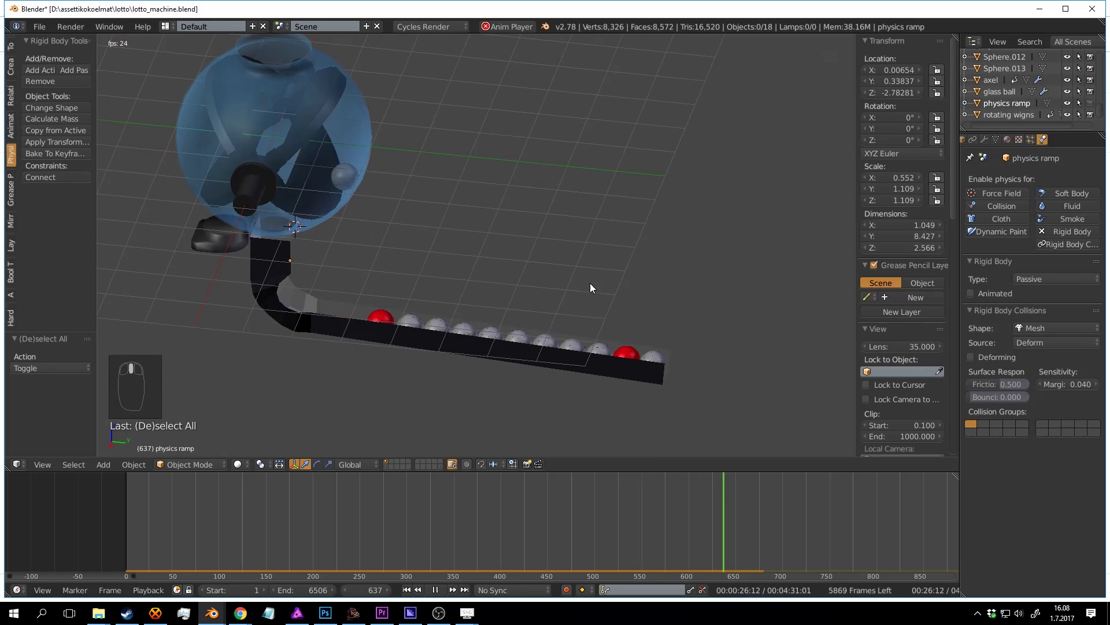
pyautogui.hotkey('alt', 'a')
# Step: Return the timeline to frame 0 and save the file over the existing version
pyautogui.moveTo(748, 505); pyautogui.dragTo(98, 576)
pyautogui.hotkey('ctrl', 's')
pyautogui.click(411, 362)
pyautogui.keyDown('shift'); pyautogui.moveTo(432, 348); pyautogui.dragTo(539, 383, button='middle'); pyautogui.keyUp('shift')
pyautogui.hotkey('ctrl', 's')
pyautogui.click(516, 376)
# Step: Flatten the ramp's end face by scaling its four vertices to 0 along Y, and save the file
pyautogui.keyDown('shift'); pyautogui.moveTo(607, 380); pyautogui.dragTo(466, 223, button='middle'); pyautogui.keyUp('shift')
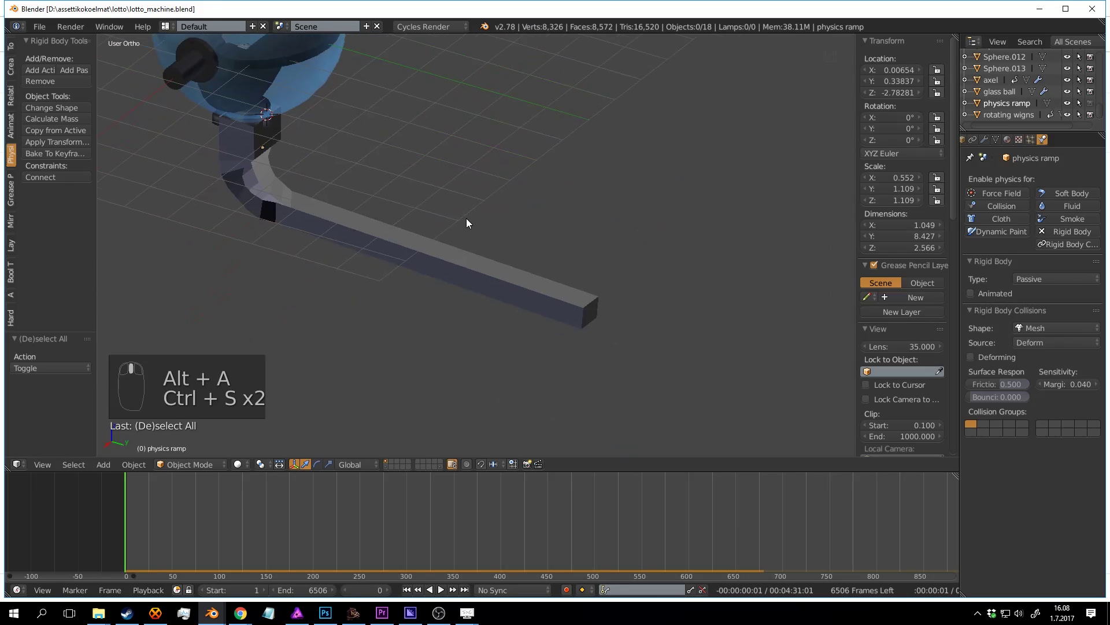
pyautogui.scroll(2, 471, 228)
pyautogui.rightClick(655, 352)
pyautogui.keyDown('shift'); pyautogui.moveTo(655, 354); pyautogui.dragTo(546, 309, button='middle'); pyautogui.keyUp('shift')
pyautogui.scroll(3, 546, 308)
pyautogui.press('Tab')
pyautogui.scroll(2, 525, 319)
pyautogui.moveTo(573, 350)
pyautogui.keyDown('shift'); pyautogui.mouseDown(button='middle')
pyautogui.moveTo(525, 320)
pyautogui.moveTo(564, 358)
pyautogui.mouseUp(button='middle'); pyautogui.keyUp('shift')
pyautogui.keyDown('shift'); pyautogui.moveTo(575, 413); pyautogui.dragTo(575, 343, button='middle'); pyautogui.keyUp('shift')
pyautogui.keyDown('shift'); pyautogui.rightClick(582, 355); pyautogui.keyUp('shift')
pyautogui.keyDown('shift'); pyautogui.rightClick(587, 292); pyautogui.keyUp('shift')
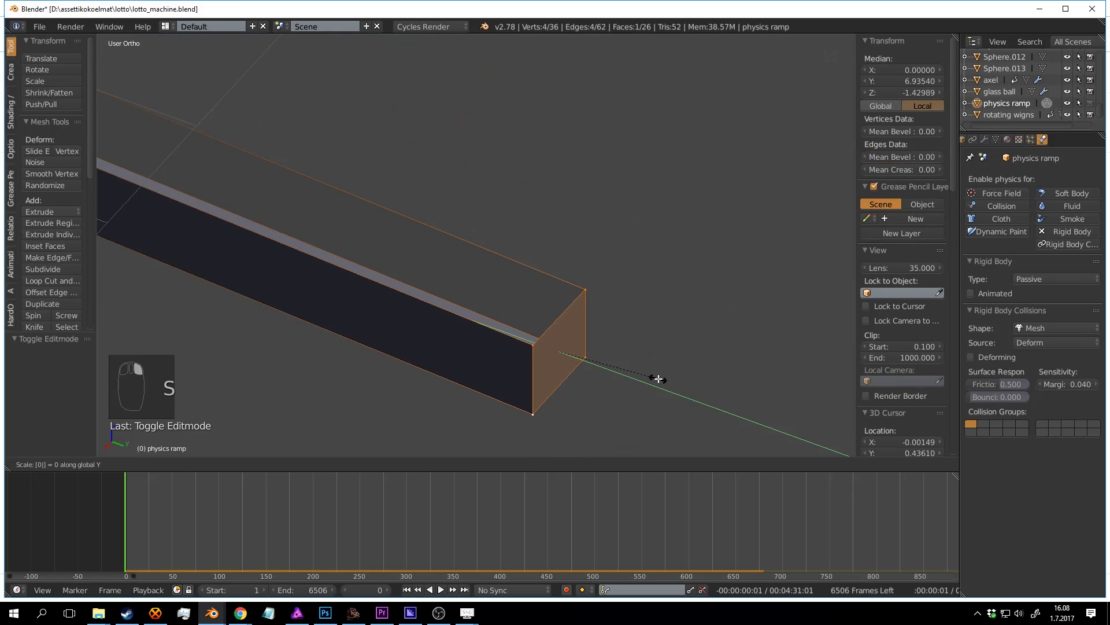
pyautogui.click(634, 352)
pyautogui.press('Tab')
pyautogui.hotkey('ctrl', 's')
pyautogui.click(609, 342)
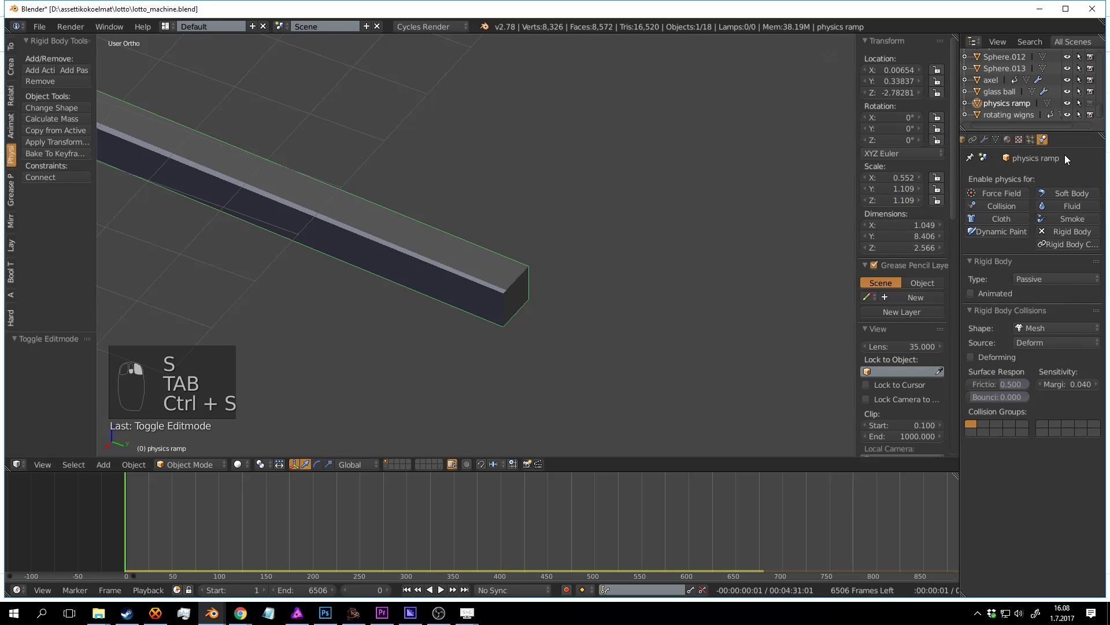
# Step: Select the rotating wings inside the globe, save the file, and lower their rigid body friction to about 0.34
pyautogui.scroll(-5, 431, 103)
pyautogui.keyDown('shift'); pyautogui.moveTo(432, 103); pyautogui.dragTo(583, 288, button='middle'); pyautogui.keyUp('shift')
pyautogui.scroll(3, 584, 292)
pyautogui.rightClick(363, 163)
pyautogui.hotkey('ctrl', 's')
pyautogui.click(1073, 293)
pyautogui.click(987, 386)
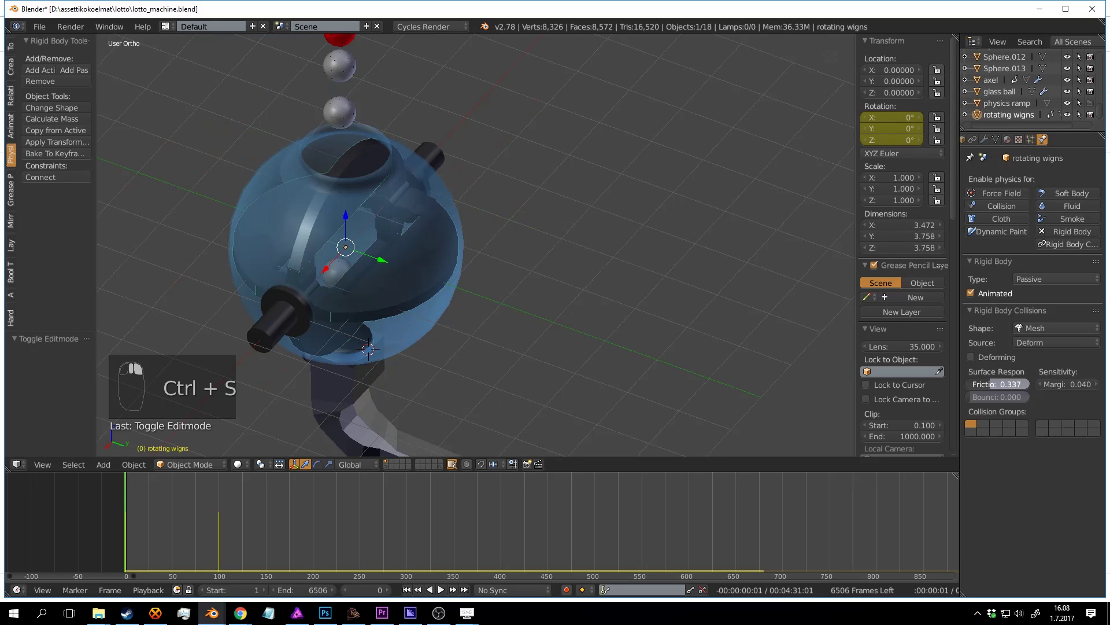
pyautogui.moveTo(998, 384); pyautogui.dragTo(1001, 384)
# Step: Set the glass ball's rigid body friction to 0.227 and save the file over the existing version
pyautogui.press('a')
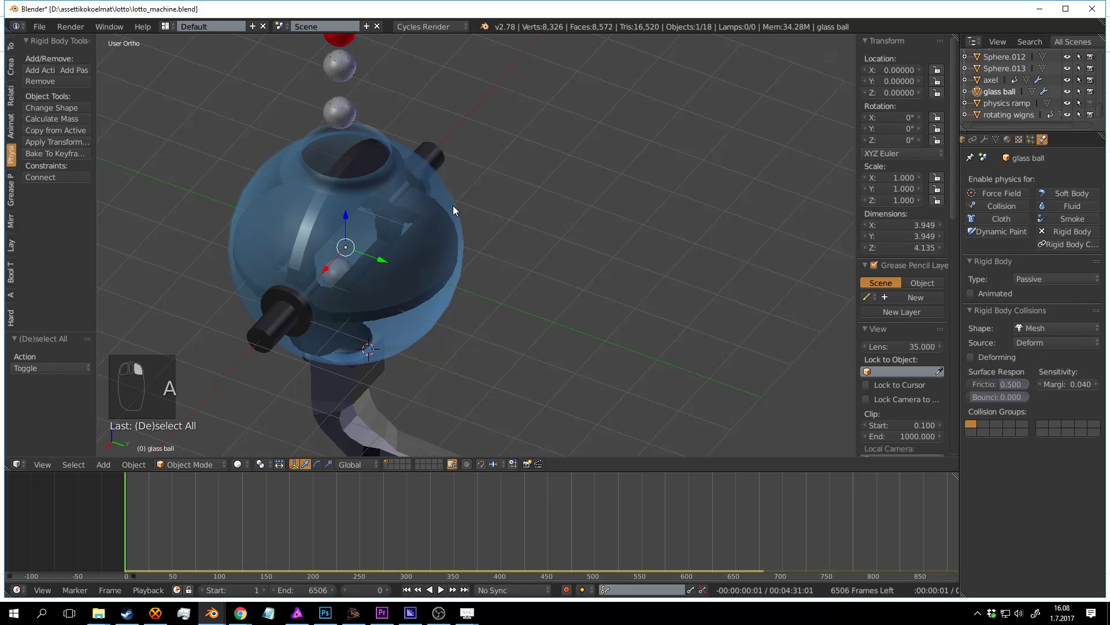
pyautogui.hotkey('ctrl', 's')
pyautogui.click(453, 206)
pyautogui.moveTo(290, 189); pyautogui.dragTo(276, 172, button='middle')
pyautogui.press('z')
pyautogui.press('z')
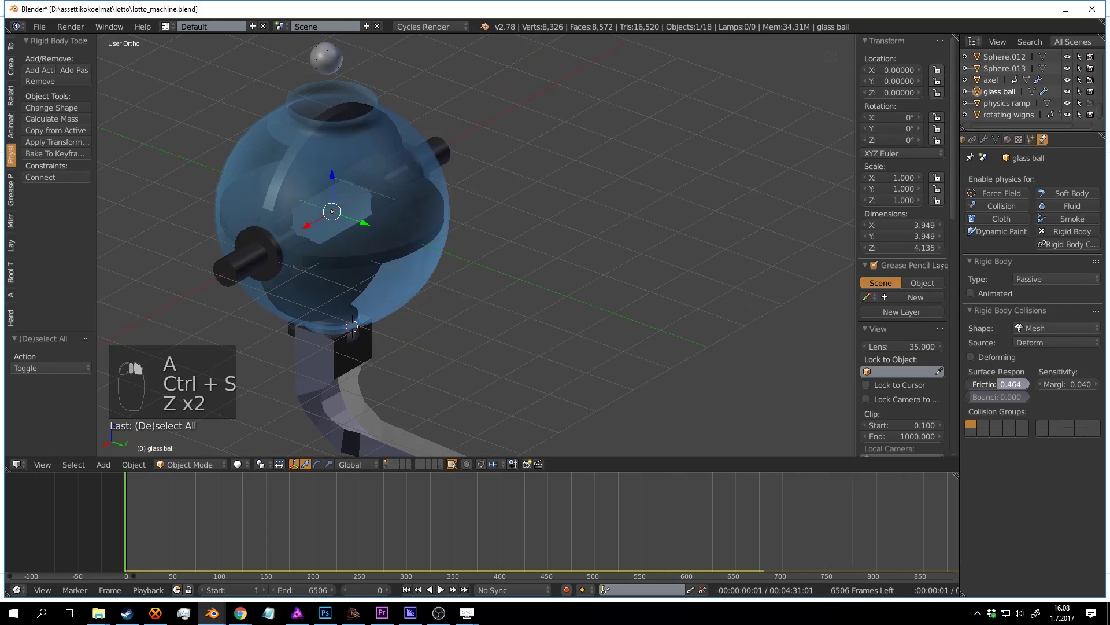
pyautogui.hotkey('ctrl', 's')
pyautogui.click(725, 298)
# Step: Rewind to the start and play the simulation with the reduced friction settings, saving the file during playback
pyautogui.moveTo(384, 524); pyautogui.dragTo(119, 501)
pyautogui.hotkey('alt', 'a')
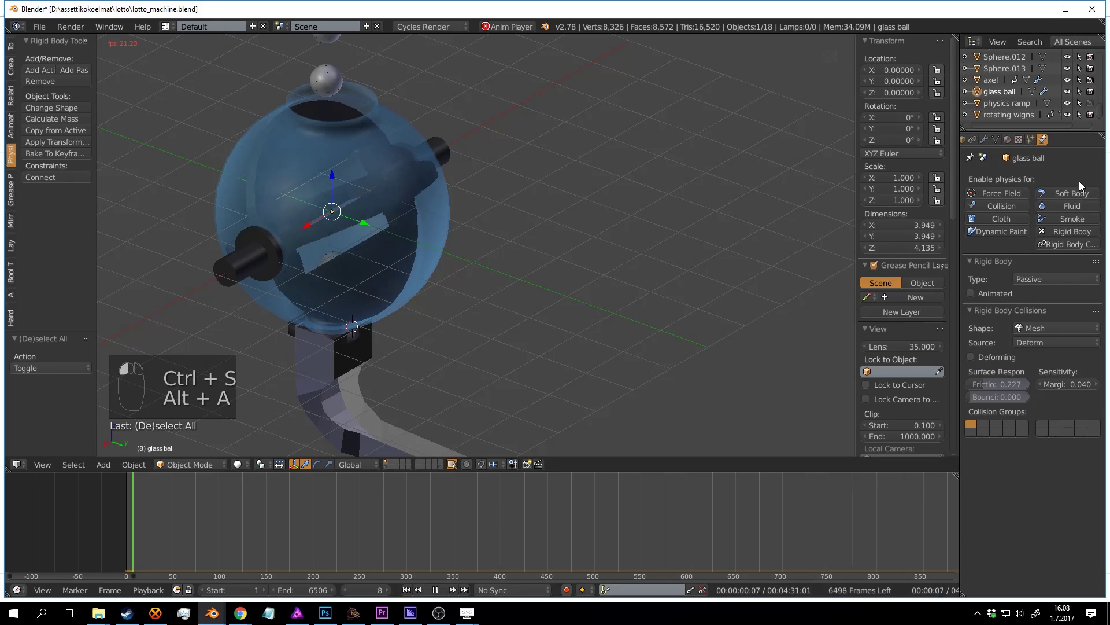
pyautogui.keyDown('shift'); pyautogui.moveTo(1106, 236); pyautogui.dragTo(1104, 48, button='middle'); pyautogui.keyUp('shift')
pyautogui.hotkey('ctrl', 's')
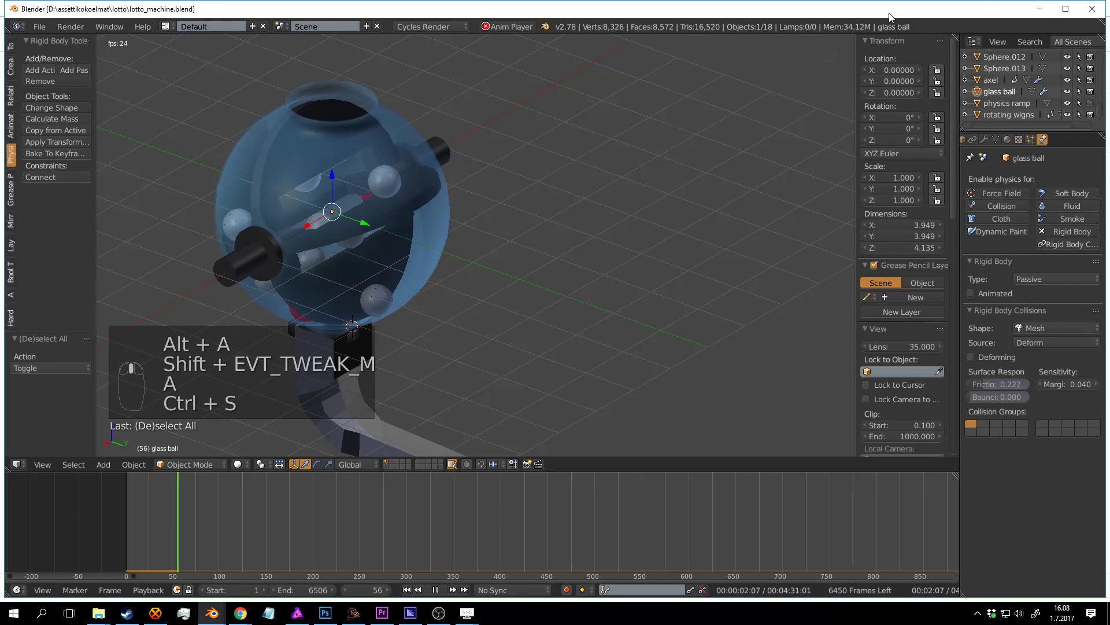
pyautogui.scroll(-2, 514, 229)
pyautogui.keyDown('shift'); pyautogui.moveTo(526, 225); pyautogui.dragTo(531, 178, button='middle'); pyautogui.keyUp('shift')
pyautogui.moveTo(530, 179); pyautogui.dragTo(578, 192, button='middle')
pyautogui.hotkey('ctrl', 's')
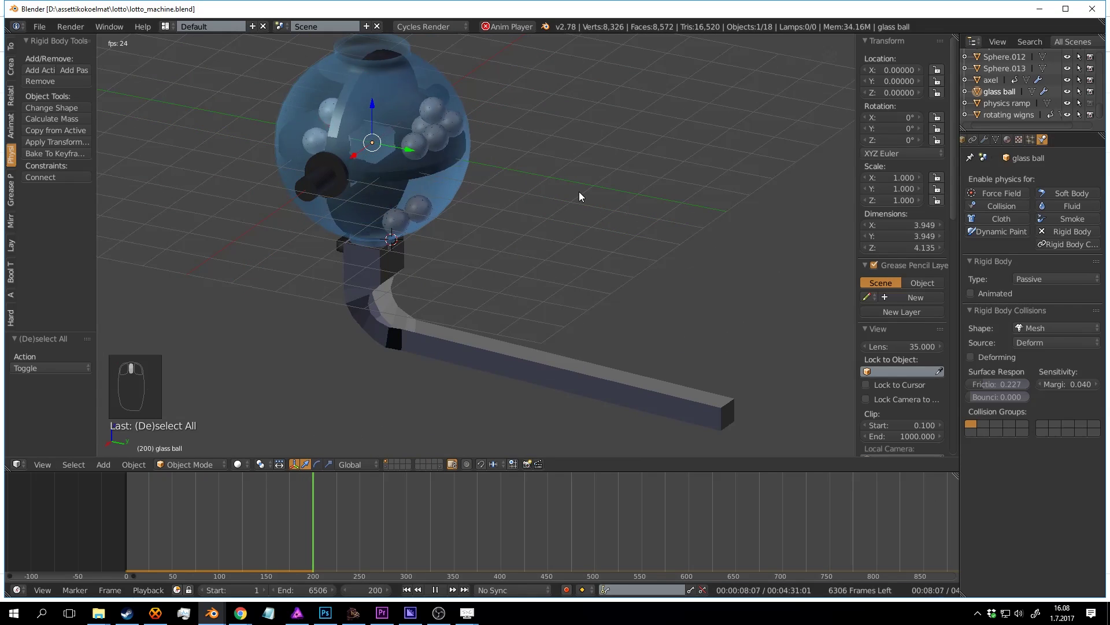
# Step: Watch the balls roll down and line up in the ramp from several angles, and stop the simulation playback
pyautogui.moveTo(600, 173); pyautogui.dragTo(515, 145, button='middle')
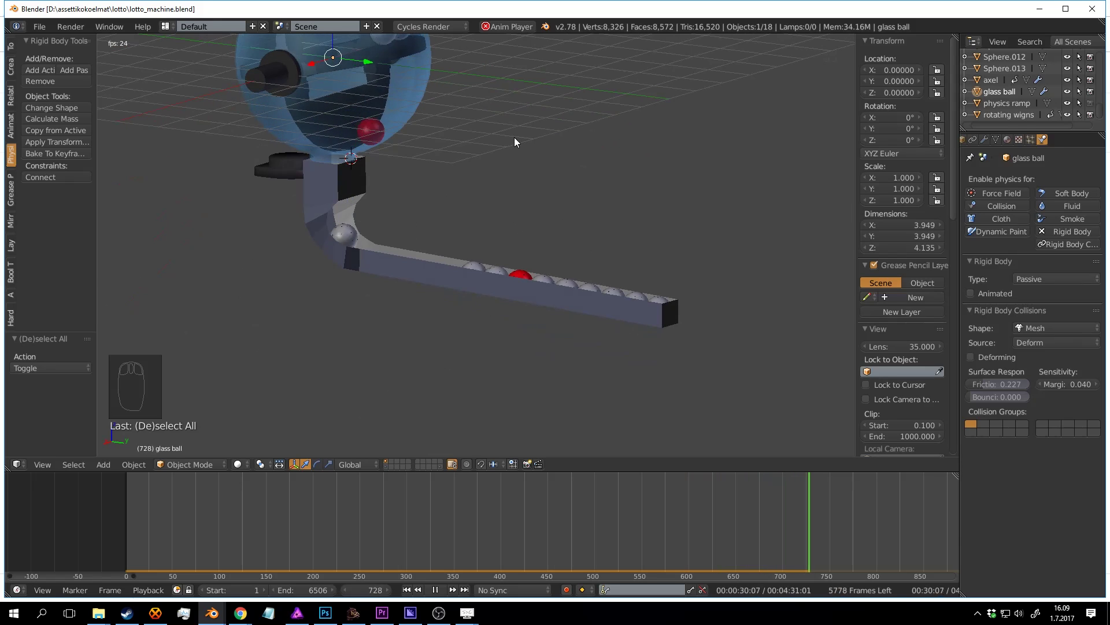
pyautogui.moveTo(515, 137); pyautogui.dragTo(450, 239, button='middle')
pyautogui.hotkey('alt', 'a')
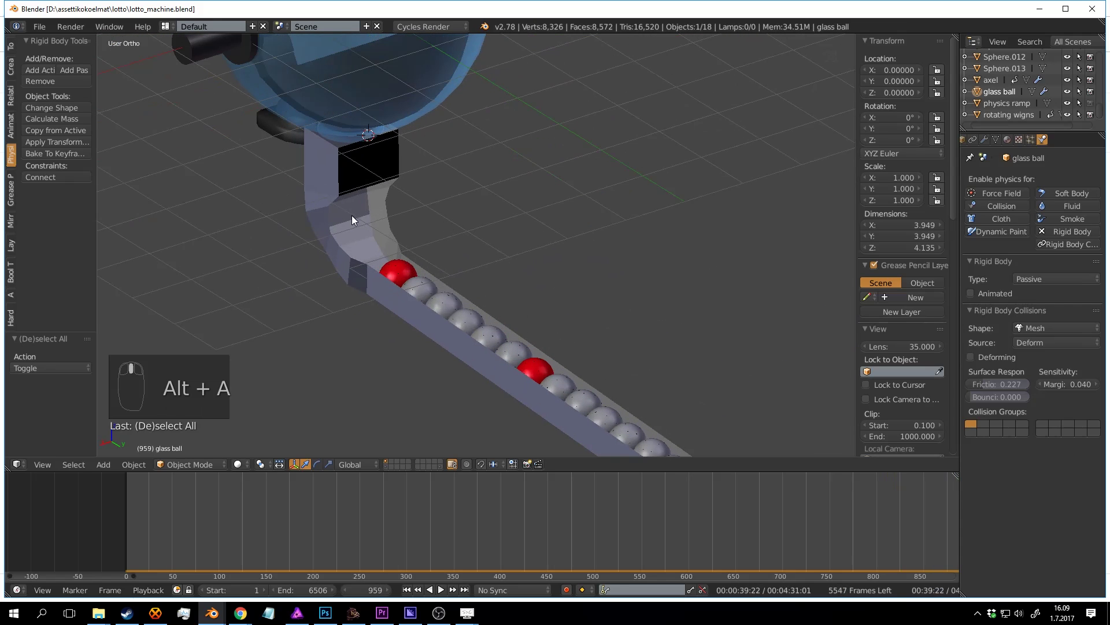
pyautogui.moveTo(353, 216); pyautogui.dragTo(366, 169, button='middle')
pyautogui.moveTo(574, 210); pyautogui.dragTo(607, 289, button='middle')
# Step: Rewind the animation to frame 0 and save the file
pyautogui.moveTo(494, 485); pyautogui.dragTo(111, 481)
pyautogui.hotkey('ctrl', 's')
pyautogui.keyDown('shift'); pyautogui.moveTo(442, 246); pyautogui.dragTo(497, 227, button='middle'); pyautogui.keyUp('shift')
pyautogui.scroll(3, 540, 258)
pyautogui.rightClick(470, 190)
pyautogui.scroll(-2, 485, 223)
pyautogui.keyDown('shift'); pyautogui.moveTo(497, 227); pyautogui.dragTo(605, 233, button='middle'); pyautogui.keyUp('shift')
pyautogui.scroll(-3, 618, 257)
pyautogui.keyDown('shift'); pyautogui.moveTo(628, 277); pyautogui.dragTo(441, 335, button='middle'); pyautogui.keyUp('shift')
pyautogui.hotkey('ctrl', 's')
# Step: Duplicate the face loop around the glass ball's bottom neck in wireframe view and separate it into its own object
pyautogui.moveTo(654, 287); pyautogui.dragTo(588, 301, button='middle')
pyautogui.scroll(8, 414, 275)
pyautogui.press('Tab')
pyautogui.keyDown('shift'); pyautogui.moveTo(280, 207); pyautogui.dragTo(505, 194, button='middle'); pyautogui.keyUp('shift')
pyautogui.scroll(-3, 417, 170)
pyautogui.scroll(2, 495, 168)
pyautogui.press('Tab')
pyautogui.rightClick(460, 176)
pyautogui.press('Tab')
pyautogui.scroll(1, 507, 209)
pyautogui.press('a')
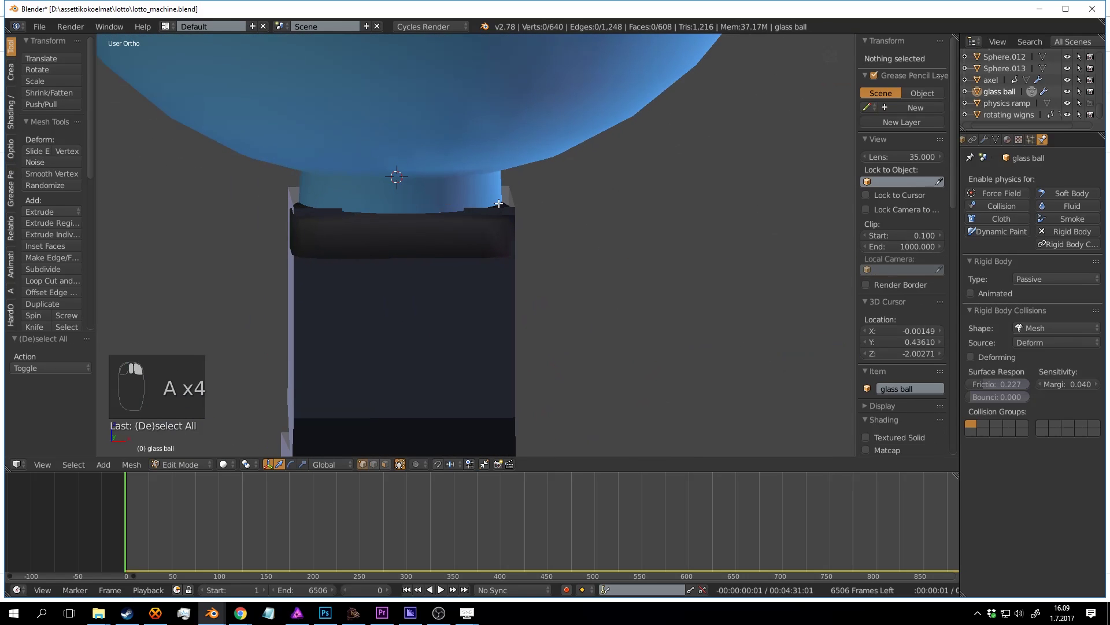
pyautogui.press('z')
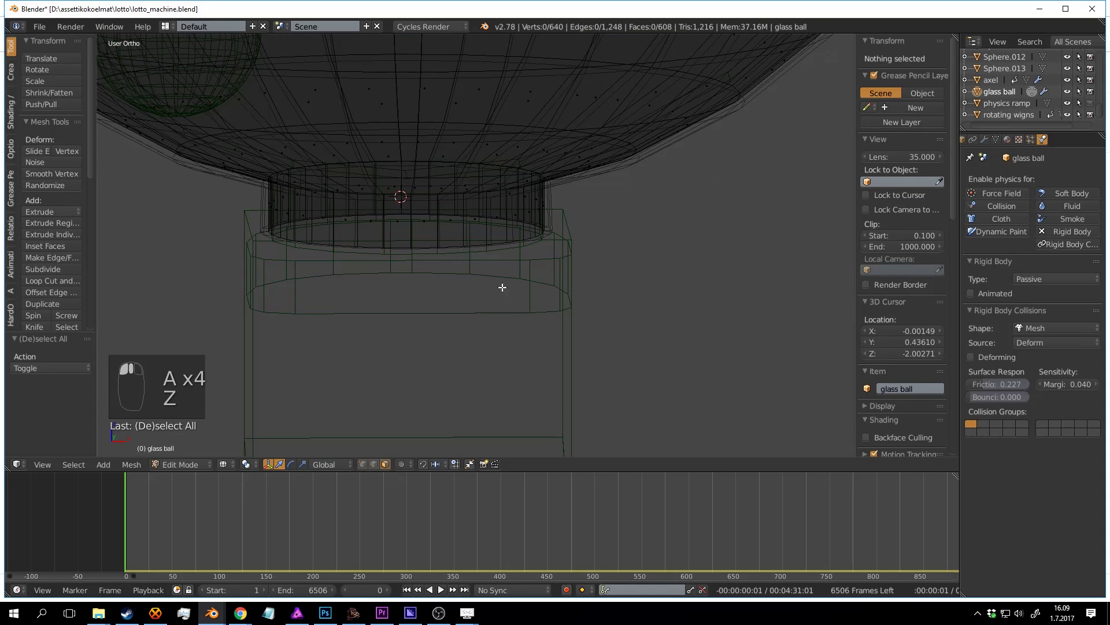
pyautogui.keyDown('alt'); pyautogui.rightClick(523, 223); pyautogui.keyUp('alt')
pyautogui.scroll(-3, 567, 226)
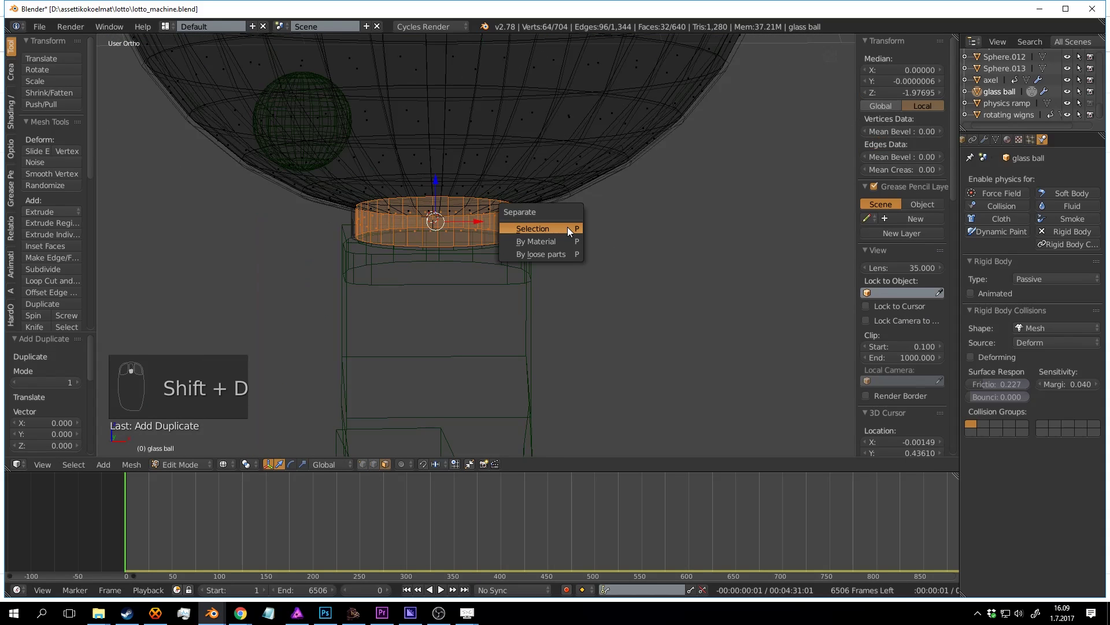
pyautogui.click(567, 227)
pyautogui.press('Tab')
pyautogui.rightClick(508, 225)
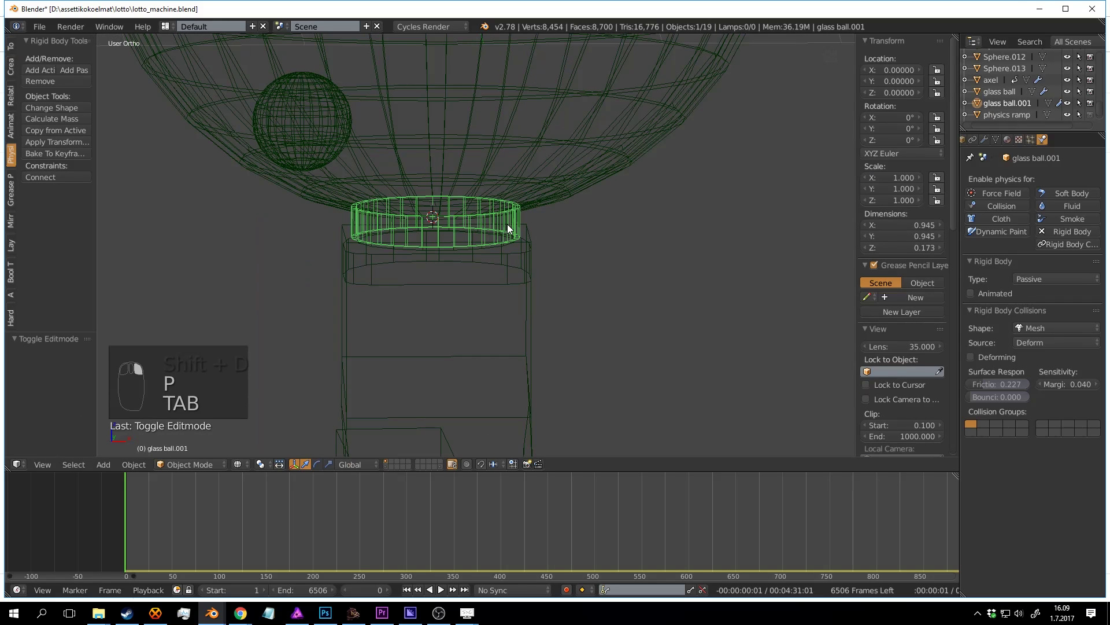
# Step: Remove the rigid body physics from the separated neck ring and select all of its mesh
pyautogui.click(64, 83)
pyautogui.scroll(2, 443, 207)
pyautogui.press('Tab')
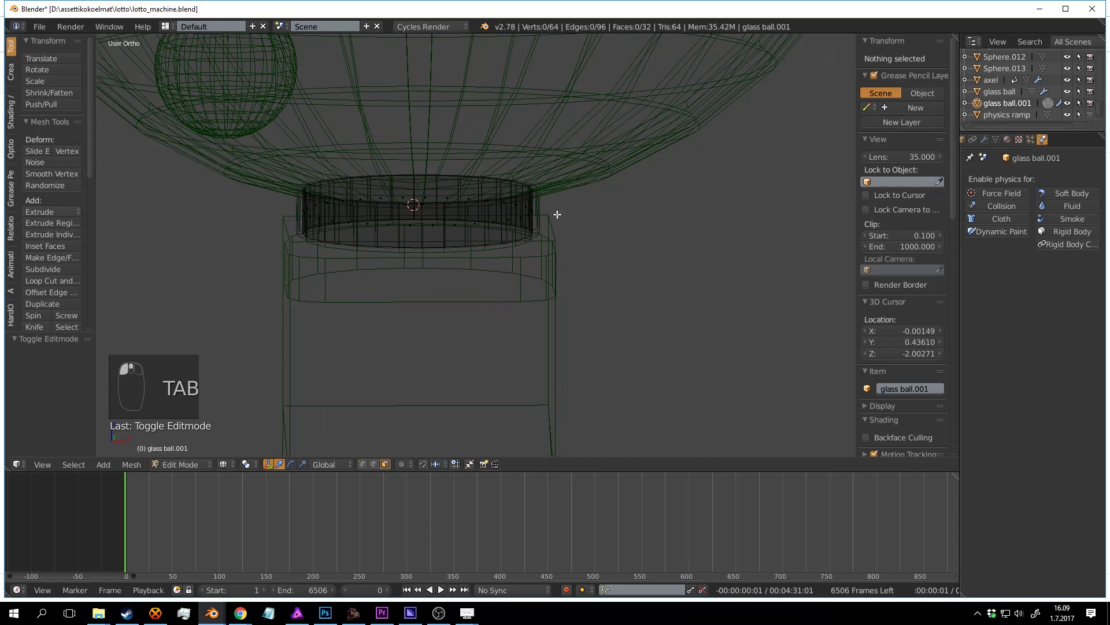
pyautogui.press('a')
pyautogui.press('a')
pyautogui.press('Tab')
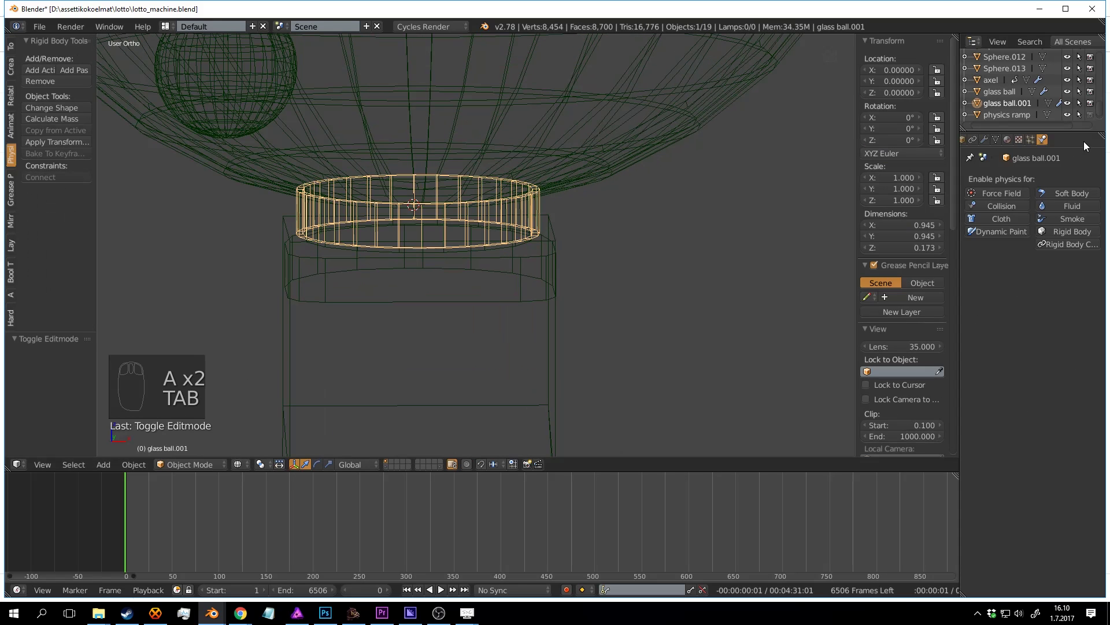
# Step: Replace the neck ring's glass material with the blocker.001 material
pyautogui.click(985, 140)
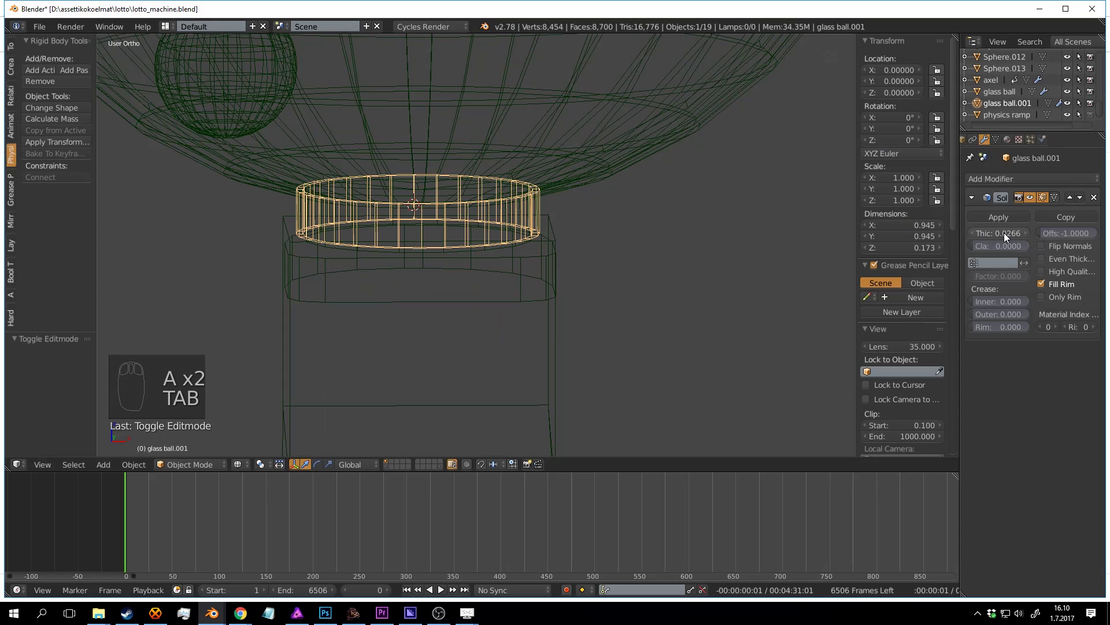
pyautogui.press('Tab')
pyautogui.scroll(2, 553, 231)
pyautogui.press('Tab')
pyautogui.click(1008, 140)
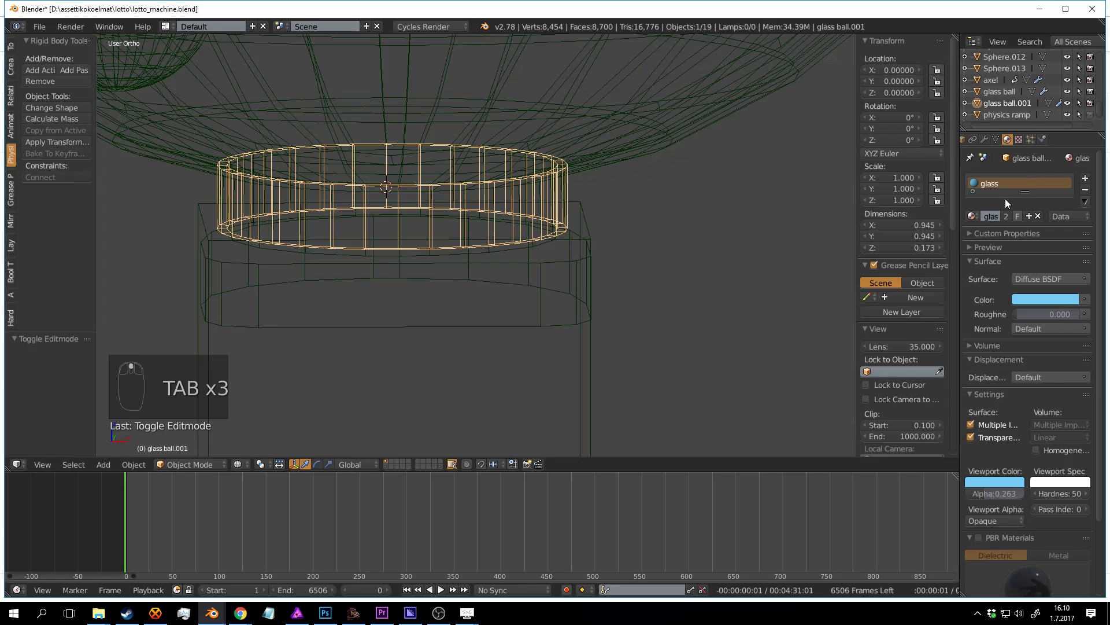
pyautogui.click(971, 216)
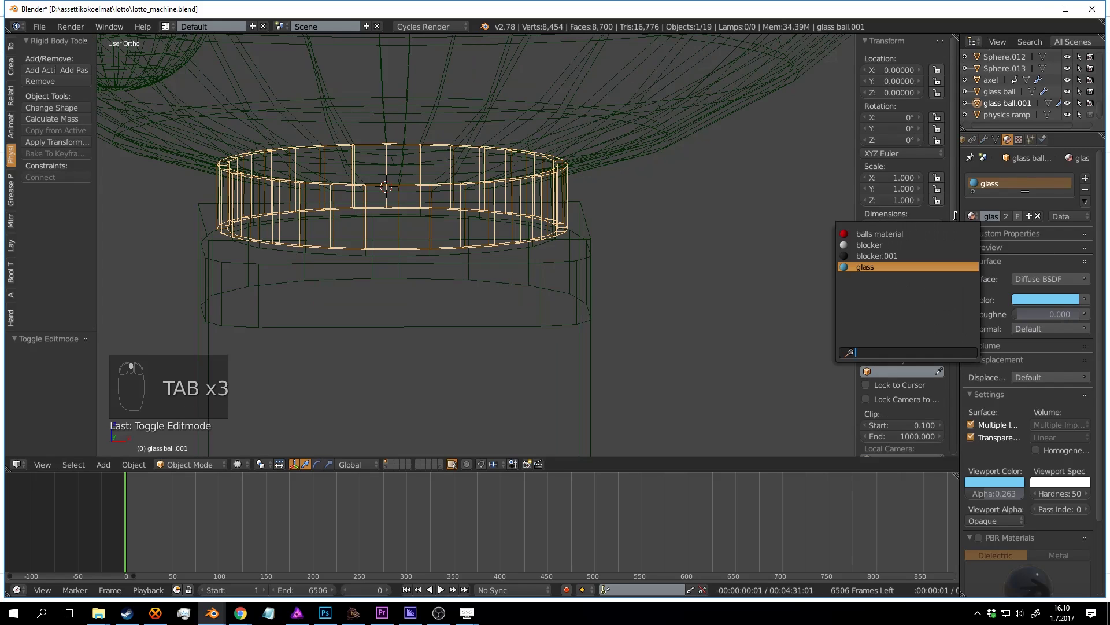
pyautogui.click(895, 255)
pyautogui.press('Tab')
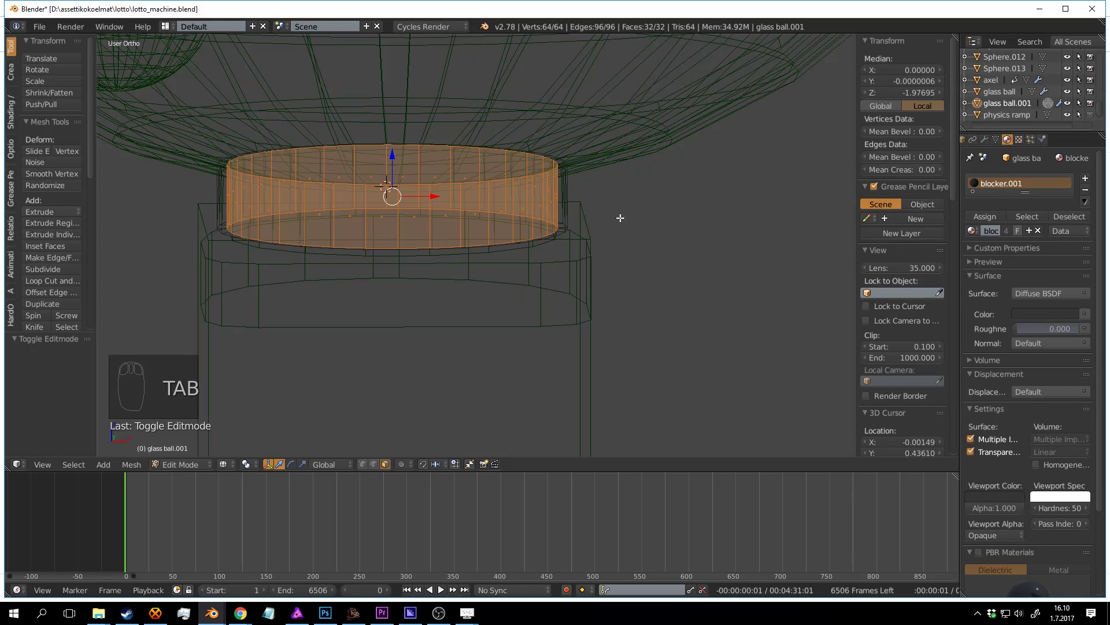
# Step: Leave mesh editing, return to solid shading and save the file
pyautogui.click(667, 228)
pyautogui.press('Tab')
pyautogui.scroll(-4, 662, 220)
pyautogui.moveTo(662, 220); pyautogui.dragTo(503, 215, button='middle')
pyautogui.press('z')
pyautogui.press('a')
pyautogui.hotkey('ctrl', 's')
# Step: Examine the dark neck ring and how it meets the chute from several sides, and save the file over the existing version
pyautogui.scroll(1, 503, 215)
pyautogui.press('Tab')
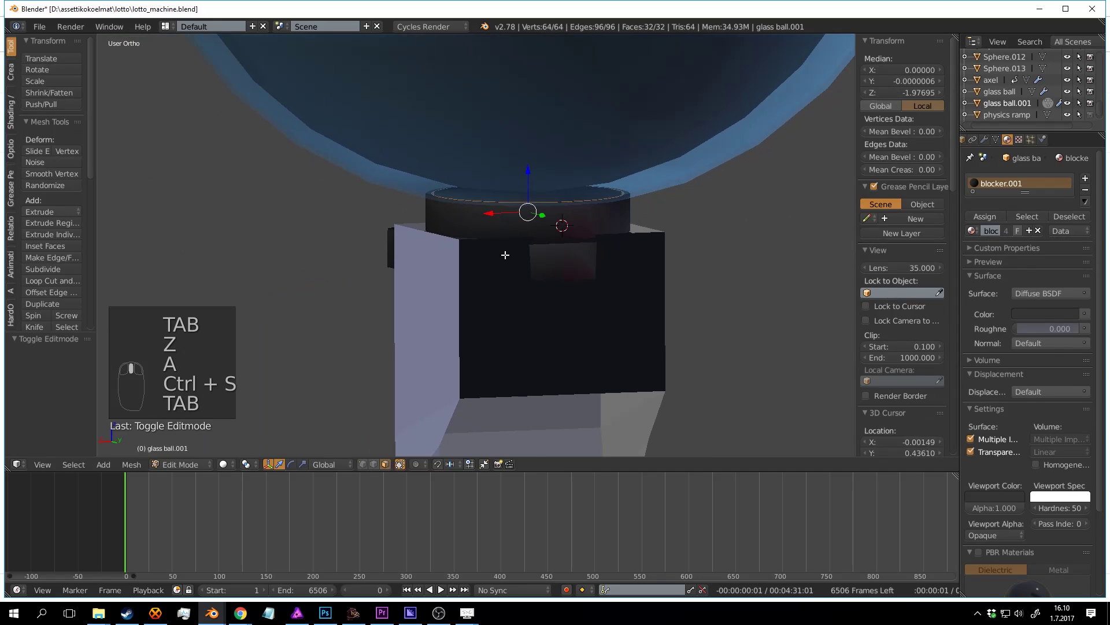
pyautogui.press('Tab')
pyautogui.rightClick(495, 293)
pyautogui.moveTo(495, 288); pyautogui.dragTo(526, 215, button='middle')
pyautogui.scroll(2, 605, 249)
pyautogui.press('Tab')
pyautogui.scroll(1, 561, 222)
pyautogui.press('Tab')
pyautogui.rightClick(556, 208)
pyautogui.press('Tab')
pyautogui.press('Tab')
pyautogui.scroll(1, 524, 214)
pyautogui.scroll(-4, 515, 219)
pyautogui.moveTo(509, 219); pyautogui.dragTo(531, 195, button='middle')
pyautogui.scroll(1, 557, 220)
pyautogui.press('Tab')
pyautogui.press('Tab')
pyautogui.hotkey('ctrl', 's')
pyautogui.click(531, 201)
pyautogui.press('Tab')
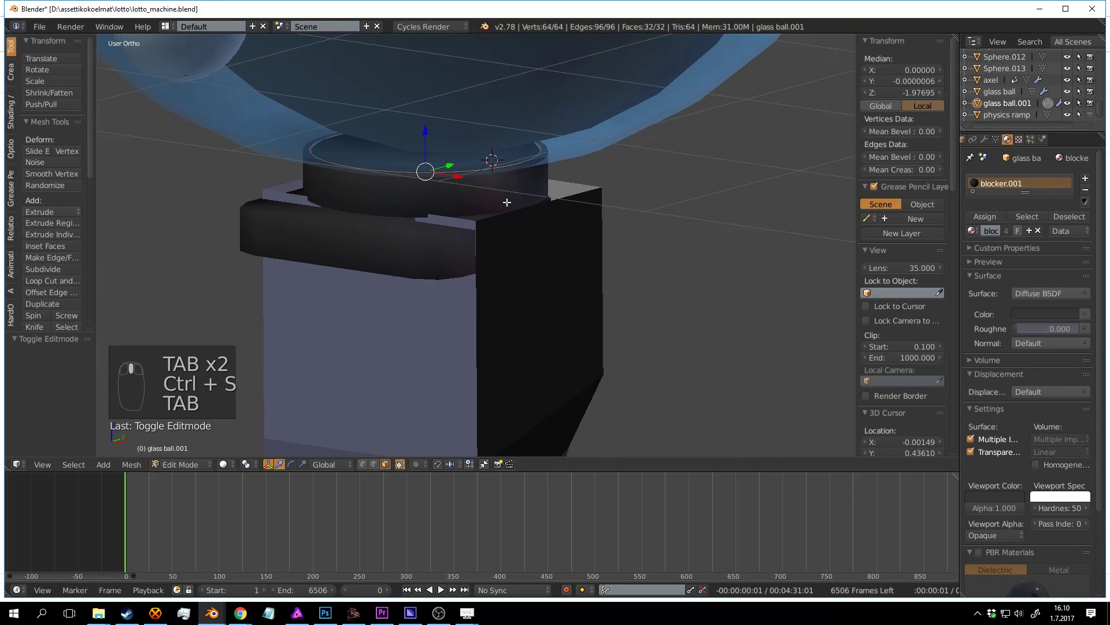
# Step: Thicken the neck ring to 0.0933 with its Solidify modifier, apply the modifier and save the file
pyautogui.press('Tab')
pyautogui.click(985, 140)
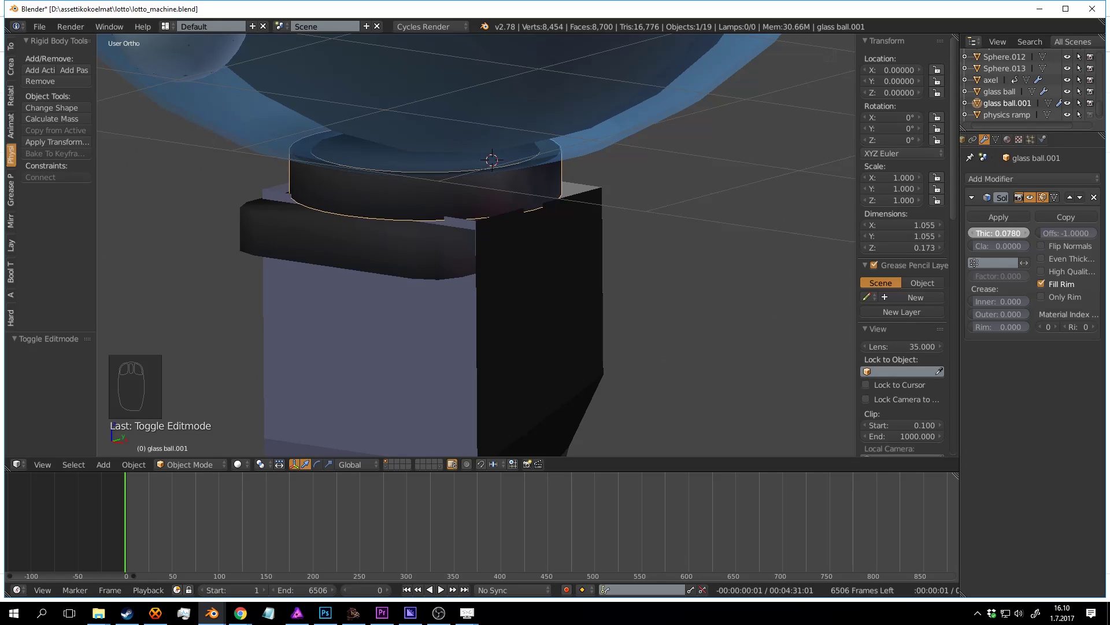
pyautogui.moveTo(553, 229); pyautogui.dragTo(543, 208, button='middle')
pyautogui.scroll(1, 554, 213)
pyautogui.press('Tab')
pyautogui.press('z')
pyautogui.press('z')
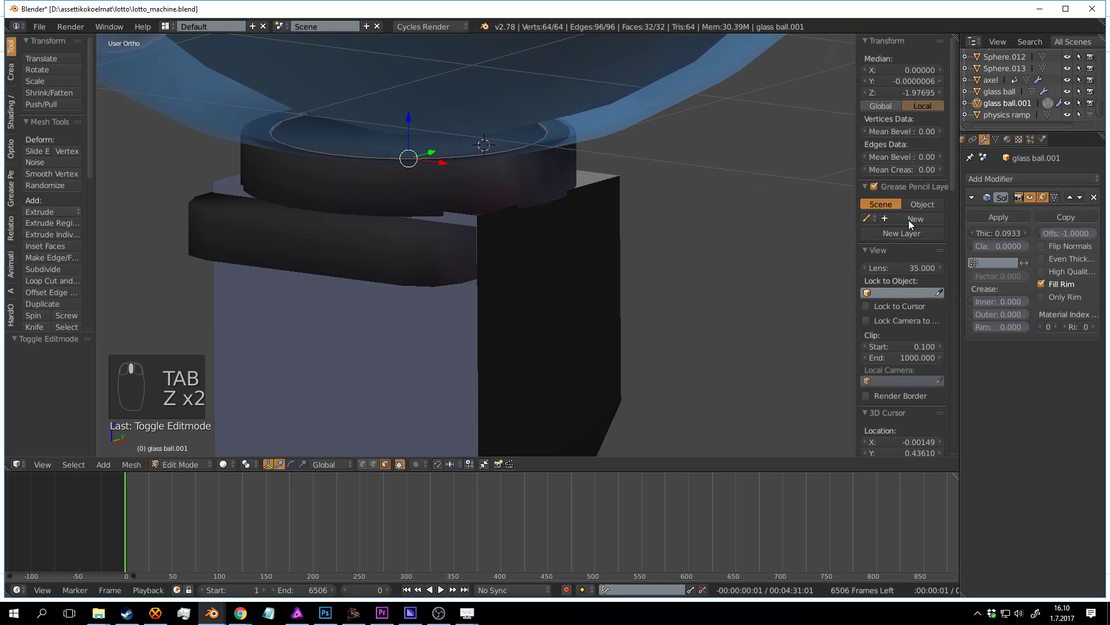
pyautogui.press('Tab')
pyautogui.click(998, 217)
pyautogui.hotkey('ctrl', 's')
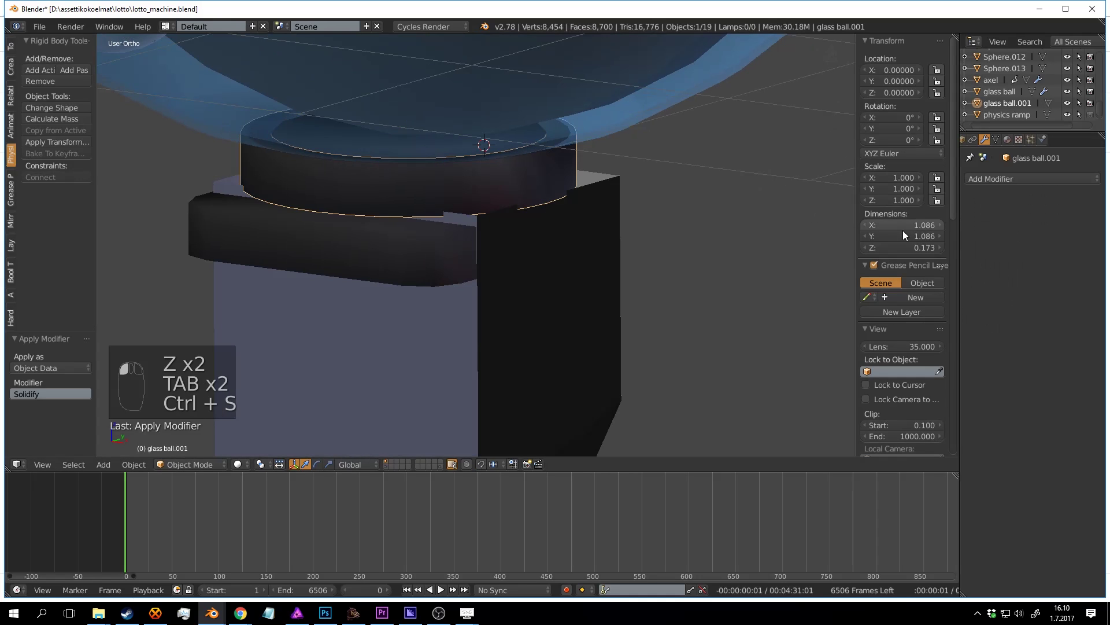
# Step: Cut the neck ring open by deleting its face loops beside the centre line
pyautogui.press('Tab')
pyautogui.press('a')
pyautogui.press('a')
pyautogui.moveTo(601, 222); pyautogui.dragTo(492, 215, button='middle')
pyautogui.press('Tab')
pyautogui.press('Tab')
pyautogui.rightClick(500, 209)
pyautogui.press('x')
pyautogui.click(480, 212)
pyautogui.press('Tab')
pyautogui.press('Tab')
# Step: Delete the linked section on one side of the cut so only half the ring remains, and save the file
pyautogui.press('a')
pyautogui.press('a')
pyautogui.press('a')
pyautogui.press('a')
pyautogui.press('a')
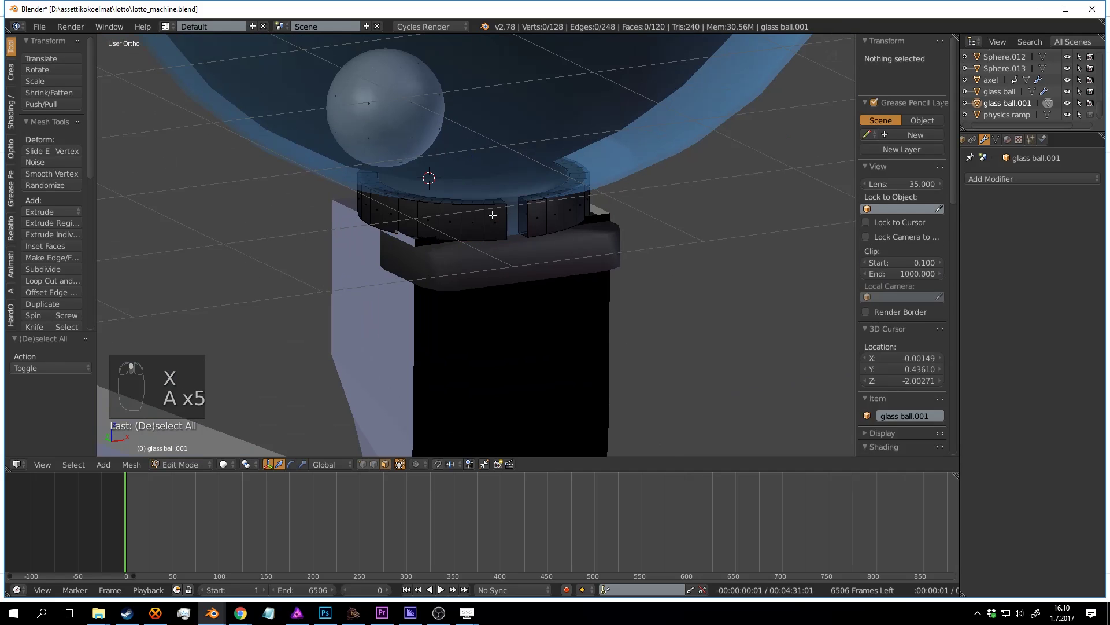
pyautogui.press('l')
pyautogui.press('x')
pyautogui.click(501, 224)
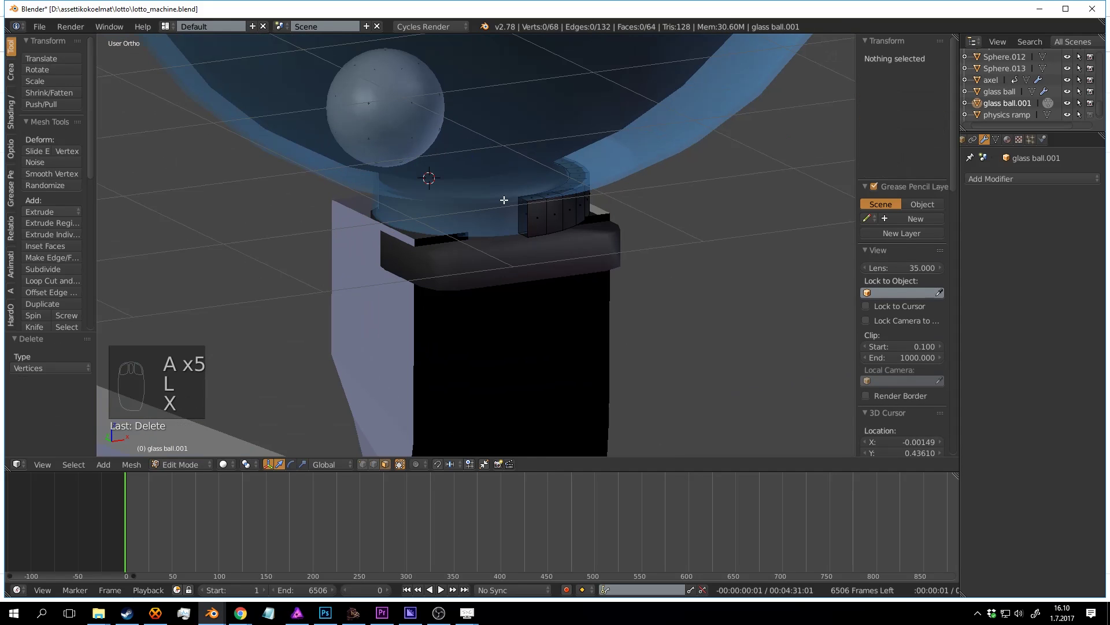
pyautogui.press('Tab')
pyautogui.moveTo(501, 223); pyautogui.dragTo(629, 235, button='middle')
pyautogui.hotkey('ctrl', 's')
pyautogui.click(629, 235)
pyautogui.moveTo(757, 266); pyautogui.dragTo(498, 221, button='middle')
pyautogui.hotkey('ctrl', 's')
pyautogui.click(498, 220)
# Step: Add a Mirror modifier on the X axis to the half ring and enable Clipping
pyautogui.click(1026, 175)
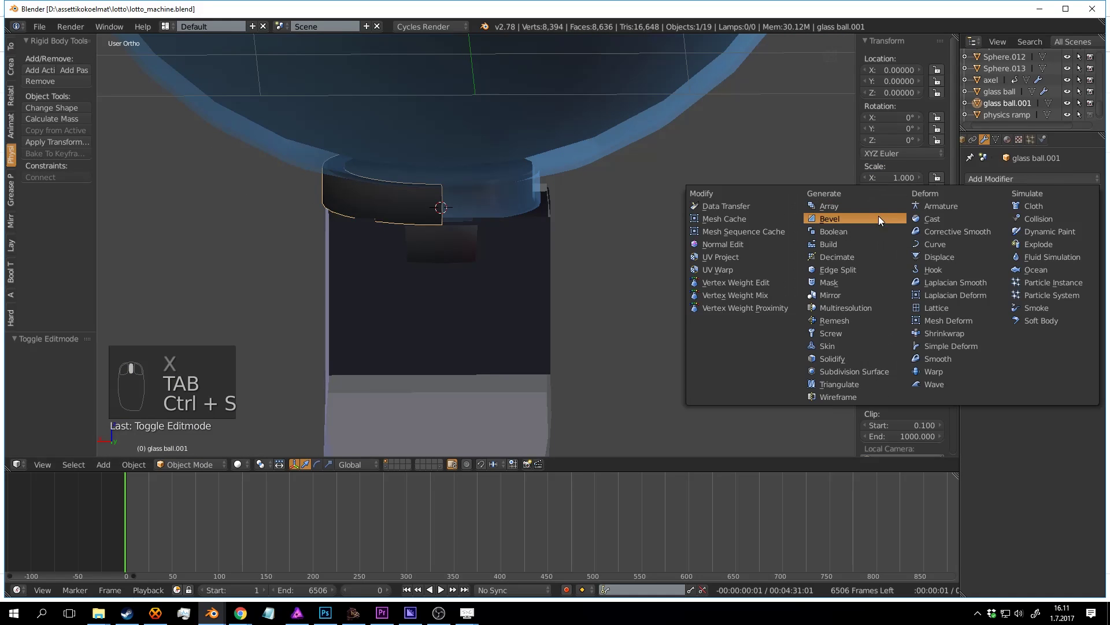
pyautogui.click(869, 295)
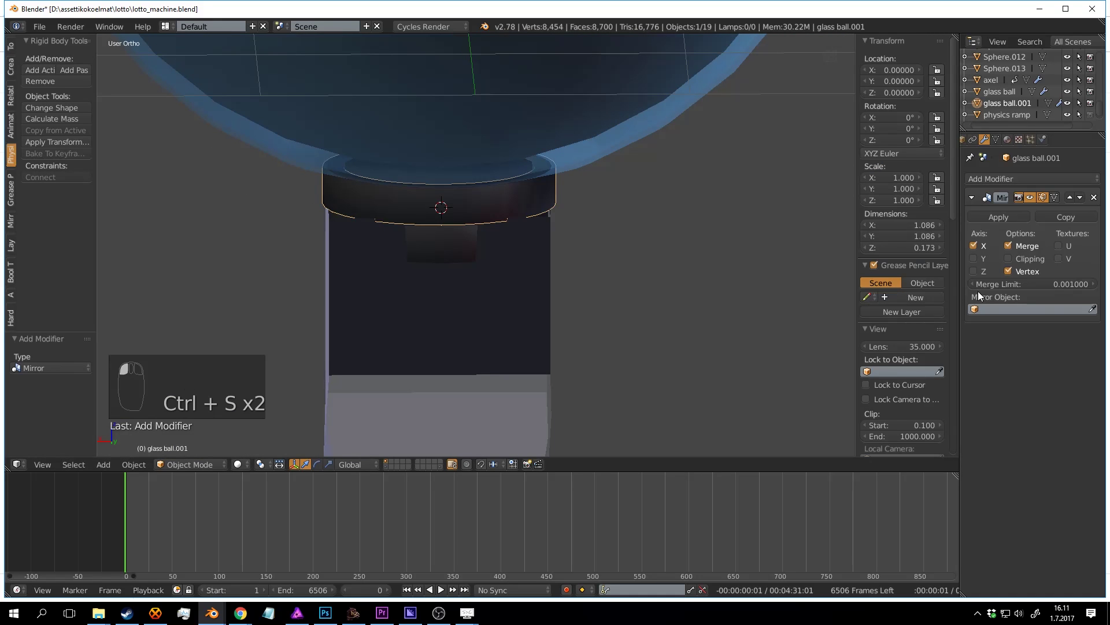
pyautogui.click(1025, 258)
pyautogui.moveTo(616, 232); pyautogui.dragTo(539, 143, button='middle')
# Step: Select an outer face on the side of the neck ring and snap the 3D cursor to it
pyautogui.press('Tab')
pyautogui.rightClick(505, 180)
pyautogui.scroll(2, 523, 188)
pyautogui.hotkey('shift', 'a')
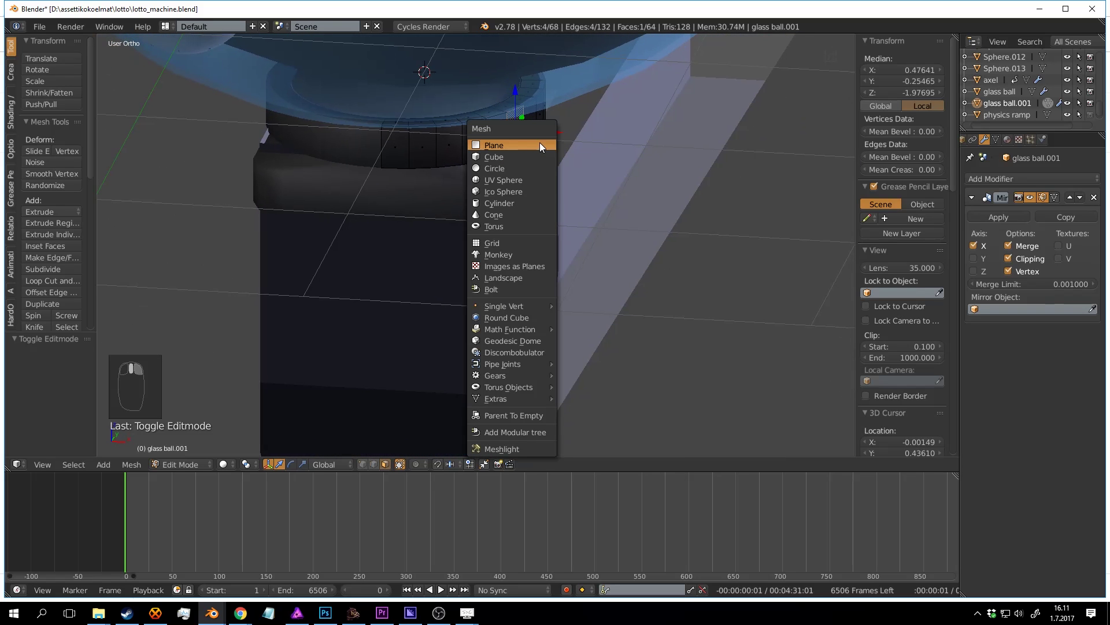
pyautogui.press('Escape')
pyautogui.hotkey('shift', 's')
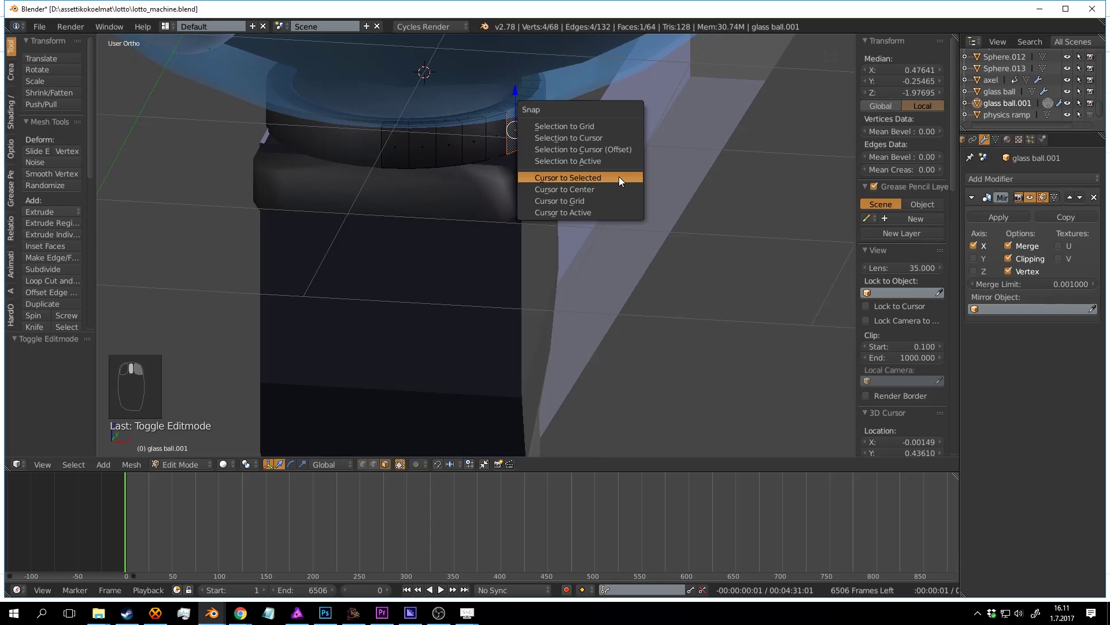
pyautogui.click(619, 177)
# Step: Add a 32-vertex cylinder with radius 0.038 and depth 2 to the ring mesh at the 3D cursor
pyautogui.moveTo(607, 185); pyautogui.dragTo(579, 164, button='middle')
pyautogui.press('Tab')
pyautogui.hotkey('shift', 'a')
pyautogui.press('Tab')
pyautogui.press('a')
pyautogui.press('a')
pyautogui.hotkey('shift', 'a')
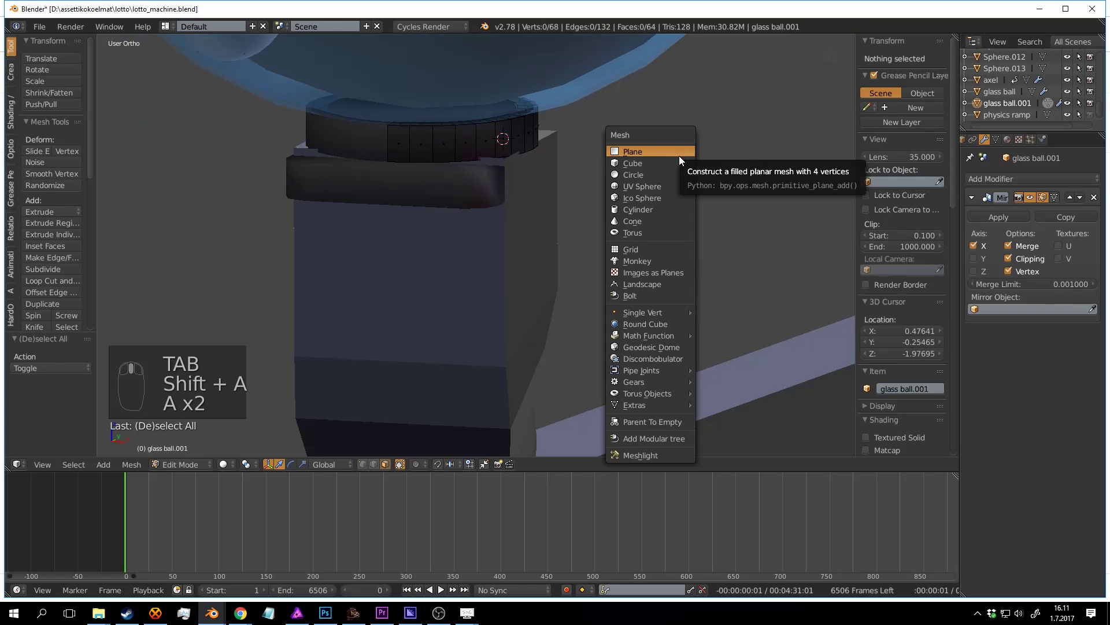
pyautogui.click(638, 210)
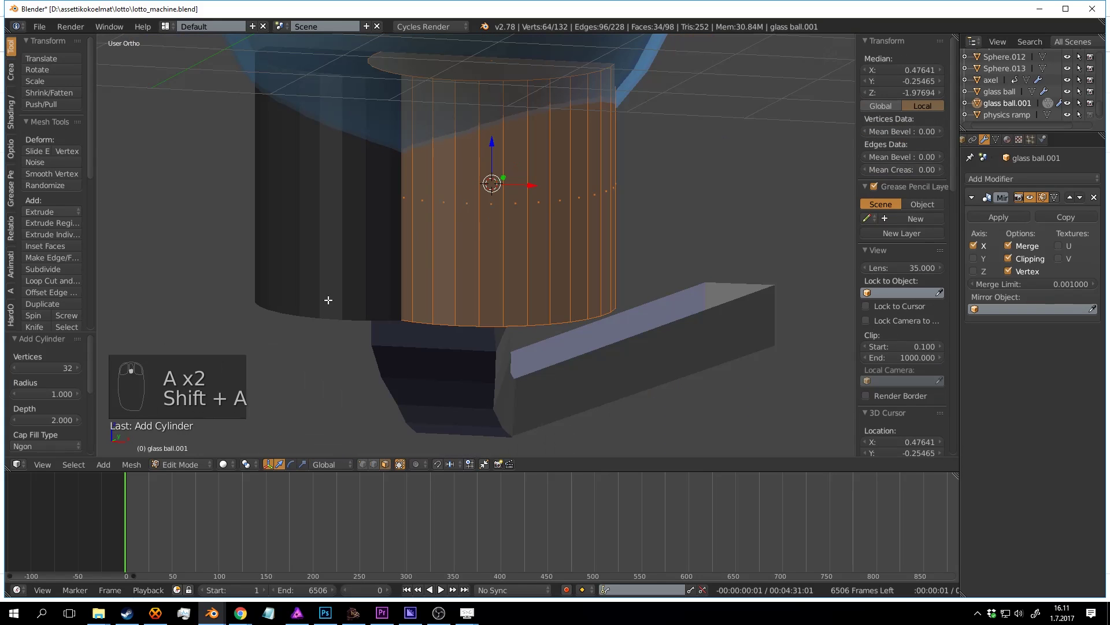
pyautogui.moveTo(71, 397); pyautogui.dragTo(29, 396)
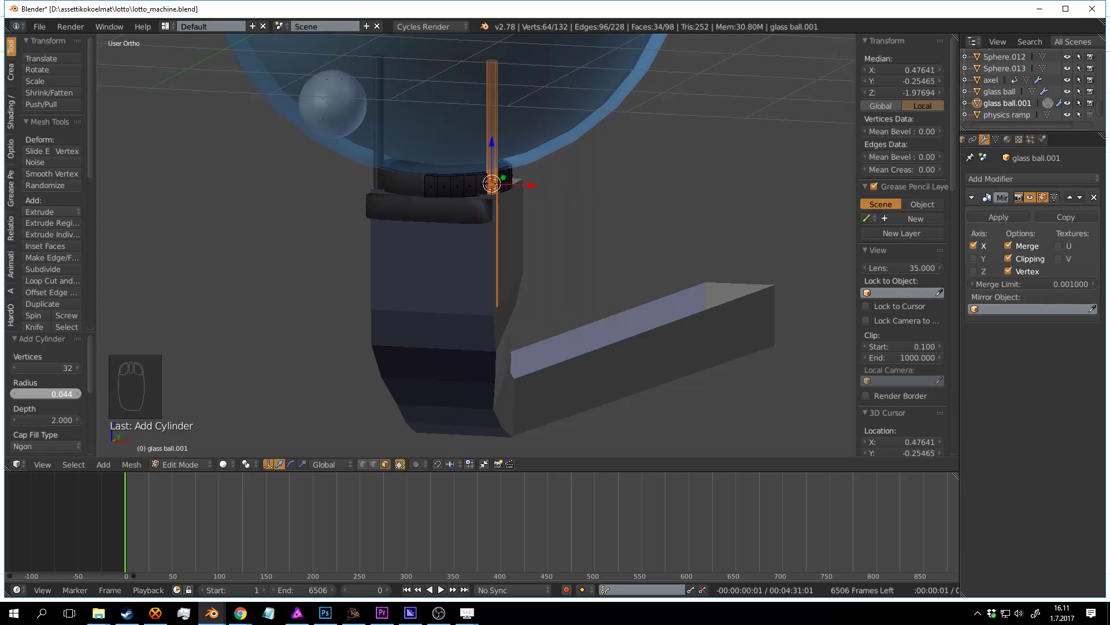
pyautogui.moveTo(451, 287); pyautogui.dragTo(342, 285, button='middle')
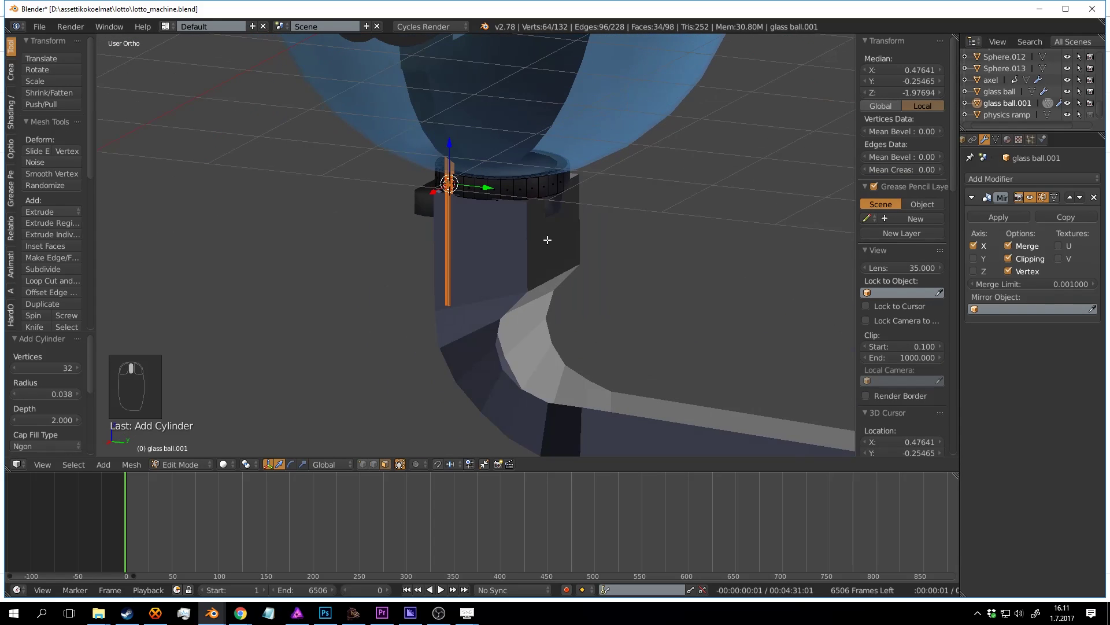
# Step: Move the cylinder along Y to about -0.349, scale it to 0.204 along Z and lower it by 0.141
pyautogui.scroll(2, 548, 241)
pyautogui.moveTo(492, 199); pyautogui.dragTo(511, 207, button='middle')
pyautogui.moveTo(485, 166); pyautogui.dragTo(467, 167)
pyautogui.press('s')
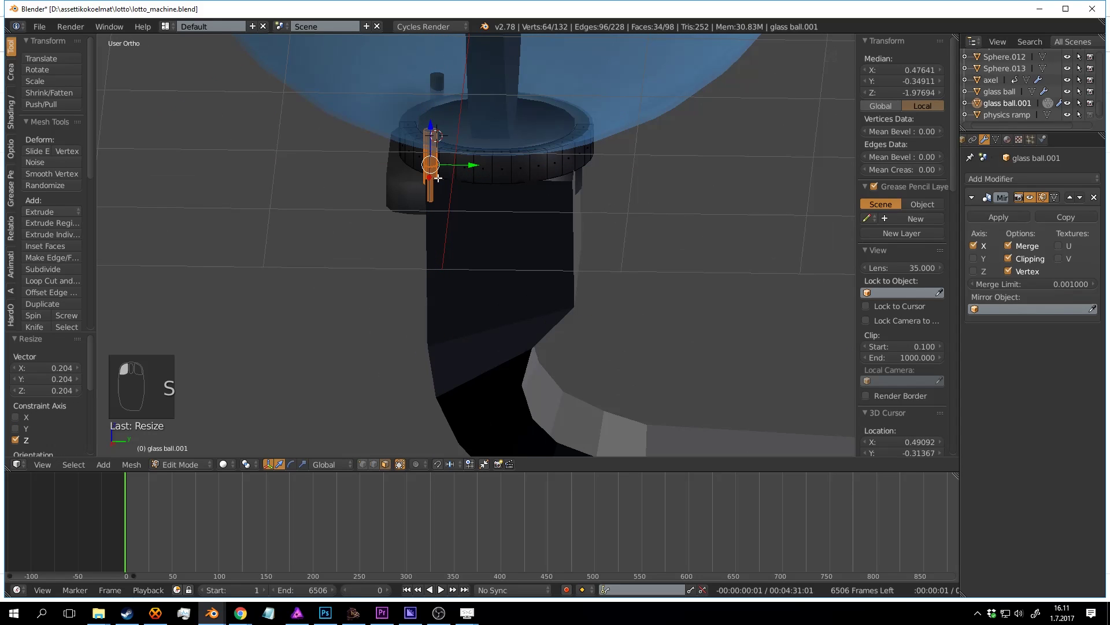
pyautogui.moveTo(439, 201); pyautogui.dragTo(503, 193, button='middle')
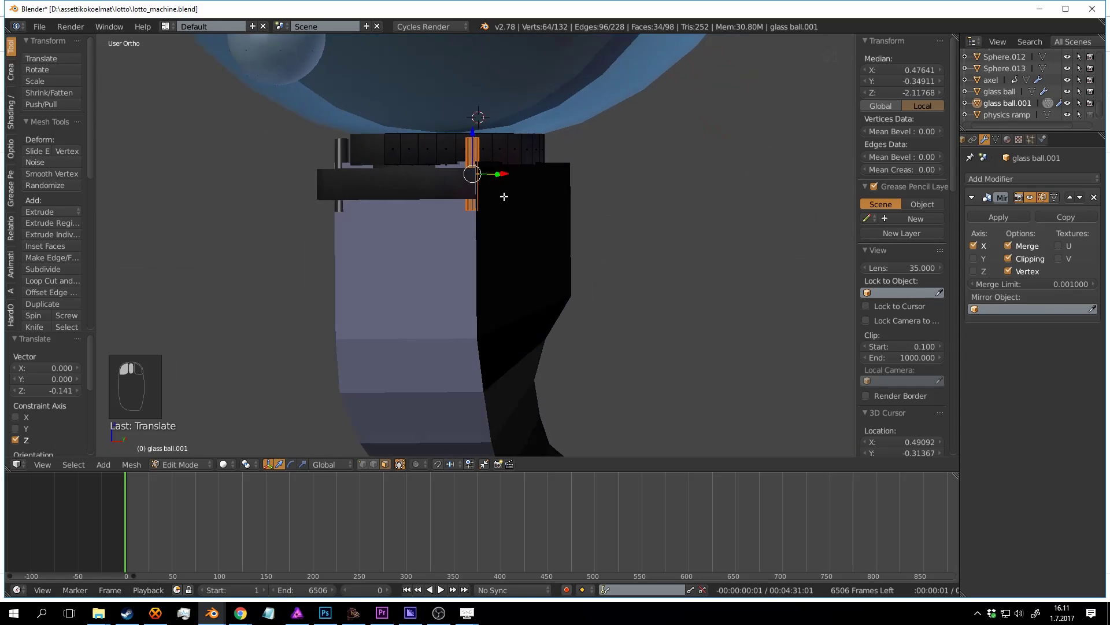
# Step: Extend the cylinder's bottom face 0.715 down along Z to the start of the ramp's bend, using wireframe side view
pyautogui.press('z')
pyautogui.press('KP_1')
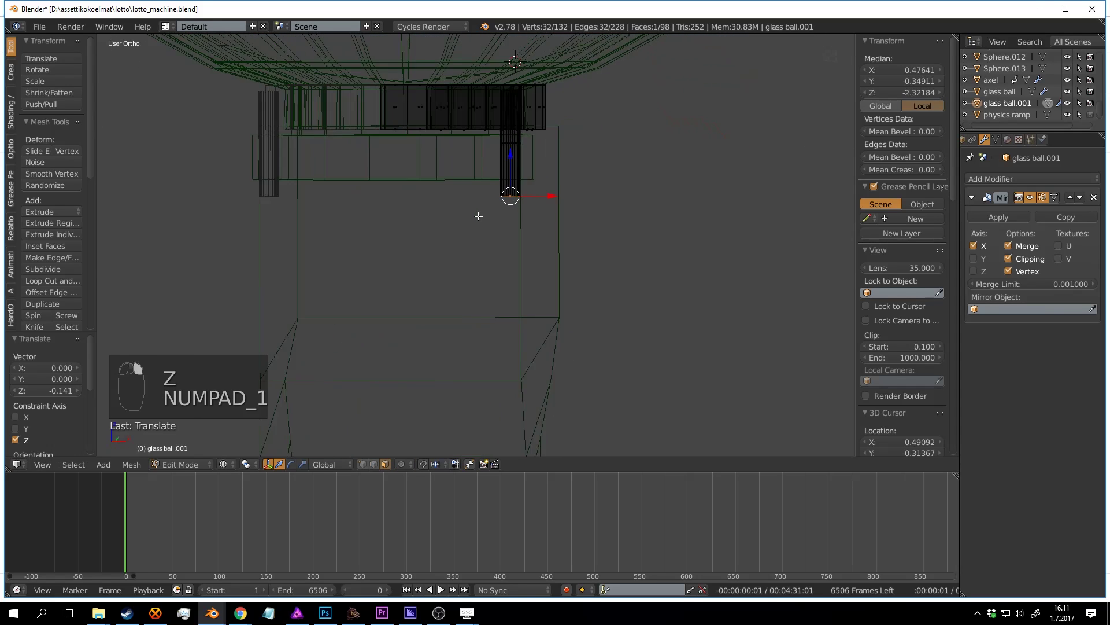
pyautogui.press('KP_3')
pyautogui.keyDown('shift'); pyautogui.moveTo(470, 237); pyautogui.dragTo(489, 133, button='middle'); pyautogui.keyUp('shift')
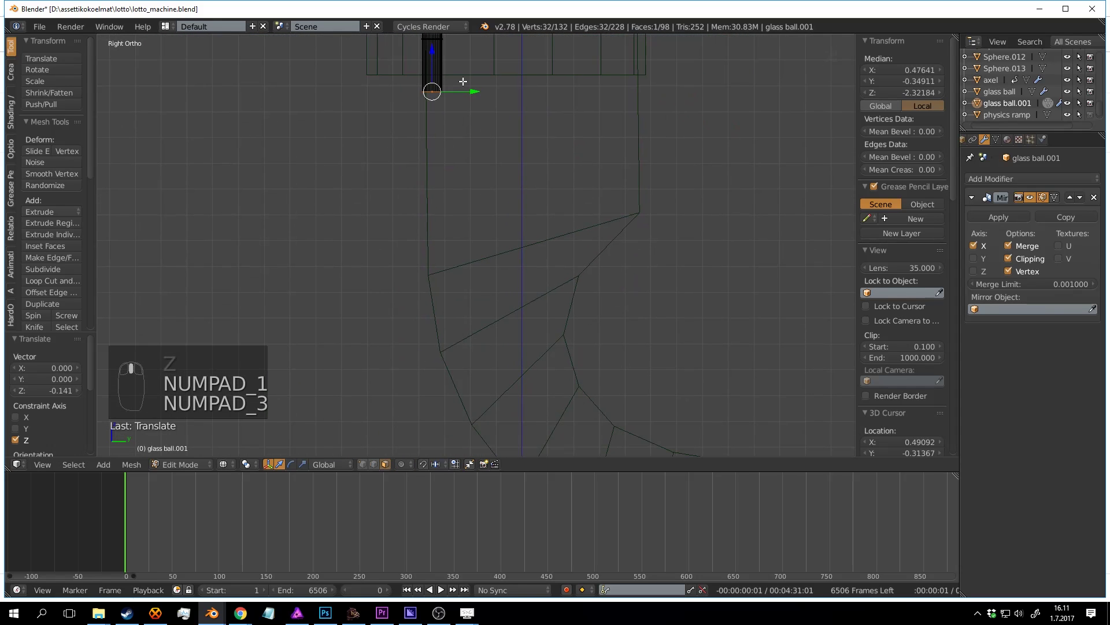
pyautogui.moveTo(435, 57); pyautogui.dragTo(433, 80)
pyautogui.moveTo(440, 209); pyautogui.dragTo(441, 237)
pyautogui.keyDown('shift'); pyautogui.moveTo(458, 322); pyautogui.dragTo(447, 230, button='middle'); pyautogui.keyUp('shift')
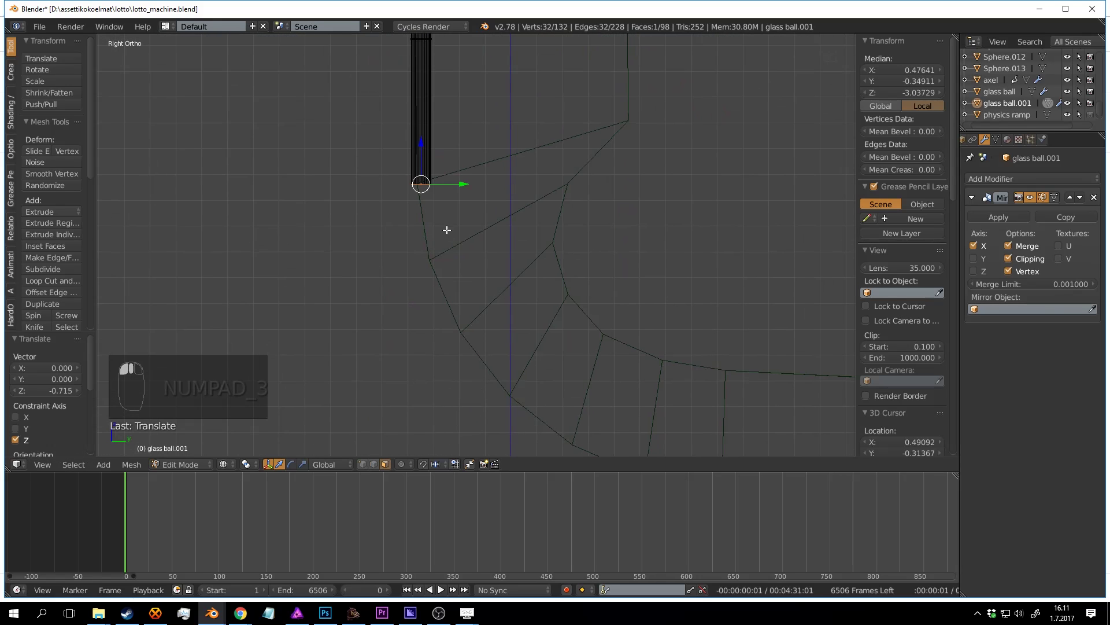
# Step: Extrude the tube's end face point by point along the outer edge of the ramp's curved bend, down to the straight run
pyautogui.keyDown('ctrl'); pyautogui.rightClick(430, 259); pyautogui.keyUp('ctrl')
pyautogui.keyDown('shift'); pyautogui.moveTo(472, 323); pyautogui.dragTo(464, 258, button='middle'); pyautogui.keyUp('shift')
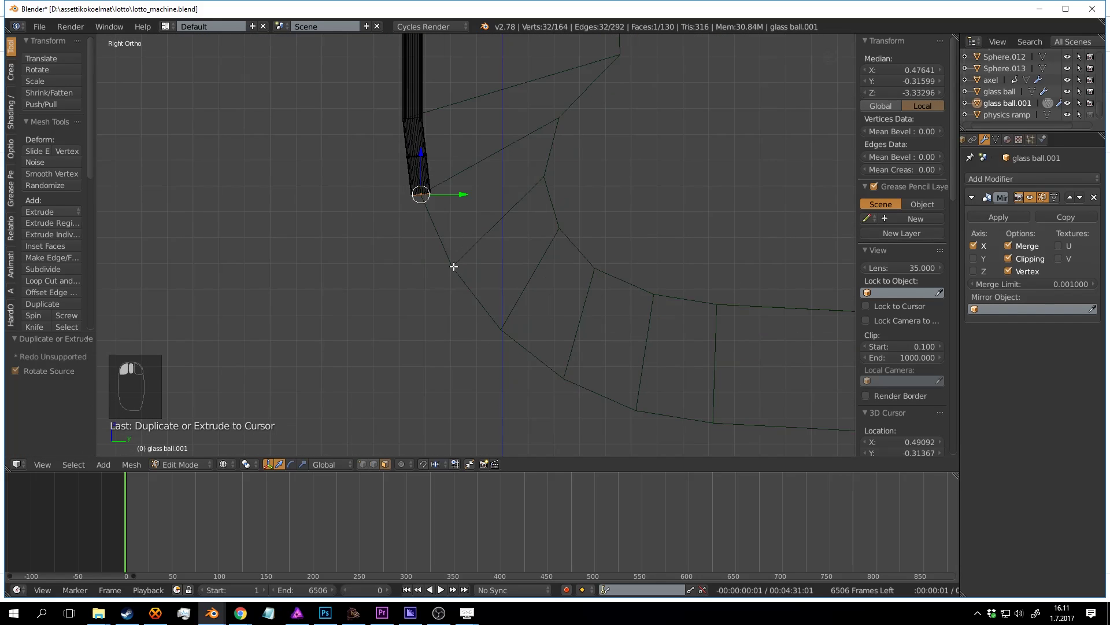
pyautogui.keyDown('ctrl'); pyautogui.rightClick(502, 331); pyautogui.keyUp('ctrl')
pyautogui.keyDown('shift'); pyautogui.moveTo(558, 371); pyautogui.dragTo(523, 312, button='middle'); pyautogui.keyUp('shift')
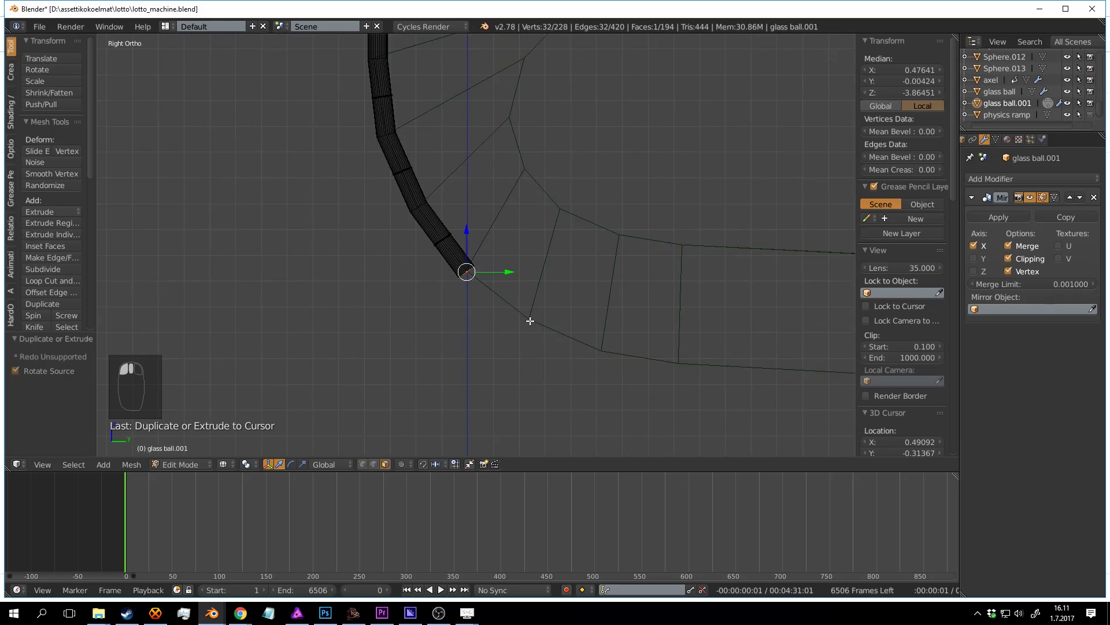
pyautogui.keyDown('ctrl'); pyautogui.rightClick(531, 320); pyautogui.keyUp('ctrl')
pyautogui.keyDown('shift'); pyautogui.moveTo(581, 340); pyautogui.dragTo(514, 305, button='middle'); pyautogui.keyUp('shift')
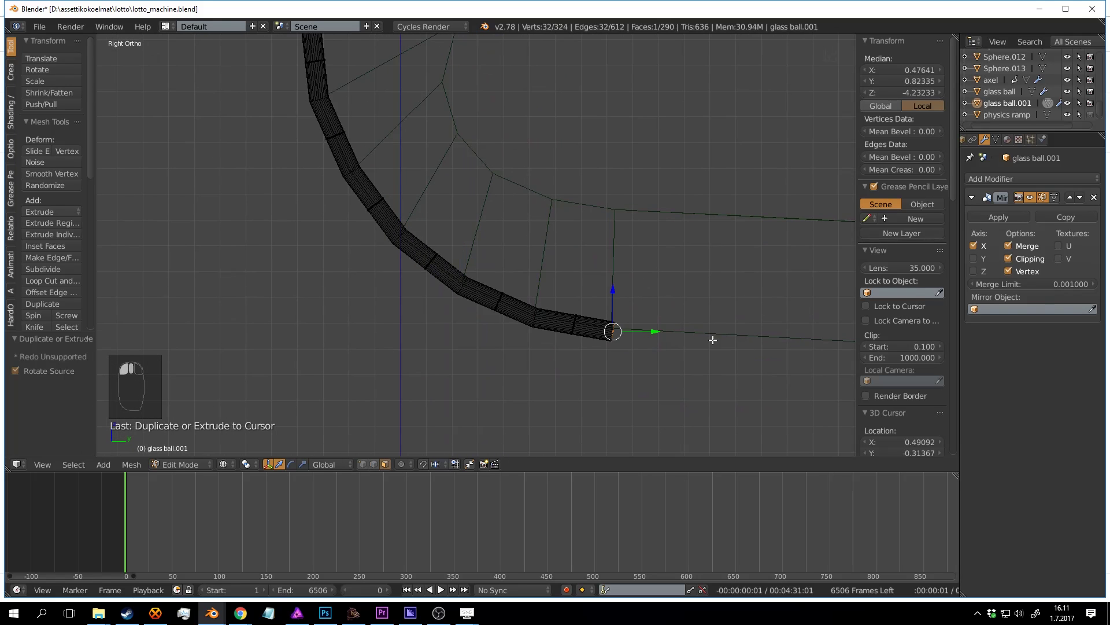
# Step: Extend the tube with further extrusions along the ramp's straight run and up its end wall, adjusting the last face's position
pyautogui.keyDown('shift'); pyautogui.moveTo(713, 340); pyautogui.dragTo(376, 299, button='middle'); pyautogui.keyUp('shift')
pyautogui.scroll(-5, 689, 312)
pyautogui.keyDown('shift'); pyautogui.moveTo(618, 301); pyautogui.dragTo(466, 283, button='middle'); pyautogui.keyUp('shift')
pyautogui.keyDown('shift'); pyautogui.moveTo(752, 277); pyautogui.dragTo(407, 269, button='middle'); pyautogui.keyUp('shift')
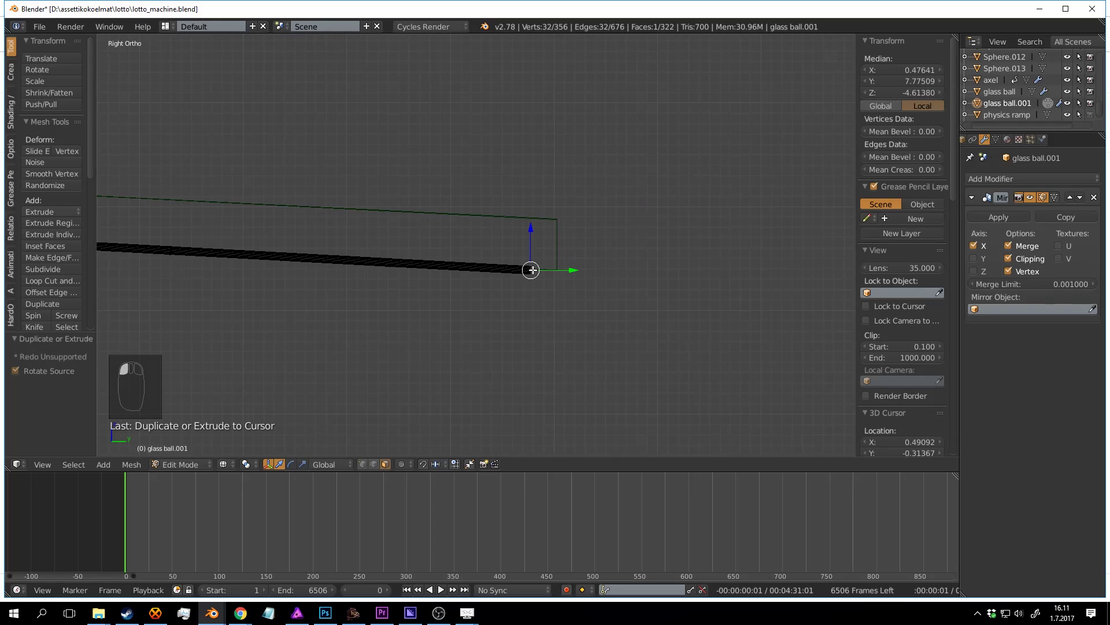
pyautogui.keyDown('ctrl'); pyautogui.rightClick(568, 214); pyautogui.keyUp('ctrl')
pyautogui.scroll(3, 578, 231)
pyautogui.press('g')
# Step: Return to object mode with solid shading, save the file and hide the physics ramp
pyautogui.press('Tab')
pyautogui.press('z')
pyautogui.moveTo(556, 249)
pyautogui.mouseDown(button='middle')
pyautogui.moveTo(412, 253)
pyautogui.moveTo(411, 329)
pyautogui.moveTo(478, 294)
pyautogui.moveTo(497, 323)
pyautogui.moveTo(562, 320)
pyautogui.moveTo(405, 311)
pyautogui.moveTo(602, 272)
pyautogui.moveTo(603, 235)
pyautogui.moveTo(550, 281)
pyautogui.moveTo(475, 282)
pyautogui.moveTo(508, 287)
pyautogui.moveTo(484, 260)
pyautogui.moveTo(537, 239)
pyautogui.moveTo(449, 210)
pyautogui.moveTo(480, 247)
pyautogui.moveTo(538, 255)
pyautogui.moveTo(561, 300)
pyautogui.moveTo(617, 300)
pyautogui.moveTo(669, 267)
pyautogui.moveTo(506, 275)
pyautogui.moveTo(397, 261)
pyautogui.moveTo(456, 268)
pyautogui.mouseUp(button='middle')
pyautogui.hotkey('ctrl', 's')
pyautogui.rightClick(550, 294)
pyautogui.press('h')
# Step: Play the simulation to check how the balls roll along the tubes, and rewind the timeline to the start
pyautogui.hotkey('alt', 'a')
pyautogui.hotkey('ctrl', 's')
pyautogui.hotkey('ctrl', 's')
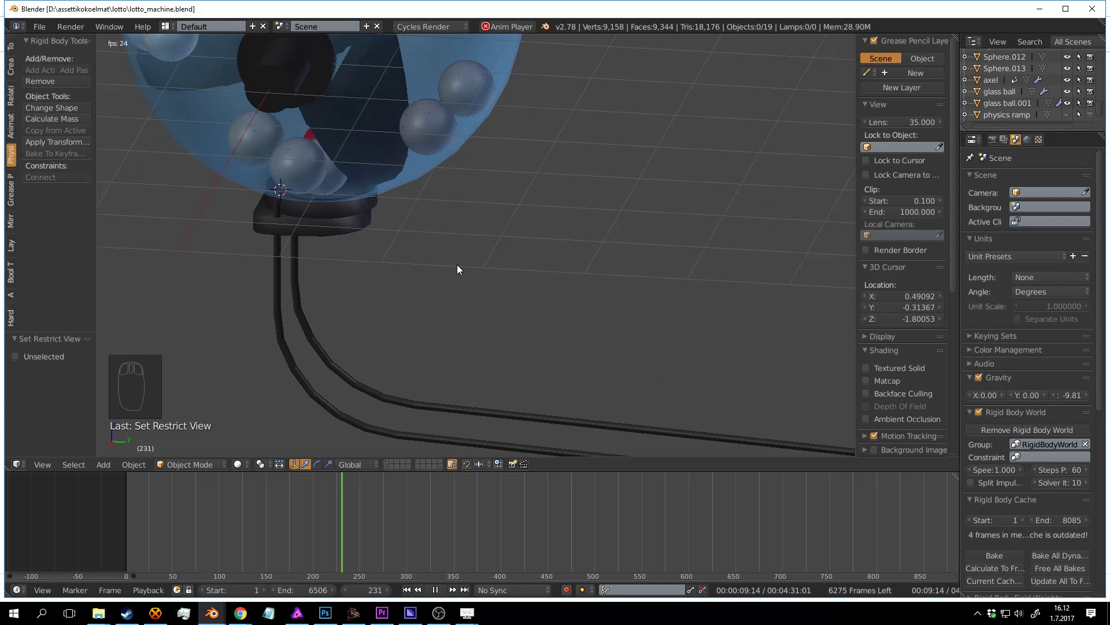
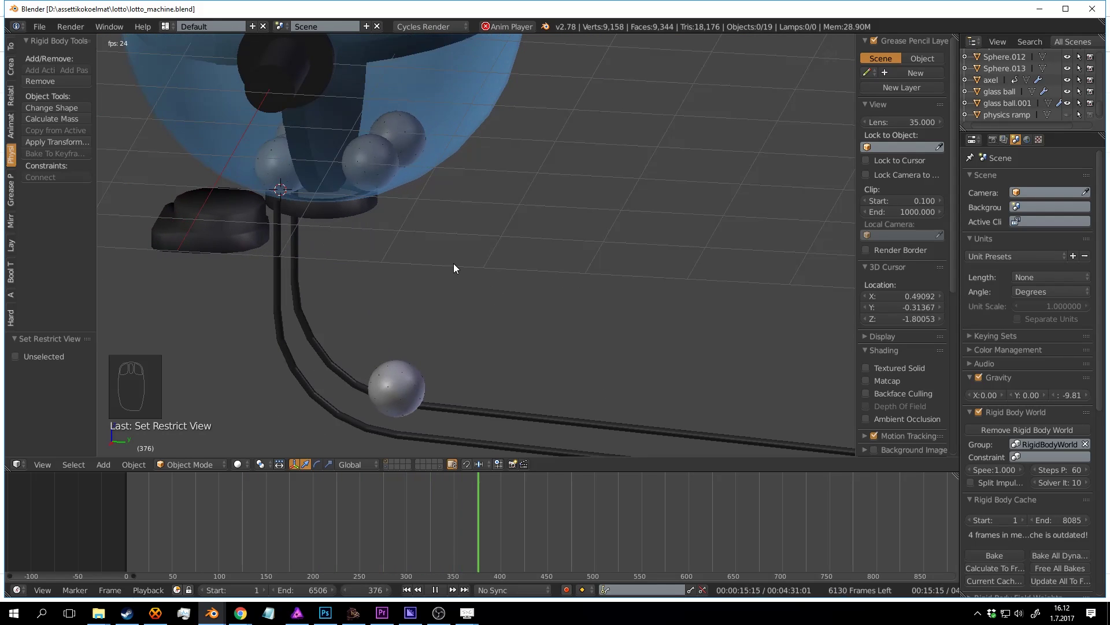
pyautogui.moveTo(437, 253); pyautogui.dragTo(527, 301, button='middle')
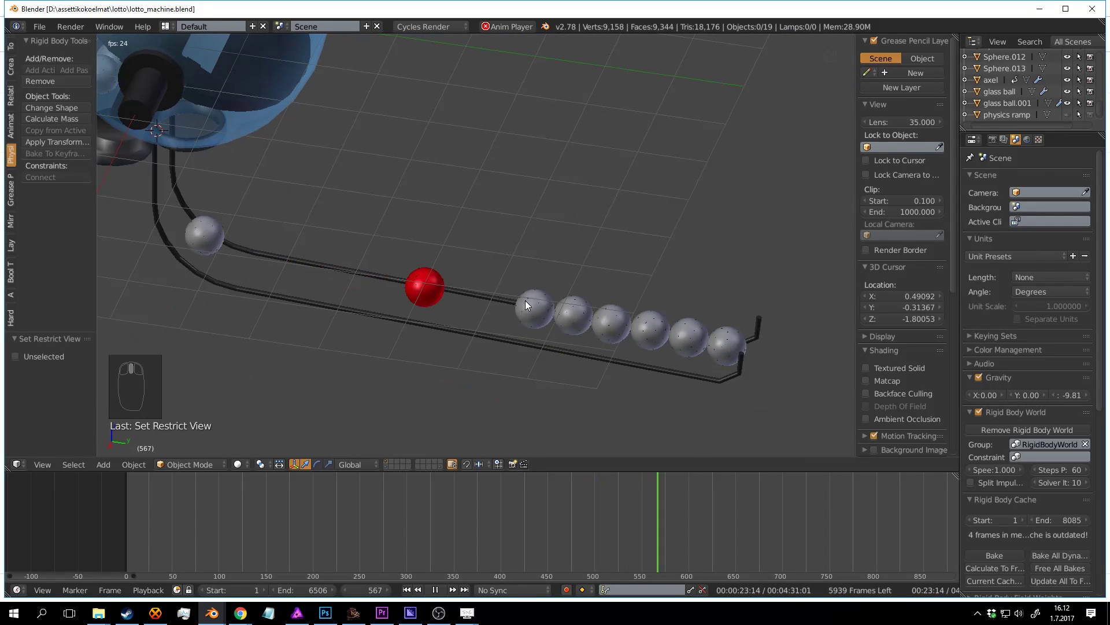
pyautogui.hotkey('alt', 'a')
pyautogui.moveTo(673, 522); pyautogui.dragTo(125, 491)
pyautogui.hotkey('ctrl', 's')
# Step: Select the tube's straight run with its end stop and move it inward along X to about 0.264, beside the balls at frame 488
pyautogui.click(472, 361)
pyautogui.rightClick(576, 348)
pyautogui.moveTo(576, 348); pyautogui.dragTo(412, 304, button='middle')
pyautogui.scroll(1, 495, 227)
pyautogui.press('Tab')
pyautogui.scroll(2, 494, 266)
pyautogui.press('ctrl+KP_Add')
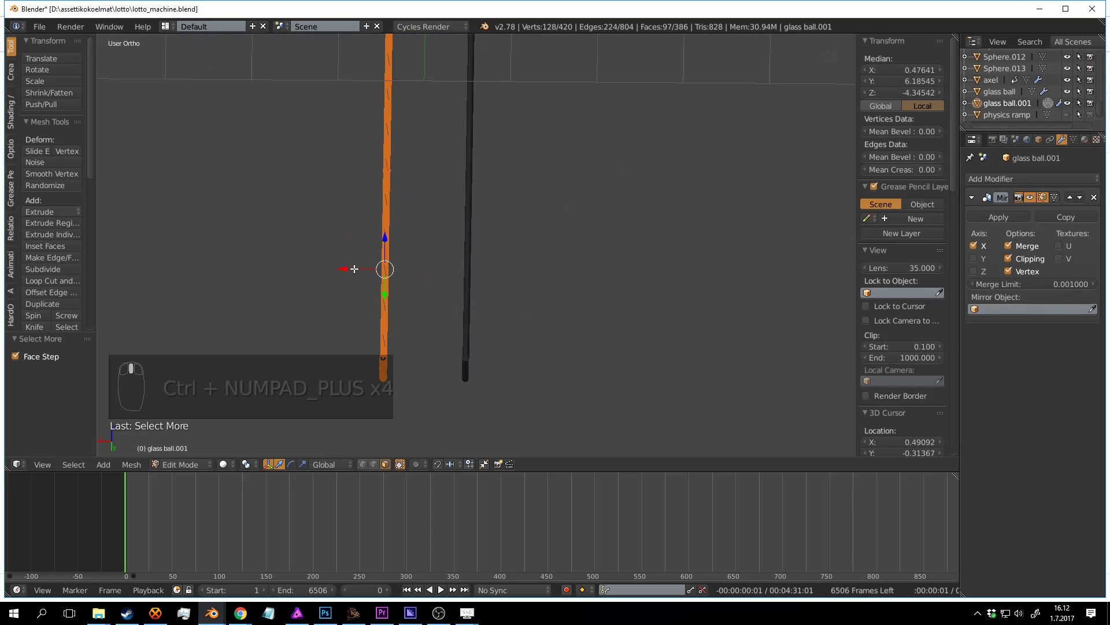
pyautogui.moveTo(228, 530); pyautogui.dragTo(237, 530)
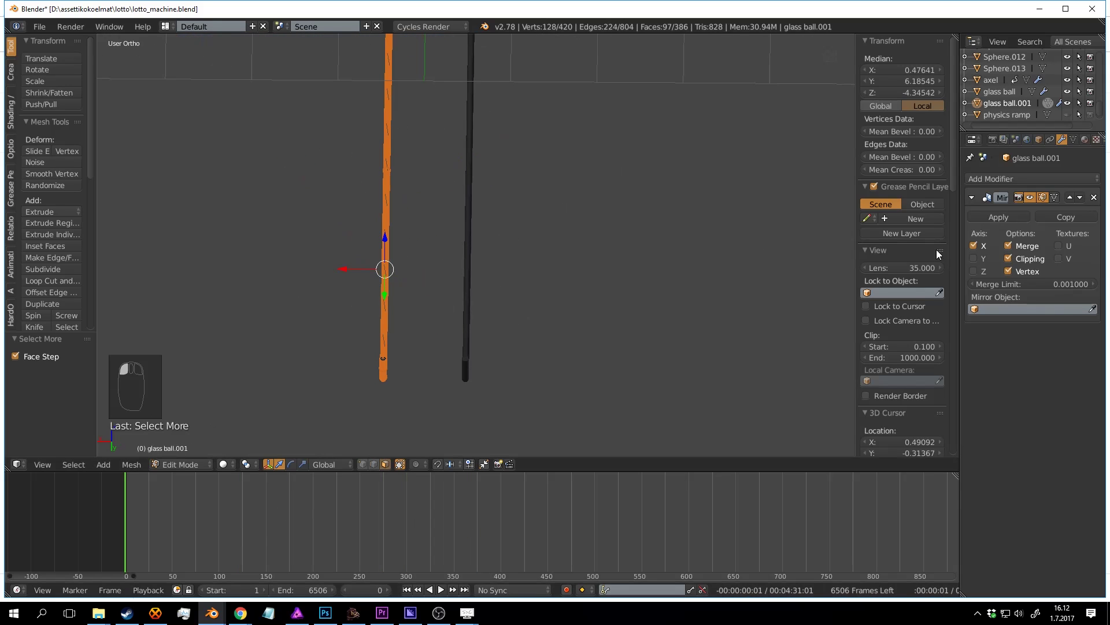
pyautogui.press('Tab')
pyautogui.hotkey('alt', 'a')
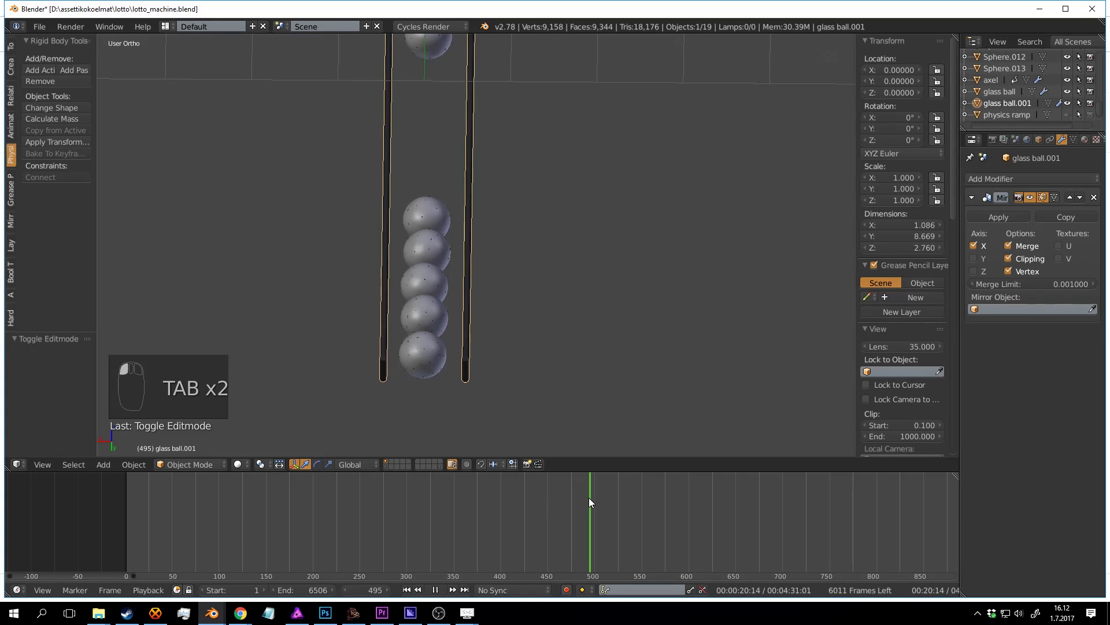
pyautogui.hotkey('alt', 'a')
pyautogui.press('Tab')
pyautogui.keyDown('shift'); pyautogui.moveTo(380, 373); pyautogui.dragTo(428, 326, button='middle'); pyautogui.keyUp('shift')
pyautogui.scroll(2, 428, 327)
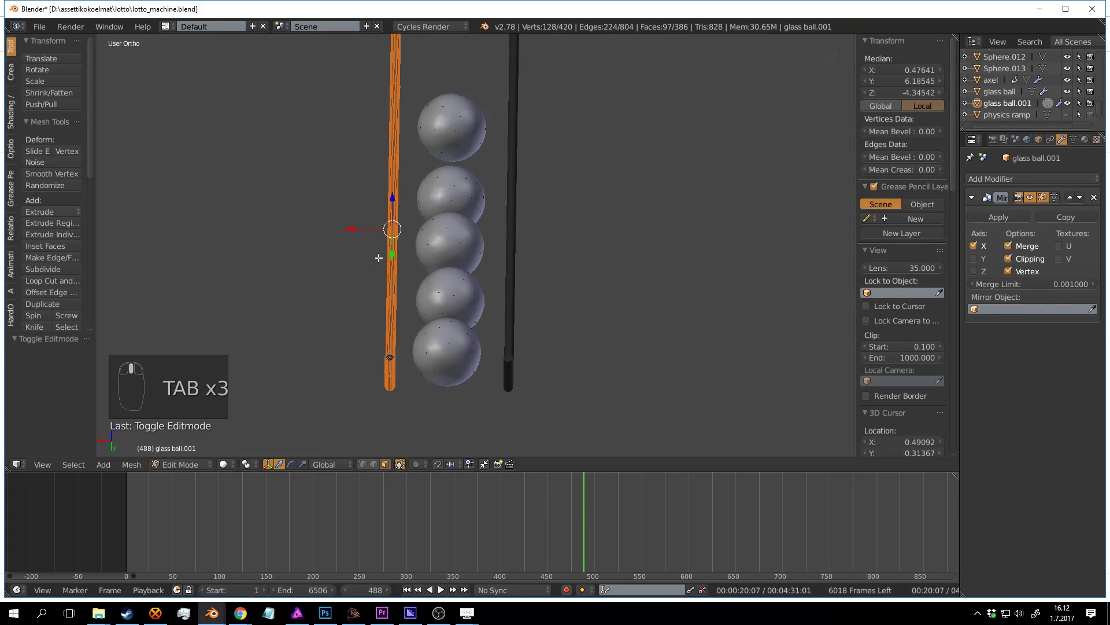
pyautogui.press('g')
pyautogui.press('x')
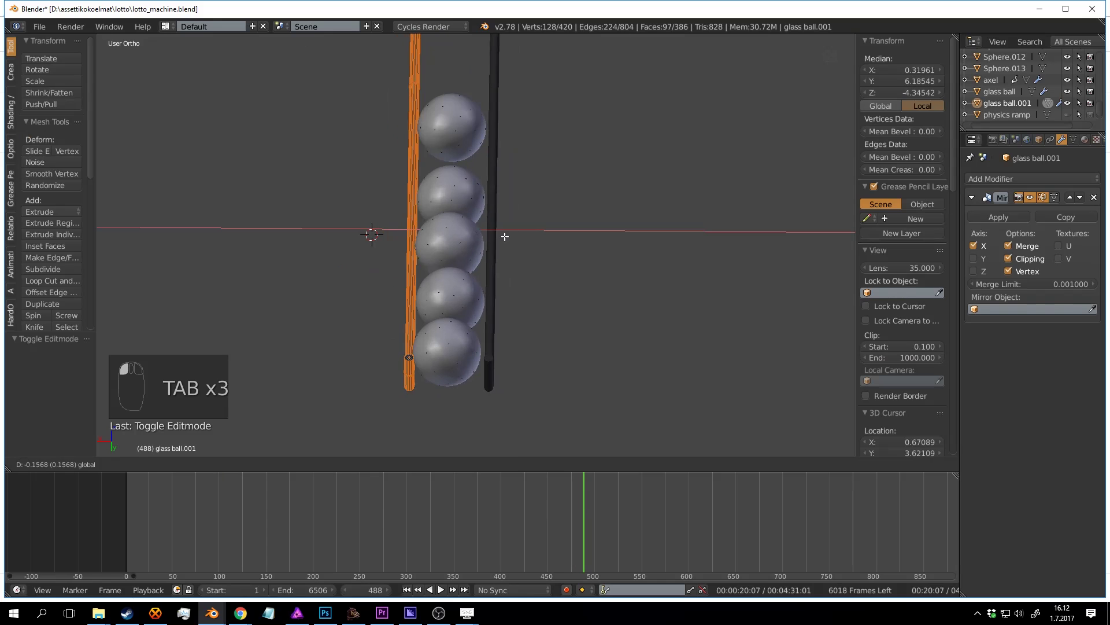
pyautogui.click(571, 237)
# Step: Select the tube segment at the lower bend, move it -0.218 along X and rotate it 17.489° about Z
pyautogui.moveTo(557, 235); pyautogui.dragTo(549, 323, button='middle')
pyautogui.scroll(2, 549, 322)
pyautogui.keyDown('shift'); pyautogui.moveTo(376, 341); pyautogui.dragTo(521, 283, button='middle'); pyautogui.keyUp('shift')
pyautogui.keyDown('shift'); pyautogui.moveTo(454, 260); pyautogui.dragTo(651, 289, button='middle'); pyautogui.keyUp('shift')
pyautogui.scroll(4, 636, 295)
pyautogui.keyDown('shift'); pyautogui.moveTo(405, 271); pyautogui.dragTo(540, 323, button='middle'); pyautogui.keyUp('shift')
pyautogui.press('a')
pyautogui.keyDown('alt'); pyautogui.rightClick(433, 329); pyautogui.keyUp('alt')
pyautogui.moveTo(470, 320); pyautogui.dragTo(334, 289, button='middle')
pyautogui.moveTo(315, 269); pyautogui.dragTo(444, 267)
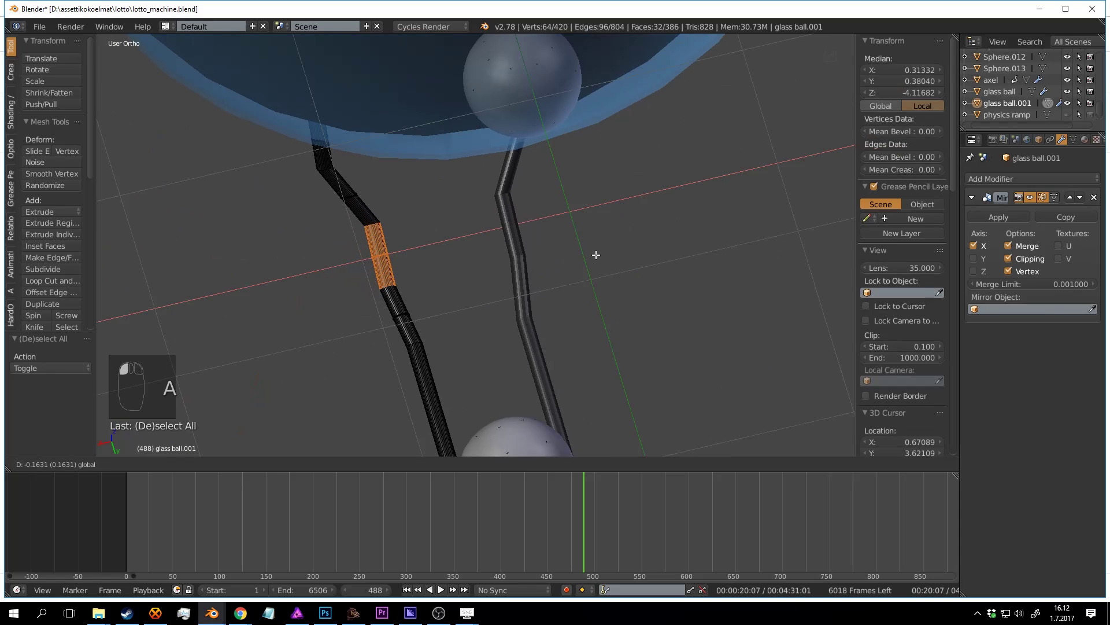
pyautogui.moveTo(708, 242); pyautogui.dragTo(711, 244)
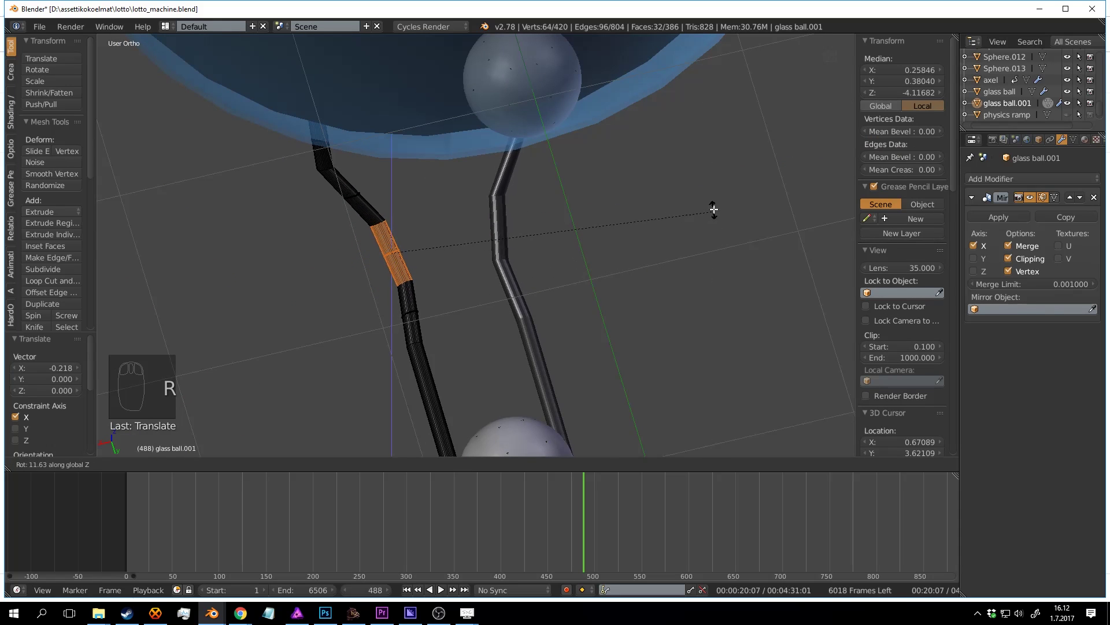
pyautogui.click(704, 181)
# Step: Shift the rotated bend segment back outward along X, leave mesh editing and save the file
pyautogui.moveTo(369, 259); pyautogui.dragTo(300, 270)
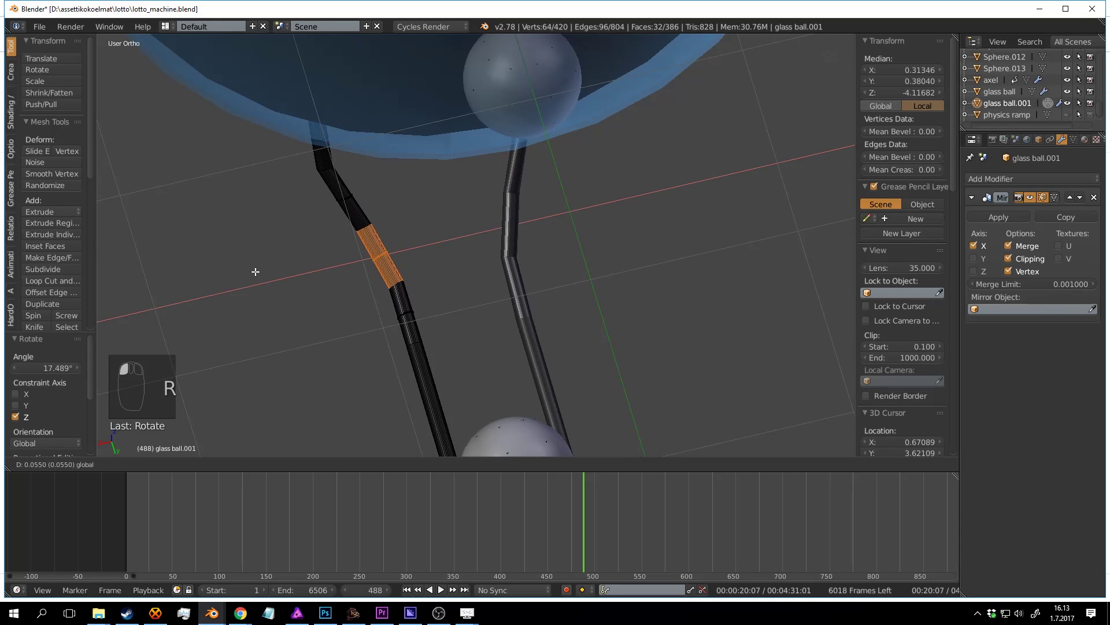
pyautogui.moveTo(233, 271); pyautogui.dragTo(231, 270)
pyautogui.press('Tab')
pyautogui.scroll(-4, 481, 249)
pyautogui.moveTo(480, 250); pyautogui.dragTo(581, 313, button='middle')
pyautogui.scroll(5, 515, 266)
pyautogui.scroll(-3, 525, 342)
pyautogui.press('a')
pyautogui.press('a')
pyautogui.hotkey('ctrl', 's')
# Step: Select the tube's straight run with its end stop again, and move it 0.097 up along Z and -0.028 along X in front view
pyautogui.keyDown('shift'); pyautogui.moveTo(654, 294); pyautogui.dragTo(441, 343, button='middle'); pyautogui.keyUp('shift')
pyautogui.scroll(-3, 441, 344)
pyautogui.press('Tab')
pyautogui.keyDown('shift'); pyautogui.moveTo(769, 231); pyautogui.dragTo(323, 277, button='middle'); pyautogui.keyUp('shift')
pyautogui.scroll(2, 324, 277)
pyautogui.press('a')
pyautogui.press('a')
pyautogui.rightClick(636, 270)
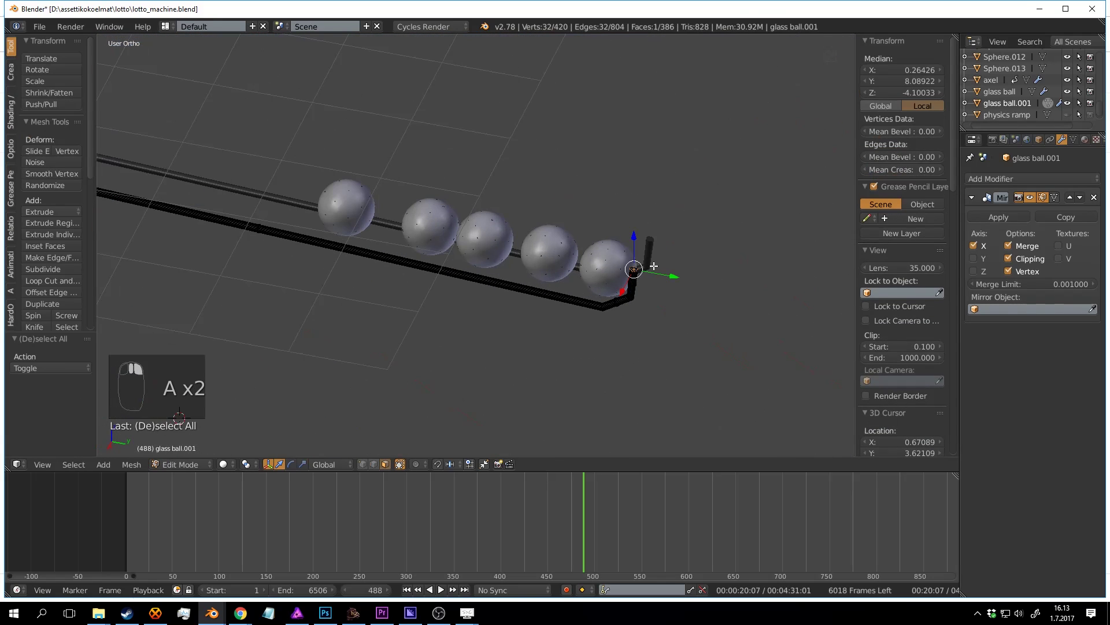
pyautogui.press('ctrl+KP_Add')
pyautogui.press('ctrl+KP_Add')
pyautogui.press('ctrl+KP_Add')
pyautogui.press('ctrl+KP_Add')
pyautogui.scroll(-2, 449, 248)
pyautogui.keyDown('shift'); pyautogui.moveTo(440, 237); pyautogui.dragTo(513, 207, button='middle'); pyautogui.keyUp('shift')
pyautogui.scroll(2, 558, 249)
pyautogui.keyDown('shift'); pyautogui.moveTo(700, 332); pyautogui.dragTo(339, 104, button='middle'); pyautogui.keyUp('shift')
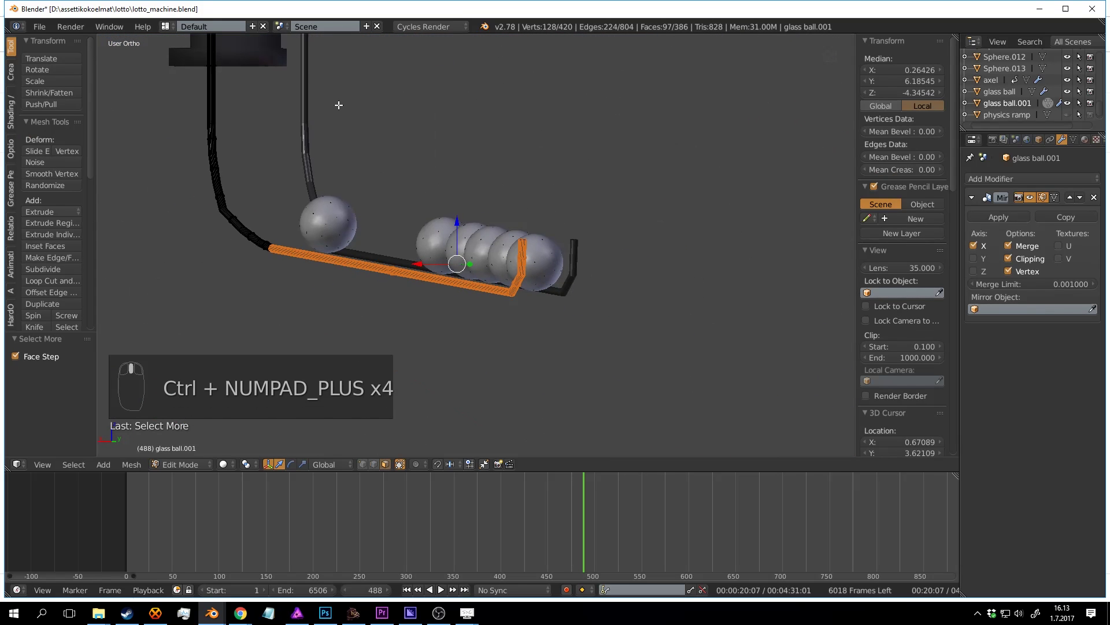
pyautogui.press('KP_1')
pyautogui.scroll(3, 402, 80)
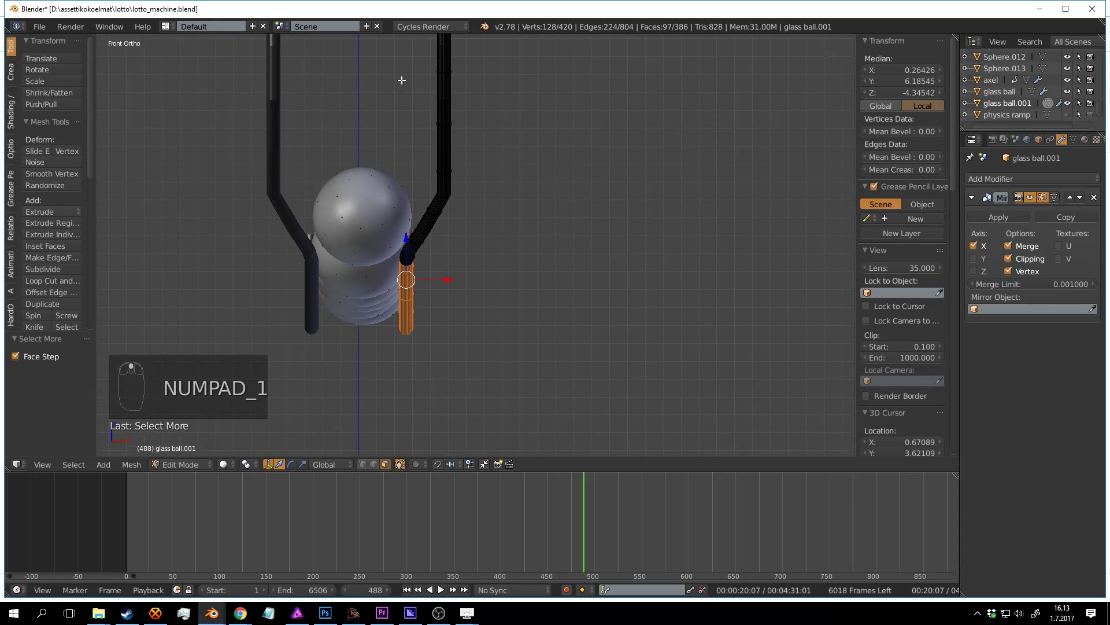
pyautogui.moveTo(419, 94); pyautogui.dragTo(424, 74)
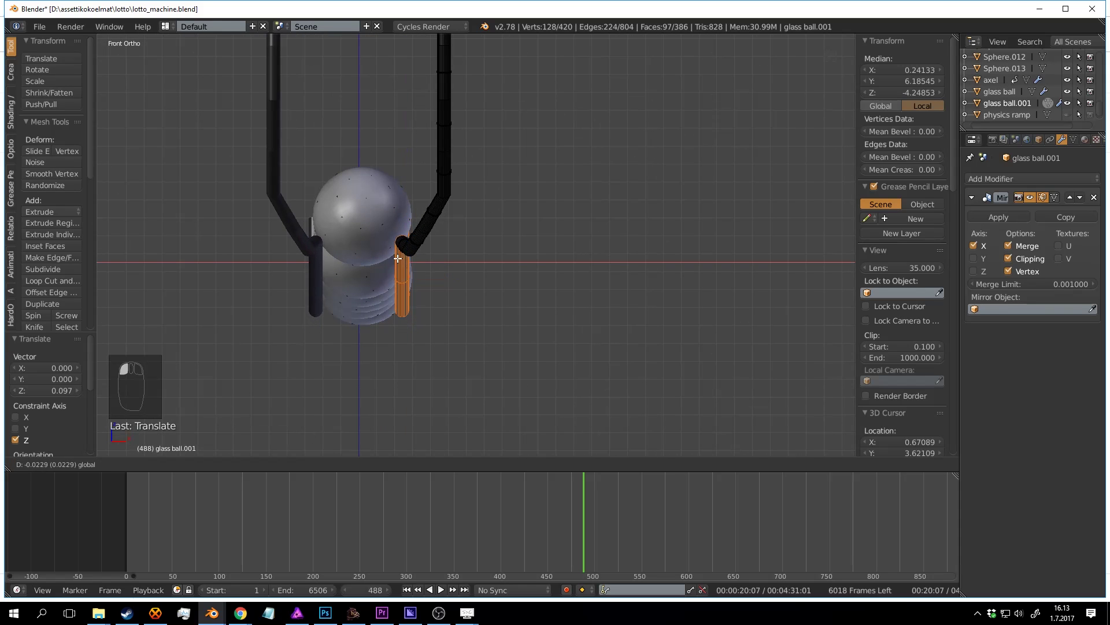
pyautogui.moveTo(646, 274); pyautogui.dragTo(547, 250, button='middle')
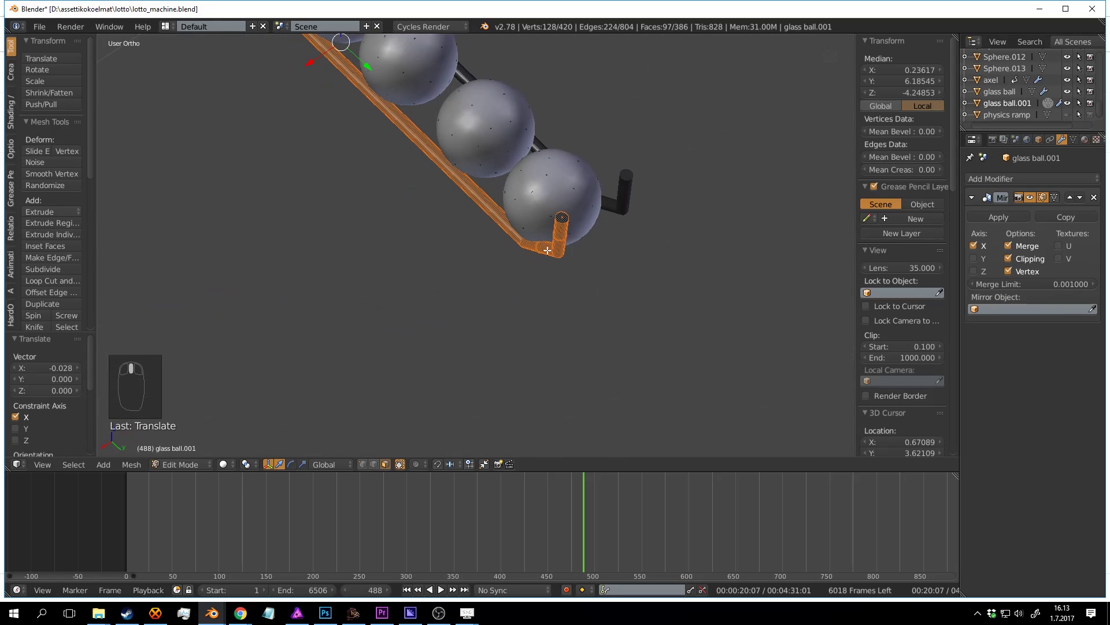
# Step: Leave mesh editing, clear the selection and save the file
pyautogui.keyDown('shift'); pyautogui.moveTo(384, 112); pyautogui.dragTo(415, 249, button='middle'); pyautogui.keyUp('shift')
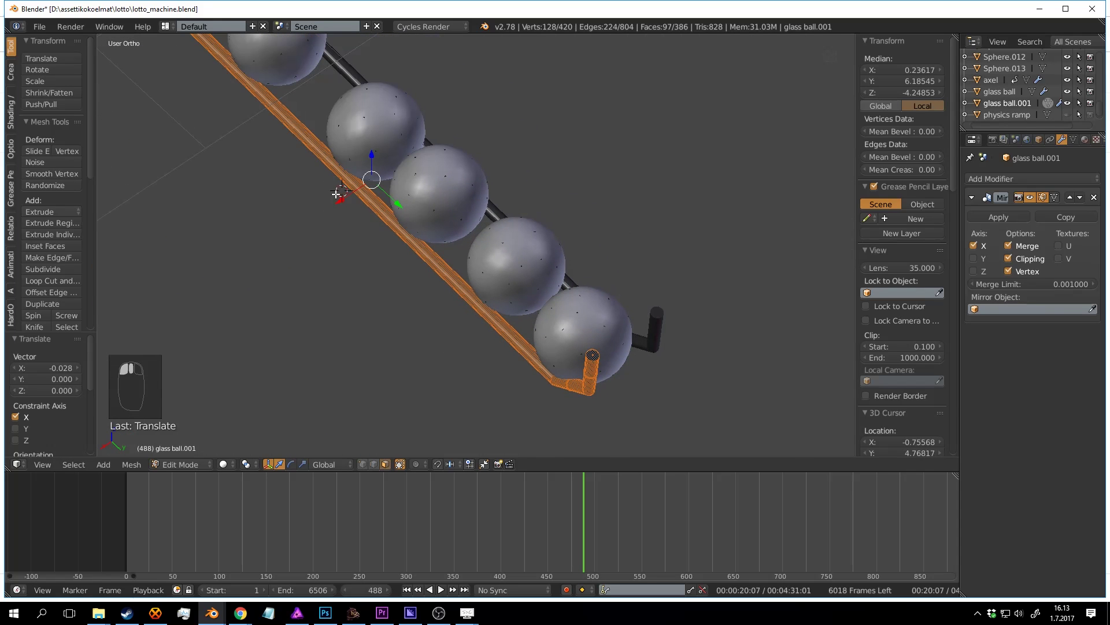
pyautogui.scroll(-3, 355, 192)
pyautogui.press('Tab')
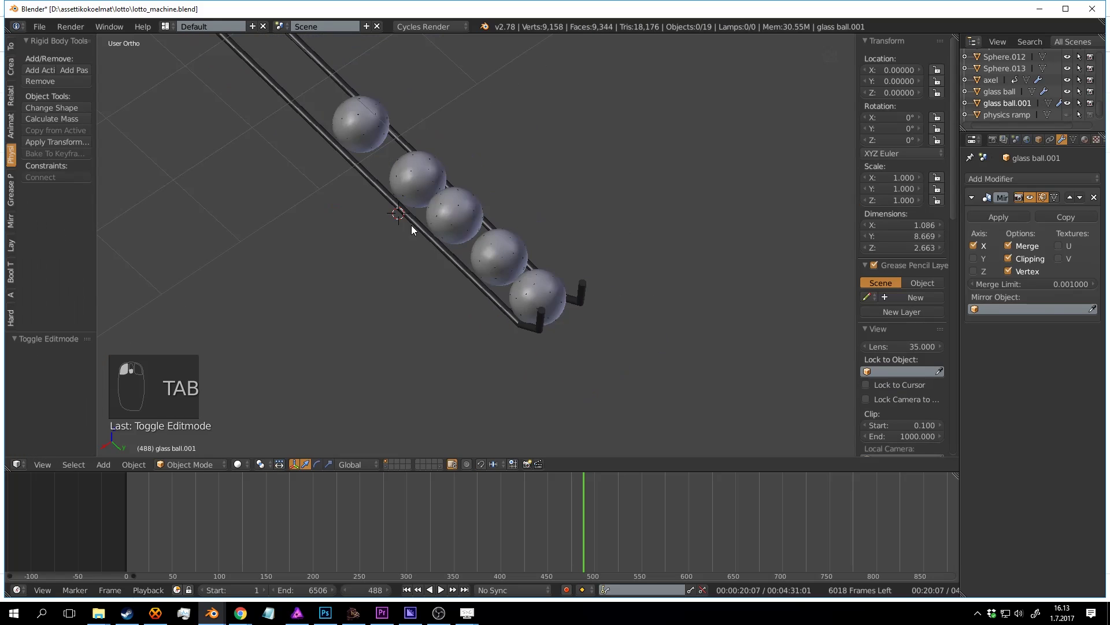
pyautogui.press('a')
pyautogui.press('a')
pyautogui.press('a')
pyautogui.hotkey('ctrl', 's')
# Step: Select the upright section of the tube's end stop, move it -0.121 along Y and lower it along Z
pyautogui.click(432, 295)
pyautogui.moveTo(432, 293); pyautogui.dragTo(495, 286, button='middle')
pyautogui.scroll(4, 355, 280)
pyautogui.keyDown('shift'); pyautogui.moveTo(547, 341); pyautogui.dragTo(497, 257, button='middle'); pyautogui.keyUp('shift')
pyautogui.press('Tab')
pyautogui.scroll(3, 497, 257)
pyautogui.press('a')
pyautogui.rightClick(463, 262)
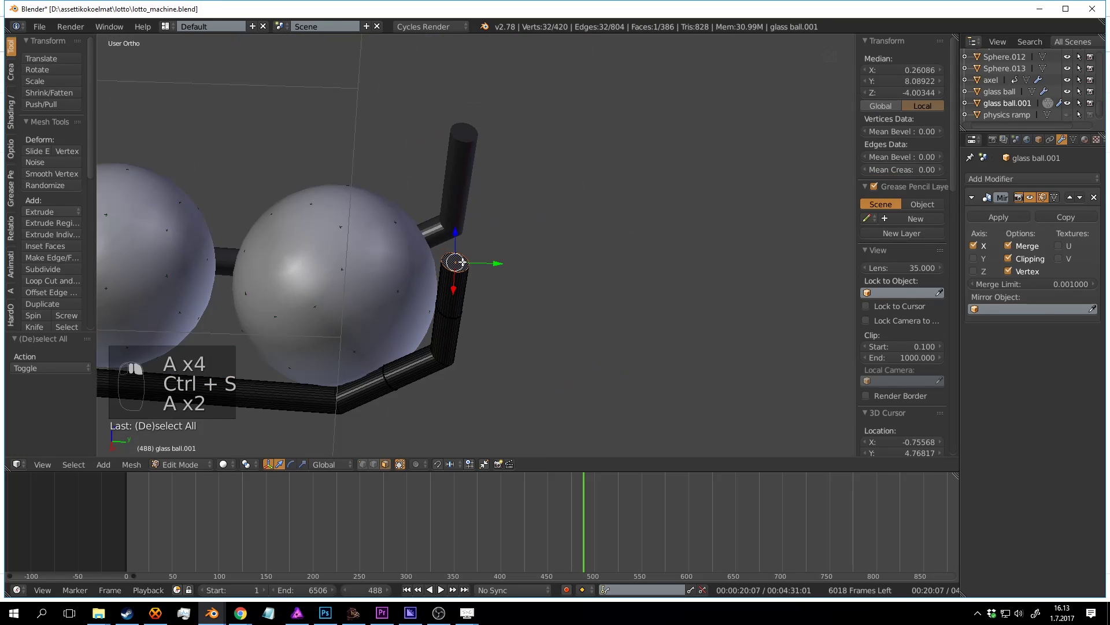
pyautogui.press('ctrl+KP_Add')
pyautogui.moveTo(489, 310); pyautogui.dragTo(434, 311)
pyautogui.keyDown('shift'); pyautogui.moveTo(334, 300); pyautogui.dragTo(221, 293); pyautogui.keyUp('shift')
pyautogui.moveTo(359, 255); pyautogui.dragTo(502, 160, button='middle')
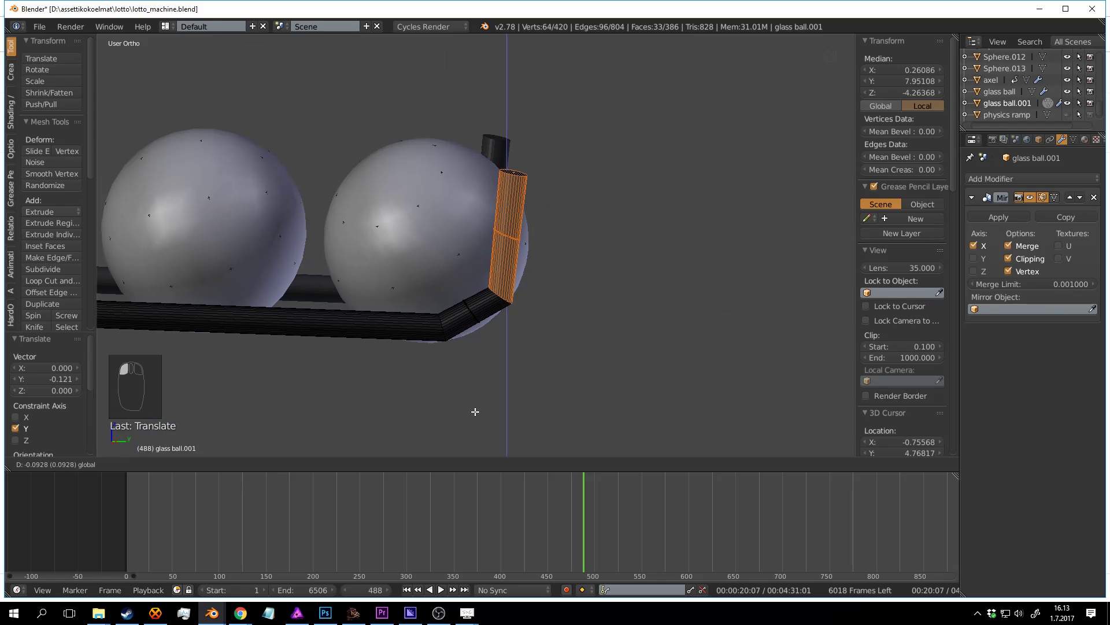
pyautogui.moveTo(601, 289); pyautogui.dragTo(601, 236, button='middle')
# Step: Select the edge loop at the end stop's upper bend and bevel it with 2 segments in Percent mode
pyautogui.press('a')
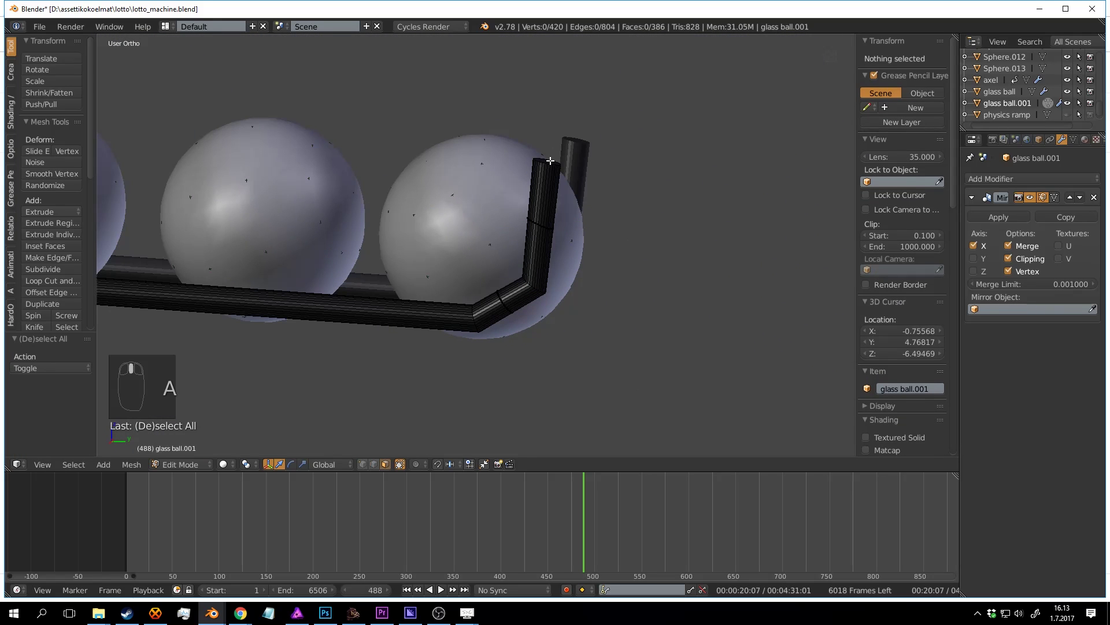
pyautogui.rightClick(548, 161)
pyautogui.moveTo(512, 352); pyautogui.dragTo(512, 350)
pyautogui.scroll(3, 509, 323)
pyautogui.keyDown('shift'); pyautogui.moveTo(504, 283); pyautogui.dragTo(433, 199, button='middle'); pyautogui.keyUp('shift')
pyautogui.scroll(1, 433, 199)
pyautogui.press('a')
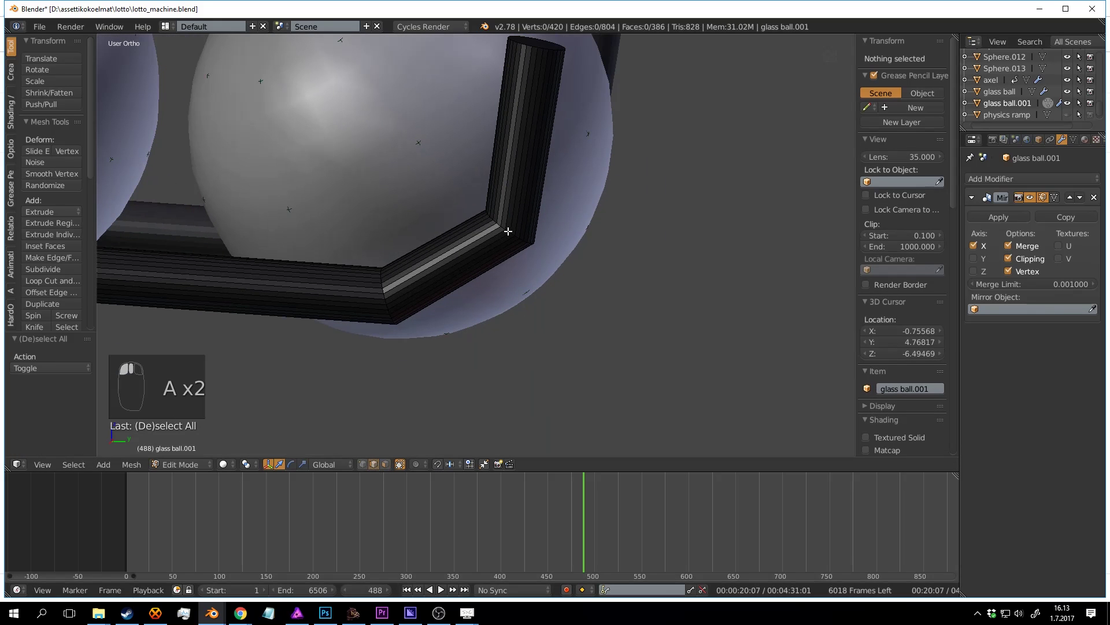
pyautogui.keyDown('alt'); pyautogui.rightClick(508, 231); pyautogui.keyUp('alt')
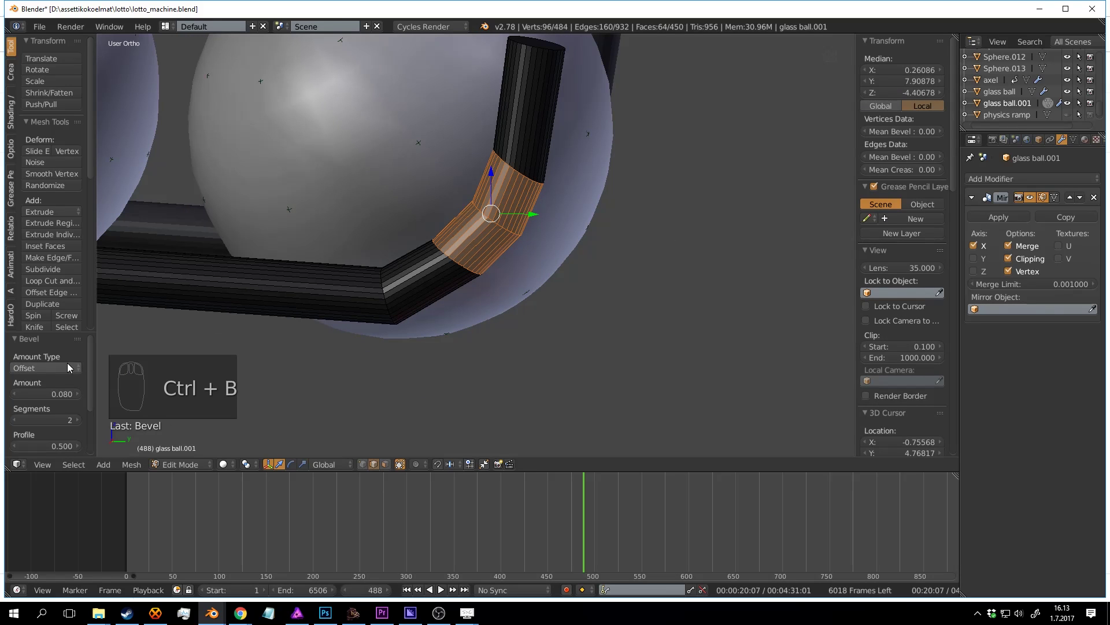
pyautogui.hotkey('ctrl', 'z')
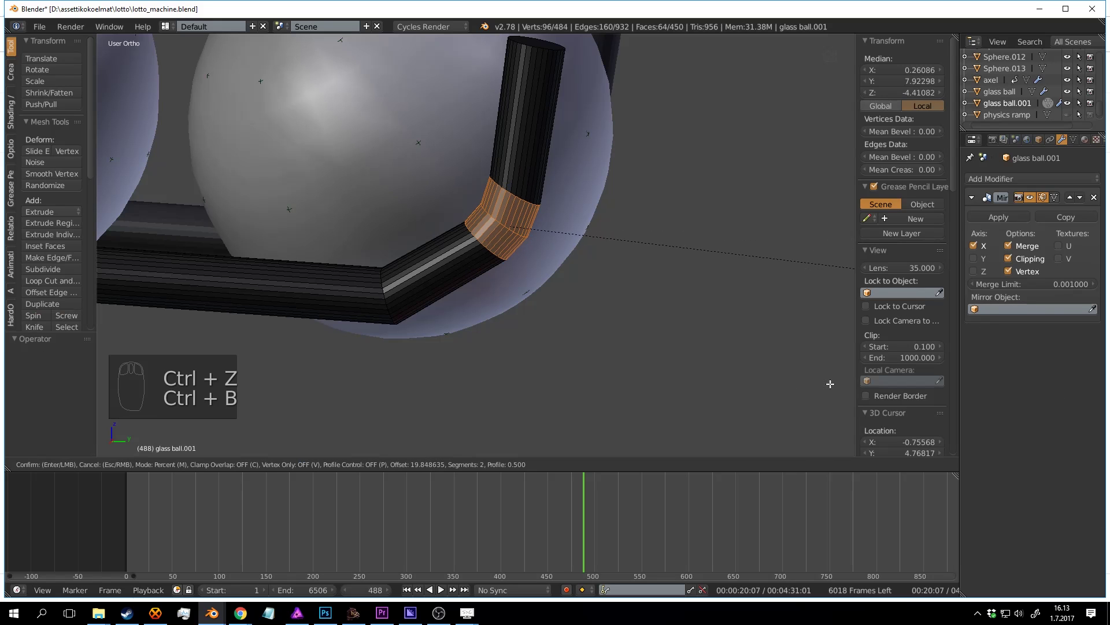
pyautogui.click(618, 217)
pyautogui.press('a')
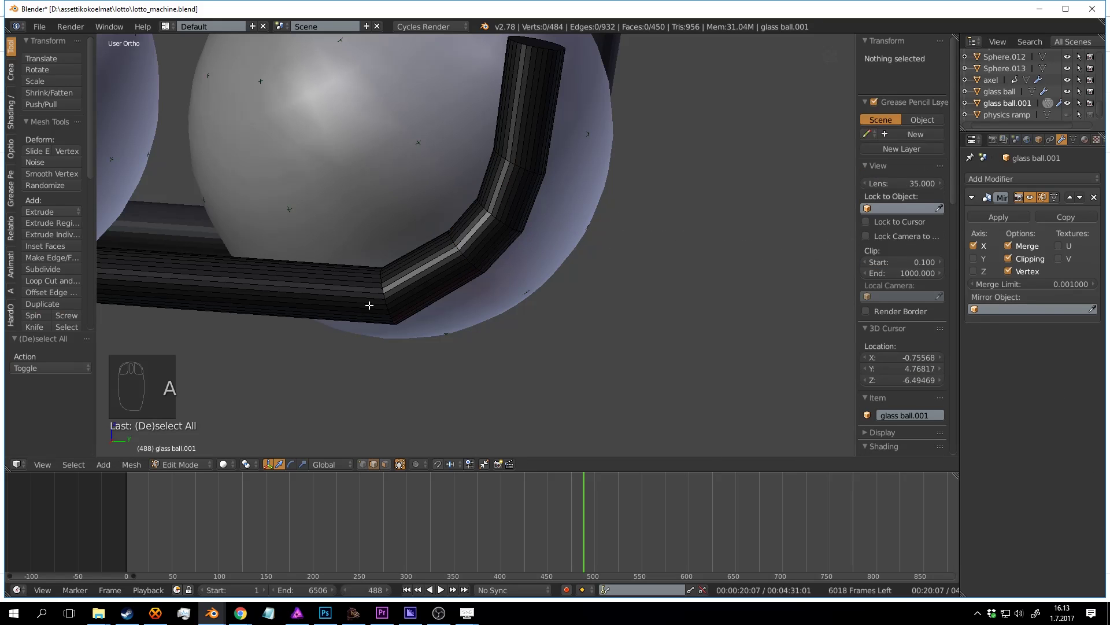
# Step: Bevel the edge loop at the end stop's lower bend with 2 segments, using the Width amount type and an amount of about 0.099
pyautogui.keyDown('alt'); pyautogui.rightClick(387, 292); pyautogui.keyUp('alt')
pyautogui.keyDown('shift'); pyautogui.moveTo(388, 295); pyautogui.dragTo(511, 228, button='middle'); pyautogui.keyUp('shift')
pyautogui.scroll(3, 511, 228)
pyautogui.hotkey('ctrl', 'b')
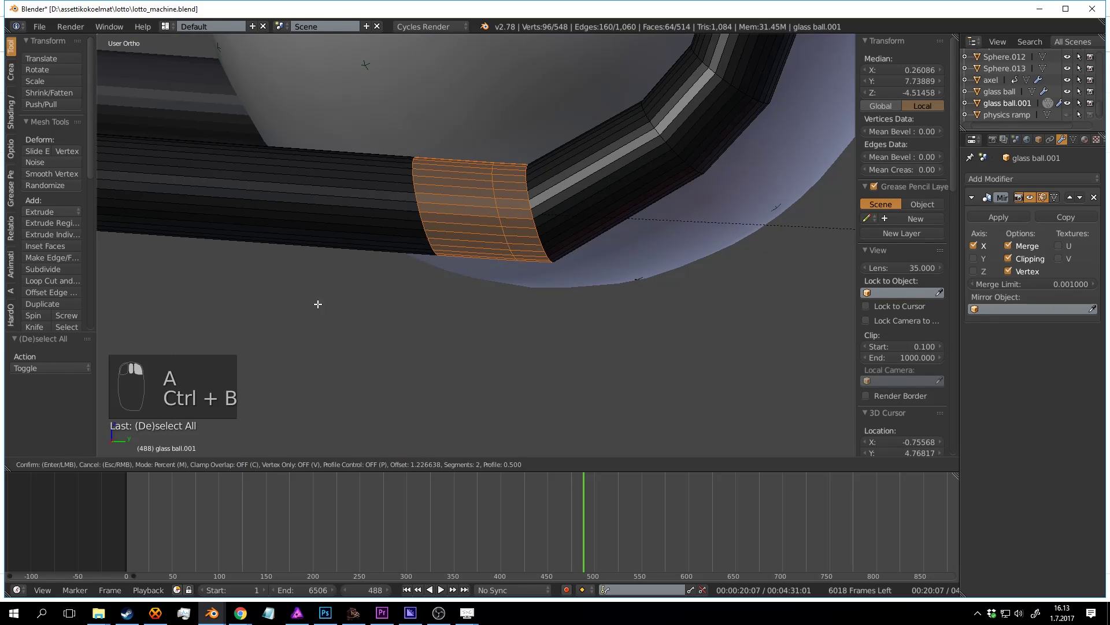
pyautogui.rightClick(607, 353)
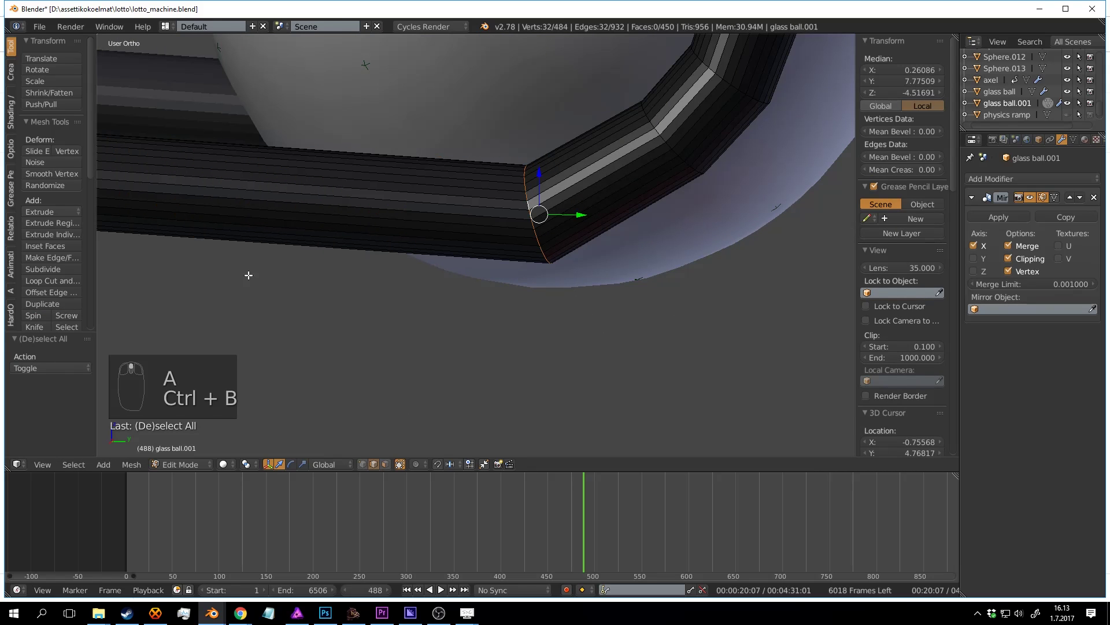
pyautogui.hotkey('ctrl', 'b')
pyautogui.click(193, 317)
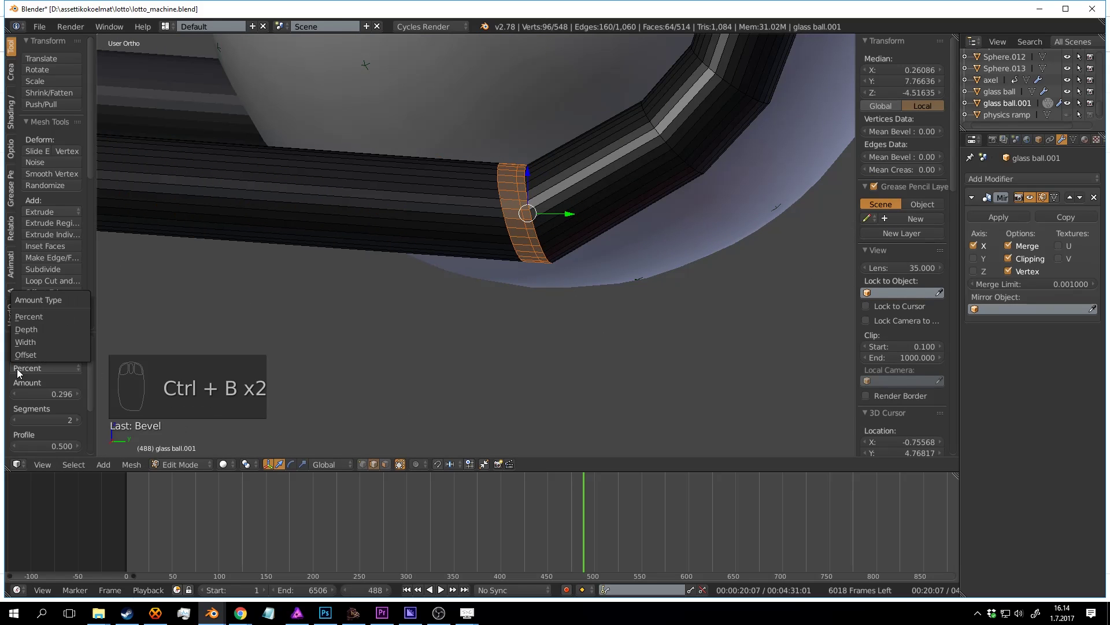
pyautogui.click(49, 341)
pyautogui.hotkey('ctrl', 'z')
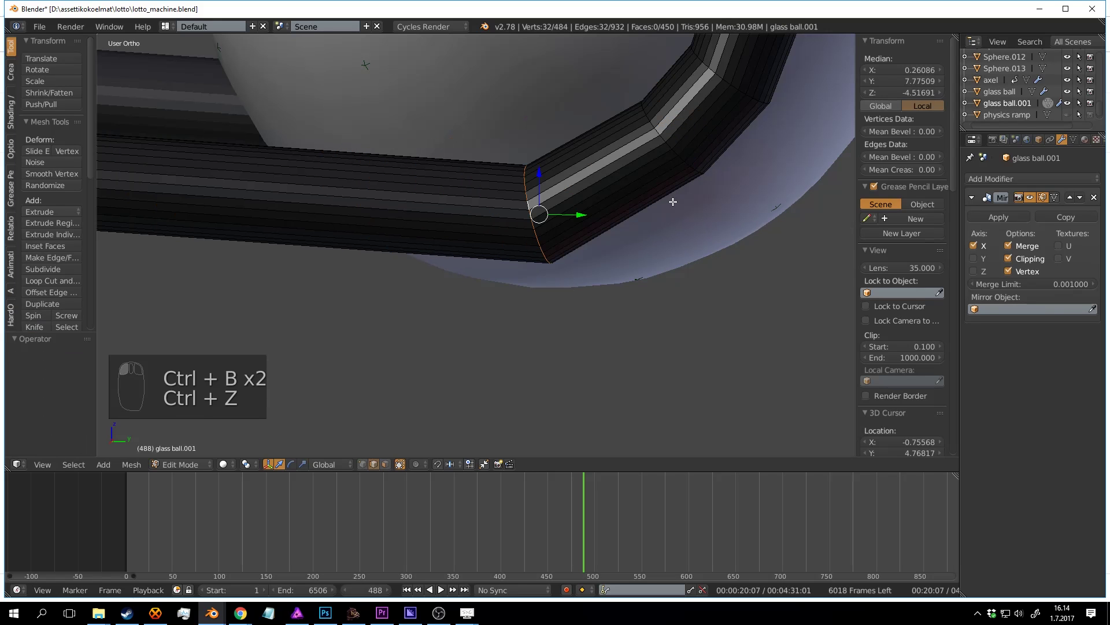
pyautogui.hotkey('ctrl', 'b')
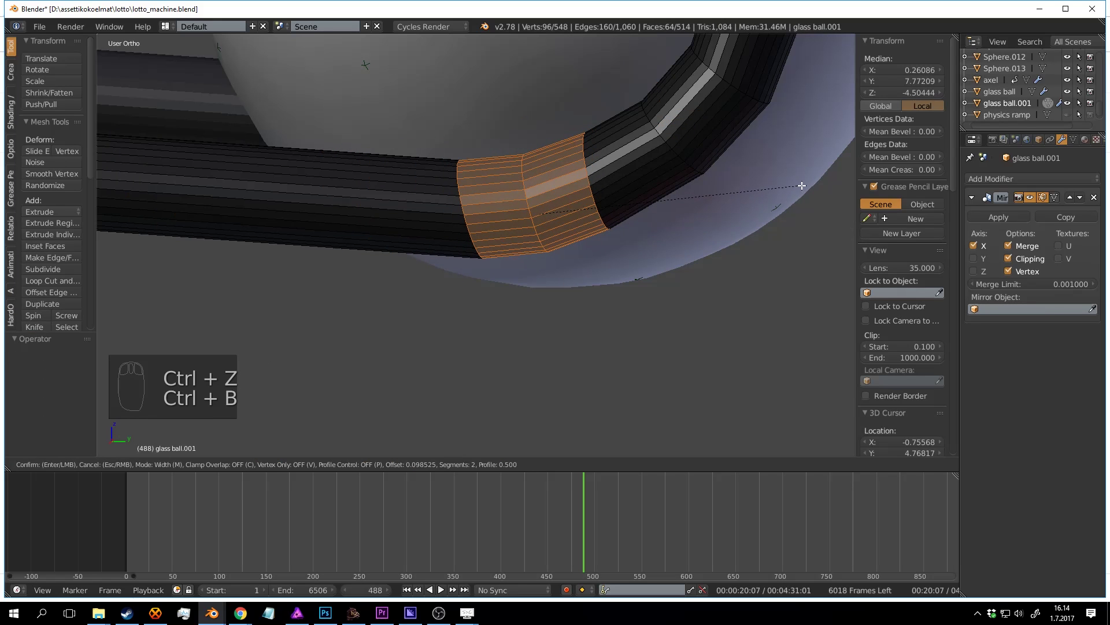
pyautogui.click(802, 186)
# Step: Exit mesh editing, deselect everything and save the file with the bevelled tube ends
pyautogui.press('Tab')
pyautogui.scroll(-10, 623, 214)
pyautogui.press('a')
pyautogui.press('a')
pyautogui.press('a')
pyautogui.hotkey('ctrl', 's')
pyautogui.click(525, 206)
pyautogui.moveTo(525, 206); pyautogui.dragTo(533, 259, button='middle')
pyautogui.scroll(-4, 364, 235)
pyautogui.scroll(1, 459, 316)
pyautogui.hotkey('ctrl', 's')
pyautogui.scroll(-4, 458, 316)
pyautogui.hotkey('ctrl', 's')
# Step: Scrub the timeline to frame 473 and examine how the ball sits on the tubes at the lower bend
pyautogui.scroll(2, 508, 208)
pyautogui.moveTo(508, 207); pyautogui.dragTo(532, 264, button='middle')
pyautogui.scroll(4, 570, 293)
pyautogui.keyDown('shift'); pyautogui.moveTo(301, 254); pyautogui.dragTo(523, 355, button='middle'); pyautogui.keyUp('shift')
pyautogui.moveTo(574, 508); pyautogui.dragTo(569, 508)
pyautogui.scroll(1, 491, 397)
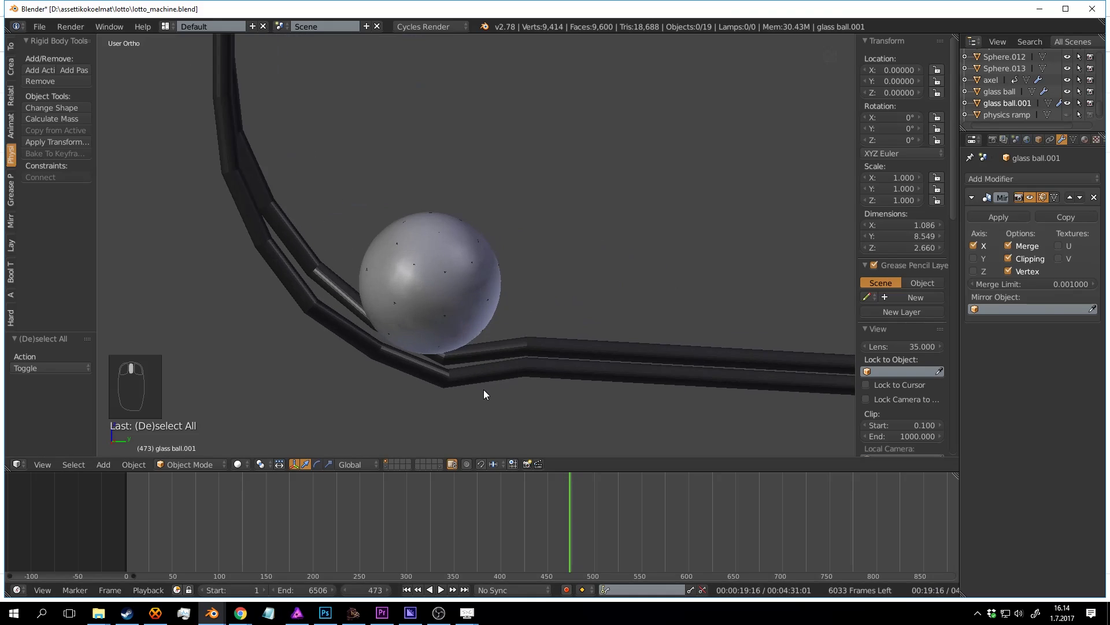
# Step: Select the tube segment under the ball at the lower bend and raise it by about 0.049 on Z
pyautogui.press('Tab')
pyautogui.scroll(3, 484, 391)
pyautogui.press('a')
pyautogui.press('a')
pyautogui.press('a')
pyautogui.press('a')
pyautogui.press('a')
pyautogui.keyDown('ctrl'); pyautogui.keyDown('alt'); pyautogui.rightClick(452, 317); pyautogui.keyUp('alt'); pyautogui.keyUp('ctrl')
pyautogui.moveTo(440, 296); pyautogui.dragTo(459, 114)
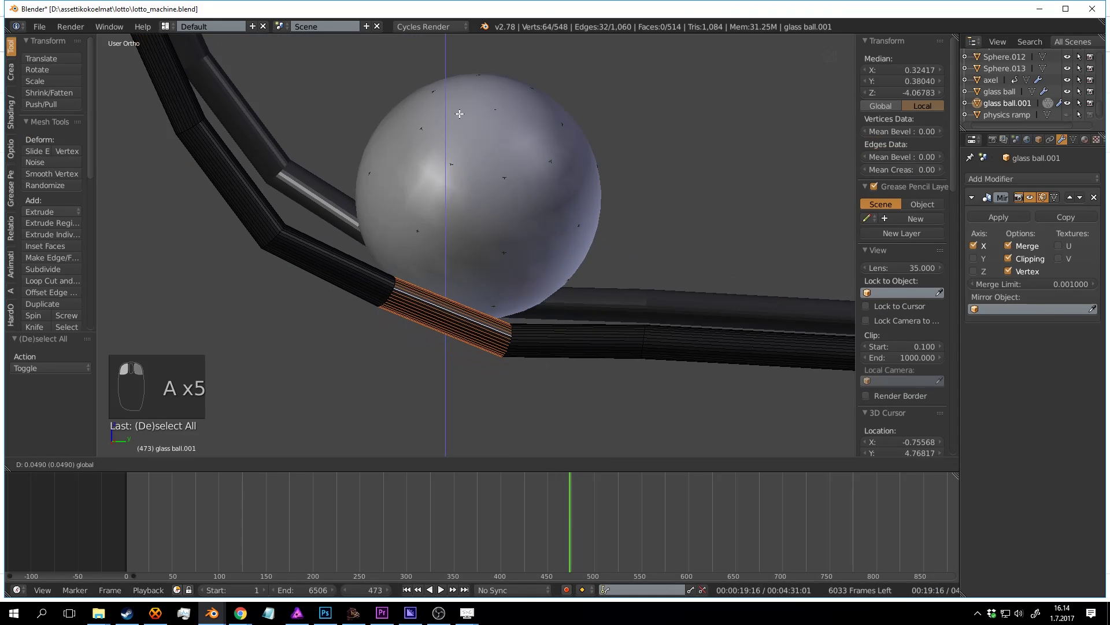
pyautogui.press('a')
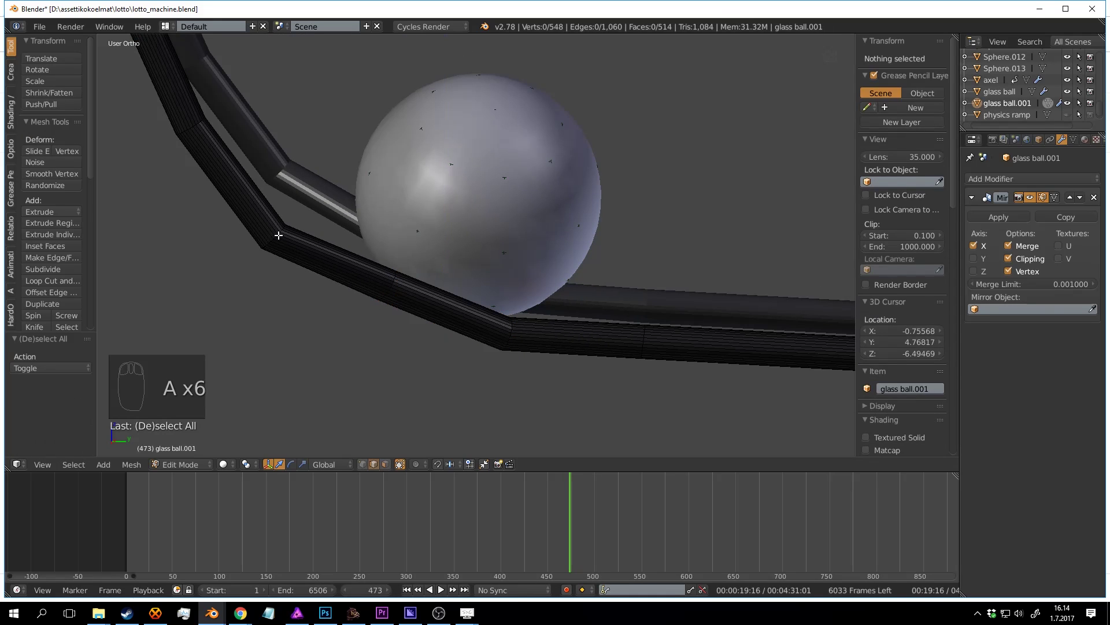
# Step: Select the edge loop one bend further up the curved tube and raise it by about 0.044 on Z
pyautogui.keyDown('alt'); pyautogui.rightClick(278, 236); pyautogui.keyUp('alt')
pyautogui.keyDown('shift'); pyautogui.moveTo(296, 238); pyautogui.dragTo(399, 262, button='middle'); pyautogui.keyUp('shift')
pyautogui.scroll(1, 396, 257)
pyautogui.moveTo(356, 221); pyautogui.dragTo(358, 177)
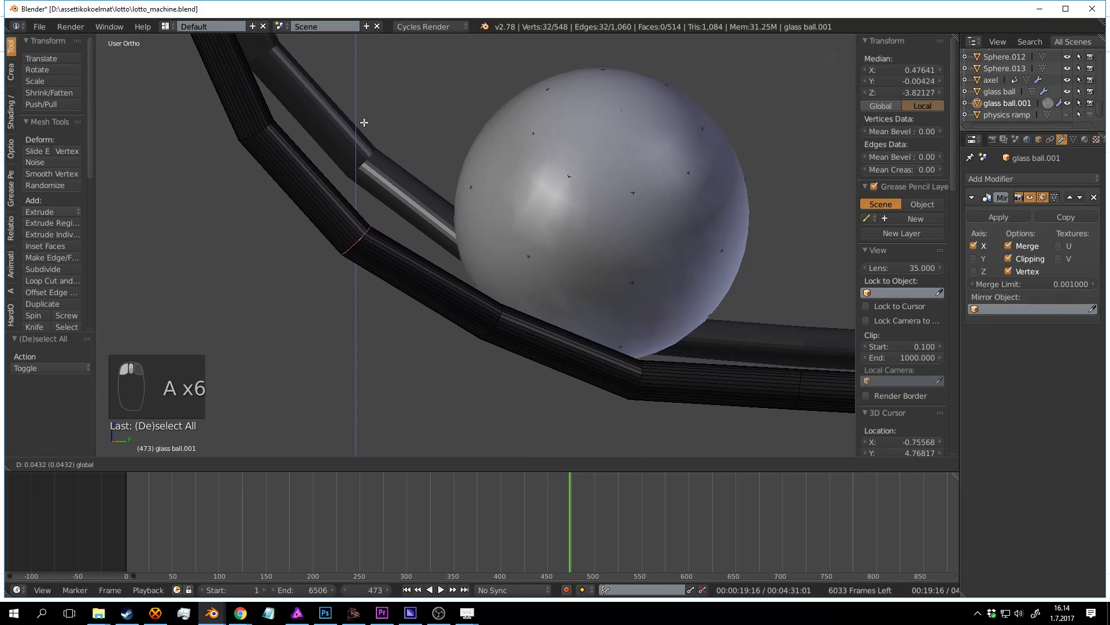
pyautogui.click(364, 122)
# Step: Raise the following edge loop up the curve by about 0.009 on Z and exit mesh editing
pyautogui.keyDown('shift'); pyautogui.moveTo(365, 124); pyautogui.dragTo(410, 206, button='middle'); pyautogui.keyUp('shift')
pyautogui.press('a')
pyautogui.keyDown('alt'); pyautogui.rightClick(304, 206); pyautogui.keyUp('alt')
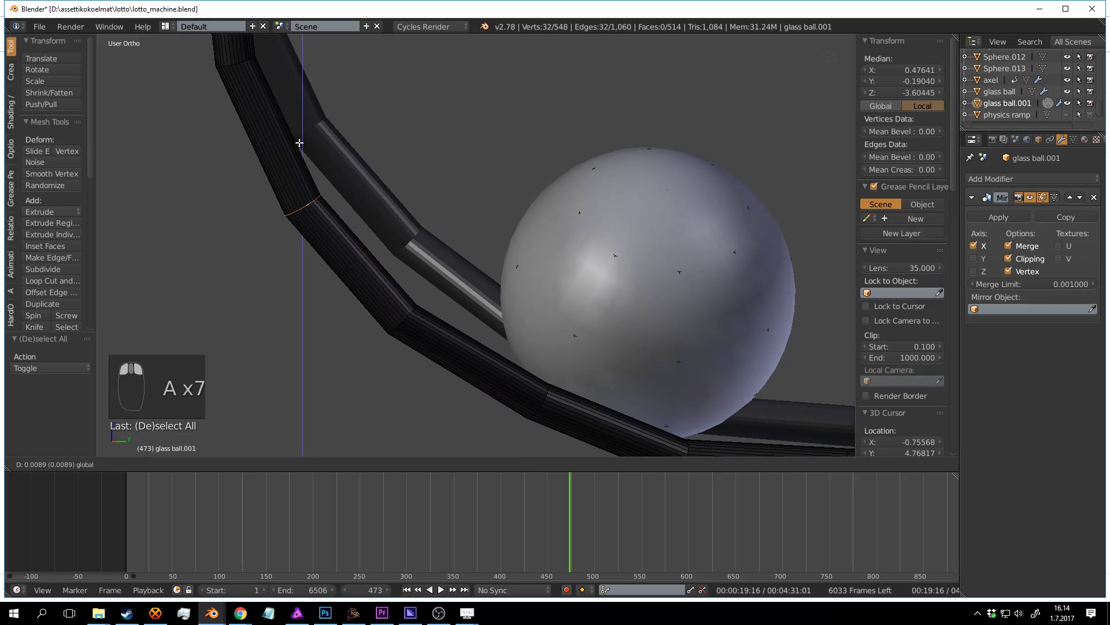
pyautogui.rightClick(299, 143)
pyautogui.press('Tab')
pyautogui.scroll(-4, 509, 249)
pyautogui.moveTo(518, 255); pyautogui.dragTo(480, 296, button='middle')
# Step: Reopen the tube mesh, select the edge loop at the bend just above the ball and move it inward about 0.098 on X
pyautogui.press('Tab')
pyautogui.press('a')
pyautogui.press('a')
pyautogui.press('a')
pyautogui.scroll(2, 417, 247)
pyautogui.press('a')
pyautogui.keyDown('alt'); pyautogui.rightClick(416, 247); pyautogui.keyUp('alt')
pyautogui.scroll(8, 422, 253)
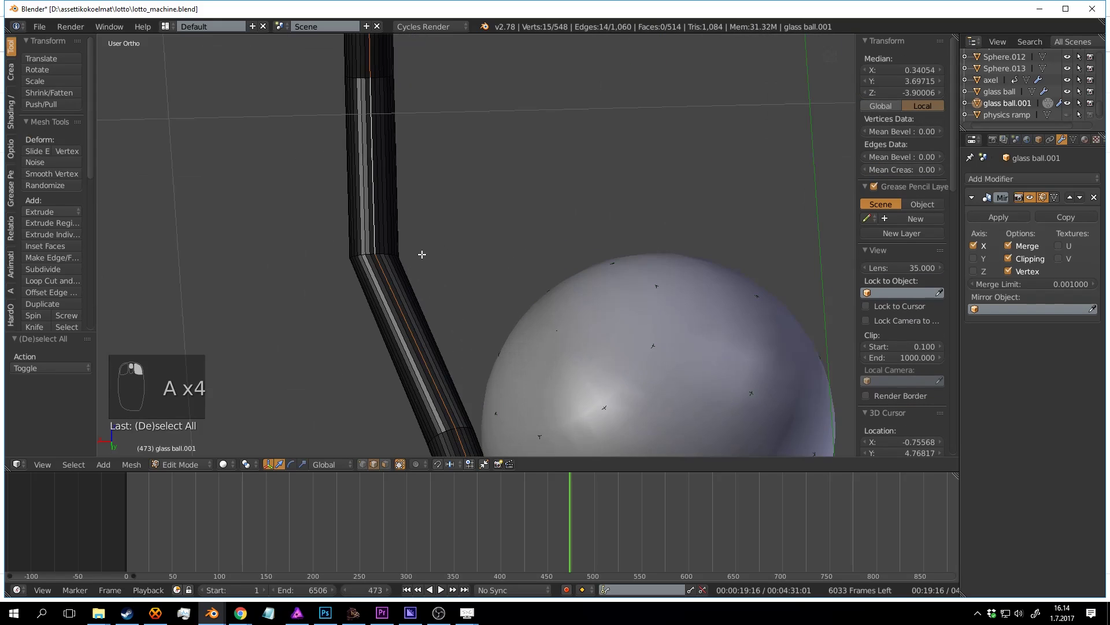
pyautogui.press('a')
pyautogui.keyDown('alt'); pyautogui.rightClick(271, 265); pyautogui.keyUp('alt')
pyautogui.scroll(-8, 412, 295)
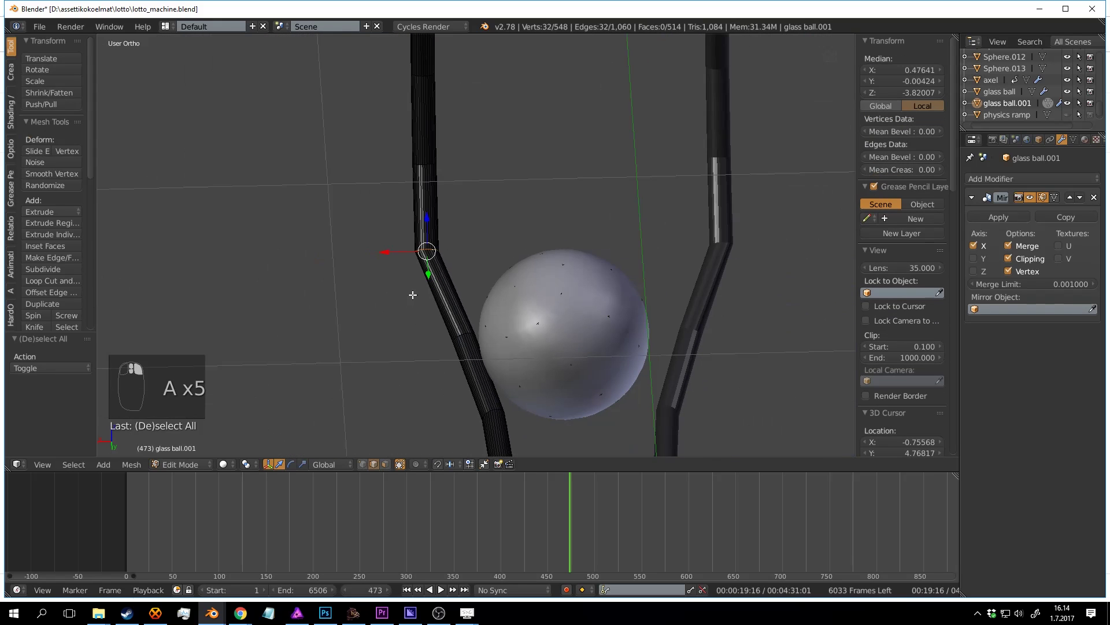
pyautogui.moveTo(406, 246); pyautogui.dragTo(453, 255)
pyautogui.moveTo(568, 246); pyautogui.dragTo(569, 248)
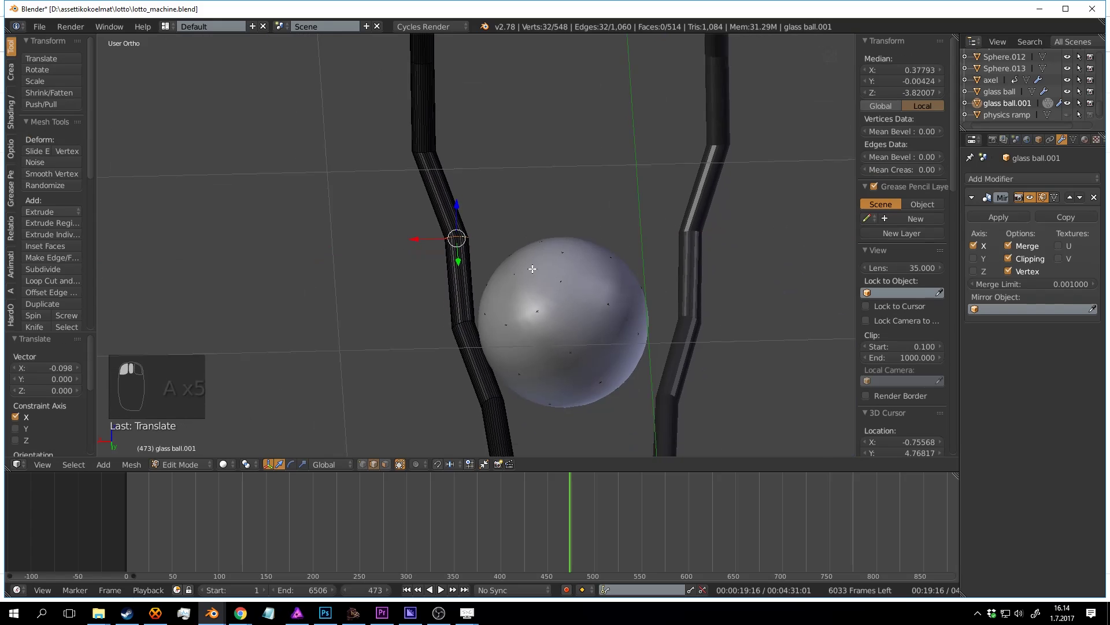
# Step: Select the next edge loop down, beside the ball, and move it inward by about 0.036 on X
pyautogui.scroll(3, 467, 310)
pyautogui.press('a')
pyautogui.press('a')
pyautogui.keyDown('alt'); pyautogui.rightClick(449, 326); pyautogui.keyUp('alt')
pyautogui.moveTo(423, 328); pyautogui.dragTo(539, 324)
pyautogui.scroll(-5, 521, 278)
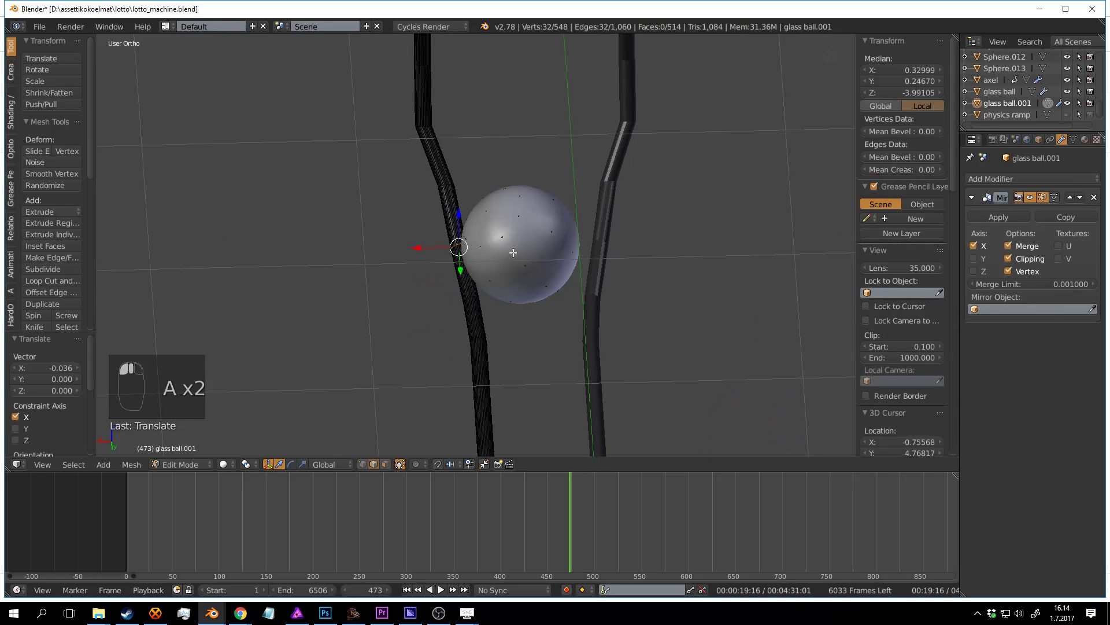
pyautogui.scroll(6, 483, 294)
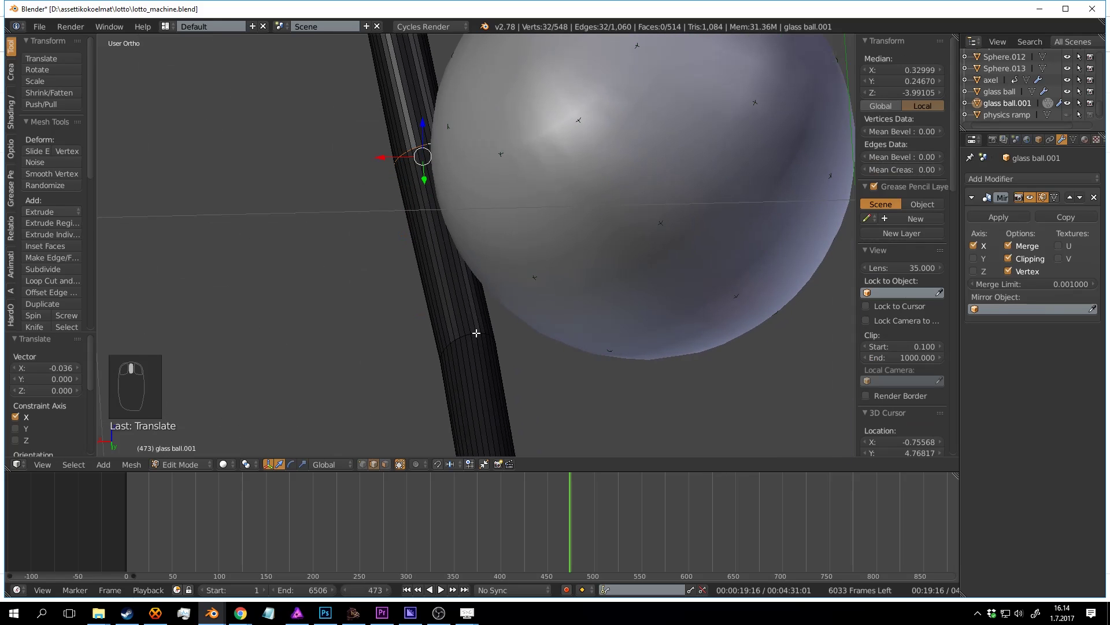
# Step: Exit mesh editing, check the tube curve from another angle, deselect everything and save the file
pyautogui.press('Tab')
pyautogui.scroll(-10, 433, 257)
pyautogui.moveTo(433, 257); pyautogui.dragTo(515, 333, button='middle')
pyautogui.press('a')
pyautogui.press('a')
pyautogui.hotkey('ctrl', 's')
# Step: Move the edge loop at the next bend above the ball inward by about 0.051 on X and save the file
pyautogui.press('Tab')
pyautogui.scroll(6, 517, 351)
pyautogui.scroll(5, 376, 260)
pyautogui.press('a')
pyautogui.press('a')
pyautogui.scroll(-3, 445, 342)
pyautogui.scroll(-3, 445, 341)
pyautogui.moveTo(430, 269); pyautogui.dragTo(471, 272)
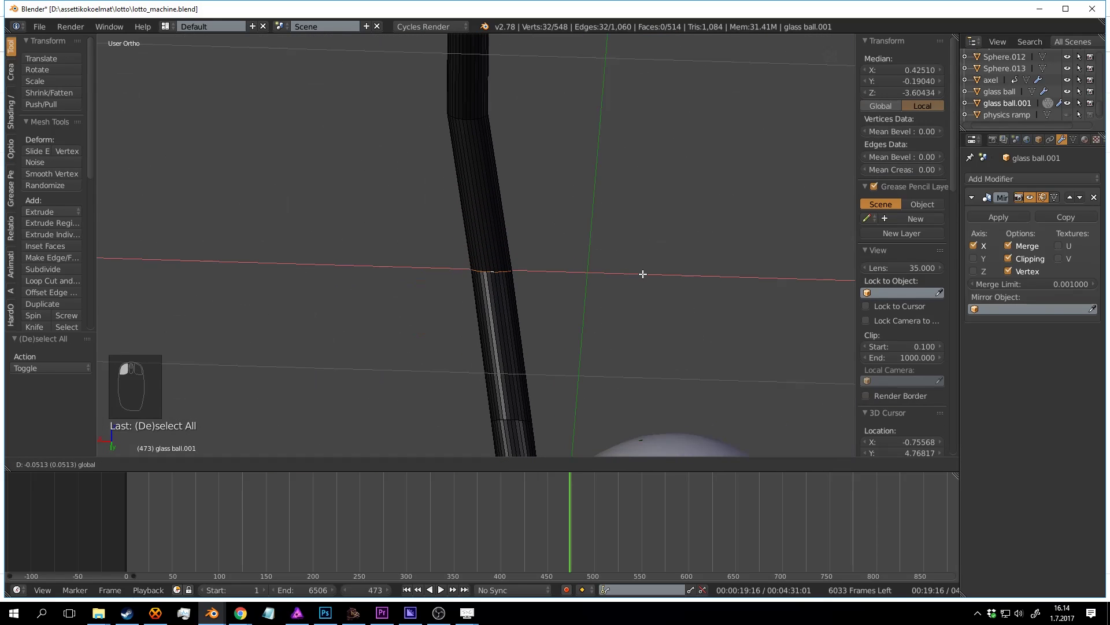
pyautogui.press('Tab')
pyautogui.scroll(-8, 578, 263)
pyautogui.scroll(2, 547, 284)
pyautogui.hotkey('ctrl', 's')
pyautogui.click(533, 305)
# Step: Select the edge loop one bend further up the tube and move it inward by about 0.022 on X
pyautogui.press('Tab')
pyautogui.scroll(9, 493, 215)
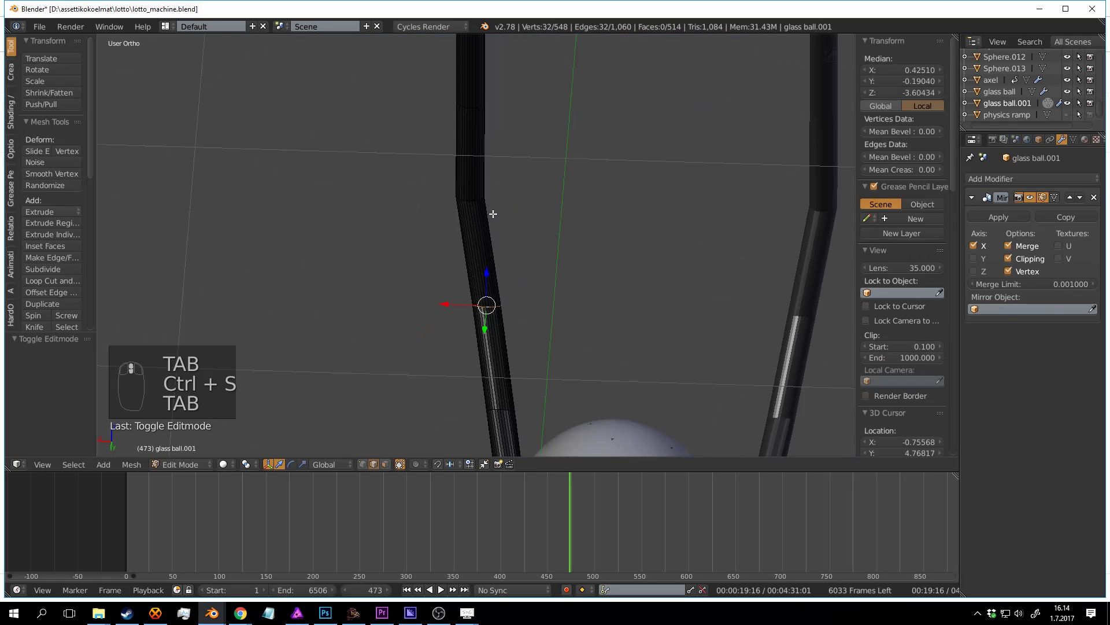
pyautogui.press('a')
pyautogui.keyDown('alt'); pyautogui.rightClick(470, 133); pyautogui.keyUp('alt')
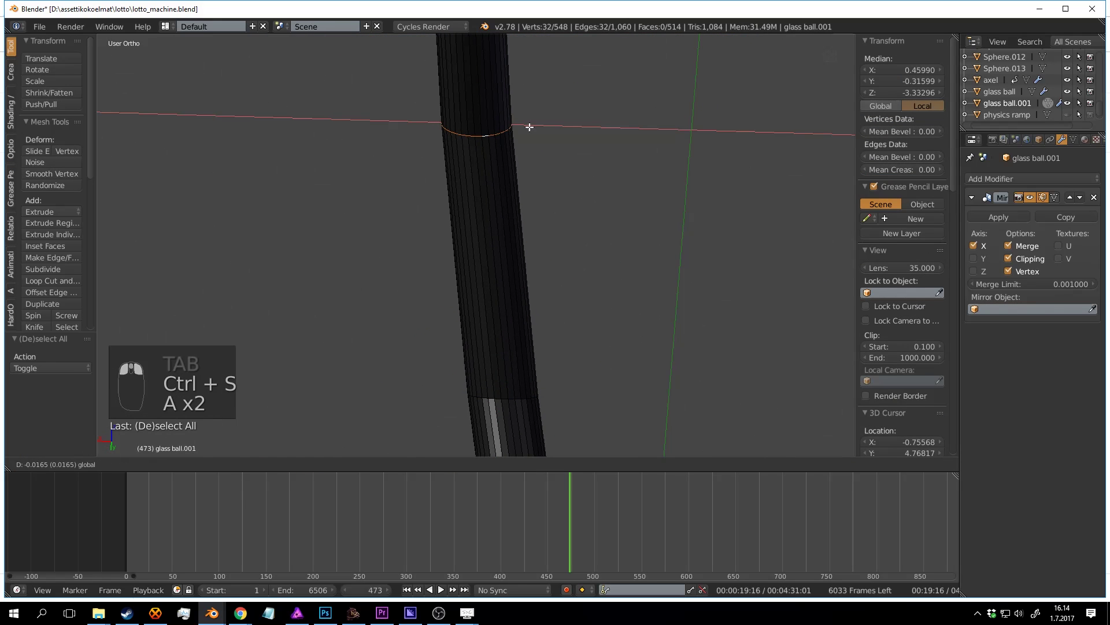
pyautogui.keyDown('shift'); pyautogui.moveTo(529, 127); pyautogui.dragTo(553, 129); pyautogui.keyUp('shift')
pyautogui.scroll(-7, 555, 179)
pyautogui.press('Tab')
pyautogui.scroll(7, 524, 286)
pyautogui.press('Tab')
pyautogui.keyDown('shift'); pyautogui.moveTo(481, 212); pyautogui.dragTo(457, 117, button='middle'); pyautogui.keyUp('shift')
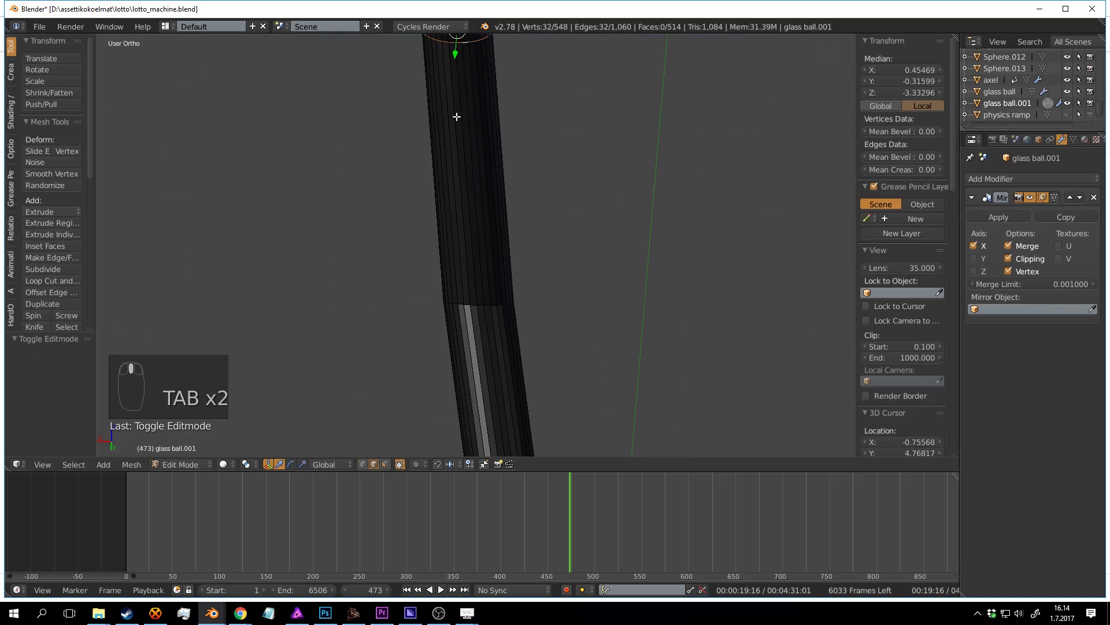
# Step: Reselect the edge loop one bend lower, nudge it inward by about 0.007 on X, exit mesh editing and save
pyautogui.press('a')
pyautogui.press('a')
pyautogui.press('a')
pyautogui.keyDown('alt'); pyautogui.rightClick(492, 317); pyautogui.keyUp('alt')
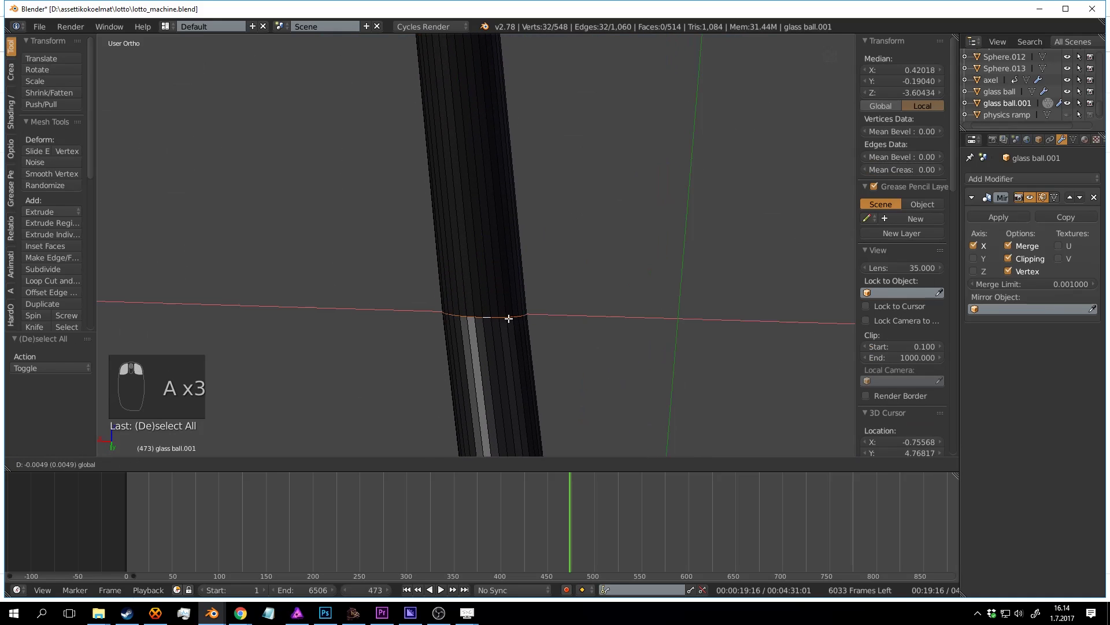
pyautogui.press('Tab')
pyautogui.scroll(-6, 521, 327)
pyautogui.scroll(4, 555, 267)
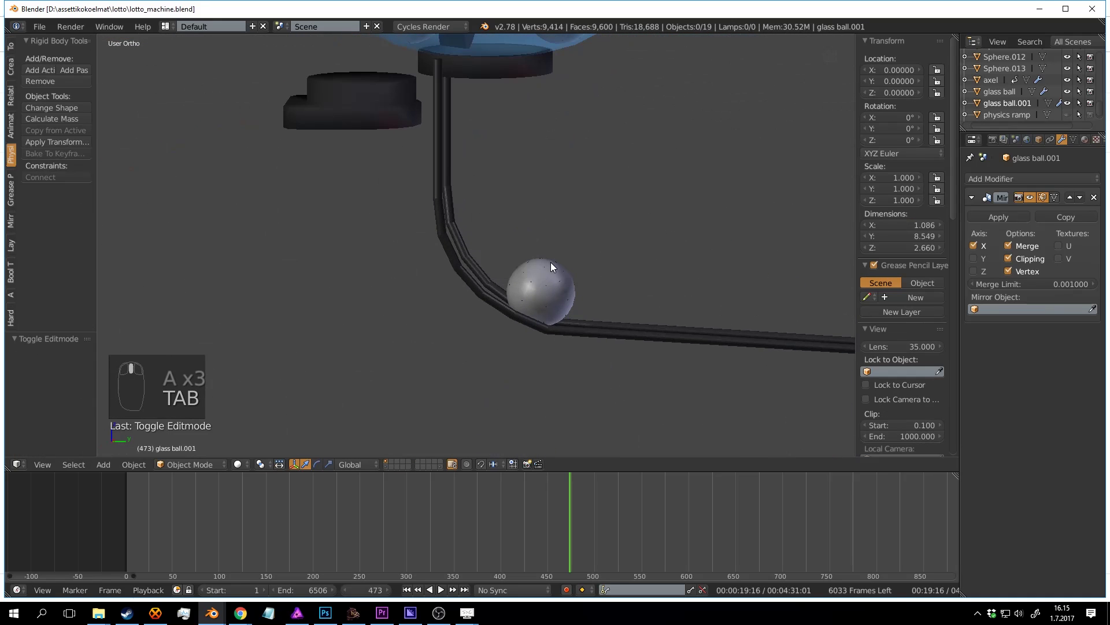
pyautogui.hotkey('ctrl', 's')
# Step: Select the tube object, apply smooth shading to it, deselect everything and save the file
pyautogui.rightClick(439, 143)
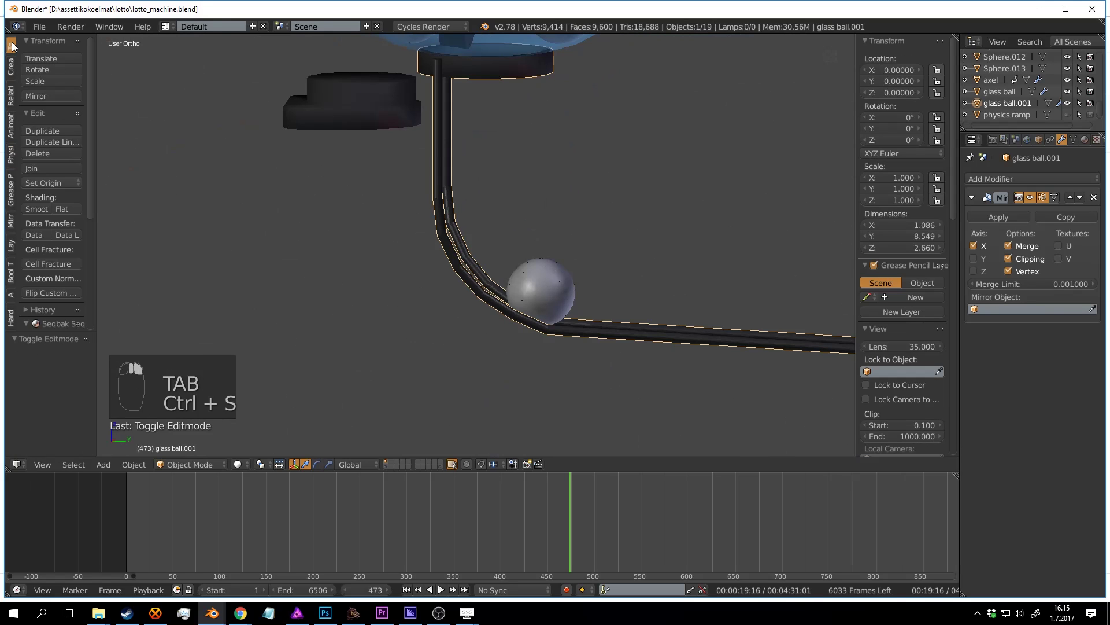
pyautogui.scroll(-4, 439, 240)
pyautogui.press('a')
pyautogui.hotkey('ctrl', 's')
pyautogui.click(440, 245)
pyautogui.scroll(2, 457, 254)
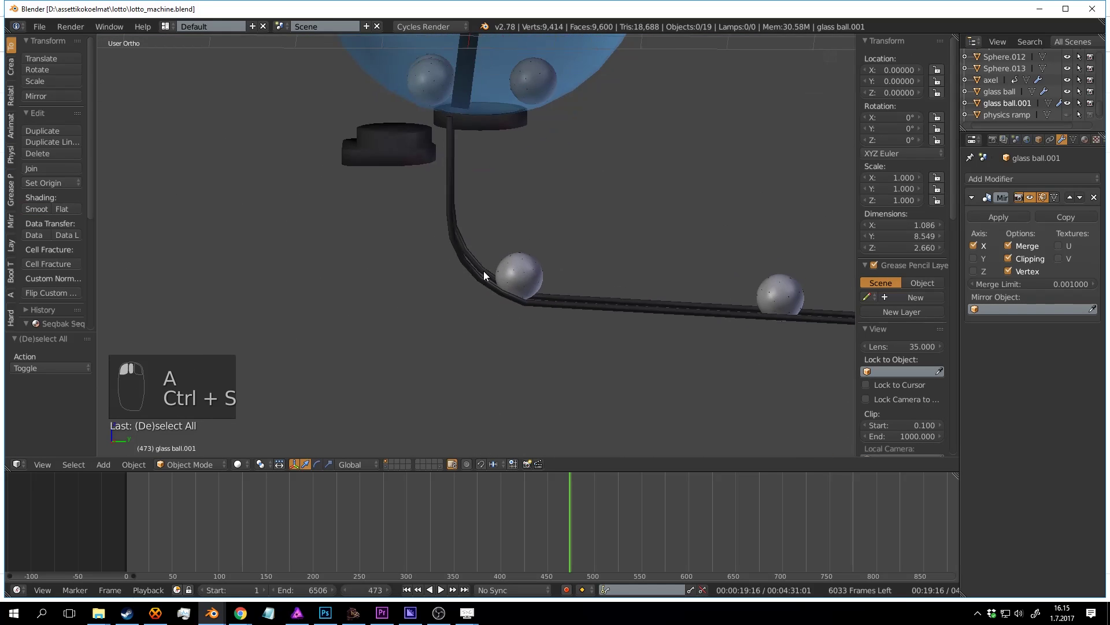
# Step: Play the animation from the beginning and examine from several angles how the balls roll along the tubes, saving the file
pyautogui.moveTo(483, 271); pyautogui.dragTo(502, 338, button='middle')
pyautogui.moveTo(532, 495); pyautogui.dragTo(125, 485)
pyautogui.scroll(-5, 602, 306)
pyautogui.hotkey('alt', 'a')
pyautogui.moveTo(606, 303); pyautogui.dragTo(560, 244, button='middle')
pyautogui.scroll(2, 508, 258)
pyautogui.hotkey('ctrl', 's')
pyautogui.click(508, 258)
pyautogui.hotkey('ctrl', 's')
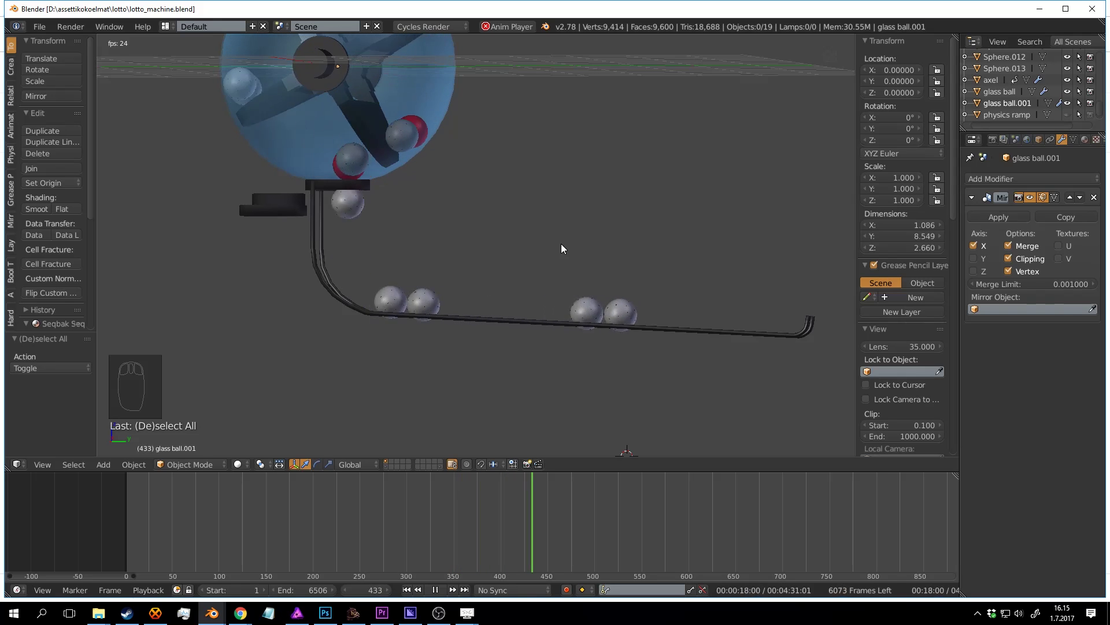
pyautogui.moveTo(681, 165); pyautogui.dragTo(628, 193, button='middle')
pyautogui.moveTo(614, 156); pyautogui.dragTo(488, 226, button='middle')
pyautogui.hotkey('ctrl', 's')
pyautogui.hotkey('alt', 'a')
# Step: Scrub the timeline to frame 366 and open the tube mesh for editing near the ball in the curve
pyautogui.moveTo(460, 512); pyautogui.dragTo(469, 505)
pyautogui.moveTo(468, 358); pyautogui.dragTo(464, 284, button='middle')
pyautogui.scroll(2, 476, 297)
pyautogui.scroll(2, 473, 299)
pyautogui.press('Tab')
pyautogui.moveTo(533, 216); pyautogui.dragTo(587, 213, button='middle')
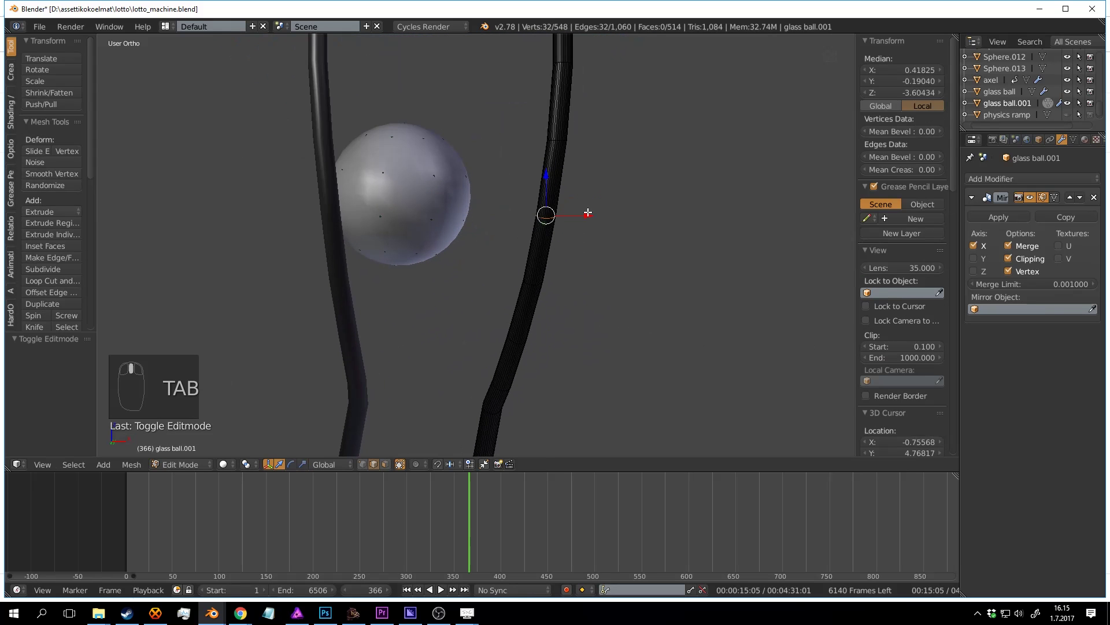
# Step: Select the edge loop at the bend below the ball and move it inward by about 0.024 on X
pyautogui.press('a')
pyautogui.press('a')
pyautogui.moveTo(607, 306); pyautogui.dragTo(550, 342, button='middle')
pyautogui.press('a')
pyautogui.press('a')
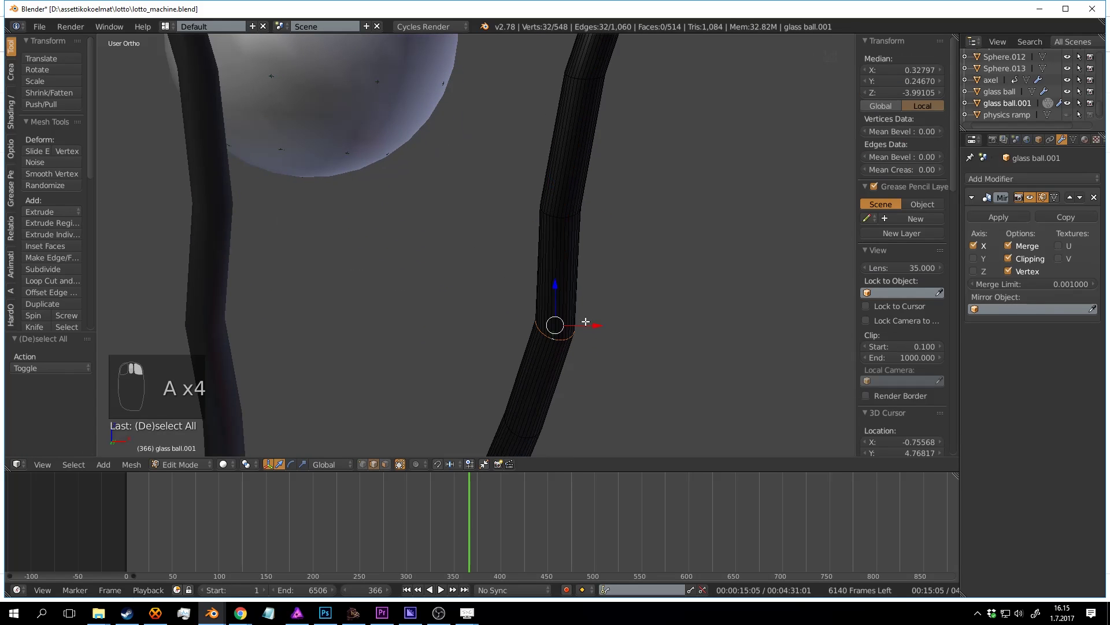
pyautogui.click(503, 315)
# Step: Inspect the curve from below and nudge the same edge loop inward by another 0.008 or so on X
pyautogui.moveTo(504, 314); pyautogui.dragTo(506, 196, button='middle')
pyautogui.keyDown('shift'); pyautogui.moveTo(367, 72); pyautogui.dragTo(475, 131, button='middle'); pyautogui.keyUp('shift')
pyautogui.scroll(2, 475, 131)
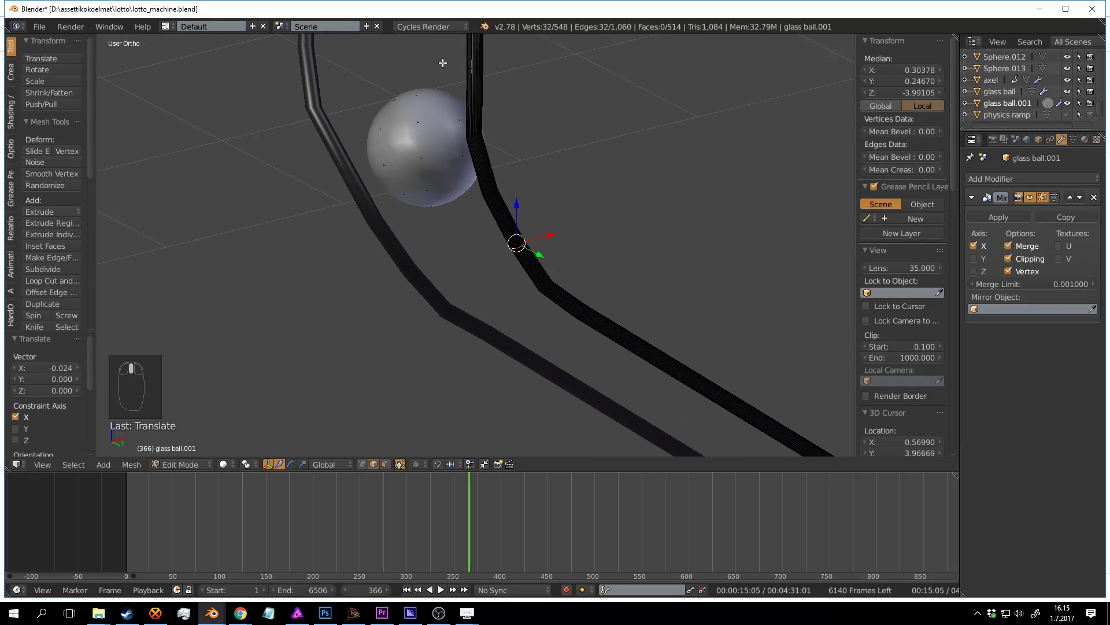
pyautogui.moveTo(443, 63); pyautogui.dragTo(445, 152, button='middle')
pyautogui.moveTo(461, 235); pyautogui.dragTo(489, 239, button='middle')
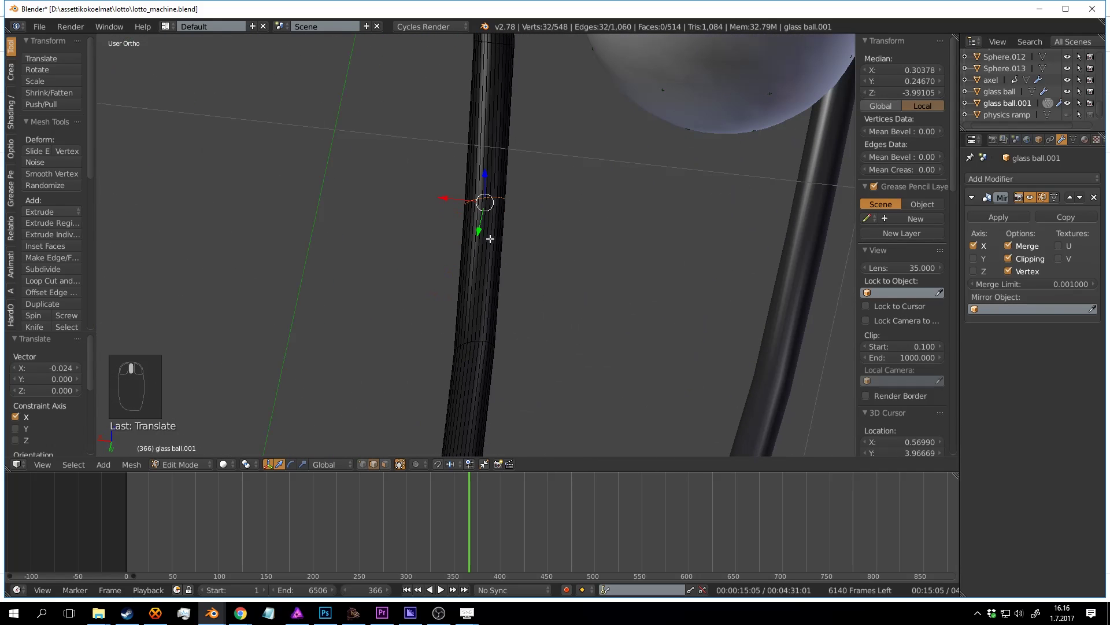
pyautogui.moveTo(453, 194); pyautogui.dragTo(458, 197)
# Step: Select the next edge loop down the tube, move it slightly inward on X and exit mesh editing
pyautogui.keyDown('shift'); pyautogui.moveTo(485, 327); pyautogui.dragTo(516, 203, button='middle'); pyautogui.keyUp('shift')
pyautogui.press('a')
pyautogui.keyDown('alt'); pyautogui.rightClick(506, 217); pyautogui.keyUp('alt')
pyautogui.moveTo(474, 229); pyautogui.dragTo(493, 227)
pyautogui.press('Tab')
pyautogui.scroll(-6, 524, 215)
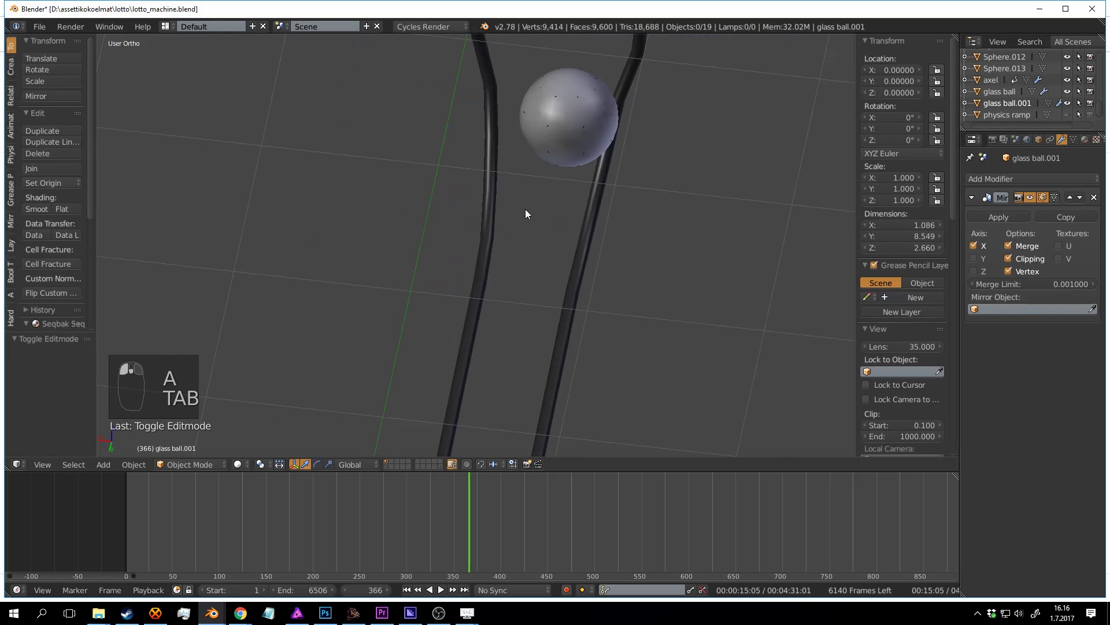
# Step: Reopen the tube mesh, reselect the edge loop below the ball and shift it inward by about 0.008 on X
pyautogui.keyDown('shift'); pyautogui.moveTo(526, 209); pyautogui.dragTo(513, 282, button='middle'); pyautogui.keyUp('shift')
pyautogui.scroll(5, 512, 282)
pyautogui.press('Tab')
pyautogui.press('a')
pyautogui.press('a')
pyautogui.press('a')
pyautogui.keyDown('alt'); pyautogui.rightClick(514, 302); pyautogui.keyUp('alt')
pyautogui.scroll(3, 495, 259)
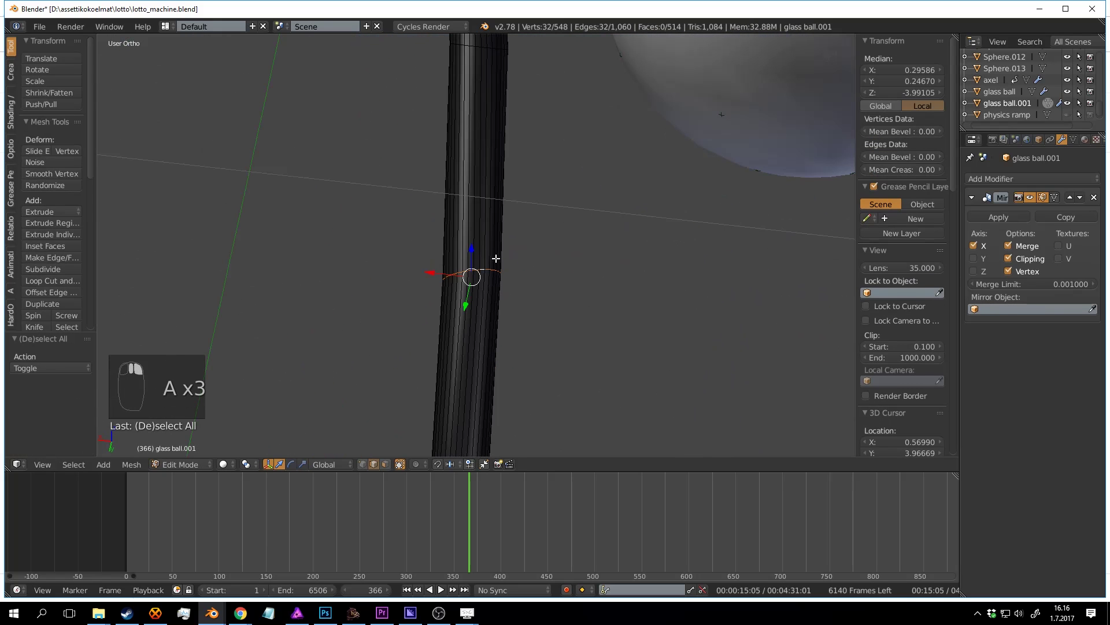
pyautogui.moveTo(440, 273); pyautogui.dragTo(453, 272)
# Step: Select the edge loop at the sharp bend above the ball and move it inward by about 0.054 on X
pyautogui.scroll(-5, 492, 280)
pyautogui.scroll(2, 490, 233)
pyautogui.keyDown('shift'); pyautogui.moveTo(490, 234); pyautogui.dragTo(495, 332, button='middle'); pyautogui.keyUp('shift')
pyautogui.scroll(5, 495, 332)
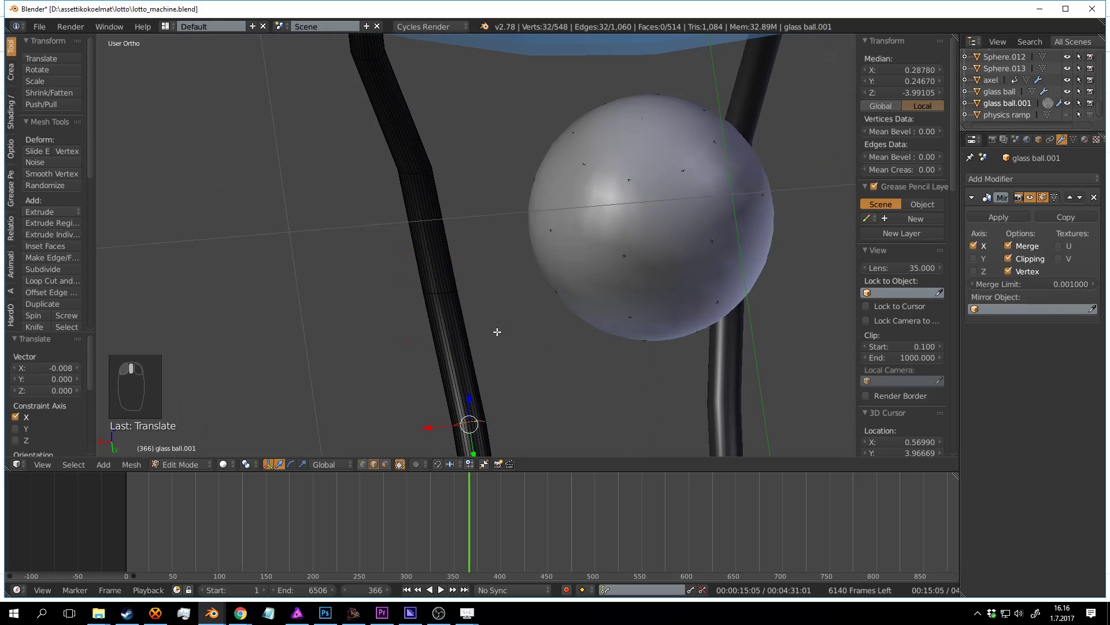
pyautogui.press('a')
pyautogui.keyDown('alt'); pyautogui.rightClick(391, 141); pyautogui.keyUp('alt')
pyautogui.press('a')
pyautogui.keyDown('shift'); pyautogui.moveTo(393, 51); pyautogui.dragTo(414, 248, button='middle'); pyautogui.keyUp('shift')
pyautogui.keyDown('alt'); pyautogui.rightClick(397, 242); pyautogui.keyUp('alt')
pyautogui.press('a')
pyautogui.keyDown('alt'); pyautogui.rightClick(394, 239); pyautogui.keyUp('alt')
pyautogui.press('a')
pyautogui.keyDown('alt'); pyautogui.rightClick(393, 239); pyautogui.keyUp('alt')
pyautogui.scroll(-3, 404, 238)
pyautogui.press('a')
pyautogui.scroll(8, 404, 250)
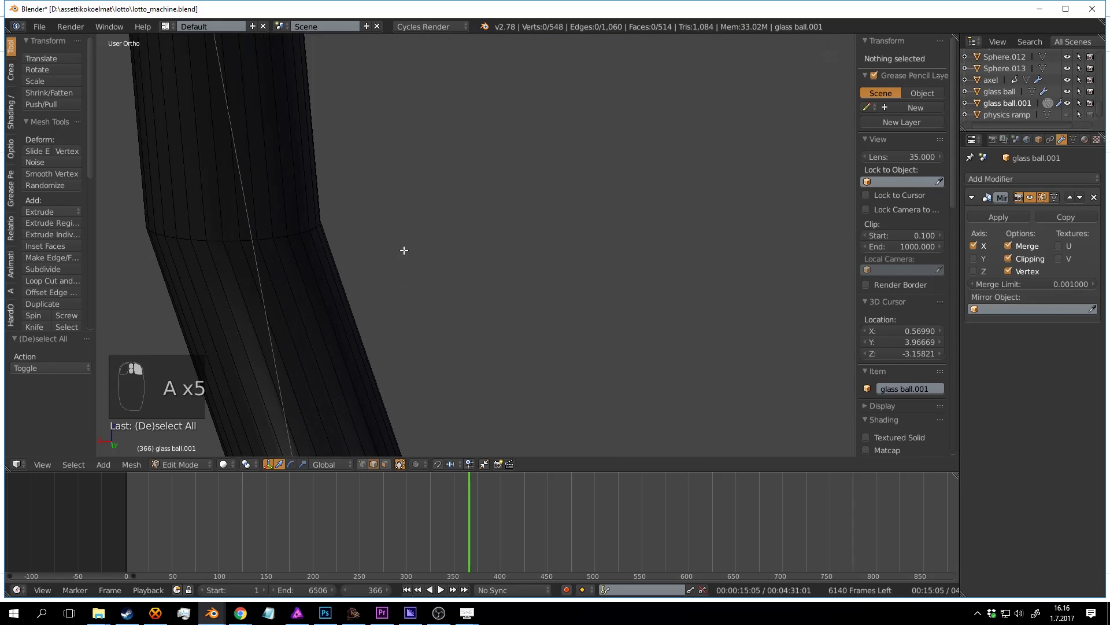
pyautogui.keyDown('alt'); pyautogui.rightClick(290, 241); pyautogui.keyUp('alt')
pyautogui.scroll(-5, 310, 241)
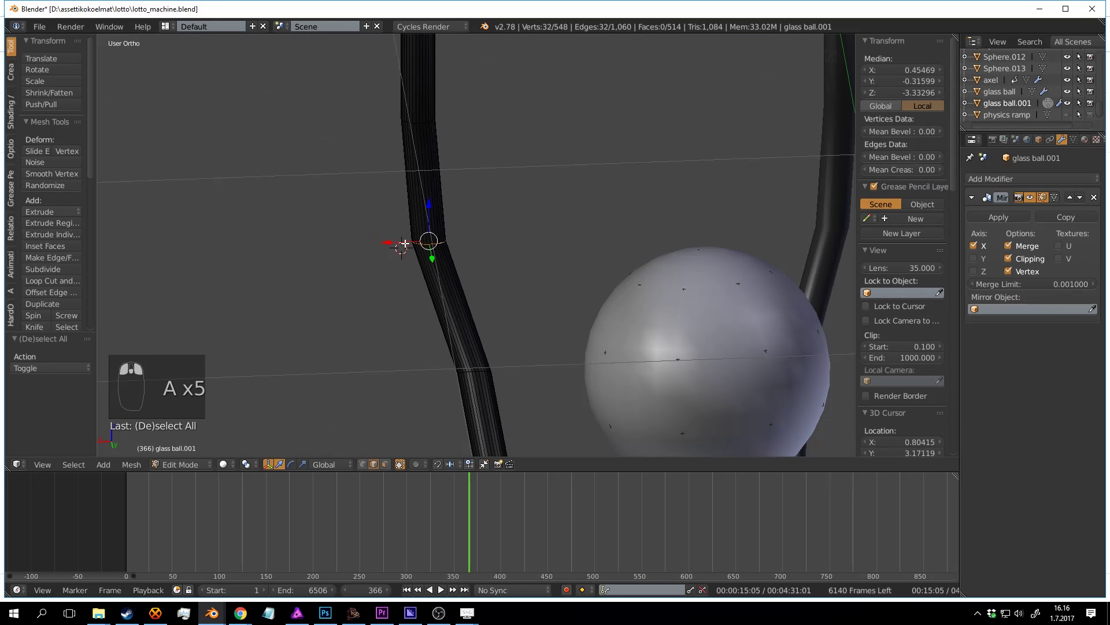
pyautogui.moveTo(404, 243); pyautogui.dragTo(445, 243)
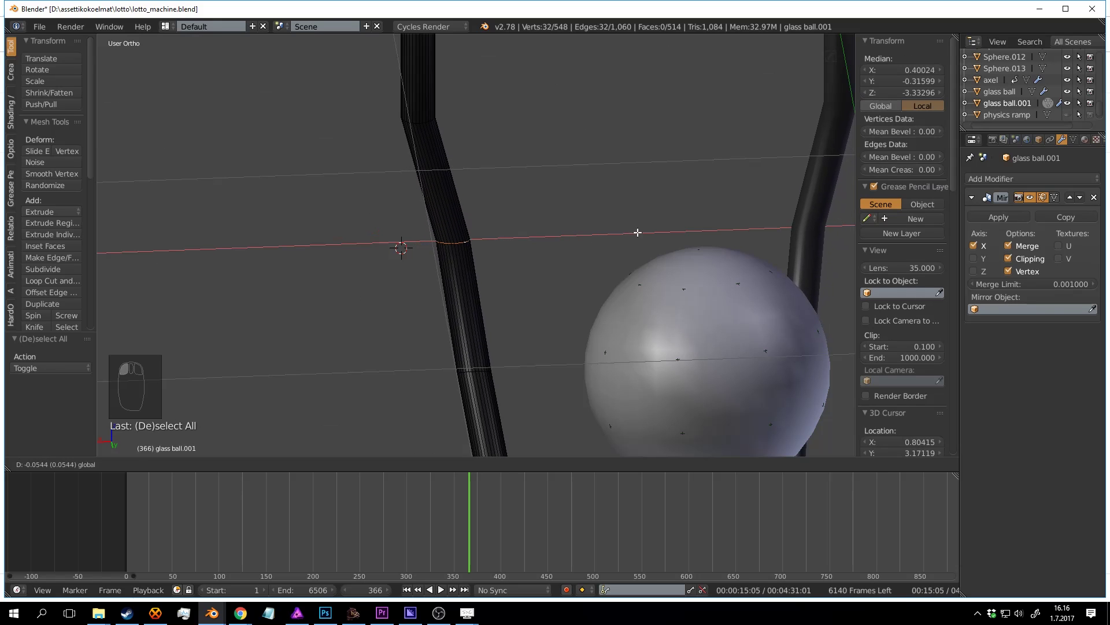
# Step: Select the edge loop at the tube's upper bend and add a loop cut to the straight section above it
pyautogui.scroll(4, 548, 310)
pyautogui.press('a')
pyautogui.press('a')
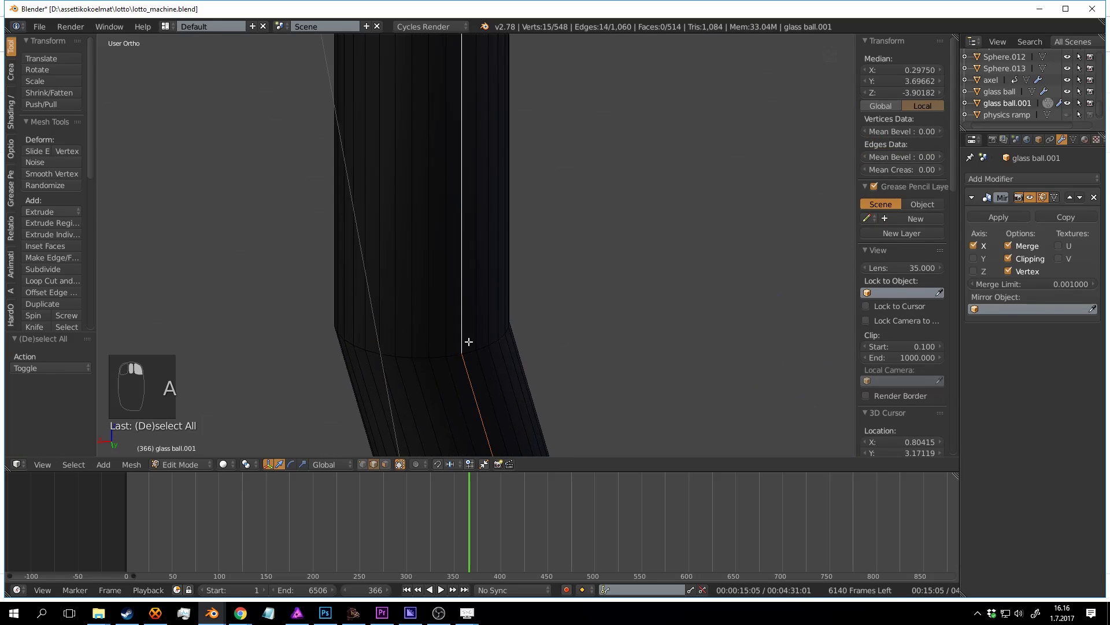
pyautogui.press('a')
pyautogui.keyDown('alt'); pyautogui.rightClick(457, 329); pyautogui.keyUp('alt')
pyautogui.scroll(-5, 461, 313)
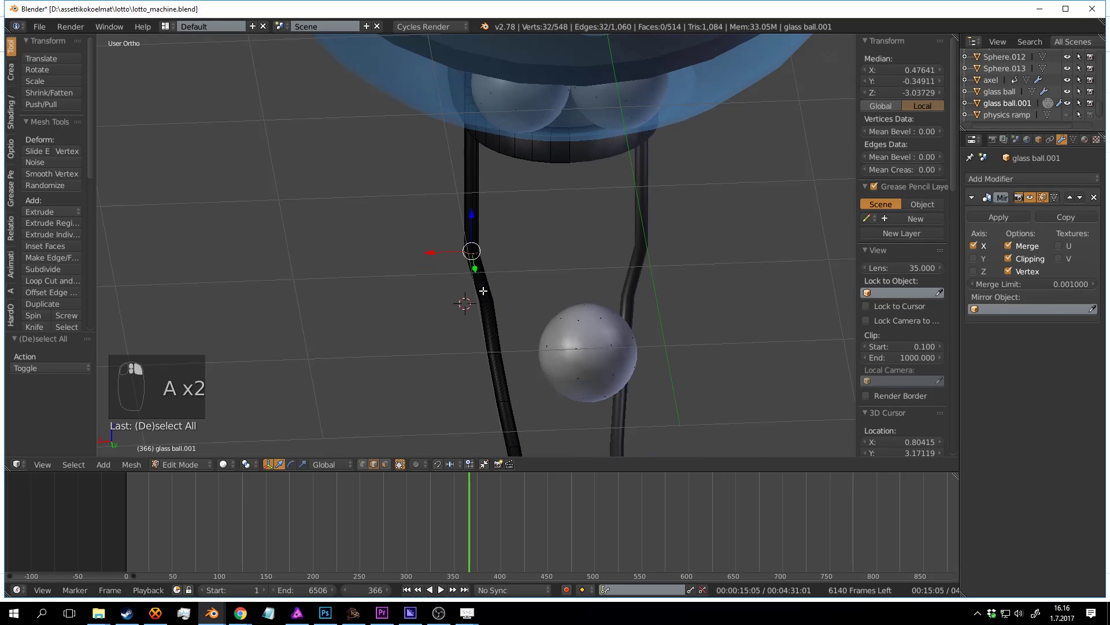
pyautogui.scroll(2, 458, 252)
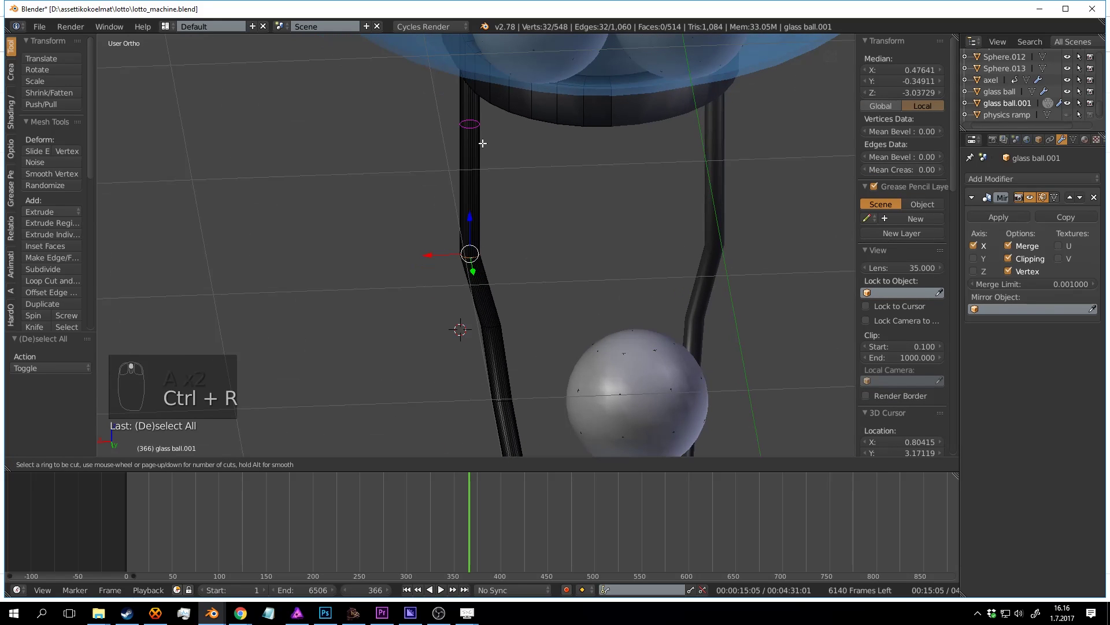
# Step: Reselect the edge loop at the upper bend and move it inward by about 0.092 on X
pyautogui.scroll(3, 483, 314)
pyautogui.press('a')
pyautogui.keyDown('alt'); pyautogui.rightClick(448, 309); pyautogui.keyUp('alt')
pyautogui.scroll(-4, 492, 294)
pyautogui.moveTo(451, 253); pyautogui.dragTo(489, 246)
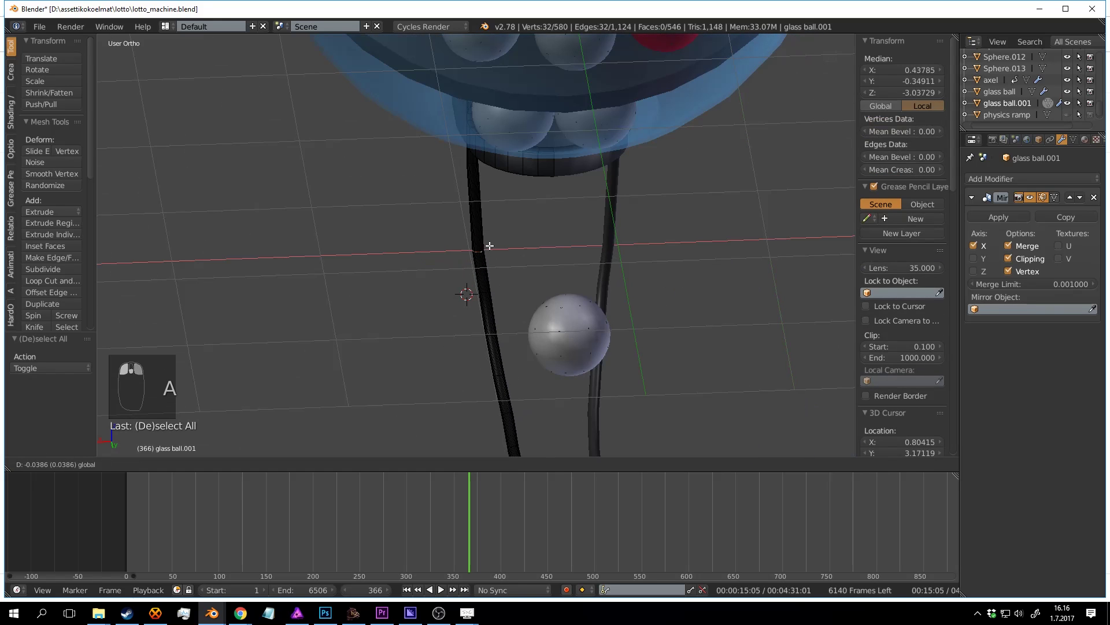
# Step: Select the next edge loop down, just above the ball, and move it inward on X to soften the bend
pyautogui.scroll(4, 532, 284)
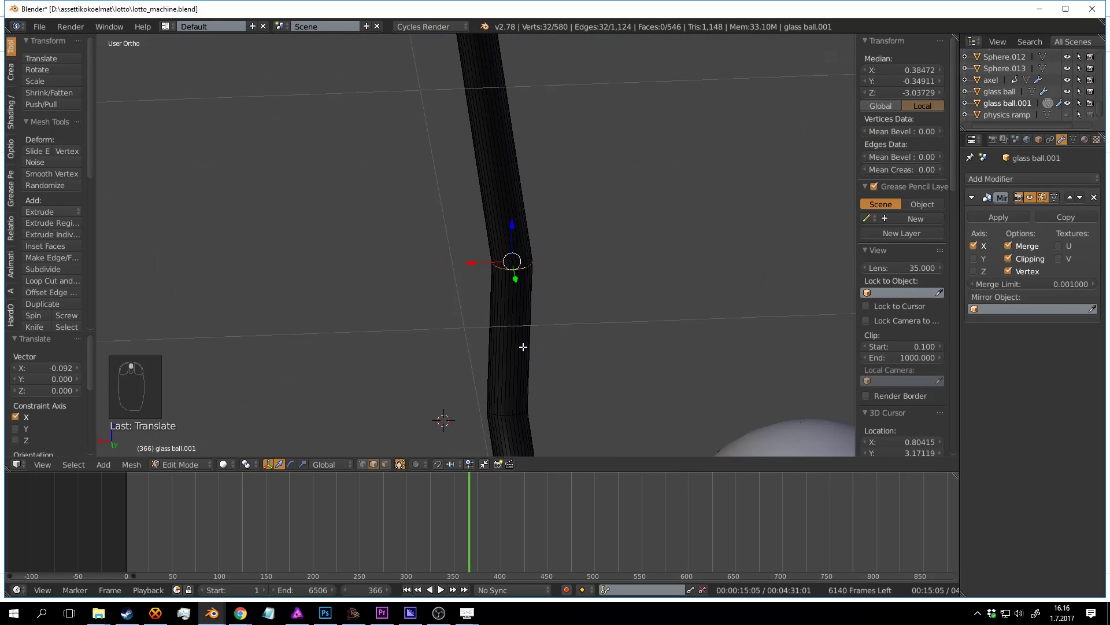
pyautogui.press('a')
pyautogui.keyDown('alt'); pyautogui.rightClick(453, 381); pyautogui.keyUp('alt')
pyautogui.scroll(6, 453, 381)
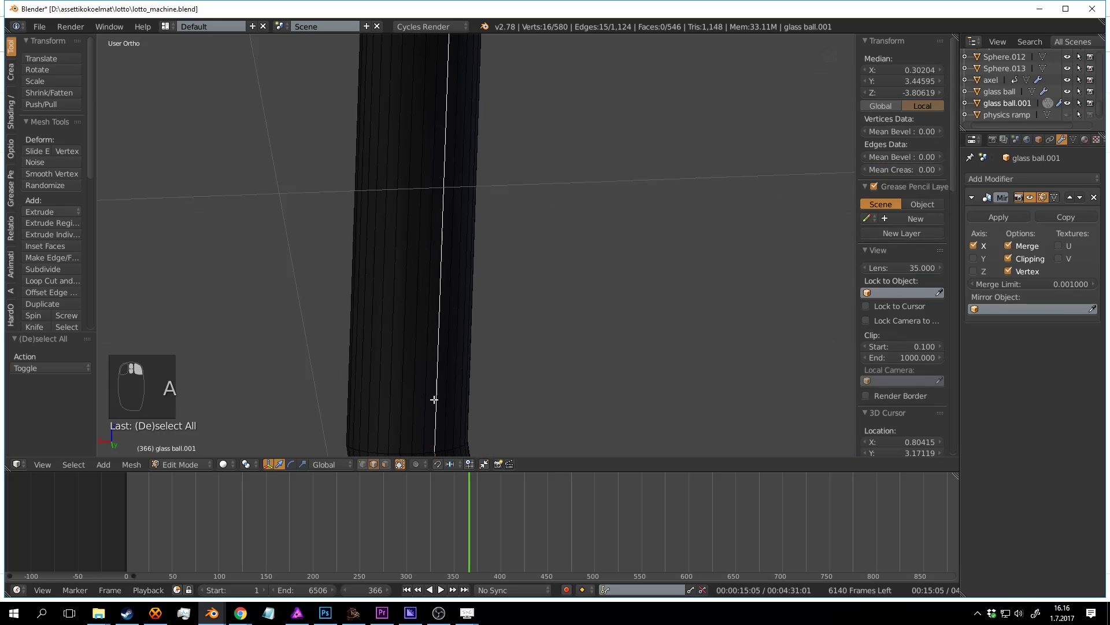
pyautogui.press('a')
pyautogui.keyDown('alt'); pyautogui.rightClick(426, 451); pyautogui.keyUp('alt')
pyautogui.scroll(-10, 448, 406)
pyautogui.keyDown('shift'); pyautogui.moveTo(455, 325); pyautogui.dragTo(450, 234, button='middle'); pyautogui.keyUp('shift')
pyautogui.scroll(3, 450, 232)
pyautogui.moveTo(428, 147); pyautogui.dragTo(496, 142)
# Step: Select the edge loop beside the ball and move it inward by about 0.020 on X
pyautogui.press('a')
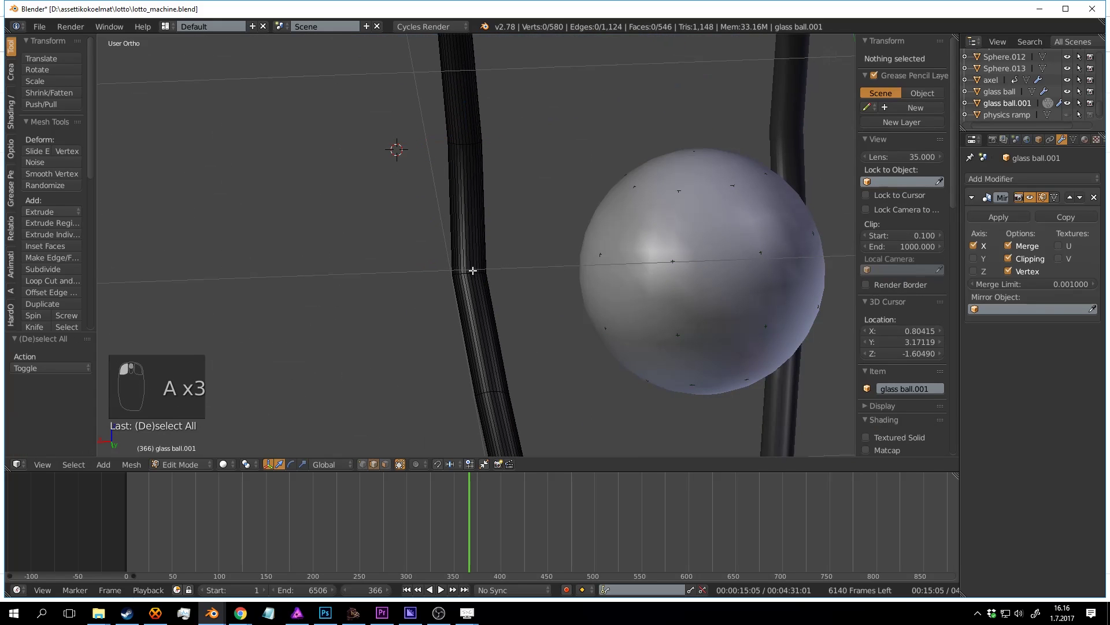
pyautogui.keyDown('alt'); pyautogui.rightClick(471, 273); pyautogui.keyUp('alt')
pyautogui.scroll(4, 446, 314)
pyautogui.moveTo(438, 308); pyautogui.dragTo(584, 303)
pyautogui.scroll(-7, 585, 290)
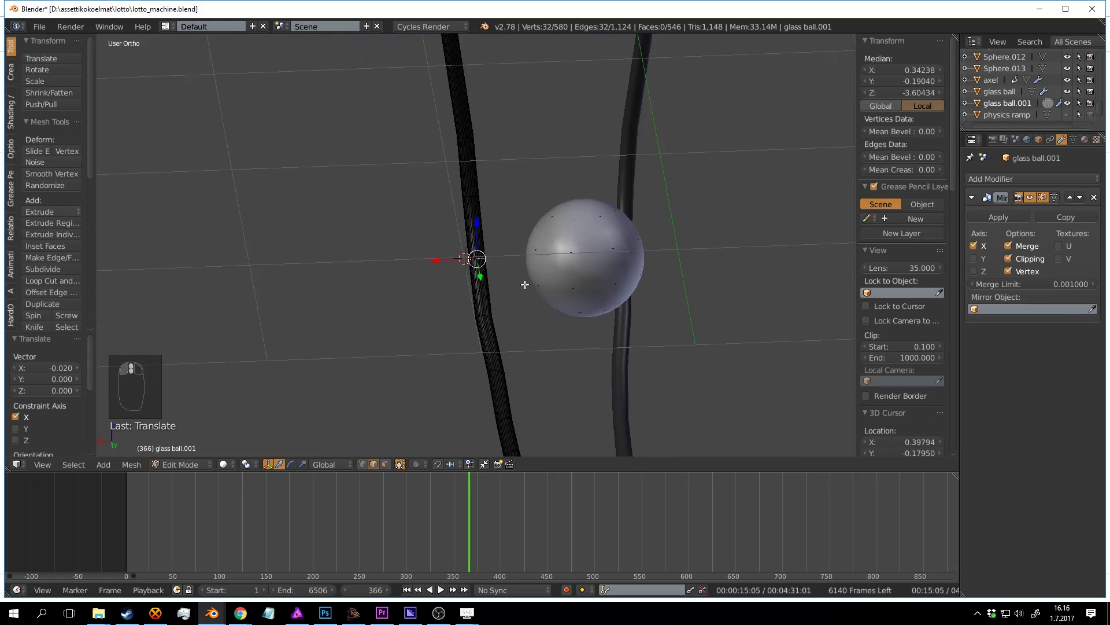
# Step: Add the next edge loop down to the selection, move both loops inward on X and exit mesh editing
pyautogui.scroll(7, 501, 223)
pyautogui.keyDown('alt'); pyautogui.keyDown('shift'); pyautogui.rightClick(393, 220); pyautogui.keyUp('shift'); pyautogui.keyUp('alt')
pyautogui.scroll(-6, 399, 220)
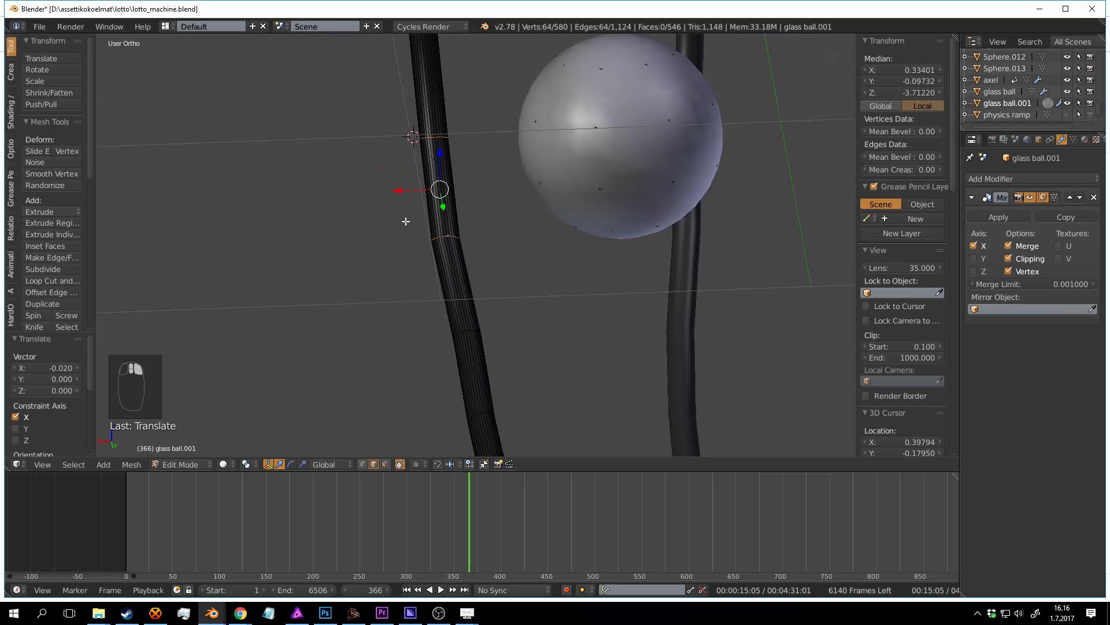
pyautogui.keyDown('shift'); pyautogui.moveTo(430, 207); pyautogui.dragTo(429, 270, button='middle'); pyautogui.keyUp('shift')
pyautogui.moveTo(421, 254); pyautogui.dragTo(474, 249)
pyautogui.press('Tab')
# Step: Check the tubes' curve around the ball from another angle and save the file
pyautogui.scroll(-5, 465, 266)
pyautogui.moveTo(465, 266); pyautogui.dragTo(600, 291, button='middle')
pyautogui.scroll(2, 555, 253)
pyautogui.press('a')
pyautogui.press('a')
pyautogui.press('a')
pyautogui.press('a')
pyautogui.hotkey('ctrl', 's')
# Step: Reopen the tube mesh, move the edge loop above the ball inward by about 0.009 on X and exit mesh editing
pyautogui.scroll(6, 599, 292)
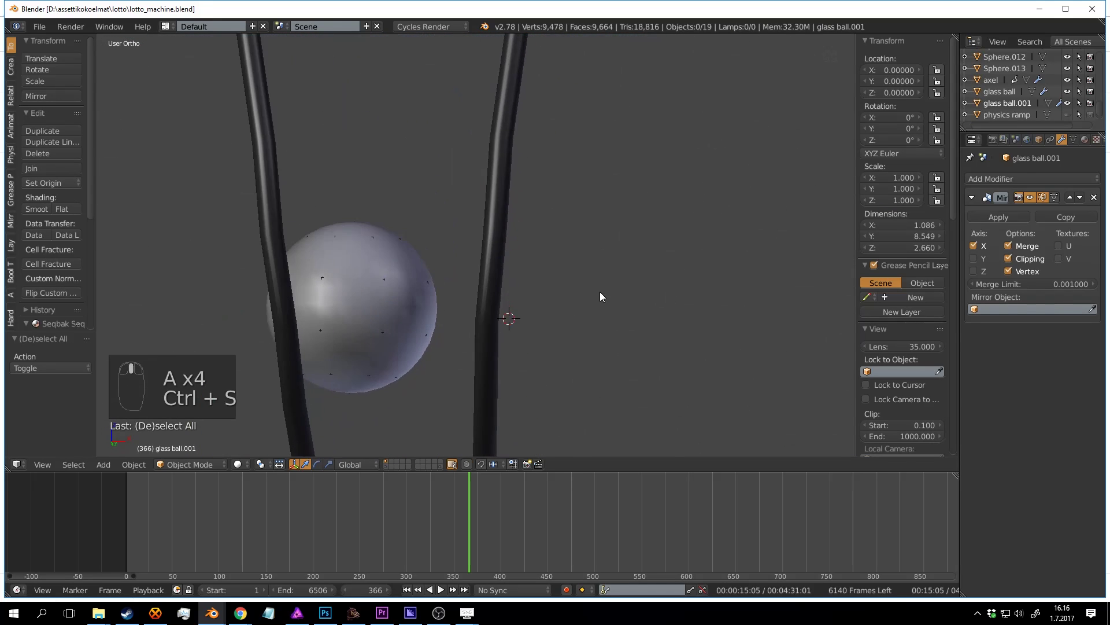
pyautogui.press('Tab')
pyautogui.press('a')
pyautogui.keyDown('alt'); pyautogui.rightClick(520, 211); pyautogui.keyUp('alt')
pyautogui.press('a')
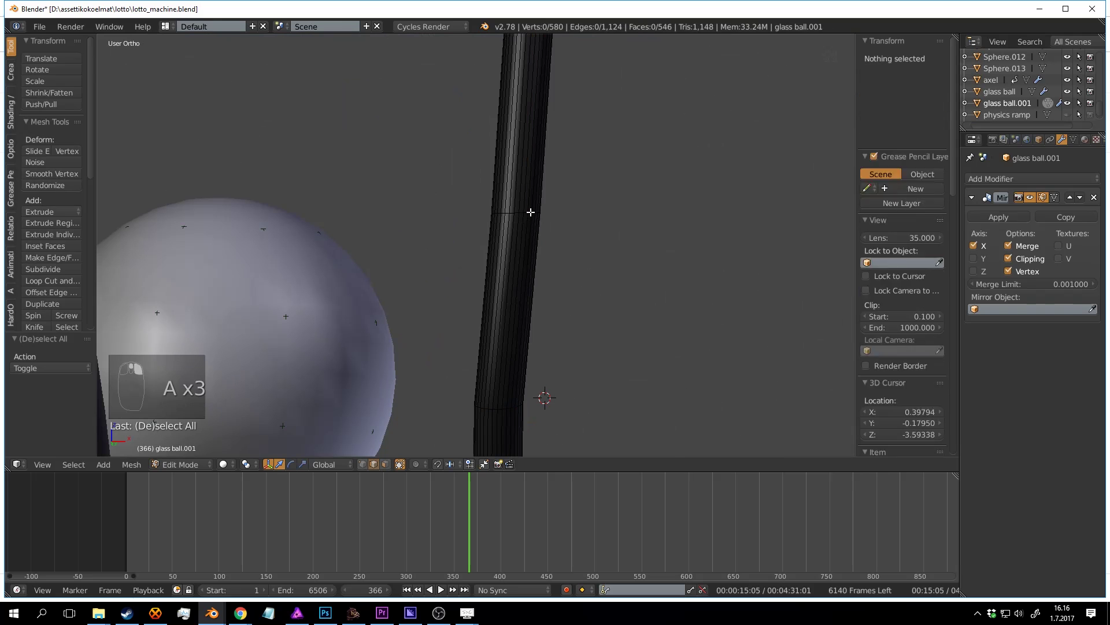
pyautogui.keyDown('alt'); pyautogui.rightClick(527, 212); pyautogui.keyUp('alt')
pyautogui.moveTo(539, 215); pyautogui.dragTo(531, 214)
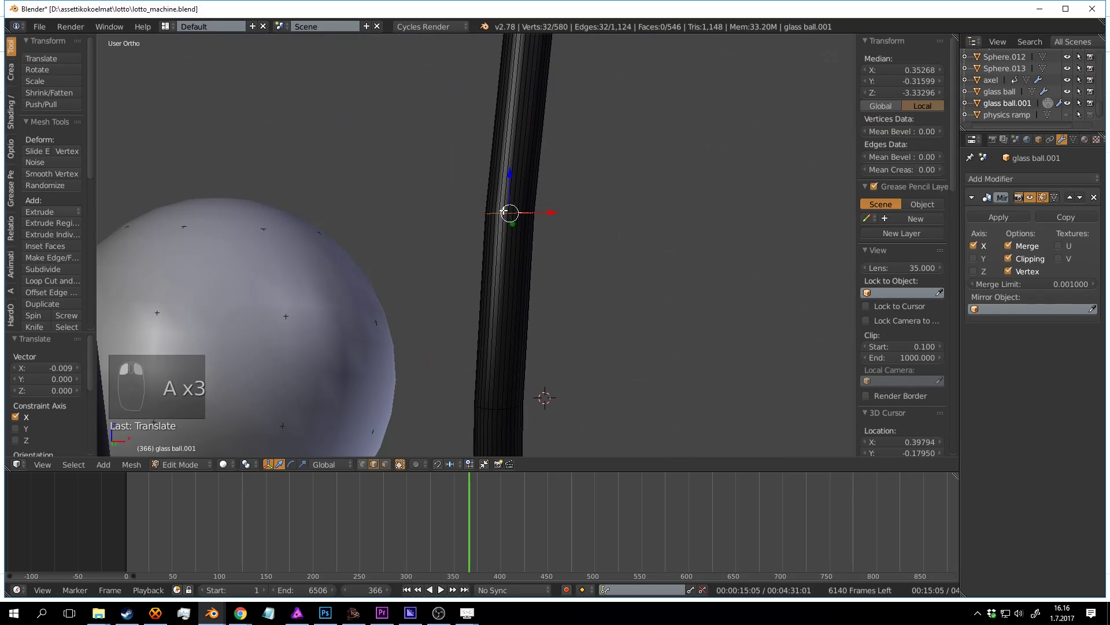
pyautogui.scroll(-5, 528, 220)
pyautogui.moveTo(528, 221); pyautogui.dragTo(432, 329, button='middle')
pyautogui.press('Tab')
pyautogui.scroll(-4, 582, 244)
pyautogui.scroll(6, 467, 324)
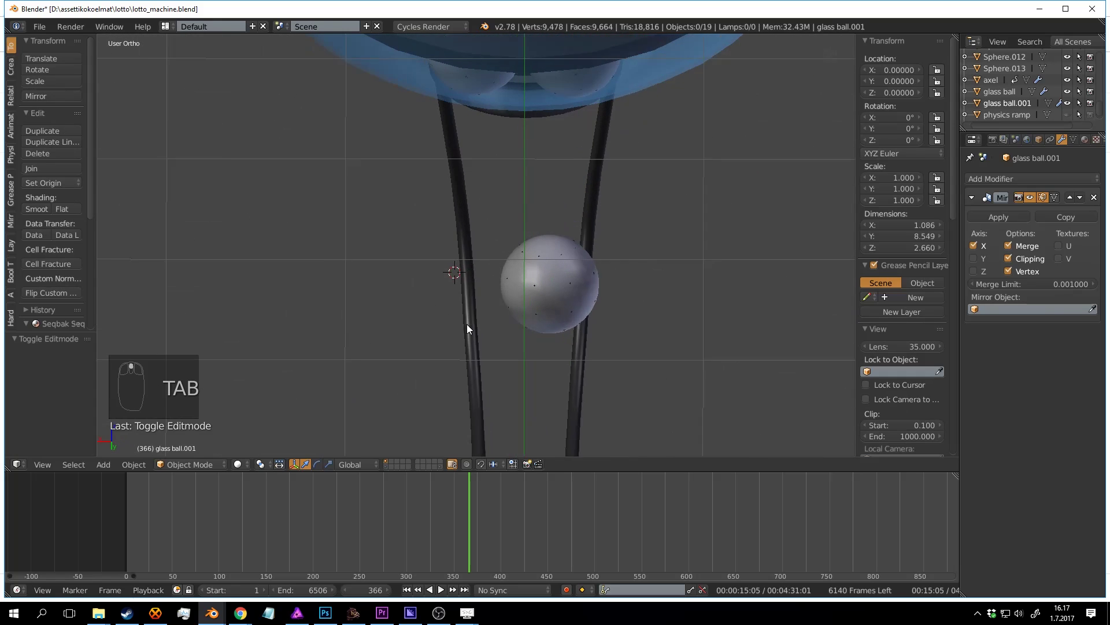
# Step: Reopen the mesh, nudge the edge loop on the tube's upper part slightly inward on X and exit mesh editing
pyautogui.press('Tab')
pyautogui.press('a')
pyautogui.press('a')
pyautogui.press('a')
pyautogui.keyDown('alt'); pyautogui.rightClick(452, 200); pyautogui.keyUp('alt')
pyautogui.scroll(4, 458, 212)
pyautogui.moveTo(374, 157); pyautogui.dragTo(388, 157)
pyautogui.scroll(-9, 504, 273)
pyautogui.press('Tab')
pyautogui.moveTo(505, 273); pyautogui.dragTo(599, 238, button='middle')
# Step: Bevel the edge loop at the sharp lower bend with 2 segments and an offset of about 0.26, then exit mesh editing
pyautogui.press('Tab')
pyautogui.scroll(7, 587, 341)
pyautogui.press('a')
pyautogui.press('a')
pyautogui.press('a')
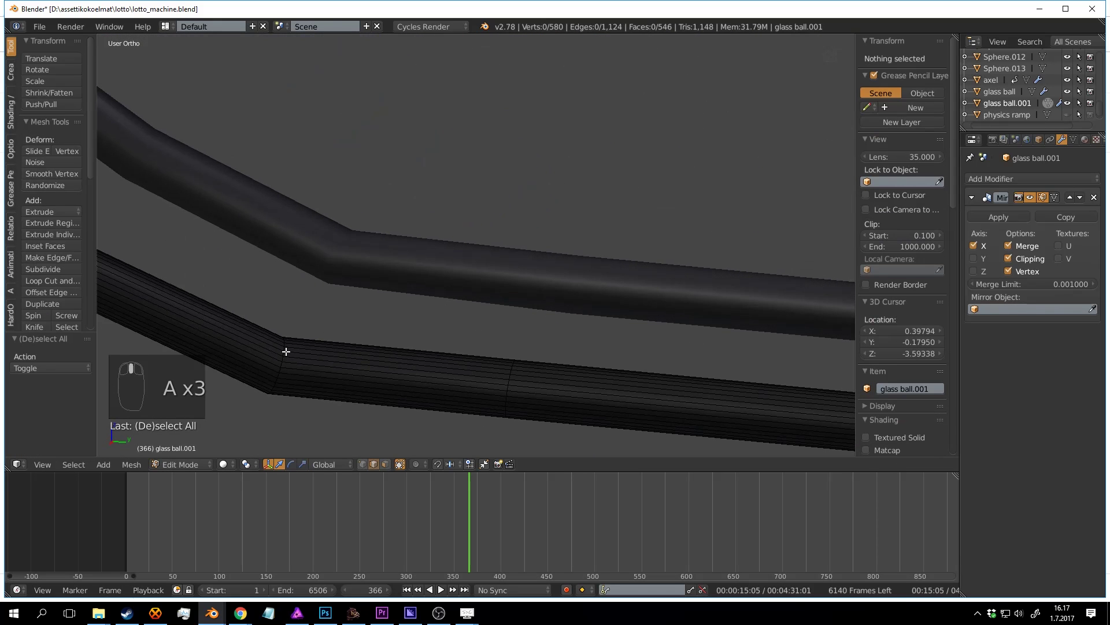
pyautogui.keyDown('alt'); pyautogui.rightClick(286, 351); pyautogui.keyUp('alt')
pyautogui.hotkey('ctrl', 'b')
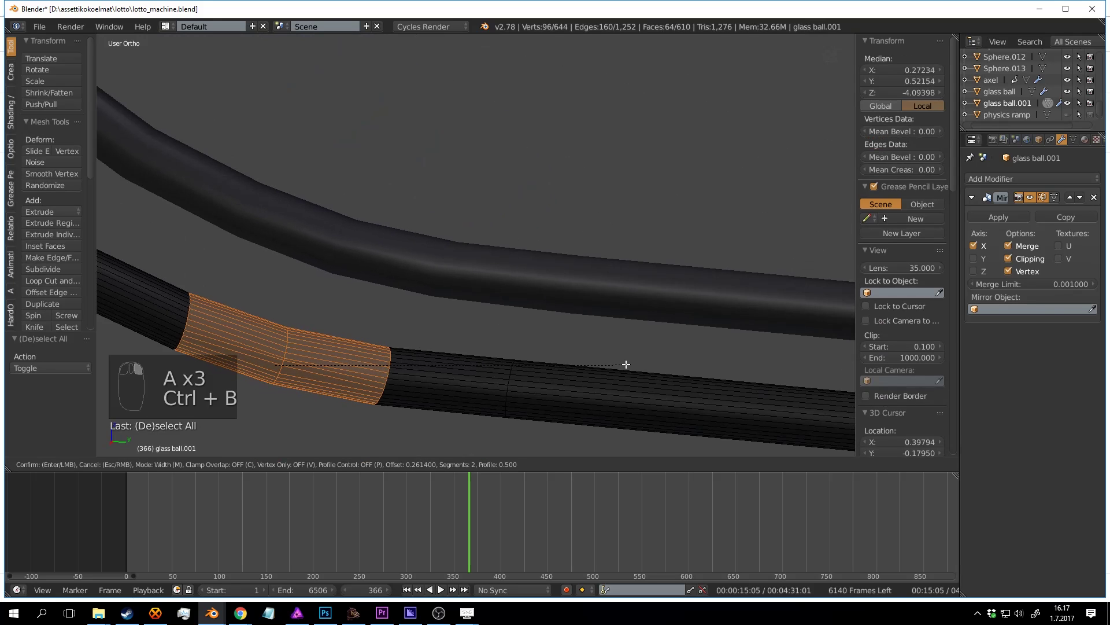
pyautogui.press('Tab')
# Step: Check the rounded lower bend on both tubes and save the file
pyautogui.scroll(-7, 619, 338)
pyautogui.moveTo(567, 290); pyautogui.dragTo(584, 331, button='middle')
pyautogui.hotkey('ctrl', 's')
pyautogui.click(551, 324)
pyautogui.hotkey('ctrl', 's')
# Step: Rewind the timeline to frame 0, start the animation playback and save the file
pyautogui.moveTo(344, 479); pyautogui.dragTo(307, 481)
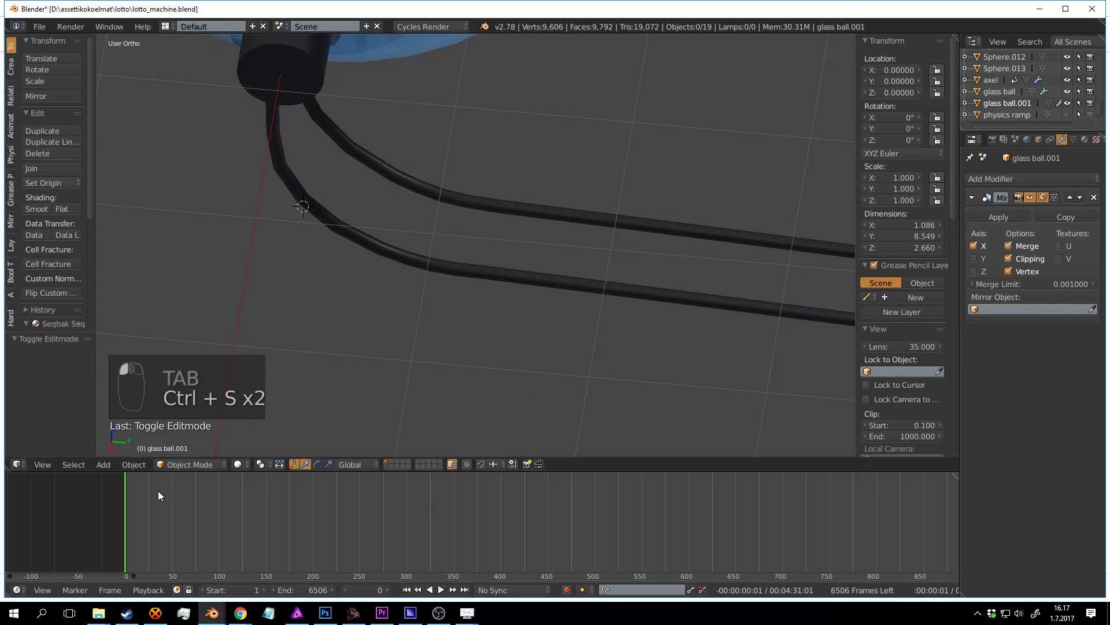
pyautogui.hotkey('alt', 'a')
pyautogui.hotkey('ctrl', 's')
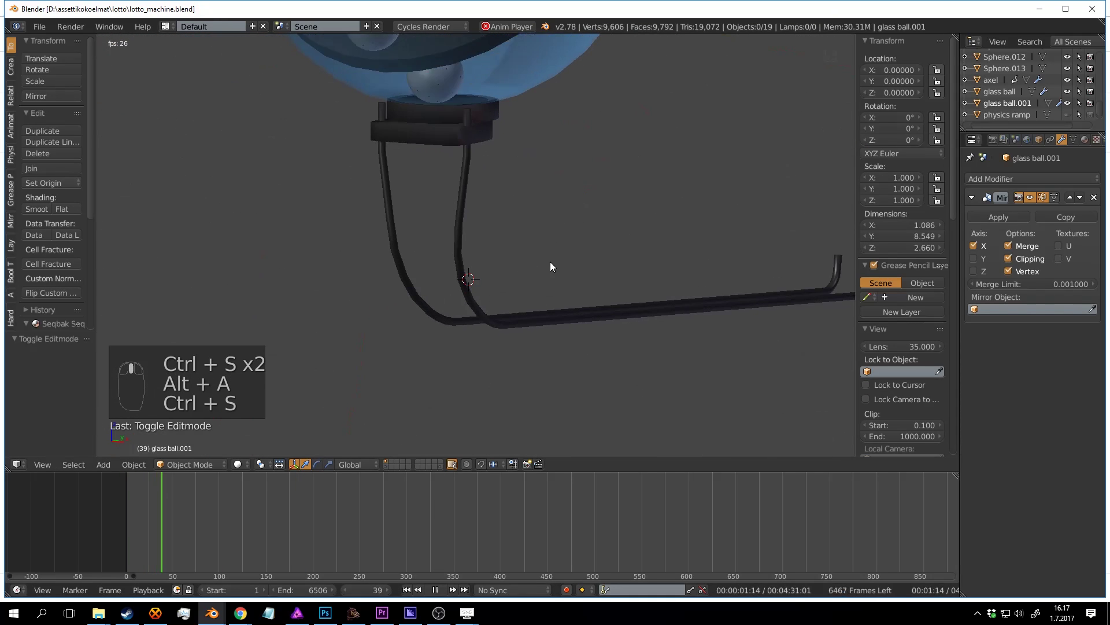
# Step: Watch the simulated balls run down the tubes from several angles to check how well the rails fit them
pyautogui.moveTo(548, 274); pyautogui.dragTo(582, 303, button='middle')
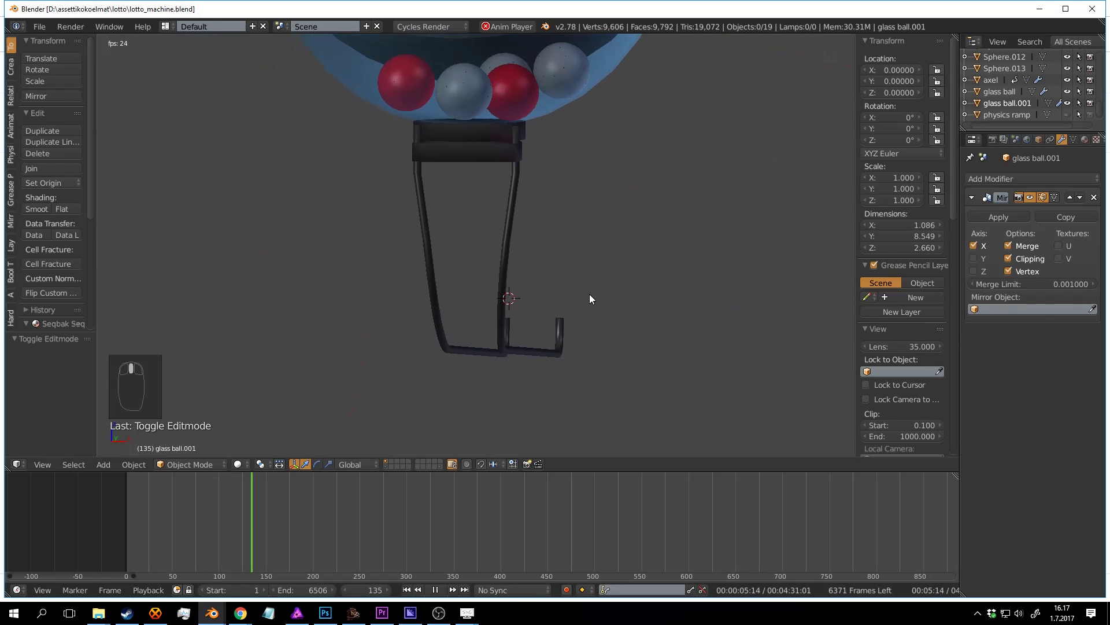
pyautogui.moveTo(590, 298); pyautogui.dragTo(430, 285, button='middle')
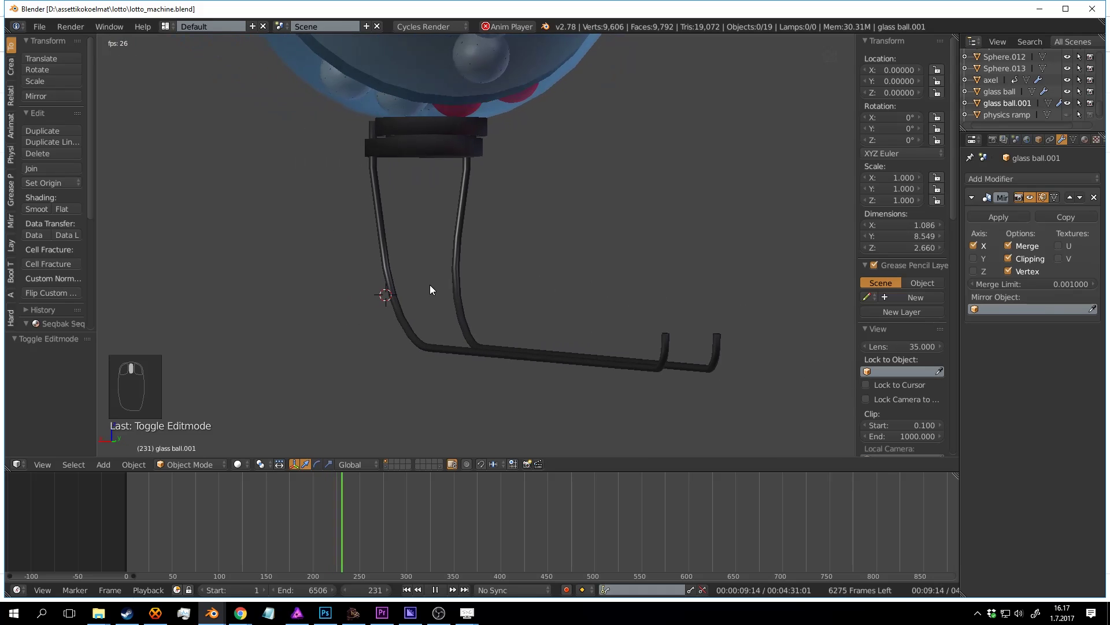
pyautogui.scroll(-4, 504, 302)
pyautogui.moveTo(505, 303); pyautogui.dragTo(571, 304, button='middle')
pyautogui.hotkey('ctrl', 's')
pyautogui.scroll(1, 557, 282)
pyautogui.scroll(3, 571, 304)
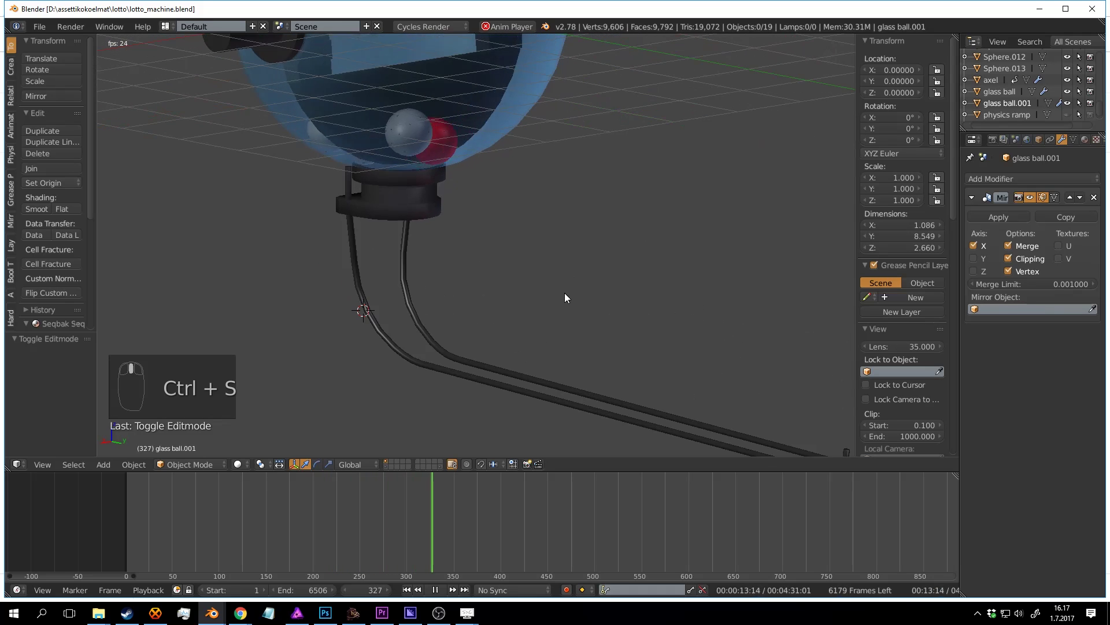
pyautogui.moveTo(545, 266); pyautogui.dragTo(582, 260, button='middle')
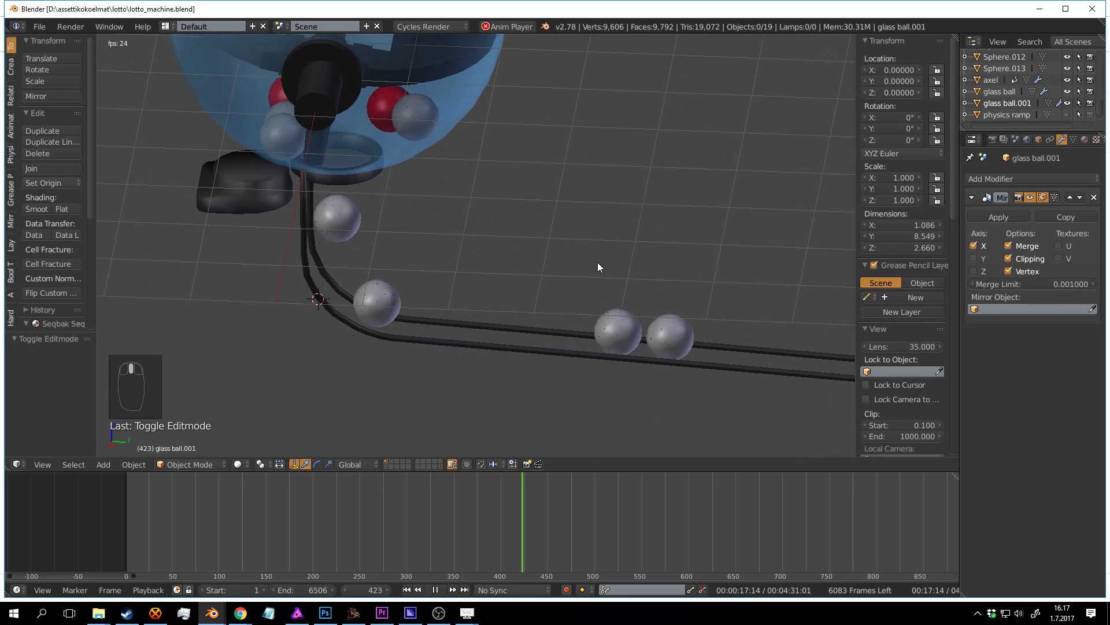
pyautogui.scroll(-4, 606, 250)
pyautogui.moveTo(605, 252); pyautogui.dragTo(460, 283, button='middle')
pyautogui.scroll(3, 459, 283)
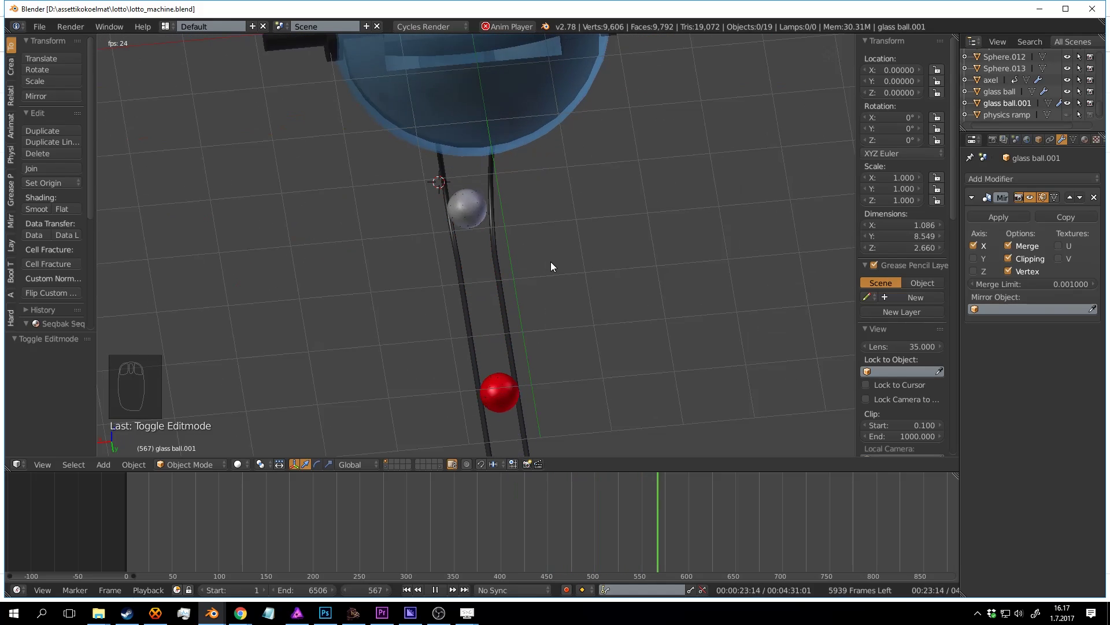
pyautogui.moveTo(547, 261); pyautogui.dragTo(467, 223, button='middle')
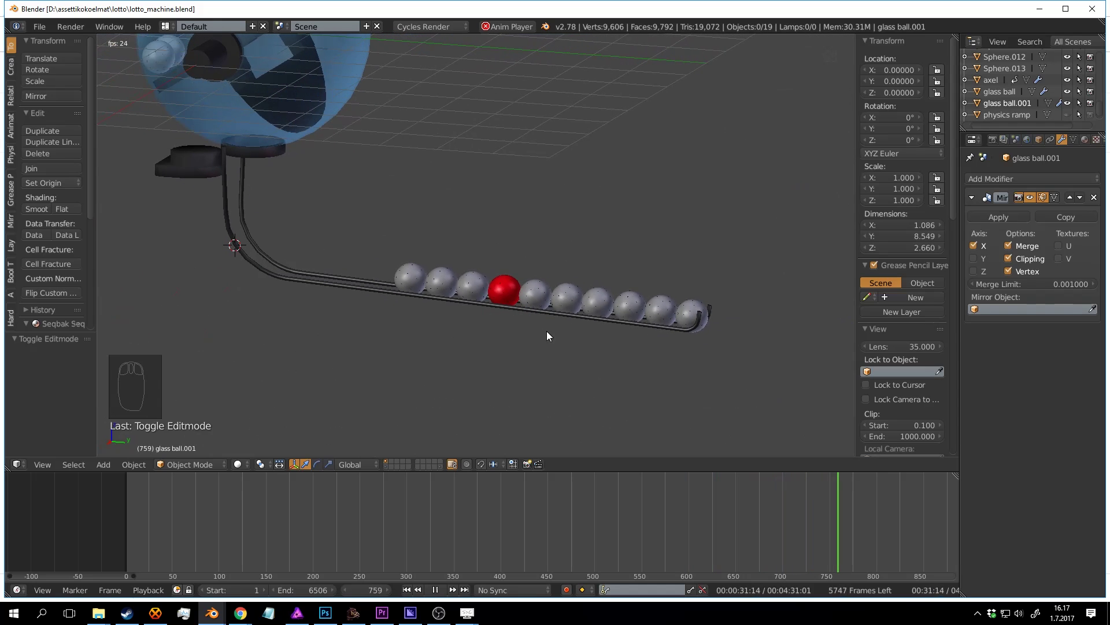
# Step: Stop the playback, return the timeline to frame 0 and save the file
pyautogui.hotkey('alt', 'a')
pyautogui.hotkey('ctrl', 's')
pyautogui.click(597, 373)
pyautogui.moveTo(832, 526); pyautogui.dragTo(71, 555)
pyautogui.keyDown('shift'); pyautogui.moveTo(299, 325); pyautogui.dragTo(555, 280, button='middle'); pyautogui.keyUp('shift')
pyautogui.scroll(2, 524, 361)
pyautogui.hotkey('ctrl', 's')
pyautogui.hotkey('ctrl', 's')
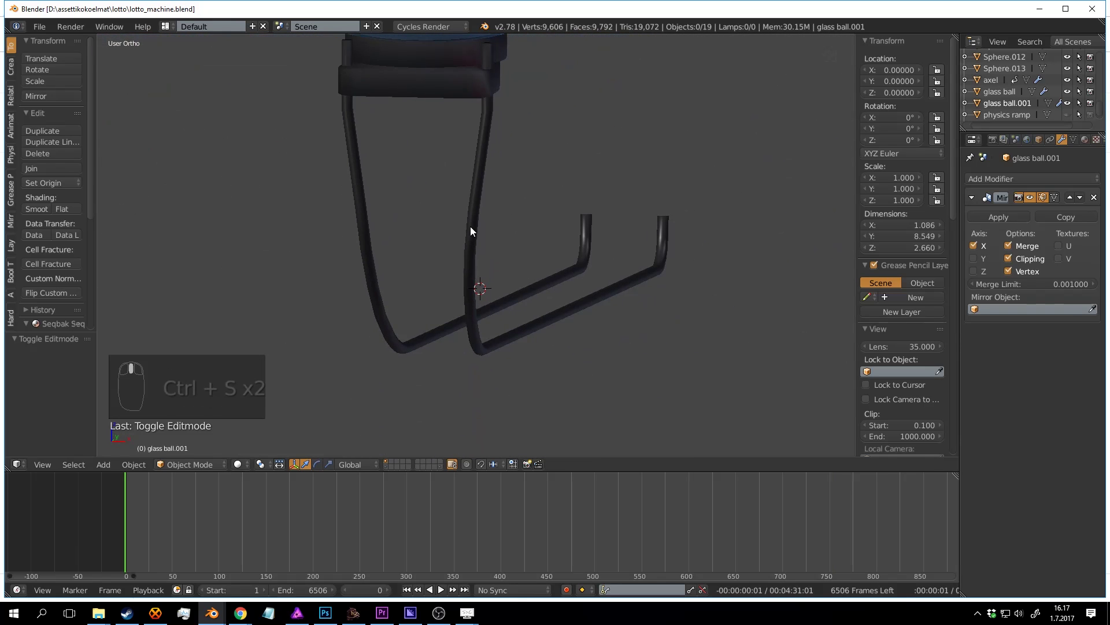
# Step: Reopen the tube mesh for editing and clear the current selection
pyautogui.press('Tab')
pyautogui.moveTo(488, 255); pyautogui.dragTo(508, 245, button='middle')
pyautogui.scroll(5, 508, 231)
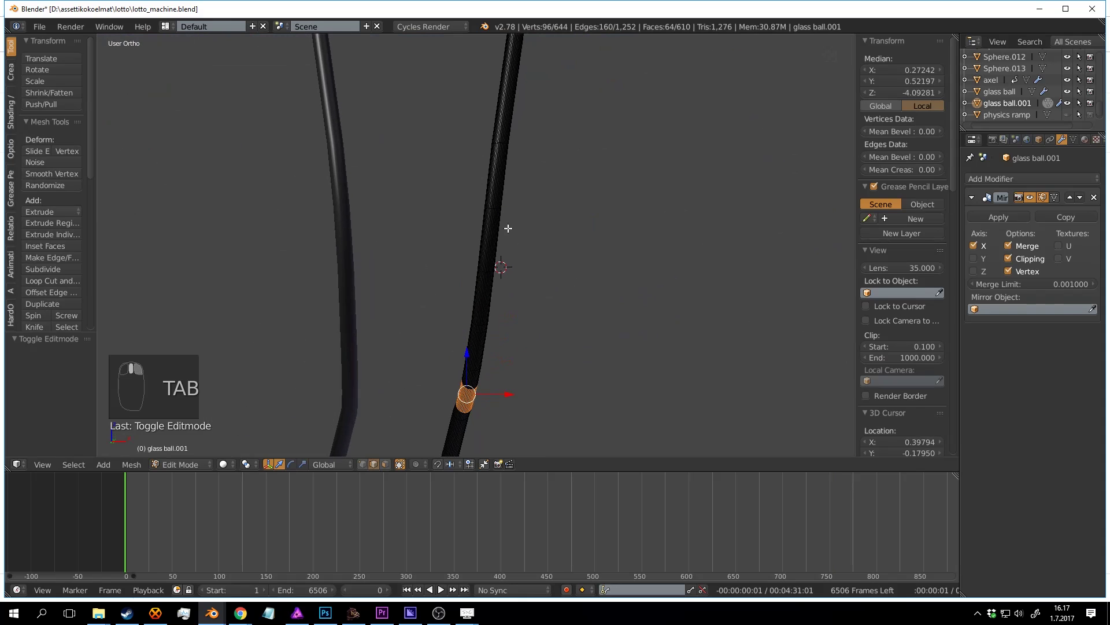
pyautogui.press('a')
pyautogui.press('a')
pyautogui.keyDown('alt'); pyautogui.rightClick(494, 207); pyautogui.keyUp('alt')
pyautogui.moveTo(494, 207); pyautogui.dragTo(529, 256, button='middle')
pyautogui.press('a')
pyautogui.keyDown('alt'); pyautogui.rightClick(493, 213); pyautogui.keyUp('alt')
pyautogui.press('a')
# Step: Duplicate the whole connected tube and offset the copy by about -0.203 on X and -0.175 on Z
pyautogui.scroll(-4, 500, 214)
pyautogui.scroll(1, 496, 246)
pyautogui.press('l')
pyautogui.hotkey('shift', 'd')
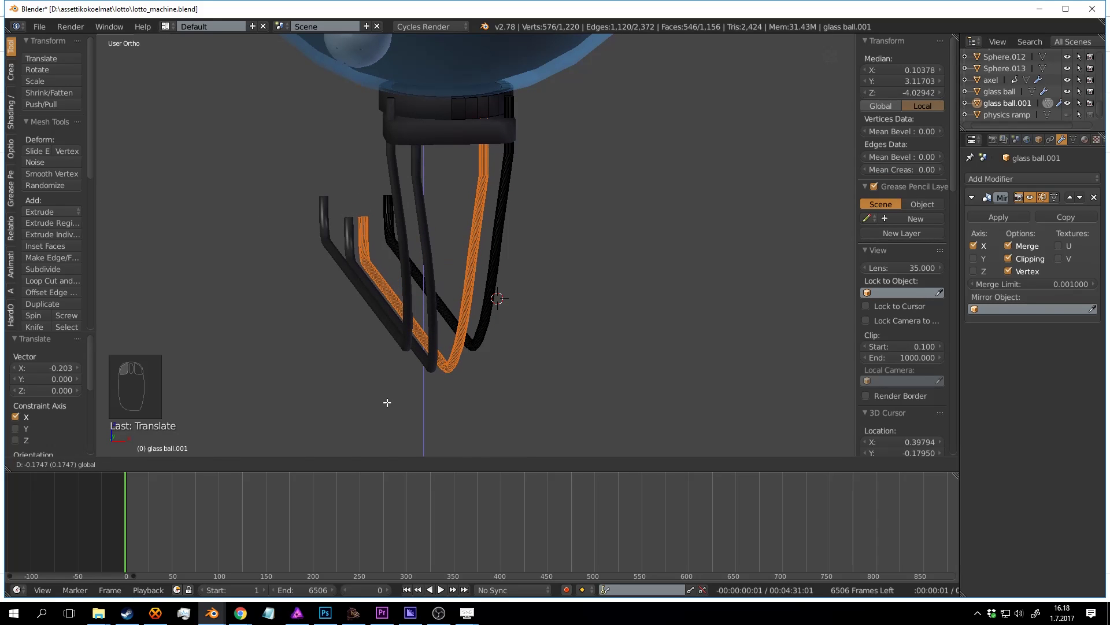
# Step: Move the duplicated tube by about -0.153 on Y, behind the original rail
pyautogui.moveTo(478, 273); pyautogui.dragTo(610, 308, button='middle')
pyautogui.press('g')
pyautogui.press('y')
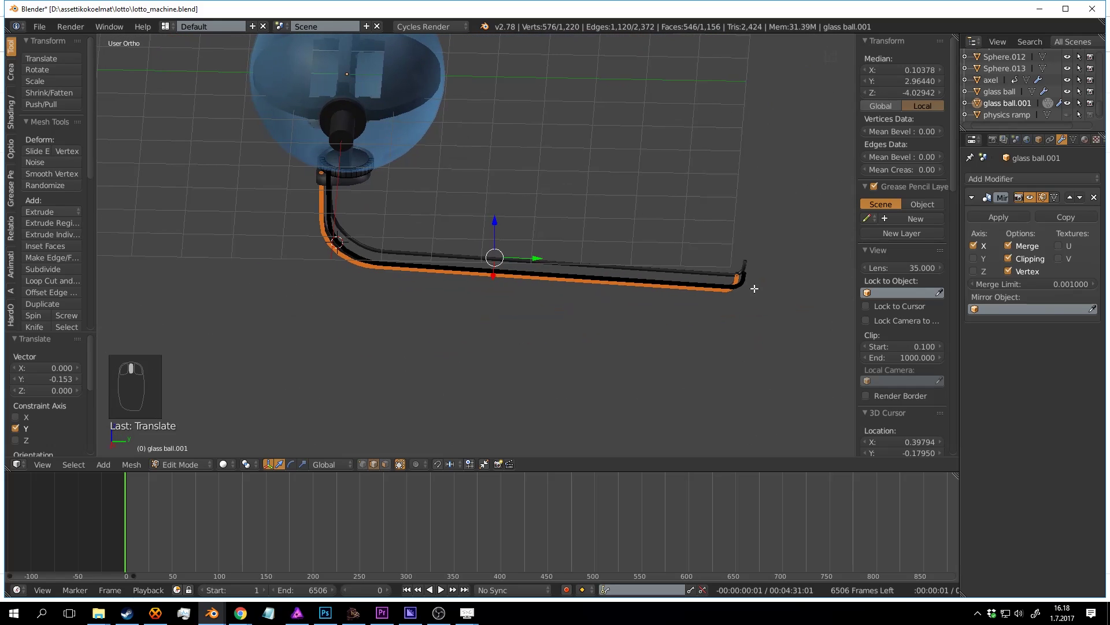
# Step: Limit the selection to the copied tube's upper, near-vertical part and move it inward by about 0.019 on X
pyautogui.press('z')
pyautogui.press('c')
pyautogui.moveTo(757, 271); pyautogui.dragTo(565, 291, button='middle')
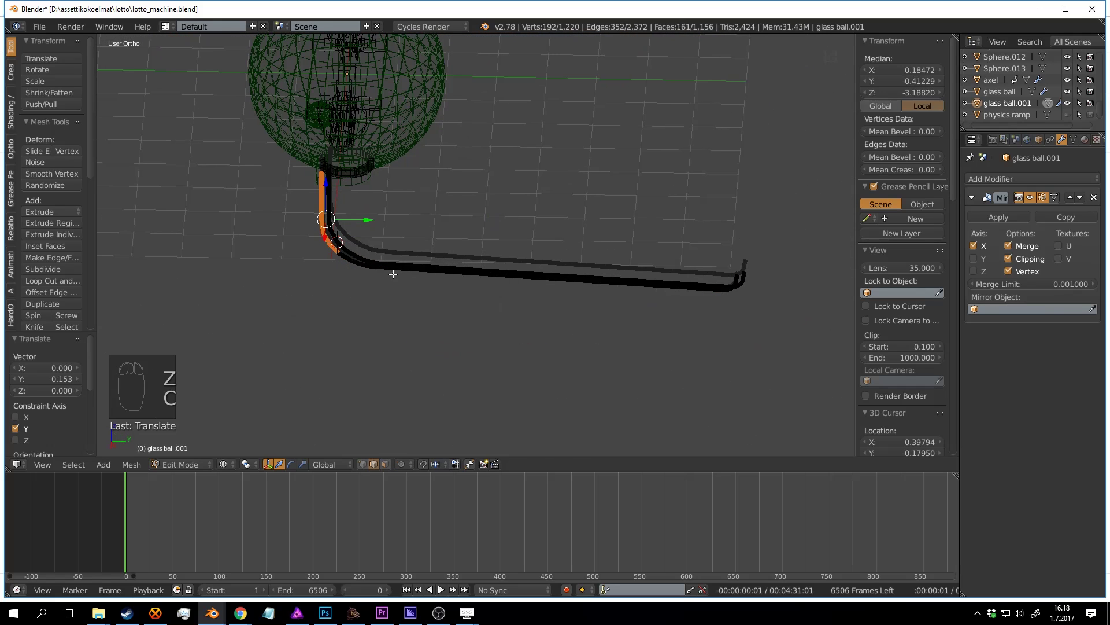
pyautogui.press('z')
pyautogui.moveTo(575, 344); pyautogui.dragTo(466, 267, button='middle')
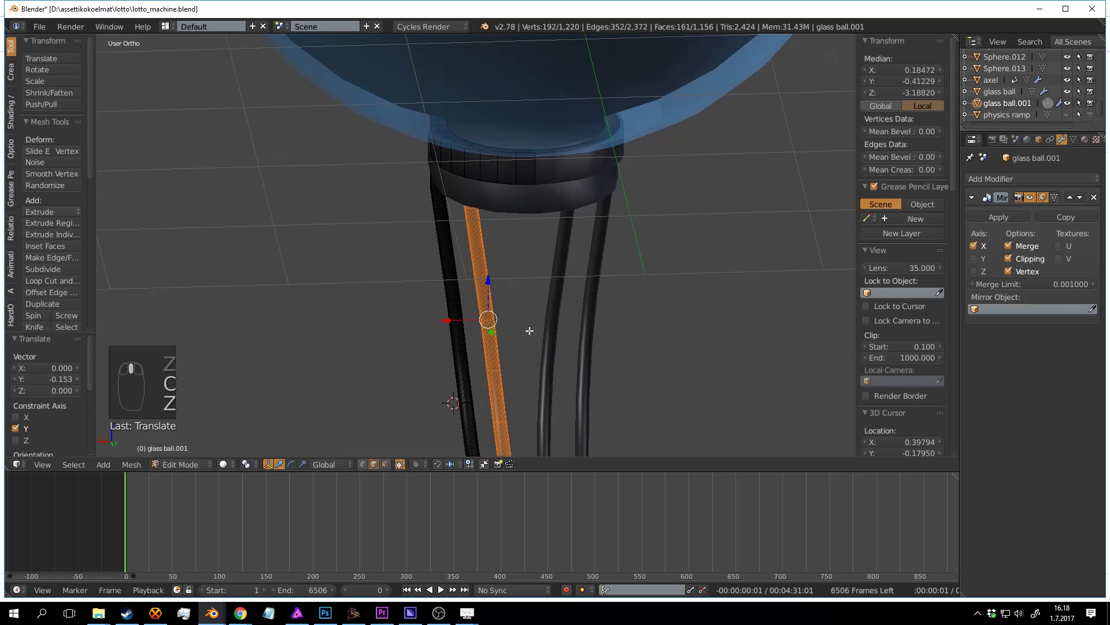
pyautogui.keyDown('shift'); pyautogui.moveTo(530, 331); pyautogui.dragTo(495, 259, button='middle'); pyautogui.keyUp('shift')
pyautogui.keyDown('shift'); pyautogui.moveTo(567, 263); pyautogui.dragTo(546, 247, button='middle'); pyautogui.keyUp('shift')
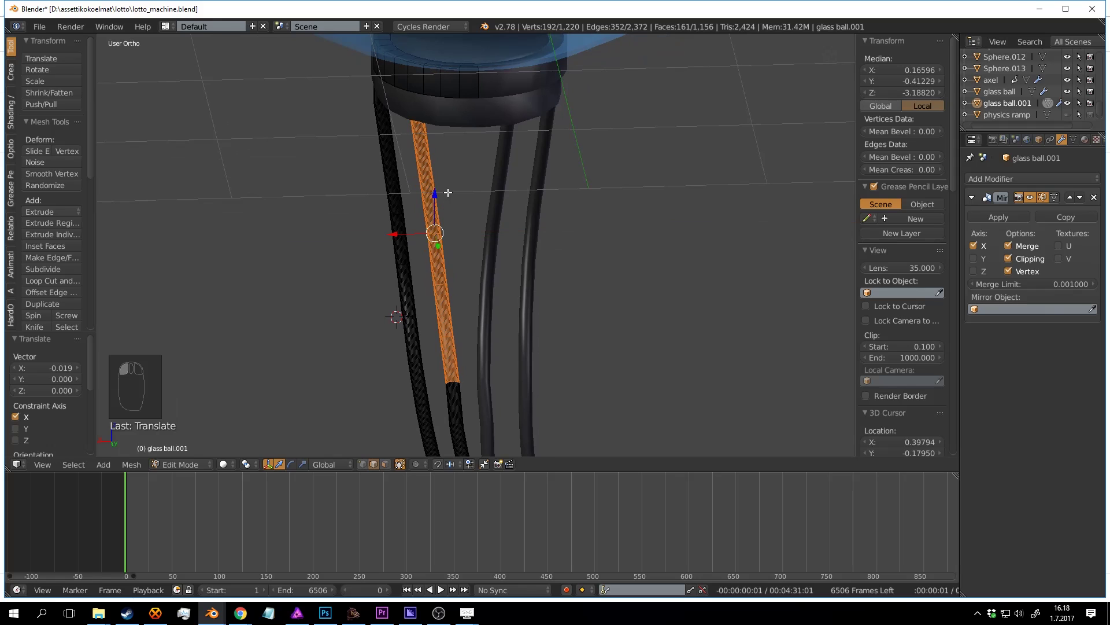
# Step: Narrow the selection to the copy's top section, rotate it -7.294° about Y and move it inward by about 0.045 on X
pyautogui.press('z')
pyautogui.press('c')
pyautogui.rightClick(447, 315)
pyautogui.press('z')
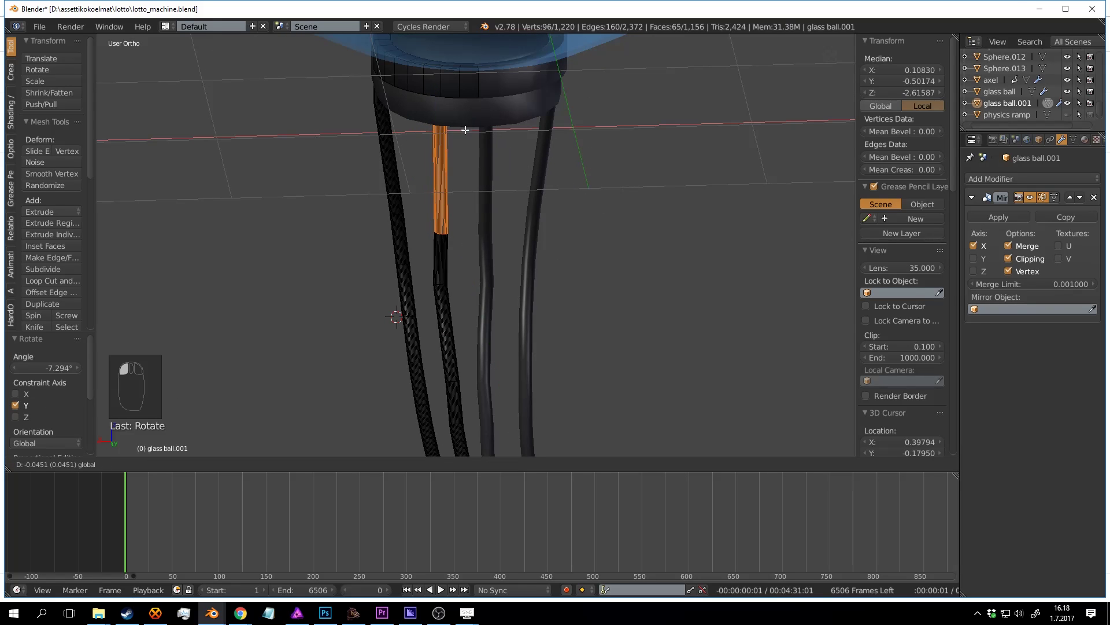
# Step: Select the edge loop at the copied tube's kink and straighten it by moving it inward 0.024, plus another 0.002, on X
pyautogui.press('a')
pyautogui.scroll(8, 448, 310)
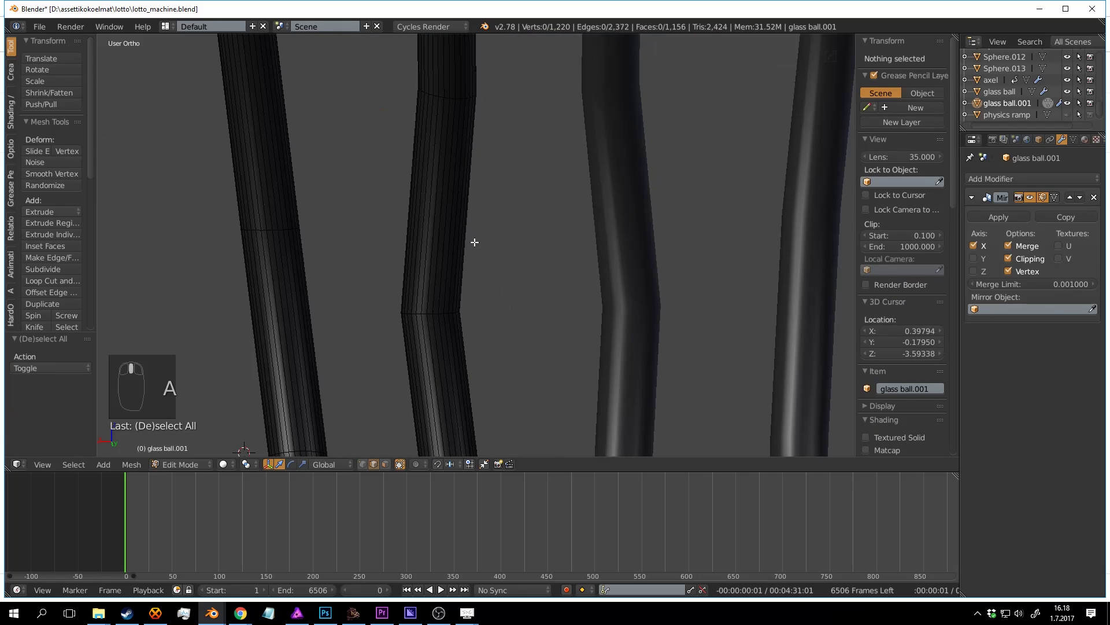
pyautogui.keyDown('alt'); pyautogui.rightClick(435, 326); pyautogui.keyUp('alt')
pyautogui.scroll(-5, 457, 290)
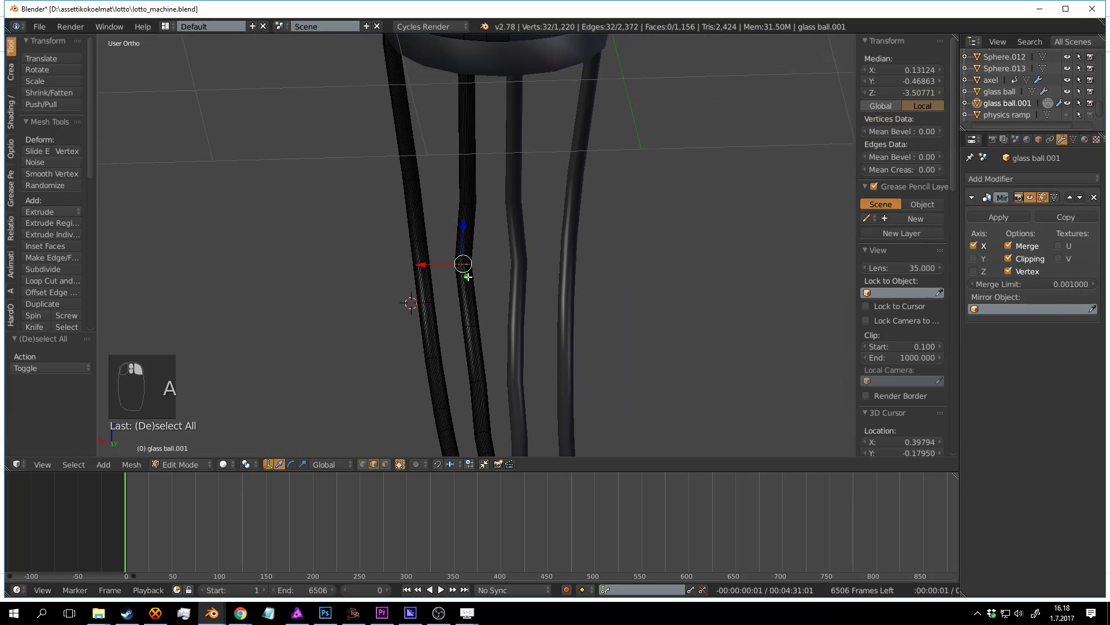
pyautogui.click(483, 262)
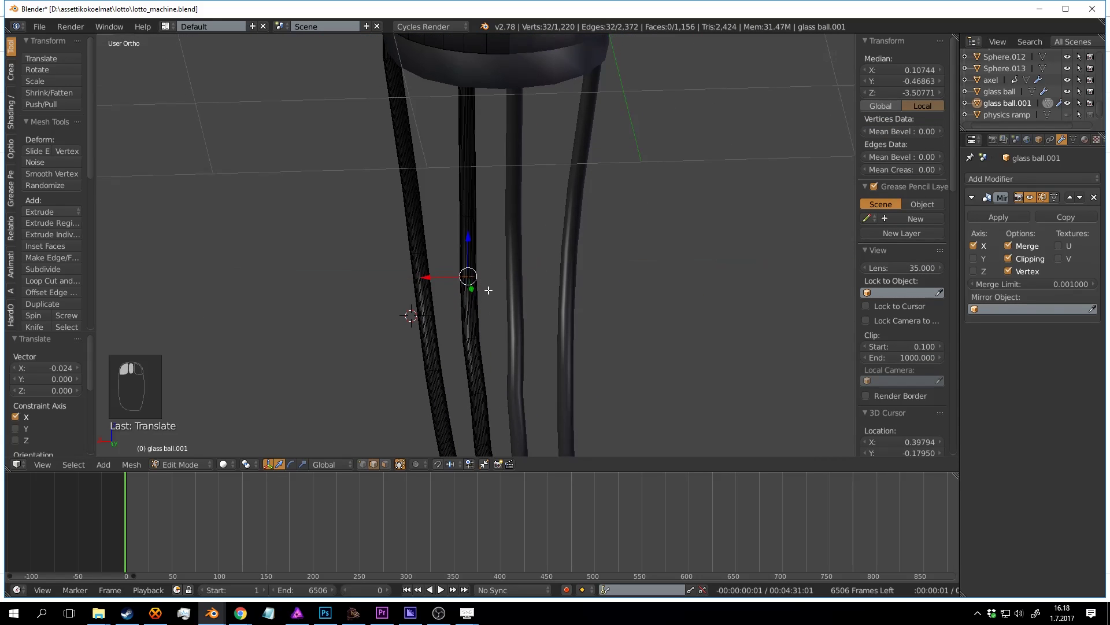
pyautogui.scroll(3, 439, 231)
pyautogui.scroll(-4, 525, 234)
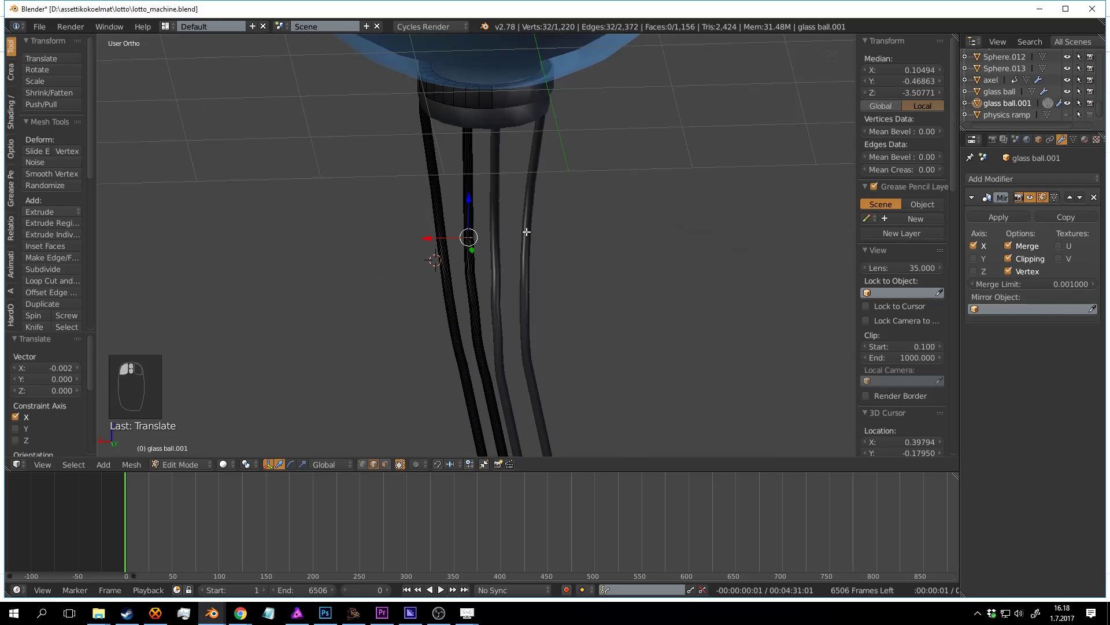
# Step: Select the two edge loops around the inner tube's upper kink and move them inward by 0.010 on X
pyautogui.scroll(5, 478, 297)
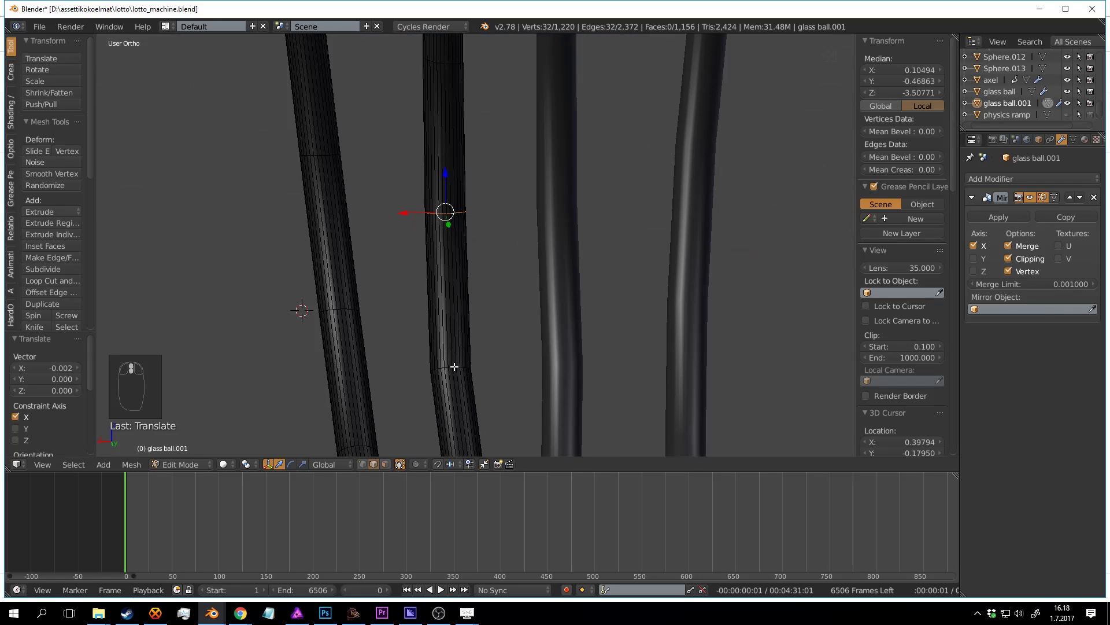
pyautogui.press('g')
pyautogui.press('x')
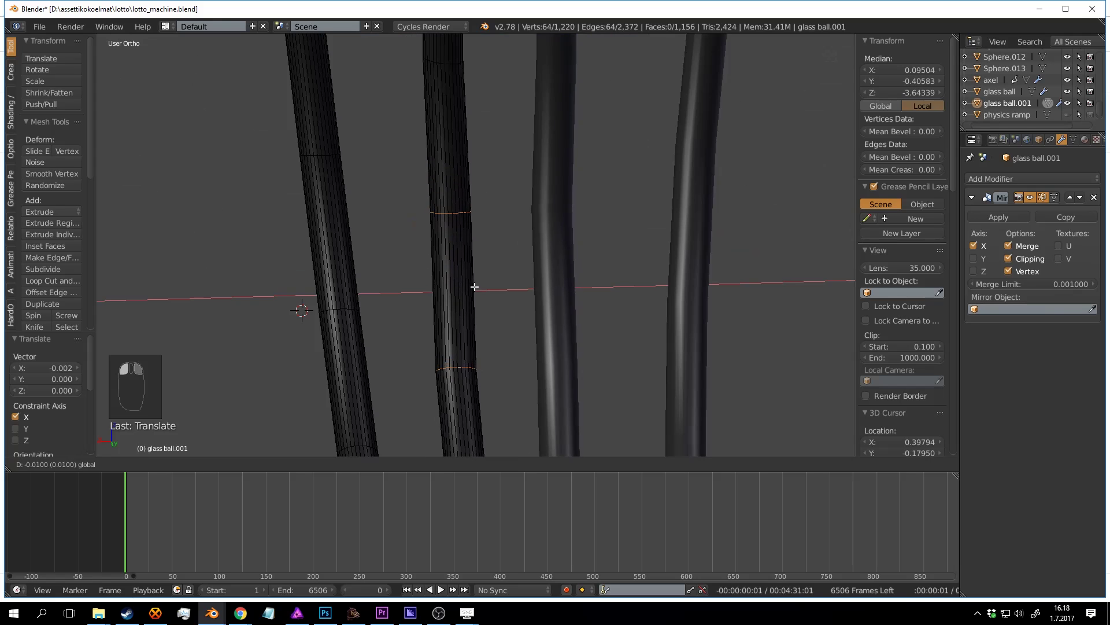
pyautogui.click(474, 286)
# Step: Select the edge loop where the inner tube starts its lower bend and move it inward by about 0.008 on X
pyautogui.scroll(-5, 474, 287)
pyautogui.keyDown('shift'); pyautogui.moveTo(474, 286); pyautogui.dragTo(474, 191, button='middle'); pyautogui.keyUp('shift')
pyautogui.scroll(1, 496, 253)
pyautogui.press('a')
pyautogui.scroll(4, 496, 270)
pyautogui.keyDown('shift'); pyautogui.moveTo(495, 270); pyautogui.dragTo(469, 124, button='middle'); pyautogui.keyUp('shift')
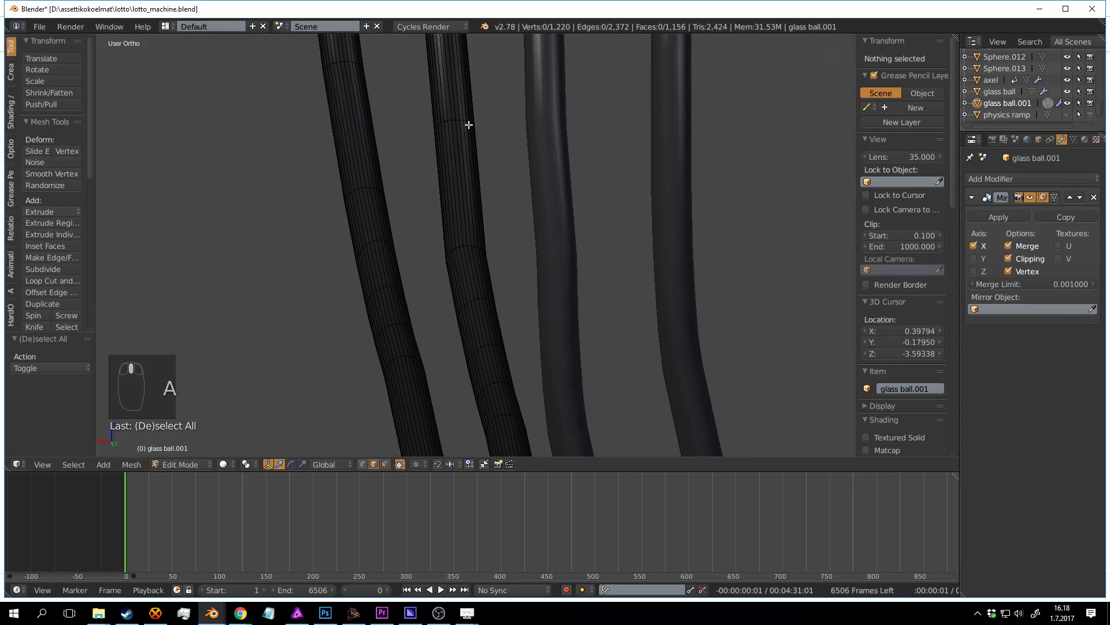
pyautogui.scroll(2, 489, 252)
pyautogui.press('a')
pyautogui.keyDown('alt'); pyautogui.rightClick(451, 253); pyautogui.keyUp('alt')
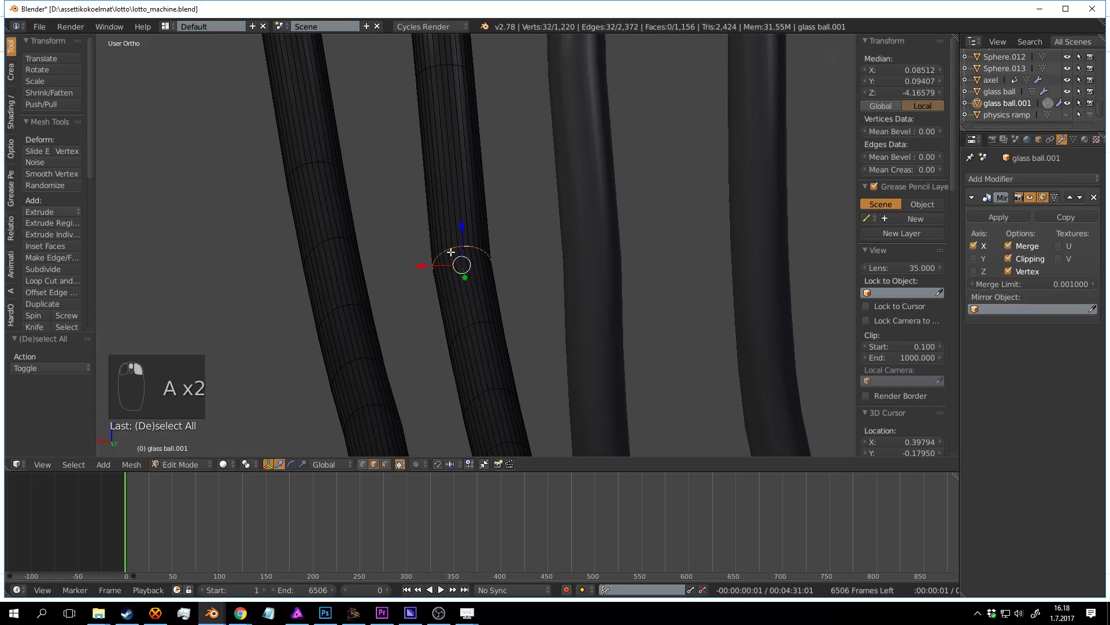
pyautogui.moveTo(492, 264); pyautogui.dragTo(493, 262)
# Step: Leave mesh editing, clear the object selection and save the file
pyautogui.scroll(-5, 499, 249)
pyautogui.keyDown('shift'); pyautogui.moveTo(501, 241); pyautogui.dragTo(619, 277, button='middle'); pyautogui.keyUp('shift')
pyautogui.press('Tab')
pyautogui.scroll(-7, 497, 267)
pyautogui.scroll(3, 619, 277)
pyautogui.press('a')
pyautogui.hotkey('ctrl', 's')
# Step: Reopen the tubes for editing and select only the inner tube's topmost section in wireframe display
pyautogui.moveTo(495, 251); pyautogui.dragTo(531, 200, button='middle')
pyautogui.scroll(3, 525, 243)
pyautogui.press('Tab')
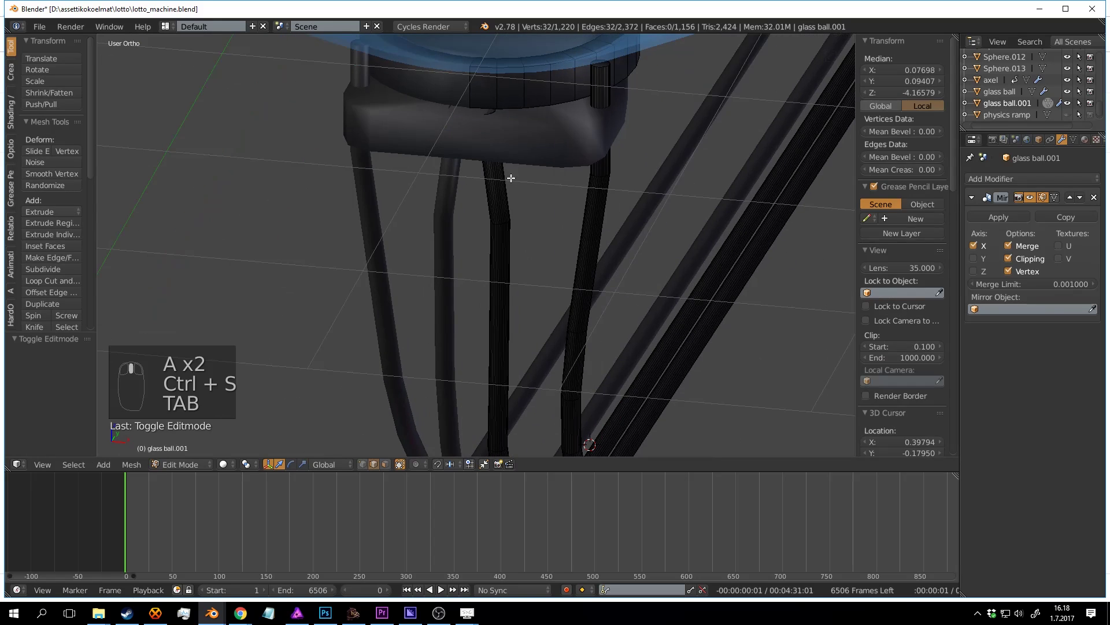
pyautogui.press('a')
pyautogui.press('a')
pyautogui.press('z')
pyautogui.moveTo(506, 99); pyautogui.dragTo(480, 101)
pyautogui.moveTo(532, 143)
pyautogui.mouseDown(button='middle')
pyautogui.moveTo(520, 69)
pyautogui.moveTo(498, 64)
pyautogui.moveTo(505, 58)
pyautogui.mouseUp(button='middle')
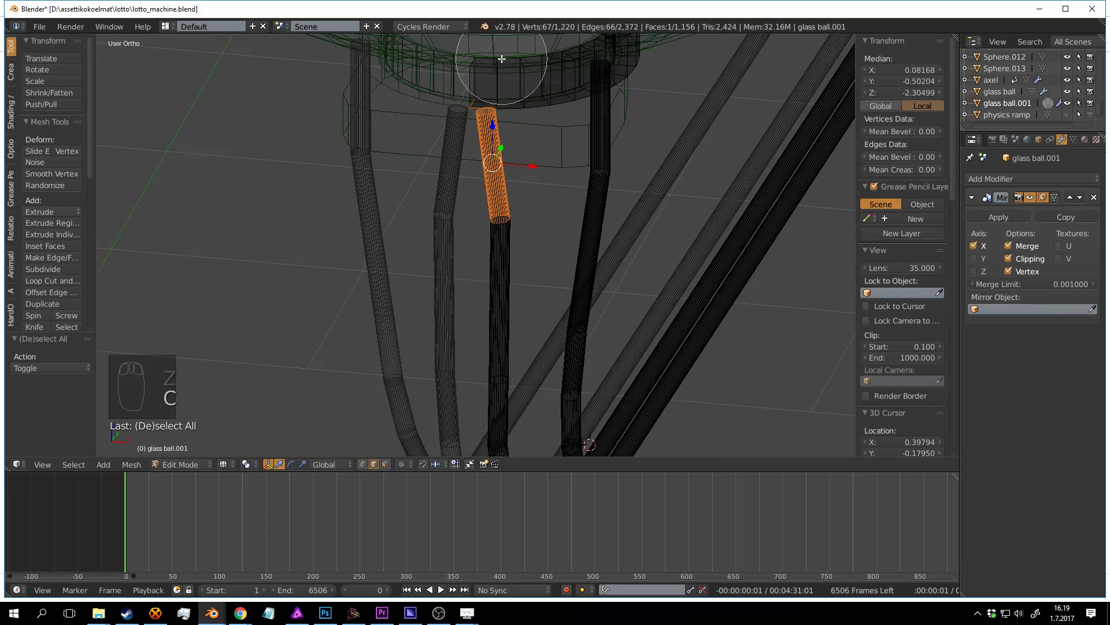
# Step: Try deleting the vertices of the inner tube's top section, and undo the deletion
pyautogui.press('x')
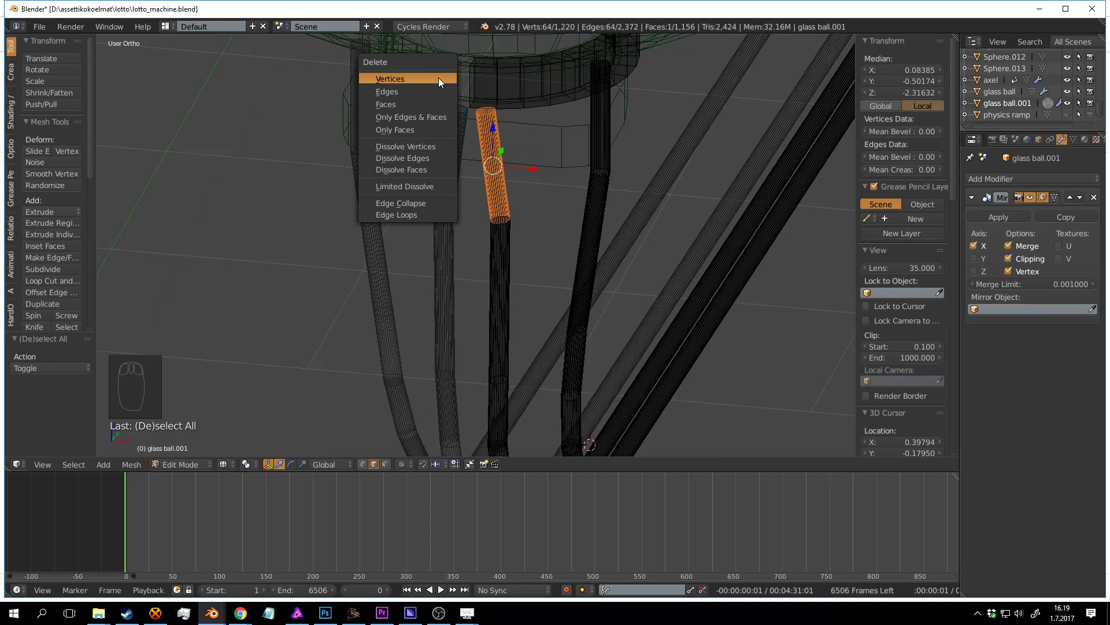
pyautogui.click(438, 77)
pyautogui.scroll(-4, 553, 205)
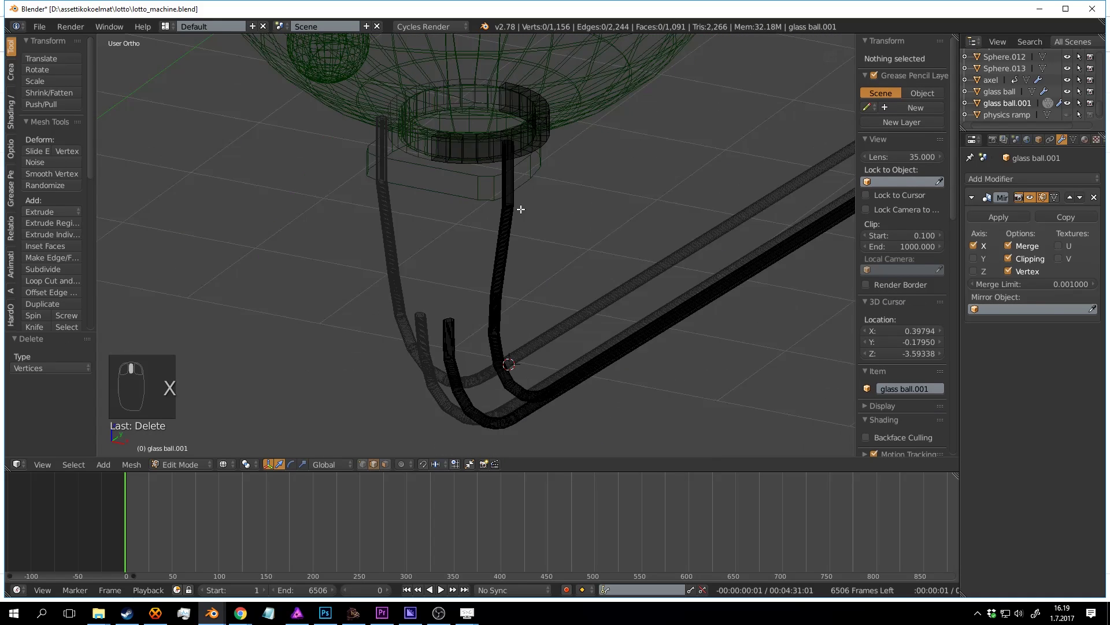
pyautogui.moveTo(519, 206); pyautogui.dragTo(468, 200, button='middle')
pyautogui.hotkey('ctrl', 'z')
# Step: Delete the edges of the selected top section to shorten the inner tube, and return to solid display
pyautogui.press('x')
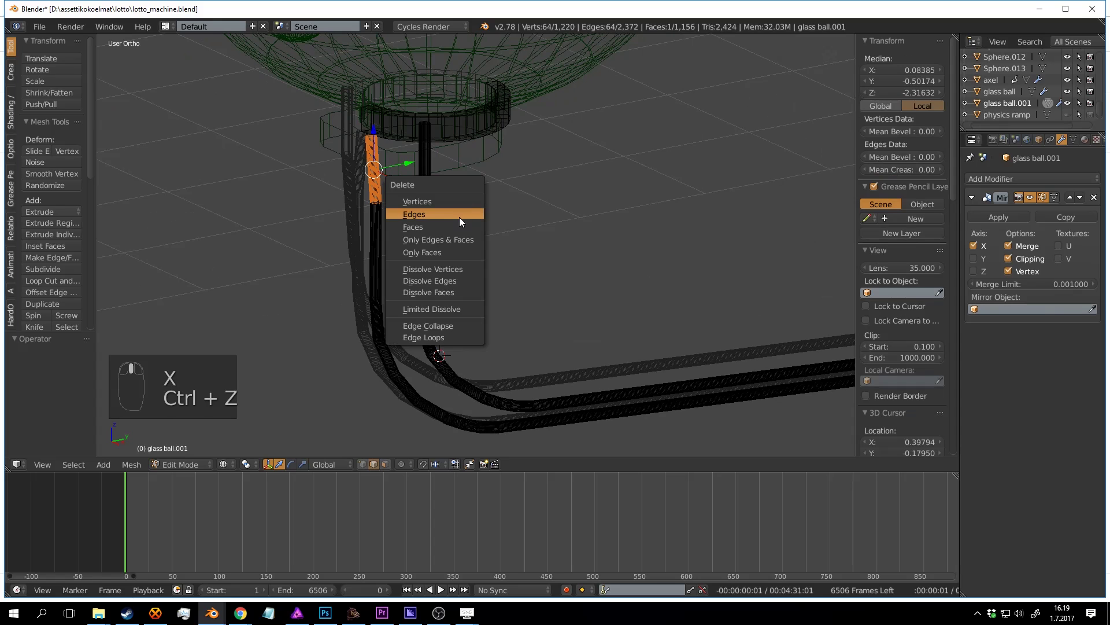
pyautogui.click(459, 215)
pyautogui.scroll(5, 495, 230)
pyautogui.press('z')
pyautogui.moveTo(480, 229); pyautogui.dragTo(473, 189, button='middle')
# Step: Cap the shortened inner tube's open upper end with a face, flatten it by scaling Z to 0, and save
pyautogui.keyDown('alt'); pyautogui.click(470, 179); pyautogui.keyUp('alt')
pyautogui.press('f')
pyautogui.press('a')
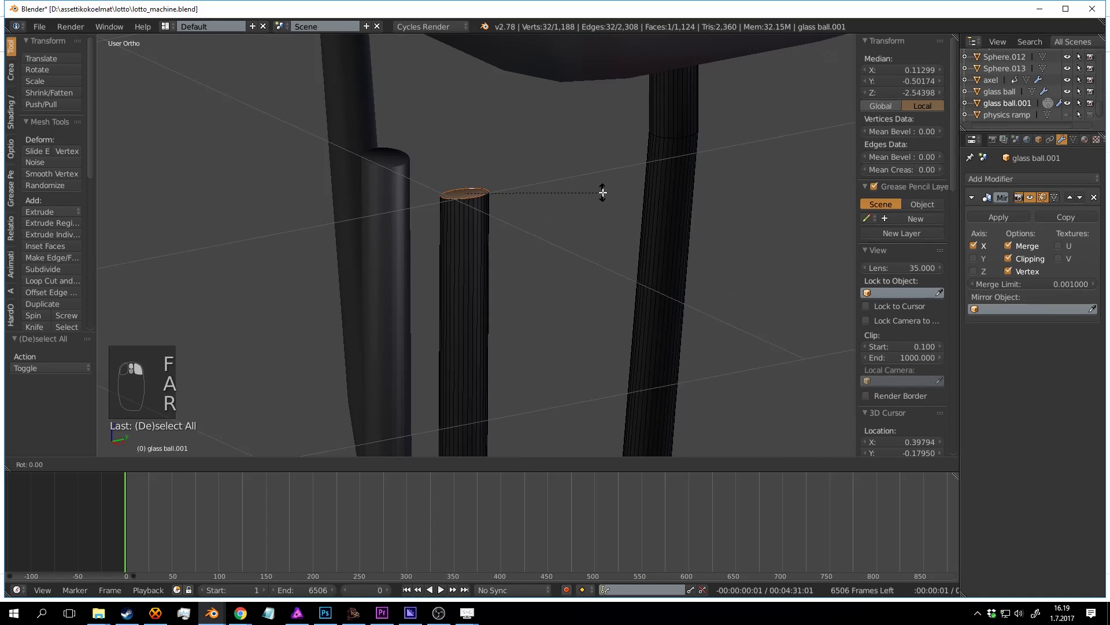
pyautogui.scroll(-5, 543, 147)
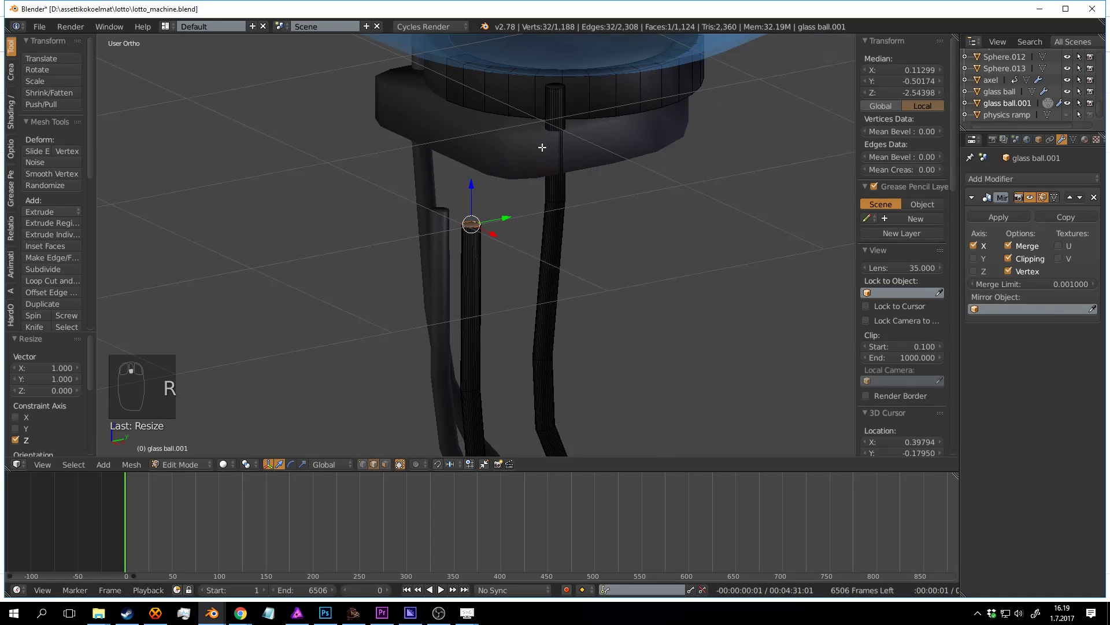
pyautogui.press('Tab')
pyautogui.hotkey('ctrl', 's')
# Step: Scrub the timeline to frame 346 and examine the shortened inner tubes beneath the globe's outlet, saving the file
pyautogui.click(620, 198)
pyautogui.moveTo(620, 197); pyautogui.dragTo(569, 246, button='middle')
pyautogui.scroll(-2, 569, 245)
pyautogui.scroll(3, 569, 250)
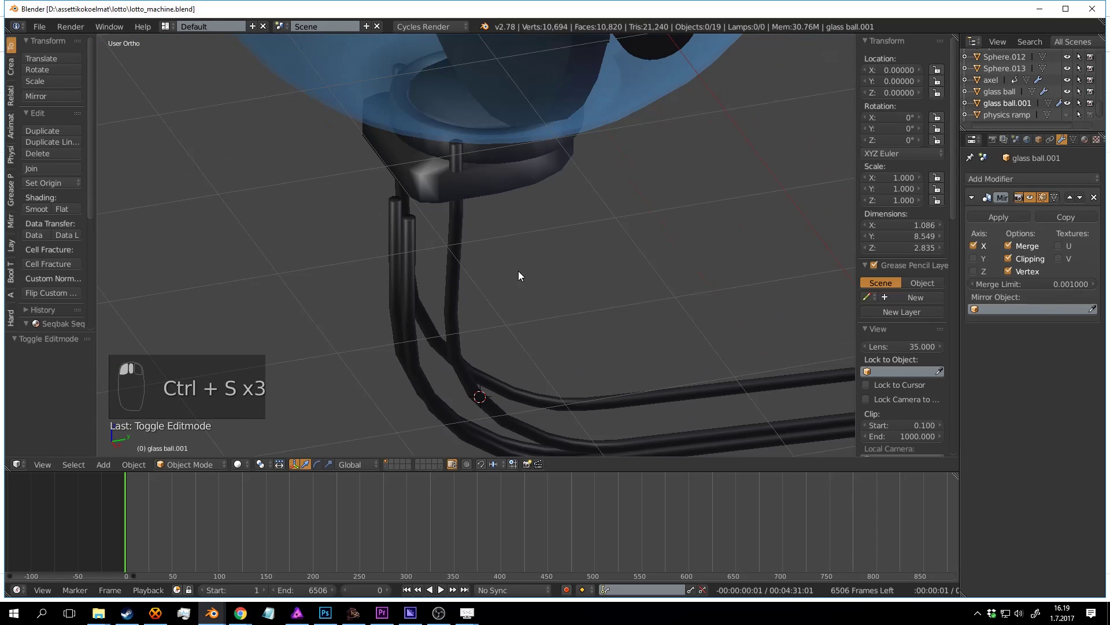
pyautogui.moveTo(211, 495); pyautogui.dragTo(450, 479)
pyautogui.scroll(1, 523, 312)
pyautogui.moveTo(524, 312)
pyautogui.mouseDown(button='middle')
pyautogui.moveTo(546, 287)
pyautogui.moveTo(568, 328)
pyautogui.moveTo(565, 223)
pyautogui.moveTo(629, 246)
pyautogui.moveTo(661, 221)
pyautogui.moveTo(642, 303)
pyautogui.moveTo(599, 255)
pyautogui.moveTo(547, 264)
pyautogui.moveTo(660, 262)
pyautogui.moveTo(572, 231)
pyautogui.moveTo(557, 291)
pyautogui.moveTo(511, 325)
pyautogui.mouseUp(button='middle')
pyautogui.hotkey('ctrl', 's')
pyautogui.scroll(-1, 572, 233)
pyautogui.scroll(3, 538, 301)
# Step: Select the inner tube's long straight section together with its hooked end
pyautogui.press('Tab')
pyautogui.keyDown('shift'); pyautogui.moveTo(502, 373); pyautogui.dragTo(567, 203, button='middle'); pyautogui.keyUp('shift')
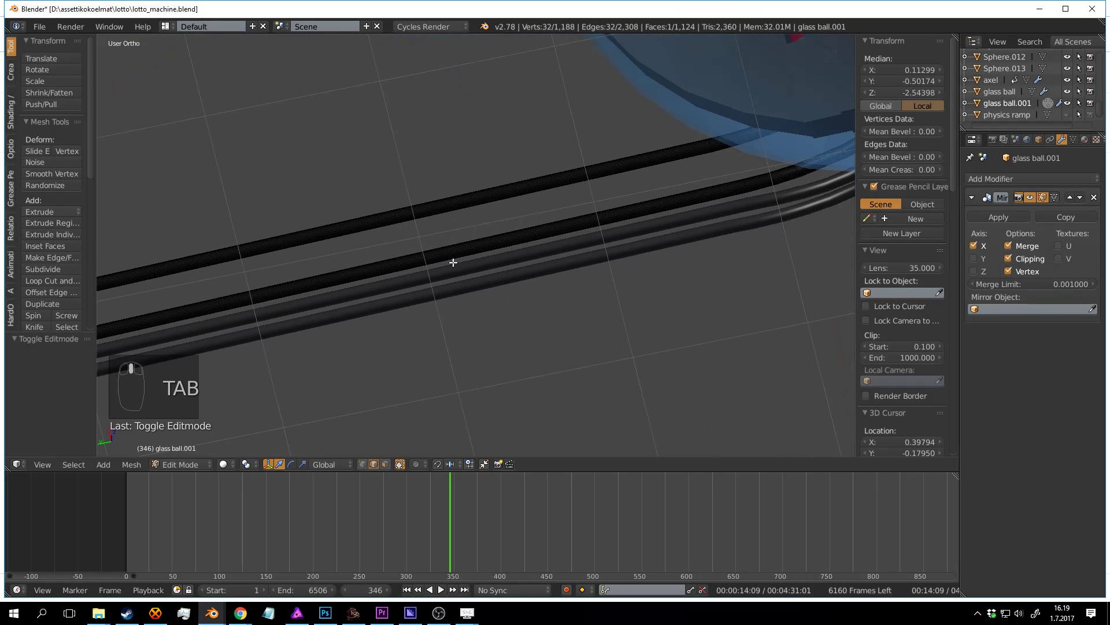
pyautogui.keyDown('ctrl'); pyautogui.keyDown('alt'); pyautogui.keyDown('shift'); pyautogui.rightClick(358, 270); pyautogui.keyUp('shift'); pyautogui.keyUp('alt'); pyautogui.keyUp('ctrl')
pyautogui.scroll(-3, 278, 258)
pyautogui.keyDown('shift'); pyautogui.moveTo(272, 257); pyautogui.dragTo(578, 191, button='middle'); pyautogui.keyUp('shift')
pyautogui.press('z')
pyautogui.press('c')
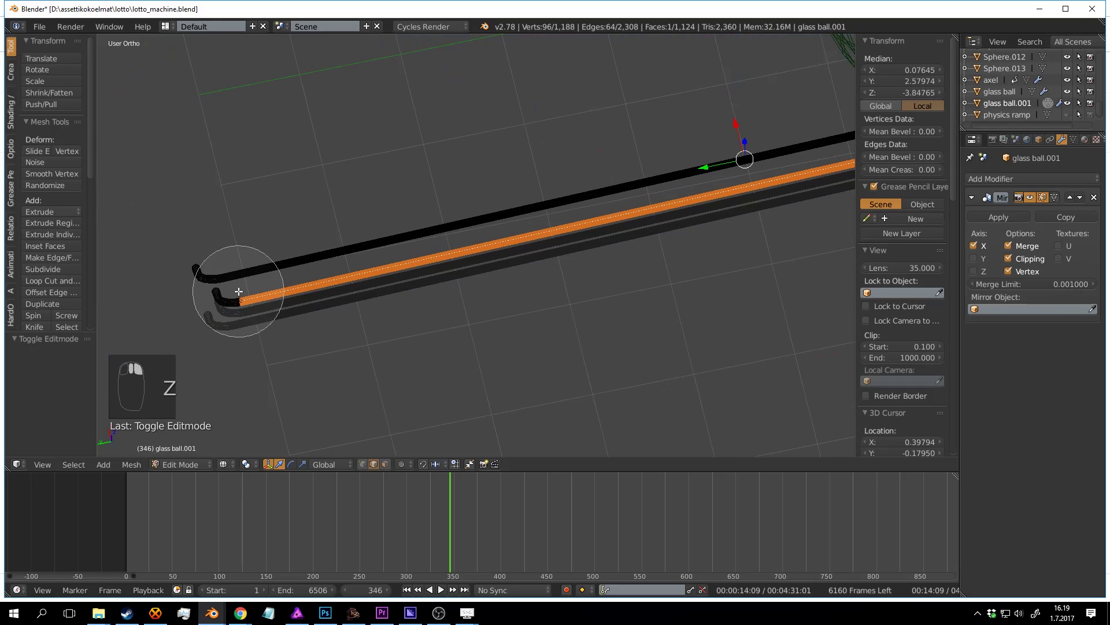
pyautogui.moveTo(236, 297); pyautogui.dragTo(213, 298, button='middle')
pyautogui.click(227, 331)
pyautogui.rightClick(471, 292)
pyautogui.moveTo(521, 251)
pyautogui.keyDown('shift'); pyautogui.mouseDown(button='middle')
pyautogui.moveTo(399, 282)
pyautogui.moveTo(513, 271)
pyautogui.mouseUp(button='middle'); pyautogui.keyUp('shift')
pyautogui.press('z')
pyautogui.moveTo(495, 334)
pyautogui.mouseDown(button='middle')
pyautogui.moveTo(573, 384)
pyautogui.moveTo(599, 342)
pyautogui.moveTo(547, 297)
pyautogui.moveTo(617, 255)
pyautogui.moveTo(589, 243)
pyautogui.moveTo(596, 278)
pyautogui.mouseUp(button='middle')
# Step: Advance the timeline to frame 428, view the balls on the rails from the side, and save the file
pyautogui.press('Tab')
pyautogui.moveTo(456, 495); pyautogui.dragTo(527, 498)
pyautogui.moveTo(541, 356); pyautogui.dragTo(649, 249, button='middle')
pyautogui.hotkey('ctrl', 's')
pyautogui.press('Tab')
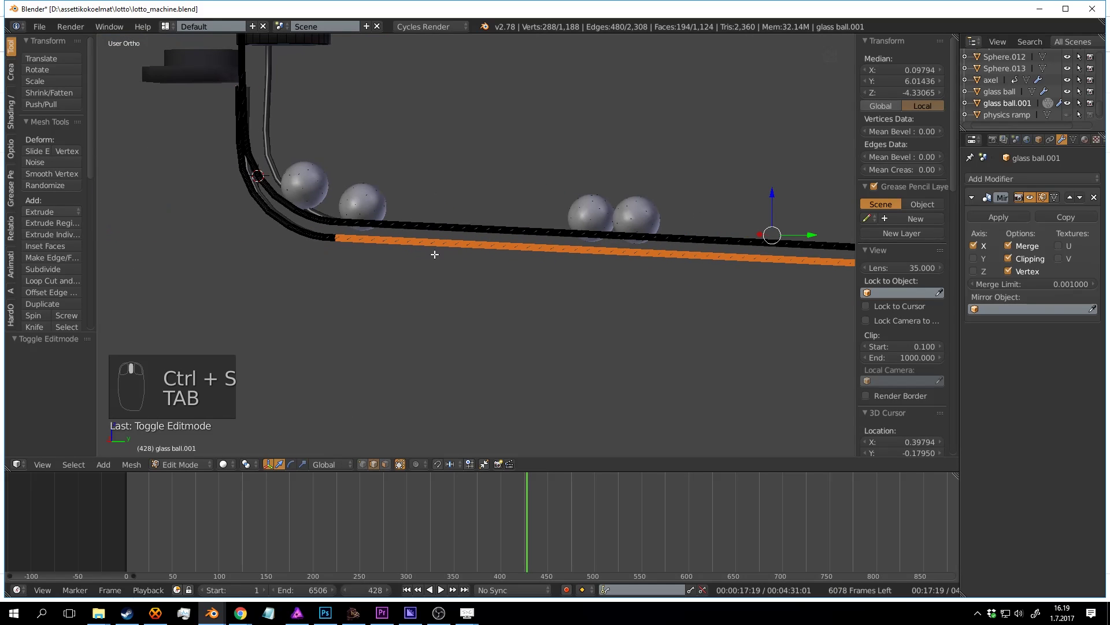
# Step: Select the whole linked inner tube, raise it by about 0.072 on Z towards the balls, and save the file
pyautogui.press('a')
pyautogui.press('a')
pyautogui.press('l')
pyautogui.keyDown('ctrl'); pyautogui.scroll(-3, 441, 230); pyautogui.keyUp('ctrl')
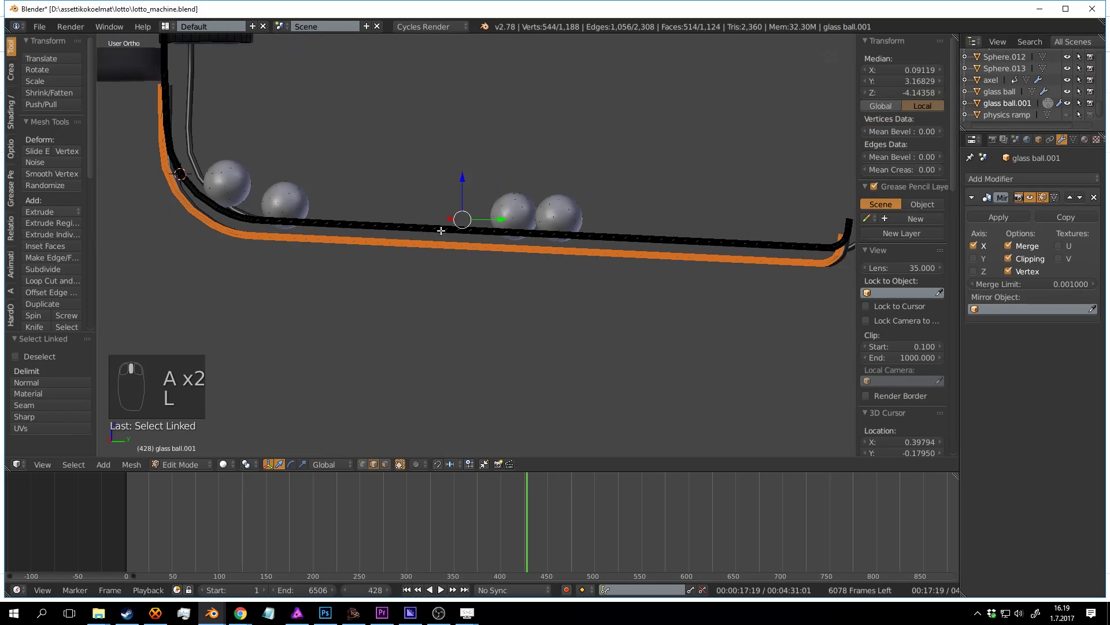
pyautogui.scroll(1, 441, 231)
pyautogui.press('g')
pyautogui.press('z')
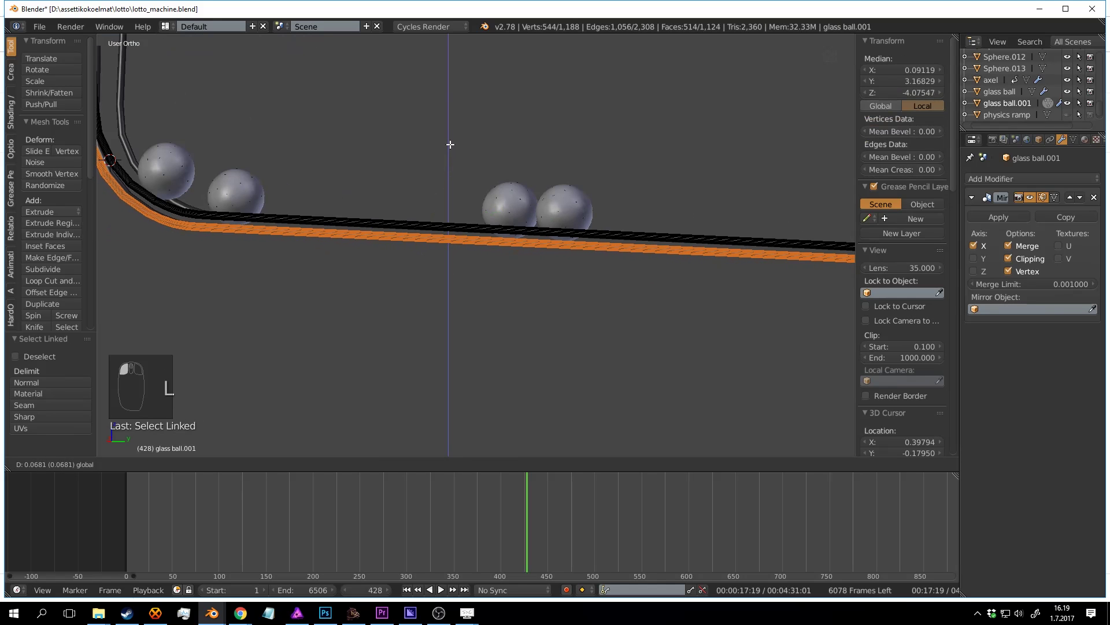
pyautogui.click(451, 139)
pyautogui.scroll(-2, 463, 172)
pyautogui.press('Tab')
pyautogui.moveTo(463, 174); pyautogui.dragTo(517, 231, button='middle')
pyautogui.keyDown('shift'); pyautogui.moveTo(463, 223); pyautogui.dragTo(418, 169, button='middle'); pyautogui.keyUp('shift')
pyautogui.hotkey('ctrl', 's')
pyautogui.scroll(3, 509, 255)
pyautogui.scroll(2, 554, 269)
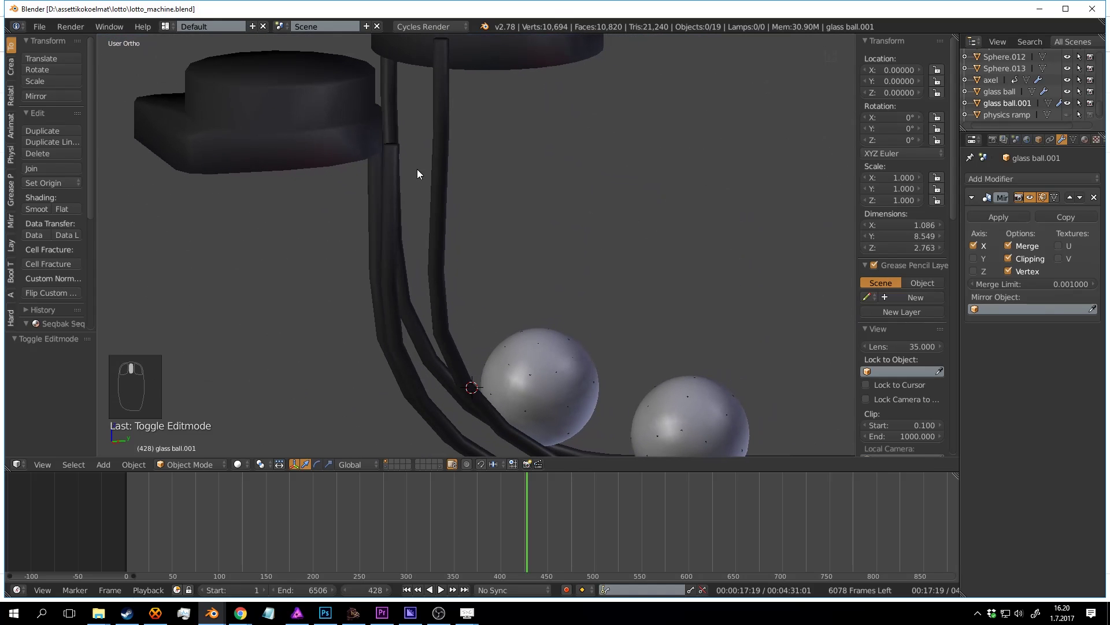
# Step: Select only the inner tube's hooked end from the top view and move it outward by 0.194 on Y
pyautogui.press('Tab')
pyautogui.scroll(-8, 413, 183)
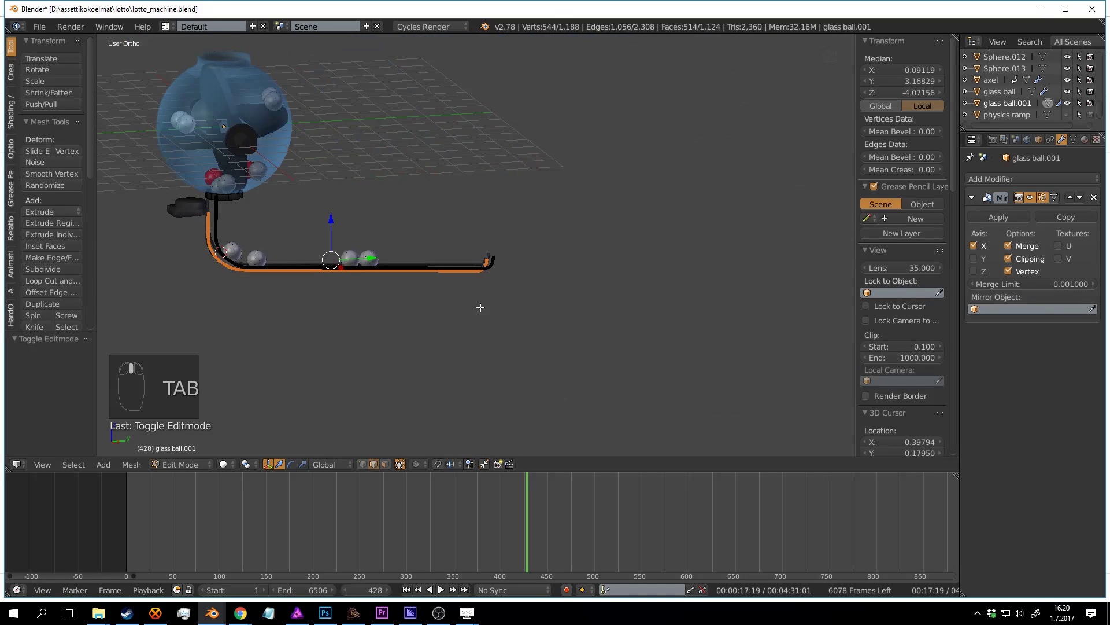
pyautogui.press('c')
pyautogui.hotkey('ctrl', 'z')
pyautogui.scroll(8, 446, 265)
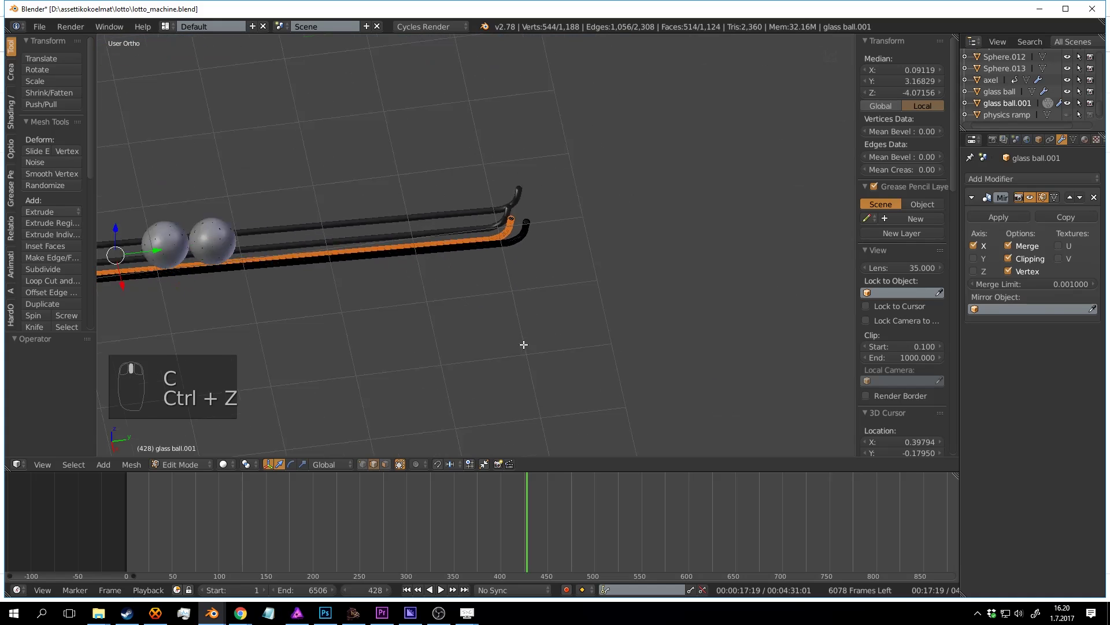
pyautogui.press('KP_7')
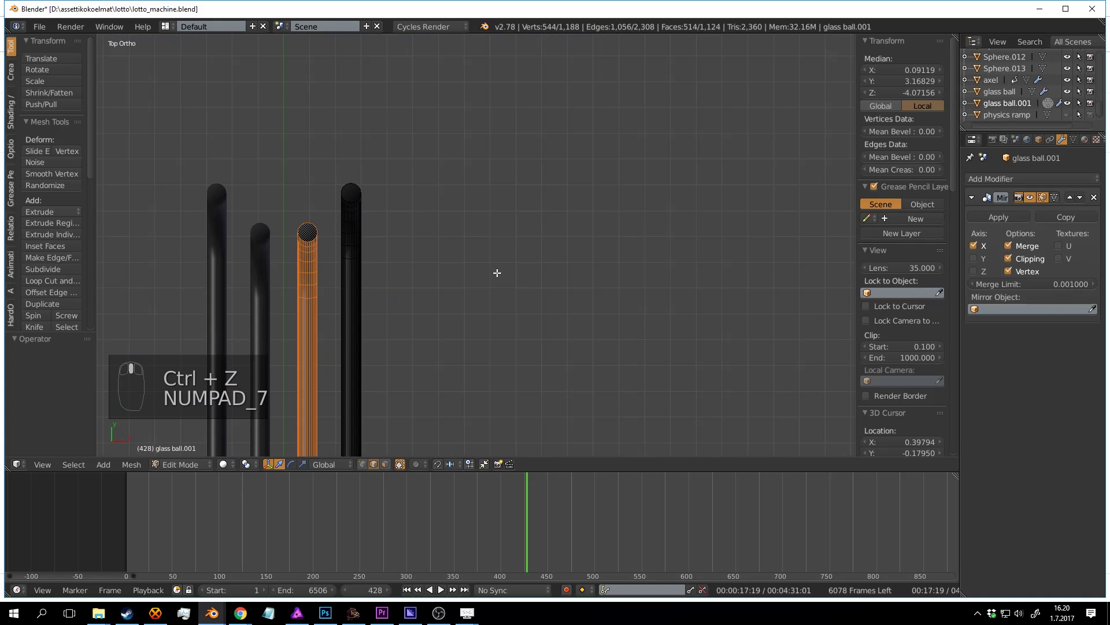
pyautogui.press('a')
pyautogui.press('a')
pyautogui.press('z')
pyautogui.press('c')
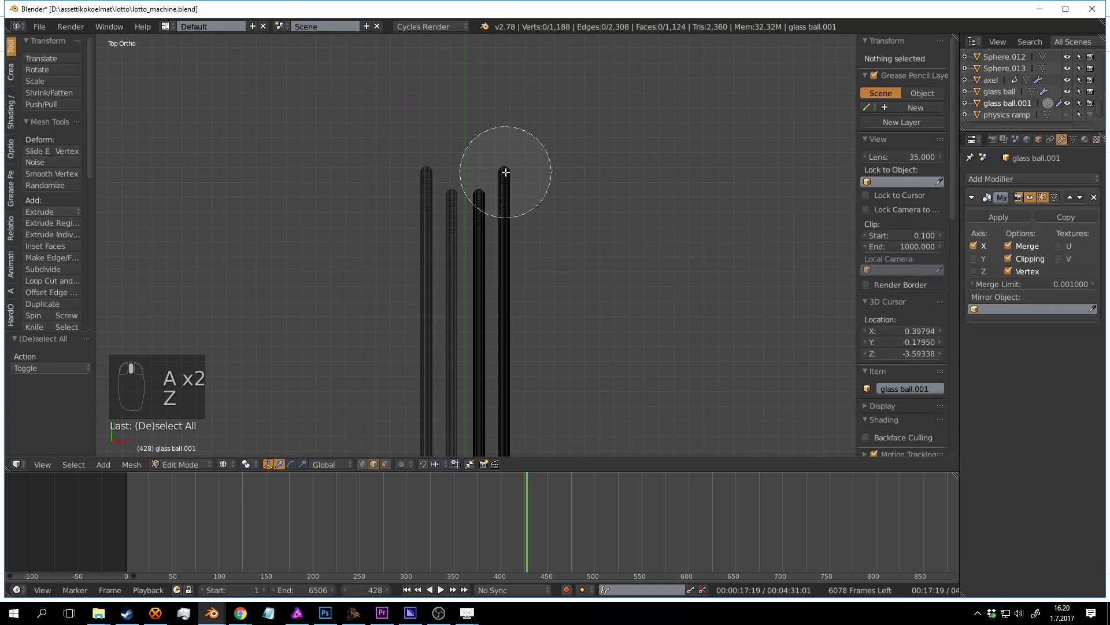
pyautogui.moveTo(496, 170); pyautogui.dragTo(455, 211)
pyautogui.moveTo(460, 281); pyautogui.dragTo(463, 317, button='middle')
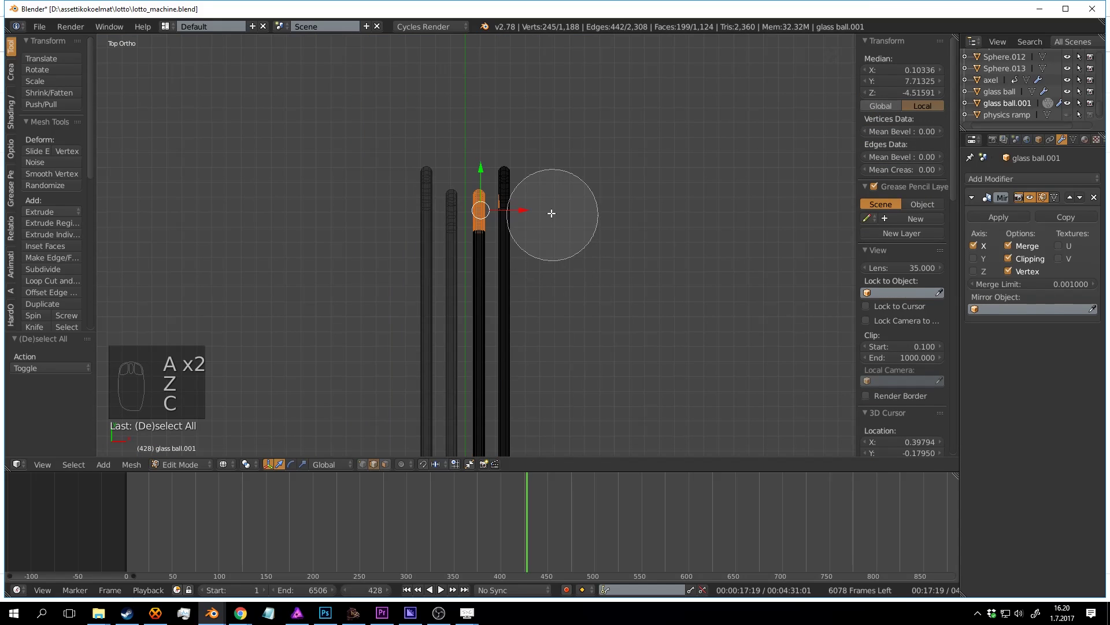
pyautogui.rightClick(539, 199)
pyautogui.keyDown('shift'); pyautogui.moveTo(538, 198); pyautogui.dragTo(525, 258, button='middle'); pyautogui.keyUp('shift')
pyautogui.scroll(2, 509, 246)
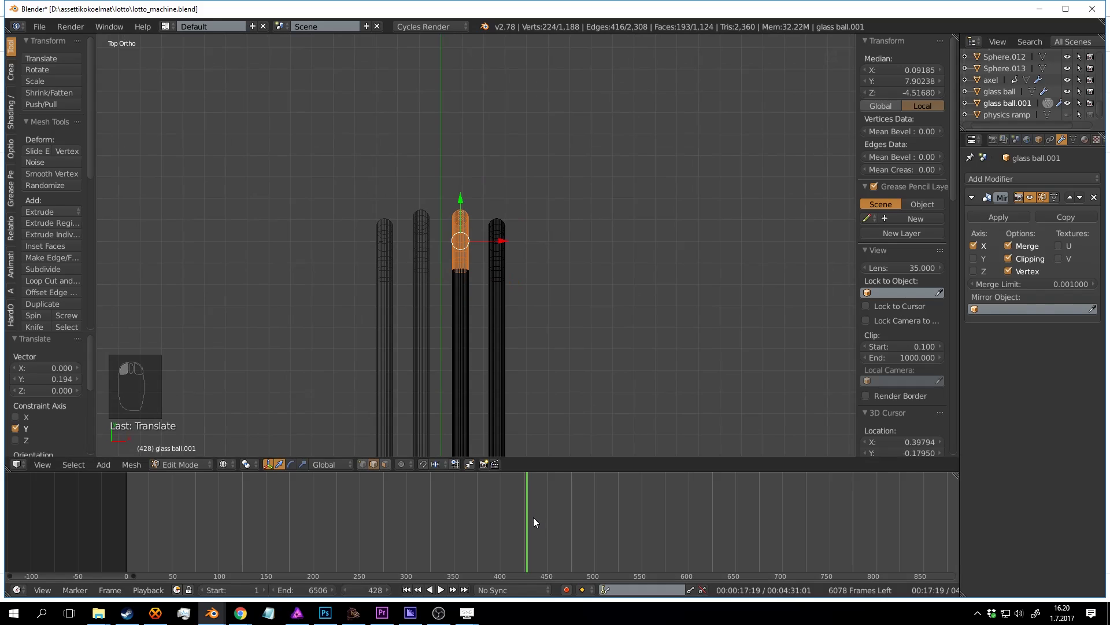
# Step: Save the file, advance the timeline to frame 504 and examine how the balls rest against the rails' hooked ends
pyautogui.press('Tab')
pyautogui.press('Tab')
pyautogui.moveTo(555, 322); pyautogui.dragTo(480, 249, button='middle')
pyautogui.hotkey('ctrl', 's')
pyautogui.press('z')
pyautogui.moveTo(517, 486); pyautogui.dragTo(598, 498)
pyautogui.moveTo(522, 325); pyautogui.dragTo(478, 326, button='middle')
pyautogui.scroll(4, 497, 284)
pyautogui.scroll(3, 470, 230)
pyautogui.scroll(1, 458, 331)
pyautogui.scroll(3, 478, 326)
# Step: Move the inner tube's selected hooked end slightly further outward on Y
pyautogui.press('Tab')
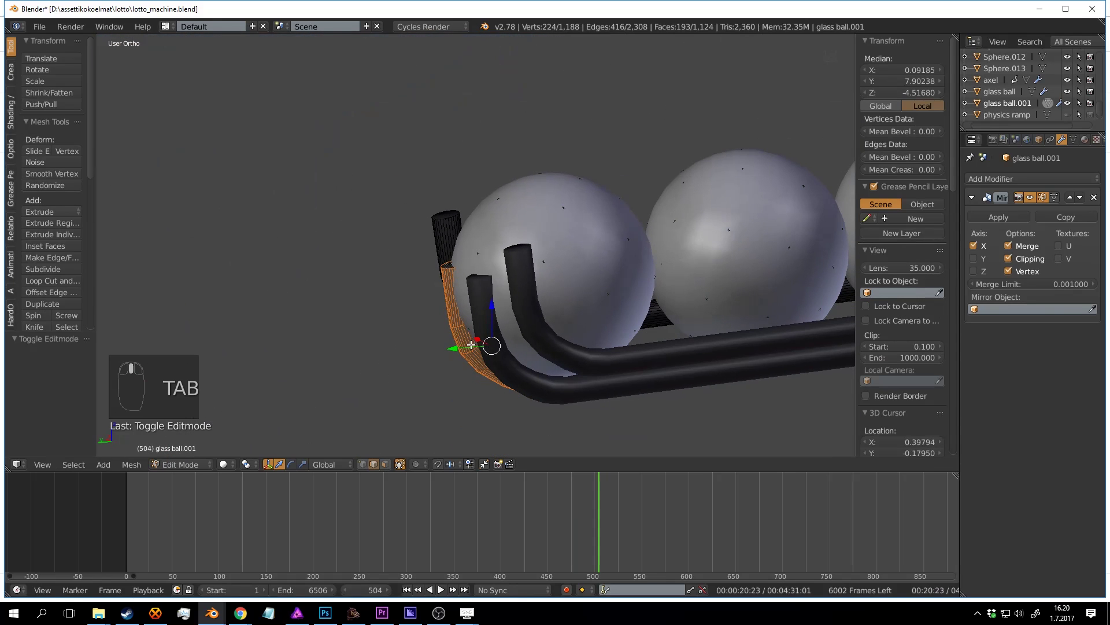
pyautogui.moveTo(471, 344); pyautogui.dragTo(437, 347)
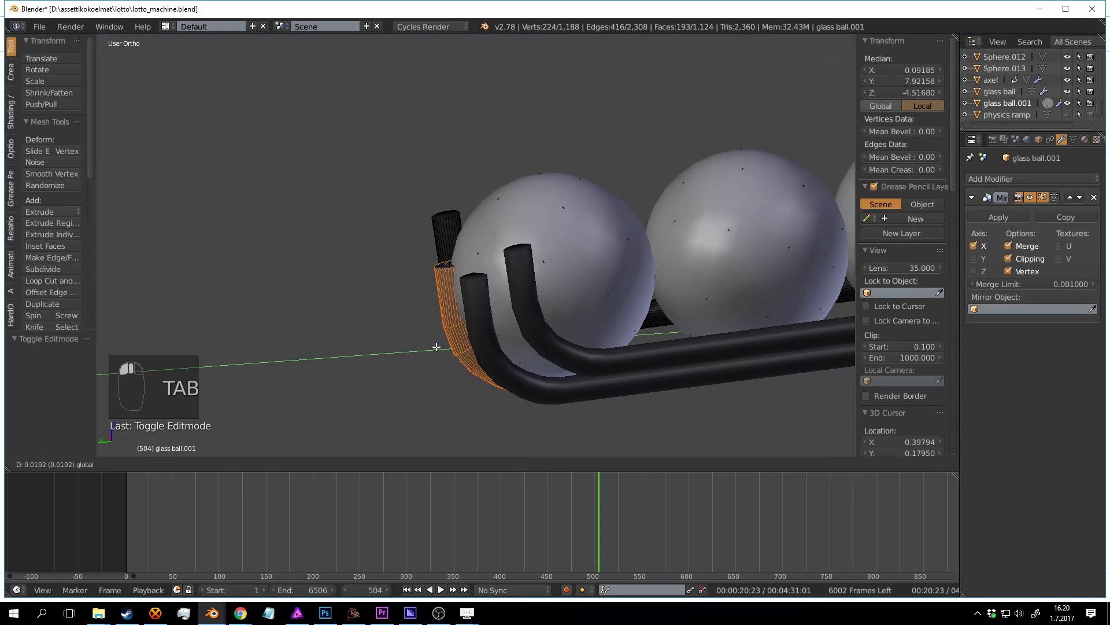
pyautogui.click(341, 351)
# Step: Select the end loop of the inner tube's hook, raise it 0.109 on Z and shift it 0.003 on Y
pyautogui.scroll(3, 341, 351)
pyautogui.press('a')
pyautogui.keyDown('alt'); pyautogui.rightClick(450, 261); pyautogui.keyUp('alt')
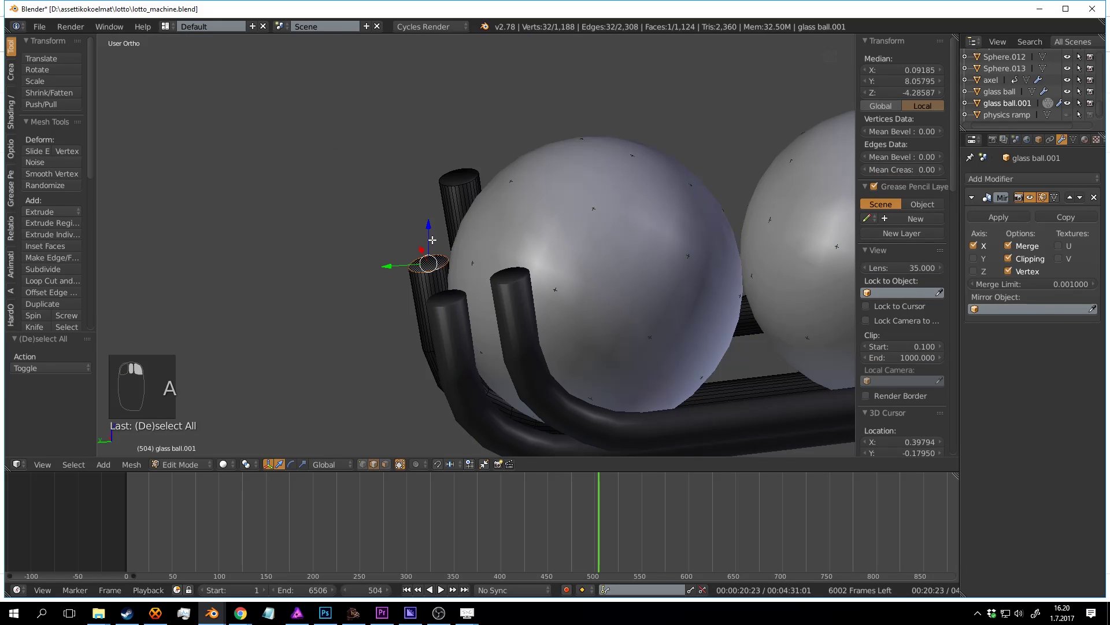
pyautogui.moveTo(432, 239); pyautogui.dragTo(423, 212)
pyautogui.click(440, 192)
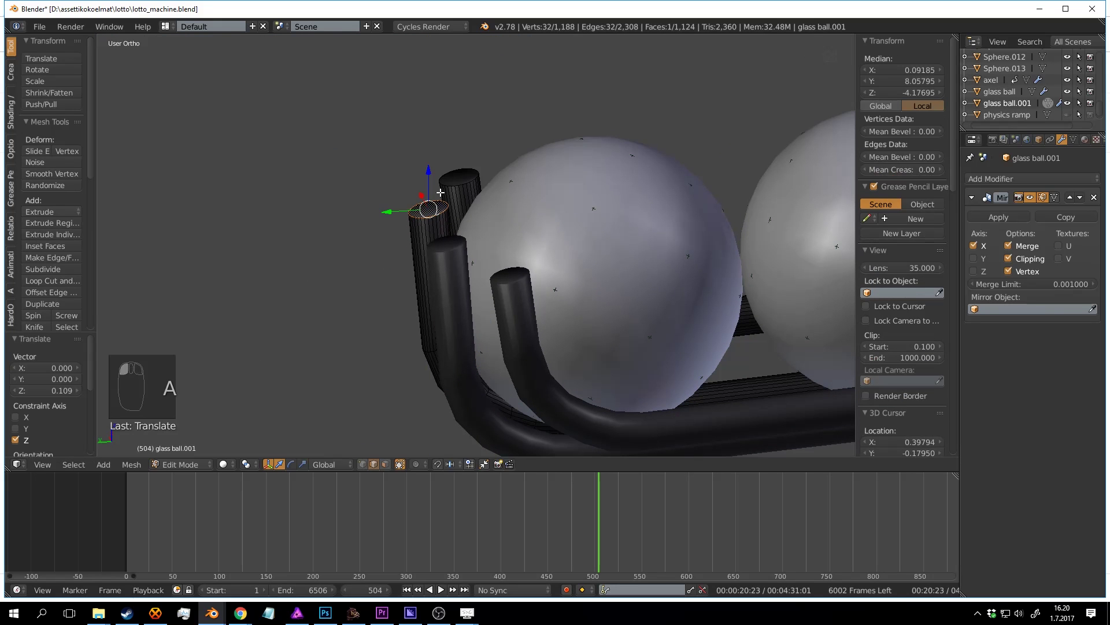
pyautogui.click(561, 253)
pyautogui.moveTo(529, 261); pyautogui.dragTo(583, 329, button='middle')
pyautogui.press('Tab')
pyautogui.press('Tab')
pyautogui.click(547, 232)
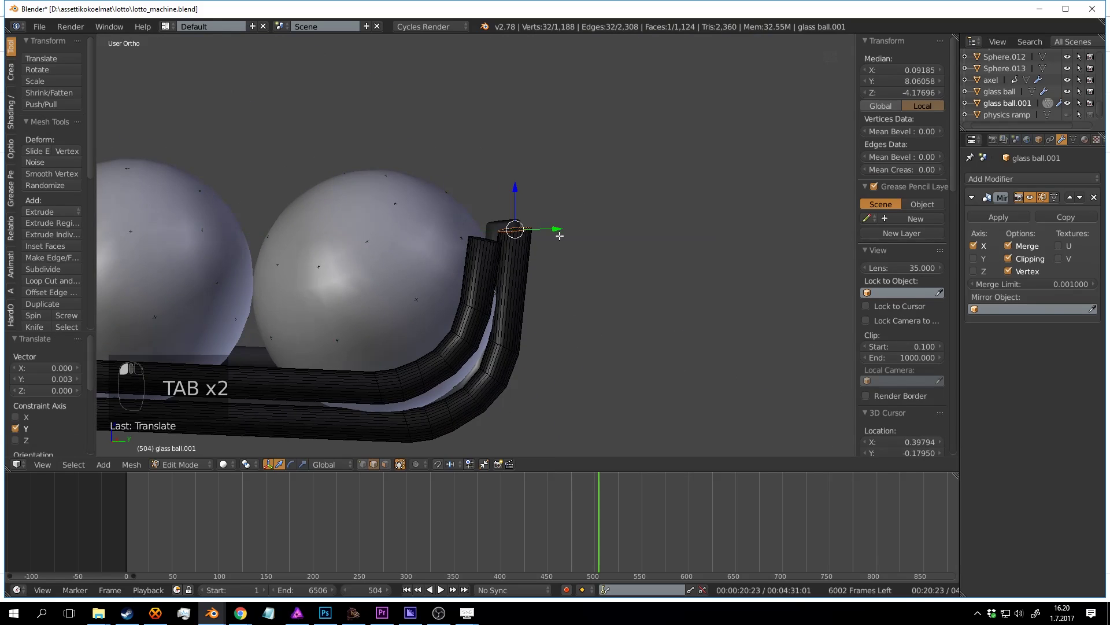
# Step: Finish editing the tube mesh, deselect all objects and save the file
pyautogui.press('Tab')
pyautogui.moveTo(540, 374); pyautogui.dragTo(529, 220, button='middle')
pyautogui.press('a')
pyautogui.press('a')
pyautogui.press('a')
pyautogui.press('a')
pyautogui.press('a')
pyautogui.press('a')
pyautogui.hotkey('ctrl', 's')
pyautogui.hotkey('ctrl', 's')
pyautogui.keyDown('shift'); pyautogui.moveTo(529, 220); pyautogui.dragTo(635, 323, button='middle'); pyautogui.keyUp('shift')
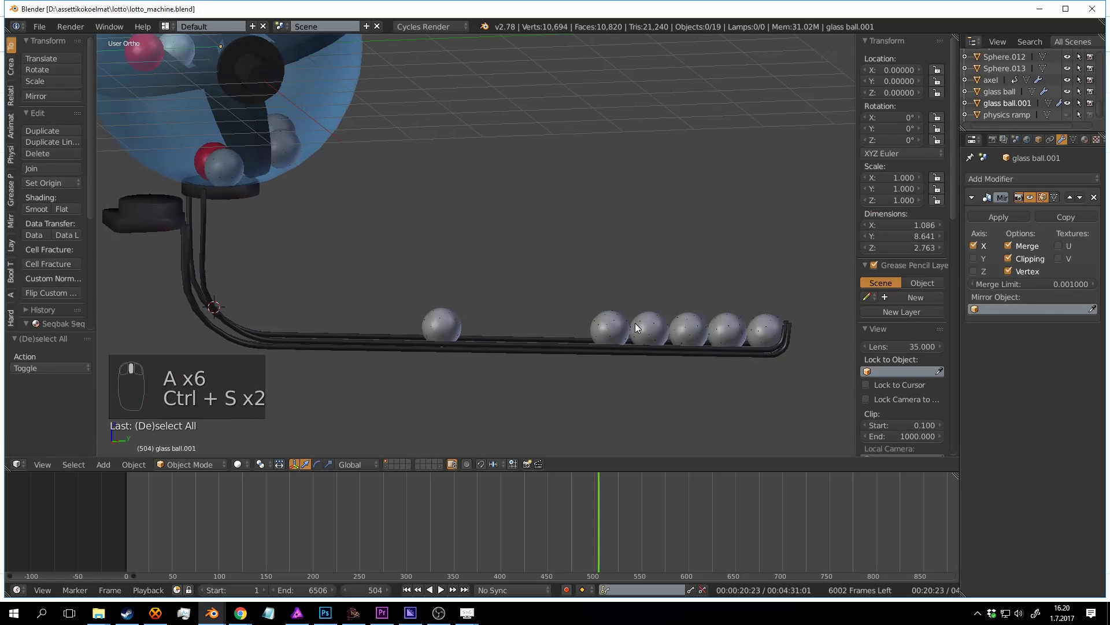
# Step: Play the animation from the start and examine how the balls drop through the chute and roll along the rails
pyautogui.moveTo(590, 503); pyautogui.dragTo(75, 535)
pyautogui.scroll(-3, 466, 306)
pyautogui.keyDown('shift'); pyautogui.moveTo(467, 306); pyautogui.dragTo(517, 361, button='middle'); pyautogui.keyUp('shift')
pyautogui.hotkey('alt', 'a')
pyautogui.moveTo(589, 325); pyautogui.dragTo(606, 287, button='middle')
pyautogui.hotkey('ctrl', 's')
pyautogui.scroll(5, 686, 301)
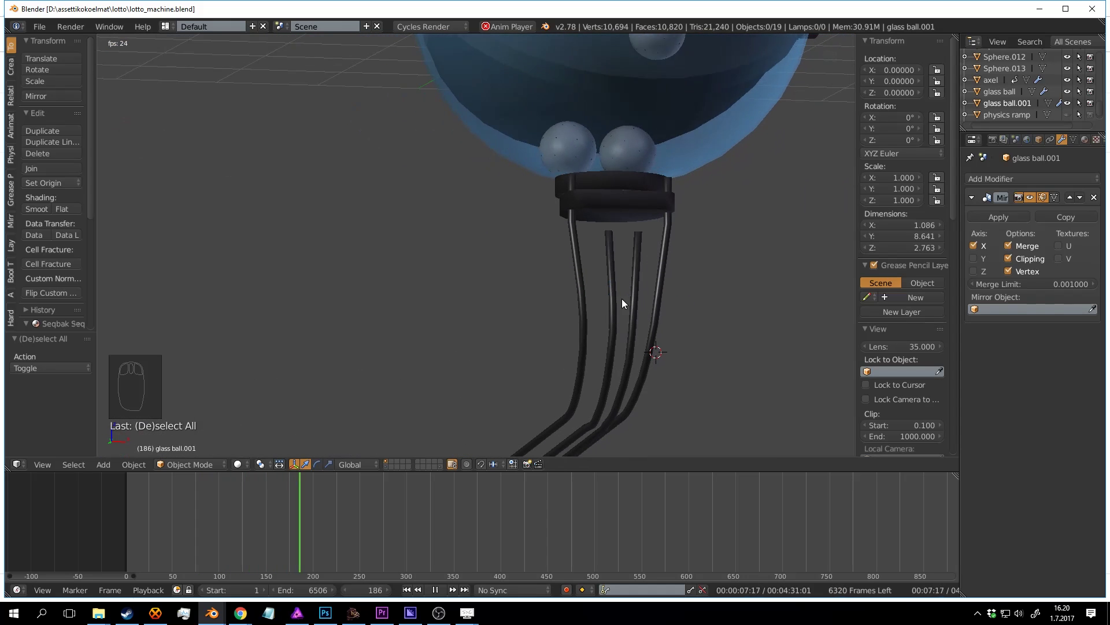
pyautogui.keyDown('shift'); pyautogui.moveTo(627, 323); pyautogui.dragTo(652, 221, button='middle'); pyautogui.keyUp('shift')
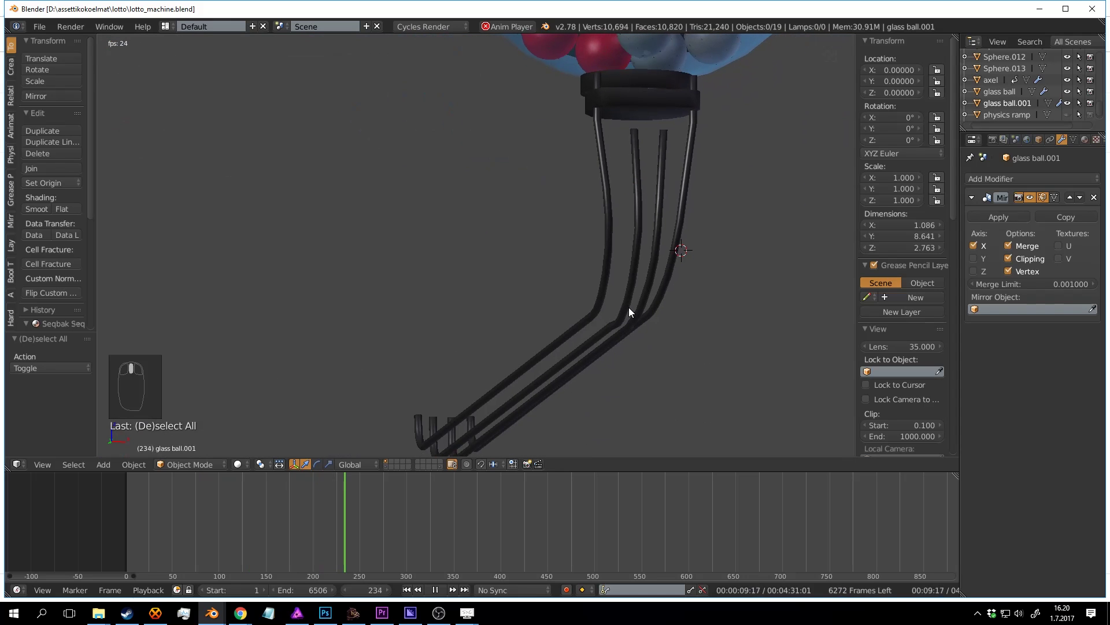
pyautogui.moveTo(629, 307); pyautogui.dragTo(576, 320, button='middle')
pyautogui.hotkey('ctrl', 's')
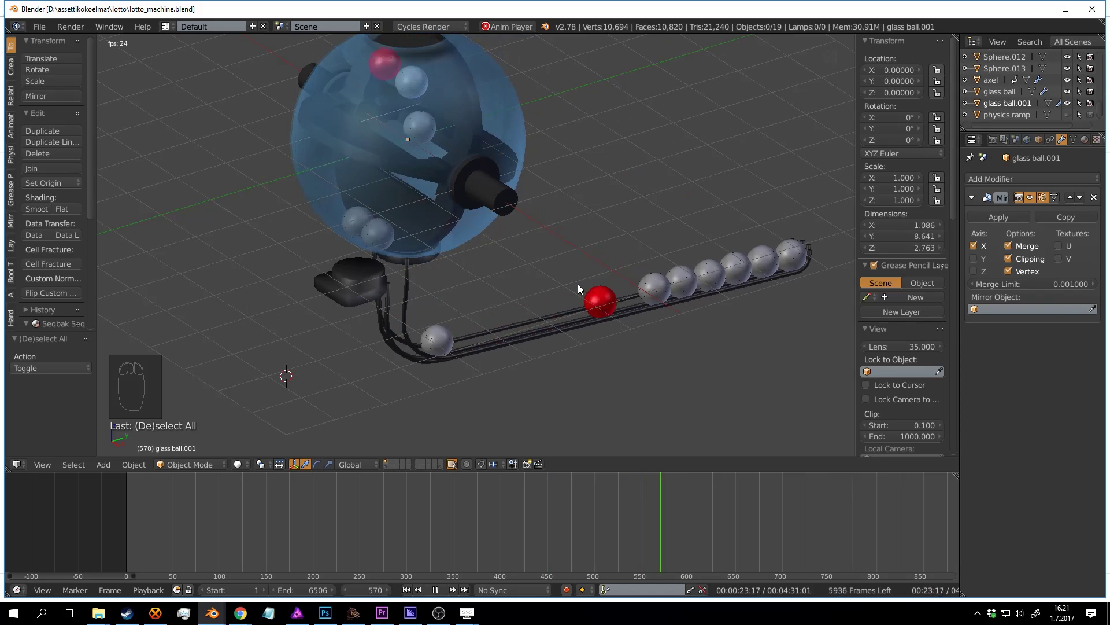
pyautogui.moveTo(578, 284); pyautogui.dragTo(611, 266, button='middle')
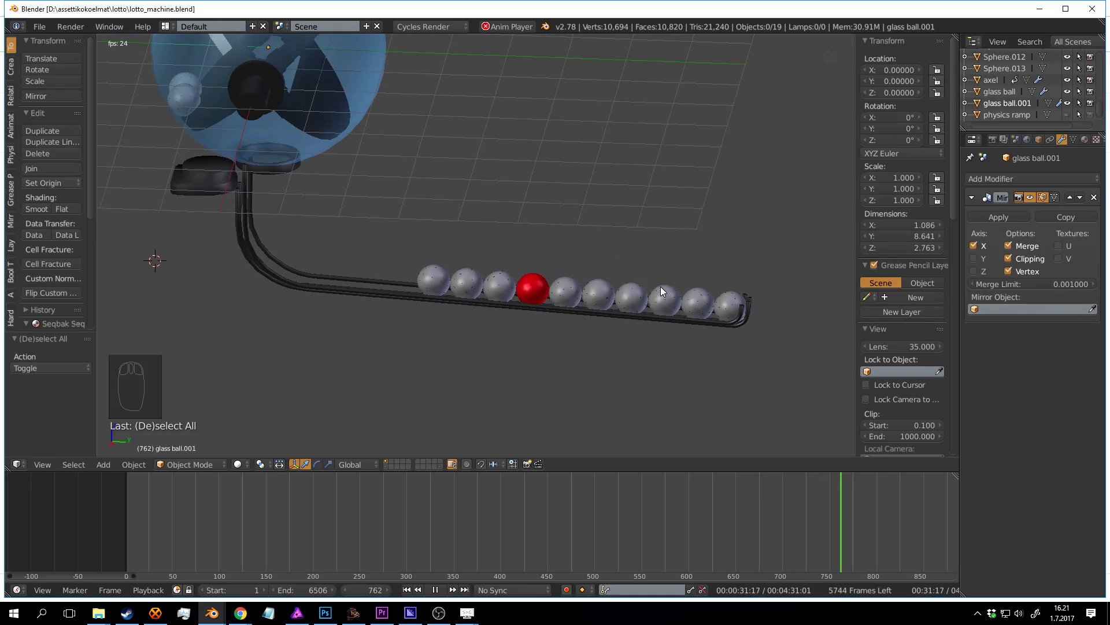
# Step: Stop the playback, save the file and return the timeline to frame 0
pyautogui.hotkey('alt', 'a')
pyautogui.hotkey('ctrl', 's')
pyautogui.click(117, 516)
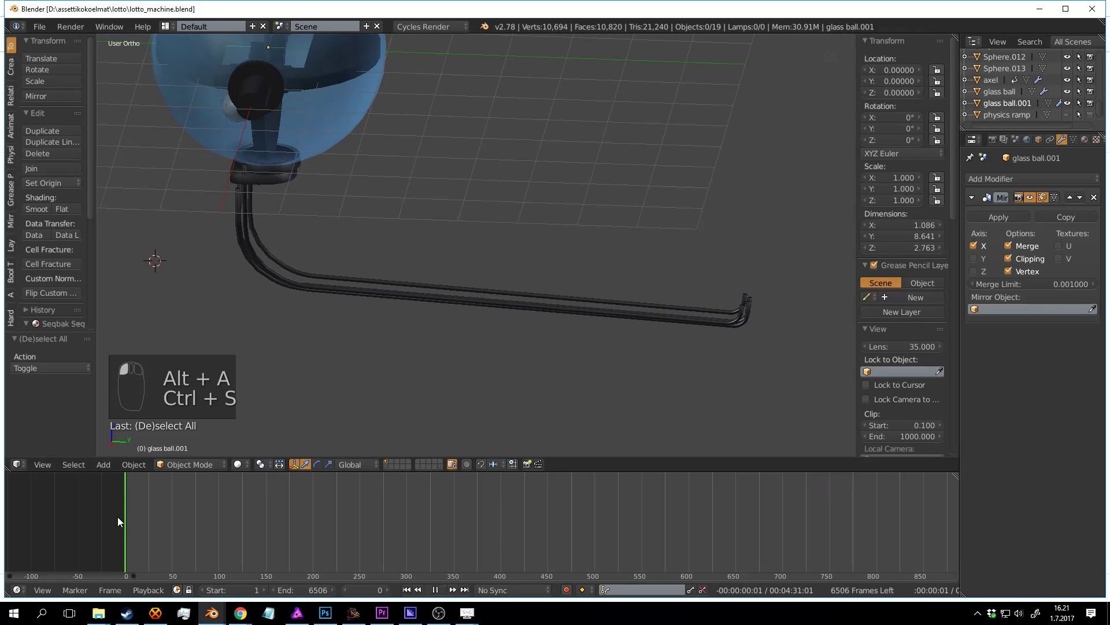
# Step: Save the file and extrude the inner tube's upper end face twice toward the outer tube, just below the collar
pyautogui.scroll(3, 553, 359)
pyautogui.hotkey('ctrl', 's')
pyautogui.keyDown('shift'); pyautogui.moveTo(315, 311); pyautogui.dragTo(581, 336, button='middle'); pyautogui.keyUp('shift')
pyautogui.click(553, 359)
pyautogui.scroll(4, 581, 336)
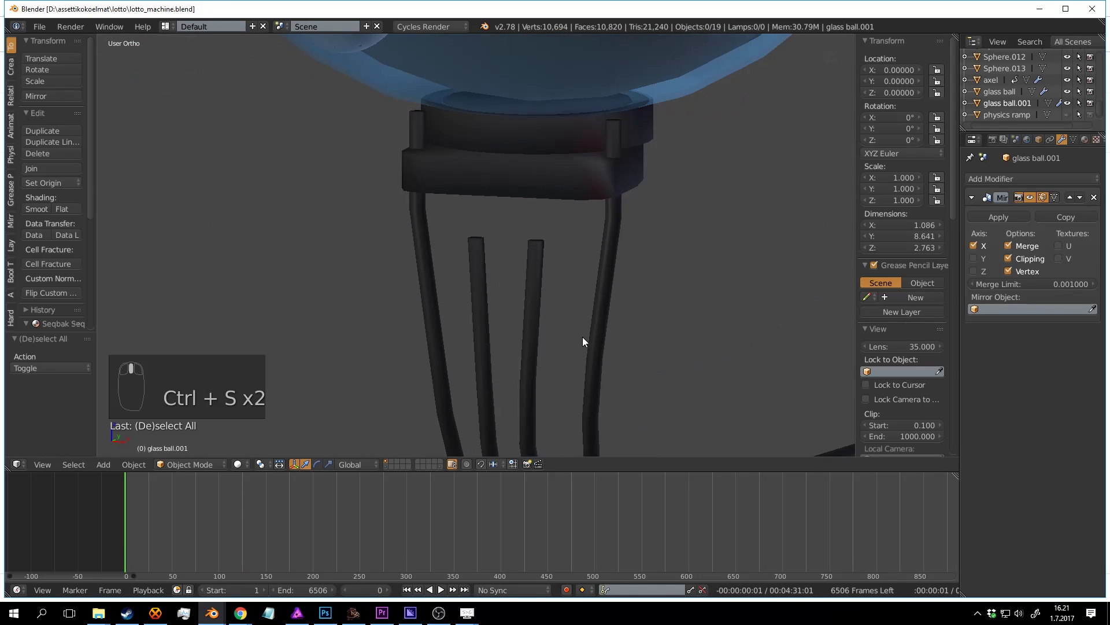
pyautogui.press('Tab')
pyautogui.scroll(4, 602, 255)
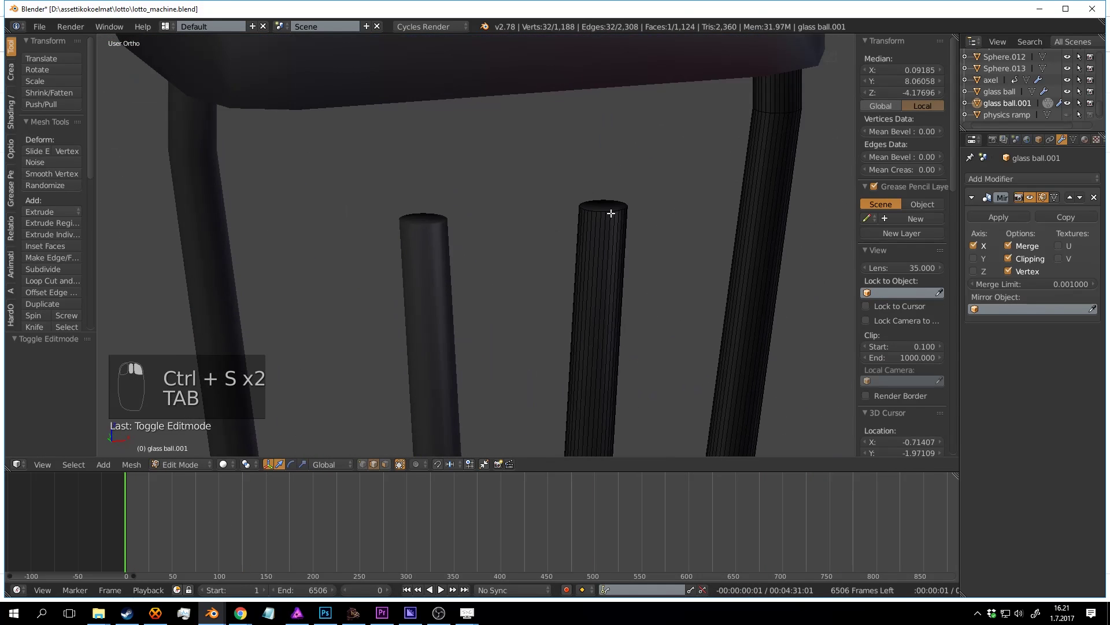
pyautogui.press('a')
pyautogui.press('a')
pyautogui.keyDown('shift'); pyautogui.moveTo(613, 198); pyautogui.dragTo(575, 185, button='middle'); pyautogui.keyUp('shift')
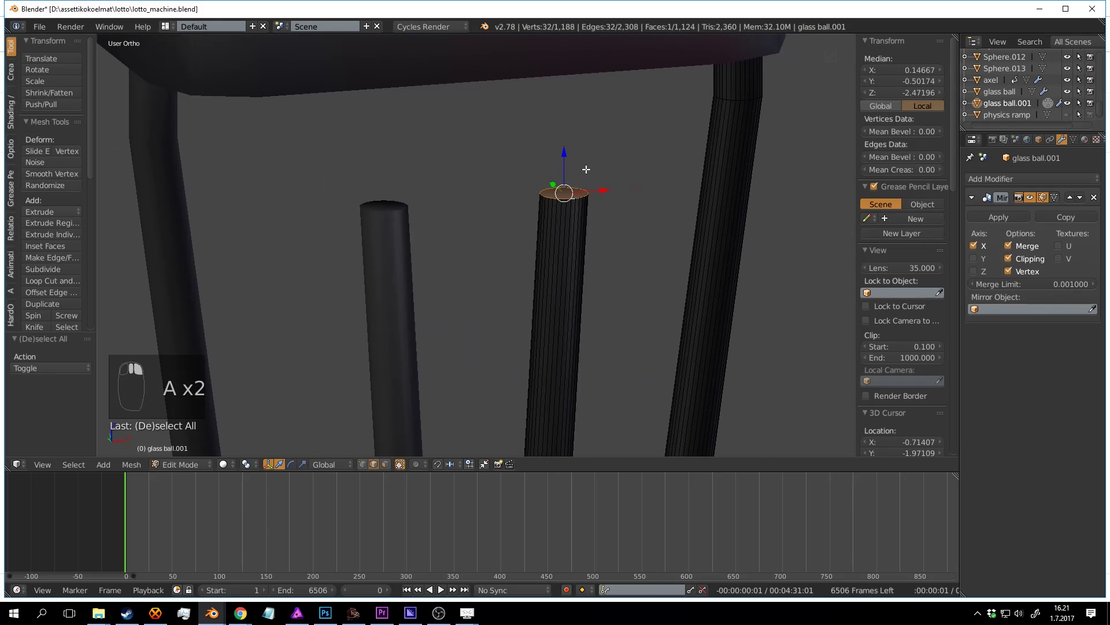
pyautogui.keyDown('ctrl'); pyautogui.rightClick(616, 149); pyautogui.keyUp('ctrl')
pyautogui.keyDown('ctrl'); pyautogui.rightClick(719, 130); pyautogui.keyUp('ctrl')
# Step: Rotate the extruded end face about 60° around Z and move it along Y and 0.085 down to meet the outer tube
pyautogui.moveTo(727, 136); pyautogui.dragTo(604, 269, button='middle')
pyautogui.scroll(3, 605, 269)
pyautogui.press('r')
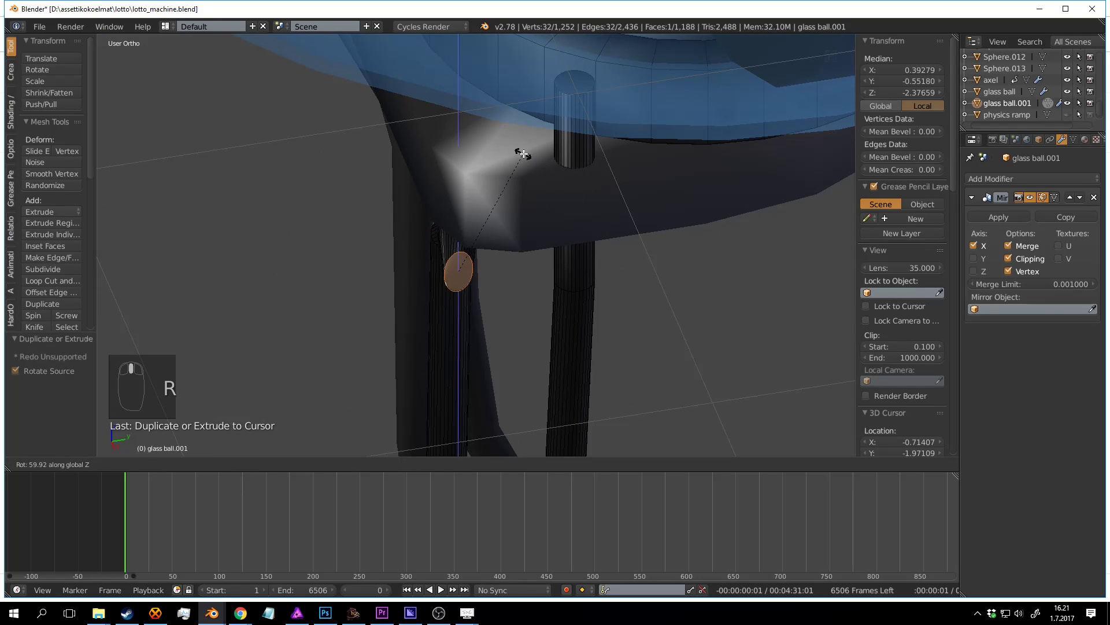
pyautogui.click(522, 154)
pyautogui.moveTo(496, 266); pyautogui.dragTo(605, 270)
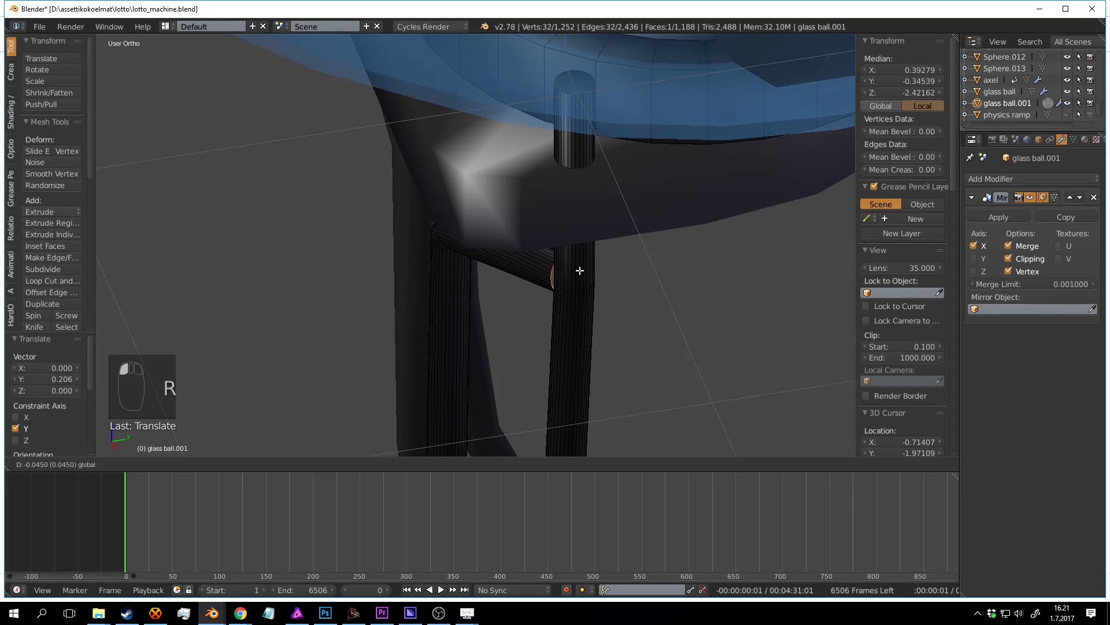
pyautogui.moveTo(576, 382); pyautogui.dragTo(640, 302, button='middle')
pyautogui.scroll(2, 639, 303)
pyautogui.moveTo(602, 225); pyautogui.dragTo(744, 242)
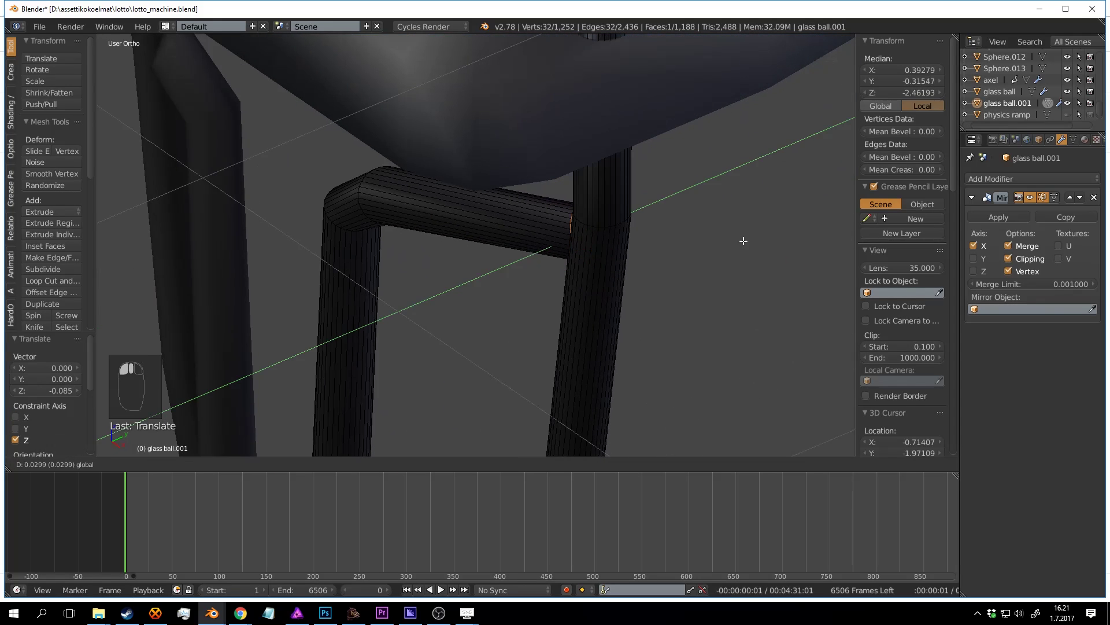
# Step: Select the edge loop at the first bend of the inner tube's upper end and lower it along Z
pyautogui.moveTo(473, 253); pyautogui.dragTo(558, 231, button='middle')
pyautogui.press('a')
pyautogui.keyDown('alt'); pyautogui.rightClick(431, 243); pyautogui.keyUp('alt')
pyautogui.press('a')
pyautogui.keyDown('alt'); pyautogui.rightClick(435, 236); pyautogui.keyUp('alt')
pyautogui.press('a')
pyautogui.keyDown('alt'); pyautogui.rightClick(430, 235); pyautogui.keyUp('alt')
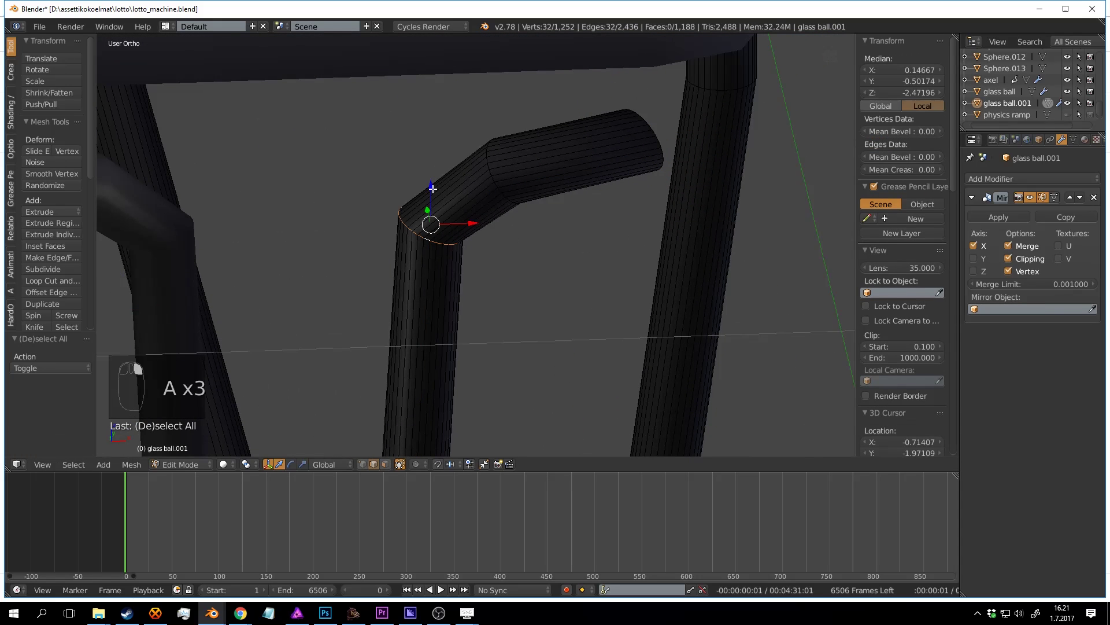
pyautogui.moveTo(432, 189); pyautogui.dragTo(419, 260)
pyautogui.press('a')
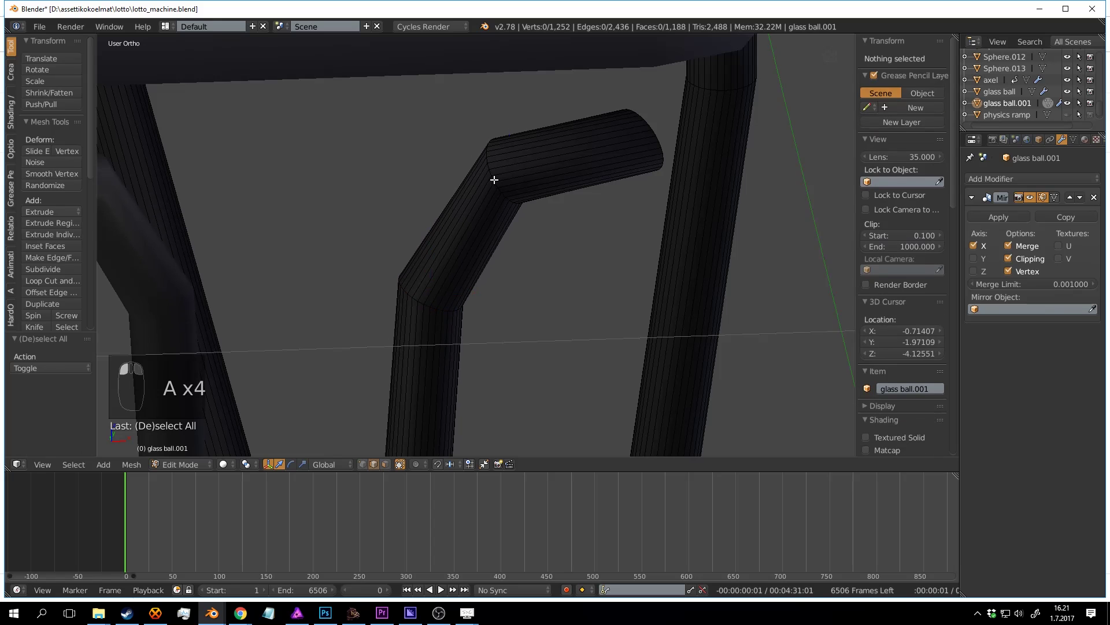
# Step: Select the connecting piece's end face and adjust its position, rotation and scale so it runs into the outer tube
pyautogui.press('a')
pyautogui.rightClick(651, 127)
pyautogui.moveTo(650, 127); pyautogui.dragTo(708, 148, button='middle')
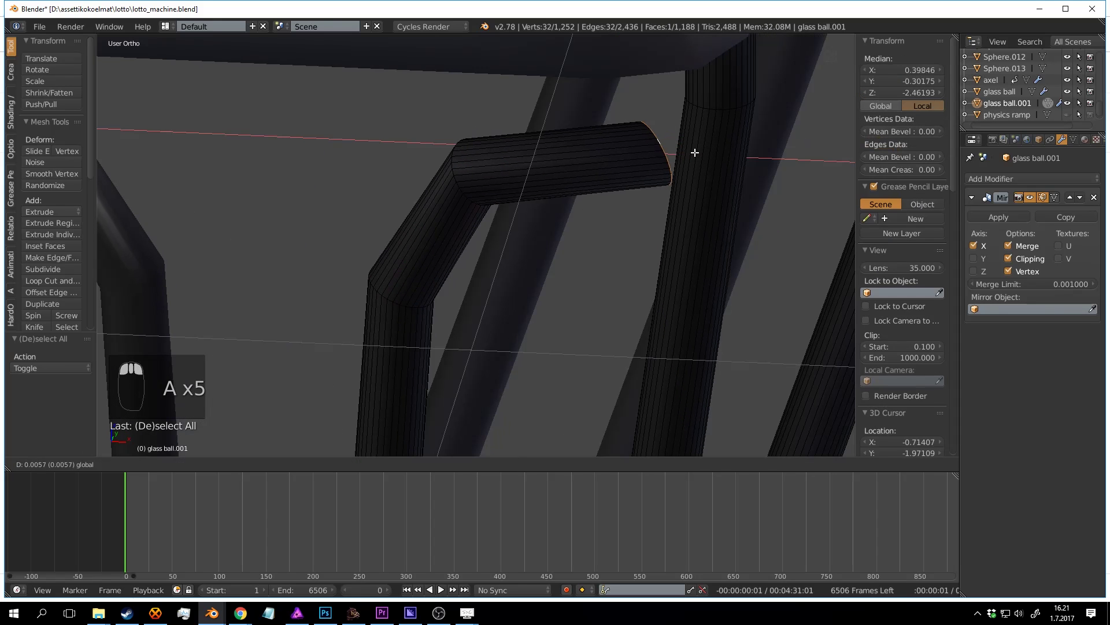
pyautogui.moveTo(733, 153); pyautogui.dragTo(734, 153)
pyautogui.moveTo(734, 153); pyautogui.dragTo(479, 228, button='middle')
pyautogui.click(592, 241)
pyautogui.press('r')
pyautogui.click(458, 156)
pyautogui.moveTo(458, 156); pyautogui.dragTo(552, 230, button='middle')
pyautogui.click(345, 228)
pyautogui.moveTo(344, 227); pyautogui.dragTo(585, 240, button='middle')
pyautogui.press('s')
pyautogui.scroll(3, 585, 241)
pyautogui.press('a')
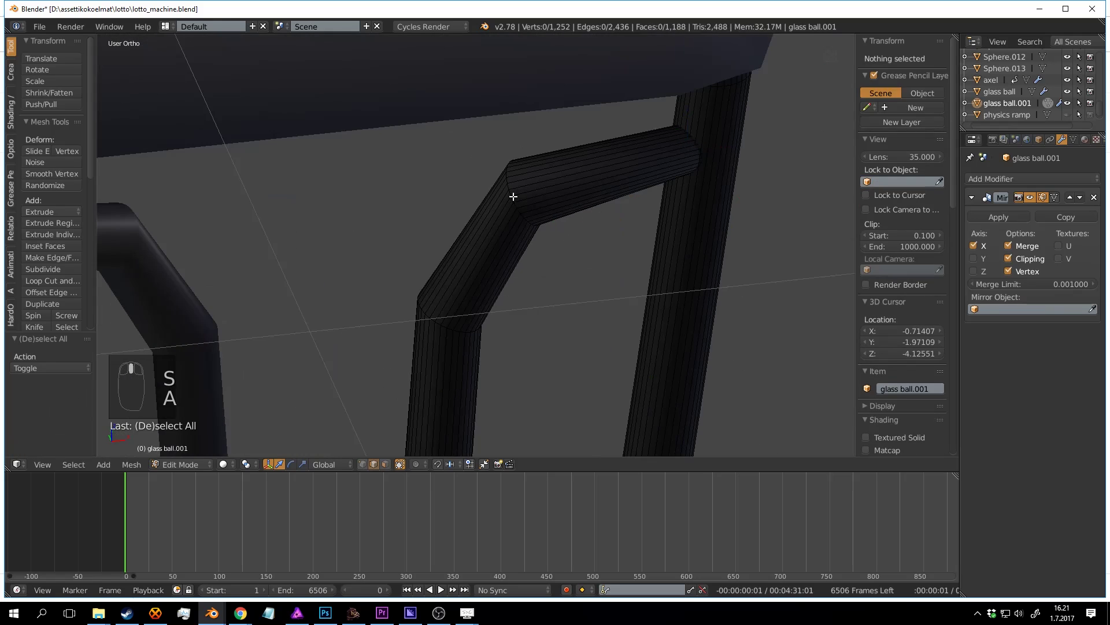
# Step: Bevel the edge loop at the connecting piece's upper bend with 2 segments
pyautogui.keyDown('alt'); pyautogui.rightClick(512, 196); pyautogui.keyUp('alt')
pyautogui.scroll(2, 644, 237)
pyautogui.hotkey('ctrl', 'b')
pyautogui.scroll(1, 703, 247)
pyautogui.click(811, 251)
pyautogui.press('a')
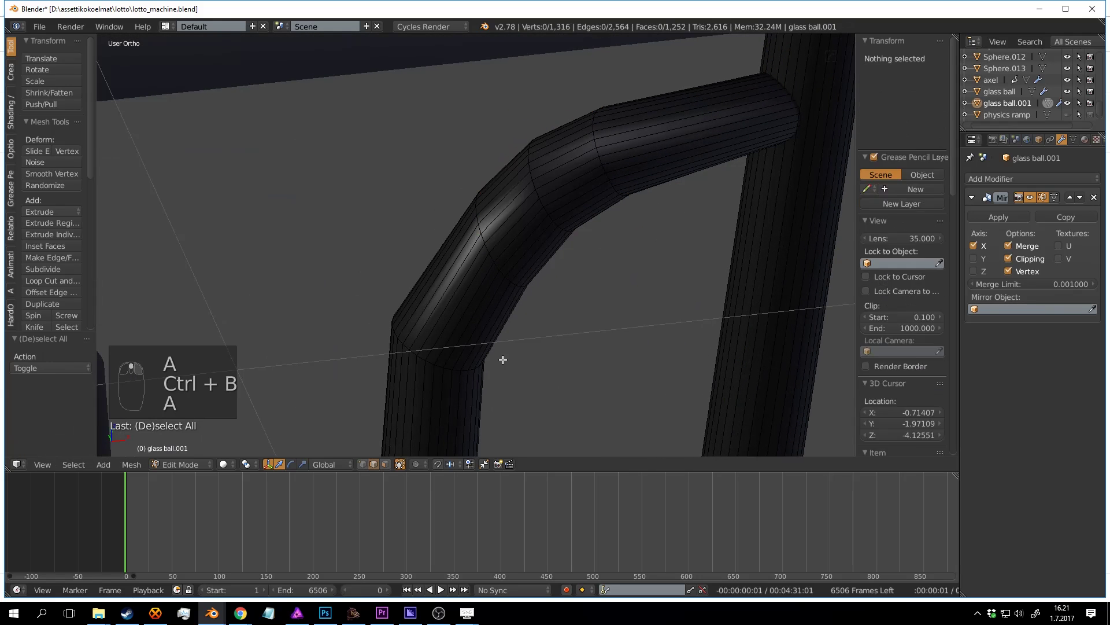
# Step: Bevel the edge loop at the connecting piece's lower bend with 2 segments
pyautogui.moveTo(503, 362); pyautogui.dragTo(490, 284, button='middle')
pyautogui.keyDown('alt'); pyautogui.rightClick(471, 289); pyautogui.keyUp('alt')
pyautogui.hotkey('ctrl', 'b')
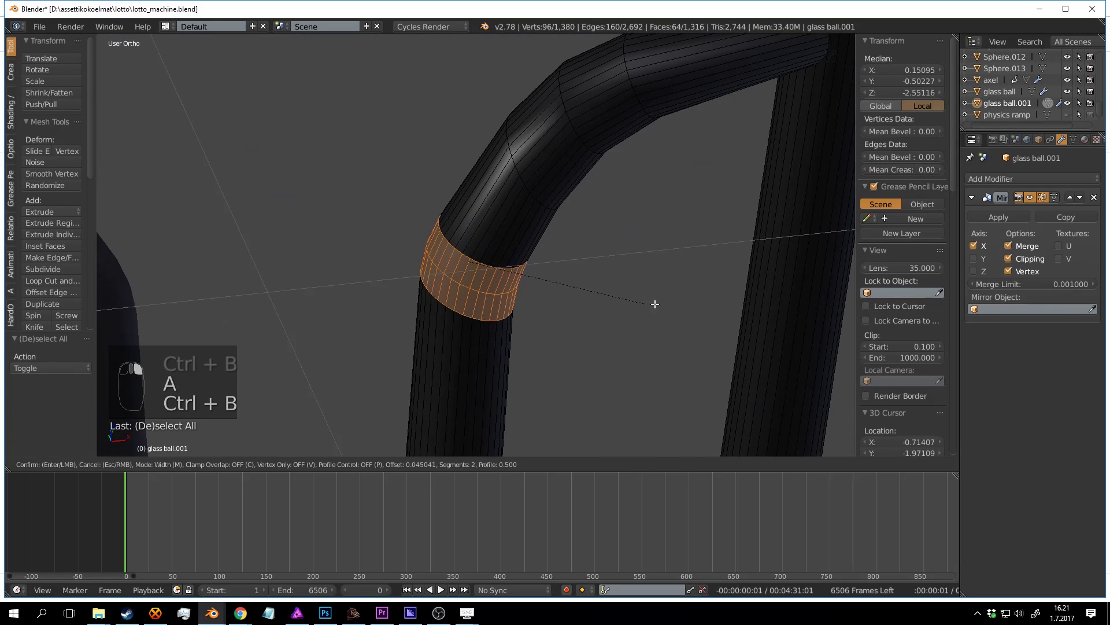
pyautogui.click(689, 303)
# Step: Finish editing the tube mesh, deselect everything and save the file
pyautogui.press('Tab')
pyautogui.scroll(-5, 681, 306)
pyautogui.press('a')
pyautogui.moveTo(680, 302); pyautogui.dragTo(693, 56, button='middle')
pyautogui.hotkey('ctrl', 's')
pyautogui.click(635, 273)
pyautogui.hotkey('ctrl', 's')
pyautogui.click(596, 253)
pyautogui.hotkey('ctrl', 's')
pyautogui.click(595, 193)
# Step: Edit the tube mesh again and select the end face of the inner tube's hook at the far end of the rails
pyautogui.scroll(3, 693, 56)
pyautogui.keyDown('shift'); pyautogui.moveTo(543, 229); pyautogui.dragTo(584, 151, button='middle'); pyautogui.keyUp('shift')
pyautogui.scroll(3, 584, 151)
pyautogui.press('Tab')
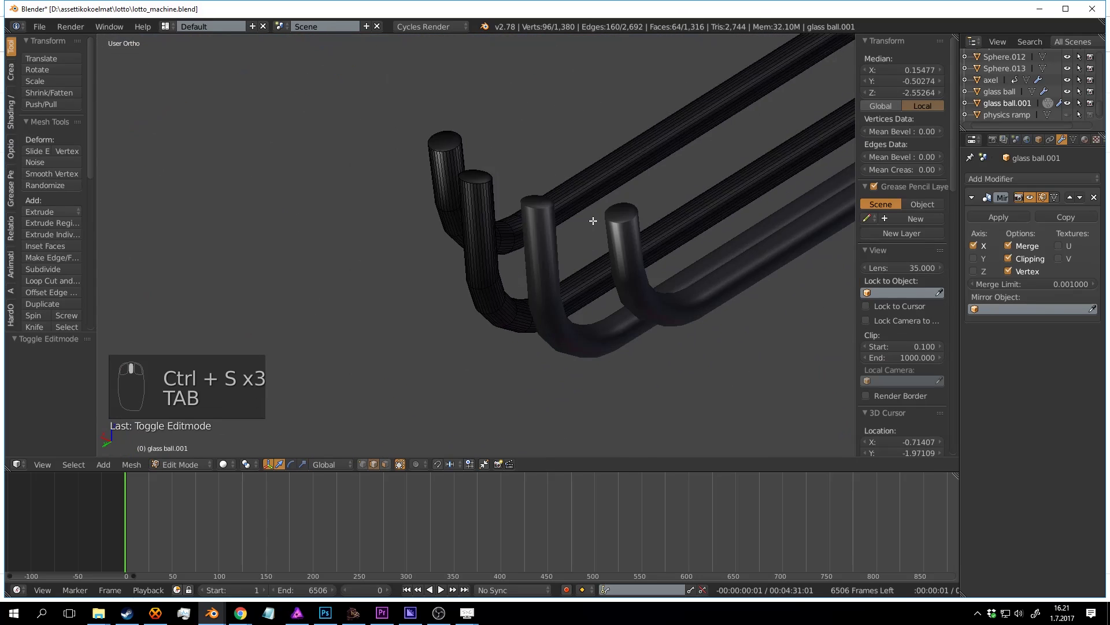
pyautogui.moveTo(593, 221); pyautogui.dragTo(628, 232, button='middle')
pyautogui.keyDown('shift'); pyautogui.moveTo(628, 233); pyautogui.dragTo(488, 224, button='middle'); pyautogui.keyUp('shift')
pyautogui.scroll(-4, 488, 224)
pyautogui.keyDown('shift'); pyautogui.moveTo(675, 240); pyautogui.dragTo(526, 232, button='middle'); pyautogui.keyUp('shift')
pyautogui.scroll(2, 526, 231)
pyautogui.press('a')
pyautogui.press('a')
pyautogui.press('a')
pyautogui.press('a')
pyautogui.press('a')
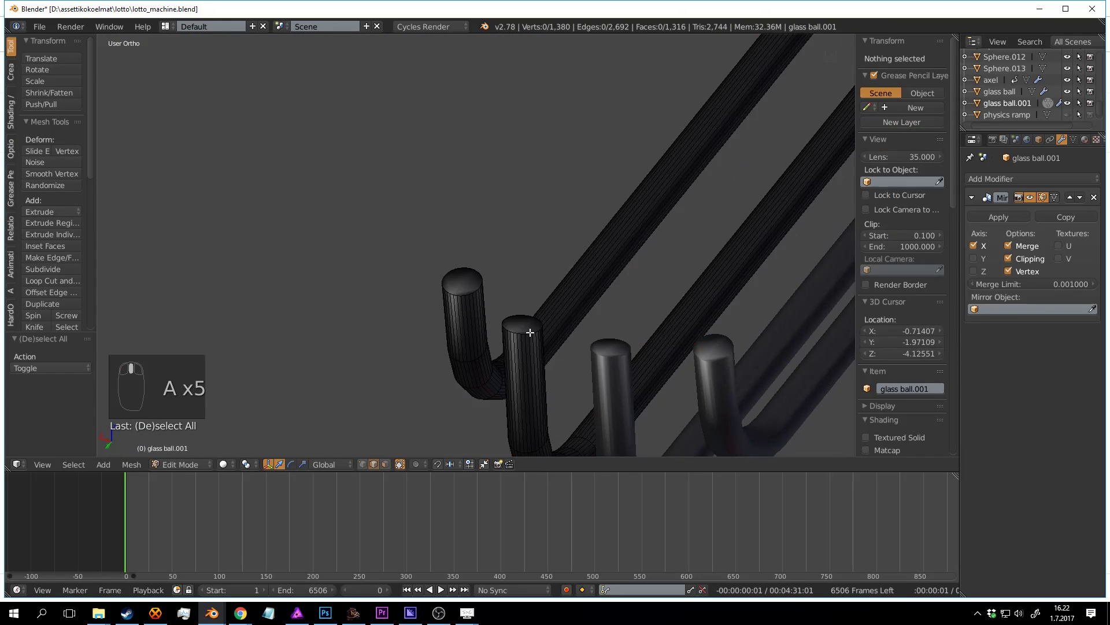
pyautogui.rightClick(535, 331)
# Step: In the back view, extrude the inner hook's end face three times into an arch curving down toward the outer tube's end
pyautogui.press('KP_1')
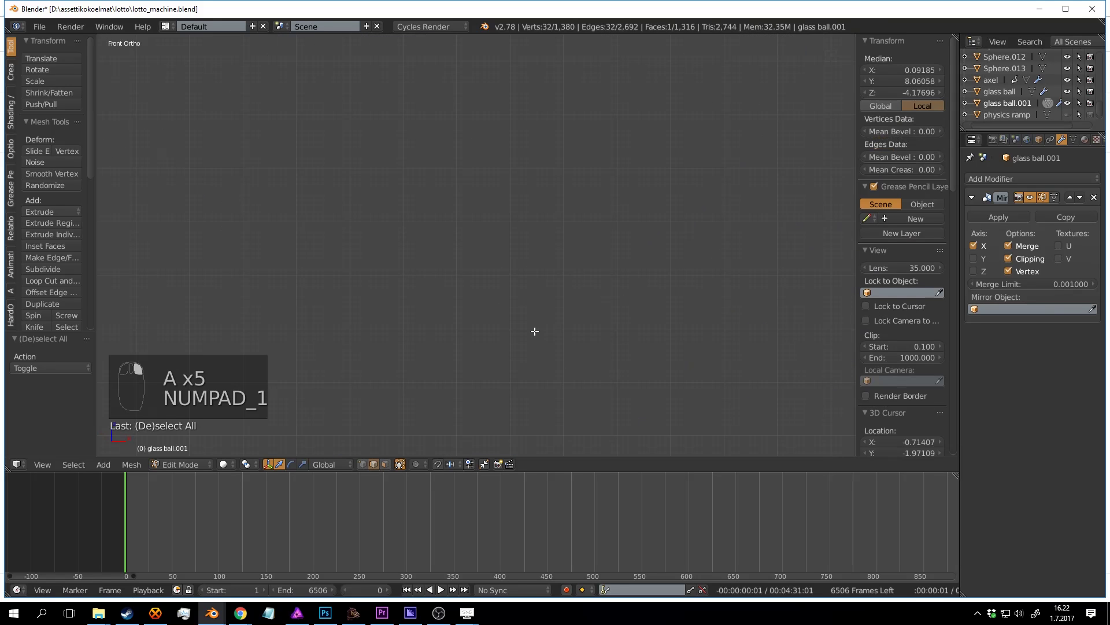
pyautogui.scroll(-5, 567, 260)
pyautogui.keyDown('shift'); pyautogui.moveTo(557, 200); pyautogui.dragTo(501, 327, button='middle'); pyautogui.keyUp('shift')
pyautogui.scroll(9, 463, 334)
pyautogui.keyDown('shift'); pyautogui.moveTo(423, 339); pyautogui.dragTo(633, 80, button='middle'); pyautogui.keyUp('shift')
pyautogui.scroll(4, 570, 214)
pyautogui.keyDown('shift'); pyautogui.moveTo(560, 253); pyautogui.dragTo(546, 172, button='middle'); pyautogui.keyUp('shift')
pyautogui.scroll(3, 523, 208)
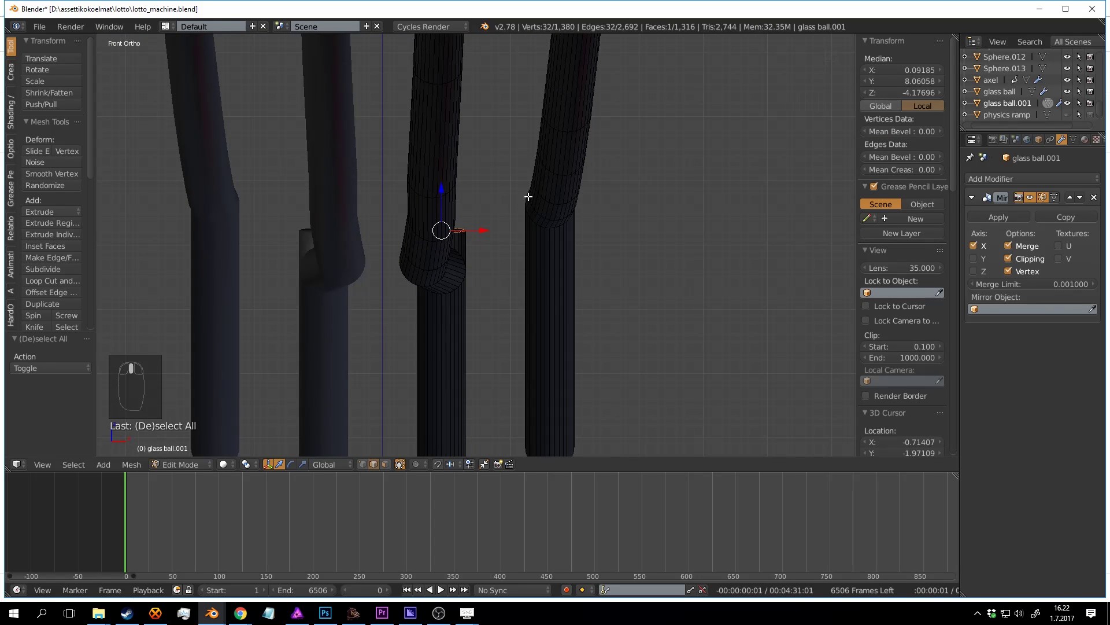
pyautogui.press('ctrl+KP_1')
pyautogui.scroll(-2, 533, 234)
pyautogui.scroll(2, 533, 234)
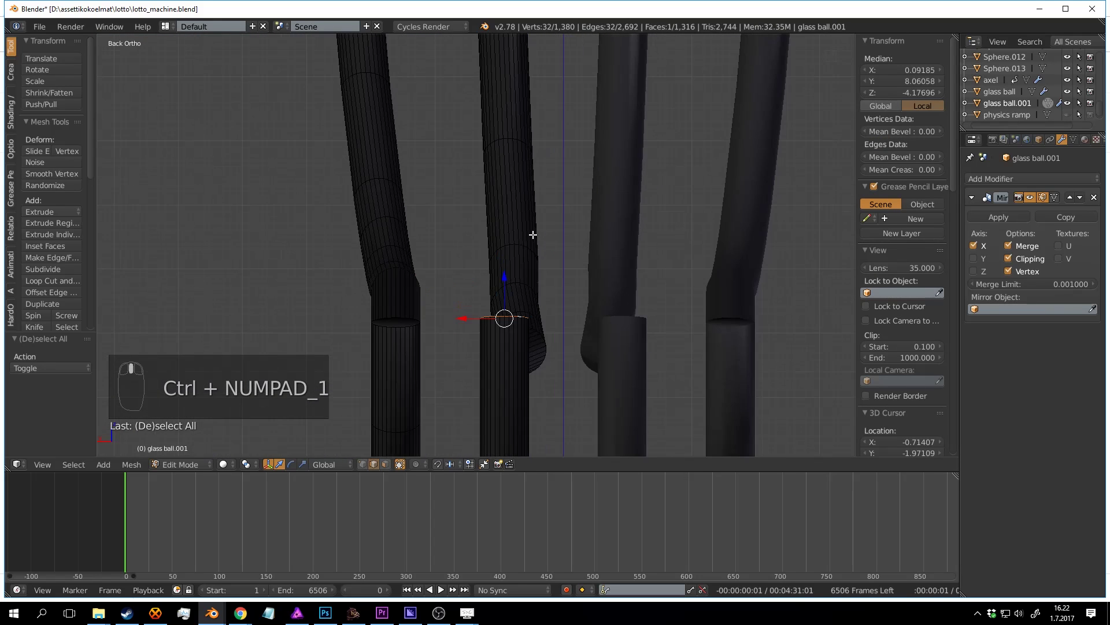
pyautogui.keyDown('ctrl'); pyautogui.rightClick(478, 257); pyautogui.keyUp('ctrl')
pyautogui.keyDown('ctrl'); pyautogui.rightClick(425, 253); pyautogui.keyUp('ctrl')
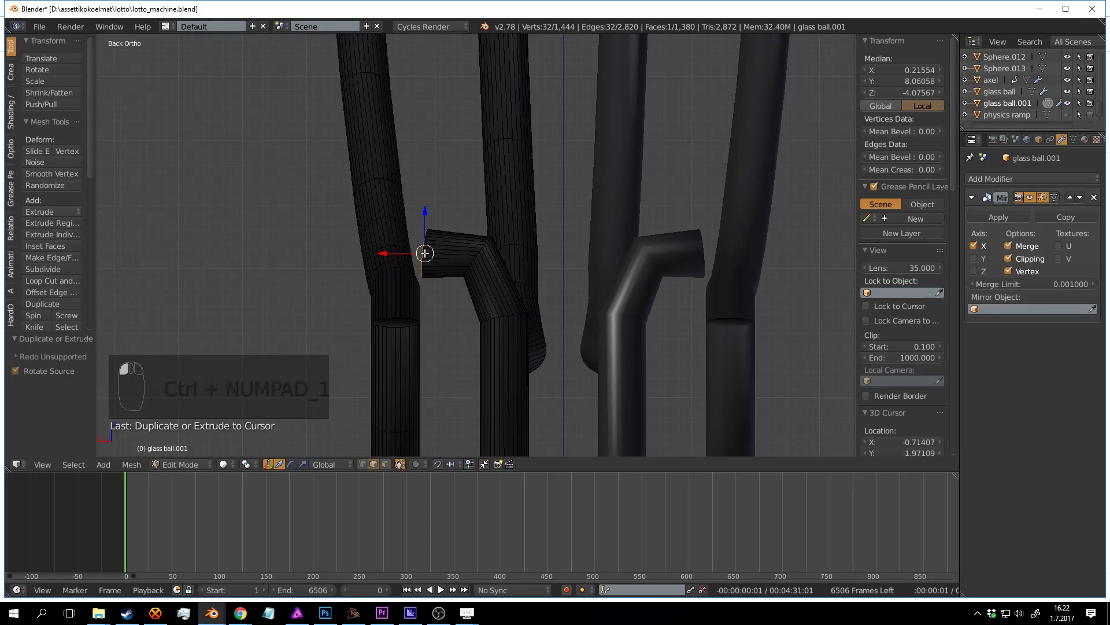
pyautogui.keyDown('ctrl'); pyautogui.rightClick(401, 289); pyautogui.keyUp('ctrl')
# Step: Move the arch's end face about -0.08 on Y so it sits above the outer tube's end
pyautogui.moveTo(419, 302); pyautogui.dragTo(352, 312, button='middle')
pyautogui.scroll(5, 494, 230)
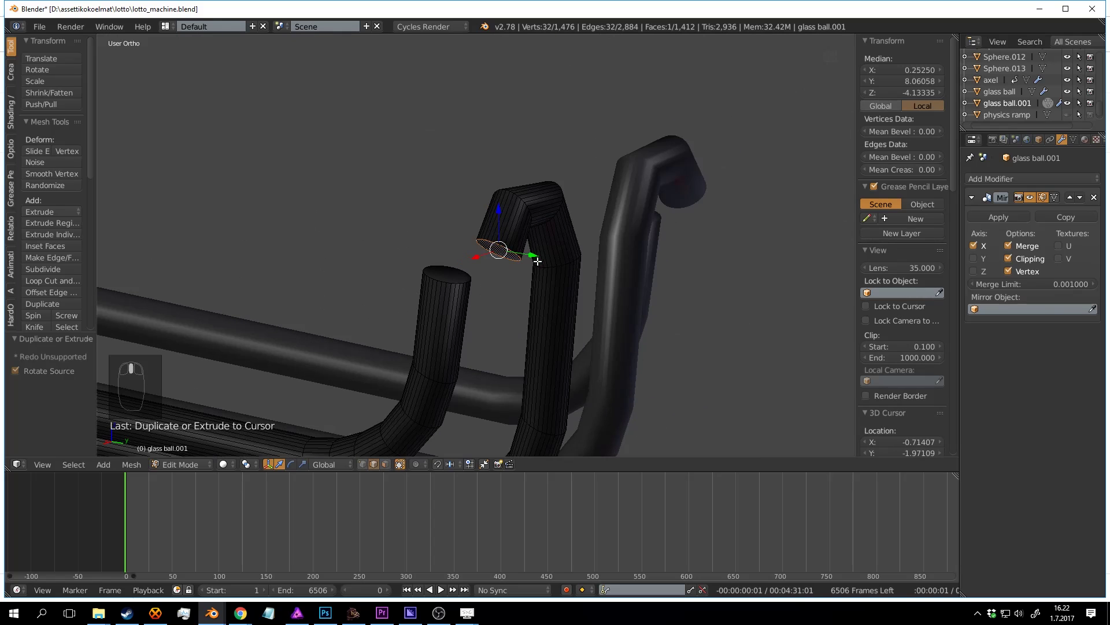
pyautogui.moveTo(536, 260); pyautogui.dragTo(429, 245)
pyautogui.moveTo(280, 215); pyautogui.dragTo(281, 216)
# Step: Select the arch's upper edge loop nearest the outer tube and shift it about -0.051 on Y
pyautogui.scroll(2, 463, 240)
pyautogui.moveTo(498, 241); pyautogui.dragTo(481, 246, button='middle')
pyautogui.keyDown('shift'); pyautogui.moveTo(399, 253); pyautogui.dragTo(555, 236, button='middle'); pyautogui.keyUp('shift')
pyautogui.press('a')
pyautogui.keyDown('alt'); pyautogui.rightClick(349, 226); pyautogui.keyUp('alt')
pyautogui.press('KP_Decimal')
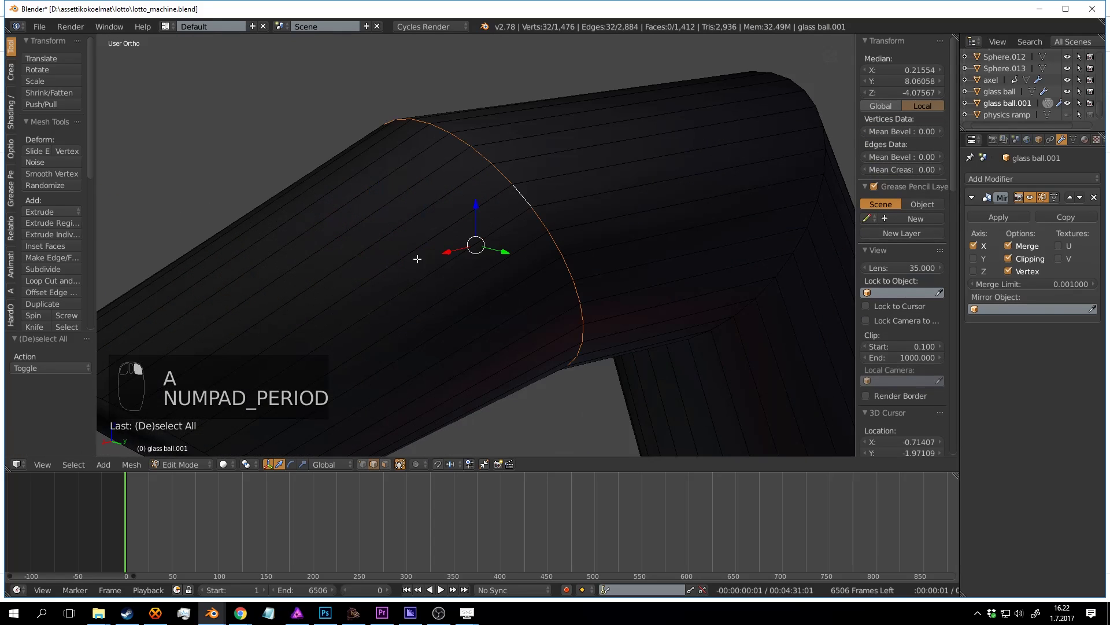
pyautogui.scroll(-8, 467, 265)
pyautogui.moveTo(478, 270); pyautogui.dragTo(530, 293, button='middle')
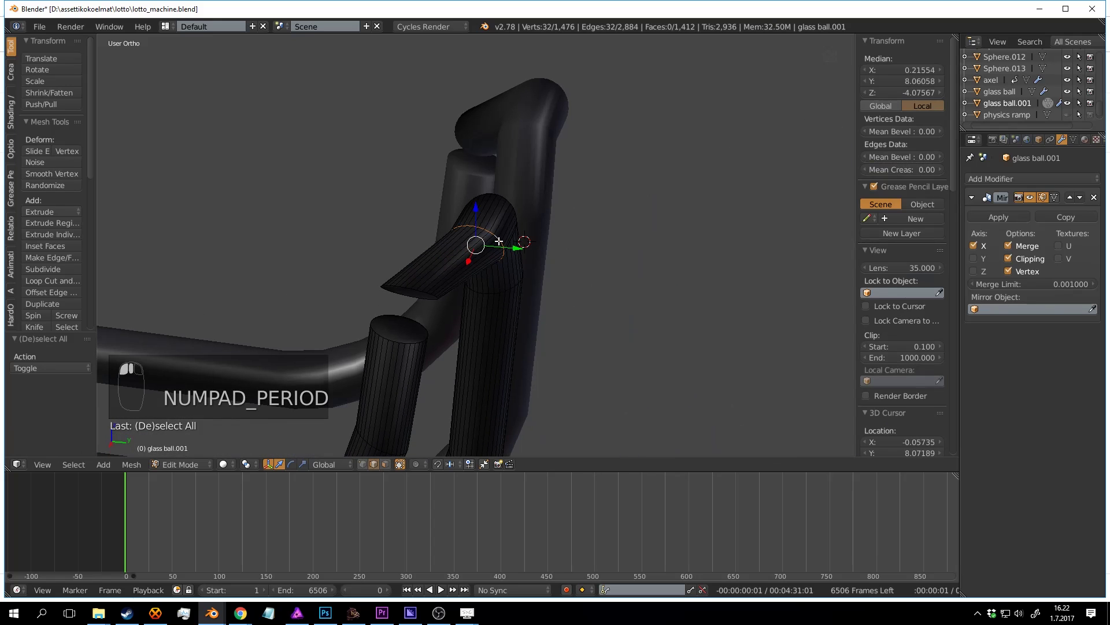
pyautogui.moveTo(513, 245); pyautogui.dragTo(468, 237)
# Step: Select the arch's upper edge loop nearest the inner tube and shift it -0.022 on Y
pyautogui.moveTo(474, 230); pyautogui.dragTo(549, 266, button='middle')
pyautogui.press('a')
pyautogui.keyDown('alt'); pyautogui.rightClick(549, 210); pyautogui.keyUp('alt')
pyautogui.press('a')
pyautogui.keyDown('alt'); pyautogui.rightClick(539, 198); pyautogui.keyUp('alt')
pyautogui.press('a')
pyautogui.keyDown('alt'); pyautogui.rightClick(544, 208); pyautogui.keyUp('alt')
pyautogui.press('a')
pyautogui.keyDown('alt'); pyautogui.rightClick(540, 204); pyautogui.keyUp('alt')
pyautogui.moveTo(552, 240); pyautogui.dragTo(539, 229)
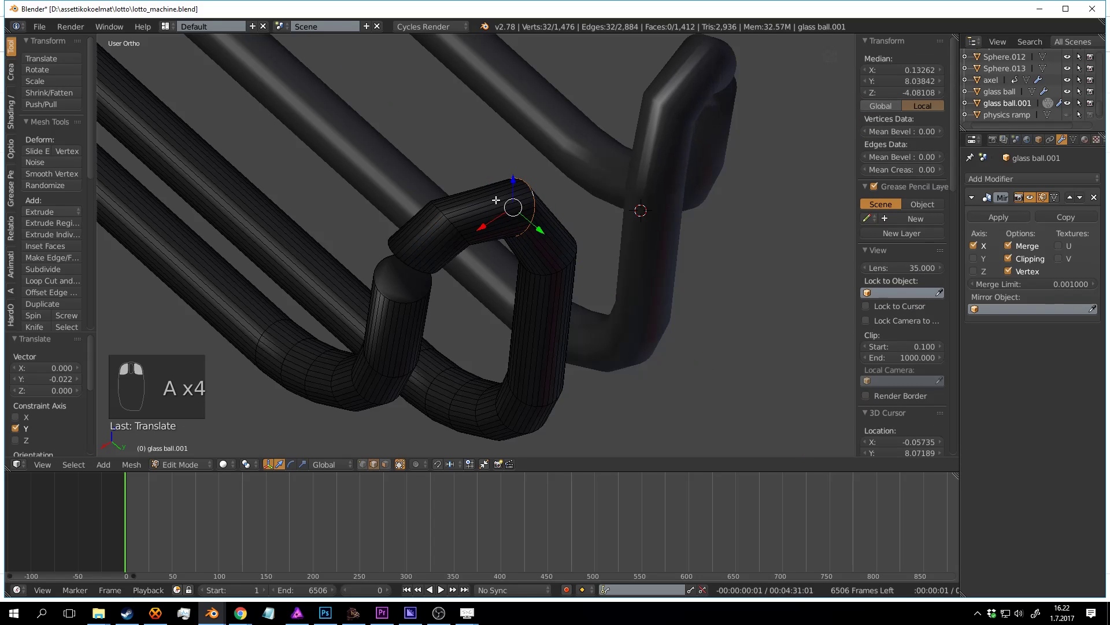
# Step: Select the facing end faces of the arch and the outer tube and delete both faces
pyautogui.moveTo(495, 199); pyautogui.dragTo(553, 185, button='middle')
pyautogui.scroll(1, 497, 227)
pyautogui.keyDown('shift'); pyautogui.moveTo(435, 287); pyautogui.dragTo(503, 228, button='middle'); pyautogui.keyUp('shift')
pyautogui.scroll(1, 501, 232)
pyautogui.keyDown('alt'); pyautogui.keyDown('shift'); pyautogui.rightClick(463, 311); pyautogui.keyUp('shift'); pyautogui.keyUp('alt')
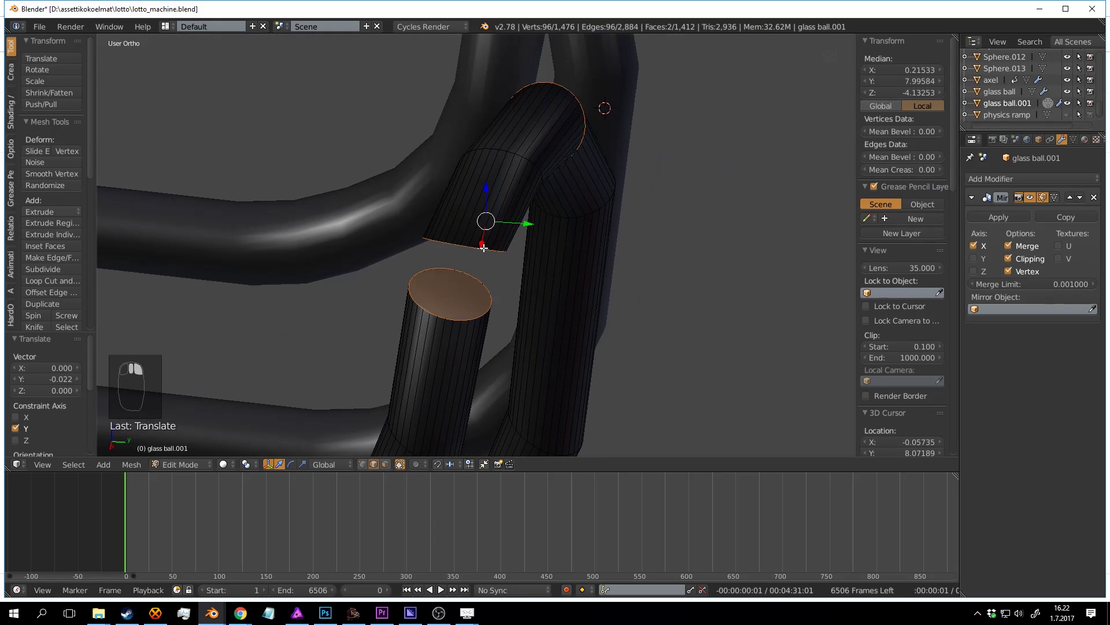
pyautogui.press('a')
pyautogui.keyDown('alt'); pyautogui.rightClick(480, 250); pyautogui.keyUp('alt')
pyautogui.keyDown('alt'); pyautogui.keyDown('shift'); pyautogui.rightClick(462, 309); pyautogui.keyUp('shift'); pyautogui.keyUp('alt')
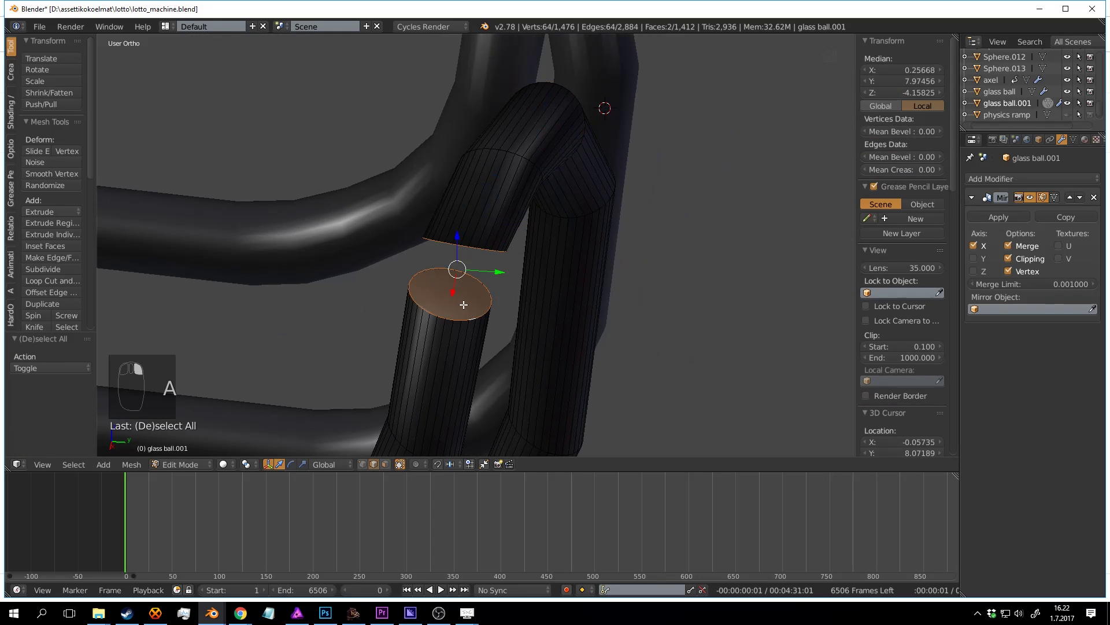
pyautogui.press('x')
pyautogui.click(464, 321)
# Step: Select the open edge loops of the arch and the outer tube, bridge them and leave mesh editing
pyautogui.keyDown('alt'); pyautogui.rightClick(491, 247); pyautogui.keyUp('alt')
pyautogui.press('a')
pyautogui.keyDown('alt'); pyautogui.rightClick(480, 247); pyautogui.keyUp('alt')
pyautogui.press('a')
pyautogui.keyDown('alt'); pyautogui.rightClick(482, 248); pyautogui.keyUp('alt')
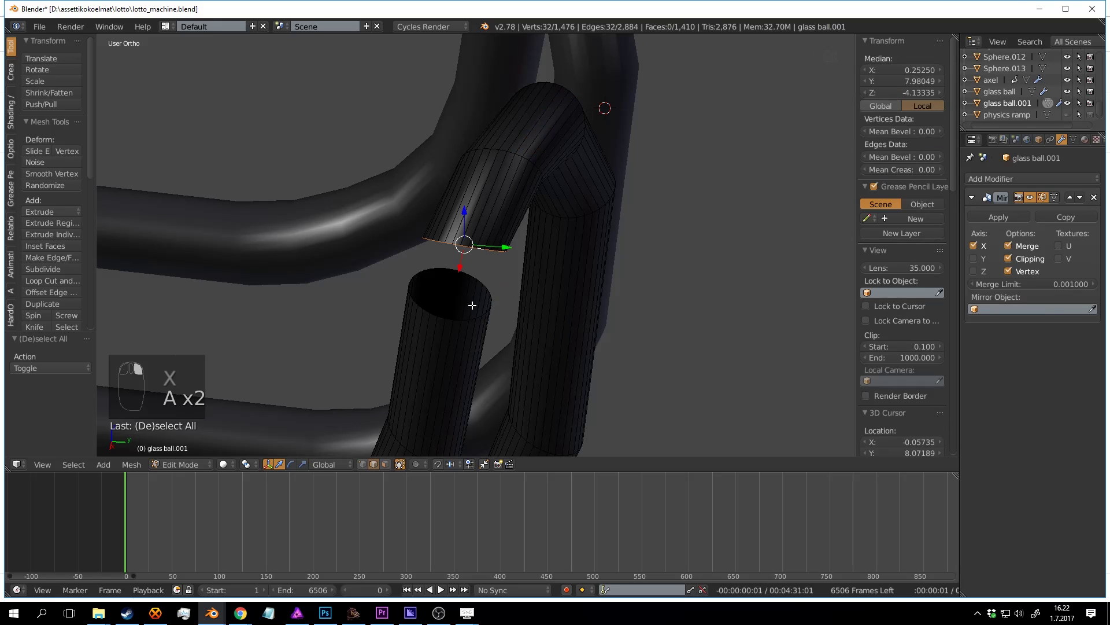
pyautogui.press('a')
pyautogui.keyDown('alt'); pyautogui.rightClick(476, 278); pyautogui.keyUp('alt')
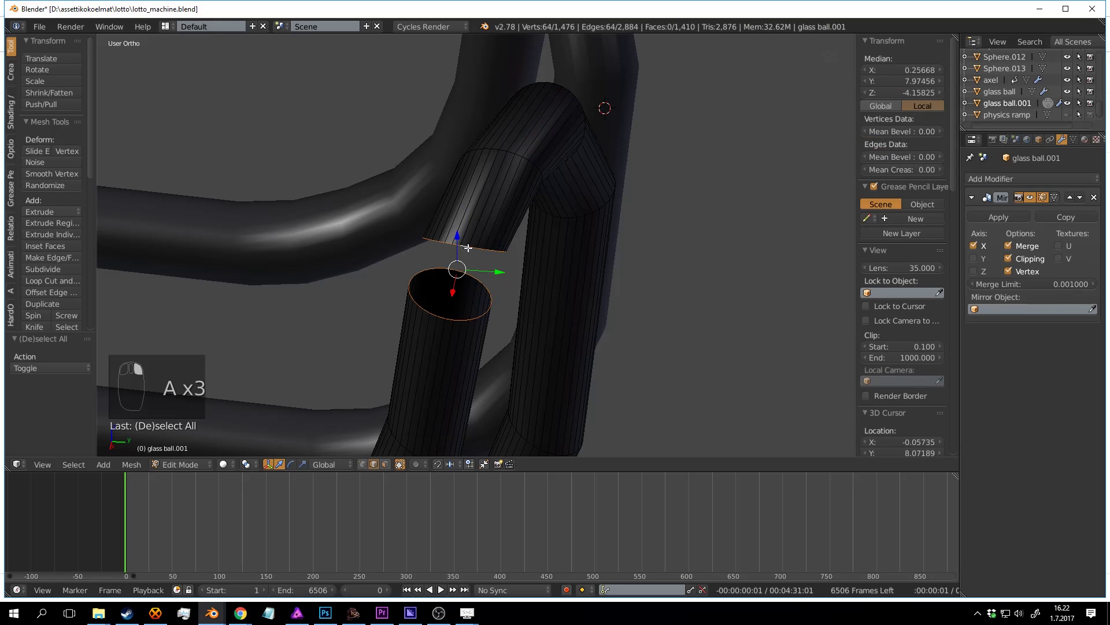
pyautogui.press('space')
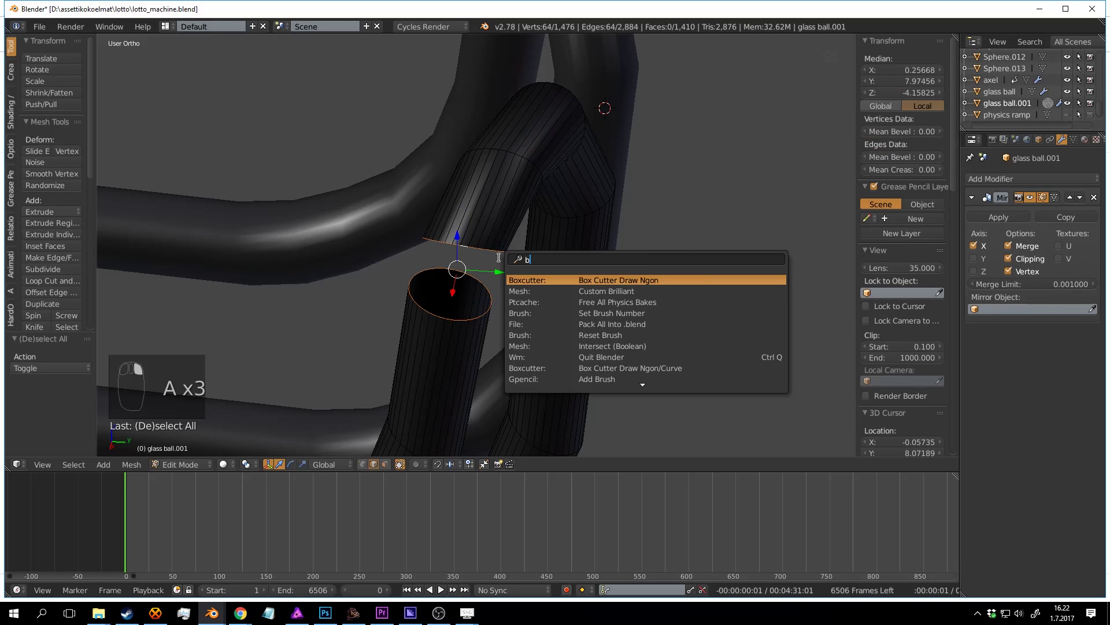
pyautogui.click(667, 284)
pyautogui.press('Tab')
# Step: Bevel the arch's upper corner loop on the inner tube side with 2 segments, using the Percent amount type
pyautogui.scroll(-5, 624, 297)
pyautogui.moveTo(625, 297); pyautogui.dragTo(521, 278, button='middle')
pyautogui.scroll(3, 533, 226)
pyautogui.scroll(2, 521, 279)
pyautogui.press('Tab')
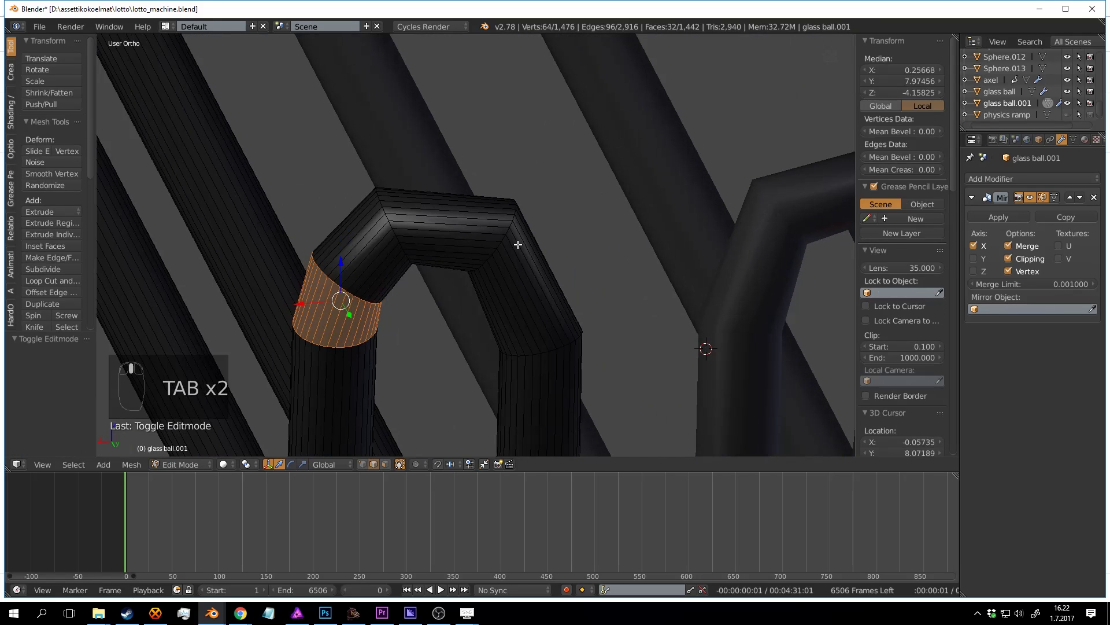
pyautogui.press('a')
pyautogui.press('a')
pyautogui.press('a')
pyautogui.keyDown('alt'); pyautogui.rightClick(513, 219); pyautogui.keyUp('alt')
pyautogui.press('a')
pyautogui.keyDown('alt'); pyautogui.rightClick(514, 219); pyautogui.keyUp('alt')
pyautogui.hotkey('ctrl', 'b')
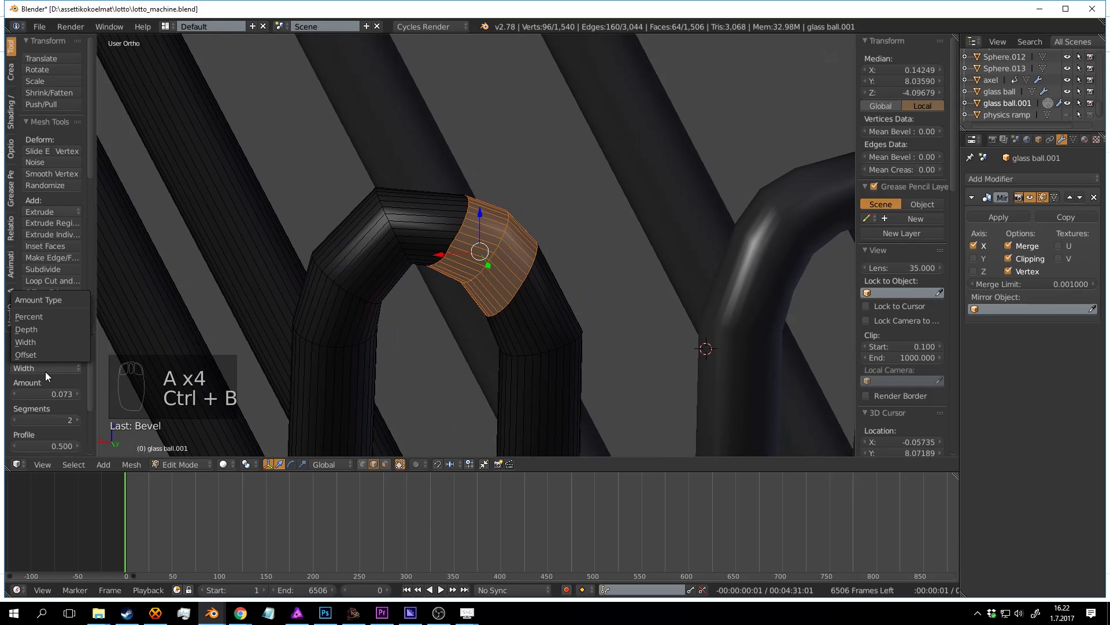
pyautogui.click(51, 327)
pyautogui.hotkey('ctrl', 'z')
pyautogui.hotkey('ctrl', 'b')
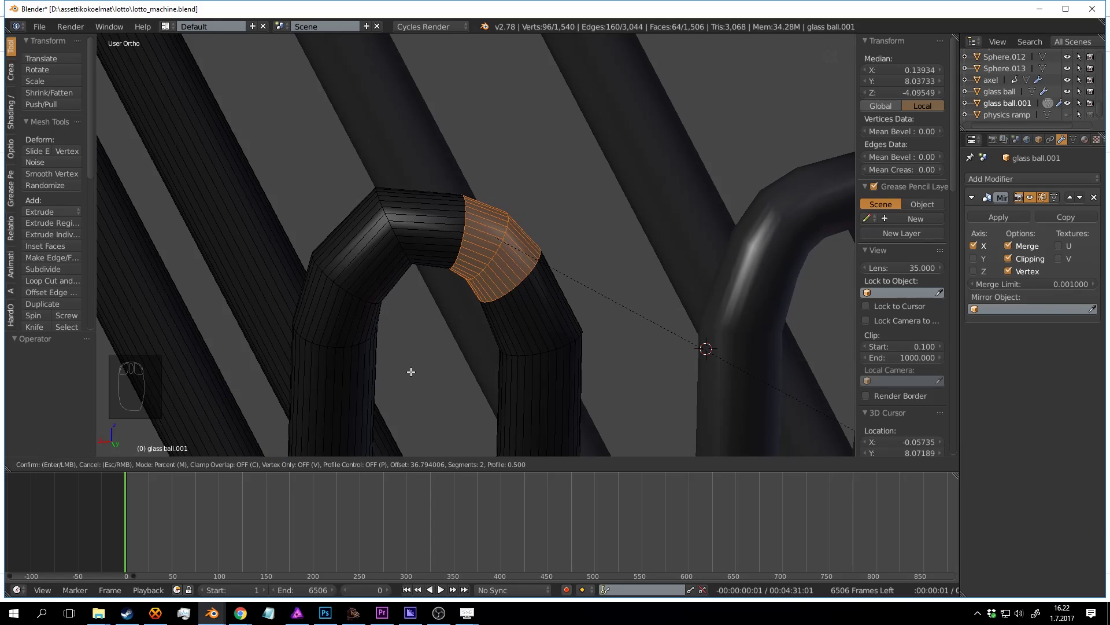
pyautogui.click(154, 199)
# Step: Bevel the arch's upper corner loop on the outer tube side with 2 segments and an amount of 44.828 percent
pyautogui.press('a')
pyautogui.keyDown('alt'); pyautogui.rightClick(390, 218); pyautogui.keyUp('alt')
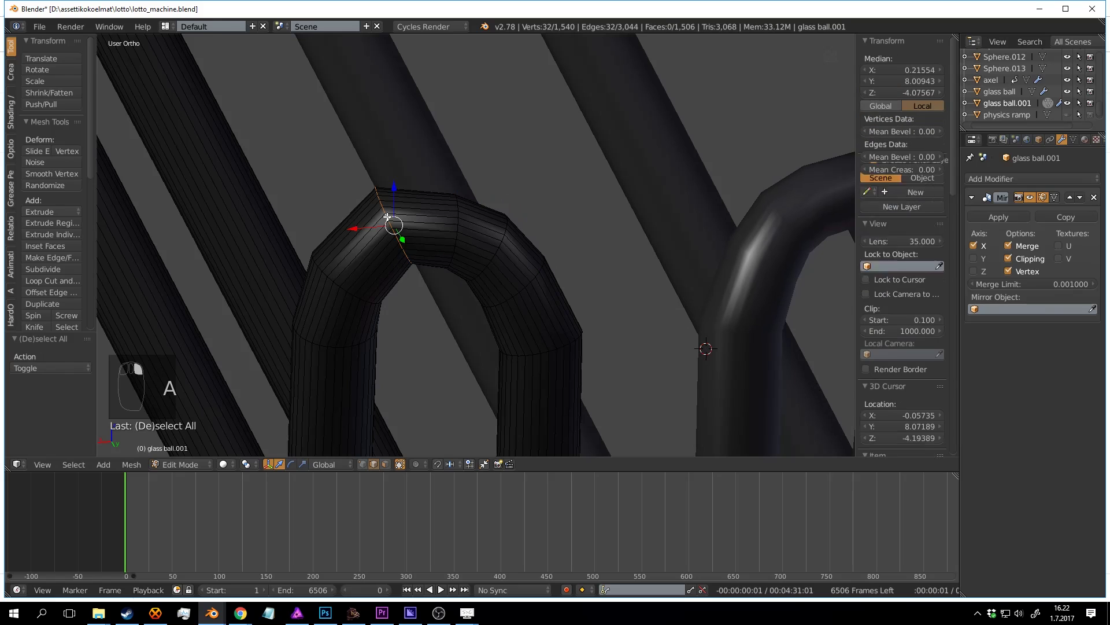
pyautogui.hotkey('ctrl', 'b')
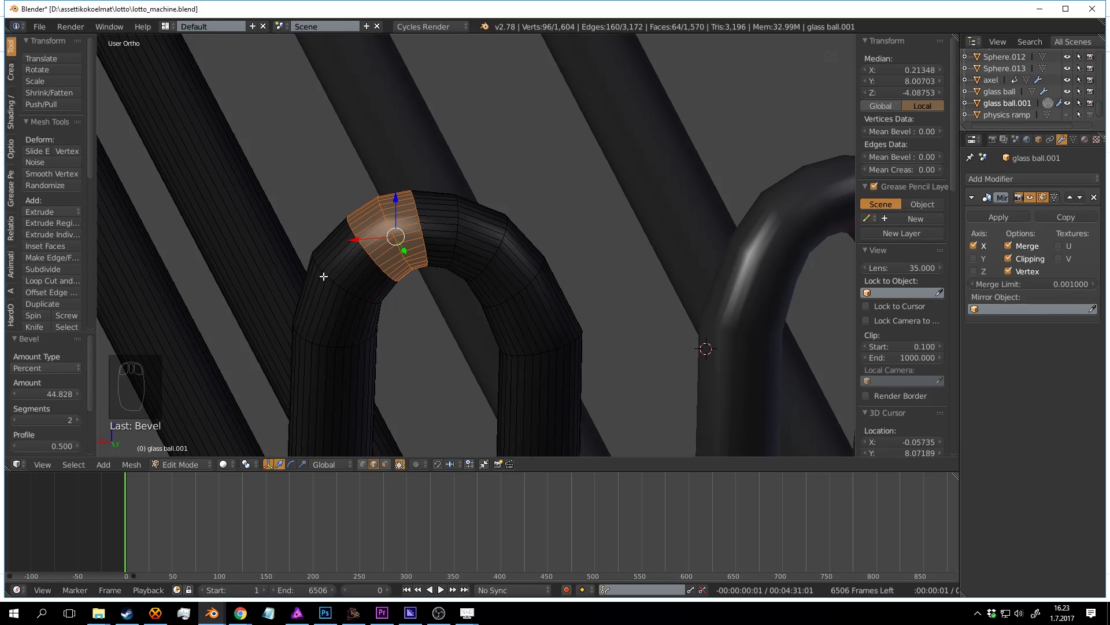
# Step: Bevel the loop where the arch meets the bridged section with 2 segments, then deselect the mesh
pyautogui.press('a')
pyautogui.keyDown('alt'); pyautogui.rightClick(347, 280); pyautogui.keyUp('alt')
pyautogui.hotkey('ctrl', 'b')
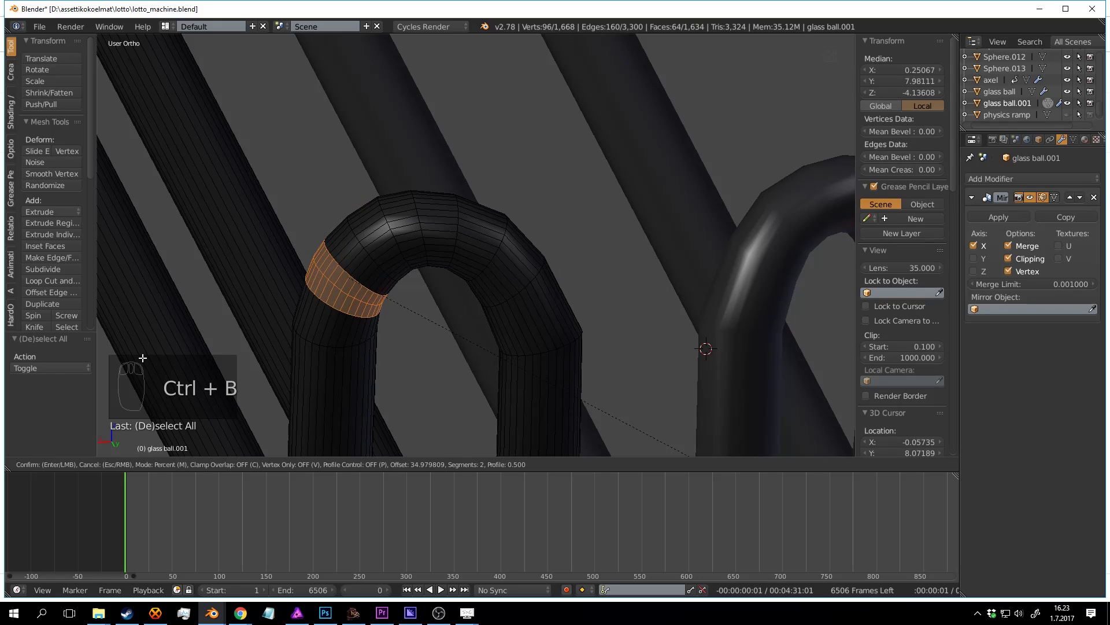
pyautogui.click(505, 272)
pyautogui.press('a')
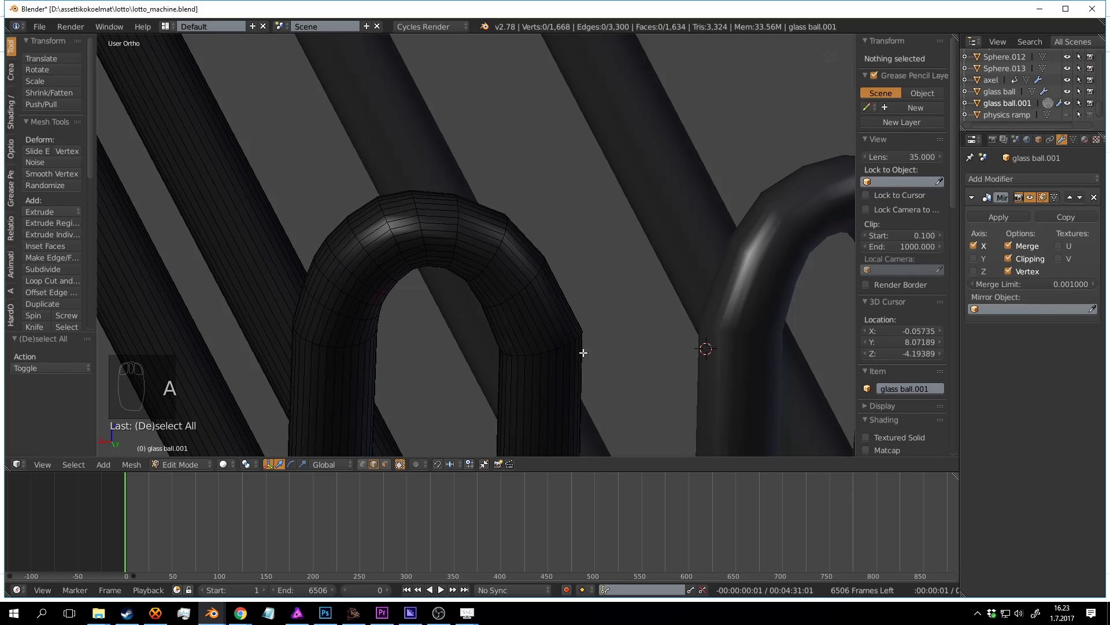
# Step: Bevel the remaining arch loop above the outer tube with 2 segments, leave mesh editing, and save the file
pyautogui.keyDown('alt'); pyautogui.rightClick(567, 346); pyautogui.keyUp('alt')
pyautogui.keyDown('shift'); pyautogui.moveTo(603, 338); pyautogui.dragTo(511, 241, button='middle'); pyautogui.keyUp('shift')
pyautogui.hotkey('ctrl', 'b')
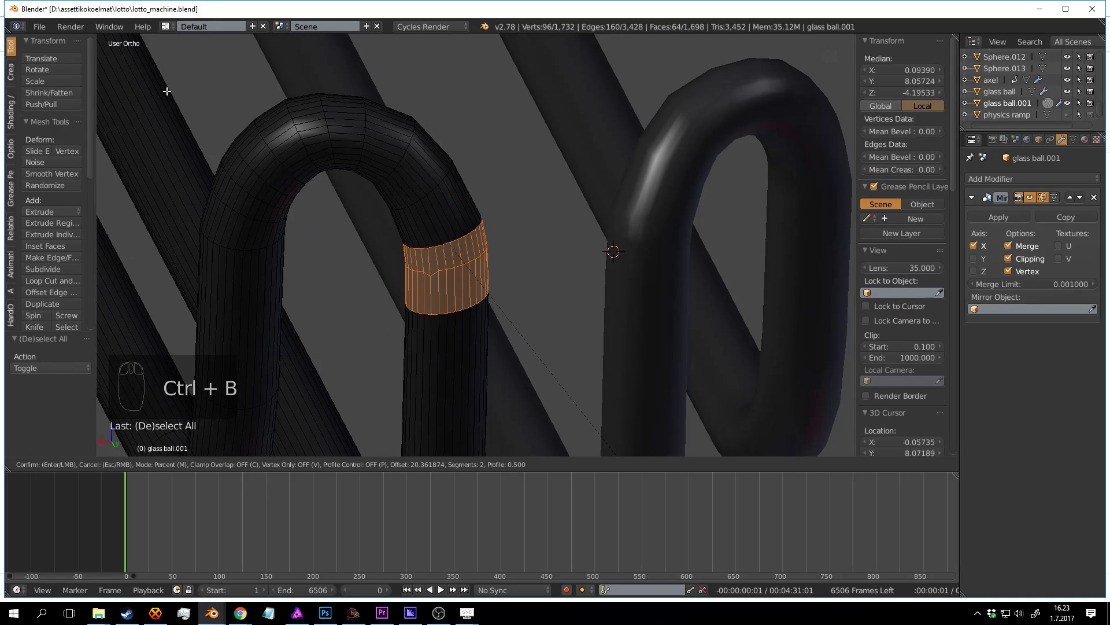
pyautogui.click(679, 208)
pyautogui.press('Tab')
pyautogui.scroll(-10, 665, 254)
pyautogui.press('a')
pyautogui.press('a')
pyautogui.press('a')
pyautogui.press('a')
pyautogui.hotkey('ctrl', 's')
# Step: Examine the joined rail bends from several angles and save the file over the existing one
pyautogui.moveTo(611, 238); pyautogui.dragTo(490, 206, button='middle')
pyautogui.hotkey('ctrl', 's')
pyautogui.click(543, 187)
pyautogui.scroll(-3, 587, 236)
pyautogui.scroll(-3, 526, 292)
pyautogui.hotkey('ctrl', 's')
pyautogui.click(526, 292)
pyautogui.scroll(2, 556, 293)
pyautogui.hotkey('ctrl', 's')
pyautogui.click(501, 235)
pyautogui.scroll(2, 501, 235)
pyautogui.hotkey('ctrl', 's')
pyautogui.scroll(2, 487, 224)
pyautogui.hotkey('ctrl', 's')
# Step: Play the animation from frame 0 and examine how the balls roll down the rails and line up at the arched ends
pyautogui.moveTo(353, 519); pyautogui.dragTo(118, 518)
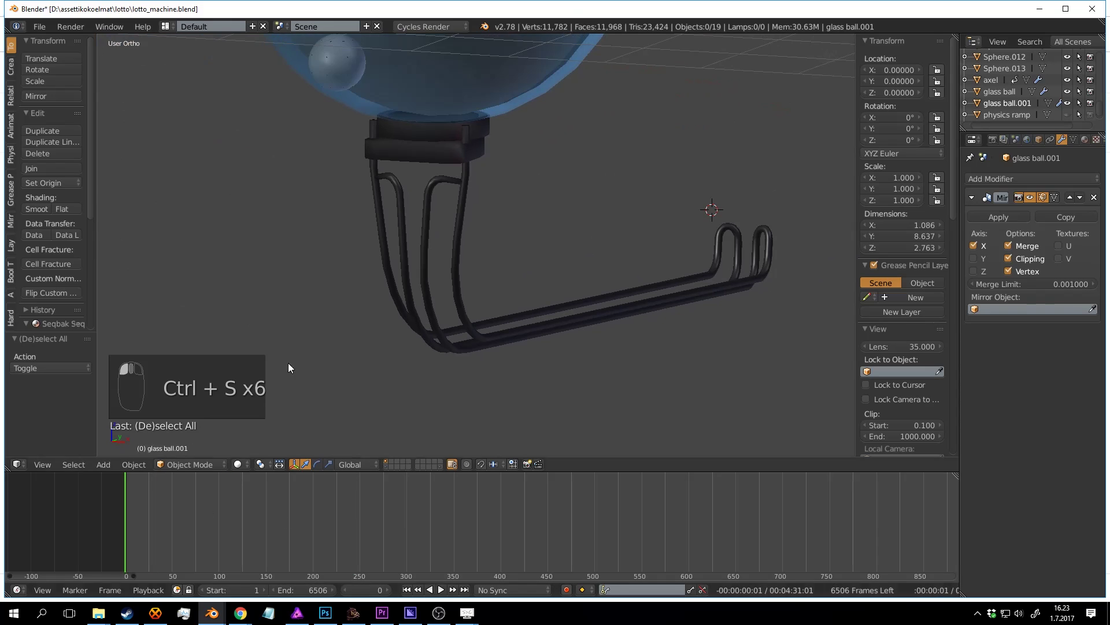
pyautogui.hotkey('alt', 'a')
pyautogui.hotkey('ctrl', 's')
pyautogui.click(513, 233)
pyautogui.moveTo(539, 222); pyautogui.dragTo(502, 208, button='middle')
pyautogui.scroll(2, 544, 228)
pyautogui.scroll(-2, 502, 207)
pyautogui.scroll(1, 502, 207)
pyautogui.hotkey('ctrl', 's')
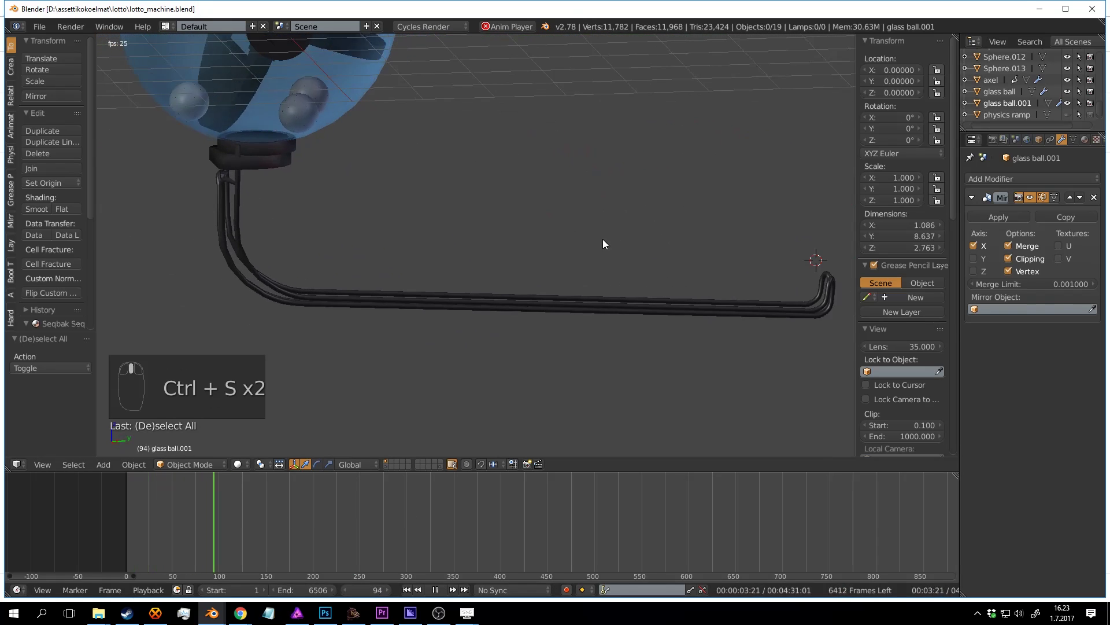
pyautogui.moveTo(603, 243); pyautogui.dragTo(614, 297, button='middle')
pyautogui.moveTo(749, 328); pyautogui.dragTo(652, 283, button='middle')
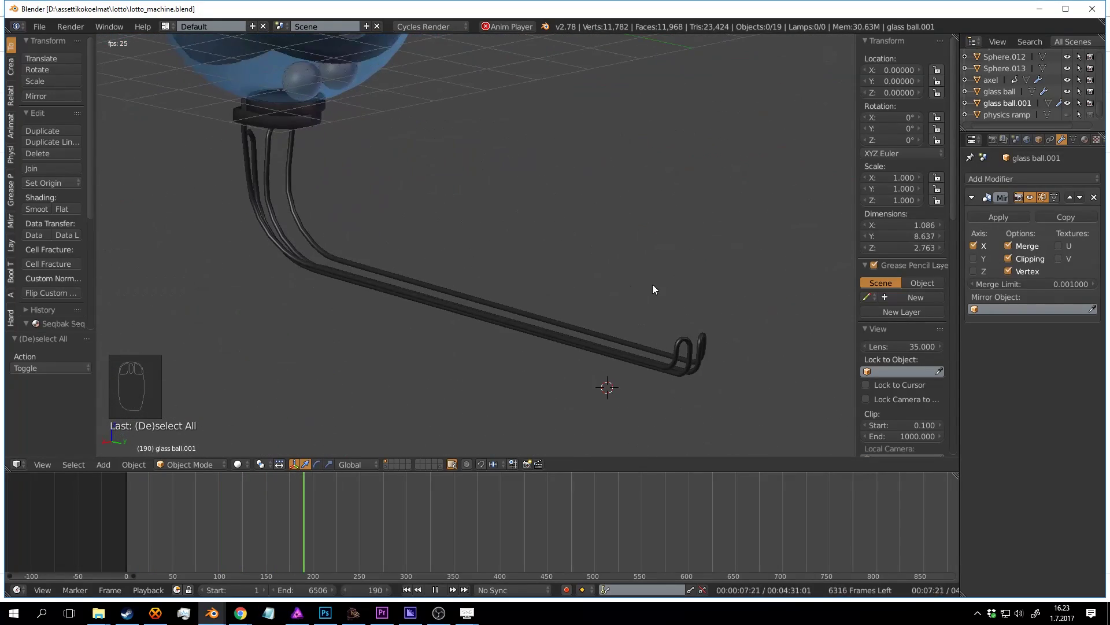
pyautogui.moveTo(506, 282); pyautogui.dragTo(616, 262, button='middle')
pyautogui.hotkey('ctrl', 's')
pyautogui.moveTo(629, 358)
pyautogui.mouseDown(button='middle')
pyautogui.moveTo(601, 342)
pyautogui.moveTo(592, 305)
pyautogui.moveTo(609, 353)
pyautogui.mouseUp(button='middle')
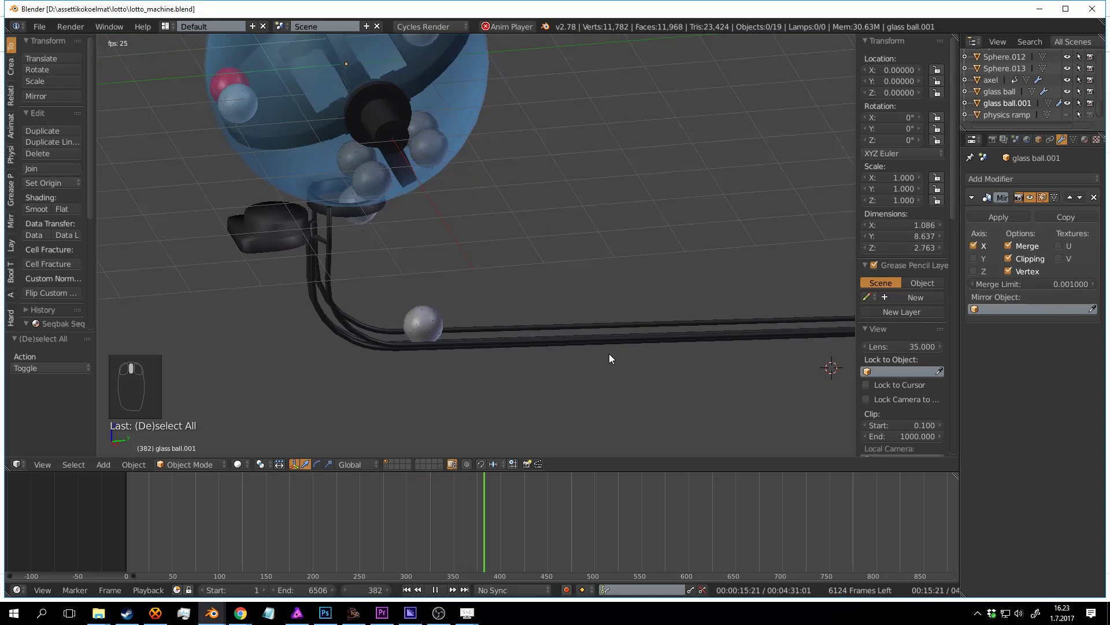
pyautogui.scroll(-3, 613, 351)
pyautogui.keyDown('shift'); pyautogui.moveTo(688, 348); pyautogui.dragTo(522, 328, button='middle'); pyautogui.keyUp('shift')
pyautogui.scroll(3, 610, 334)
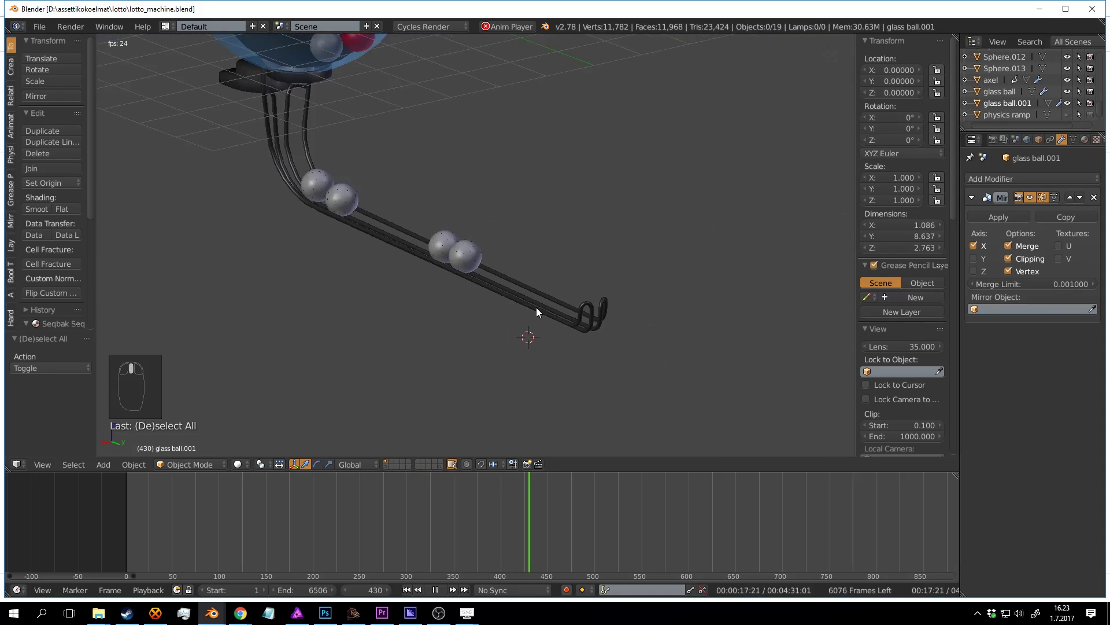
pyautogui.hotkey('ctrl', 's')
pyautogui.moveTo(570, 337)
pyautogui.mouseDown(button='middle')
pyautogui.moveTo(634, 328)
pyautogui.moveTo(574, 335)
pyautogui.mouseUp(button='middle')
pyautogui.scroll(2, 634, 328)
pyautogui.scroll(1, 574, 336)
pyautogui.hotkey('ctrl', 's')
pyautogui.scroll(-3, 577, 329)
pyautogui.keyDown('shift'); pyautogui.moveTo(451, 296); pyautogui.dragTo(649, 293, button='middle'); pyautogui.keyUp('shift')
pyautogui.scroll(2, 602, 303)
pyautogui.hotkey('ctrl', 's')
pyautogui.moveTo(575, 296); pyautogui.dragTo(645, 276, button='middle')
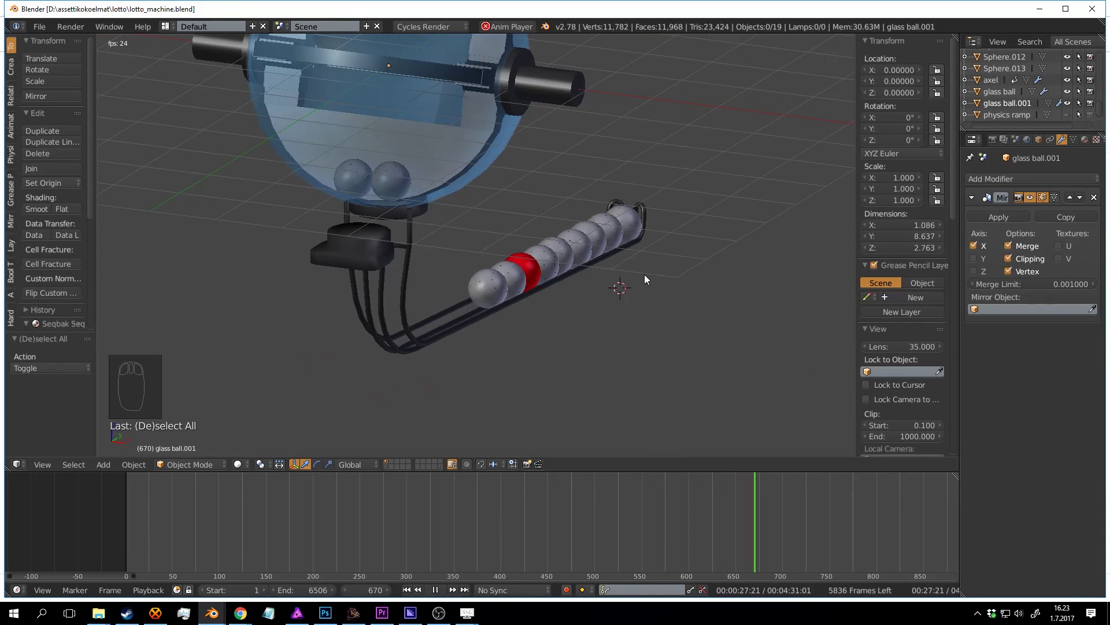
pyautogui.hotkey('alt', 'a')
pyautogui.hotkey('ctrl', 's')
# Step: Return the timeline to frame 0 and save the file
pyautogui.moveTo(717, 509); pyautogui.dragTo(122, 503)
pyautogui.scroll(-3, 584, 188)
pyautogui.moveTo(600, 186)
pyautogui.mouseDown(button='middle')
pyautogui.moveTo(560, 203)
pyautogui.moveTo(587, 226)
pyautogui.moveTo(590, 267)
pyautogui.moveTo(595, 255)
pyautogui.moveTo(661, 246)
pyautogui.moveTo(623, 251)
pyautogui.moveTo(628, 227)
pyautogui.moveTo(606, 200)
pyautogui.mouseUp(button='middle')
pyautogui.hotkey('ctrl', 's')
pyautogui.hotkey('ctrl', 's')
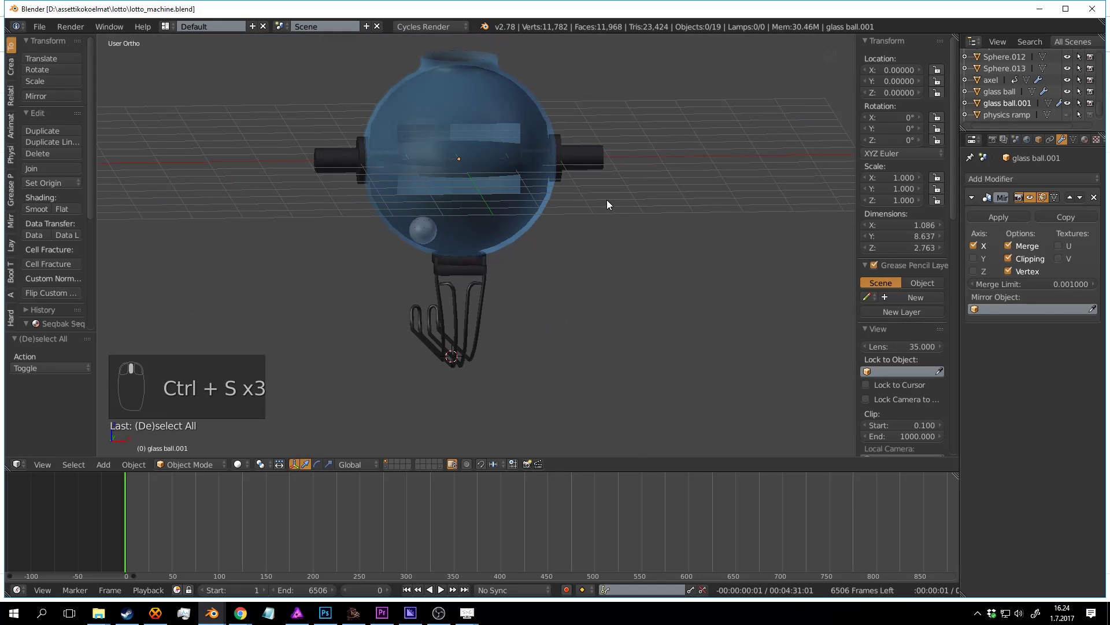
pyautogui.moveTo(634, 144); pyautogui.dragTo(473, 303, button='middle')
pyautogui.hotkey('ctrl', 's')
pyautogui.hotkey('ctrl', 's')
# Step: Shorten the mirrored axle by moving its outer end face about 0.433 inward along the X axis
pyautogui.scroll(2, 474, 303)
pyautogui.press('Tab')
pyautogui.moveTo(402, 296); pyautogui.dragTo(330, 247, button='middle')
pyautogui.press('a')
pyautogui.press('a')
pyautogui.press('a')
pyautogui.press('a')
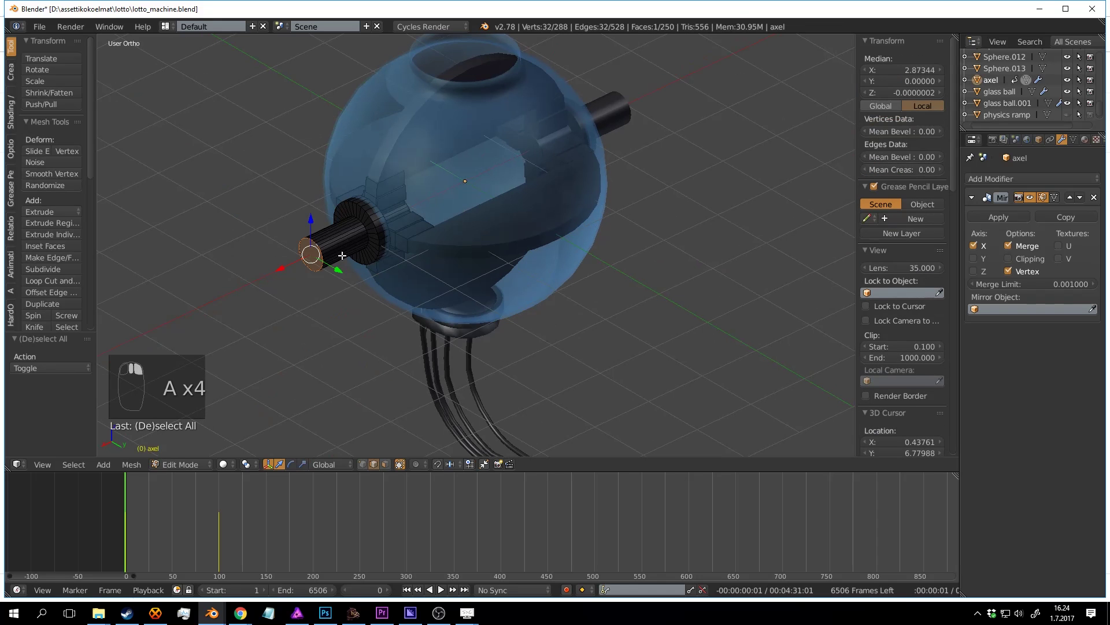
pyautogui.click(401, 250)
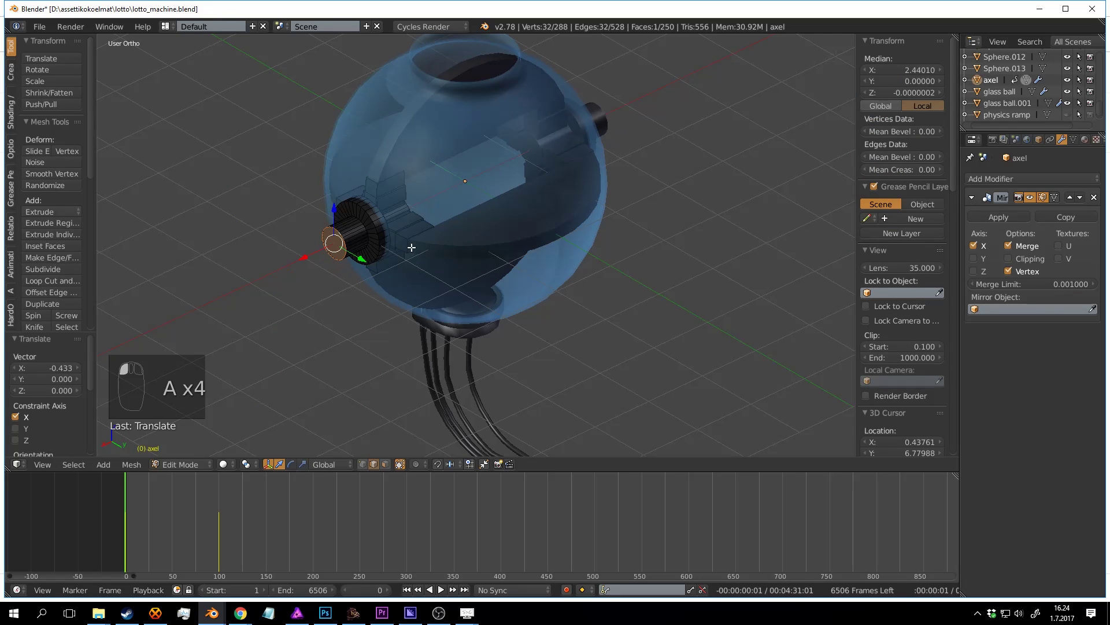
# Step: Snap the 3D cursor to the axle's outer end face and leave mesh editing
pyautogui.press('Tab')
pyautogui.press('Tab')
pyautogui.scroll(3, 449, 230)
pyautogui.press('Tab')
pyautogui.moveTo(432, 220); pyautogui.dragTo(571, 205, button='middle')
pyautogui.press('Tab')
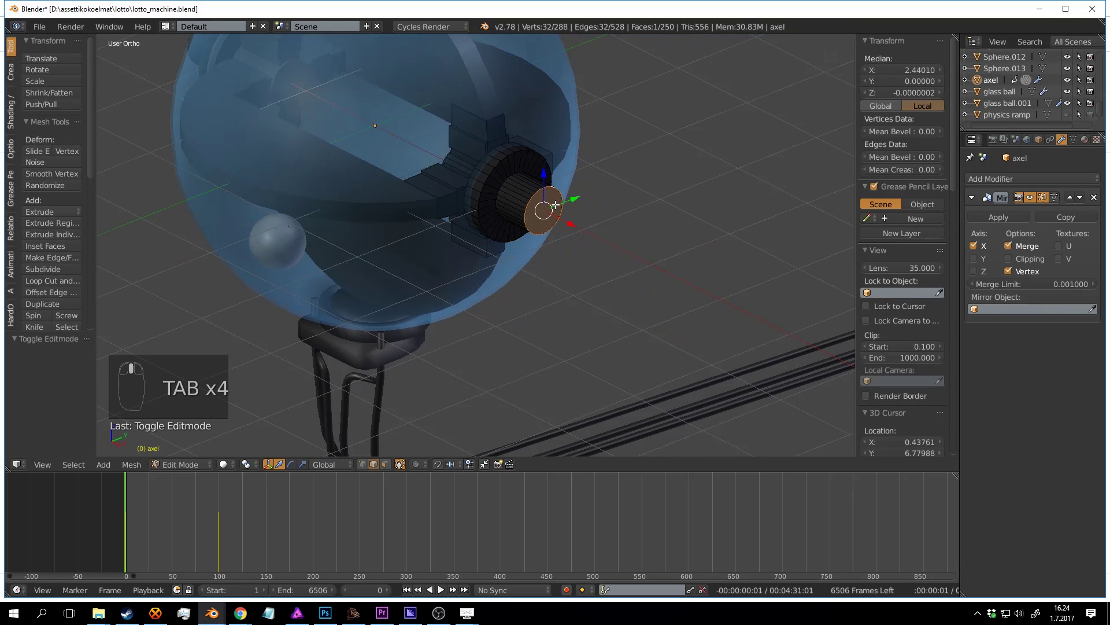
pyautogui.hotkey('shift', 's')
pyautogui.click(566, 210)
pyautogui.press('Tab')
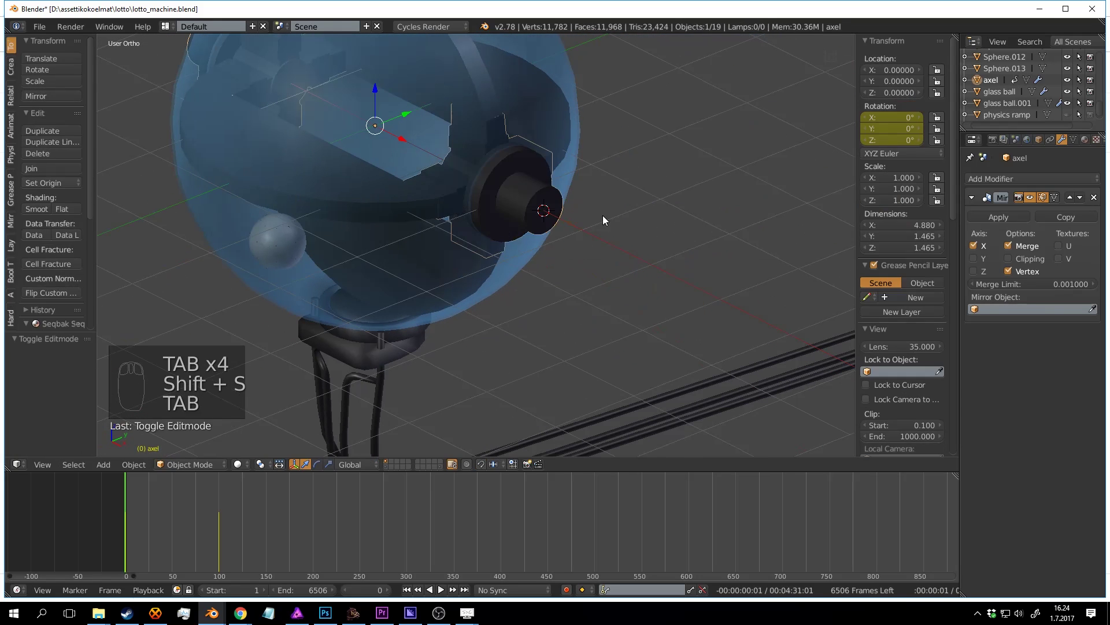
# Step: Add a cube at the axle end and scale it uniformly down to about 0.338
pyautogui.hotkey('shift', 'a')
pyautogui.moveTo(626, 217)
pyautogui.click(664, 228)
pyautogui.scroll(-2, 694, 249)
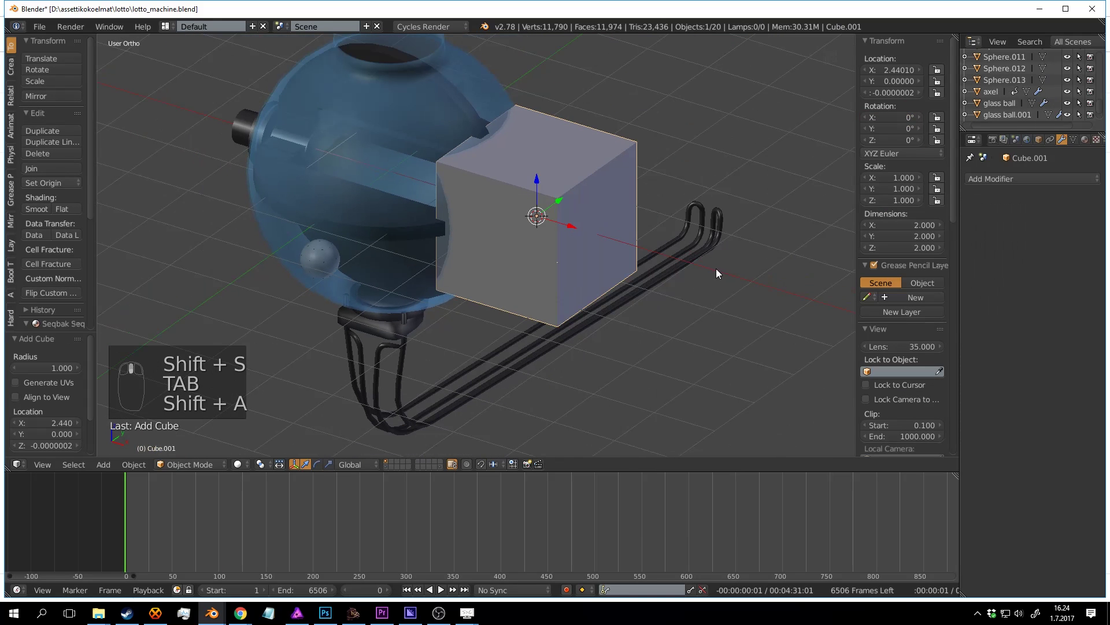
pyautogui.press('s')
pyautogui.click(609, 234)
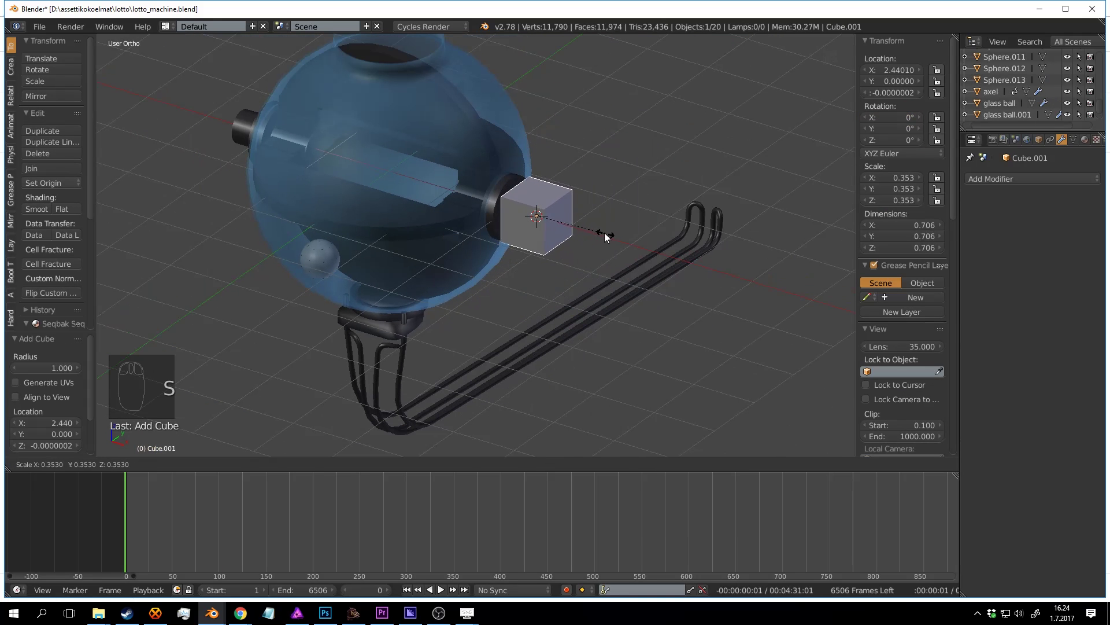
# Step: Flatten the cube's mesh along the X axis by a factor of about 0.484
pyautogui.scroll(1, 602, 226)
pyautogui.scroll(1, 602, 227)
pyautogui.moveTo(602, 227); pyautogui.dragTo(630, 255, button='middle')
pyautogui.press('Tab')
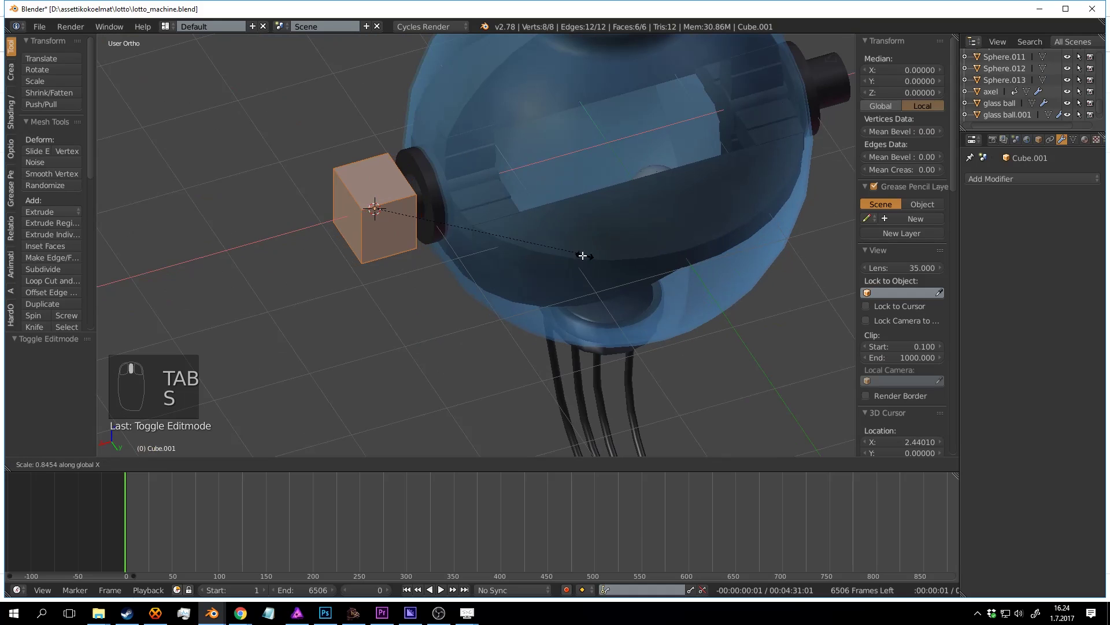
pyautogui.click(494, 246)
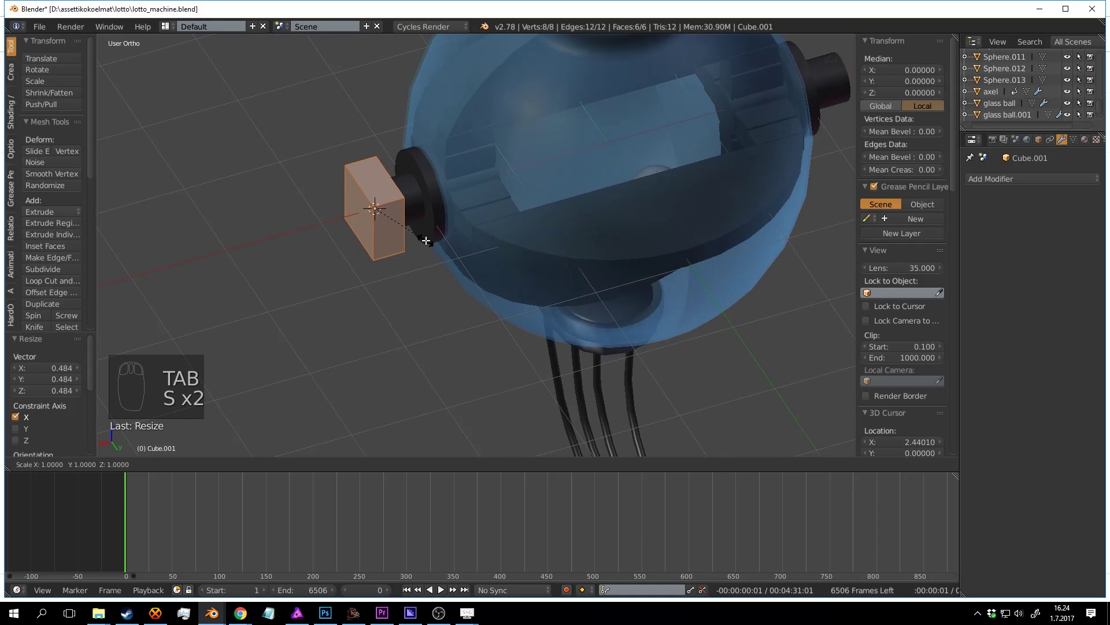
# Step: Select the cube's two lower edges and pull them down along Z to a local Z of about -49.7, forming a long leg
pyautogui.press('a')
pyautogui.rightClick(372, 253)
pyautogui.moveTo(372, 253); pyautogui.dragTo(483, 222, button='middle')
pyautogui.keyDown('shift'); pyautogui.rightClick(404, 152); pyautogui.keyUp('shift')
pyautogui.scroll(-3, 403, 153)
pyautogui.moveTo(468, 177); pyautogui.dragTo(469, 500)
pyautogui.scroll(-1, 535, 141)
pyautogui.keyDown('shift'); pyautogui.moveTo(535, 142); pyautogui.dragTo(539, 37, button='middle'); pyautogui.keyUp('shift')
pyautogui.moveTo(555, 347); pyautogui.dragTo(528, 328, button='middle')
pyautogui.scroll(-3, 560, 70)
# Step: Widen the bottom of the leg along the Y axis into a taper, leave mesh editing, and save the file
pyautogui.moveTo(560, 70); pyautogui.dragTo(492, 243, button='middle')
pyautogui.keyDown('shift'); pyautogui.moveTo(492, 243); pyautogui.dragTo(502, 82, button='middle'); pyautogui.keyUp('shift')
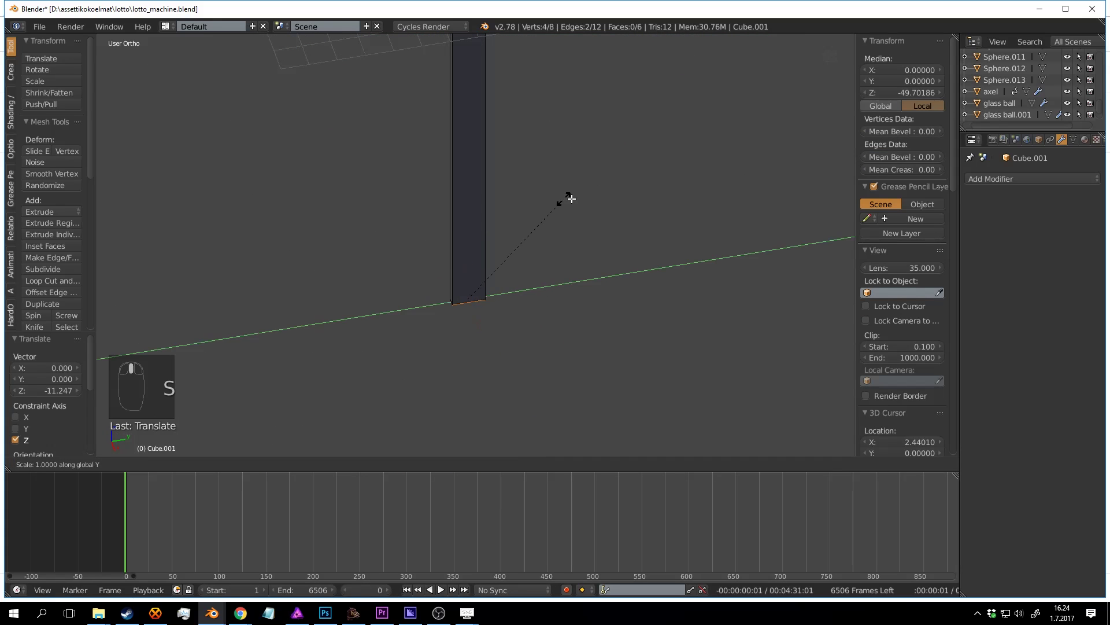
pyautogui.click(808, 174)
pyautogui.scroll(-4, 639, 241)
pyautogui.press('a')
pyautogui.press('Tab')
pyautogui.moveTo(655, 220); pyautogui.dragTo(428, 223, button='middle')
pyautogui.scroll(1, 498, 213)
pyautogui.press('a')
pyautogui.hotkey('ctrl', 's')
pyautogui.keyDown('shift'); pyautogui.moveTo(428, 222); pyautogui.dragTo(479, 91, button='middle'); pyautogui.keyUp('shift')
# Step: Shorten the support leg by raising its two bottom edges along Z to a local Z of about -18.69
pyautogui.press('Tab')
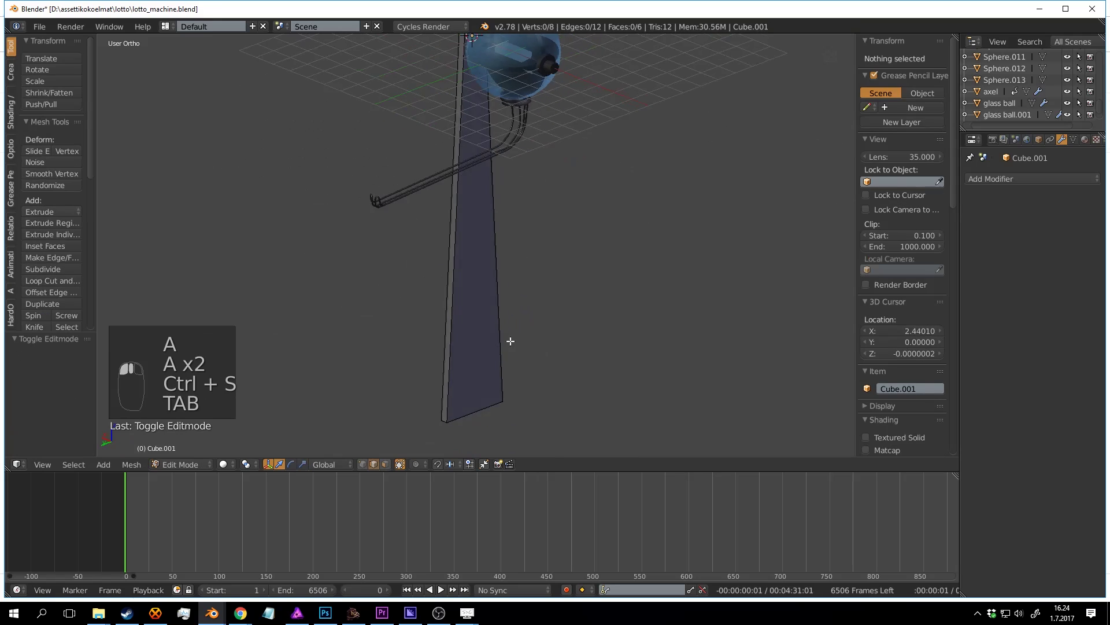
pyautogui.moveTo(510, 341); pyautogui.dragTo(493, 328, button='middle')
pyautogui.rightClick(487, 421)
pyautogui.moveTo(490, 420); pyautogui.dragTo(660, 407, button='middle')
pyautogui.moveTo(452, 395); pyautogui.dragTo(454, 264)
pyautogui.keyDown('shift'); pyautogui.moveTo(455, 203); pyautogui.dragTo(461, 259, button='middle'); pyautogui.keyUp('shift')
pyautogui.moveTo(457, 309); pyautogui.dragTo(459, 283)
pyautogui.keyDown('shift'); pyautogui.moveTo(488, 214); pyautogui.dragTo(498, 254, button='middle'); pyautogui.keyUp('shift')
pyautogui.moveTo(495, 52); pyautogui.dragTo(495, 51)
# Step: Select the entire leg mesh and move it outward from the axle along X to a local X of about 8.40
pyautogui.moveTo(495, 52); pyautogui.dragTo(553, 250, button='middle')
pyautogui.scroll(3, 552, 250)
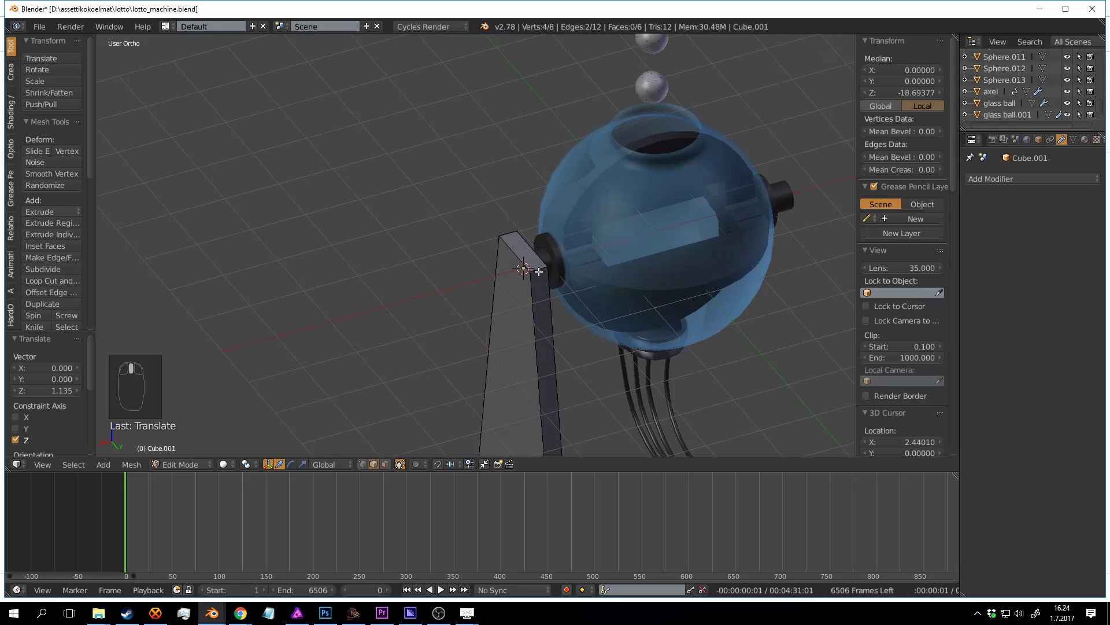
pyautogui.press('Tab')
pyautogui.press('Tab')
pyautogui.scroll(3, 461, 221)
pyautogui.press('a')
pyautogui.press('a')
pyautogui.press('a')
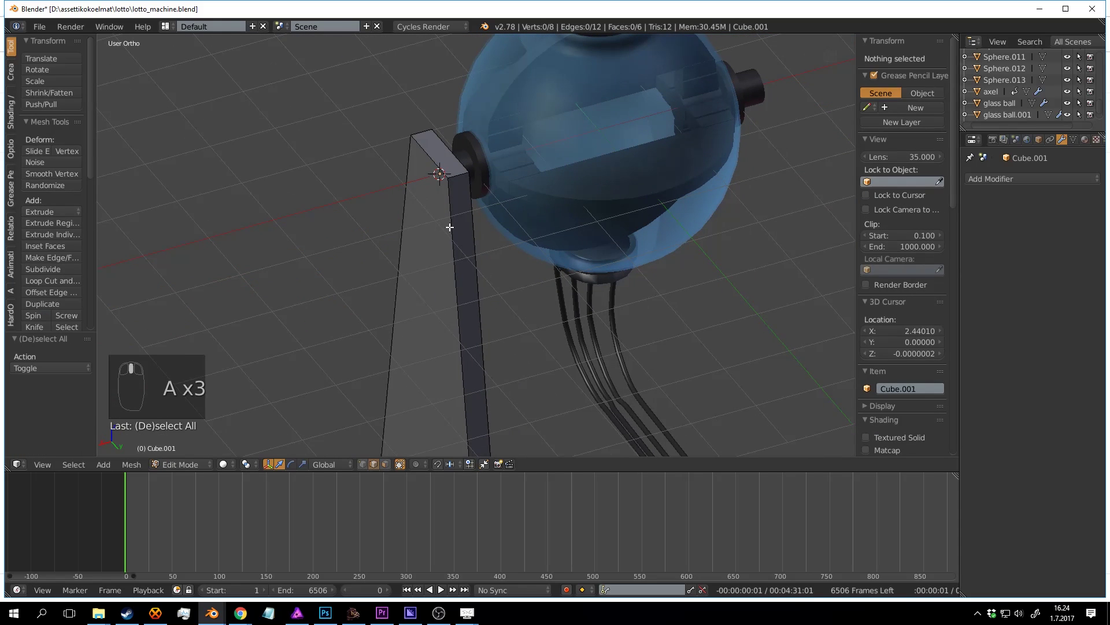
pyautogui.press('l')
pyautogui.press('Tab')
pyautogui.moveTo(475, 223); pyautogui.dragTo(497, 229, button='middle')
pyautogui.scroll(-3, 496, 228)
pyautogui.press('Tab')
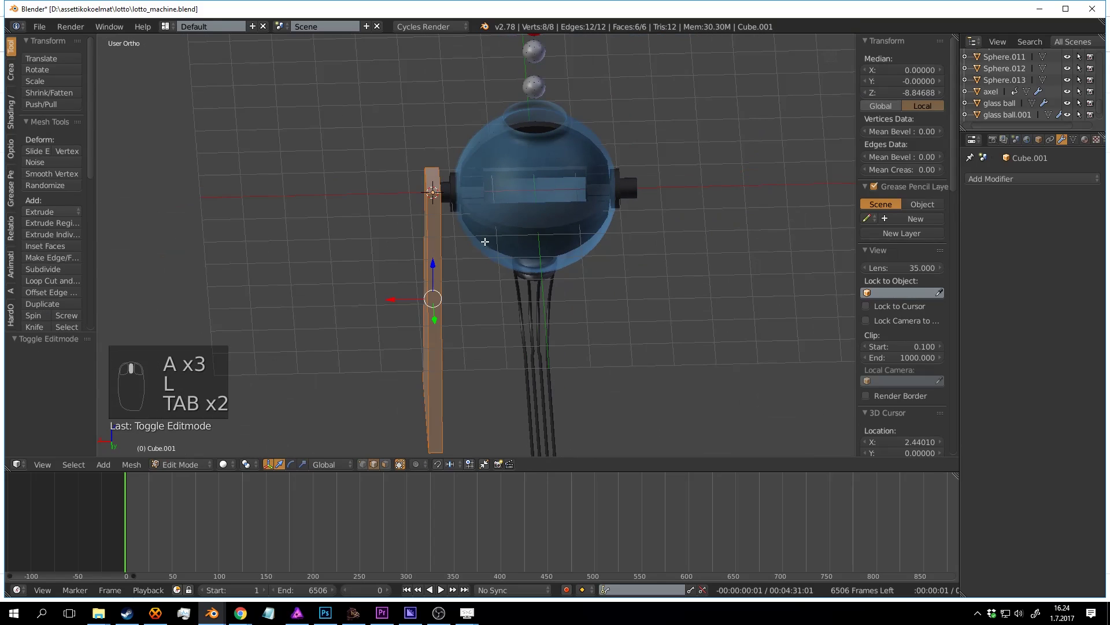
pyautogui.moveTo(413, 298); pyautogui.dragTo(298, 290)
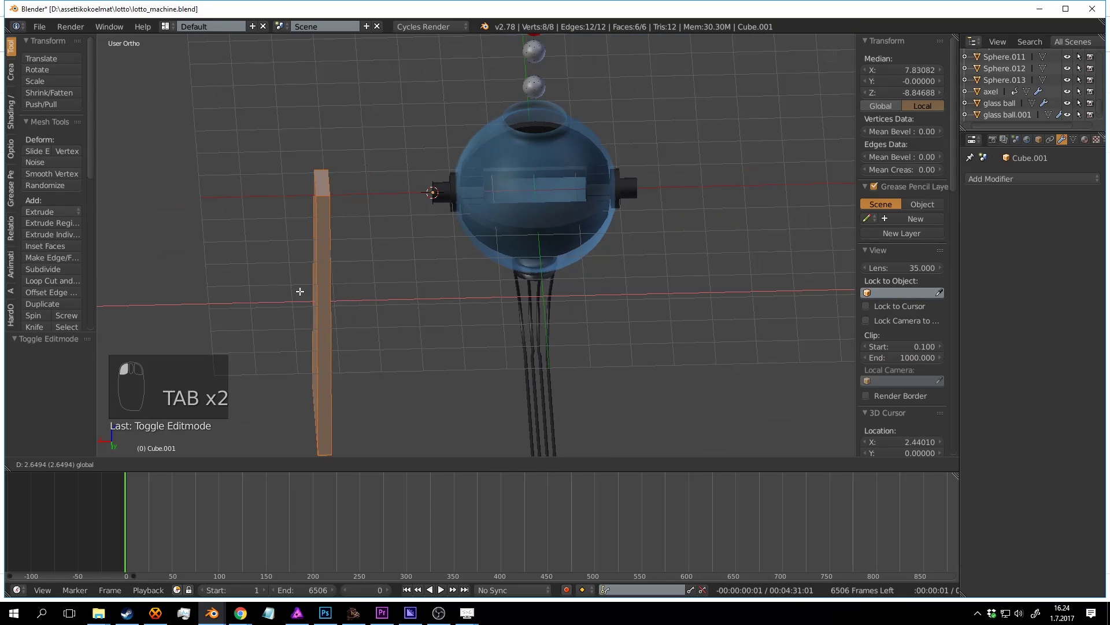
pyautogui.press('Tab')
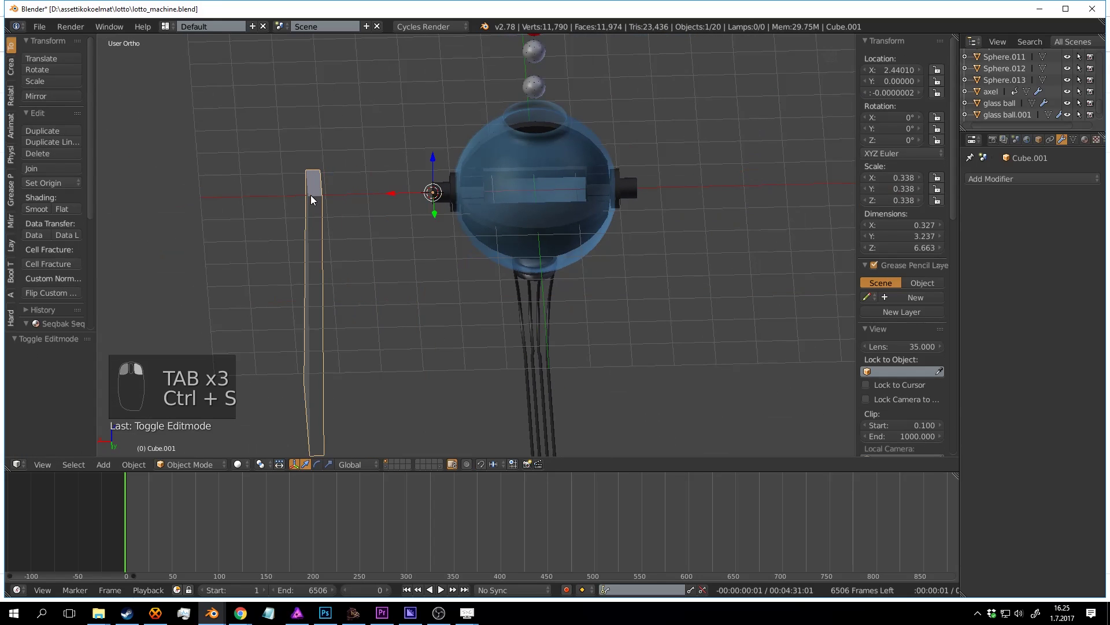
# Step: Add a Mirror modifier to the leg and move the object along X until its origin sits at the globe's centre
pyautogui.click(986, 179)
pyautogui.click(861, 298)
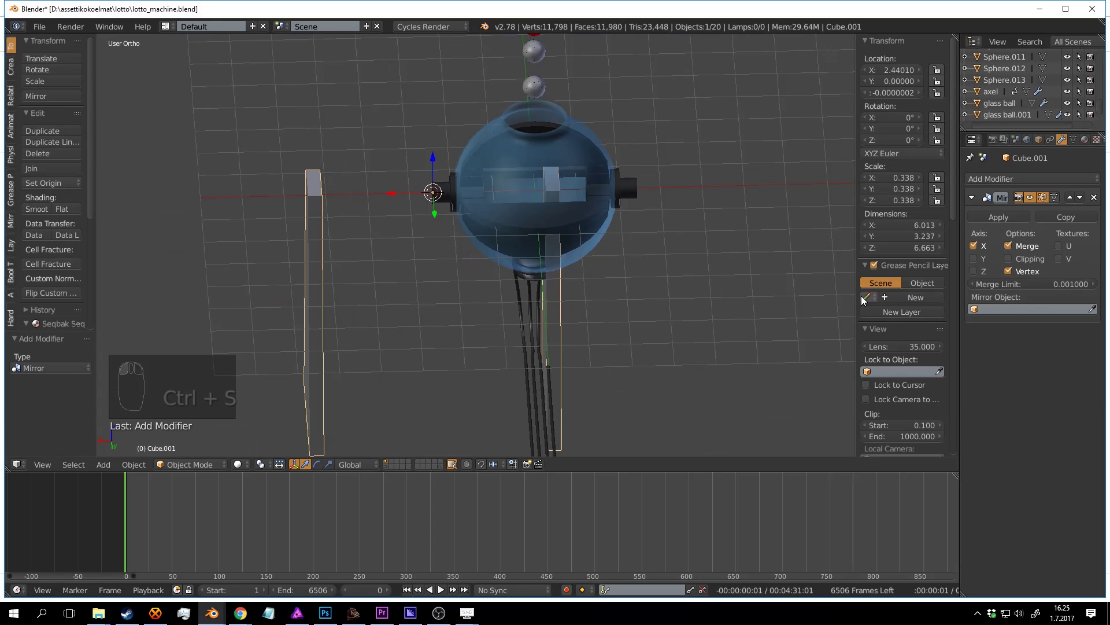
pyautogui.moveTo(414, 193); pyautogui.dragTo(730, 205)
# Step: Move the mirrored leg mesh about 0.529 inward along the X axis so both legs meet the axle ends
pyautogui.press('Tab')
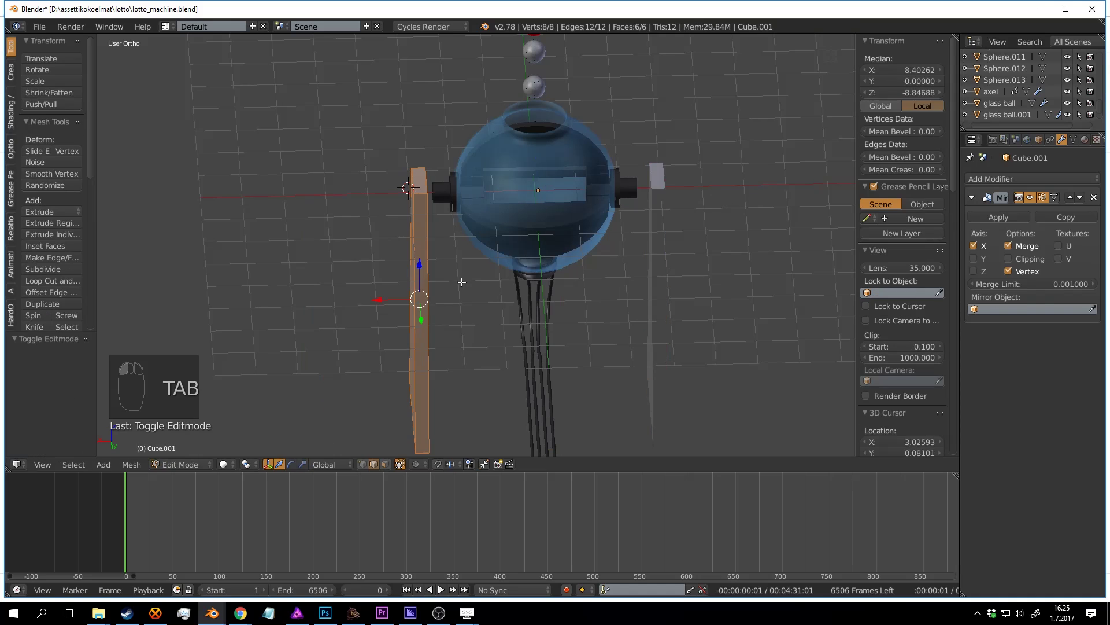
pyautogui.press('g')
pyautogui.press('x')
pyautogui.click(519, 299)
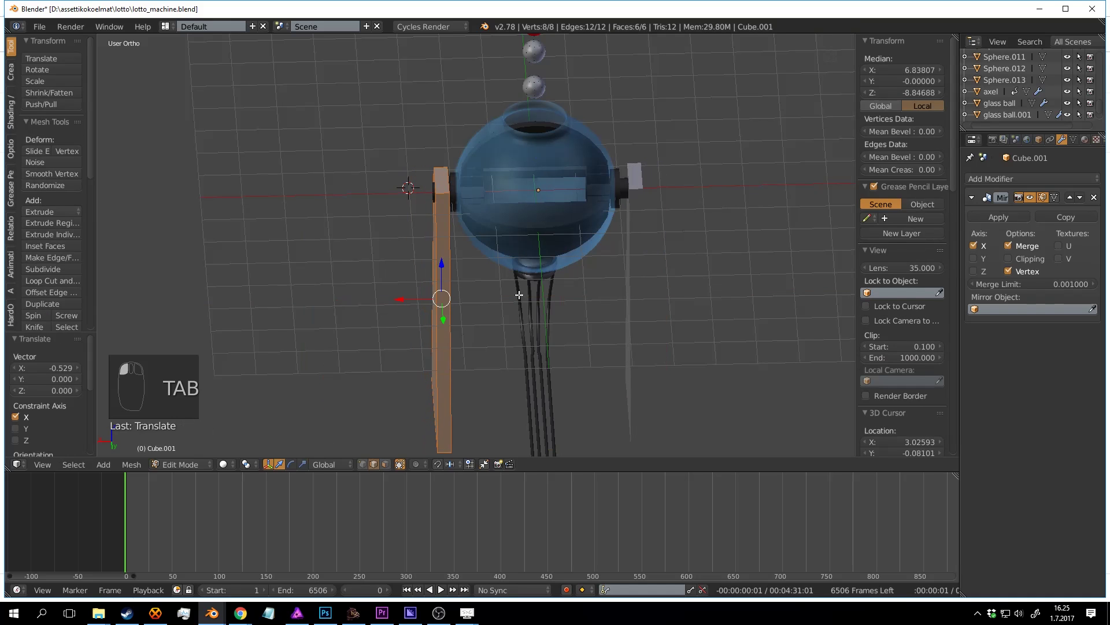
# Step: Leave mesh editing on the mirrored legs, clear the selection and save the file
pyautogui.press('Tab')
pyautogui.click(502, 185)
pyautogui.press('a')
pyautogui.press('a')
pyautogui.press('a')
pyautogui.hotkey('ctrl', 's')
pyautogui.moveTo(464, 213); pyautogui.dragTo(551, 237, button='middle')
pyautogui.hotkey('ctrl', 's')
pyautogui.hotkey('ctrl', 's')
pyautogui.click(644, 214)
pyautogui.hotkey('ctrl', 's')
# Step: Select the leg's bottom edges in its mesh and snap the 3D cursor to their centre
pyautogui.rightClick(561, 360)
pyautogui.press('Tab')
pyautogui.press('a')
pyautogui.press('a')
pyautogui.rightClick(456, 232)
pyautogui.hotkey('shift', 's')
pyautogui.click(481, 244)
# Step: Add a cube at the 3D cursor inside the leg mesh and flatten it along Z by about 0.341
pyautogui.press('Tab')
pyautogui.hotkey('shift', 'a')
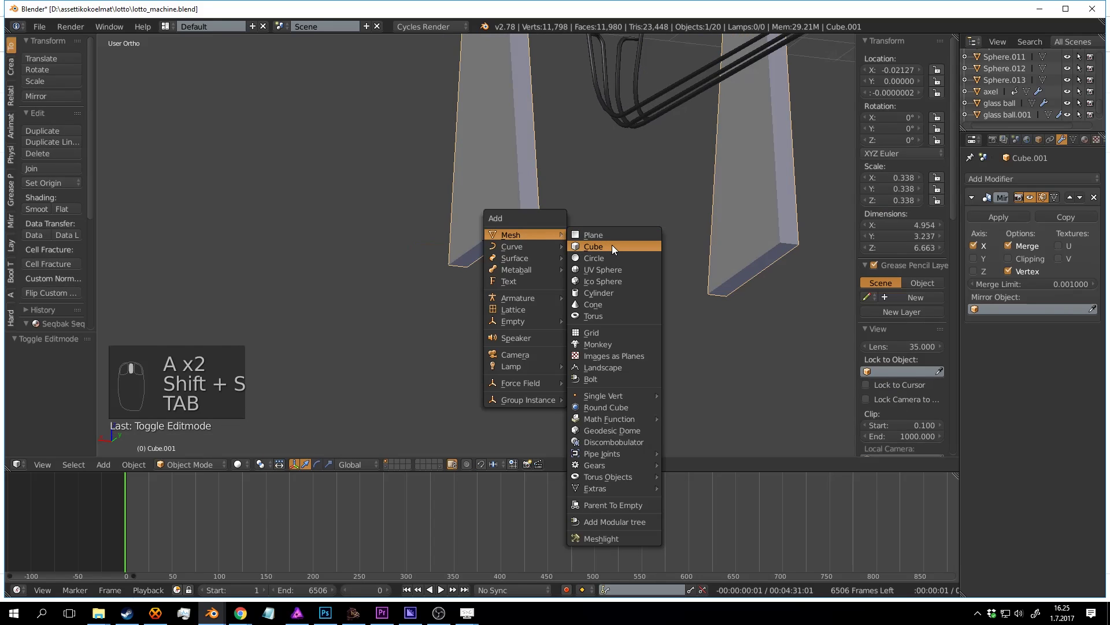
pyautogui.press('Tab')
pyautogui.hotkey('shift', 'a')
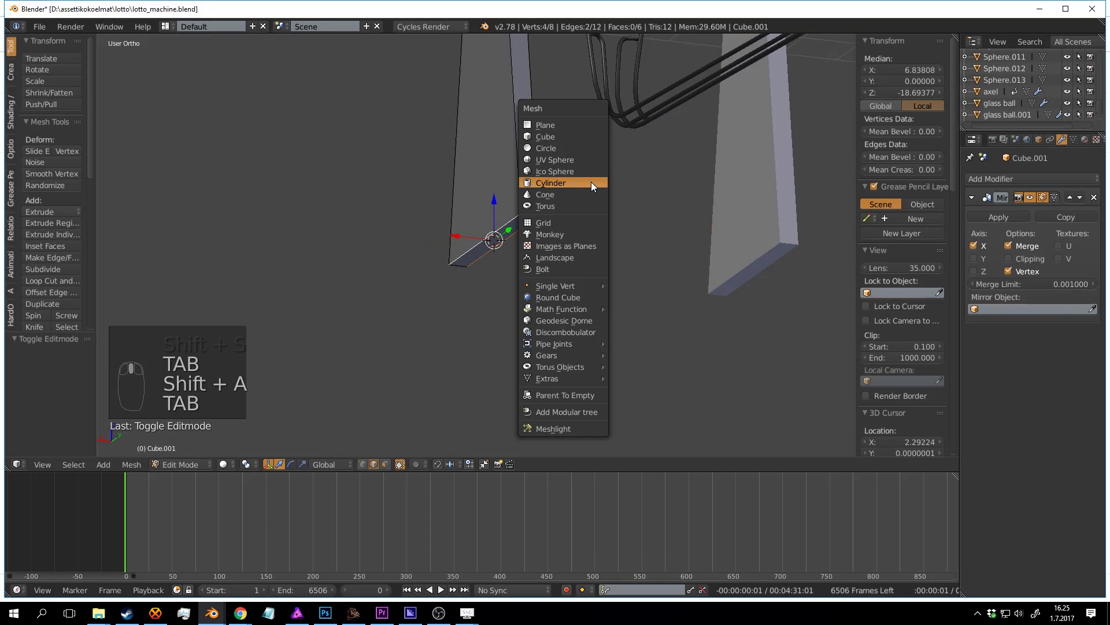
pyautogui.click(585, 136)
pyautogui.scroll(4, 585, 137)
pyautogui.press('s')
pyautogui.press('z')
pyautogui.click(580, 228)
pyautogui.moveTo(580, 228); pyautogui.dragTo(602, 284, button='middle')
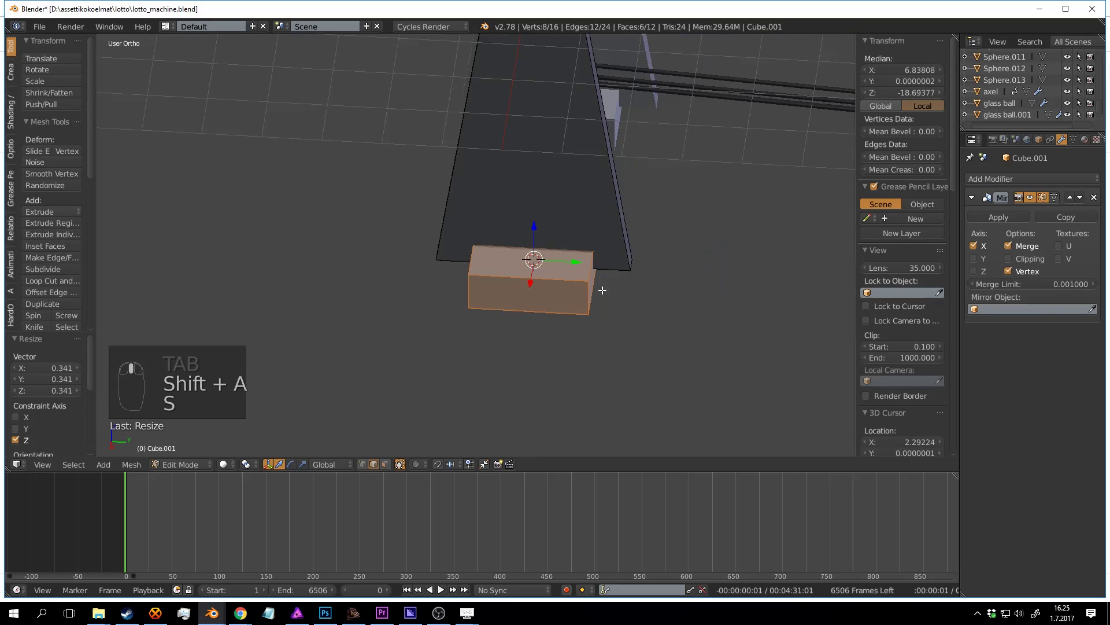
# Step: Stretch the flattened cube along Y into a long base plate under the leg and save the file
pyautogui.press('s')
pyautogui.press('y')
pyautogui.click(840, 305)
pyautogui.scroll(-3, 799, 283)
pyautogui.moveTo(796, 283); pyautogui.dragTo(513, 283, button='middle')
pyautogui.click(653, 260)
pyautogui.press('Tab')
pyautogui.press('a')
pyautogui.press('a')
pyautogui.press('a')
pyautogui.press('a')
pyautogui.hotkey('ctrl', 's')
pyautogui.press('a')
pyautogui.hotkey('ctrl', 's')
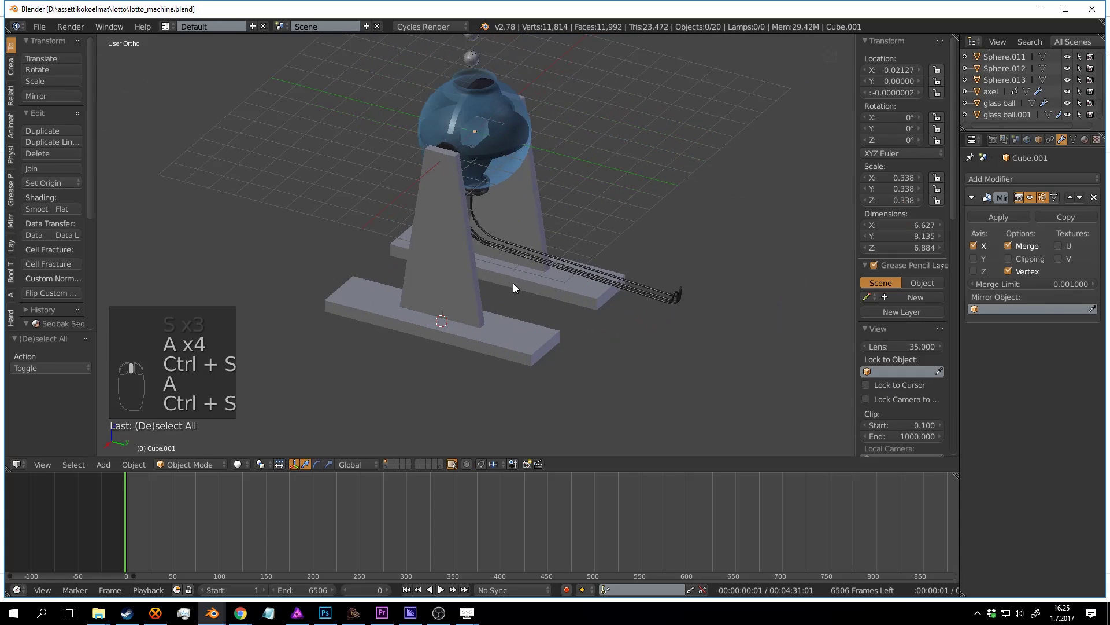
# Step: Select the legs object and give it a new material named plastic
pyautogui.rightClick(454, 262)
pyautogui.hotkey('ctrl', 's')
pyautogui.scroll(2, 473, 228)
pyautogui.click(1085, 140)
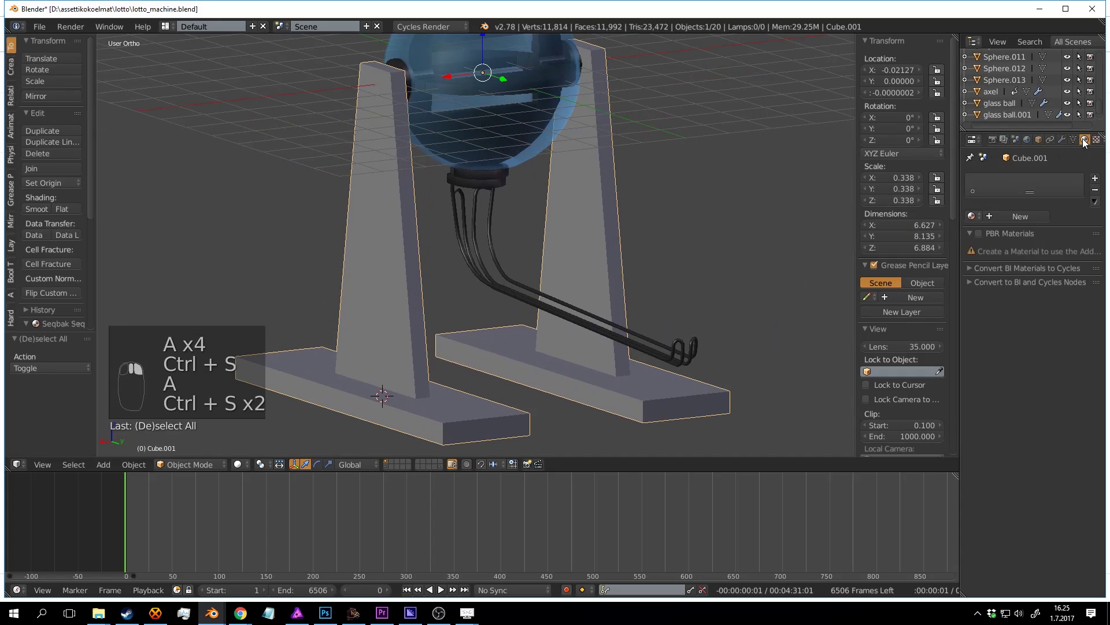
pyautogui.click(974, 217)
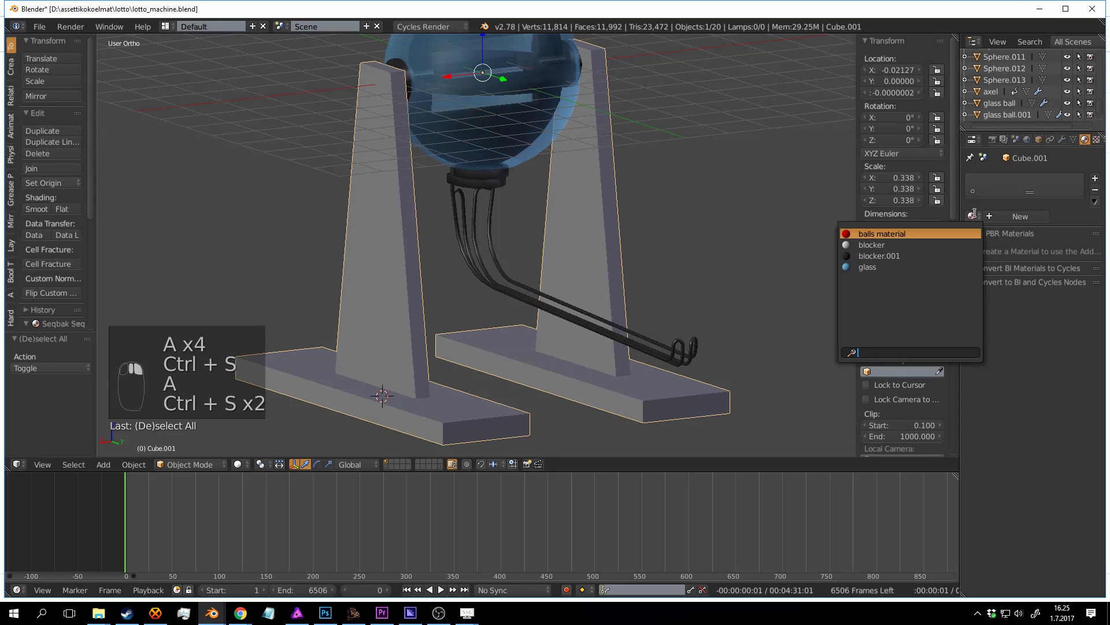
pyautogui.click(1029, 216)
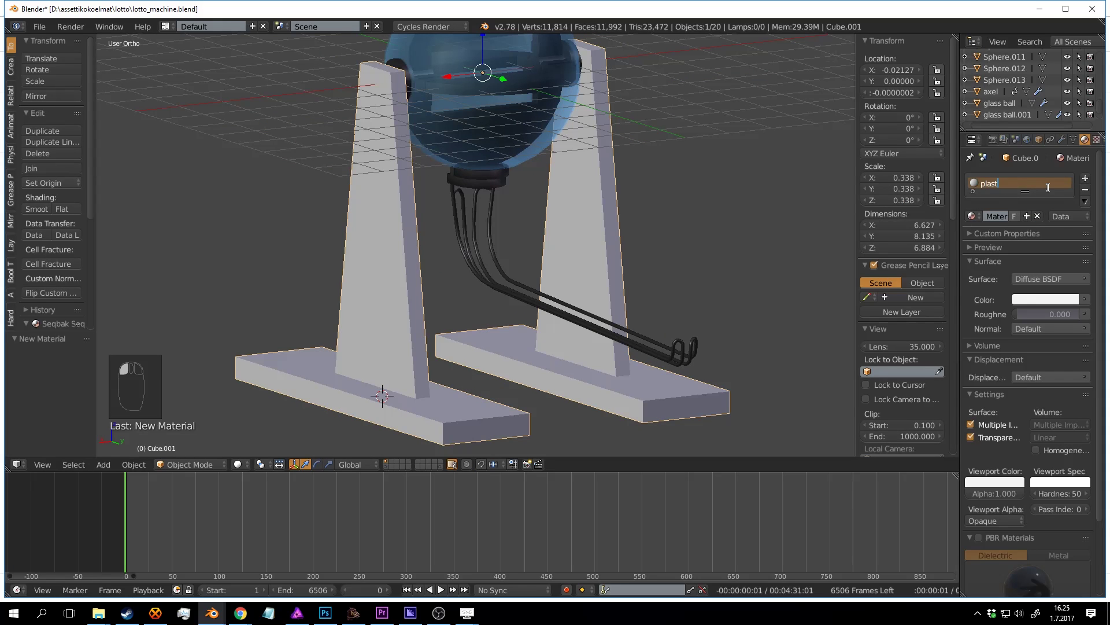
# Step: Set the plastic material's viewport color to bright orange-red and save the file
pyautogui.click(1002, 488)
pyautogui.click(1015, 370)
pyautogui.scroll(-3, 590, 193)
pyautogui.press('a')
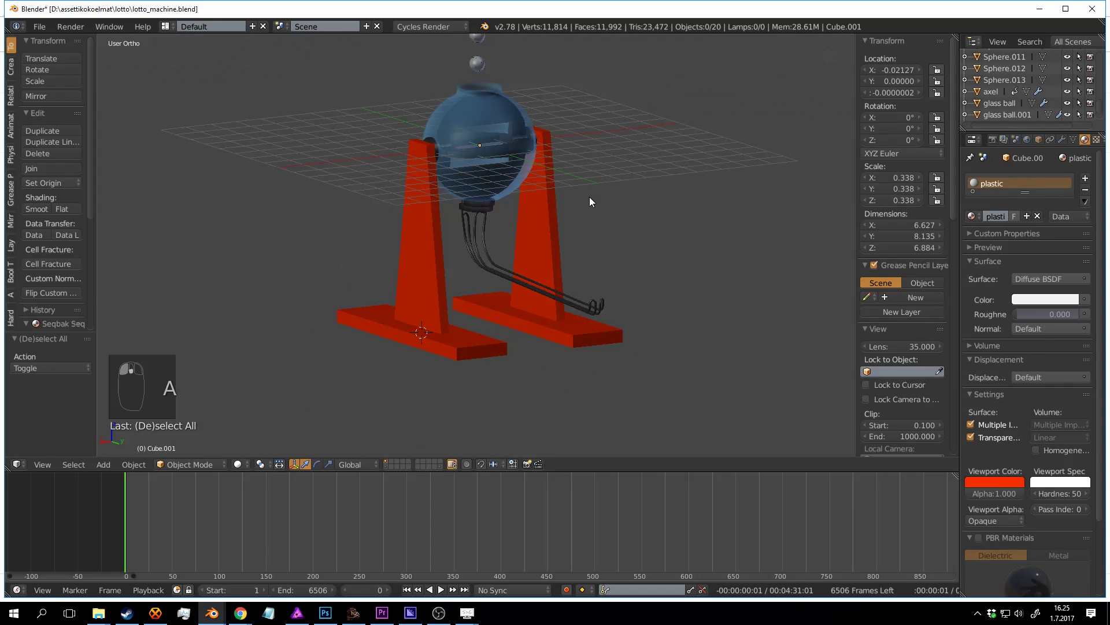
pyautogui.hotkey('ctrl', 's')
# Step: Copy the red viewport color onto the plastic material's Diffuse BSDF surface color and save the file
pyautogui.moveTo(589, 196); pyautogui.dragTo(550, 234, button='middle')
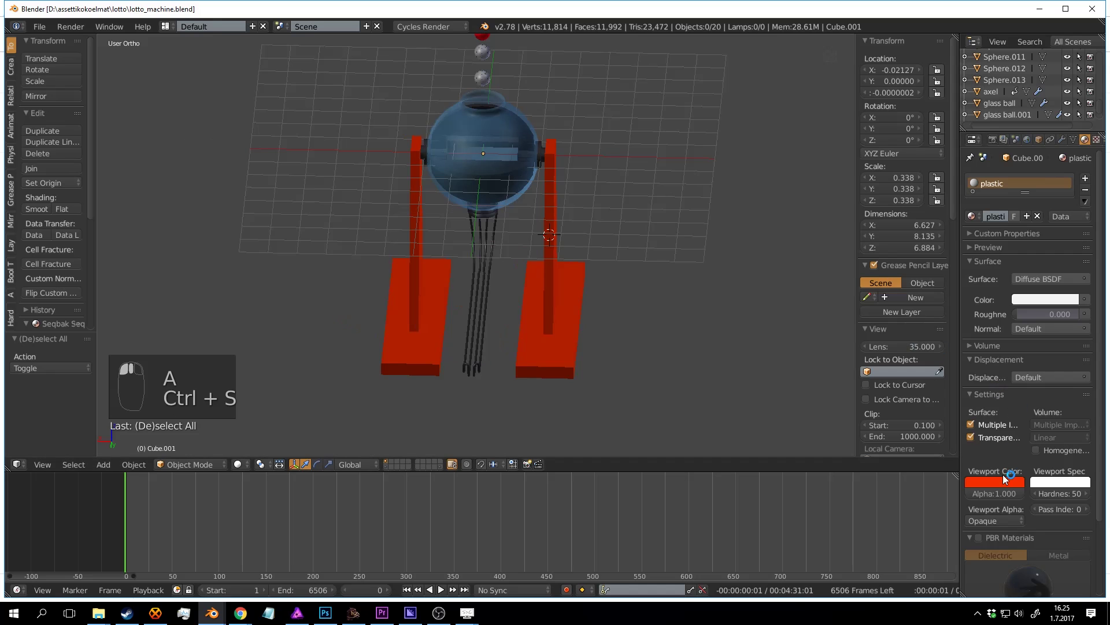
pyautogui.moveTo(1007, 481); pyautogui.dragTo(1042, 302)
pyautogui.hotkey('ctrl', 's')
# Step: Select the two short top edges of the support leg in Edit Mode
pyautogui.scroll(3, 491, 215)
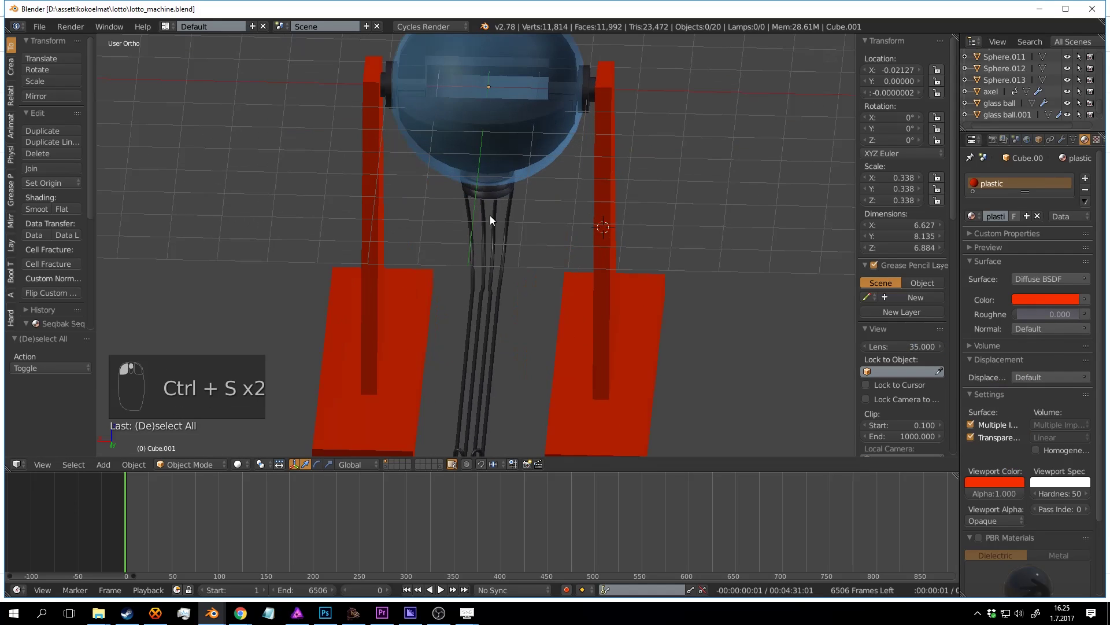
pyautogui.moveTo(490, 215); pyautogui.dragTo(602, 313, button='middle')
pyautogui.scroll(3, 578, 300)
pyautogui.press('Tab')
pyautogui.scroll(1, 486, 250)
pyautogui.press('a')
pyautogui.press('a')
pyautogui.rightClick(475, 216)
pyautogui.press('a')
pyautogui.rightClick(367, 175)
pyautogui.keyDown('shift'); pyautogui.rightClick(489, 216); pyautogui.keyUp('shift')
pyautogui.moveTo(601, 239); pyautogui.dragTo(512, 247, button='middle')
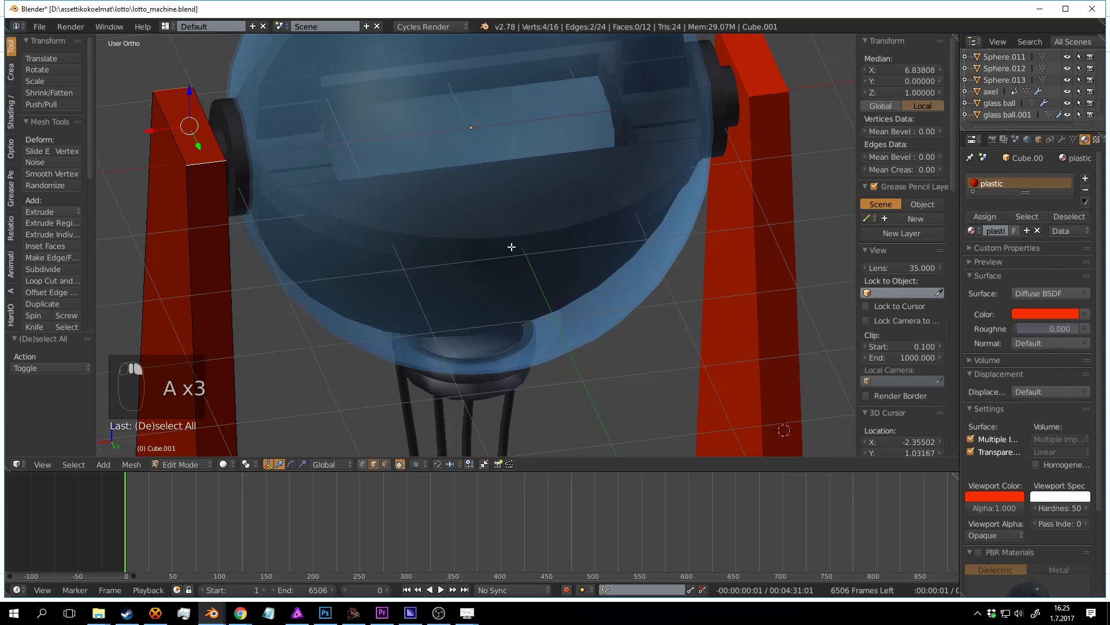
# Step: Try to bevel the leg's two top edges with 2 segments
pyautogui.hotkey('ctrl', 'b')
pyautogui.click(181, 356)
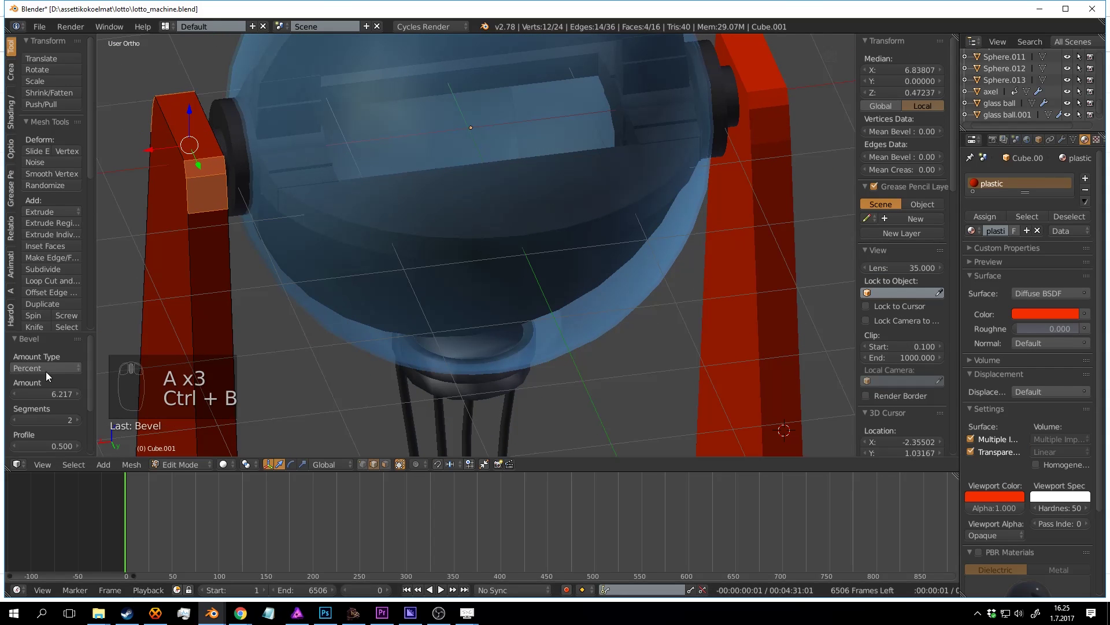
pyautogui.click(51, 340)
pyautogui.hotkey('ctrl', 'z')
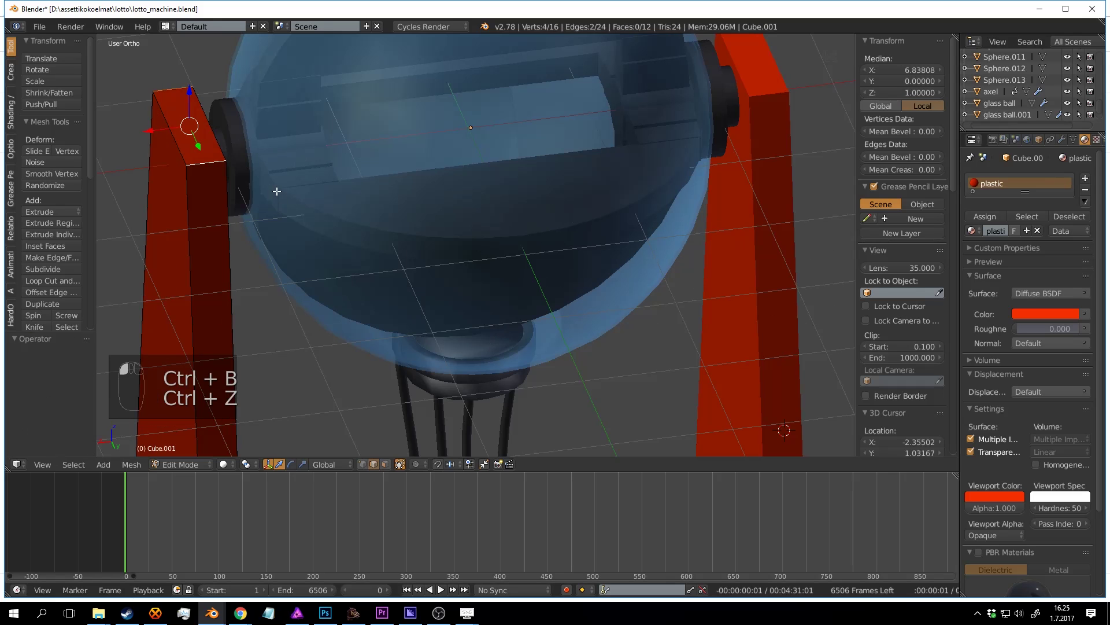
# Step: Round the leg's top with a multi-segment bevel on its two top edges and save the file
pyautogui.hotkey('ctrl', 'b')
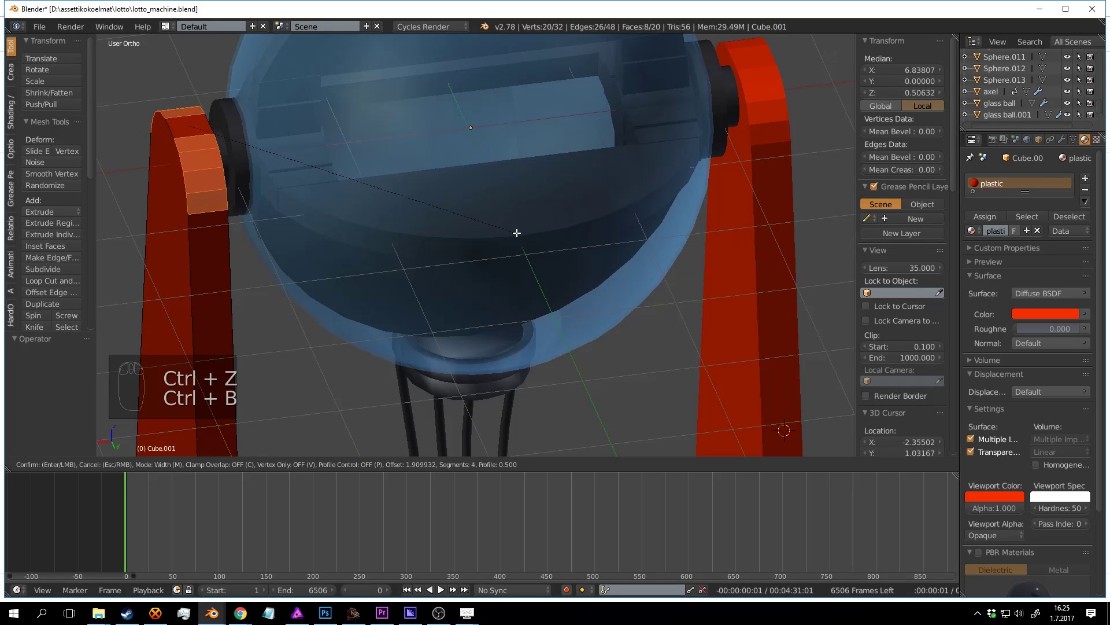
pyautogui.click(567, 237)
pyautogui.press('Tab')
pyautogui.moveTo(567, 226); pyautogui.dragTo(561, 262, button='middle')
pyautogui.hotkey('ctrl', 's')
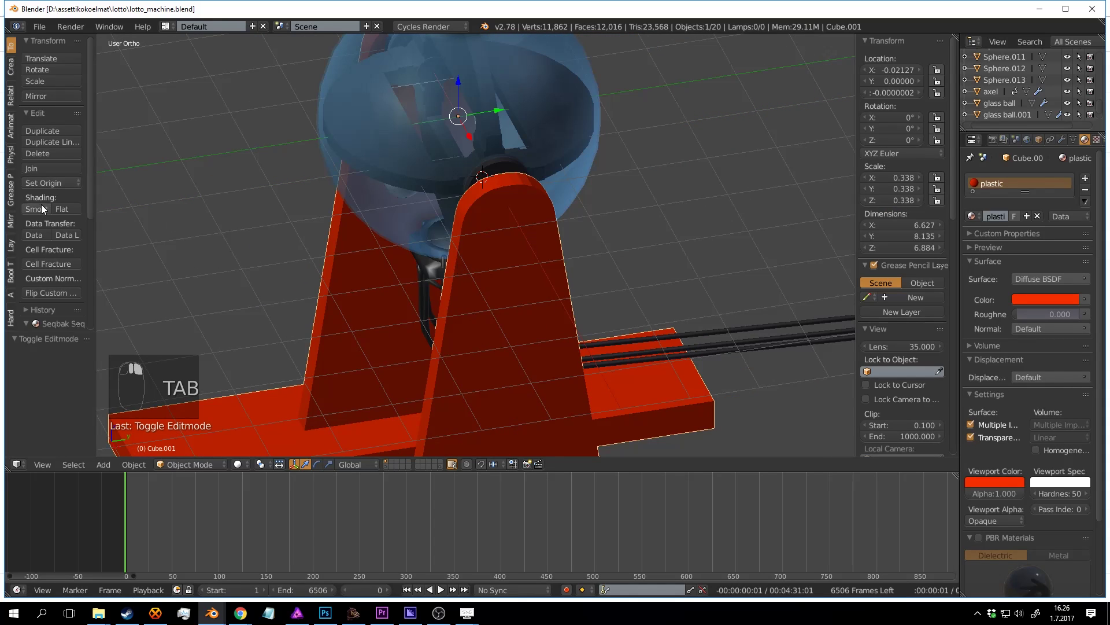
# Step: Apply smooth shading to the legs, enable Auto Smooth for their mesh normals and save the file
pyautogui.scroll(-3, 767, 238)
pyautogui.press('a')
pyautogui.hotkey('ctrl', 's')
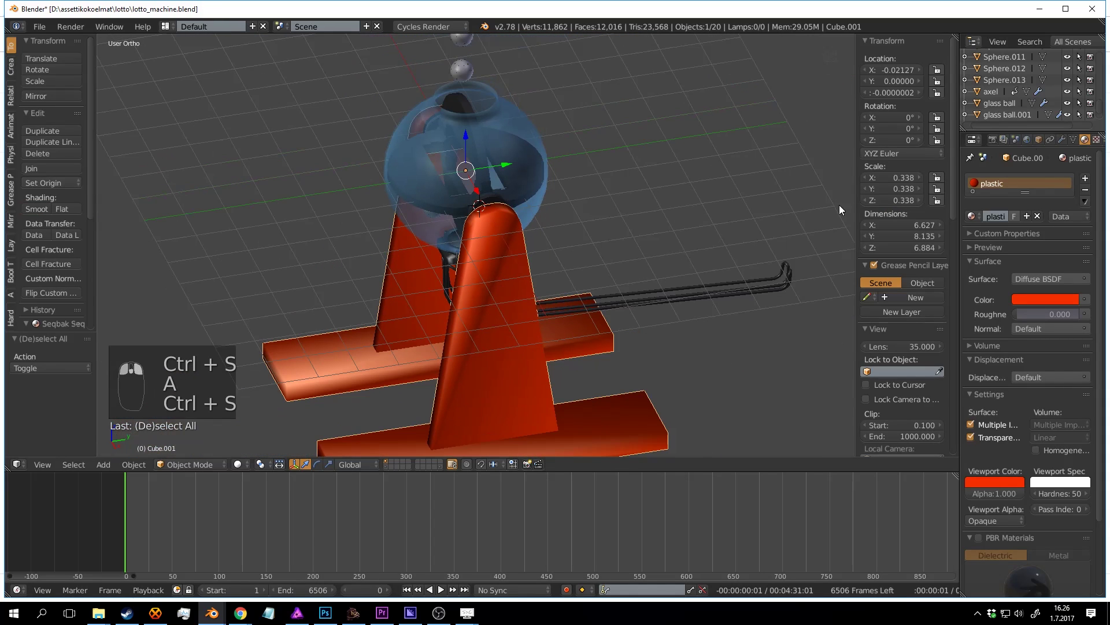
pyautogui.click(1073, 140)
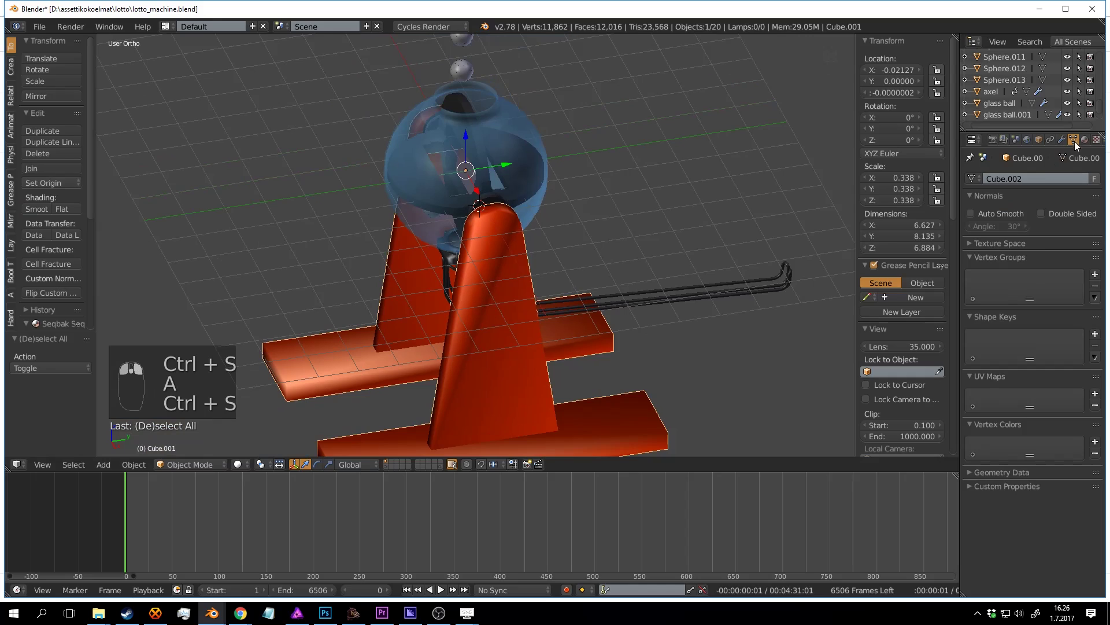
pyautogui.click(1005, 214)
pyautogui.scroll(-2, 632, 308)
pyautogui.press('a')
pyautogui.keyDown('shift'); pyautogui.moveTo(633, 307); pyautogui.dragTo(589, 276, button='middle'); pyautogui.keyUp('shift')
pyautogui.hotkey('ctrl', 's')
# Step: Select only the linked base plate geometry in the leg mesh
pyautogui.press('Tab')
pyautogui.press('a')
pyautogui.press('a')
pyautogui.press('a')
pyautogui.press('a')
pyautogui.press('a')
pyautogui.press('Tab')
pyautogui.scroll(-2, 628, 249)
pyautogui.press('Tab')
pyautogui.scroll(2, 636, 269)
pyautogui.press('a')
pyautogui.press('a')
pyautogui.press('a')
pyautogui.press('a')
pyautogui.press('a')
pyautogui.press('l')
# Step: Add a second material slot with blocker.001, assign it to the base plate and save the file
pyautogui.click(1085, 140)
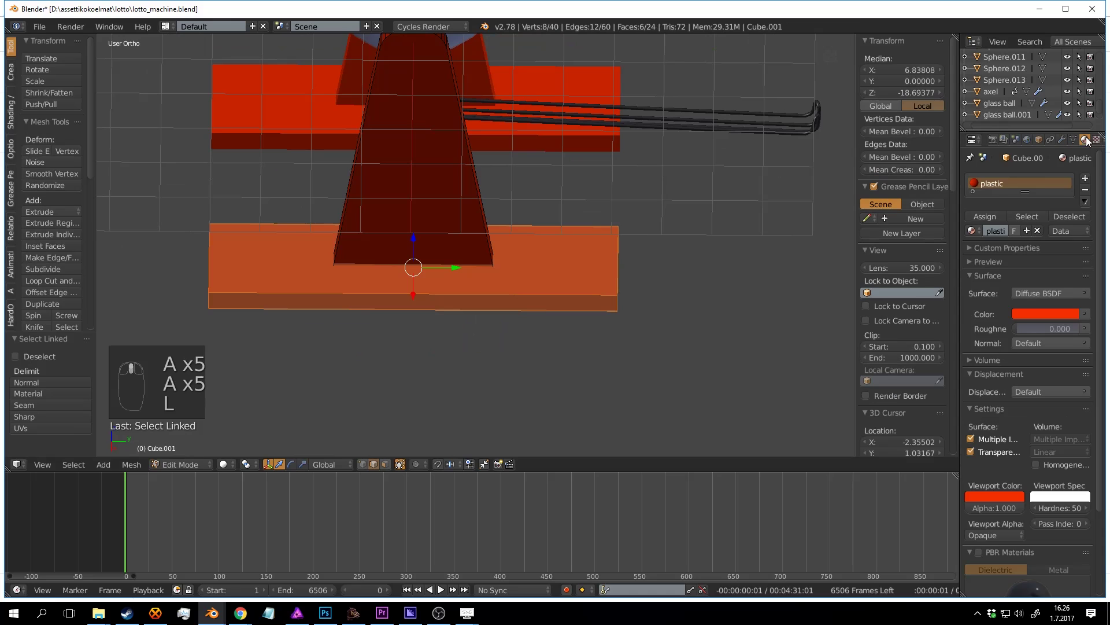
pyautogui.click(1085, 178)
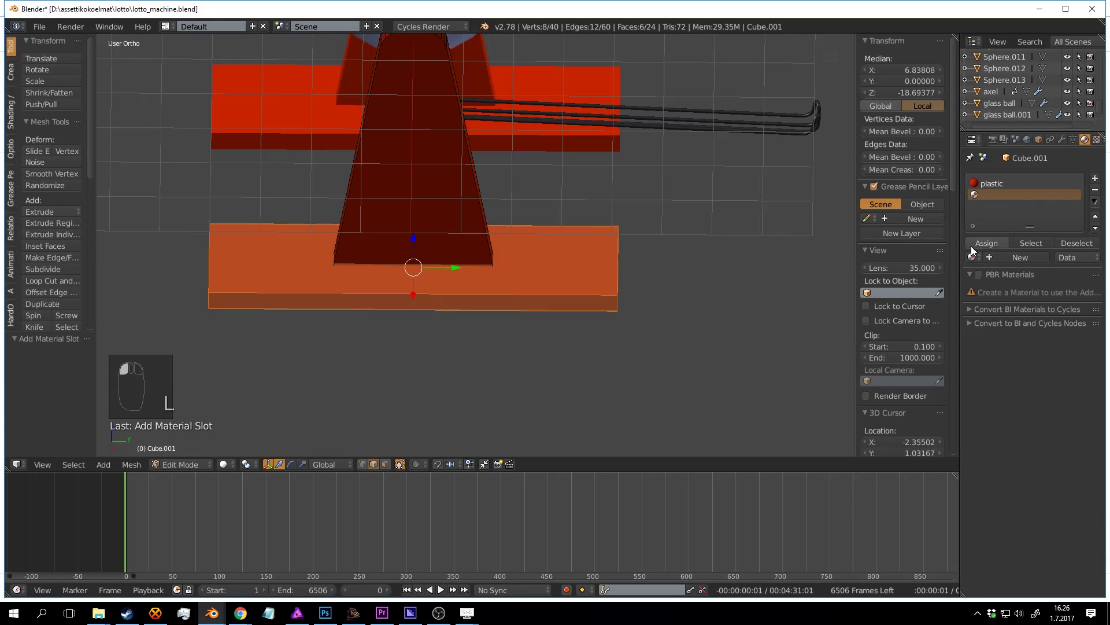
pyautogui.click(972, 257)
pyautogui.click(903, 297)
pyautogui.click(983, 245)
pyautogui.scroll(-4, 752, 246)
pyautogui.moveTo(682, 203); pyautogui.dragTo(540, 208, button='middle')
pyautogui.press('Tab')
pyautogui.press('a')
pyautogui.press('a')
pyautogui.press('a')
pyautogui.press('a')
pyautogui.press('a')
pyautogui.hotkey('ctrl', 's')
pyautogui.scroll(1, 599, 152)
pyautogui.hotkey('ctrl', 's')
pyautogui.scroll(1, 583, 192)
pyautogui.hotkey('ctrl', 's')
# Step: Play the ball animation and reopen the legs' mesh for editing
pyautogui.hotkey('alt', 'a')
pyautogui.moveTo(619, 288); pyautogui.dragTo(542, 200, button='middle')
pyautogui.press('Tab')
pyautogui.scroll(2, 456, 218)
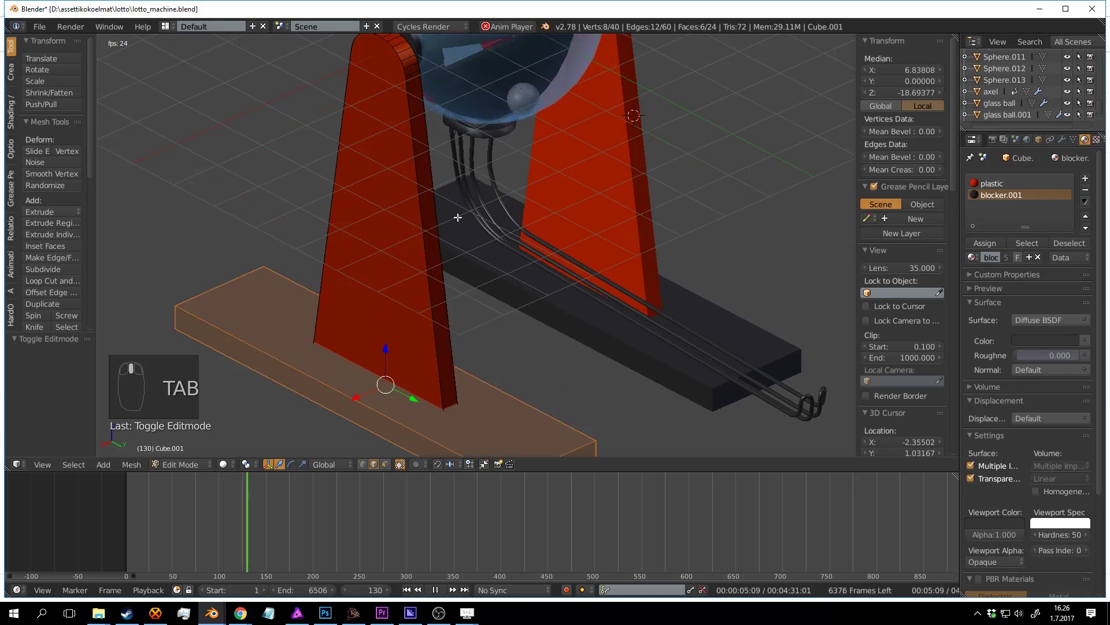
pyautogui.press('a')
pyautogui.press('a')
pyautogui.rightClick(440, 210)
pyautogui.scroll(-2, 441, 210)
pyautogui.moveTo(441, 210); pyautogui.dragTo(520, 219, button='middle')
pyautogui.scroll(-2, 587, 214)
pyautogui.scroll(2, 444, 210)
pyautogui.press('g')
pyautogui.rightClick(465, 203)
pyautogui.scroll(-2, 466, 203)
pyautogui.scroll(2, 466, 203)
pyautogui.scroll(2, 533, 318)
# Step: Select the base plate's four vertical corner edges and bevel them by about 3.315 with 4 segments
pyautogui.press('a')
pyautogui.rightClick(446, 335)
pyautogui.keyDown('shift'); pyautogui.rightClick(541, 291); pyautogui.keyUp('shift')
pyautogui.moveTo(544, 289); pyautogui.dragTo(423, 251, button='middle')
pyautogui.scroll(-3, 423, 251)
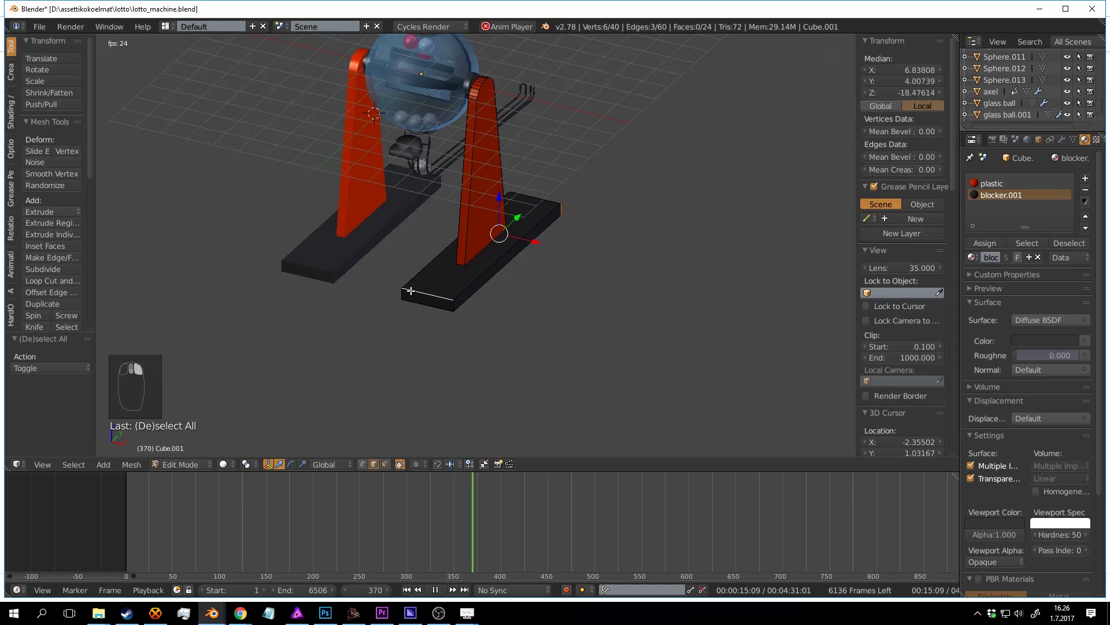
pyautogui.hotkey('ctrl', 'z')
pyautogui.moveTo(750, 240); pyautogui.dragTo(539, 264, button='middle')
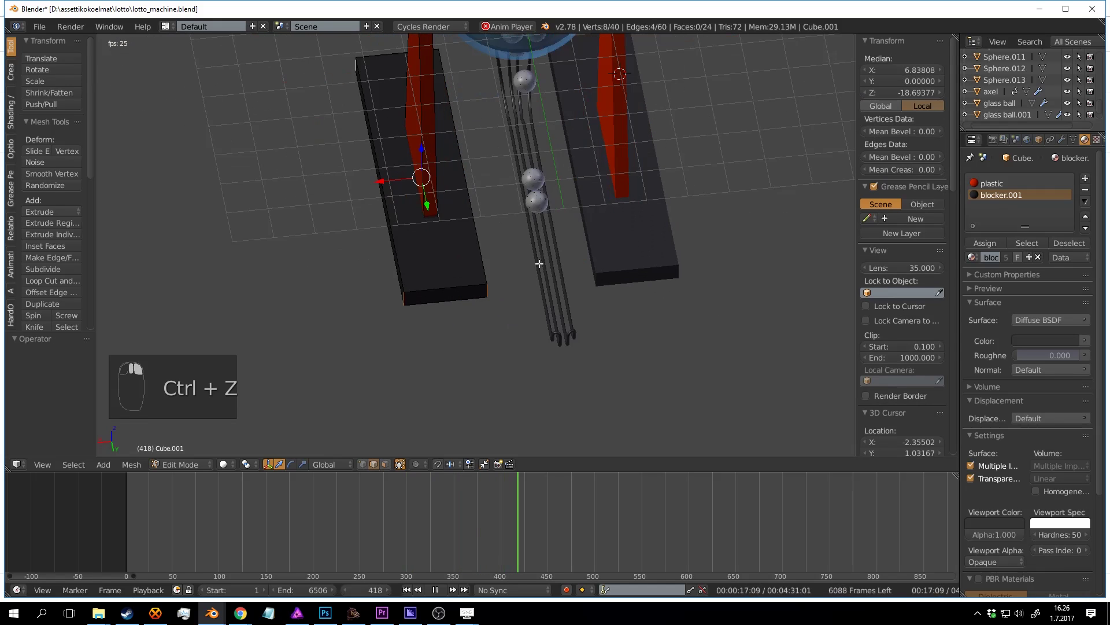
pyautogui.hotkey('ctrl', 'b')
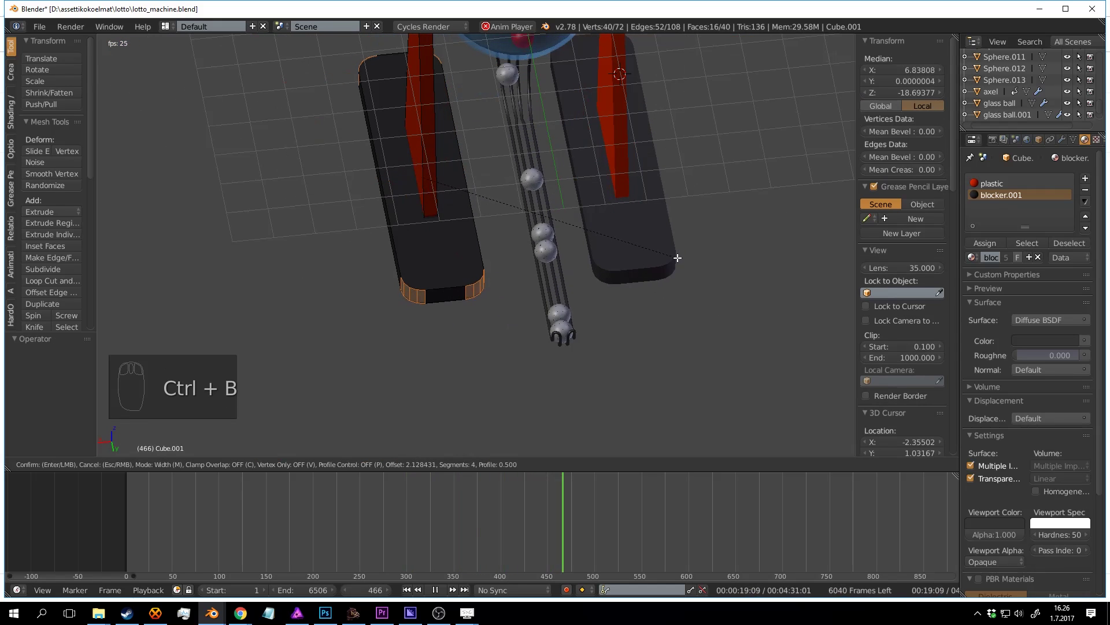
pyautogui.click(746, 256)
# Step: Bevel the base plate's upper and lower perimeter edge loops with 2 segments
pyautogui.scroll(2, 508, 280)
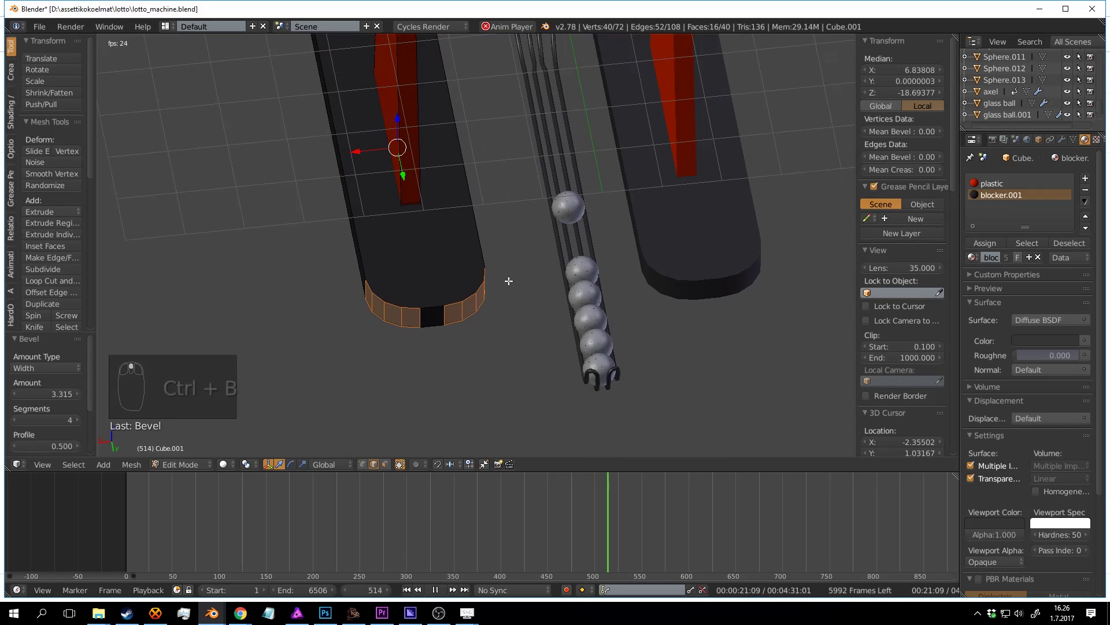
pyautogui.press('a')
pyautogui.keyDown('alt'); pyautogui.rightClick(481, 243); pyautogui.keyUp('alt')
pyautogui.moveTo(509, 236); pyautogui.dragTo(597, 228, button='middle')
pyautogui.hotkey('ctrl', 'b')
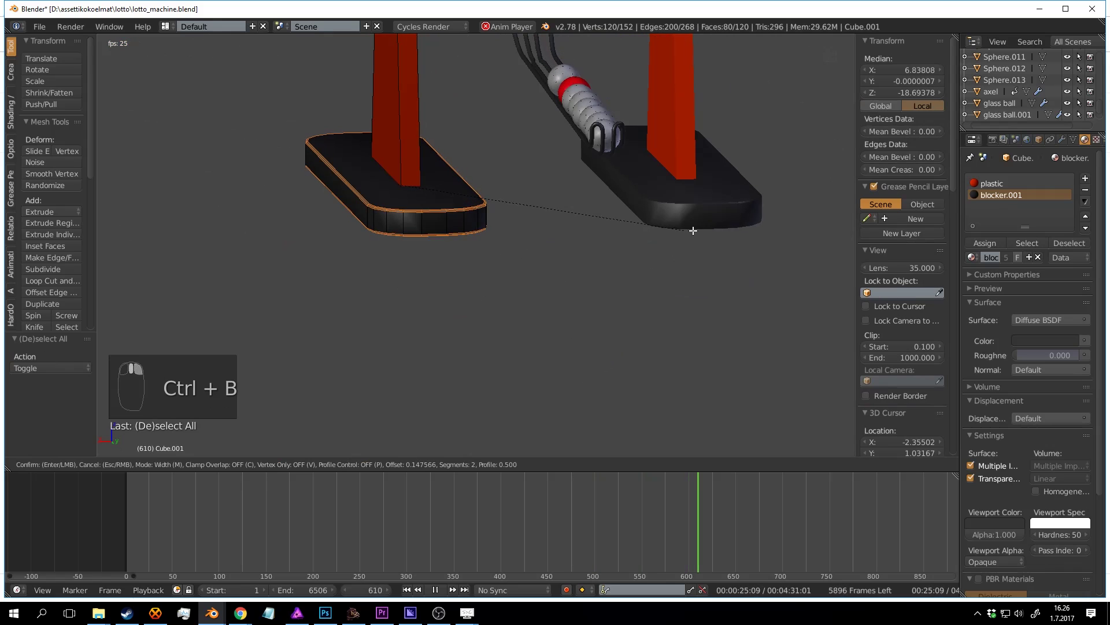
pyautogui.click(795, 227)
pyautogui.press('Tab')
# Step: Bevel both outline edge loops of the red leg by about 0.151 with 3 segments
pyautogui.scroll(-4, 638, 194)
pyautogui.moveTo(637, 193); pyautogui.dragTo(558, 249, button='middle')
pyautogui.scroll(3, 605, 238)
pyautogui.press('Tab')
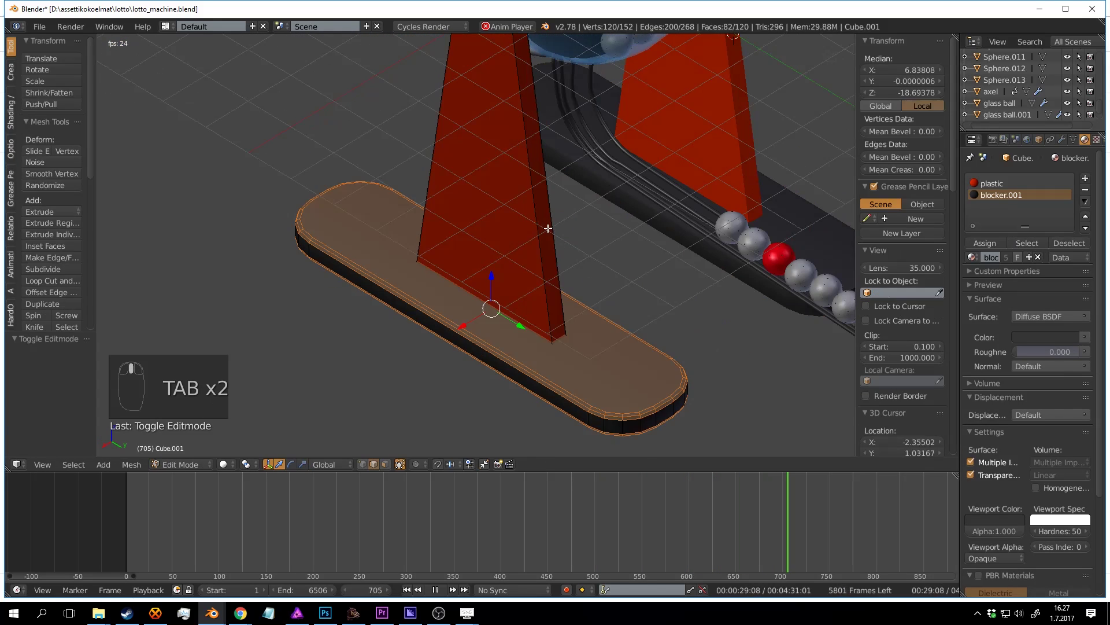
pyautogui.press('a')
pyautogui.press('a')
pyautogui.press('a')
pyautogui.keyDown('alt'); pyautogui.rightClick(532, 199); pyautogui.keyUp('alt')
pyautogui.keyDown('alt'); pyautogui.keyDown('shift'); pyautogui.rightClick(549, 180); pyautogui.keyUp('shift'); pyautogui.keyUp('alt')
pyautogui.moveTo(639, 142); pyautogui.dragTo(639, 218, button='middle')
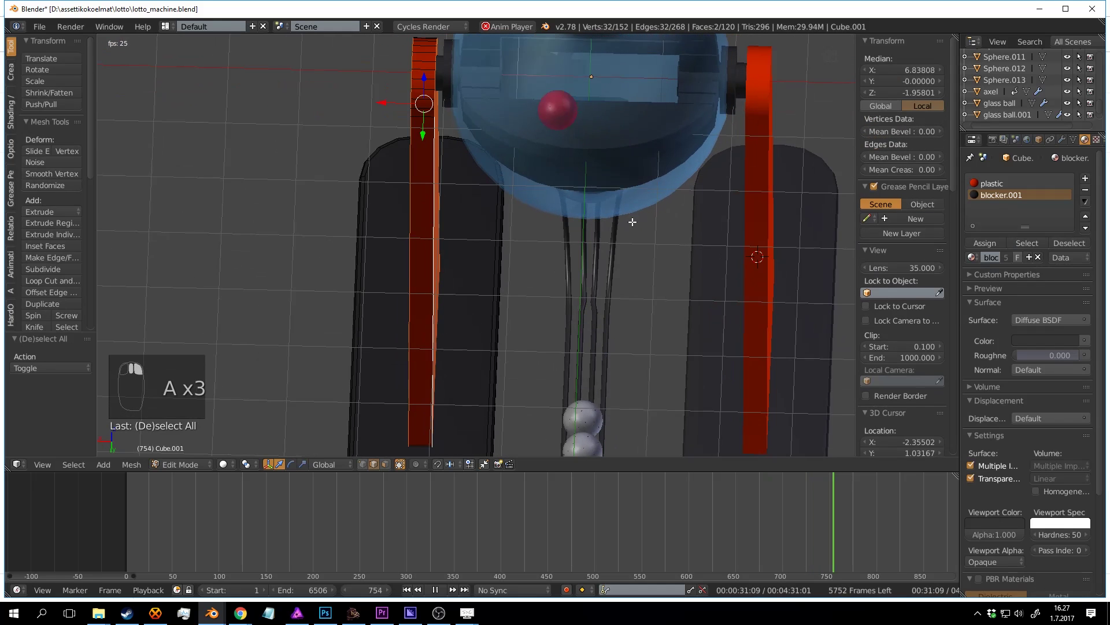
pyautogui.hotkey('ctrl', 'b')
pyautogui.scroll(1, 729, 200)
pyautogui.click(756, 195)
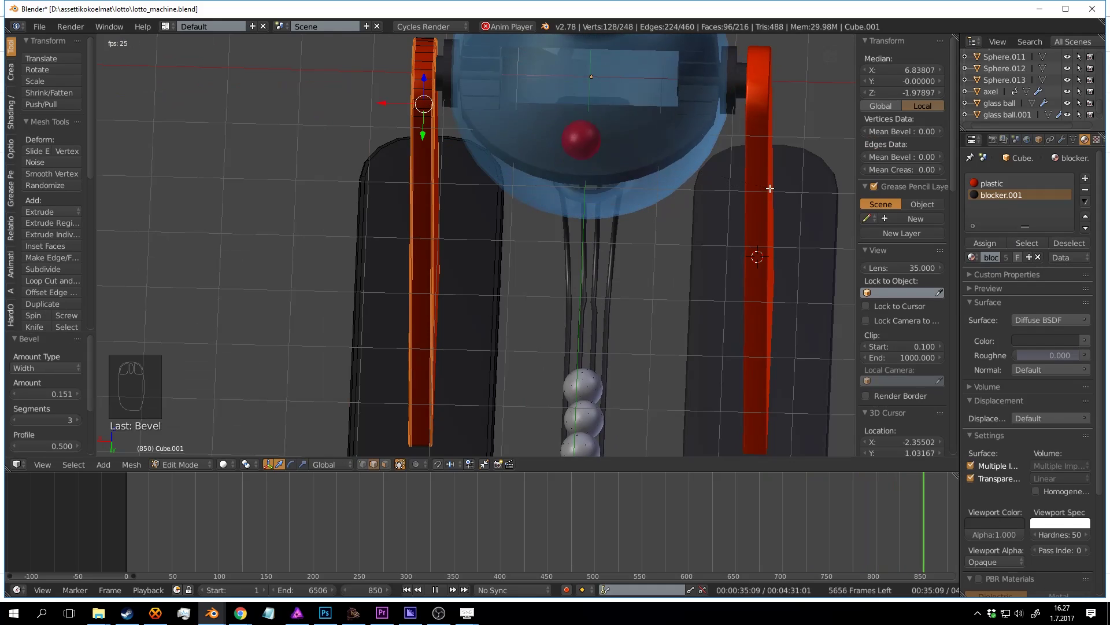
# Step: Leave the legs' mesh editing with nothing selected and save the file over the existing one
pyautogui.press('Tab')
pyautogui.scroll(-5, 448, 250)
pyautogui.press('a')
pyautogui.press('a')
pyautogui.moveTo(449, 250); pyautogui.dragTo(541, 312, button='middle')
pyautogui.hotkey('ctrl', 's')
pyautogui.click(530, 214)
pyautogui.hotkey('ctrl', 's')
pyautogui.click(544, 245)
# Step: Stop the animation playback and open the glass ball's mesh for editing
pyautogui.keyDown('shift'); pyautogui.moveTo(544, 246); pyautogui.dragTo(486, 341, button='middle'); pyautogui.keyUp('shift')
pyautogui.scroll(2, 518, 246)
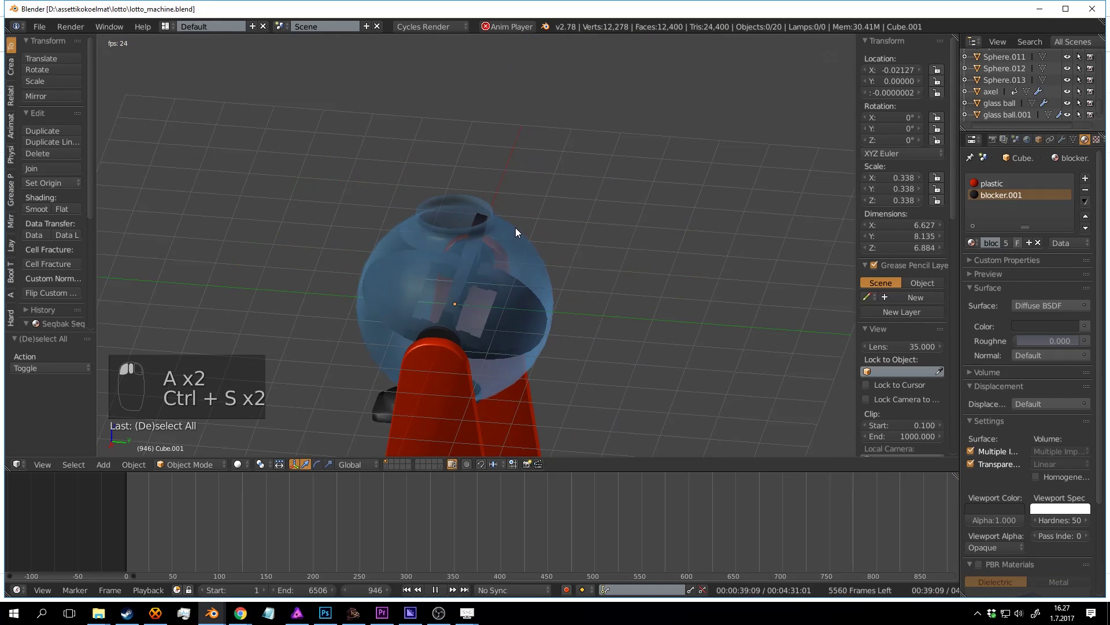
pyautogui.rightClick(516, 227)
pyautogui.scroll(2, 515, 227)
pyautogui.hotkey('alt', 'a')
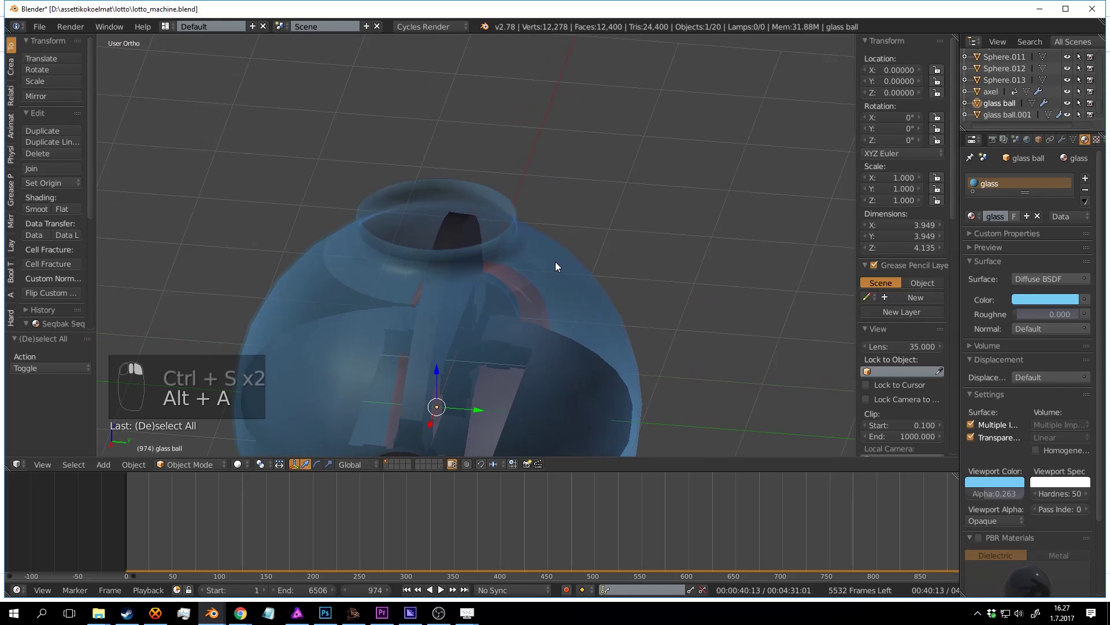
pyautogui.press('Tab')
# Step: Duplicate in place the uppermost ring of faces inside the glass ball's neck, using face selection
pyautogui.scroll(5, 530, 223)
pyautogui.moveTo(546, 218); pyautogui.dragTo(588, 230, button='middle')
pyautogui.keyDown('shift'); pyautogui.moveTo(589, 231); pyautogui.dragTo(417, 226, button='middle'); pyautogui.keyUp('shift')
pyautogui.scroll(1, 440, 228)
pyautogui.press('a')
pyautogui.press('a')
pyautogui.press('a')
pyautogui.press('a')
pyautogui.click(384, 464)
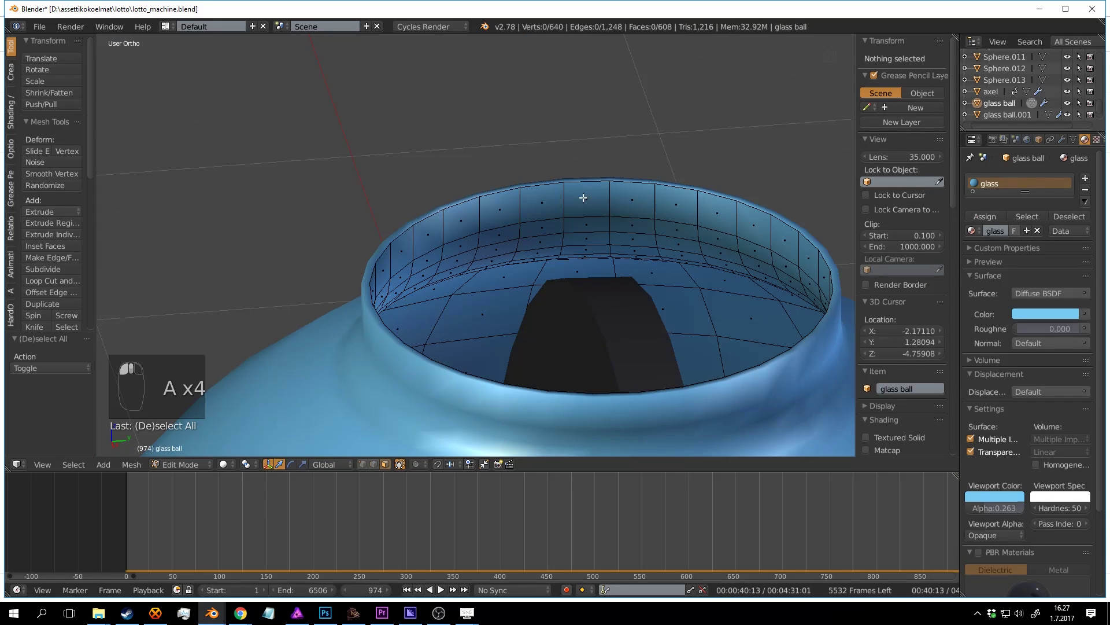
pyautogui.keyDown('alt'); pyautogui.rightClick(571, 193); pyautogui.keyUp('alt')
pyautogui.scroll(-3, 586, 204)
pyautogui.moveTo(586, 215); pyautogui.dragTo(546, 226, button='middle')
pyautogui.hotkey('shift', 'd')
pyautogui.rightClick(546, 226)
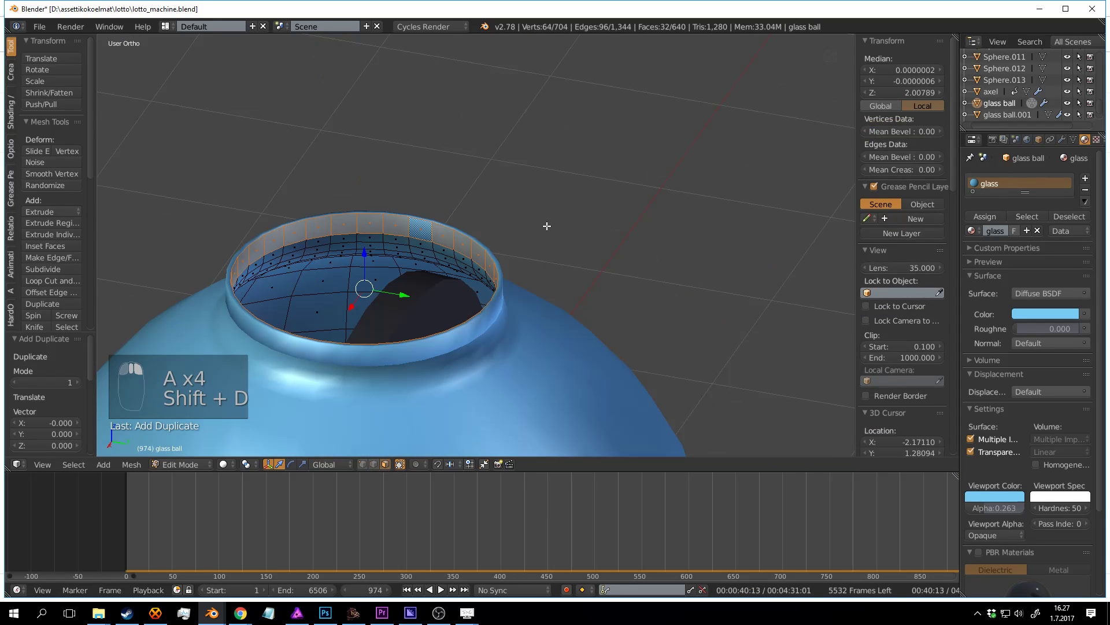
# Step: Separate the duplicated face ring into its own object and select that object
pyautogui.press('p')
pyautogui.click(547, 226)
pyautogui.press('Tab')
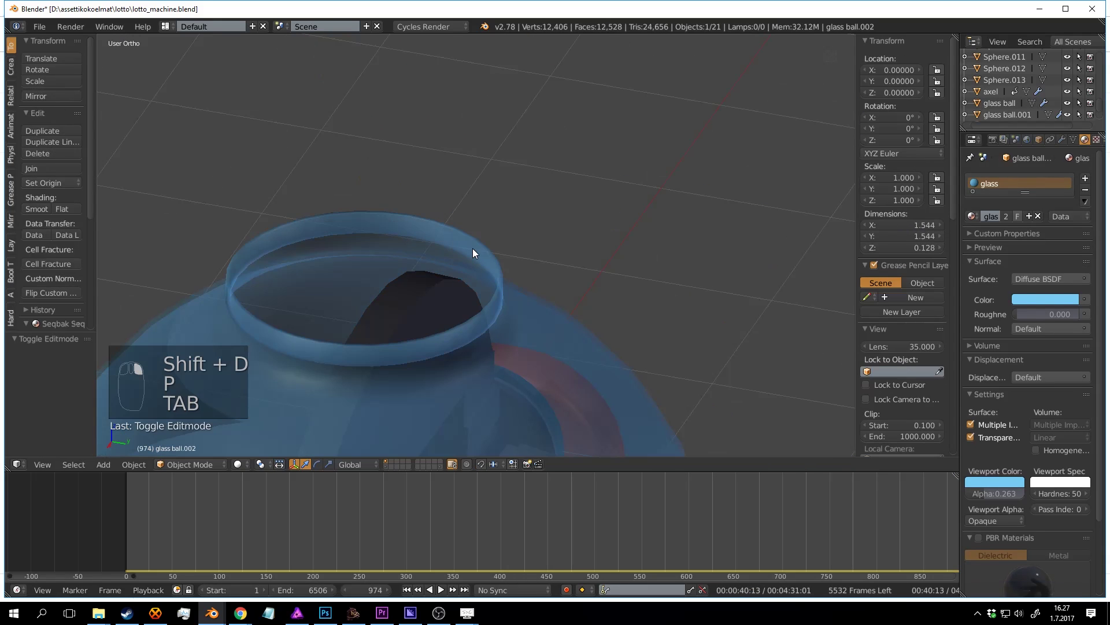
pyautogui.press('Tab')
pyautogui.press('a')
pyautogui.press('a')
pyautogui.press('a')
pyautogui.press('Tab')
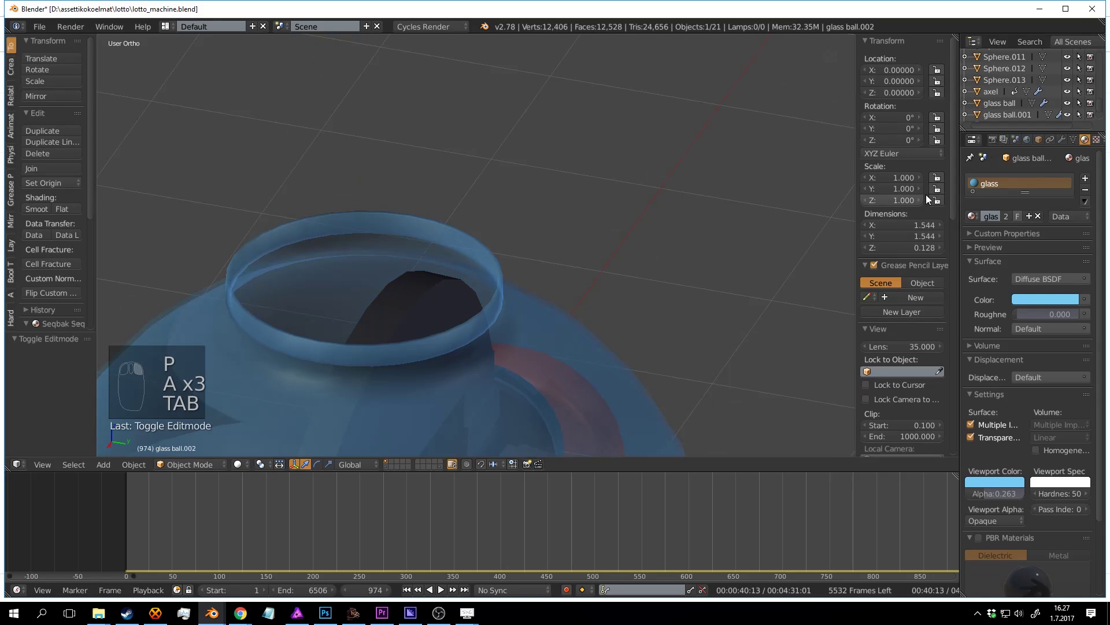
# Step: Assign the dark blocker.001 material to the rim ring on the glass globe, scale its mesh up slightly and save
pyautogui.click(972, 216)
pyautogui.click(876, 256)
pyautogui.press('Tab')
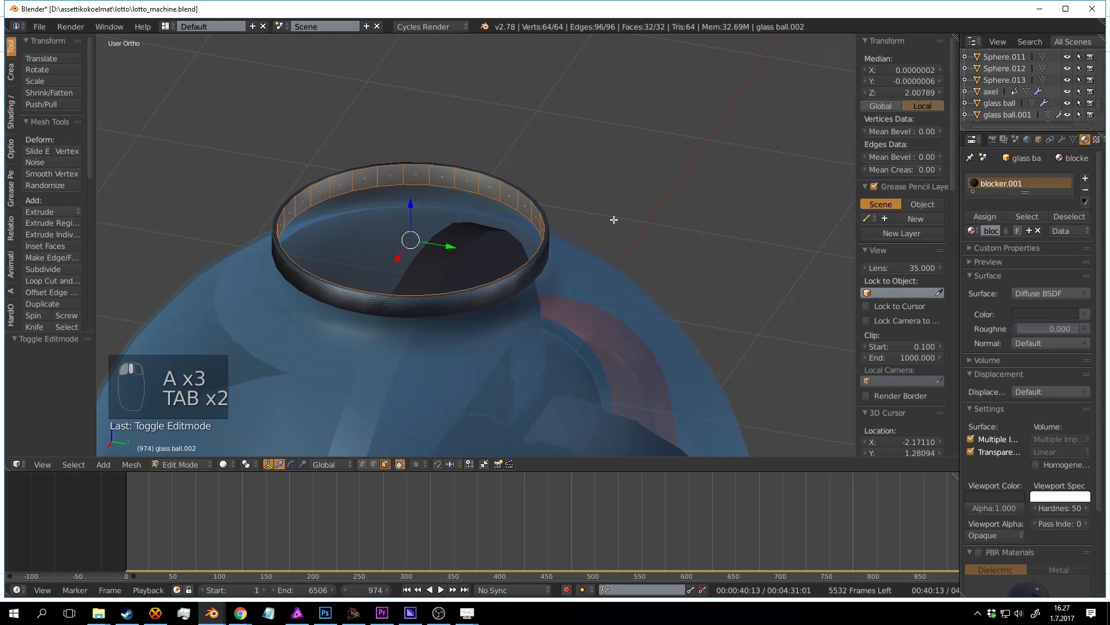
pyautogui.press('s')
pyautogui.click(665, 240)
pyautogui.press('Tab')
pyautogui.moveTo(585, 255)
pyautogui.mouseDown(button='middle')
pyautogui.moveTo(592, 208)
pyautogui.moveTo(632, 237)
pyautogui.moveTo(592, 190)
pyautogui.moveTo(581, 217)
pyautogui.moveTo(501, 206)
pyautogui.moveTo(680, 227)
pyautogui.moveTo(571, 238)
pyautogui.mouseUp(button='middle')
pyautogui.scroll(2, 633, 237)
pyautogui.press('Tab')
pyautogui.press('Tab')
pyautogui.hotkey('ctrl', 's')
pyautogui.click(571, 242)
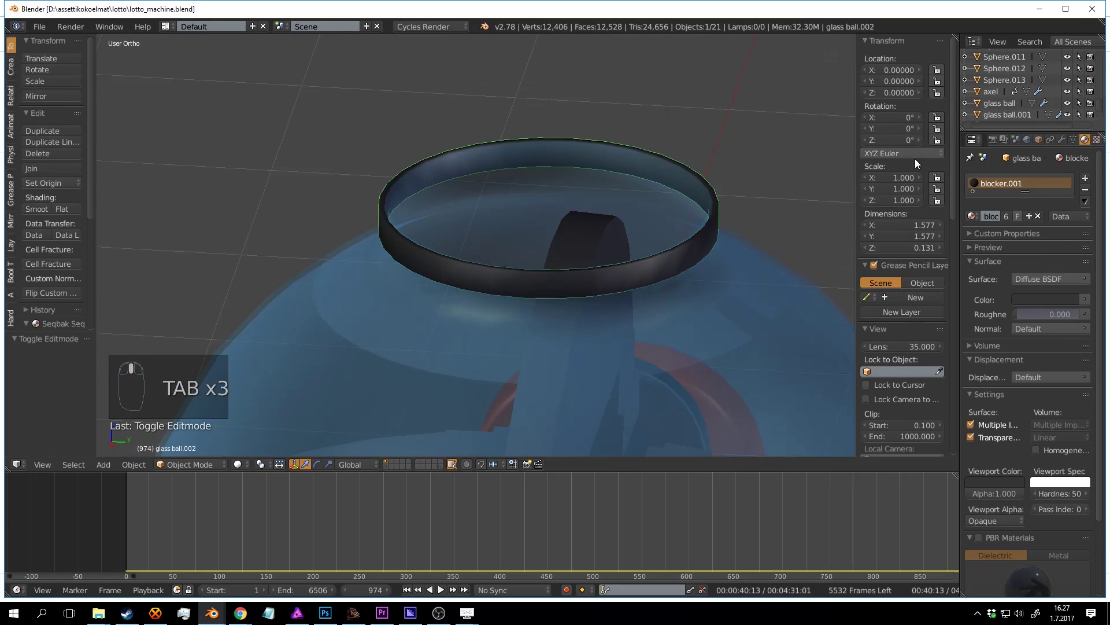
# Step: Remove the rigid body physics from the rim ring on the glass globe and reselect the ring
pyautogui.click(12, 154)
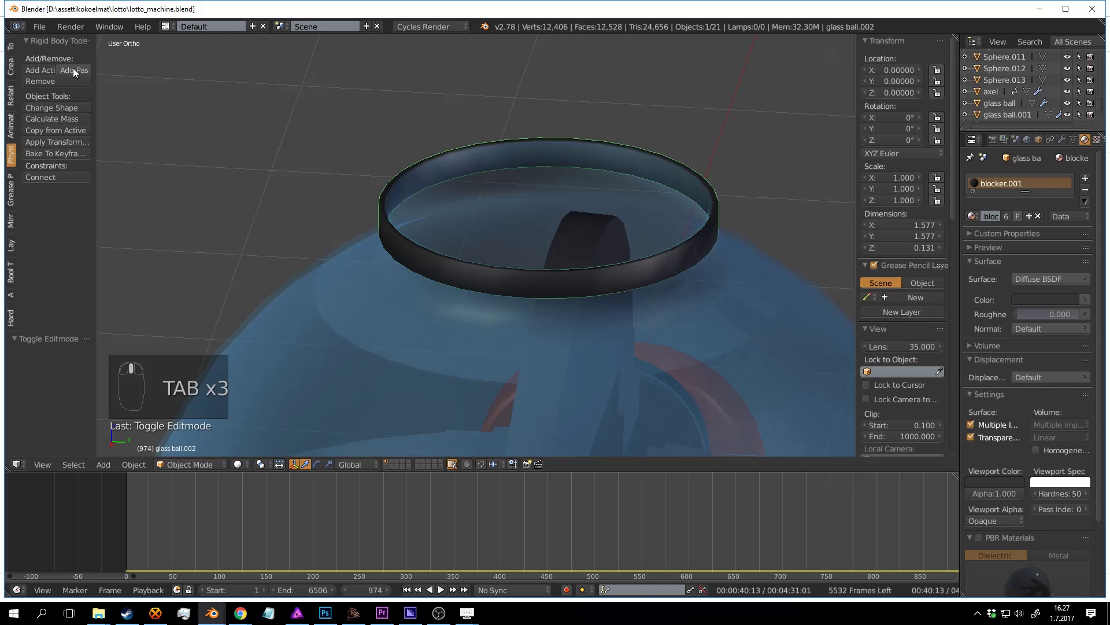
pyautogui.click(61, 79)
pyautogui.press('a')
pyautogui.rightClick(720, 198)
# Step: Set the rim ring's Solidify modifier thickness to about 0.15, then deselect the ring and save
pyautogui.click(1074, 139)
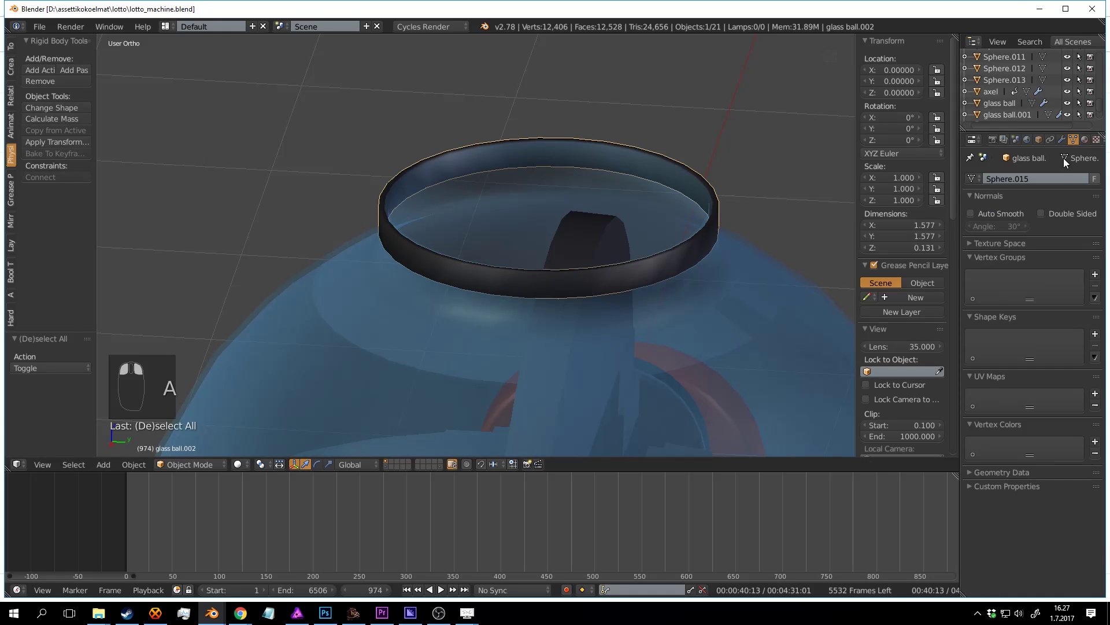
pyautogui.click(1062, 139)
pyautogui.hotkey('ctrl', 's')
pyautogui.moveTo(1015, 235); pyautogui.dragTo(1081, 234)
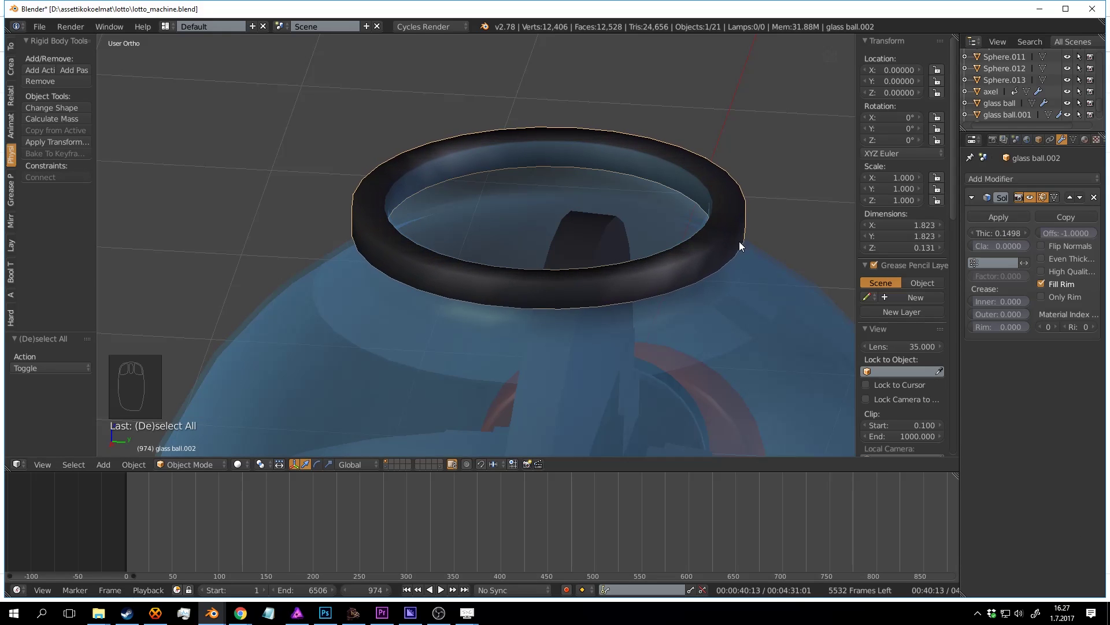
pyautogui.scroll(-4, 683, 236)
pyautogui.press('a')
pyautogui.hotkey('ctrl', 's')
# Step: Review the whole lotto machine with a brief playback of the ball simulation from the current frame
pyautogui.moveTo(664, 241); pyautogui.dragTo(542, 320, button='middle')
pyautogui.hotkey('ctrl', 's')
pyautogui.hotkey('ctrl', 's')
pyautogui.scroll(-4, 532, 196)
pyautogui.moveTo(602, 300); pyautogui.dragTo(561, 252, button='middle')
pyautogui.scroll(-5, 592, 249)
pyautogui.scroll(3, 564, 251)
pyautogui.hotkey('alt', 'a')
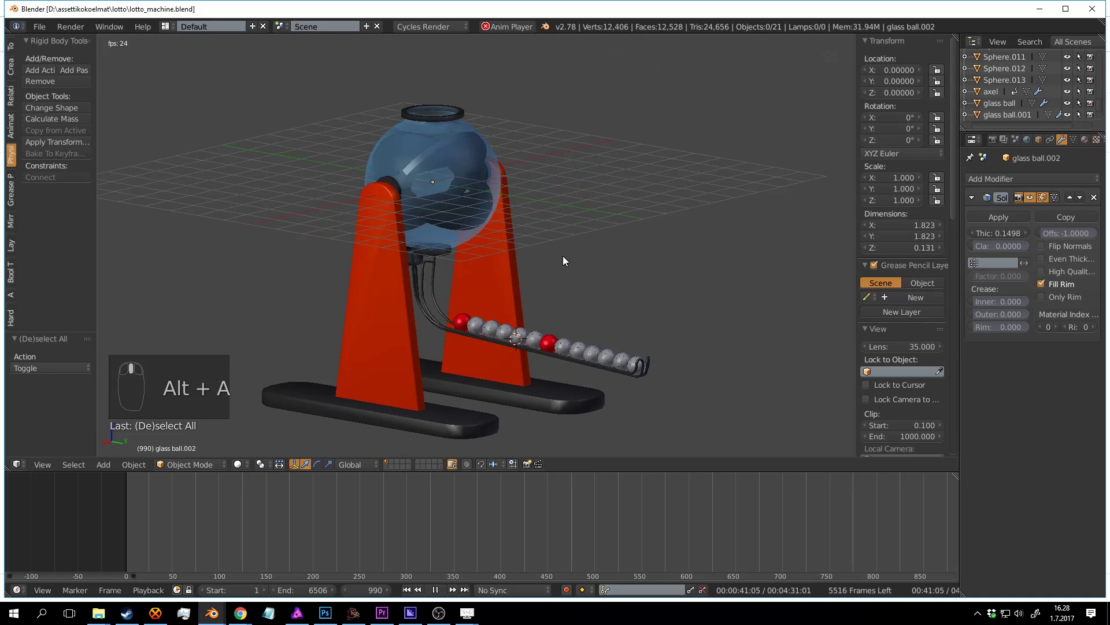
pyautogui.hotkey('alt', 'a')
pyautogui.hotkey('ctrl', 's')
# Step: Rewind to frame 0 and play the simulation to examine how the balls drop and mix inside the globe
pyautogui.moveTo(178, 507); pyautogui.dragTo(127, 499)
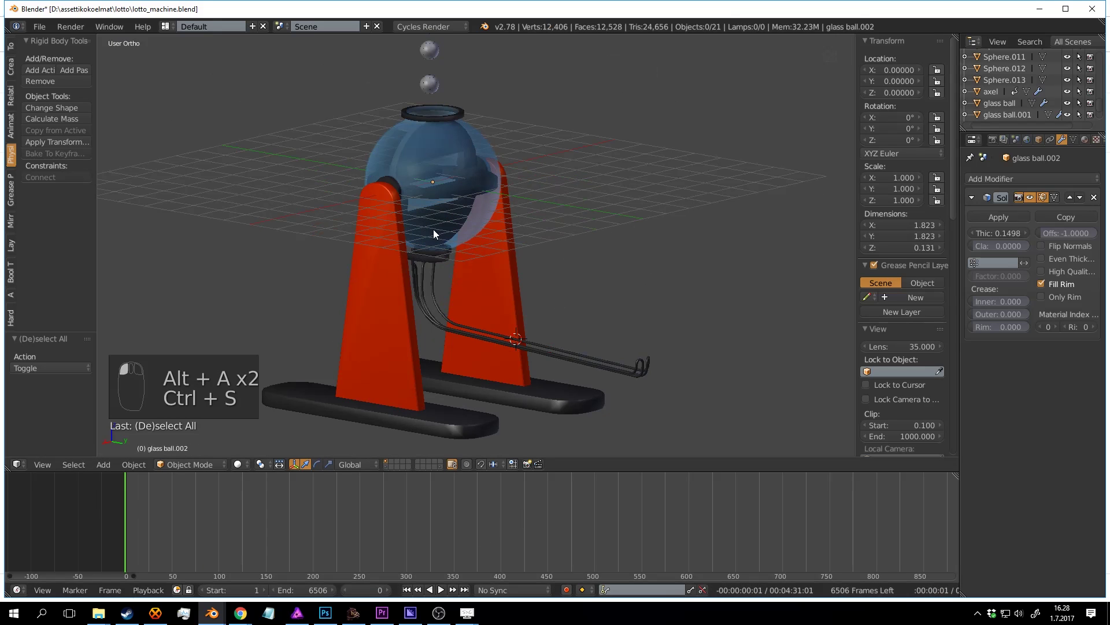
pyautogui.keyDown('shift'); pyautogui.moveTo(433, 229); pyautogui.dragTo(428, 258, button='middle'); pyautogui.keyUp('shift')
pyautogui.scroll(2, 457, 231)
pyautogui.hotkey('alt', 'a')
pyautogui.moveTo(526, 199); pyautogui.dragTo(442, 197, button='middle')
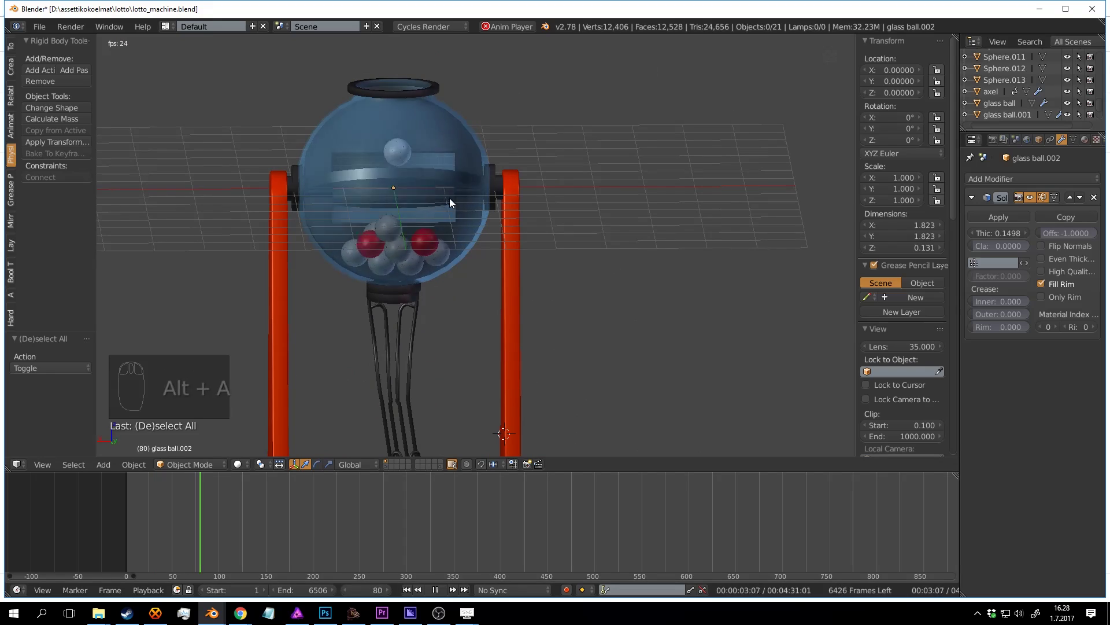
pyautogui.moveTo(435, 205); pyautogui.dragTo(560, 126, button='middle')
pyautogui.hotkey('ctrl', 's')
pyautogui.hotkey('ctrl', 's')
pyautogui.hotkey('alt', 'a')
pyautogui.click(556, 126)
pyautogui.hotkey('alt', 'a')
pyautogui.hotkey('ctrl', 's')
pyautogui.hotkey('alt', 'a')
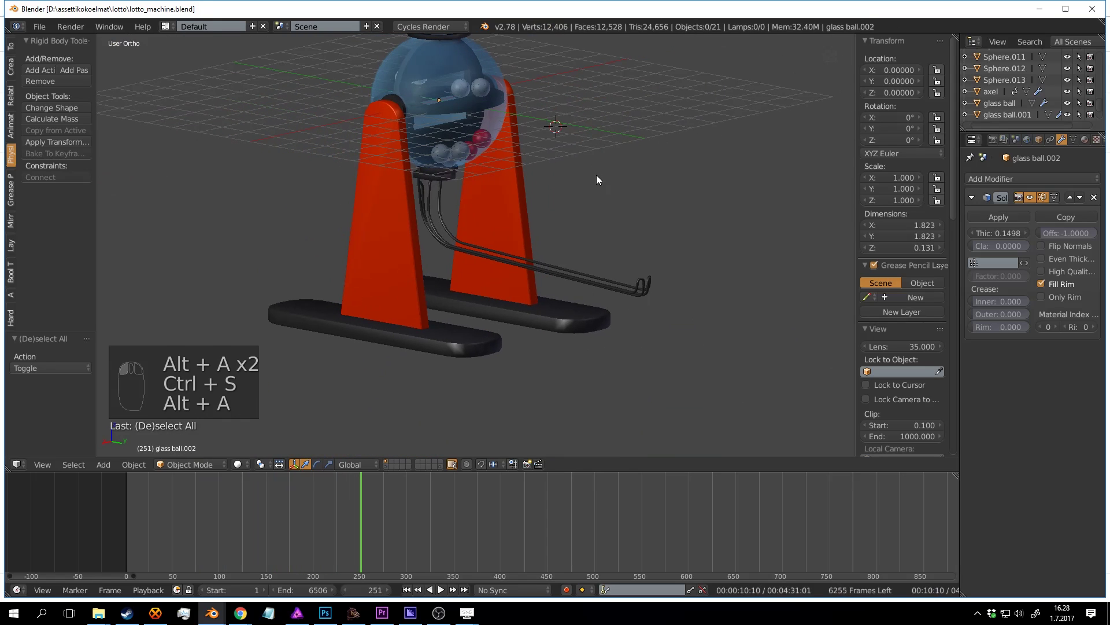
# Step: Save the file and return the timeline to frame 0 so the balls are stacked above the globe
pyautogui.hotkey('ctrl', 's')
pyautogui.moveTo(605, 181); pyautogui.dragTo(560, 196, button='middle')
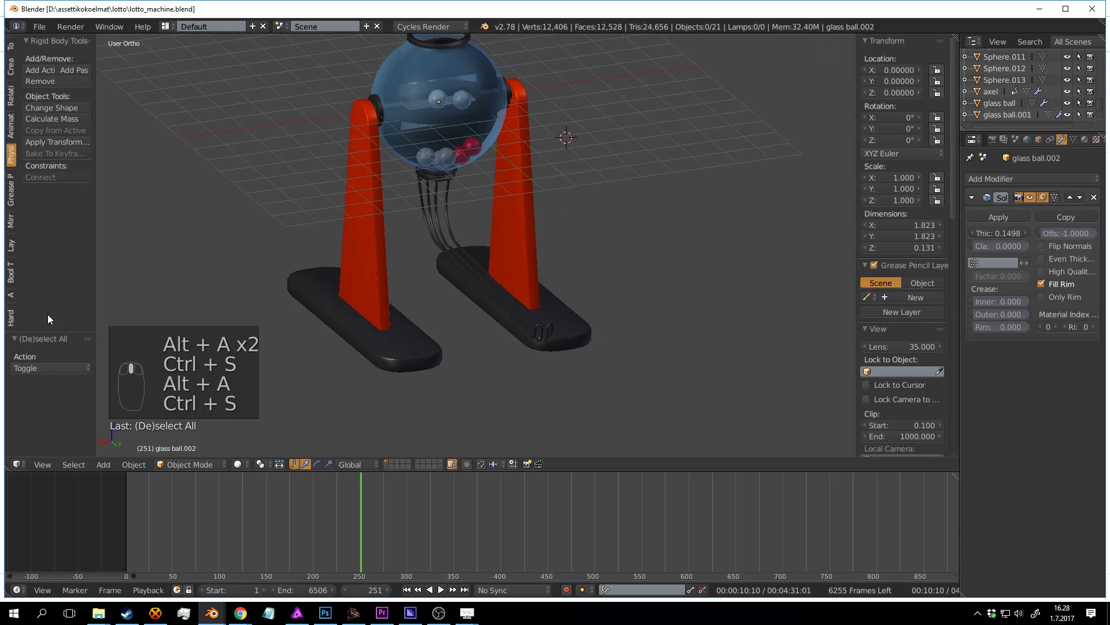
pyautogui.moveTo(302, 289); pyautogui.dragTo(343, 282, button='middle')
pyautogui.hotkey('ctrl', 's')
pyautogui.click(341, 283)
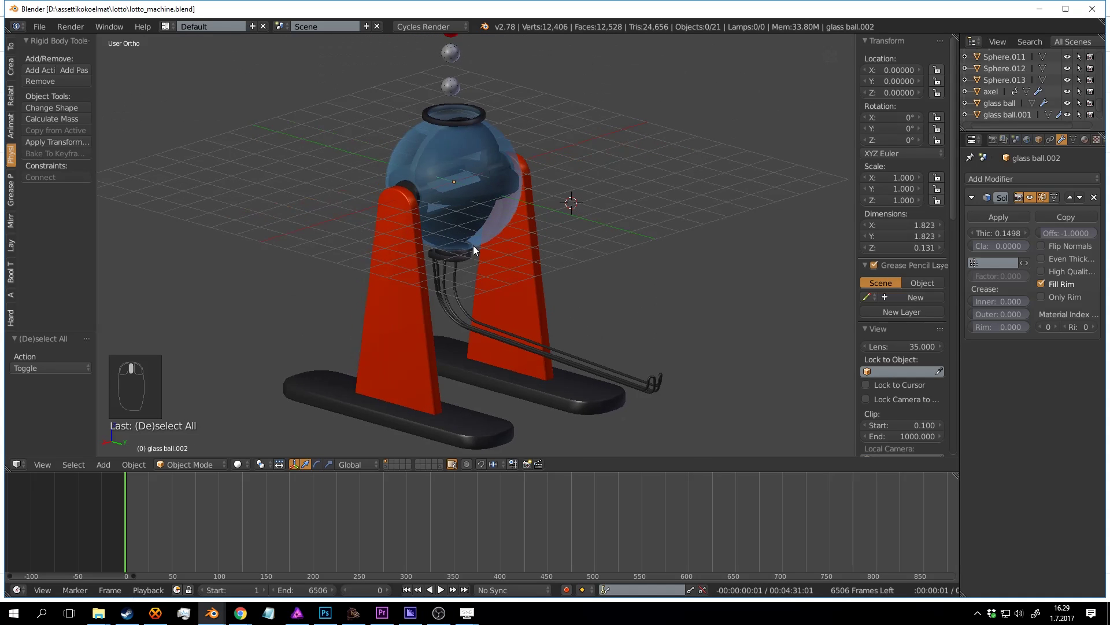
pyautogui.scroll(4, 484, 267)
pyautogui.scroll(-4, 497, 268)
pyautogui.hotkey('ctrl', 's')
# Step: Delete all the balls stacked above the glass globe except one red ball
pyautogui.scroll(3, 518, 303)
pyautogui.keyDown('shift'); pyautogui.moveTo(498, 199); pyautogui.dragTo(511, 301, button='middle'); pyautogui.keyUp('shift')
pyautogui.scroll(-2, 515, 292)
pyautogui.rightClick(501, 278)
pyautogui.keyDown('shift'); pyautogui.rightClick(496, 218); pyautogui.keyUp('shift')
pyautogui.keyDown('shift'); pyautogui.rightClick(496, 194); pyautogui.keyUp('shift')
pyautogui.keyDown('shift'); pyautogui.rightClick(496, 160); pyautogui.keyUp('shift')
pyautogui.keyDown('shift'); pyautogui.rightClick(496, 138); pyautogui.keyUp('shift')
pyautogui.keyDown('shift'); pyautogui.rightClick(495, 105); pyautogui.keyUp('shift')
pyautogui.keyDown('shift'); pyautogui.rightClick(497, 49); pyautogui.keyUp('shift')
pyautogui.keyDown('shift'); pyautogui.moveTo(505, 54); pyautogui.dragTo(507, 155, button='middle'); pyautogui.keyUp('shift')
pyautogui.keyDown('shift'); pyautogui.rightClick(498, 123); pyautogui.keyUp('shift')
pyautogui.keyDown('shift'); pyautogui.rightClick(499, 89); pyautogui.keyUp('shift')
pyautogui.press('x')
pyautogui.click(583, 252)
pyautogui.scroll(2, 581, 165)
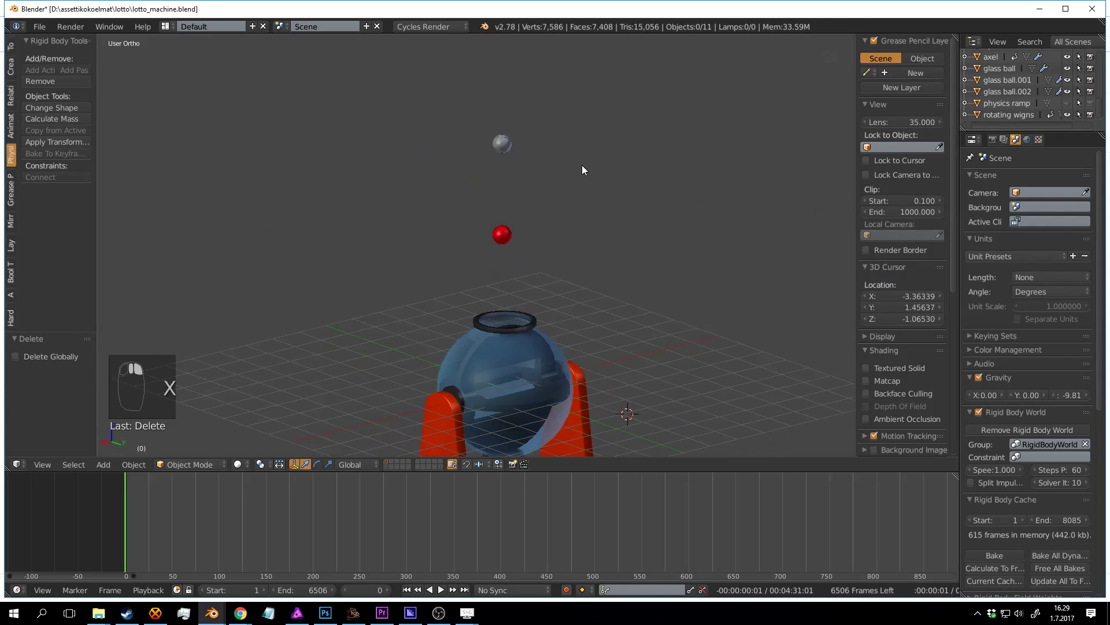
pyautogui.rightClick(504, 100)
pyautogui.press('x')
pyautogui.click(509, 104)
# Step: Lower the remaining red ball about 1.58 units along Z towards the globe opening and save the file
pyautogui.rightClick(513, 230)
pyautogui.moveTo(514, 194); pyautogui.dragTo(515, 271)
pyautogui.keyDown('shift'); pyautogui.moveTo(525, 272); pyautogui.dragTo(509, 200, button='middle'); pyautogui.keyUp('shift')
pyautogui.hotkey('ctrl', 's')
pyautogui.click(513, 211)
pyautogui.scroll(4, 587, 228)
pyautogui.moveTo(595, 230); pyautogui.dragTo(568, 240, button='middle')
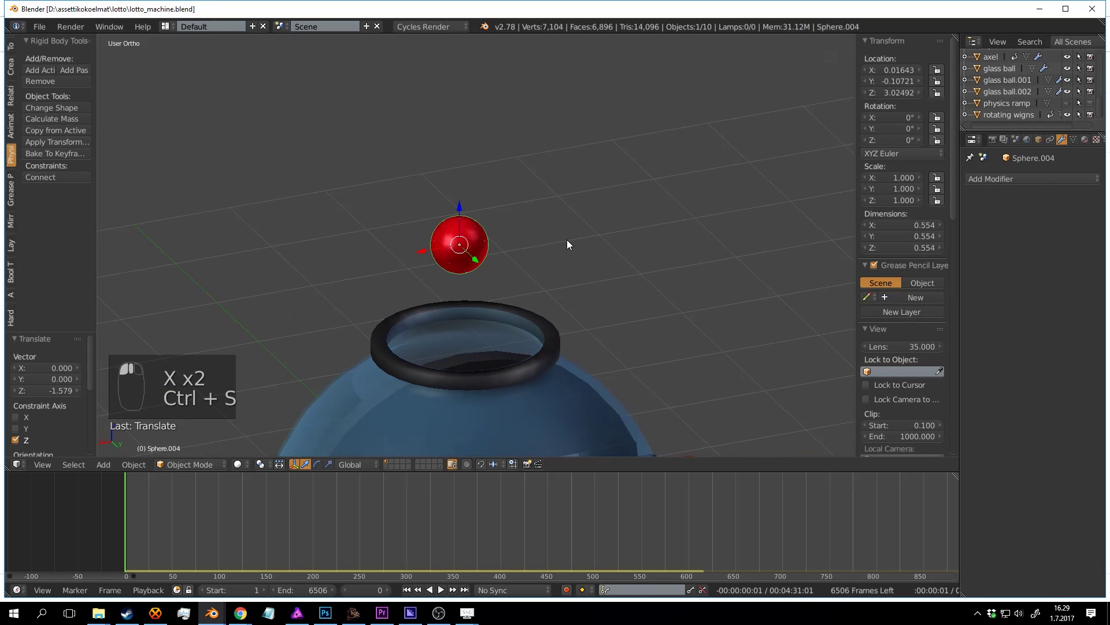
# Step: Isolate the red ball in local view and prepare its mesh for edge selection with nothing selected
pyautogui.press('KP_Divide')
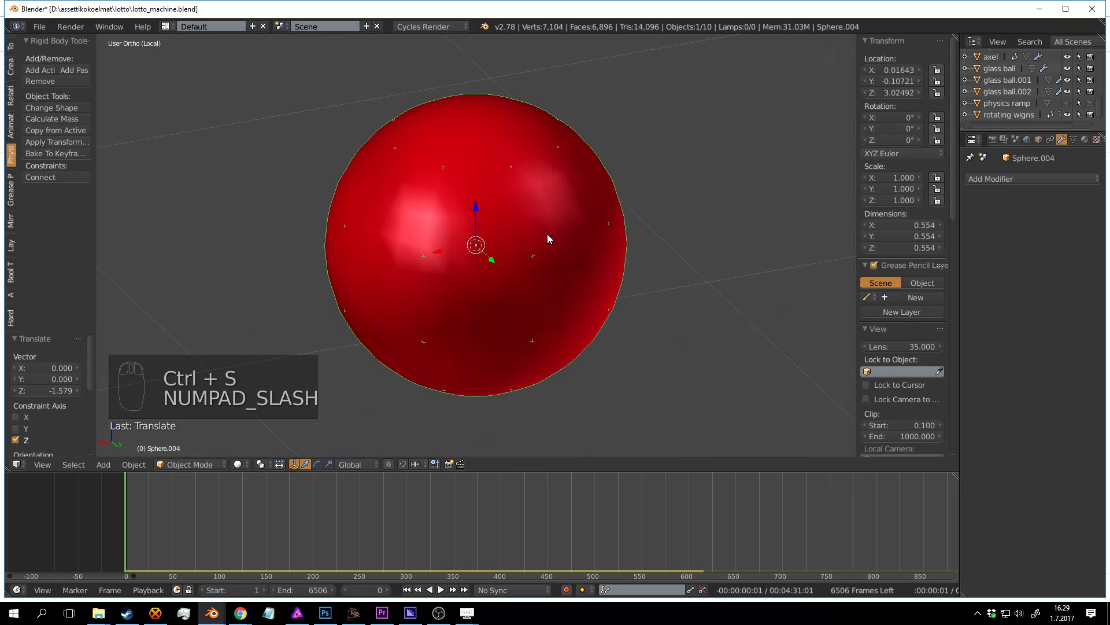
pyautogui.scroll(-5, 564, 255)
pyautogui.scroll(3, 516, 210)
pyautogui.press('Tab')
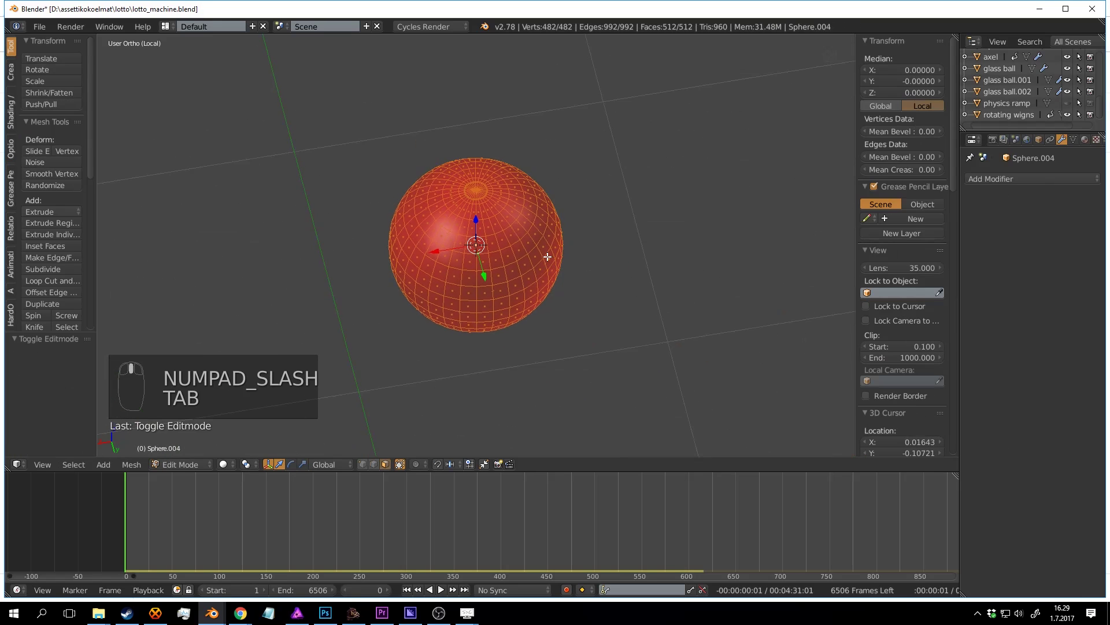
pyautogui.press('a')
pyautogui.press('a')
pyautogui.scroll(3, 532, 289)
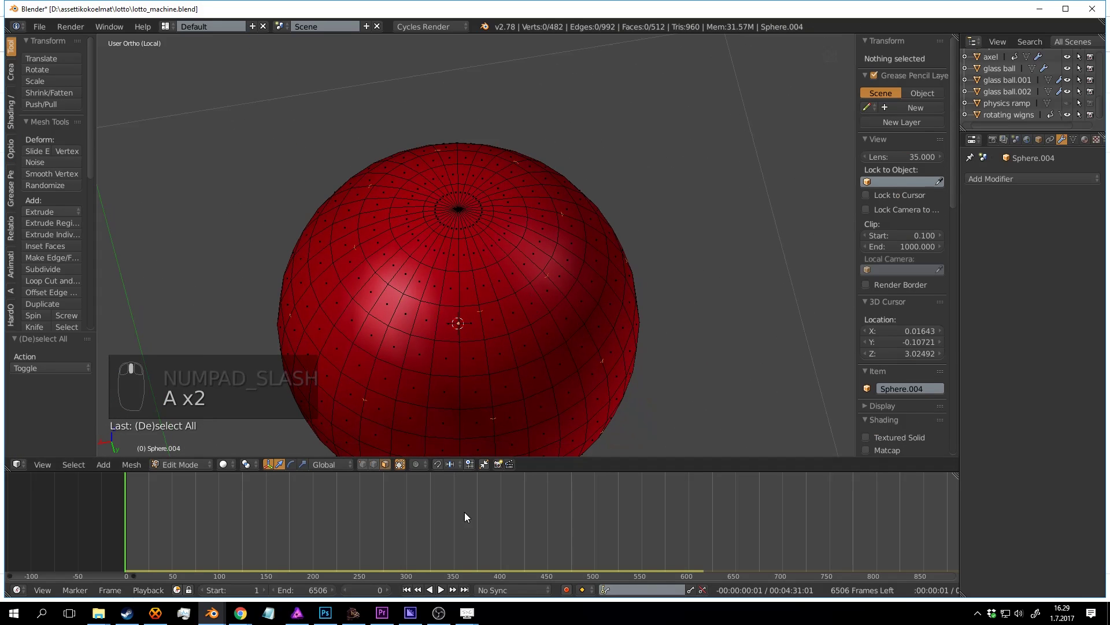
pyautogui.click(375, 464)
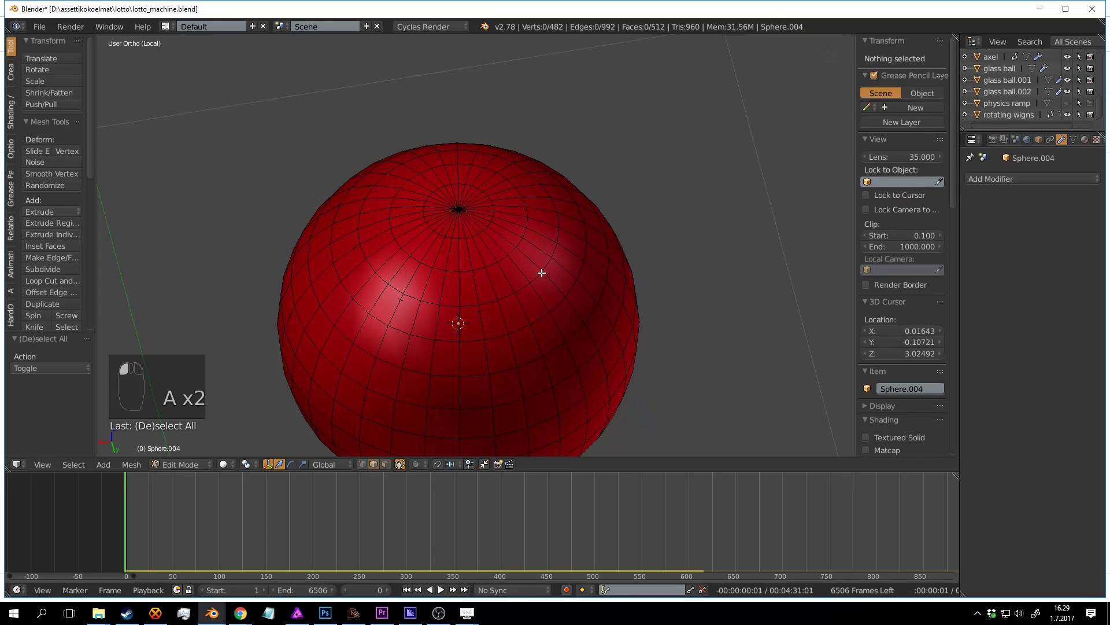
# Step: Mark the matching horizontal edge loops around the ball's upper and lower caps as seams
pyautogui.keyDown('alt'); pyautogui.rightClick(567, 308); pyautogui.keyUp('alt')
pyautogui.scroll(-4, 558, 289)
pyautogui.moveTo(555, 258); pyautogui.dragTo(562, 223, button='middle')
pyautogui.press('KP_7')
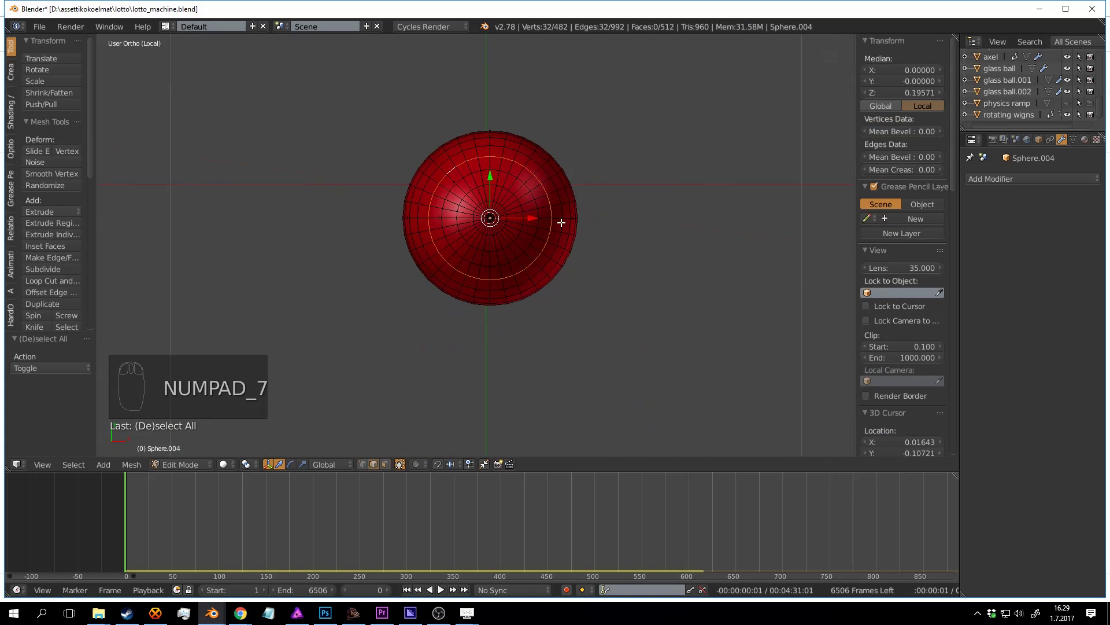
pyautogui.press('z')
pyautogui.scroll(4, 613, 240)
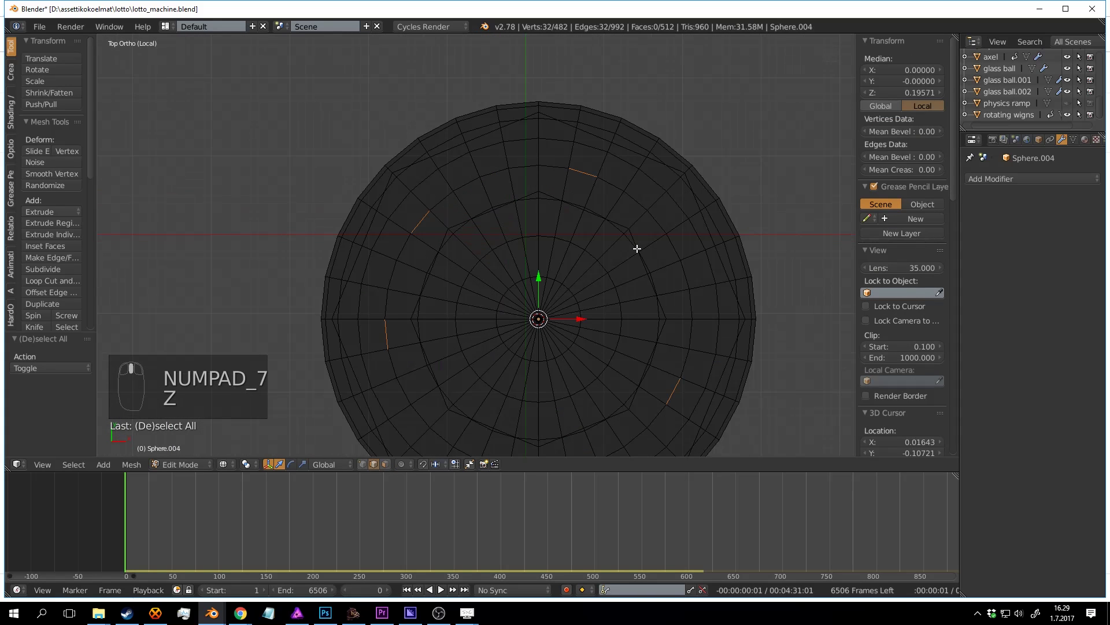
pyautogui.keyDown('alt'); pyautogui.keyDown('shift'); pyautogui.rightClick(622, 191); pyautogui.keyUp('shift'); pyautogui.keyUp('alt')
pyautogui.scroll(-4, 654, 239)
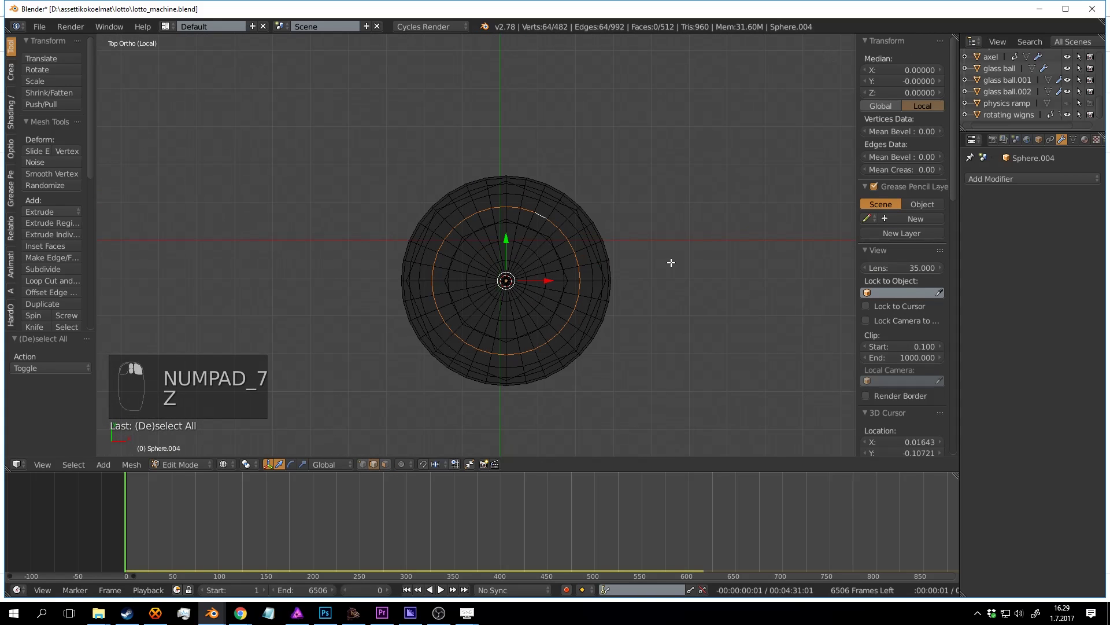
pyautogui.hotkey('ctrl', 'e')
pyautogui.click(651, 341)
pyautogui.moveTo(651, 342)
pyautogui.mouseDown(button='middle')
pyautogui.moveTo(627, 320)
pyautogui.moveTo(566, 305)
pyautogui.moveTo(549, 284)
pyautogui.mouseUp(button='middle')
pyautogui.press('z')
pyautogui.scroll(2, 548, 283)
pyautogui.press('a')
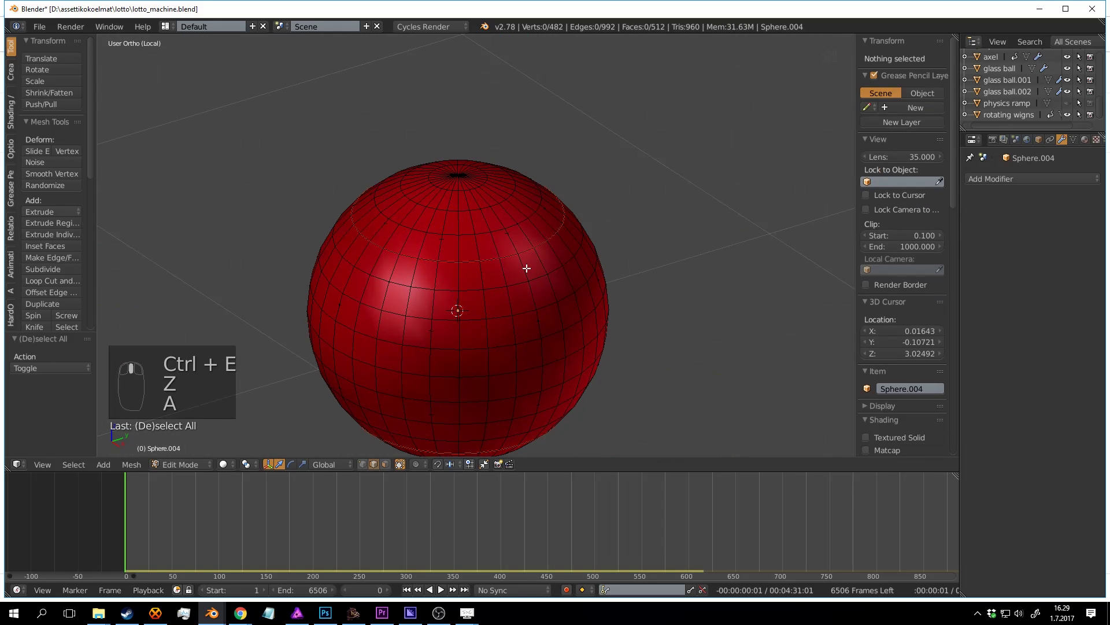
# Step: Mark a vertical seam on the ball running only between the upper and lower cap seams
pyautogui.keyDown('alt'); pyautogui.rightClick(526, 268); pyautogui.keyUp('alt')
pyautogui.press('c')
pyautogui.moveTo(465, 175); pyautogui.dragTo(486, 205, button='middle')
pyautogui.rightClick(498, 217)
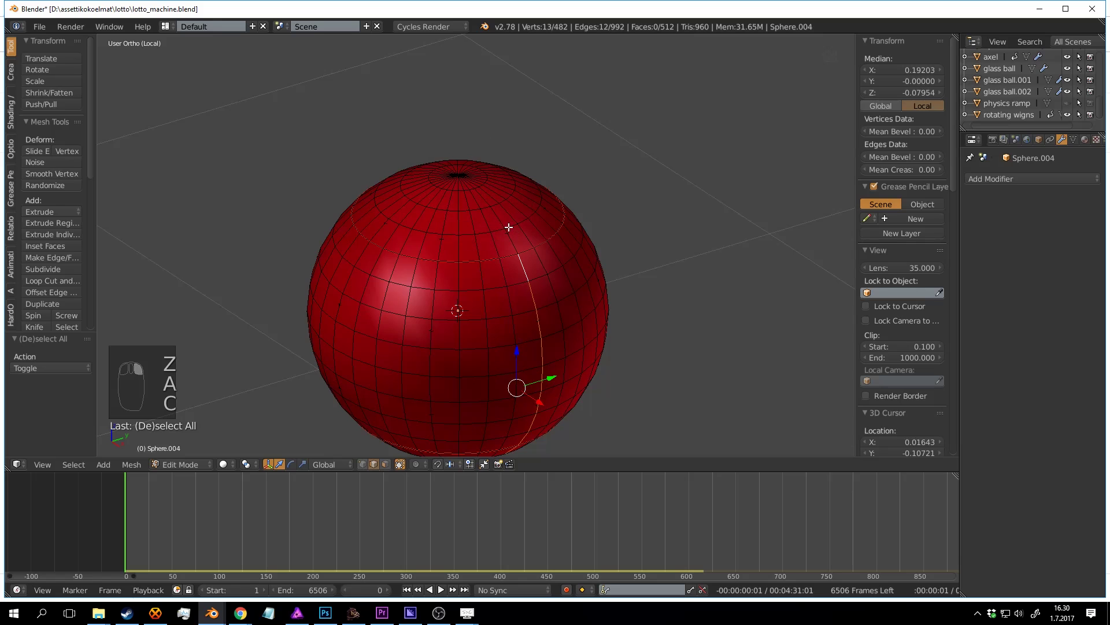
pyautogui.moveTo(536, 325); pyautogui.dragTo(546, 213, button='middle')
pyautogui.press('c')
pyautogui.moveTo(494, 319); pyautogui.dragTo(491, 266, button='middle')
pyautogui.rightClick(490, 266)
pyautogui.moveTo(659, 203); pyautogui.dragTo(590, 255, button='middle')
pyautogui.hotkey('ctrl', 'e')
pyautogui.click(645, 255)
# Step: Unwrap the ball's whole mesh along its seams, return to Object Mode and save the file
pyautogui.press('a')
pyautogui.press('a')
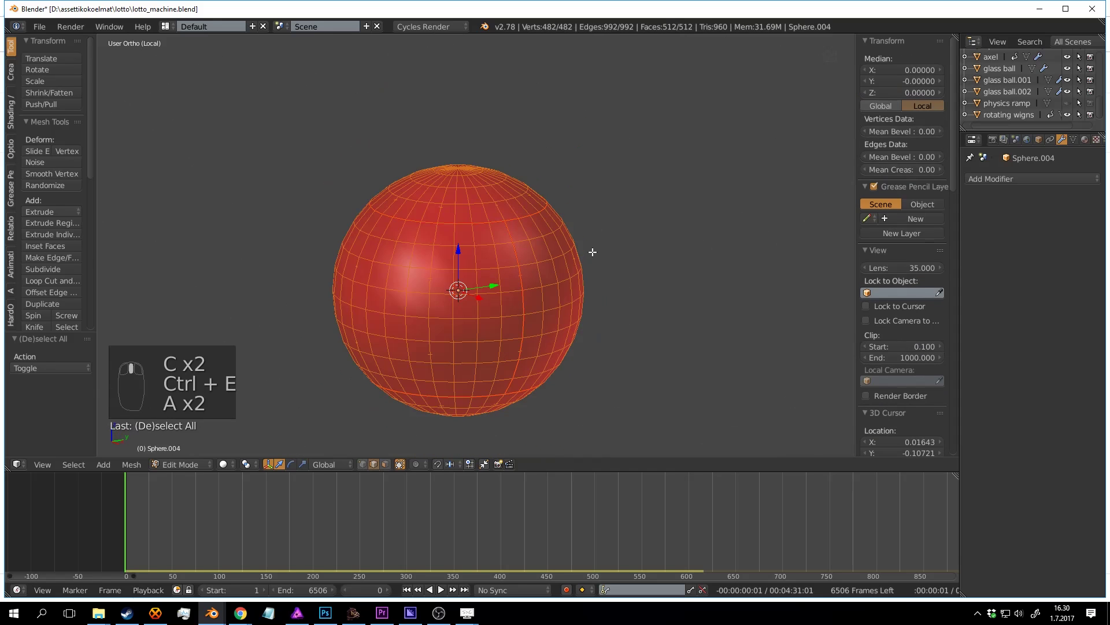
pyautogui.press('u')
pyautogui.click(592, 246)
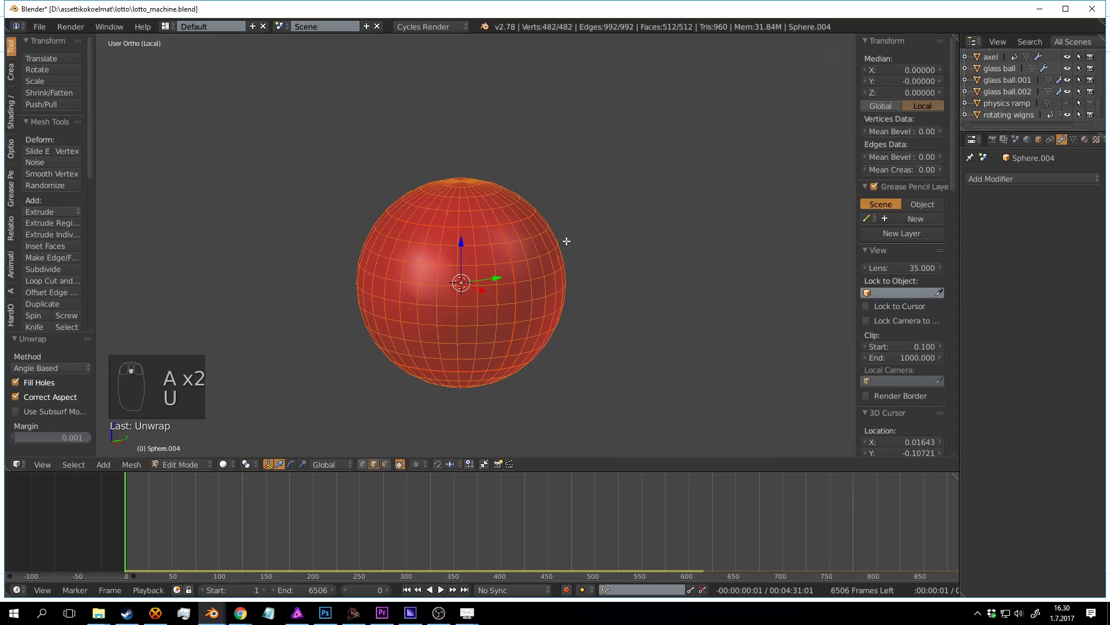
pyautogui.press('Tab')
pyautogui.hotkey('ctrl', 's')
pyautogui.click(582, 269)
# Step: Split the 3D view, make the new area a UV/Image Editor and show the ball's unwrapped UV islands there
pyautogui.moveTo(955, 37); pyautogui.dragTo(534, 202)
pyautogui.click(548, 464)
pyautogui.click(582, 373)
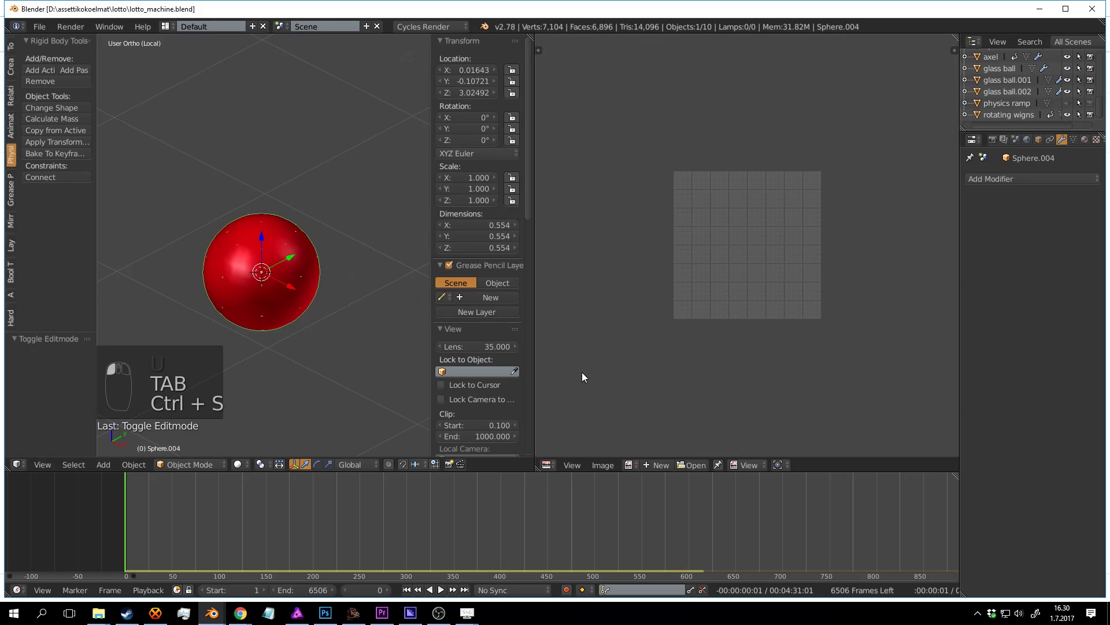
pyautogui.press('Tab')
pyautogui.scroll(2, 680, 290)
pyautogui.scroll(-4, 694, 276)
pyautogui.scroll(3, 707, 269)
pyautogui.moveTo(718, 273); pyautogui.dragTo(791, 278, button='middle')
pyautogui.press('a')
pyautogui.press('a')
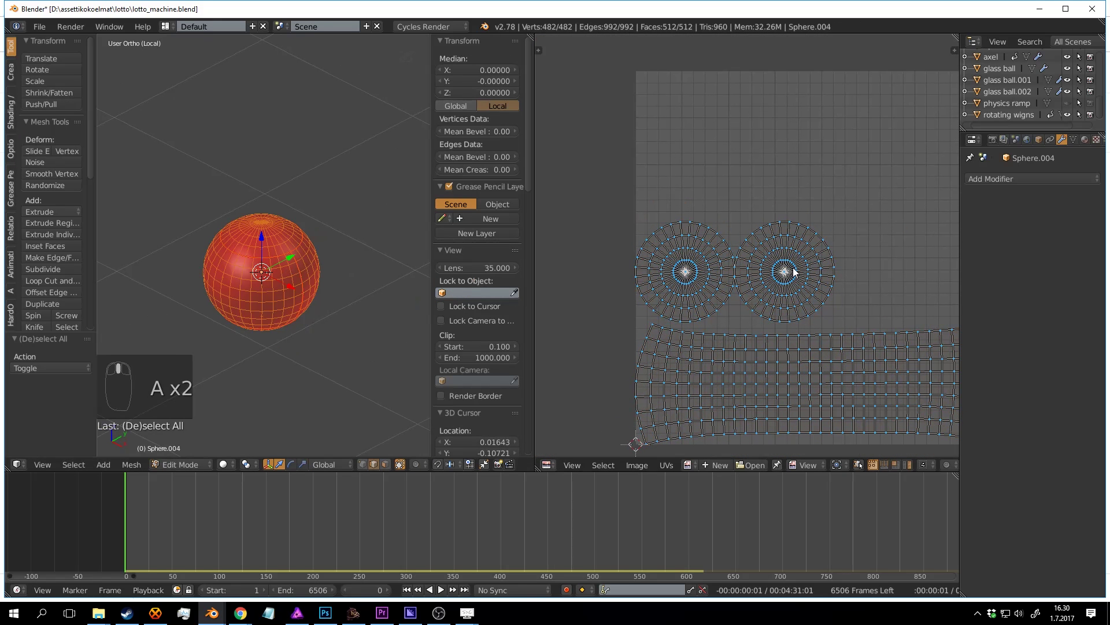
# Step: Move both circular cap islands up to the upper edge of the UV space, leaving the strip island in place
pyautogui.press('l')
pyautogui.press('l')
pyautogui.hotkey('shift', 'l')
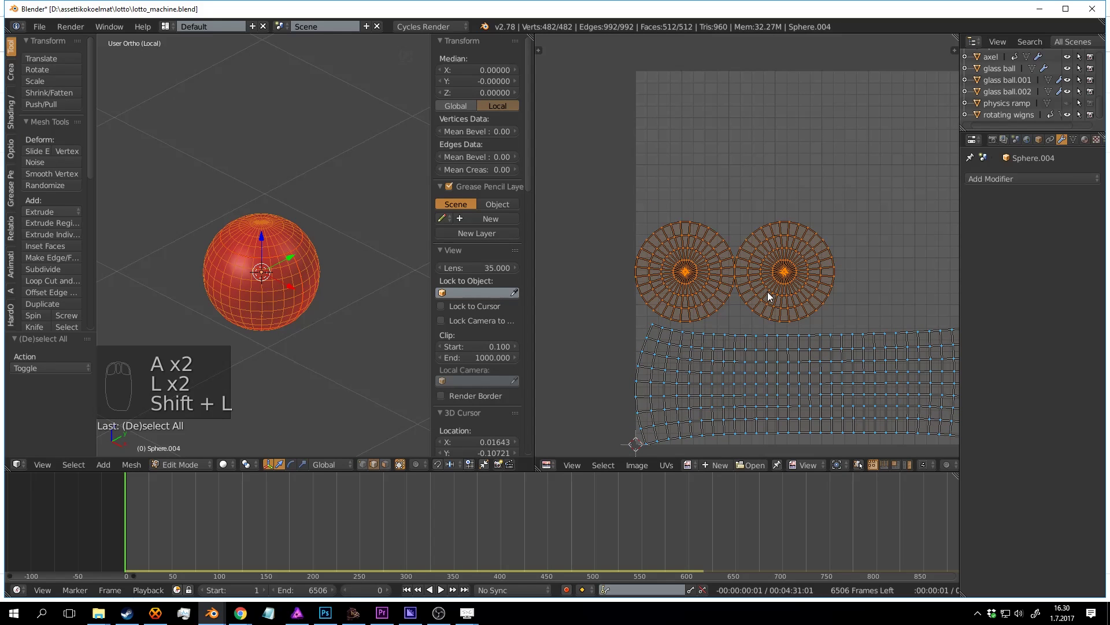
pyautogui.press('g')
pyautogui.click(784, 154)
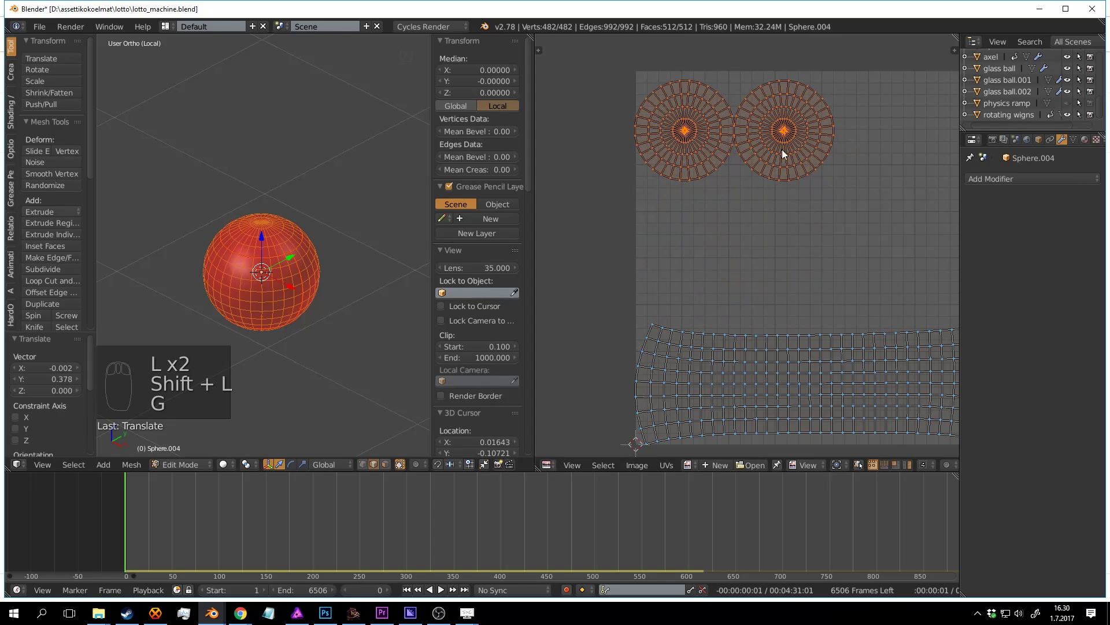
pyautogui.press('a')
pyautogui.scroll(2, 803, 204)
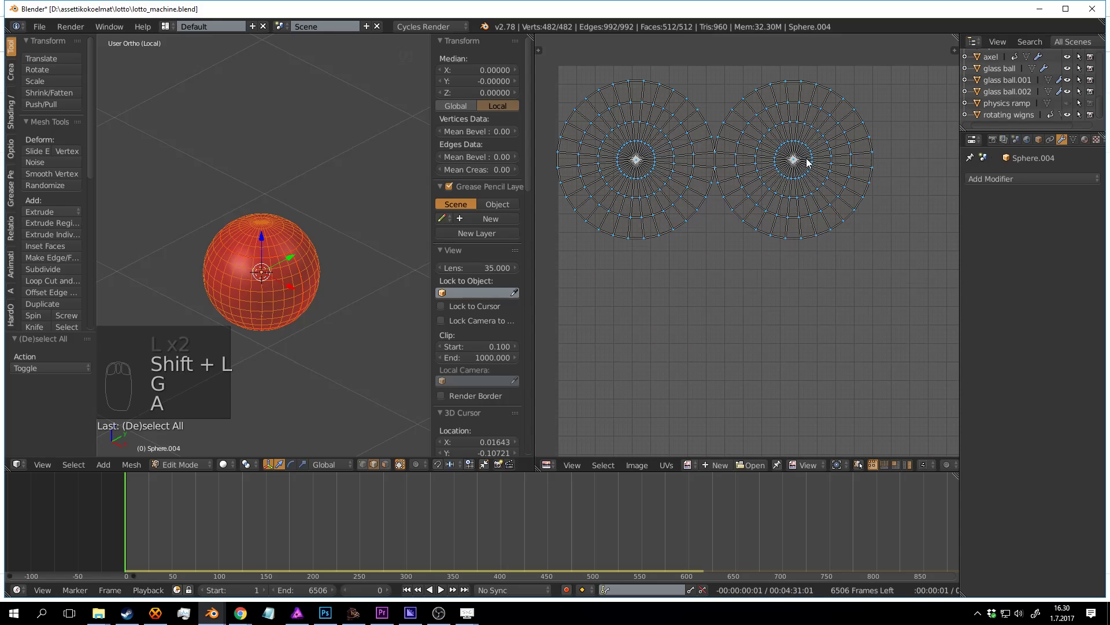
# Step: Move the second circular cap island exactly over the first so they overlap, then leave Edit Mode and save
pyautogui.press('l')
pyautogui.press('g')
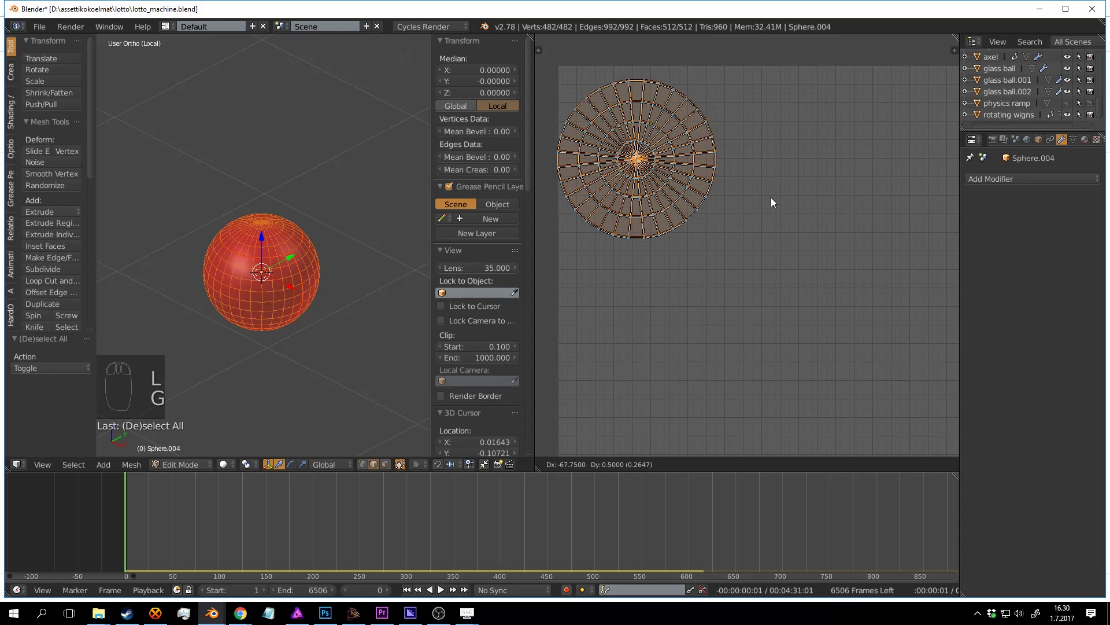
pyautogui.click(772, 206)
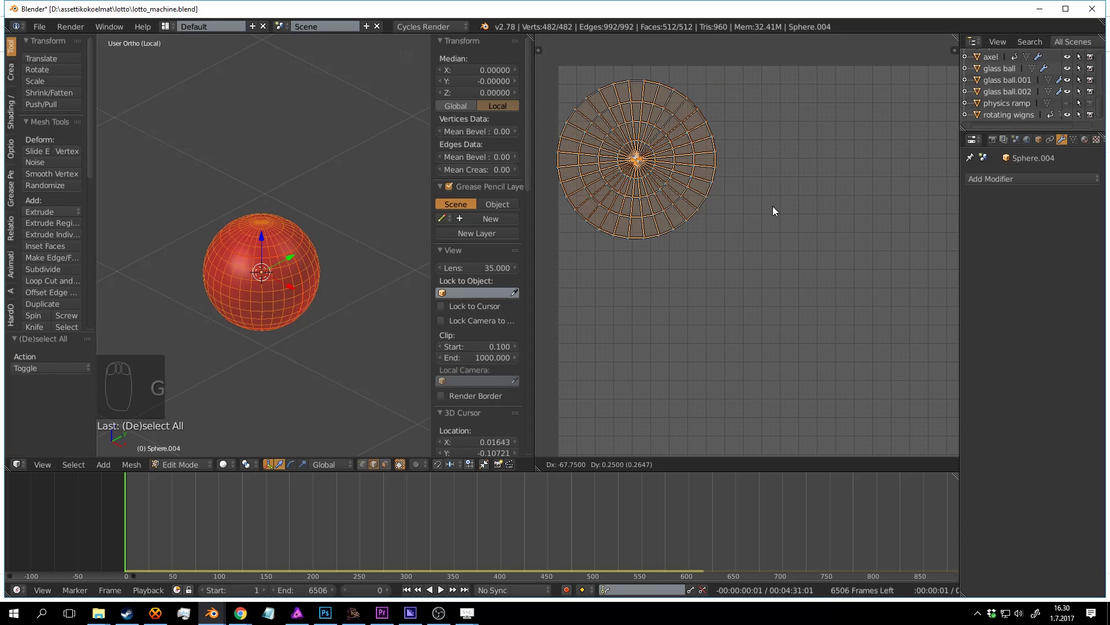
pyautogui.press('a')
pyautogui.press('Tab')
pyautogui.scroll(-1, 457, 236)
pyautogui.hotkey('ctrl', 's')
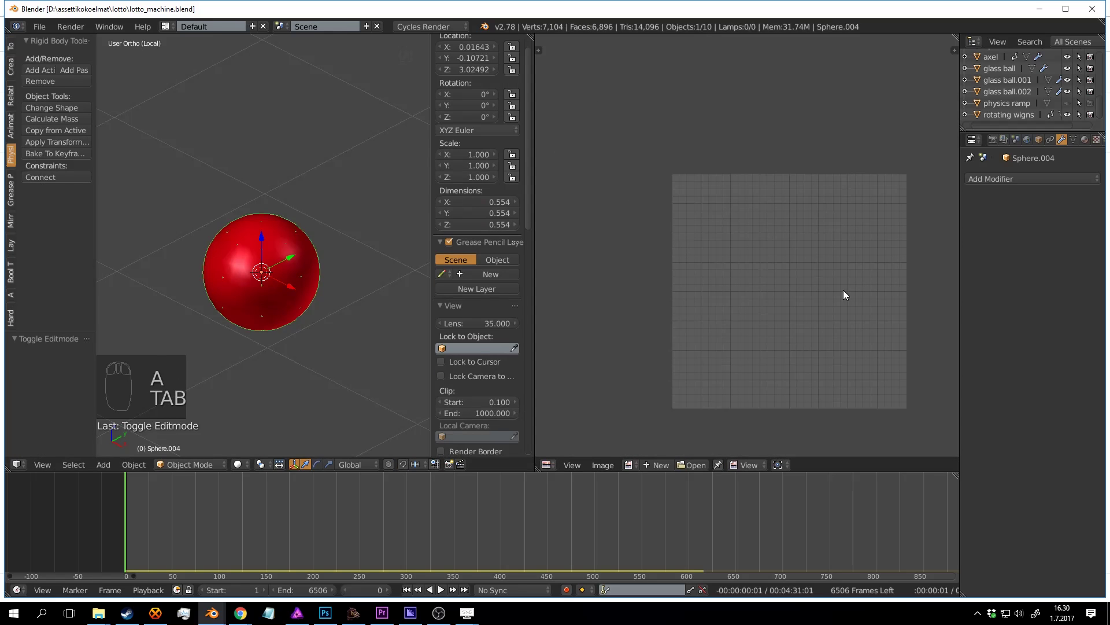
# Step: In the ball's Edit Mode, define a new image named Ballmaterial with a width and height of 2048 px
pyautogui.press('Tab')
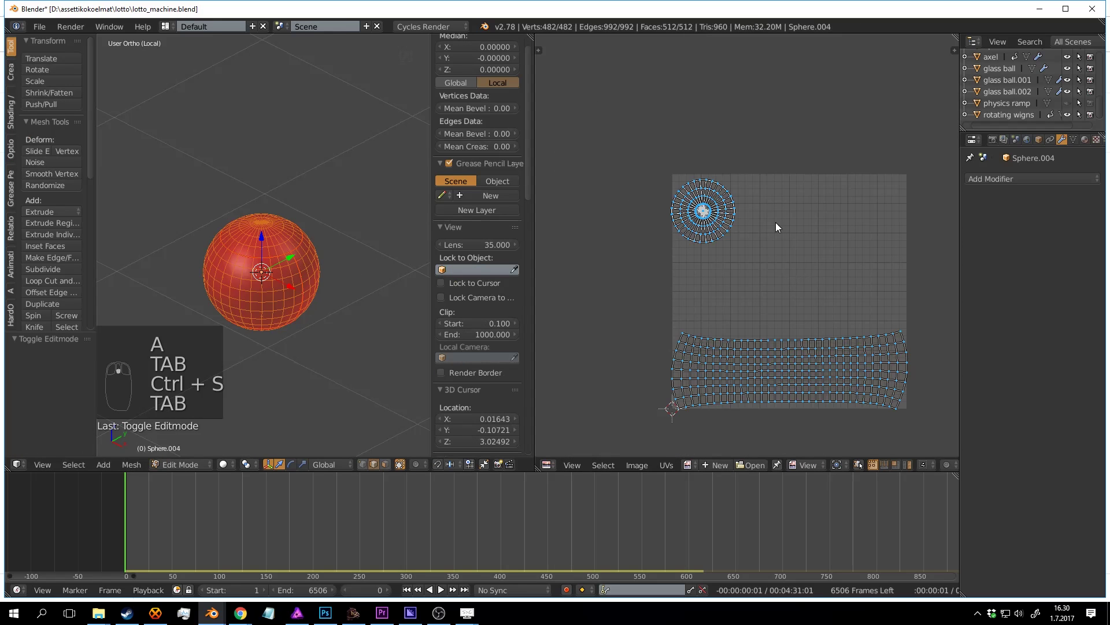
pyautogui.hotkey('ctrl', 's')
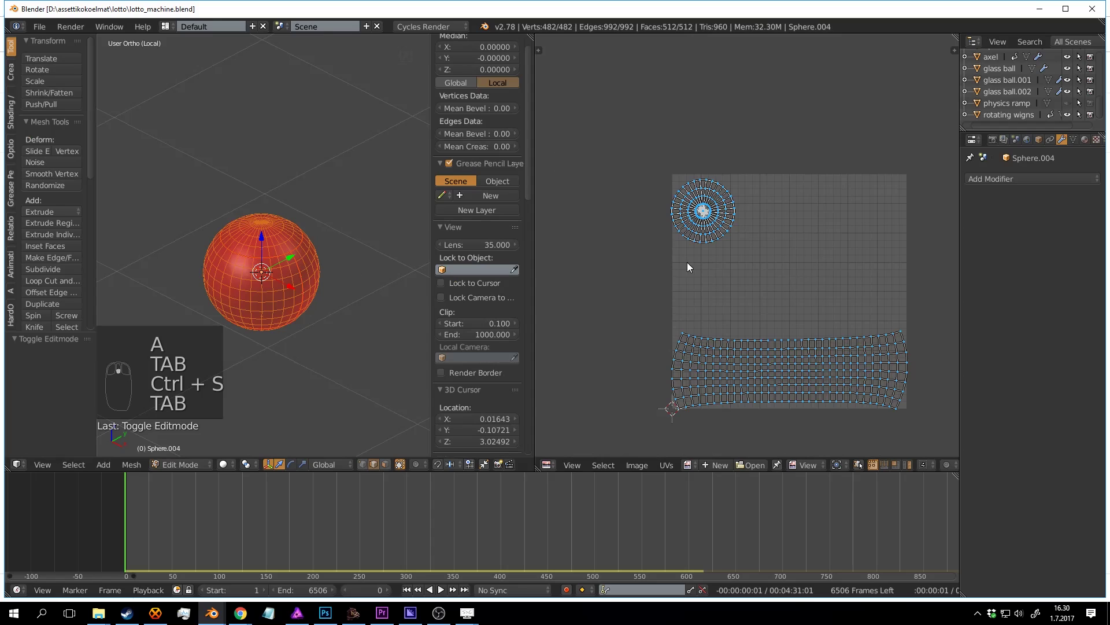
pyautogui.click(728, 461)
pyautogui.click(775, 466)
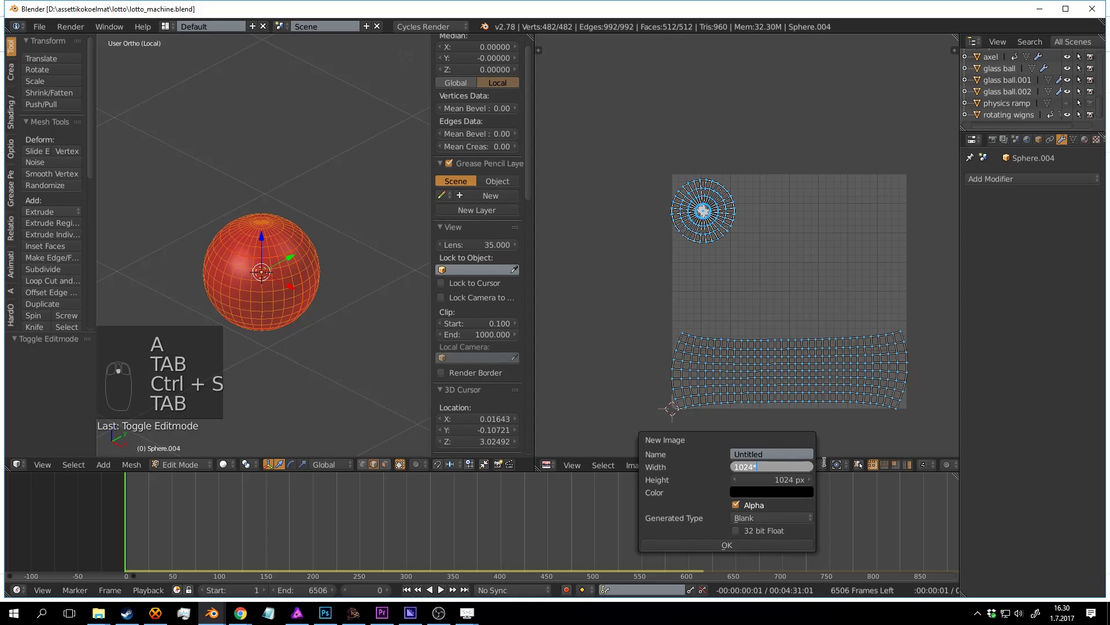
pyautogui.write('*2')
pyautogui.press('Return')
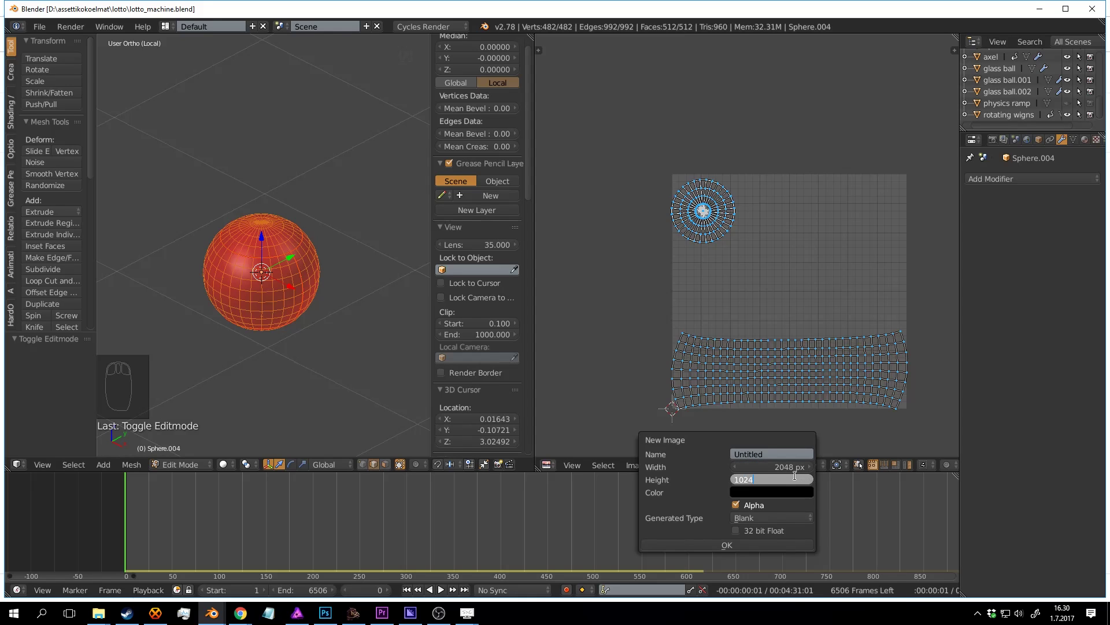
pyautogui.press('Return')
pyautogui.click(763, 453)
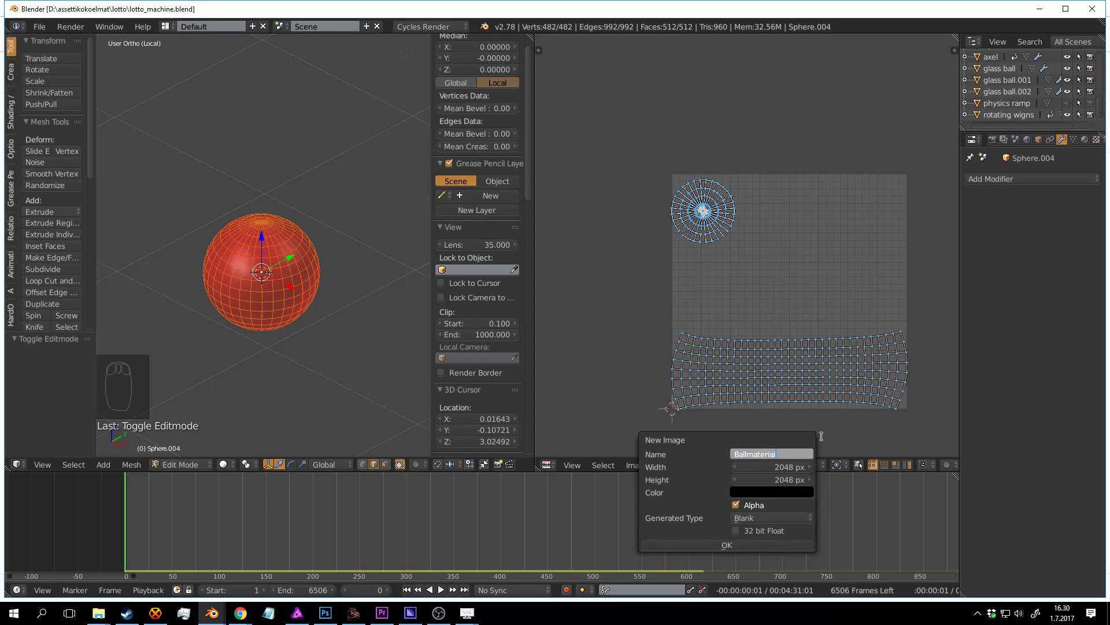
# Step: Set the new image's fill colour to white, create the image and save the file
pyautogui.click(761, 492)
pyautogui.click(766, 491)
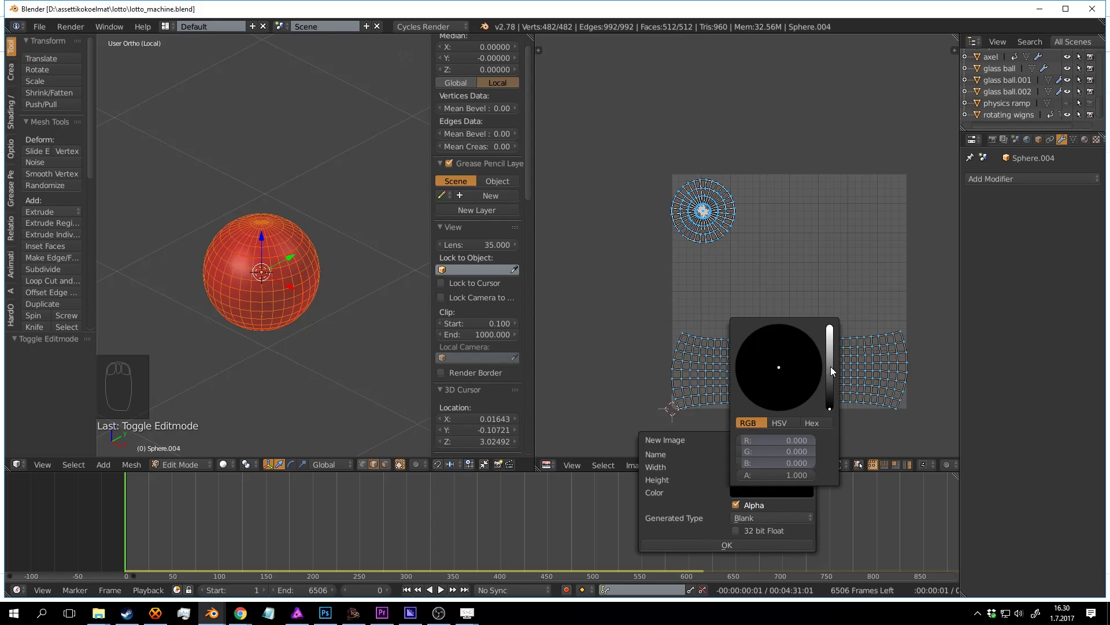
pyautogui.click(779, 491)
pyautogui.moveTo(831, 363); pyautogui.dragTo(830, 327)
pyautogui.click(752, 543)
pyautogui.scroll(-10, 765, 276)
pyautogui.hotkey('ctrl', 's')
# Step: Examine how the cap and strip UV islands lie on the white image
pyautogui.click(765, 272)
pyautogui.scroll(4, 764, 271)
pyautogui.moveTo(756, 252); pyautogui.dragTo(804, 282, button='middle')
pyautogui.scroll(2, 802, 279)
pyautogui.moveTo(739, 195); pyautogui.dragTo(794, 192, button='middle')
pyautogui.scroll(-3, 809, 312)
pyautogui.moveTo(801, 280); pyautogui.dragTo(795, 260, button='middle')
pyautogui.scroll(1, 739, 201)
pyautogui.moveTo(739, 200); pyautogui.dragTo(767, 253, button='middle')
pyautogui.scroll(5, 747, 246)
pyautogui.scroll(-8, 748, 245)
pyautogui.scroll(3, 767, 254)
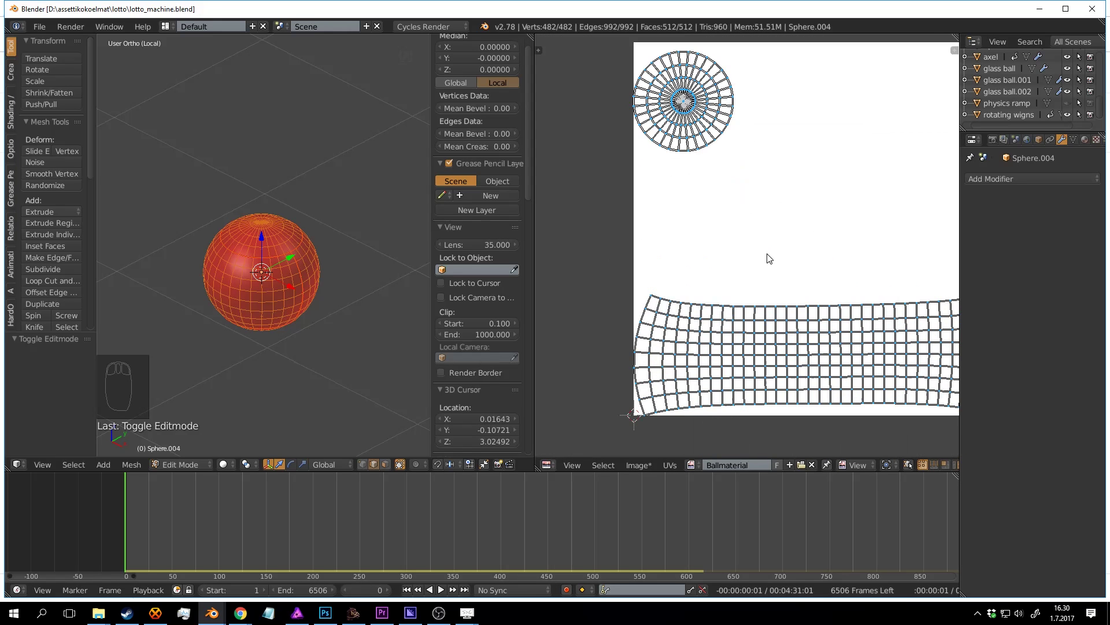
# Step: Export the ball's UV layout as the 2048 × 2048 PNG image ballmaterial1.png in the lotto folder
pyautogui.click(668, 466)
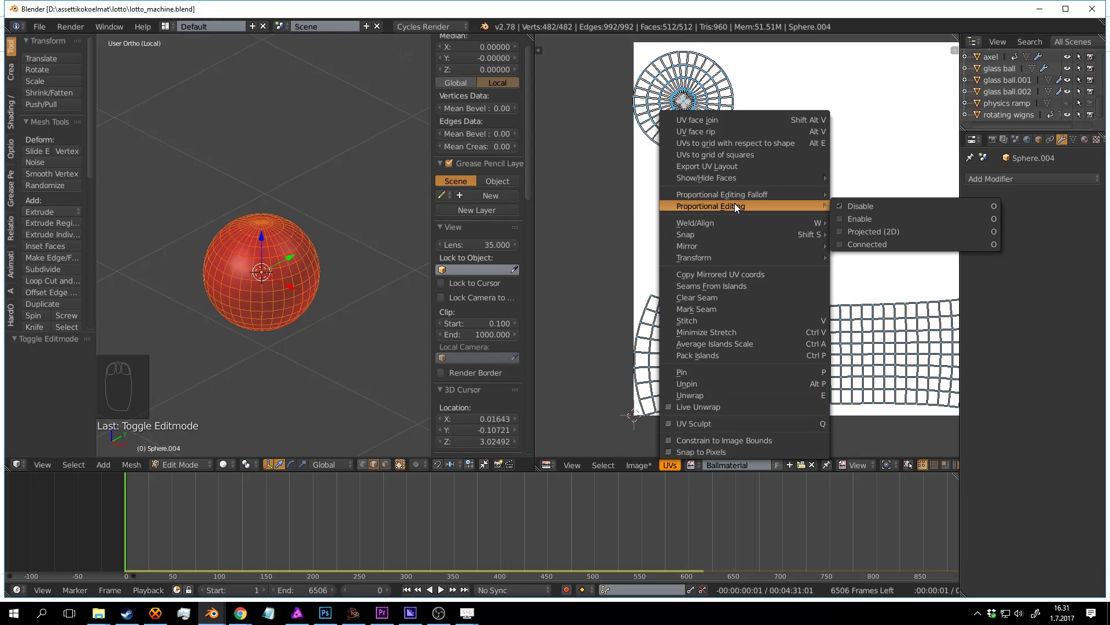
pyautogui.click(734, 165)
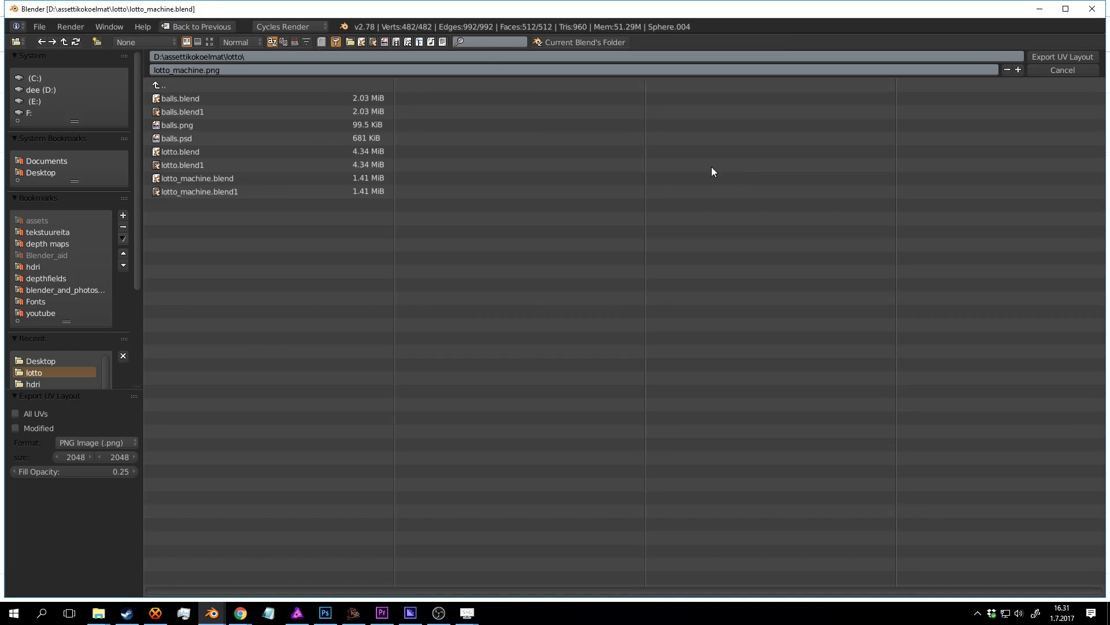
pyautogui.click(179, 70)
pyautogui.click(203, 69)
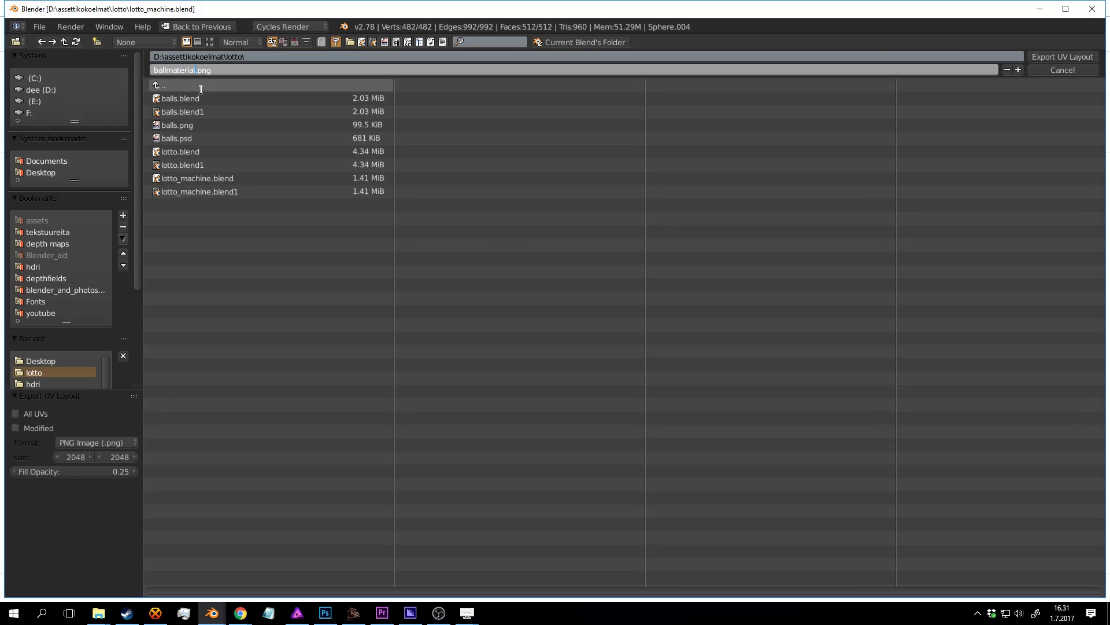
pyautogui.click(1055, 57)
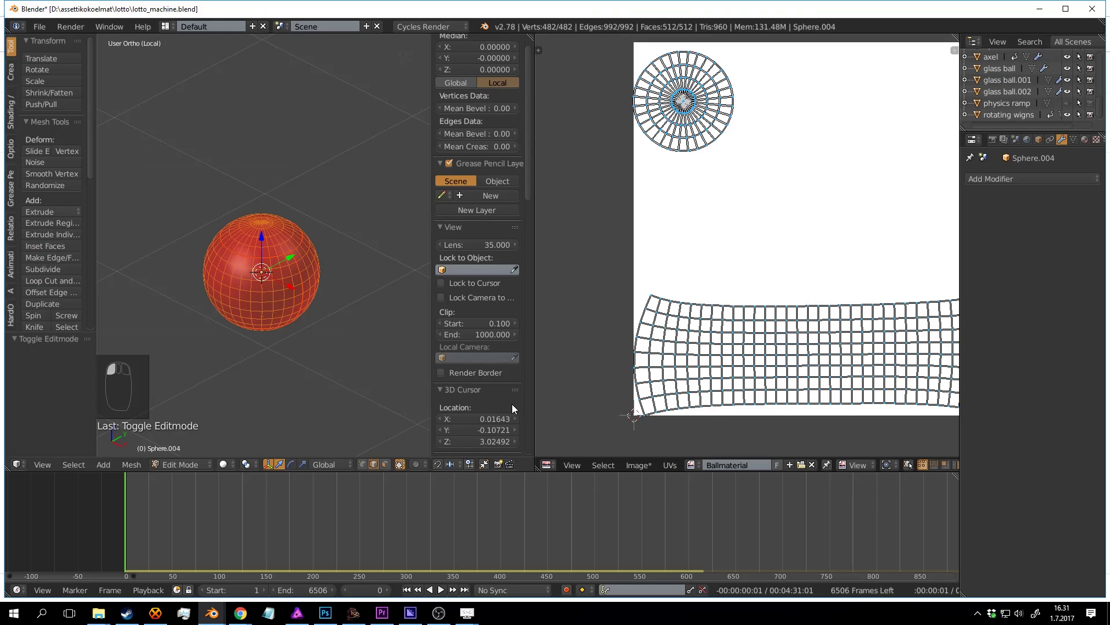
# Step: Switch to Affinity Photo and open ballmaterial1.png there from the D:\assettikokoelmat\lotto folder
pyautogui.click(297, 613)
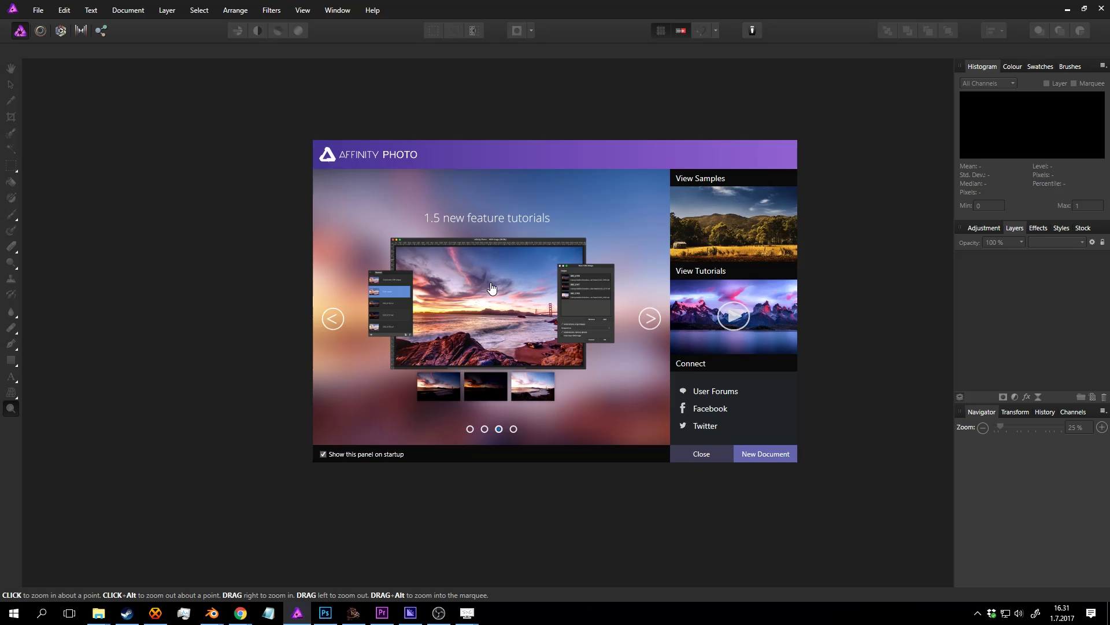
pyautogui.moveTo(100, 614)
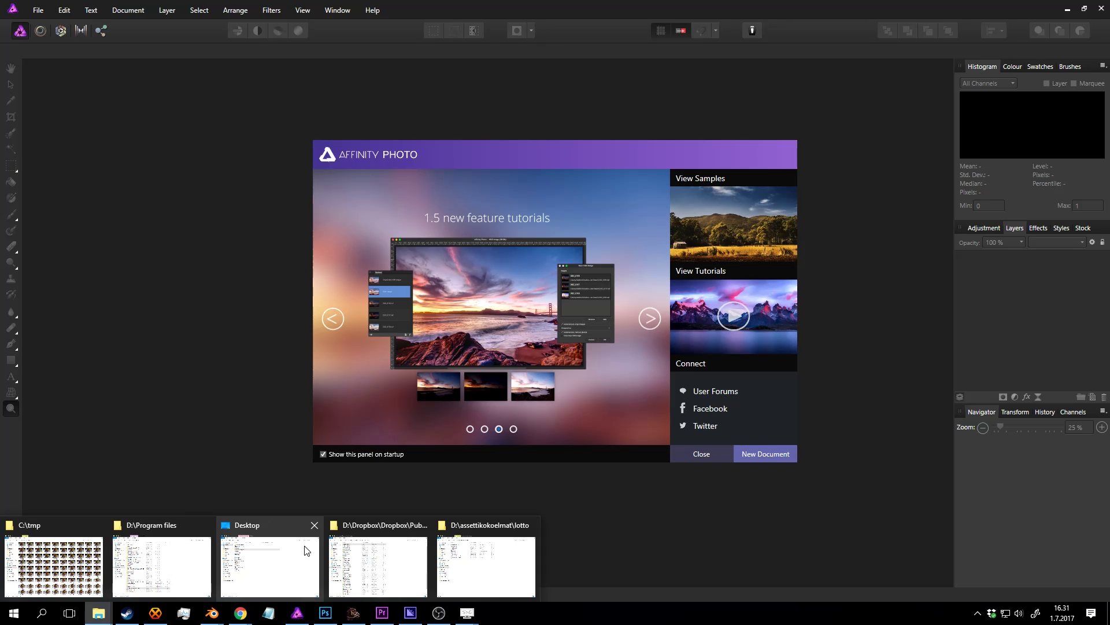
pyautogui.moveTo(409, 553)
pyautogui.click(162, 564)
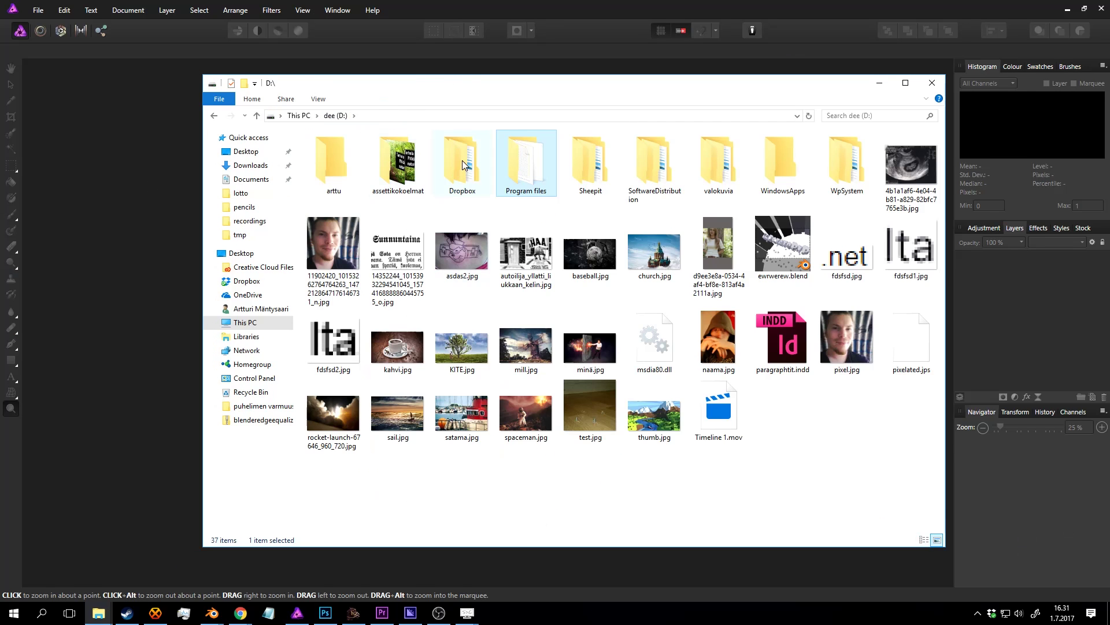
pyautogui.doubleClick(408, 165)
pyautogui.click(467, 234)
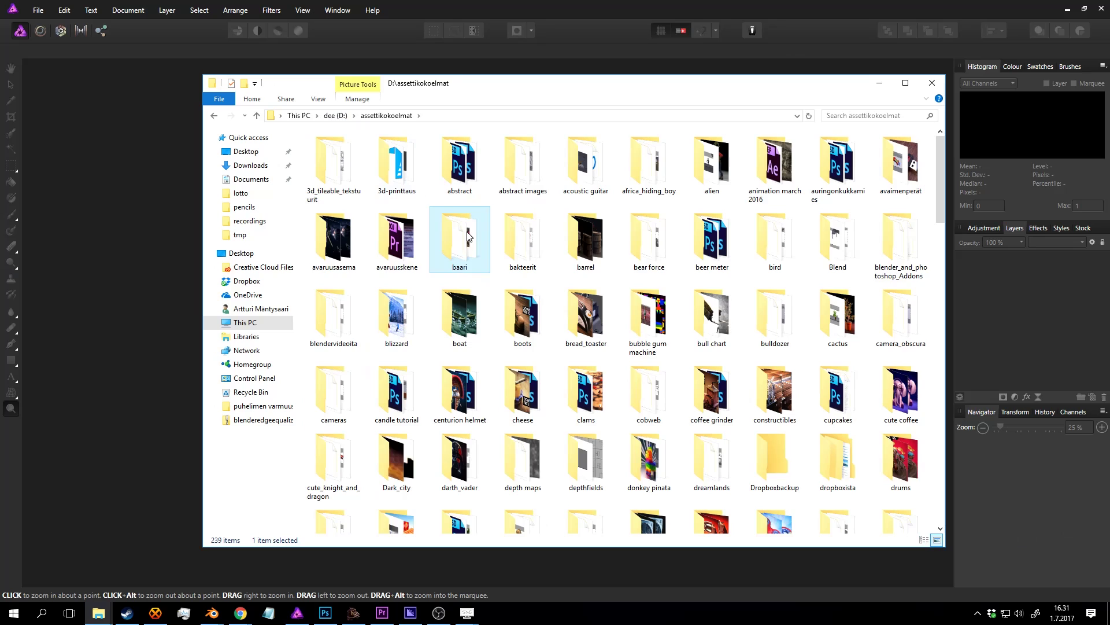
pyautogui.write('lo')
pyautogui.press('Return')
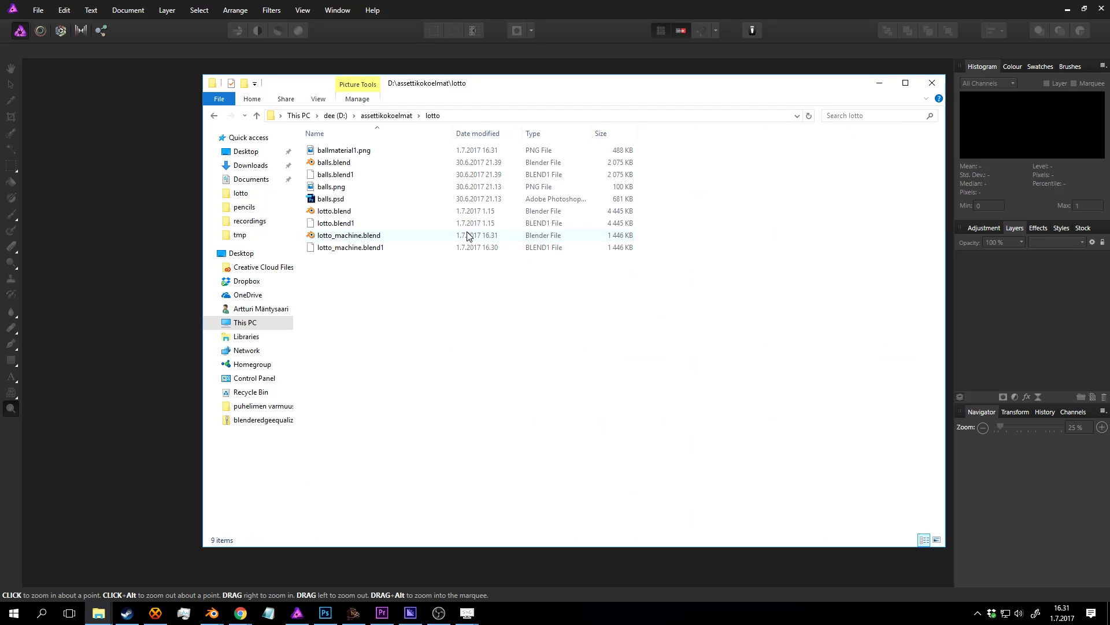
pyautogui.click(358, 153)
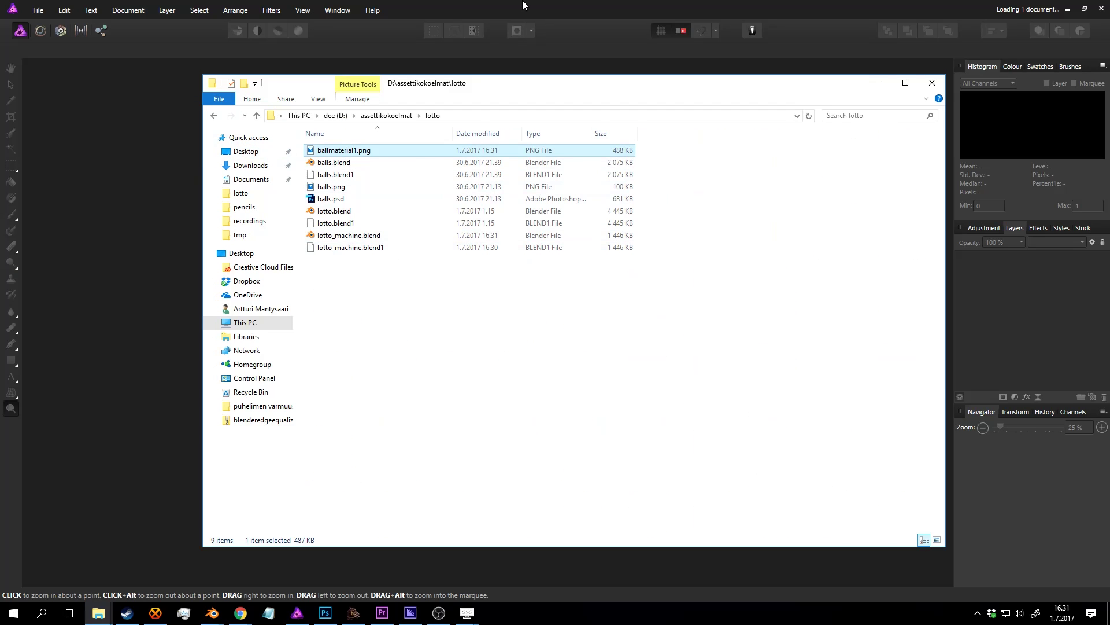
pyautogui.click(524, 4)
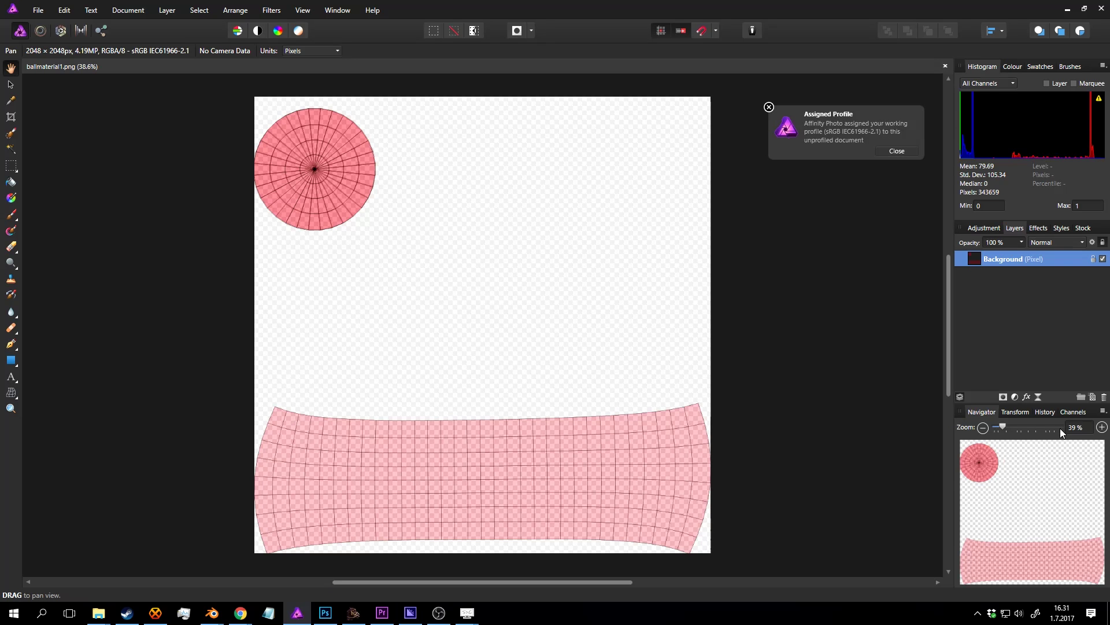
# Step: Add a new pixel layer beneath the UV layout's Background layer and flood fill it with white
pyautogui.click(1092, 398)
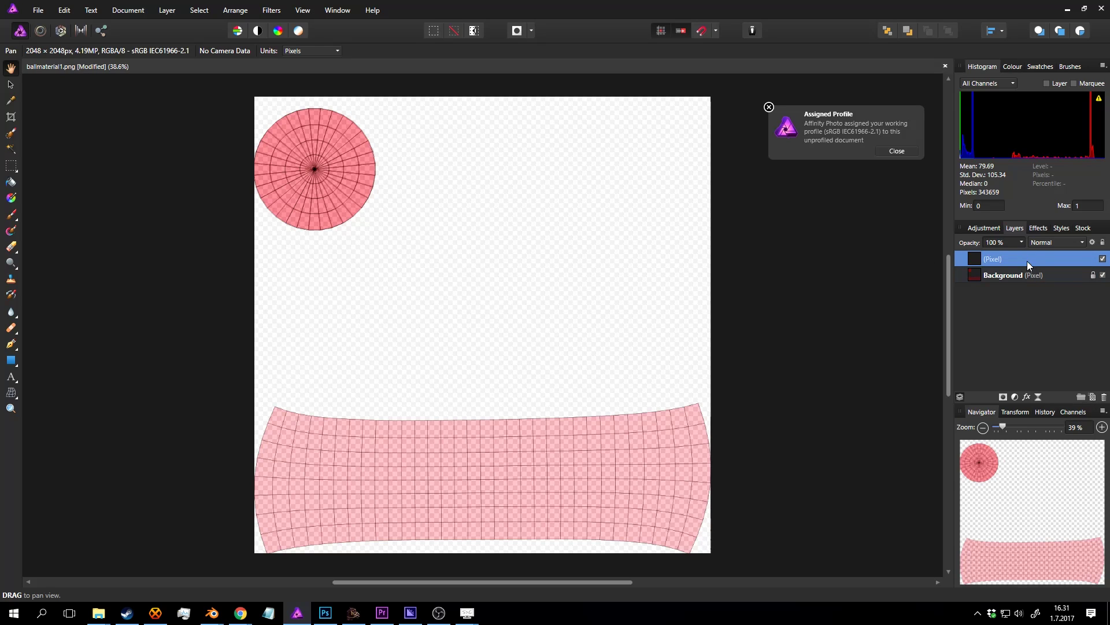
pyautogui.moveTo(1023, 266); pyautogui.dragTo(1022, 287)
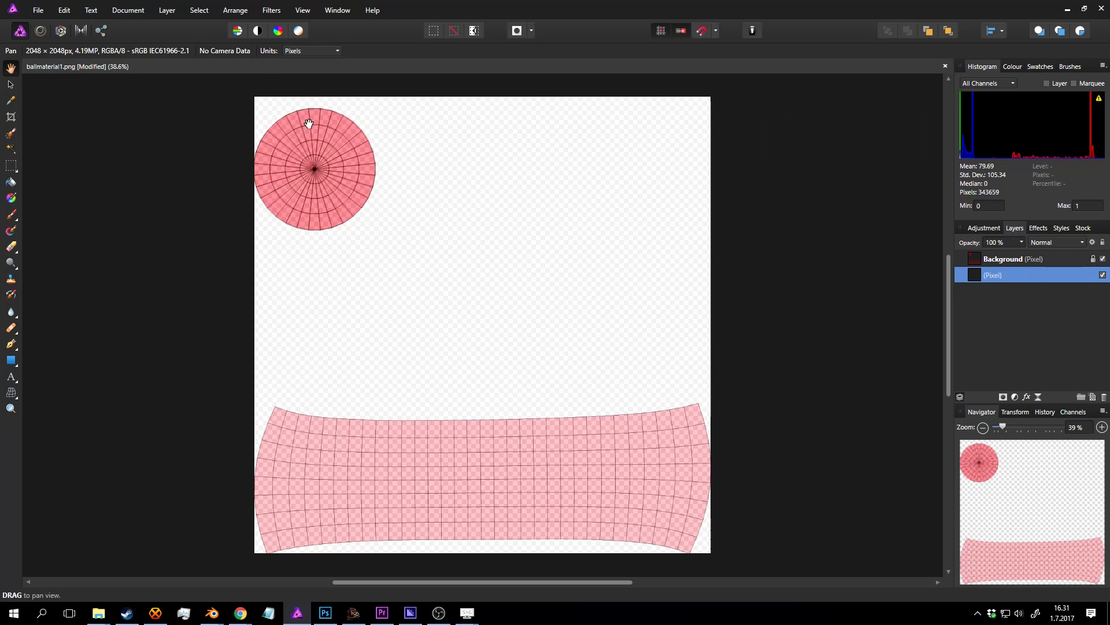
pyautogui.click(10, 182)
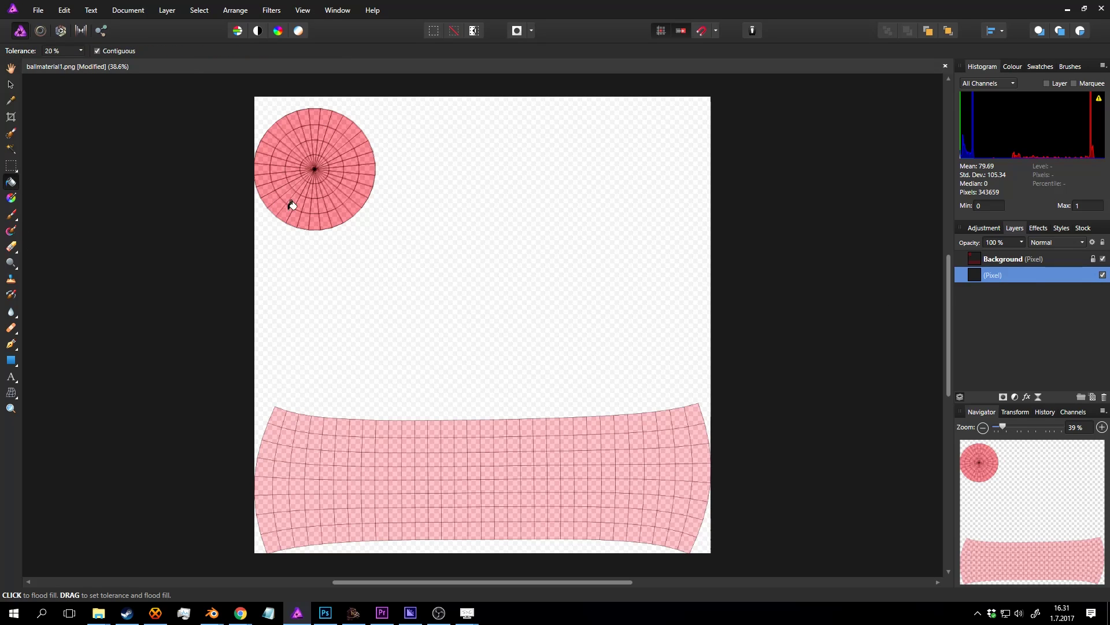
pyautogui.click(538, 197)
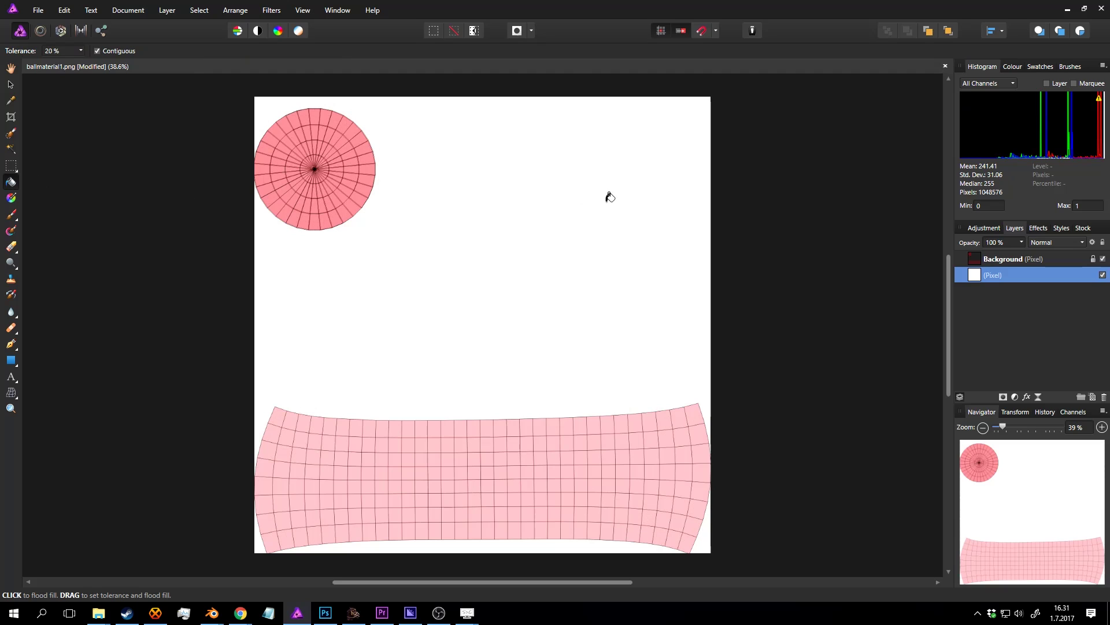
# Step: Add a pixel layer above the white one and try a black 314 px brush stroke on it
pyautogui.click(1091, 396)
pyautogui.press('b')
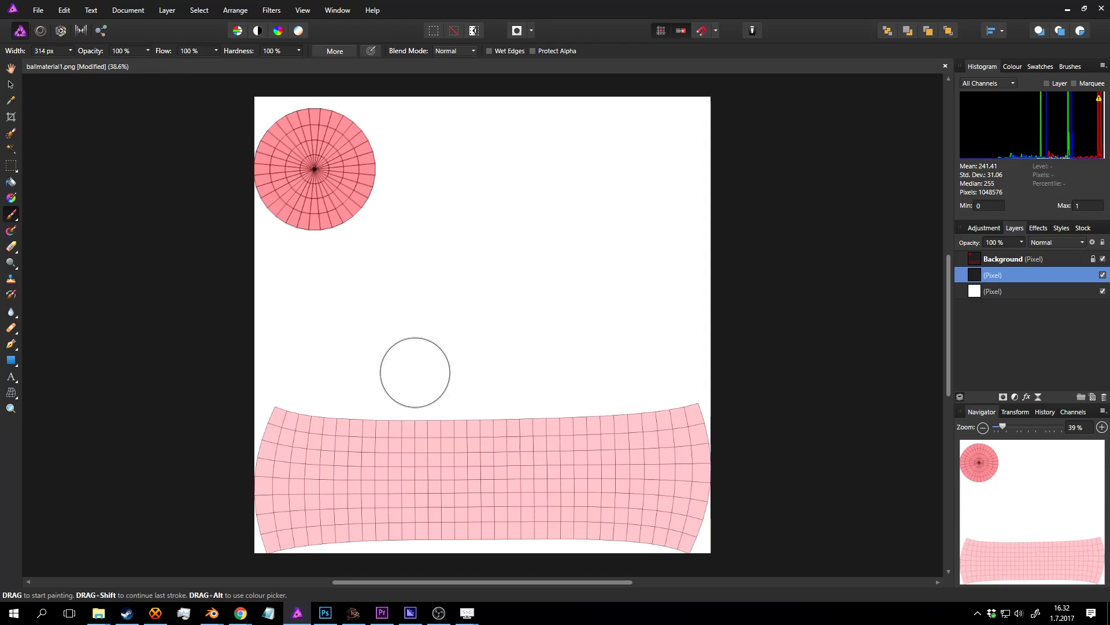
pyautogui.moveTo(414, 373); pyautogui.dragTo(453, 371)
pyautogui.hotkey('ctrl', 'z')
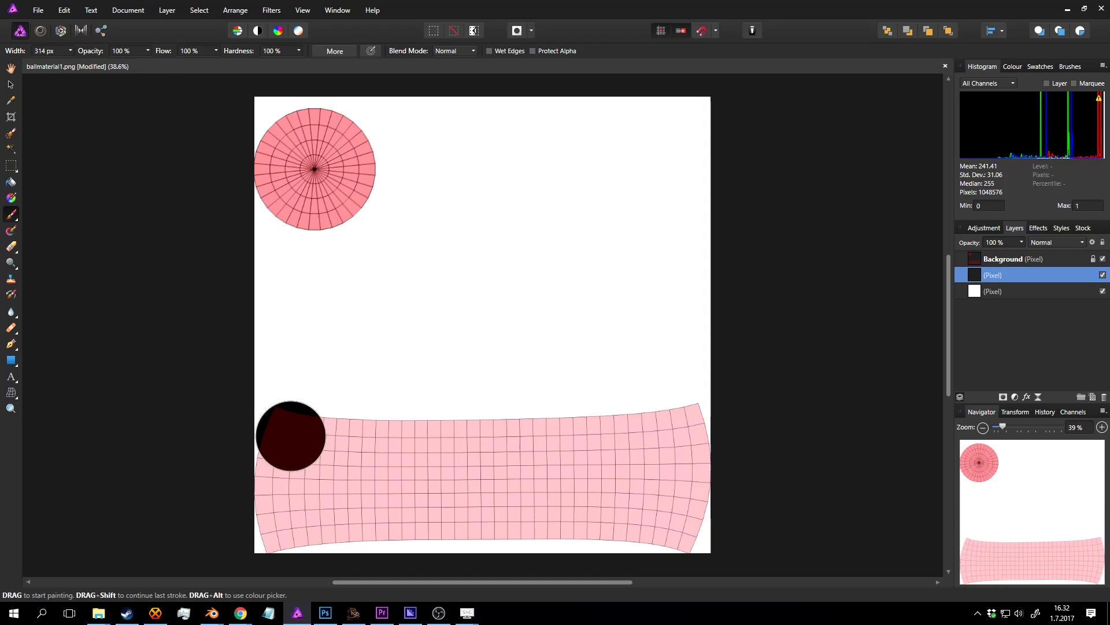
# Step: Hide the UV layout layer and paint a red dot (RGB 188, 0, 0) near the strip's left end on the empty pixel layer
pyautogui.click(960, 259)
pyautogui.click(1103, 259)
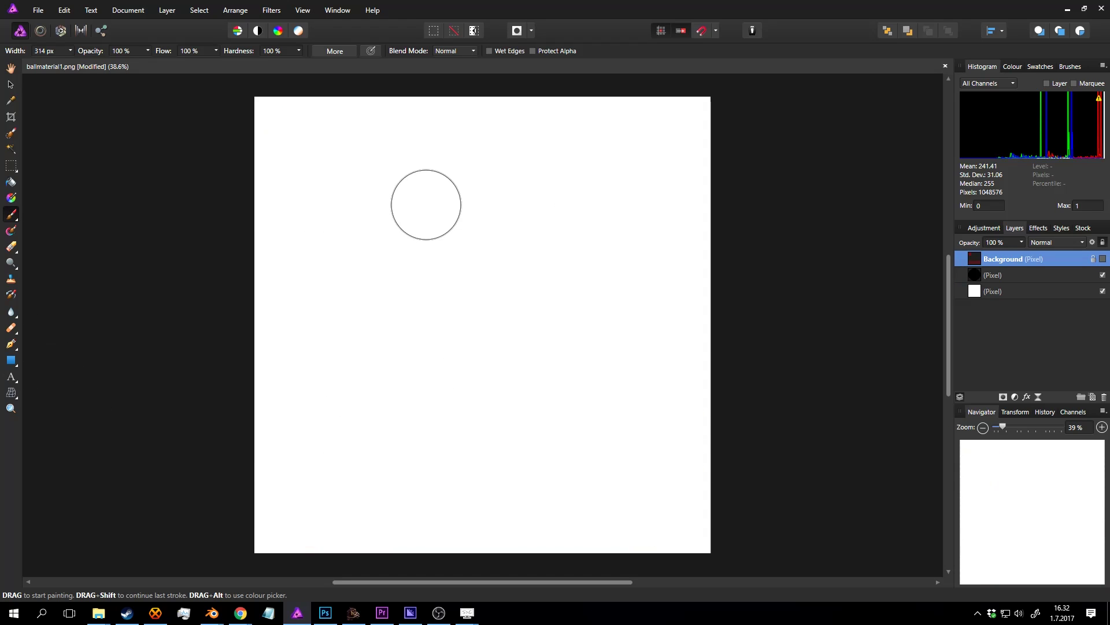
pyautogui.click(1013, 67)
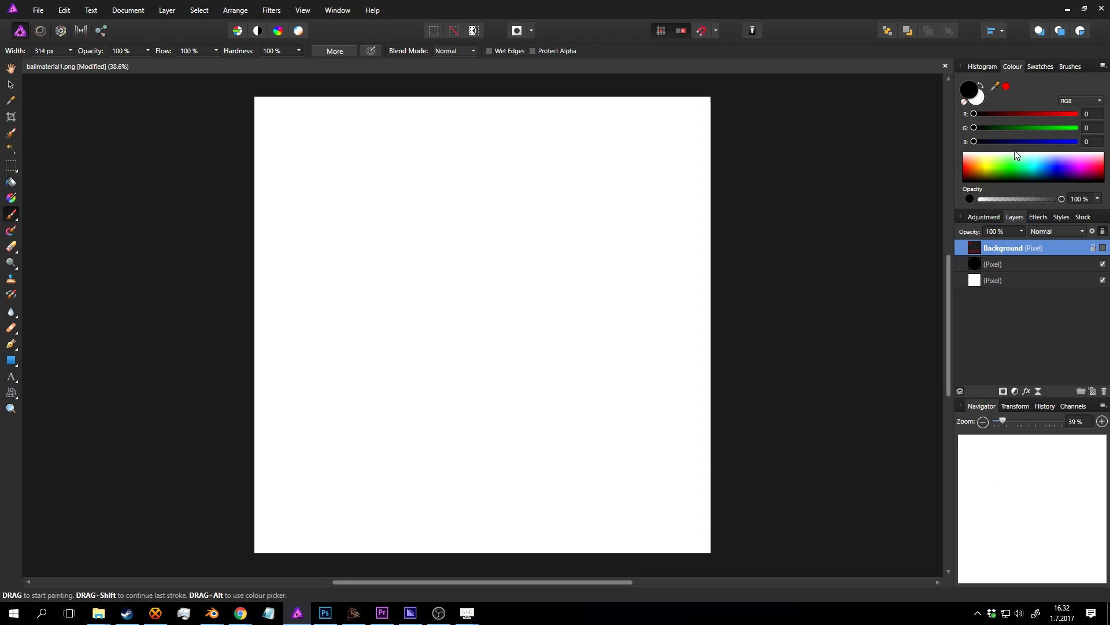
pyautogui.moveTo(1042, 114); pyautogui.dragTo(1048, 114)
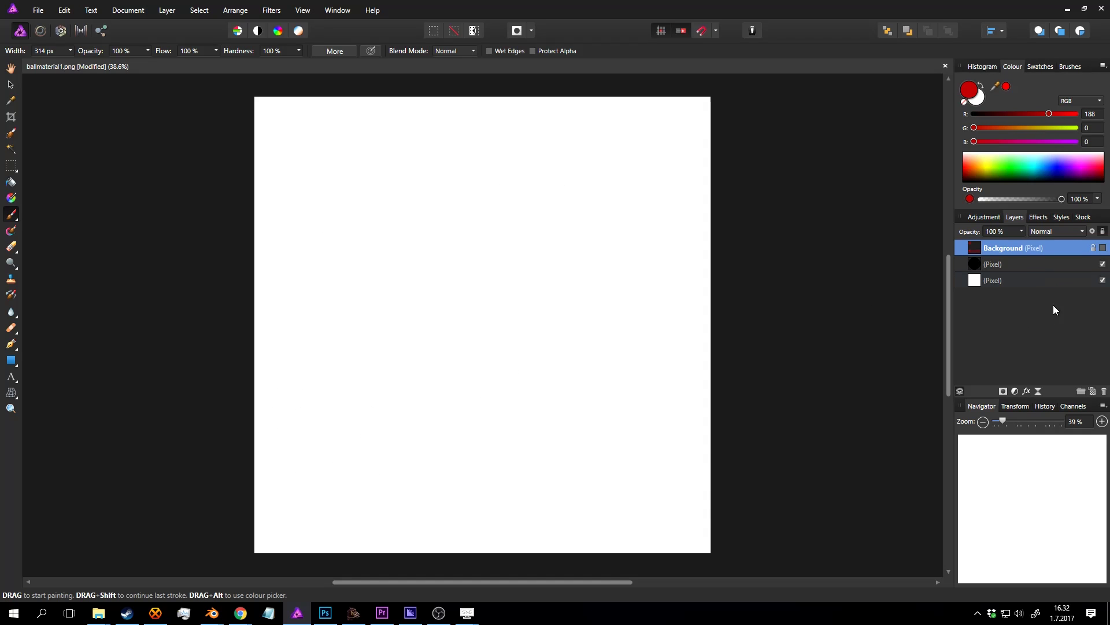
pyautogui.click(1011, 264)
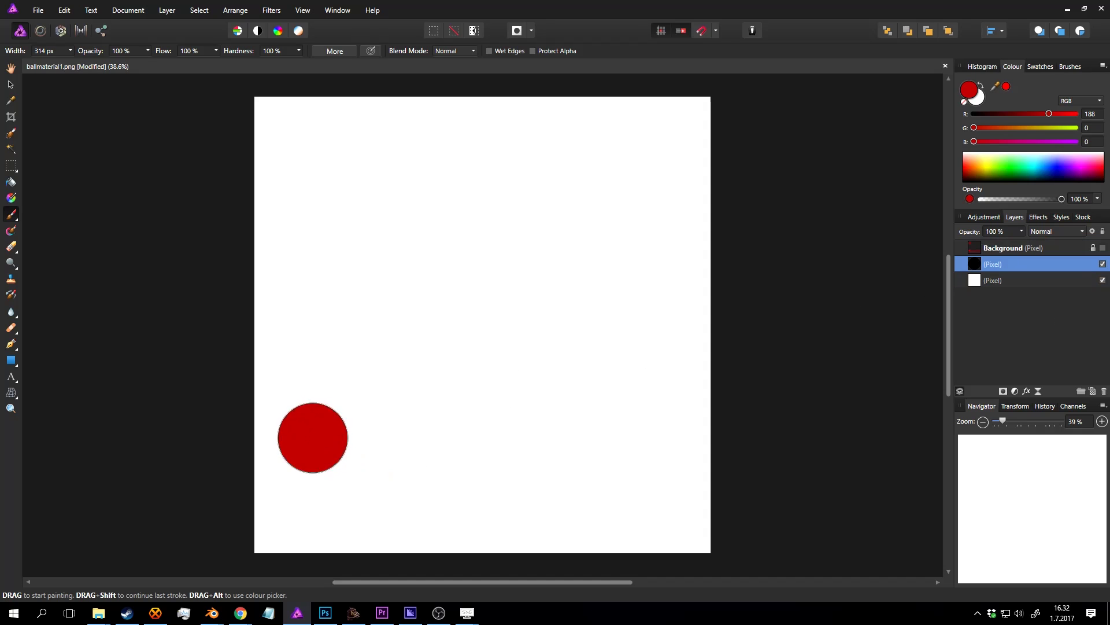
pyautogui.click(309, 441)
# Step: Continue the row beside the red dot with a yellow-green dot (RGB 188, 203, 0) and a green dot (RGB 0, 221, 116)
pyautogui.moveTo(1023, 128); pyautogui.dragTo(1054, 128)
pyautogui.click(373, 442)
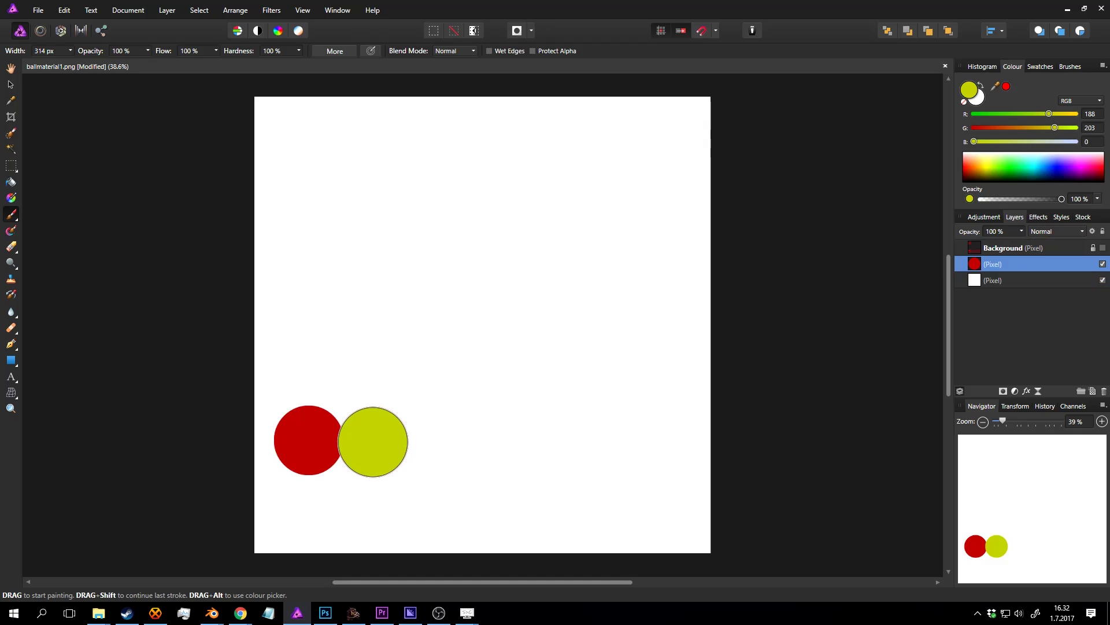
pyautogui.click(372, 443)
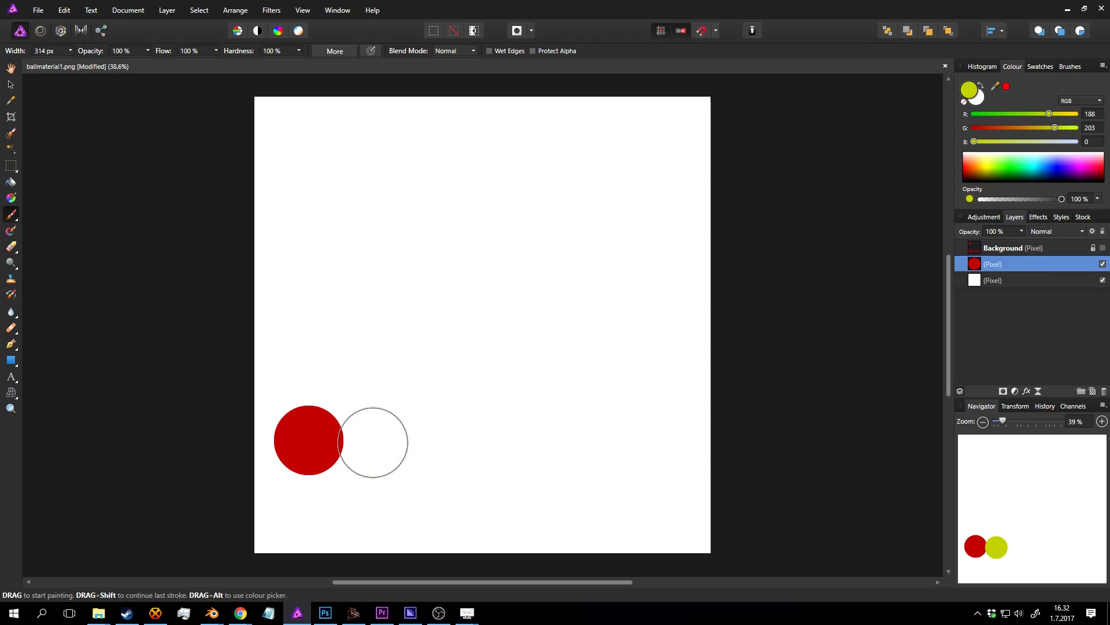
pyautogui.click(1023, 169)
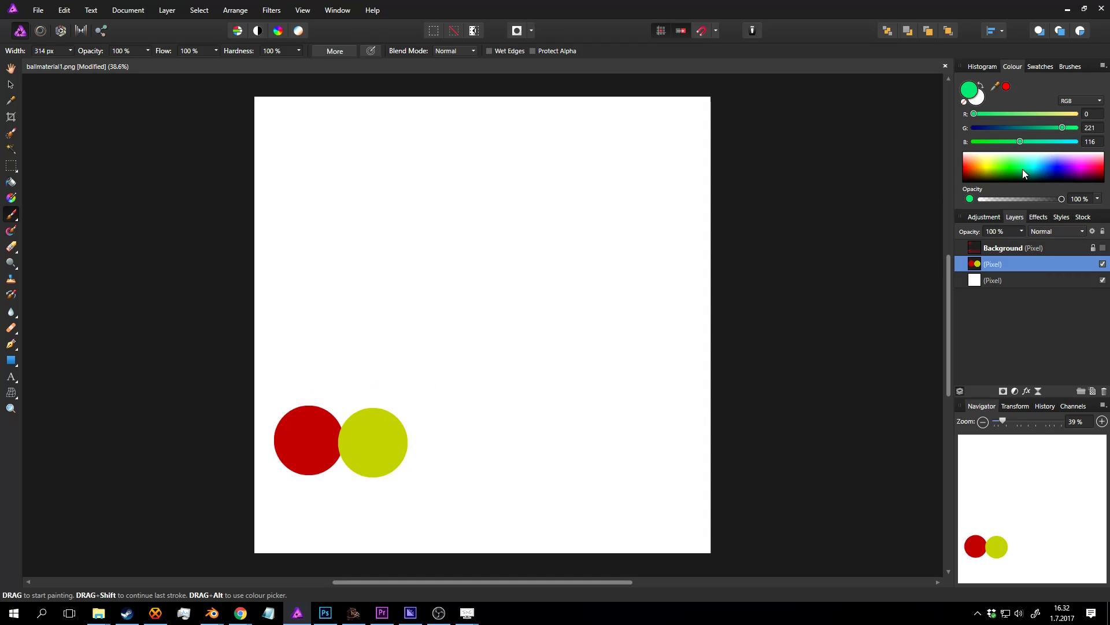
pyautogui.click(440, 442)
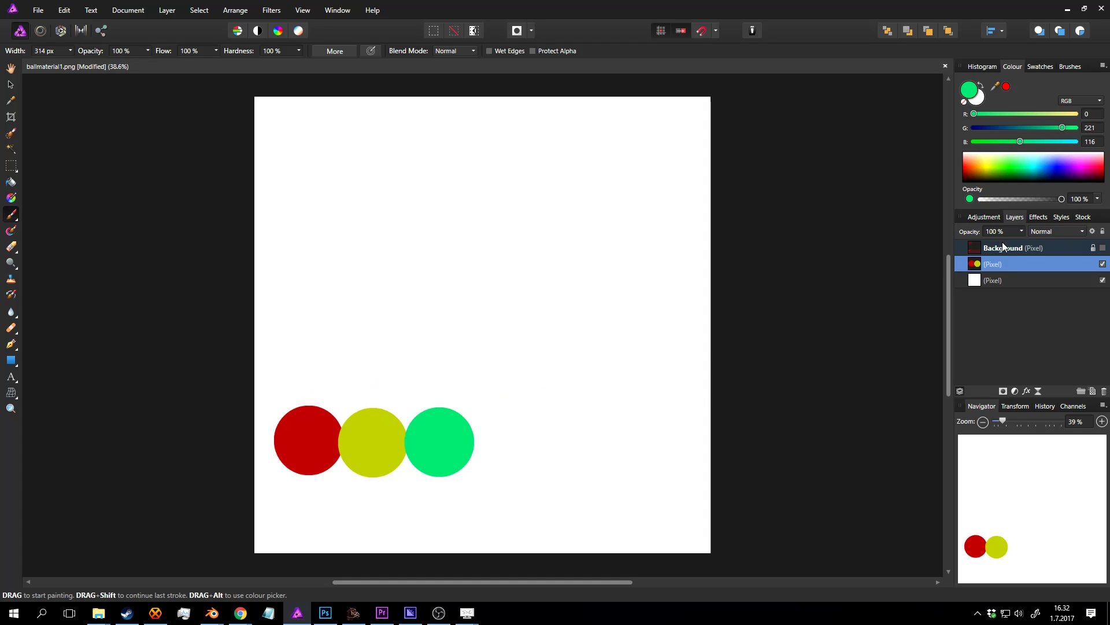
# Step: Extend the row of dots with a dark blue dot (RGB 24, 0, 173) and a pink dot (RGB 255, 101, 252)
pyautogui.moveTo(1024, 167); pyautogui.dragTo(1061, 173)
pyautogui.click(512, 441)
pyautogui.hotkey('ctrl', 'z')
pyautogui.click(506, 443)
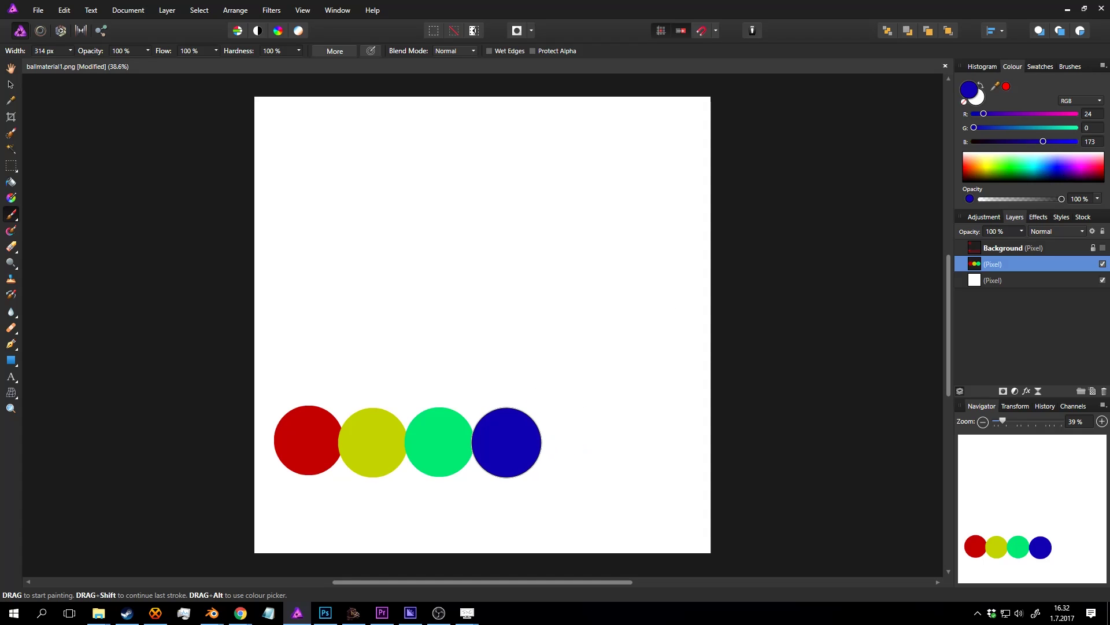
pyautogui.moveTo(1005, 168)
pyautogui.mouseDown()
pyautogui.moveTo(1015, 164)
pyautogui.moveTo(966, 164)
pyautogui.moveTo(1037, 151)
pyautogui.moveTo(1091, 163)
pyautogui.mouseUp()
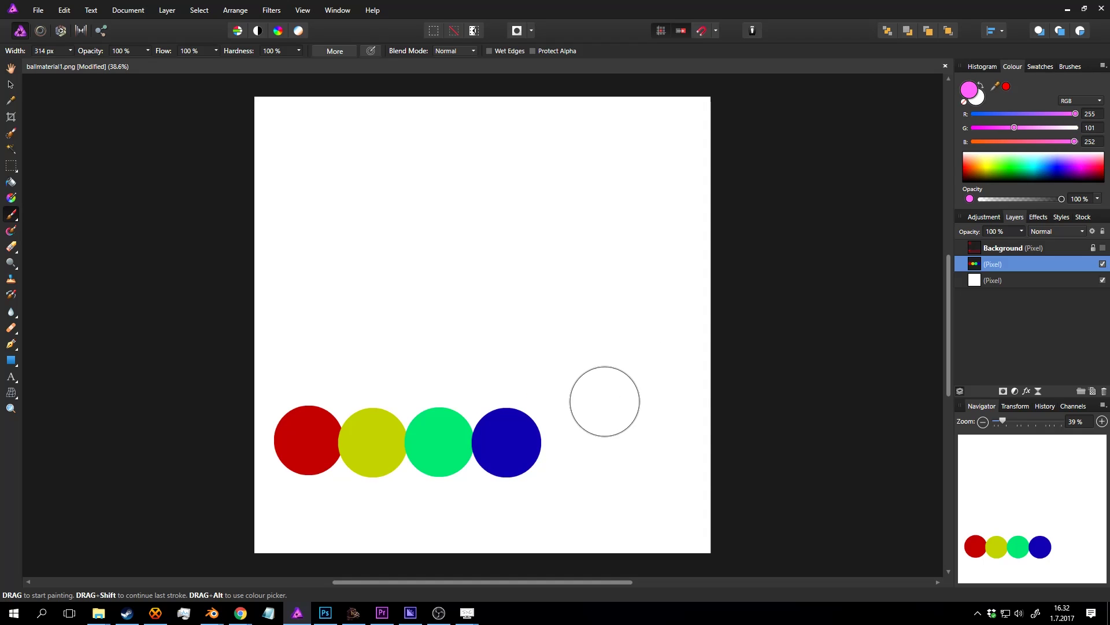
pyautogui.click(576, 438)
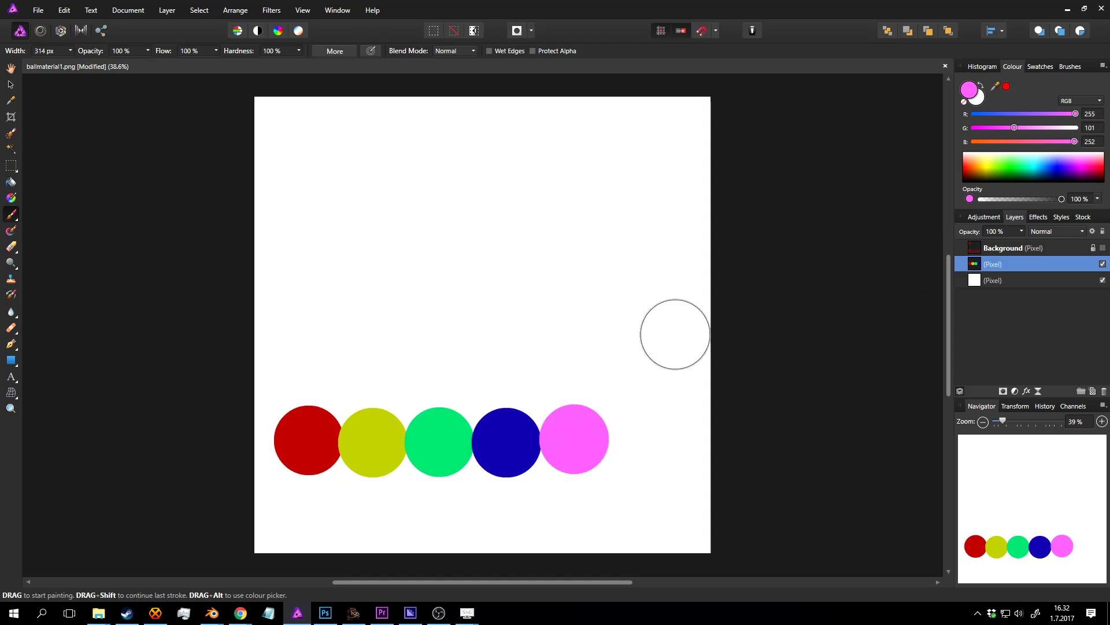
# Step: Enlarge the row of five coloured dots so it spans nearly the full canvas width
pyautogui.press('v')
pyautogui.moveTo(609, 369); pyautogui.dragTo(694, 336)
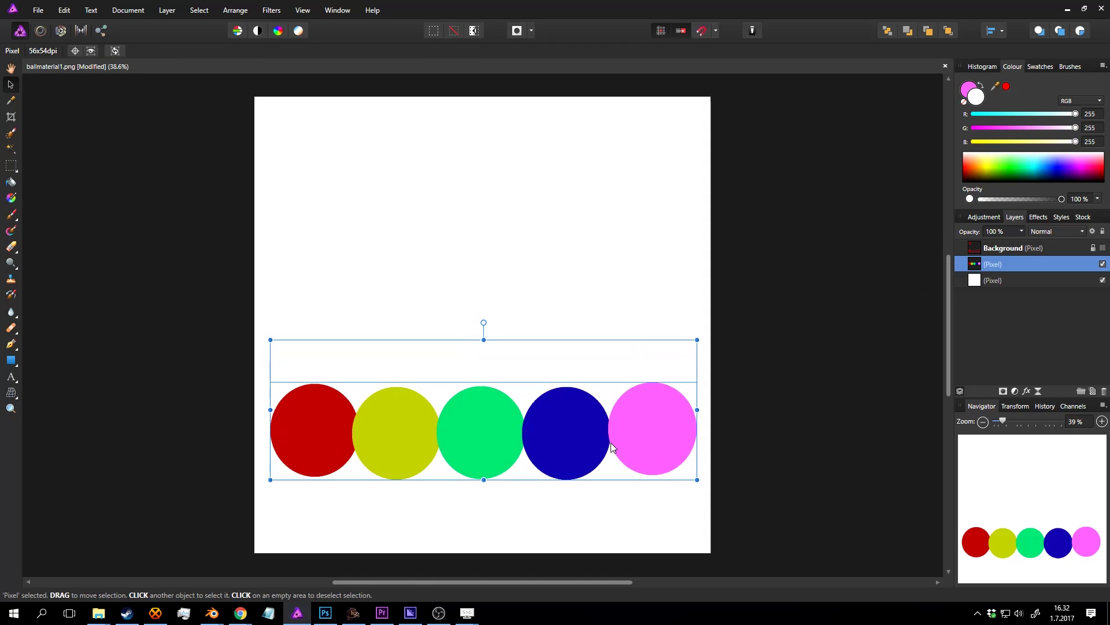
pyautogui.click(758, 358)
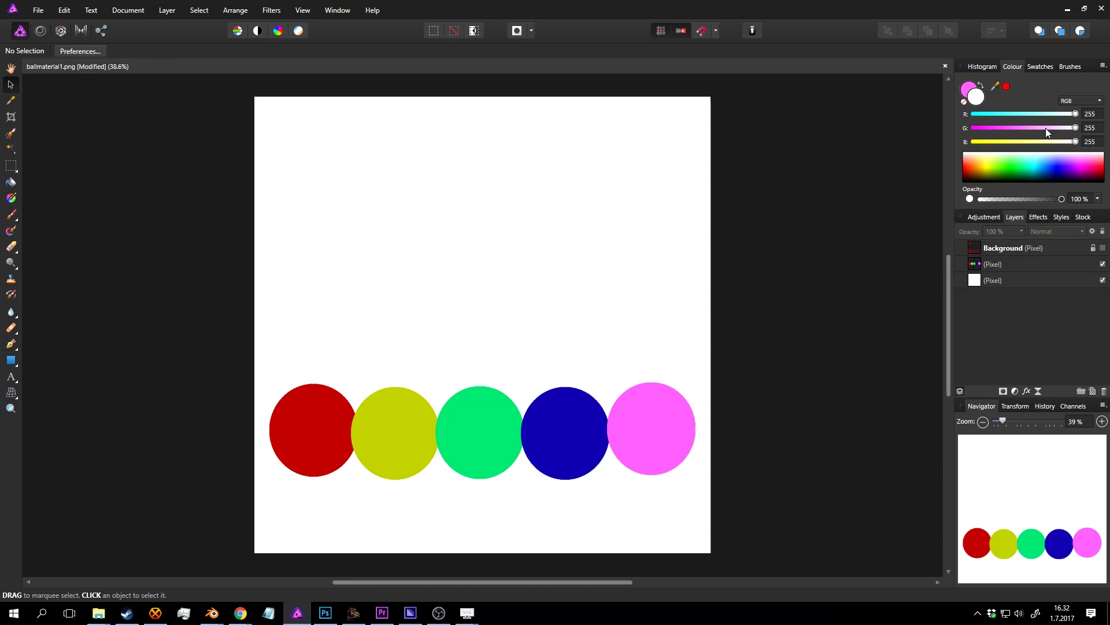
# Step: Set the brush width to 416 px and paint a cyan dot (RGB 82, 253, 255) beneath the pink one on a new layer
pyautogui.moveTo(1021, 166); pyautogui.dragTo(1033, 166)
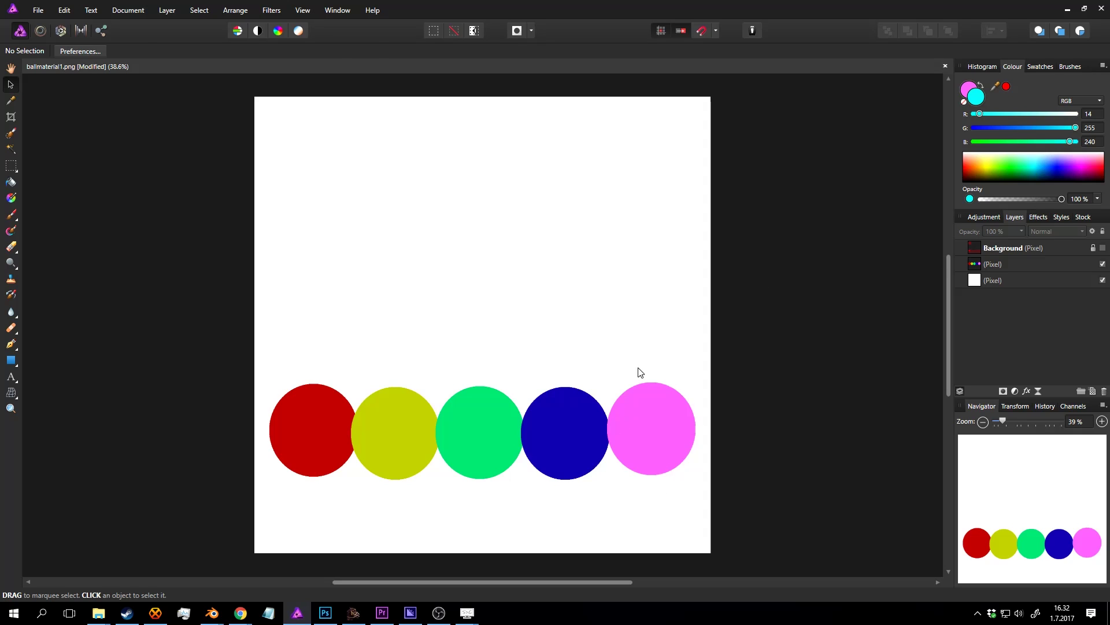
pyautogui.press('b')
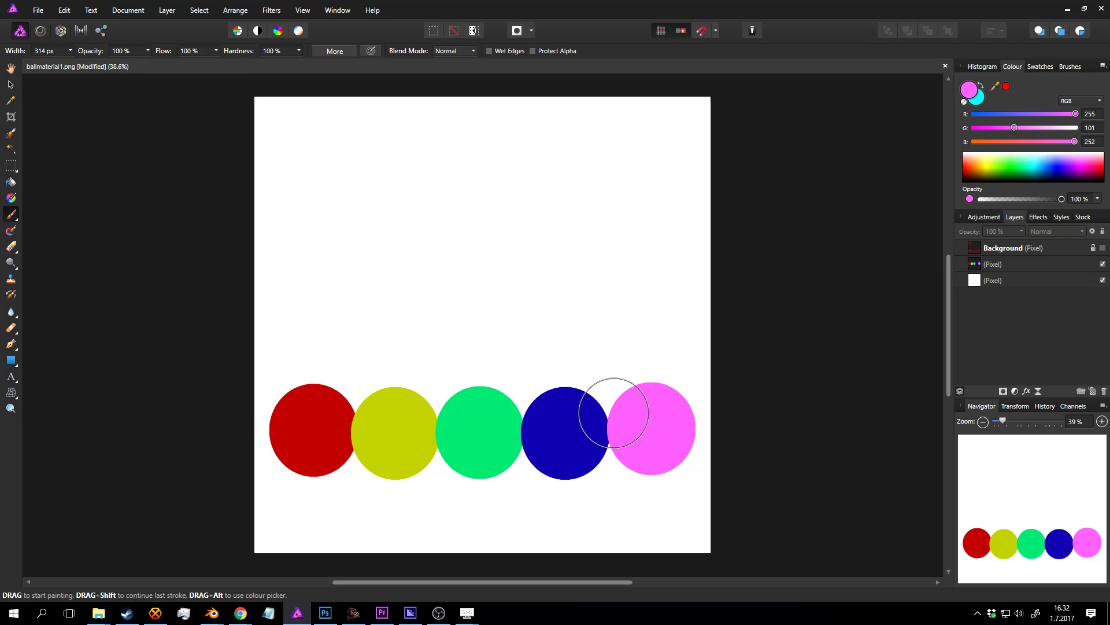
pyautogui.click(70, 51)
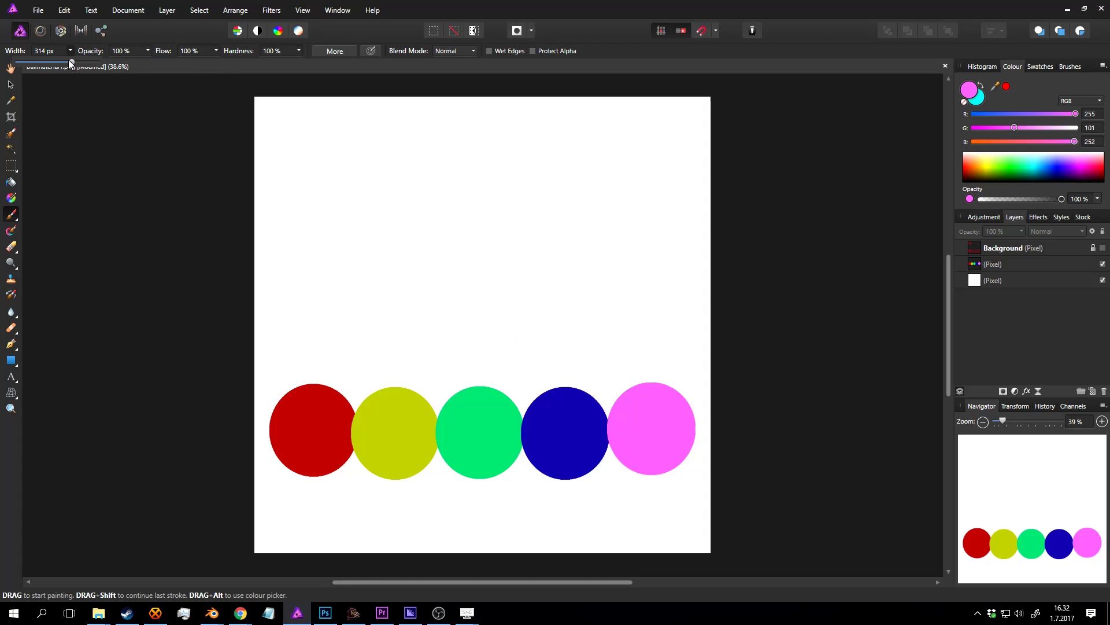
pyautogui.click(647, 431)
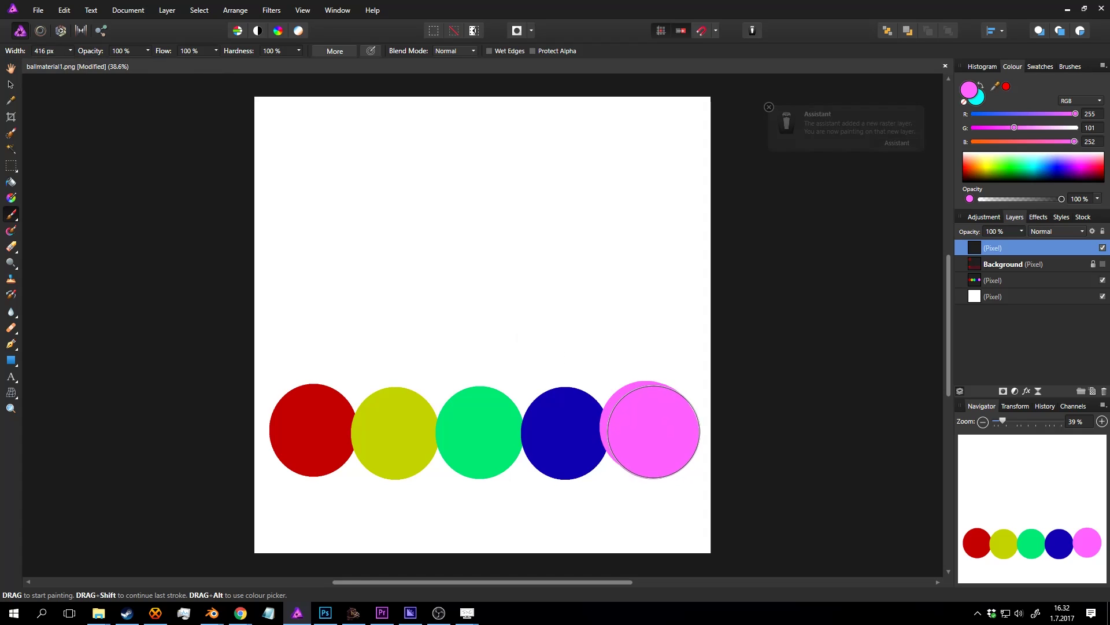
pyautogui.click(1034, 162)
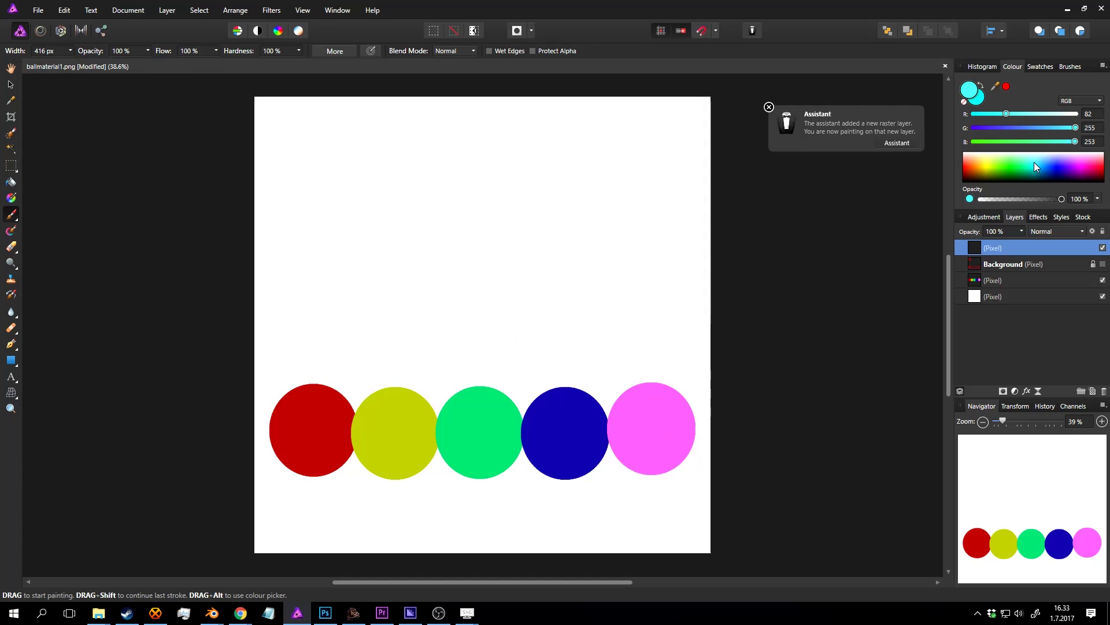
pyautogui.click(655, 508)
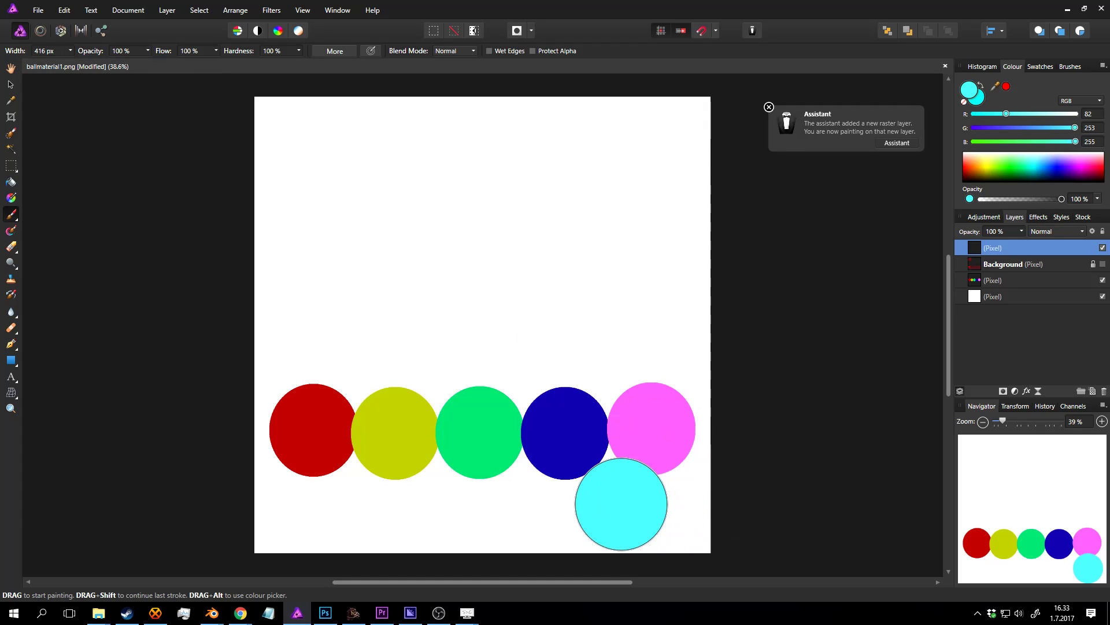
pyautogui.click(655, 503)
# Step: Paint a very dark green dot (RGB 0, 29, 7) beneath the blue one and a black dot beneath the bright green one
pyautogui.click(1079, 164)
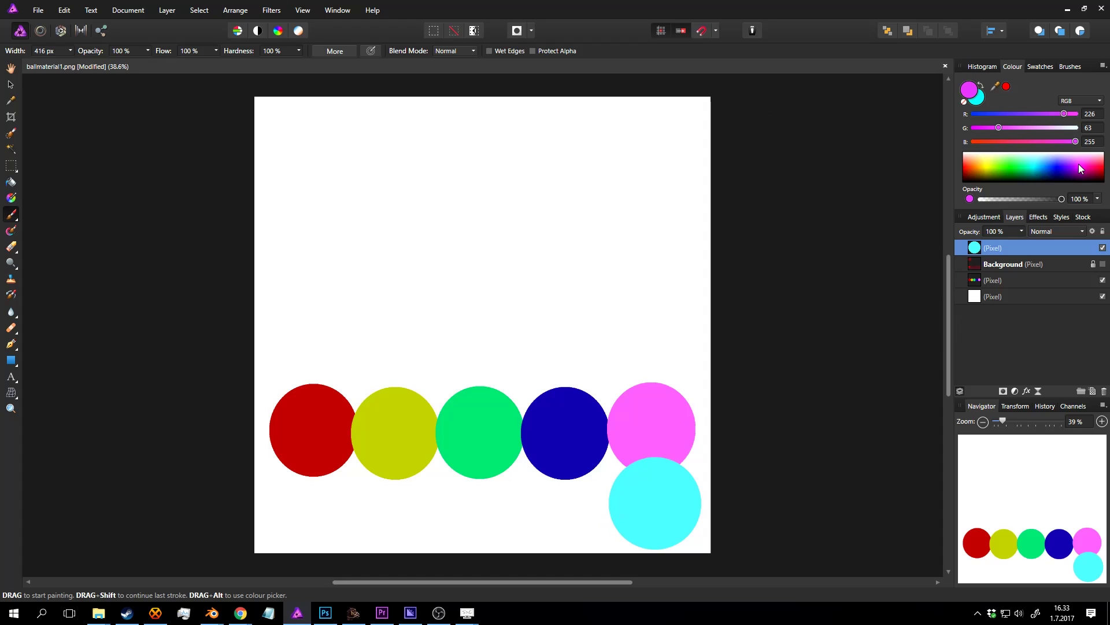
pyautogui.moveTo(1078, 164)
pyautogui.mouseDown()
pyautogui.moveTo(991, 166)
pyautogui.moveTo(1016, 160)
pyautogui.moveTo(1016, 180)
pyautogui.mouseUp()
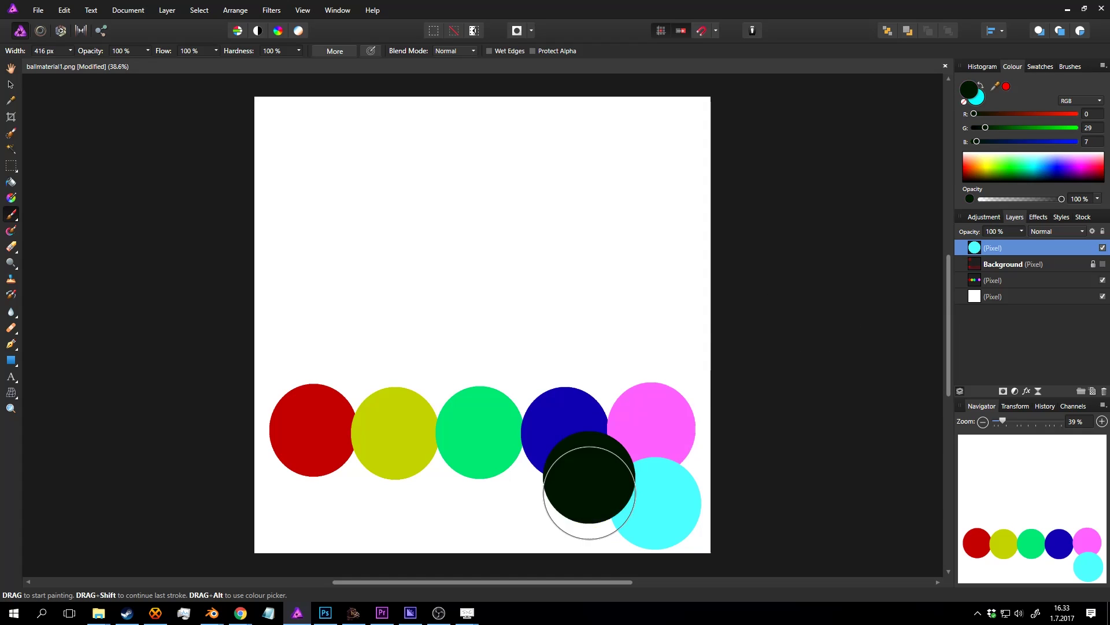
pyautogui.click(568, 505)
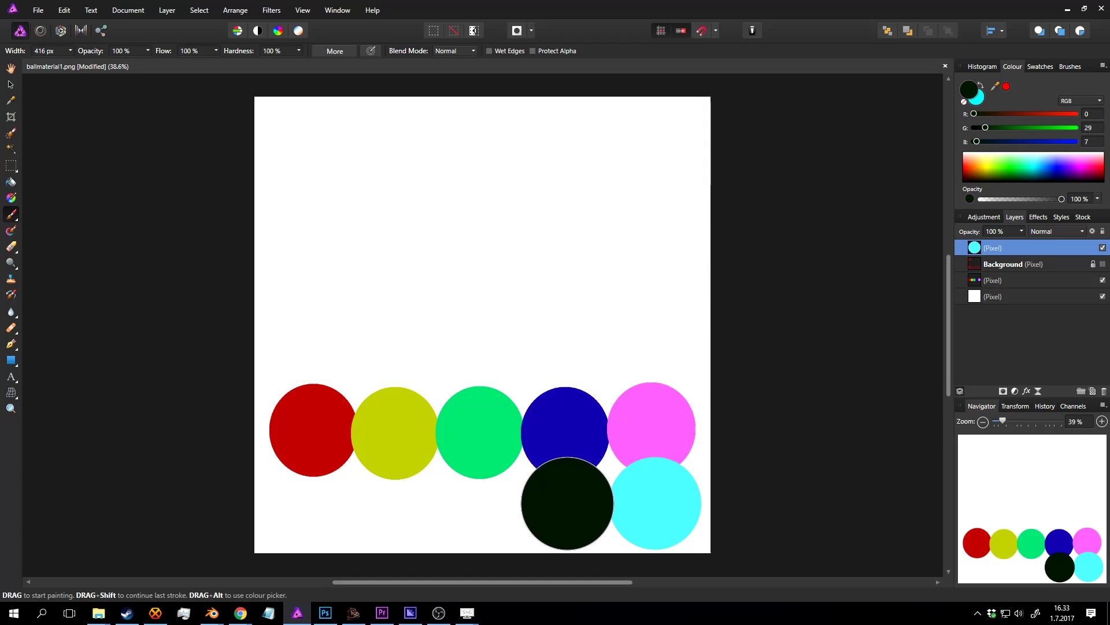
pyautogui.moveTo(1001, 176); pyautogui.dragTo(956, 189)
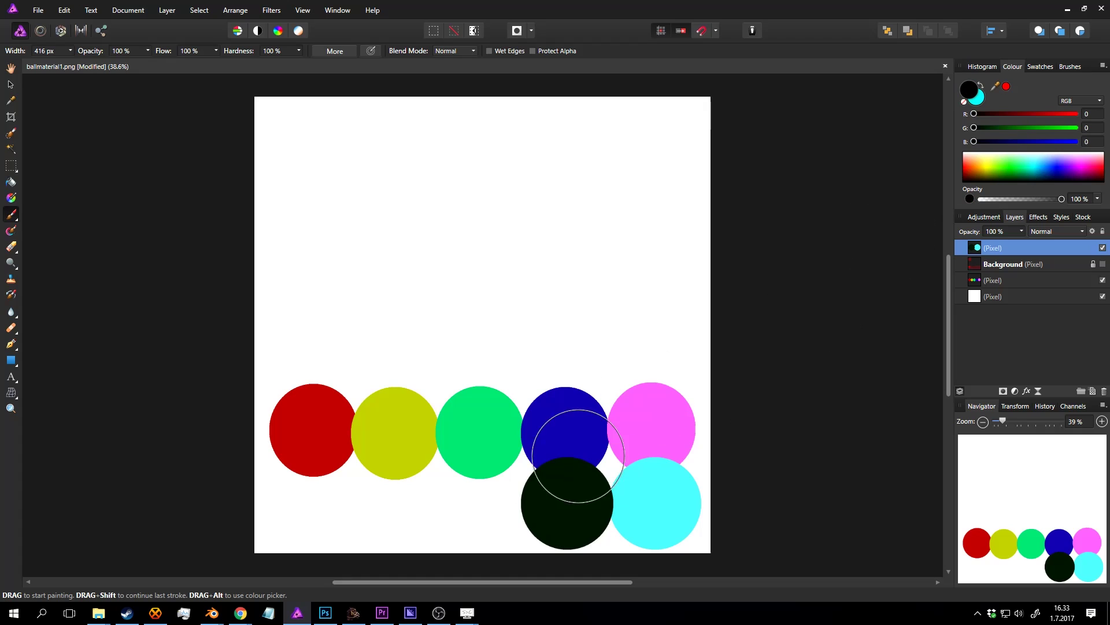
pyautogui.click(480, 507)
pyautogui.click(483, 503)
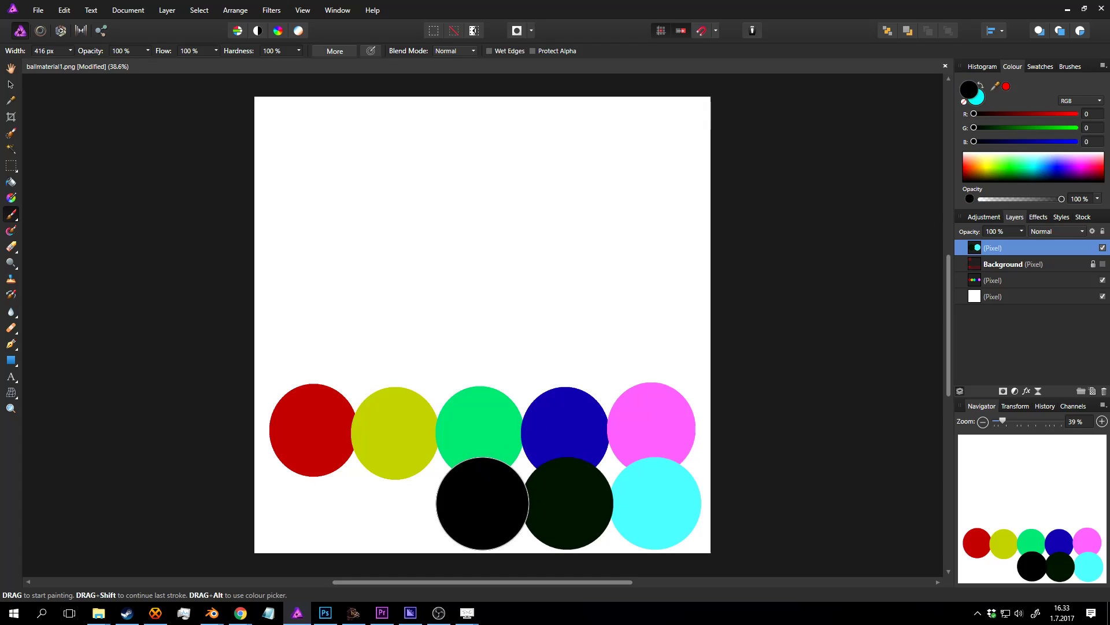
pyautogui.hotkey('ctrl', 'z')
pyautogui.click(481, 503)
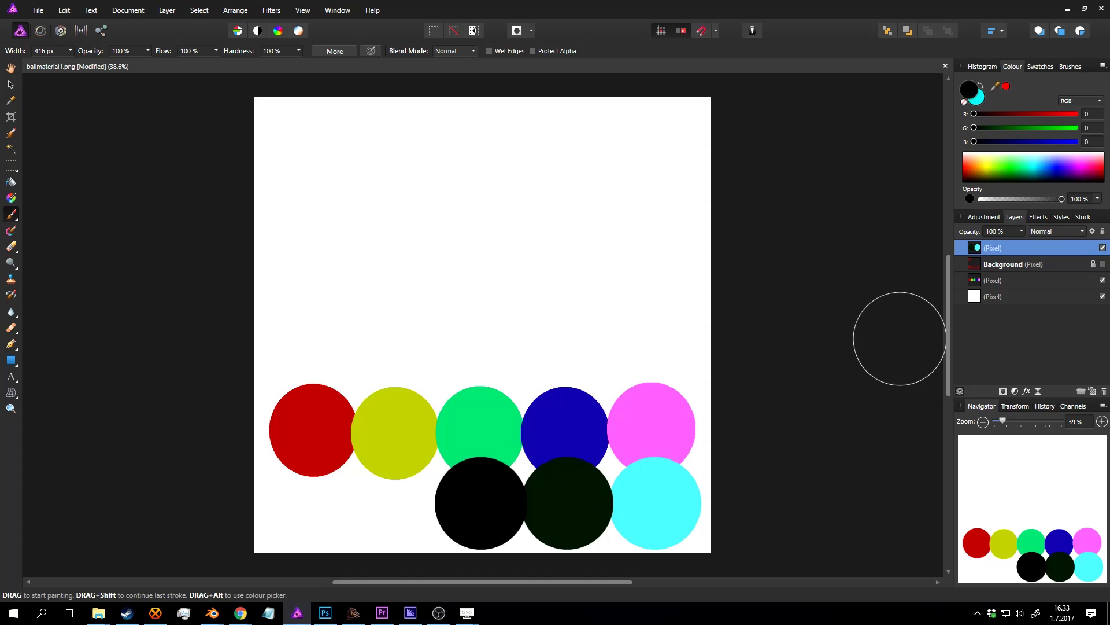
# Step: Complete the second row with a white dot beneath the yellow-green one and an orange dot (RGB 255, 121, 5) beneath the red one
pyautogui.moveTo(1036, 174); pyautogui.dragTo(1036, 137)
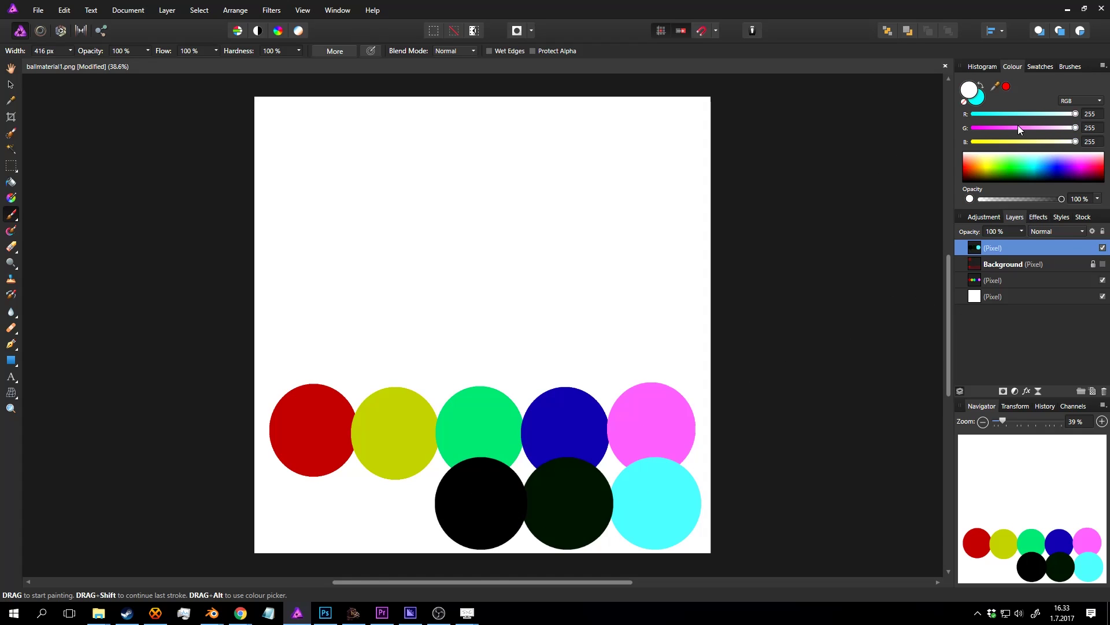
pyautogui.click(399, 504)
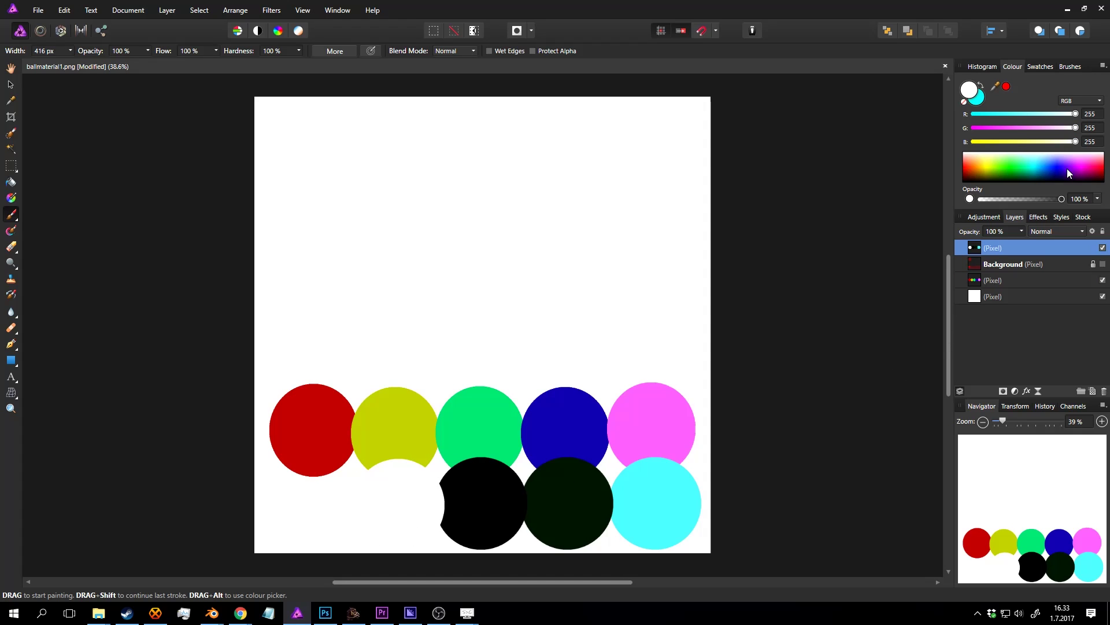
pyautogui.moveTo(1088, 166); pyautogui.dragTo(978, 165)
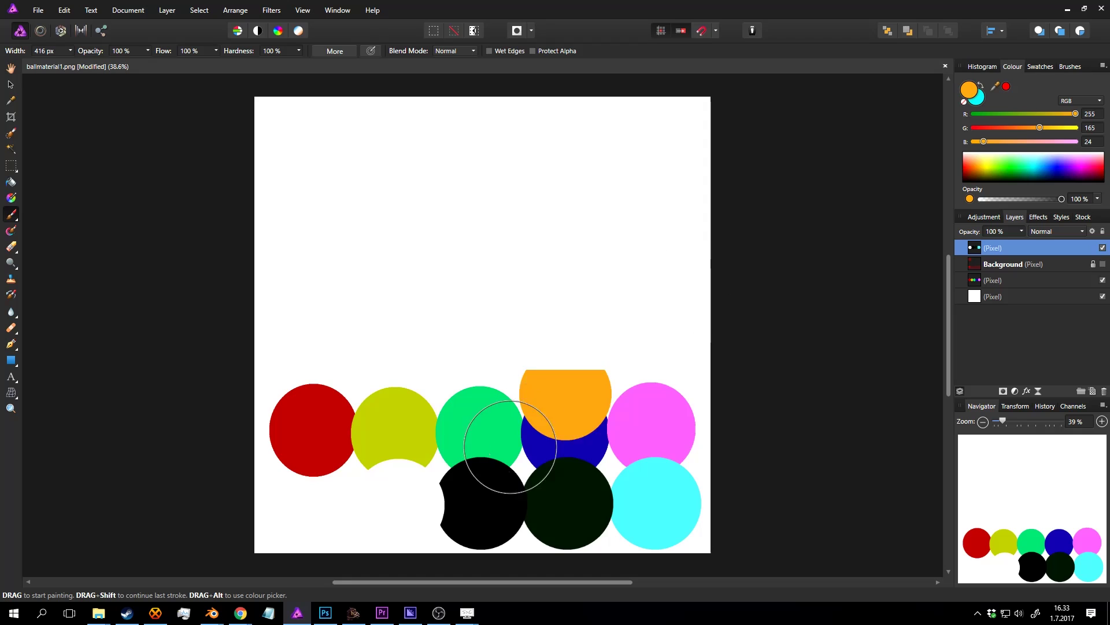
pyautogui.click(318, 505)
pyautogui.hotkey('ctrl', 'z')
pyautogui.moveTo(975, 169); pyautogui.dragTo(973, 167)
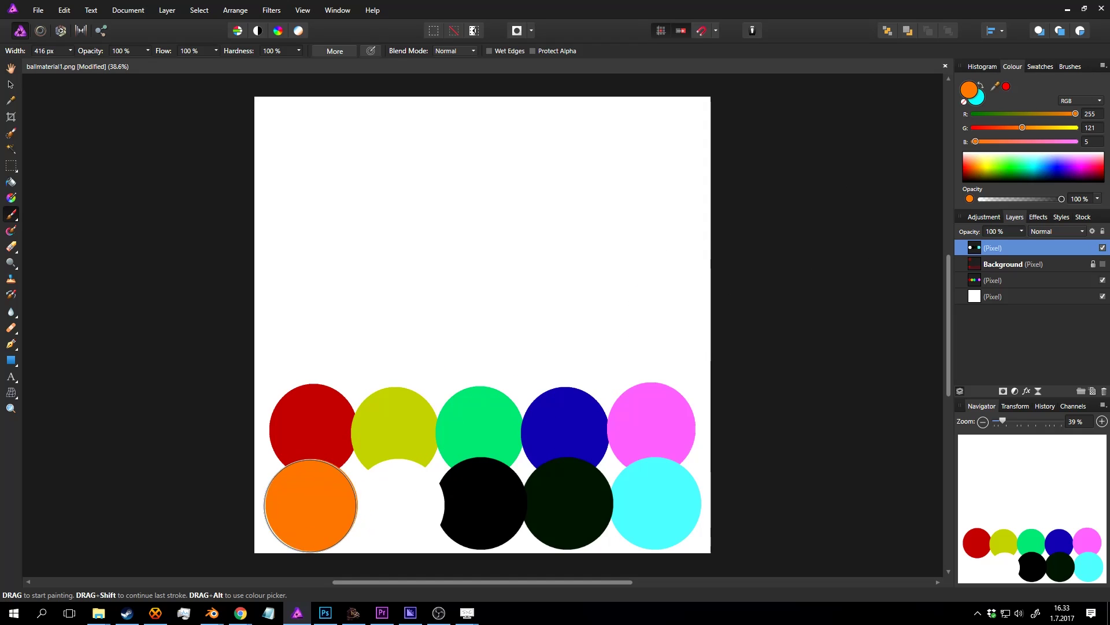
pyautogui.click(311, 505)
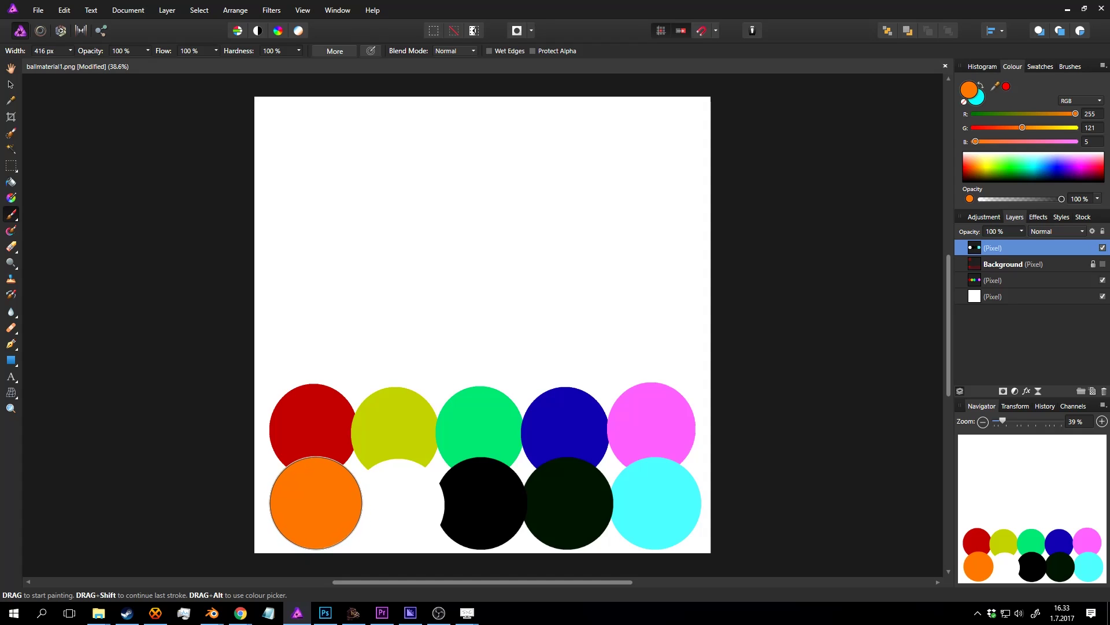
# Step: Add the black art text "1." near the canvas's upper-left corner and enlarge it to about 739.2 pt
pyautogui.press('z')
pyautogui.keyDown('alt'); pyautogui.click(528, 264); pyautogui.keyUp('alt')
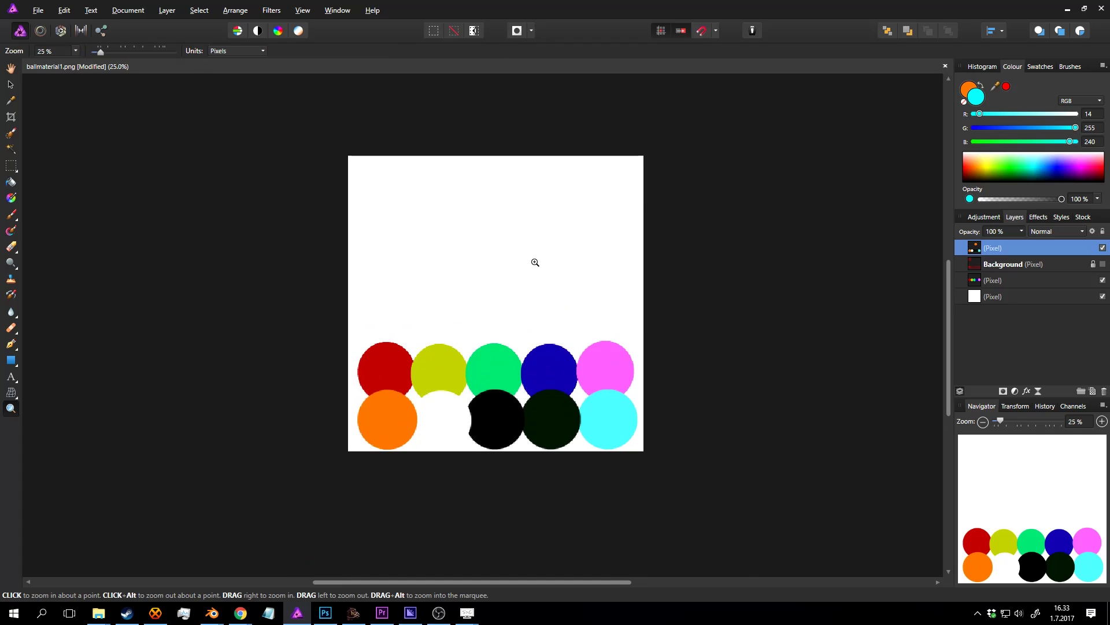
pyautogui.click(534, 262)
pyautogui.keyDown('alt'); pyautogui.click(556, 211); pyautogui.keyUp('alt')
pyautogui.click(555, 209)
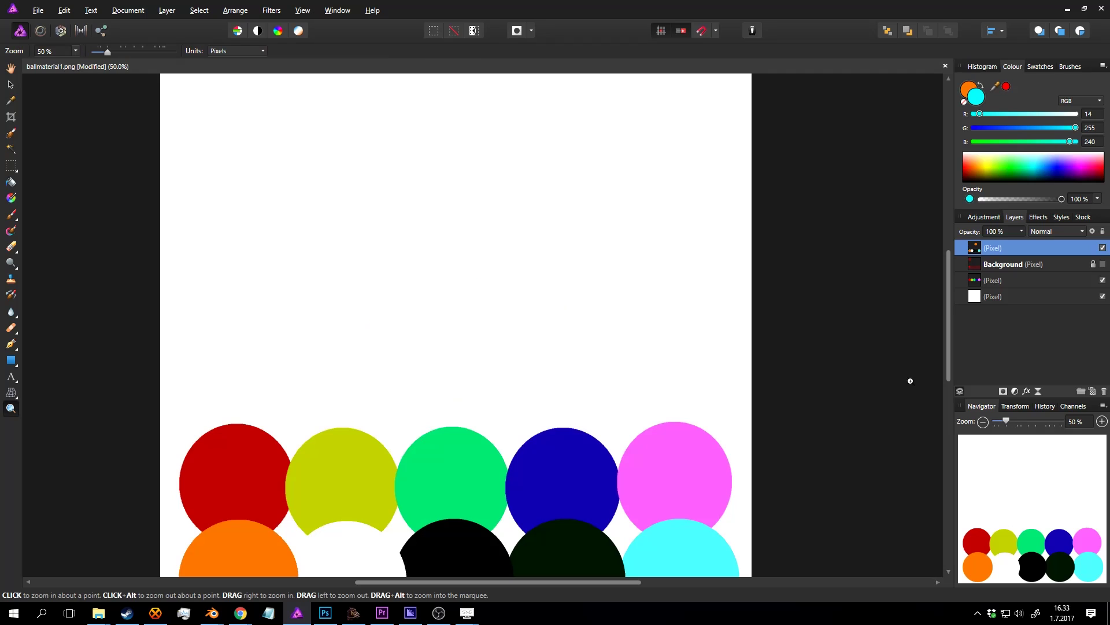
pyautogui.press('t')
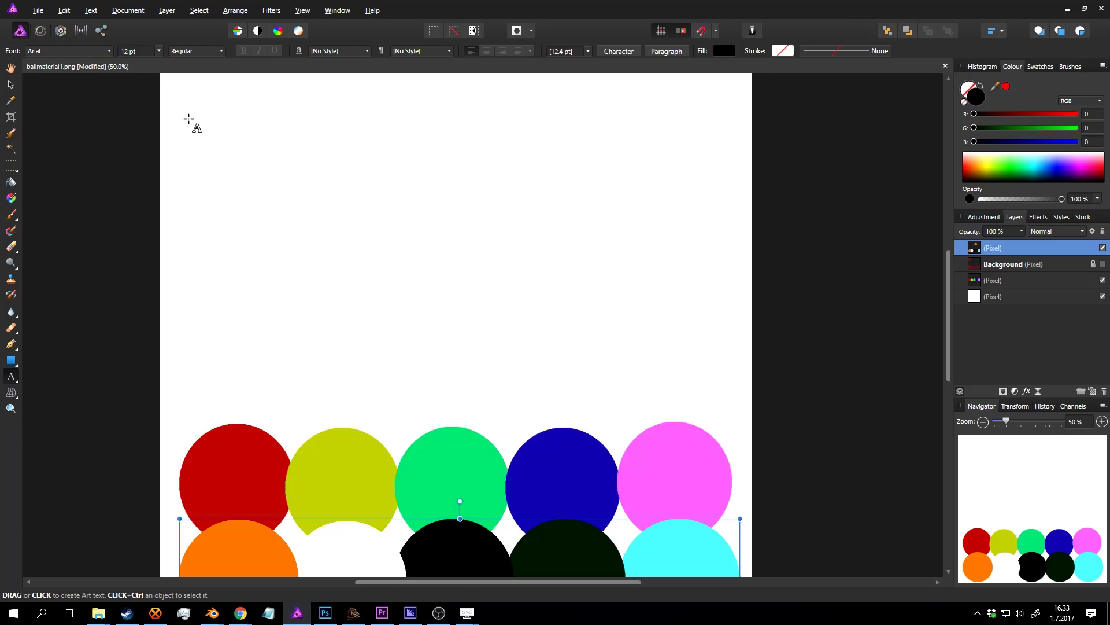
pyautogui.click(188, 117)
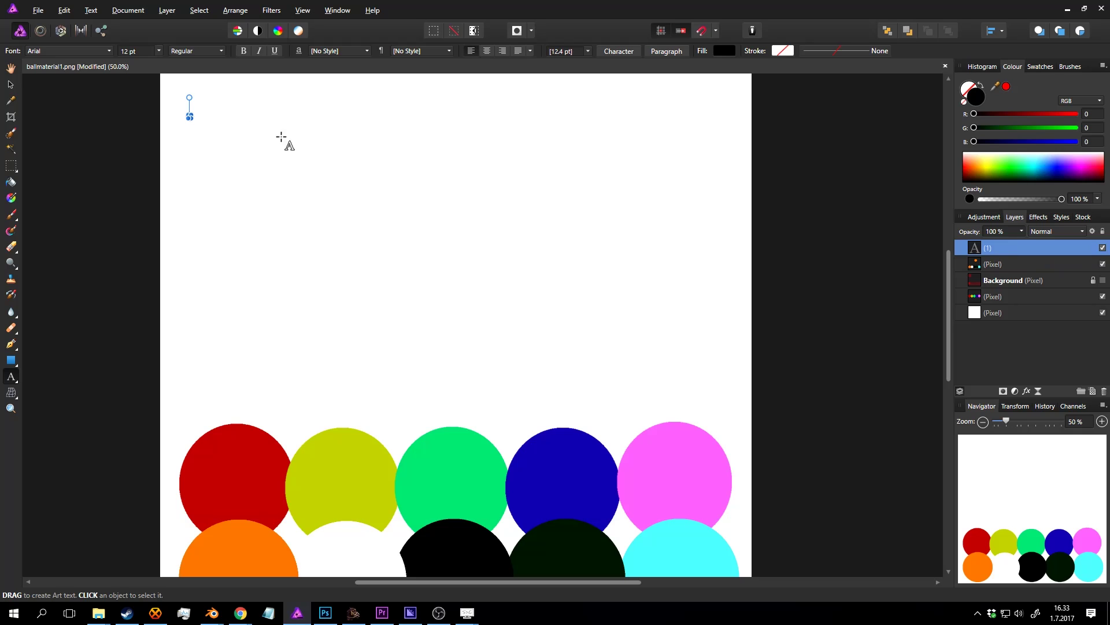
pyautogui.click(7, 83)
pyautogui.moveTo(191, 117); pyautogui.dragTo(399, 286)
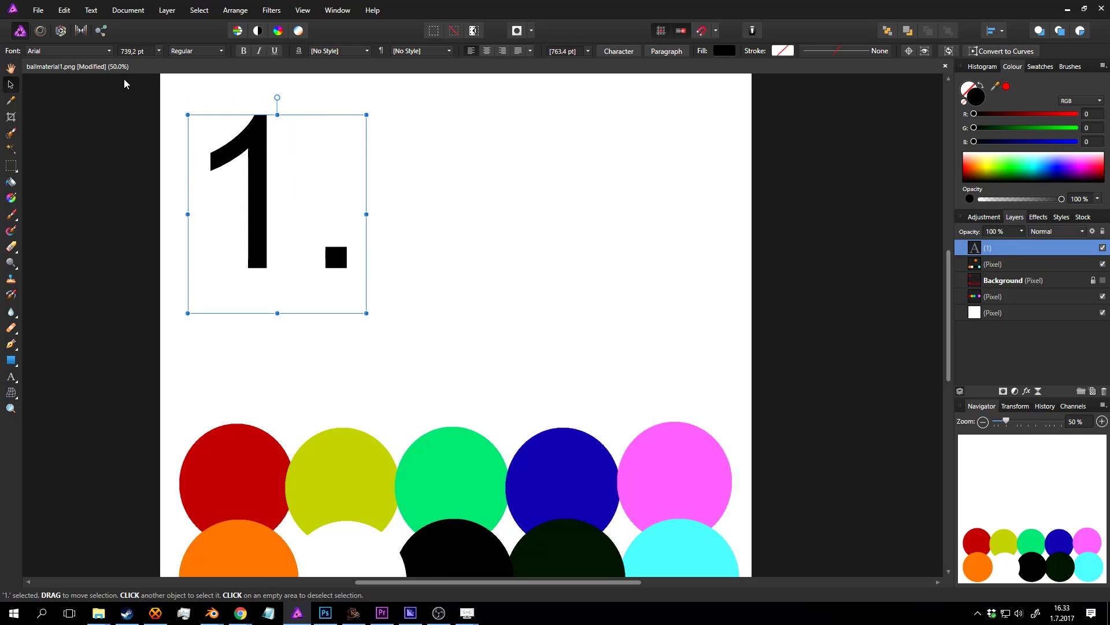
# Step: Preview other typefaces on the "1." text and set its font to Impact
pyautogui.click(10, 68)
pyautogui.press('t')
pyautogui.doubleClick(279, 168)
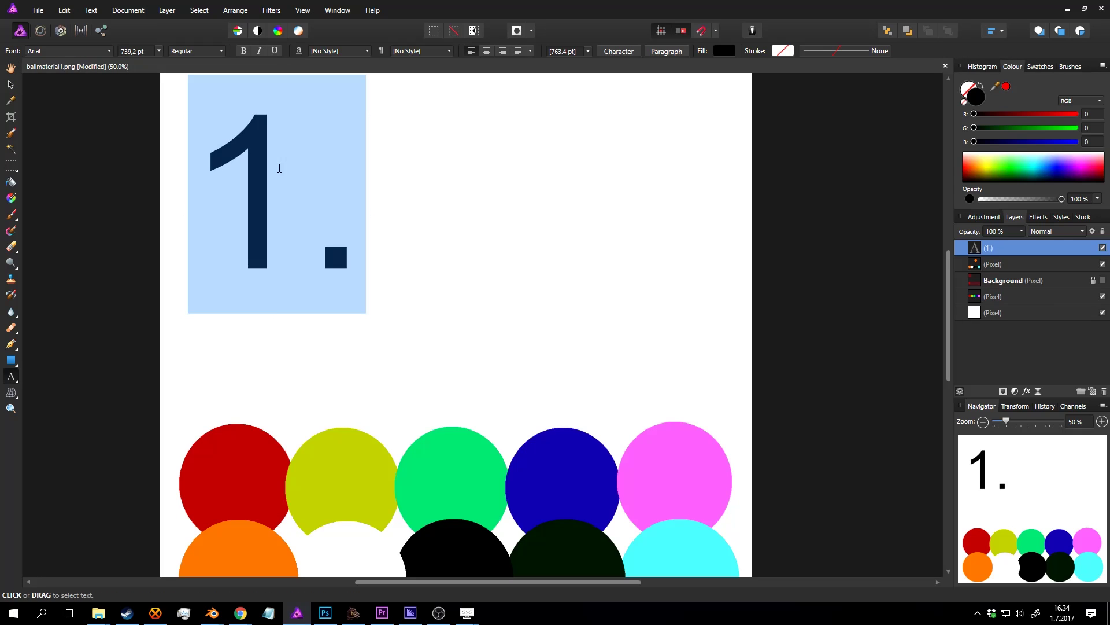
pyautogui.click(111, 51)
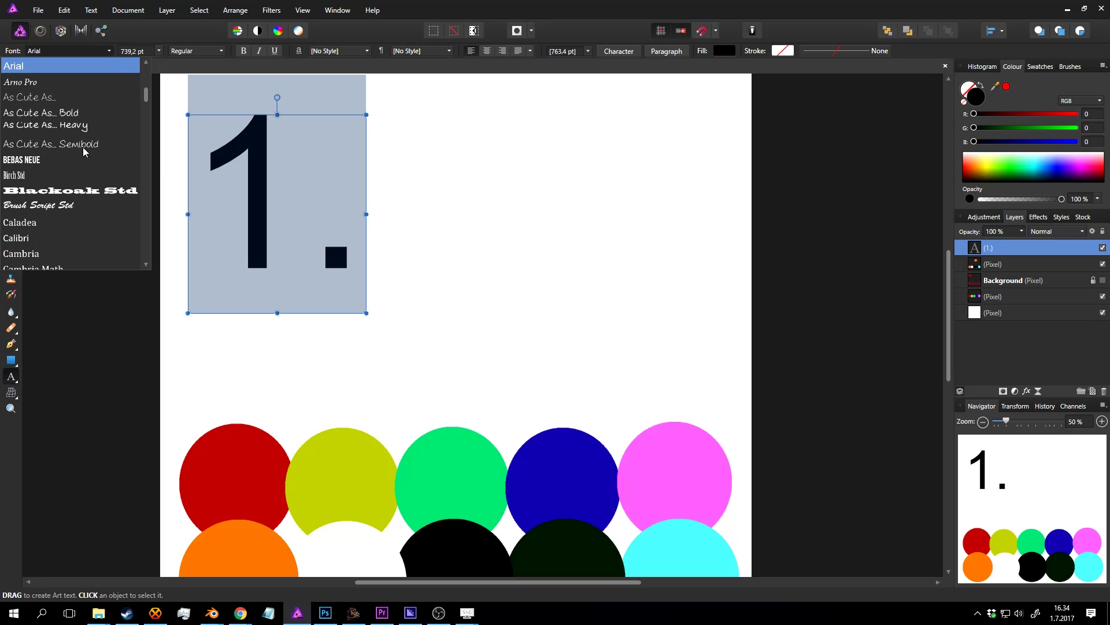
pyautogui.scroll(-5, 147, 95)
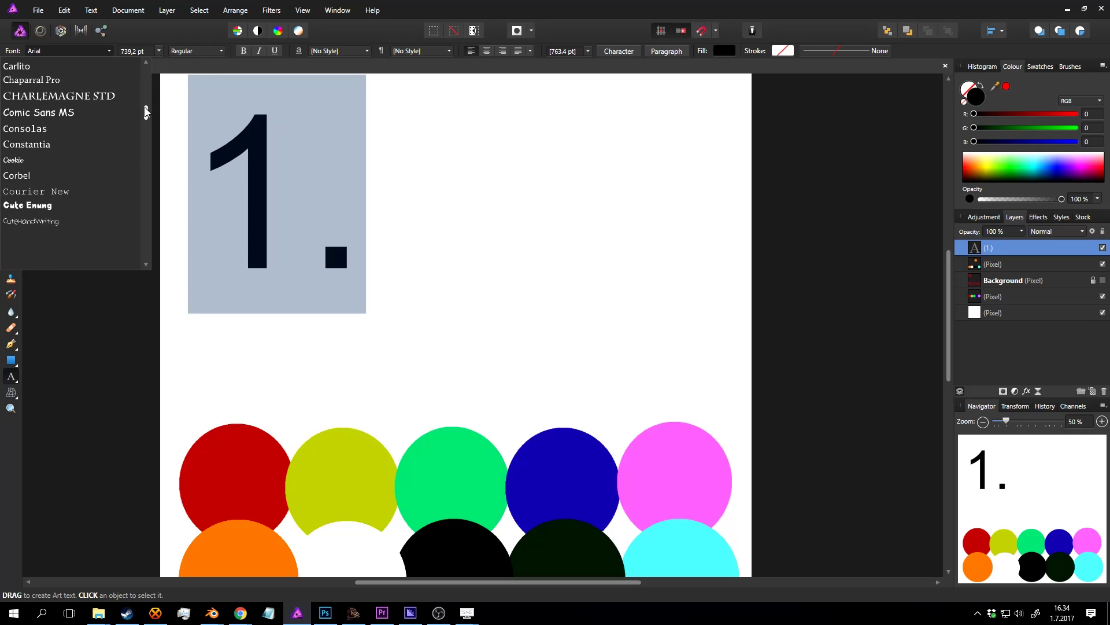
pyautogui.scroll(-7, 72, 175)
pyautogui.scroll(-12, 70, 176)
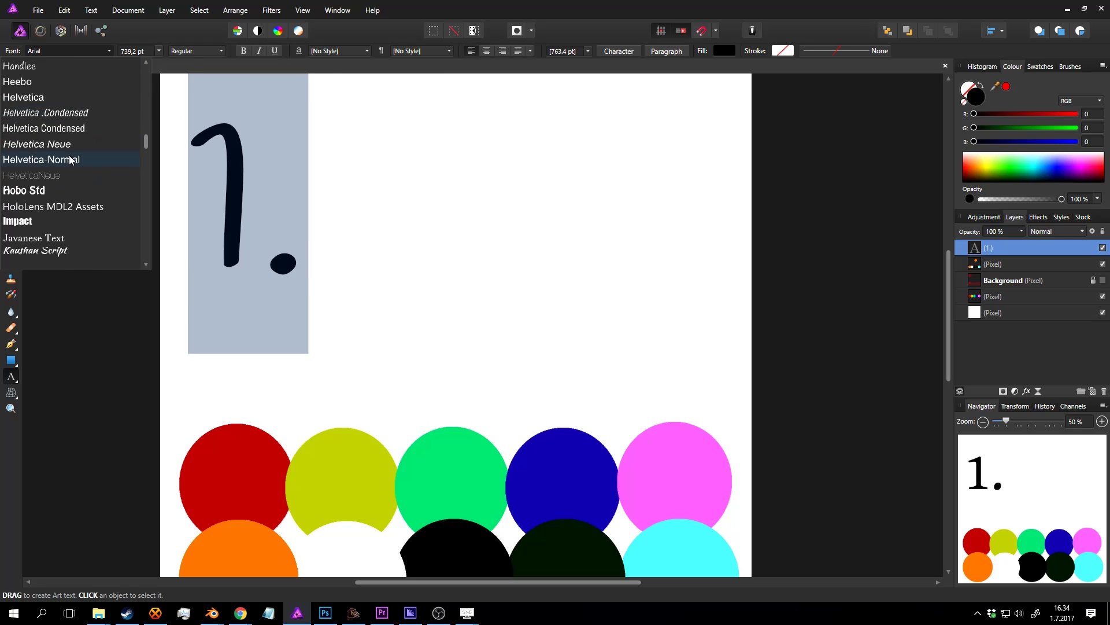
pyautogui.scroll(-12, 72, 167)
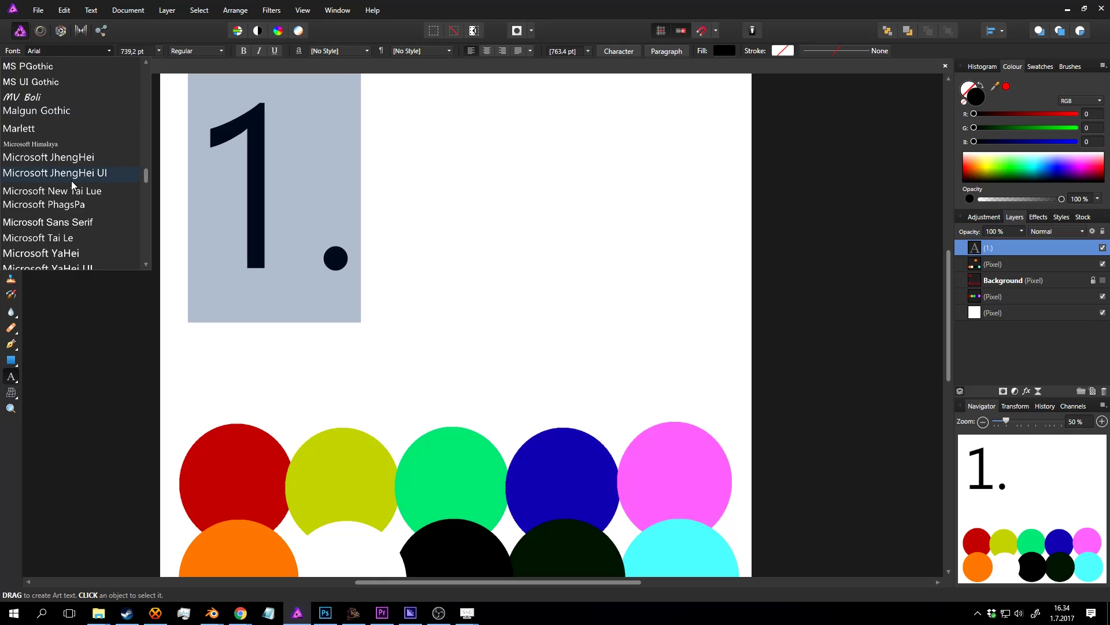
pyautogui.scroll(-12, 69, 168)
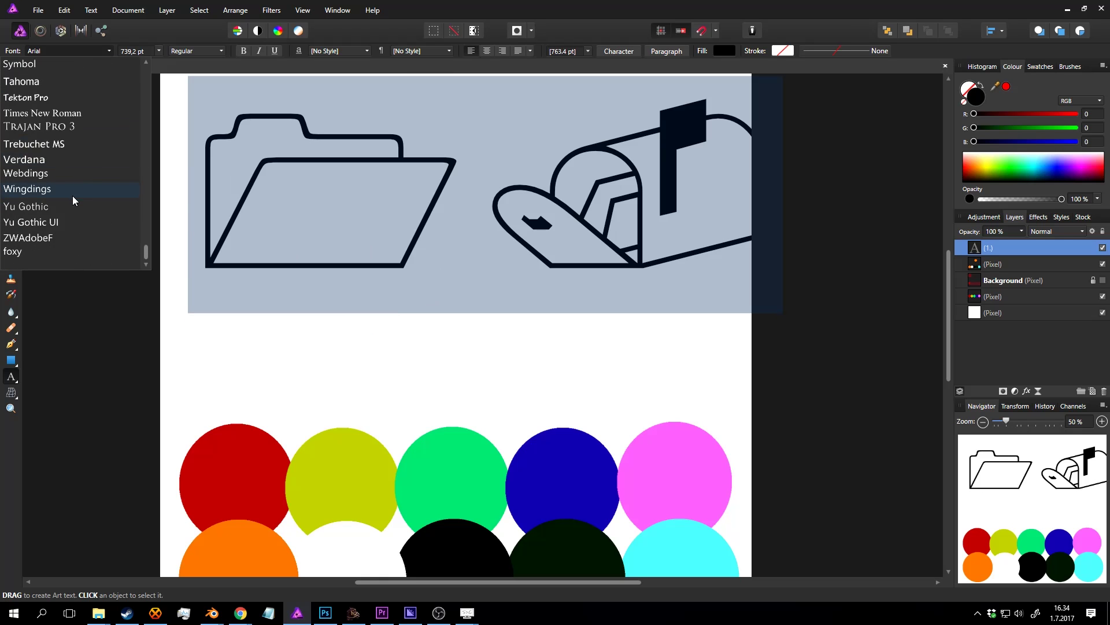
pyautogui.scroll(10, 60, 225)
pyautogui.scroll(15, 60, 206)
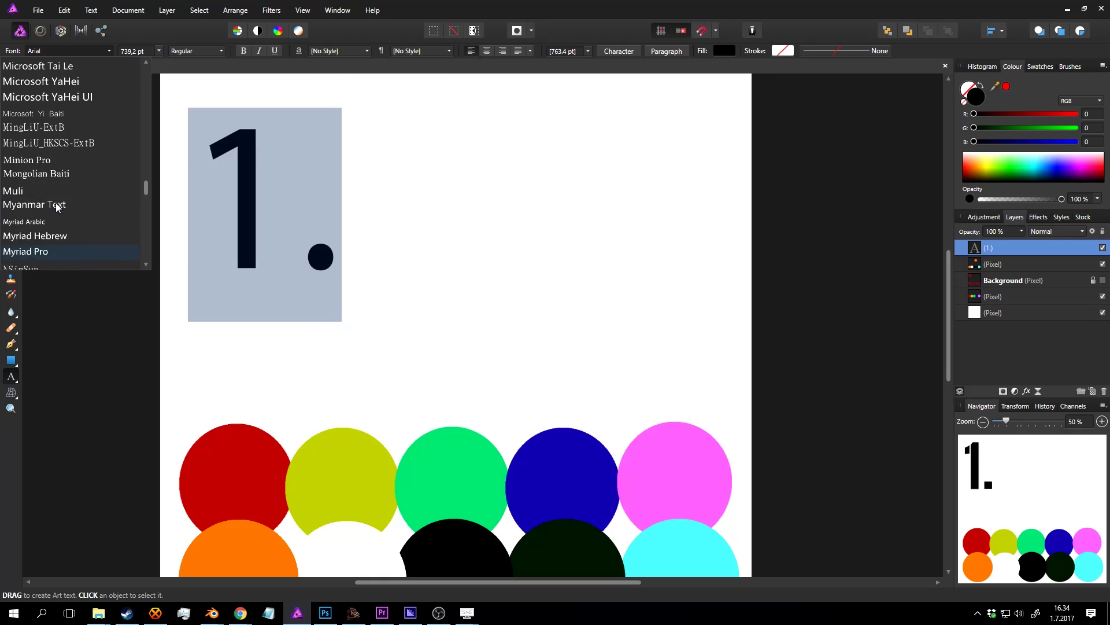
pyautogui.scroll(15, 77, 124)
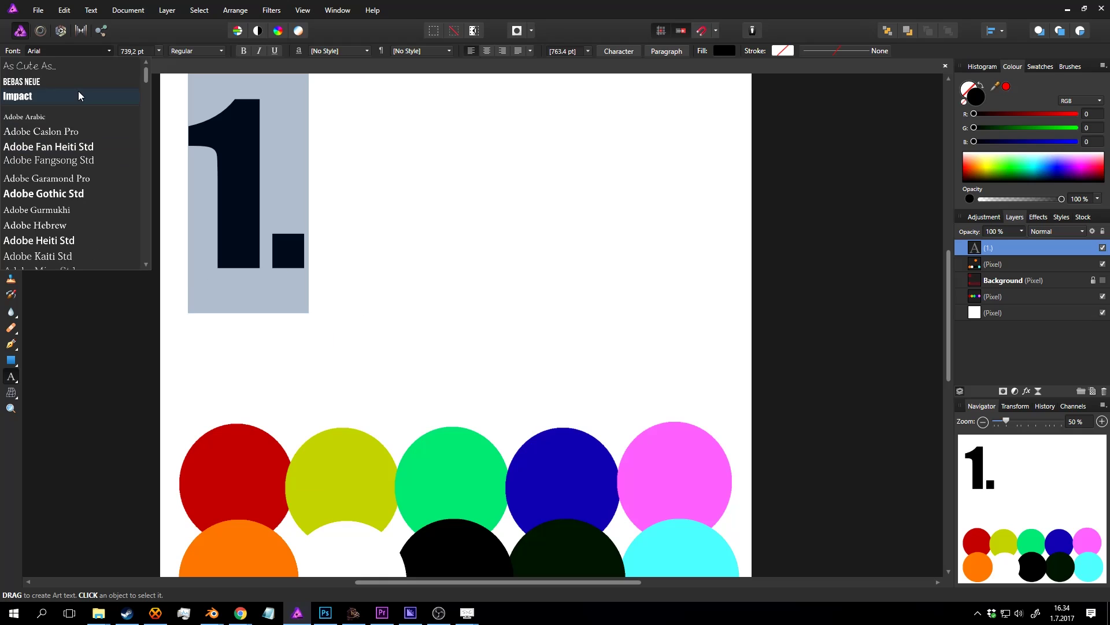
pyautogui.click(80, 96)
# Step: Scale the "1." text down to about 333.8 pt in the canvas's upper-left corner
pyautogui.click(12, 69)
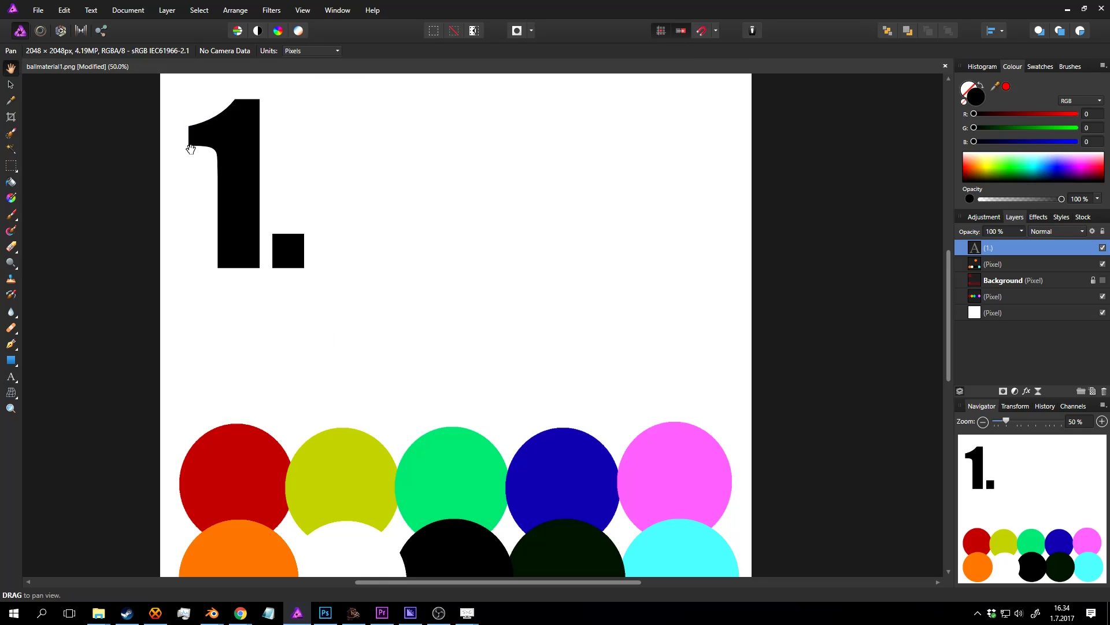
pyautogui.moveTo(239, 139); pyautogui.dragTo(251, 204)
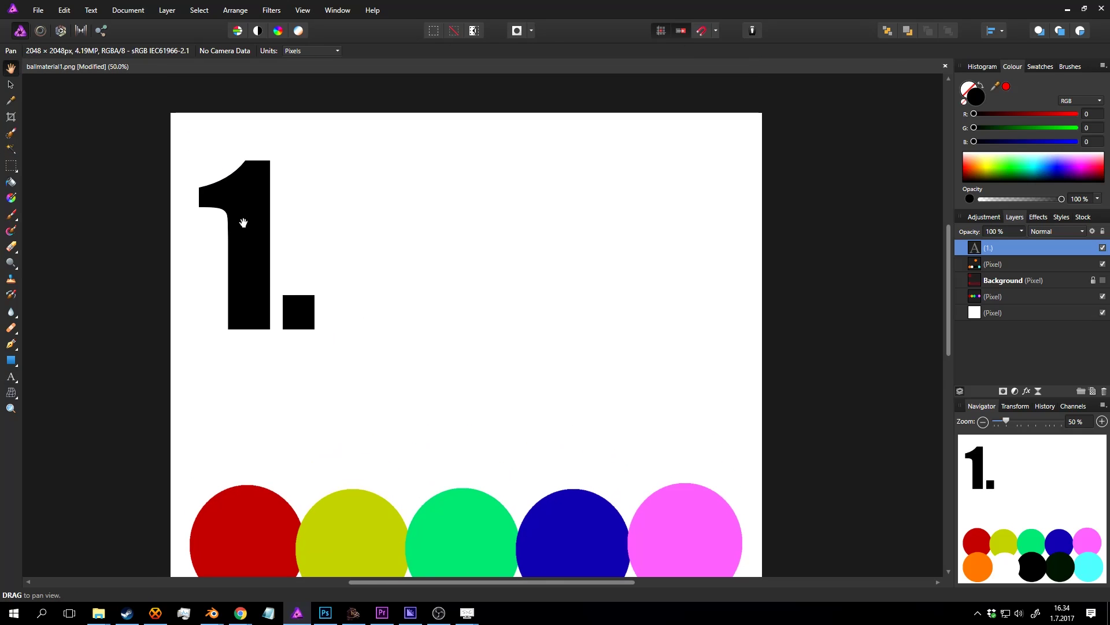
pyautogui.click(10, 84)
pyautogui.moveTo(320, 377); pyautogui.dragTo(241, 261)
# Step: Duplicate the "1." text four times and spread the five copies in a row along the canvas's upper edge
pyautogui.moveTo(228, 206); pyautogui.dragTo(328, 173)
pyautogui.click(12, 71)
pyautogui.click(10, 84)
pyautogui.keyDown('ctrl'); pyautogui.moveTo(328, 173); pyautogui.dragTo(669, 187); pyautogui.keyUp('ctrl')
pyautogui.moveTo(397, 197); pyautogui.dragTo(646, 191)
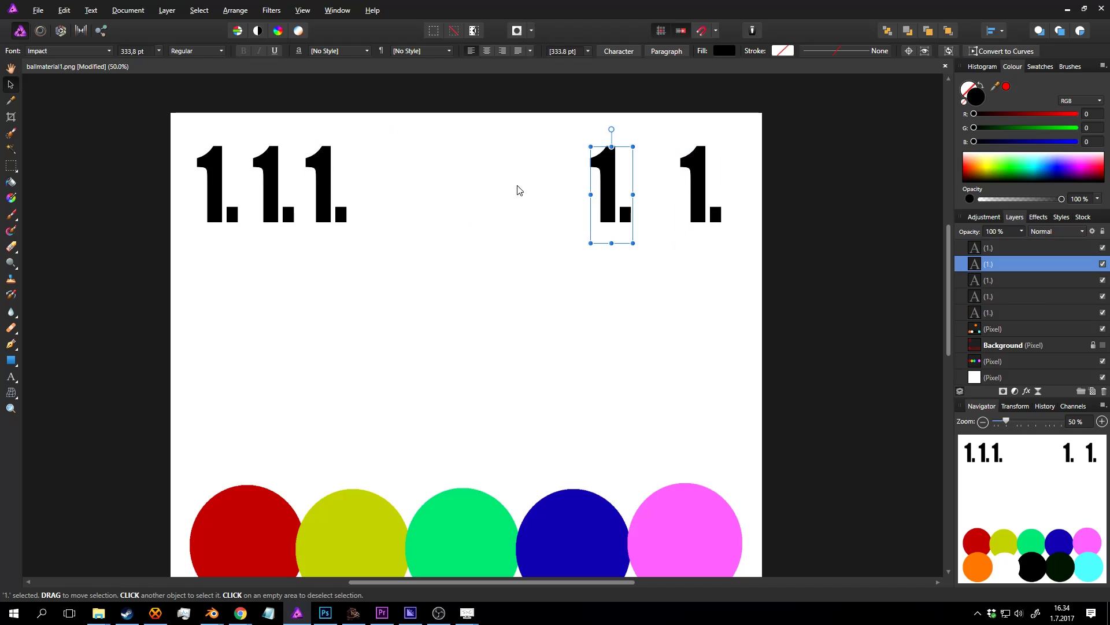
pyautogui.moveTo(322, 178); pyautogui.dragTo(474, 180)
pyautogui.moveTo(276, 181); pyautogui.dragTo(344, 180)
# Step: Renumber the four copied Impact texts as "2.", "3.", "4." and "5."
pyautogui.doubleClick(344, 180)
pyautogui.write('2')
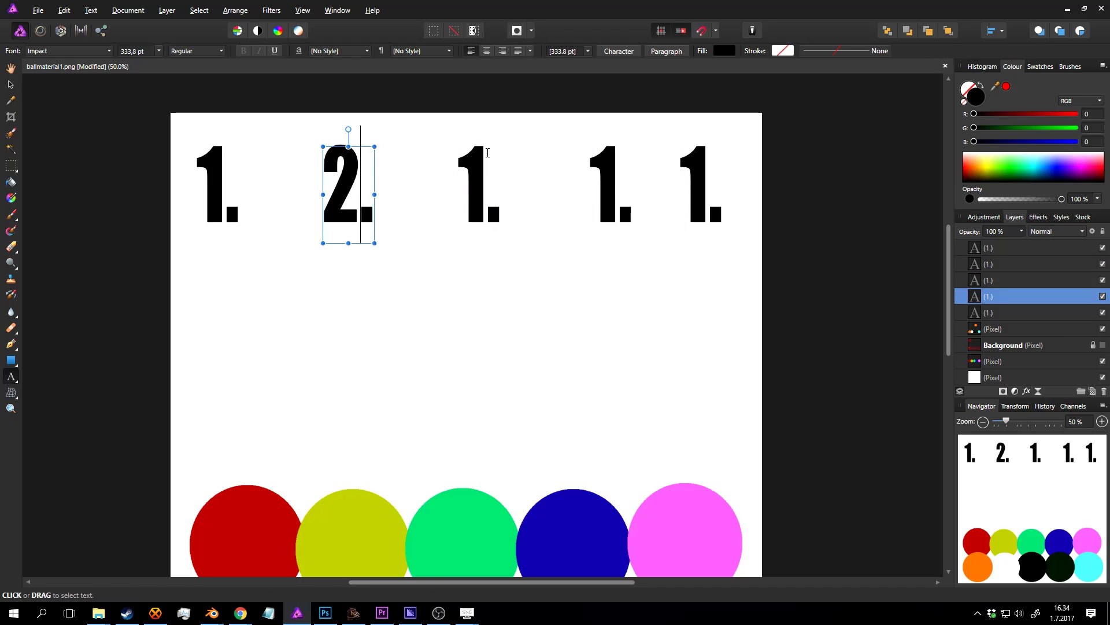
pyautogui.doubleClick(457, 158)
pyautogui.write('3')
pyautogui.doubleClick(601, 173)
pyautogui.write('4')
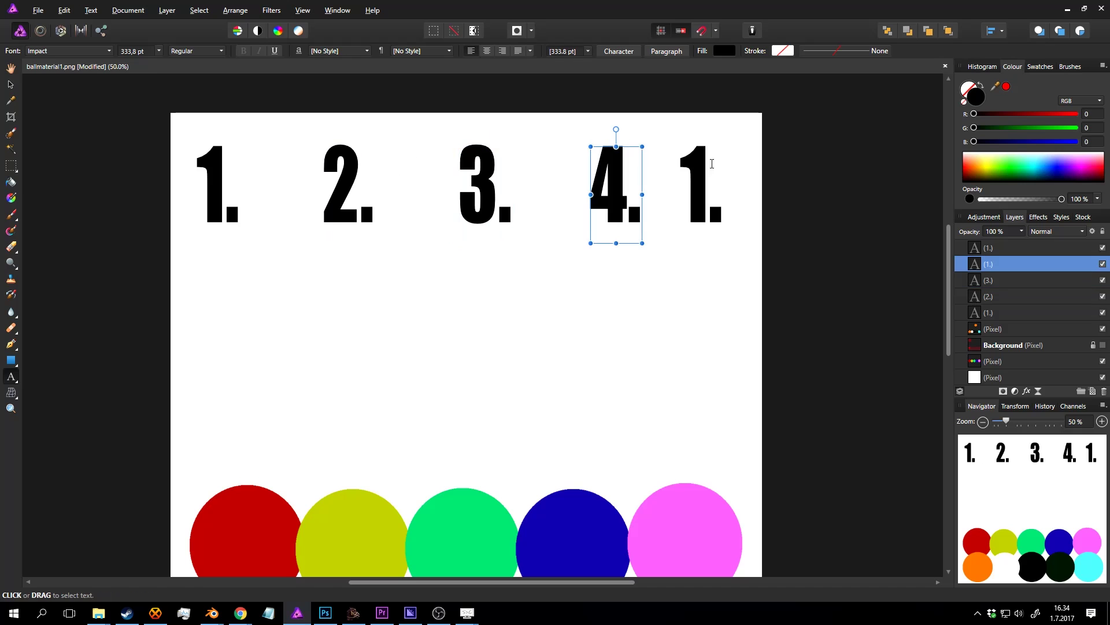
pyautogui.doubleClick(694, 174)
pyautogui.write('5')
# Step: Select the "2." to "5." texts together and remove them, keeping only the original "1."
pyautogui.press('Escape')
pyautogui.click(9, 69)
pyautogui.click(11, 86)
pyautogui.doubleClick(713, 195)
pyautogui.moveTo(715, 195); pyautogui.dragTo(675, 185)
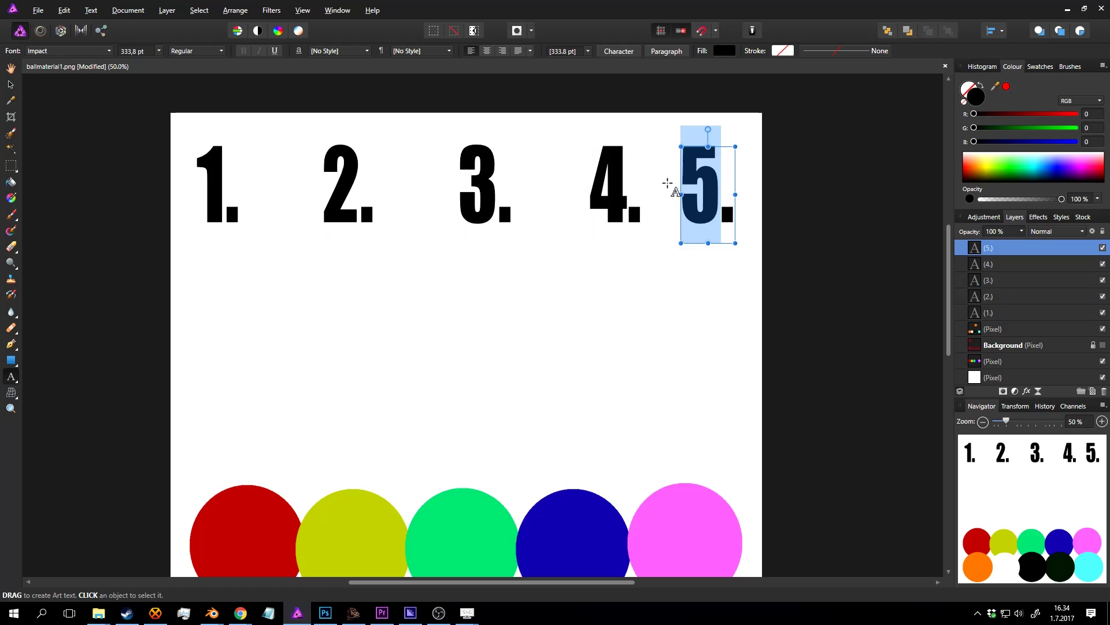
pyautogui.hotkey('ctrl', 'a')
pyautogui.press('Escape')
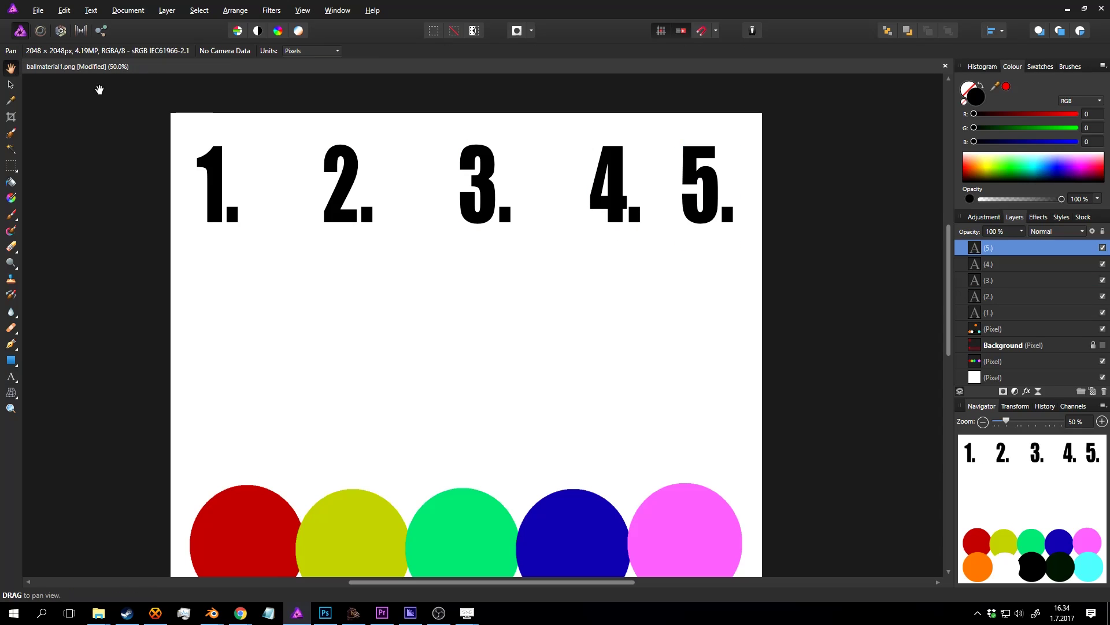
pyautogui.keyDown('shift'); pyautogui.click(637, 191); pyautogui.keyUp('shift')
pyautogui.keyDown('shift'); pyautogui.click(488, 176); pyautogui.keyUp('shift')
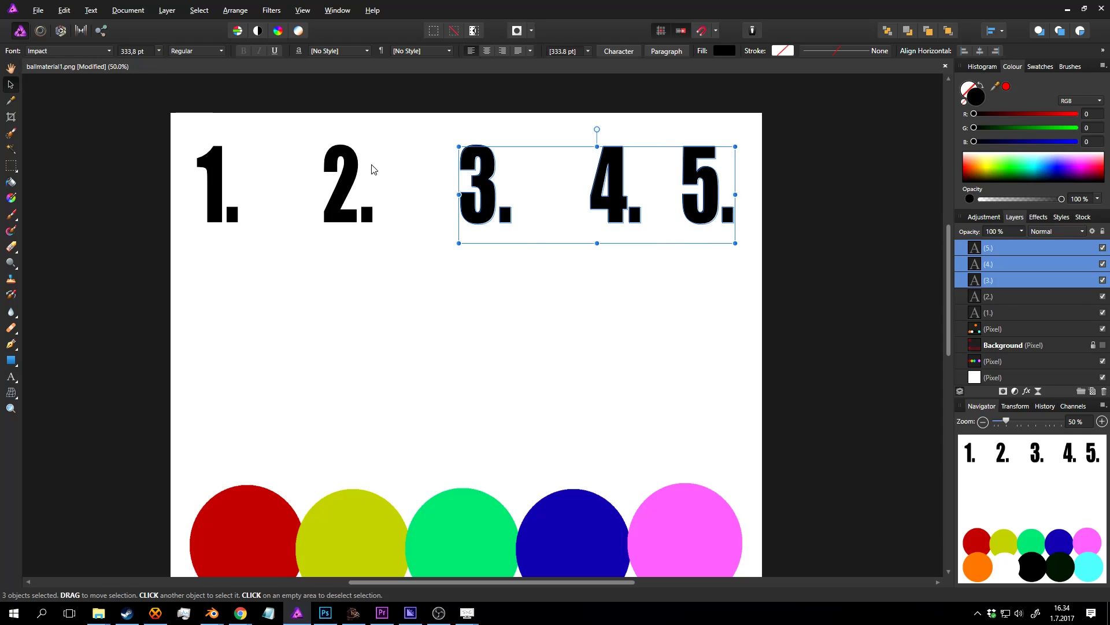
pyautogui.keyDown('shift'); pyautogui.click(372, 168); pyautogui.keyUp('shift')
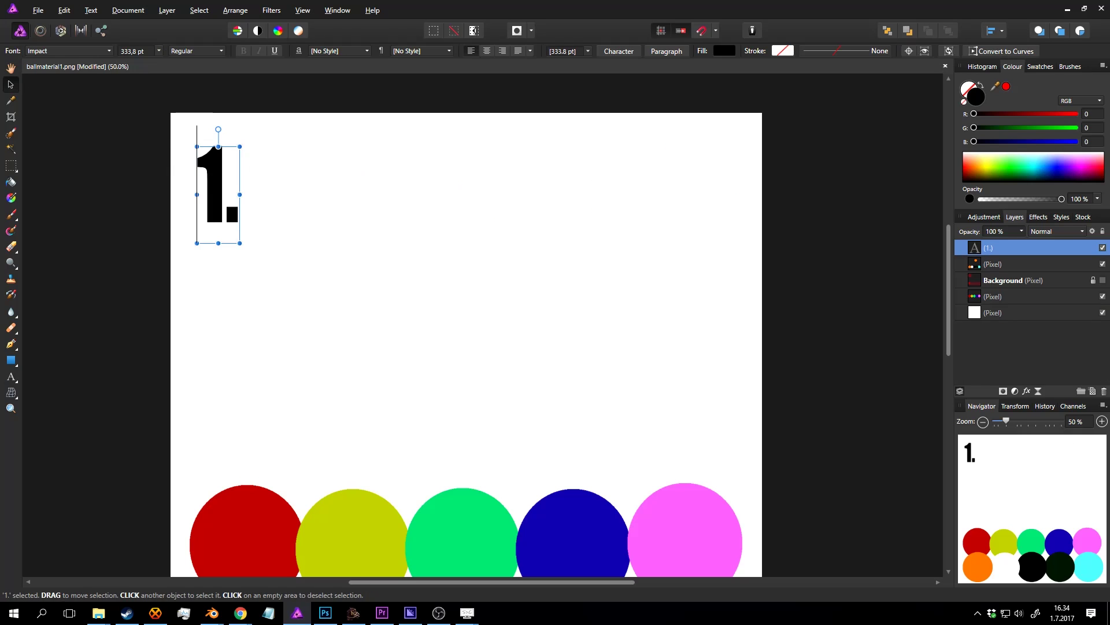
# Step: Preview different typefaces on the whole "1." text to find a replacement for Impact
pyautogui.doubleClick(236, 181)
pyautogui.hotkey('ctrl', 'a')
pyautogui.click(103, 51)
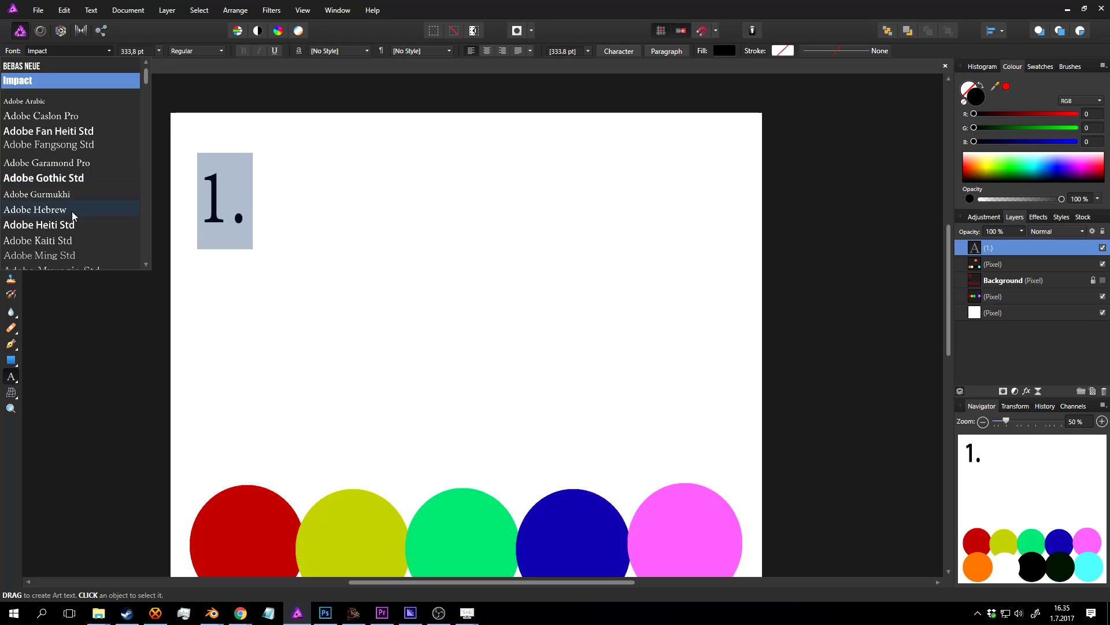
pyautogui.scroll(-5, 71, 210)
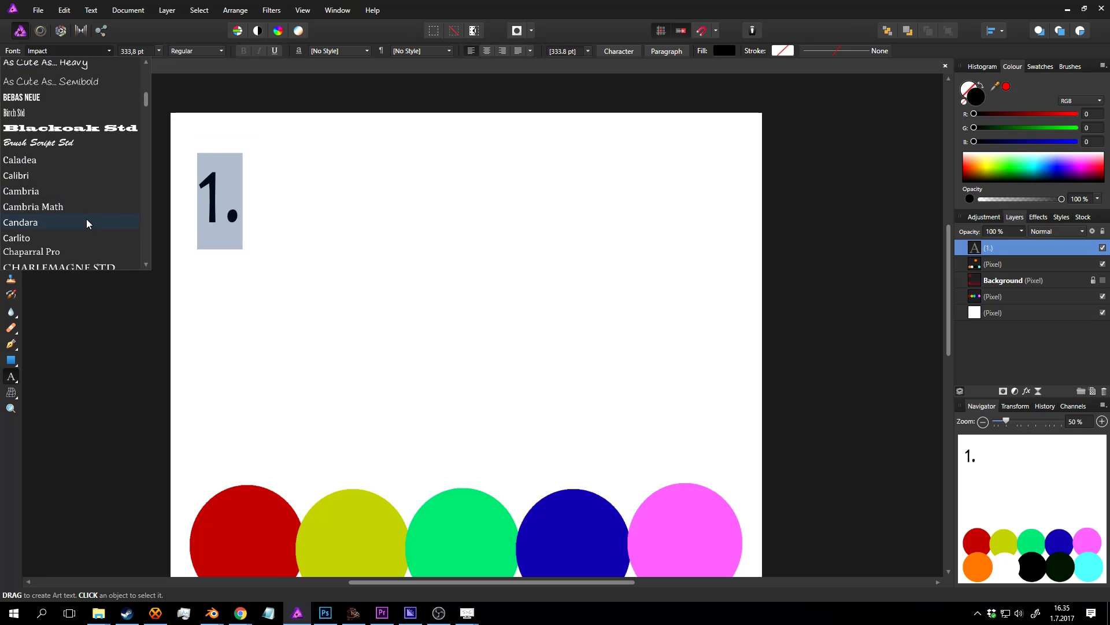
pyautogui.scroll(-10, 86, 217)
pyautogui.click(52, 51)
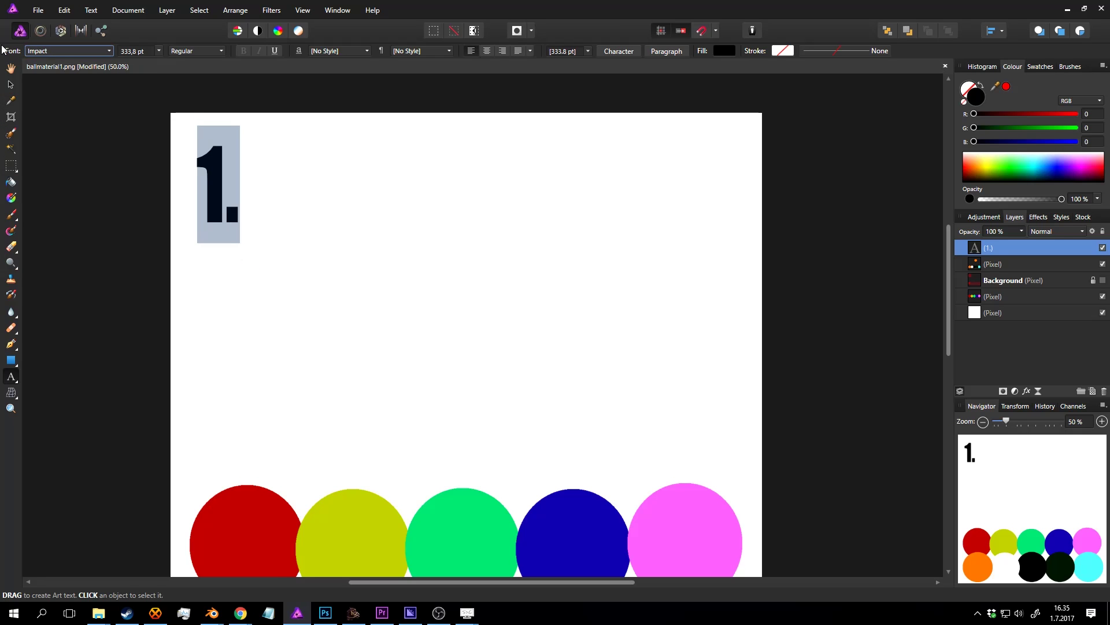
pyautogui.press('Down')
pyautogui.press('Down')
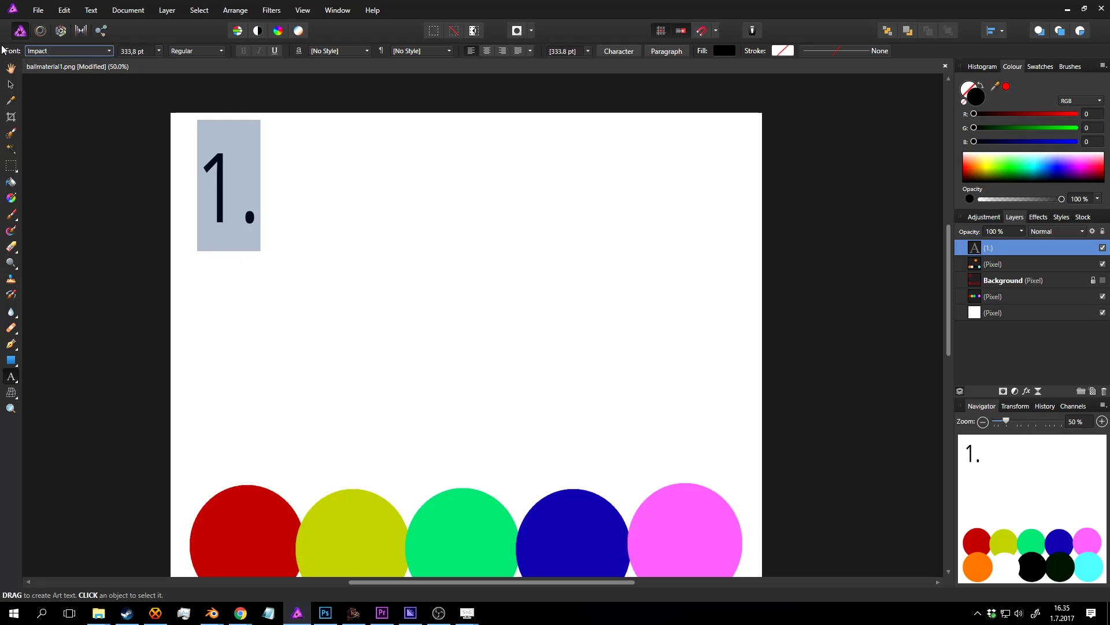
# Step: Set the font of the "1." text to Open Sans in the Extrabold style
pyautogui.click(110, 51)
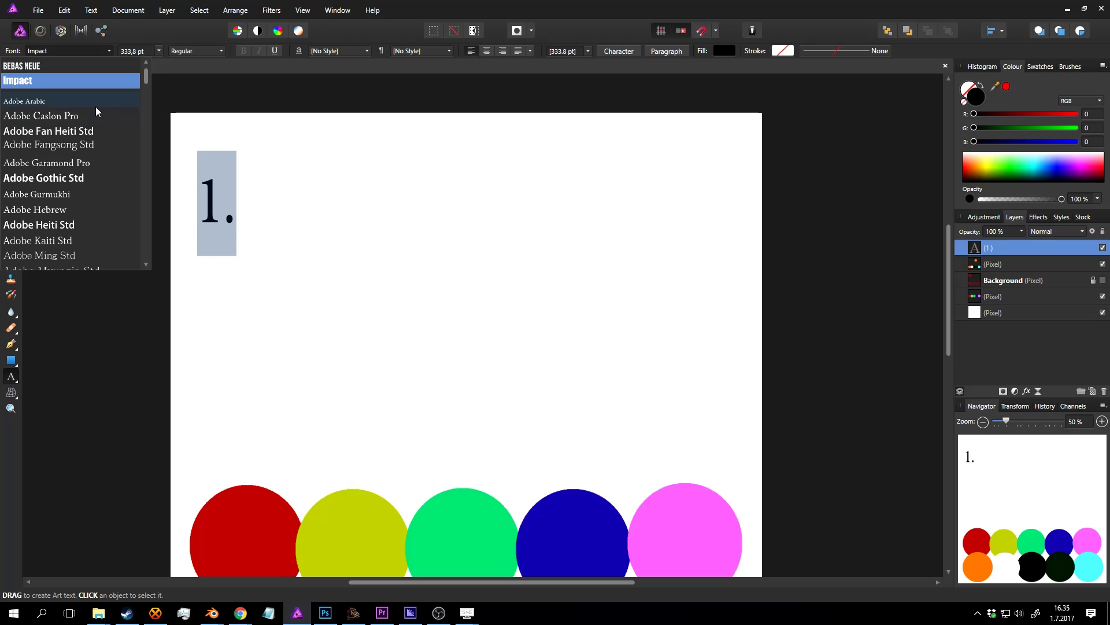
pyautogui.scroll(-10, 95, 105)
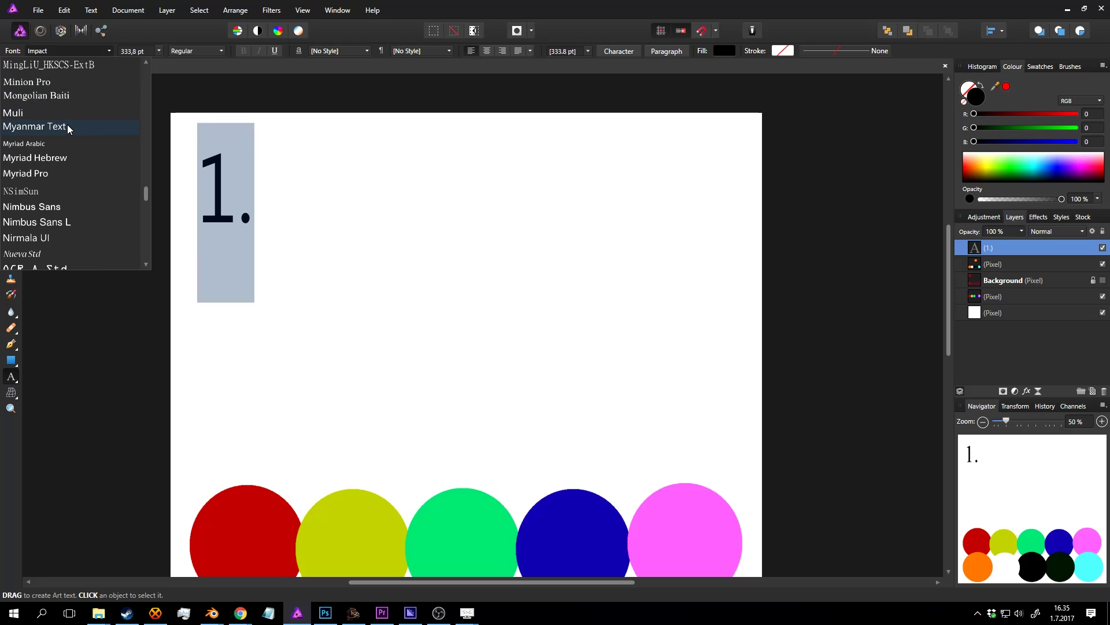
pyautogui.press('o')
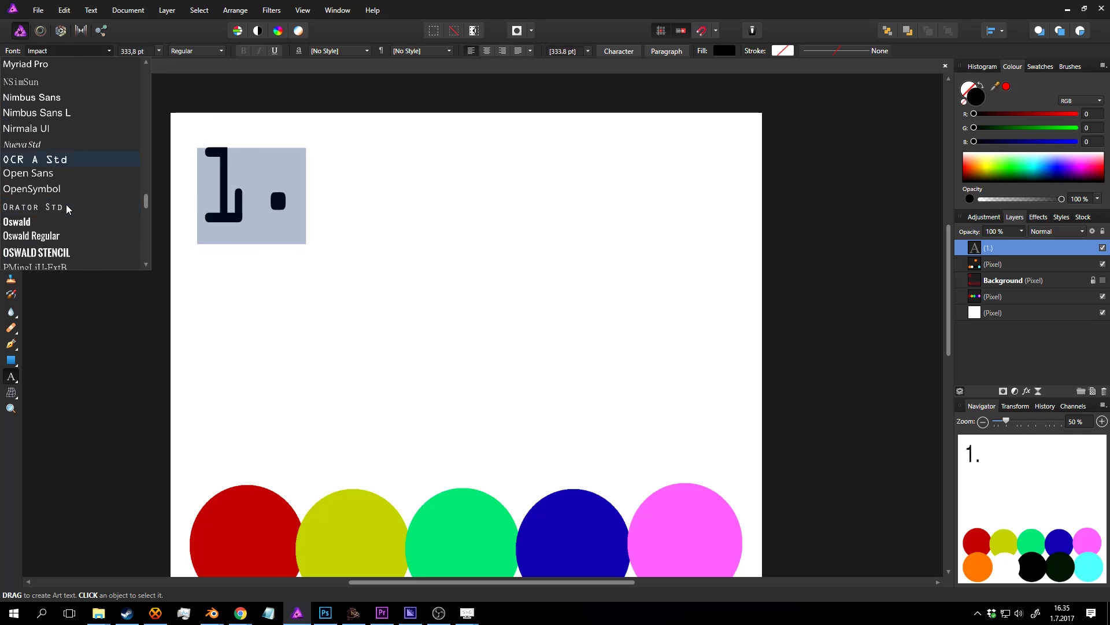
pyautogui.click(56, 178)
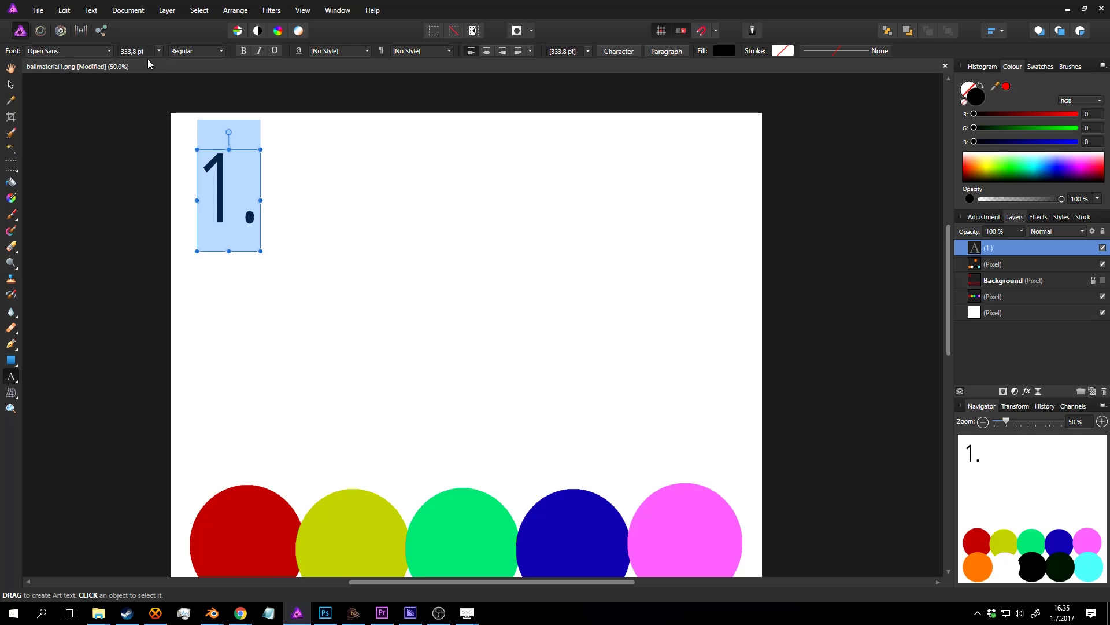
pyautogui.click(214, 50)
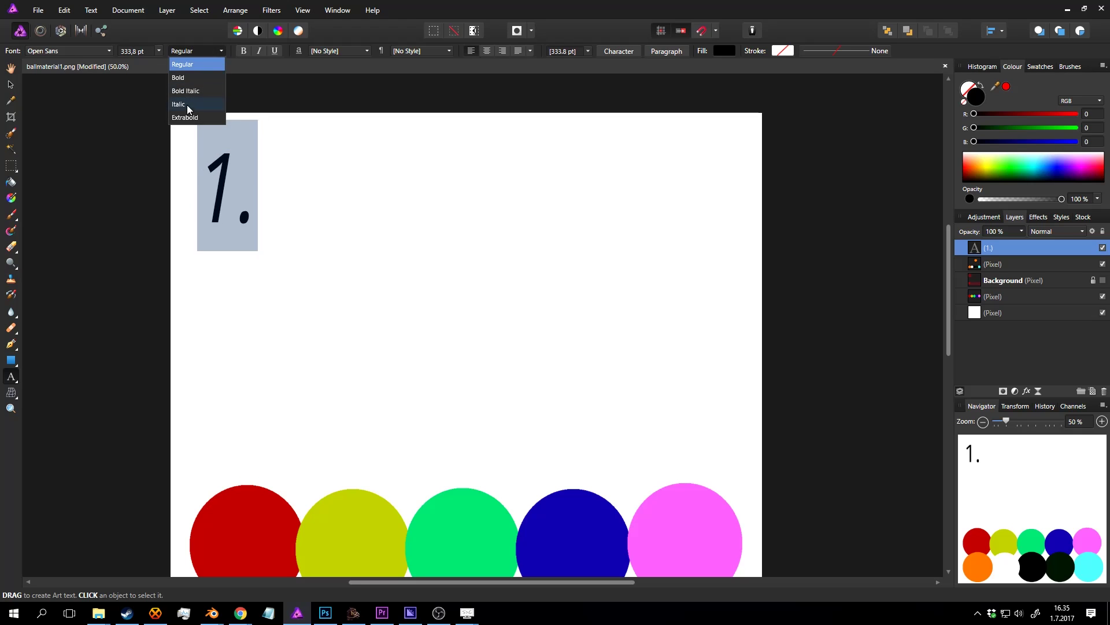
pyautogui.click(184, 118)
pyautogui.press('Escape')
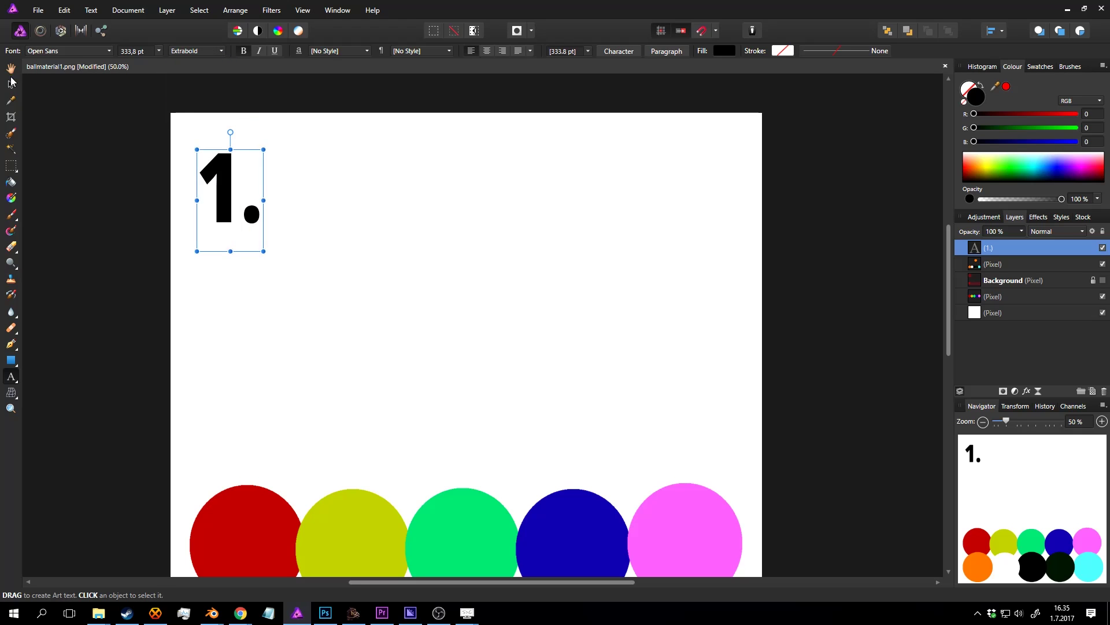
# Step: Scale the "1." text down to about 299.6 pt and duplicate it four times in a row to its right
pyautogui.click(11, 83)
pyautogui.moveTo(261, 250)
pyautogui.mouseDown()
pyautogui.moveTo(248, 230)
pyautogui.moveTo(260, 240)
pyautogui.mouseUp()
pyautogui.keyDown('alt'); pyautogui.moveTo(240, 164); pyautogui.dragTo(455, 172); pyautogui.keyUp('alt')
pyautogui.moveTo(544, 179)
pyautogui.keyDown('alt'); pyautogui.mouseDown()
pyautogui.moveTo(563, 179)
pyautogui.moveTo(547, 178)
pyautogui.mouseUp(); pyautogui.keyUp('alt')
# Step: Renumber the four Open Sans copies as "2.", "3.", "4." and "5." from left to right
pyautogui.press('t')
pyautogui.doubleClick(308, 177)
pyautogui.write('2.')
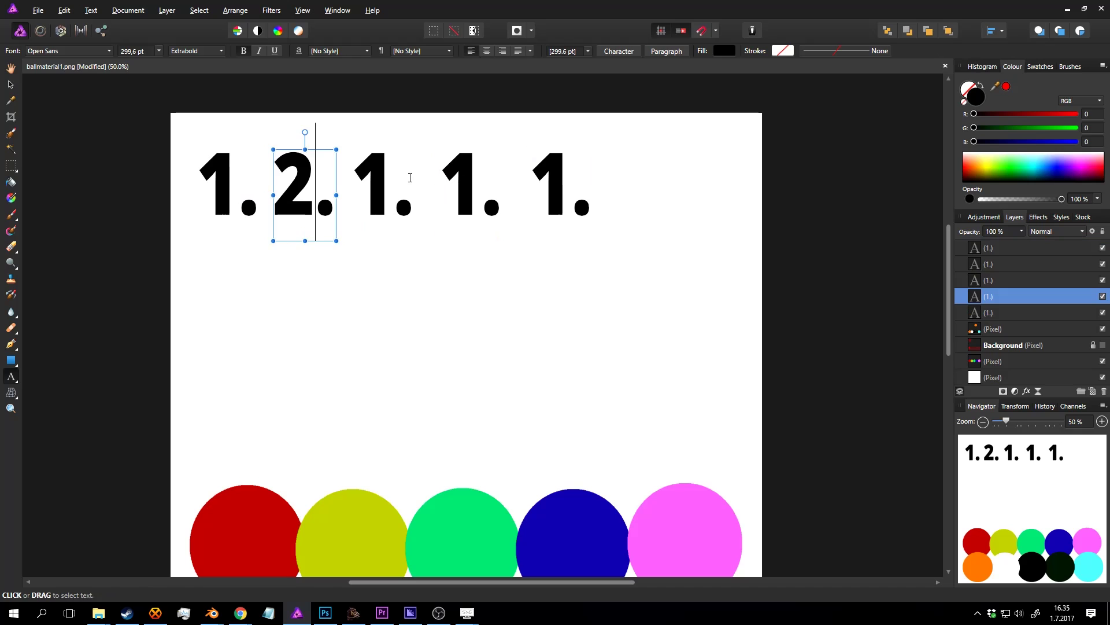
pyautogui.doubleClick(389, 173)
pyautogui.write('3')
pyautogui.doubleClick(485, 172)
pyautogui.write('4')
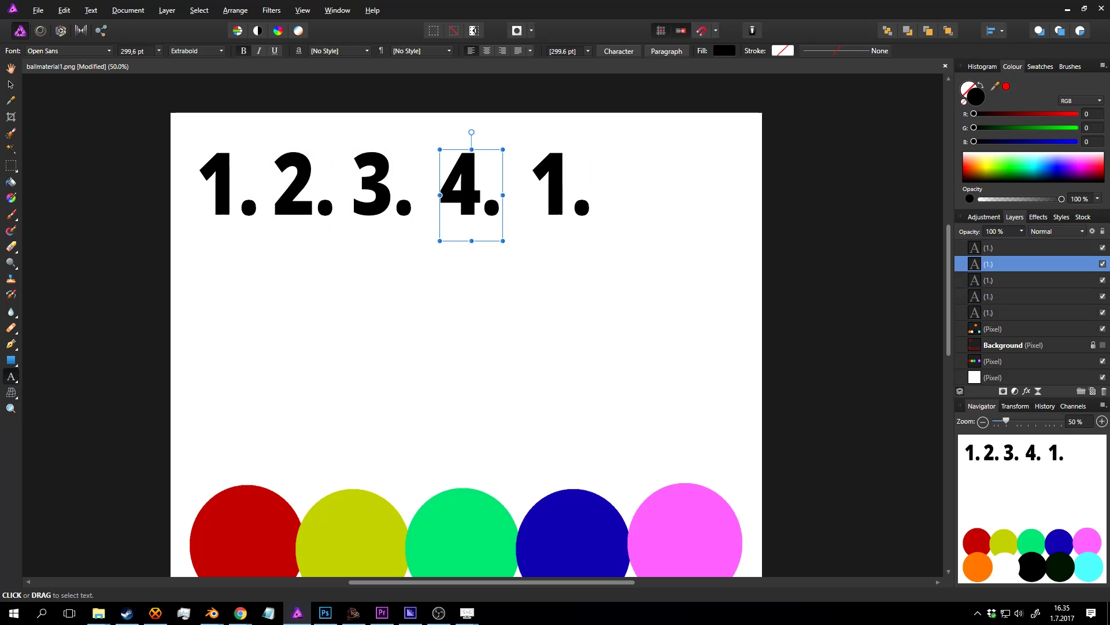
pyautogui.doubleClick(555, 173)
pyautogui.write('5')
pyautogui.click(10, 69)
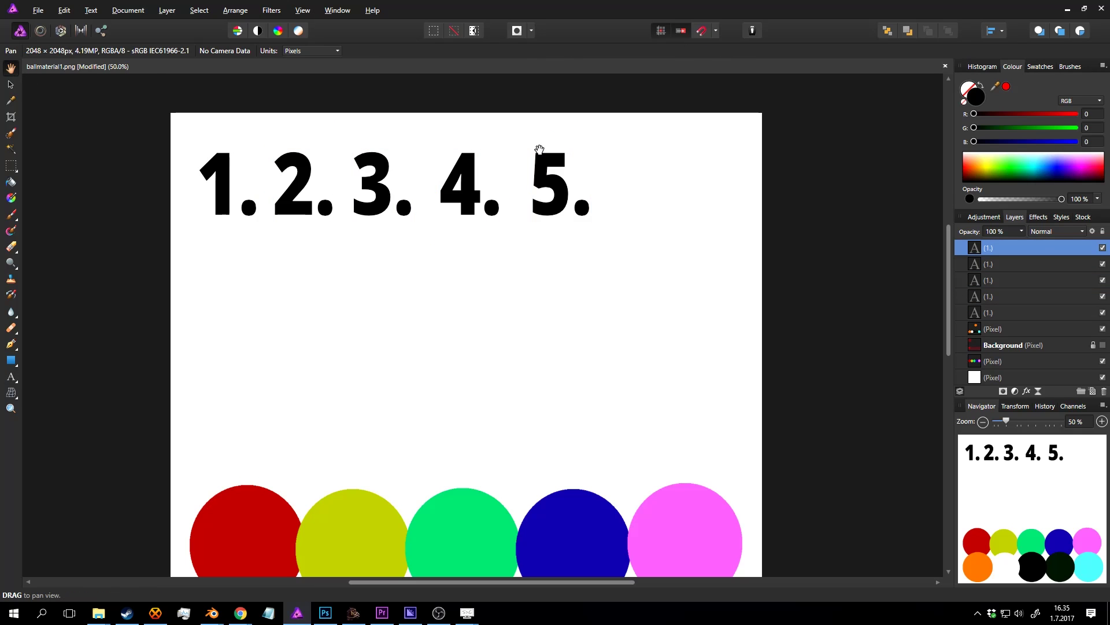
# Step: Spread the "2." to "5." texts horizontally so the number row spans most of the canvas's width
pyautogui.click(17, 87)
pyautogui.moveTo(569, 172); pyautogui.dragTo(682, 172)
pyautogui.moveTo(469, 181); pyautogui.dragTo(564, 181)
pyautogui.moveTo(382, 184); pyautogui.dragTo(455, 184)
pyautogui.moveTo(329, 187); pyautogui.dragTo(377, 187)
# Step: Scale the whole number row to about 322.1 pt near the canvas's upper edge and shift the "2." slightly left
pyautogui.keyDown('shift'); pyautogui.click(666, 195); pyautogui.keyUp('shift')
pyautogui.keyDown('shift'); pyautogui.click(558, 185); pyautogui.keyUp('shift')
pyautogui.keyDown('shift'); pyautogui.click(489, 185); pyautogui.keyUp('shift')
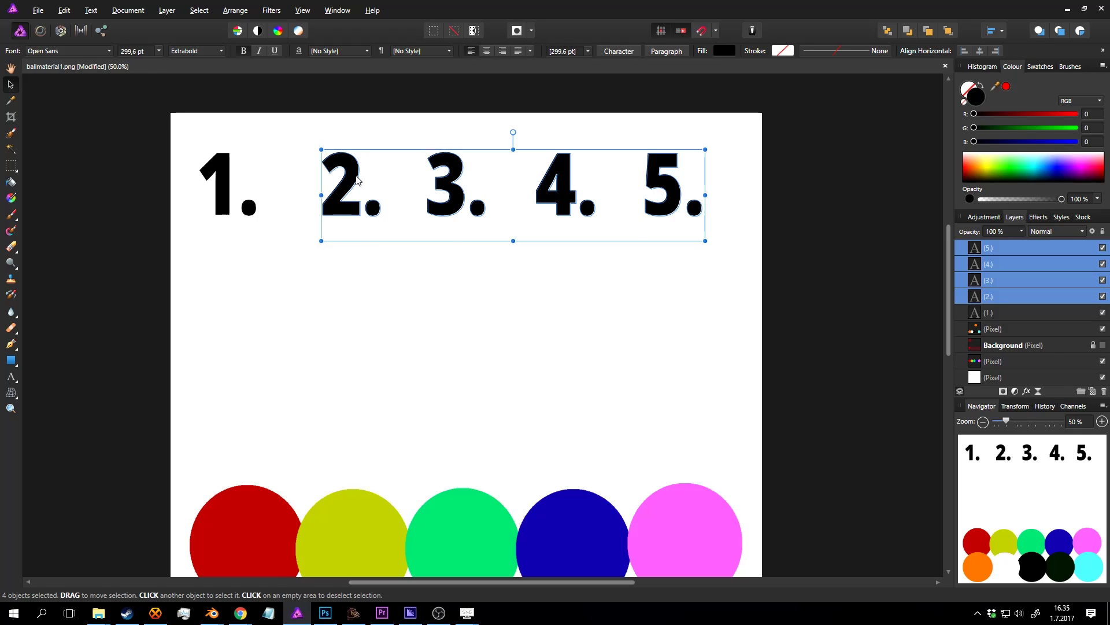
pyautogui.keyDown('shift'); pyautogui.click(231, 183); pyautogui.keyUp('shift')
pyautogui.moveTo(197, 241); pyautogui.dragTo(123, 252)
pyautogui.moveTo(297, 196); pyautogui.dragTo(359, 181)
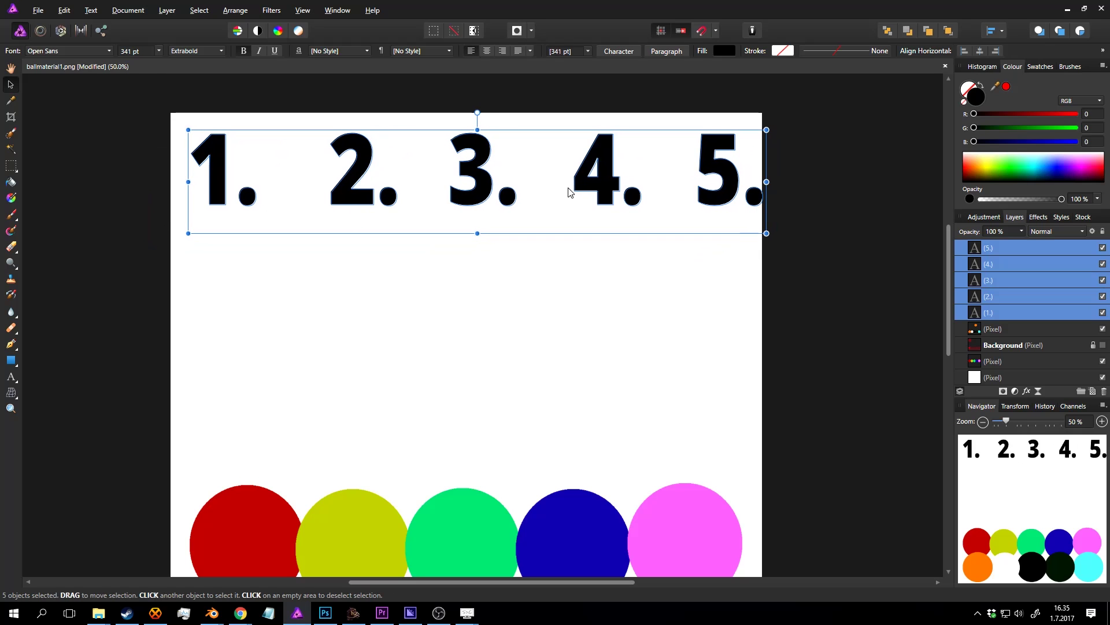
pyautogui.moveTo(767, 130); pyautogui.dragTo(686, 163)
pyautogui.click(817, 169)
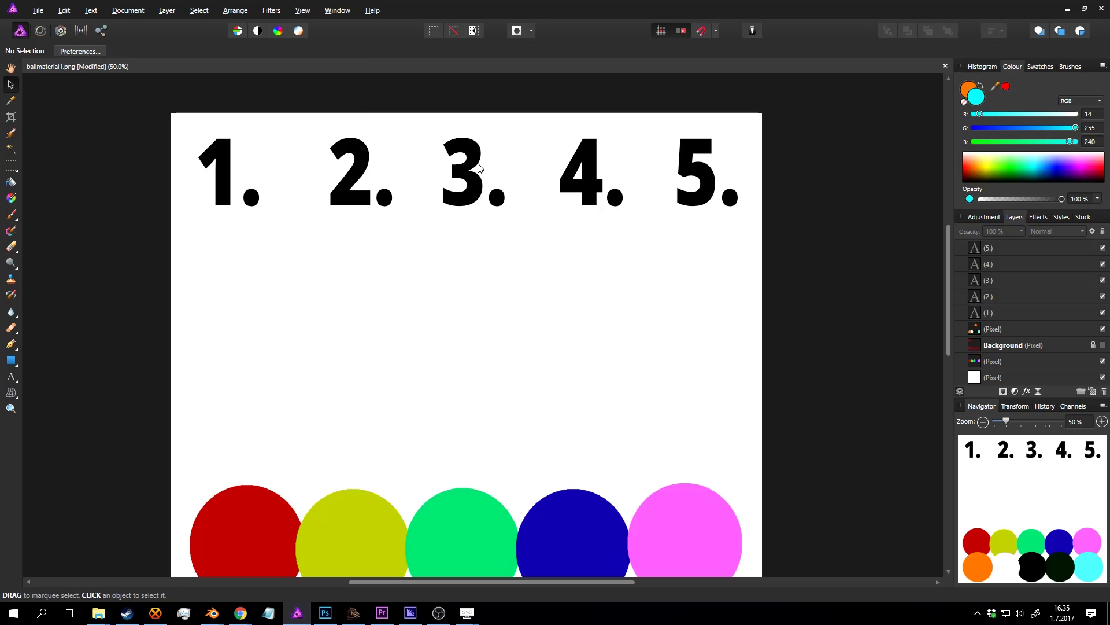
pyautogui.moveTo(365, 157); pyautogui.dragTo(350, 157)
# Step: Select all five number texts and duplicate the row directly below, midway to the colour dots
pyautogui.moveTo(478, 161)
pyautogui.mouseDown()
pyautogui.moveTo(463, 164)
pyautogui.moveTo(473, 165)
pyautogui.mouseUp()
pyautogui.keyDown('shift'); pyautogui.click(590, 176); pyautogui.keyUp('shift')
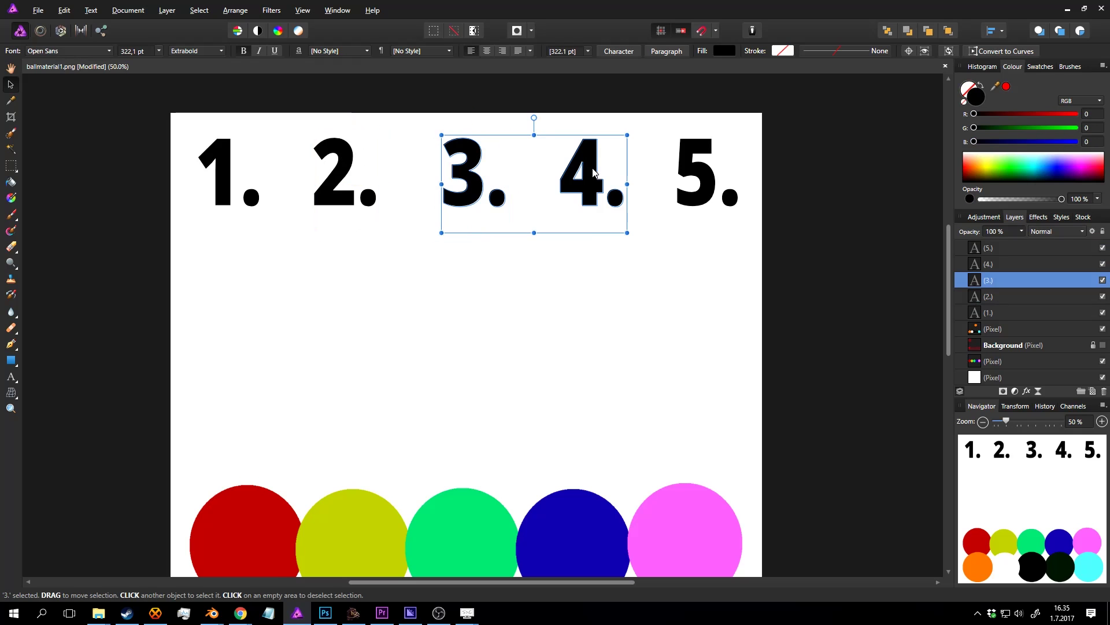
pyautogui.keyDown('shift'); pyautogui.click(705, 163); pyautogui.keyUp('shift')
pyautogui.keyDown('shift'); pyautogui.click(347, 167); pyautogui.keyUp('shift')
pyautogui.keyDown('shift'); pyautogui.click(221, 152); pyautogui.keyUp('shift')
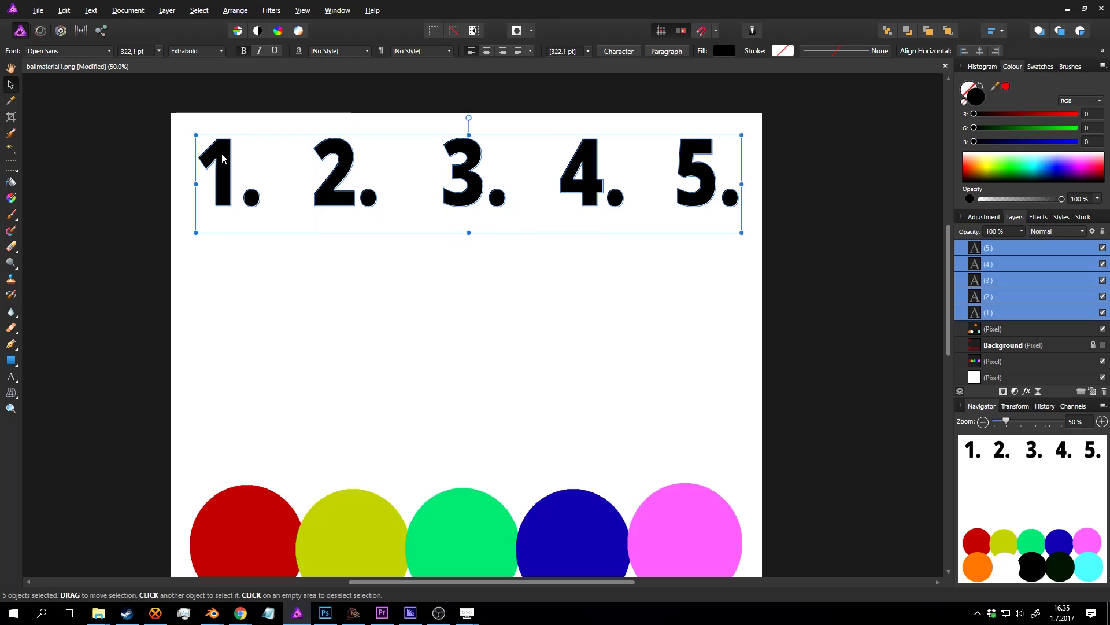
pyautogui.keyDown('alt'); pyautogui.moveTo(220, 154); pyautogui.dragTo(219, 304); pyautogui.keyUp('alt')
# Step: Renumber the second row as "6.", "7.", "8.", "9." and "0." and deselect the text
pyautogui.doubleClick(222, 315)
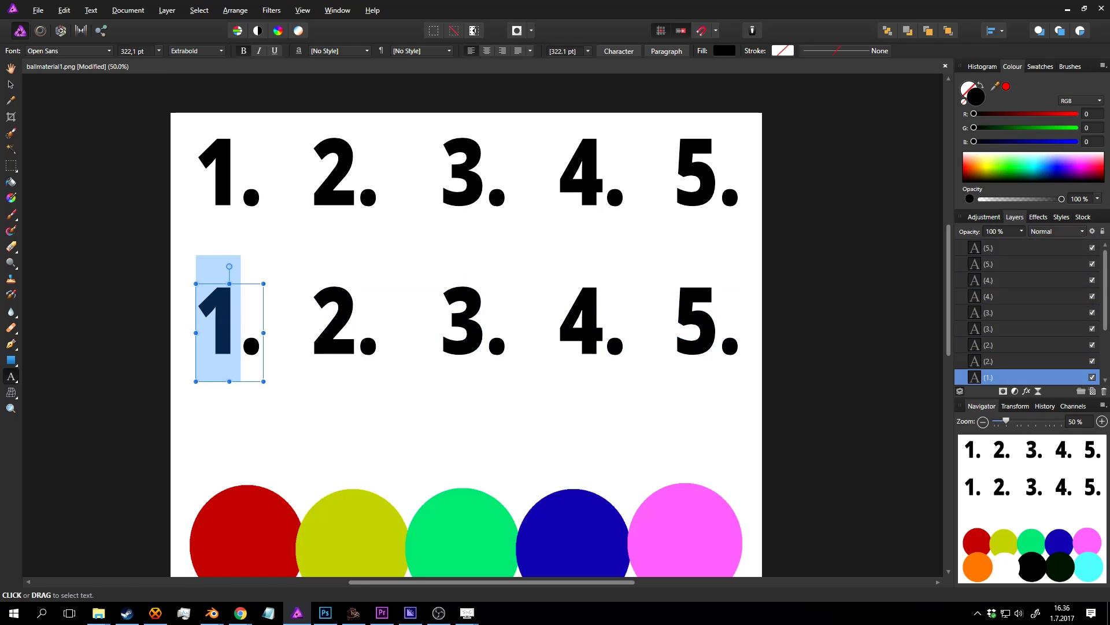
pyautogui.write('6')
pyautogui.doubleClick(337, 321)
pyautogui.write('7')
pyautogui.doubleClick(462, 320)
pyautogui.write('8')
pyautogui.click(605, 320)
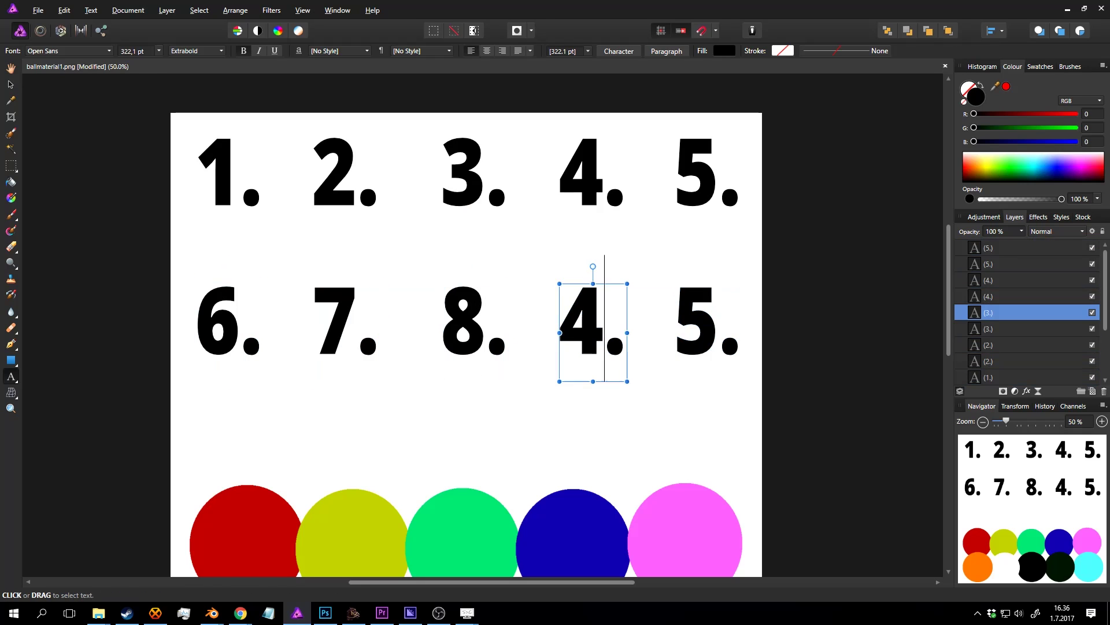
pyautogui.hotkey('shift', 'Left')
pyautogui.write('9')
pyautogui.doubleClick(672, 308)
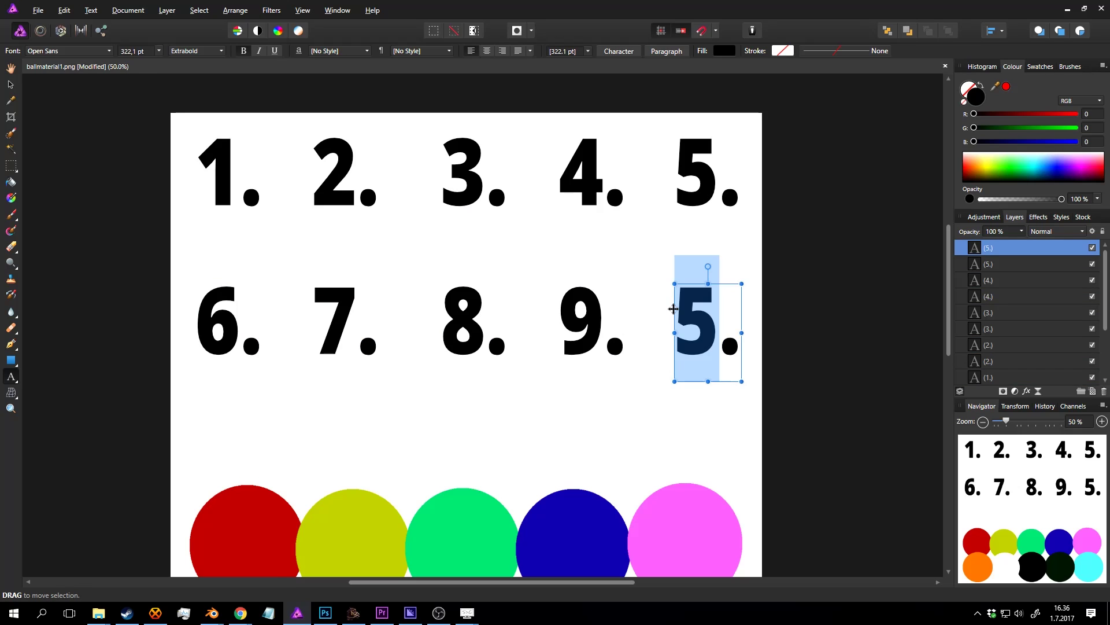
pyautogui.write('0')
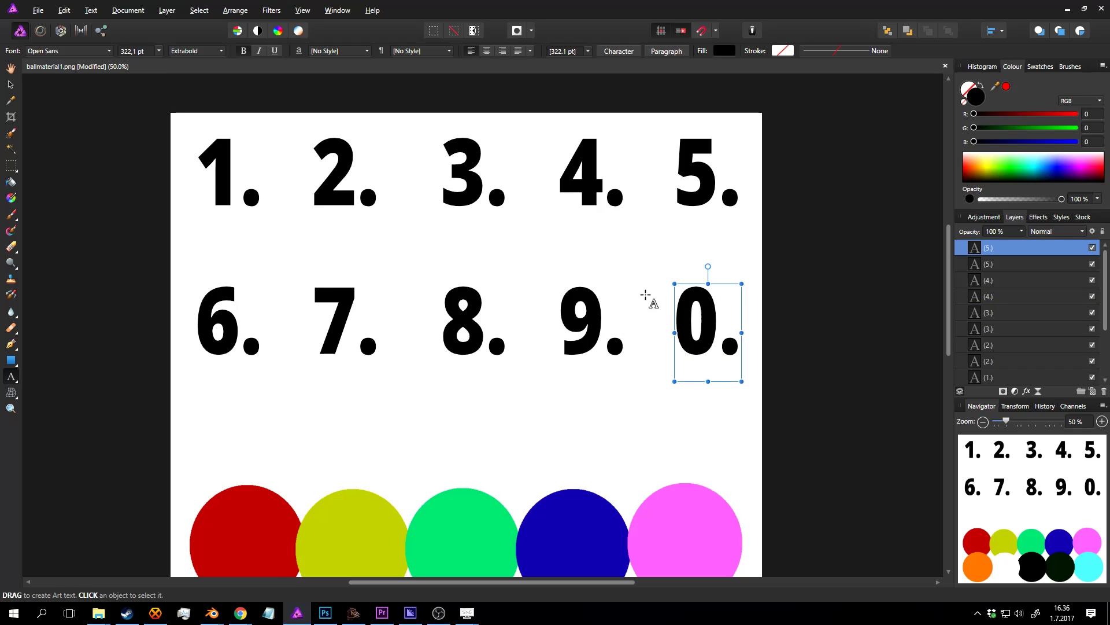
pyautogui.click(10, 82)
pyautogui.click(47, 119)
pyautogui.press('z')
pyautogui.hotkey('ctrl', 's')
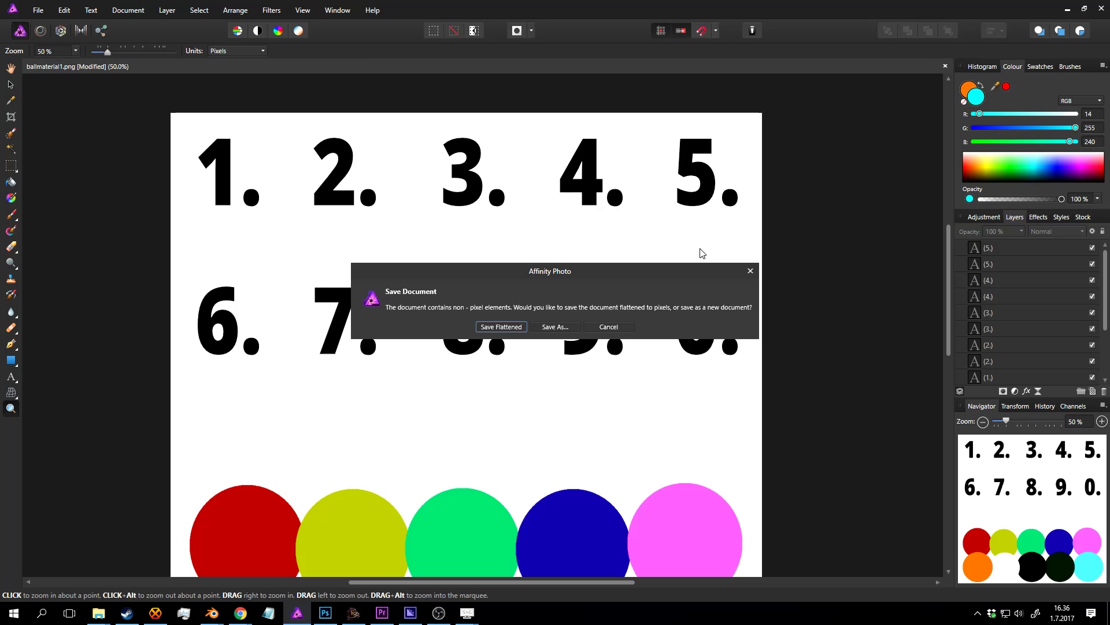
pyautogui.click(620, 328)
# Step: Export the document as a 2048 × 2048 px best-quality JPEG named ballmaterial1.jpg in the pencils folder
pyautogui.click(38, 10)
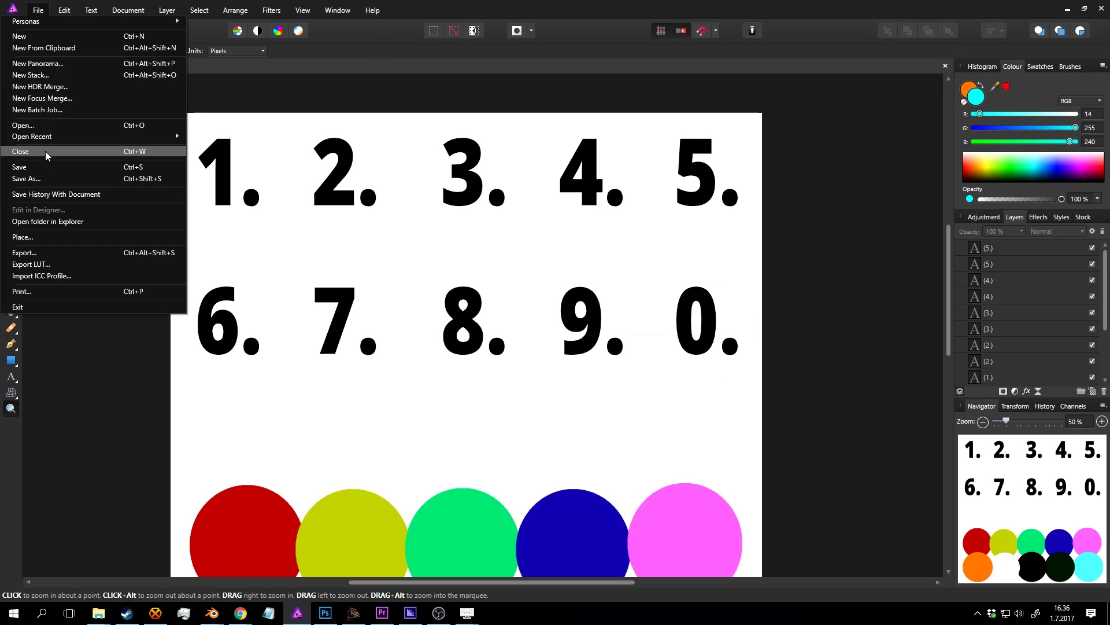
pyautogui.click(43, 253)
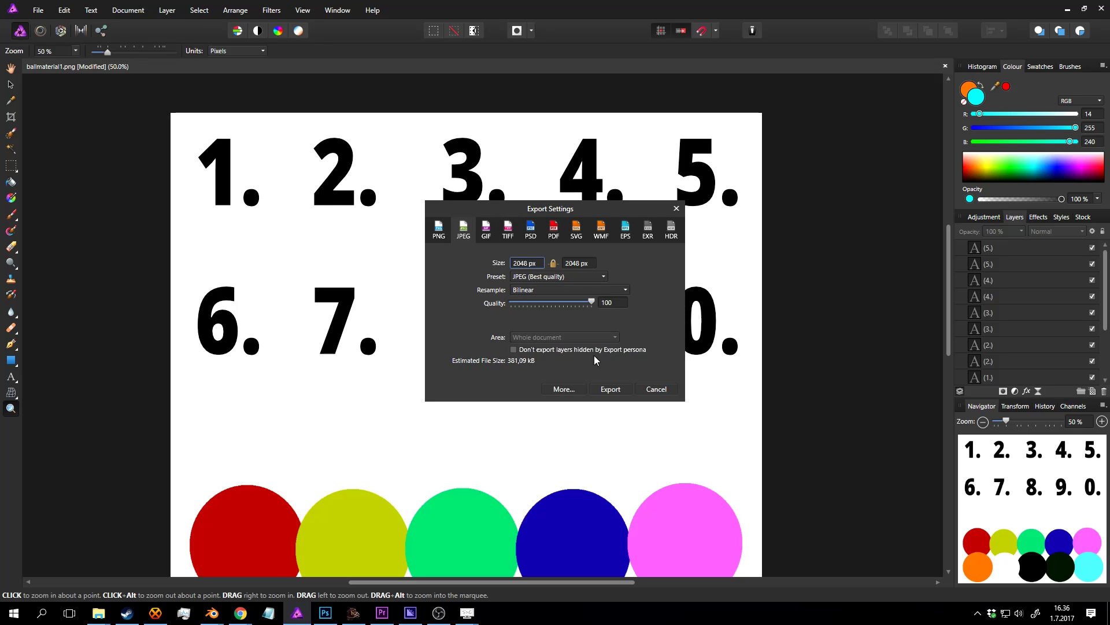
pyautogui.click(610, 389)
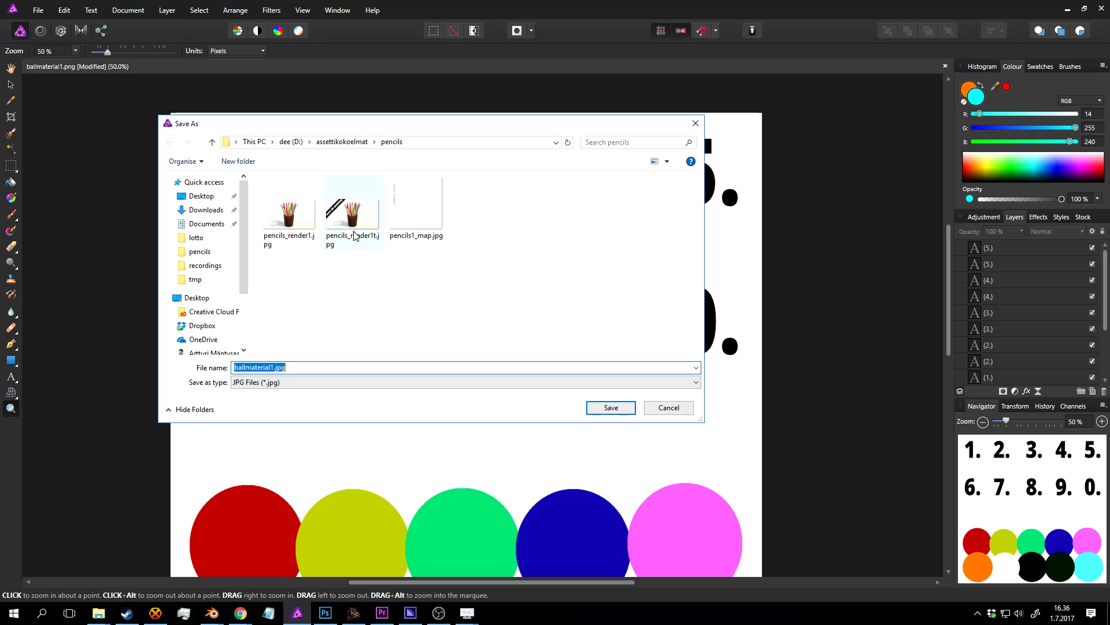
pyautogui.click(614, 409)
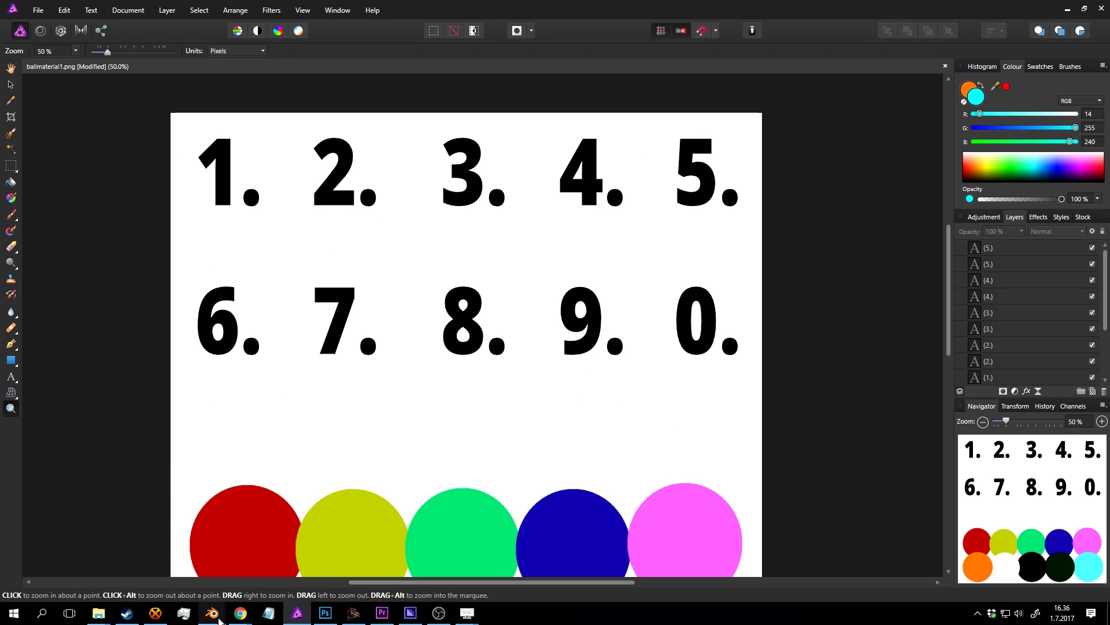
pyautogui.moveTo(219, 620)
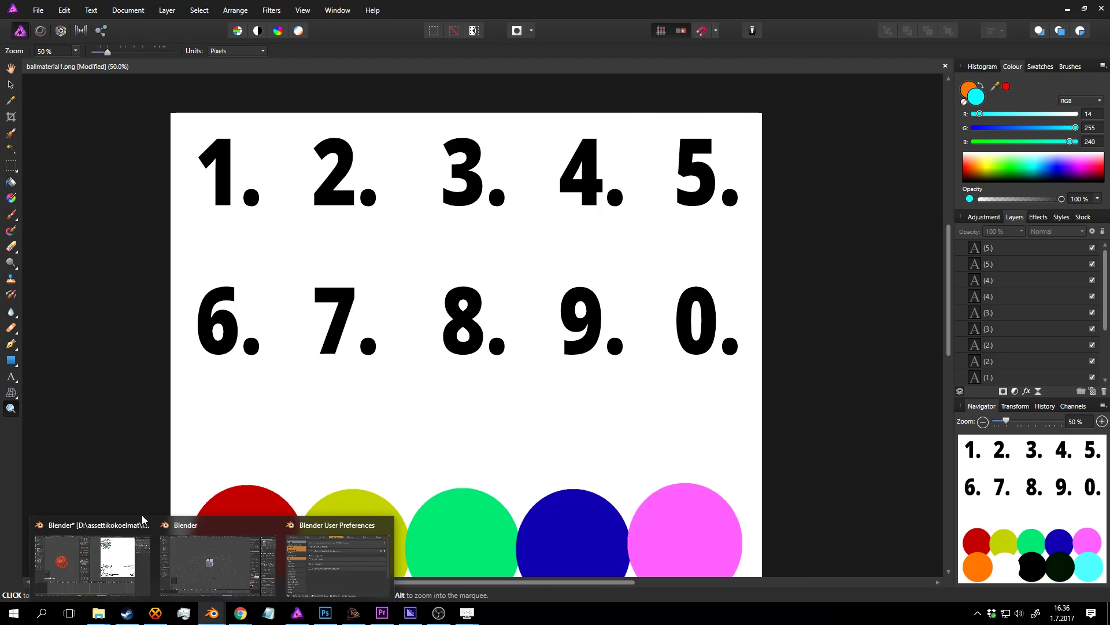
pyautogui.click(143, 519)
pyautogui.scroll(-3, 354, 285)
pyautogui.moveTo(354, 280); pyautogui.dragTo(332, 252, button='middle')
pyautogui.scroll(3, 331, 262)
pyautogui.keyDown('shift'); pyautogui.scroll(3, 347, 267); pyautogui.keyUp('shift')
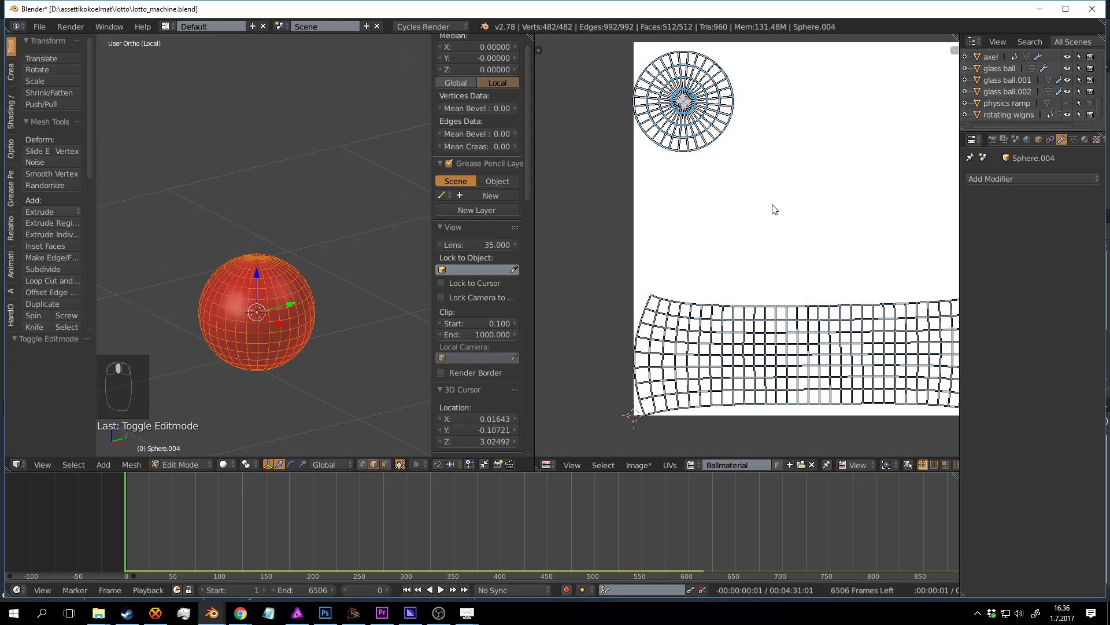
pyautogui.click(801, 465)
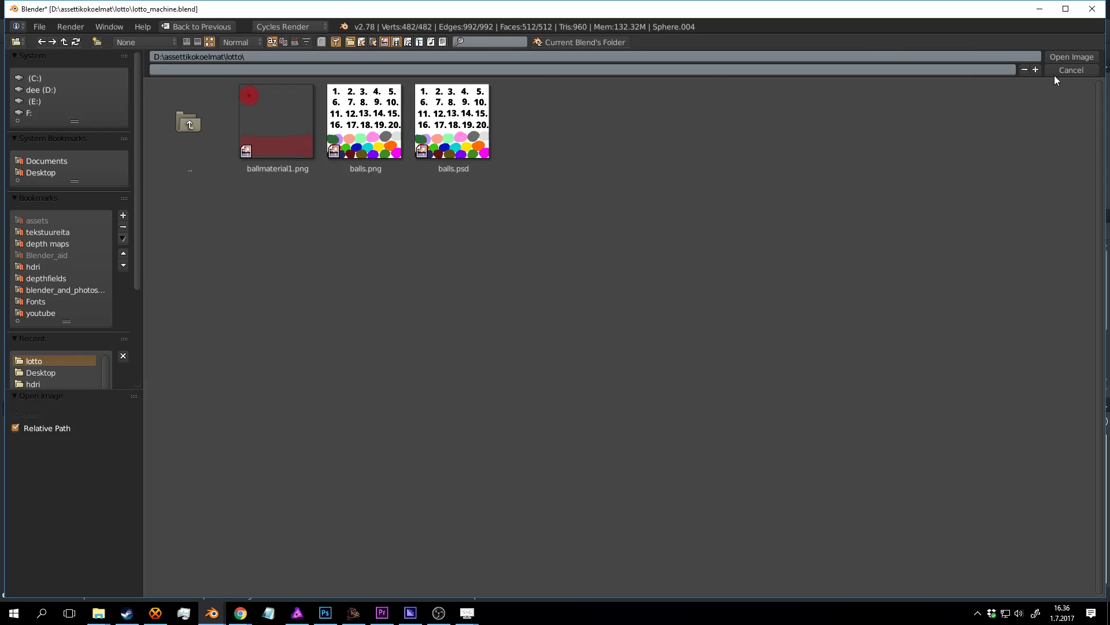
pyautogui.click(1097, 70)
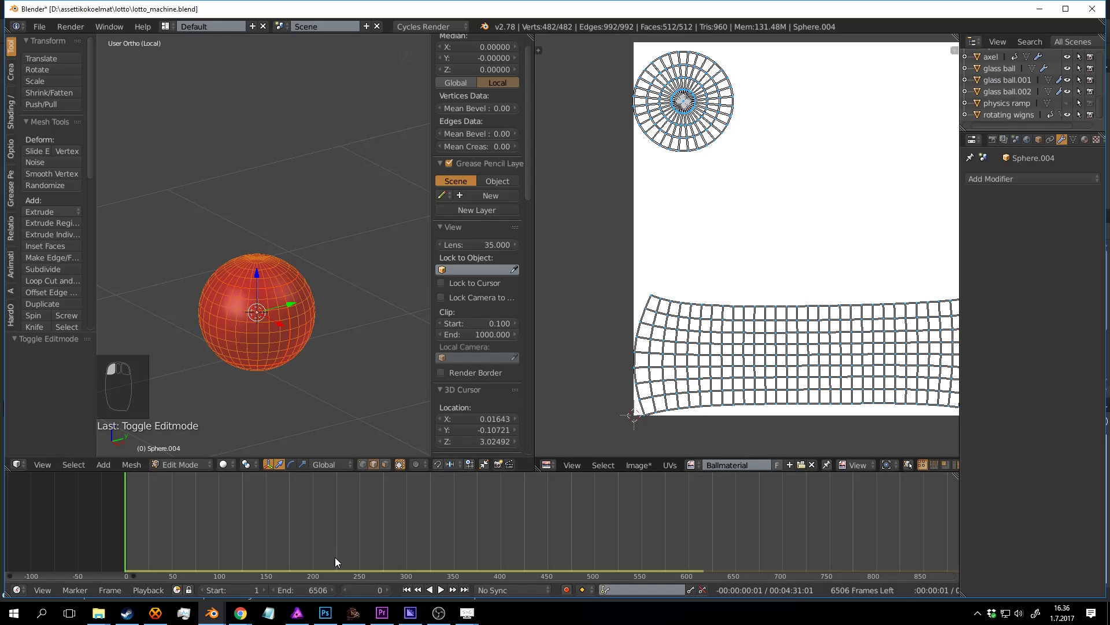
# Step: Switch to Affinity Photo and export the document as a 2048 × 2048 px best-quality JPEG named ballmaterial1.jpg in the lotto folder
pyautogui.click(297, 613)
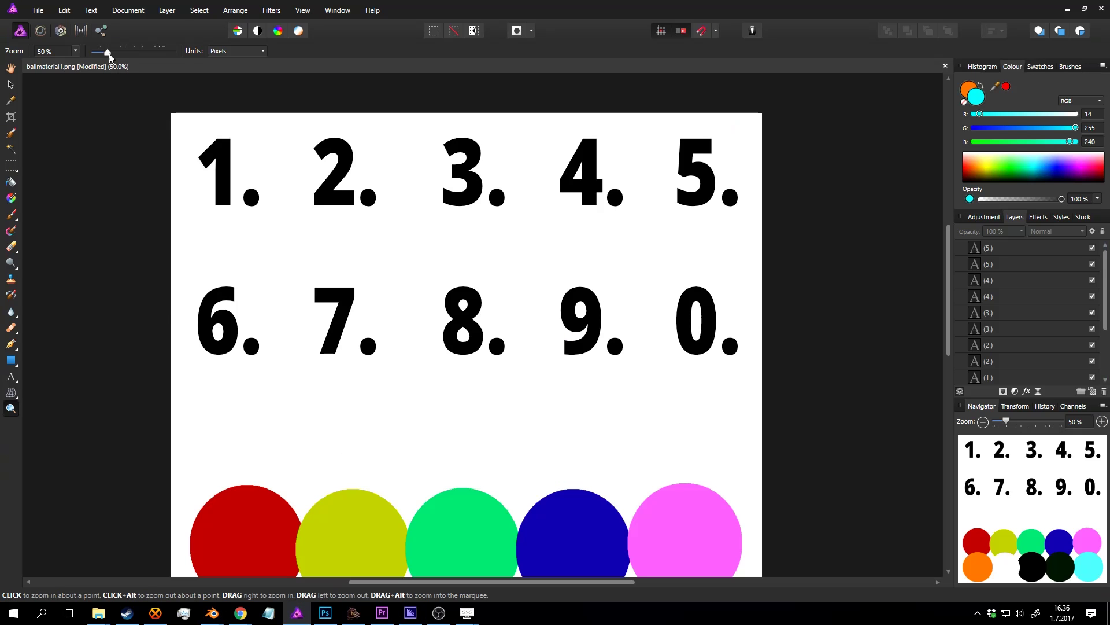
pyautogui.click(38, 11)
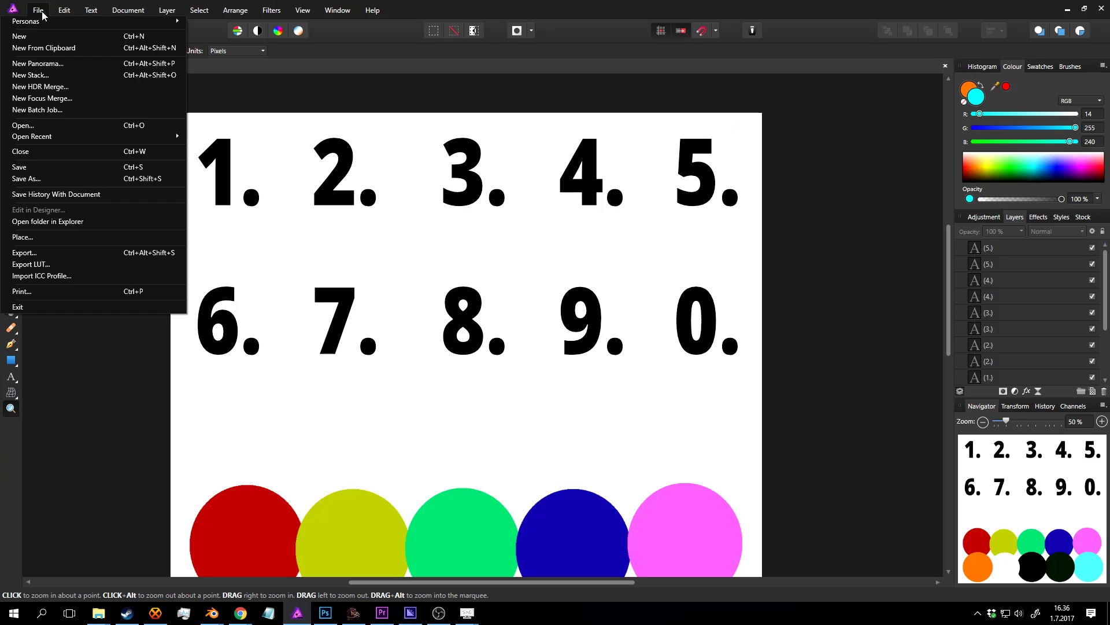
pyautogui.click(45, 254)
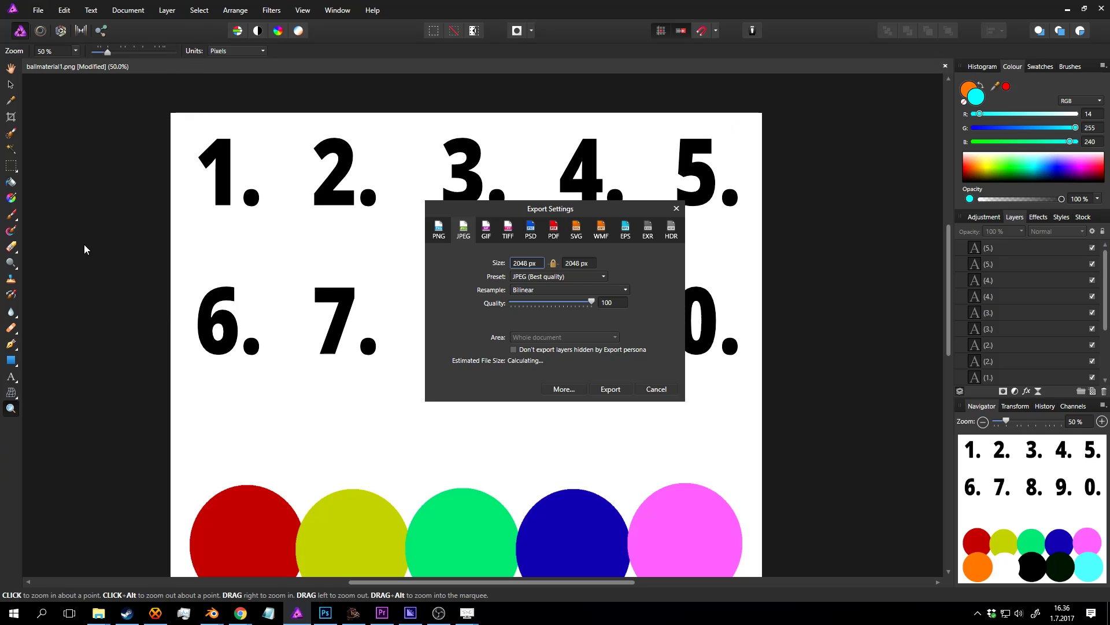
pyautogui.click(610, 389)
pyautogui.click(463, 299)
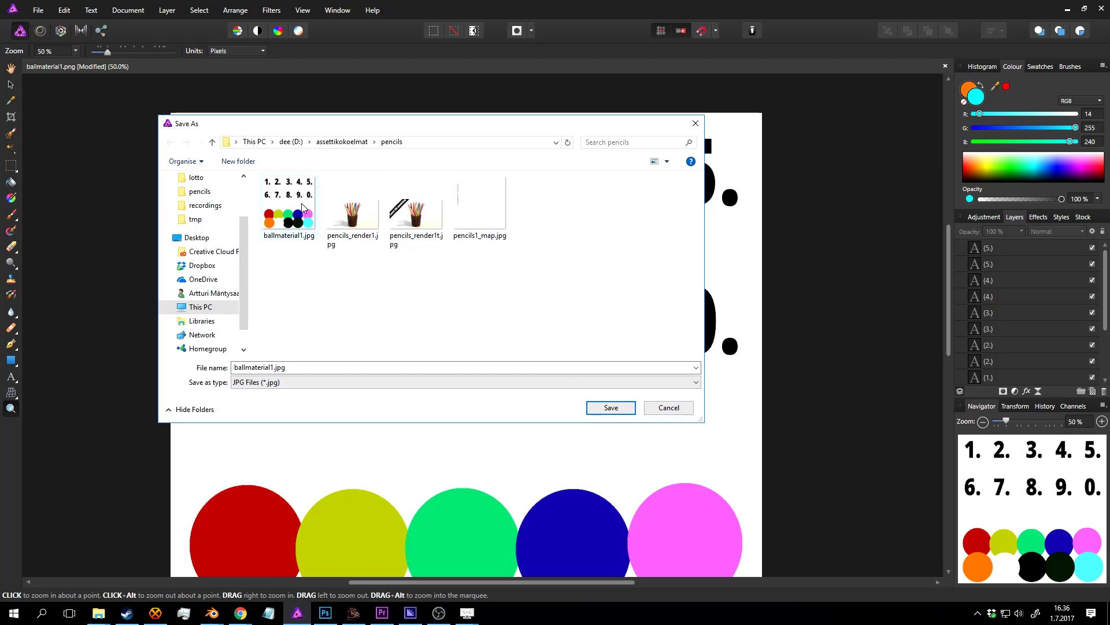
pyautogui.click(355, 142)
pyautogui.click(626, 142)
pyautogui.write('lotto')
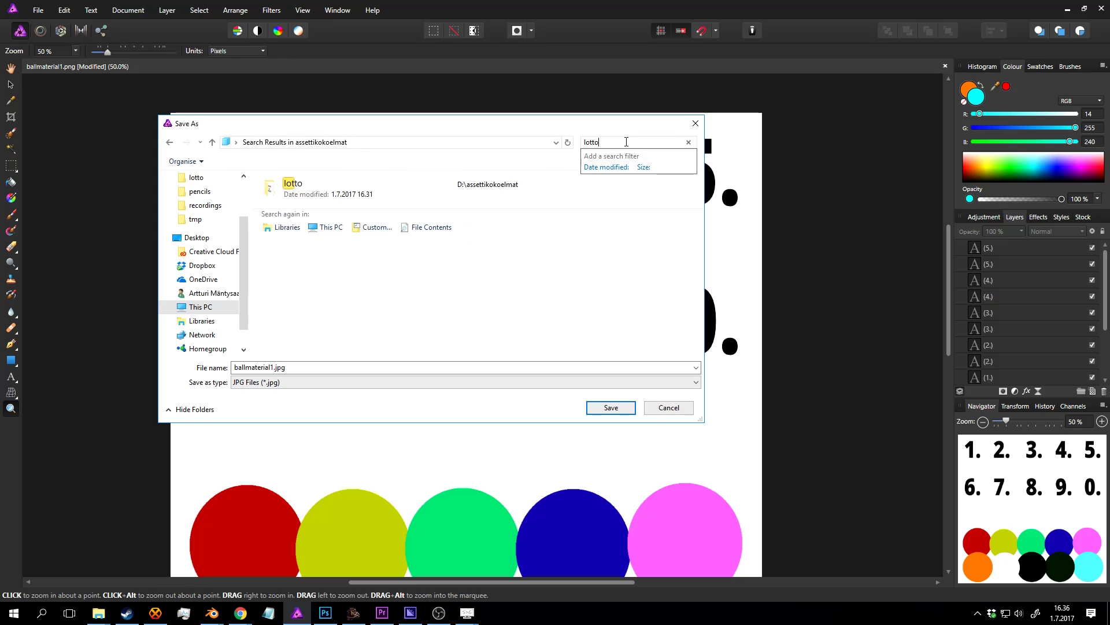
pyautogui.doubleClick(347, 191)
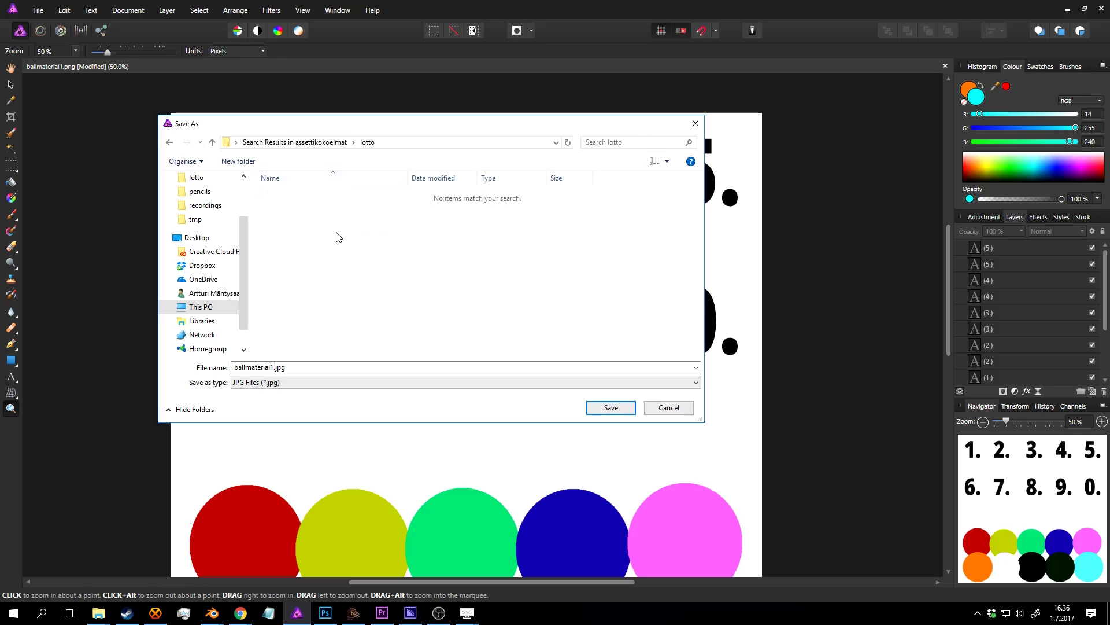
pyautogui.click(613, 407)
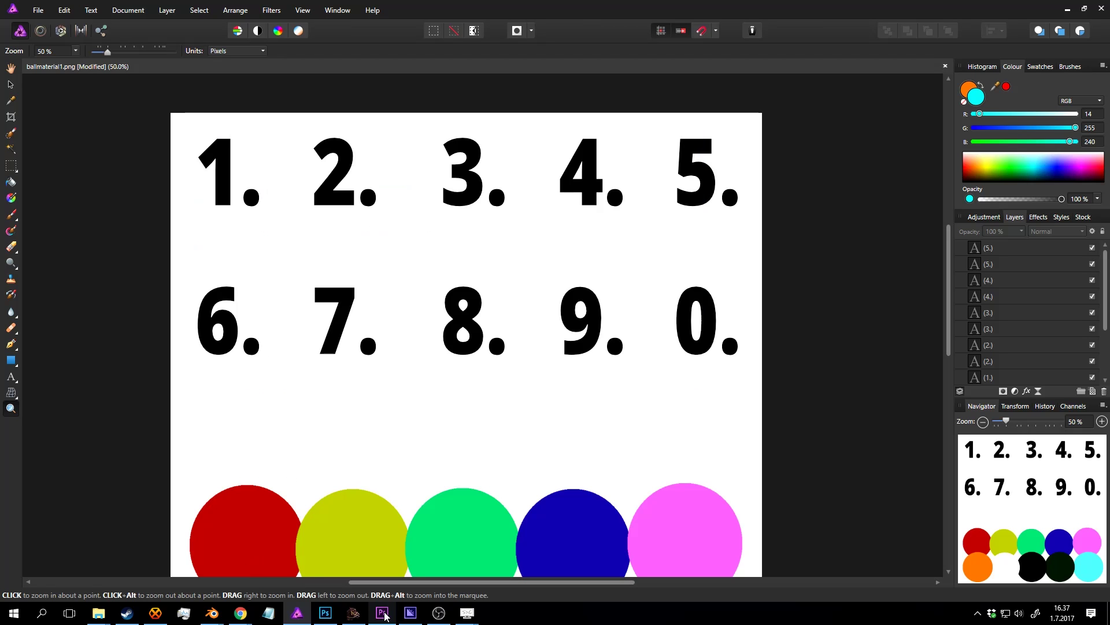
# Step: Switch to Blender and open ballmaterial1.jpg from the lotto folder in the UV editor
pyautogui.moveTo(212, 613)
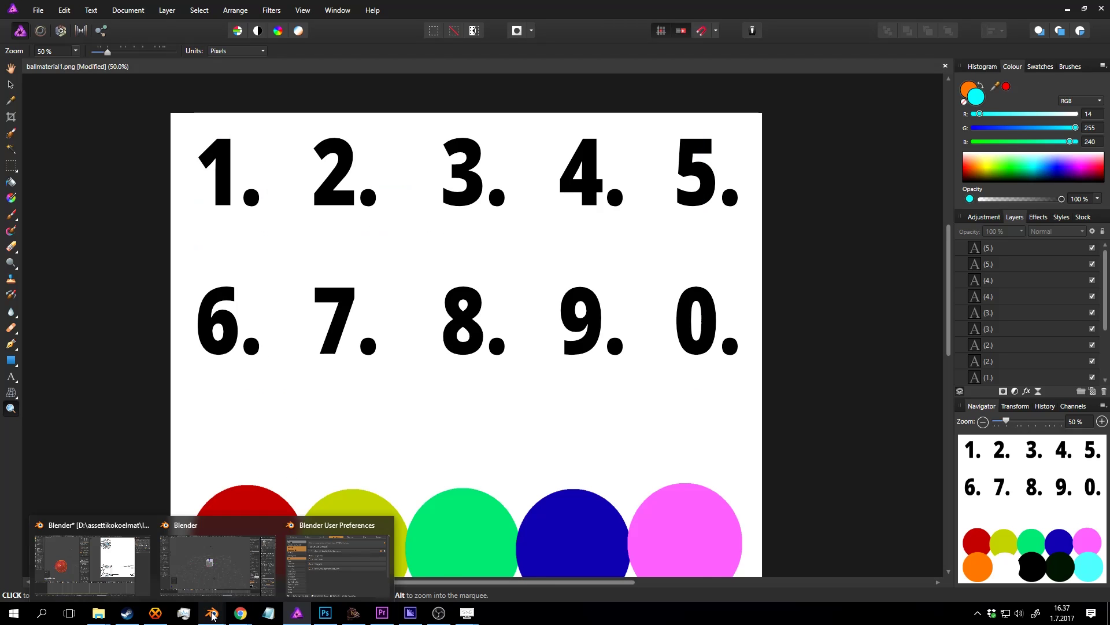
pyautogui.click(120, 572)
pyautogui.moveTo(832, 195); pyautogui.dragTo(781, 197, button='middle')
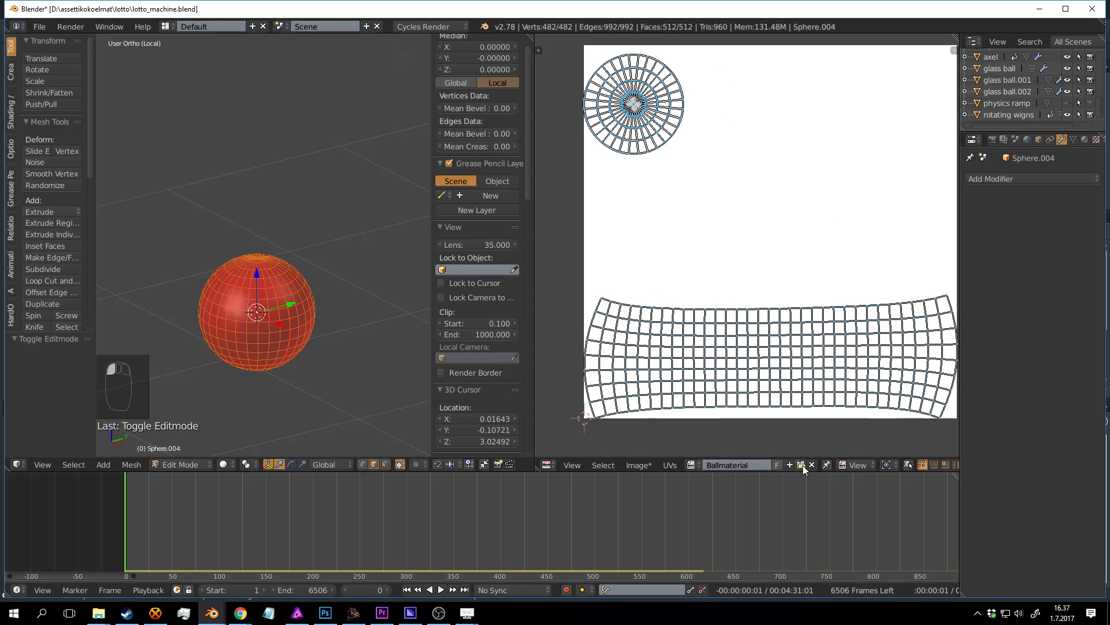
pyautogui.click(800, 464)
pyautogui.doubleClick(289, 122)
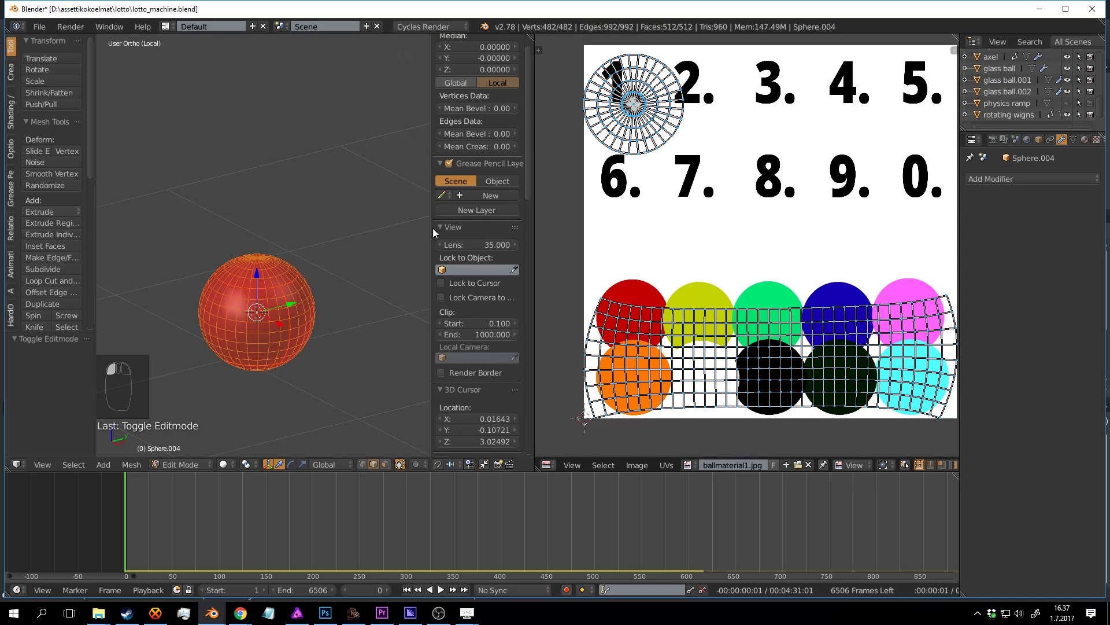
# Step: Select the sphere's wide band UV island, scale it down and move it onto the red dot
pyautogui.scroll(-2, 413, 243)
pyautogui.press('a')
pyautogui.moveTo(917, 335)
pyautogui.mouseDown(button='middle')
pyautogui.moveTo(849, 337)
pyautogui.moveTo(918, 328)
pyautogui.mouseUp(button='middle')
pyautogui.press('a')
pyautogui.press('l')
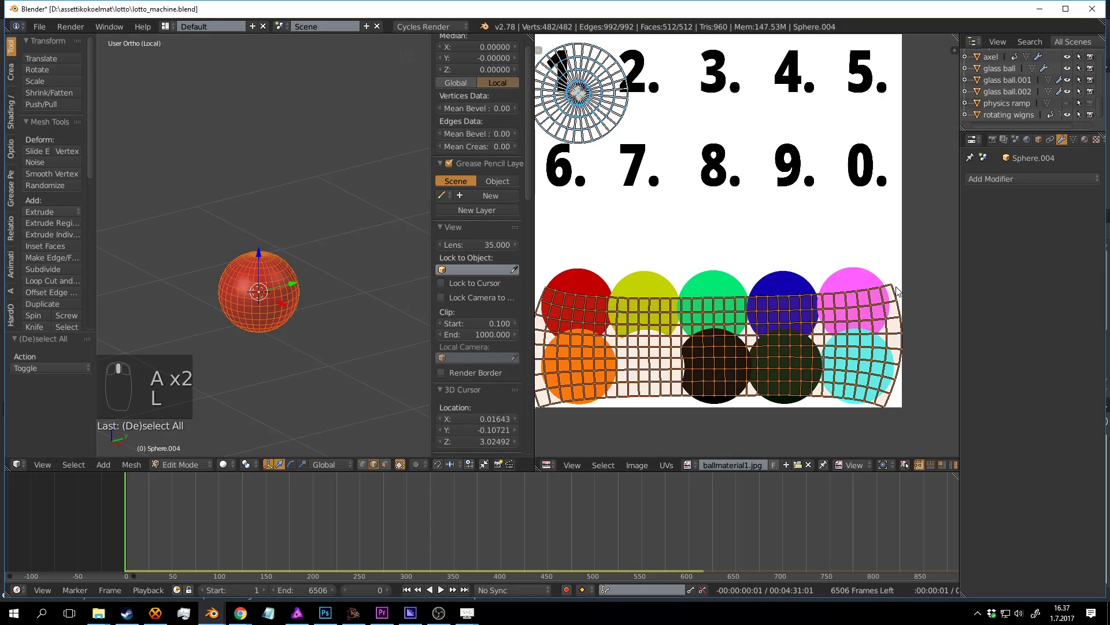
pyautogui.press('s')
pyautogui.click(745, 342)
pyautogui.press('g')
pyautogui.click(607, 302)
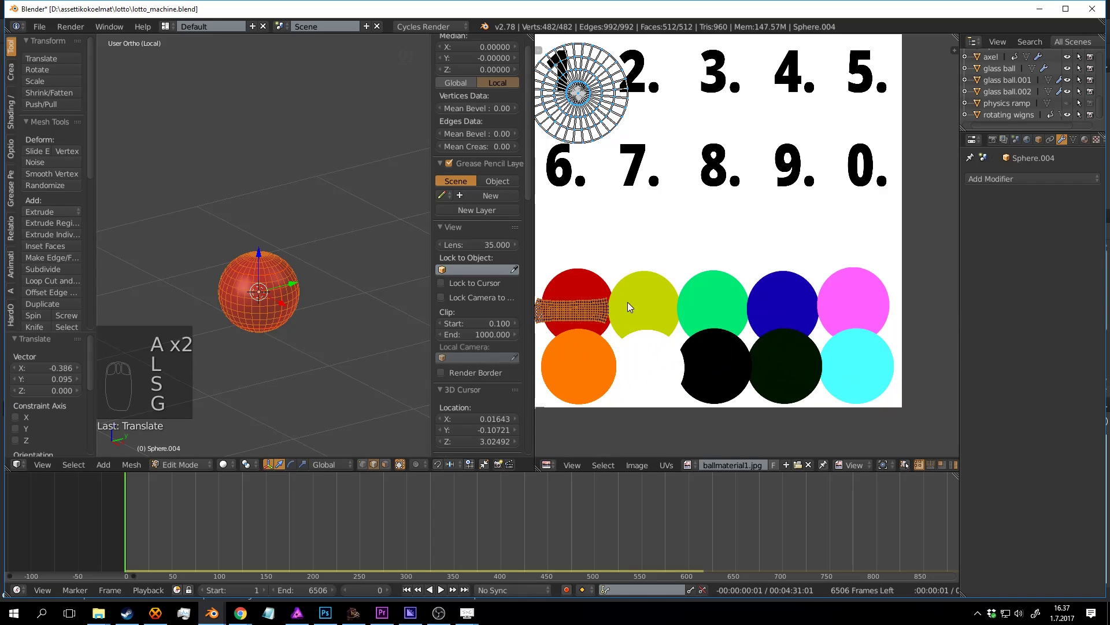
# Step: Shrink the band UV island further and centre it so it lies entirely inside the red dot
pyautogui.moveTo(633, 301); pyautogui.dragTo(778, 292, button='middle')
pyautogui.scroll(2, 821, 293)
pyautogui.press('s')
pyautogui.click(787, 304)
pyautogui.press('g')
pyautogui.click(790, 293)
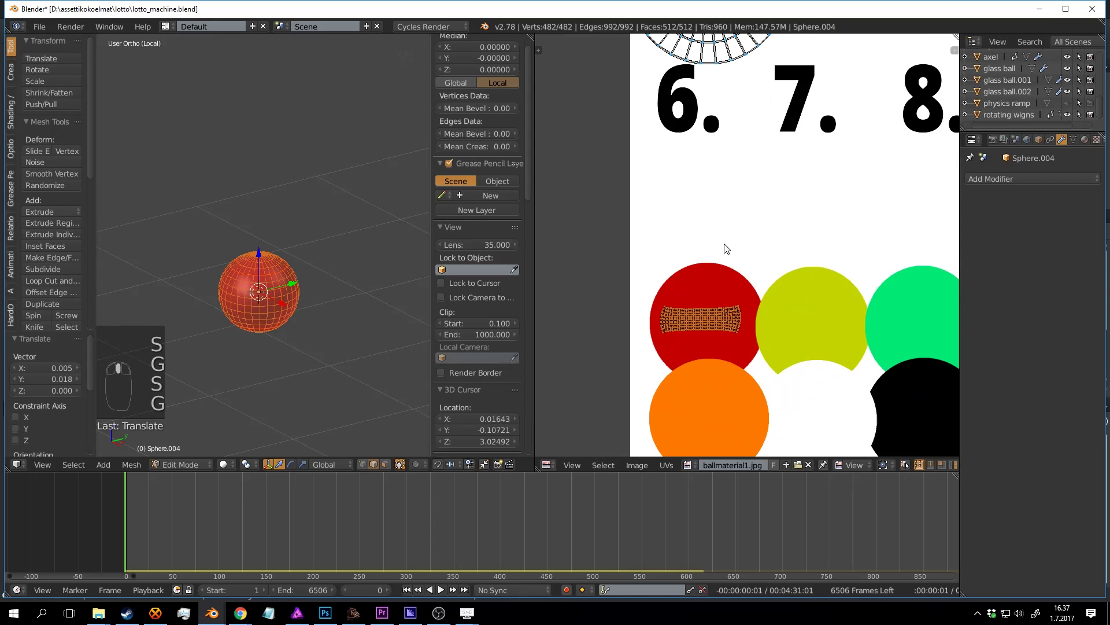
# Step: Change the viewport shading from solid, view the ball in Object Mode and return to Edit Mode
pyautogui.keyDown('shift'); pyautogui.moveTo(327, 307); pyautogui.dragTo(325, 322, button='middle'); pyautogui.keyUp('shift')
pyautogui.keyDown('shift'); pyautogui.moveTo(378, 260); pyautogui.dragTo(384, 279, button='middle'); pyautogui.keyUp('shift')
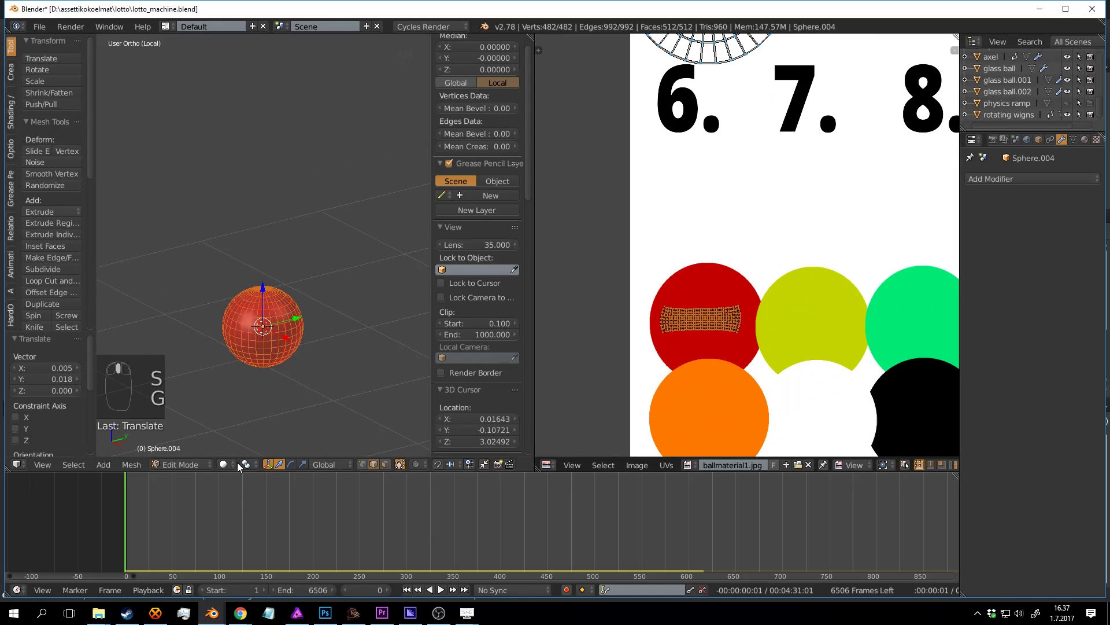
pyautogui.click(223, 465)
pyautogui.click(255, 423)
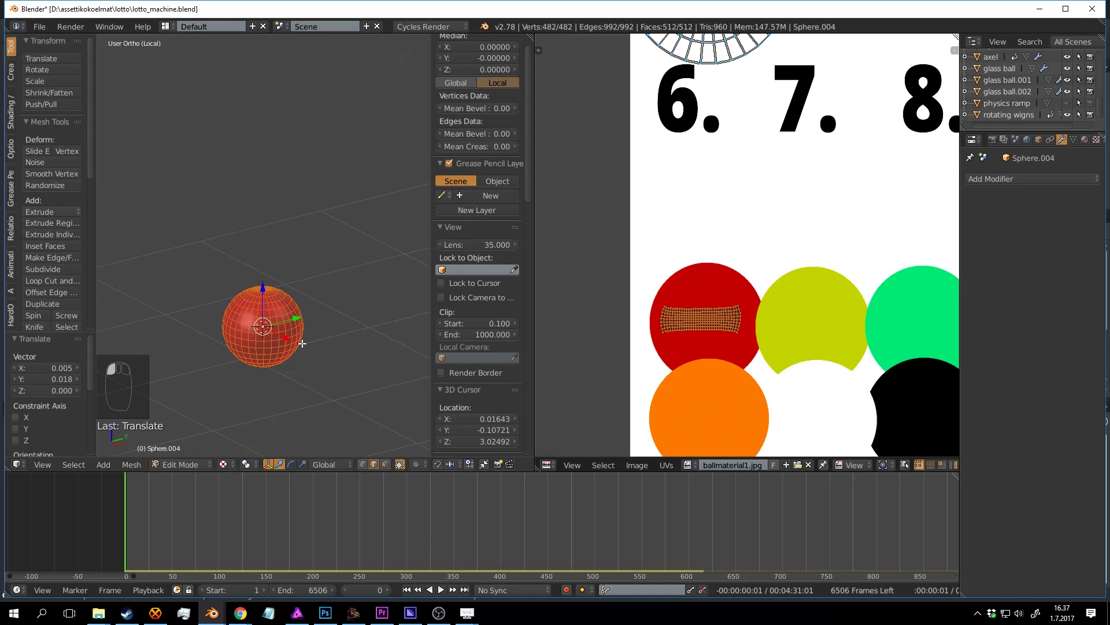
pyautogui.click(181, 458)
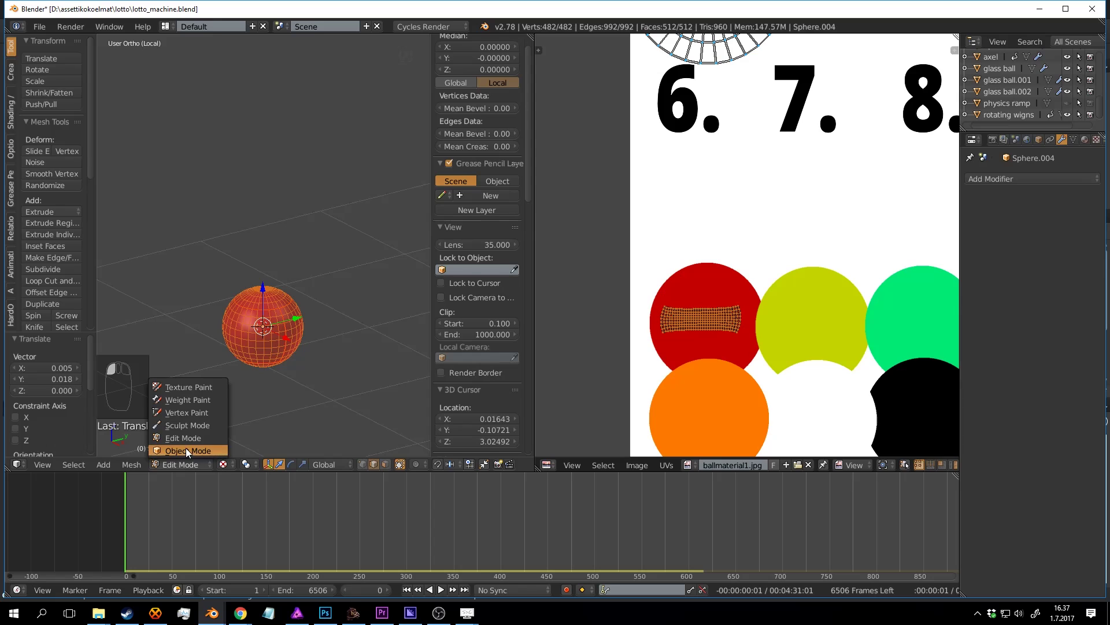
pyautogui.click(186, 448)
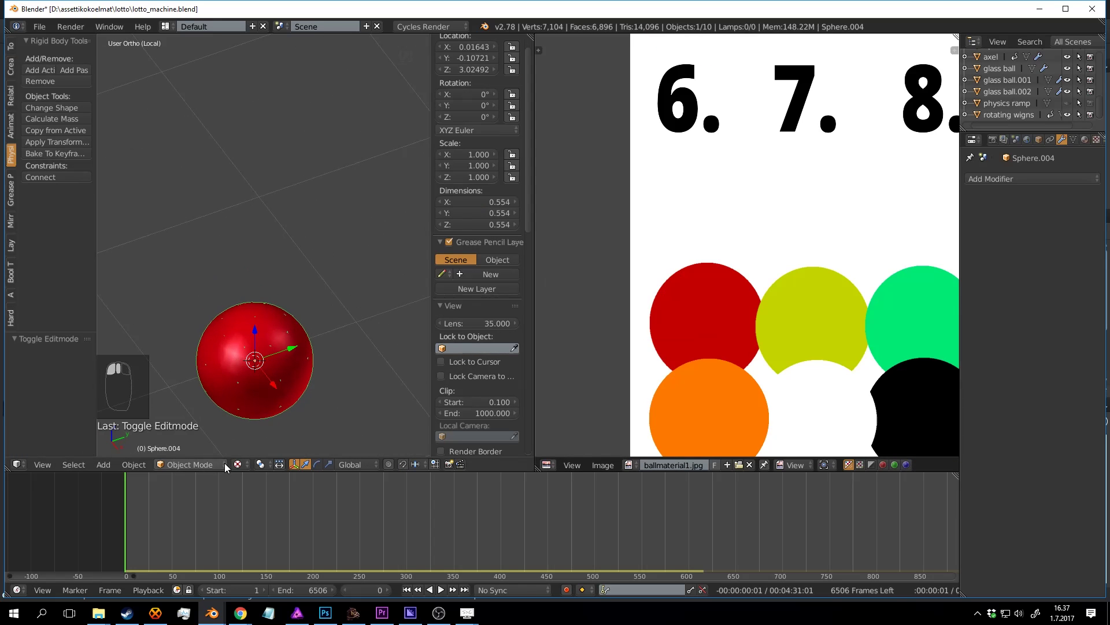
pyautogui.click(206, 466)
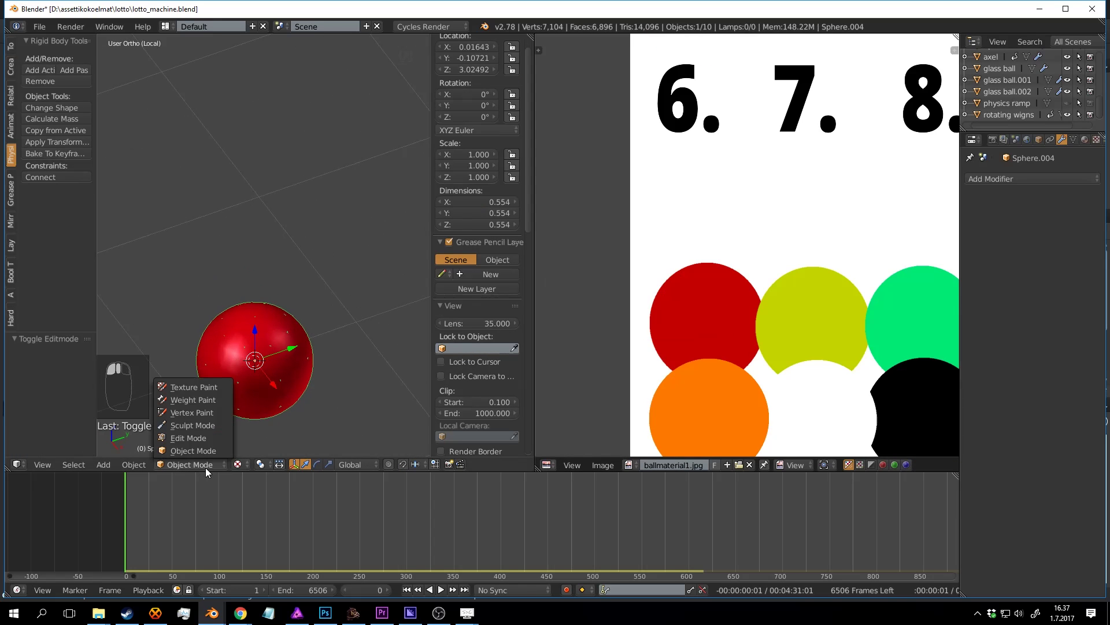
pyautogui.click(195, 438)
# Step: Try to scale a linked circular cap UV island over the "1." and undo the scaling
pyautogui.scroll(-2, 327, 355)
pyautogui.moveTo(647, 155); pyautogui.dragTo(649, 321, button='middle')
pyautogui.scroll(-1, 648, 320)
pyautogui.moveTo(759, 175); pyautogui.dragTo(751, 208, button='middle')
pyautogui.scroll(1, 751, 208)
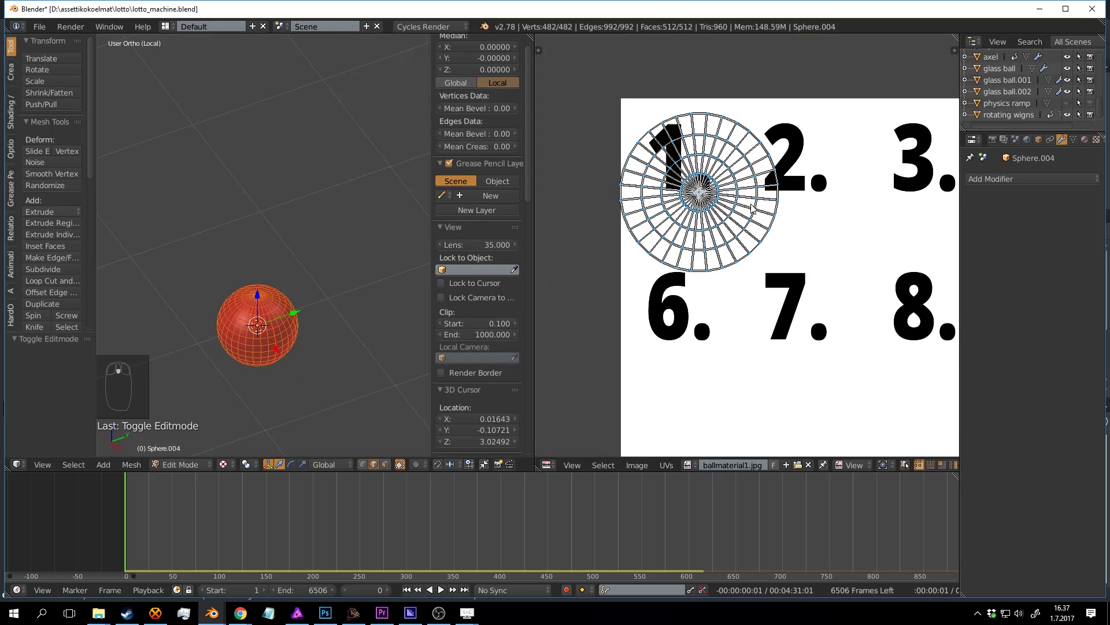
pyautogui.press('a')
pyautogui.press('l')
pyautogui.press('s')
pyautogui.click(778, 210)
pyautogui.hotkey('ctrl', 'z')
# Step: Box-select the overlapping circular cap UV islands, scale them down, centre them over the "1." and save the file
pyautogui.press('b')
pyautogui.moveTo(798, 95); pyautogui.dragTo(619, 290)
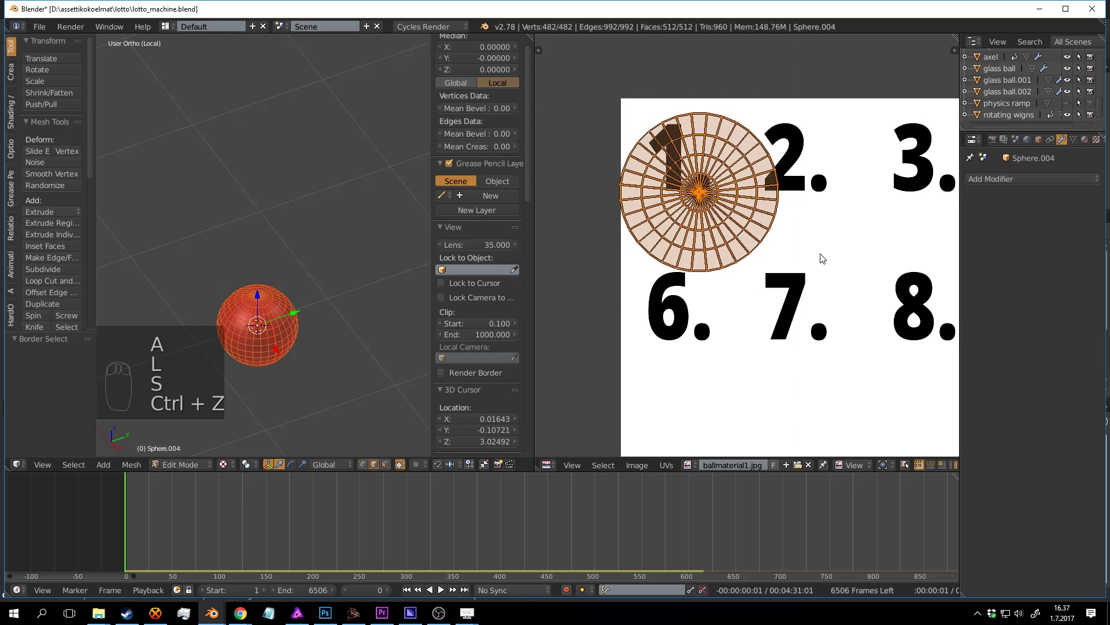
pyautogui.press('s')
pyautogui.click(752, 244)
pyautogui.press('g')
pyautogui.click(730, 215)
pyautogui.press('s')
pyautogui.click(752, 221)
pyautogui.press('g')
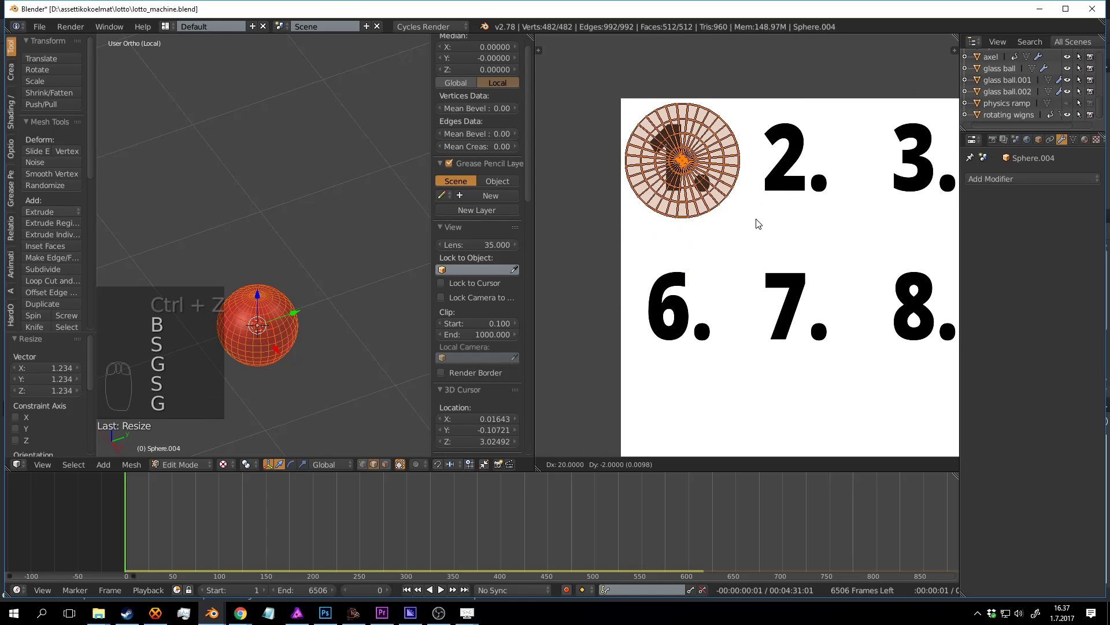
pyautogui.click(761, 209)
pyautogui.hotkey('ctrl', 's')
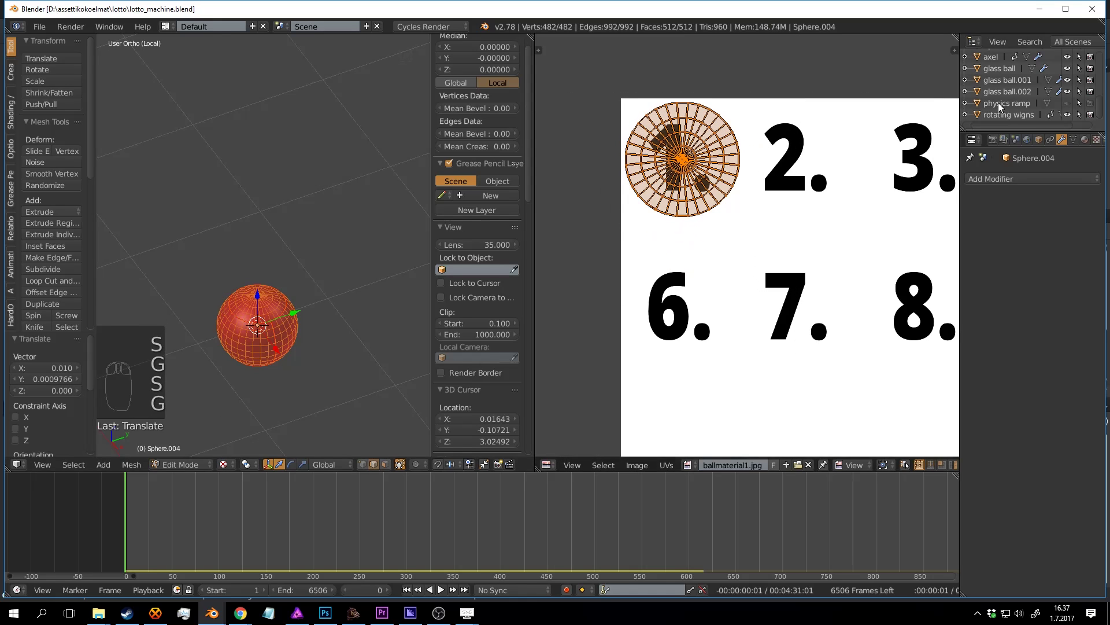
# Step: Split the UV editor area in two and turn the upper part into a node editor showing the ball's material nodes
pyautogui.moveTo(955, 33); pyautogui.dragTo(844, 334)
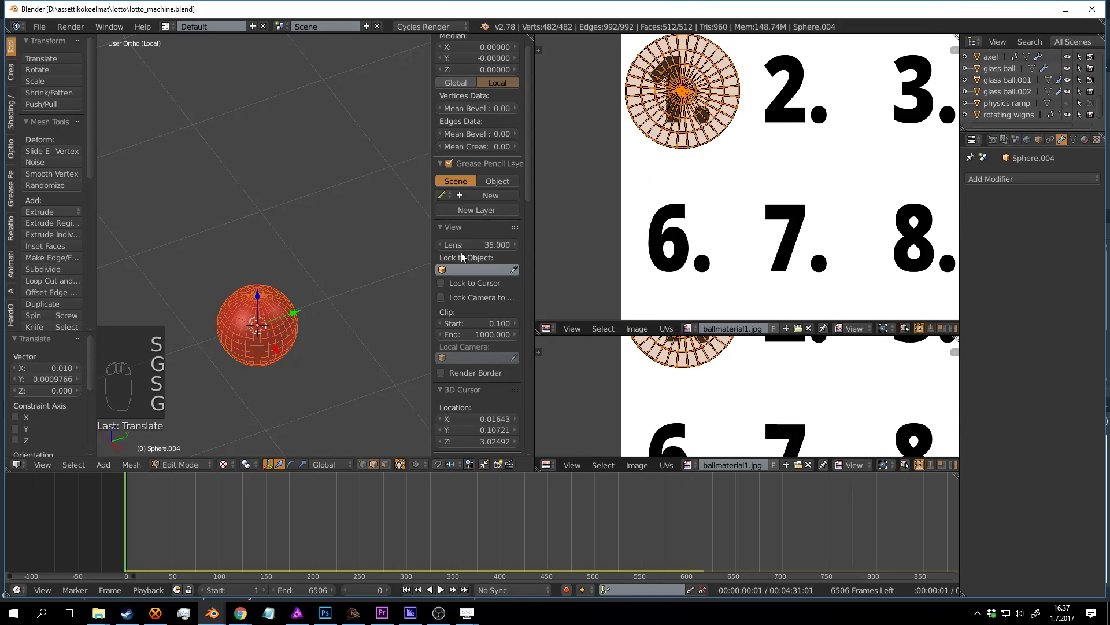
pyautogui.click(547, 328)
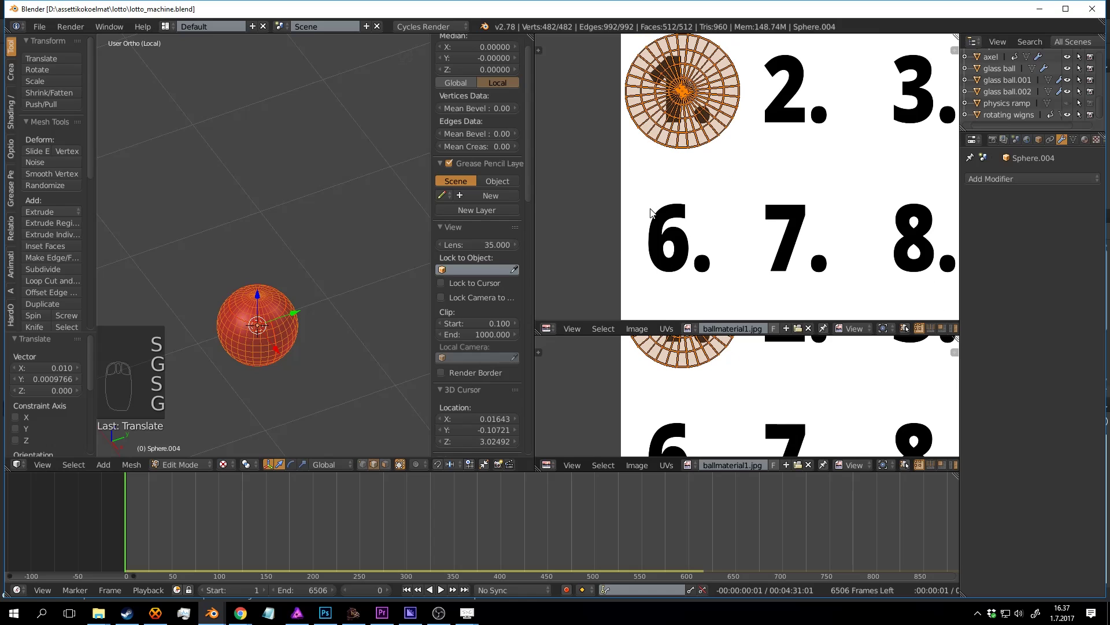
pyautogui.hotkey('shift', 'F3')
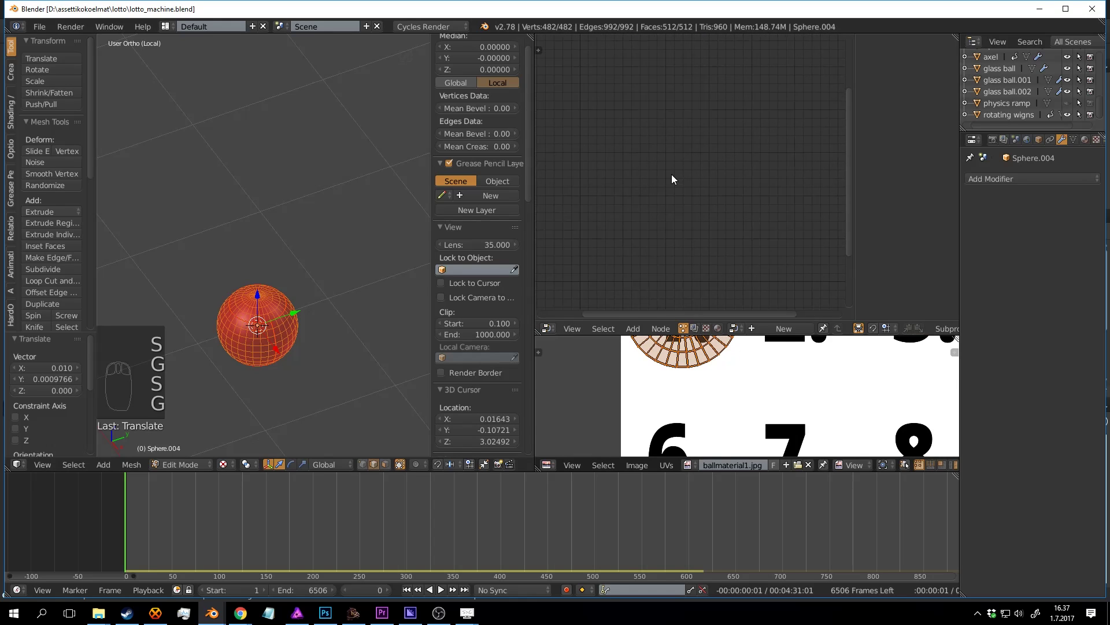
pyautogui.click(718, 328)
pyautogui.scroll(1, 623, 228)
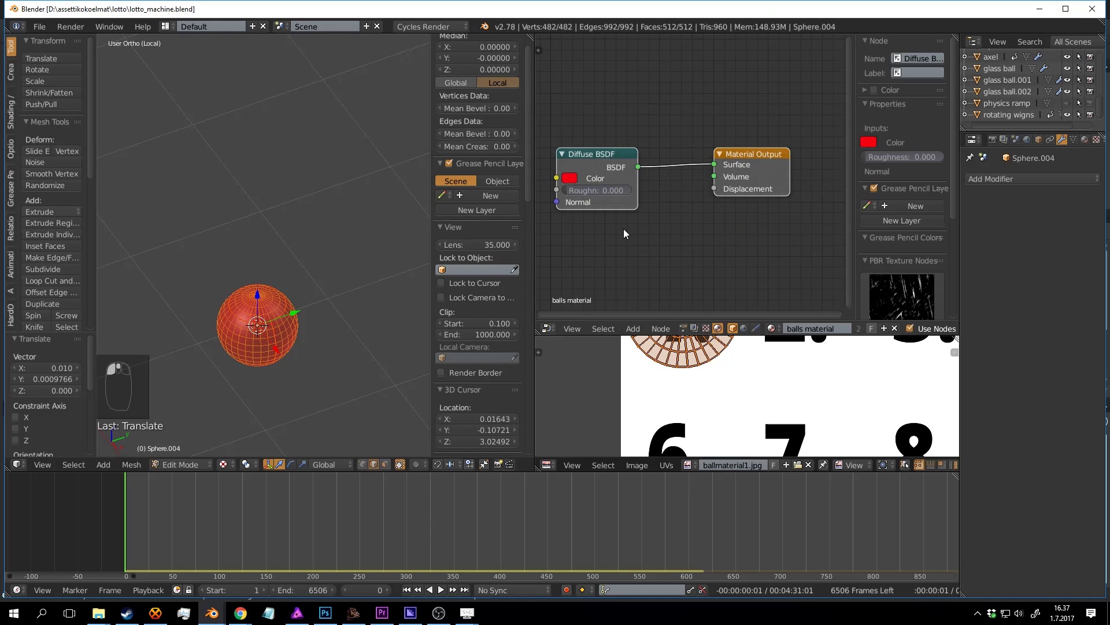
# Step: Add an Image Texture node using ballmaterial1.jpg and connect its Color output to the Diffuse BSDF's Color input
pyautogui.moveTo(624, 228); pyautogui.dragTo(812, 188, button='middle')
pyautogui.hotkey('shift', 'a')
pyautogui.click(723, 221)
pyautogui.write('im')
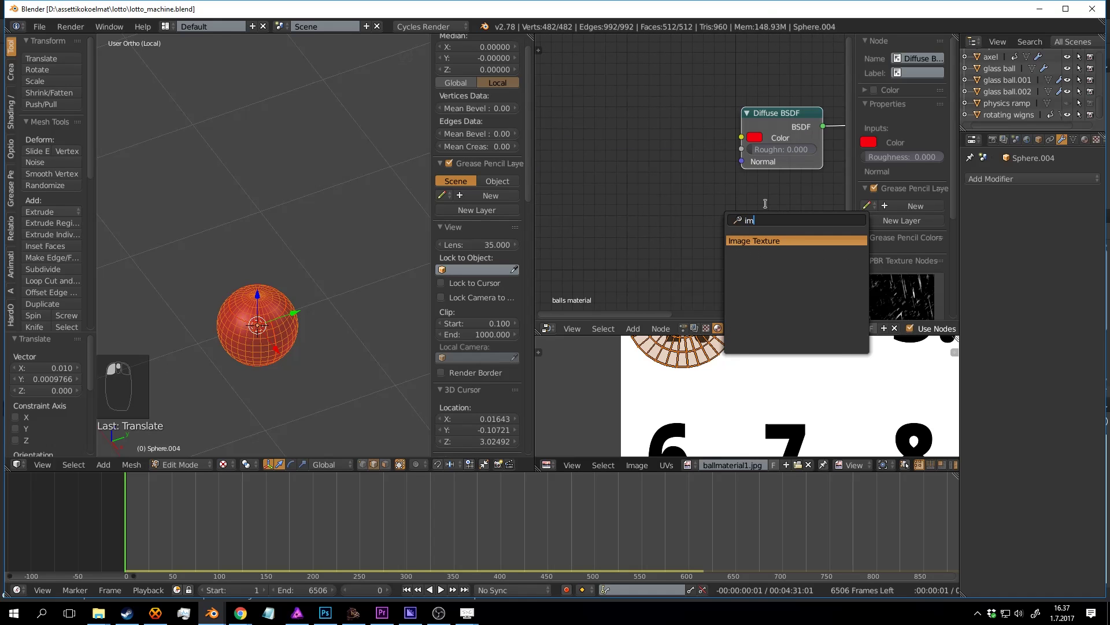
pyautogui.click(768, 241)
pyautogui.click(645, 113)
pyautogui.moveTo(656, 135); pyautogui.dragTo(730, 137)
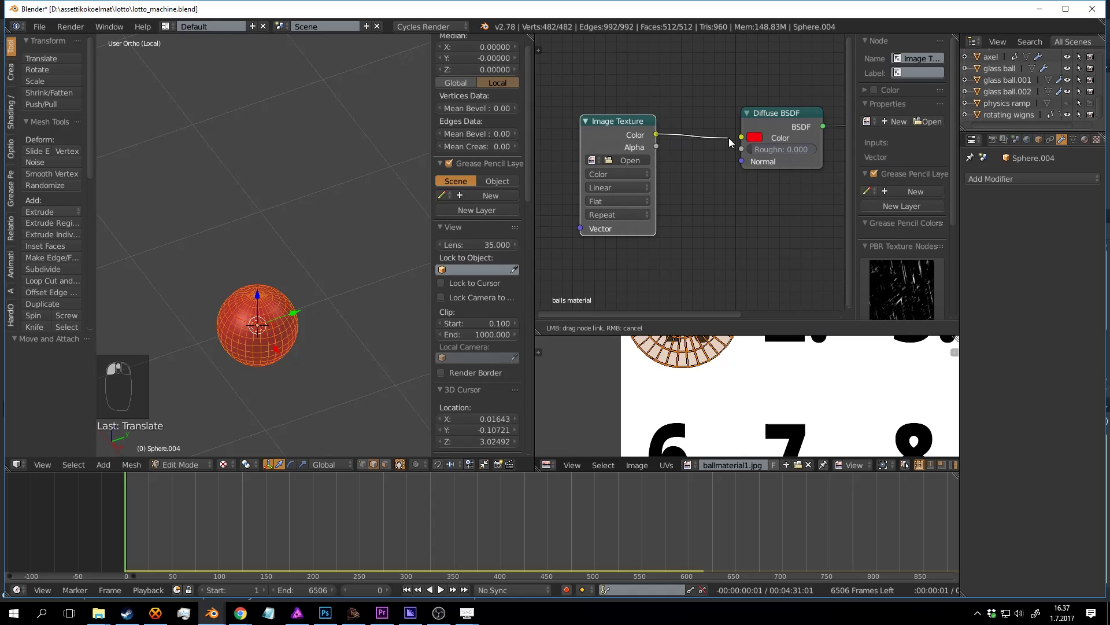
pyautogui.click(593, 160)
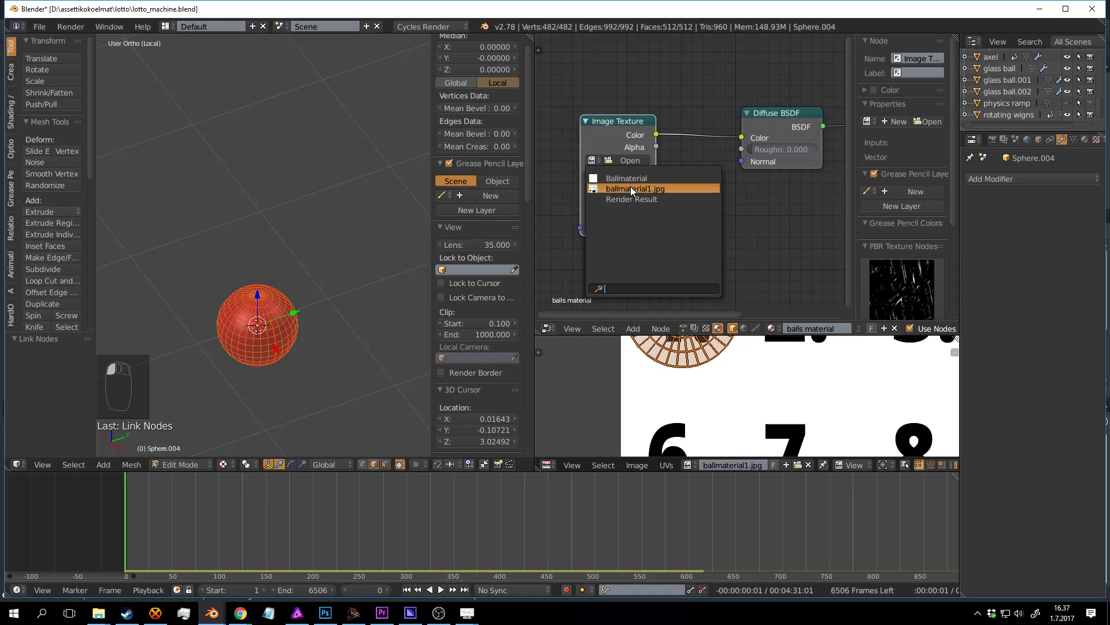
pyautogui.click(631, 188)
# Step: Check the textured ball in Object Mode, save the file and re-enter Edit Mode
pyautogui.press('a')
pyautogui.press('Tab')
pyautogui.press('a')
pyautogui.moveTo(296, 334); pyautogui.dragTo(304, 238, button='middle')
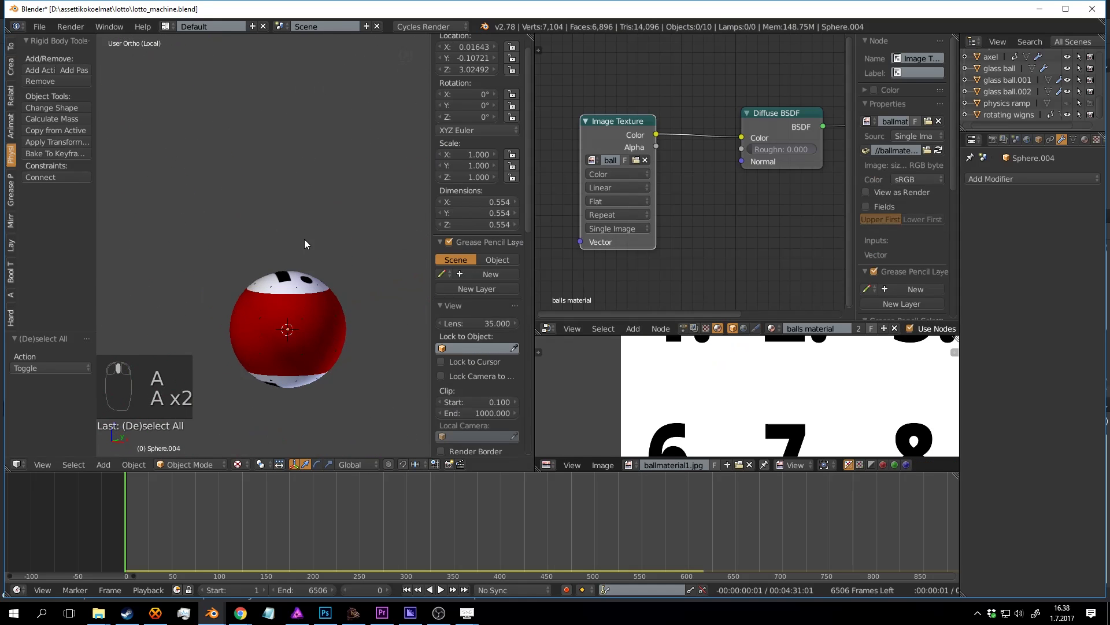
pyautogui.hotkey('ctrl', 's')
pyautogui.scroll(-1, 347, 340)
pyautogui.moveTo(347, 340); pyautogui.dragTo(285, 265, button='middle')
pyautogui.press('Tab')
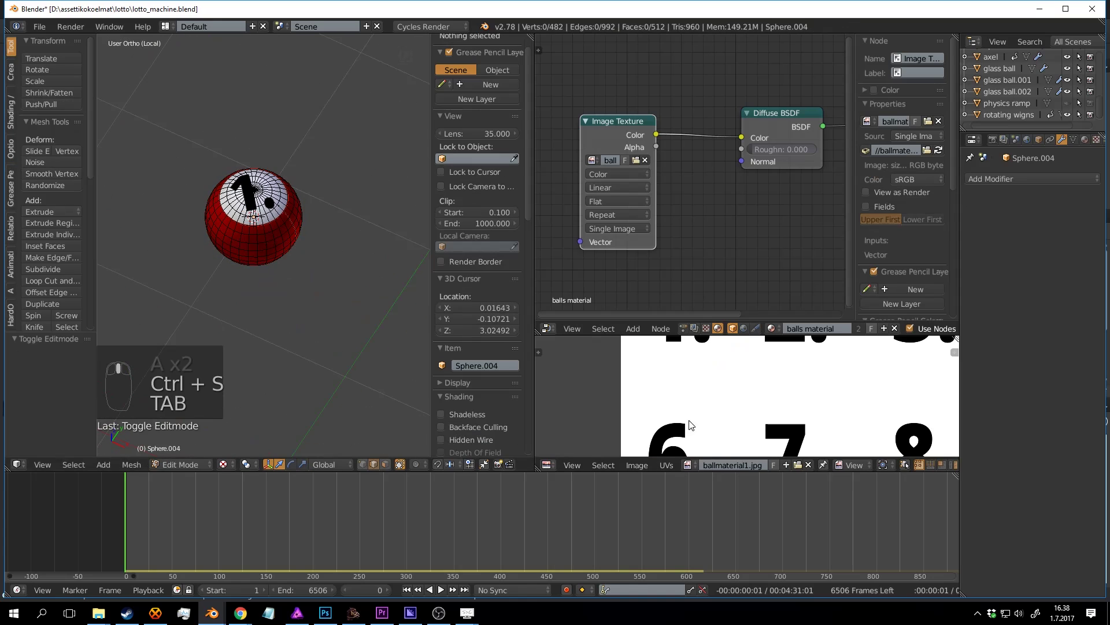
# Step: Show all of the ball's UVs, enlarge the UV editor area and nudge the circular cap islands to centre them over the "1."
pyautogui.press('a')
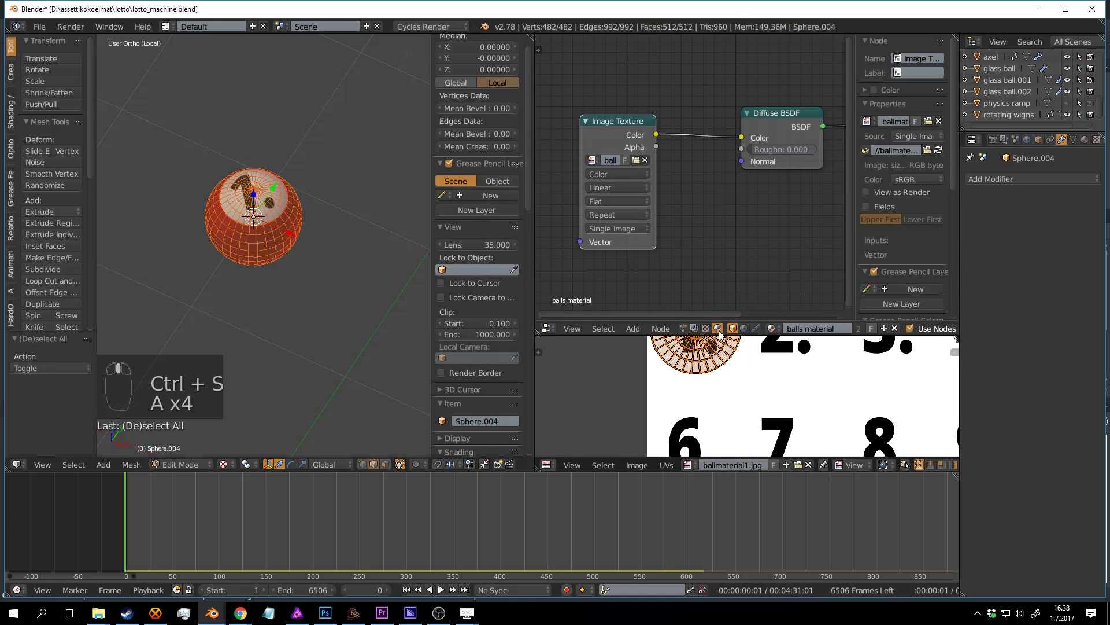
pyautogui.moveTo(715, 333); pyautogui.dragTo(719, 225)
pyautogui.scroll(2, 721, 255)
pyautogui.scroll(-3, 731, 294)
pyautogui.scroll(3, 731, 295)
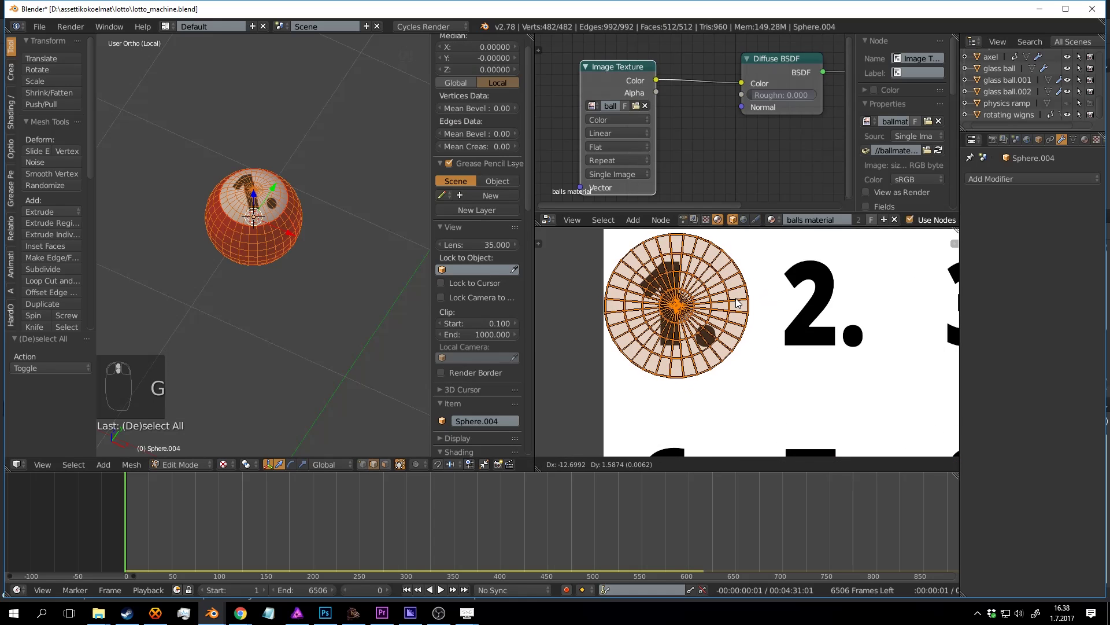
pyautogui.click(731, 280)
pyautogui.scroll(-3, 732, 281)
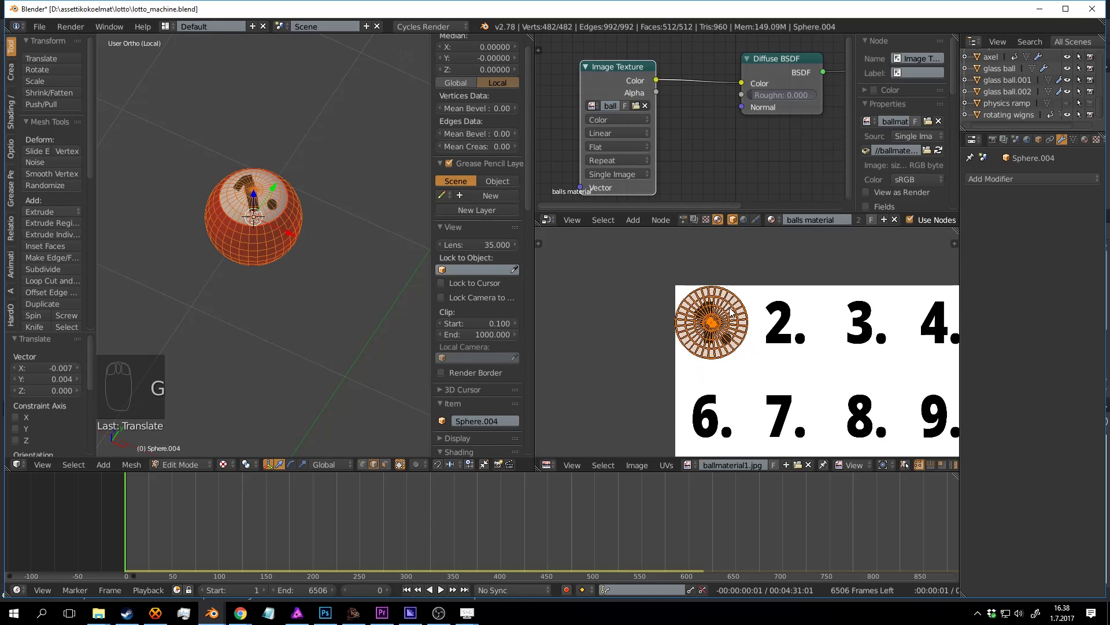
# Step: Duplicate the red number 1 ball in Object Mode and place the copy about 0.635 further along the X axis
pyautogui.press('Tab')
pyautogui.hotkey('shift', 'd')
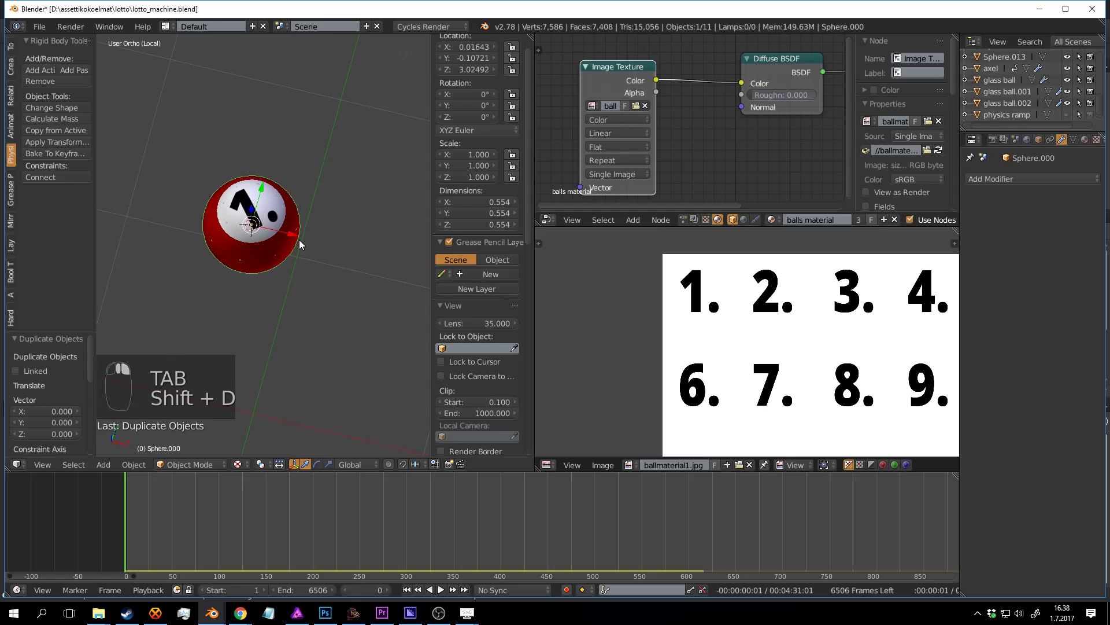
pyautogui.click(388, 256)
pyautogui.keyDown('shift'); pyautogui.moveTo(391, 256); pyautogui.dragTo(361, 253, button='middle'); pyautogui.keyUp('shift')
pyautogui.scroll(-2, 722, 286)
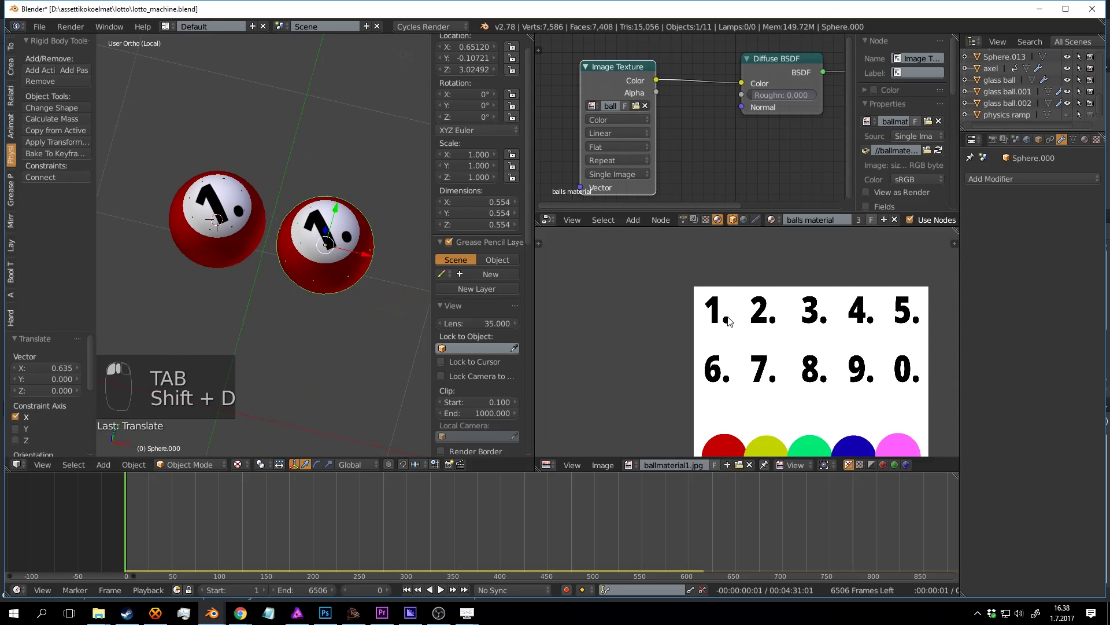
# Step: Enter Edit Mode on the copied ball and move its circular cap UV islands over the "2."
pyautogui.press('Tab')
pyautogui.scroll(3, 704, 283)
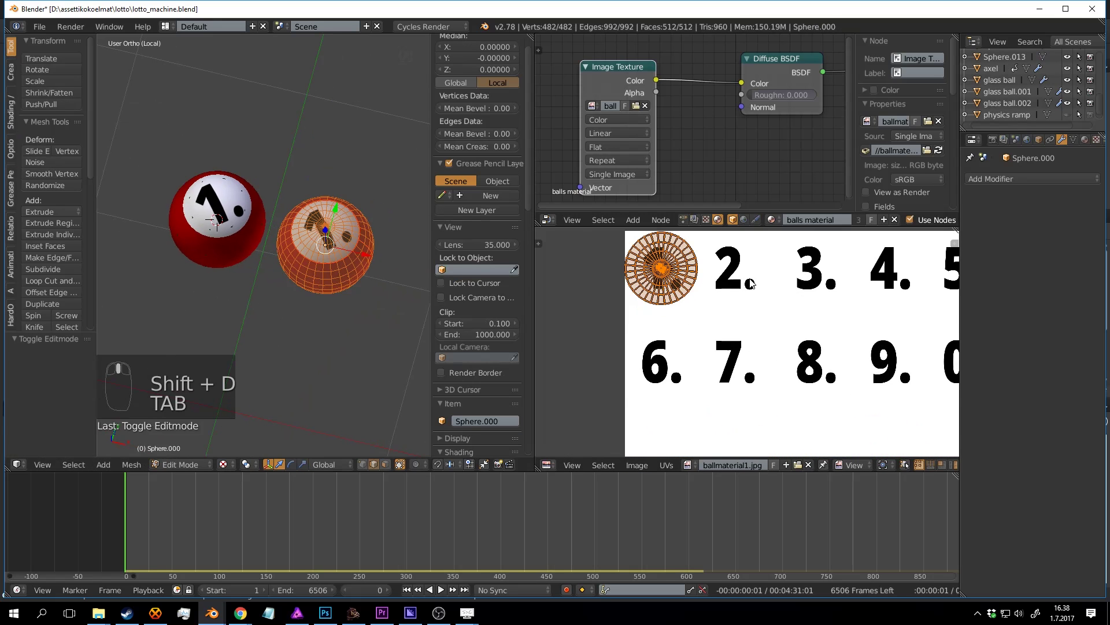
pyautogui.press('g')
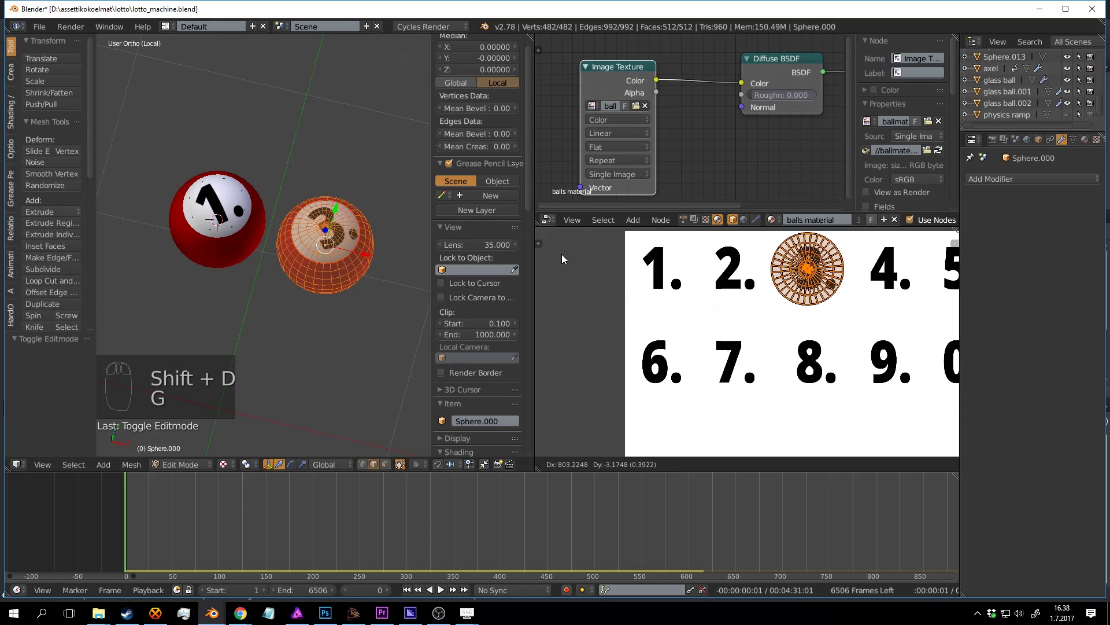
pyautogui.click(683, 264)
# Step: Select the number 2 ball's linked band UV island and move it from the red dot onto the yellow dot
pyautogui.scroll(-2, 683, 265)
pyautogui.scroll(5, 699, 331)
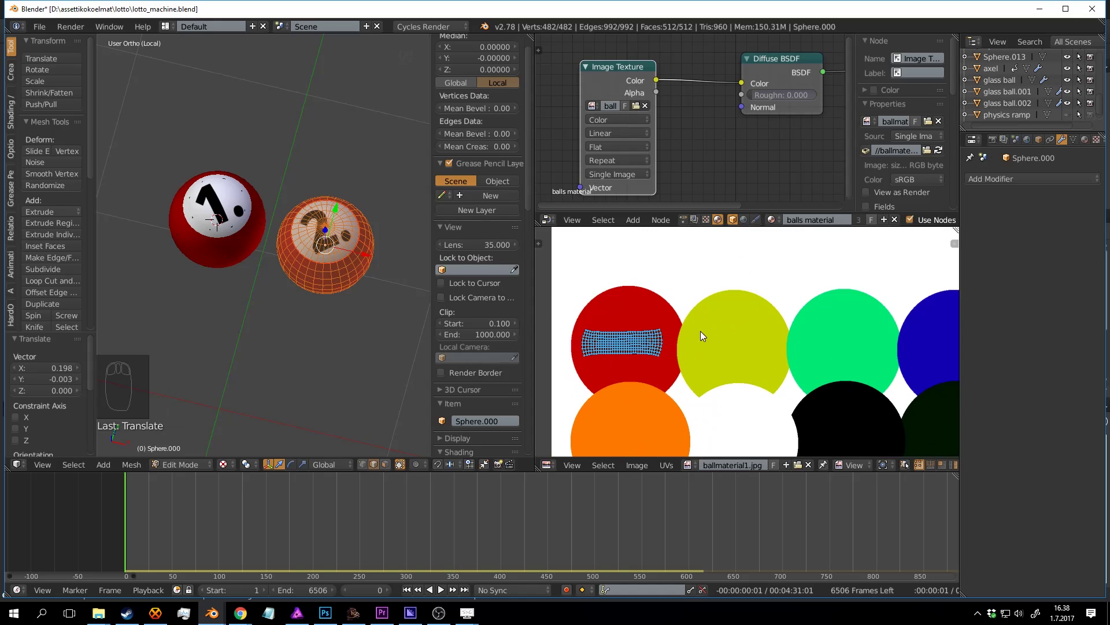
pyautogui.press('a')
pyautogui.press('g')
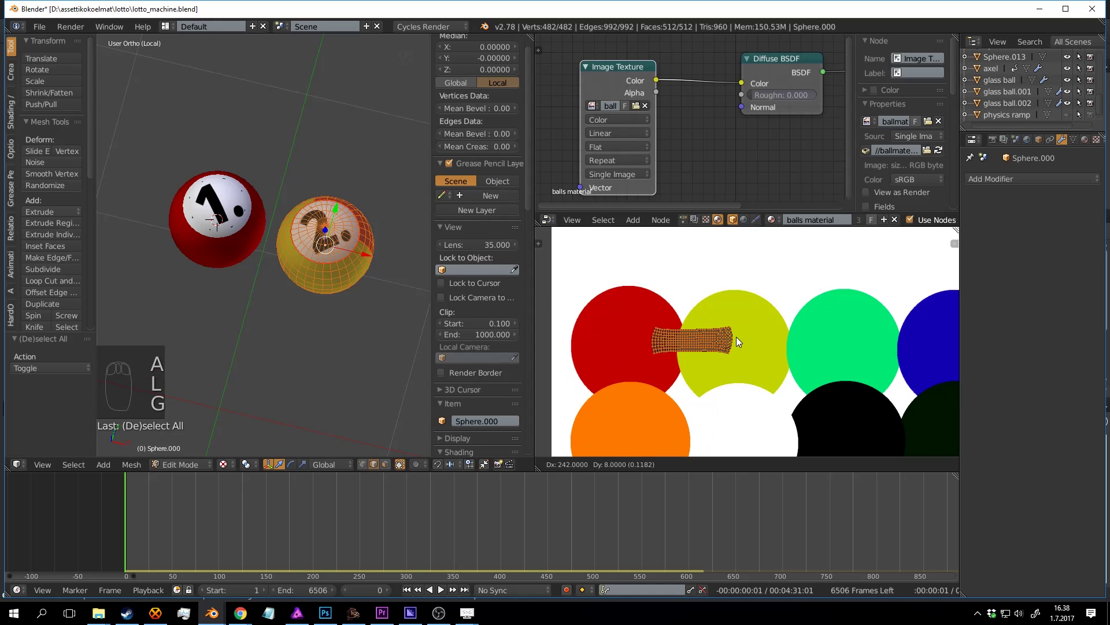
pyautogui.click(895, 352)
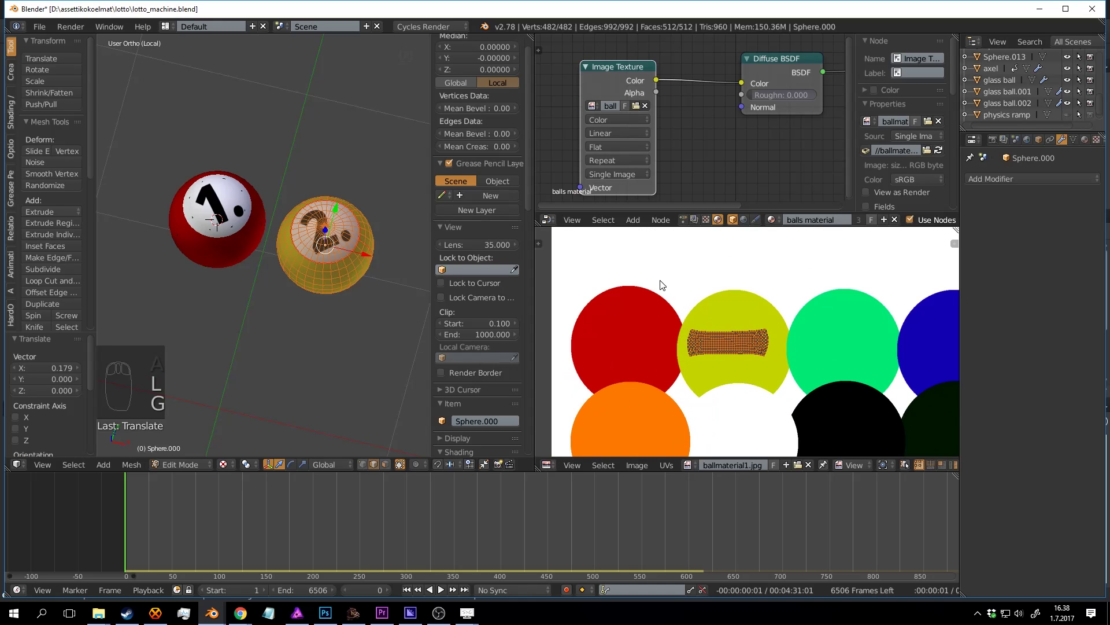
# Step: Return to Object Mode, duplicate the yellow number 2 ball and place the copy beside it along the X axis
pyautogui.scroll(-3, 333, 262)
pyautogui.press('Tab')
pyautogui.hotkey('shift', 'd')
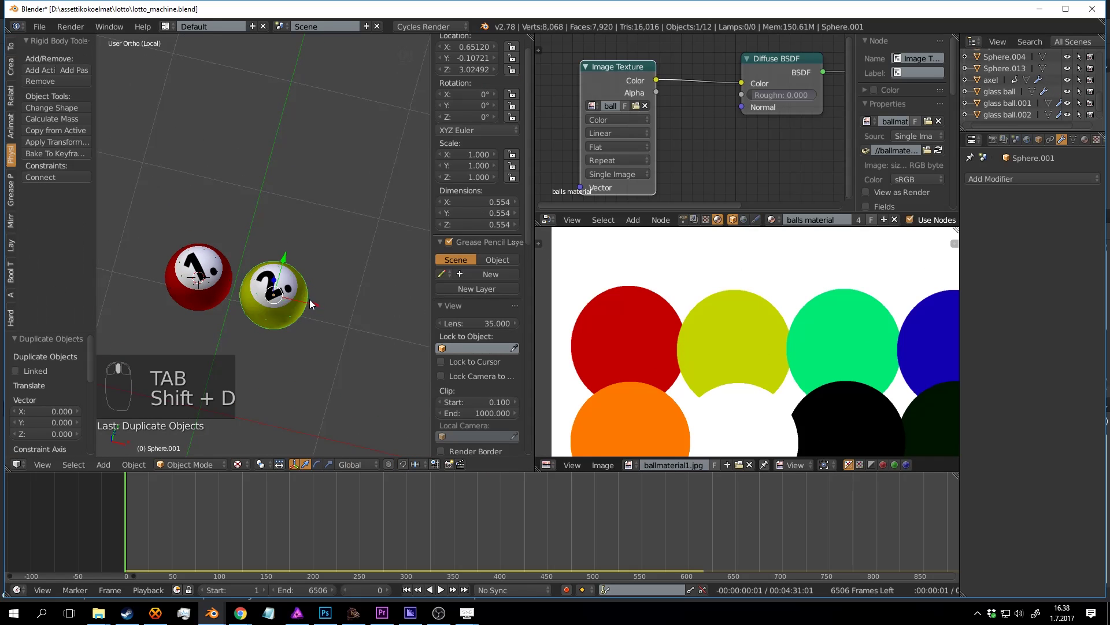
pyautogui.click(401, 328)
# Step: Enter Edit Mode on the third ball and move its band UV island from the yellow dot onto the green dot
pyautogui.press('Tab')
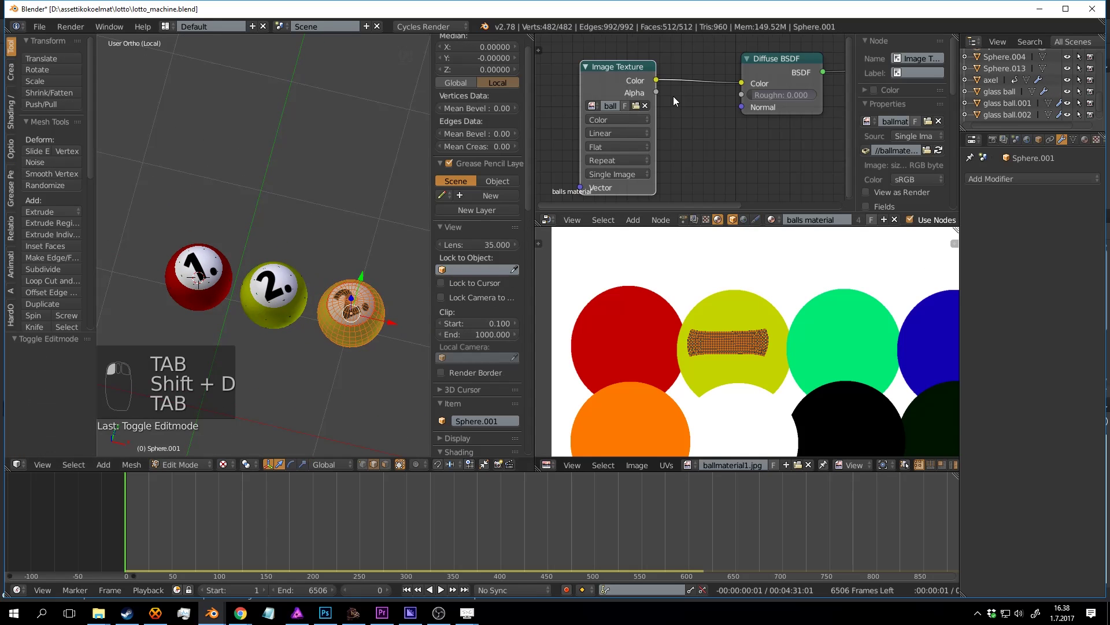
pyautogui.scroll(-1, 673, 96)
pyautogui.scroll(-2, 723, 298)
pyautogui.scroll(2, 744, 301)
pyautogui.moveTo(744, 300); pyautogui.dragTo(758, 367, button='middle')
pyautogui.press('g')
pyautogui.click(648, 290)
# Step: Box-select the third ball's circular cap UV islands, centre them over the "3." and save the file
pyautogui.scroll(-5, 682, 282)
pyautogui.scroll(4, 758, 367)
pyautogui.moveTo(760, 217); pyautogui.dragTo(728, 356, button='middle')
pyautogui.press('a')
pyautogui.moveTo(727, 323); pyautogui.dragTo(640, 410)
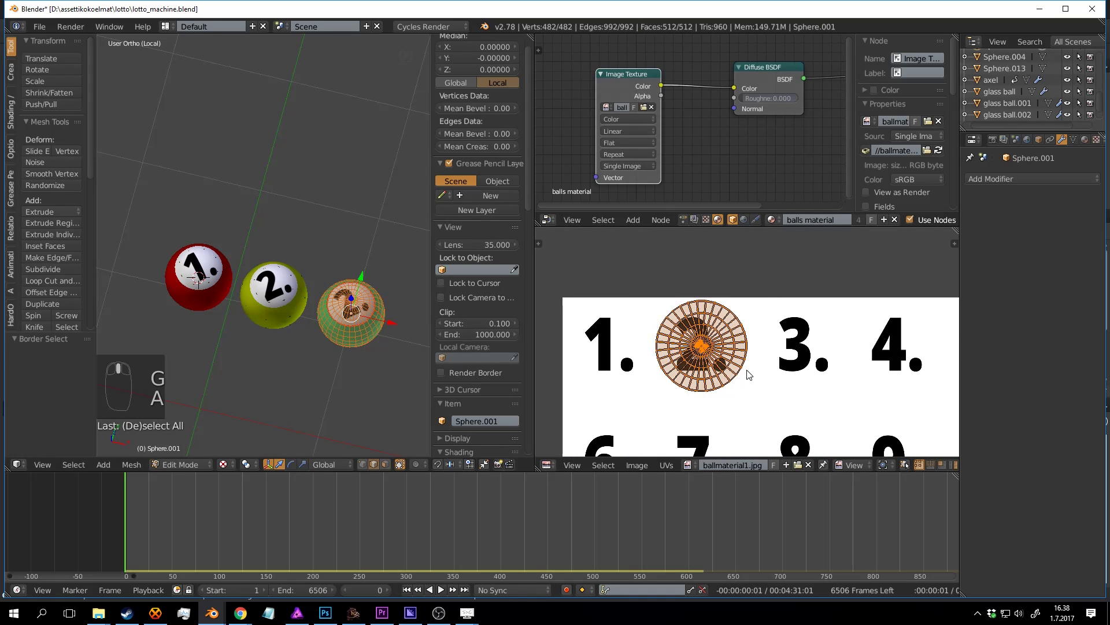
pyautogui.press('g')
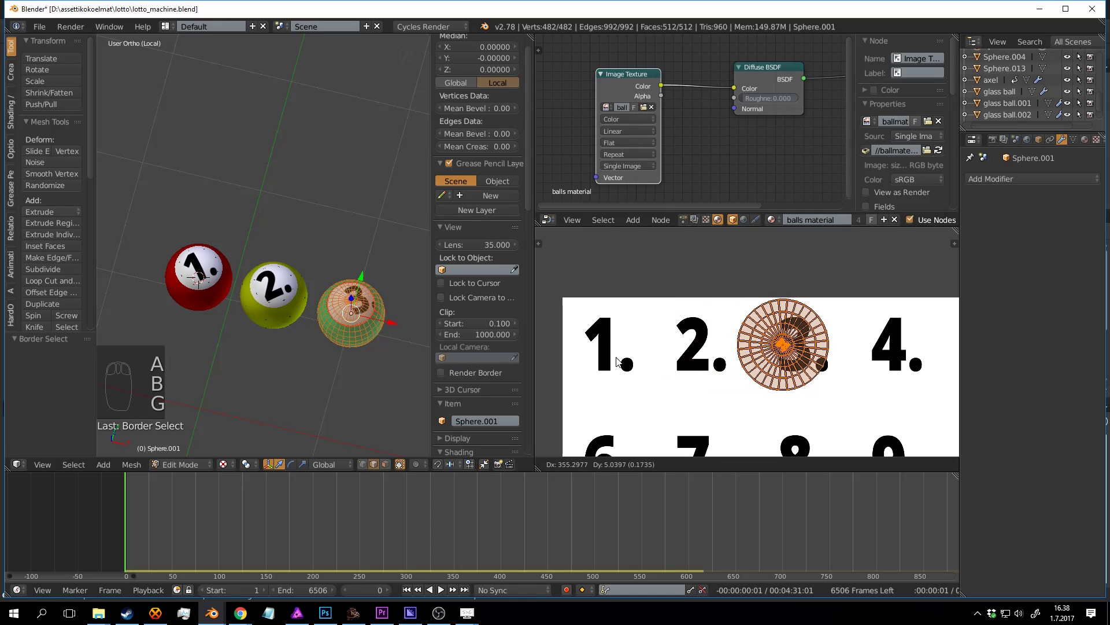
pyautogui.click(746, 365)
pyautogui.moveTo(841, 352); pyautogui.dragTo(791, 347, button='middle')
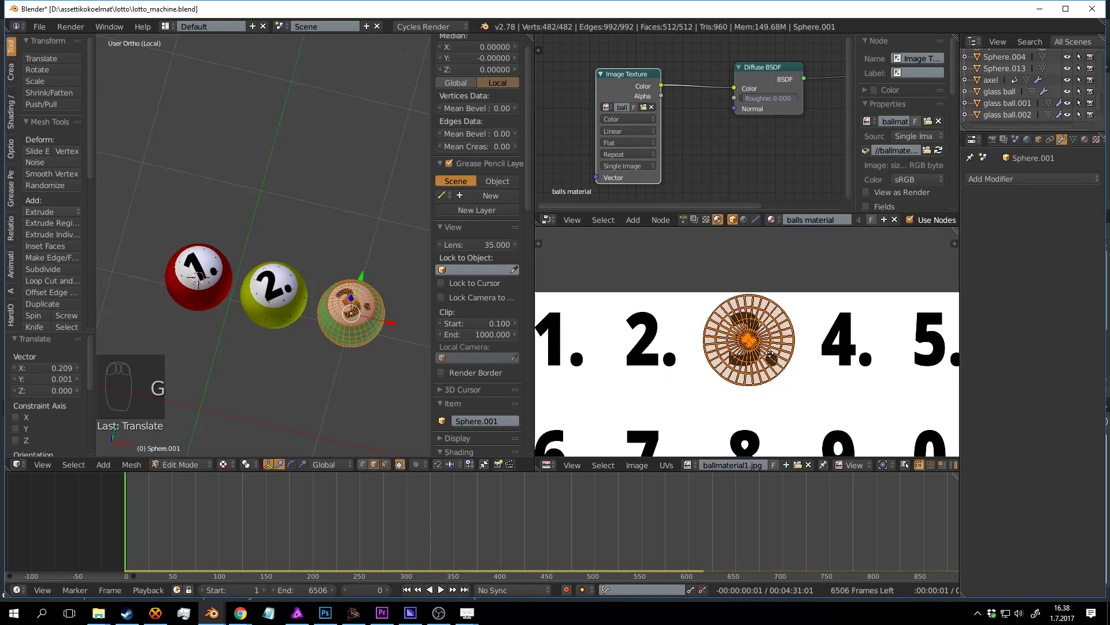
pyautogui.press('g')
pyautogui.click(791, 349)
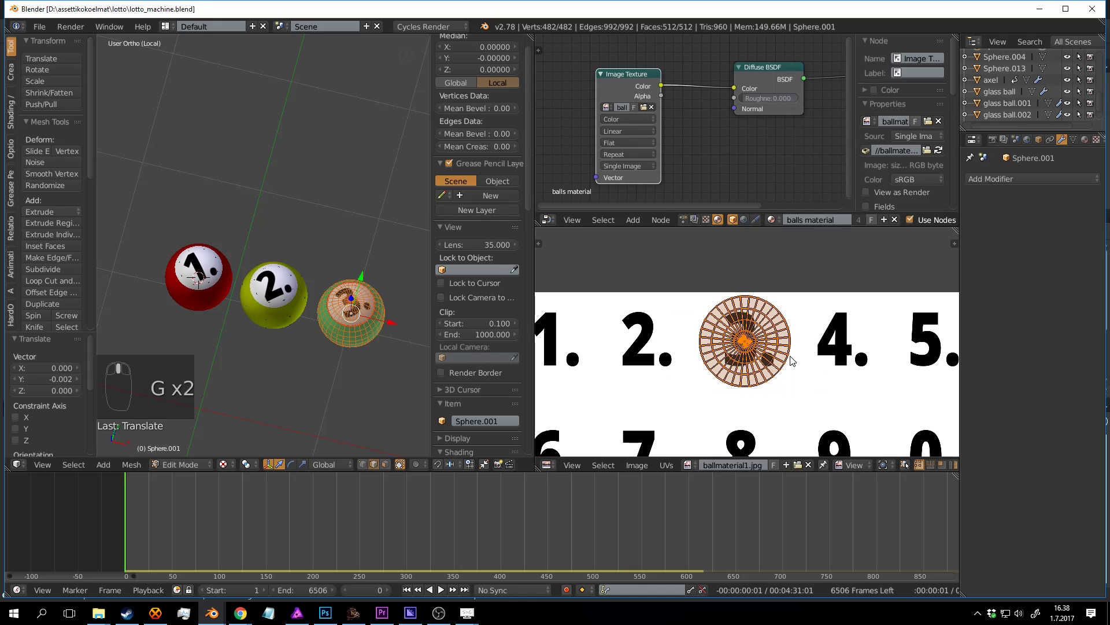
# Step: Duplicate the green number 3 ball in Object Mode, move the copy about 0.686 along the X axis and save the file
pyautogui.scroll(-2, 770, 373)
pyautogui.moveTo(769, 369); pyautogui.dragTo(753, 246, button='middle')
pyautogui.moveTo(718, 386); pyautogui.dragTo(702, 324, button='middle')
pyautogui.scroll(2, 693, 333)
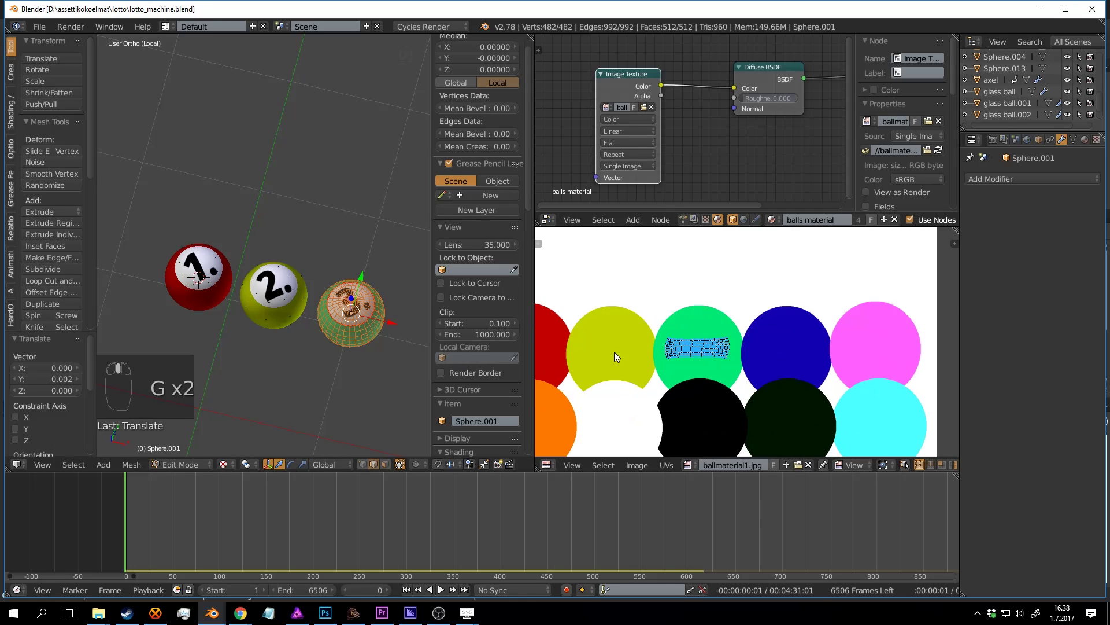
pyautogui.press('Tab')
pyautogui.hotkey('shift', 'd')
pyautogui.rightClick(393, 332)
pyautogui.click(381, 313)
pyautogui.moveTo(377, 320); pyautogui.dragTo(185, 347)
pyautogui.scroll(-3, 231, 341)
pyautogui.hotkey('ctrl', 's')
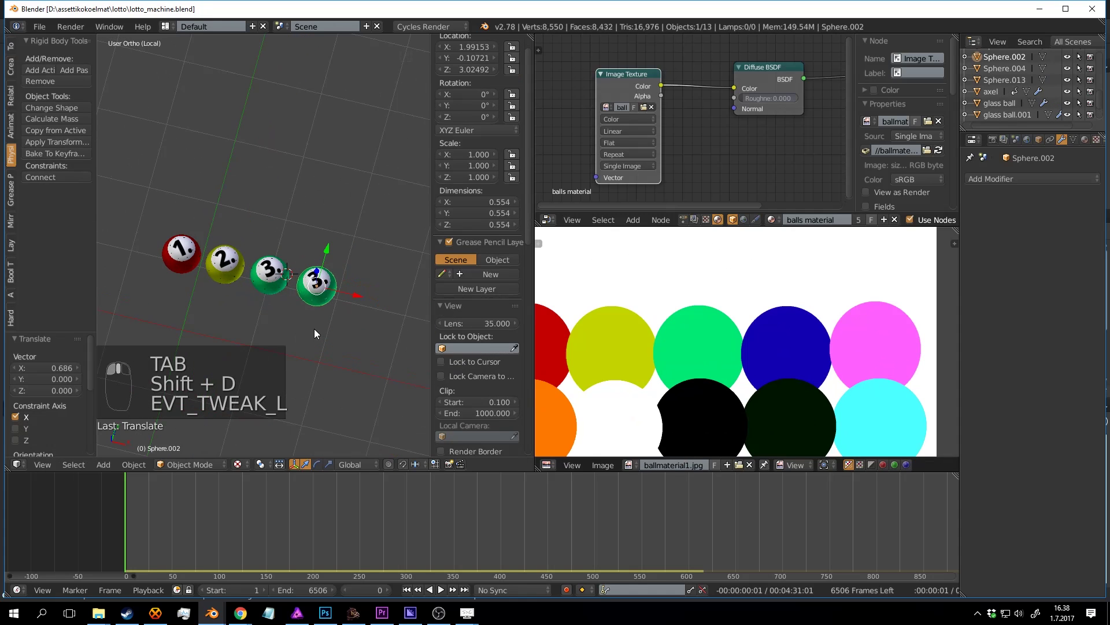
# Step: Enter Edit Mode on the fourth ball, select its linked band UV island and move it onto the dark blue dot
pyautogui.press('Tab')
pyautogui.keyDown('shift'); pyautogui.moveTo(335, 298); pyautogui.dragTo(247, 292, button='middle'); pyautogui.keyUp('shift')
pyautogui.press('a')
pyautogui.press('a')
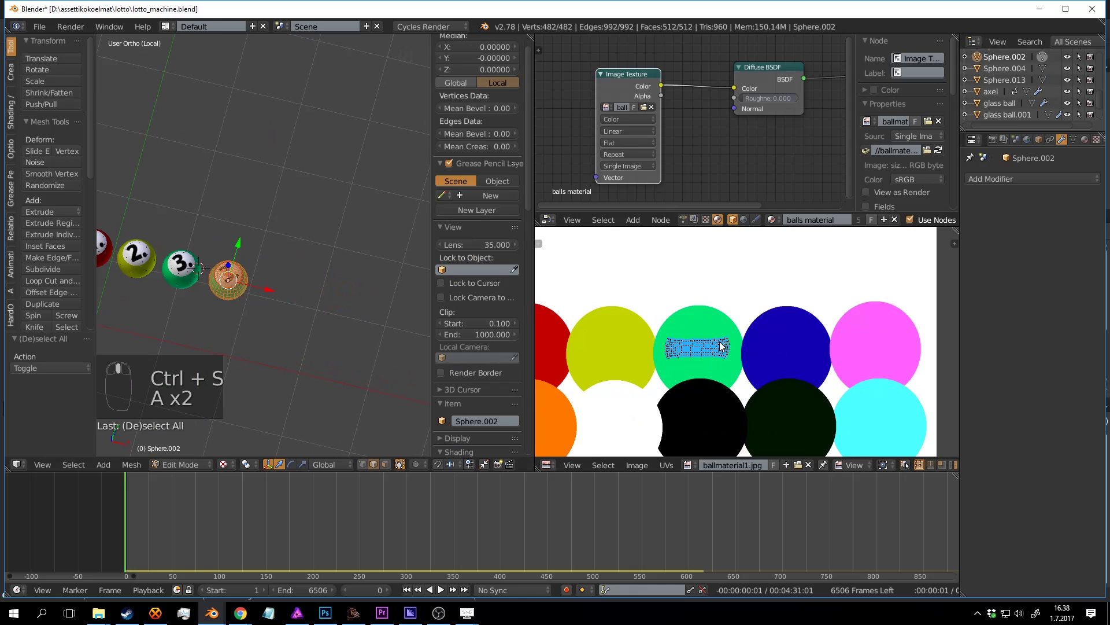
pyautogui.press('l')
pyautogui.press('g')
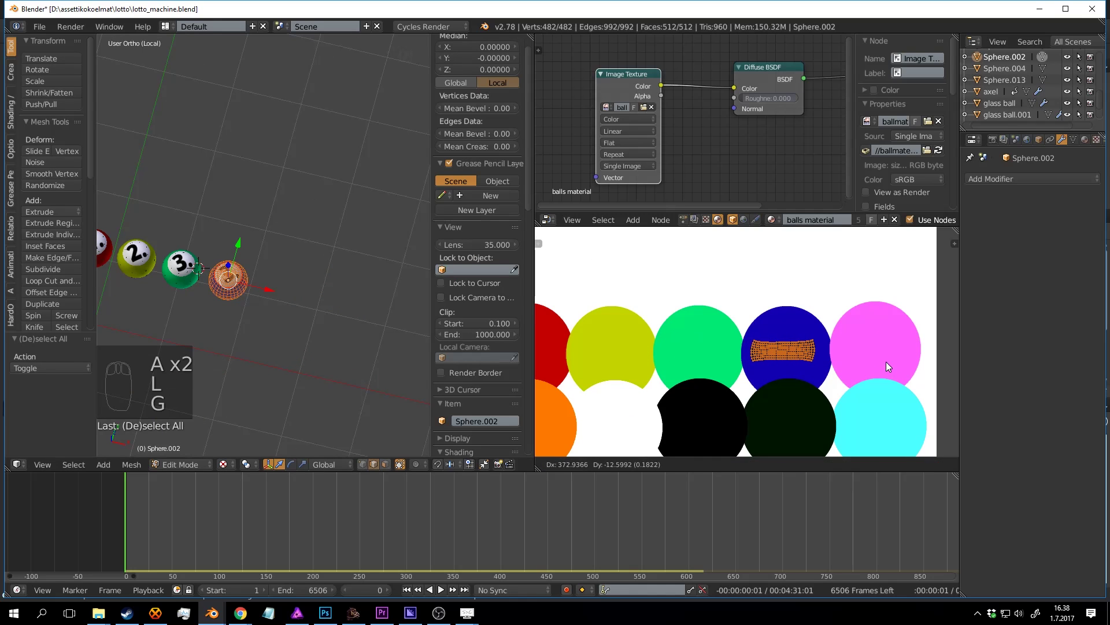
pyautogui.click(891, 361)
# Step: Box-select the fourth ball's circular cap UV islands and move them horizontally from the "3." over the "4."
pyautogui.scroll(-5, 845, 317)
pyautogui.moveTo(801, 294); pyautogui.dragTo(792, 359, button='middle')
pyautogui.scroll(4, 792, 359)
pyautogui.press('a')
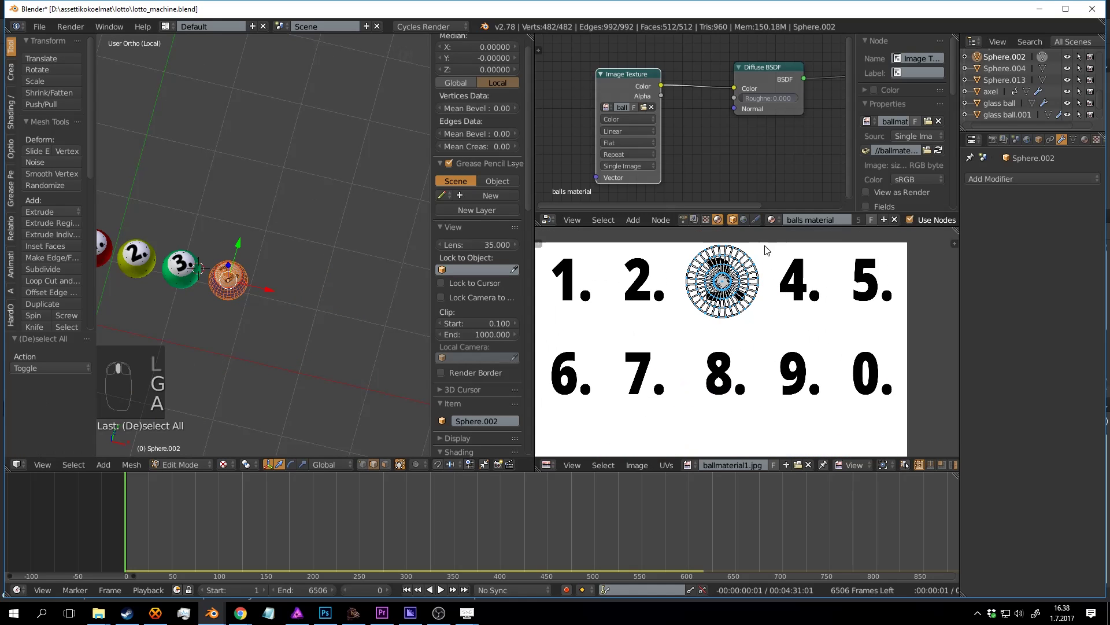
pyautogui.press('n')
pyautogui.moveTo(644, 312); pyautogui.dragTo(607, 342)
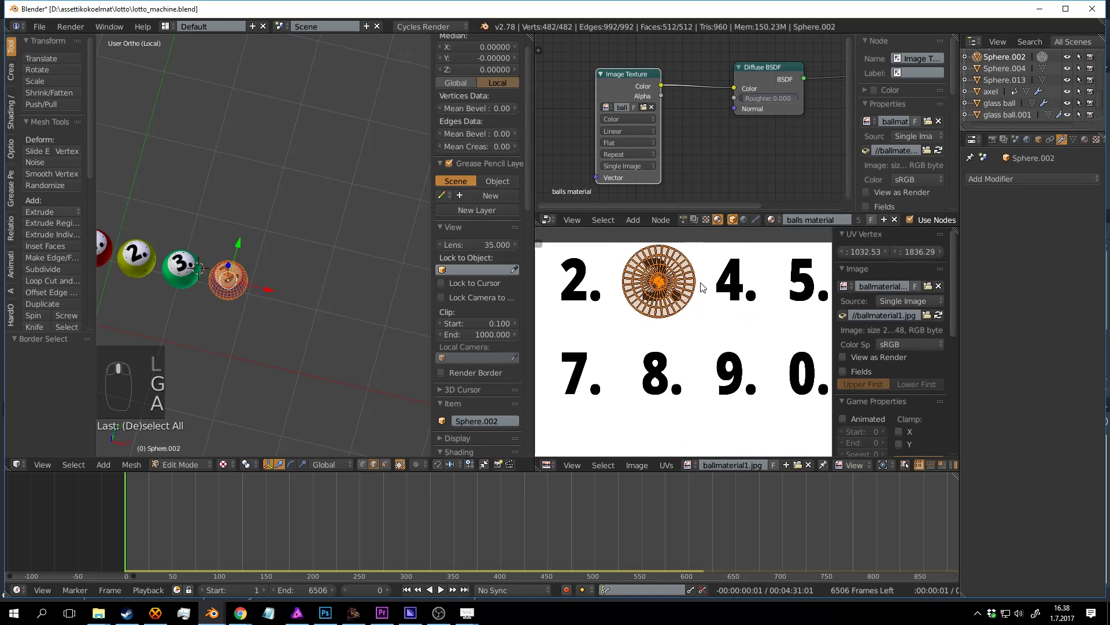
pyautogui.press('g')
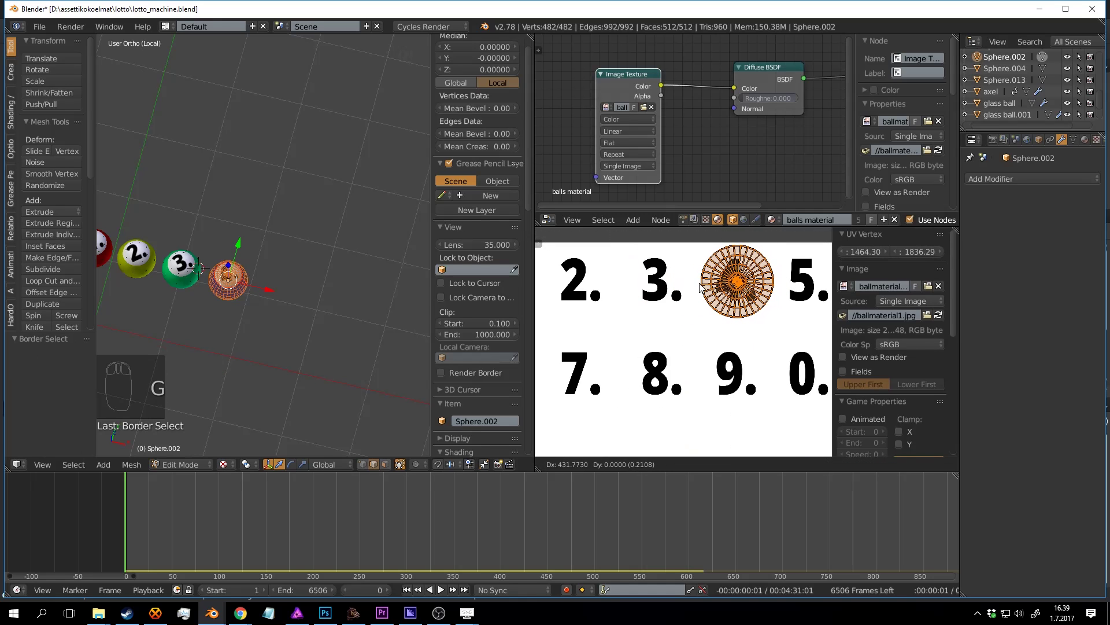
pyautogui.click(700, 286)
# Step: Return to Object Mode, duplicate the blue number 4 ball and place the copy beside it along the X axis
pyautogui.press('Tab')
pyautogui.hotkey('shift', 'd')
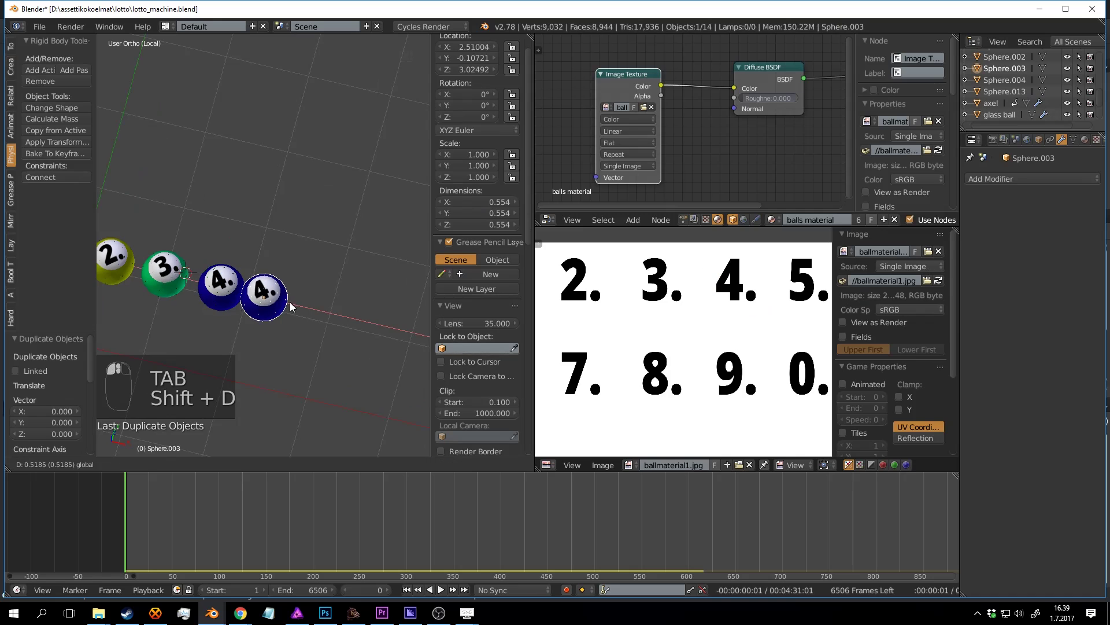
pyautogui.click(325, 313)
pyautogui.scroll(-3, 720, 281)
# Step: Enter Edit Mode on the fifth ball and move its circular cap UV islands until they are centred over the "5."
pyautogui.press('Tab')
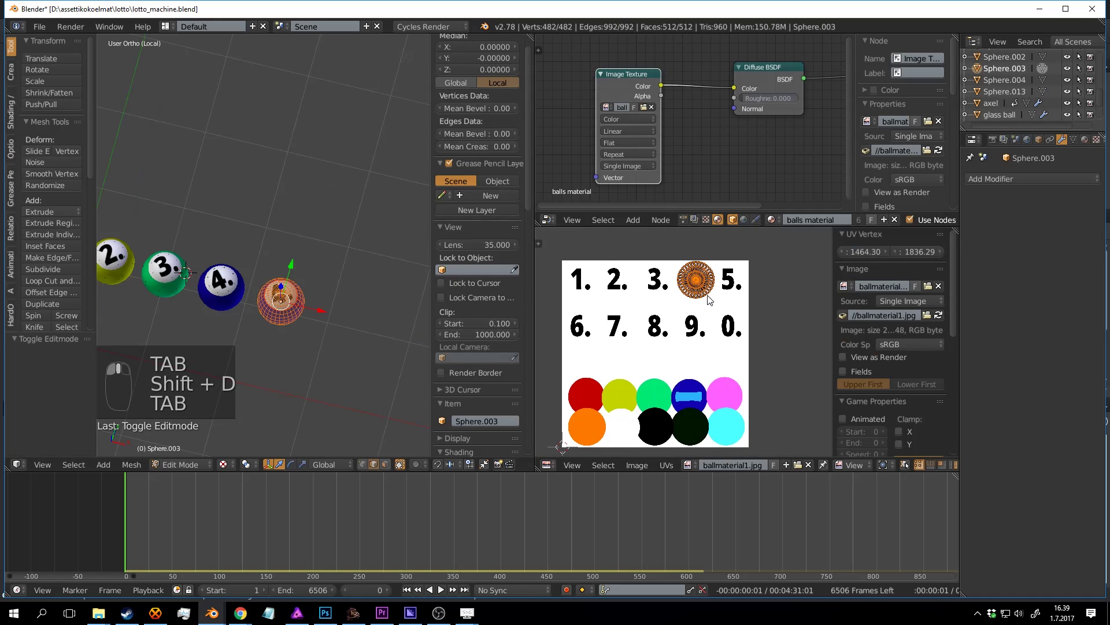
pyautogui.scroll(3, 720, 282)
pyautogui.press('g')
pyautogui.click(804, 279)
pyautogui.scroll(1, 731, 366)
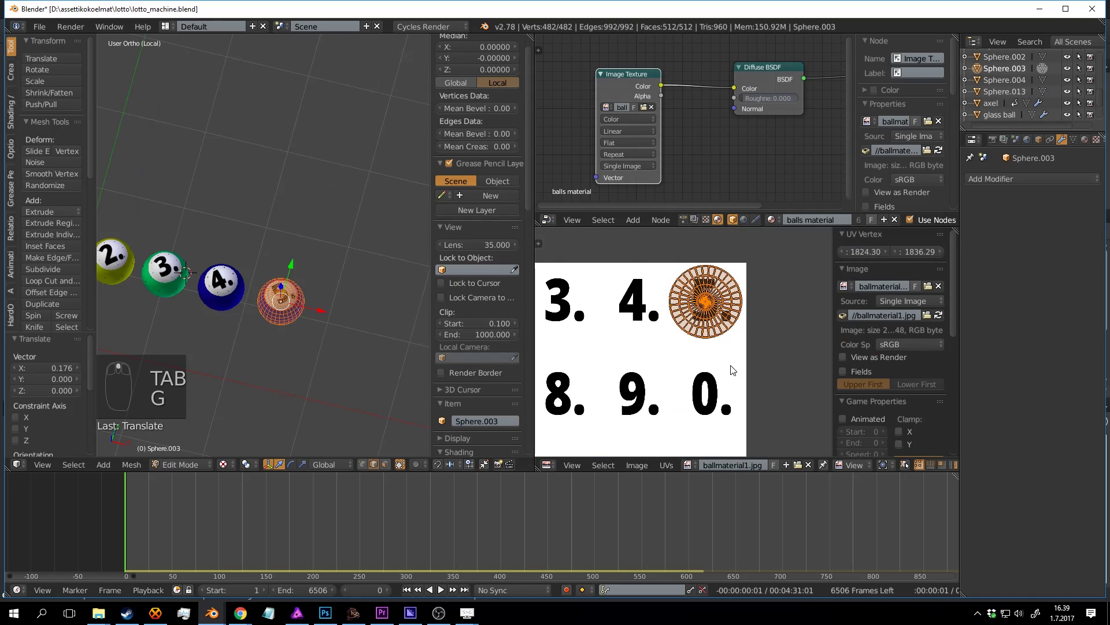
pyautogui.press('g')
pyautogui.click(732, 403)
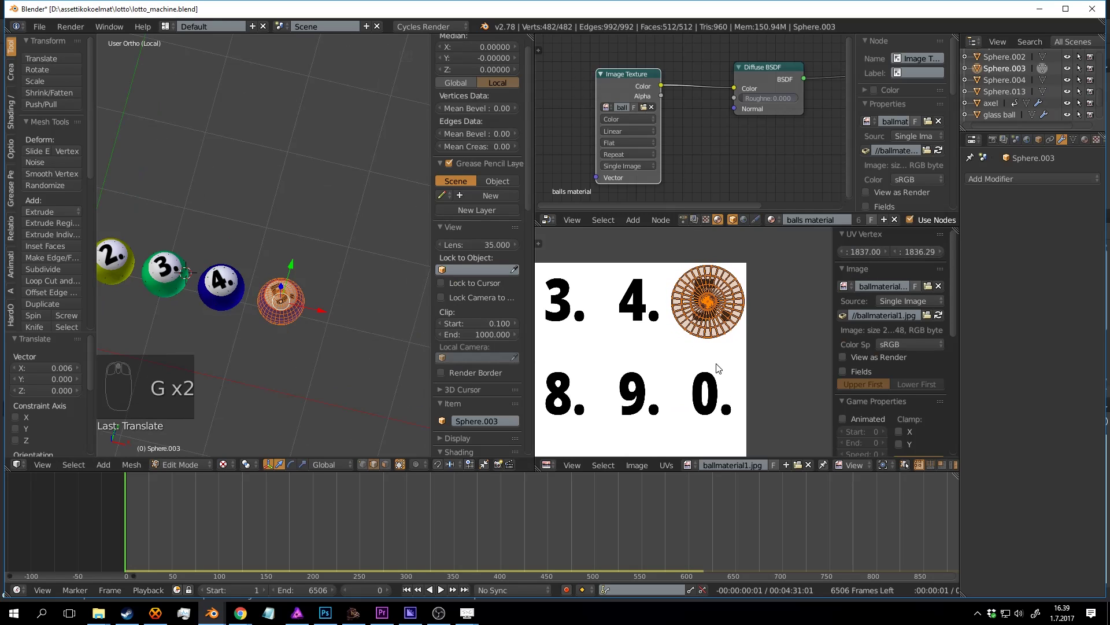
# Step: Select the fifth ball's linked band UV island and move it from the dark blue dot onto the pink dot
pyautogui.scroll(-3, 717, 373)
pyautogui.moveTo(665, 394); pyautogui.dragTo(735, 275, button='middle')
pyautogui.press('a')
pyautogui.press('l')
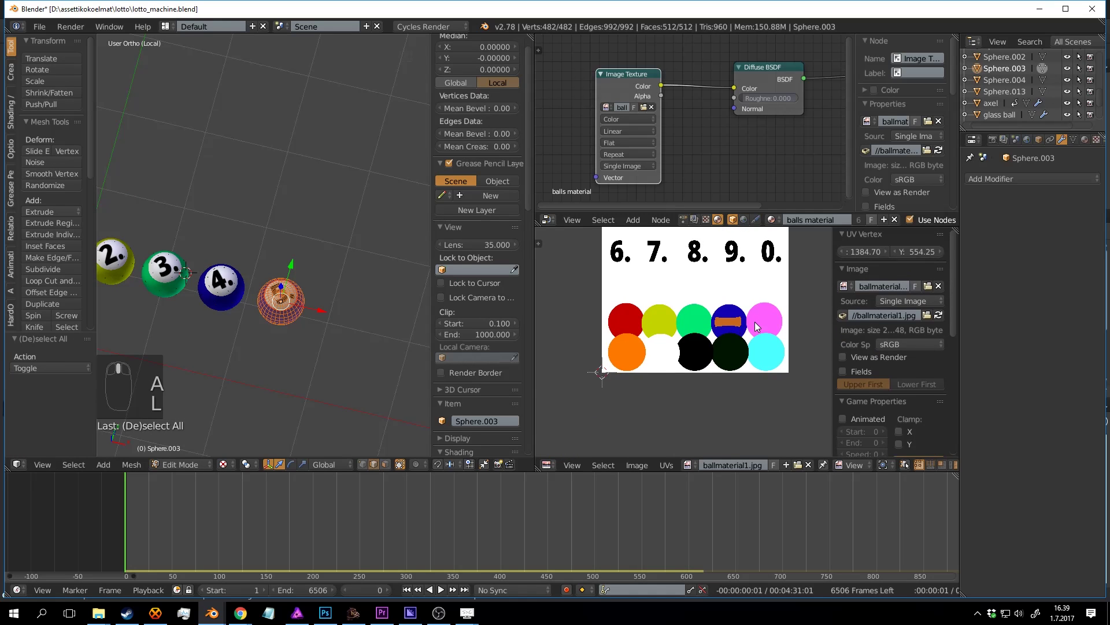
pyautogui.scroll(3, 798, 313)
pyautogui.press('g')
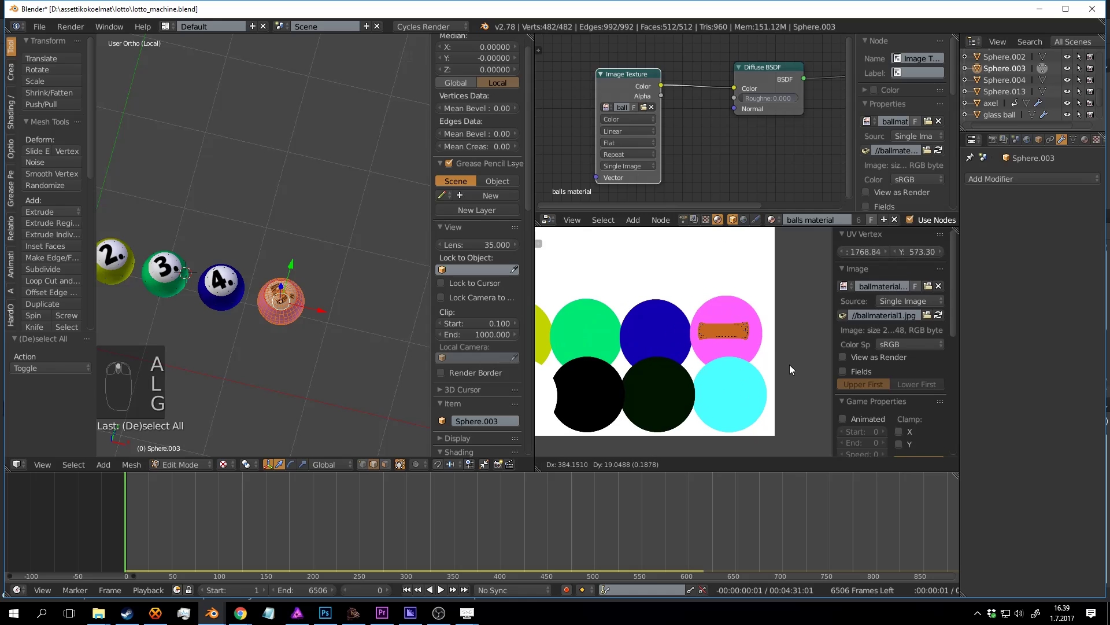
pyautogui.click(789, 365)
# Step: Return to Object Mode, duplicate the pink number 5 ball and place the copy at about X 3.45
pyautogui.scroll(-1, 315, 315)
pyautogui.press('Tab')
pyautogui.scroll(2, 316, 316)
pyautogui.hotkey('shift', 'd')
pyautogui.click(318, 318)
pyautogui.moveTo(318, 317); pyautogui.dragTo(326, 320)
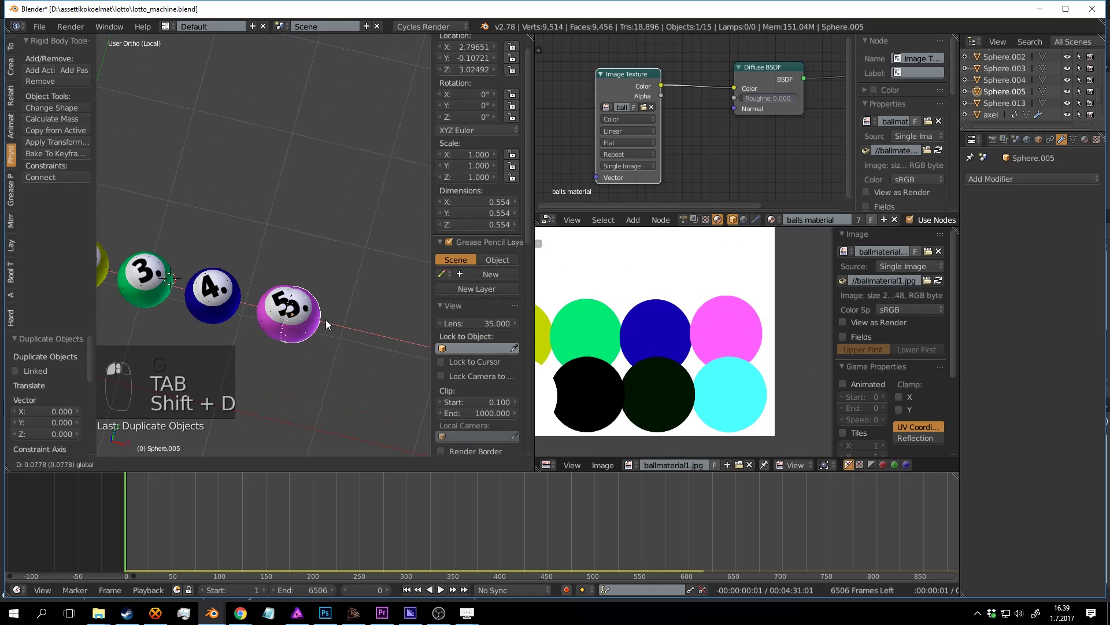
pyautogui.click(357, 324)
# Step: Enter Edit Mode on the sixth ball, box-select its circular cap UV islands and centre them over the "6."
pyautogui.press('Tab')
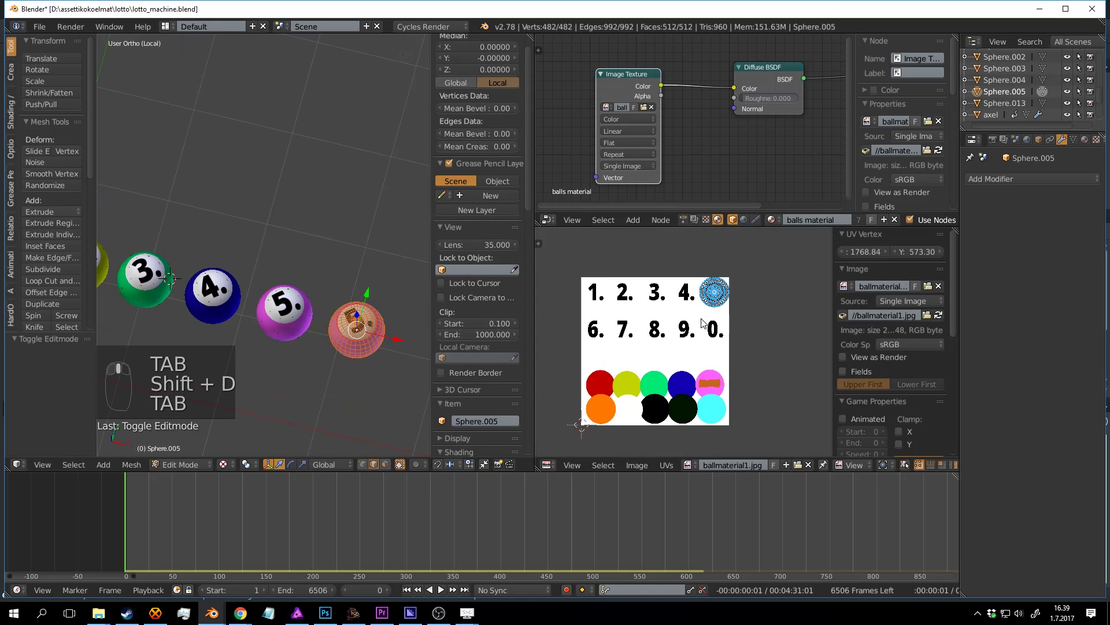
pyautogui.scroll(1, 701, 322)
pyautogui.press('a')
pyautogui.press('a')
pyautogui.scroll(1, 764, 241)
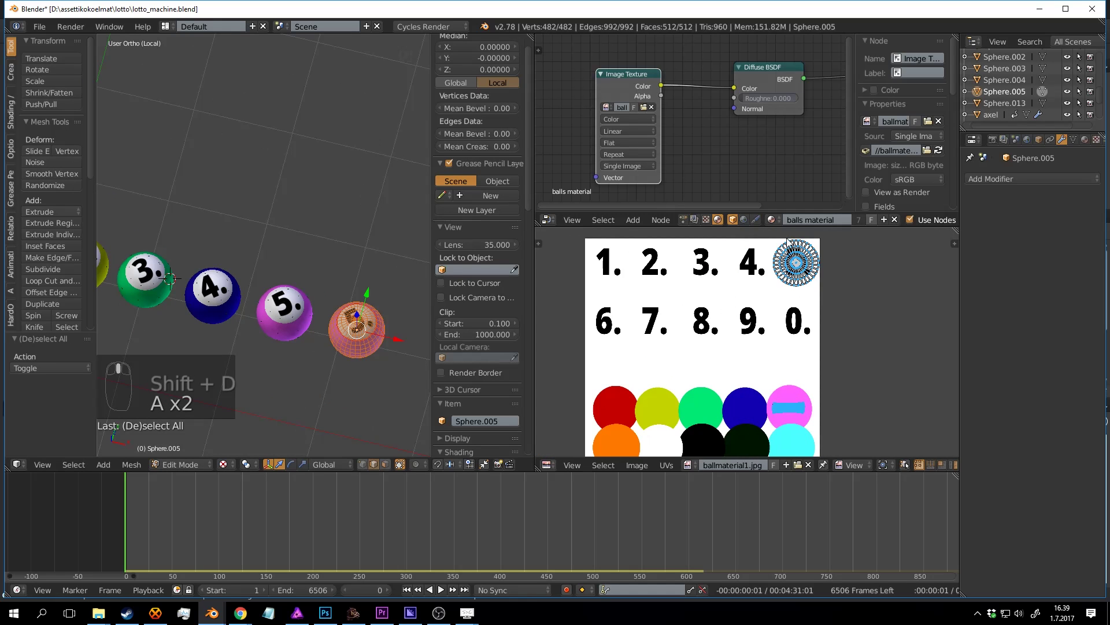
pyautogui.press('n')
pyautogui.moveTo(776, 237); pyautogui.dragTo(680, 304)
pyautogui.moveTo(740, 288); pyautogui.dragTo(754, 274, button='middle')
pyautogui.press('g')
pyautogui.click(564, 337)
pyautogui.scroll(2, 730, 309)
pyautogui.moveTo(591, 334); pyautogui.dragTo(672, 313, button='middle')
pyautogui.press('g')
pyautogui.click(714, 334)
# Step: Select the sixth ball's linked band UV island, move it onto the orange dot and return to Object Mode
pyautogui.scroll(-2, 730, 335)
pyautogui.moveTo(771, 362); pyautogui.dragTo(729, 360, button='middle')
pyautogui.press('a')
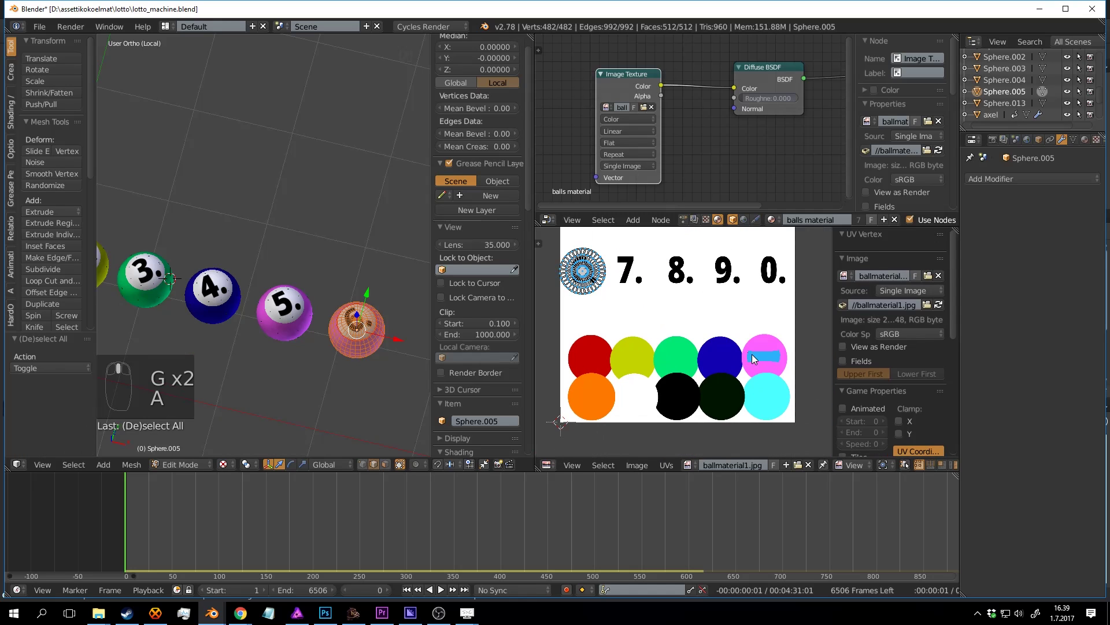
pyautogui.press('l')
pyautogui.press('g')
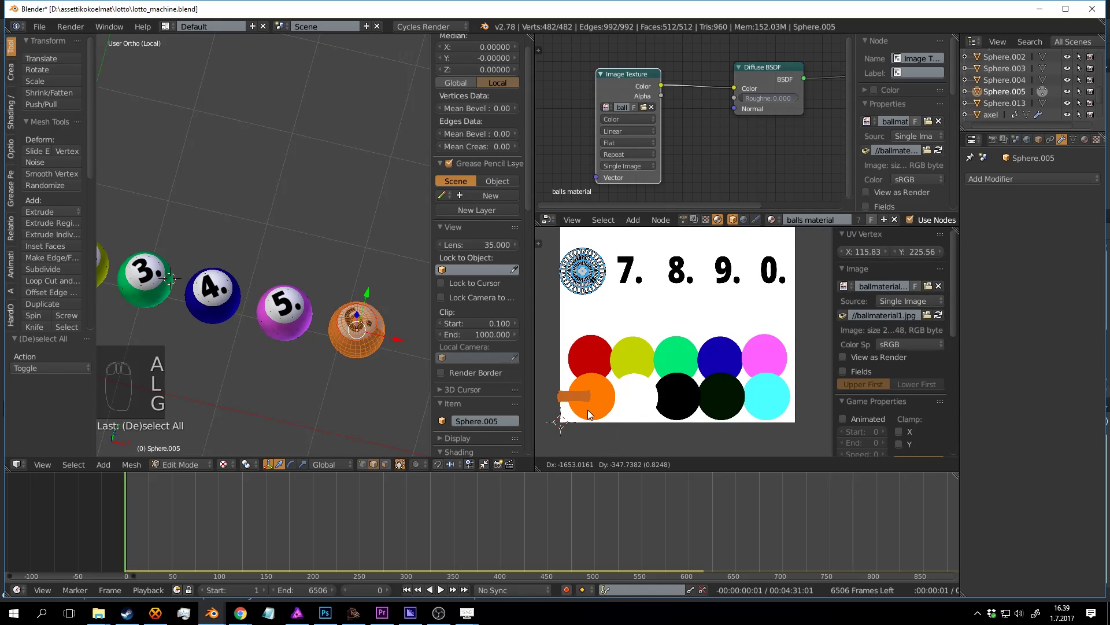
pyautogui.click(758, 410)
pyautogui.press('Tab')
pyautogui.scroll(-3, 343, 320)
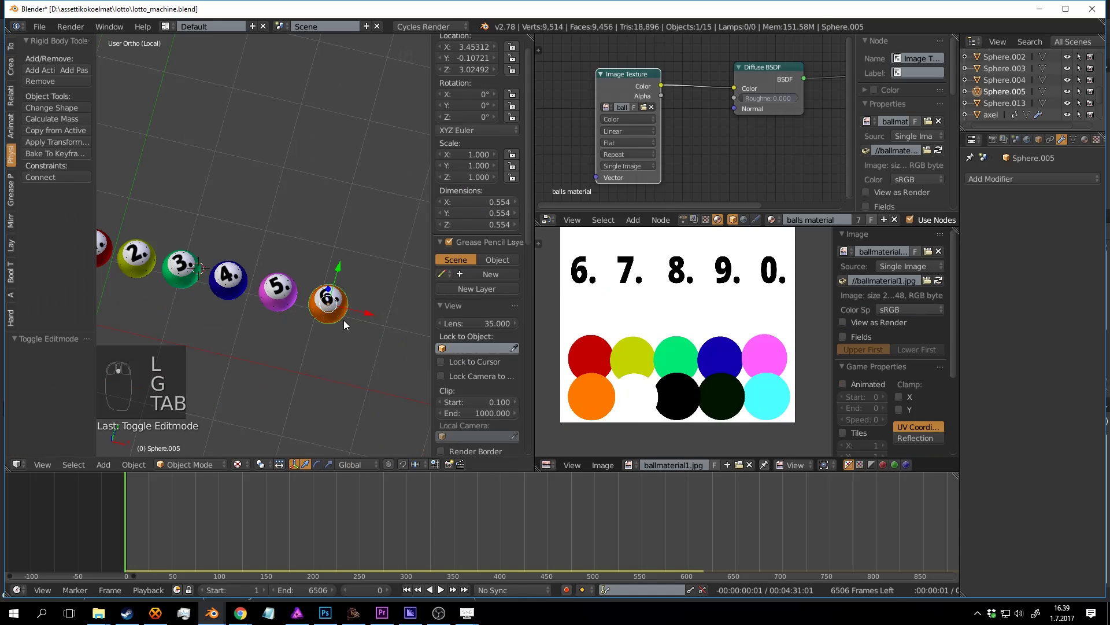
# Step: Duplicate the orange number 6 ball and place the copy along the X axis at about X 4.19
pyautogui.hotkey('shift', 'd')
pyautogui.moveTo(331, 314); pyautogui.dragTo(385, 321)
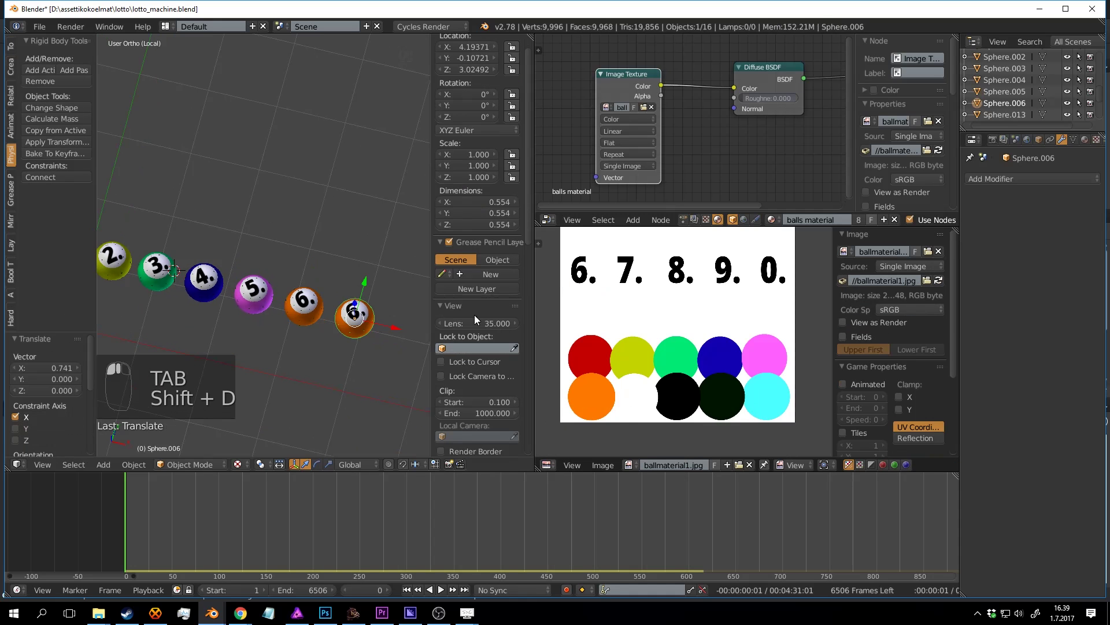
pyautogui.scroll(-1, 578, 321)
pyautogui.scroll(2, 372, 330)
# Step: Enter Edit Mode on the seventh ball, box-select its circular cap UV islands and centre them over the "7."
pyautogui.press('Tab')
pyautogui.scroll(3, 607, 311)
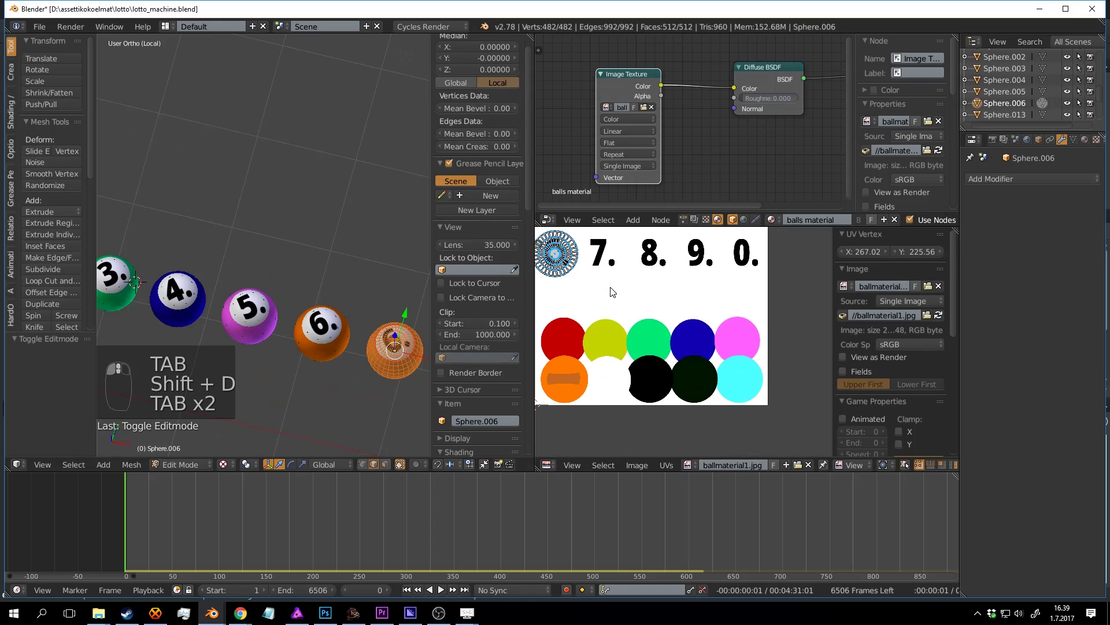
pyautogui.press('a')
pyautogui.press('a')
pyautogui.press('a')
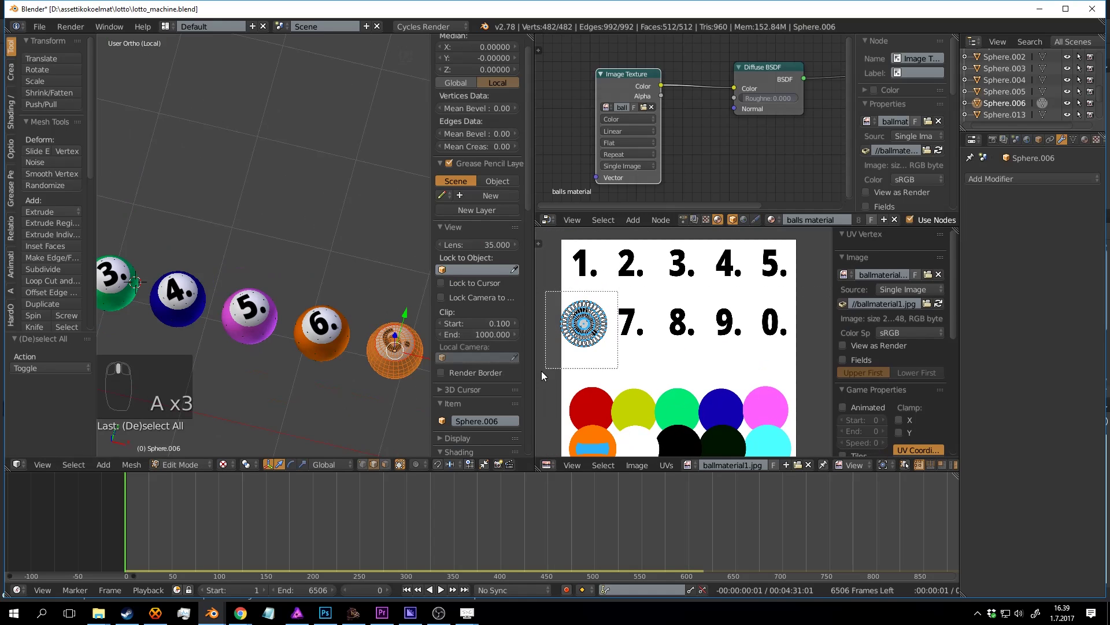
pyautogui.moveTo(543, 375); pyautogui.dragTo(545, 373)
pyautogui.press('g')
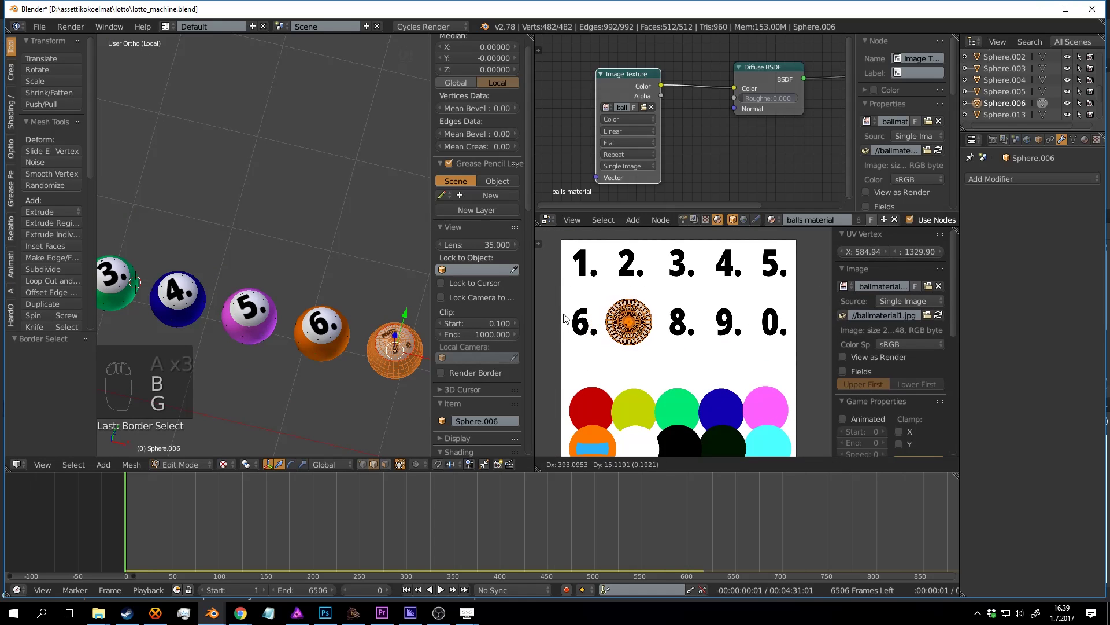
pyautogui.click(582, 333)
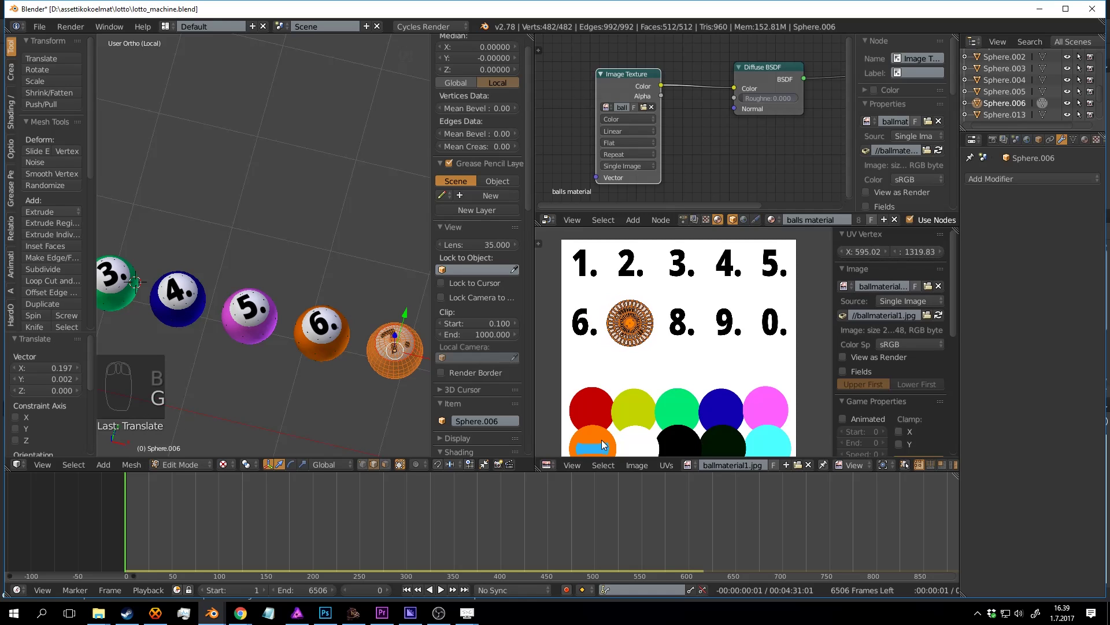
# Step: Select the seventh ball's linked band UV island and move it from the orange dot onto the white dot
pyautogui.moveTo(601, 440); pyautogui.dragTo(599, 382, button='middle')
pyautogui.scroll(1, 596, 390)
pyautogui.press('a')
pyautogui.press('l')
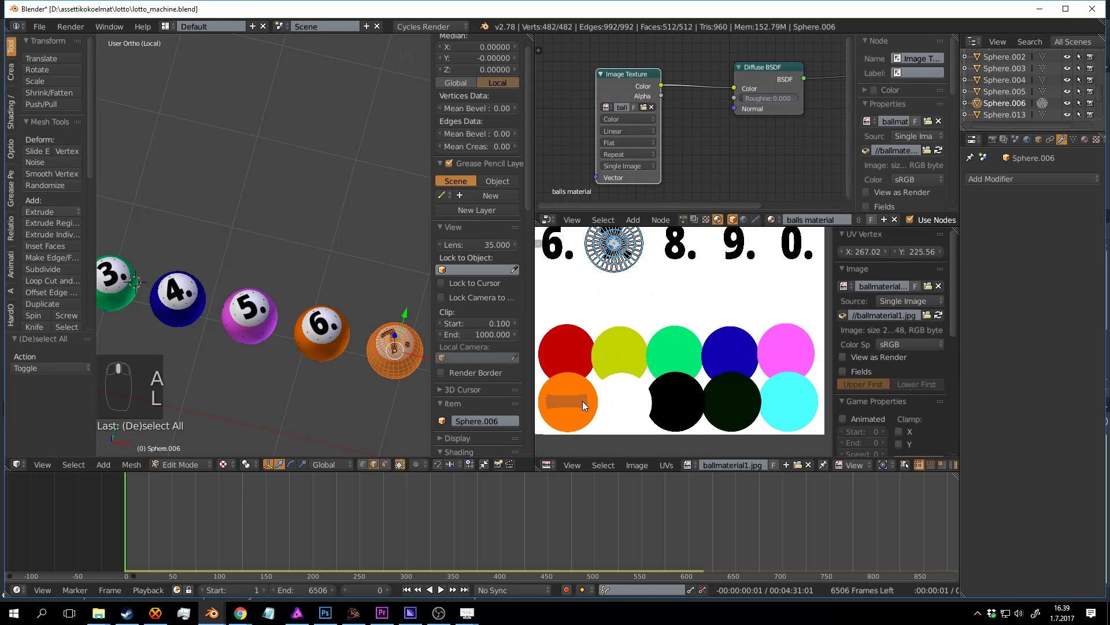
pyautogui.press('g')
pyautogui.click(780, 408)
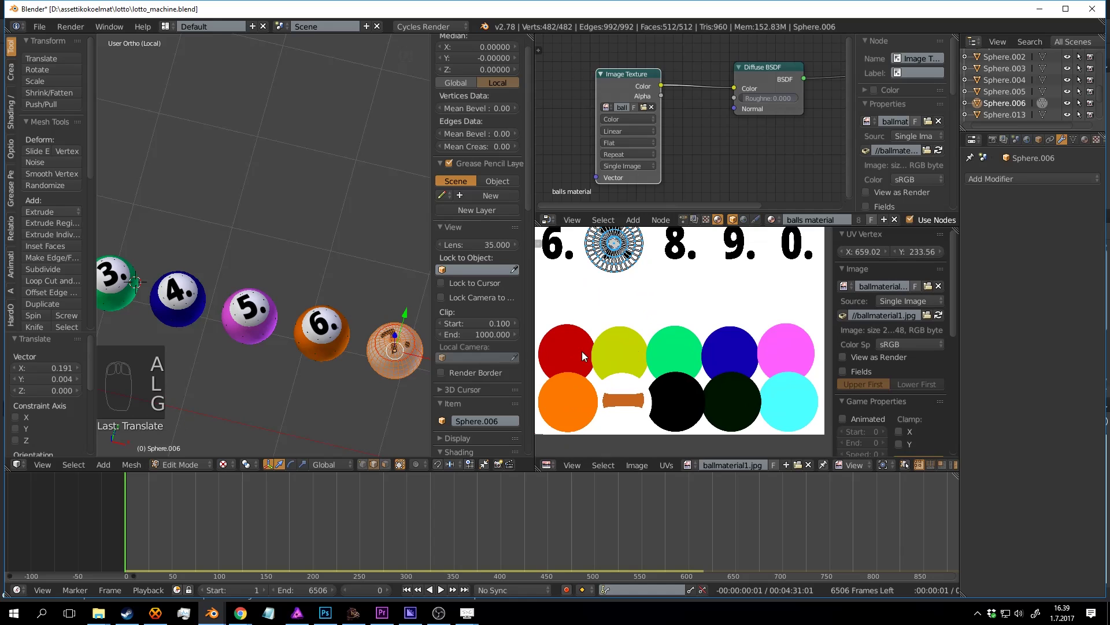
# Step: Return to Object Mode, deselect everything and save the Blender file
pyautogui.press('Tab')
pyautogui.press('Tab')
pyautogui.scroll(2, 387, 368)
pyautogui.press('a')
pyautogui.press('a')
pyautogui.press('a')
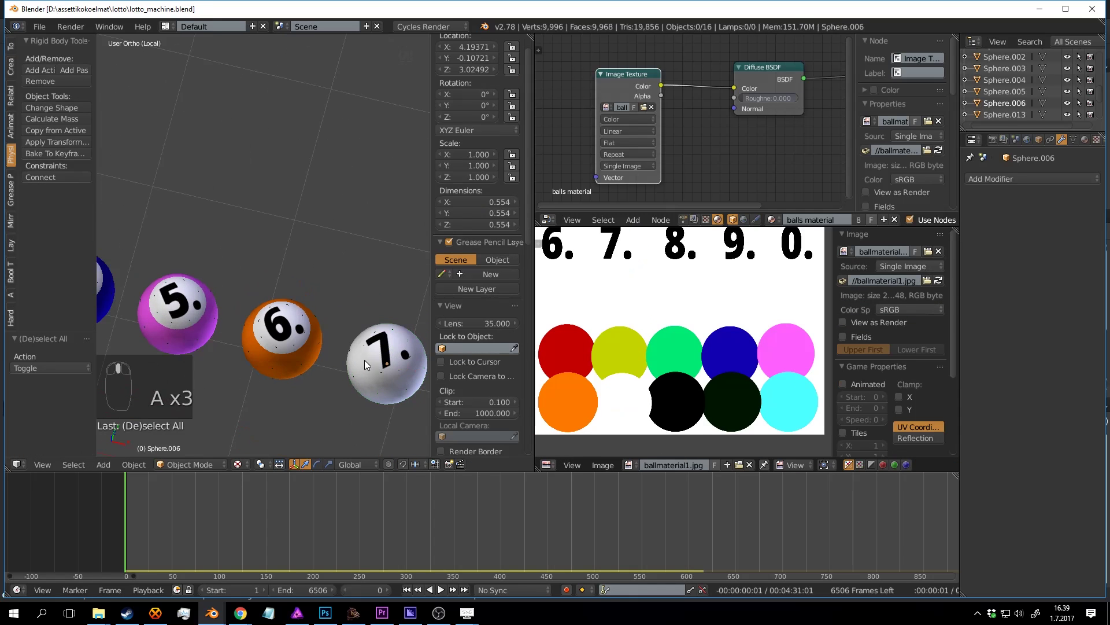
pyautogui.hotkey('ctrl', 's')
pyautogui.scroll(1, 359, 355)
pyautogui.scroll(-2, 358, 347)
pyautogui.hotkey('ctrl', 's')
pyautogui.hotkey('ctrl', 's')
pyautogui.moveTo(348, 336); pyautogui.dragTo(327, 314, button='middle')
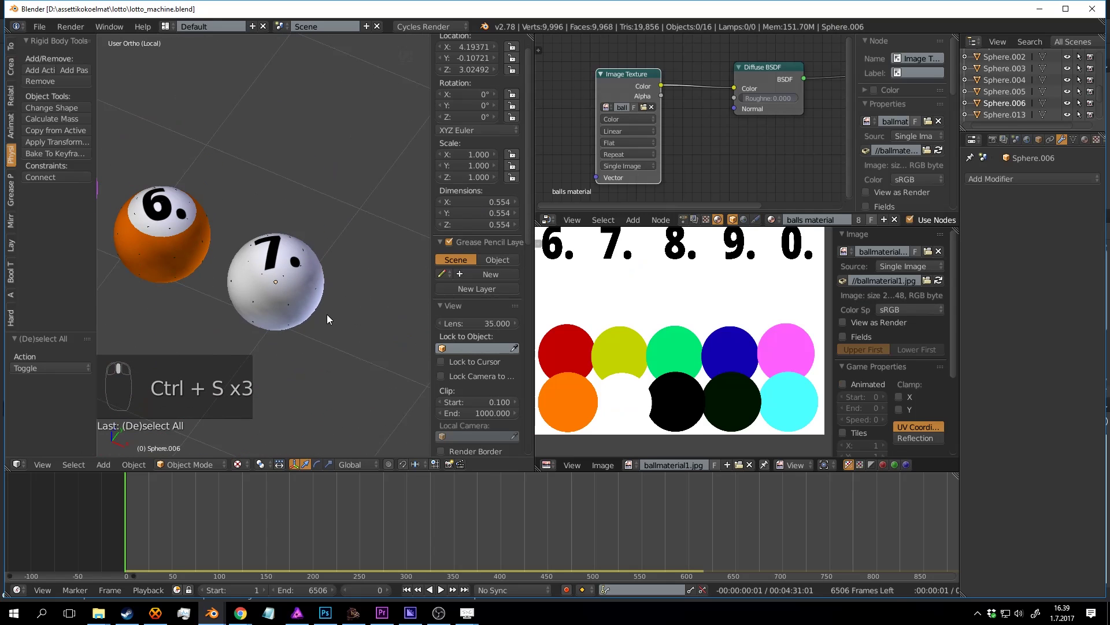
pyautogui.hotkey('ctrl', 's')
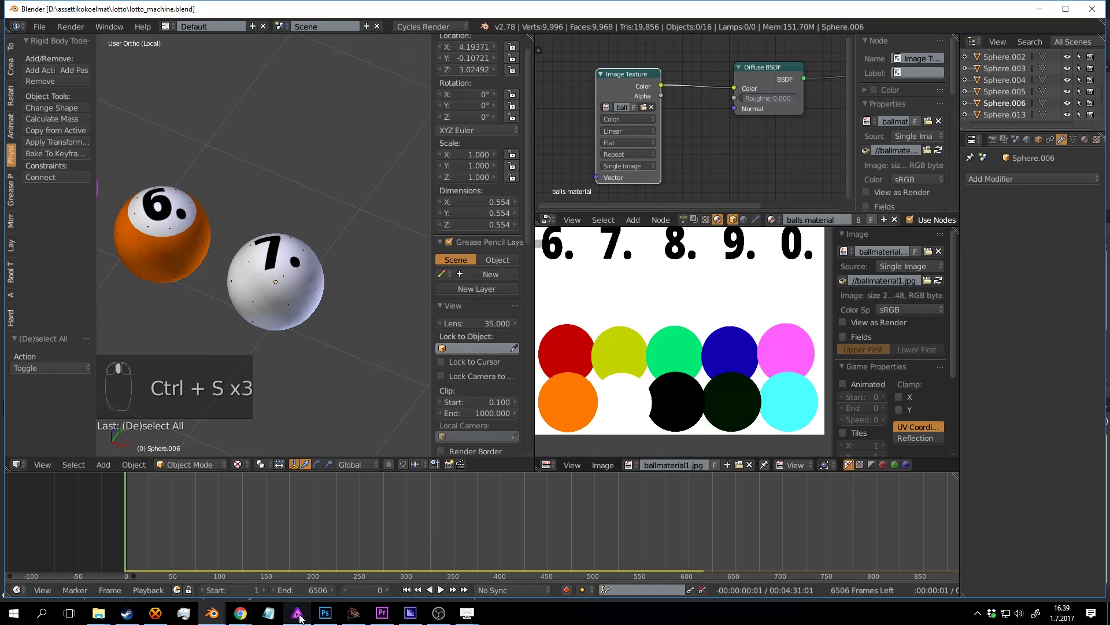
# Step: Switch to Affinity Photo and paint a 416 px grey dot, RGB 128, 128, 128, over the white dot beside the orange one
pyautogui.click(299, 613)
pyautogui.scroll(-5, 521, 397)
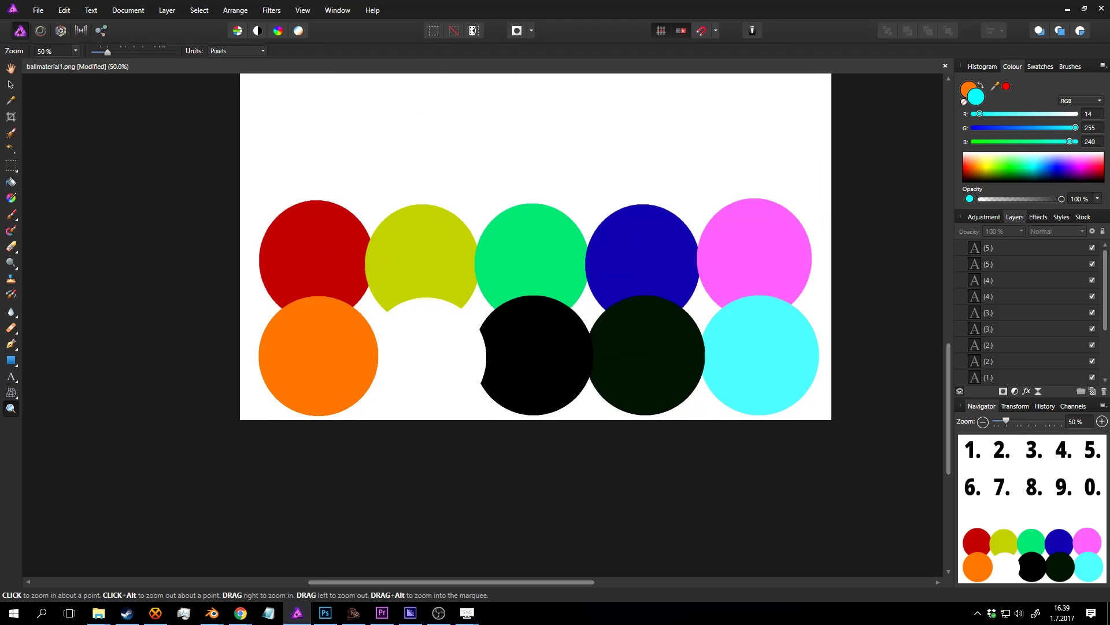
pyautogui.scroll(1, 352, 328)
pyautogui.press('b')
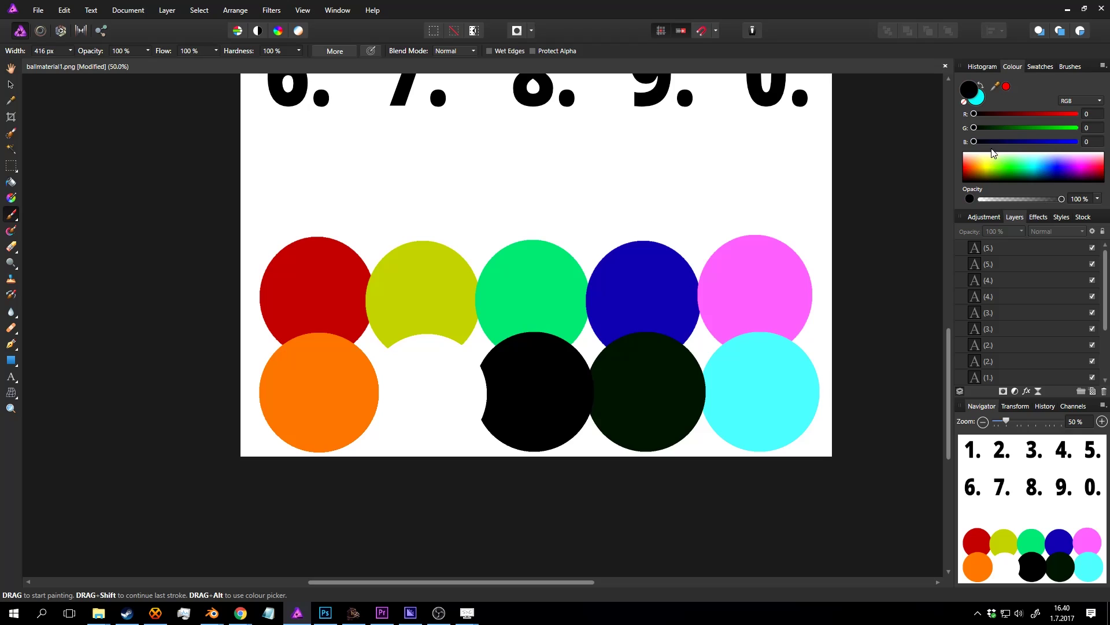
pyautogui.moveTo(986, 141); pyautogui.dragTo(987, 115)
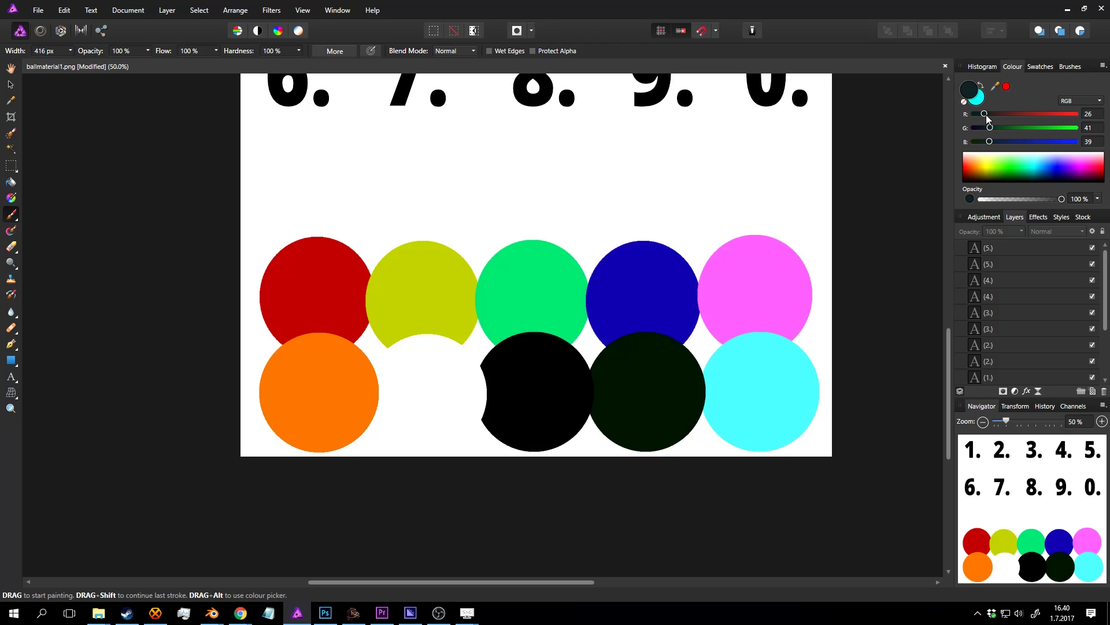
pyautogui.click(990, 115)
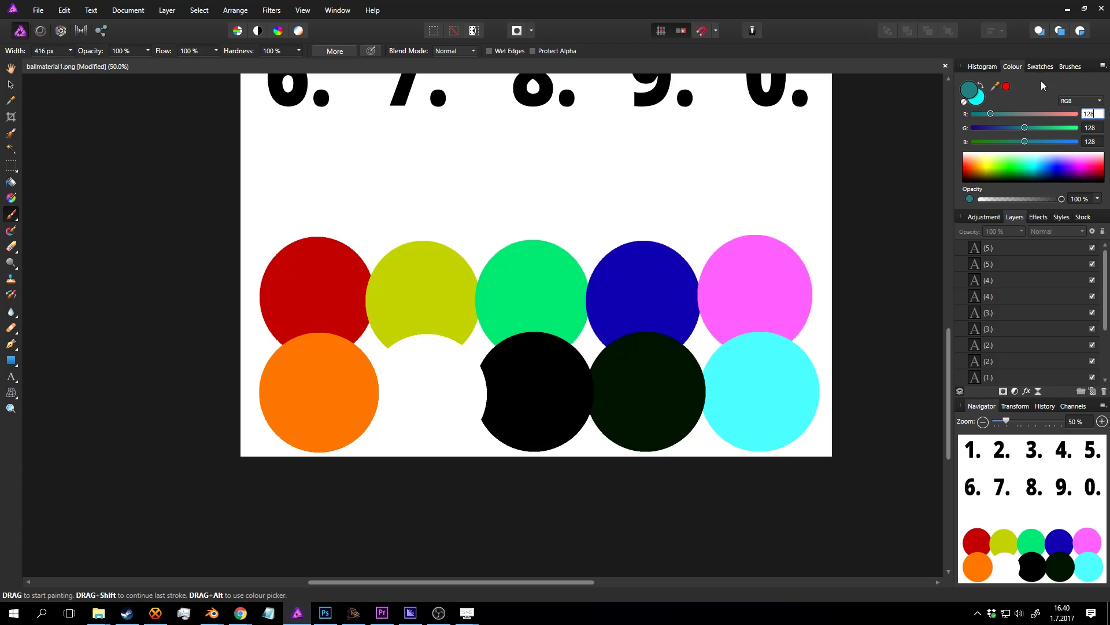
pyautogui.click(427, 392)
pyautogui.press('z')
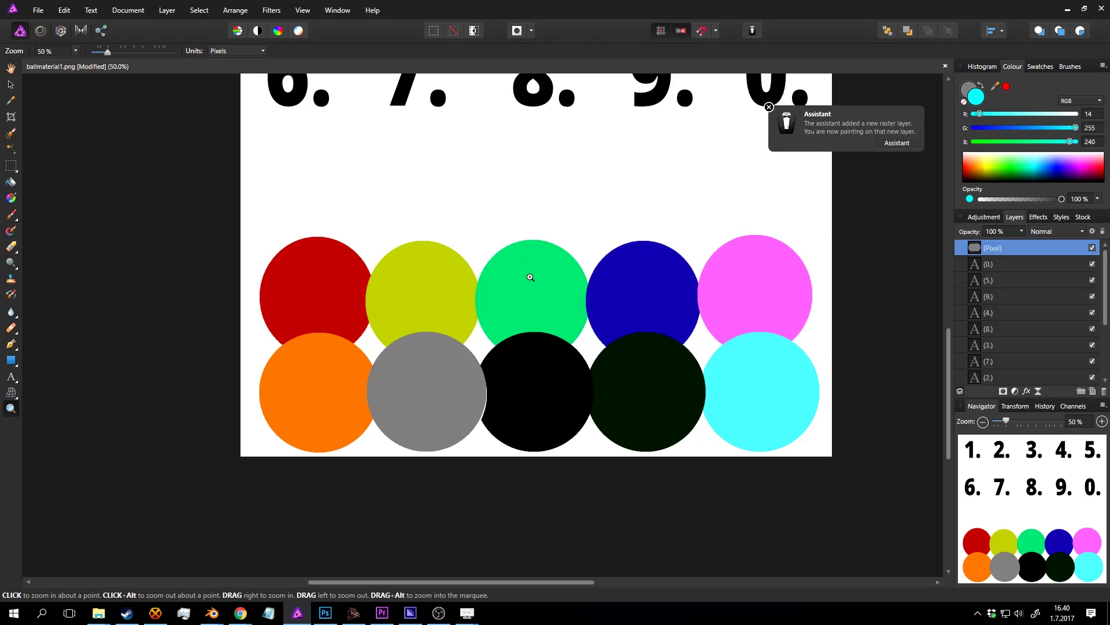
# Step: Export the image as a best-quality JPEG at 2048 x 2048 px, overwriting the existing ball texture file
pyautogui.click(49, 11)
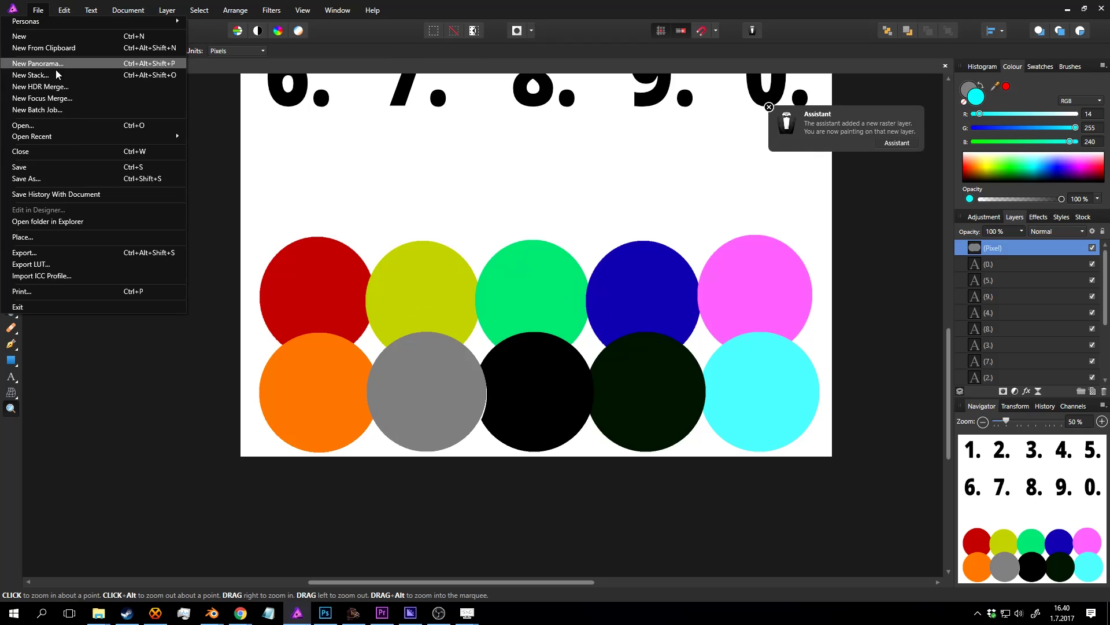
pyautogui.click(35, 252)
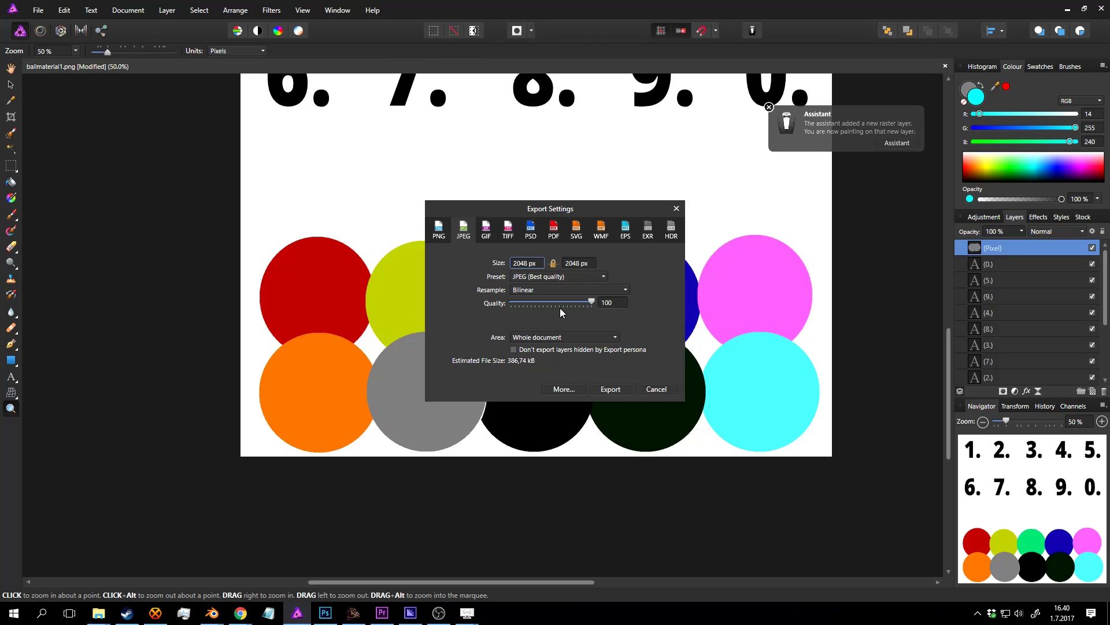
pyautogui.click(611, 389)
pyautogui.click(289, 222)
pyautogui.click(612, 406)
pyautogui.click(584, 350)
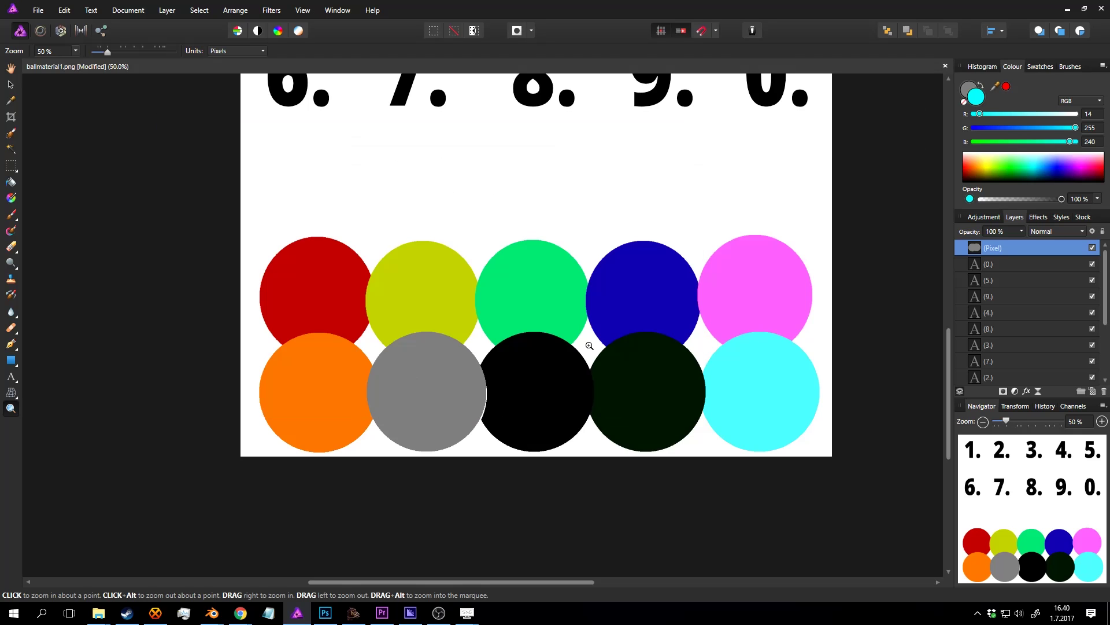
# Step: Switch back to Blender, reload the ballmaterial1.jpg texture and save the file
pyautogui.moveTo(212, 621)
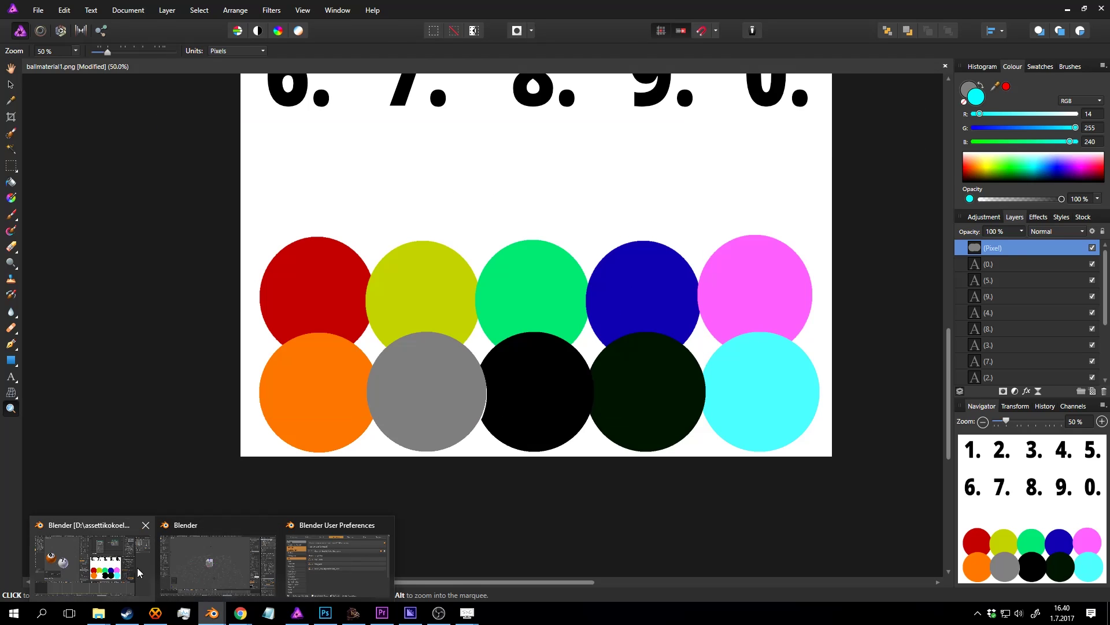
pyautogui.click(93, 559)
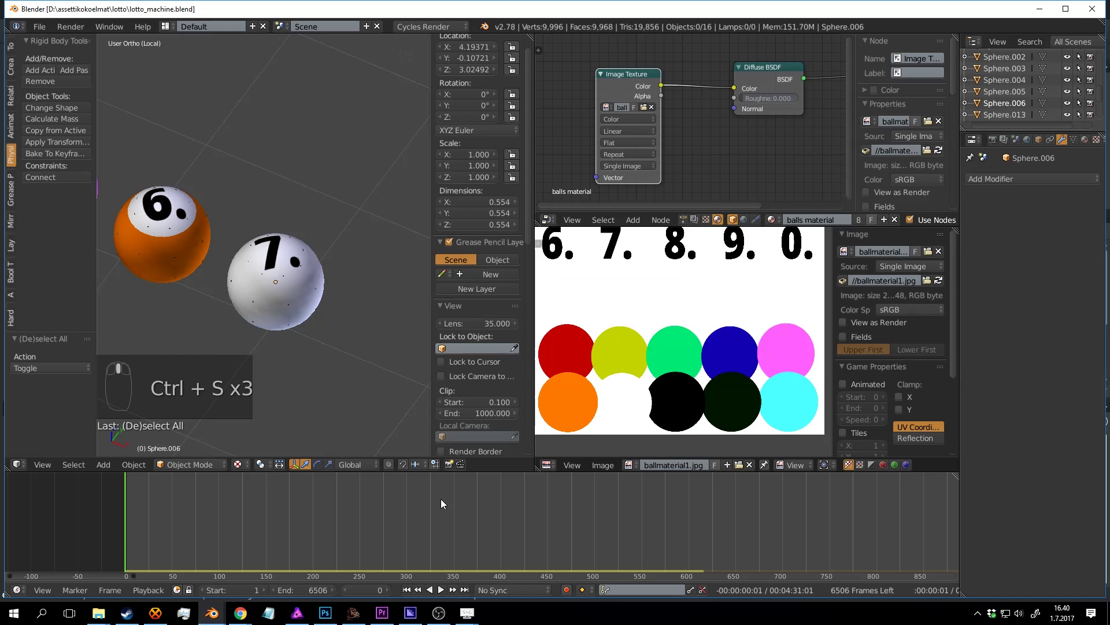
pyautogui.click(942, 281)
pyautogui.moveTo(243, 263); pyautogui.dragTo(290, 272, button='middle')
pyautogui.hotkey('ctrl', 's')
pyautogui.scroll(-3, 333, 305)
pyautogui.scroll(2, 310, 312)
pyautogui.hotkey('ctrl', 's')
# Step: Select the grey number 7 ball, duplicate it and place the copy along the X axis at about X 4.88
pyautogui.click(310, 313)
pyautogui.rightClick(308, 318)
pyautogui.hotkey('shift', 'd')
pyautogui.click(388, 310)
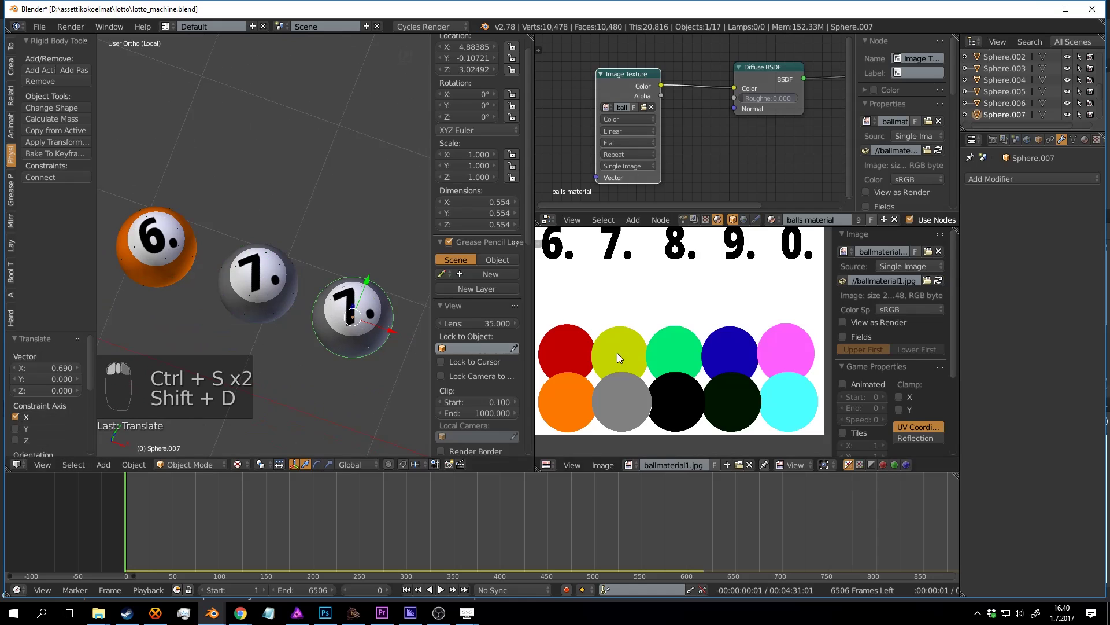
# Step: Enter Edit Mode on the eighth ball and move its band UV island from the grey dot onto the black dot
pyautogui.press('Tab')
pyautogui.scroll(2, 651, 383)
pyautogui.press('g')
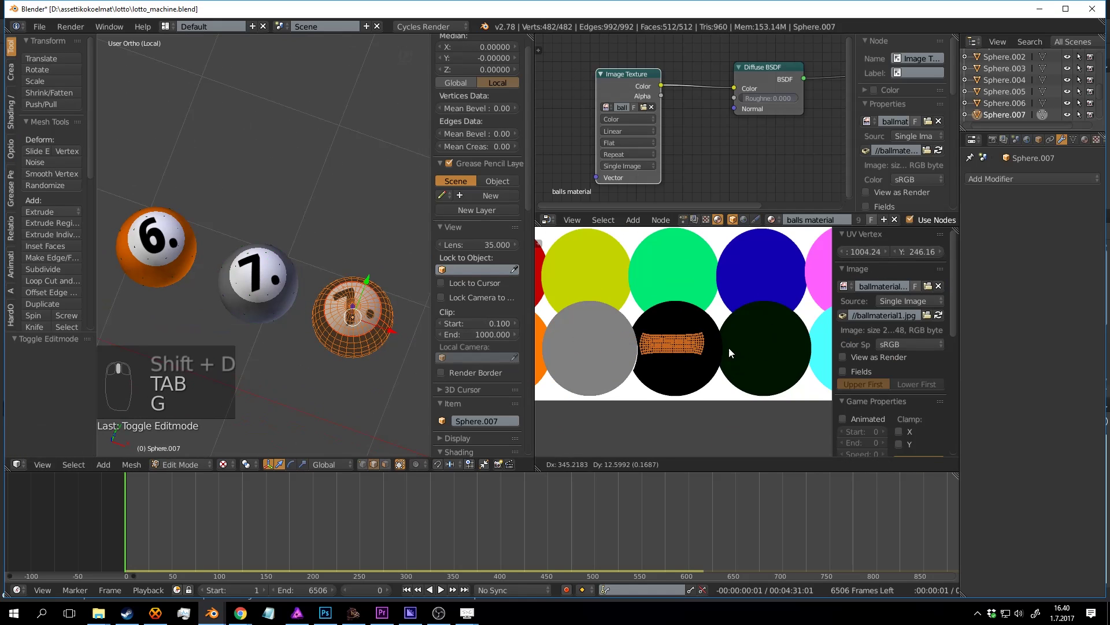
pyautogui.click(732, 349)
# Step: Box-select the eighth ball's circular cap UV islands, centre them over the "8." and return to Object Mode
pyautogui.scroll(-3, 690, 305)
pyautogui.moveTo(640, 280); pyautogui.dragTo(669, 354, button='middle')
pyautogui.press('a')
pyautogui.press('n')
pyautogui.press('n')
pyautogui.press('b')
pyautogui.moveTo(694, 263); pyautogui.dragTo(623, 314)
pyautogui.press('g')
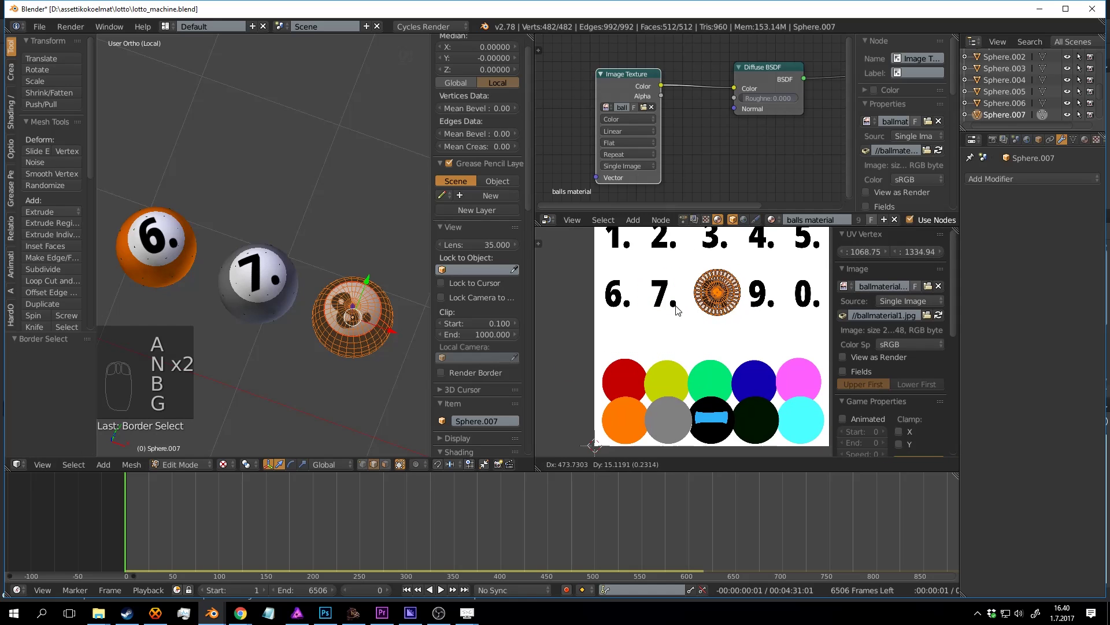
pyautogui.click(659, 314)
pyautogui.scroll(-1, 373, 324)
pyautogui.press('Tab')
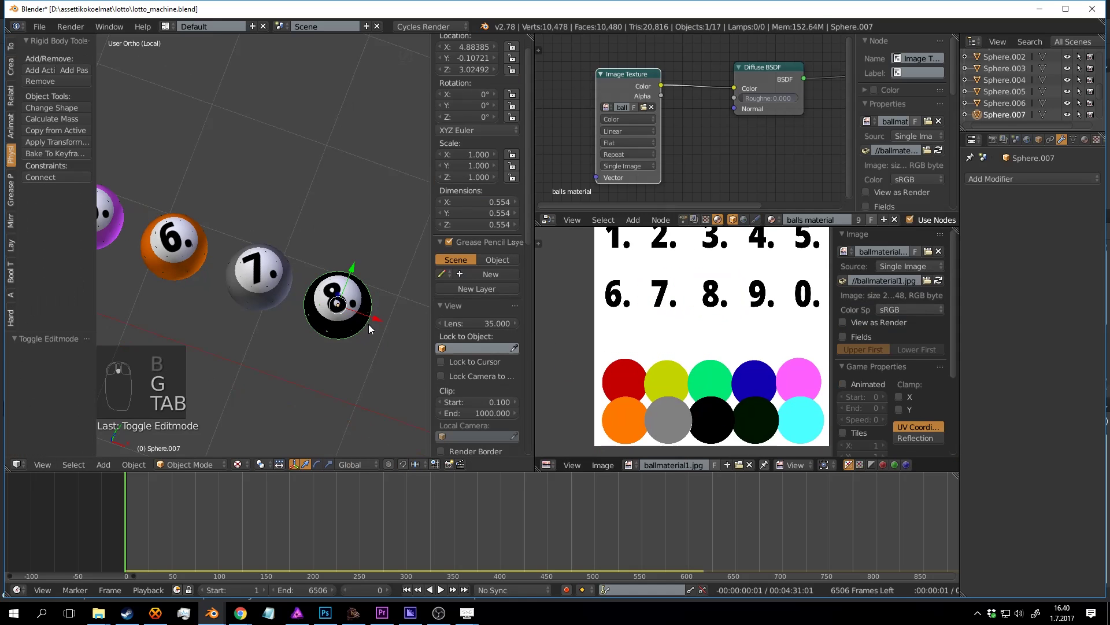
# Step: Duplicate the black number 8 ball and place the copy along the X axis at about X 5.60
pyautogui.keyDown('shift'); pyautogui.moveTo(361, 321); pyautogui.dragTo(305, 292, button='middle'); pyautogui.keyUp('shift')
pyautogui.hotkey('shift', 'd')
pyautogui.press('x')
pyautogui.click(386, 318)
pyautogui.moveTo(737, 310); pyautogui.dragTo(701, 298, button='middle')
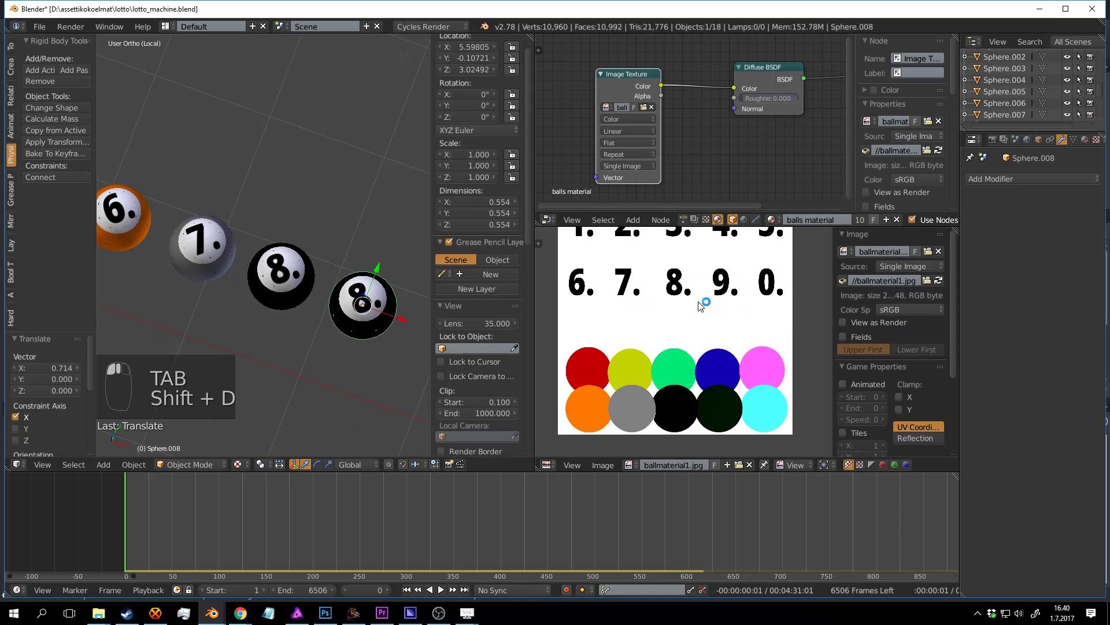
# Step: Enter Edit Mode on the ninth ball and move its circular cap UV islands from the "8." onto the "9."
pyautogui.press('Tab')
pyautogui.moveTo(741, 337); pyautogui.dragTo(710, 347, button='middle')
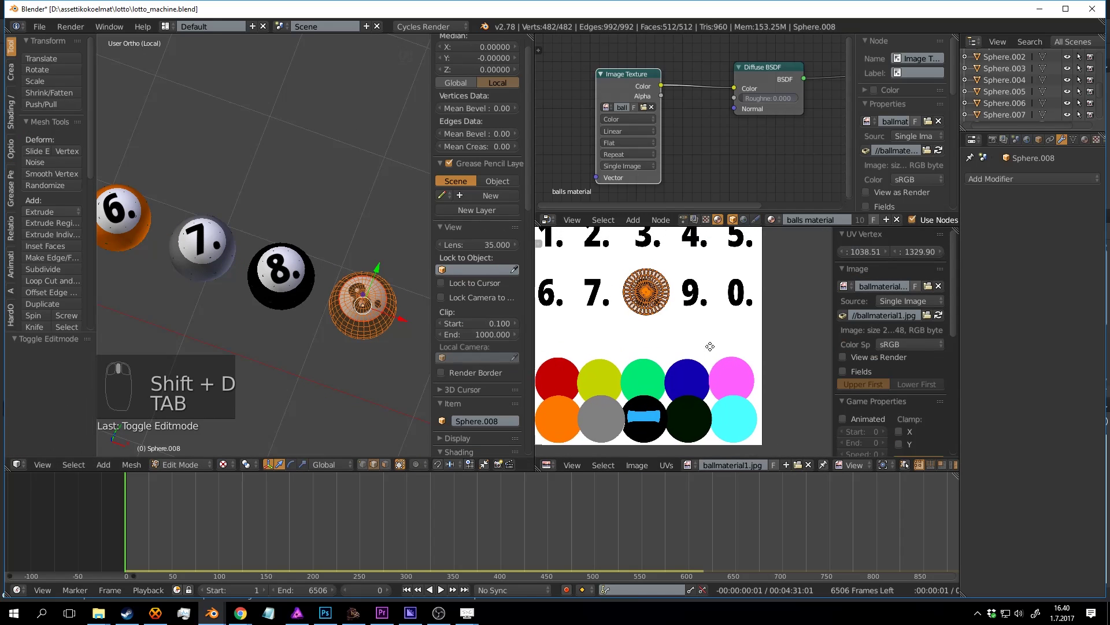
pyautogui.scroll(1, 689, 347)
pyautogui.press('b')
pyautogui.press('b')
pyautogui.press('g')
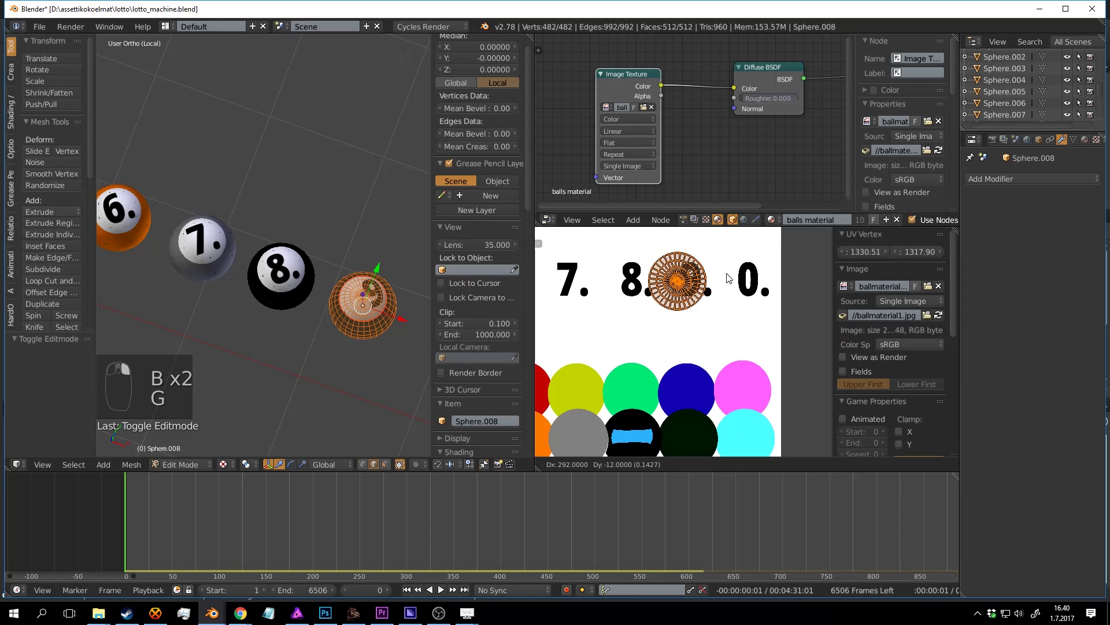
pyautogui.click(566, 271)
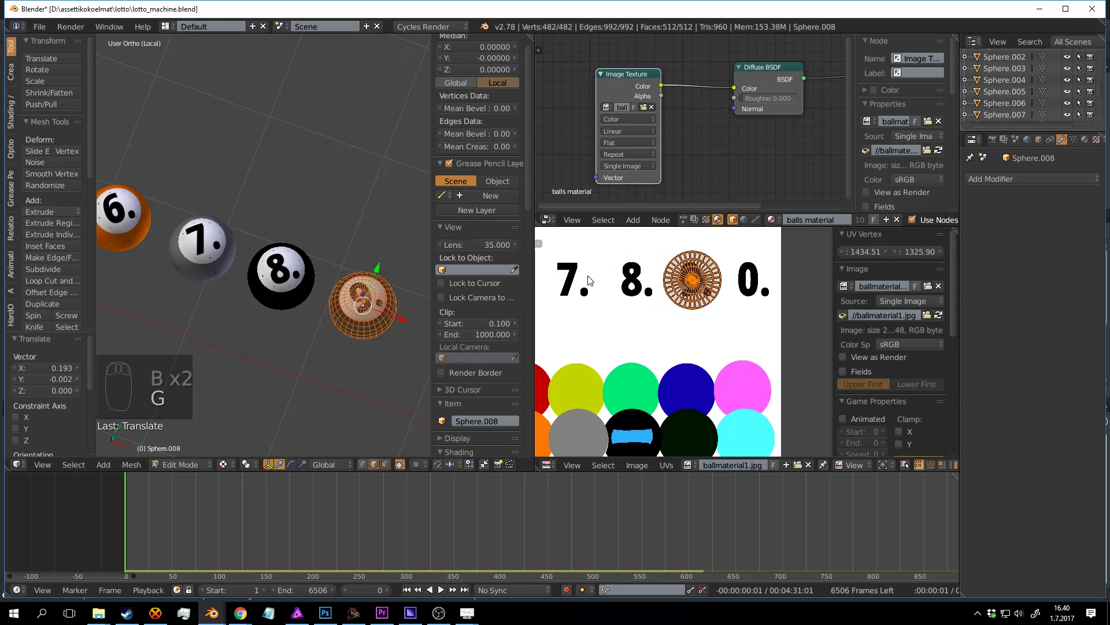
# Step: Box-select the ninth ball's band UV island and move it from the black dot onto the very dark green dot
pyautogui.scroll(-2, 654, 347)
pyautogui.press('a')
pyautogui.moveTo(610, 403); pyautogui.dragTo(694, 358)
pyautogui.press('g')
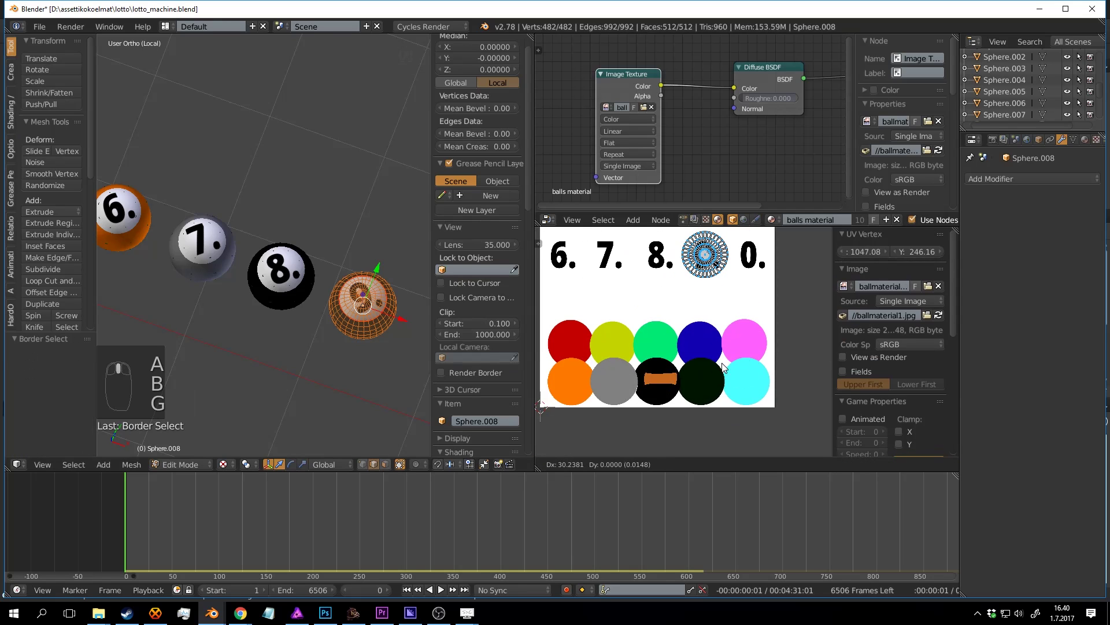
pyautogui.click(683, 387)
# Step: Return to Object Mode, duplicate the number 9 ball and place the copy along the X axis at about X 6.31
pyautogui.keyDown('shift'); pyautogui.moveTo(306, 324); pyautogui.dragTo(248, 330, button='middle'); pyautogui.keyUp('shift')
pyautogui.scroll(1, 249, 330)
pyautogui.press('Tab')
pyautogui.hotkey('shift', 'd')
pyautogui.click(358, 340)
pyautogui.moveTo(357, 340); pyautogui.dragTo(375, 345)
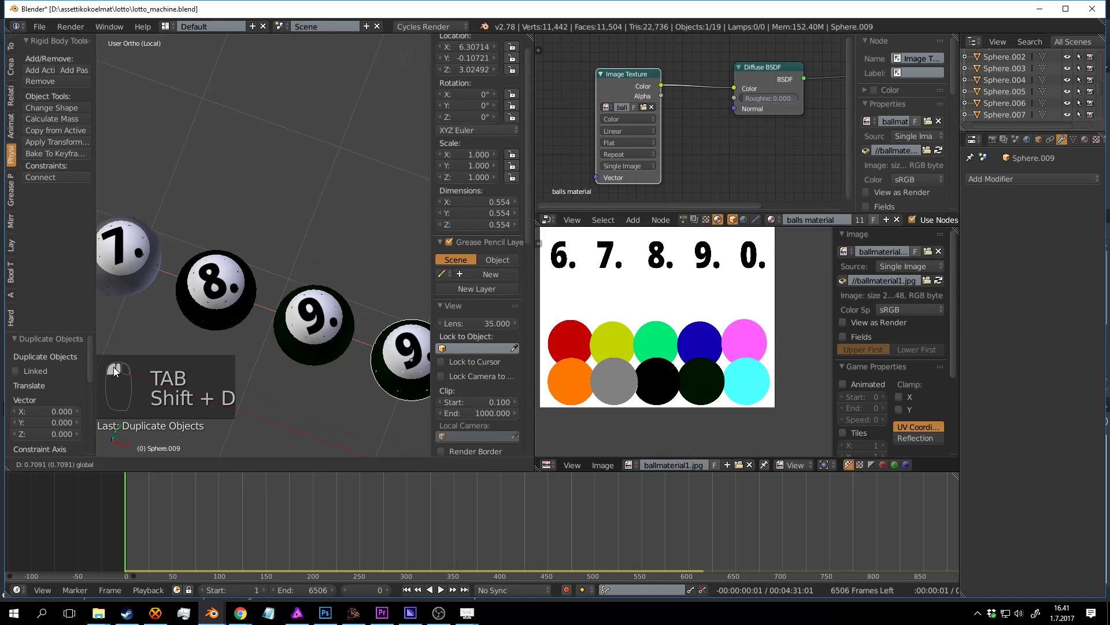
pyautogui.click(434, 347)
# Step: Enter Edit Mode on the tenth ball and move its band UV island from the dark green dot onto the cyan dot
pyautogui.press('Tab')
pyautogui.scroll(2, 649, 303)
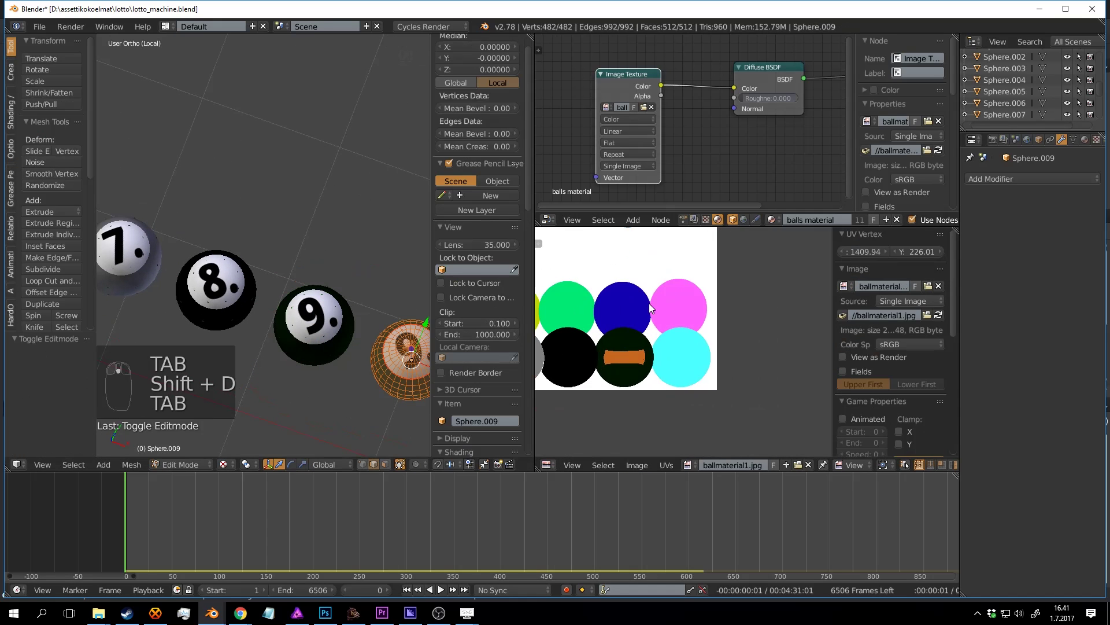
pyautogui.press('g')
pyautogui.click(645, 367)
pyautogui.scroll(-3, 674, 341)
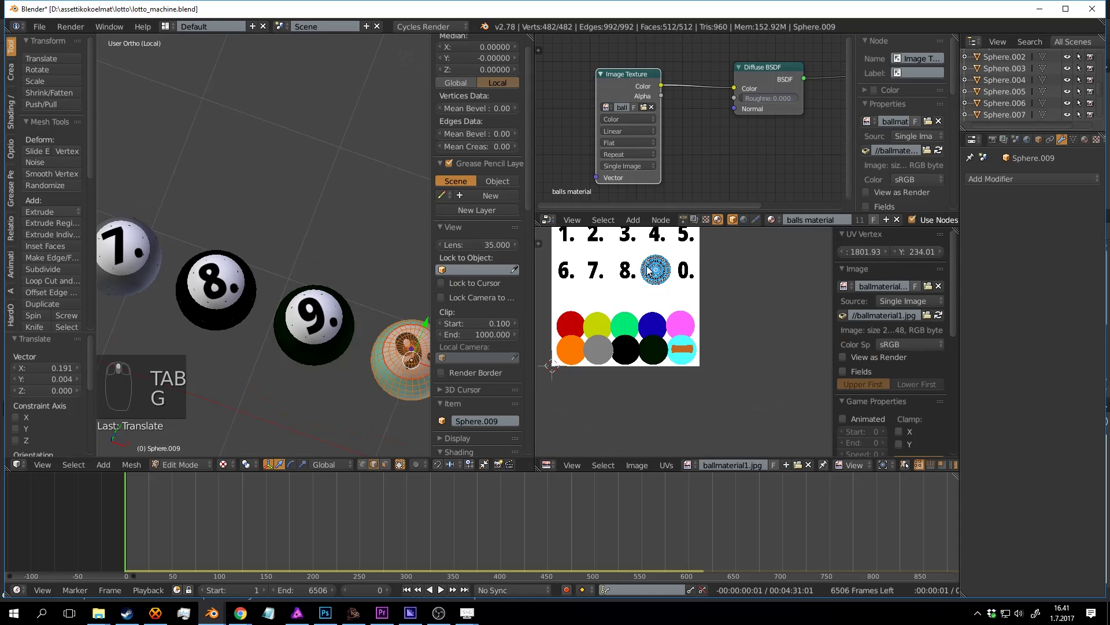
# Step: Box-select the tenth ball's circular cap UV islands and centre them over the "0."
pyautogui.moveTo(674, 294); pyautogui.dragTo(683, 354, button='middle')
pyautogui.scroll(2, 682, 354)
pyautogui.press('a')
pyautogui.press('b')
pyautogui.moveTo(625, 287); pyautogui.dragTo(678, 341)
pyautogui.press('g')
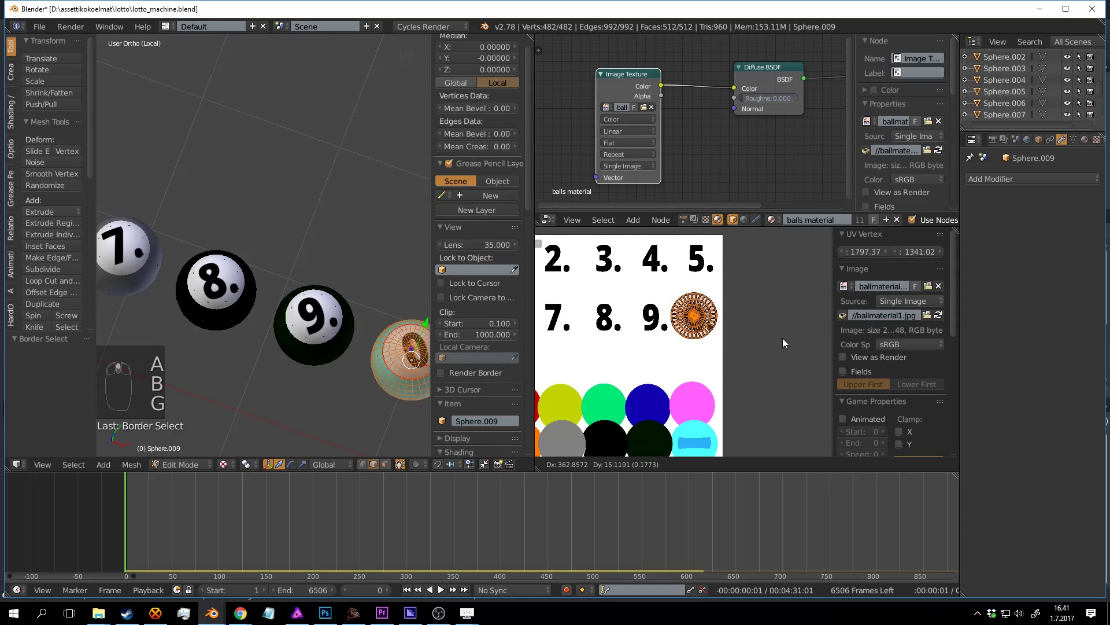
pyautogui.click(830, 365)
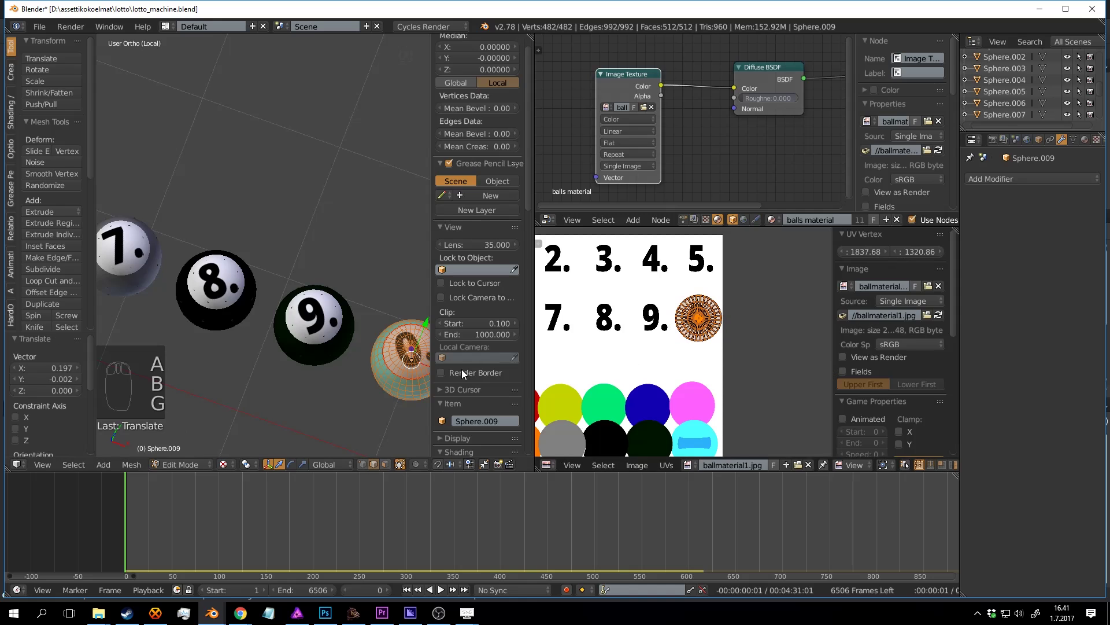
# Step: Return to Object Mode, deselect everything and save the file with the full row of ten balls
pyautogui.press('Tab')
pyautogui.scroll(-4, 352, 340)
pyautogui.press('a')
pyautogui.press('a')
pyautogui.hotkey('ctrl', 's')
pyautogui.click(345, 339)
pyautogui.scroll(-4, 297, 241)
pyautogui.keyDown('shift'); pyautogui.moveTo(252, 255); pyautogui.dragTo(286, 308, button='middle'); pyautogui.keyUp('shift')
pyautogui.scroll(3, 260, 283)
pyautogui.hotkey('ctrl', 's')
pyautogui.scroll(-3, 261, 283)
pyautogui.hotkey('ctrl', 's')
pyautogui.click(293, 289)
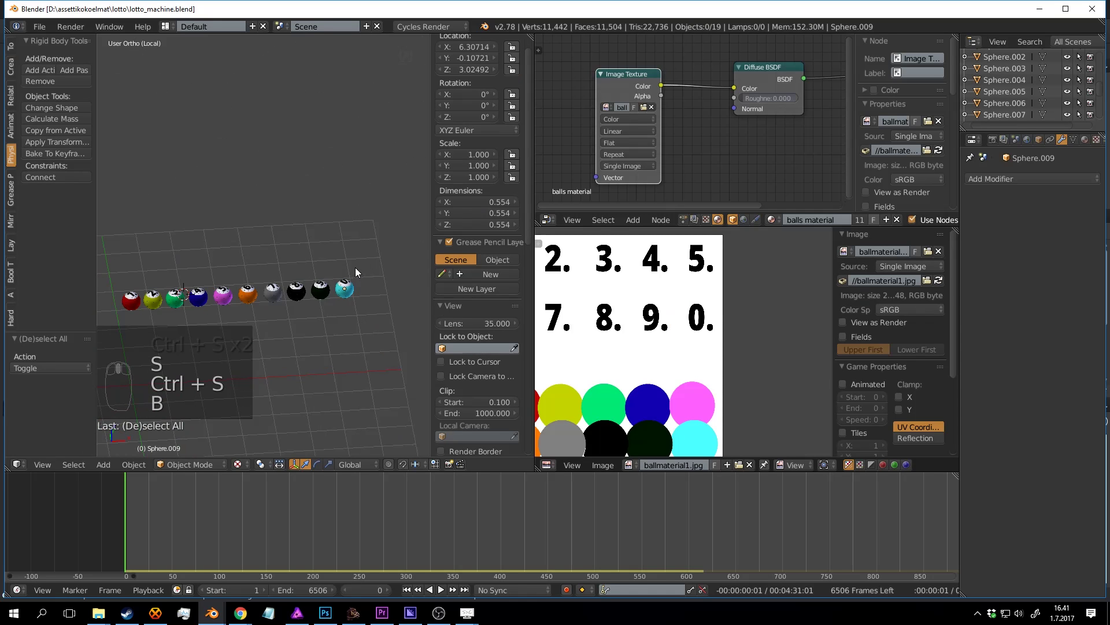
# Step: Leave local view to bring the lotto machine back beside the balls, and save the file over the existing one
pyautogui.press('KP_Divide')
pyautogui.scroll(-3, 348, 280)
pyautogui.moveTo(348, 280); pyautogui.dragTo(303, 279, button='middle')
pyautogui.scroll(1, 348, 279)
pyautogui.hotkey('ctrl', 's')
pyautogui.click(327, 281)
# Step: Select the nine copied balls, leaving out the first one, move them together about 0.58 up in Z, and deselect everything
pyautogui.scroll(1, 324, 280)
pyautogui.rightClick(322, 291)
pyautogui.keyDown('shift'); pyautogui.rightClick(297, 274); pyautogui.keyUp('shift')
pyautogui.keyDown('shift'); pyautogui.rightClick(276, 264); pyautogui.keyUp('shift')
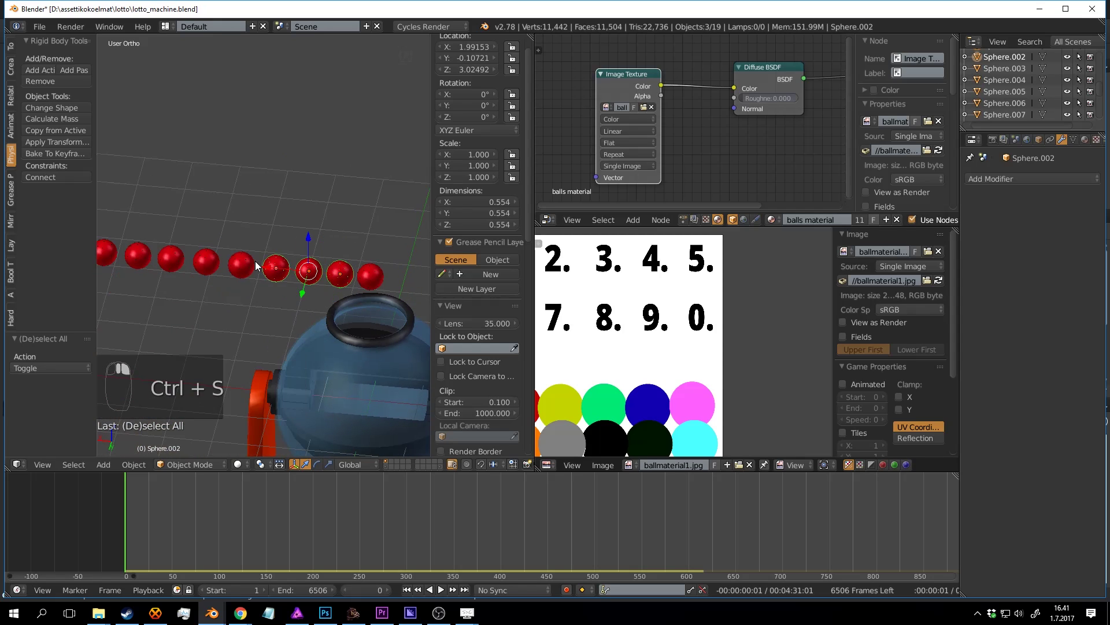
pyautogui.keyDown('shift'); pyautogui.rightClick(236, 260); pyautogui.keyUp('shift')
pyautogui.keyDown('shift'); pyautogui.moveTo(198, 257); pyautogui.dragTo(292, 251, button='middle'); pyautogui.keyUp('shift')
pyautogui.keyDown('shift'); pyautogui.rightClick(291, 251); pyautogui.keyUp('shift')
pyautogui.keyDown('shift'); pyautogui.rightClick(255, 251); pyautogui.keyUp('shift')
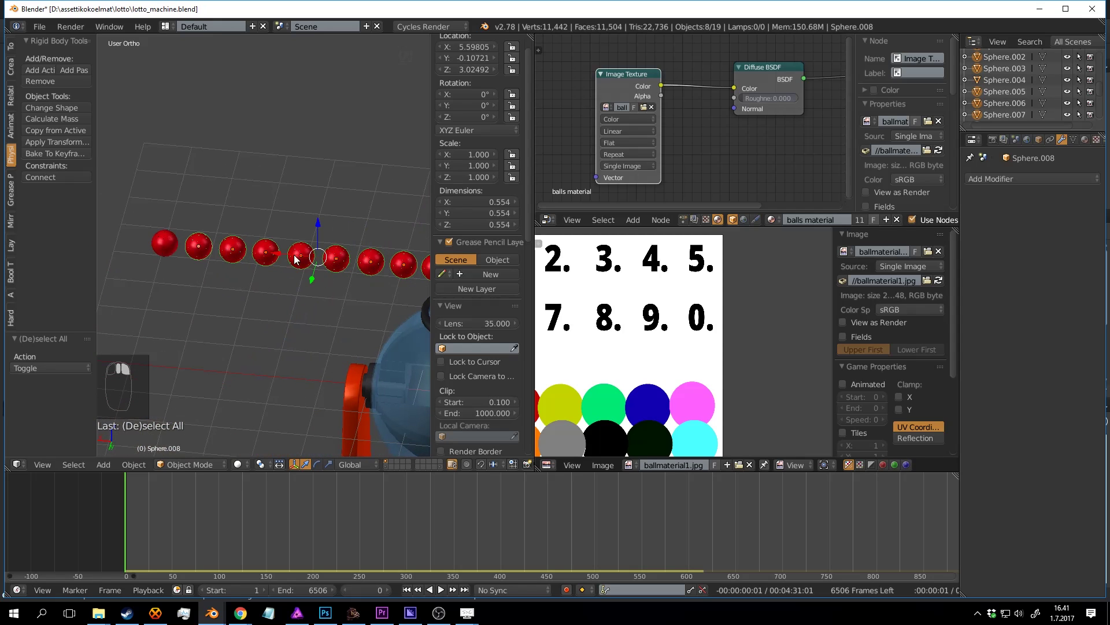
pyautogui.keyDown('shift'); pyautogui.moveTo(355, 266); pyautogui.dragTo(259, 270, button='middle'); pyautogui.keyUp('shift')
pyautogui.scroll(-1, 260, 269)
pyautogui.press('g')
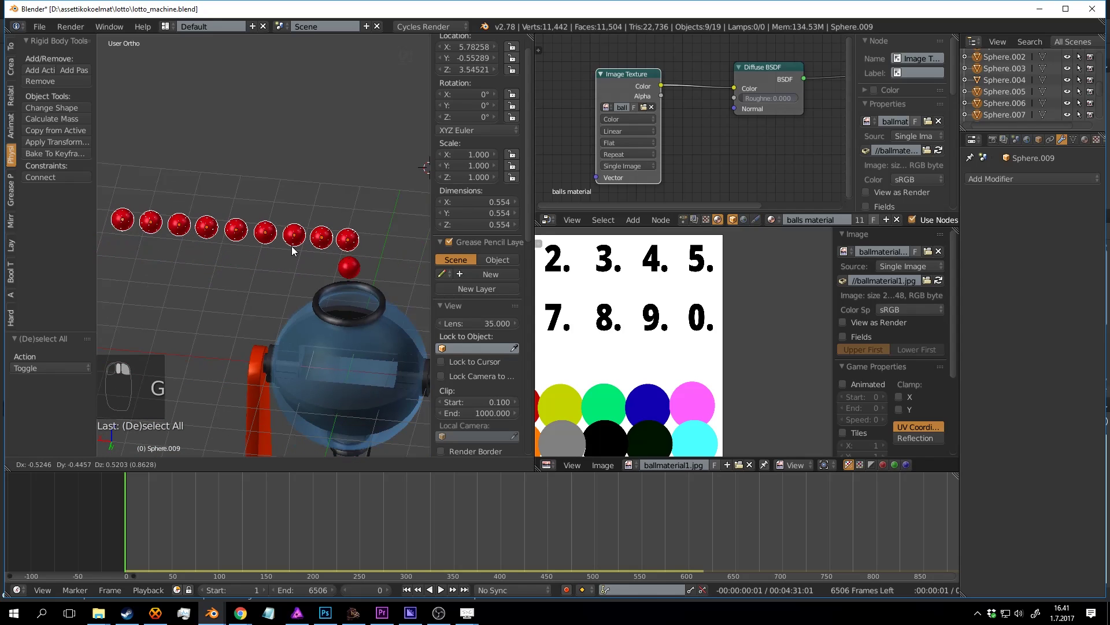
pyautogui.click(294, 247)
pyautogui.press('a')
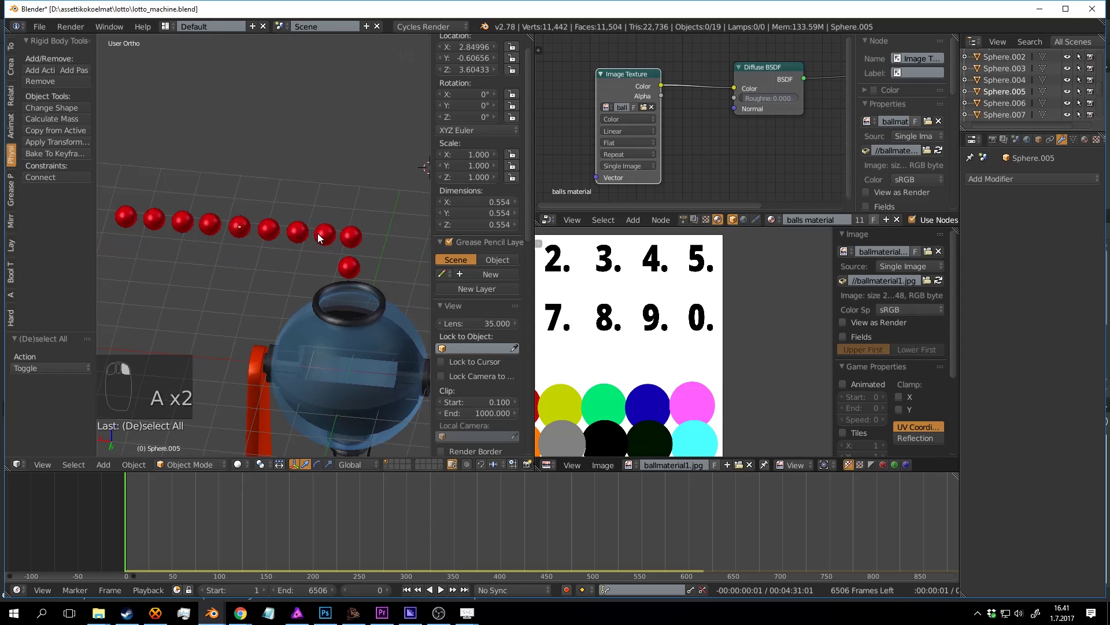
# Step: Move balls one by one from the row into a rising stack above the first ball and the globe's opening
pyautogui.click(352, 208)
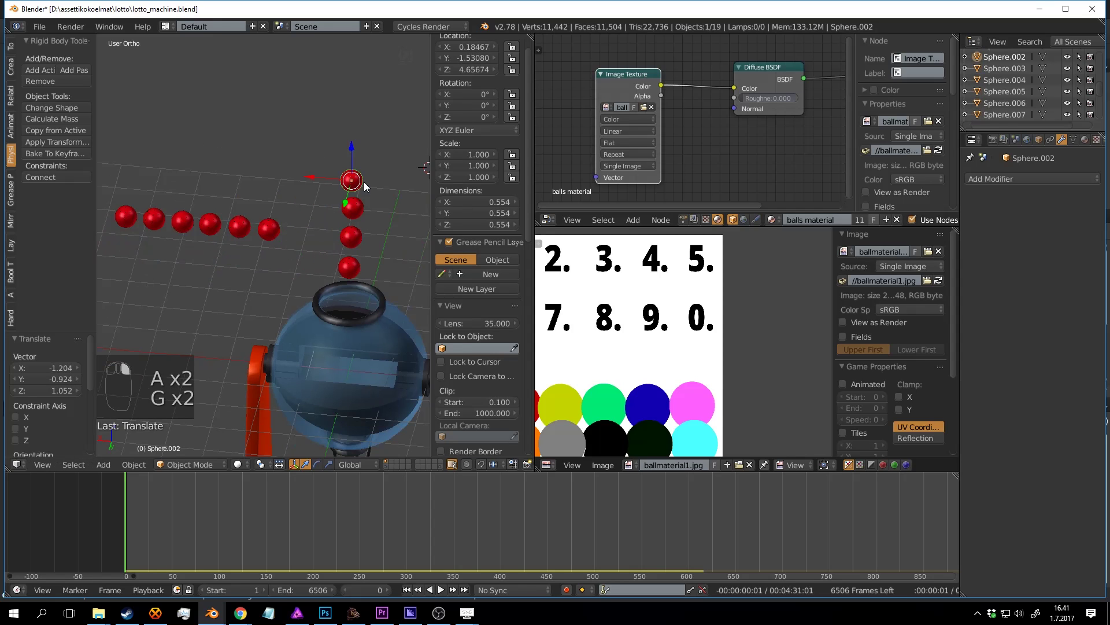
pyautogui.rightClick(239, 228)
pyautogui.press('g')
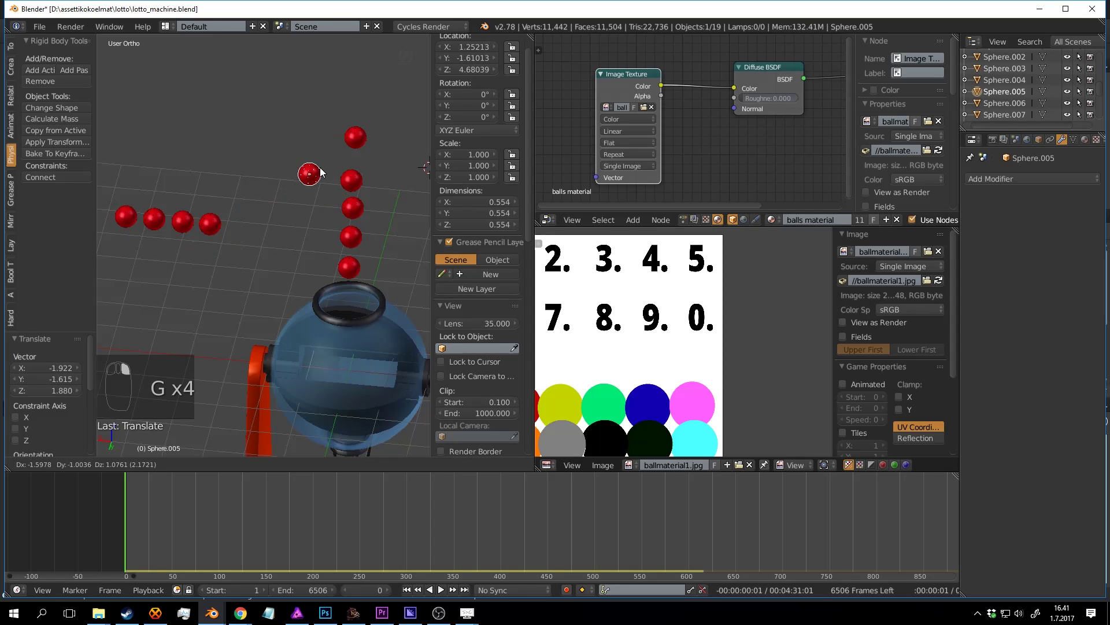
# Step: In top view, reposition the stacked balls horizontally so they cluster inside the globe's ring opening
pyautogui.press('KP_7')
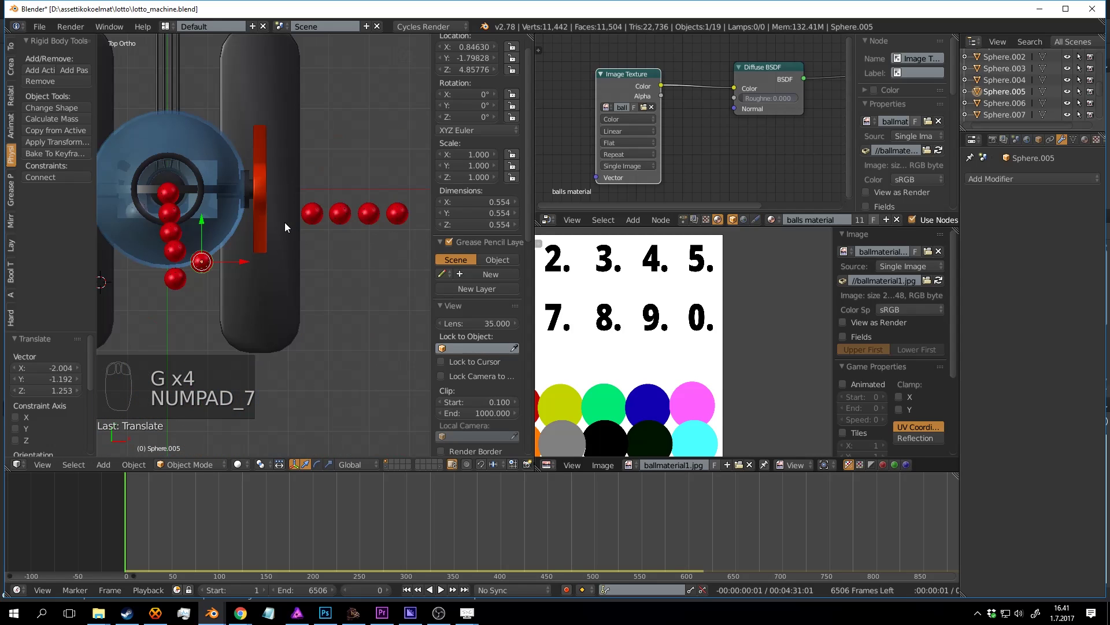
pyautogui.keyDown('shift'); pyautogui.moveTo(192, 201); pyautogui.dragTo(278, 262, button='middle'); pyautogui.keyUp('shift')
pyautogui.press('g')
pyautogui.rightClick(245, 314)
pyautogui.press('g')
pyautogui.click(213, 239)
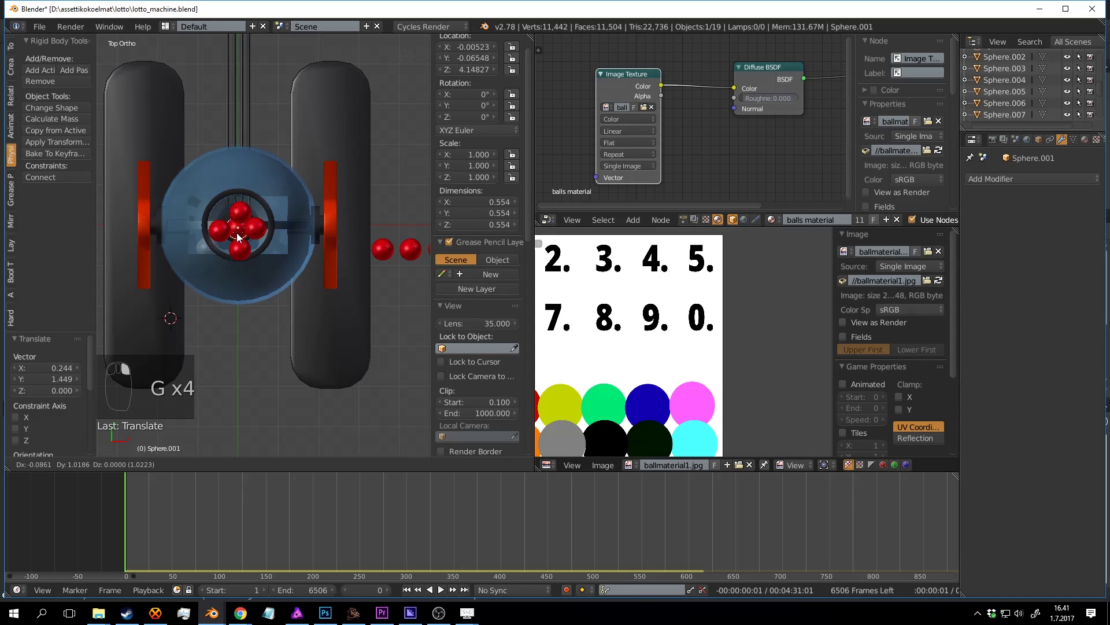
# Step: Move Sphere.006 from the row to above the ring opening and raise it about 0.33 along Z
pyautogui.press('a')
pyautogui.rightClick(374, 252)
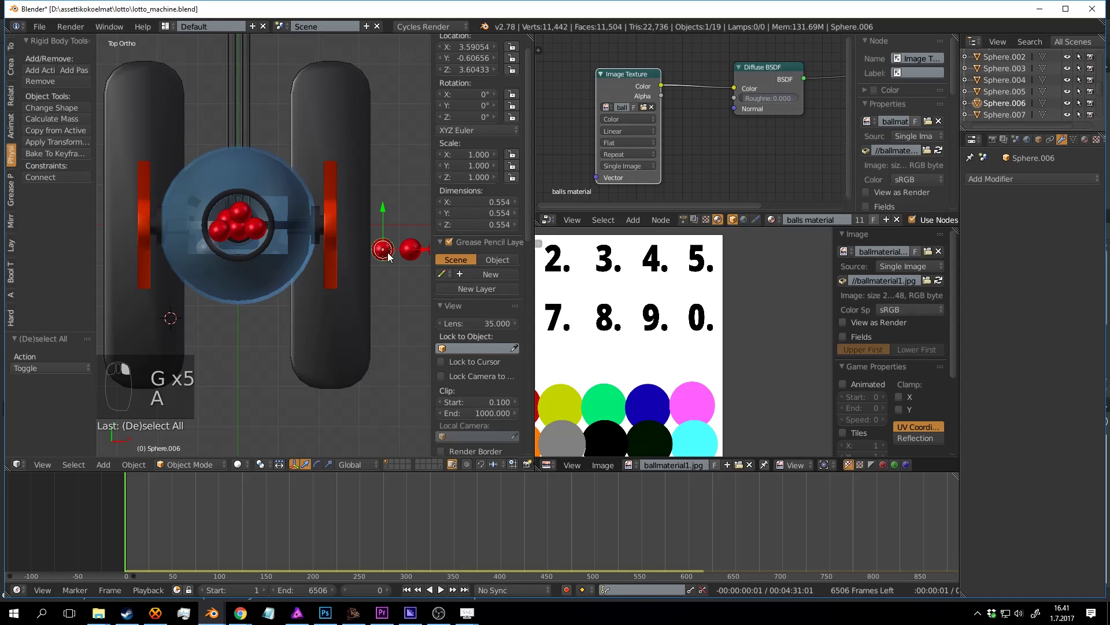
pyautogui.press('g')
pyautogui.click(236, 249)
pyautogui.moveTo(237, 249); pyautogui.dragTo(308, 217, button='middle')
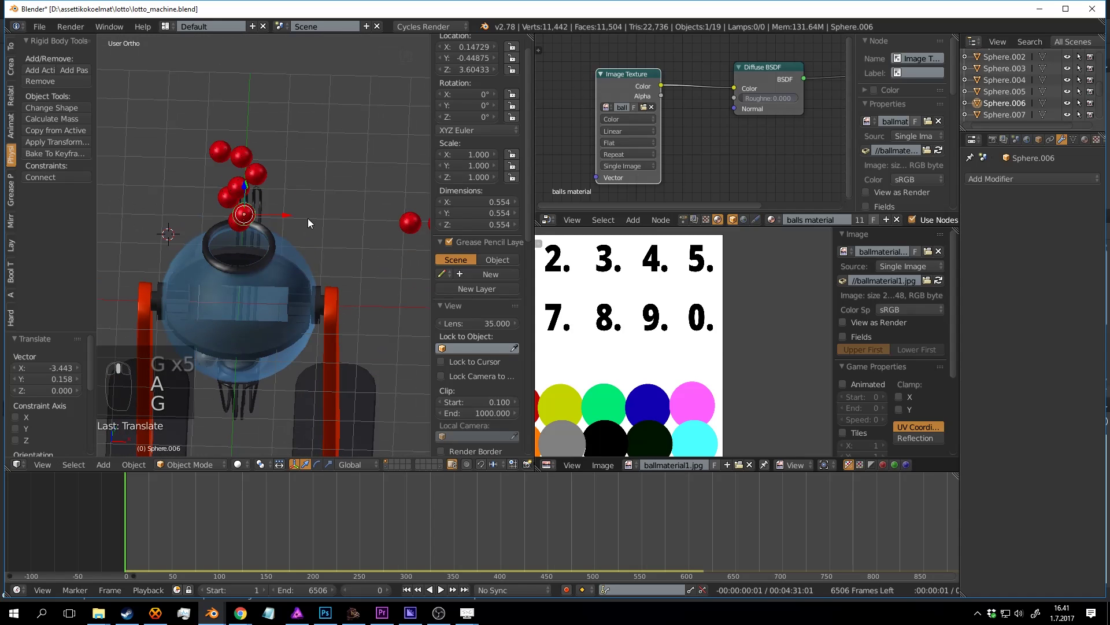
pyautogui.press('g')
pyautogui.middleClick(303, 238)
pyautogui.click(267, 207)
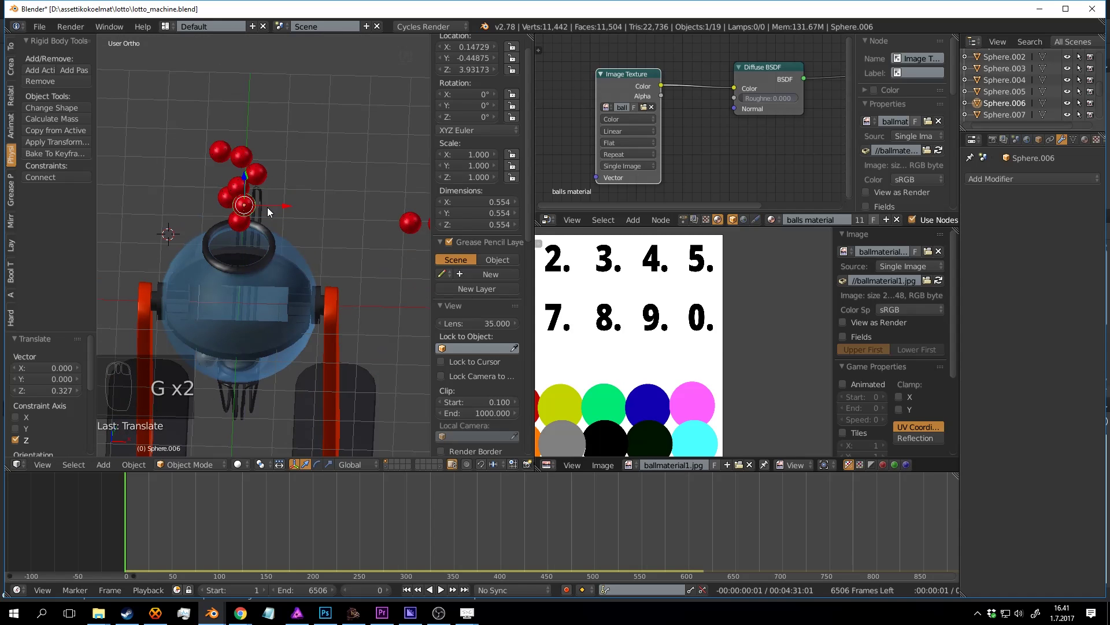
# Step: Move the last three balls, Sphere.007, Sphere.008 and Sphere.009, from the row to the pile above the globe
pyautogui.rightClick(412, 222)
pyautogui.moveTo(413, 222); pyautogui.dragTo(405, 243, button='middle')
pyautogui.press('g')
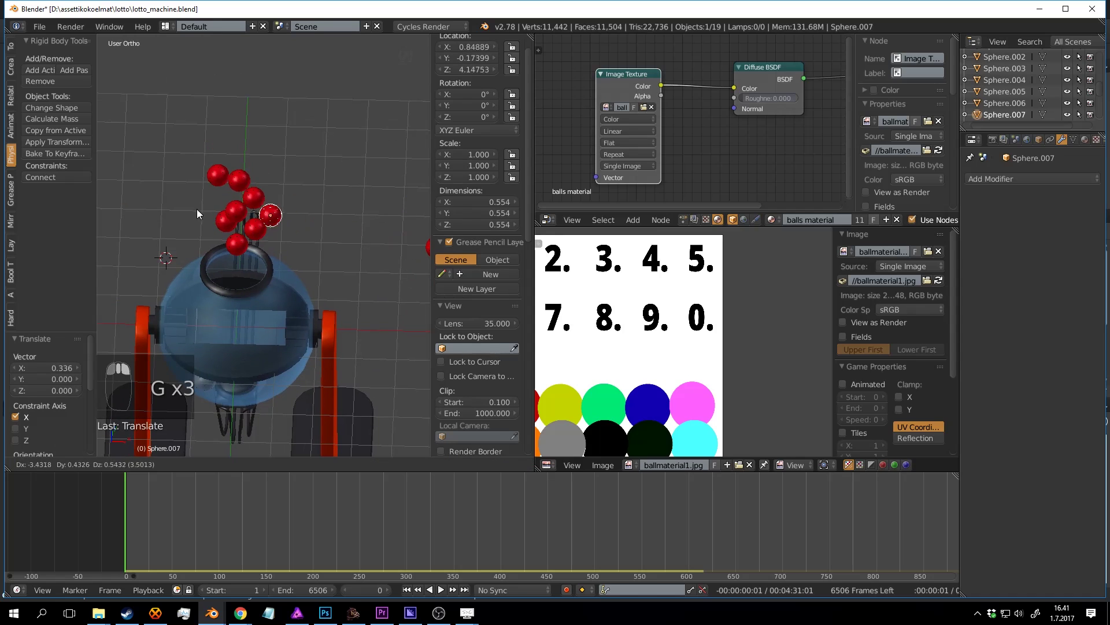
pyautogui.click(154, 196)
pyautogui.keyDown('shift'); pyautogui.moveTo(218, 210); pyautogui.dragTo(139, 208, button='middle'); pyautogui.keyUp('shift')
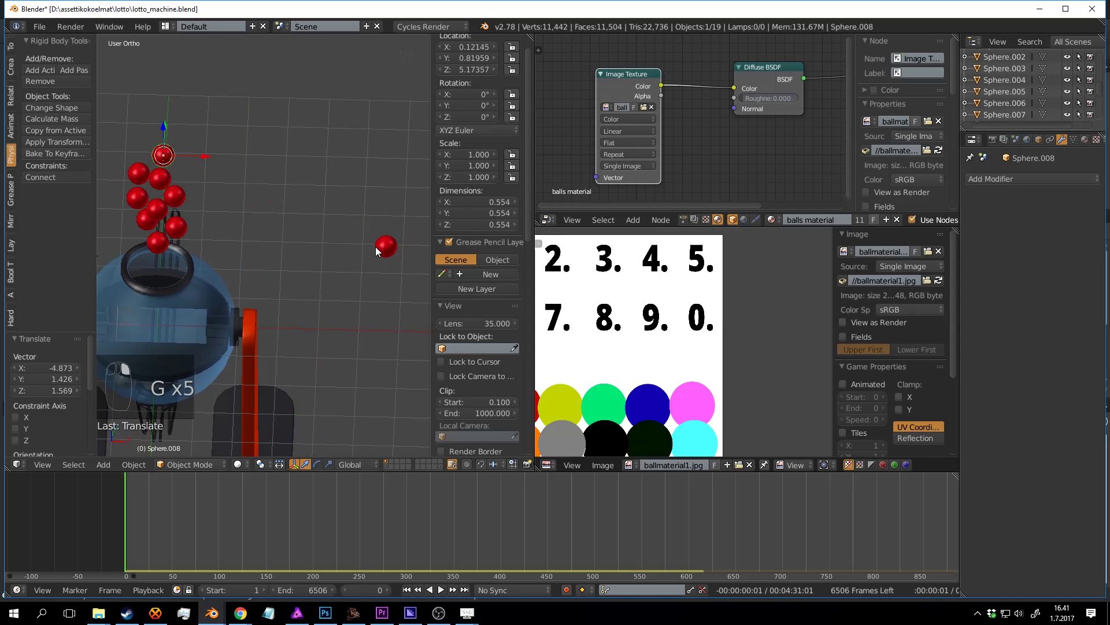
pyautogui.moveTo(179, 190); pyautogui.dragTo(275, 176, button='middle')
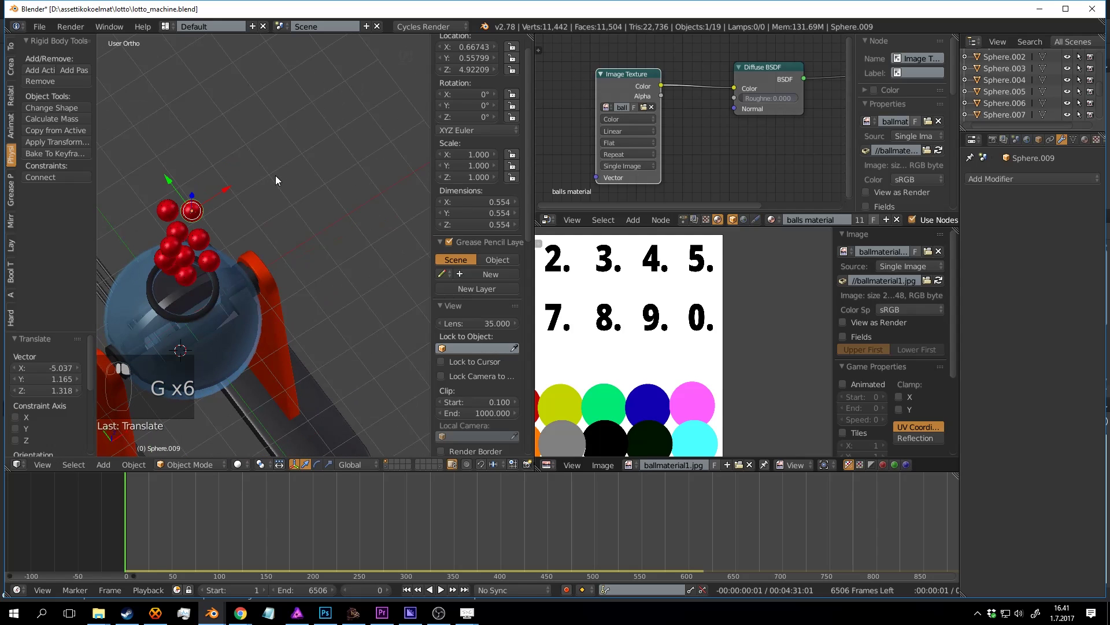
# Step: In top view, shift Sphere.009 and Sphere.008 horizontally so they sit over the ring opening
pyautogui.press('KP_7')
pyautogui.scroll(4, 333, 242)
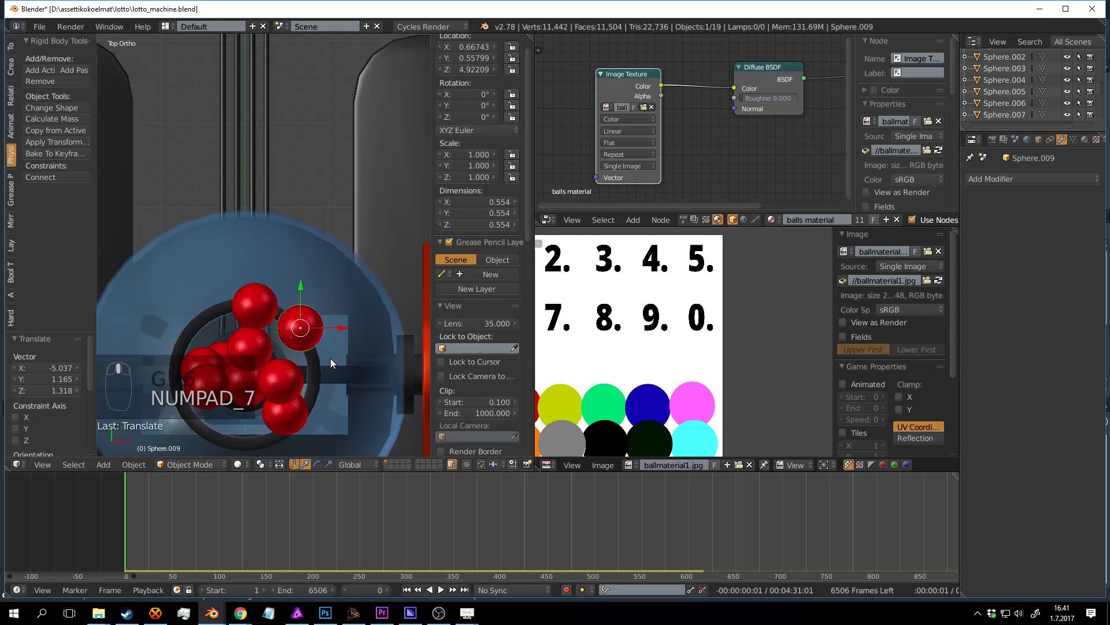
pyautogui.press('g')
pyautogui.click(334, 363)
pyautogui.press('a')
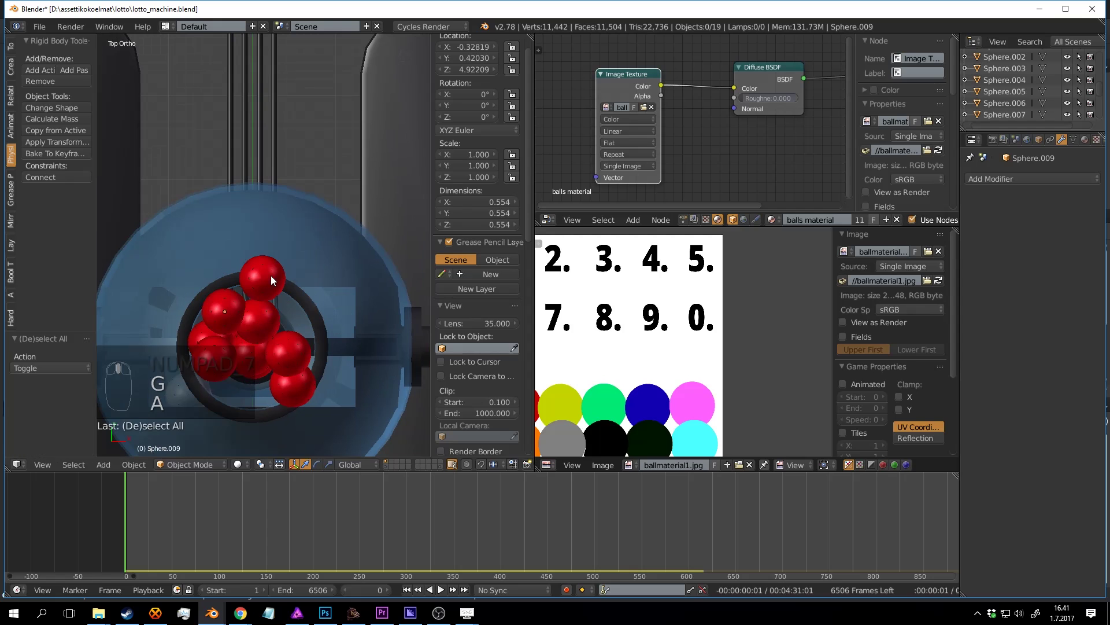
pyautogui.rightClick(270, 275)
pyautogui.press('g')
pyautogui.click(318, 335)
# Step: Play the rigid body simulation to examine how the balls drop into the globe, and rewind to the start
pyautogui.moveTo(274, 307); pyautogui.dragTo(359, 252, button='middle')
pyautogui.hotkey('alt', 'a')
pyautogui.hotkey('alt', 'a')
pyautogui.scroll(-2, 347, 393)
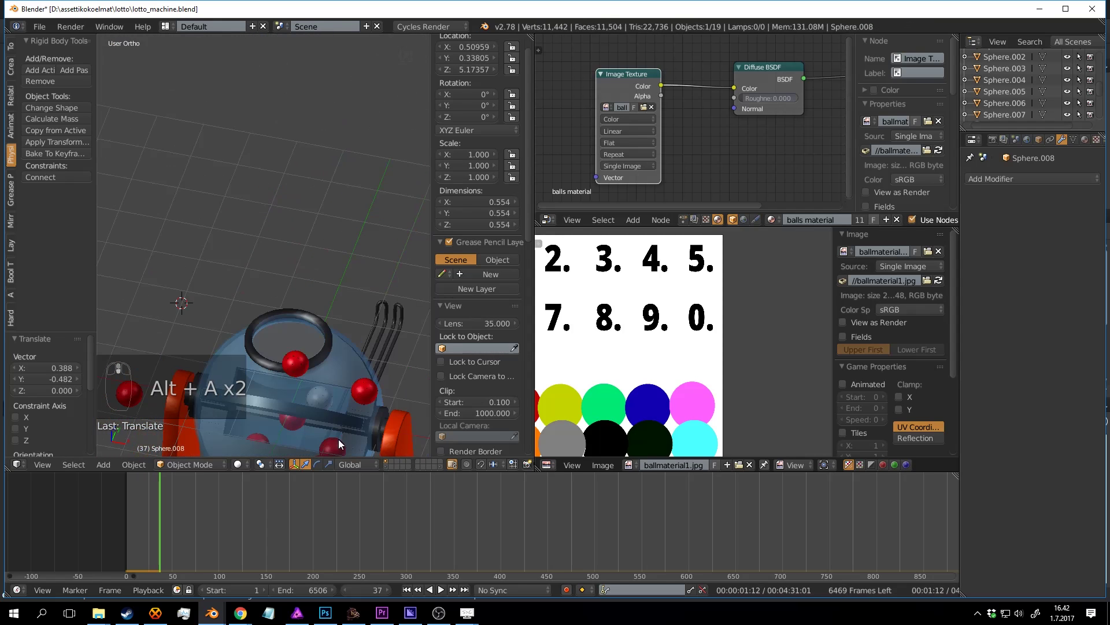
pyautogui.click(49, 526)
pyautogui.scroll(-3, 268, 321)
pyautogui.scroll(2, 267, 322)
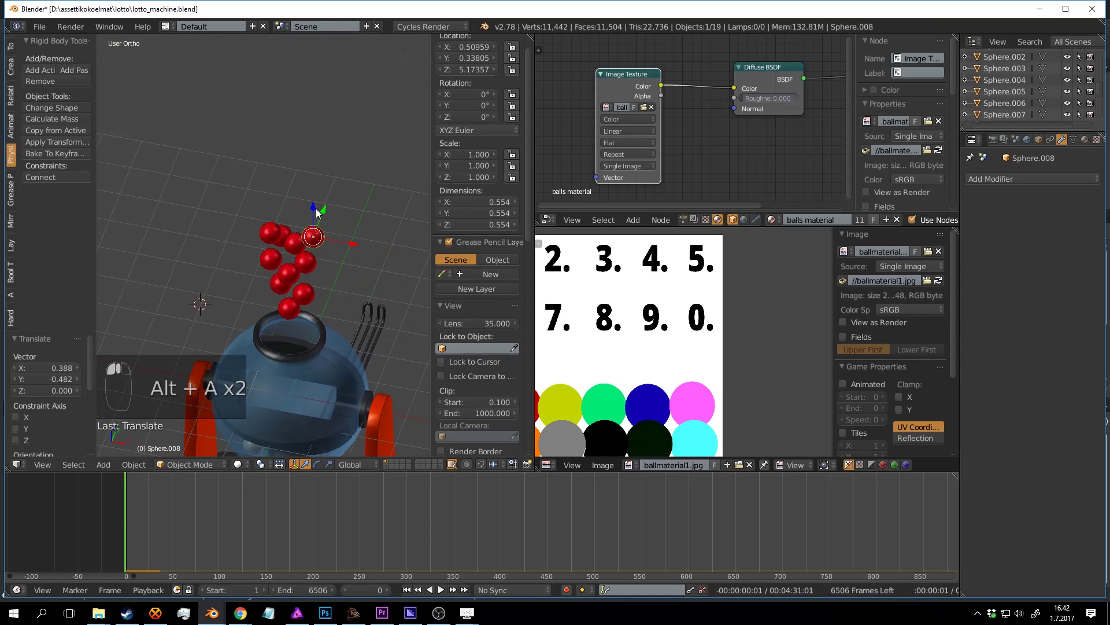
# Step: Shift Sphere.008 about -0.36 along X and raise Sphere.009 to the top of the ball stack
pyautogui.moveTo(347, 220); pyautogui.dragTo(333, 221)
pyautogui.moveTo(333, 221); pyautogui.dragTo(257, 240, button='middle')
pyautogui.scroll(1, 242, 266)
pyautogui.scroll(3, 273, 287)
pyautogui.rightClick(254, 226)
pyautogui.press('g')
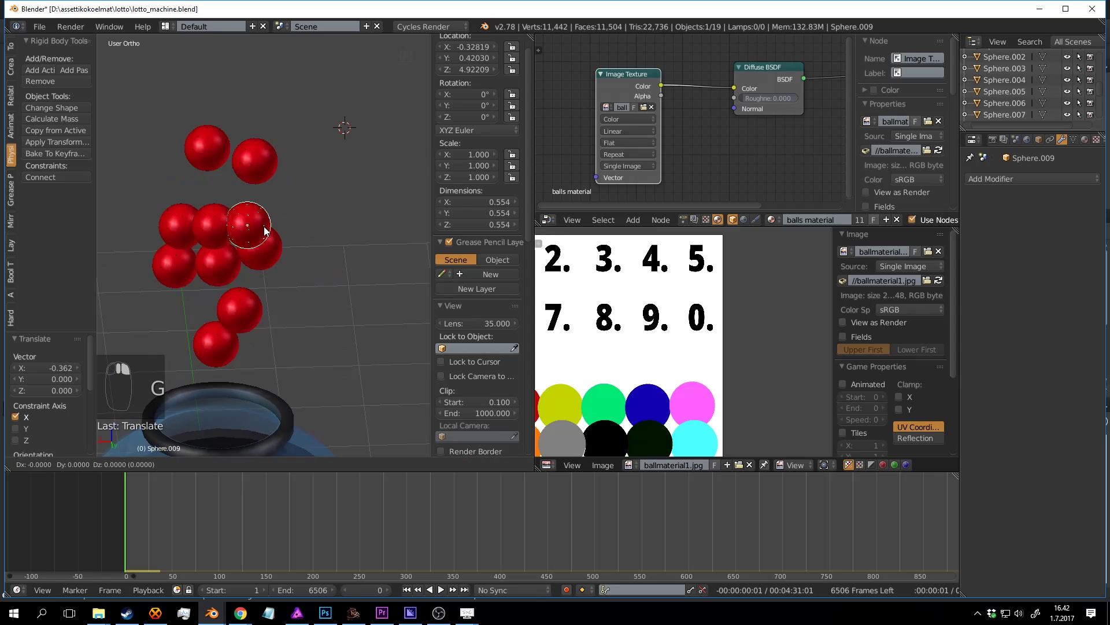
pyautogui.click(266, 97)
# Step: Raise Sphere.005 about 0.54 along Z out of the crowded cluster, and make a further vertical adjustment
pyautogui.press('a')
pyautogui.rightClick(230, 215)
pyautogui.press('g')
pyautogui.press('z')
pyautogui.click(231, 174)
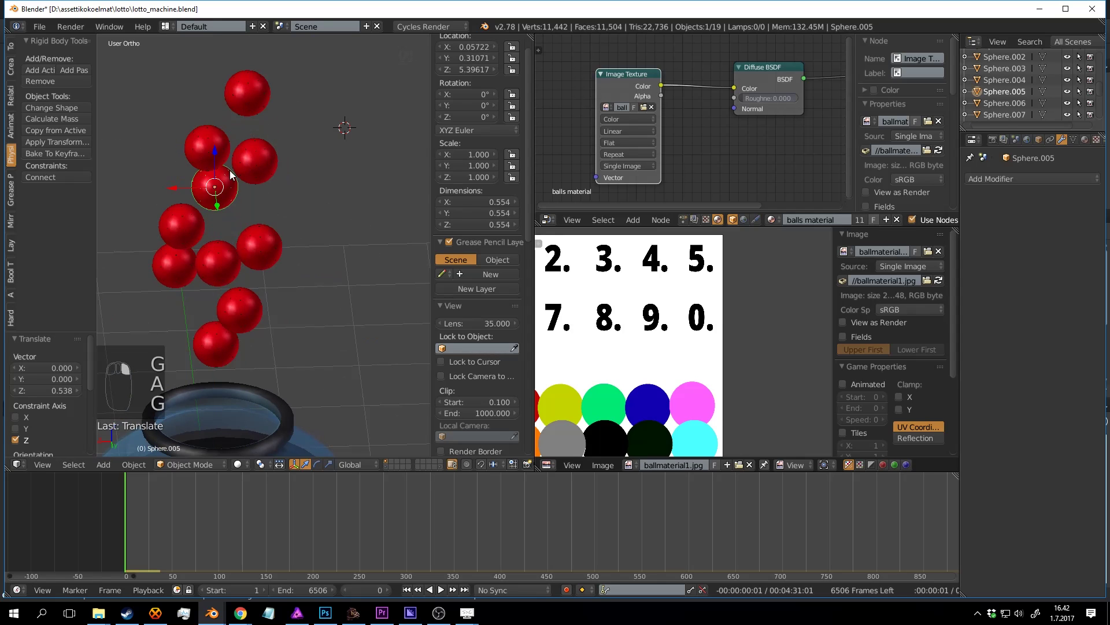
pyautogui.press('g')
pyautogui.press('z')
pyautogui.click(221, 162)
# Step: Deselect everything and replay the simulation from the start, checking which balls miss the globe's opening
pyautogui.moveTo(221, 162); pyautogui.dragTo(338, 227, button='middle')
pyautogui.press('a')
pyautogui.hotkey('alt', 'a')
pyautogui.moveTo(369, 281); pyautogui.dragTo(365, 322, button='middle')
pyautogui.hotkey('alt', 'a')
pyautogui.moveTo(280, 510); pyautogui.dragTo(123, 514)
pyautogui.keyDown('shift'); pyautogui.moveTo(329, 207); pyautogui.dragTo(289, 269, button='middle'); pyautogui.keyUp('shift')
pyautogui.hotkey('alt', 'a')
pyautogui.hotkey('alt', 'a')
# Step: Select the stray ball resting outside the opening, rewind to the start and shift it about -0.125 along X
pyautogui.rightClick(234, 240)
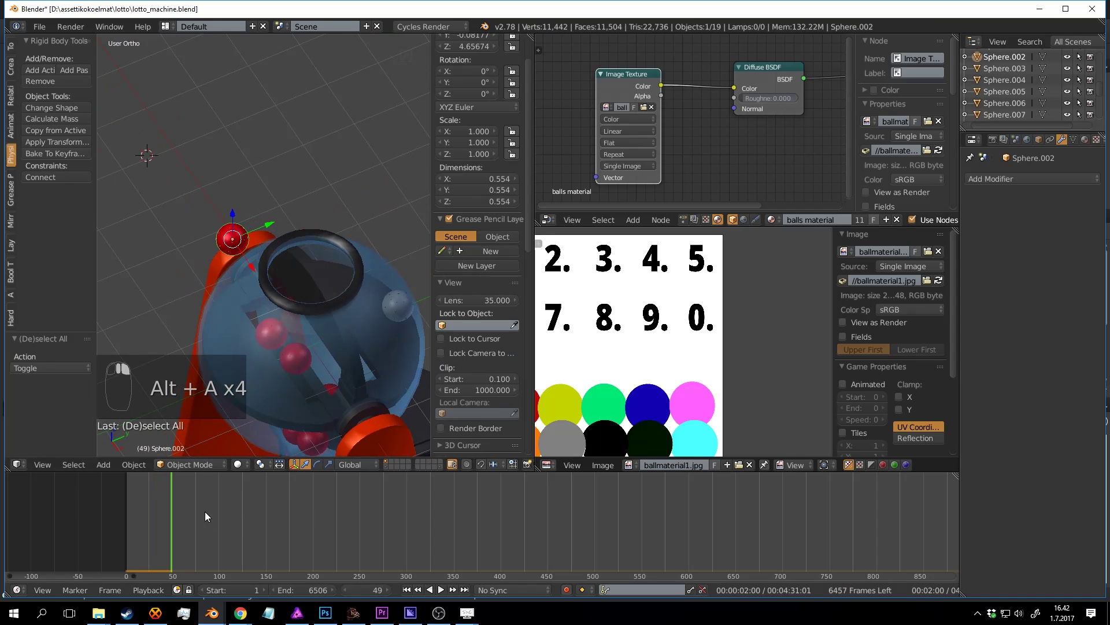
pyautogui.moveTo(204, 516); pyautogui.dragTo(125, 499)
pyautogui.moveTo(310, 278); pyautogui.dragTo(213, 227, button='middle')
pyautogui.moveTo(200, 197); pyautogui.dragTo(210, 195)
# Step: Play the ball drop again from another angle to check the shifted ball, and rewind to the start
pyautogui.hotkey('alt', 'a')
pyautogui.scroll(-2, 312, 241)
pyautogui.moveTo(339, 281); pyautogui.dragTo(378, 273, button='middle')
pyautogui.hotkey('alt', 'a')
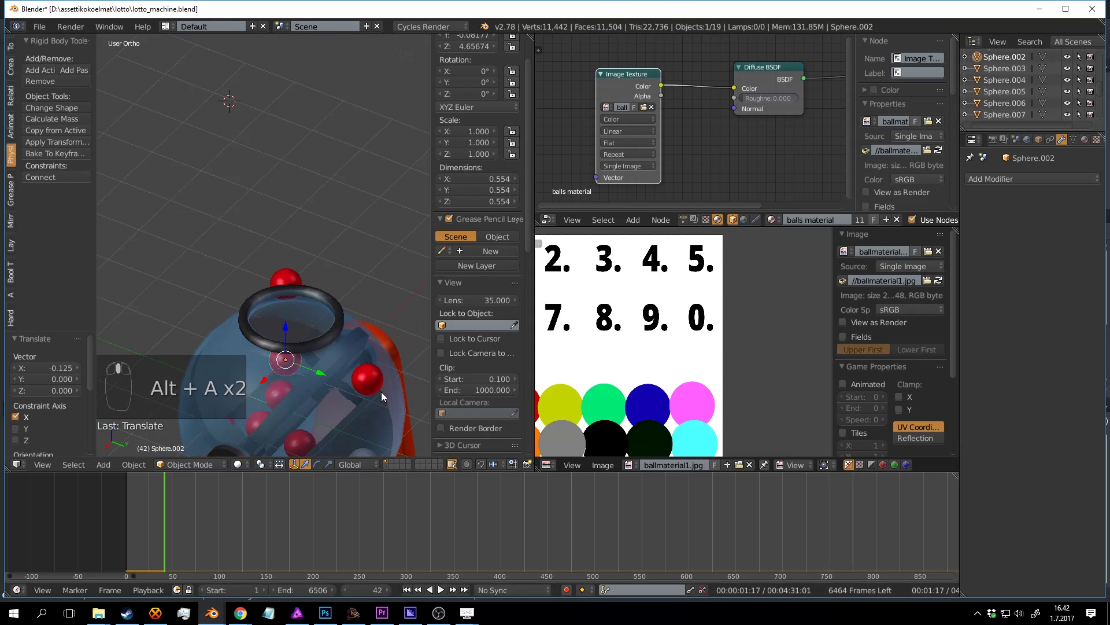
pyautogui.click(68, 501)
# Step: Raise Sphere.005 about 2.88 along Z, to the top of the ball stack
pyautogui.keyDown('shift'); pyautogui.moveTo(316, 227); pyautogui.dragTo(340, 290, button='middle'); pyautogui.keyUp('shift')
pyautogui.press('g')
pyautogui.press('z')
pyautogui.click(331, 124)
# Step: Play the simulation to check that all balls enter the globe, deselect everything and save the file
pyautogui.hotkey('alt', 'a')
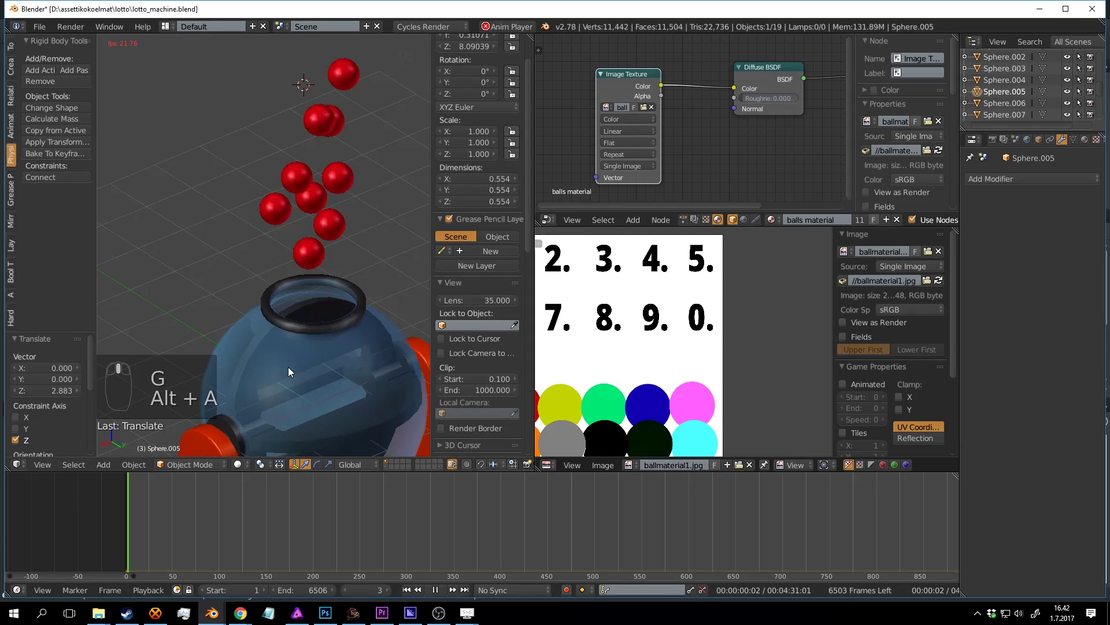
pyautogui.scroll(-10, 353, 385)
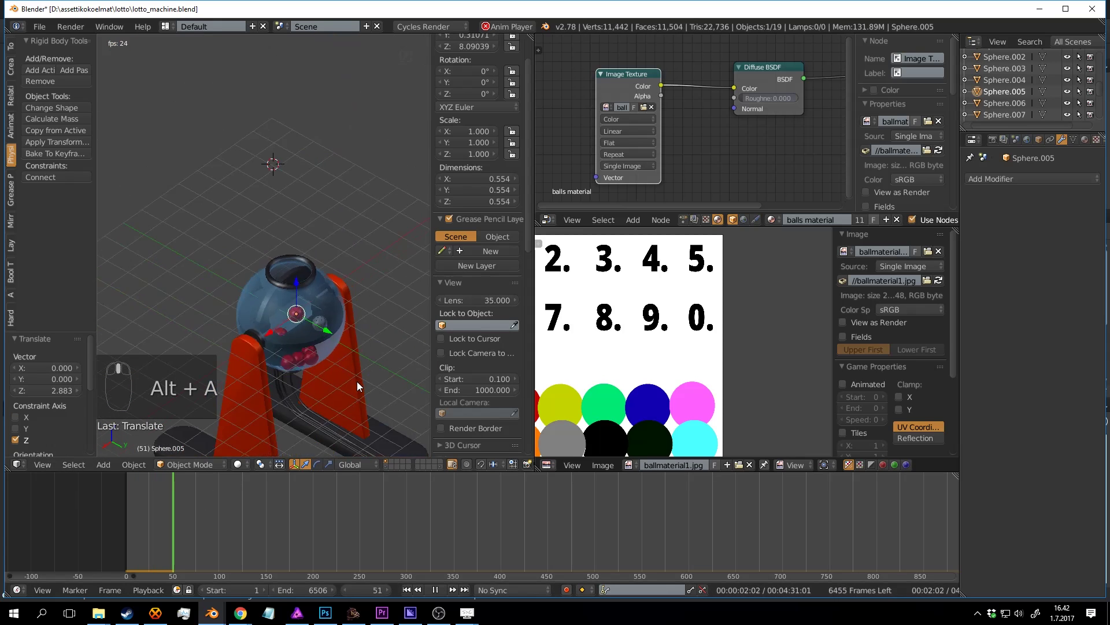
pyautogui.press('a')
pyautogui.keyDown('shift'); pyautogui.moveTo(387, 350); pyautogui.dragTo(274, 243, button='middle'); pyautogui.keyUp('shift')
pyautogui.hotkey('ctrl', 's')
pyautogui.click(312, 253)
# Step: Stop playback, delete the extra ball Sphere.013 inside the globe, and rewind the timeline to the start
pyautogui.scroll(2, 286, 251)
pyautogui.scroll(2, 253, 258)
pyautogui.hotkey('alt', 'a')
pyautogui.rightClick(222, 214)
pyautogui.press('x')
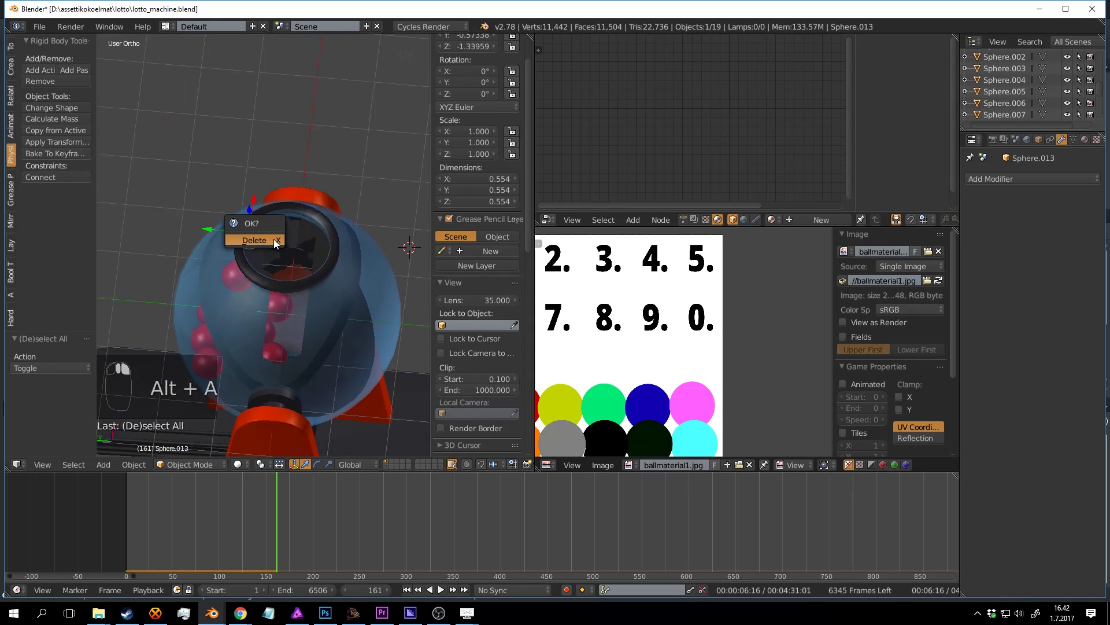
pyautogui.click(273, 238)
pyautogui.moveTo(293, 530); pyautogui.dragTo(103, 485)
# Step: Inspect the coloured, numbered balls above the globe in rendered viewport shading and save the file
pyautogui.scroll(-3, 324, 285)
pyautogui.scroll(3, 323, 285)
pyautogui.moveTo(324, 285); pyautogui.dragTo(299, 267, button='middle')
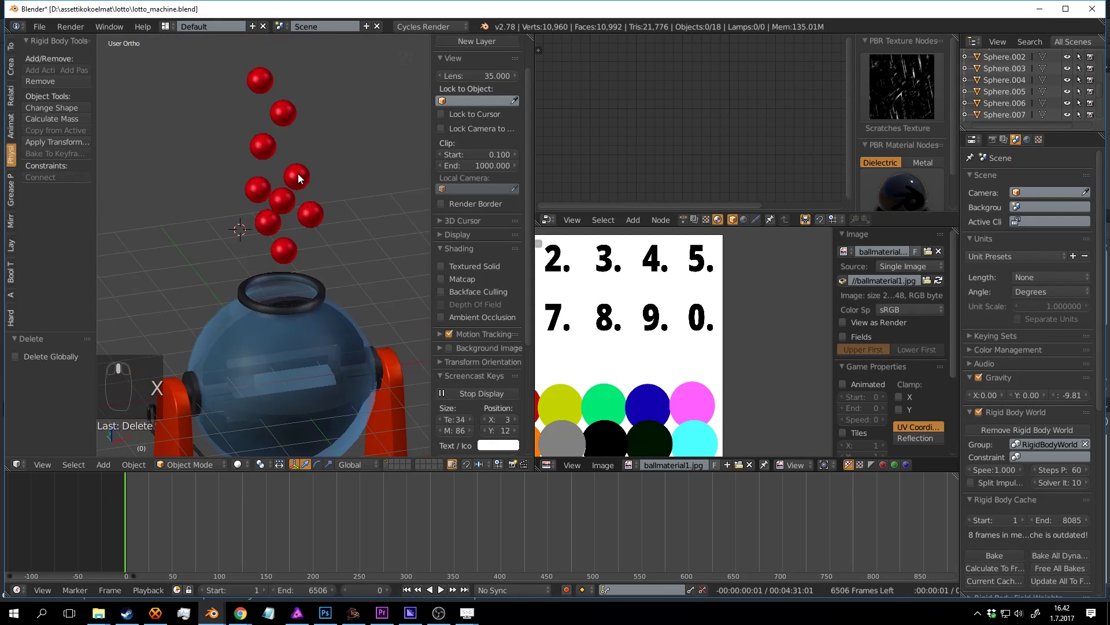
pyautogui.keyDown('shift'); pyautogui.moveTo(295, 62); pyautogui.dragTo(272, 89, button='middle'); pyautogui.keyUp('shift')
pyautogui.scroll(-4, 283, 139)
pyautogui.keyDown('shift'); pyautogui.moveTo(299, 181); pyautogui.dragTo(331, 221, button='middle'); pyautogui.keyUp('shift')
pyautogui.scroll(3, 330, 220)
pyautogui.hotkey('shift', 'z')
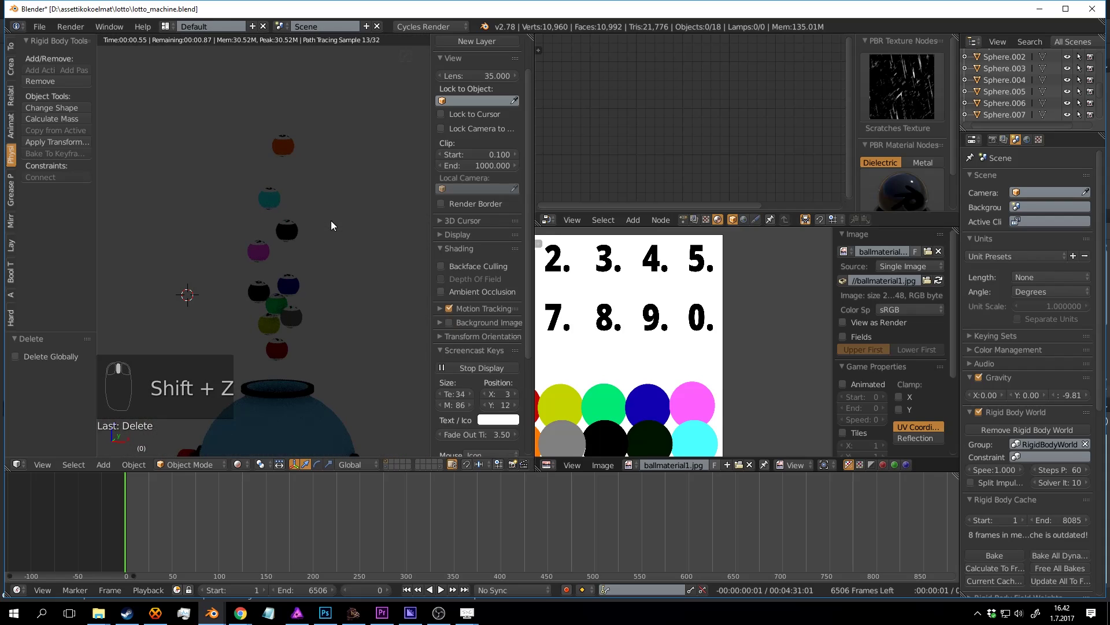
pyautogui.moveTo(337, 265); pyautogui.dragTo(248, 347, button='middle')
pyautogui.hotkey('ctrl', 's')
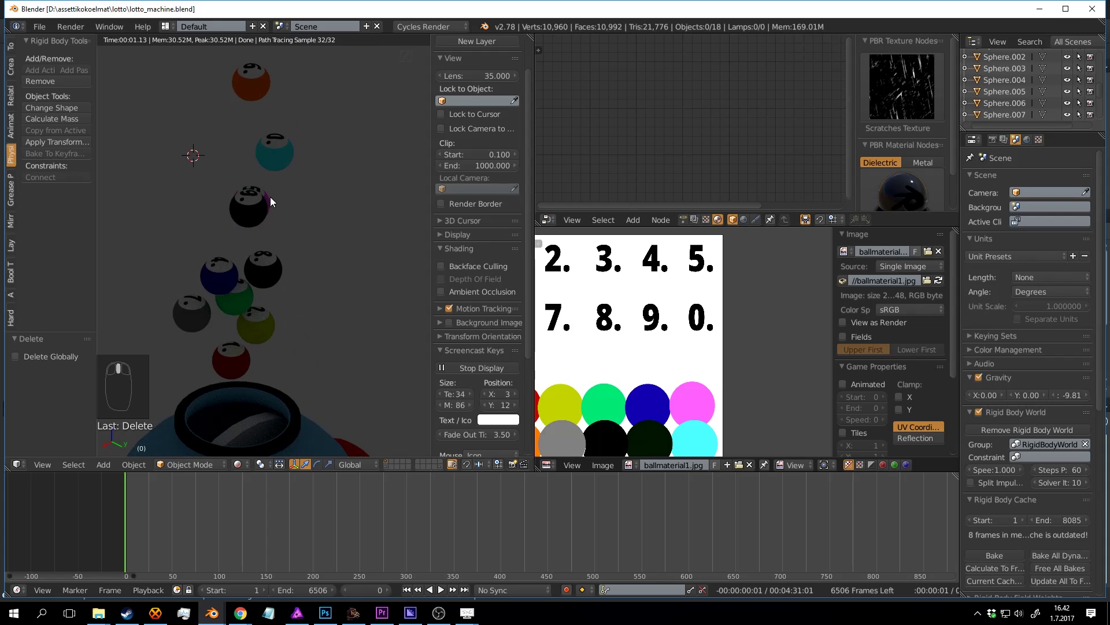
# Step: Return the viewport to solid shading, start playing the simulation and save the file
pyautogui.hotkey('shift', 'z')
pyautogui.moveTo(345, 262); pyautogui.dragTo(298, 246, button='middle')
pyautogui.hotkey('ctrl', 's')
pyautogui.hotkey('alt', 'a')
pyautogui.moveTo(270, 323); pyautogui.dragTo(344, 248, button='middle')
pyautogui.hotkey('ctrl', 's')
pyautogui.click(297, 205)
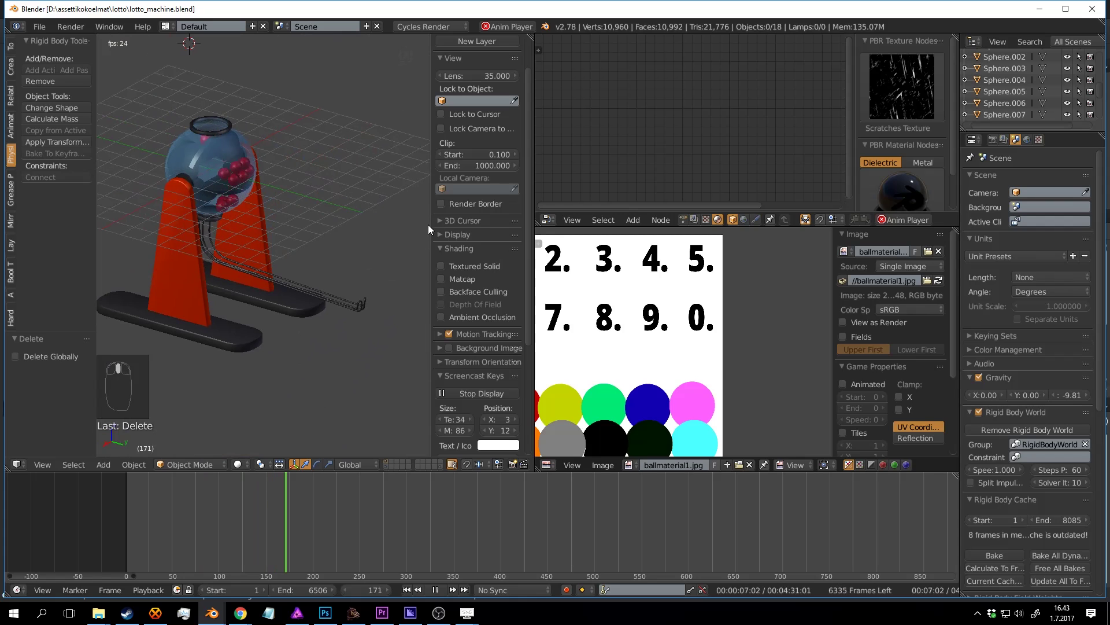
# Step: Hide the 3D view's properties region, save, and watch the simulation until all balls roll down the rails, stopping at frame 851
pyautogui.moveTo(430, 225); pyautogui.dragTo(597, 218)
pyautogui.moveTo(426, 240); pyautogui.dragTo(338, 213, button='middle')
pyautogui.scroll(3, 379, 245)
pyautogui.hotkey('ctrl', 's')
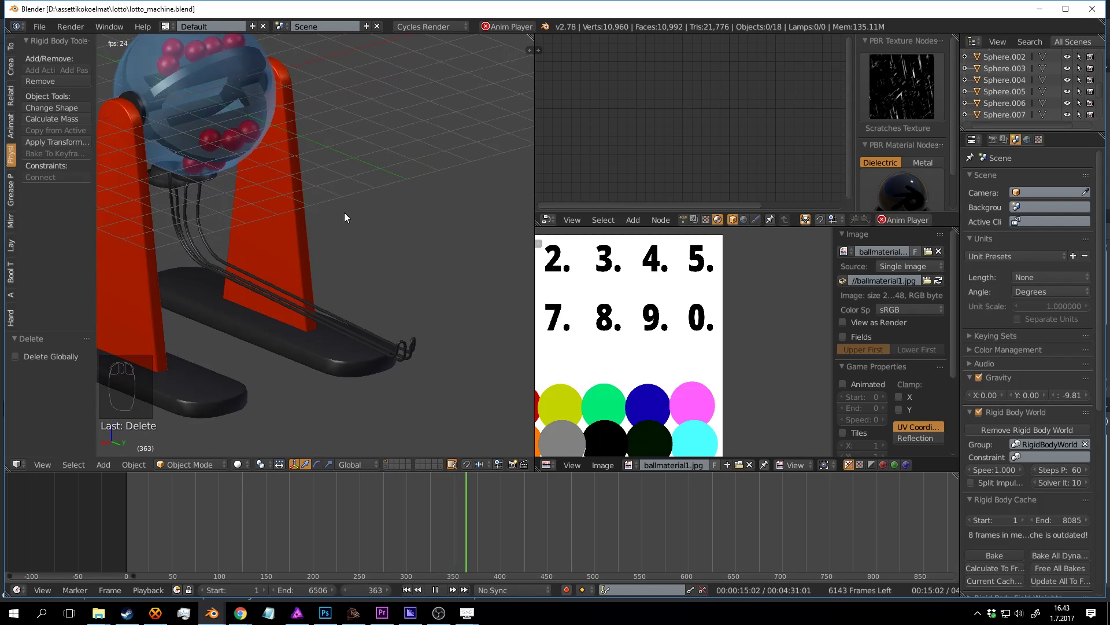
pyautogui.moveTo(328, 214); pyautogui.dragTo(353, 223, button='middle')
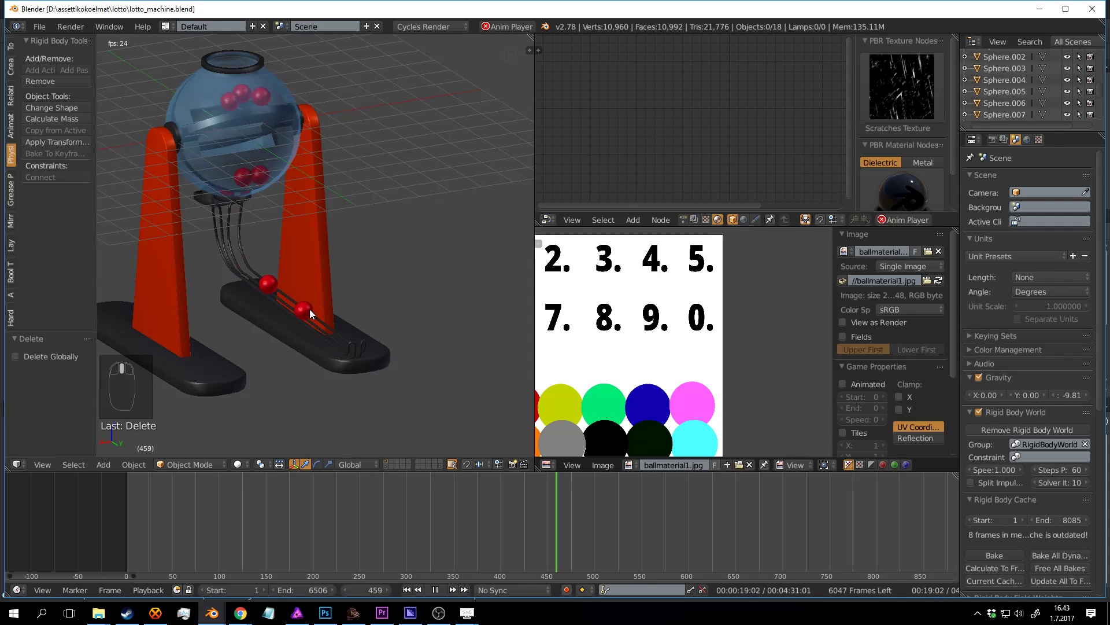
pyautogui.moveTo(356, 339); pyautogui.dragTo(354, 310, button='middle')
pyautogui.scroll(1, 354, 310)
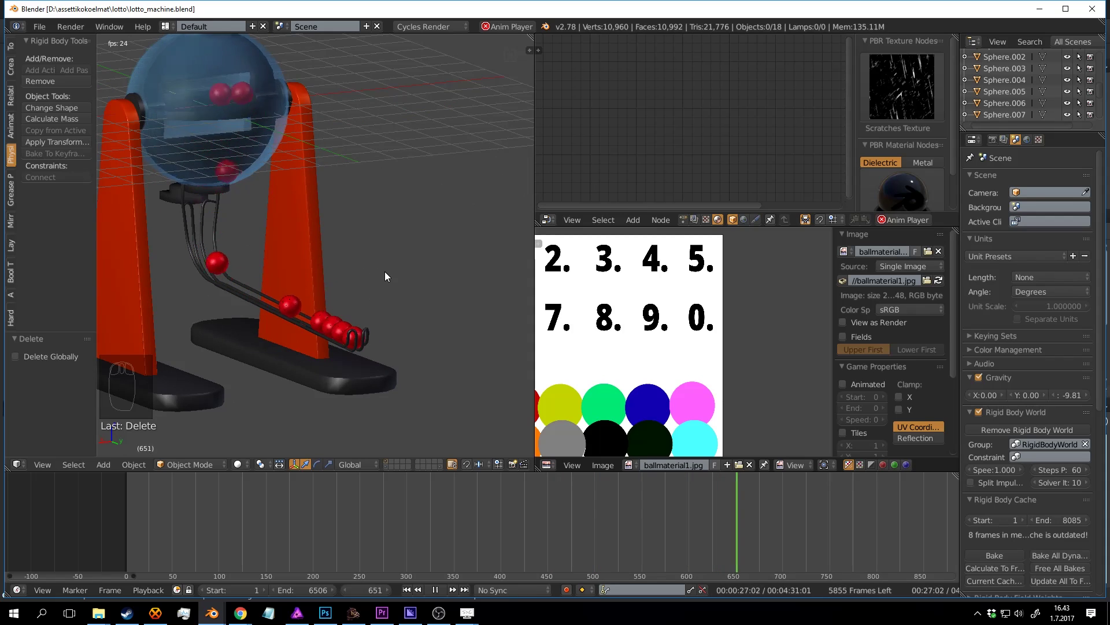
pyautogui.moveTo(394, 273); pyautogui.dragTo(356, 277, button='middle')
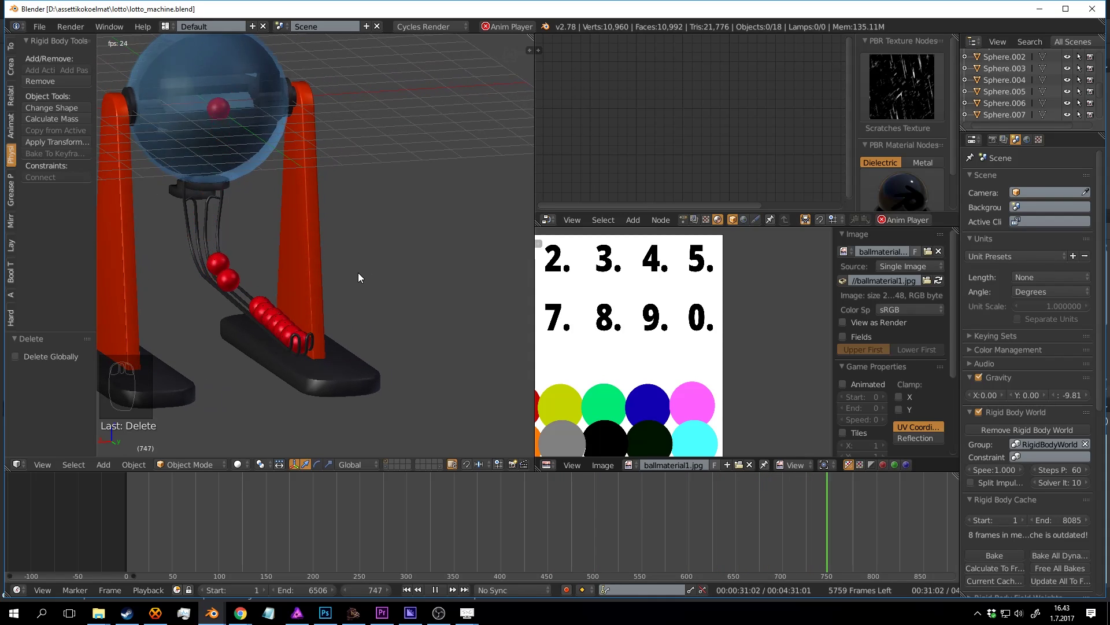
pyautogui.moveTo(305, 249)
pyautogui.mouseDown(button='middle')
pyautogui.moveTo(273, 196)
pyautogui.moveTo(273, 214)
pyautogui.moveTo(365, 299)
pyautogui.moveTo(390, 304)
pyautogui.moveTo(386, 264)
pyautogui.moveTo(411, 278)
pyautogui.moveTo(246, 273)
pyautogui.moveTo(405, 272)
pyautogui.moveTo(317, 257)
pyautogui.moveTo(365, 277)
pyautogui.moveTo(236, 283)
pyautogui.moveTo(405, 308)
pyautogui.moveTo(280, 279)
pyautogui.moveTo(409, 248)
pyautogui.moveTo(372, 243)
pyautogui.moveTo(243, 310)
pyautogui.moveTo(392, 292)
pyautogui.moveTo(358, 332)
pyautogui.moveTo(370, 297)
pyautogui.moveTo(360, 261)
pyautogui.moveTo(394, 275)
pyautogui.moveTo(399, 291)
pyautogui.moveTo(355, 237)
pyautogui.moveTo(366, 263)
pyautogui.mouseUp(button='middle')
pyautogui.hotkey('alt', 'a')
# Step: Check the lined-up balls in rendered shading, switch back to solid shading and save the file over the existing one
pyautogui.hotkey('shift', 'z')
pyautogui.scroll(-4, 360, 261)
pyautogui.hotkey('shift', 'z')
pyautogui.scroll(2, 359, 261)
pyautogui.hotkey('ctrl', 's')
pyautogui.click(389, 276)
pyautogui.scroll(2, 394, 275)
pyautogui.hotkey('ctrl', 's')
pyautogui.click(398, 287)
pyautogui.scroll(-2, 395, 271)
pyautogui.hotkey('ctrl', 's')
pyautogui.click(365, 262)
# Step: Select the glass globe and save the file over the existing one
pyautogui.rightClick(317, 146)
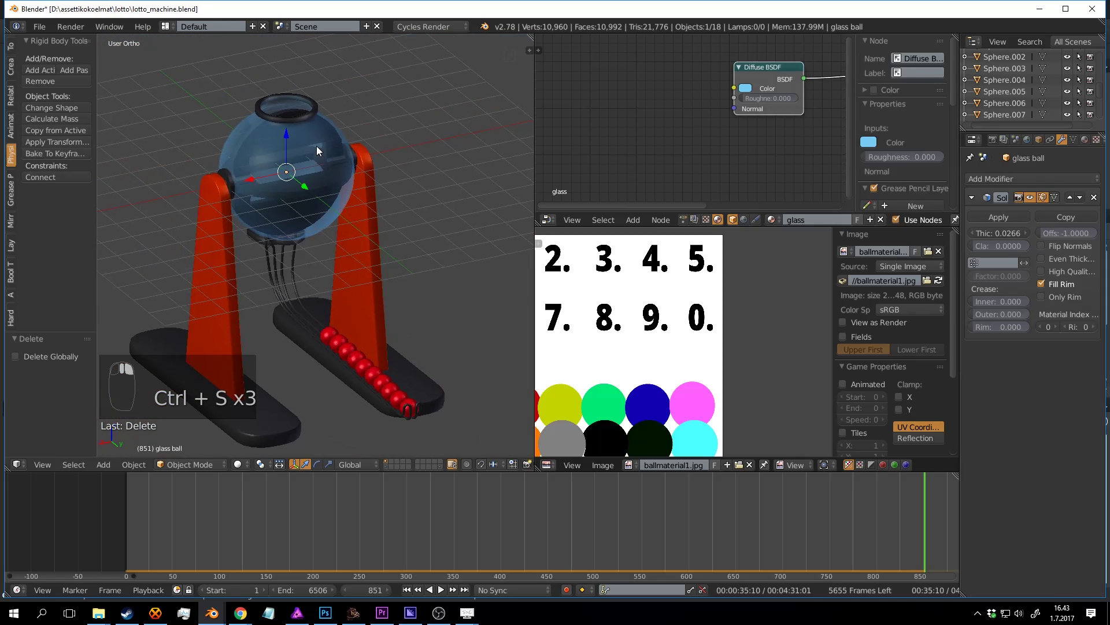
pyautogui.scroll(2, 317, 146)
pyautogui.keyDown('shift'); pyautogui.moveTo(317, 146); pyautogui.dragTo(351, 198, button='middle'); pyautogui.keyUp('shift')
pyautogui.hotkey('ctrl', 's')
pyautogui.click(353, 197)
# Step: Rearrange the Diffuse BSDF and Material Output nodes of the glass material to make room for another shader
pyautogui.moveTo(779, 143); pyautogui.dragTo(702, 138, button='middle')
pyautogui.scroll(1, 703, 138)
pyautogui.moveTo(692, 64); pyautogui.dragTo(628, 64)
pyautogui.moveTo(661, 106); pyautogui.dragTo(691, 85, button='middle')
pyautogui.moveTo(783, 65); pyautogui.dragTo(730, 77, button='middle')
pyautogui.moveTo(804, 58); pyautogui.dragTo(757, 67)
pyautogui.moveTo(664, 101); pyautogui.dragTo(734, 88, button='middle')
pyautogui.moveTo(673, 49); pyautogui.dragTo(641, 45)
pyautogui.scroll(-1, 680, 103)
pyautogui.moveTo(680, 105); pyautogui.dragTo(642, 146, button='middle')
# Step: Replace the glass material's Diffuse BSDF with a Glass BSDF connected to the Material Output's surface
pyautogui.hotkey('shift', 'a')
pyautogui.click(641, 146)
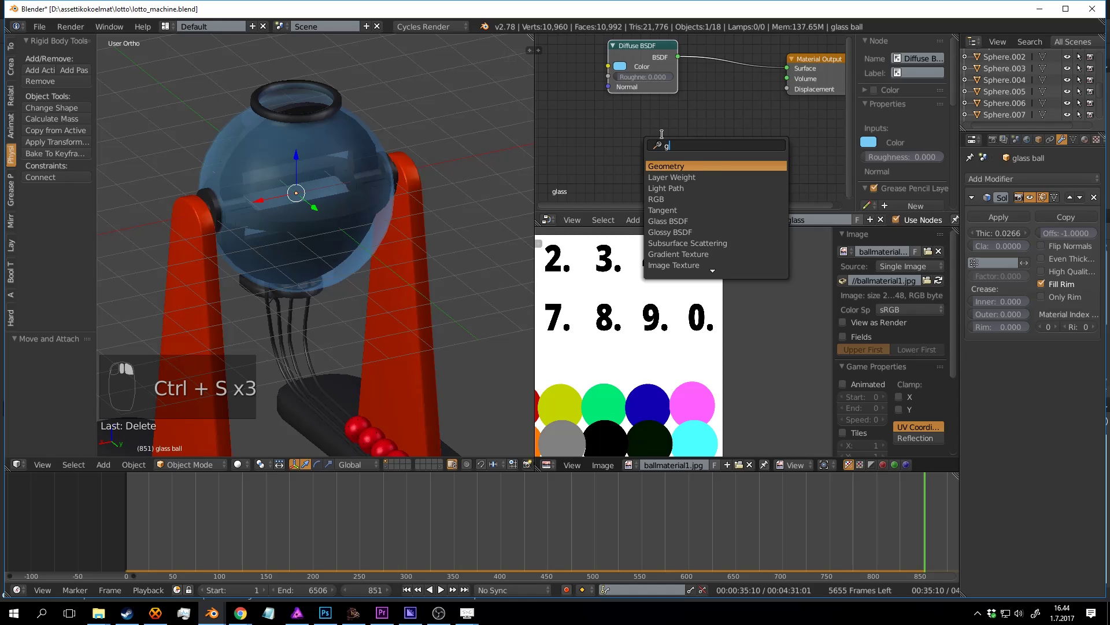
pyautogui.press('Return')
pyautogui.click(594, 106)
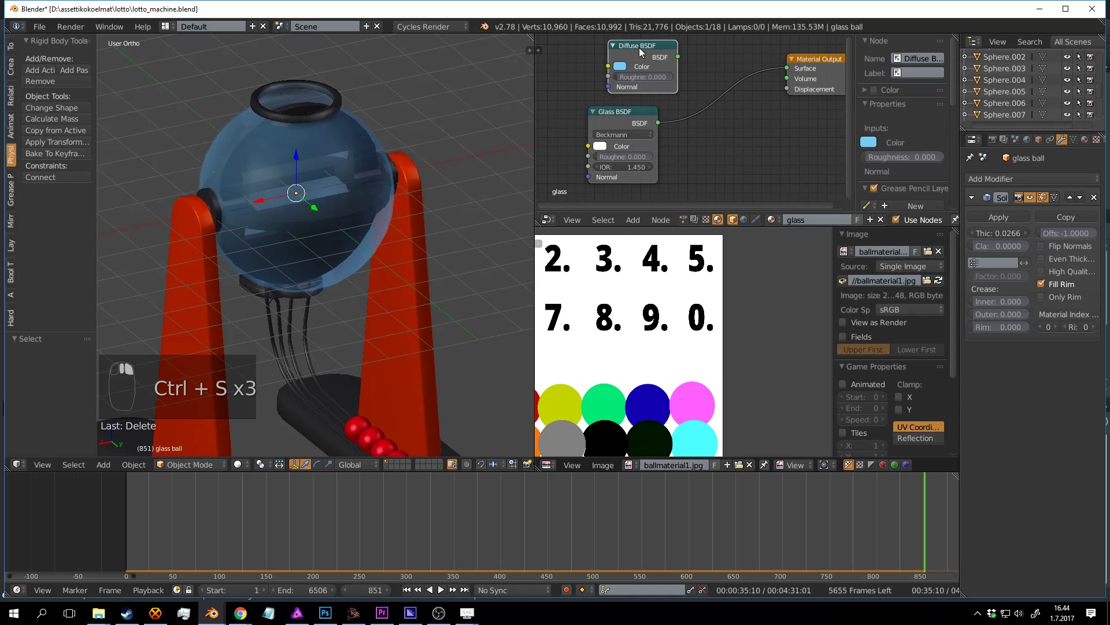
pyautogui.press('x')
# Step: Preview the globe in rendered shading, tint the Glass BSDF color a very pale blue and save the file
pyautogui.hotkey('shift', 'z')
pyautogui.moveTo(370, 170)
pyautogui.mouseDown(button='middle')
pyautogui.moveTo(357, 162)
pyautogui.moveTo(378, 188)
pyautogui.mouseUp(button='middle')
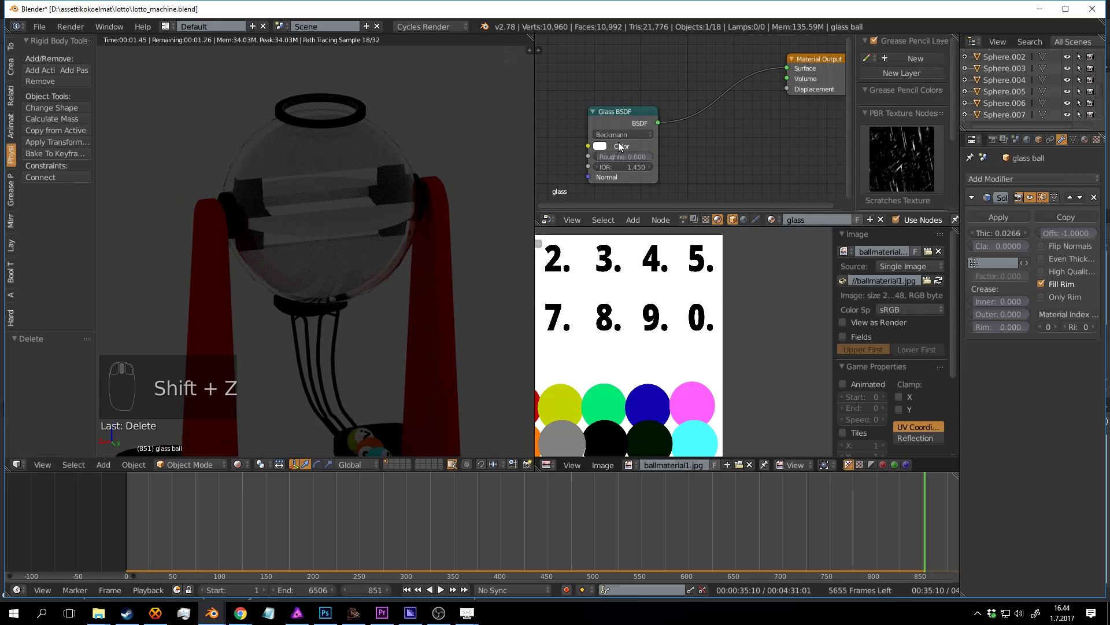
pyautogui.click(599, 145)
pyautogui.click(637, 183)
pyautogui.moveTo(636, 183); pyautogui.dragTo(632, 186)
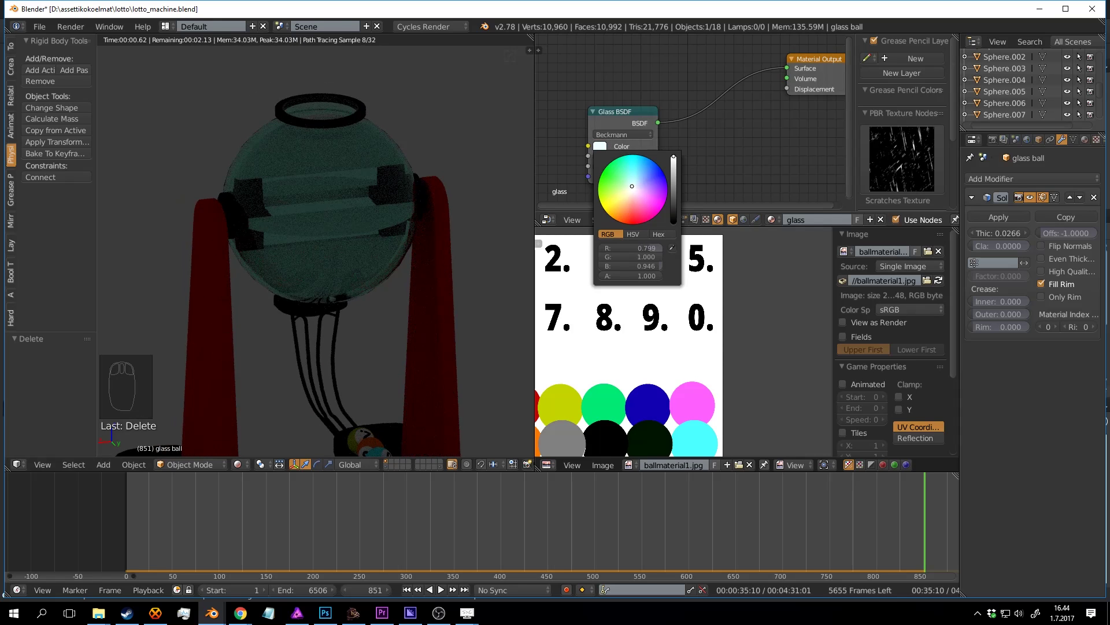
pyautogui.moveTo(632, 186); pyautogui.dragTo(635, 184)
pyautogui.hotkey('ctrl', 's')
pyautogui.click(708, 143)
# Step: Make the Glass BSDF's blue tint slightly stronger and save the file
pyautogui.moveTo(697, 161); pyautogui.dragTo(730, 128, button='middle')
pyautogui.scroll(2, 683, 144)
pyautogui.scroll(3, 730, 129)
pyautogui.scroll(4, 730, 128)
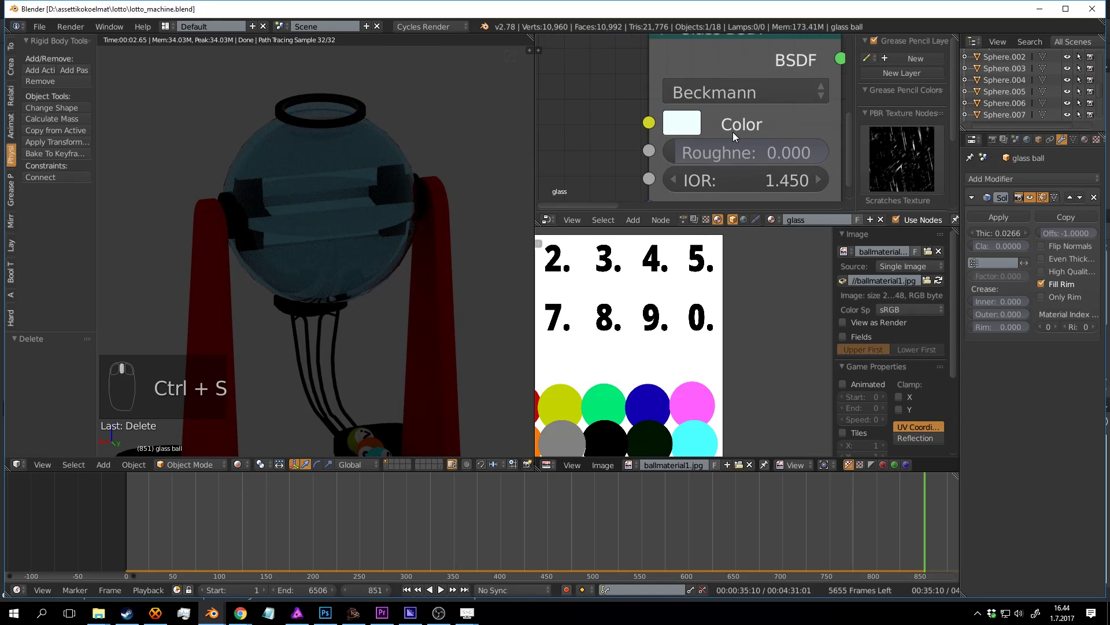
pyautogui.click(694, 123)
pyautogui.moveTo(778, 238); pyautogui.dragTo(783, 229)
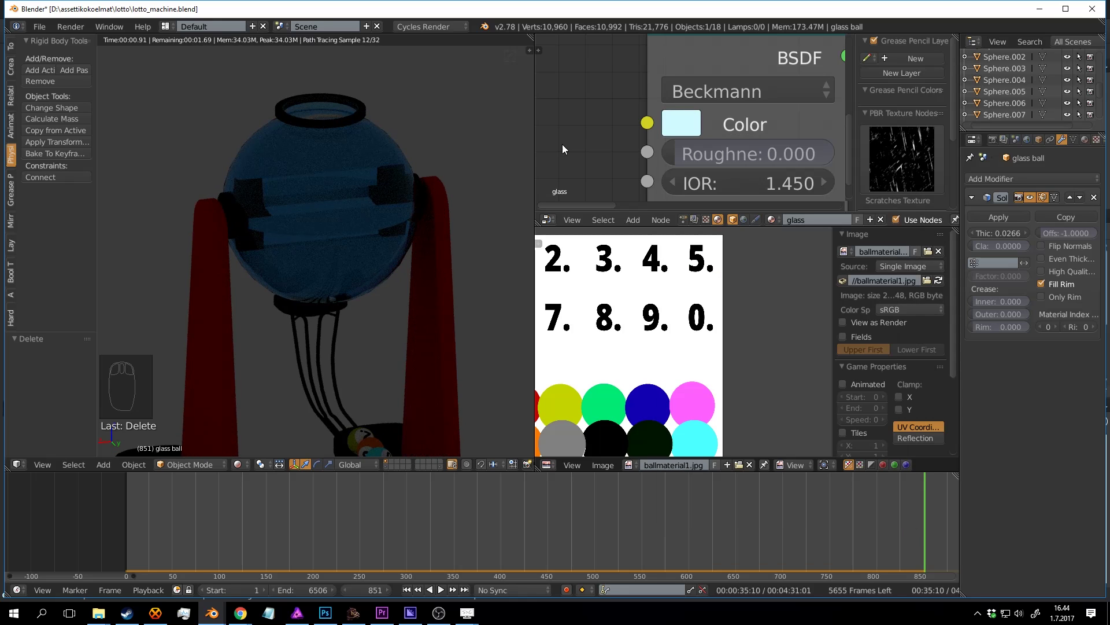
pyautogui.hotkey('ctrl', 's')
pyautogui.click(581, 147)
# Step: Set the Glass BSDF roughness to 0.001 and save the file
pyautogui.scroll(-3, 597, 144)
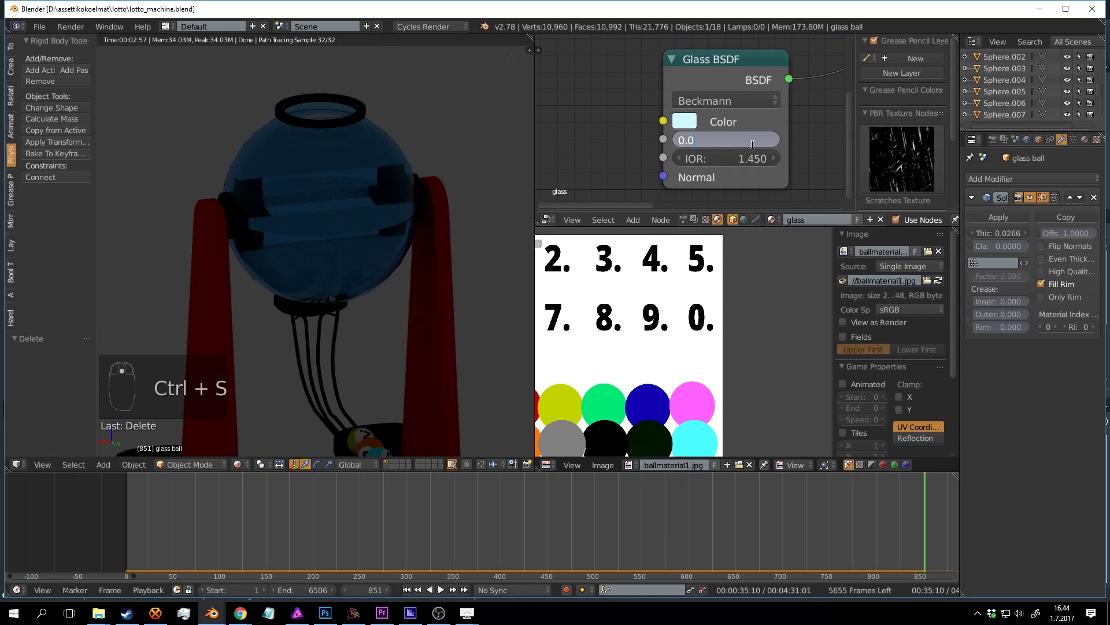
pyautogui.press('Return')
pyautogui.hotkey('ctrl', 's')
pyautogui.click(588, 150)
pyautogui.scroll(-4, 463, 235)
pyautogui.hotkey('ctrl', 's')
# Step: Switch the viewport to solid shading in perspective view, deselect all objects and save the file
pyautogui.moveTo(461, 190)
pyautogui.mouseDown(button='middle')
pyautogui.moveTo(454, 231)
pyautogui.moveTo(429, 203)
pyautogui.moveTo(396, 207)
pyautogui.moveTo(377, 188)
pyautogui.moveTo(363, 200)
pyautogui.moveTo(358, 248)
pyautogui.moveTo(342, 207)
pyautogui.moveTo(373, 238)
pyautogui.moveTo(296, 206)
pyautogui.mouseUp(button='middle')
pyautogui.hotkey('shift', 'z')
pyautogui.hotkey('ctrl', 's')
pyautogui.scroll(-2, 443, 220)
pyautogui.press('KP_5')
pyautogui.press('a')
pyautogui.press('a')
pyautogui.hotkey('ctrl', 's')
pyautogui.moveTo(378, 184); pyautogui.dragTo(377, 371, button='middle')
# Step: Scrub the timeline to frame 864, save the file and unhide all hidden objects
pyautogui.moveTo(399, 509); pyautogui.dragTo(937, 557)
pyautogui.hotkey('alt', 'a')
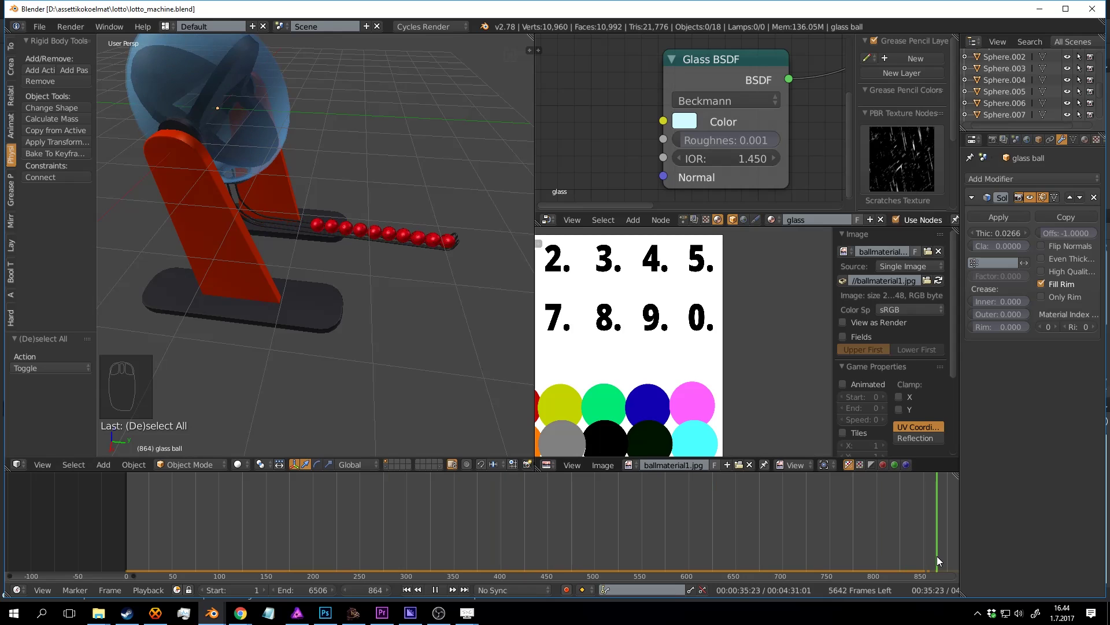
pyautogui.moveTo(453, 309); pyautogui.dragTo(392, 266, button='middle')
pyautogui.hotkey('ctrl', 's')
pyautogui.hotkey('ctrl', 's')
pyautogui.hotkey('alt', 'h')
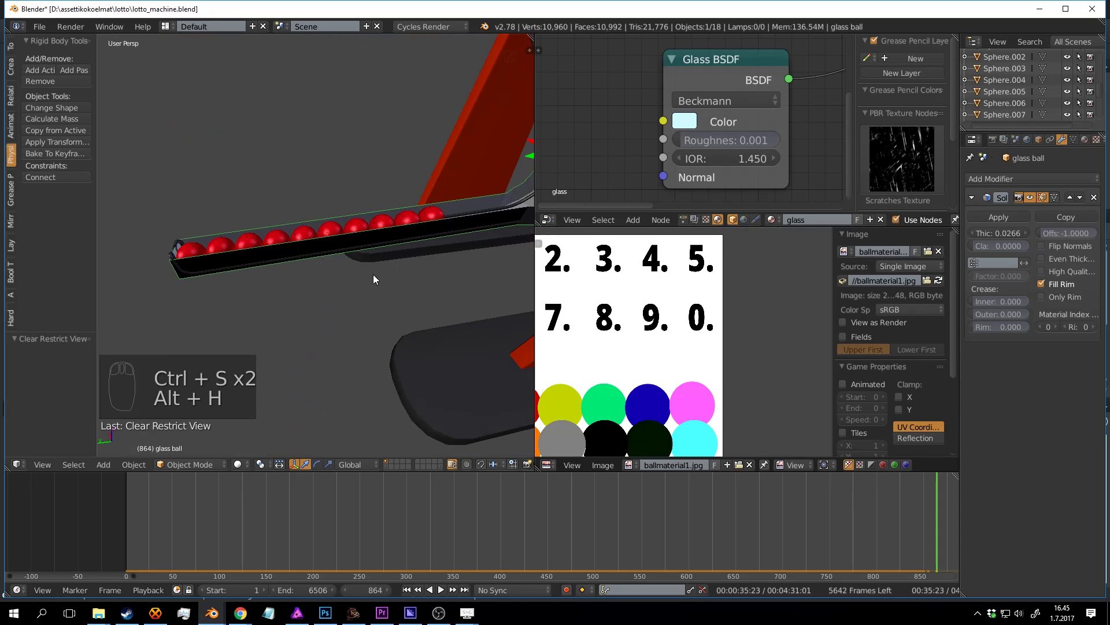
# Step: Shorten the physics ramp in Edit Mode by moving its end vertices back along the Y axis in side view
pyautogui.press('a')
pyautogui.rightClick(378, 237)
pyautogui.moveTo(378, 238); pyautogui.dragTo(243, 267, button='middle')
pyautogui.press('Tab')
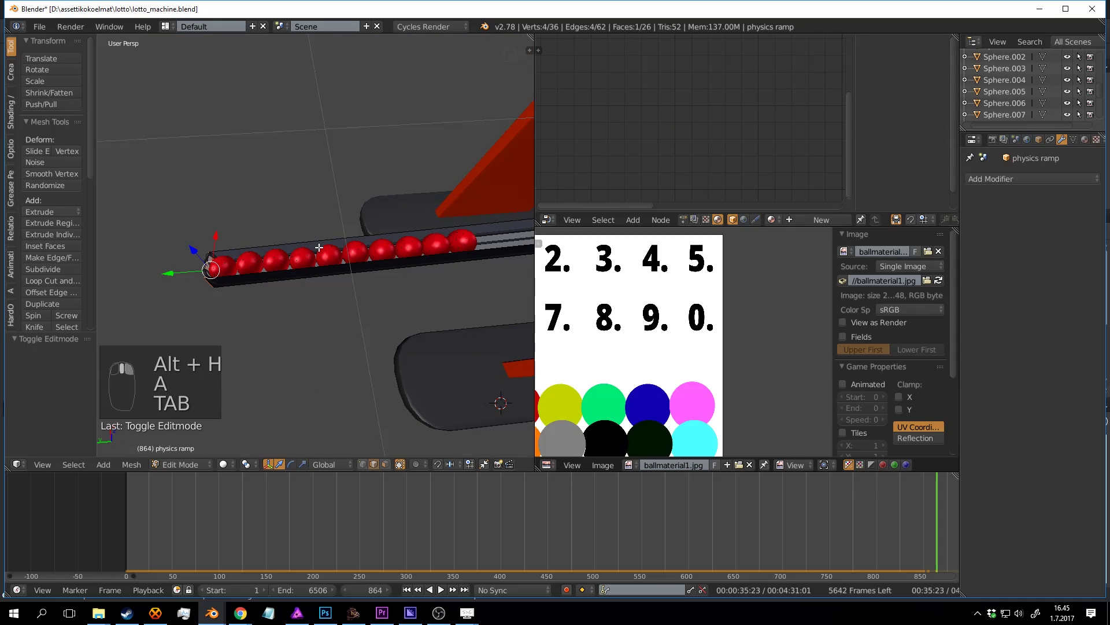
pyautogui.press('KP_1')
pyautogui.press('KP_3')
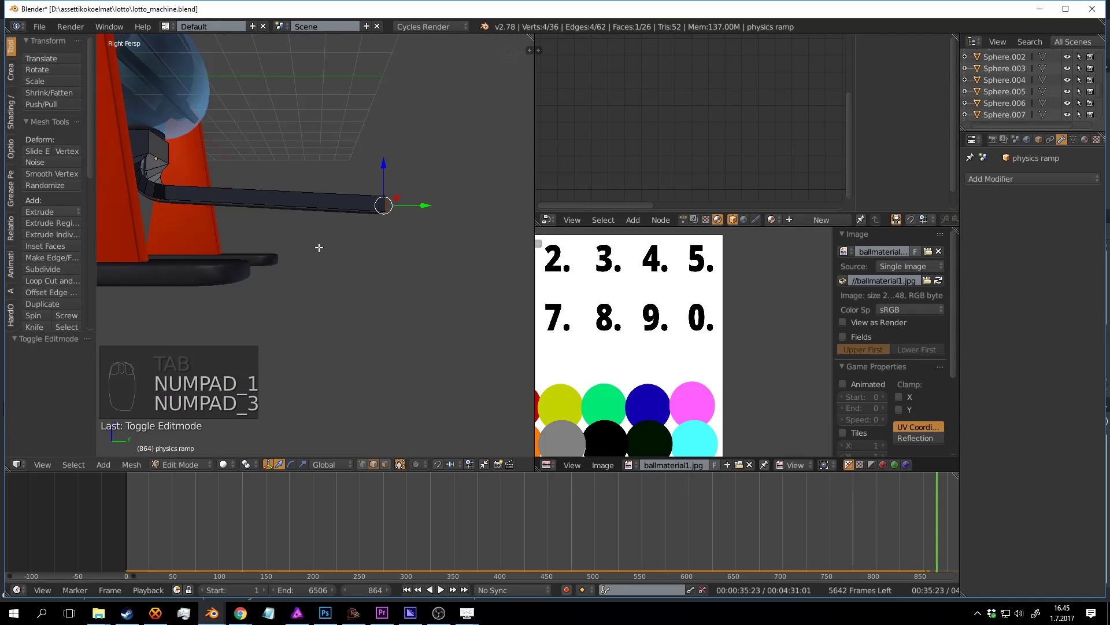
pyautogui.scroll(-2, 360, 173)
pyautogui.press('z')
pyautogui.scroll(2, 480, 267)
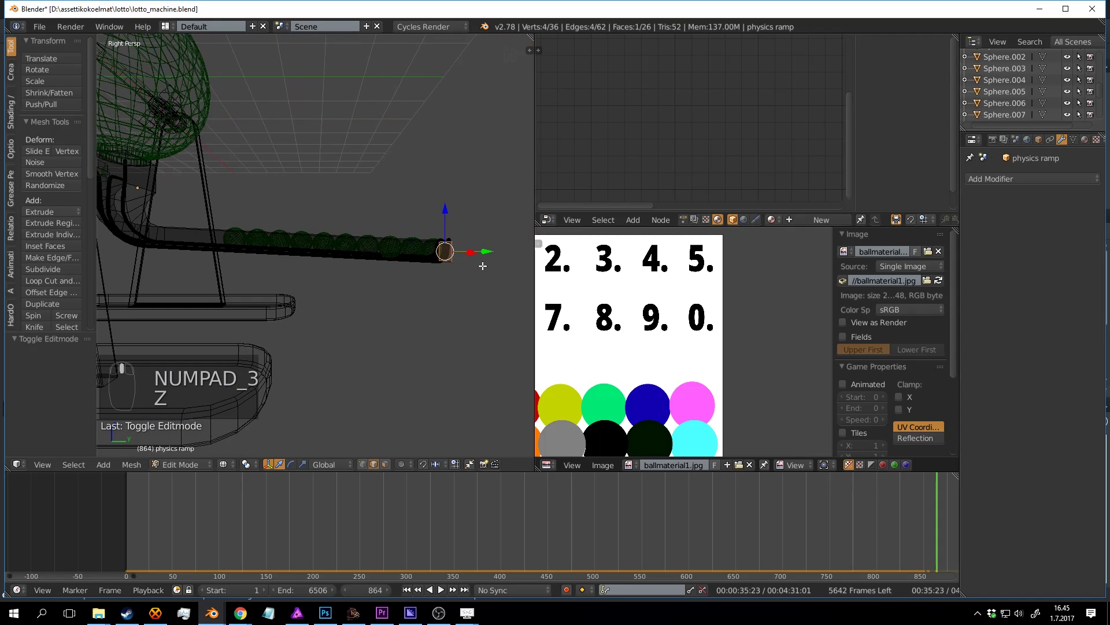
pyautogui.keyDown('shift'); pyautogui.moveTo(261, 239); pyautogui.dragTo(321, 231, button='middle'); pyautogui.keyUp('shift')
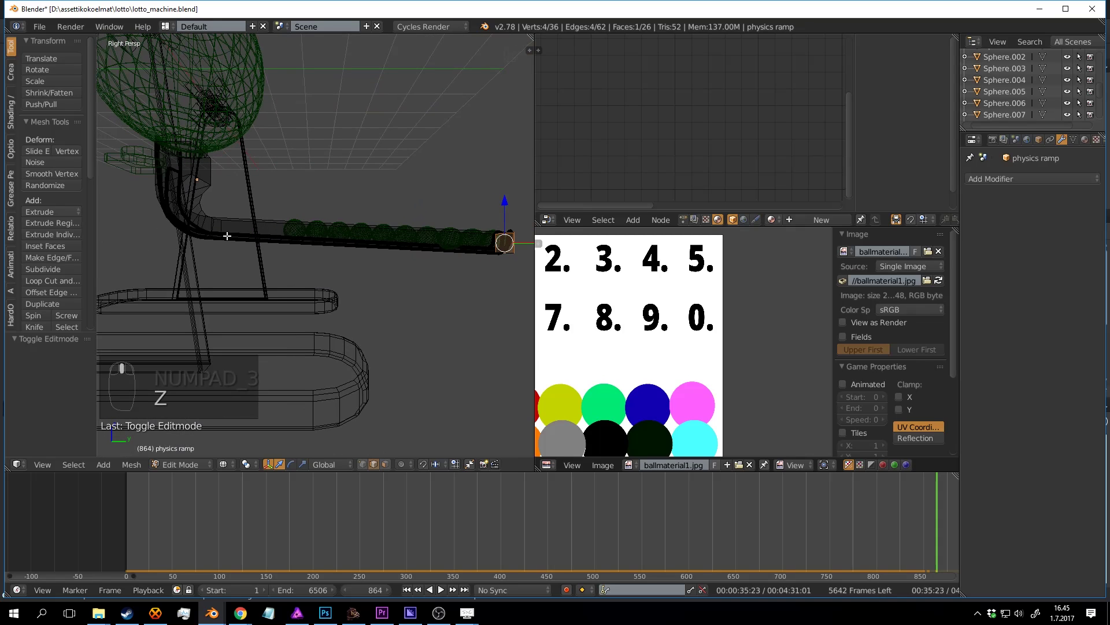
pyautogui.keyDown('shift'); pyautogui.moveTo(451, 256); pyautogui.dragTo(420, 251, button='middle'); pyautogui.keyUp('shift')
pyautogui.moveTo(516, 238); pyautogui.dragTo(482, 236)
pyautogui.moveTo(365, 231); pyautogui.dragTo(408, 183)
pyautogui.keyDown('shift'); pyautogui.moveTo(499, 235); pyautogui.dragTo(473, 249, button='middle'); pyautogui.keyUp('shift')
pyautogui.press('Tab')
# Step: Shorten the wire rails in Edit Mode by moving their hooked end -1.603 along the Y axis
pyautogui.rightClick(451, 244)
pyautogui.press('Tab')
pyautogui.scroll(1, 485, 260)
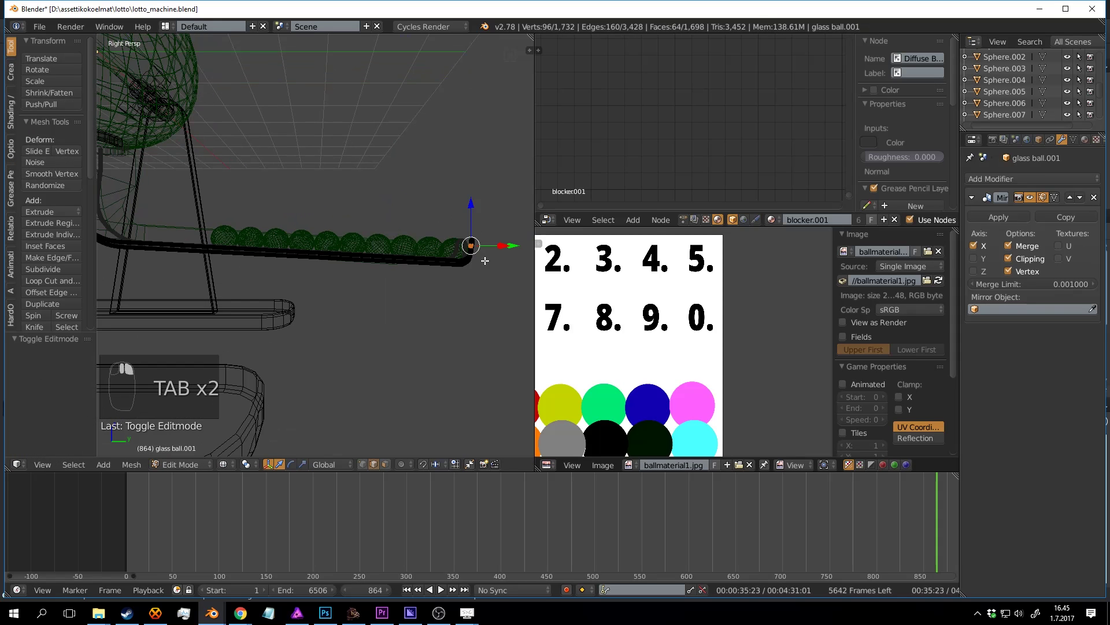
pyautogui.press('z')
pyautogui.press('a')
pyautogui.press('z')
pyautogui.press('a')
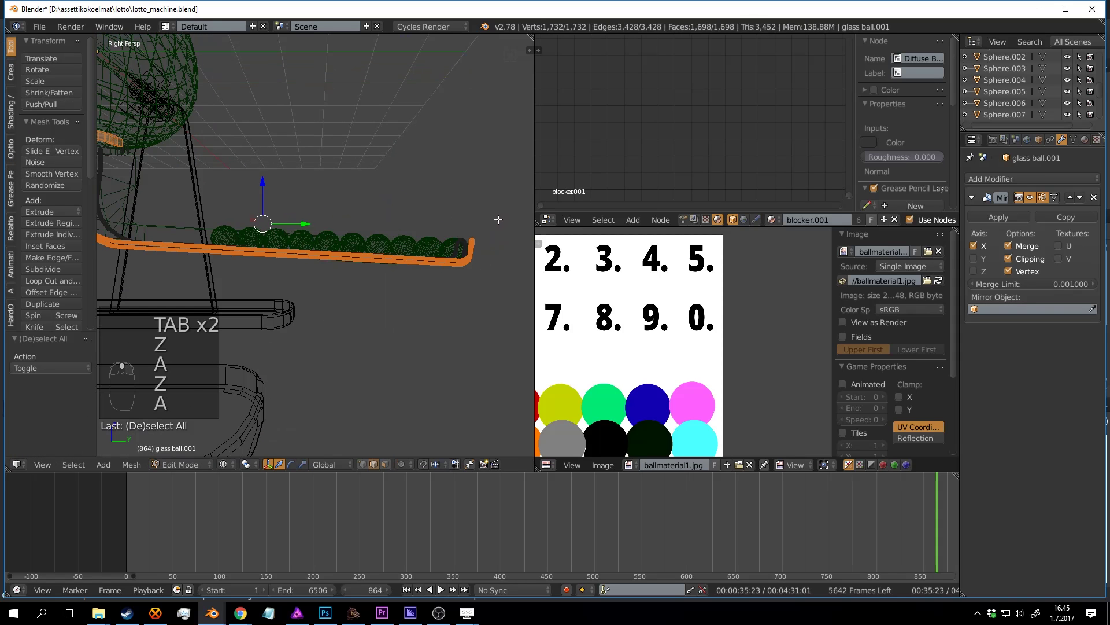
pyautogui.press('a')
pyautogui.press('n')
pyautogui.press('n')
pyautogui.press('b')
pyautogui.moveTo(453, 202); pyautogui.dragTo(510, 251)
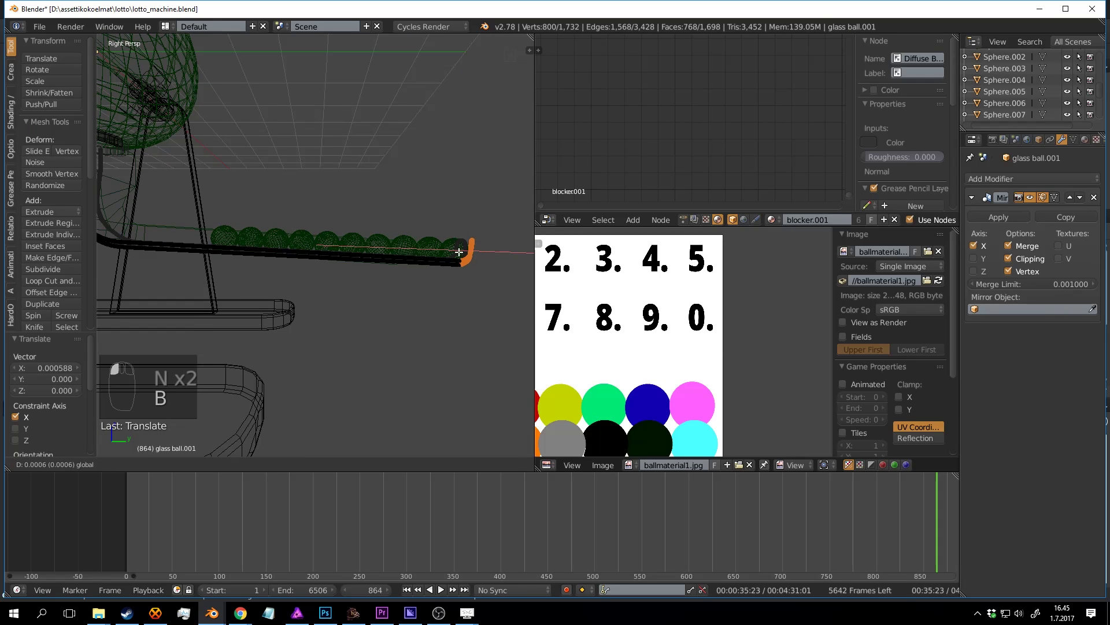
pyautogui.moveTo(515, 250); pyautogui.dragTo(436, 317, button='middle')
pyautogui.moveTo(441, 275); pyautogui.dragTo(376, 259)
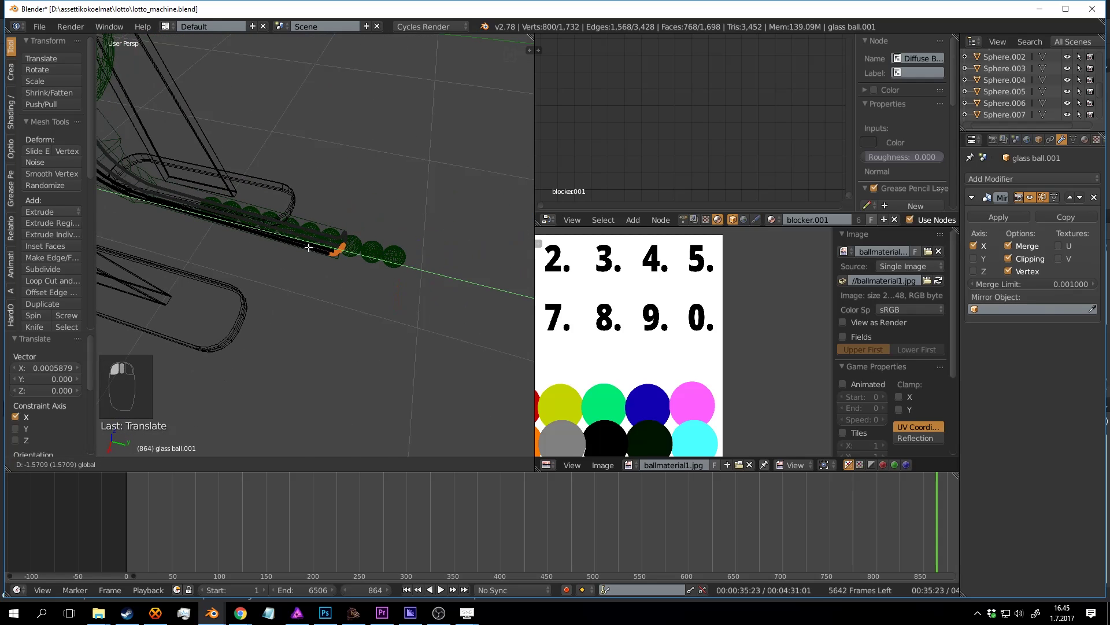
pyautogui.moveTo(309, 247); pyautogui.dragTo(301, 246)
pyautogui.moveTo(303, 244); pyautogui.dragTo(335, 203, button='middle')
# Step: Raise the rails' hooked end slightly along Z in orthographic side view and return to Object Mode
pyautogui.press('KP_1')
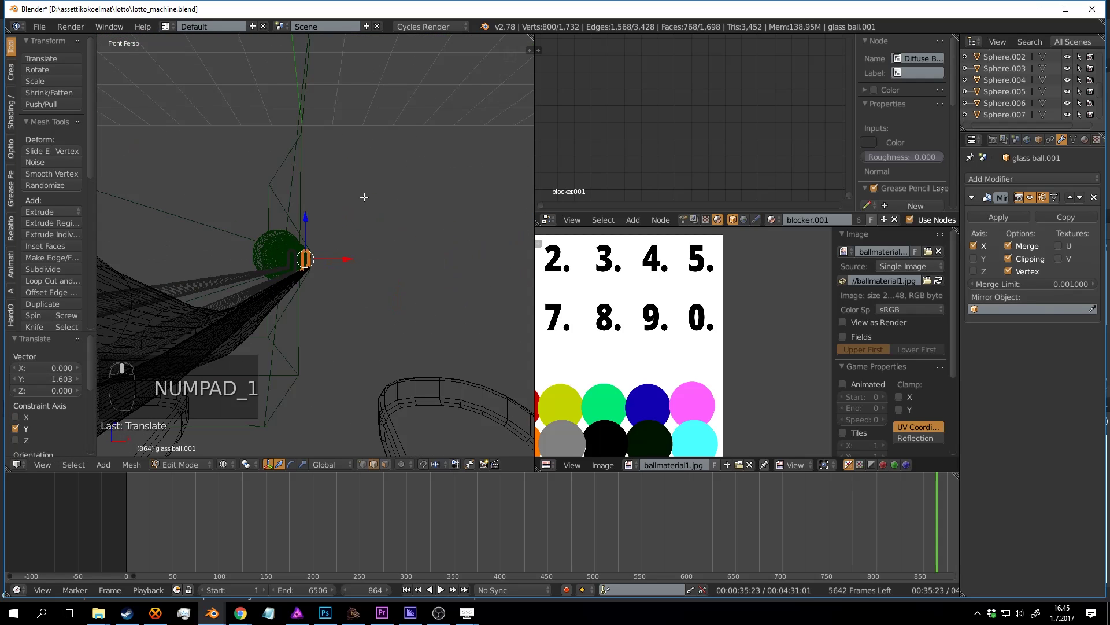
pyautogui.press('KP_3')
pyautogui.press('z')
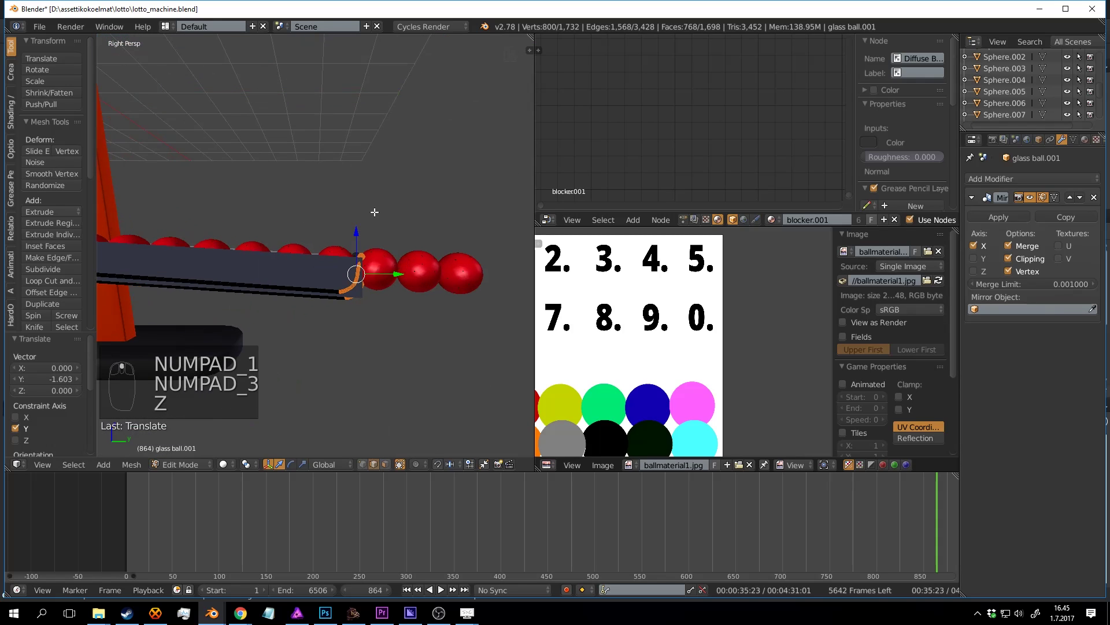
pyautogui.press('KP_5')
pyautogui.press('z')
pyautogui.scroll(3, 388, 177)
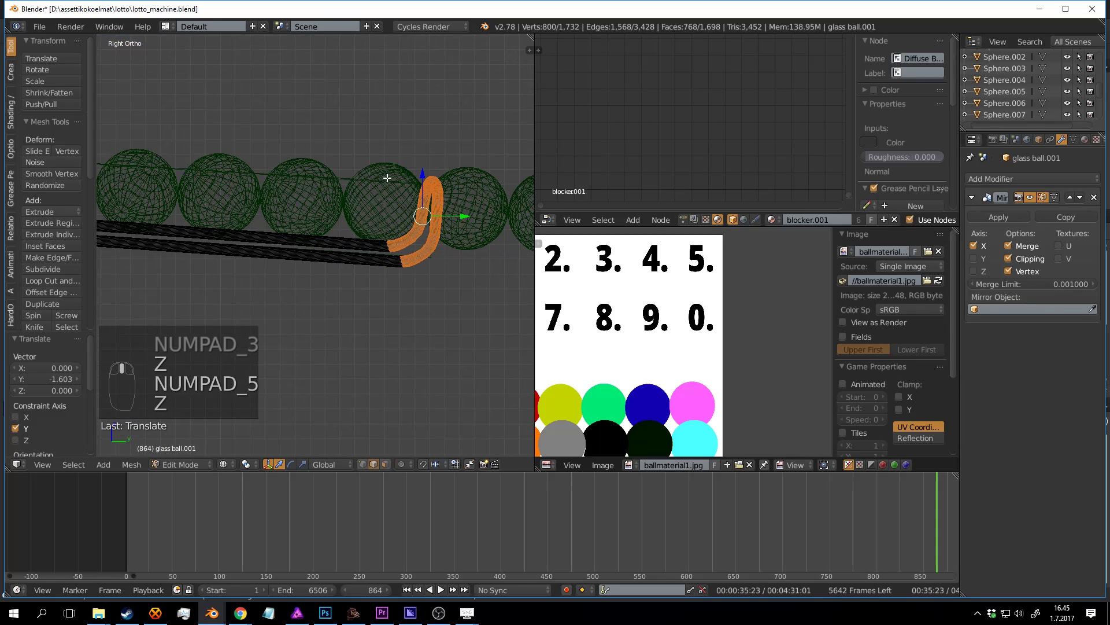
pyautogui.moveTo(422, 175); pyautogui.dragTo(423, 155)
pyautogui.press('Tab')
pyautogui.scroll(-3, 414, 217)
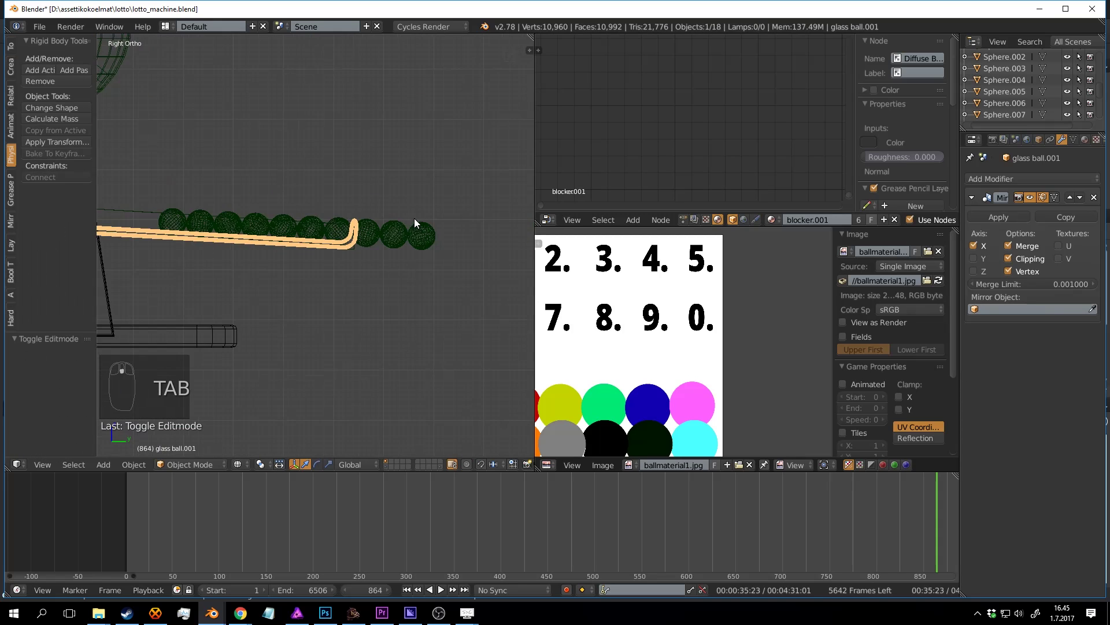
# Step: Return the viewport to solid shading, save the file and replay the simulation from the start
pyautogui.press('z')
pyautogui.moveTo(415, 218); pyautogui.dragTo(377, 296, button='middle')
pyautogui.press('a')
pyautogui.hotkey('ctrl', 's')
pyautogui.moveTo(460, 524); pyautogui.dragTo(82, 485)
pyautogui.hotkey('alt', 'a')
pyautogui.scroll(2, 342, 315)
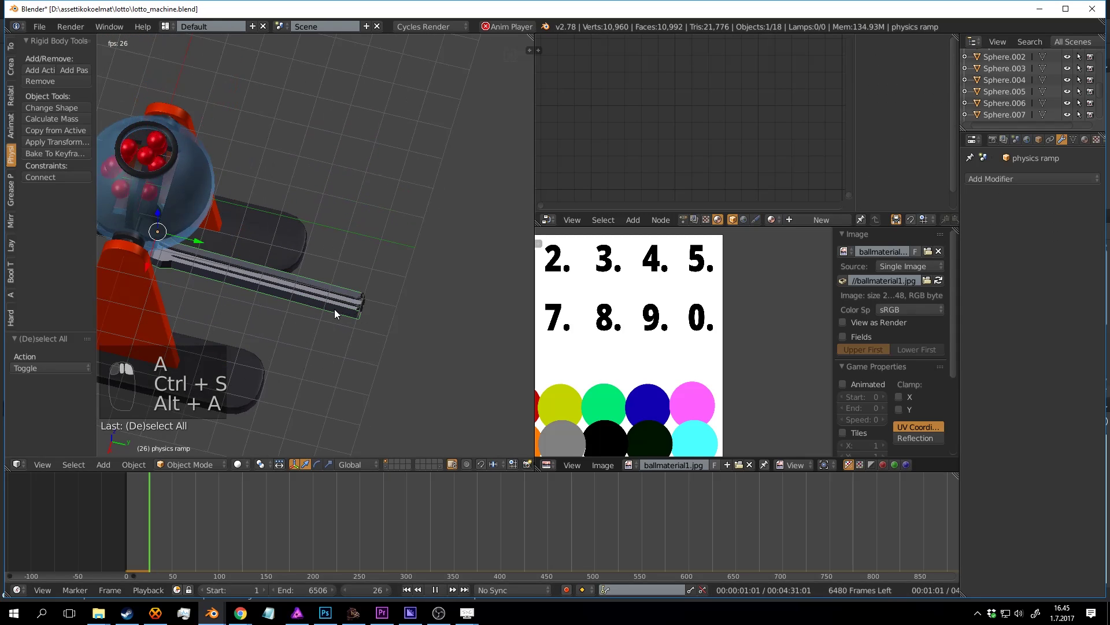
# Step: Hide the physics ramp while the simulation plays and save the file over the existing one
pyautogui.press('h')
pyautogui.moveTo(405, 296); pyautogui.dragTo(298, 238, button='middle')
pyautogui.scroll(2, 370, 226)
pyautogui.hotkey('ctrl', 's')
pyautogui.click(350, 276)
pyautogui.scroll(1, 350, 275)
pyautogui.hotkey('ctrl', 's')
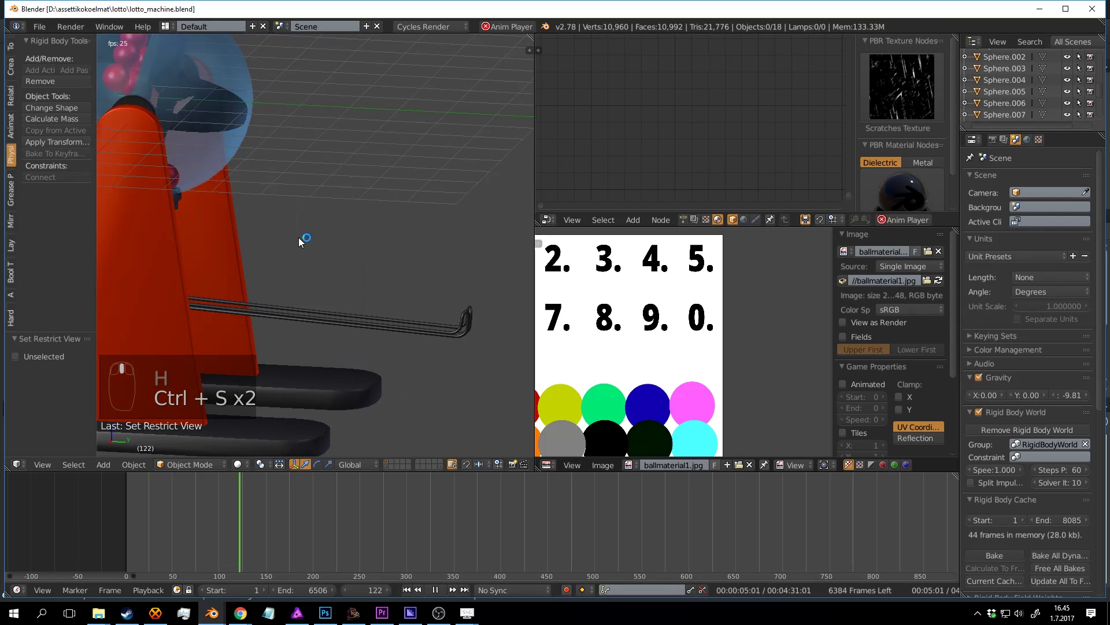
# Step: Watch the balls roll out of the globe onto the shortened rails and stop playback at frame 900
pyautogui.scroll(-3, 300, 239)
pyautogui.moveTo(387, 286); pyautogui.dragTo(331, 235, button='middle')
pyautogui.scroll(1, 331, 235)
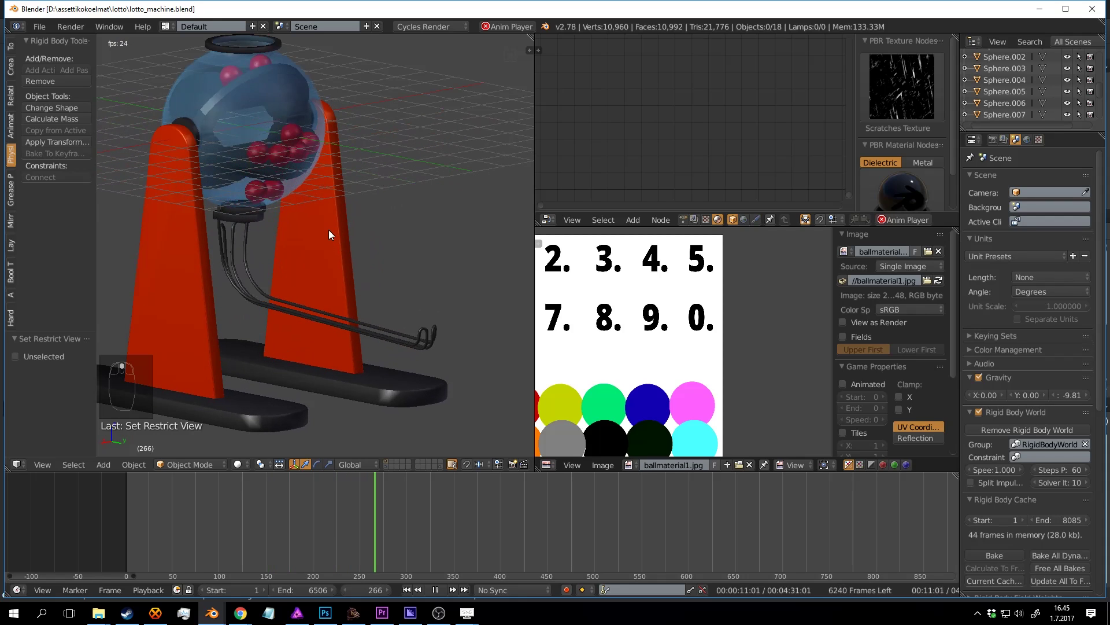
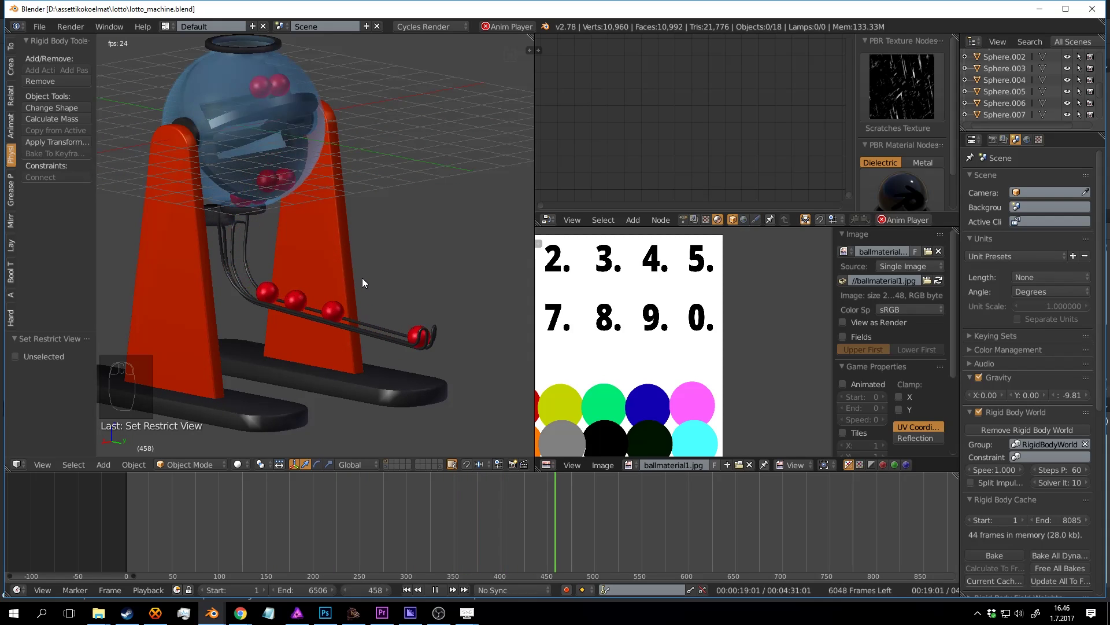
pyautogui.moveTo(367, 279); pyautogui.dragTo(437, 308, button='middle')
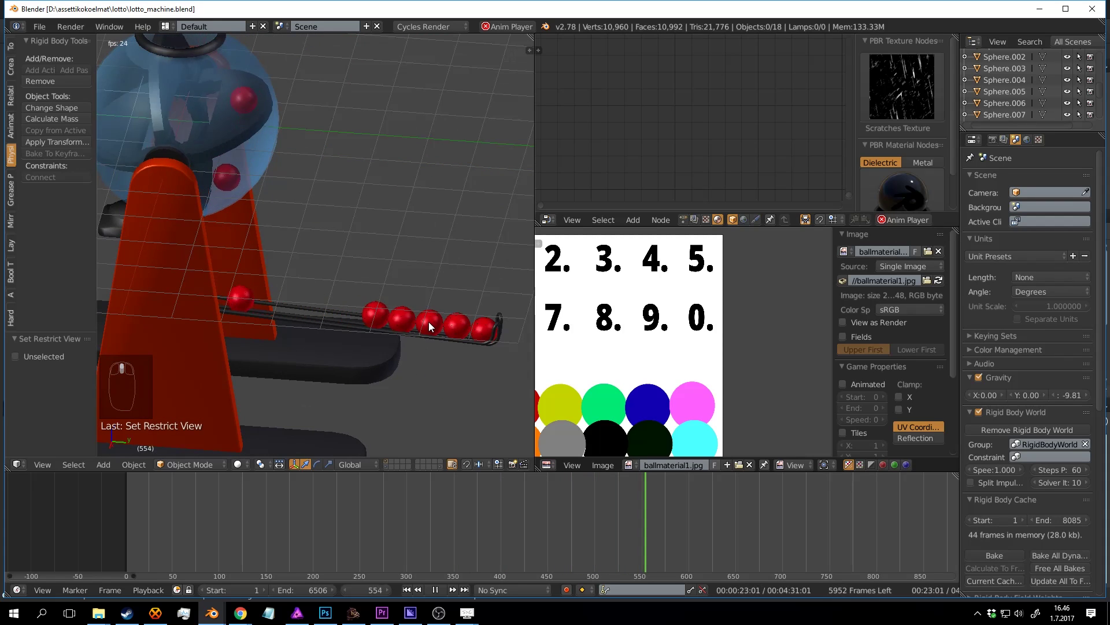
pyautogui.moveTo(427, 316); pyautogui.dragTo(342, 265, button='middle')
pyautogui.scroll(-2, 347, 282)
pyautogui.scroll(1, 343, 265)
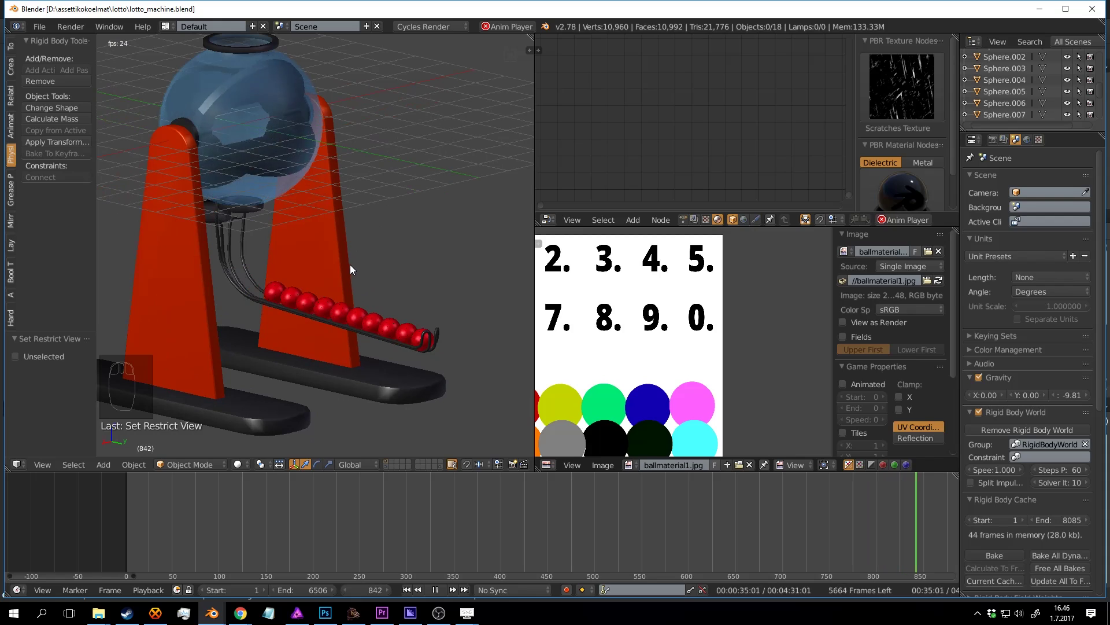
pyautogui.moveTo(351, 259); pyautogui.dragTo(317, 265, button='middle')
pyautogui.hotkey('alt', 'a')
# Step: Save the file, overwriting the existing version
pyautogui.hotkey('ctrl', 's')
pyautogui.click(374, 319)
pyautogui.hotkey('ctrl', 's')
pyautogui.click(381, 265)
pyautogui.hotkey('ctrl', 's')
pyautogui.click(315, 264)
# Step: Select the machine's stand and display its blocker.001 material nodes and settings
pyautogui.rightClick(243, 263)
pyautogui.scroll(-10, 717, 95)
pyautogui.moveTo(731, 89); pyautogui.dragTo(652, 138, button='middle')
pyautogui.scroll(4, 673, 145)
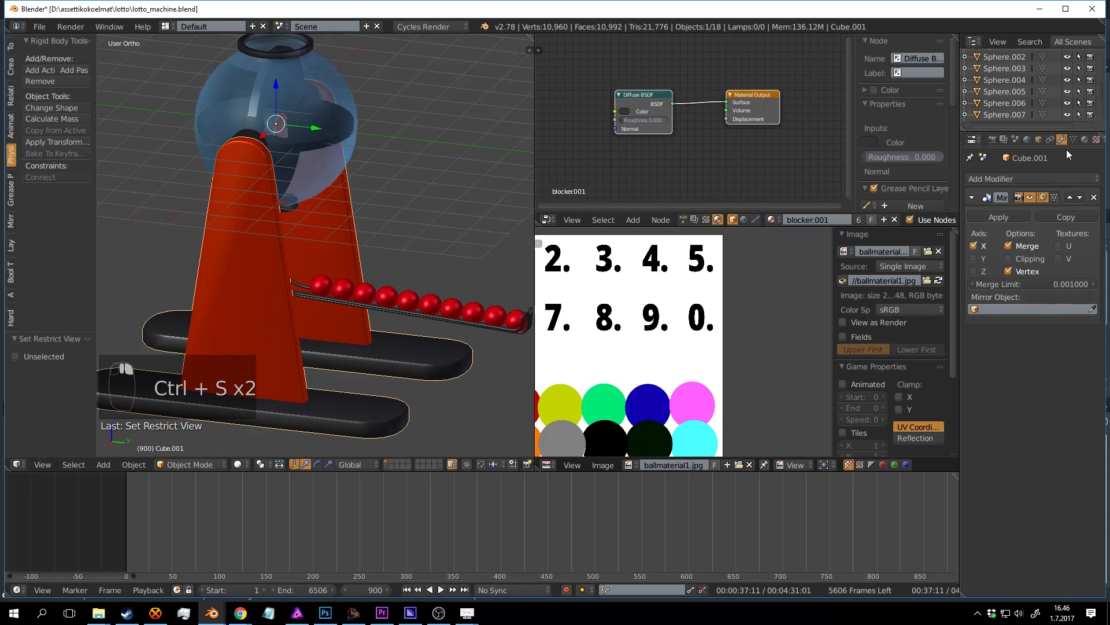
pyautogui.click(1085, 139)
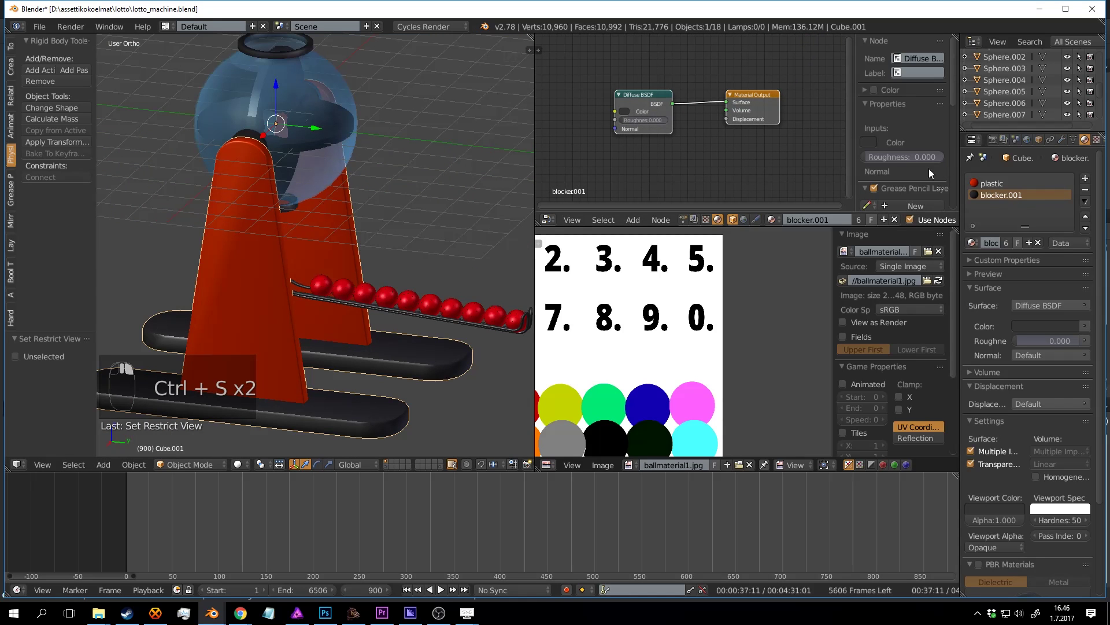
# Step: Add a Glossy BSDF to the blocker.001 material and combine it with the Diffuse BSDF through a Mix Shader
pyautogui.moveTo(640, 96); pyautogui.dragTo(612, 81)
pyautogui.scroll(1, 650, 122)
pyautogui.moveTo(650, 133); pyautogui.dragTo(661, 114, button='middle')
pyautogui.hotkey('shift', 'a')
pyautogui.click(661, 114)
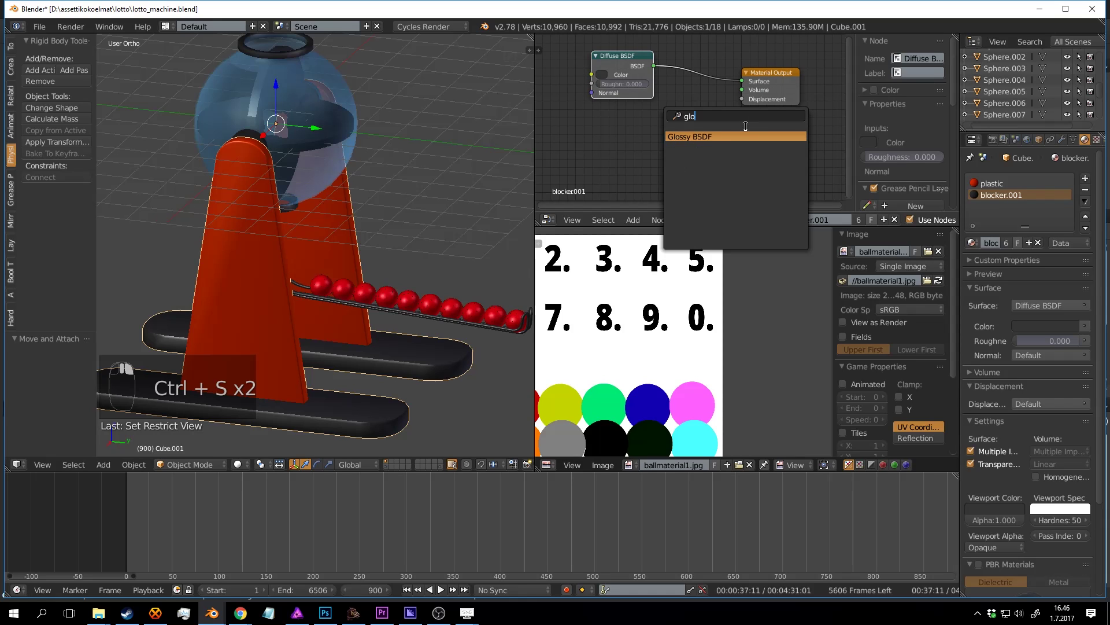
pyautogui.press('Return')
pyautogui.click(588, 107)
pyautogui.keyDown('ctrl'); pyautogui.keyDown('shift'); pyautogui.moveTo(632, 120); pyautogui.dragTo(629, 81, button='right'); pyautogui.keyUp('shift'); pyautogui.keyUp('ctrl')
pyautogui.moveTo(758, 74); pyautogui.dragTo(810, 75, button='right')
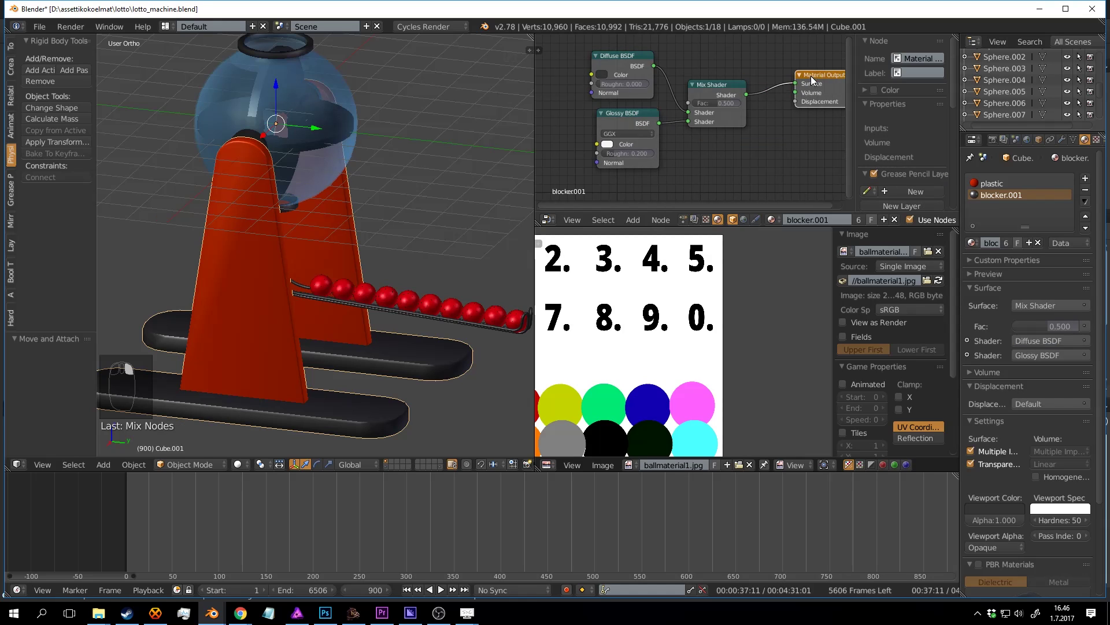
# Step: Add a Fresnel node with IOR 2.5 to the blocker.001 material and link it to the Mix Shader's factor
pyautogui.moveTo(768, 84); pyautogui.dragTo(761, 132, button='middle')
pyautogui.moveTo(707, 137); pyautogui.dragTo(724, 108, button='right')
pyautogui.hotkey('shift', 'a')
pyautogui.click(711, 80)
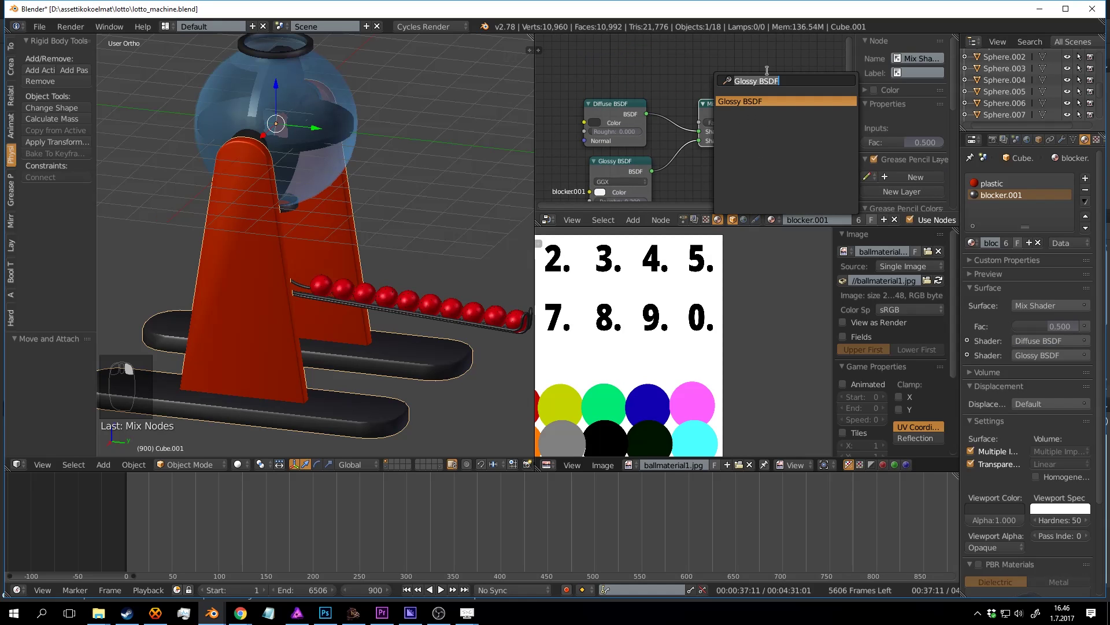
pyautogui.press('BackSpace')
pyautogui.write('fre')
pyautogui.click(744, 103)
pyautogui.click(581, 47)
pyautogui.moveTo(634, 63); pyautogui.dragTo(699, 122)
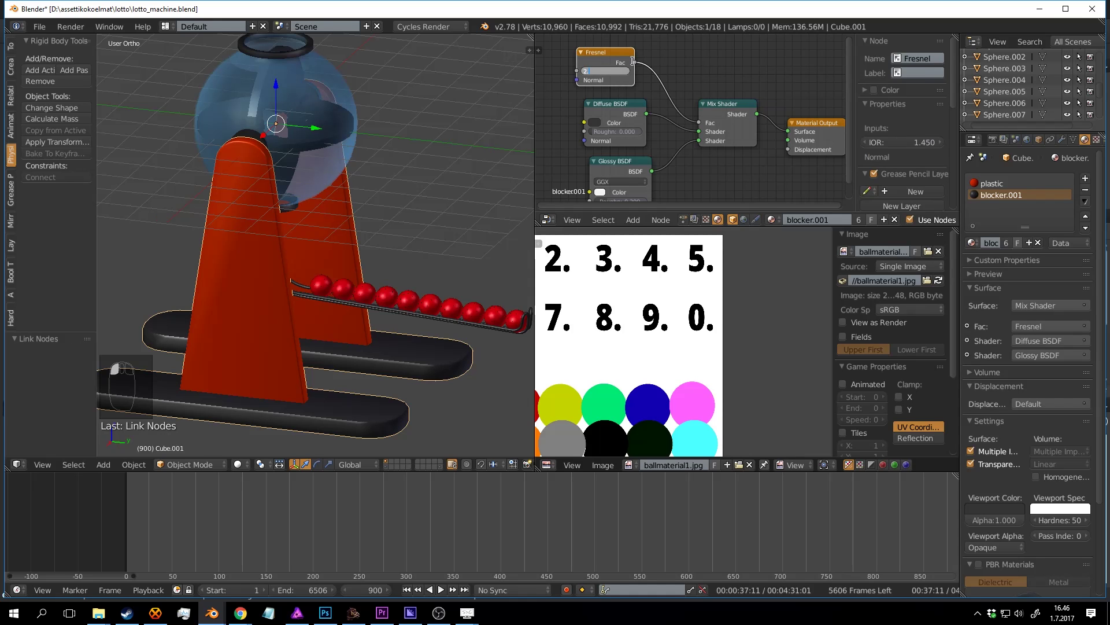
# Step: Save the file and check the whole machine in rendered and wireframe shading
pyautogui.hotkey('ctrl', 's')
pyautogui.hotkey('shift', 'z')
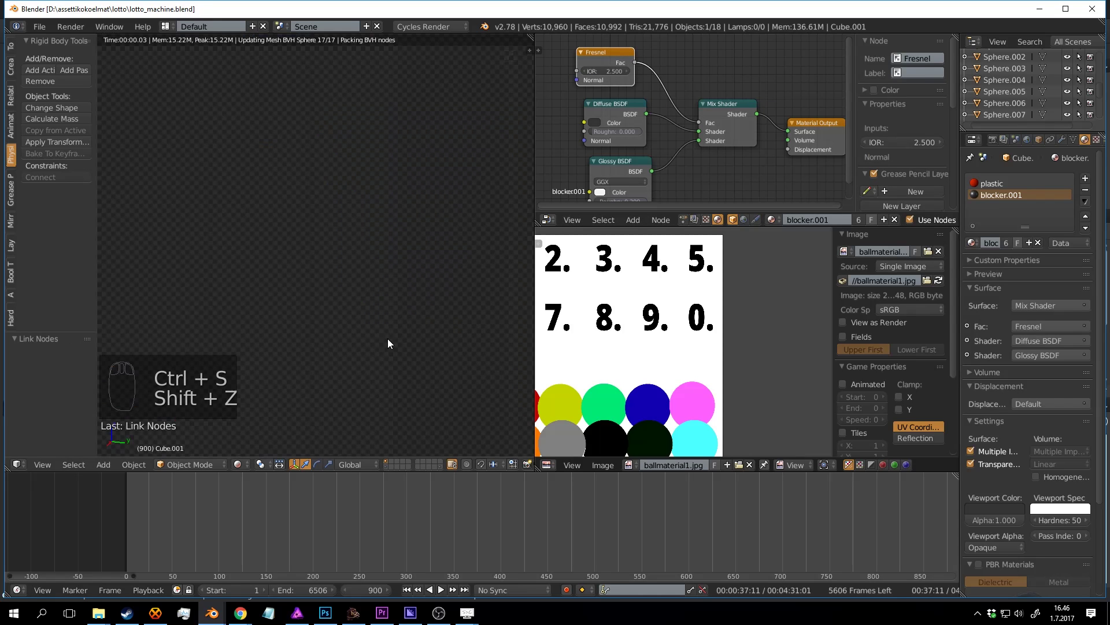
pyautogui.hotkey('shift', 'z')
pyautogui.hotkey('ctrl', 's')
pyautogui.scroll(-6, 456, 341)
pyautogui.moveTo(445, 360); pyautogui.dragTo(353, 252, button='middle')
pyautogui.scroll(2, 353, 252)
pyautogui.press('z')
pyautogui.press('z')
pyautogui.hotkey('ctrl', 's')
# Step: Add a Sun lamp, move it above and beside the machine, and rotate it by about 34.7° in the view
pyautogui.moveTo(307, 217); pyautogui.dragTo(421, 253, button='middle')
pyautogui.press('a')
pyautogui.hotkey('shift', 'a')
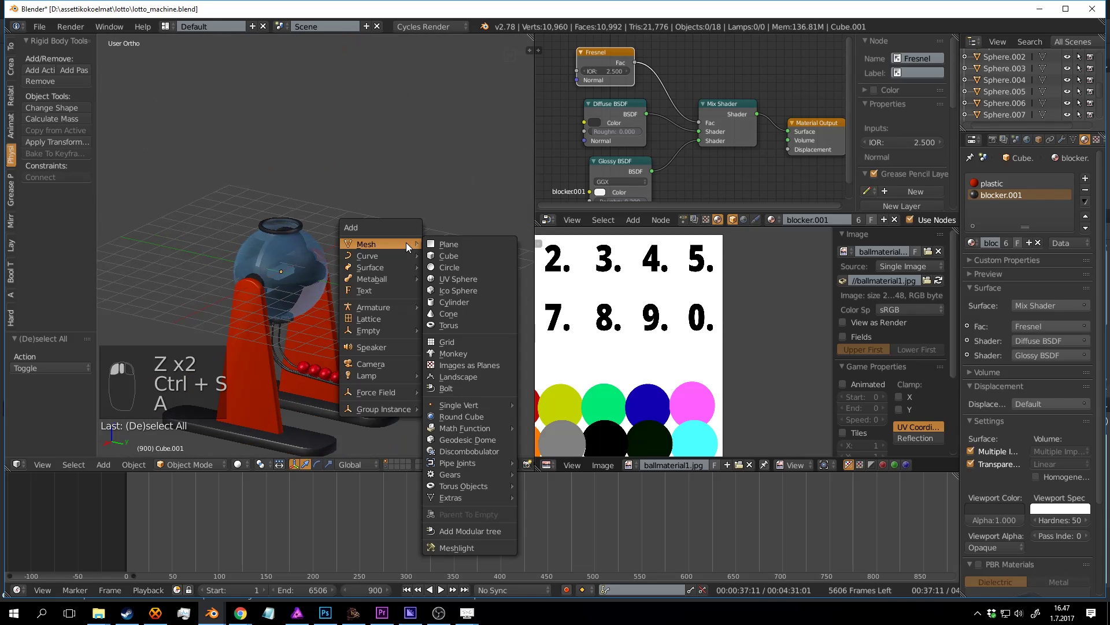
pyautogui.moveTo(377, 376)
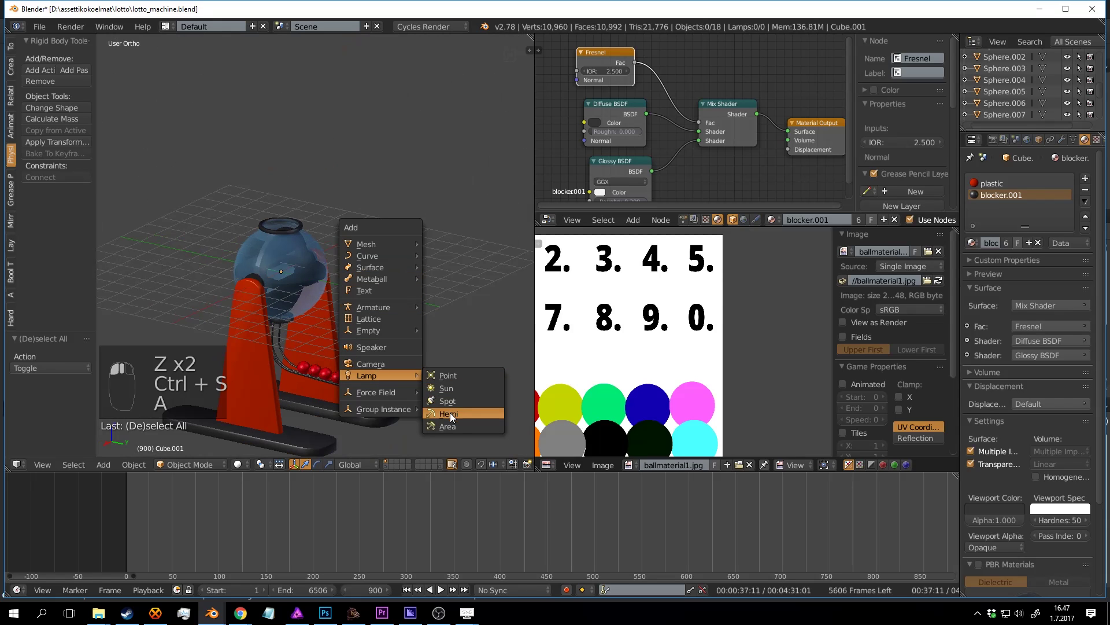
pyautogui.click(450, 387)
pyautogui.press('g')
pyautogui.click(451, 300)
pyautogui.press('r')
pyautogui.click(385, 321)
# Step: Preview the sunlit machine in rendered shading from several angles and save the file
pyautogui.hotkey('shift', 'z')
pyautogui.hotkey('ctrl', 's')
pyautogui.click(432, 247)
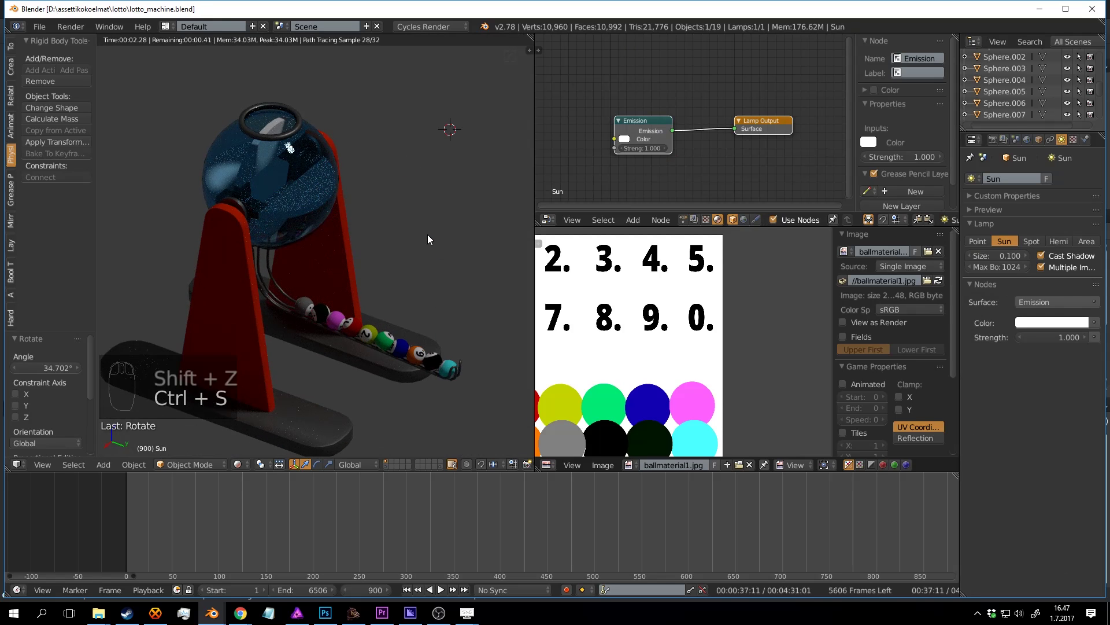
pyautogui.moveTo(428, 235); pyautogui.dragTo(341, 197, button='middle')
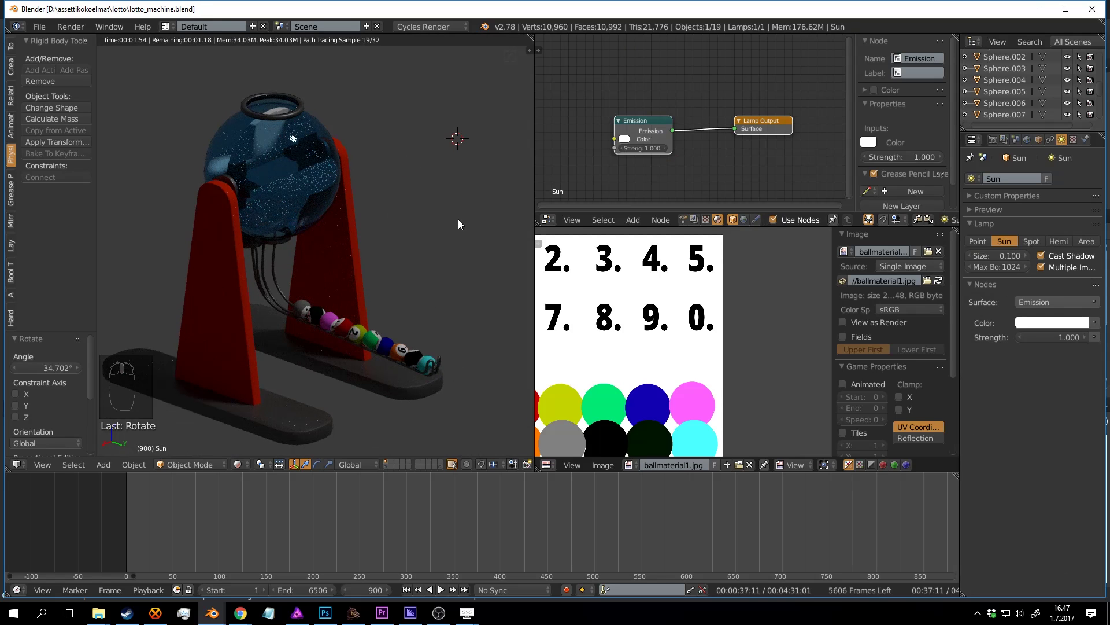
pyautogui.moveTo(447, 196)
pyautogui.mouseDown(button='middle')
pyautogui.moveTo(370, 174)
pyautogui.moveTo(414, 198)
pyautogui.moveTo(419, 247)
pyautogui.mouseUp(button='middle')
pyautogui.hotkey('shift', 'z')
pyautogui.hotkey('ctrl', 's')
pyautogui.click(418, 247)
# Step: Set the Sun lamp's size to 0.688 and its strength to 1.1, checking the rendered preview, and save the file
pyautogui.moveTo(1012, 252); pyautogui.dragTo(1029, 255)
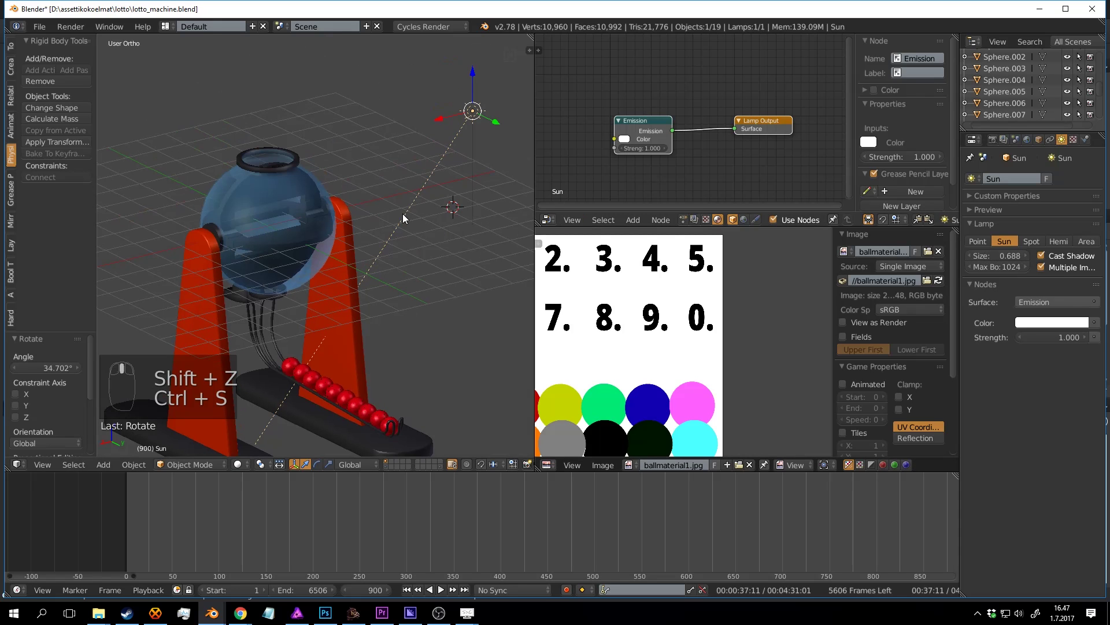
pyautogui.hotkey('shift', 'z')
pyautogui.hotkey('shift', 'z')
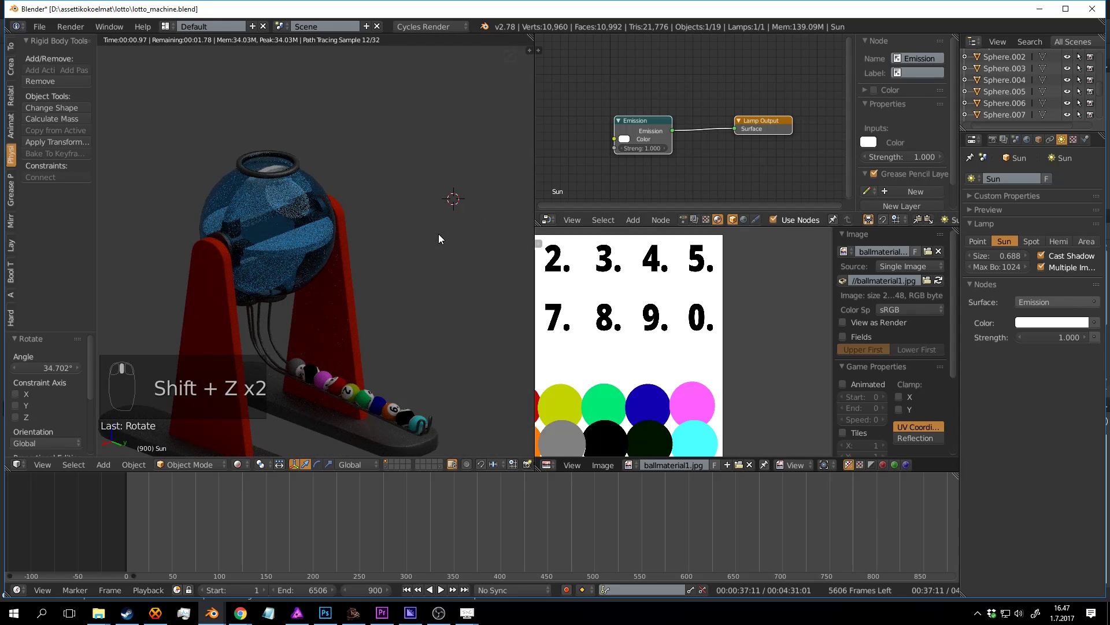
pyautogui.hotkey('ctrl', 's')
pyautogui.moveTo(1063, 340); pyautogui.dragTo(1033, 342)
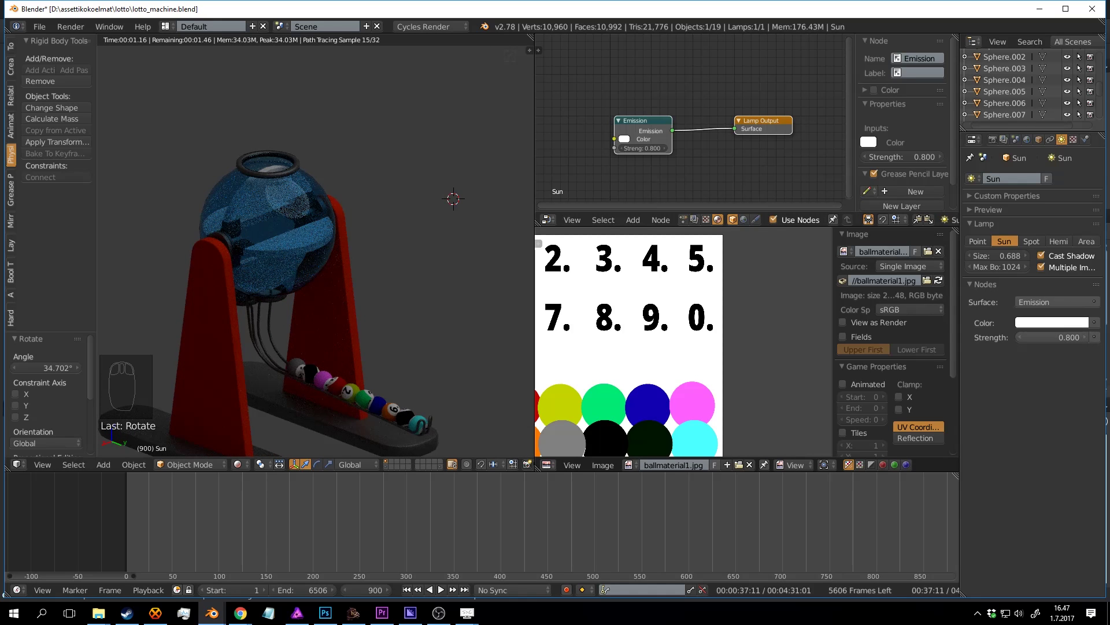
pyautogui.click(1086, 338)
pyautogui.click(1086, 338)
pyautogui.click(1086, 338)
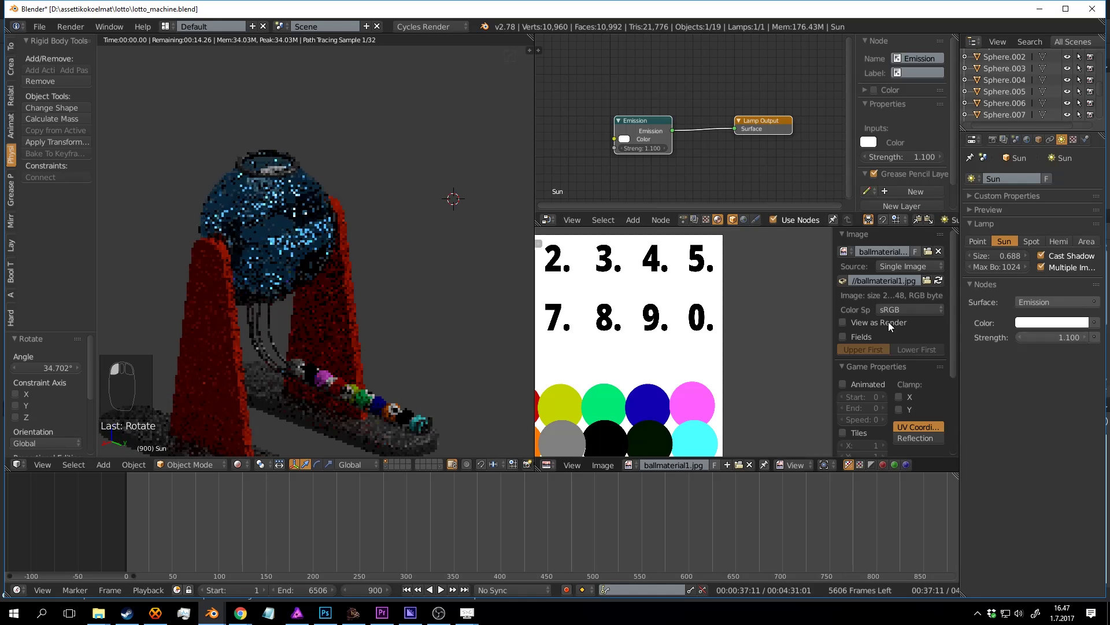
pyautogui.hotkey('shift', 'z')
pyautogui.hotkey('ctrl', 's')
pyautogui.click(409, 259)
# Step: Rotate the Sun lamp by a further 26° or so, check the lighting in rendered shading, and save the file
pyautogui.moveTo(409, 260)
pyautogui.mouseDown(button='middle')
pyautogui.moveTo(368, 225)
pyautogui.moveTo(396, 180)
pyautogui.moveTo(370, 216)
pyautogui.moveTo(439, 280)
pyautogui.mouseUp(button='middle')
pyautogui.press('r')
pyautogui.click(355, 288)
pyautogui.hotkey('ctrl', 's')
pyautogui.click(350, 288)
pyautogui.hotkey('shift', 'z')
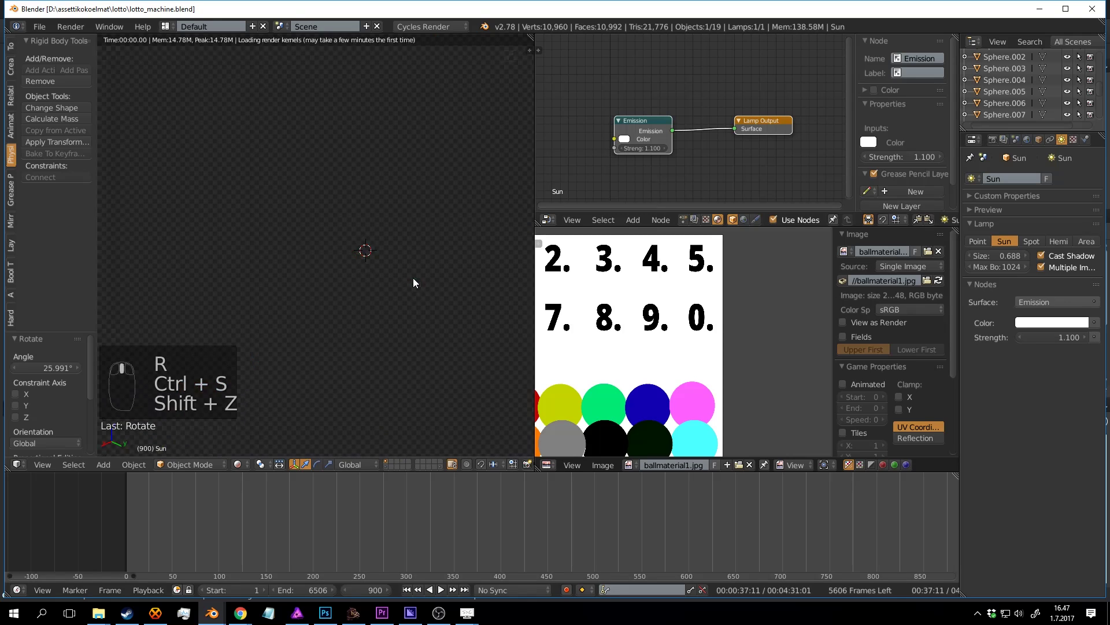
pyautogui.hotkey('shift', 'z')
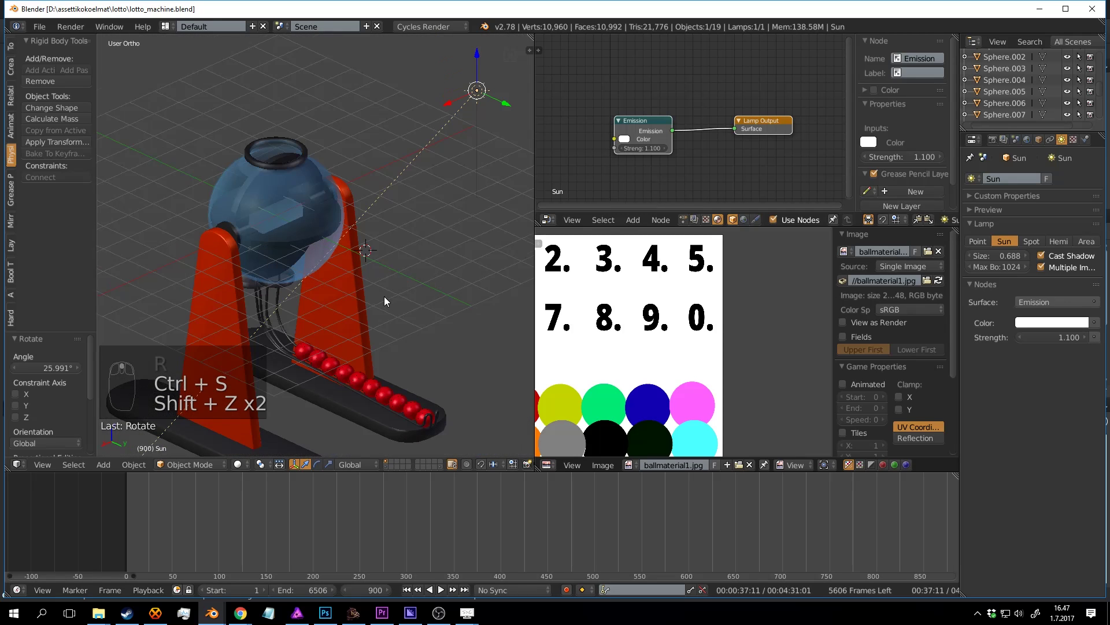
pyautogui.scroll(5, 370, 324)
pyautogui.hotkey('ctrl', 's')
# Step: Add a Glossy BSDF to the balls material, combine it with the Diffuse BSDF through a Mix Shader, and move the output node clear
pyautogui.rightClick(339, 379)
pyautogui.scroll(-4, 677, 109)
pyautogui.scroll(3, 625, 141)
pyautogui.moveTo(655, 118); pyautogui.dragTo(656, 106, button='right')
pyautogui.hotkey('shift', 'a')
pyautogui.click(678, 176)
pyautogui.write('glo')
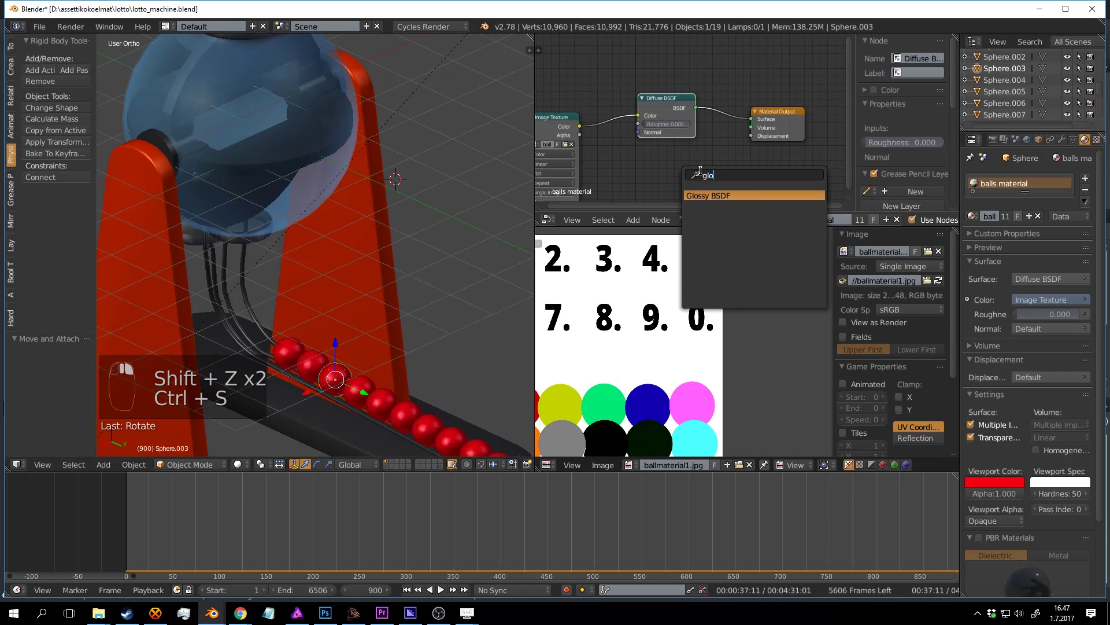
pyautogui.click(725, 196)
pyautogui.click(632, 145)
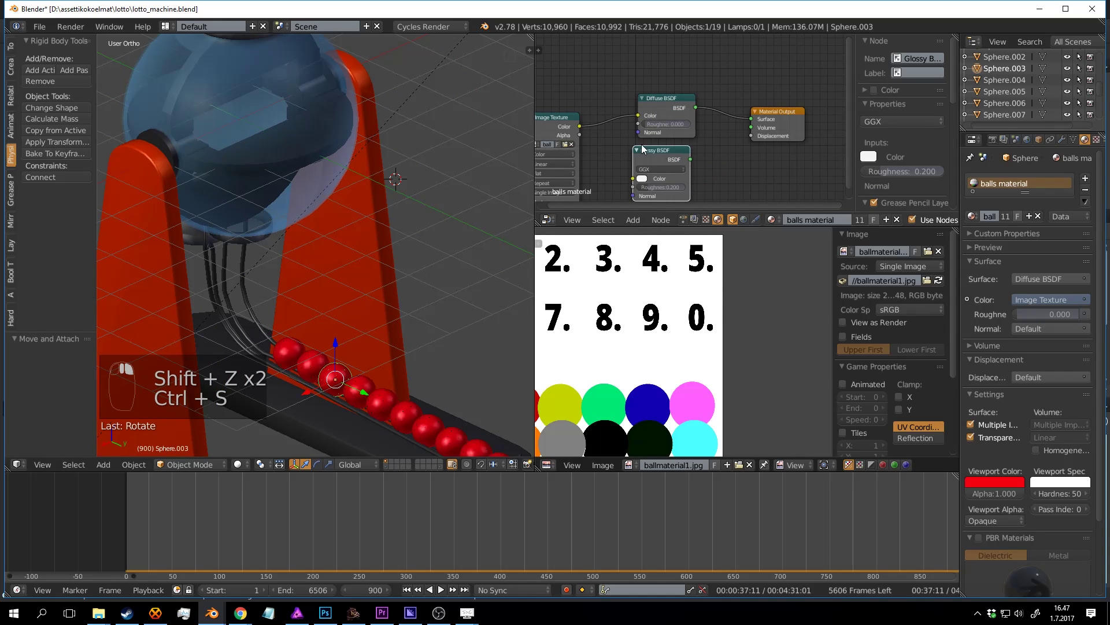
pyautogui.moveTo(646, 154); pyautogui.dragTo(637, 142, button='middle')
pyautogui.keyDown('ctrl'); pyautogui.keyDown('shift'); pyautogui.moveTo(664, 152); pyautogui.dragTo(665, 104, button='right'); pyautogui.keyUp('shift'); pyautogui.keyUp('ctrl')
pyautogui.moveTo(710, 100); pyautogui.dragTo(657, 111, button='middle')
pyautogui.hotkey('ctrl', 's')
pyautogui.click(688, 105)
pyautogui.moveTo(730, 111); pyautogui.dragTo(782, 103, button='right')
# Step: Add a Fresnel node to the balls material and link it to the Mix Shader's factor
pyautogui.hotkey('shift', 'a')
pyautogui.click(697, 76)
pyautogui.write('fre')
pyautogui.click(715, 95)
pyautogui.click(568, 53)
pyautogui.moveTo(620, 65); pyautogui.dragTo(661, 140)
# Step: Preview the balls in rendered shading, set their Glossy BSDF roughness to 0.05, and save the file
pyautogui.keyDown('shift'); pyautogui.moveTo(368, 287); pyautogui.dragTo(284, 95, button='middle'); pyautogui.keyUp('shift')
pyautogui.scroll(2, 353, 174)
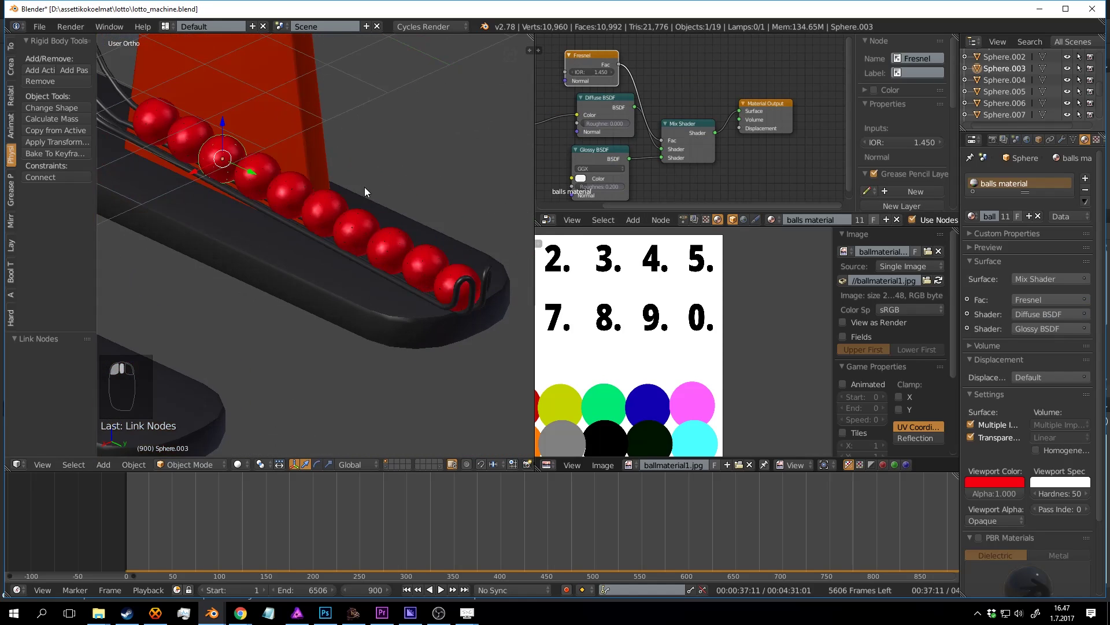
pyautogui.hotkey('shift', 'z')
pyautogui.hotkey('ctrl', 's')
pyautogui.moveTo(640, 179); pyautogui.dragTo(720, 130, button='middle')
pyautogui.scroll(3, 674, 139)
pyautogui.moveTo(670, 143)
pyautogui.mouseDown()
pyautogui.moveTo(631, 144)
pyautogui.moveTo(649, 144)
pyautogui.mouseUp()
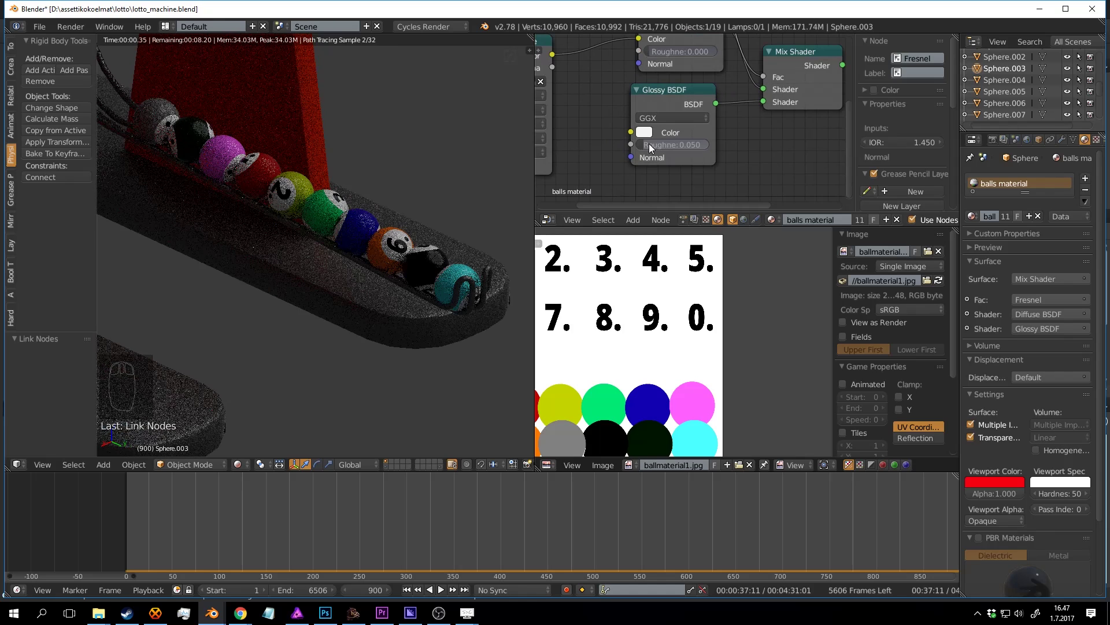
pyautogui.hotkey('ctrl', 's')
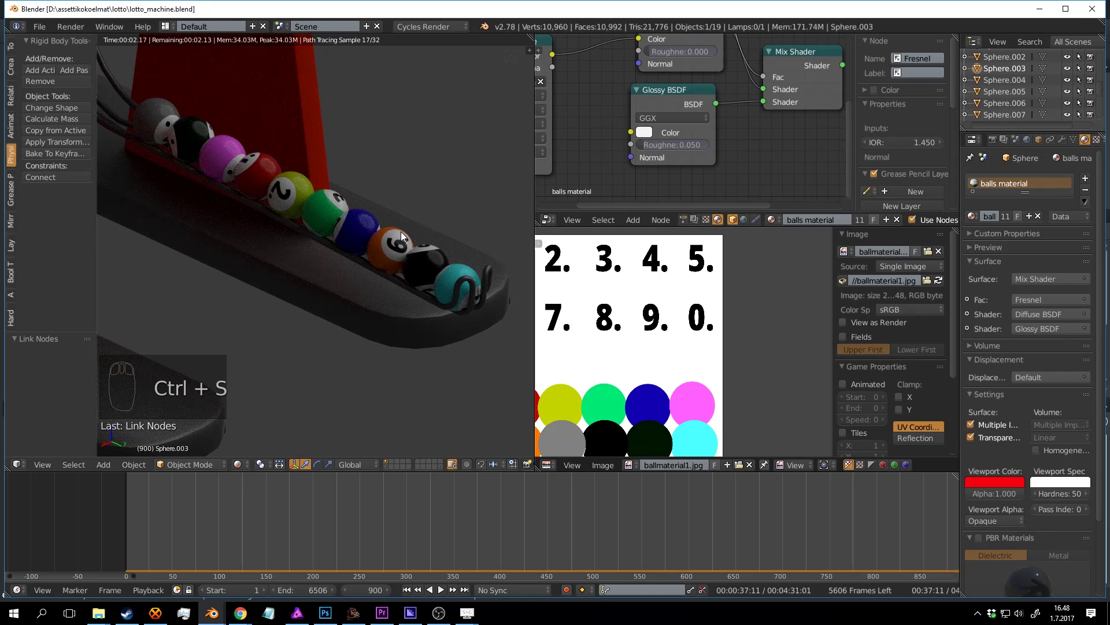
# Step: Inspect the rendered balls, move the Mix Shader node up beside the Diffuse BSDF, and save the file
pyautogui.moveTo(400, 231); pyautogui.dragTo(425, 252, button='middle')
pyautogui.hotkey('ctrl', 's')
pyautogui.click(431, 249)
pyautogui.moveTo(712, 164); pyautogui.dragTo(650, 76, button='middle')
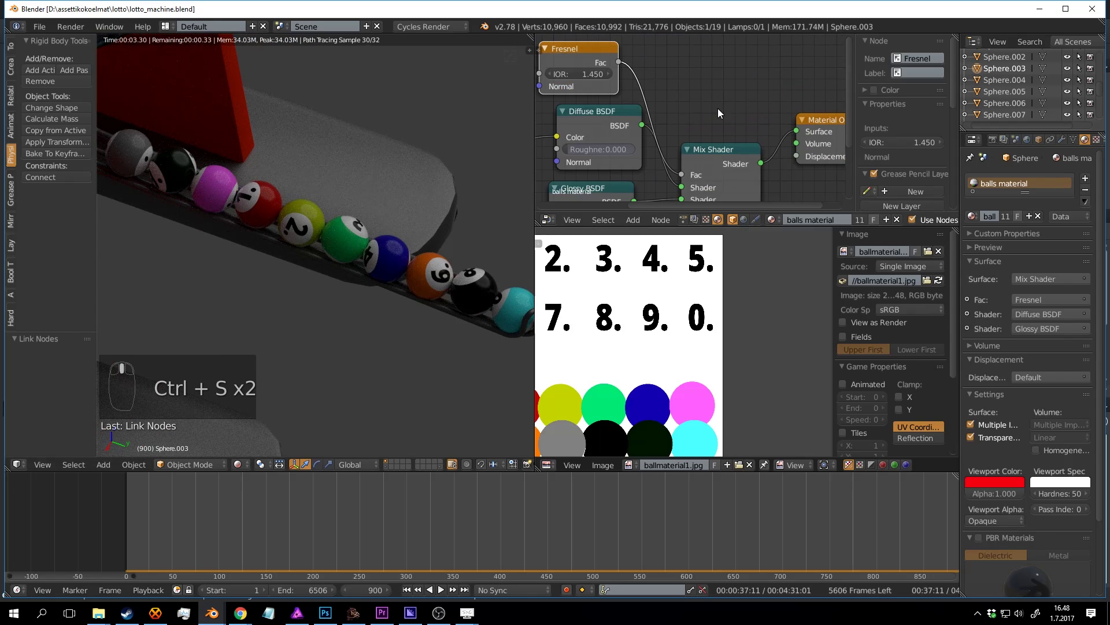
pyautogui.moveTo(718, 149); pyautogui.dragTo(717, 141)
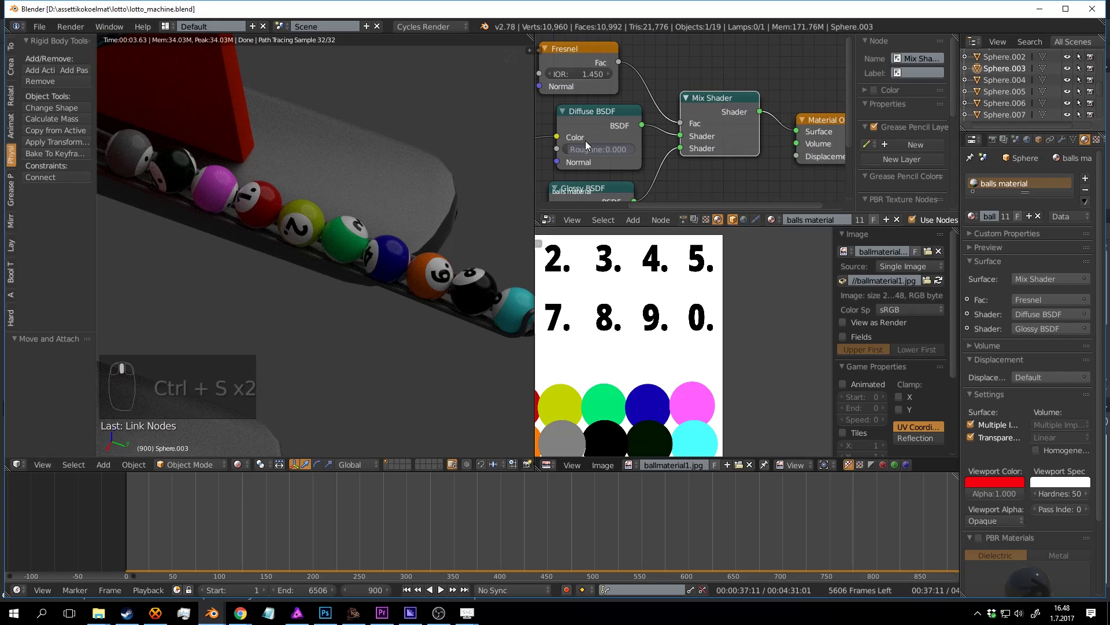
pyautogui.scroll(-4, 585, 141)
pyautogui.scroll(-6, 354, 216)
pyautogui.hotkey('ctrl', 's')
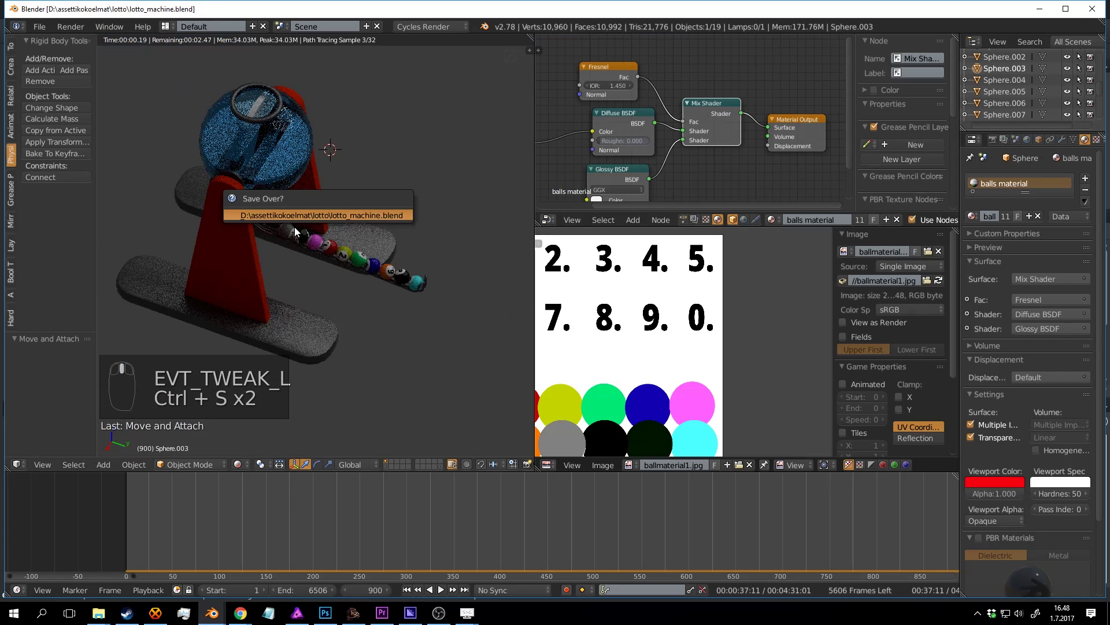
# Step: Select the machine's stand and add a Glossy BSDF to its plastic material
pyautogui.rightClick(236, 247)
pyautogui.click(992, 184)
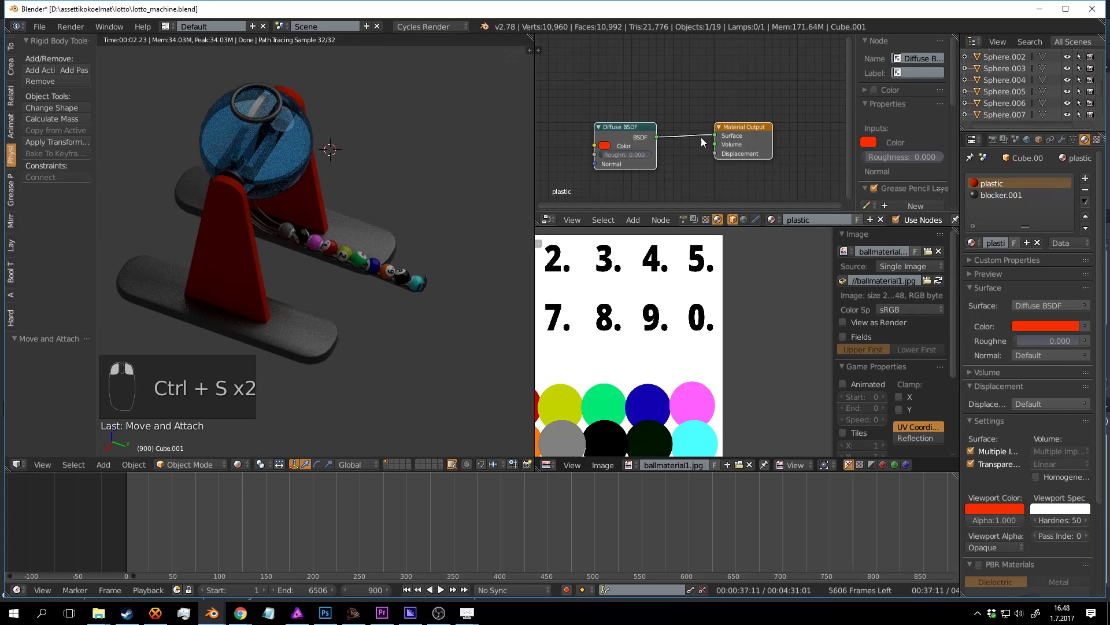
pyautogui.scroll(1, 702, 115)
pyautogui.hotkey('shift', 'a')
pyautogui.click(685, 168)
pyautogui.write('g')
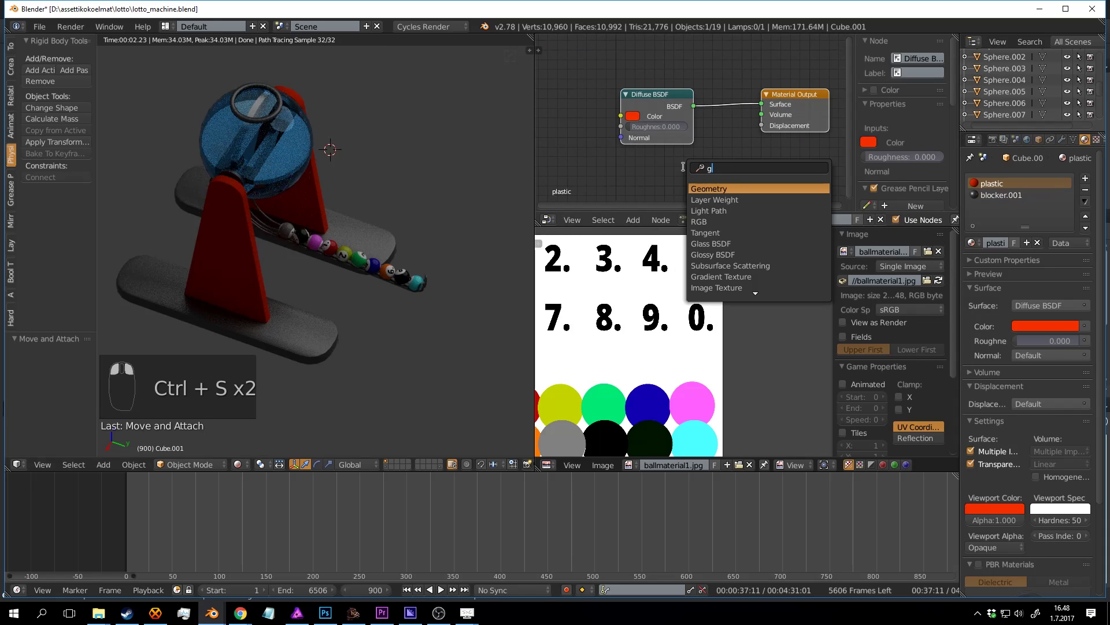
pyautogui.click(710, 187)
pyautogui.click(615, 160)
# Step: Combine the plastic material's Diffuse and Glossy BSDFs through a Mix Shader, move the output node clear, and save the file
pyautogui.keyDown('ctrl'); pyautogui.keyDown('shift'); pyautogui.moveTo(645, 137); pyautogui.dragTo(651, 169, button='right'); pyautogui.keyUp('shift'); pyautogui.keyUp('ctrl')
pyautogui.moveTo(719, 106); pyautogui.dragTo(629, 112, button='middle')
pyautogui.hotkey('ctrl', 's')
pyautogui.click(629, 112)
pyautogui.moveTo(732, 102); pyautogui.dragTo(758, 96)
pyautogui.hotkey('ctrl', 's')
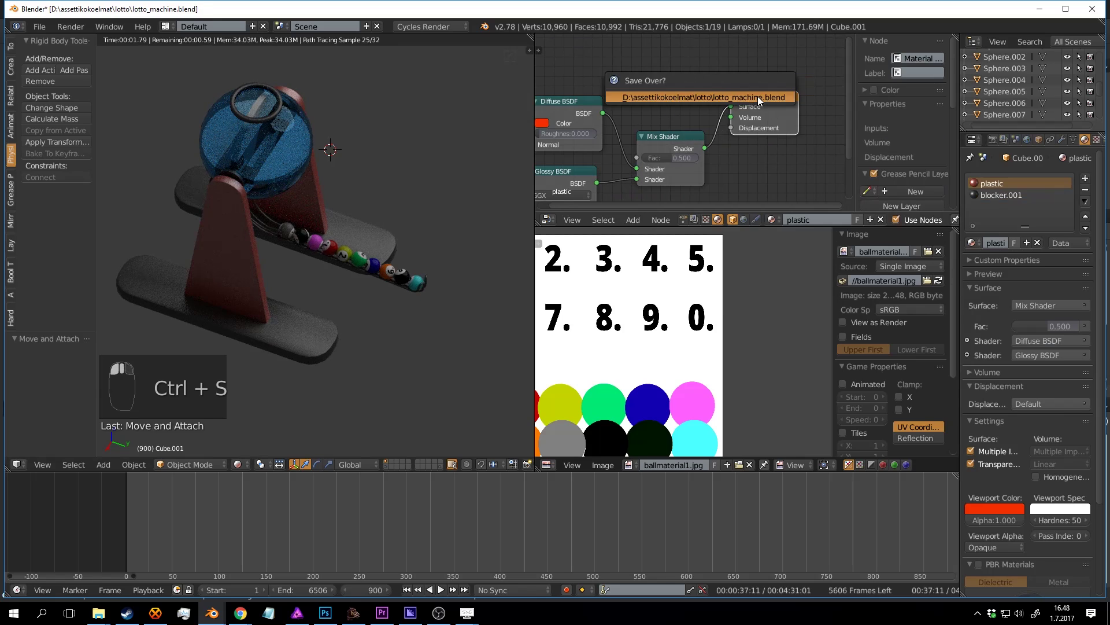
pyautogui.click(757, 96)
# Step: Align the plastic material's Mix Shader node with the Diffuse BSDF and output nodes, and save the file
pyautogui.moveTo(670, 136); pyautogui.dragTo(671, 111)
pyautogui.moveTo(670, 99); pyautogui.dragTo(692, 127, button='middle')
pyautogui.moveTo(682, 137); pyautogui.dragTo(675, 121)
pyautogui.scroll(2, 675, 121)
pyautogui.moveTo(675, 121); pyautogui.dragTo(720, 88, button='middle')
pyautogui.hotkey('ctrl', 's')
pyautogui.click(683, 137)
pyautogui.click(682, 138)
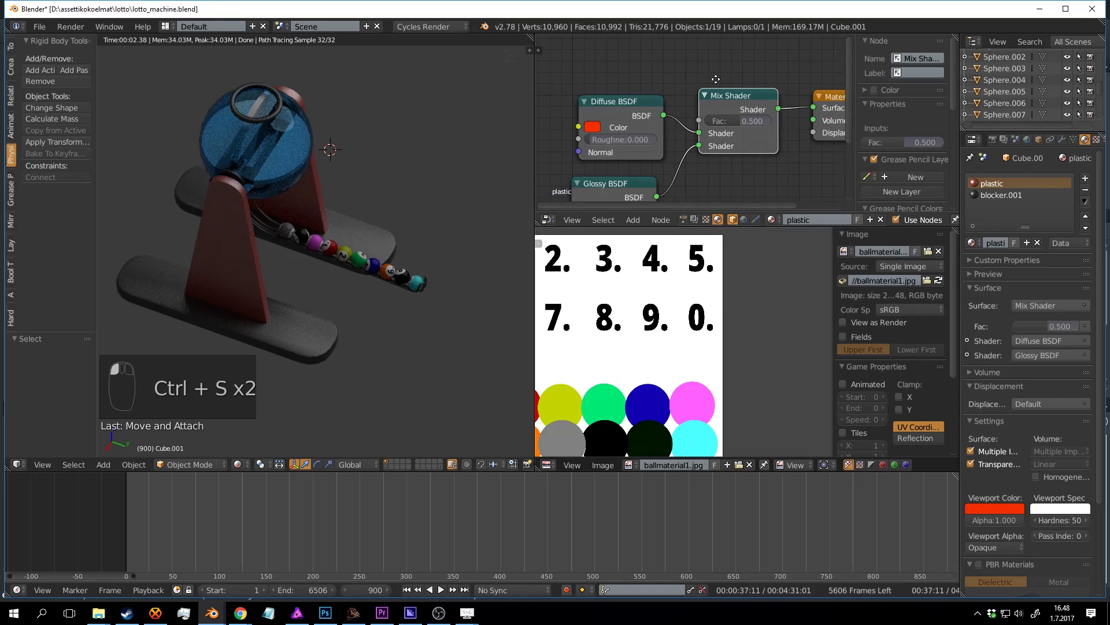
# Step: Add a Fresnel node to the plastic material and link it to the Mix Shader's factor
pyautogui.scroll(1, 688, 92)
pyautogui.hotkey('shift', 'a')
pyautogui.click(674, 65)
pyautogui.write('fre')
pyautogui.press('Return')
pyautogui.click(674, 64)
pyautogui.scroll(-3, 685, 127)
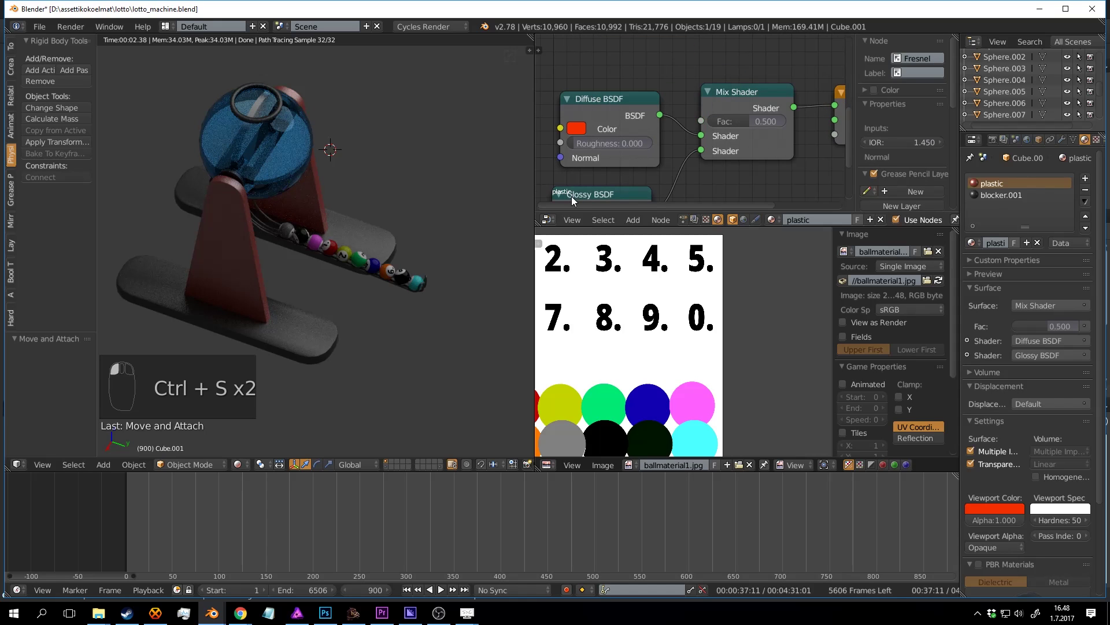
pyautogui.scroll(1, 685, 110)
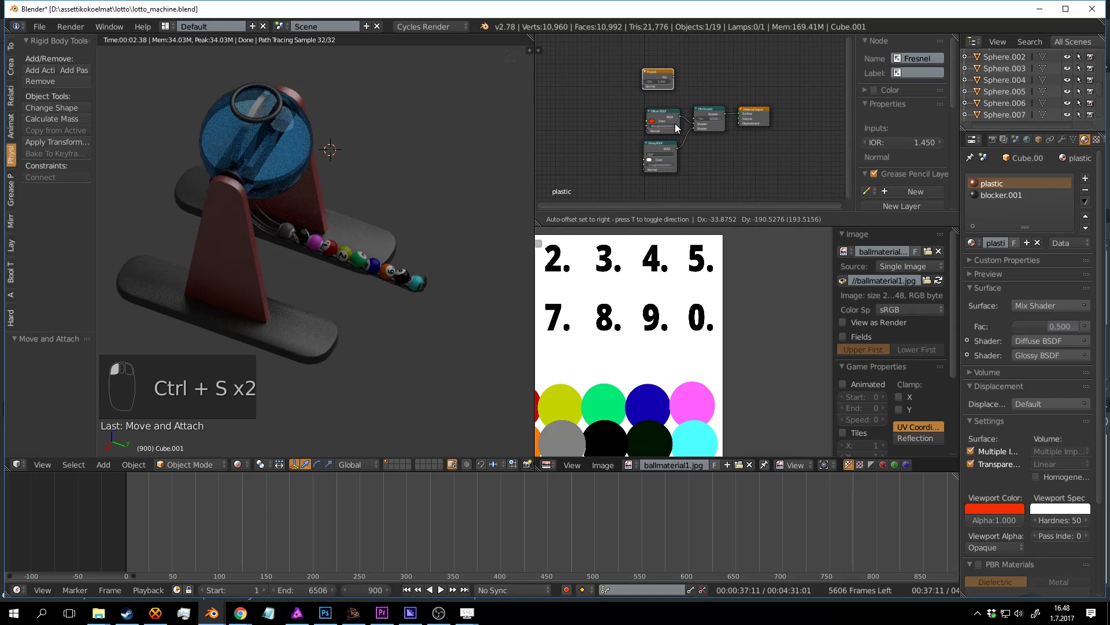
pyautogui.scroll(4, 675, 123)
pyautogui.moveTo(644, 37); pyautogui.dragTo(685, 116)
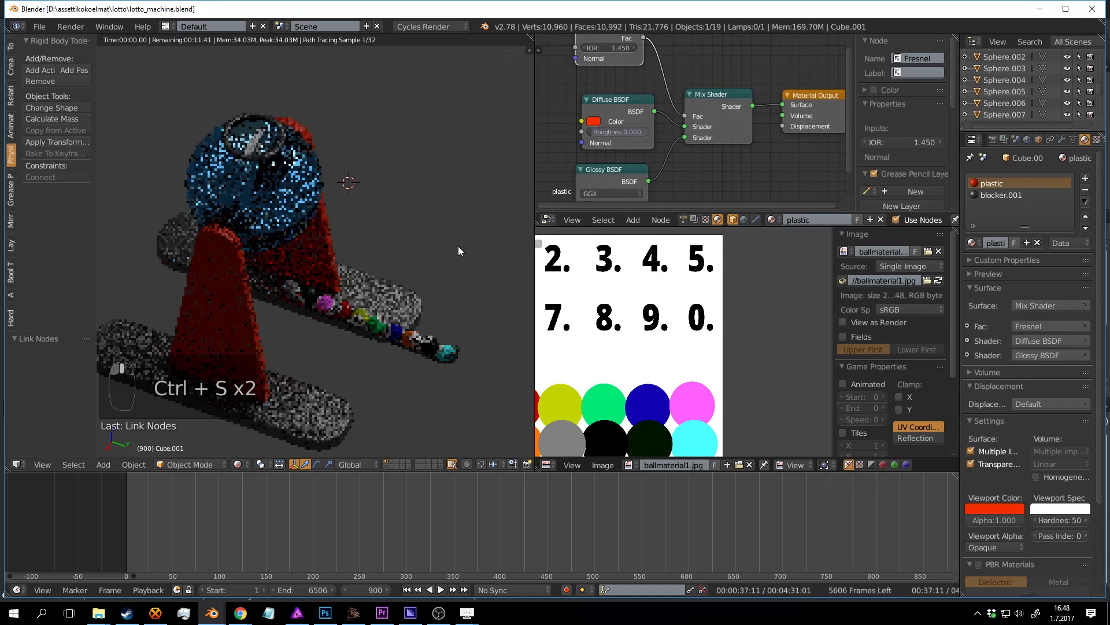
# Step: Save the file and view the machine from several angles in rendered shading
pyautogui.hotkey('ctrl', 's')
pyautogui.moveTo(463, 234); pyautogui.dragTo(369, 168, button='middle')
pyautogui.moveTo(464, 183); pyautogui.dragTo(392, 164, button='middle')
pyautogui.hotkey('ctrl', 's')
pyautogui.hotkey('ctrl', 's')
pyautogui.hotkey('ctrl', 's')
pyautogui.moveTo(310, 134)
pyautogui.mouseDown(button='middle')
pyautogui.moveTo(415, 171)
pyautogui.moveTo(393, 146)
pyautogui.moveTo(405, 169)
pyautogui.moveTo(405, 143)
pyautogui.moveTo(382, 171)
pyautogui.moveTo(442, 261)
pyautogui.mouseUp(button='middle')
# Step: Return to solid shading, select the black ring on top of the globe, and inspect its mesh in Edit Mode
pyautogui.hotkey('shift', 'z')
pyautogui.scroll(4, 383, 171)
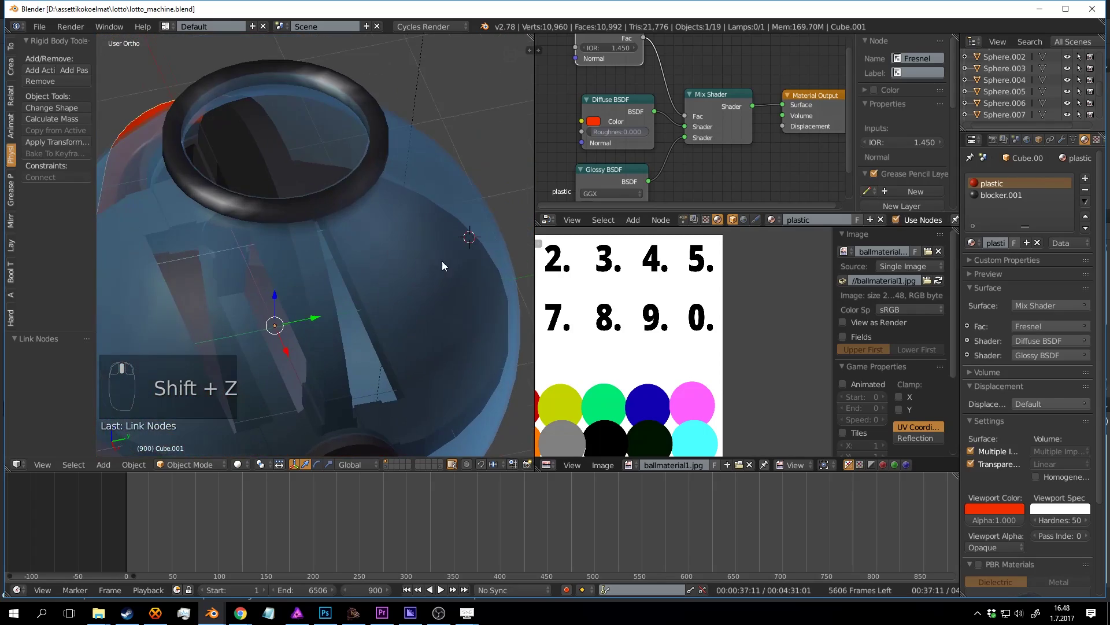
pyautogui.rightClick(376, 133)
pyautogui.press('Tab')
pyautogui.scroll(-2, 394, 135)
pyautogui.moveTo(393, 135); pyautogui.dragTo(418, 198, button='middle')
pyautogui.scroll(2, 372, 175)
pyautogui.press('a')
pyautogui.press('a')
pyautogui.press('Tab')
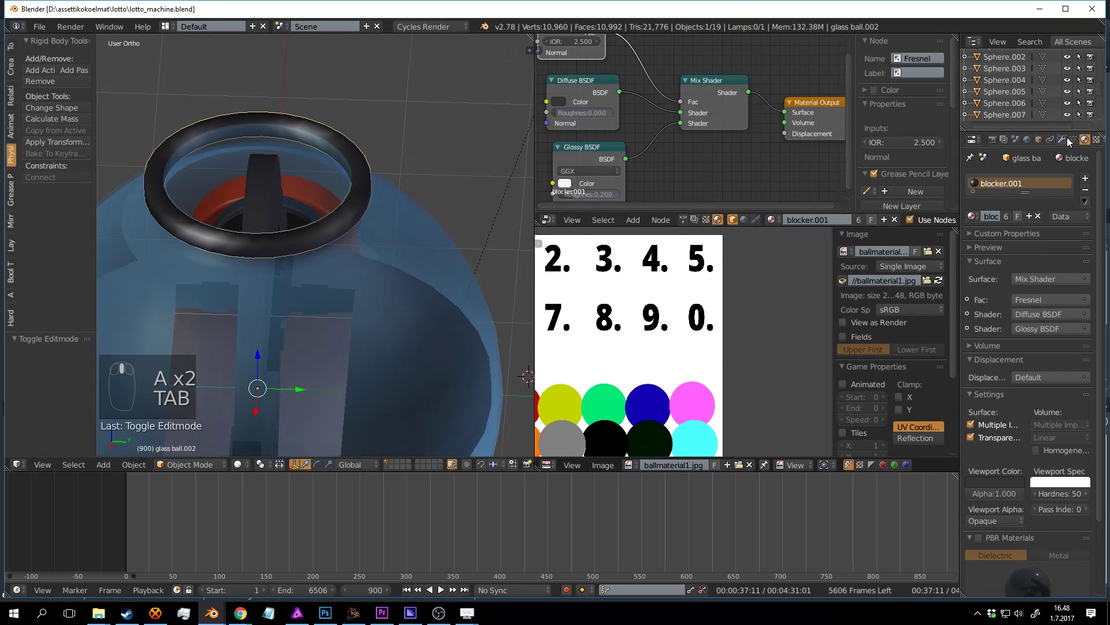
# Step: Enable Auto Smooth for the ring's mesh normals and save the file
pyautogui.click(1073, 140)
pyautogui.click(996, 212)
pyautogui.hotkey('ctrl', 's')
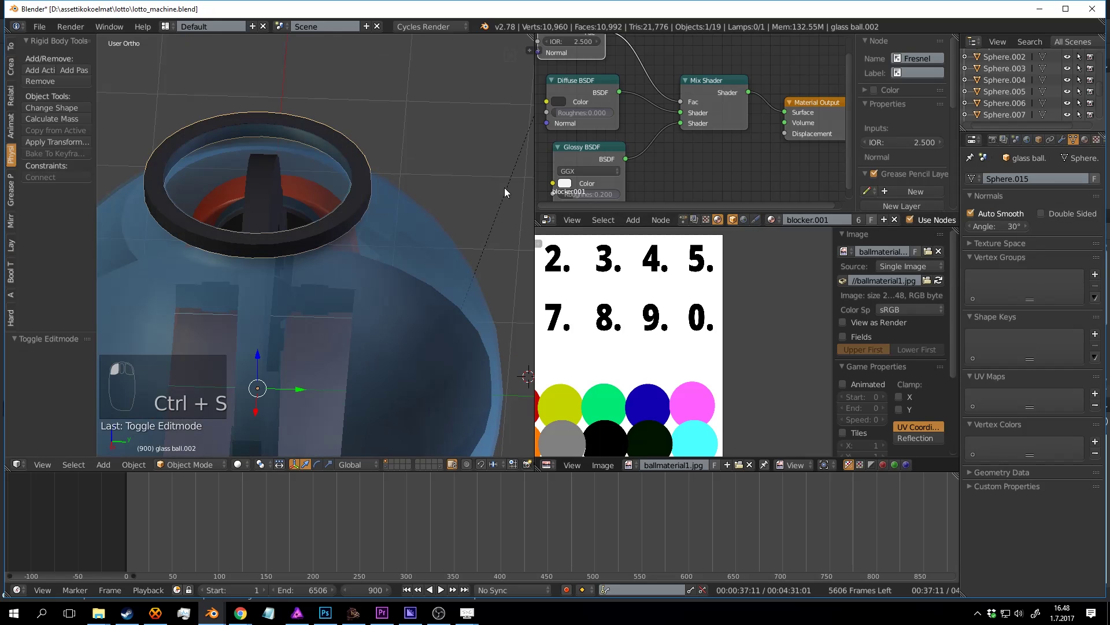
# Step: Deselect everything, bring the discs beneath the globe into view and save the file
pyautogui.scroll(-3, 504, 188)
pyautogui.press('a')
pyautogui.scroll(-2, 431, 237)
pyautogui.moveTo(432, 237)
pyautogui.mouseDown(button='middle')
pyautogui.moveTo(411, 119)
pyautogui.moveTo(345, 113)
pyautogui.moveTo(408, 186)
pyautogui.mouseUp(button='middle')
pyautogui.scroll(2, 407, 186)
pyautogui.hotkey('ctrl', 's')
pyautogui.click(407, 190)
# Step: Enable Auto Smooth on the blocker discs beneath the globe and save the file
pyautogui.rightClick(277, 228)
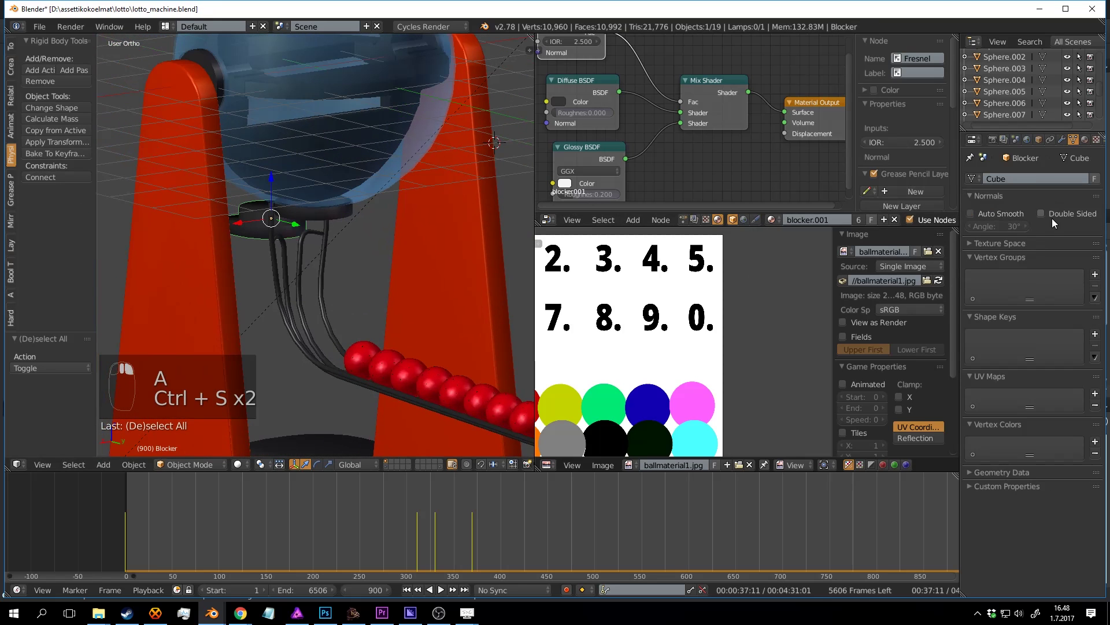
pyautogui.scroll(-2, 359, 214)
pyautogui.press('a')
pyautogui.hotkey('ctrl', 's')
pyautogui.click(331, 200)
pyautogui.scroll(4, 346, 204)
pyautogui.rightClick(346, 203)
pyautogui.click(998, 212)
pyautogui.scroll(-2, 303, 261)
pyautogui.press('a')
pyautogui.hotkey('ctrl', 's')
# Step: Scrub the animation to frame 271, examining the balls, discs and rails beneath the globe and saving along the way
pyautogui.moveTo(303, 262); pyautogui.dragTo(391, 288, button='middle')
pyautogui.scroll(1, 402, 254)
pyautogui.hotkey('ctrl', 's')
pyautogui.moveTo(372, 512); pyautogui.dragTo(442, 575)
pyautogui.scroll(2, 355, 369)
pyautogui.hotkey('ctrl', 's')
pyautogui.moveTo(355, 369); pyautogui.dragTo(399, 296, button='middle')
pyautogui.click(373, 388)
pyautogui.hotkey('ctrl', 's')
pyautogui.moveTo(446, 500); pyautogui.dragTo(481, 521)
pyautogui.moveTo(491, 576); pyautogui.dragTo(379, 564)
pyautogui.scroll(2, 394, 359)
pyautogui.moveTo(394, 358); pyautogui.dragTo(384, 252, button='middle')
pyautogui.scroll(2, 445, 301)
# Step: Open the black rail's mesh in Edit Mode and move its top end down about 0.429 along Z
pyautogui.rightClick(467, 296)
pyautogui.press('Tab')
pyautogui.press('a')
pyautogui.press('a')
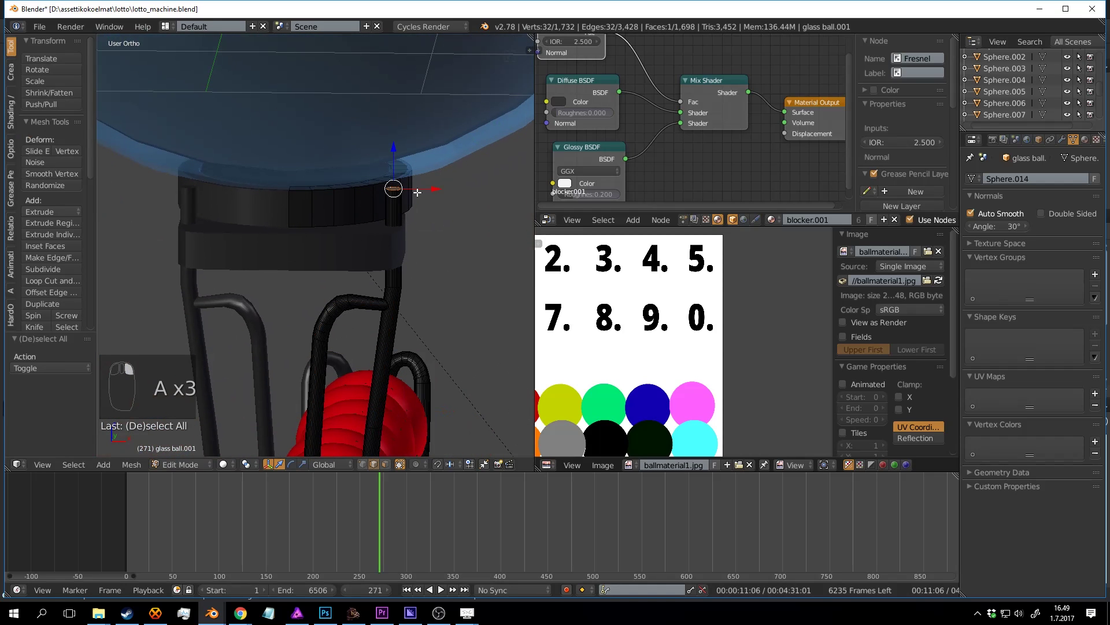
pyautogui.moveTo(404, 168); pyautogui.dragTo(399, 201)
pyautogui.moveTo(401, 250); pyautogui.dragTo(401, 255)
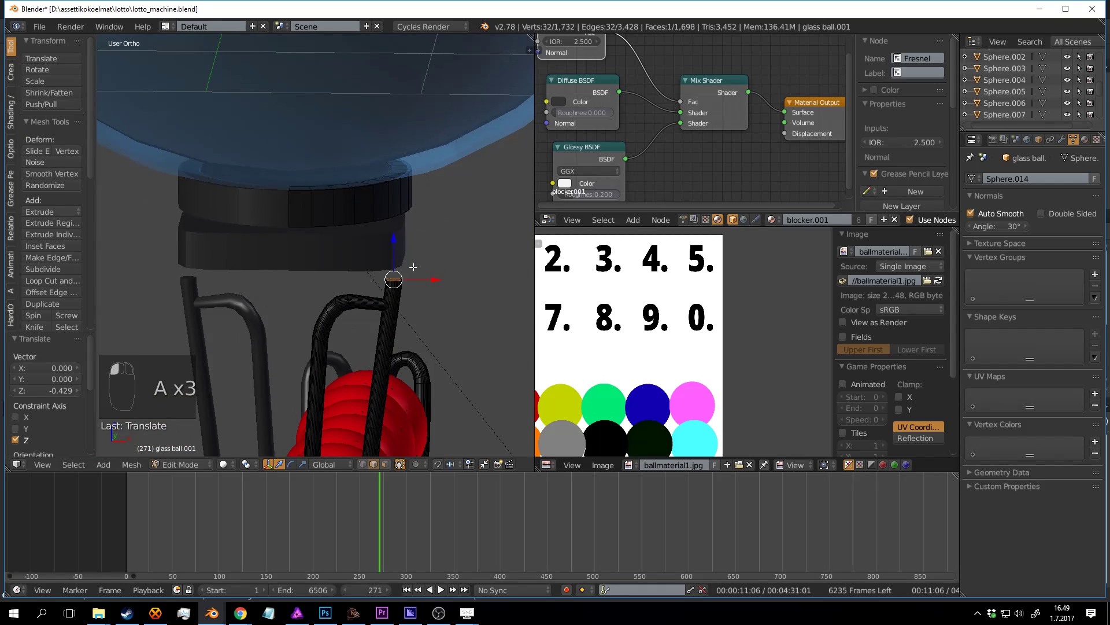
# Step: Rotate the rail's top end about 82° around Y and bend the top segment outward, shifting the end 0.092 along X
pyautogui.scroll(2, 471, 255)
pyautogui.press('r')
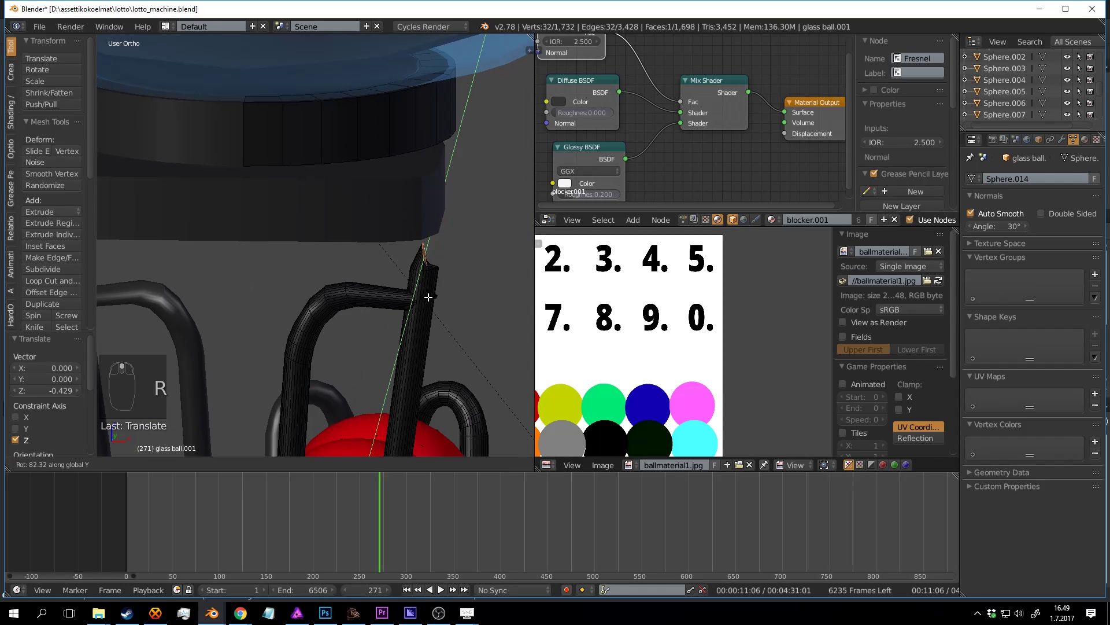
pyautogui.click(426, 296)
pyautogui.press('a')
pyautogui.moveTo(426, 261); pyautogui.dragTo(425, 286)
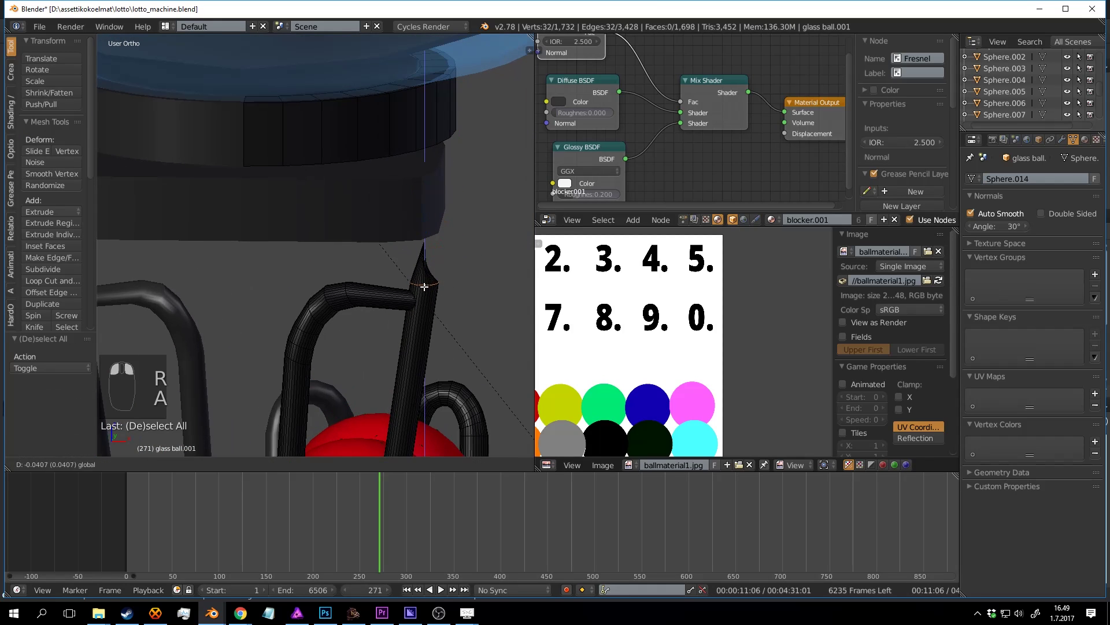
pyautogui.moveTo(407, 357); pyautogui.dragTo(407, 364)
pyautogui.moveTo(456, 291); pyautogui.dragTo(123, 266)
pyautogui.press('a')
pyautogui.moveTo(306, 278); pyautogui.dragTo(381, 278)
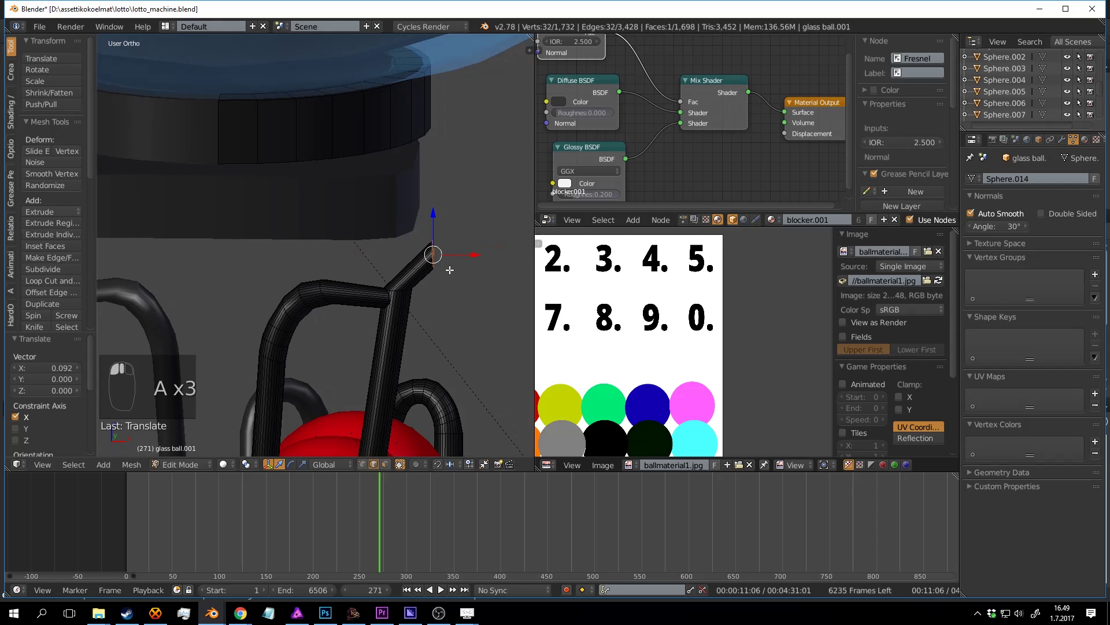
# Step: Extrude the rail's end by about 0.083 and 0.242, rotating the face about -60° around Y between the two extrusions
pyautogui.press('e')
pyautogui.click(485, 261)
pyautogui.keyDown('shift'); pyautogui.moveTo(520, 263); pyautogui.dragTo(476, 254, button='middle'); pyautogui.keyUp('shift')
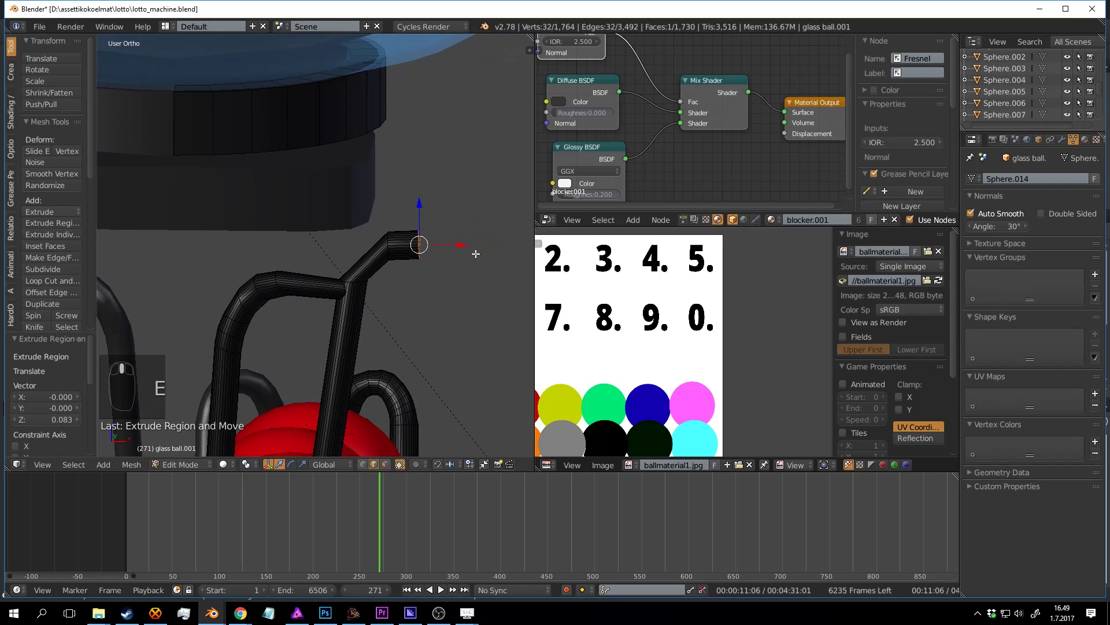
pyautogui.click(465, 223)
pyautogui.press('e')
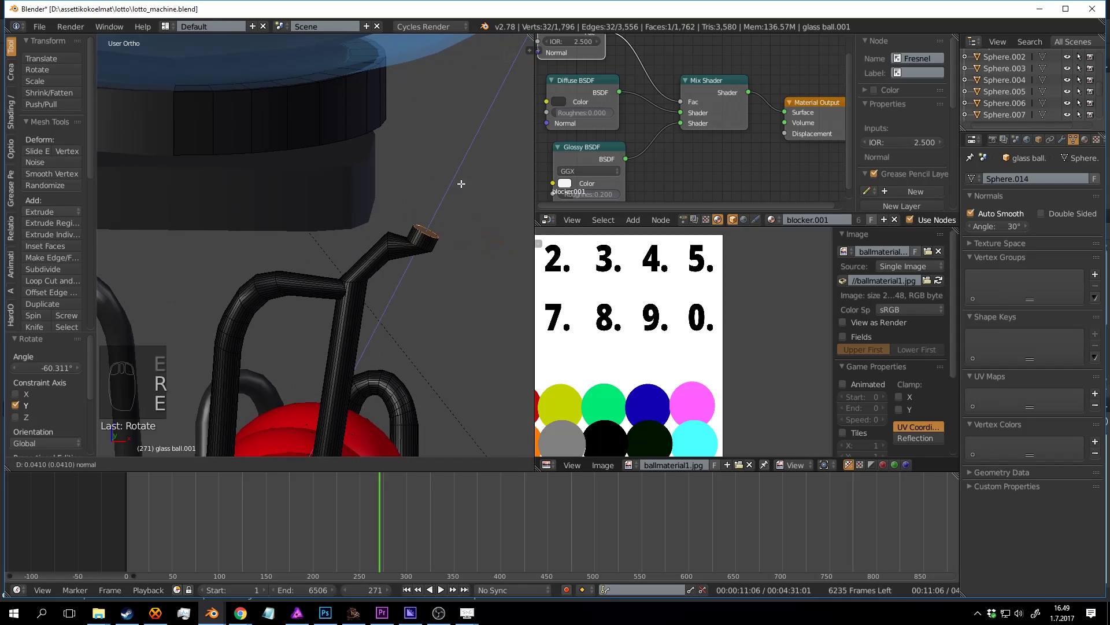
pyautogui.click(488, 129)
# Step: Extrude another segment curving back toward the globe, rotate its end face, and raise the end 0.130 along Z
pyautogui.press('r')
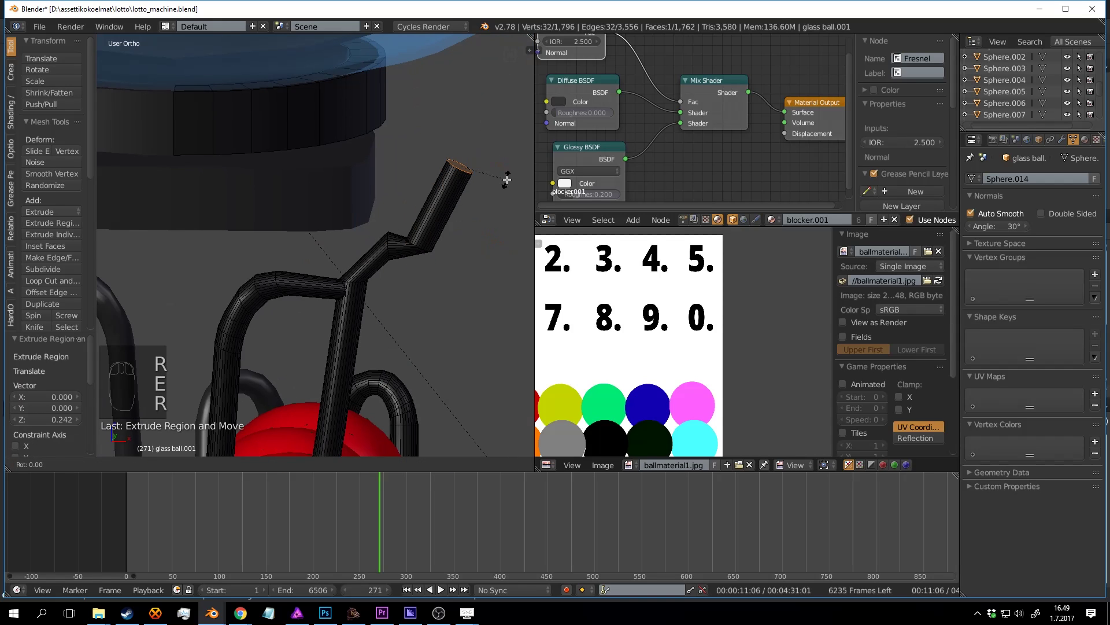
pyautogui.click(486, 135)
pyautogui.press('e')
pyautogui.click(489, 126)
pyautogui.press('r')
pyautogui.click(474, 92)
pyautogui.moveTo(498, 152); pyautogui.dragTo(432, 81)
# Step: Extrude the rail's end toward the globe's collar, then move it -0.087 along Z and -0.094 along X
pyautogui.press('e')
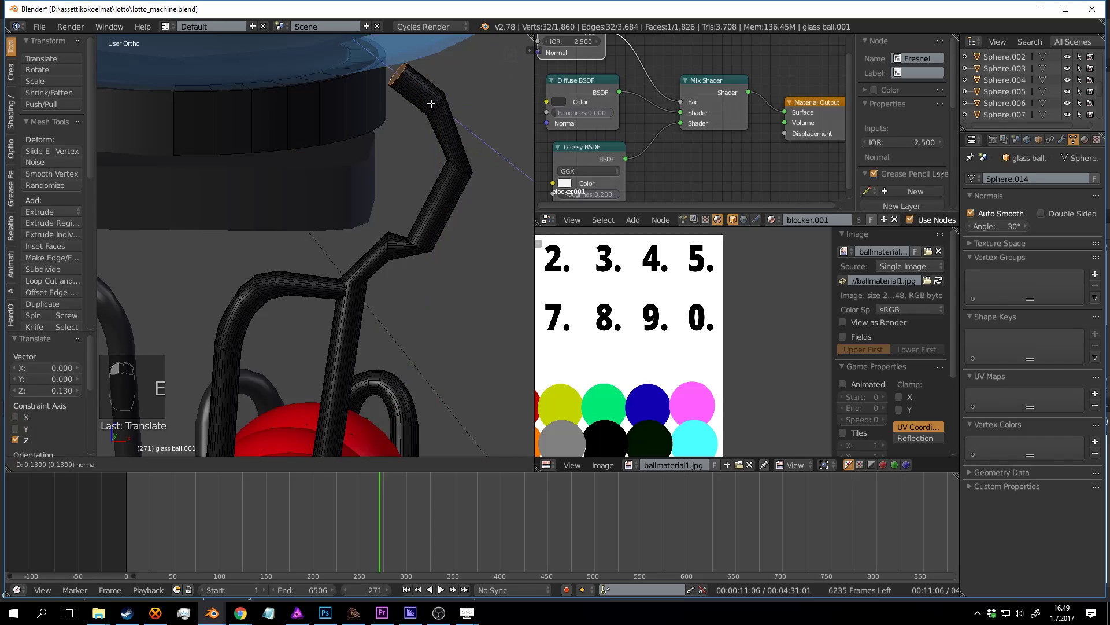
pyautogui.click(394, 55)
pyautogui.click(444, 59)
pyautogui.keyDown('shift'); pyautogui.moveTo(442, 69); pyautogui.dragTo(443, 79, button='middle'); pyautogui.keyUp('shift')
pyautogui.moveTo(381, 45); pyautogui.dragTo(418, 103)
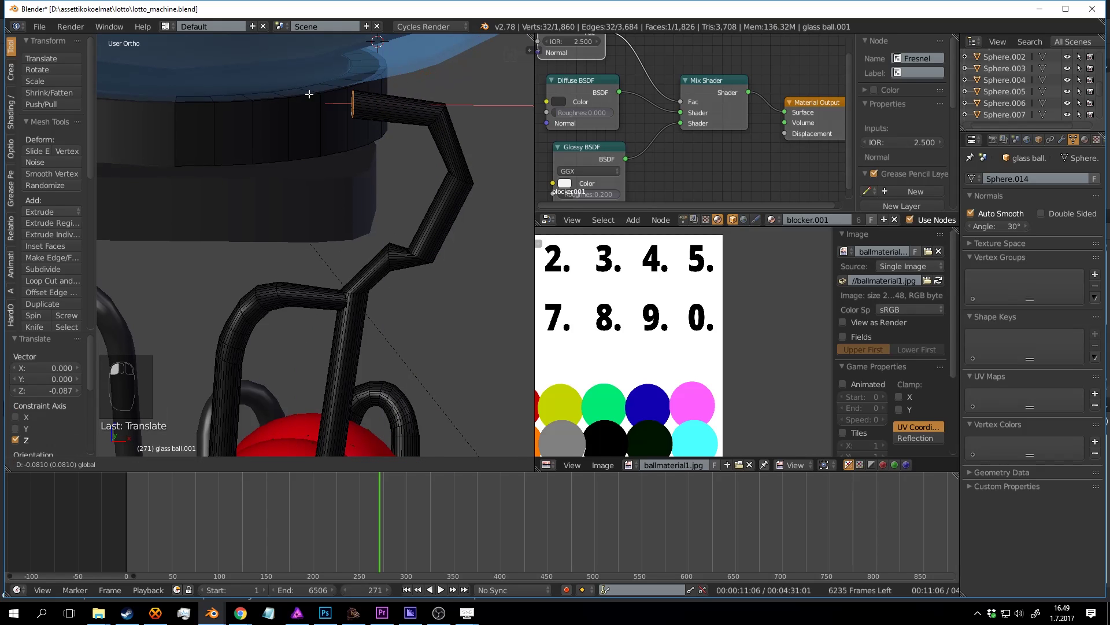
pyautogui.moveTo(309, 93); pyautogui.dragTo(307, 94)
# Step: Reposition the rail's upper end against the globe's collar, checking the fit from another angle
pyautogui.moveTo(347, 104); pyautogui.dragTo(437, 98, button='middle')
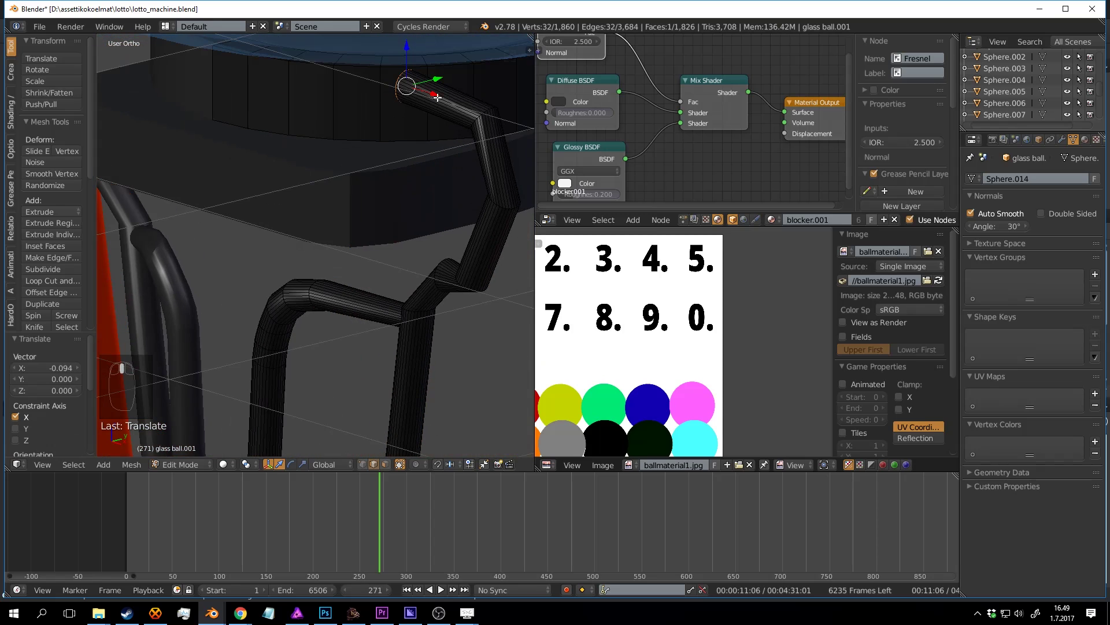
pyautogui.moveTo(437, 97); pyautogui.dragTo(485, 67)
pyautogui.moveTo(197, 56); pyautogui.dragTo(204, 55)
pyautogui.moveTo(297, 85); pyautogui.dragTo(383, 67, button='middle')
pyautogui.moveTo(363, 66); pyautogui.dragTo(325, 71)
pyautogui.moveTo(294, 36); pyautogui.dragTo(290, 89)
# Step: Scrub to frame 348 to check the reshaped rail, then reopen its mesh in Edit Mode with wireframe shading
pyautogui.press('Tab')
pyautogui.scroll(-2, 394, 132)
pyautogui.moveTo(376, 495); pyautogui.dragTo(451, 490)
pyautogui.moveTo(378, 309)
pyautogui.mouseDown(button='middle')
pyautogui.moveTo(356, 195)
pyautogui.moveTo(365, 223)
pyautogui.mouseUp(button='middle')
pyautogui.rightClick(243, 251)
pyautogui.rightClick(248, 251)
pyautogui.press('Tab')
pyautogui.press('z')
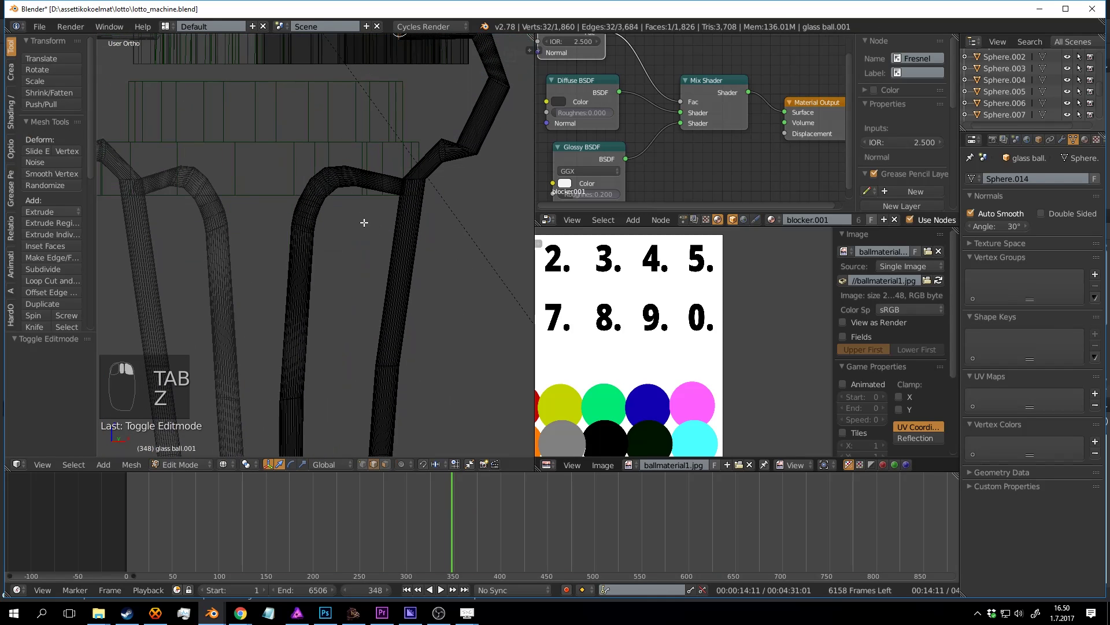
# Step: Circle-select the bent top of the inner rail branch and lower it about 0.11 along Z in solid shading
pyautogui.press('a')
pyautogui.press('a')
pyautogui.press('a')
pyautogui.press('a')
pyautogui.press('c')
pyautogui.moveTo(379, 176)
pyautogui.mouseDown()
pyautogui.moveTo(338, 166)
pyautogui.moveTo(317, 194)
pyautogui.mouseUp()
pyautogui.moveTo(323, 363); pyautogui.dragTo(279, 387, button='middle')
pyautogui.rightClick(325, 268)
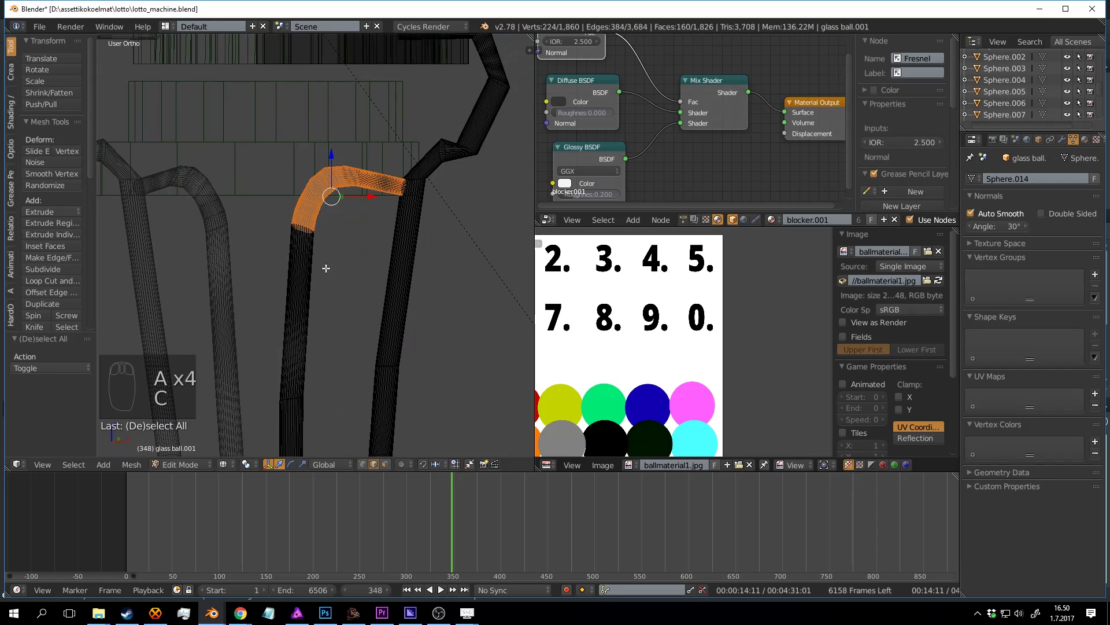
pyautogui.press('z')
pyautogui.moveTo(332, 158); pyautogui.dragTo(316, 228)
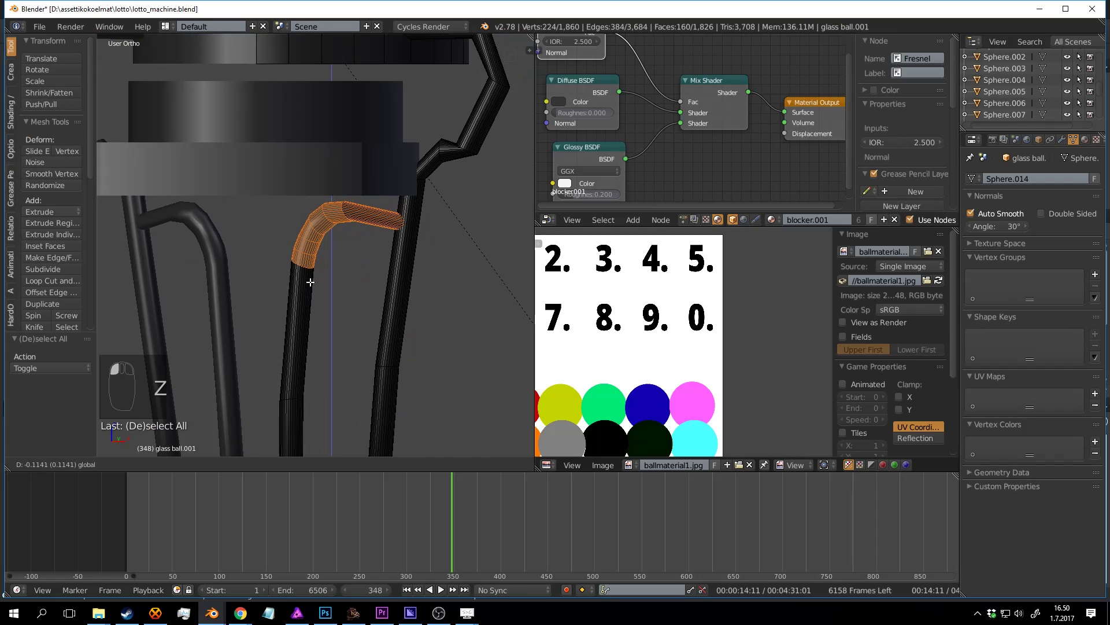
pyautogui.moveTo(311, 283); pyautogui.dragTo(311, 285)
# Step: Edge-slide the loop at the post's lower bend down by a factor of 0.158 and dismiss the desktop notification
pyautogui.keyDown('shift'); pyautogui.moveTo(443, 190); pyautogui.dragTo(386, 218, button='middle'); pyautogui.keyUp('shift')
pyautogui.scroll(2, 405, 203)
pyautogui.press('a')
pyautogui.keyDown('shift'); pyautogui.moveTo(428, 128); pyautogui.dragTo(373, 166, button='middle'); pyautogui.keyUp('shift')
pyautogui.scroll(2, 367, 161)
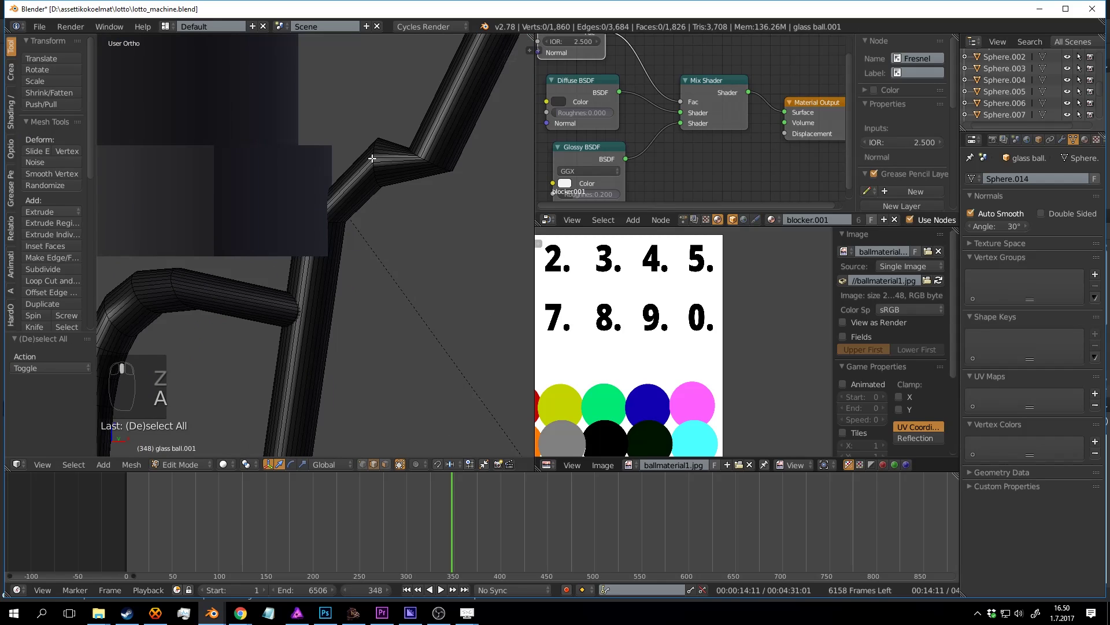
pyautogui.press('a')
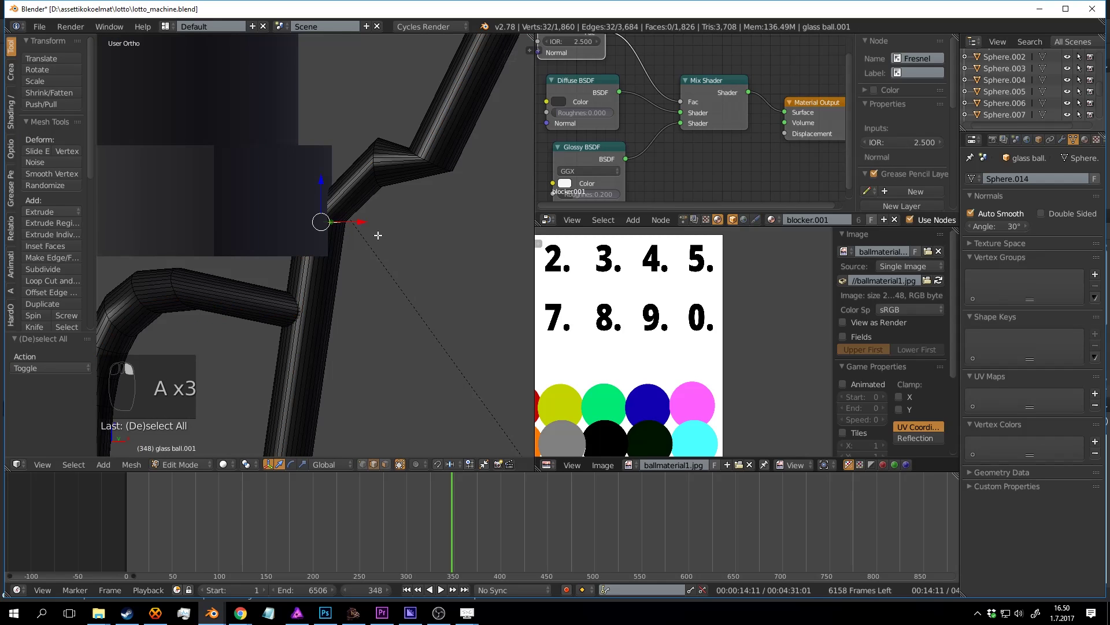
pyautogui.hotkey('ctrl', 'e')
pyautogui.click(395, 406)
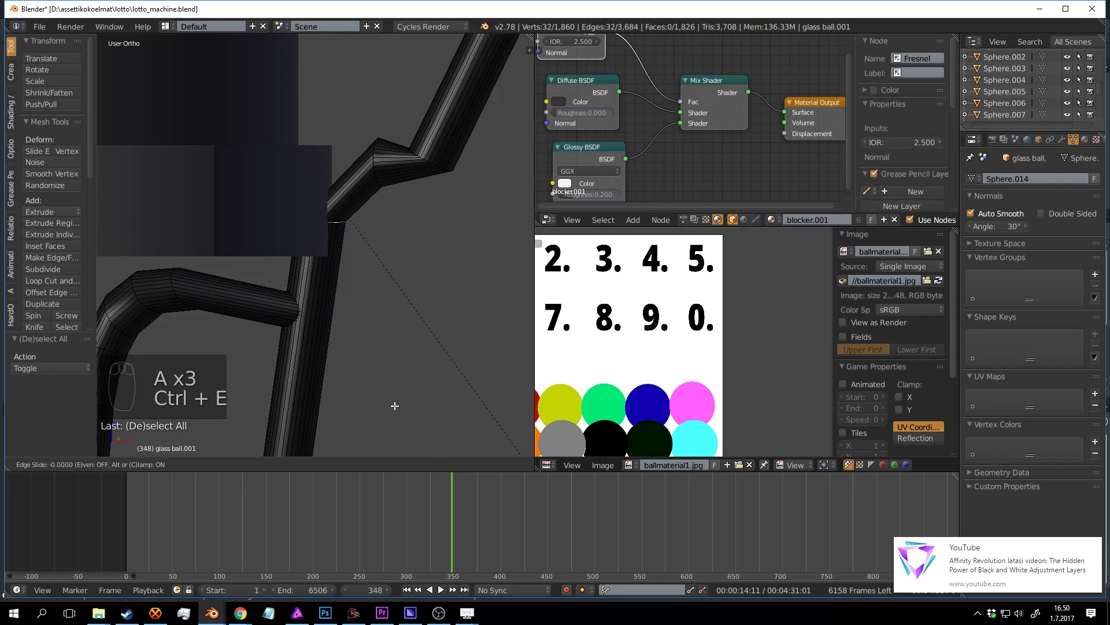
pyautogui.click(391, 440)
pyautogui.click(1090, 545)
# Step: Edge-slide the outer bend's loop by a factor of -0.575 and move it 0.074 along X
pyautogui.keyDown('alt'); pyautogui.keyDown('shift'); pyautogui.rightClick(375, 155); pyautogui.keyUp('shift'); pyautogui.keyUp('alt')
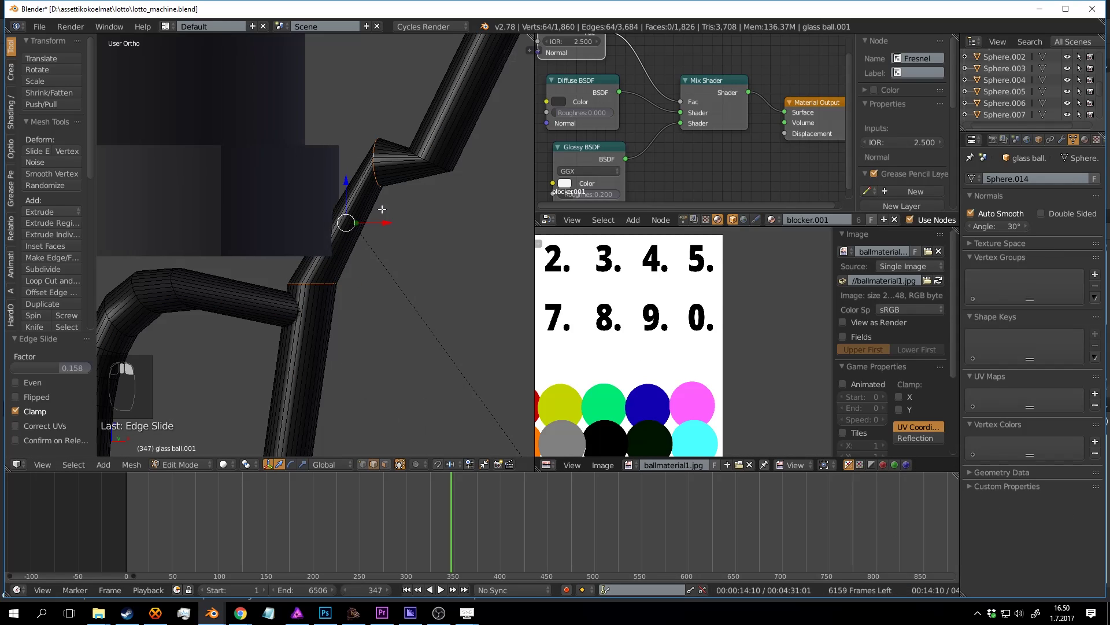
pyautogui.press('a')
pyautogui.press('a')
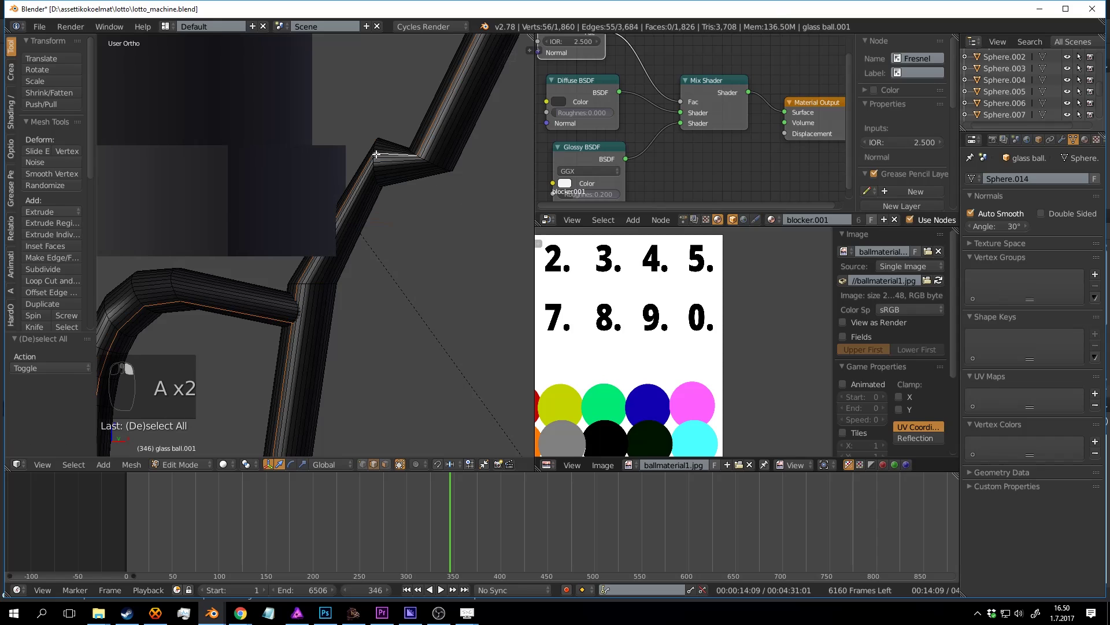
pyautogui.hotkey('ctrl', 'e')
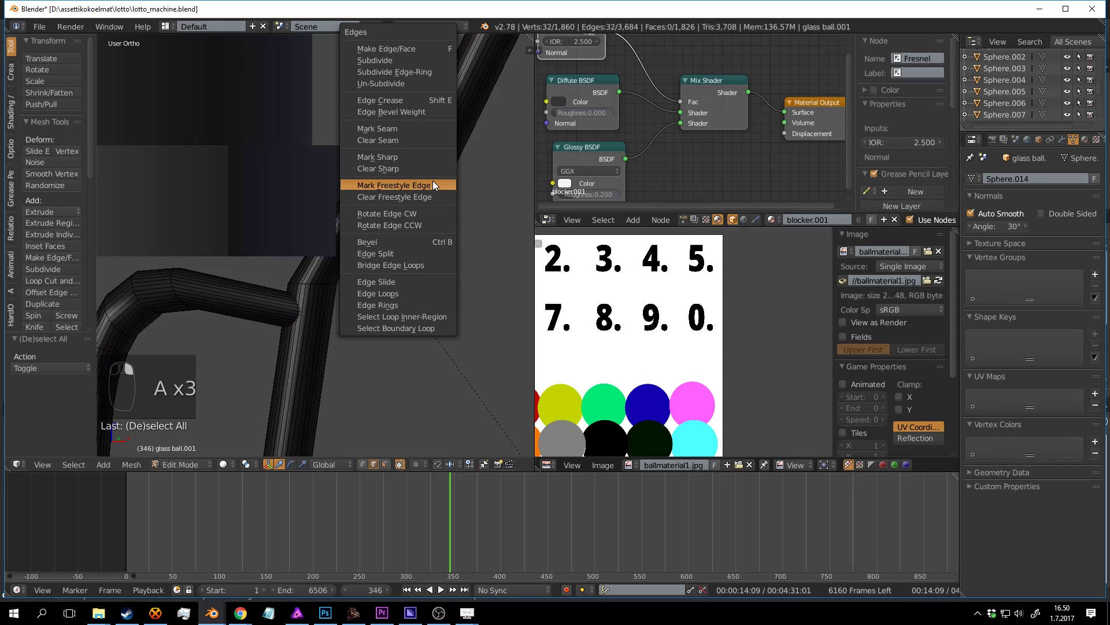
pyautogui.click(424, 286)
pyautogui.click(367, 284)
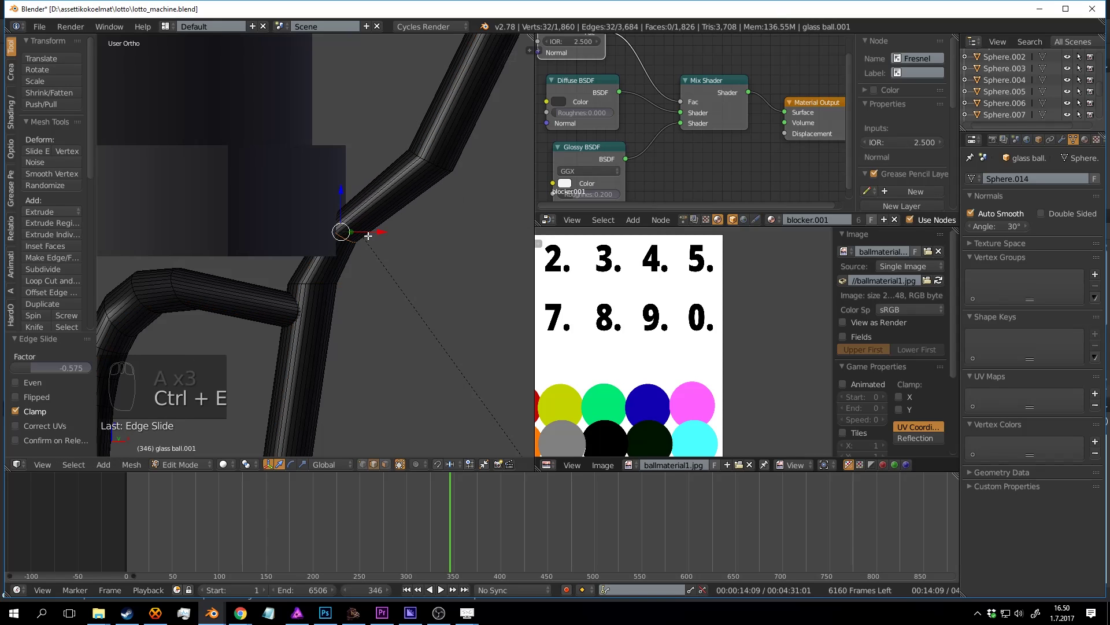
pyautogui.moveTo(368, 236); pyautogui.dragTo(422, 242)
pyautogui.moveTo(295, 273); pyautogui.dragTo(295, 273)
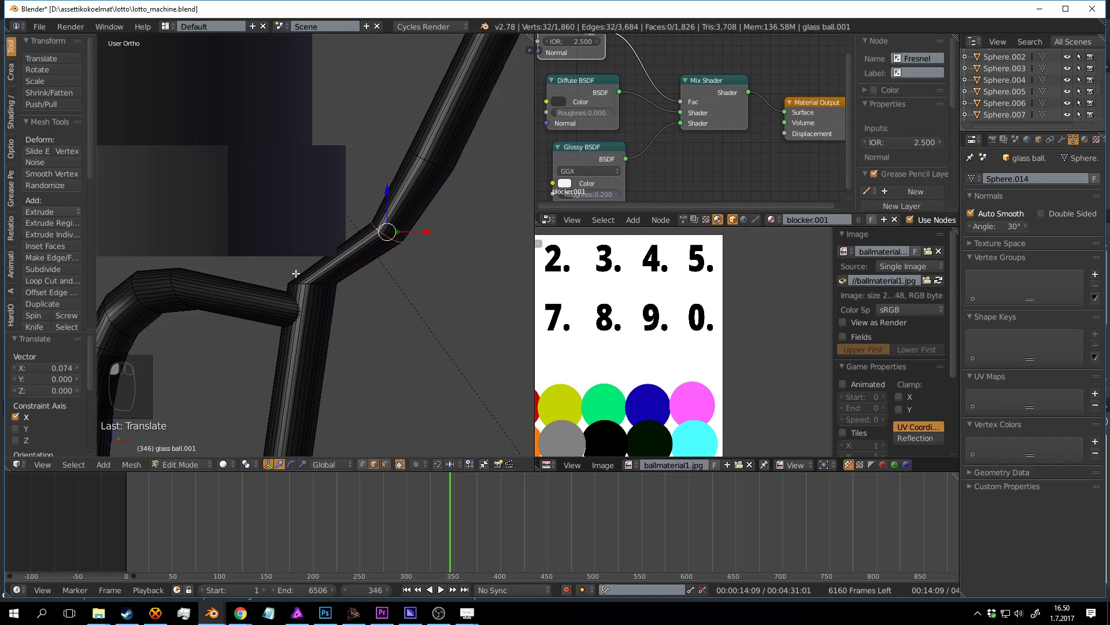
# Step: Add a loop cut between the post's two lower bends and shift it -0.033 along X
pyautogui.press('a')
pyautogui.hotkey('ctrl', 'r')
pyautogui.doubleClick(356, 266)
pyautogui.moveTo(372, 257); pyautogui.dragTo(324, 255)
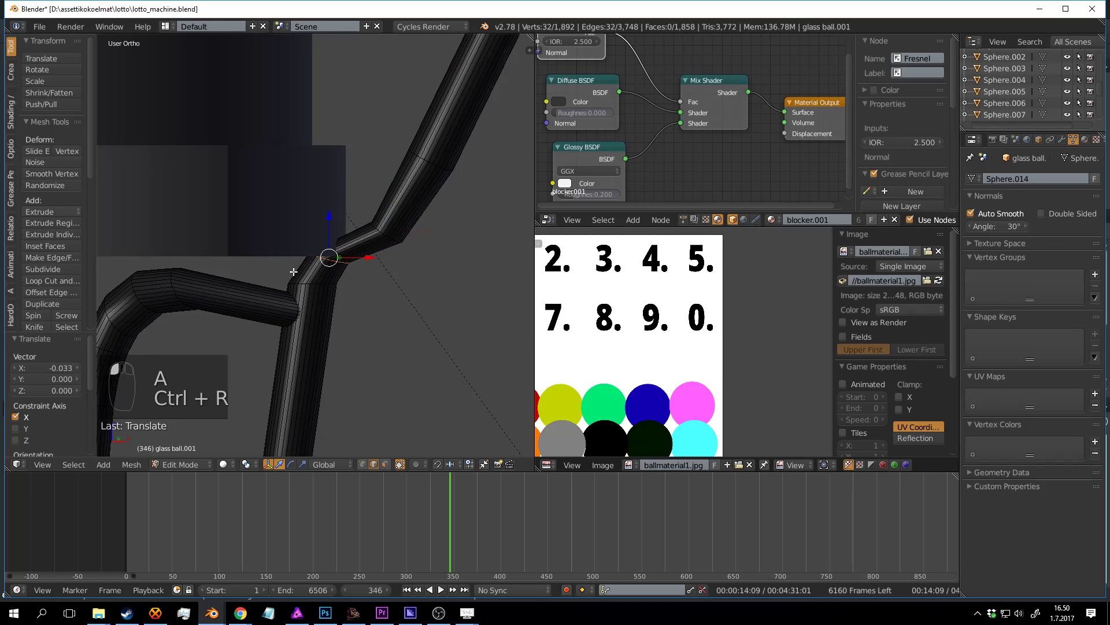
# Step: Edge-slide the loop at the junction of the post and its inner branch
pyautogui.scroll(5, 364, 268)
pyautogui.press('a')
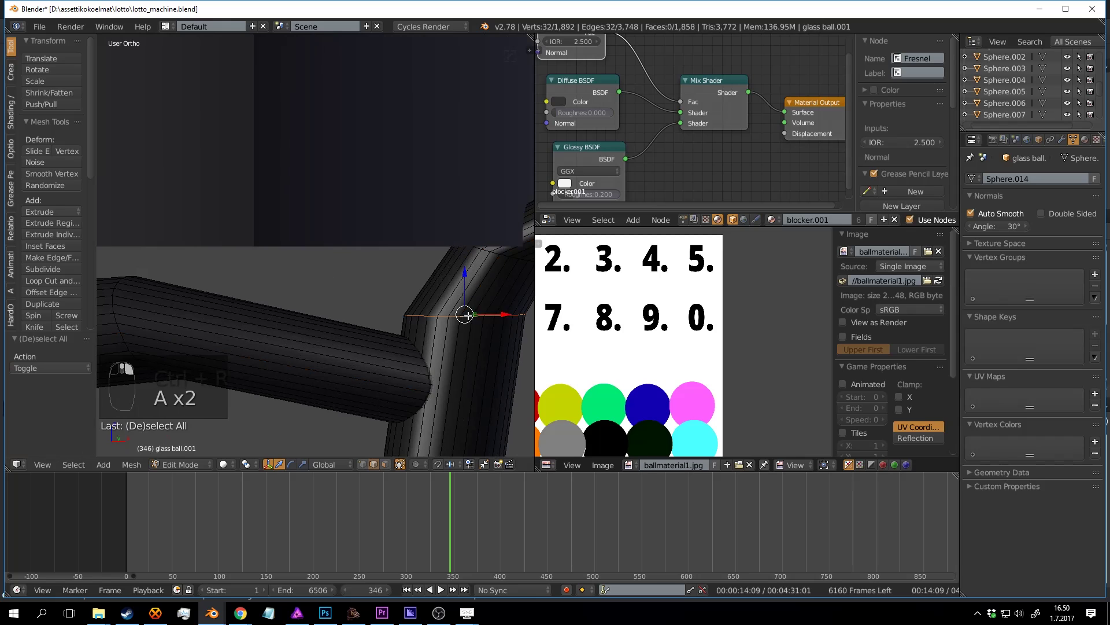
pyautogui.scroll(-4, 468, 315)
pyautogui.keyDown('shift'); pyautogui.moveTo(468, 316); pyautogui.dragTo(402, 253, button='middle'); pyautogui.keyUp('shift')
pyautogui.hotkey('ctrl', 'e')
pyautogui.click(360, 280)
pyautogui.click(355, 297)
# Step: Edge-slide the loop just above the branch junction by a factor of 0.507
pyautogui.press('a')
pyautogui.hotkey('ctrl', 'e')
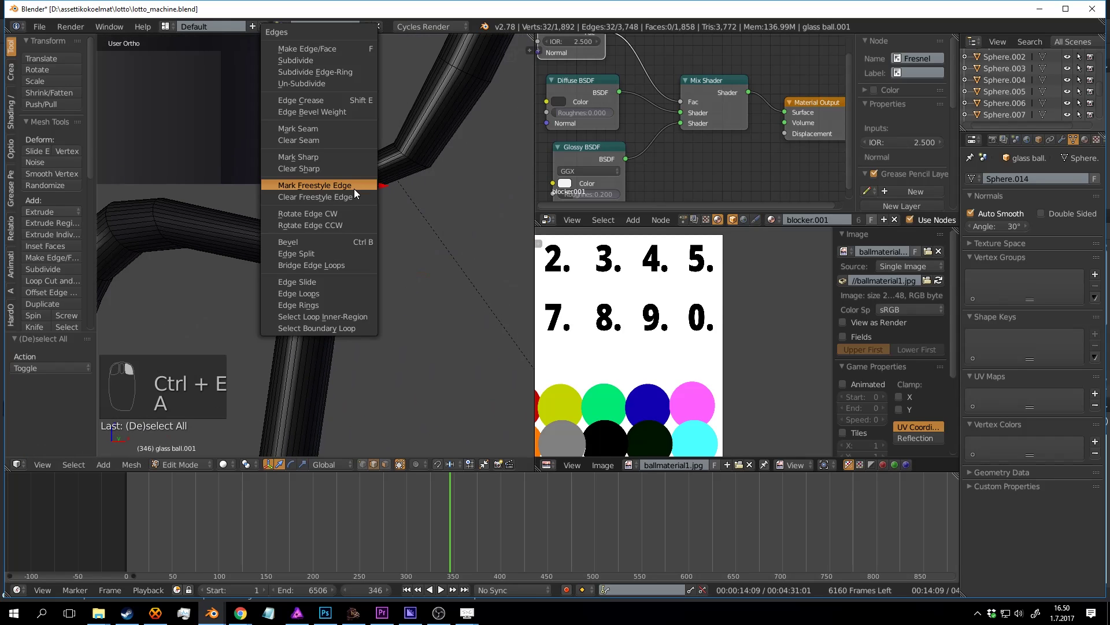
pyautogui.click(332, 282)
pyautogui.click(323, 316)
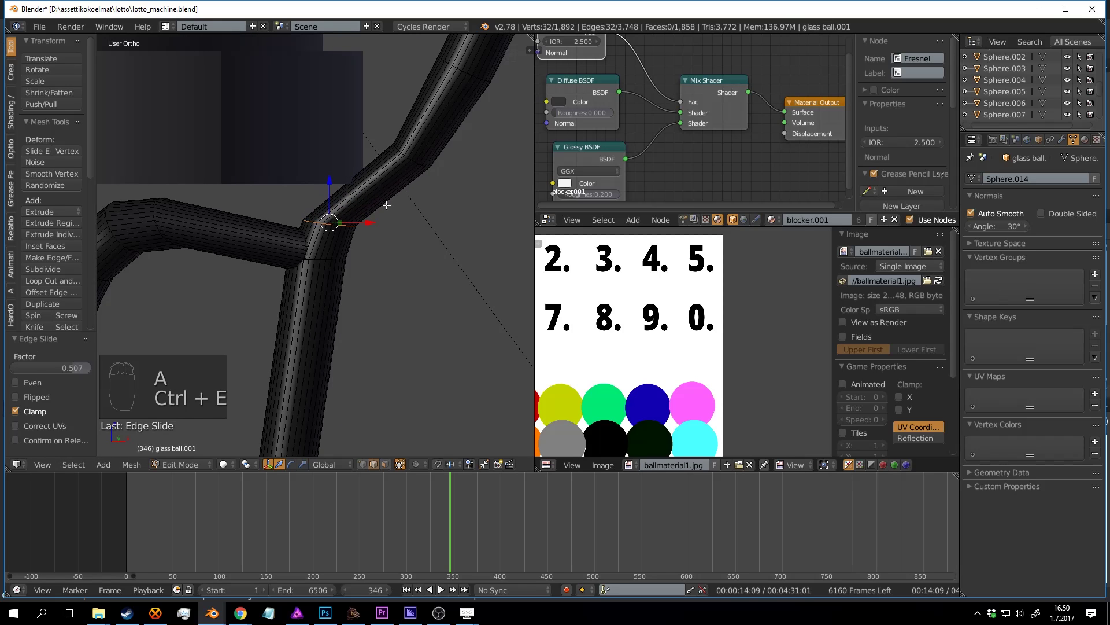
# Step: Rotate the edge loop just above the branch junction to even out the bend
pyautogui.press('a')
pyautogui.keyDown('alt'); pyautogui.rightClick(397, 180); pyautogui.keyUp('alt')
pyautogui.keyDown('alt'); pyautogui.rightClick(327, 224); pyautogui.keyUp('alt')
pyautogui.scroll(1, 332, 219)
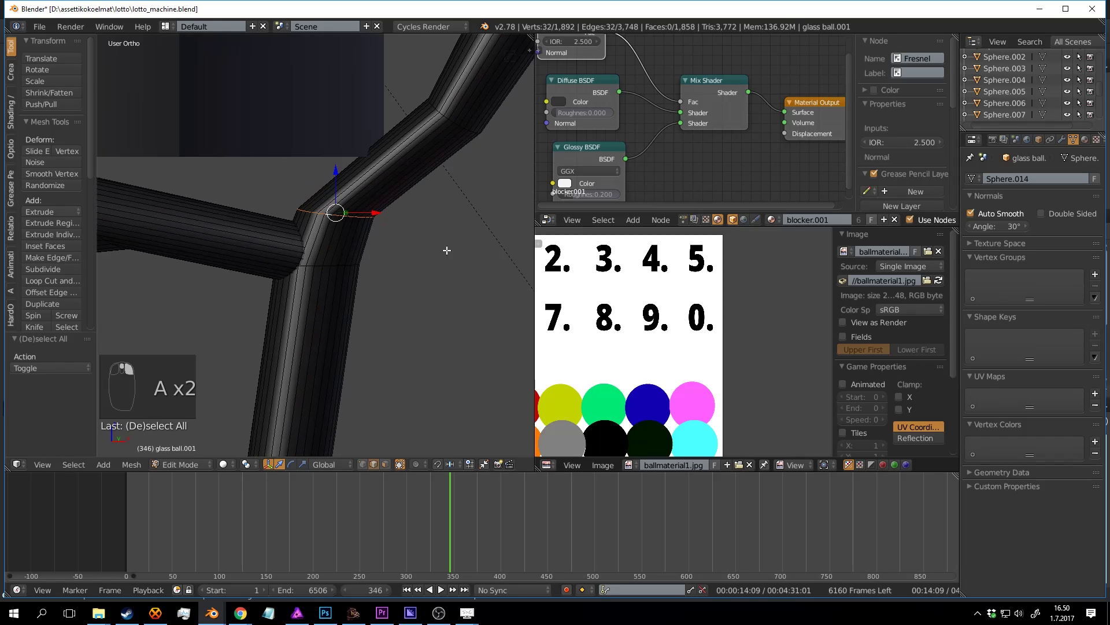
pyautogui.press('r')
pyautogui.click(412, 303)
pyautogui.press('a')
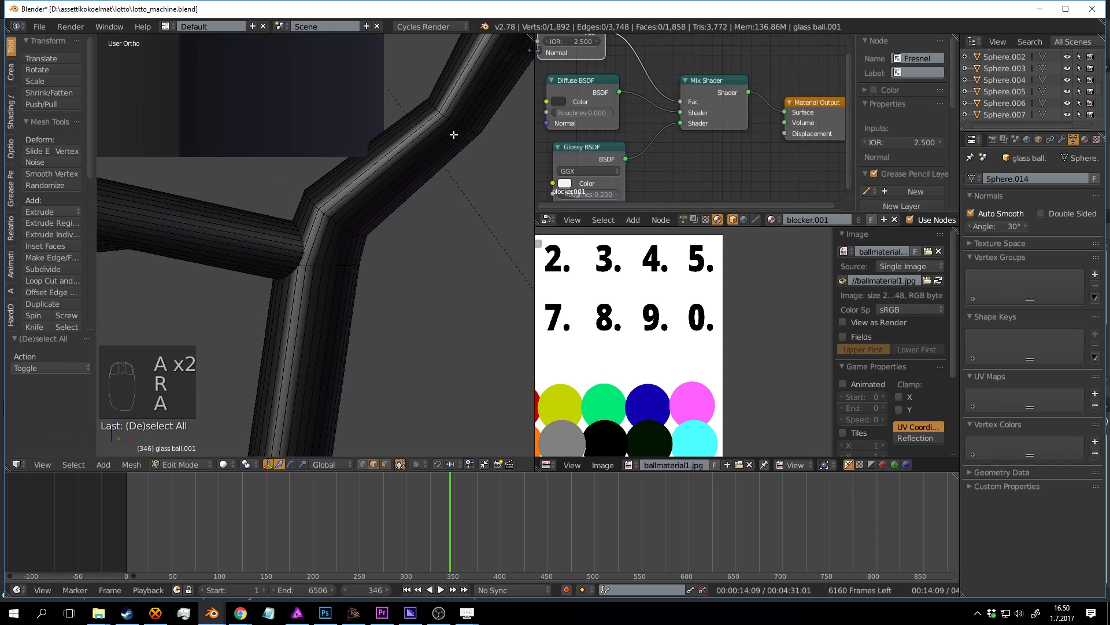
# Step: Move the outer bend's edge loop -0.046 along Z, then deselect it and leave Edit Mode
pyautogui.moveTo(455, 81); pyautogui.dragTo(445, 132)
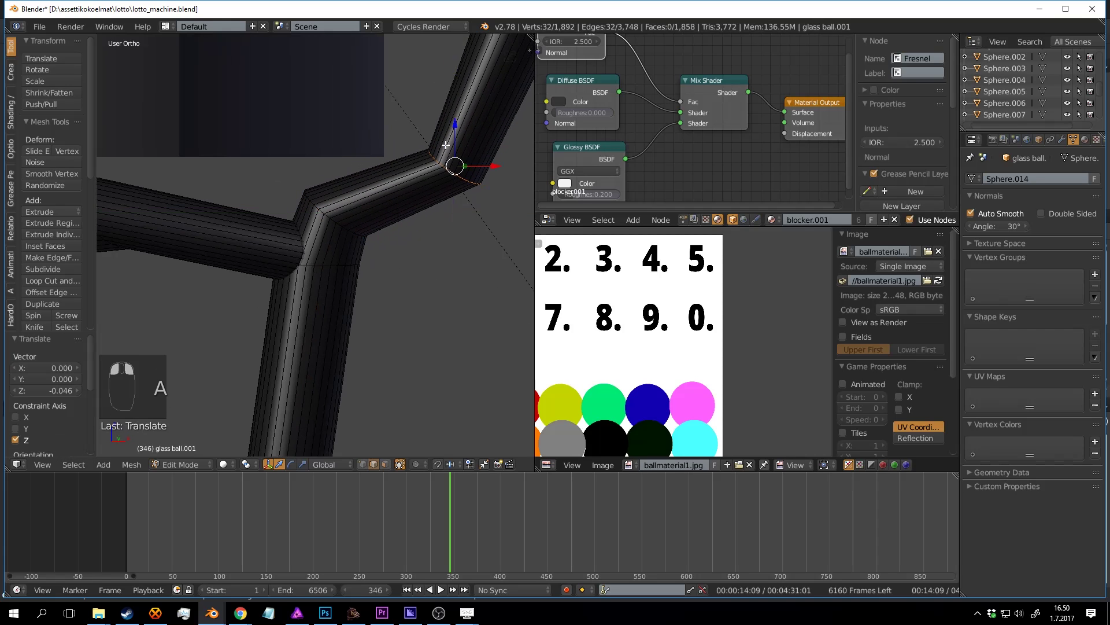
pyautogui.scroll(-2, 442, 168)
pyautogui.keyDown('shift'); pyautogui.moveTo(435, 208); pyautogui.dragTo(426, 266, button='middle'); pyautogui.keyUp('shift')
pyautogui.scroll(-4, 428, 220)
pyautogui.keyDown('shift'); pyautogui.moveTo(429, 170); pyautogui.dragTo(348, 291, button='middle'); pyautogui.keyUp('shift')
pyautogui.scroll(-2, 373, 258)
pyautogui.press('a')
pyautogui.press('Tab')
# Step: In front view, move the loop midway up the rail inward toward the discs and rotate it about -31°
pyautogui.scroll(4, 373, 278)
pyautogui.press('Tab')
pyautogui.press('a')
pyautogui.press('a')
pyautogui.press('a')
pyautogui.press('a')
pyautogui.press('a')
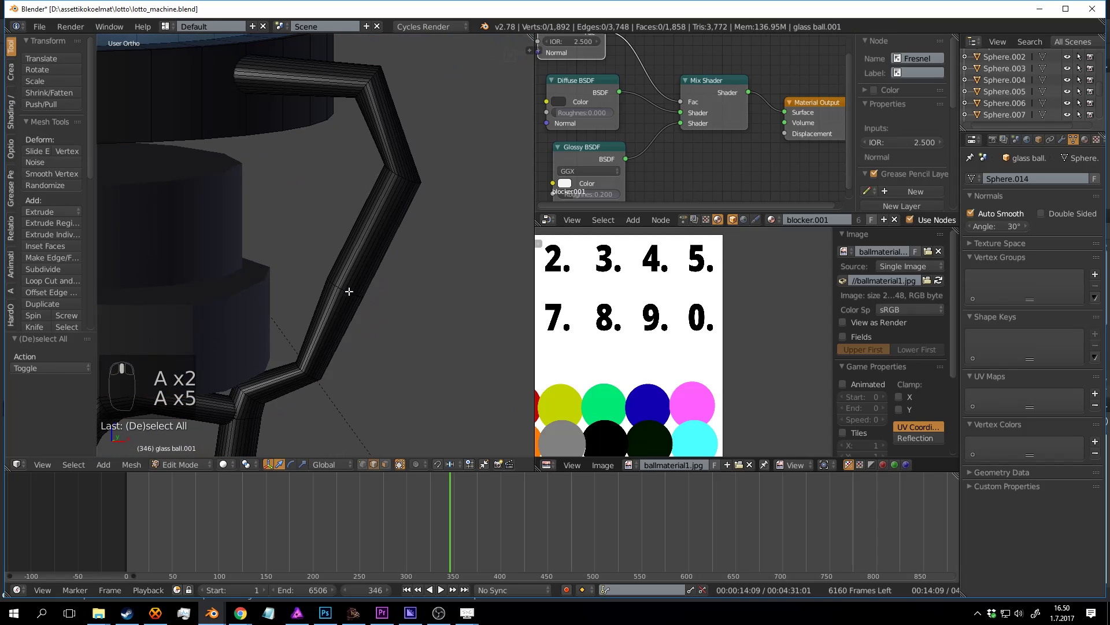
pyautogui.press('KP_1')
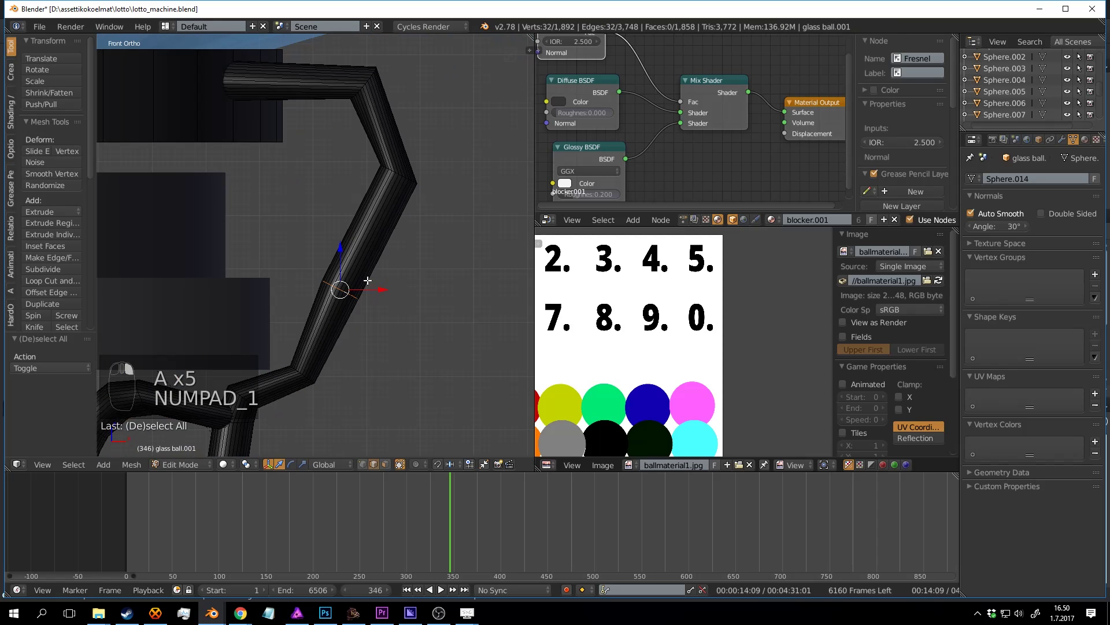
pyautogui.press('g')
pyautogui.click(393, 272)
pyautogui.press('r')
pyautogui.click(397, 248)
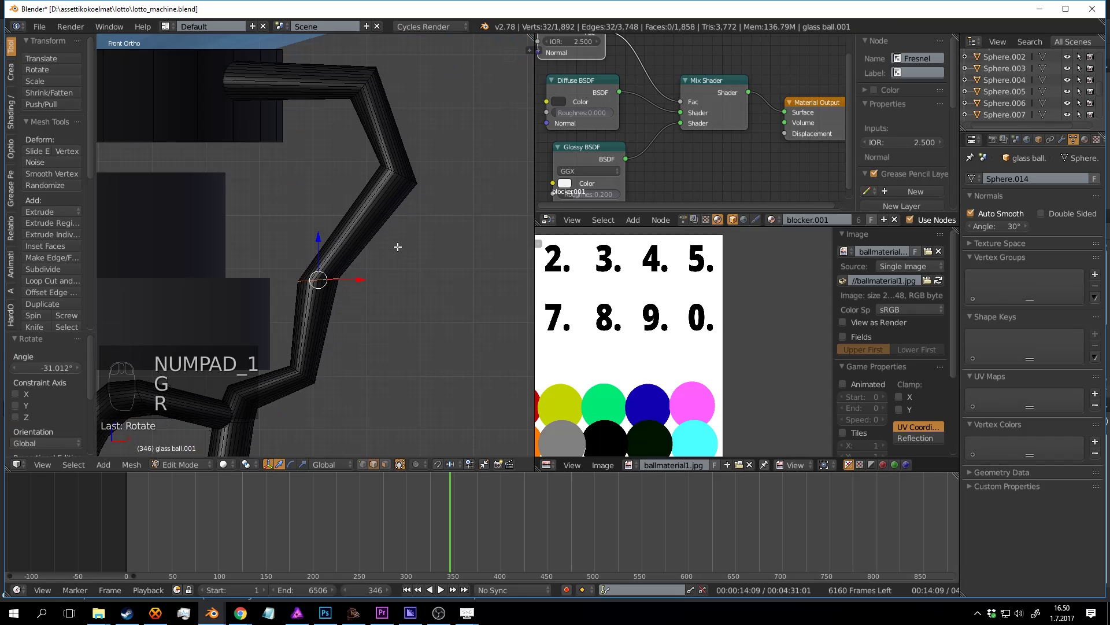
# Step: Move the next edge loop up the rail inward toward the discs so the post runs nearly vertical
pyautogui.press('a')
pyautogui.press('a')
pyautogui.press('a')
pyautogui.press('g')
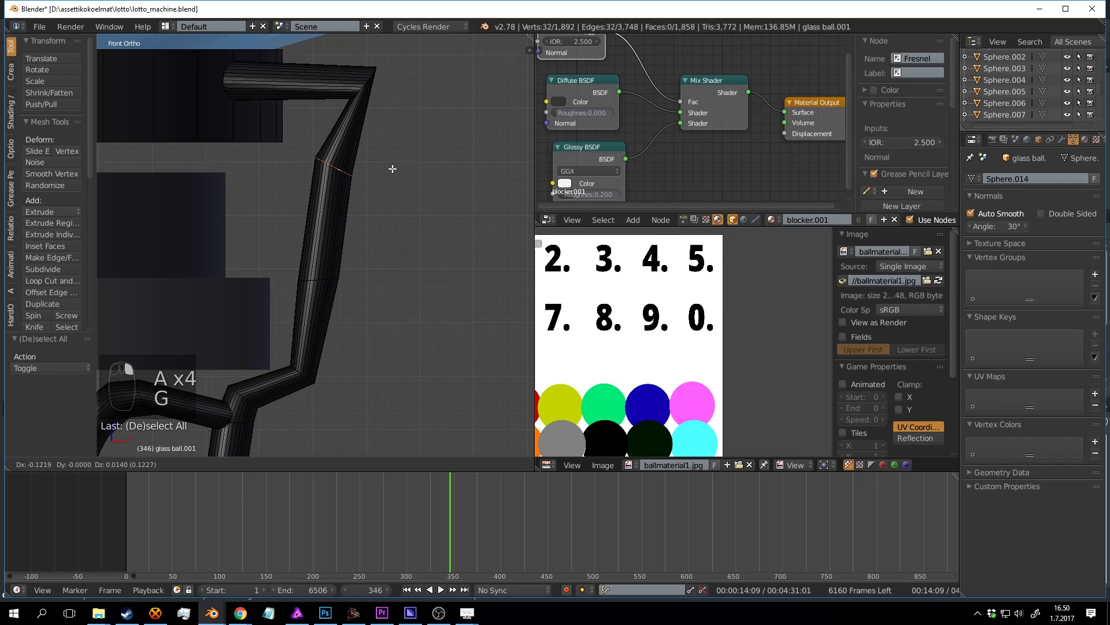
pyautogui.click(333, 165)
pyautogui.press('a')
pyautogui.keyDown('shift'); pyautogui.moveTo(330, 279); pyautogui.dragTo(416, 243, button='middle'); pyautogui.keyUp('shift')
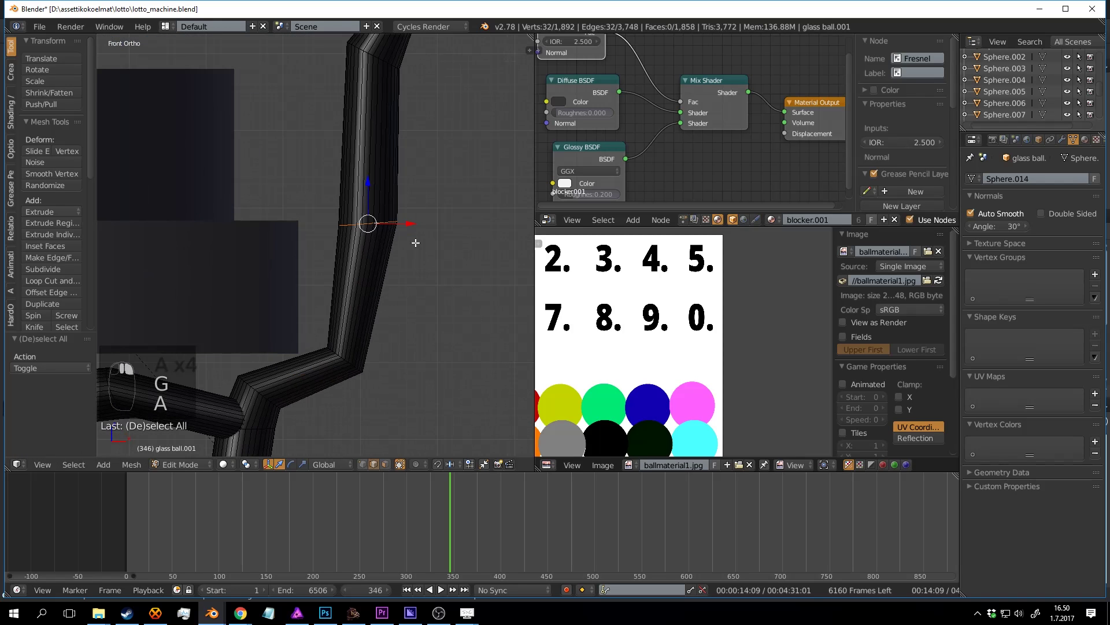
# Step: Move the selected rail edge loop 0.019 along X and -0.127 along Z, then rotate it to match the lower bend
pyautogui.press('g')
pyautogui.click(429, 336)
pyautogui.press('r')
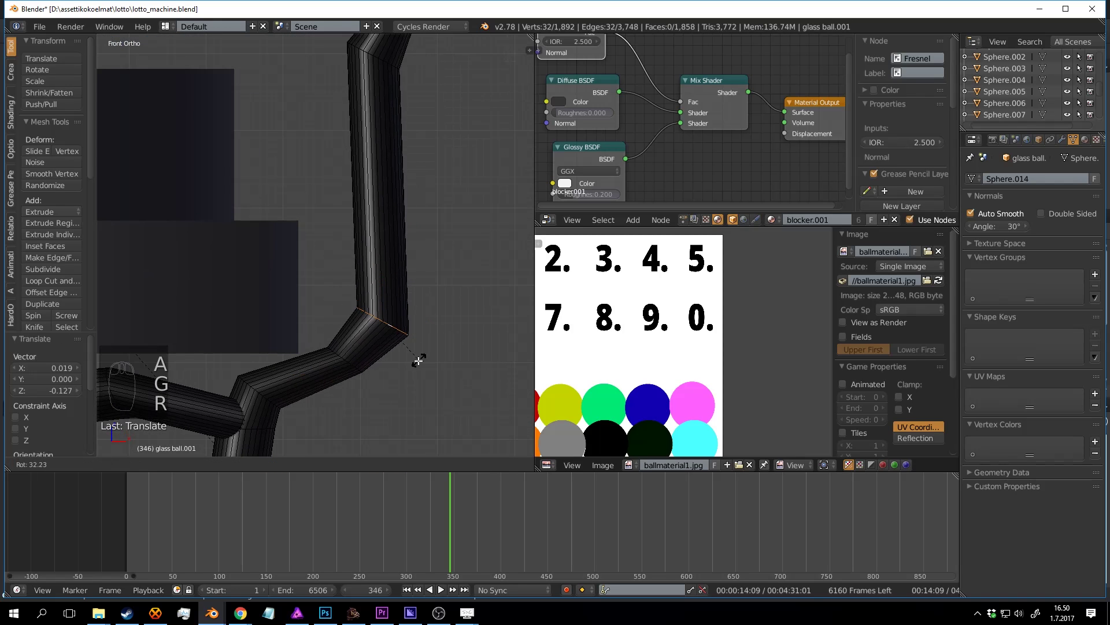
pyautogui.click(416, 362)
pyautogui.scroll(-3, 400, 261)
pyautogui.press('a')
# Step: Move the edge loop at the rail's upper outer corner about -0.16 along X and -0.02 along Z, inward toward the top disc
pyautogui.keyDown('shift'); pyautogui.moveTo(377, 149); pyautogui.dragTo(367, 250, button='middle'); pyautogui.keyUp('shift')
pyautogui.scroll(4, 367, 250)
pyautogui.keyDown('shift'); pyautogui.moveTo(447, 98); pyautogui.dragTo(410, 186, button='middle'); pyautogui.keyUp('shift')
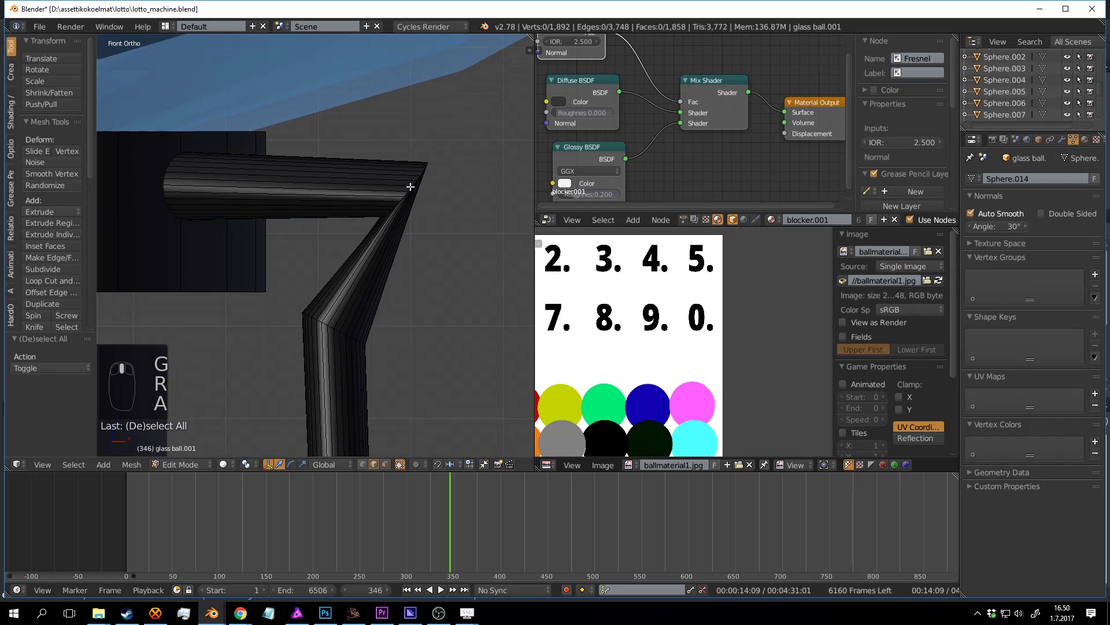
pyautogui.keyDown('alt'); pyautogui.rightClick(423, 171); pyautogui.keyUp('alt')
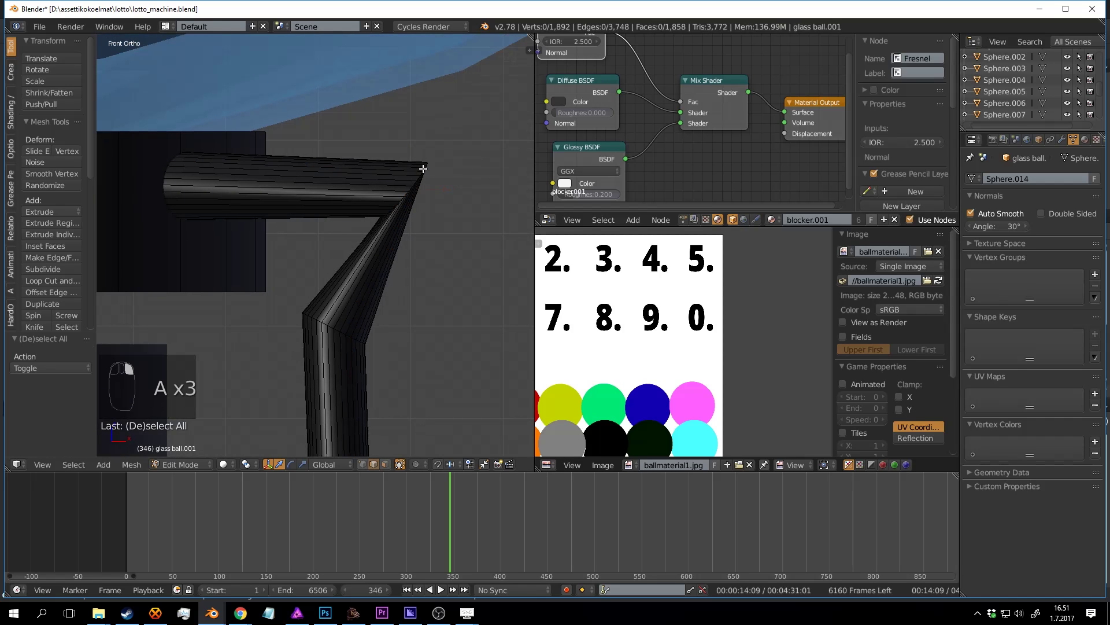
pyautogui.press('g')
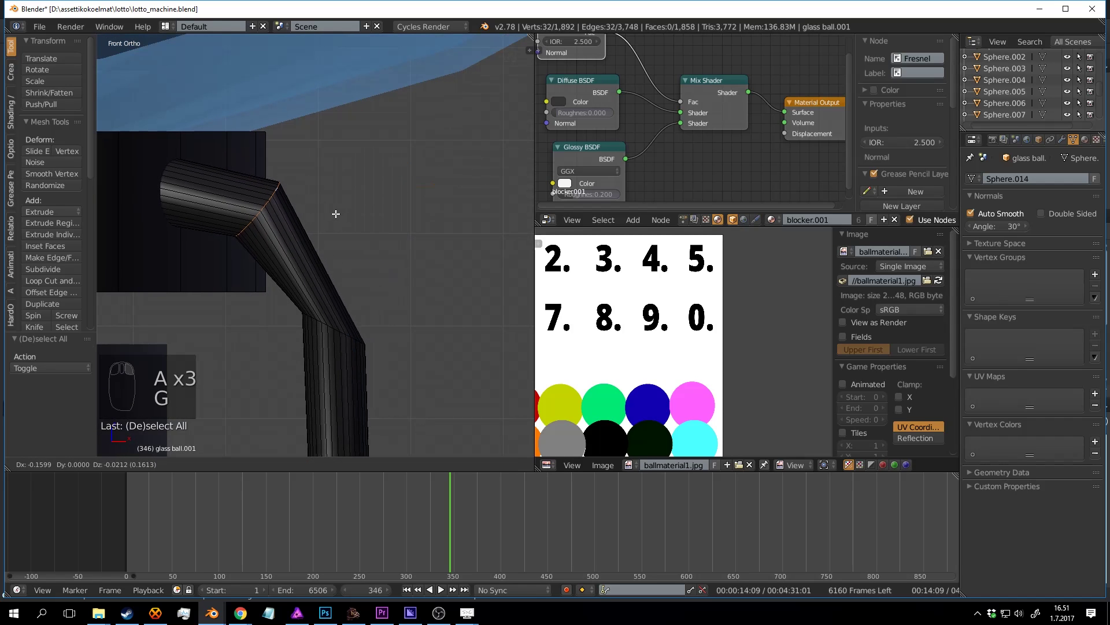
# Step: Rotate the edge loop just below the rail's upper corner by -52.309° to even out the bend
pyautogui.rightClick(336, 214)
pyautogui.press('a')
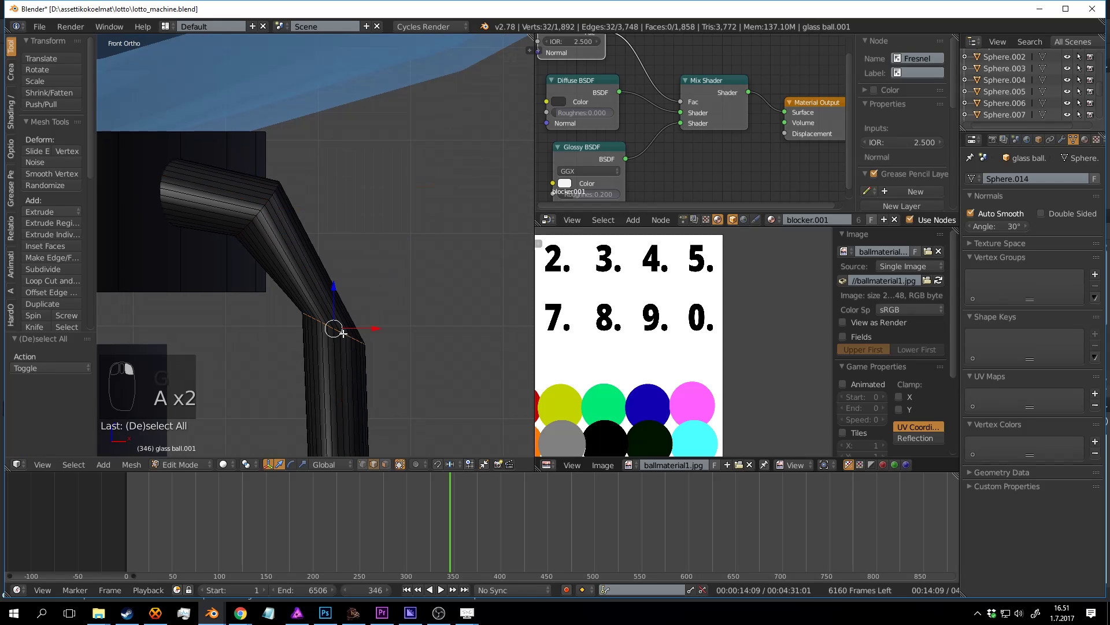
pyautogui.press('r')
pyautogui.click(388, 270)
pyautogui.scroll(-6, 389, 289)
pyautogui.keyDown('shift'); pyautogui.moveTo(384, 324); pyautogui.dragTo(385, 238, button='middle'); pyautogui.keyUp('shift')
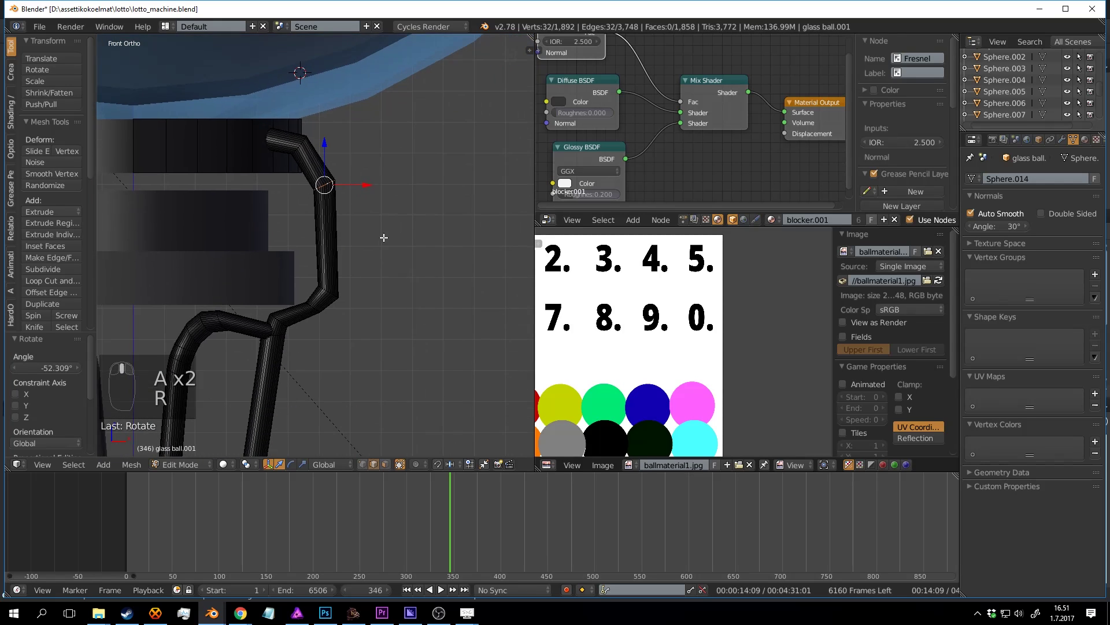
# Step: Bevel the rotated edge loop with two segments to round the upper part of the rail
pyautogui.scroll(3, 388, 232)
pyautogui.hotkey('ctrl', 'b')
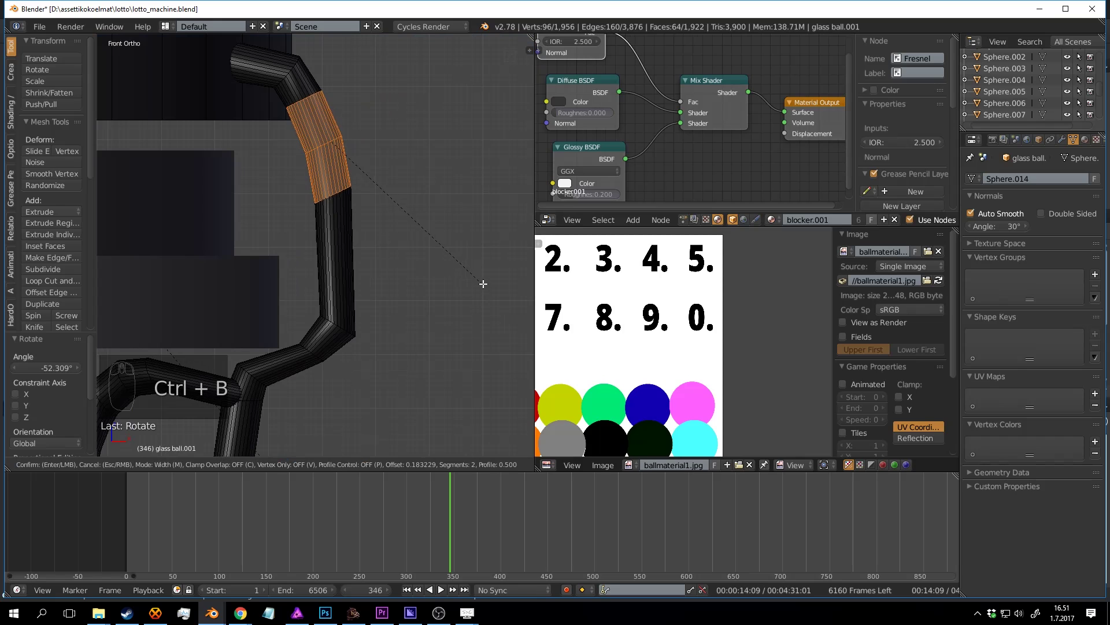
pyautogui.click(466, 265)
# Step: Edge-slide the upper loop of the rail's lower outer bend up the post by a factor of 0.194
pyautogui.keyDown('shift'); pyautogui.moveTo(354, 288); pyautogui.dragTo(340, 233, button='middle'); pyautogui.keyUp('shift')
pyautogui.scroll(5, 340, 233)
pyautogui.press('a')
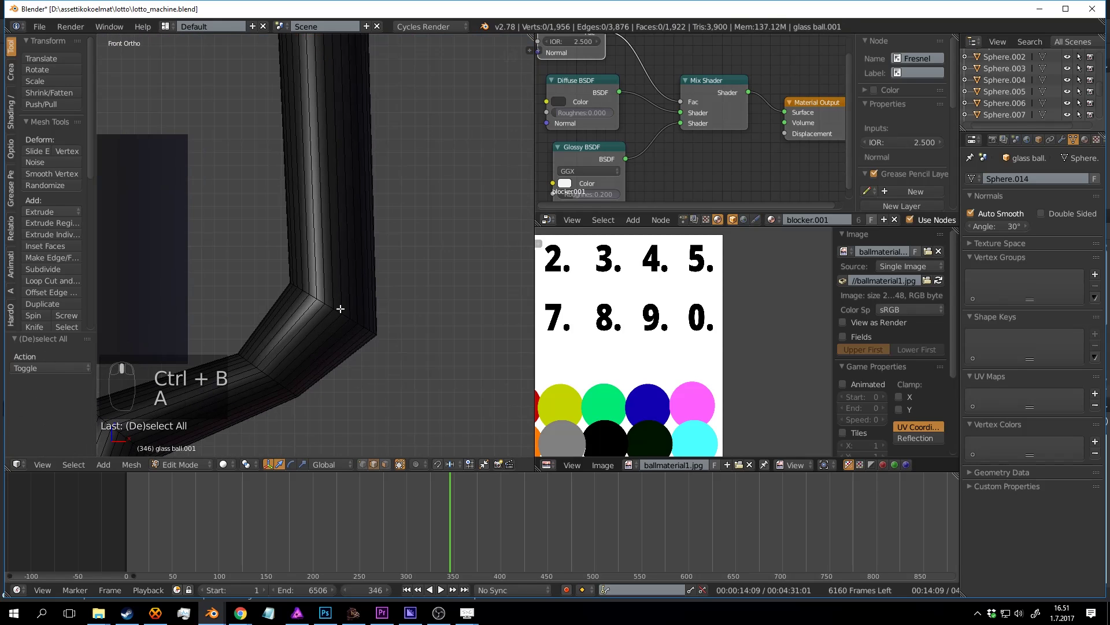
pyautogui.keyDown('alt'); pyautogui.rightClick(342, 313); pyautogui.keyUp('alt')
pyautogui.hotkey('ctrl', 'e')
pyautogui.click(346, 332)
pyautogui.click(401, 265)
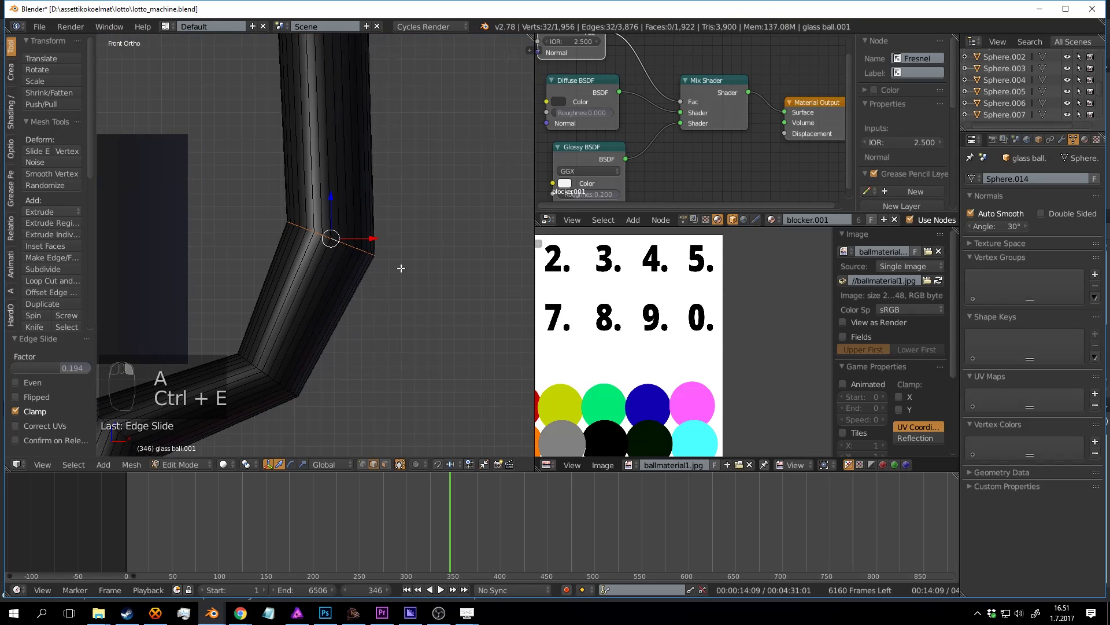
# Step: Bevel both edge loops of the rail's lower outer bend with two segments each and leave Edit Mode
pyautogui.hotkey('ctrl', 'b')
pyautogui.click(493, 331)
pyautogui.press('a')
pyautogui.press('a')
pyautogui.hotkey('ctrl', 'b')
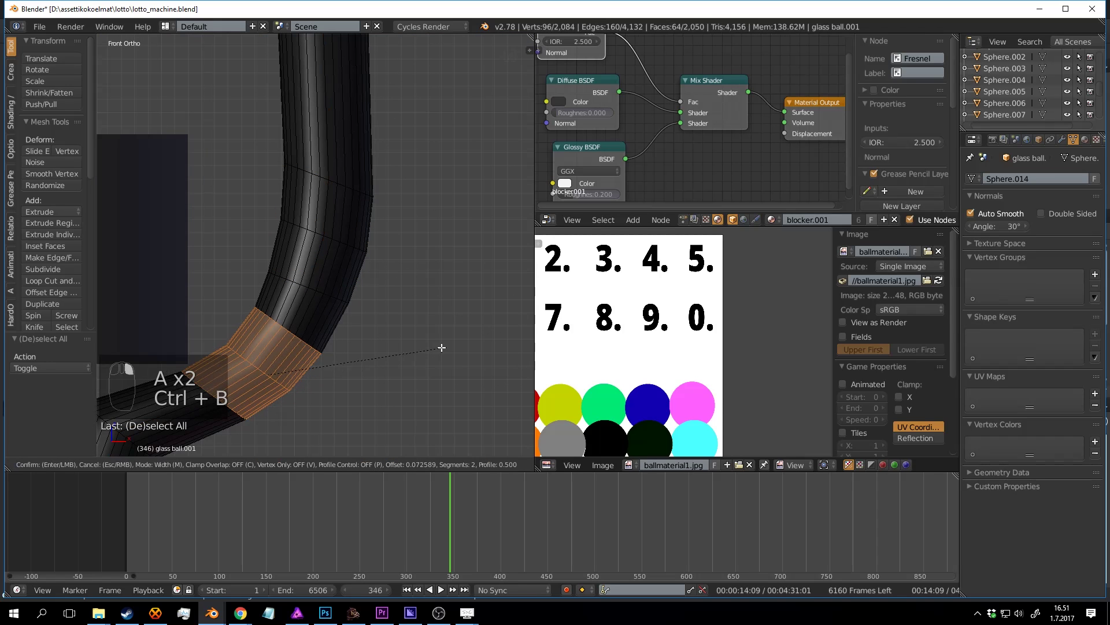
pyautogui.click(441, 347)
pyautogui.scroll(-5, 428, 330)
pyautogui.press('a')
pyautogui.press('Tab')
# Step: Bevel the edge loop just above the branch junction with two segments and leave Edit Mode
pyautogui.scroll(3, 265, 317)
pyautogui.press('Tab')
pyautogui.press('a')
pyautogui.press('a')
pyautogui.press('a')
pyautogui.press('a')
pyautogui.press('a')
pyautogui.hotkey('ctrl', 'b')
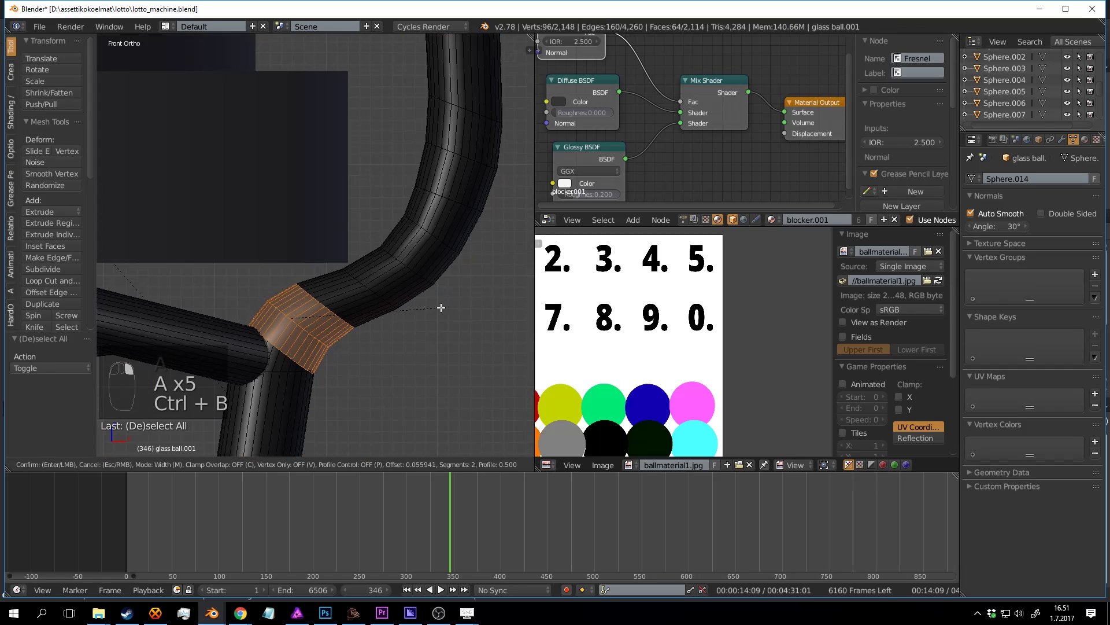
pyautogui.click(447, 303)
pyautogui.press('Tab')
# Step: Bevel the edge loop at the rail's top corner by 0.078 with two segments and leave Edit Mode
pyautogui.scroll(-6, 426, 290)
pyautogui.keyDown('shift'); pyautogui.moveTo(343, 168); pyautogui.dragTo(344, 283, button='middle'); pyautogui.keyUp('shift')
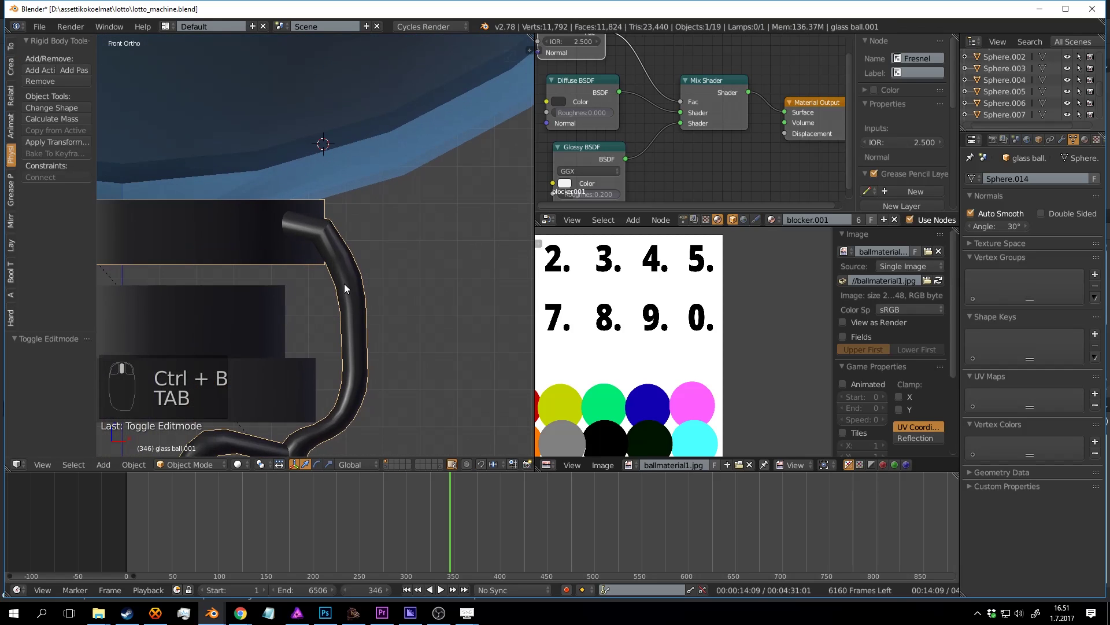
pyautogui.scroll(4, 339, 232)
pyautogui.press('Tab')
pyautogui.press('a')
pyautogui.press('a')
pyautogui.press('a')
pyautogui.scroll(2, 343, 207)
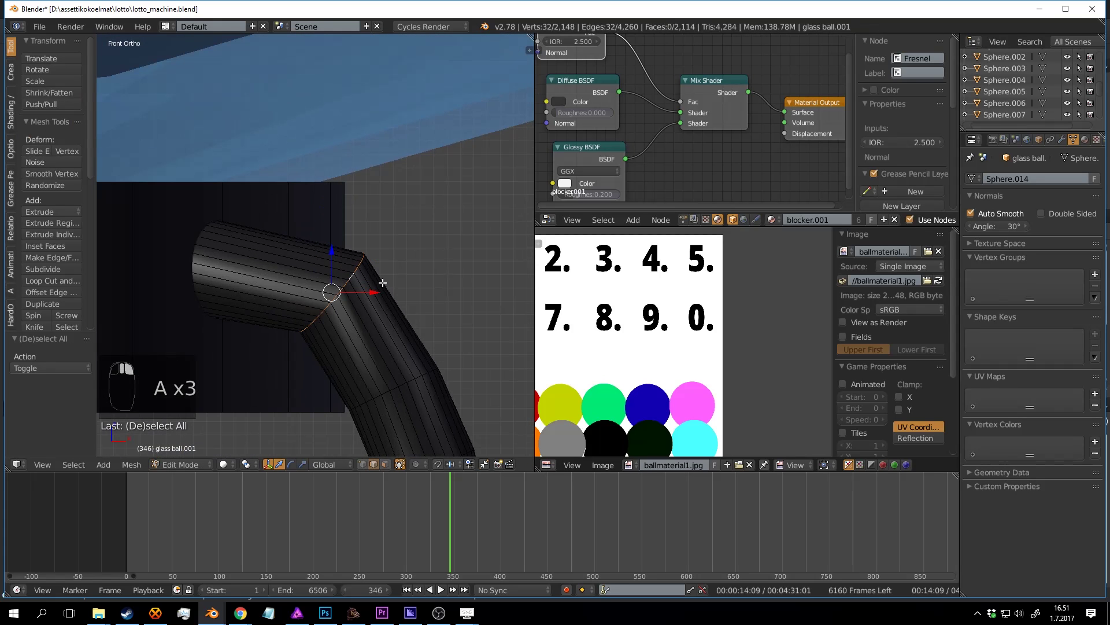
pyautogui.hotkey('ctrl', 'b')
pyautogui.click(483, 330)
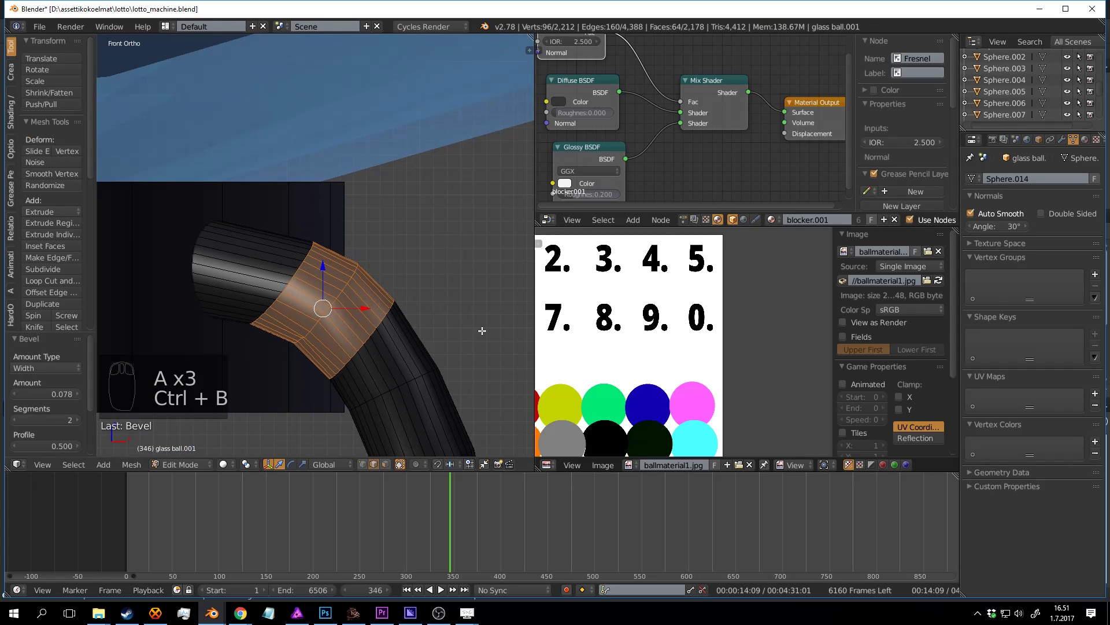
pyautogui.press('Tab')
# Step: Rewind the timeline to around frame 50 and play the animation to check the discs' clearance from the reshaped rails
pyautogui.scroll(-9, 432, 273)
pyautogui.moveTo(424, 284); pyautogui.dragTo(297, 286, button='middle')
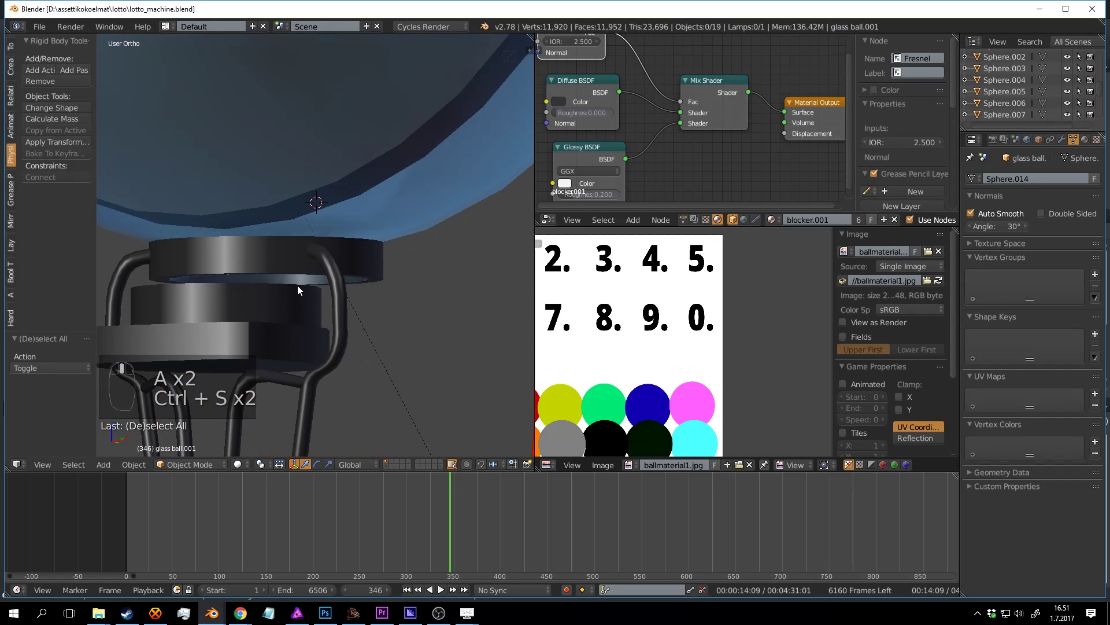
pyautogui.moveTo(451, 508); pyautogui.dragTo(174, 498)
pyautogui.hotkey('alt', 'a')
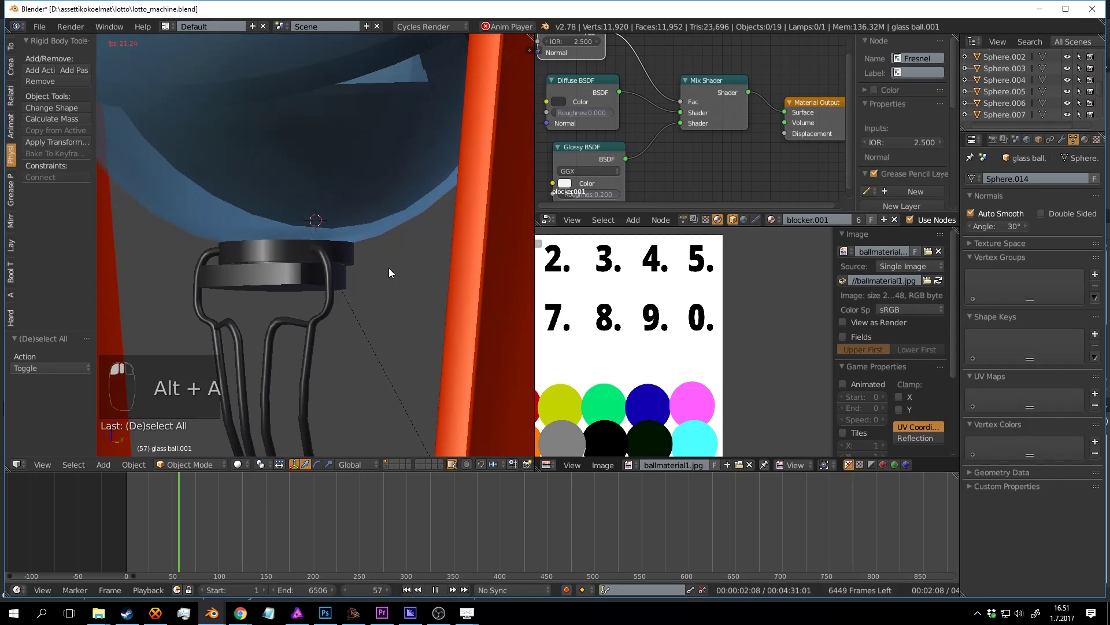
# Step: Save the lotto machine file and examine the outlet and rails below the glass ball during playback
pyautogui.hotkey('ctrl', 's')
pyautogui.moveTo(372, 248); pyautogui.dragTo(291, 256, button='middle')
pyautogui.hotkey('ctrl', 's')
pyautogui.scroll(-5, 321, 248)
pyautogui.scroll(-4, 386, 258)
pyautogui.scroll(3, 371, 234)
pyautogui.scroll(4, 292, 256)
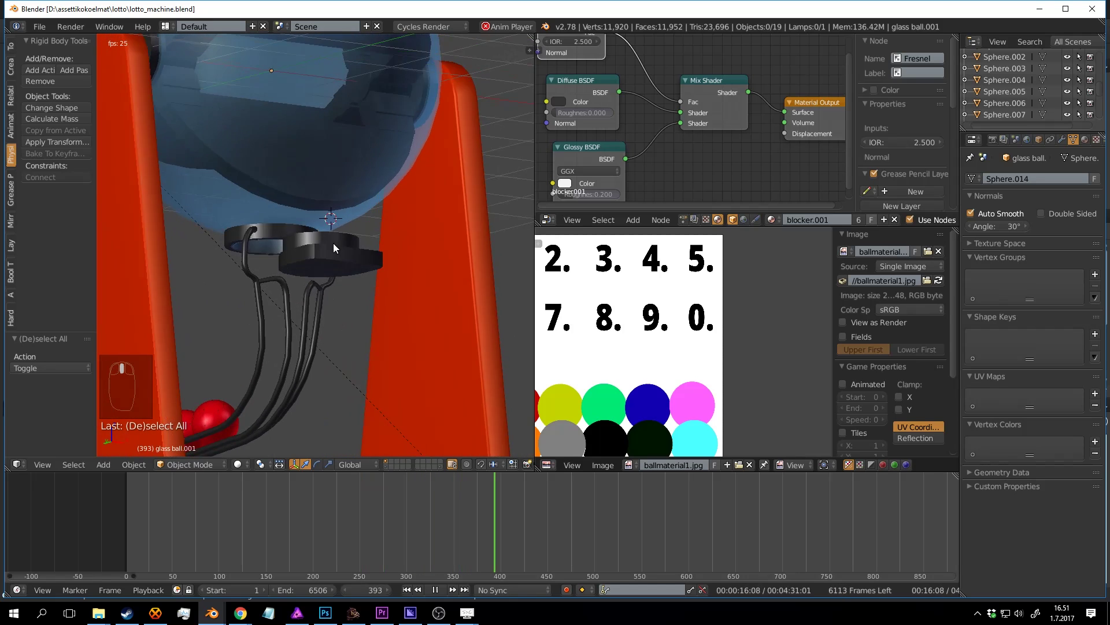
pyautogui.moveTo(333, 242); pyautogui.dragTo(354, 262, button='middle')
# Step: Replay the ball simulation from frame 0 with the whole machine in view and save the file
pyautogui.hotkey('alt', 'a')
pyautogui.hotkey('ctrl', 's')
pyautogui.click(97, 486)
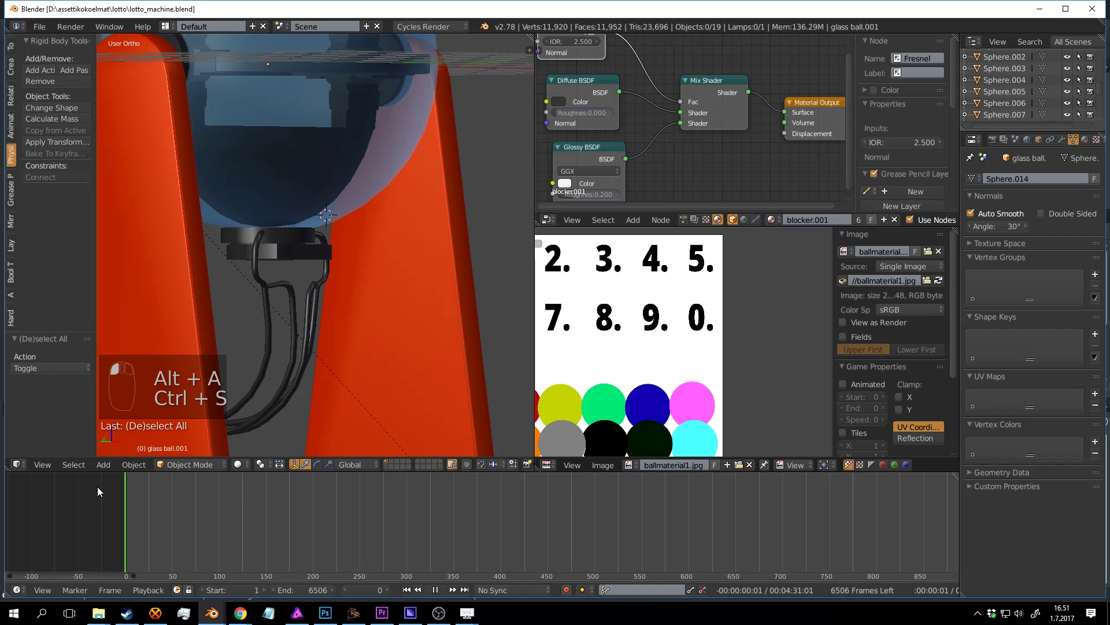
pyautogui.scroll(-5, 449, 244)
pyautogui.hotkey('alt', 'a')
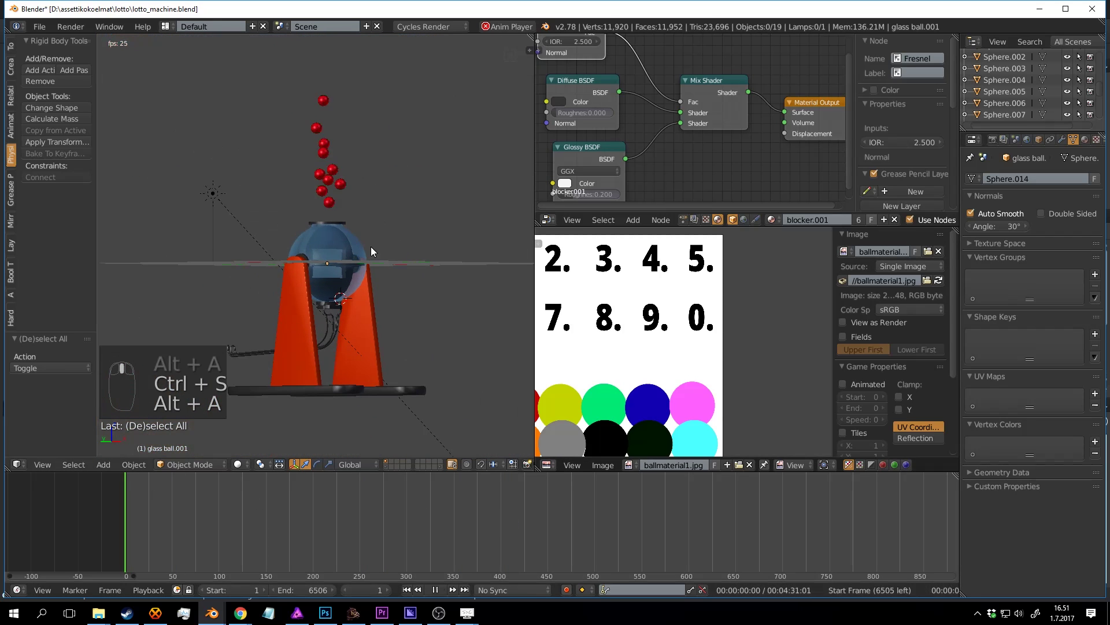
pyautogui.moveTo(371, 246); pyautogui.dragTo(397, 269, button='middle')
pyautogui.hotkey('ctrl', 's')
pyautogui.scroll(4, 355, 286)
pyautogui.hotkey('ctrl', 's')
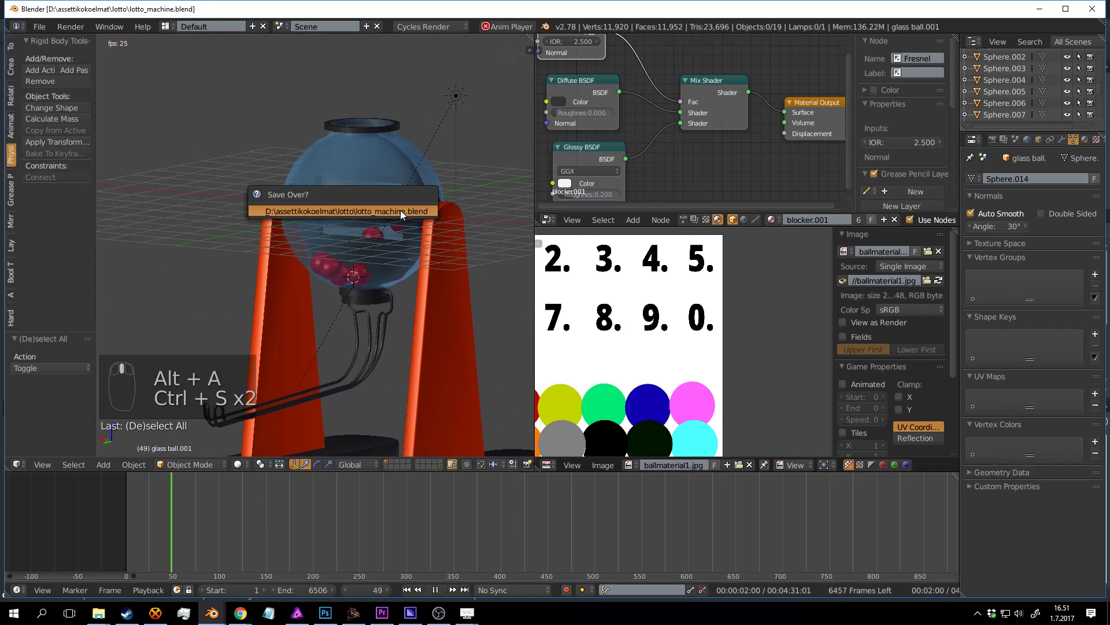
# Step: Widen the 3D viewport to watch the balls tumble inside the glass ball, and save the file
pyautogui.scroll(-4, 369, 246)
pyautogui.scroll(5, 401, 245)
pyautogui.moveTo(400, 246); pyautogui.dragTo(396, 213, button='middle')
pyautogui.scroll(1, 396, 219)
pyautogui.scroll(-4, 409, 214)
pyautogui.scroll(2, 397, 213)
pyautogui.moveTo(533, 217); pyautogui.dragTo(654, 218)
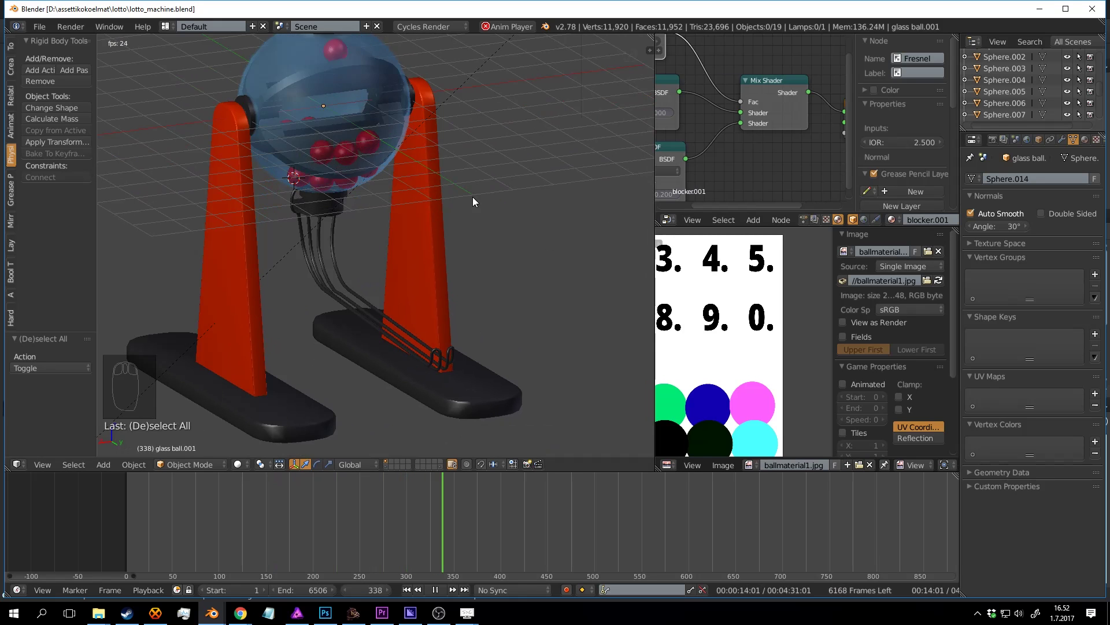
pyautogui.moveTo(453, 221); pyautogui.dragTo(377, 218, button='middle')
pyautogui.hotkey('ctrl', 's')
pyautogui.hotkey('ctrl', 's')
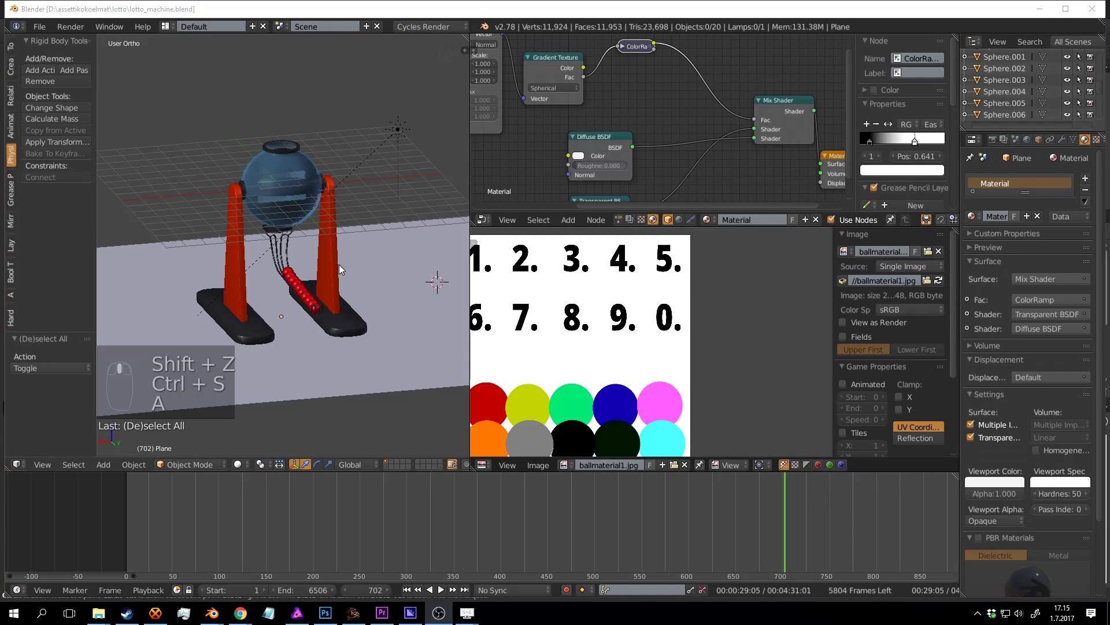
# Step: Give the 3D viewport more width to show the machine on its floor plane, and save the file
pyautogui.moveTo(377, 259); pyautogui.dragTo(396, 283, button='middle')
pyautogui.scroll(2, 348, 272)
pyautogui.hotkey('ctrl', 's')
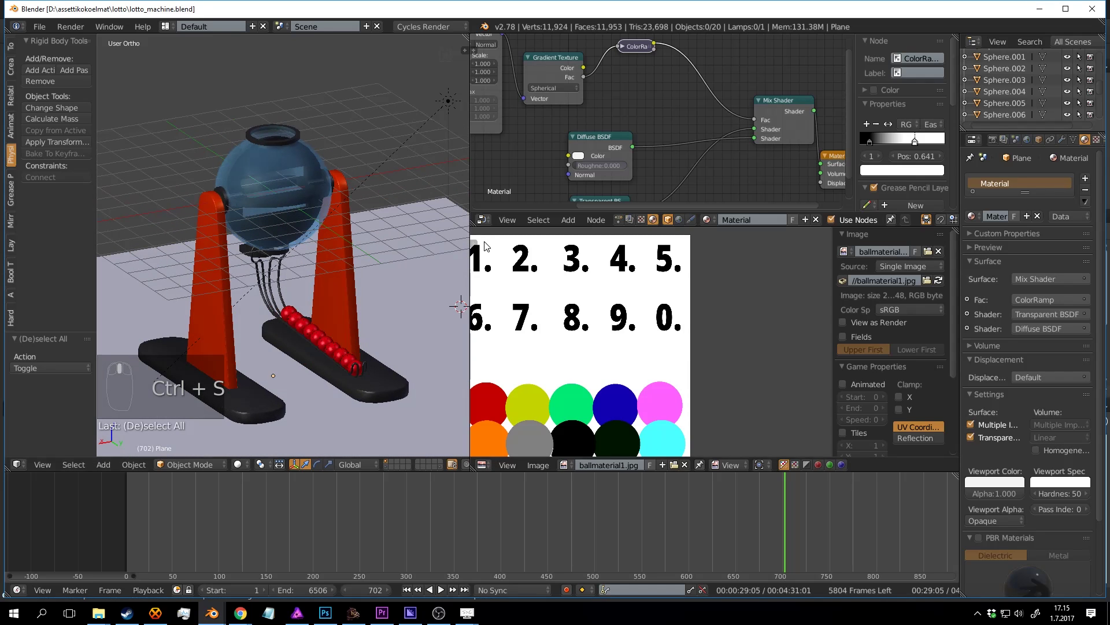
pyautogui.moveTo(470, 235); pyautogui.dragTo(594, 238)
pyautogui.scroll(-2, 440, 252)
pyautogui.moveTo(439, 251); pyautogui.dragTo(486, 274, button='middle')
pyautogui.hotkey('ctrl', 's')
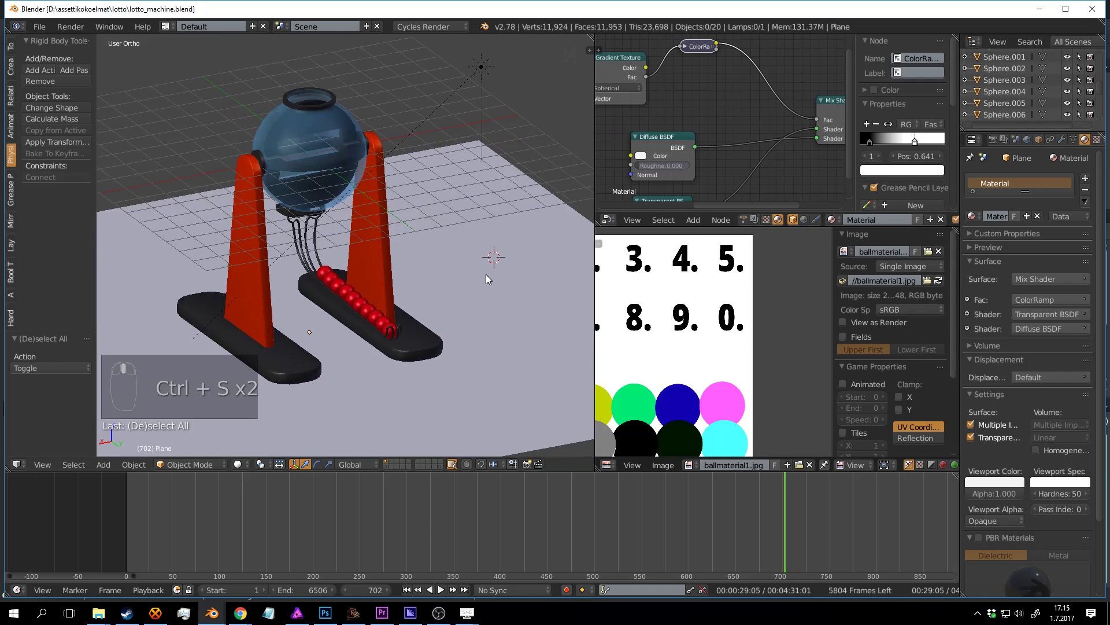
# Step: Select the floor plane, enlarge the node editor and set the Diffuse BSDF color to light blue
pyautogui.rightClick(486, 275)
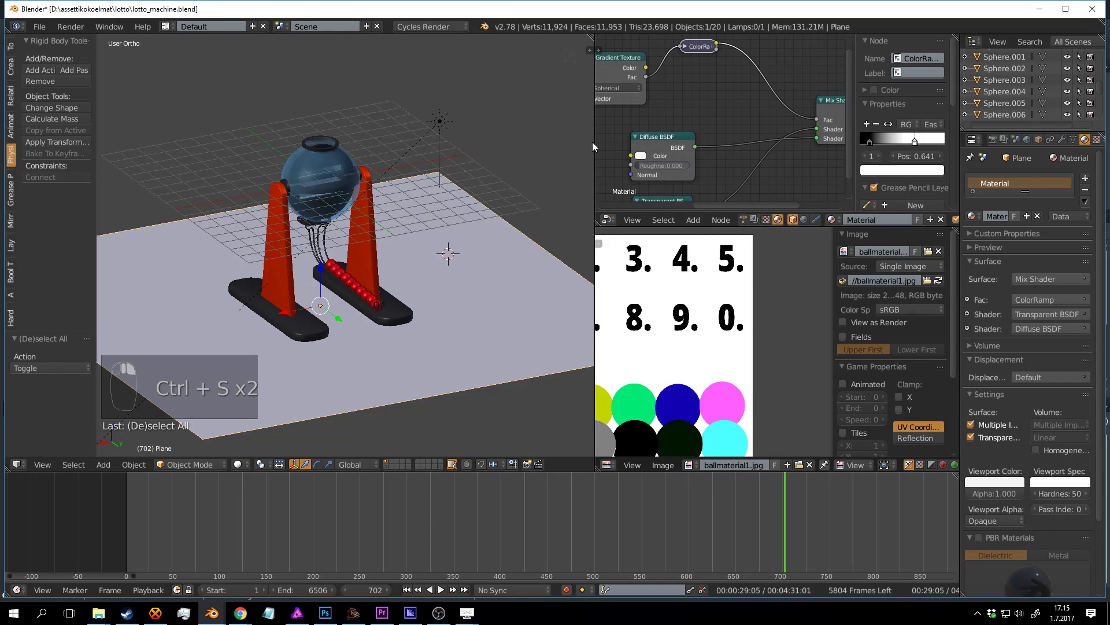
pyautogui.moveTo(592, 143); pyautogui.dragTo(400, 144)
pyautogui.moveTo(615, 147)
pyautogui.mouseDown(button='middle')
pyautogui.moveTo(557, 174)
pyautogui.moveTo(585, 139)
pyautogui.moveTo(590, 106)
pyautogui.moveTo(626, 148)
pyautogui.mouseUp(button='middle')
pyautogui.scroll(-4, 557, 174)
pyautogui.scroll(1, 585, 139)
pyautogui.click(599, 184)
pyautogui.moveTo(600, 184); pyautogui.dragTo(606, 133)
pyautogui.scroll(1, 611, 161)
pyautogui.scroll(1, 602, 164)
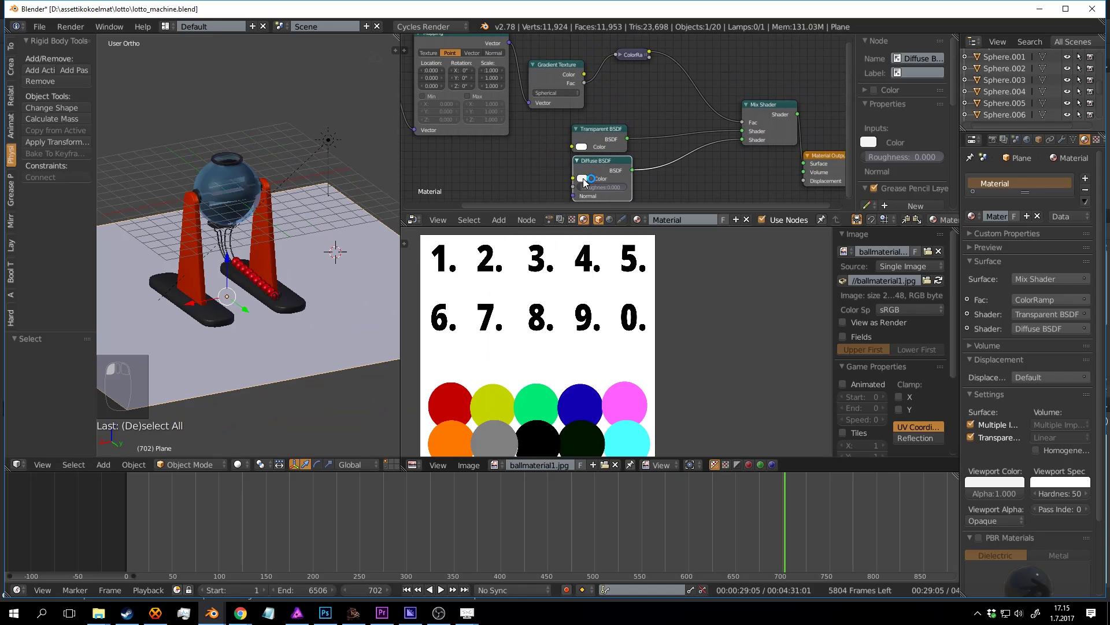
pyautogui.click(581, 178)
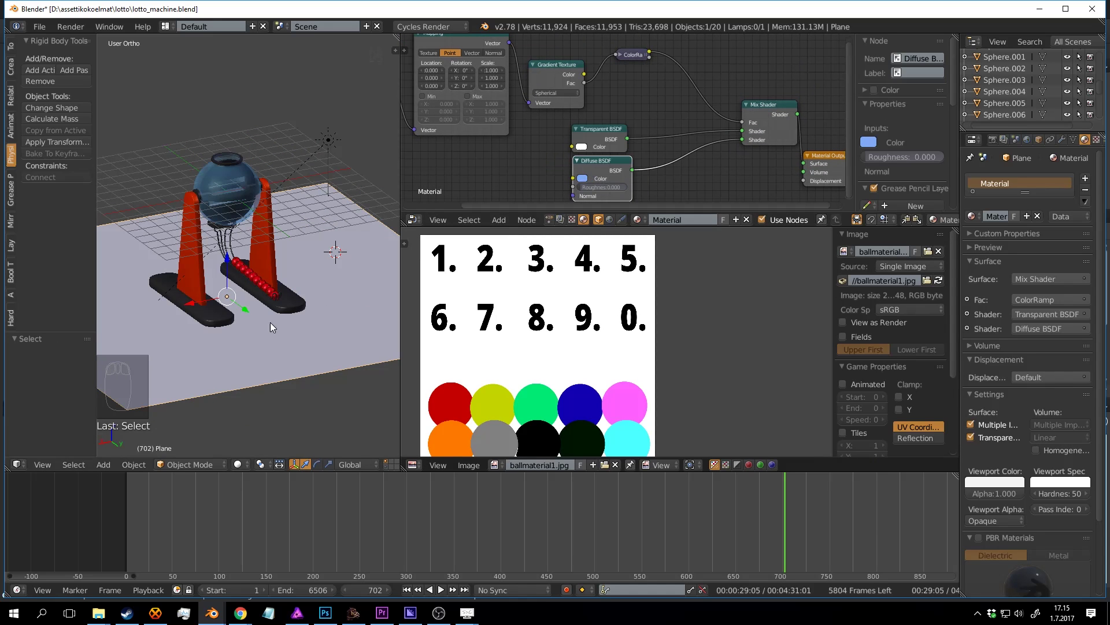
# Step: Preview the blue floor in rendered shading from several angles and save the file
pyautogui.hotkey('shift', 'z')
pyautogui.hotkey('ctrl', 's')
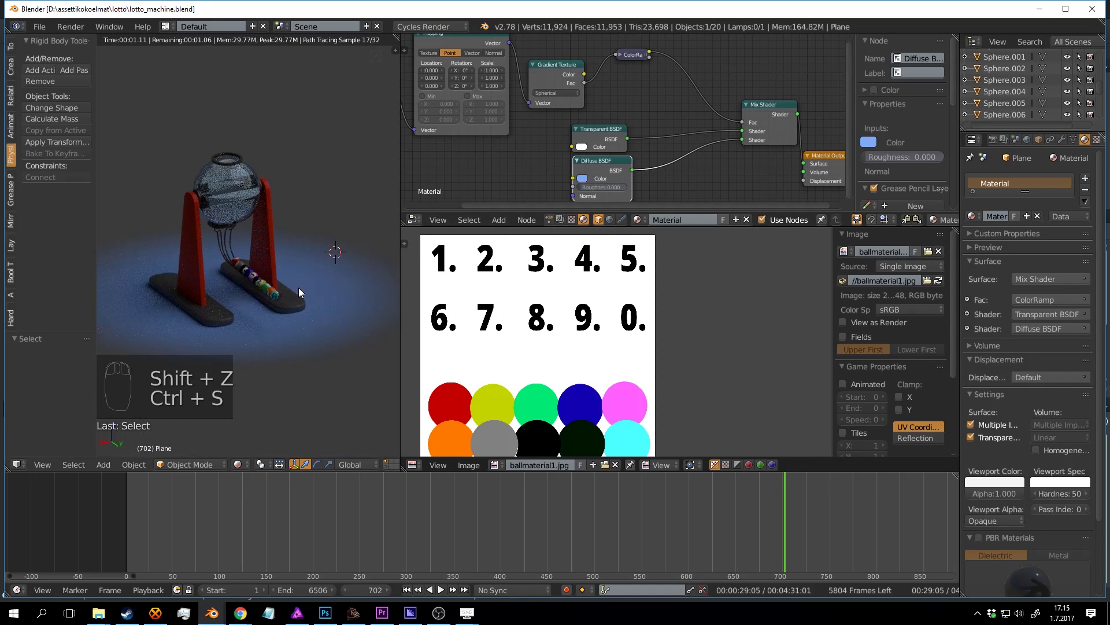
pyautogui.scroll(2, 311, 283)
pyautogui.hotkey('ctrl', 's')
pyautogui.moveTo(312, 286); pyautogui.dragTo(364, 243, button='middle')
pyautogui.click(311, 284)
pyautogui.scroll(-2, 311, 283)
# Step: Reposition the nodes feeding the floor's Mix Shader and expand the collapsed ColorRamp node
pyautogui.moveTo(531, 100); pyautogui.dragTo(630, 109, button='middle')
pyautogui.scroll(-2, 641, 114)
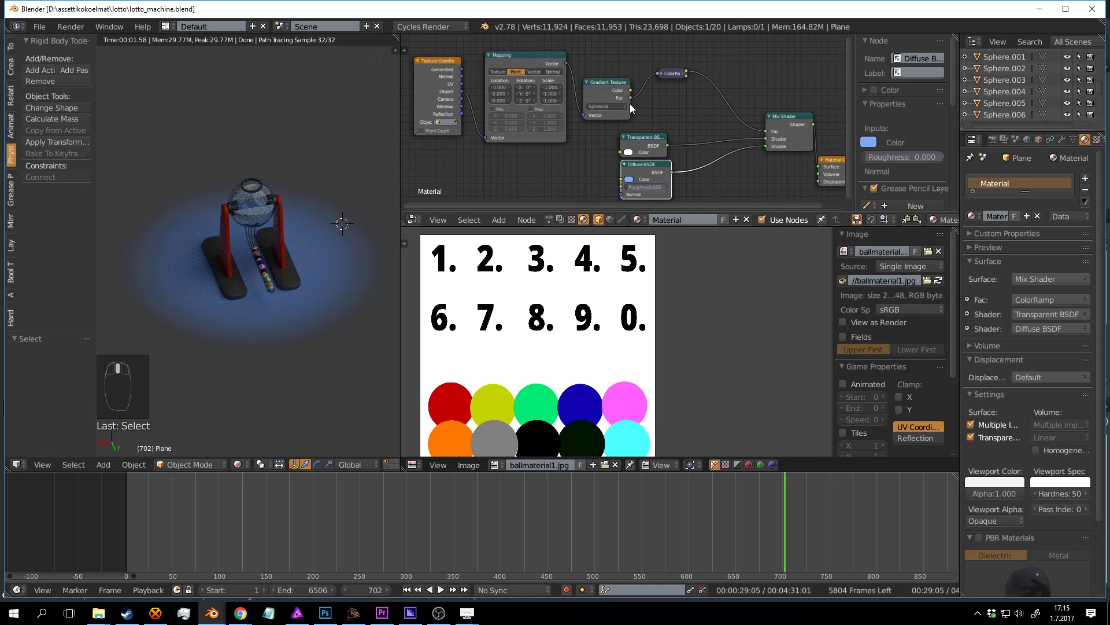
pyautogui.moveTo(602, 81); pyautogui.dragTo(607, 68)
pyautogui.moveTo(682, 123); pyautogui.dragTo(650, 112, button='middle')
pyautogui.scroll(1, 649, 111)
pyautogui.moveTo(632, 58); pyautogui.dragTo(643, 44)
pyautogui.press('h')
pyautogui.moveTo(656, 121); pyautogui.dragTo(613, 112, button='middle')
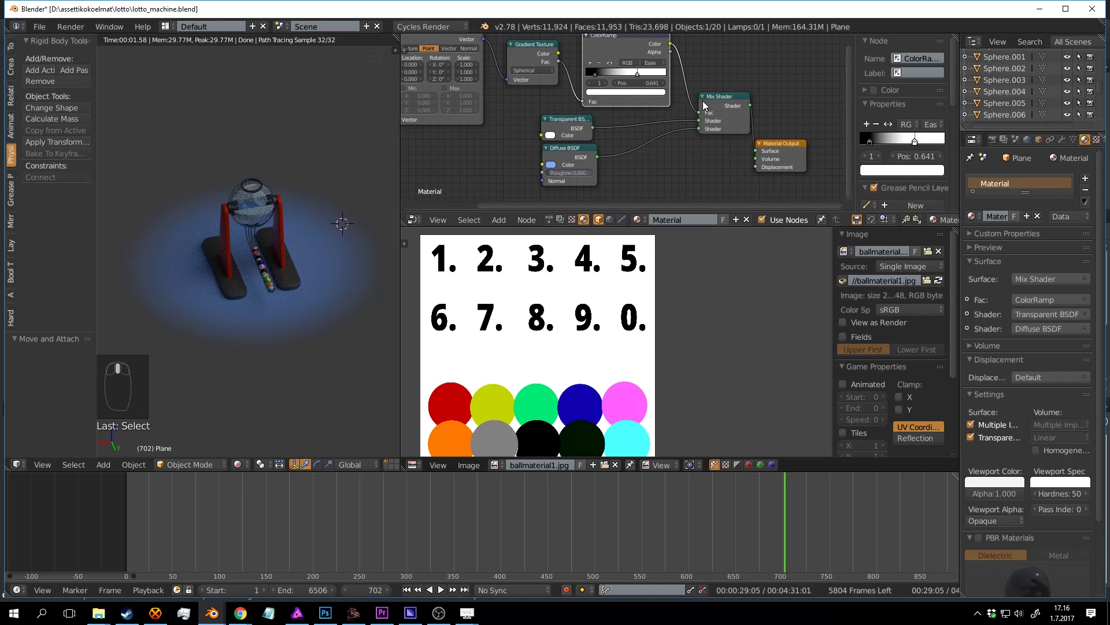
# Step: Nudge the Gradient Texture node, review the floor material's node chain and save the file
pyautogui.moveTo(704, 105); pyautogui.dragTo(703, 121, button='middle')
pyautogui.moveTo(529, 59); pyautogui.dragTo(528, 52)
pyautogui.moveTo(417, 89); pyautogui.dragTo(531, 90, button='middle')
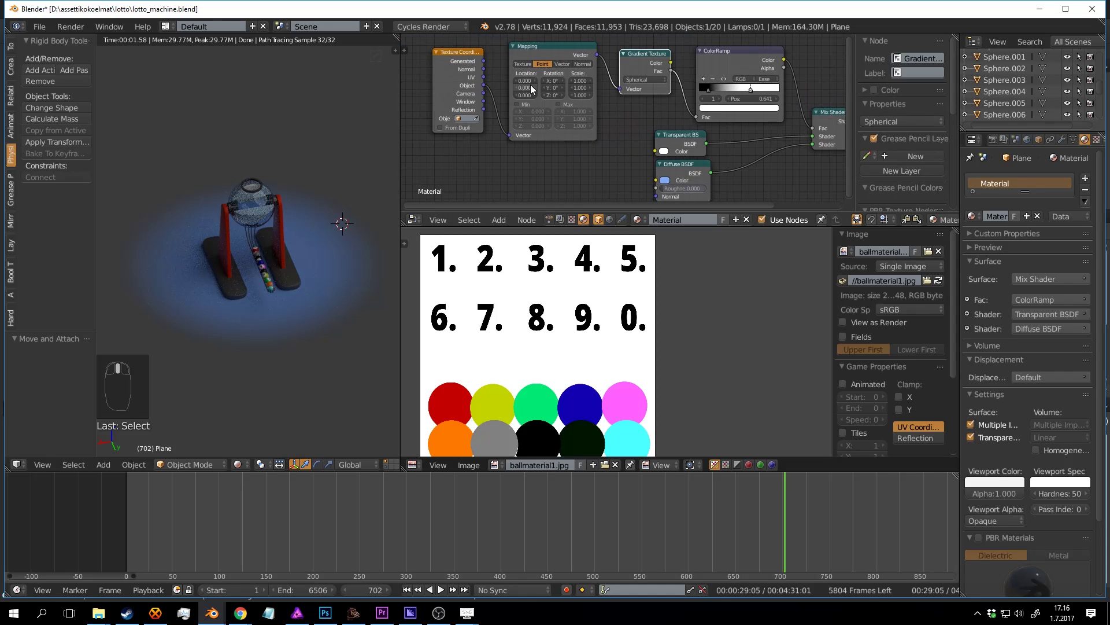
pyautogui.moveTo(688, 116); pyautogui.dragTo(555, 98, button='middle')
pyautogui.click(706, 99)
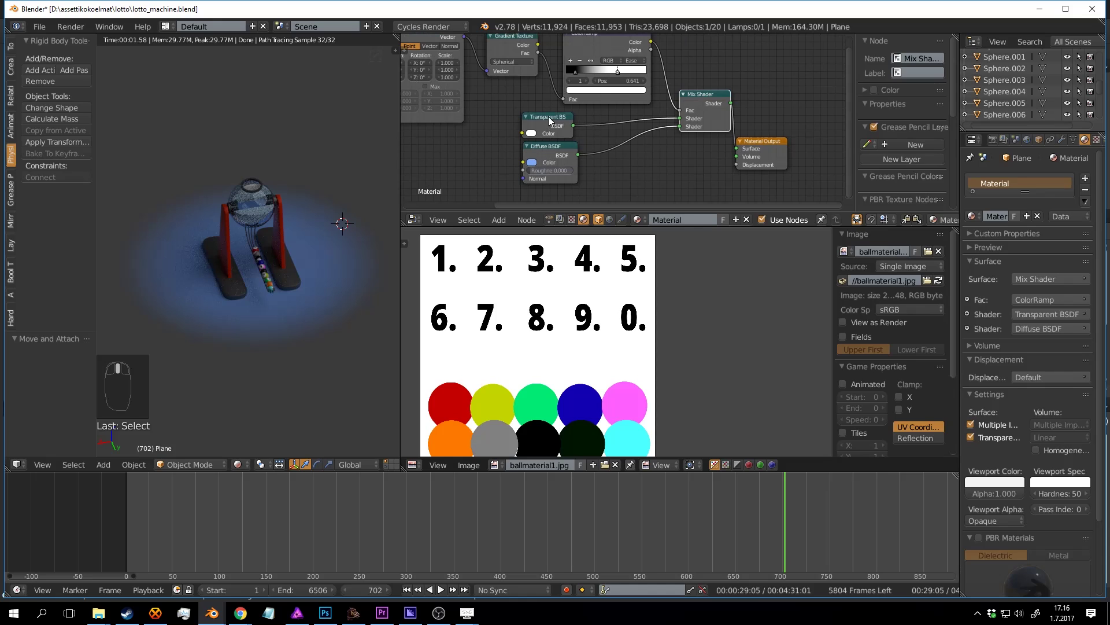
pyautogui.moveTo(636, 141); pyautogui.dragTo(608, 144, button='middle')
pyautogui.hotkey('ctrl', 's')
pyautogui.click(608, 144)
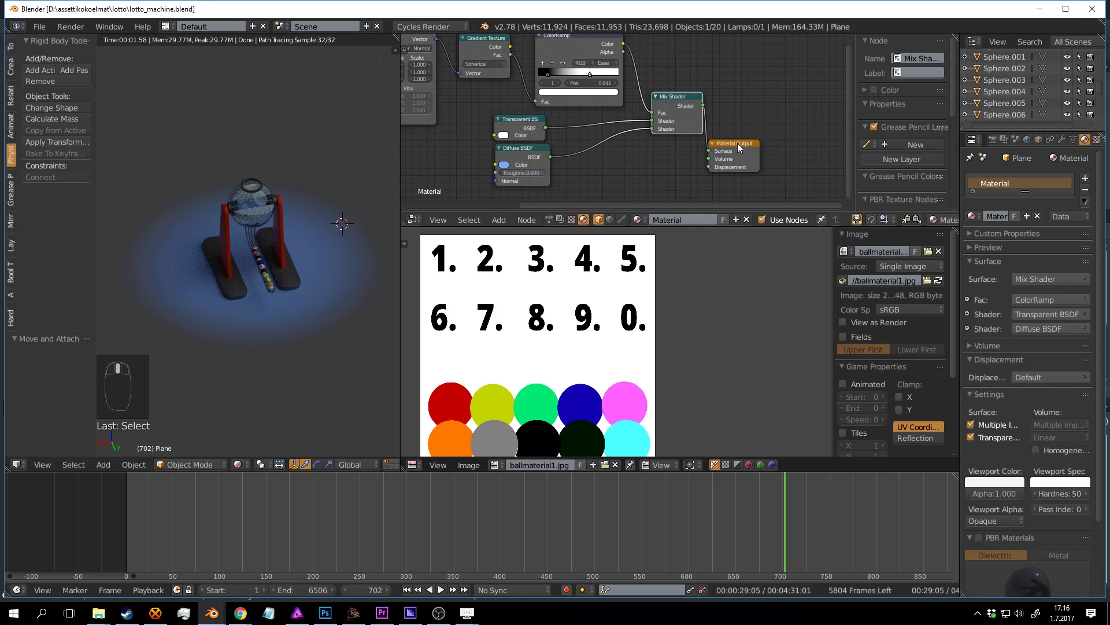
# Step: Move the Material Output and Mix Shader nodes to tidy the floor's node layout
pyautogui.moveTo(739, 145); pyautogui.dragTo(761, 124)
pyautogui.moveTo(681, 96); pyautogui.dragTo(697, 95)
pyautogui.moveTo(697, 96); pyautogui.dragTo(695, 111, button='middle')
pyautogui.scroll(2, 695, 112)
# Step: Check the faded floor edge in the rendered preview, return to solid shading and save the file
pyautogui.moveTo(309, 246)
pyautogui.mouseDown(button='middle')
pyautogui.moveTo(317, 229)
pyautogui.moveTo(310, 239)
pyautogui.mouseUp(button='middle')
pyautogui.hotkey('ctrl', 's')
pyautogui.scroll(2, 317, 228)
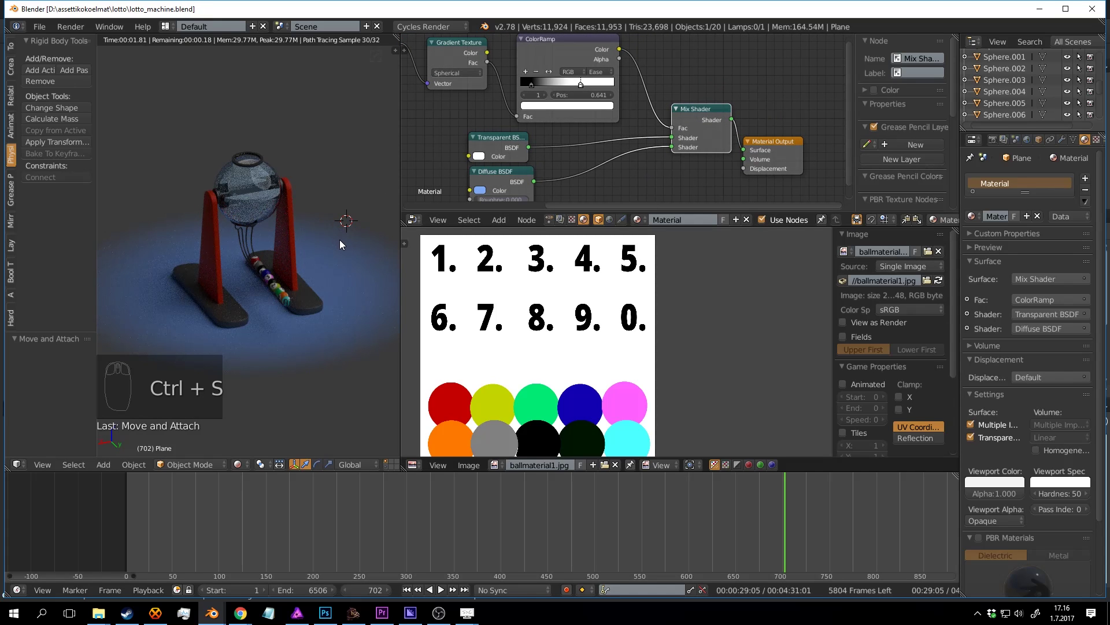
pyautogui.moveTo(332, 256)
pyautogui.mouseDown(button='middle')
pyautogui.moveTo(298, 214)
pyautogui.moveTo(268, 206)
pyautogui.moveTo(310, 237)
pyautogui.moveTo(289, 248)
pyautogui.moveTo(312, 285)
pyautogui.mouseUp(button='middle')
pyautogui.hotkey('shift', 'z')
pyautogui.hotkey('ctrl', 's')
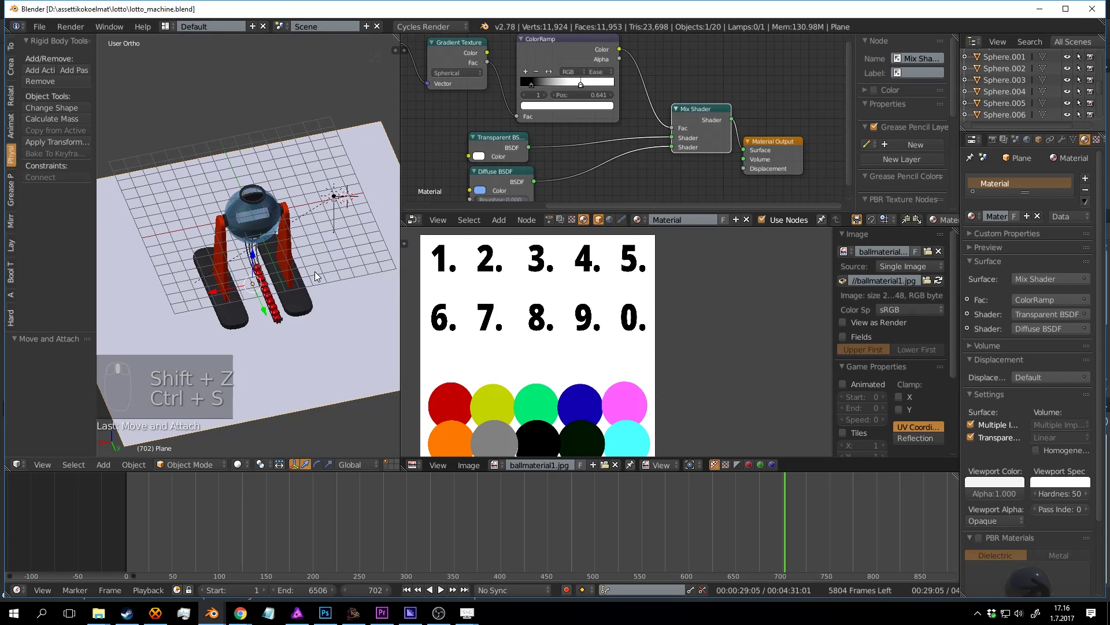
pyautogui.hotkey('ctrl', 's')
pyautogui.hotkey('shift', 'z')
pyautogui.hotkey('shift', 'z')
pyautogui.hotkey('ctrl', 's')
# Step: Add a camera at the world origin and align it to the current view of the machine
pyautogui.moveTo(329, 235)
pyautogui.mouseDown(button='middle')
pyautogui.moveTo(296, 202)
pyautogui.moveTo(301, 231)
pyautogui.moveTo(262, 190)
pyautogui.moveTo(277, 209)
pyautogui.mouseUp(button='middle')
pyautogui.hotkey('shift', 'c')
pyautogui.hotkey('ctrl', 's')
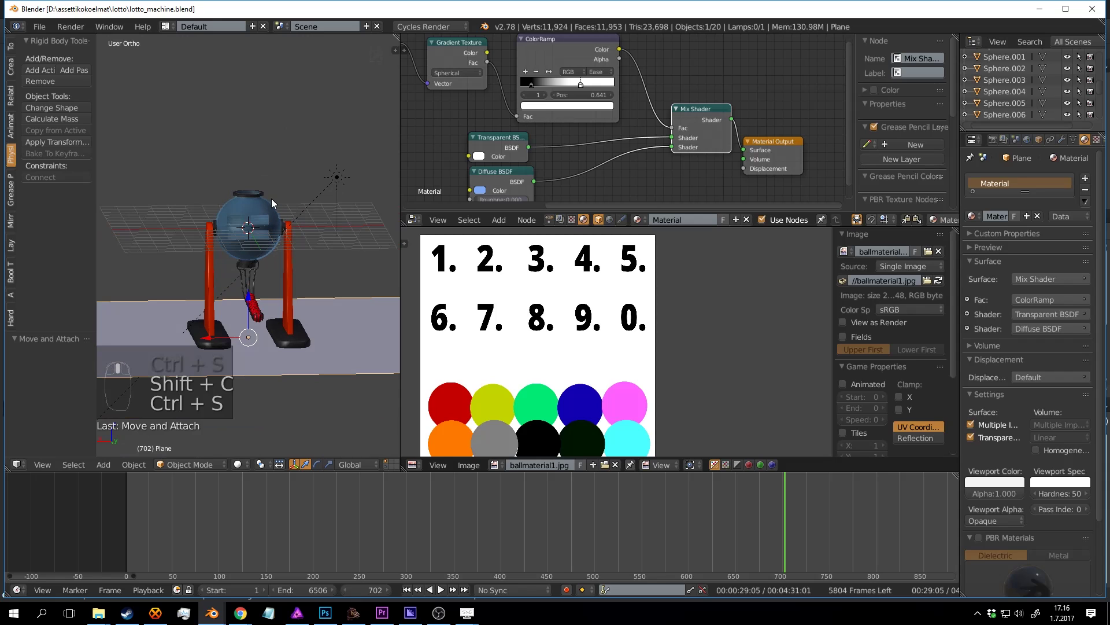
pyautogui.press('KP_0')
pyautogui.hotkey('shift', 'a')
pyautogui.moveTo(287, 217)
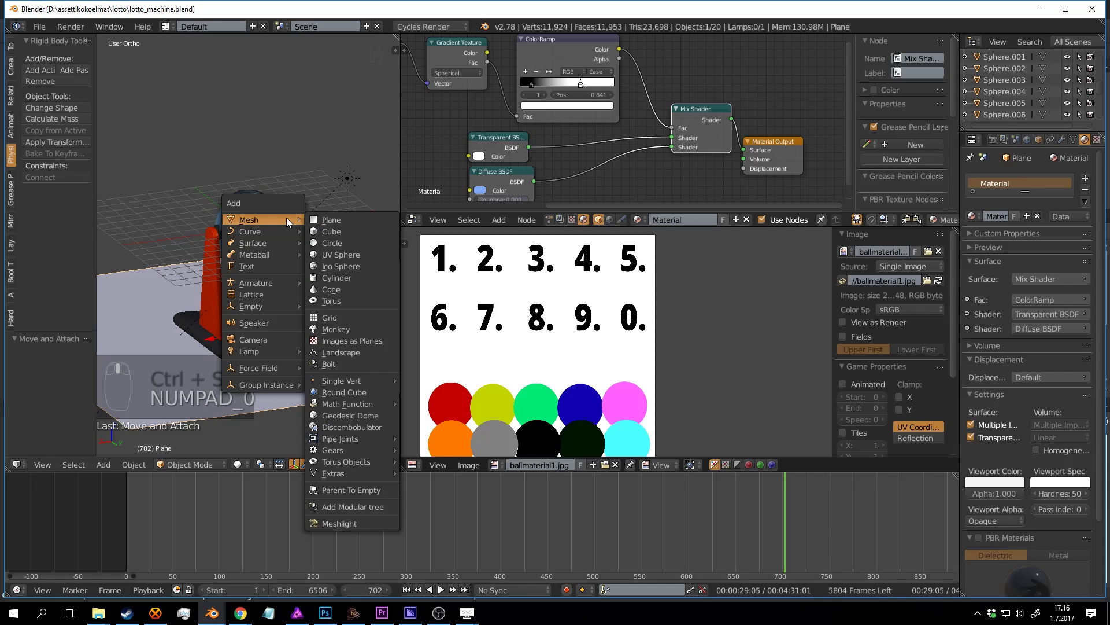
pyautogui.click(250, 341)
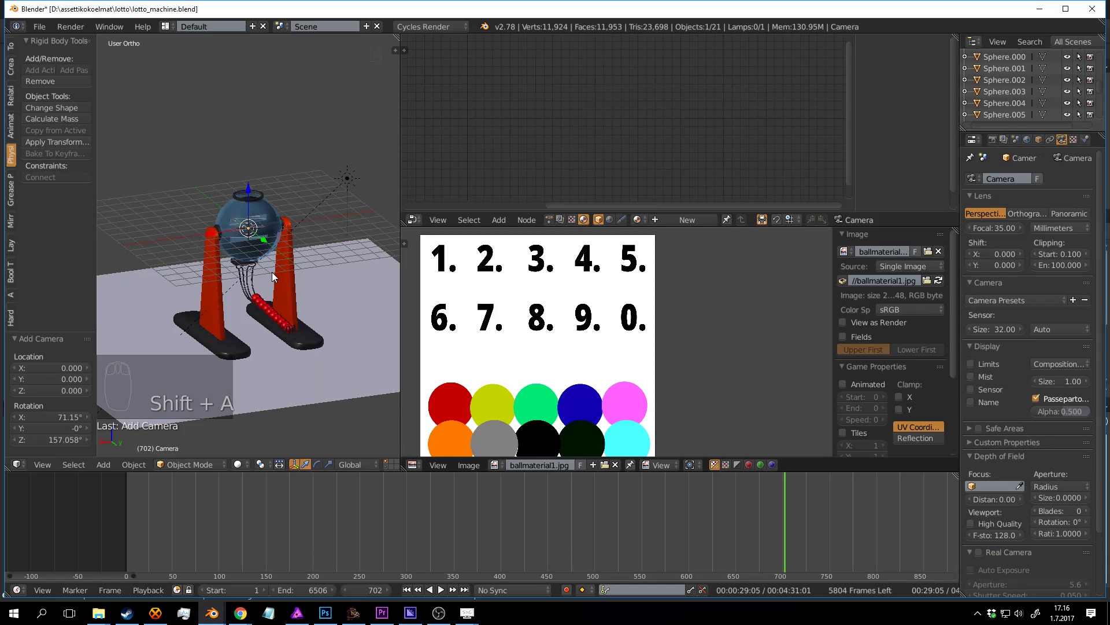
pyautogui.press('ctrl+alt+KP_0')
# Step: Fly the camera backward and sideways until the whole lotto machine fits inside its frame
pyautogui.hotkey('shift', 'f')
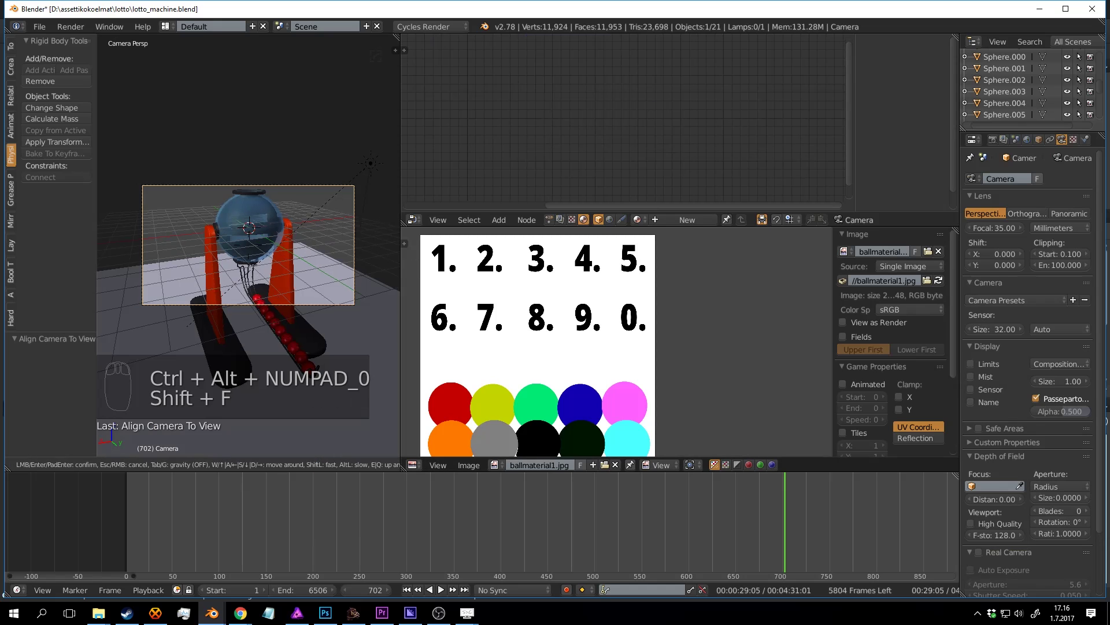
pyautogui.press('s')
pyautogui.press('a')
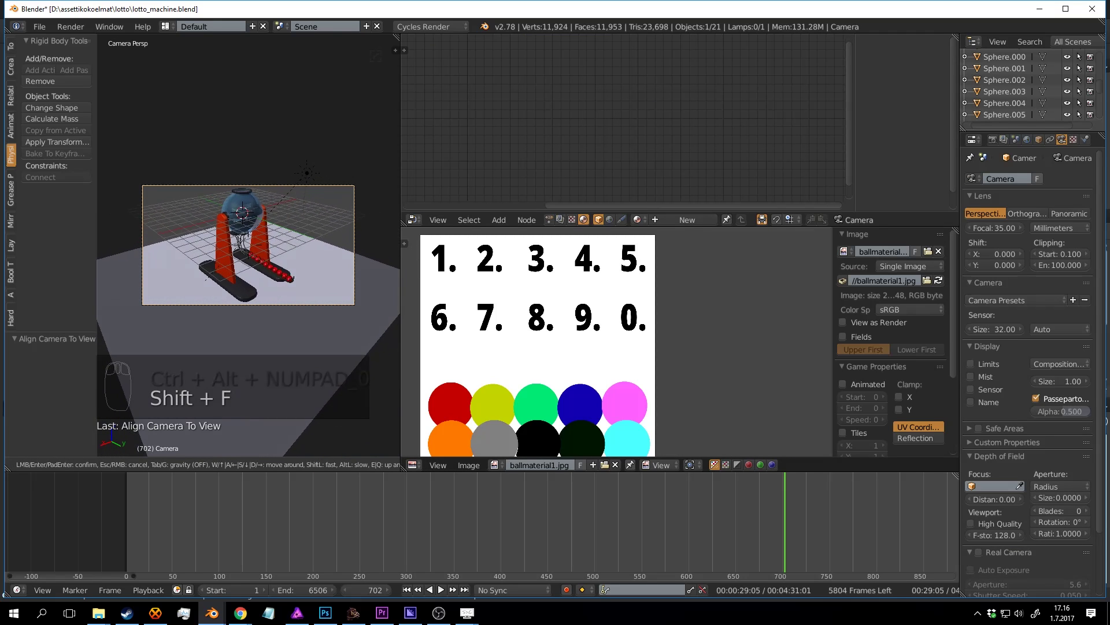
pyautogui.click(249, 246)
pyautogui.scroll(2, 251, 247)
pyautogui.keyDown('shift'); pyautogui.moveTo(273, 240); pyautogui.dragTo(293, 262, button='middle'); pyautogui.keyUp('shift')
pyautogui.scroll(1, 294, 262)
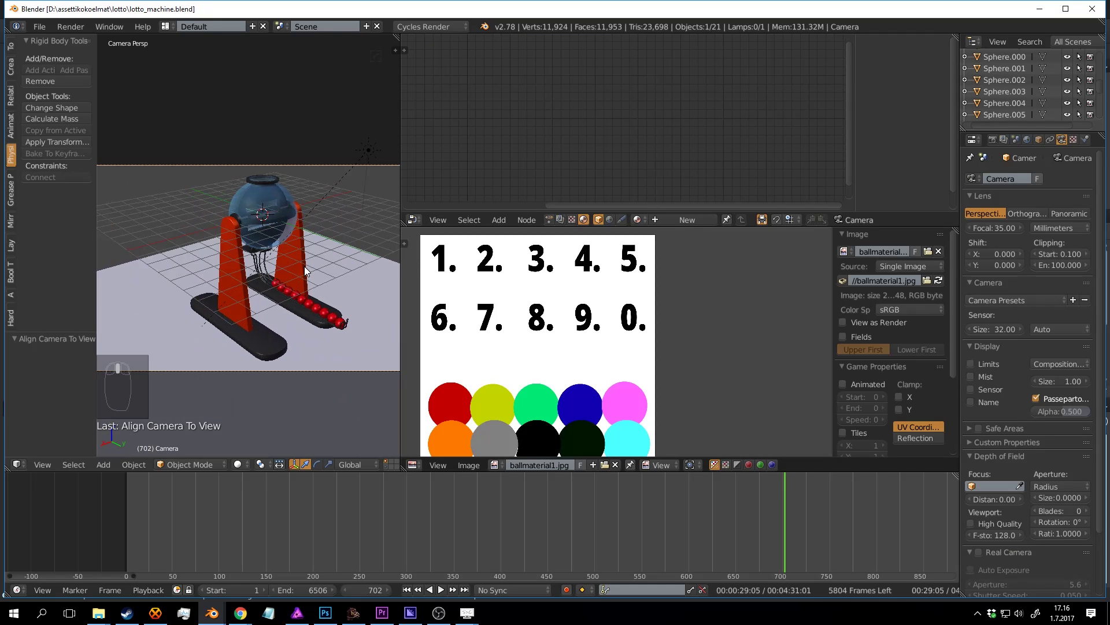
# Step: Save the file, go to frame 114 and preview the camera view in rendered shading
pyautogui.hotkey('ctrl', 's')
pyautogui.moveTo(306, 506); pyautogui.dragTo(233, 515)
pyautogui.hotkey('shift', 'z')
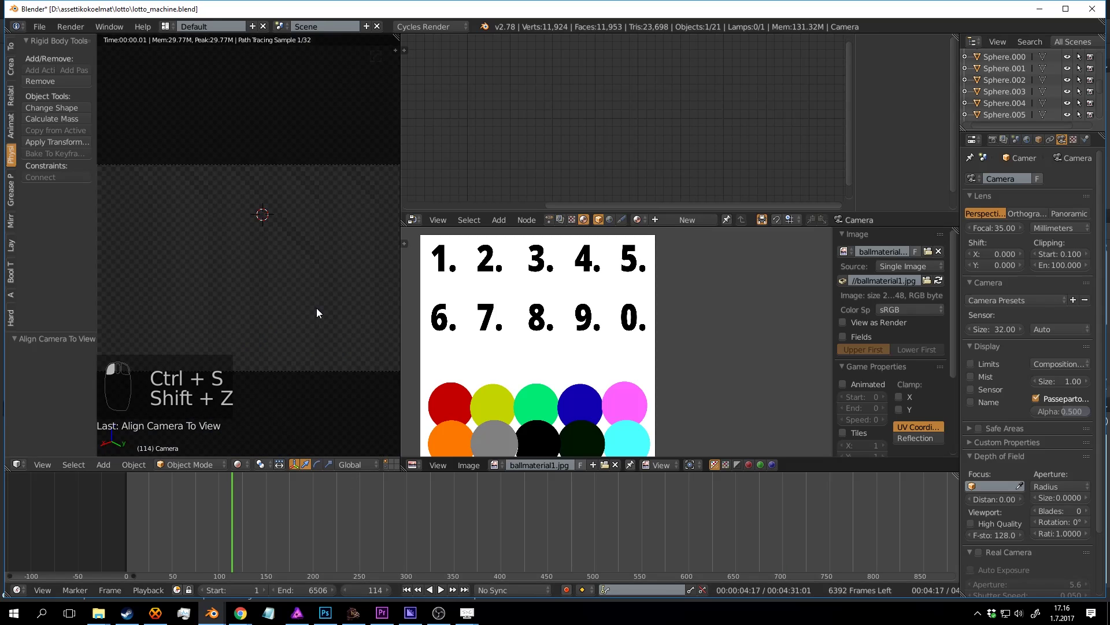
pyautogui.click(352, 221)
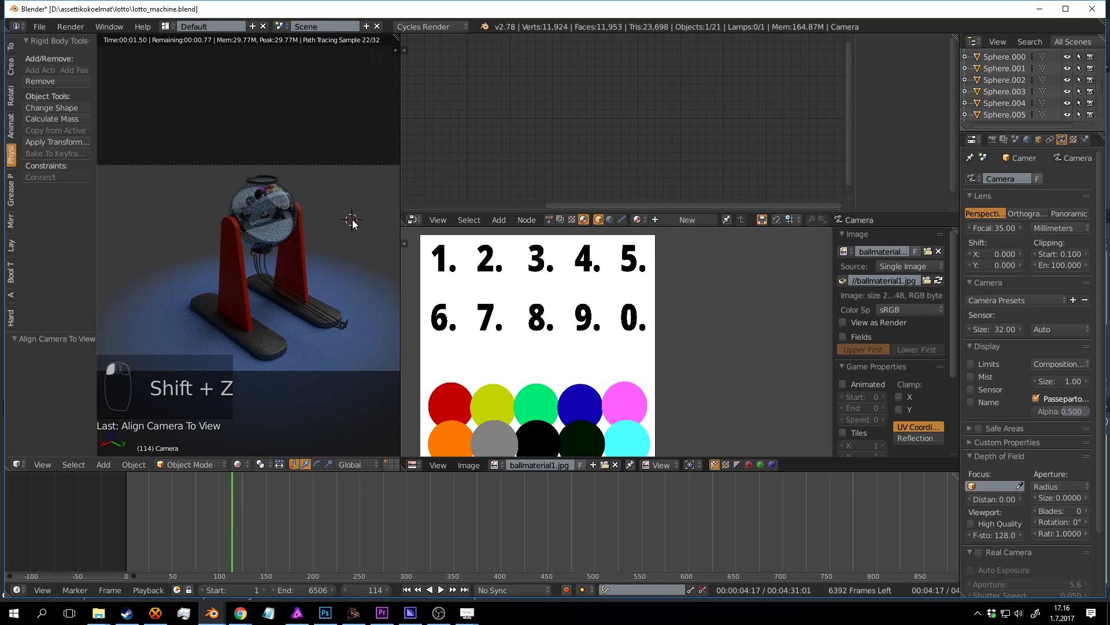
pyautogui.click(355, 264)
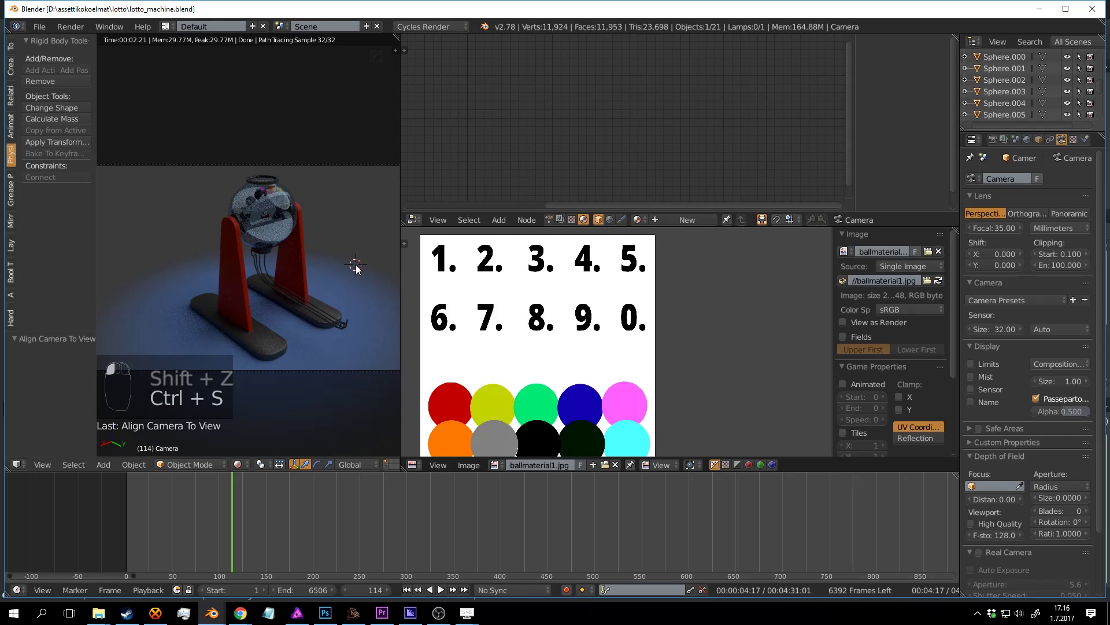
# Step: Return to solid shading, check the framing of the whole camera view and save the file
pyautogui.hotkey('shift', 'z')
pyautogui.scroll(-2, 353, 243)
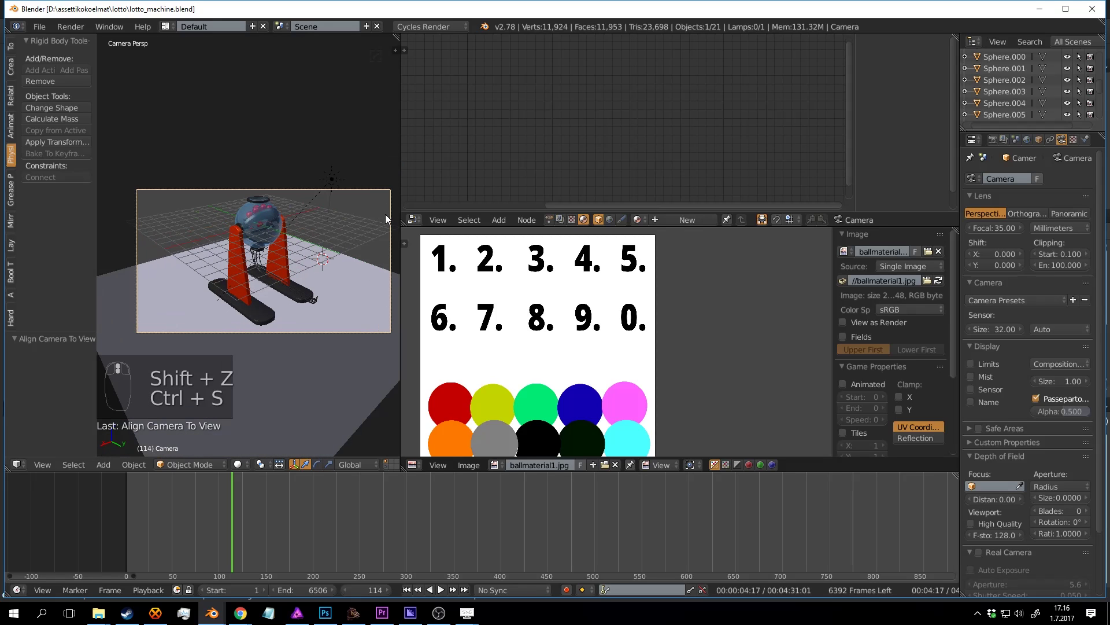
pyautogui.keyDown('shift'); pyautogui.moveTo(386, 214); pyautogui.dragTo(375, 225, button='middle'); pyautogui.keyUp('shift')
pyautogui.hotkey('ctrl', 's')
pyautogui.click(376, 225)
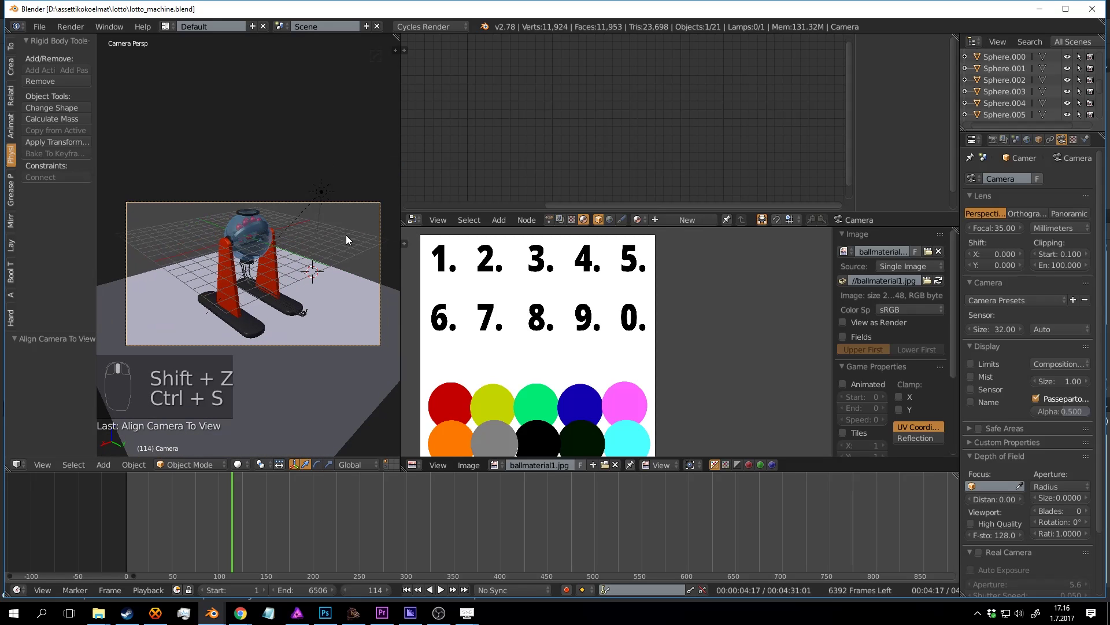
pyautogui.scroll(1, 350, 238)
pyautogui.scroll(-2, 346, 240)
# Step: Reset the 3D cursor to the origin and add a sphere-shaped empty inside the glass ball
pyautogui.moveTo(334, 241); pyautogui.dragTo(251, 232, button='middle')
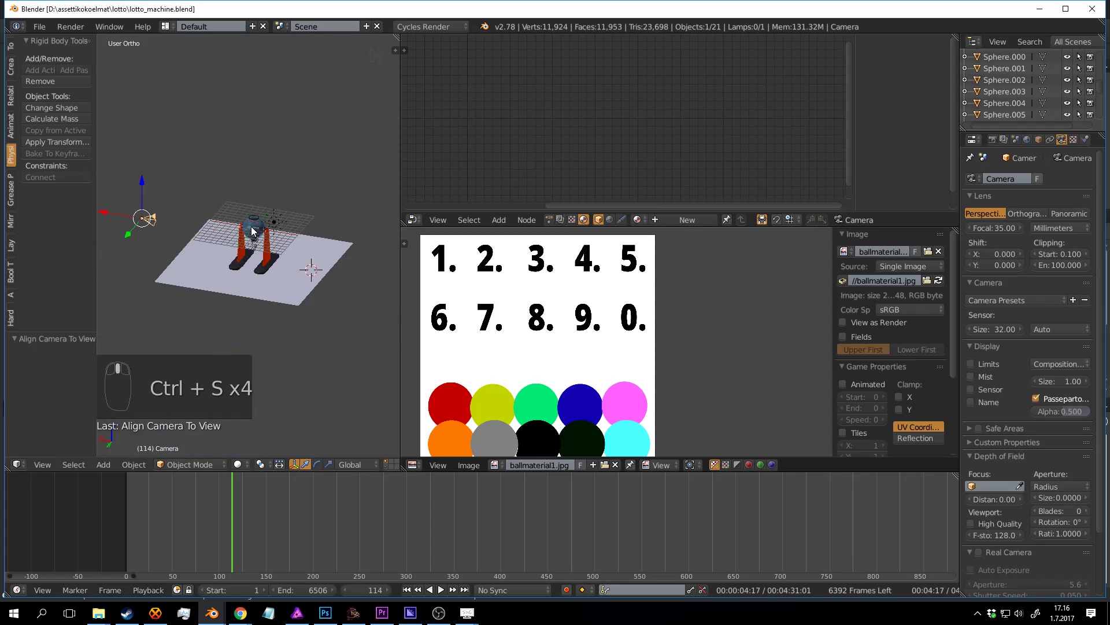
pyautogui.scroll(2, 255, 231)
pyautogui.hotkey('shift', 'c')
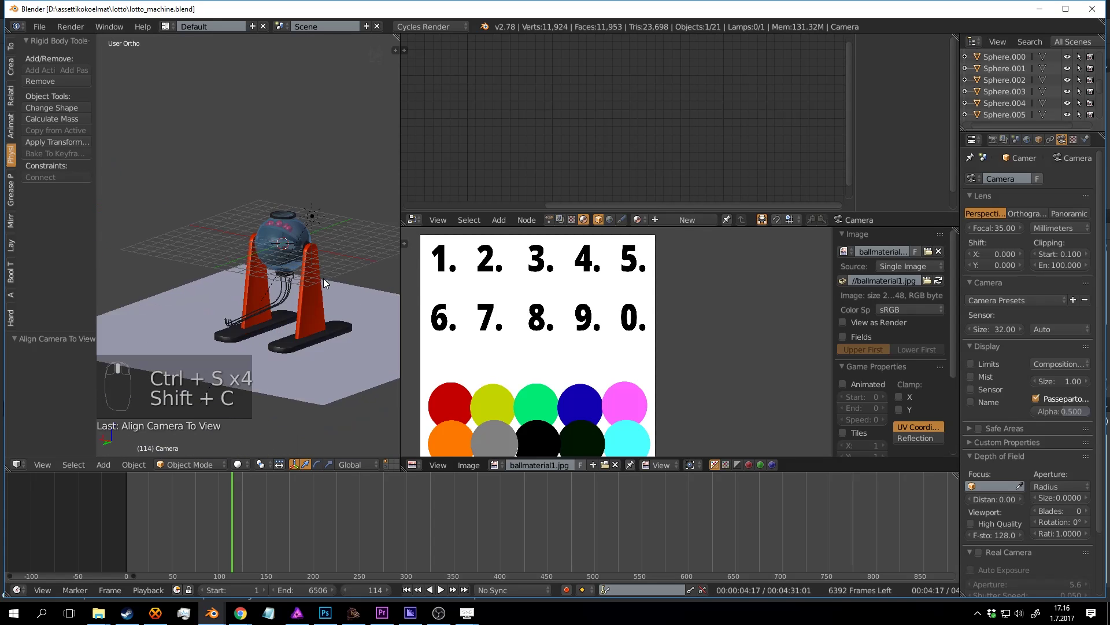
pyautogui.scroll(2, 307, 259)
pyautogui.hotkey('shift', 'a')
pyautogui.moveTo(286, 290)
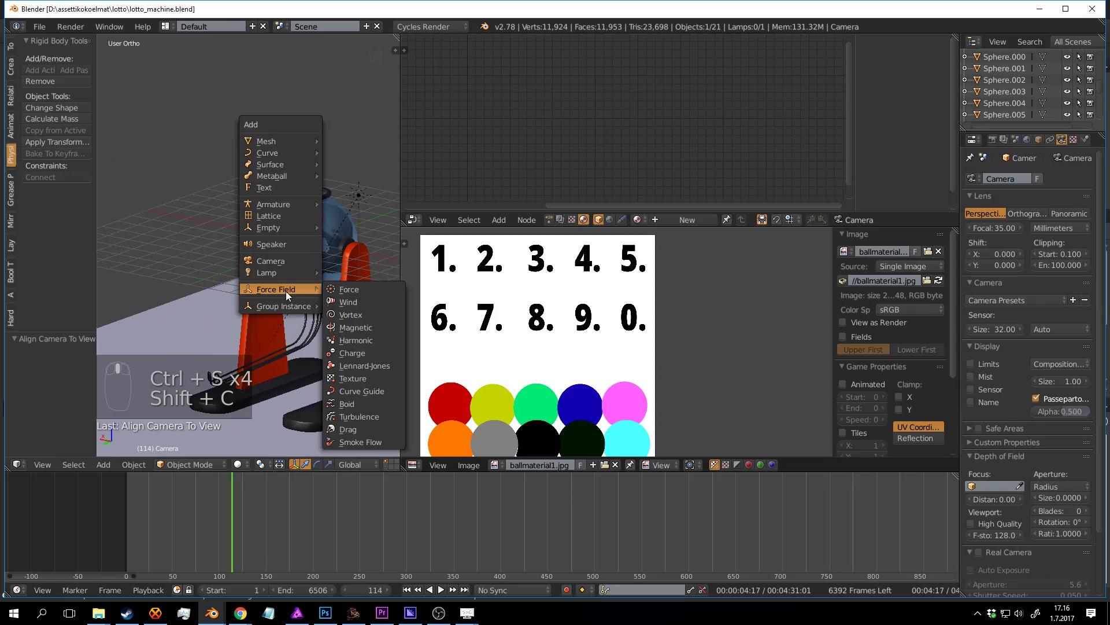
pyautogui.moveTo(293, 227)
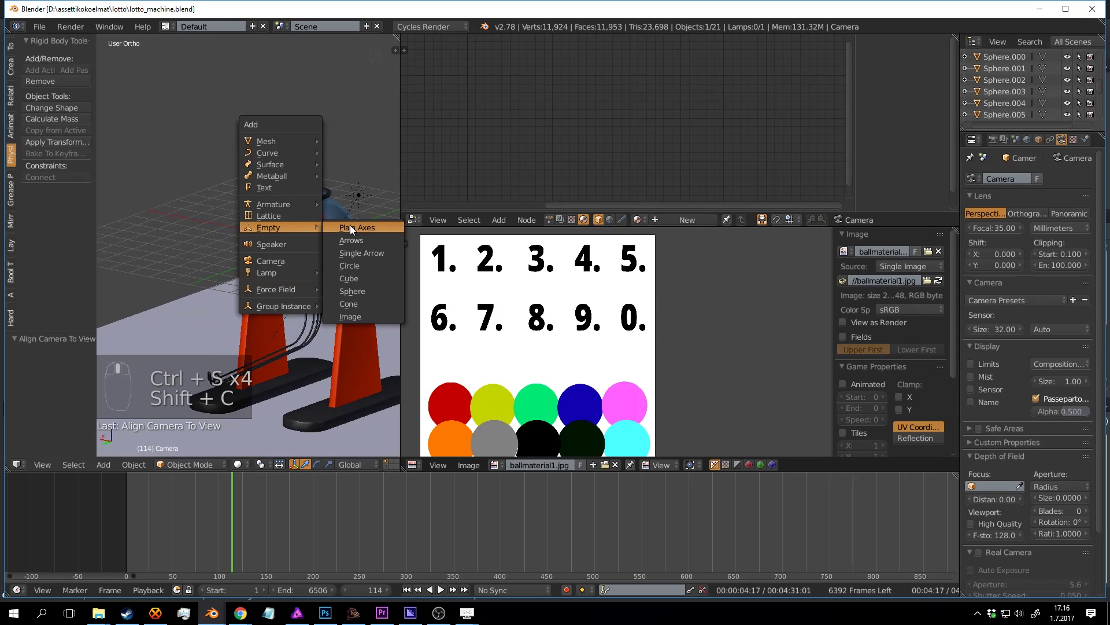
pyautogui.click(361, 291)
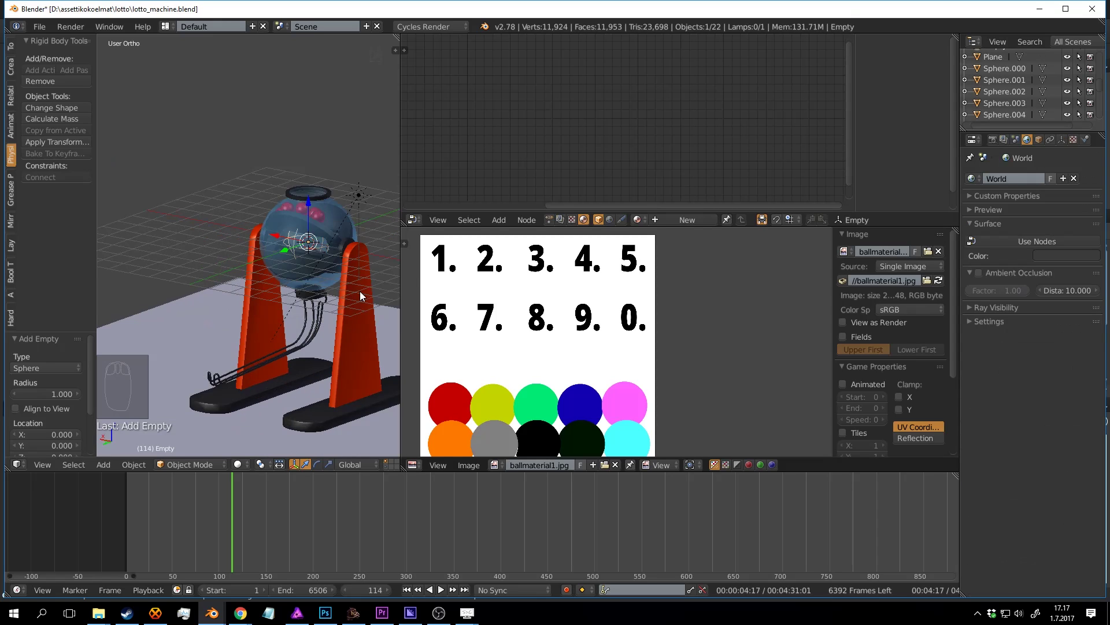
# Step: Scale the sphere empty up to about 3.27 so that it surrounds the glass ball
pyautogui.scroll(-2, 359, 291)
pyautogui.press('s')
pyautogui.click(345, 265)
pyautogui.scroll(-1, 342, 266)
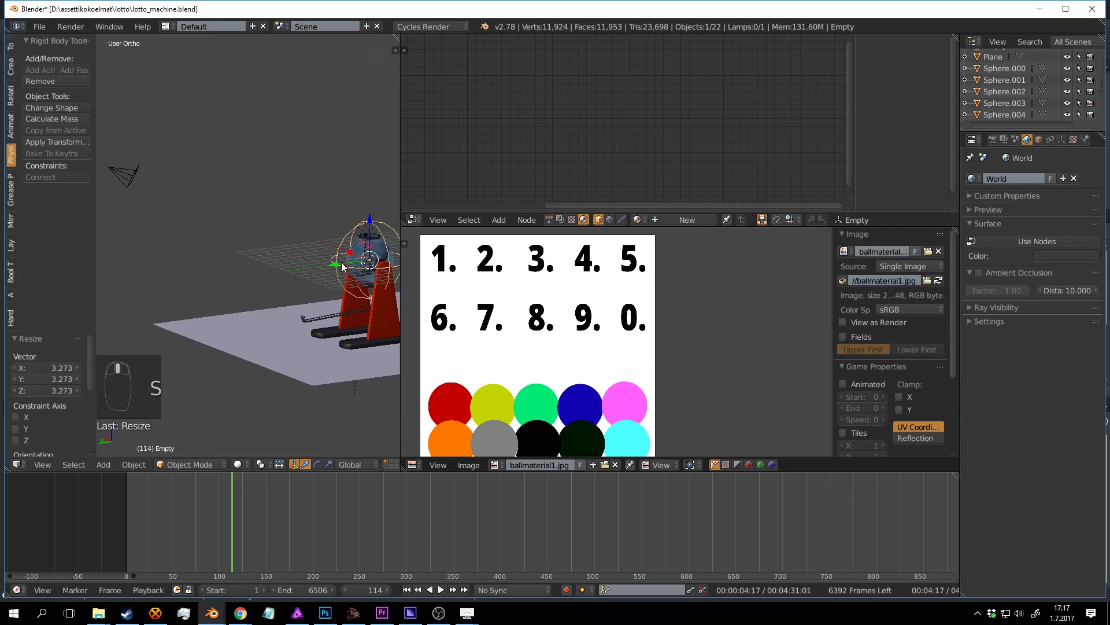
# Step: Parent the camera to the sphere empty using the Object option, clear the selection and save the file
pyautogui.press('a')
pyautogui.rightClick(168, 222)
pyautogui.moveTo(168, 221); pyautogui.dragTo(324, 228, button='middle')
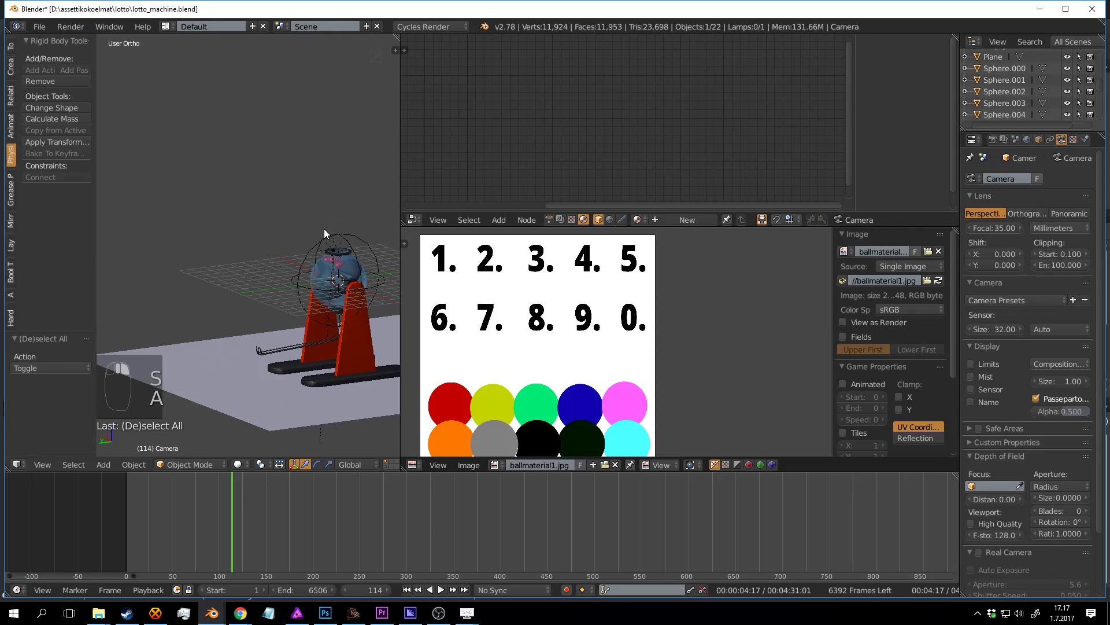
pyautogui.keyDown('shift'); pyautogui.rightClick(349, 229); pyautogui.keyUp('shift')
pyautogui.hotkey('ctrl', 'p')
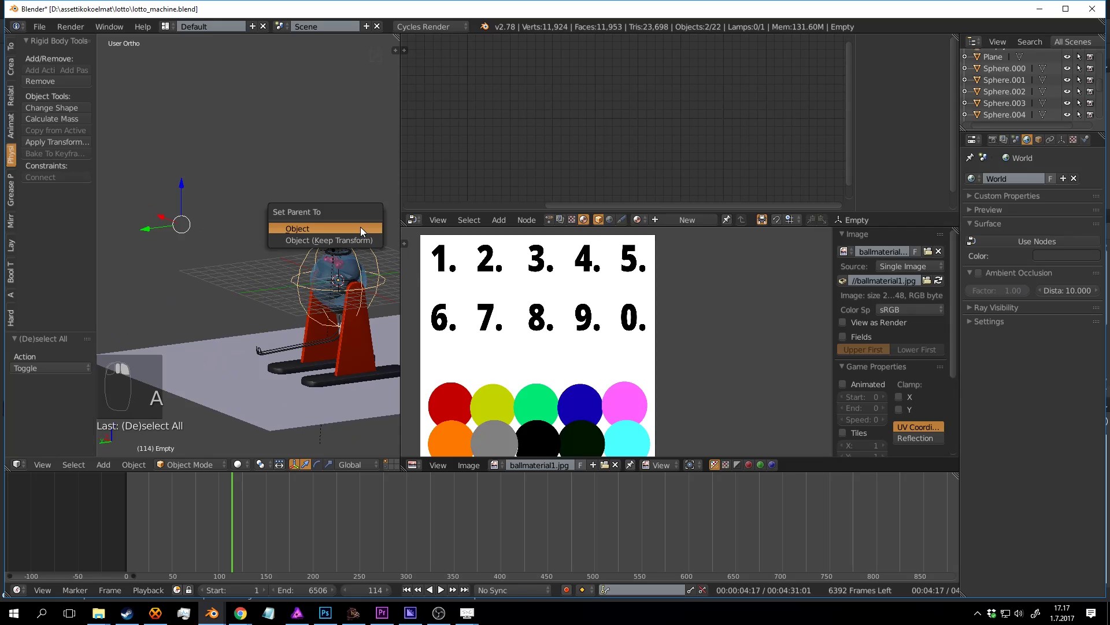
pyautogui.click(307, 231)
pyautogui.press('a')
pyautogui.hotkey('ctrl', 's')
pyautogui.click(224, 242)
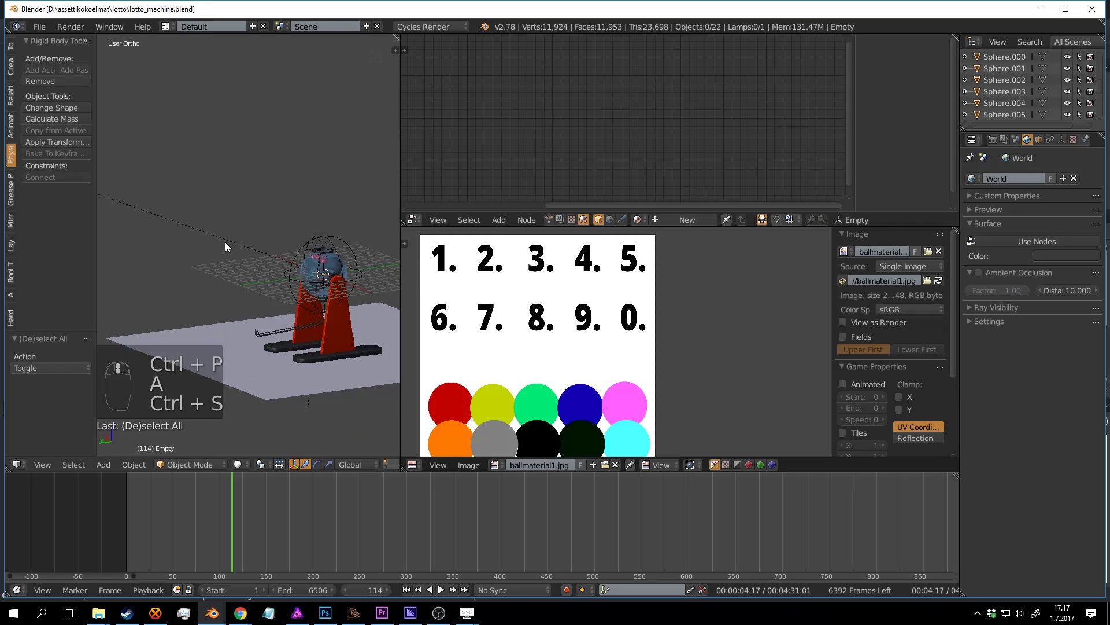
# Step: Look through the camera and test its orbit by rotating the empty about the global Z axis
pyautogui.press('KP_0')
pyautogui.rightClick(273, 228)
pyautogui.scroll(2, 274, 230)
pyautogui.press('r')
pyautogui.press('z')
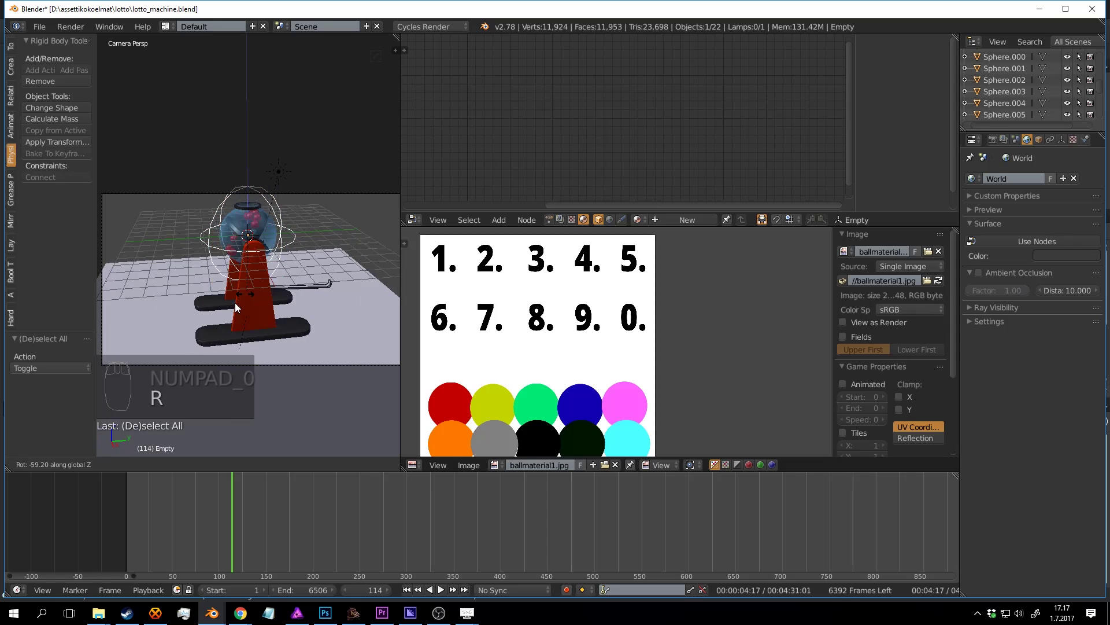
pyautogui.rightClick(203, 305)
# Step: Tilt the camera by about 4.6° with a trackball rotation to adjust the framing and save the file
pyautogui.scroll(-2, 205, 304)
pyautogui.rightClick(360, 239)
pyautogui.press('r')
pyautogui.press('r')
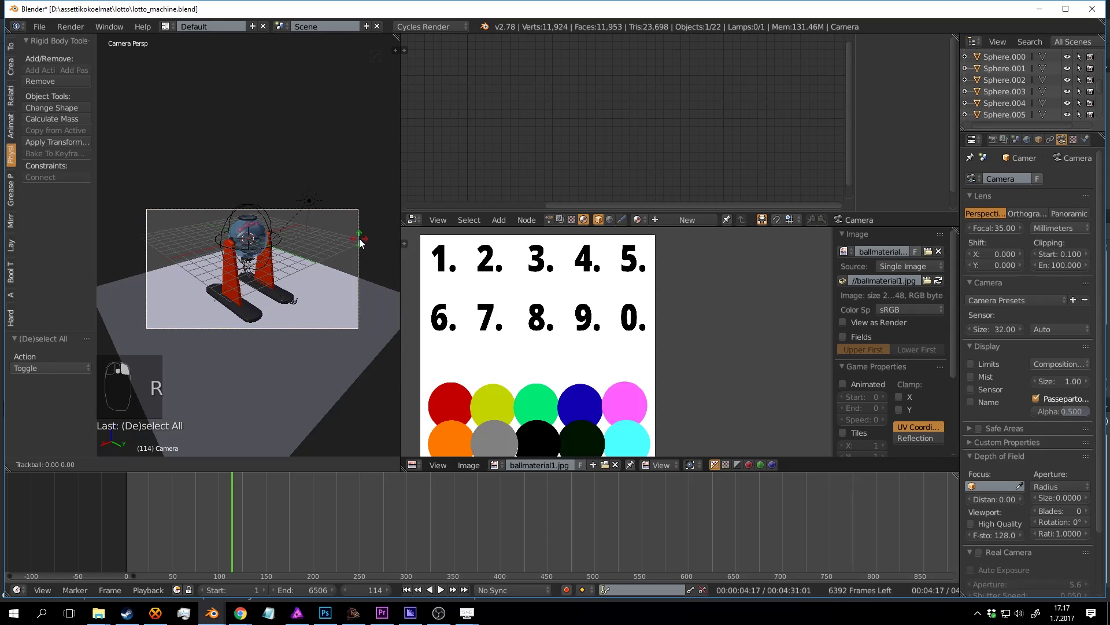
pyautogui.click(355, 279)
pyautogui.hotkey('ctrl', 's')
pyautogui.click(355, 273)
pyautogui.scroll(2, 355, 272)
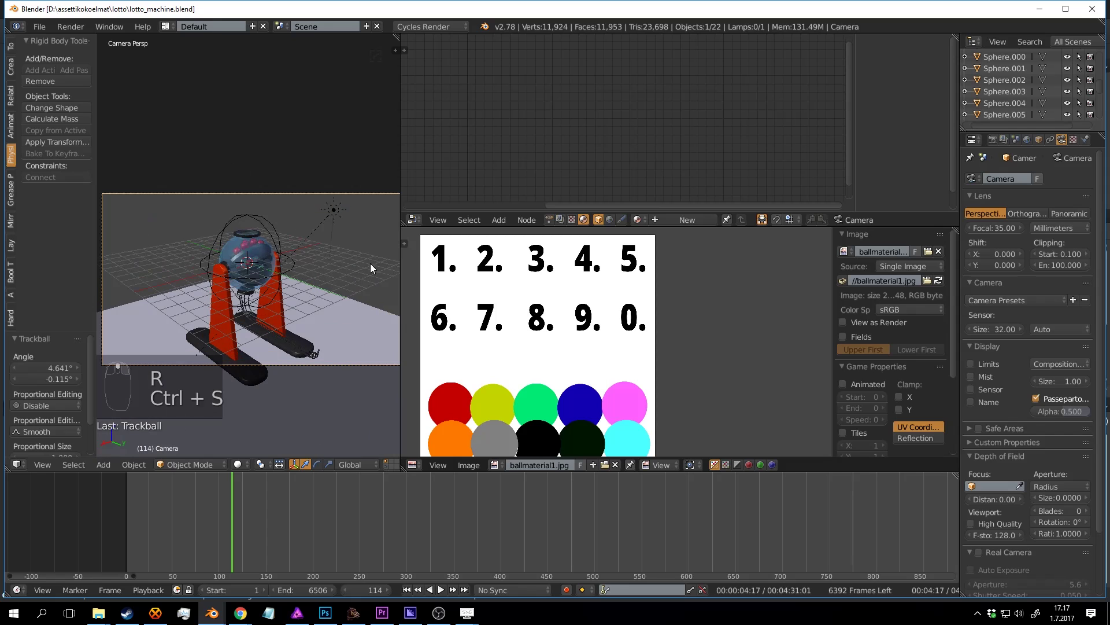
# Step: Save the file at frame 0 and widen the 3D view
pyautogui.moveTo(230, 511); pyautogui.dragTo(107, 501)
pyautogui.scroll(-1, 244, 305)
pyautogui.keyDown('shift'); pyautogui.moveTo(315, 287); pyautogui.dragTo(304, 289, button='middle'); pyautogui.keyUp('shift')
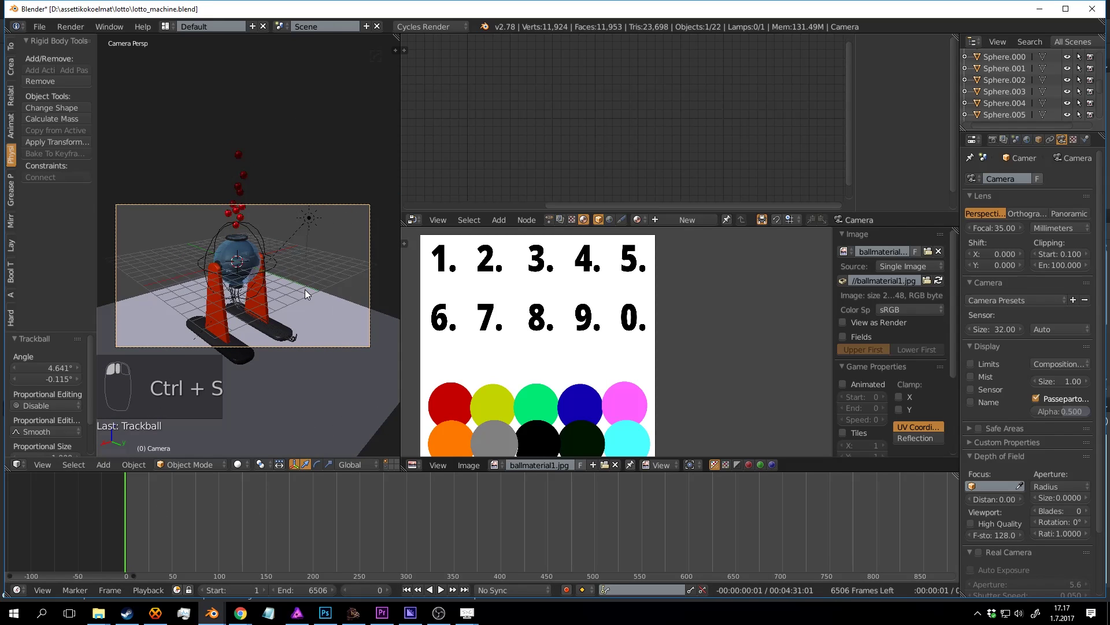
pyautogui.hotkey('ctrl', 's')
pyautogui.scroll(1, 385, 255)
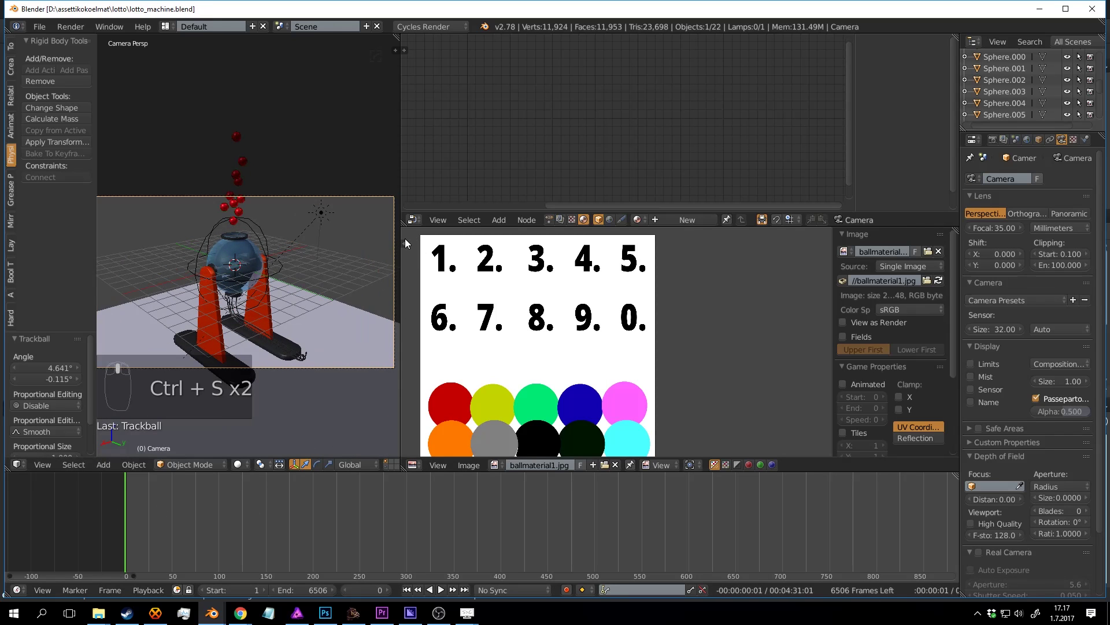
pyautogui.moveTo(401, 239); pyautogui.dragTo(592, 240)
# Step: Insert a location keyframe for the sphere empty at frame 0
pyautogui.rightClick(372, 235)
pyautogui.keyDown('shift'); pyautogui.moveTo(372, 235); pyautogui.dragTo(378, 232, button='middle'); pyautogui.keyUp('shift')
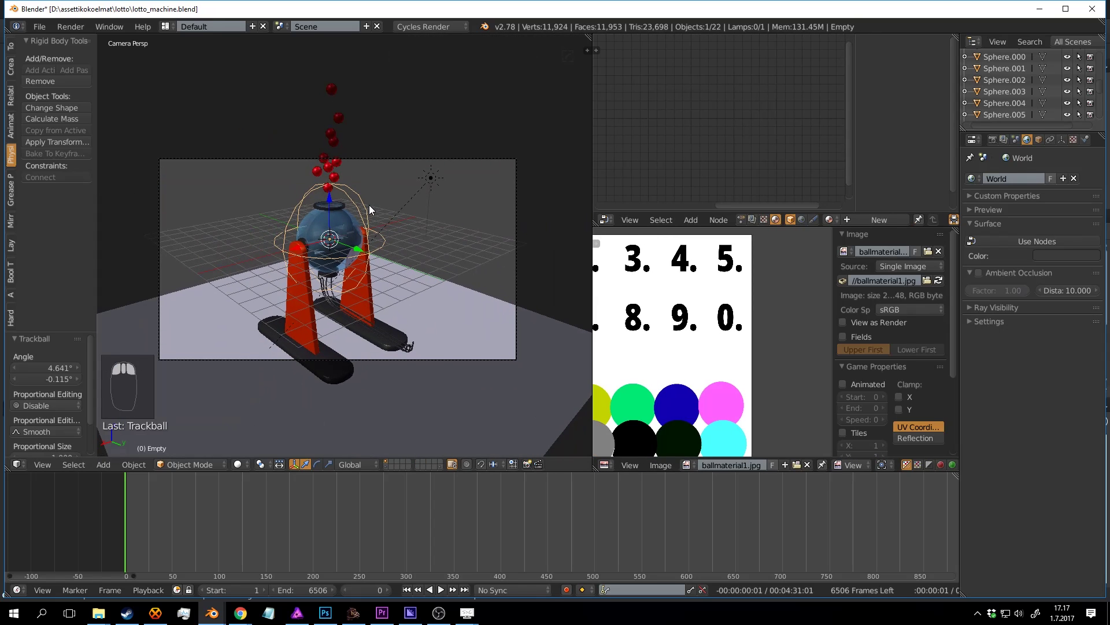
pyautogui.press('i')
pyautogui.click(369, 205)
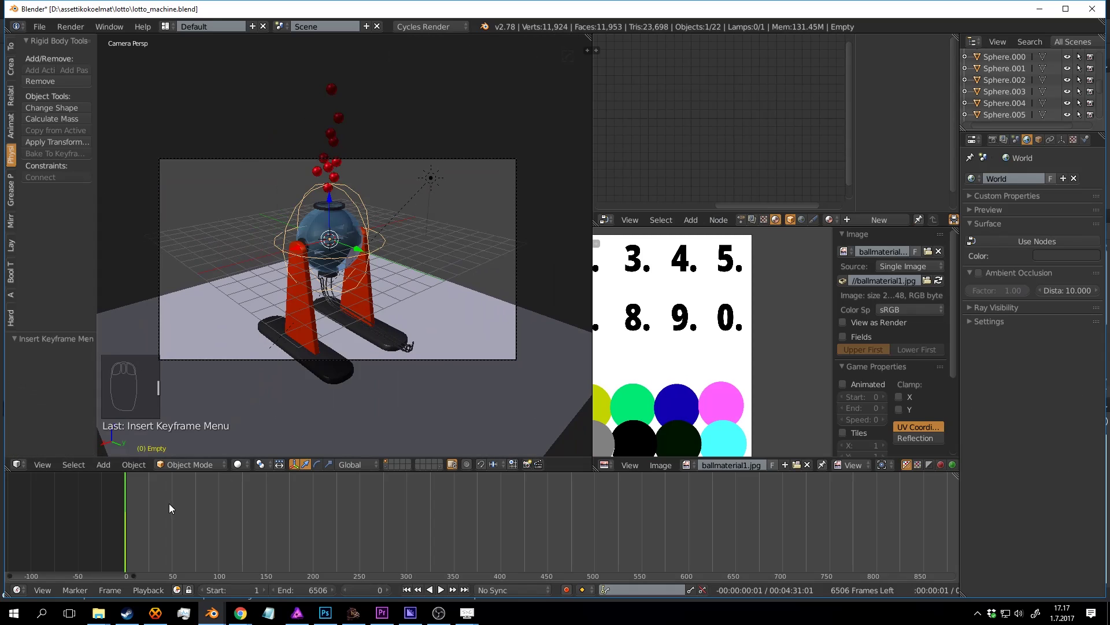
# Step: Go to frame 700 and show the transform properties of the sphere empty
pyautogui.moveTo(169, 503); pyautogui.dragTo(418, 501)
pyautogui.moveTo(738, 498); pyautogui.dragTo(783, 500)
pyautogui.keyDown('shift'); pyautogui.moveTo(388, 302); pyautogui.dragTo(349, 303, button='middle'); pyautogui.keyUp('shift')
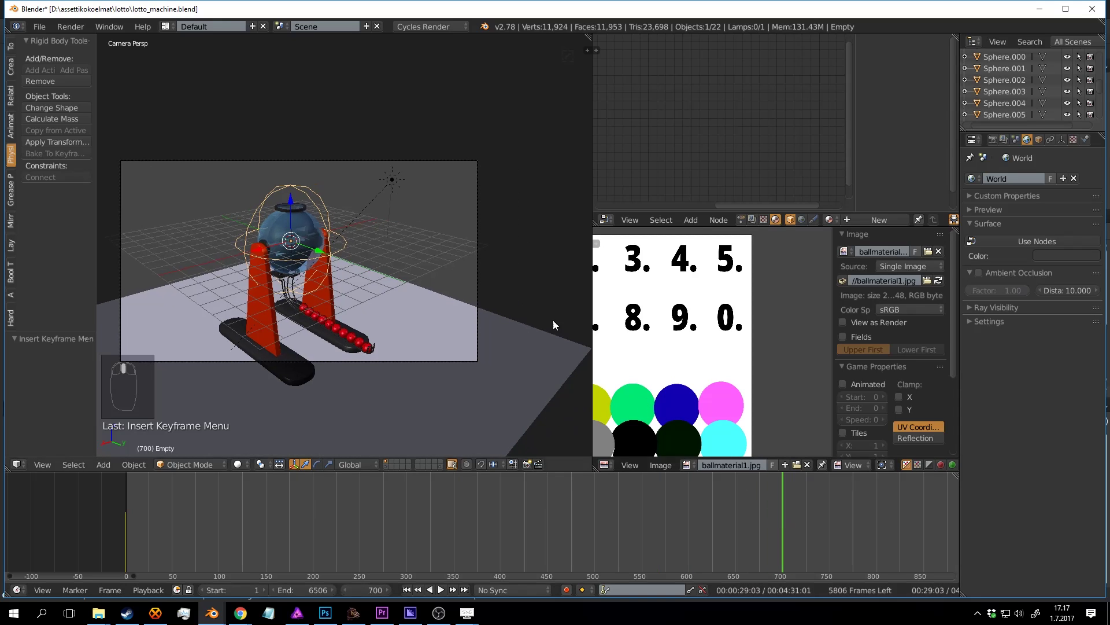
pyautogui.keyDown('shift'); pyautogui.moveTo(553, 320); pyautogui.dragTo(442, 279, button='middle'); pyautogui.keyUp('shift')
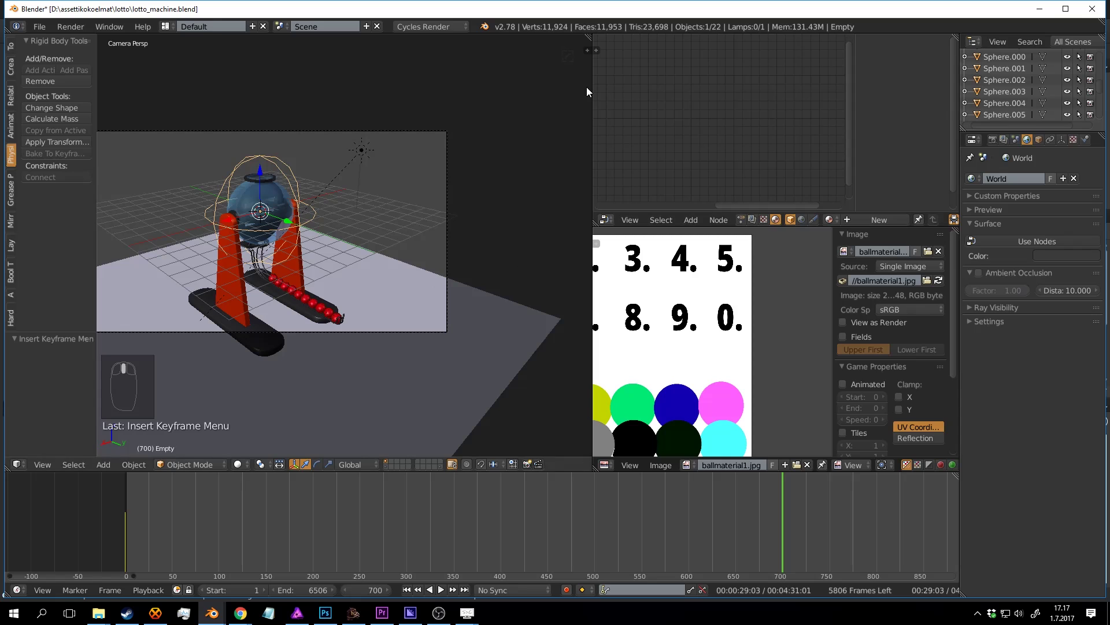
pyautogui.click(587, 50)
pyautogui.scroll(2, 514, 162)
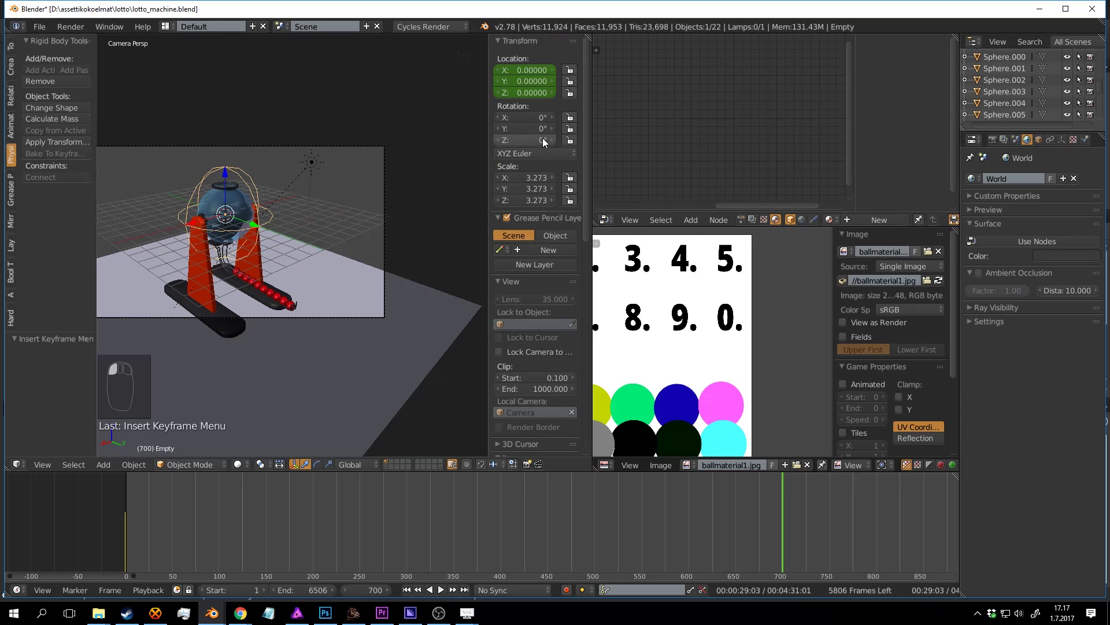
# Step: Play the animation, return to frame 0 and test rotating the empty about the Z axis
pyautogui.hotkey('alt', 'a')
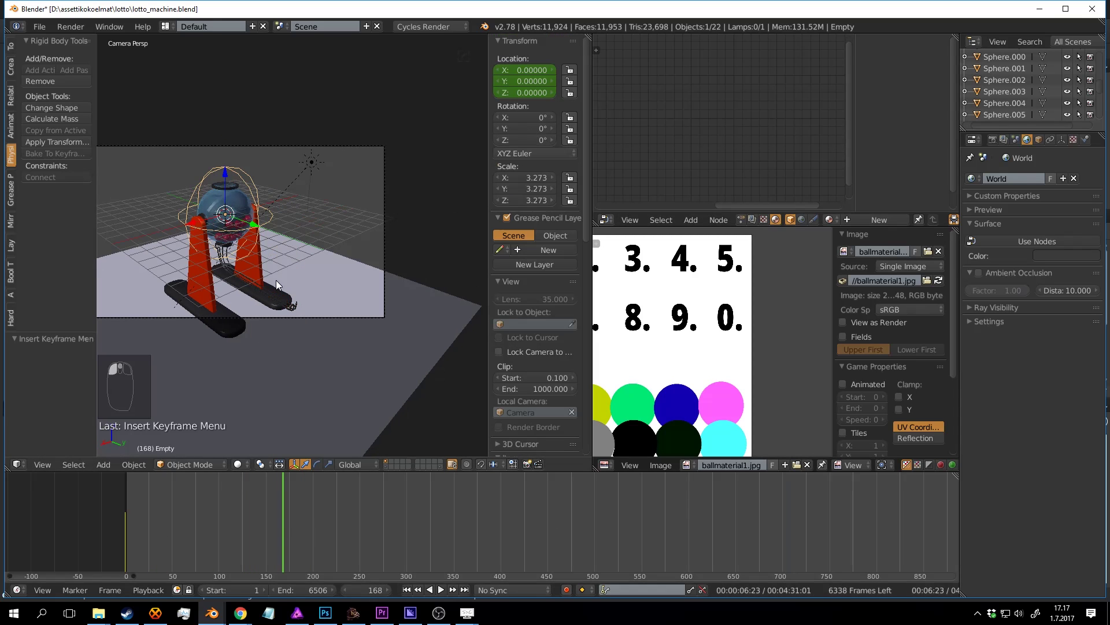
pyautogui.press('Down')
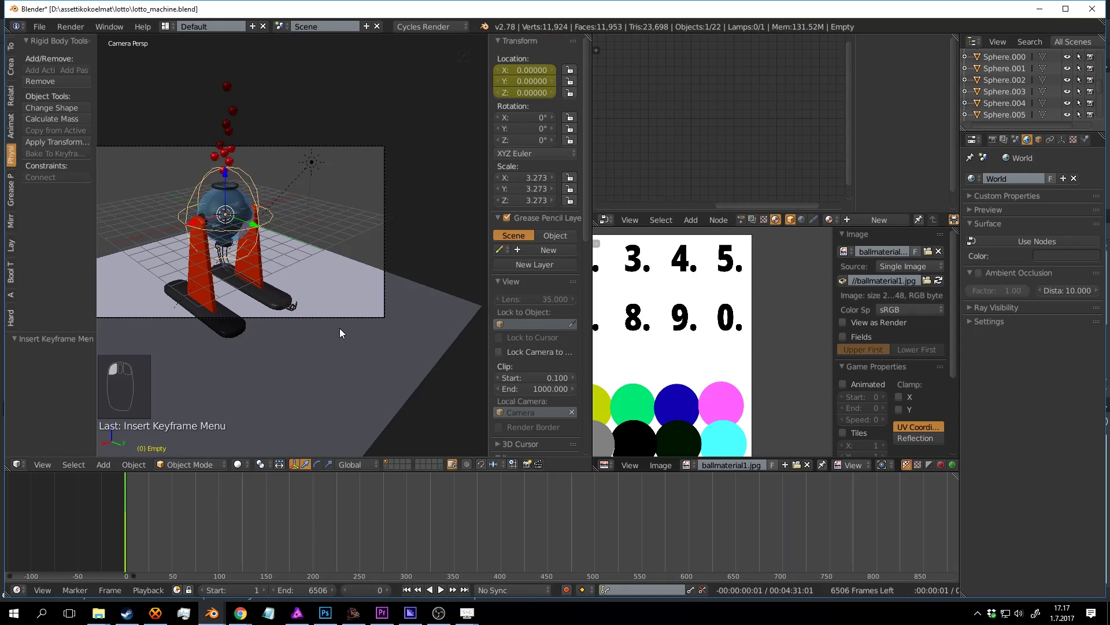
pyautogui.press('r')
pyautogui.press('z')
pyautogui.rightClick(374, 105)
# Step: Move to frame 200 and save the file
pyautogui.moveTo(282, 510); pyautogui.dragTo(313, 508)
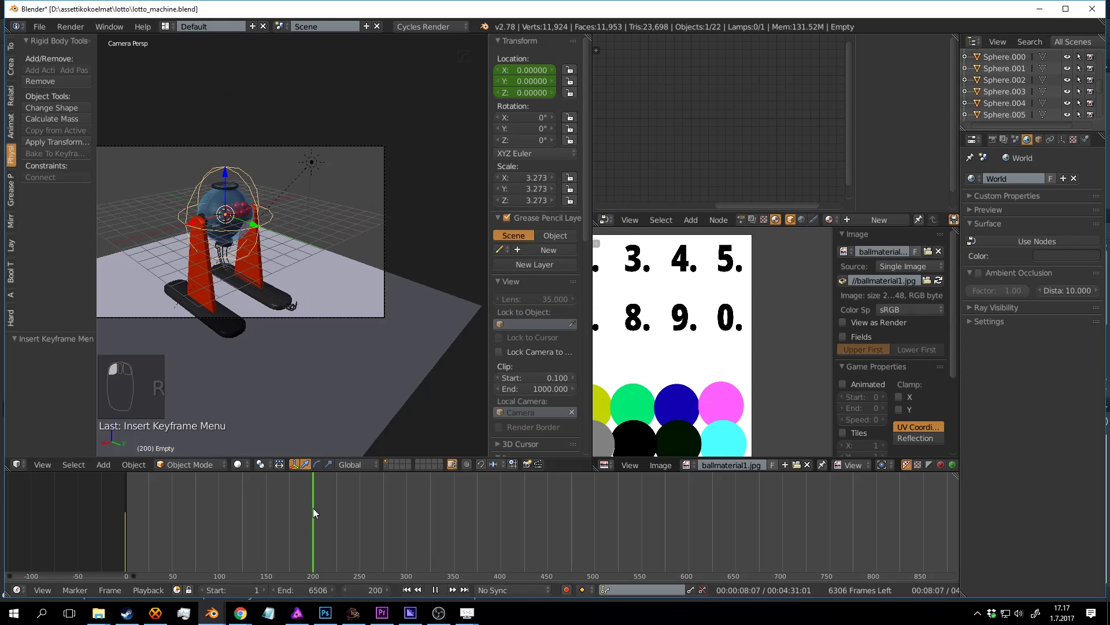
pyautogui.keyDown('shift'); pyautogui.moveTo(301, 294); pyautogui.dragTo(332, 268, button='middle'); pyautogui.keyUp('shift')
pyautogui.hotkey('ctrl', 's')
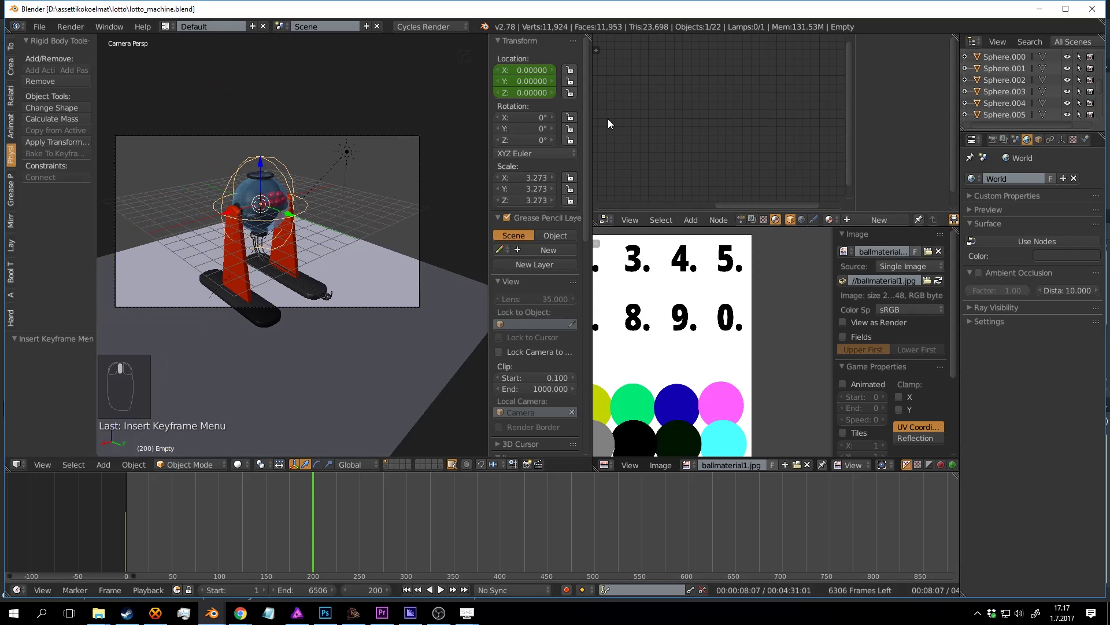
pyautogui.click(528, 94)
pyautogui.write('360')
pyautogui.press('Return')
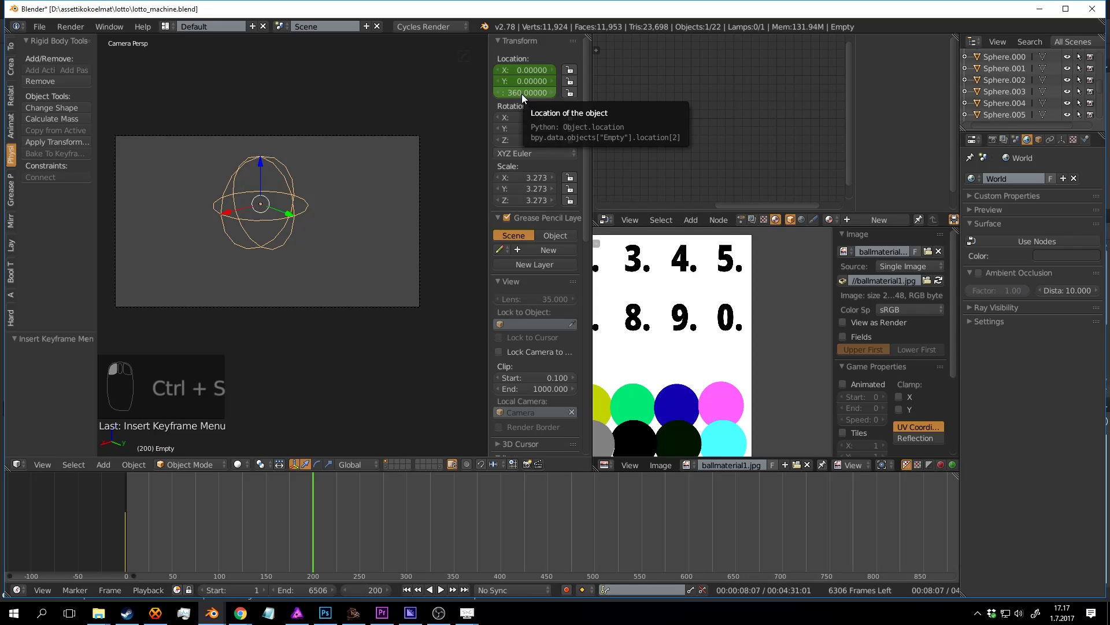
pyautogui.hotkey('ctrl', 'z')
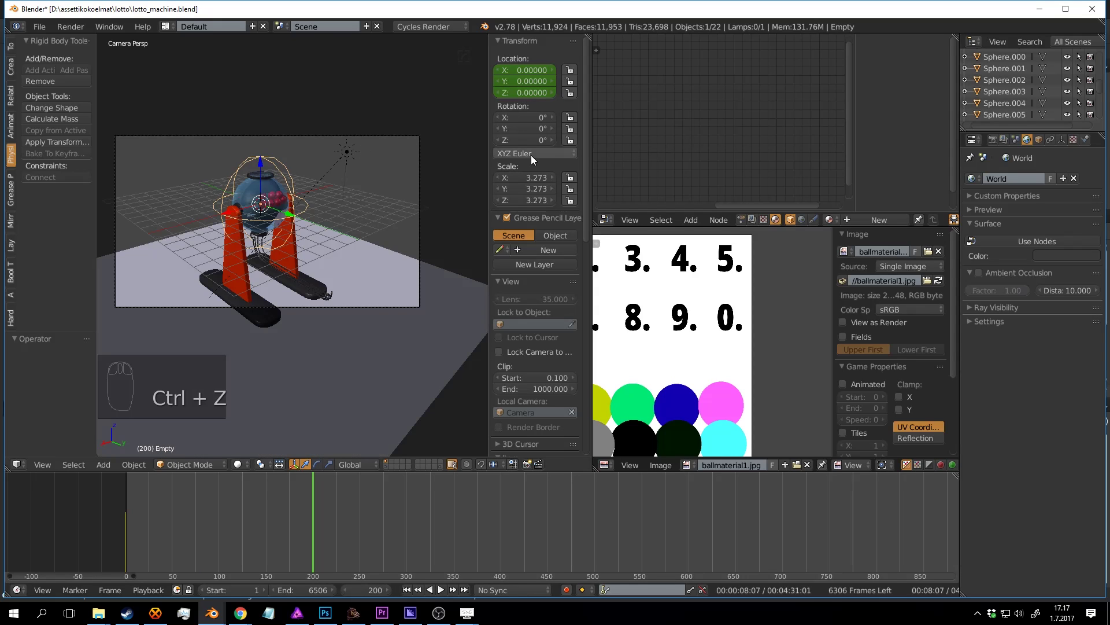
# Step: Set the empty's Z rotation to 360° at frame 200 without inserting a keyframe
pyautogui.click(542, 142)
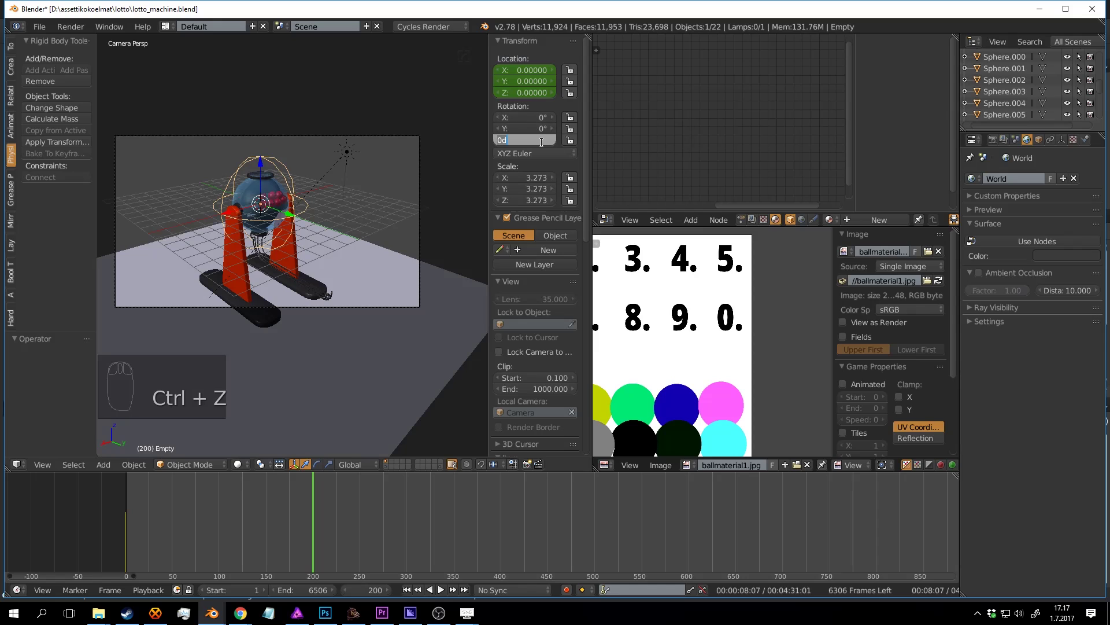
pyautogui.write('360')
pyautogui.press('Return')
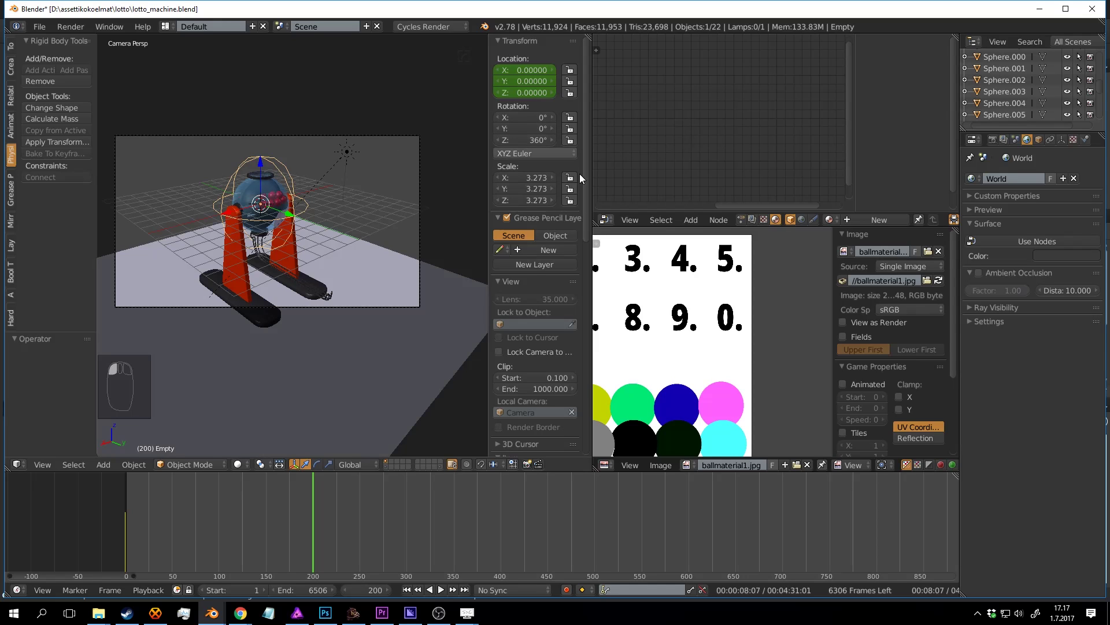
# Step: At frame 0, set the empty's Z rotation to 0° and insert a rotation keyframe
pyautogui.moveTo(143, 509); pyautogui.dragTo(125, 491)
pyautogui.click(533, 139)
pyautogui.write('0')
pyautogui.press('Return')
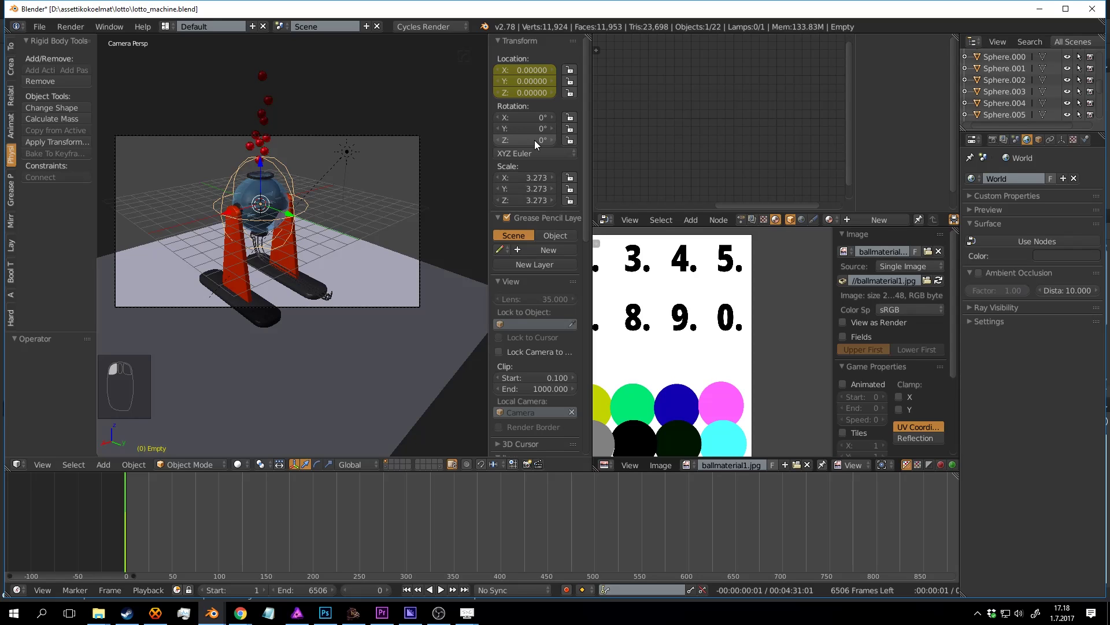
pyautogui.press('i')
# Step: At frame 200, set the empty's Z rotation to 360° and insert a rotation keyframe
pyautogui.hotkey('alt', 'a')
pyautogui.moveTo(267, 536); pyautogui.dragTo(313, 537)
pyautogui.click(546, 140)
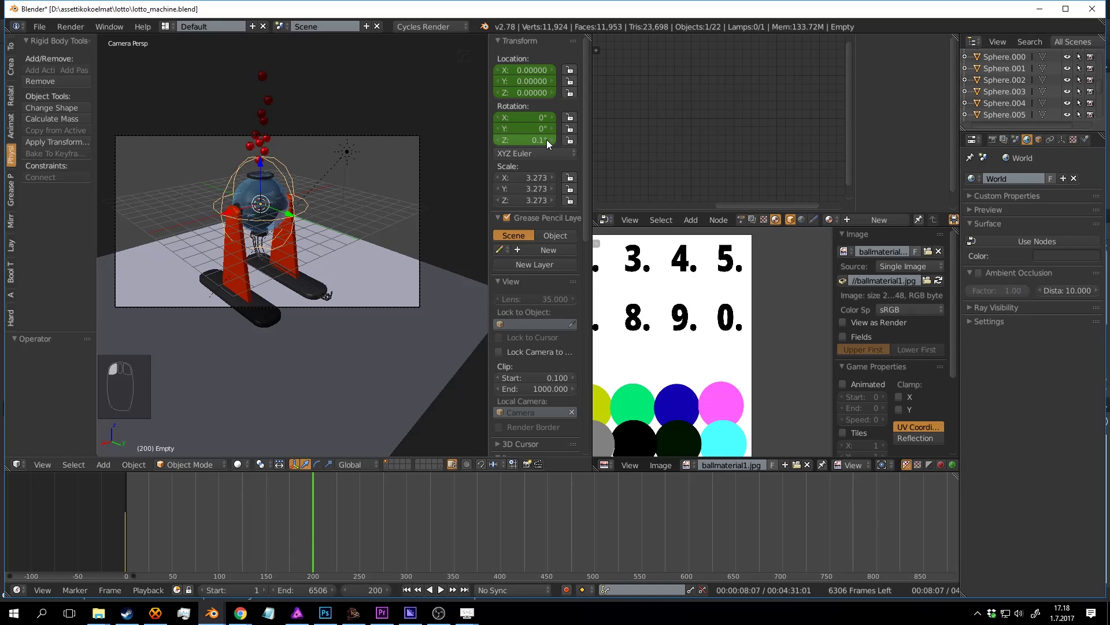
pyautogui.click(520, 140)
pyautogui.write('360')
pyautogui.press('Return')
pyautogui.press('i')
# Step: Play the camera orbit from frame 0 and save the file over the existing lotto_machine.blend
pyautogui.moveTo(191, 502); pyautogui.dragTo(126, 520)
pyautogui.hotkey('alt', 'a')
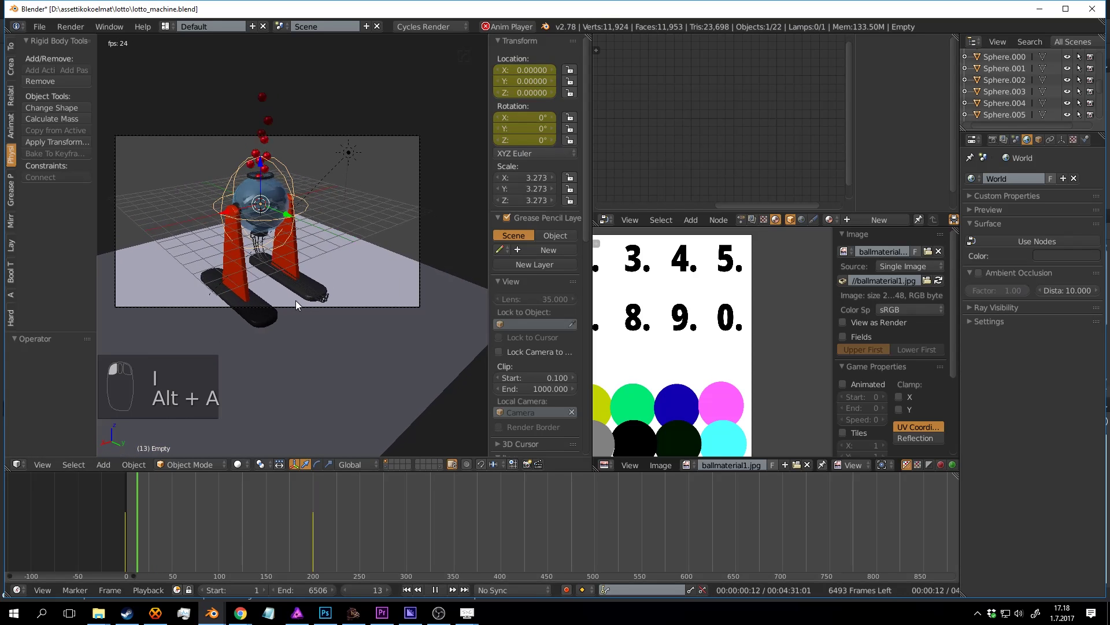
pyautogui.press('a')
pyautogui.scroll(1, 363, 261)
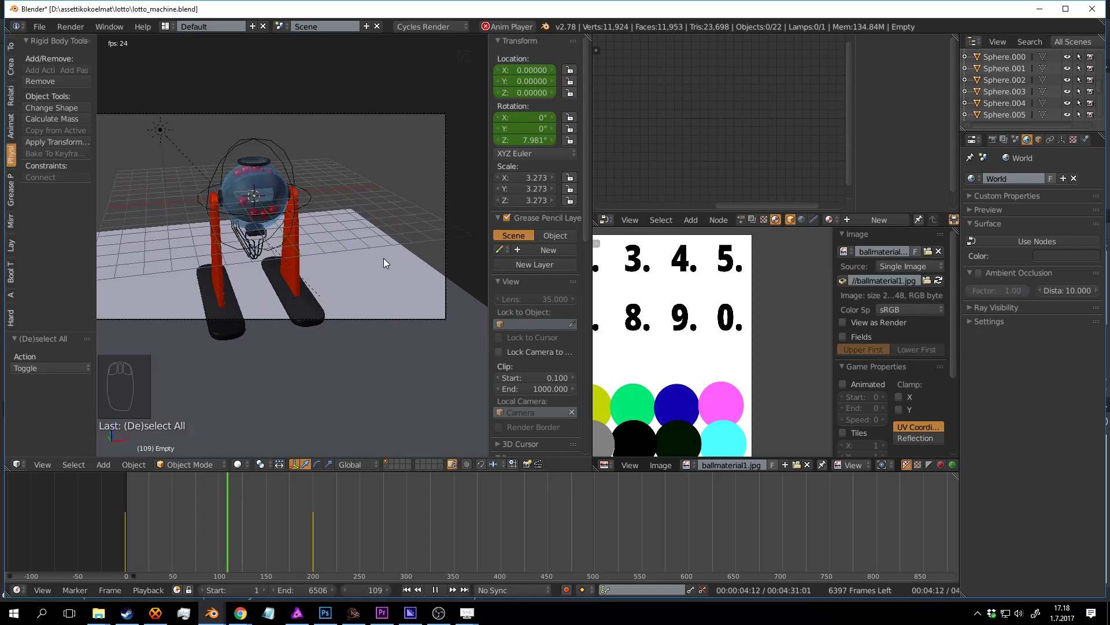
pyautogui.hotkey('ctrl', 's')
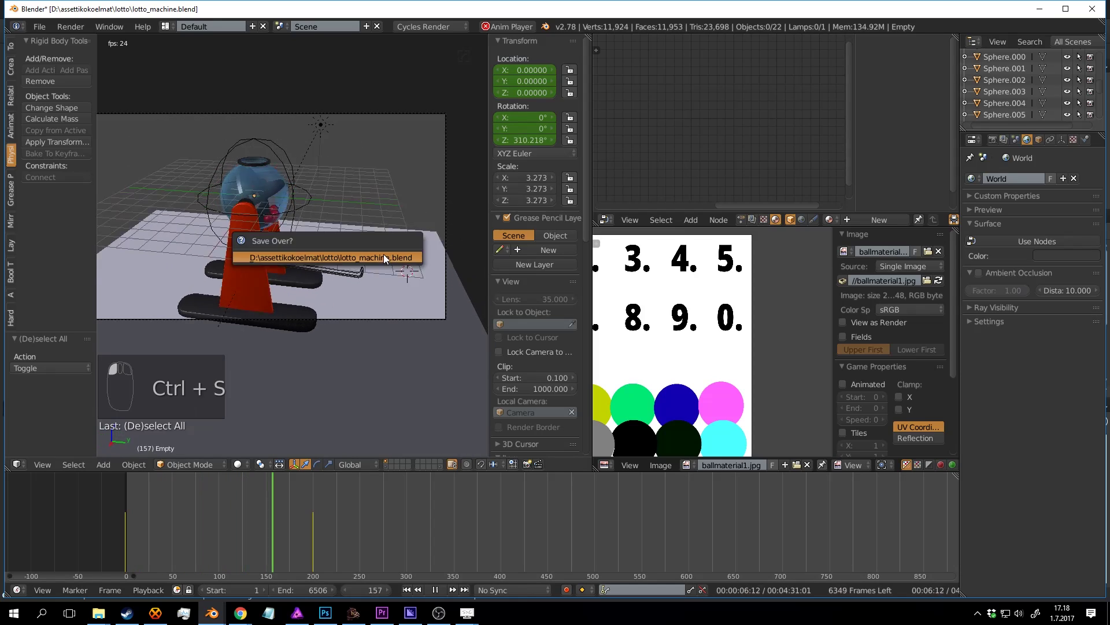
pyautogui.click(384, 256)
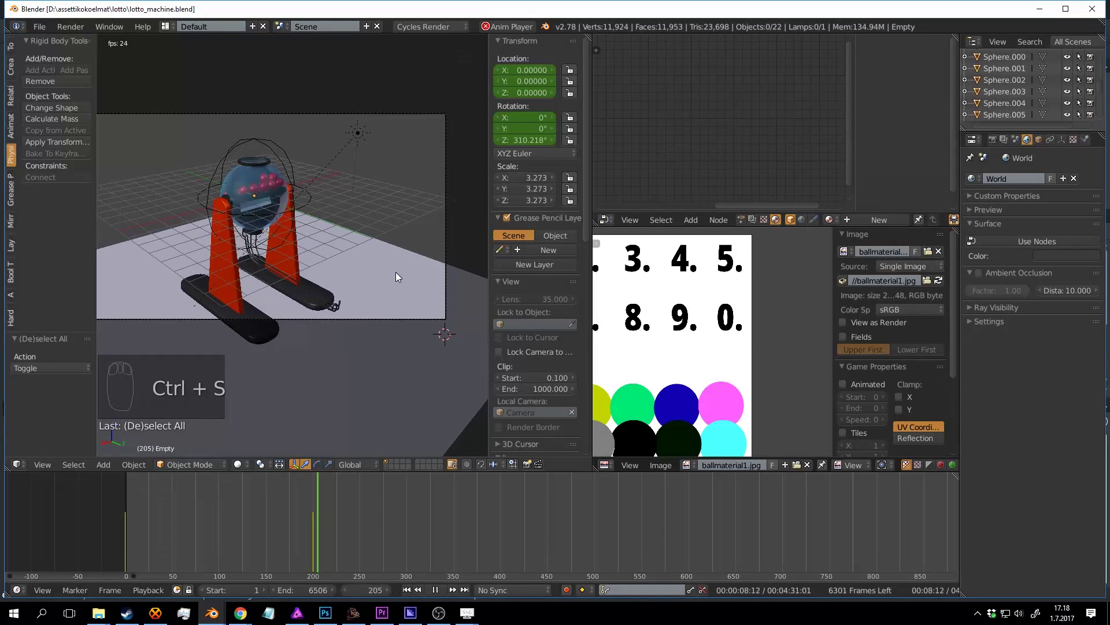
# Step: Stop the playback at frame 199 and change the timeline area to the Dope Sheet, showing the empty's channels
pyautogui.hotkey('alt', 'shift', 'a')
pyautogui.hotkey('alt', 'shift', 'a')
pyautogui.moveTo(330, 526); pyautogui.dragTo(314, 507)
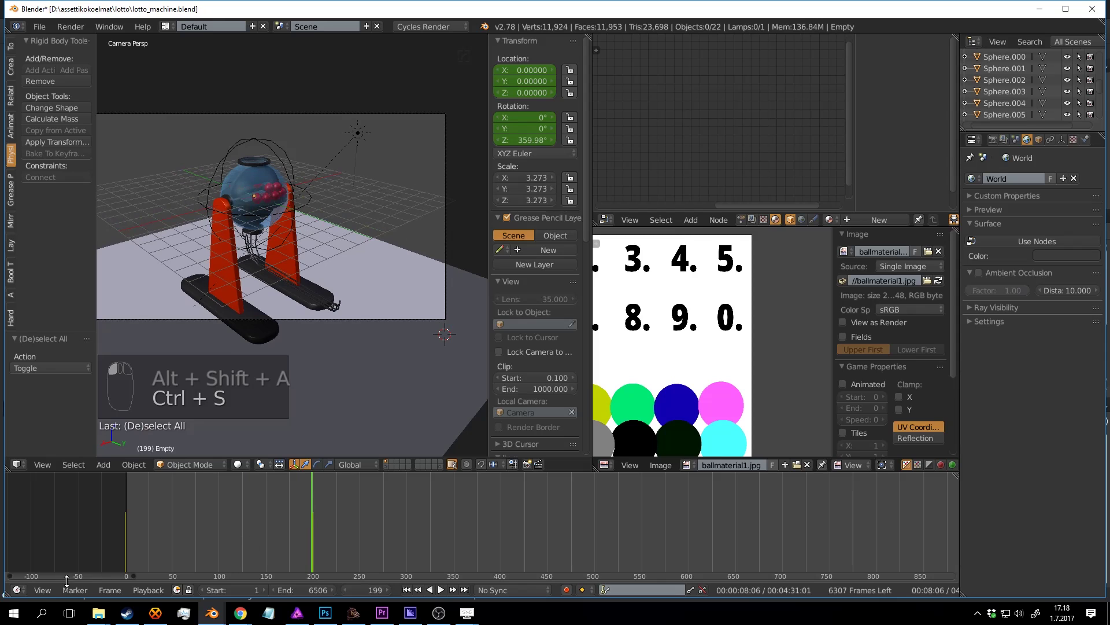
pyautogui.click(17, 589)
pyautogui.click(50, 533)
pyautogui.scroll(-3, 445, 516)
pyautogui.moveTo(528, 525); pyautogui.dragTo(499, 484, button='middle')
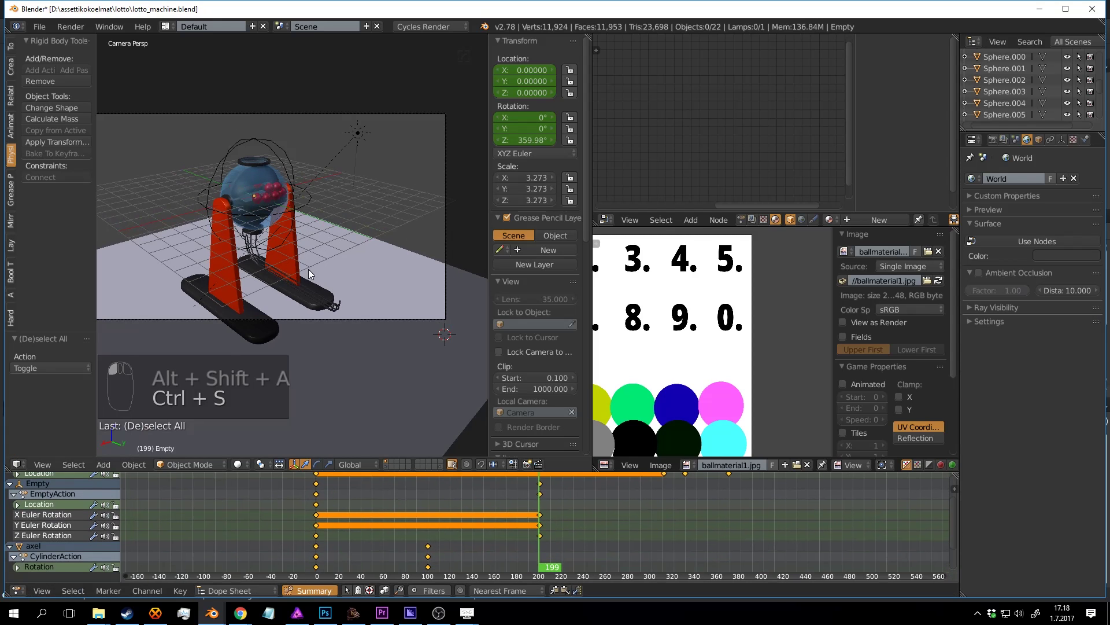
# Step: Select the sphere empty and delete the Location channel from its action
pyautogui.rightClick(271, 144)
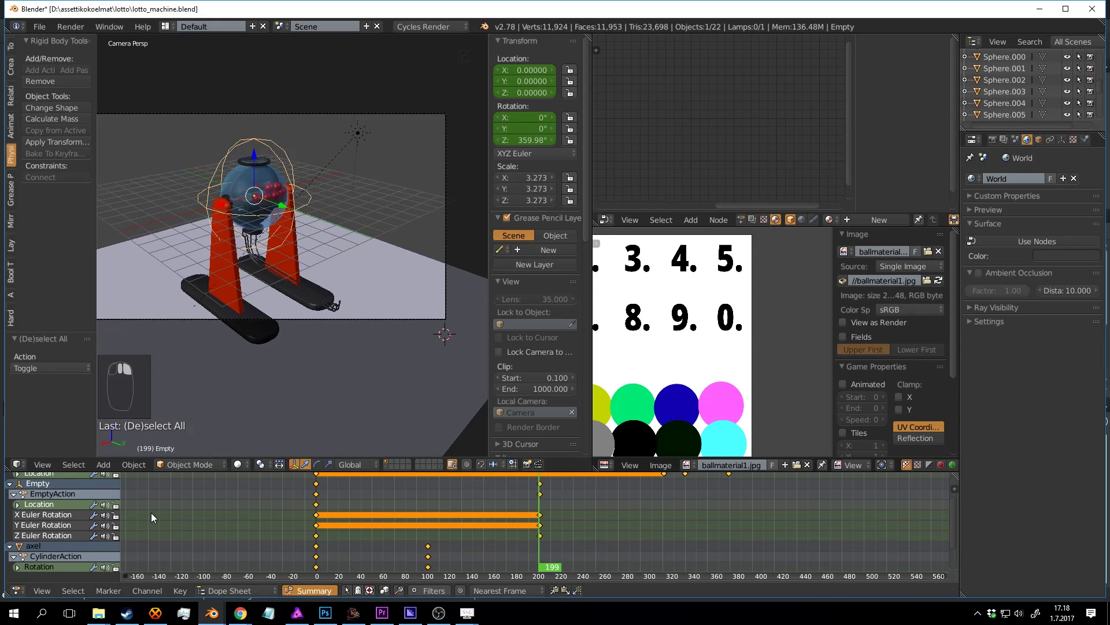
pyautogui.click(60, 503)
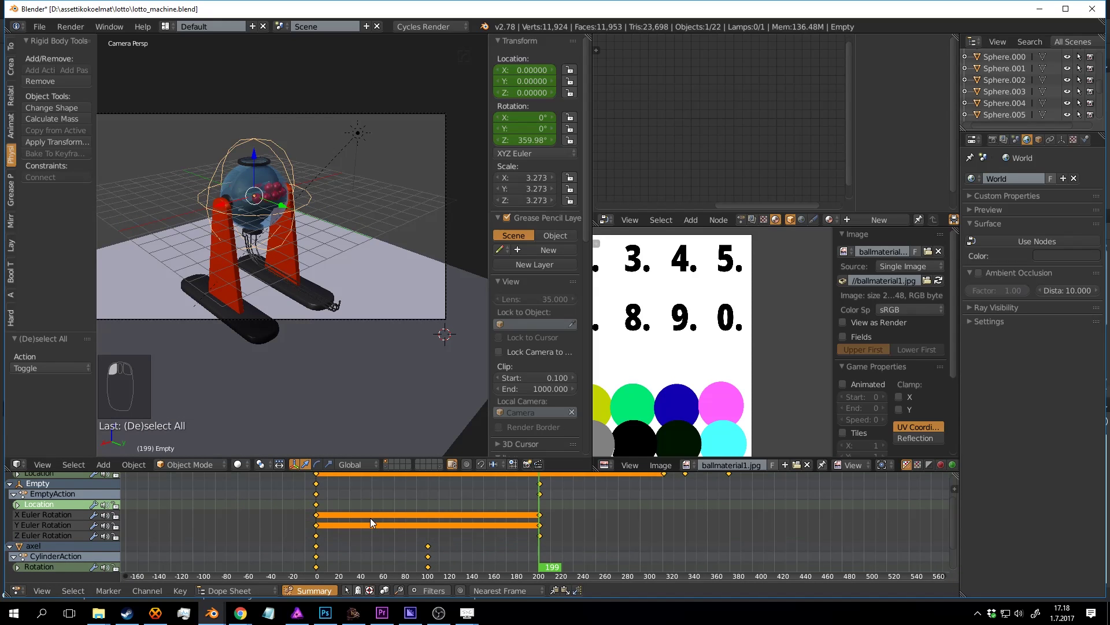
pyautogui.press('x')
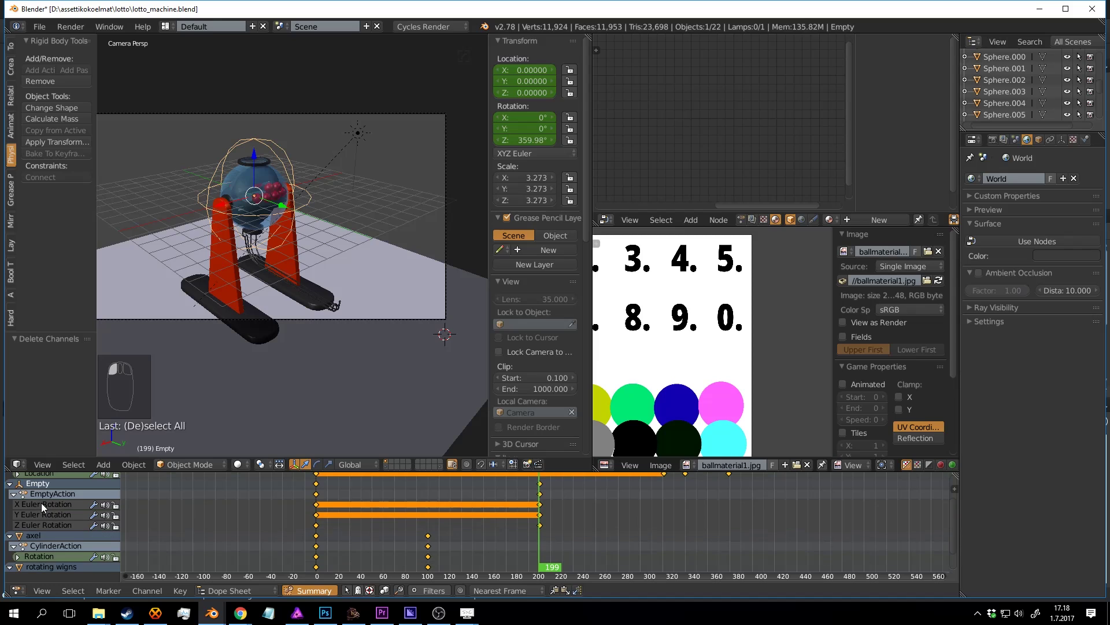
# Step: Move the end keyframe of the empty's Z Euler Rotation channel about 230 frames later
pyautogui.click(43, 523)
pyautogui.press('Delete')
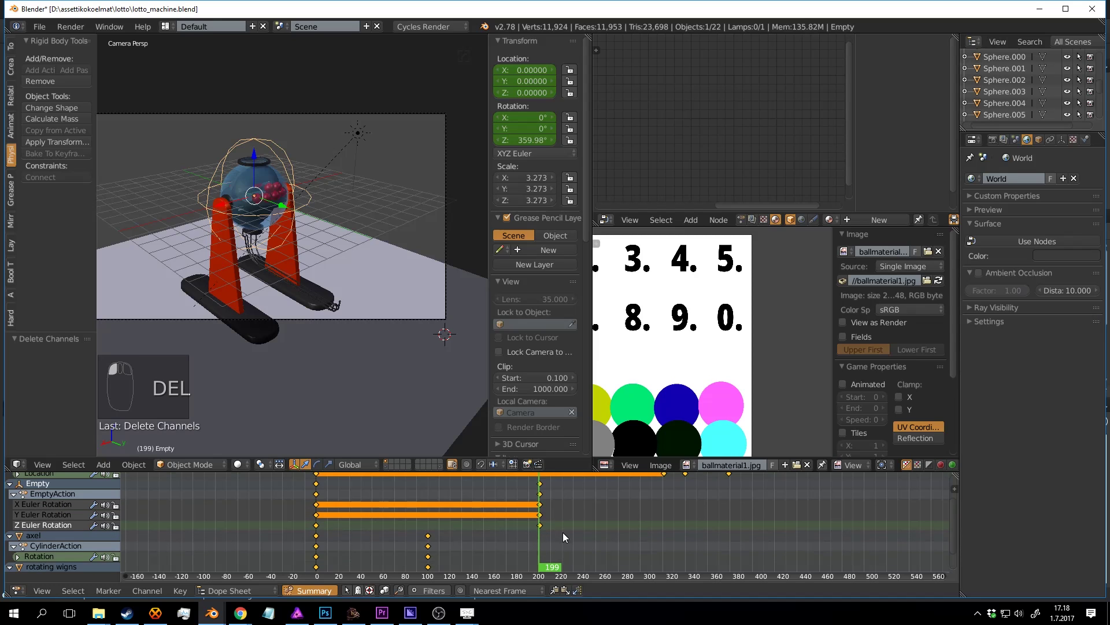
pyautogui.click(539, 525)
pyautogui.press('g')
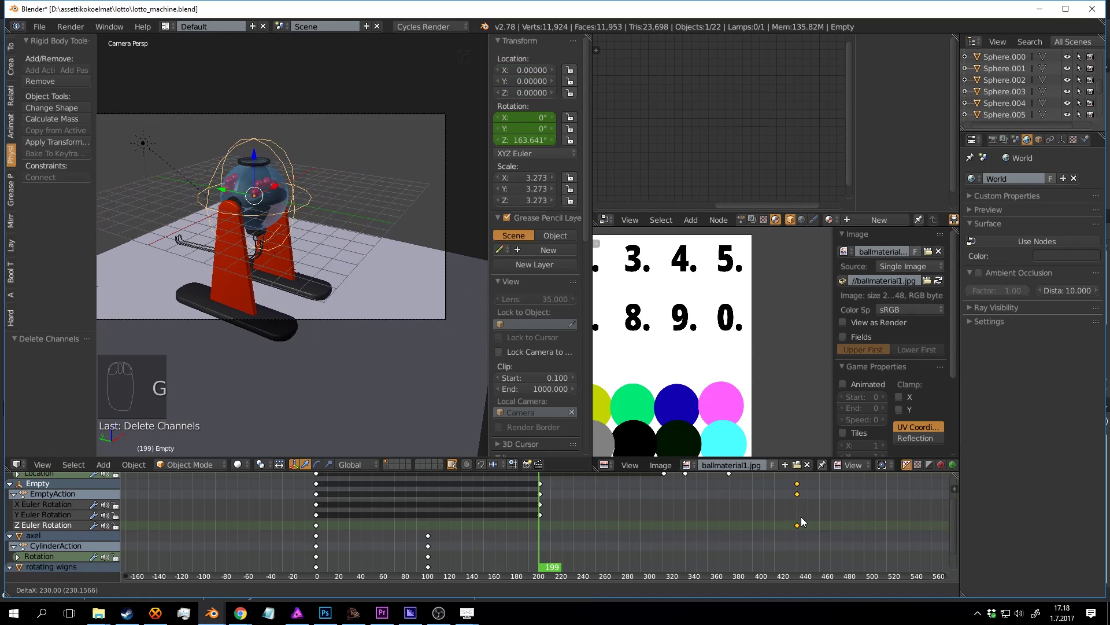
pyautogui.click(804, 520)
# Step: Play the slower camera orbit from frame 0, save the file, and stop at frame 427 to inspect the machine
pyautogui.hotkey('alt', 'a')
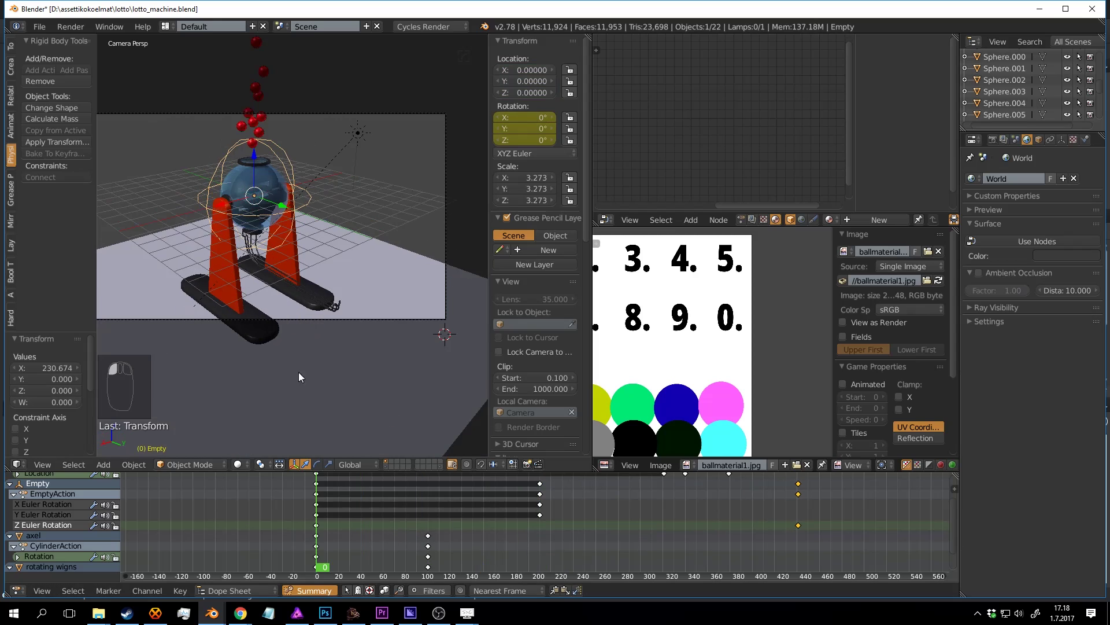
pyautogui.press('a')
pyautogui.hotkey('ctrl', 's')
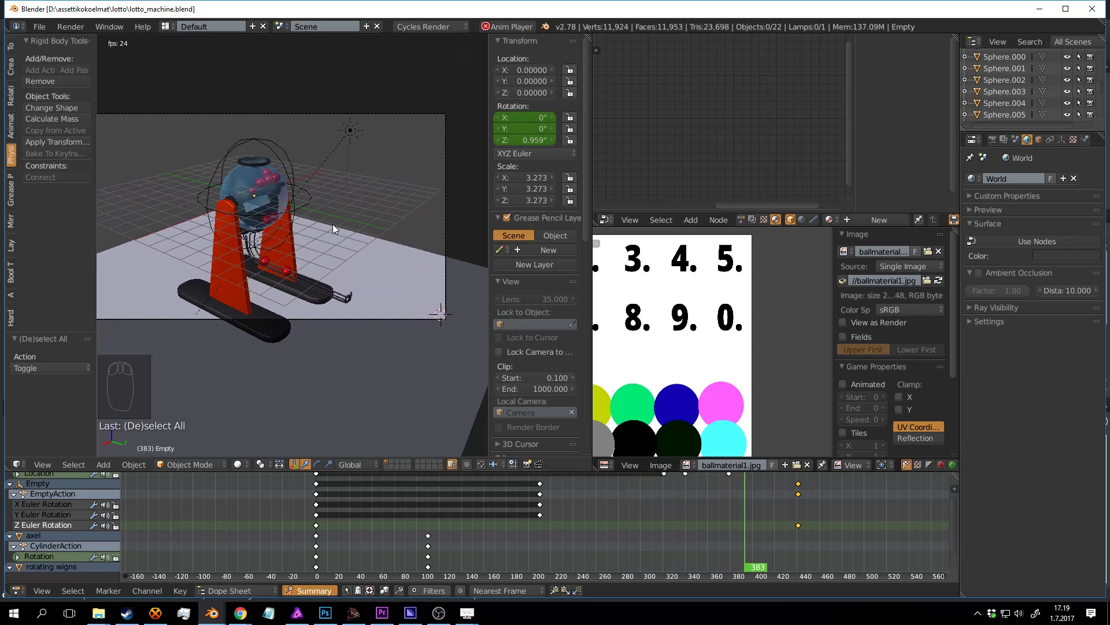
pyautogui.hotkey('alt', 'a')
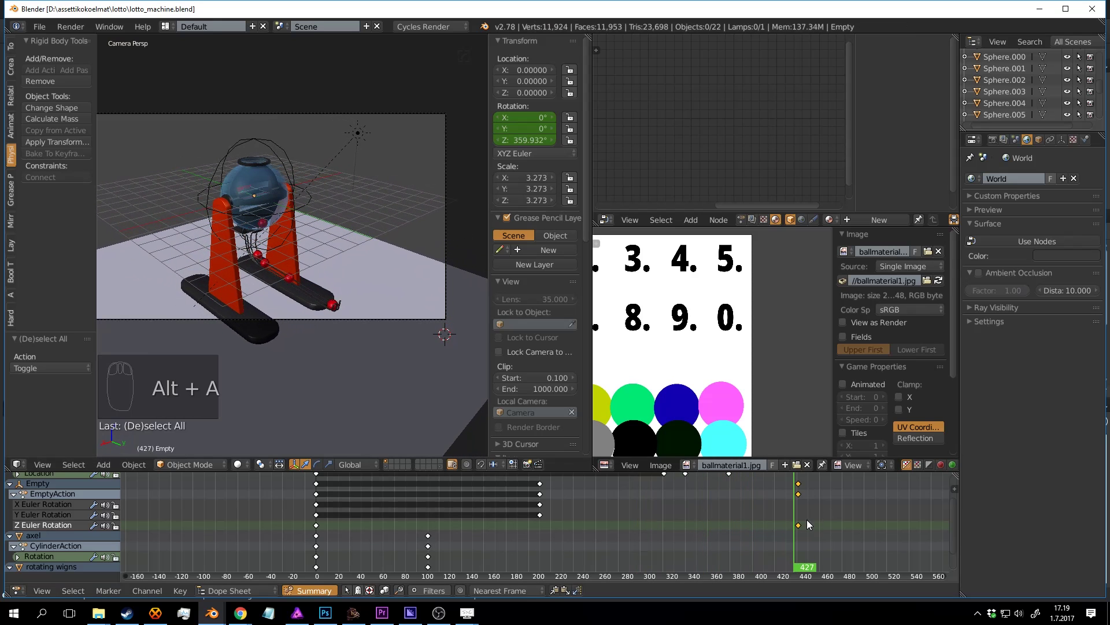
pyautogui.scroll(4, 237, 242)
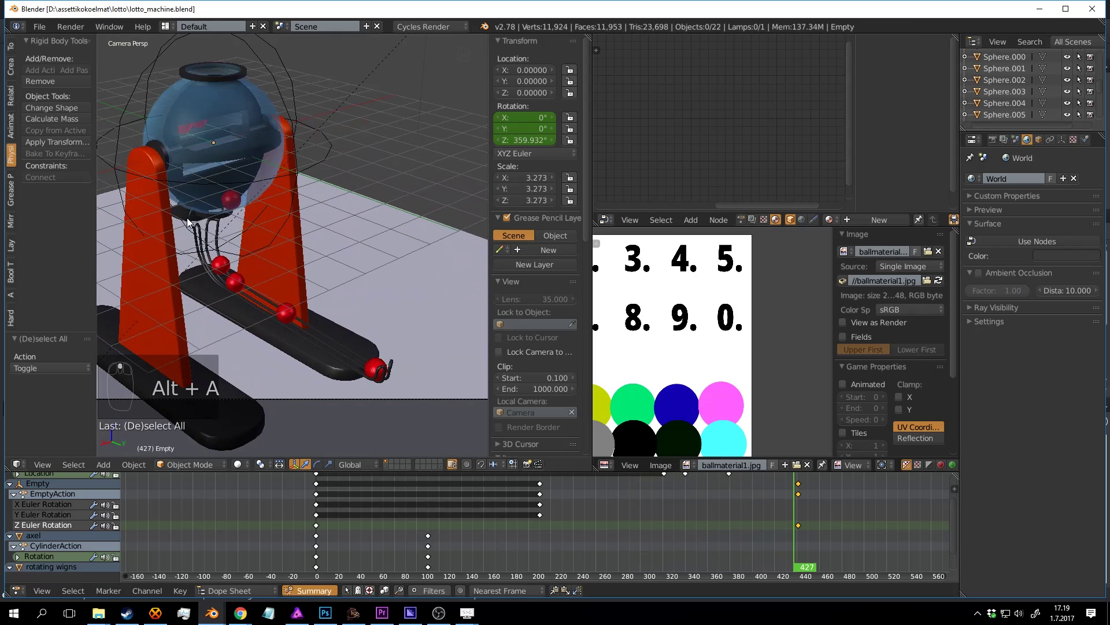
pyautogui.scroll(-3, 239, 238)
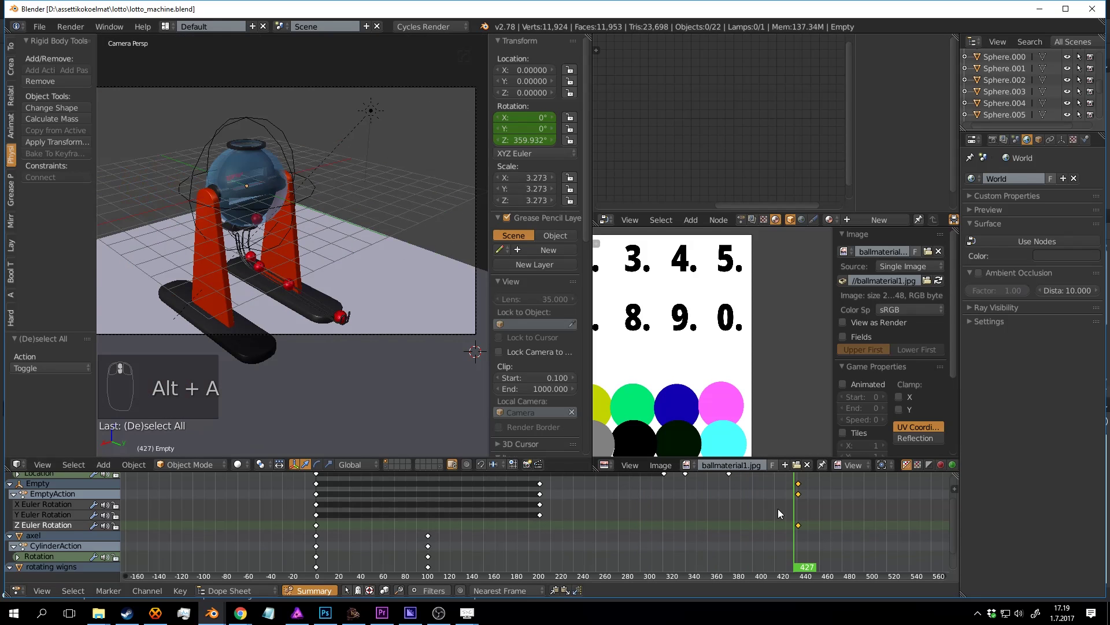
# Step: Move the empty's Z Euler Rotation end keyframe further out to about frame 550
pyautogui.press('g')
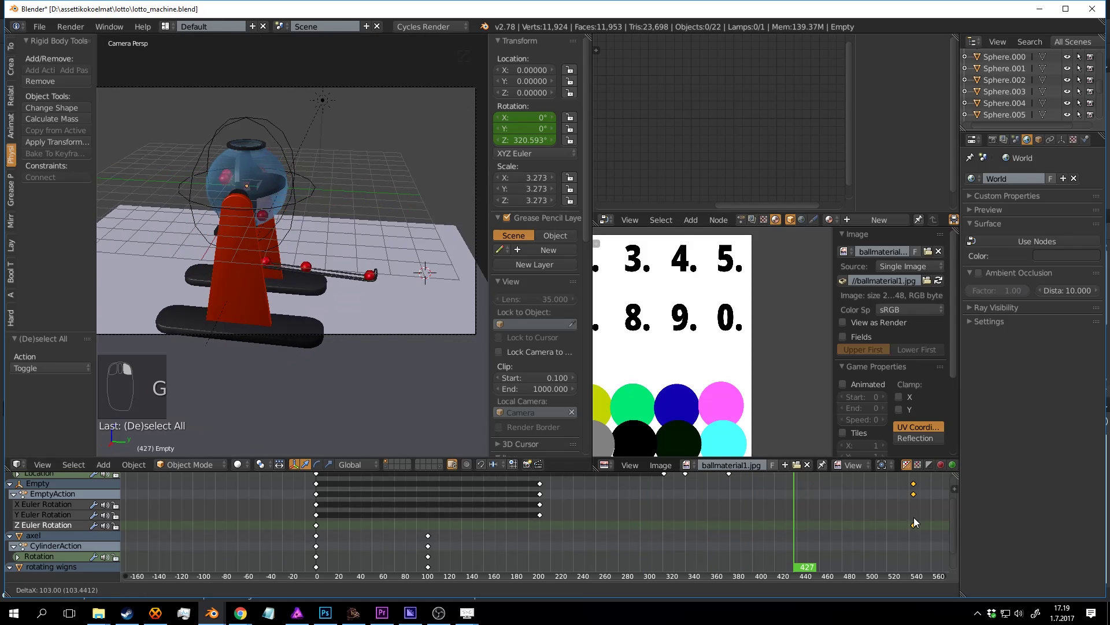
pyautogui.click(887, 511)
pyautogui.moveTo(806, 512); pyautogui.dragTo(739, 489)
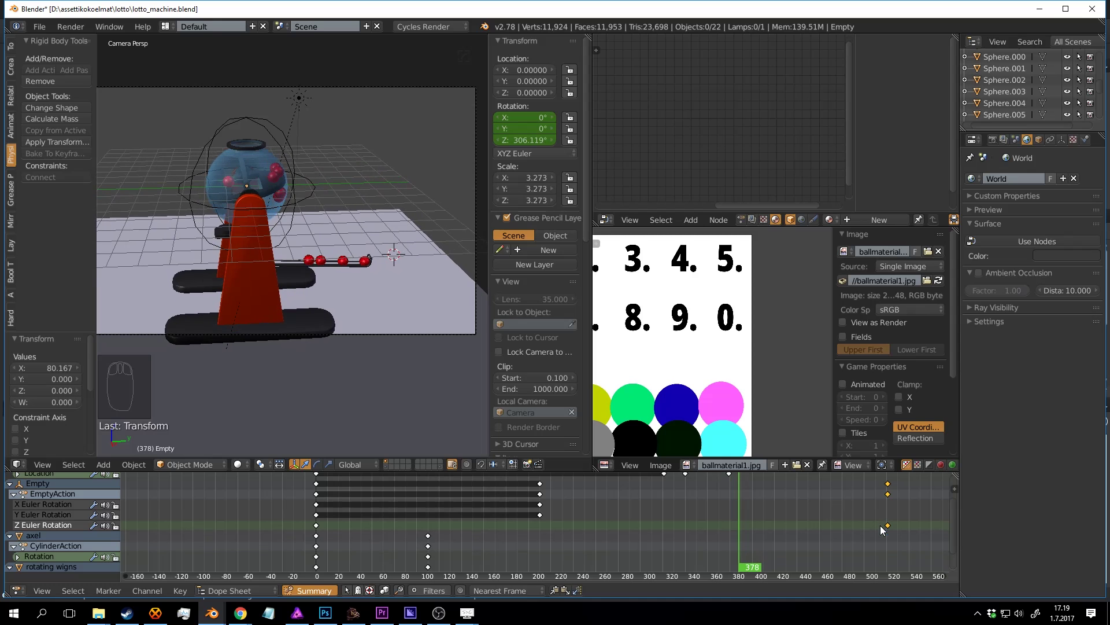
pyautogui.press('g')
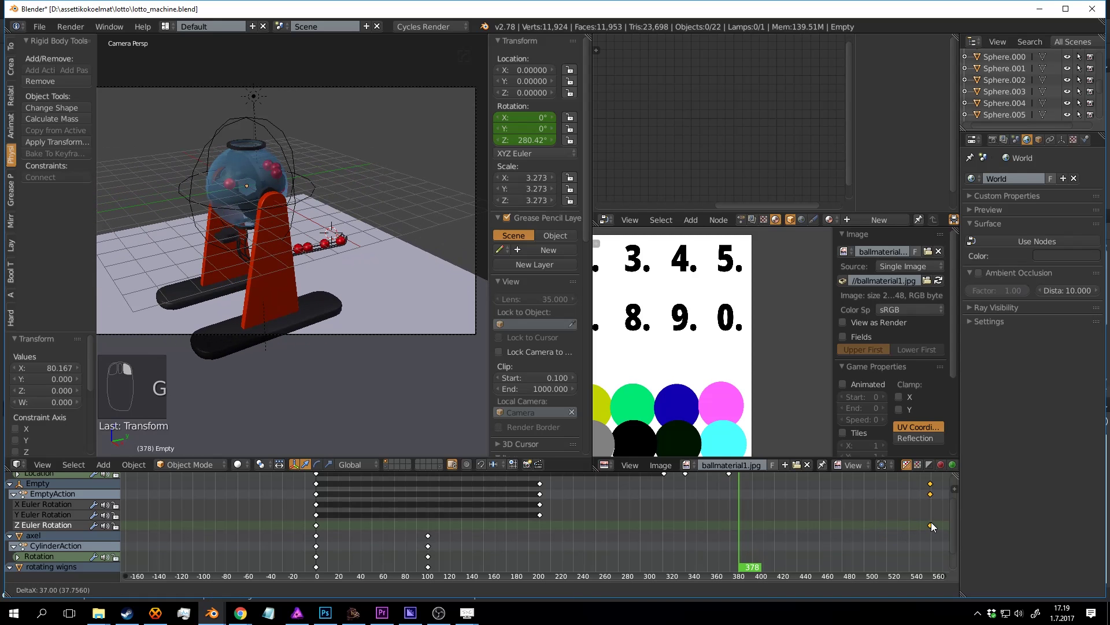
pyautogui.click(931, 522)
# Step: Play the orbit from frame 0, stop at frame 106, and save over lotto_machine.blend
pyautogui.moveTo(763, 523); pyautogui.dragTo(227, 575)
pyautogui.hotkey('alt', 'a')
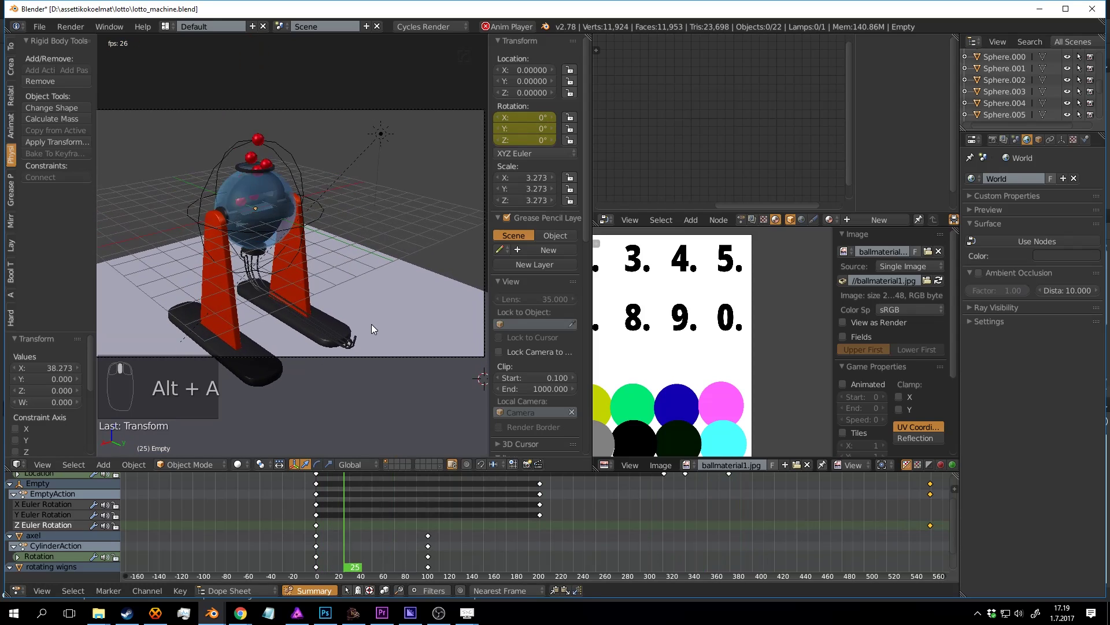
pyautogui.hotkey('ctrl', 's')
pyautogui.click(373, 324)
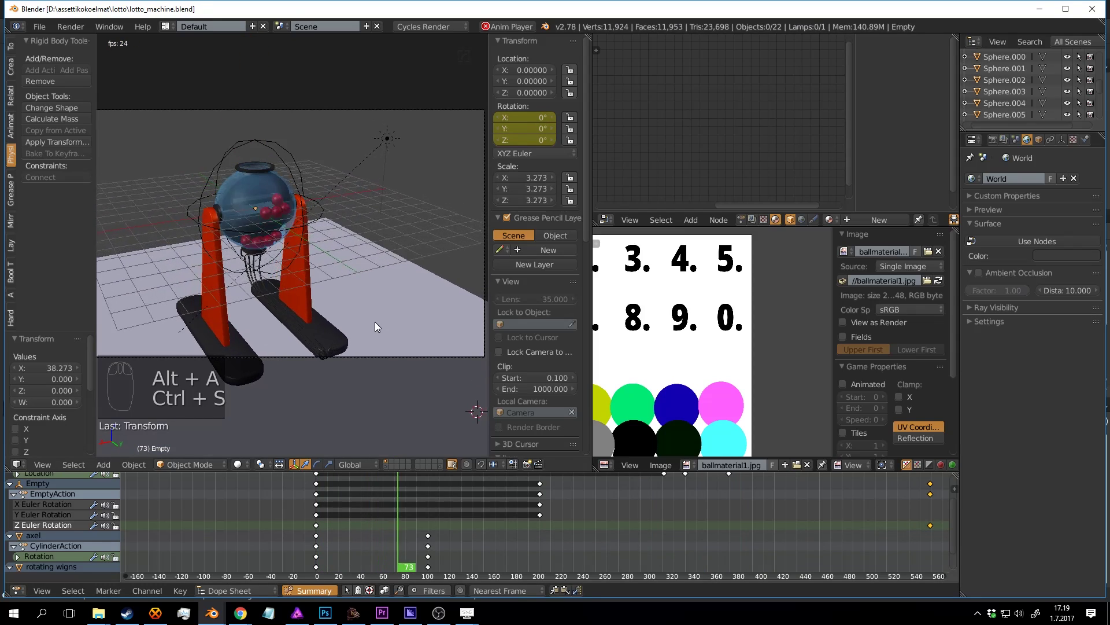
pyautogui.hotkey('alt', 'a')
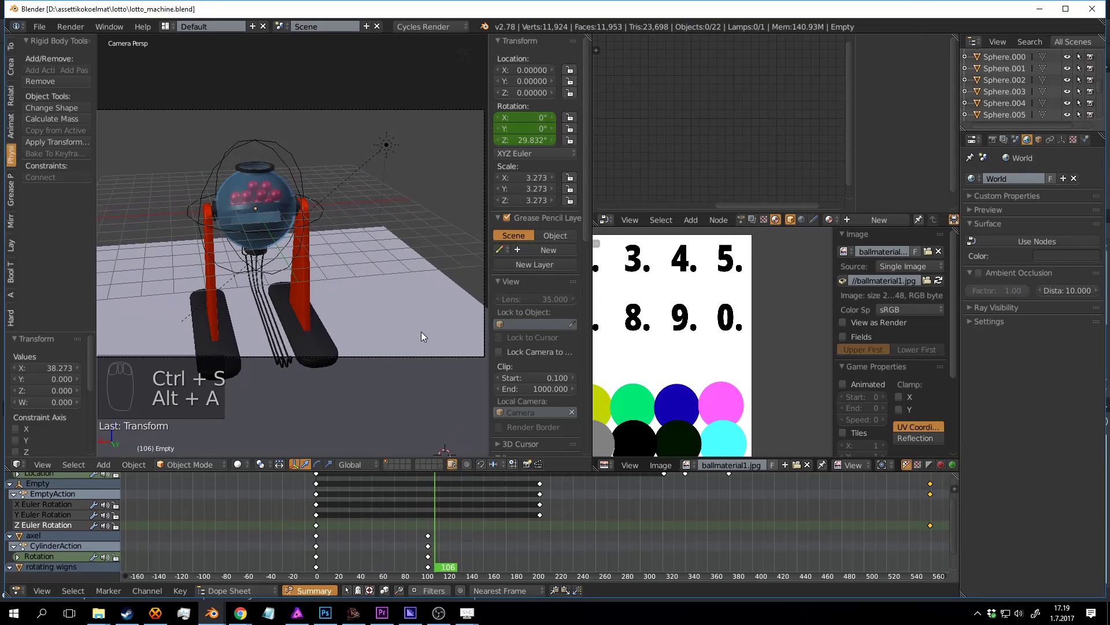
pyautogui.rightClick(403, 116)
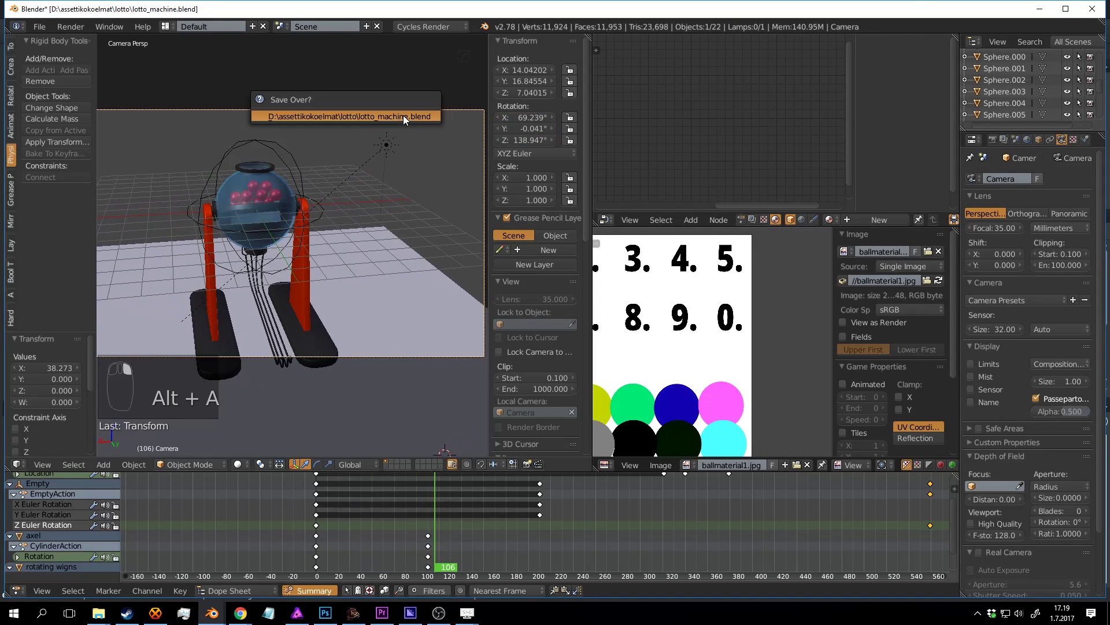
# Step: Change the Dope Sheet area to the Graph Editor and show the sphere empty's rotation curves framed in full
pyautogui.click(18, 590)
pyautogui.click(43, 542)
pyautogui.scroll(-2, 502, 518)
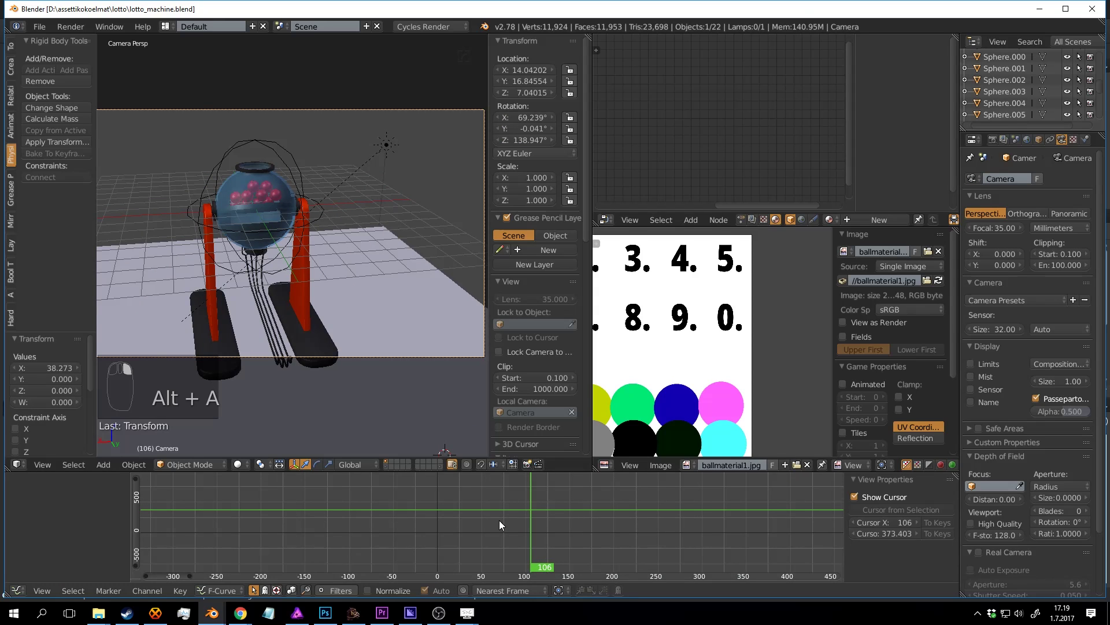
pyautogui.press('Home')
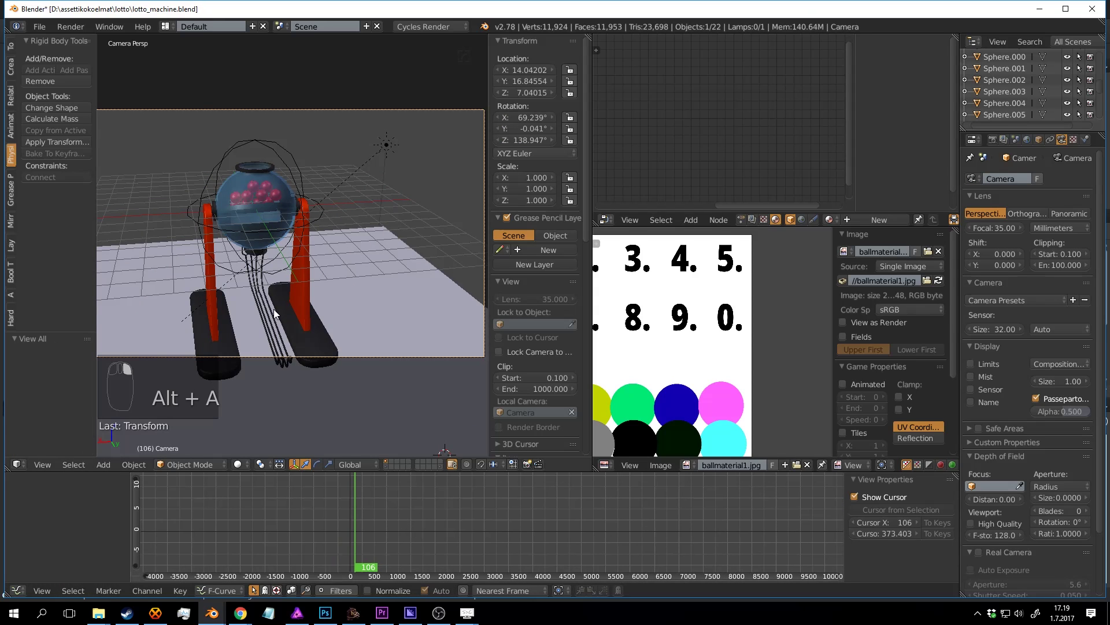
pyautogui.press('Home')
pyautogui.rightClick(288, 189)
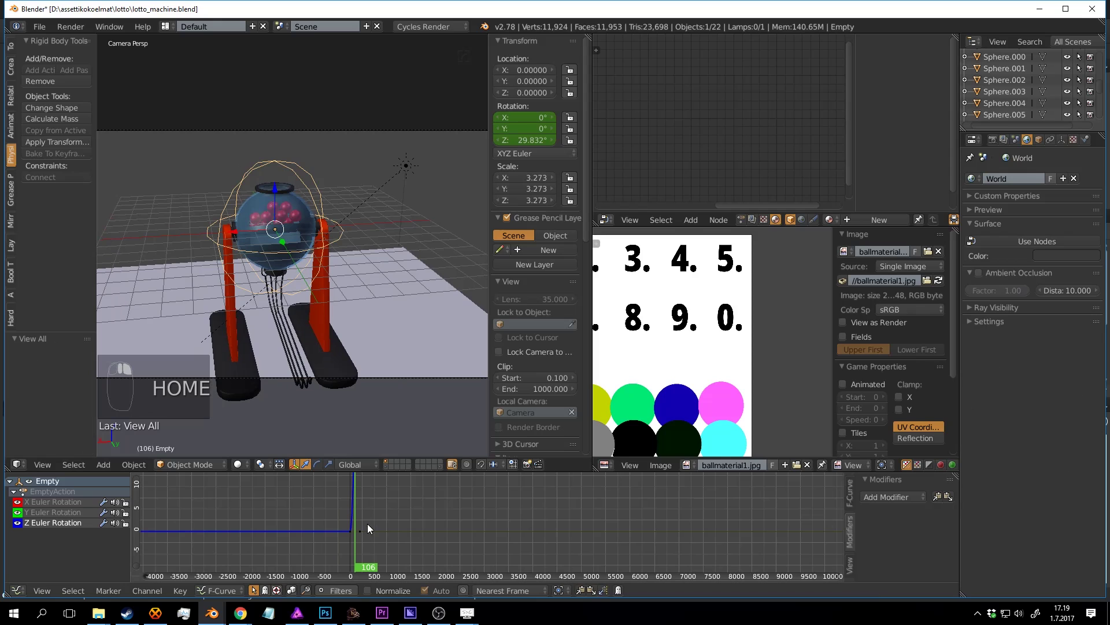
pyautogui.press('Home')
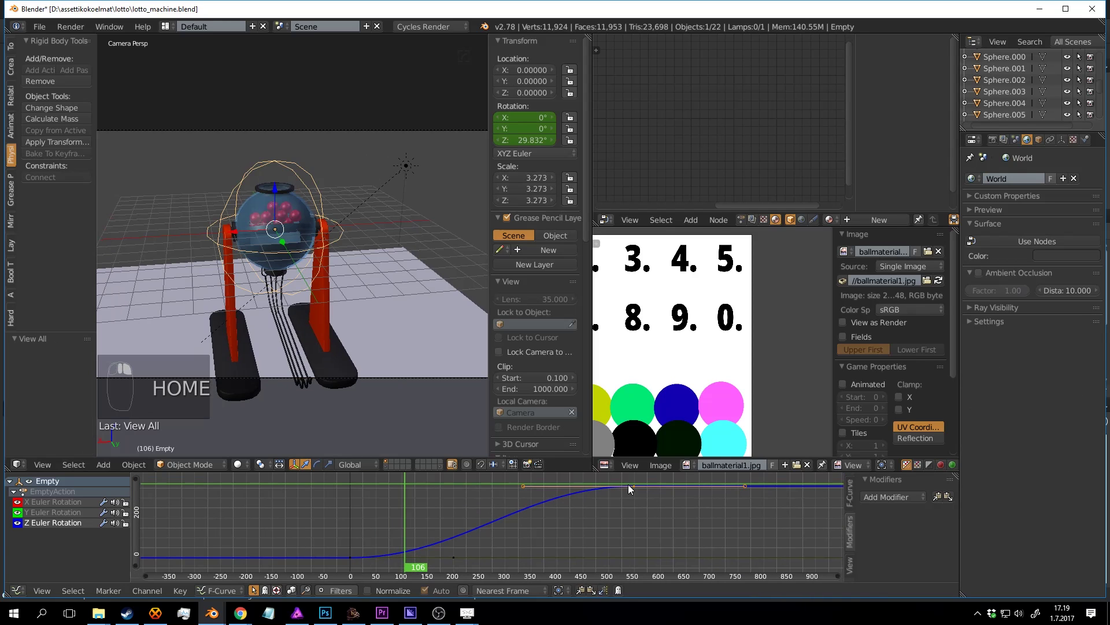
# Step: Try to make the empty's Z rotation curve linear by setting Linear interpolation on its end keyframe
pyautogui.click(180, 591)
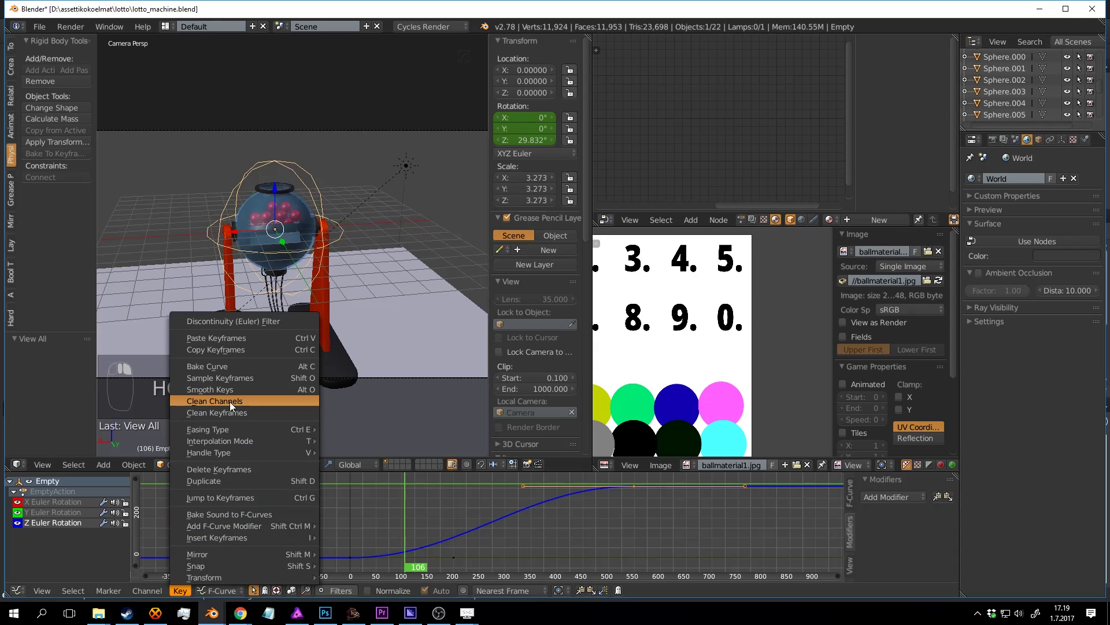
pyautogui.moveTo(231, 441)
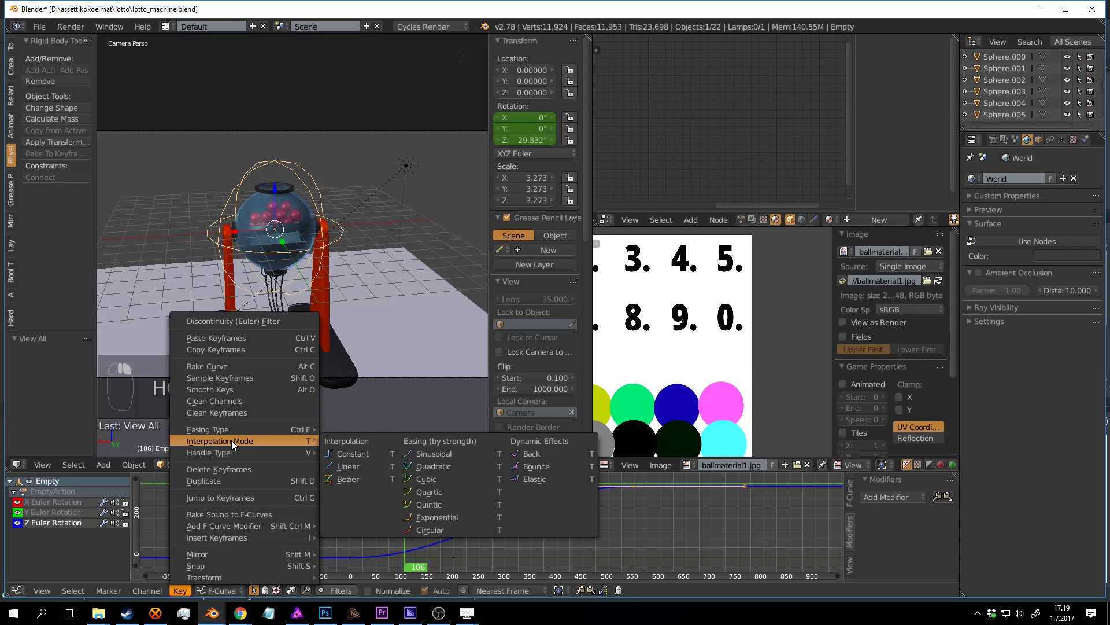
pyautogui.click(362, 466)
pyautogui.press('a')
pyautogui.rightClick(355, 558)
pyautogui.rightClick(633, 490)
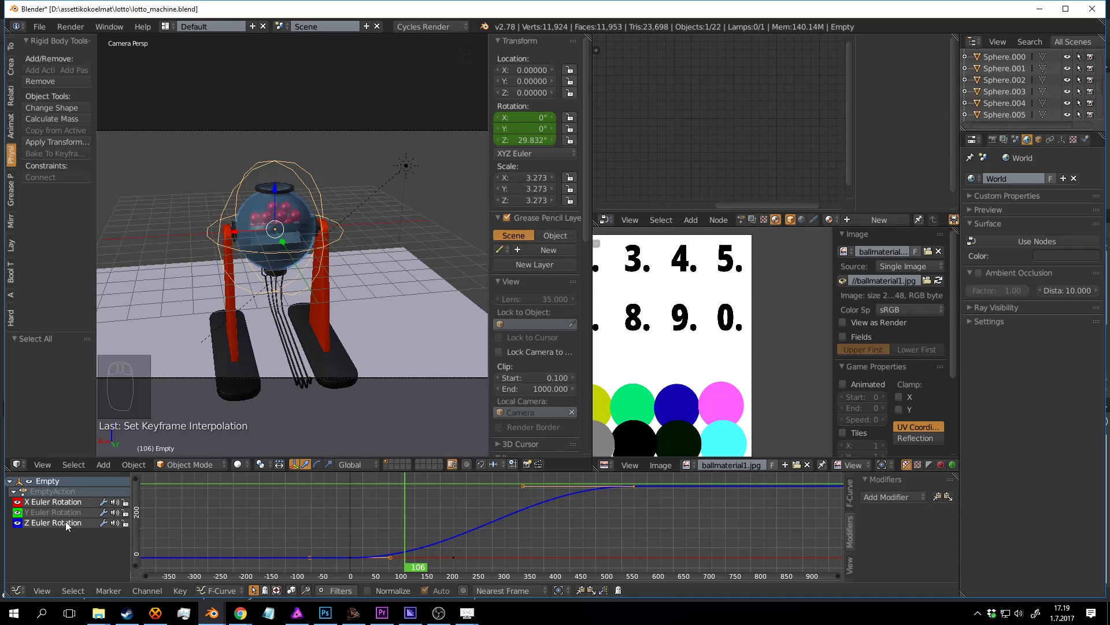
pyautogui.press('a')
pyautogui.click(177, 590)
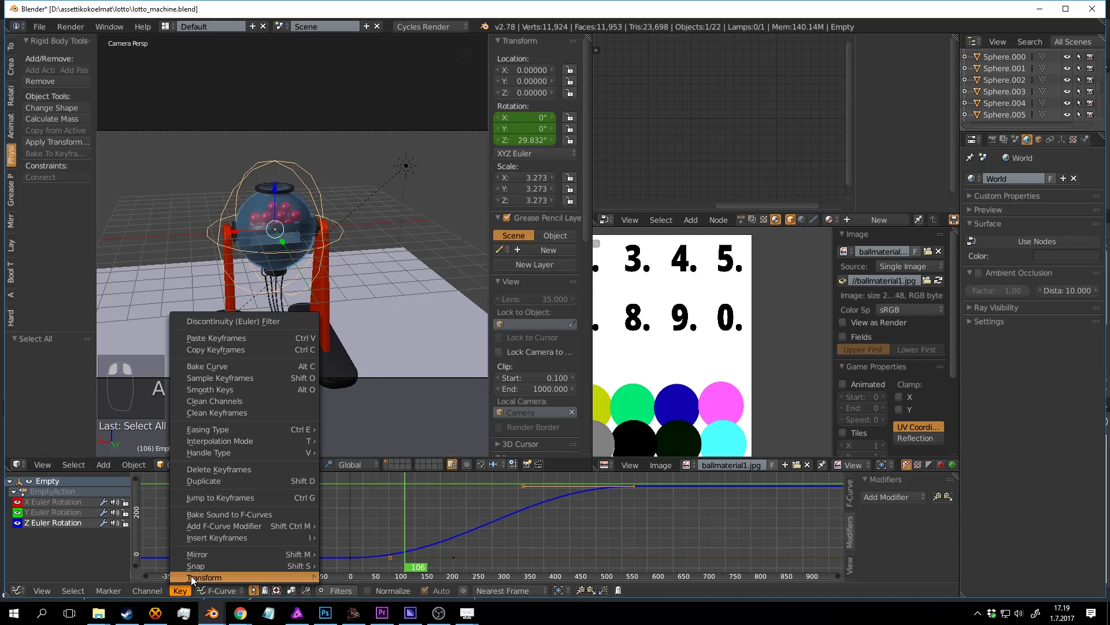
pyautogui.moveTo(231, 439)
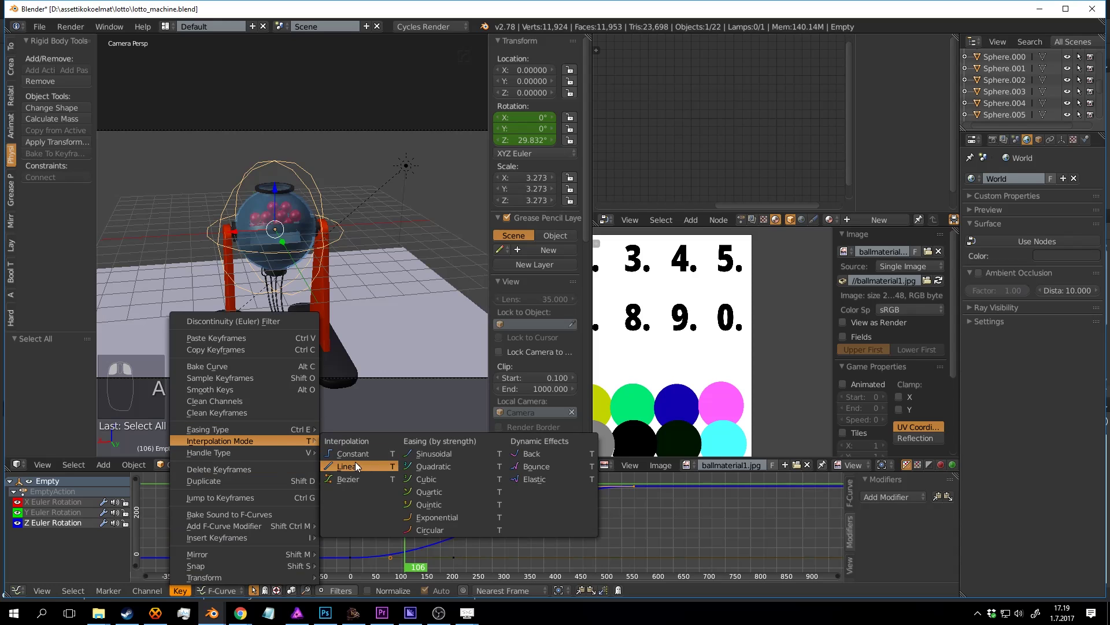
pyautogui.click(355, 465)
# Step: Set Linear interpolation on all keyframes of the empty's rotation curves and briefly play the orbit
pyautogui.press('a')
pyautogui.click(352, 561)
pyautogui.press('a')
pyautogui.press('a')
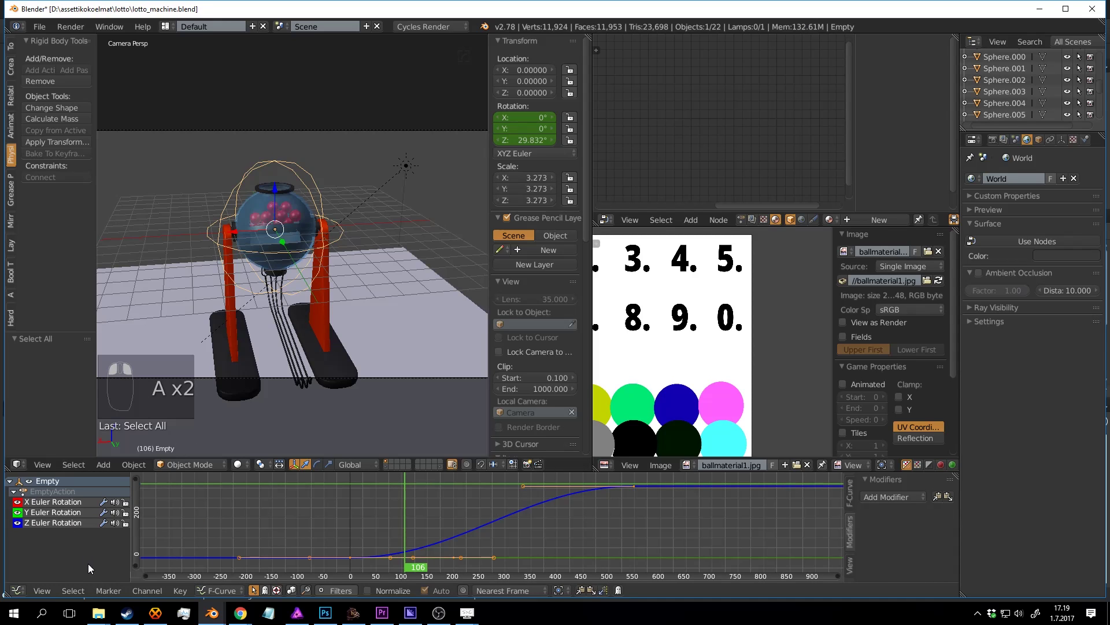
pyautogui.click(180, 590)
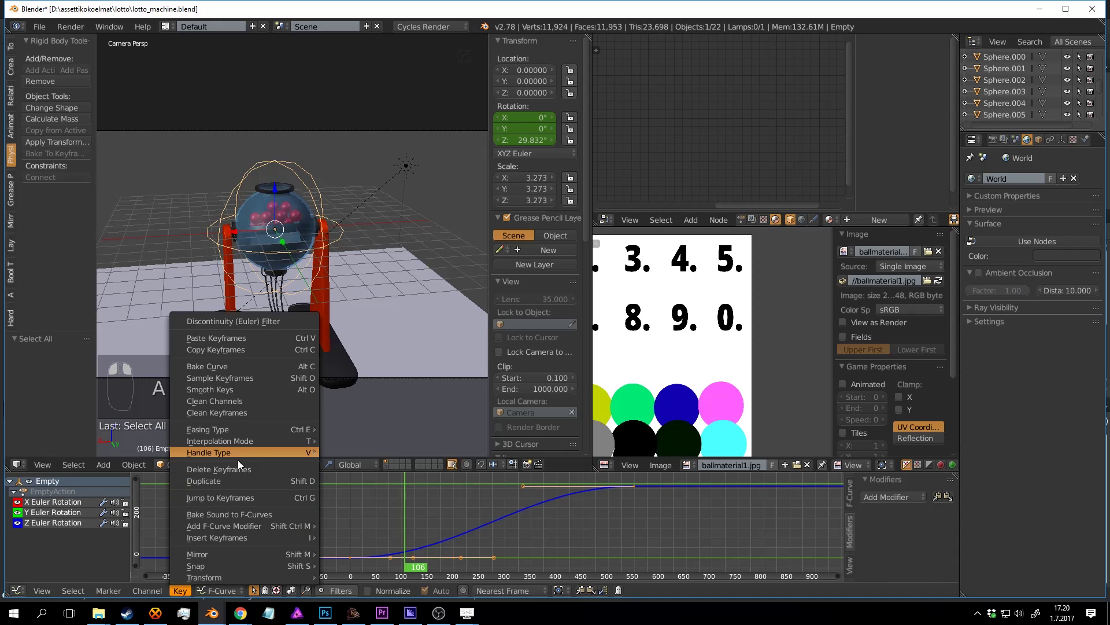
pyautogui.moveTo(231, 441)
pyautogui.click(345, 469)
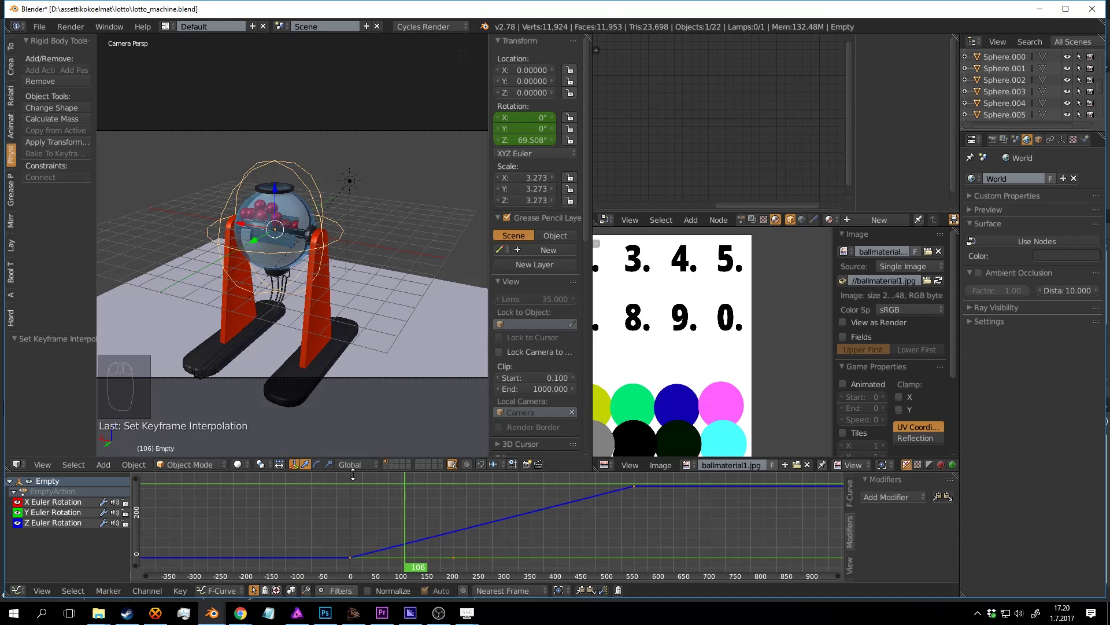
pyautogui.hotkey('alt', 'a')
pyautogui.hotkey('alt', 'a')
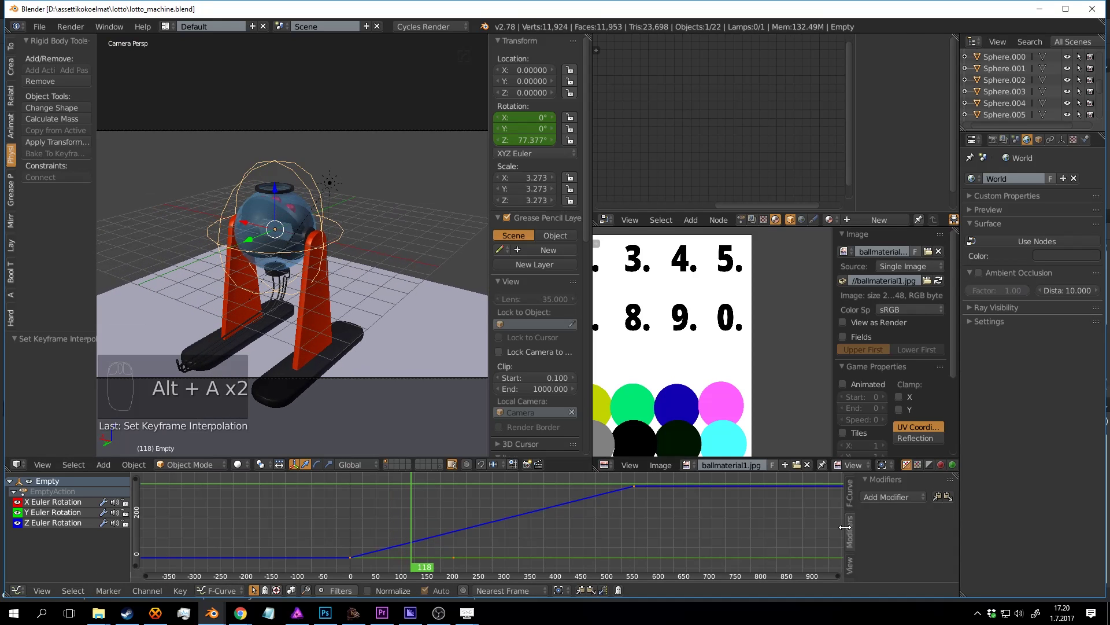
# Step: Add a Cycles F-Curve modifier to the empty's Z rotation curve and save the file
pyautogui.click(893, 497)
pyautogui.click(948, 549)
pyautogui.hotkey('ctrl', 's')
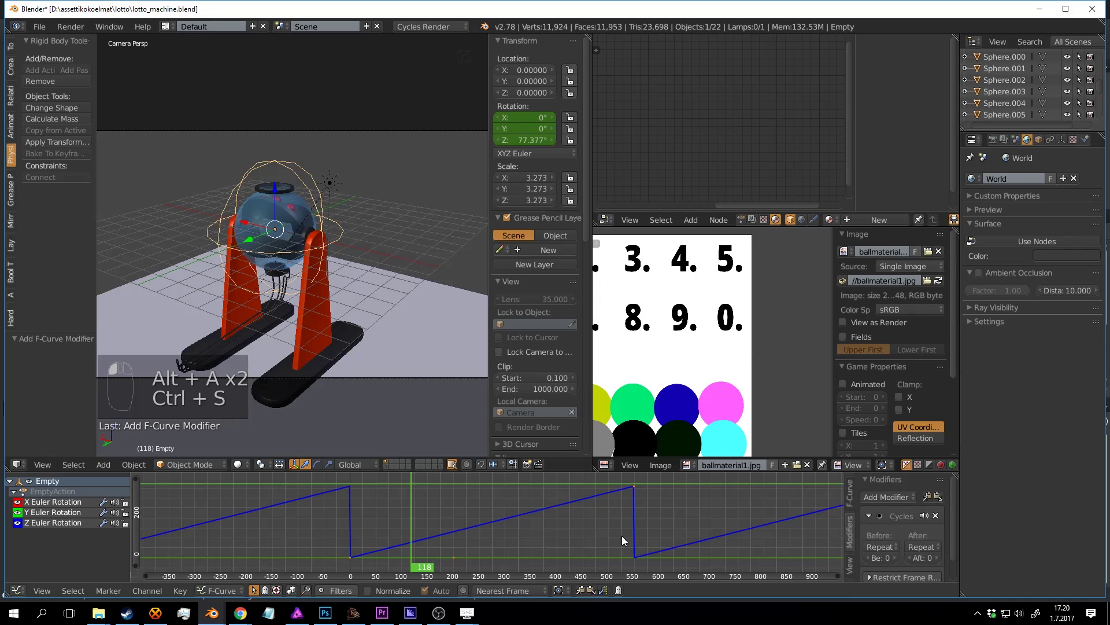
pyautogui.scroll(-1, 892, 546)
# Step: Set both the Before and After modes of the Cycles modifier to Repeat with Offset
pyautogui.click(901, 523)
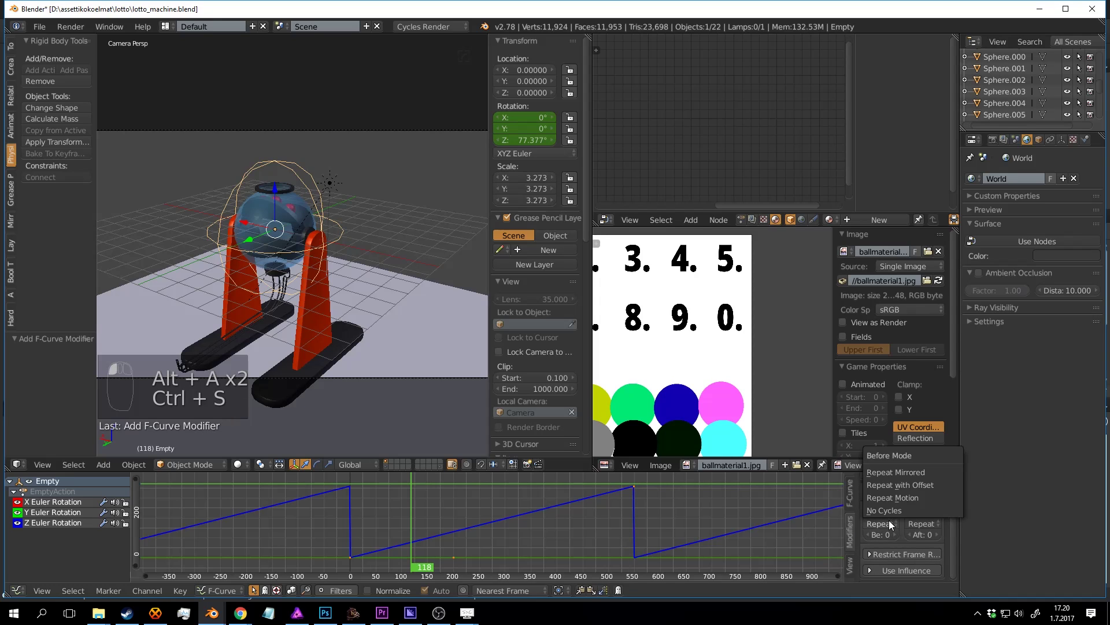
pyautogui.click(917, 483)
pyautogui.click(918, 523)
pyautogui.click(929, 485)
# Step: Play the endlessly cycling camera orbit with everything deselected, save the file, and inspect the machine
pyautogui.hotkey('alt', 'a')
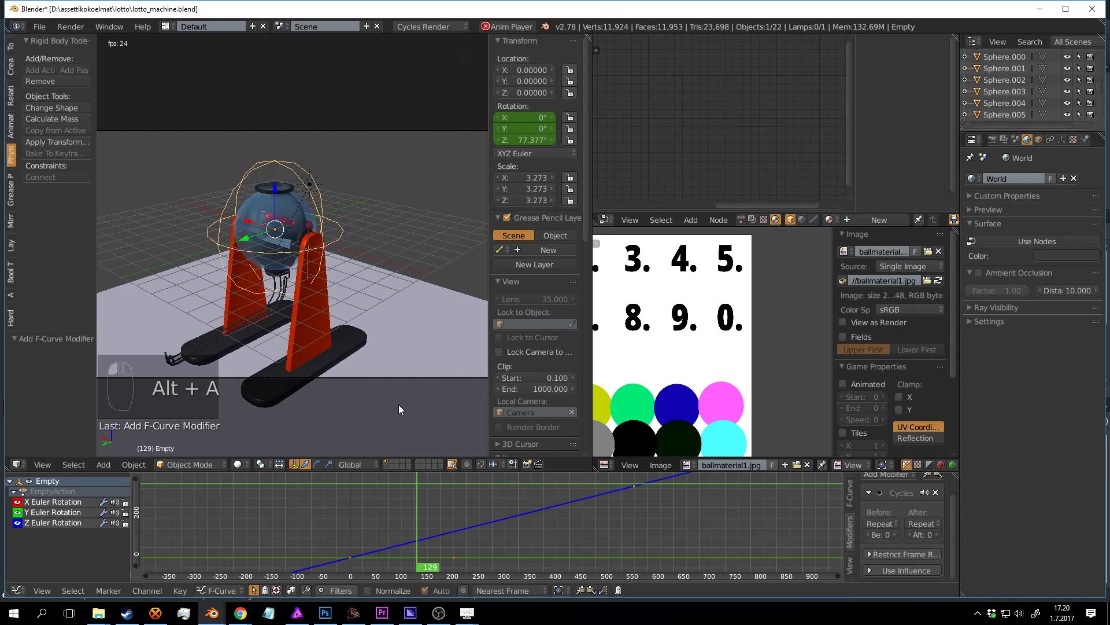
pyautogui.scroll(-2, 325, 300)
pyautogui.press('a')
pyautogui.hotkey('ctrl', 's')
pyautogui.scroll(1, 343, 295)
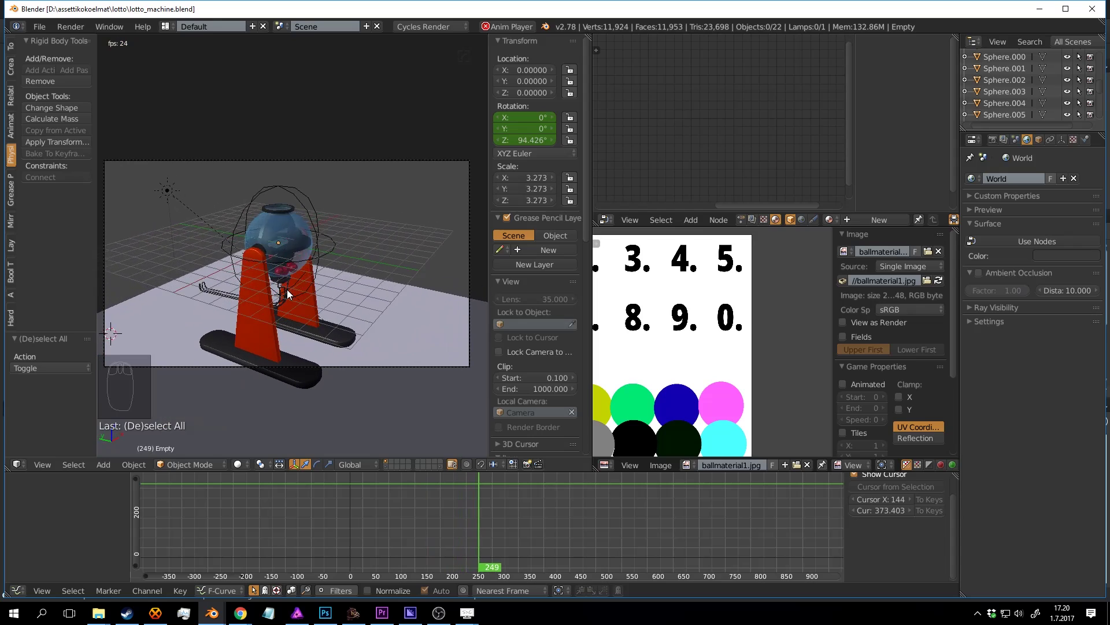
pyautogui.scroll(4, 308, 291)
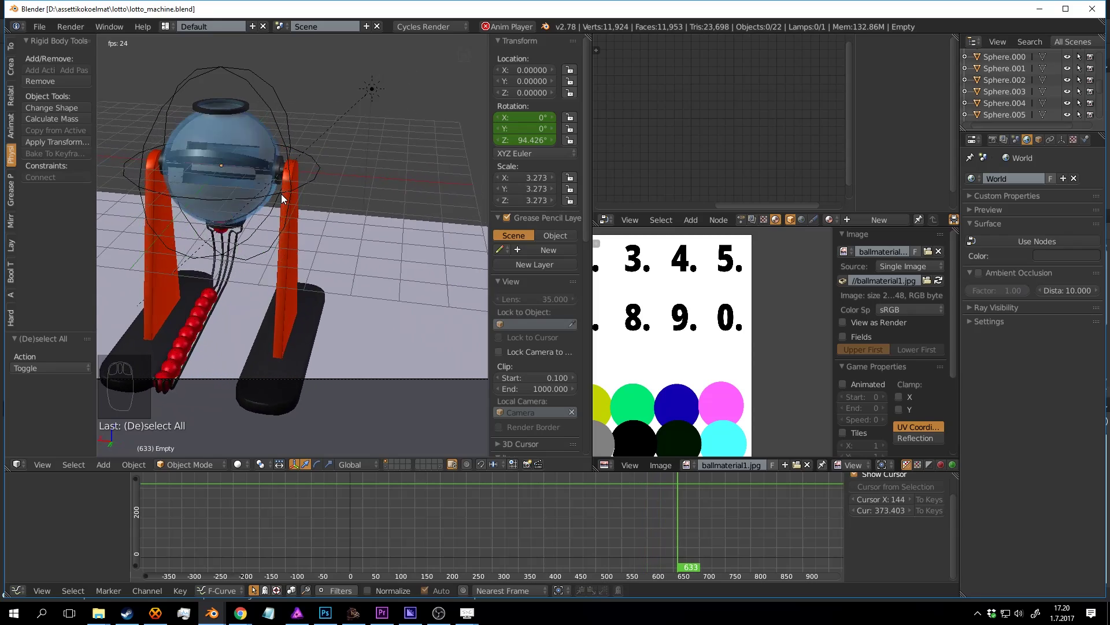
pyautogui.scroll(-3, 312, 203)
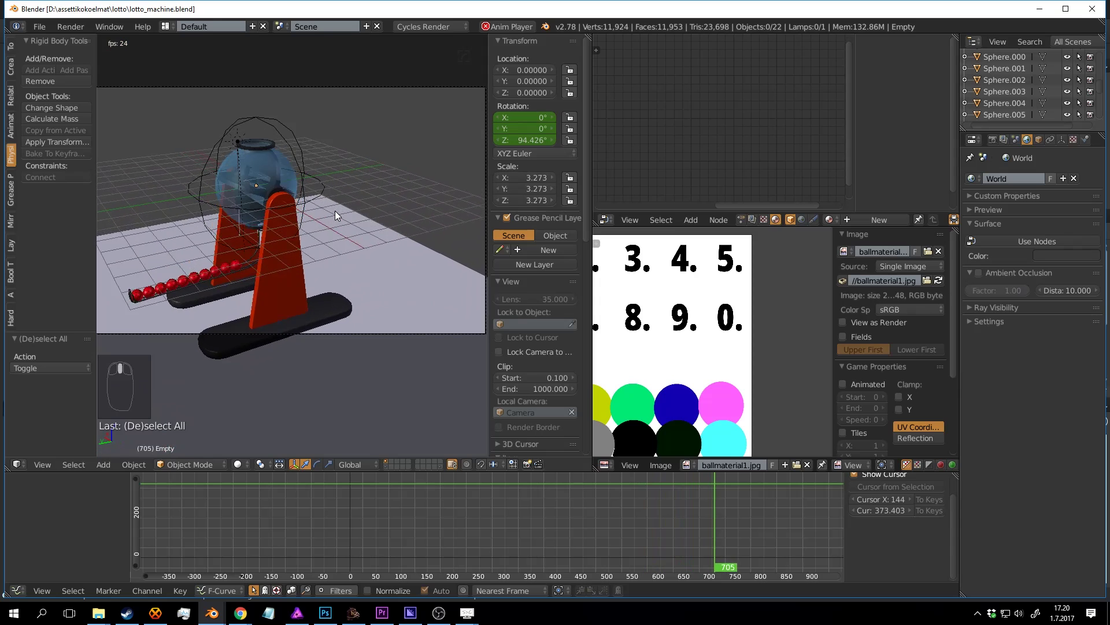
# Step: Stop the playback at frame 722, save the file, and return to frame 0
pyautogui.hotkey('alt', 'a')
pyautogui.keyDown('shift'); pyautogui.moveTo(341, 209); pyautogui.dragTo(354, 205, button='middle'); pyautogui.keyUp('shift')
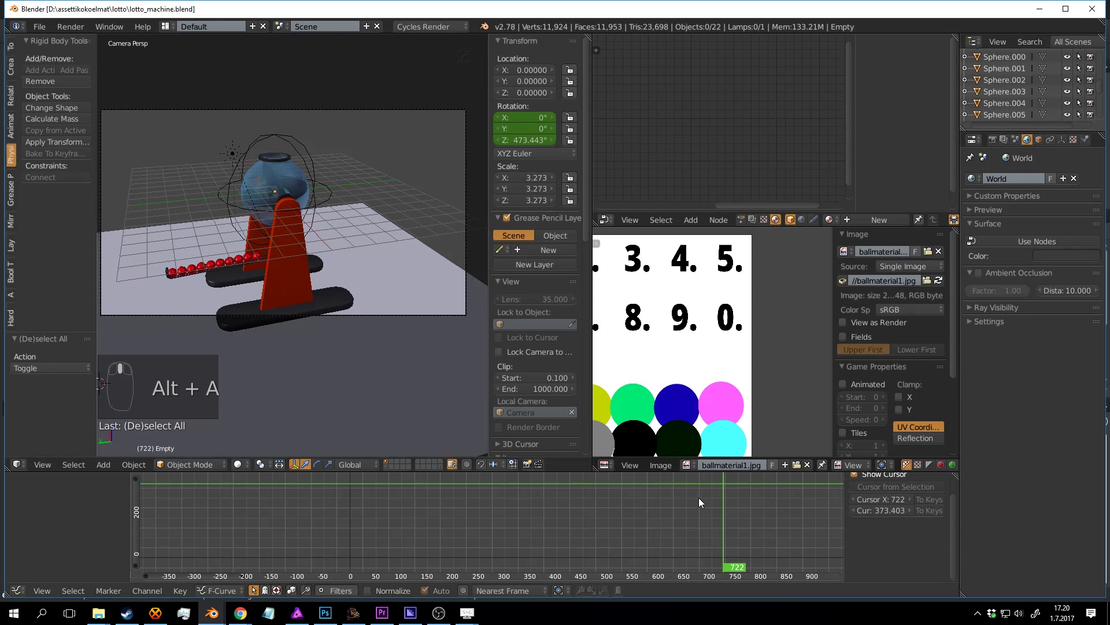
pyautogui.hotkey('ctrl', 's')
pyautogui.moveTo(726, 514); pyautogui.dragTo(350, 477)
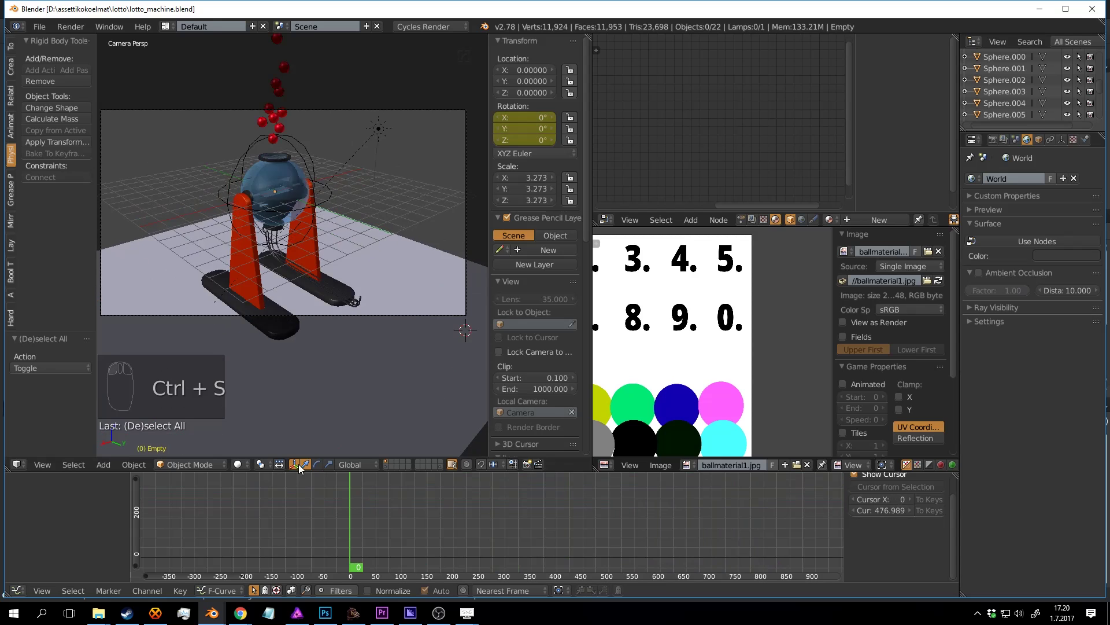
# Step: Insert a Location keyframe for the empty around the machine at frame 636
pyautogui.rightClick(304, 151)
pyautogui.moveTo(353, 512); pyautogui.dragTo(634, 507)
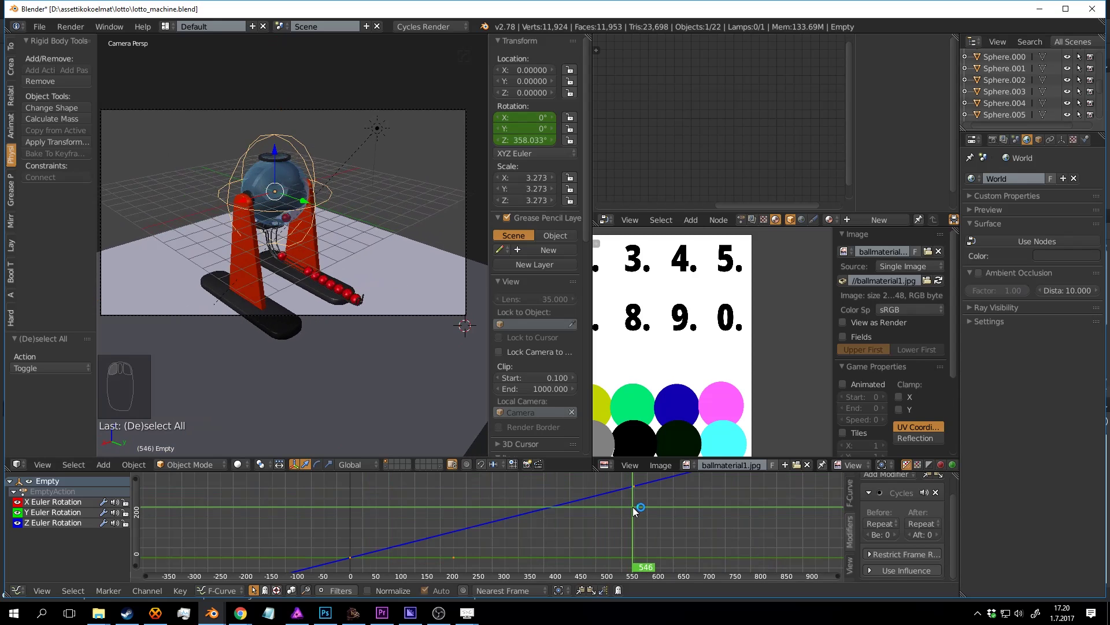
pyautogui.scroll(2, 322, 246)
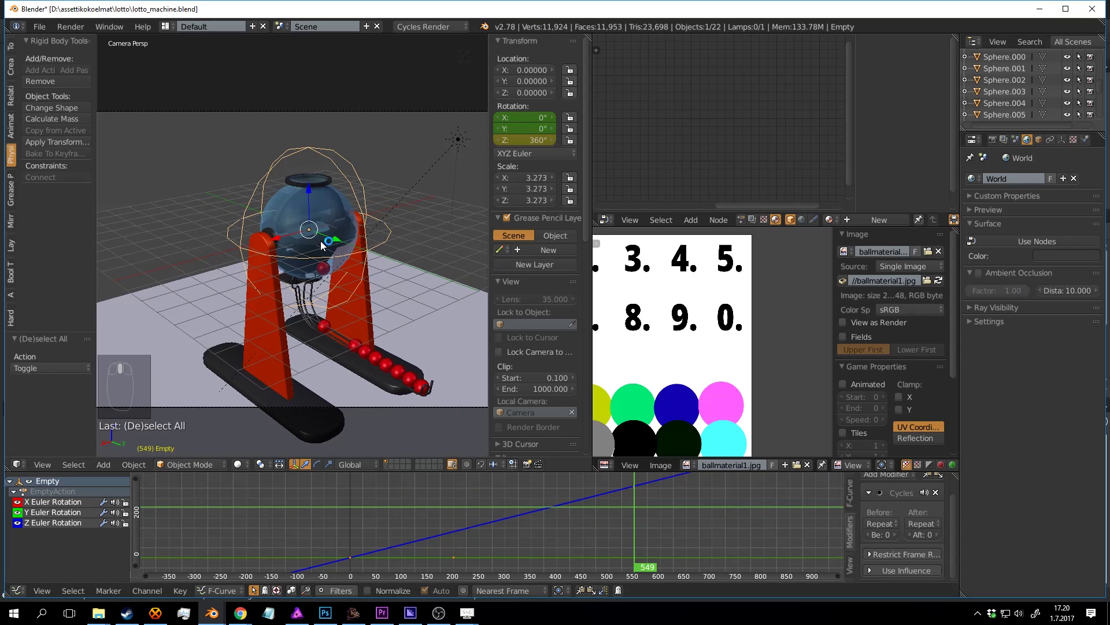
pyautogui.keyDown('shift'); pyautogui.moveTo(341, 240); pyautogui.dragTo(322, 209, button='middle'); pyautogui.keyUp('shift')
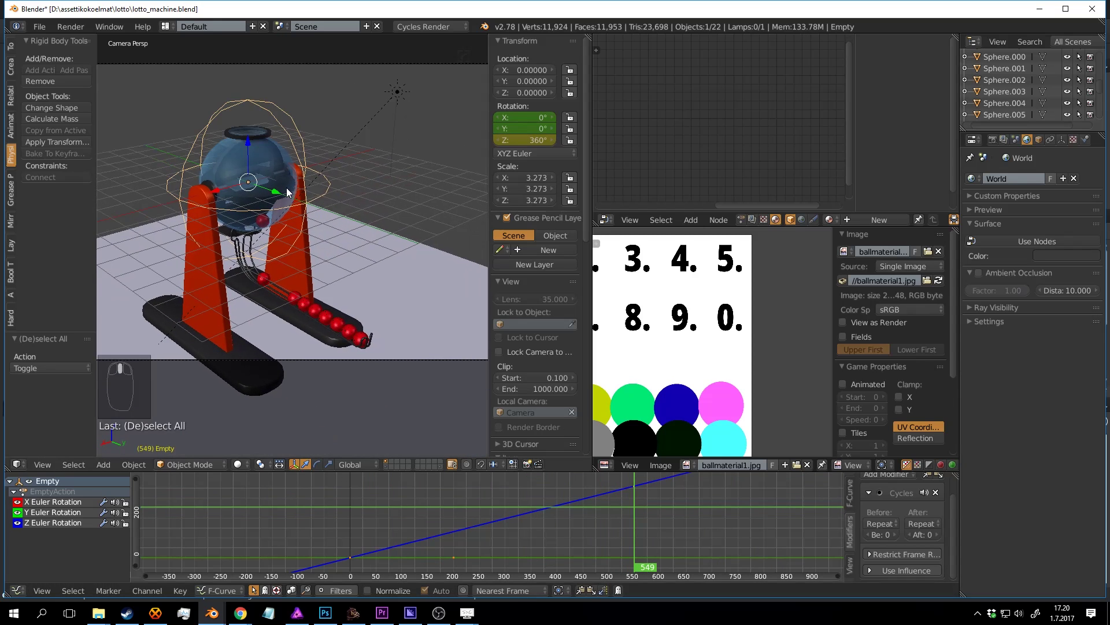
pyautogui.moveTo(643, 503); pyautogui.dragTo(869, 512)
pyautogui.scroll(-8, 668, 536)
pyautogui.moveTo(738, 507); pyautogui.dragTo(610, 511, button='middle')
pyautogui.moveTo(591, 515); pyautogui.dragTo(464, 493)
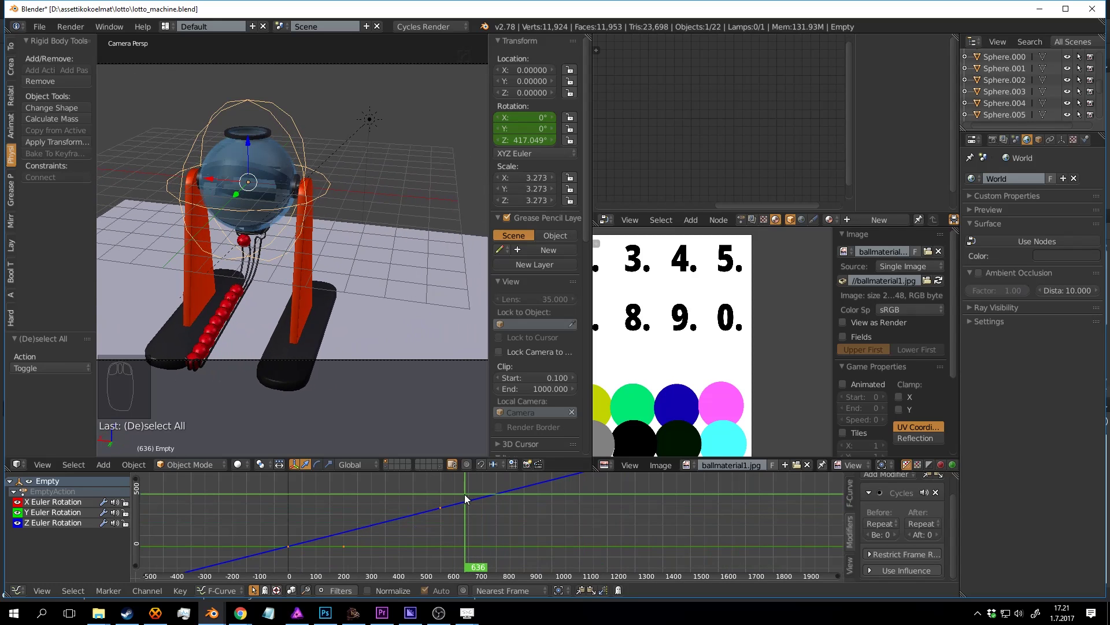
pyautogui.moveTo(387, 369); pyautogui.dragTo(331, 217, button='middle')
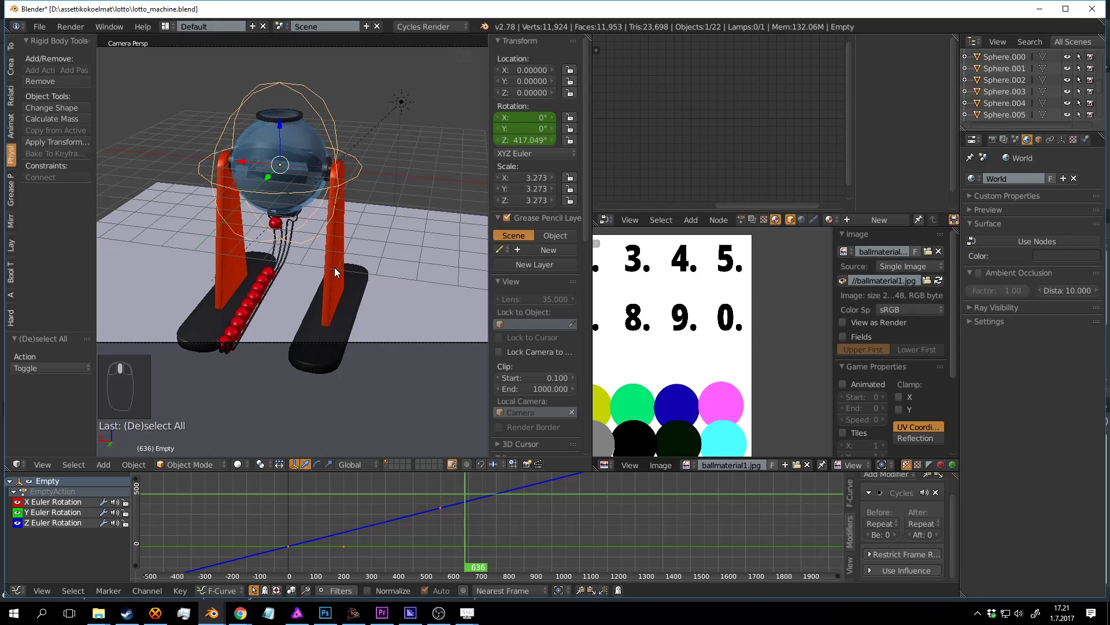
pyautogui.keyDown('shift'); pyautogui.moveTo(334, 267); pyautogui.dragTo(346, 273, button='middle'); pyautogui.keyUp('shift')
pyautogui.press('i')
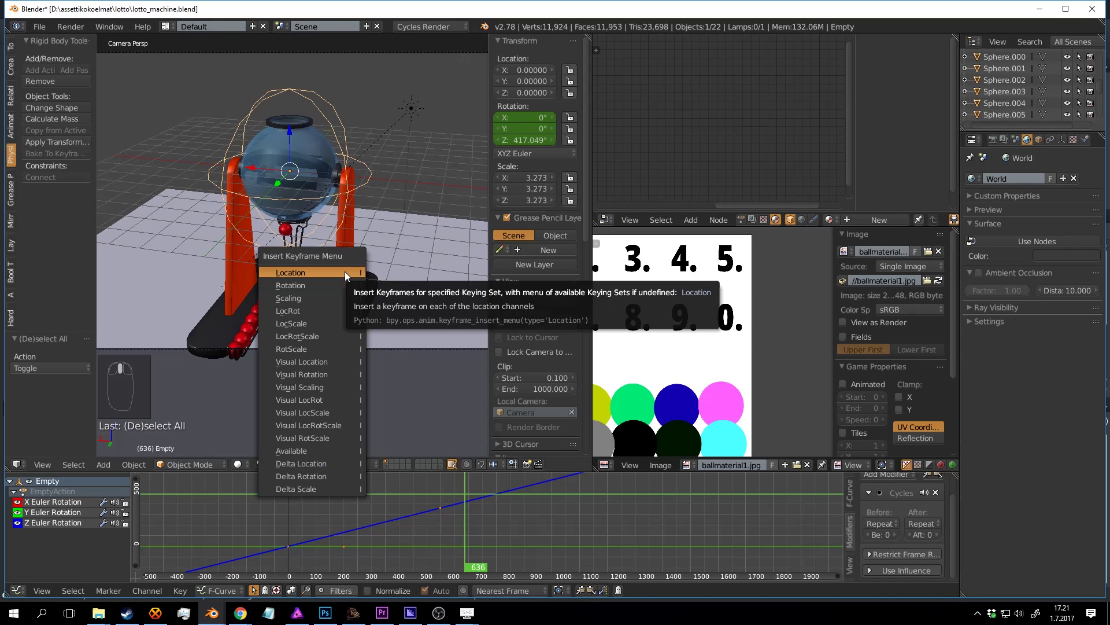
pyautogui.click(344, 272)
# Step: At frame 709, move the empty to about X -1.03, Y 5.72, Z -3.38 and insert a Location keyframe
pyautogui.click(467, 515)
pyautogui.moveTo(468, 514); pyautogui.dragTo(484, 514)
pyautogui.press('g')
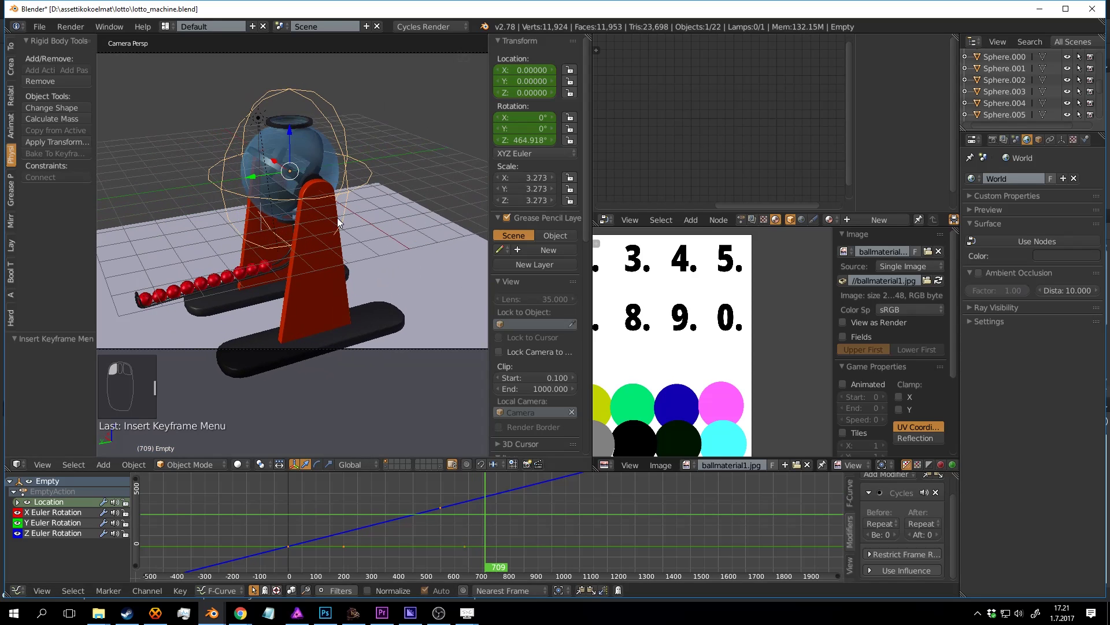
pyautogui.click(297, 220)
pyautogui.press('g')
pyautogui.press('y')
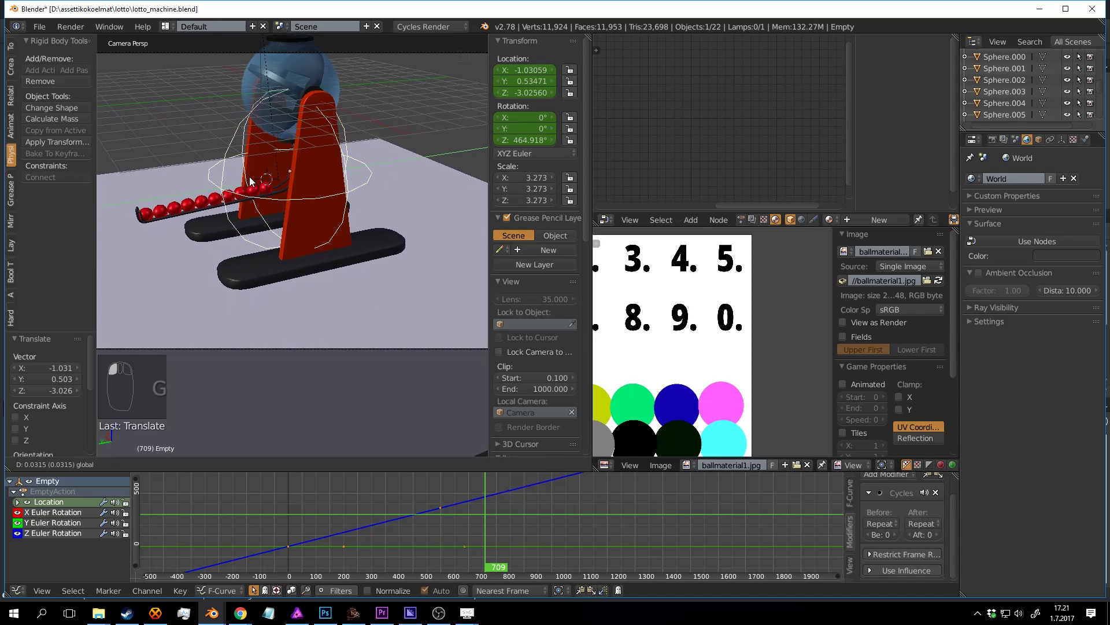
pyautogui.moveTo(290, 142); pyautogui.dragTo(292, 151)
pyautogui.keyDown('shift'); pyautogui.moveTo(325, 215); pyautogui.dragTo(320, 234, button='middle'); pyautogui.keyUp('shift')
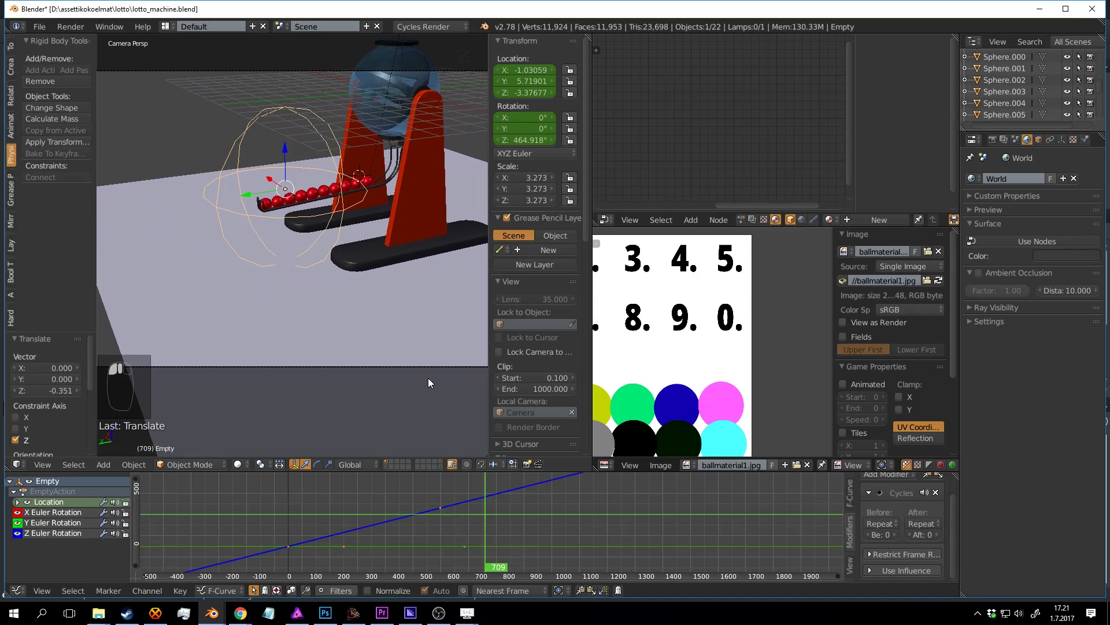
pyautogui.press('i')
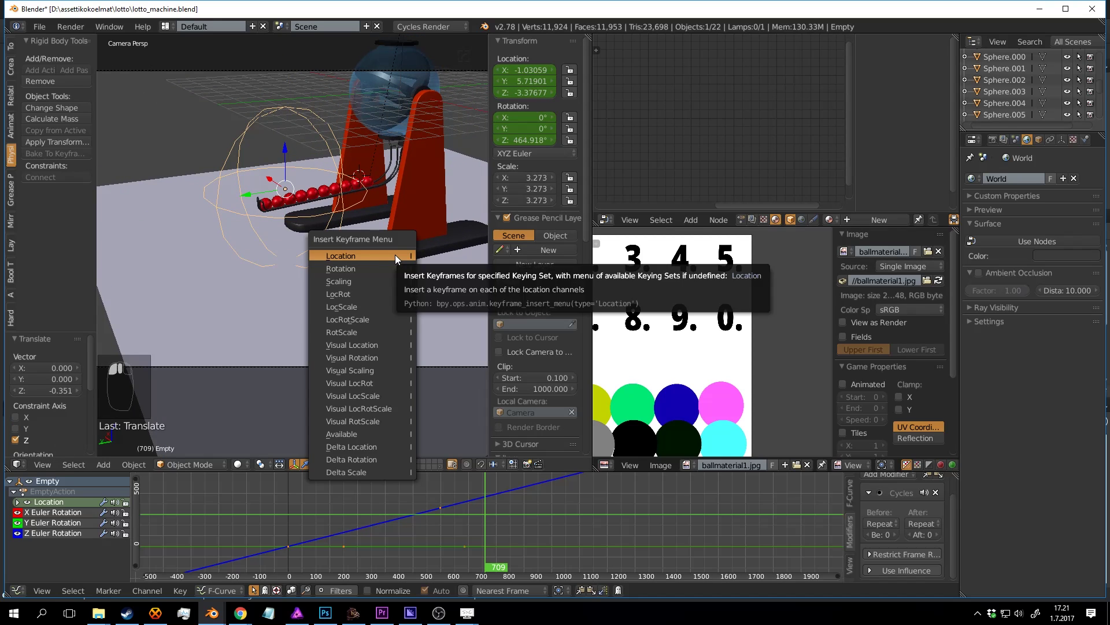
pyautogui.click(394, 255)
# Step: Play the animation from frame 0 with everything deselected, and save the file
pyautogui.moveTo(512, 498); pyautogui.dragTo(373, 520)
pyautogui.hotkey('alt', 'a')
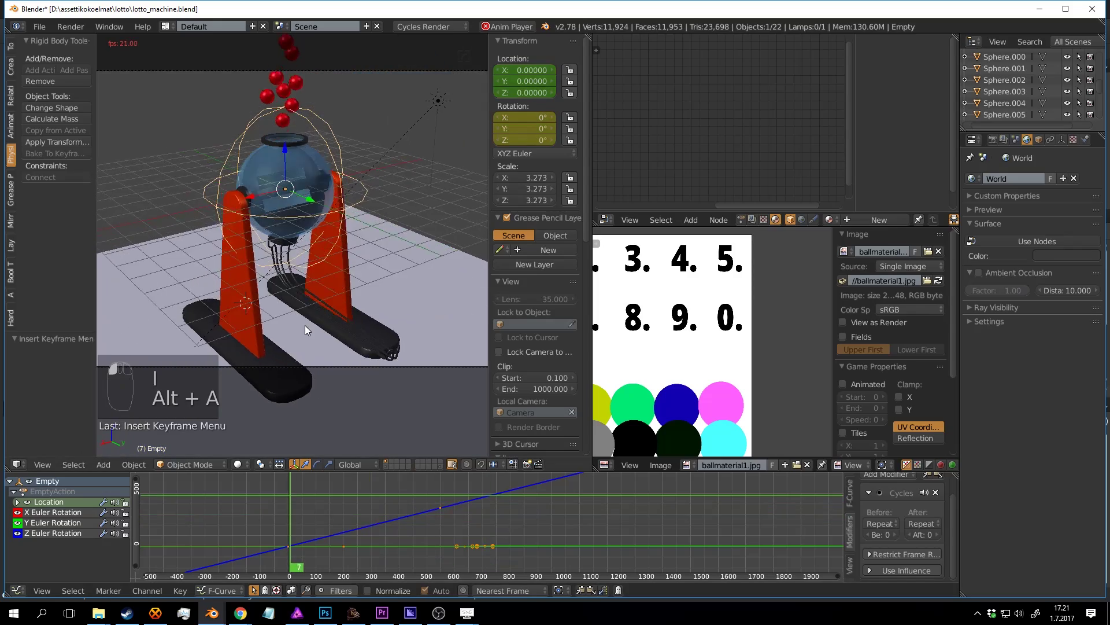
pyautogui.press('a')
pyautogui.hotkey('ctrl', 's')
pyautogui.hotkey('ctrl', 's')
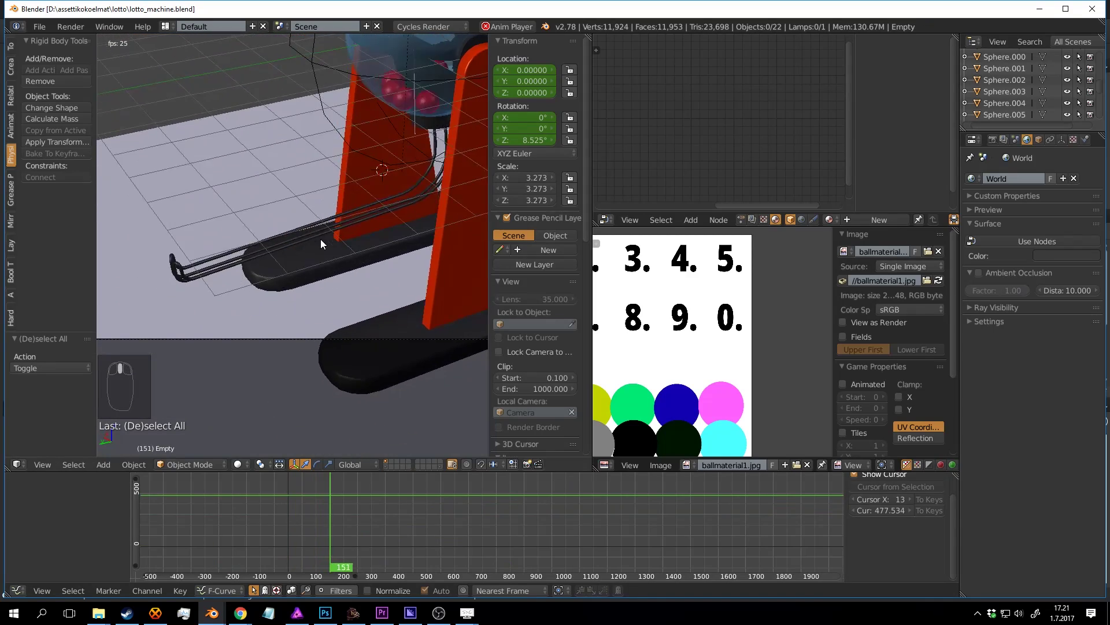
pyautogui.hotkey('ctrl', 's')
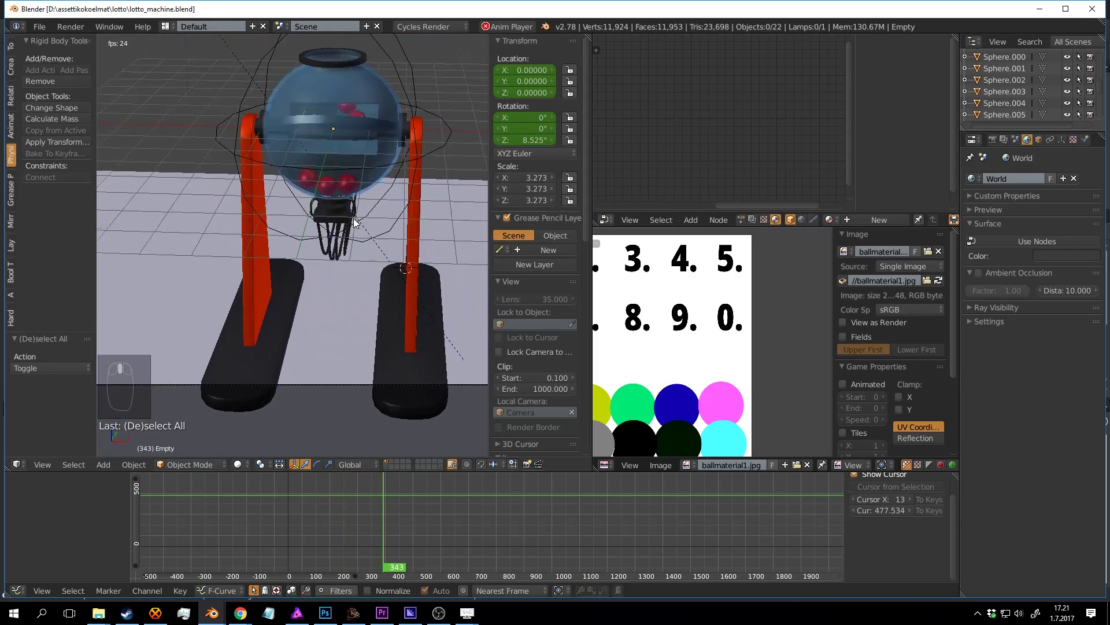
pyautogui.hotkey('ctrl', 's')
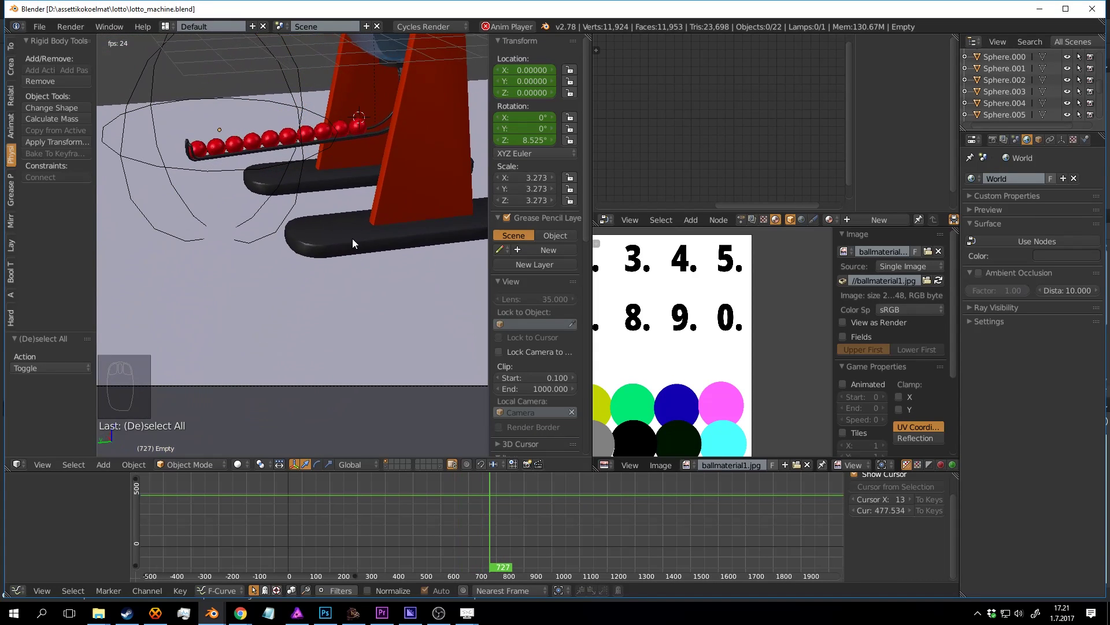
# Step: Stop the playback, return to frame 0, and save the file
pyautogui.hotkey('alt', 'a')
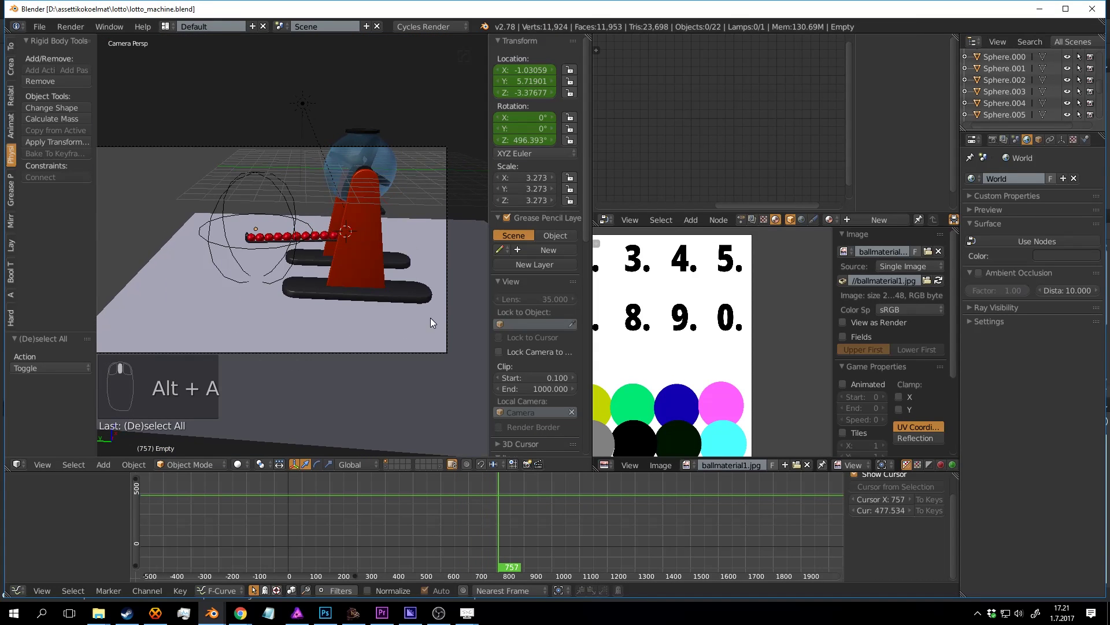
pyautogui.moveTo(508, 519); pyautogui.dragTo(213, 483)
pyautogui.hotkey('ctrl', 's')
# Step: Insert Location and Rotation keyframes for the camera at frame 0
pyautogui.rightClick(446, 171)
pyautogui.scroll(-2, 460, 209)
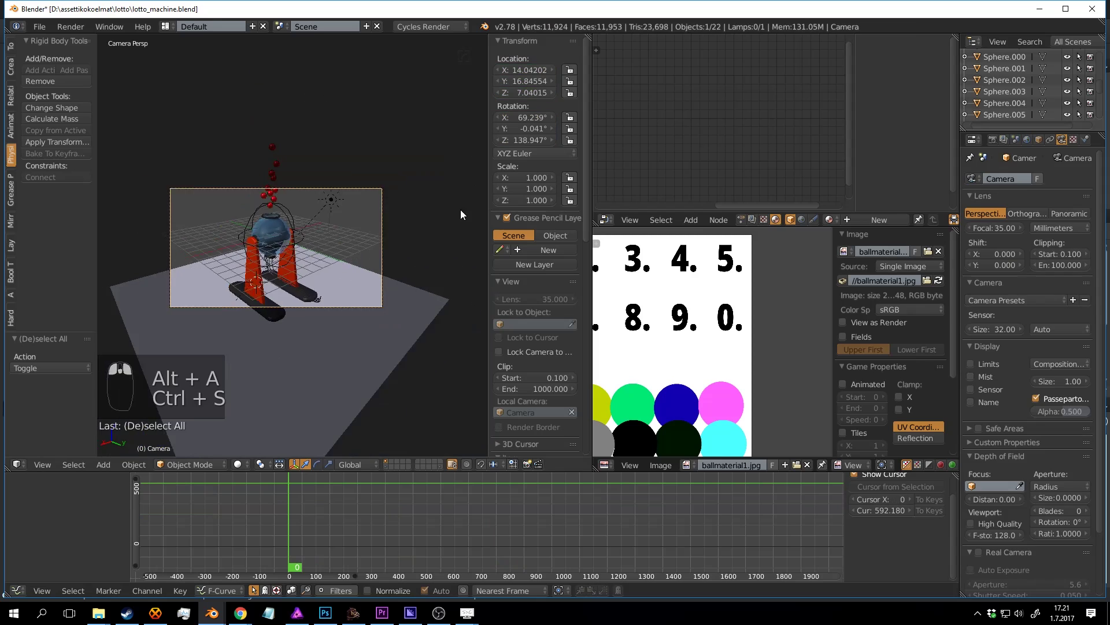
pyautogui.moveTo(460, 209); pyautogui.dragTo(281, 217, button='middle')
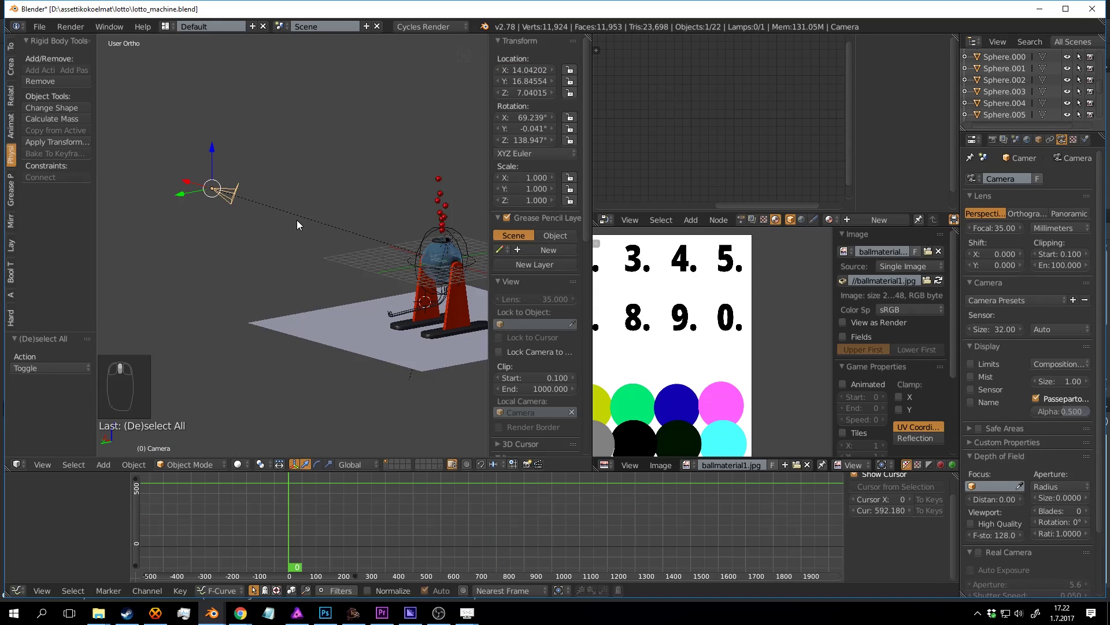
pyautogui.click(294, 496)
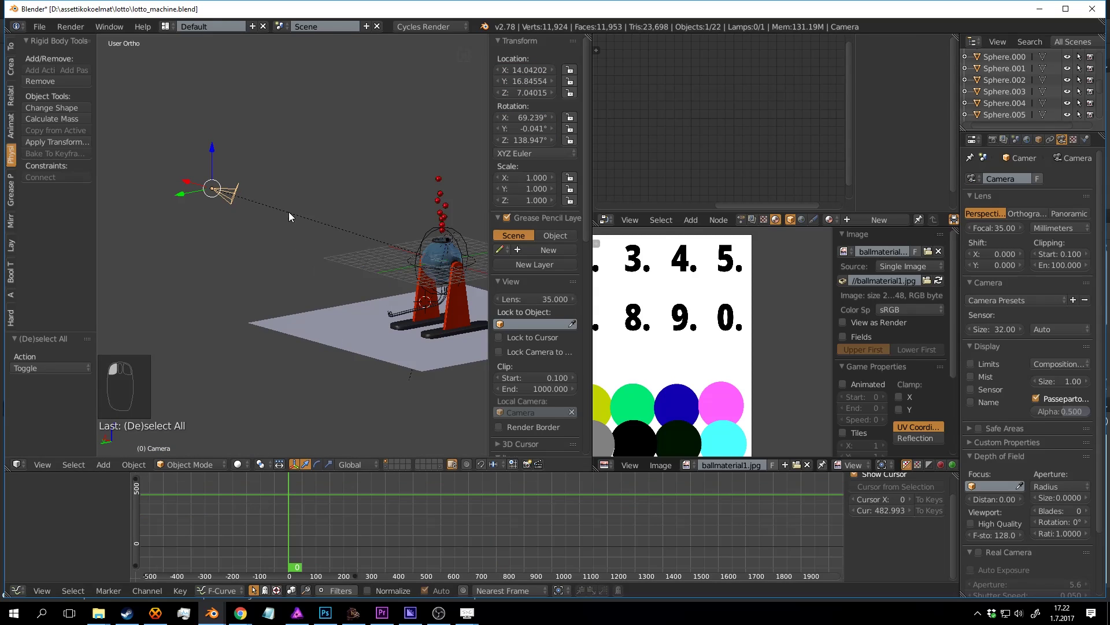
pyautogui.press('i')
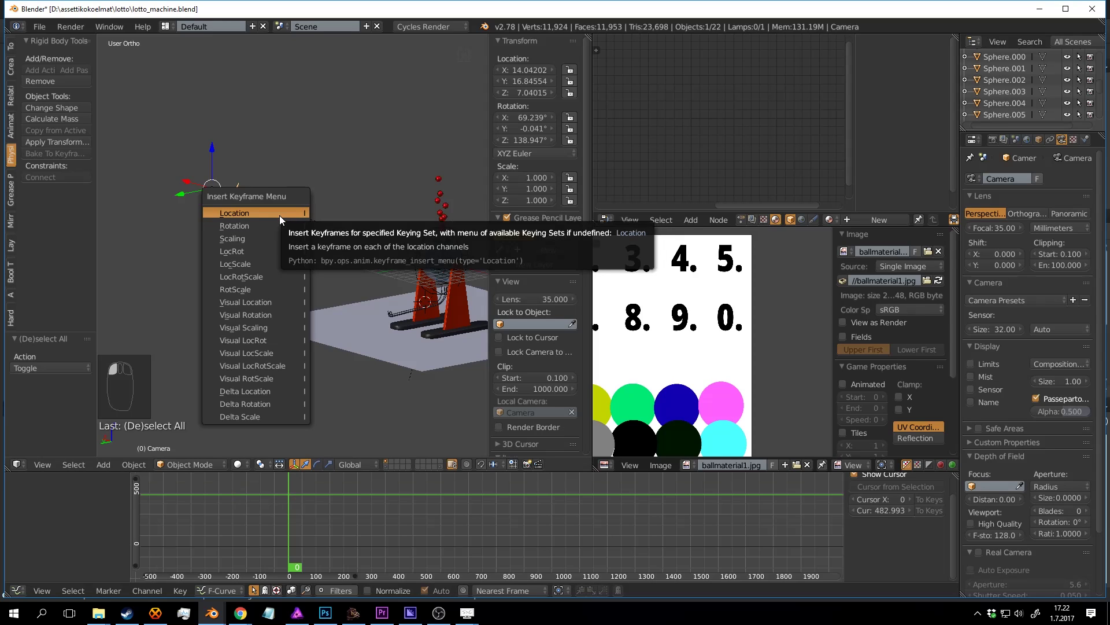
pyautogui.click(280, 214)
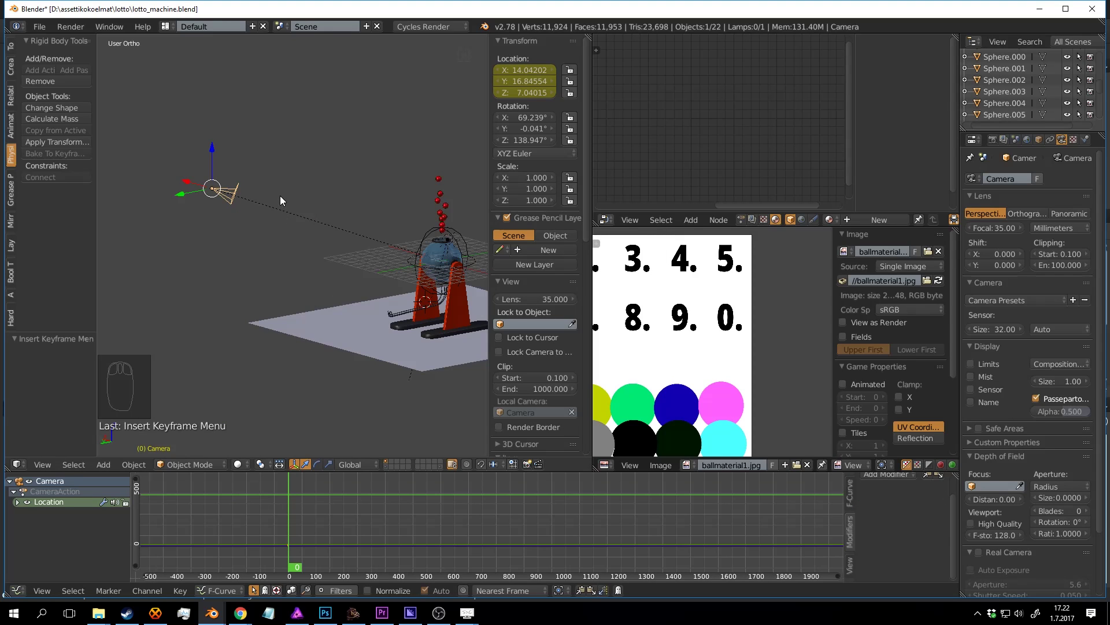
pyautogui.press('i')
pyautogui.click(277, 208)
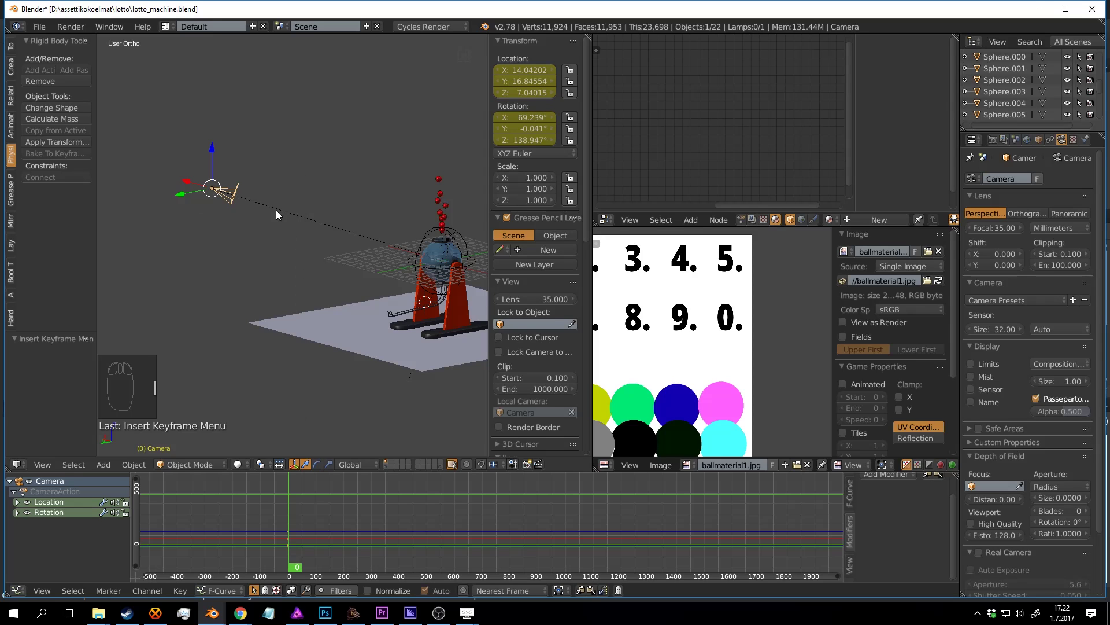
# Step: Play the animation from frame 0 through the camera view, then stop it
pyautogui.moveTo(276, 539)
pyautogui.mouseDown()
pyautogui.moveTo(318, 525)
pyautogui.moveTo(284, 521)
pyautogui.mouseUp()
pyautogui.scroll(-2, 279, 354)
pyautogui.press('KP_0')
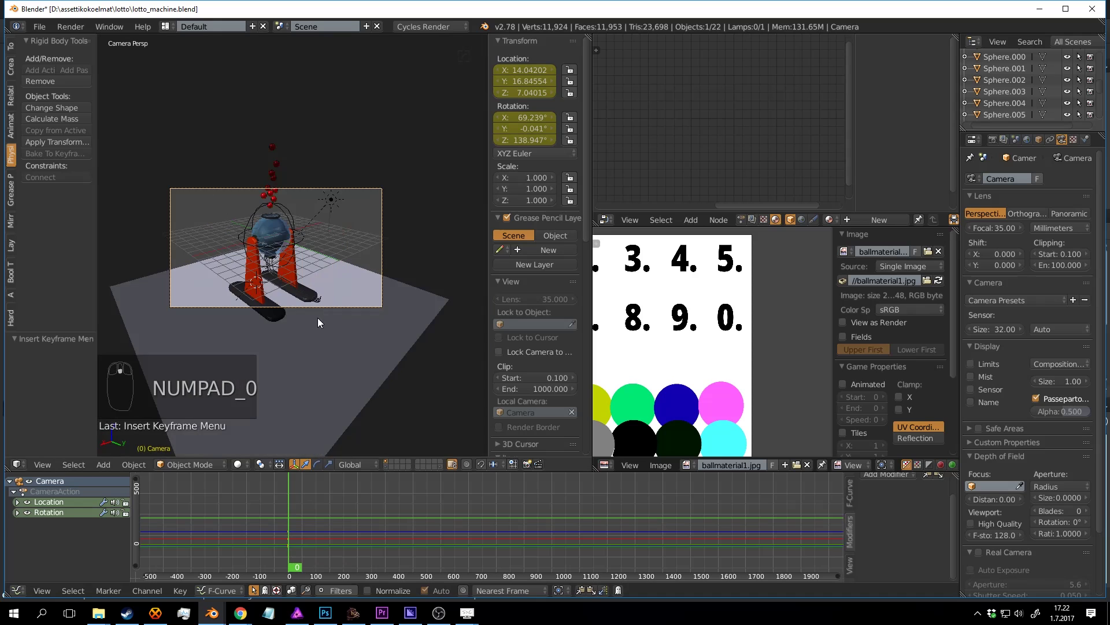
pyautogui.scroll(2, 317, 310)
pyautogui.hotkey('alt', 'a')
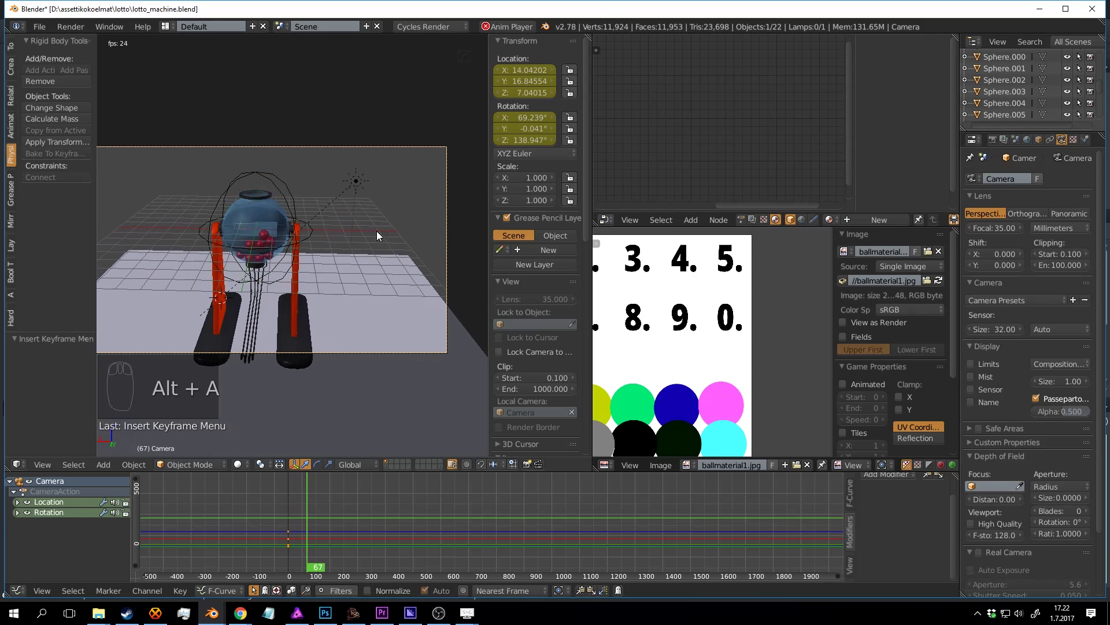
pyautogui.hotkey('alt', 'a')
# Step: At frame 623, lower the camera along the global Z axis to about Z 2.74
pyautogui.moveTo(312, 503); pyautogui.dragTo(497, 479)
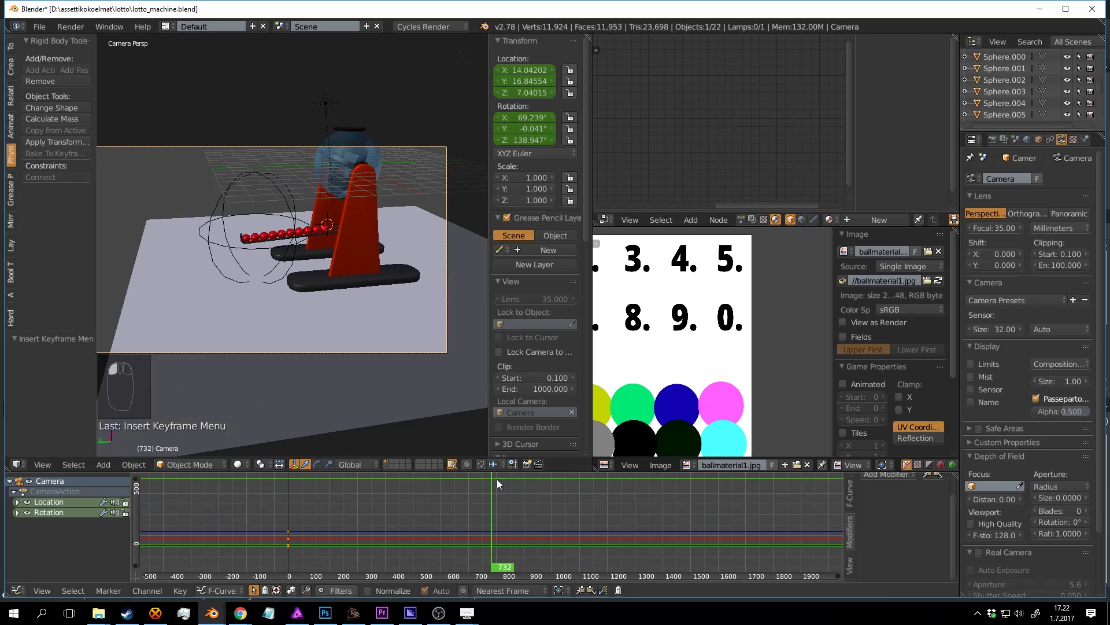
pyautogui.rightClick(269, 185)
pyautogui.moveTo(570, 515); pyautogui.dragTo(457, 496)
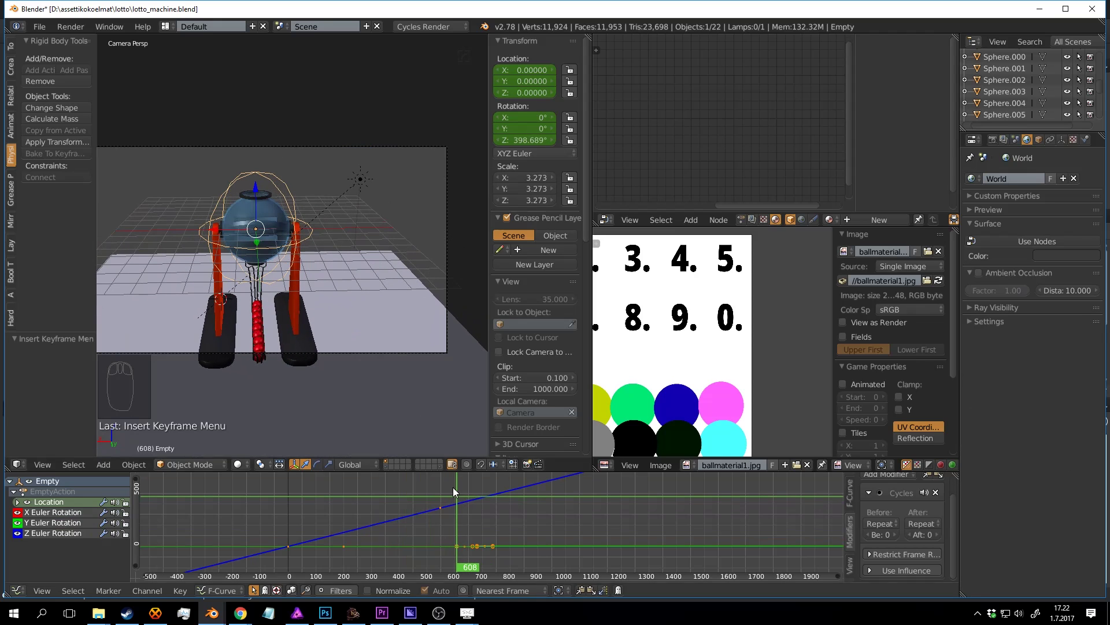
pyautogui.rightClick(445, 213)
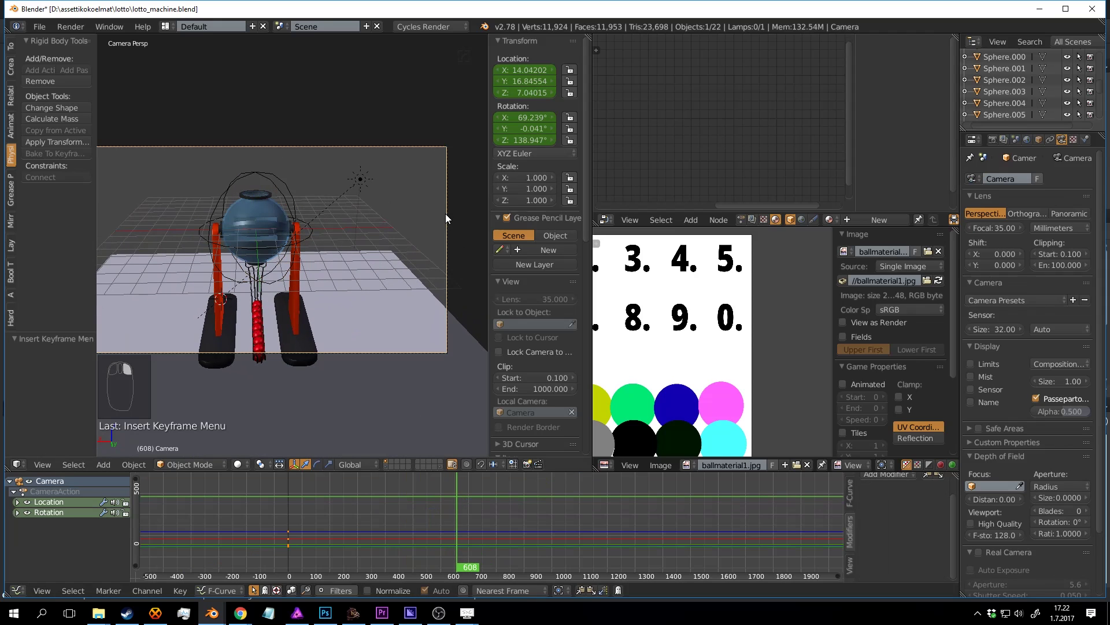
pyautogui.click(460, 511)
pyautogui.press('g')
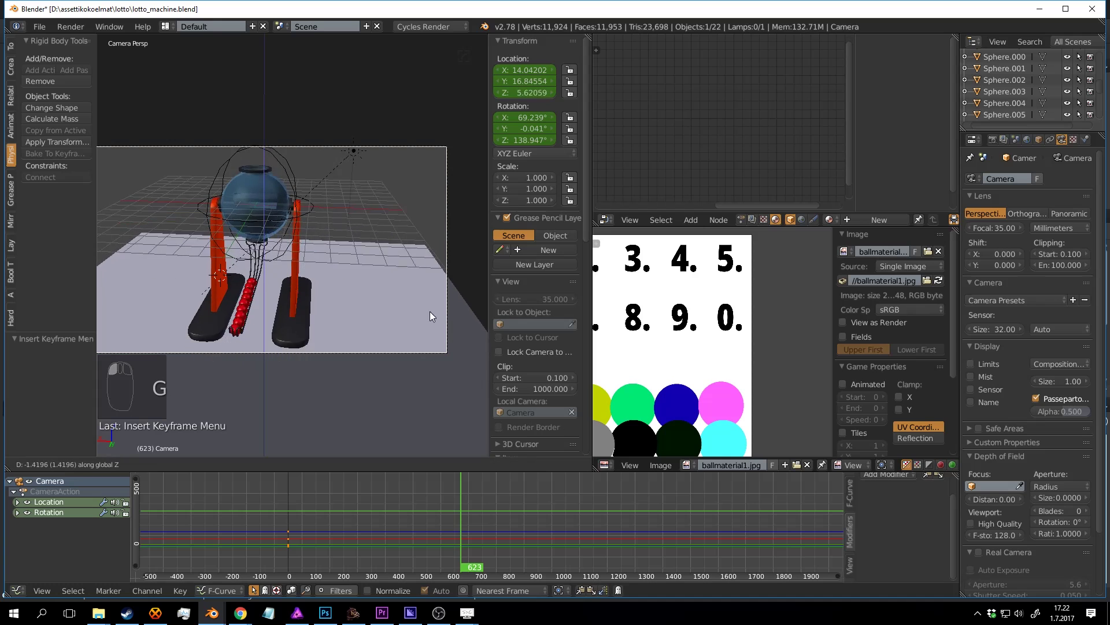
pyautogui.click(421, 438)
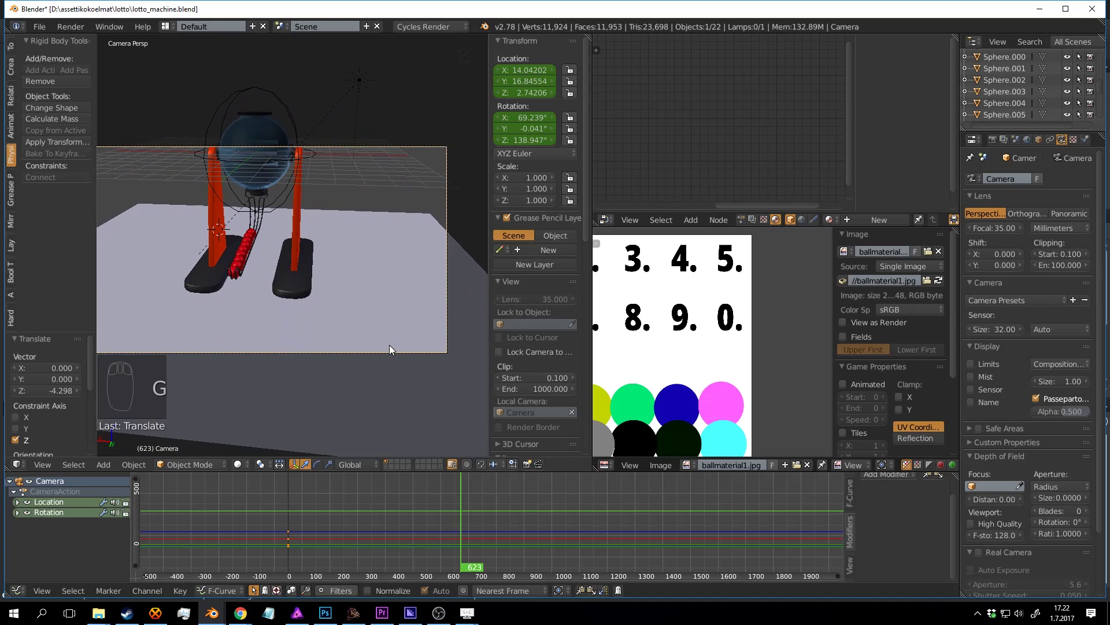
# Step: Tilt the camera with a trackball rotation to about X 76.4°, Y 0.2°, Z 140° to reframe the machine
pyautogui.press('r')
pyautogui.press('r')
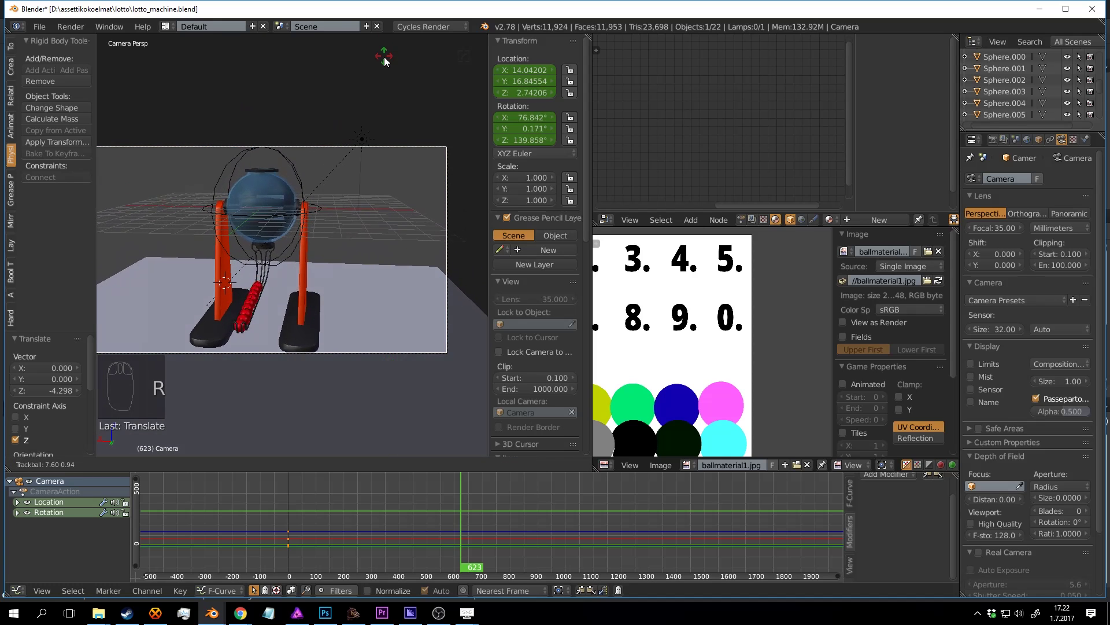
pyautogui.click(381, 63)
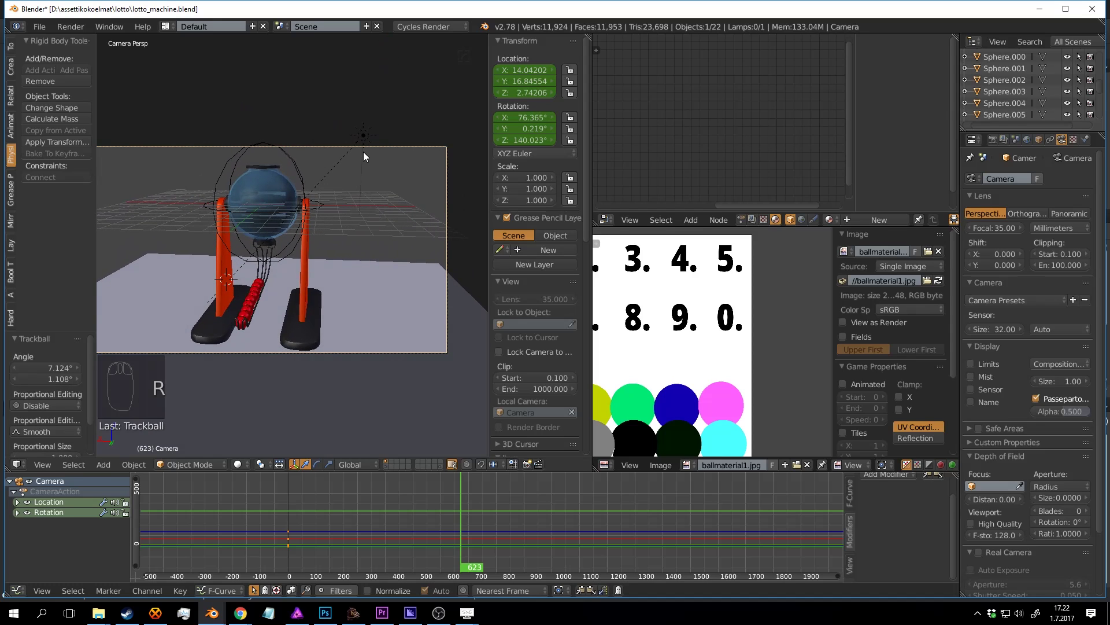
pyautogui.press('i')
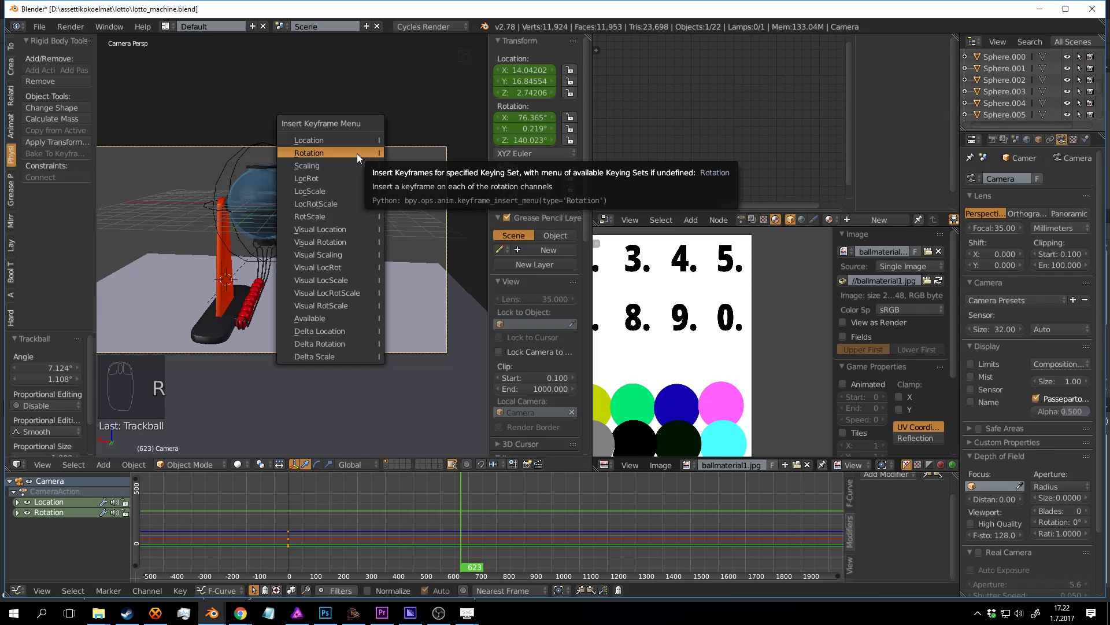
pyautogui.click(315, 191)
pyautogui.hotkey('ctrl', 'z')
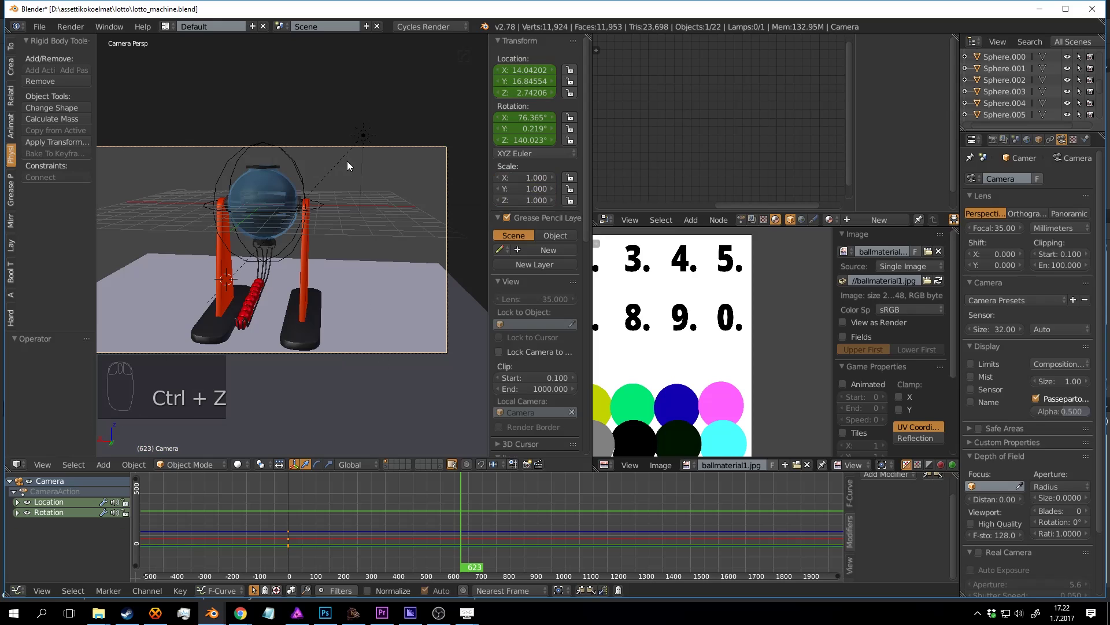
# Step: Insert location and rotation keyframes for the camera at frame 623, and play the animation from the start
pyautogui.press('i')
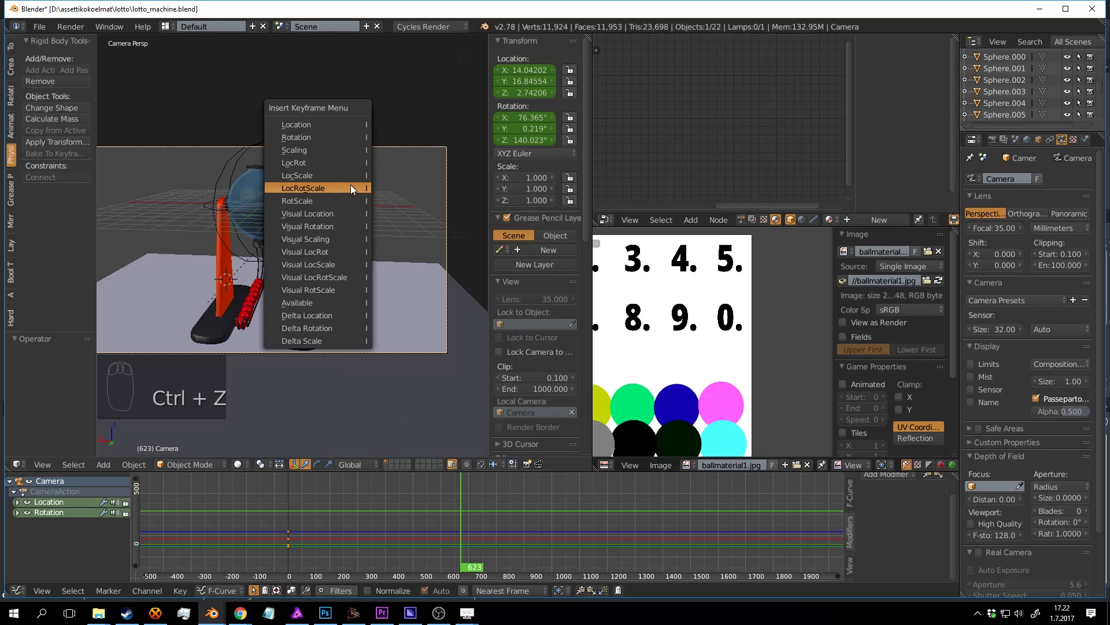
pyautogui.click(345, 176)
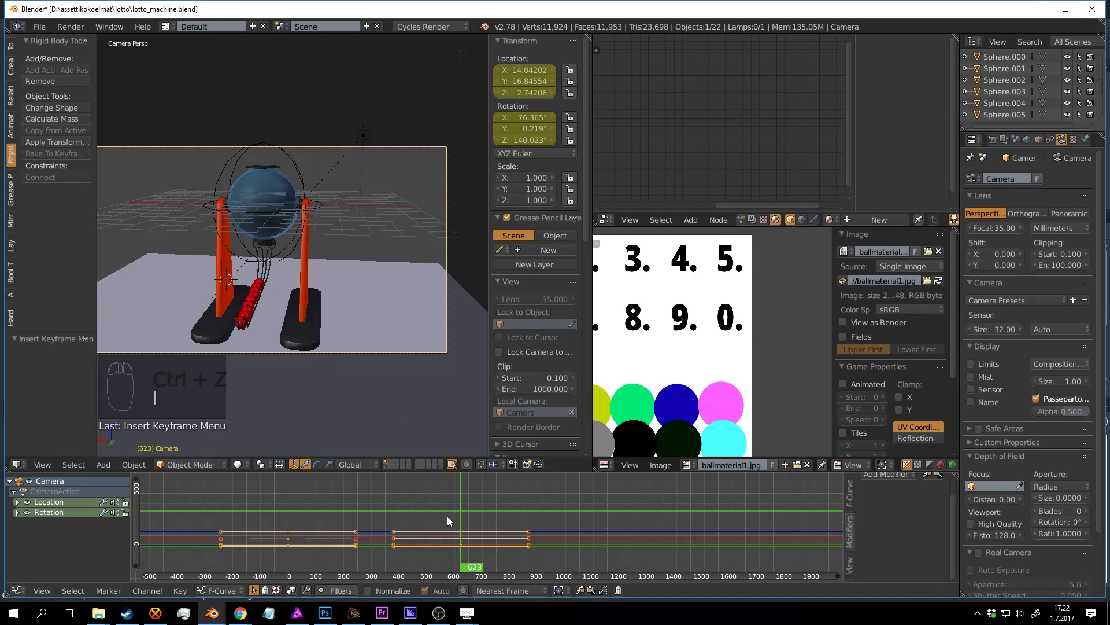
pyautogui.hotkey('shift', 'Left')
pyautogui.hotkey('alt', 'a')
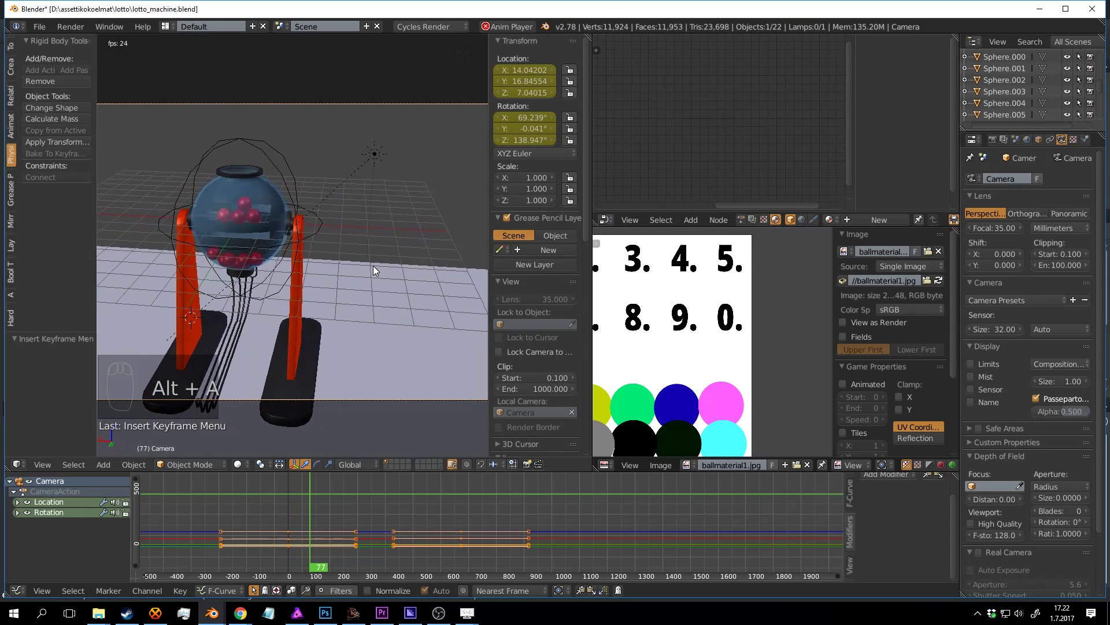
# Step: Restart playback from about frame 120, watch the drawn balls through the camera view, and stop it
pyautogui.hotkey('alt', 'a')
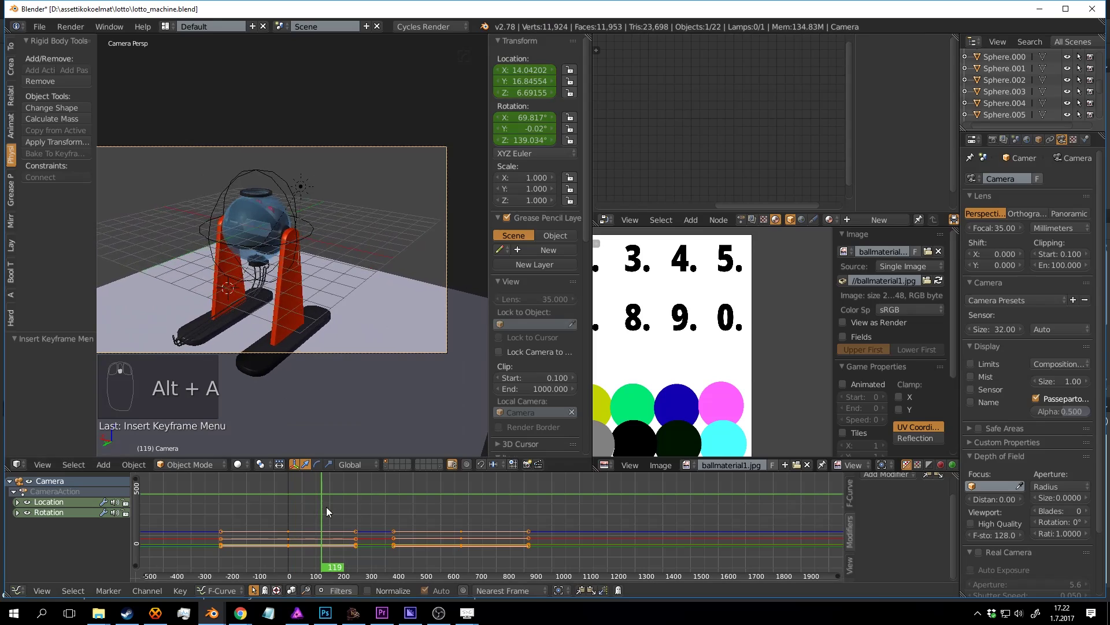
pyautogui.moveTo(311, 501); pyautogui.dragTo(327, 477)
pyautogui.hotkey('alt', 'a')
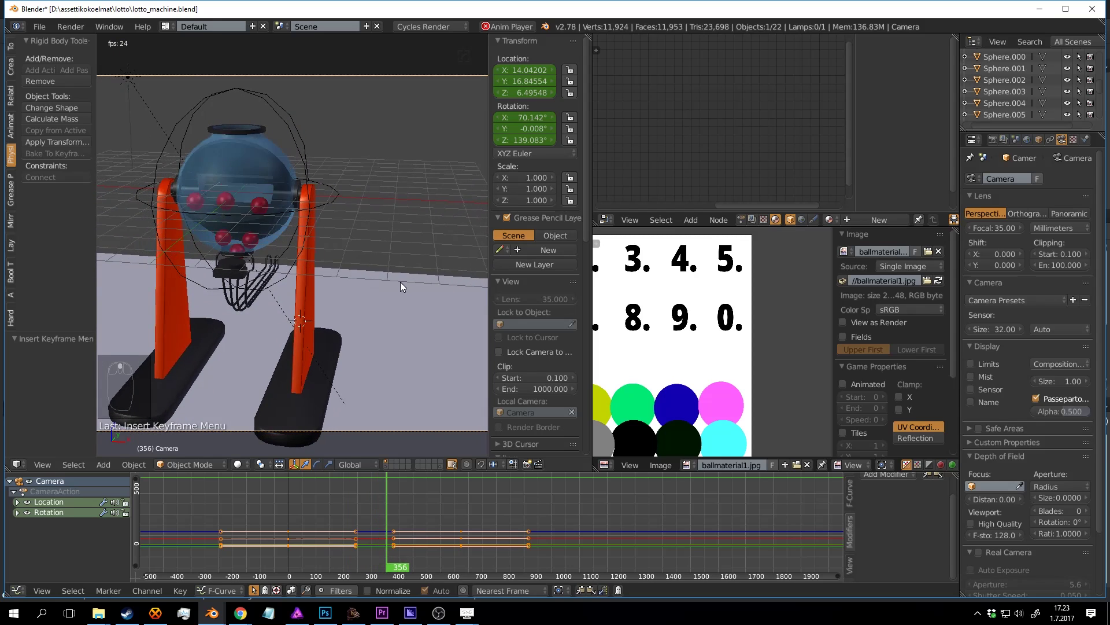
pyautogui.press('KP_0')
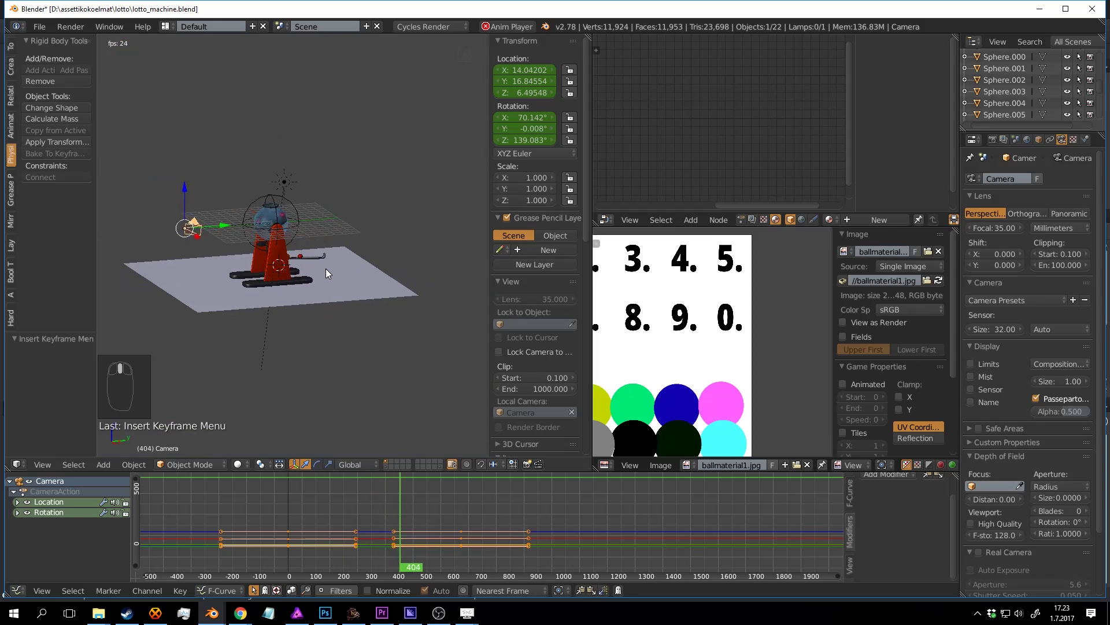
pyautogui.press('KP_0')
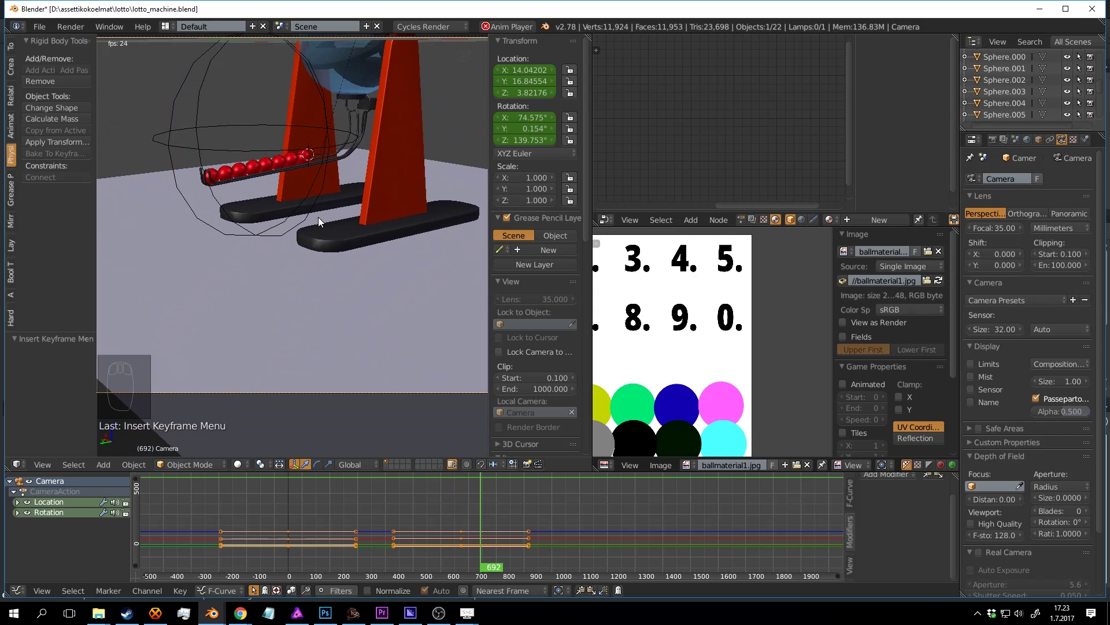
pyautogui.hotkey('alt', 'a')
# Step: Insert location and rotation keyframes for the camera at frame 634
pyautogui.moveTo(484, 481); pyautogui.dragTo(464, 472)
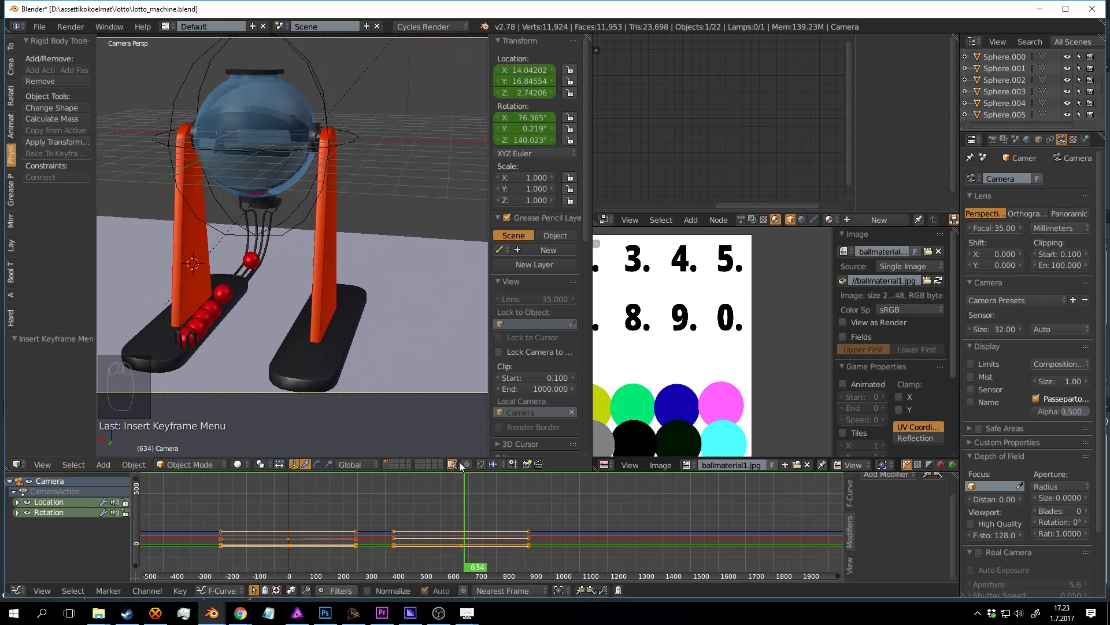
pyautogui.keyDown('shift'); pyautogui.moveTo(354, 146); pyautogui.dragTo(344, 221, button='middle'); pyautogui.keyUp('shift')
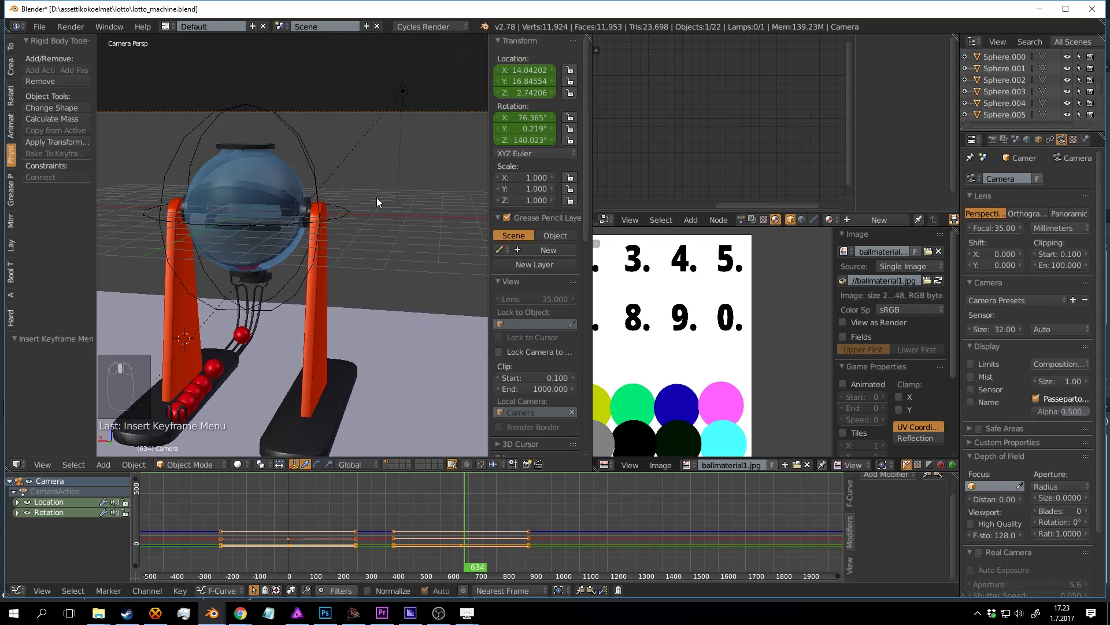
pyautogui.press('i')
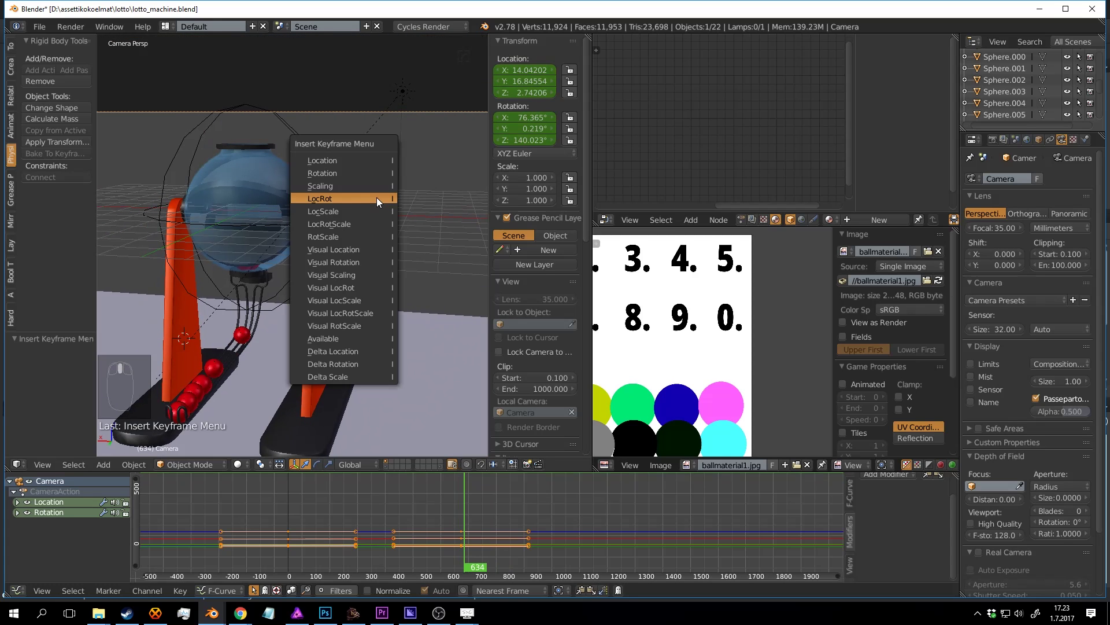
pyautogui.click(376, 196)
# Step: At frame 740, move the camera in the perspective view towards the ball rail, to about X 2.24, Y 9.38
pyautogui.moveTo(465, 504); pyautogui.dragTo(493, 498)
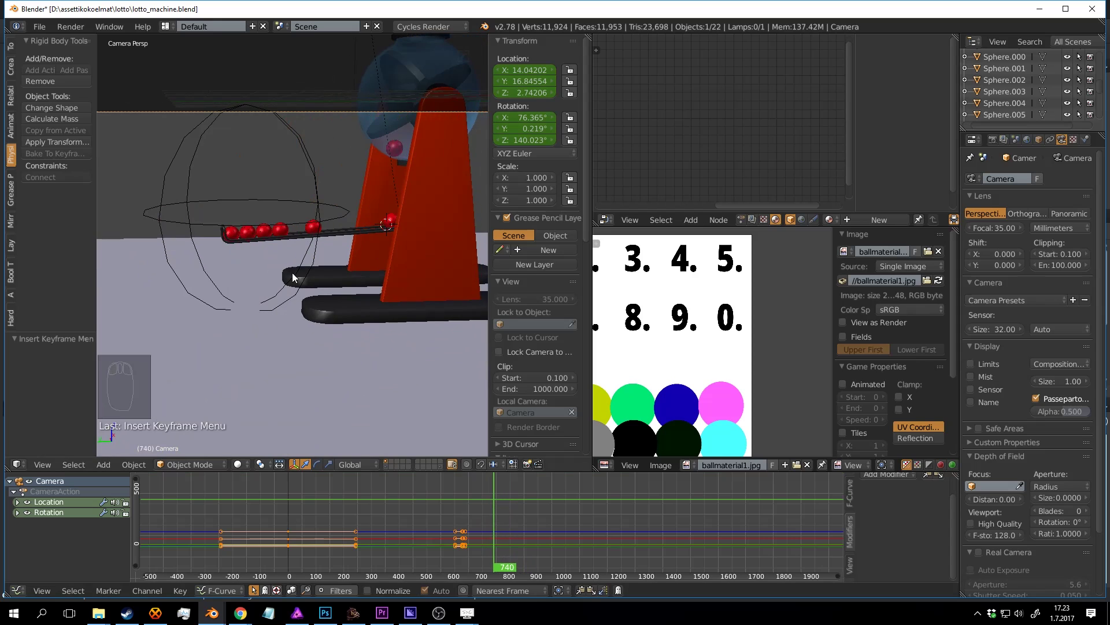
pyautogui.scroll(-2, 273, 227)
pyautogui.hotkey('shift', 'f')
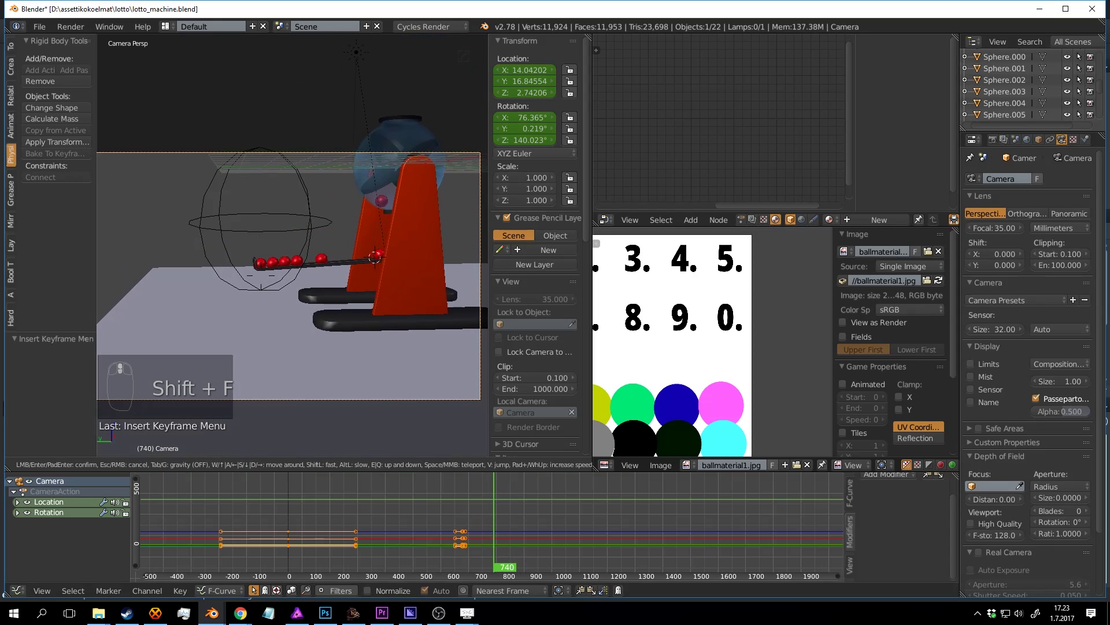
pyautogui.rightClick(292, 244)
pyautogui.press('a')
pyautogui.moveTo(297, 243); pyautogui.dragTo(228, 260, button='middle')
pyautogui.scroll(-1, 220, 256)
pyautogui.rightClick(193, 246)
pyautogui.moveTo(194, 245); pyautogui.dragTo(254, 234)
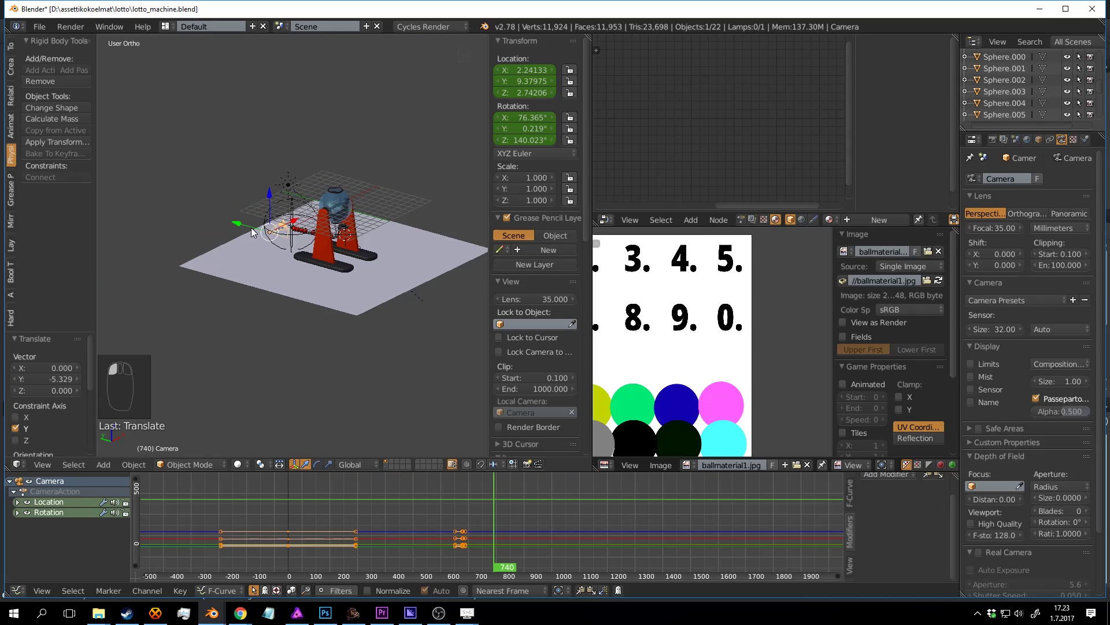
# Step: In camera view, move the camera to about X 4.68, Y 7.53, Z 2.12 and rotate it about 6° around the global Z axis
pyautogui.press('KP_0')
pyautogui.press('g')
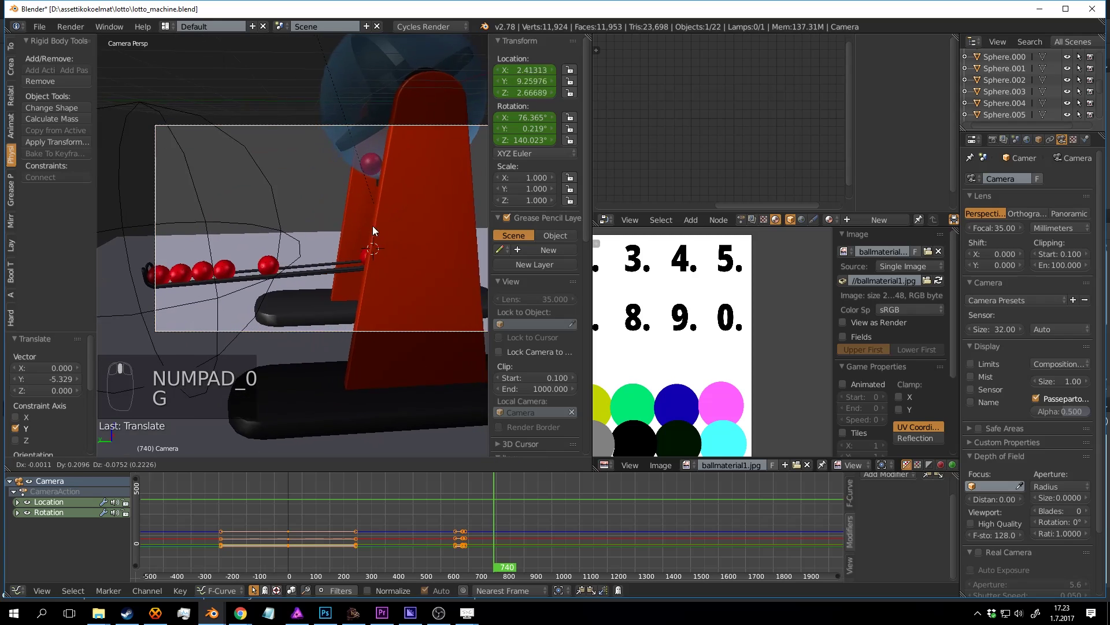
pyautogui.click(186, 263)
pyautogui.keyDown('shift'); pyautogui.moveTo(338, 254); pyautogui.dragTo(274, 262, button='middle'); pyautogui.keyUp('shift')
pyautogui.press('r')
pyautogui.press('z')
pyautogui.click(390, 261)
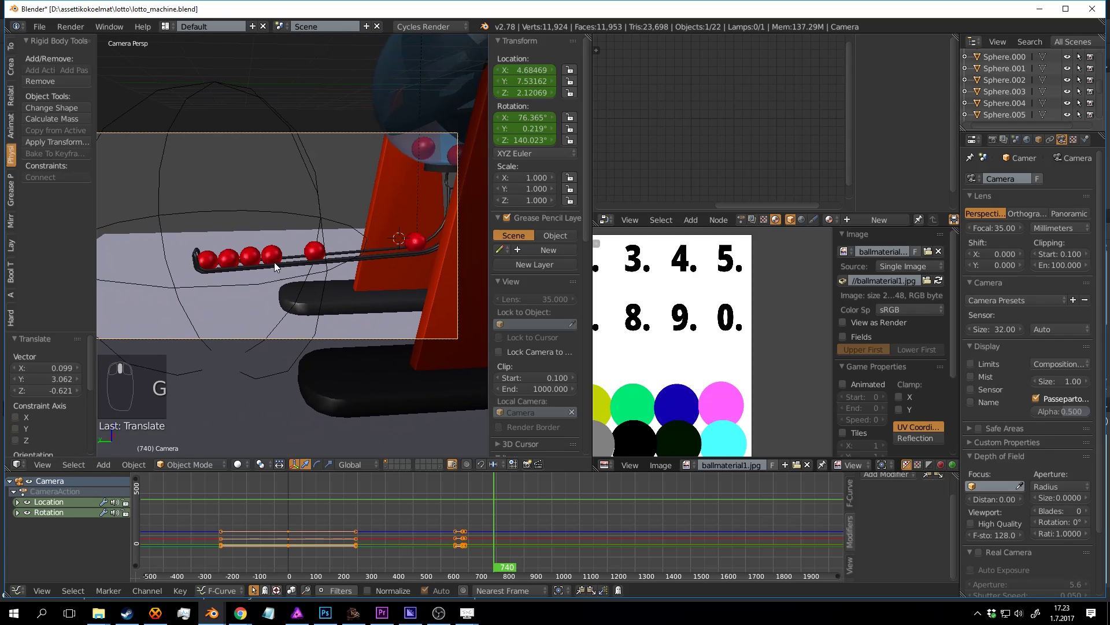
# Step: Move the camera to about X 3.91, Y 8.05, Z 2.11 and insert location and rotation keyframes at frame 740
pyautogui.press('g')
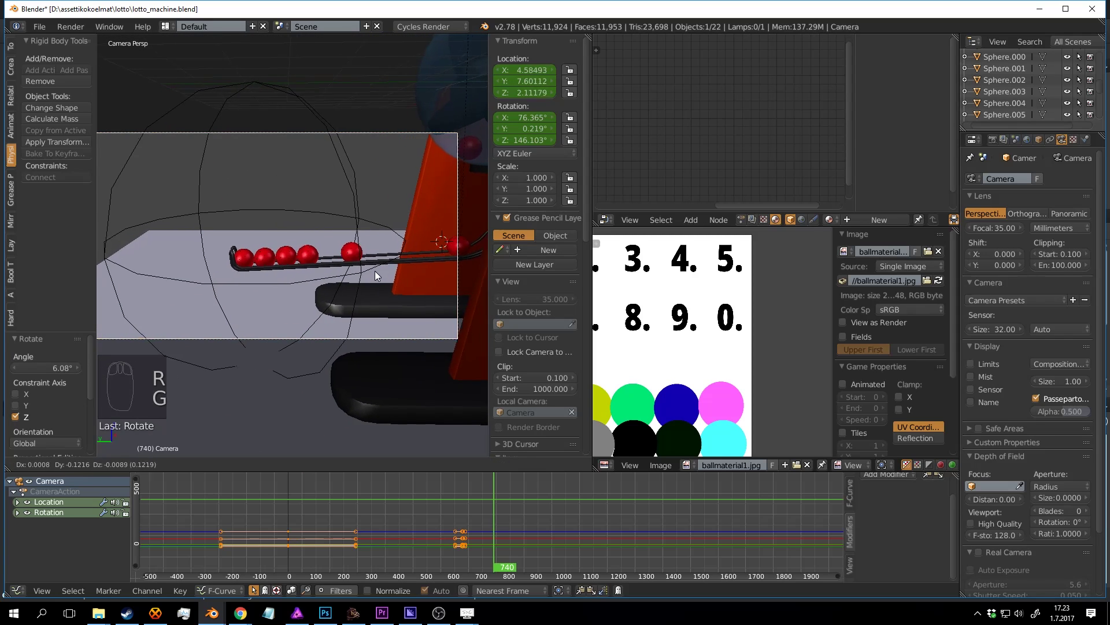
pyautogui.click(393, 269)
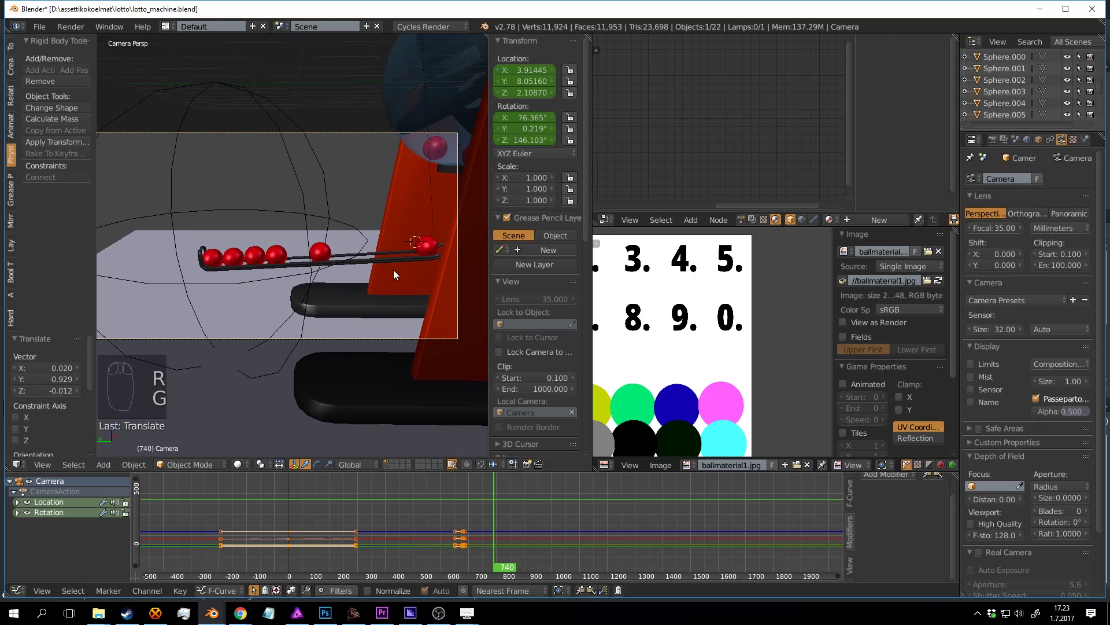
pyautogui.press('i')
pyautogui.click(345, 264)
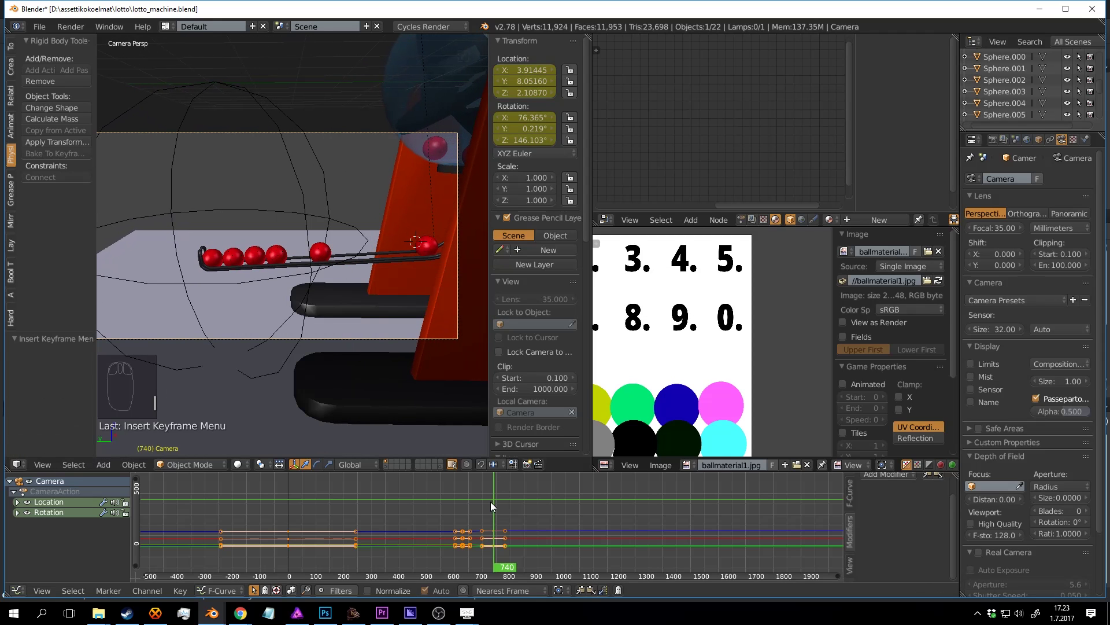
# Step: Play the animation from about frame 550 with nothing selected, and save the file
pyautogui.moveTo(490, 501); pyautogui.dragTo(440, 494)
pyautogui.hotkey('alt', 'a')
pyautogui.press('a')
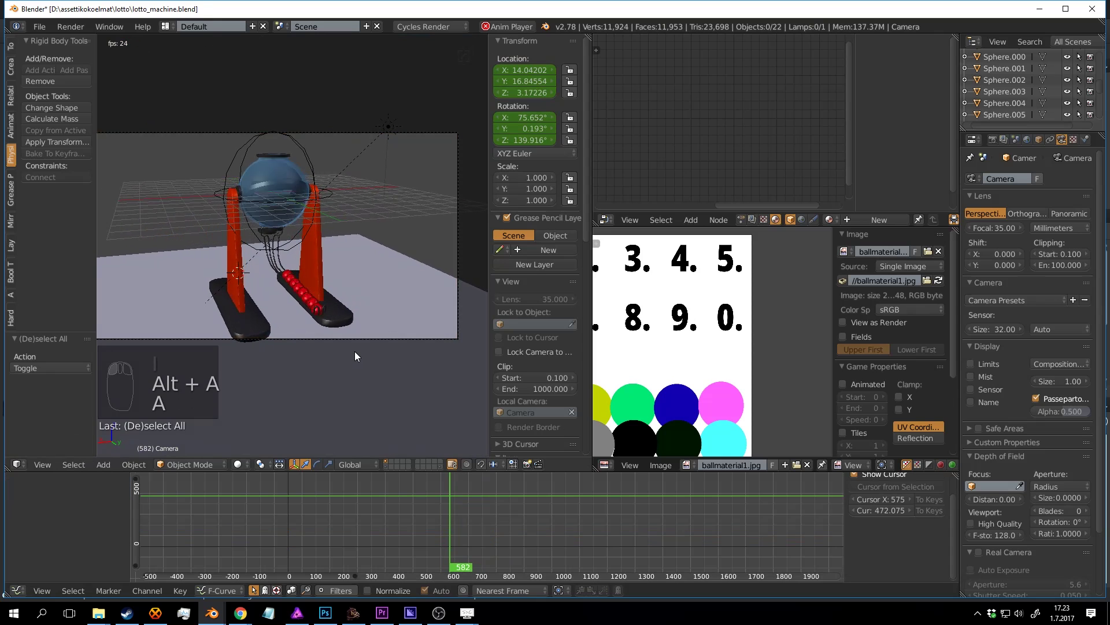
pyautogui.hotkey('ctrl', 's')
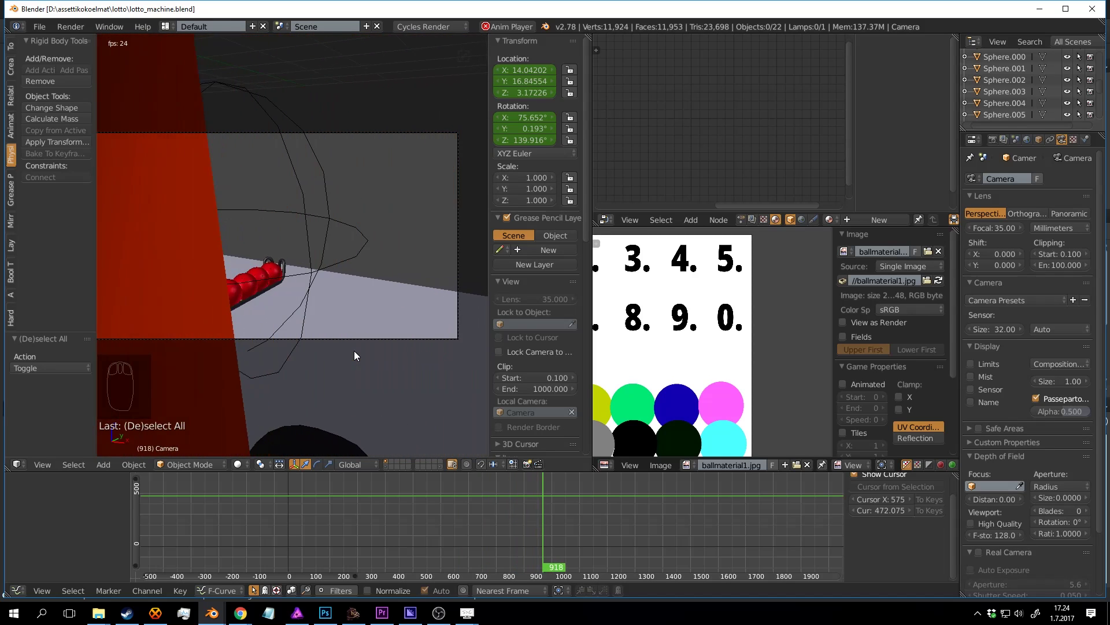
# Step: Preview the row of drawn balls in rendered shading, then return to solid shading and stop playback
pyautogui.scroll(-2, 204, 327)
pyautogui.scroll(3, 204, 326)
pyautogui.keyDown('shift'); pyautogui.moveTo(218, 319); pyautogui.dragTo(339, 294, button='middle'); pyautogui.keyUp('shift')
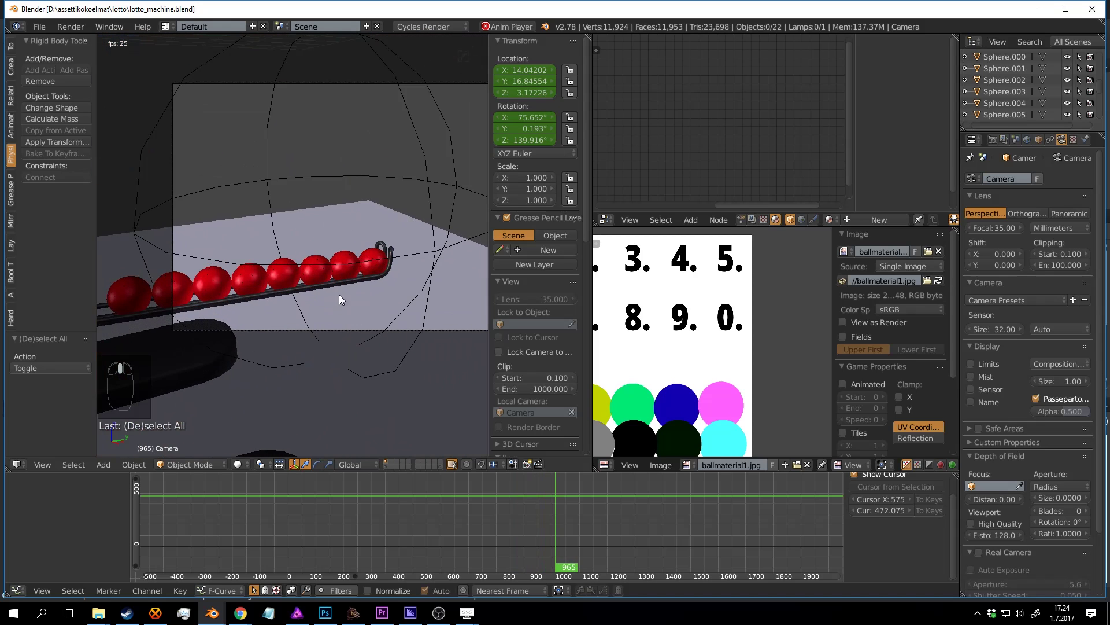
pyautogui.hotkey('shift', 'z')
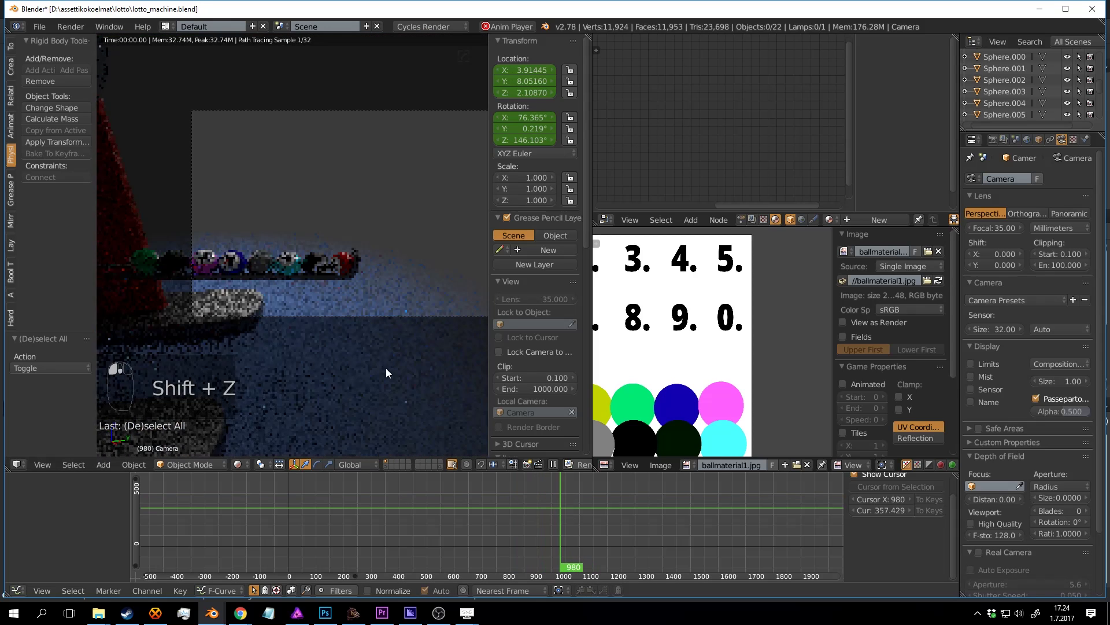
pyautogui.hotkey('shift', 'z')
pyautogui.hotkey('alt', 'a')
# Step: Select the camera and examine its keyframes in the Graph Editor while scrubbing to about frame 700
pyautogui.moveTo(581, 510)
pyautogui.mouseDown()
pyautogui.moveTo(443, 494)
pyautogui.moveTo(486, 491)
pyautogui.mouseUp()
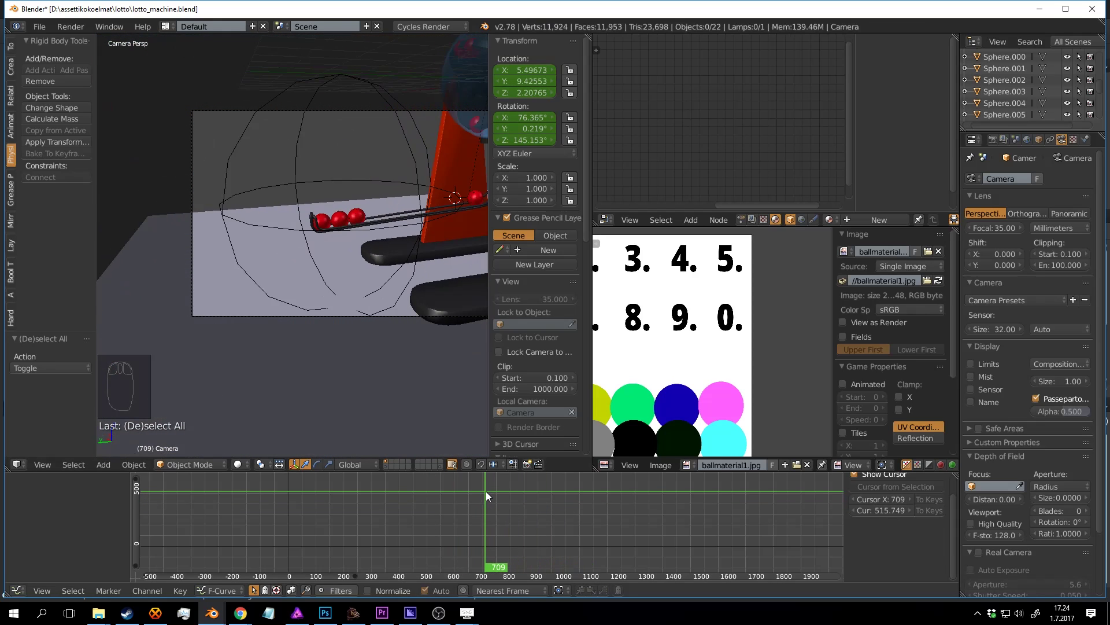
pyautogui.rightClick(259, 317)
pyautogui.scroll(4, 498, 519)
pyautogui.moveTo(503, 508); pyautogui.dragTo(448, 516)
pyautogui.scroll(9, 473, 527)
pyautogui.moveTo(474, 526); pyautogui.dragTo(497, 473, button='middle')
pyautogui.scroll(4, 512, 578)
pyautogui.scroll(9, 515, 504)
pyautogui.scroll(1, 494, 495)
pyautogui.moveTo(462, 515); pyautogui.dragTo(766, 490)
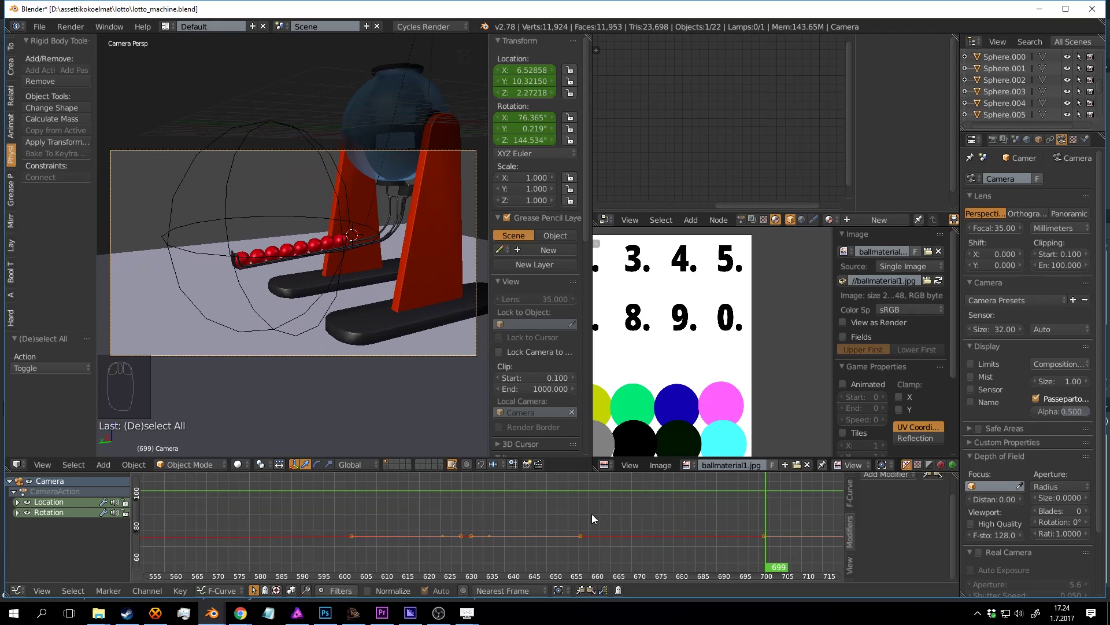
# Step: Enlarge the Graph Editor and zoom in on the camera's rotation curve around frame 630
pyautogui.press('Home')
pyautogui.moveTo(699, 499); pyautogui.dragTo(538, 515, button='middle')
pyautogui.scroll(4, 569, 504)
pyautogui.moveTo(638, 473); pyautogui.dragTo(647, 348)
pyautogui.scroll(6, 576, 471)
pyautogui.moveTo(645, 379); pyautogui.dragTo(607, 466, button='middle')
pyautogui.moveTo(620, 464); pyautogui.dragTo(534, 474)
pyautogui.scroll(2, 552, 471)
pyautogui.scroll(2, 338, 235)
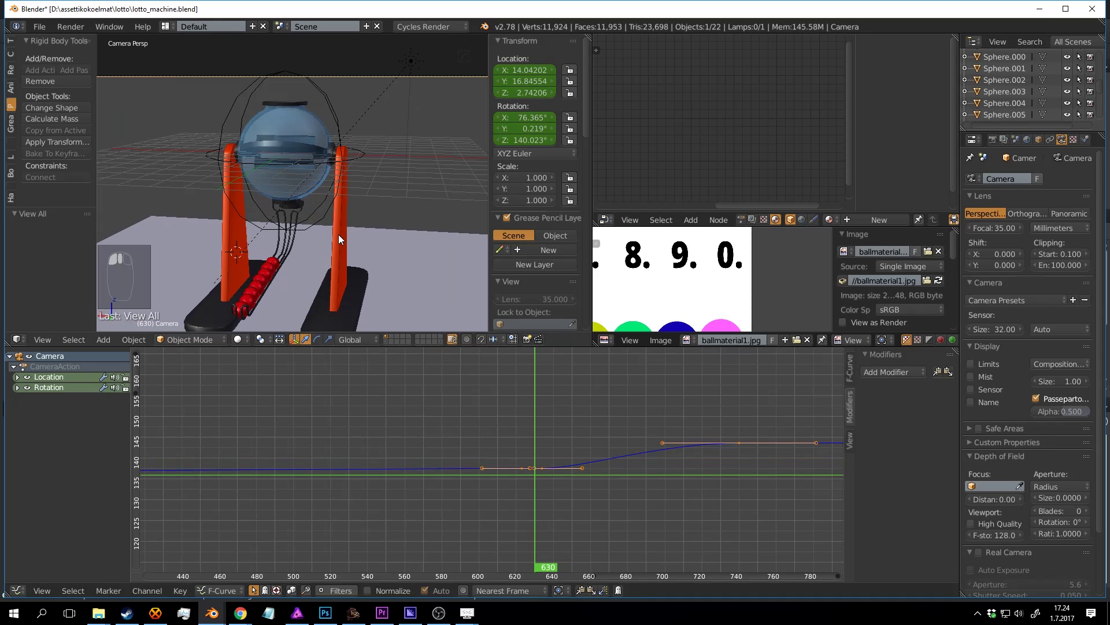
# Step: Play the camera move from frame 630 towards the balls, save the file, and stop playback
pyautogui.rightClick(322, 217)
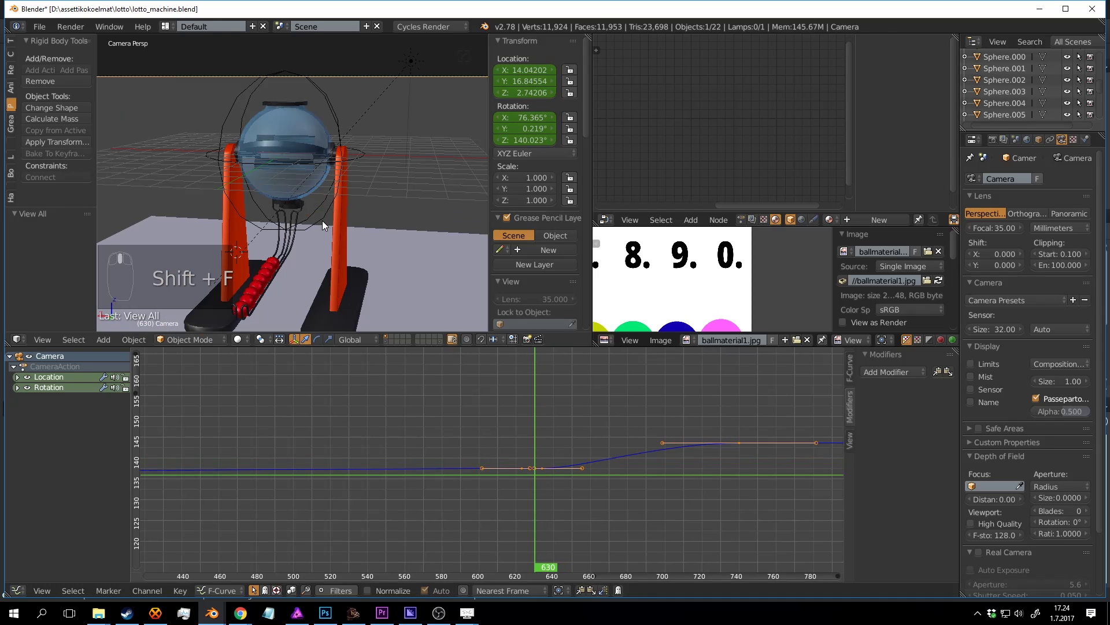
pyautogui.hotkey('alt', 'a')
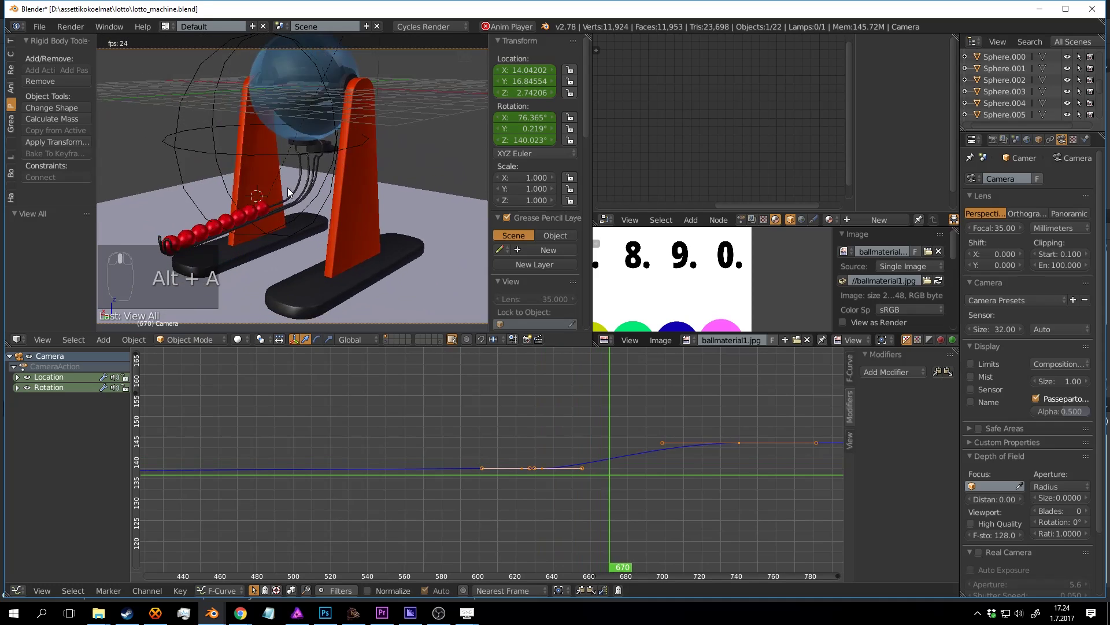
pyautogui.hotkey('ctrl', 's')
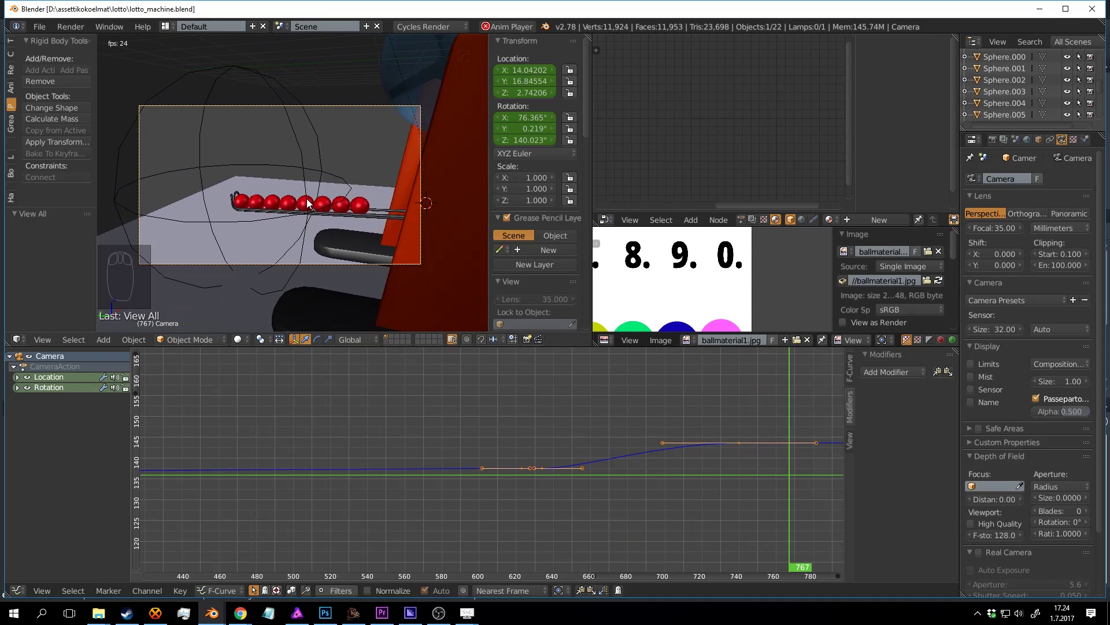
pyautogui.hotkey('alt', 'a')
# Step: At frame 740, move the camera to about X 3.28, Y 8.49, Z 2.06 and fly it forward towards the row of balls
pyautogui.moveTo(808, 470); pyautogui.dragTo(739, 455)
pyautogui.press('g')
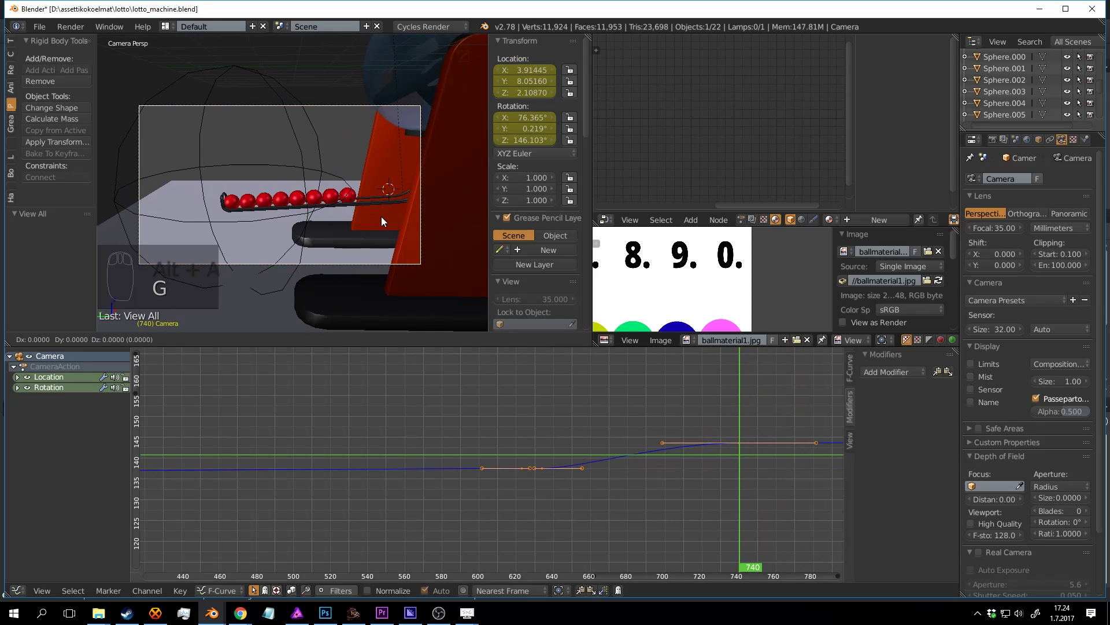
pyautogui.click(314, 214)
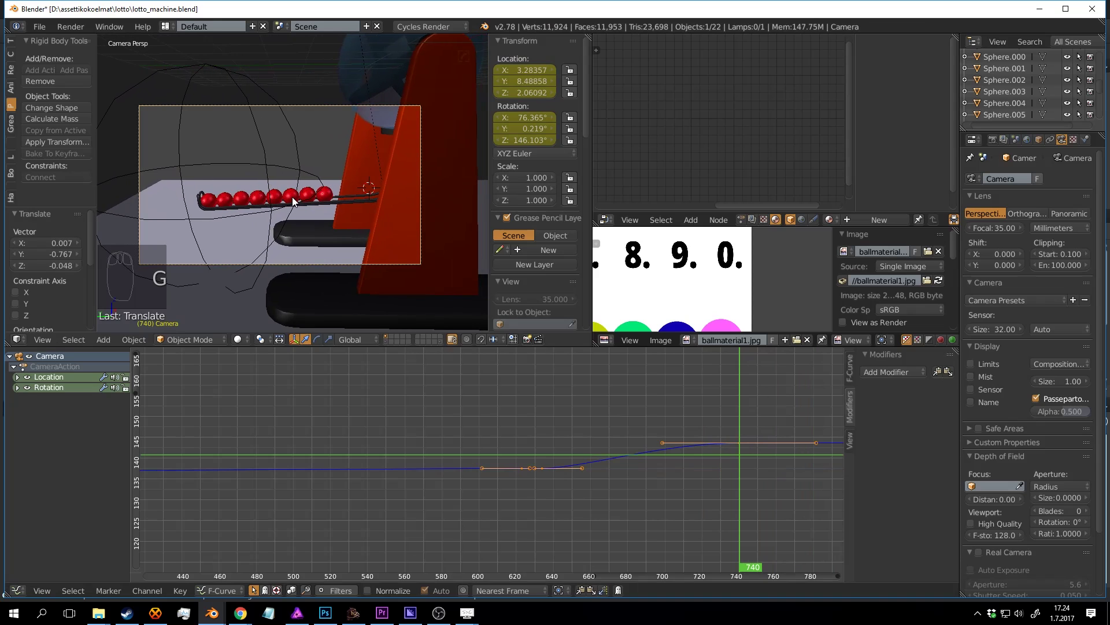
pyautogui.hotkey('shift', 'f')
pyautogui.press('w')
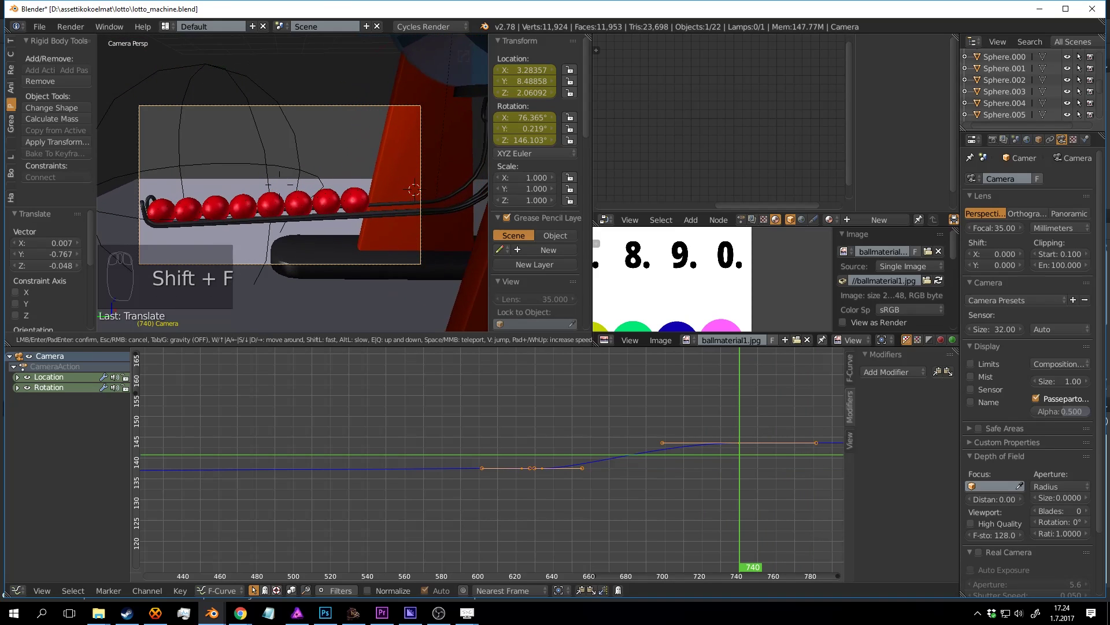
pyautogui.click(292, 182)
# Step: Tilt the camera down with a trackball rotation, raise it to about X 3.23, Y 7.50, Z 3.50, and save the file
pyautogui.press('r')
pyautogui.press('r')
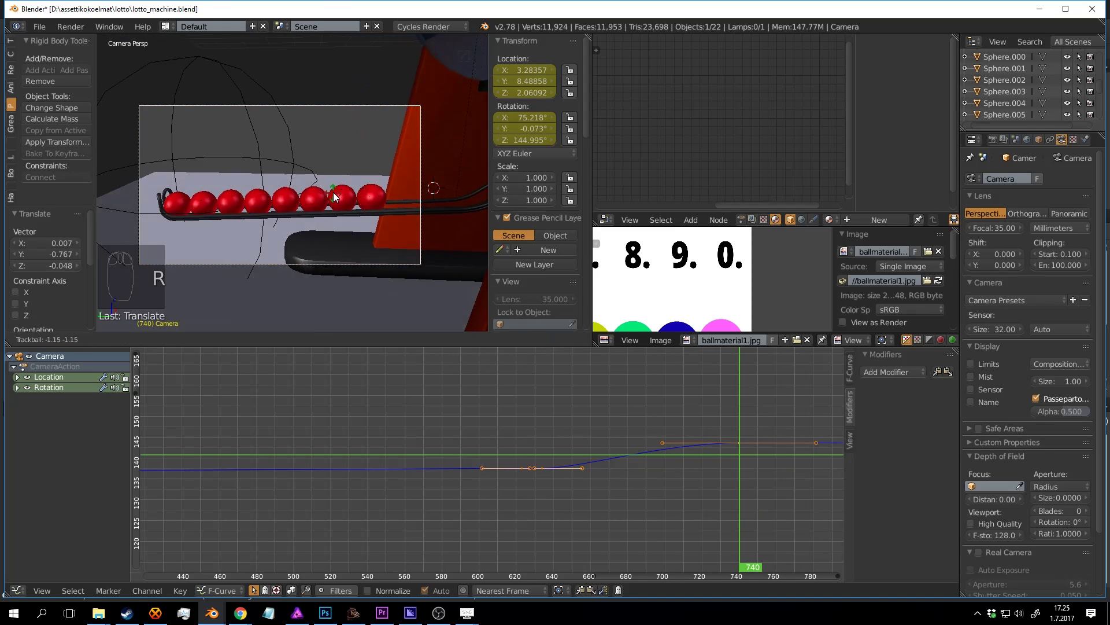
pyautogui.click(331, 195)
pyautogui.press('g')
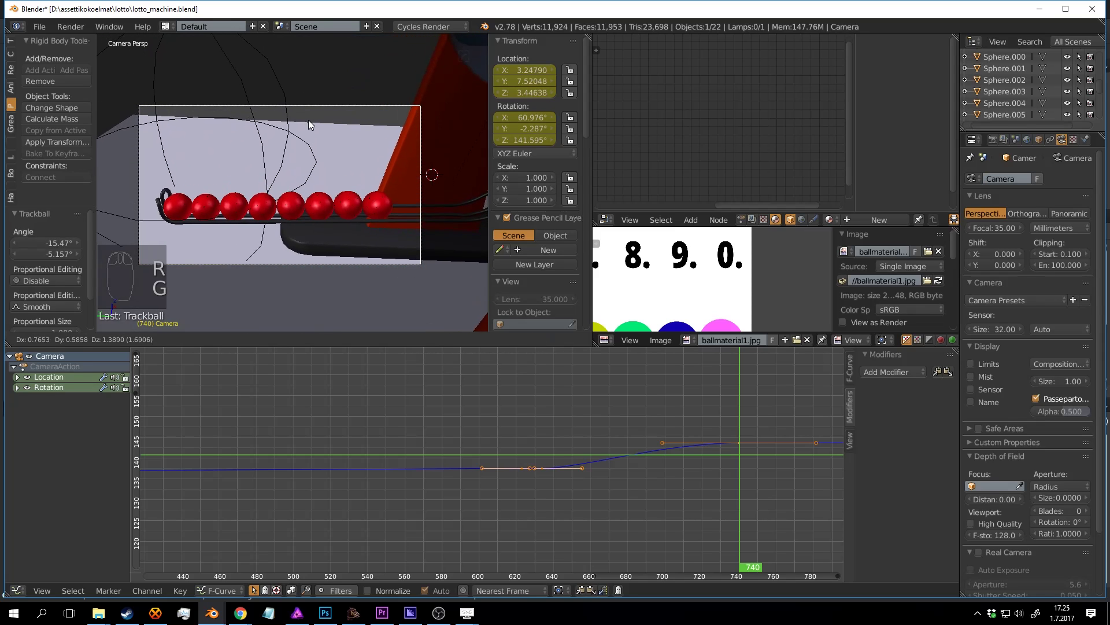
pyautogui.click(308, 117)
pyautogui.hotkey('ctrl', 's')
pyautogui.click(311, 127)
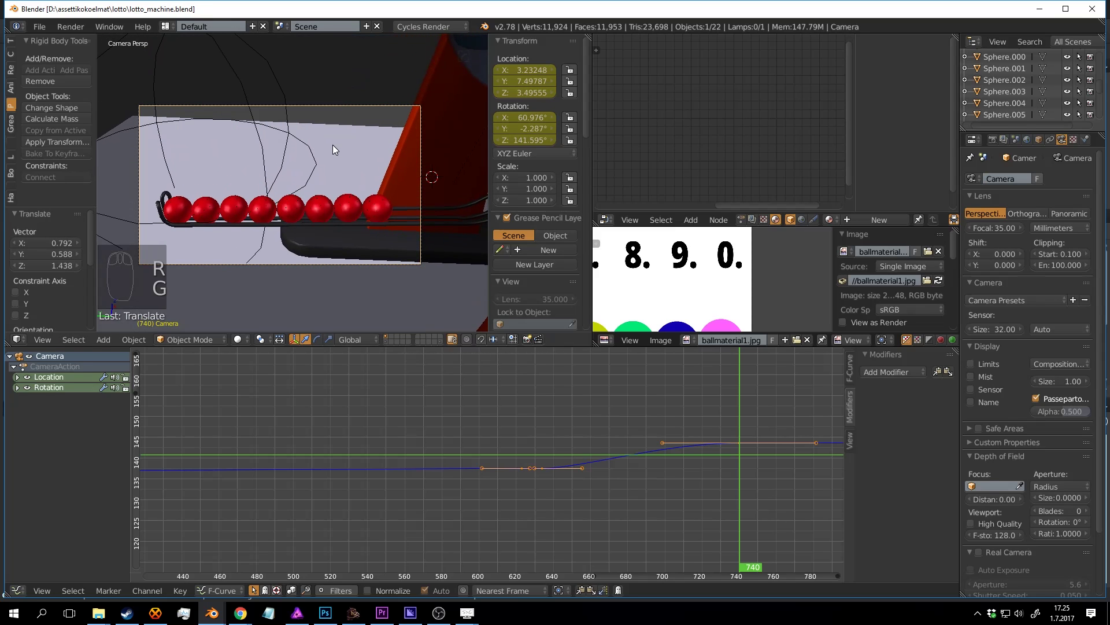
# Step: Rotate the camera to about X 59.2°, Y -2.3°, Z 141.6° and insert location and rotation keyframes at frame 740
pyautogui.press('r')
pyautogui.press('r')
pyautogui.click(340, 145)
pyautogui.hotkey('ctrl', 's')
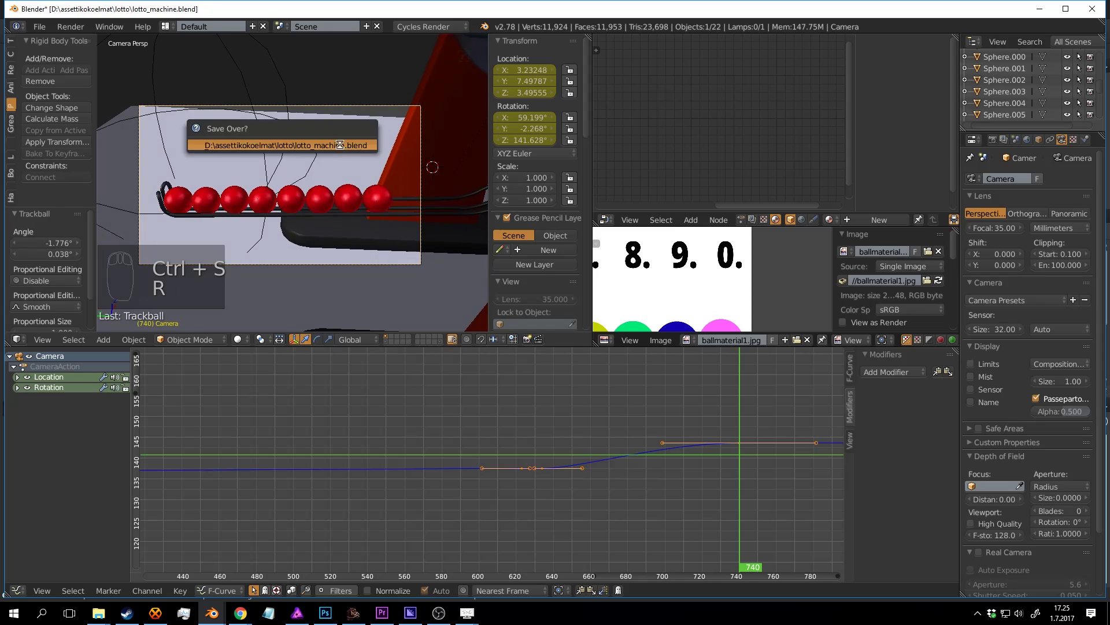
pyautogui.press('i')
pyautogui.click(339, 144)
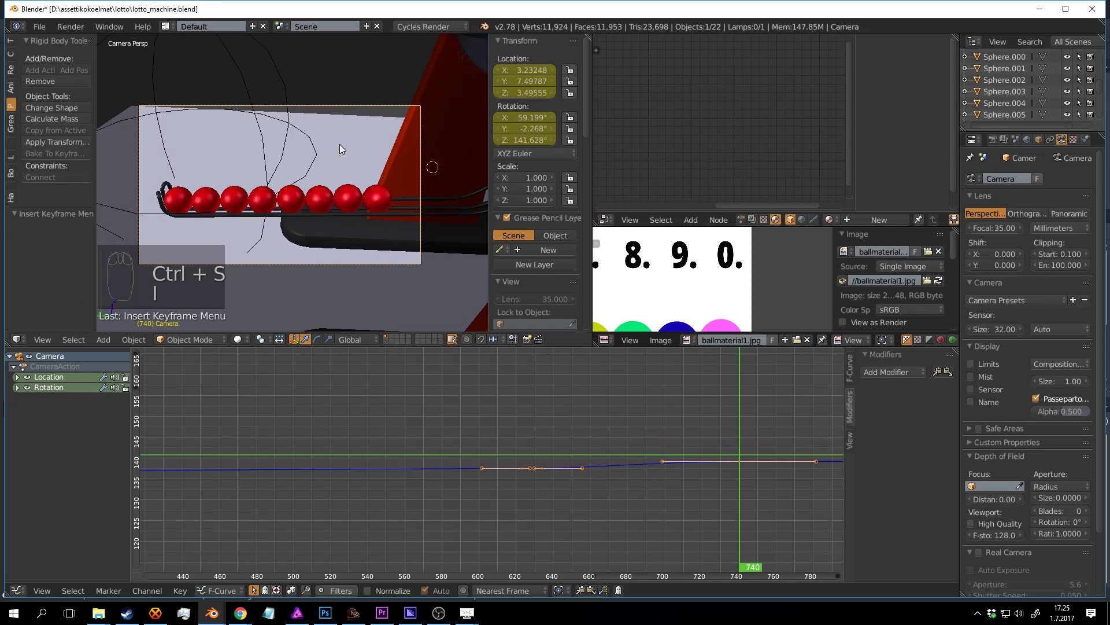
# Step: Play the animation with the updated camera move, deselect everything, and save the file
pyautogui.hotkey('alt', 'a')
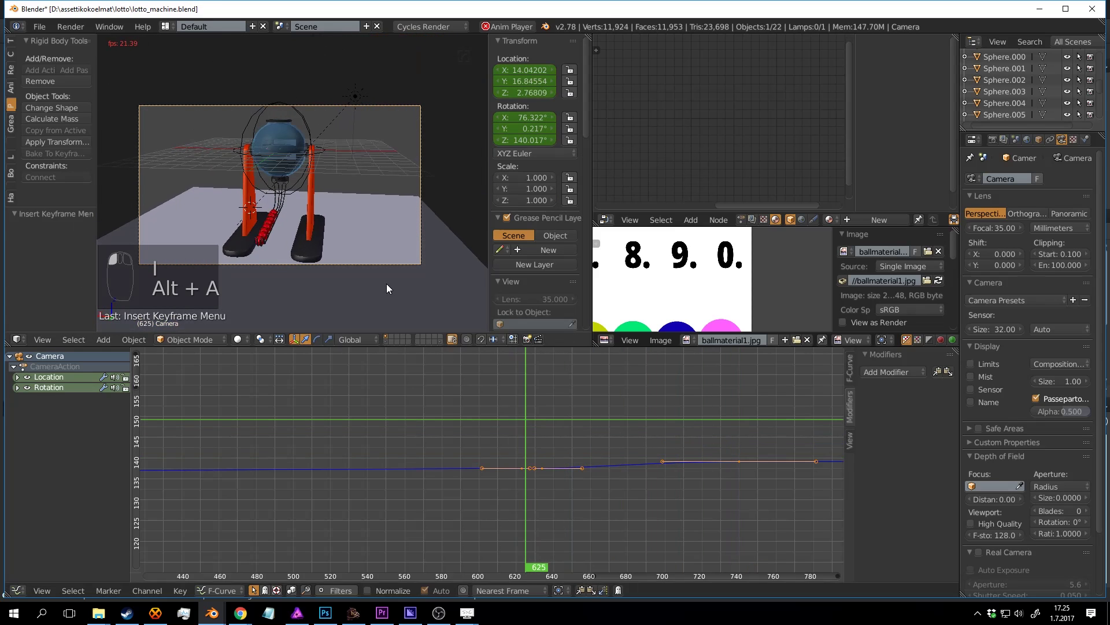
pyautogui.press('a')
pyautogui.hotkey('ctrl', 's')
pyautogui.click(386, 272)
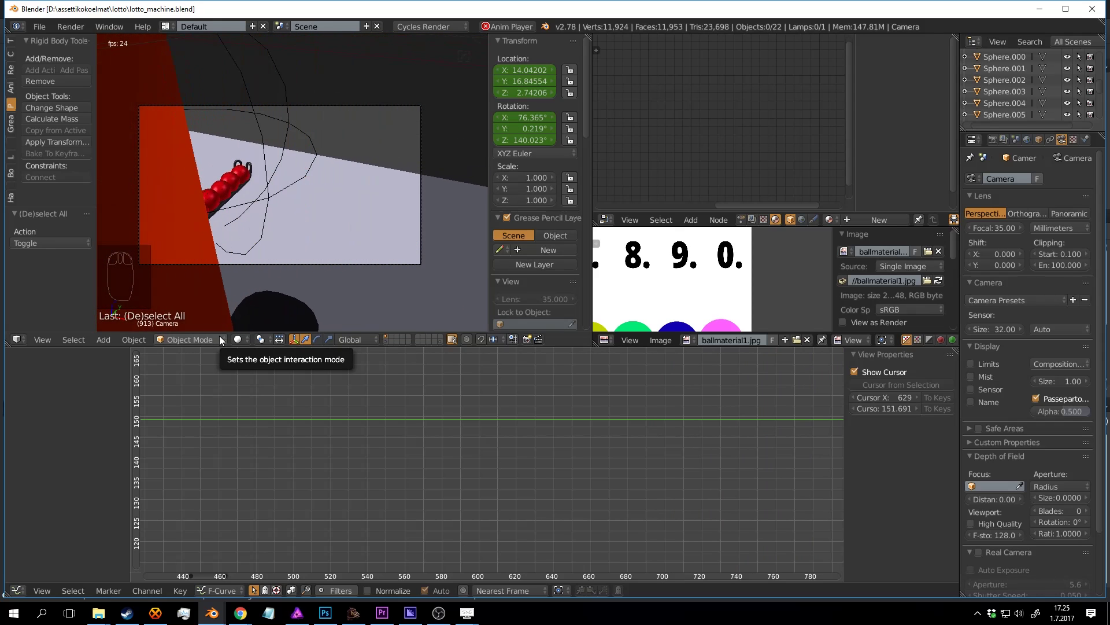
# Step: Stop playback, select the camera and scrub through its closing move
pyautogui.hotkey('alt', 'a')
pyautogui.scroll(-3, 477, 373)
pyautogui.rightClick(357, 163)
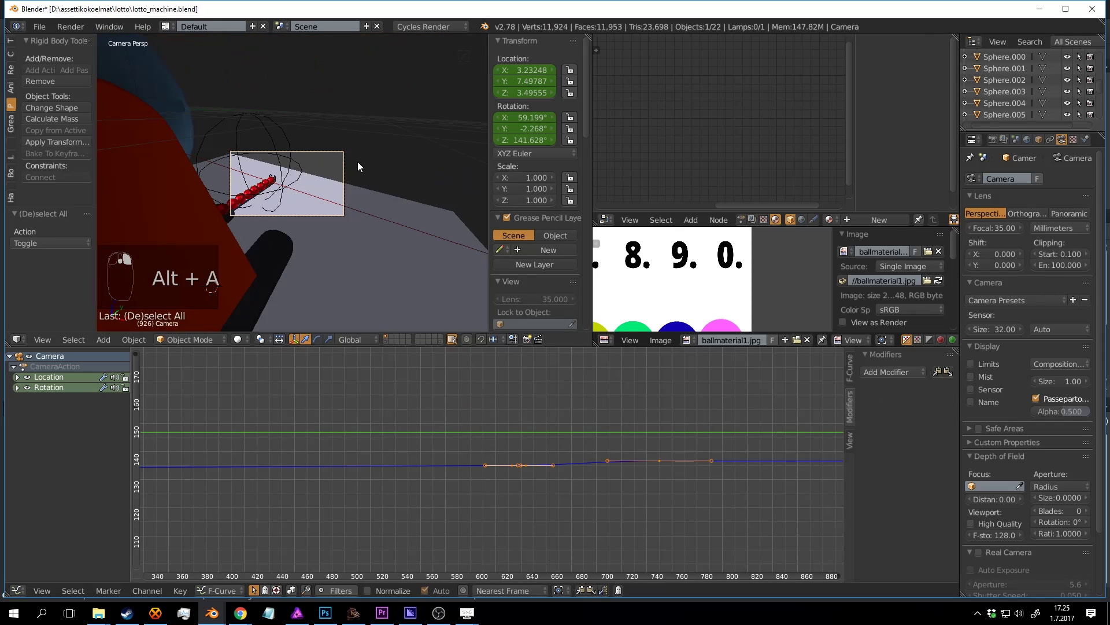
pyautogui.scroll(2, 362, 167)
pyautogui.moveTo(761, 492); pyautogui.dragTo(715, 471)
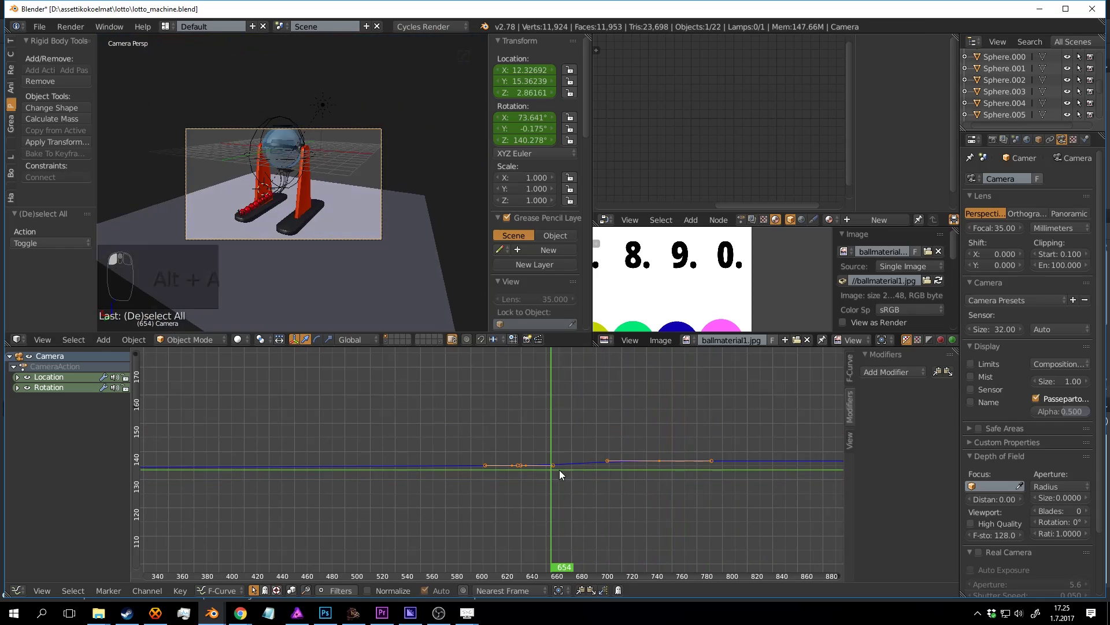
# Step: Select the empty and try scaling it down at frame 783
pyautogui.rightClick(288, 105)
pyautogui.press('s')
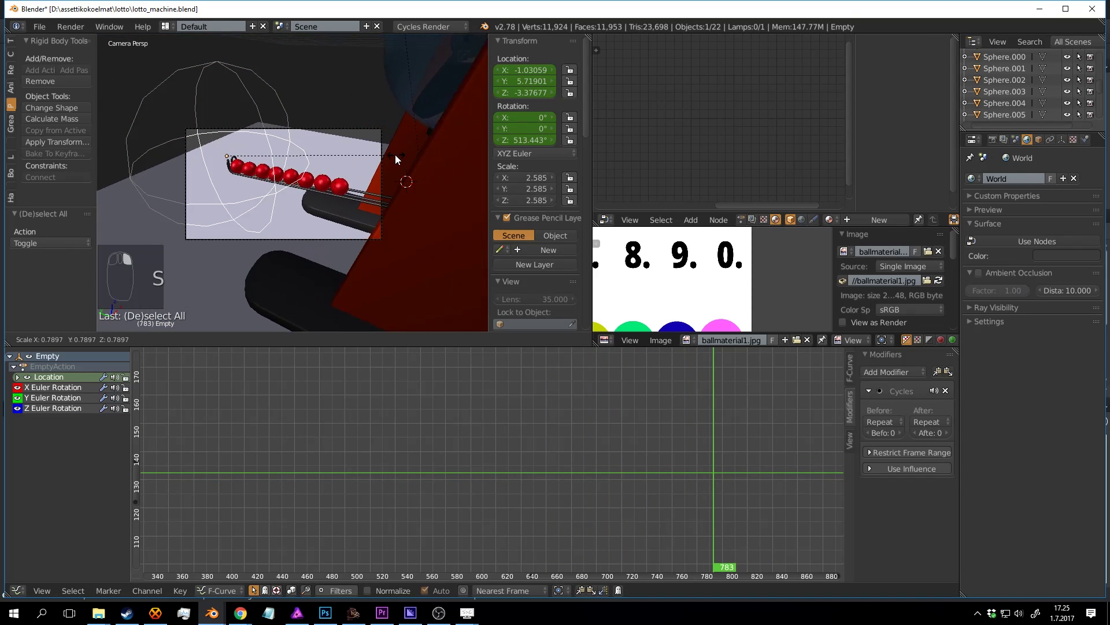
pyautogui.press('Escape')
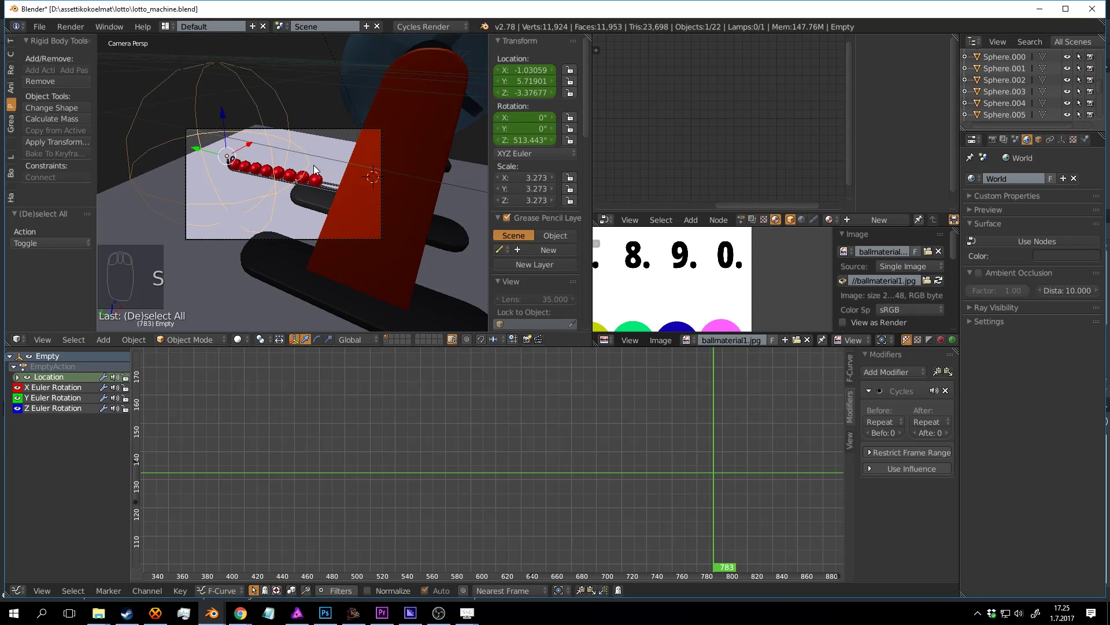
# Step: Go to frame 637, where the empty's end move begins, and insert a scaling keyframe on the empty
pyautogui.moveTo(686, 466); pyautogui.dragTo(658, 434)
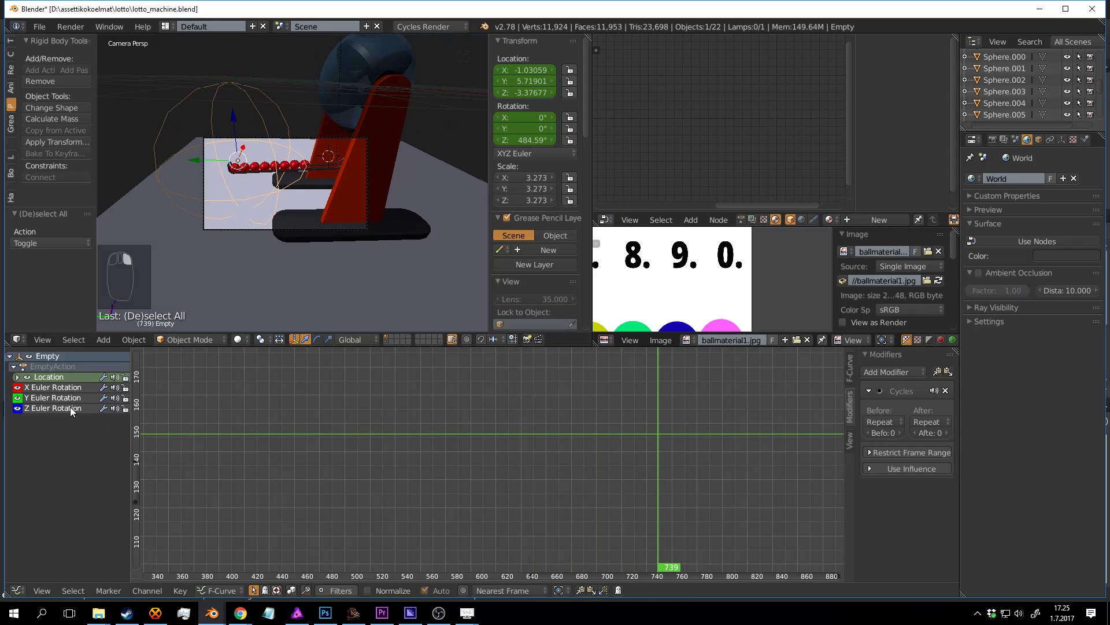
pyautogui.moveTo(573, 405); pyautogui.dragTo(214, 401)
pyautogui.scroll(-9, 254, 401)
pyautogui.moveTo(387, 452); pyautogui.dragTo(516, 411, button='middle')
pyautogui.scroll(-8, 519, 387)
pyautogui.scroll(-5, 519, 385)
pyautogui.scroll(4, 520, 487)
pyautogui.moveTo(521, 487); pyautogui.dragTo(403, 427, button='middle')
pyautogui.scroll(7, 403, 427)
pyautogui.moveTo(421, 416); pyautogui.dragTo(466, 429)
pyautogui.scroll(3, 455, 353)
pyautogui.scroll(2, 371, 189)
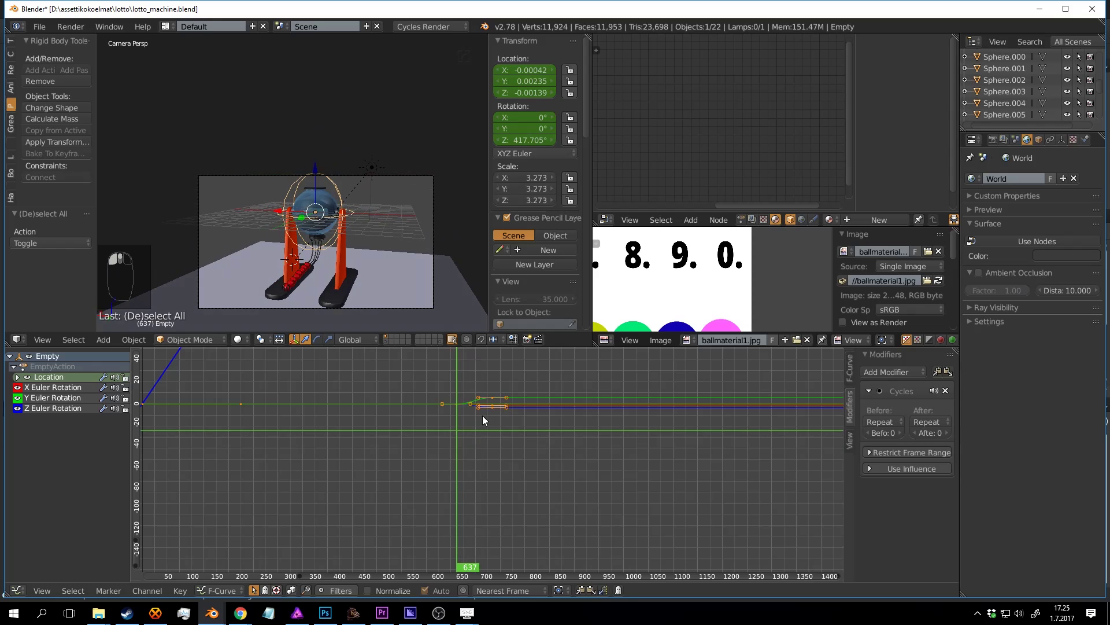
pyautogui.press('i')
pyautogui.scroll(2, 352, 212)
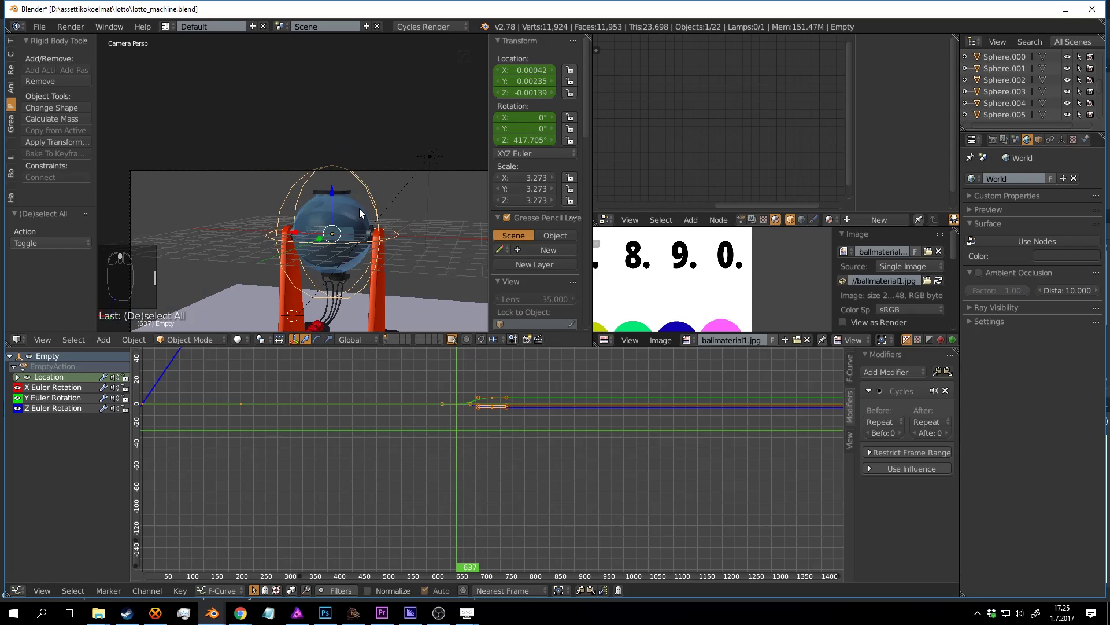
pyautogui.press('i')
pyautogui.click(359, 196)
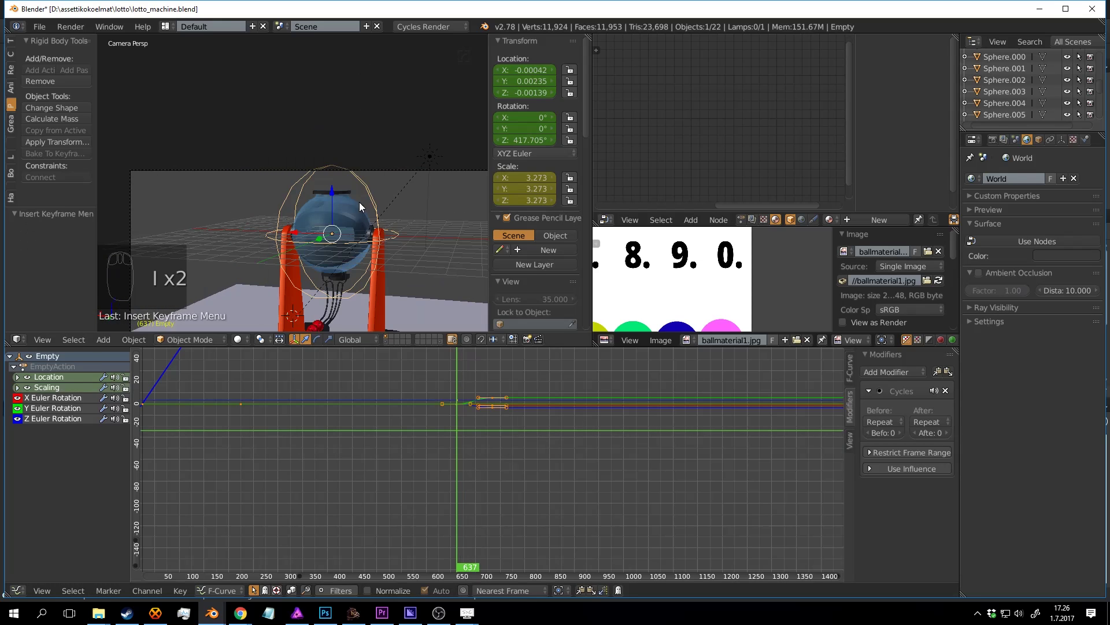
# Step: At frame 789, scale the empty down to about 1.33
pyautogui.moveTo(455, 426); pyautogui.dragTo(532, 414)
pyautogui.scroll(-2, 358, 207)
pyautogui.press('s')
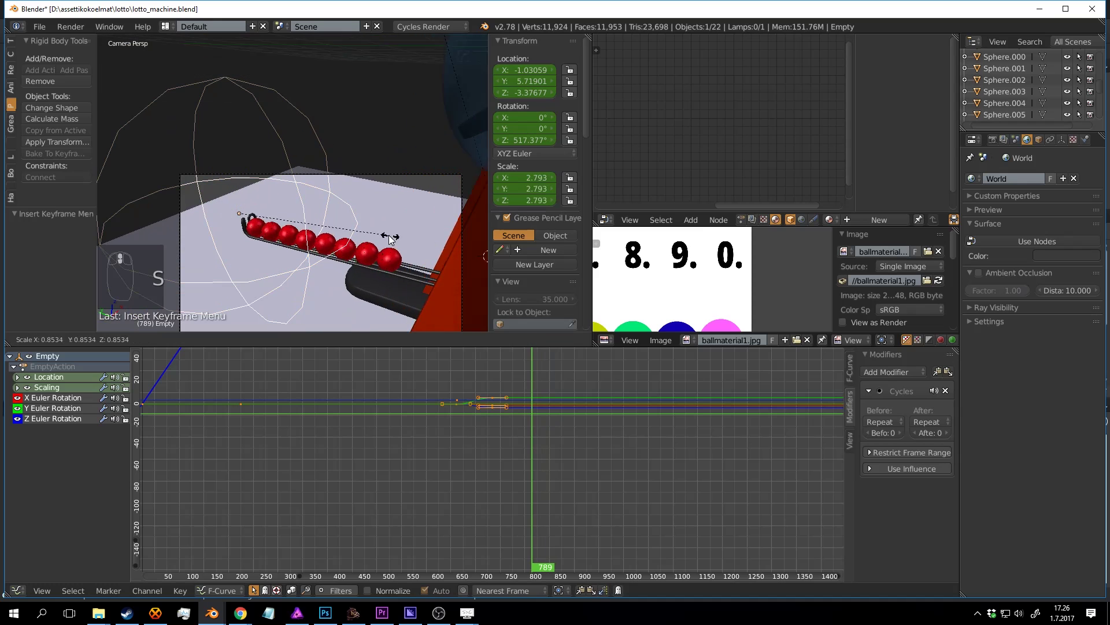
pyautogui.click(305, 209)
# Step: Move the empty over the end of the ball row, to about X 0.00, Y 5.57, Z -3.62
pyautogui.press('g')
pyautogui.moveTo(367, 136); pyautogui.dragTo(355, 221, button='middle')
pyautogui.scroll(-8, 355, 221)
pyautogui.keyDown('shift'); pyautogui.moveTo(350, 105); pyautogui.dragTo(354, 201, button='middle'); pyautogui.keyUp('shift')
pyautogui.scroll(7, 354, 201)
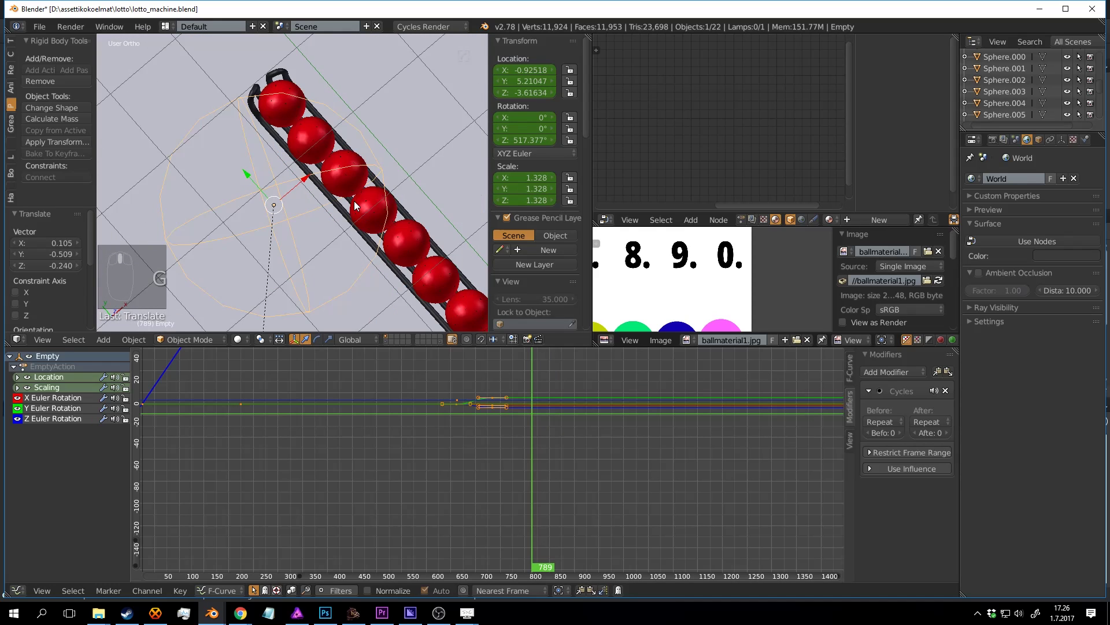
pyautogui.press('KP_7')
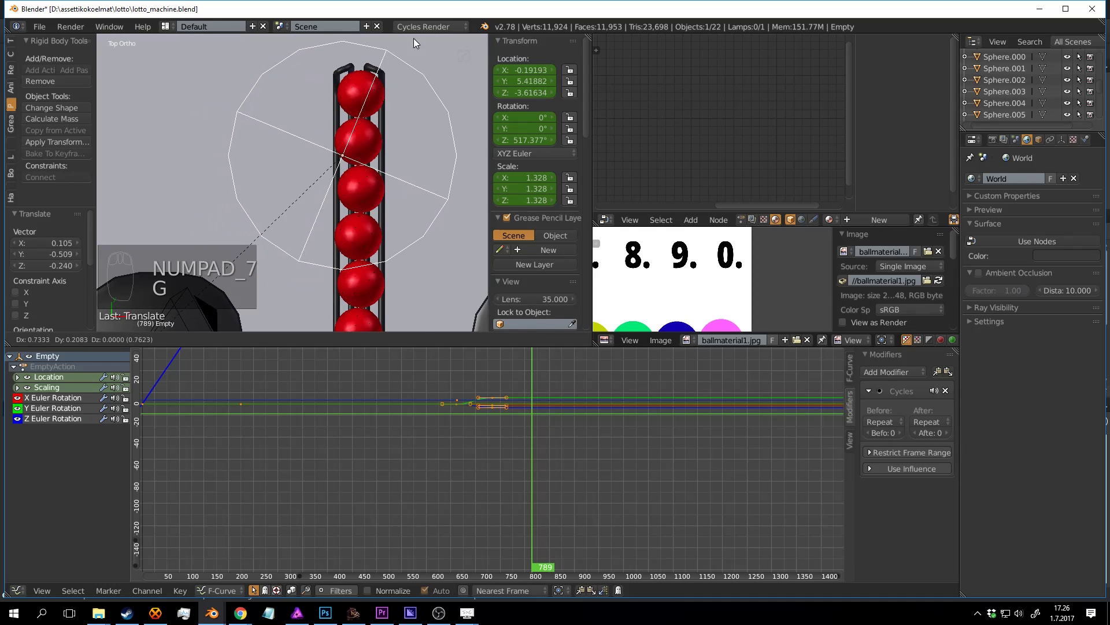
# Step: Insert scaling and location keyframes for the empty at frame 789
pyautogui.press('i')
pyautogui.click(214, 237)
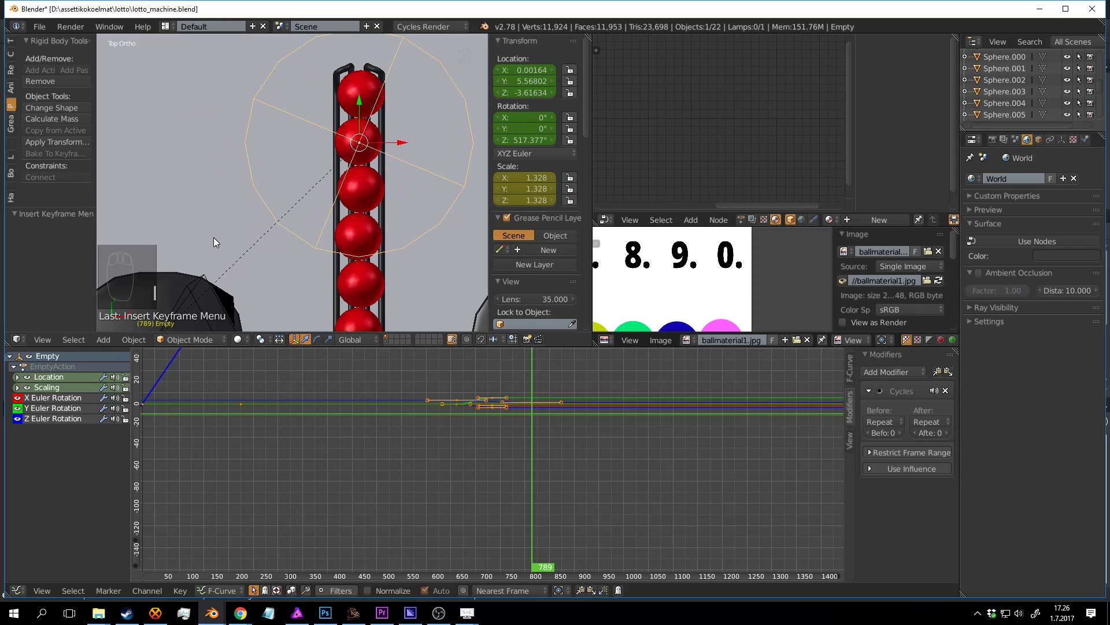
pyautogui.press('i')
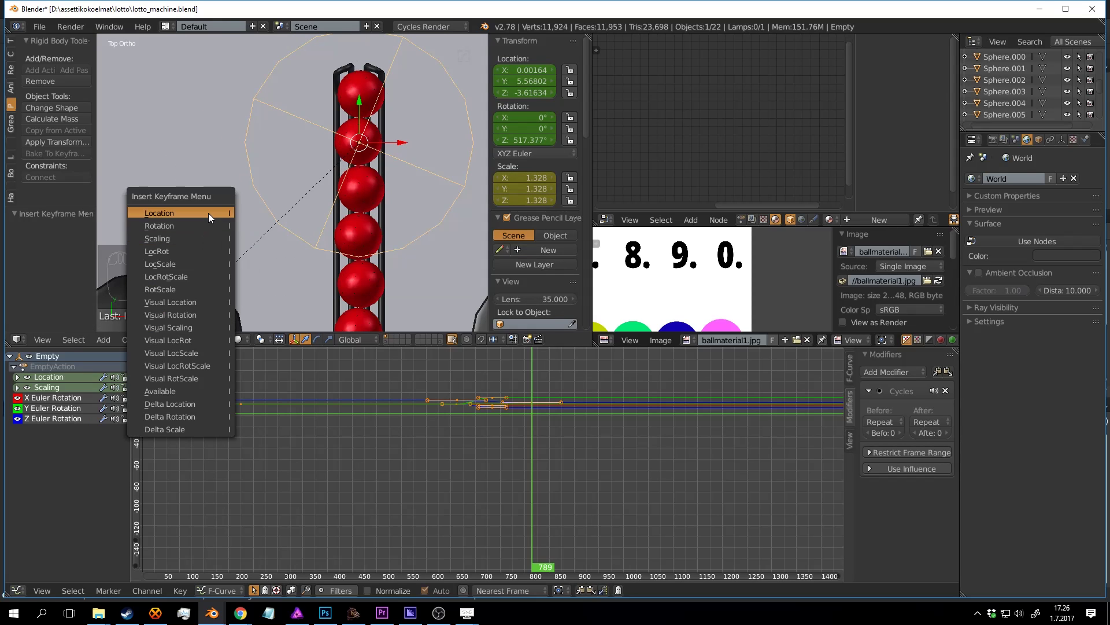
pyautogui.click(208, 212)
# Step: Deselect everything, play the animation through the camera from frame 607, and save the file
pyautogui.click(442, 424)
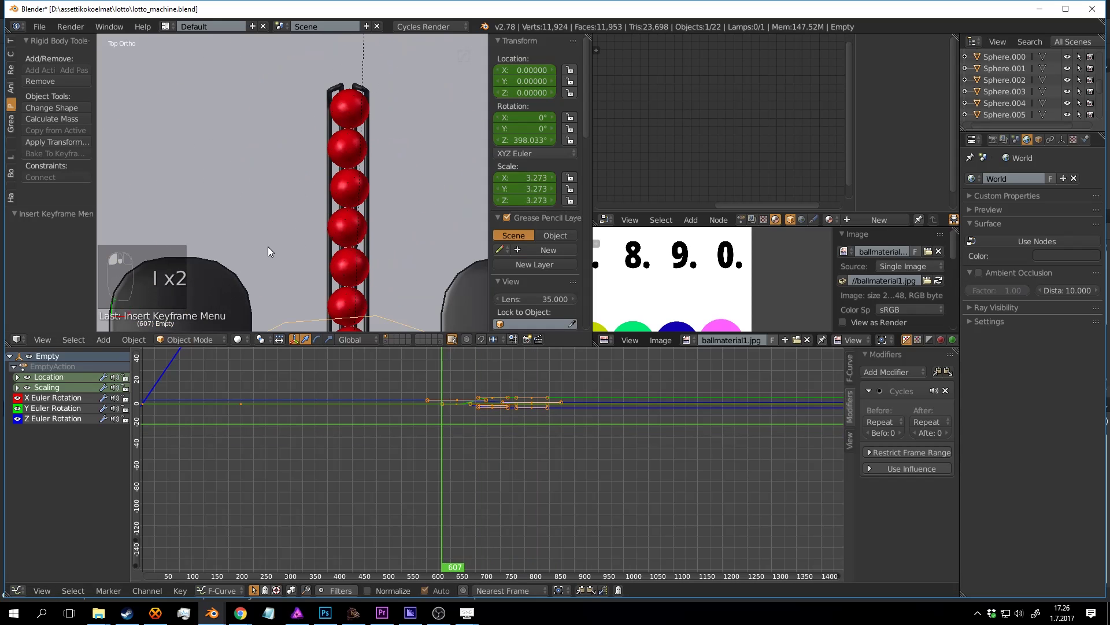
pyautogui.press('KP_0')
pyautogui.press('a')
pyautogui.press('a')
pyautogui.hotkey('alt', 'a')
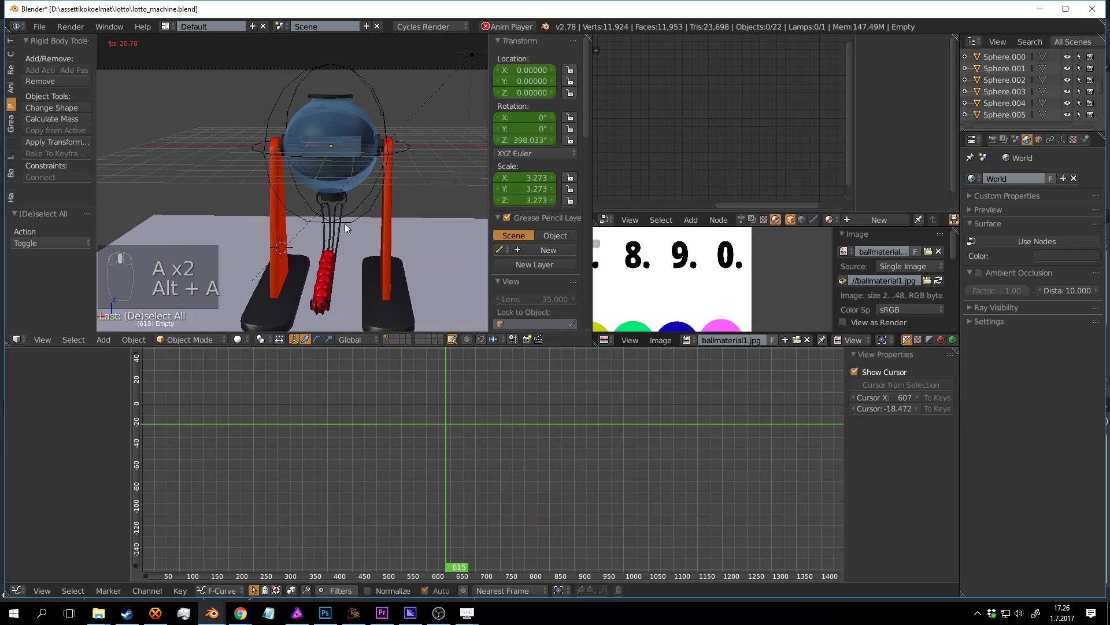
pyautogui.hotkey('ctrl', 's')
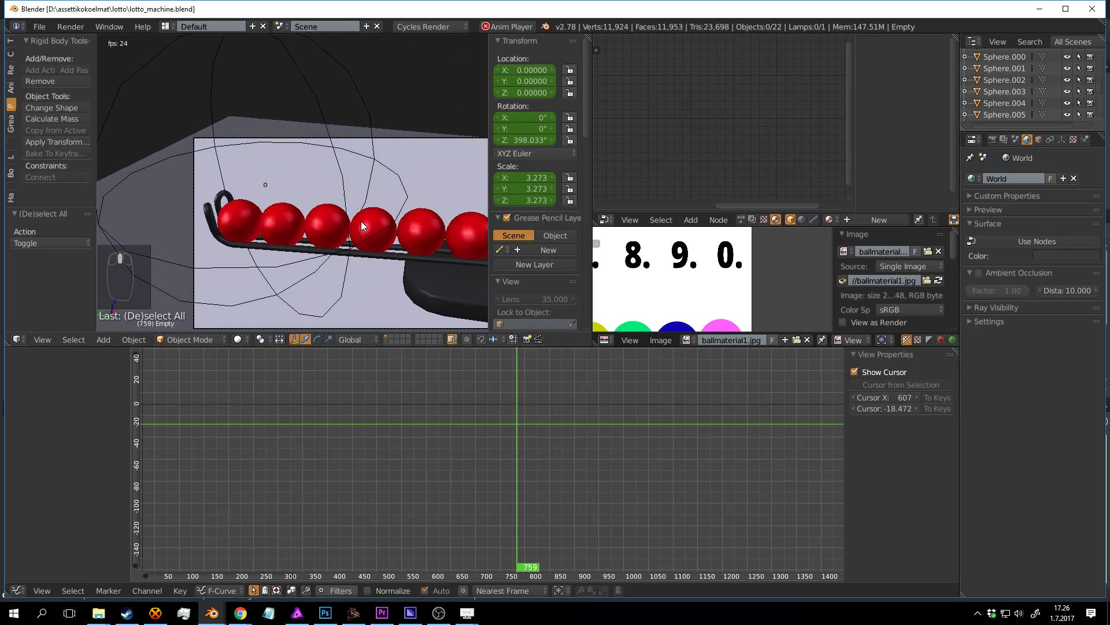
pyautogui.press('KP_0')
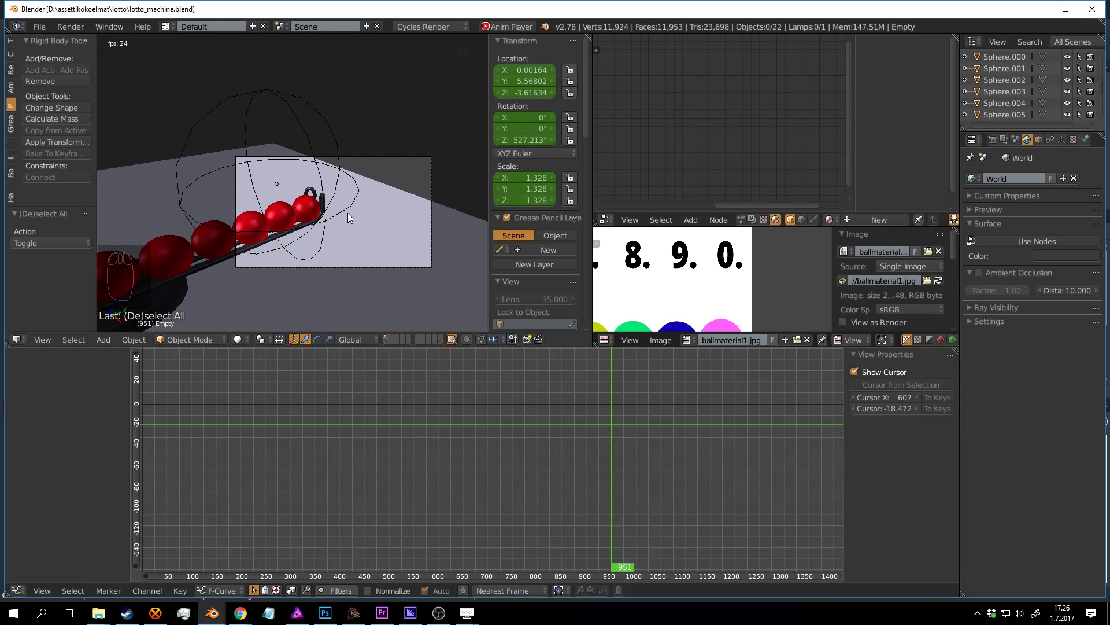
# Step: Preview the ball row briefly in rendered shading, return to the solid view and stop playback
pyautogui.hotkey('shift', 'z')
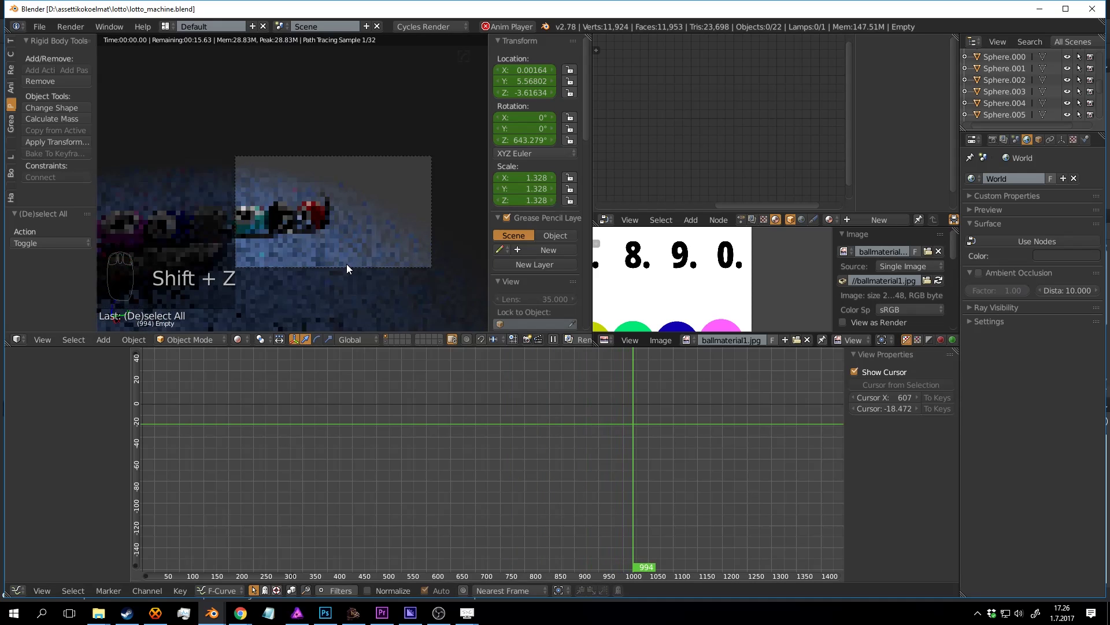
pyautogui.hotkey('shift', 'z')
pyautogui.hotkey('alt', 'a')
# Step: Replay the animation from frame 601 with the ground plane selected, and save over lotto_machine.blend
pyautogui.moveTo(635, 446); pyautogui.dragTo(439, 413)
pyautogui.rightClick(424, 200)
pyautogui.hotkey('alt', 'a')
pyautogui.hotkey('alt', 'a')
pyautogui.hotkey('alt', 'a')
pyautogui.scroll(4, 394, 317)
pyautogui.hotkey('ctrl', 's')
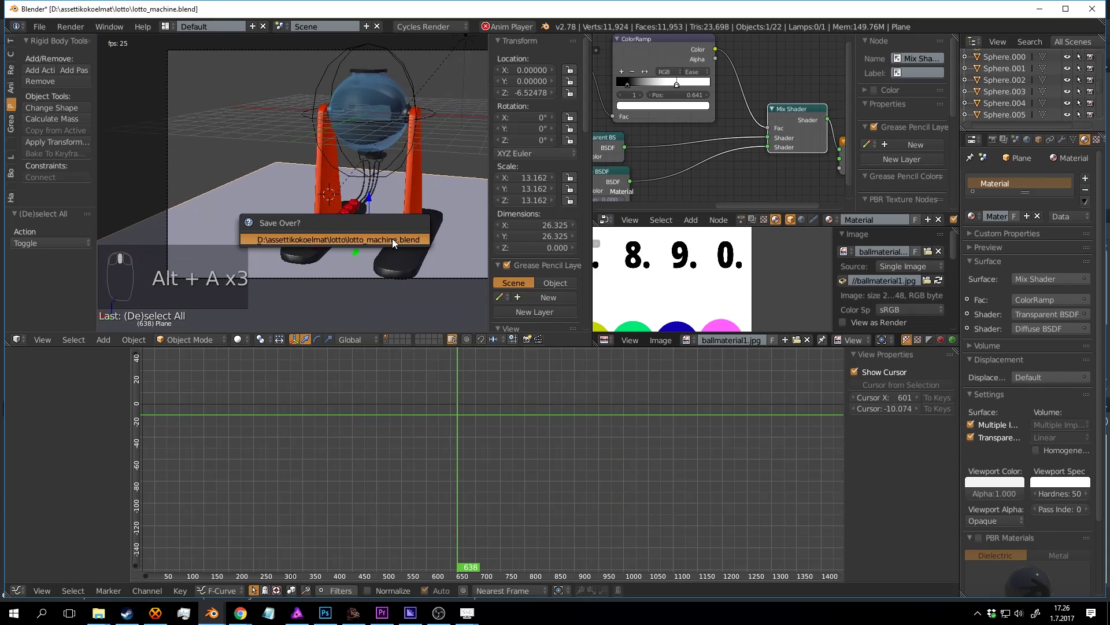
pyautogui.click(392, 238)
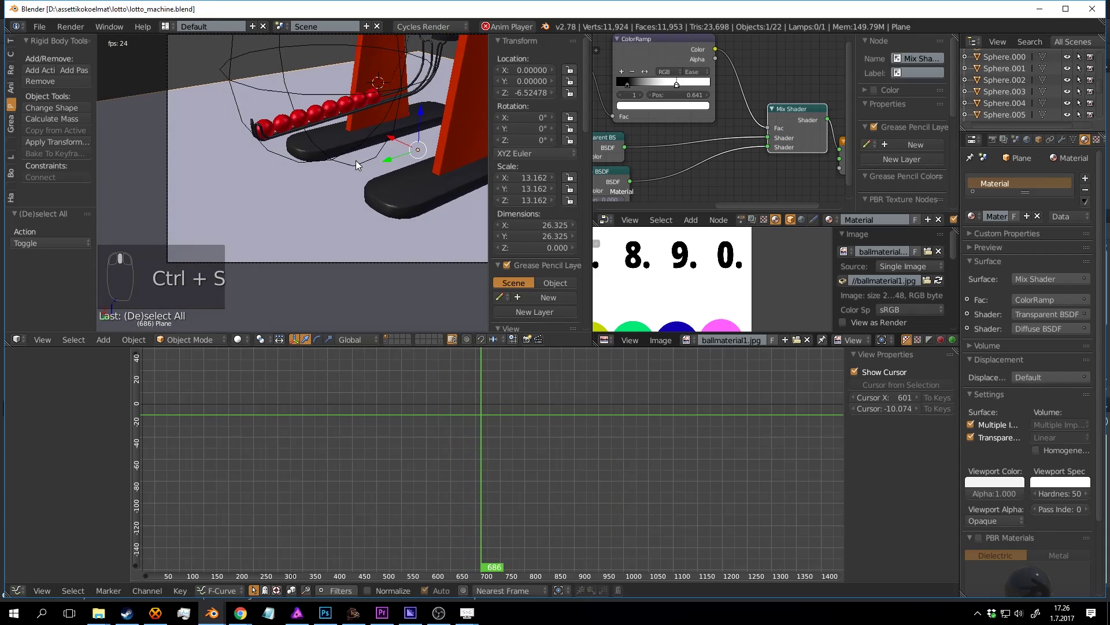
# Step: Watch the closing orbit around the ball row and stop playback
pyautogui.keyDown('shift'); pyautogui.moveTo(356, 161); pyautogui.dragTo(390, 206, button='middle'); pyautogui.keyUp('shift')
pyautogui.scroll(-2, 399, 213)
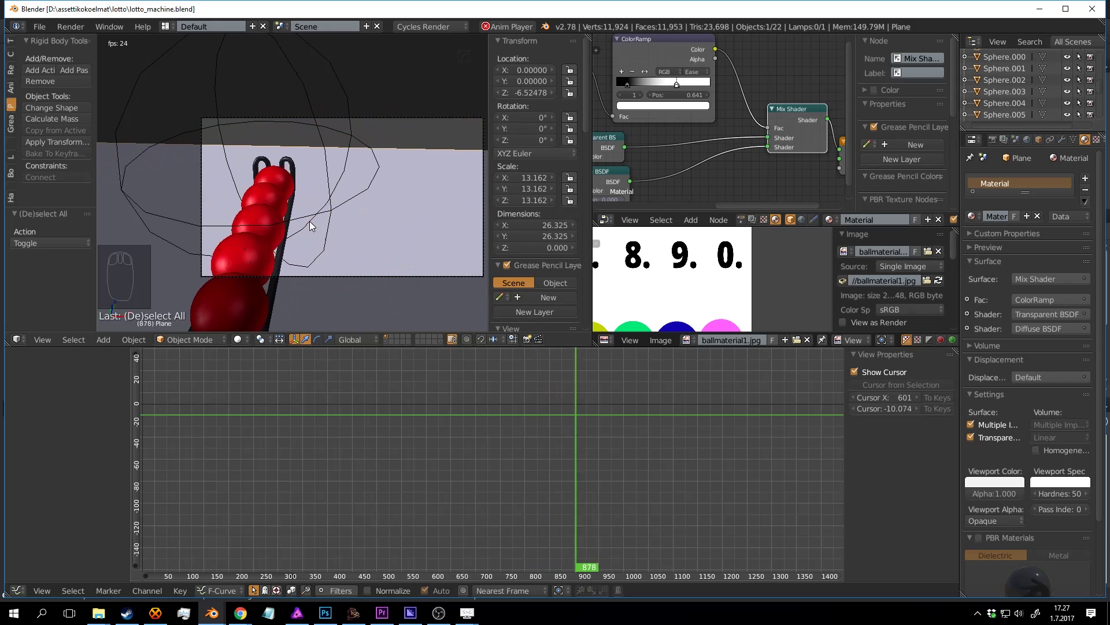
pyautogui.hotkey('alt', 'a')
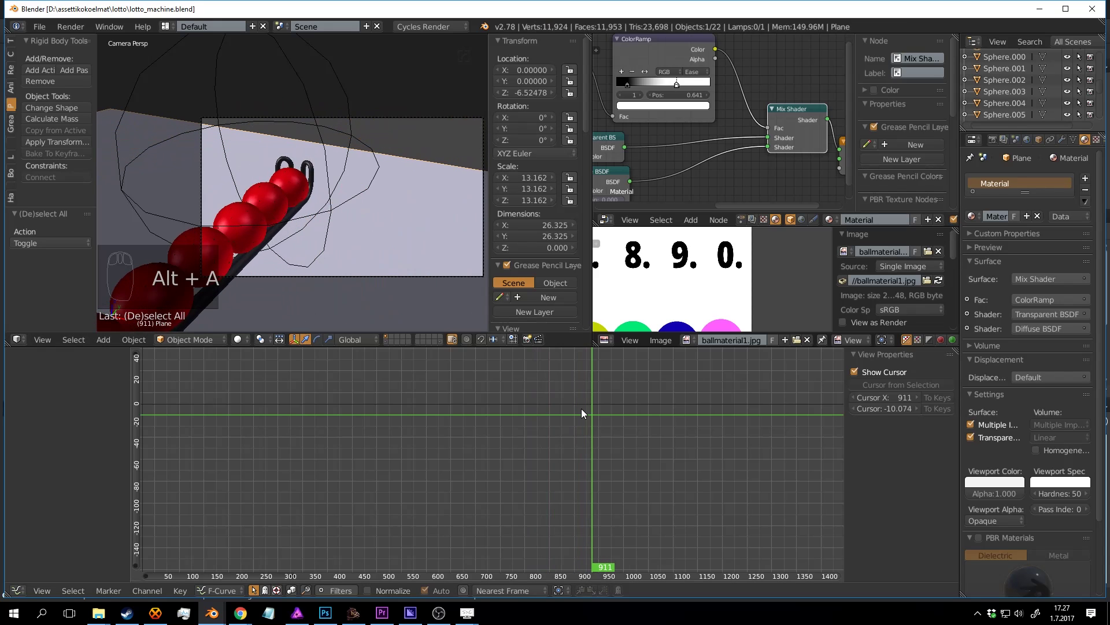
# Step: Go to frame 742 and check the framing of the numbered balls in rendered shading
pyautogui.moveTo(579, 421); pyautogui.dragTo(509, 407)
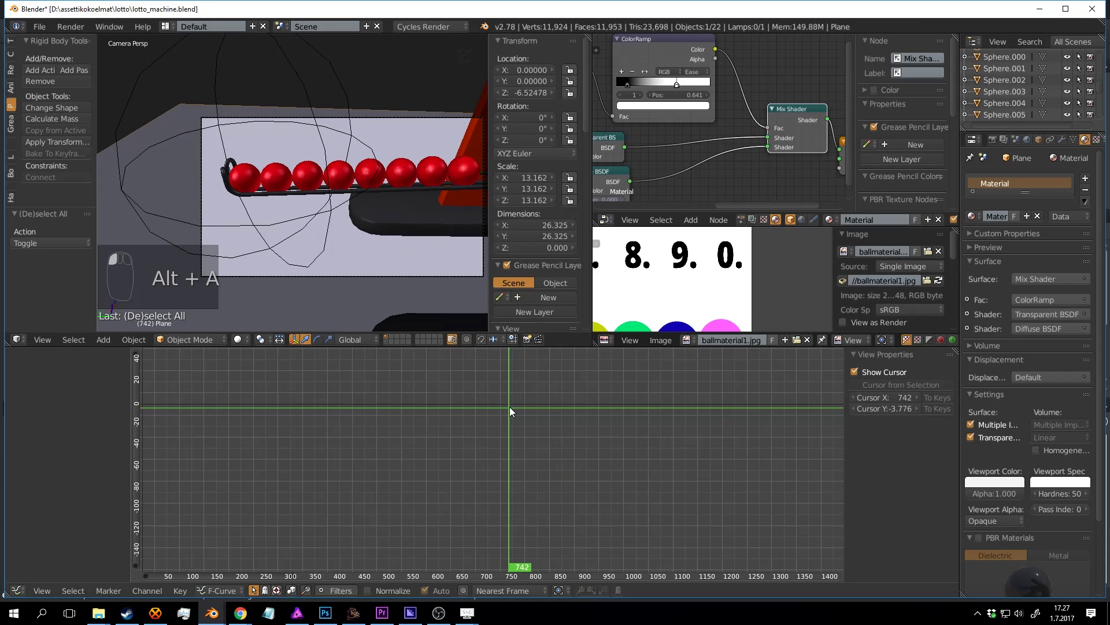
pyautogui.hotkey('shift', 'z')
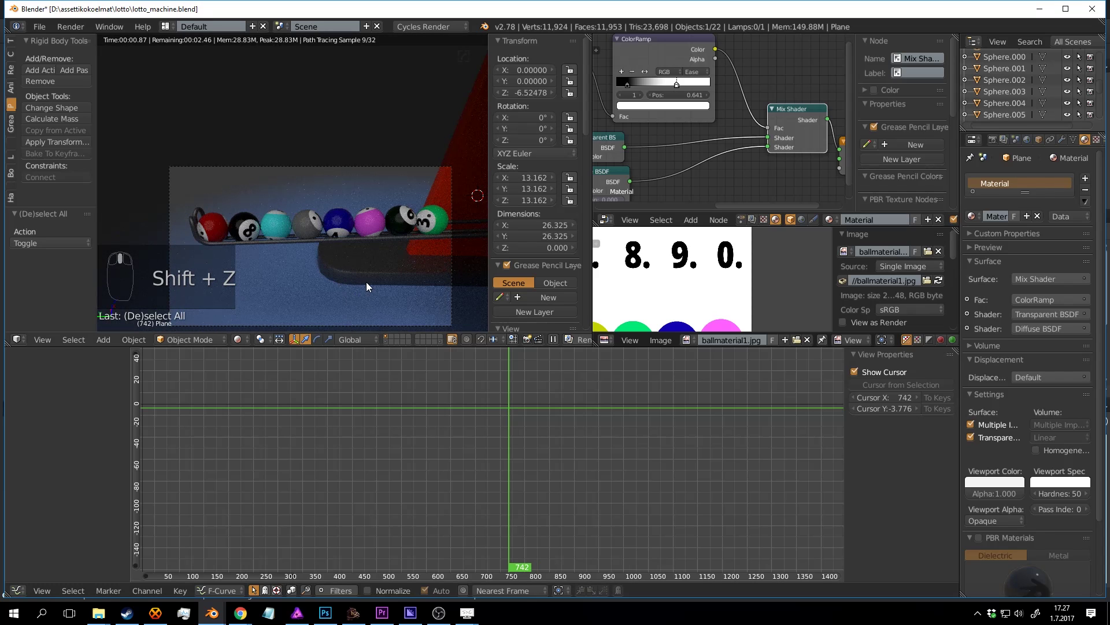
pyautogui.scroll(-3, 389, 281)
pyautogui.keyDown('shift'); pyautogui.moveTo(387, 258); pyautogui.dragTo(380, 268, button='middle'); pyautogui.keyUp('shift')
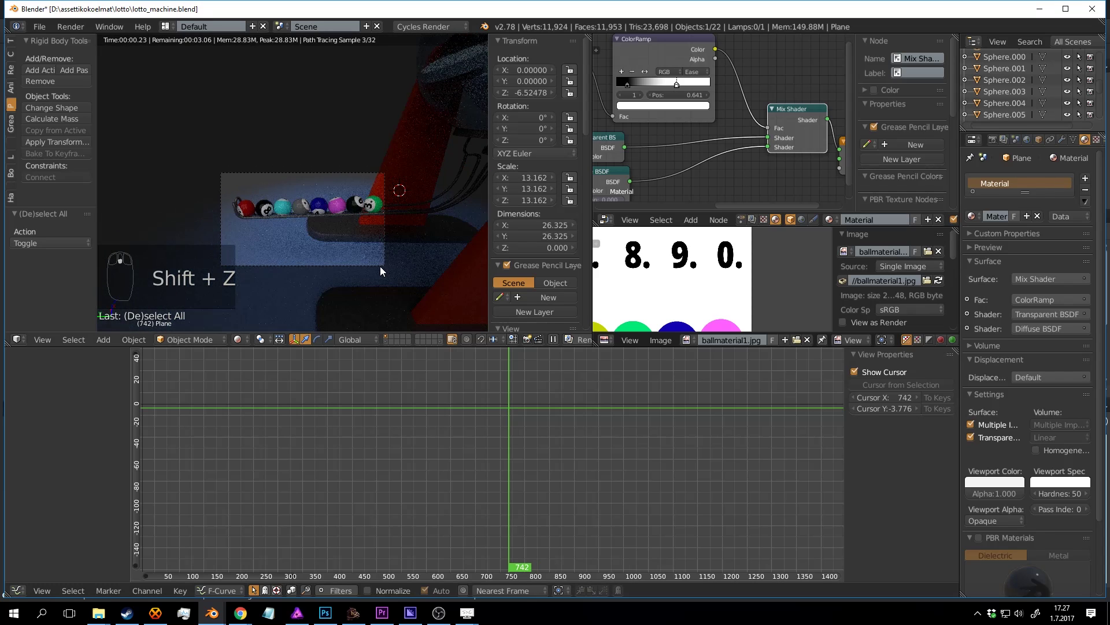
pyautogui.scroll(1, 380, 268)
pyautogui.hotkey('shift', 'z')
# Step: At frame 741, move the camera to about X 2.98, Y 7.09, Z 4.29 and insert a location keyframe
pyautogui.moveTo(508, 429)
pyautogui.mouseDown()
pyautogui.moveTo(485, 425)
pyautogui.moveTo(511, 427)
pyautogui.moveTo(487, 418)
pyautogui.moveTo(509, 415)
pyautogui.mouseUp()
pyautogui.rightClick(398, 259)
pyautogui.scroll(1, 500, 417)
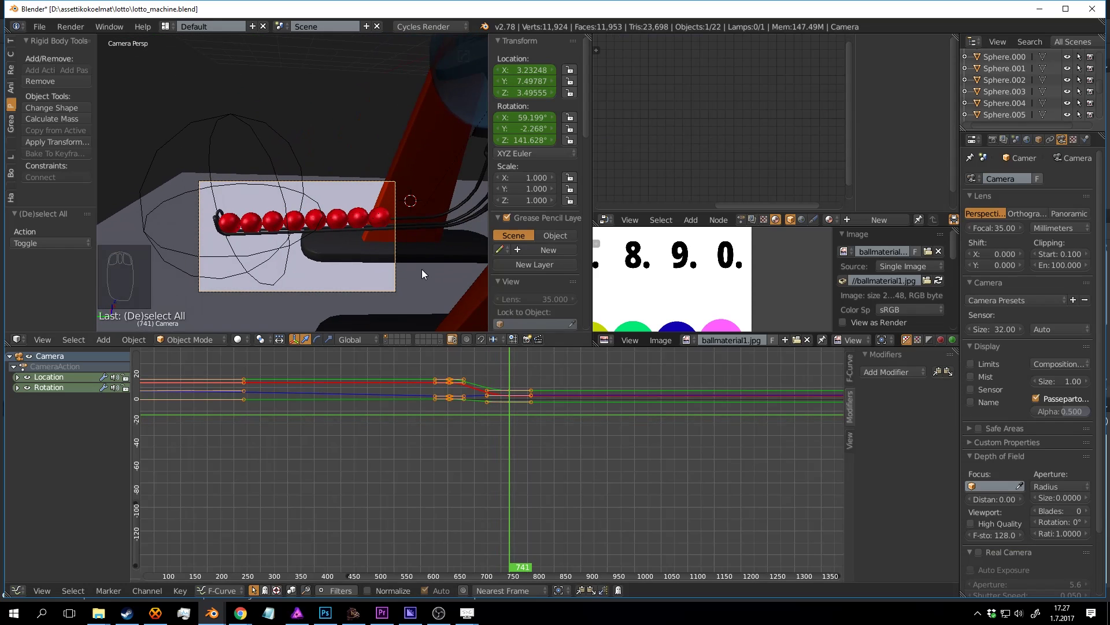
pyautogui.press('g')
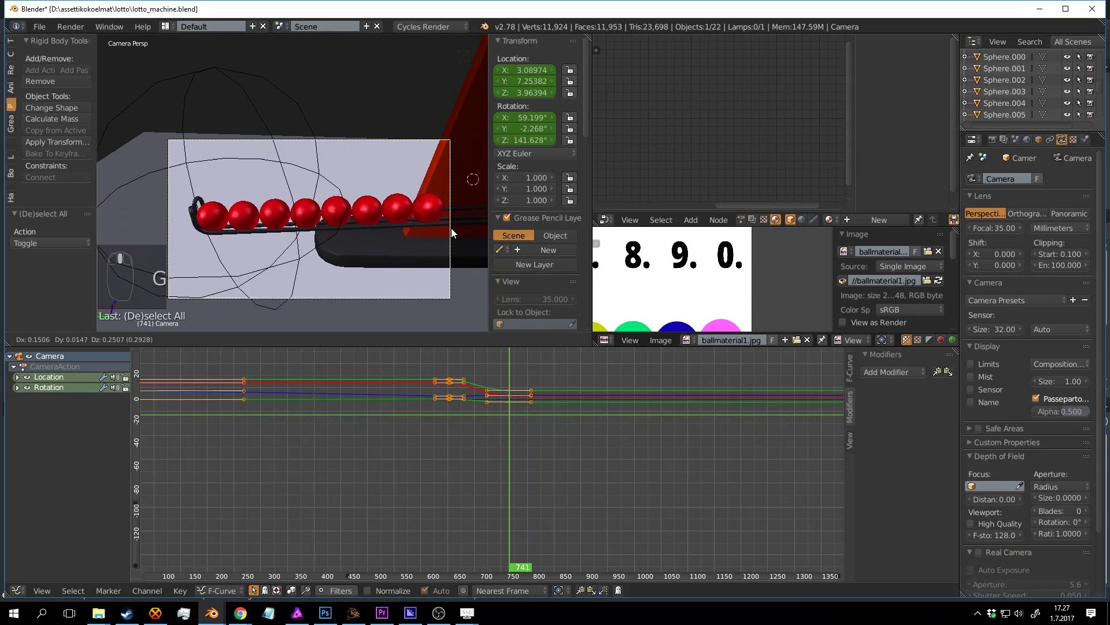
pyautogui.click(451, 219)
pyautogui.press('o')
pyautogui.press('i')
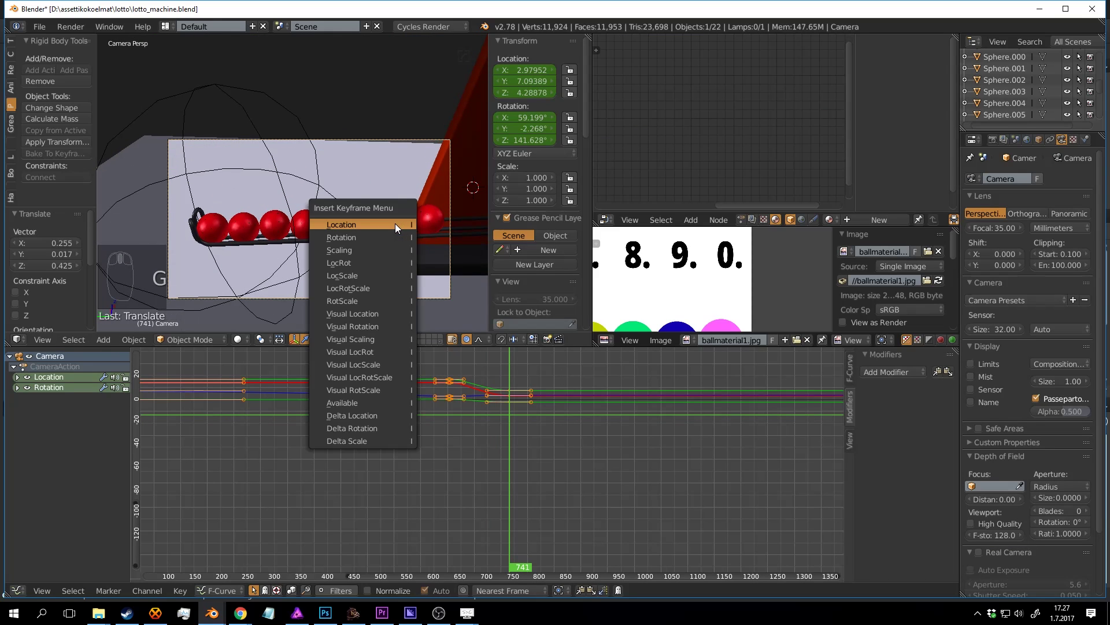
pyautogui.click(394, 224)
# Step: Play the animation with the adjusted camera position, deselect everything and stop playback
pyautogui.hotkey('alt', 'a')
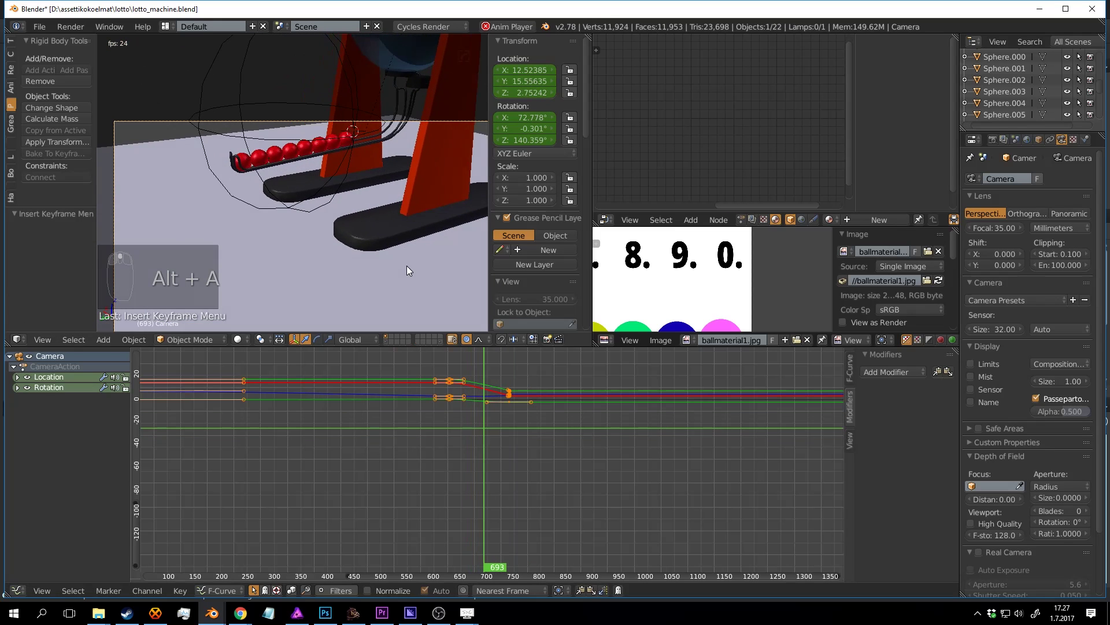
pyautogui.press('a')
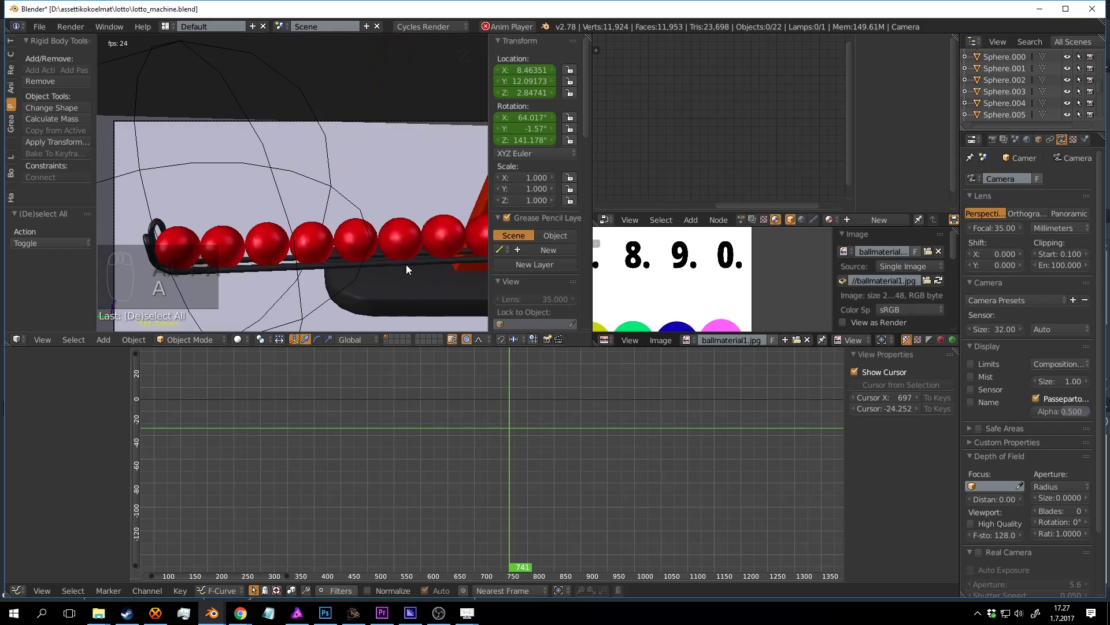
pyautogui.hotkey('alt', 'a')
# Step: Reselect the camera and delete its redundant Z Location keyframe at frame 740 in the graph
pyautogui.rightClick(351, 127)
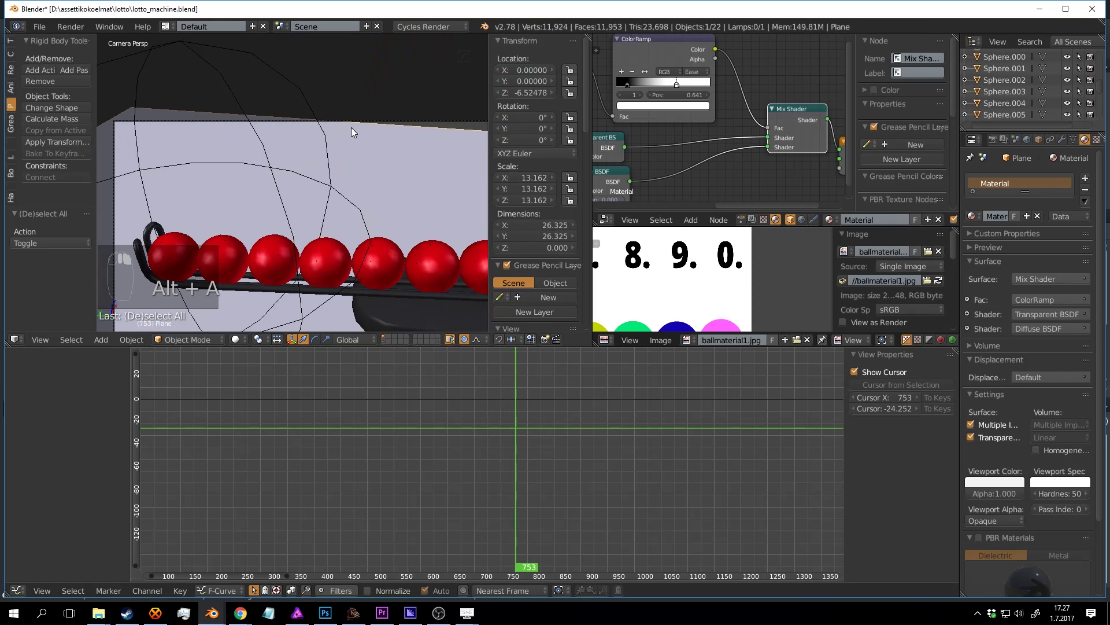
pyautogui.rightClick(352, 128)
pyautogui.scroll(7, 546, 418)
pyautogui.moveTo(535, 404); pyautogui.dragTo(521, 502, button='middle')
pyautogui.scroll(18, 536, 470)
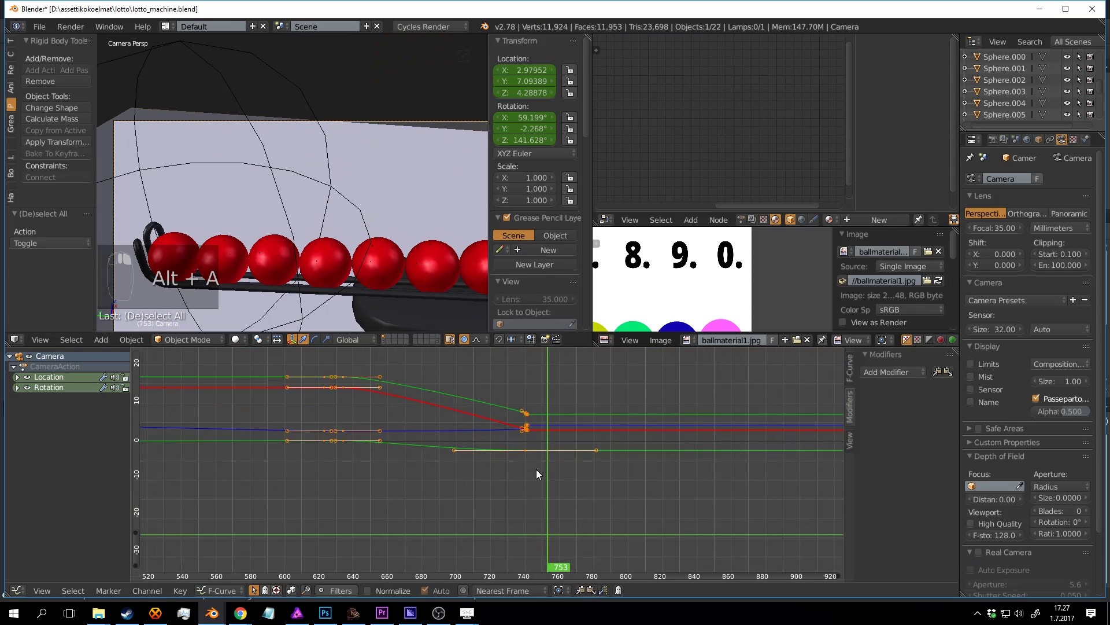
pyautogui.scroll(12, 517, 495)
pyautogui.moveTo(558, 430); pyautogui.dragTo(521, 435, button='middle')
pyautogui.scroll(5, 490, 422)
pyautogui.scroll(7, 522, 435)
pyautogui.press('x')
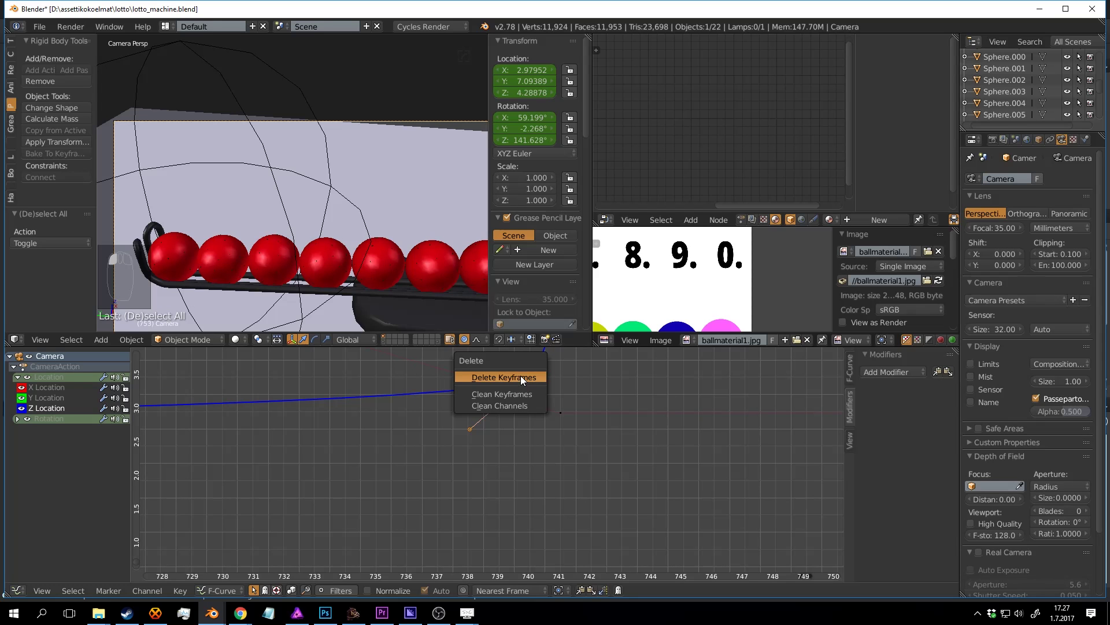
pyautogui.press('Delete')
# Step: Play the animation again to check the camera's smoothed height curve
pyautogui.scroll(-8, 505, 393)
pyautogui.scroll(-2, 527, 404)
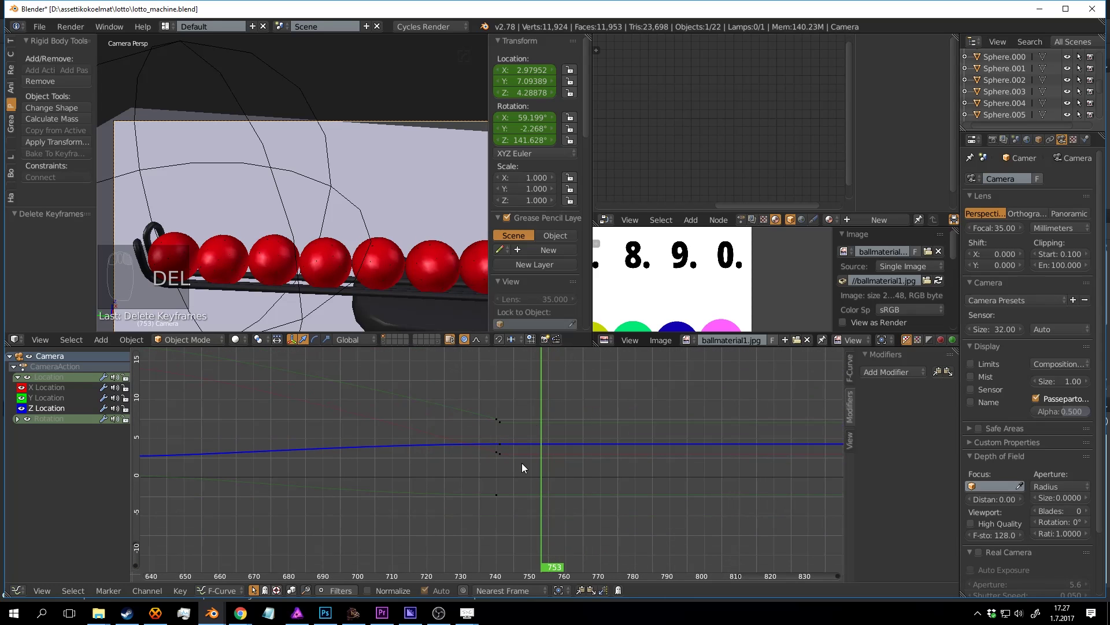
pyautogui.hotkey('alt', 'a')
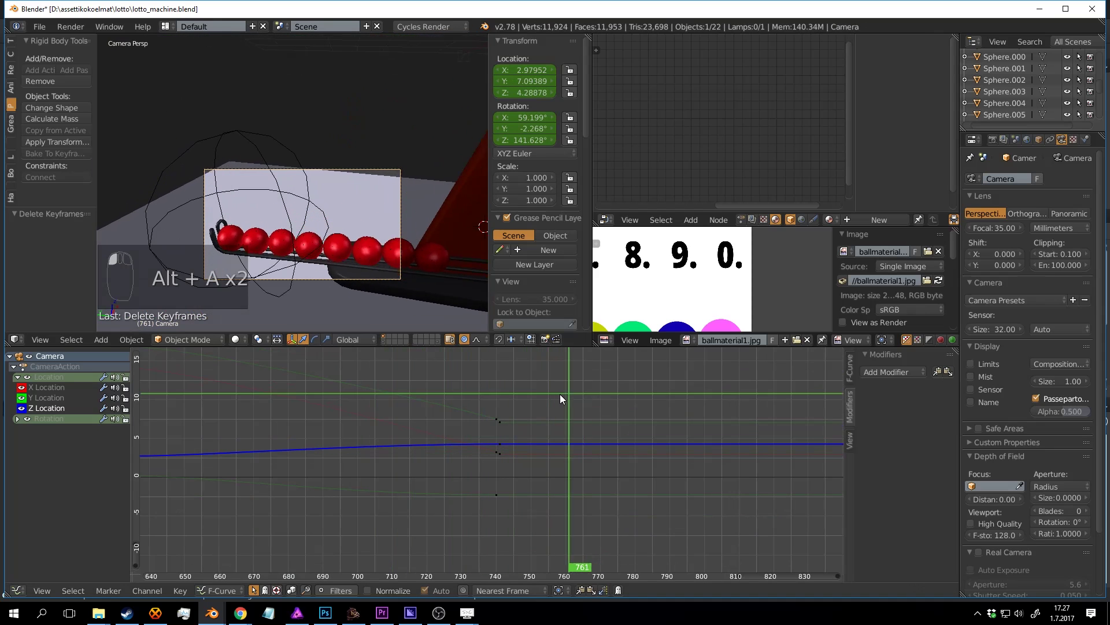
# Step: Stop playback and delete the camera's redundant X Location keyframe at frame 740
pyautogui.hotkey('alt', 'a')
pyautogui.scroll(1, 501, 401)
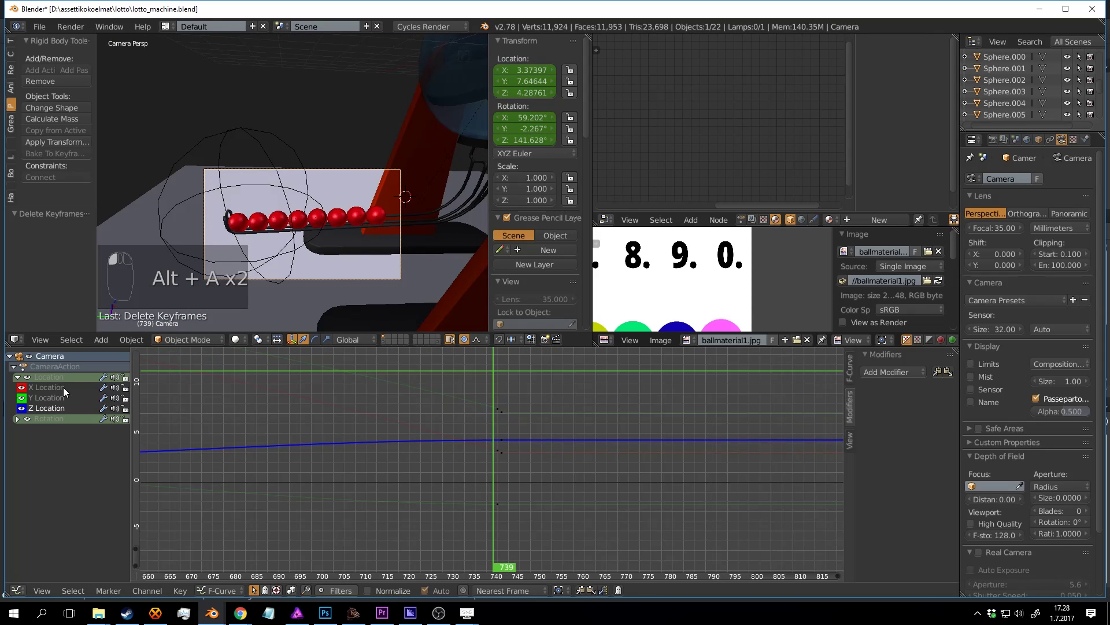
pyautogui.scroll(6, 461, 430)
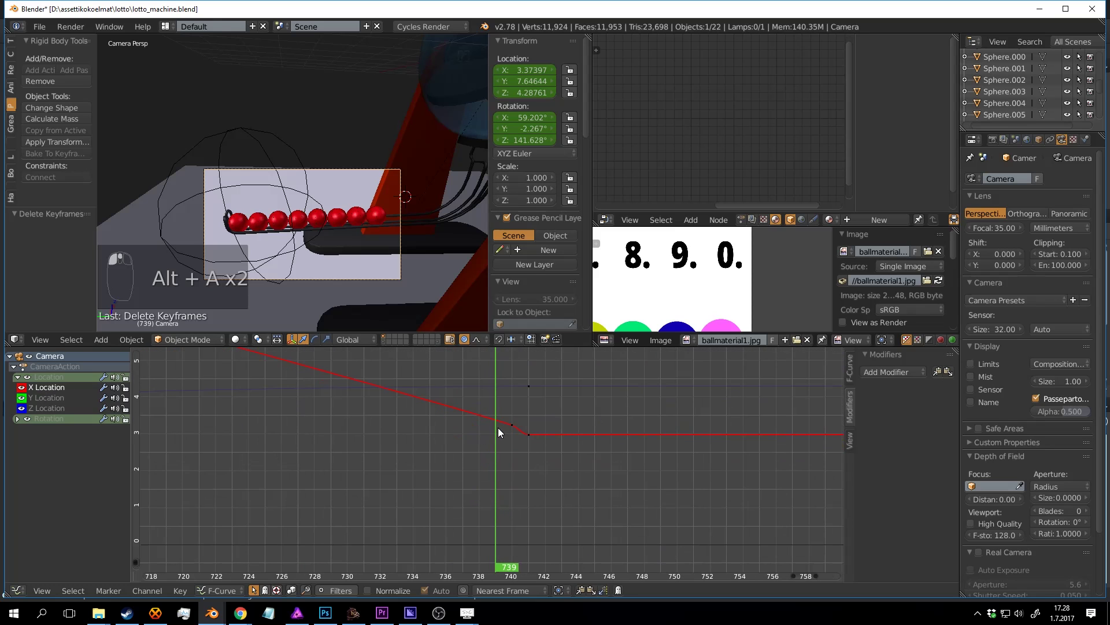
pyautogui.press('x')
pyautogui.click(511, 427)
# Step: Delete the camera's redundant Y Location keyframe at frame 740 and save the file
pyautogui.moveTo(518, 403); pyautogui.dragTo(499, 514, button='middle')
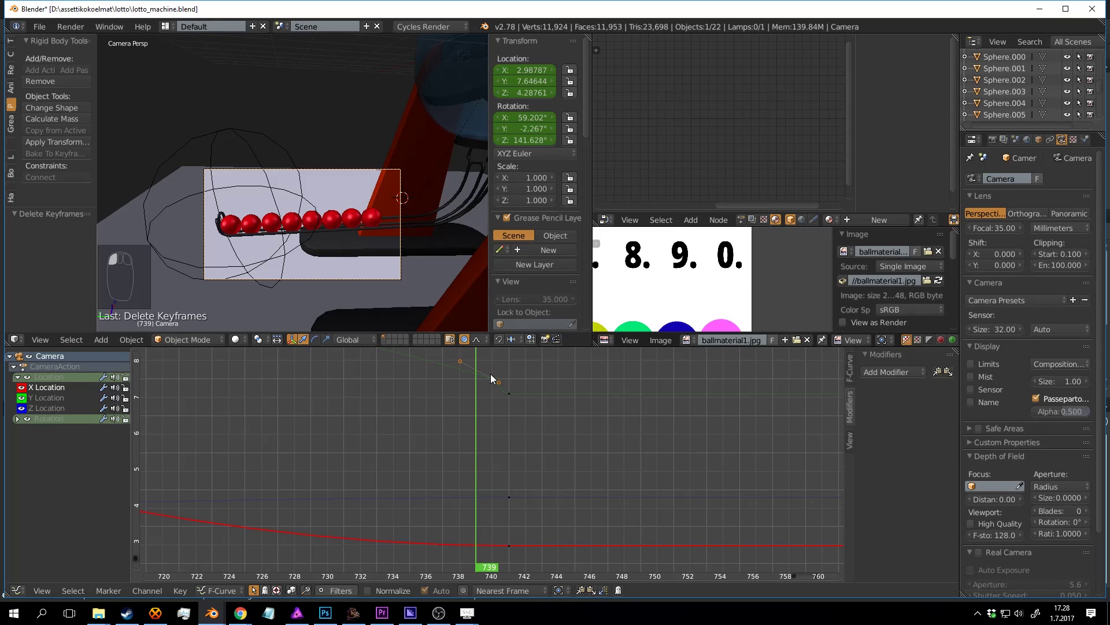
pyautogui.press('x')
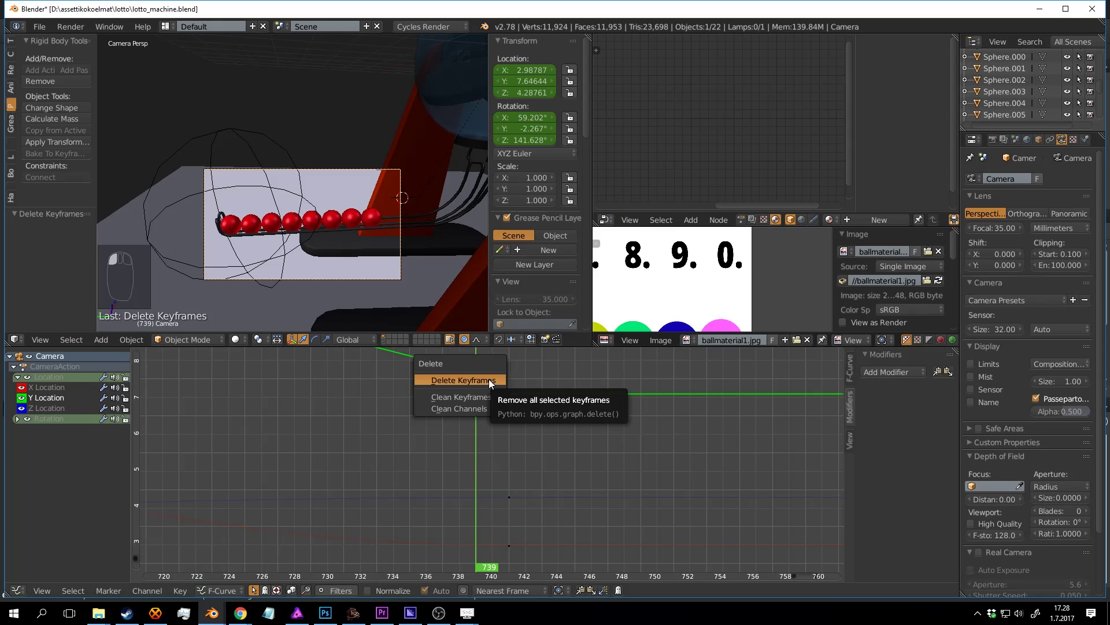
pyautogui.click(488, 379)
pyautogui.scroll(-4, 508, 418)
pyautogui.hotkey('ctrl', 's')
pyautogui.scroll(-10, 508, 417)
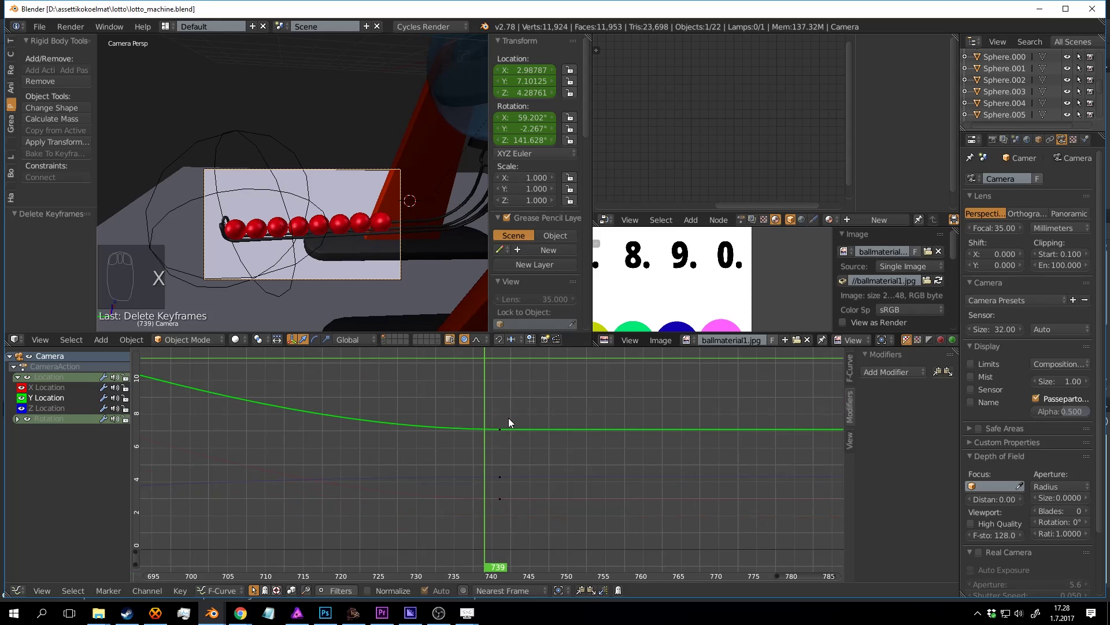
# Step: Play the animation to check the smoothed camera move, deselecting everything and saving the file
pyautogui.hotkey('alt', 'a')
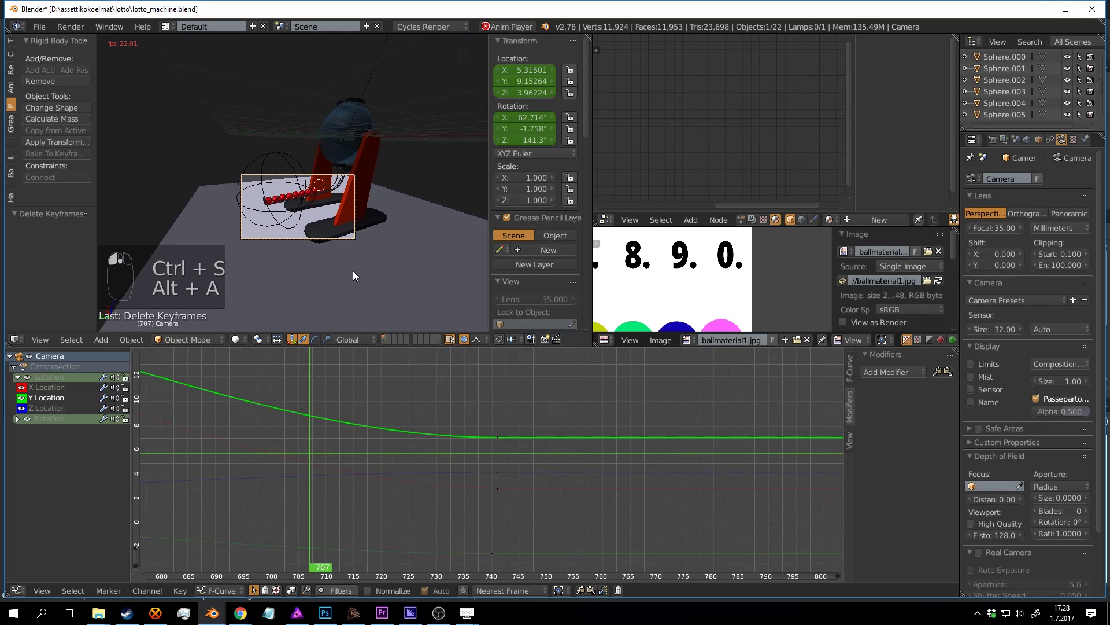
pyautogui.press('a')
pyautogui.hotkey('ctrl', 's')
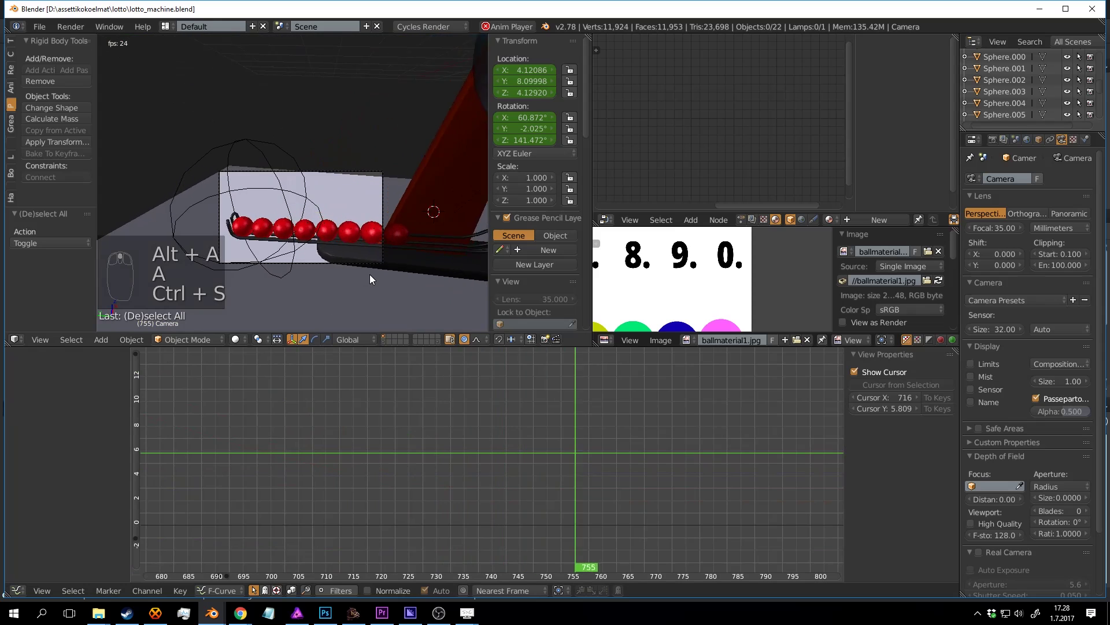
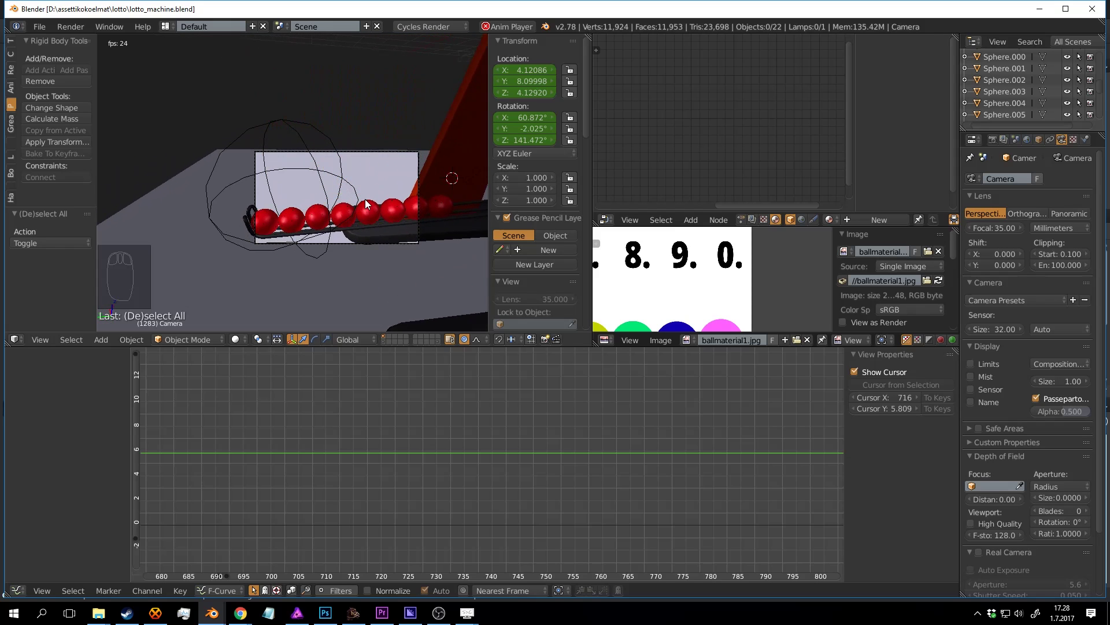
pyautogui.hotkey('alt', 'a')
pyautogui.scroll(-12, 464, 394)
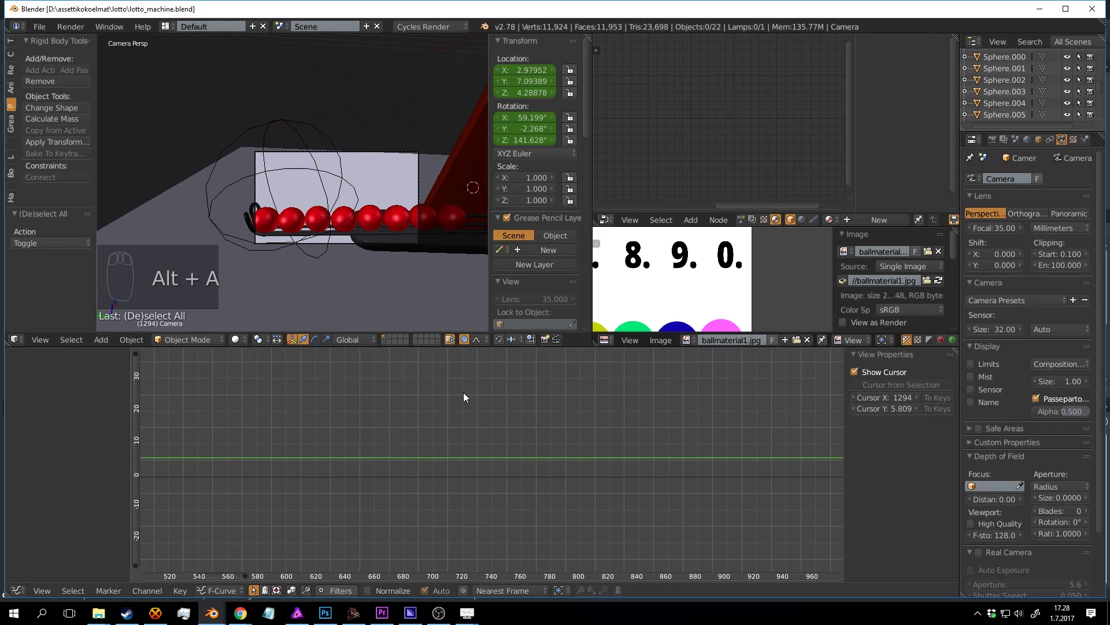
# Step: Preview the close-up of the drawn balls in rendered shading, then return to solid shading
pyautogui.scroll(-2, 467, 397)
pyautogui.hotkey('ctrl', 's')
pyautogui.hotkey('shift', 'z')
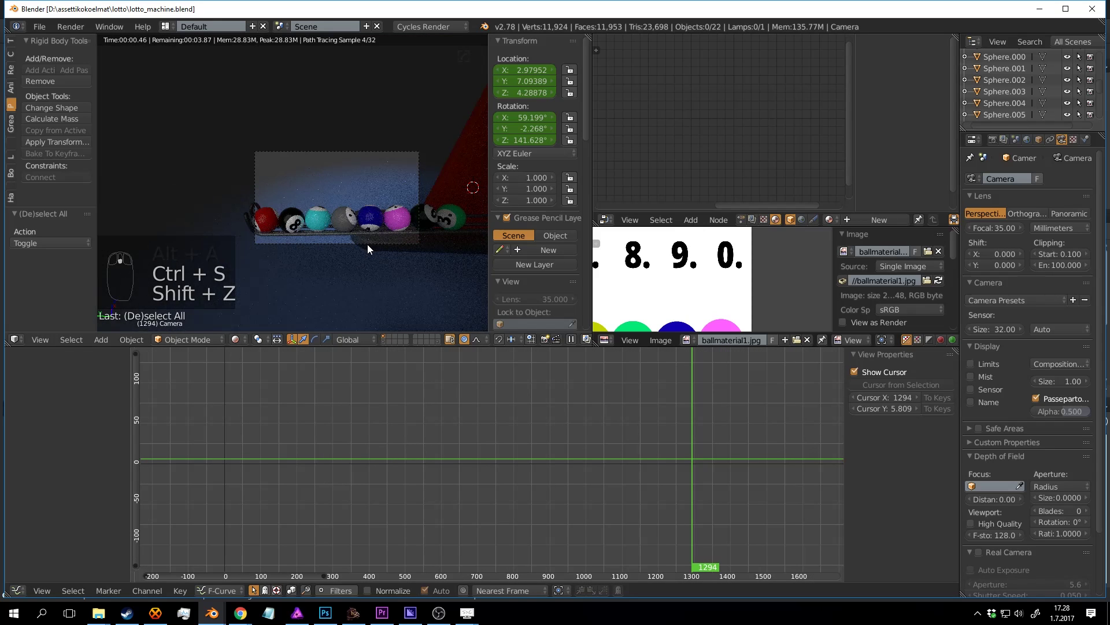
pyautogui.hotkey('shift', 'z')
# Step: Move the current frame back to 0 and save the file
pyautogui.hotkey('ctrl', 's')
pyautogui.moveTo(692, 392); pyautogui.dragTo(122, 368)
pyautogui.scroll(2, 363, 220)
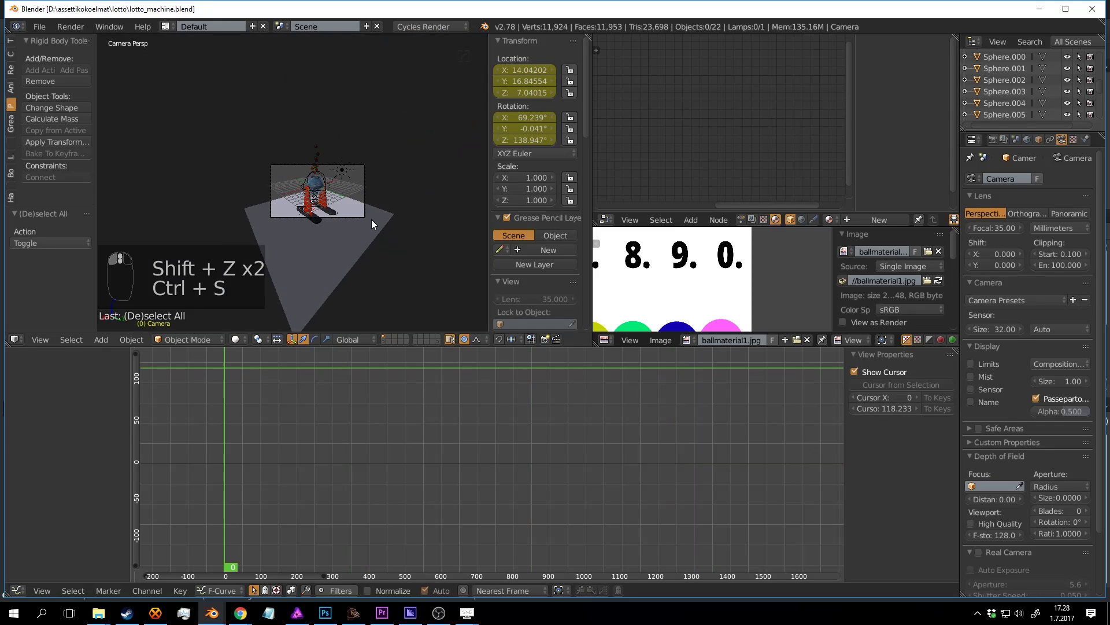
pyautogui.scroll(3, 372, 220)
pyautogui.hotkey('ctrl', 's')
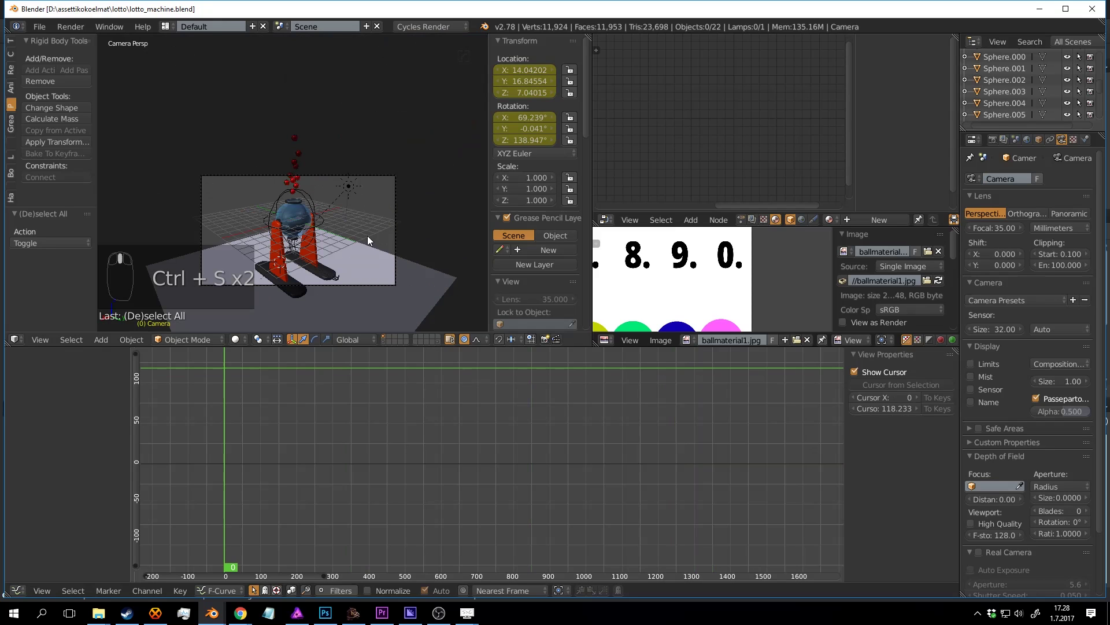
# Step: Examine the scene's render settings: resolution, frame range, output path, file format and sampling
pyautogui.click(992, 140)
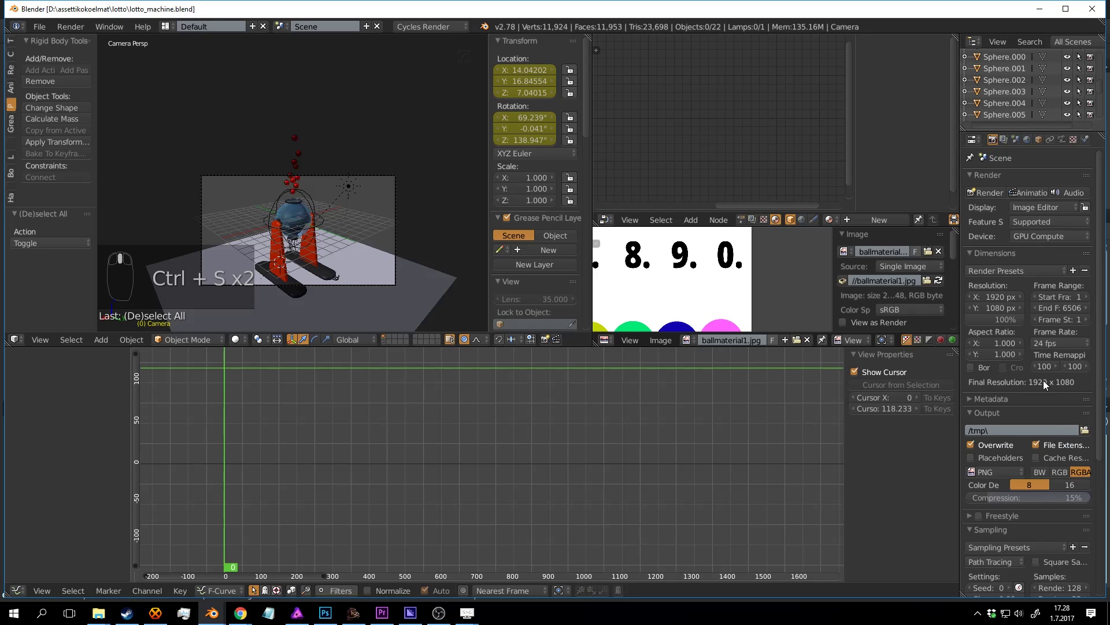
pyautogui.scroll(-2, 1053, 412)
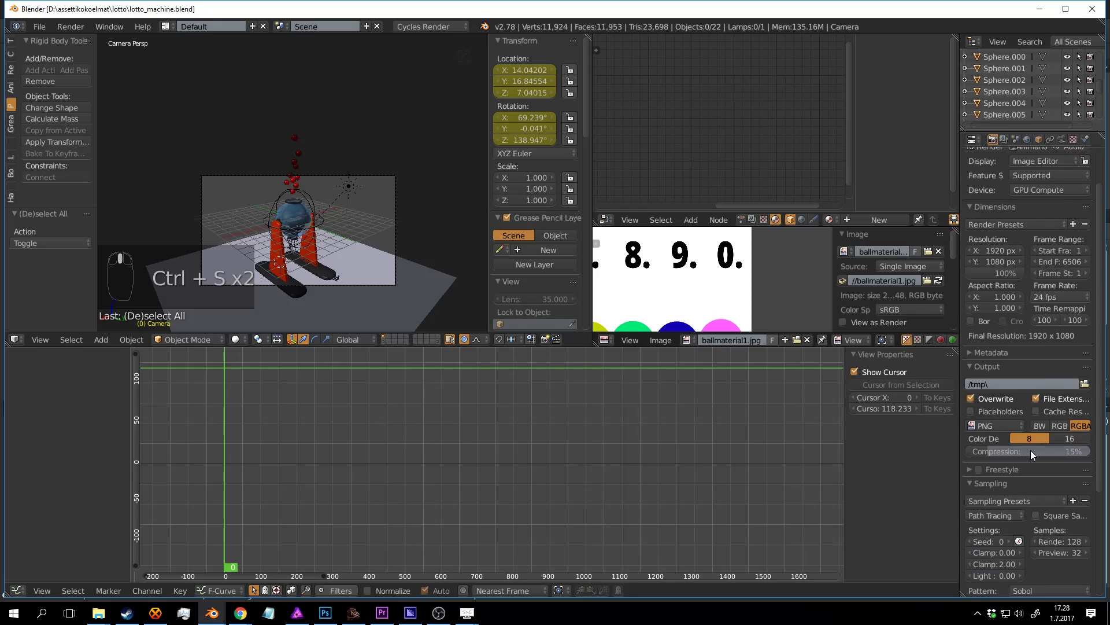
pyautogui.scroll(1, 1070, 378)
pyautogui.scroll(-2, 1008, 342)
pyautogui.scroll(-2, 1062, 361)
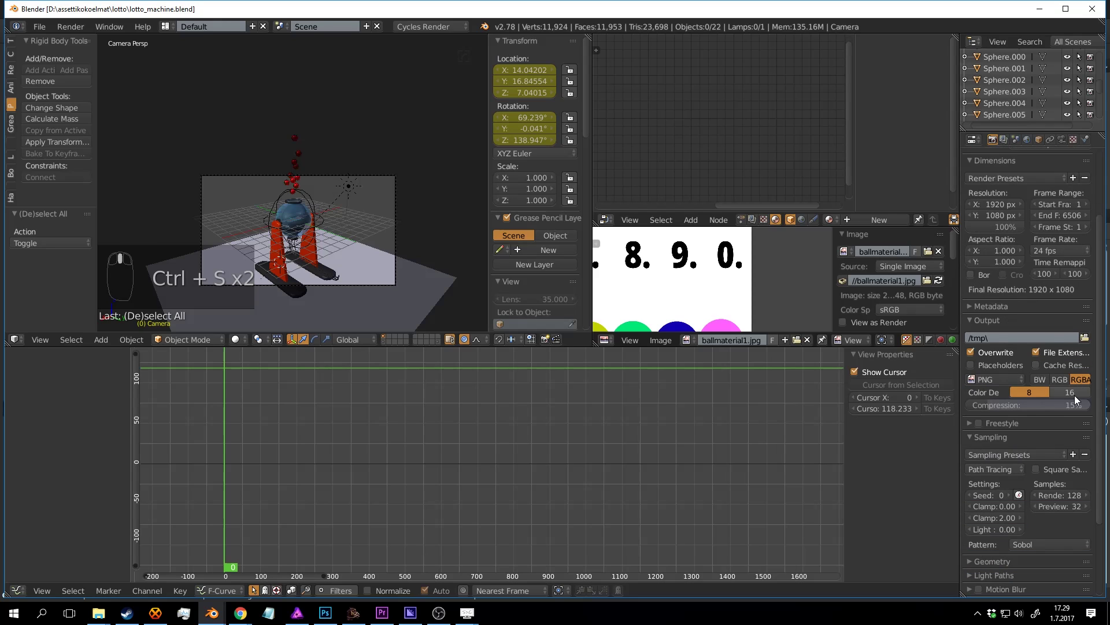
pyautogui.click(1007, 377)
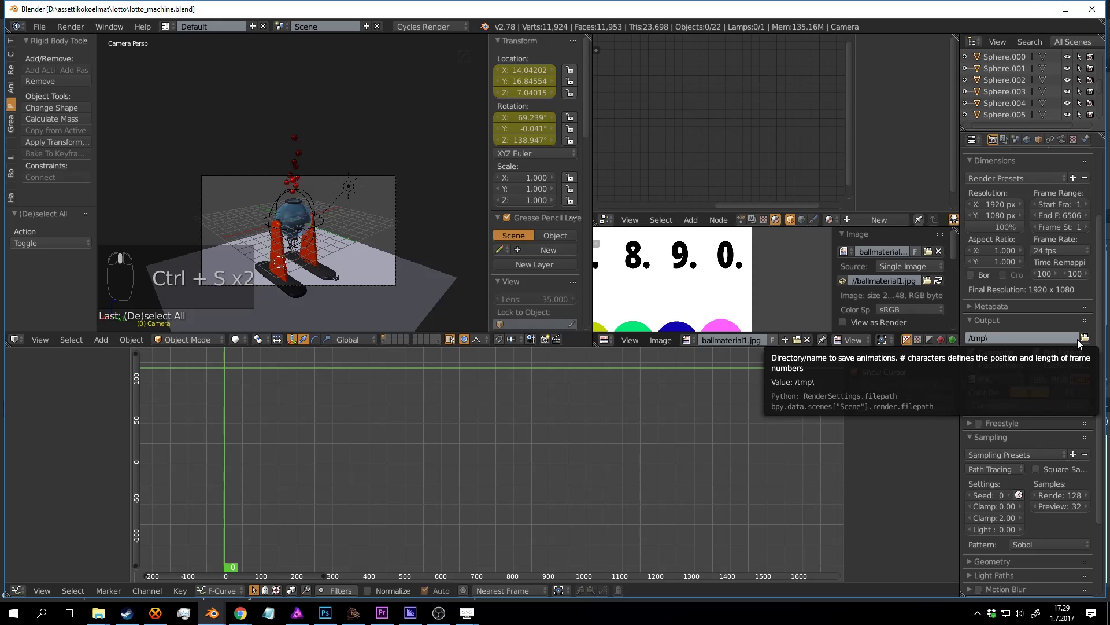
pyautogui.scroll(3, 1051, 270)
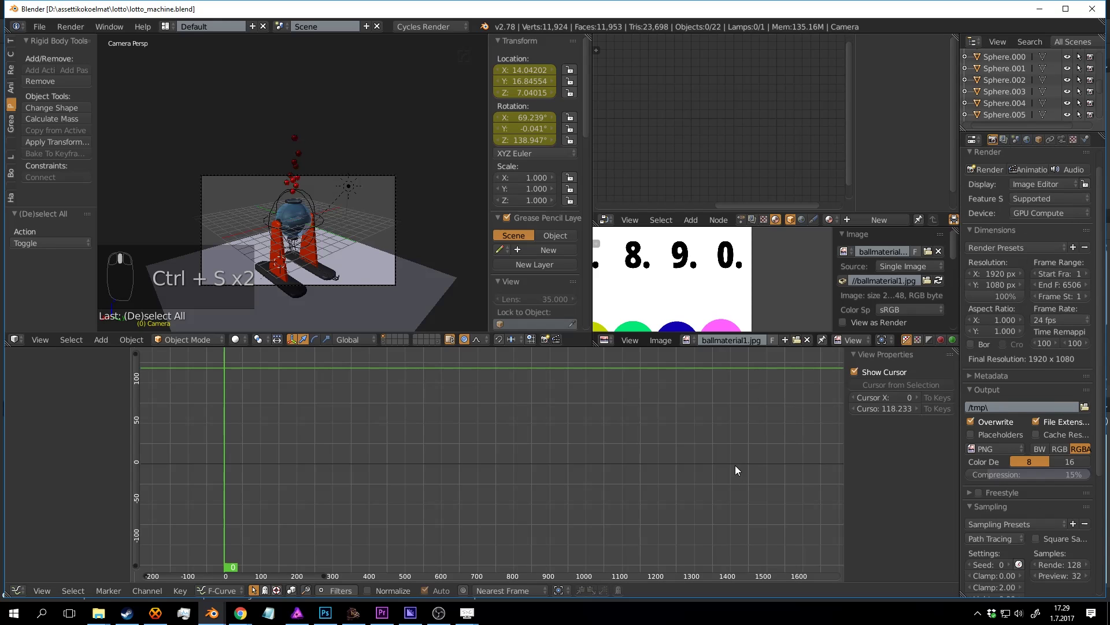
pyautogui.scroll(-2, 317, 490)
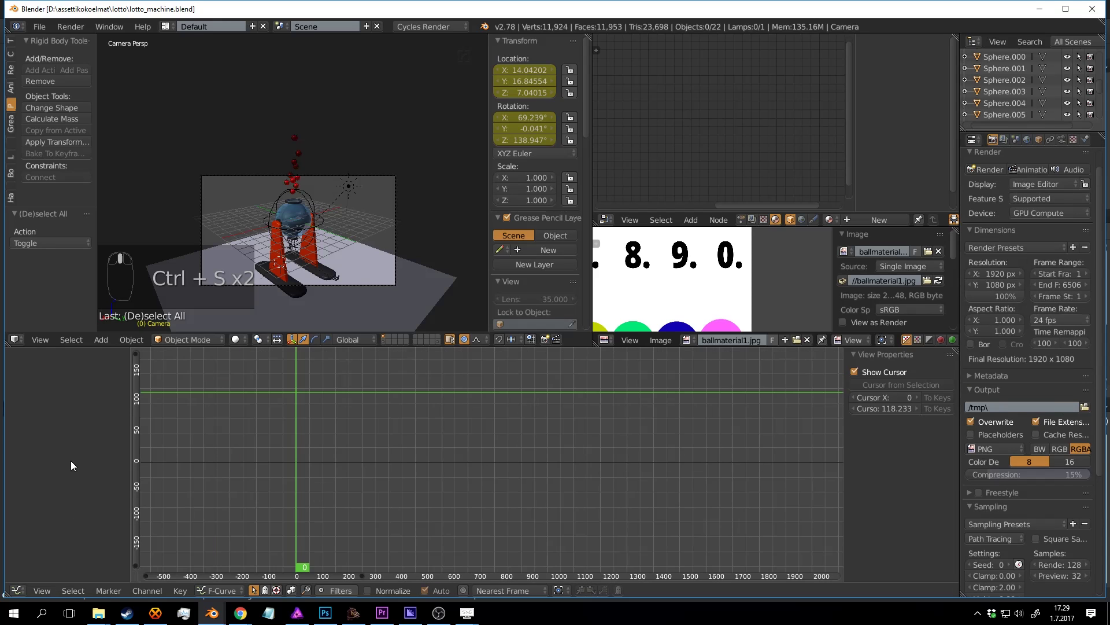
# Step: Switch the graph editor area to the Timeline, frame the animation range and save the file
pyautogui.click(17, 590)
pyautogui.click(40, 556)
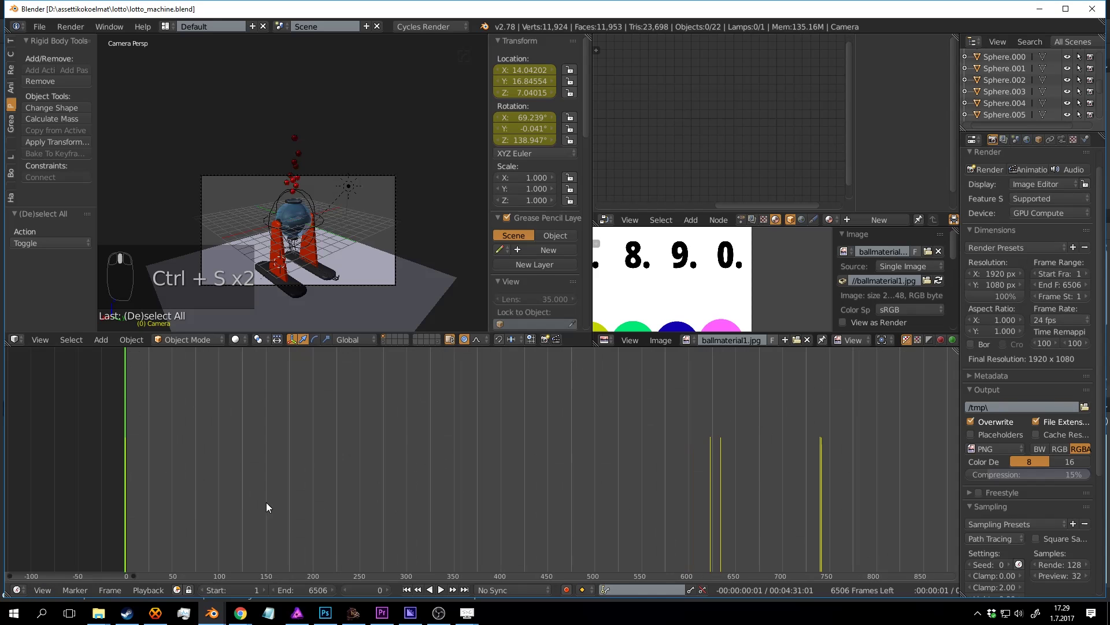
pyautogui.scroll(-8, 518, 446)
pyautogui.scroll(-5, 539, 452)
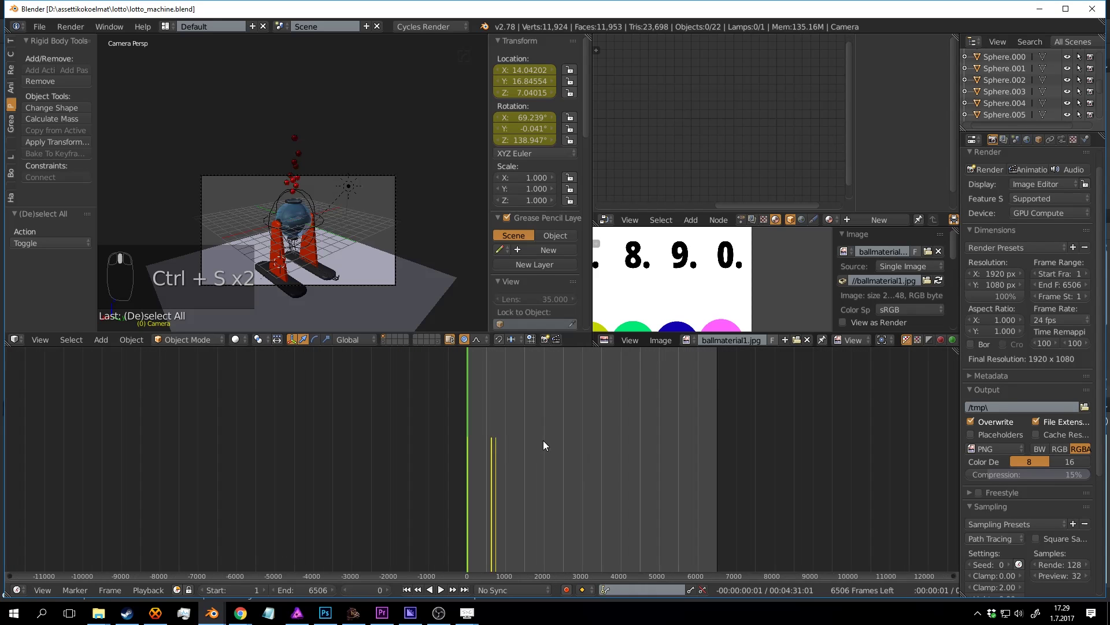
pyautogui.scroll(6, 542, 492)
pyautogui.hotkey('ctrl', 's')
# Step: Play the animation from the start through the camera view, closer on the lotto machine, and stop playback
pyautogui.hotkey('alt', 'a')
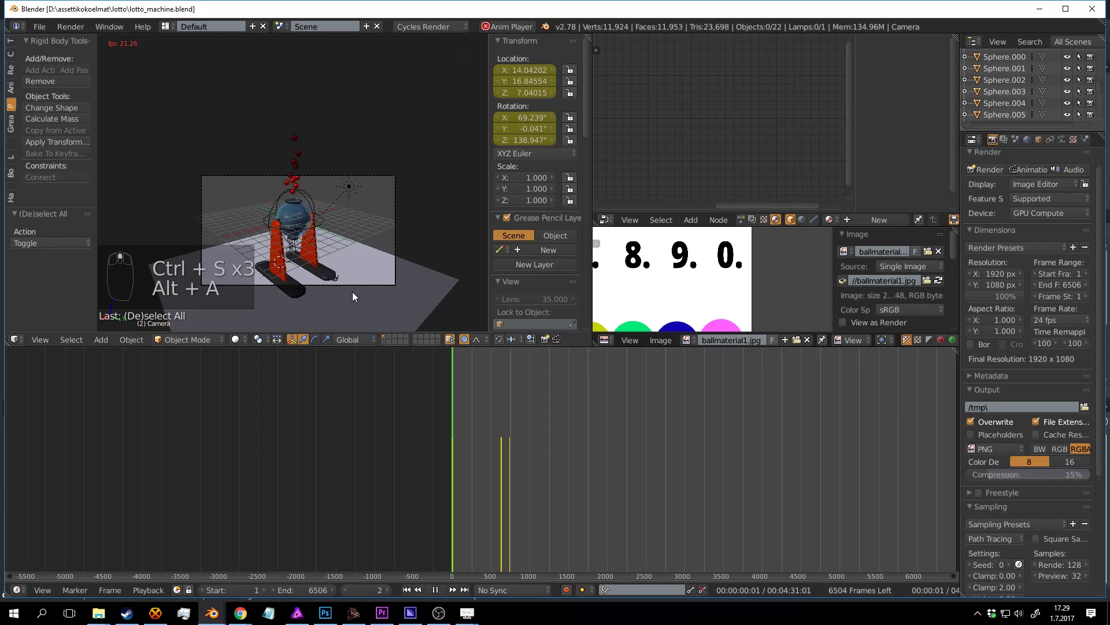
pyautogui.scroll(3, 354, 290)
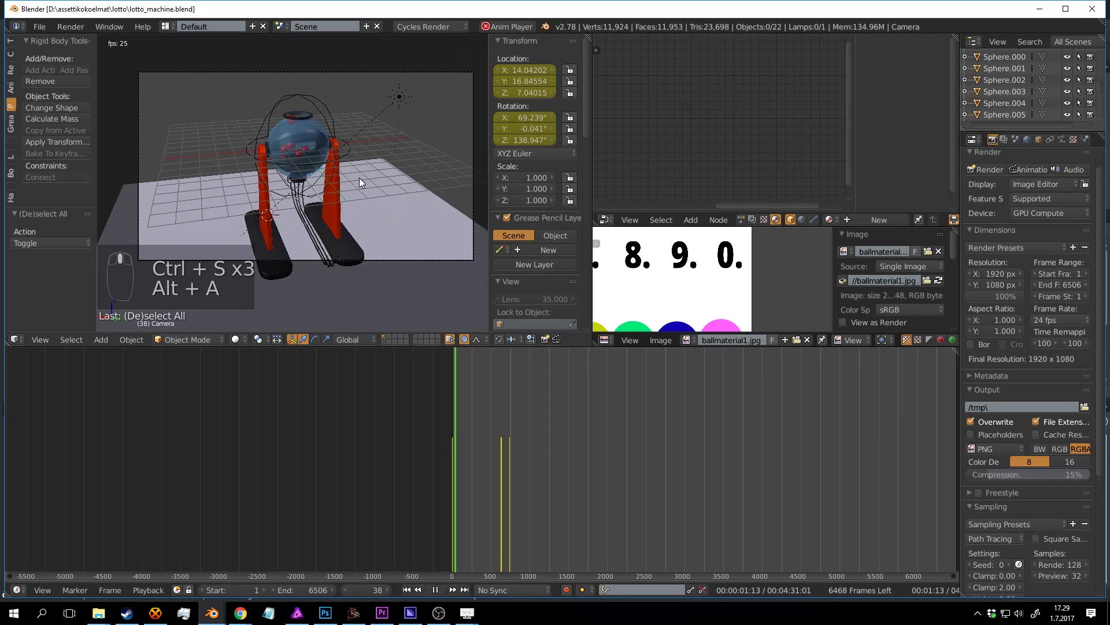
pyautogui.scroll(1, 358, 180)
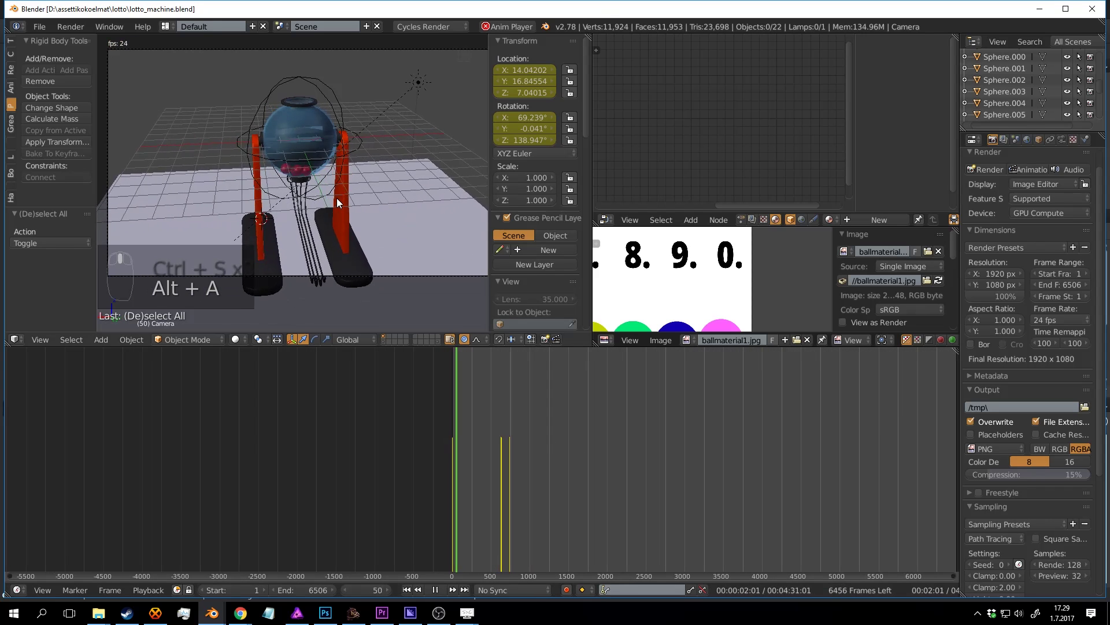
pyautogui.keyDown('shift'); pyautogui.moveTo(352, 203); pyautogui.dragTo(403, 189, button='middle'); pyautogui.keyUp('shift')
pyautogui.scroll(1, 404, 189)
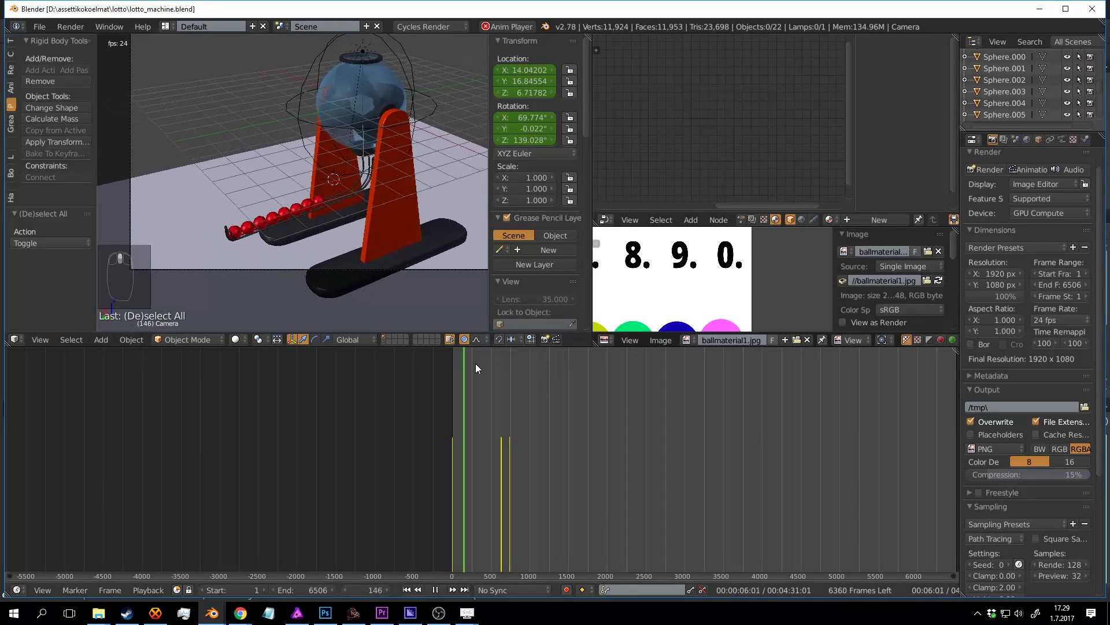
pyautogui.hotkey('alt', 'a')
# Step: Scrub to the end of the camera move and advance frame by frame to frame 759
pyautogui.moveTo(478, 389); pyautogui.dragTo(509, 395)
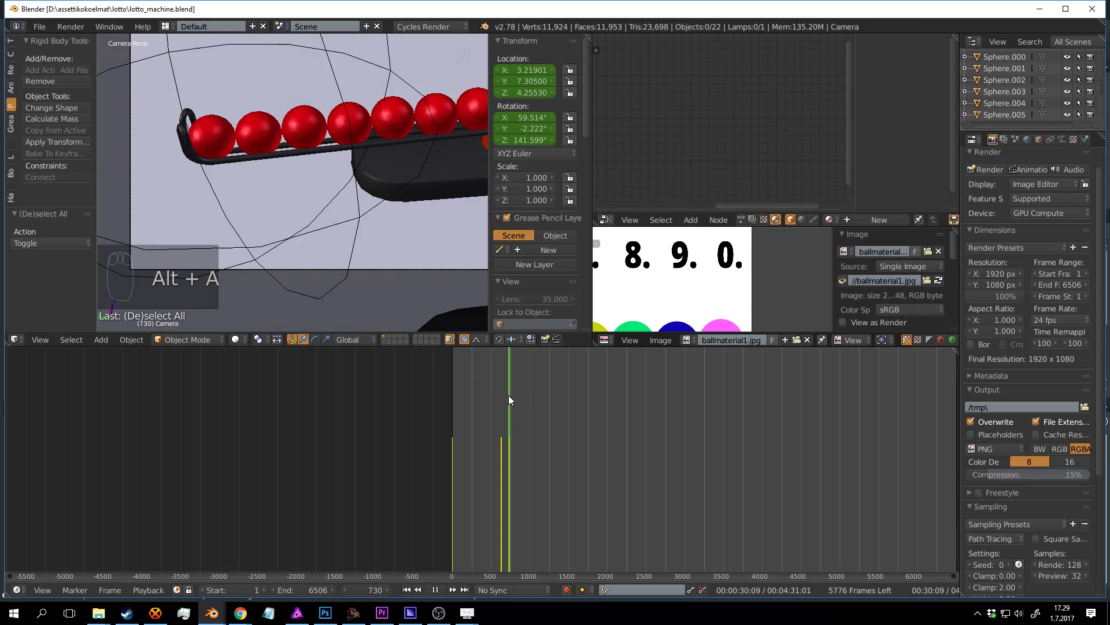
pyautogui.scroll(3, 514, 397)
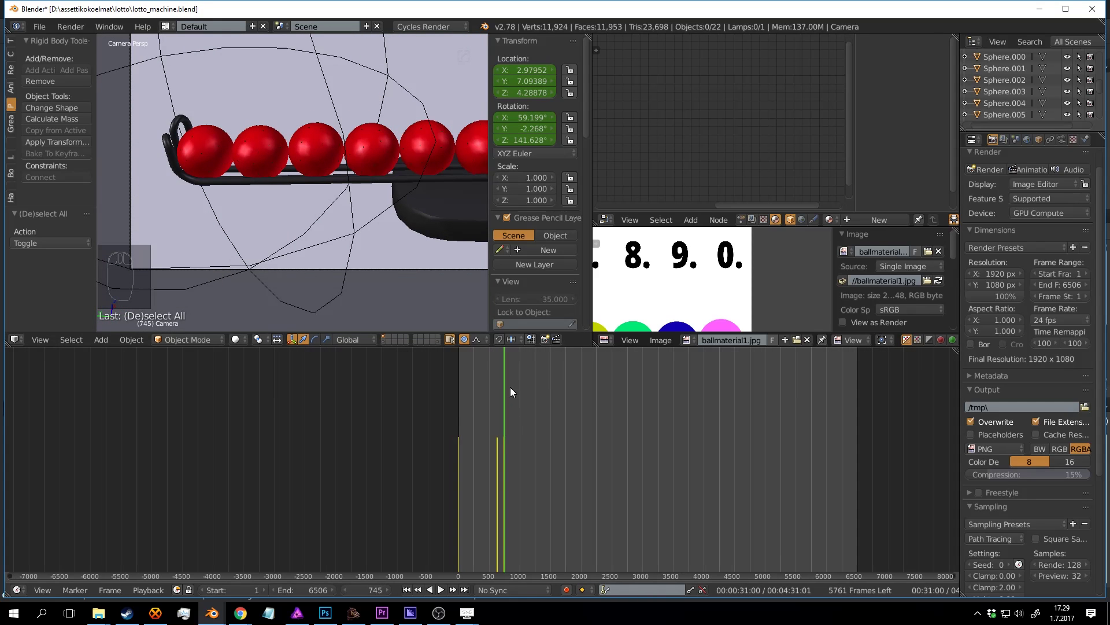
pyautogui.moveTo(521, 384); pyautogui.dragTo(520, 385)
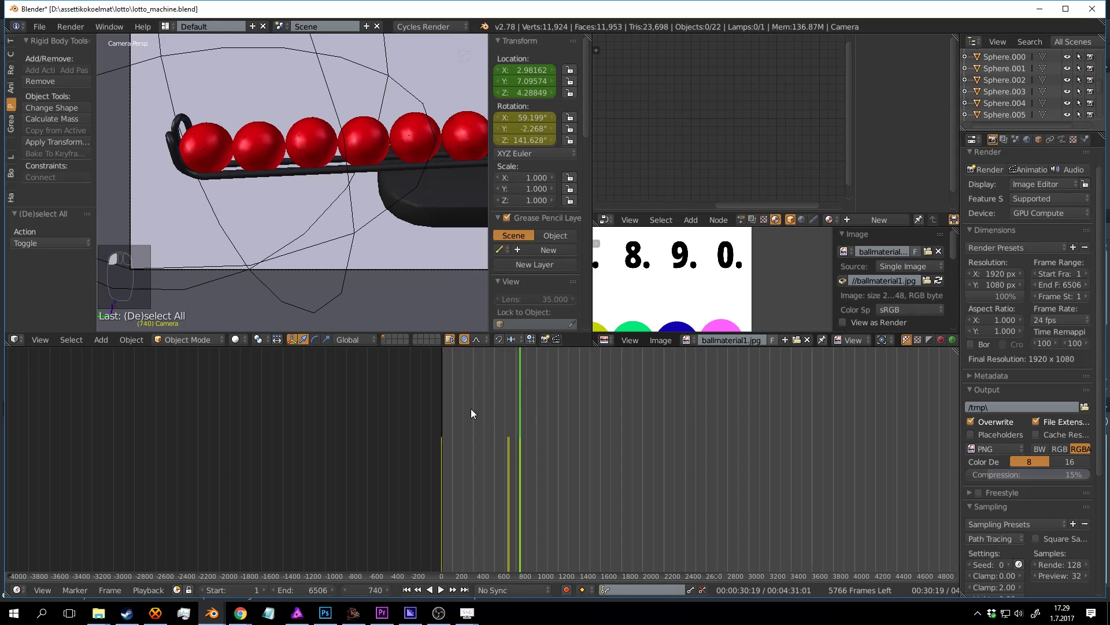
pyautogui.press('Right')
pyautogui.press('Right')
pyautogui.press('Right')
pyautogui.press('Right')
pyautogui.press('Right')
pyautogui.press('Right')
pyautogui.press('Right')
pyautogui.press('Right')
pyautogui.press('Right')
pyautogui.press('Right')
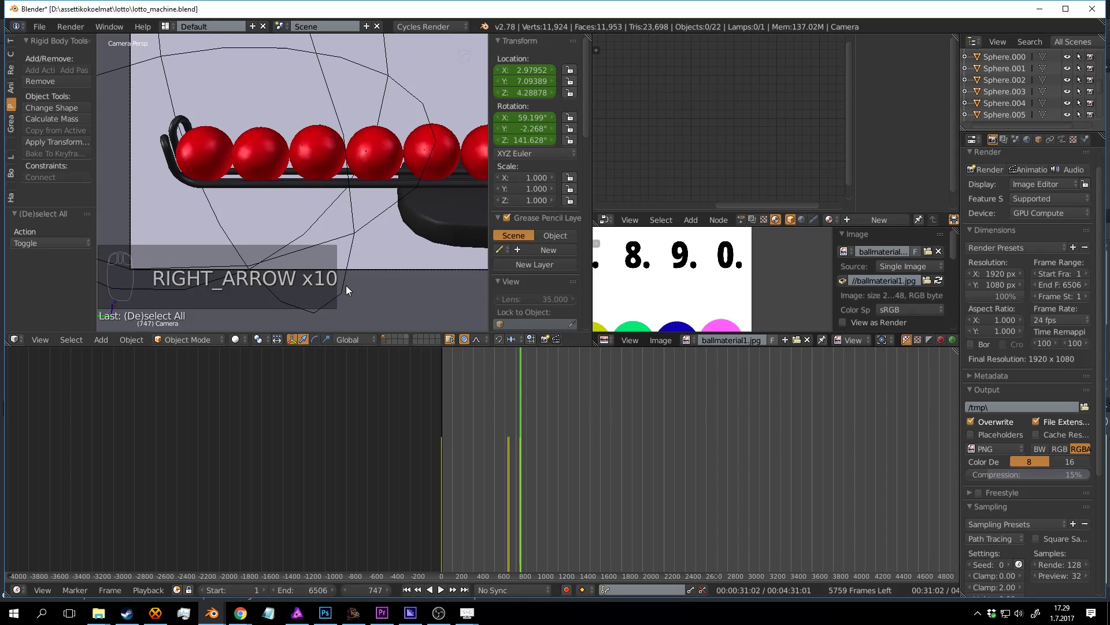
pyautogui.press('Right')
pyautogui.press('Right')
pyautogui.press('Right')
pyautogui.press('Right')
pyautogui.press('Right')
pyautogui.press('Right')
pyautogui.press('Right')
pyautogui.press('Right')
pyautogui.press('Right')
pyautogui.press('Right')
pyautogui.press('Right')
pyautogui.press('Right')
pyautogui.press('Right')
pyautogui.press('Right')
pyautogui.press('Right')
pyautogui.press('Right')
pyautogui.press('Right')
pyautogui.press('Right')
pyautogui.press('Right')
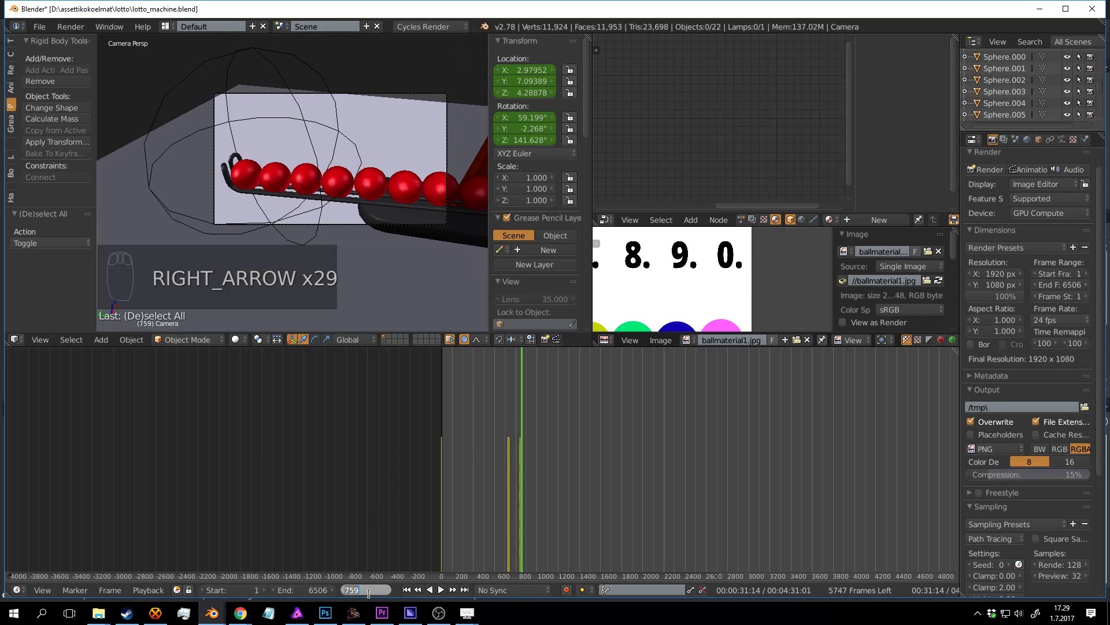
# Step: Set the animation's end frame to 759 and save the file
pyautogui.click(320, 595)
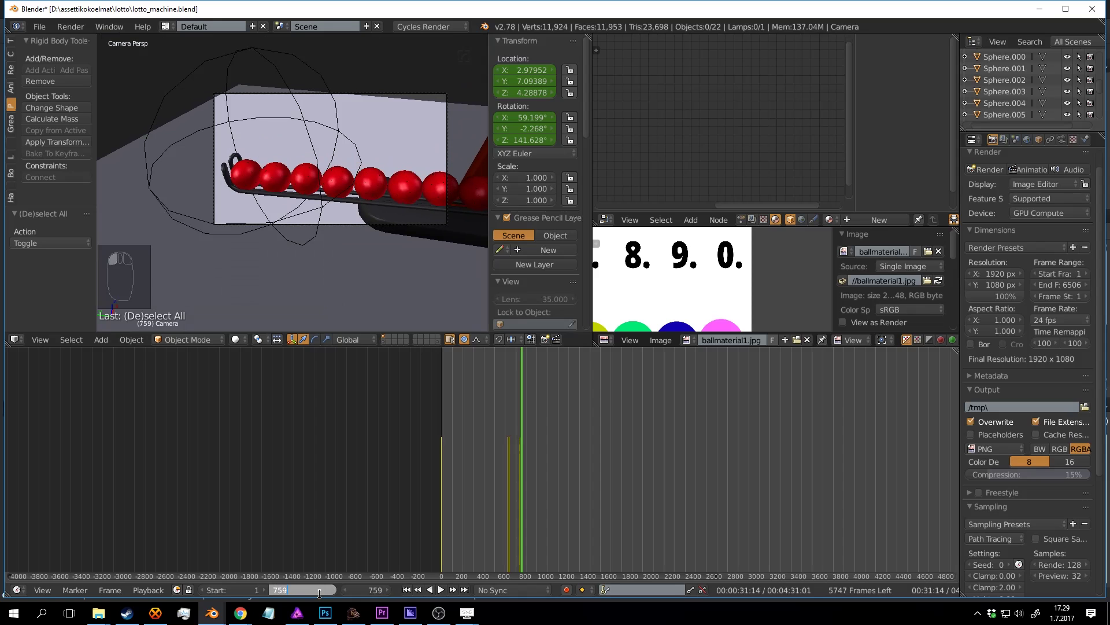
pyautogui.press('Return')
pyautogui.hotkey('ctrl', 's')
# Step: Play the shortened animation range briefly and stop playback
pyautogui.click(558, 462)
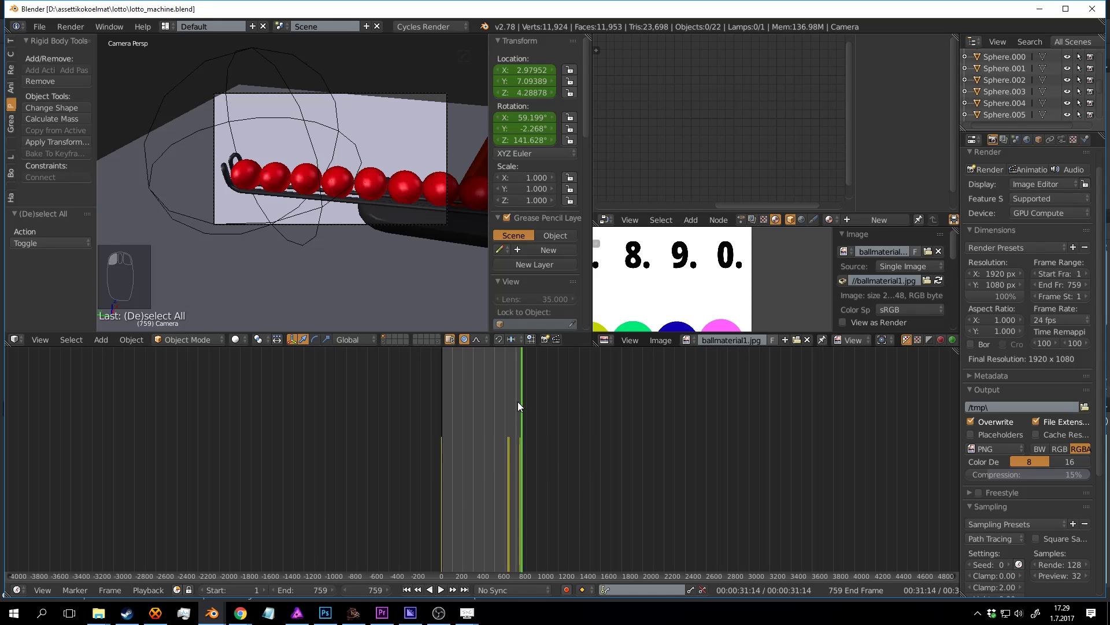
pyautogui.hotkey('alt', 'a')
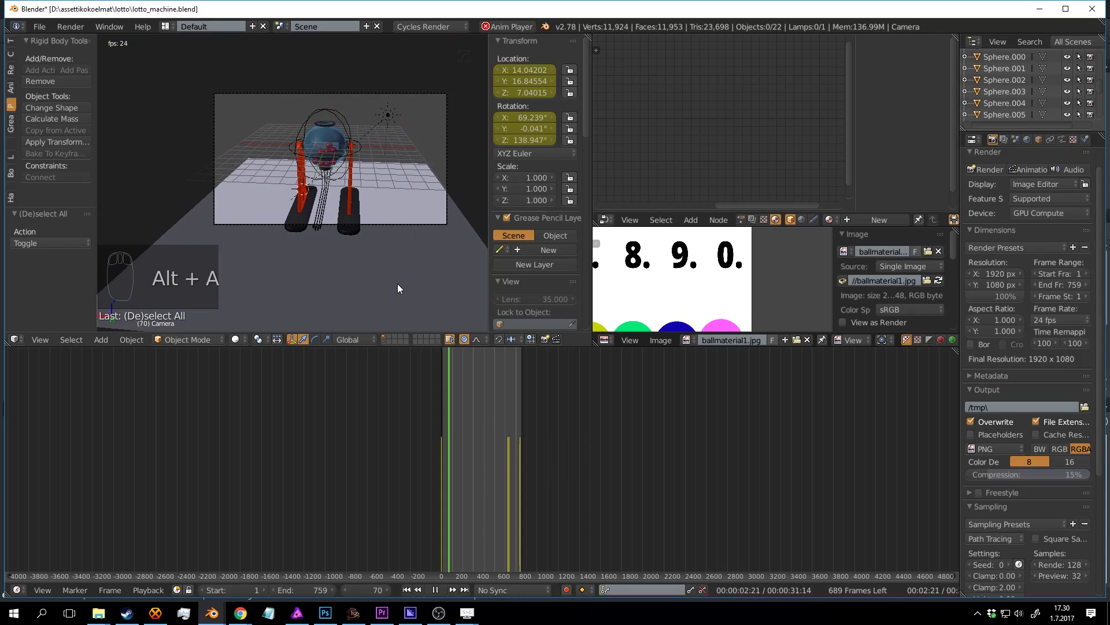
pyautogui.hotkey('alt', 'a')
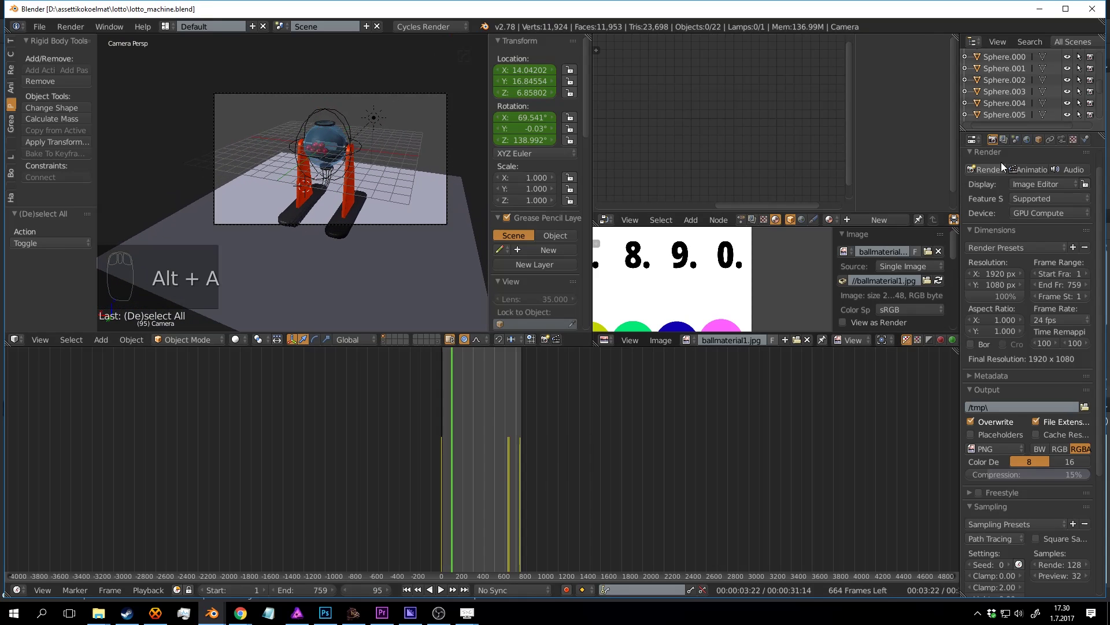
# Step: Use a Sky Texture as the colour of the world's Background surface
pyautogui.click(1026, 139)
pyautogui.click(1048, 238)
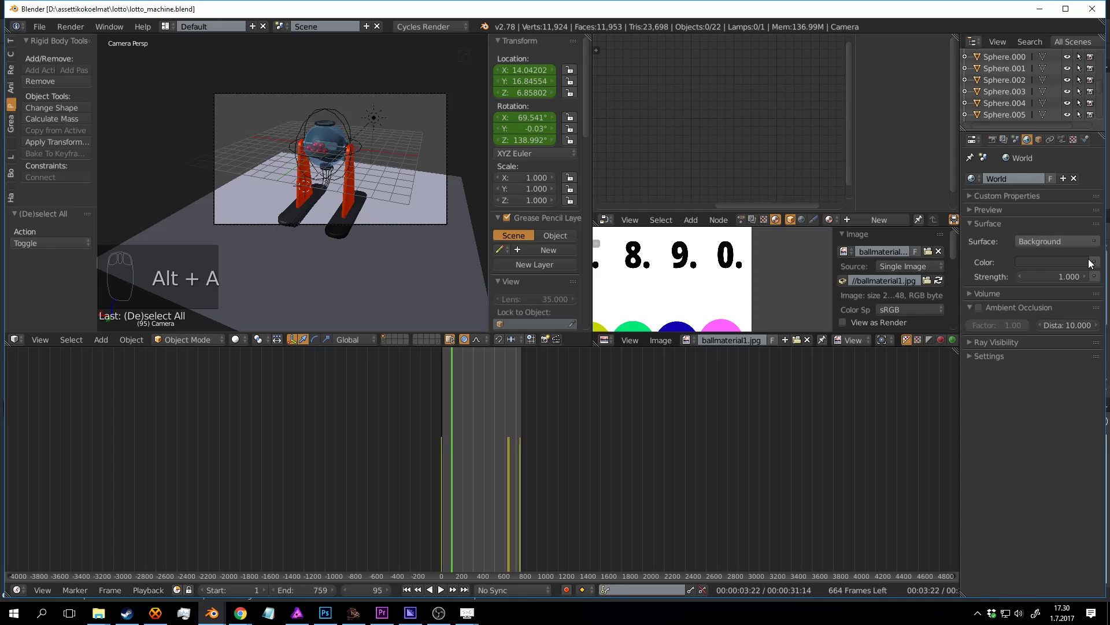
pyautogui.click(1092, 263)
pyautogui.click(817, 224)
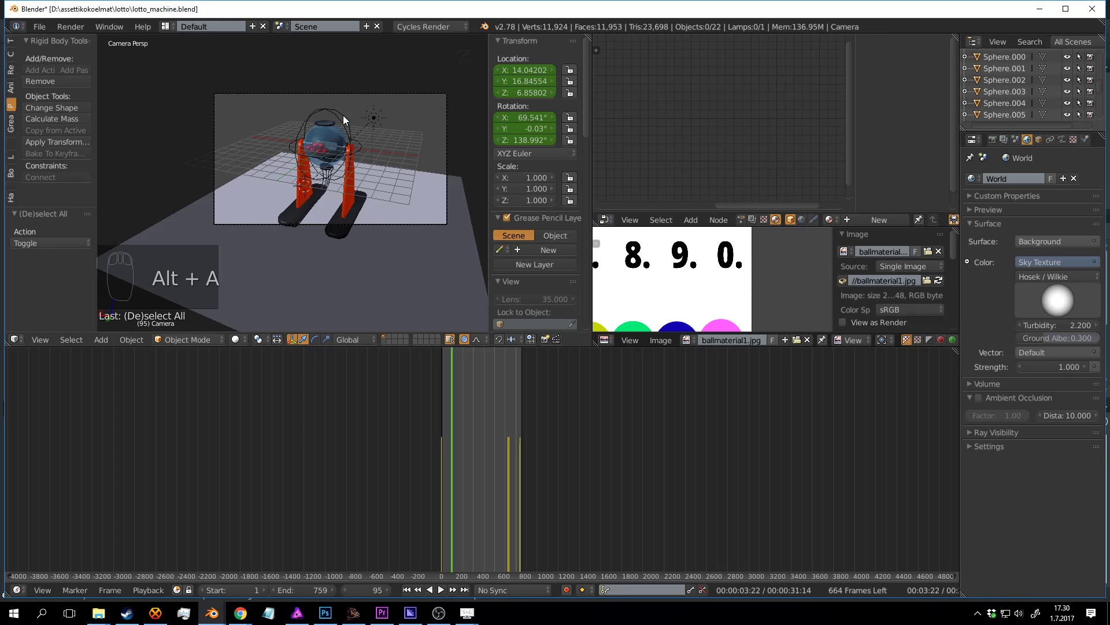
# Step: Preview the sky-lit lotto machine through the camera in rendered shading, return to solid shading and save the file
pyautogui.hotkey('shift', 'z')
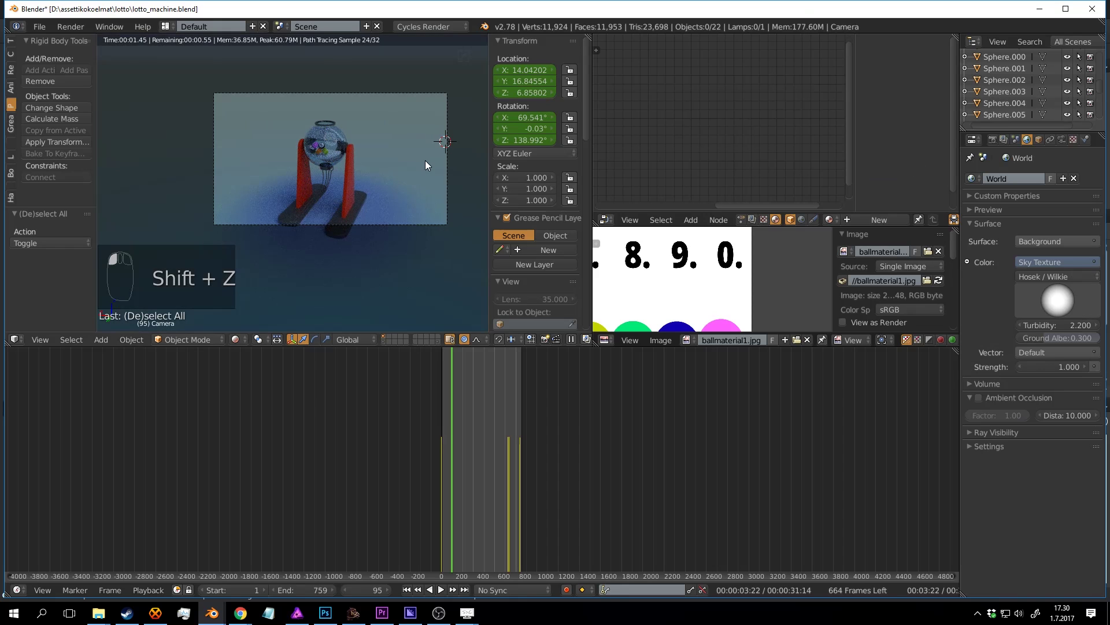
pyautogui.scroll(3, 425, 161)
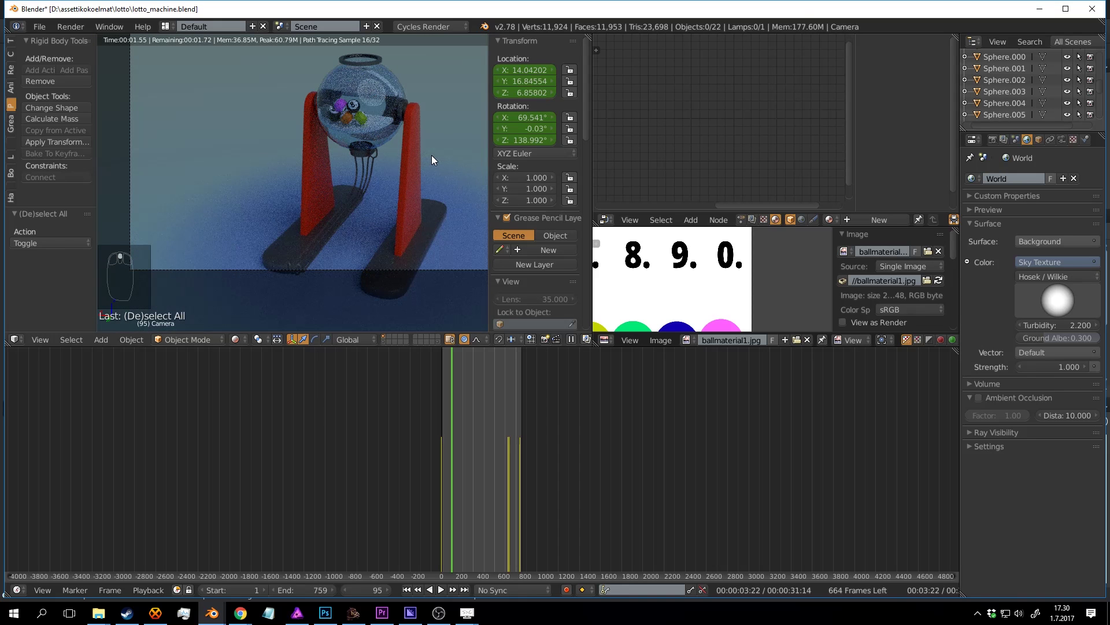
pyautogui.hotkey('shift', 'z')
pyautogui.hotkey('ctrl', 's')
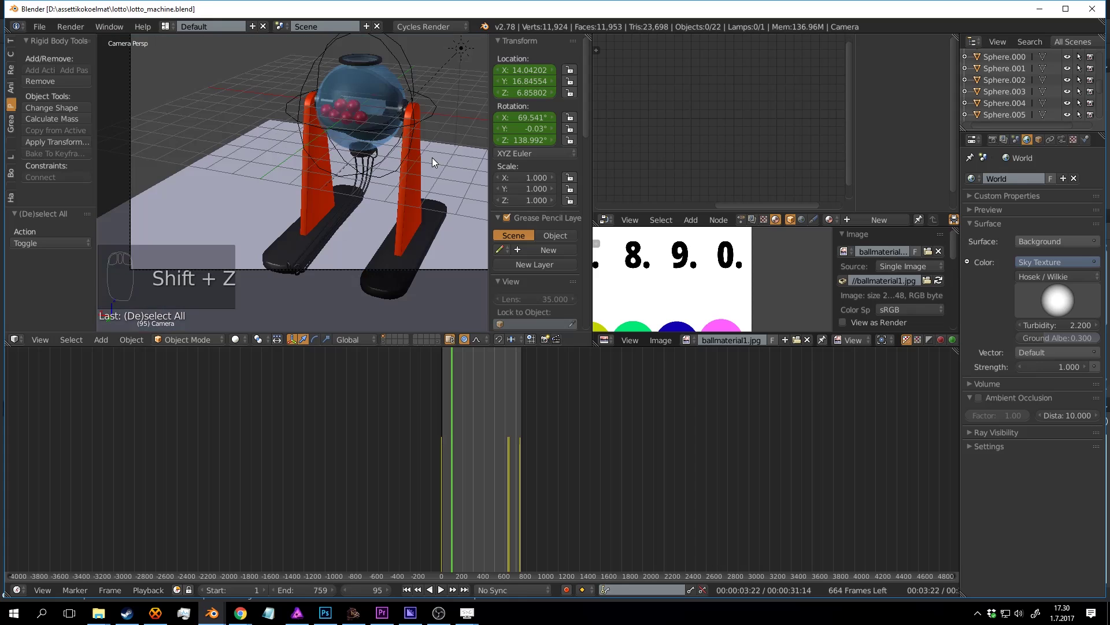
# Step: Select the wire ball track below the globe, lower its blocker.001 Glossy BSDF roughness to 0.063 and save the file
pyautogui.scroll(3, 383, 244)
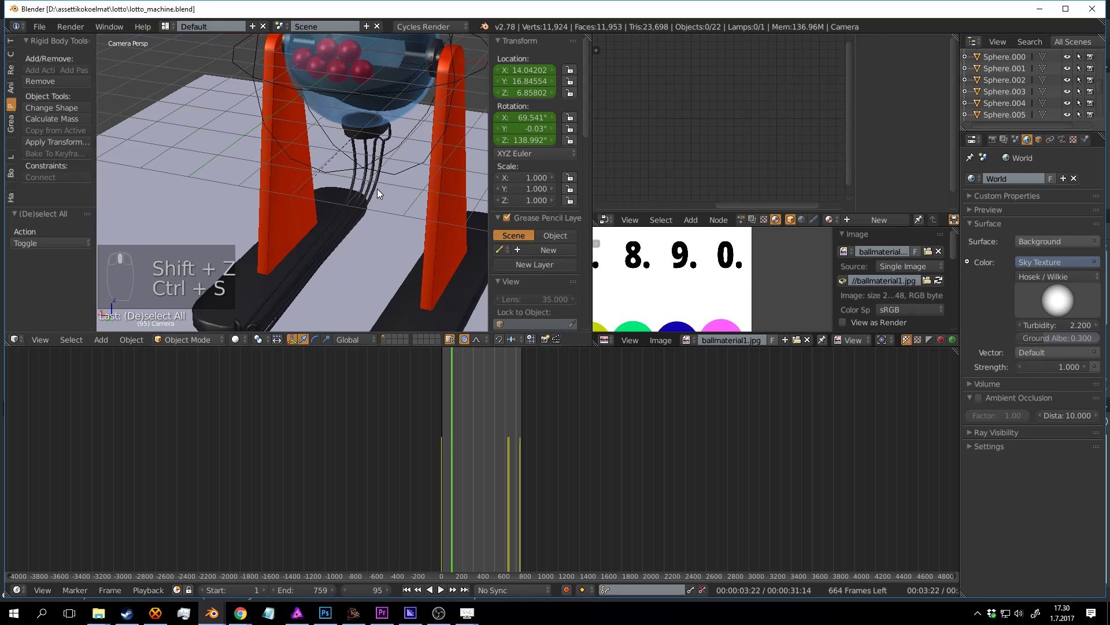
pyautogui.rightClick(377, 190)
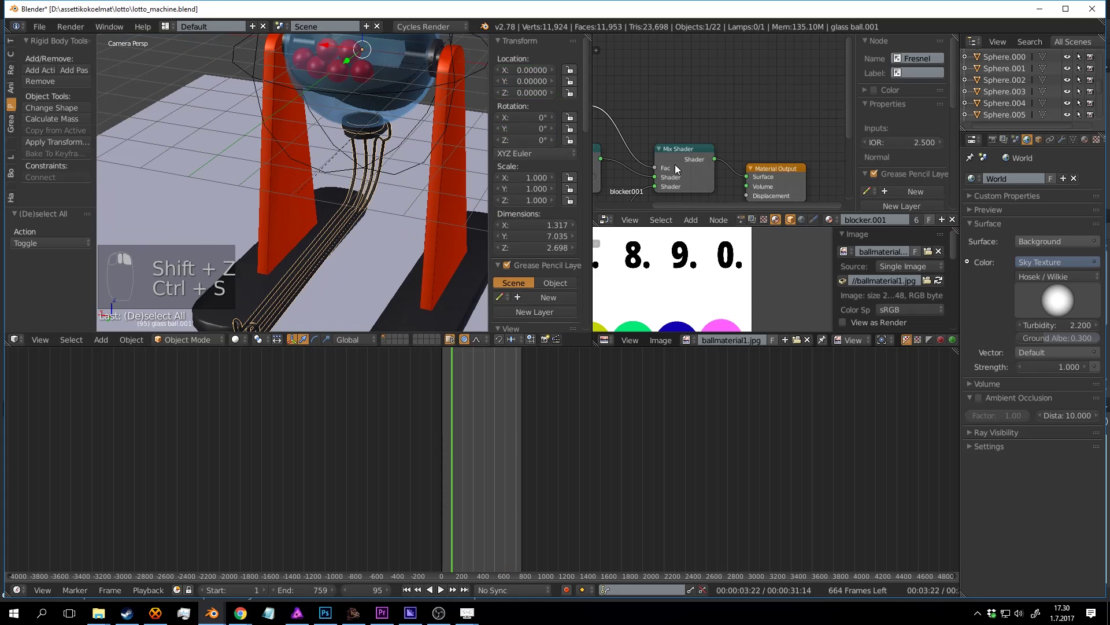
pyautogui.scroll(3, 726, 132)
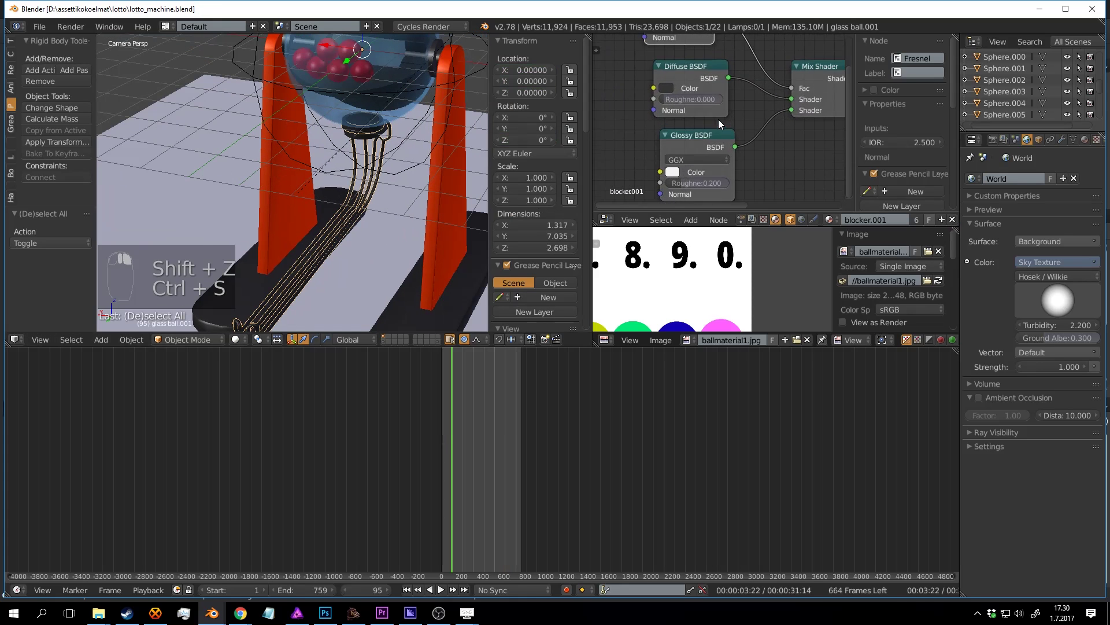
pyautogui.scroll(-3, 682, 138)
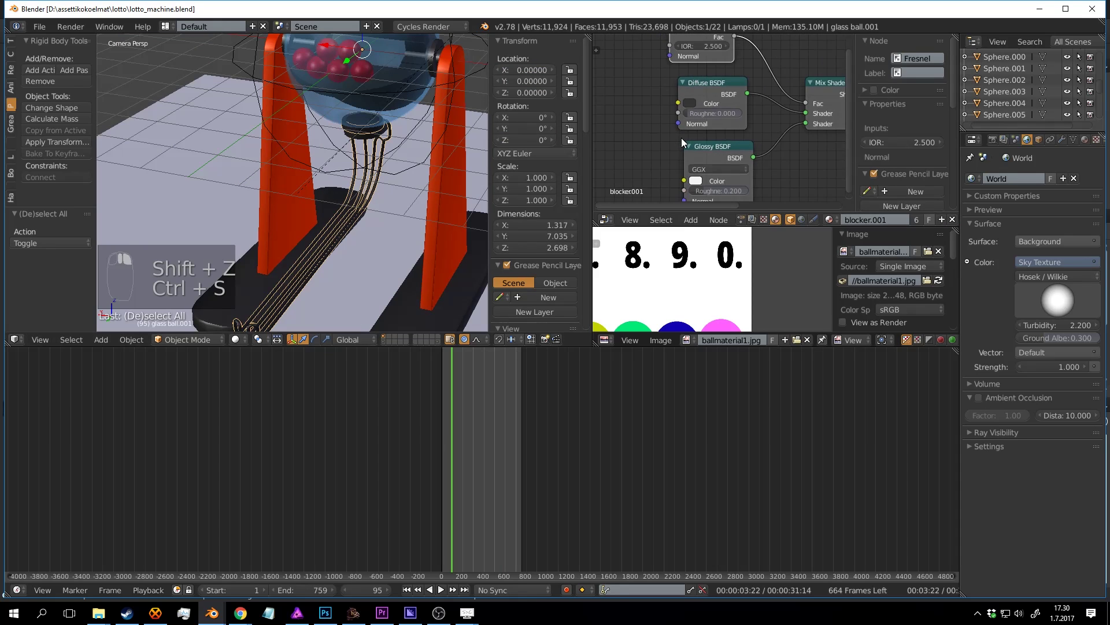
pyautogui.moveTo(681, 137); pyautogui.dragTo(642, 72, button='middle')
pyautogui.scroll(2, 665, 110)
pyautogui.moveTo(683, 133); pyautogui.dragTo(654, 132)
pyautogui.hotkey('ctrl', 's')
pyautogui.click(654, 132)
# Step: Check the track and globe in rendered shading, set the blocker.001 Glossy roughness to 0.042 and save the file
pyautogui.hotkey('shift', 'z')
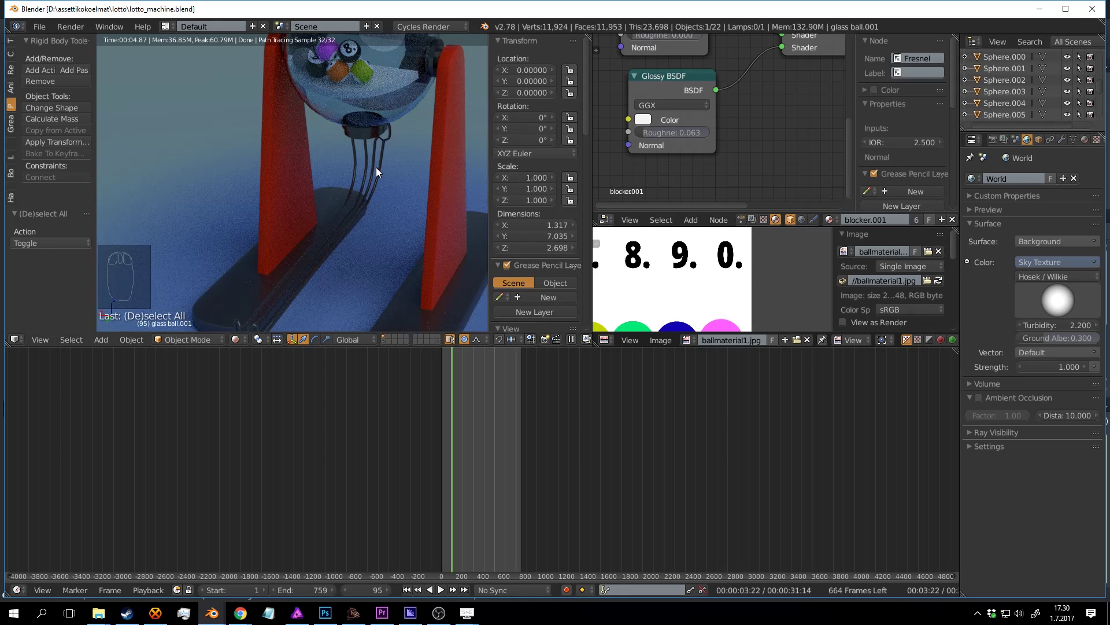
pyautogui.moveTo(401, 108); pyautogui.dragTo(375, 194, button='middle')
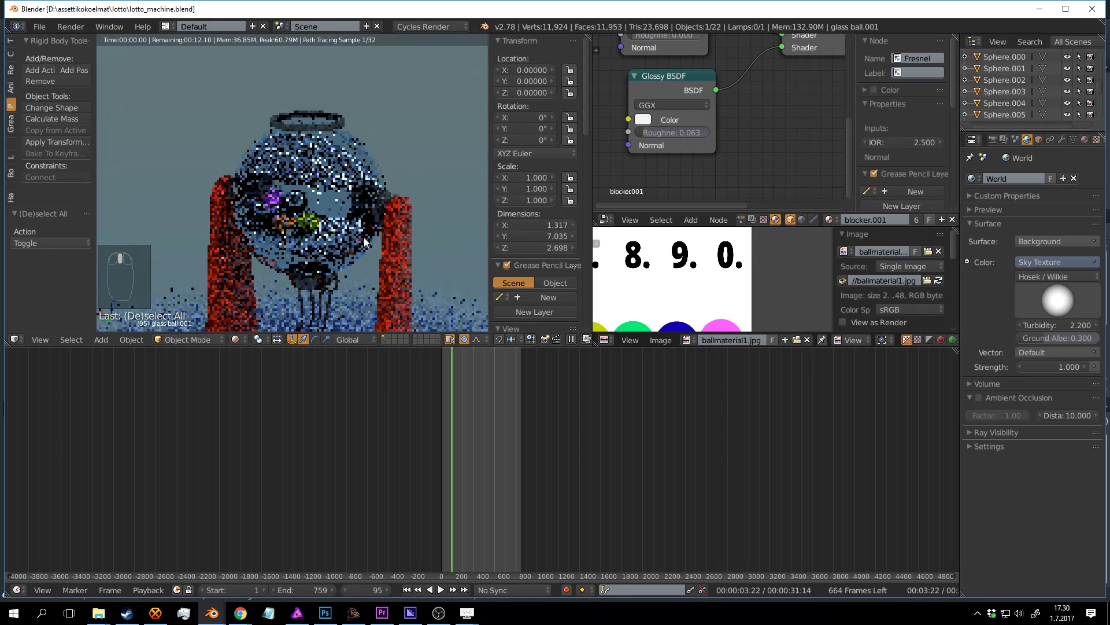
pyautogui.moveTo(700, 130); pyautogui.dragTo(696, 131)
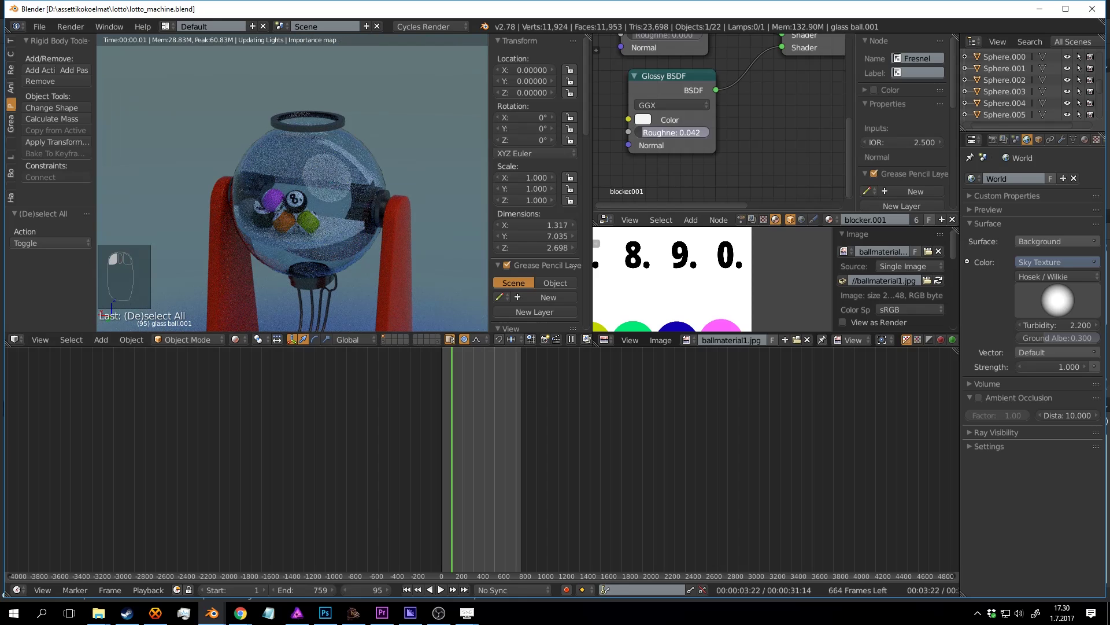
pyautogui.keyDown('shift'); pyautogui.moveTo(370, 306); pyautogui.dragTo(397, 206, button='middle'); pyautogui.keyUp('shift')
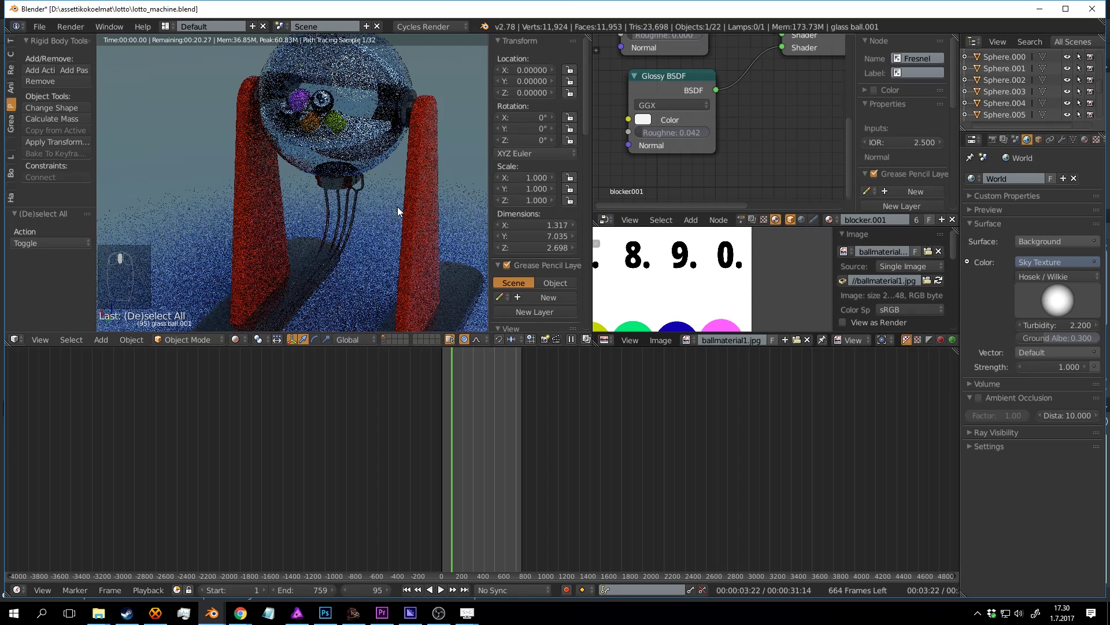
pyautogui.hotkey('shift', 'z')
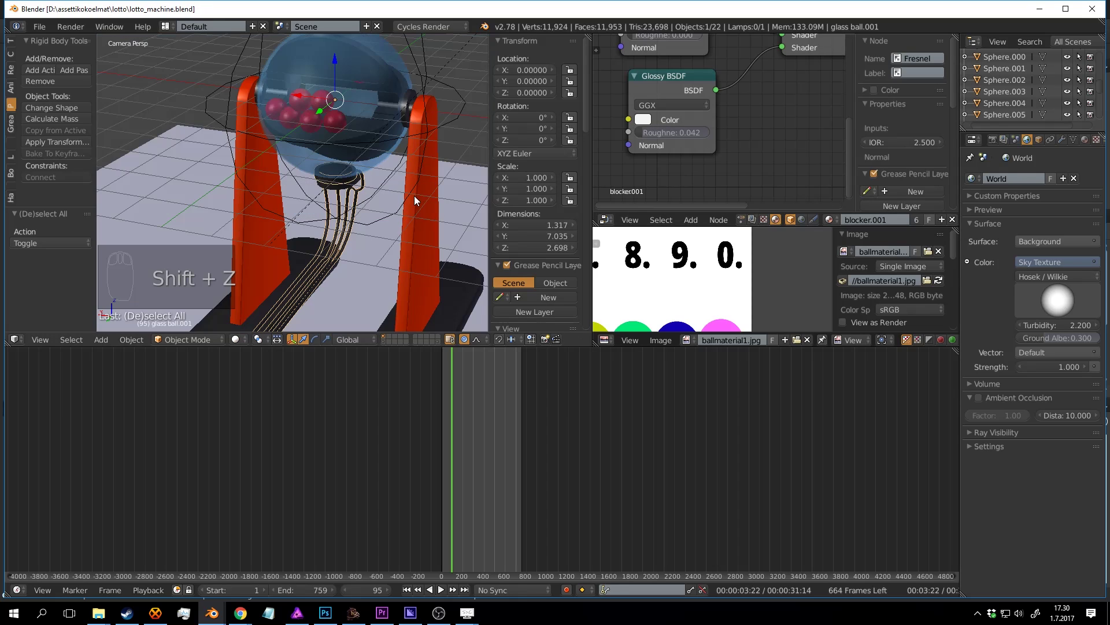
pyautogui.hotkey('ctrl', 's')
# Step: Set the Glossy BSDF roughness of the red stand's plastic material to 0.029, check it in rendered shading and save the file
pyautogui.rightClick(412, 229)
pyautogui.scroll(3, 713, 117)
pyautogui.moveTo(697, 172); pyautogui.dragTo(717, 137, button='middle')
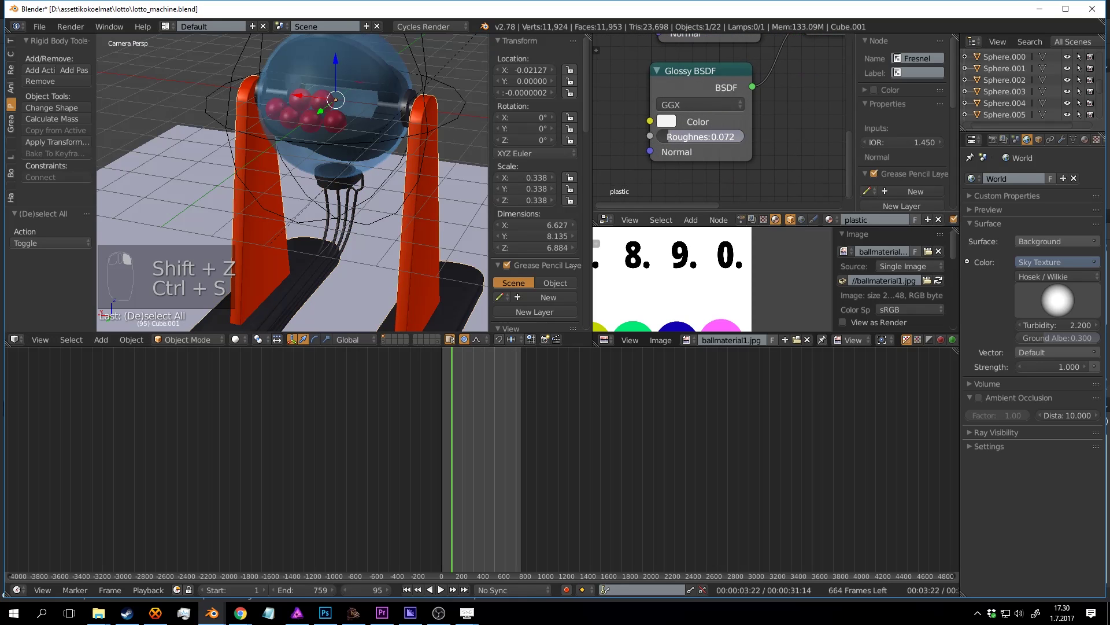
pyautogui.hotkey('shift', 'z')
pyautogui.hotkey('ctrl', 's')
pyautogui.click(421, 209)
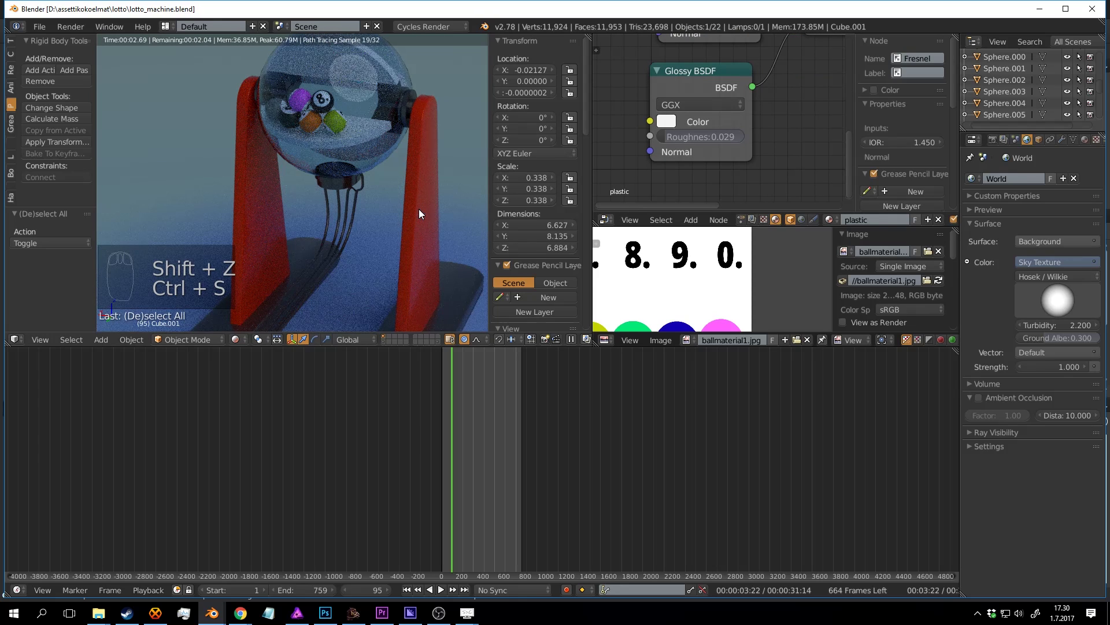
pyautogui.scroll(-4, 431, 185)
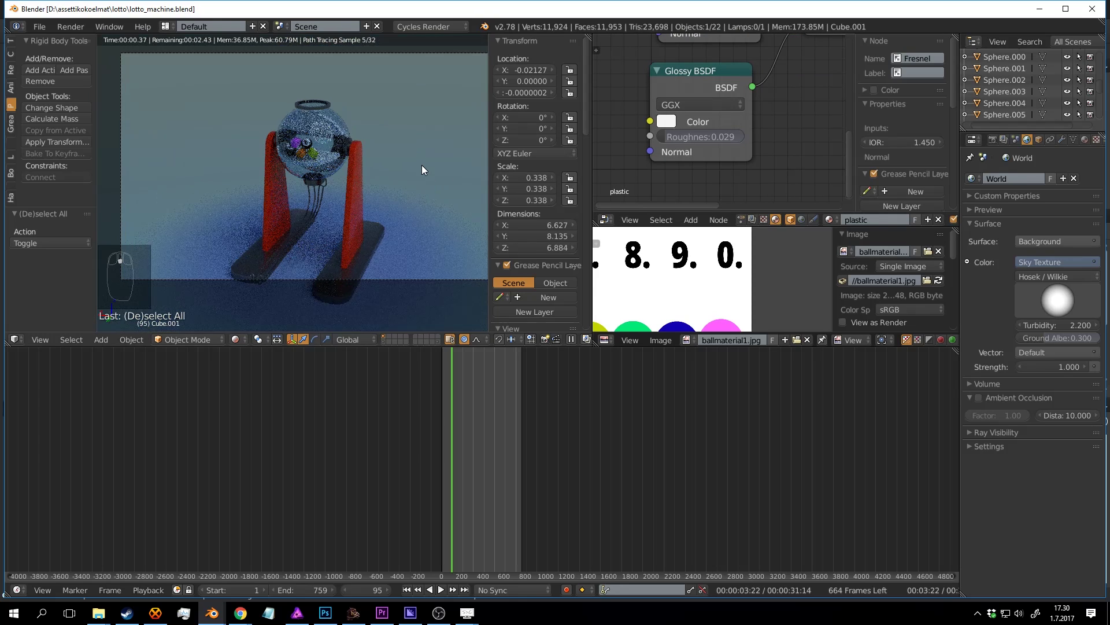
pyautogui.hotkey('shift', 'z')
pyautogui.hotkey('ctrl', 's')
# Step: Duplicate the sun lamp to the opposite side above the machine and rotate the copy about 71° to aim at the globe
pyautogui.moveTo(421, 165)
pyautogui.mouseDown(button='middle')
pyautogui.moveTo(348, 154)
pyautogui.moveTo(314, 166)
pyautogui.moveTo(303, 155)
pyautogui.moveTo(307, 223)
pyautogui.mouseUp(button='middle')
pyautogui.scroll(3, 315, 166)
pyautogui.rightClick(278, 182)
pyautogui.hotkey('shift', 'd')
pyautogui.click(440, 144)
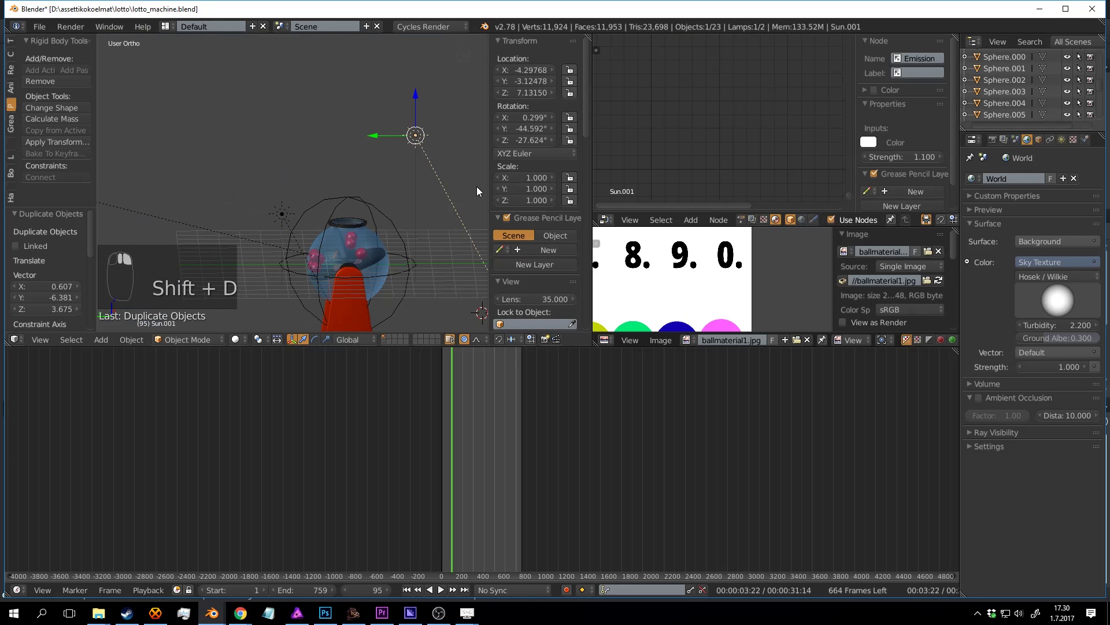
pyautogui.press('r')
pyautogui.click(387, 228)
# Step: Change the duplicated lamp's type to Area and save the file
pyautogui.click(1062, 140)
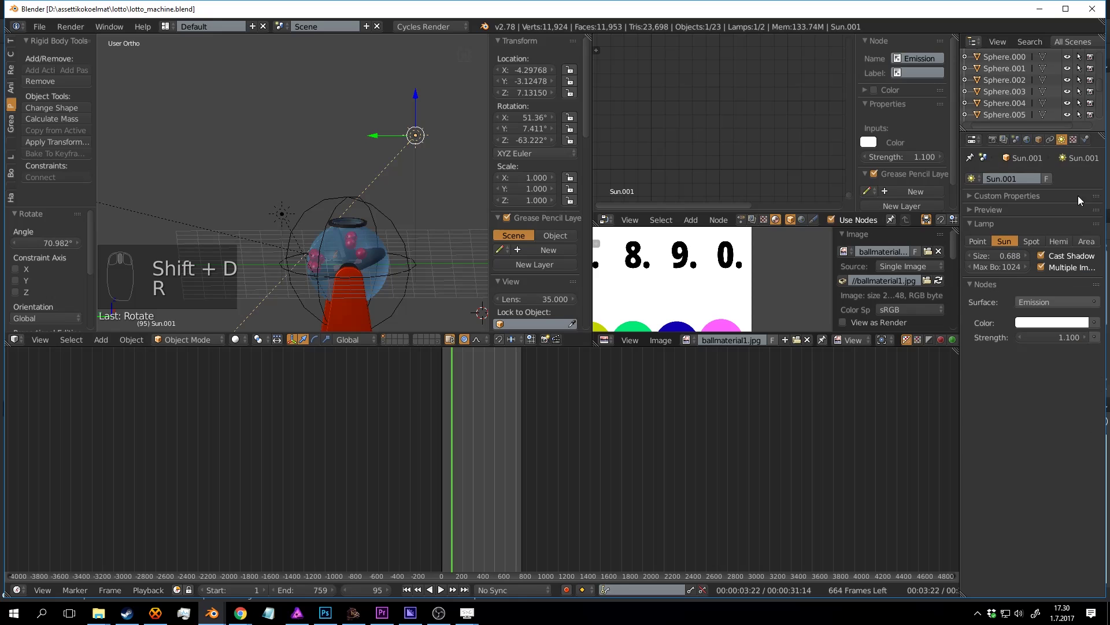
pyautogui.click(1080, 239)
pyautogui.scroll(2, 397, 190)
pyautogui.moveTo(362, 133); pyautogui.dragTo(532, 189, button='middle')
pyautogui.hotkey('ctrl', 's')
# Step: Move the area lamp to about X -1.83, rotate it about 37.6° around Z and save the file
pyautogui.click(398, 189)
pyautogui.scroll(-2, 400, 182)
pyautogui.press('r')
pyautogui.click(430, 201)
pyautogui.hotkey('ctrl', 's')
# Step: Set the area lamp's size to 7.164, save the file and inspect the globe through the camera in rendered shading
pyautogui.moveTo(1011, 266); pyautogui.dragTo(1058, 267)
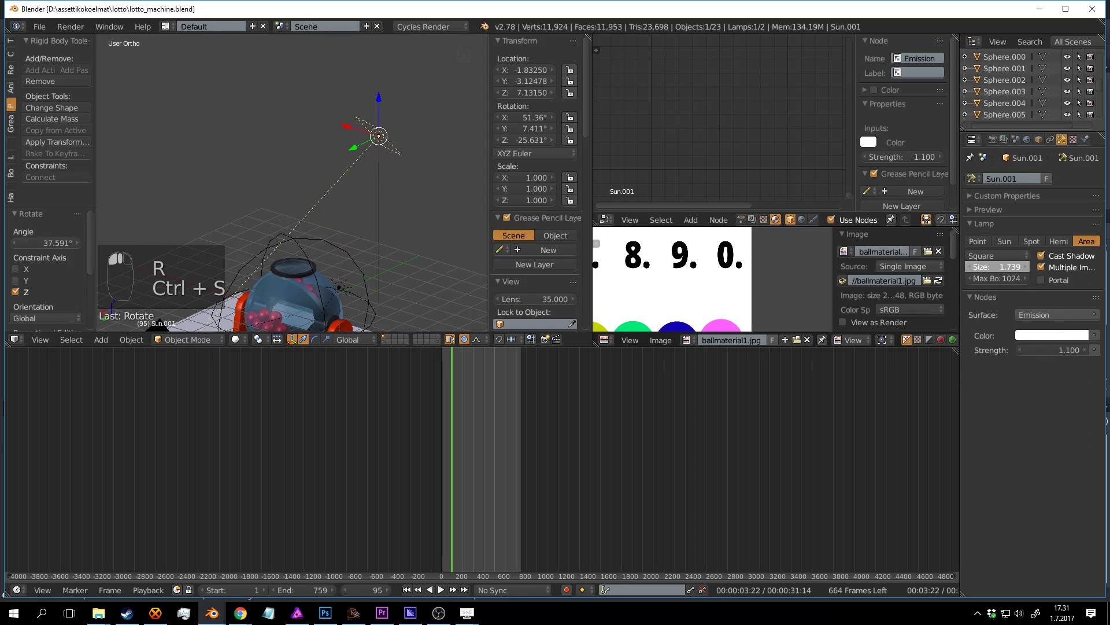
pyautogui.hotkey('ctrl', 's')
pyautogui.press('KP_0')
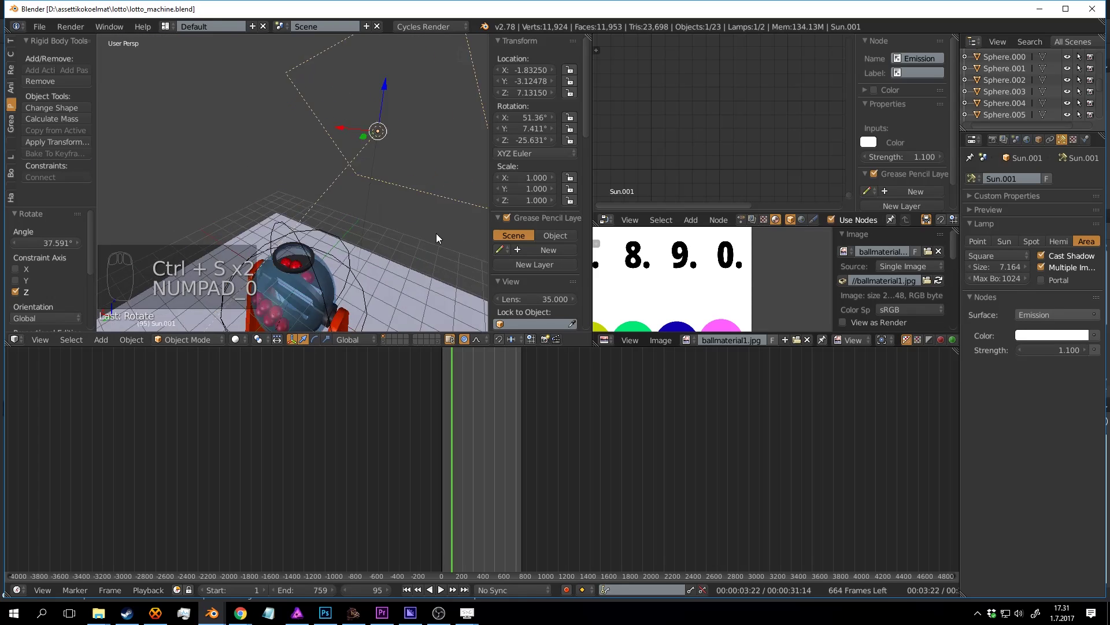
pyautogui.hotkey('shift', 'z')
pyautogui.scroll(10, 384, 218)
pyautogui.keyDown('shift'); pyautogui.moveTo(384, 254); pyautogui.dragTo(374, 94, button='middle'); pyautogui.keyUp('shift')
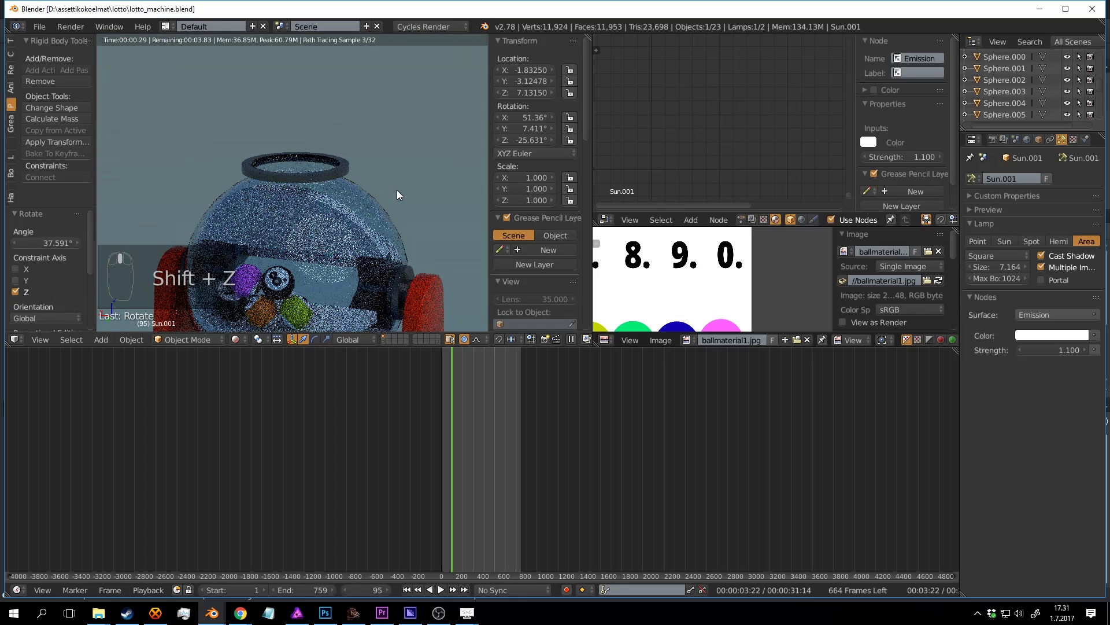
pyautogui.scroll(-3, 397, 190)
# Step: Move the area lamp farther from the machine by about -1.96 in X and -2.82 in Y, and save the file
pyautogui.hotkey('shift', 'z')
pyautogui.moveTo(397, 200); pyautogui.dragTo(370, 228, button='middle')
pyautogui.scroll(-3, 368, 168)
pyautogui.scroll(7, 330, 169)
pyautogui.moveTo(335, 184); pyautogui.dragTo(325, 164, button='middle')
pyautogui.press('g')
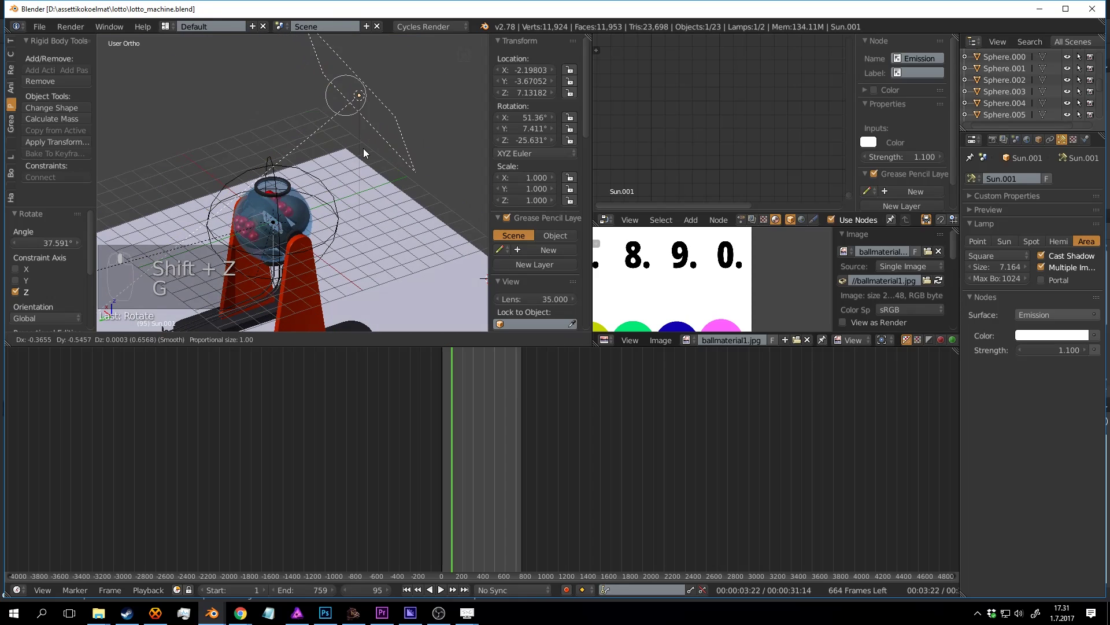
pyautogui.click(414, 154)
pyautogui.hotkey('ctrl', 's')
# Step: Play short stretches of the animation and examine the lighting through the camera in rendered shading at different frames
pyautogui.press('KP_0')
pyautogui.hotkey('shift', 'z')
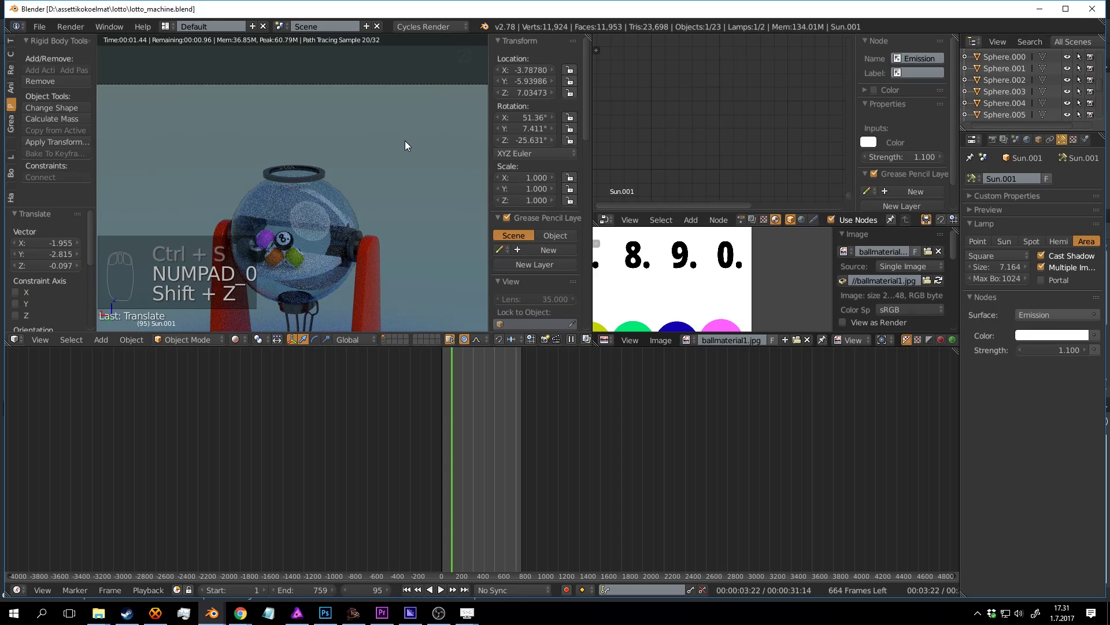
pyautogui.hotkey('shift', 'z')
pyautogui.hotkey('alt', 'a')
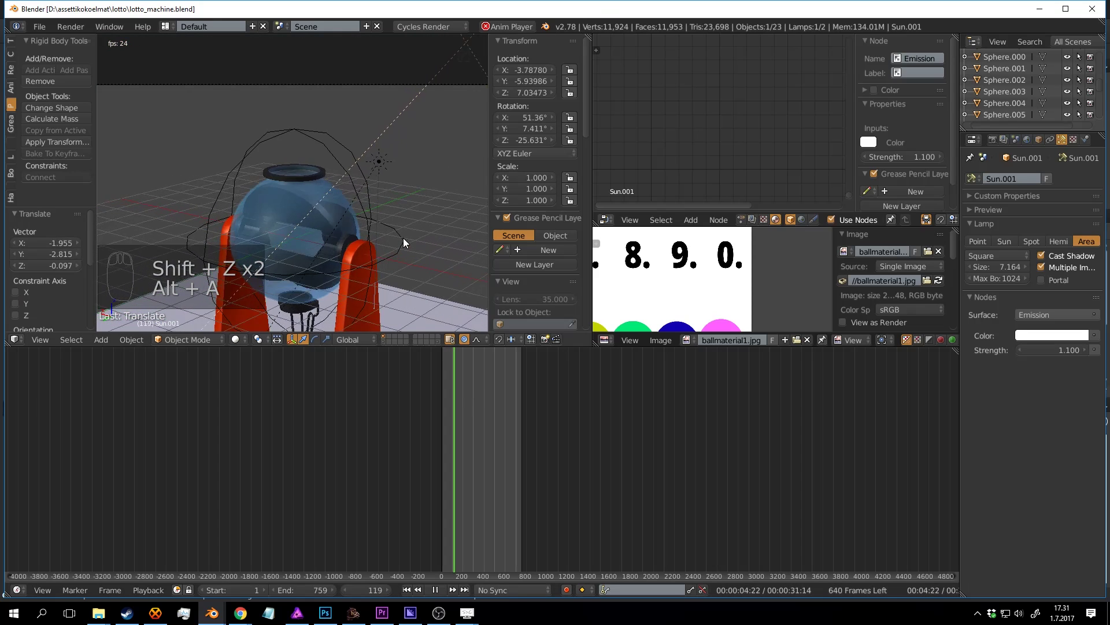
pyautogui.hotkey('alt', 'a')
pyautogui.hotkey('shift', 'z')
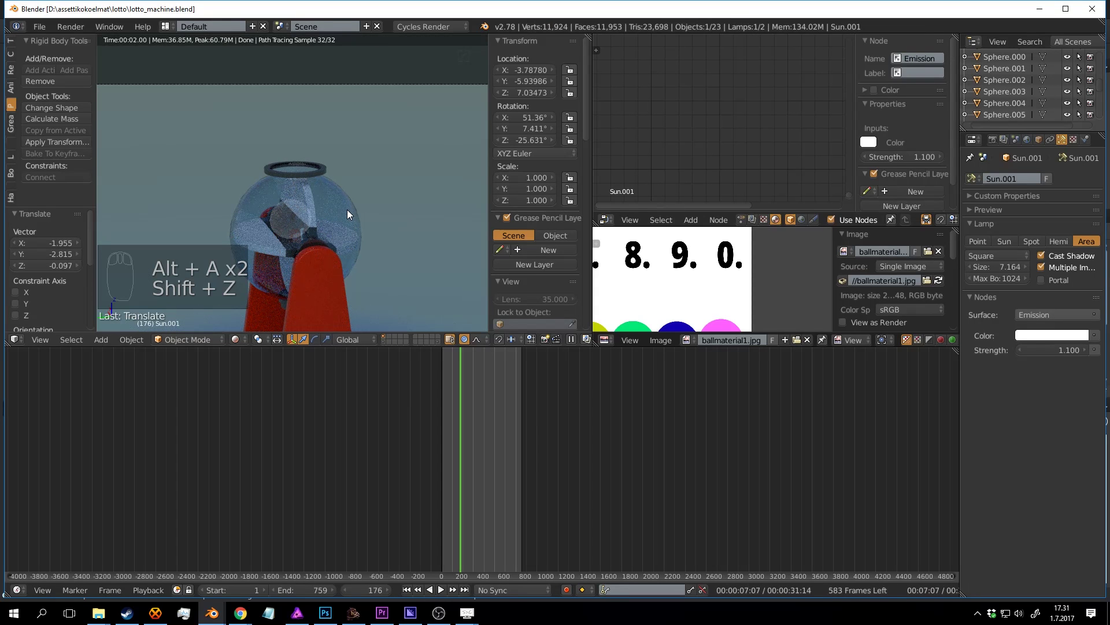
pyautogui.hotkey('shift', 'z')
pyautogui.hotkey('shift', 'z')
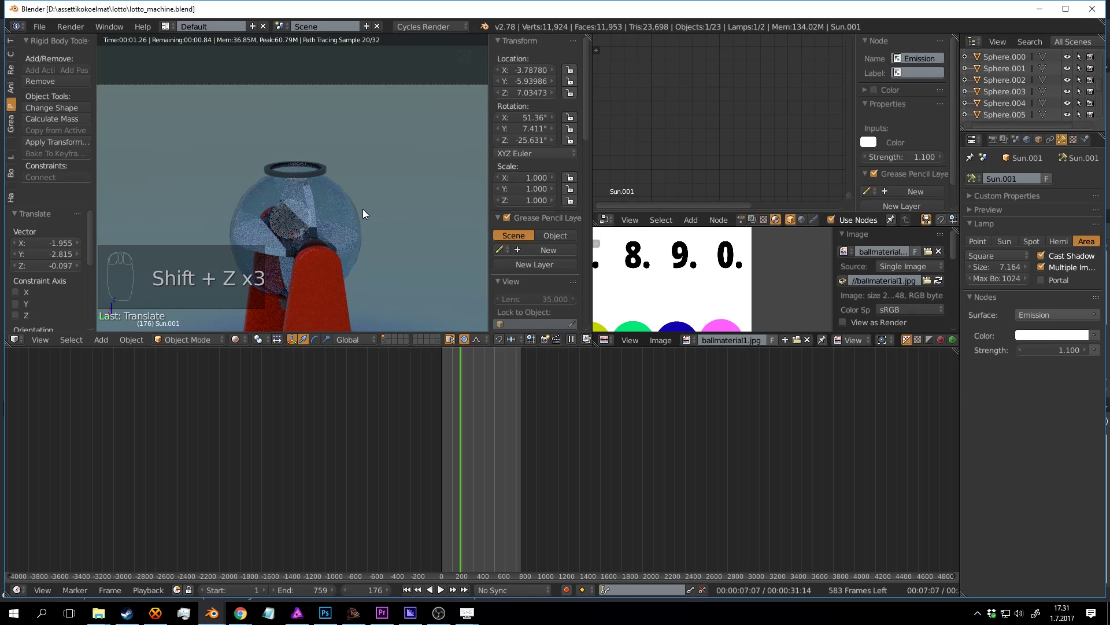
pyautogui.hotkey('alt', 'a')
pyautogui.hotkey('alt', 'a')
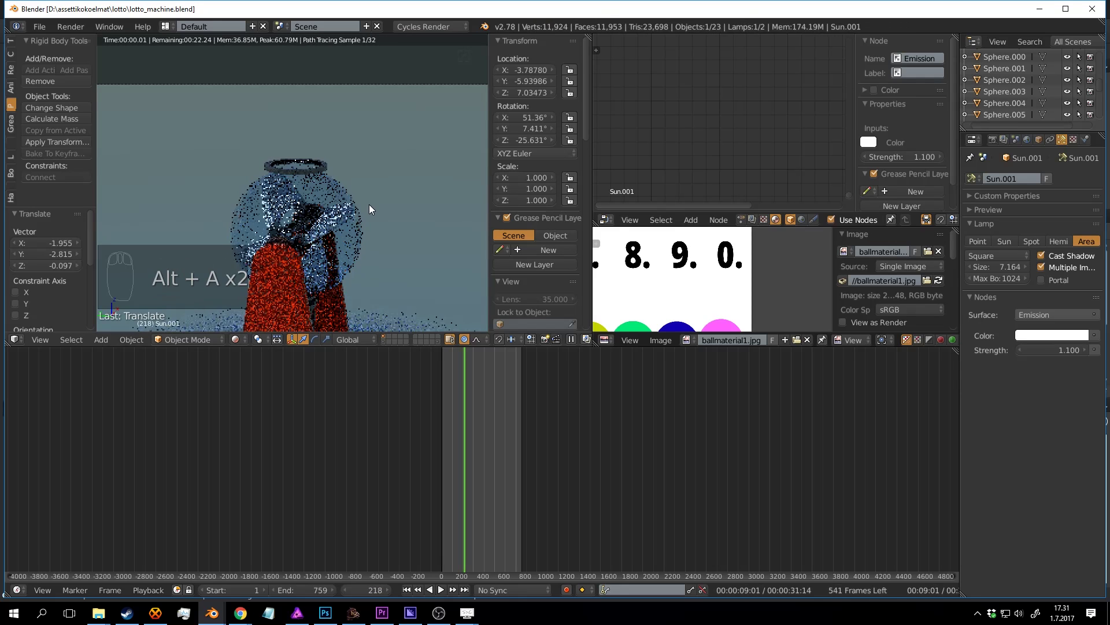
pyautogui.hotkey('shift', 'z')
# Step: Inspect the globe's top opening up close in rendered shading and save the file
pyautogui.moveTo(351, 144); pyautogui.dragTo(328, 209, button='middle')
pyautogui.scroll(6, 326, 148)
pyautogui.scroll(5, 327, 148)
pyautogui.moveTo(326, 148)
pyautogui.mouseDown(button='middle')
pyautogui.moveTo(343, 230)
pyautogui.moveTo(324, 178)
pyautogui.mouseUp(button='middle')
pyautogui.scroll(2, 324, 179)
pyautogui.hotkey('shift', 'z')
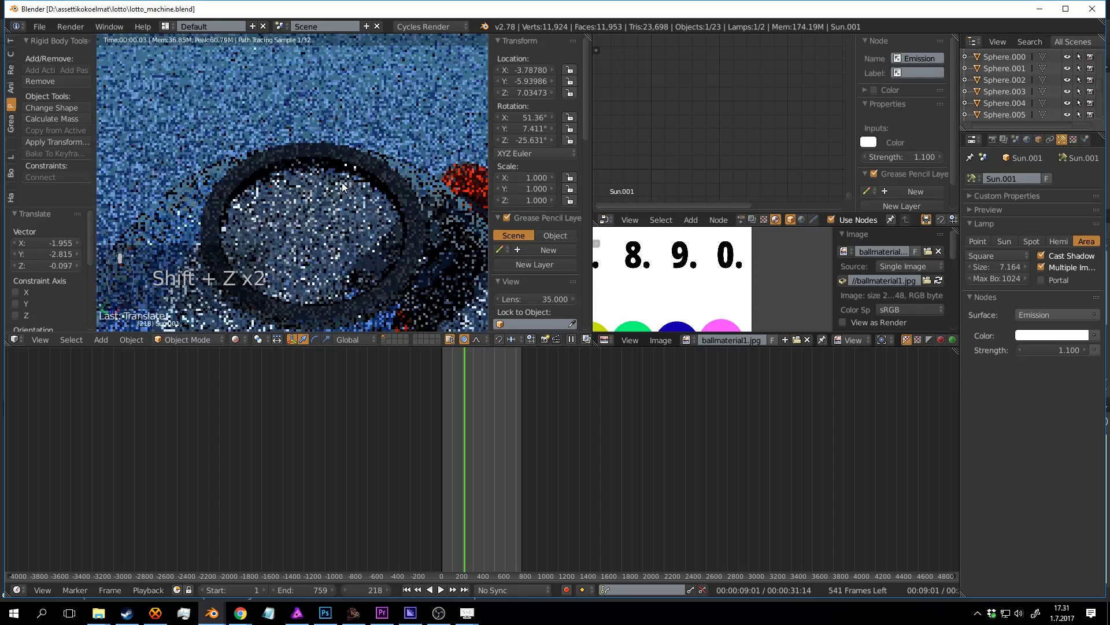
pyautogui.hotkey('shift', 'z')
pyautogui.hotkey('ctrl', 's')
# Step: Assign the existing blocker.001 material to the rotating wings inside the globe
pyautogui.rightClick(341, 222)
pyautogui.click(1085, 140)
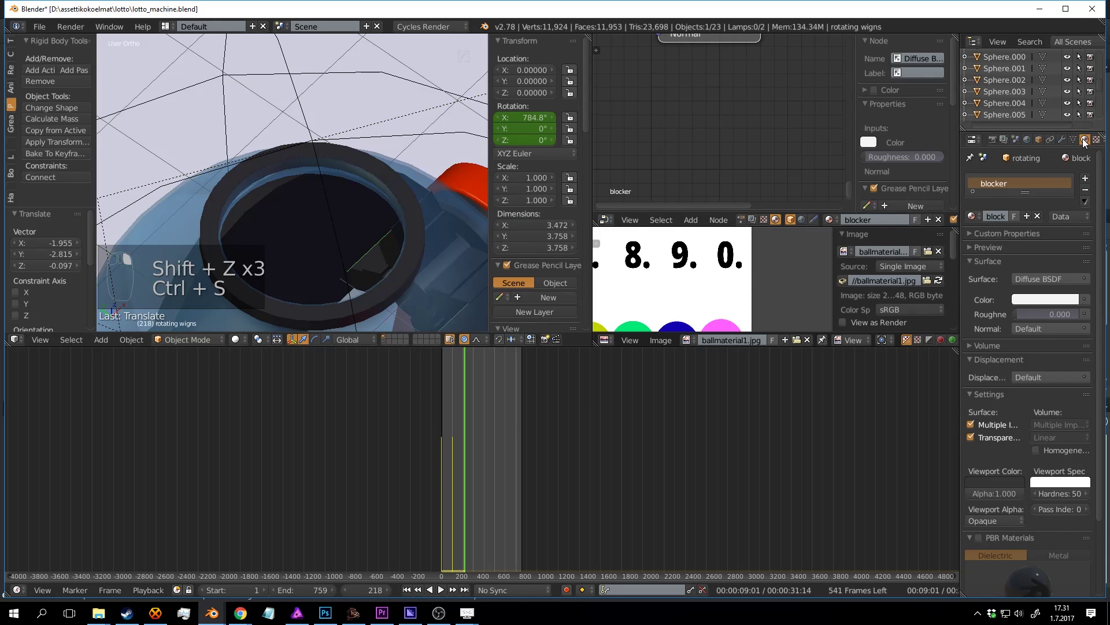
pyautogui.click(973, 216)
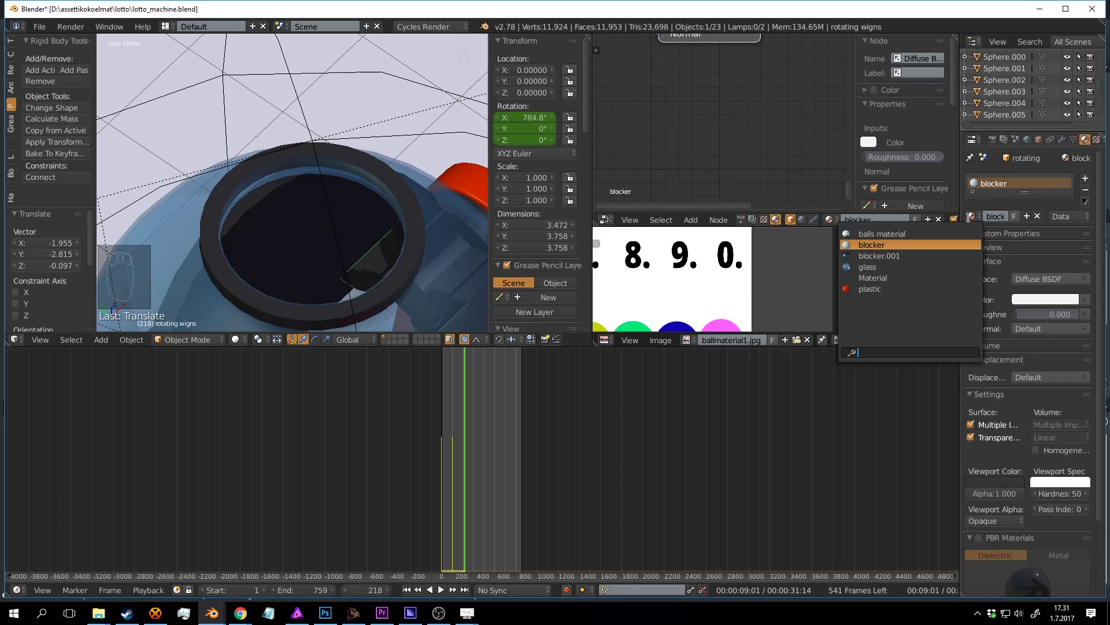
pyautogui.click(898, 252)
# Step: Deselect everything, check the wings' new material from above in rendered shading and save the file
pyautogui.scroll(-6, 319, 217)
pyautogui.moveTo(319, 217); pyautogui.dragTo(373, 204, button='middle')
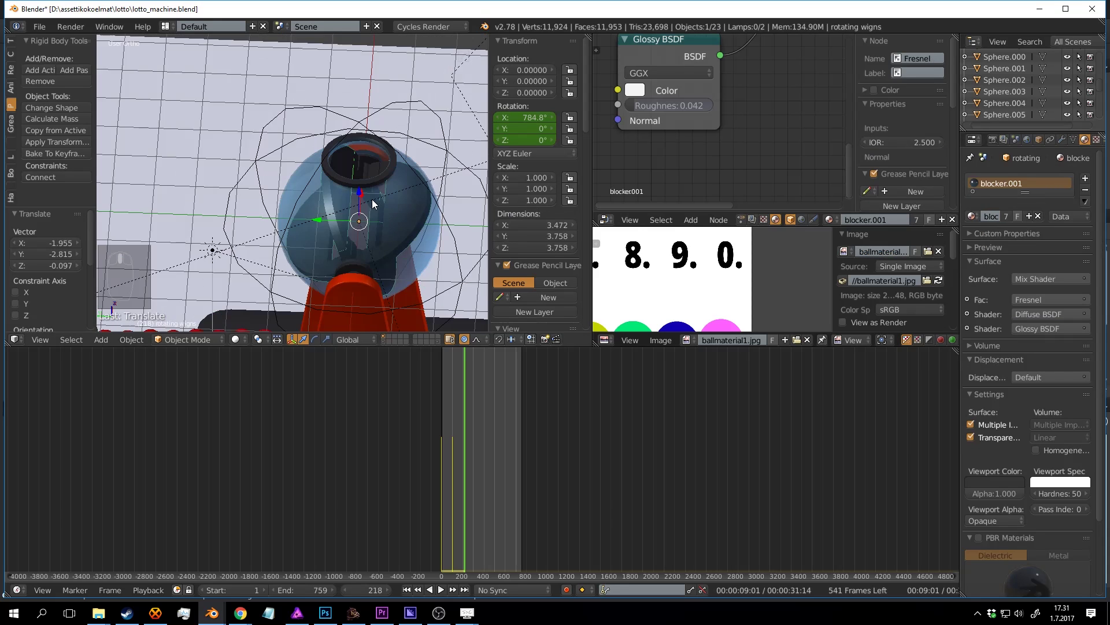
pyautogui.scroll(3, 373, 204)
pyautogui.press('a')
pyautogui.hotkey('shift', 'z')
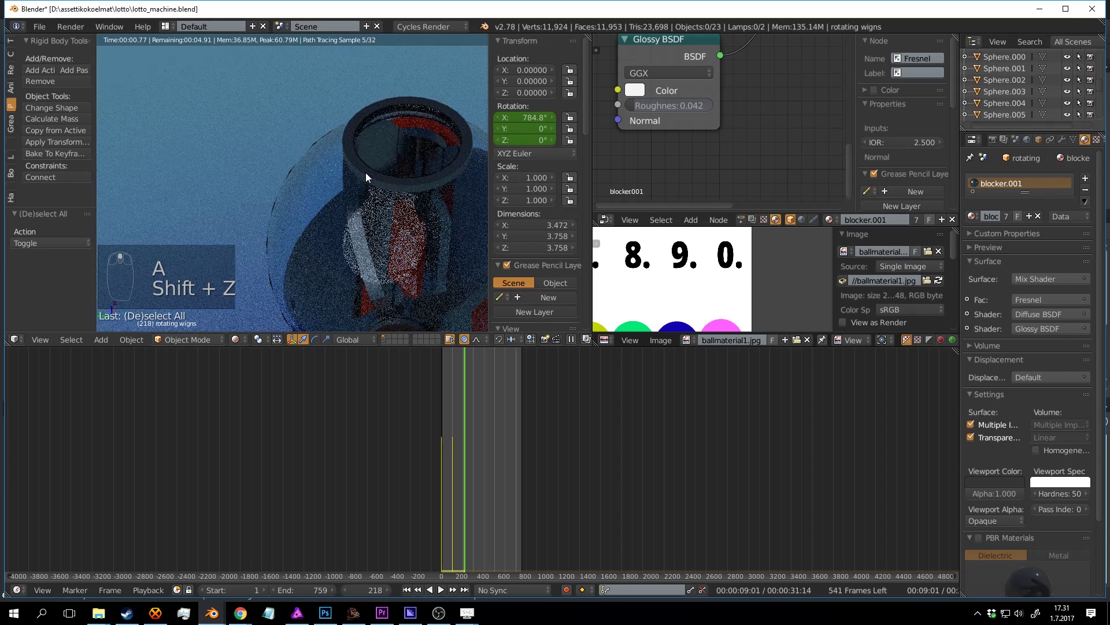
pyautogui.hotkey('shift', 'z')
pyautogui.hotkey('ctrl', 's')
# Step: Check the whole machine and drawn balls from the camera view in rendered shading, return to solid shading and save the file
pyautogui.press('KP_0')
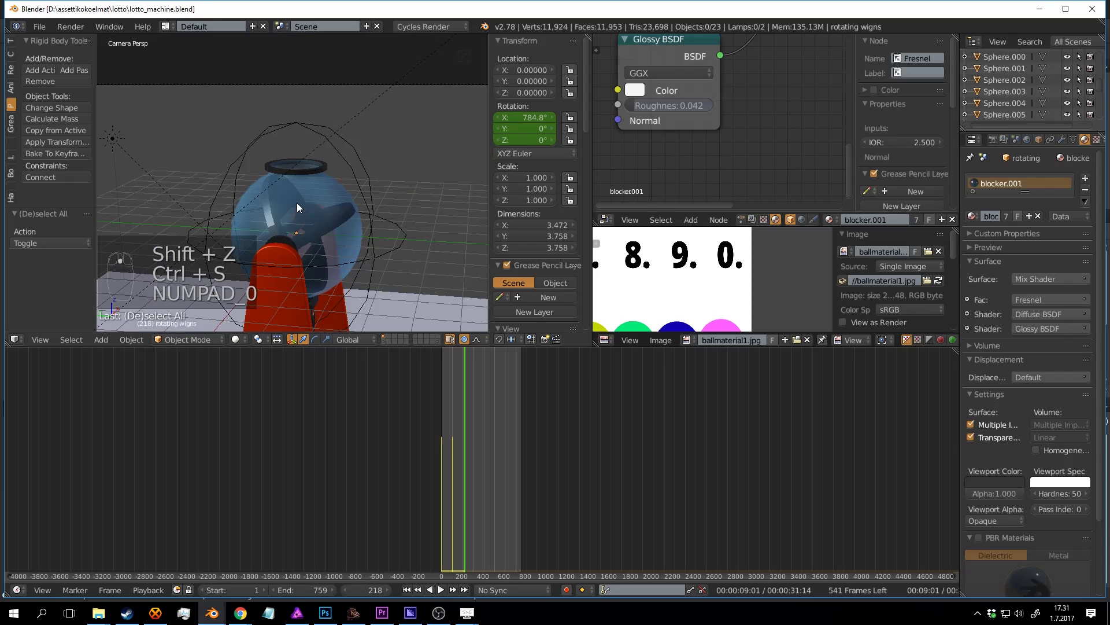
pyautogui.hotkey('shift', 'z')
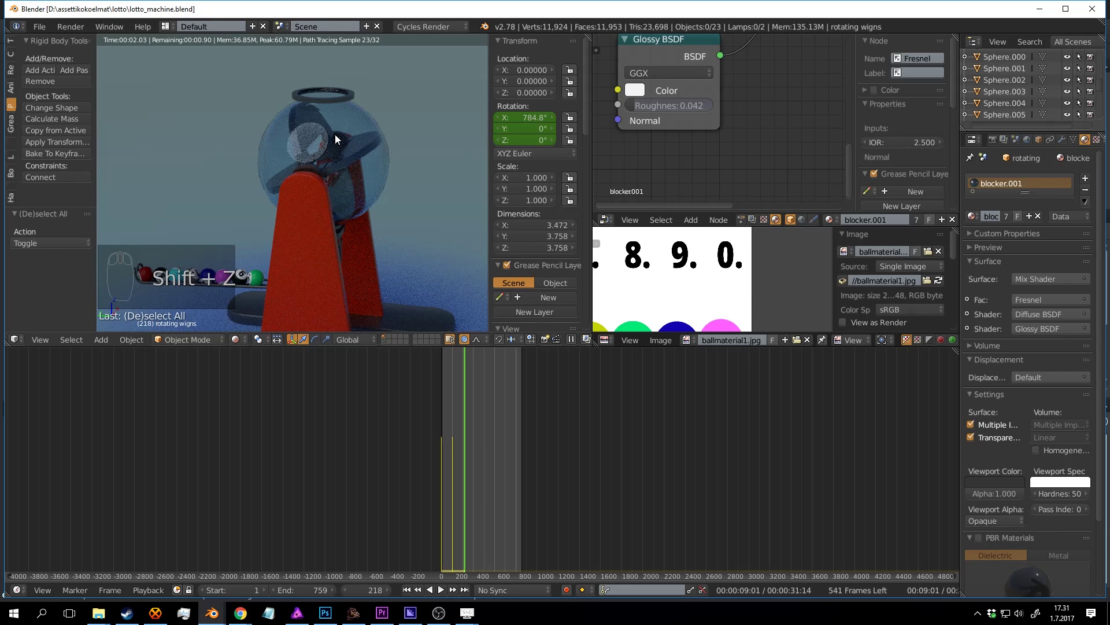
pyautogui.scroll(-4, 344, 168)
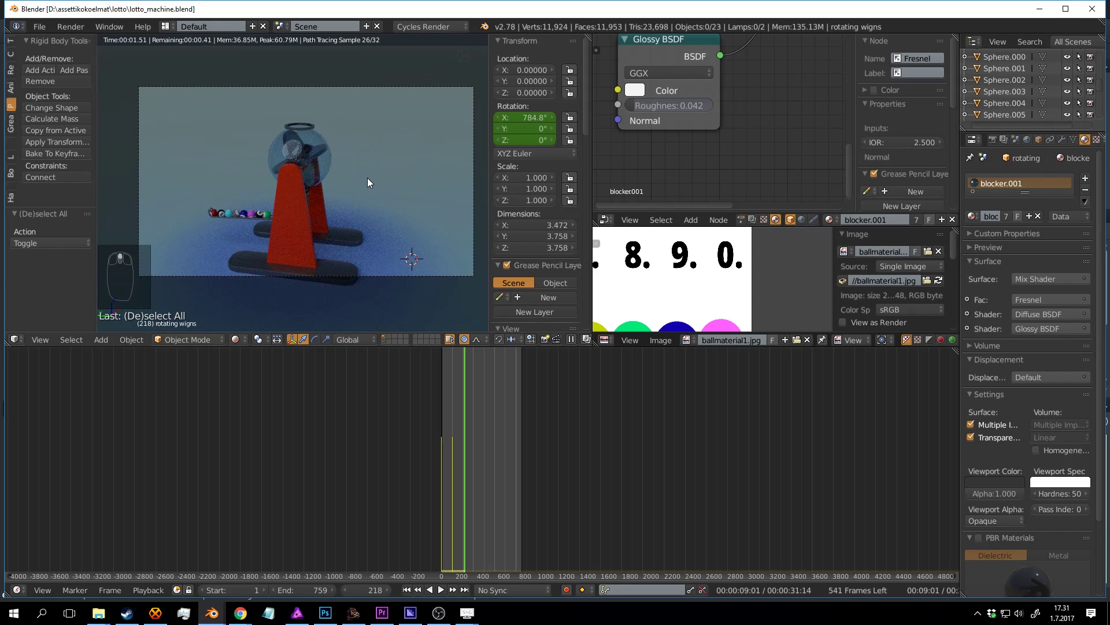
pyautogui.hotkey('shift', 'z')
pyautogui.hotkey('ctrl', 's')
pyautogui.scroll(3, 373, 168)
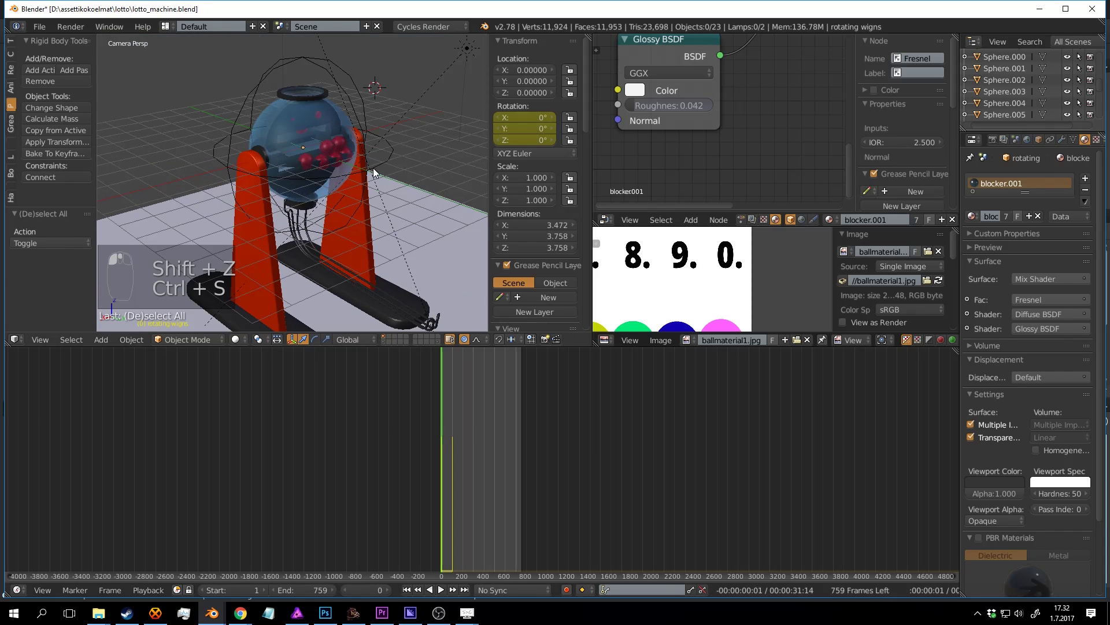
# Step: Save the file and play the opening of the lotto machine animation from the start in the camera view
pyautogui.hotkey('ctrl', 's')
pyautogui.hotkey('alt', 'a')
pyautogui.hotkey('alt', 'a')
pyautogui.click(324, 373)
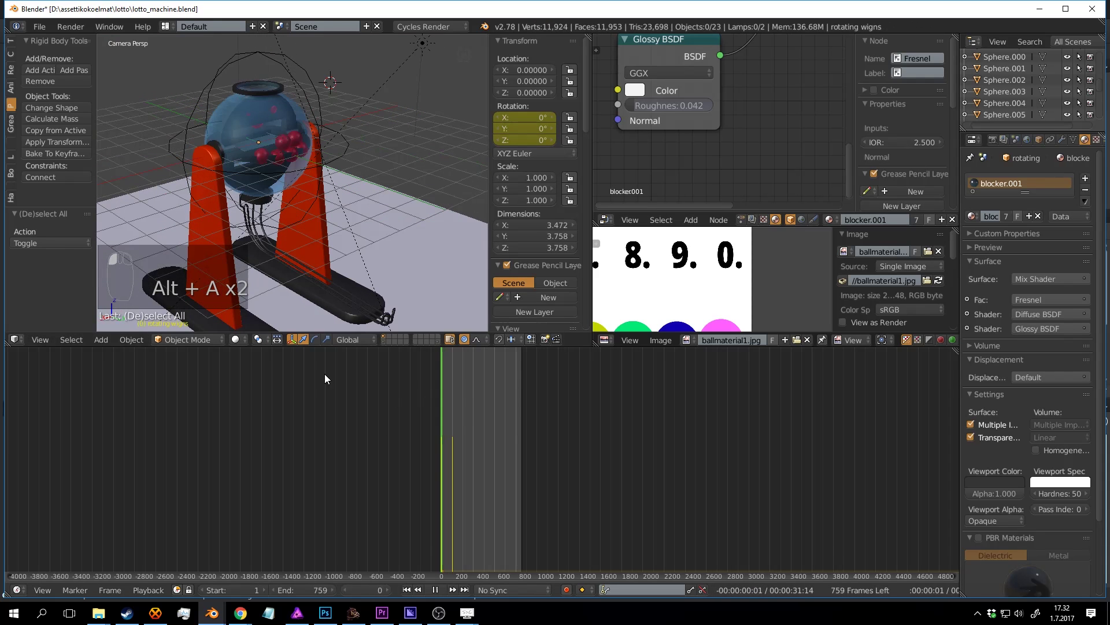
pyautogui.scroll(1, 396, 204)
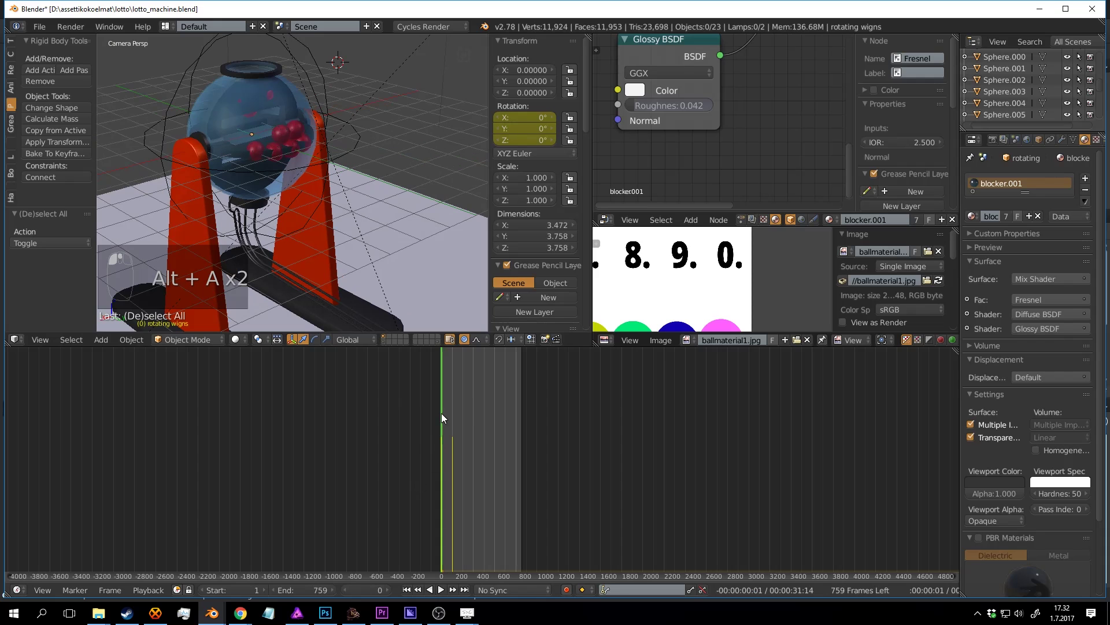
pyautogui.scroll(-4, 380, 190)
pyautogui.hotkey('alt', 'a')
pyautogui.hotkey('alt', 'a')
pyautogui.click(521, 406)
pyautogui.hotkey('alt', 'a')
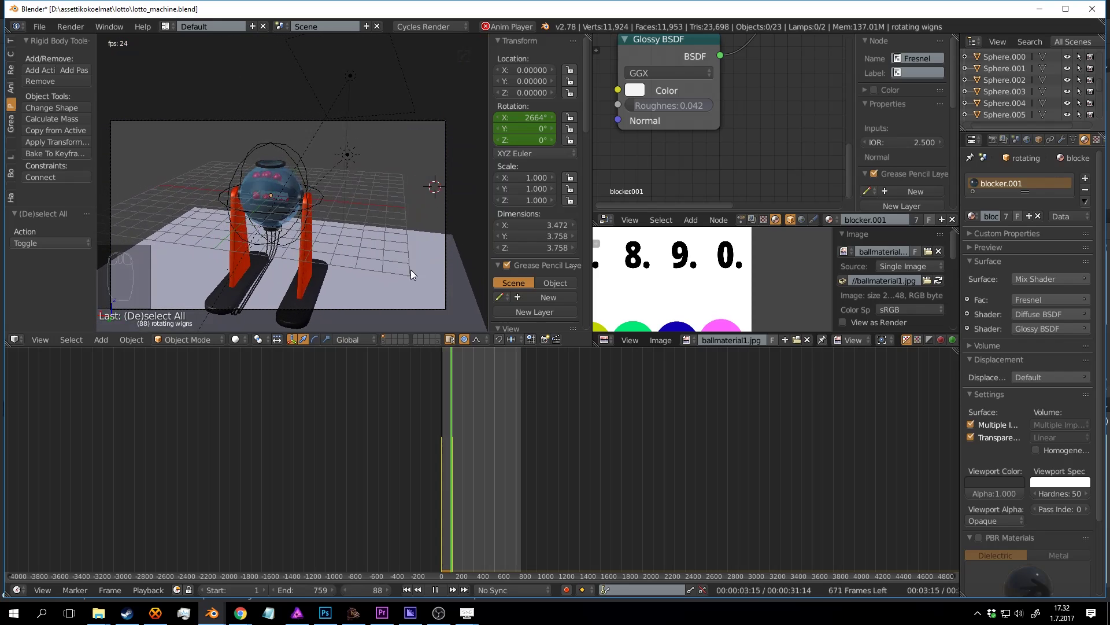
pyautogui.hotkey('alt', 'a')
# Step: Scrub past the end frame to about frame 4000, return to the start and save the file
pyautogui.moveTo(483, 383); pyautogui.dragTo(864, 381)
pyautogui.scroll(-2, 755, 390)
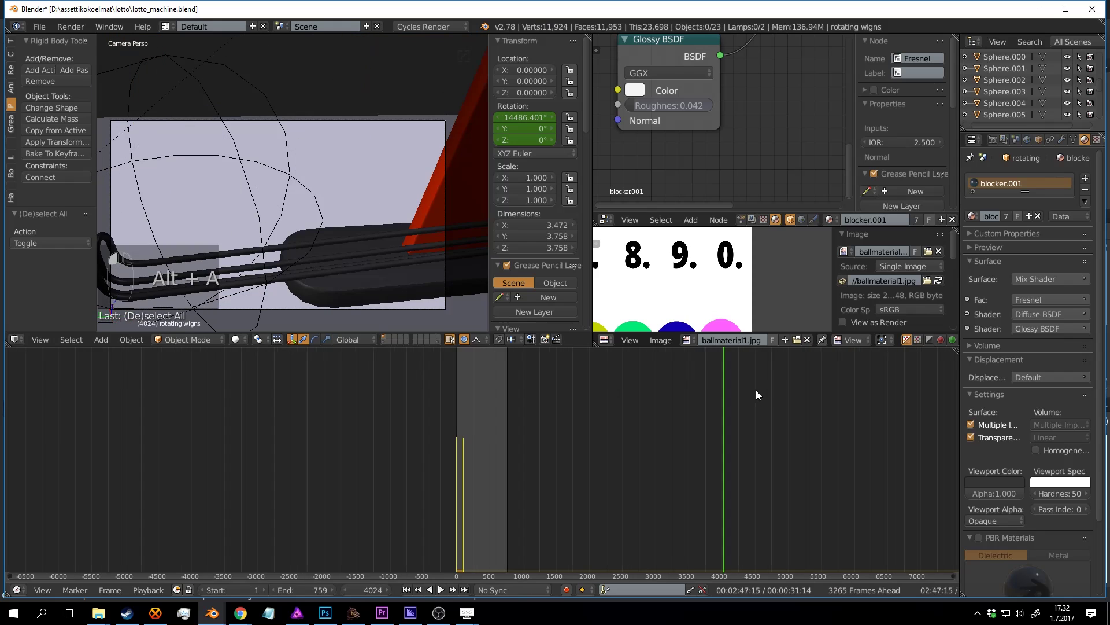
pyautogui.scroll(-3, 756, 390)
pyautogui.moveTo(544, 398); pyautogui.dragTo(436, 397)
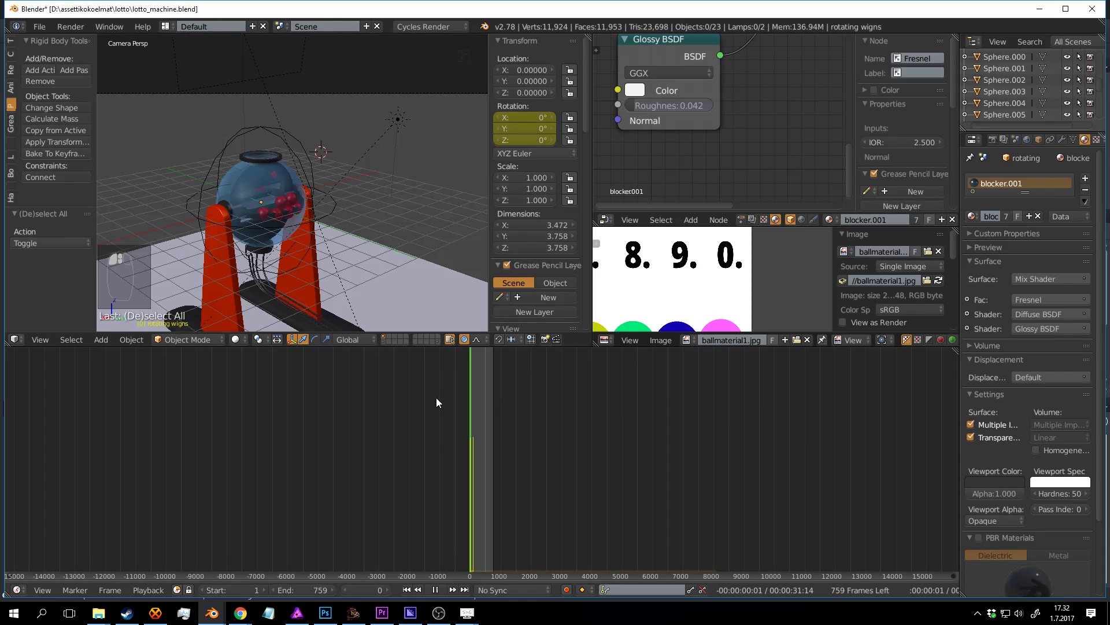
pyautogui.scroll(5, 301, 223)
pyautogui.hotkey('ctrl', 's')
pyautogui.scroll(2, 487, 388)
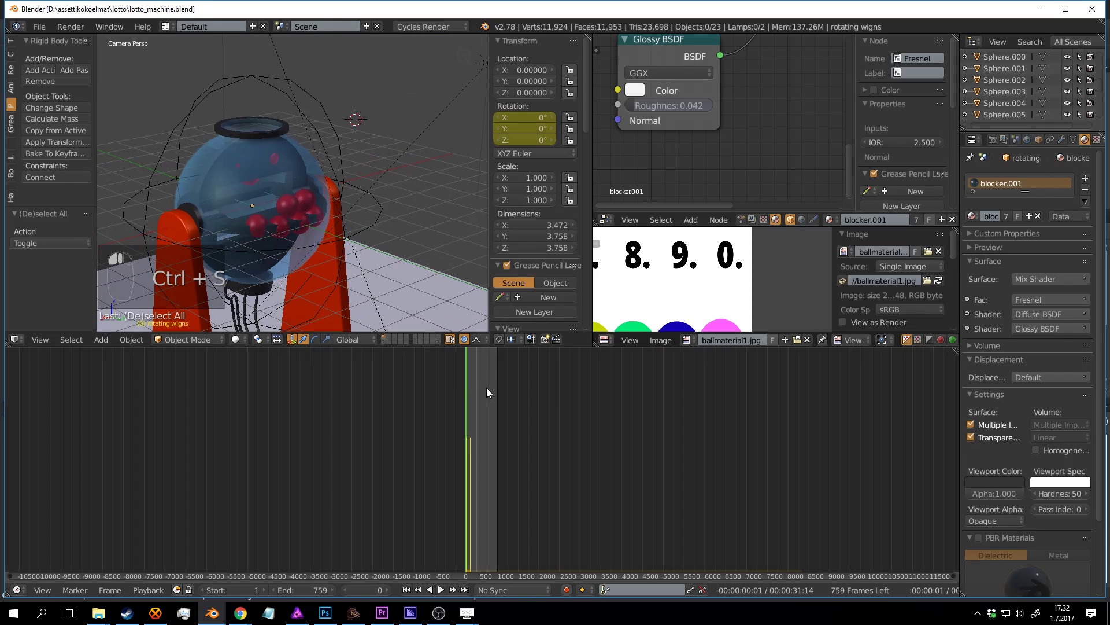
pyautogui.scroll(3, 487, 389)
# Step: Play the ball mixing, skip ahead to the closing shot of the drawn balls and save the file
pyautogui.hotkey('alt', 'a')
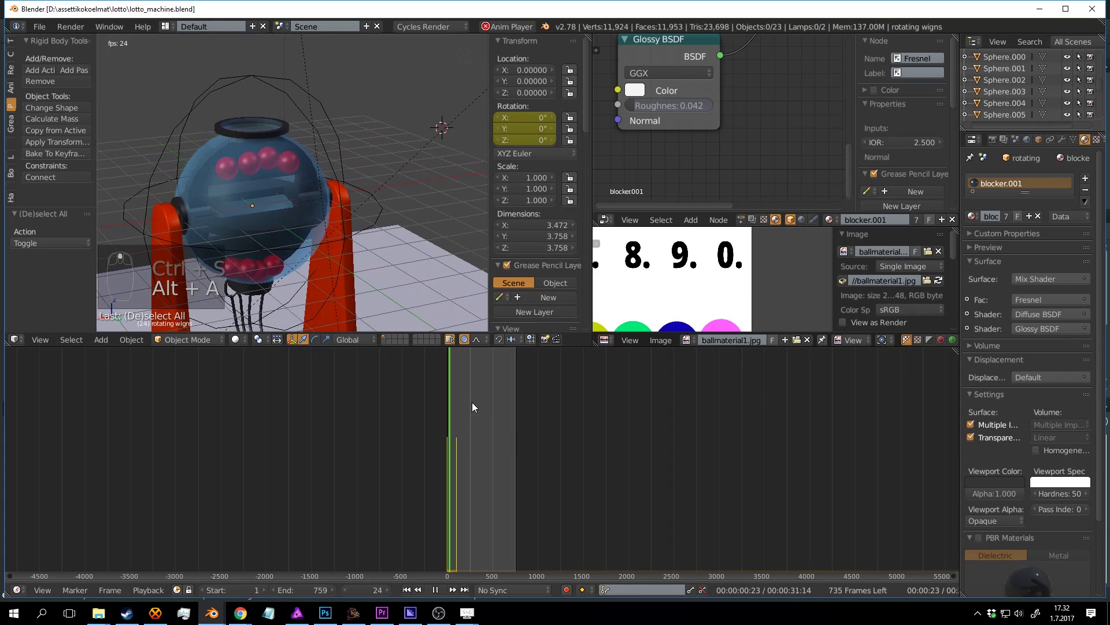
pyautogui.hotkey('alt', 'a')
pyautogui.hotkey('alt', 'a')
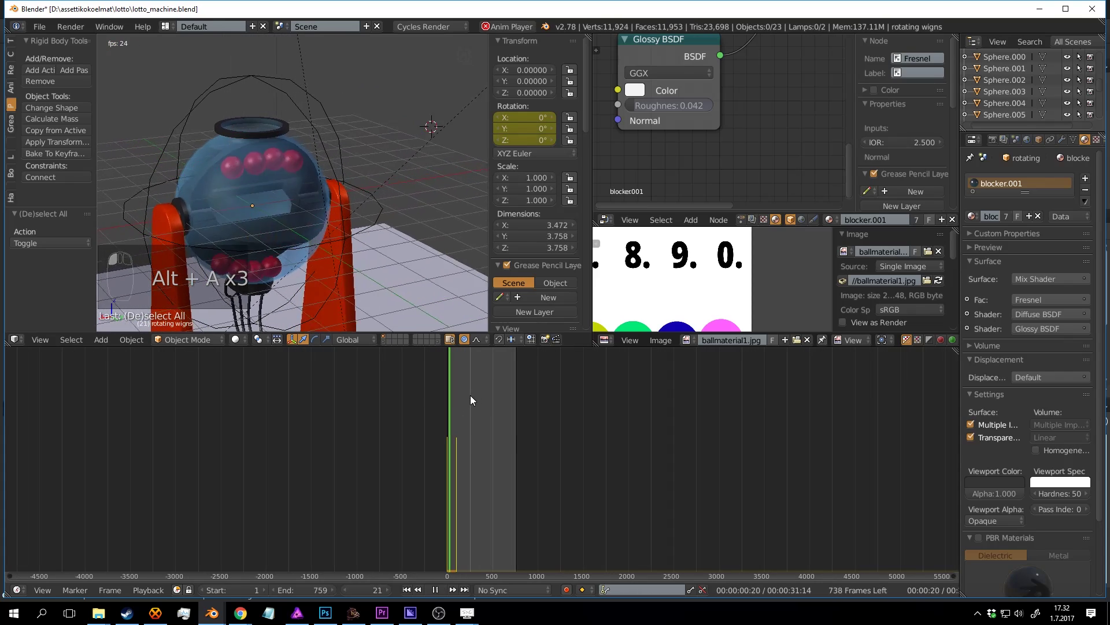
pyautogui.moveTo(453, 387); pyautogui.dragTo(501, 391)
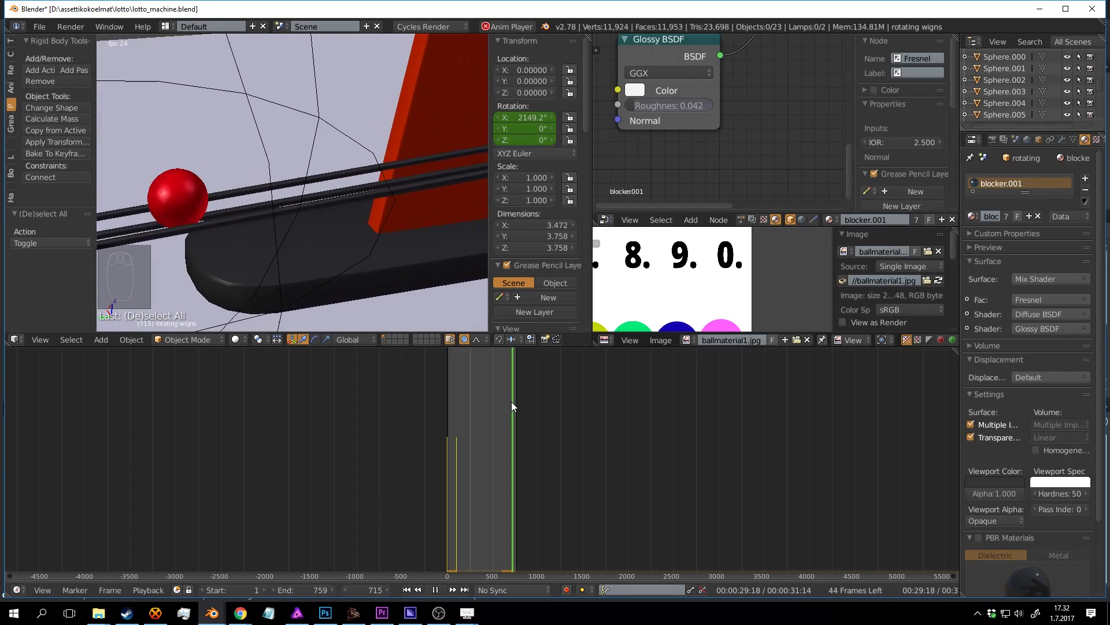
pyautogui.hotkey('alt', 'a')
pyautogui.hotkey('ctrl', 's')
# Step: Scrub far beyond the animation's end, to about frame 7000, to check how the simulation continues
pyautogui.moveTo(512, 404); pyautogui.dragTo(855, 421)
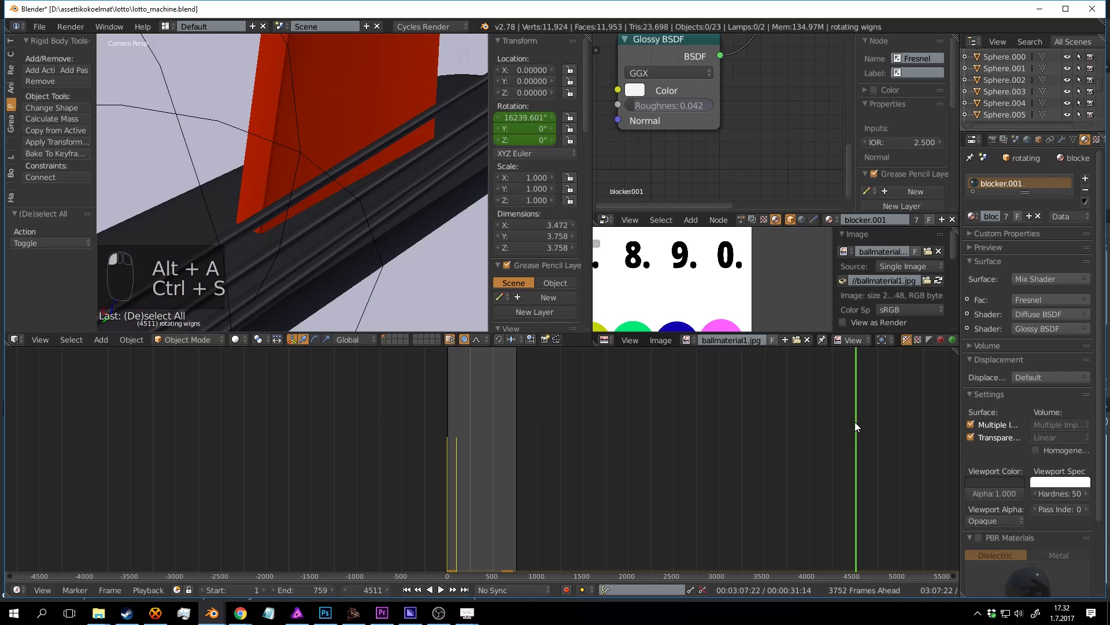
pyautogui.scroll(-11, 854, 422)
pyautogui.moveTo(728, 427); pyautogui.dragTo(614, 434, button='middle')
pyautogui.moveTo(524, 412); pyautogui.dragTo(621, 405)
# Step: Set the rigid body cache's end frame to 759 to match the scene's frame range
pyautogui.click(994, 139)
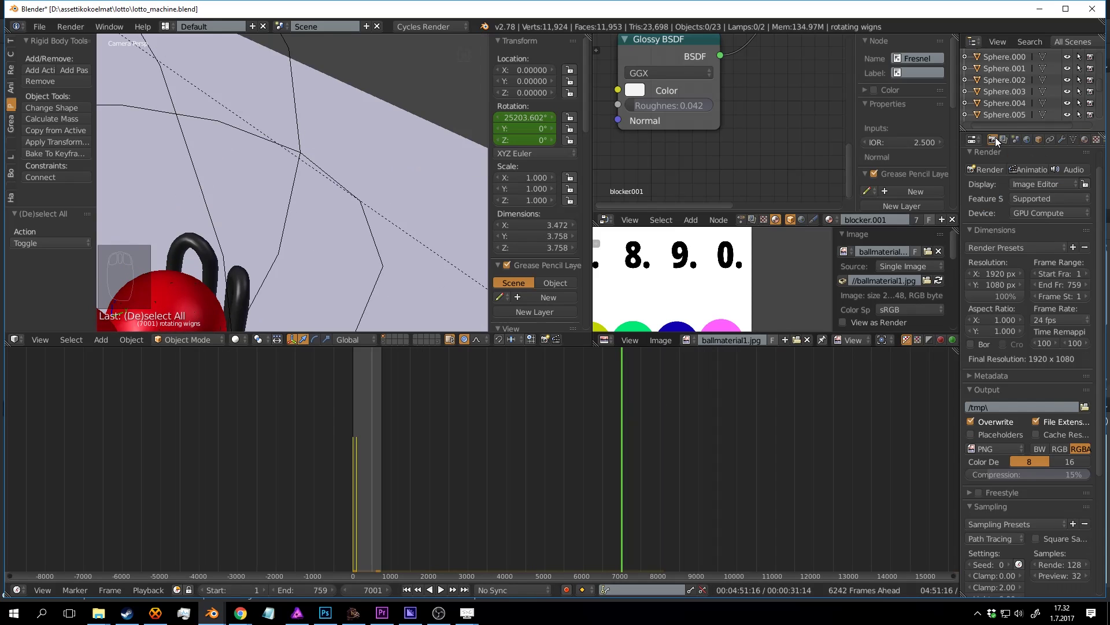
pyautogui.click(1016, 138)
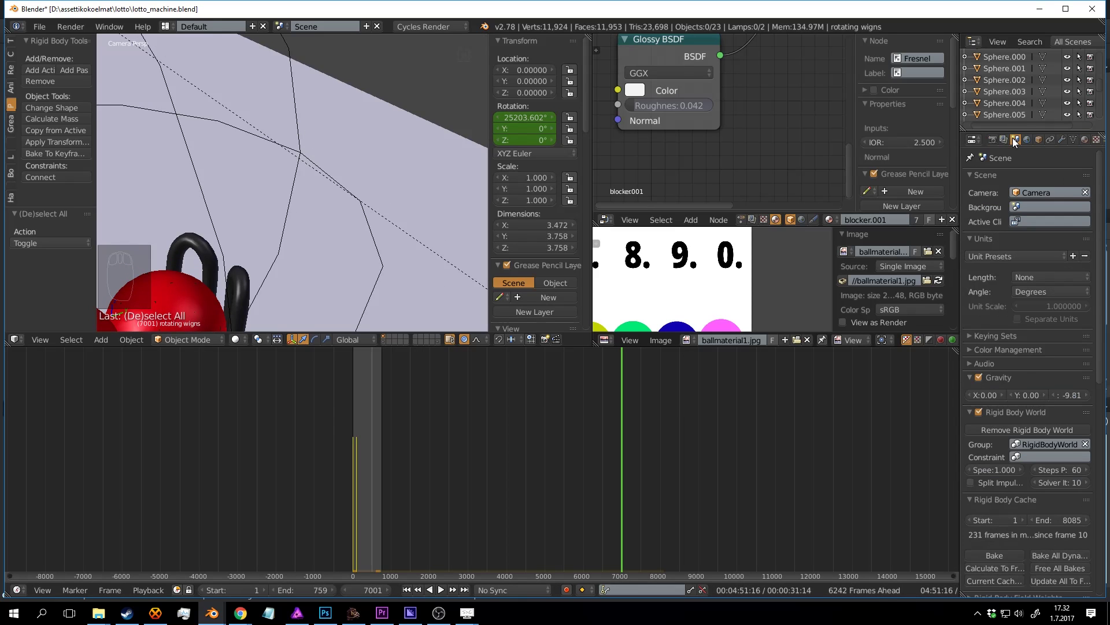
pyautogui.scroll(-2, 1035, 290)
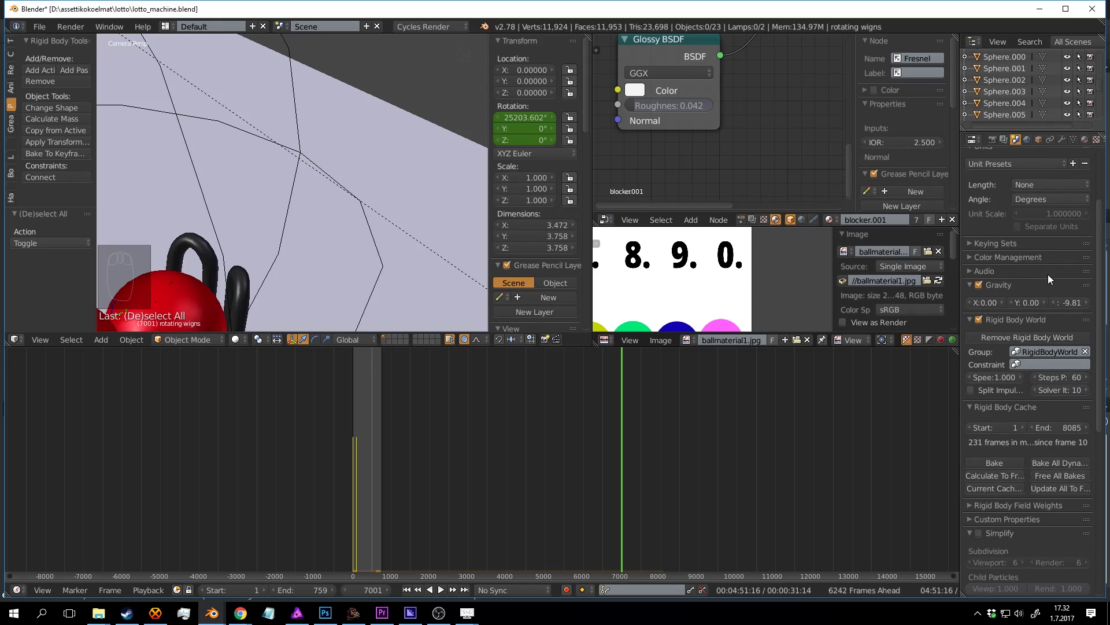
pyautogui.scroll(-2, 1035, 240)
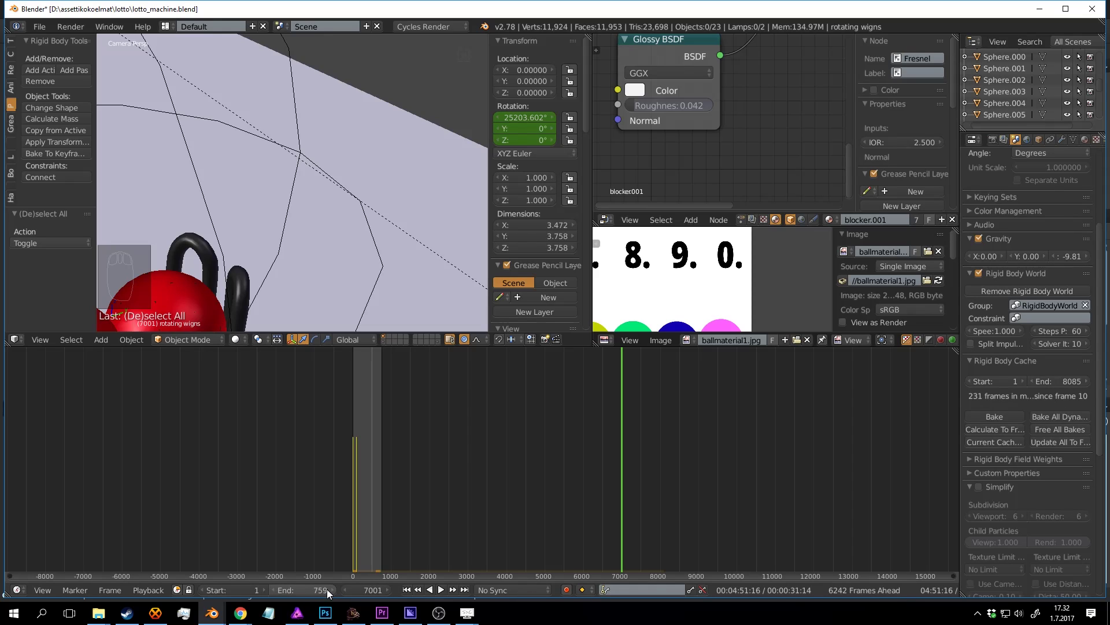
pyautogui.click(1067, 382)
pyautogui.write('759')
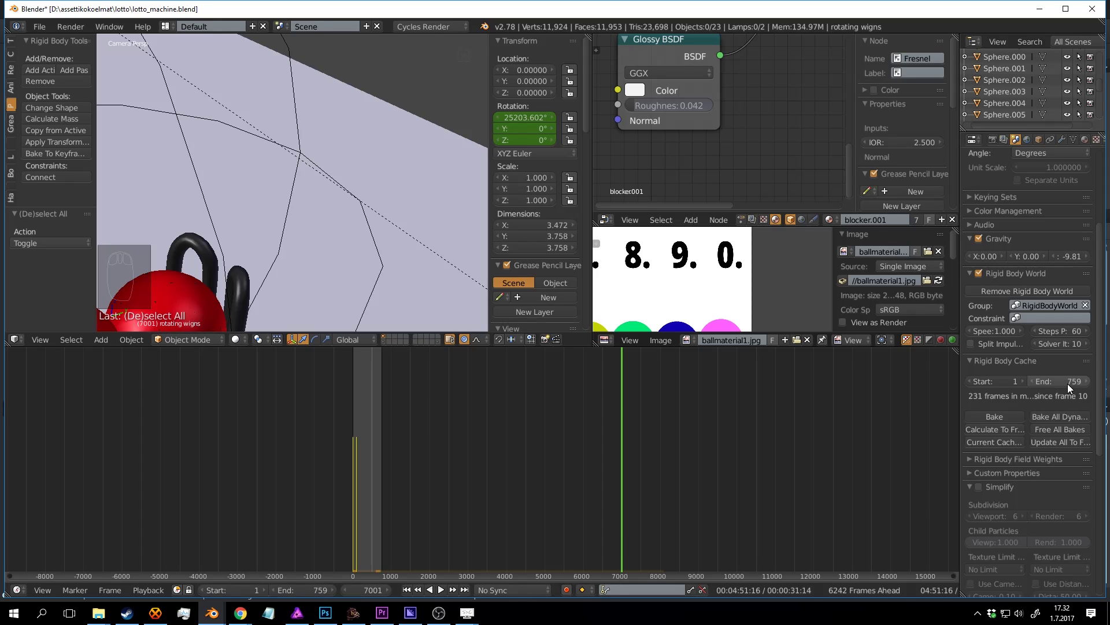
pyautogui.press('Return')
# Step: Save the file and replay the simulation from frame 0 and from about frame 600 through the closing shot
pyautogui.hotkey('ctrl', 's')
pyautogui.hotkey('alt', 'a')
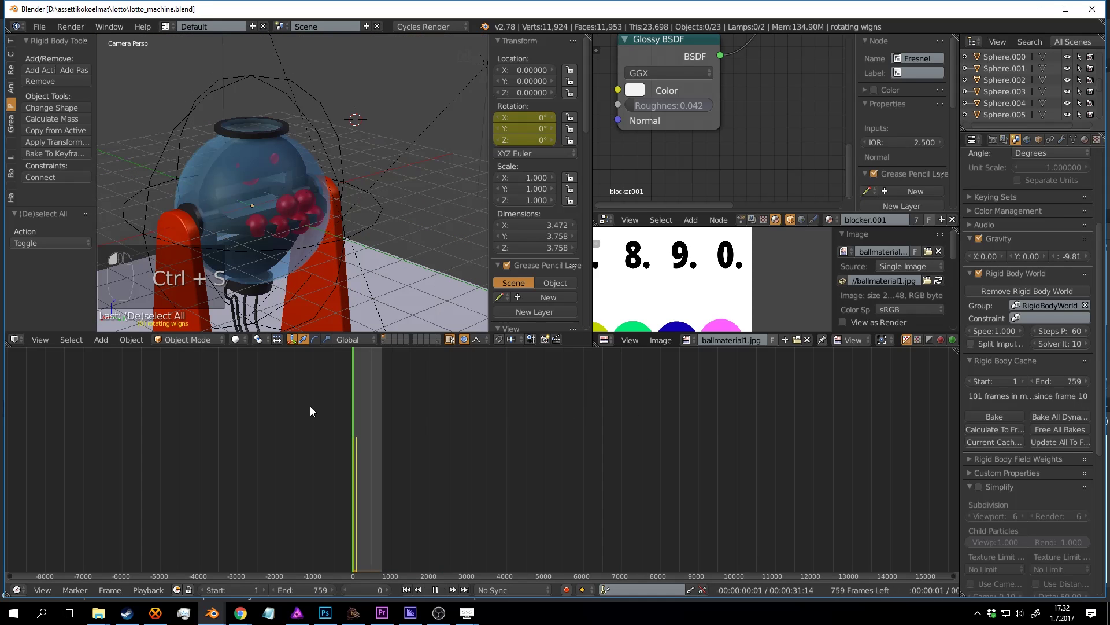
pyautogui.hotkey('alt', 'a')
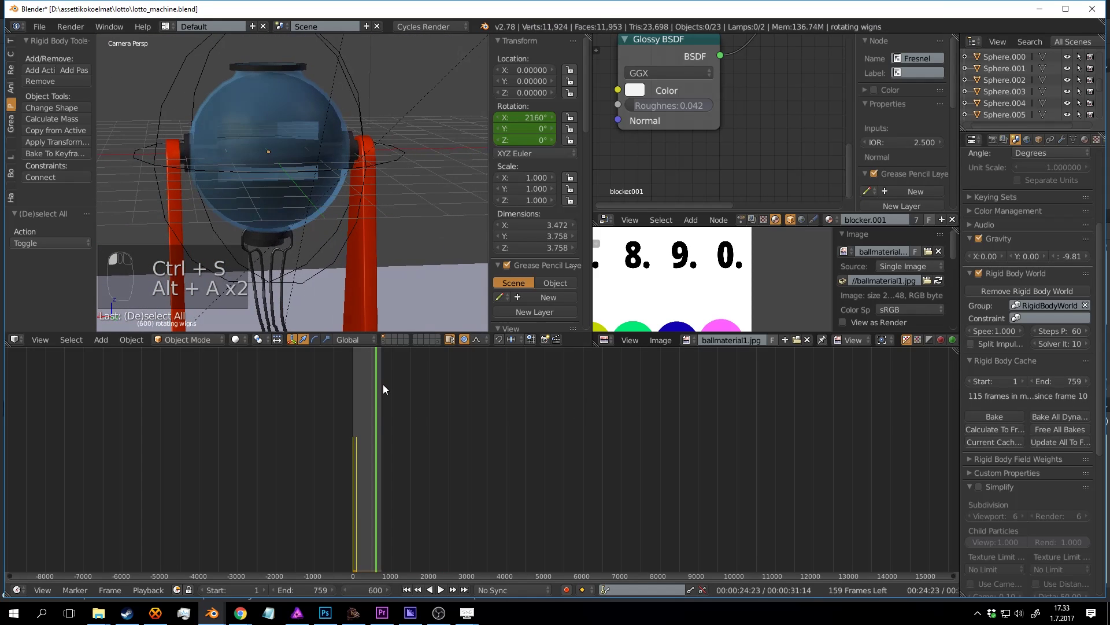
pyautogui.hotkey('alt', 'a')
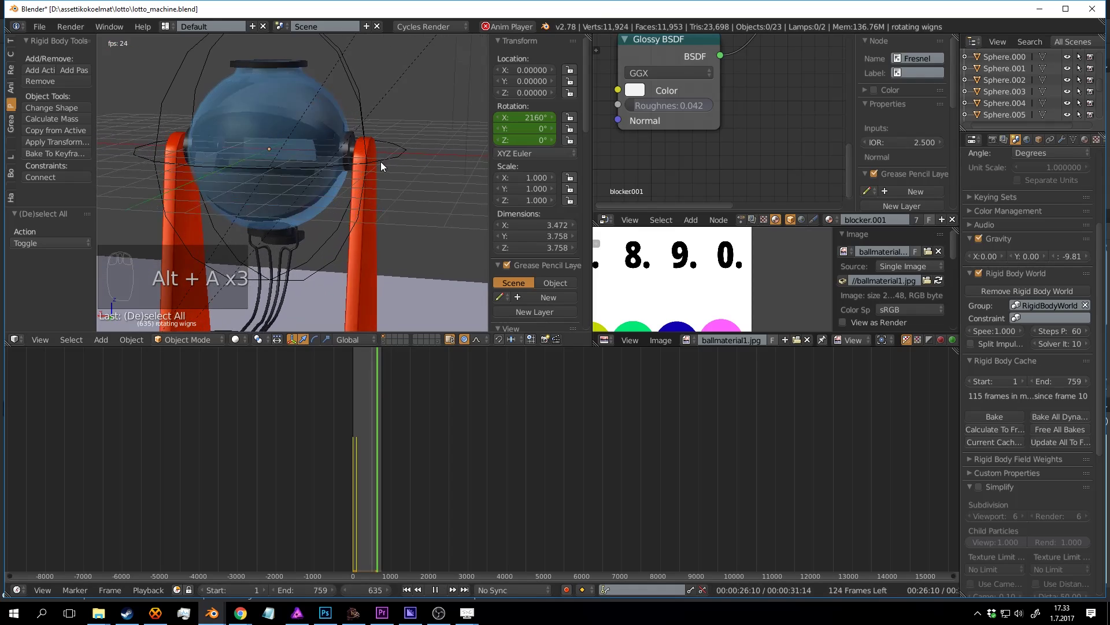
pyautogui.hotkey('ctrl', 's')
pyautogui.click(397, 202)
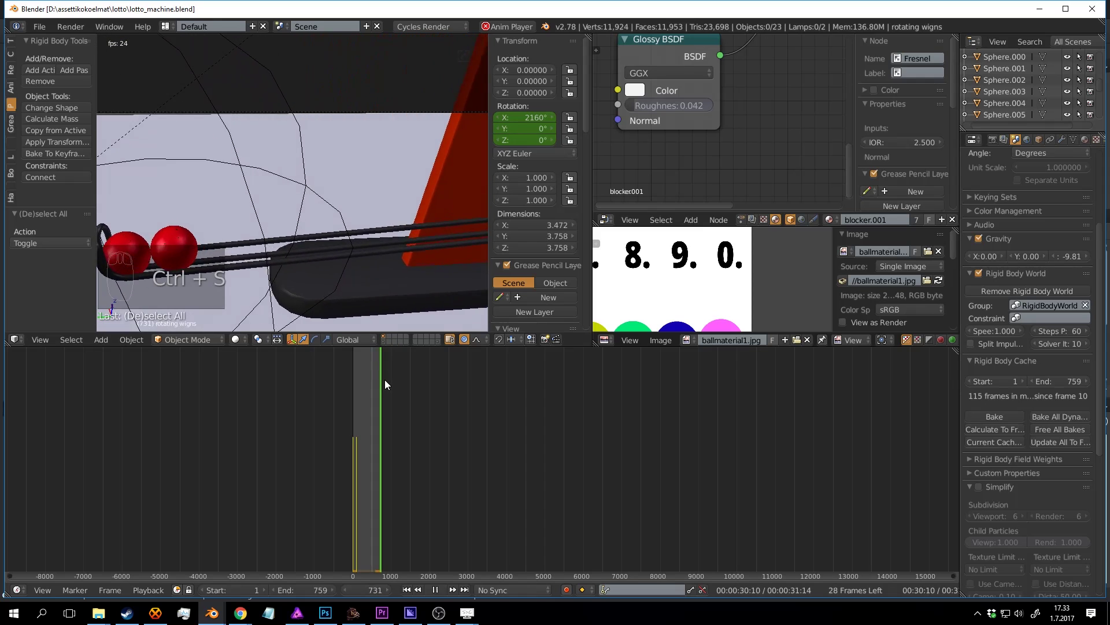
pyautogui.scroll(-2, 378, 226)
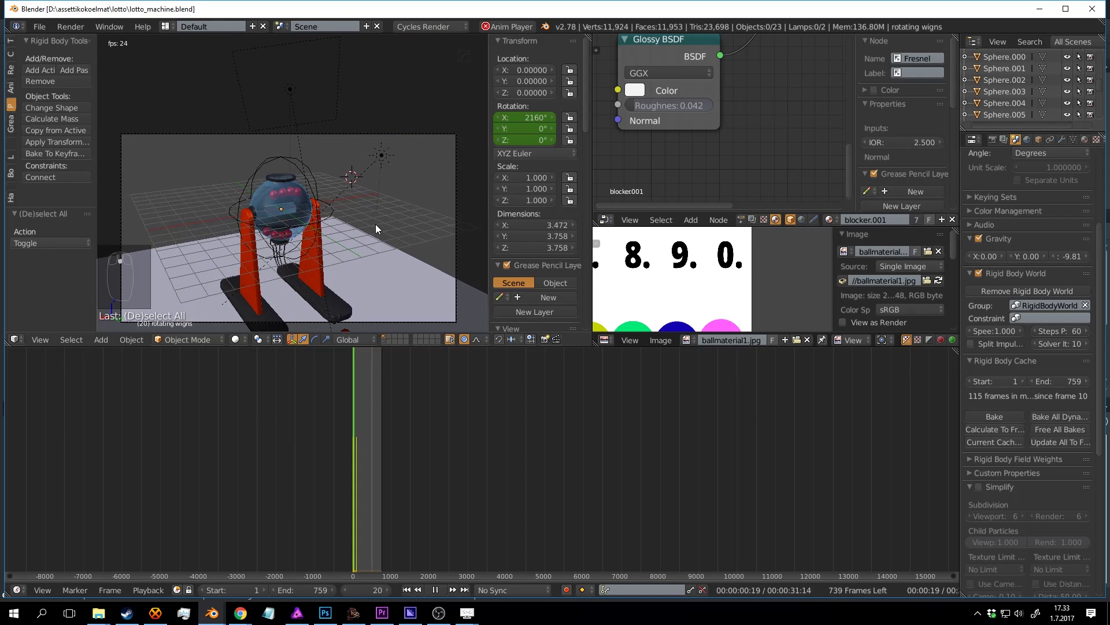
pyautogui.hotkey('alt', 'a')
# Step: Set the scene's start frame to 0, replay and scrub the animation, and save the file
pyautogui.scroll(4, 393, 429)
pyautogui.moveTo(296, 430); pyautogui.dragTo(405, 413, button='middle')
pyautogui.scroll(6, 404, 412)
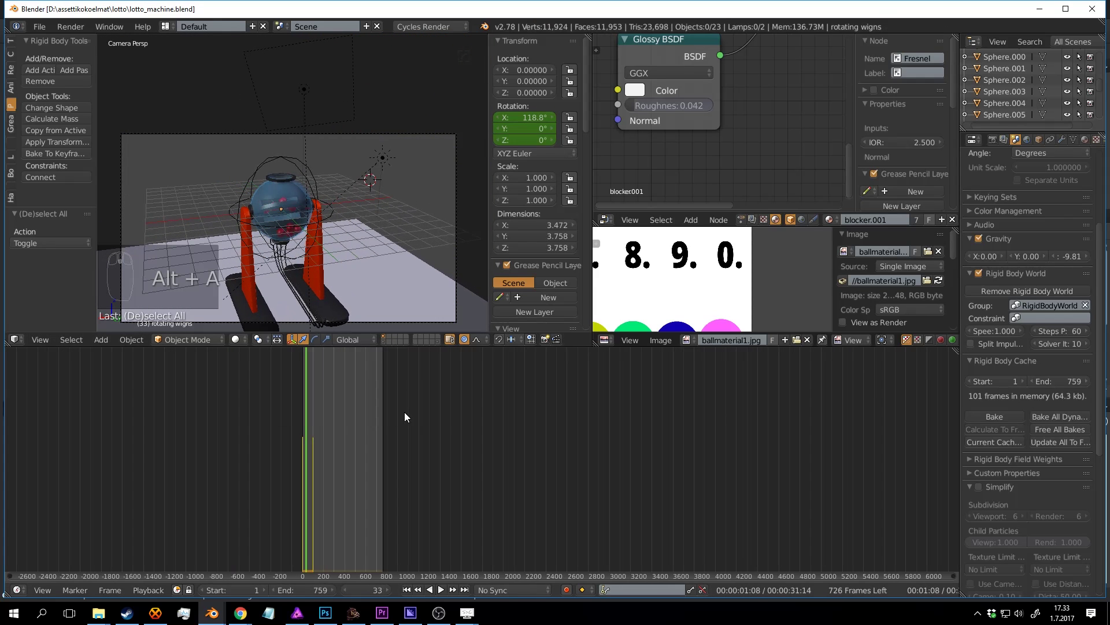
pyautogui.moveTo(314, 412); pyautogui.dragTo(522, 376, button='middle')
pyautogui.scroll(2, 438, 455)
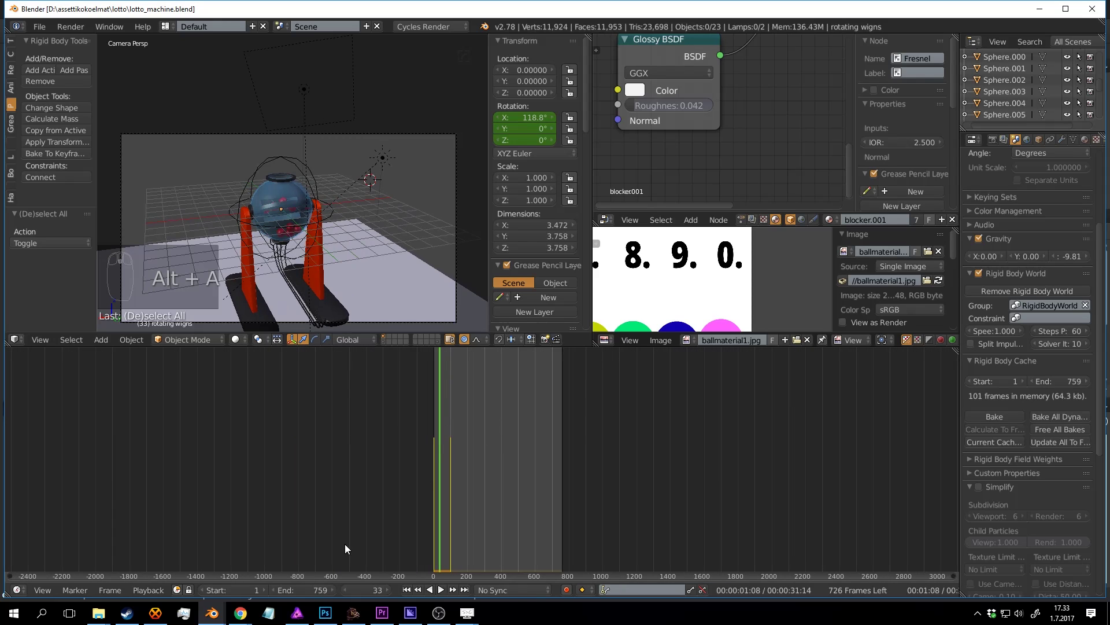
pyautogui.click(202, 589)
pyautogui.hotkey('shift', 'alt', 'a')
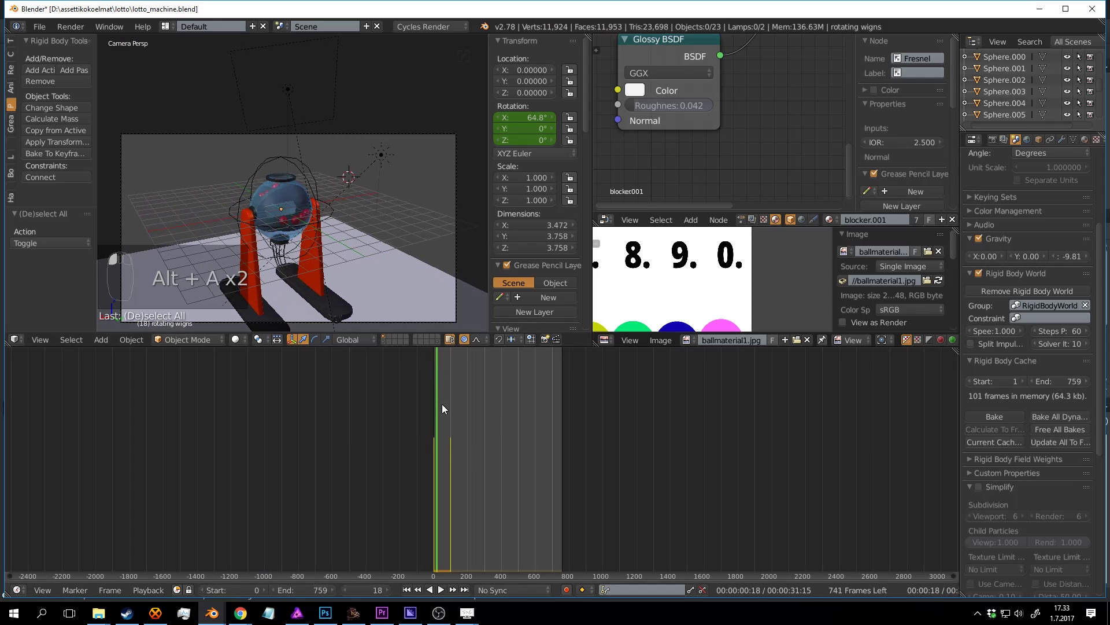
pyautogui.hotkey('alt', 'a')
pyautogui.moveTo(480, 380); pyautogui.dragTo(516, 373)
pyautogui.hotkey('ctrl', 's')
pyautogui.click(516, 373)
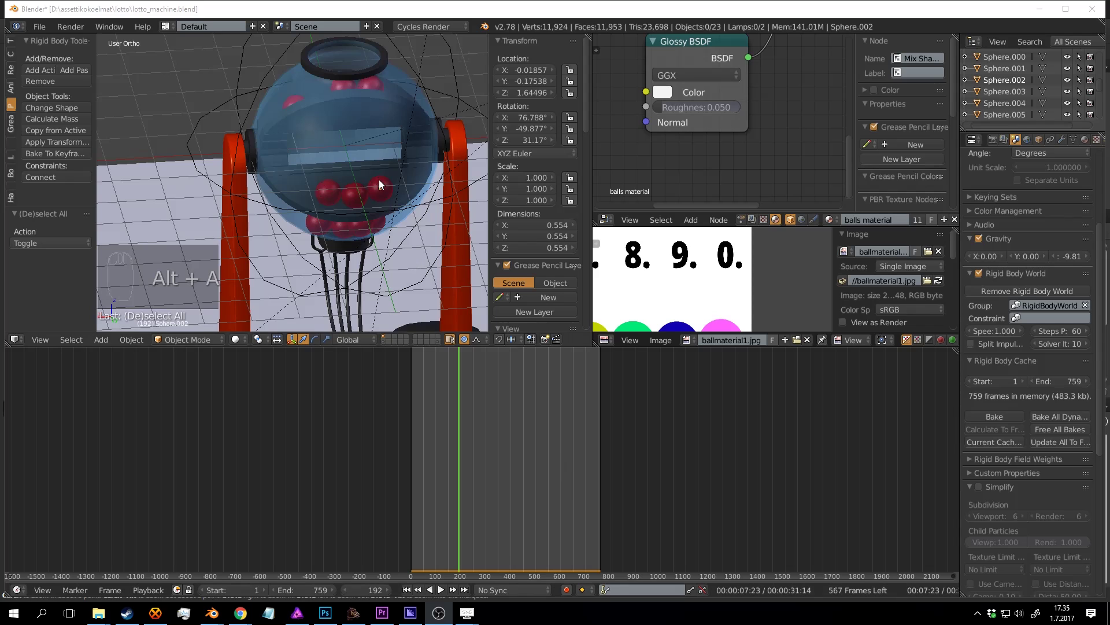
# Step: Save the file and play the ball mixing from the start while viewing the globe from the side
pyautogui.moveTo(379, 179); pyautogui.dragTo(369, 216, button='middle')
pyautogui.hotkey('ctrl', 's')
pyautogui.click(369, 216)
pyautogui.moveTo(454, 388); pyautogui.dragTo(342, 377)
pyautogui.scroll(-3, 362, 169)
pyautogui.moveTo(362, 169)
pyautogui.mouseDown(button='middle')
pyautogui.moveTo(376, 215)
pyautogui.moveTo(395, 193)
pyautogui.moveTo(361, 169)
pyautogui.mouseUp(button='middle')
pyautogui.scroll(2, 395, 193)
pyautogui.hotkey('alt', 'a')
pyautogui.scroll(2, 360, 168)
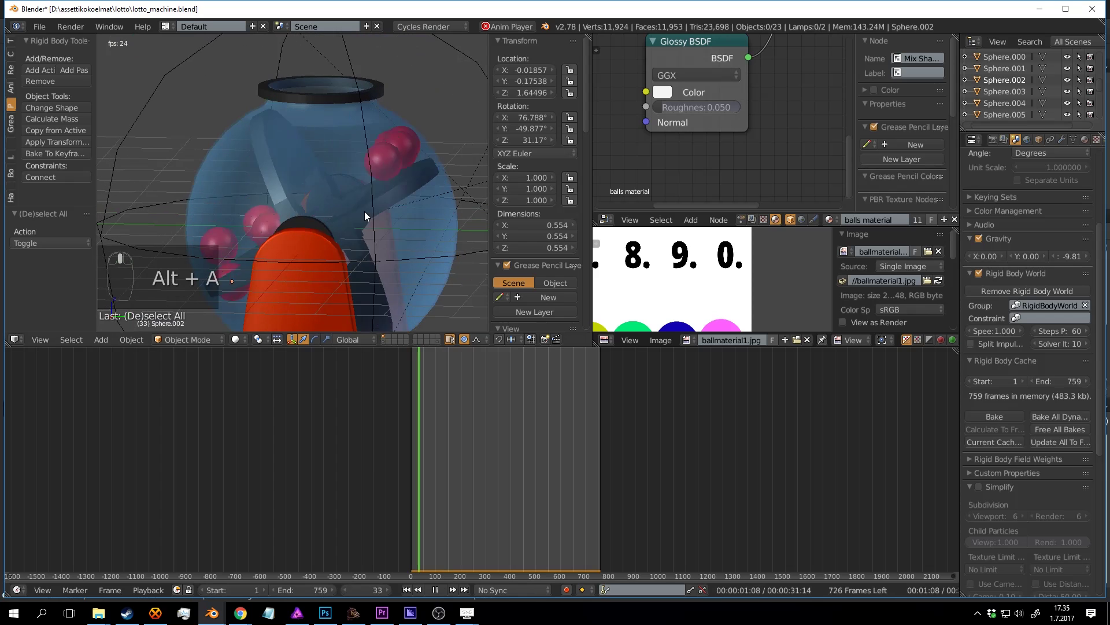
# Step: Return to frame 0 and hide the glass globe and the rotating wings
pyautogui.hotkey('alt', 'a')
pyautogui.moveTo(440, 404); pyautogui.dragTo(361, 378)
pyautogui.scroll(-4, 391, 203)
pyautogui.scroll(4, 324, 133)
pyautogui.moveTo(391, 203); pyautogui.dragTo(342, 147, button='middle')
pyautogui.keyDown('shift'); pyautogui.rightClick(285, 173); pyautogui.keyUp('shift')
pyautogui.press('a')
pyautogui.rightClick(287, 96)
pyautogui.press('h')
pyautogui.rightClick(394, 193)
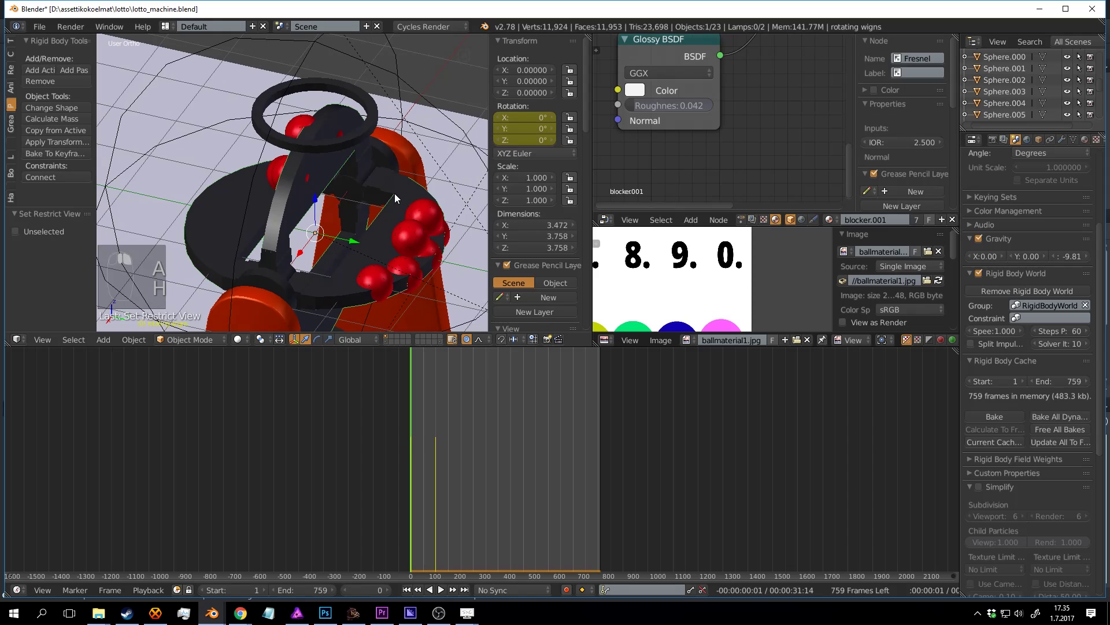
pyautogui.press('h')
# Step: Select all ten balls and move them about 4 units straight up along Z, above the ring opening
pyautogui.moveTo(418, 231); pyautogui.dragTo(386, 203, button='middle')
pyautogui.rightClick(390, 211)
pyautogui.keyDown('shift'); pyautogui.rightClick(386, 250); pyautogui.keyUp('shift')
pyautogui.keyDown('shift'); pyautogui.rightClick(371, 224); pyautogui.keyUp('shift')
pyautogui.keyDown('shift'); pyautogui.rightClick(355, 251); pyautogui.keyUp('shift')
pyautogui.keyDown('shift'); pyautogui.rightClick(321, 255); pyautogui.keyUp('shift')
pyautogui.moveTo(321, 257); pyautogui.dragTo(377, 251, button='middle')
pyautogui.keyDown('shift'); pyautogui.rightClick(383, 249); pyautogui.keyUp('shift')
pyautogui.keyDown('shift'); pyautogui.rightClick(325, 140); pyautogui.keyUp('shift')
pyautogui.keyDown('shift'); pyautogui.rightClick(298, 175); pyautogui.keyUp('shift')
pyautogui.keyDown('shift'); pyautogui.rightClick(262, 147); pyautogui.keyUp('shift')
pyautogui.keyDown('shift'); pyautogui.rightClick(288, 120); pyautogui.keyUp('shift')
pyautogui.moveTo(369, 204); pyautogui.dragTo(343, 189, button='middle')
pyautogui.scroll(-4, 342, 189)
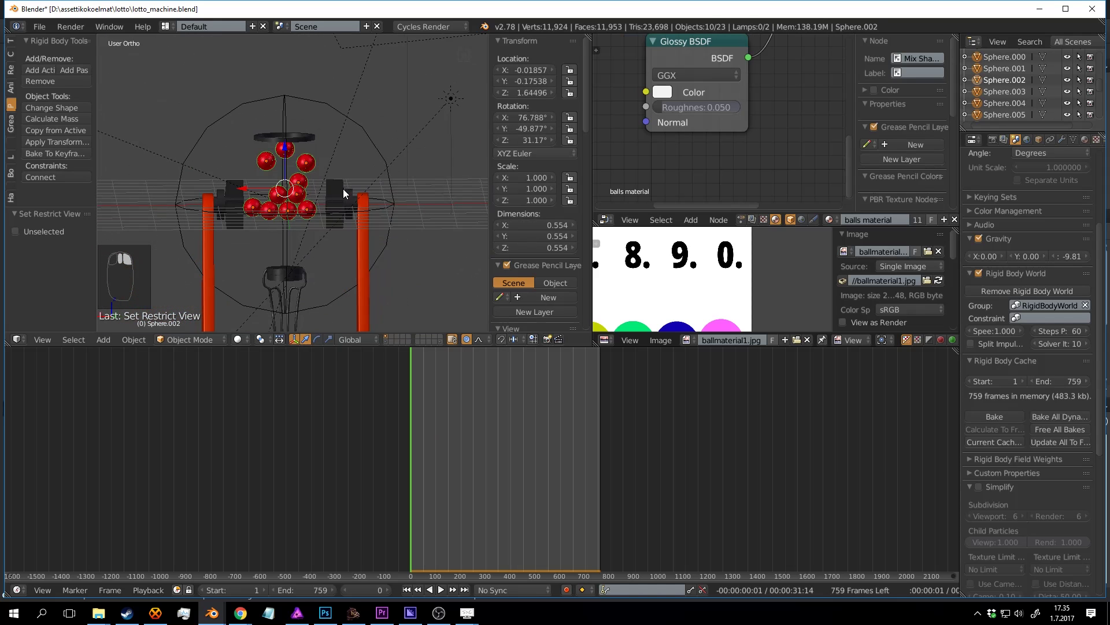
pyautogui.press('g')
pyautogui.press('z')
pyautogui.click(354, 27)
pyautogui.scroll(3, 307, 113)
pyautogui.press('a')
pyautogui.moveTo(307, 112); pyautogui.dragTo(414, 167, button='middle')
pyautogui.keyDown('shift'); pyautogui.moveTo(414, 168); pyautogui.dragTo(379, 214, button='middle'); pyautogui.keyUp('shift')
pyautogui.hotkey('ctrl', 'z')
pyautogui.moveTo(400, 165); pyautogui.dragTo(372, 283, button='middle')
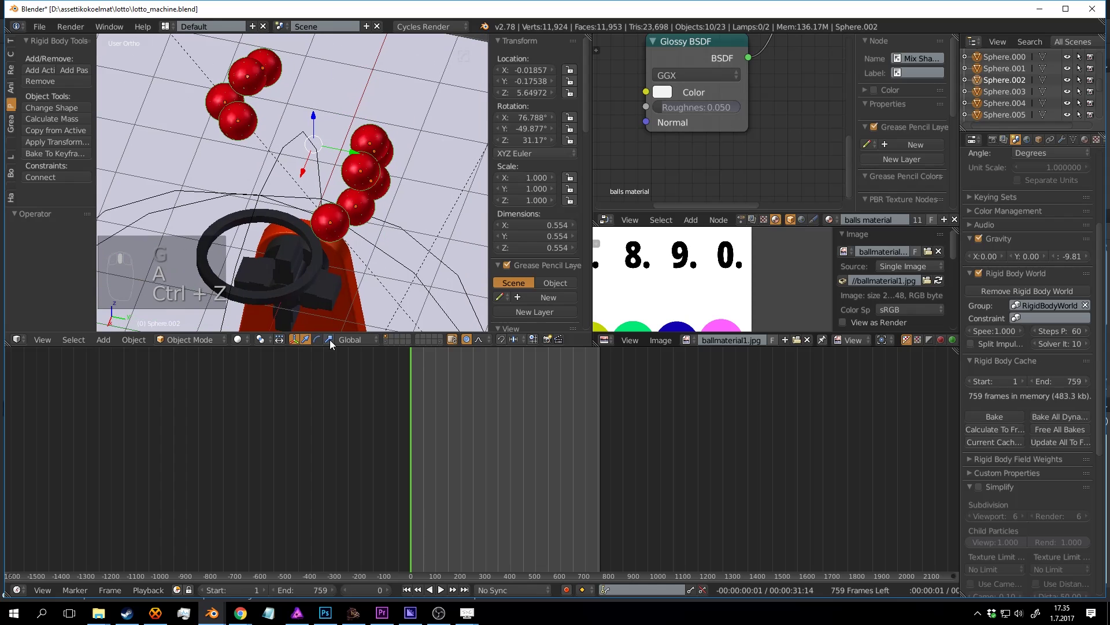
# Step: Move two balls of the nearer cluster one at a time along the global Y axis toward the ring opening
pyautogui.moveTo(347, 190)
pyautogui.mouseDown(button='middle')
pyautogui.moveTo(366, 158)
pyautogui.moveTo(364, 193)
pyautogui.mouseUp(button='middle')
pyautogui.press('a')
pyautogui.rightClick(364, 193)
pyautogui.moveTo(363, 190); pyautogui.dragTo(294, 175)
pyautogui.hotkey('ctrl', 'z')
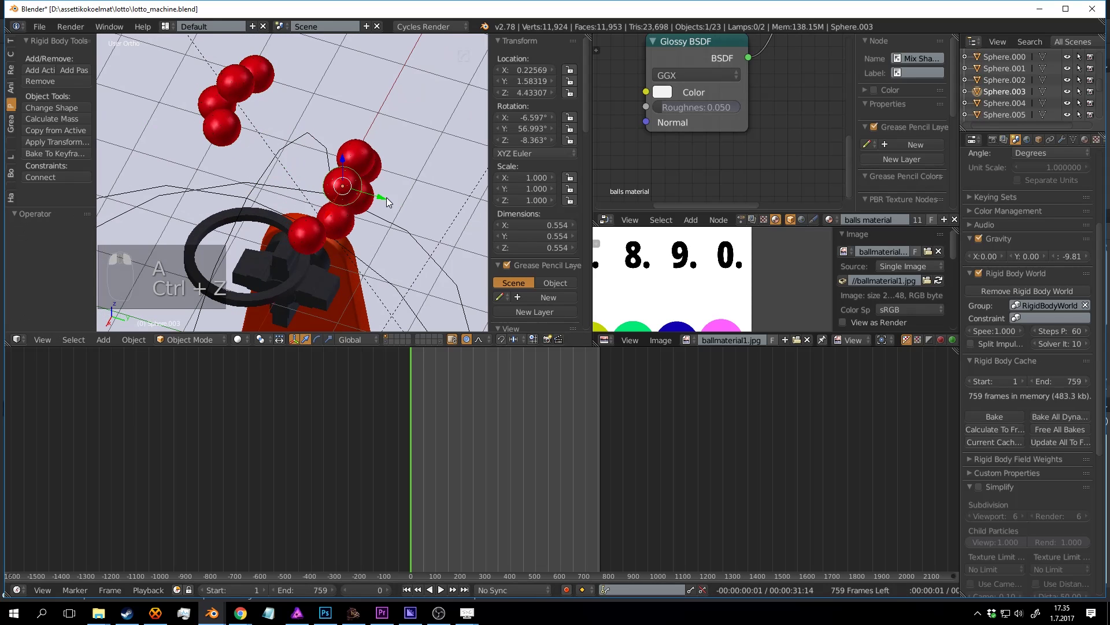
pyautogui.press('g')
pyautogui.rightClick(319, 190)
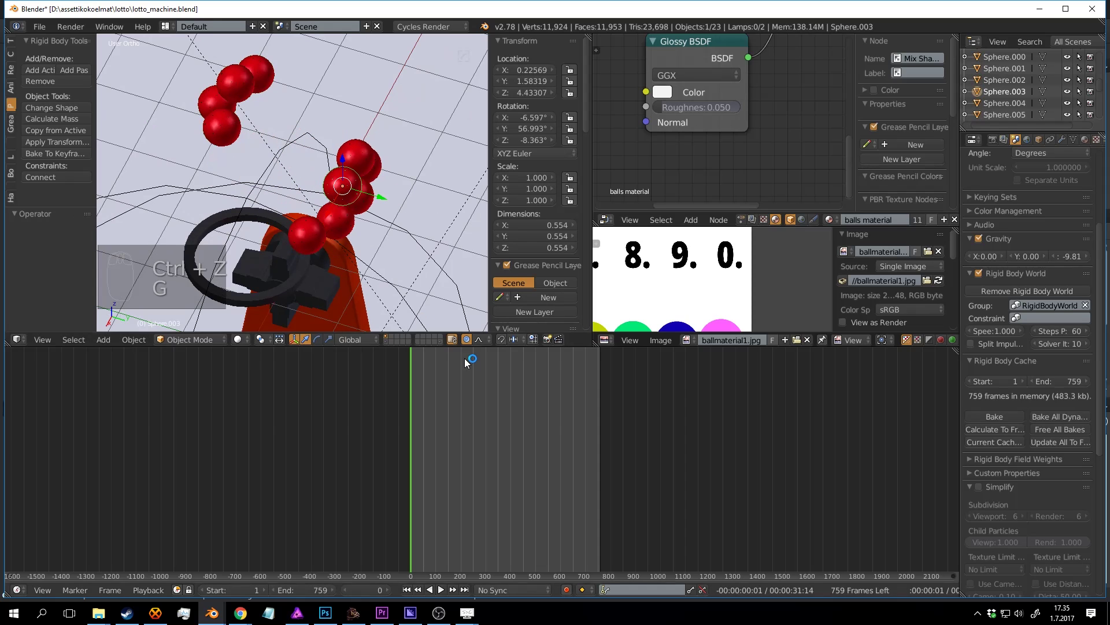
pyautogui.moveTo(381, 197); pyautogui.dragTo(288, 172)
pyautogui.press('a')
pyautogui.rightClick(315, 238)
pyautogui.moveTo(351, 244); pyautogui.dragTo(291, 211)
# Step: Select a third ball of the nearer cluster and lower it along Z over the ring opening
pyautogui.press('a')
pyautogui.rightClick(337, 223)
pyautogui.moveTo(284, 223)
pyautogui.mouseDown(button='middle')
pyautogui.moveTo(220, 194)
pyautogui.moveTo(280, 231)
pyautogui.mouseUp(button='middle')
pyautogui.scroll(1, 283, 220)
pyautogui.press('g')
pyautogui.press('z')
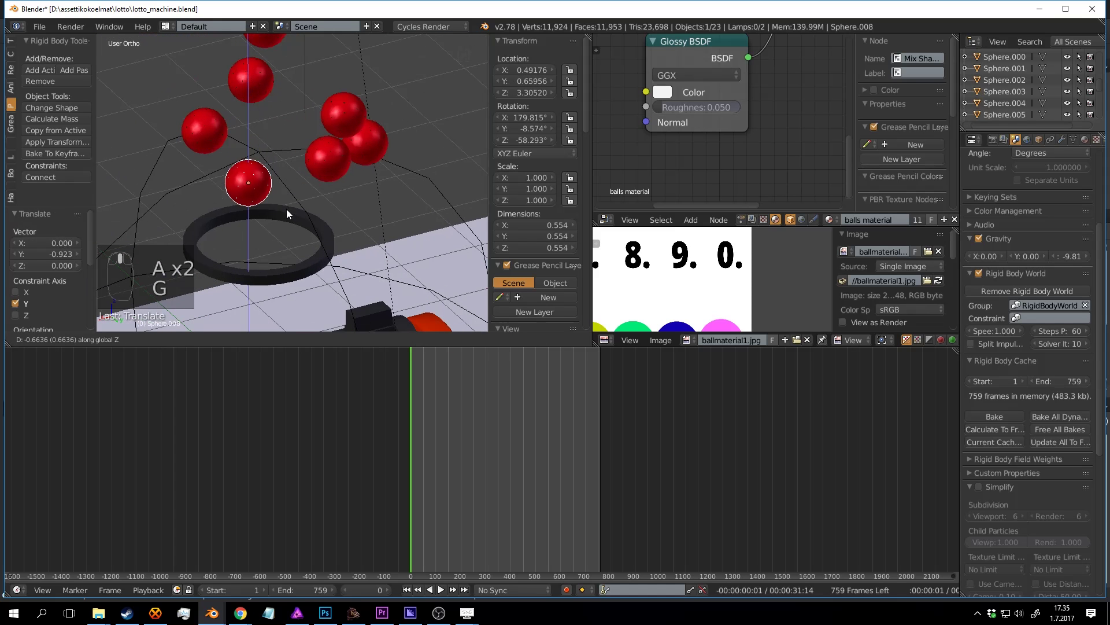
pyautogui.click(287, 241)
# Step: Shift another raised ball about 0.65 in X and -0.4 in Y, then move two more balls together toward the ring
pyautogui.press('a')
pyautogui.rightClick(344, 166)
pyautogui.press('g')
pyautogui.click(293, 166)
pyautogui.moveTo(293, 166); pyautogui.dragTo(210, 190, button='middle')
pyautogui.rightClick(155, 115)
pyautogui.keyDown('shift'); pyautogui.rightClick(240, 189); pyautogui.keyUp('shift')
pyautogui.press('g')
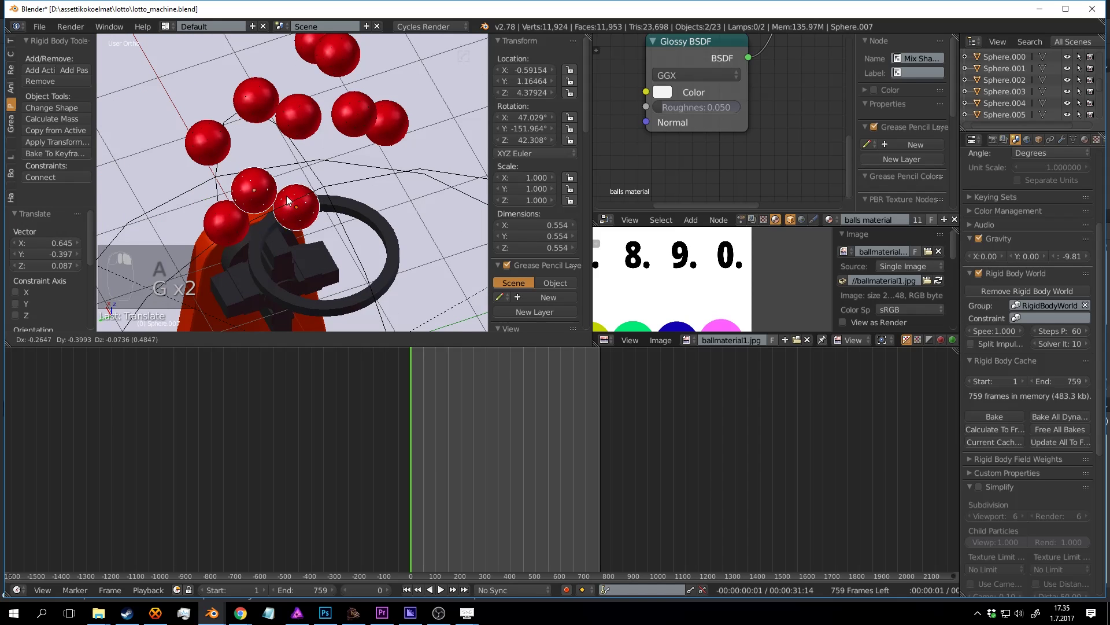
pyautogui.click(327, 204)
# Step: Move the ball beside the ring over the opening and shift Sphere.005 by about -0.94, -1.36 and -0.28 in X, Y, Z
pyautogui.press('a')
pyautogui.rightClick(234, 233)
pyautogui.press('g')
pyautogui.click(319, 260)
pyautogui.rightClick(222, 151)
pyautogui.press('g')
pyautogui.click(335, 182)
# Step: Play the first frames of the ball drop from above and stop back at the start frame
pyautogui.moveTo(335, 182); pyautogui.dragTo(441, 201, button='middle')
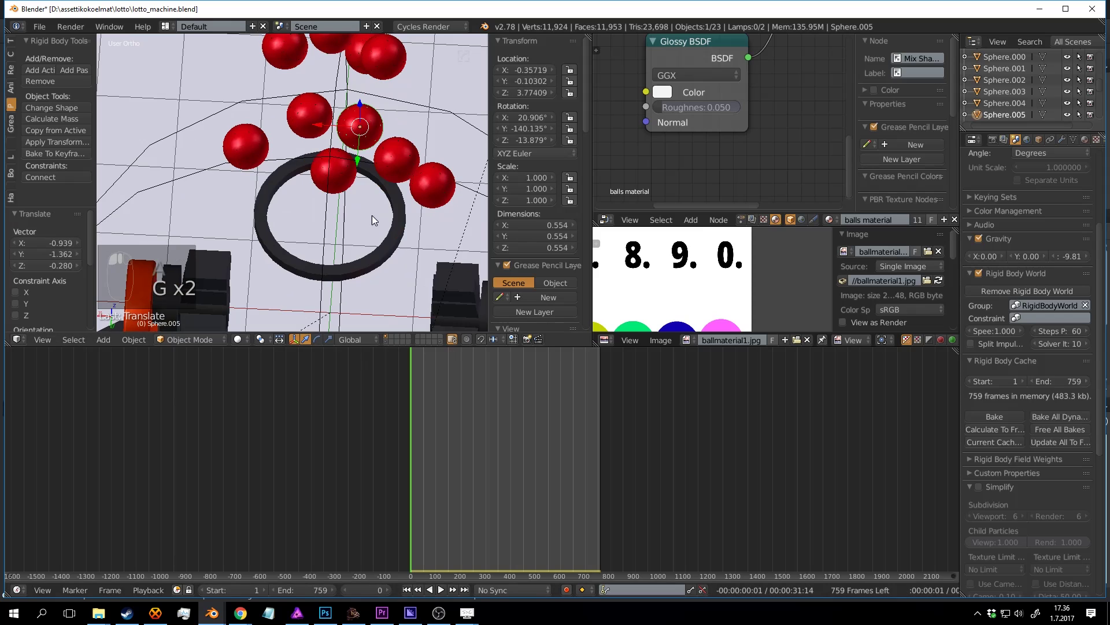
pyautogui.moveTo(373, 215); pyautogui.dragTo(411, 255, button='middle')
pyautogui.hotkey('alt', 'a')
pyautogui.hotkey('alt', 'a')
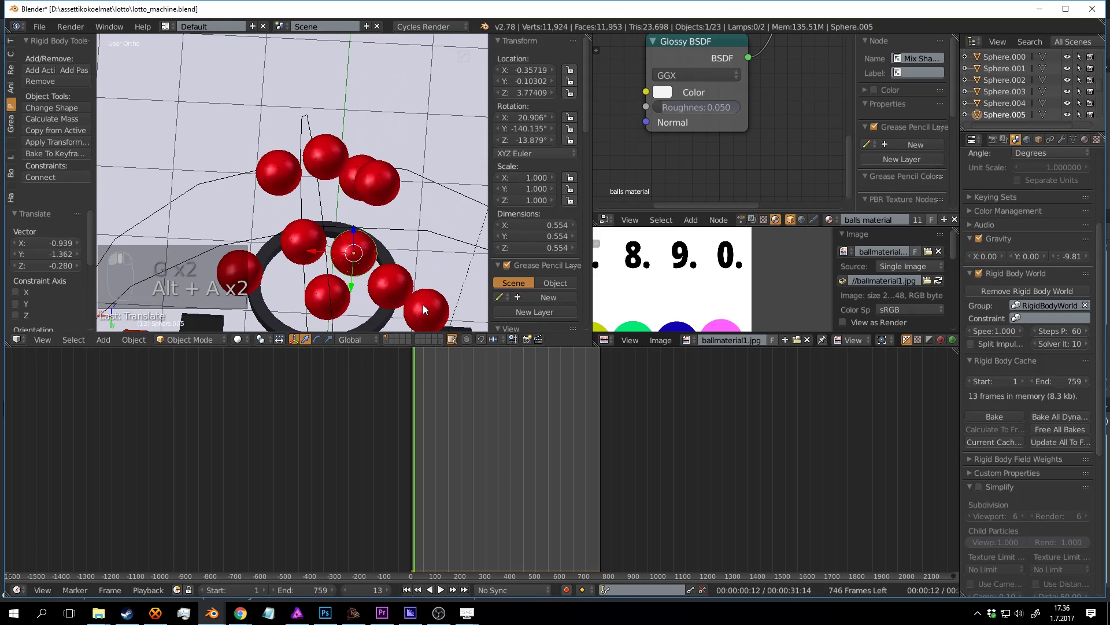
pyautogui.click(350, 401)
# Step: Move the outermost ball beyond the ring's edge inward over the opening, adjusting its position from a second angle
pyautogui.rightClick(443, 247)
pyautogui.press('g')
pyautogui.click(299, 283)
pyautogui.moveTo(300, 283); pyautogui.dragTo(313, 259, button='middle')
pyautogui.press('g')
pyautogui.click(316, 248)
# Step: Move two outlying balls of the upper group one at a time in line with the ring opening
pyautogui.press('a')
pyautogui.rightClick(212, 154)
pyautogui.press('g')
pyautogui.click(291, 205)
pyautogui.rightClick(348, 148)
pyautogui.press('g')
pyautogui.click(379, 173)
# Step: Shift one more ball sideways toward the middle of the stack above the ring and deselect everything
pyautogui.moveTo(410, 186); pyautogui.dragTo(374, 173, button='middle')
pyautogui.rightClick(328, 180)
pyautogui.press('g')
pyautogui.click(296, 198)
pyautogui.press('a')
# Step: Move the outlying ball near the top of the stack slightly inward and down, toward the stack's middle
pyautogui.moveTo(289, 188); pyautogui.dragTo(364, 173, button='middle')
pyautogui.rightClick(316, 98)
pyautogui.press('g')
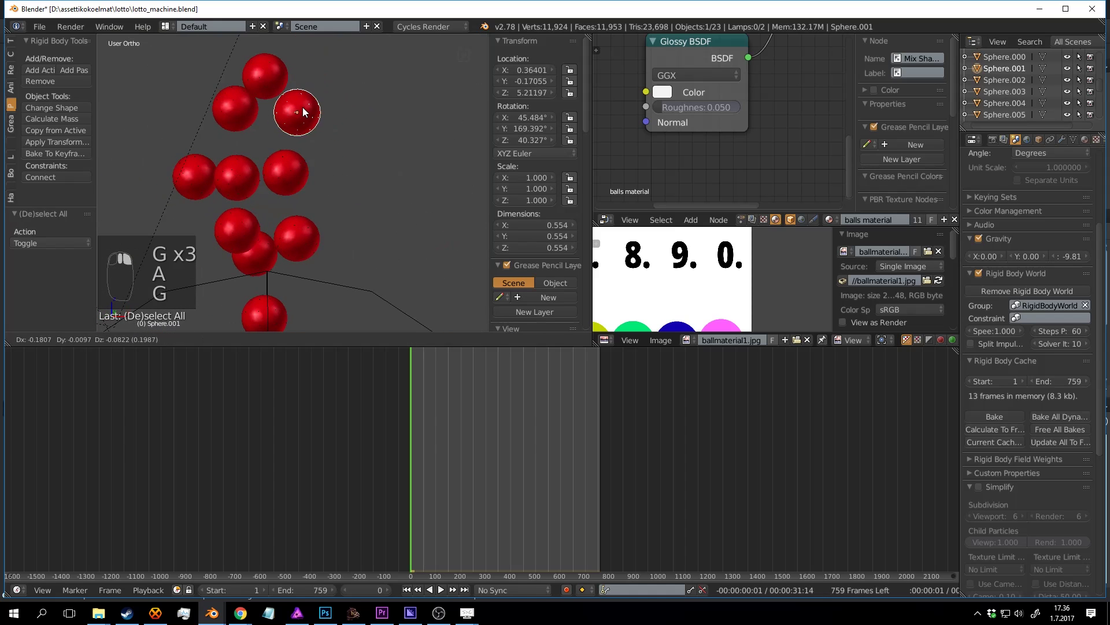
pyautogui.click(290, 108)
pyautogui.scroll(-3, 366, 262)
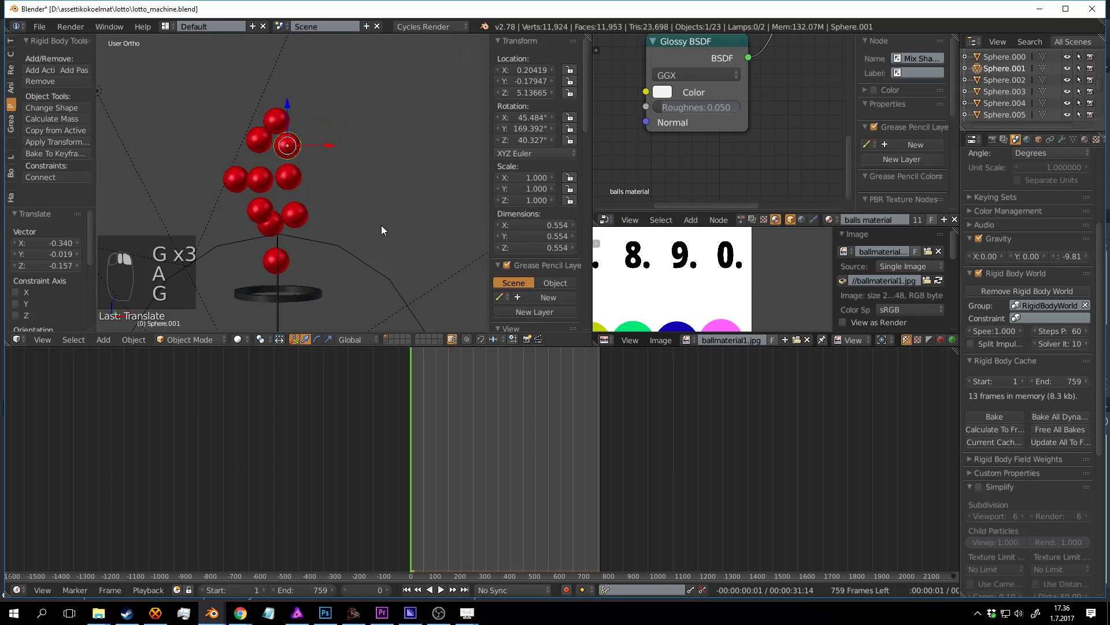
# Step: Reveal all hidden objects, hide the single unwanted object again, and save the file
pyautogui.hotkey('alt', 'h')
pyautogui.press('a')
pyautogui.hotkey('ctrl', 's')
pyautogui.scroll(5, 359, 252)
pyautogui.moveTo(338, 174); pyautogui.dragTo(331, 235, button='middle')
pyautogui.hotkey('ctrl', 's')
pyautogui.rightClick(326, 236)
pyautogui.press('h')
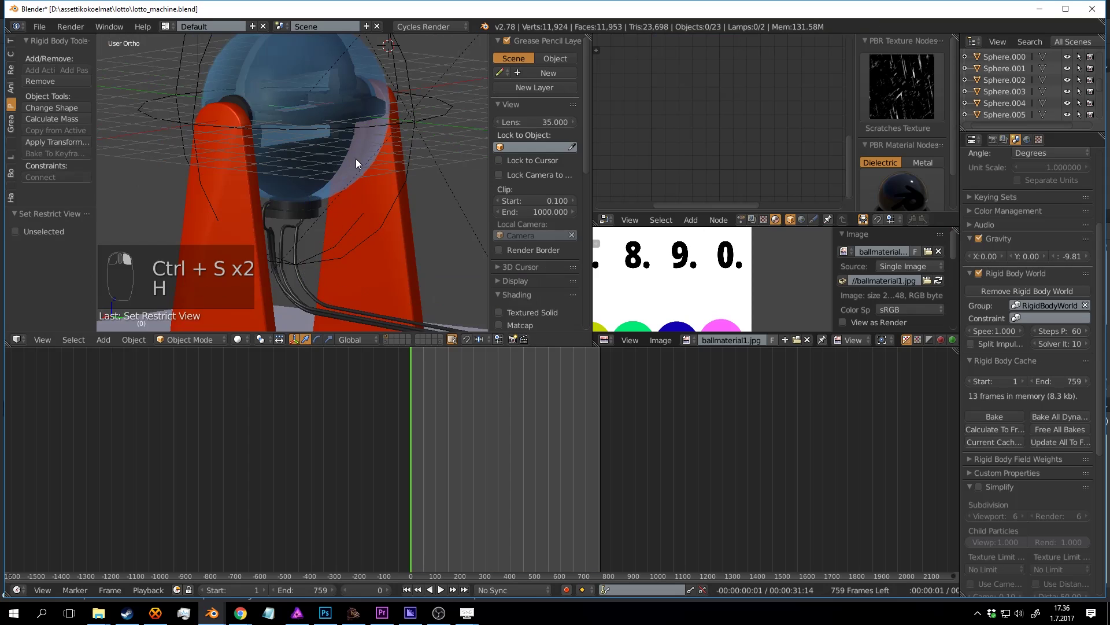
pyautogui.moveTo(355, 158); pyautogui.dragTo(370, 224, button='middle')
pyautogui.hotkey('ctrl', 's')
# Step: Reposition two balls of the stack one after another, bringing the second down just above the globe's ring
pyautogui.rightClick(362, 106)
pyautogui.moveTo(362, 105); pyautogui.dragTo(387, 139, button='middle')
pyautogui.press('g')
pyautogui.click(378, 140)
pyautogui.rightClick(369, 178)
pyautogui.press('g')
pyautogui.click(355, 207)
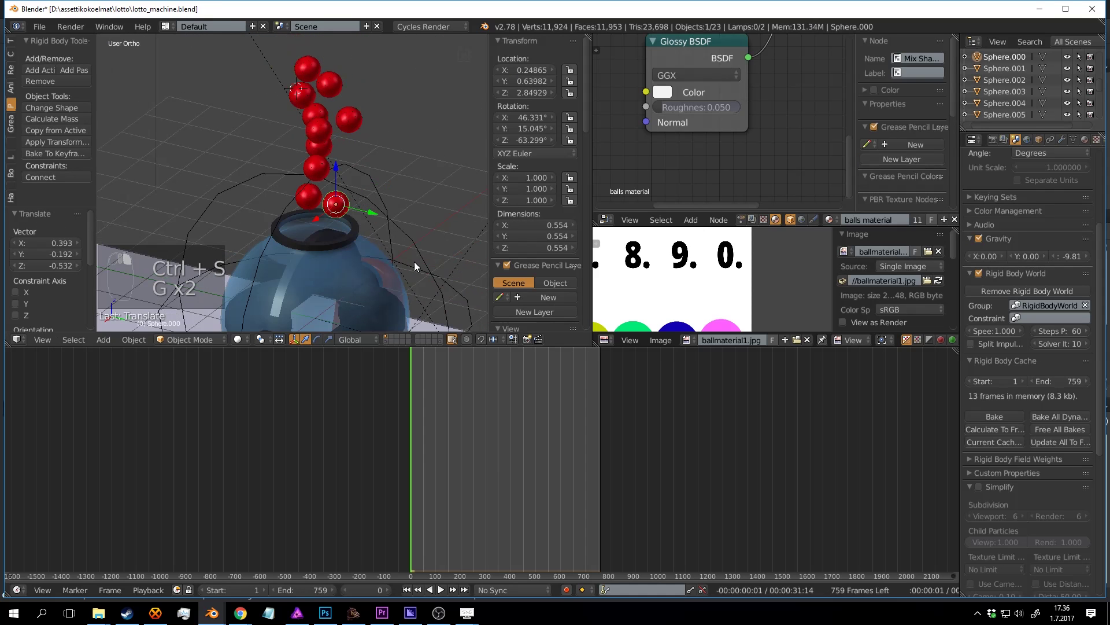
# Step: Play the first frames of the ball drop from a raised angle and return to the start frame
pyautogui.hotkey('alt', 'a')
pyautogui.moveTo(417, 216); pyautogui.dragTo(400, 213, button='middle')
pyautogui.hotkey('alt', 'a')
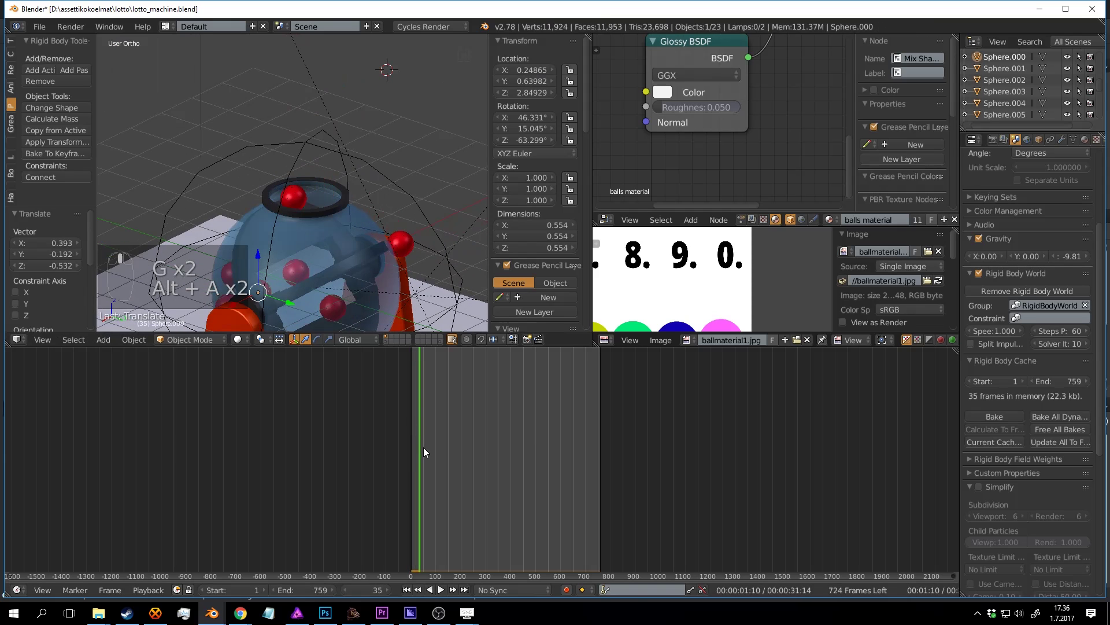
pyautogui.click(408, 428)
# Step: Move the ball sticking out of the stack's side up and in line with the other balls
pyautogui.scroll(1, 384, 167)
pyautogui.keyDown('shift'); pyautogui.moveTo(383, 153); pyautogui.dragTo(395, 244, button='middle'); pyautogui.keyUp('shift')
pyautogui.rightClick(370, 159)
pyautogui.press('g')
pyautogui.click(333, 51)
# Step: Shift two of the lower balls above the ring closer to the opening's center line
pyautogui.rightClick(339, 258)
pyautogui.moveTo(351, 275); pyautogui.dragTo(347, 203, button='middle')
pyautogui.scroll(2, 324, 210)
pyautogui.press('g')
pyautogui.rightClick(299, 122)
pyautogui.press('g')
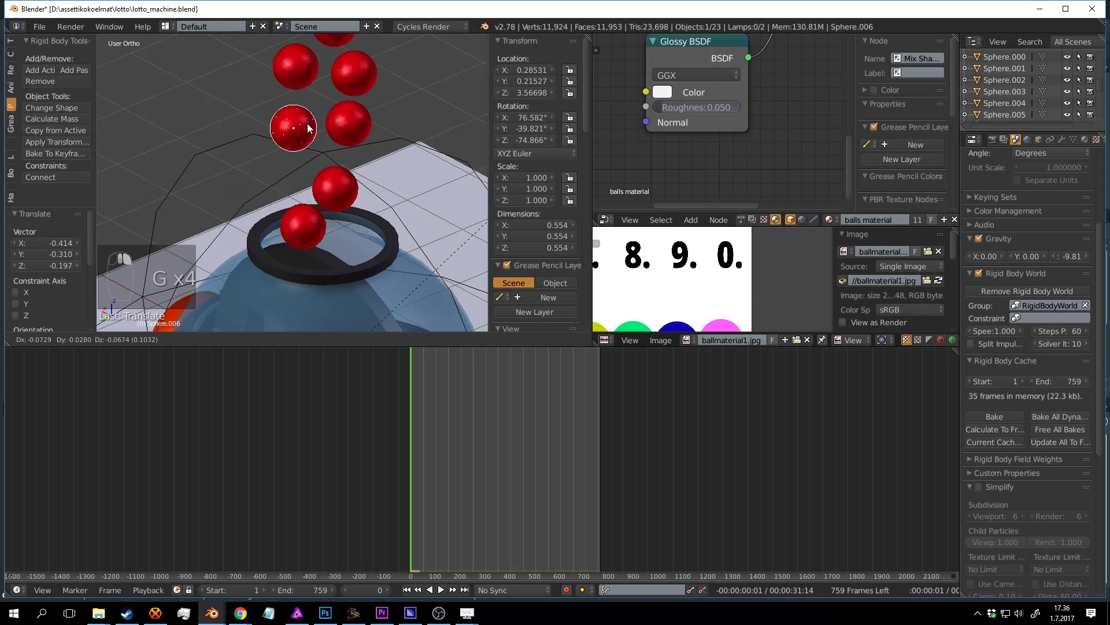
pyautogui.click(308, 133)
# Step: Play the ball drop, select the ball that falls outside the globe, and return to the start frame
pyautogui.hotkey('alt', 'a')
pyautogui.hotkey('alt', 'a')
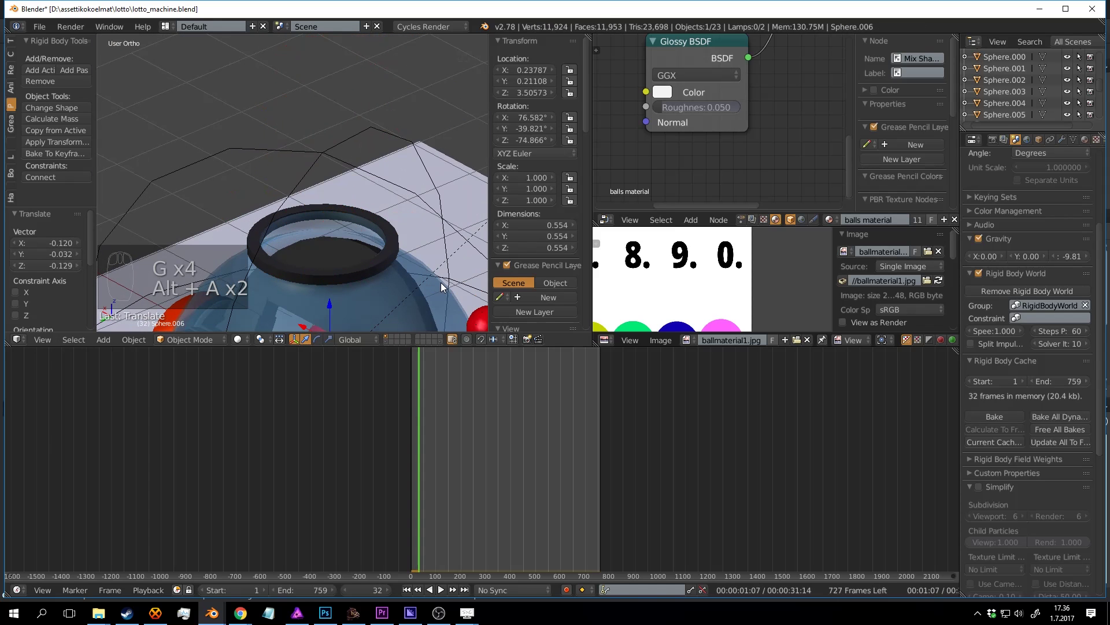
pyautogui.rightClick(480, 315)
pyautogui.click(410, 405)
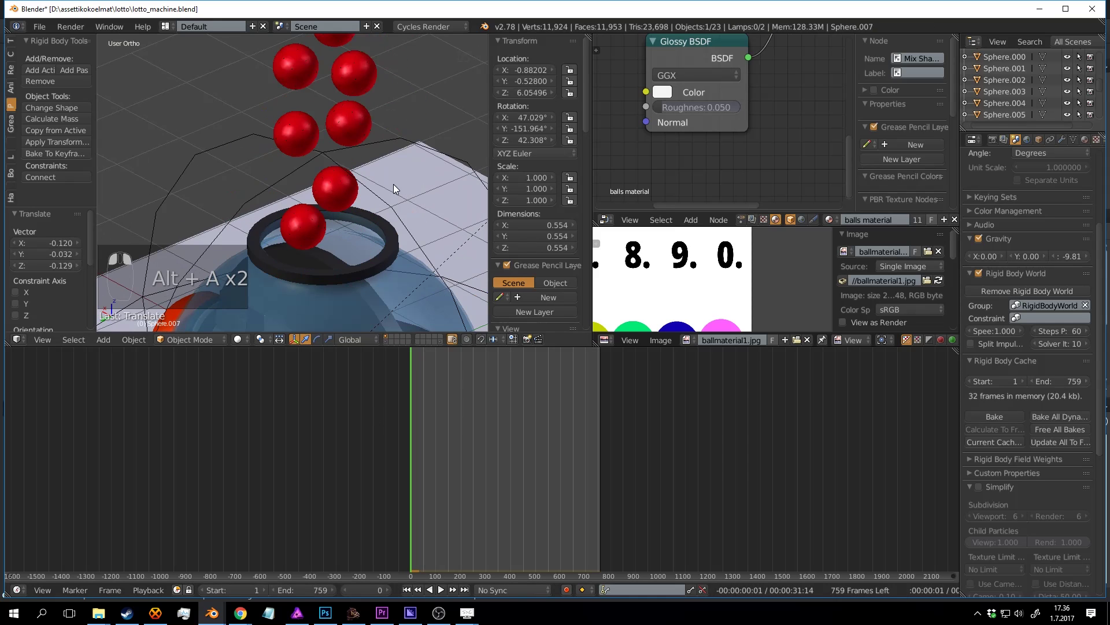
# Step: Move the selected stray ball to the top of the stack, in line with the ring opening
pyautogui.keyDown('shift'); pyautogui.moveTo(393, 75); pyautogui.dragTo(419, 251, button='middle'); pyautogui.keyUp('shift')
pyautogui.press('g')
pyautogui.click(328, 146)
pyautogui.keyDown('shift'); pyautogui.moveTo(359, 220); pyautogui.dragTo(375, 148, button='middle'); pyautogui.keyUp('shift')
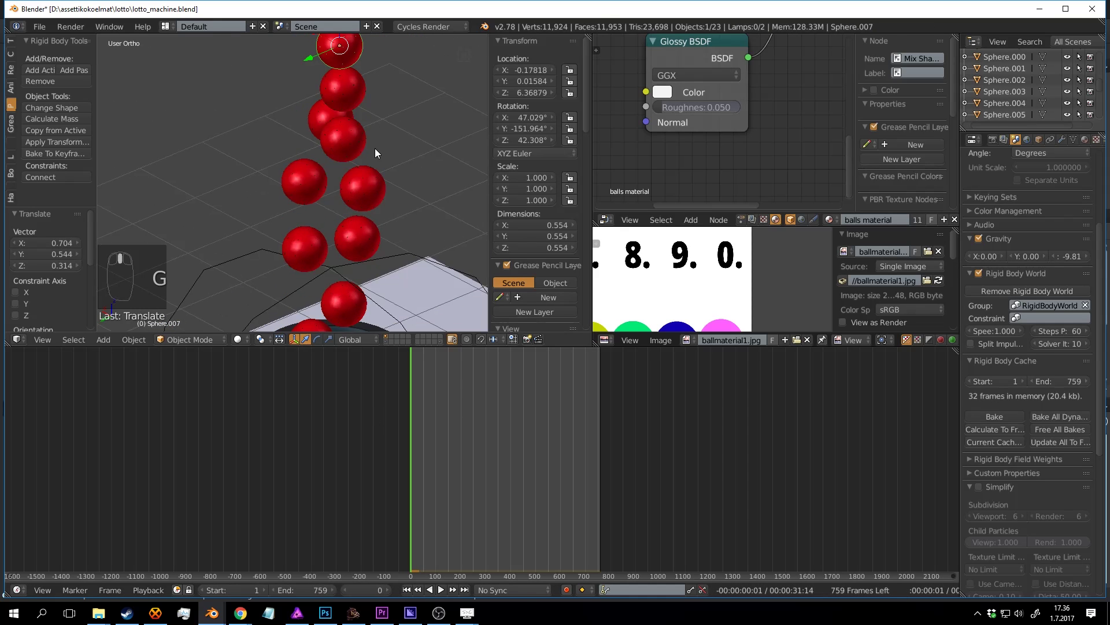
# Step: Play the whole animation with nothing selected and examine the balls from several angles as they drop and mix
pyautogui.hotkey('alt', 'a')
pyautogui.keyDown('shift'); pyautogui.moveTo(379, 201); pyautogui.dragTo(383, 91, button='middle'); pyautogui.keyUp('shift')
pyautogui.scroll(-3, 387, 198)
pyautogui.press('a')
pyautogui.moveTo(380, 252); pyautogui.dragTo(272, 230, button='middle')
pyautogui.scroll(-3, 315, 177)
pyautogui.keyDown('shift'); pyautogui.moveTo(315, 176); pyautogui.dragTo(341, 138, button='middle'); pyautogui.keyUp('shift')
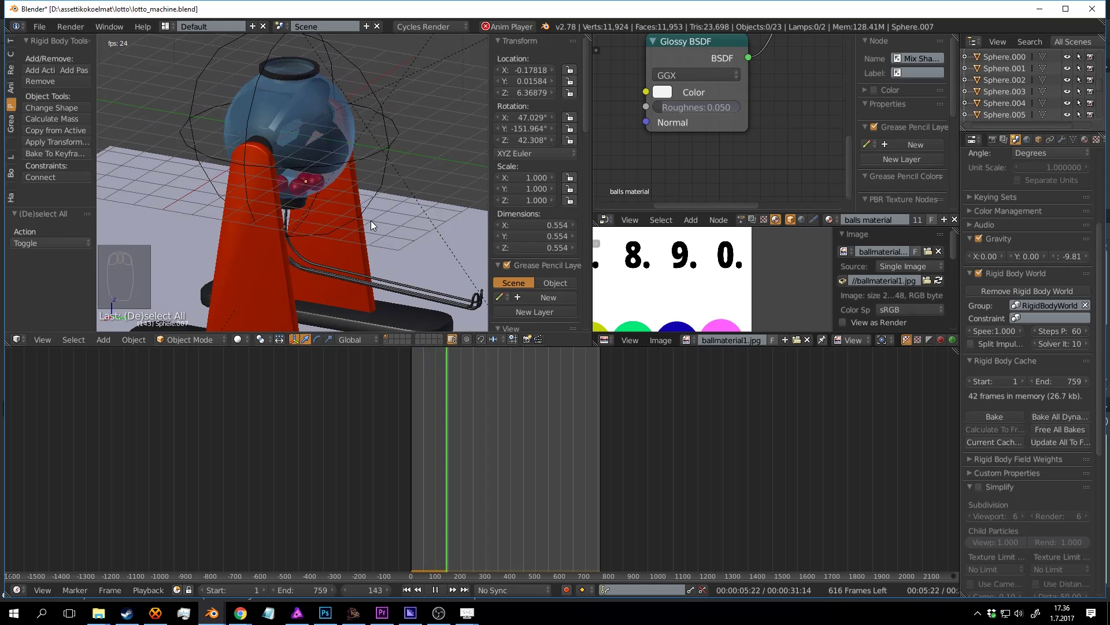
pyautogui.moveTo(417, 217); pyautogui.dragTo(347, 202, button='middle')
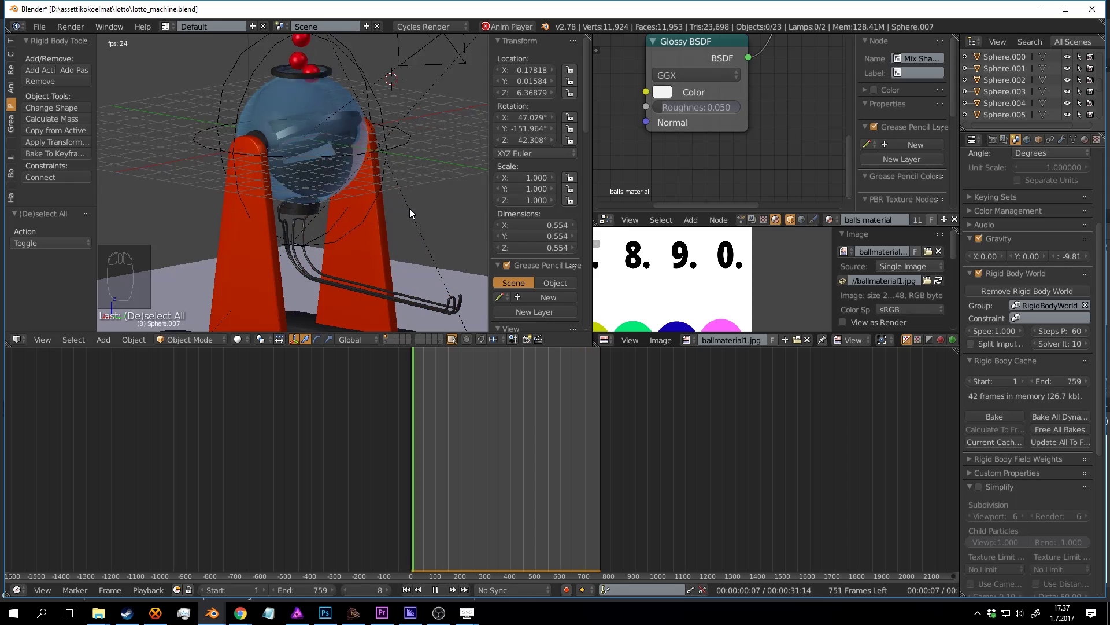
pyautogui.hotkey('shift', 'z')
pyautogui.hotkey('shift', 'z')
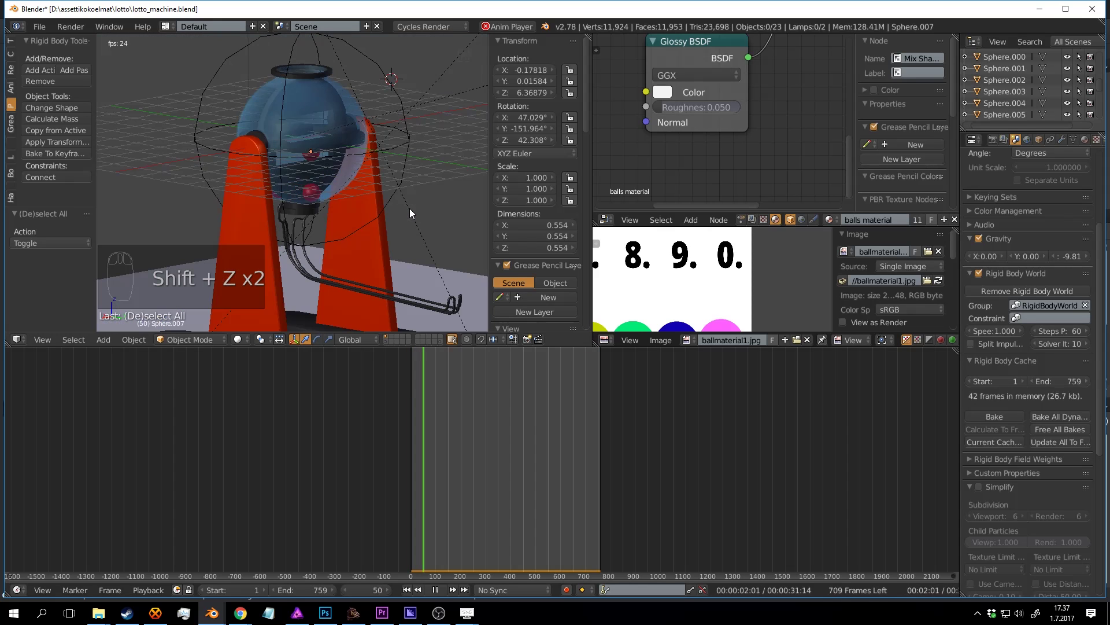
pyautogui.hotkey('alt', 'a')
pyautogui.hotkey('alt', 'a')
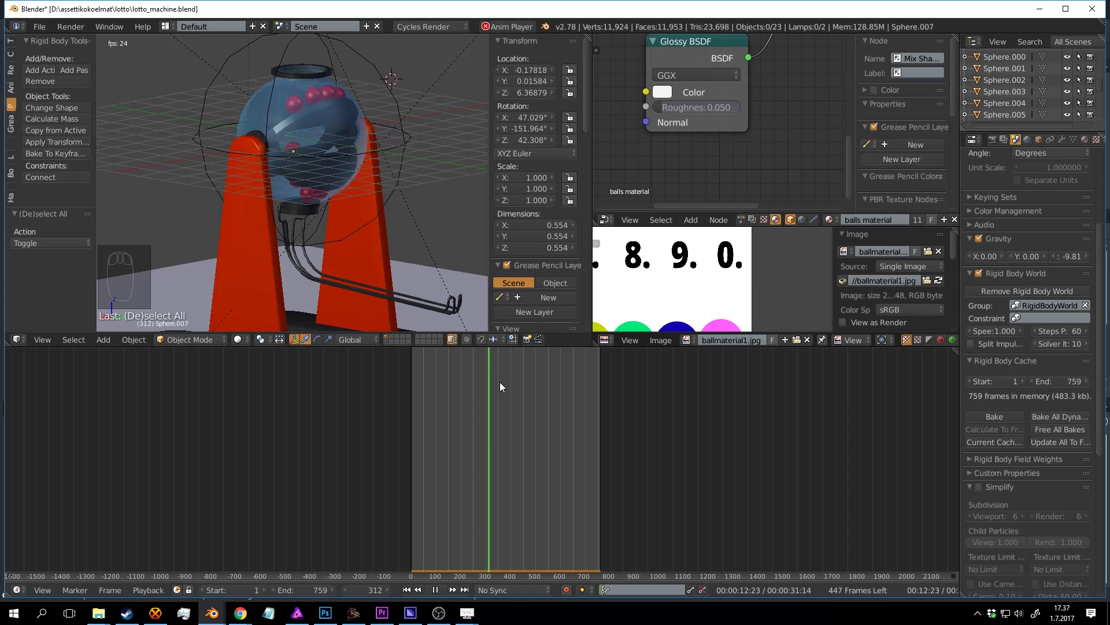
# Step: Extend the scene's end frame to 864 and the rigid body cache's end frame to 944
pyautogui.moveTo(322, 589); pyautogui.dragTo(411, 589)
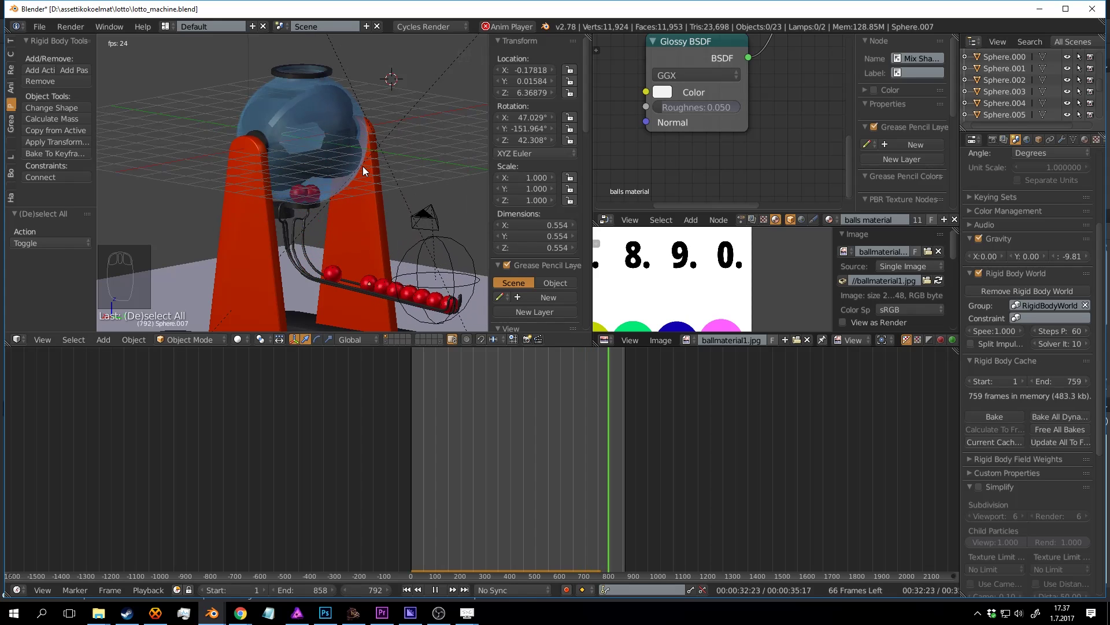
pyautogui.hotkey('alt', 'a')
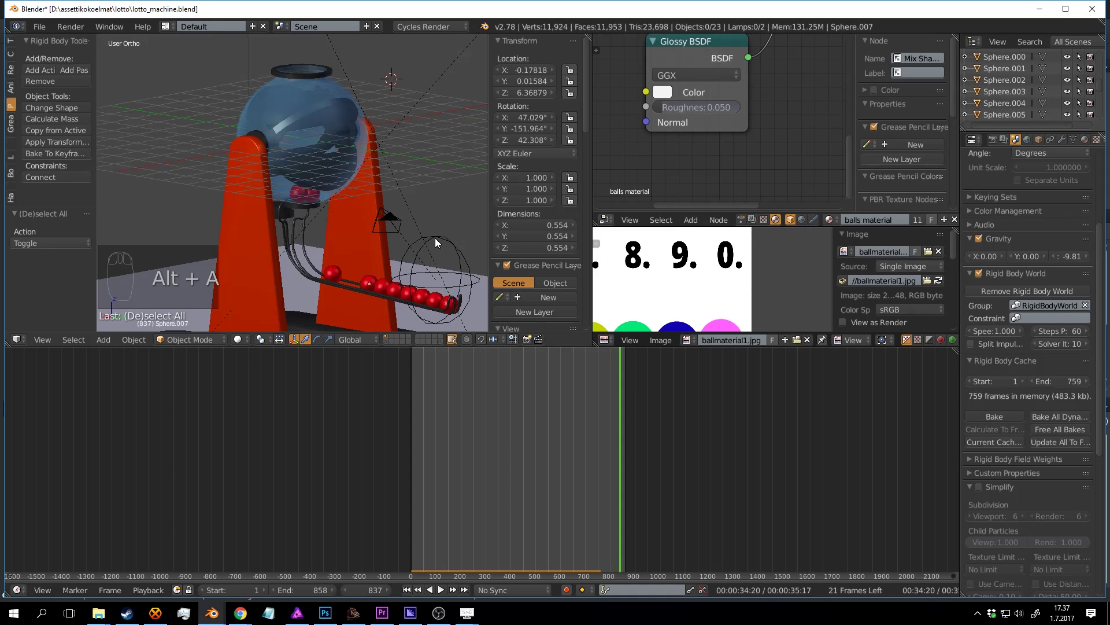
pyautogui.click(993, 140)
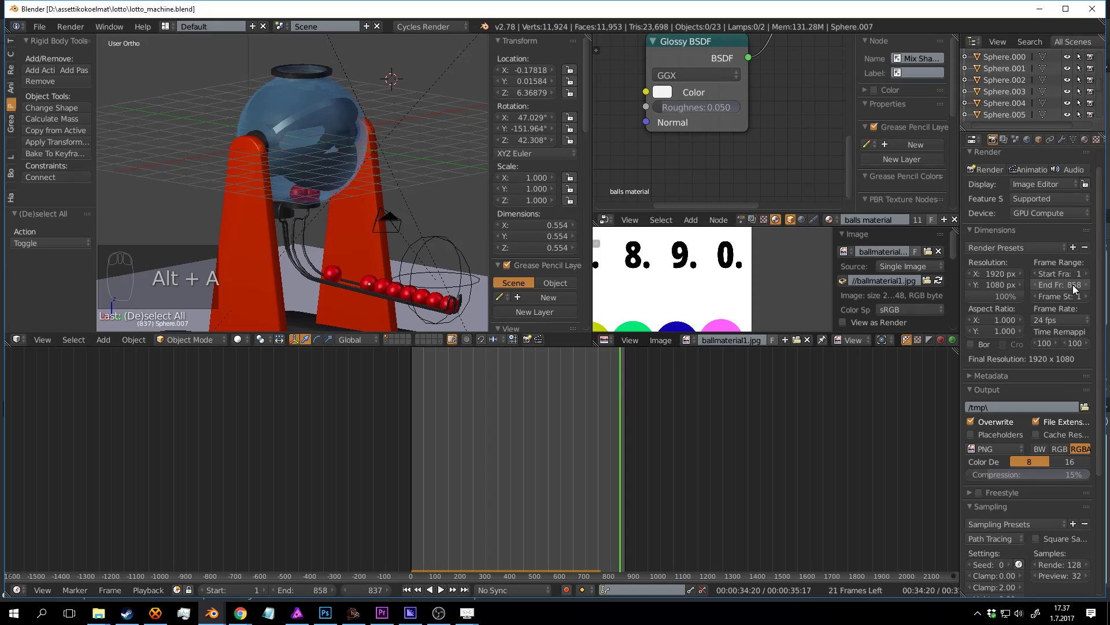
pyautogui.click(1074, 283)
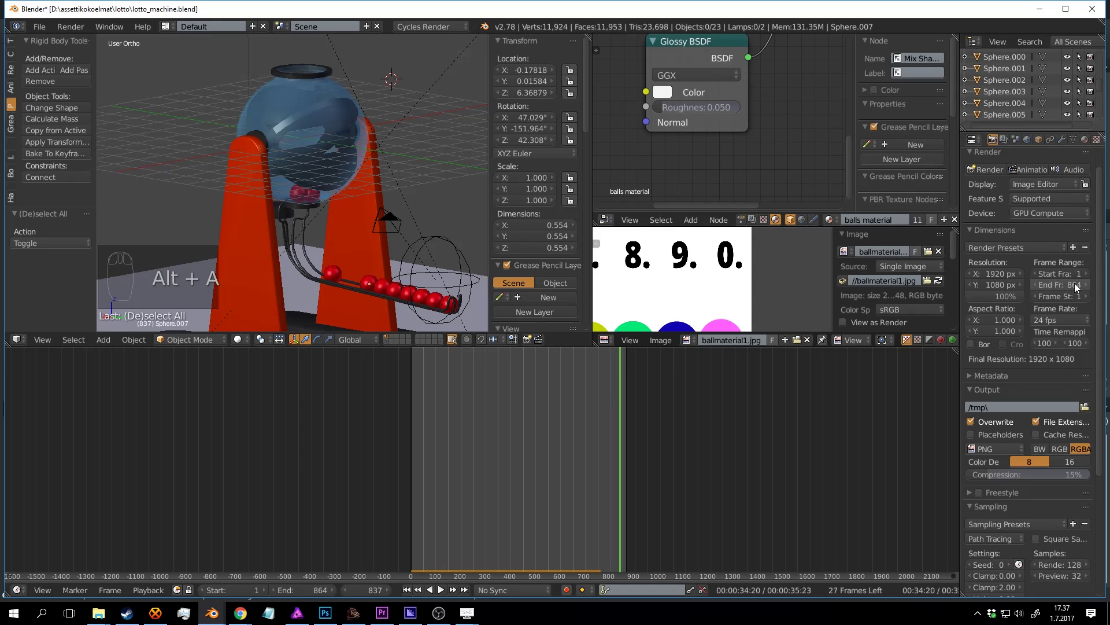
pyautogui.click(1004, 139)
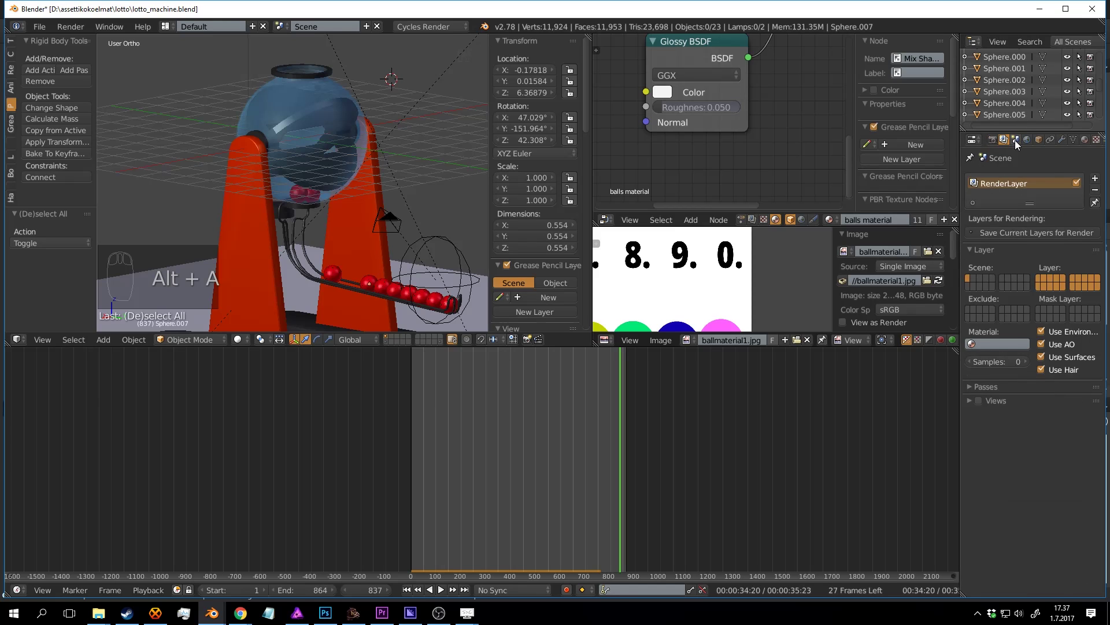
pyautogui.click(1015, 140)
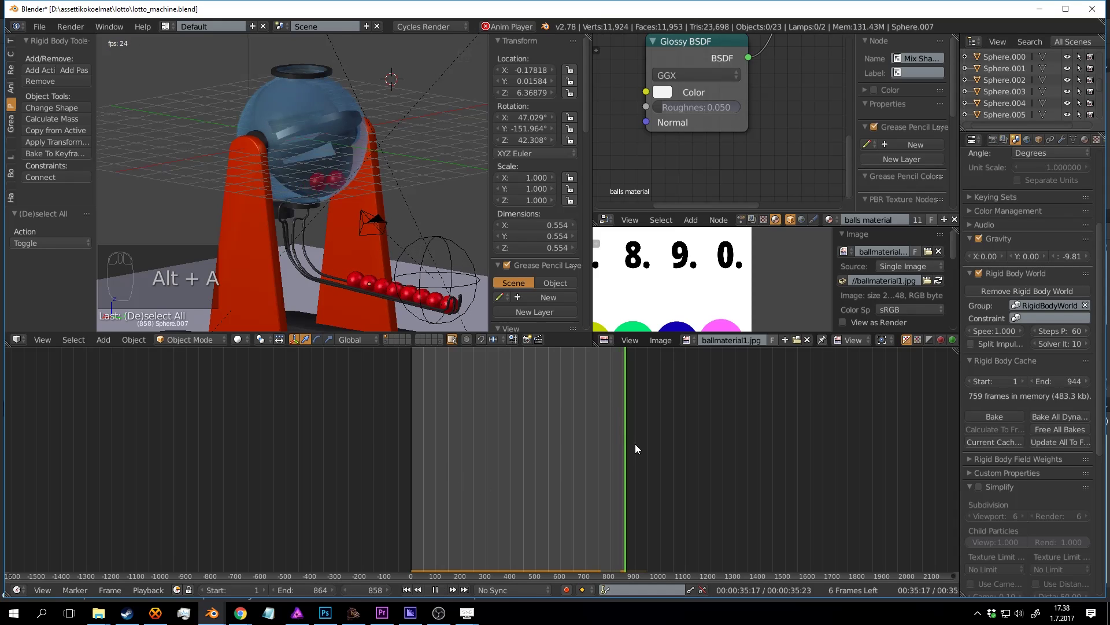
# Step: Play the extended animation, check the balls rolling down the rail from several angles, and return to the start frame
pyautogui.hotkey('alt', 'a')
pyautogui.hotkey('alt', 'a')
pyautogui.scroll(-1, 376, 155)
pyautogui.press('a')
pyautogui.press('a')
pyautogui.moveTo(397, 148); pyautogui.dragTo(357, 140, button='middle')
pyautogui.scroll(1, 356, 141)
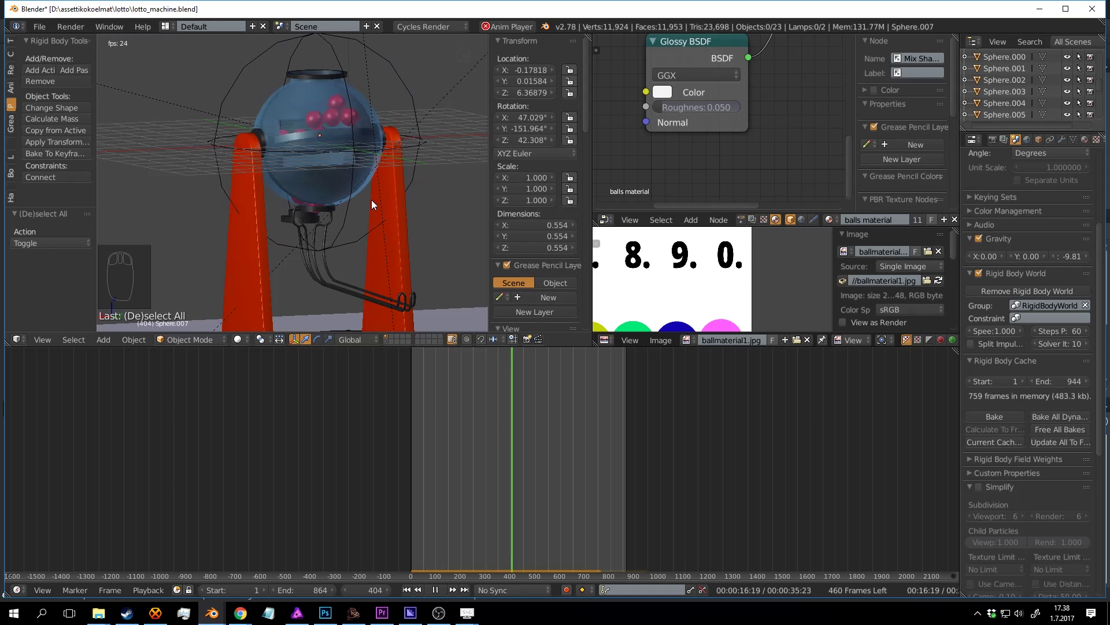
pyautogui.moveTo(381, 217); pyautogui.dragTo(384, 164, button='middle')
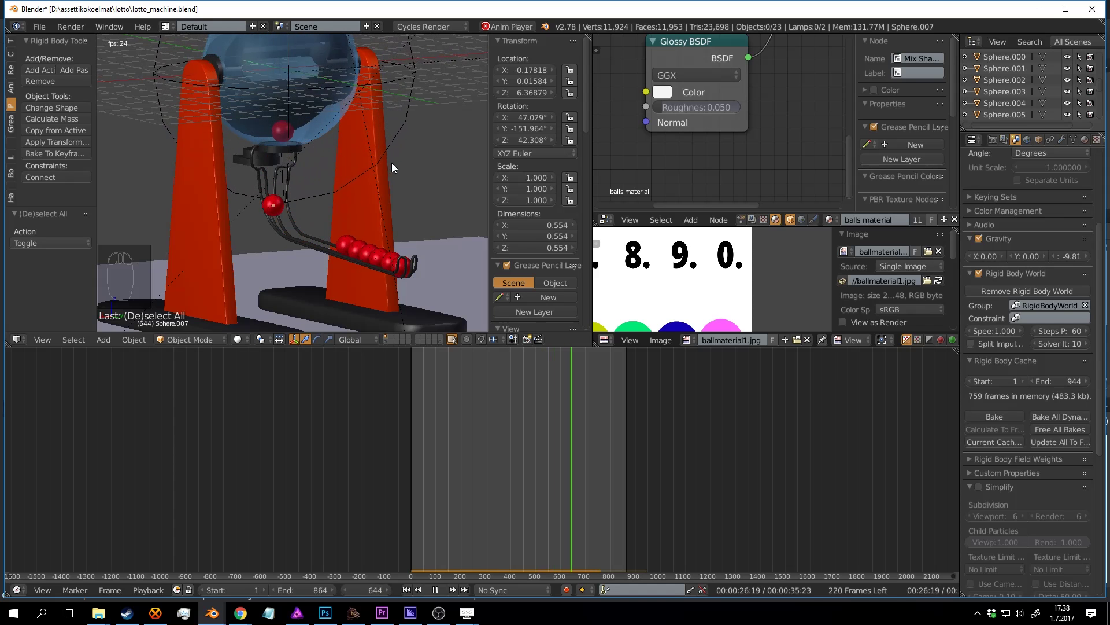
pyautogui.moveTo(390, 162); pyautogui.dragTo(404, 144, button='middle')
pyautogui.scroll(-2, 398, 142)
pyautogui.scroll(2, 404, 145)
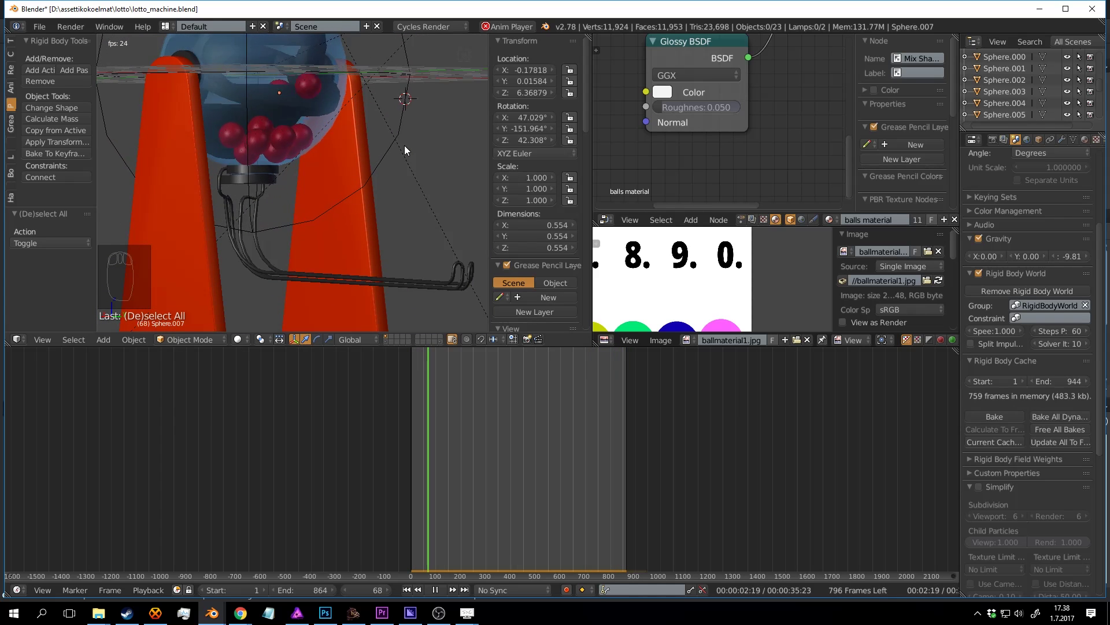
pyautogui.hotkey('alt', 'a')
pyautogui.click(353, 375)
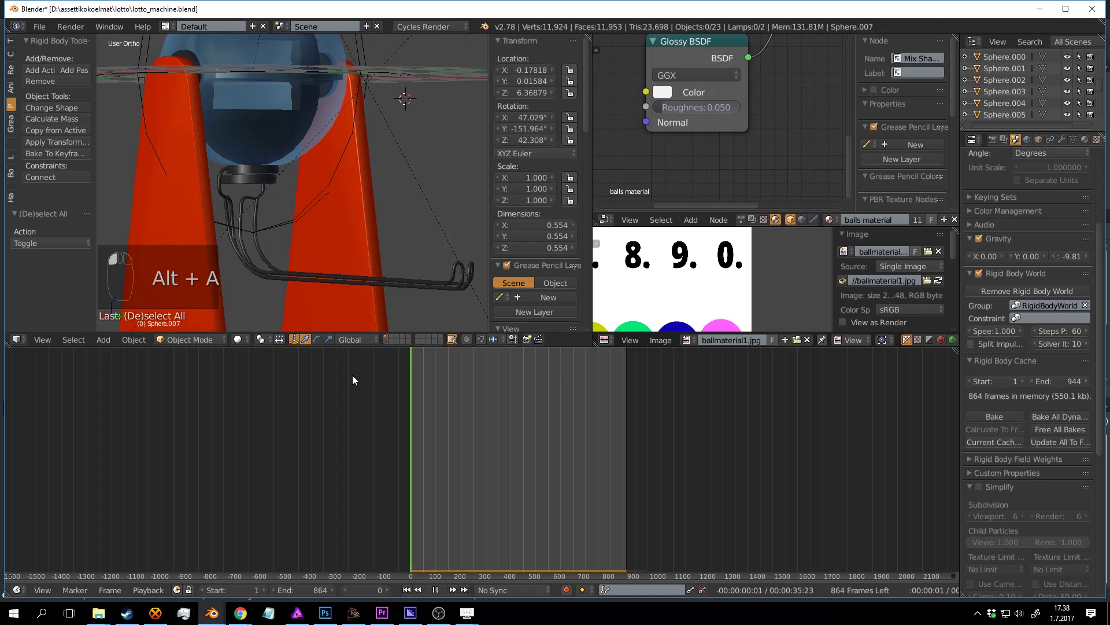
# Step: Nudge the third ball from the bottom of the stack sideways toward the center of the opening
pyautogui.scroll(-5, 356, 144)
pyautogui.keyDown('shift'); pyautogui.moveTo(356, 144); pyautogui.dragTo(368, 231, button='middle'); pyautogui.keyUp('shift')
pyautogui.scroll(3, 331, 119)
pyautogui.rightClick(294, 137)
pyautogui.moveTo(293, 139); pyautogui.dragTo(272, 152, button='middle')
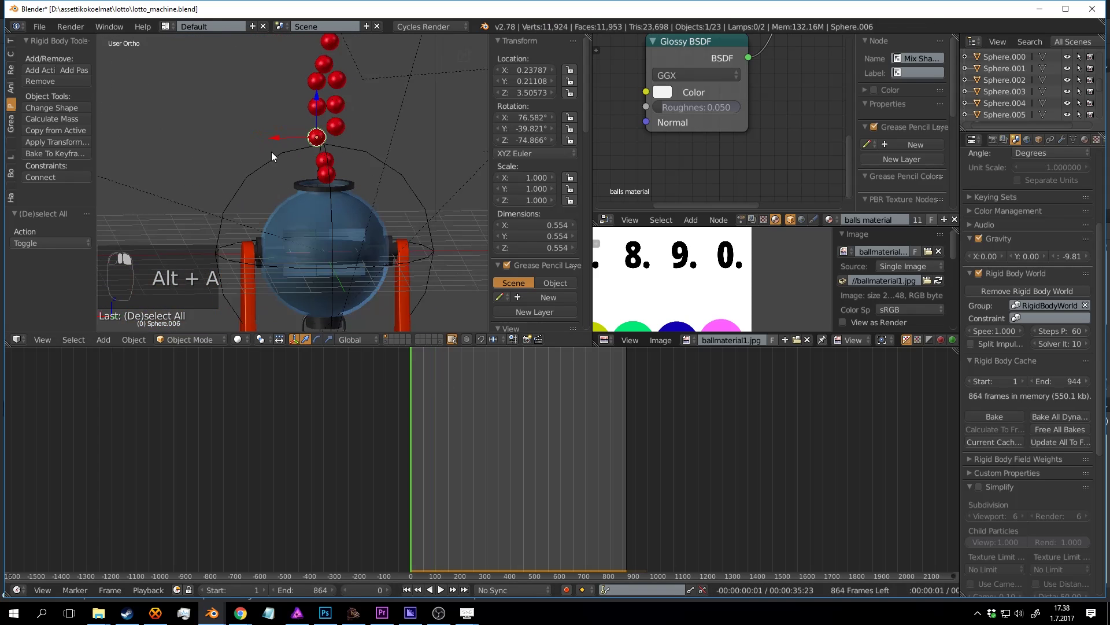
pyautogui.scroll(1, 289, 153)
pyautogui.press('g')
pyautogui.click(308, 155)
# Step: Replay the simulation with nothing selected, examine the balls inside the globe, and return to the start frame
pyautogui.moveTo(396, 239); pyautogui.dragTo(409, 255, button='middle')
pyautogui.hotkey('alt', 'a')
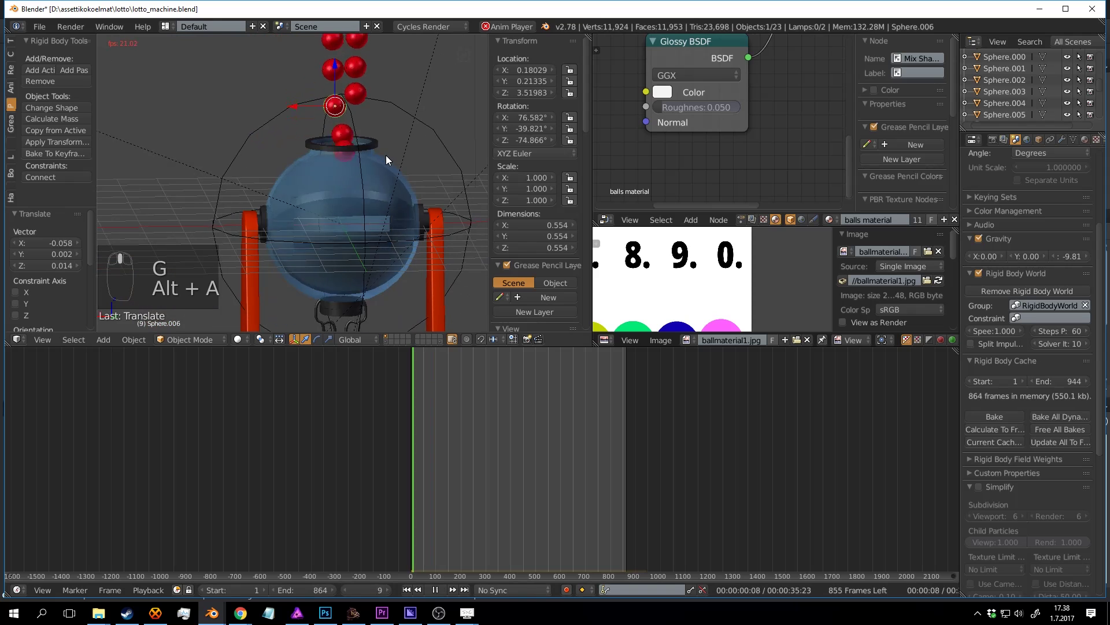
pyautogui.press('a')
pyautogui.moveTo(397, 200); pyautogui.dragTo(409, 175, button='middle')
pyautogui.scroll(5, 427, 116)
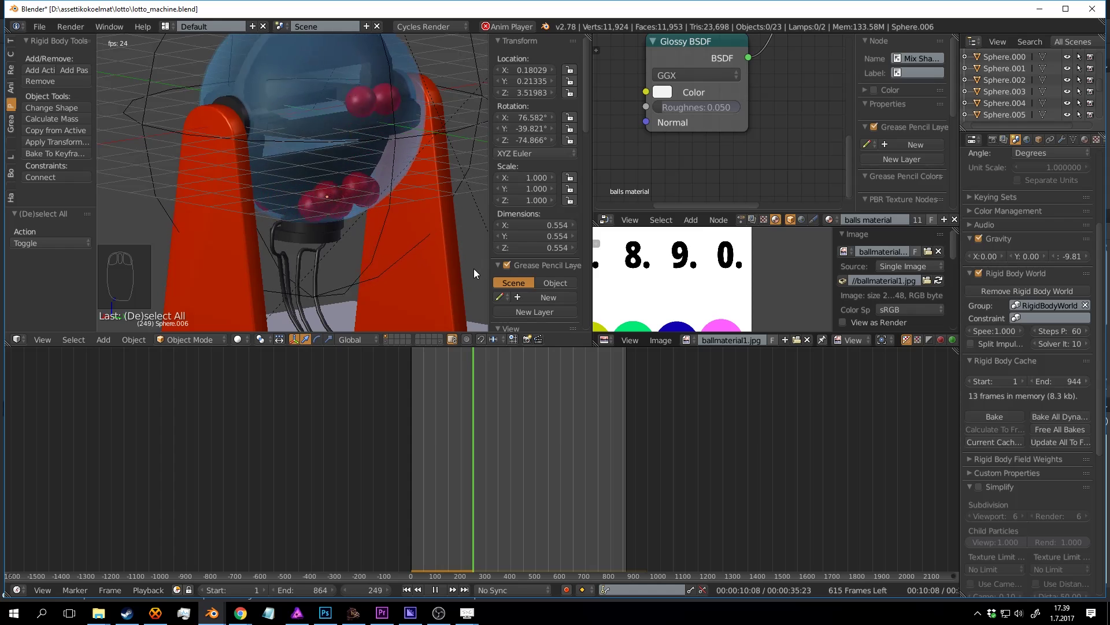
pyautogui.hotkey('alt', 'a')
pyautogui.click(335, 384)
# Step: Move two balls from the lower part of the stack down into the globe, one after the other
pyautogui.scroll(-4, 347, 266)
pyautogui.scroll(4, 384, 206)
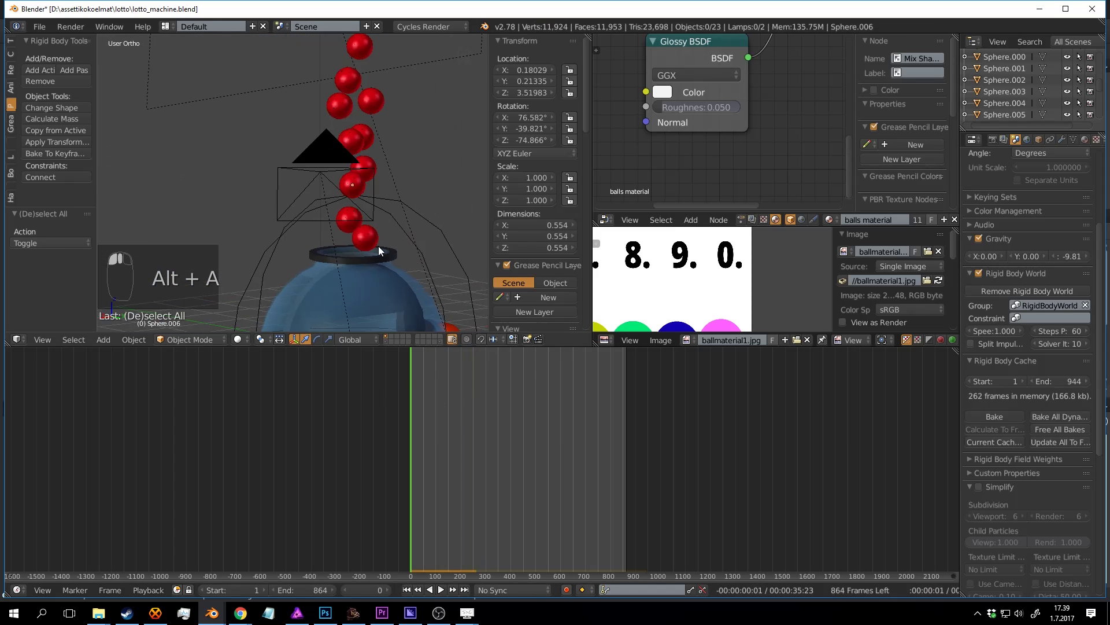
pyautogui.moveTo(372, 193)
pyautogui.keyDown('shift'); pyautogui.mouseDown(button='middle')
pyautogui.moveTo(373, 174)
pyautogui.moveTo(373, 195)
pyautogui.mouseUp(button='middle'); pyautogui.keyUp('shift')
pyautogui.press('g')
pyautogui.click(380, 211)
pyautogui.press('g')
pyautogui.click(267, 196)
pyautogui.moveTo(269, 196); pyautogui.dragTo(348, 191, button='middle')
# Step: Move another ball from the stack down into the globe and correct its position from a second angle
pyautogui.rightClick(272, 80)
pyautogui.moveTo(307, 75); pyautogui.dragTo(347, 96, button='middle')
pyautogui.press('g')
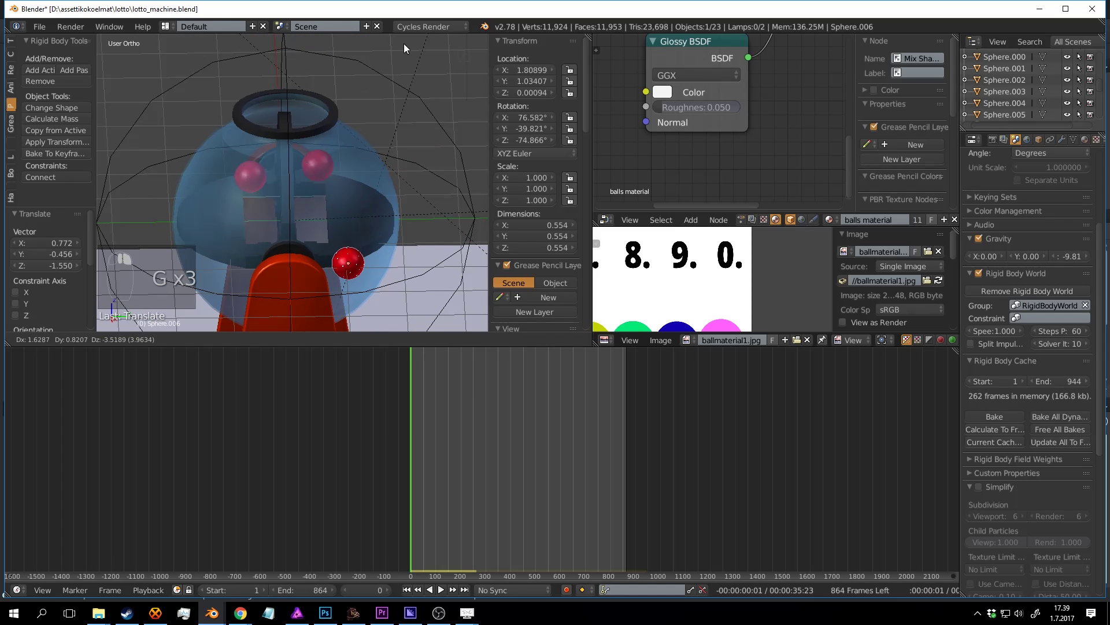
pyautogui.click(404, 43)
pyautogui.moveTo(404, 43); pyautogui.dragTo(456, 140, button='middle')
pyautogui.press('g')
pyautogui.keyDown('shift'); pyautogui.moveTo(317, 128); pyautogui.dragTo(292, 302, button='middle'); pyautogui.keyUp('shift')
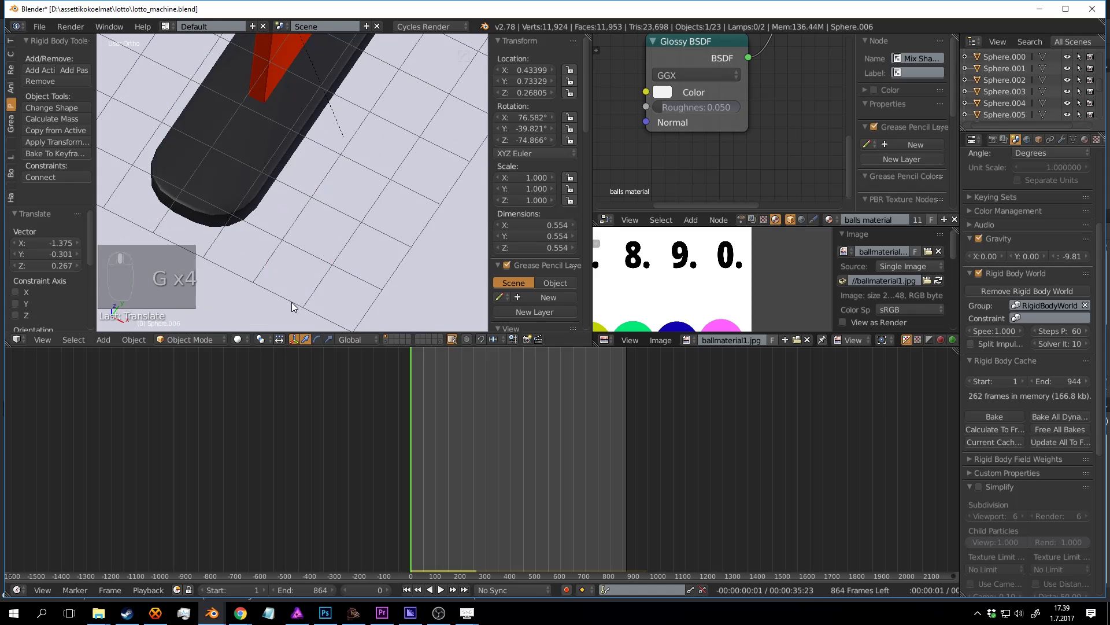
# Step: Lower another ball along Z into the globe, shift it along Y, and deselect everything
pyautogui.rightClick(358, 171)
pyautogui.scroll(-5, 360, 123)
pyautogui.scroll(-3, 352, 134)
pyautogui.keyDown('shift'); pyautogui.moveTo(359, 123); pyautogui.dragTo(338, 140, button='middle'); pyautogui.keyUp('shift')
pyautogui.scroll(5, 313, 130)
pyautogui.press('g')
pyautogui.press('z')
pyautogui.press('g')
pyautogui.press('y')
pyautogui.press('a')
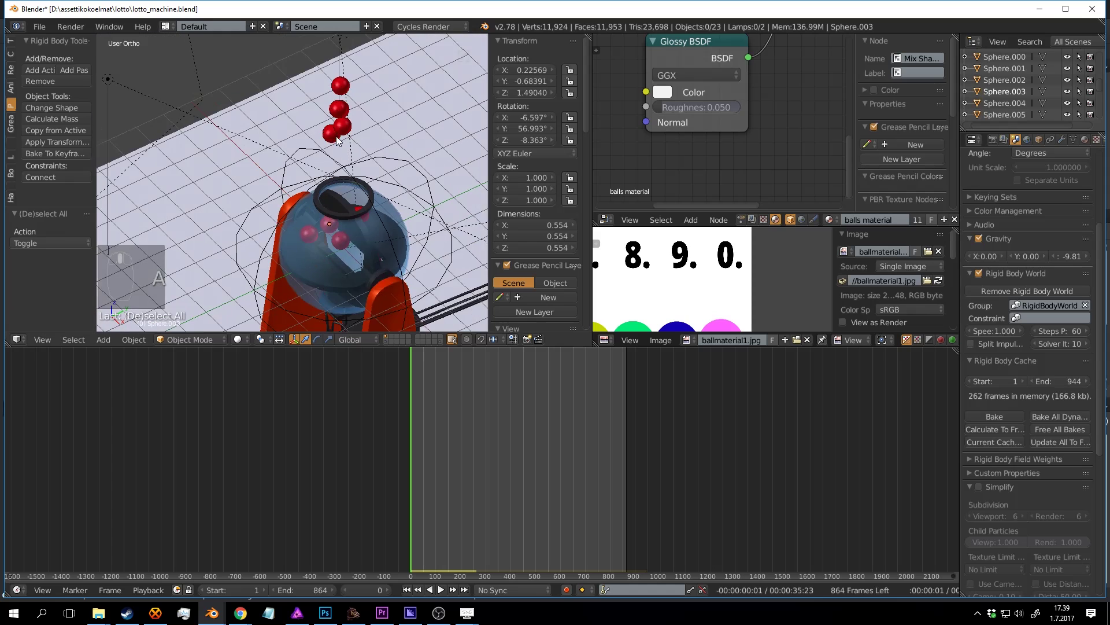
# Step: Lower the three lowest balls of the remaining stack together along Z into the globe, shift them sideways, and deselect everything
pyautogui.scroll(2, 337, 137)
pyautogui.press('g')
pyautogui.press('z')
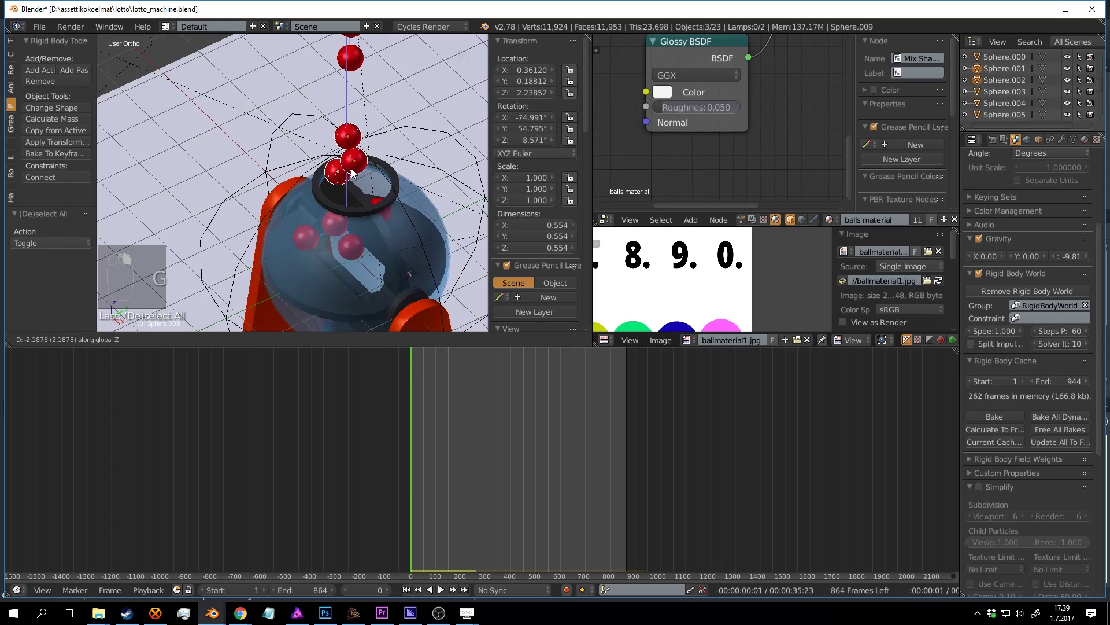
pyautogui.click(366, 252)
pyautogui.click(436, 217)
pyautogui.moveTo(435, 218); pyautogui.dragTo(318, 144, button='middle')
pyautogui.press('a')
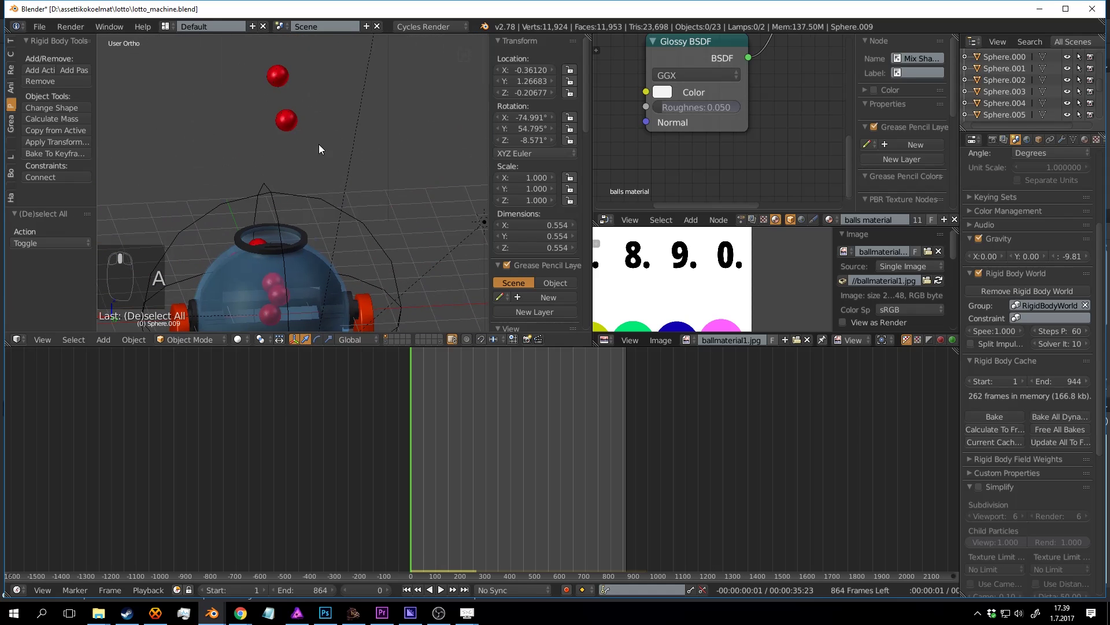
# Step: Lower the last two balls together along Z into the globe, move them into free space beside the others, and deselect everything
pyautogui.moveTo(278, 73); pyautogui.dragTo(293, 54, button='middle')
pyautogui.press('g')
pyautogui.press('z')
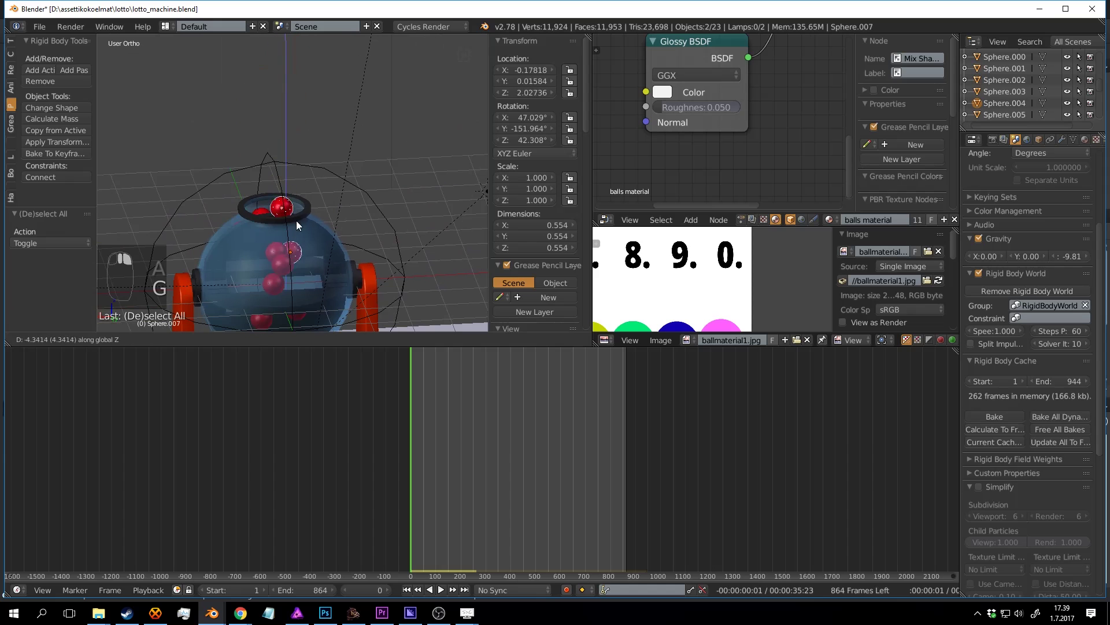
pyautogui.click(297, 240)
pyautogui.moveTo(297, 241); pyautogui.dragTo(407, 114, button='middle')
pyautogui.scroll(3, 362, 199)
pyautogui.press('g')
pyautogui.click(342, 177)
pyautogui.moveTo(342, 177); pyautogui.dragTo(357, 171, button='middle')
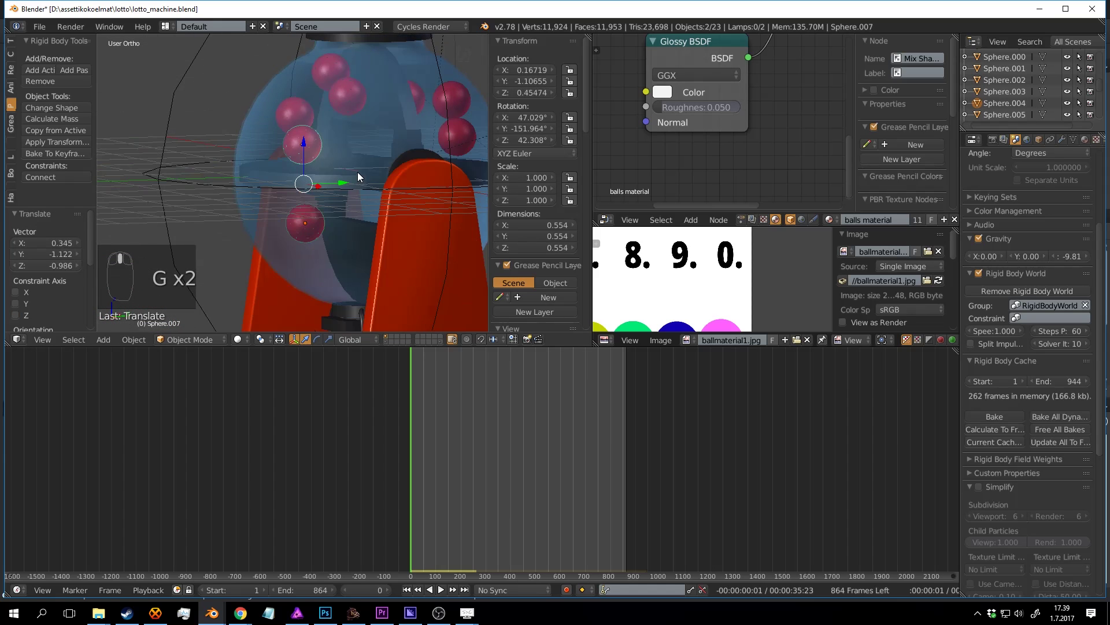
pyautogui.press('a')
# Step: Move the upper ball down into free space in the globe at about X 0.78, Y -0.96, Z -0.76, deselect everything and save the file
pyautogui.rightClick(301, 144)
pyautogui.press('g')
pyautogui.rightClick(311, 162)
pyautogui.press('z')
pyautogui.rightClick(304, 142)
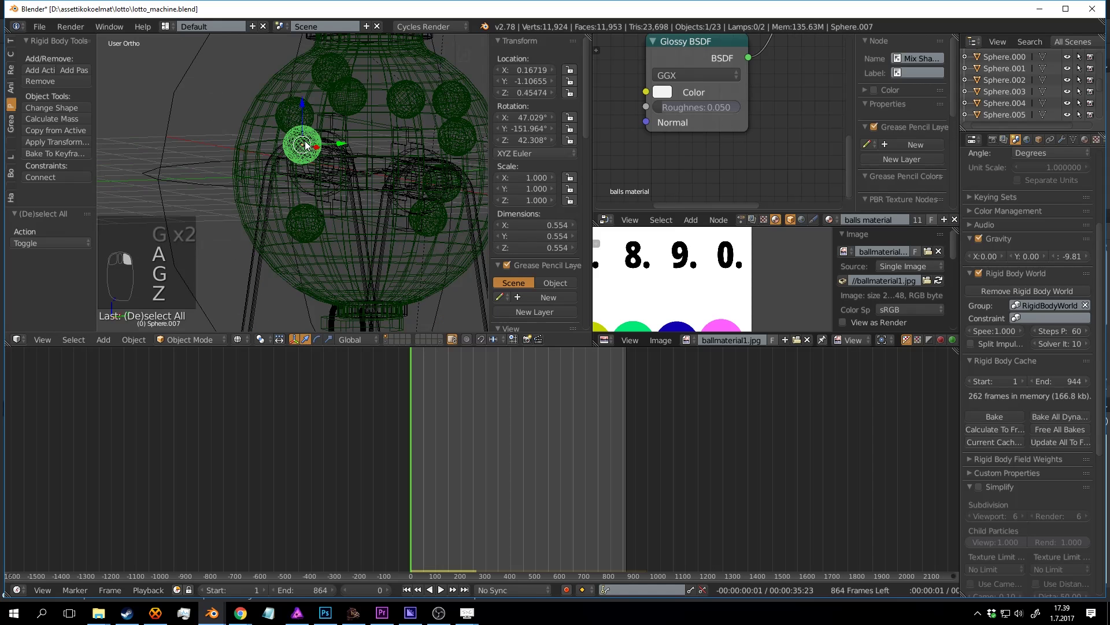
pyautogui.press('g')
pyautogui.click(314, 225)
pyautogui.press('z')
pyautogui.moveTo(315, 232)
pyautogui.mouseDown(button='middle')
pyautogui.moveTo(352, 206)
pyautogui.moveTo(338, 134)
pyautogui.moveTo(379, 149)
pyautogui.moveTo(328, 155)
pyautogui.moveTo(416, 193)
pyautogui.moveTo(374, 199)
pyautogui.moveTo(367, 211)
pyautogui.moveTo(370, 148)
pyautogui.mouseUp(button='middle')
pyautogui.press('g')
pyautogui.click(366, 221)
pyautogui.press('a')
pyautogui.hotkey('ctrl', 's')
pyautogui.click(411, 363)
# Step: Play the animation and watch the balls tumble in the globe and roll down onto the rail
pyautogui.scroll(-3, 349, 173)
pyautogui.scroll(3, 332, 174)
pyautogui.hotkey('alt', 'a')
pyautogui.scroll(-2, 348, 158)
pyautogui.scroll(-2, 367, 212)
pyautogui.scroll(2, 370, 148)
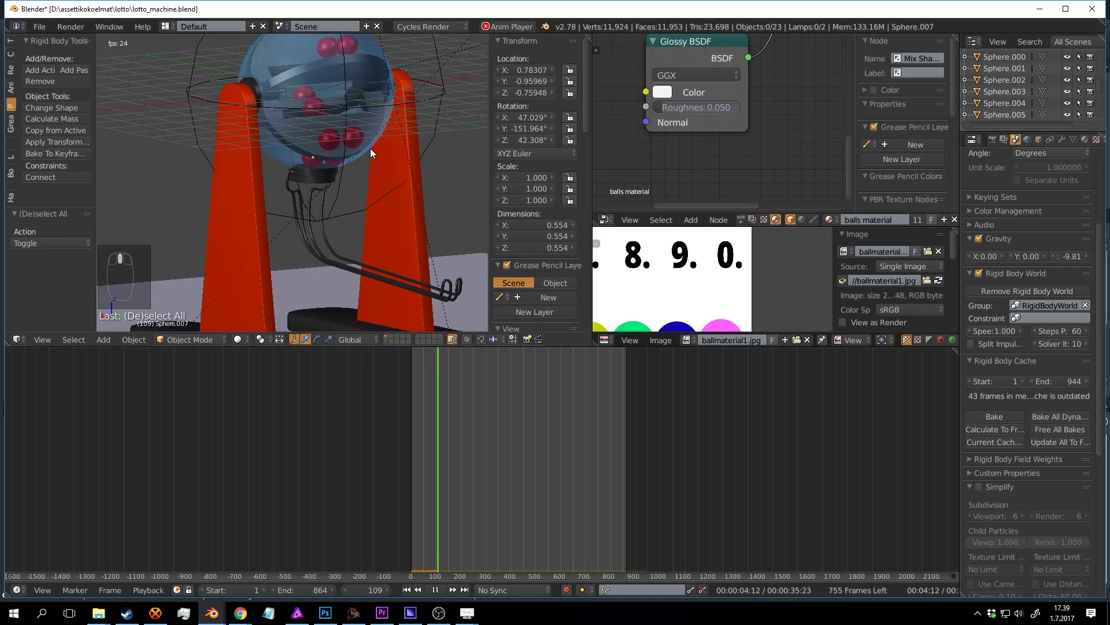
pyautogui.scroll(1, 354, 163)
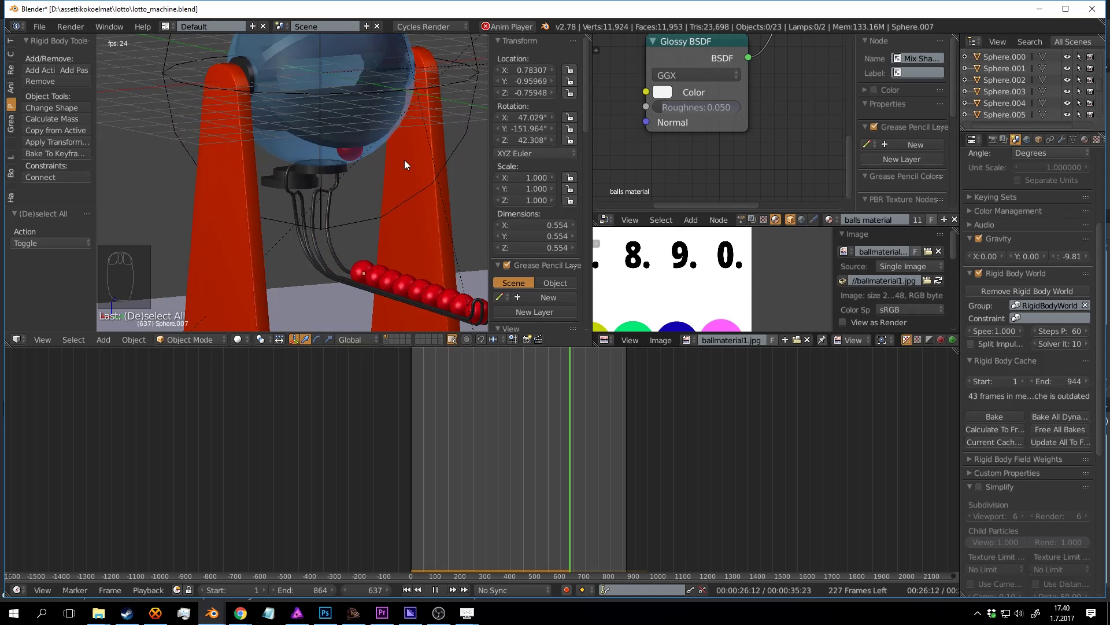
pyautogui.moveTo(395, 143)
pyautogui.mouseDown(button='middle')
pyautogui.moveTo(380, 147)
pyautogui.moveTo(396, 154)
pyautogui.moveTo(376, 141)
pyautogui.mouseUp(button='middle')
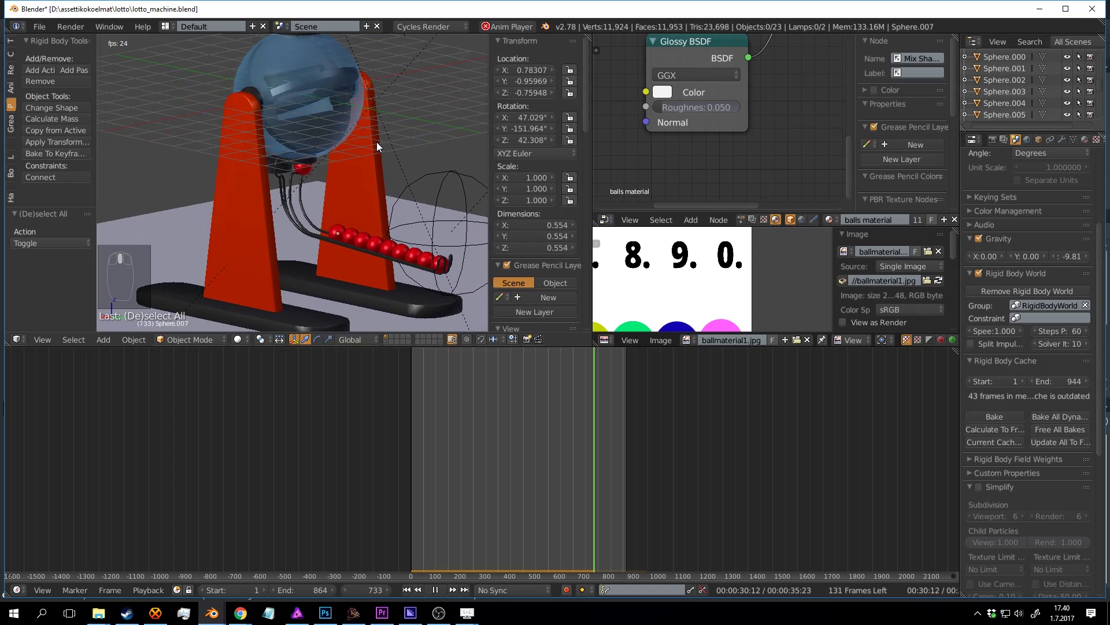
pyautogui.hotkey('alt', 'a')
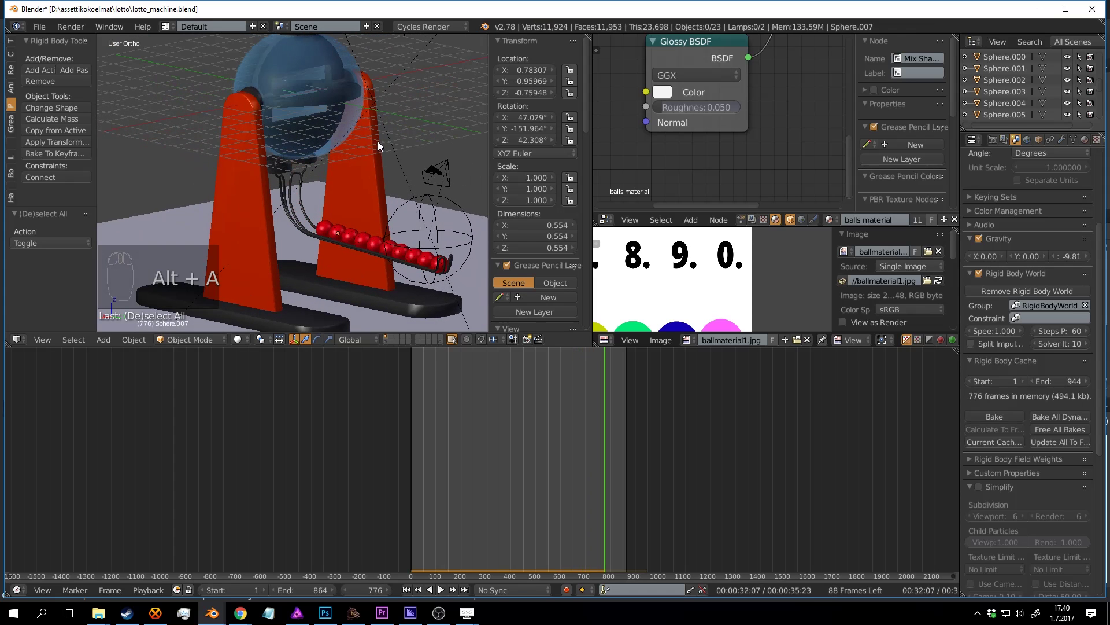
# Step: Switch to the camera view, save the file, set the animation's end frame to 784, and replay the opening
pyautogui.press('KP_0')
pyautogui.keyDown('shift'); pyautogui.moveTo(357, 179); pyautogui.dragTo(366, 161, button='middle'); pyautogui.keyUp('shift')
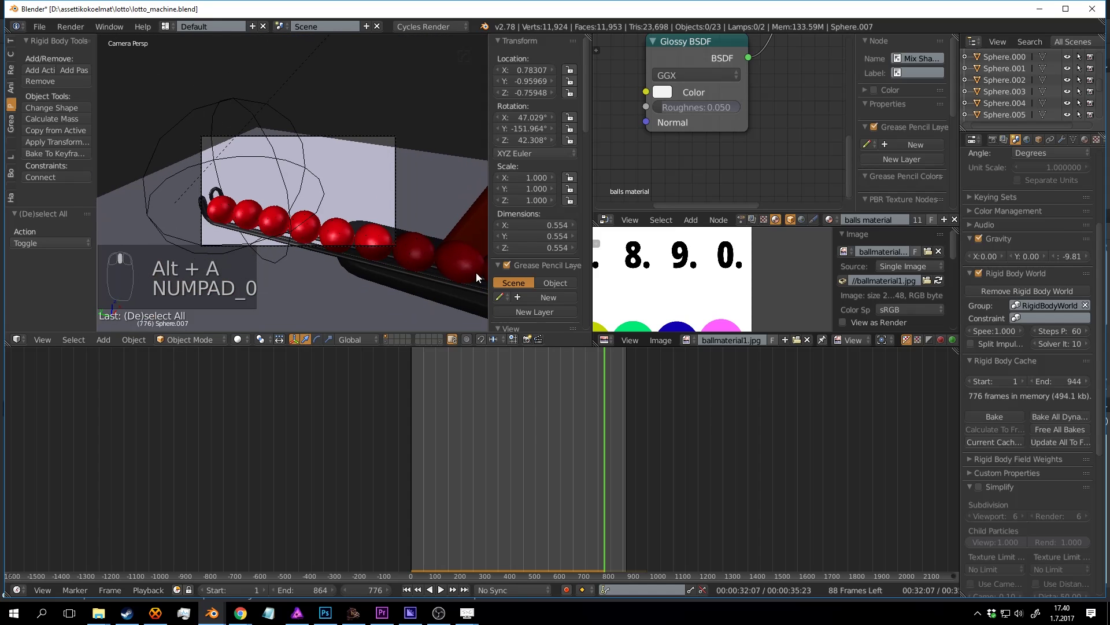
pyautogui.hotkey('ctrl', 's')
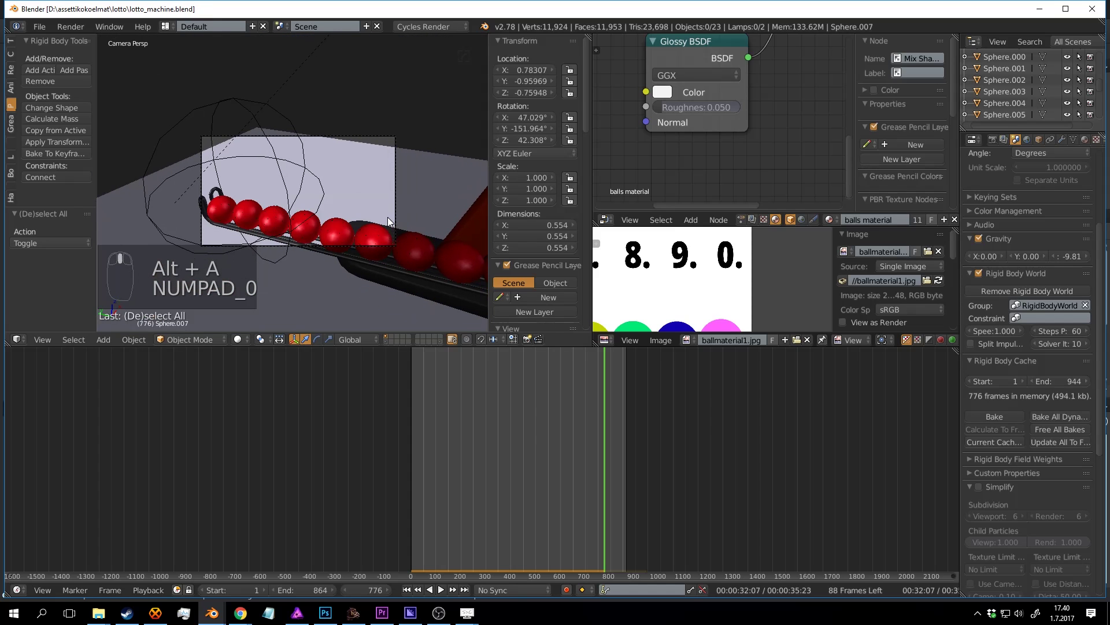
pyautogui.scroll(-1, 388, 211)
pyautogui.keyDown('shift'); pyautogui.moveTo(387, 210); pyautogui.dragTo(418, 192, button='middle'); pyautogui.keyUp('shift')
pyautogui.hotkey('ctrl', 's')
pyautogui.click(407, 201)
pyautogui.scroll(2, 382, 457)
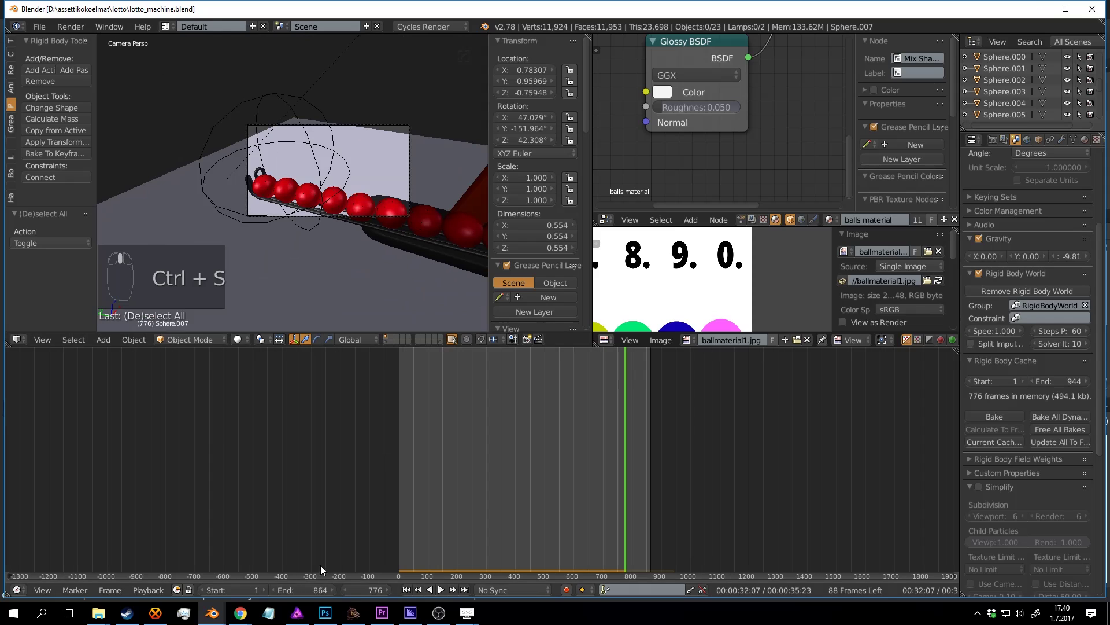
pyautogui.moveTo(318, 587); pyautogui.dragTo(284, 587)
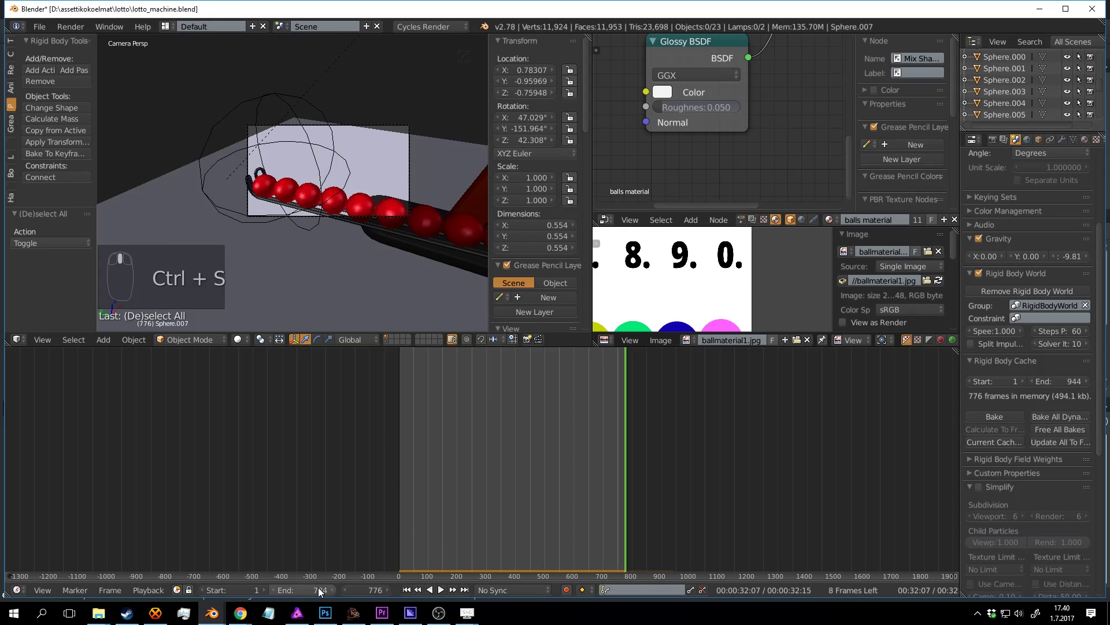
pyautogui.hotkey('alt', 'a')
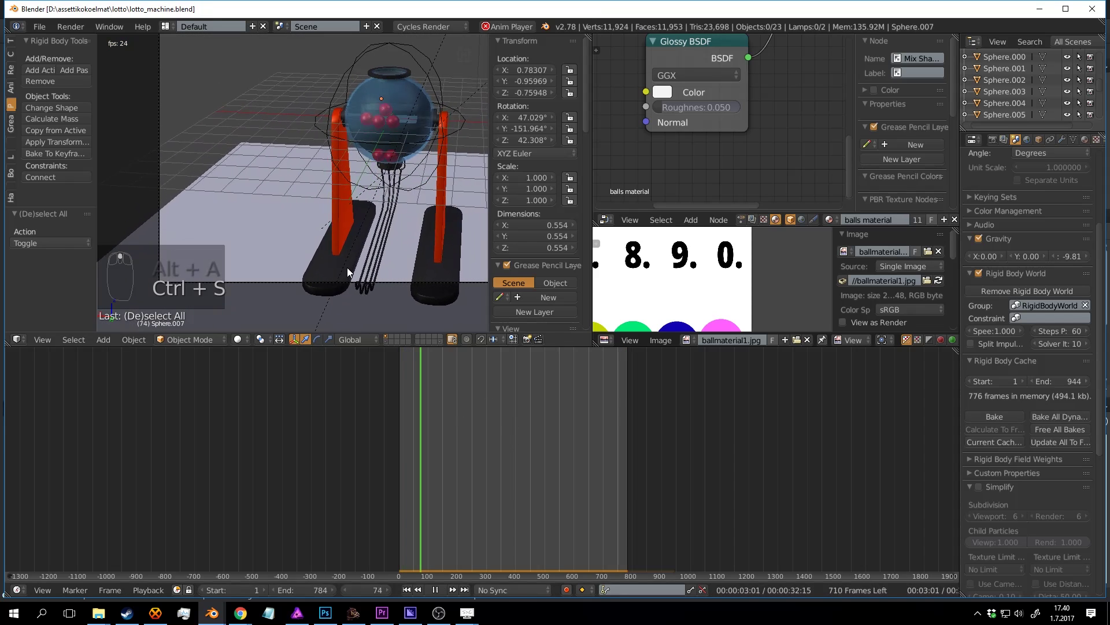
pyautogui.hotkey('alt', 'a')
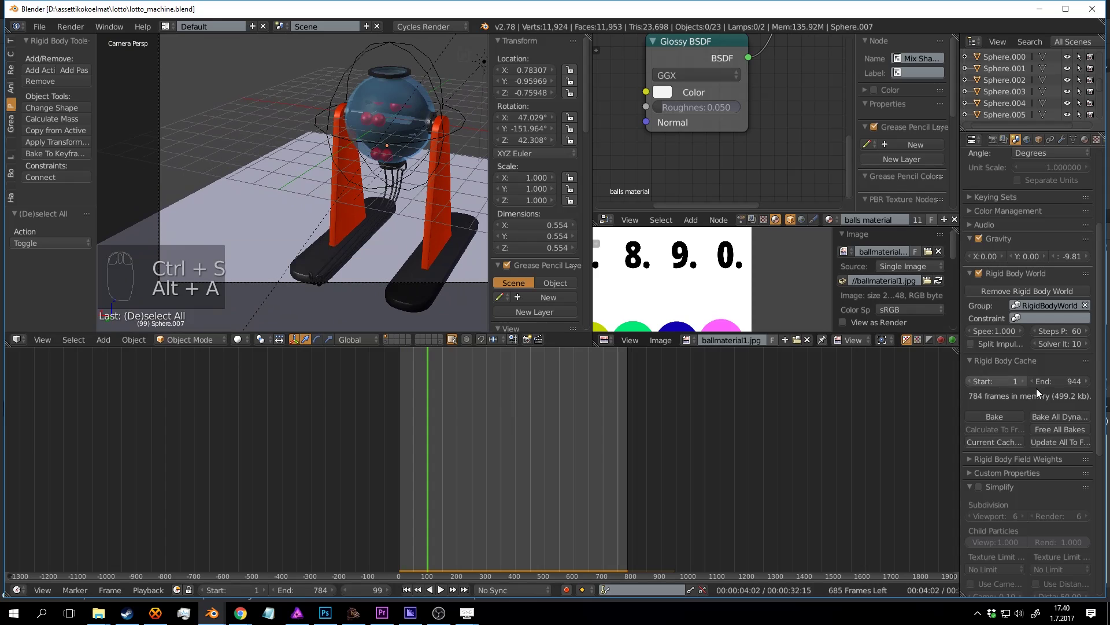
# Step: Switch the viewport to rendered shading and set the preview samples to 15 while checking the noise around the machine
pyautogui.click(995, 140)
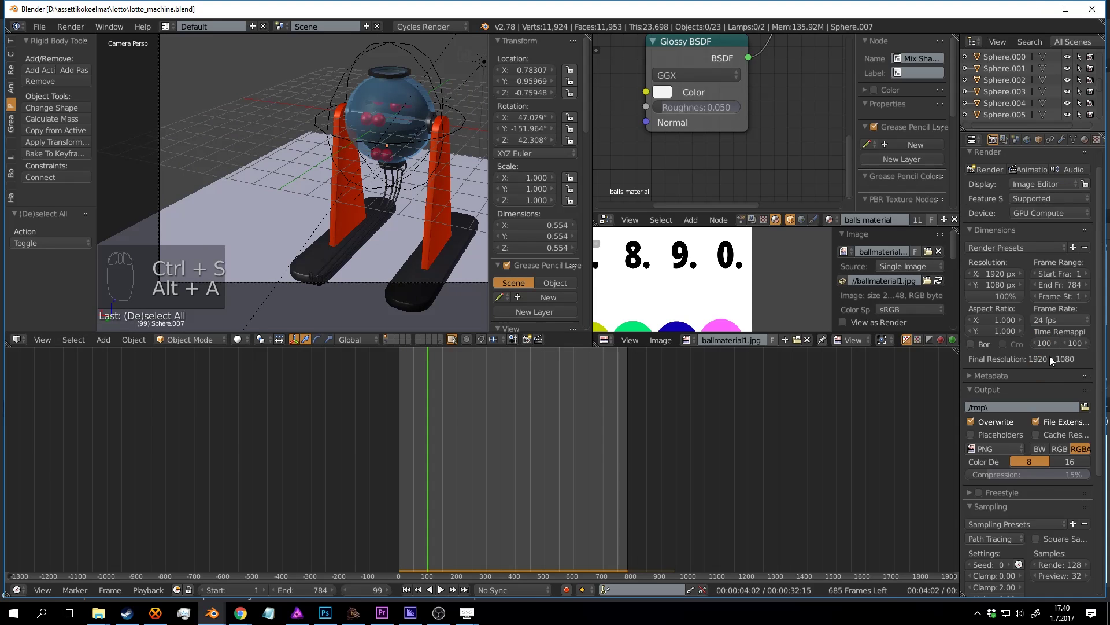
pyautogui.scroll(-5, 1051, 360)
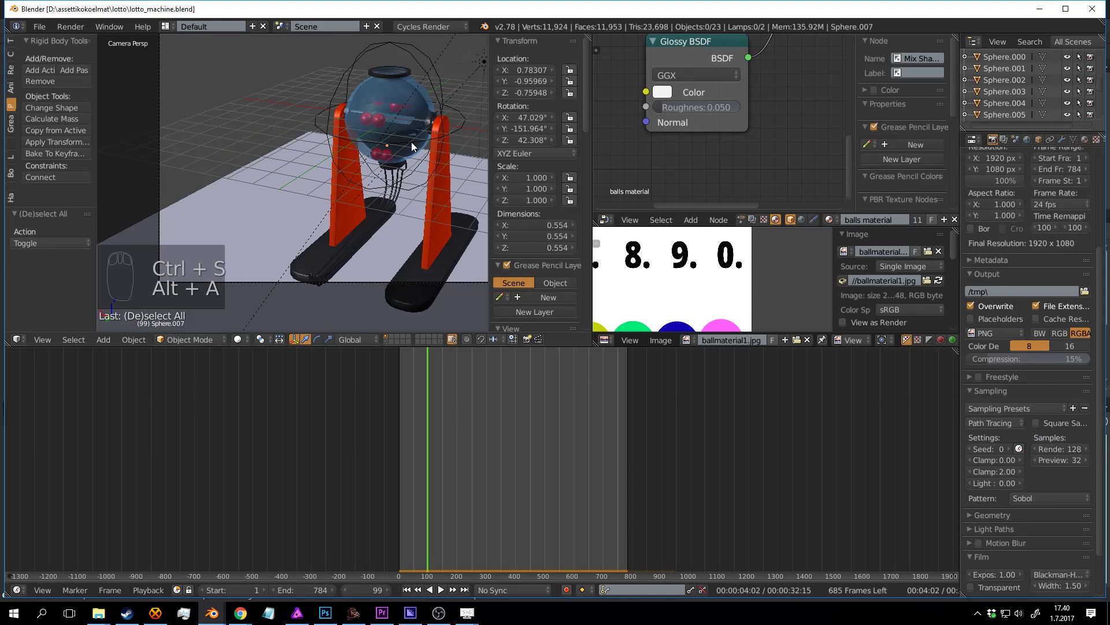
pyautogui.hotkey('shift', 'z')
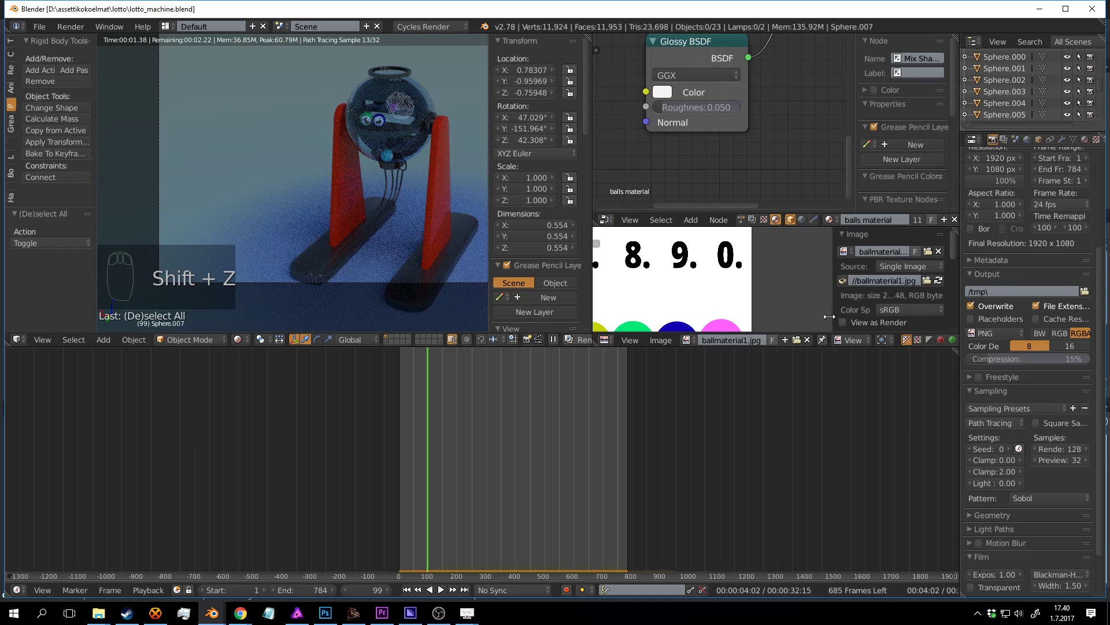
pyautogui.moveTo(1071, 458)
pyautogui.mouseDown()
pyautogui.moveTo(1012, 458)
pyautogui.moveTo(1083, 461)
pyautogui.mouseUp()
pyautogui.moveTo(344, 227); pyautogui.dragTo(366, 185, button='middle')
pyautogui.scroll(8, 370, 187)
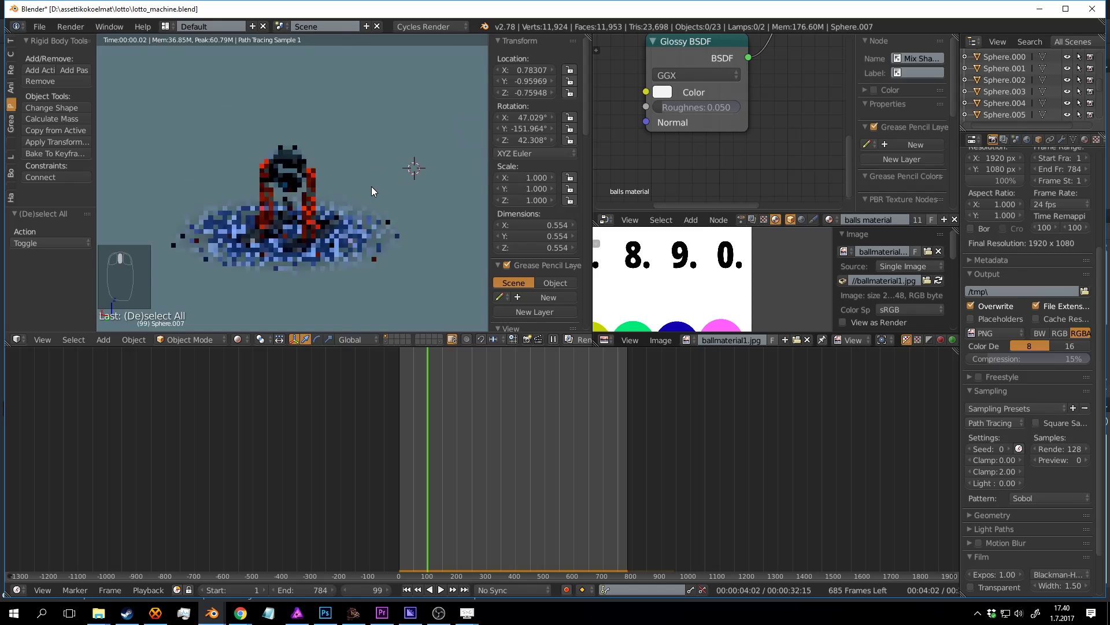
pyautogui.click(1087, 460)
pyautogui.click(1088, 459)
pyautogui.click(1088, 460)
pyautogui.moveTo(391, 223); pyautogui.dragTo(391, 224, button='middle')
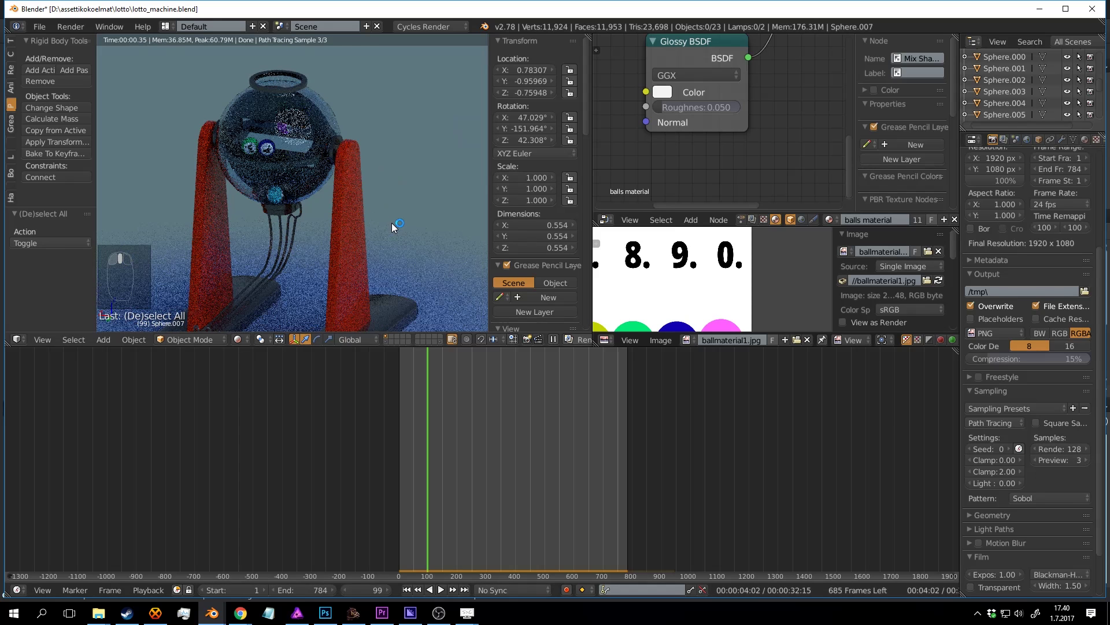
pyautogui.click(1088, 460)
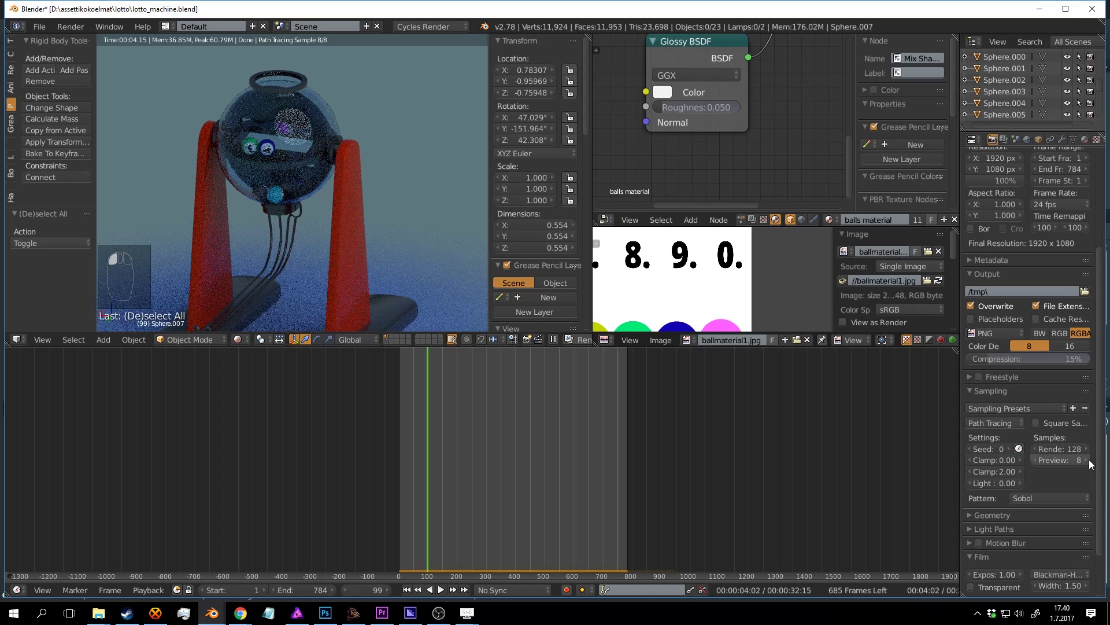
pyautogui.click(1087, 460)
pyautogui.click(1088, 460)
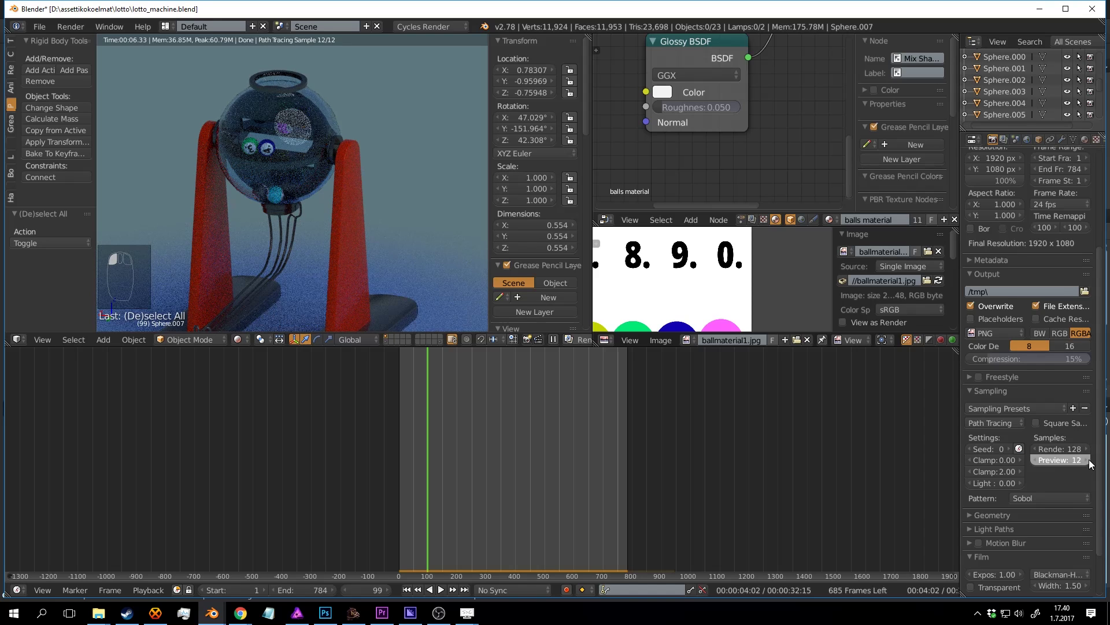
pyautogui.click(1088, 459)
# Step: Set the render samples to 15 and save the file
pyautogui.hotkey('ctrl', 's')
pyautogui.hotkey('ctrl', 's')
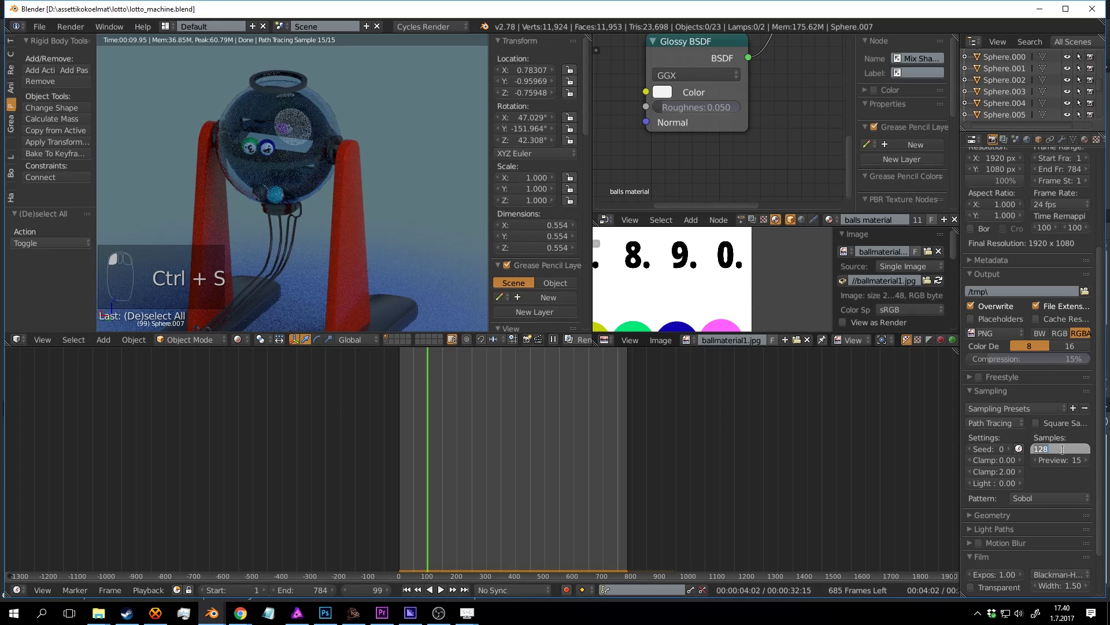
pyautogui.press('Return')
pyautogui.hotkey('ctrl', 's')
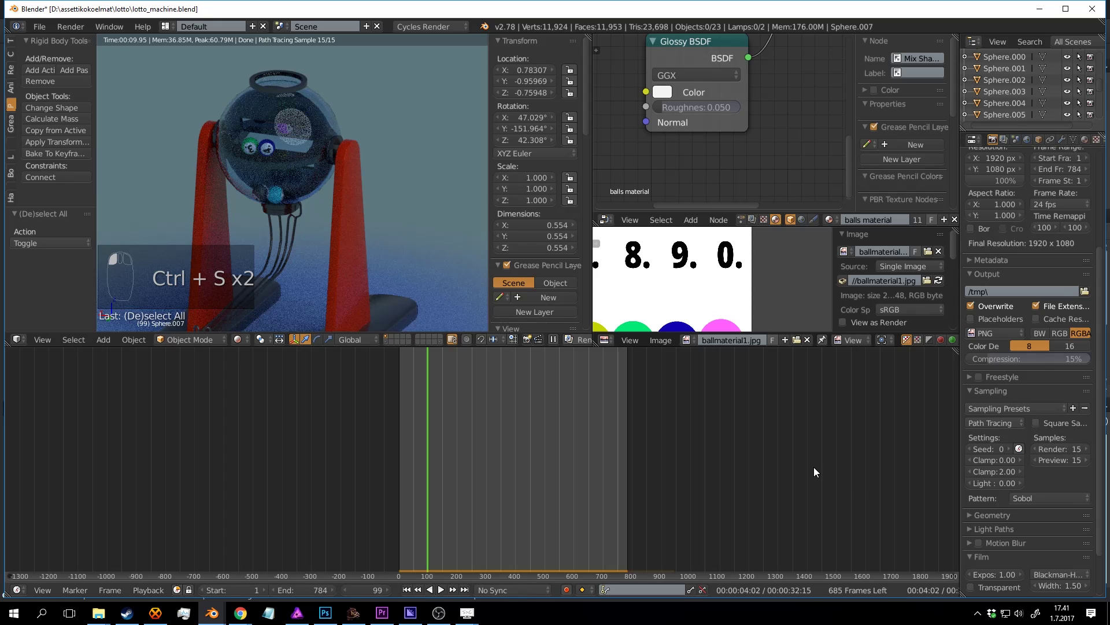
pyautogui.click(814, 466)
pyautogui.hotkey('ctrl', 's')
# Step: Return to solid shading, go back to the first frames, play them briefly, and save the file
pyautogui.moveTo(659, 406); pyautogui.dragTo(344, 429)
pyautogui.hotkey('shift', 'z')
pyautogui.hotkey('alt', 'a')
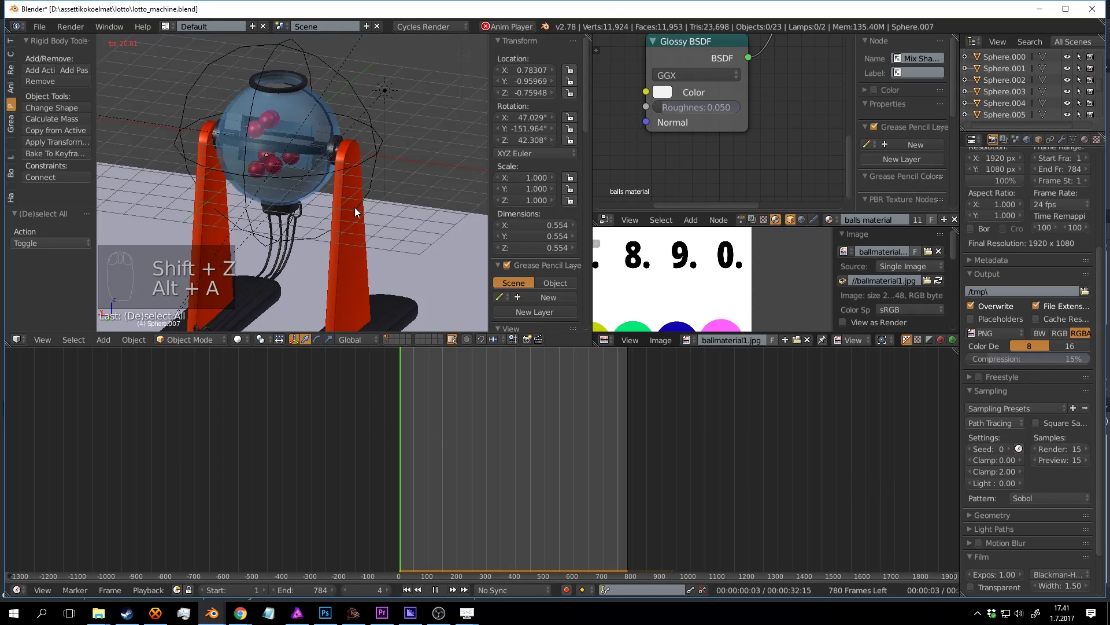
pyautogui.hotkey('alt', 'a')
pyautogui.hotkey('ctrl', 's')
pyautogui.click(356, 209)
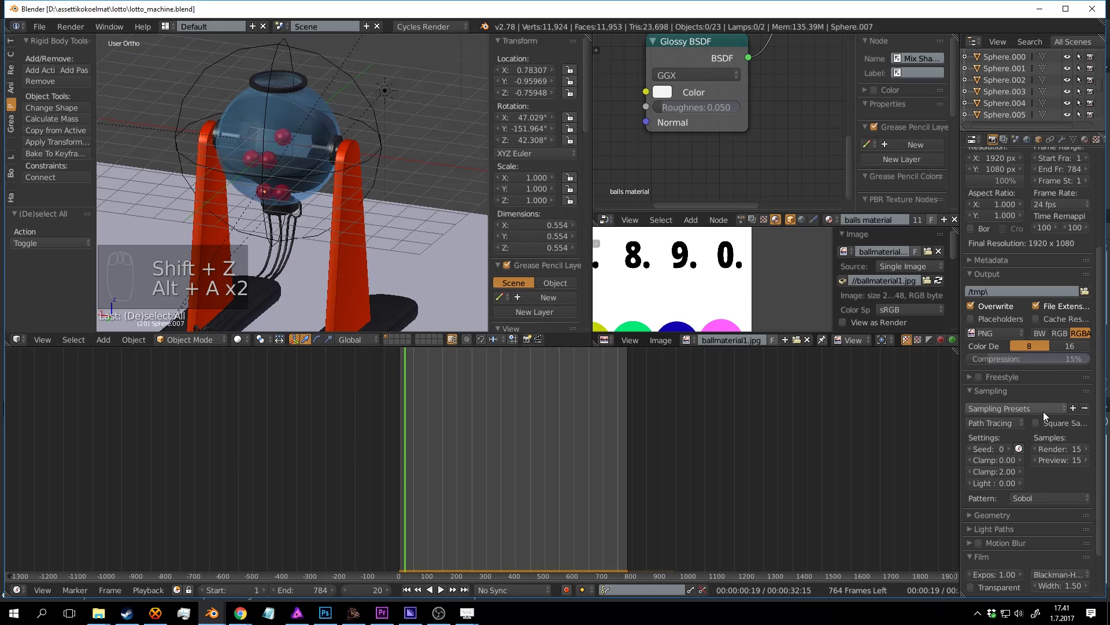
# Step: Set the light sampling threshold to 1.00, check it in the rendered viewport, and save the file
pyautogui.scroll(-1, 1042, 401)
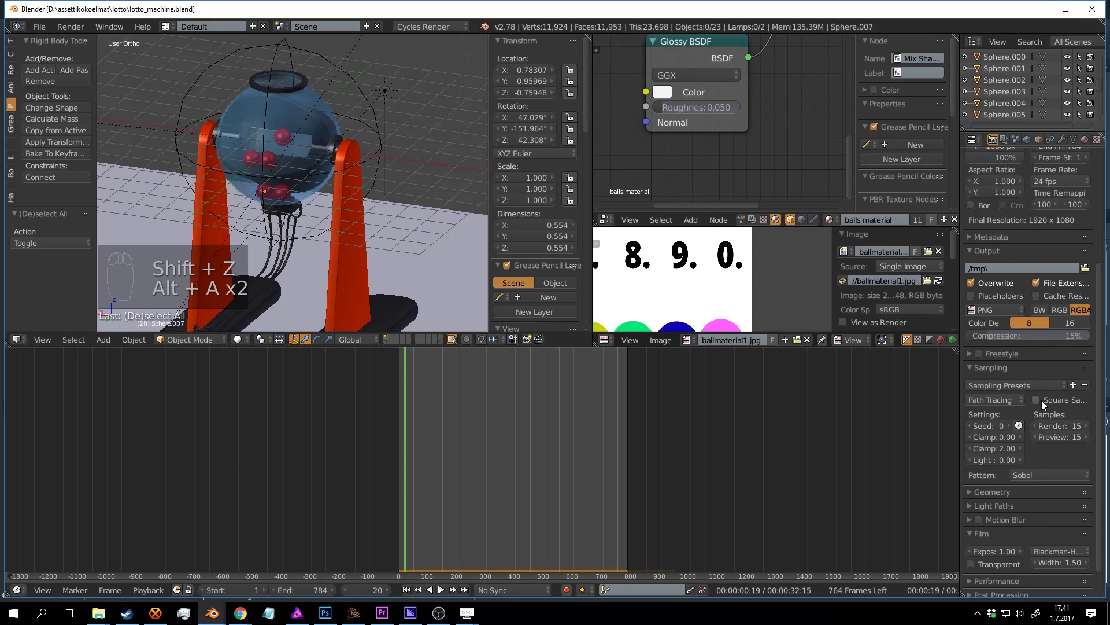
pyautogui.click(1006, 459)
pyautogui.write('1')
pyautogui.press('Return')
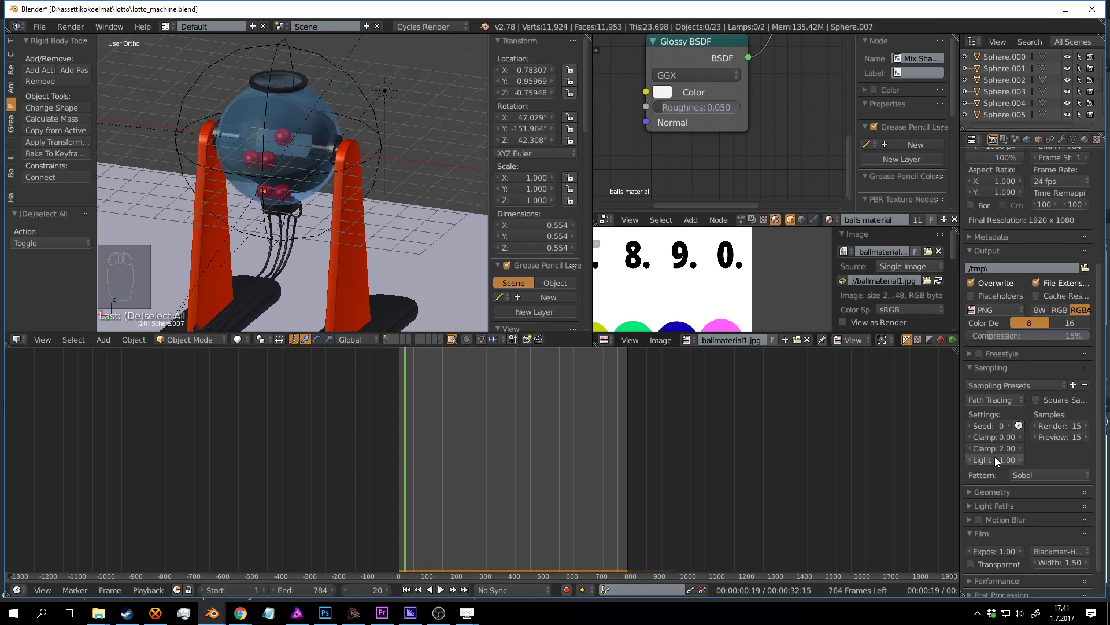
pyautogui.hotkey('shift', 'z')
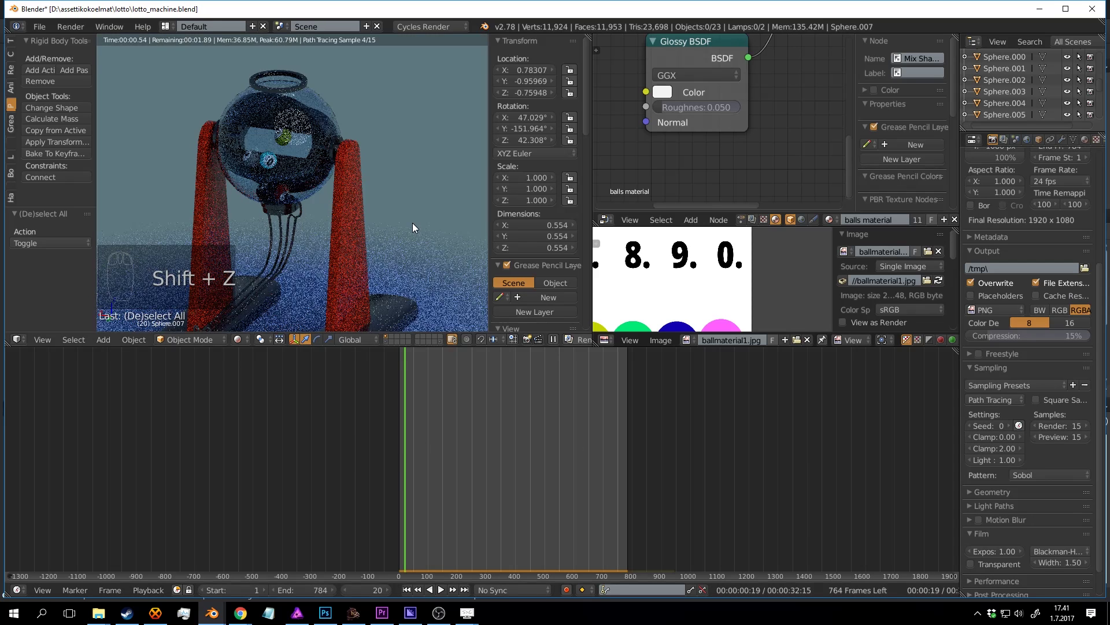
pyautogui.click(411, 224)
pyautogui.hotkey('shift', 'z')
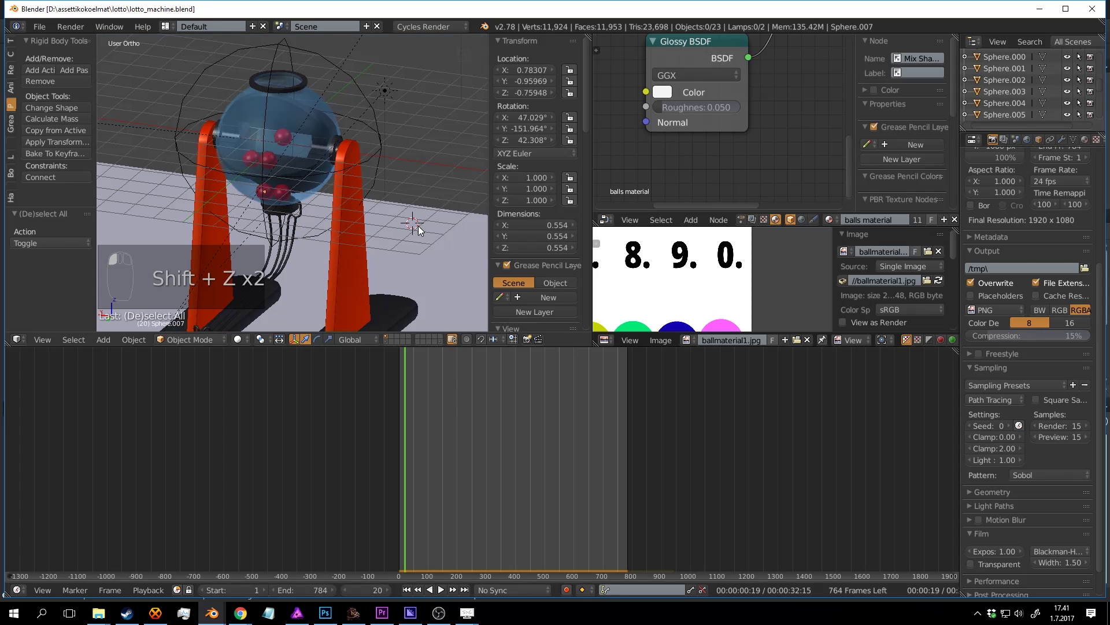
pyautogui.hotkey('ctrl', 's')
# Step: Set the direct clamp to 3.69 and check its effect in the rendered viewport
pyautogui.moveTo(994, 436); pyautogui.dragTo(1023, 436)
pyautogui.hotkey('shift', 'z')
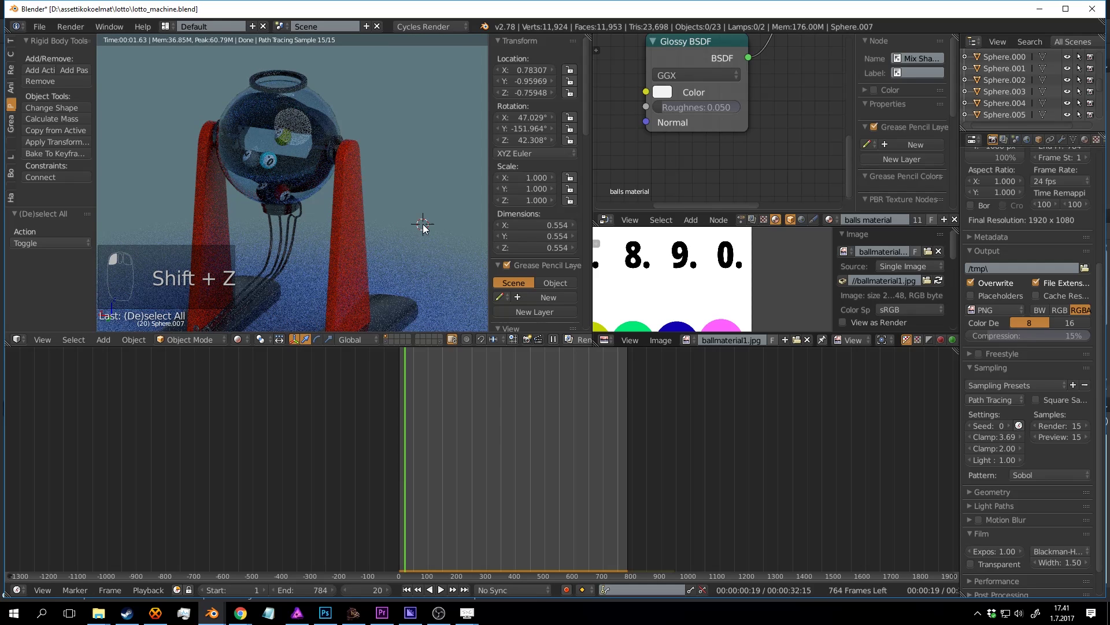
pyautogui.hotkey('shift', 'z')
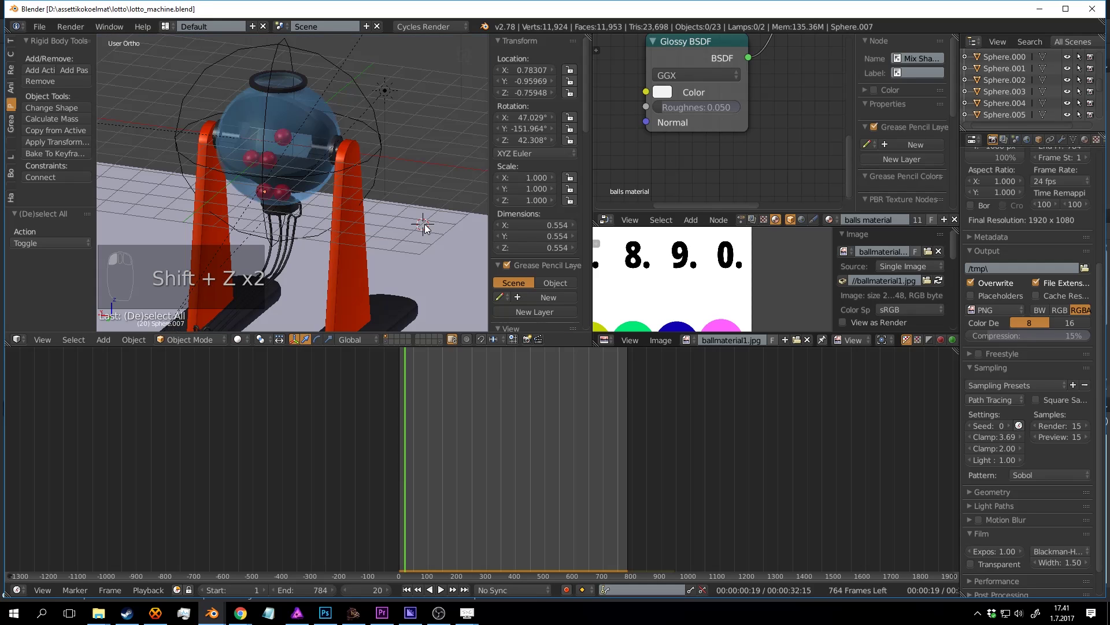
# Step: Set the maximum light path bounces to 5, check the rendered viewport, and save the file
pyautogui.scroll(-2, 1013, 405)
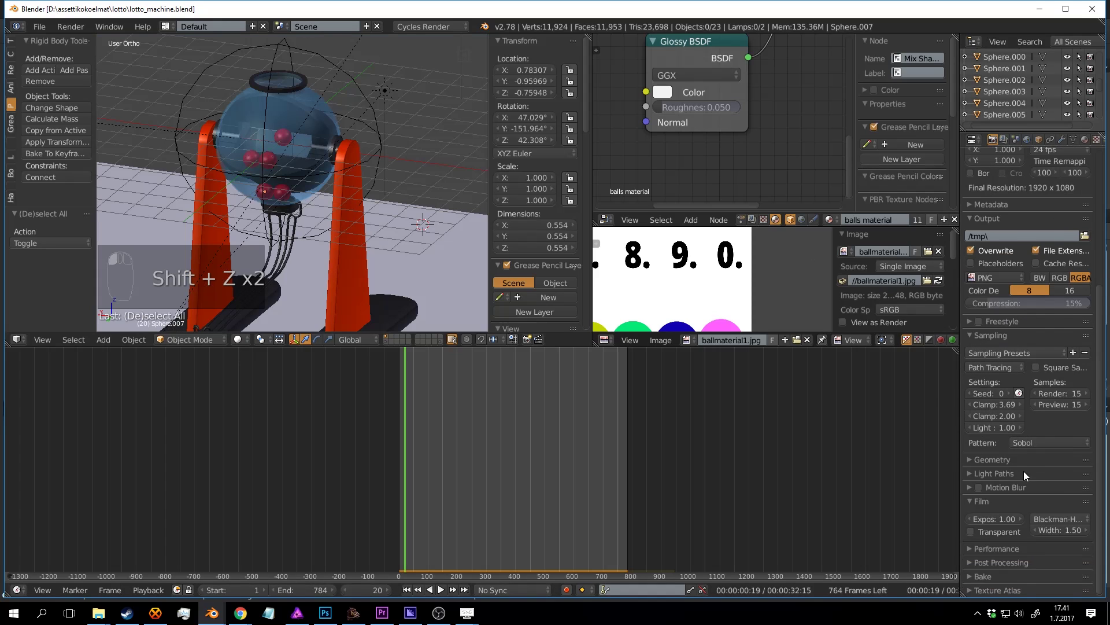
pyautogui.click(1007, 477)
pyautogui.scroll(-4, 1015, 464)
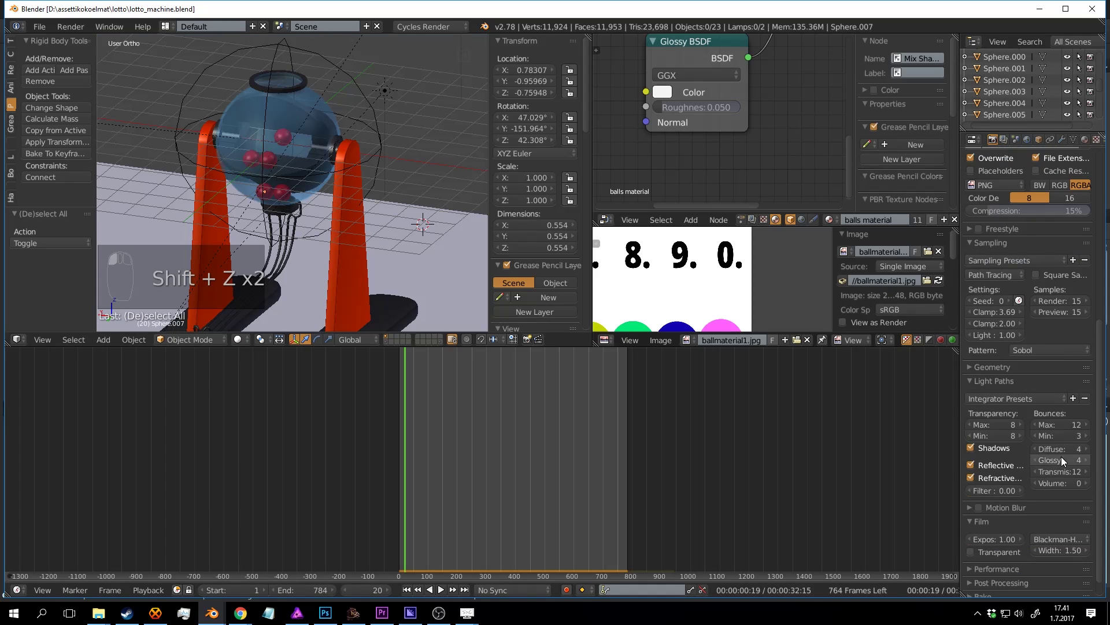
pyautogui.click(1087, 425)
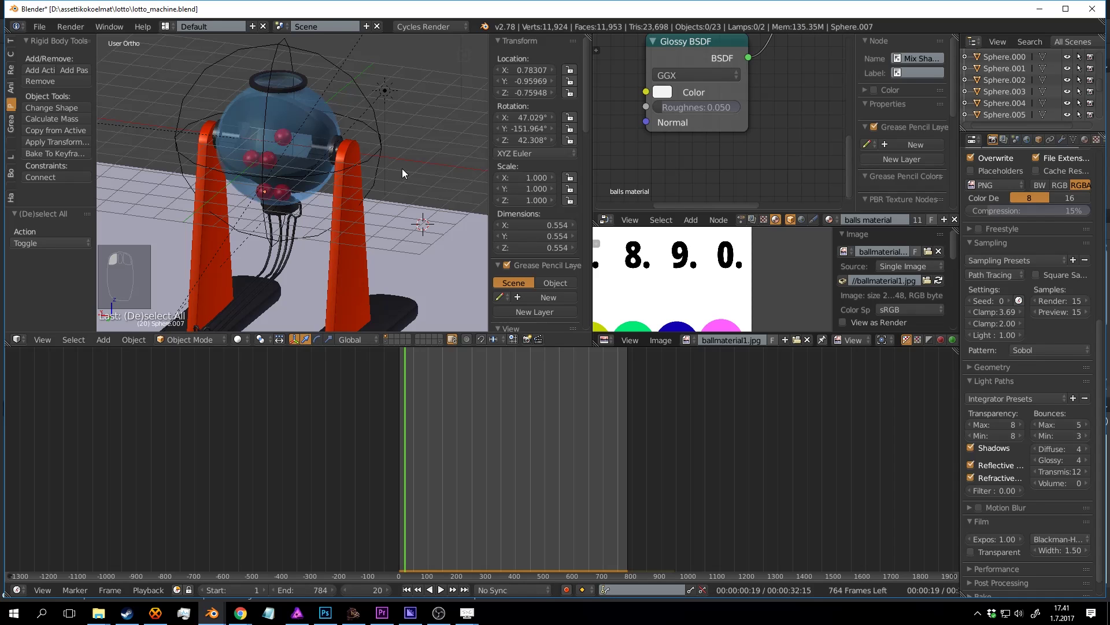
pyautogui.hotkey('shift', 'z')
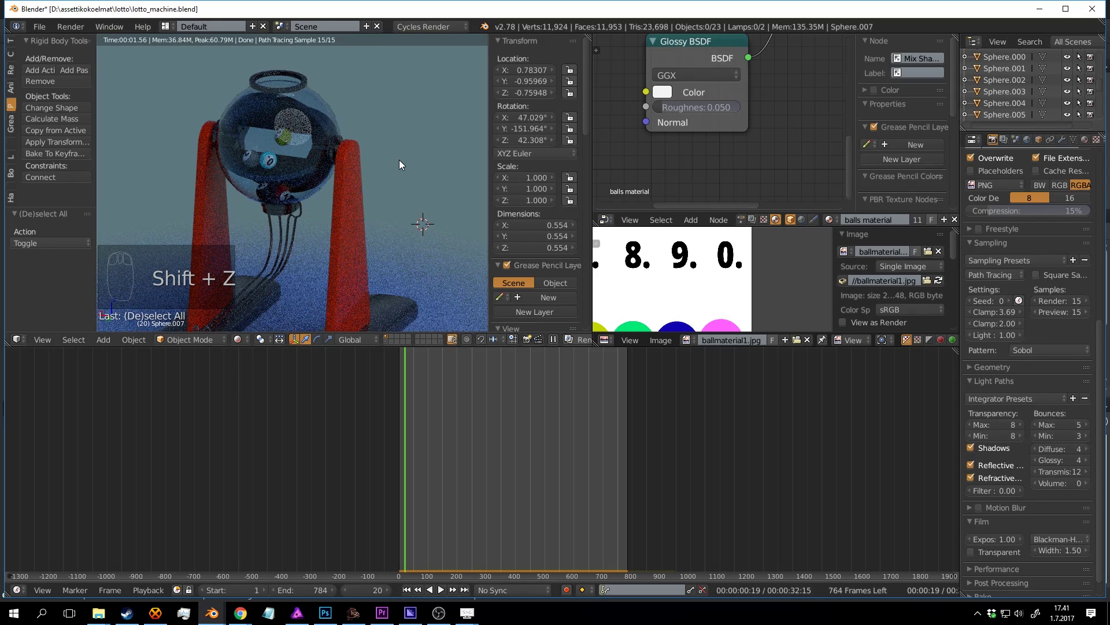
pyautogui.hotkey('shift', 'z')
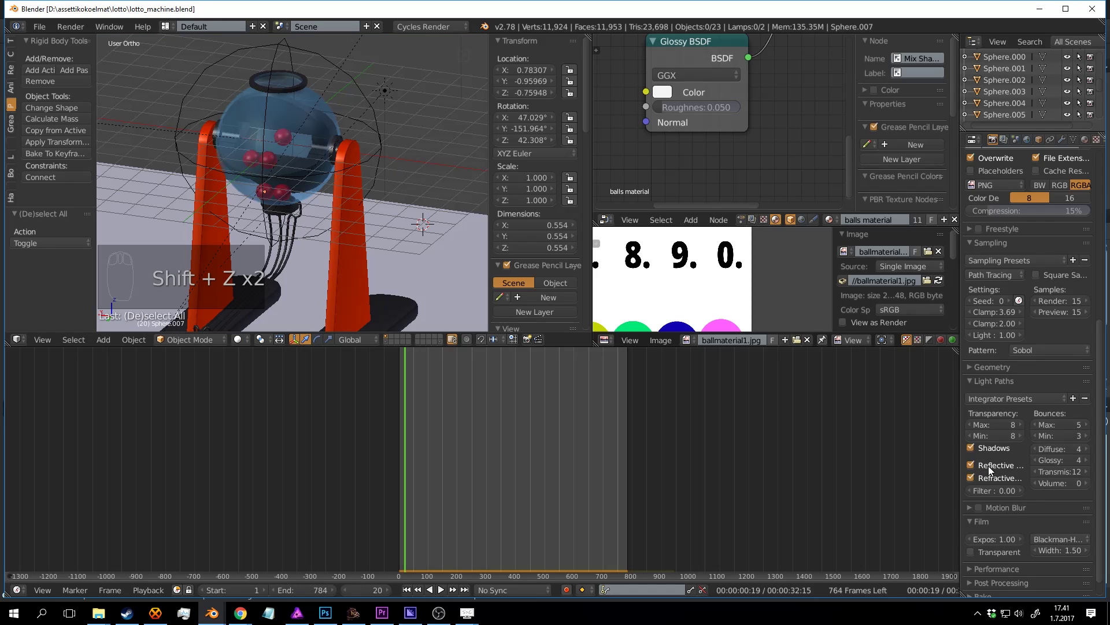
pyautogui.hotkey('ctrl', 's')
# Step: Try disabling reflective and refractive caustics in the rendered viewport, re-enable both, and save the file
pyautogui.moveTo(988, 465); pyautogui.dragTo(989, 477)
pyautogui.hotkey('shift', 'z')
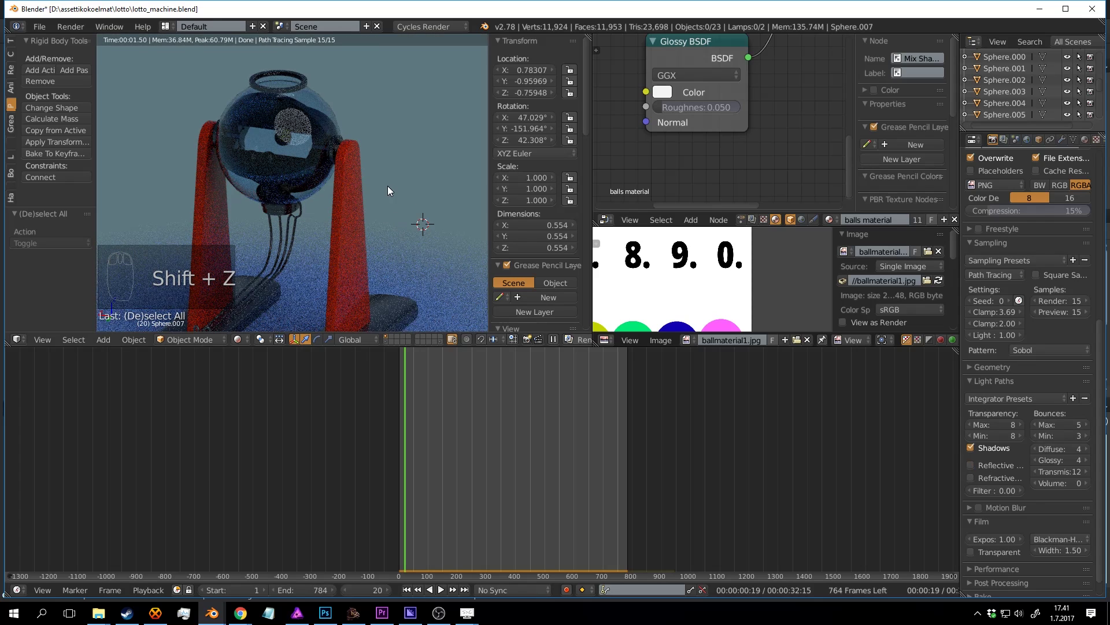
pyautogui.click(986, 466)
pyautogui.click(986, 477)
pyautogui.hotkey('ctrl', 's')
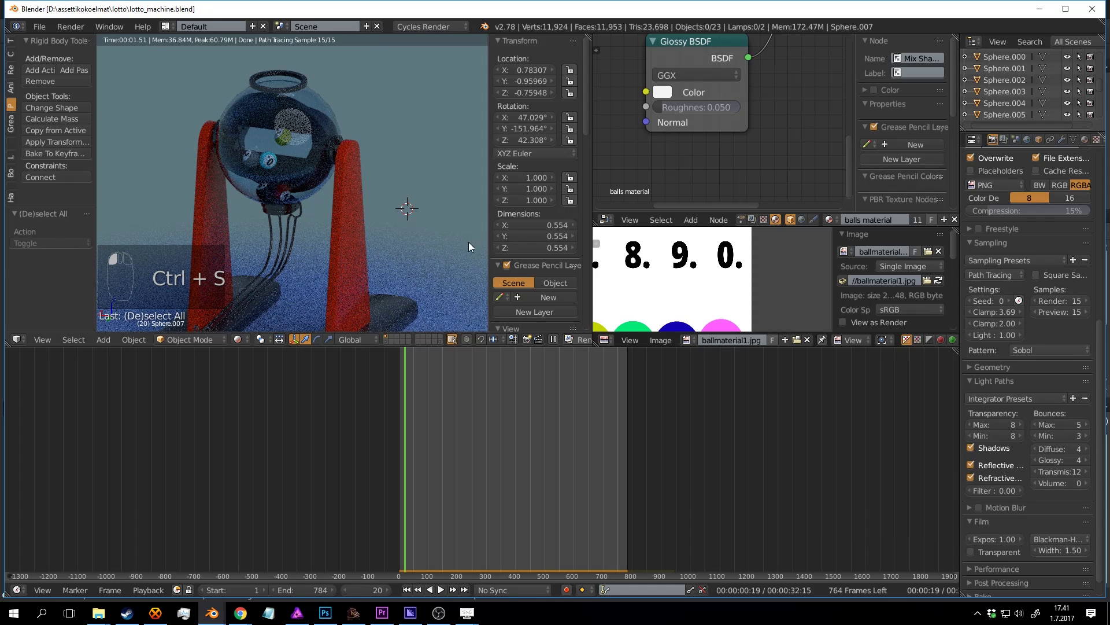
# Step: Set the Filter Glossy value in the light path settings to 3.00
pyautogui.click(998, 489)
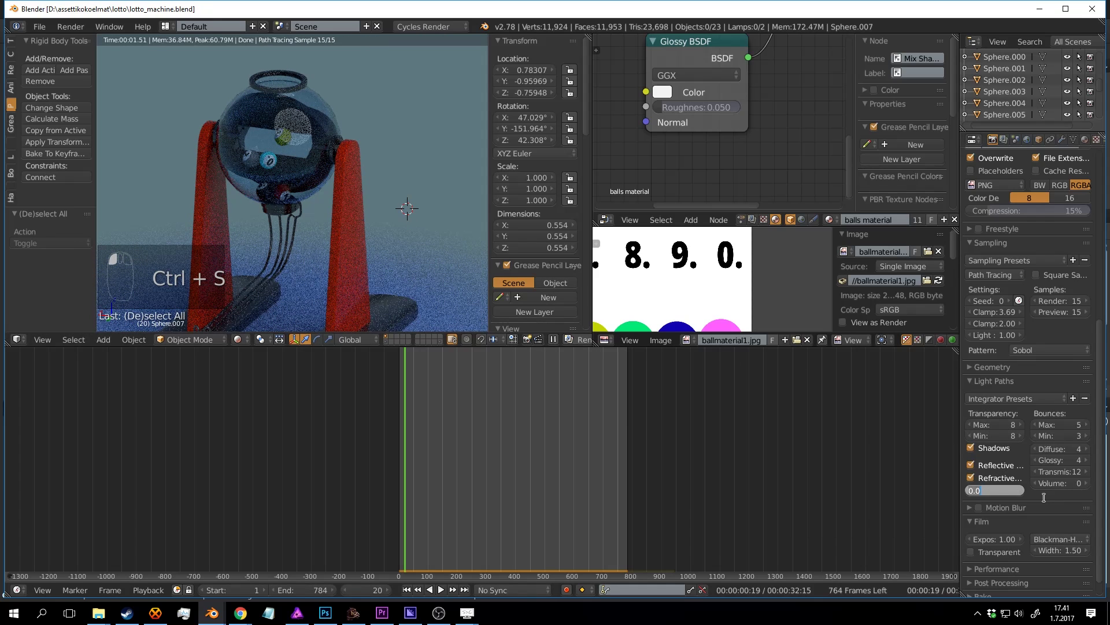
pyautogui.write('3')
pyautogui.press('Return')
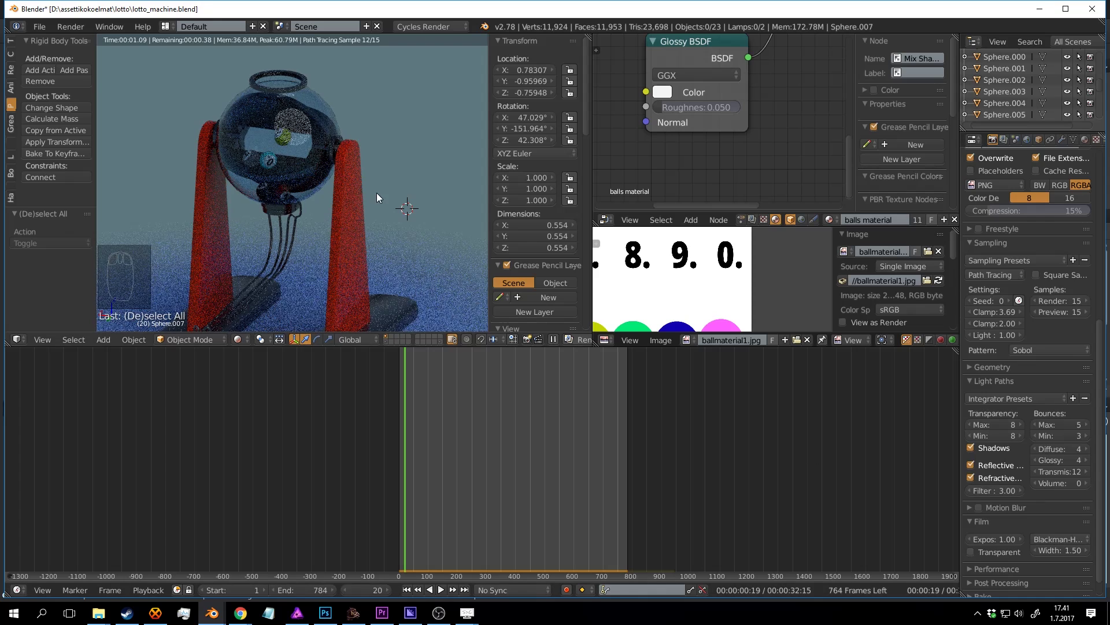
# Step: Switch the 3D viewport from rendered back to solid shading and save the file
pyautogui.hotkey('shift', 'z')
pyautogui.hotkey('ctrl', 's')
pyautogui.click(384, 213)
pyautogui.scroll(-1, 386, 216)
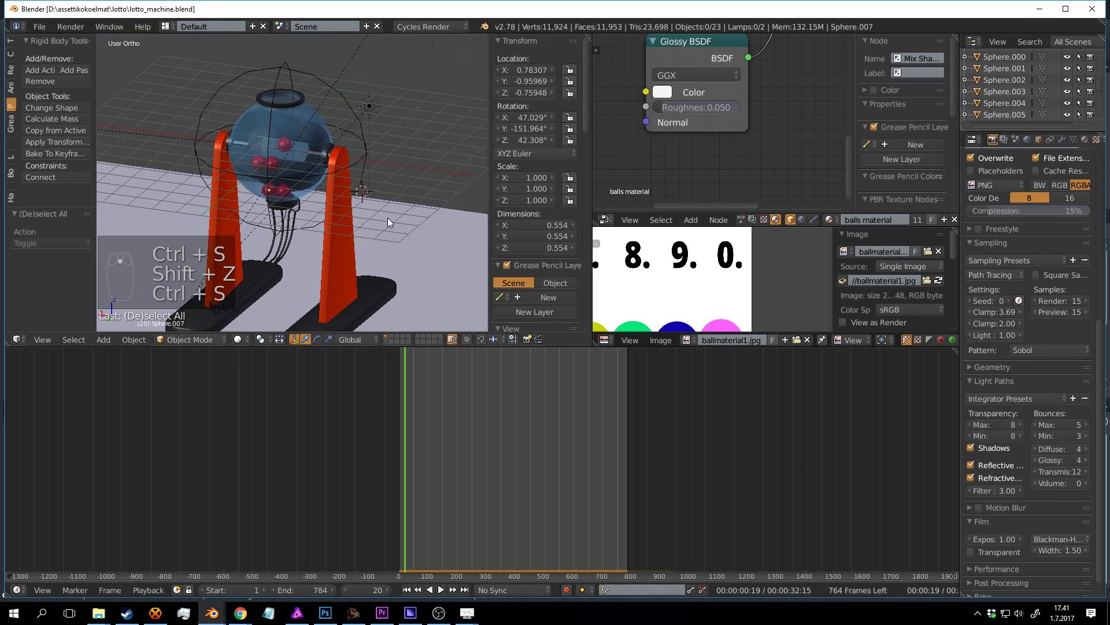
pyautogui.keyDown('shift'); pyautogui.moveTo(387, 217); pyautogui.dragTo(377, 201, button='middle'); pyautogui.keyUp('shift')
pyautogui.hotkey('ctrl', 's')
pyautogui.click(388, 199)
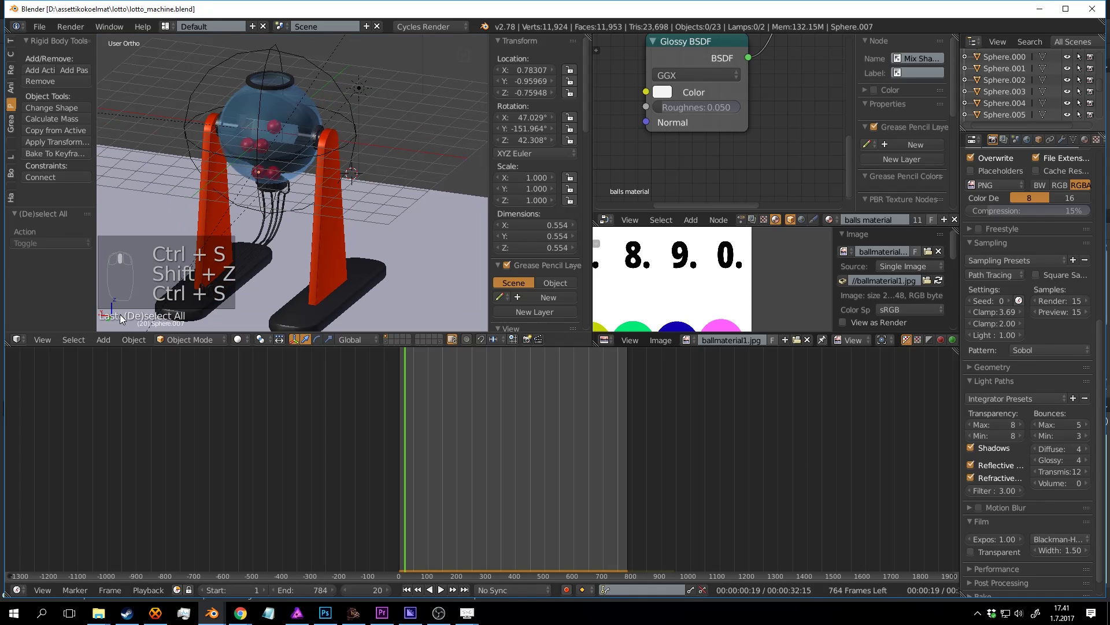
pyautogui.scroll(5, 1001, 169)
pyautogui.scroll(7, 1000, 168)
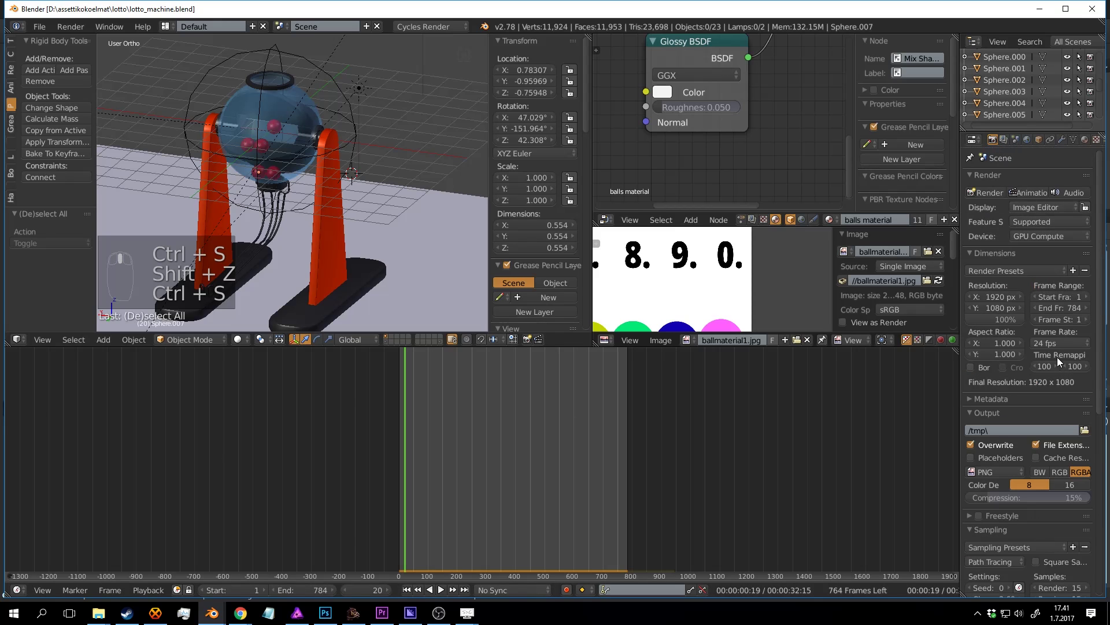
pyautogui.scroll(-5, 1041, 389)
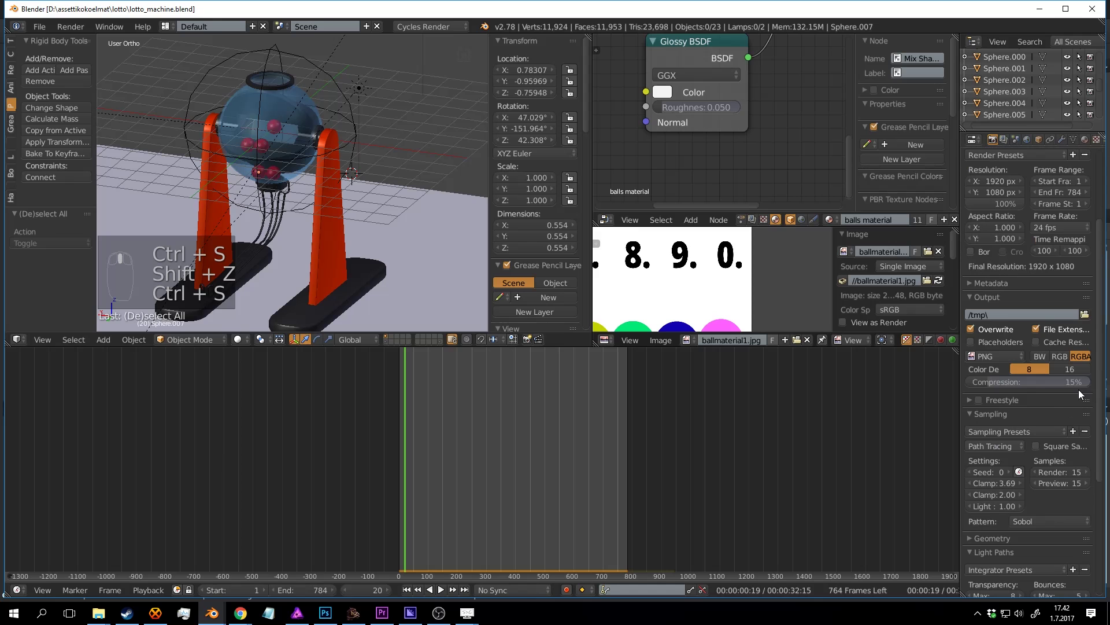